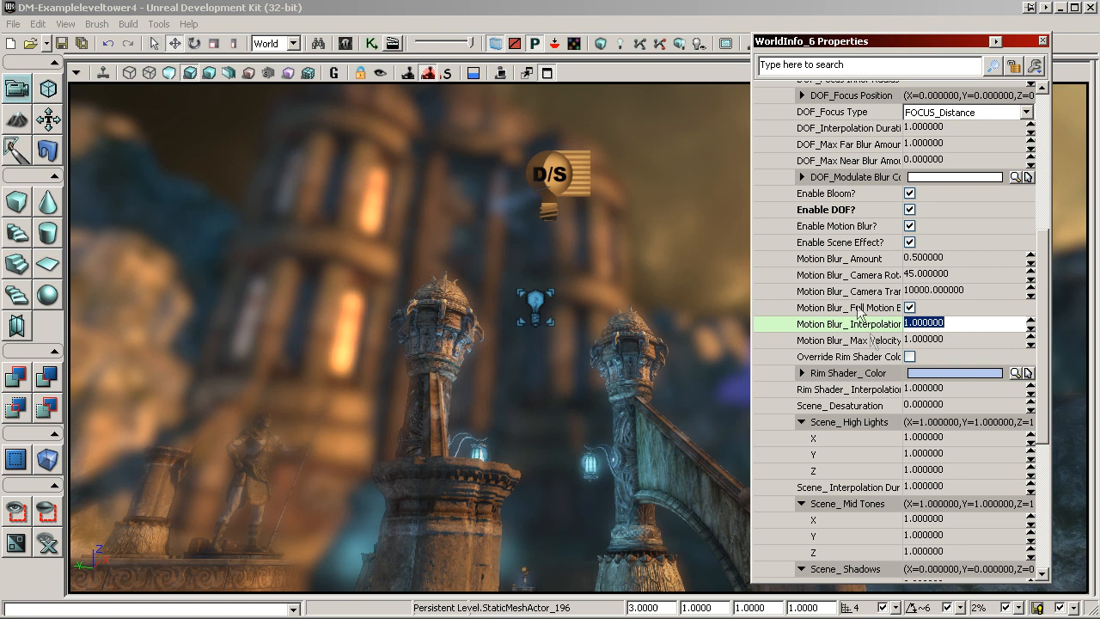
key("Up")
key("Up")
scroll(924, 329, "up", 3)
left_click(908, 331)
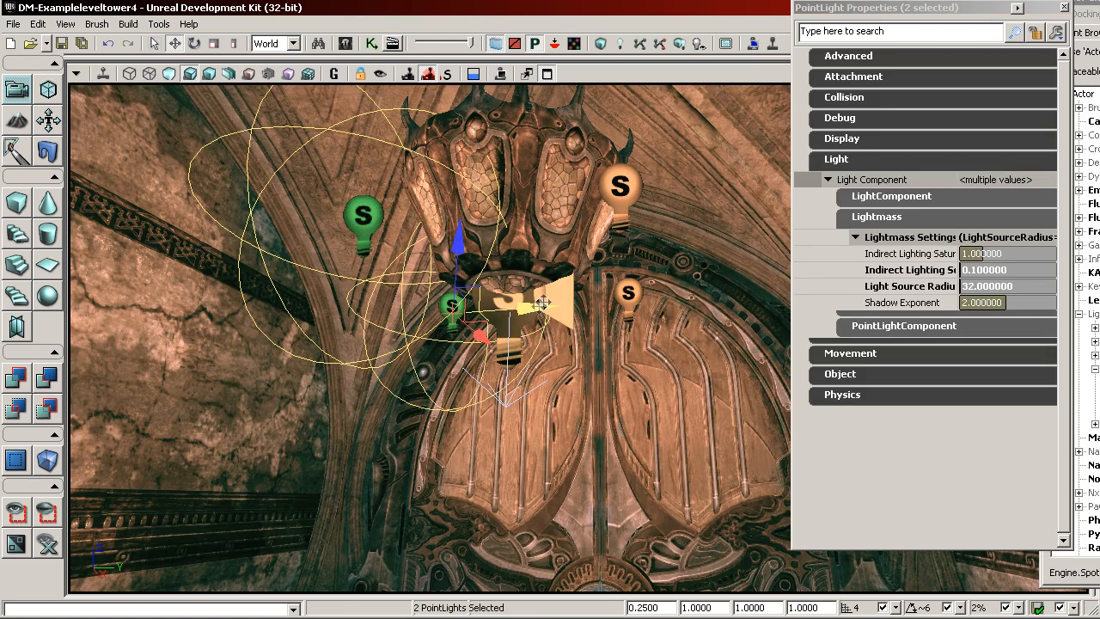
- Add the two orange point lights beside the ornate doorway to the current light selection
left_click(627, 292, "ctrl")
left_click(620, 184, "ctrl")
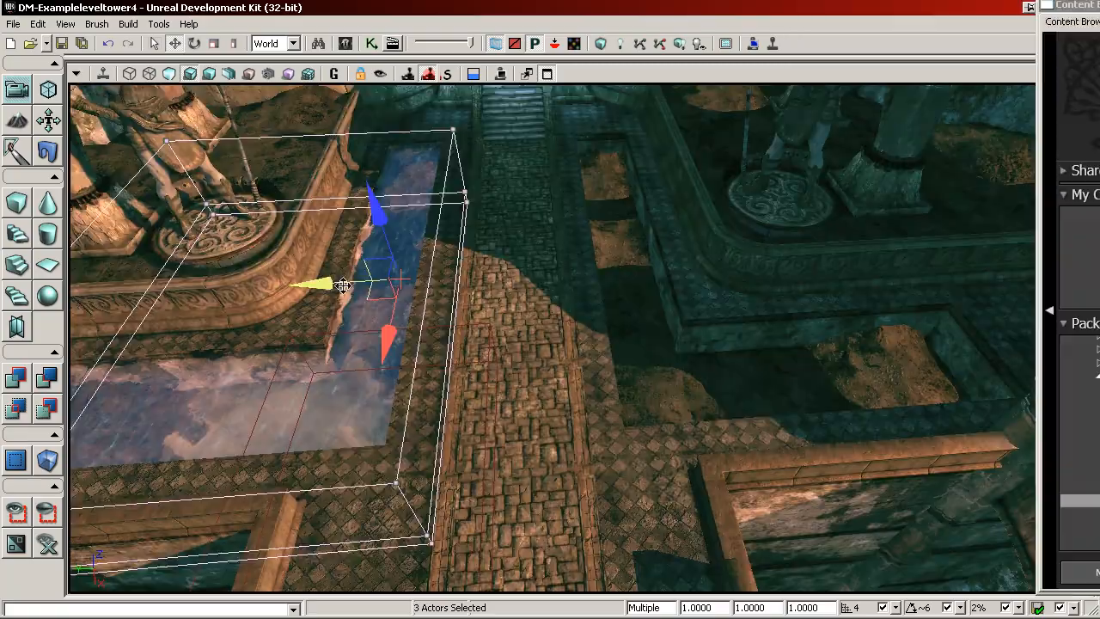
- Move the three selected actors along the Y axis toward the opposite side of the stone path
left_click_drag(342, 285, 657, 265)
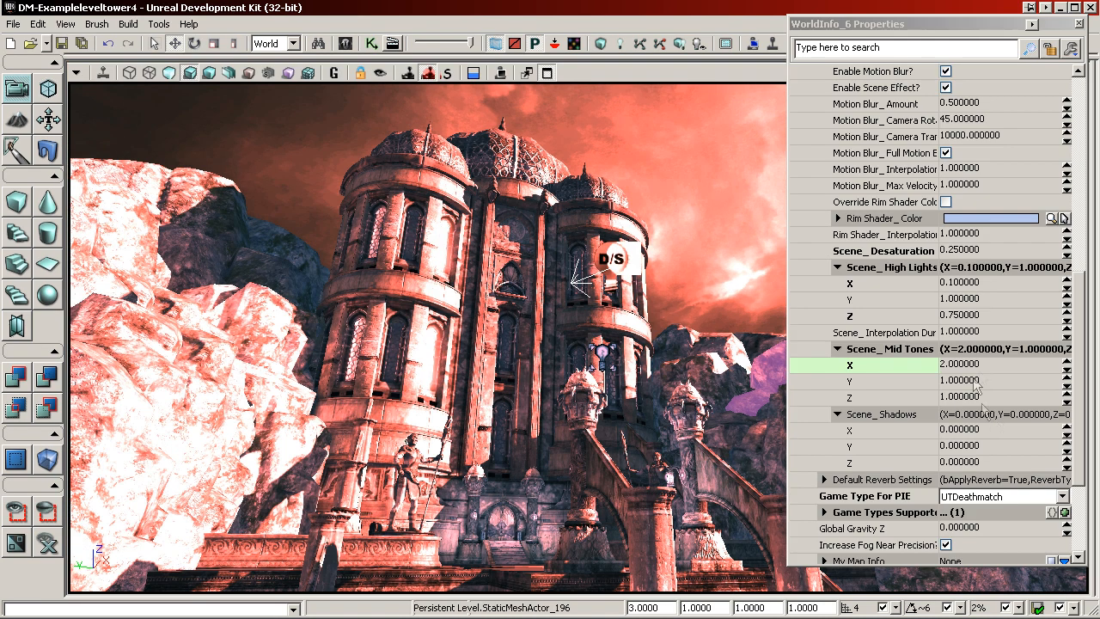
- Try Scene Mid Tones values of 8 for Y and 4 for Z in the world post-process settings
left_click(980, 380)
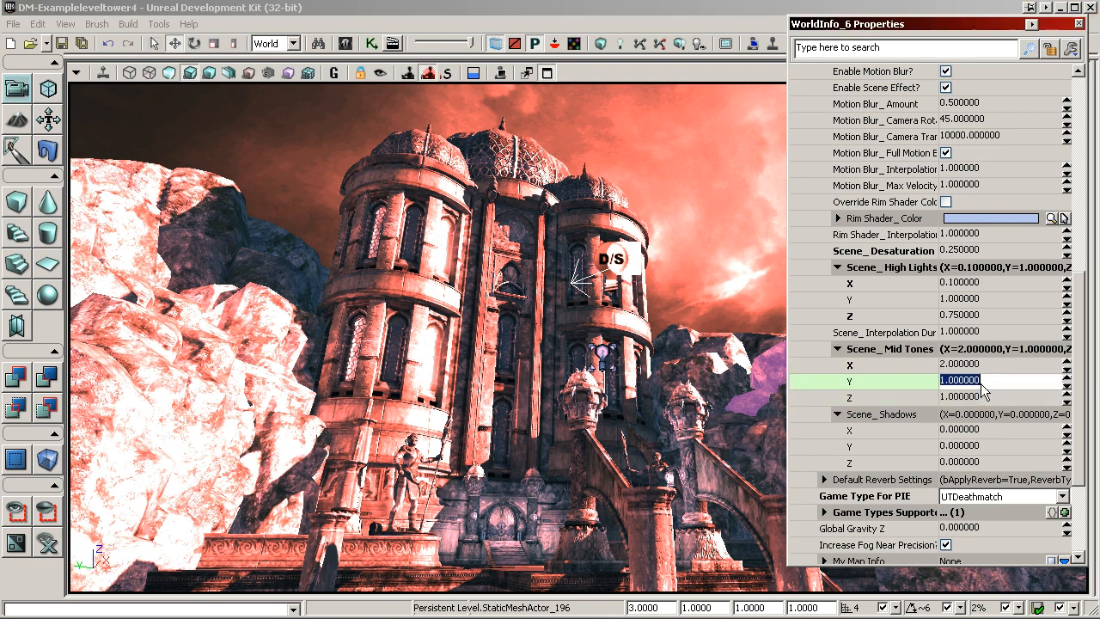
type("3")
key("Return")
type("8")
left_click(979, 397)
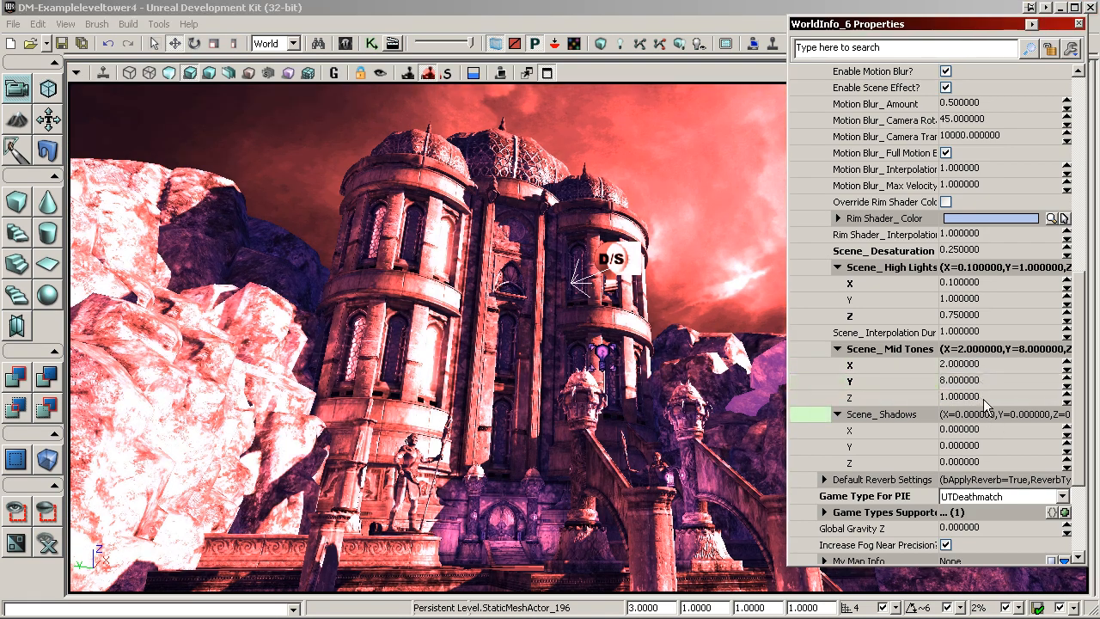
type("4")
- Set the Scene Mid Tones Y and Z values back to 1
left_click(978, 385)
type("1")
left_click(983, 397)
type("1")
key("Return")
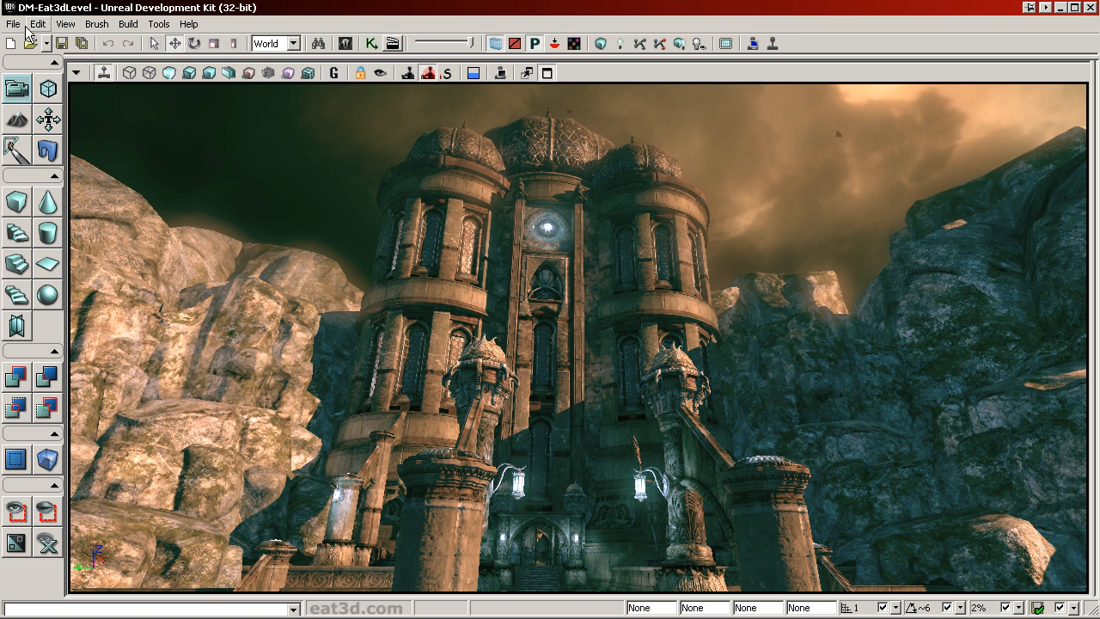
- Create a new level with the Additive geometry style
left_click(13, 24)
left_click(29, 43)
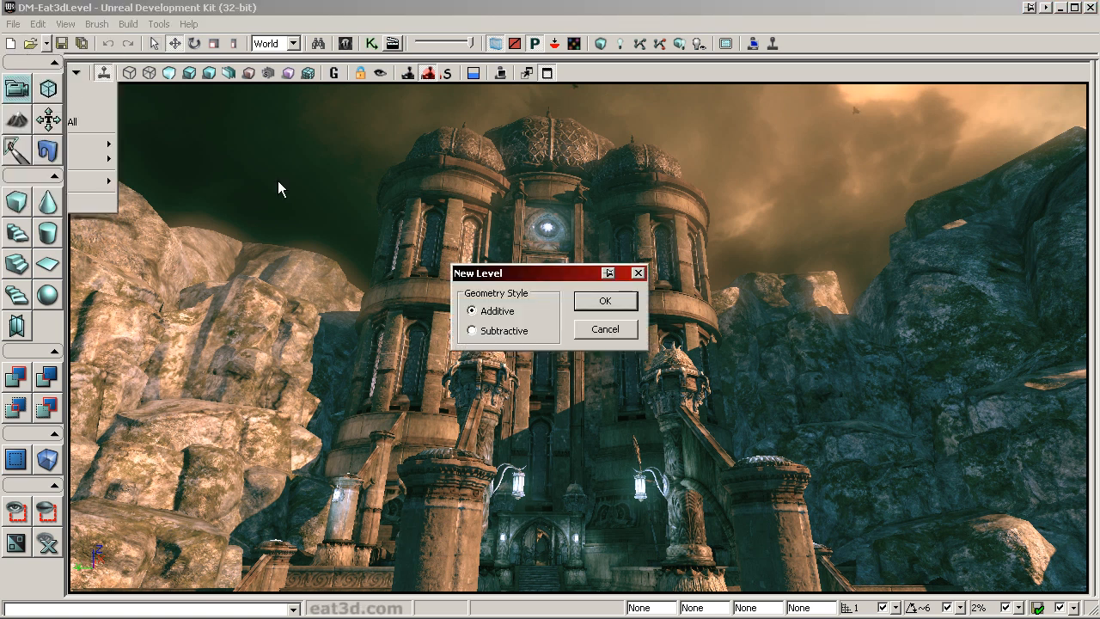
left_click(595, 302)
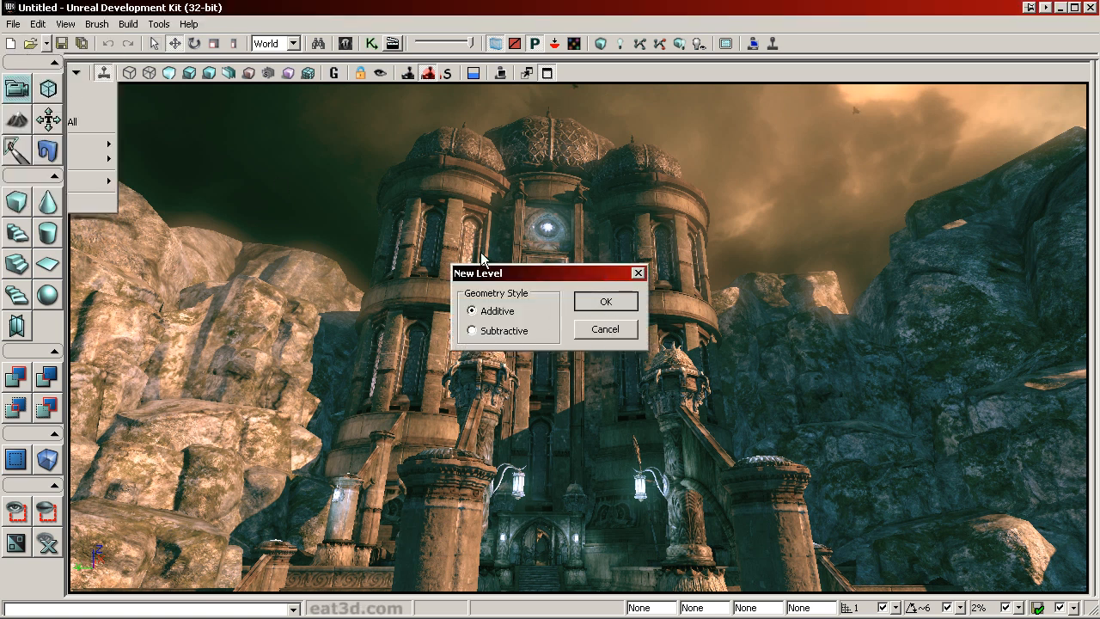
- Restore the four-viewport layout and bring the builder brush into view in the perspective viewport
left_click(548, 73)
right_click_drag(335, 378, 344, 421)
left_click_drag(343, 421, 336, 370)
right_click_drag(335, 369, 344, 404)
left_click_drag(344, 404, 342, 387)
left_click(495, 140)
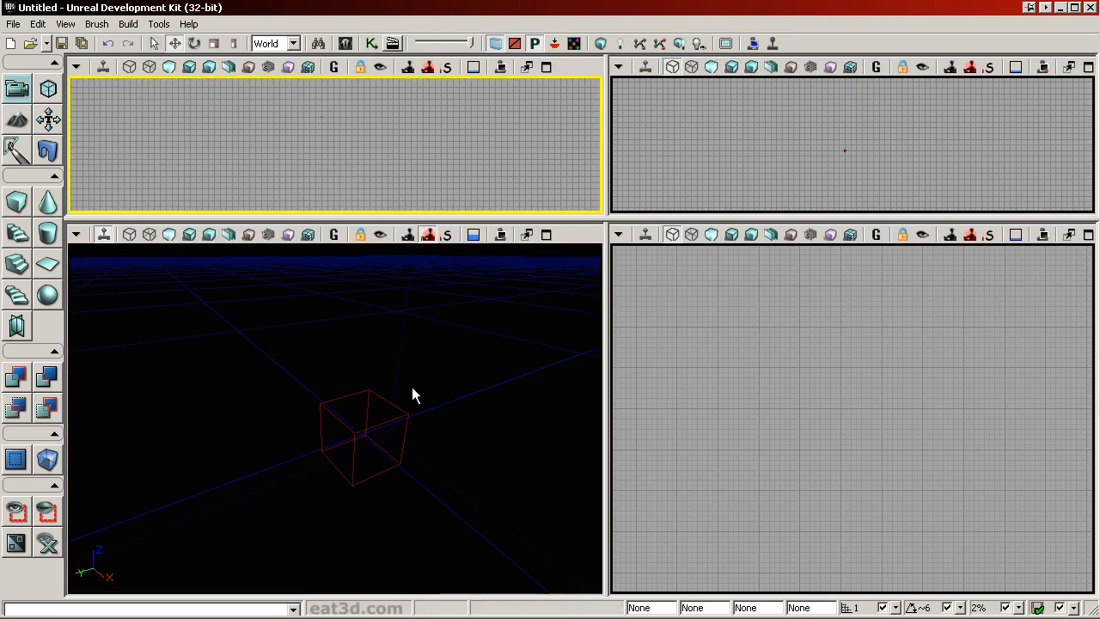
- Select the red builder brush cube and close the Start Page window
left_click(379, 391)
left_click_drag(508, 13, 483, 13)
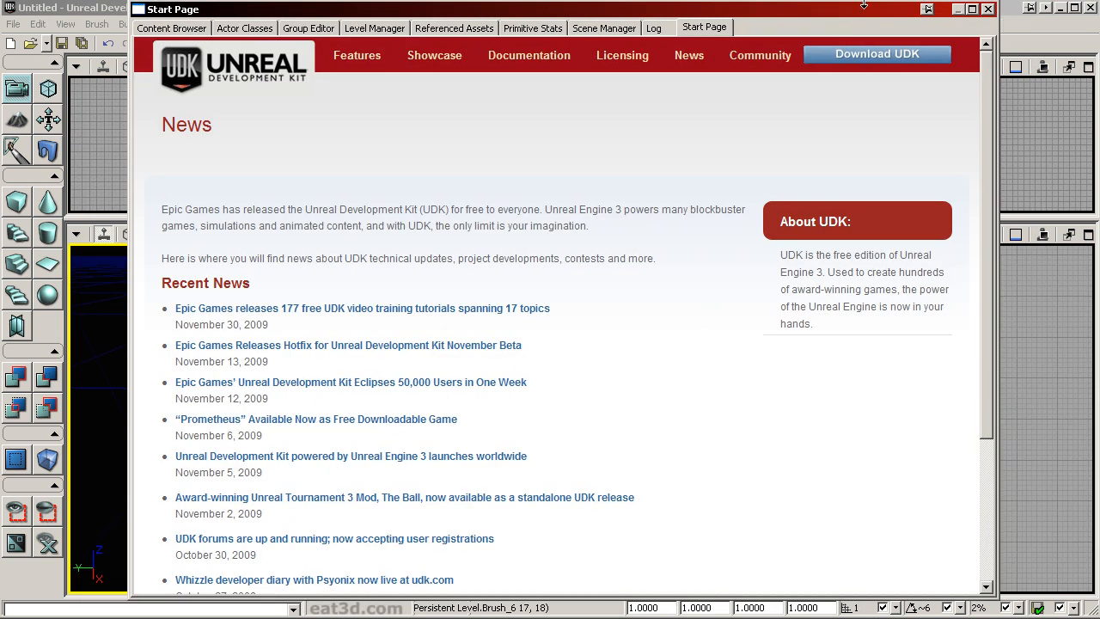
left_click(988, 9)
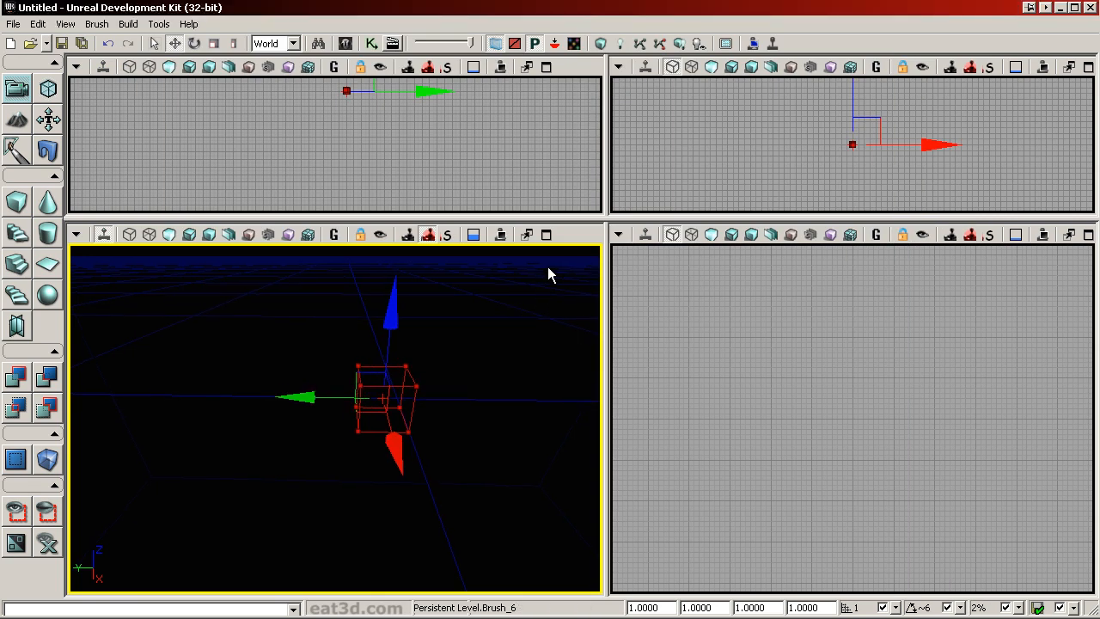
- Maximize the perspective viewport around the selected builder brush
mouse_move(559, 275)
left_mouse_down()
mouse_move(555, 249)
mouse_move(551, 336)
left_mouse_up()
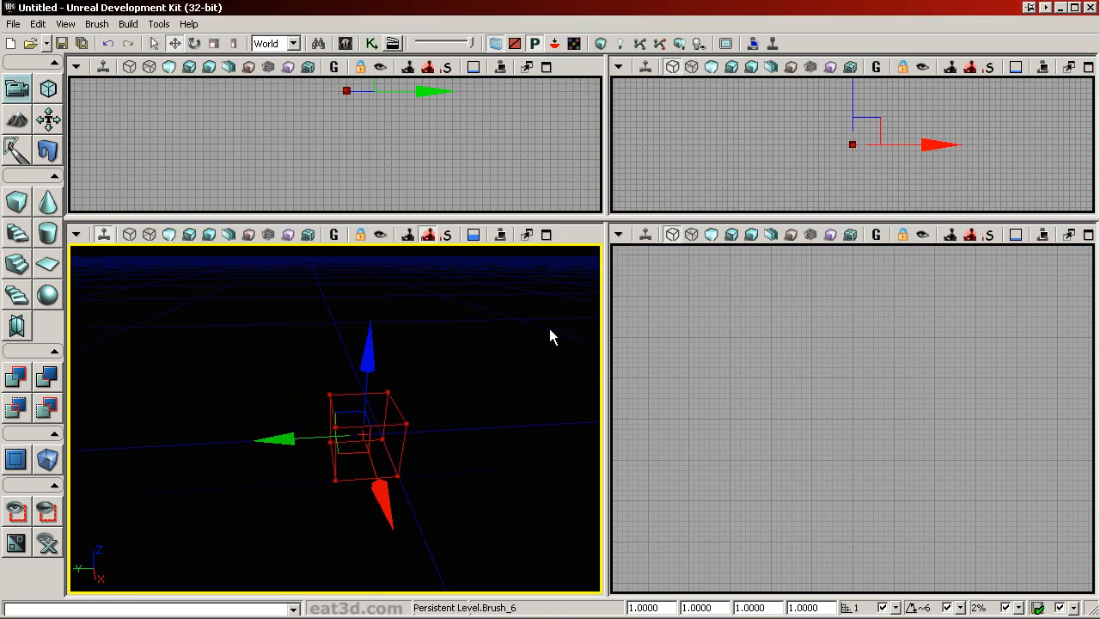
left_click(546, 236)
- Examine the builder brush cube from different angles and distances in the perspective viewport
mouse_move(801, 400)
left_mouse_down()
mouse_move(812, 357)
mouse_move(854, 402)
mouse_move(868, 369)
mouse_move(758, 372)
mouse_move(748, 387)
mouse_move(773, 400)
mouse_move(799, 327)
mouse_move(753, 248)
mouse_move(767, 279)
mouse_move(730, 286)
mouse_move(730, 256)
left_mouse_up()
mouse_move(730, 256)
right_mouse_down()
mouse_move(757, 267)
mouse_move(722, 241)
right_mouse_up()
left_click_drag(678, 302, 684, 309)
left_click_drag(756, 250, 770, 268)
mouse_move(770, 268)
right_mouse_down()
mouse_move(820, 311)
mouse_move(809, 324)
right_mouse_up()
mouse_move(809, 323)
left_mouse_down()
mouse_move(804, 357)
mouse_move(806, 296)
mouse_move(805, 353)
mouse_move(808, 330)
mouse_move(803, 343)
mouse_move(769, 344)
left_mouse_up()
mouse_move(769, 343)
right_mouse_down()
mouse_move(837, 342)
mouse_move(821, 297)
mouse_move(778, 327)
mouse_move(804, 342)
mouse_move(799, 309)
mouse_move(796, 331)
right_mouse_up()
mouse_move(796, 331)
middle_mouse_down()
mouse_move(796, 361)
mouse_move(796, 234)
mouse_move(796, 337)
mouse_move(825, 234)
mouse_move(641, 332)
mouse_move(761, 294)
mouse_move(666, 294)
mouse_move(859, 274)
mouse_move(619, 343)
mouse_move(766, 208)
mouse_move(1014, 268)
mouse_move(1014, 129)
mouse_move(233, 344)
mouse_move(848, 331)
mouse_move(946, 455)
mouse_move(439, 257)
mouse_move(897, 307)
mouse_move(318, 319)
mouse_move(885, 295)
mouse_move(524, 257)
mouse_move(650, 238)
mouse_move(695, 311)
mouse_move(688, 319)
mouse_move(705, 258)
mouse_move(679, 324)
middle_mouse_up()
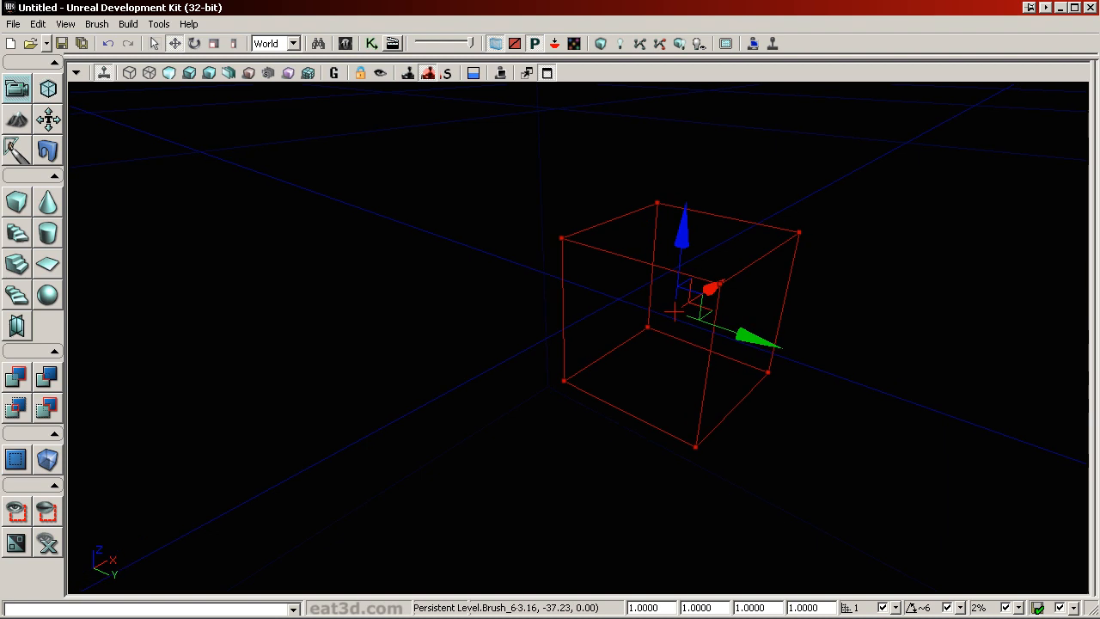
left_click_drag(844, 378, 844, 396)
mouse_move(844, 395)
right_mouse_down()
mouse_move(826, 371)
mouse_move(876, 303)
mouse_move(837, 320)
mouse_move(804, 276)
mouse_move(778, 361)
mouse_move(781, 288)
mouse_move(776, 301)
mouse_move(704, 316)
mouse_move(726, 294)
mouse_move(623, 296)
mouse_move(864, 281)
mouse_move(640, 292)
mouse_move(339, 282)
mouse_move(361, 297)
mouse_move(692, 301)
mouse_move(593, 301)
right_mouse_up()
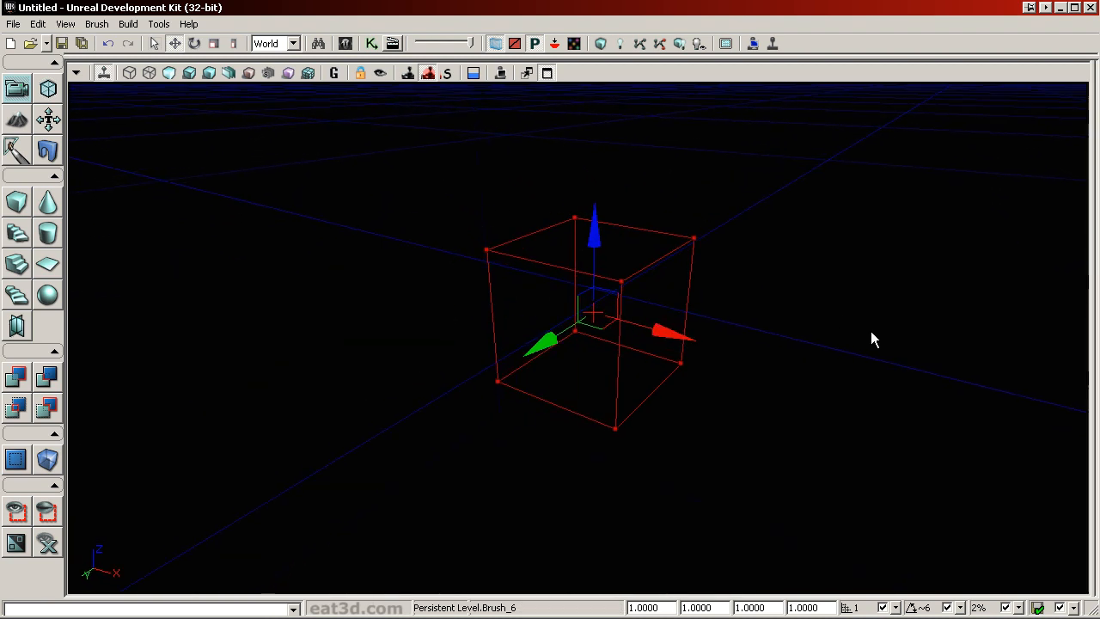
right_click_drag(779, 312, 478, 294)
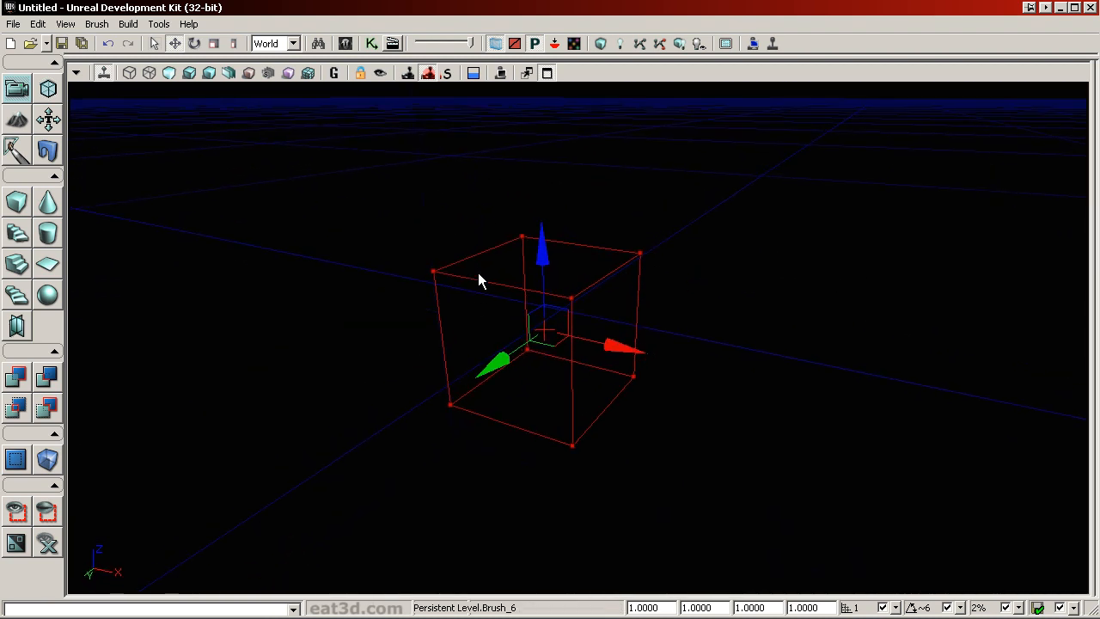
- Move the builder brush cube slightly along its X axis
mouse_move(473, 274)
left_mouse_down()
mouse_move(672, 421)
mouse_move(657, 468)
left_mouse_up()
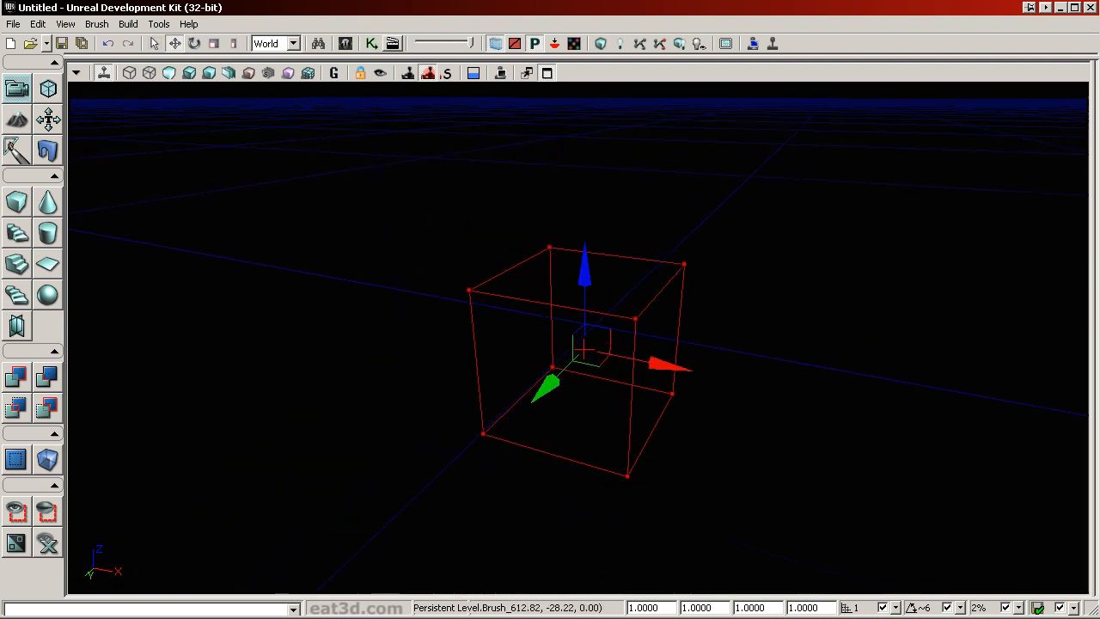
mouse_move(674, 366)
left_mouse_down()
mouse_move(579, 349)
mouse_move(694, 369)
mouse_move(681, 368)
left_mouse_up()
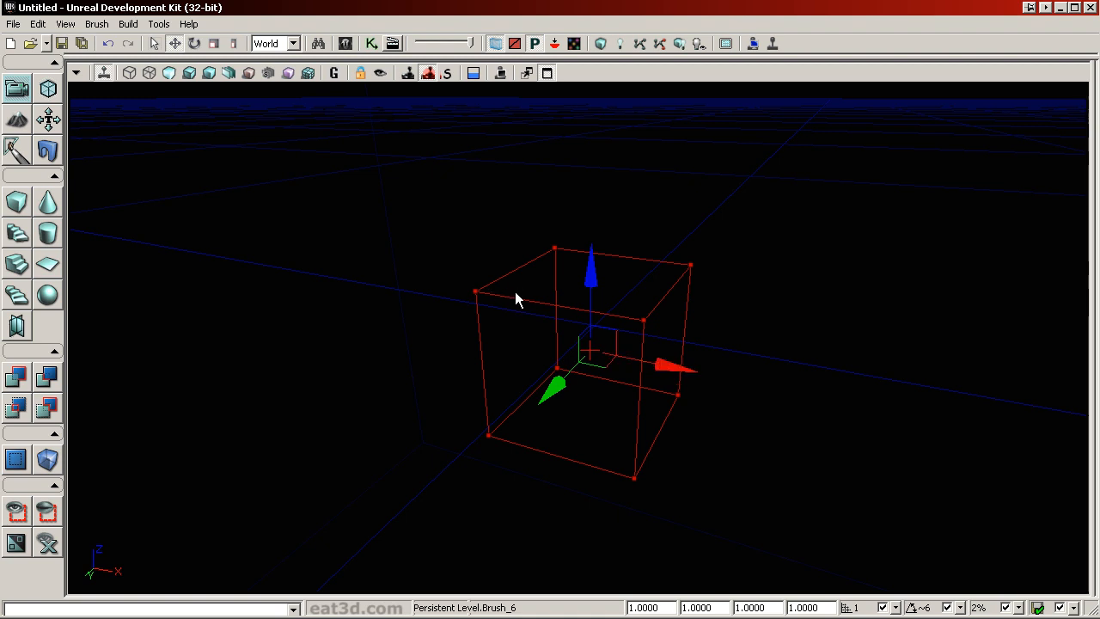
mouse_move(525, 321)
left_mouse_down()
mouse_move(530, 291)
mouse_move(530, 311)
mouse_move(507, 270)
left_mouse_up()
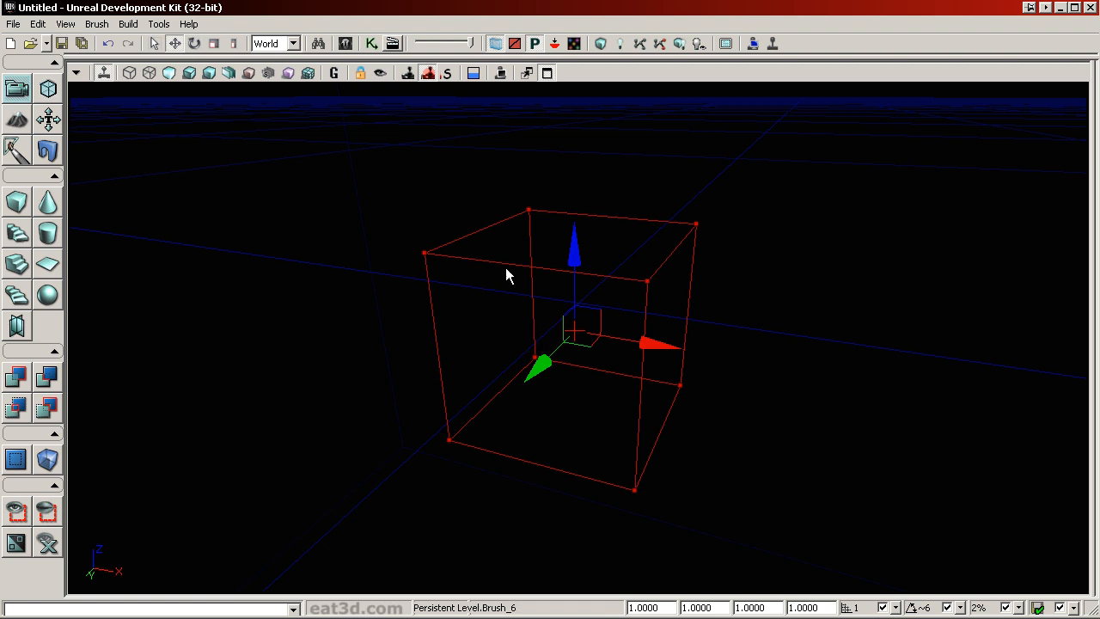
- Try the builder brush as a cylinder, linear staircase, sphere, spiral staircase, volumetric shape and cone in turn
left_click(51, 229)
left_click_drag(408, 289, 406, 294)
right_click_drag(405, 294, 406, 320)
left_click(12, 270)
left_click(50, 298)
left_click(16, 298)
left_click(17, 331)
left_click(17, 262)
left_click(48, 203)
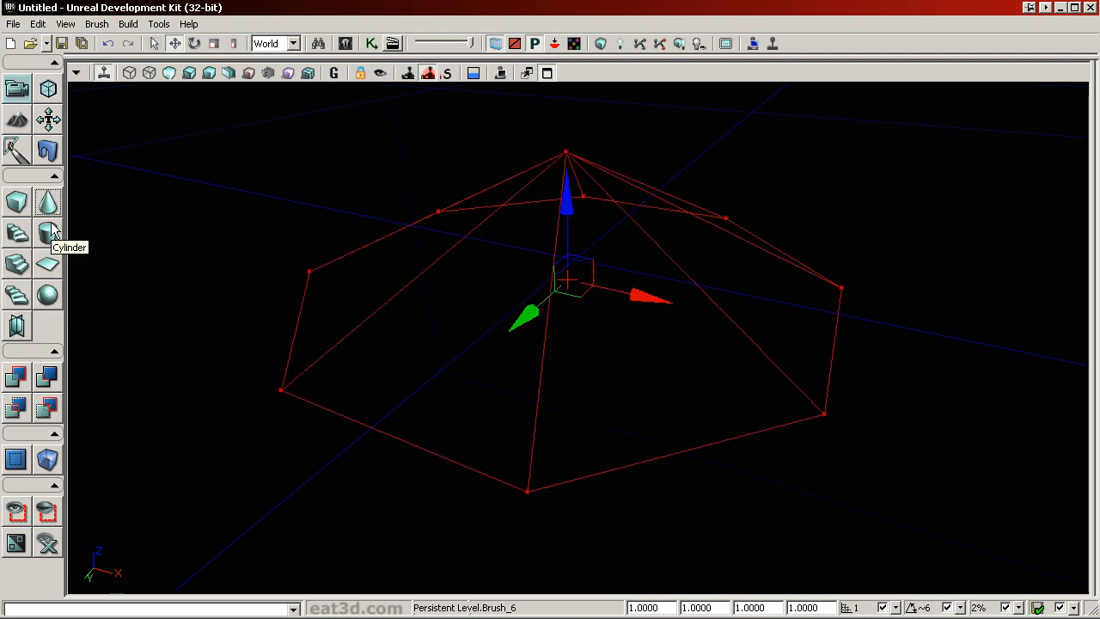
- Try the builder brush as a volumetric shape of crossed sheets and inspect it from several angles
left_click(13, 335)
mouse_move(348, 332)
left_mouse_down()
mouse_move(348, 306)
mouse_move(347, 344)
mouse_move(347, 301)
left_mouse_up()
right_click_drag(347, 301, 347, 327)
mouse_move(348, 326)
left_mouse_down()
mouse_move(353, 336)
mouse_move(365, 316)
left_mouse_up()
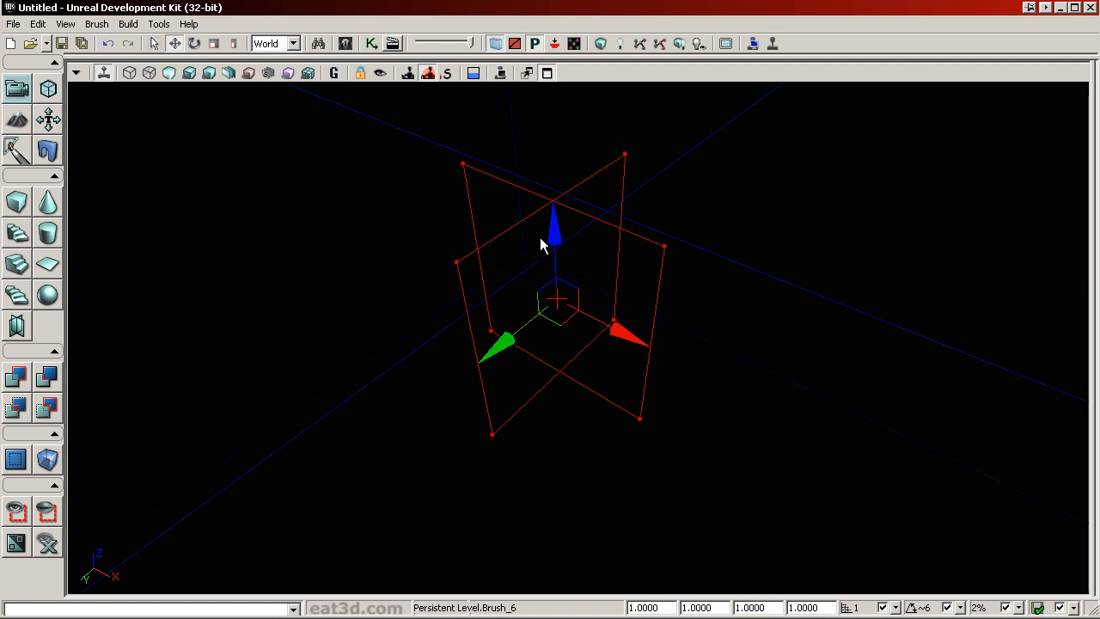
mouse_move(590, 455)
left_mouse_down()
mouse_move(550, 503)
mouse_move(627, 429)
mouse_move(585, 464)
left_mouse_up()
right_click_drag(585, 464, 606, 485)
left_click_drag(606, 486, 550, 356)
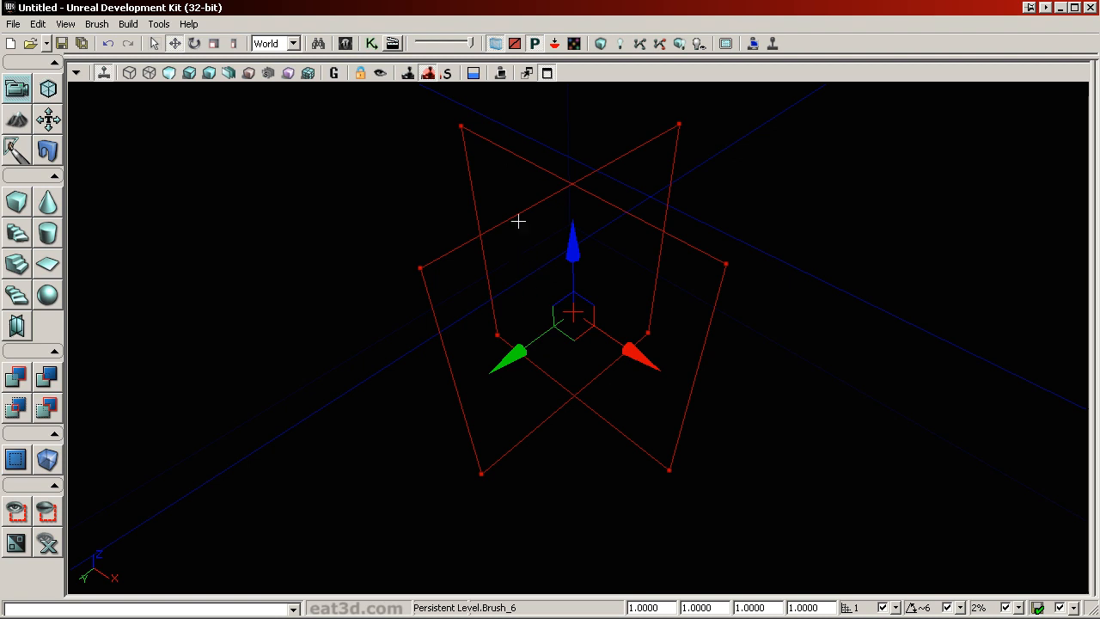
mouse_move(490, 296)
left_mouse_down()
mouse_move(485, 323)
mouse_move(184, 343)
left_mouse_up()
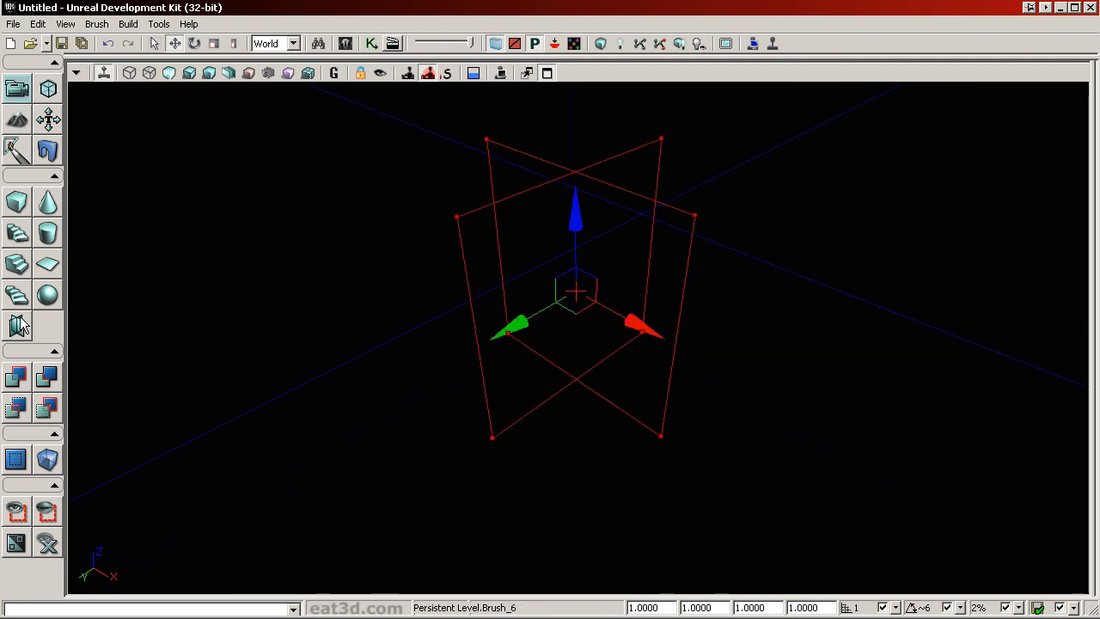
- Try the sphere, linear staircase, sheet, cylinder and cone shapes for the builder brush
left_click(48, 295)
left_click(19, 273)
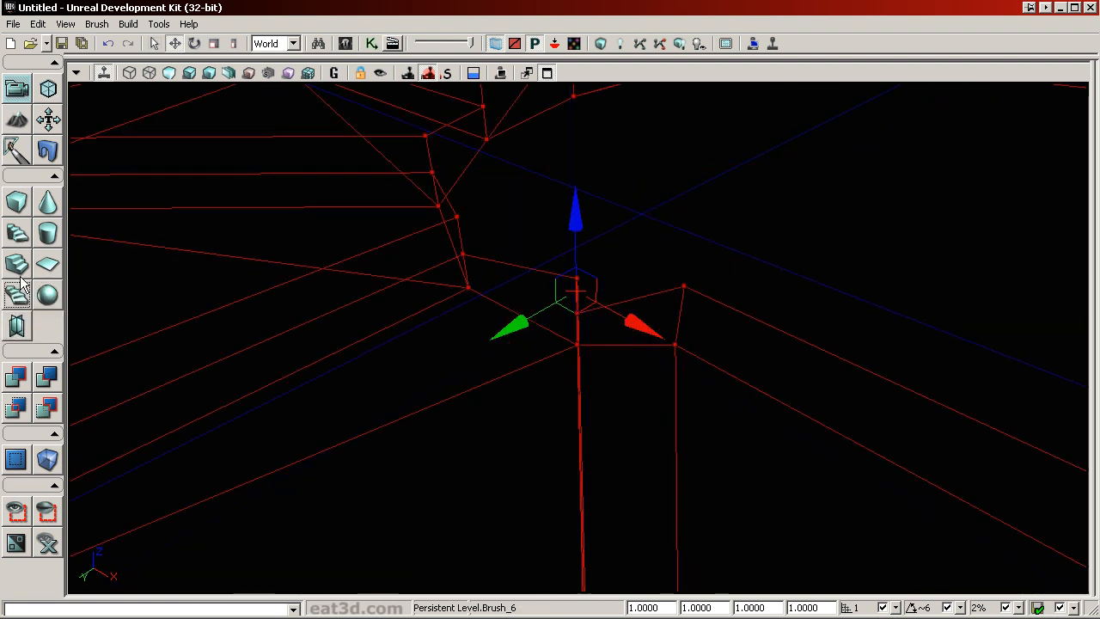
left_click(40, 265)
left_click(42, 230)
left_click(31, 226)
left_click(48, 206)
mouse_move(227, 225)
left_mouse_down()
mouse_move(222, 284)
mouse_move(112, 249)
left_mouse_up()
right_click_drag(112, 249, 5, 229)
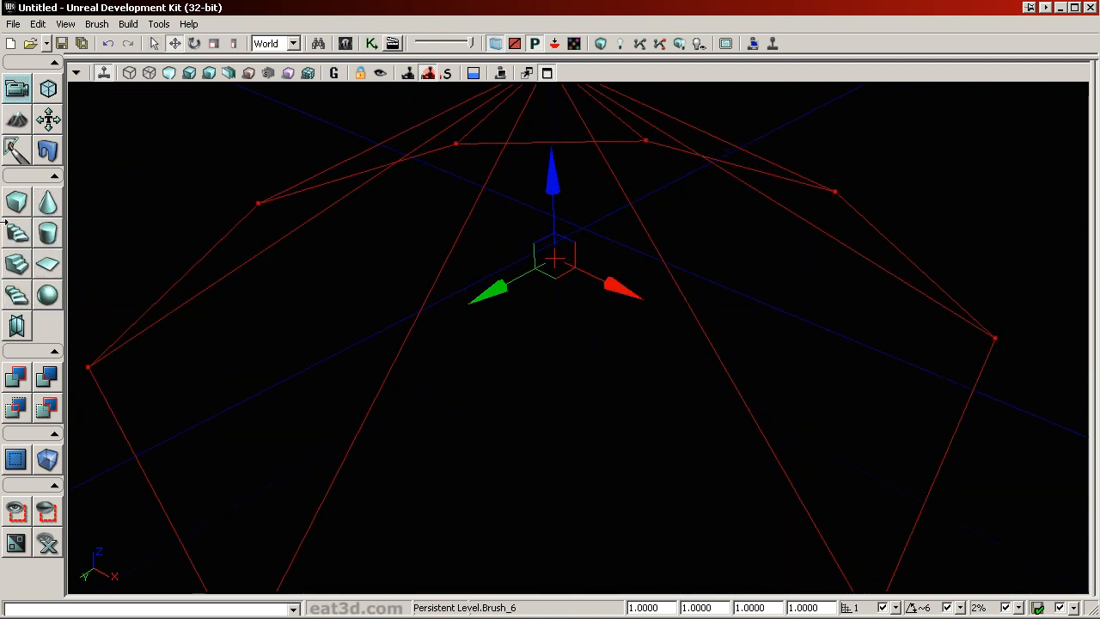
- Try the Linear Staircase shape for the builder brush and return it to a cube
left_click(15, 205)
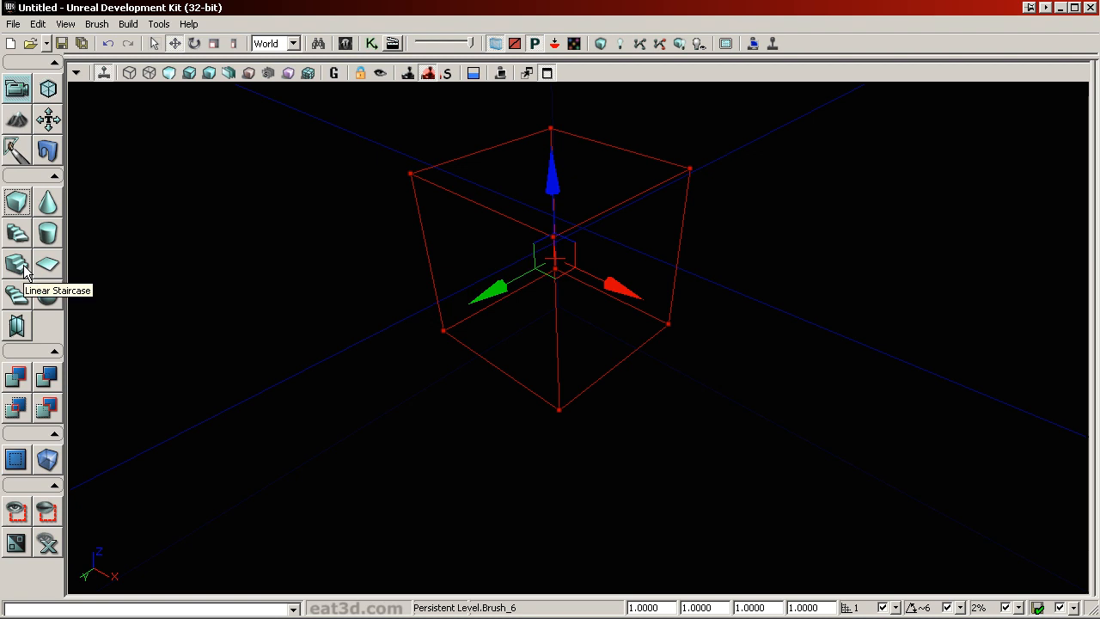
left_click(19, 266)
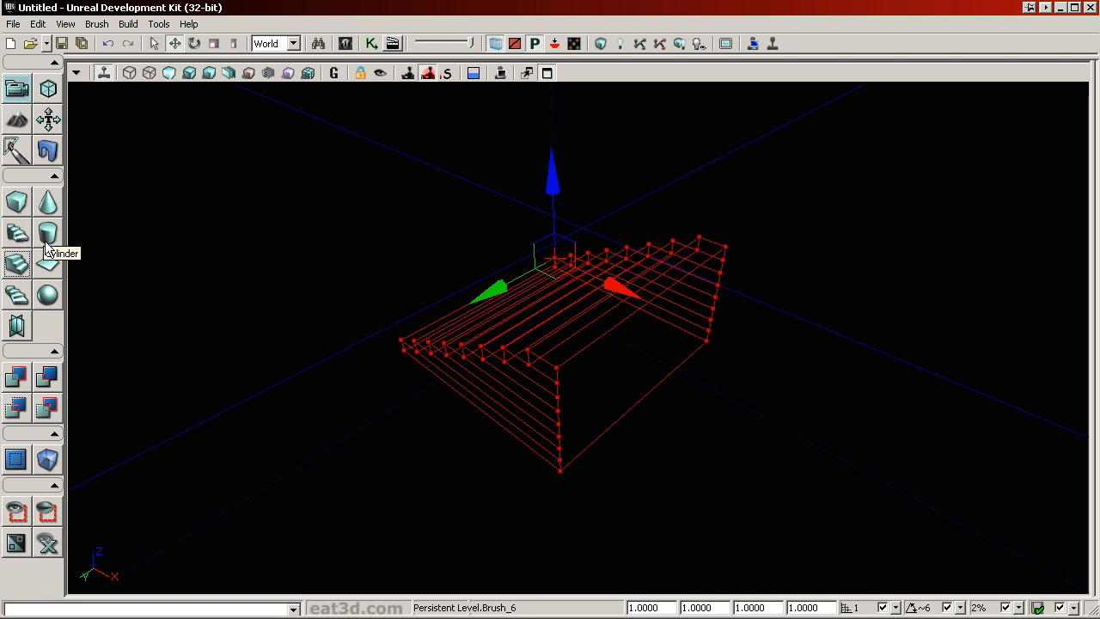
left_click(21, 206)
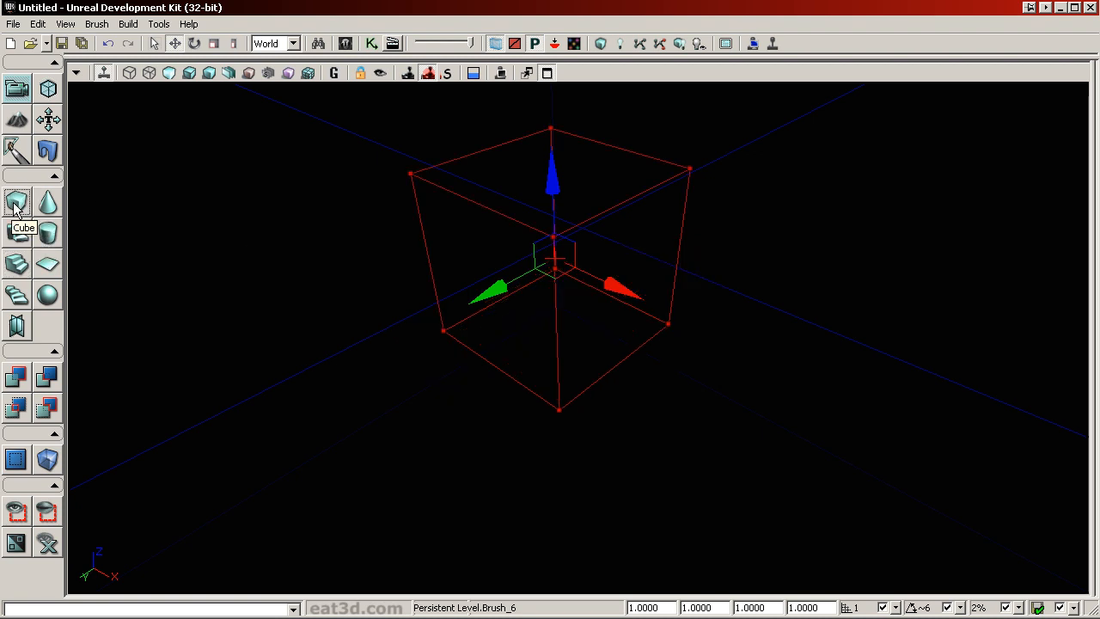
- Open the Cube brush builder settings and set X to 2688 and Y to 3200
right_click(15, 208)
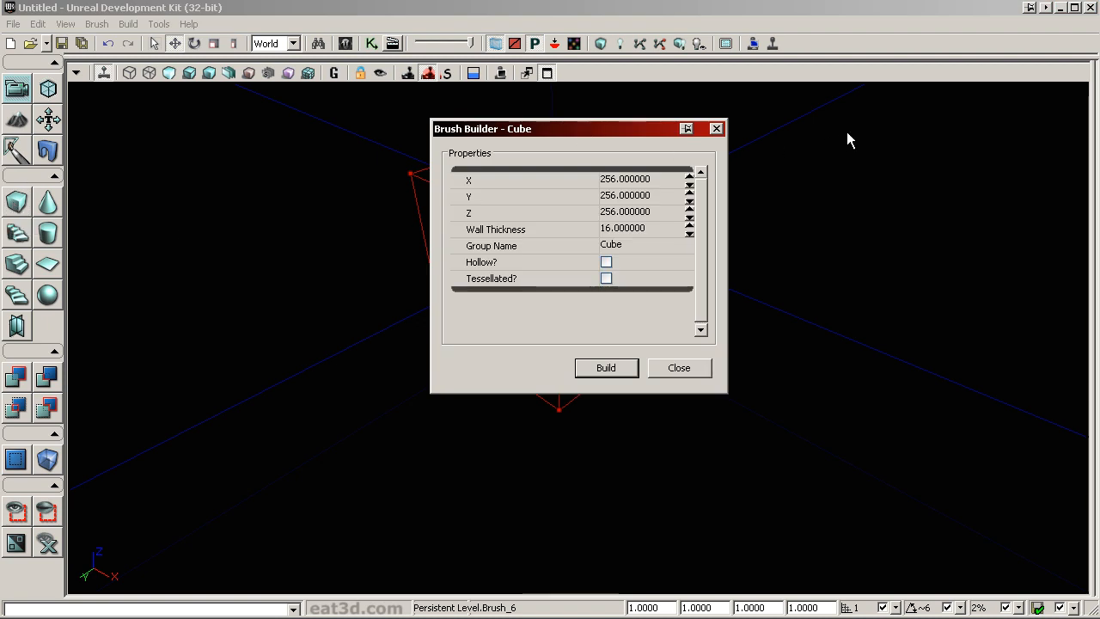
mouse_move(649, 135)
left_mouse_down()
mouse_move(754, 155)
mouse_move(919, 118)
left_mouse_up()
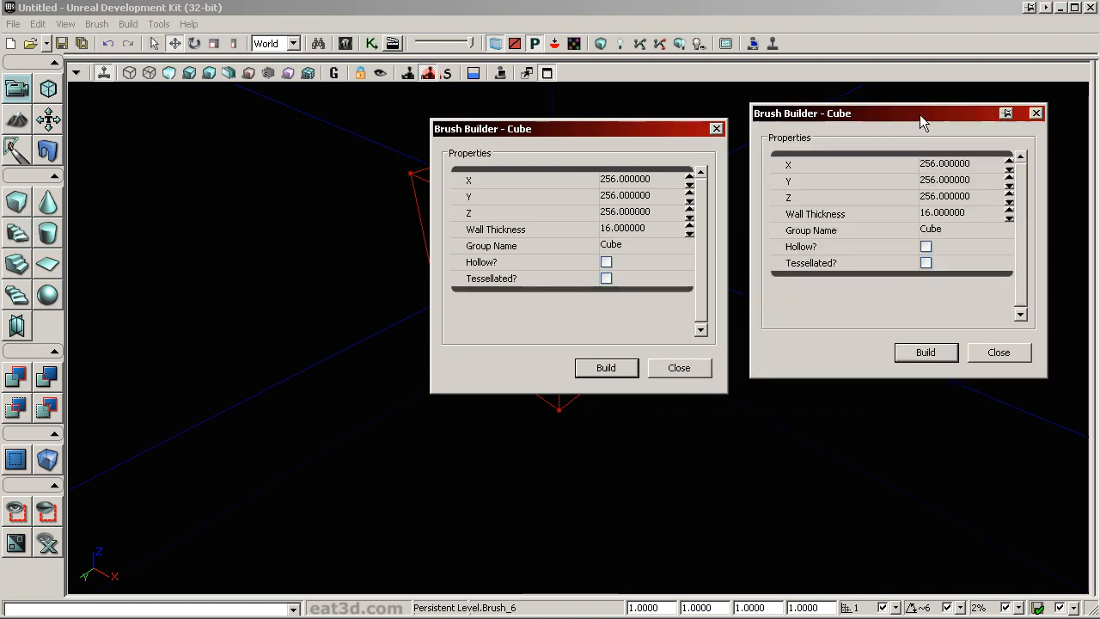
left_click(963, 165)
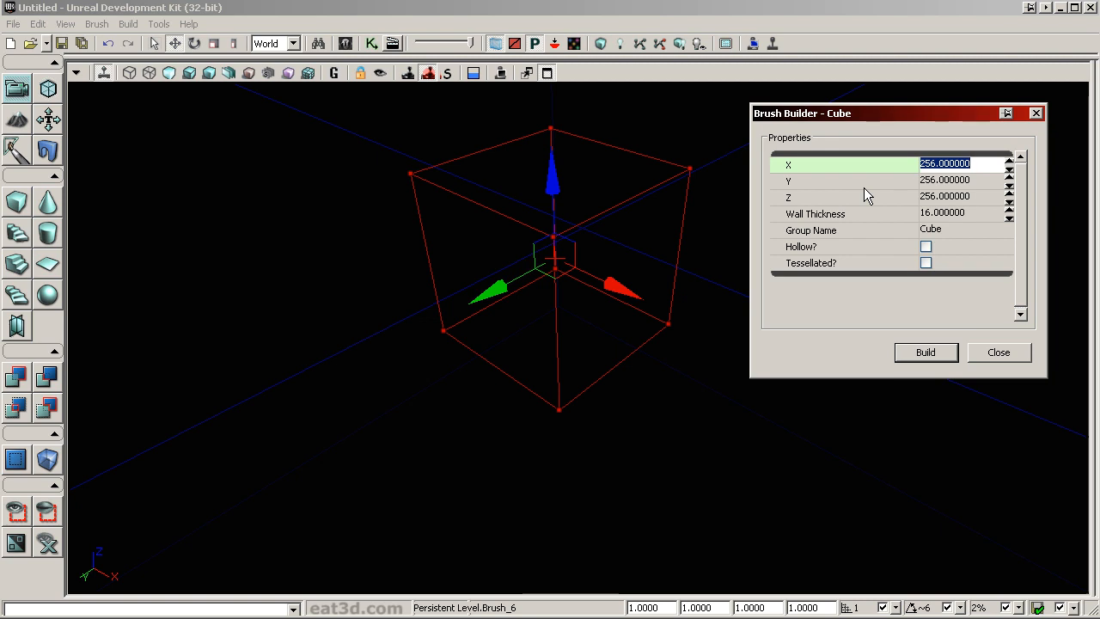
left_click(968, 182)
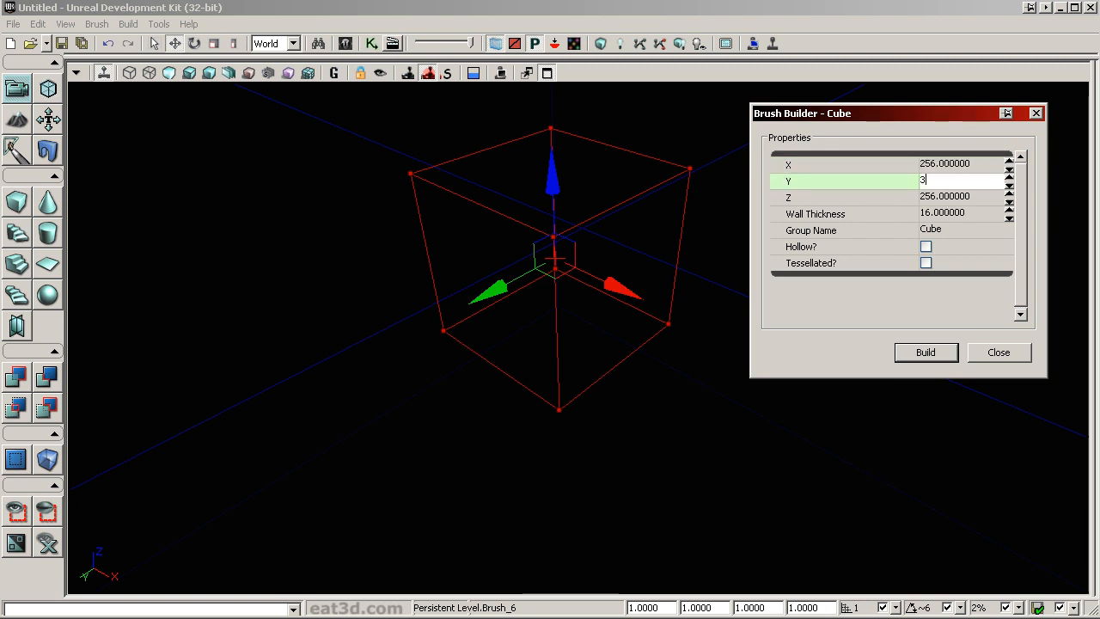
left_click(960, 163)
type("2688")
left_click(965, 182)
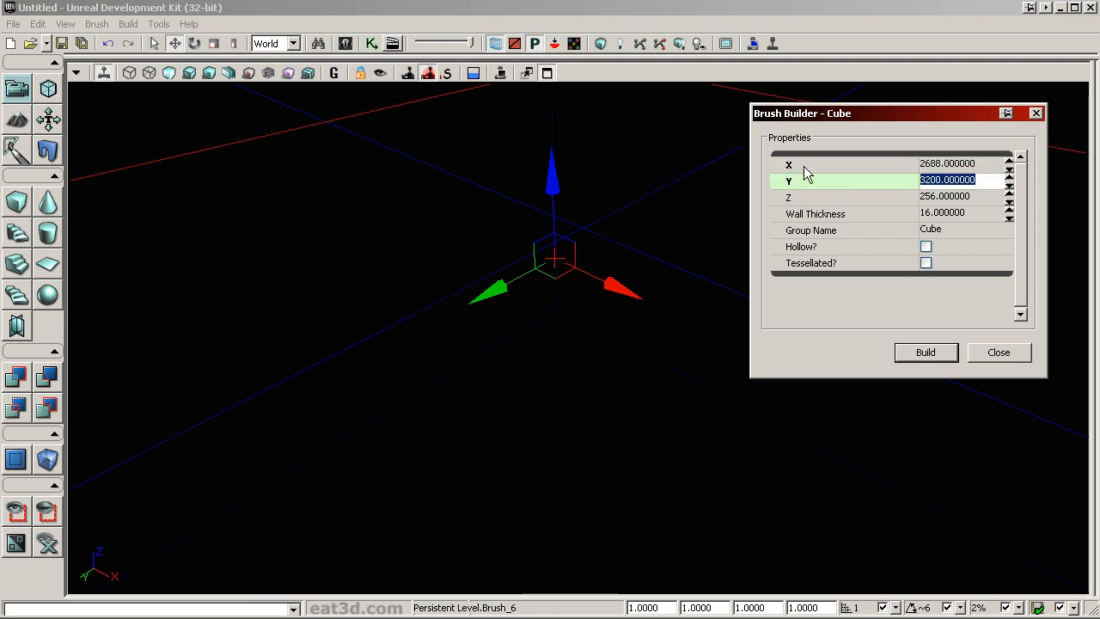
- Set the cube brush's Z size to 2048 and build the brush
left_click(939, 198)
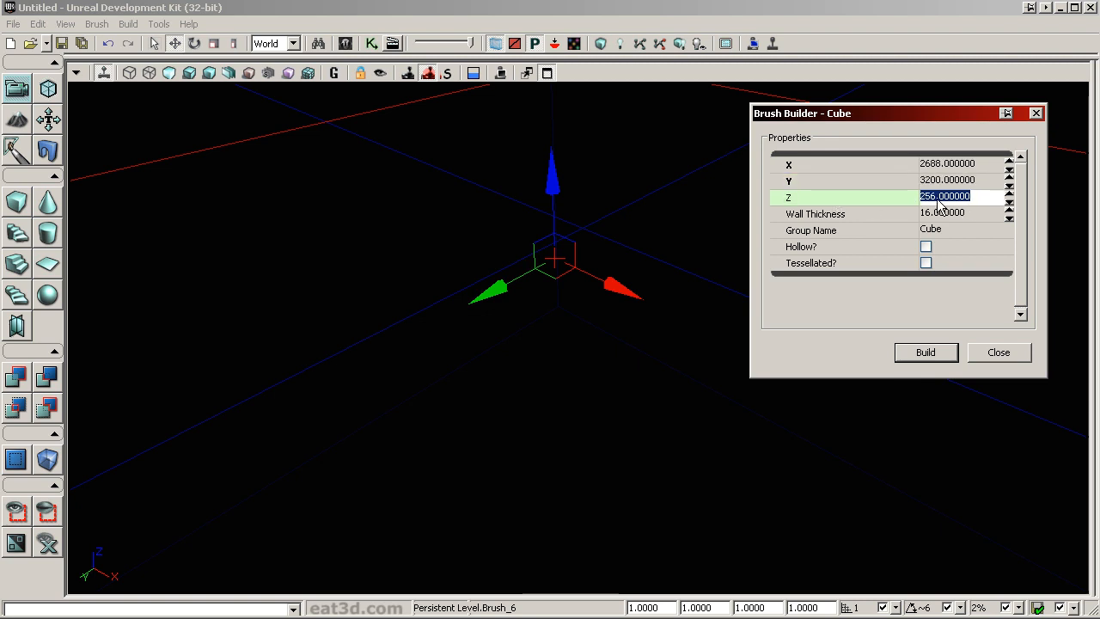
type("2048")
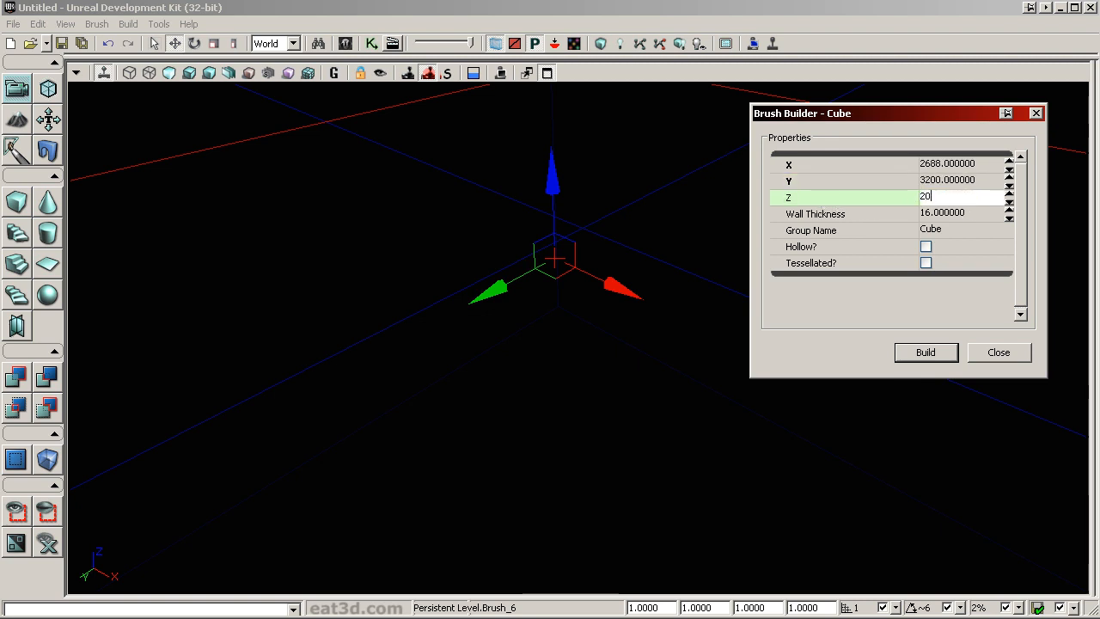
left_click(923, 352)
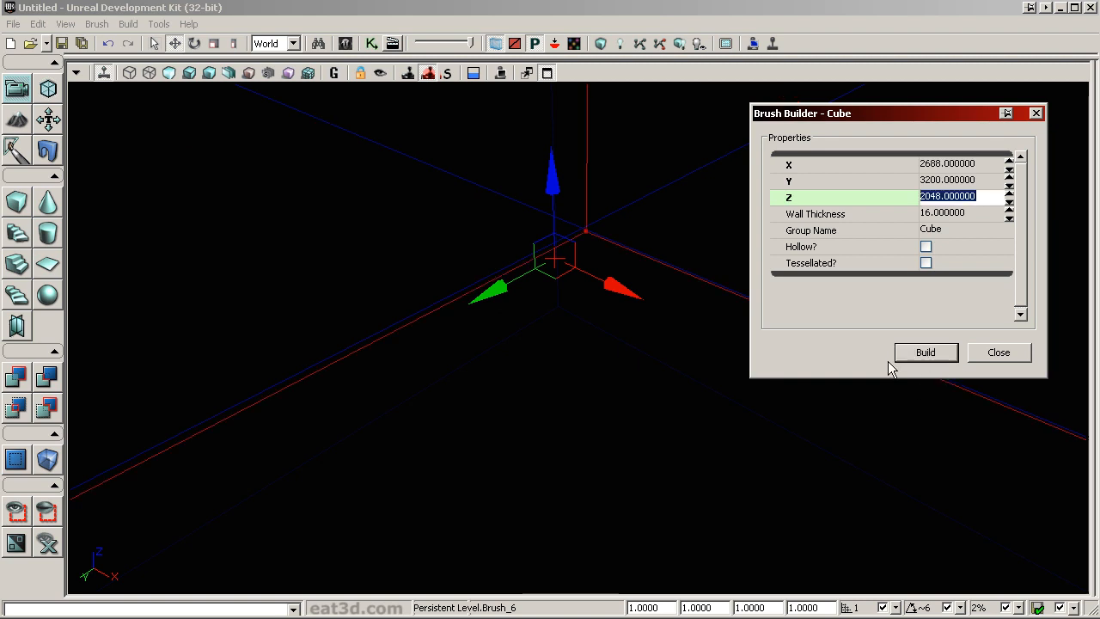
- Review the built cube brush in the viewport, check its X, Y and Z sizes, and close the Brush Builder settings
right_click_drag(601, 423, 601, 370)
mouse_move(600, 369)
left_mouse_down()
mouse_move(593, 430)
mouse_move(593, 378)
left_mouse_up()
left_click_drag(606, 284, 605, 309)
right_click_drag(606, 310, 609, 336)
left_click_drag(609, 335, 615, 357)
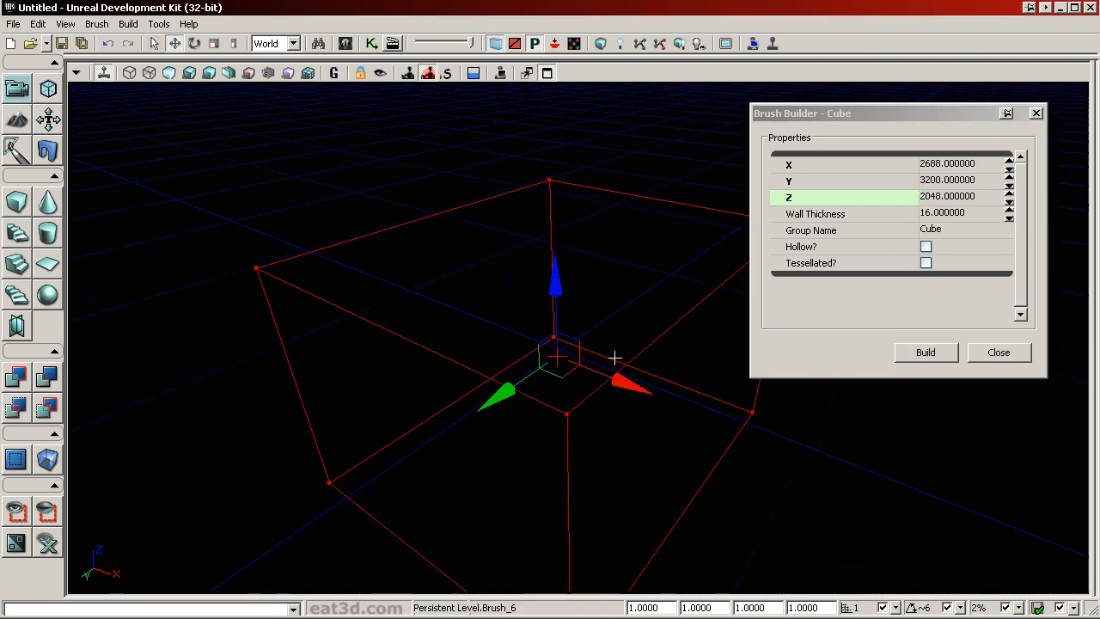
left_click(972, 171)
left_click(947, 180)
left_click(941, 198)
left_click(945, 180)
left_click(946, 164)
left_click(945, 181)
left_click(989, 353)
mouse_move(987, 354)
left_mouse_down()
mouse_move(975, 404)
mouse_move(911, 351)
mouse_move(935, 386)
mouse_move(744, 362)
left_mouse_up()
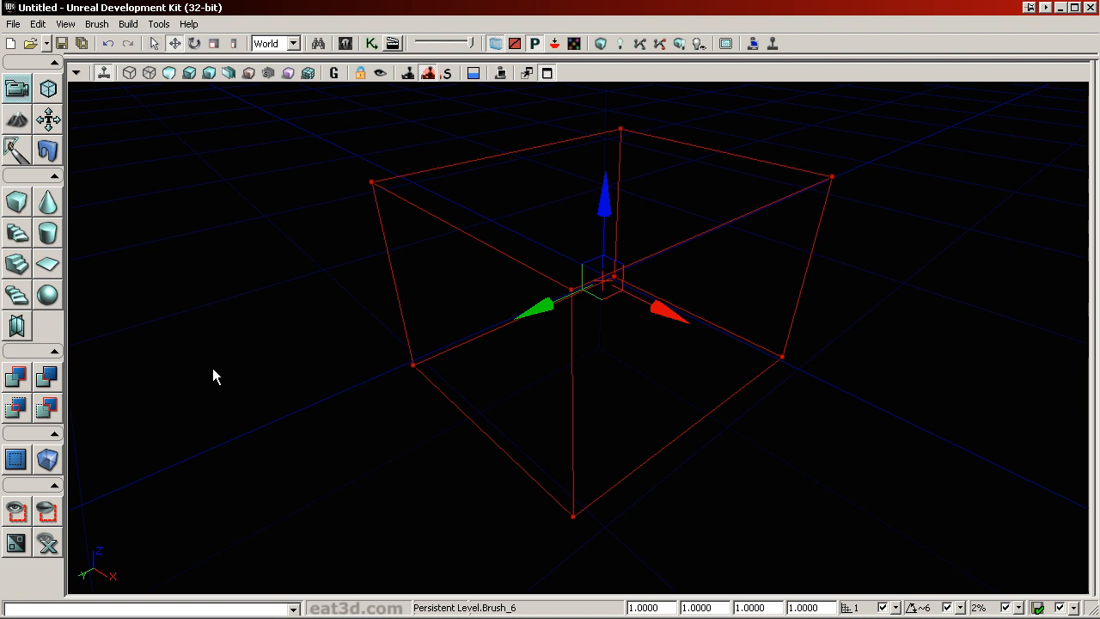
- Add the cube builder brush to the level as additive CSG geometry and deselect the builder brush
left_click(18, 378)
mouse_move(376, 386)
left_mouse_down()
mouse_move(375, 361)
mouse_move(351, 335)
left_mouse_up()
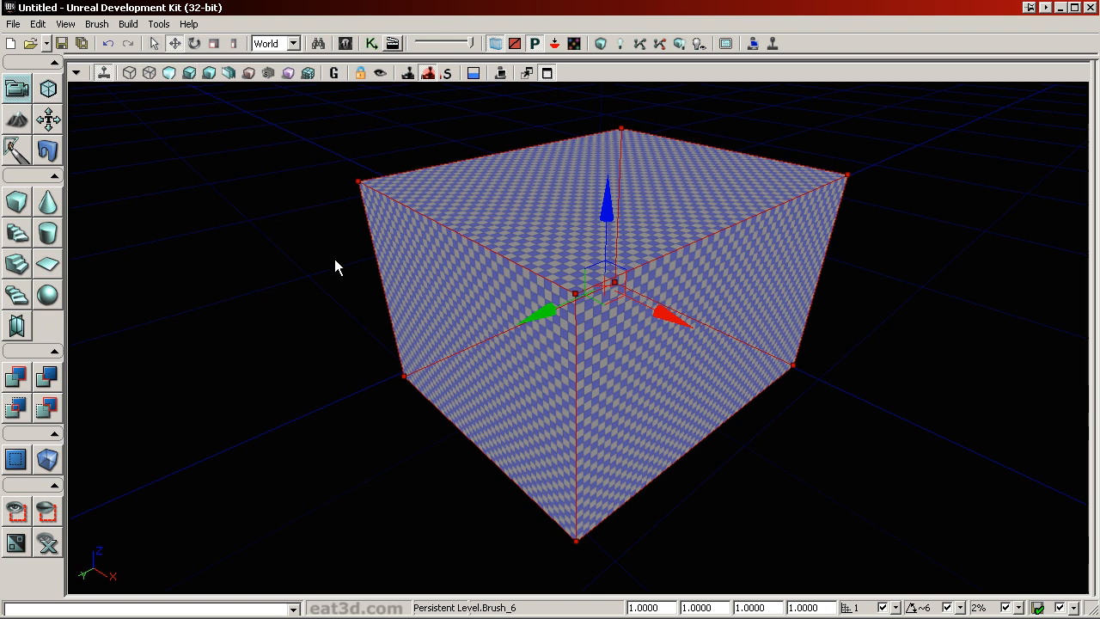
left_click_drag(334, 270, 340, 262)
left_click(585, 270)
left_click(633, 301)
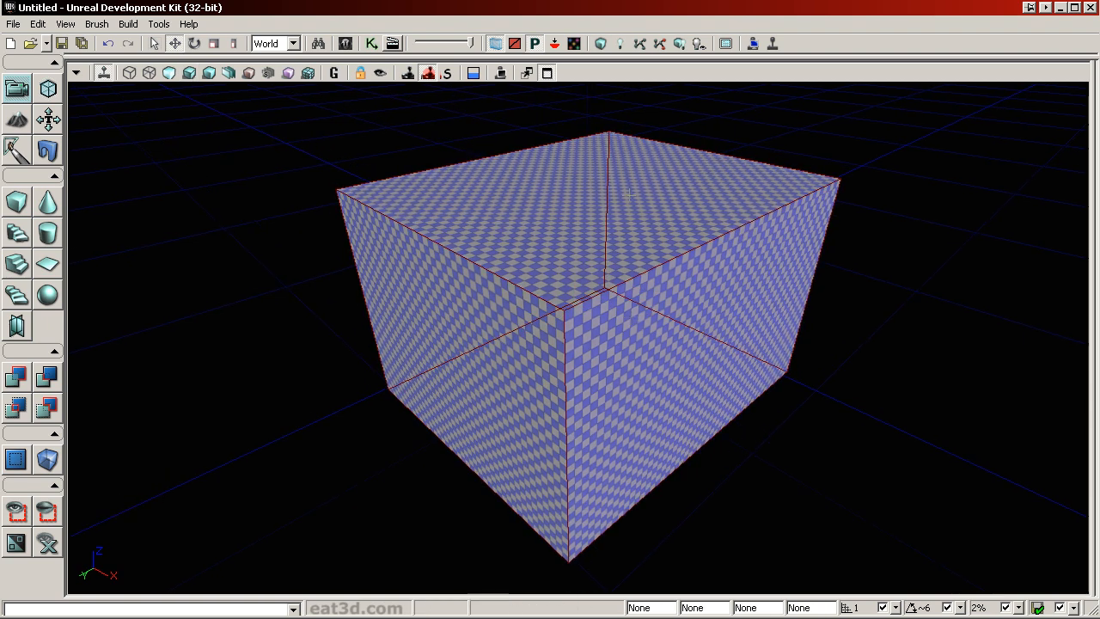
left_click(712, 214)
- Try the Lit and Lighting Only view modes on the added cube in the perspective viewport
left_click(187, 85)
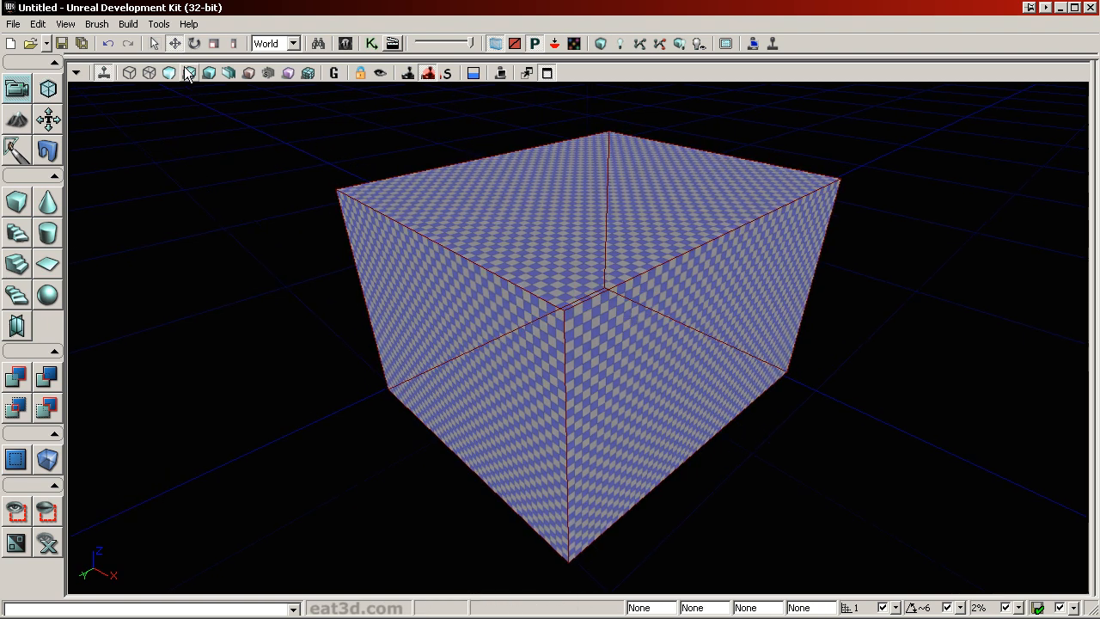
left_click(187, 74)
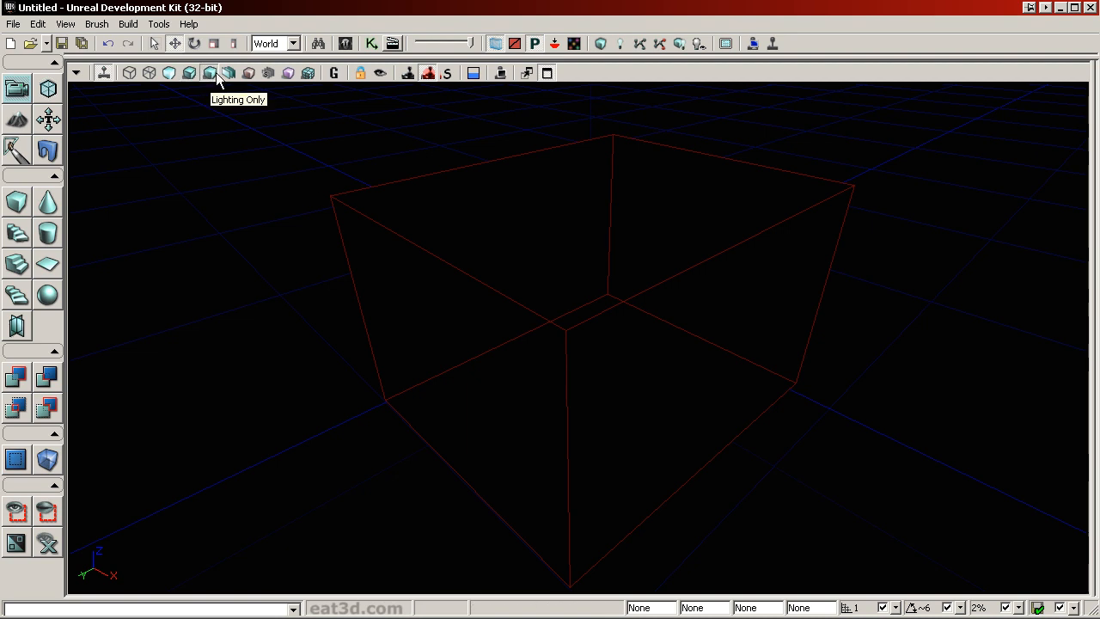
left_click(168, 74)
left_click(190, 74)
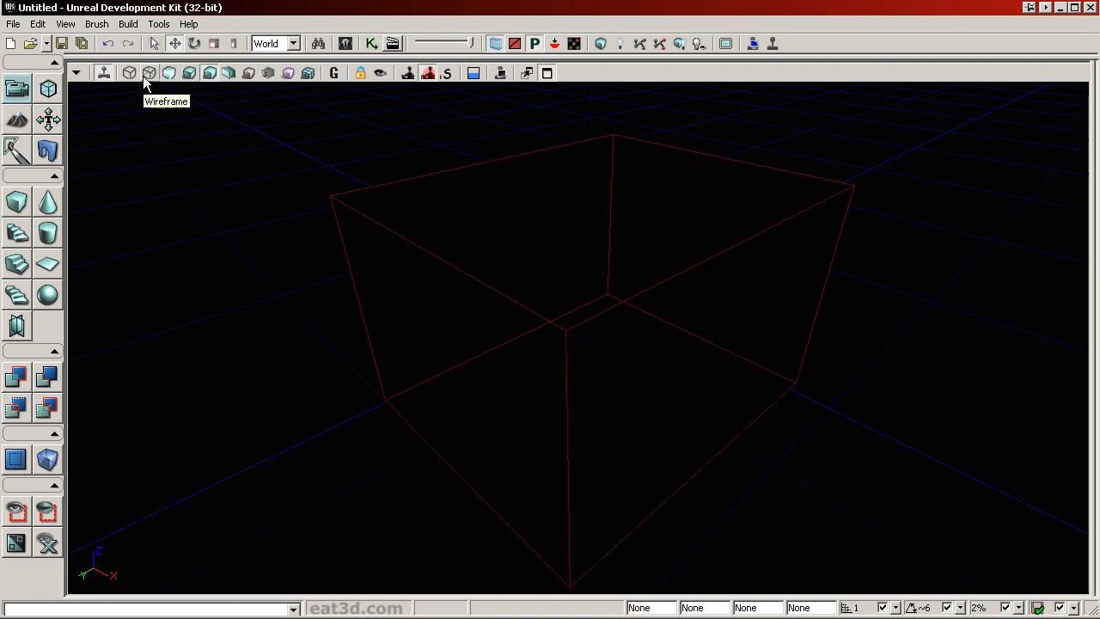
- Restore the four-viewport layout, maximize the perspective viewport again and set it to Lit mode
left_click(547, 74)
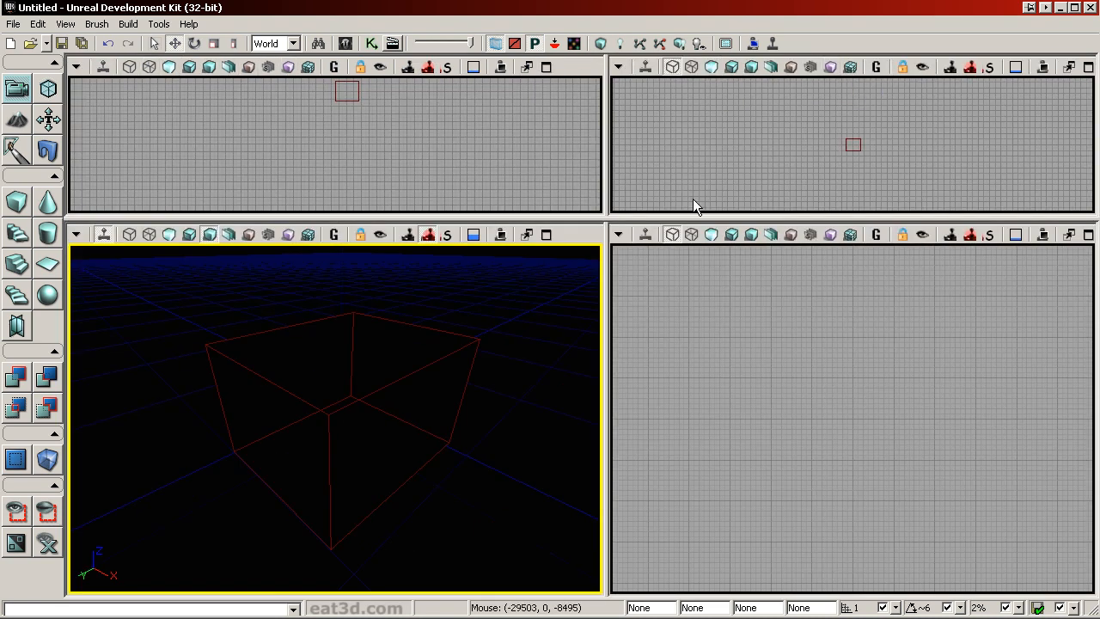
left_click(546, 235)
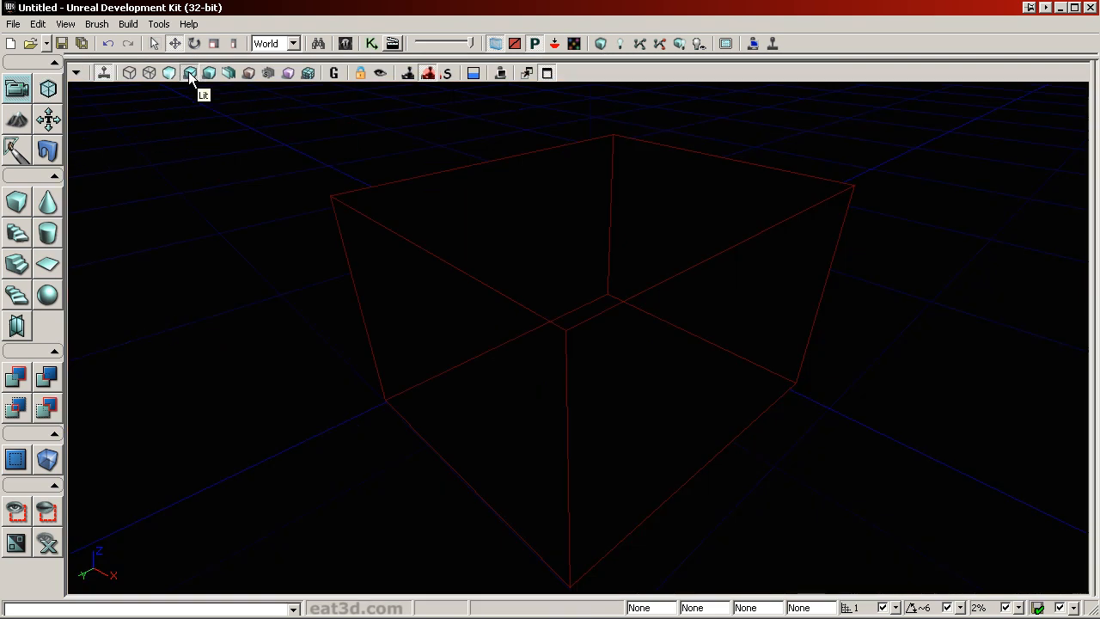
mouse_move(455, 291)
left_mouse_down()
mouse_move(455, 252)
mouse_move(450, 283)
left_mouse_up()
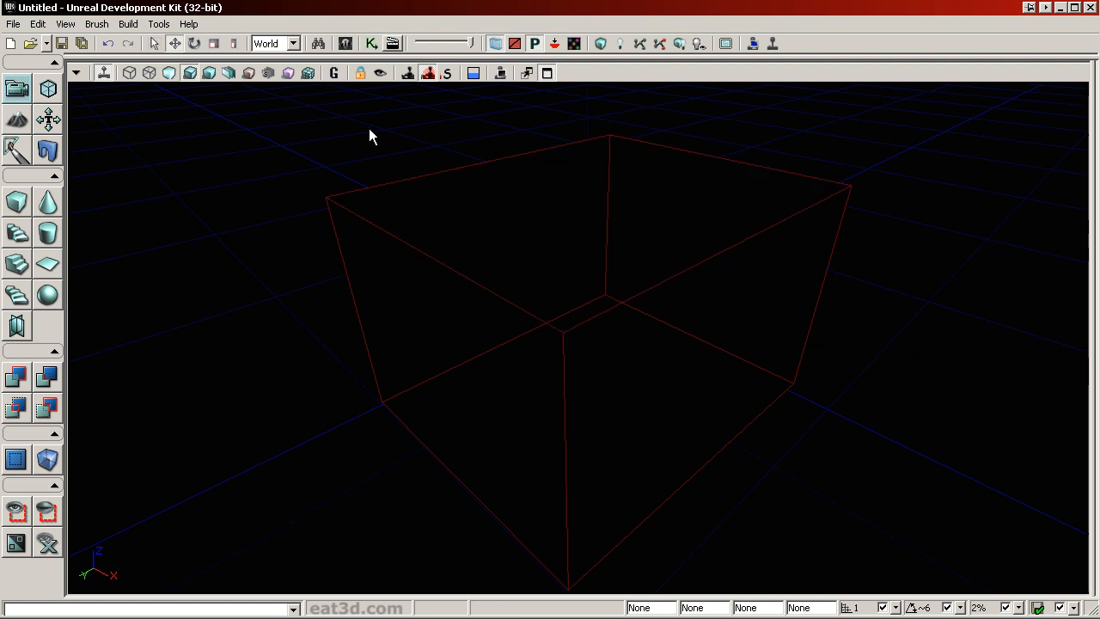
- Cycle the perspective viewport through other view modes, including Texture Density and Brush Wireframe
left_click(166, 74)
left_click_drag(361, 258, 361, 237)
middle_click_drag(360, 236, 365, 282)
mouse_move(290, 163)
right_mouse_down()
mouse_move(290, 151)
mouse_move(290, 163)
right_mouse_up()
left_click(131, 74)
left_click_drag(282, 177, 443, 213)
left_click(159, 72)
left_click(249, 72)
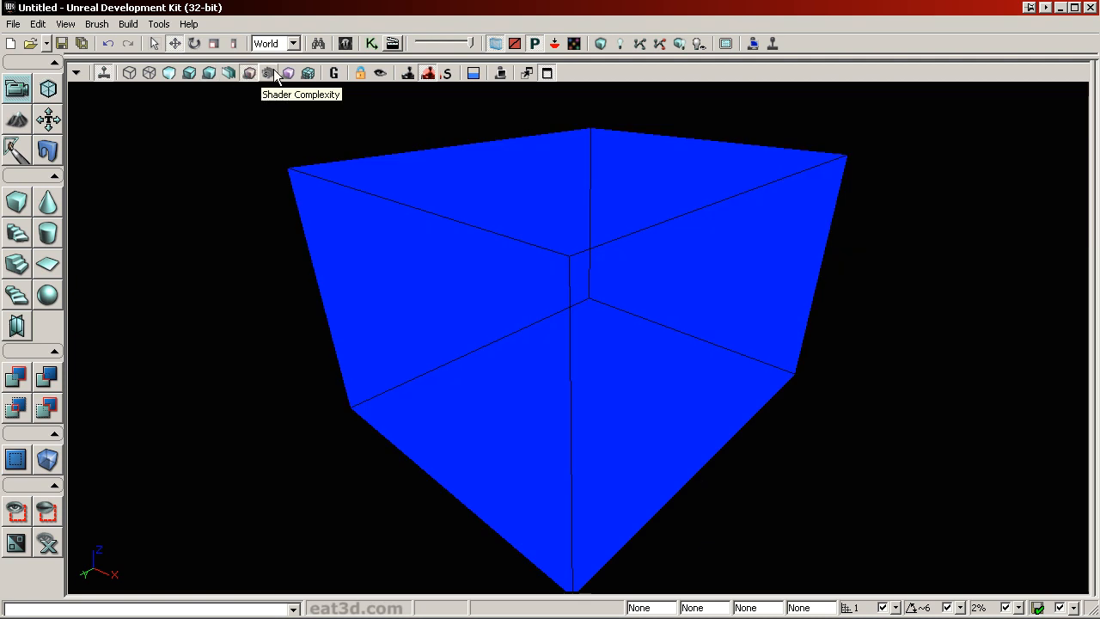
left_click(208, 72)
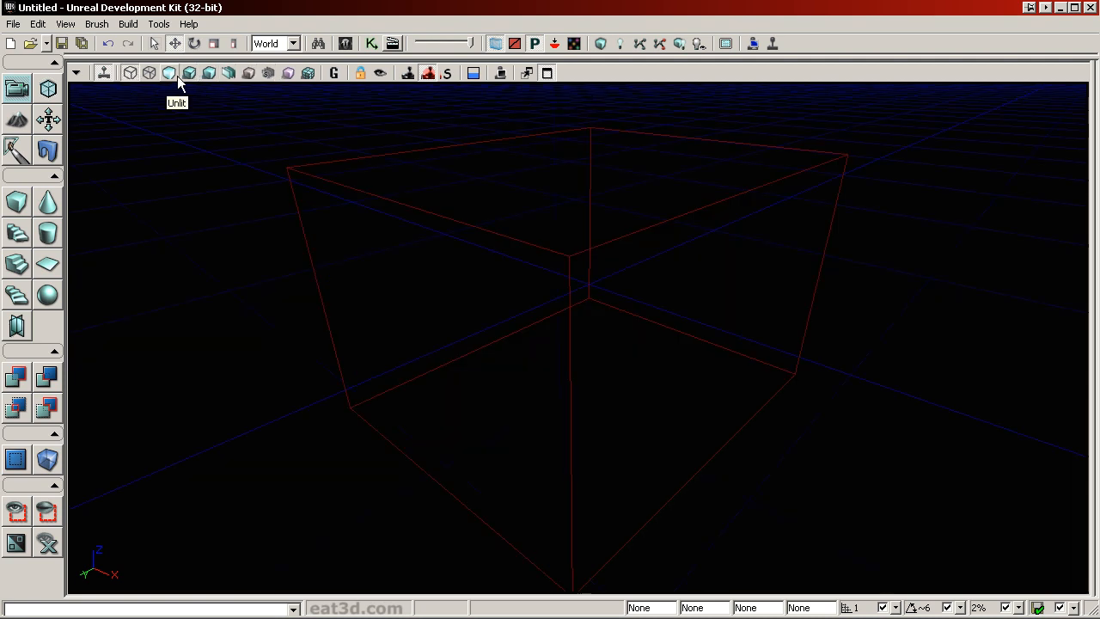
- Set the perspective viewport to the Unlit view mode
left_click(173, 74)
left_click_drag(431, 251, 523, 258)
key("alt+2")
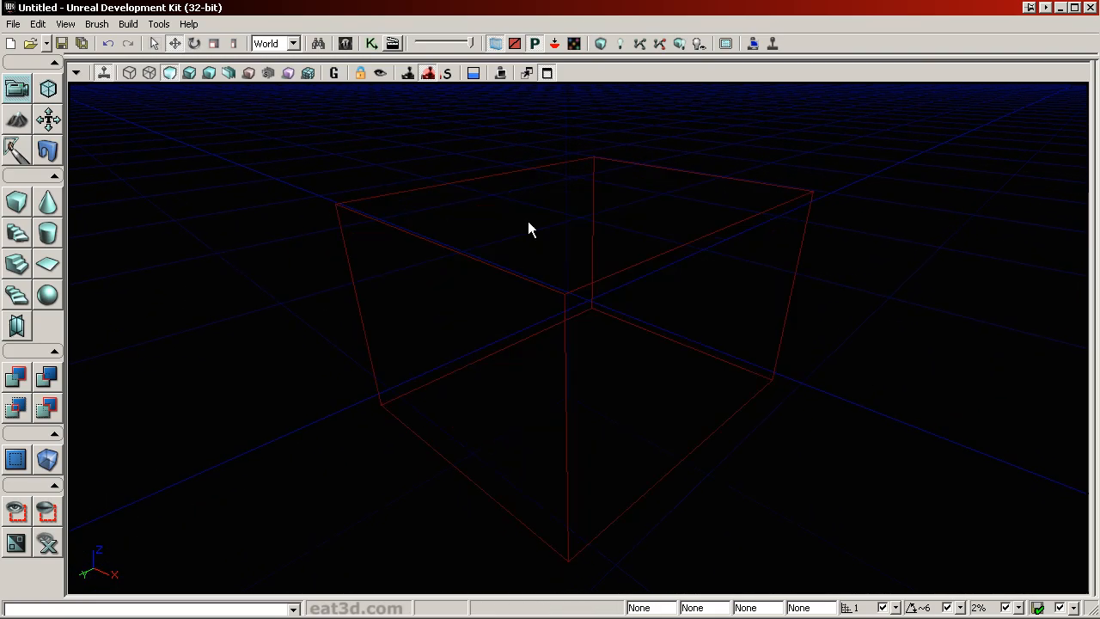
left_click_drag(359, 193, 359, 180)
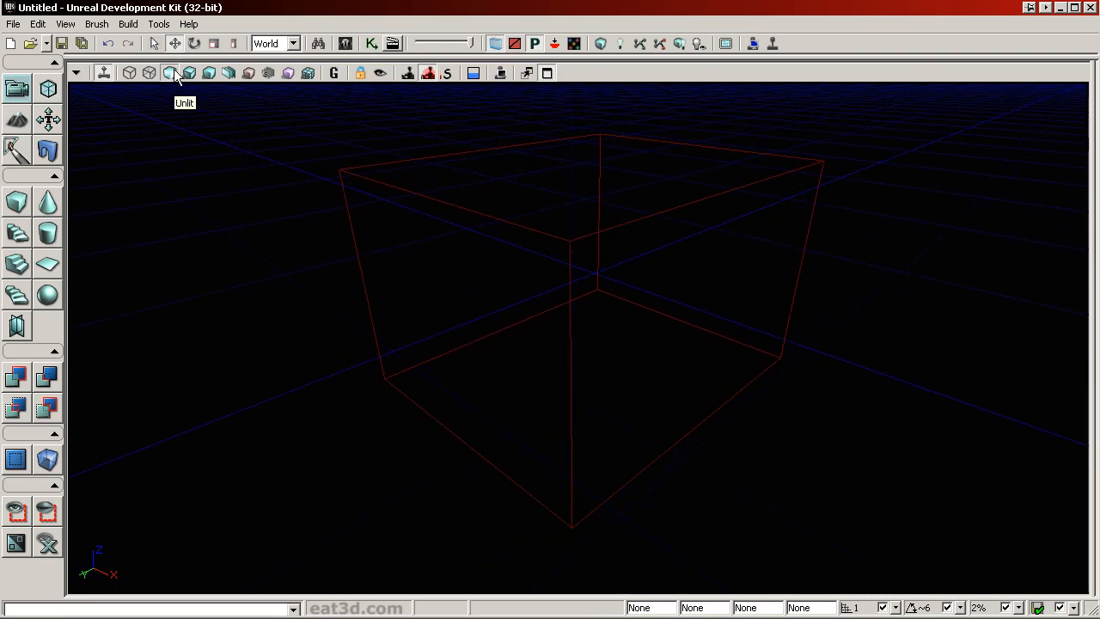
- Toggle the display of BSP geometry off and on several times, leaving the cube's surfaces shown
right_click_drag(314, 238, 323, 258)
left_click_drag(411, 256, 436, 224)
key("q")
key("q")
key("q")
key("q")
key("q")
key("q")
key("q")
key("q")
key("q")
key("q")
key("q")
key("q")
key("q")
left_click_drag(435, 223, 425, 213)
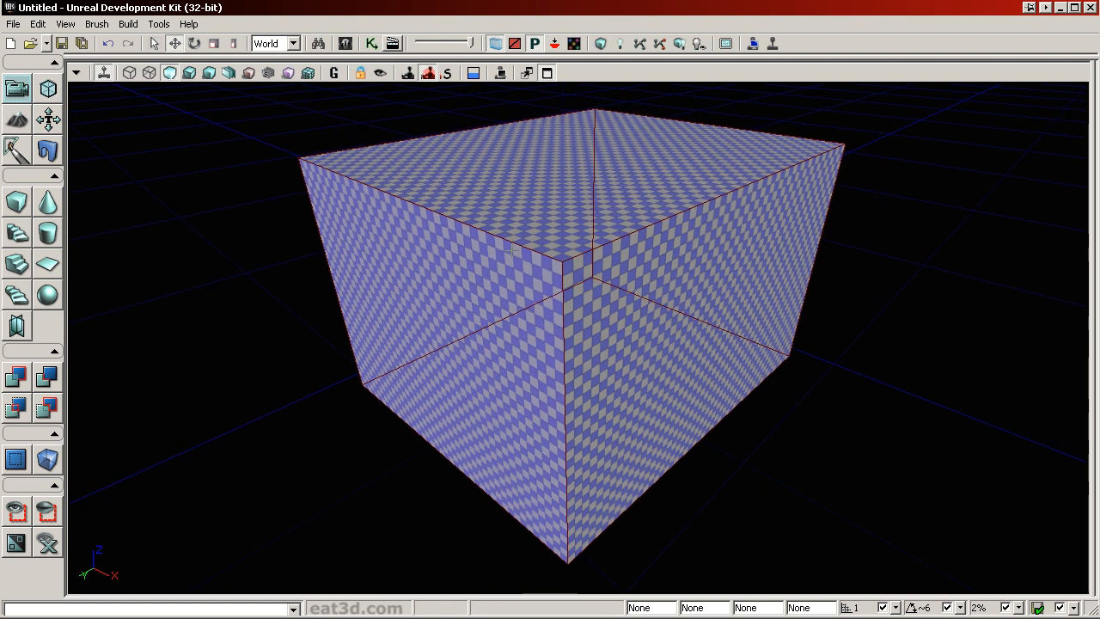
left_click_drag(466, 291, 450, 274)
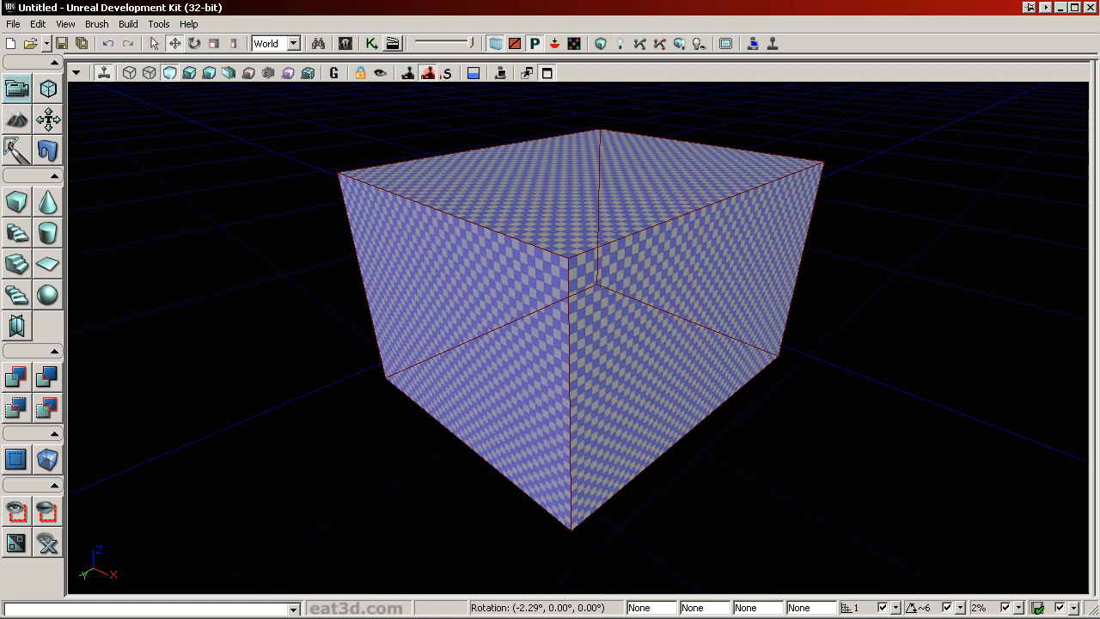
- Reset the viewport's Show flags to their defaults and look through the list of Show options
left_click(76, 74)
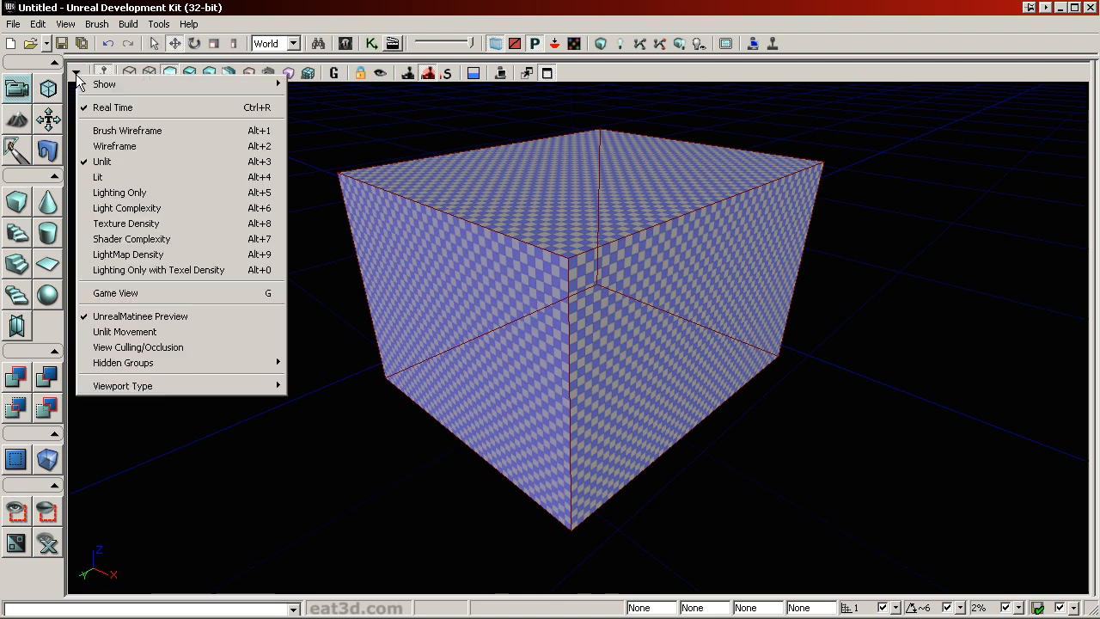
mouse_move(215, 84)
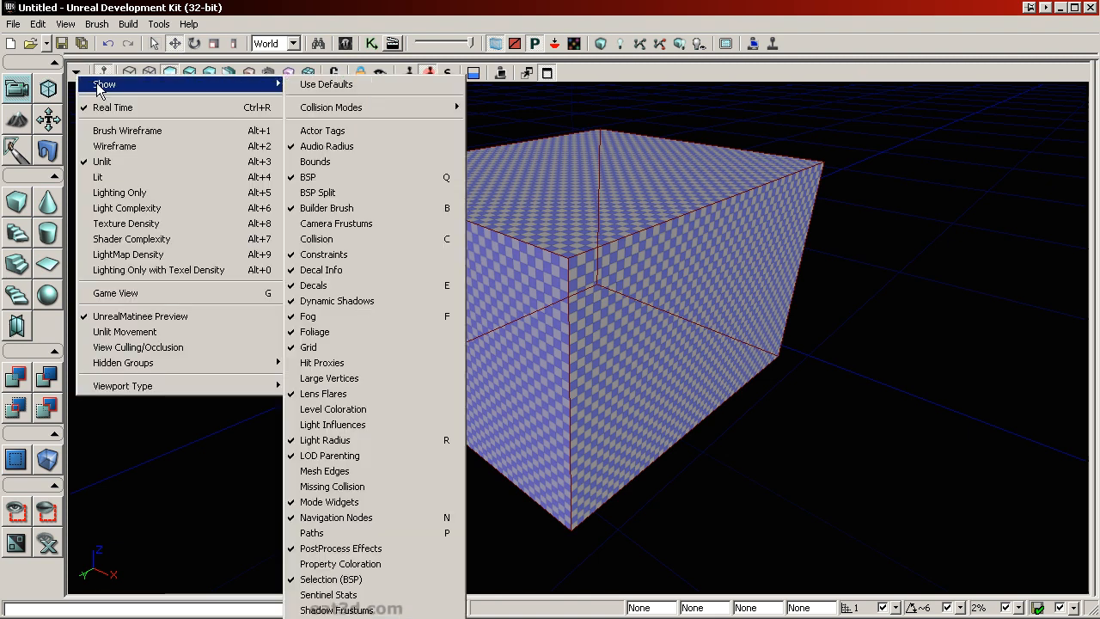
left_click(365, 83)
left_click_drag(211, 200, 208, 183)
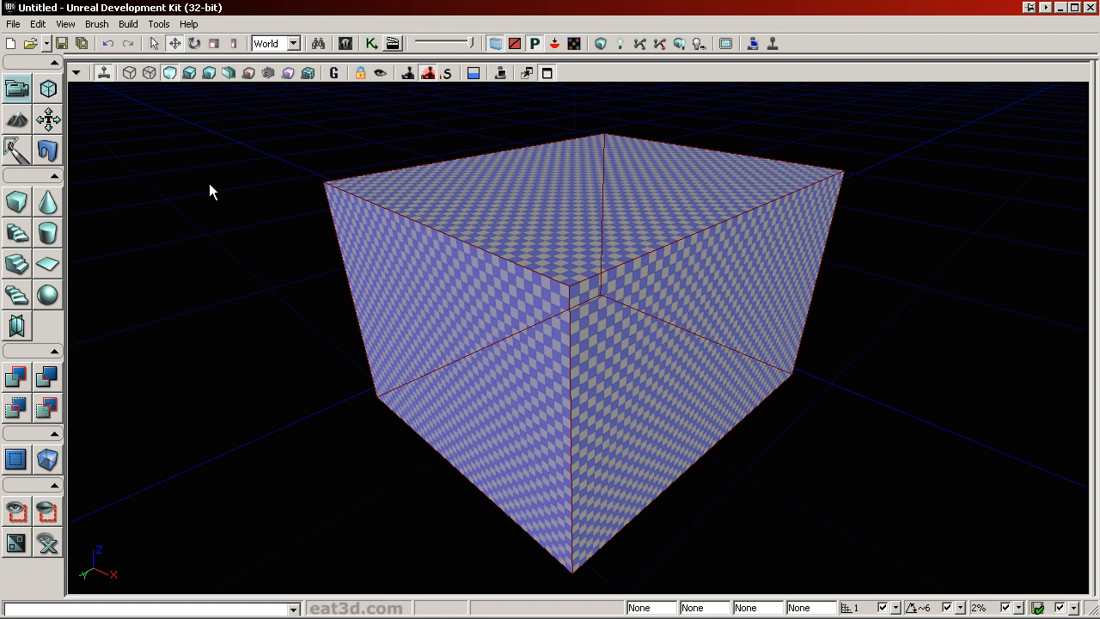
left_click(76, 73)
mouse_move(121, 101)
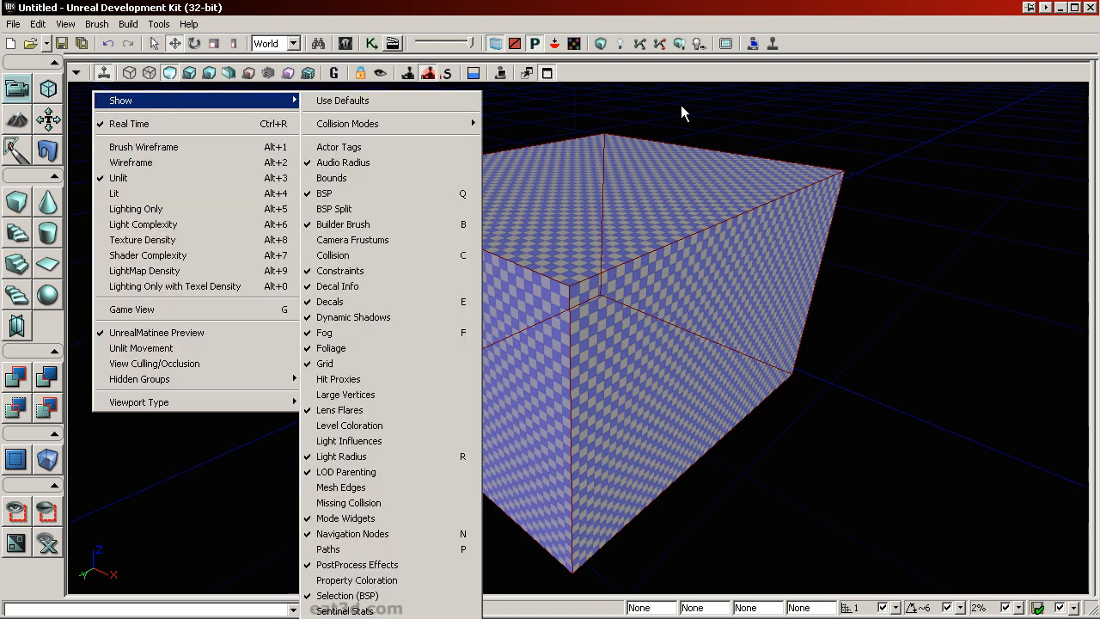
left_click(756, 113)
- Examine the added cube's textured top and side faces from several angles in the perspective viewport
left_click_drag(756, 113, 756, 55)
left_click_drag(621, 318, 614, 309)
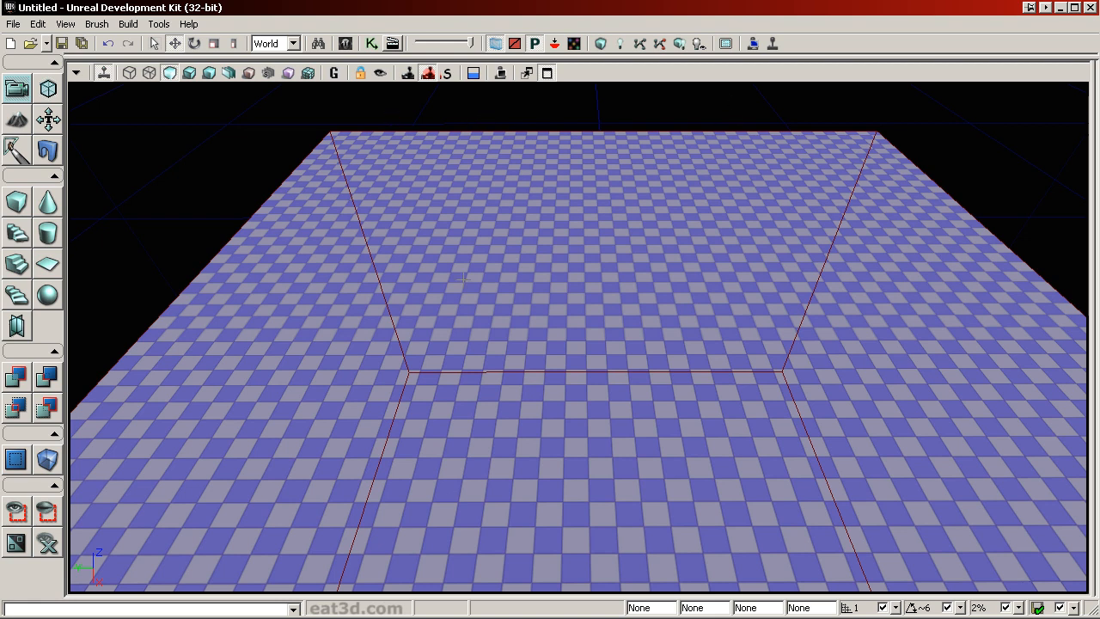
left_click_drag(498, 324, 500, 341)
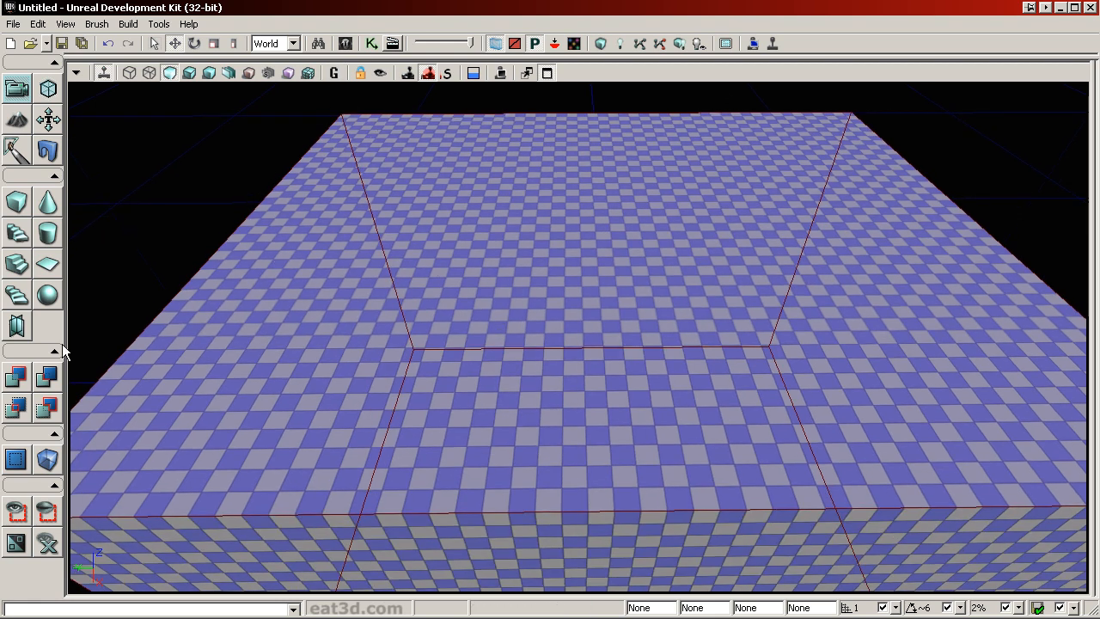
left_click_drag(778, 96, 949, 246)
left_click_drag(524, 335, 354, 359)
left_click_drag(548, 321, 545, 286)
left_click_drag(479, 279, 479, 285)
left_click(479, 285)
right_click_drag(479, 285, 479, 320)
left_click_drag(478, 319, 467, 351)
left_click(514, 219)
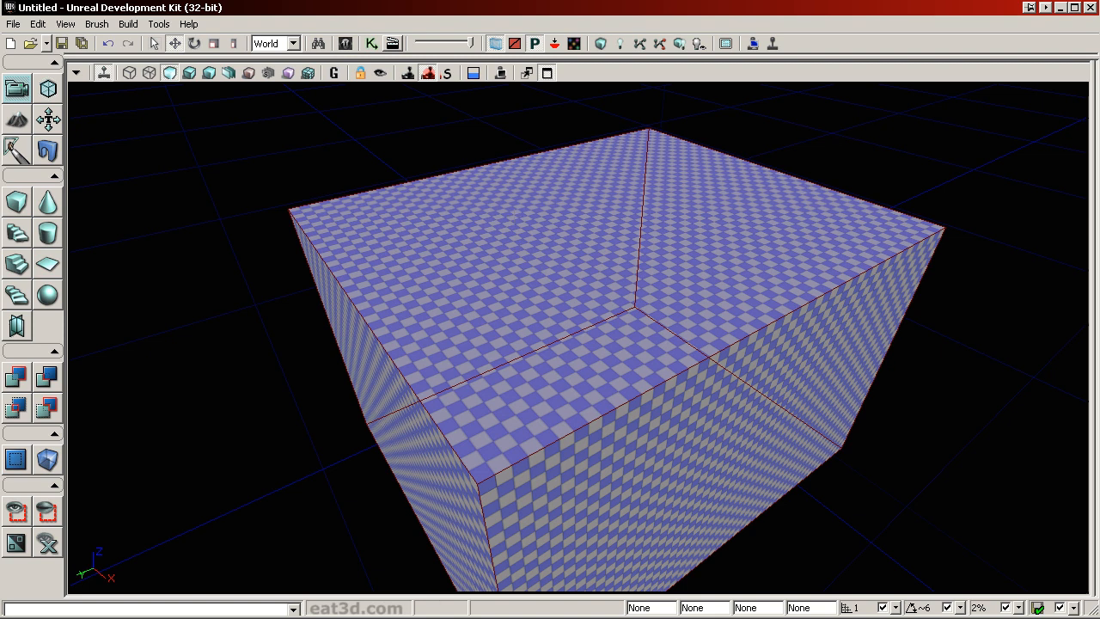
- Switch to IrfanView to look at the levelshot.jpg reference image and return to the Unreal editor
key("alt+Tab")
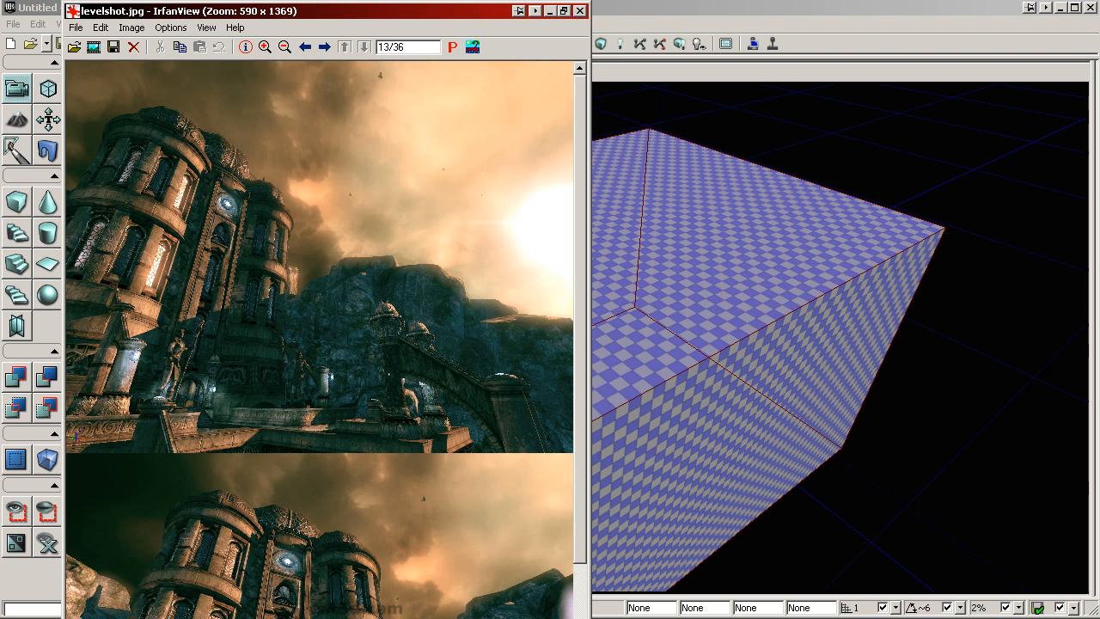
key("Escape")
right_click_drag(397, 107, 397, 91)
mouse_move(397, 107)
left_mouse_down()
mouse_move(397, 94)
mouse_move(397, 108)
left_mouse_up()
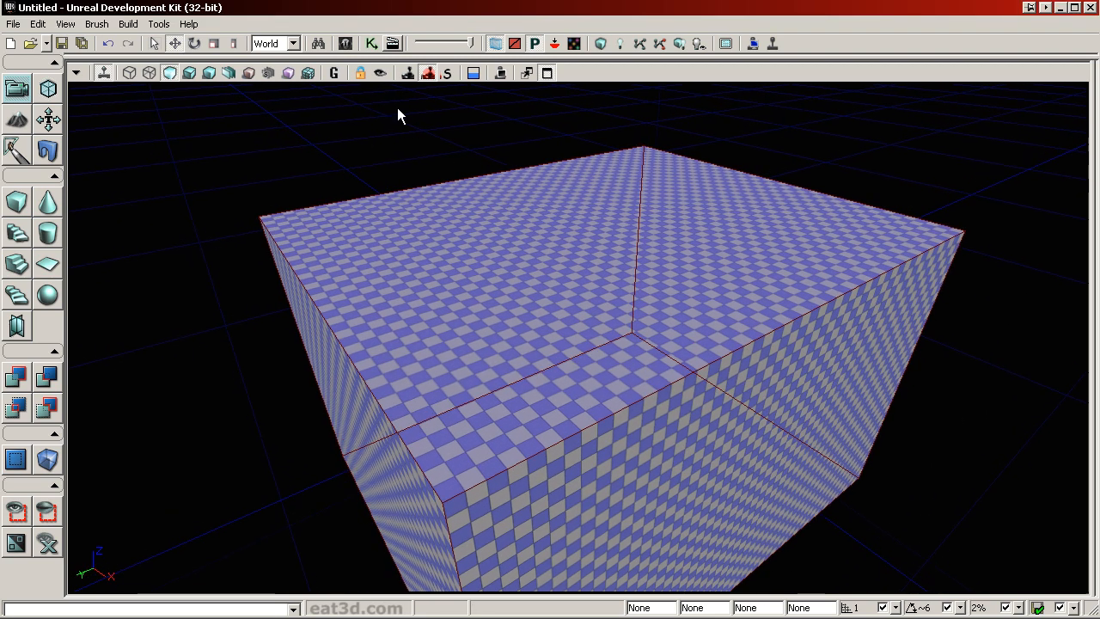
- Open the Content Browser, view the Start Page and return to the asset listing
left_click(345, 43)
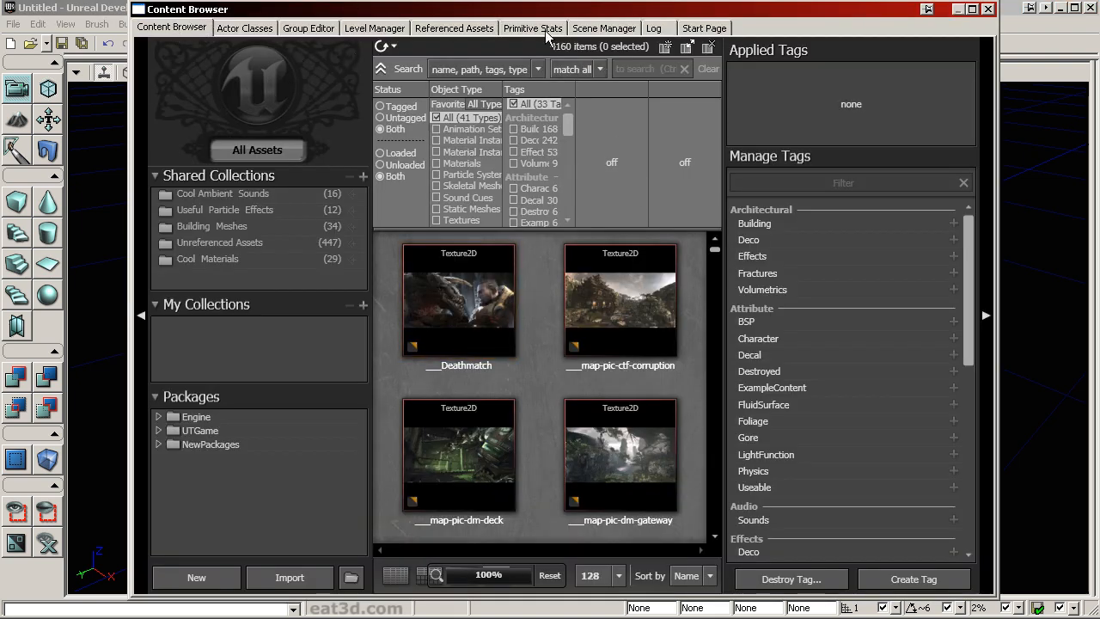
left_click(704, 28)
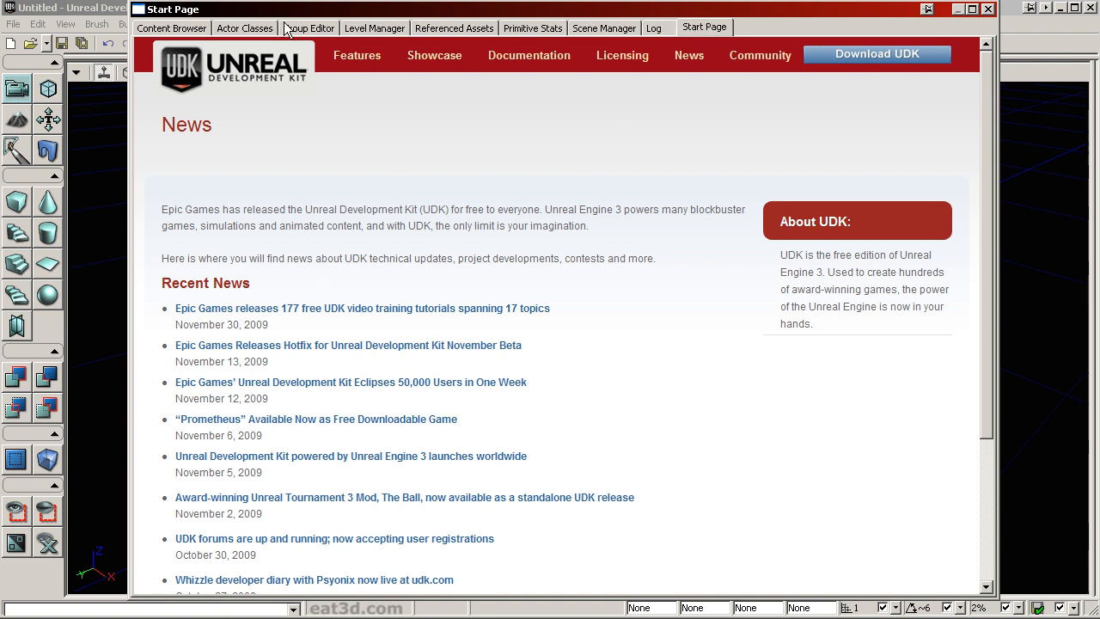
left_click(171, 29)
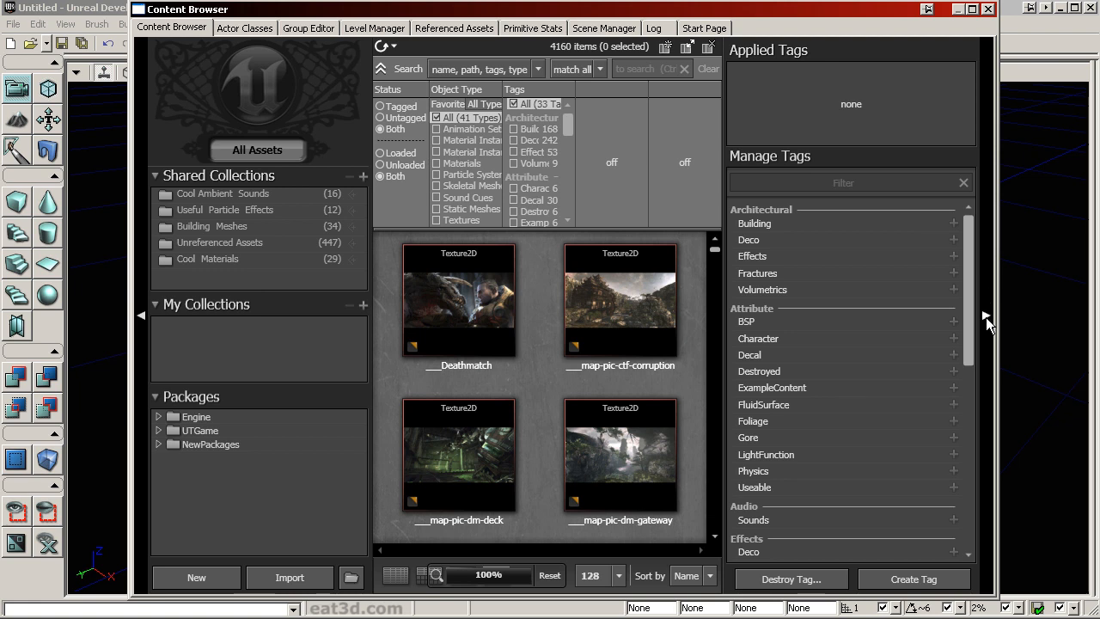
- Hide the Content Browser's tag management pane and collapse the Shared Collections and My Collections sections
left_click(985, 317)
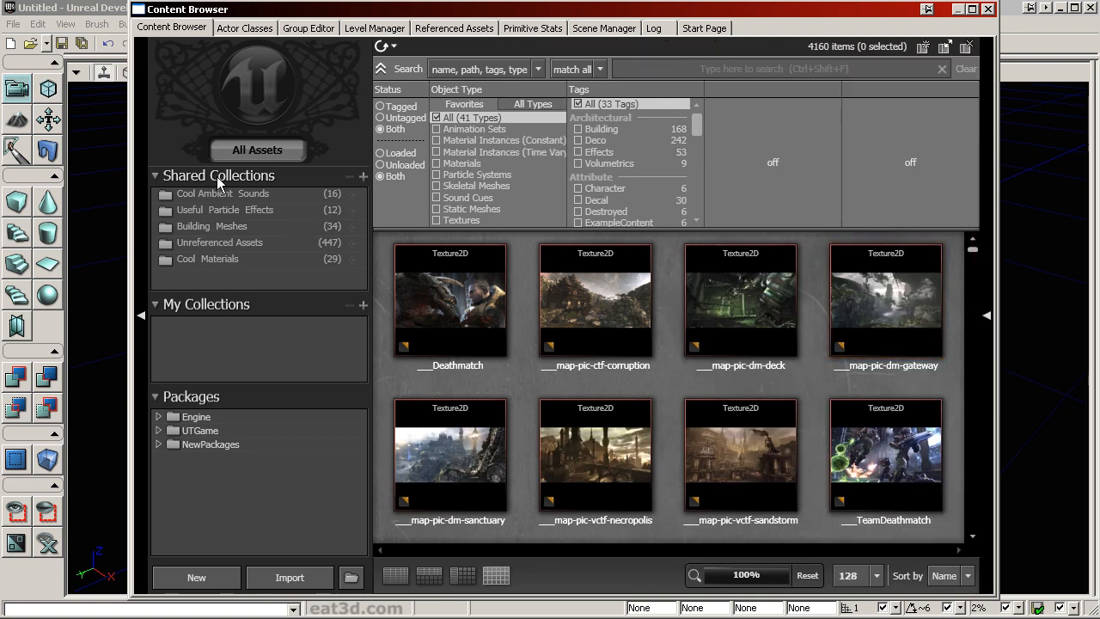
left_click(207, 175)
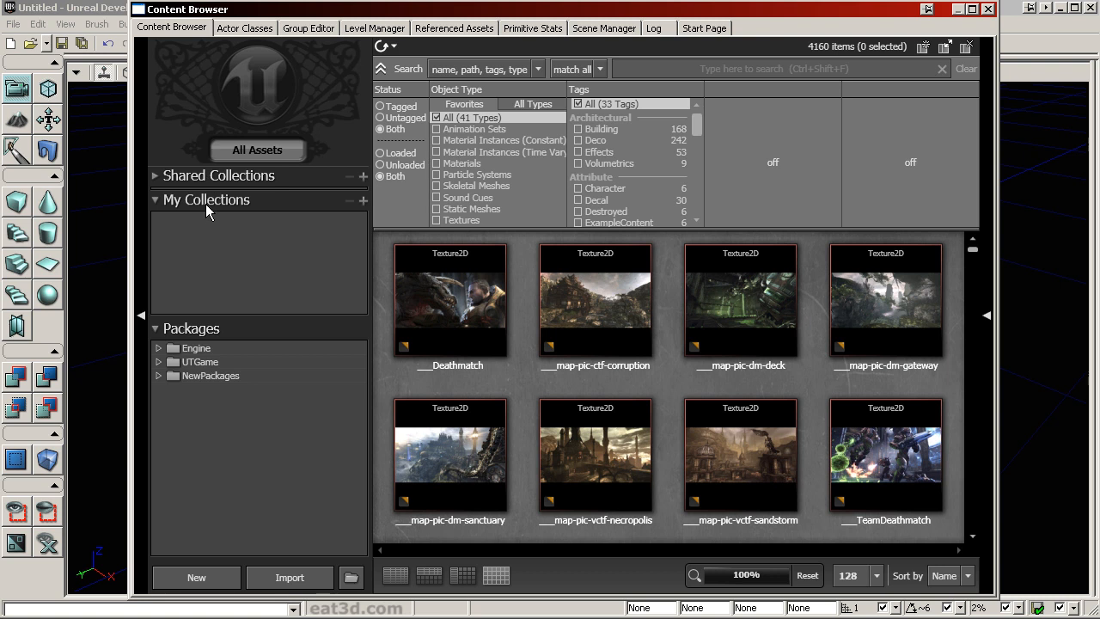
left_click(205, 201)
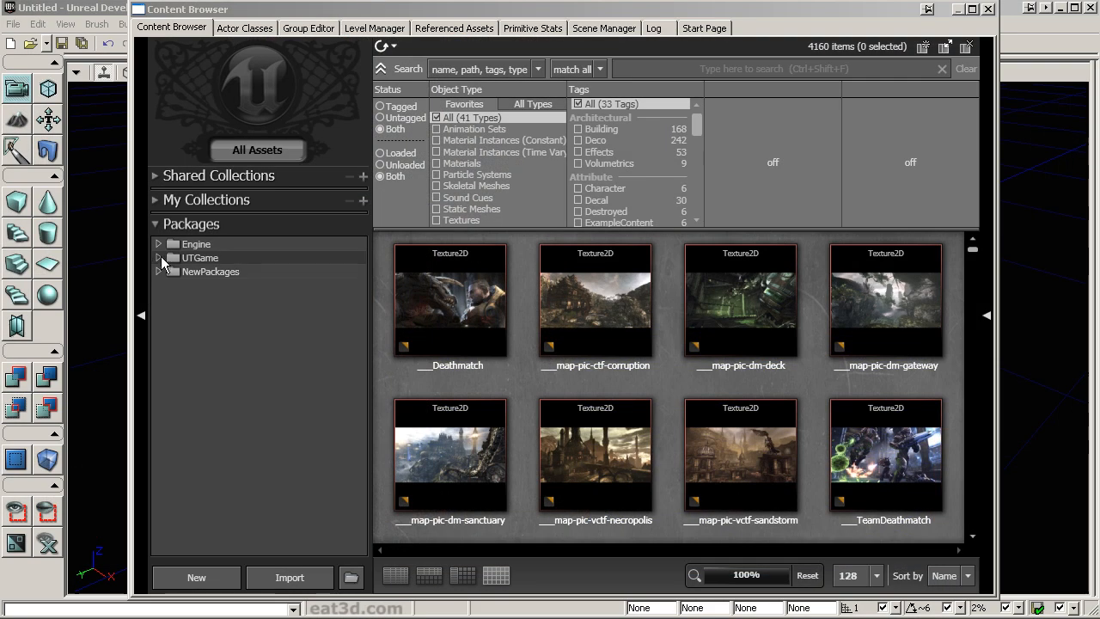
- Expand the UTGame package tree, collapse Eat3DIntroToUDK_Content, and browse the packages in the Environments folder
left_click(160, 256)
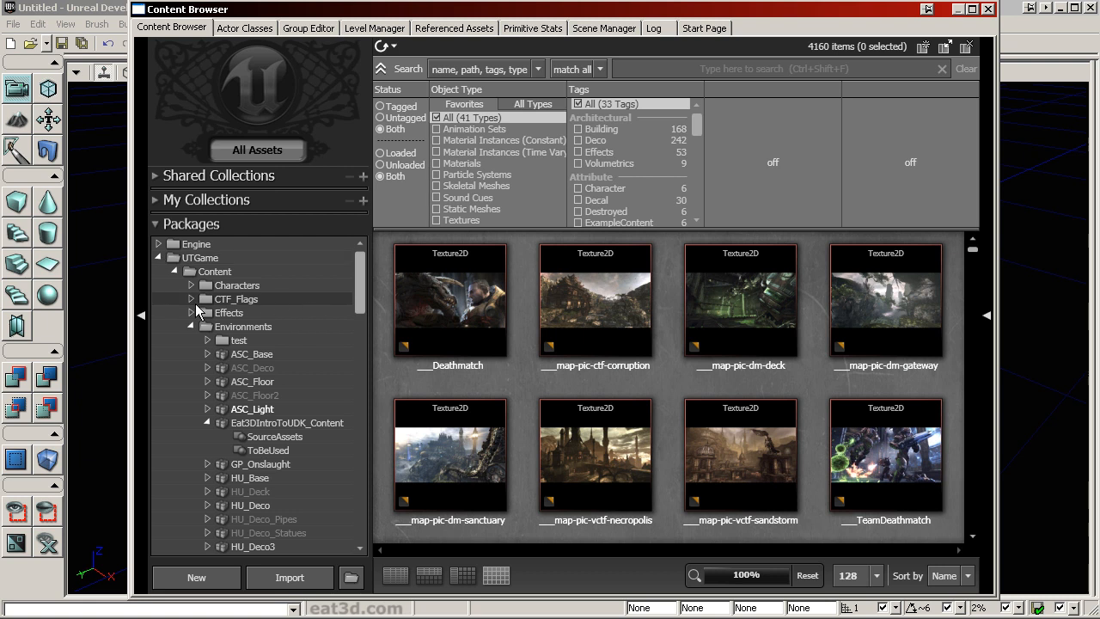
left_click(208, 422)
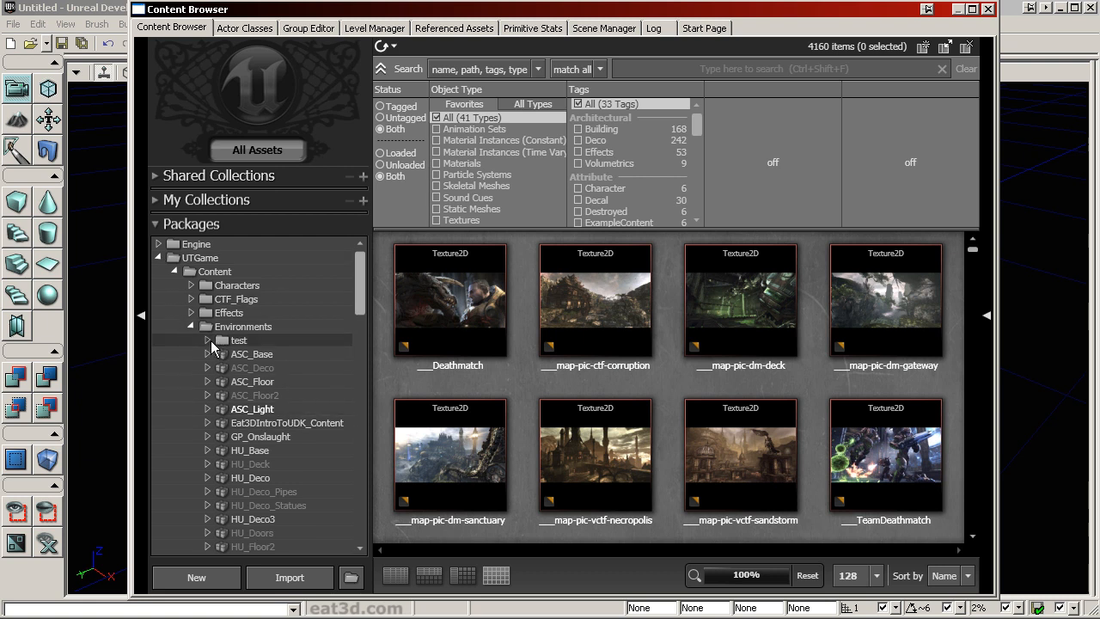
left_click(191, 327)
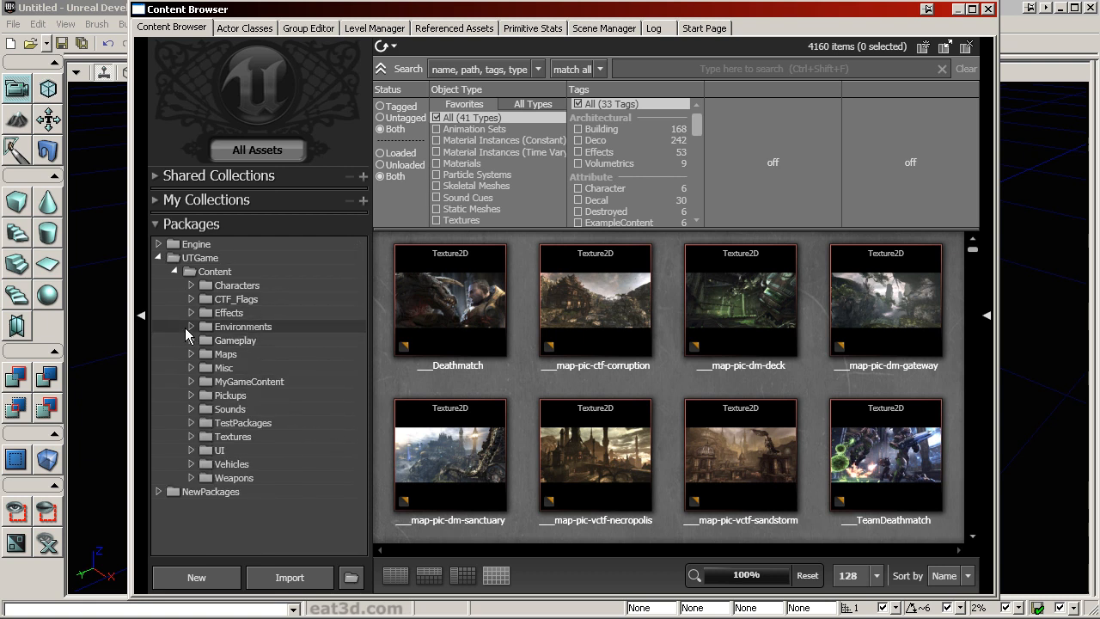
left_click(190, 326)
scroll(224, 293, "down", 6)
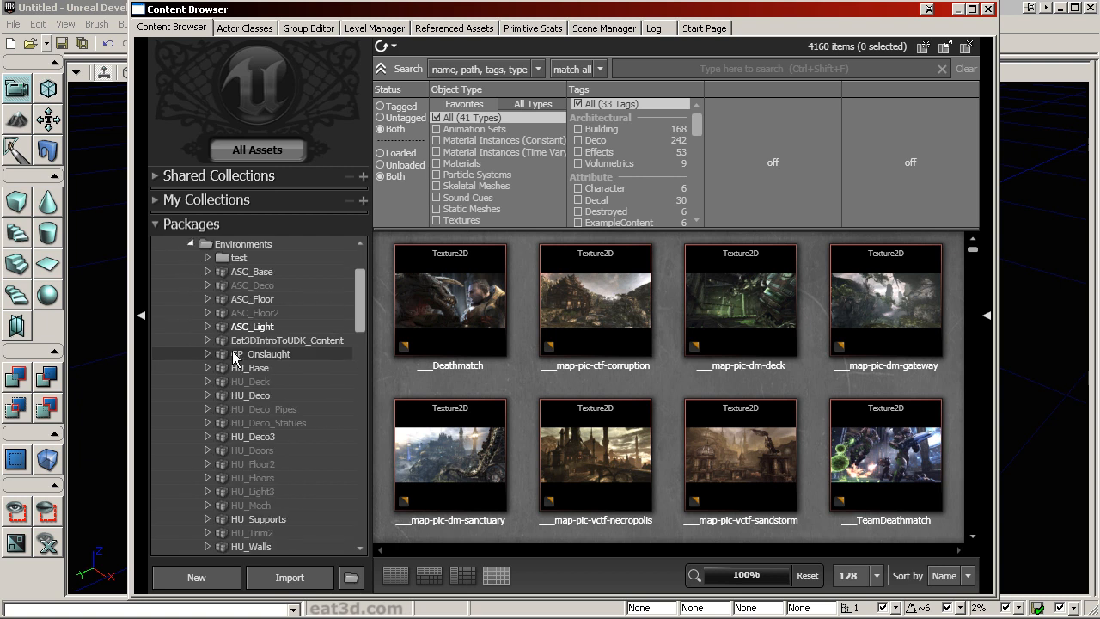
- Browse the HU_Floor2 and HU_Floors packages in the Environments folder and look over their assets
scroll(292, 411, "up", 5)
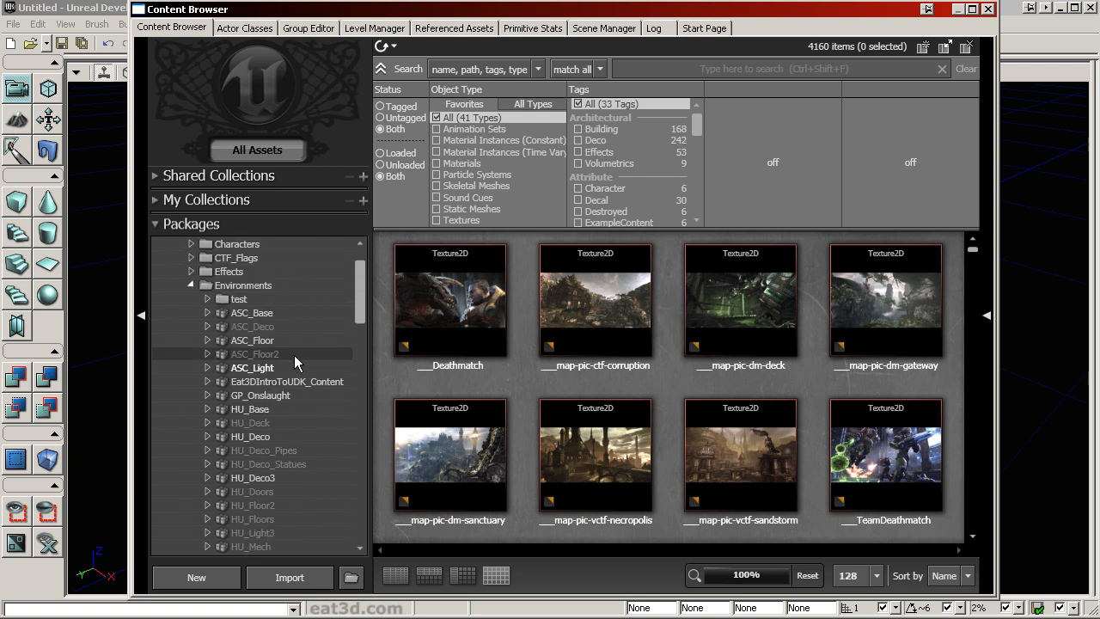
scroll(302, 442, "down", 4)
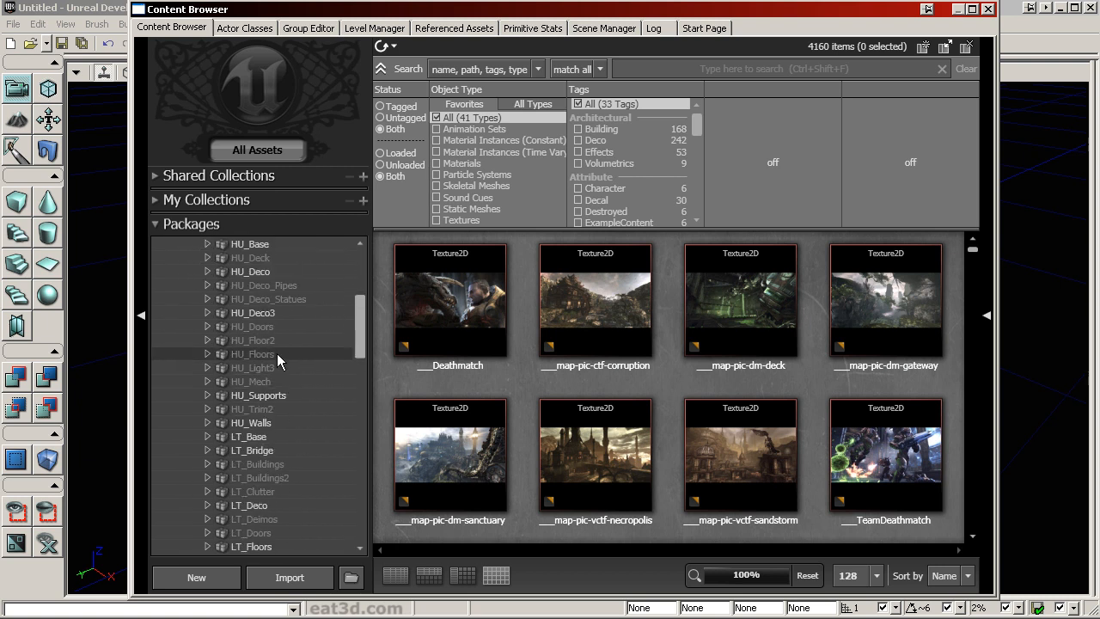
left_click(275, 342)
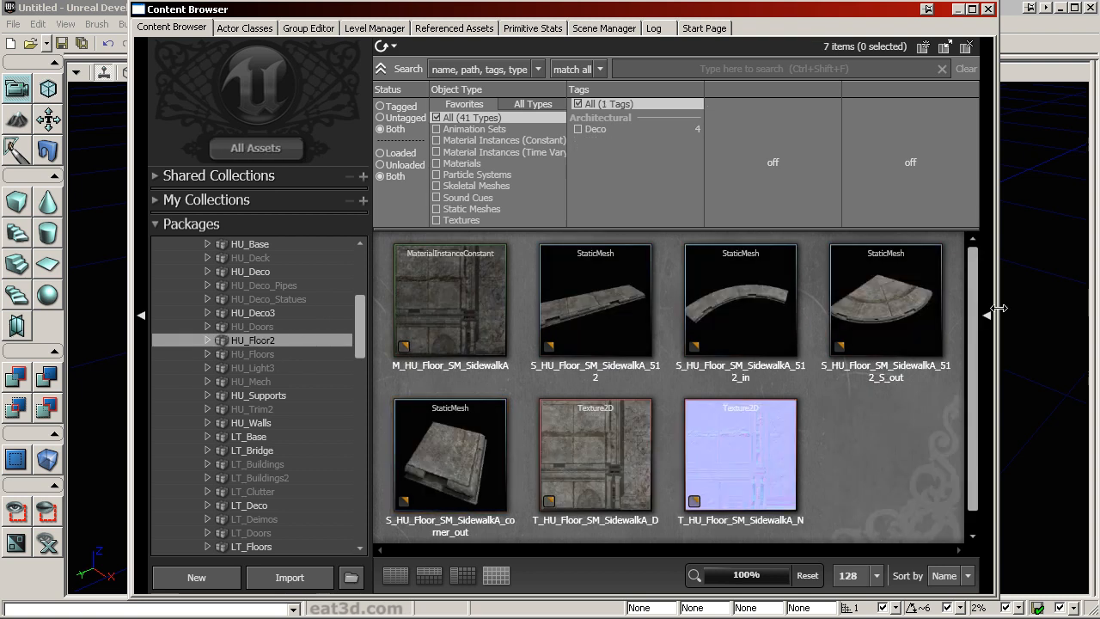
left_click(273, 354)
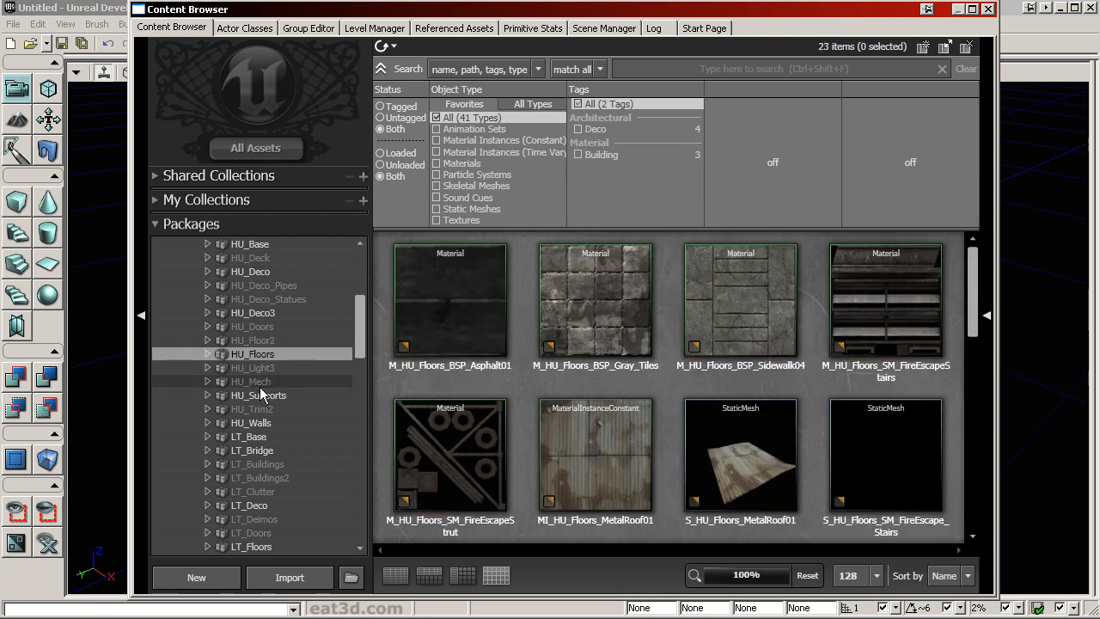
scroll(698, 359, "down", 6)
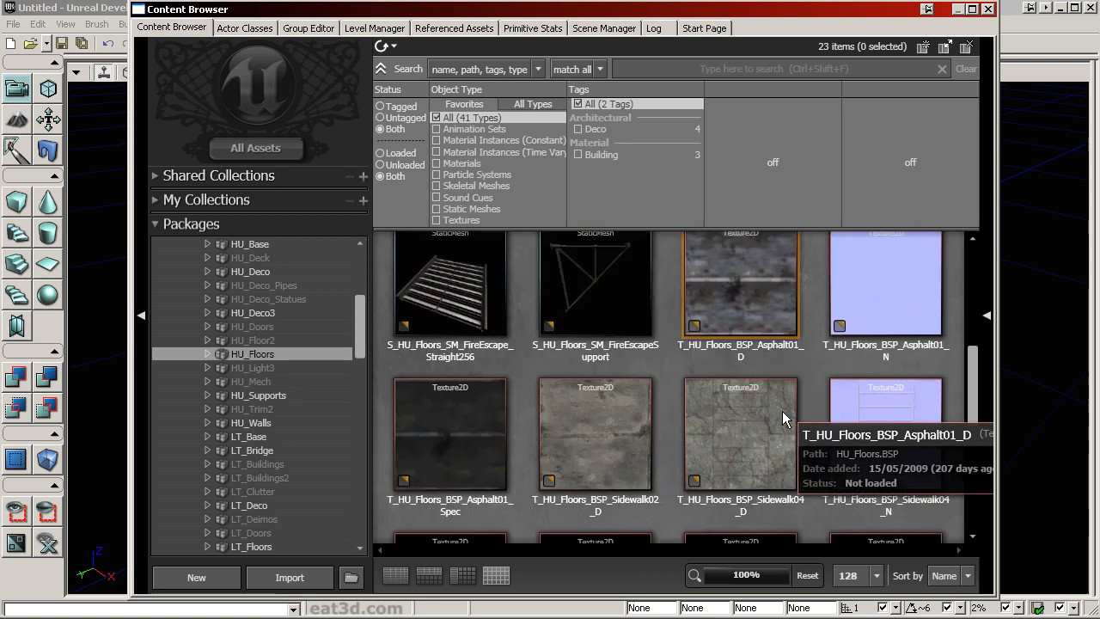
left_click_drag(976, 393, 962, 263)
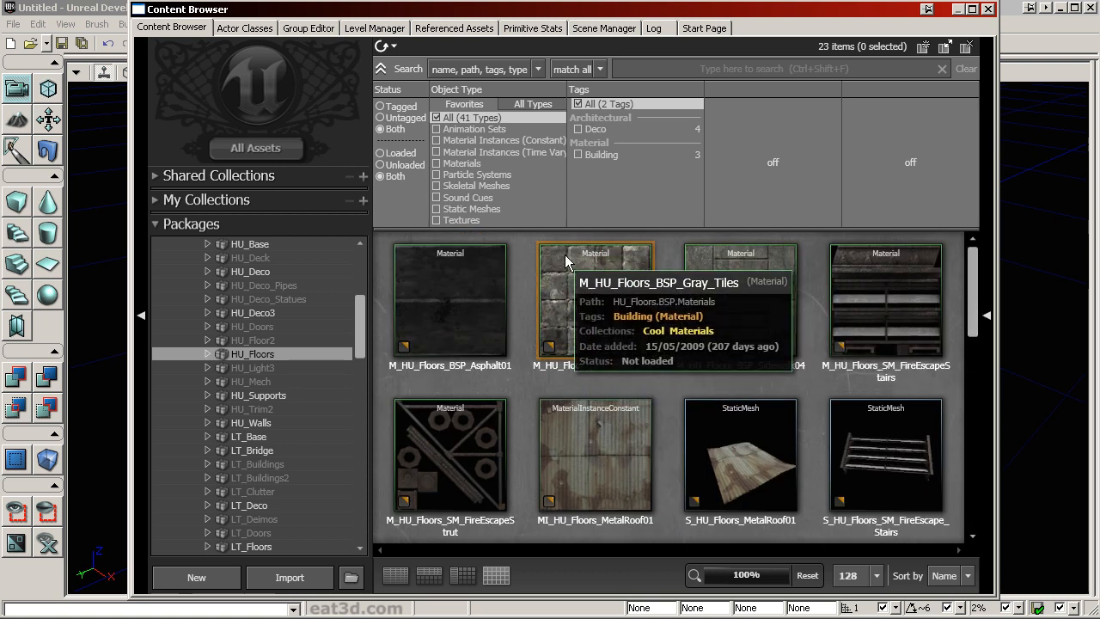
- Inspect the S_HU_Floors_SM_FireEscape_Straight256 mesh in the Static Mesh Editor and close the editor
scroll(636, 284, "down", 3)
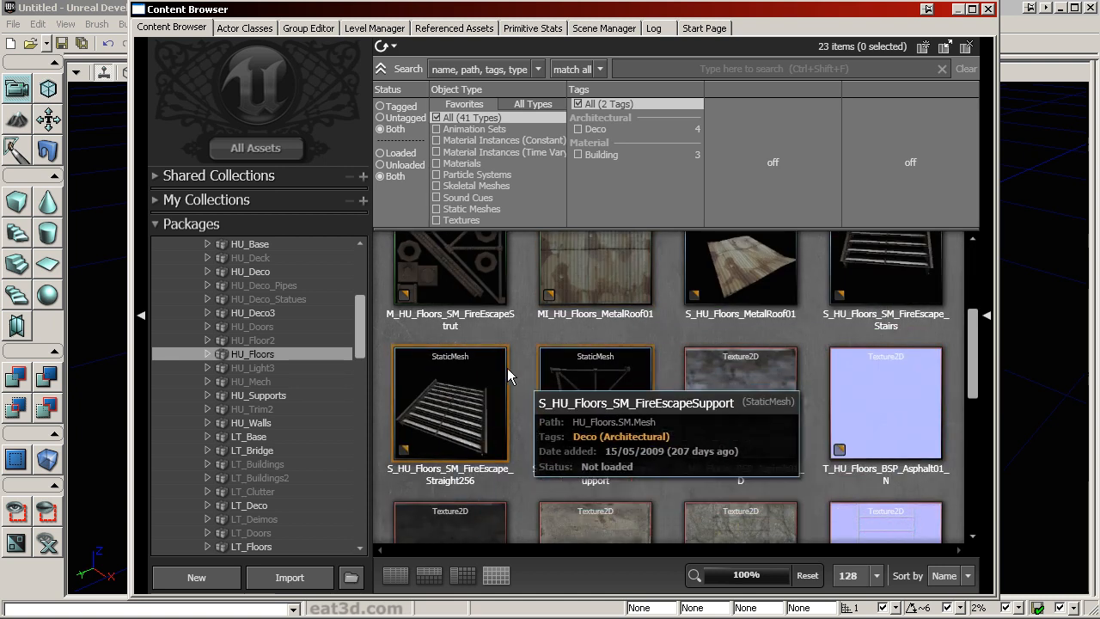
double_click(456, 409)
left_click_drag(454, 405, 555, 386)
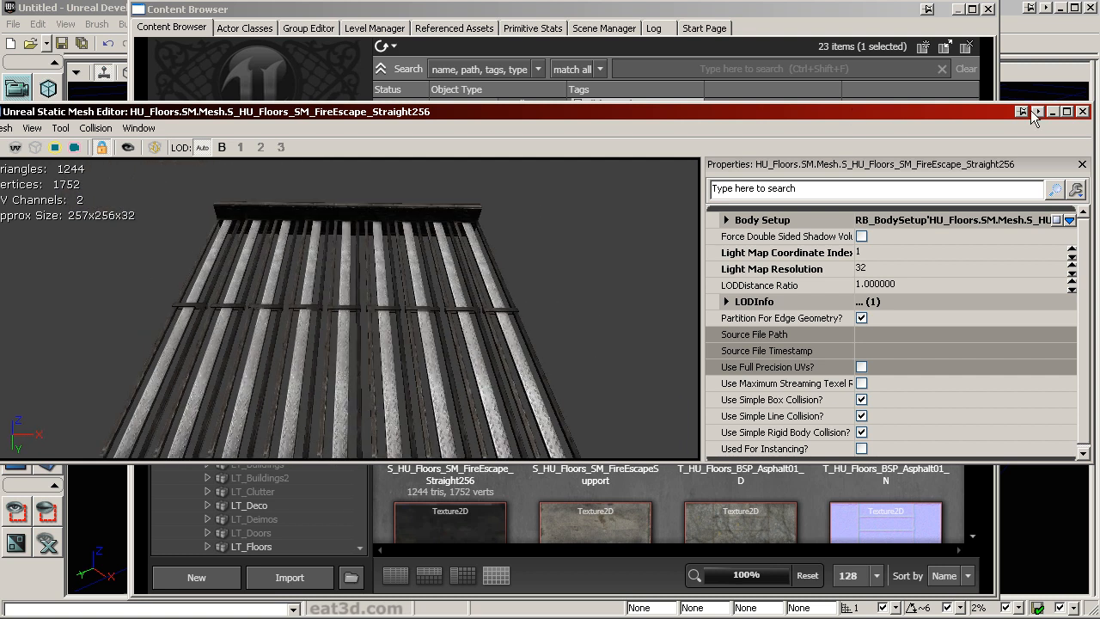
left_click(1082, 111)
- Look through the remaining HU_Floors assets and list the contents of the HU_Mech package
scroll(529, 398, "down", 1)
scroll(528, 395, "down", 2)
scroll(533, 391, "up", 2)
left_click(275, 382)
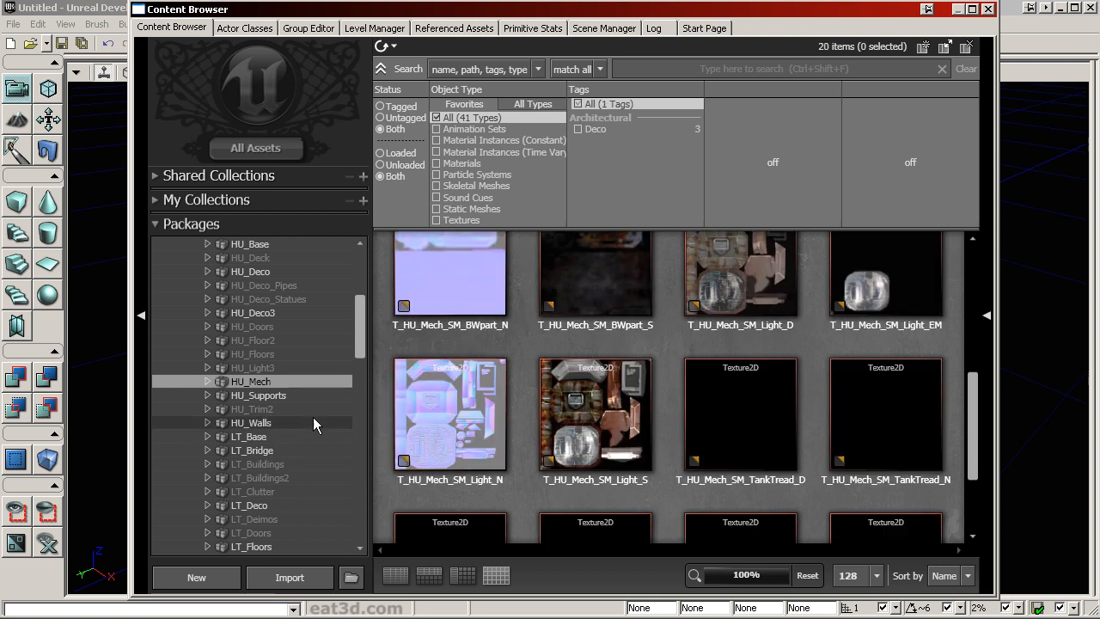
scroll(301, 416, "down", 3)
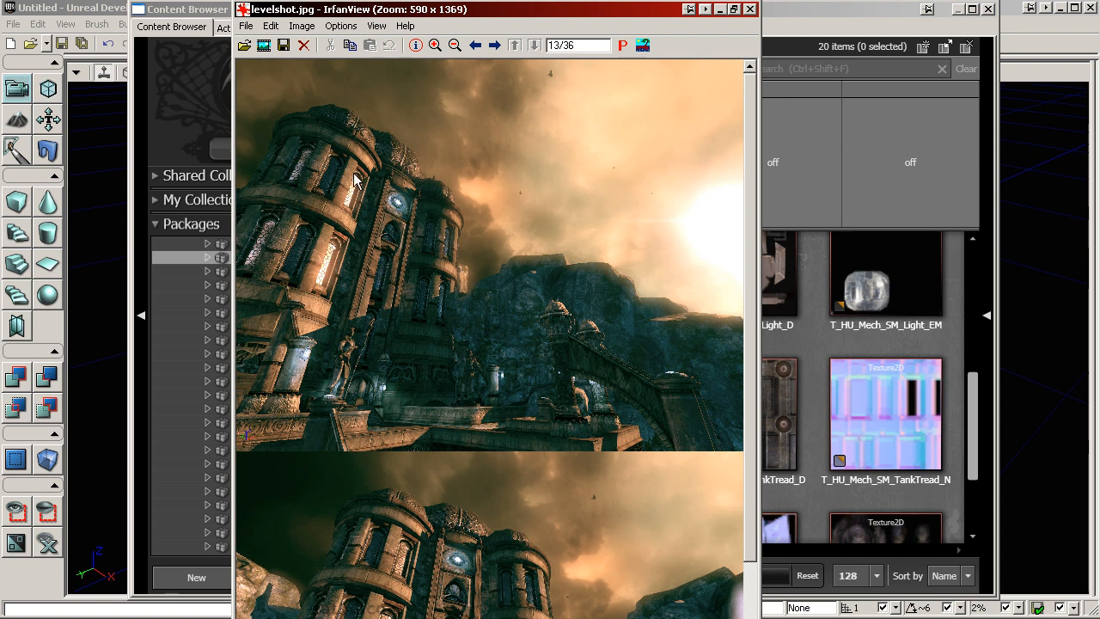
- Switch to IrfanView, examine the building's domed roofs and towers in levelshot.jpg by framing them, and return to the Content Browser
left_click_drag(304, 91, 470, 206)
left_click(307, 104)
left_click_drag(298, 84, 472, 222)
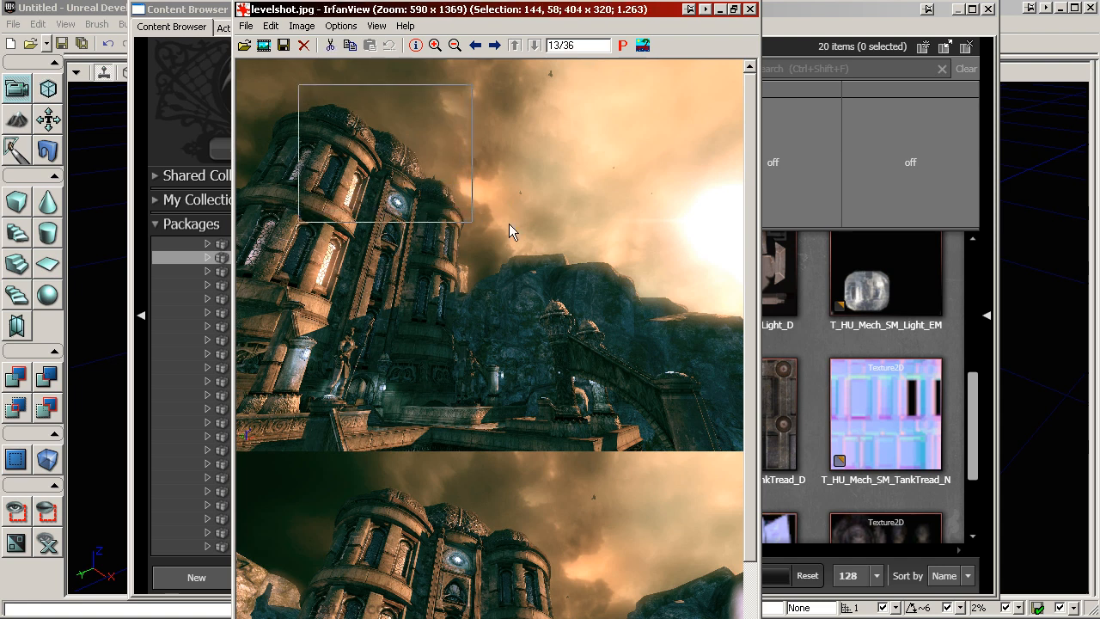
left_click(494, 189)
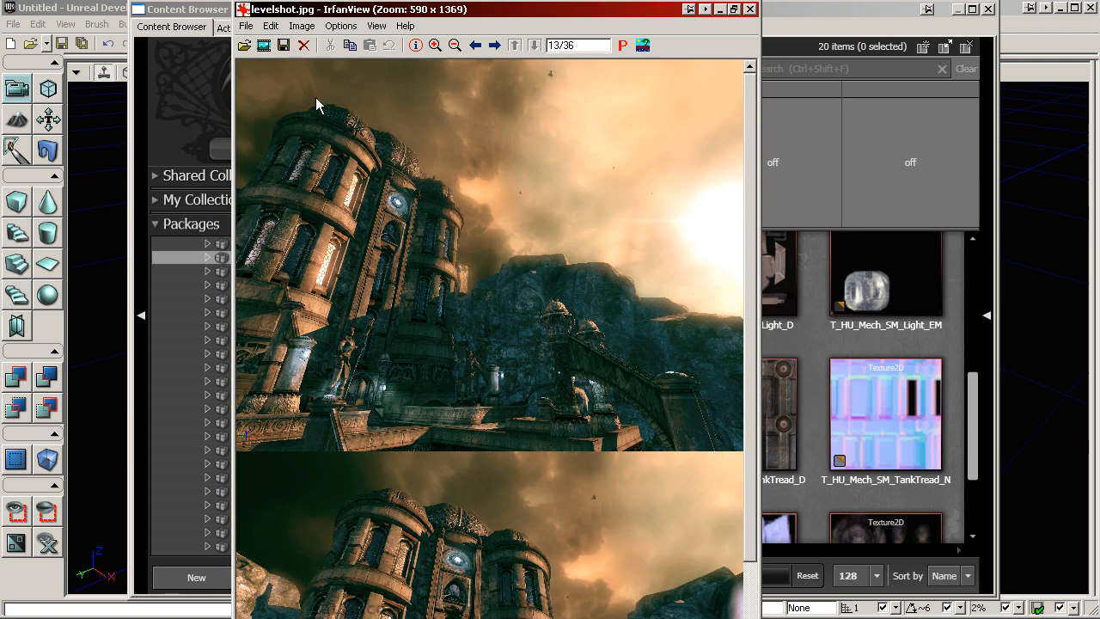
left_click_drag(311, 96, 439, 215)
left_click(505, 273)
left_click_drag(479, 415, 480, 418)
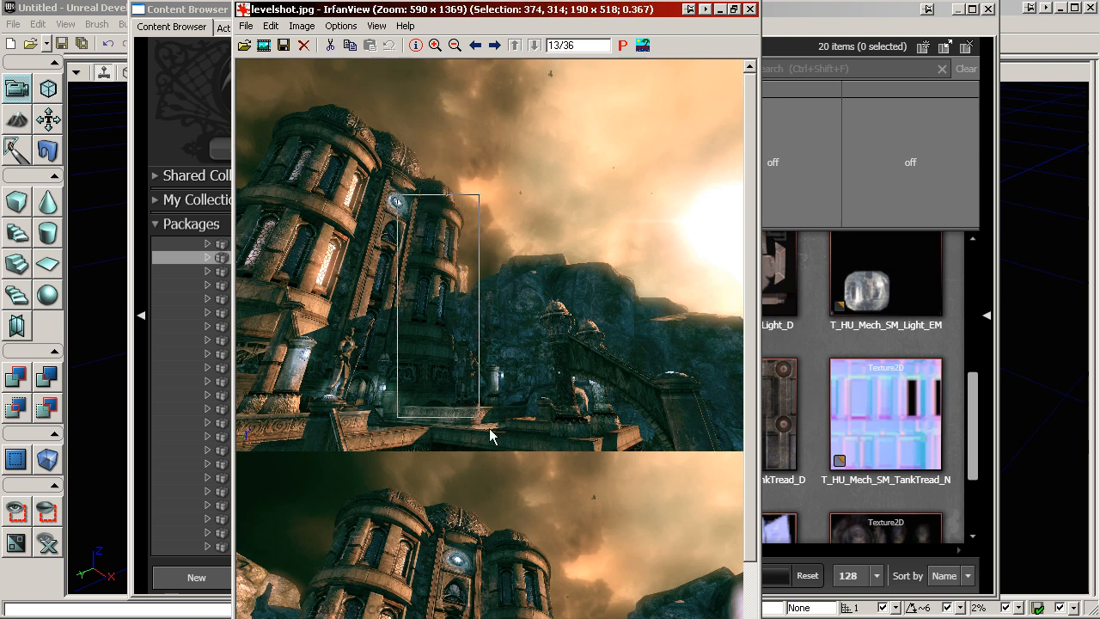
left_click(542, 406)
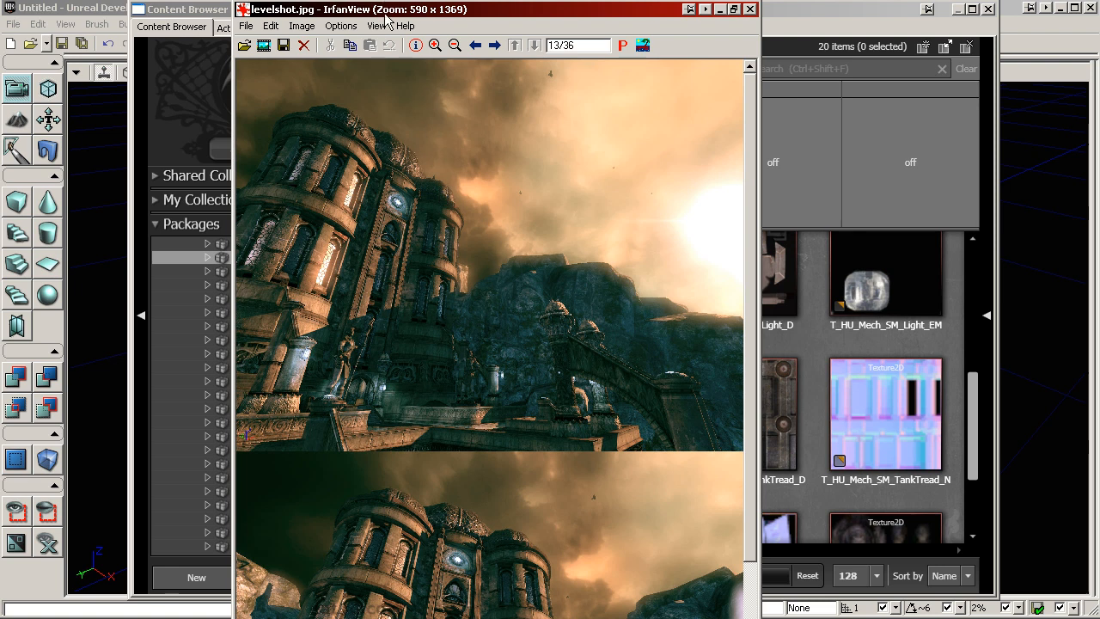
key("Escape")
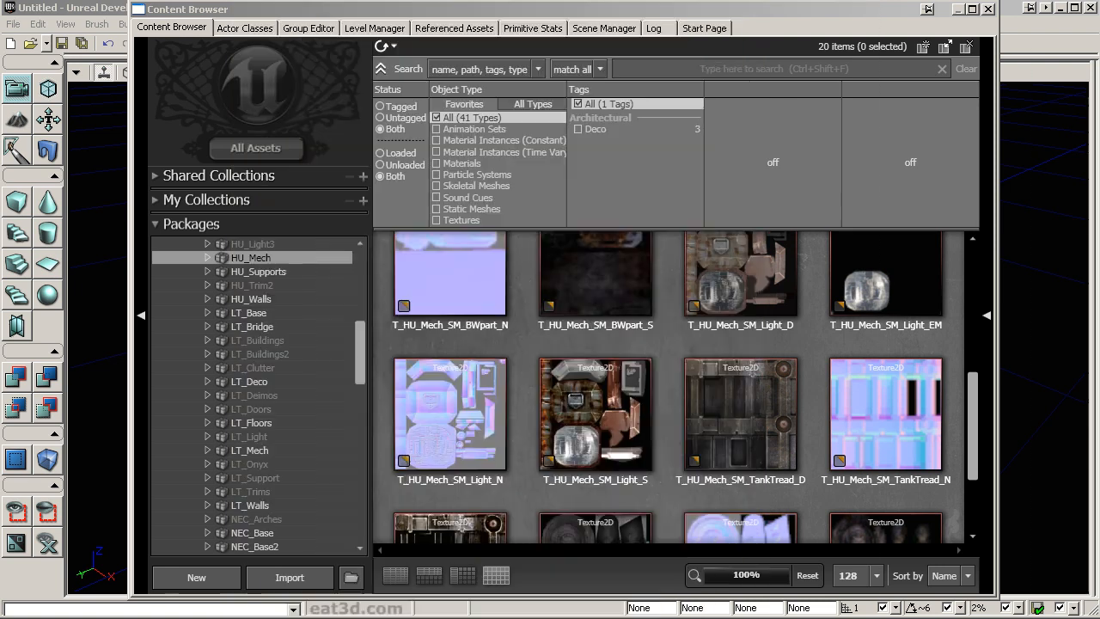
- Browse the contents of the LT_Buildings and NEC_Arches packages
left_click(284, 341)
scroll(304, 413, "down", 8)
scroll(283, 422, "down", 2)
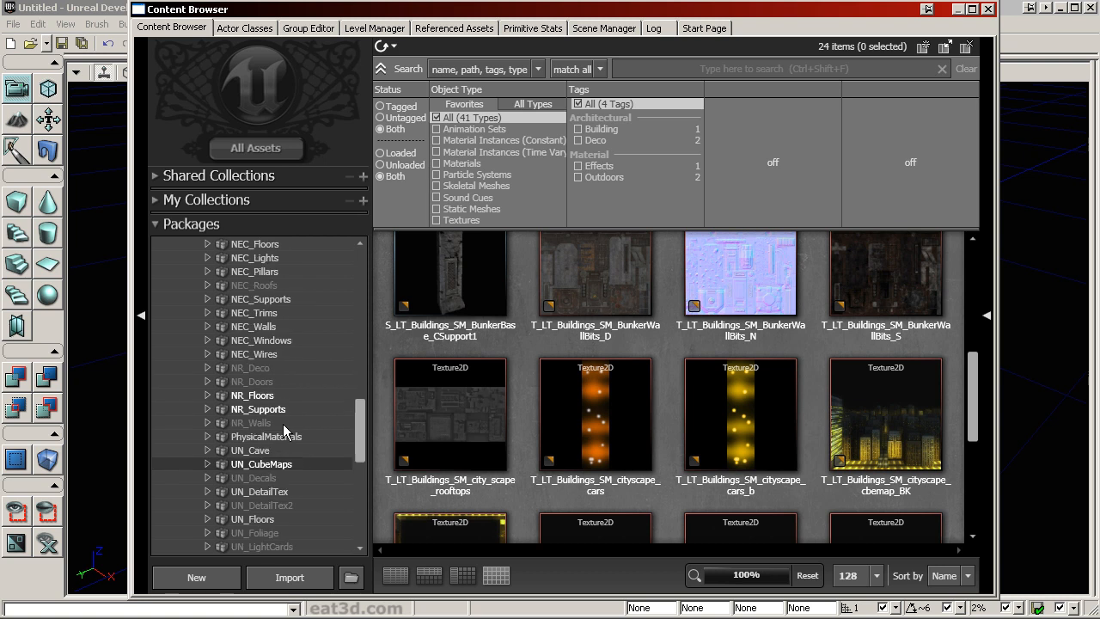
scroll(280, 413, "up", 7)
scroll(258, 344, "down", 1)
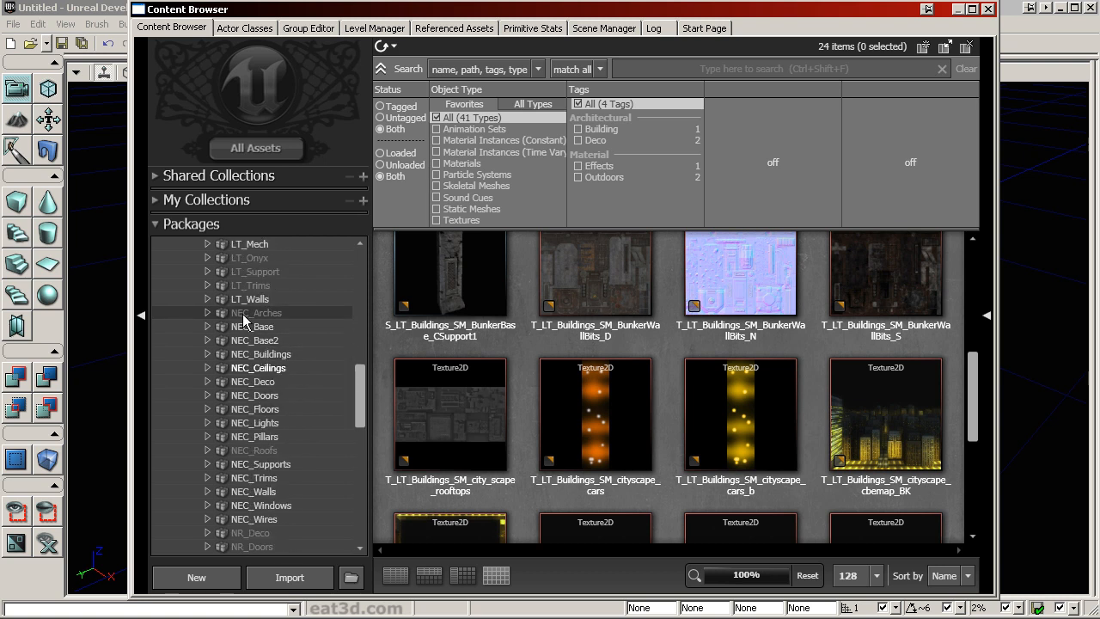
left_click(243, 313)
scroll(270, 455, "down", 2)
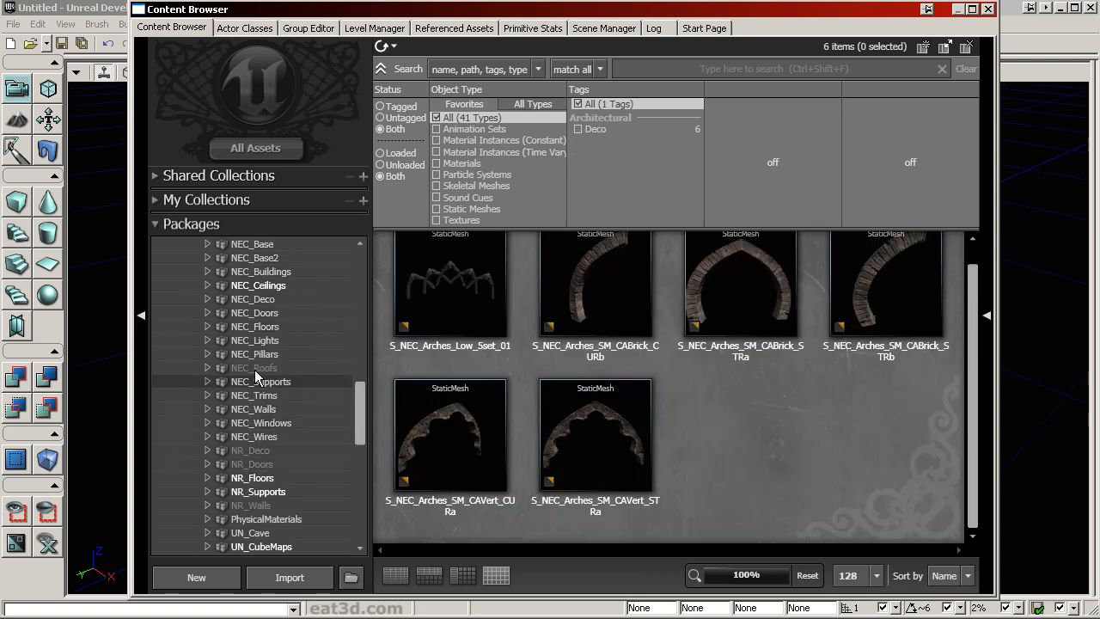
scroll(257, 404, "up", 1)
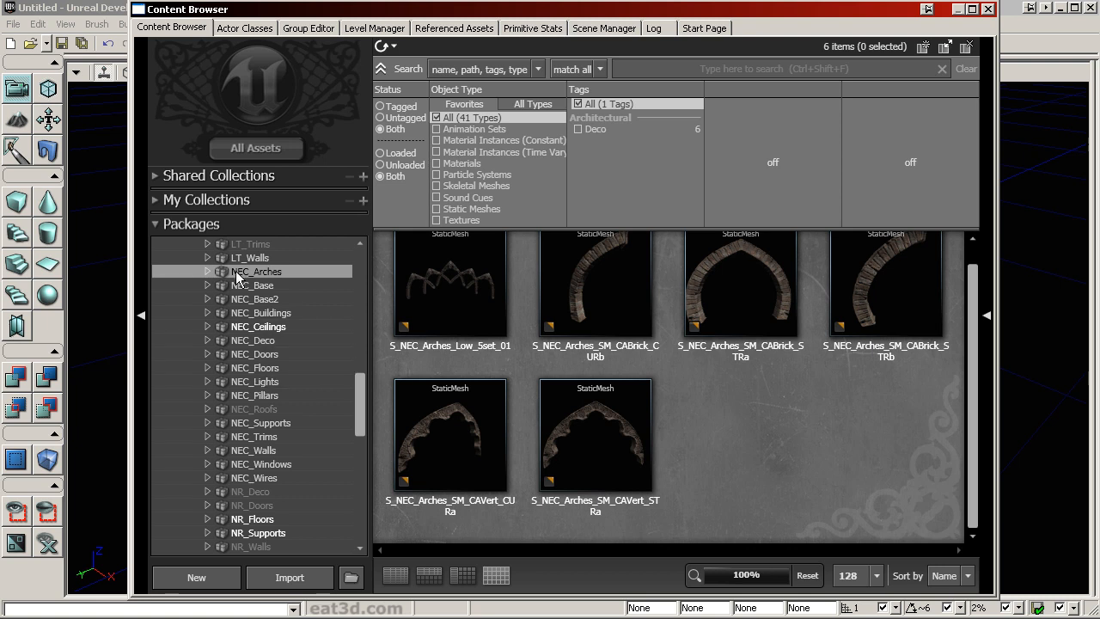
- Select all packages from NEC_Arches through NEC_Wires and filter their assets to Static Meshes
left_click(262, 478, "shift")
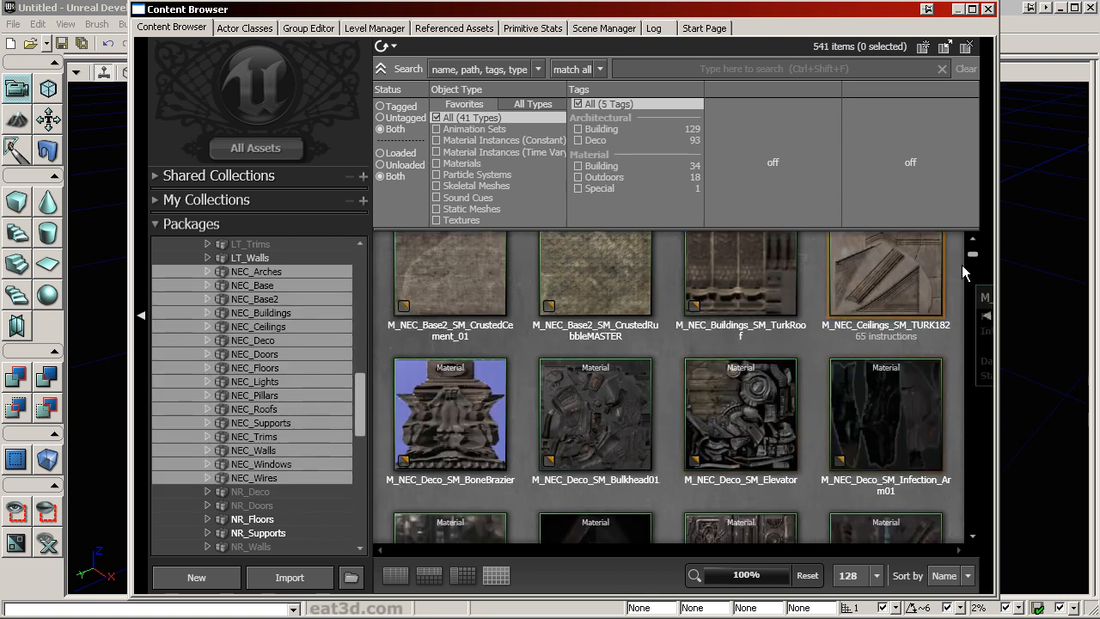
left_click_drag(970, 260, 945, 298)
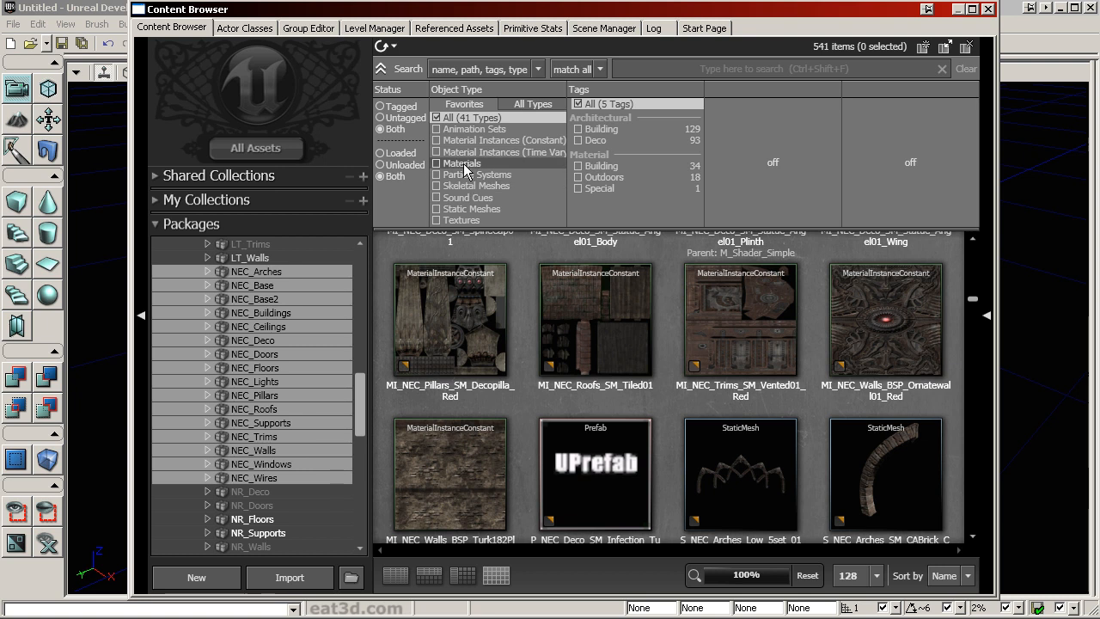
left_click(439, 210)
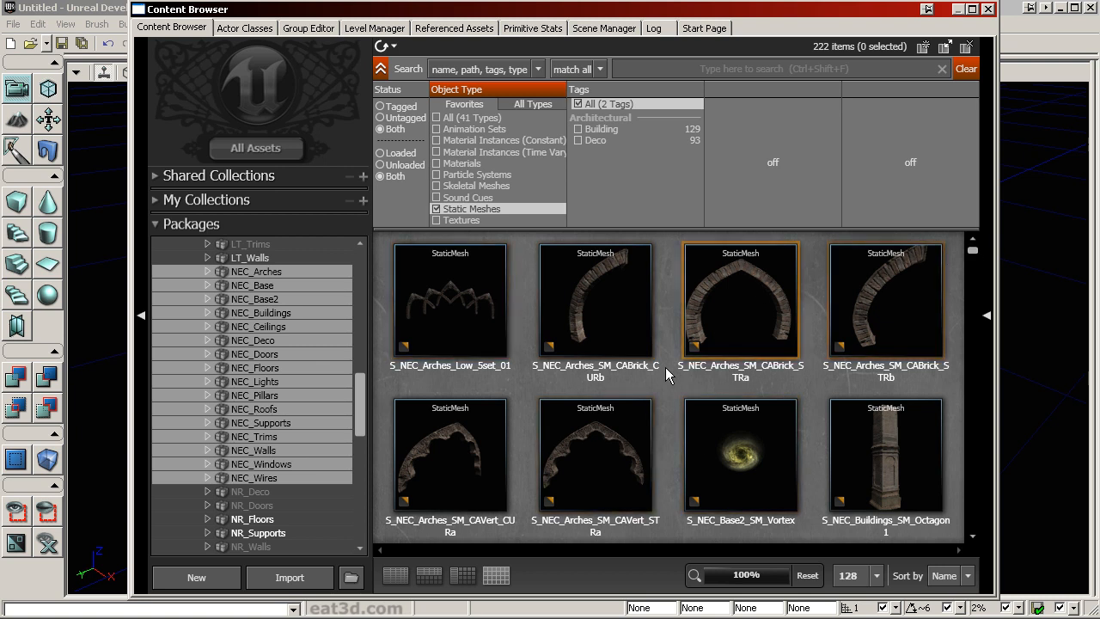
- Show the static meshes of the NEC_Floors package, followed by those of NEC_Buildings
left_click(281, 365)
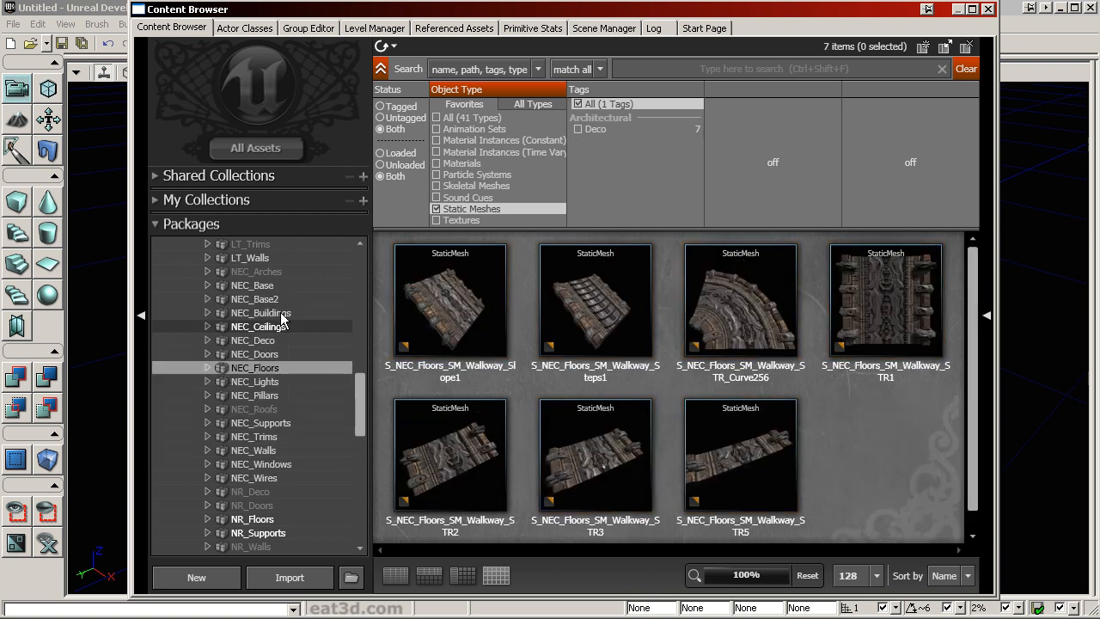
left_click(262, 313)
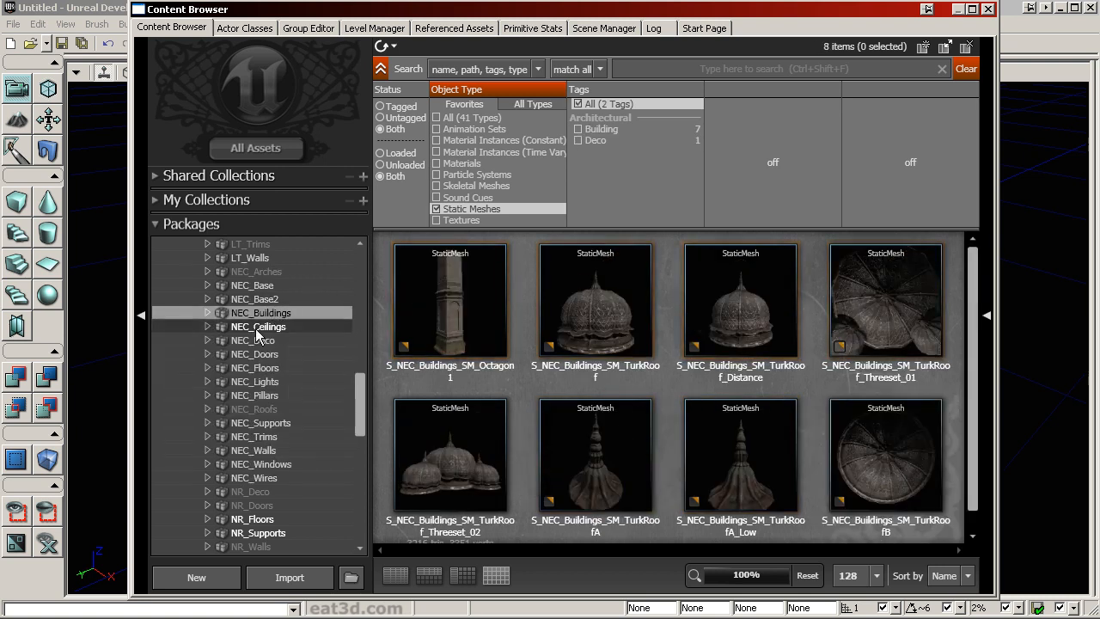
left_click(880, 310)
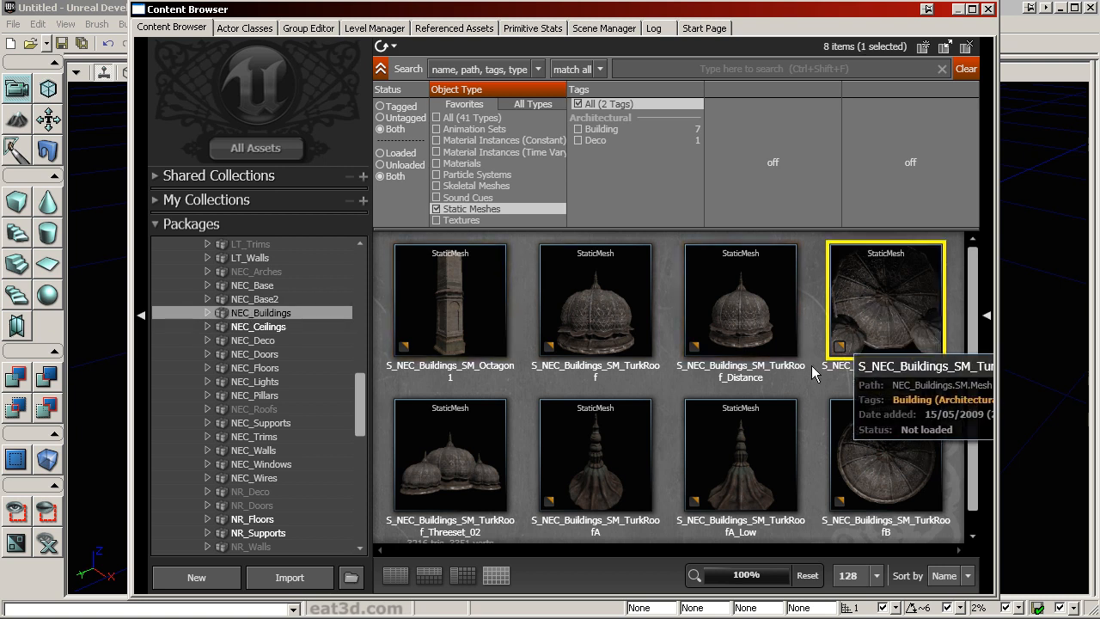
- Inspect the S_NEC_Buildings_SM_TurkRoof_Threeset_02 mesh in the Static Mesh Editor and close the editor
double_click(446, 460)
left_click_drag(420, 338, 331, 352)
mouse_move(418, 301)
left_mouse_down()
mouse_move(348, 285)
mouse_move(418, 301)
left_mouse_up()
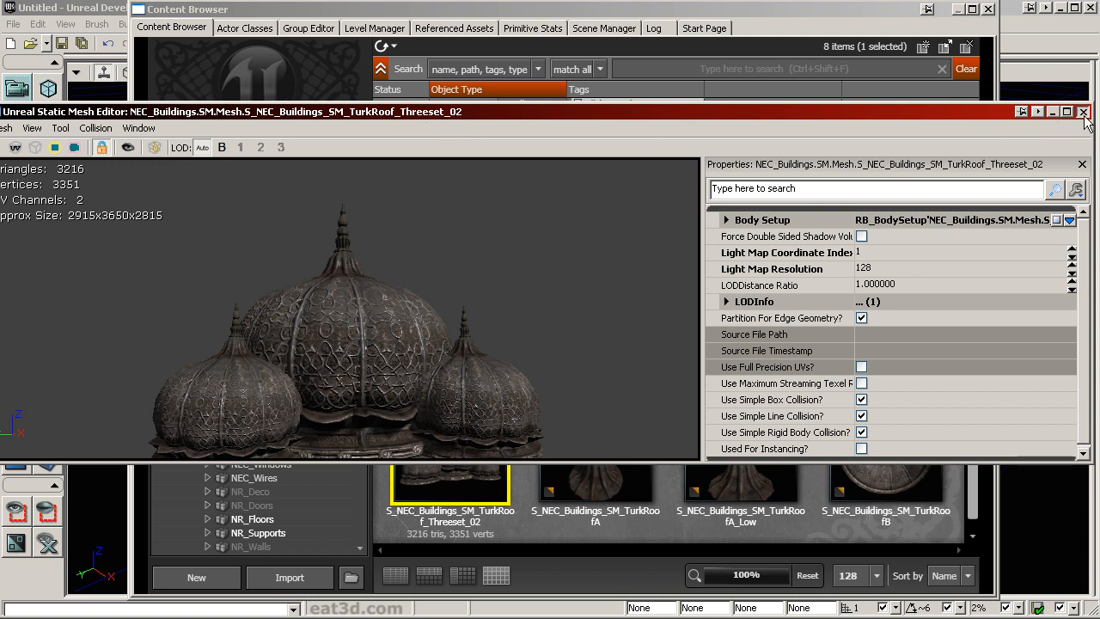
left_click(1084, 112)
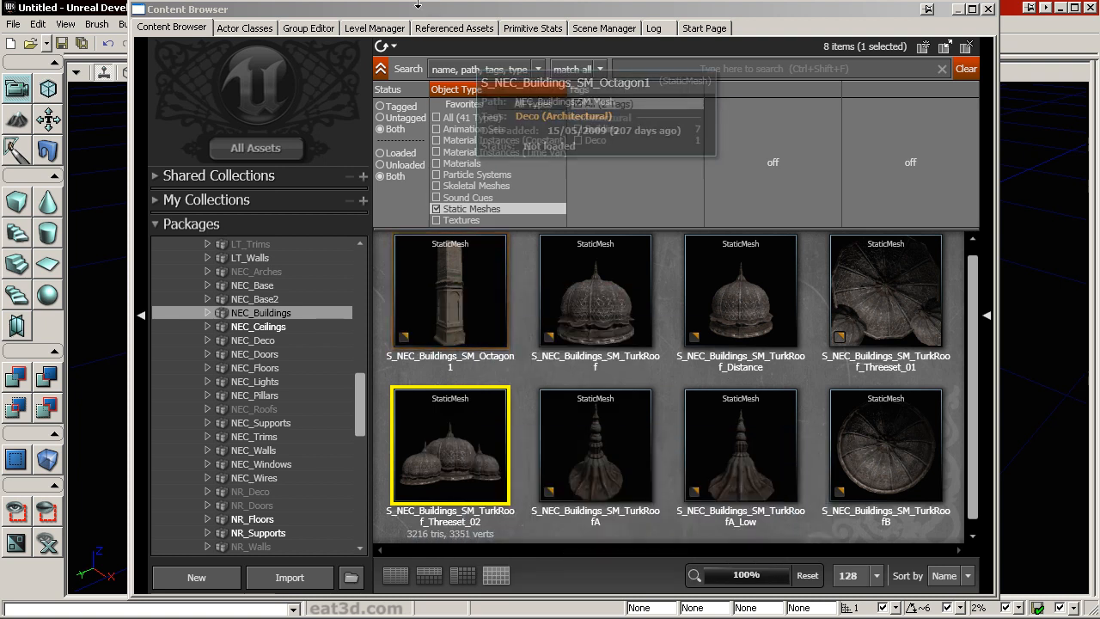
- Move the Content Browser aside and place the S_NEC_Buildings_SM_TurkRoof_Threeset_02 static mesh on the cube's top face
left_click_drag(411, 10, 985, 9)
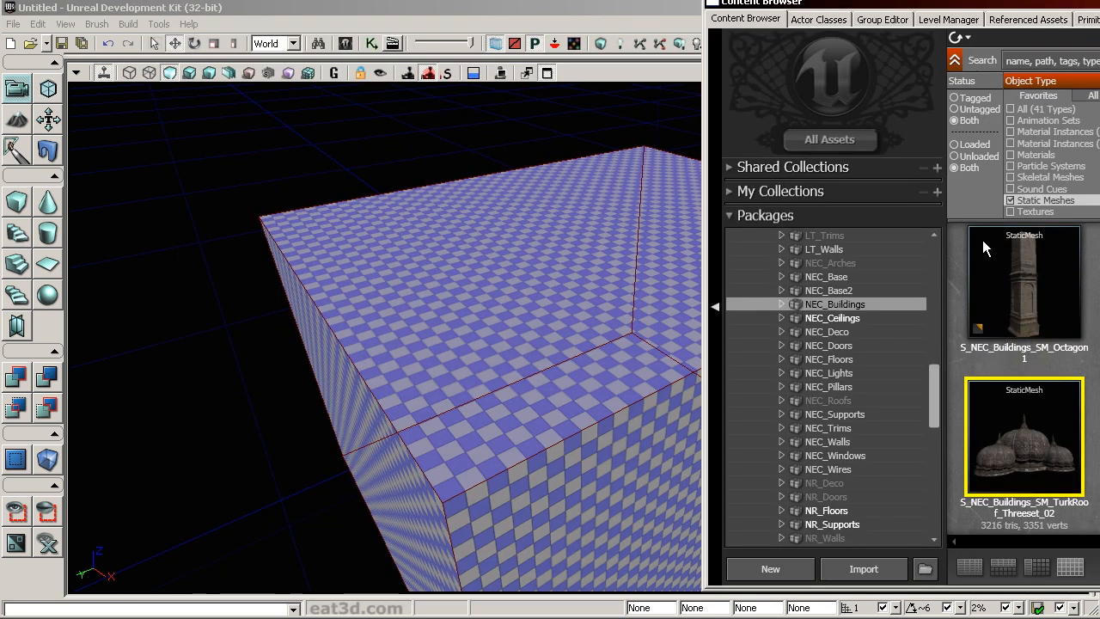
left_click_drag(1030, 439, 523, 312)
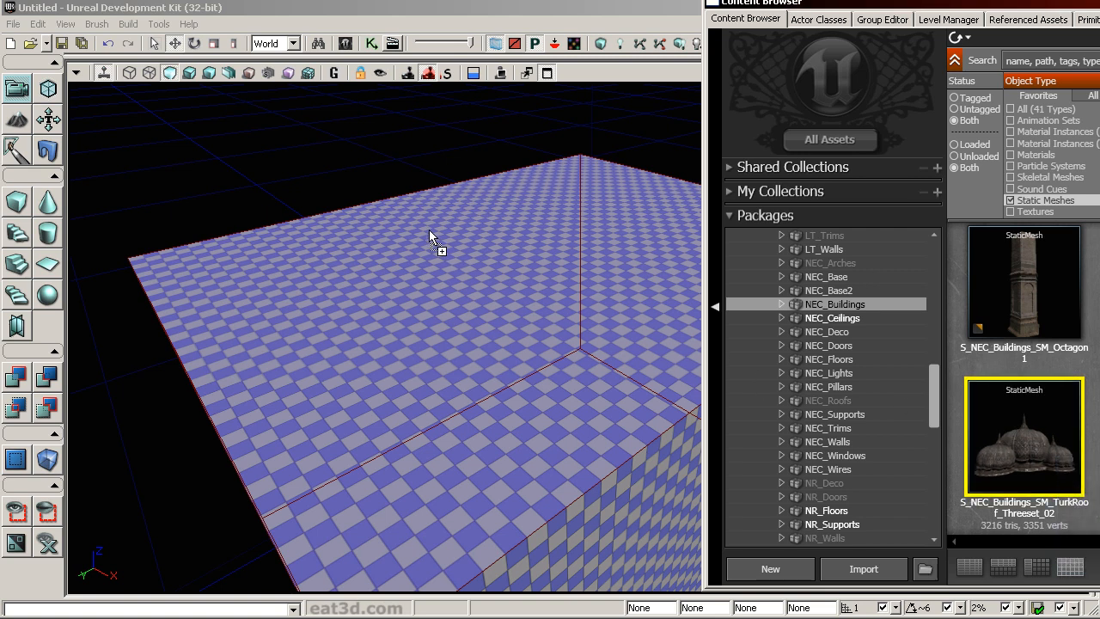
left_click_drag(429, 229, 428, 229)
left_click_drag(488, 318, 502, 387)
right_click_drag(503, 387, 490, 344)
left_click_drag(541, 302, 537, 295)
left_click_drag(799, 2, 975, 4)
right_click_drag(550, 310, 494, 305)
mouse_move(730, 511)
right_mouse_down()
mouse_move(730, 499)
mouse_move(731, 512)
right_mouse_up()
right_click_drag(599, 357, 695, 470)
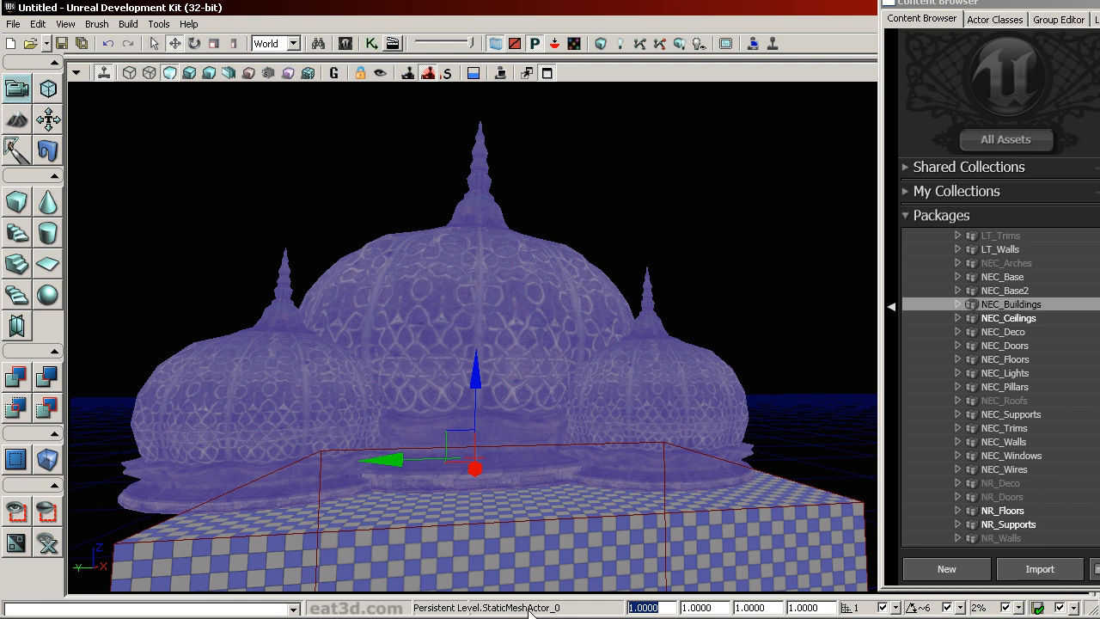
- Try an overall draw scale of 4 on the placed dome mesh and reset it to 1
type("4")
key("Return")
right_click_drag(653, 456, 696, 467)
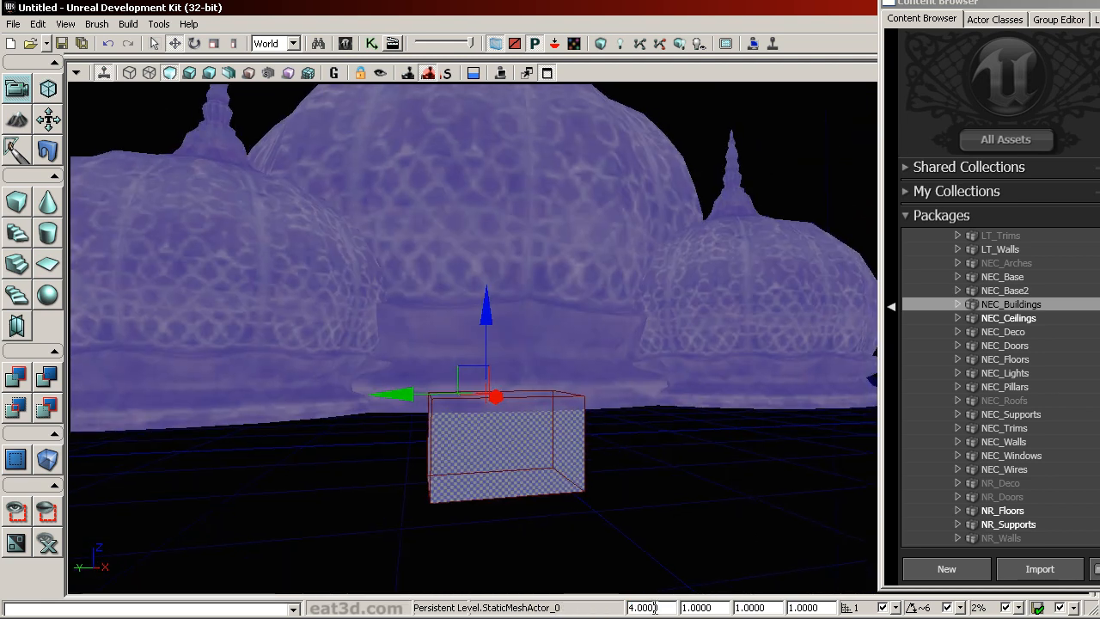
type("1")
key("Return")
- Try a scale of 2 along the dome mesh's X axis and reset it to 1
left_click_drag(679, 572, 686, 495)
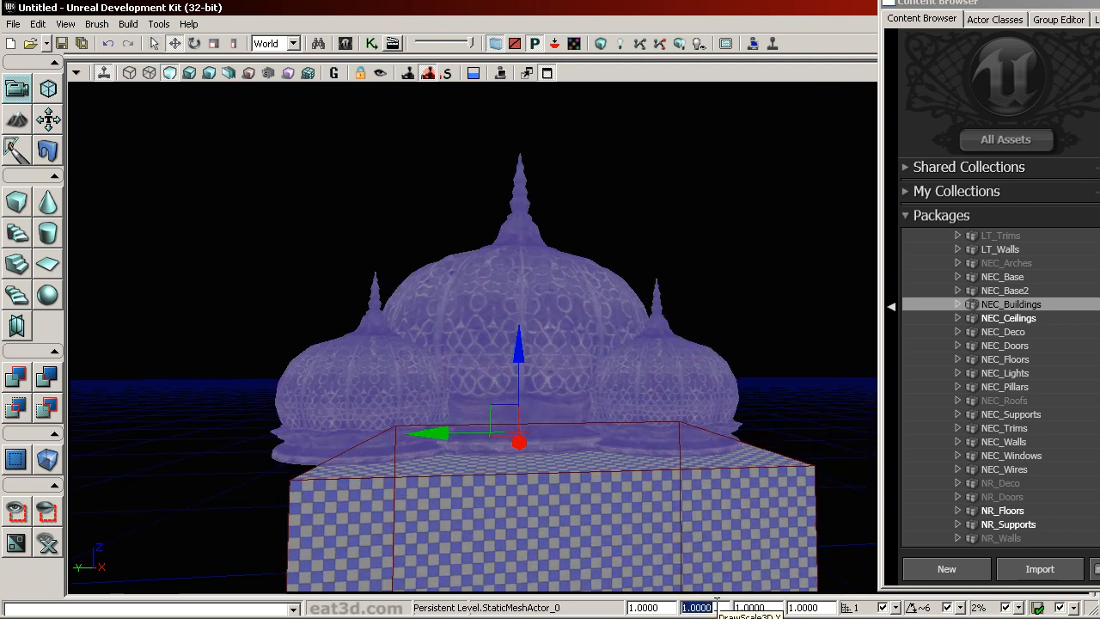
key("Return")
left_click_drag(665, 451, 657, 387)
right_click_drag(658, 387, 640, 421)
left_click_drag(675, 404, 674, 452)
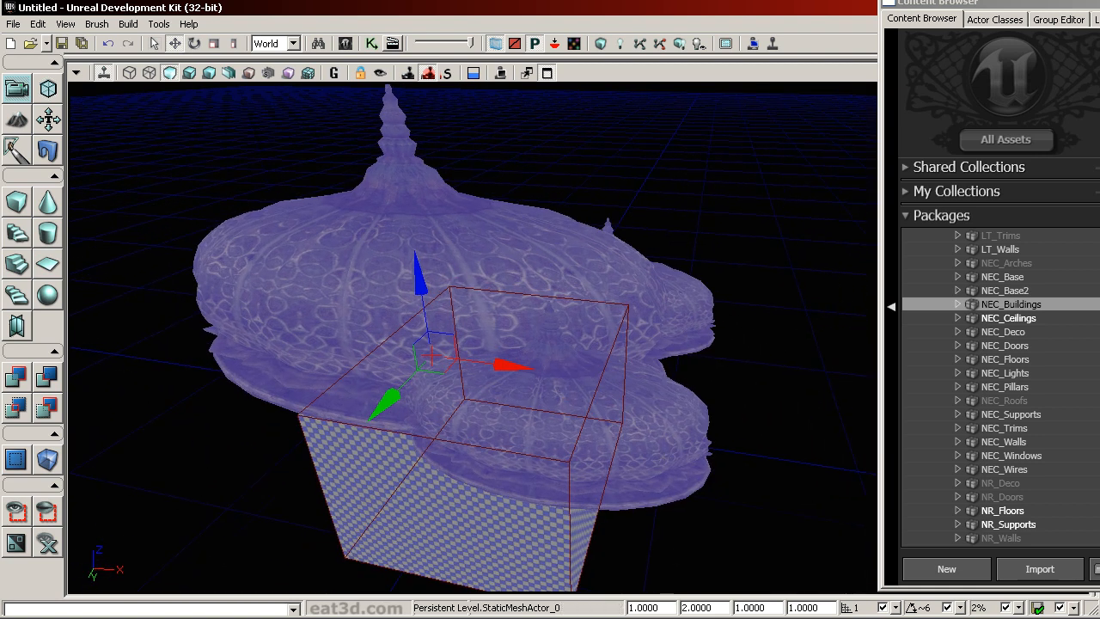
type("1")
key("Return")
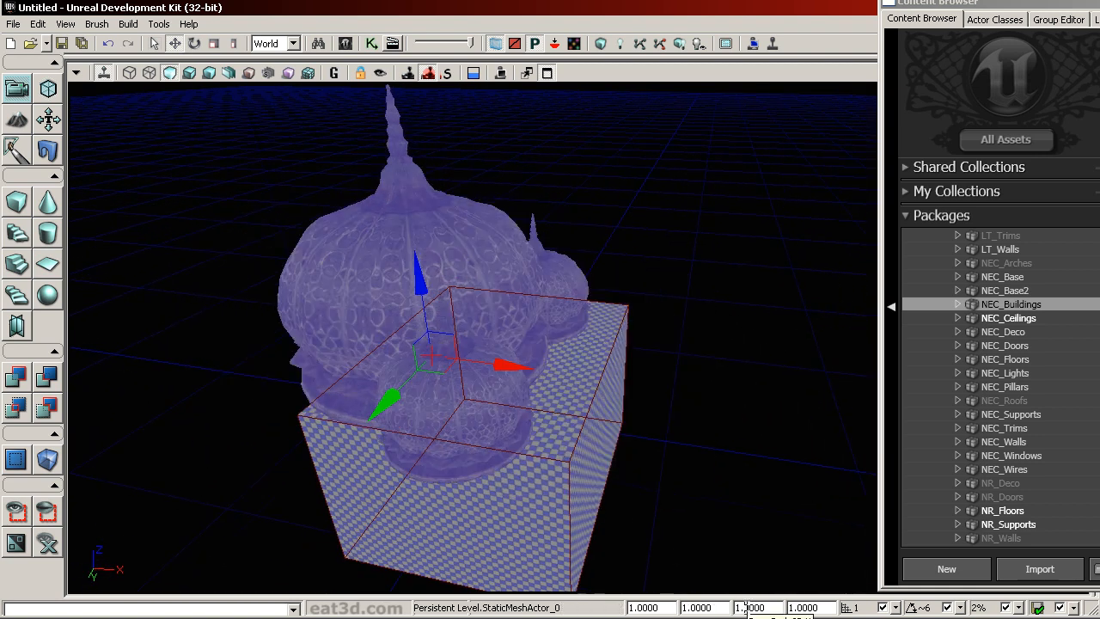
- Try scaling the dome mesh along its Y axis and reset that scale to 1
key("Return")
type("1")
key("Return")
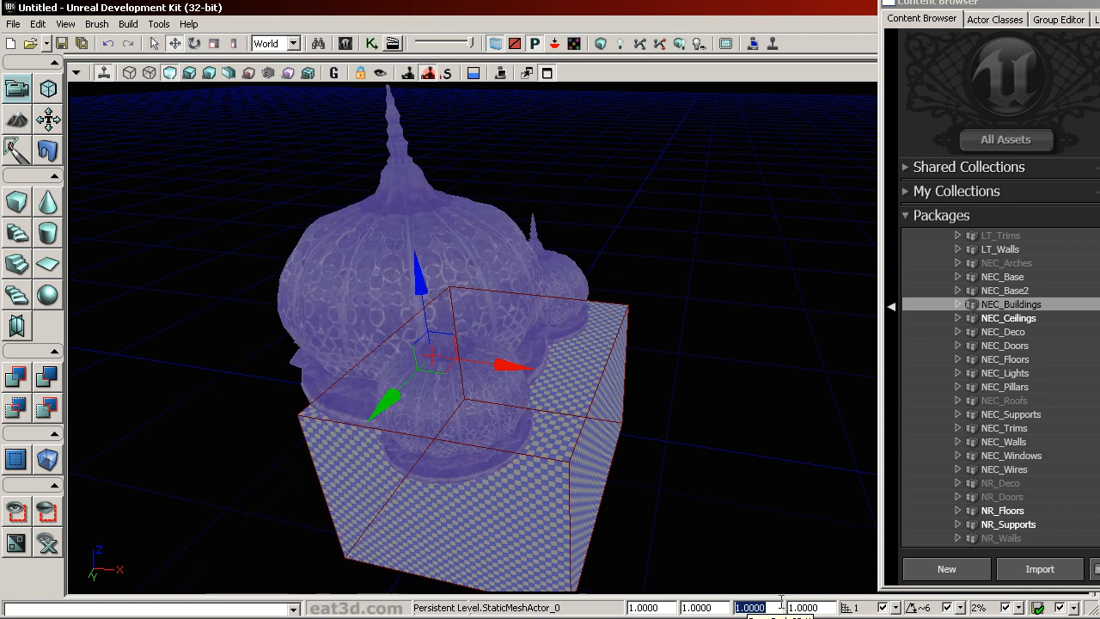
- Try a scale of 2 along the dome mesh's Z axis and reset it to 1
key("Return")
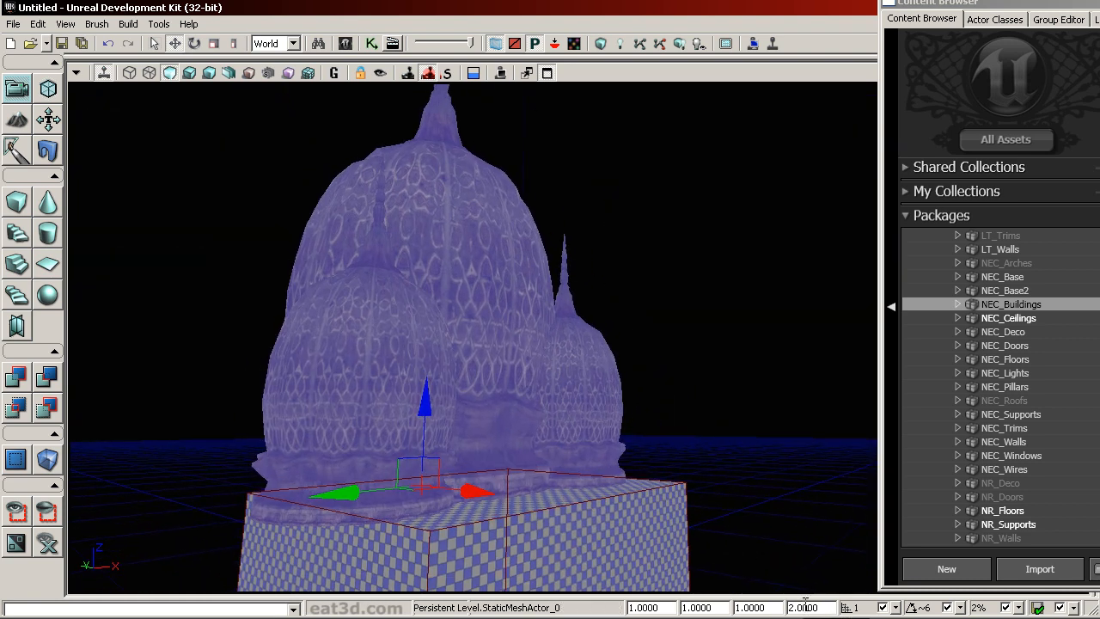
key("Return")
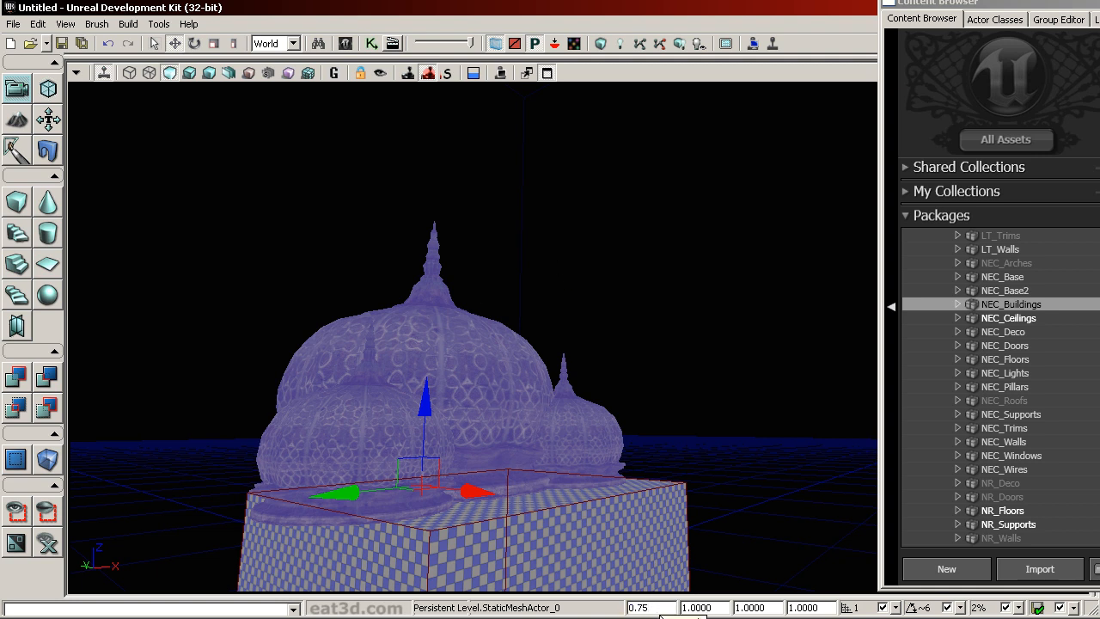
- Set the dome mesh's overall draw scale to 0.75
key("Return")
right_click_drag(516, 361, 438, 395)
left_click_drag(439, 395, 411, 454)
mouse_move(492, 403)
left_mouse_down()
mouse_move(407, 404)
mouse_move(564, 404)
mouse_move(656, 421)
mouse_move(574, 430)
left_mouse_up()
mouse_move(505, 437)
left_mouse_down()
mouse_move(505, 525)
mouse_move(526, 436)
left_mouse_up()
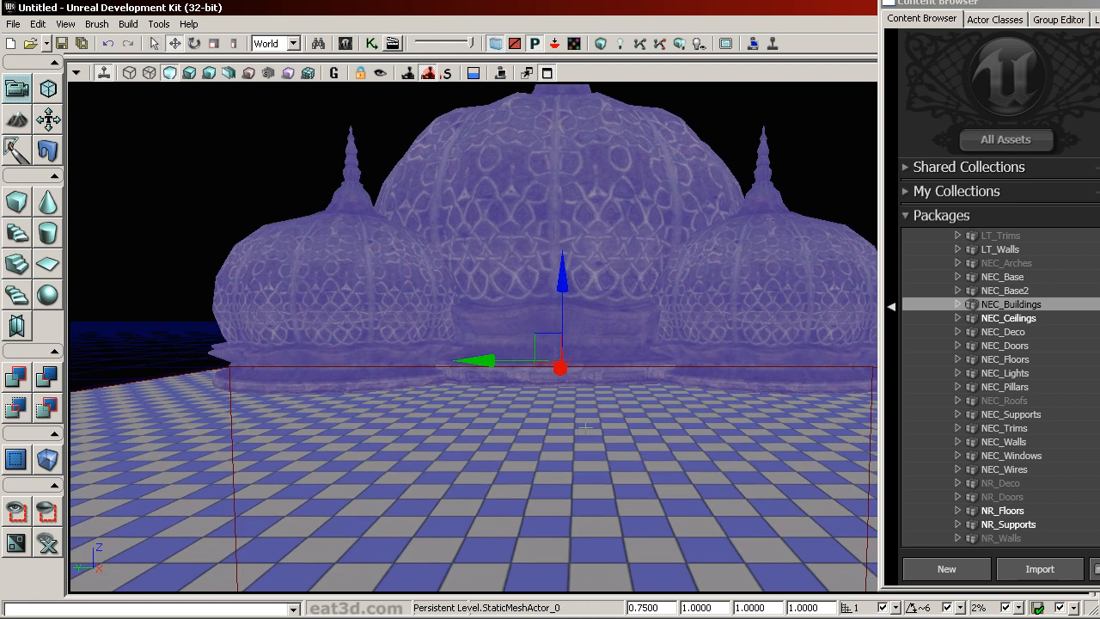
- Reposition the dome mesh horizontally along its X and Y axes, moving it farther back on the cube's top face
left_click_drag(561, 368, 560, 362)
mouse_move(480, 355)
left_mouse_down()
mouse_move(450, 354)
mouse_move(519, 354)
mouse_move(454, 354)
mouse_move(482, 354)
left_mouse_up()
left_click_drag(555, 353, 631, 495)
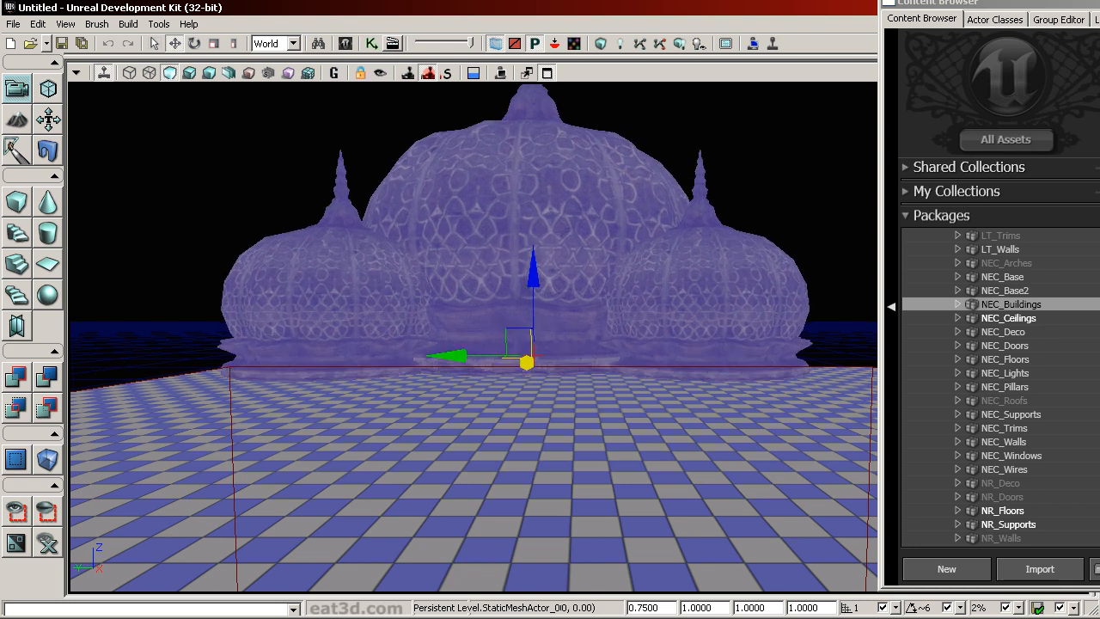
left_click_drag(459, 350, 513, 351)
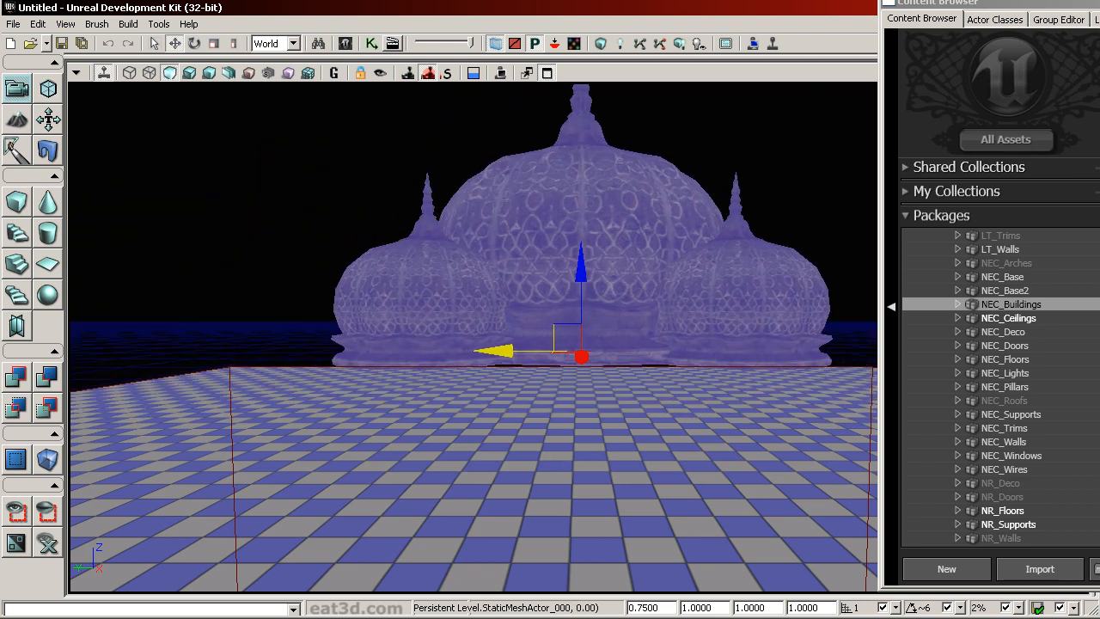
- Raise the dome mesh along the Z axis to float high above the cube, and check its placement from above
left_click_drag(550, 219, 550, 289)
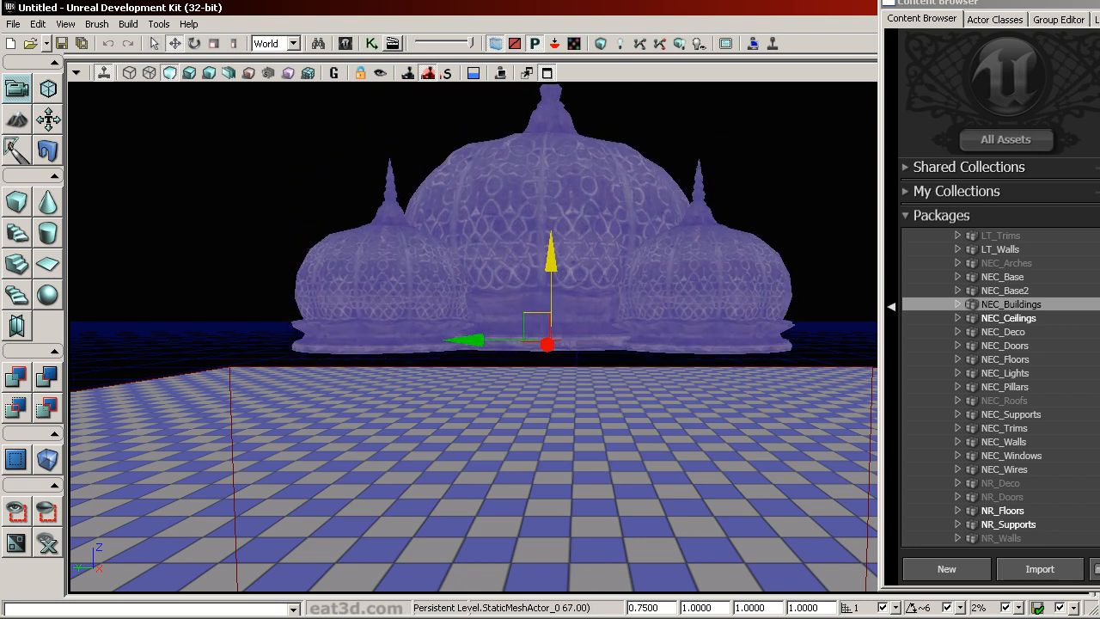
left_click_drag(701, 519, 701, 222, "ctrl+shift")
mouse_move(553, 392)
right_mouse_down()
mouse_move(580, 464)
mouse_move(553, 392)
right_mouse_up()
mouse_move(531, 270)
left_mouse_down()
mouse_move(561, 301)
mouse_move(531, 271)
left_mouse_up()
mouse_move(544, 352)
right_mouse_down()
mouse_move(459, 298)
mouse_move(464, 352)
mouse_move(532, 318)
mouse_move(542, 446)
mouse_move(541, 361)
right_mouse_up()
left_click_drag(513, 153, 513, 26, "shift")
mouse_move(571, 469)
right_mouse_down()
mouse_move(570, 512)
mouse_move(570, 464)
right_mouse_up()
left_click_drag(571, 464, 574, 515)
right_click_drag(574, 516, 537, 330)
left_click_drag(538, 184, 538, 155, "shift")
right_click_drag(600, 295, 597, 323)
left_click_drag(545, 210, 544, 216, "shift")
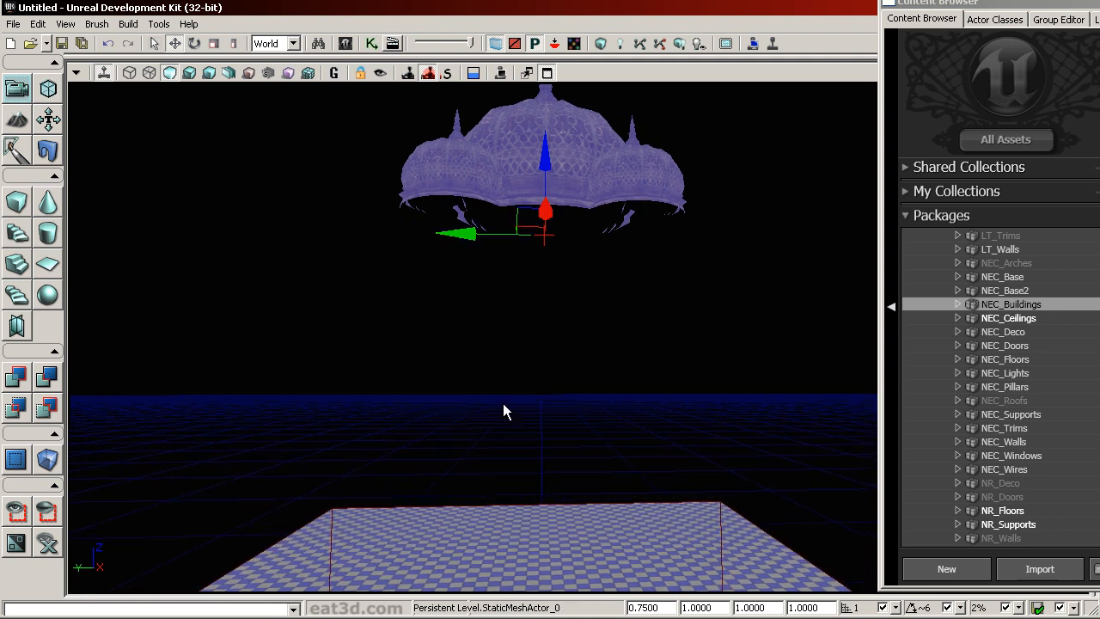
right_click_drag(473, 335, 533, 460)
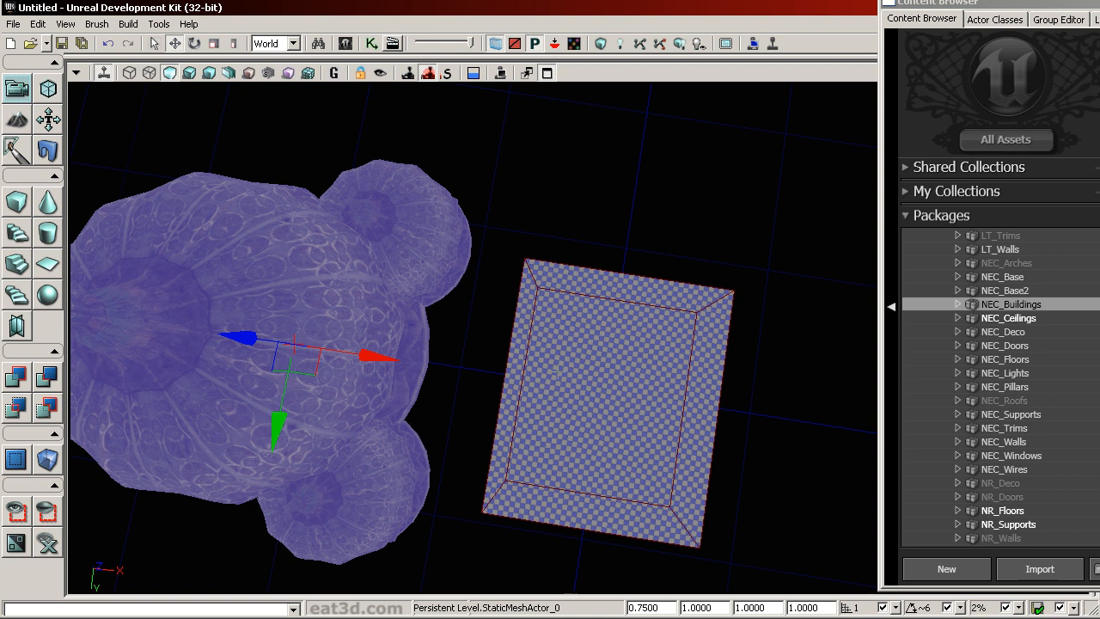
left_click_drag(724, 335, 515, 455)
right_click_drag(516, 455, 516, 361)
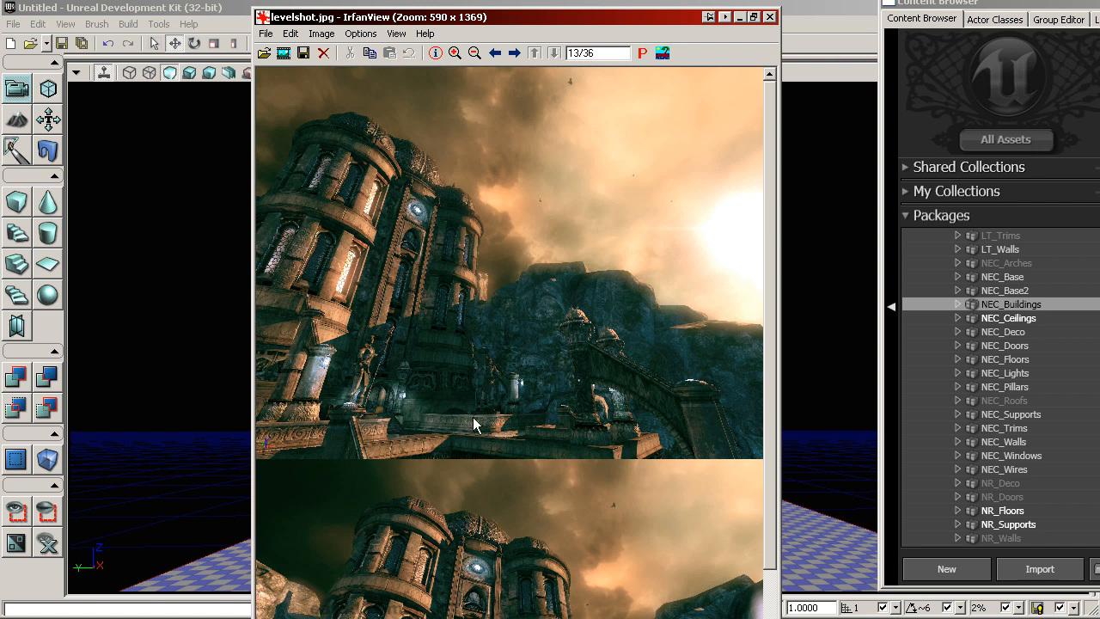
- Examine the narrower tower in levelshot.jpg in IrfanView, marking out its full height and its base section
left_click_drag(391, 412, 497, 178)
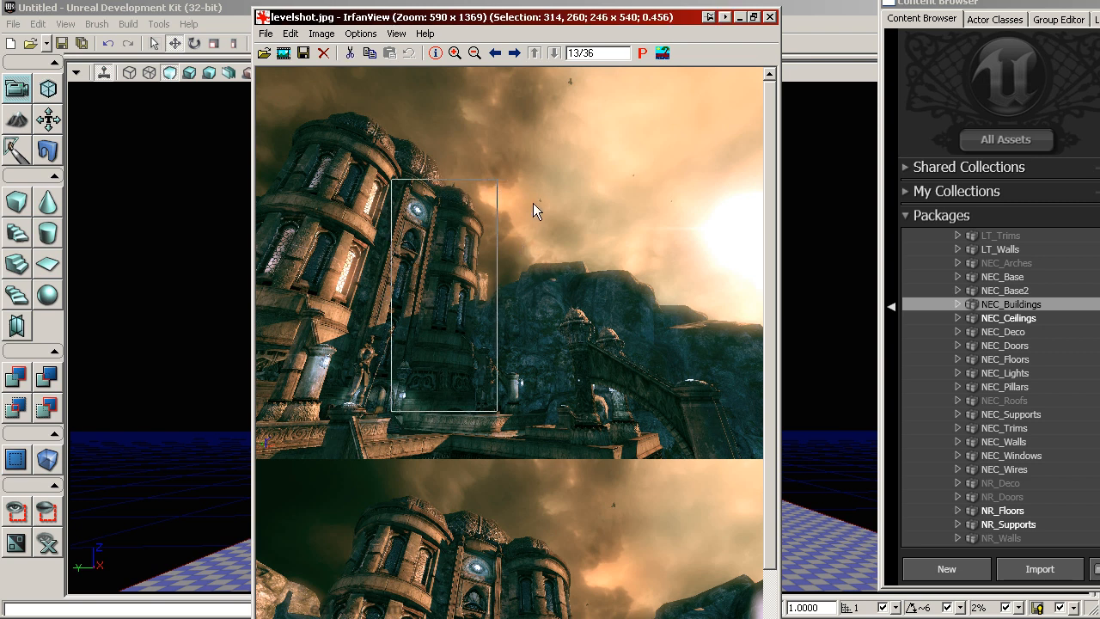
left_click(495, 348)
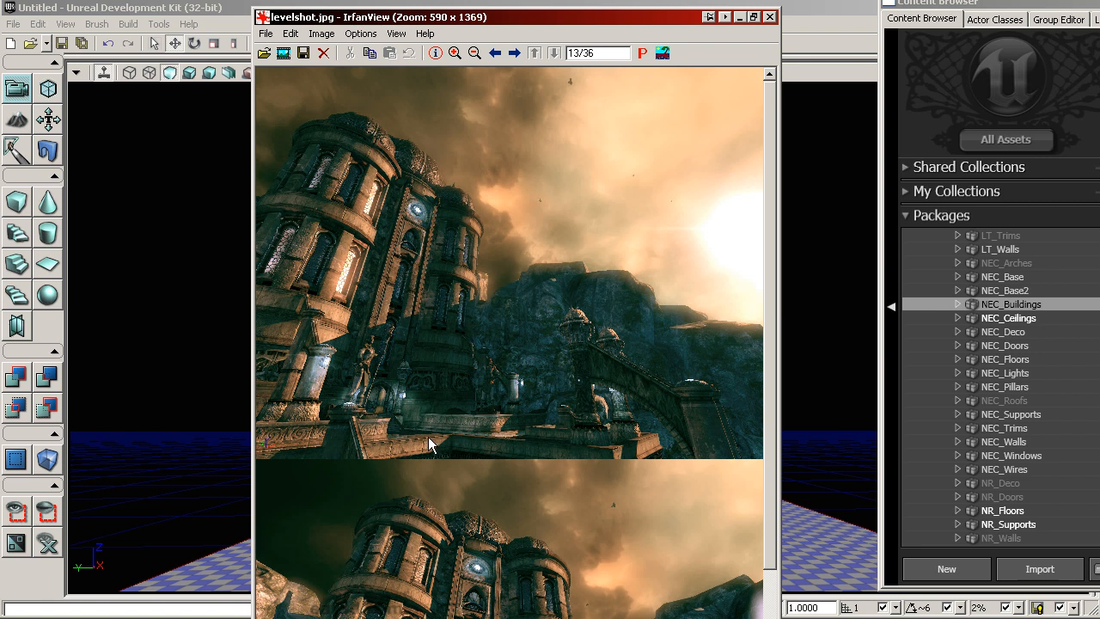
left_click(472, 409)
left_click_drag(393, 361, 479, 407)
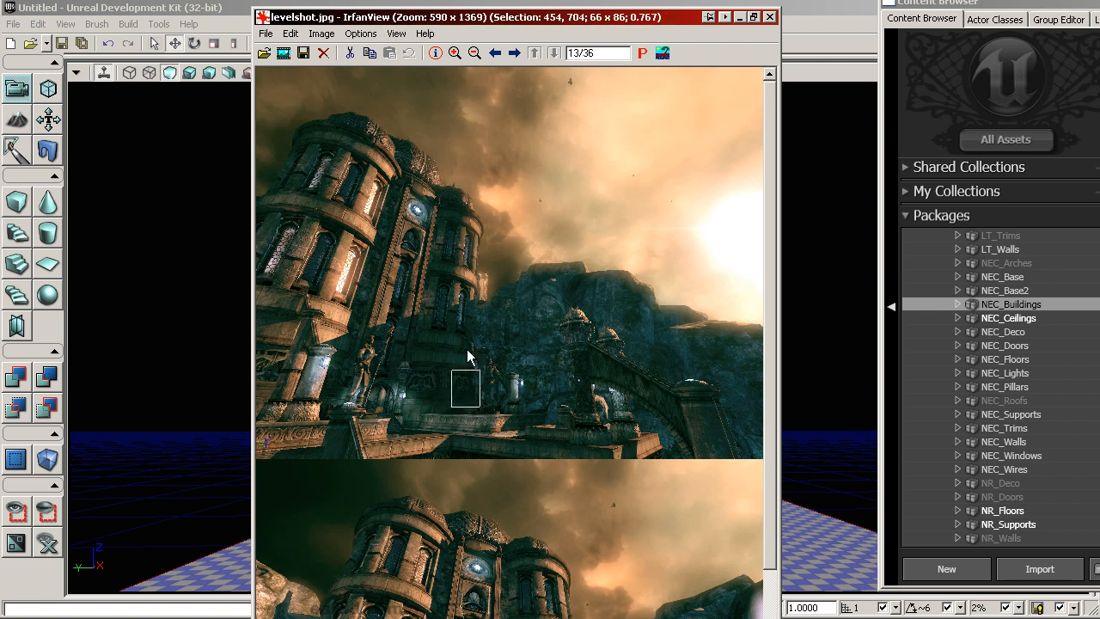
left_click(422, 344)
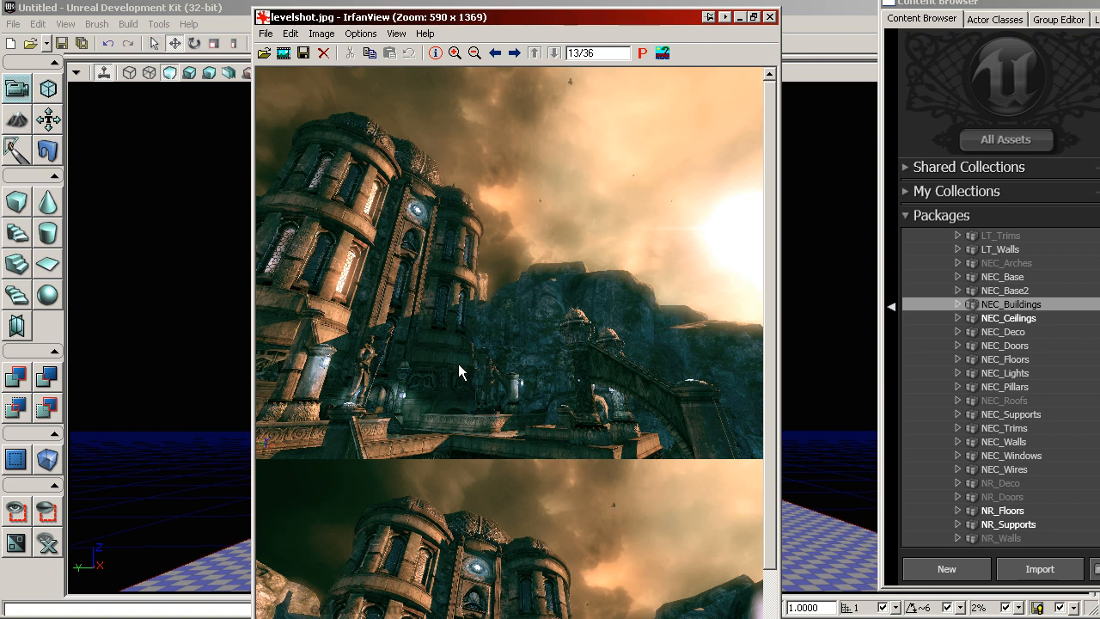
left_click(427, 339)
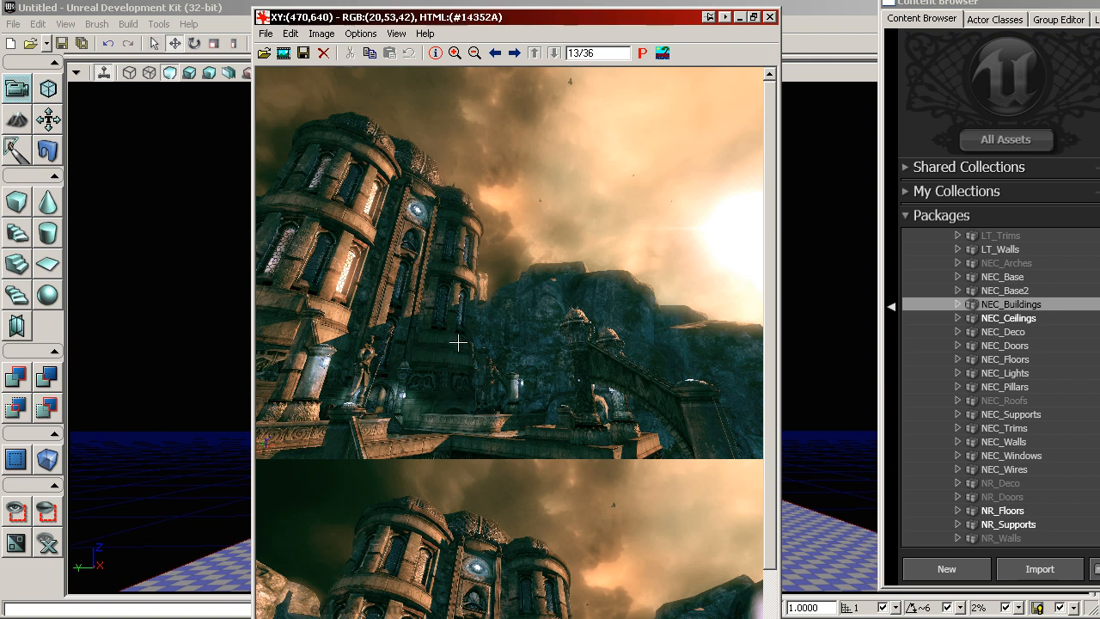
left_click(434, 293)
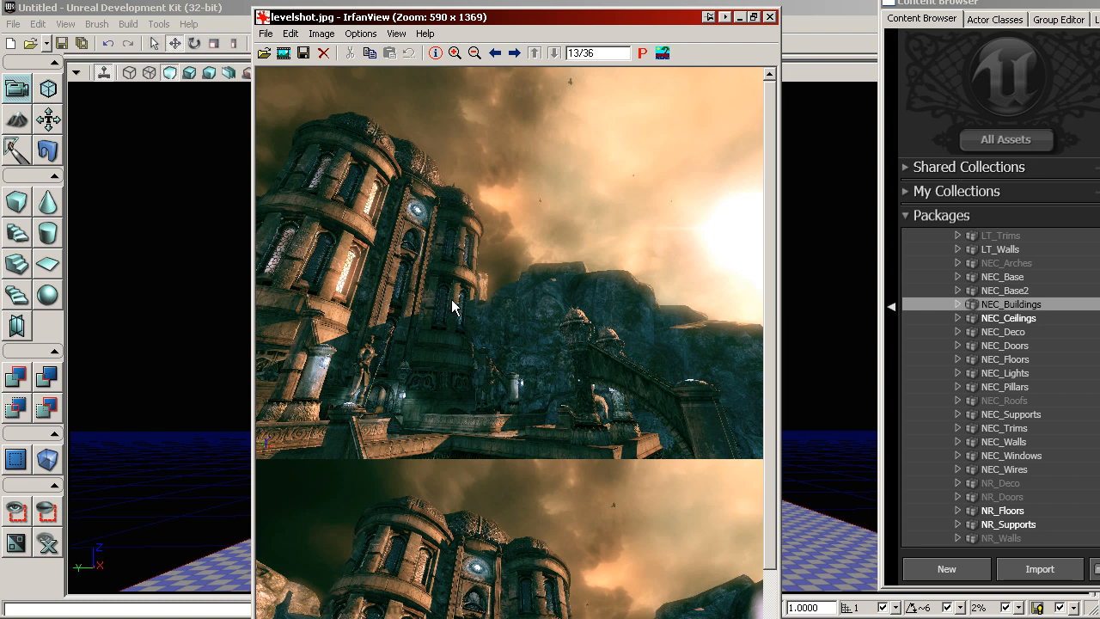
- Mark out the narrower tower's window section and full height in the reference image, and dismiss the image window
left_click(472, 315)
left_click(448, 318)
left_click_drag(423, 260, 511, 315)
left_click(481, 302)
left_click(478, 268)
left_click_drag(388, 400, 489, 193)
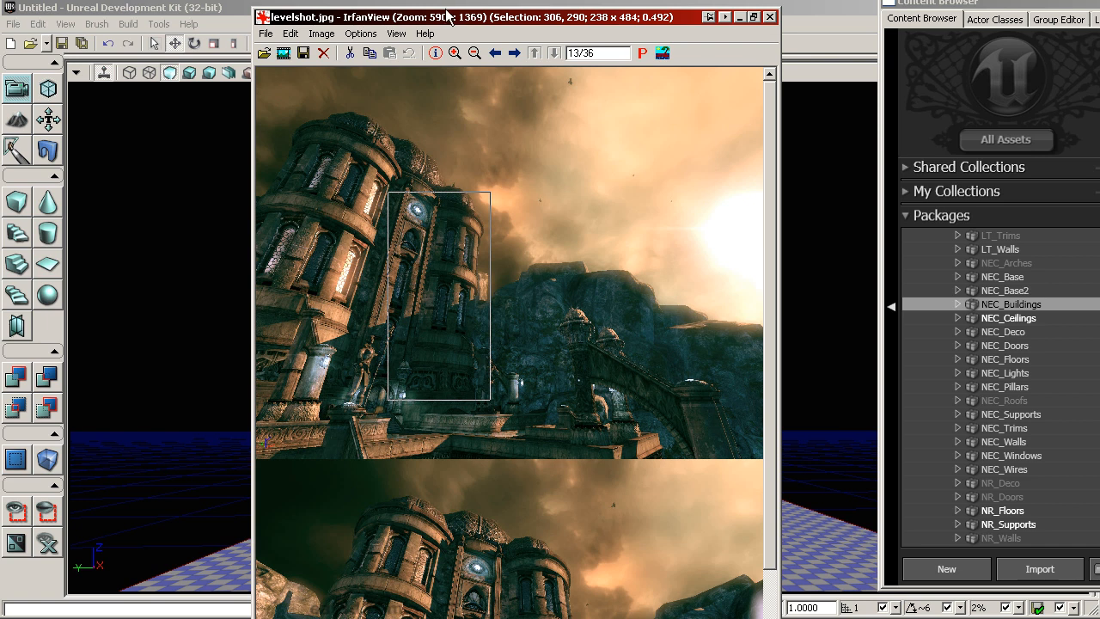
left_click_drag(433, 20, 407, 23)
left_click(422, 326)
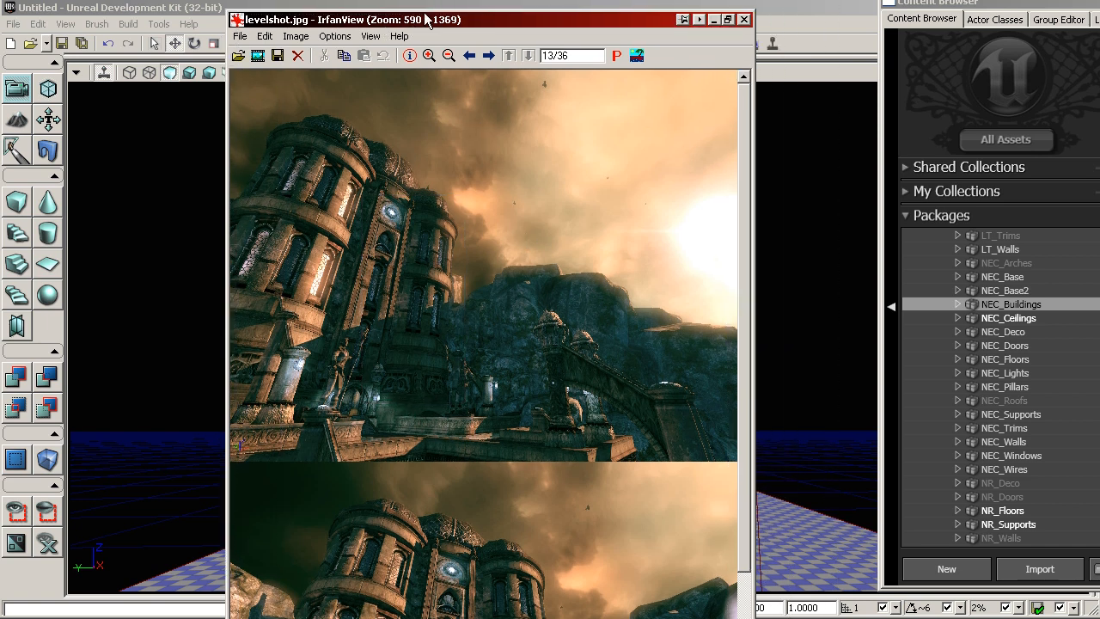
key("Escape")
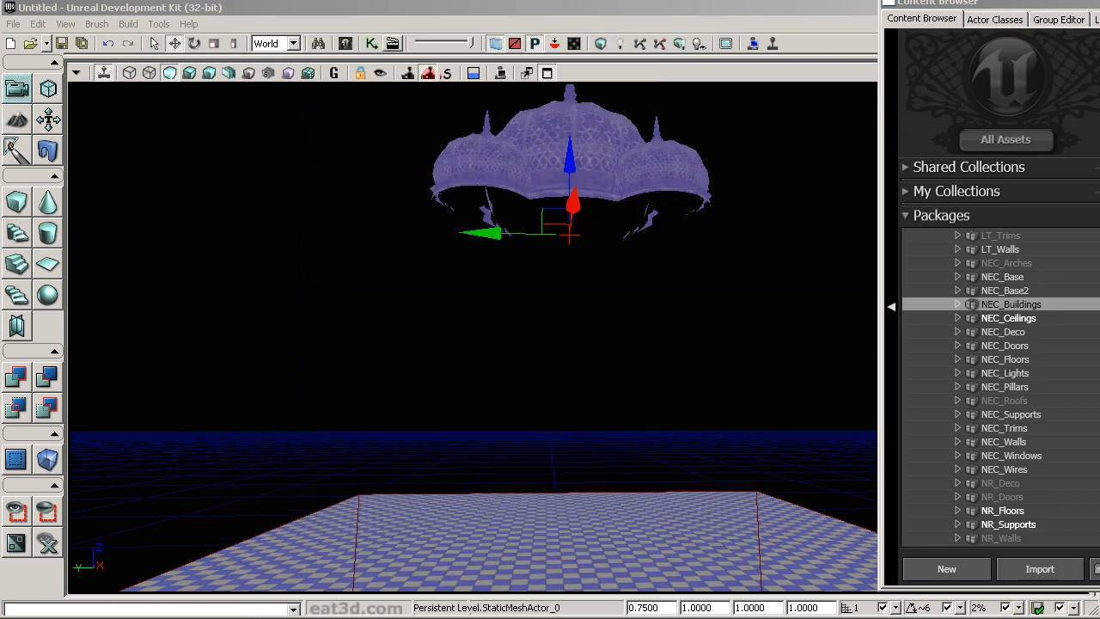
- Bring the Content Browser back over the viewport and browse the NEC_Floors and NEC_Pillars packages, ending on NEC_Trims
left_click_drag(1031, 5, 289, 5)
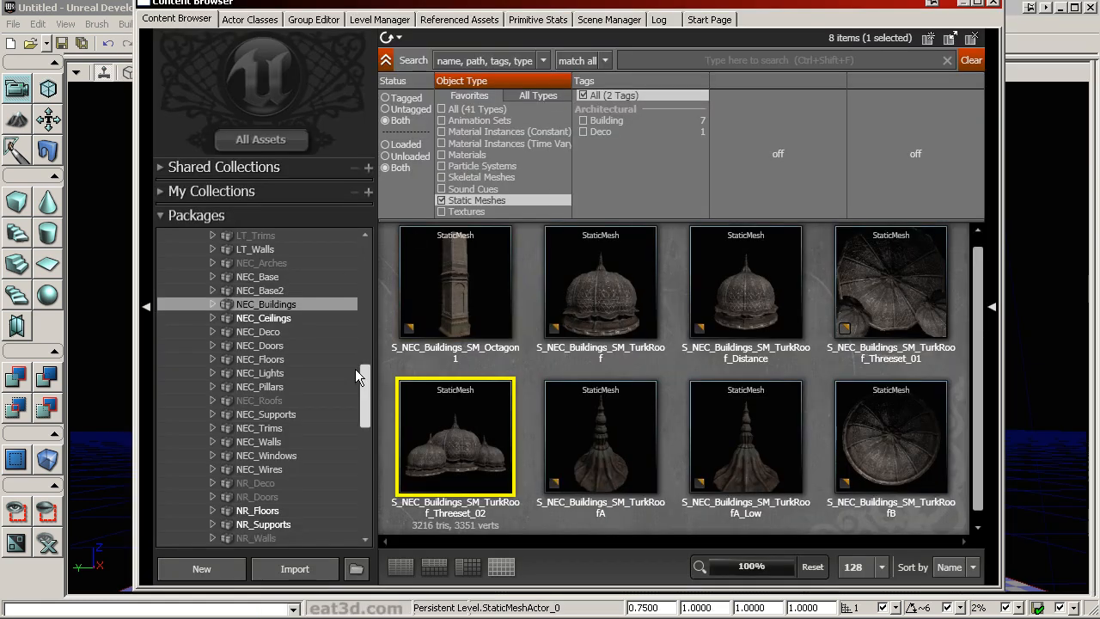
left_click(274, 333)
left_click(259, 359)
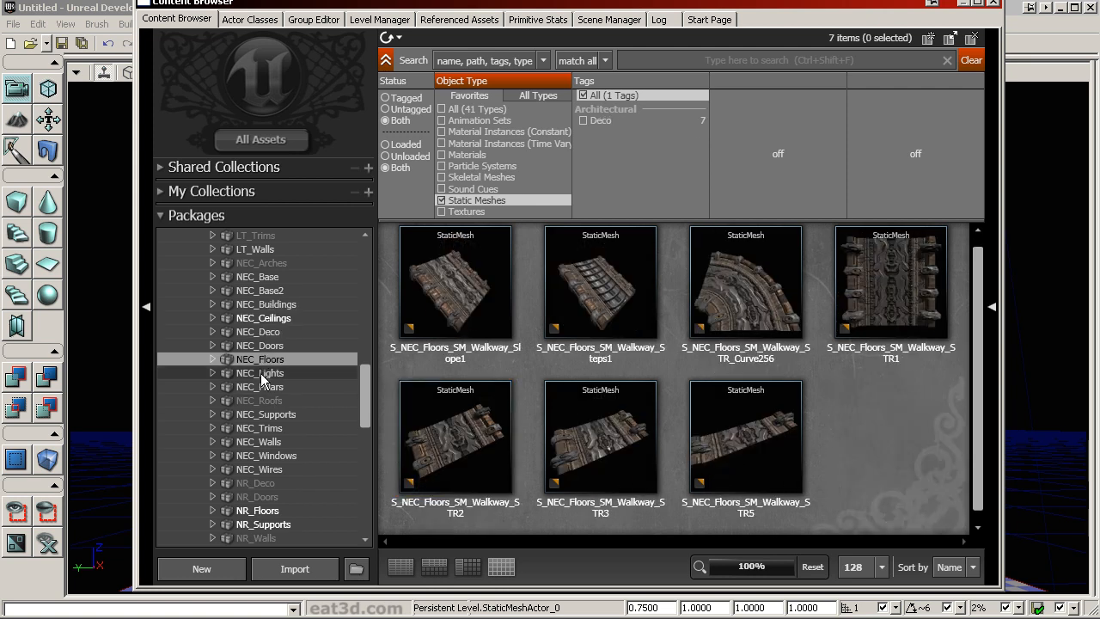
left_click(262, 386)
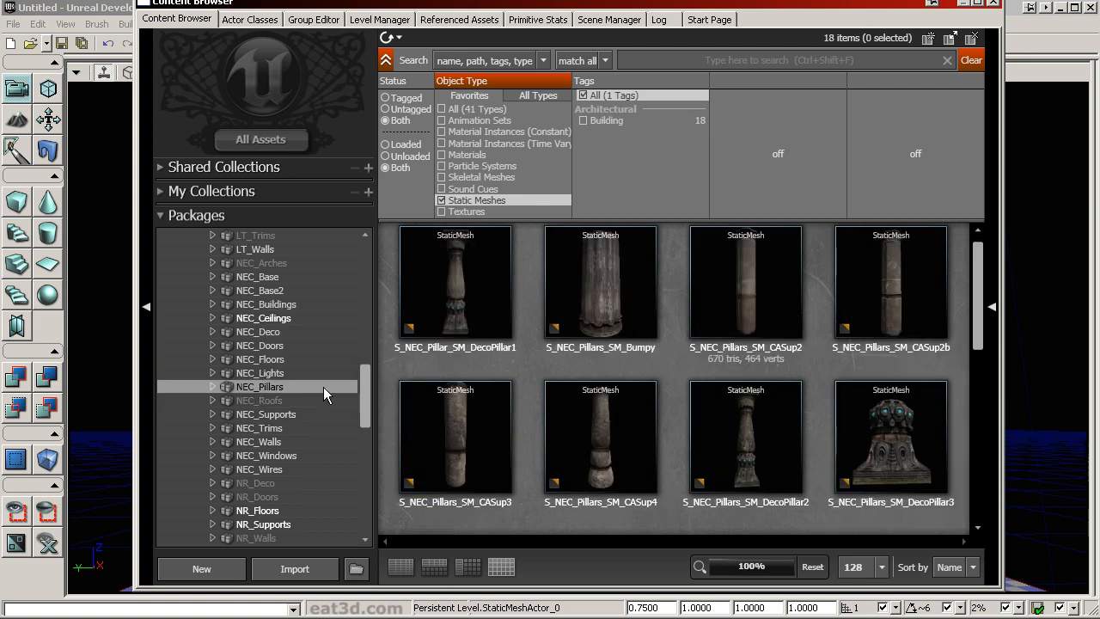
left_click(259, 428)
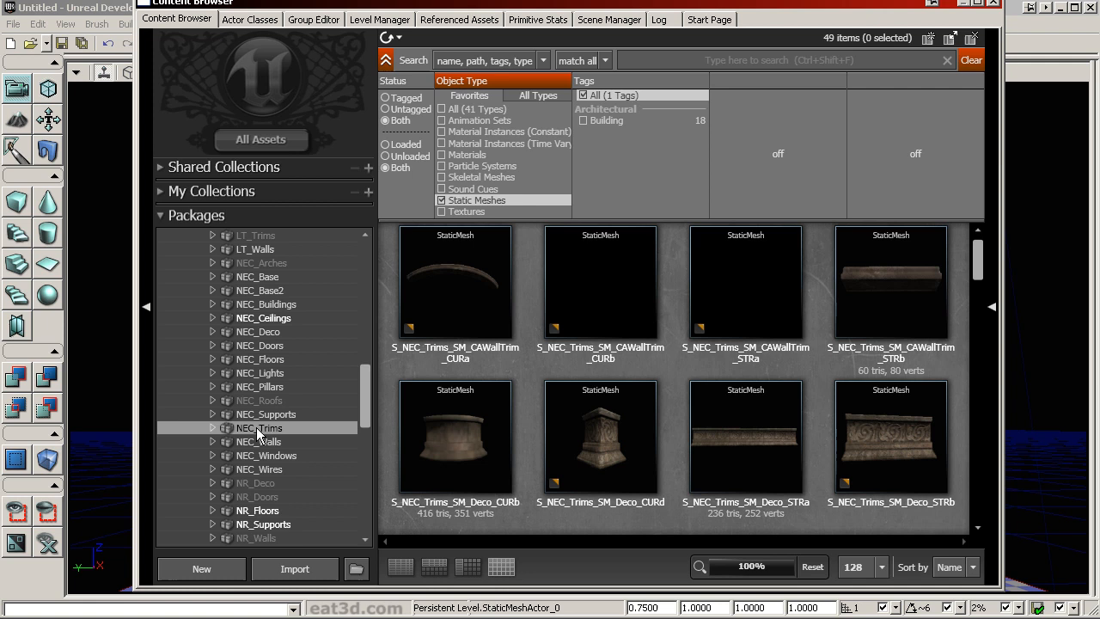
- Look through the NEC_Trims static meshes, preview S_NEC_Trims_SM_Plain_CURa in the Static Mesh Editor, and close the preview
scroll(717, 378, "down", 3)
left_click(720, 416)
scroll(718, 449, "down", 1)
scroll(720, 447, "down", 2)
scroll(706, 464, "up", 3)
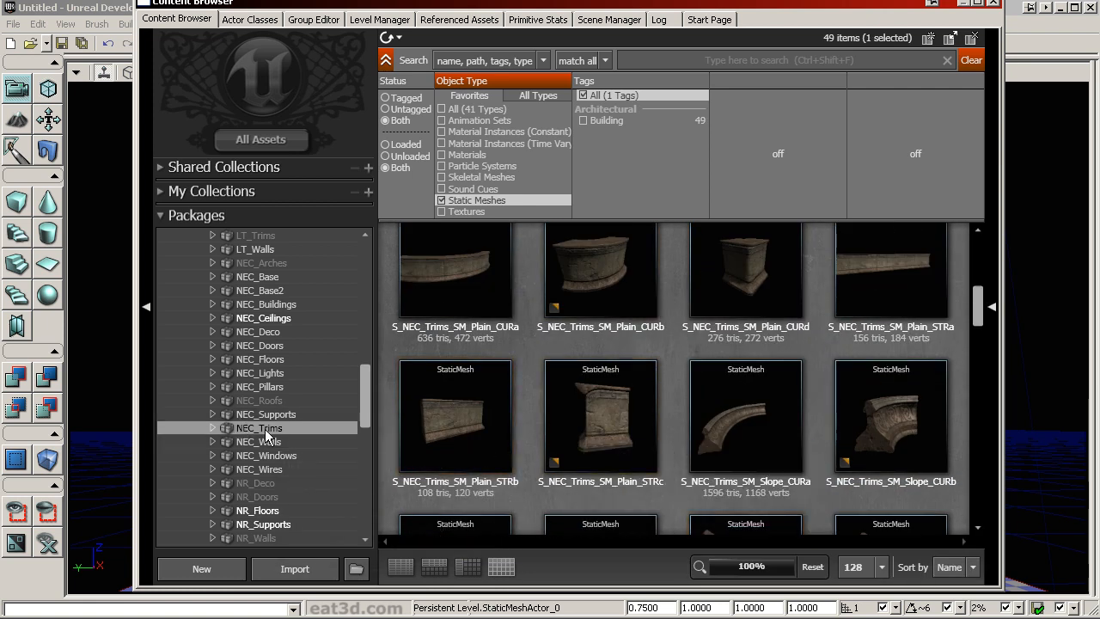
mouse_move(973, 298)
left_mouse_down()
mouse_move(978, 407)
mouse_move(975, 255)
mouse_move(970, 296)
left_mouse_up()
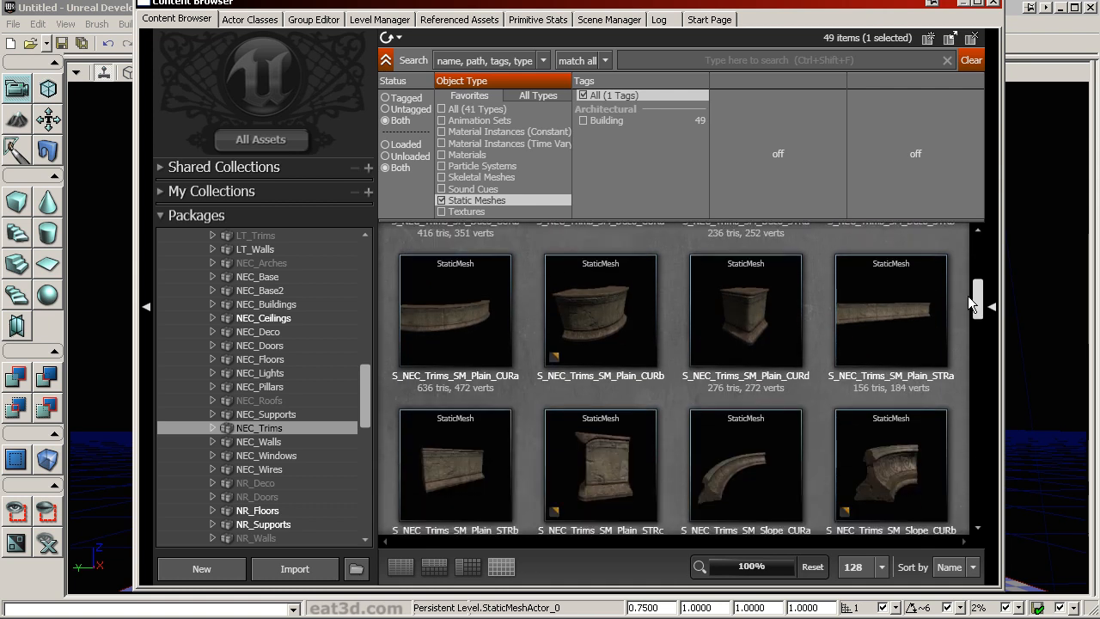
left_click(447, 331)
double_click(445, 294)
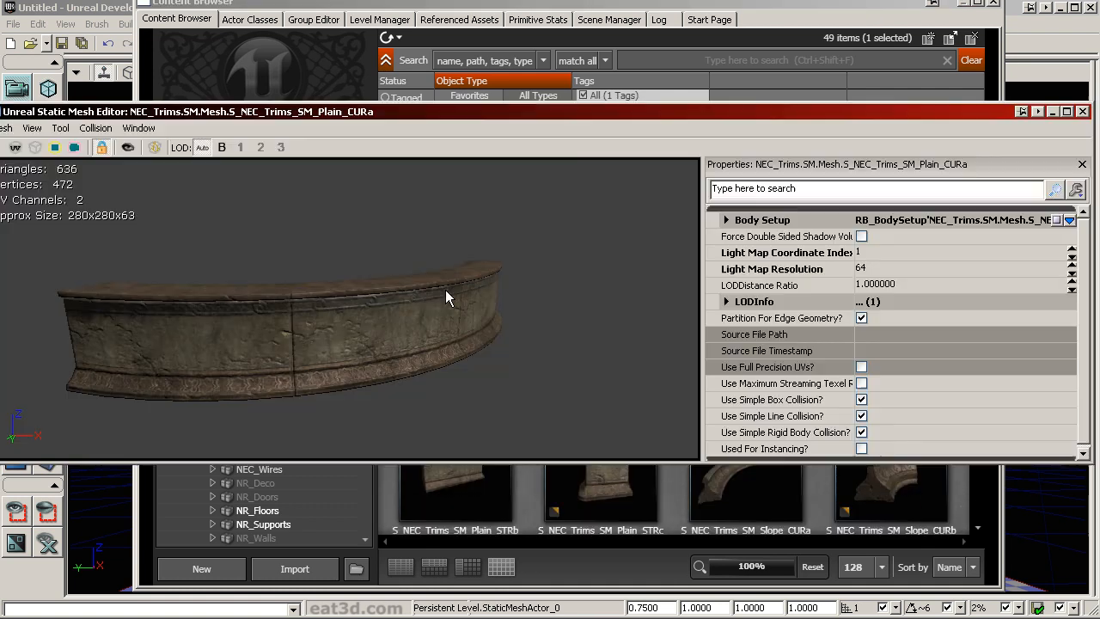
left_click_drag(361, 301, 353, 194)
left_click(1082, 112)
- Move the Content Browser aside and place the S_NEC_Trims_SM_Plain_CURa static mesh on the cube's top face
left_click_drag(430, 4, 1098, 3)
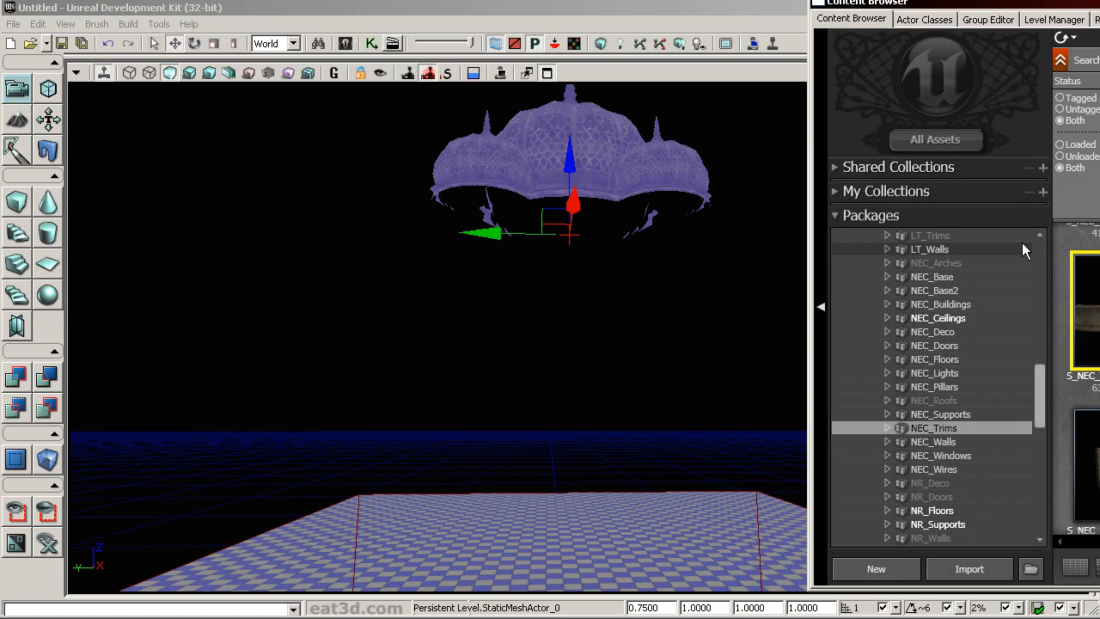
left_click_drag(1025, 7, 974, 6)
left_click_drag(538, 452, 516, 404)
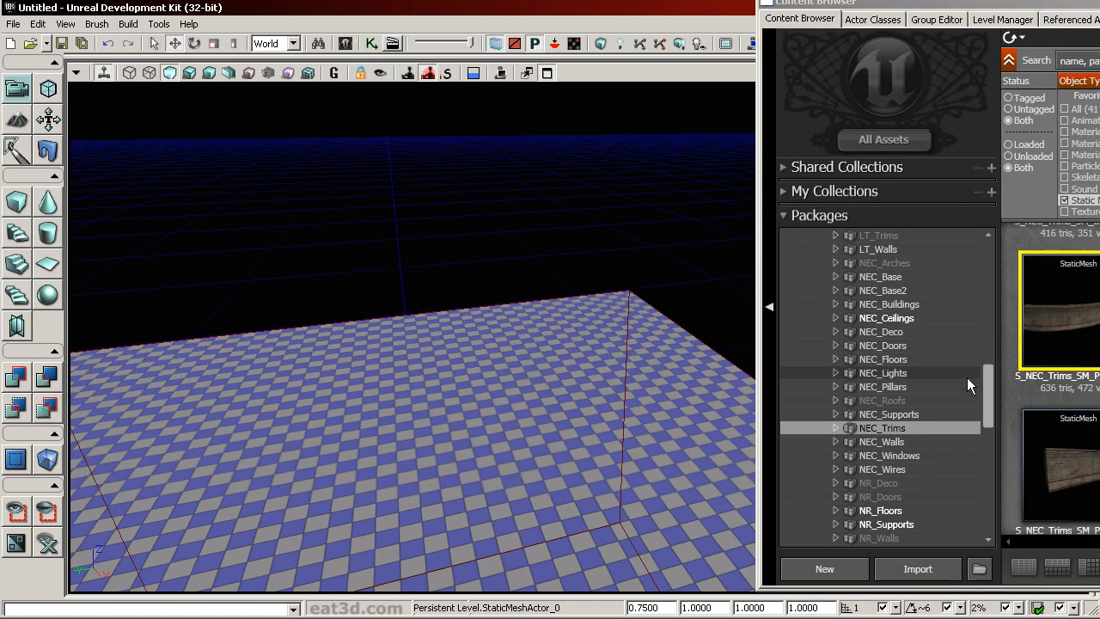
left_click_drag(1085, 330, 480, 386)
right_click_drag(479, 387, 494, 412)
left_click_drag(494, 413, 524, 343)
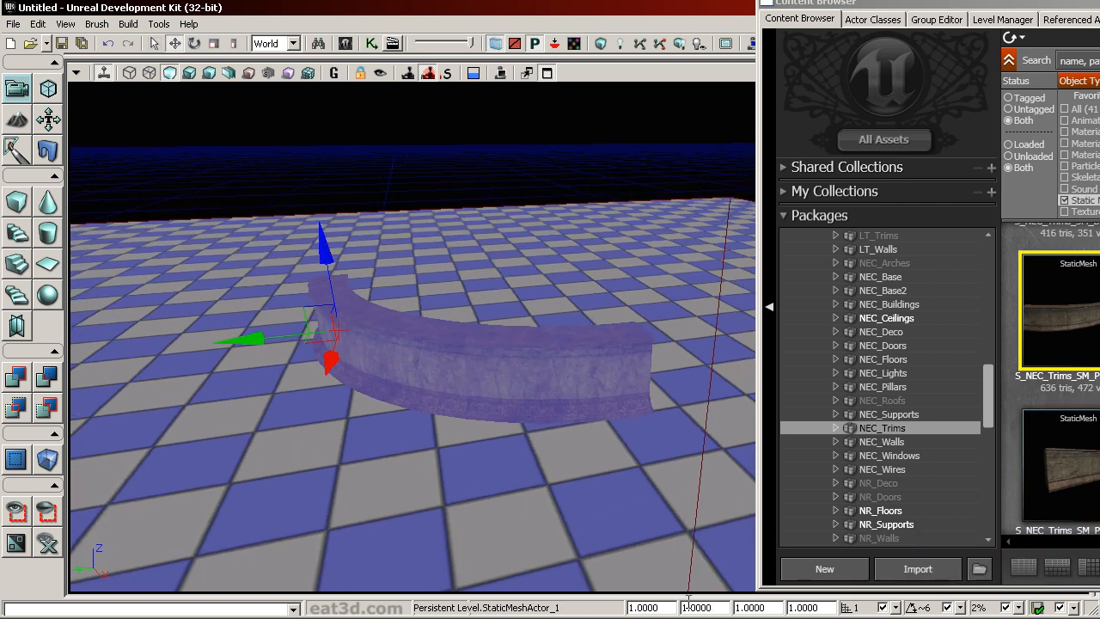
- Set the curved trim mesh's overall draw scale to 2.75
mouse_move(607, 452)
right_mouse_down()
mouse_move(607, 430)
mouse_move(608, 452)
right_mouse_up()
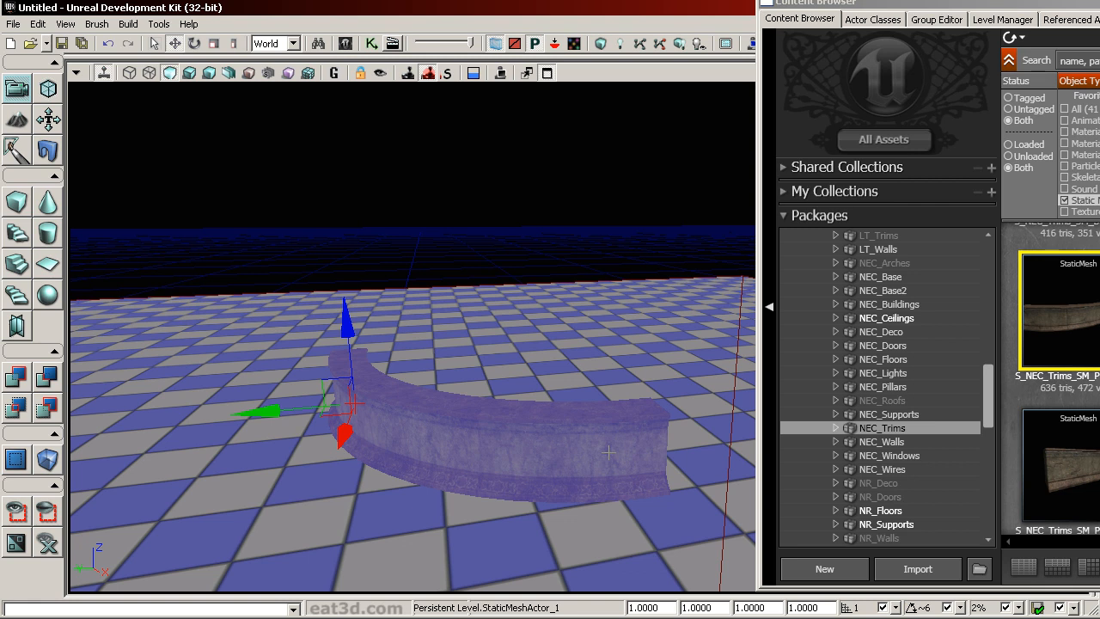
double_click(657, 608)
type("2.75")
key("Return")
left_click_drag(566, 497, 372, 362)
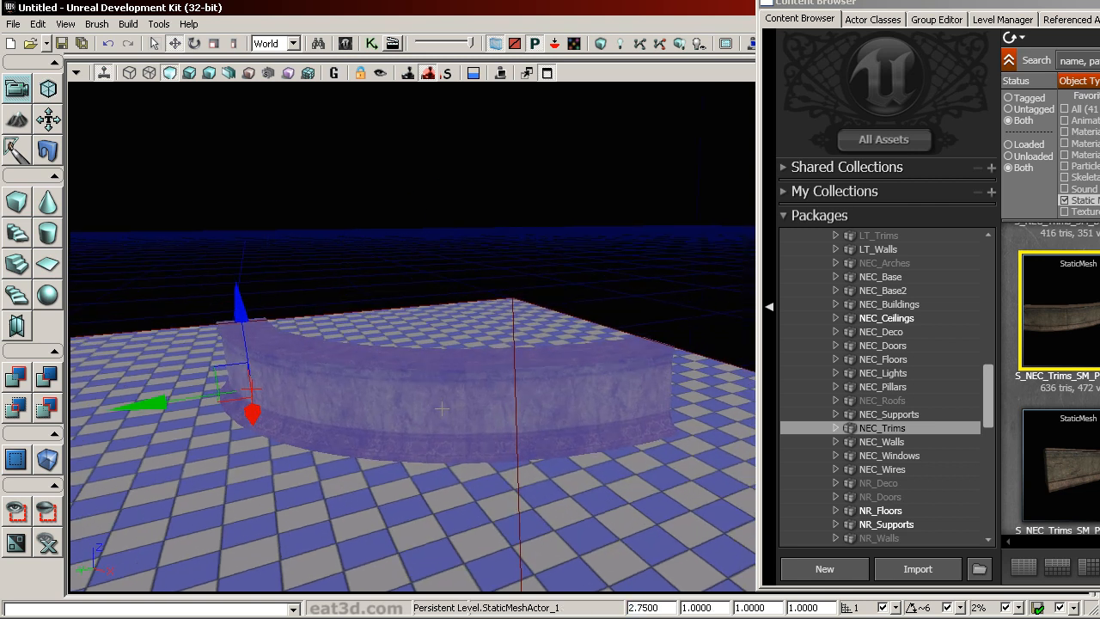
- Set the curved trim mesh's Z-axis scale to 1.5
double_click(801, 607)
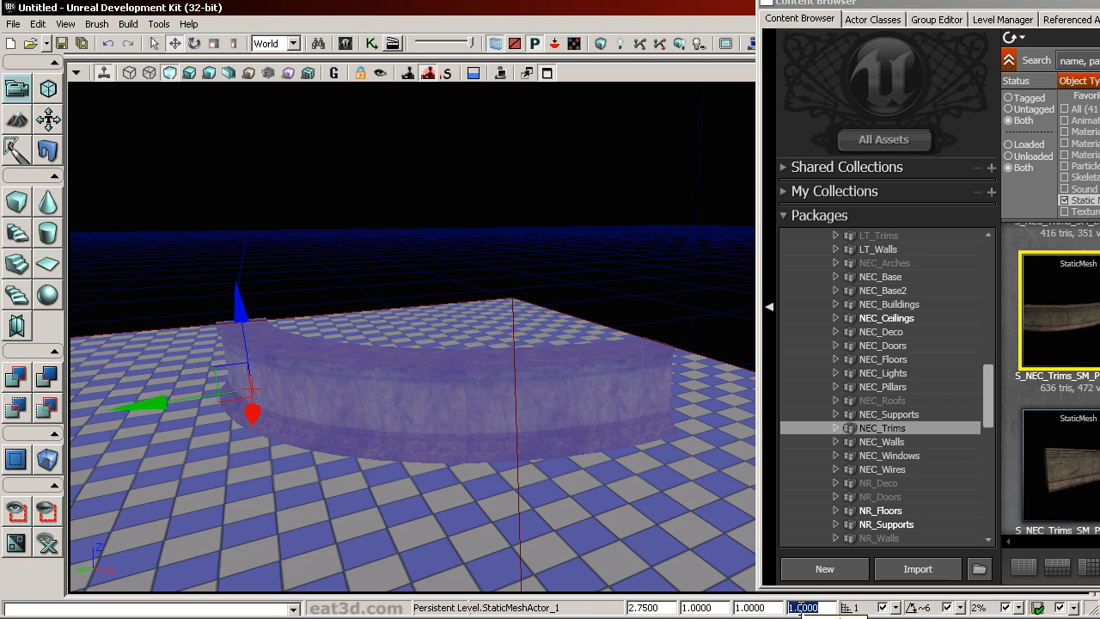
type("1.5")
key("Return")
right_click_drag(602, 447, 580, 369)
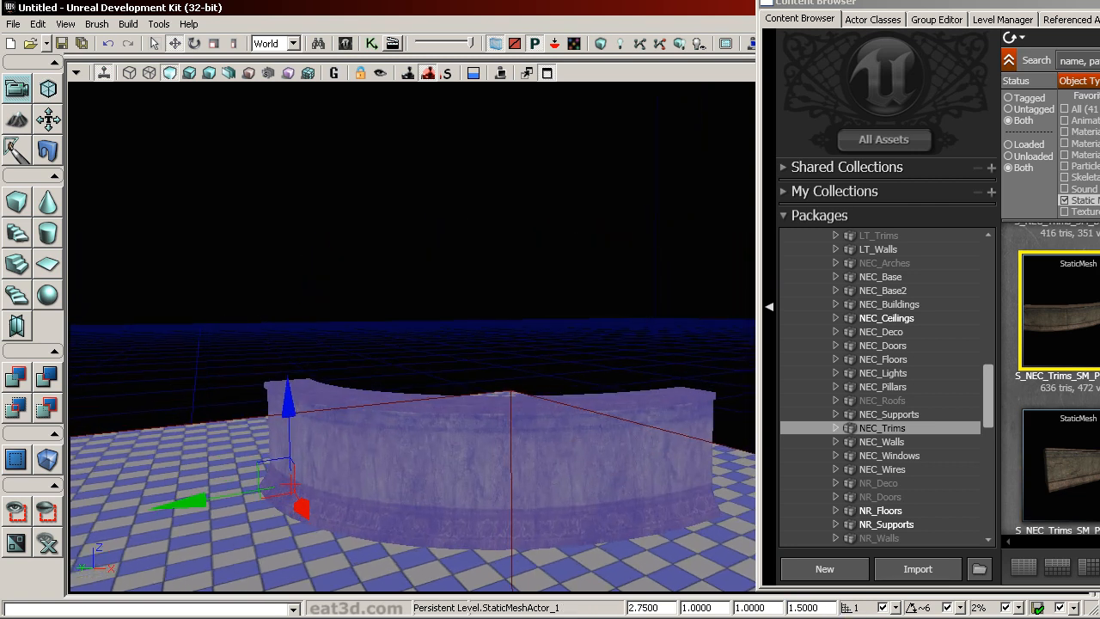
- Switch to levelshot.jpg in IrfanView and examine the narrower tower, marking out its base and full height
key("alt+Tab")
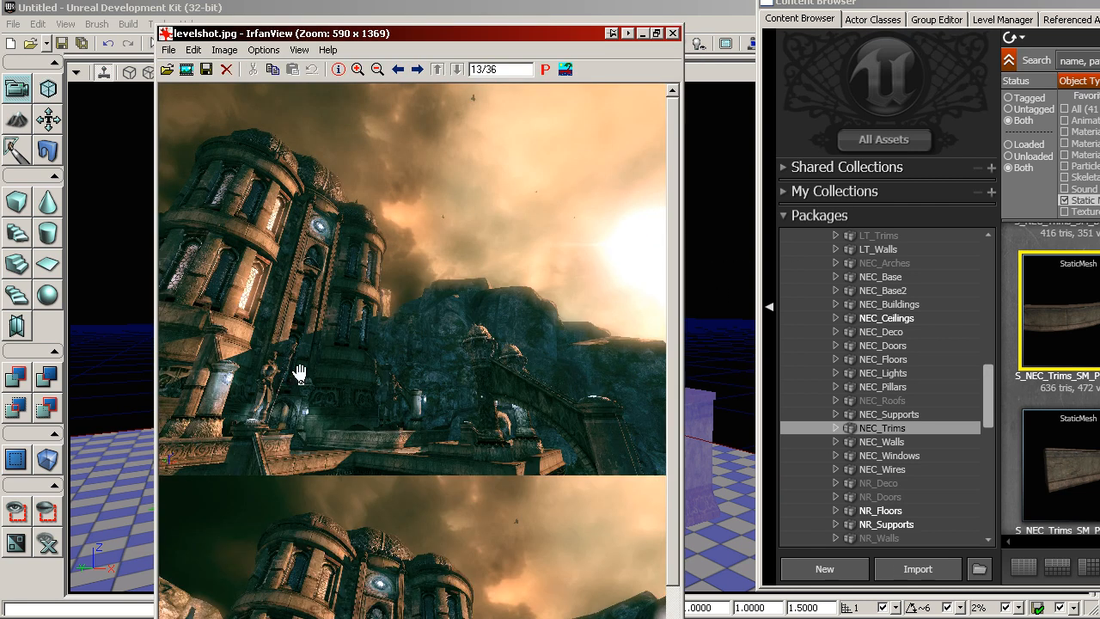
left_click_drag(314, 423, 430, 447)
left_click(382, 221)
left_click(406, 422)
left_click_drag(384, 228, 420, 437)
left_click(421, 436)
left_click_drag(320, 424, 383, 187)
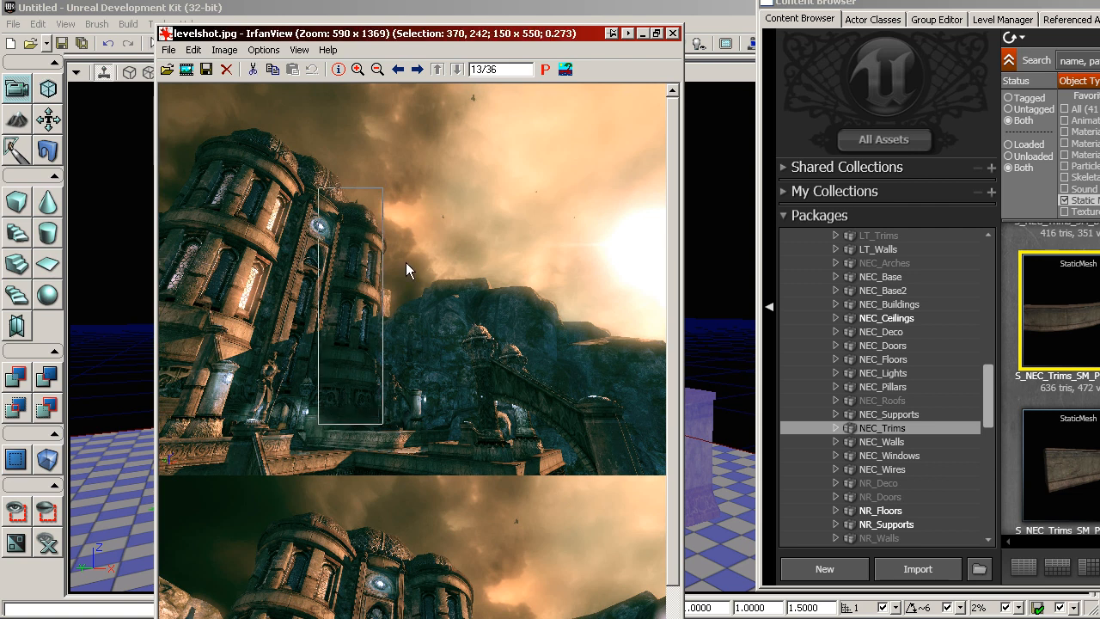
left_click(409, 419)
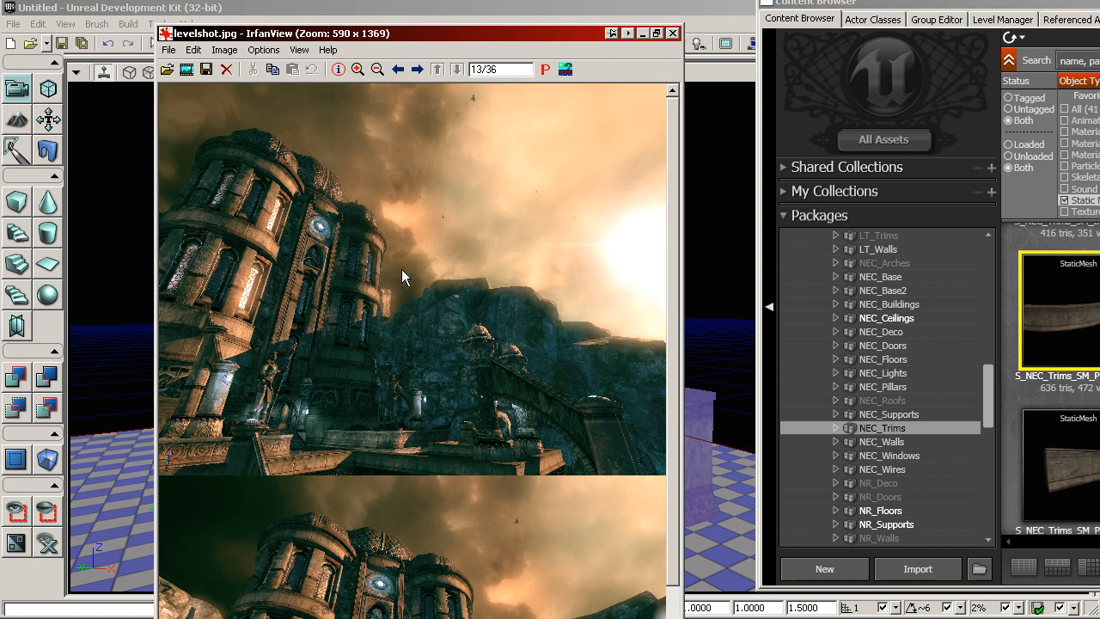
- Switch back to the UDK editor and try a Z-axis scale of 4 on the curved trim mesh
left_click(445, 5)
right_click_drag(487, 202, 795, 567)
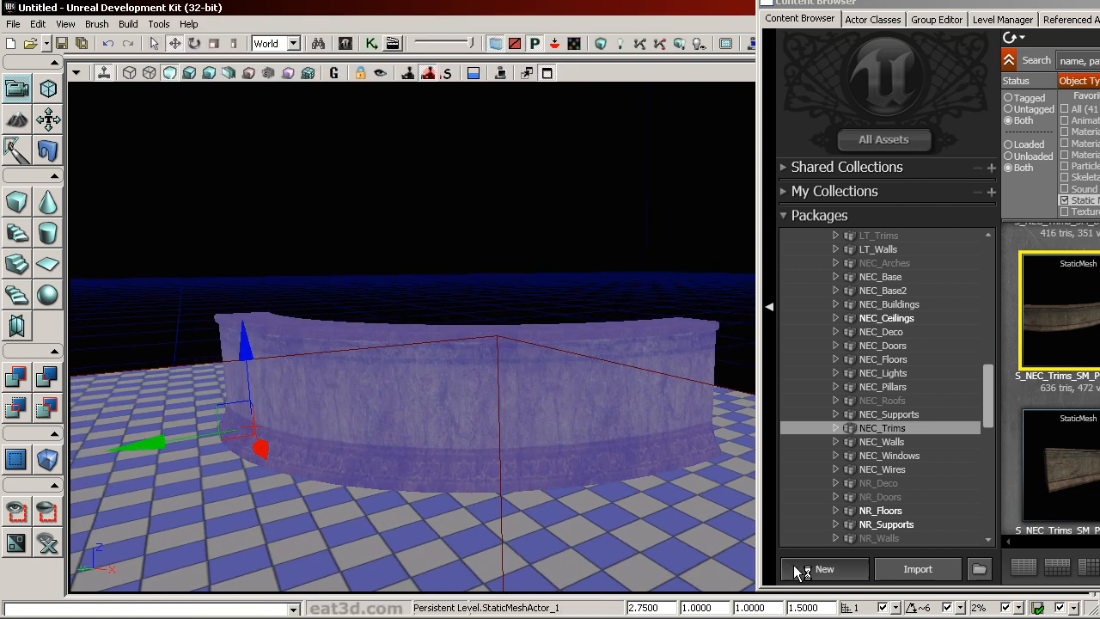
double_click(804, 608)
type("4")
key("Return")
right_click_drag(412, 335, 385, 306)
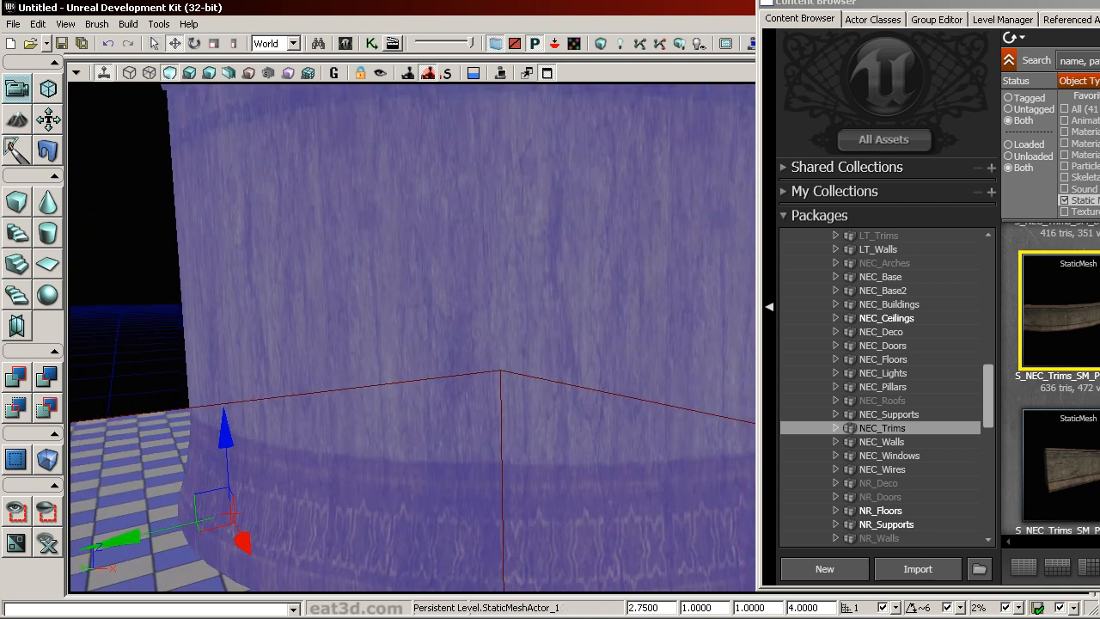
- Return the curved trim mesh's Z-axis scale to 1.5
double_click(803, 608)
type("1.5")
key("Return")
left_click_drag(396, 344, 395, 288)
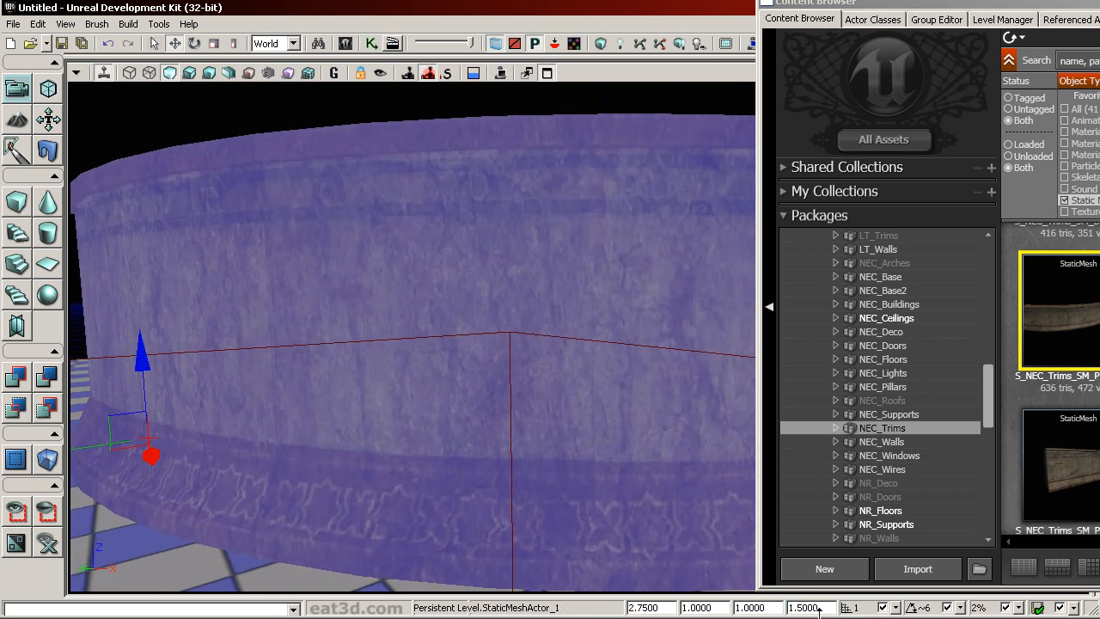
- Try a Z-axis scale of 2 on the curved trim mesh
double_click(825, 607)
type("2")
key("Return")
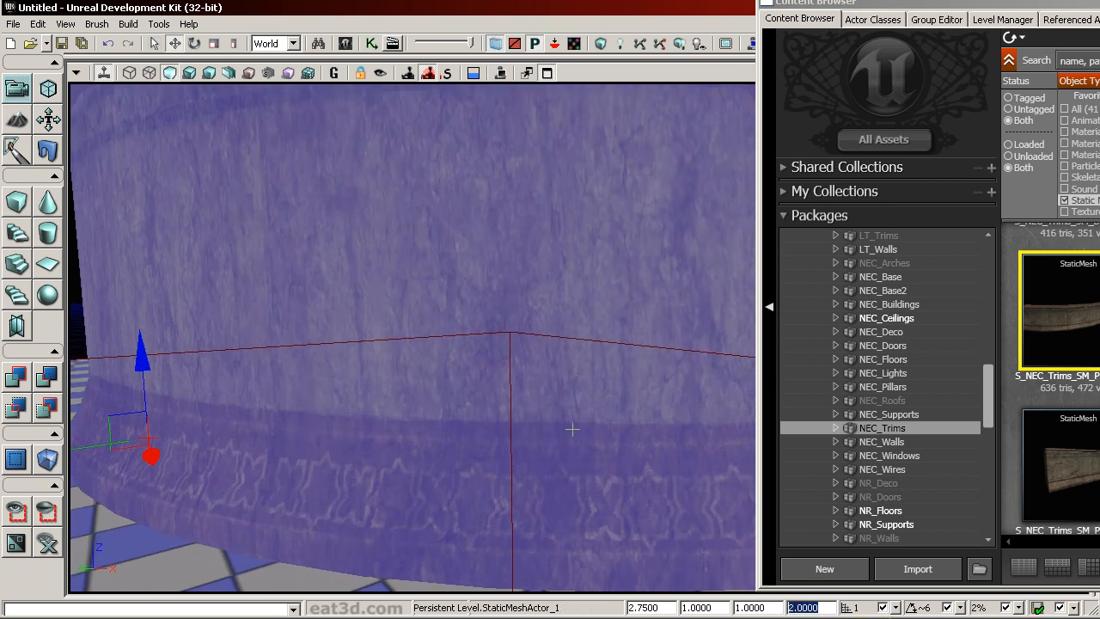
left_click_drag(413, 343, 416, 365)
- Set the curved trim mesh's Z-axis scale back to 1.5 and check its proportions on the cube
double_click(802, 608)
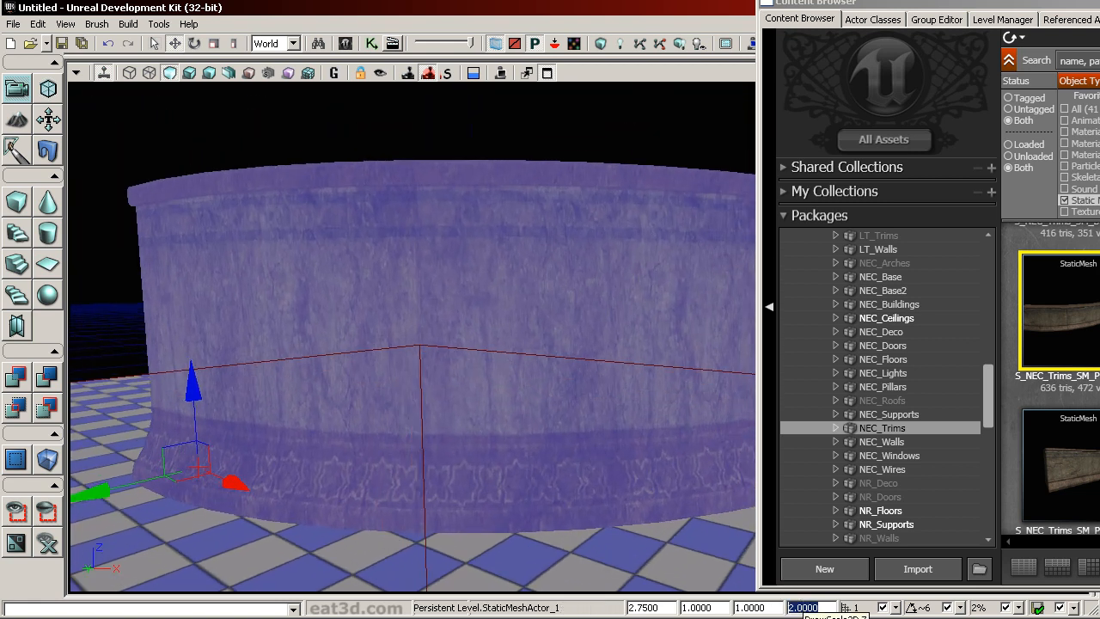
type("1.5")
key("Return")
left_click_drag(596, 453, 585, 498)
right_click_drag(584, 498, 601, 559)
left_click_drag(602, 558, 593, 584)
right_click_drag(593, 585, 567, 567)
right_click_drag(601, 516, 606, 567)
left_click_drag(606, 567, 558, 494)
- Increase the drag grid size to 8 and move the Content Browser out of the way
key("bracketright")
right_click_drag(558, 495, 581, 445)
left_click_drag(829, 4, 1099, 7)
- Move the curved trim mesh to an open area of the cube's top face
right_click_drag(853, 562, 825, 524)
mouse_move(654, 324)
left_mouse_down("ctrl")
mouse_move(653, 338)
mouse_move(653, 324)
left_mouse_up("ctrl")
right_click_drag(653, 324, 565, 365, "ctrl")
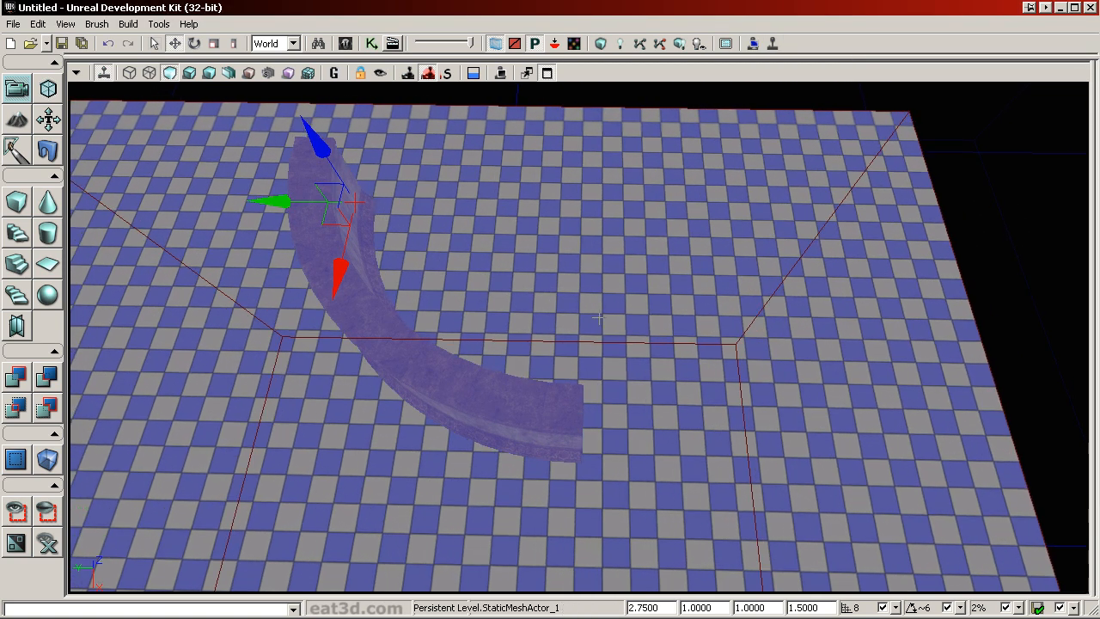
left_click_drag(672, 253, 537, 291)
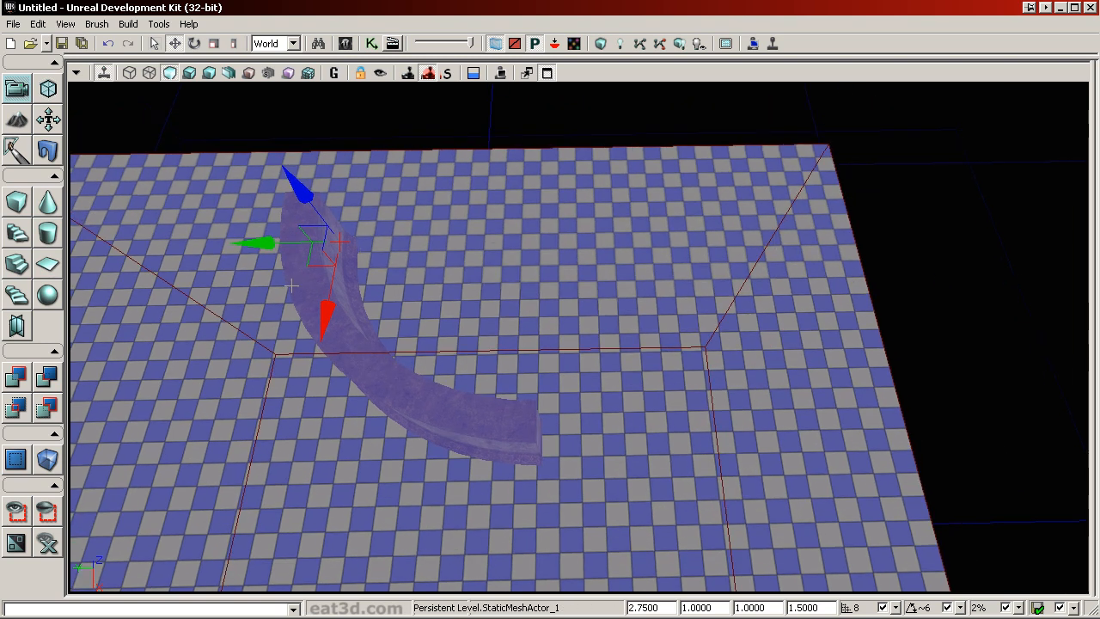
mouse_move(333, 413)
left_mouse_down()
mouse_move(324, 443)
mouse_move(323, 427)
left_mouse_up()
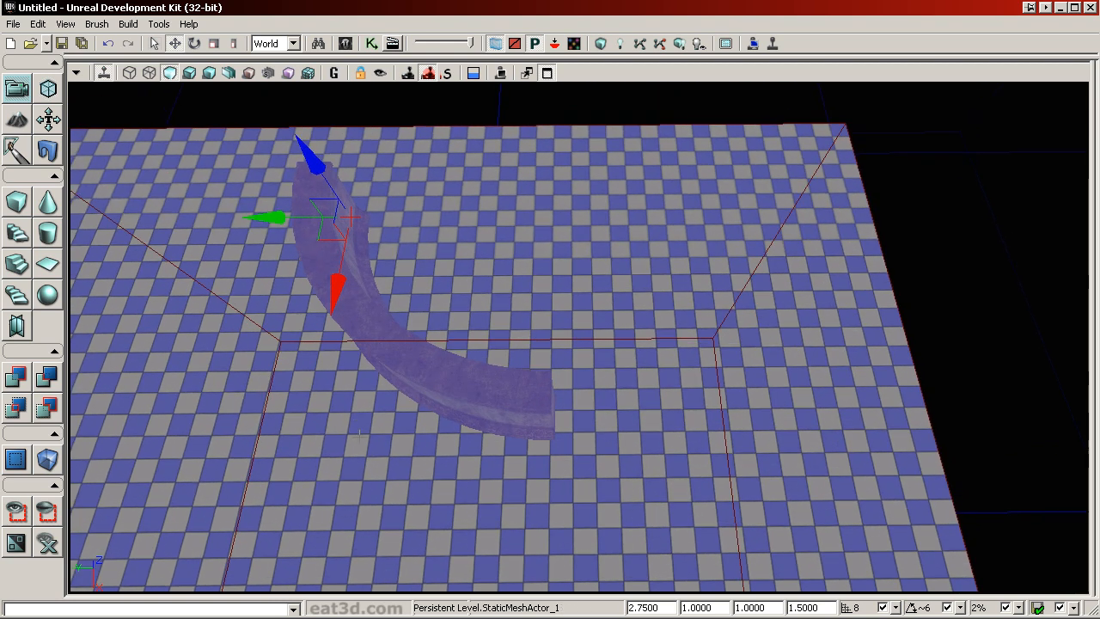
left_click_drag(571, 447, 631, 369)
- Duplicate the curved trim mesh beside the original and rotate the copy part of the way about the Z axis
left_click_drag(278, 283, 426, 288, "alt")
right_click_drag(427, 288, 422, 378)
key("space")
left_click_drag(428, 265, 584, 265)
left_click_drag(728, 225, 684, 260, "ctrl")
- Cycle through the translate, rotate and scale transform modes and return to translation
key("space")
key("space")
key("space")
key("space")
key("space")
key("space")
key("space")
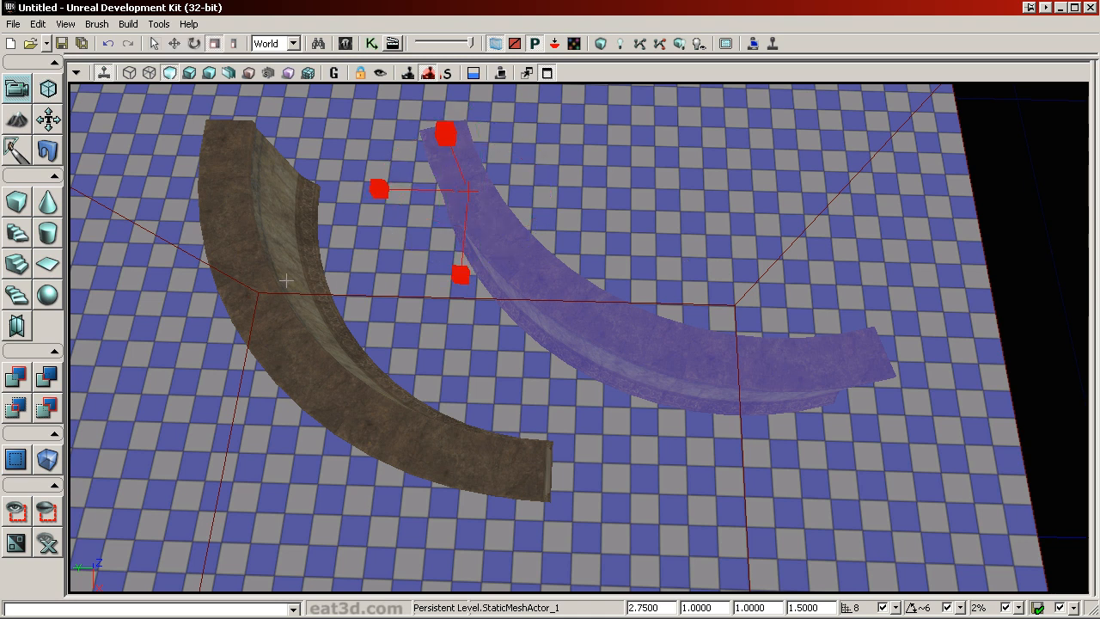
key("space")
key("space")
key("space")
key("space")
key("space")
key("space")
key("space")
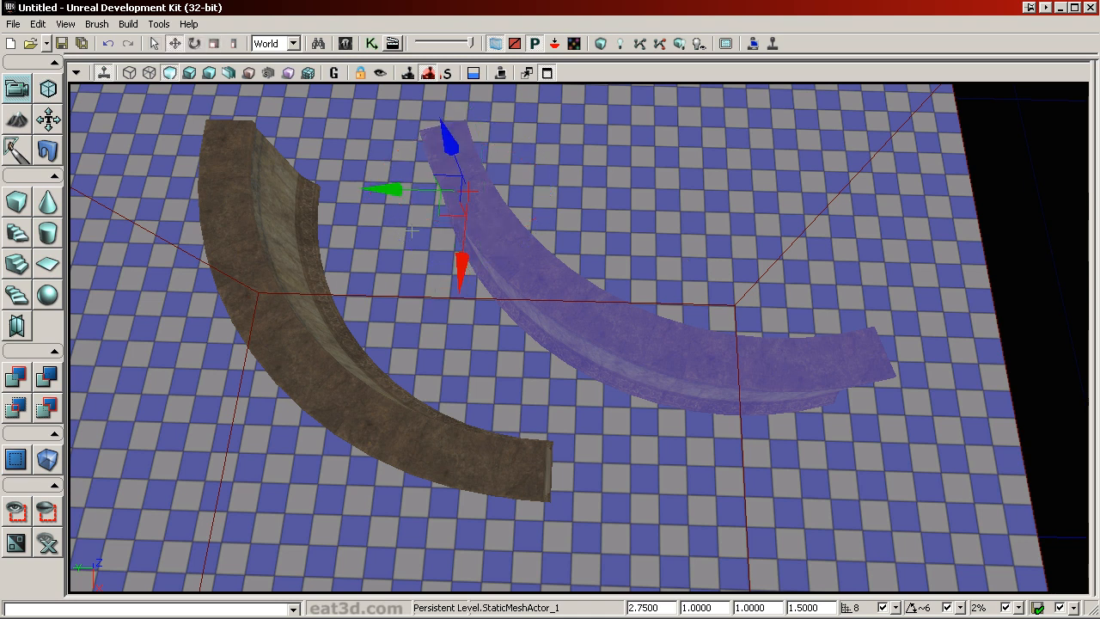
- Rotate the duplicated trim further about the Z axis so that it continues the original's curve into a half circle
key("space")
left_click_drag(758, 275, 659, 250)
left_click_drag(578, 276, 492, 265)
right_click_drag(614, 311, 623, 232)
left_click_drag(623, 232, 602, 353)
- Slide the rotated trim copy toward the original until their ends meet
left_click_drag(509, 413, 469, 416, "shift")
right_click_drag(601, 353, 578, 425)
left_click_drag(516, 530, 459, 530, "shift")
right_click_drag(797, 328, 592, 331)
left_click_drag(586, 560, 577, 562, "shift")
left_click_drag(803, 319, 825, 287)
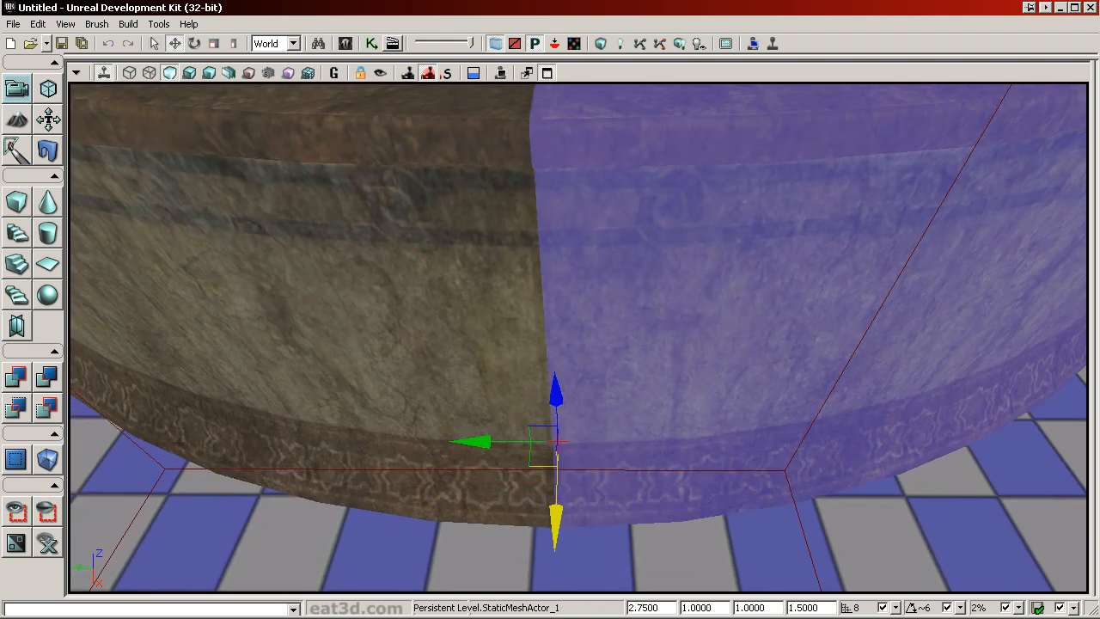
- Fine-tune the trim copy's position so the tops and outer faces line up at the seam, and deselect it
left_click_drag(829, 319, 804, 344)
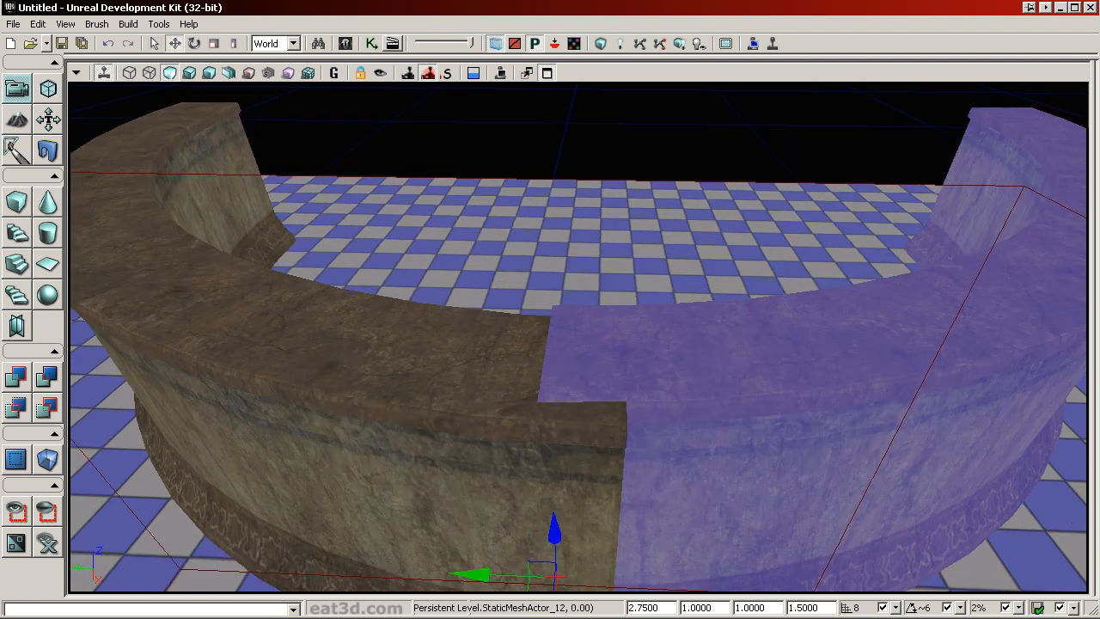
mouse_move(658, 266)
right_mouse_down()
mouse_move(658, 318)
mouse_move(658, 266)
mouse_move(636, 283)
mouse_move(658, 288)
mouse_move(661, 253)
mouse_move(660, 283)
right_mouse_up()
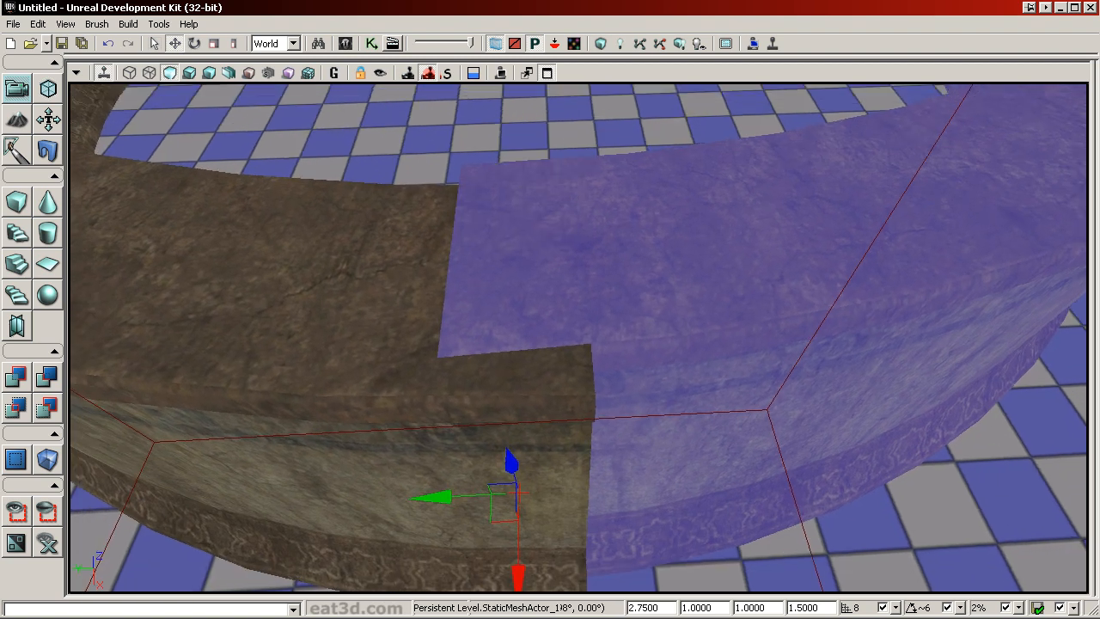
left_click_drag(441, 494, 430, 497)
mouse_move(658, 265)
right_mouse_down("ctrl+shift")
mouse_move(675, 266)
mouse_move(645, 266)
right_mouse_up("ctrl+shift")
left_click_drag(658, 265, 602, 232, "ctrl+shift")
right_click_drag(602, 232, 576, 263)
left_click_drag(576, 263, 561, 203)
key("Escape")
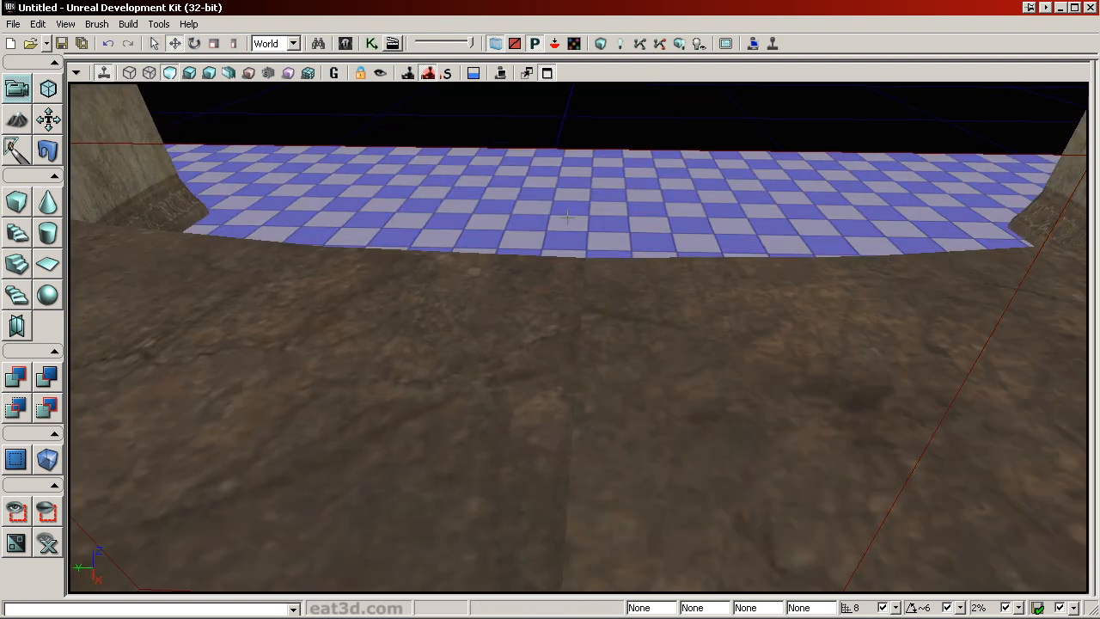
- Check the seam of the half circle and select both curved trim meshes together
left_click_drag(539, 329, 539, 404)
right_click_drag(539, 404, 537, 361)
left_click_drag(537, 361, 582, 229)
left_click_drag(580, 360, 580, 416)
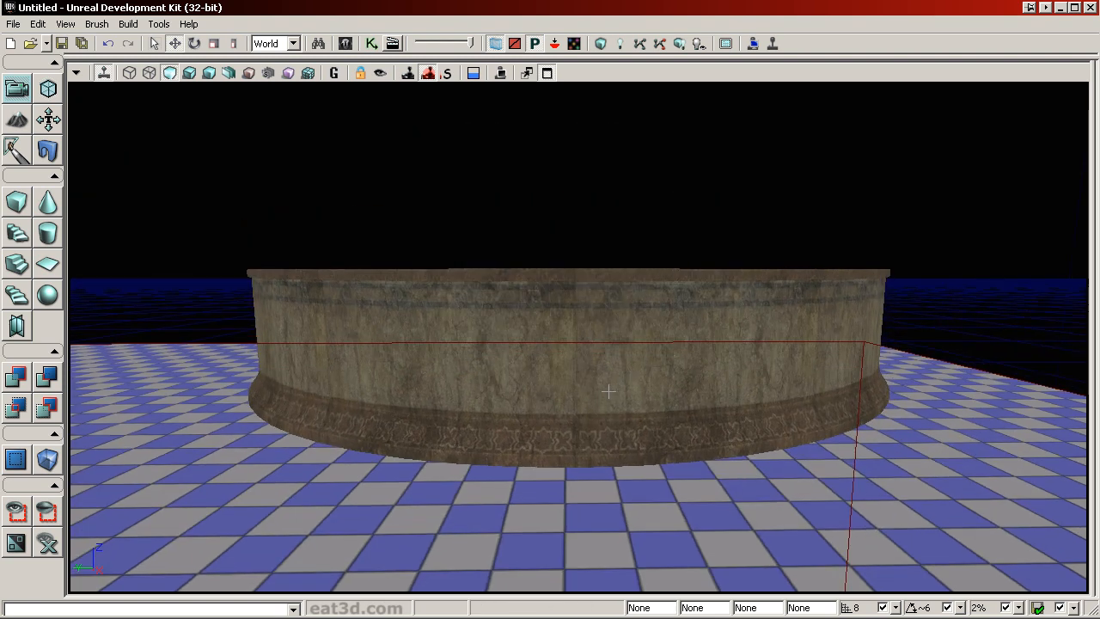
left_click(606, 399)
left_click(484, 393, "ctrl")
left_click(558, 481)
left_click(607, 399)
left_click(500, 378, "ctrl")
left_click(574, 488)
left_click(664, 369)
left_click(519, 376, "ctrl")
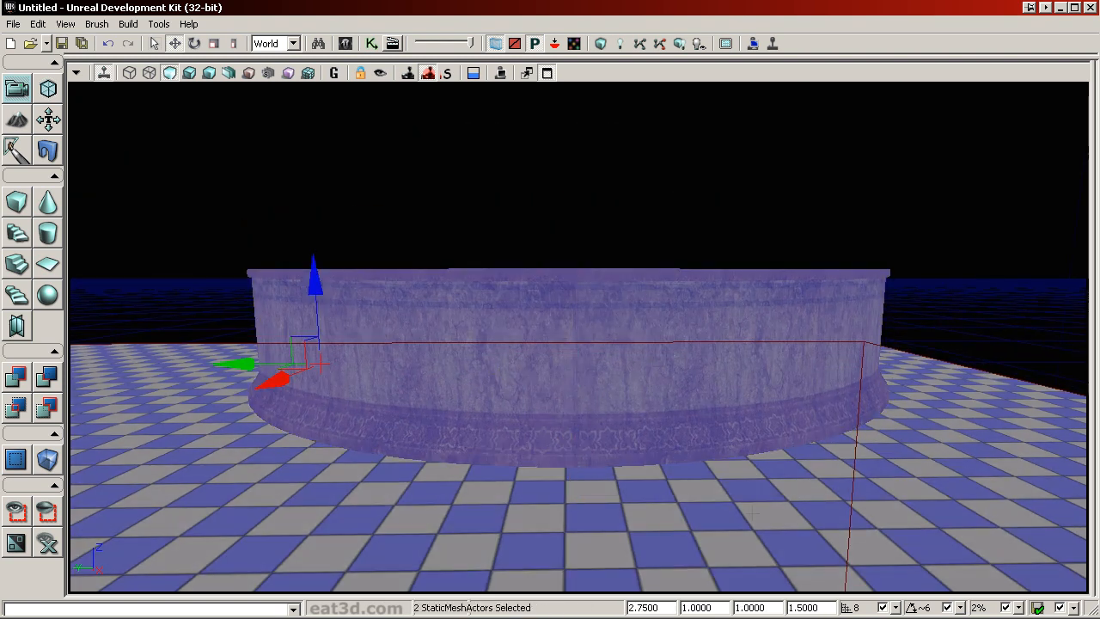
- Move the two selected curved trims together to the cube's far edge so the half circle's open ends overhang it
left_click_drag(651, 331, 652, 413)
right_click_drag(651, 412, 651, 481)
mouse_move(651, 481)
left_mouse_down()
mouse_move(652, 430)
mouse_move(651, 481)
left_mouse_up()
right_click_drag(613, 246, 653, 246, "ctrl+shift")
middle_click_drag(613, 245, 619, 86)
right_click_drag(614, 246, 614, 335)
left_click_drag(613, 246, 614, 194)
middle_click_drag(614, 194, 612, 220)
left_click_drag(614, 246, 631, 217, "ctrl+shift")
right_click_drag(631, 245, 678, 245, "ctrl+shift")
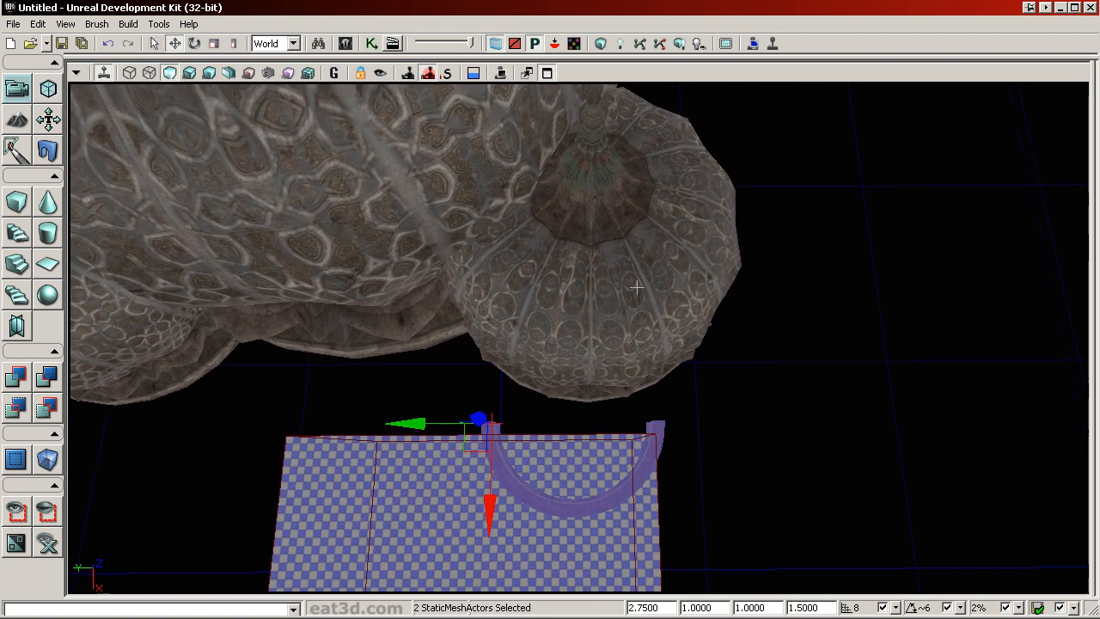
left_click_drag(596, 296, 628, 296, "ctrl+shift")
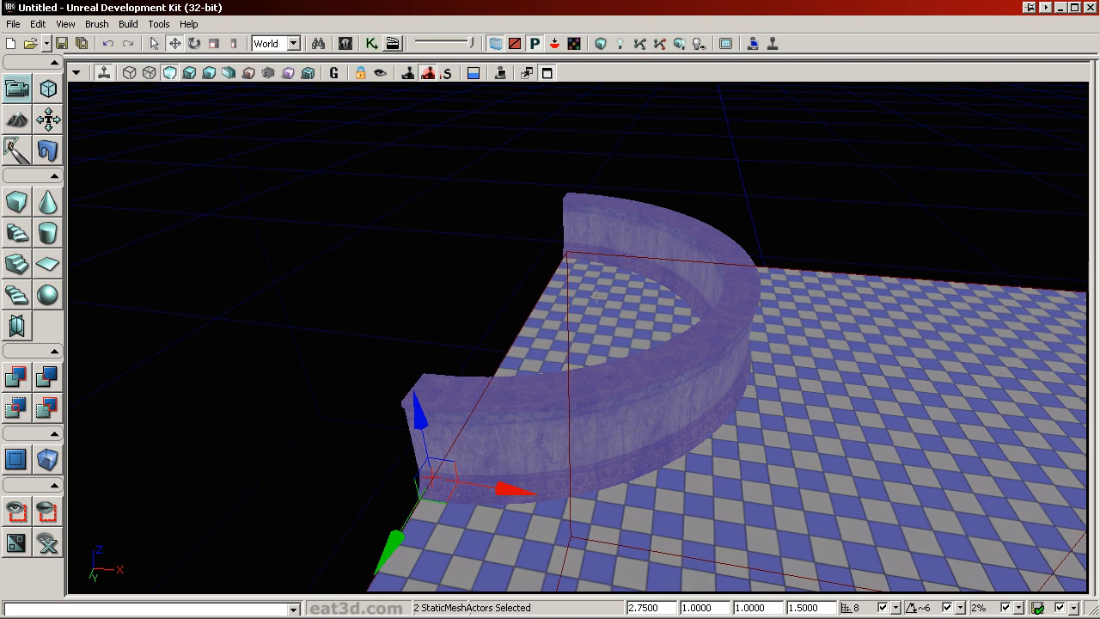
right_click_drag(596, 296, 597, 241)
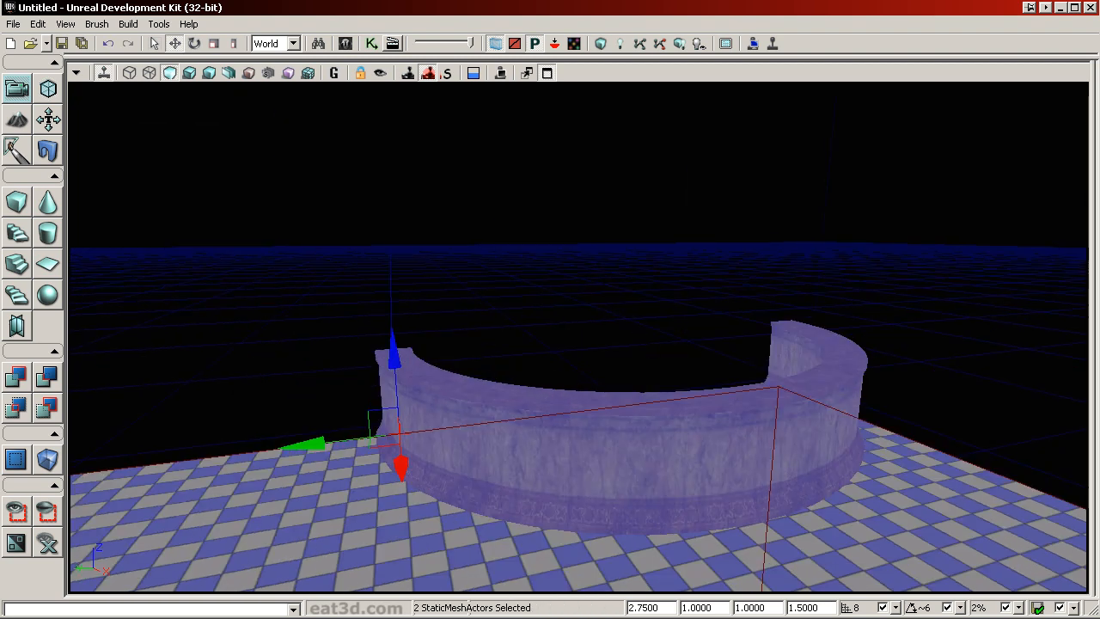
- Bring back the Content Browser, find S_NEC_Trims_SM_Vented03d in NEC_Trims and inspect it in the Static Mesh Editor
left_click_drag(1099, 5, 509, 3)
scroll(777, 393, "down", 5)
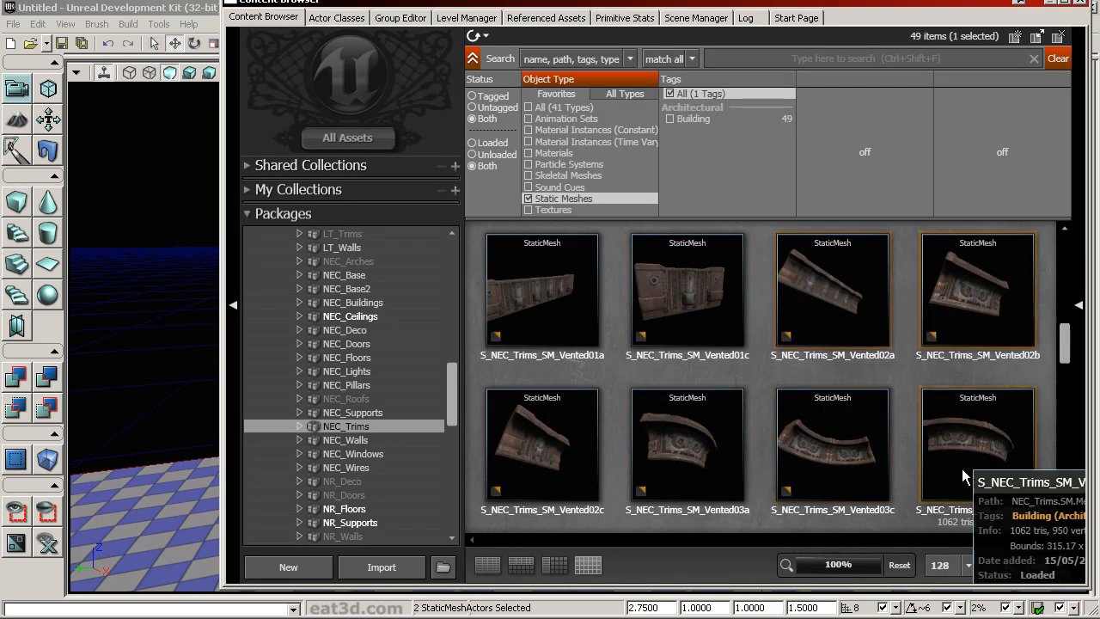
left_click(798, 458)
scroll(846, 444, "down", 2)
double_click(960, 307)
left_click_drag(348, 309, 386, 375)
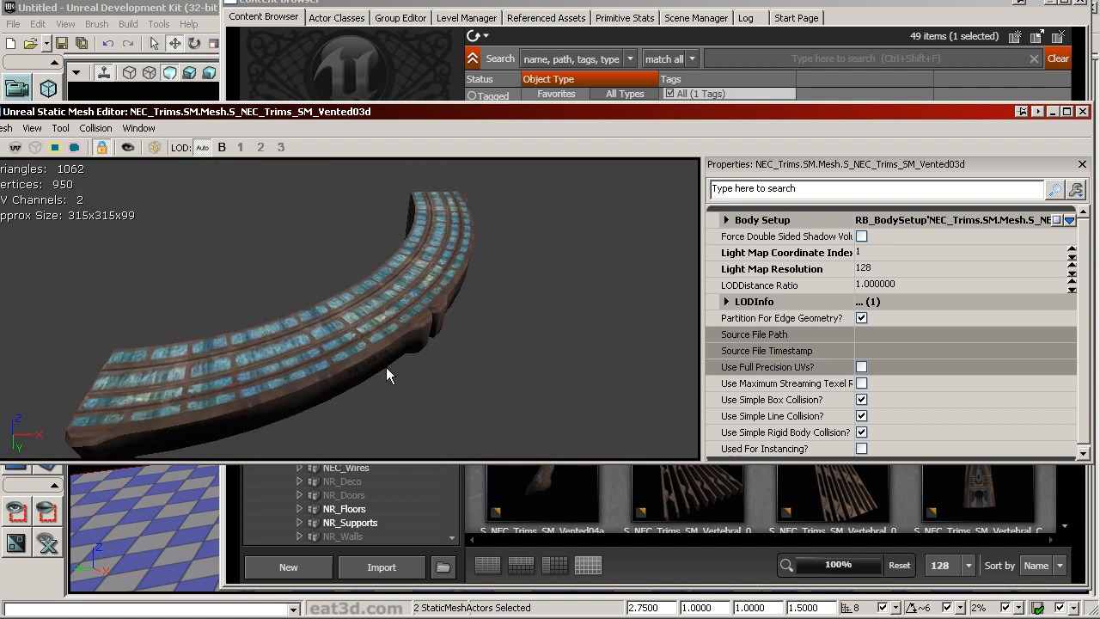
left_click_drag(363, 339, 350, 264)
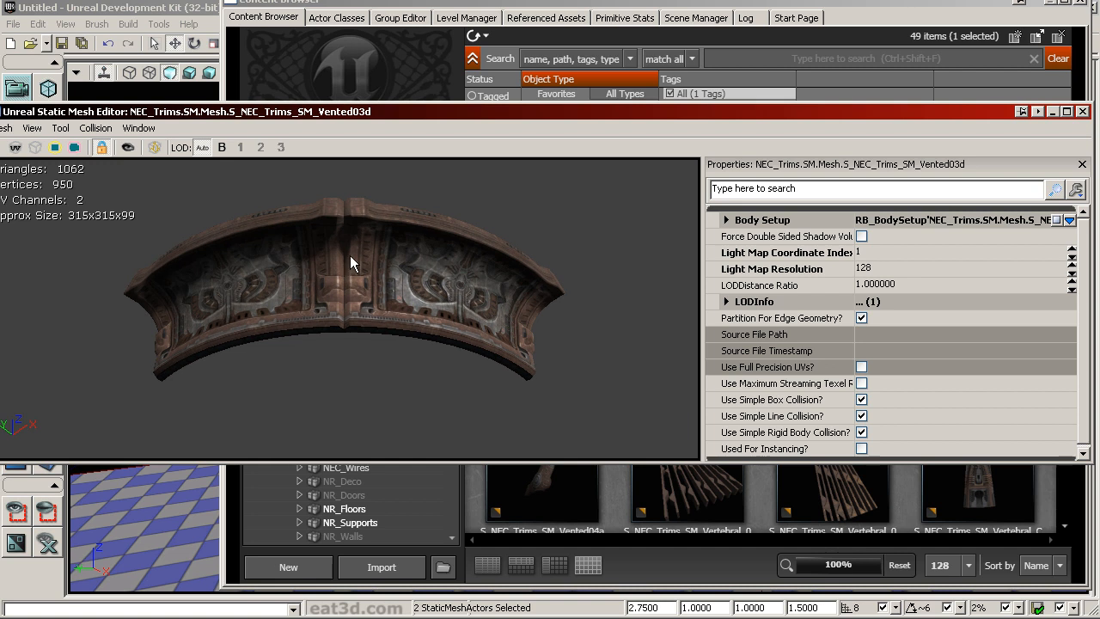
left_click(1083, 111)
- Inspect the S_NEC_Trims_SM_Vented03c mesh in the Static Mesh Editor for comparison
double_click(810, 319)
left_click_drag(305, 310, 186, 356)
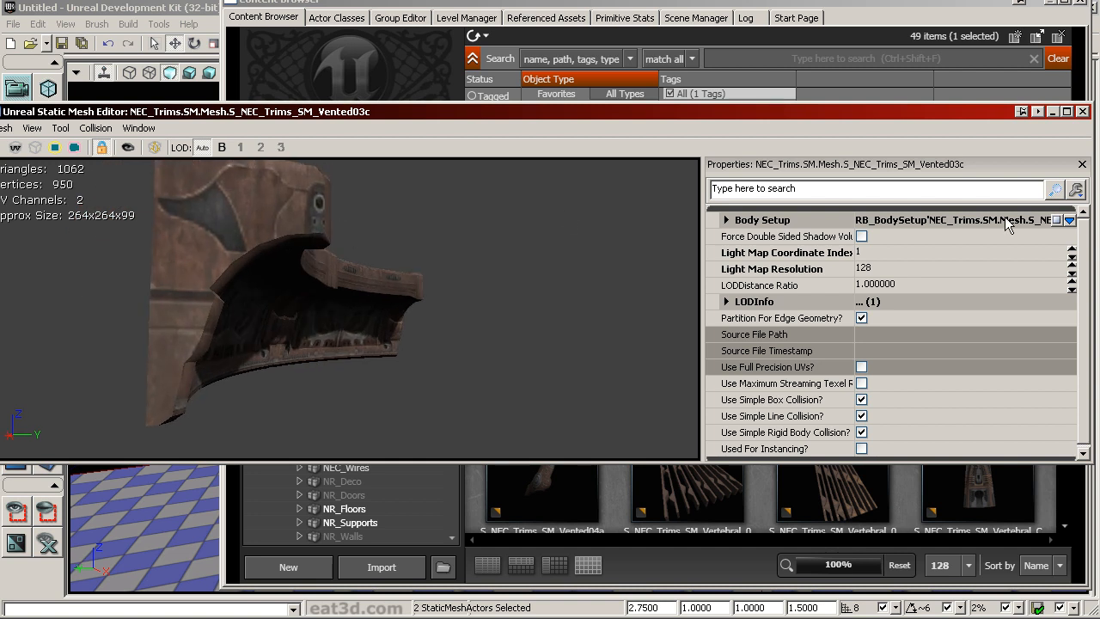
left_click(1083, 112)
- Choose S_NEC_Trims_SM_Vented03d after another look at it and move the Content Browser aside
double_click(933, 269)
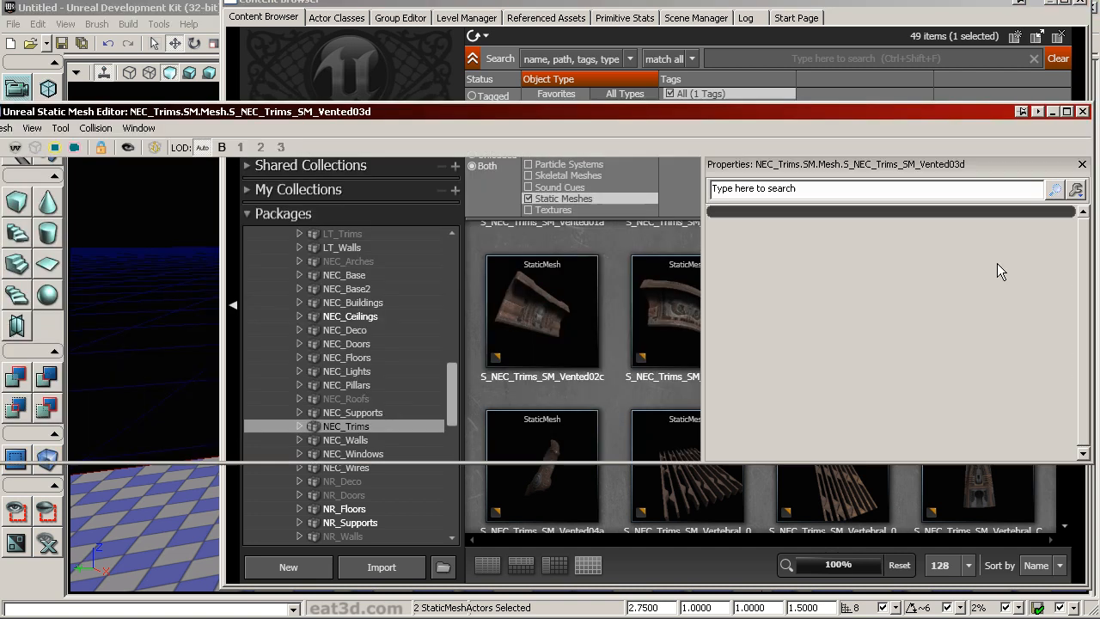
left_click_drag(357, 327, 149, 334)
left_click(1083, 112)
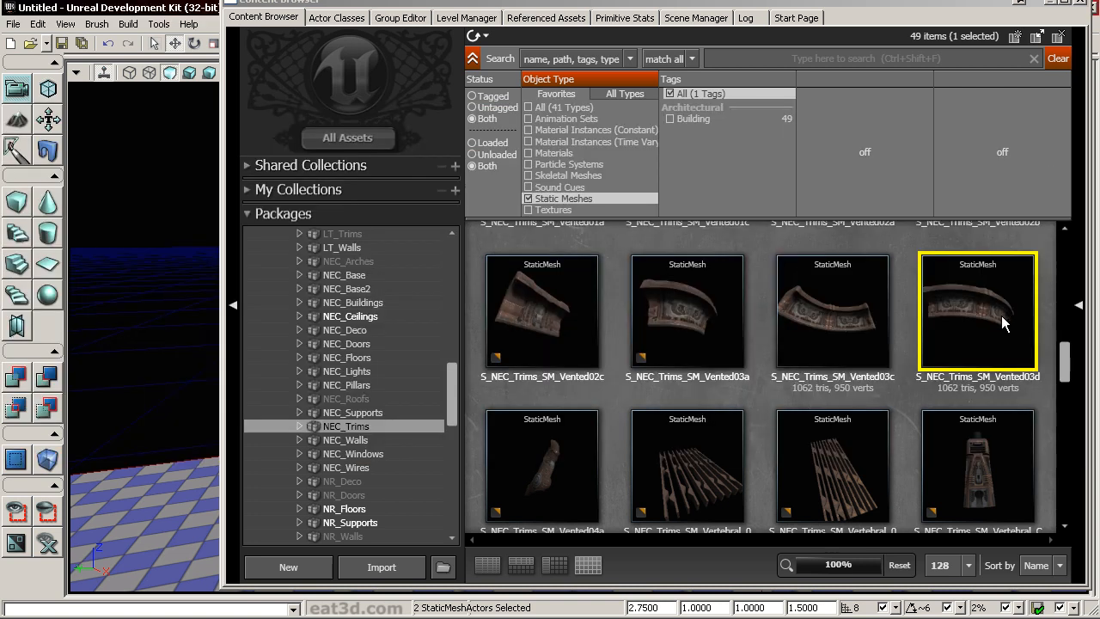
left_click_drag(653, 6, 730, 7)
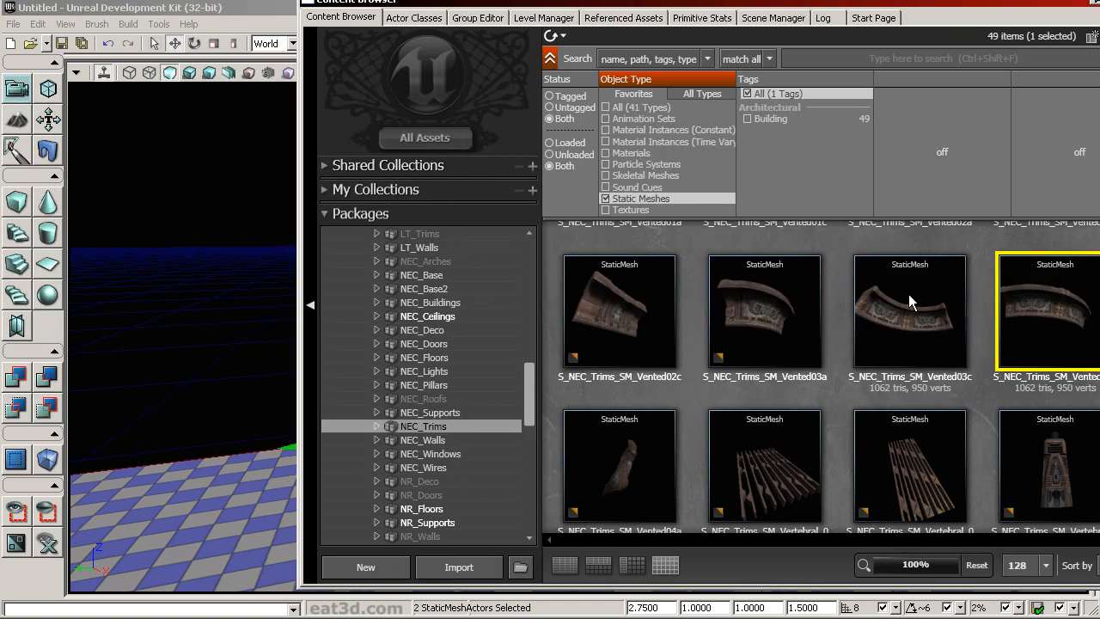
mouse_move(495, 7)
left_mouse_down()
mouse_move(298, 7)
mouse_move(499, 6)
left_mouse_up()
left_click_drag(361, 3, 1044, 3)
- Add the S_NEC_Trims_SM_Vented03d static mesh on the cube's top face inside the half circle
right_click_drag(584, 480, 583, 533)
left_click_drag(584, 533, 583, 481)
right_click(534, 396)
left_click_drag(522, 302, 501, 331)
right_click_drag(501, 331, 501, 303)
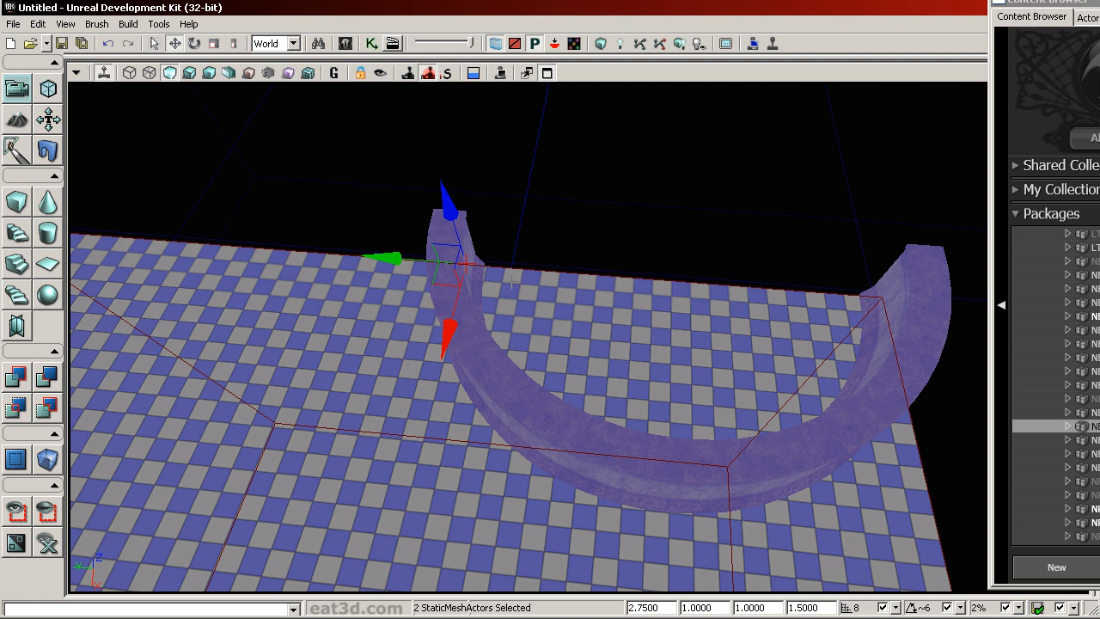
right_click(512, 280)
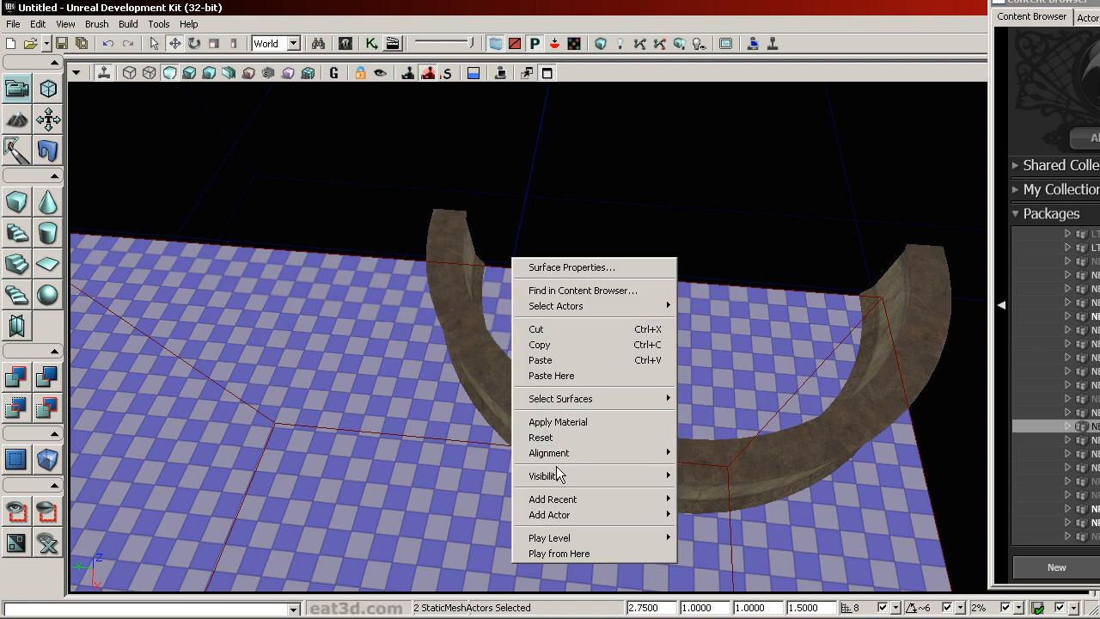
mouse_move(585, 517)
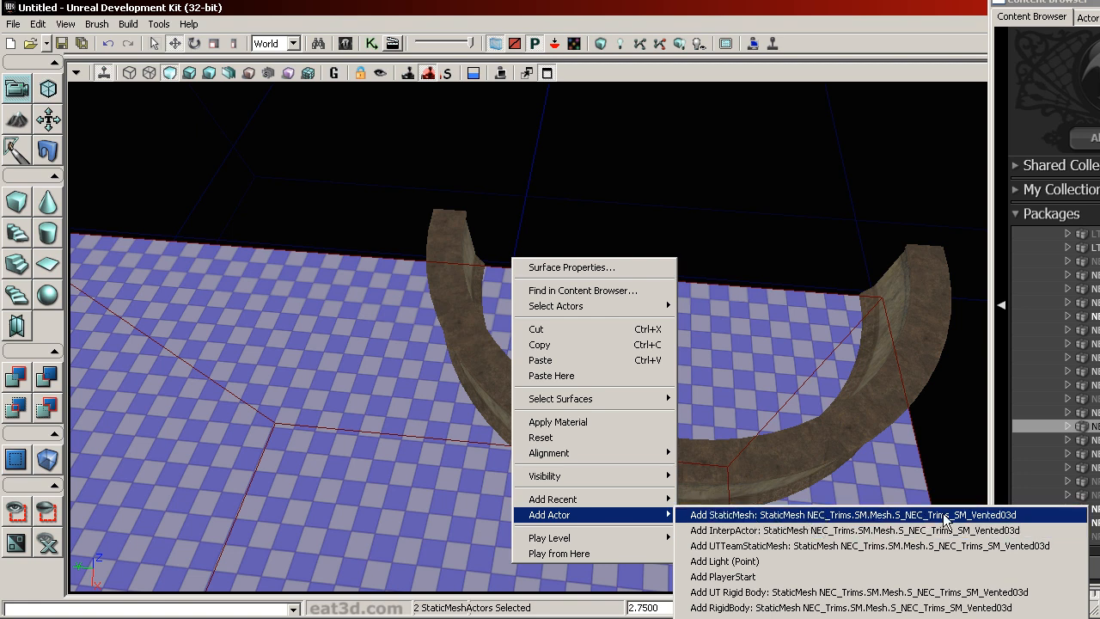
left_click(820, 519)
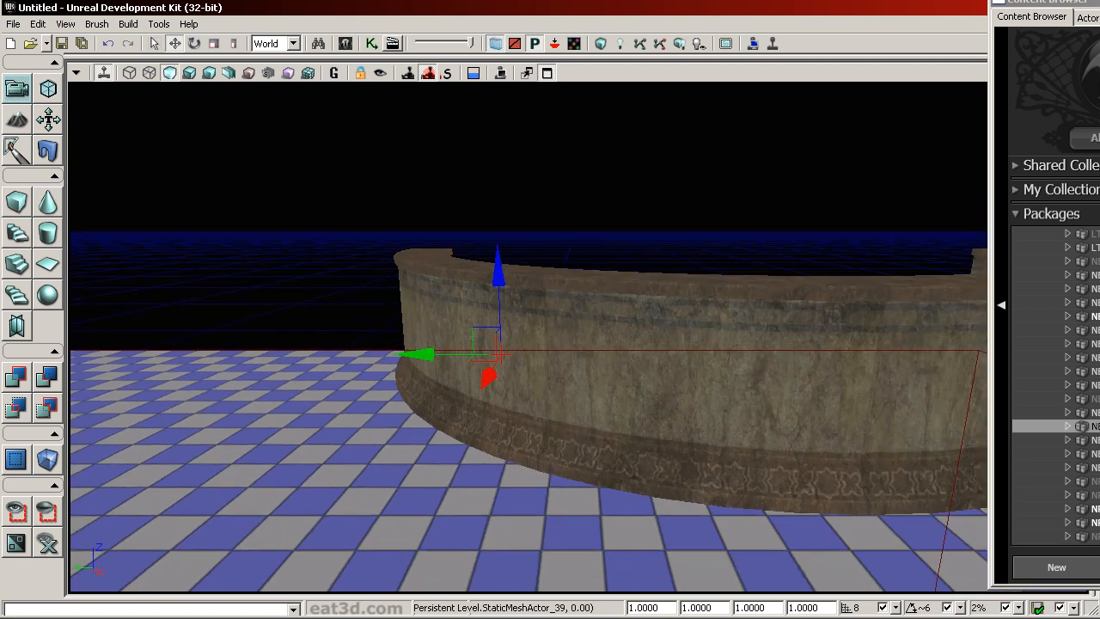
- Raise the vented trim mesh above the curved base trims
left_click_drag(476, 257, 482, 129)
middle_click_drag(567, 332, 567, 413)
key("F4")
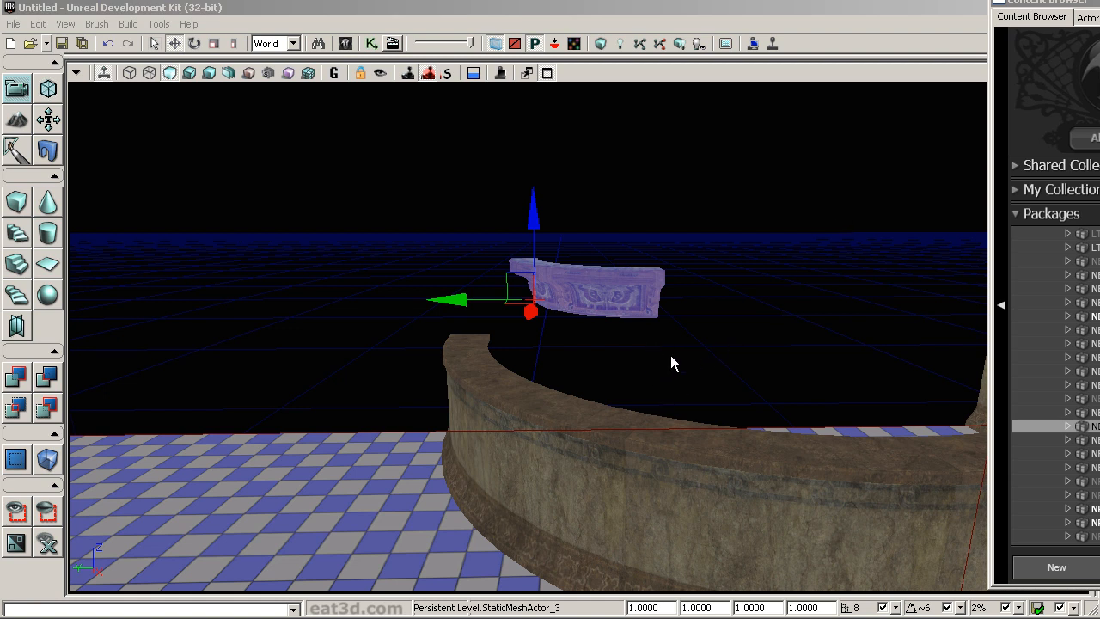
- Set the vented trim mesh's overall draw scale to 2.5
left_click(670, 606)
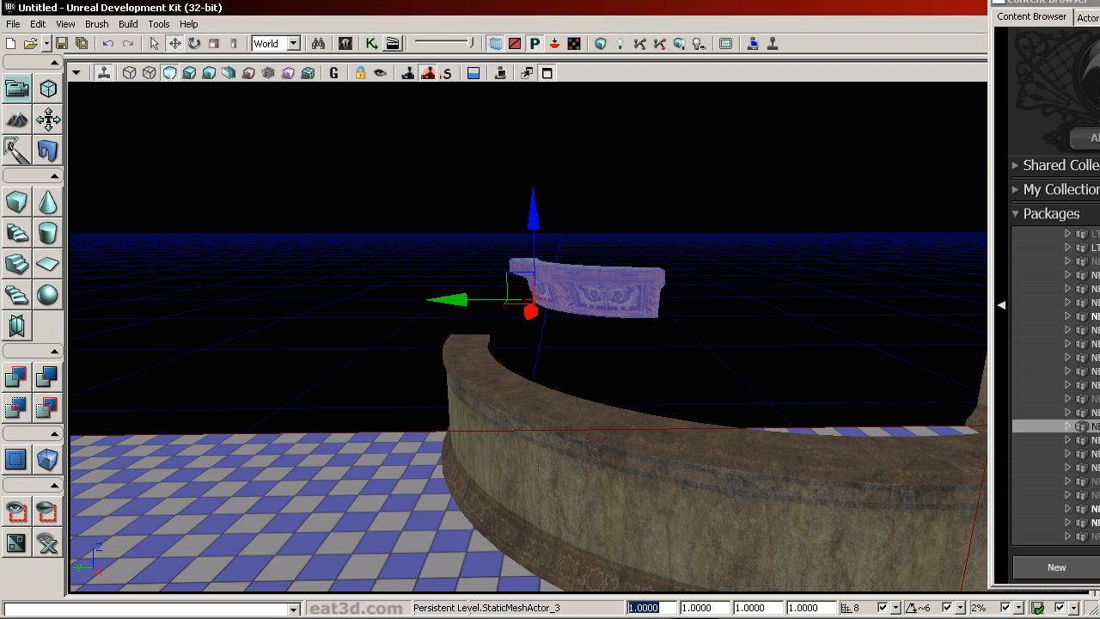
type("2.5")
key("Return")
left_click(1099, 494)
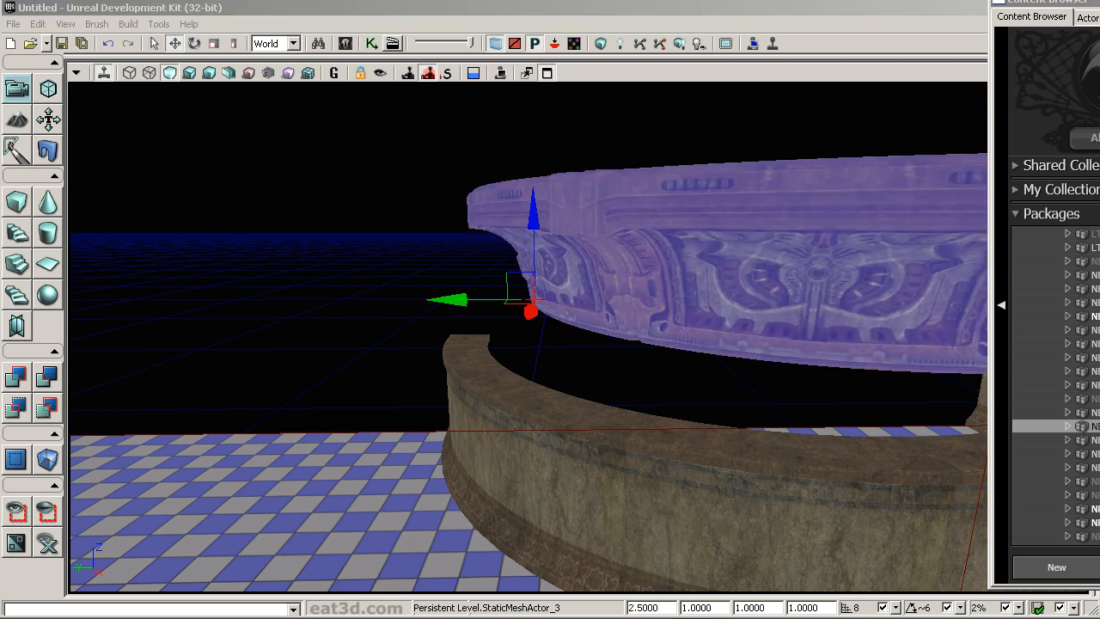
- Set the vented trim mesh's Z-axis scale to 1.5
left_click(803, 607)
type("1.5")
key("Return")
mouse_move(845, 530)
left_mouse_down()
mouse_move(844, 550)
mouse_move(845, 530)
left_mouse_up()
- Try draw scales of 2.25 and 2.3 on the vented trim mesh, and set it back to 2.5
double_click(666, 606)
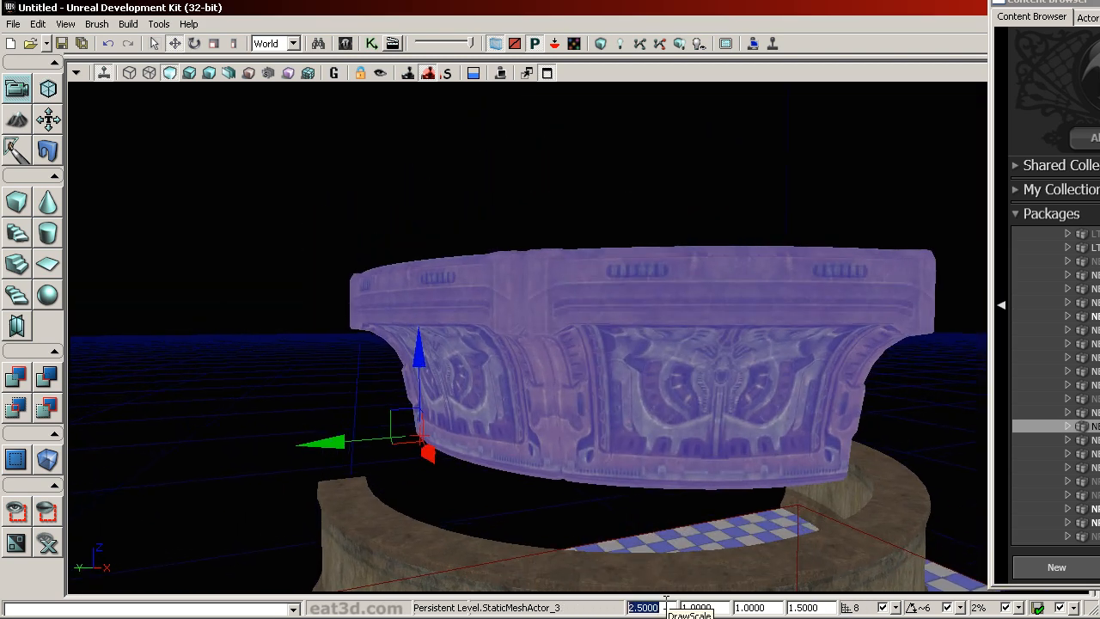
right_click_drag(627, 522, 628, 593)
left_click_drag(628, 593, 666, 578)
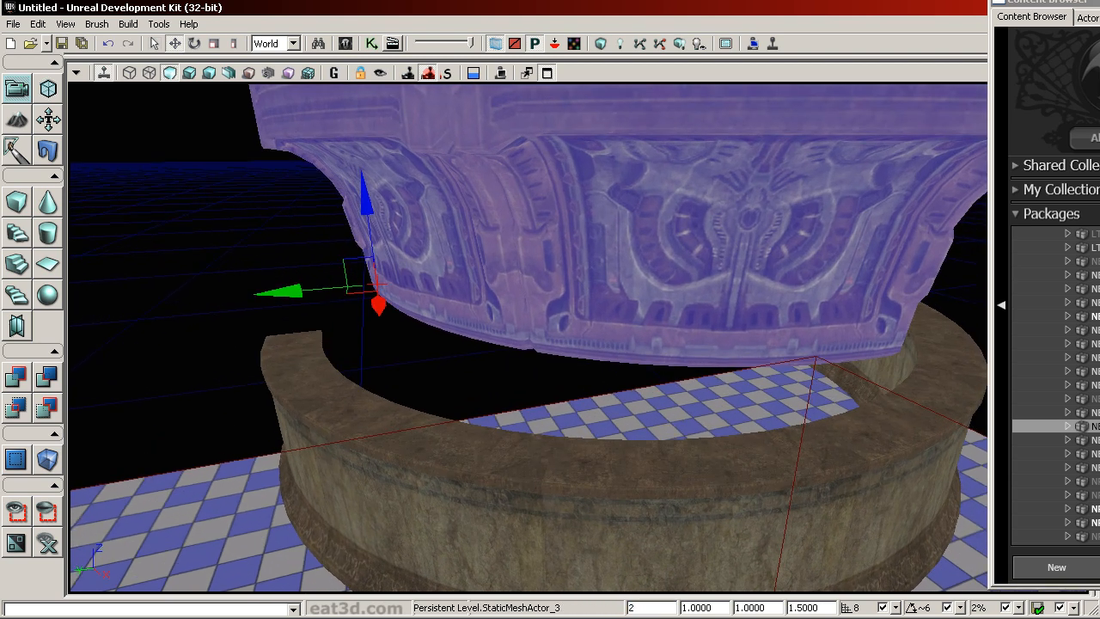
key("BackSpace")
key("BackSpace")
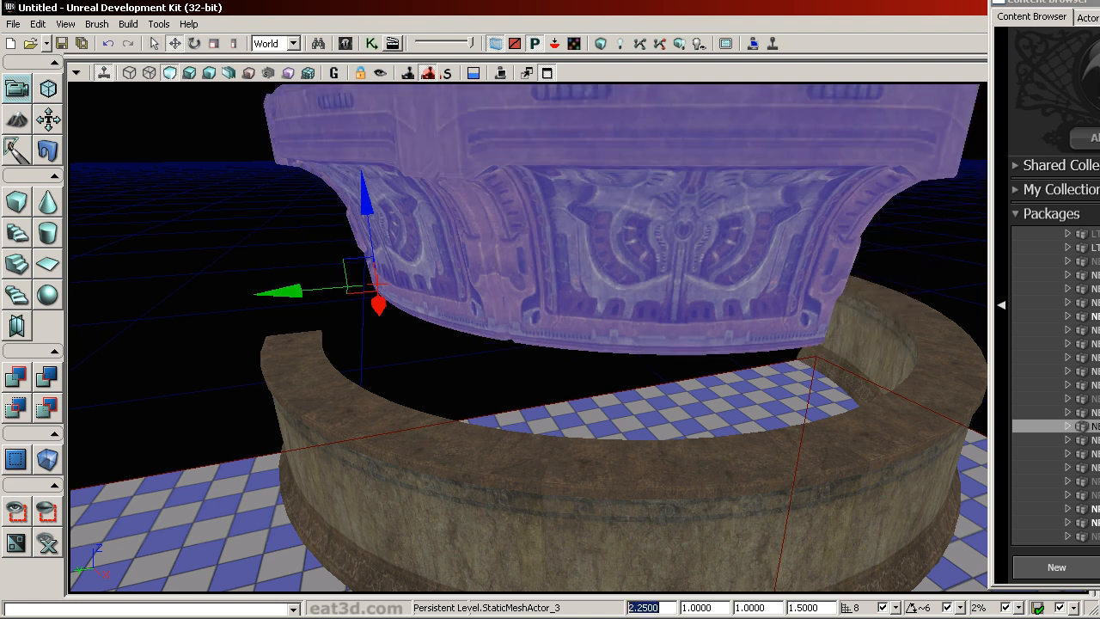
type("125")
key("Return")
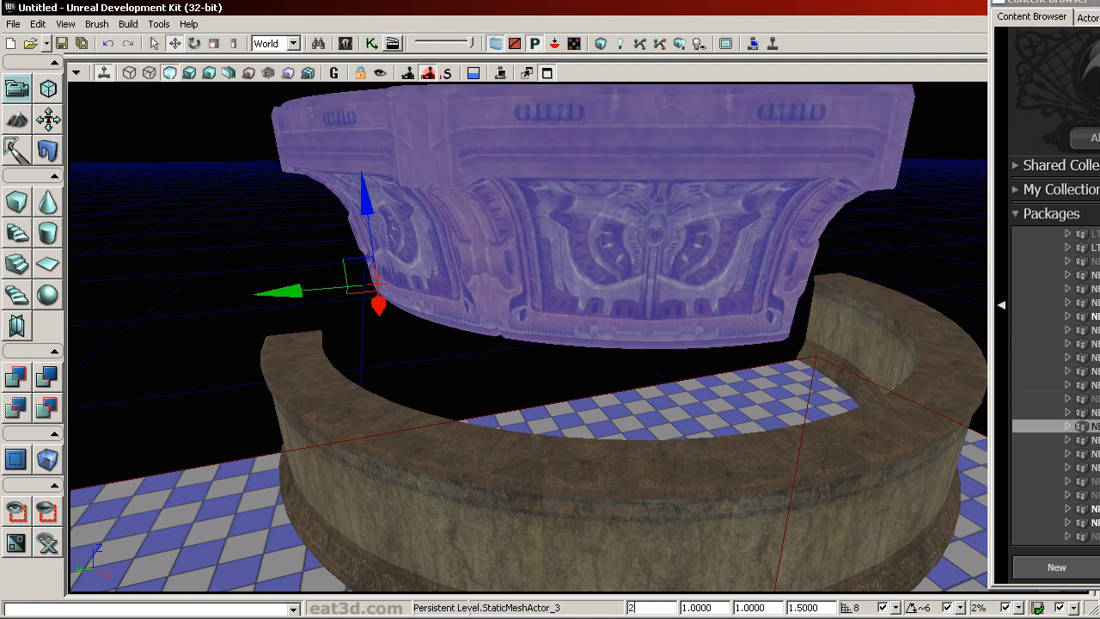
type("2.3")
key("Return")
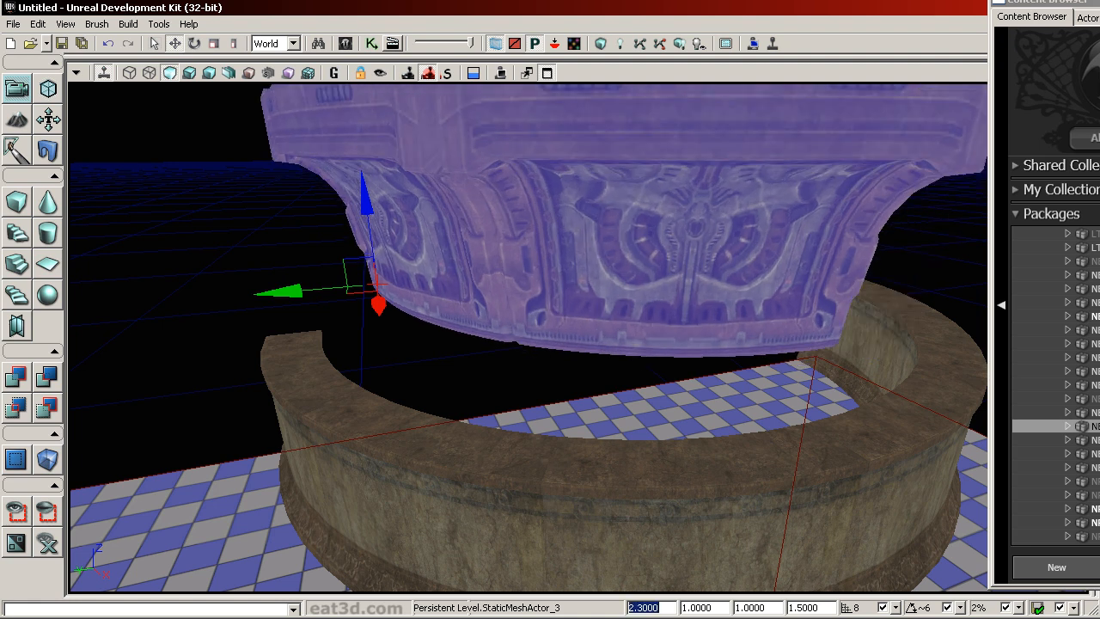
type("2.5")
key("Return")
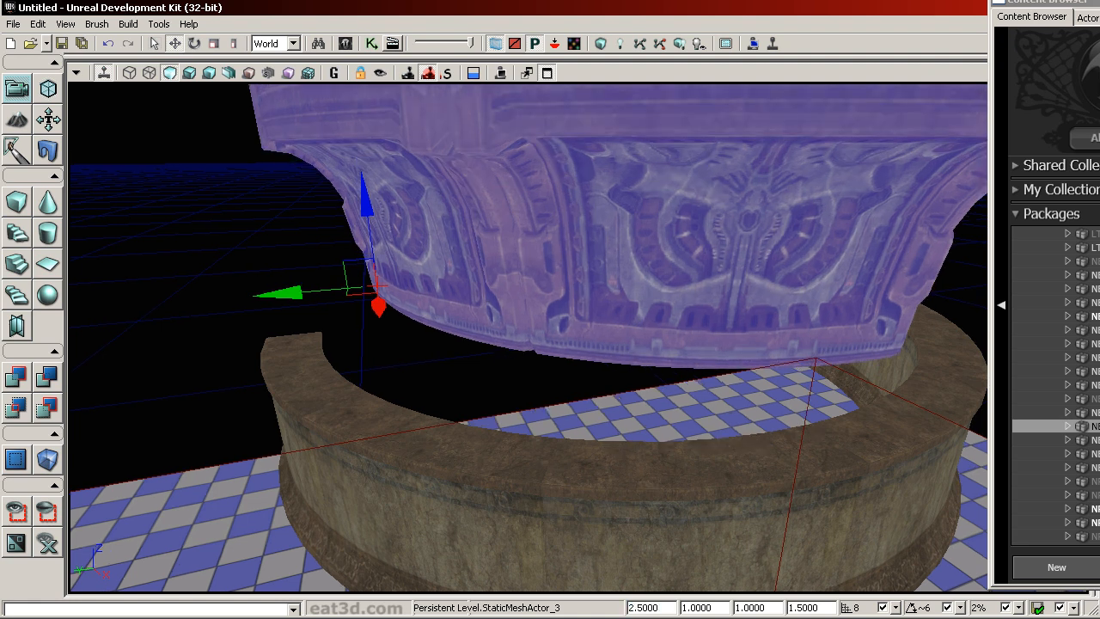
- Shift the vented trim mesh over the curved base trims and lower it until it rests on their top surface
right_click_drag(679, 516, 715, 460)
left_click_drag(655, 423, 641, 455)
left_click_drag(408, 249, 357, 249, "shift")
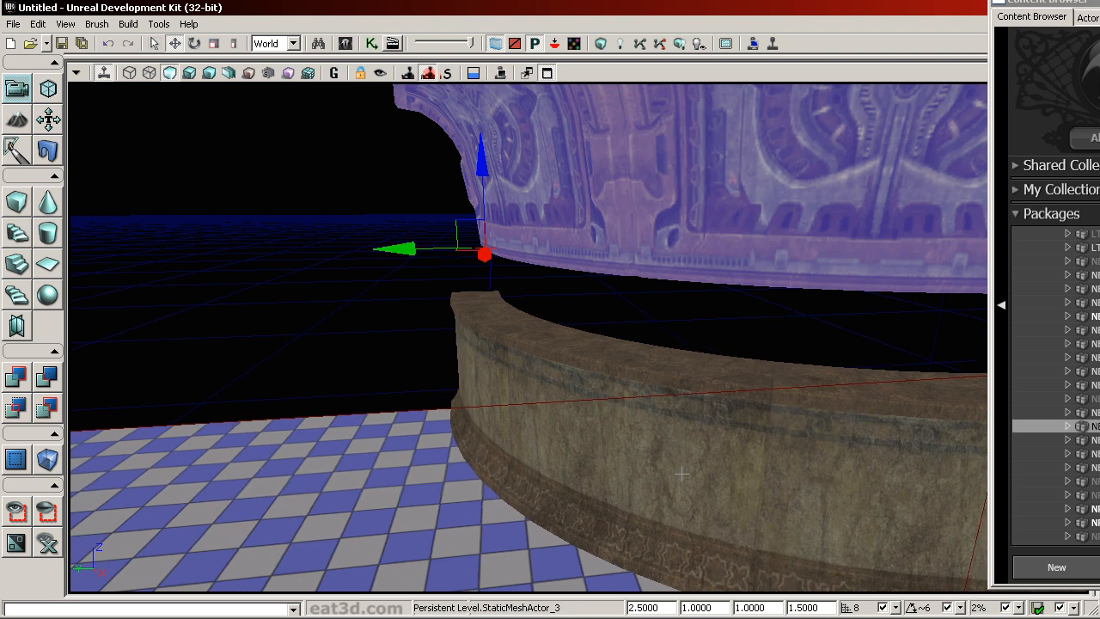
right_click_drag(515, 387, 511, 318)
left_click_drag(511, 318, 507, 352)
left_click_drag(399, 368, 398, 403, "shift")
left_click_drag(698, 408, 698, 414, "ctrl+shift")
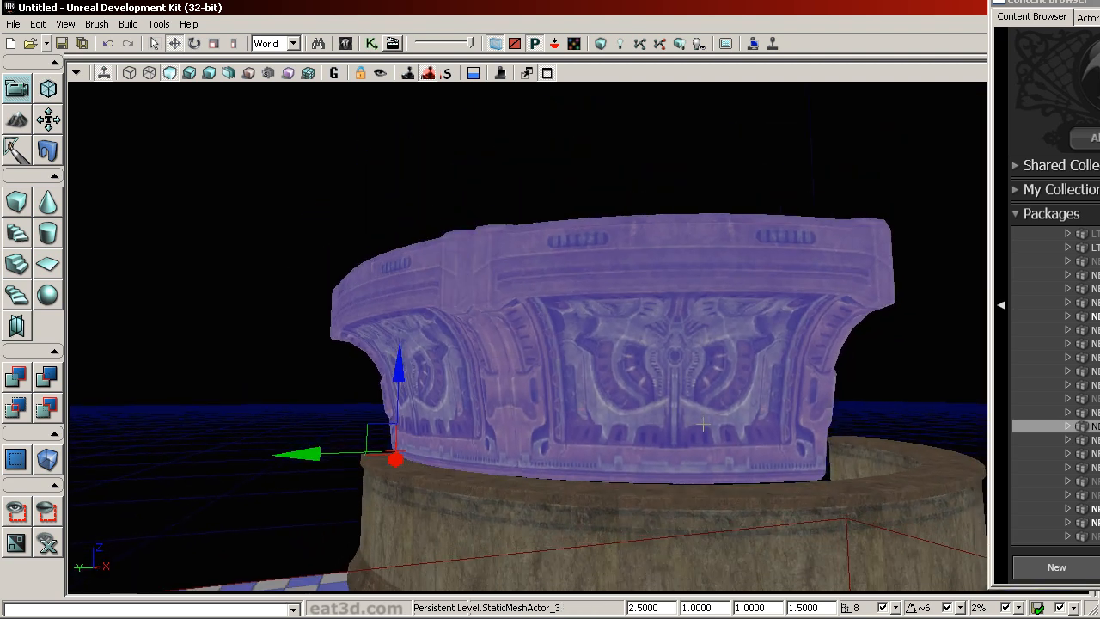
right_click_drag(698, 413, 706, 432)
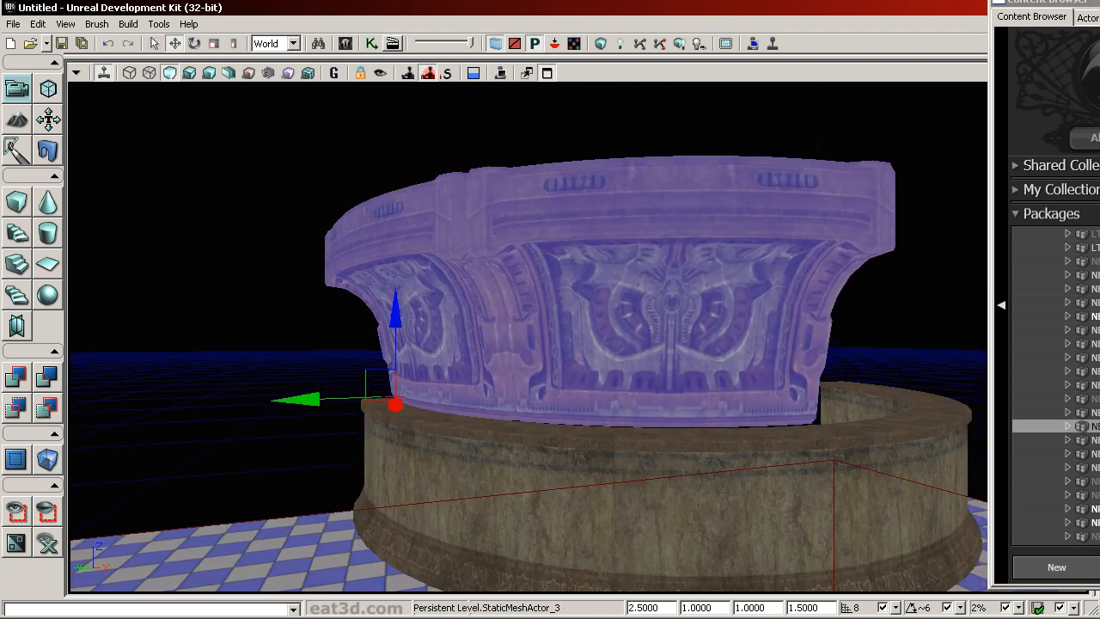
- Rotate the vented trim mesh 180 degrees about its X-axis to turn it upside down
key("alt+Tab")
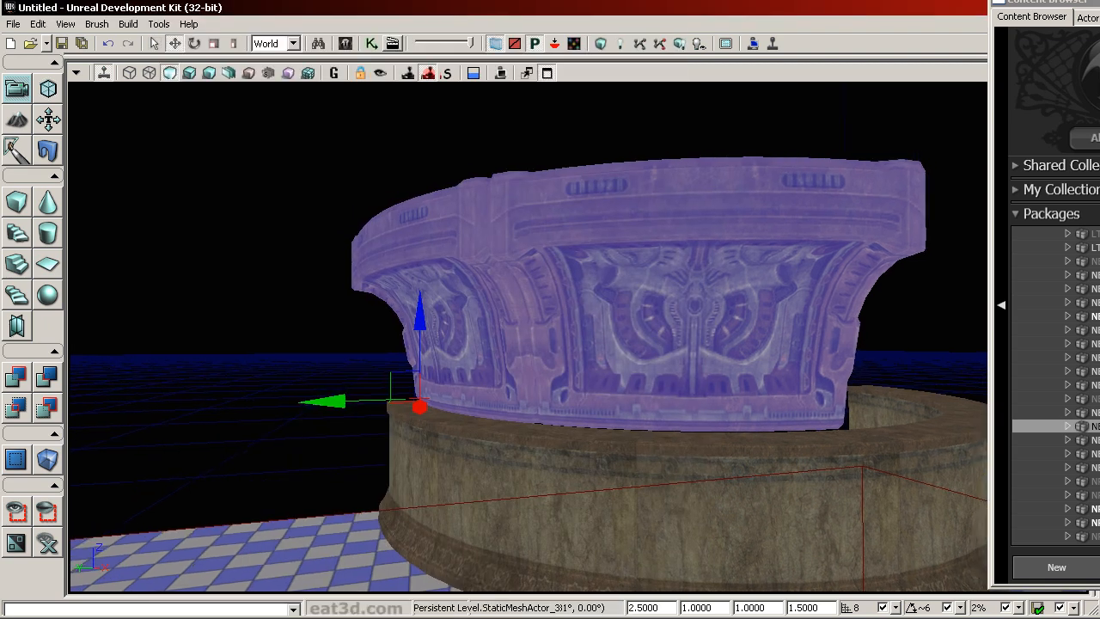
left_click_drag(525, 327, 525, 349)
key("space")
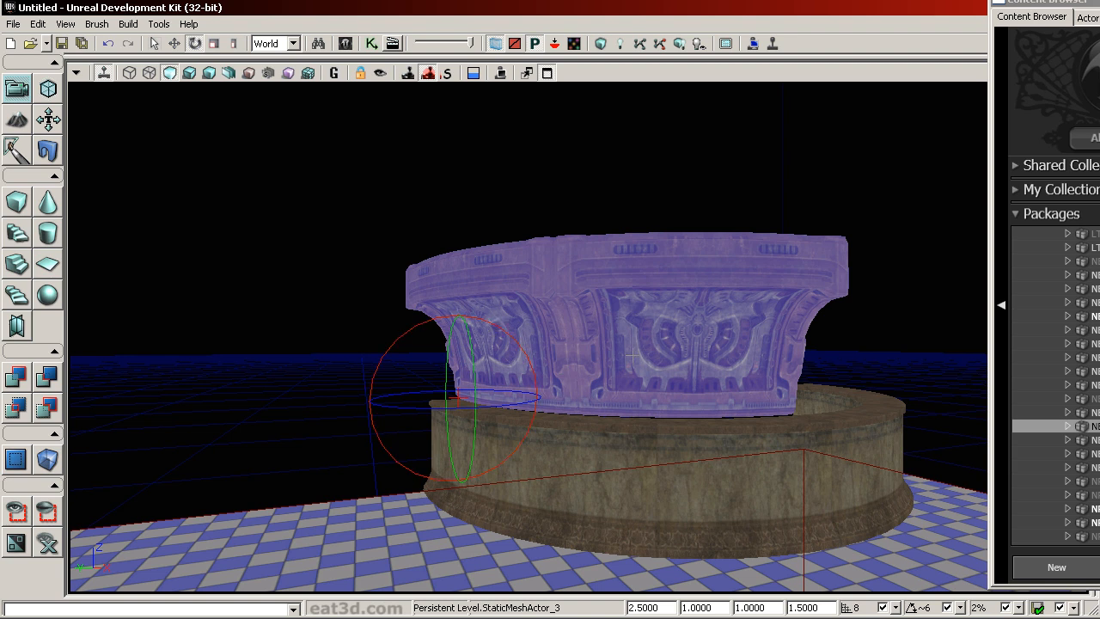
left_click_drag(513, 331, 513, 413)
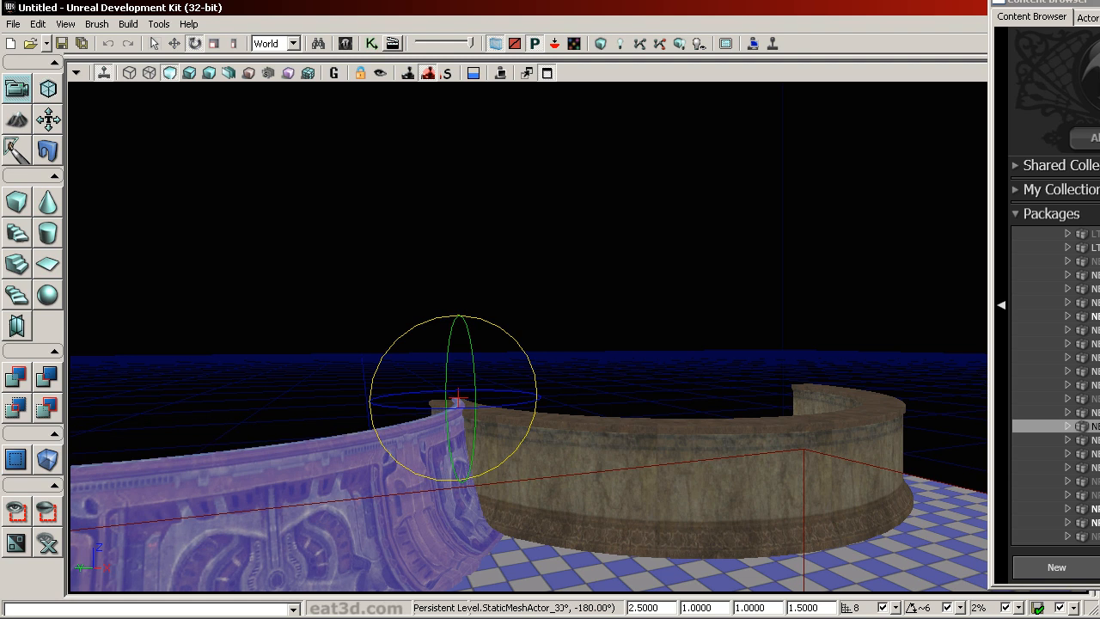
- Move the flipped vented trim mesh back onto the base and line its end up with the seam between the two base trims
left_click_drag(627, 363, 626, 318)
right_click_drag(626, 318, 601, 318, "ctrl+shift")
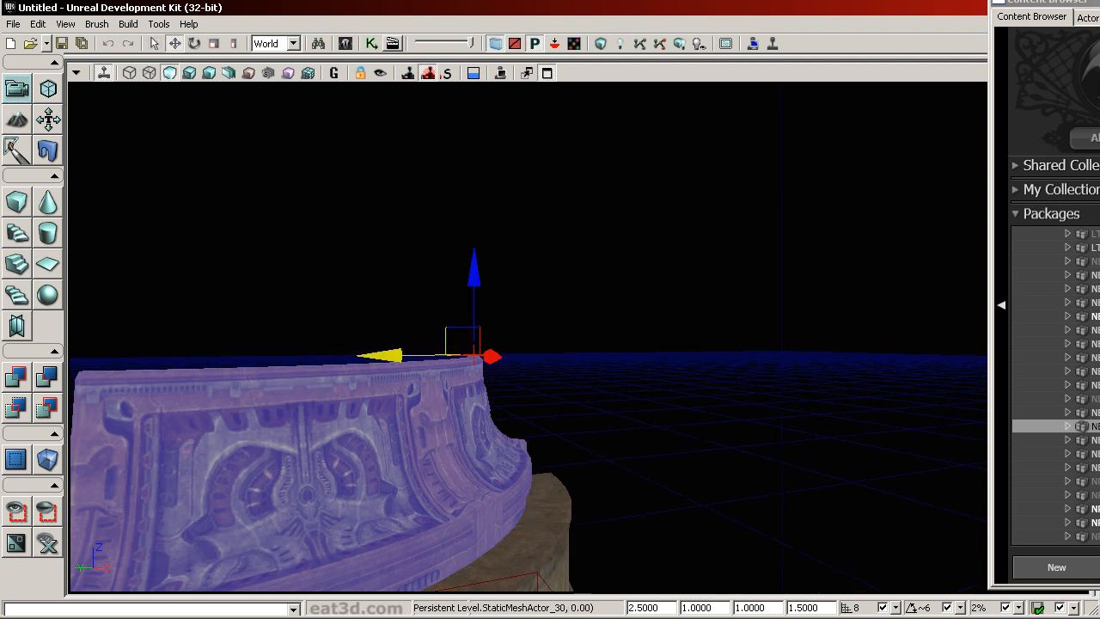
left_click_drag(627, 363, 620, 305)
left_click_drag(621, 344, 468, 383)
right_click_drag(495, 379, 473, 386)
left_click_drag(473, 386, 481, 326)
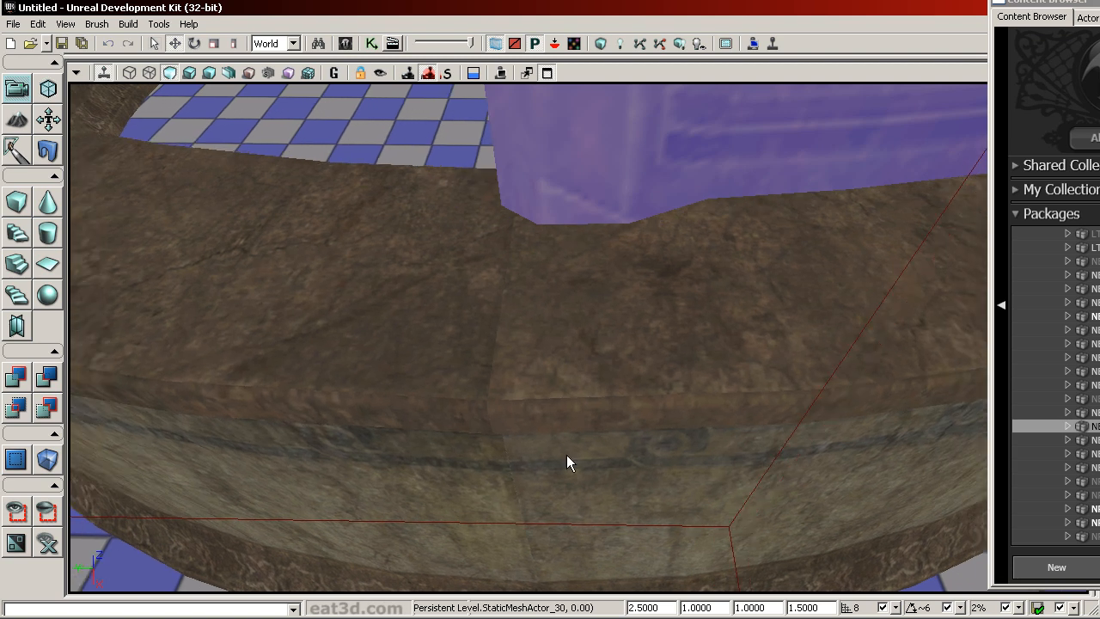
left_click_drag(533, 421, 632, 325)
left_click(525, 407)
left_click(437, 358)
left_click(505, 418)
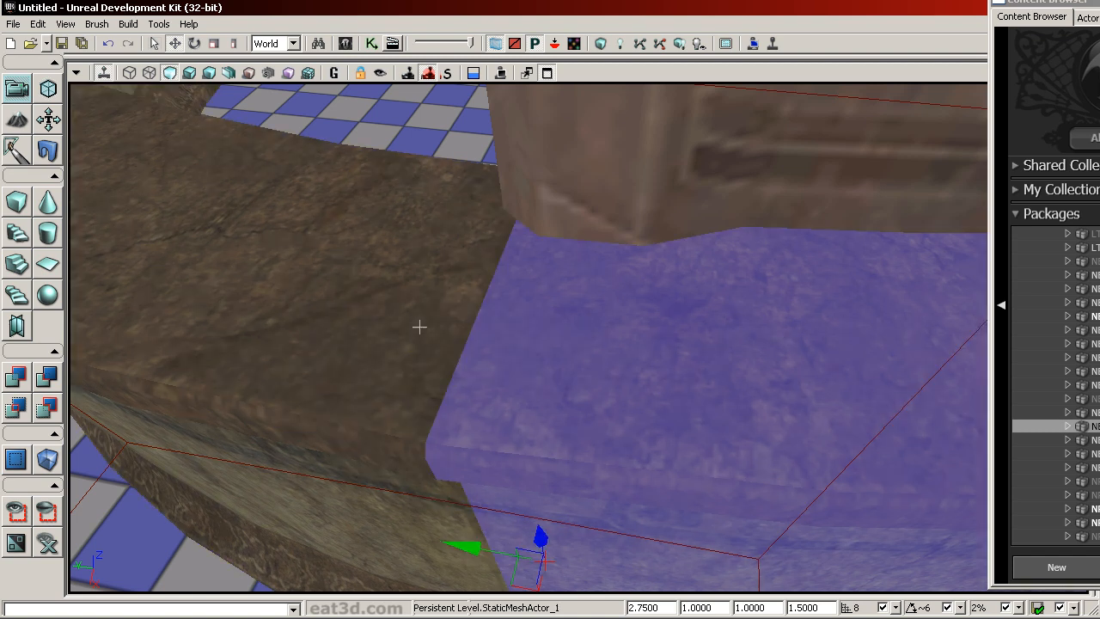
left_click(434, 326)
- Duplicate the vented trim mesh along the Y-axis and rotate the copy about the Z-axis to face the opposite side
left_click(593, 172)
right_click_drag(593, 172, 727, 177)
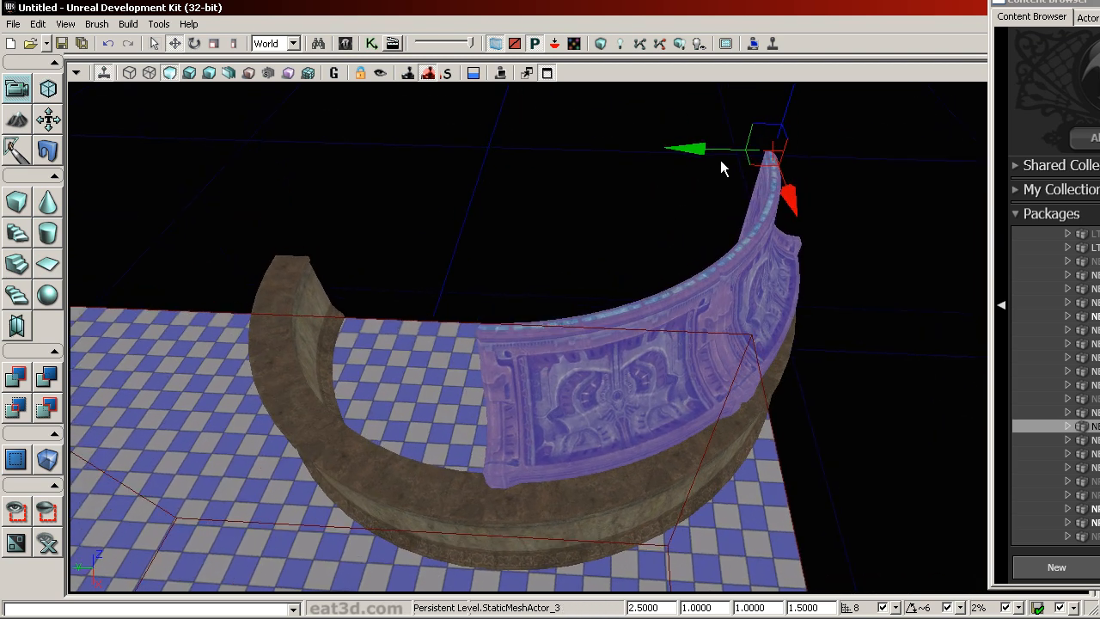
left_click_drag(687, 149, 464, 155, "alt")
key("space")
left_click_drag(515, 182, 709, 182)
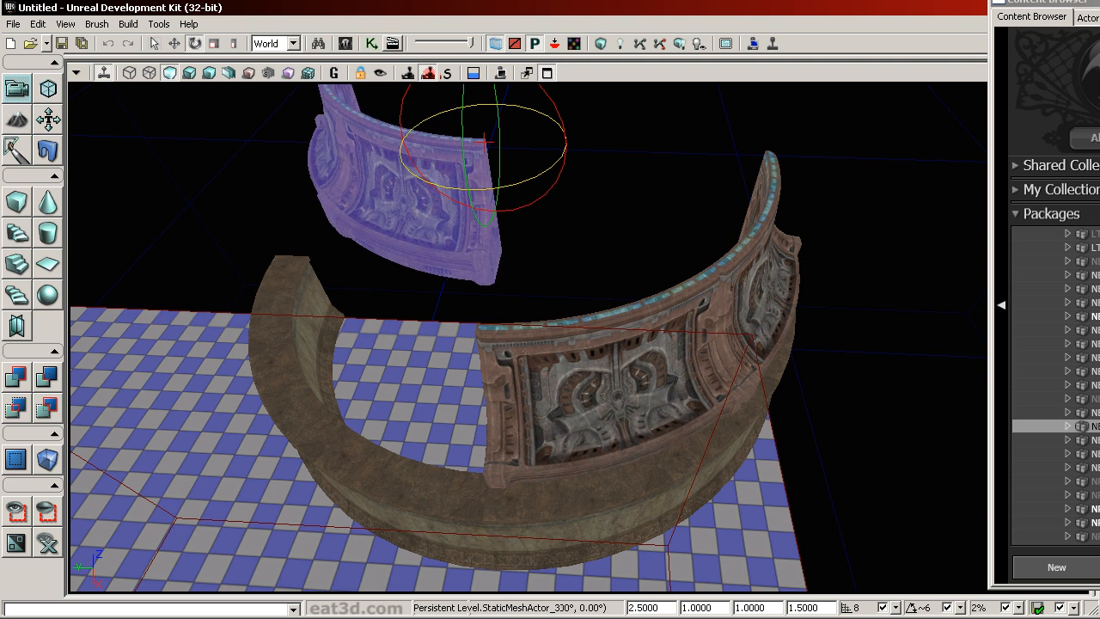
- Move the vented trim copy over the other base trim so its end meets the first vented trim
key("space")
right_click_drag(785, 341, 744, 292)
left_click_drag(511, 273, 494, 352, "shift")
left_click_drag(448, 214, 507, 220, "shift")
left_click_drag(512, 275, 503, 344, "shift")
right_click_drag(515, 361, 539, 611)
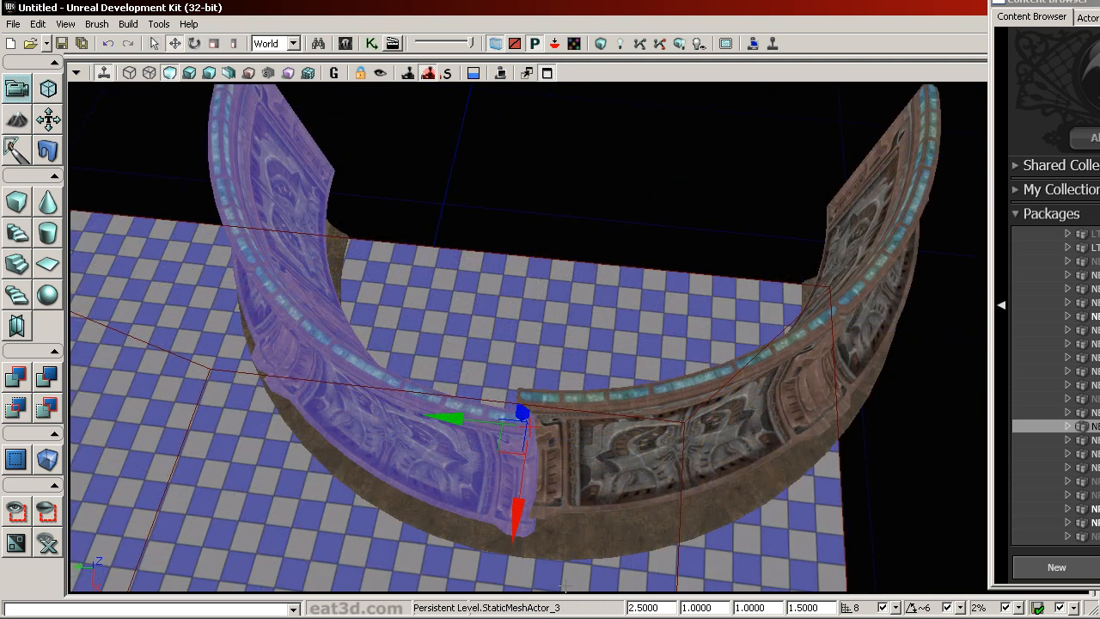
- Adjust the rotation of the vented trim copy so its curve continues the first vented trim
right_click_drag(572, 557, 603, 550)
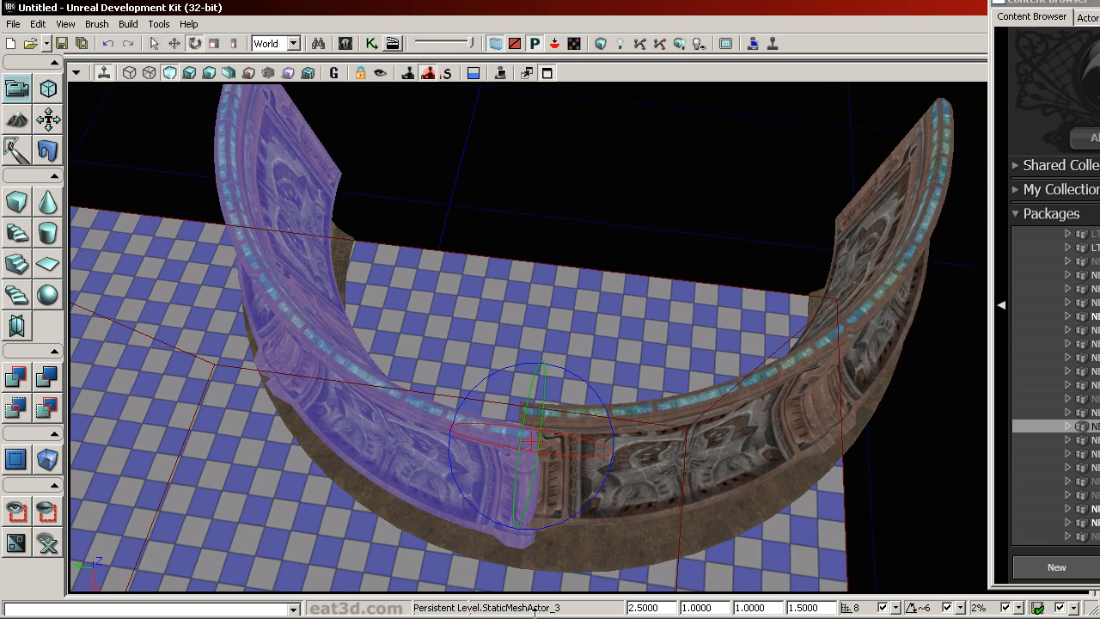
left_click_drag(557, 524, 344, 550)
left_click_drag(546, 532, 464, 535)
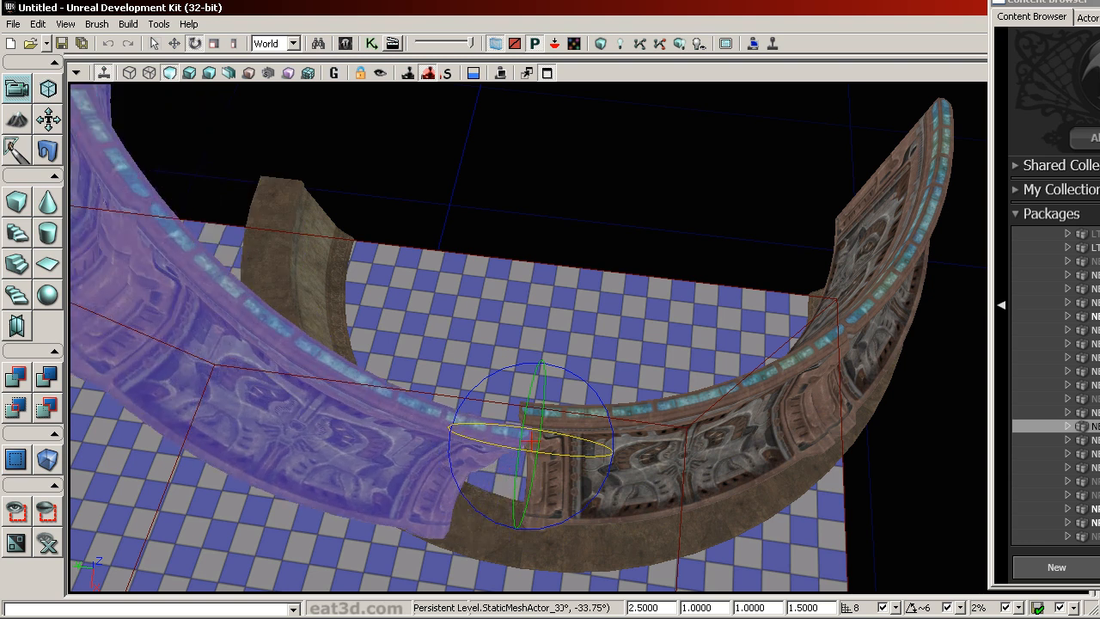
left_click_drag(464, 535, 468, 436)
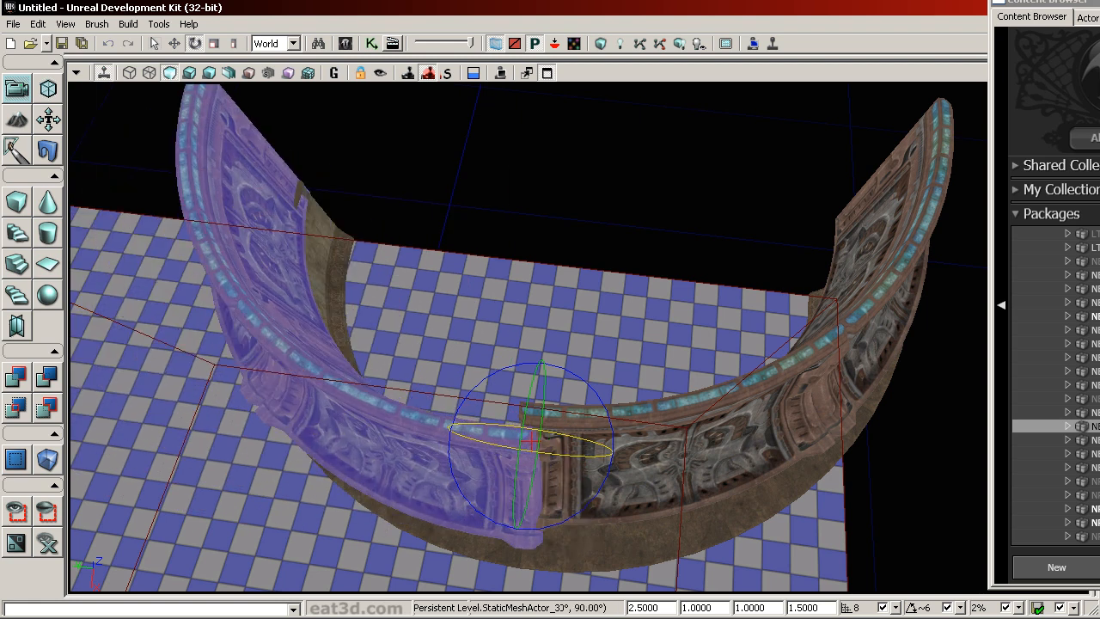
- Slide the vented trim copy flush against the first one to close the seam between them
left_click_drag(507, 418, 477, 416, "shift")
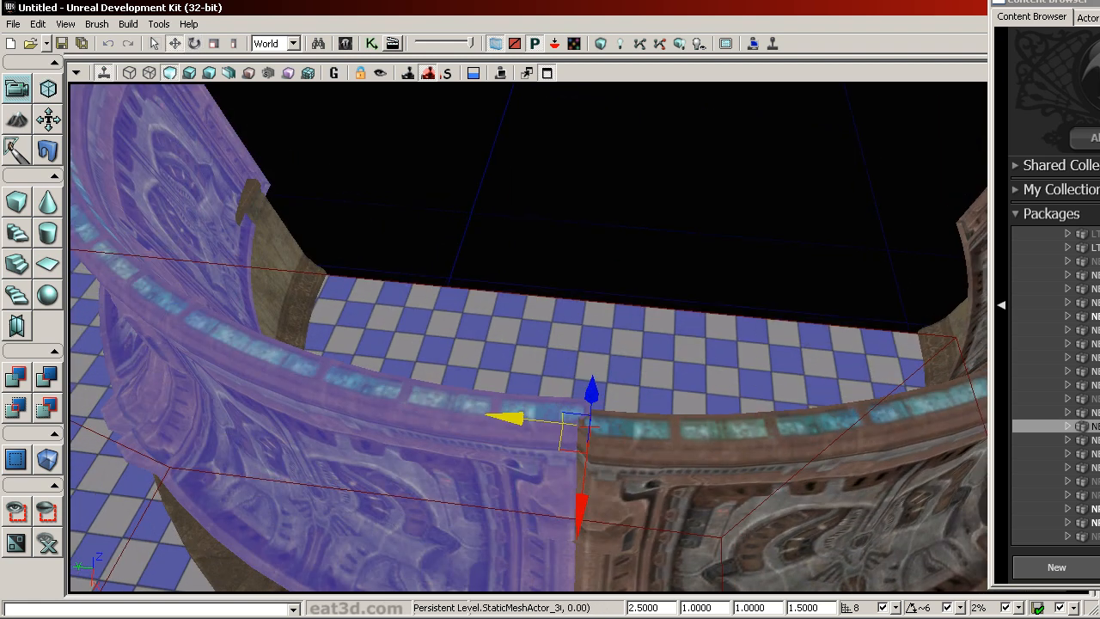
left_click_drag(751, 399, 750, 357, "ctrl+shift")
left_click_drag(751, 399, 752, 408, "ctrl+shift")
mouse_move(751, 399)
right_mouse_down()
mouse_move(751, 343)
mouse_move(749, 387)
right_mouse_up()
mouse_move(638, 375)
right_mouse_down()
mouse_move(606, 375)
mouse_move(618, 368)
right_mouse_up()
key("space")
left_click_drag(631, 378, 632, 344)
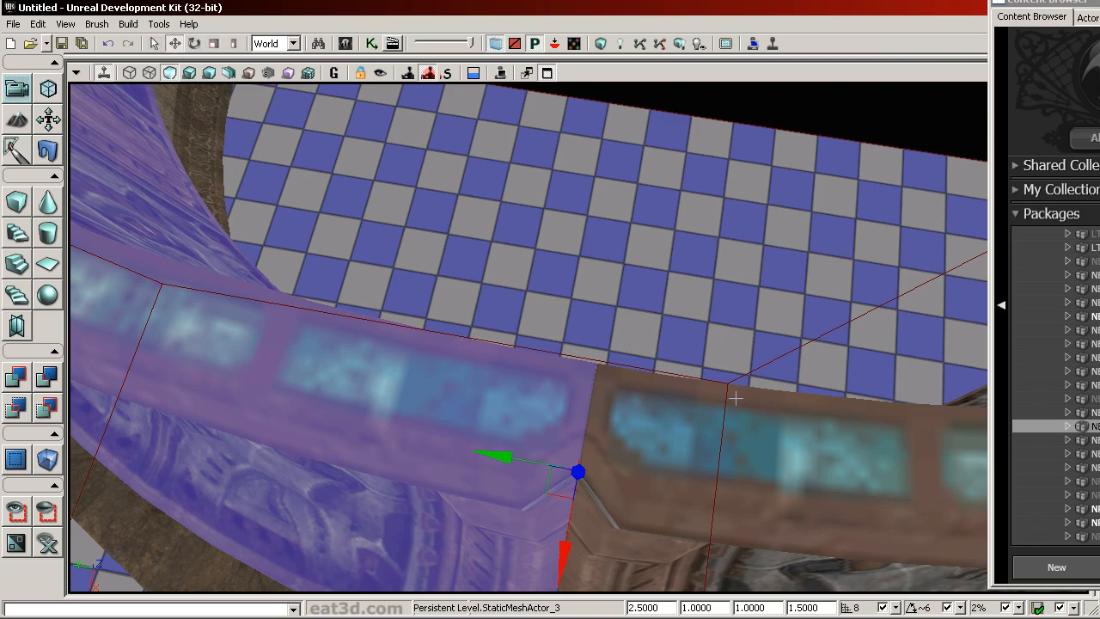
- Select both vented trims and position them together evenly over the curved base trims
right_click_drag(735, 397, 743, 467)
left_click_drag(744, 467, 658, 430)
left_click(649, 253, "ctrl")
left_click_drag(649, 254, 649, 313)
right_click_drag(648, 313, 648, 395)
mouse_move(845, 95)
left_mouse_down("shift")
mouse_move(852, 143)
mouse_move(845, 86)
mouse_move(846, 96)
left_mouse_up("shift")
left_click_drag(558, 413, 593, 386)
right_click_drag(593, 387, 620, 395)
left_click_drag(619, 395, 517, 486)
left_click_drag(628, 270, 616, 344)
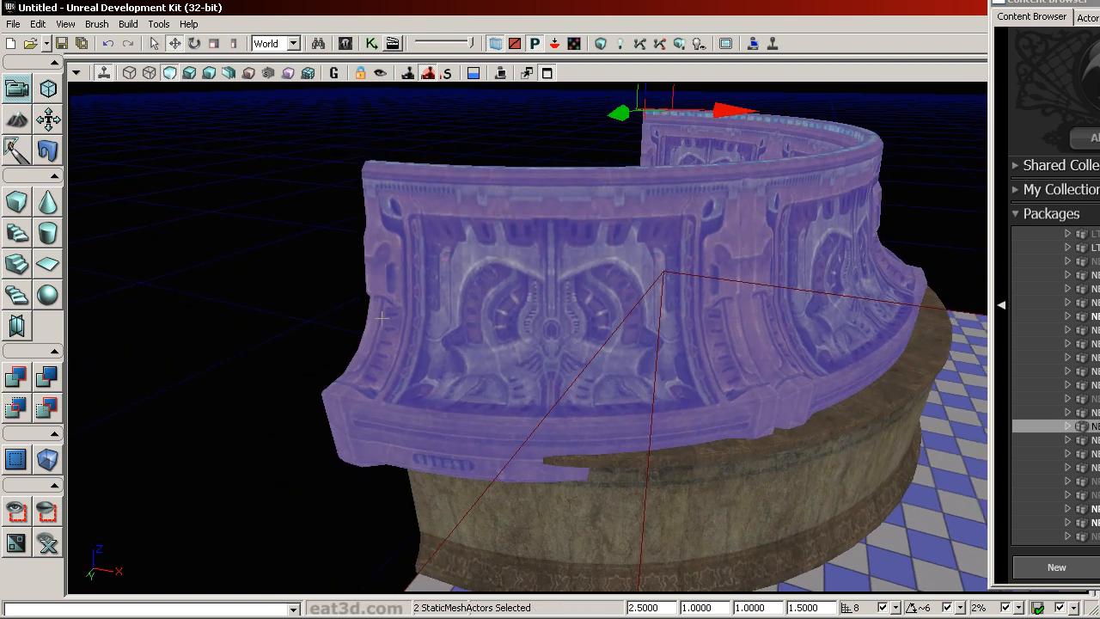
- Duplicate the two curved base trims and raise the copies above the vented trims
right_click_drag(384, 237, 468, 301)
left_click_drag(468, 301, 404, 359)
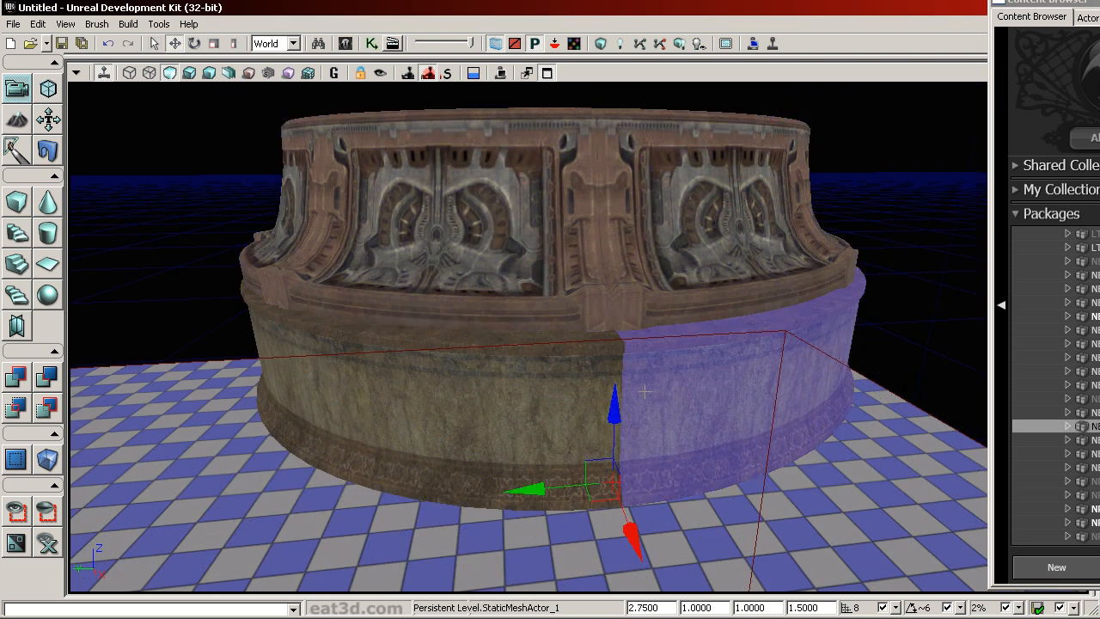
left_click(430, 404, "ctrl")
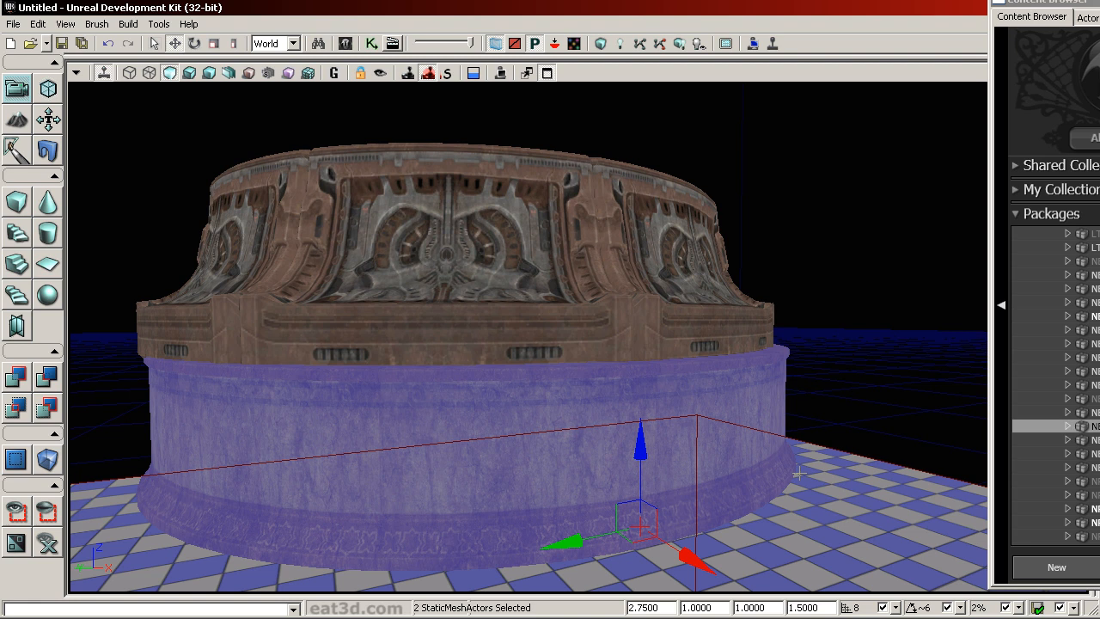
left_click_drag(741, 440, 480, 358)
left_click(38, 24)
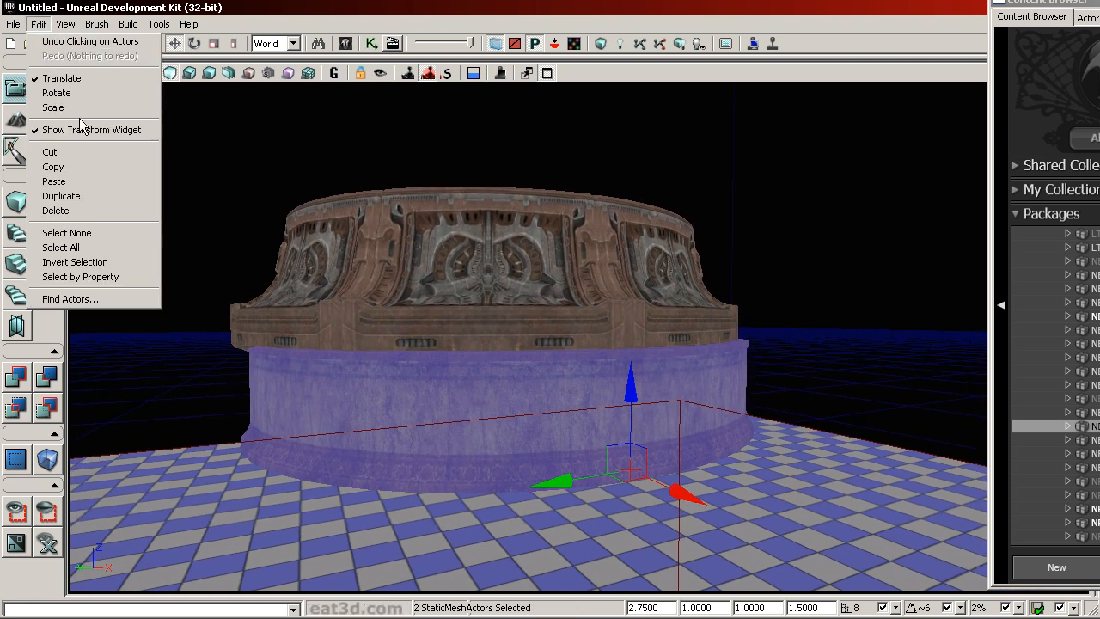
left_click(57, 202)
left_click_drag(630, 380, 630, 92)
- Shift the raised base trim copies inward over the vented trims and set their draw scale to 2.375
right_click_drag(550, 309, 636, 386)
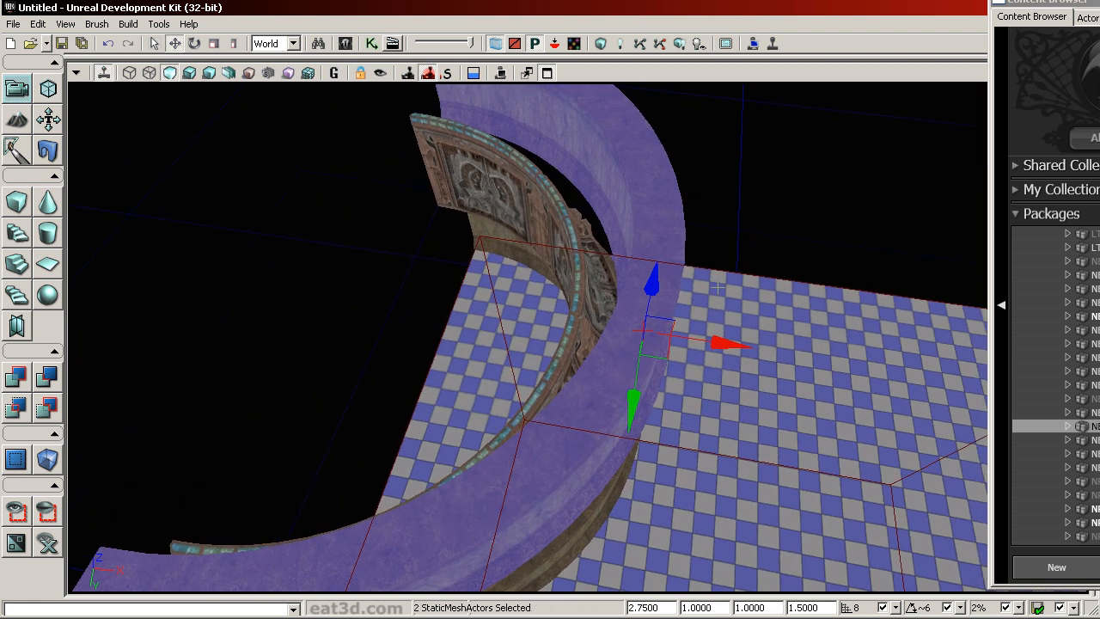
right_click_drag(733, 336, 693, 336)
left_click_drag(760, 355, 650, 328)
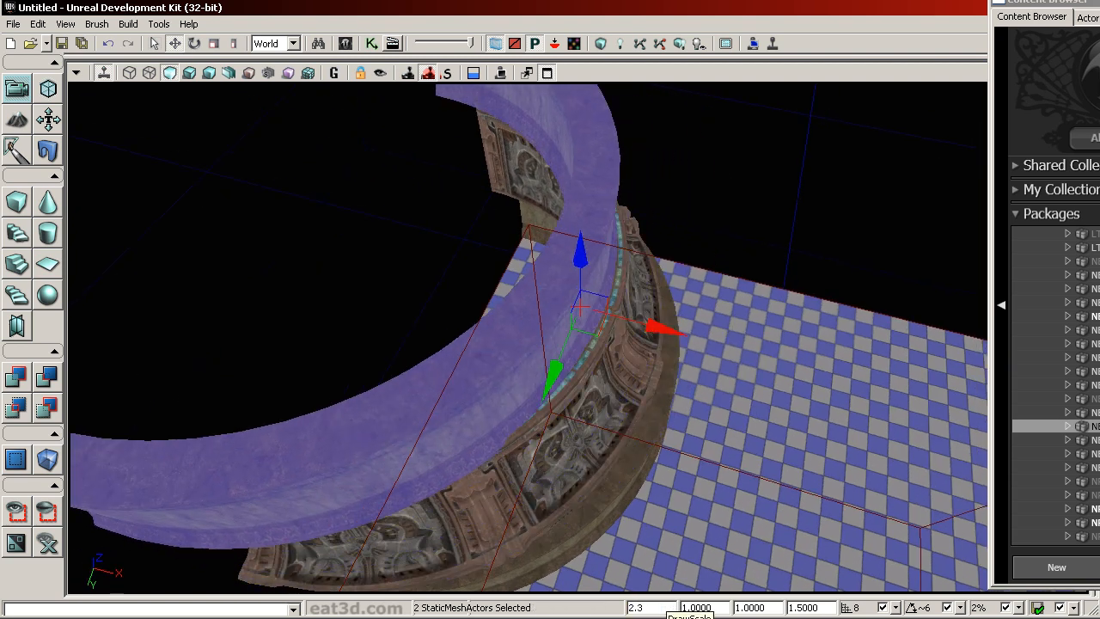
key("Return")
- Join the two scaled base trim copies end to end and align the pair on top of the vented trims
left_click_drag(460, 335, 460, 369, "ctrl+shift")
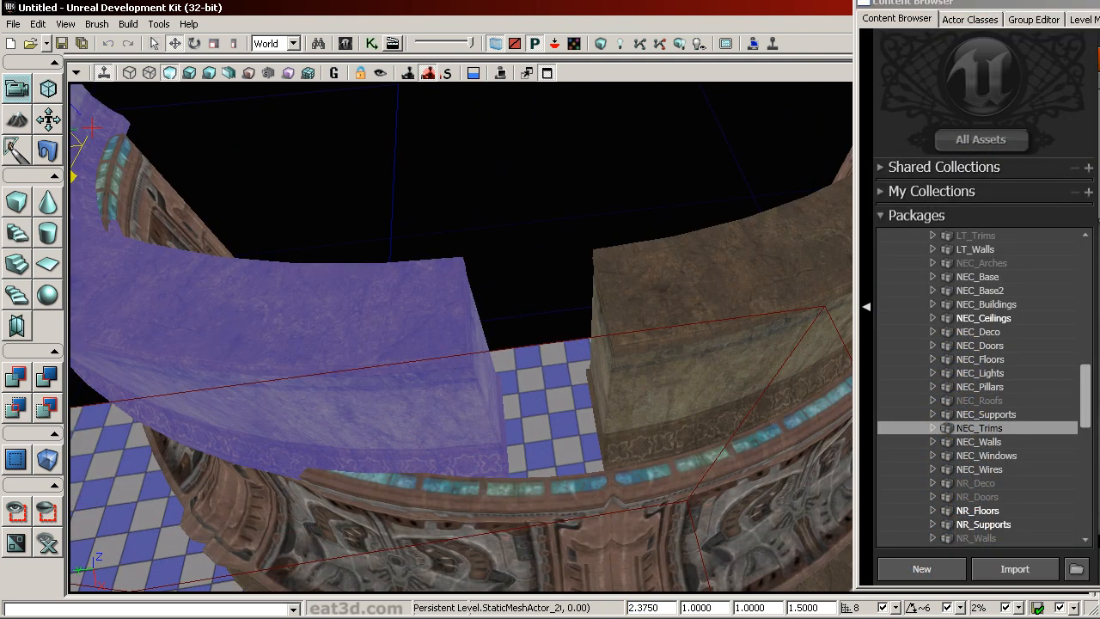
right_click_drag(460, 370, 516, 369, "ctrl+shift")
right_click_drag(617, 250, 602, 266)
left_click_drag(601, 267, 653, 353, "ctrl+shift")
left_click(653, 273, "ctrl")
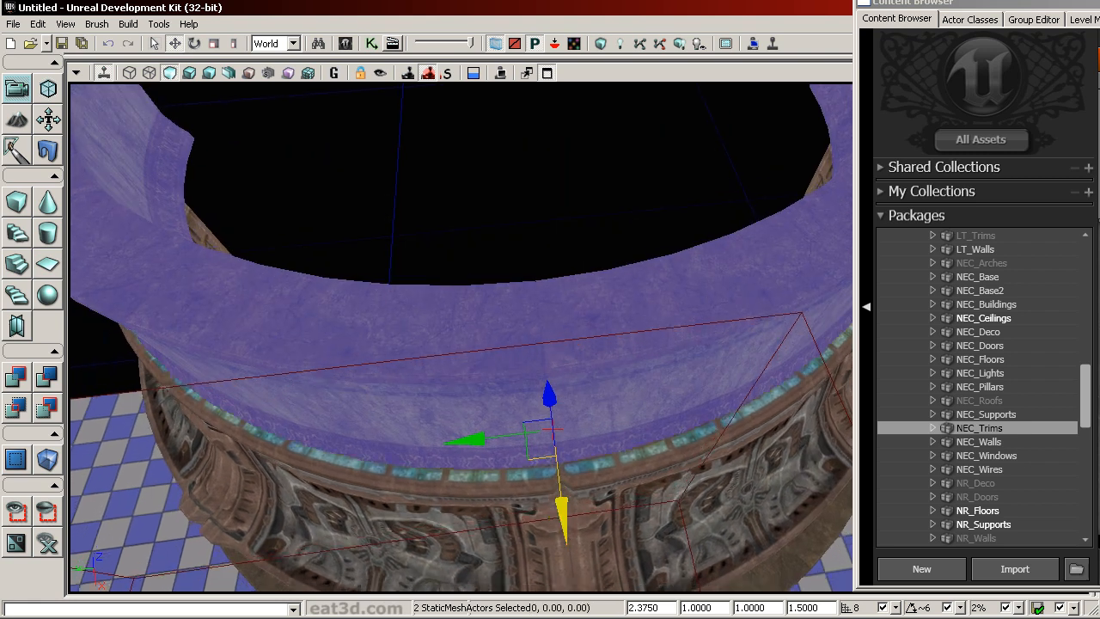
mouse_move(572, 193)
left_mouse_down("ctrl+shift")
mouse_move(572, 207)
mouse_move(575, 175)
left_mouse_up("ctrl+shift")
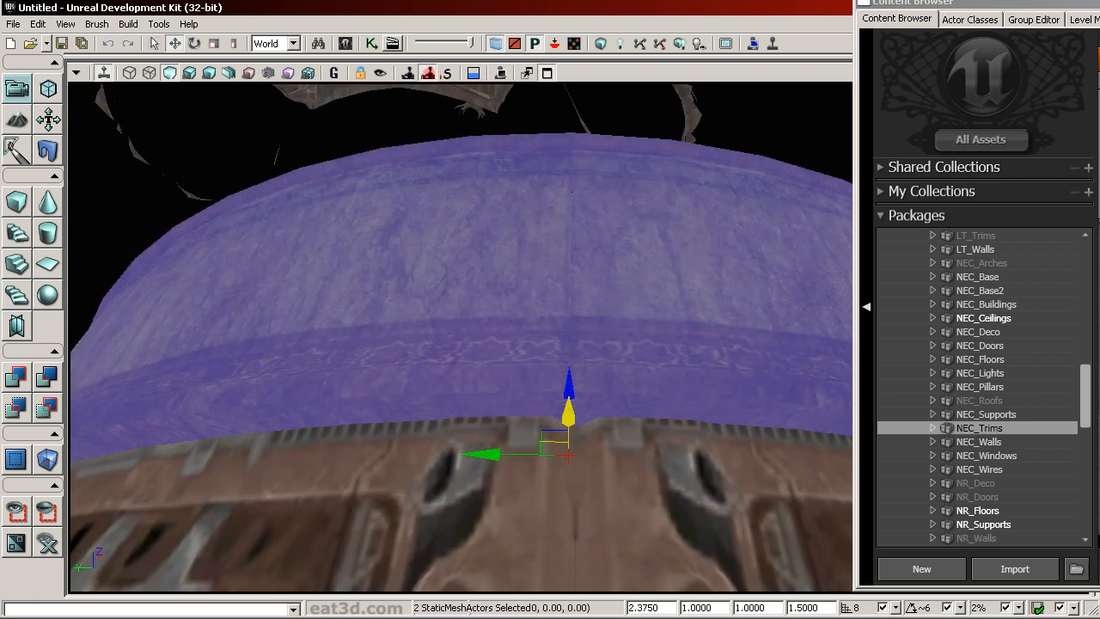
- Check the upper ring's alignment with the vented trims in the orthographic views, and return to the full perspective view
left_click(546, 72)
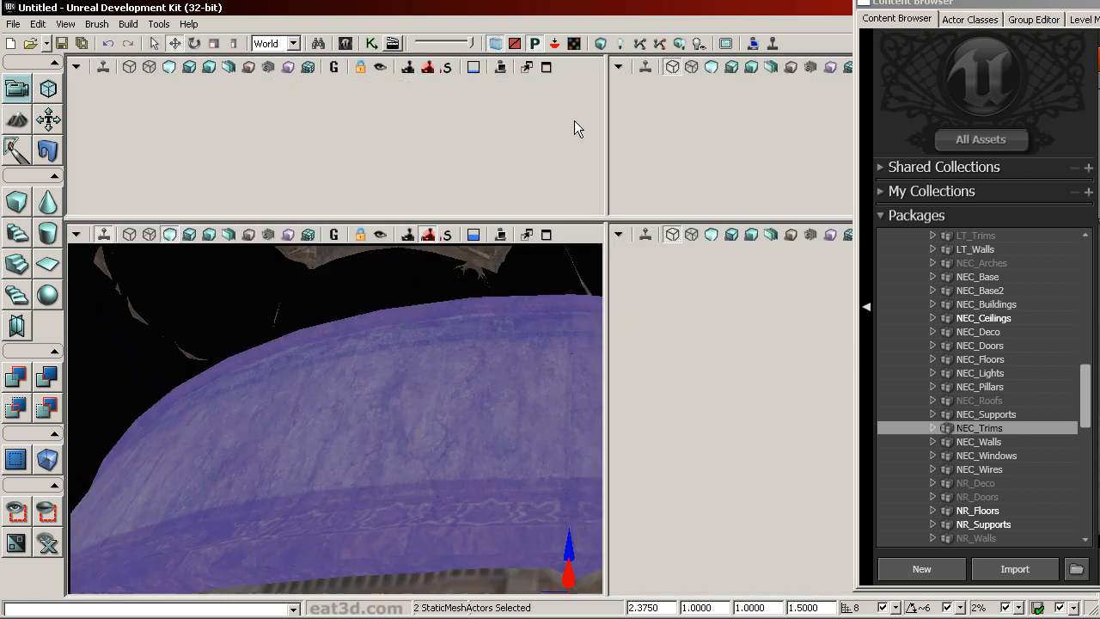
left_click_drag(518, 199, 550, 224)
left_click_drag(370, 104, 258, 171)
scroll(405, 129, "up", 5)
scroll(335, 144, "up", 3)
left_click_drag(335, 103, 478, 85)
scroll(335, 145, "up", 4)
left_click_drag(301, 197, 180, 193)
left_click_drag(335, 94, 494, 196)
left_click(737, 326)
left_click_drag(688, 148, 692, 112)
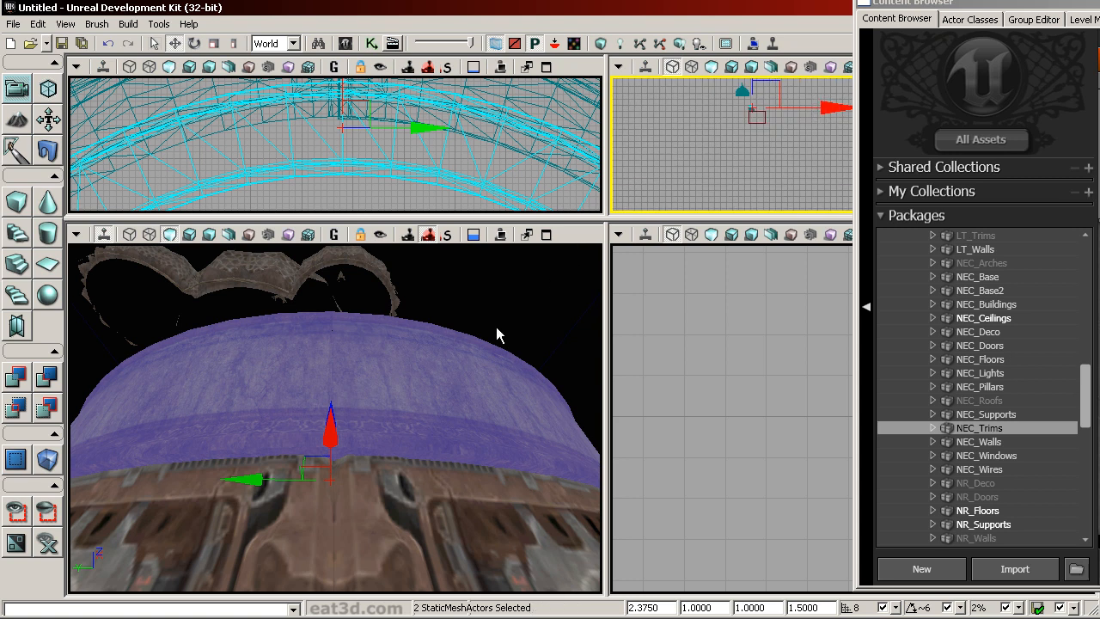
right_click_drag(496, 335, 517, 301)
left_click(545, 235)
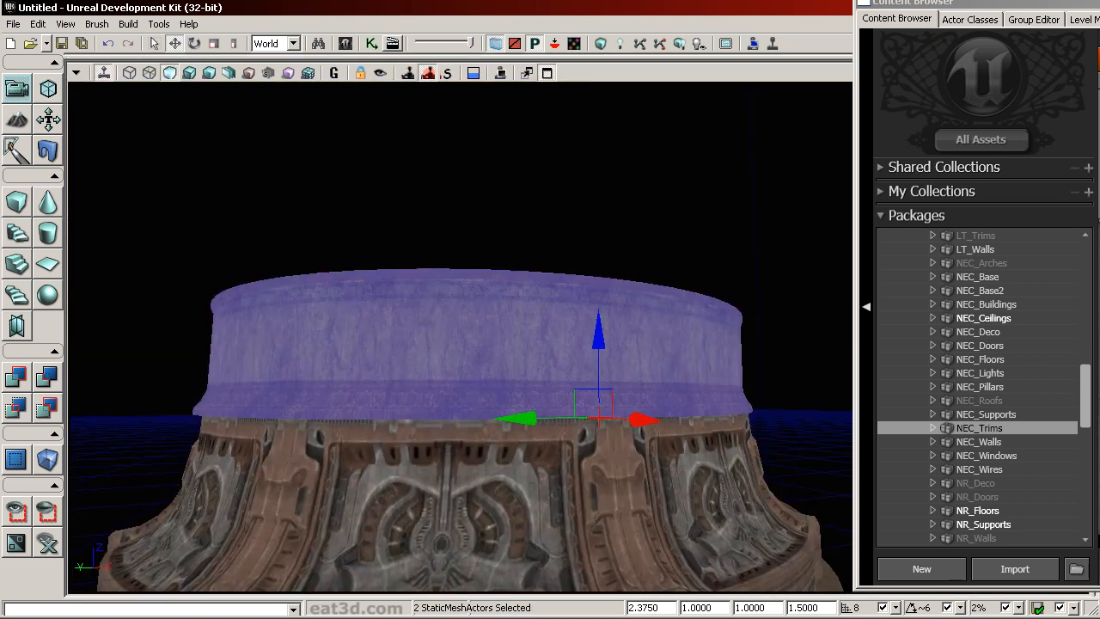
- Duplicate the two curved ring trims on the upper tier and raise the copies on top of the originals
left_click_drag(415, 297, 415, 361)
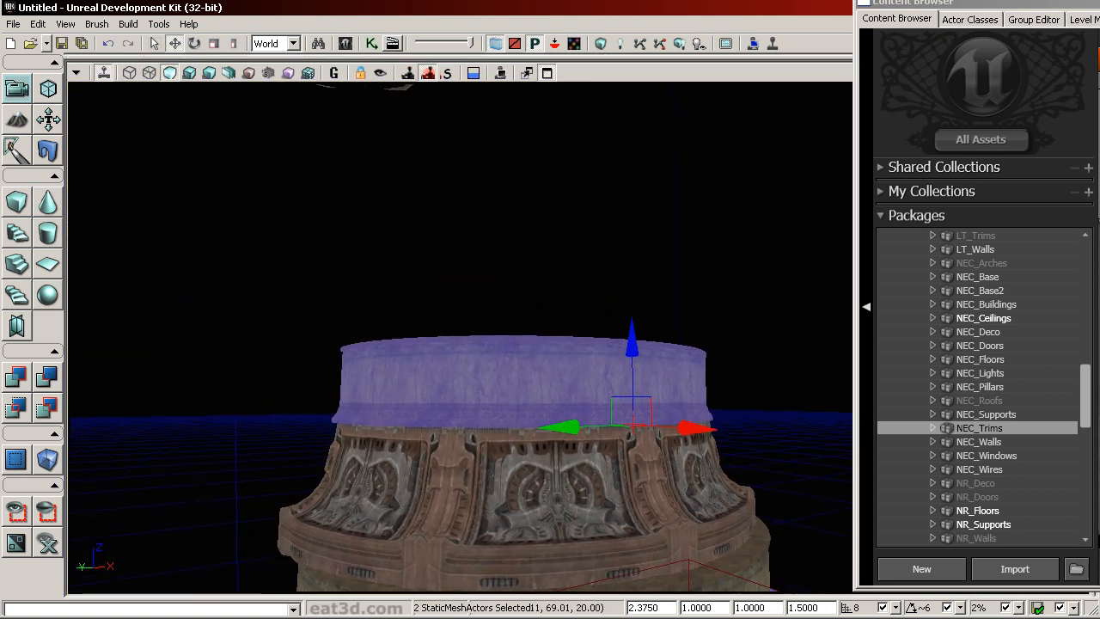
right_click_drag(415, 296, 421, 348)
left_click_drag(415, 296, 418, 266)
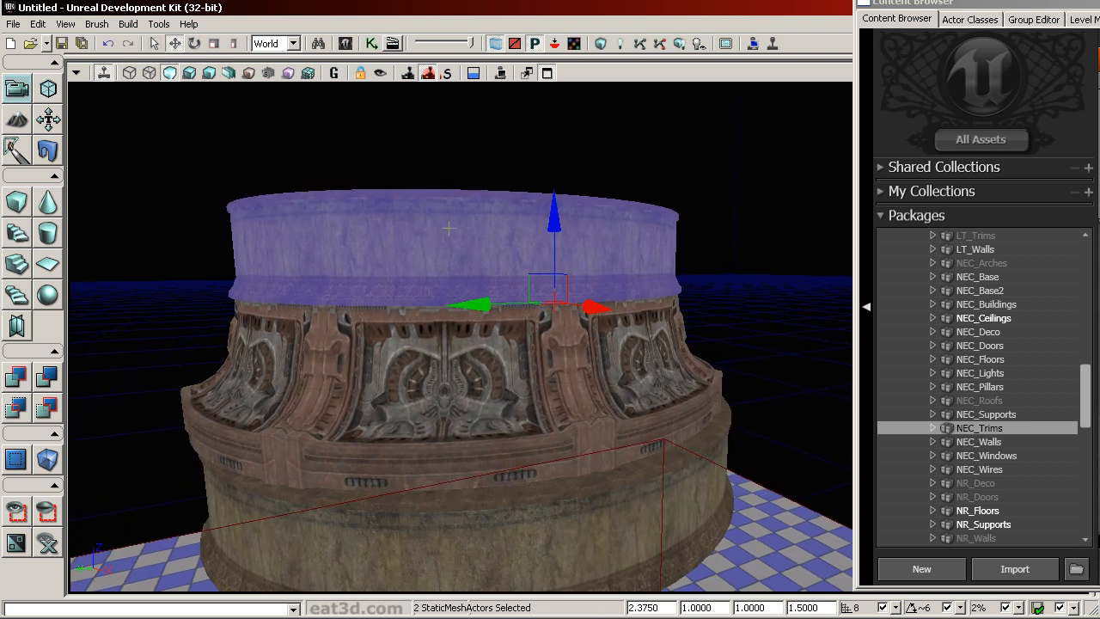
left_click(40, 23)
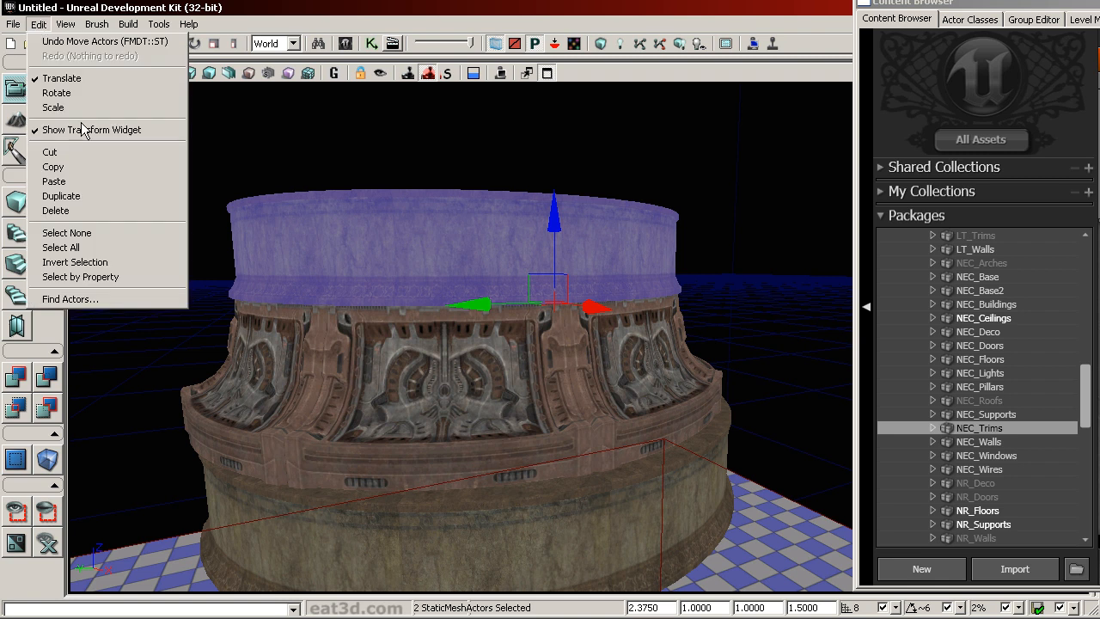
left_click(61, 196)
left_click_drag(400, 206, 399, 176)
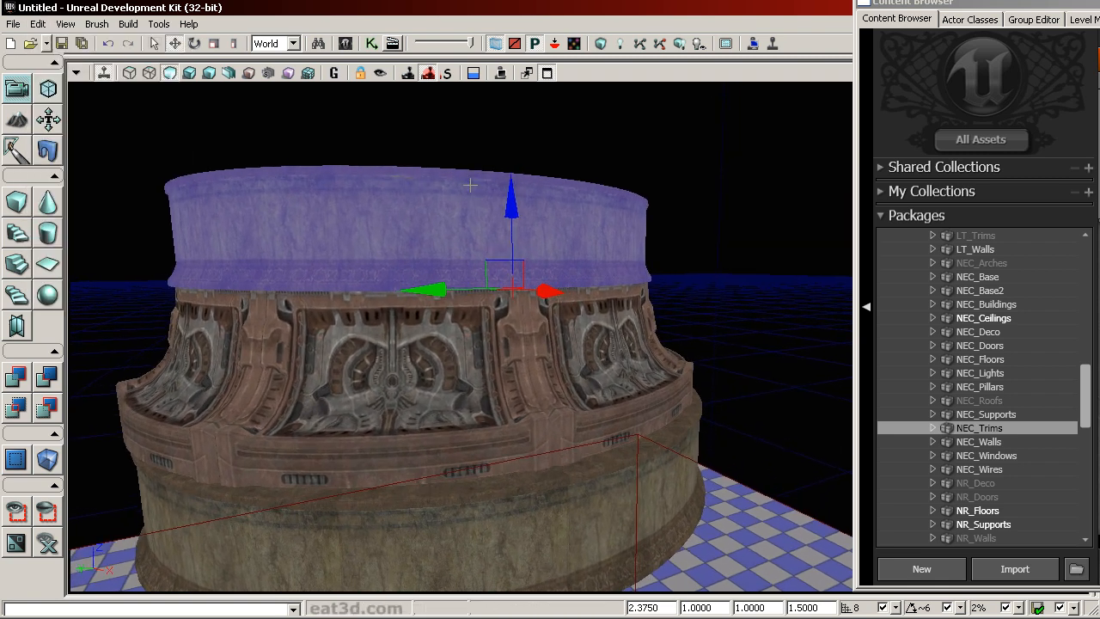
left_click_drag(505, 205, 142, 166)
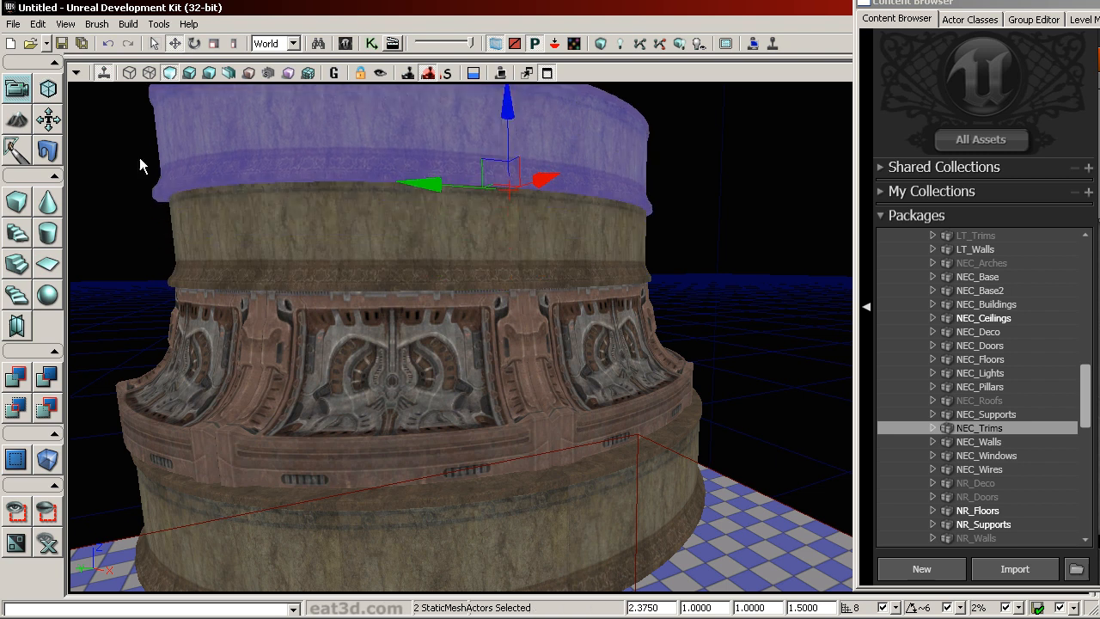
- Set the draw scale of the raised ring copies to 2.25 and seat them on top of the ring below
left_click(39, 25)
left_click(90, 196)
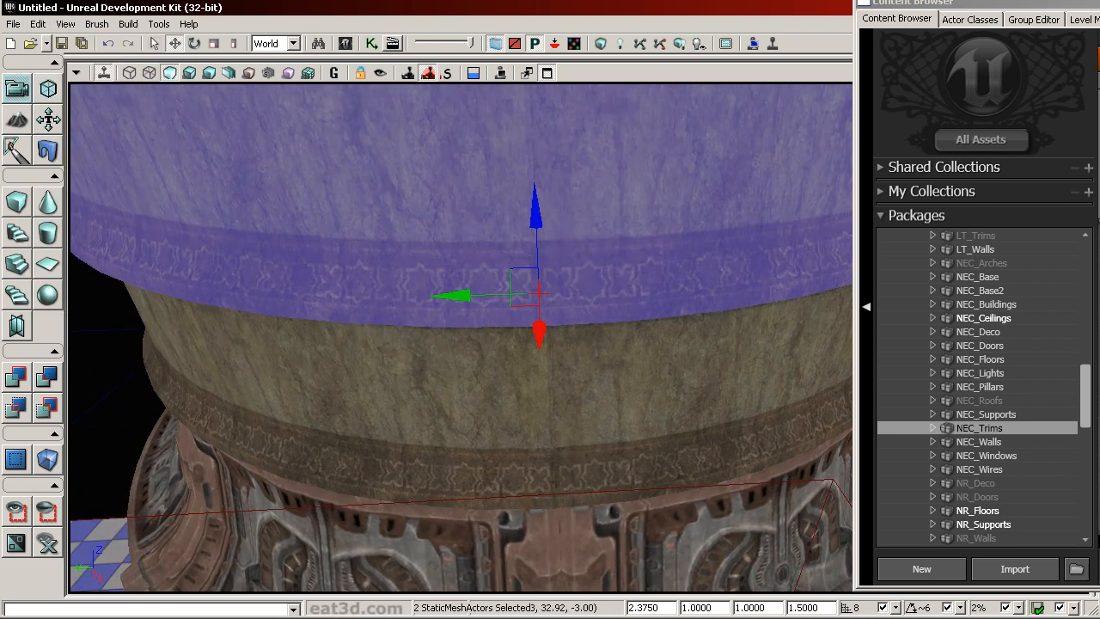
mouse_move(556, 316)
left_mouse_down()
mouse_move(556, 344)
mouse_move(556, 317)
left_mouse_up()
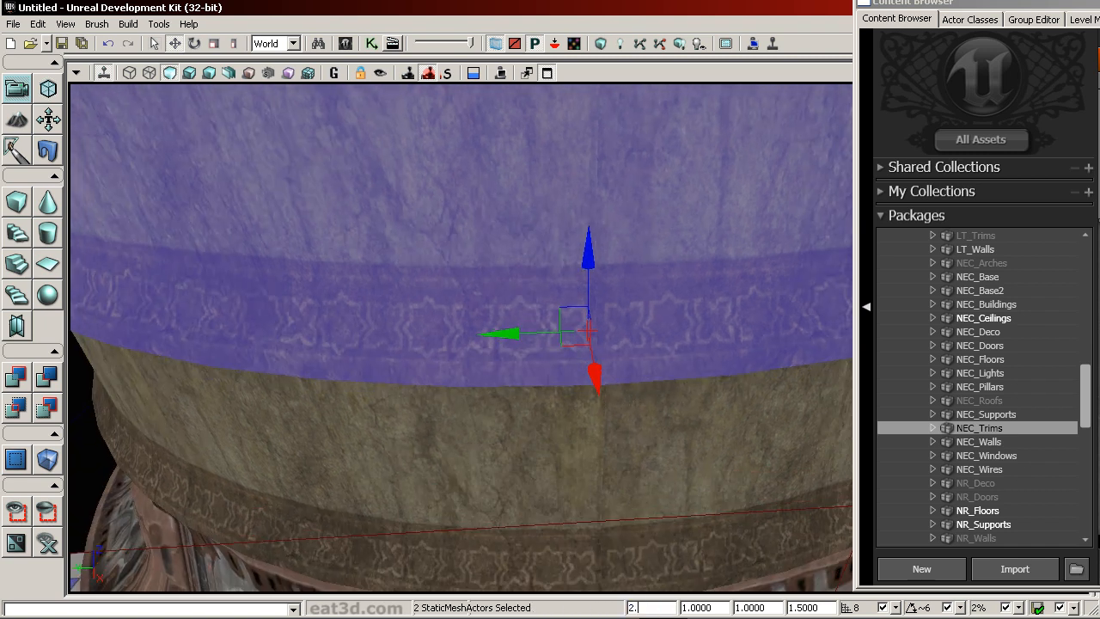
left_click_drag(426, 331, 599, 326)
left_click(464, 341)
mouse_move(599, 326)
right_mouse_down("ctrl+shift")
mouse_move(636, 326)
mouse_move(608, 319)
right_mouse_up("ctrl+shift")
left_click(631, 304, "ctrl")
left_click_drag(608, 320, 605, 269, "ctrl")
mouse_move(606, 269)
right_mouse_down("ctrl")
mouse_move(632, 269)
mouse_move(611, 277)
right_mouse_up("ctrl")
left_click_drag(611, 276, 601, 324, "ctrl")
right_click_drag(601, 324, 601, 277)
left_click_drag(601, 276, 604, 221)
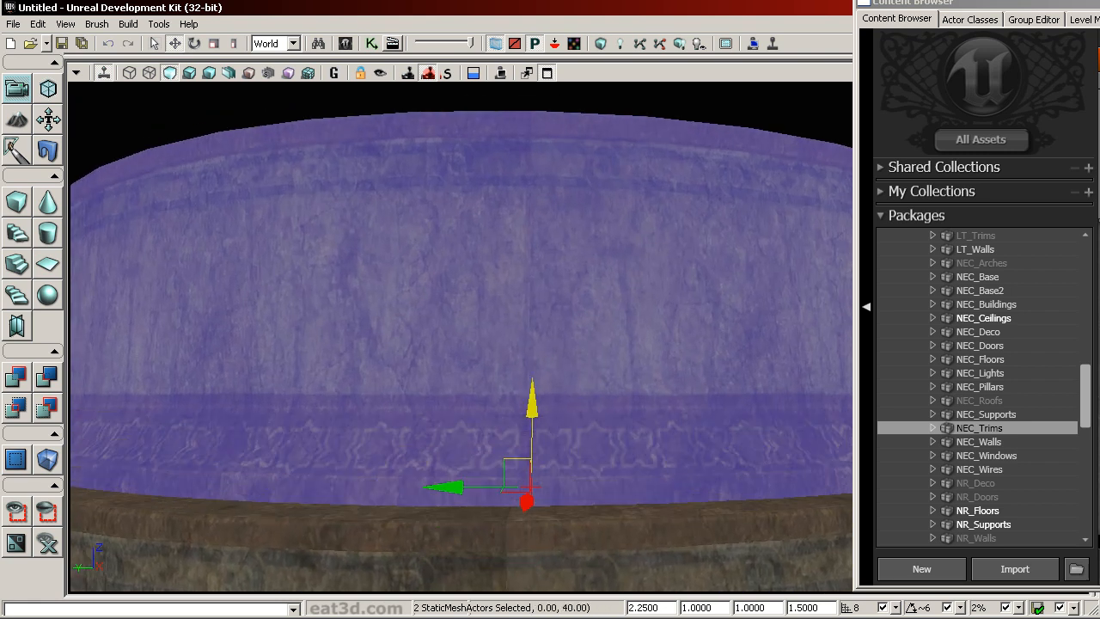
- Examine both ends of the new top ring for an even ledge on the ring below, and view the whole tower
mouse_move(528, 431)
right_mouse_down()
mouse_move(562, 455)
mouse_move(529, 430)
right_mouse_up()
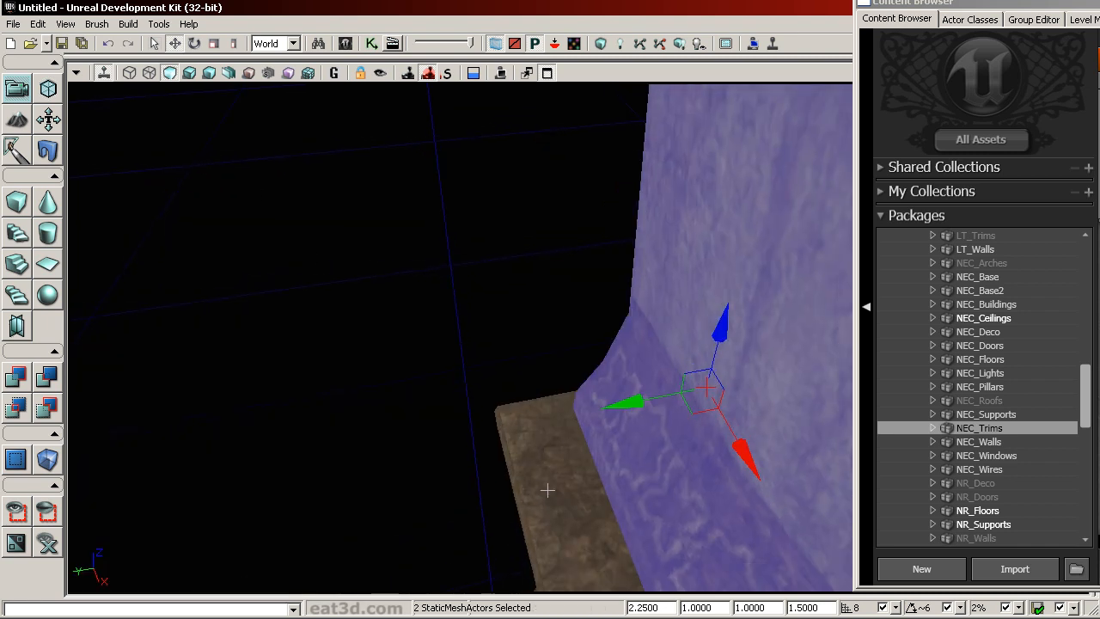
right_click_drag(592, 475, 615, 424)
right_click_drag(489, 325, 294, 275)
right_click_drag(649, 441, 713, 440)
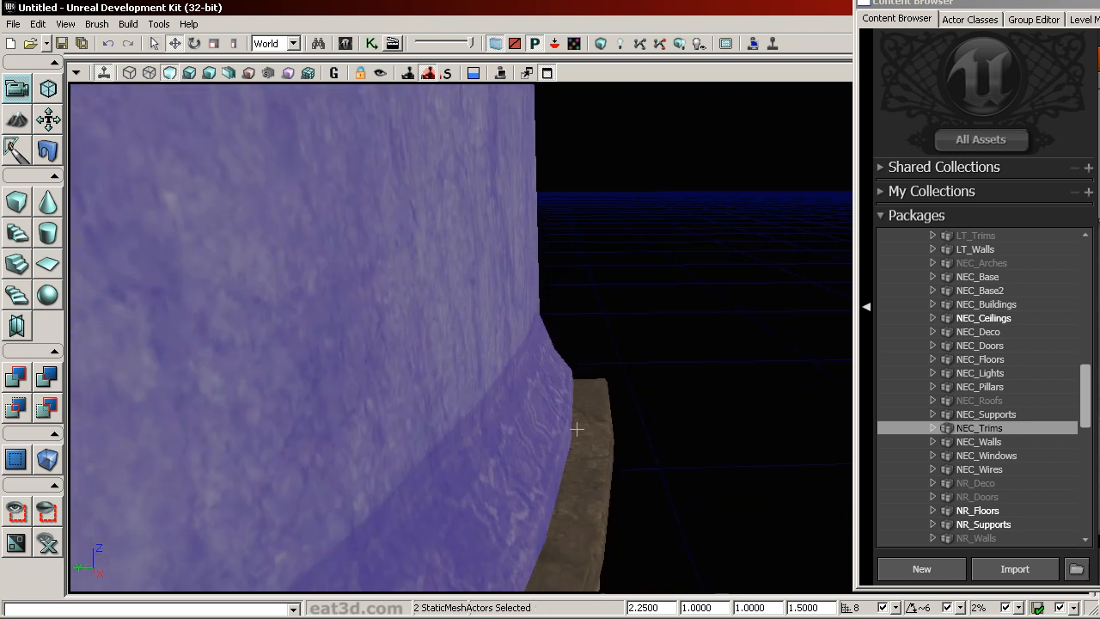
right_click_drag(583, 435, 537, 392)
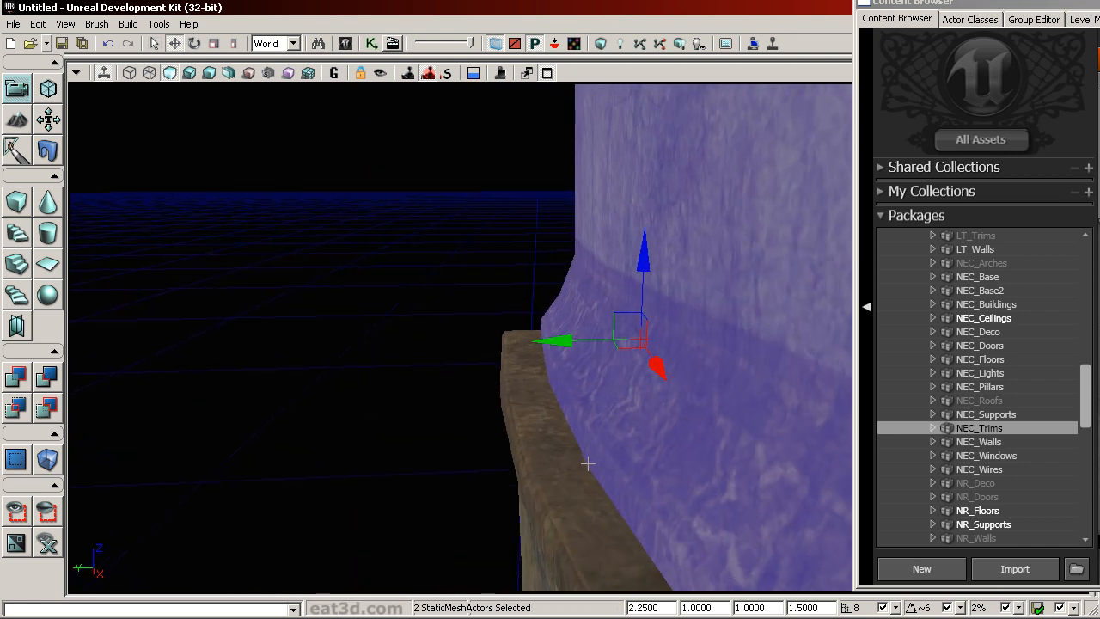
left_click_drag(555, 431, 696, 440)
left_click_drag(579, 444, 475, 389)
left_click_drag(555, 344, 512, 382)
left_click_drag(644, 400, 569, 367)
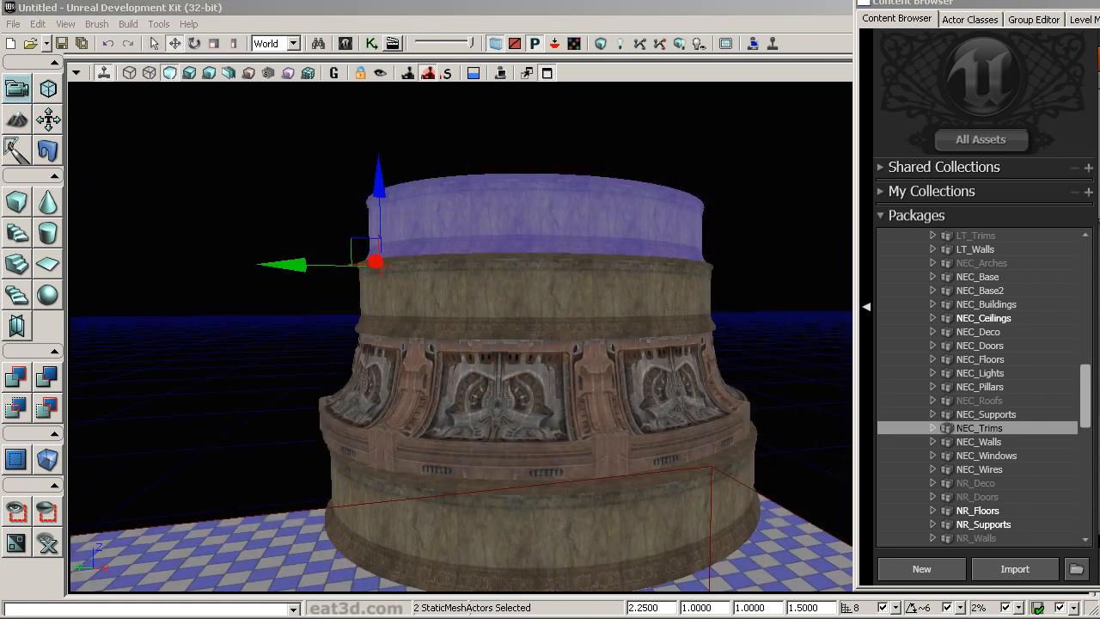
- Switch to IrfanView and study the towers' windows and pillars in the levelshot.jpg reference image
key("alt+Tab")
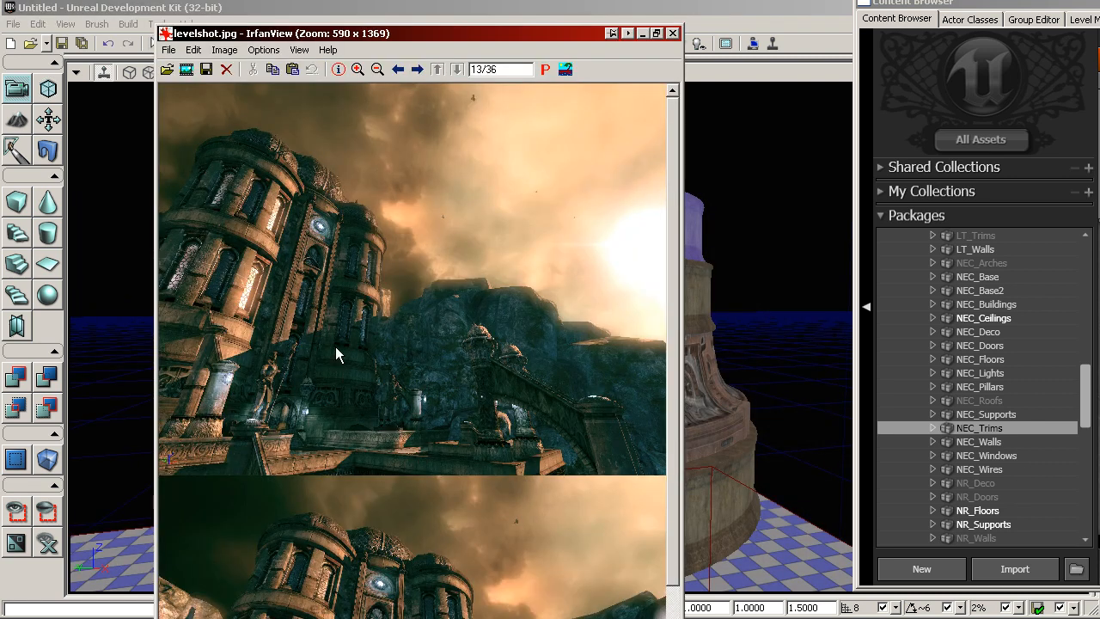
left_click_drag(311, 351, 389, 446)
left_click(416, 346)
left_click_drag(303, 287, 388, 361)
left_click(394, 395)
left_click_drag(339, 293, 344, 363)
left_click(344, 321)
key("Escape")
- Browse the static meshes in the NEC_Pillars package and select the S_NEC_Walls_SM_CASup1 pillar
left_click_drag(975, 3, 314, 3)
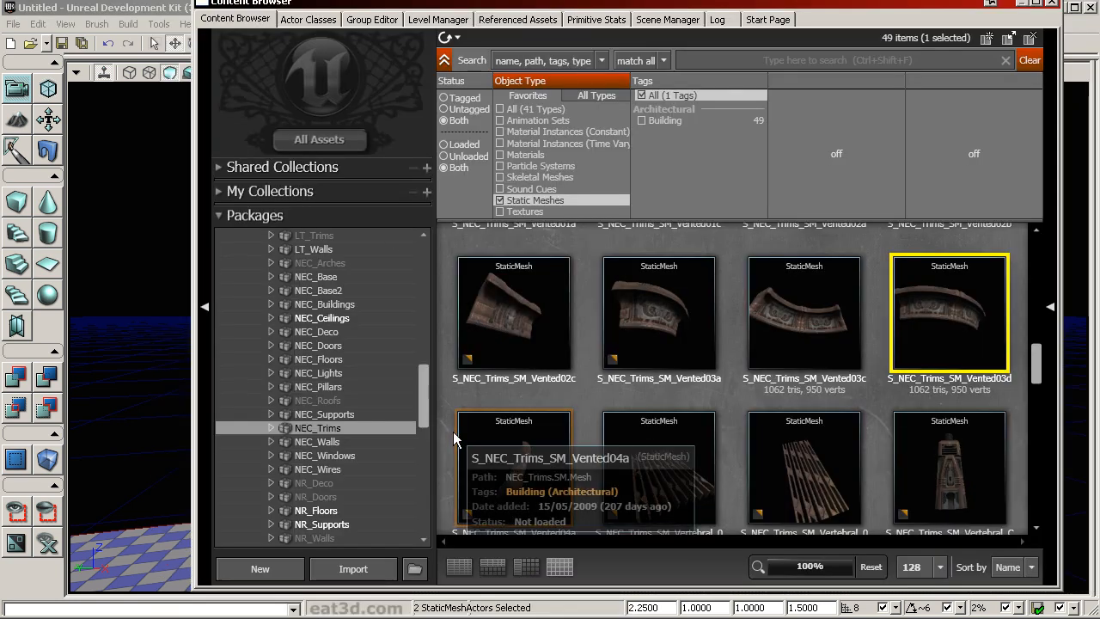
left_click(331, 388)
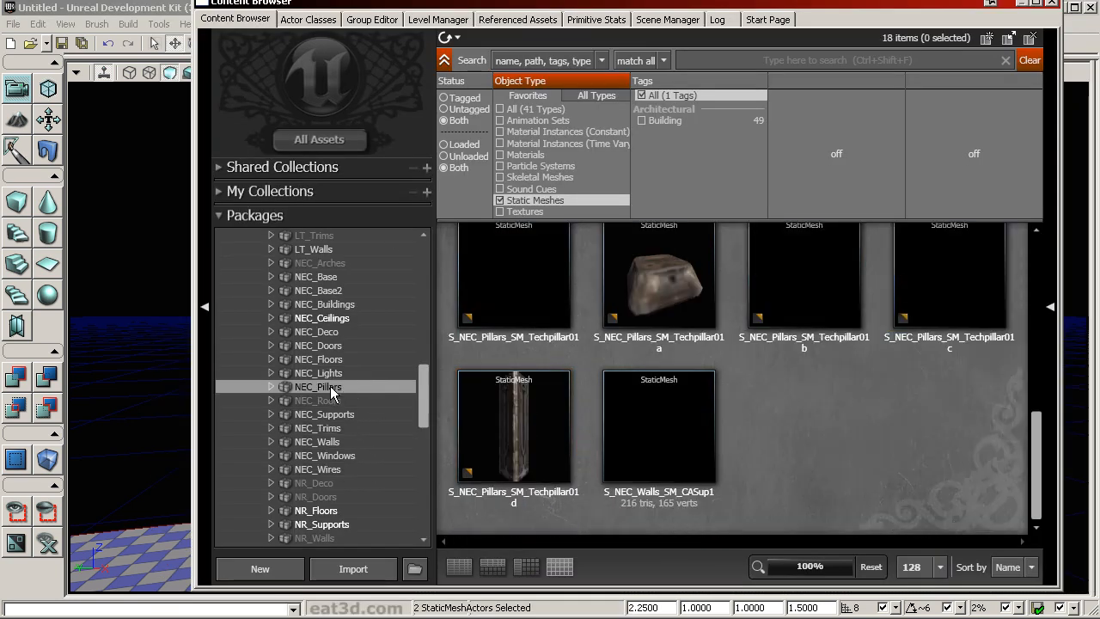
left_click(658, 427)
scroll(658, 427, "up", 3)
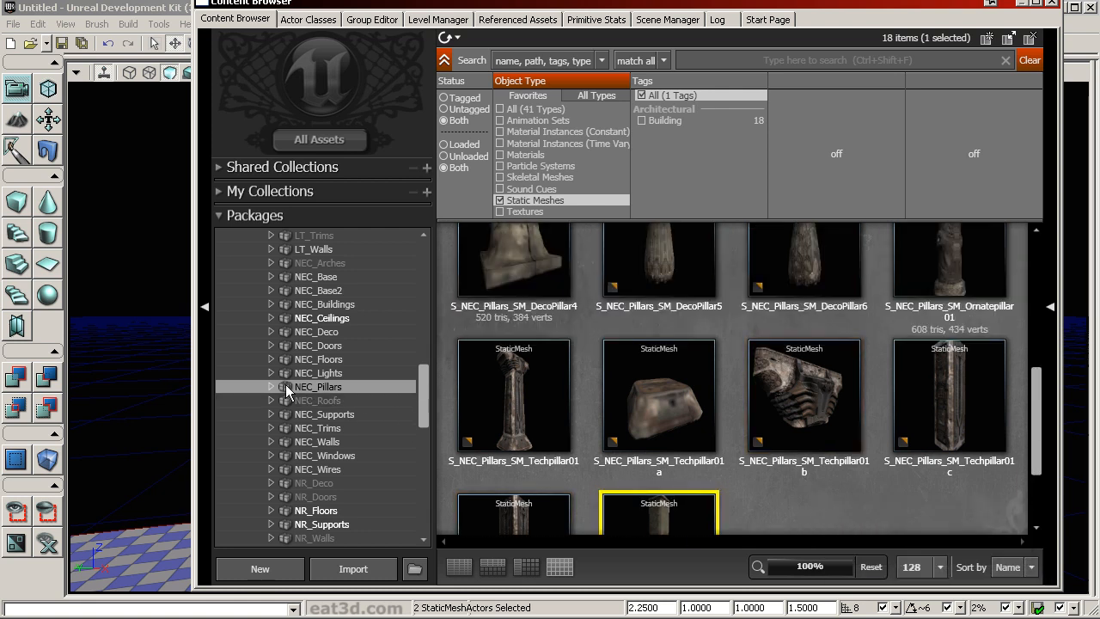
scroll(781, 403, "up", 4)
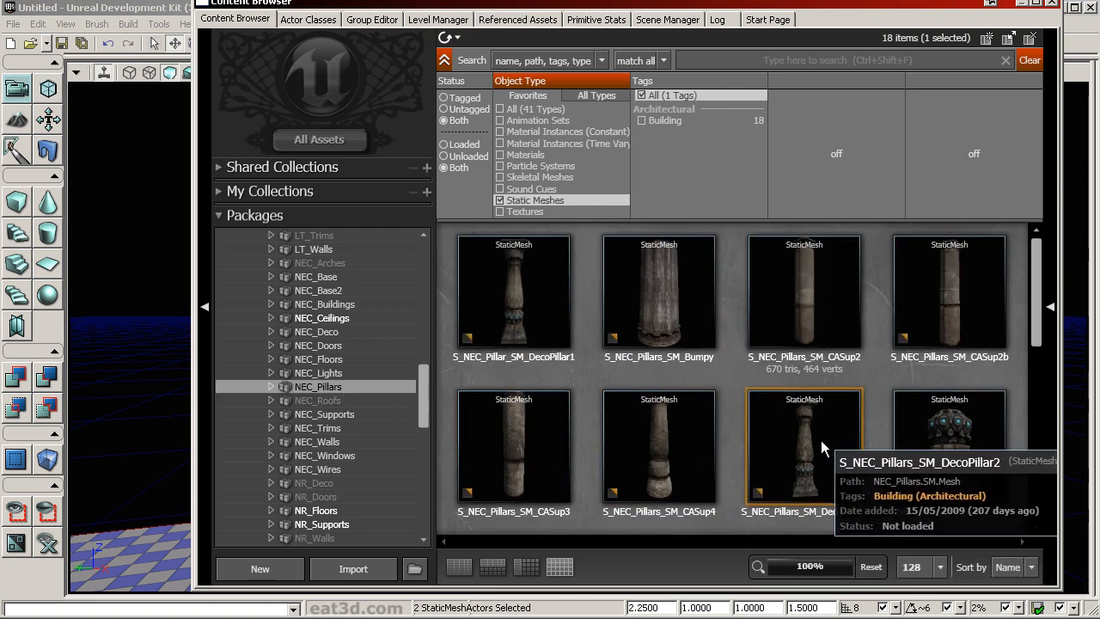
scroll(756, 393, "down", 5)
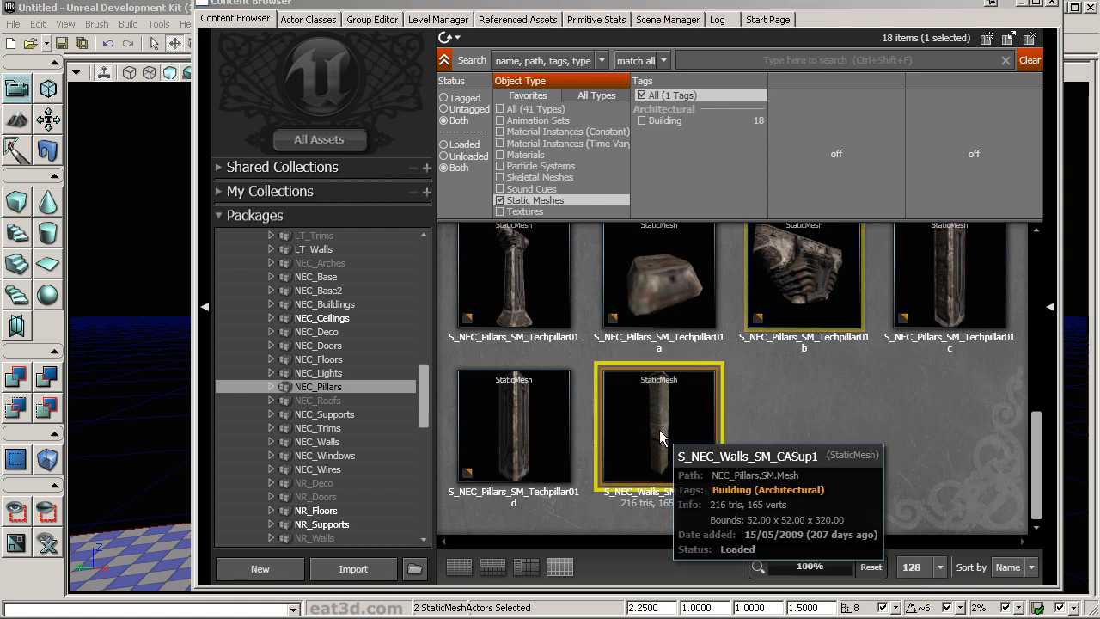
- Preview the S_NEC_Walls_SM_CASup1 pillar from several angles in the Static Mesh Editor and close the editor
double_click(659, 430)
left_click_drag(659, 430, 350, 152)
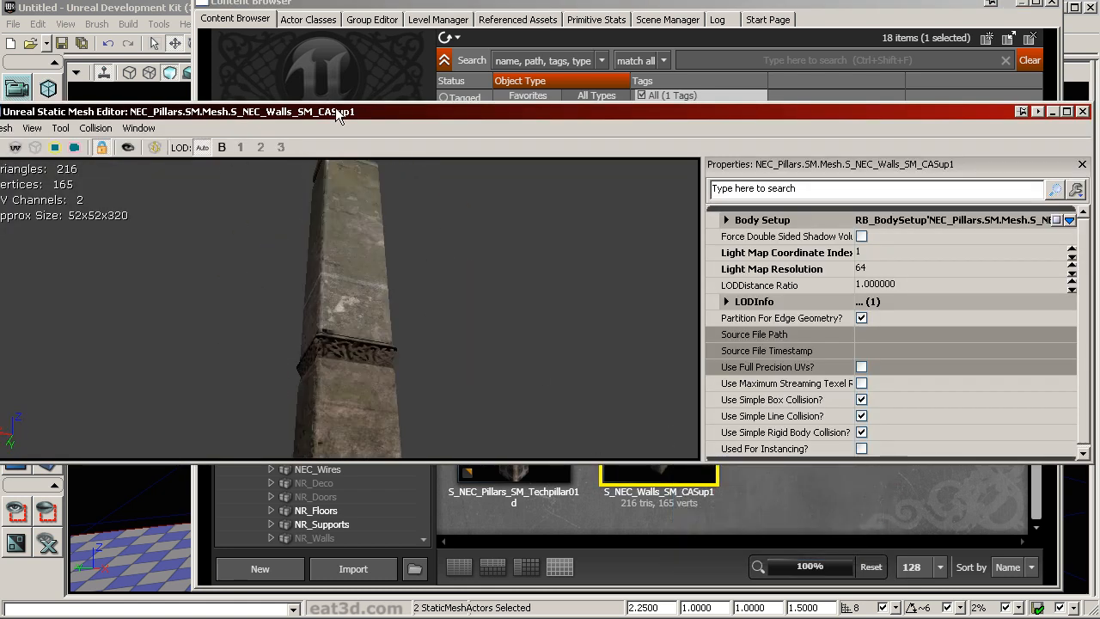
left_click_drag(408, 304, 407, 280)
right_click_drag(407, 281, 406, 301)
left_click_drag(407, 301, 438, 288)
right_click_drag(439, 288, 438, 254)
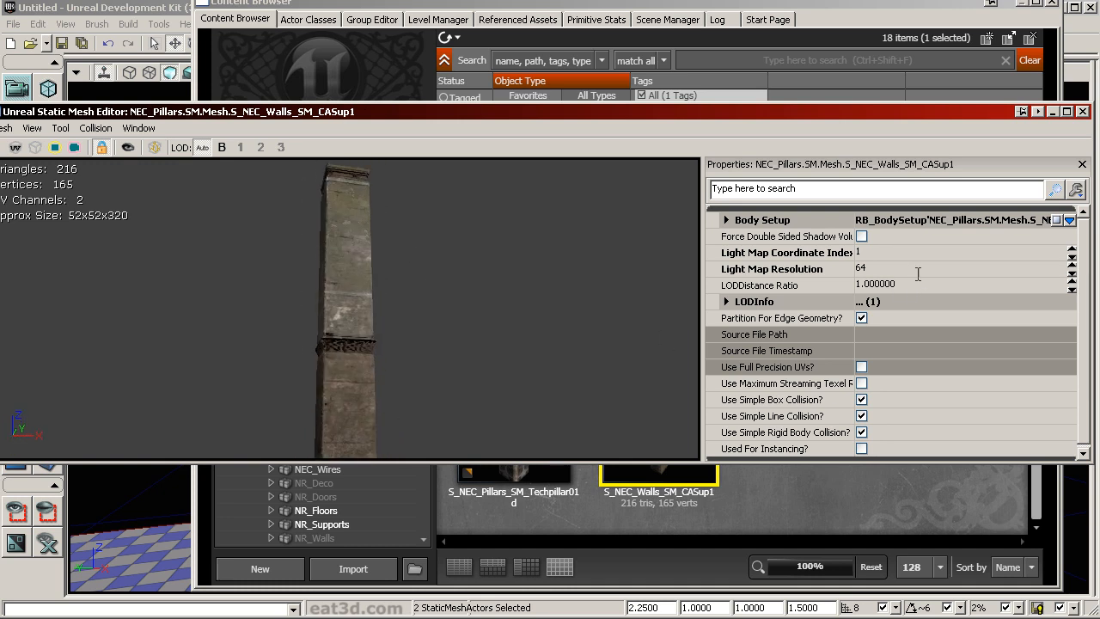
left_click(1084, 112)
- Compare the other pillar meshes, keep S_NEC_Walls_SM_CASup1 selected and place it on top of the tower's top ring
scroll(715, 471, "up", 5)
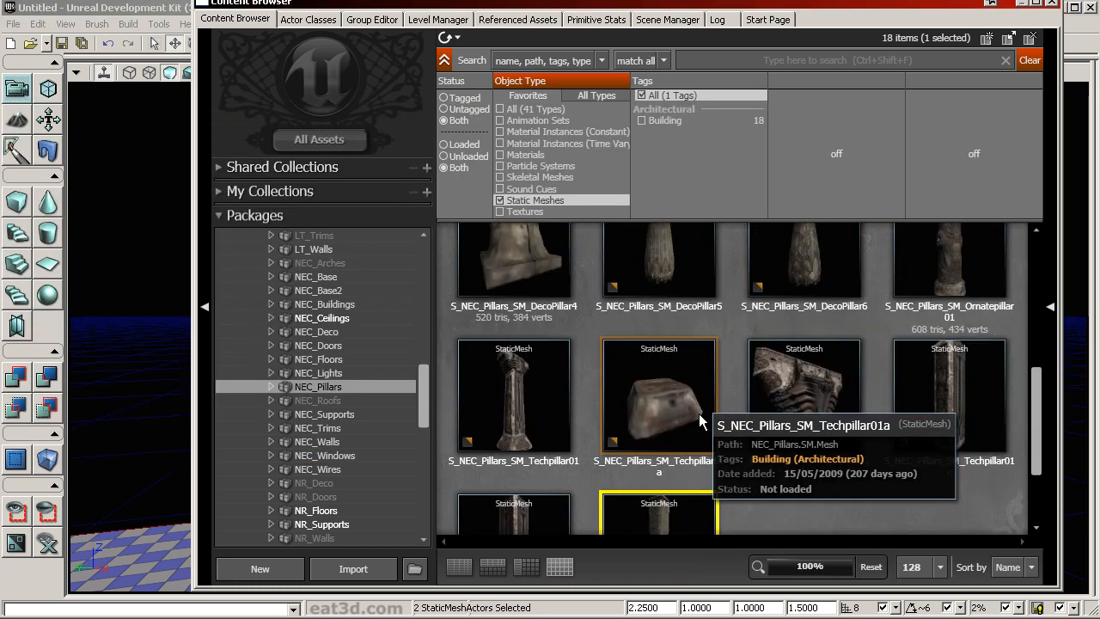
scroll(711, 469, "up", 3)
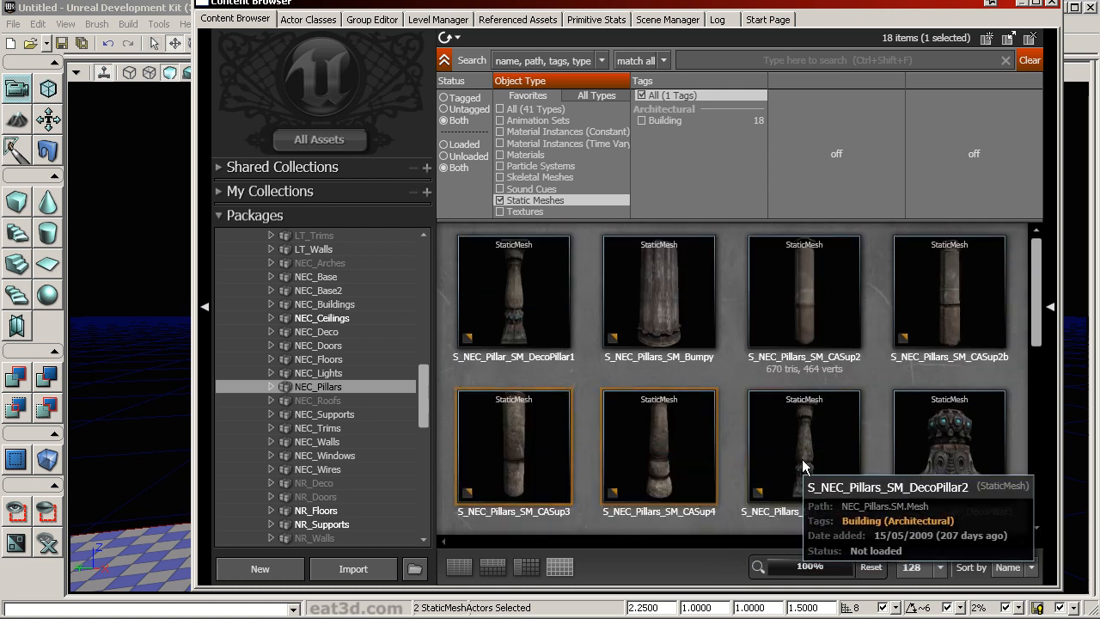
scroll(639, 421, "down", 5)
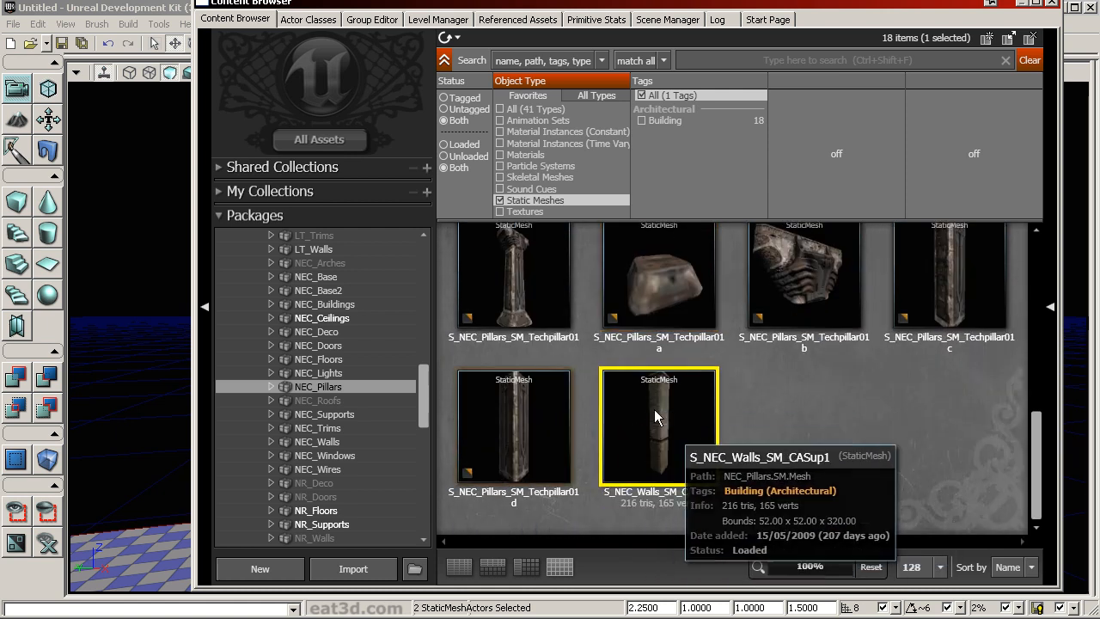
left_click_drag(493, 4, 917, 3)
right_click_drag(459, 411, 507, 494)
- Select the S_NEC_Window_SM_Windowslim_01 mesh in the NEC_Windows package and preview it in the Static Mesh Editor
left_click_drag(1079, 444, 381, 395)
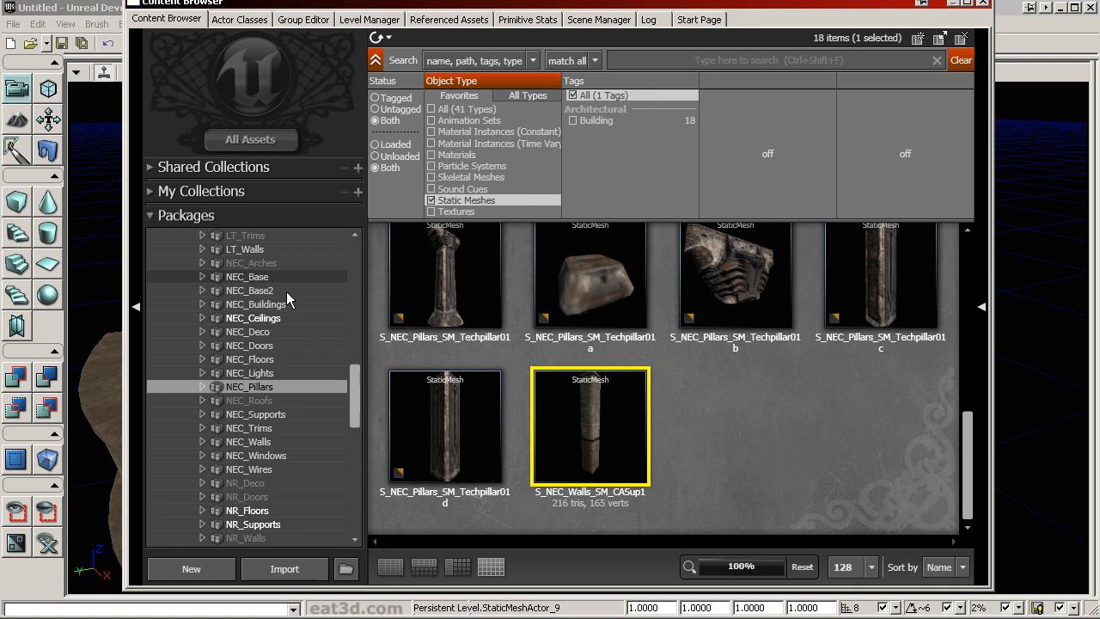
left_click(276, 457)
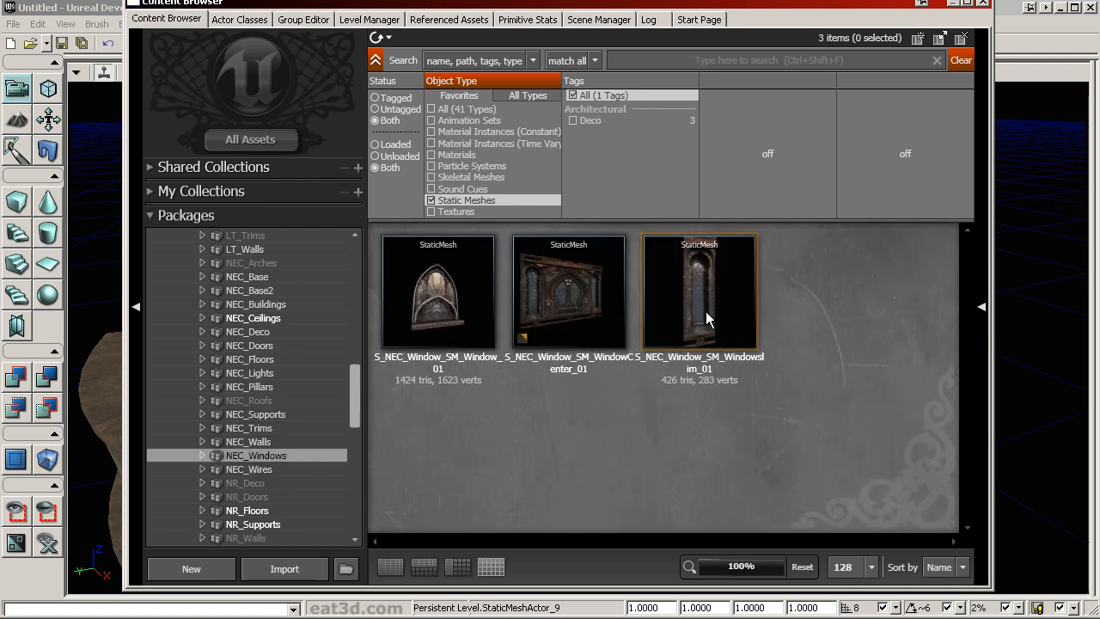
mouse_move(688, 299)
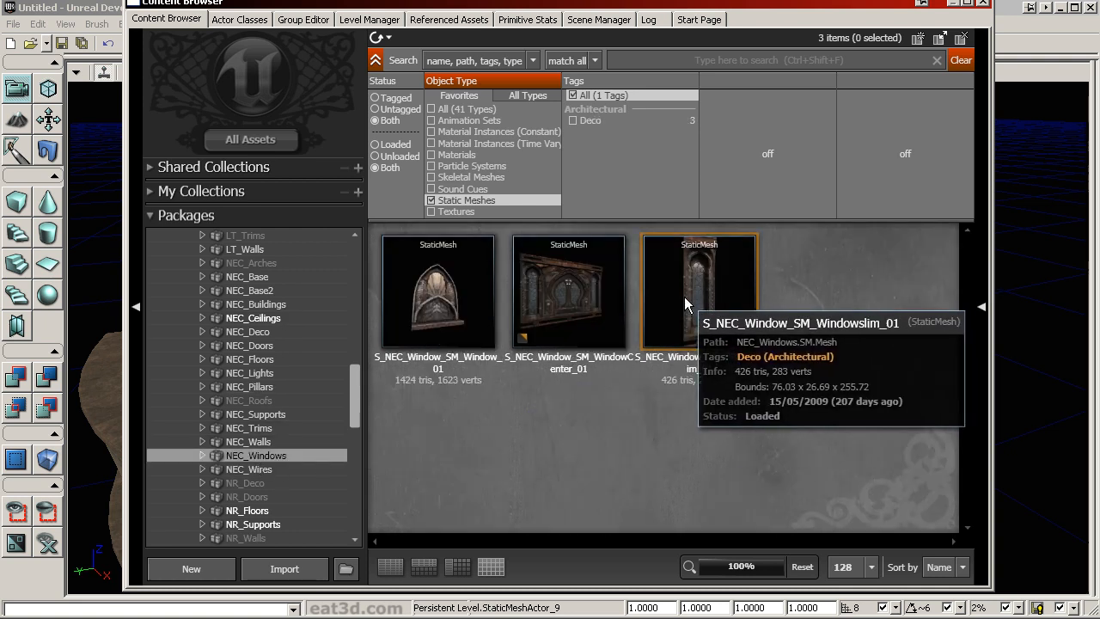
double_click(684, 296)
mouse_move(344, 309)
left_mouse_down()
mouse_move(346, 249)
mouse_move(352, 322)
left_mouse_up()
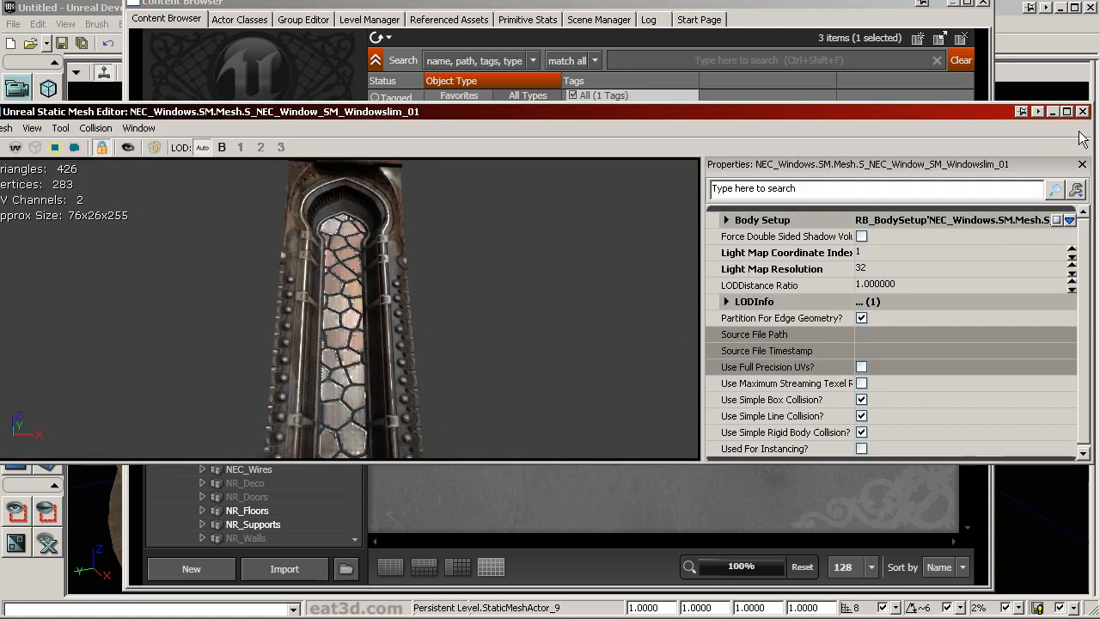
left_click(1080, 112)
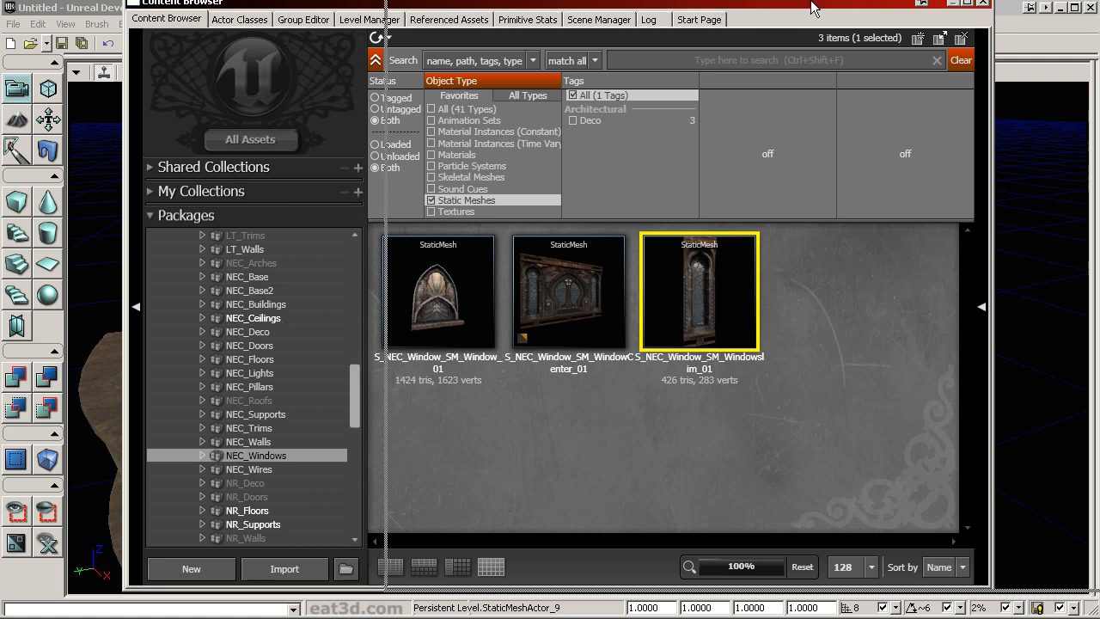
- Add the S_NEC_Window_SM_Windowslim_01 window as a static mesh at the tower's top ring
left_click_drag(911, 4, 1061, 4)
right_click_drag(678, 397, 670, 464)
left_click_drag(678, 397, 679, 327)
right_click_drag(679, 397, 694, 354)
right_click(702, 235)
mouse_move(786, 566)
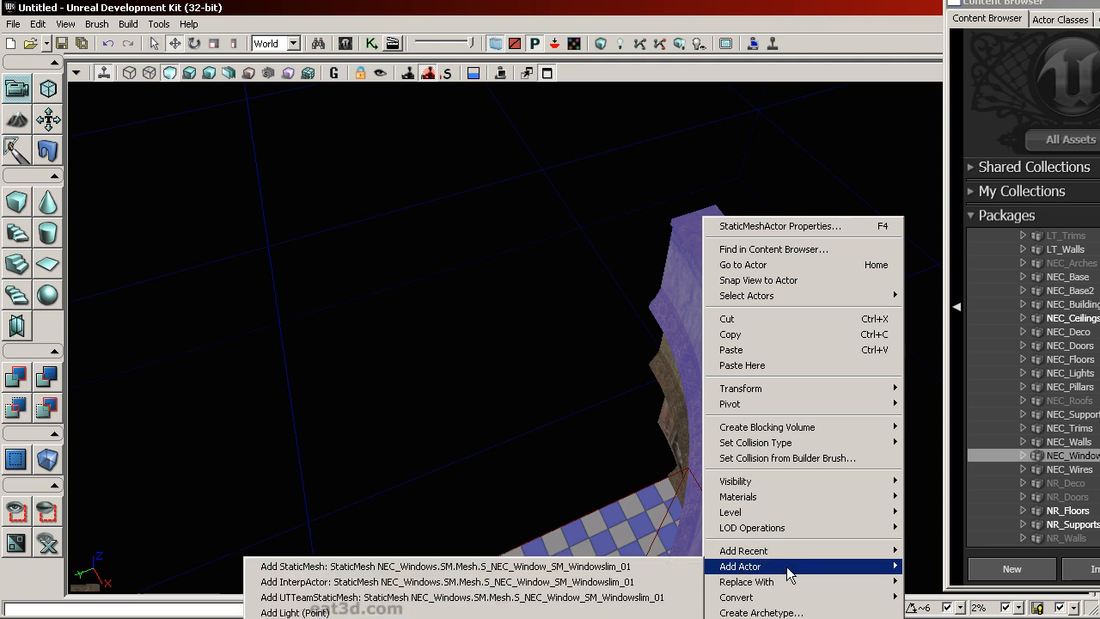
left_click(576, 567)
- Position the slim window on the rim of the top ring, a short distance beside the pillar
left_click_drag(568, 533, 567, 602)
right_click_drag(567, 532, 576, 456)
left_click_drag(507, 378, 536, 401, "ctrl+shift")
right_click_drag(536, 401, 481, 434, "ctrl+shift")
left_click_drag(481, 434, 477, 404, "ctrl+shift")
right_click_drag(477, 404, 482, 361)
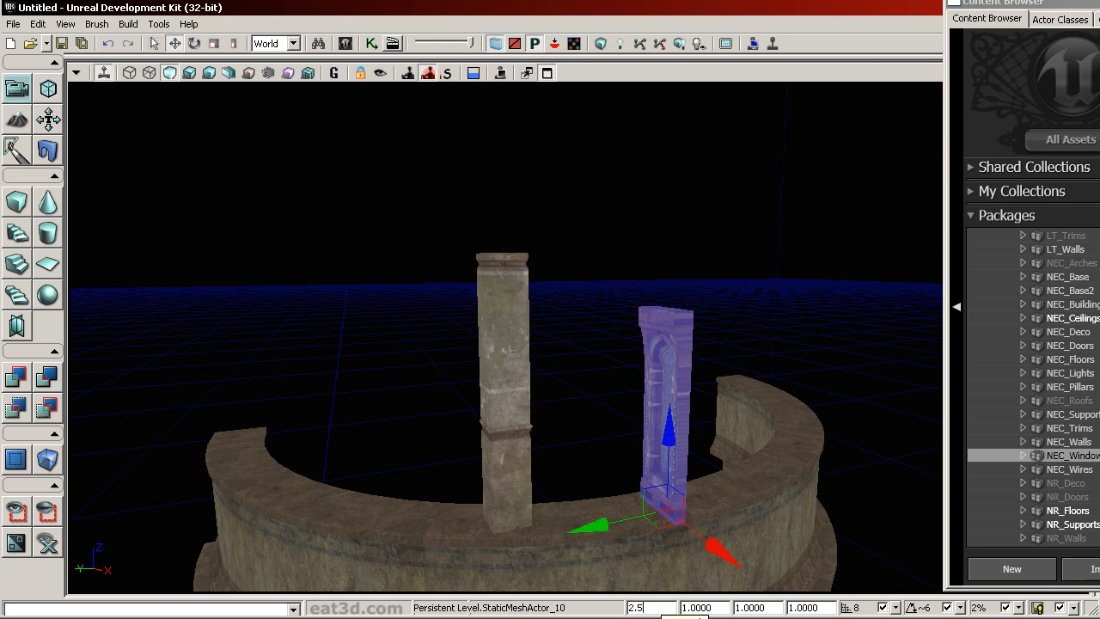
- Set the slim window's draw scale to 2.5 and its X and Z scales to 1.25
key("Return")
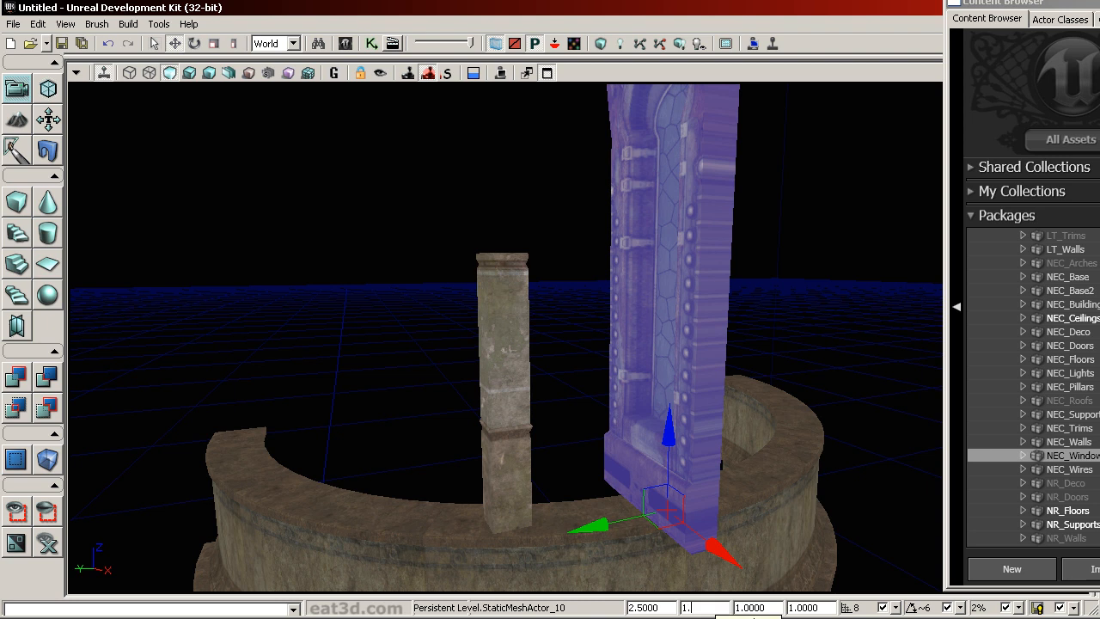
key("Return")
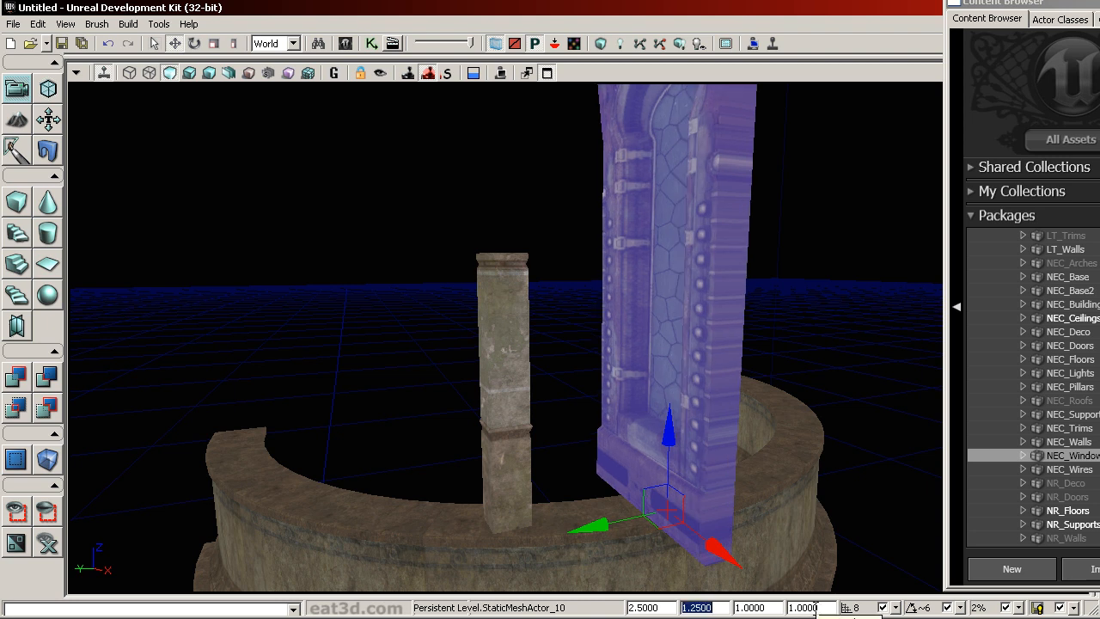
type("1.25")
key("Return")
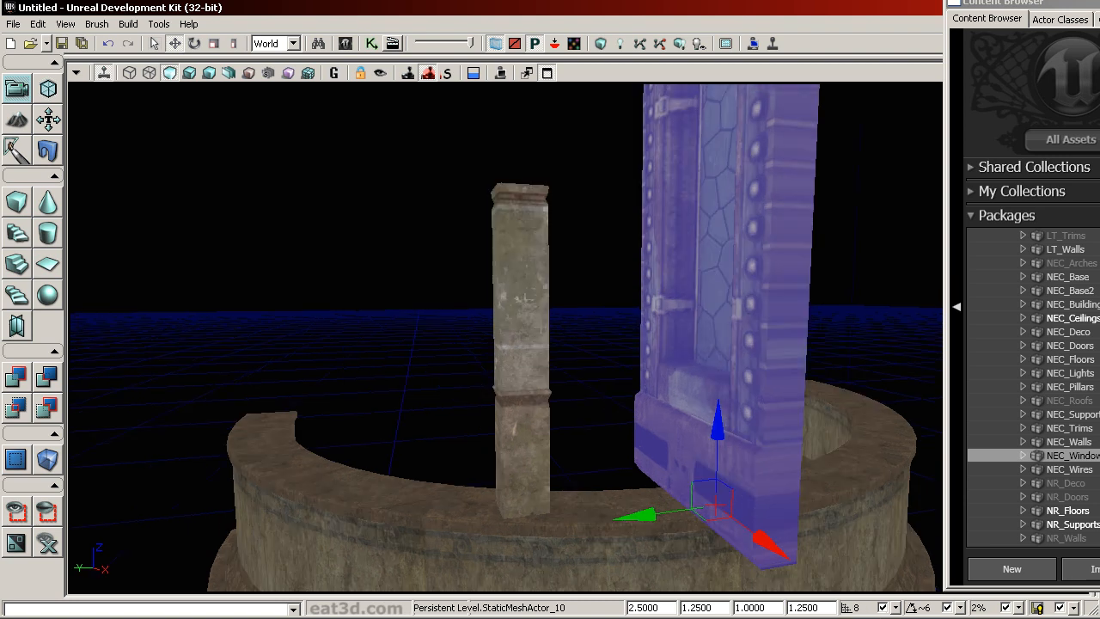
- Set the draw scale of the pillar on the top ring to 2
left_click(525, 298)
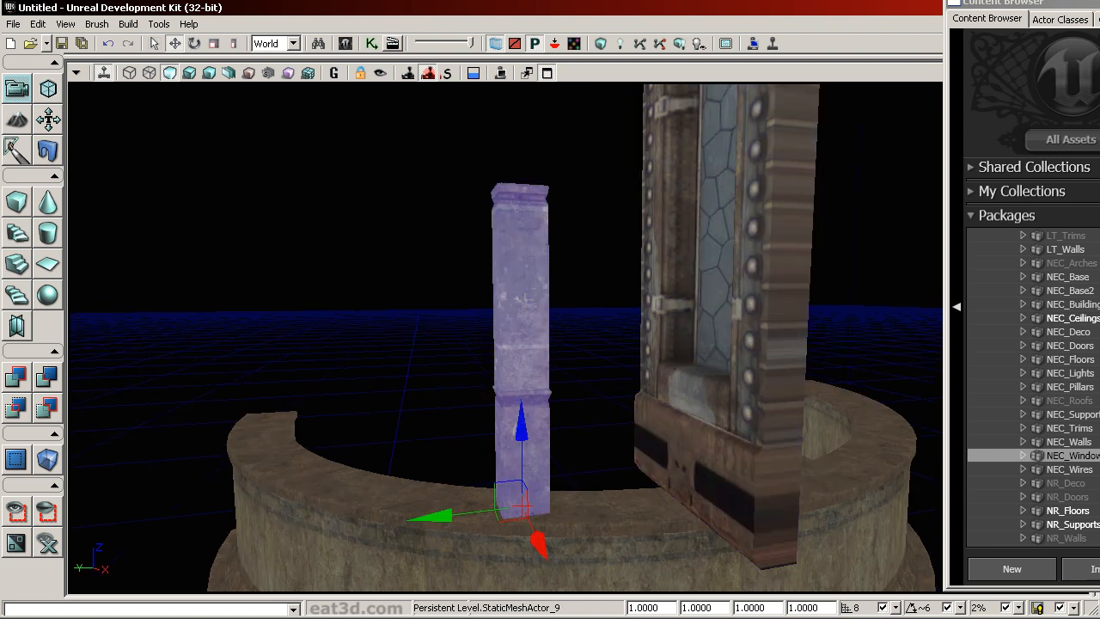
double_click(656, 610)
type("2")
key("Return")
mouse_move(661, 461)
left_mouse_down()
mouse_move(661, 525)
mouse_move(661, 468)
left_mouse_up()
right_click_drag(660, 468, 661, 533)
left_click_drag(661, 532, 661, 520)
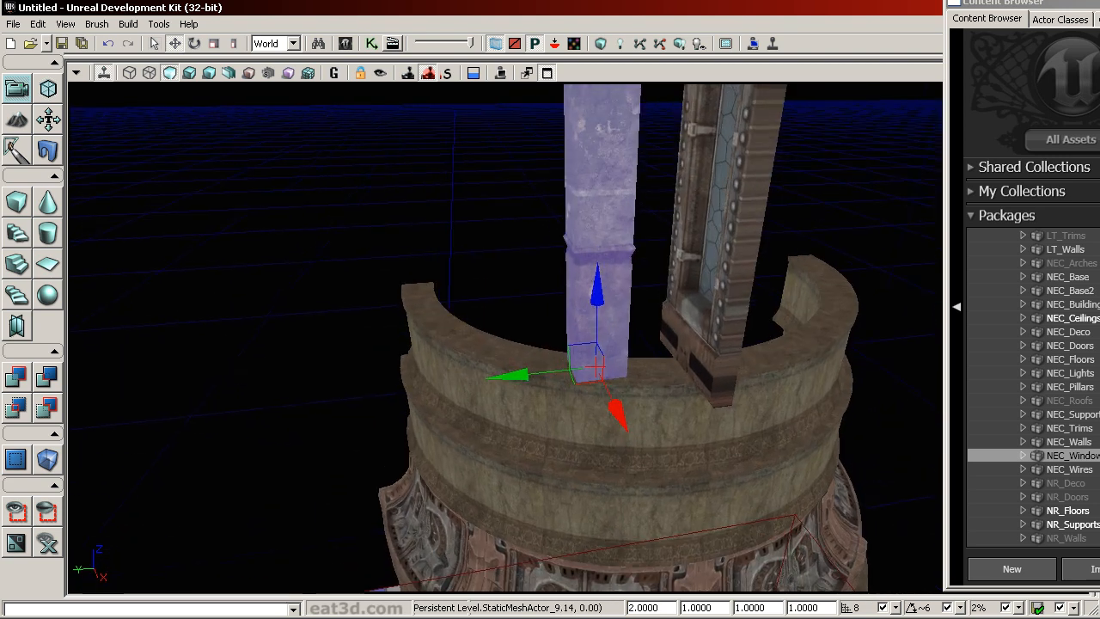
- Duplicate the pillar away from the ring and try scaling the copy uniformly to about 1.36 with the scale widget
left_click_drag(542, 376, 559, 352)
right_click_drag(558, 352, 516, 360, "ctrl+alt+shift")
left_click_drag(515, 361, 605, 465, "shift")
right_click_drag(720, 428, 638, 456)
key("space")
key("space")
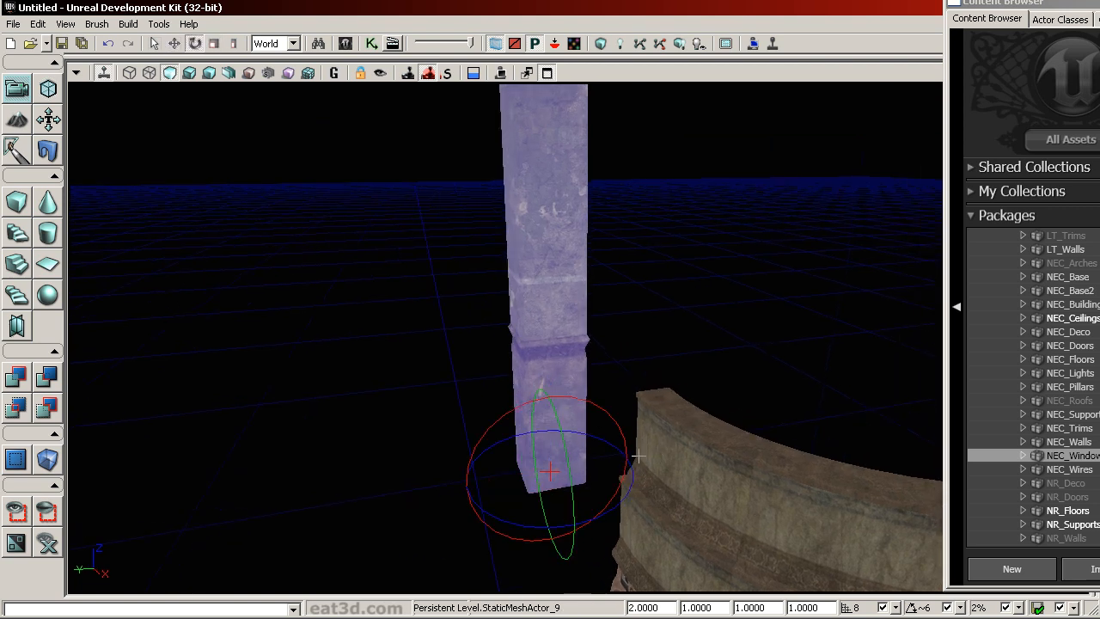
key("space")
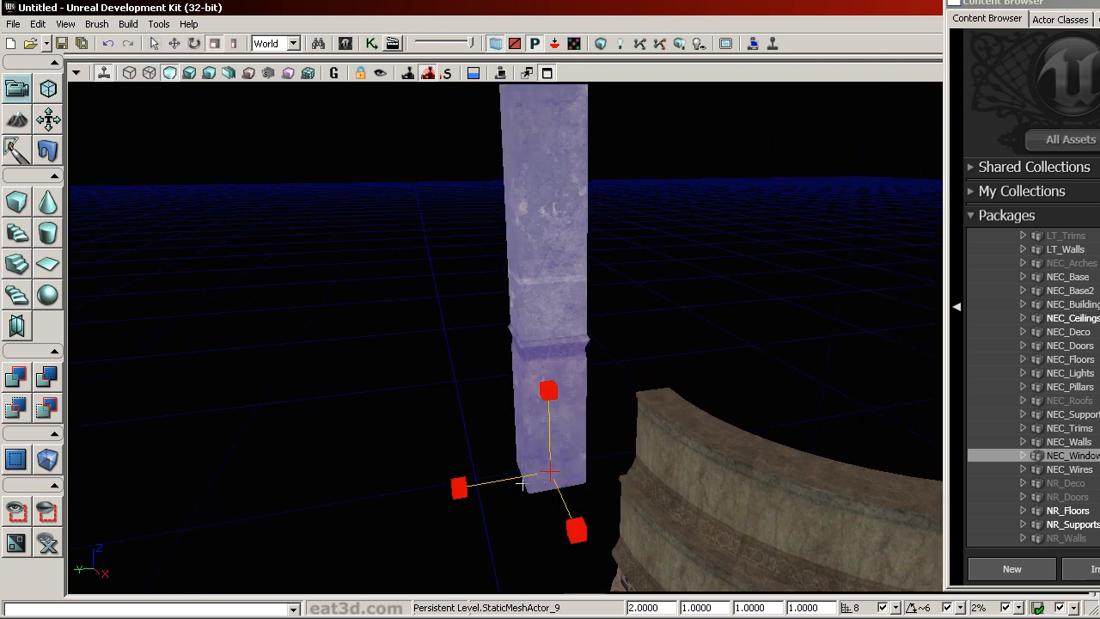
right_click_drag(461, 487, 440, 513)
left_click_drag(473, 483, 515, 484)
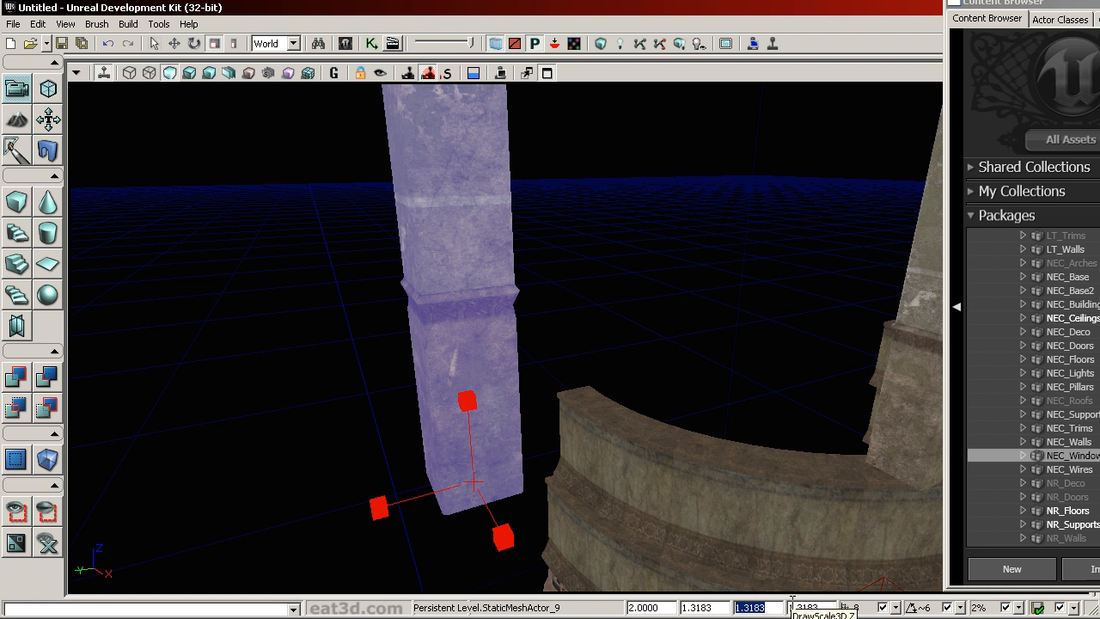
right_click_drag(699, 472, 684, 465)
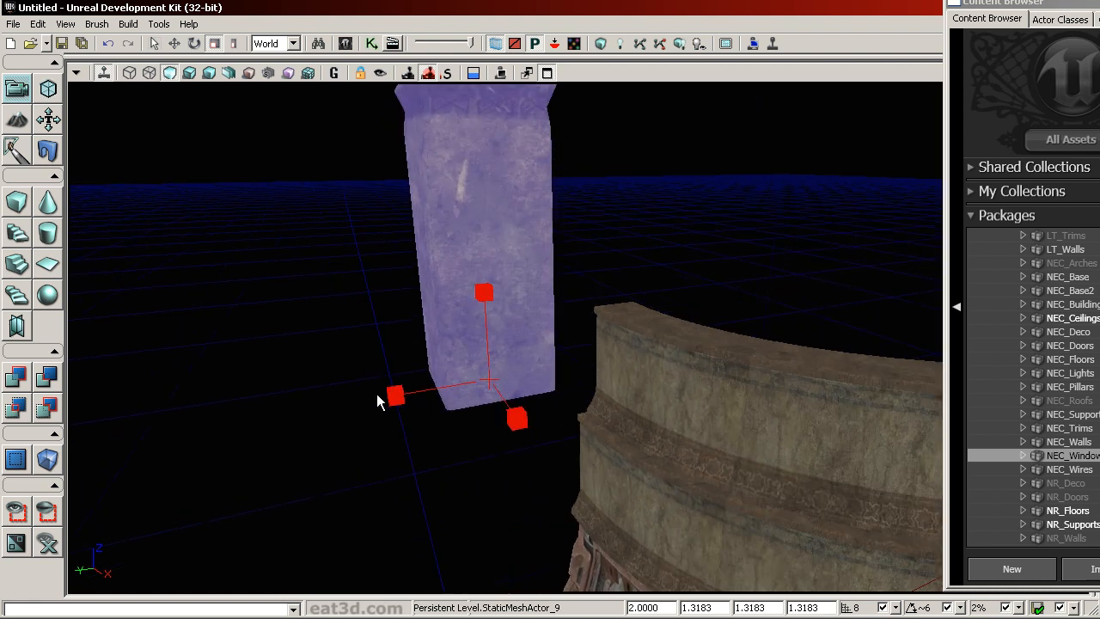
mouse_move(489, 381)
left_mouse_down()
mouse_move(439, 380)
mouse_move(529, 380)
mouse_move(495, 380)
left_mouse_up()
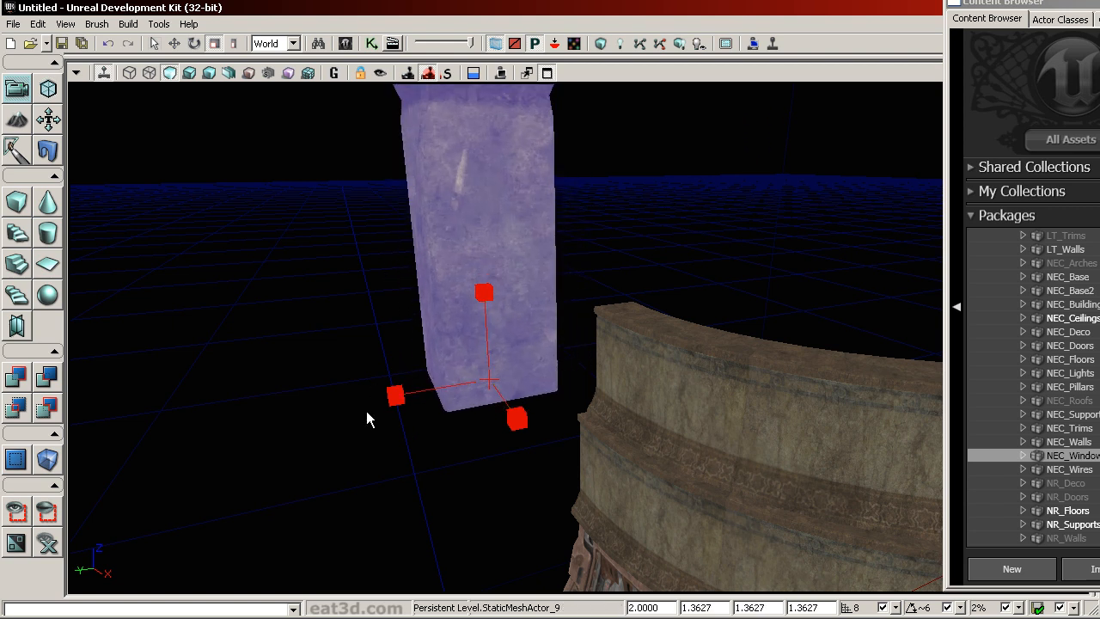
right_click_drag(398, 391, 446, 391)
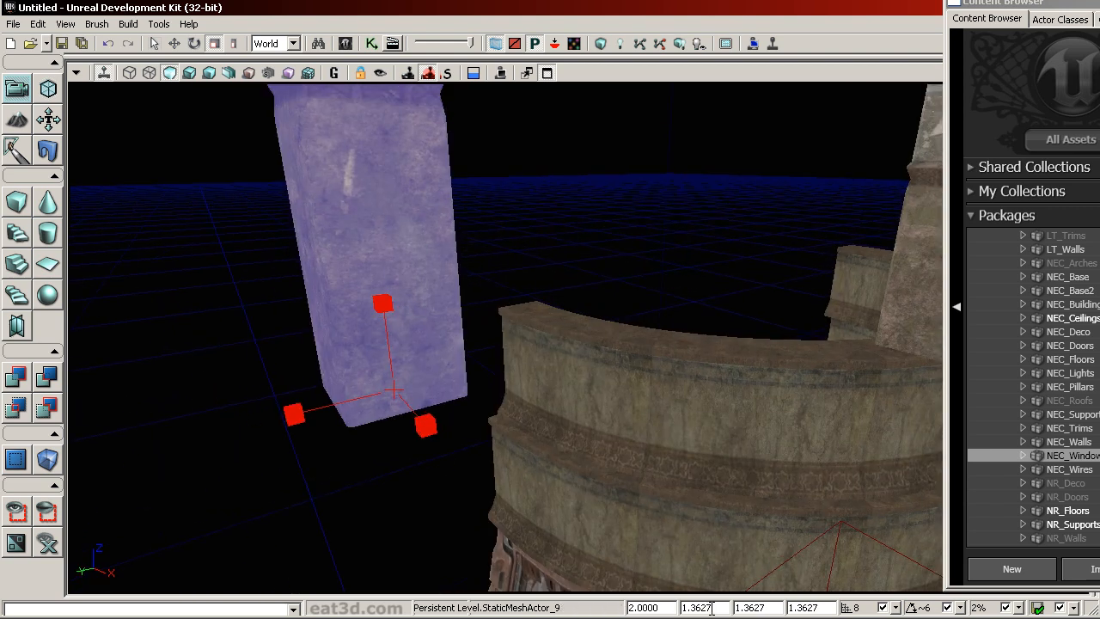
- Delete the scaled pillar copy beside the ring
left_click_drag(587, 461, 516, 440)
key("space")
left_click_drag(656, 430, 709, 490)
key("Delete")
right_click_drag(674, 409, 649, 388)
key("ctrl+z")
- Rotate the slim window about its vertical axis so it faces outward from the ring's front
left_click(650, 388)
right_click_drag(820, 384, 717, 379)
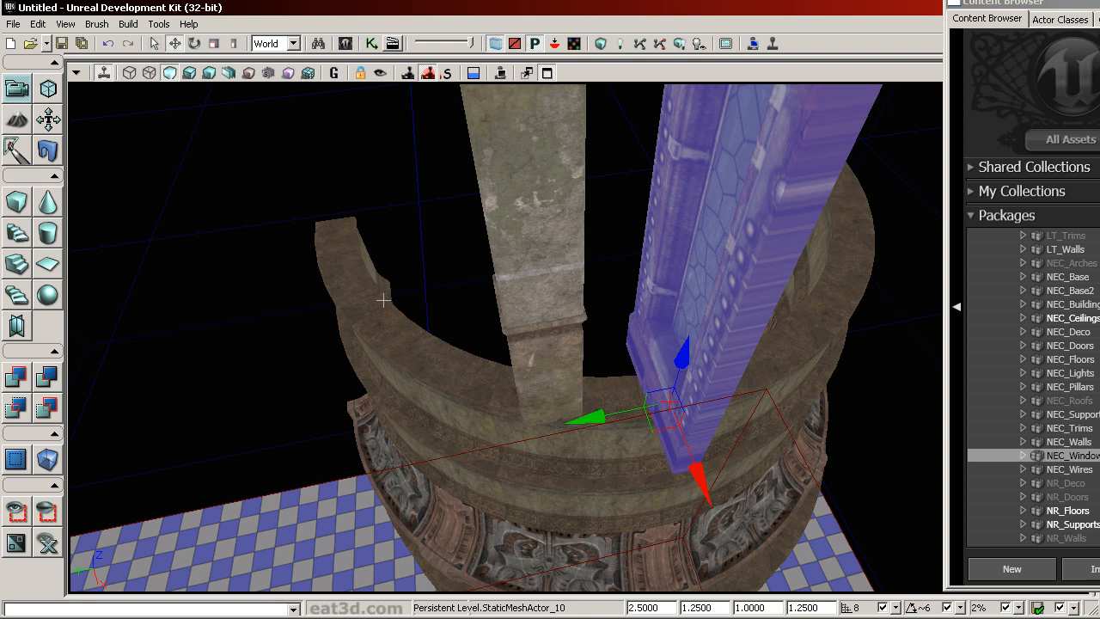
right_click_drag(770, 247, 702, 305)
key("space")
left_click_drag(651, 330, 744, 330)
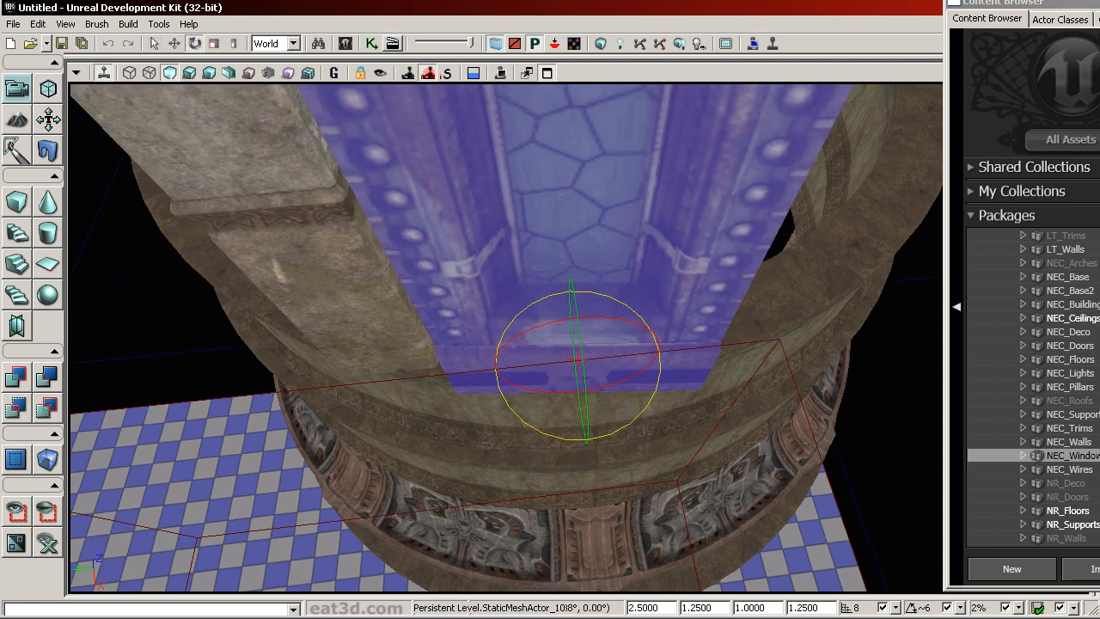
right_click_drag(759, 377, 766, 371)
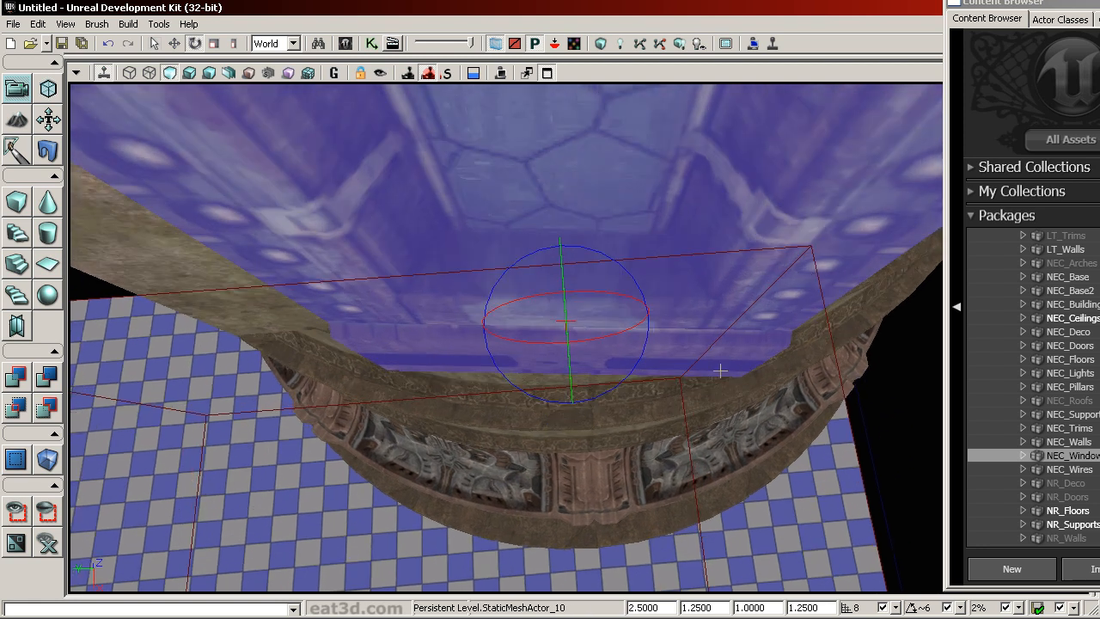
mouse_move(623, 379)
left_mouse_down()
mouse_move(650, 379)
mouse_move(635, 379)
left_mouse_up()
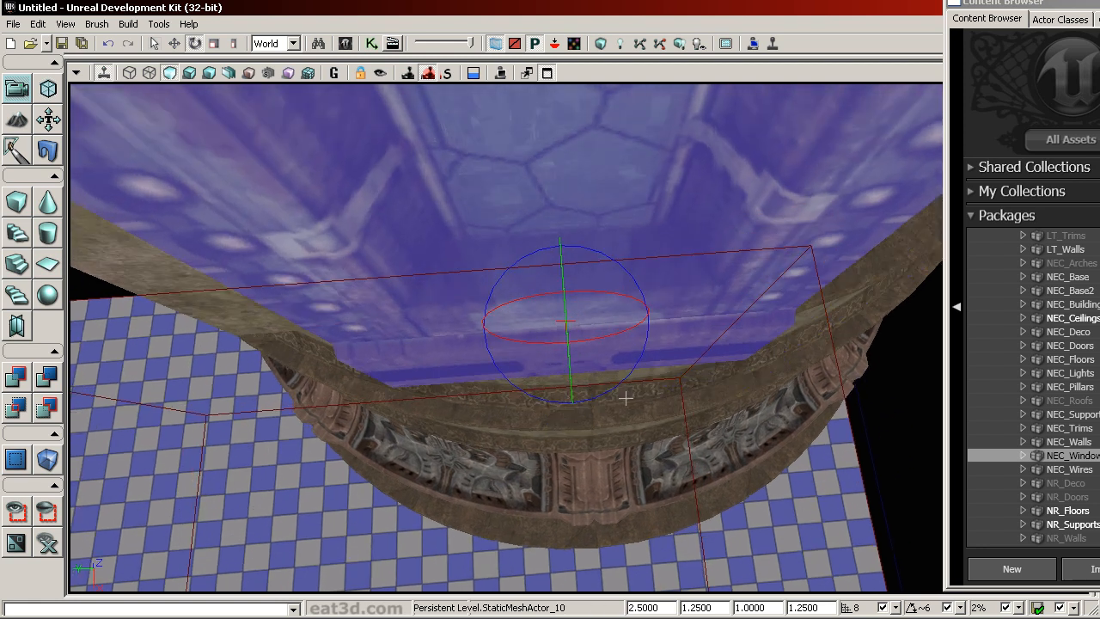
right_click_drag(695, 440, 694, 423)
left_click_drag(635, 454, 736, 455)
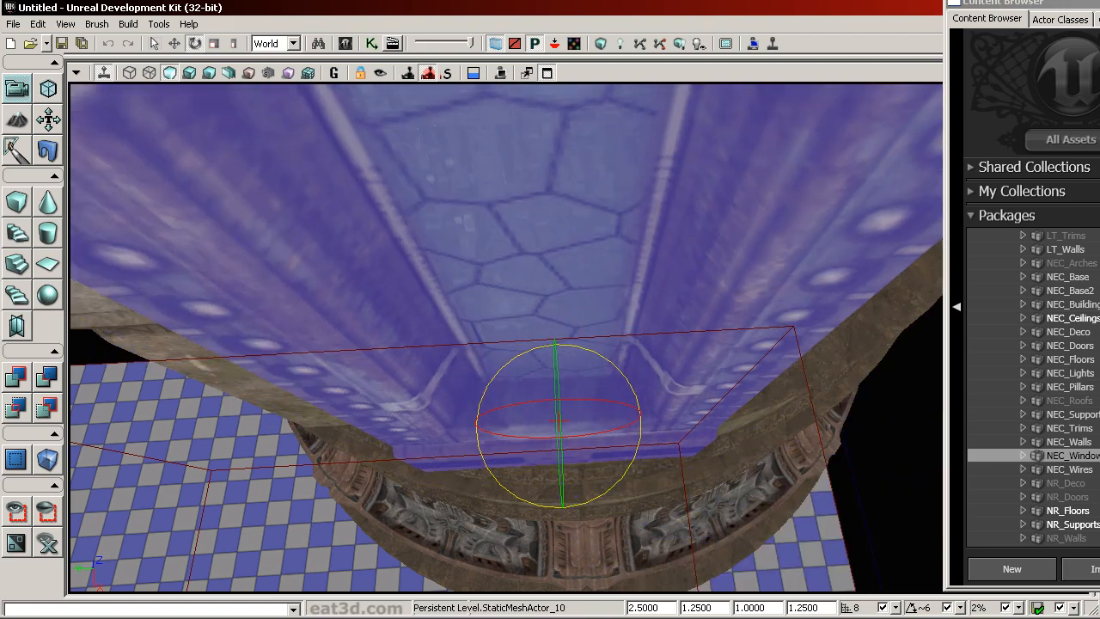
left_click_drag(660, 424, 660, 387)
key("space")
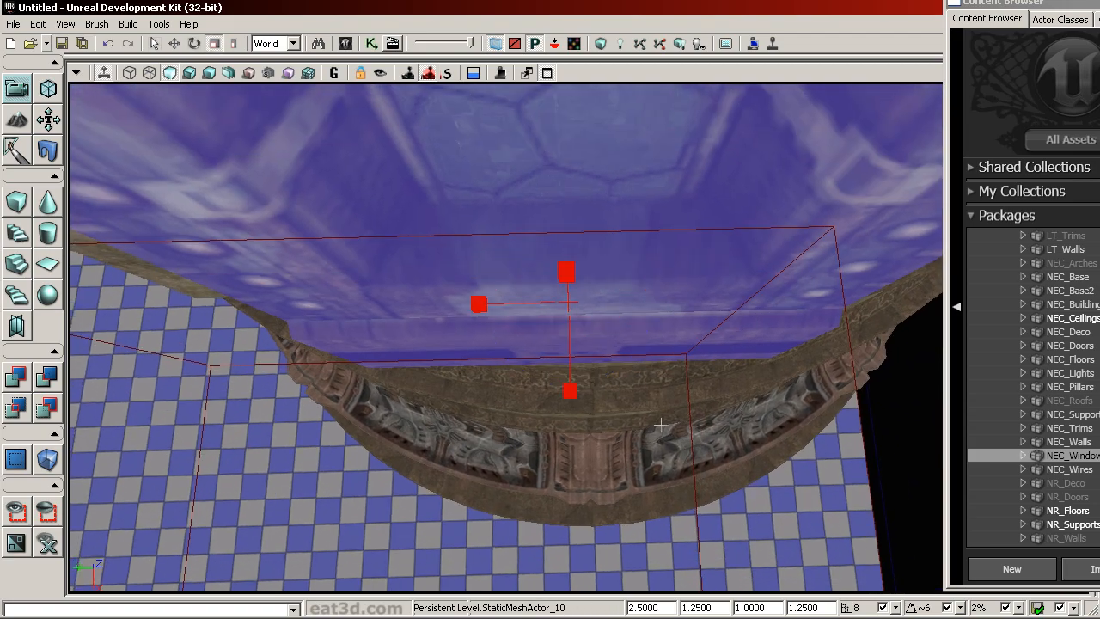
- Move the slim window outward along the X axis so its base rests on the ring's rim
right_click_drag(686, 460, 584, 369)
right_click_drag(515, 344, 580, 340)
left_click_drag(506, 486, 503, 434)
left_click_drag(494, 336, 496, 378)
middle_click_drag(495, 378, 495, 331)
right_click_drag(496, 331, 615, 413)
middle_click_drag(469, 236, 482, 289)
left_click_drag(426, 278, 359, 276)
mouse_move(520, 320)
middle_mouse_down()
mouse_move(486, 301)
mouse_move(520, 319)
middle_mouse_up()
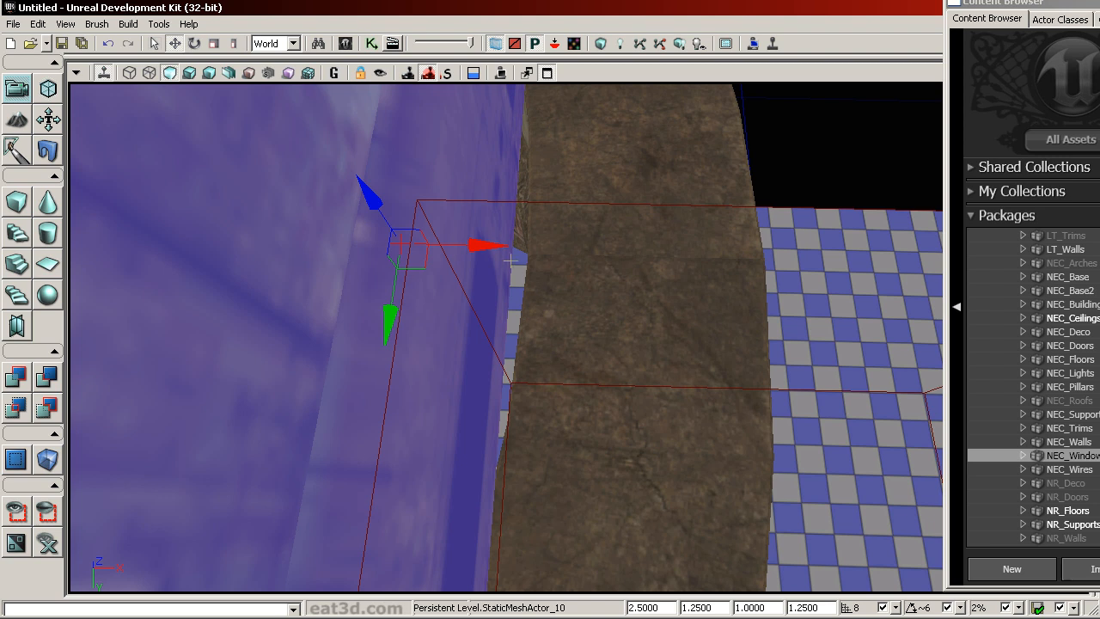
left_click_drag(414, 244, 479, 240)
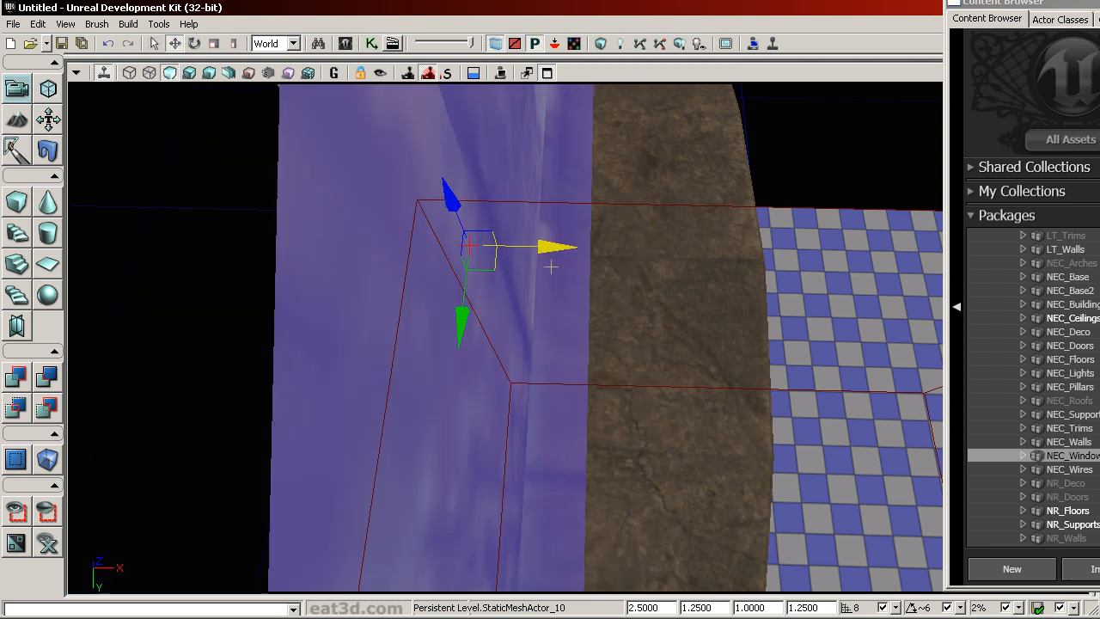
right_click_drag(479, 240, 447, 245)
middle_click_drag(447, 245, 451, 206)
right_click_drag(479, 240, 378, 202)
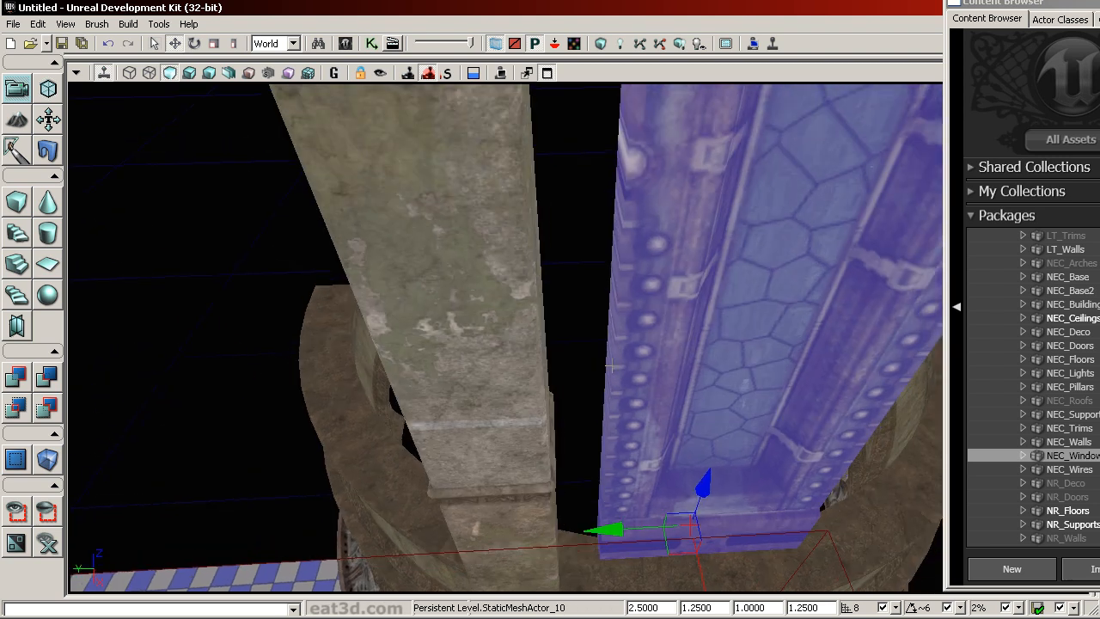
- Rotate the pillar beside the window slightly about its vertical axis to follow the ring's curve
left_click(553, 392)
right_click_drag(553, 393, 554, 464)
middle_click_drag(555, 464, 550, 386)
left_click_drag(525, 440, 525, 400, "shift")
mouse_move(525, 400)
middle_mouse_down()
mouse_move(537, 397)
mouse_move(507, 400)
middle_mouse_up()
left_click_drag(685, 341, 685, 378, "ctrl+shift")
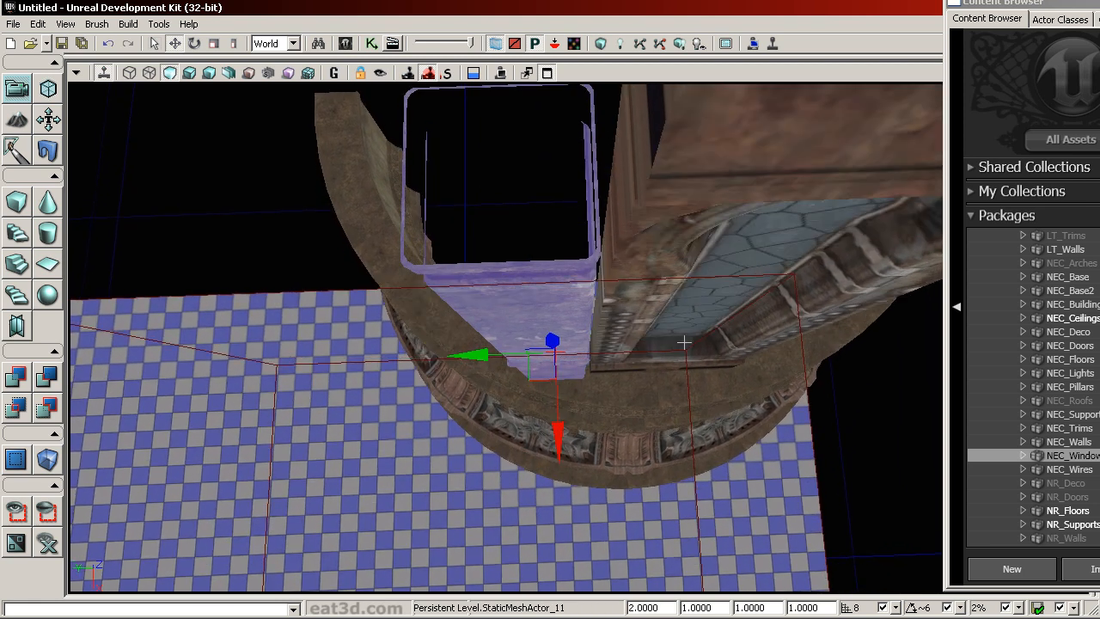
right_click_drag(685, 341, 709, 342, "ctrl+shift")
mouse_move(708, 338)
left_mouse_down("ctrl+shift")
mouse_move(700, 318)
mouse_move(693, 332)
left_mouse_up("ctrl+shift")
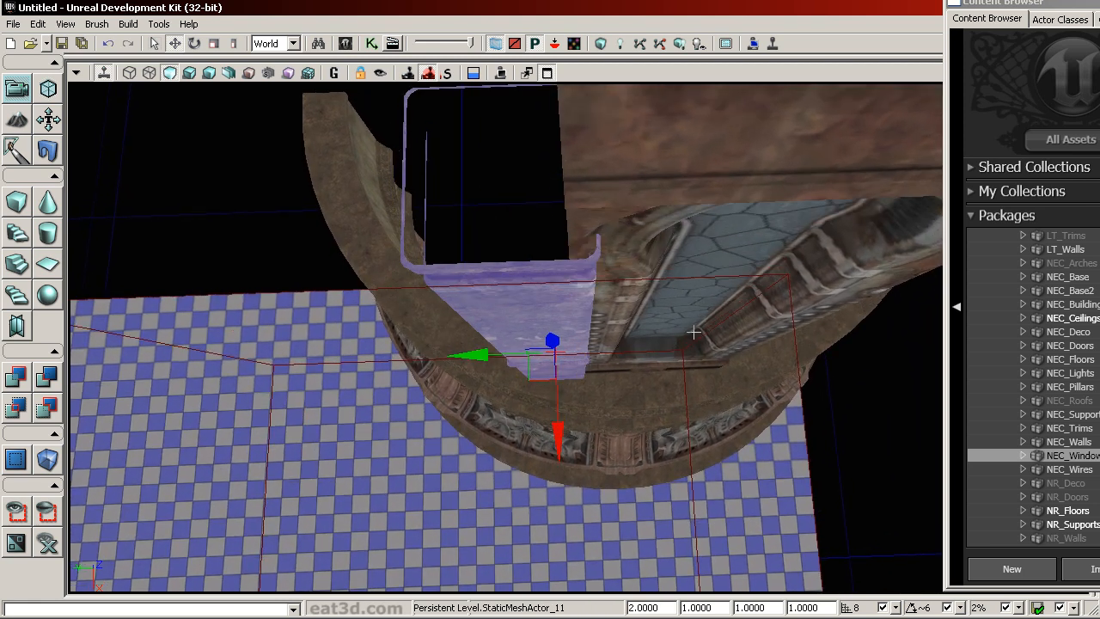
right_click_drag(692, 332, 729, 349, "ctrl+shift")
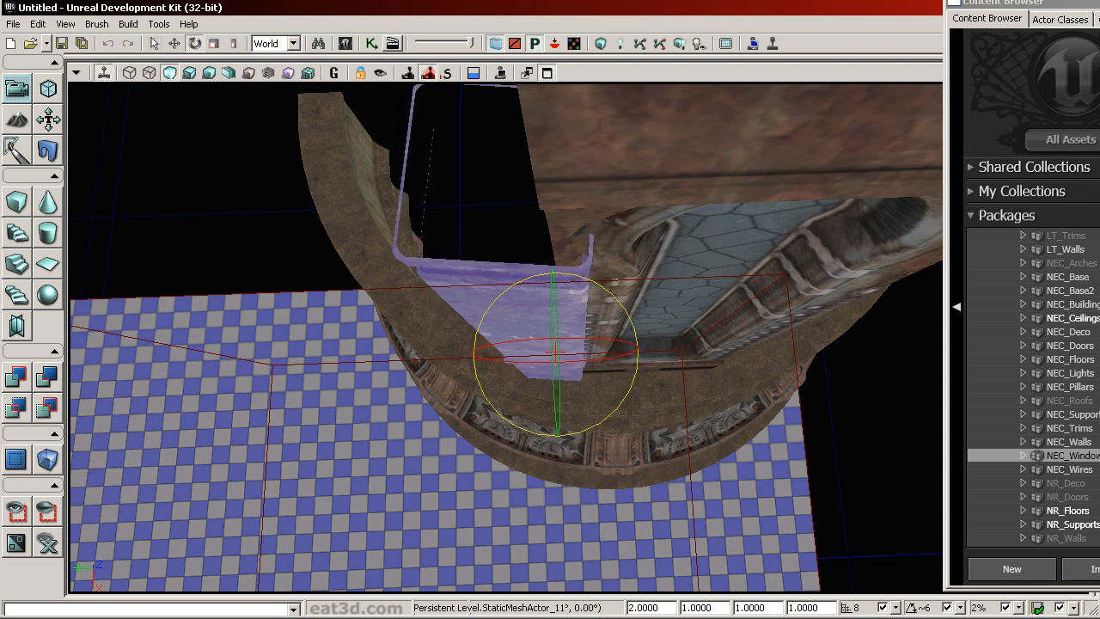
right_click_drag(555, 353, 584, 387)
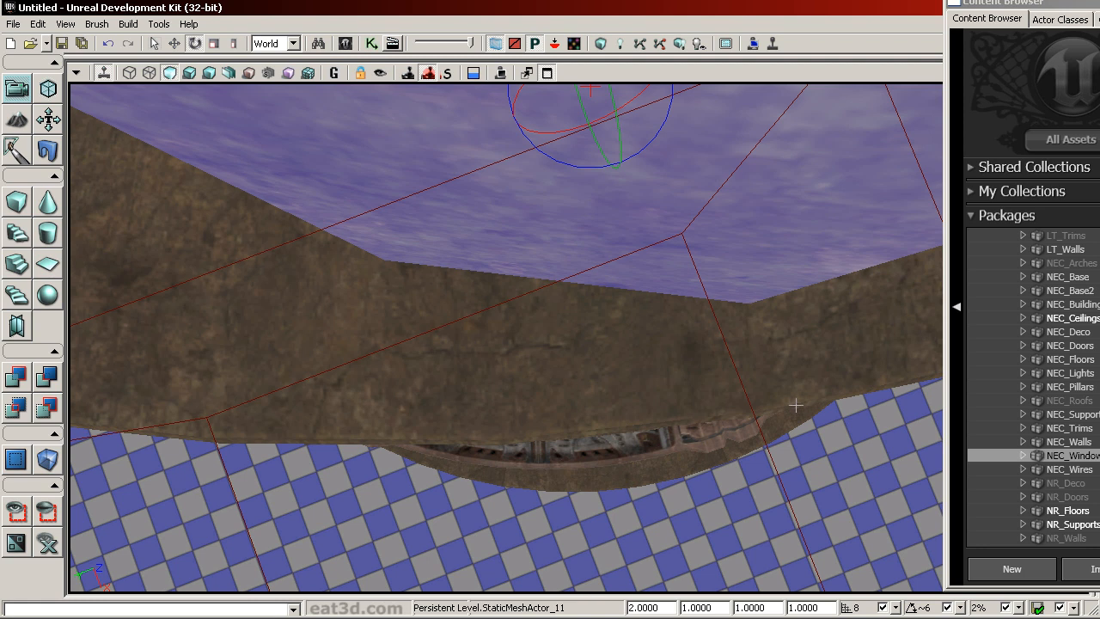
- Set the pillar's draw scale to 2.5 and reposition it on the rim against the side of the slim window
left_click_drag(546, 372, 825, 369)
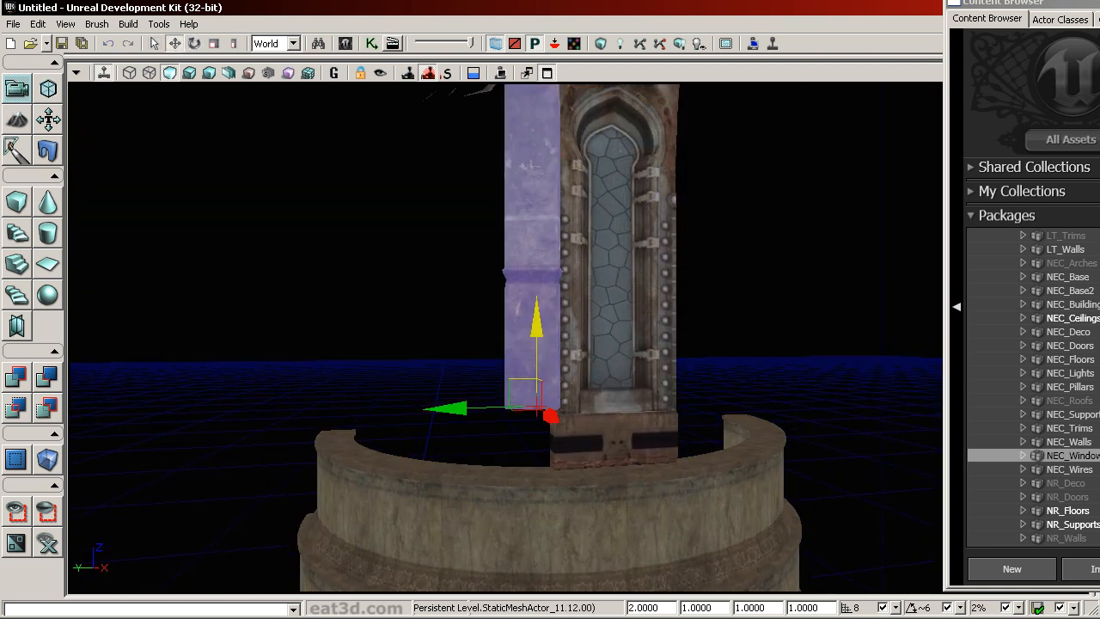
left_click_drag(593, 318, 593, 215)
middle_click_drag(675, 323, 674, 241)
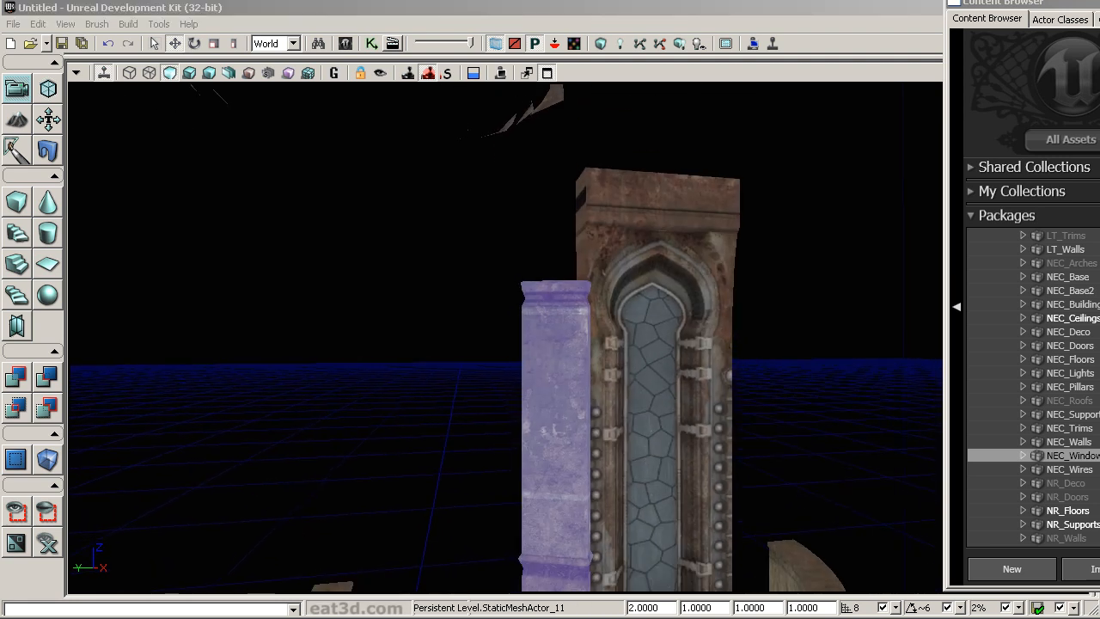
type("2")
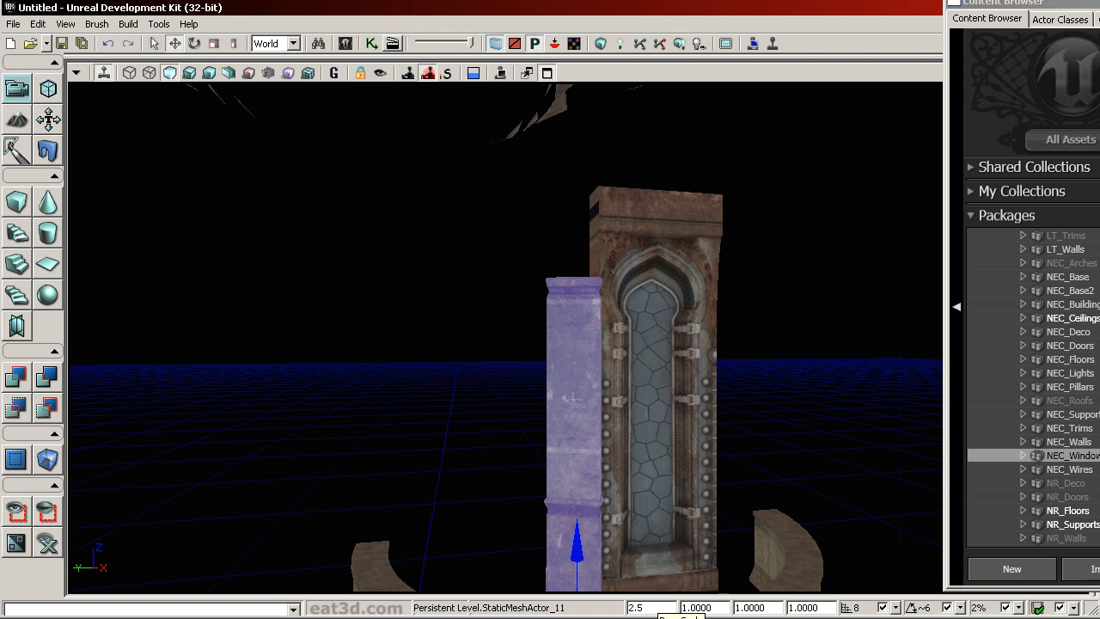
type(".5")
key("Return")
left_click_drag(506, 336, 506, 232)
middle_click_drag(506, 337, 505, 232)
mouse_move(588, 391)
left_mouse_down()
mouse_move(554, 391)
mouse_move(588, 391)
left_mouse_up()
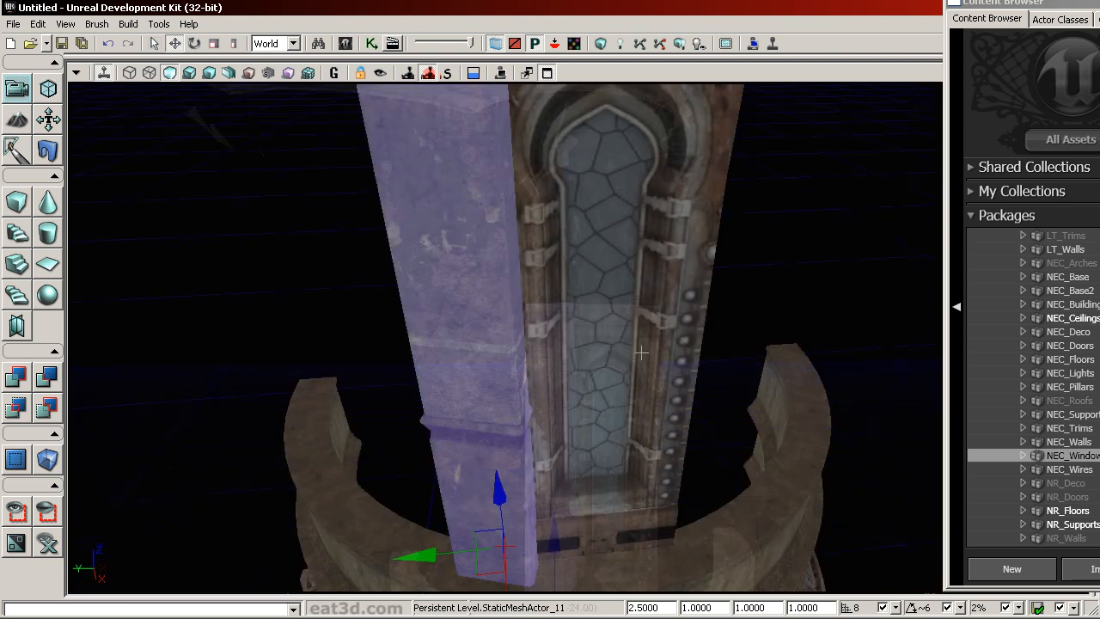
- Duplicate the window and pillar together, and rotate and shift the copied pair to the adjacent section of the rim
left_click(558, 215, "ctrl")
left_click_drag(707, 429, 756, 398)
right_click_drag(756, 398, 713, 413, "ctrl+alt+shift")
key("space")
key("space")
left_click_drag(713, 413, 713, 395, "ctrl+shift")
right_click_drag(714, 395, 688, 430, "ctrl+shift")
key("space")
right_click_drag(748, 400, 749, 401, "ctrl")
key("space")
middle_click_drag(748, 400, 808, 413)
middle_click_drag(652, 366, 652, 366)
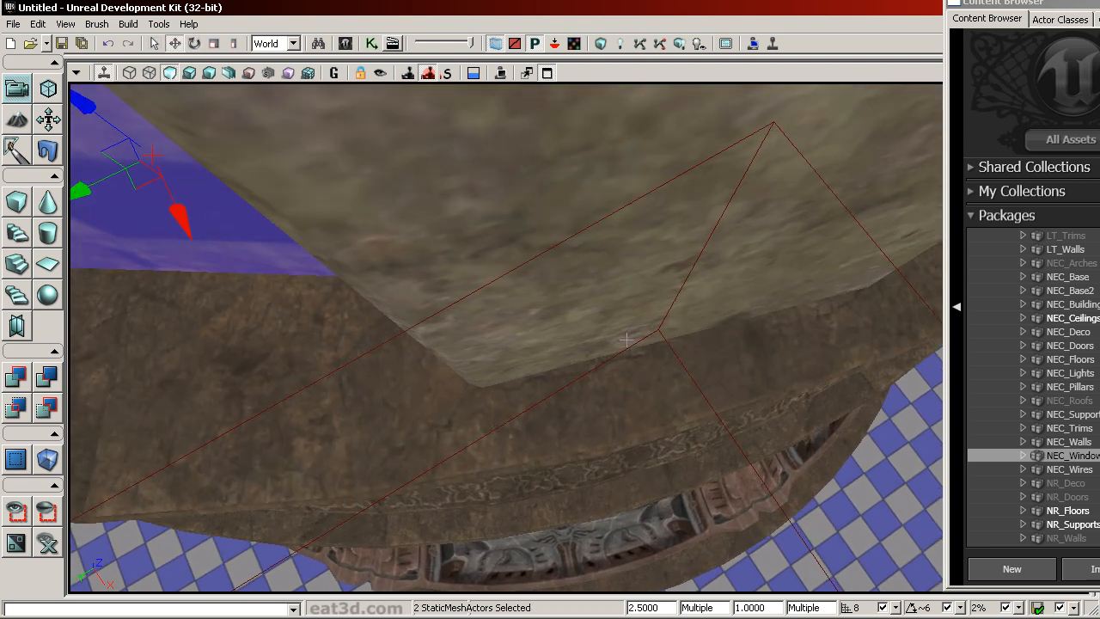
- Fine-tune the rotation and position of the copied pair so it meets the neighbouring pillar along the rim
mouse_move(642, 425)
middle_mouse_down()
mouse_move(542, 372)
mouse_move(494, 383)
mouse_move(469, 353)
mouse_move(524, 374)
mouse_move(681, 398)
middle_mouse_up()
key("space")
key("space")
key("space")
left_click_drag(681, 398, 713, 401)
key("space")
right_click_drag(714, 401, 688, 361)
left_click_drag(601, 344, 576, 404)
- Duplicate another window and pillar pair and rotate it into place to continue the wall around the ring
left_click(520, 334)
right_click_drag(575, 404, 507, 407)
left_click(608, 338, "ctrl")
key("ctrl+w")
left_click_drag(507, 408, 593, 407, "shift")
key("space")
left_click_drag(656, 367, 692, 367)
right_click_drag(692, 368, 633, 312)
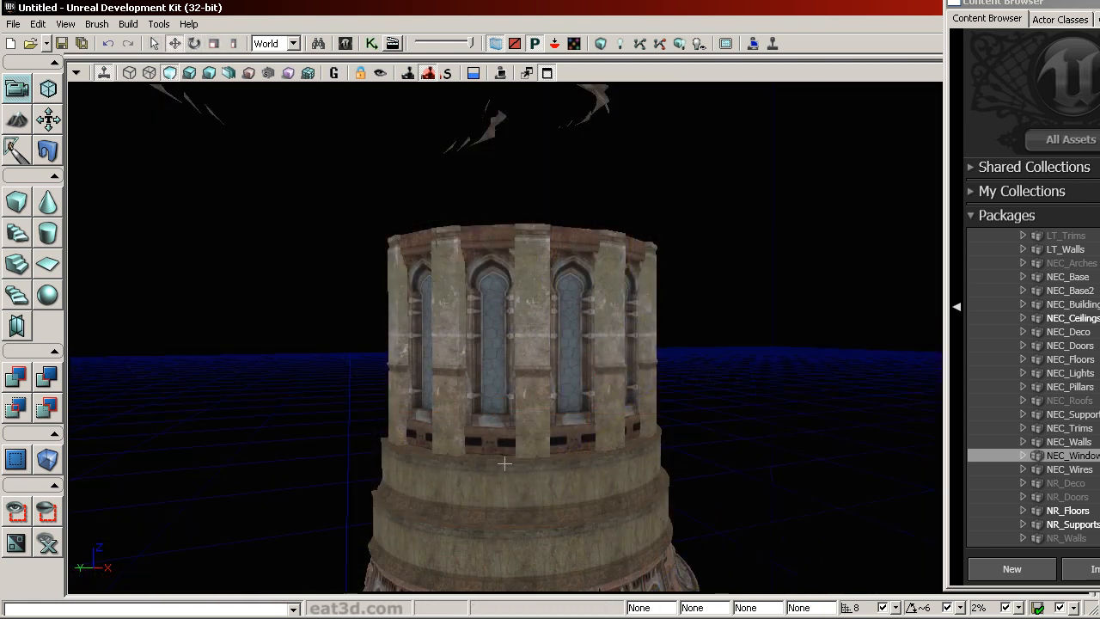
- Select both visible segments of the upper ring directly below the window wall
left_click(436, 465)
left_click(624, 475, "ctrl")
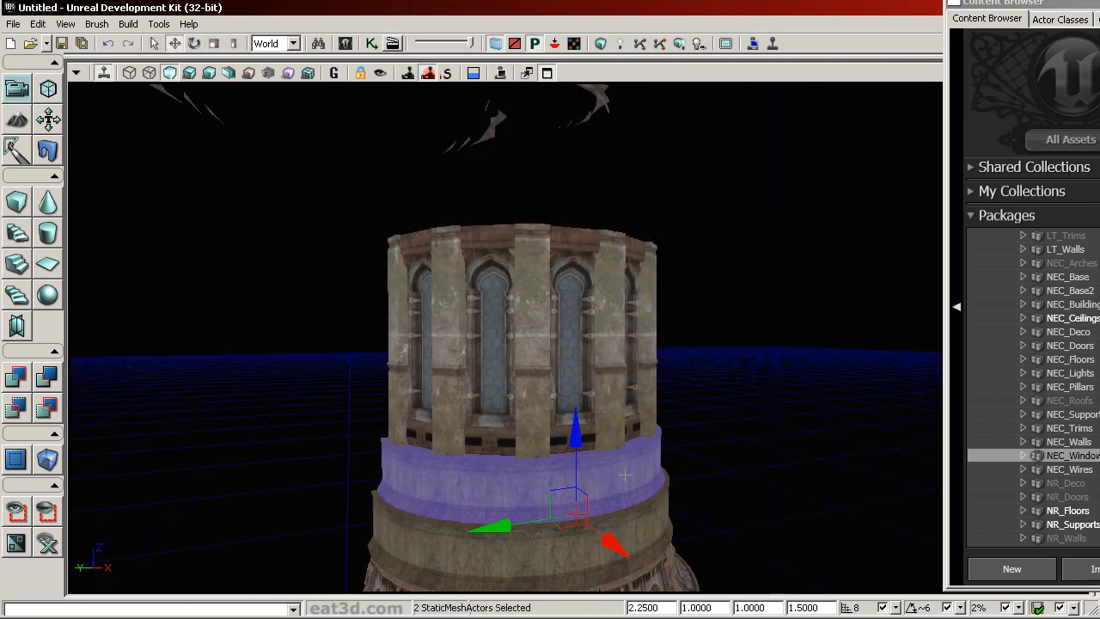
left_click(348, 477)
left_click(617, 479)
left_click(468, 485)
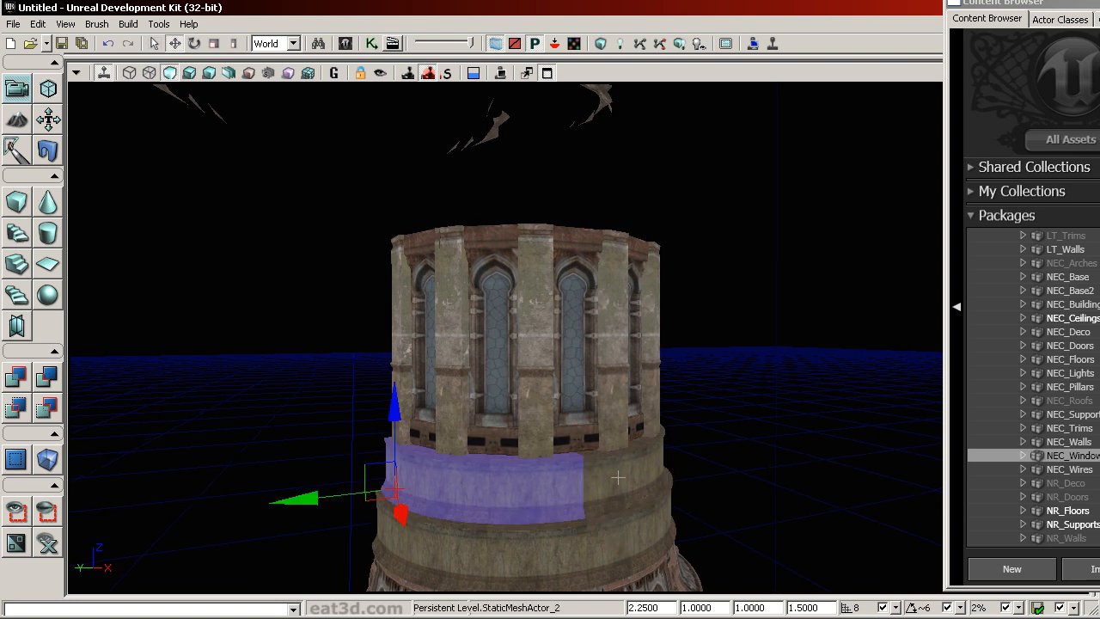
left_click(618, 477, "ctrl")
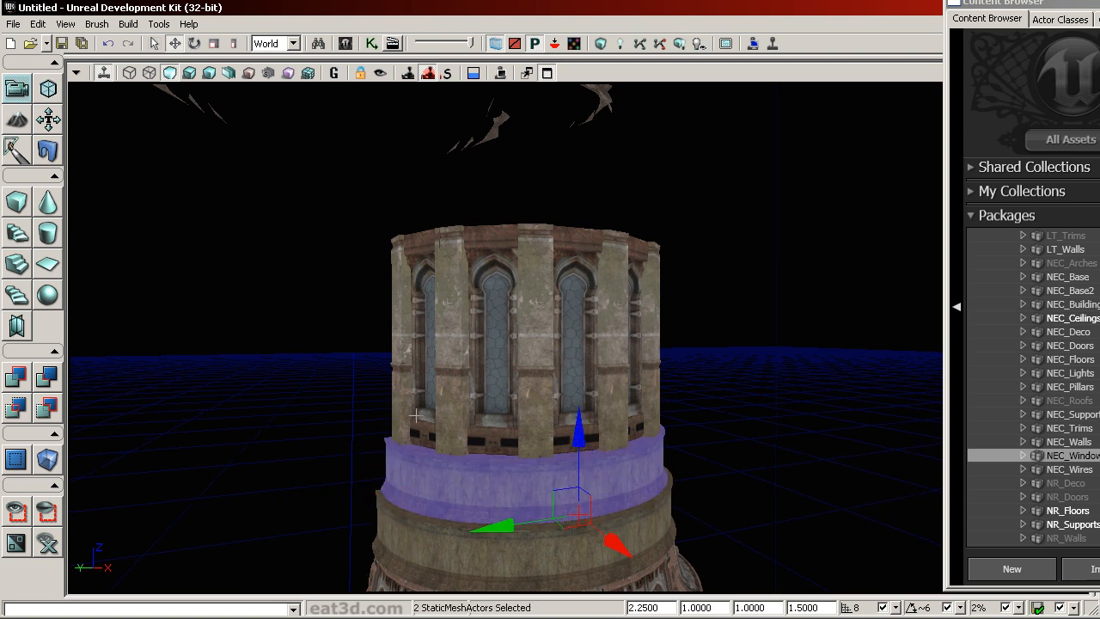
- Add the front pillars and windows of the wall above the ring to the selection, one after another
left_click(400, 368, "ctrl")
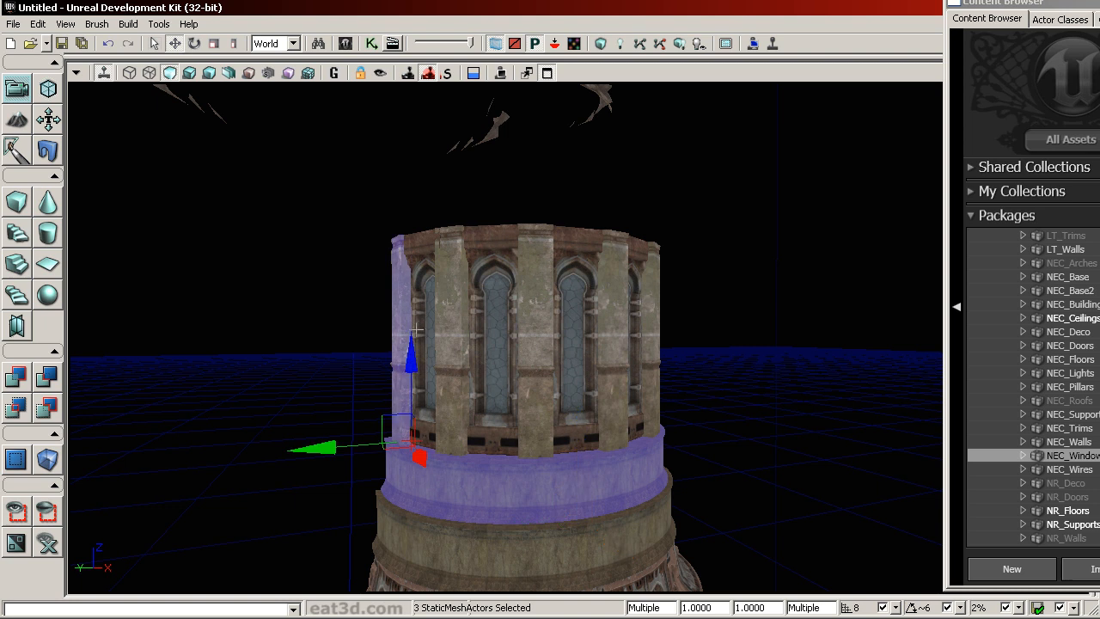
left_click(419, 321, "ctrl")
left_click(455, 266, "ctrl")
left_click(491, 258, "ctrl")
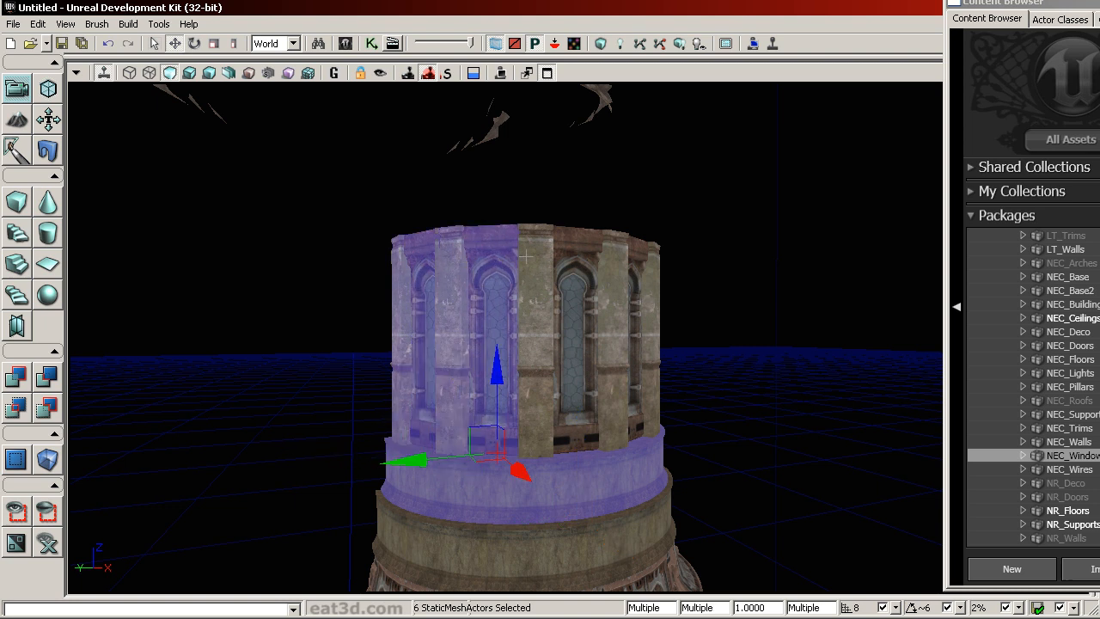
left_click(528, 260, "ctrl")
left_click(589, 256, "ctrl")
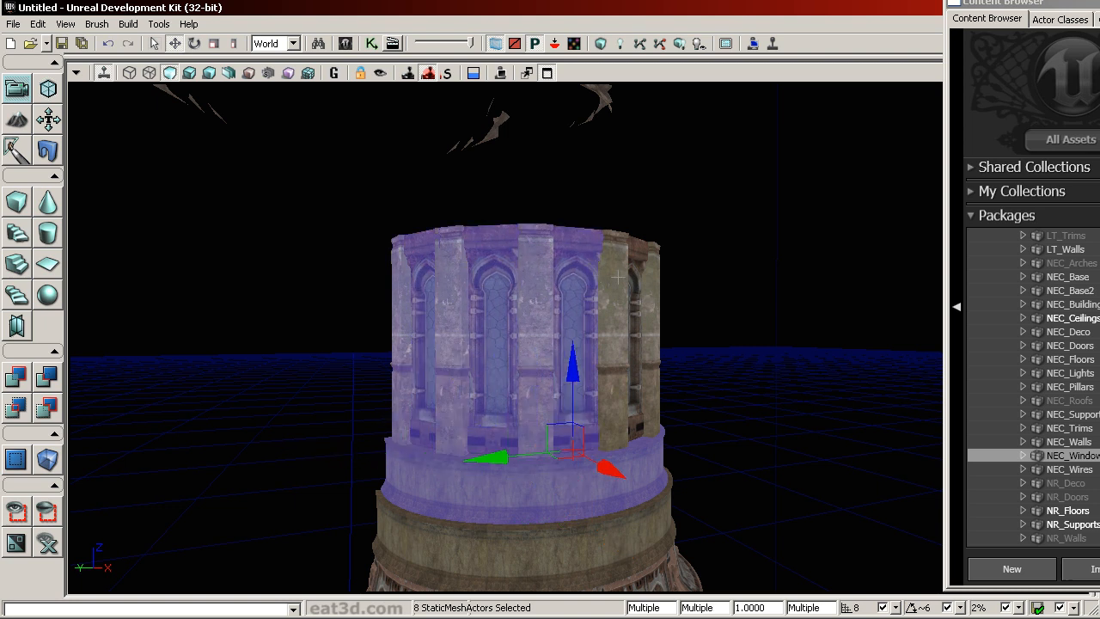
left_click(617, 278, "ctrl")
left_click(643, 284, "ctrl")
left_click(675, 335, "ctrl")
- Add the remaining side pillar to the selection, keeping every window, pillar and upper ring segment selected together
left_click_drag(753, 380, 672, 310)
left_click(525, 254, "ctrl")
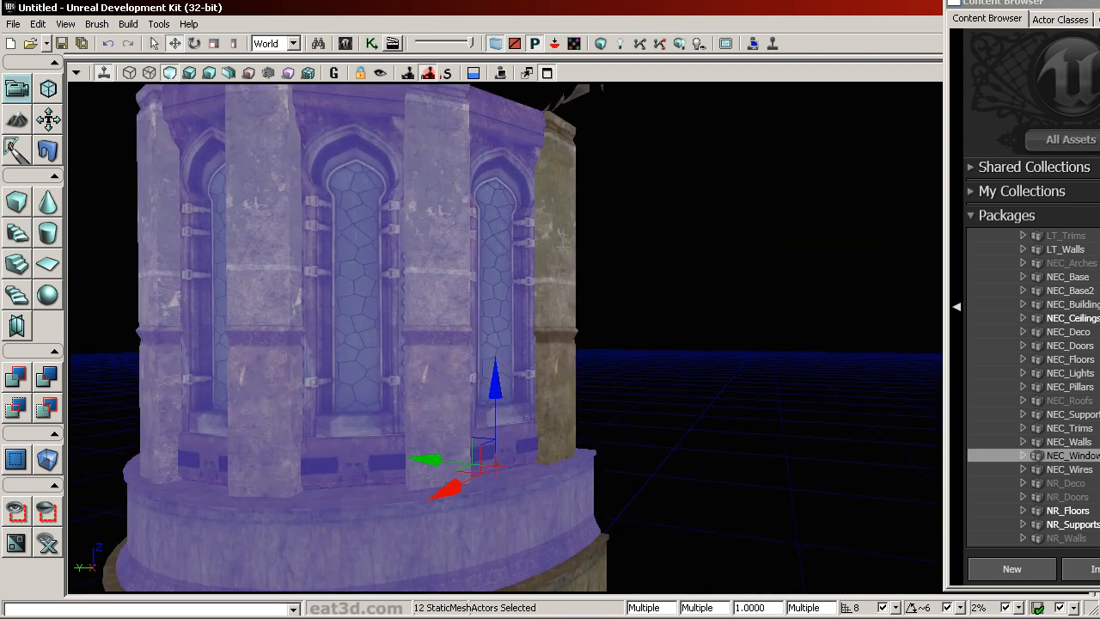
left_click(557, 245, "ctrl")
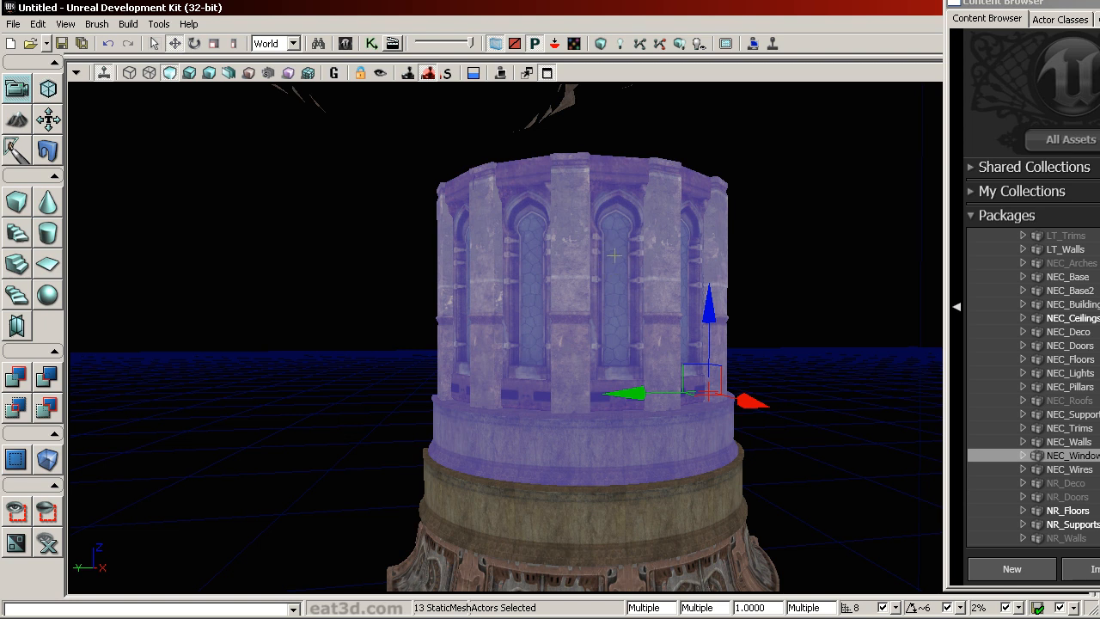
left_click(614, 256, "ctrl")
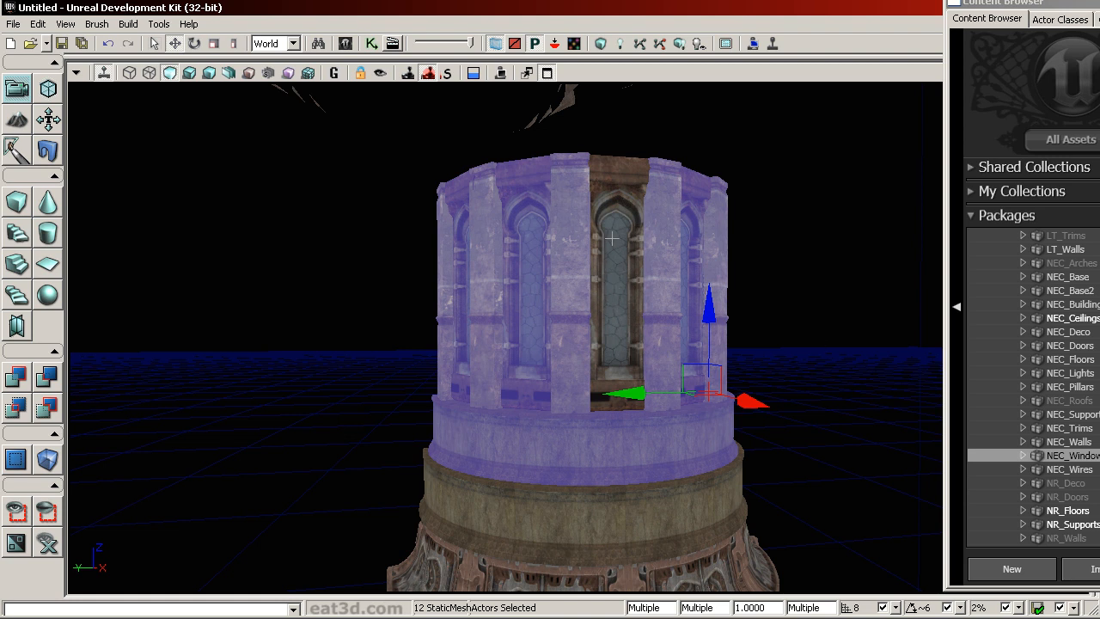
left_click(612, 239, "ctrl")
left_click_drag(682, 252, 685, 215)
right_click_drag(685, 215, 660, 235)
left_click_drag(660, 235, 675, 270)
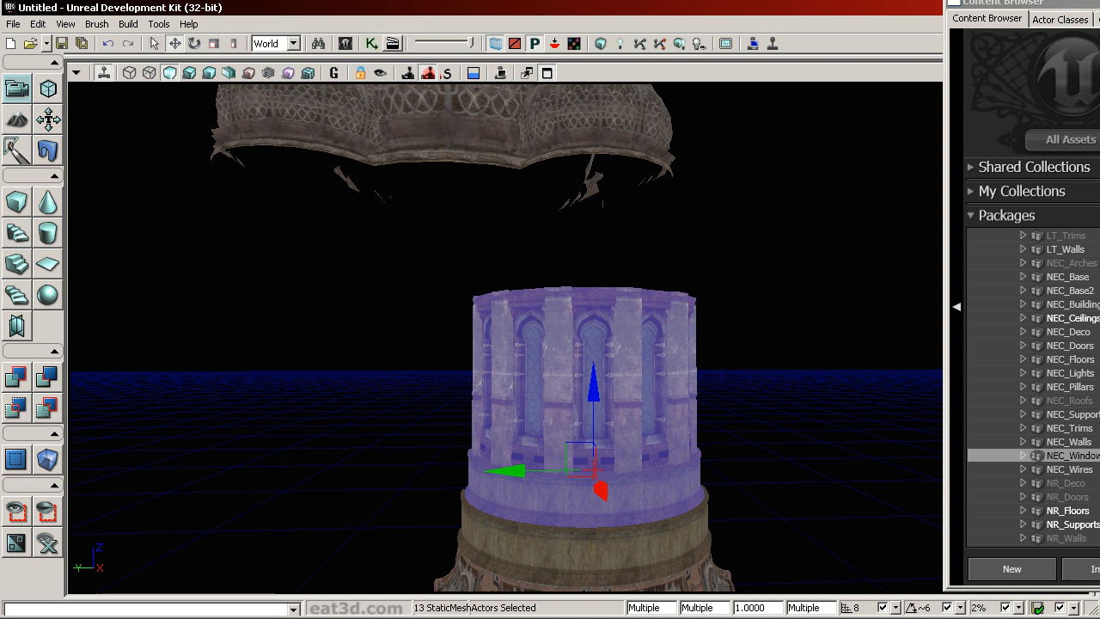
- Examine the tower reference image to see how the window walls are stacked, and return to the level
key("alt+Tab")
left_click_drag(332, 229, 407, 310)
left_click(437, 335)
left_click(402, 5)
left_click_drag(621, 218, 785, 390)
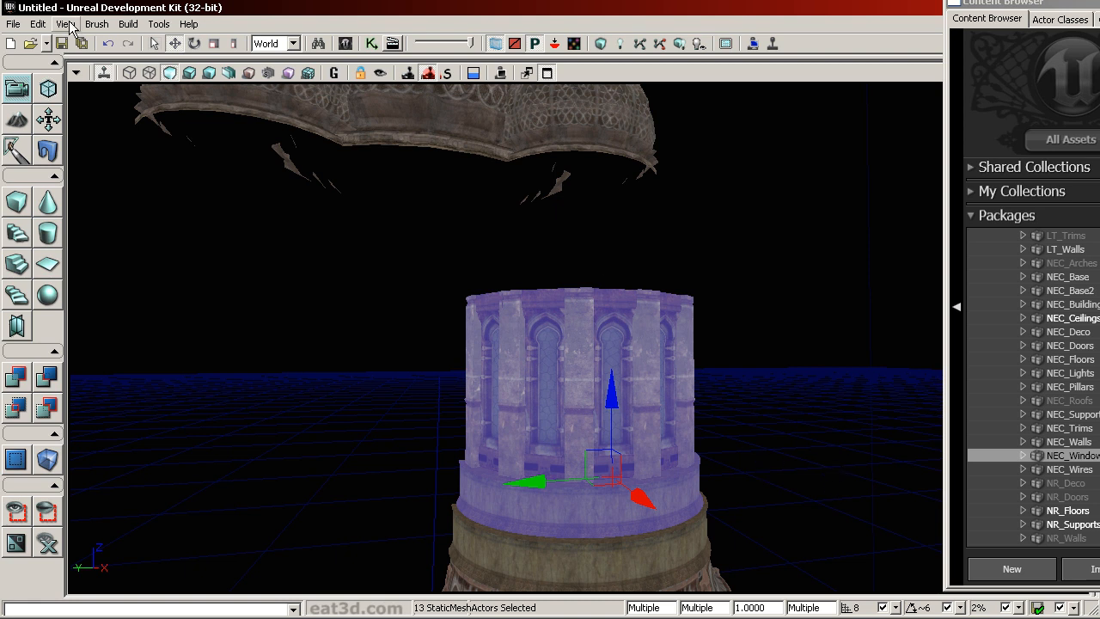
- Duplicate the selected ring, windows and pillars and raise the copy above the existing window wall
left_click(39, 24)
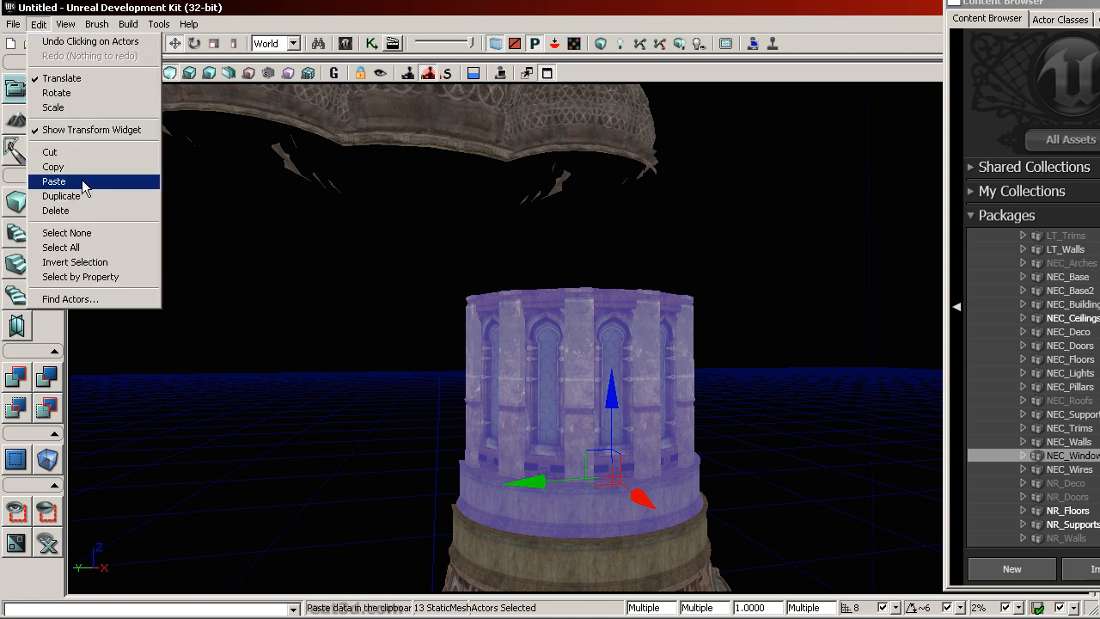
left_click(488, 224)
left_click_drag(488, 224, 509, 314)
left_click_drag(576, 340, 606, 320)
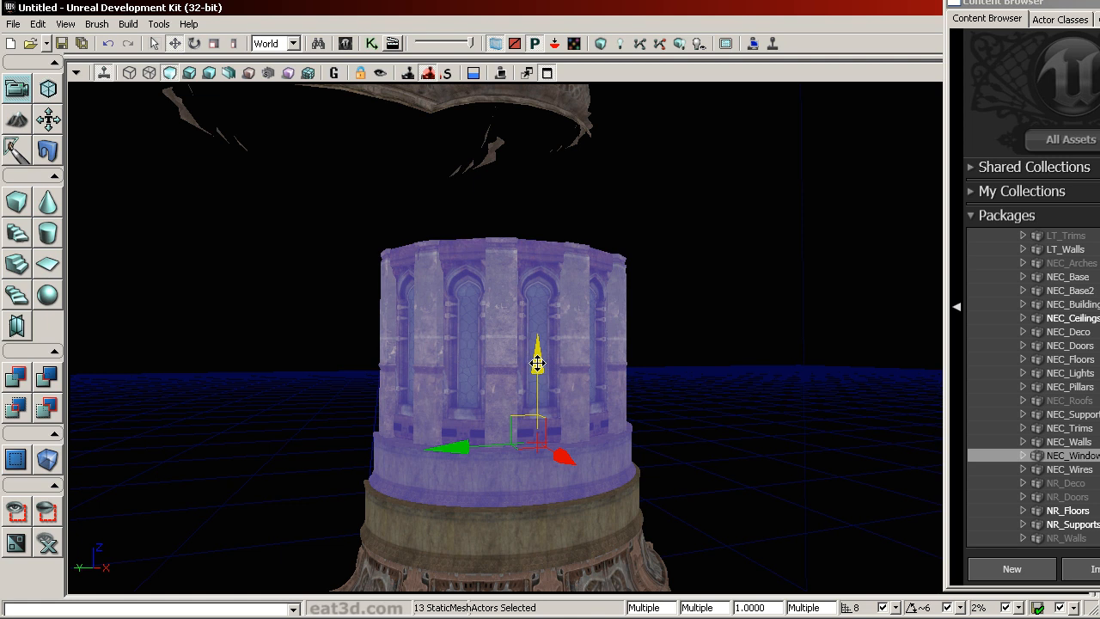
left_click_drag(537, 363, 538, 145)
left_click_drag(540, 452, 541, 284)
middle_click_drag(541, 284, 525, 294)
- Adjust the copied section's height so that its ring rests directly on the pillars of the lower wall
mouse_move(808, 129)
left_mouse_down("shift")
mouse_move(808, 101)
mouse_move(808, 118)
left_mouse_up("shift")
mouse_move(739, 257)
left_mouse_down()
mouse_move(741, 146)
mouse_move(741, 258)
left_mouse_up()
left_click_drag(919, 125, 919, 139, "shift")
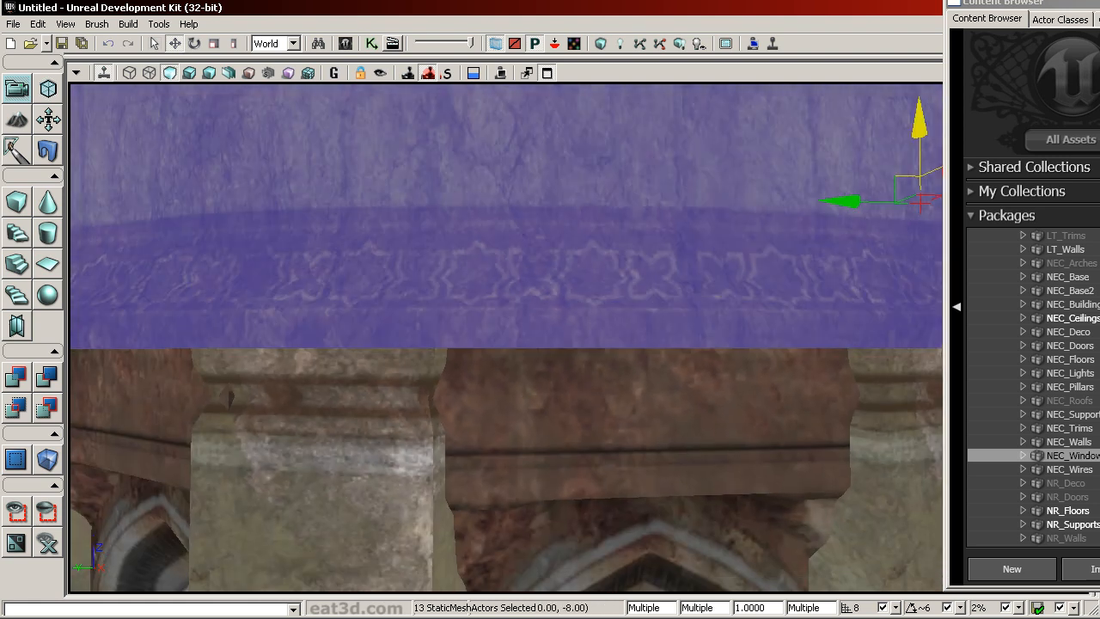
left_click_drag(553, 440, 559, 524)
right_click_drag(669, 533, 668, 508)
left_click(680, 405)
left_click_drag(680, 405, 680, 533)
- Inspect the two-storey tower and the floating dome from near and far
left_click_drag(459, 223, 459, 257)
right_click_drag(459, 258, 464, 207)
left_click_drag(464, 207, 456, 121)
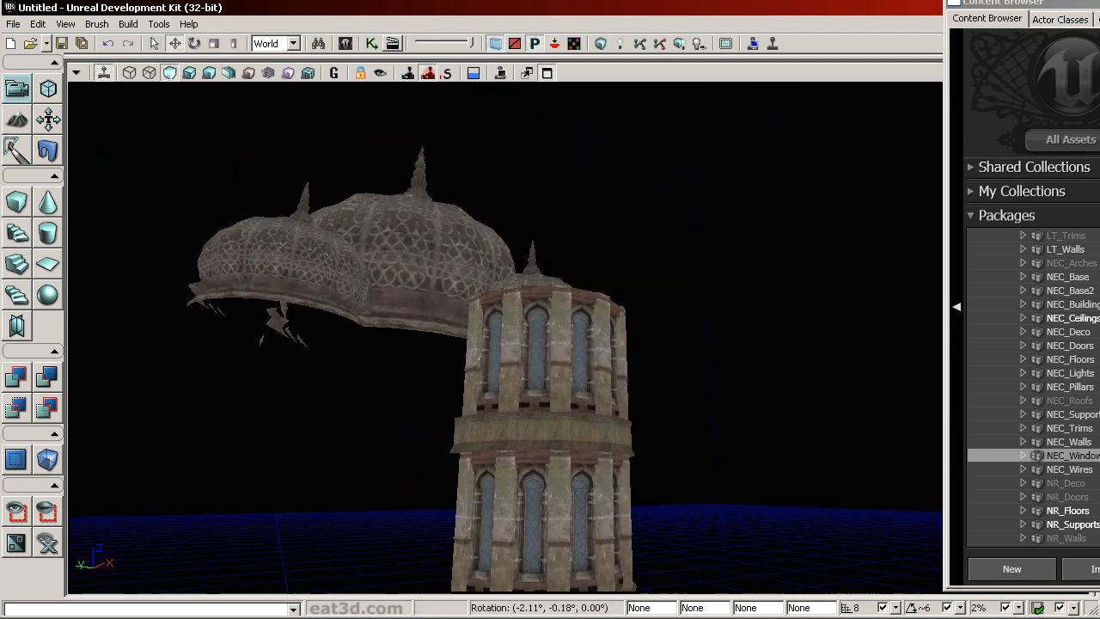
right_click_drag(455, 120, 458, 148)
left_click(459, 147)
left_click_drag(459, 148, 459, 198)
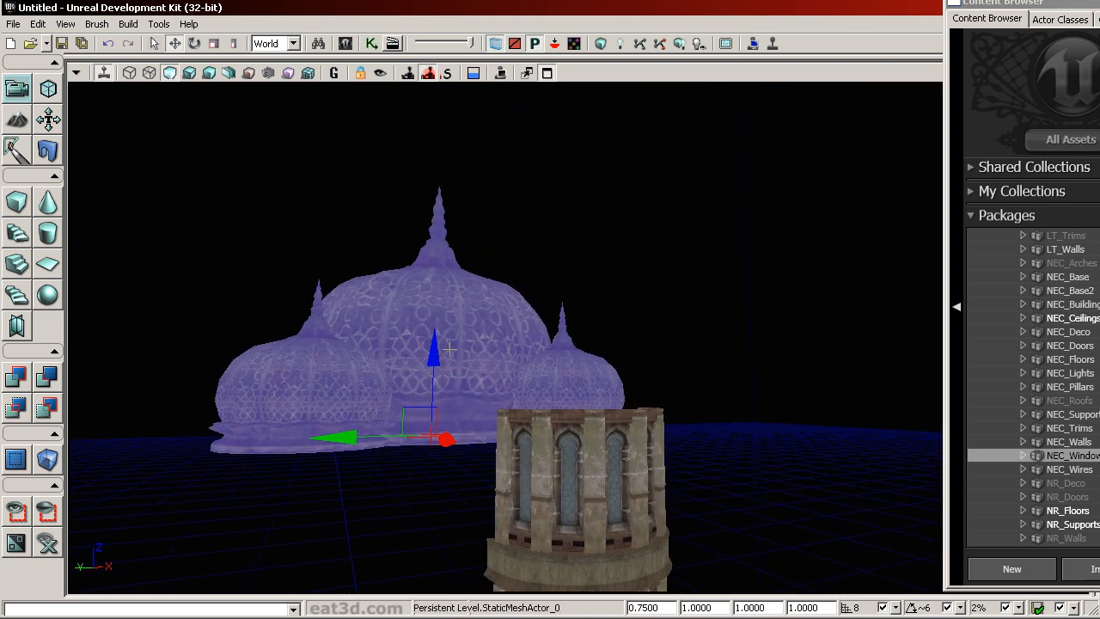
left_click_drag(449, 347, 554, 326)
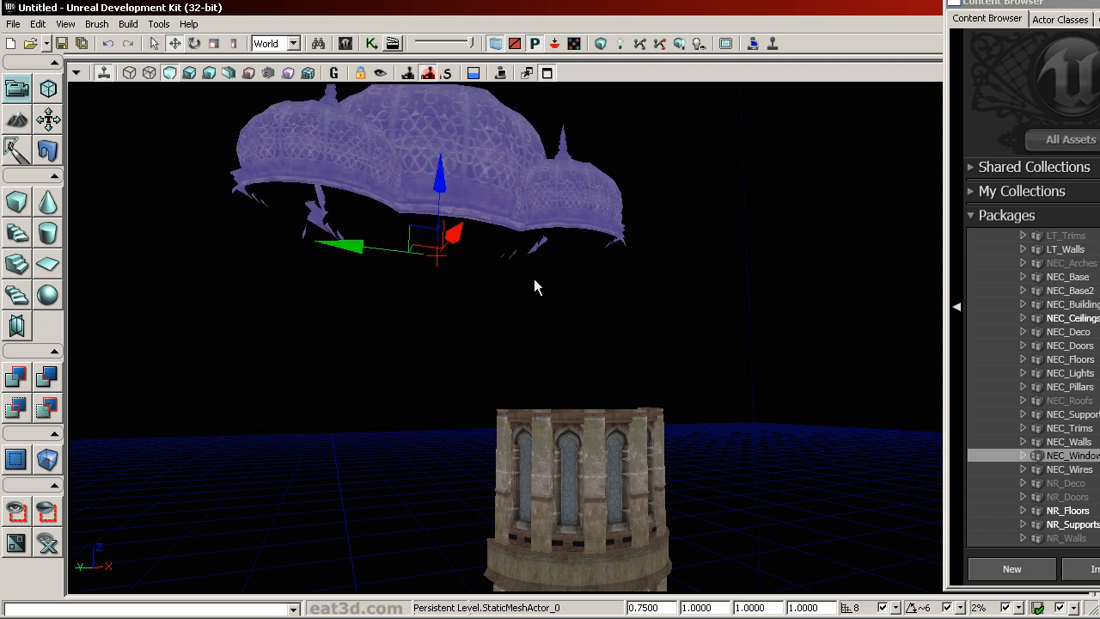
left_click(556, 341)
right_click_drag(555, 341, 555, 348)
left_click_drag(555, 348, 555, 438)
right_click_drag(555, 438, 555, 396)
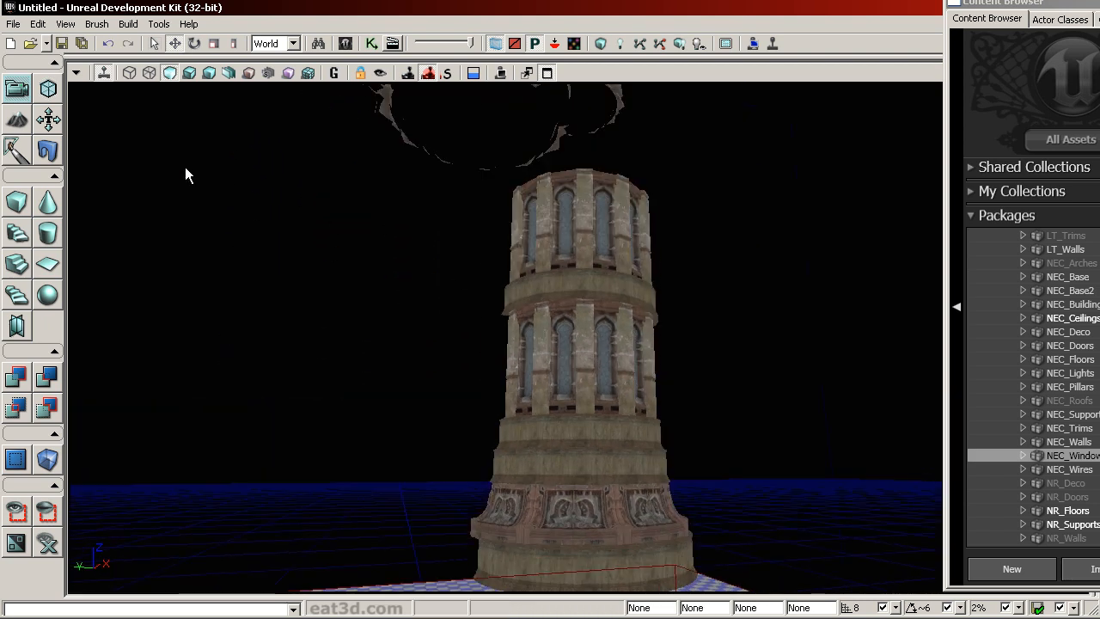
left_click_drag(409, 181, 402, 159)
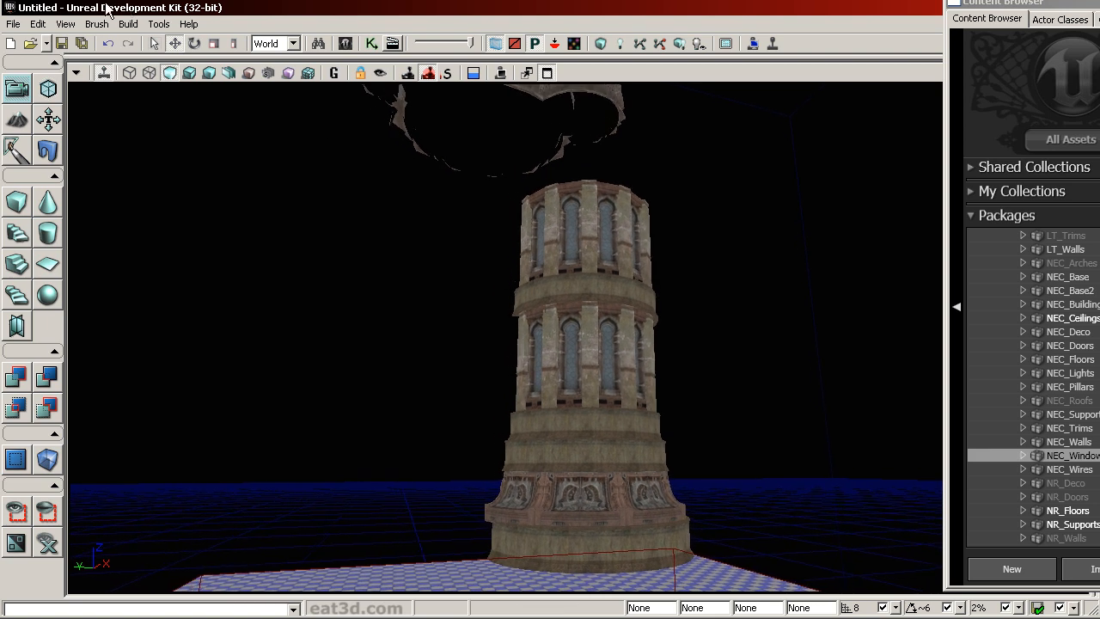
- Save the level in the Maps folder as DM-Exampleleveltower
left_click(60, 43)
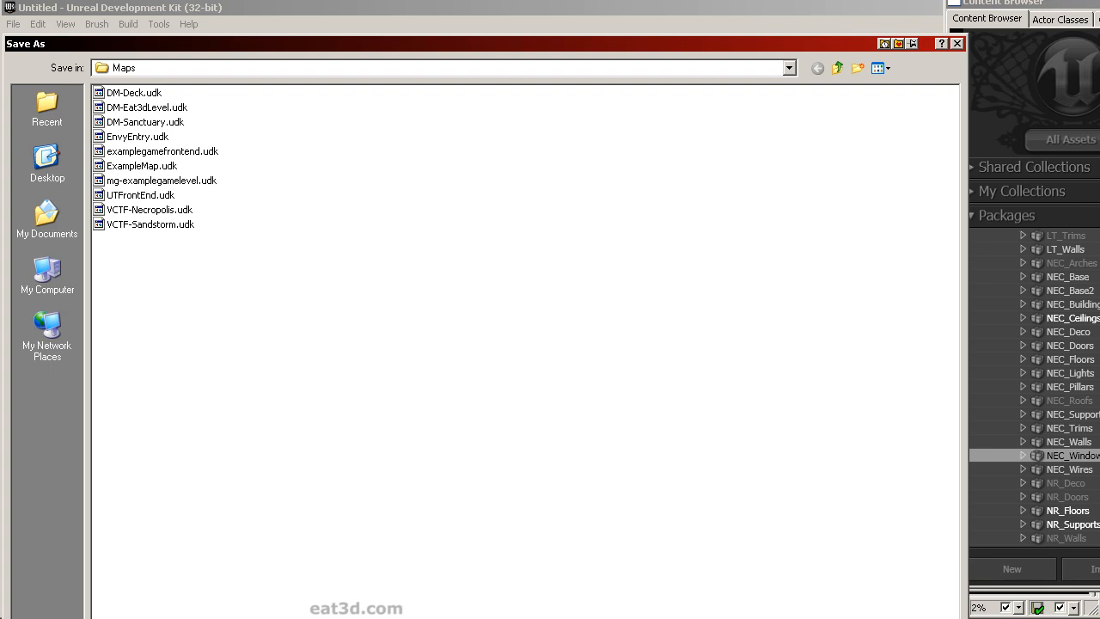
left_click_drag(964, 617, 1011, 517)
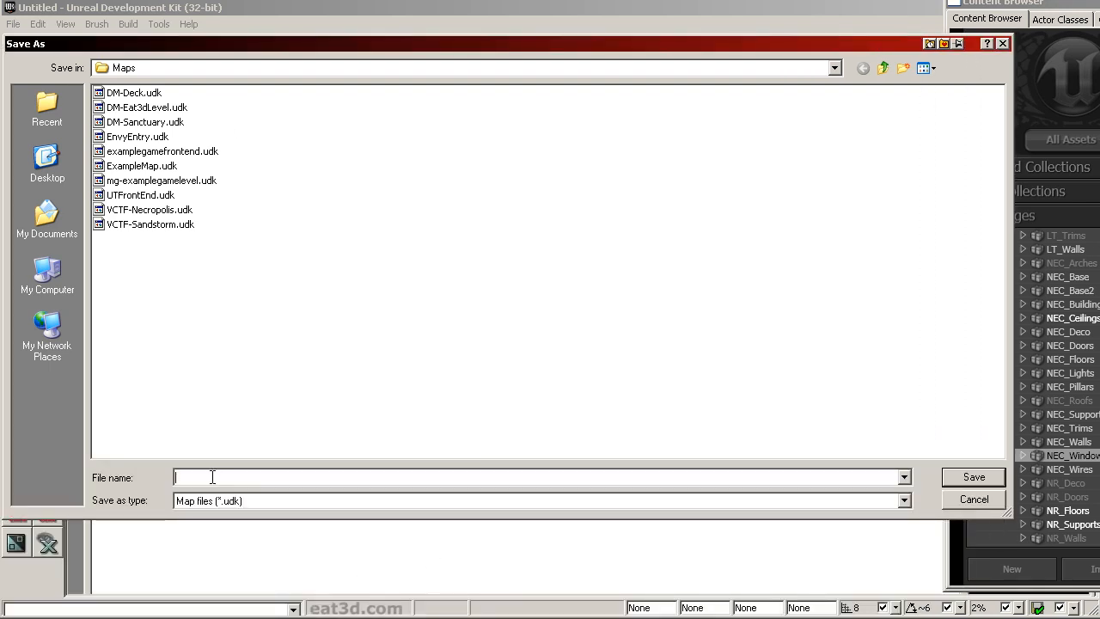
type("DM-Exampleleveltower")
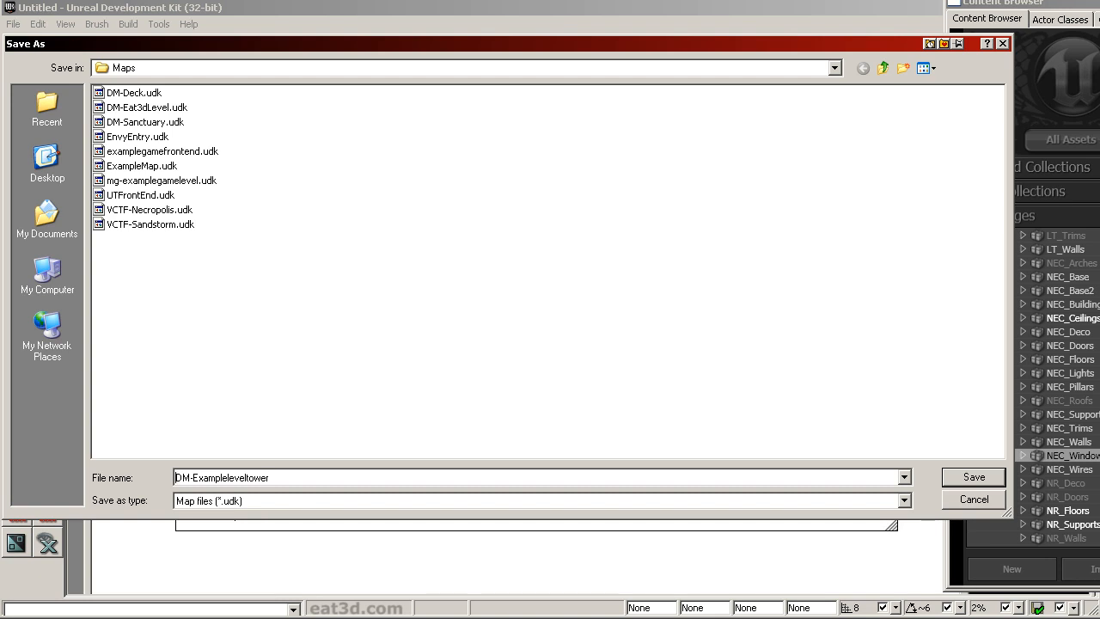
left_click(990, 478)
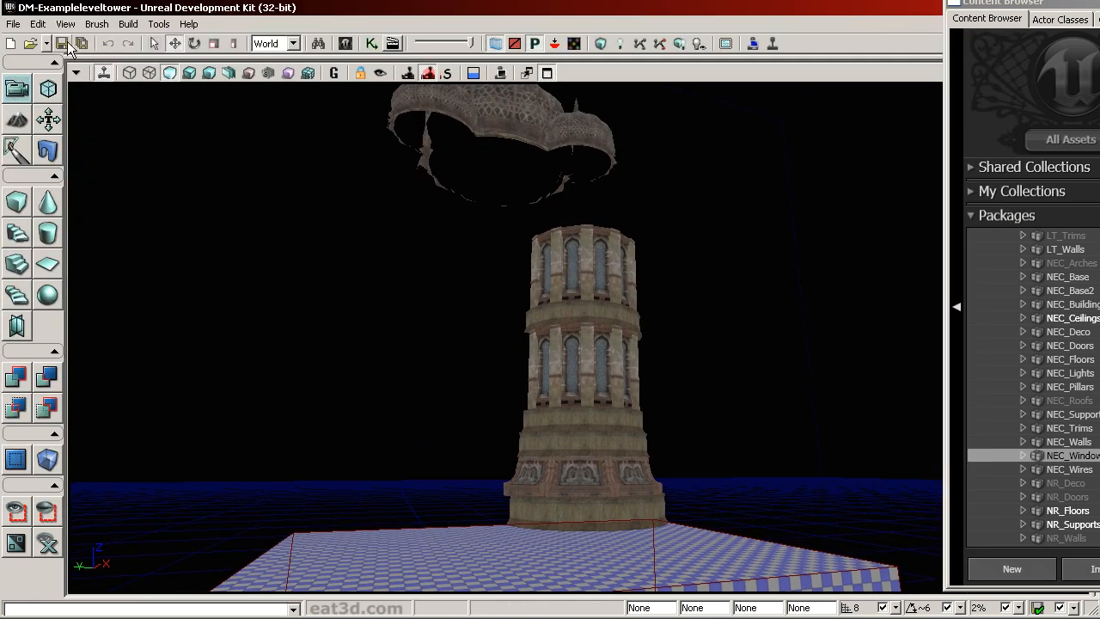
- Examine the tower tops in the reference image levelshot.jpg in IrfanView and return to the level
right_click_drag(361, 223, 378, 206)
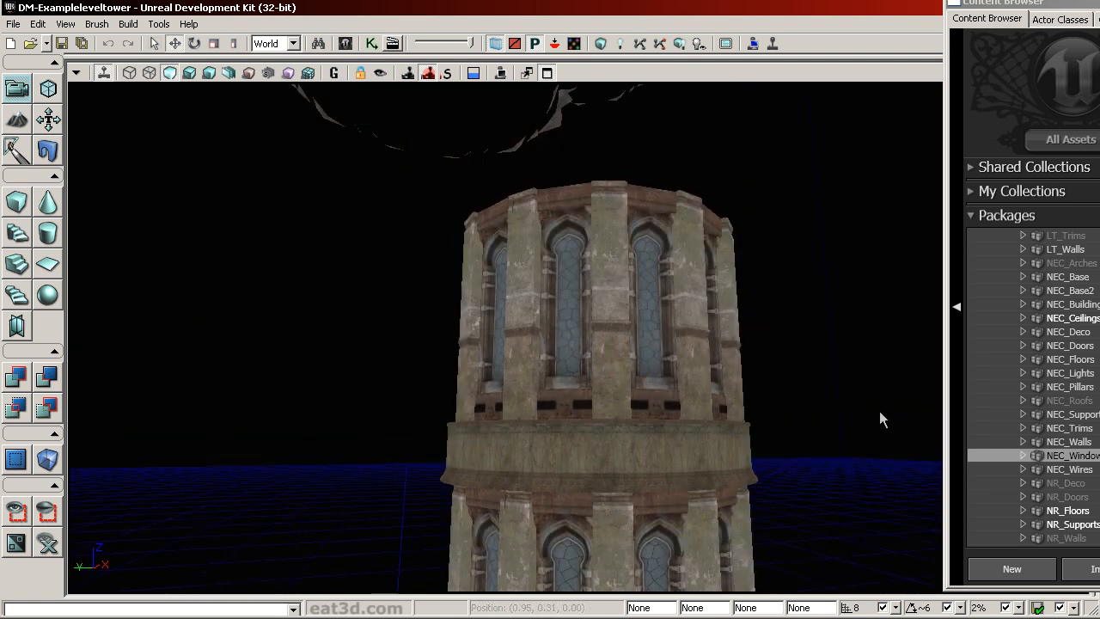
key("alt+Tab")
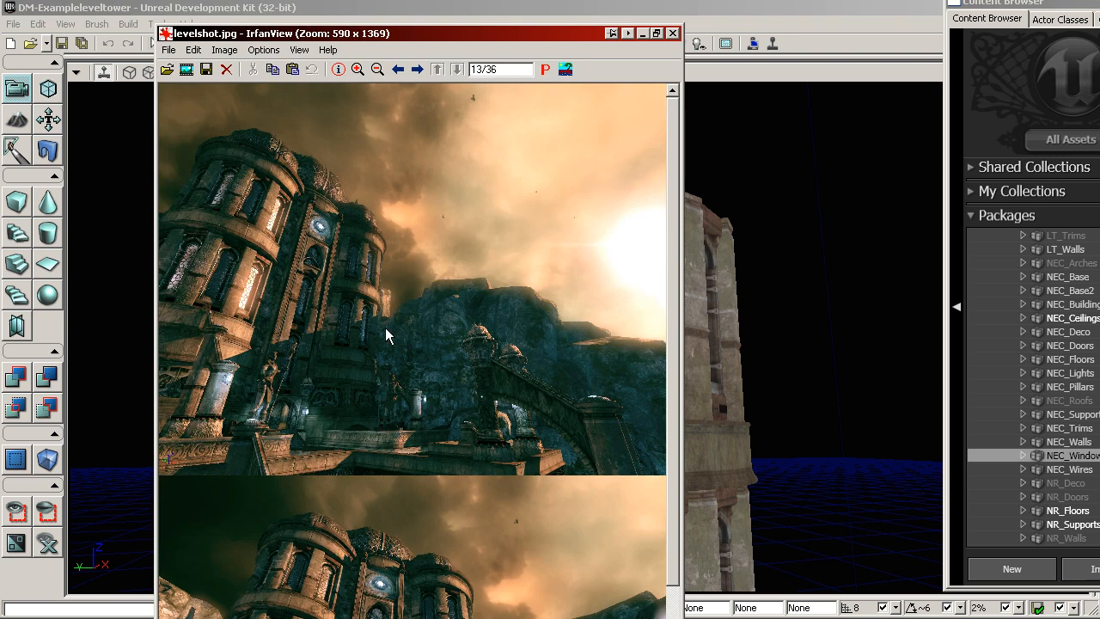
left_click_drag(340, 228, 391, 259)
left_click(389, 244)
left_click_drag(346, 222, 417, 268)
left_click(376, 222)
left_click(397, 8)
- Select both ring segments between the two window walls and duplicate them onto the top of the upper wall
left_click(563, 482)
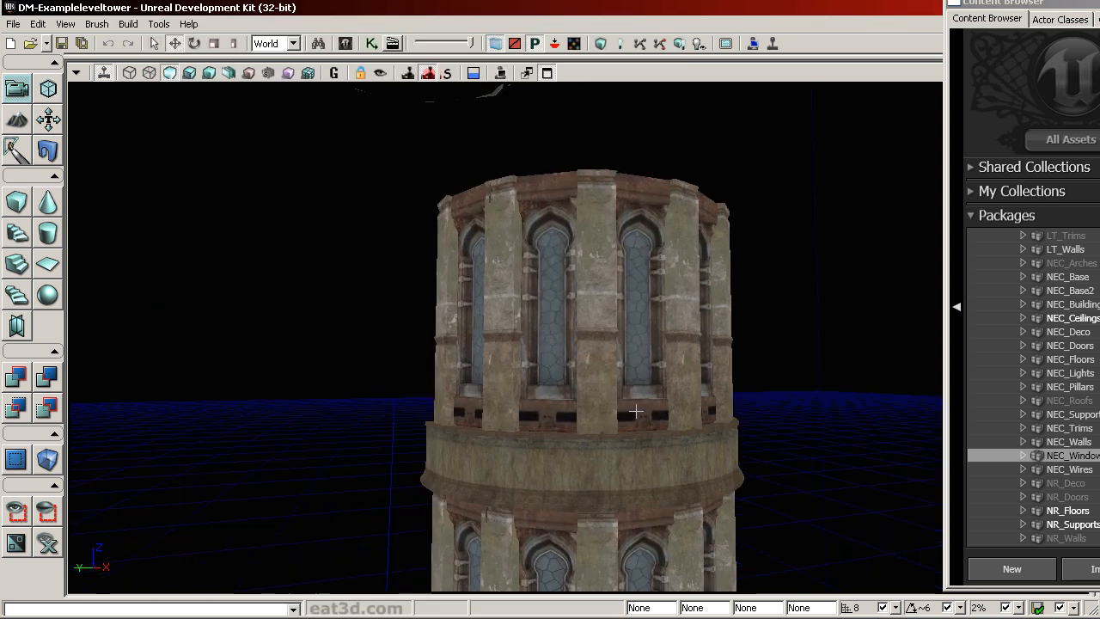
left_click(679, 465, "ctrl")
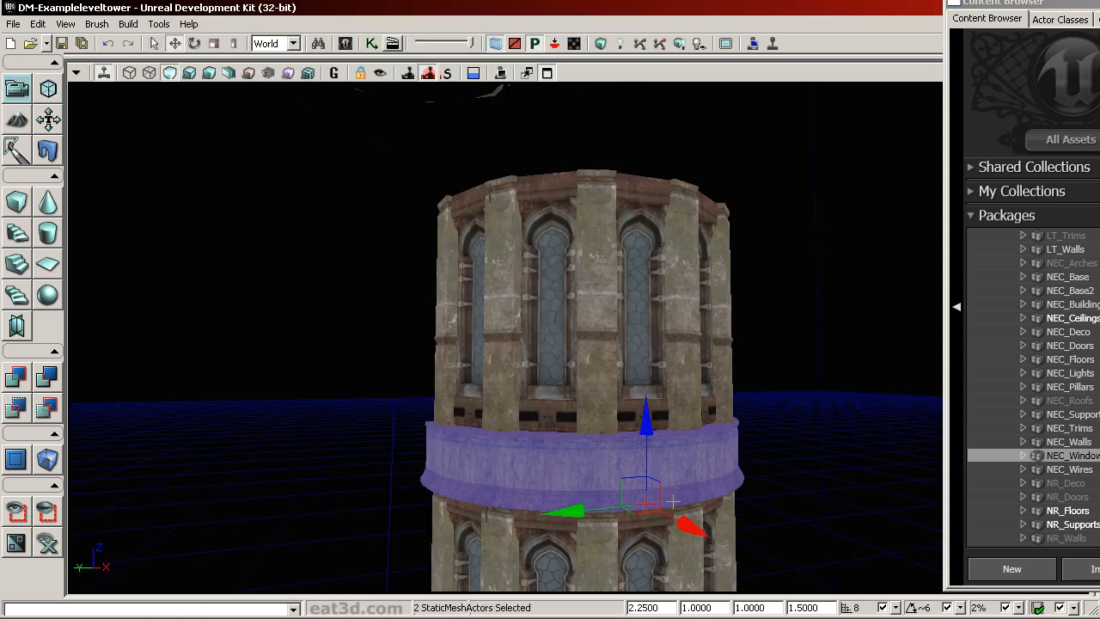
left_click_drag(580, 467, 567, 399)
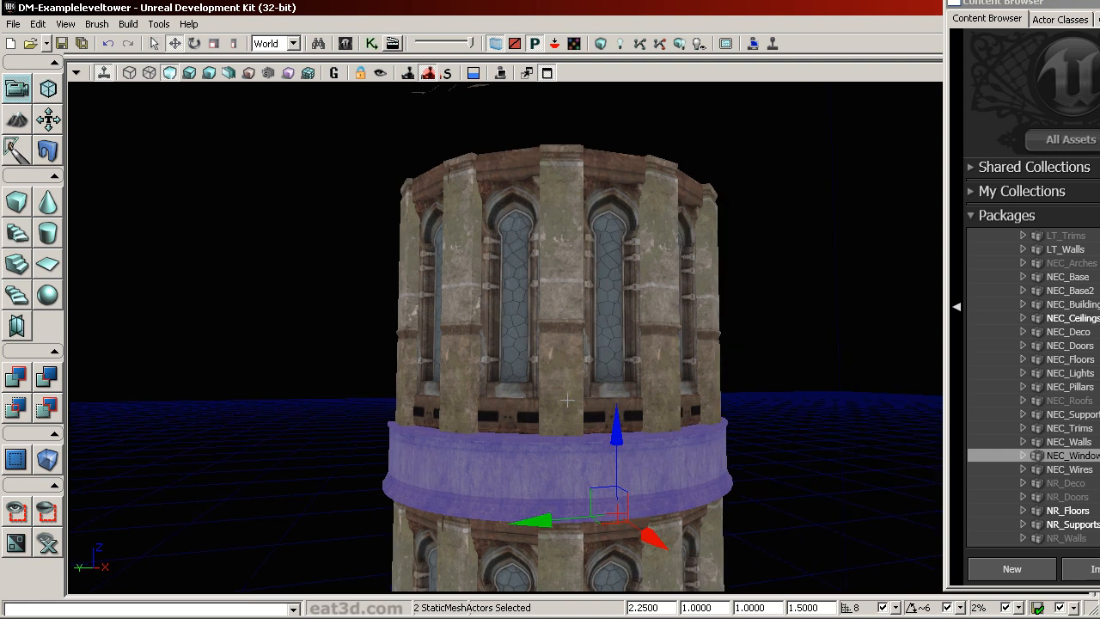
left_click_drag(616, 425, 616, 19, "alt")
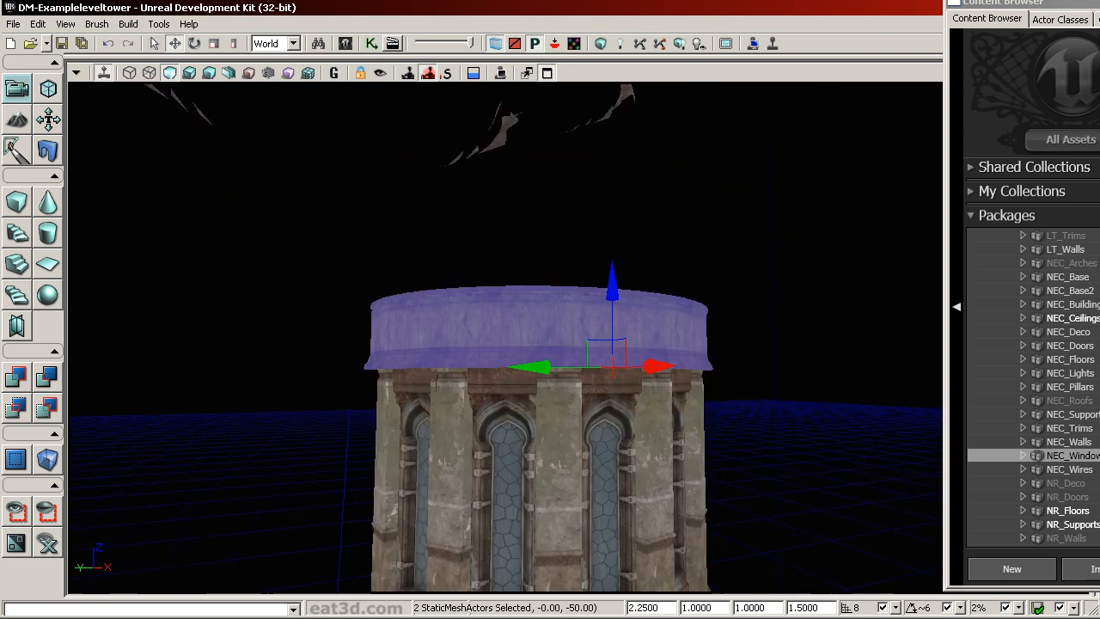
- Select both carved segments of the tower base, duplicate them and raise the copies above the top ring
middle_click_drag(505, 283, 510, 449)
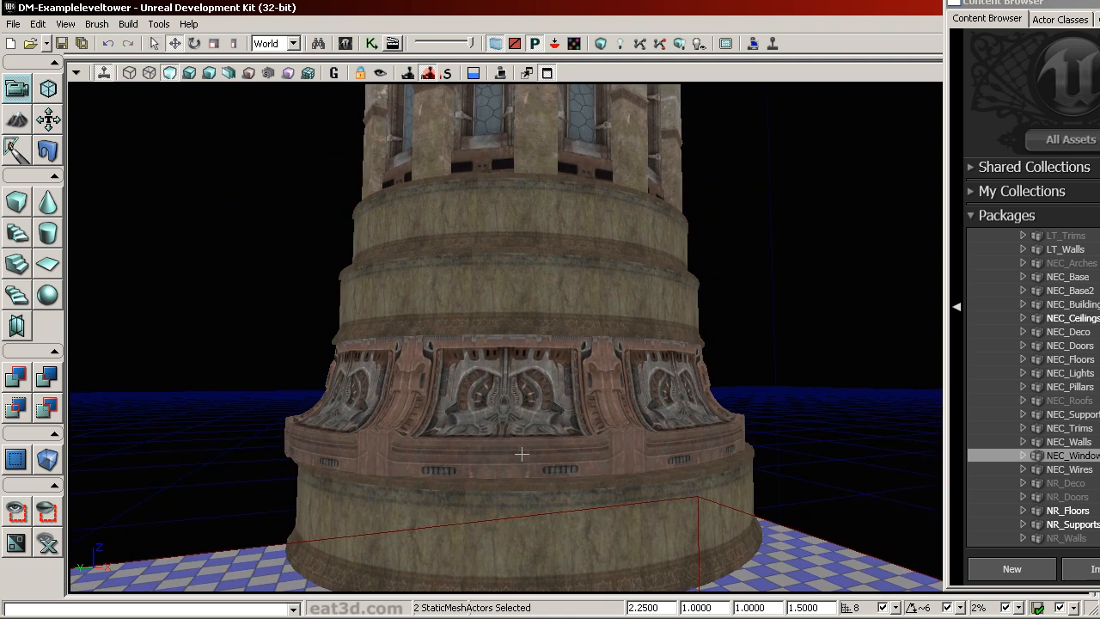
left_click(548, 430)
left_click(656, 413, "ctrl")
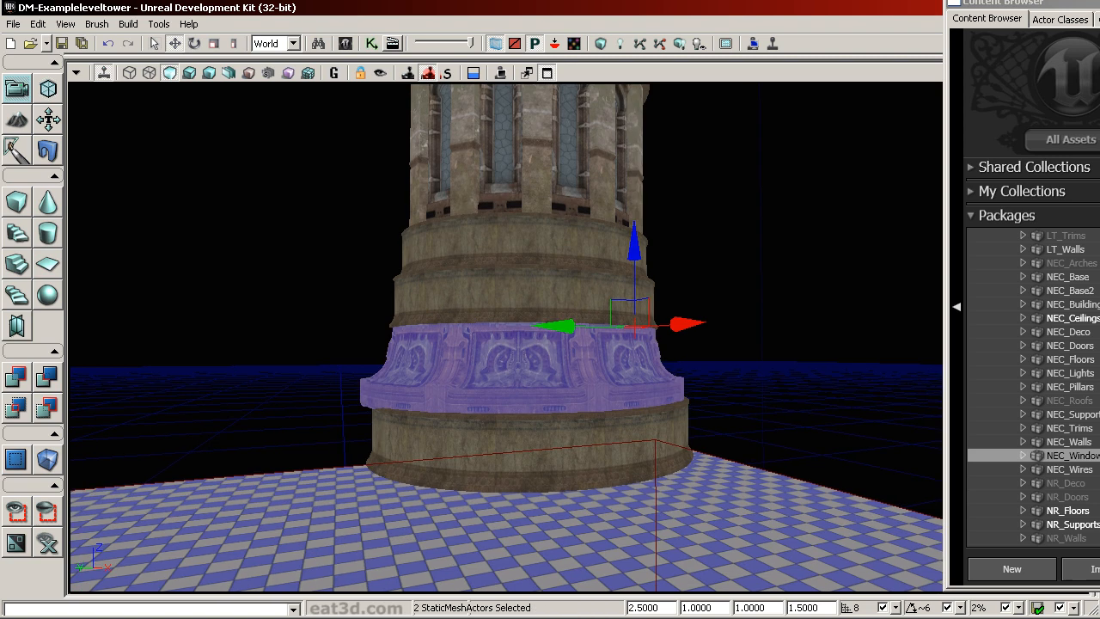
scroll(677, 418, "up", 2)
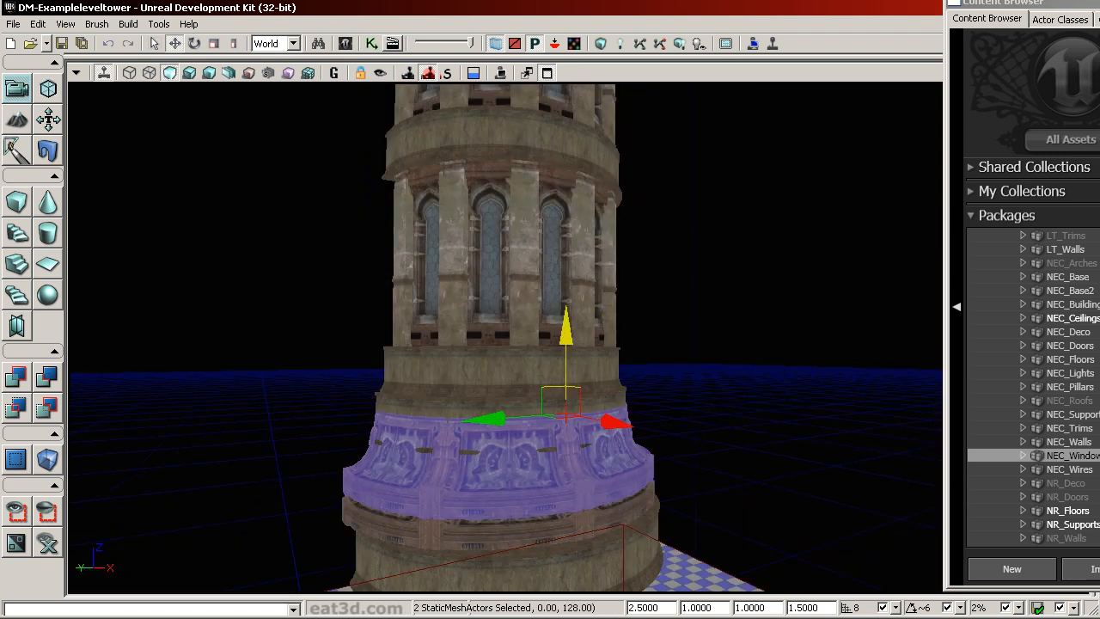
left_click_drag(565, 327, 589, 92)
left_click_drag(589, 344, 588, 207)
mouse_move(519, 358)
left_mouse_down()
mouse_move(518, 447)
mouse_move(518, 359)
left_mouse_up()
middle_click_drag(411, 151, 420, 182)
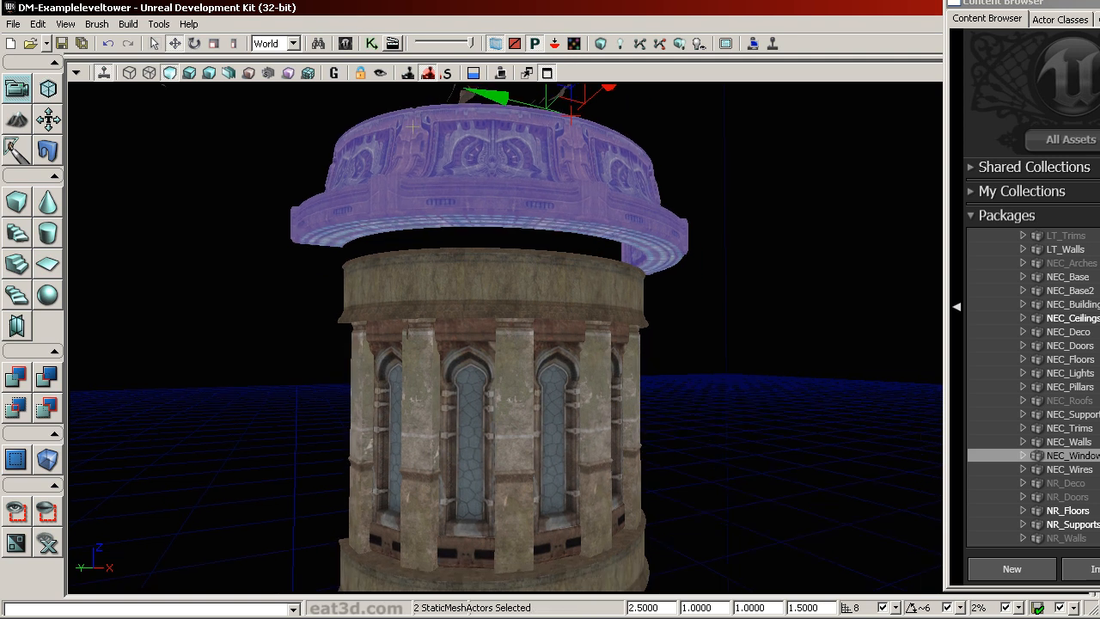
- Mirror the copied carved segments on the Z axis and lower them onto the top ring
right_click(414, 127)
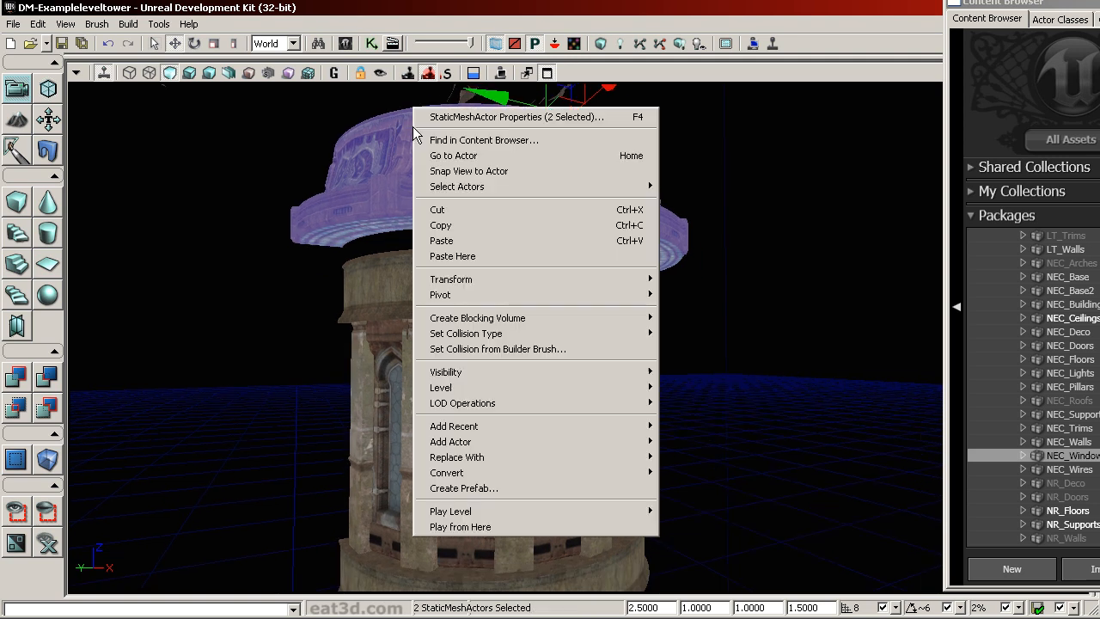
mouse_move(640, 280)
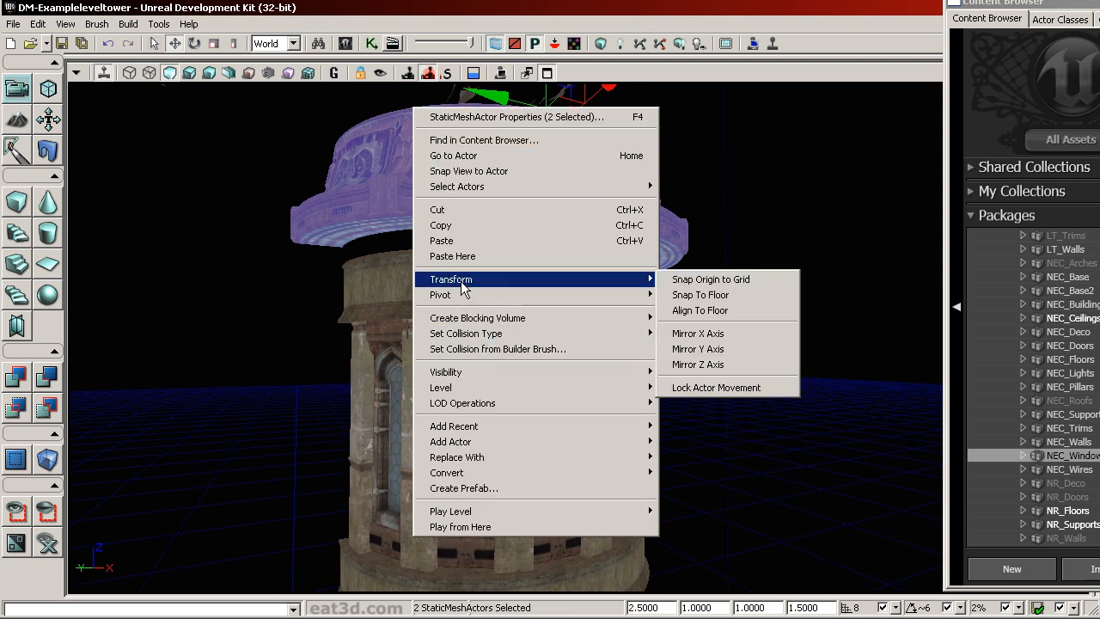
left_click(717, 371)
middle_click_drag(678, 354, 679, 287)
left_click_drag(576, 245, 576, 348, "shift")
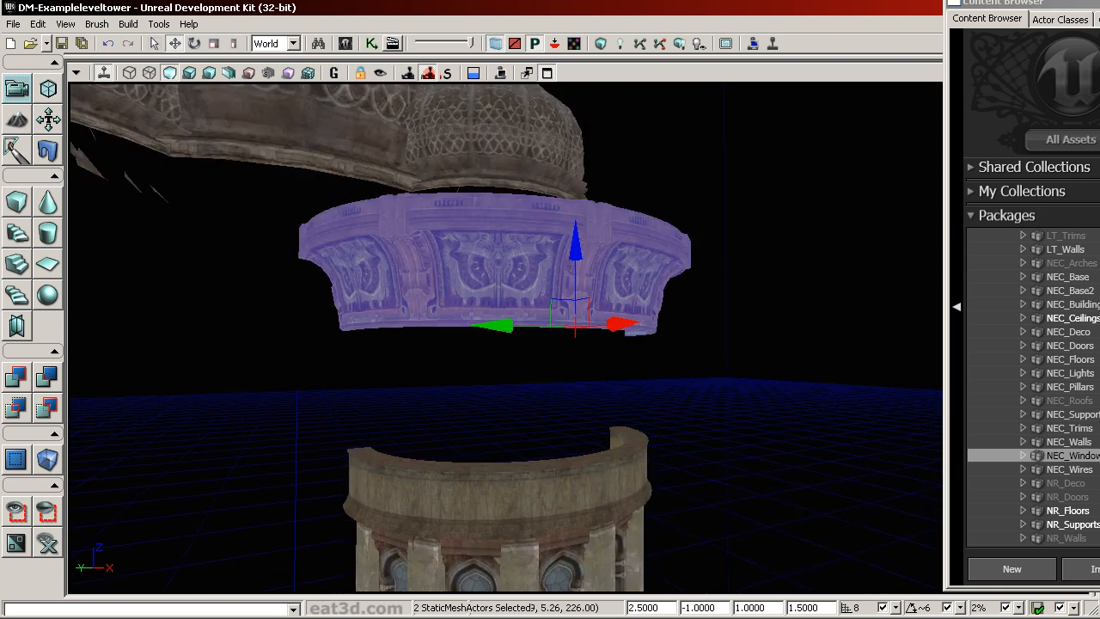
left_click_drag(601, 415, 563, 352)
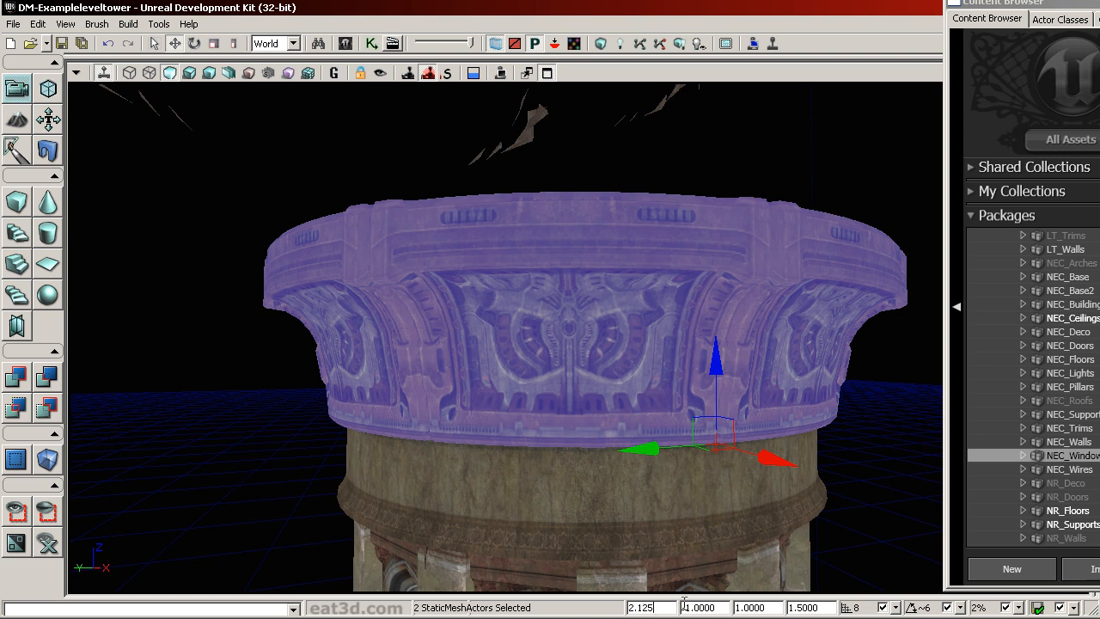
- Set the mirrored carved segments' overall scale to 2.125 and their first axis scale to -1
key("Tab")
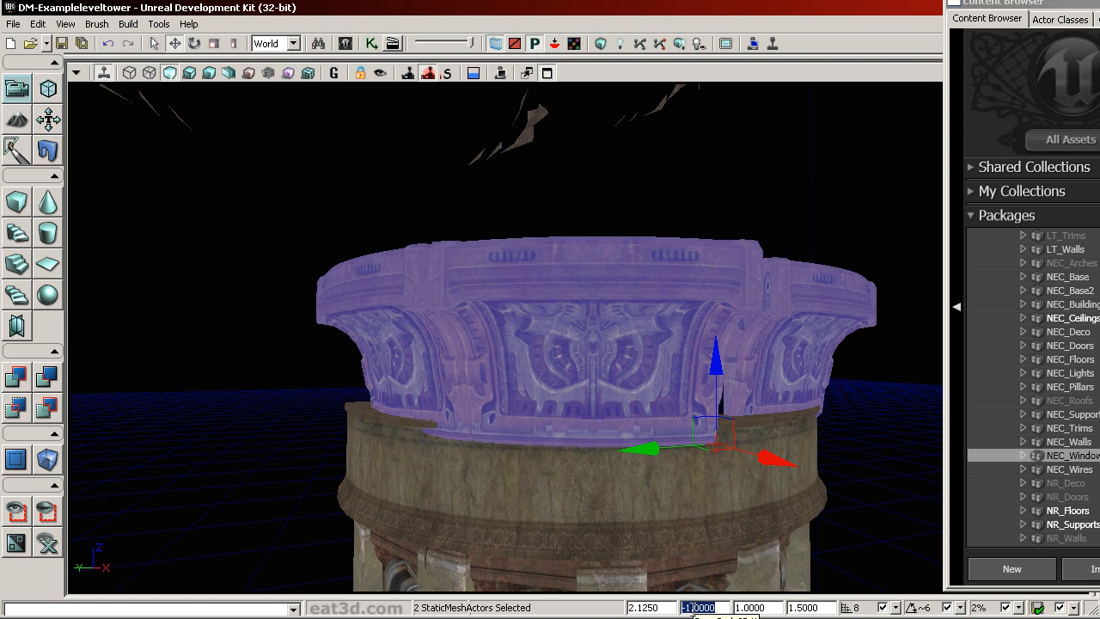
key("Return")
type("-1")
key("Return")
- Duplicate one window of the tower and move the copy out beside the tower
left_click_drag(603, 522, 770, 569)
left_click_drag(749, 389, 715, 361)
left_click(638, 364)
key("ctrl+w")
mouse_move(744, 487)
left_mouse_down("ctrl+shift")
mouse_move(744, 447)
mouse_move(743, 488)
left_mouse_up("ctrl+shift")
right_click_drag(743, 487, 619, 487, "ctrl+shift")
right_click_drag(788, 591, 784, 591, "ctrl+shift")
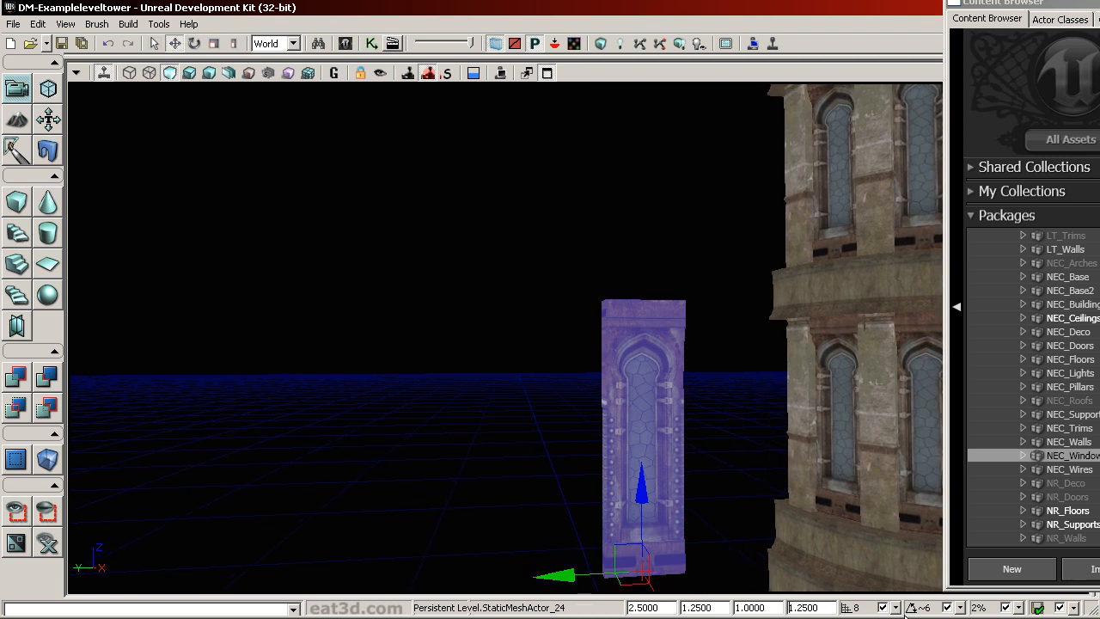
- Try flipping the duplicated window upside down through its axis scale, and delete that window
key("Return")
middle_click_drag(834, 383, 848, 444)
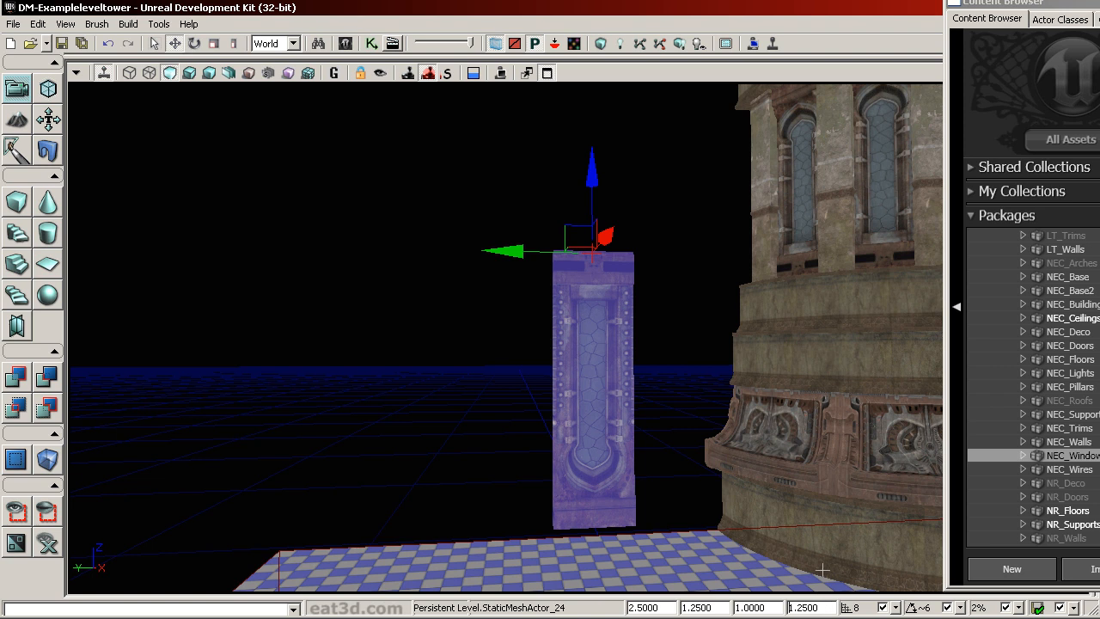
key("Return")
middle_click_drag(683, 407, 709, 284)
key("Delete")
- Centre both mirrored carved segments over the top ring and lower them until only their upper rim stands above it
middle_click_drag(647, 352, 668, 194)
left_click_drag(657, 275, 670, 189)
left_click(649, 211)
middle_click_drag(536, 189, 535, 112)
right_click_drag(536, 112, 536, 172)
left_click_drag(533, 177, 533, 152)
left_click_drag(533, 177, 544, 227, "ctrl+shift")
mouse_move(533, 177)
right_mouse_down("ctrl+shift")
mouse_move(464, 177)
mouse_move(520, 177)
right_mouse_up("ctrl+shift")
left_click_drag(533, 177, 533, 219)
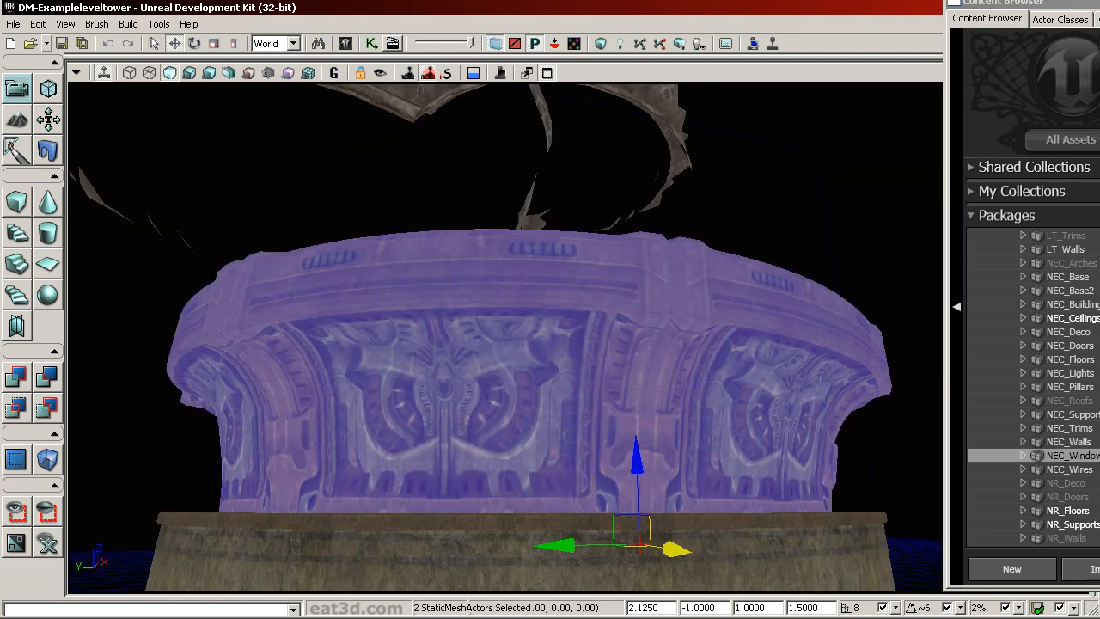
left_click_drag(636, 456, 636, 516, "shift")
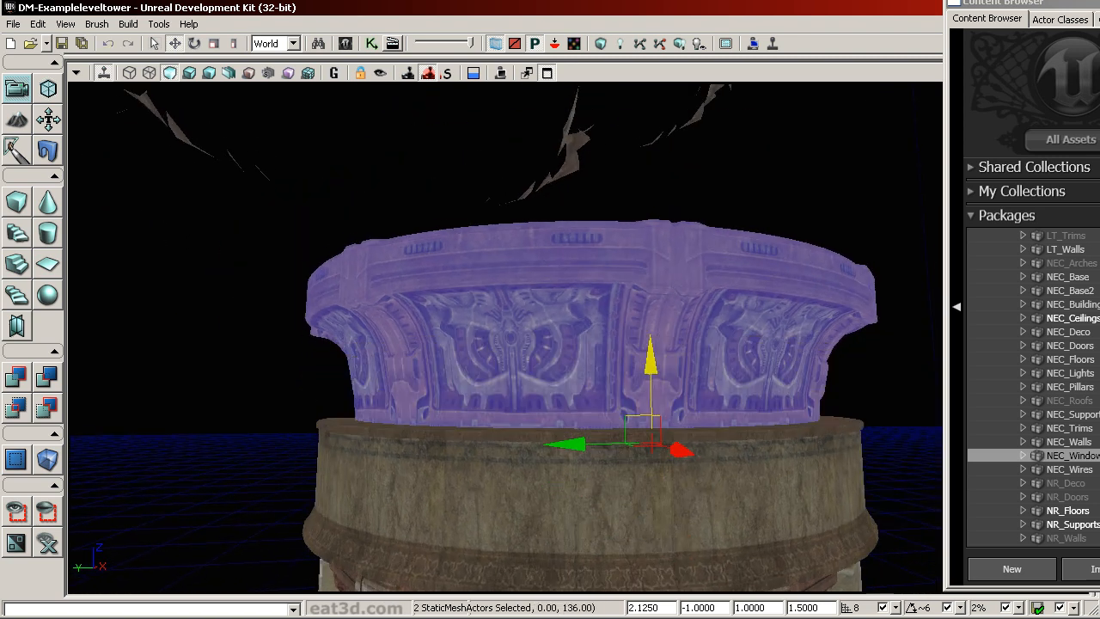
left_click_drag(651, 352, 651, 399, "shift")
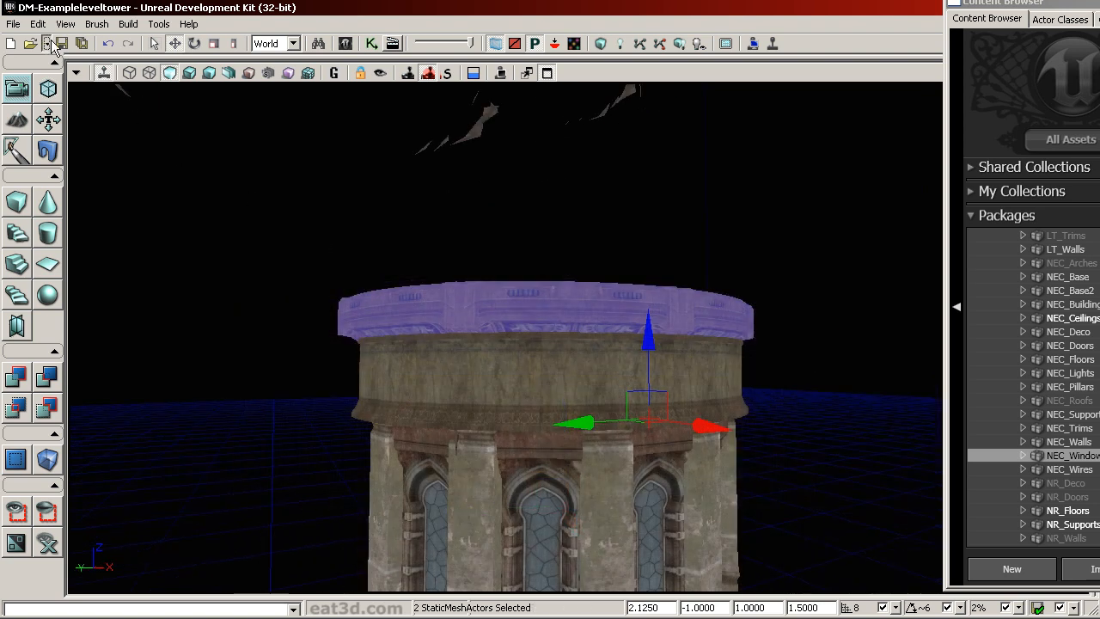
- Save the level and bring the whole Content Browser window into view
left_click(62, 43)
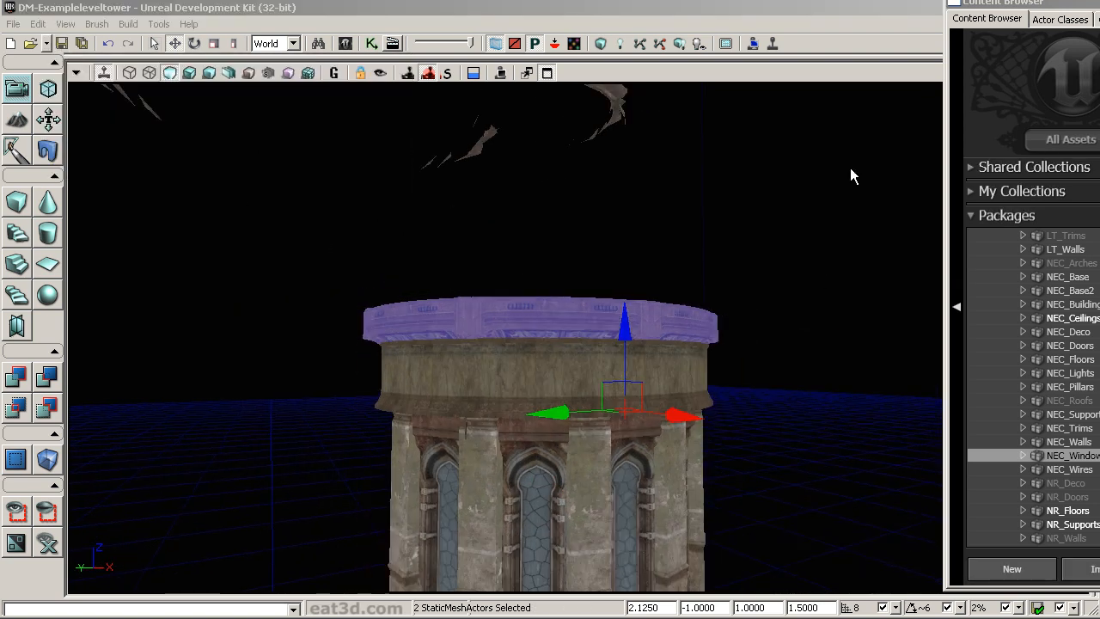
left_click_drag(1030, 7, 259, 6)
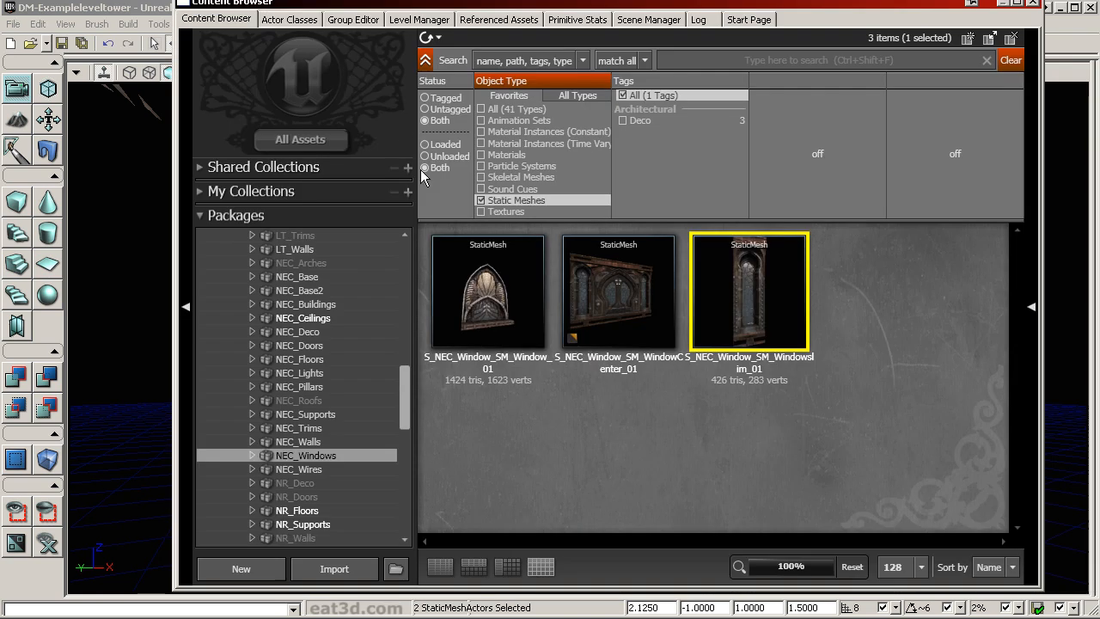
- Find the curved slope trim S_NEC_Trims_SM_Slope_CURa in the NEC_Trims package and inspect its mesh in the Static Mesh Editor
left_click(305, 428)
left_click(800, 283)
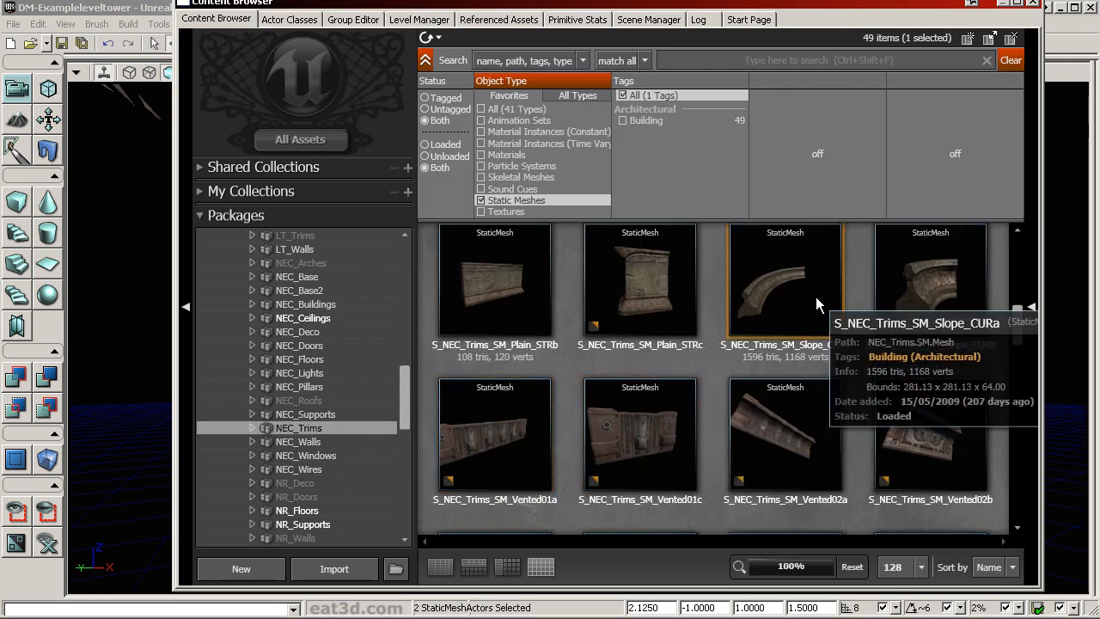
scroll(774, 335, "up", 5)
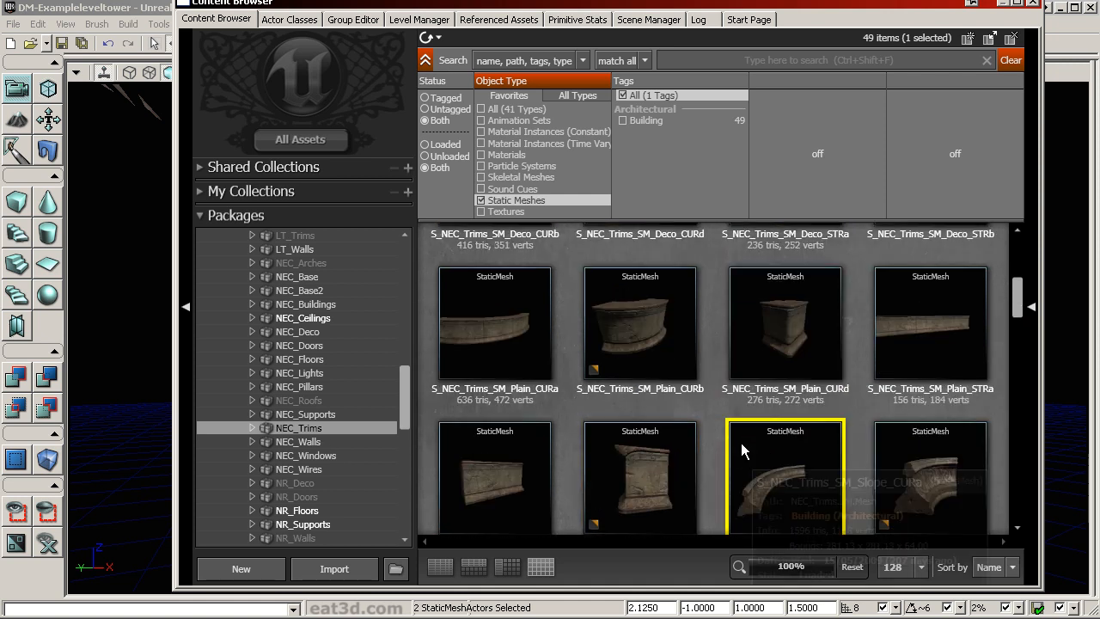
left_click(817, 348)
scroll(871, 367, "down", 6)
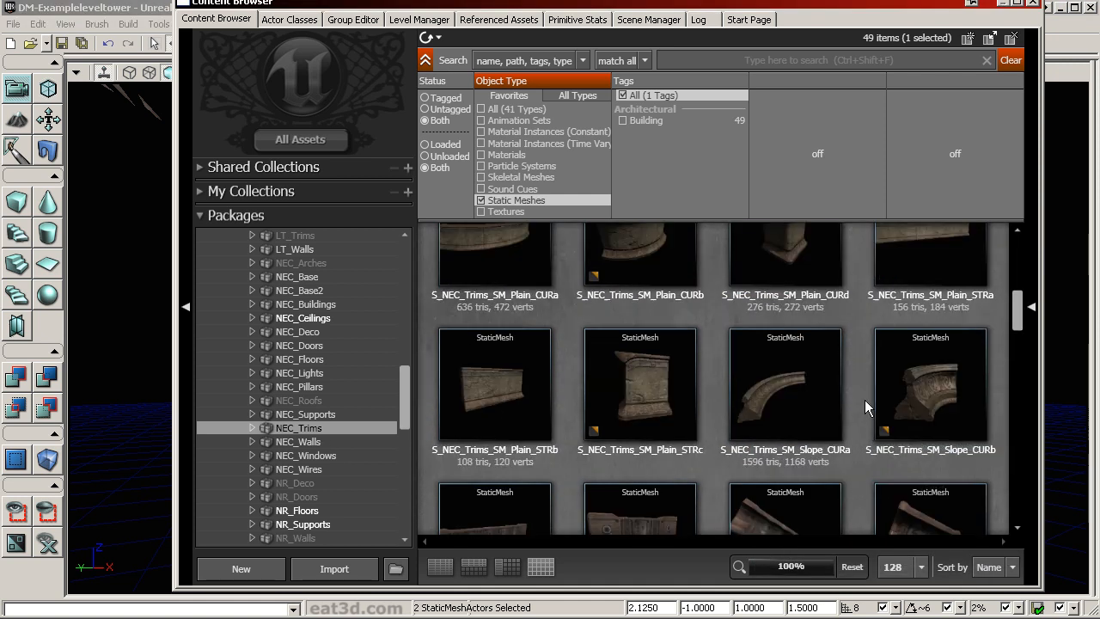
left_click(785, 361)
double_click(785, 361)
left_click_drag(436, 300, 334, 342)
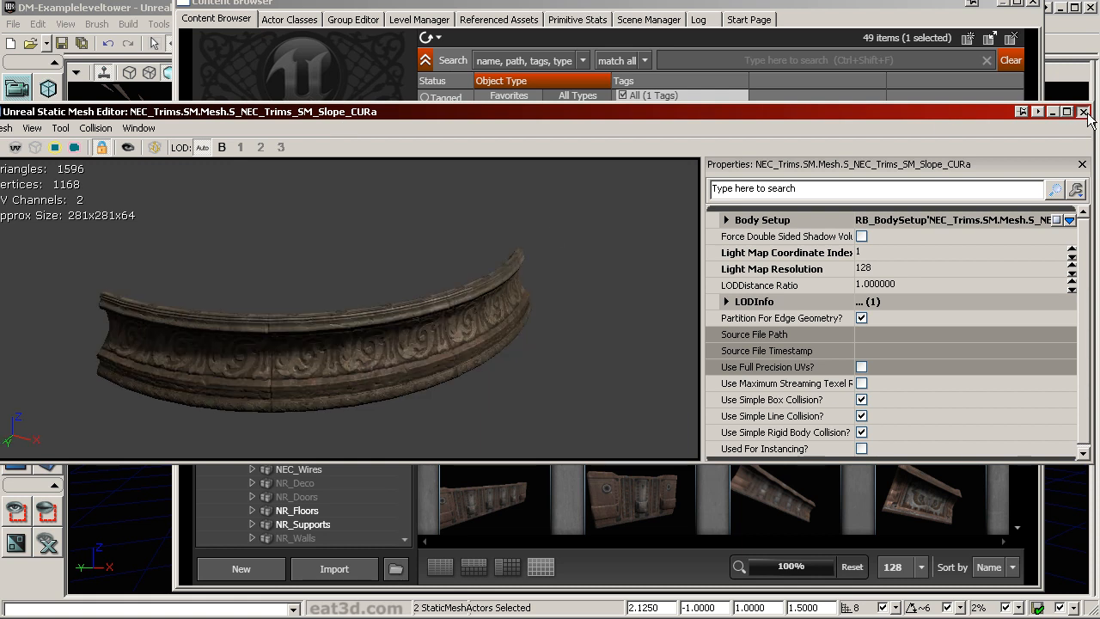
left_click(1083, 111)
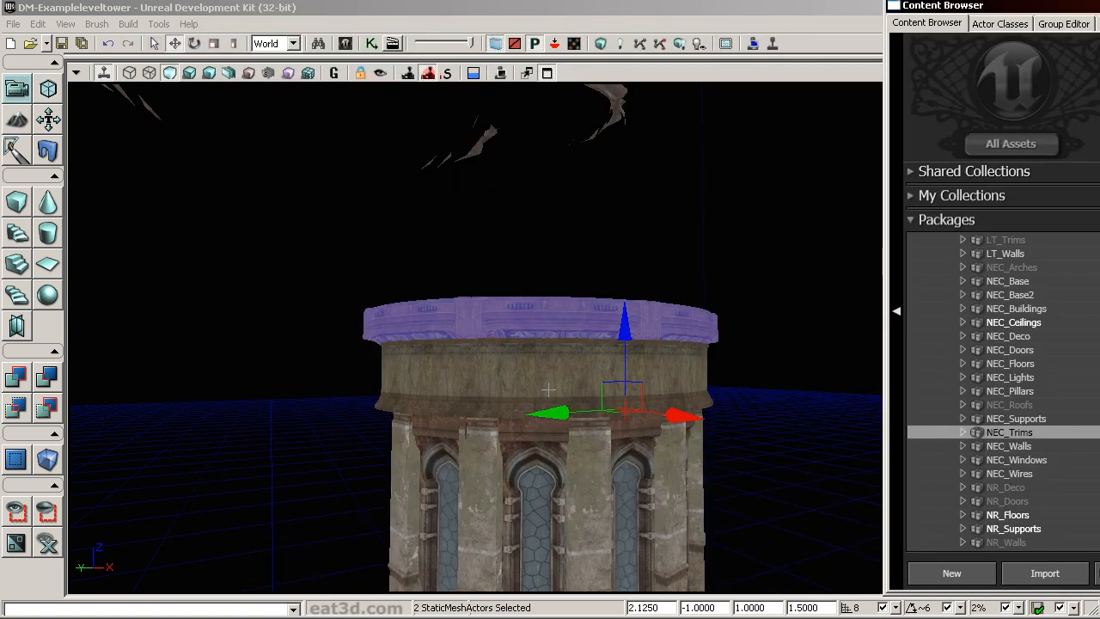
- Clear the current selection and place one S_NEC_Trims_SM_Slope_CURa trim on top of the tower's upper ring
right_click_drag(549, 389, 520, 370)
left_click_drag(587, 382, 563, 344)
left_click(585, 353)
left_click_drag(750, 306, 744, 374)
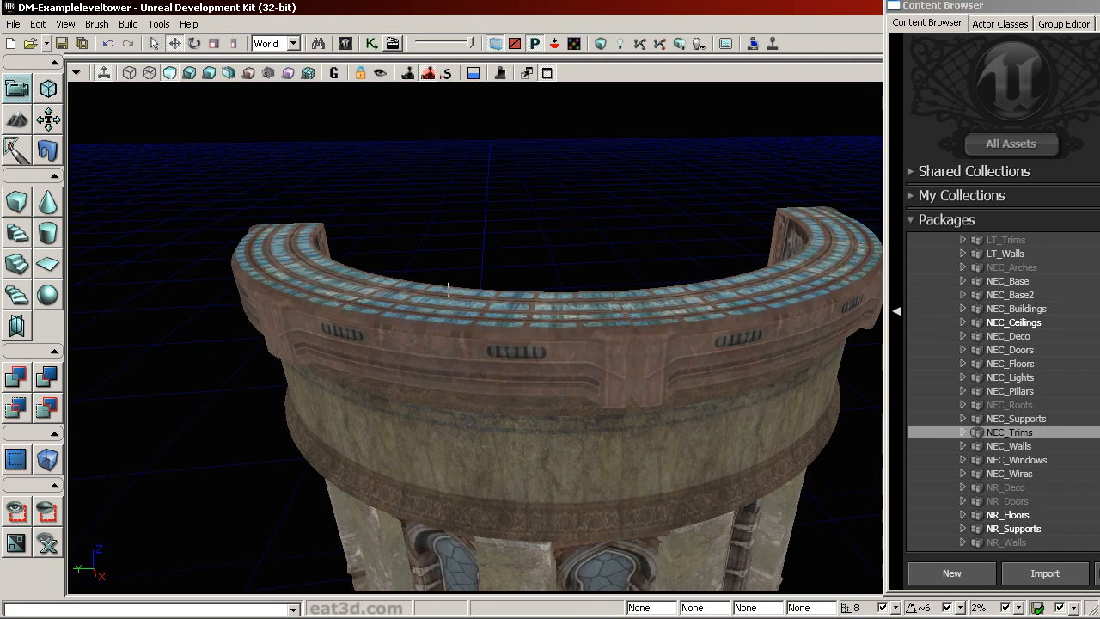
left_click_drag(392, 312, 391, 366)
right_click_drag(392, 365, 421, 382)
left_click_drag(421, 383, 421, 322)
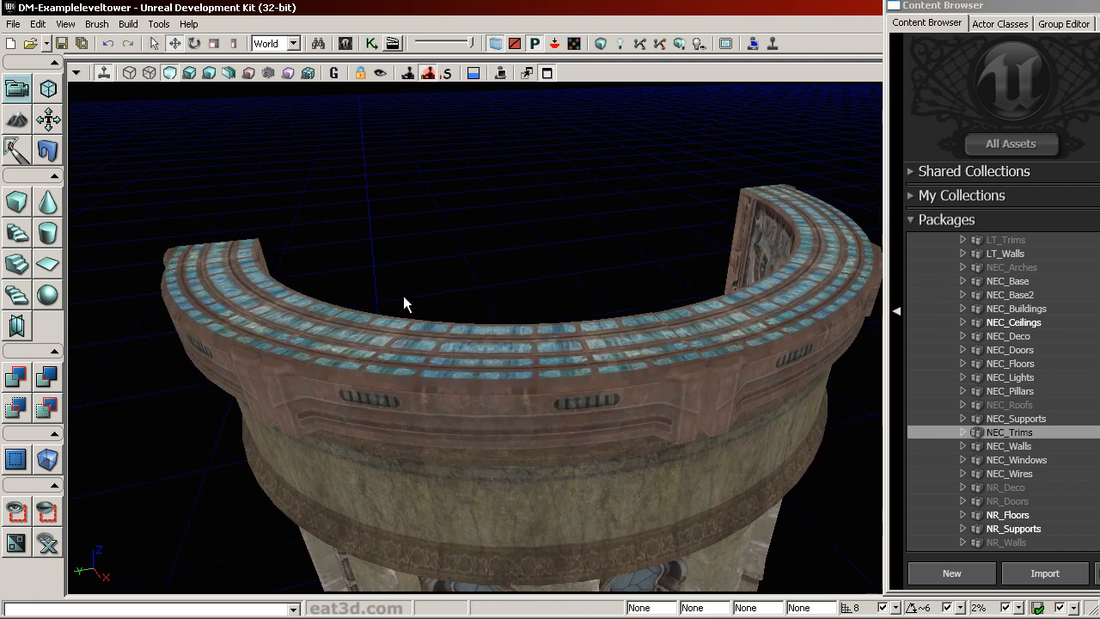
left_click_drag(543, 305, 493, 280)
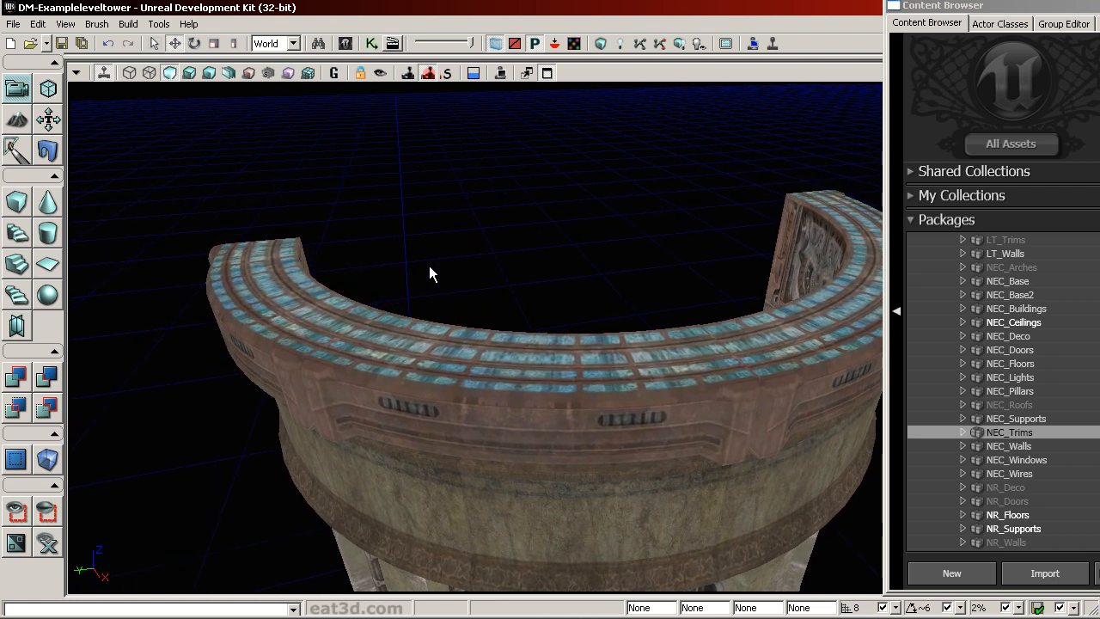
left_click(320, 327)
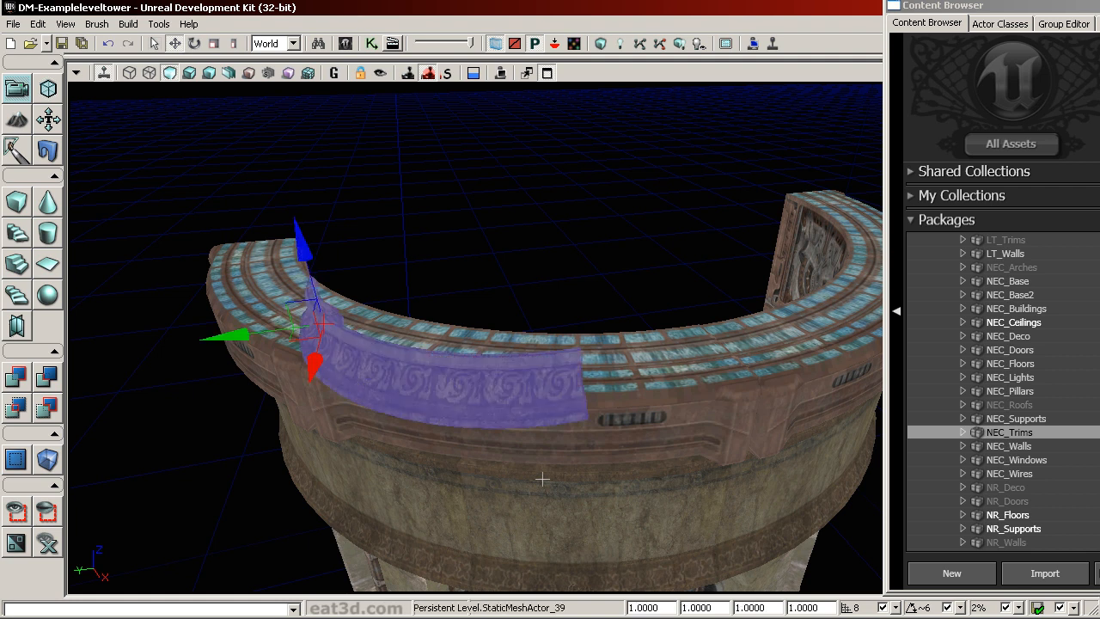
- Place four more copies of the curved slope trim along the tower's upper ring
left_click(692, 367)
left_click(440, 341)
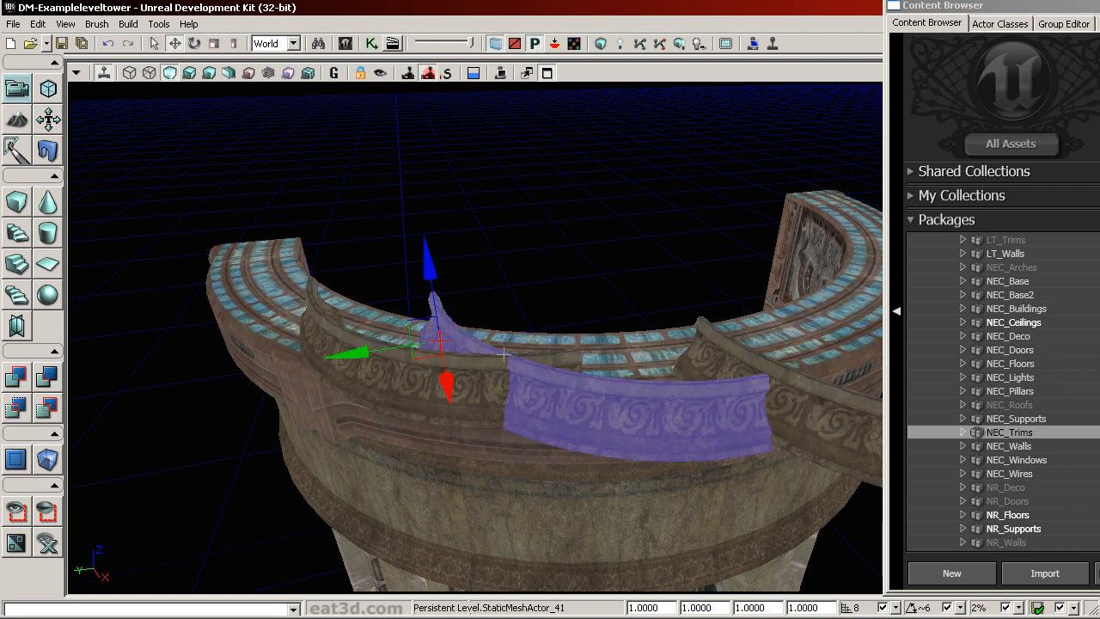
left_click(621, 357)
left_click(799, 354)
- Delete the four extra trim copies and keep only the first one on the ring
left_click_drag(695, 306, 697, 341)
left_click(722, 317, "ctrl")
left_click(720, 317, "ctrl")
left_click(504, 319, "ctrl")
left_click(660, 313, "ctrl")
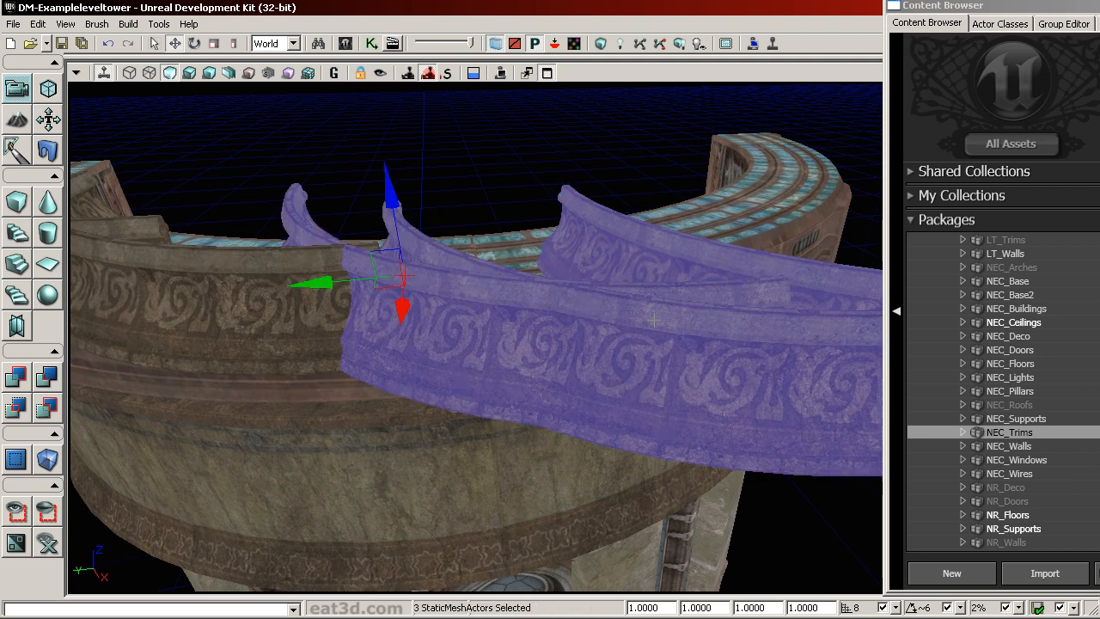
key("Delete")
left_click_drag(557, 339, 550, 369)
left_click(527, 419)
key("Delete")
- Set the remaining curved trim's overall scale to 2 and position it on top of the glass-topped ring
left_click(388, 395)
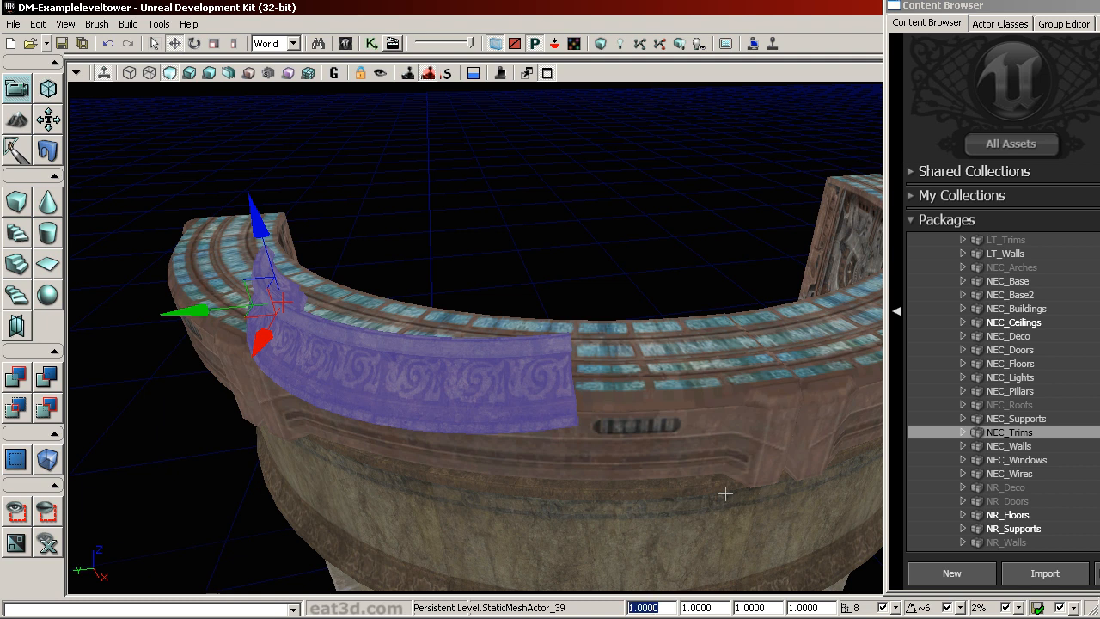
type("2")
key("Return")
left_click_drag(646, 577, 605, 609)
right_click_drag(601, 410, 586, 410, "ctrl+shift")
left_click_drag(602, 410, 598, 425, "ctrl+shift")
mouse_move(481, 323)
right_mouse_down()
mouse_move(499, 337)
mouse_move(495, 292)
mouse_move(481, 323)
right_mouse_up()
- Duplicate the scaled trim, rotate the copy and align it end to end with the original to form a half ring
left_click_drag(194, 179, 477, 174, "alt")
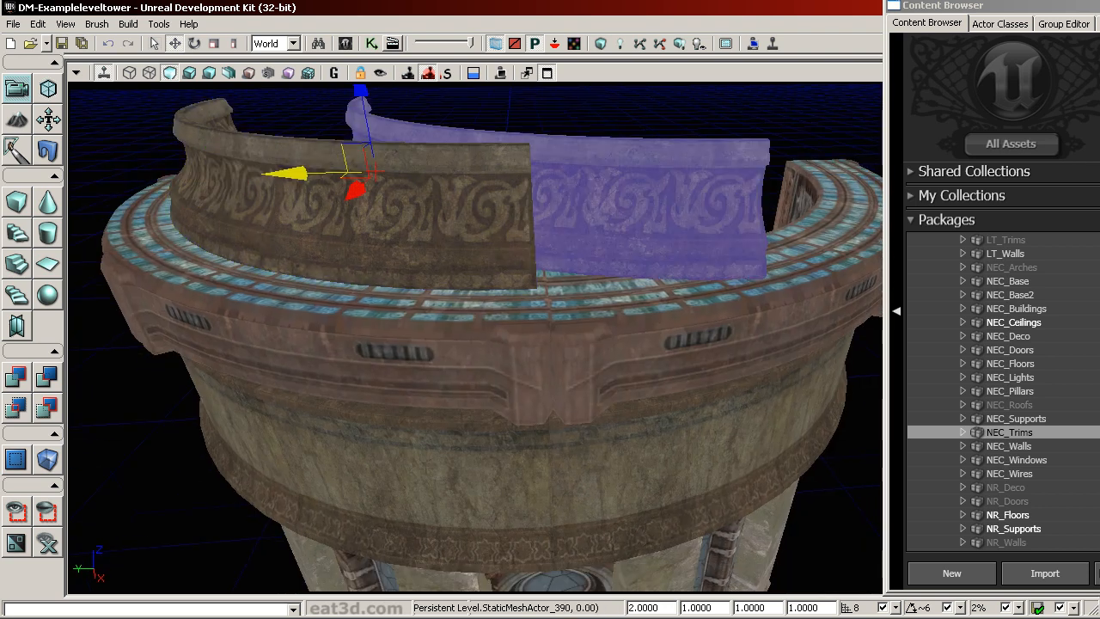
mouse_move(545, 350)
right_mouse_down()
mouse_move(550, 395)
mouse_move(546, 349)
right_mouse_up()
key("space")
left_click_drag(605, 375, 713, 365, "ctrl")
key("space")
mouse_move(520, 376)
left_mouse_down("ctrl+shift")
mouse_move(520, 464)
mouse_move(519, 387)
left_mouse_up("ctrl+shift")
right_click_drag(520, 387, 533, 447)
left_click_drag(535, 434, 534, 443)
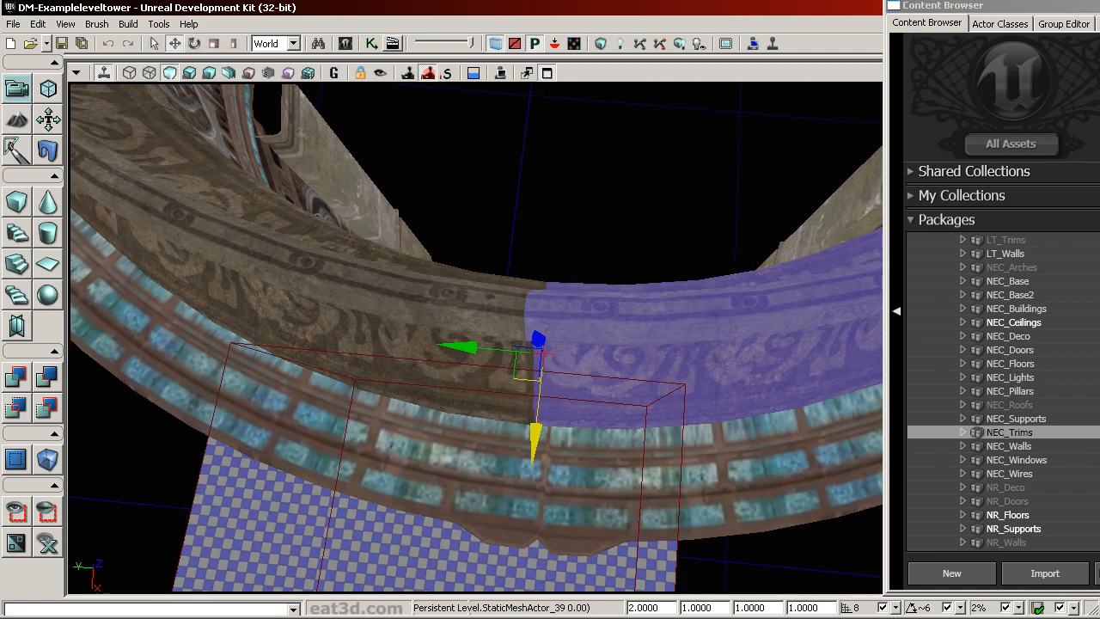
left_click(455, 321, "ctrl")
left_click_drag(455, 321, 455, 383)
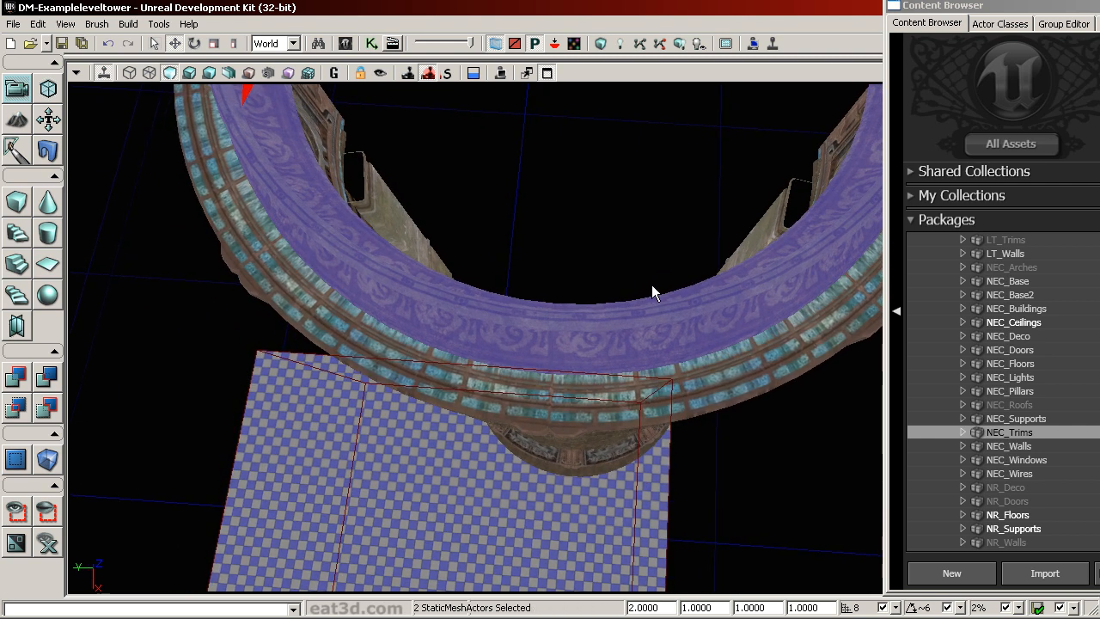
right_click_drag(455, 383, 454, 322)
left_click_drag(455, 322, 455, 369)
- Select the dome crown and adjust its height so the small dome sits over the new carved trim
left_click(465, 172)
left_click_drag(420, 163, 420, 310)
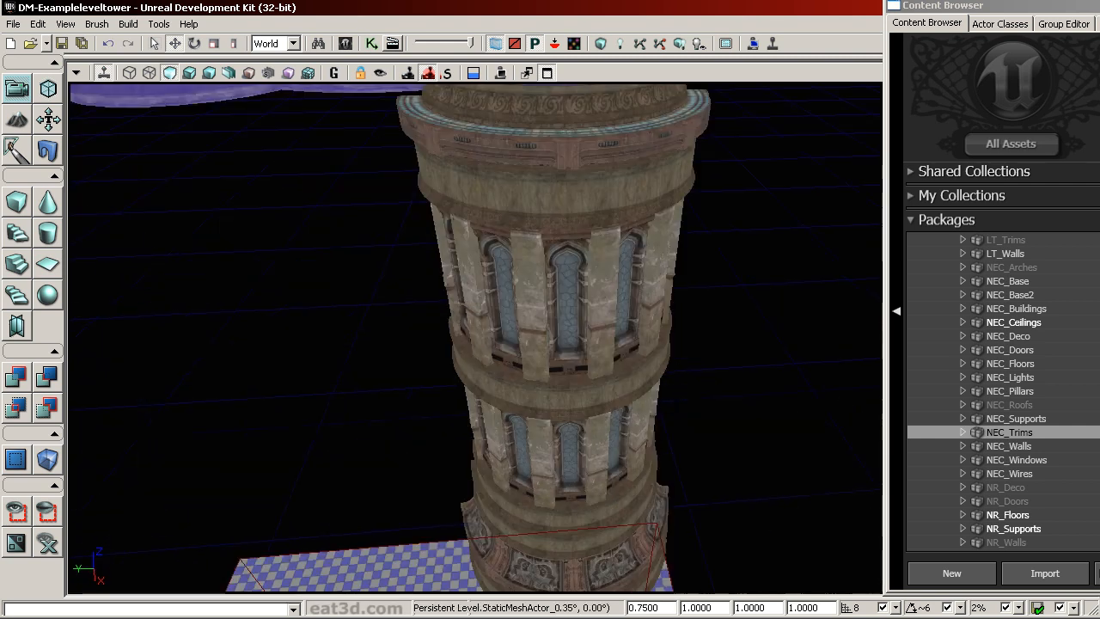
right_click_drag(314, 241, 315, 163)
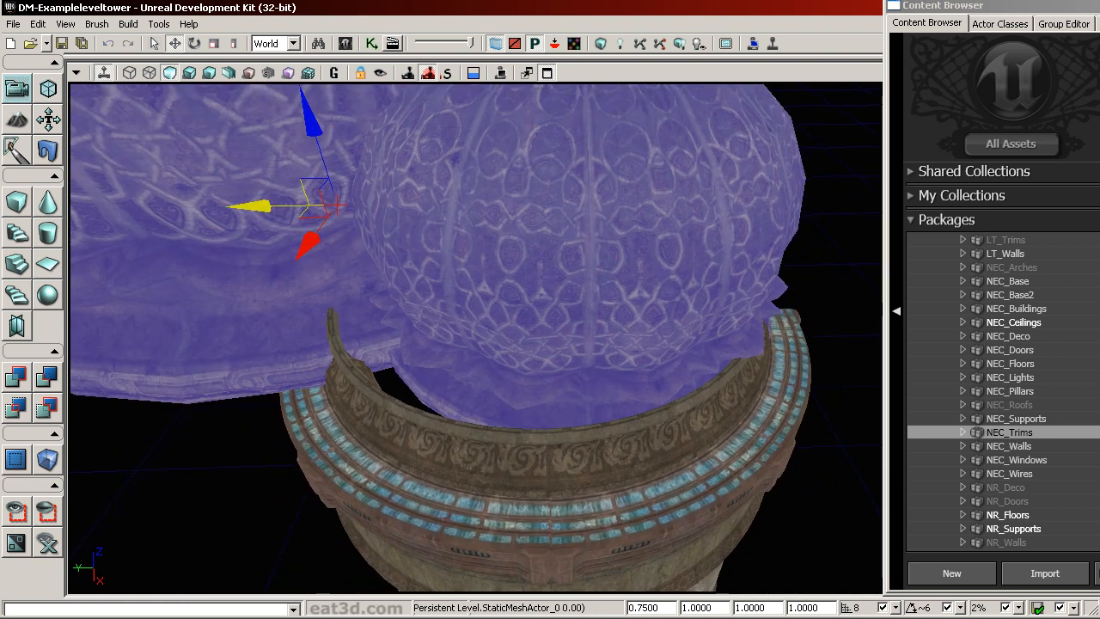
left_click_drag(311, 124, 311, 125)
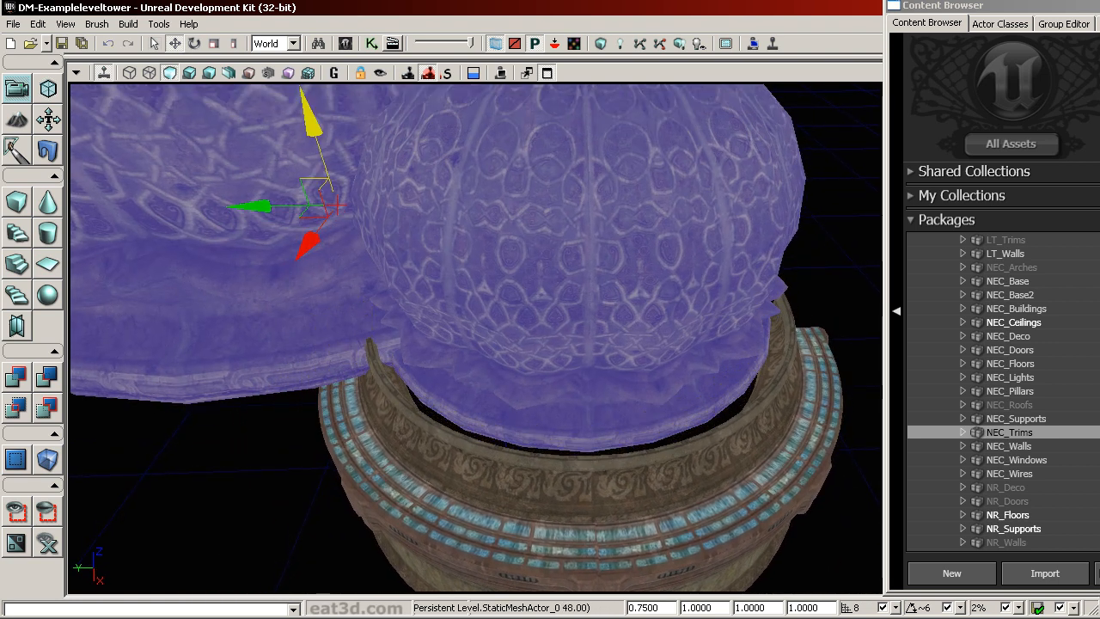
right_click_drag(311, 124, 473, 90)
middle_click_drag(633, 363, 683, 283)
- Examine the assembled tower from the dome crown down to the base
right_click_drag(683, 284, 400, 293)
middle_click_drag(399, 292, 365, 330)
right_click_drag(365, 330, 429, 301)
middle_click_drag(430, 301, 425, 267)
left_click_drag(426, 267, 422, 313)
right_click_drag(421, 313, 391, 284)
left_click_drag(391, 284, 395, 335)
middle_click_drag(395, 335, 396, 378)
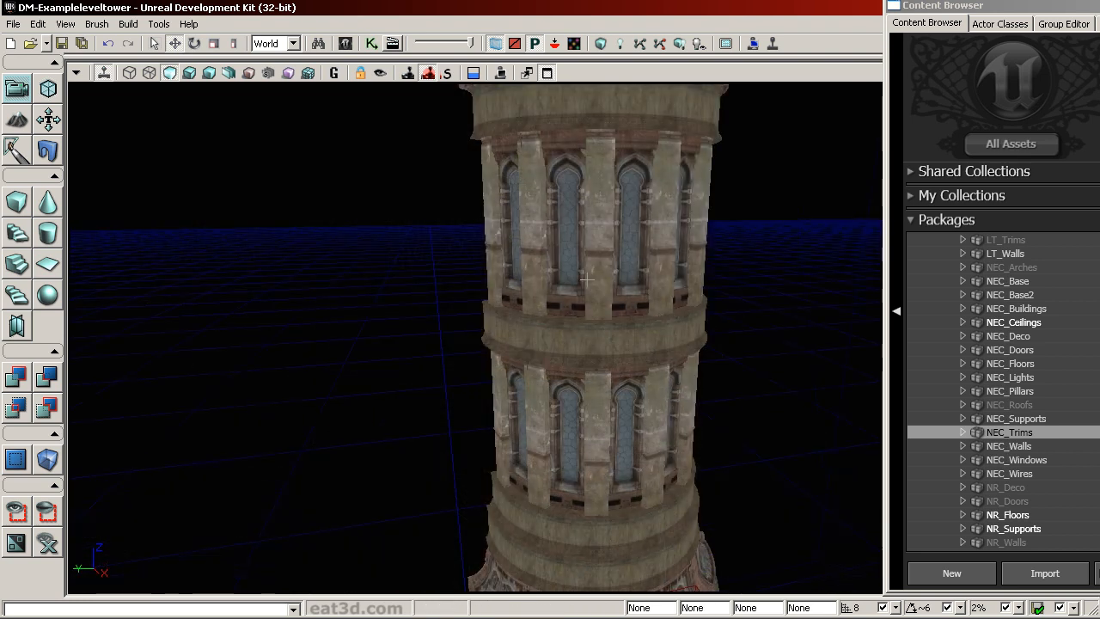
- Clear the selected upper-tier window and move the Content Browser out of the way of the viewport
left_click(546, 217)
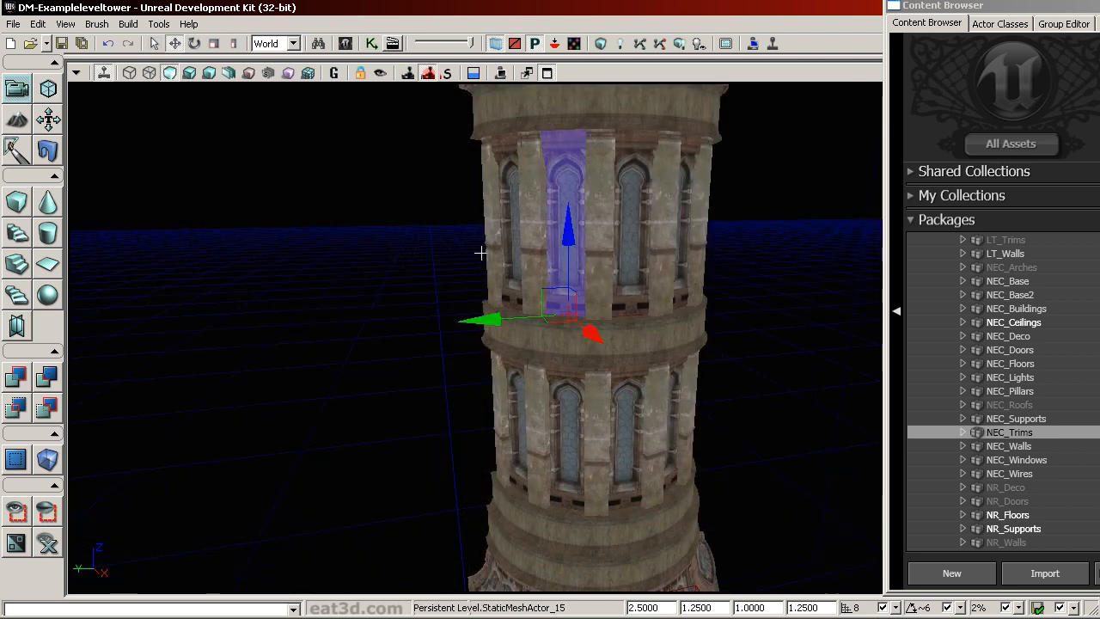
left_click_drag(708, 202, 700, 261)
right_click_drag(700, 260, 471, 206)
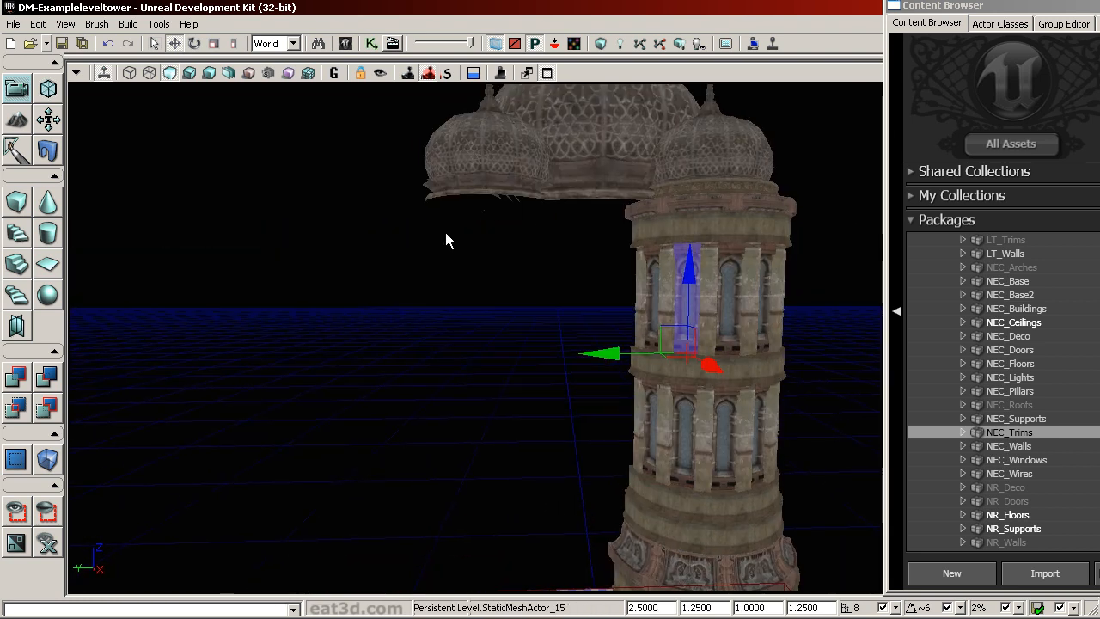
left_click(488, 289)
left_click_drag(939, 5, 1099, 6)
right_click_drag(495, 199, 516, 199)
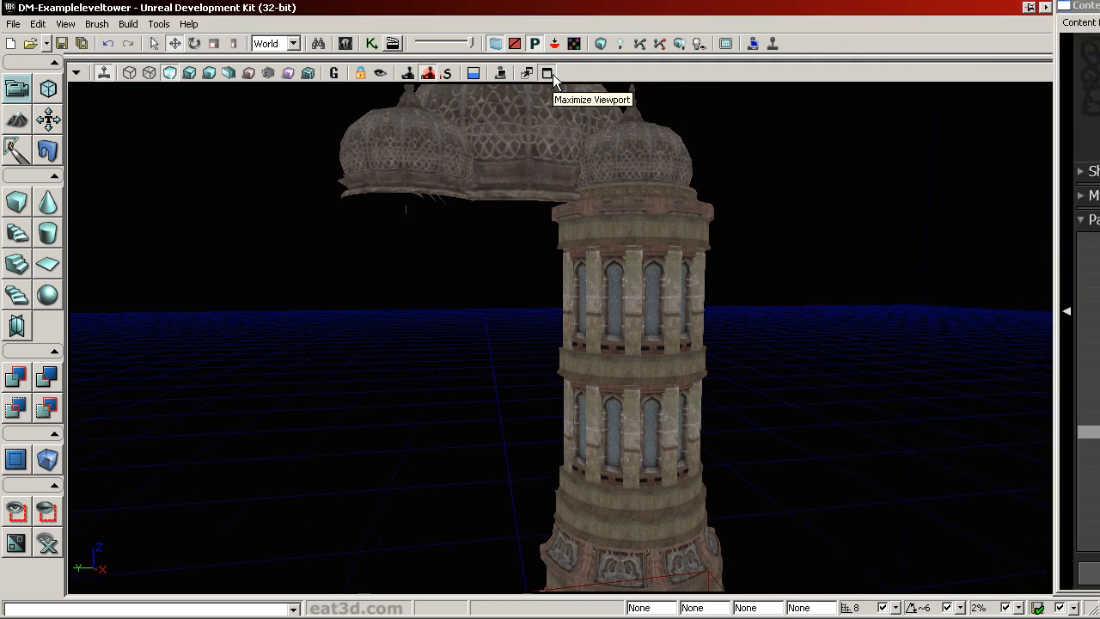
- Try selecting the tower's middle ring, pillars and window piece by piece, and clear the selection
right_click_drag(592, 310, 602, 320)
left_click(592, 318)
left_click(589, 262, "ctrl")
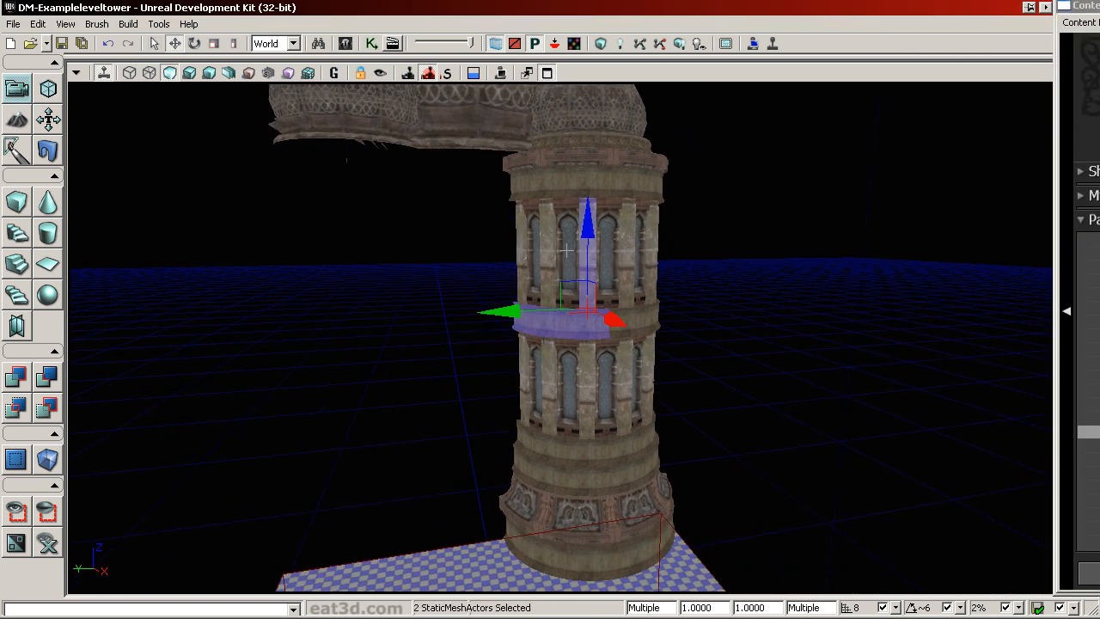
left_click(568, 252, "ctrl")
left_click(547, 251, "ctrl")
left_click(341, 258)
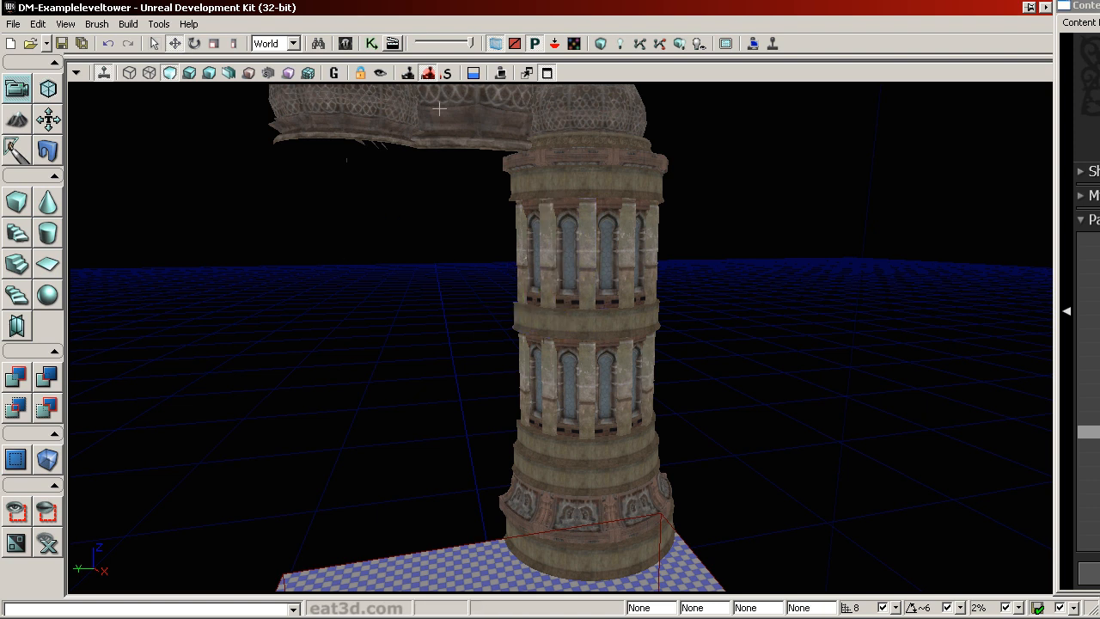
mouse_move(500, 191)
left_mouse_down()
mouse_move(501, 178)
mouse_move(500, 191)
left_mouse_up()
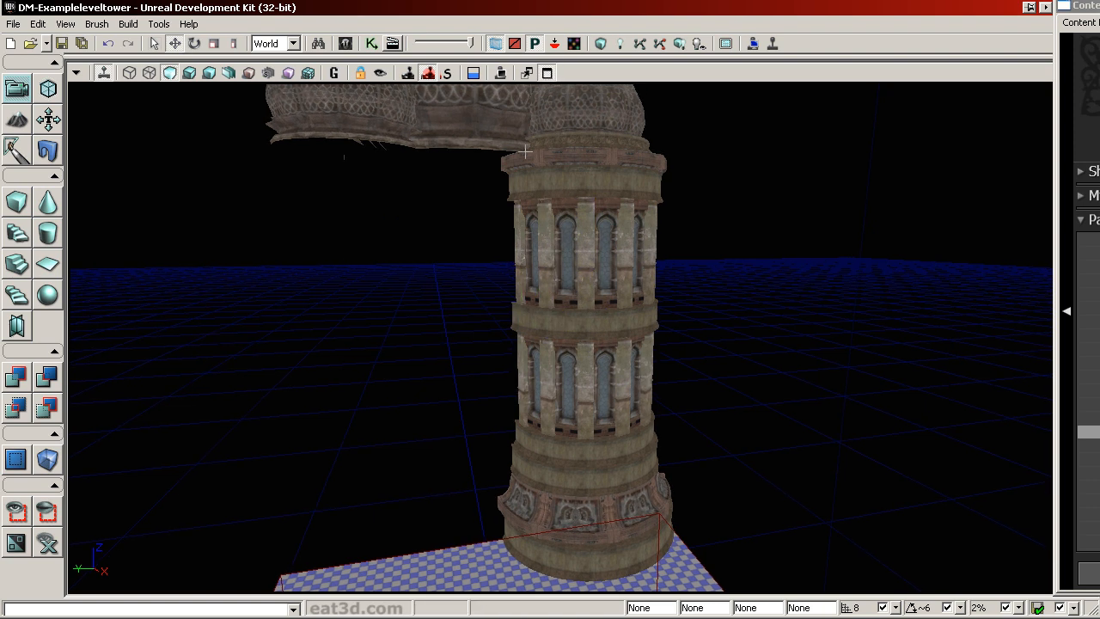
- Restore the four-viewport layout and move the red builder brush away from the tower in the top view
left_click(544, 74)
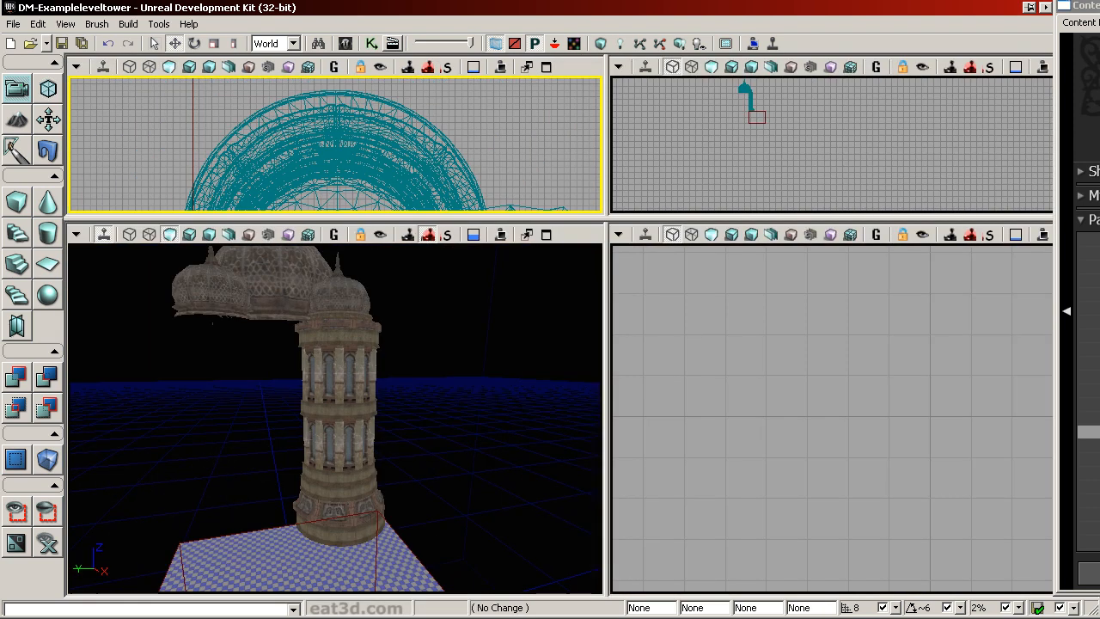
scroll(362, 129, "down", 4)
right_click_drag(362, 129, 362, 190)
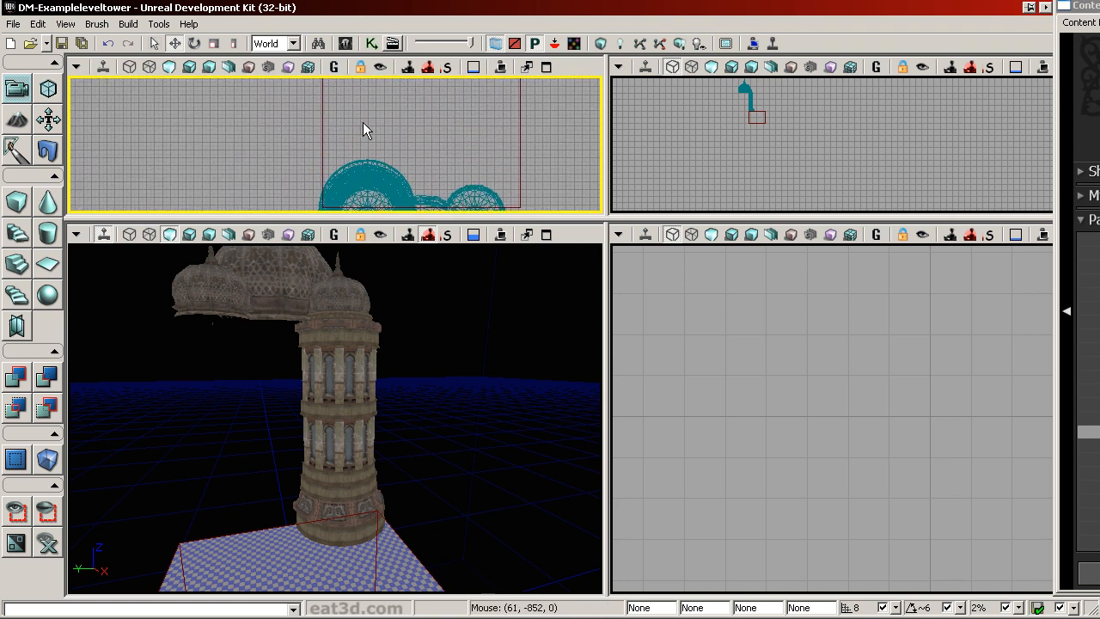
left_click(322, 124)
scroll(435, 168, "down", 5)
mouse_move(534, 167)
left_mouse_down("ctrl+shift")
mouse_move(280, 167)
mouse_move(95, 113)
left_mouse_up("ctrl+shift")
right_click_drag(534, 166, 330, 150)
left_click_drag(386, 171, 504, 203)
mouse_move(386, 171)
left_mouse_down("ctrl+shift")
mouse_move(503, 203)
mouse_move(457, 203)
left_mouse_up("ctrl+shift")
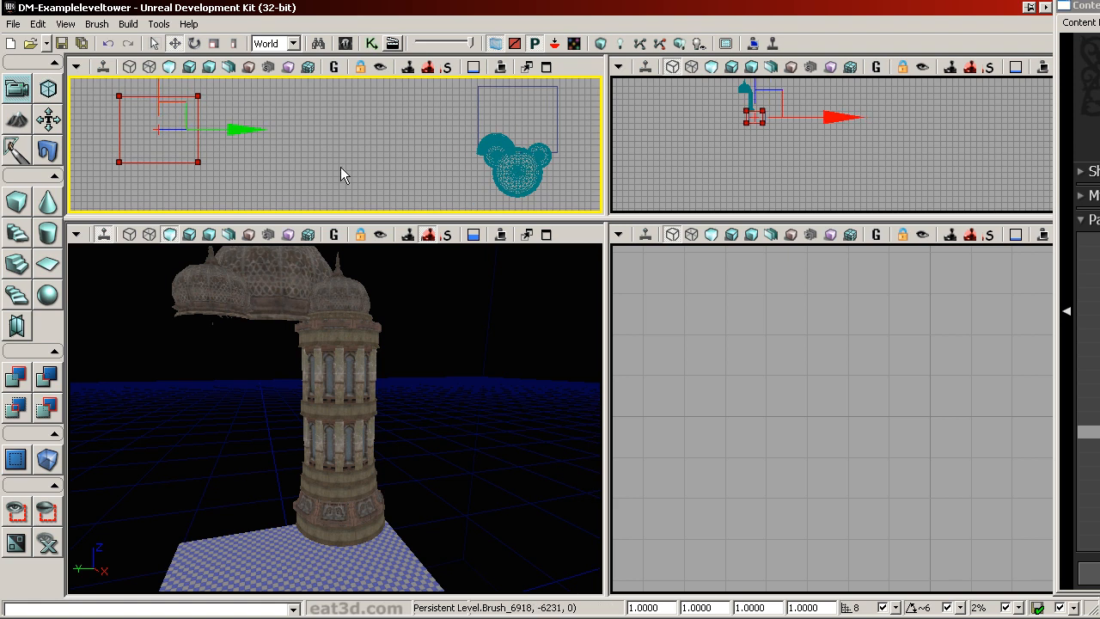
left_click_drag(349, 167, 433, 142, "ctrl+shift")
mouse_move(351, 164)
right_mouse_down()
mouse_move(309, 126)
mouse_move(319, 147)
mouse_move(298, 166)
right_mouse_up()
left_click(351, 164)
- Try marquee selections over empty space in the top and side views
scroll(351, 164, "up", 5)
right_click_drag(184, 119, 222, 157)
scroll(184, 118, "up", 2)
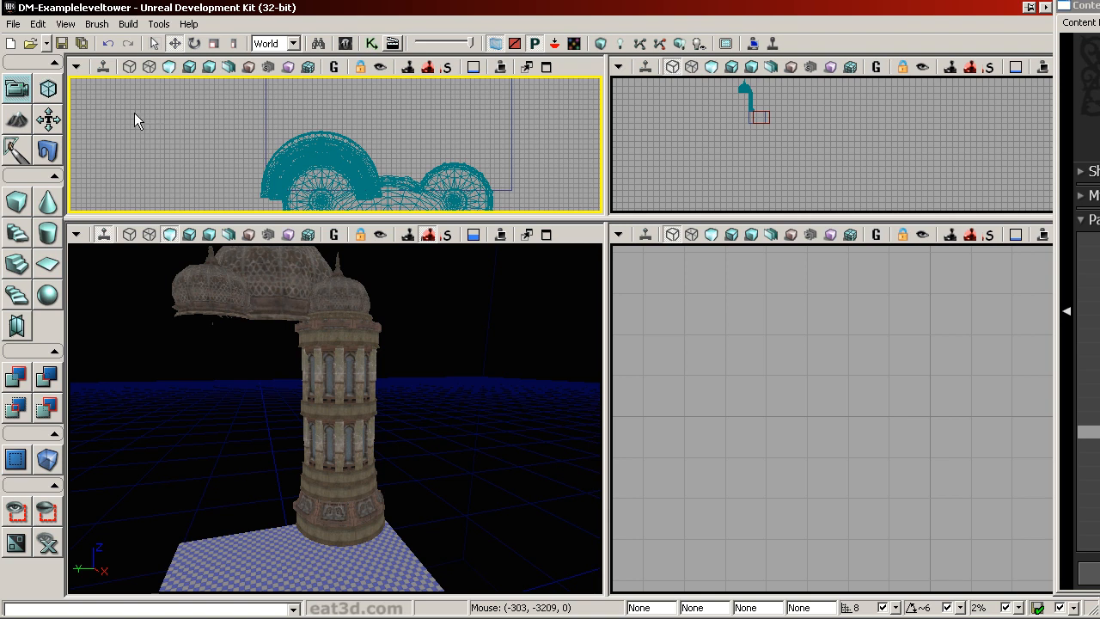
left_click_drag(132, 109, 227, 156, "ctrl+alt")
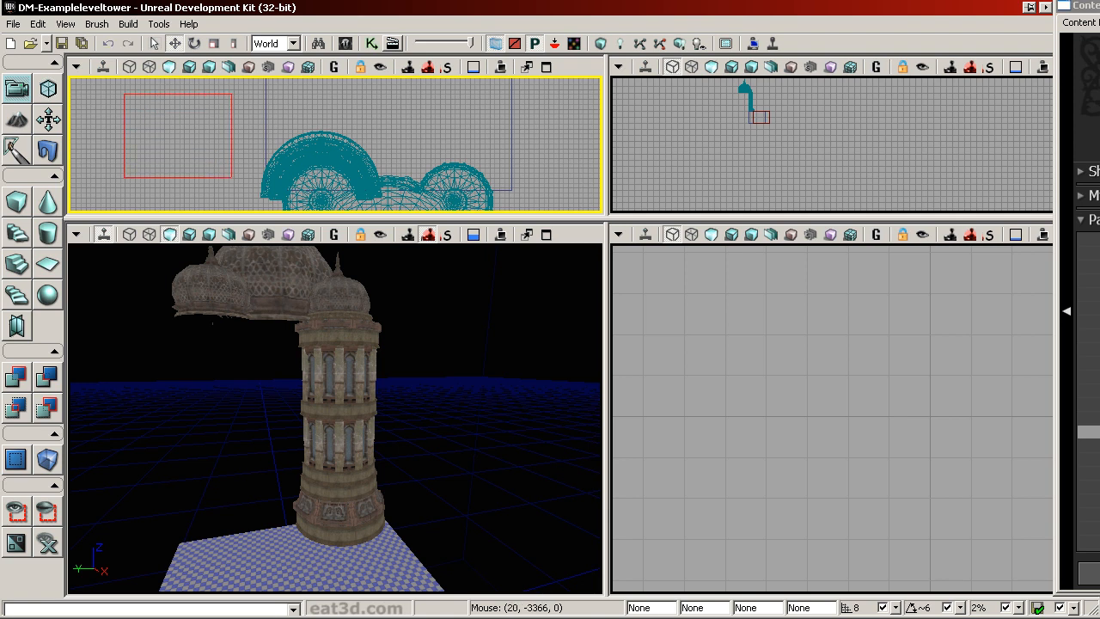
left_click(816, 425)
scroll(816, 425, "down", 8)
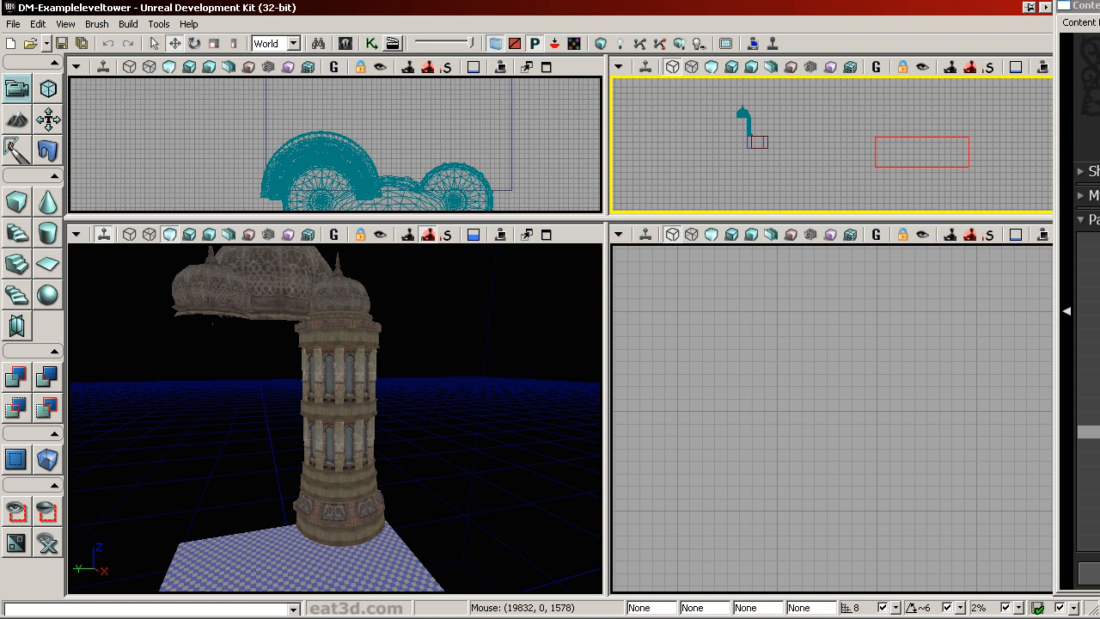
left_click_drag(439, 406, 468, 404)
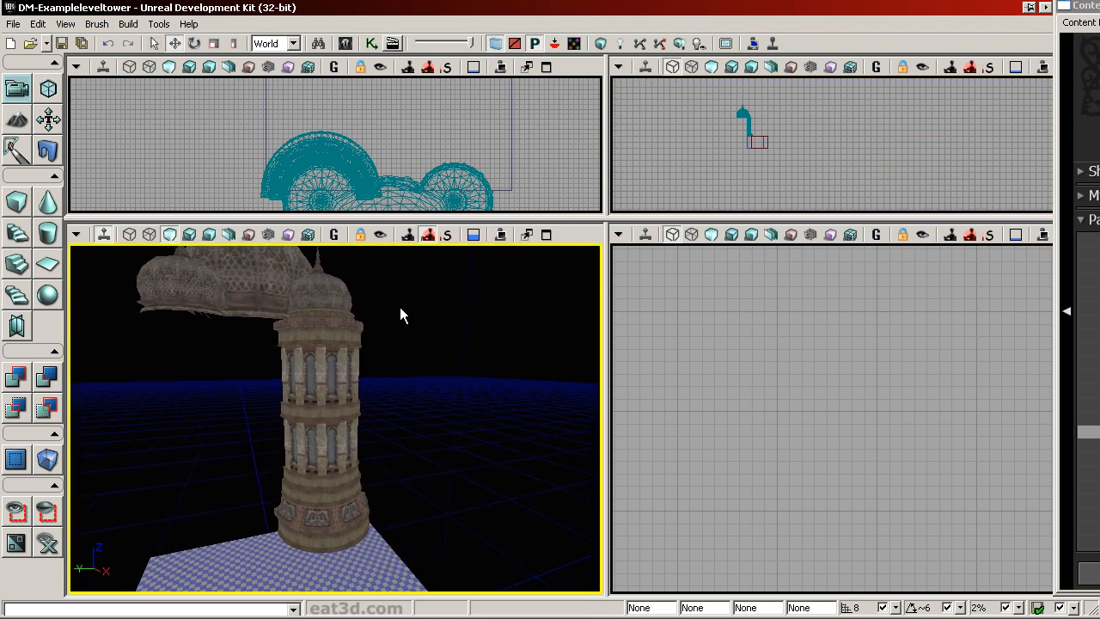
- Marquee-select the tower and its domes in the top view and take the floor brush out of the selection
mouse_move(206, 146)
left_mouse_down()
mouse_move(185, 116)
mouse_move(203, 139)
left_mouse_up()
left_click_drag(164, 106, 365, 187, "ctrl+alt")
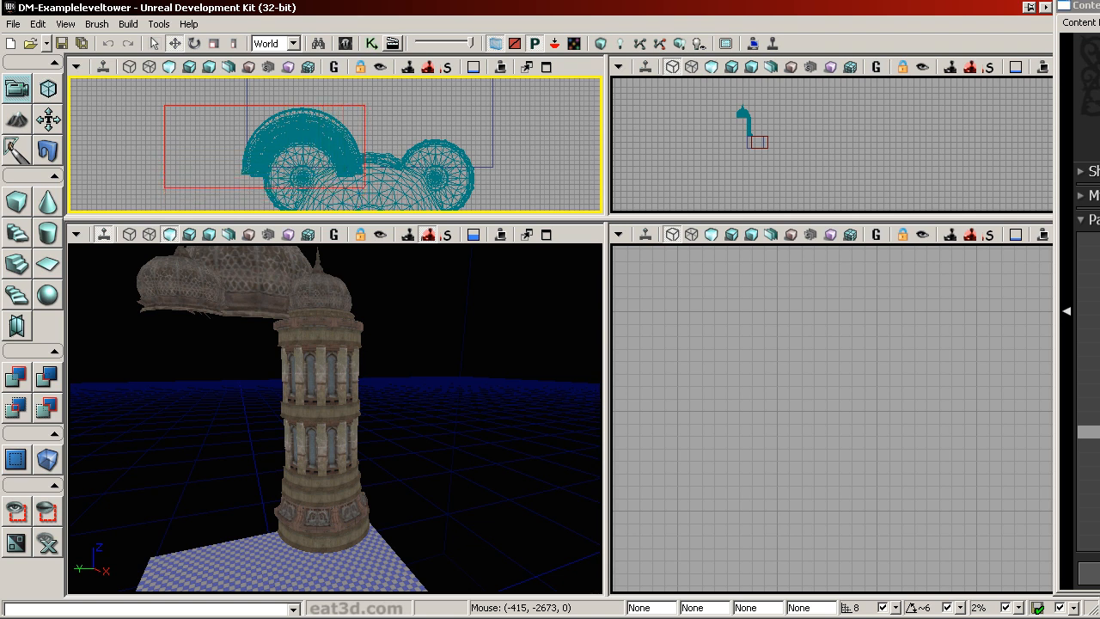
left_click_drag(365, 187, 365, 187, "ctrl+alt")
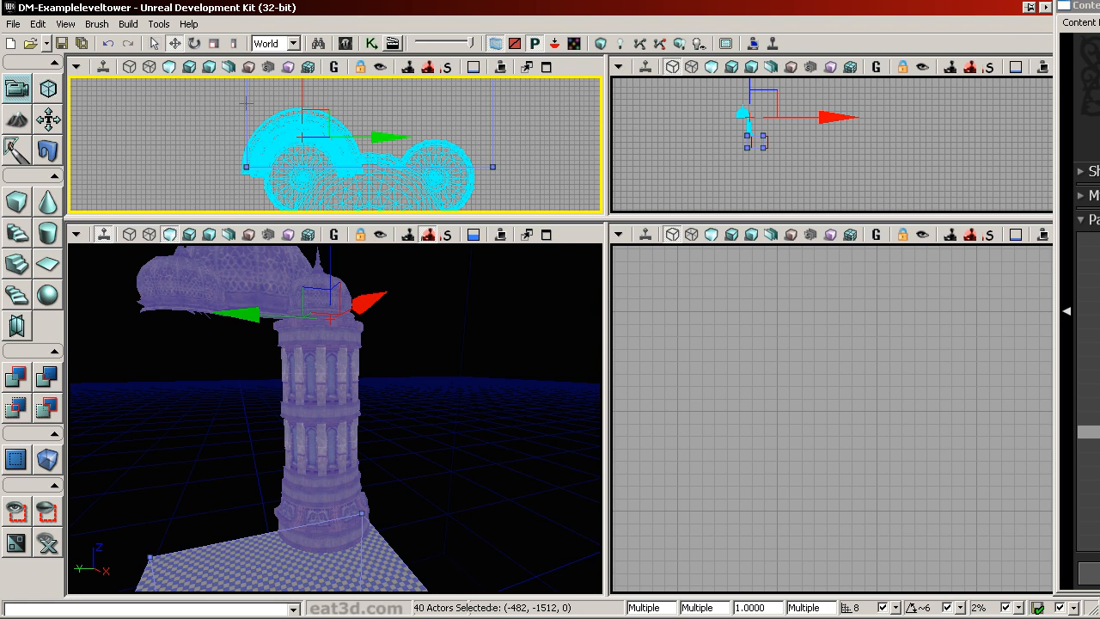
left_click(388, 208, "ctrl")
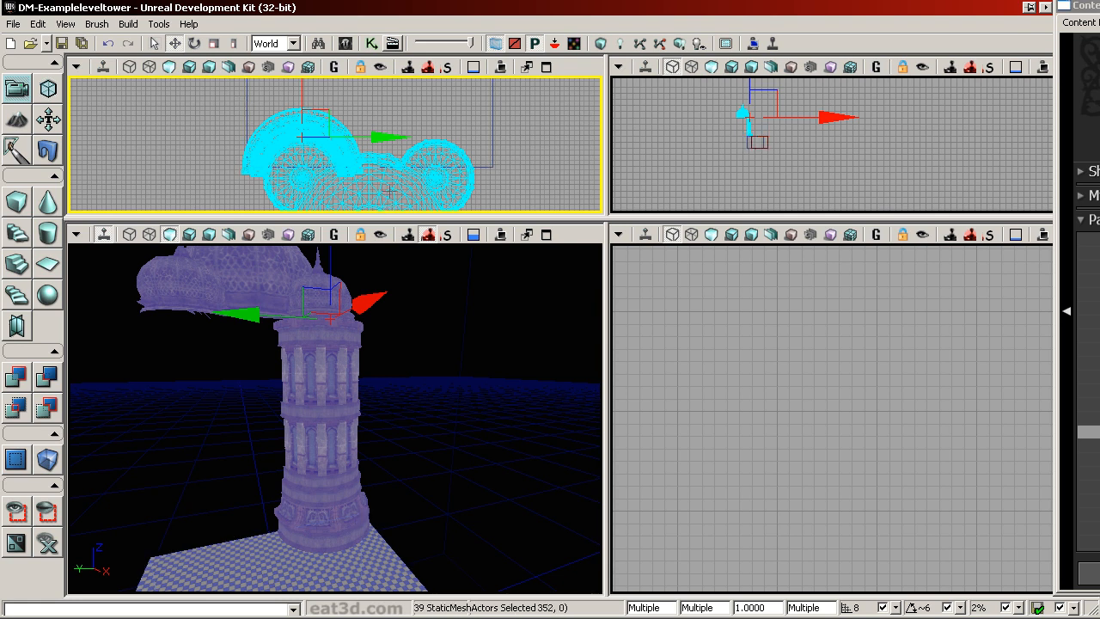
- Take the large dome out of the selection, duplicate the tower to stand beside the original, and save the level
left_click(232, 275, "ctrl")
left_click(546, 234)
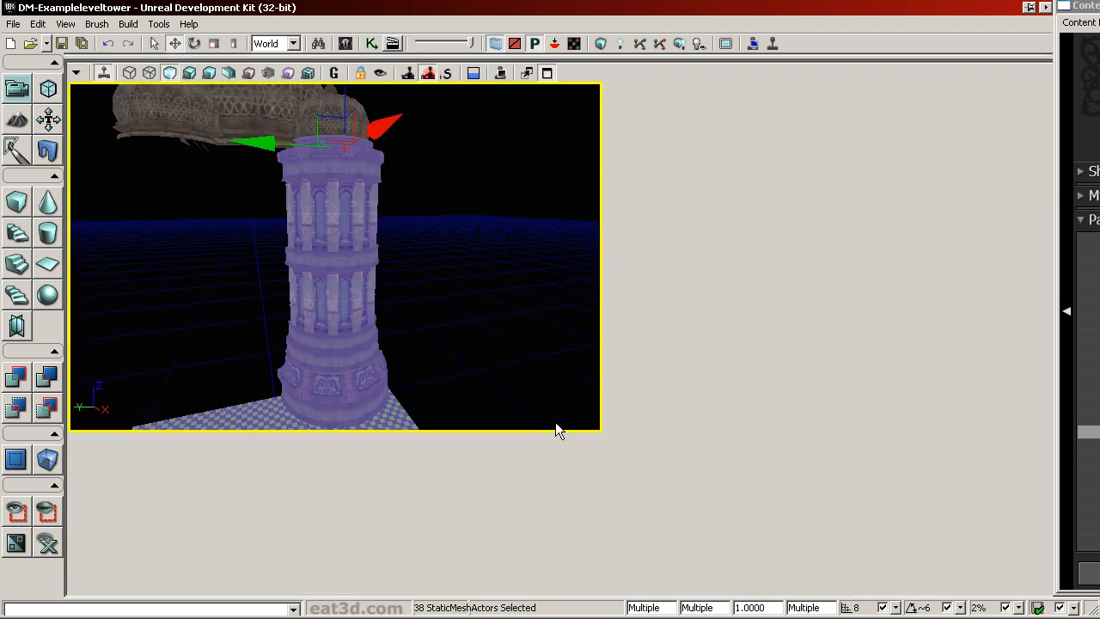
right_click_drag(563, 370, 524, 412)
left_click_drag(574, 151, 222, 156, "alt")
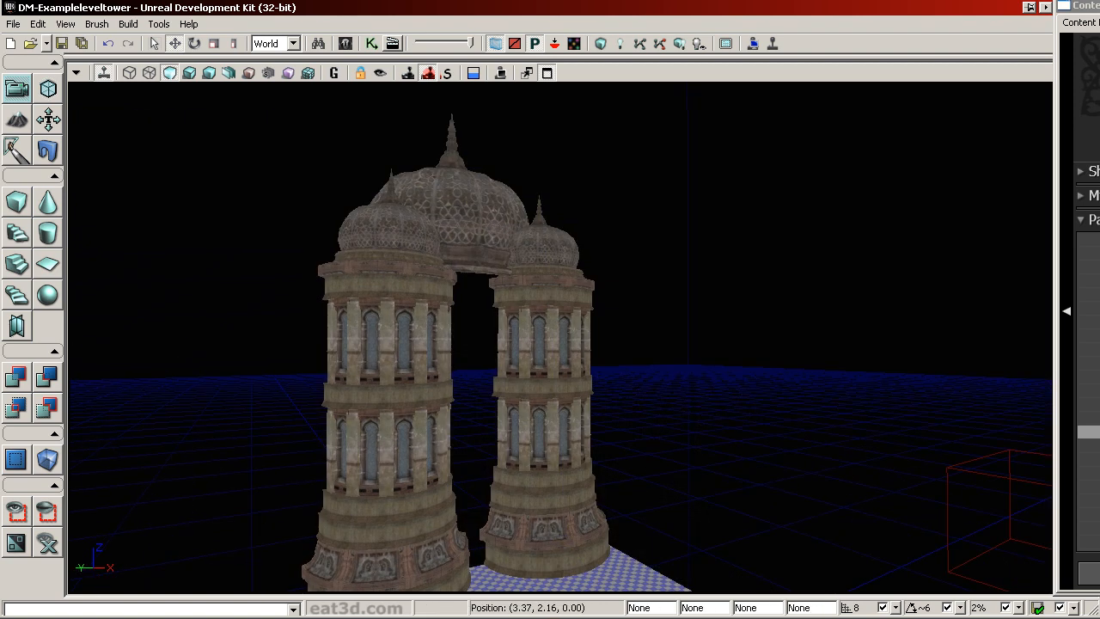
left_click_drag(550, 335, 550, 301)
left_click(61, 44)
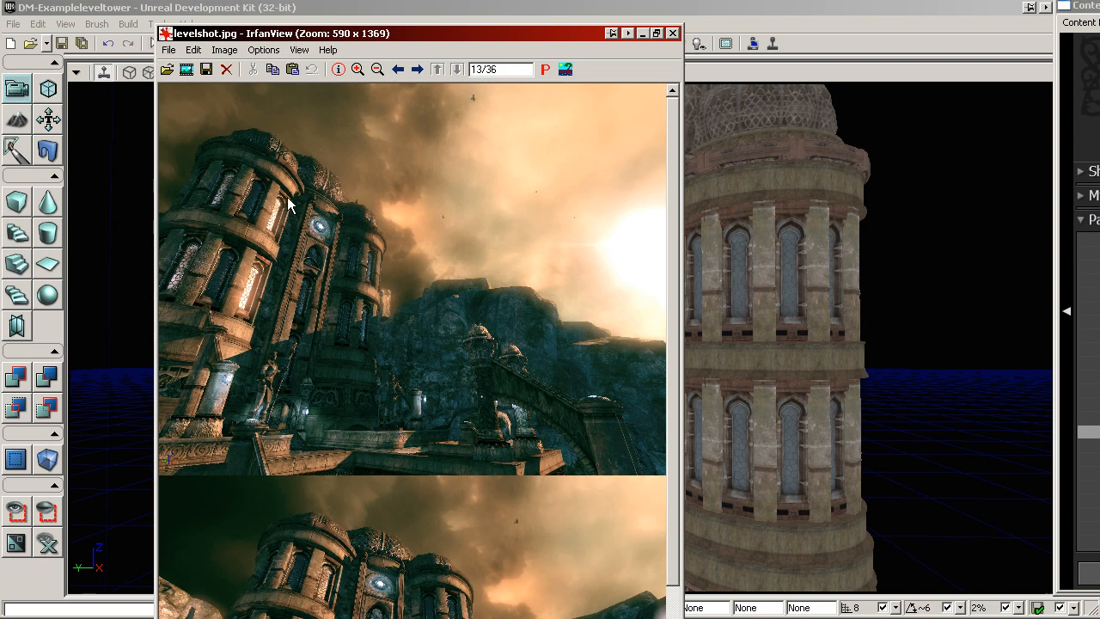
- Switch to the levelshot.jpg reference in IrfanView and examine the narrow section joining the two round towers
left_click_drag(248, 407, 338, 207)
left_click(383, 321)
left_click_drag(254, 404, 306, 440)
left_click(296, 389)
left_click_drag(275, 378, 347, 182)
left_click(309, 273)
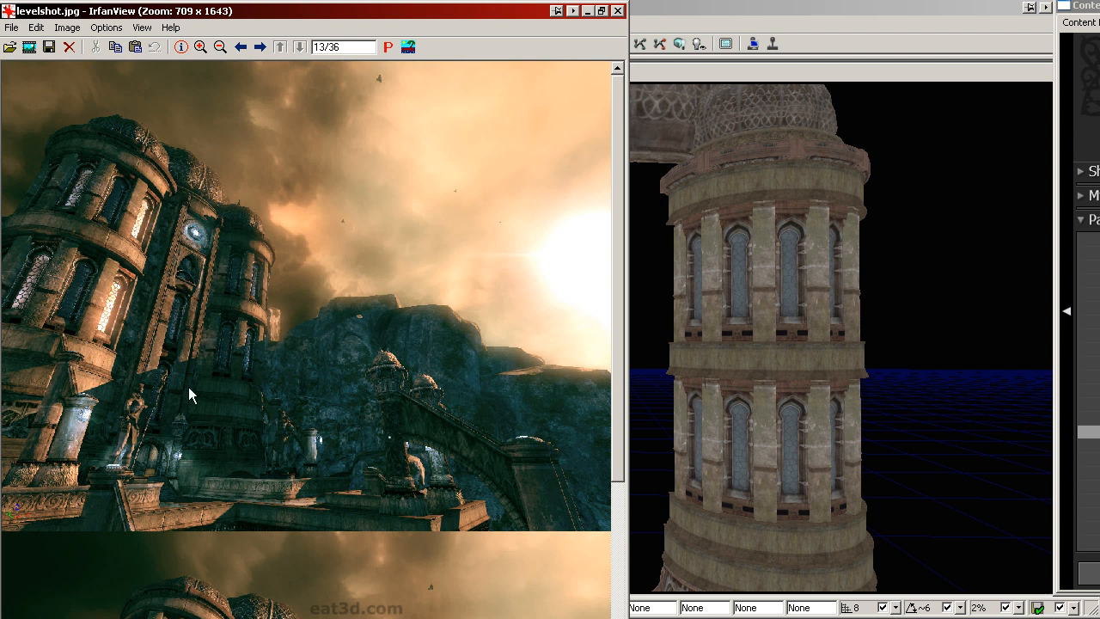
- Return to the Content Browser, open the NEC_Windows package and preview the S_NEC_Window_SM_Windowslim_01 mesh
left_click(734, 11)
left_click_drag(631, 344, 632, 378)
left_click_drag(1090, 6, 429, 7)
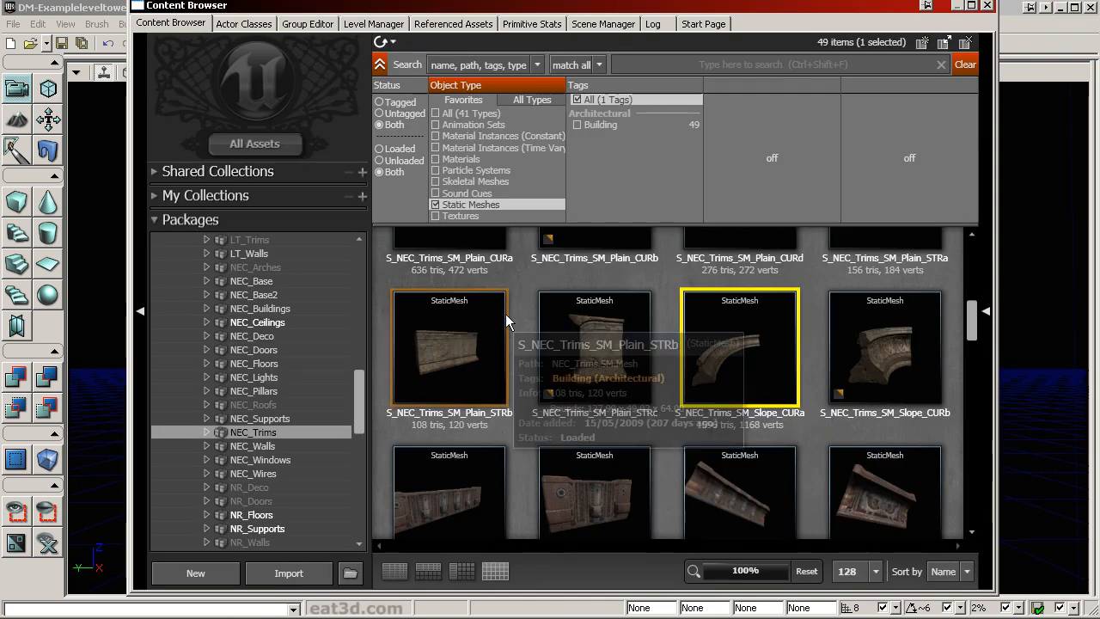
left_click(269, 462)
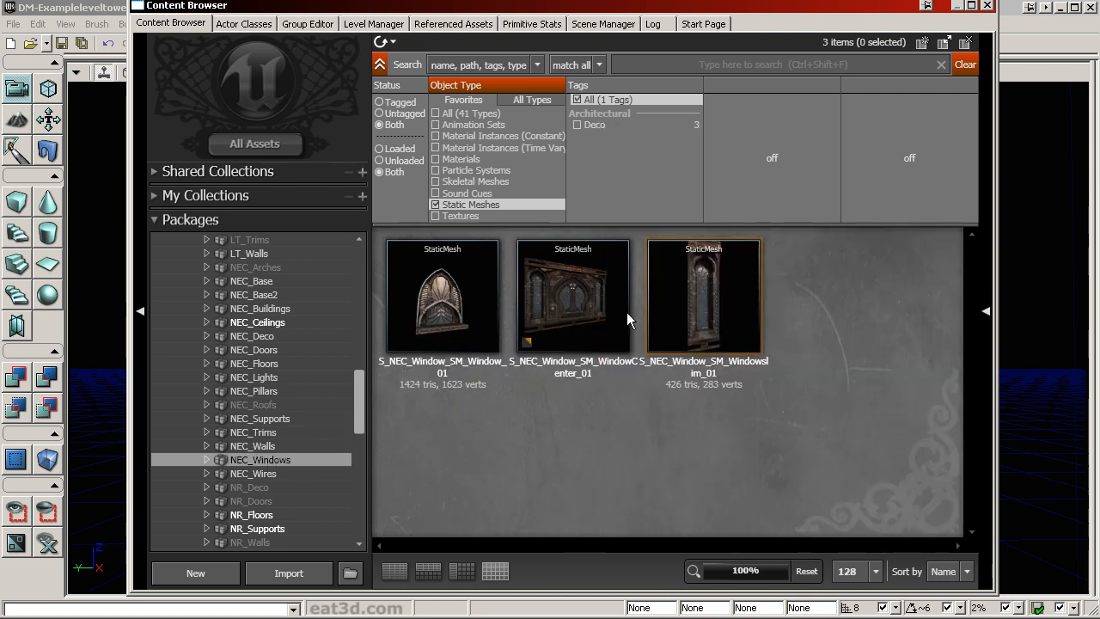
double_click(695, 309)
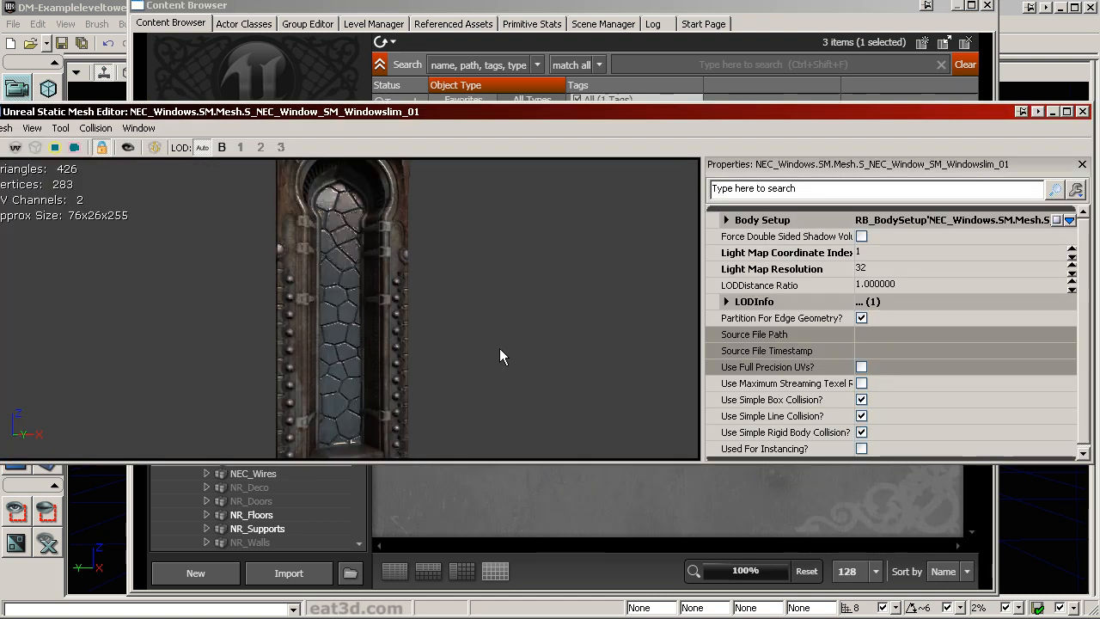
left_click_drag(585, 372, 585, 372)
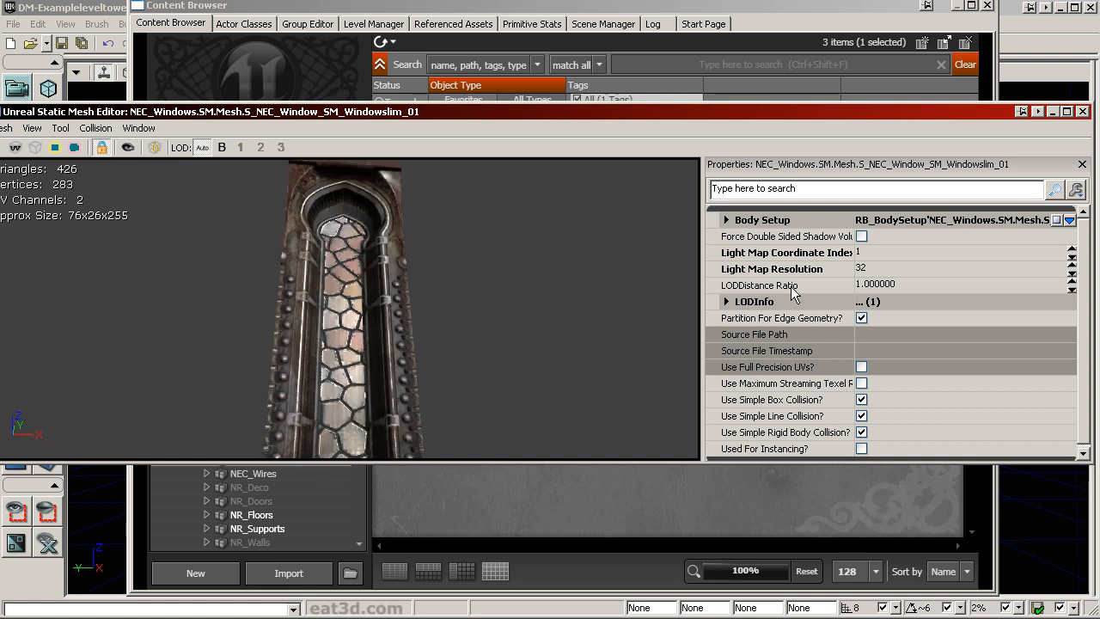
left_click(1082, 111)
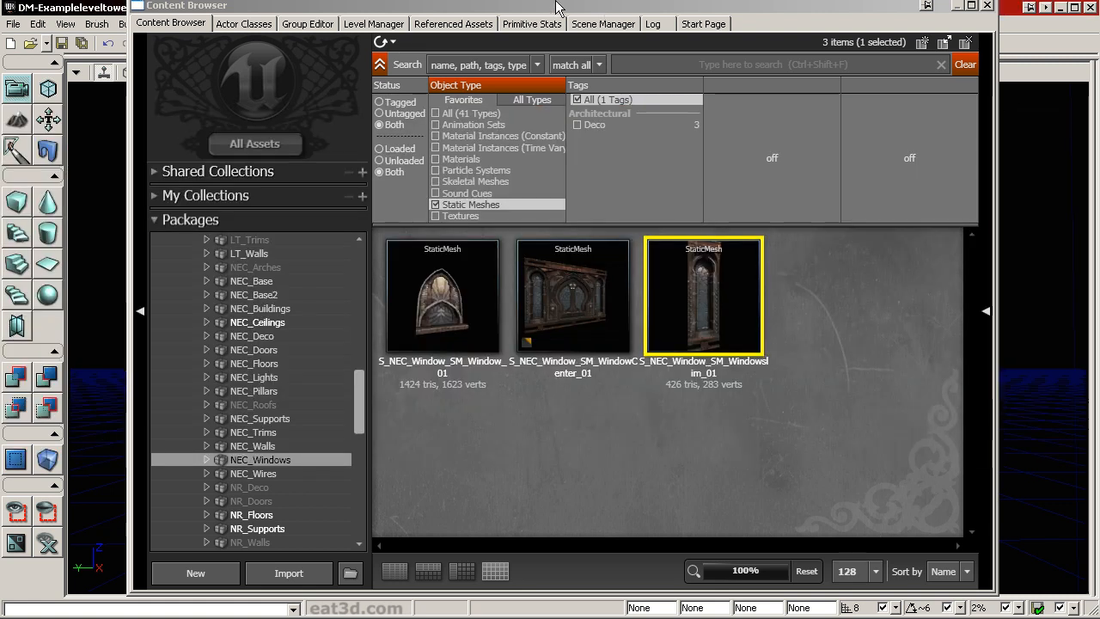
- Place the S_NEC_Window_SM_Windowslim_01 mesh in the level and position it in the gap between the two towers
left_click_drag(570, 7, 1089, 7)
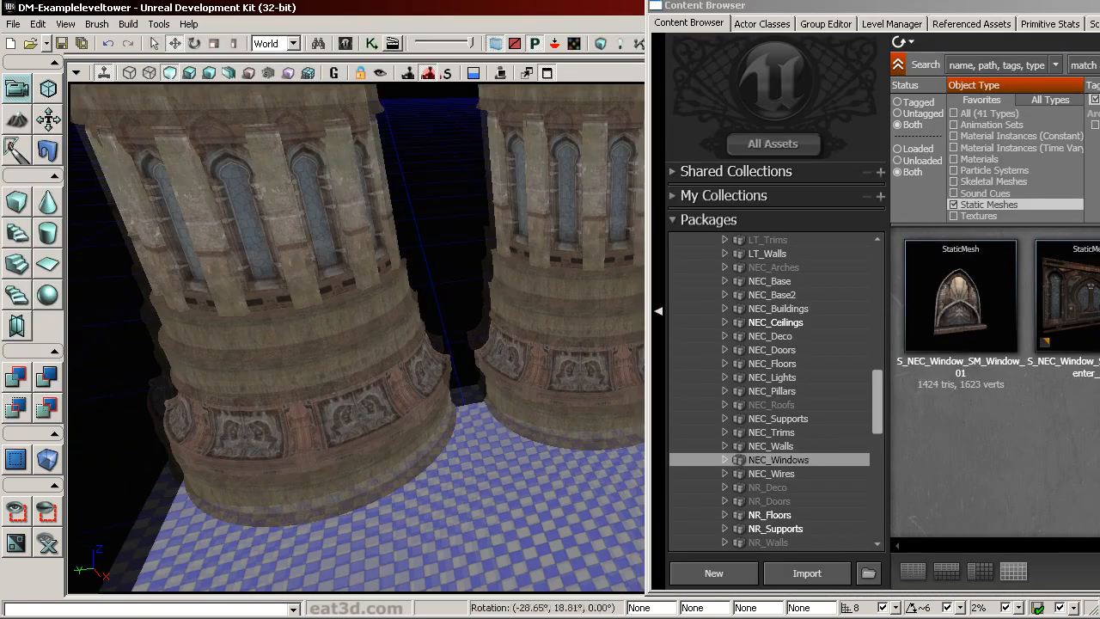
left_click_drag(452, 447, 452, 412)
right_click(452, 447)
left_click_drag(496, 344, 496, 206)
left_click_drag(680, 4, 743, 3)
left_click_drag(454, 322, 444, 267)
key("space")
left_click_drag(439, 468, 499, 469)
right_click_drag(603, 352, 603, 283)
key("space")
left_click_drag(603, 351, 603, 327)
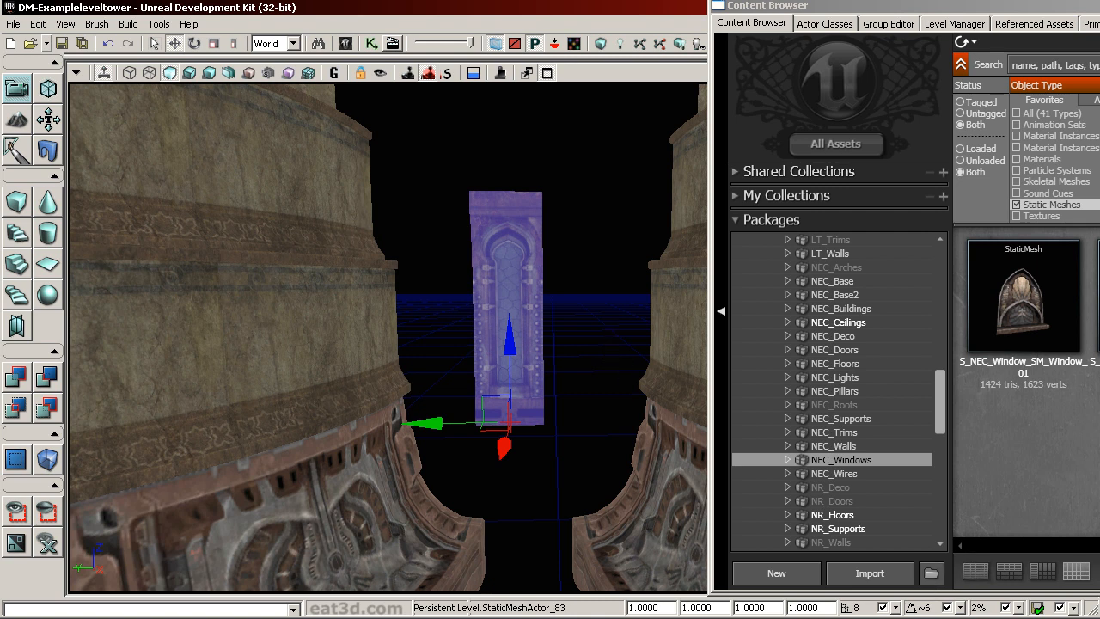
- Set the slim window's draw scale to 2.5, its X scale to 1.25 and its Z scale to 1.1875
double_click(669, 607)
type("2.5")
left_click(686, 607)
type("1")
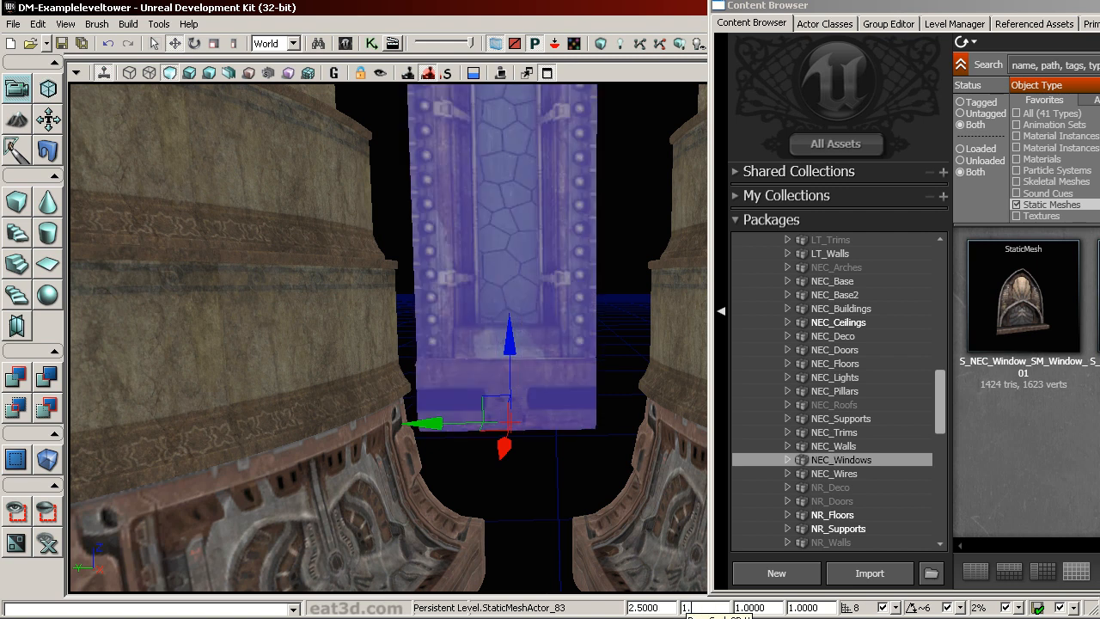
type(".25")
key("Return")
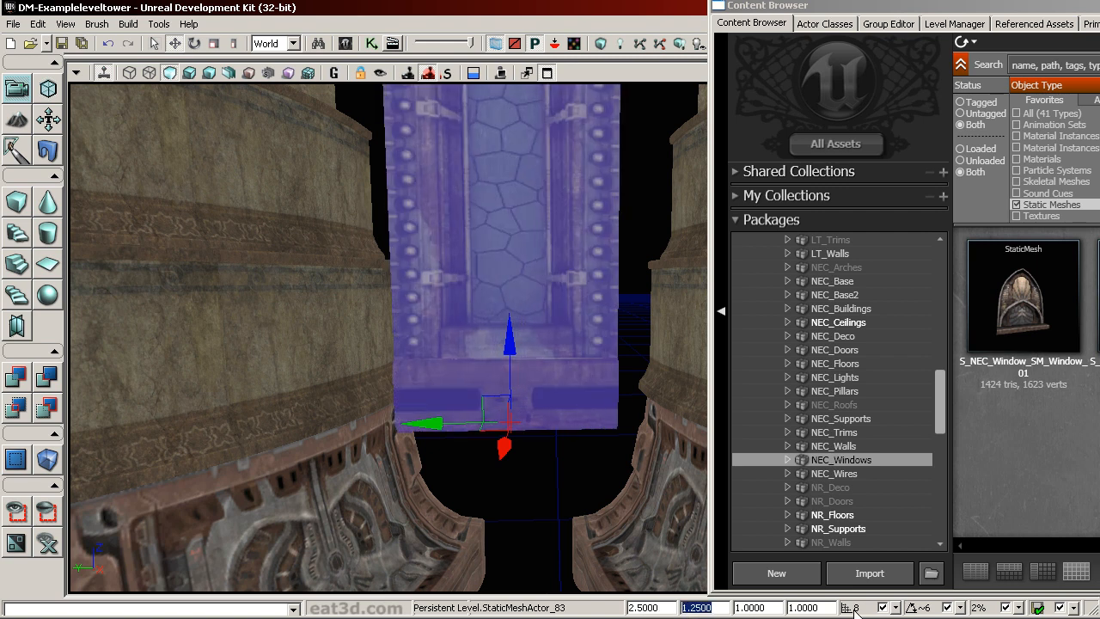
left_click(803, 607)
type("1.1875")
key("Return")
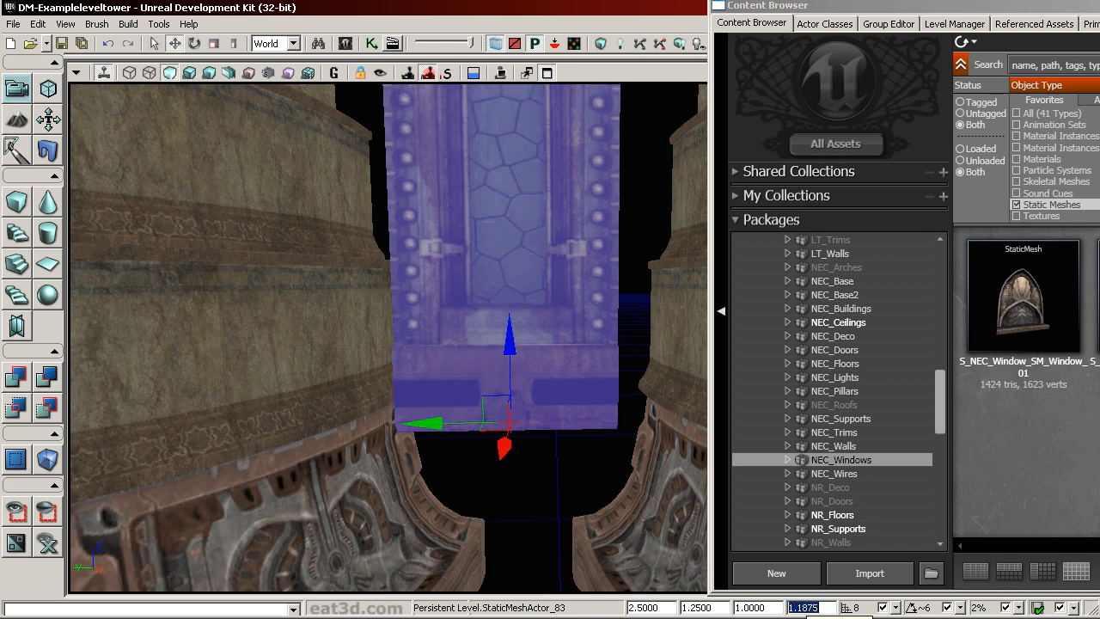
left_click(818, 607)
scroll(595, 464, "down", 5)
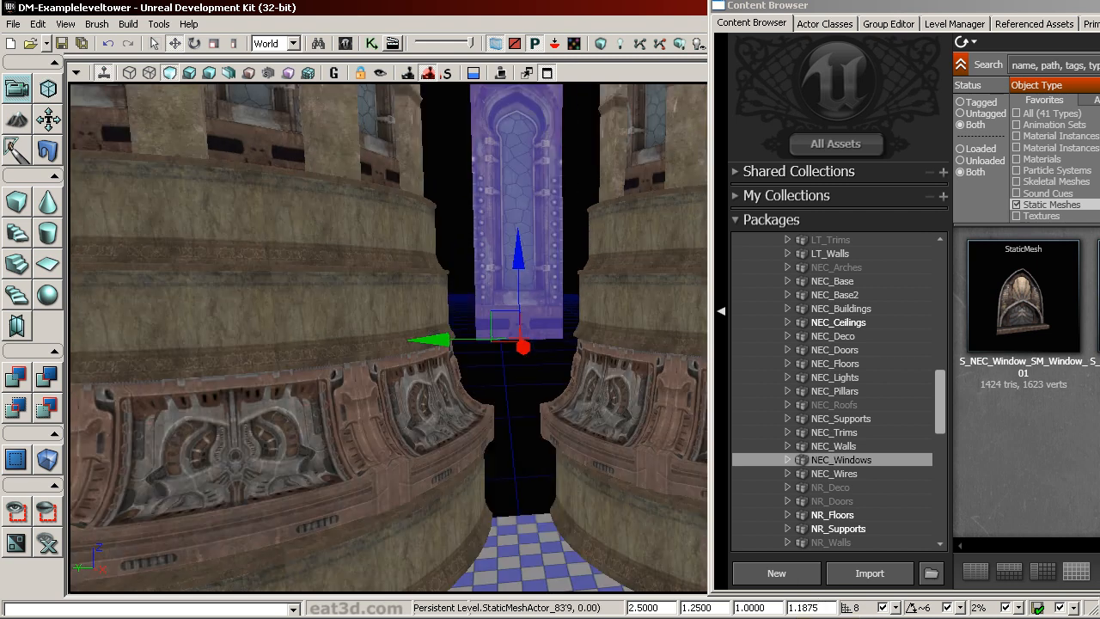
middle_click_drag(636, 375, 644, 594)
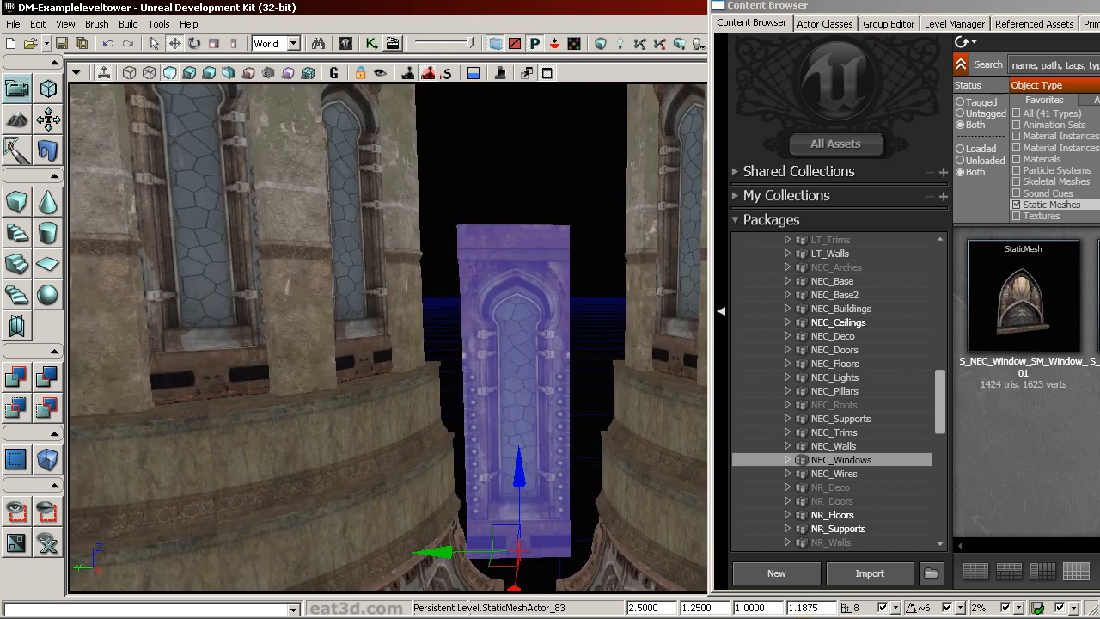
- Check the reference image again and browse the NEC_Pillars and NEC_Walls packages for a pillar to flank the window
key("alt+Tab")
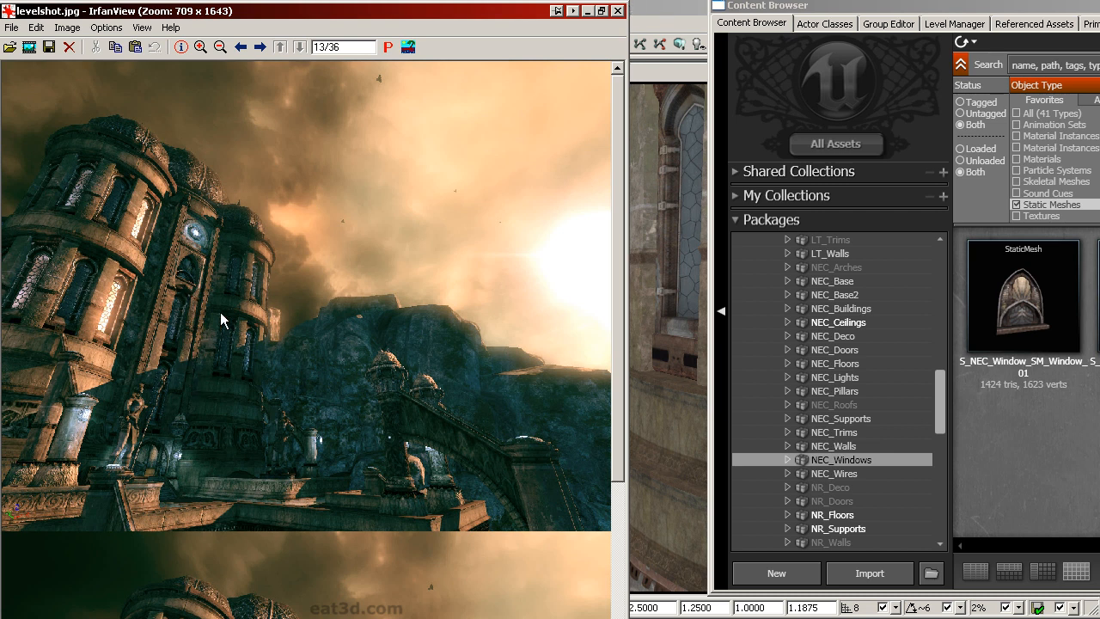
left_click(809, 8)
left_click_drag(288, 7, 255, 7)
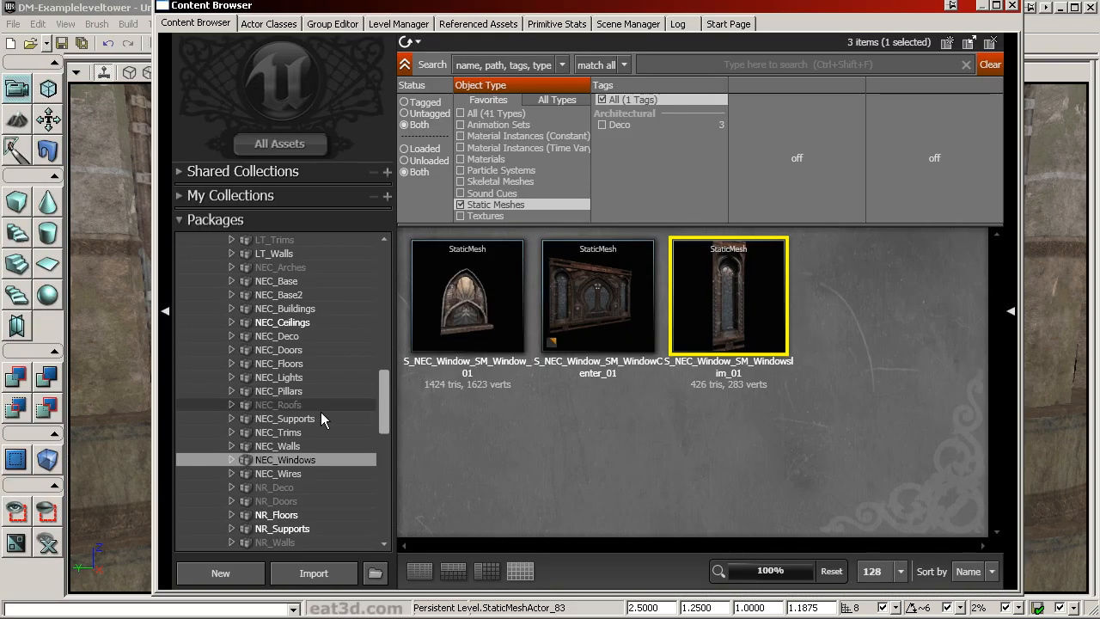
left_click(280, 391)
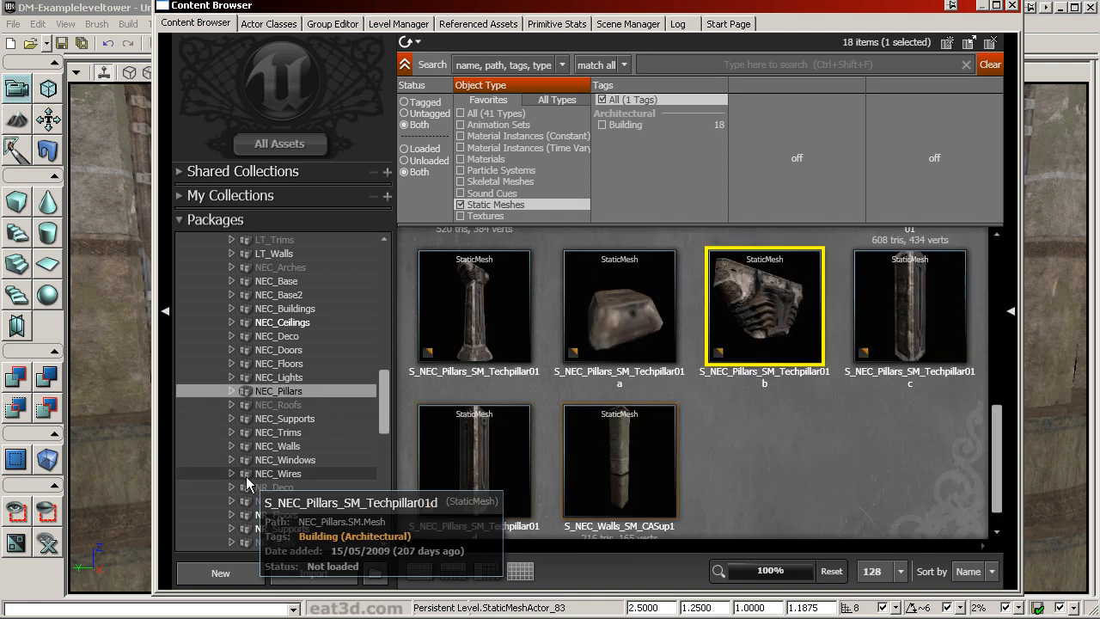
left_click(278, 446)
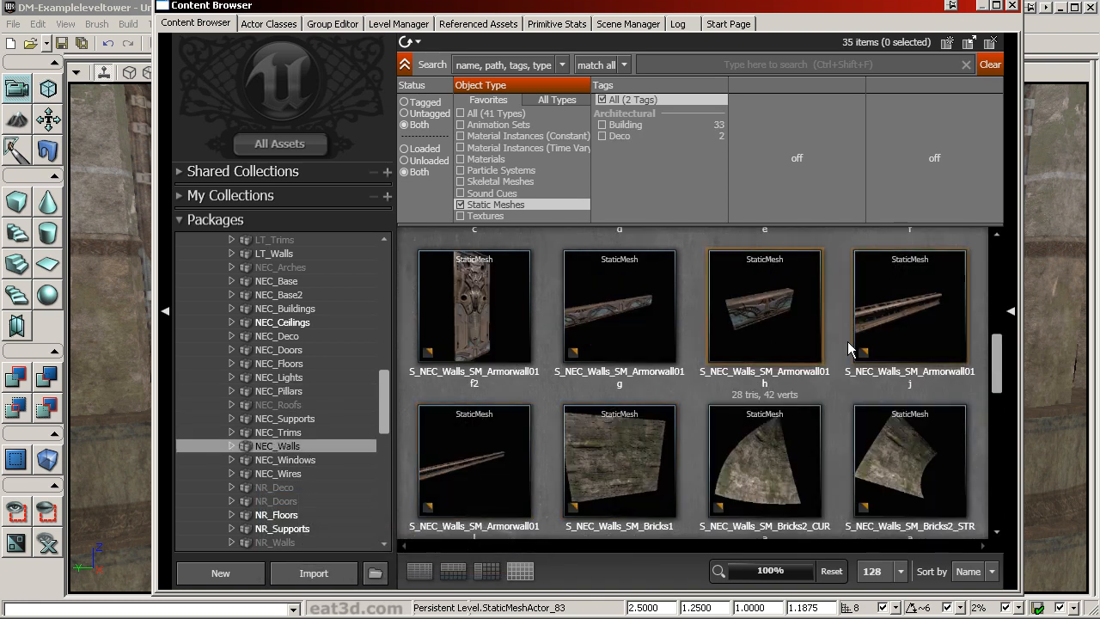
scroll(705, 404, "down", 5)
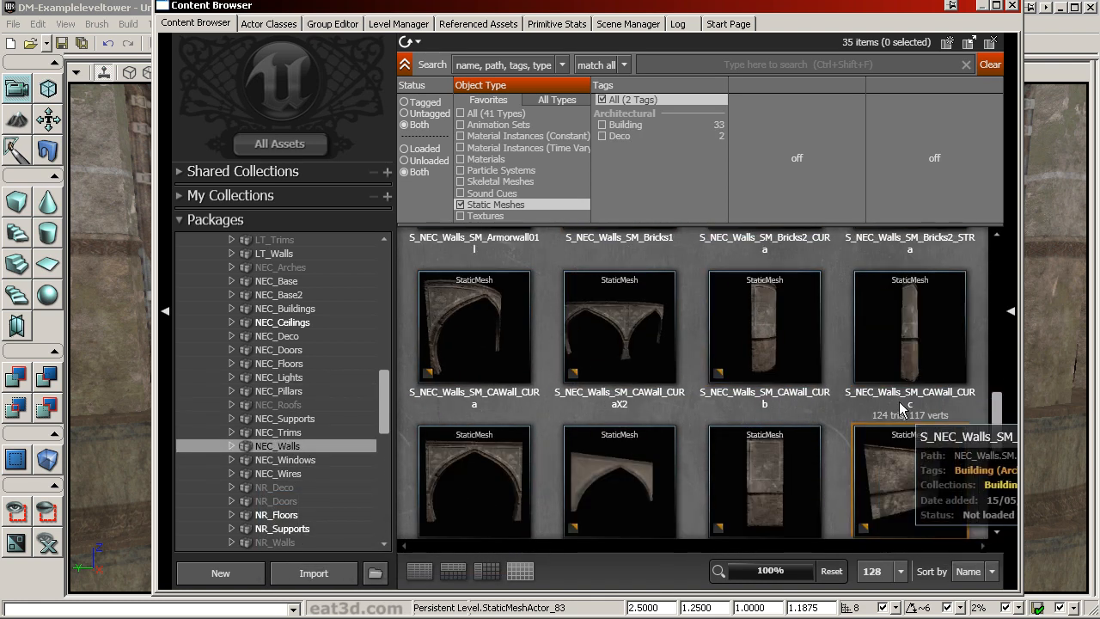
- Preview the S_NEC_Walls_SM_CAWall_CURc mesh from several sides, including its base and back, and close the mesh preview
double_click(899, 330)
left_click_drag(344, 309, 413, 314)
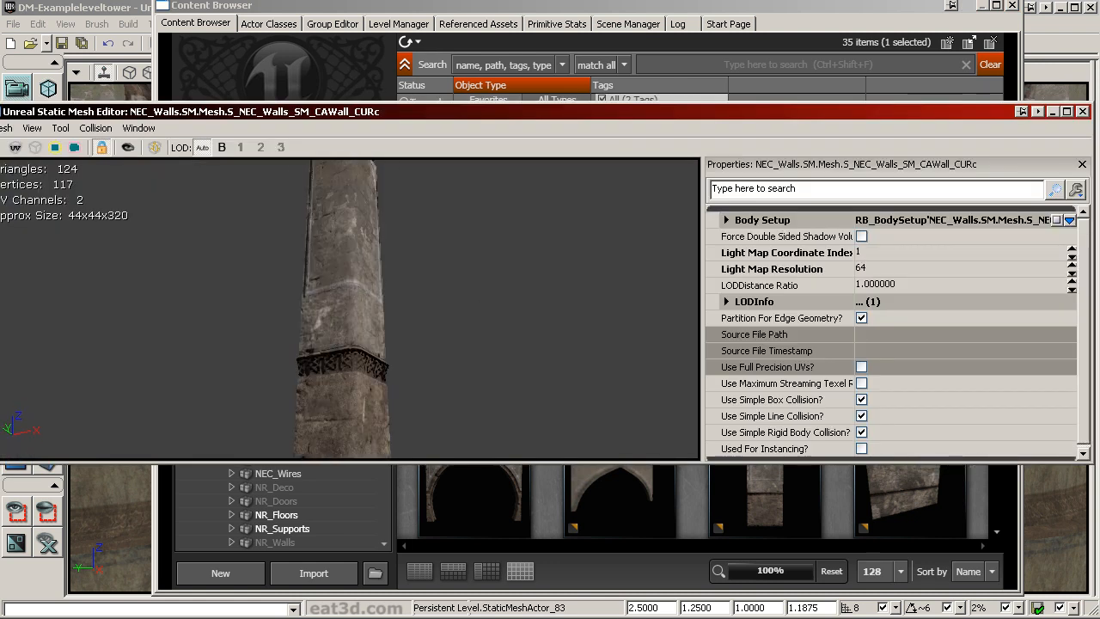
right_click_drag(412, 314, 413, 369)
left_click_drag(413, 369, 495, 370)
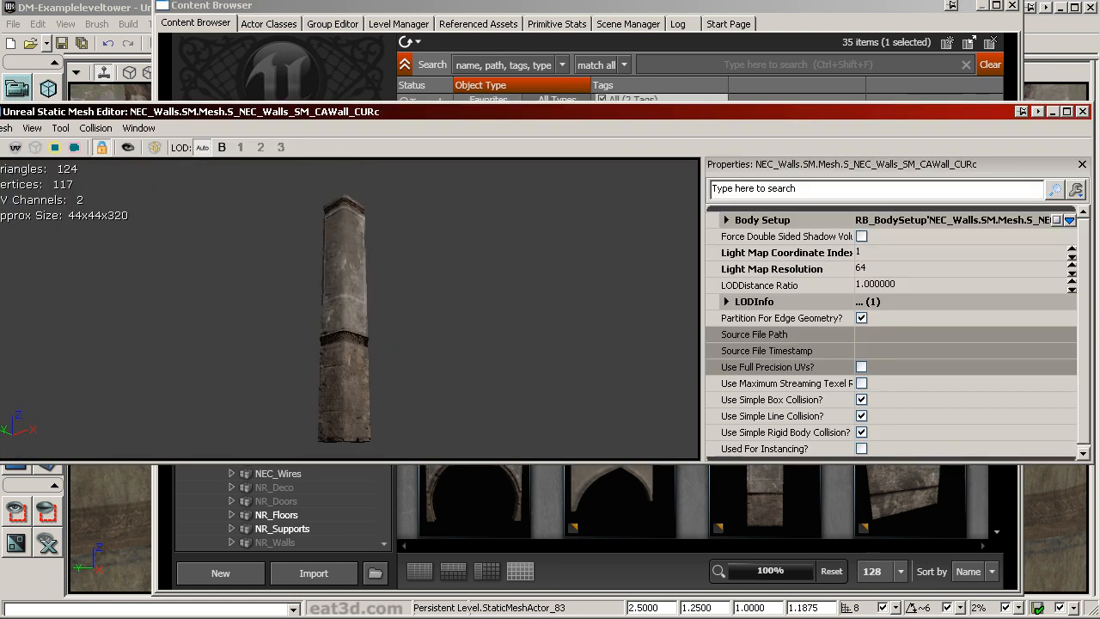
left_click_drag(417, 322, 417, 310)
right_click_drag(418, 311, 418, 275)
left_click_drag(417, 275, 430, 189)
left_click_drag(334, 283, 500, 299)
right_click_drag(500, 299, 500, 340)
left_click_drag(500, 340, 479, 288)
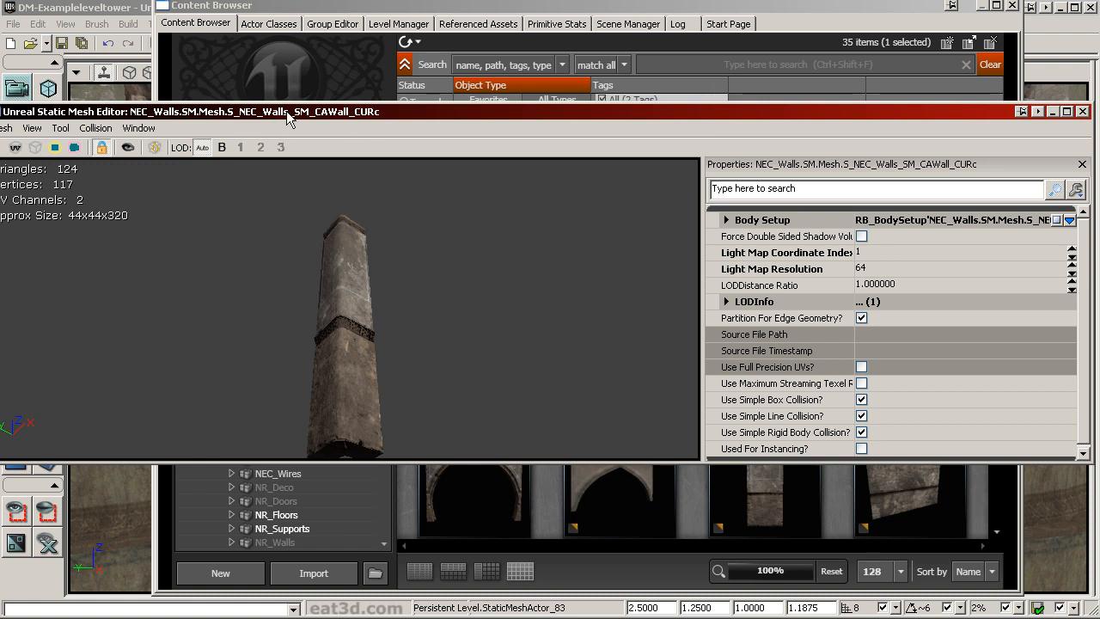
left_click(1082, 111)
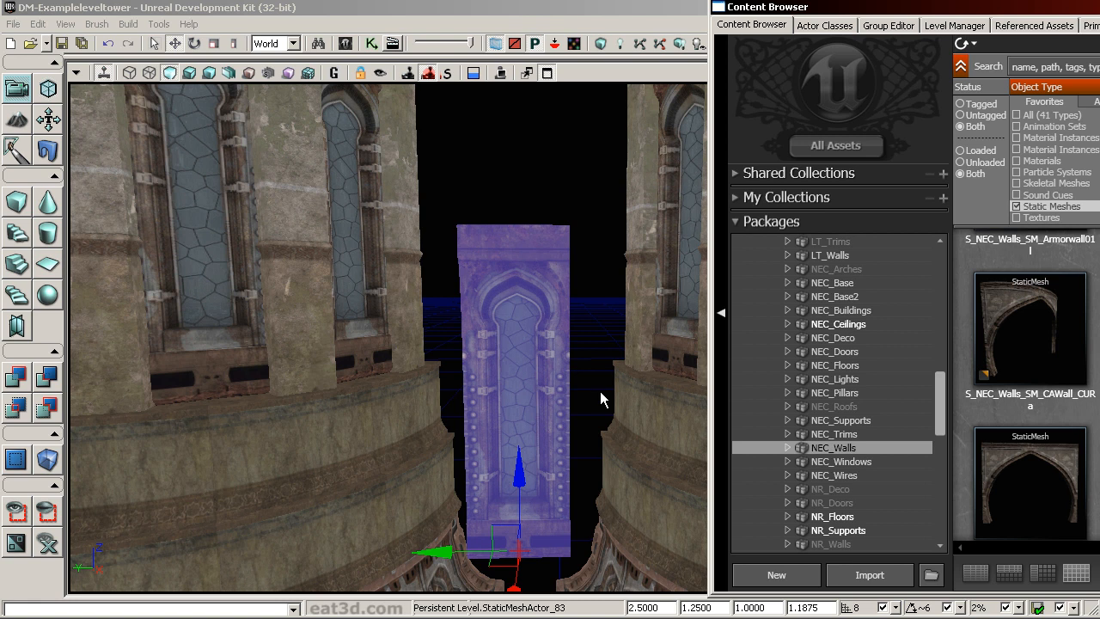
- Place the S_NEC_Walls_SM_CAWall_CURc pillar in the level at the base of the gap between the towers, near the slim window
right_click_drag(600, 391, 600, 425)
left_click(507, 333)
right_click_drag(508, 334, 531, 430)
left_click_drag(452, 540, 404, 539, "shift")
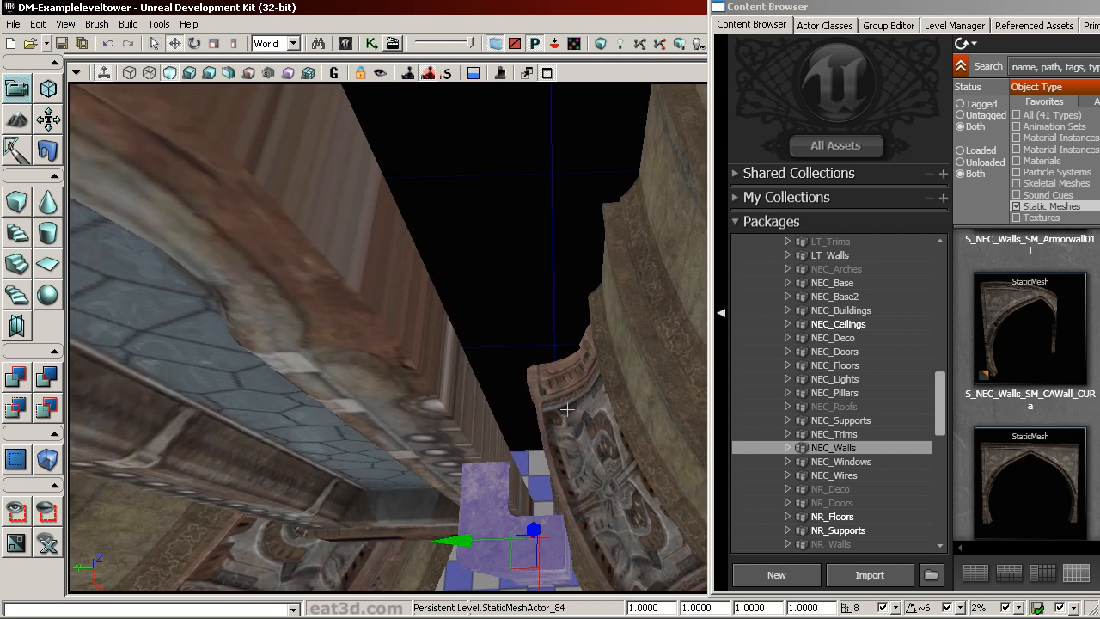
- Set the pillar's draw scale to 2.5 and its Z scale to 1.2813
double_click(654, 607)
type("2.5")
key("Return")
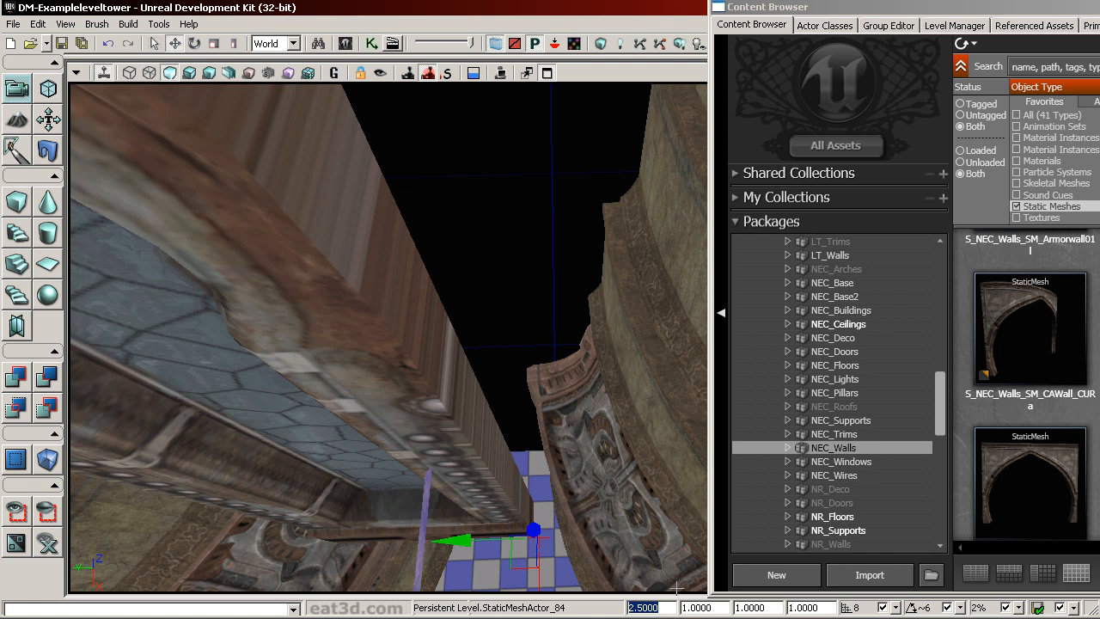
double_click(820, 607)
type("1.2813")
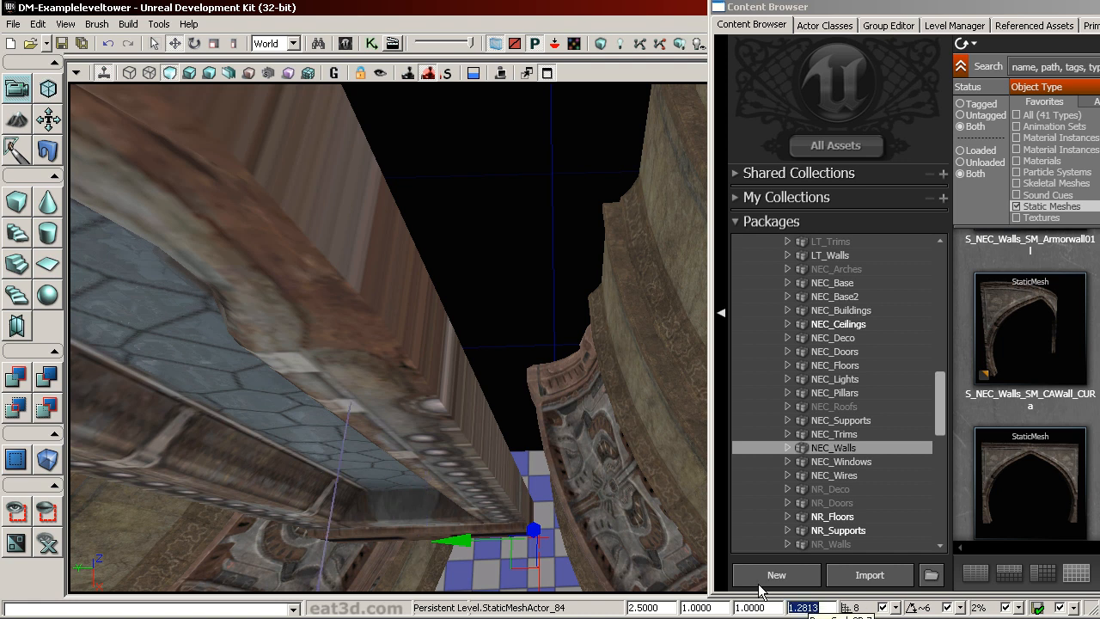
key("Return")
- Adjust the pillar's height so it stands against the side edge of the slim window
right_click_drag(388, 378, 389, 232)
left_click_drag(530, 477, 530, 545, "shift")
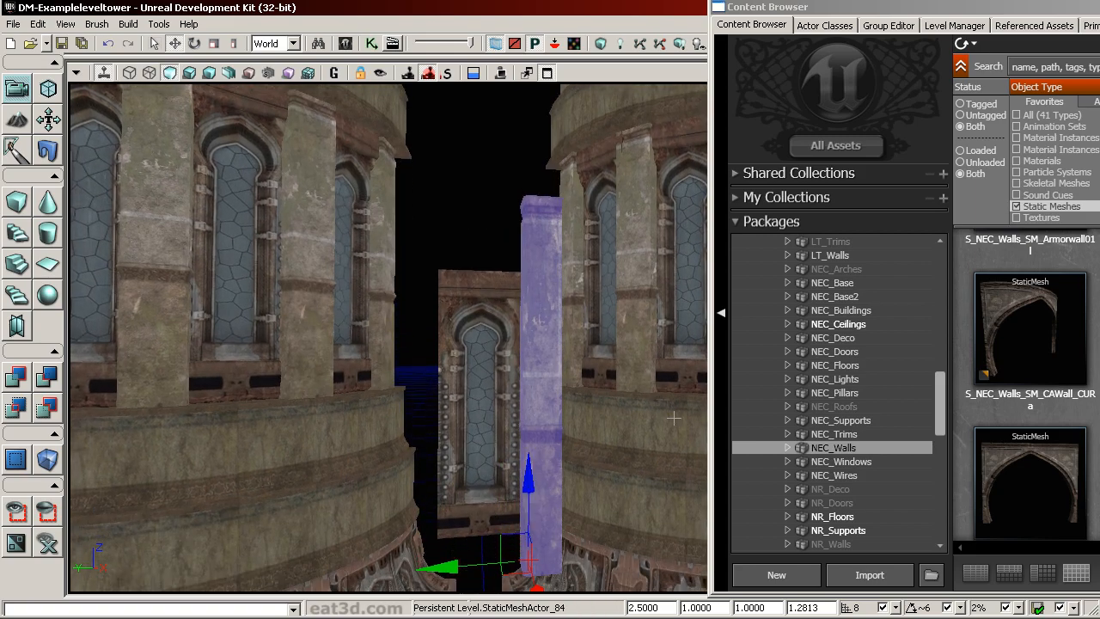
right_click_drag(388, 336, 436, 318)
right_click_drag(327, 336, 221, 266)
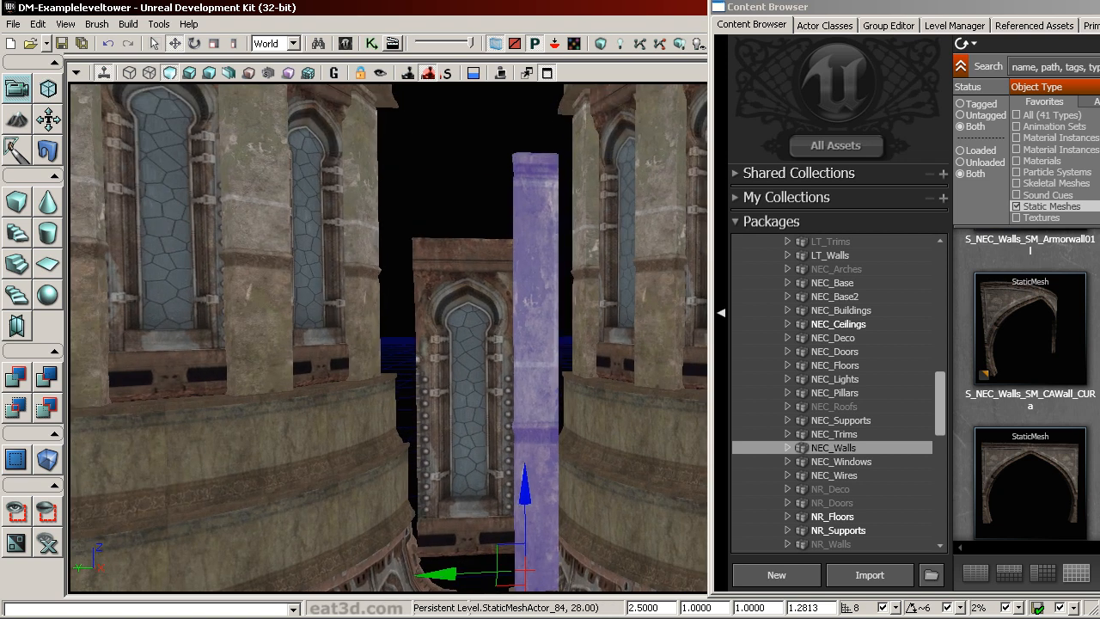
- Duplicate the slim window and stack the copy directly above the original between the towers
left_click(488, 359)
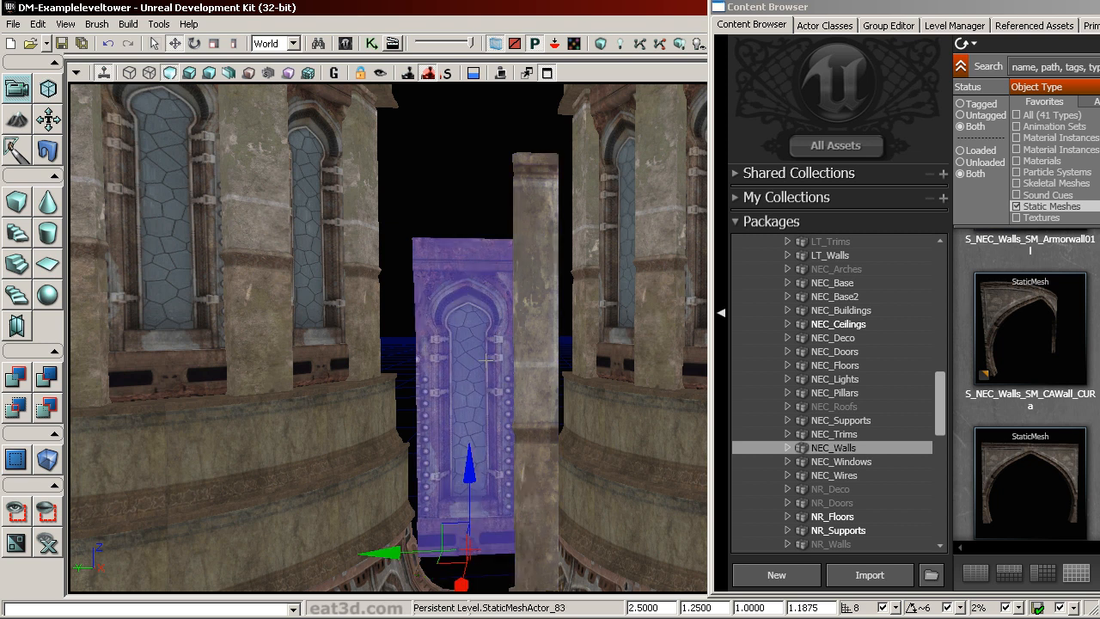
mouse_move(499, 444)
left_mouse_down()
mouse_move(498, 429)
mouse_move(499, 443)
left_mouse_up()
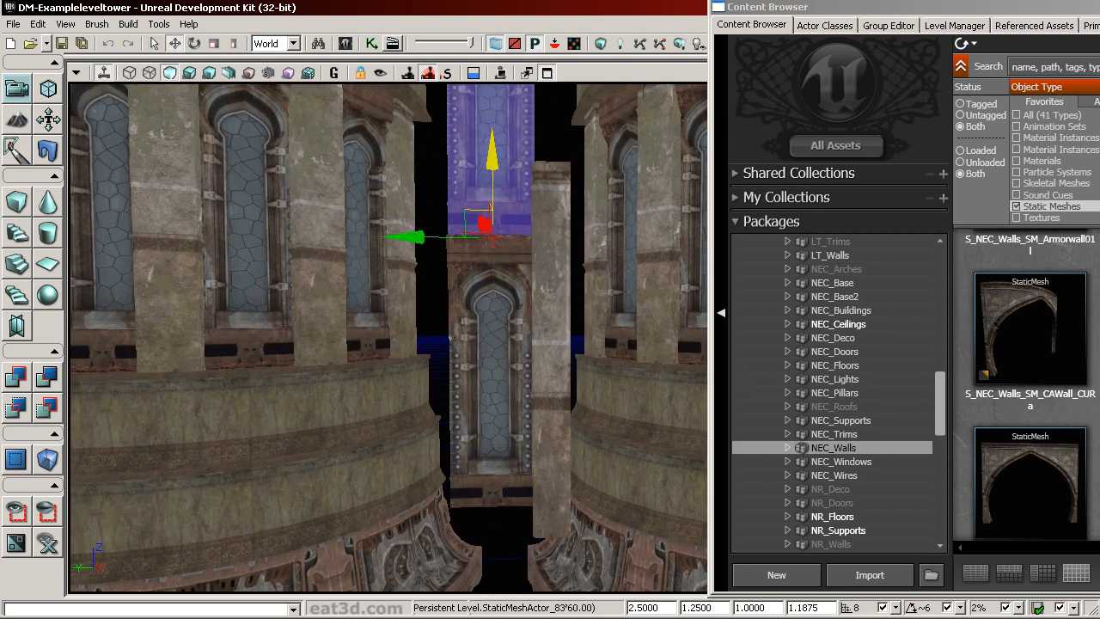
left_click_drag(527, 537, 535, 461)
- Duplicate the pillar to the opposite side of the lower slim window and mirror the copy across the Y axis
left_click(521, 285)
left_click_drag(458, 559, 459, 537)
right_click_drag(460, 537, 434, 525)
right_click_drag(424, 215, 484, 234)
right_click(484, 204)
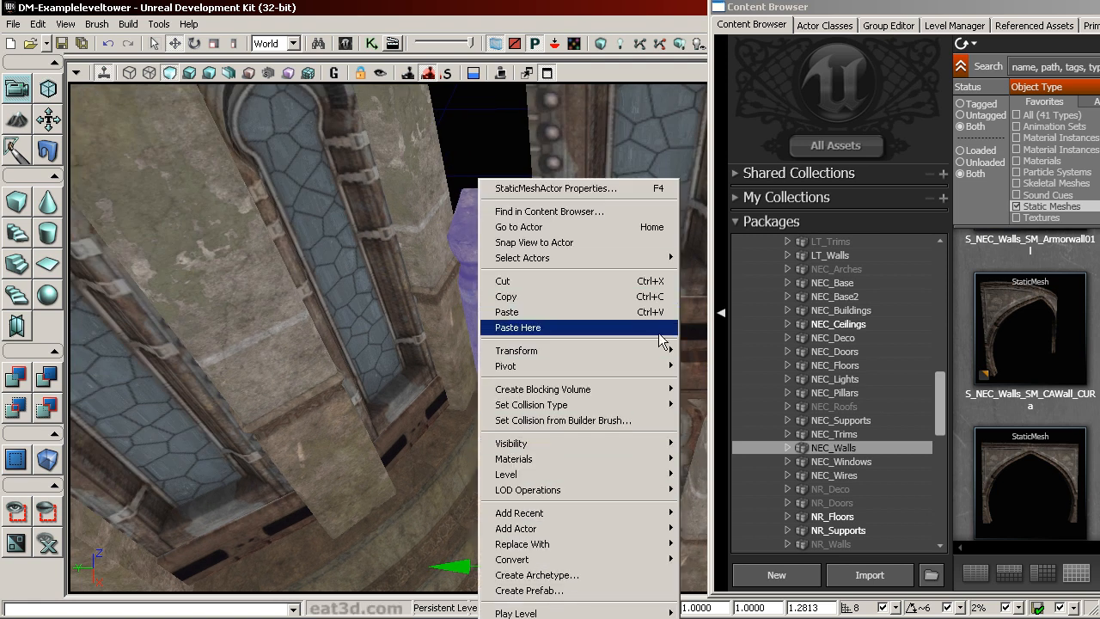
mouse_move(613, 354)
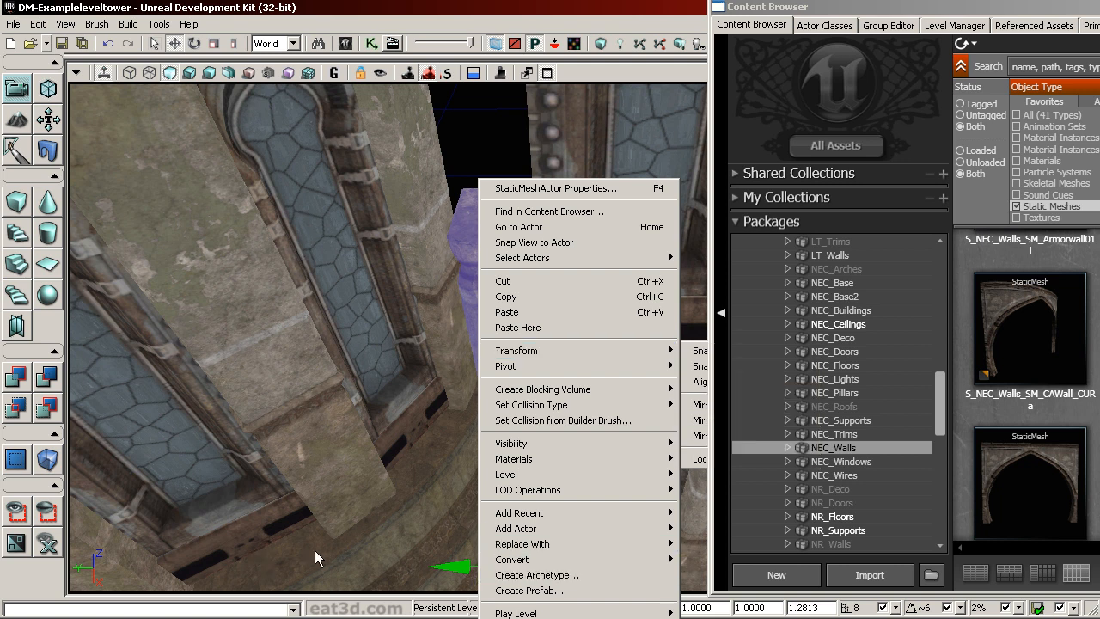
mouse_move(519, 355)
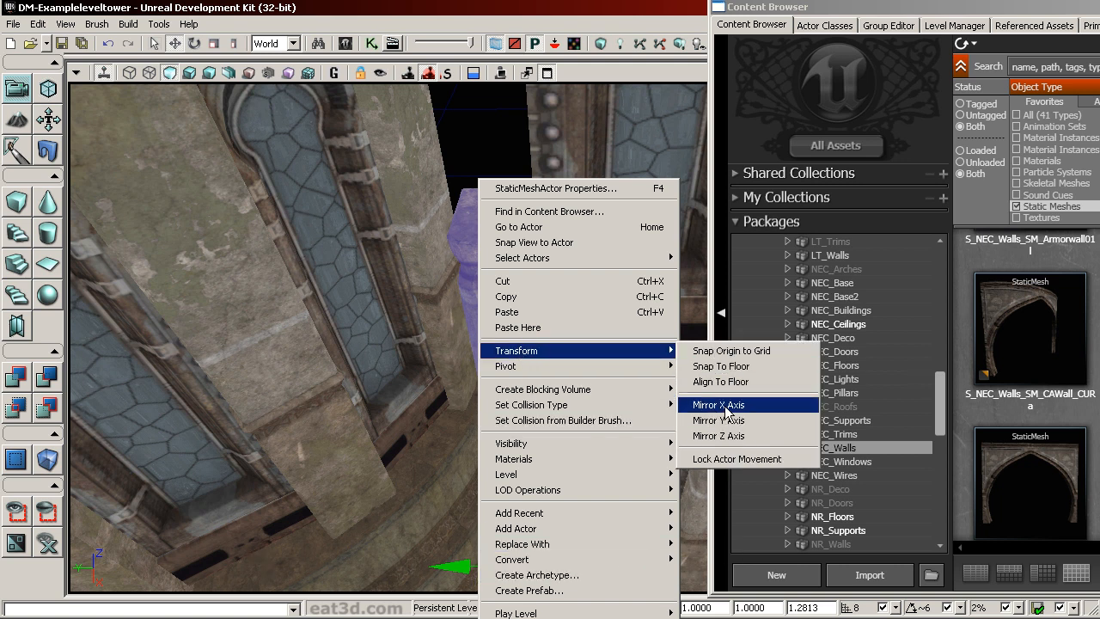
left_click(728, 426)
left_click_drag(636, 387, 658, 352)
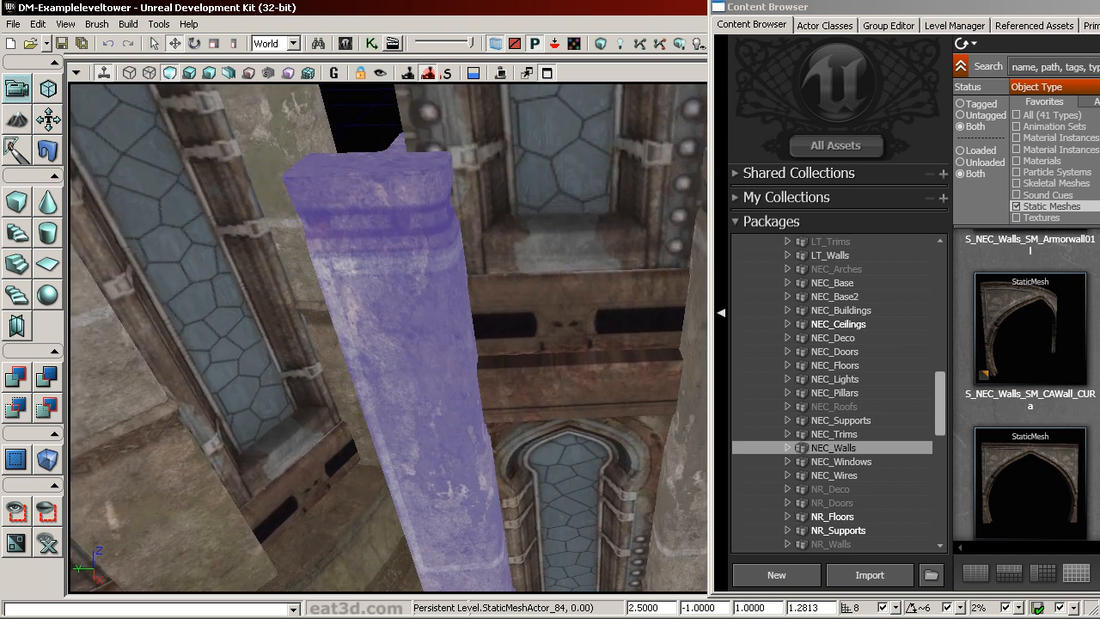
- Position the two pillars against both side edges of the lower slim window between the towers
left_click_drag(501, 306, 473, 296)
mouse_move(558, 327)
left_mouse_down()
mouse_move(566, 331)
mouse_move(542, 318)
left_mouse_up()
left_click_drag(577, 382, 583, 374)
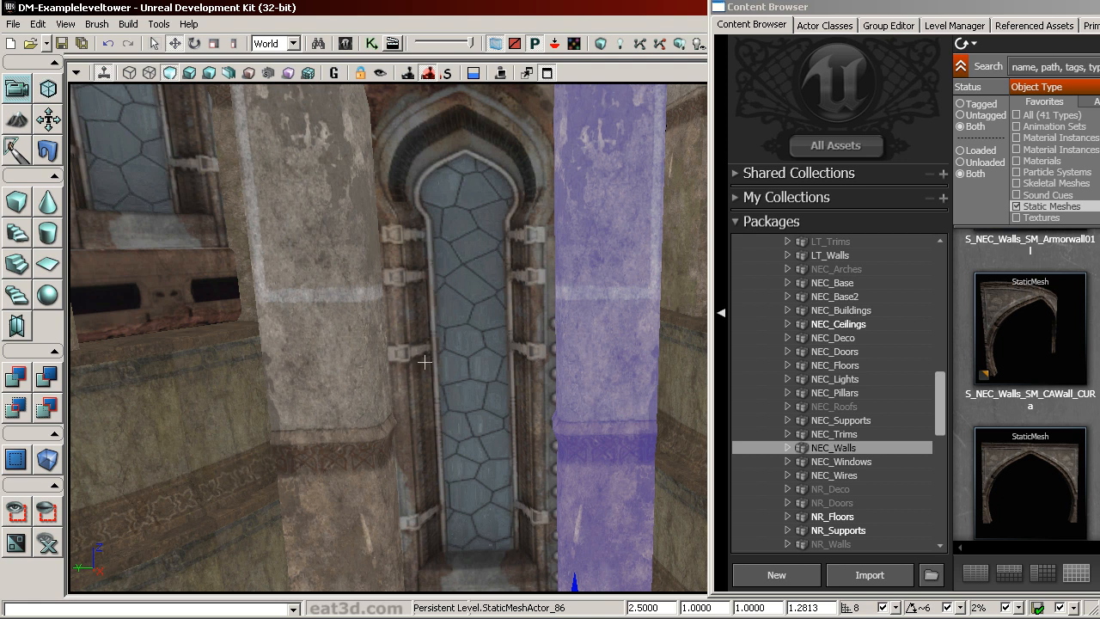
left_click(326, 344)
right_click_drag(327, 343, 318, 343, "ctrl+shift")
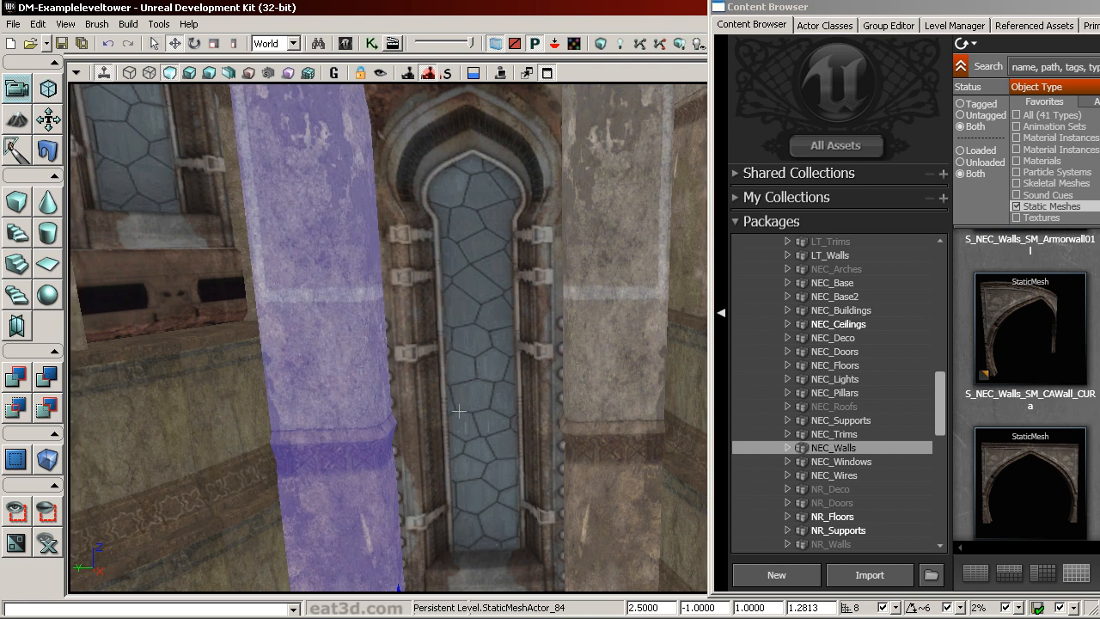
left_click_drag(408, 378, 407, 438)
right_click_drag(407, 378, 432, 301)
scroll(416, 587, "up", 1)
- Find the S_NEC_Walls_SM_CAWall_STRcut1 arch among the NEC_Walls static meshes and examine its shape in the Static Mesh Editor
left_click(830, 7)
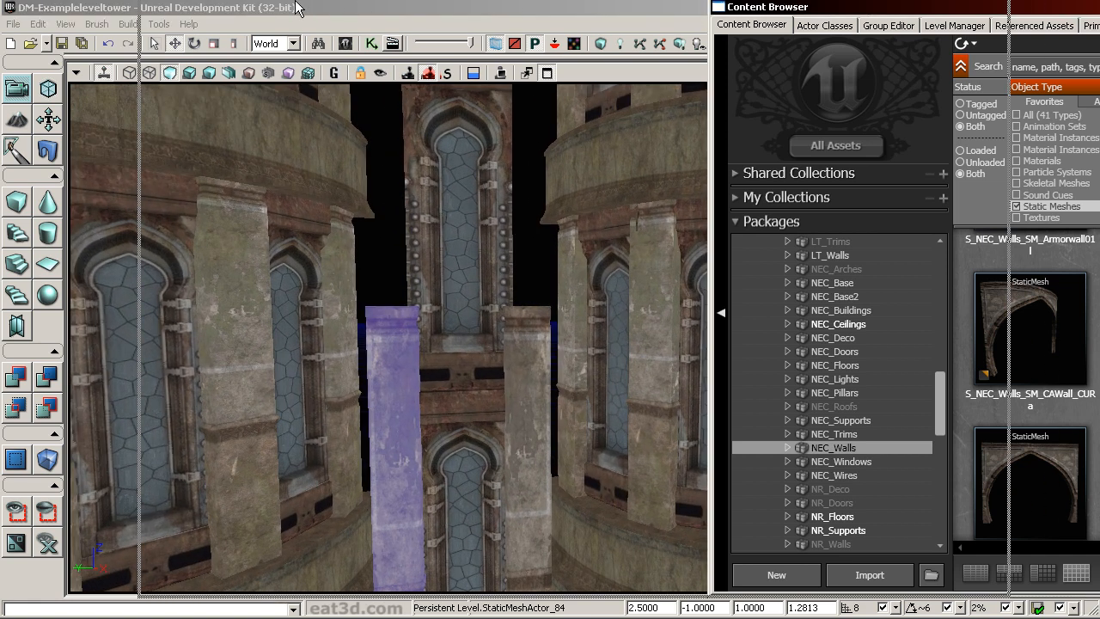
left_click_drag(314, 7, 315, 7)
left_click(613, 355)
scroll(666, 400, "up", 2)
scroll(673, 408, "up", 4)
left_click_drag(987, 275, 988, 468)
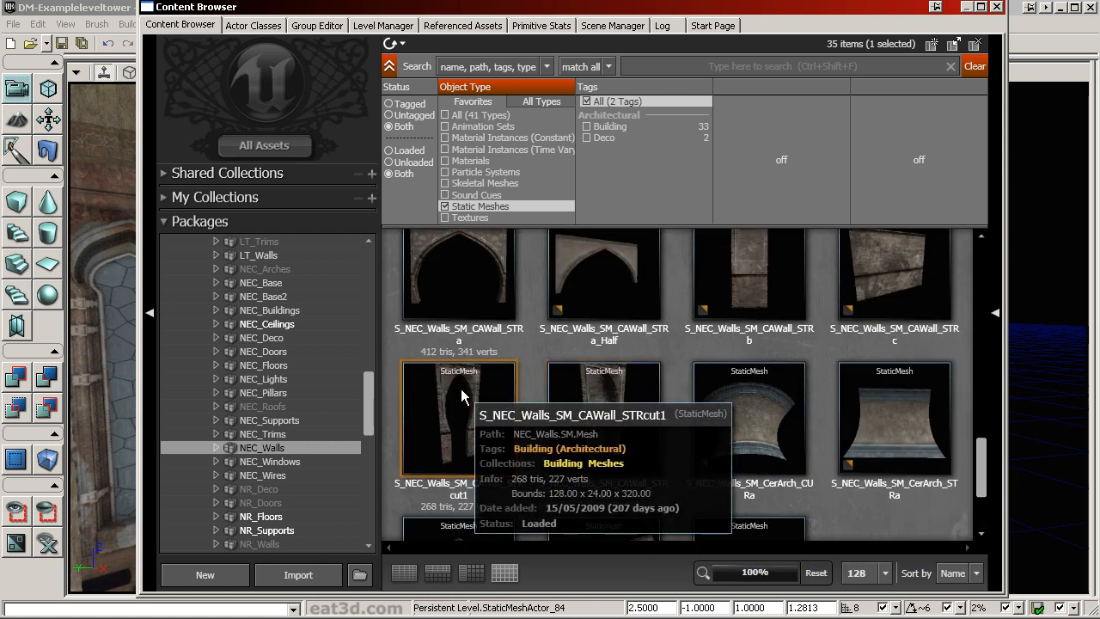
double_click(460, 388)
left_click_drag(344, 301, 330, 125)
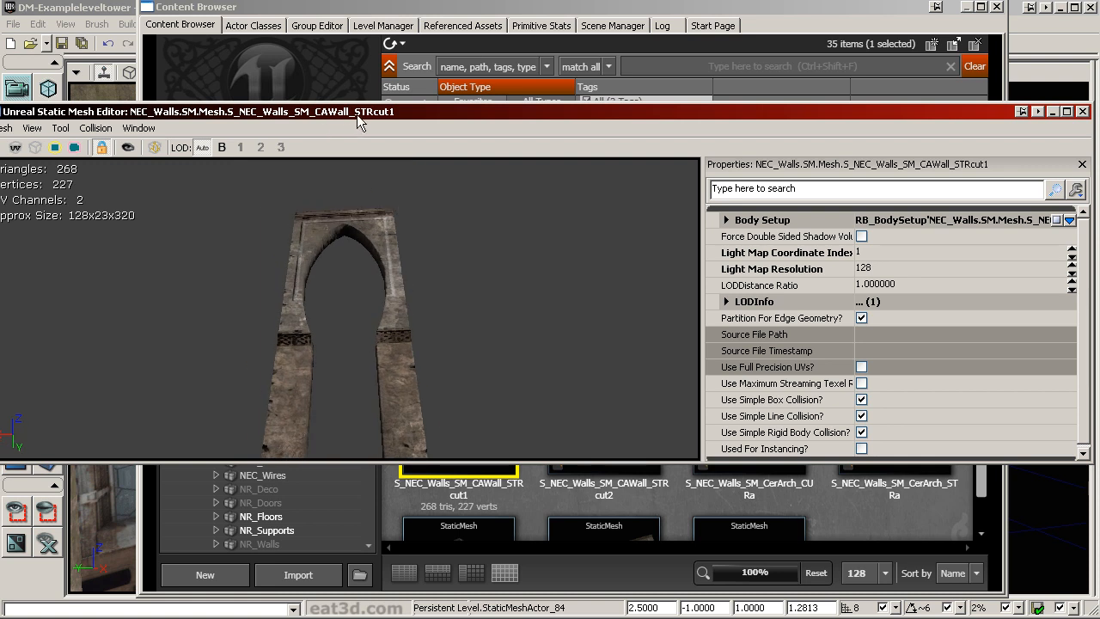
left_click_drag(397, 206, 584, 316)
left_click(1083, 112)
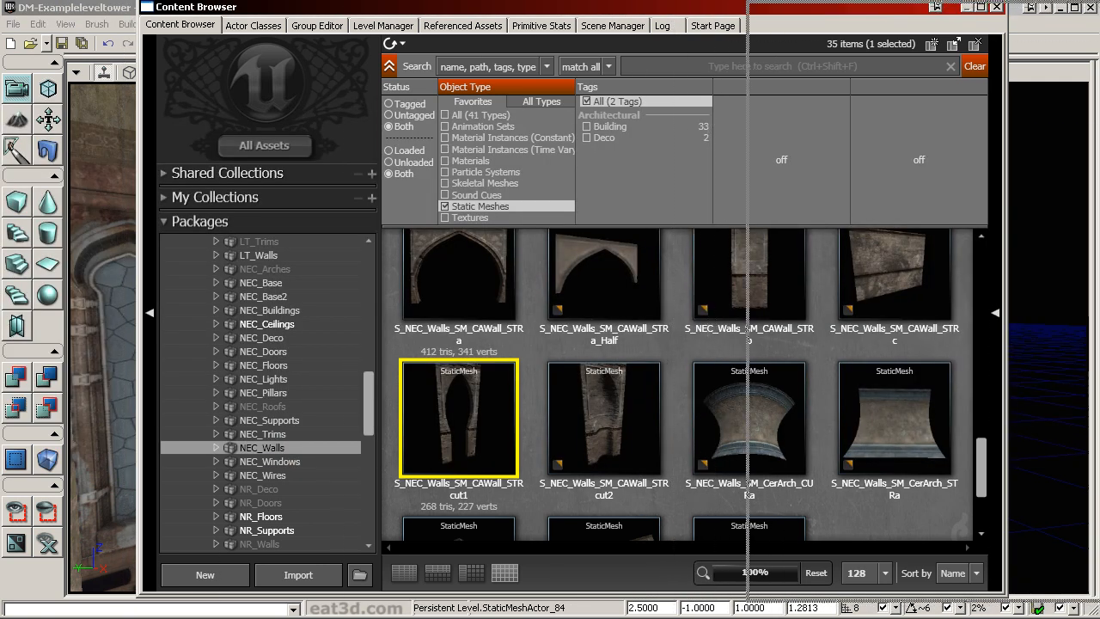
left_click_drag(941, 13, 968, 8)
- Place the S_NEC_Walls_SM_CAWall_STRcut1 arch on top of the mirrored pillar and set its draw scale to 3
right_click_drag(475, 344, 472, 417)
right_click_drag(418, 388, 420, 396)
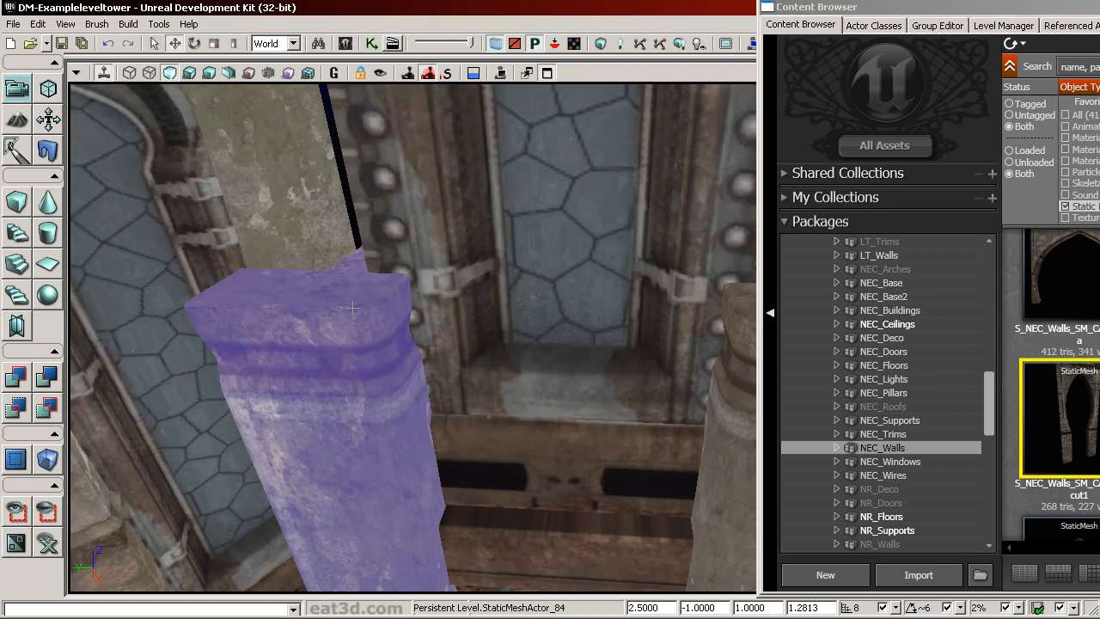
left_click(296, 204)
right_click_drag(470, 295, 604, 342)
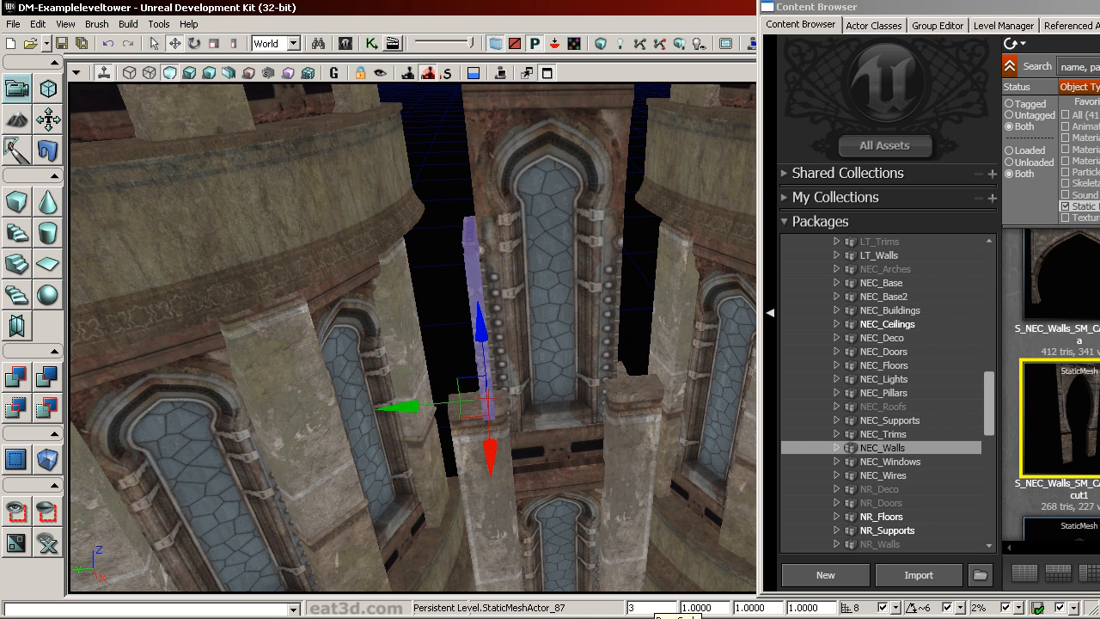
left_click(655, 609)
type("3")
key("Return")
- Rotate the arch mesh standing on the pillar beside the upper slim window
left_click_drag(601, 461, 634, 408)
key("space")
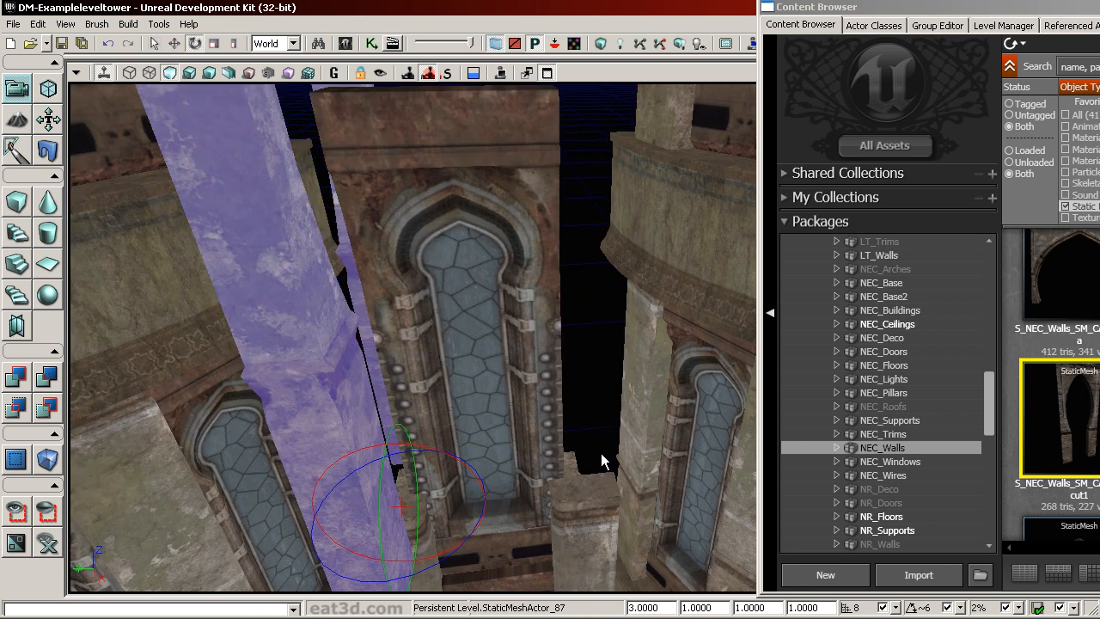
- Rotate the arched wall mesh to face outward and move it over the slim window between the two towers
left_click_drag(484, 491, 443, 497)
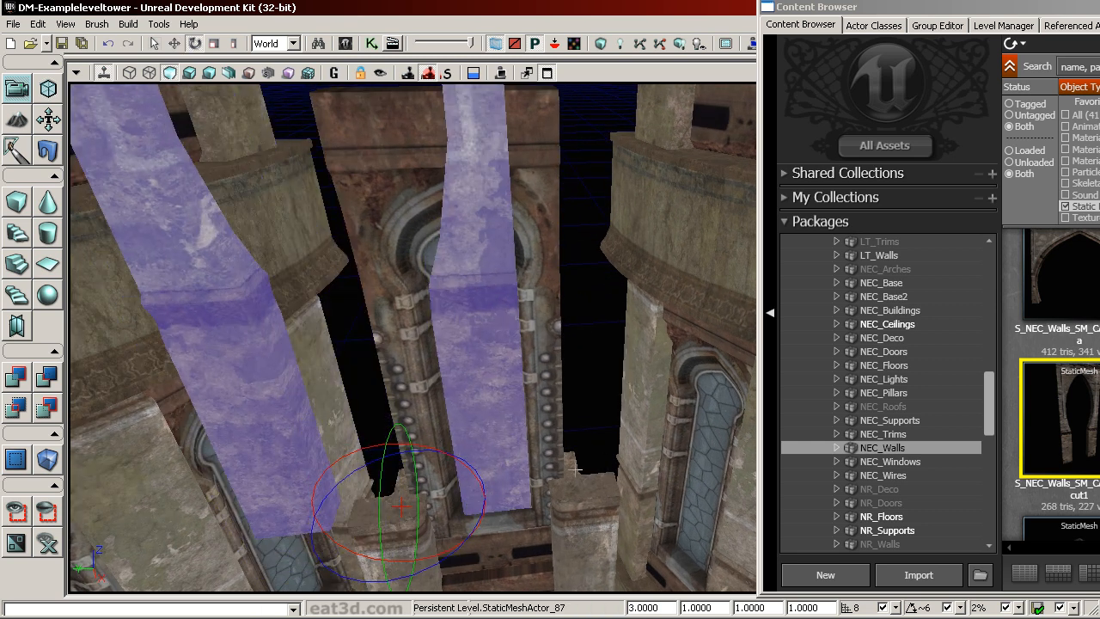
key("space")
key("space")
right_click_drag(537, 489, 481, 526)
mouse_move(471, 509)
left_mouse_down("shift")
mouse_move(471, 486)
mouse_move(471, 511)
left_mouse_up("shift")
left_click_drag(388, 442, 434, 440, "shift")
- Select the pieces behind the arched wall and shift them to line up with its legs
right_click_drag(344, 378, 304, 312)
left_click_drag(305, 312, 439, 202)
left_click(344, 352)
left_click_drag(344, 353, 709, 288)
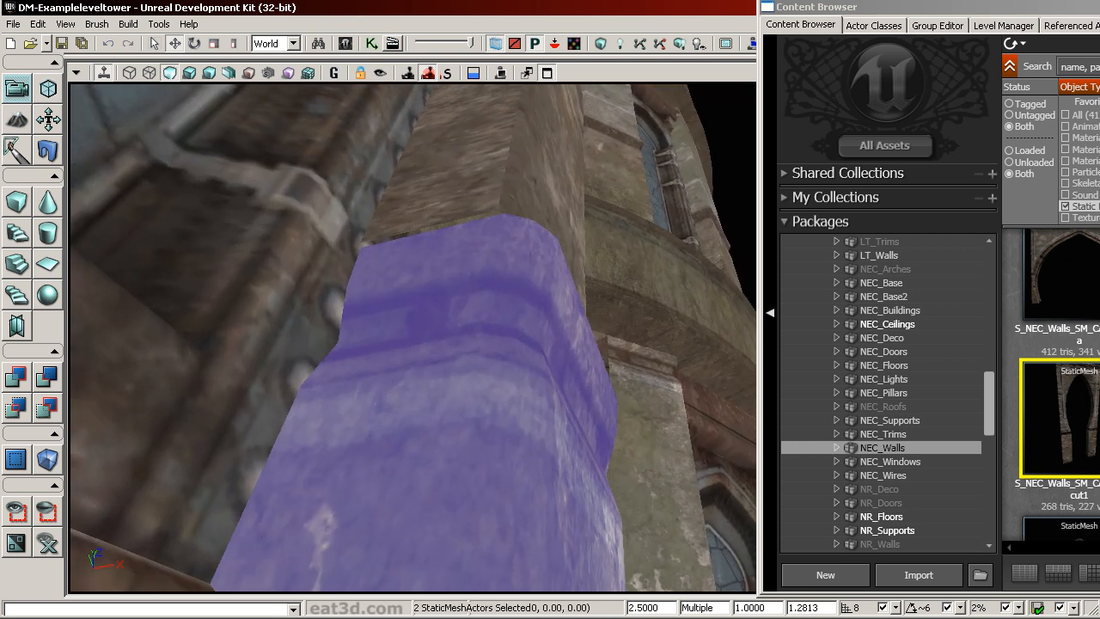
left_click_drag(583, 428, 539, 428)
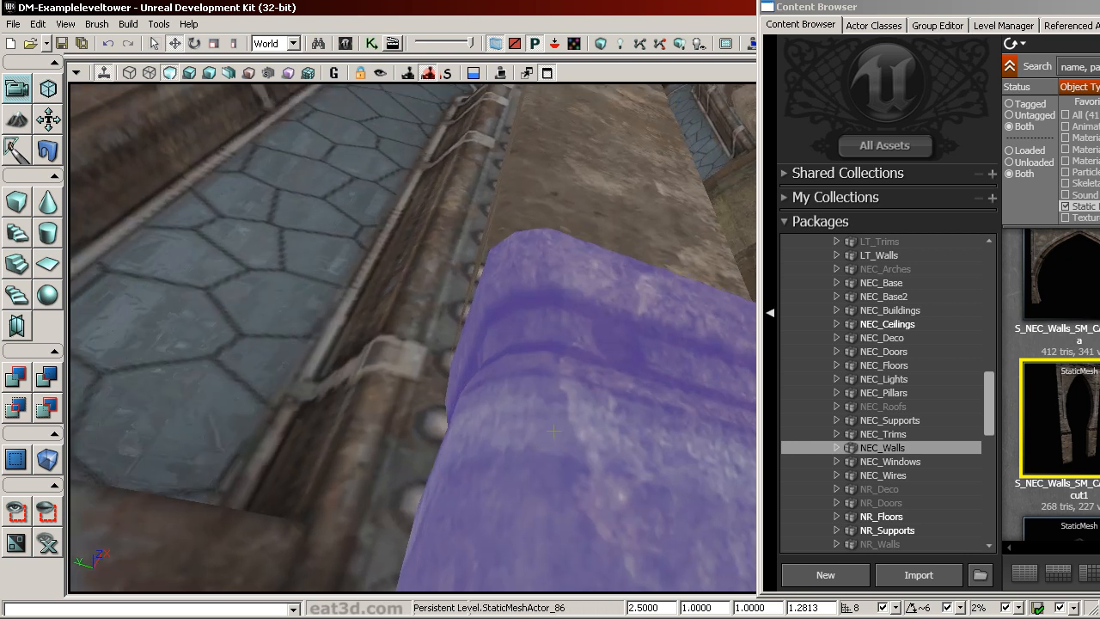
mouse_move(446, 390)
right_mouse_down("ctrl+shift")
mouse_move(481, 390)
mouse_move(464, 391)
right_mouse_up("ctrl+shift")
mouse_move(446, 390)
left_mouse_down()
mouse_move(404, 430)
mouse_move(446, 390)
left_mouse_up()
left_click(383, 378)
mouse_move(382, 378)
right_mouse_down("ctrl+shift")
mouse_move(408, 378)
mouse_move(361, 378)
right_mouse_up("ctrl+shift")
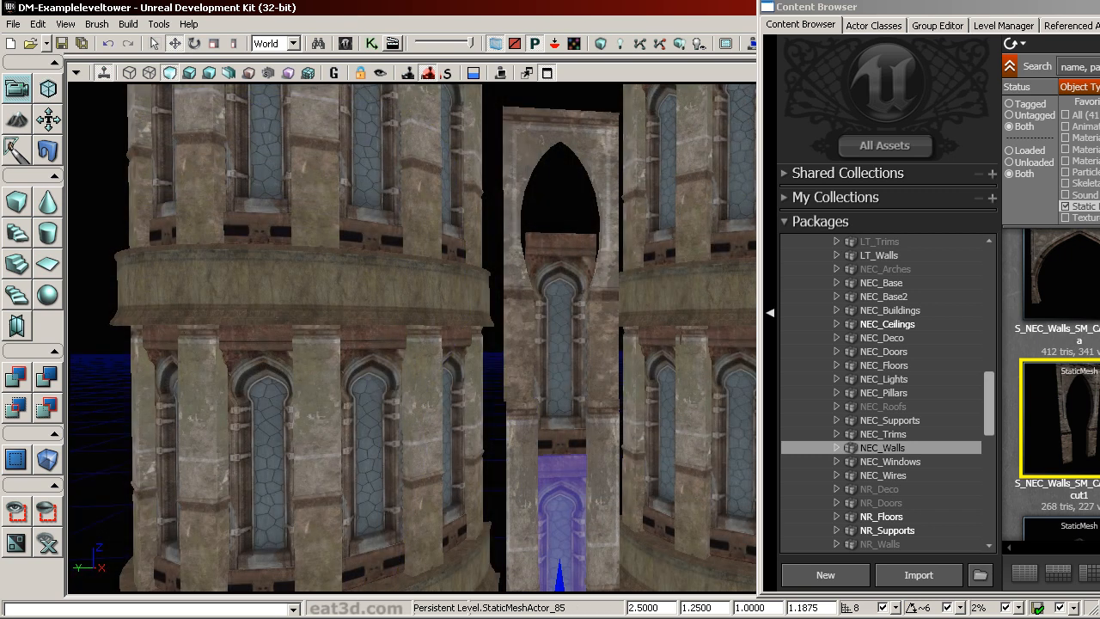
- Deselect everything, open the NEC_Windows package and preview the S_NEC_Window_SM_Window_01 mesh
left_click_drag(412, 387, 412, 287)
left_click_drag(630, 453, 631, 344)
left_click_drag(566, 376, 565, 421)
left_click(481, 318)
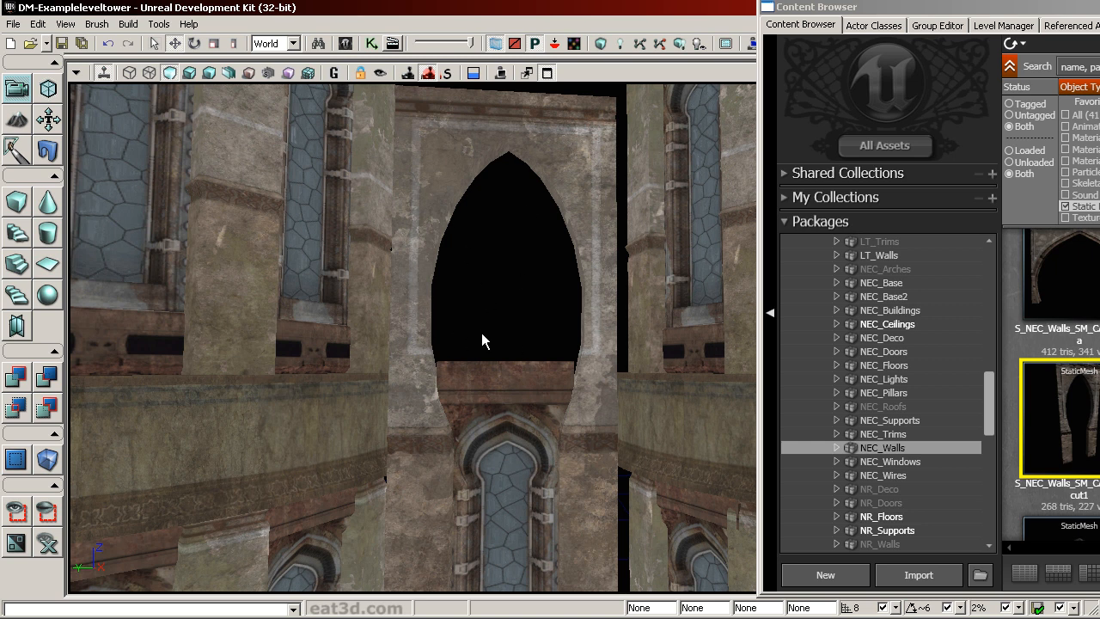
left_click_drag(928, 7, 316, 7)
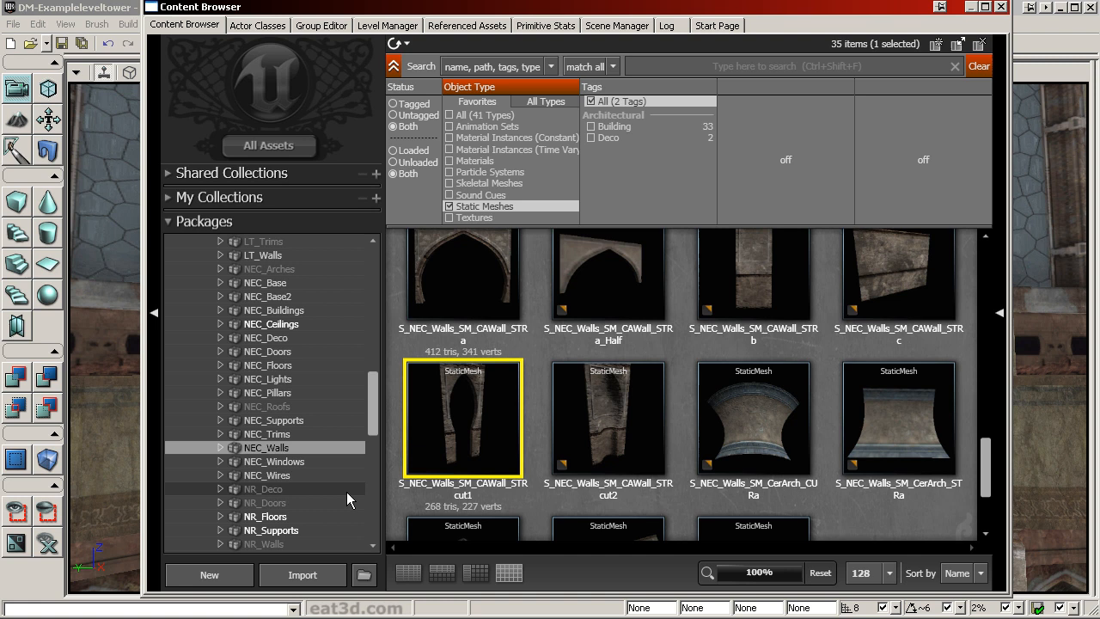
left_click(257, 462)
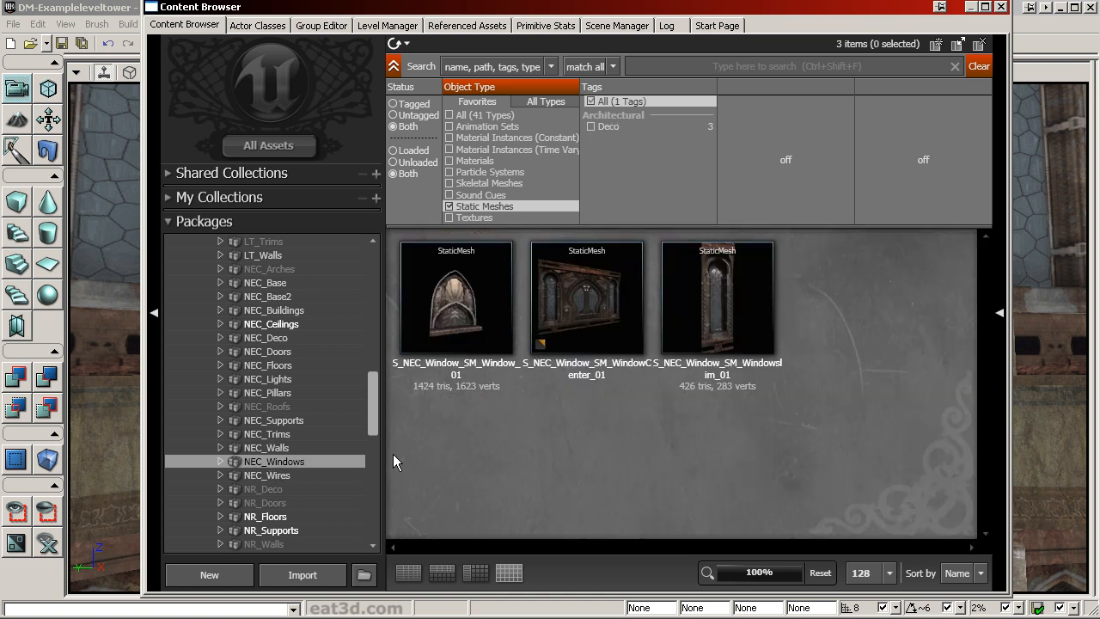
double_click(451, 305)
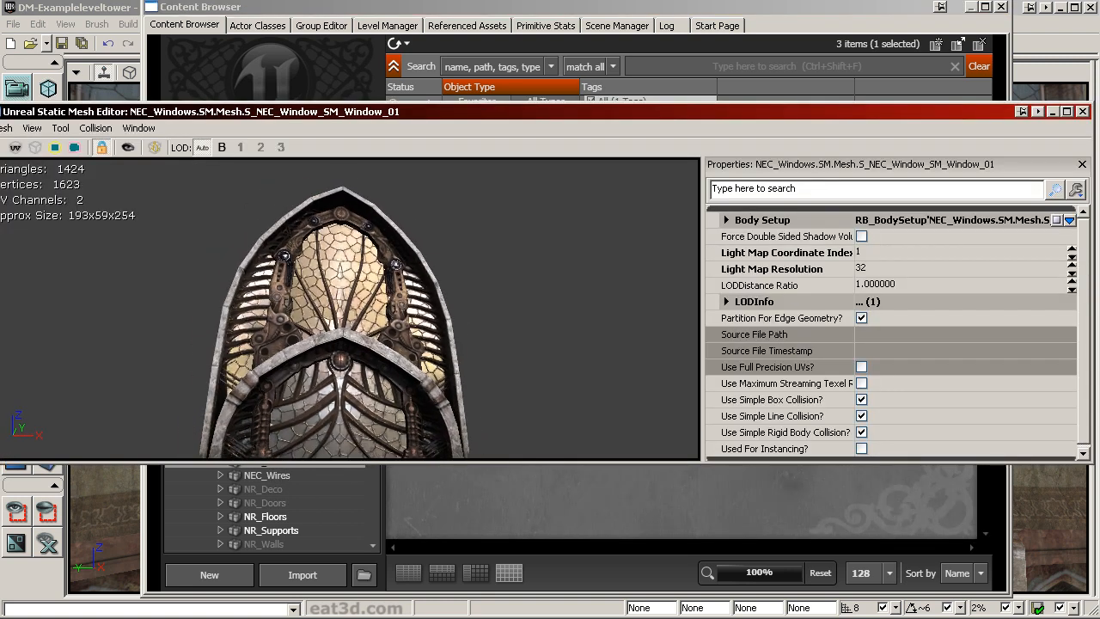
left_click_drag(367, 185, 416, 186)
left_click(1082, 111)
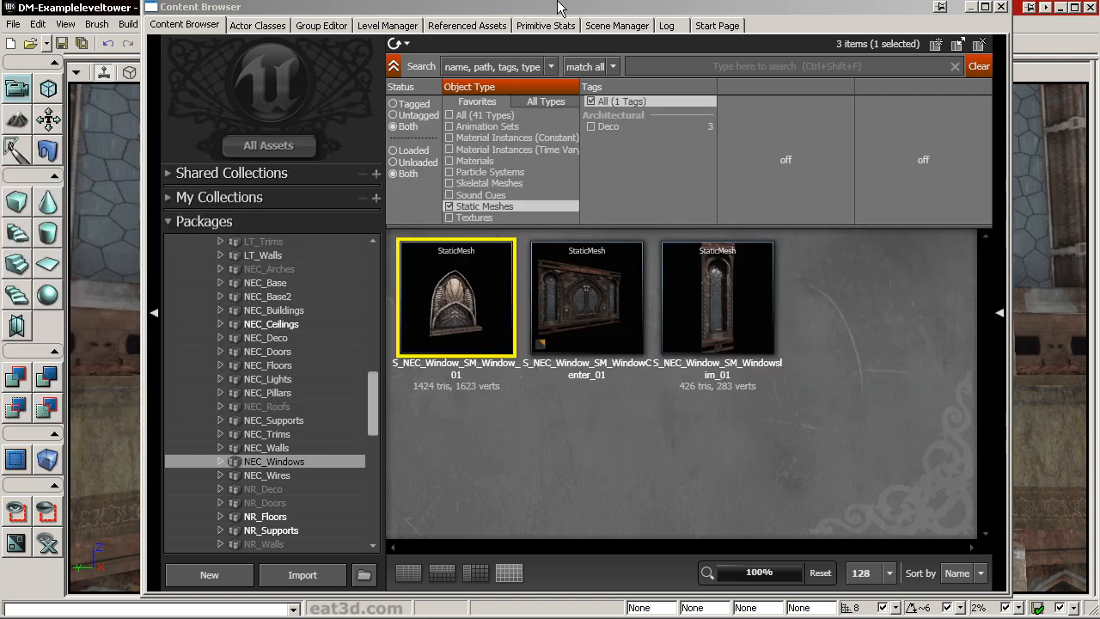
- Add S_NEC_Window_SM_Window_01 to the level at the arch opening and rotate it to face outward
left_click_drag(206, 7, 1044, 7)
right_click_drag(484, 442, 484, 417)
left_click(484, 442)
left_click(401, 450)
right_click_drag(575, 406, 574, 440)
key("space")
left_click_drag(509, 464, 584, 464)
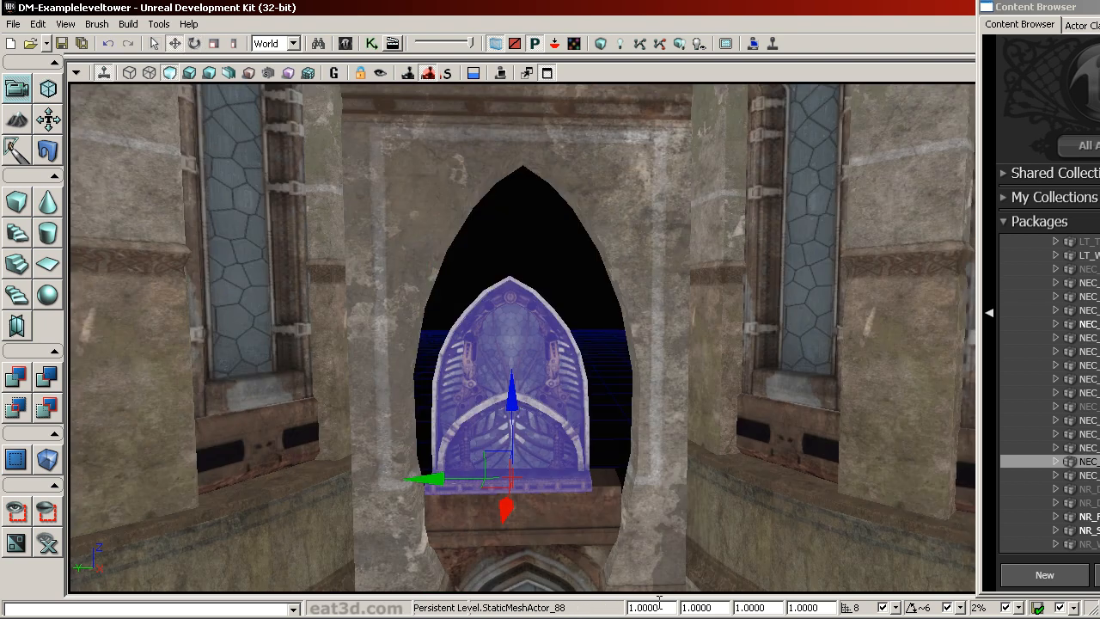
- Set the arched window's draw scale to 1.5 and position it in the opening above the slim window's ledge
type("1.5")
key("Return")
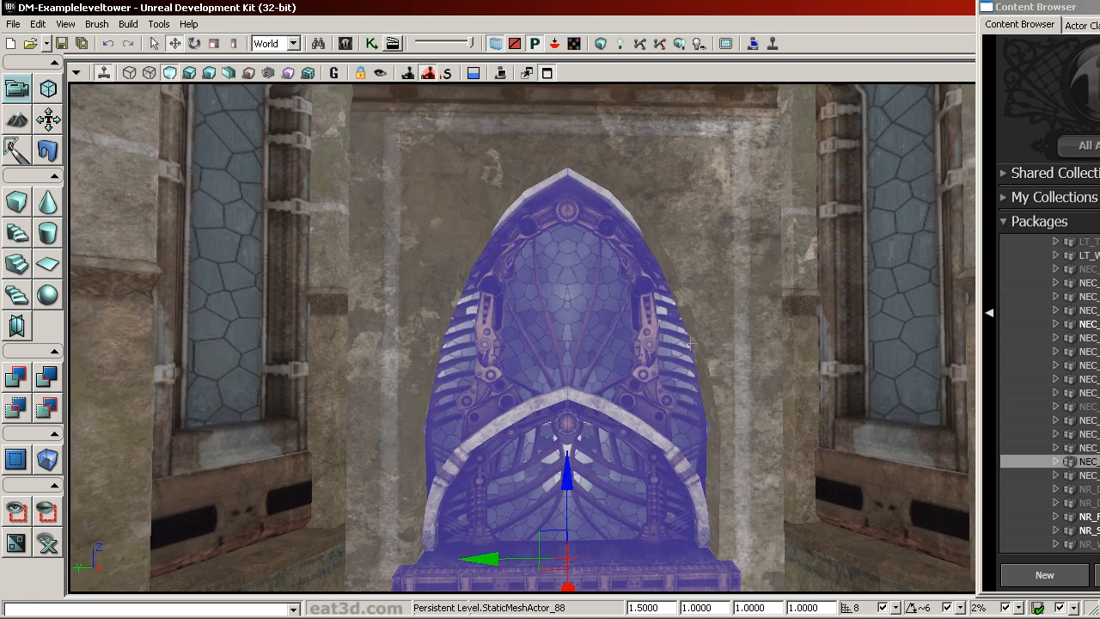
left_click_drag(692, 343, 692, 275)
left_click_drag(689, 347, 689, 386)
mouse_move(581, 404)
left_mouse_down("shift")
mouse_move(581, 429)
mouse_move(581, 411)
left_mouse_up("shift")
middle_click_drag(582, 411, 582, 447)
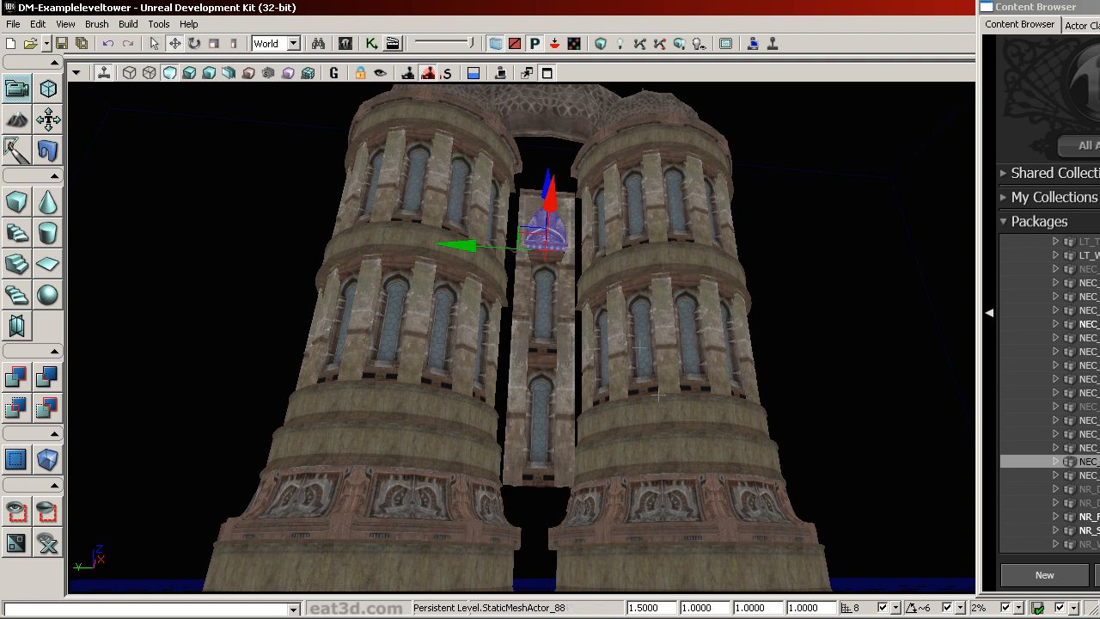
scroll(640, 348, "up", 10)
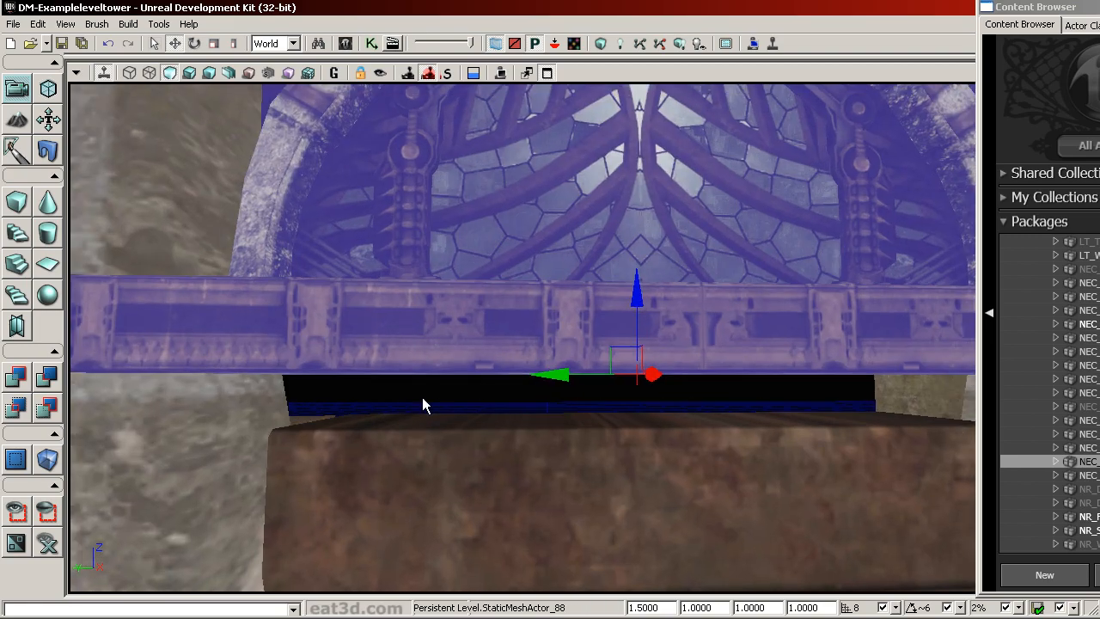
left_click(422, 397)
left_click_drag(379, 428, 389, 334)
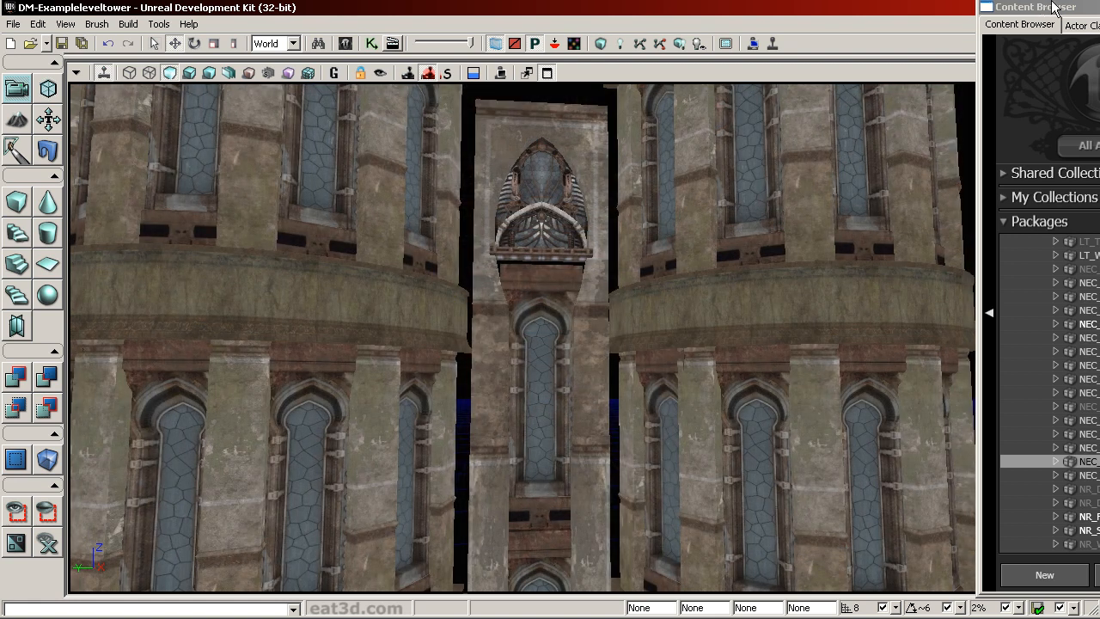
- Browse the static meshes in the NEC_Walls package and preview S_NEC_Walls_SM_CAWall_STRa
left_click_drag(1032, 7, 242, 9)
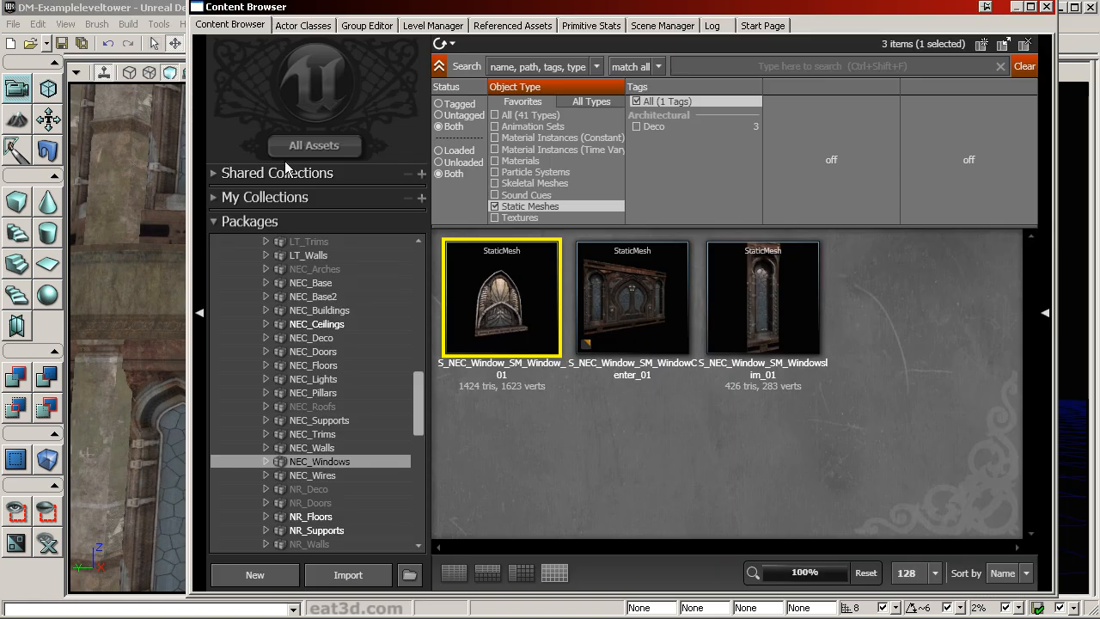
left_click(334, 448)
left_click(683, 394)
scroll(665, 385, "up", 6)
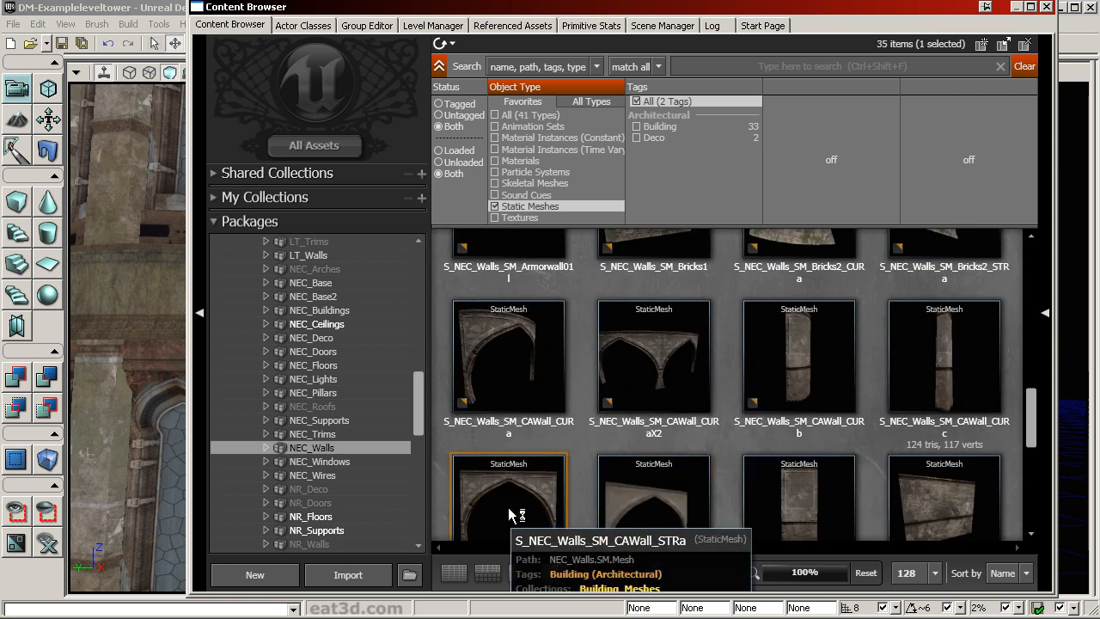
scroll(541, 495, "up", 5)
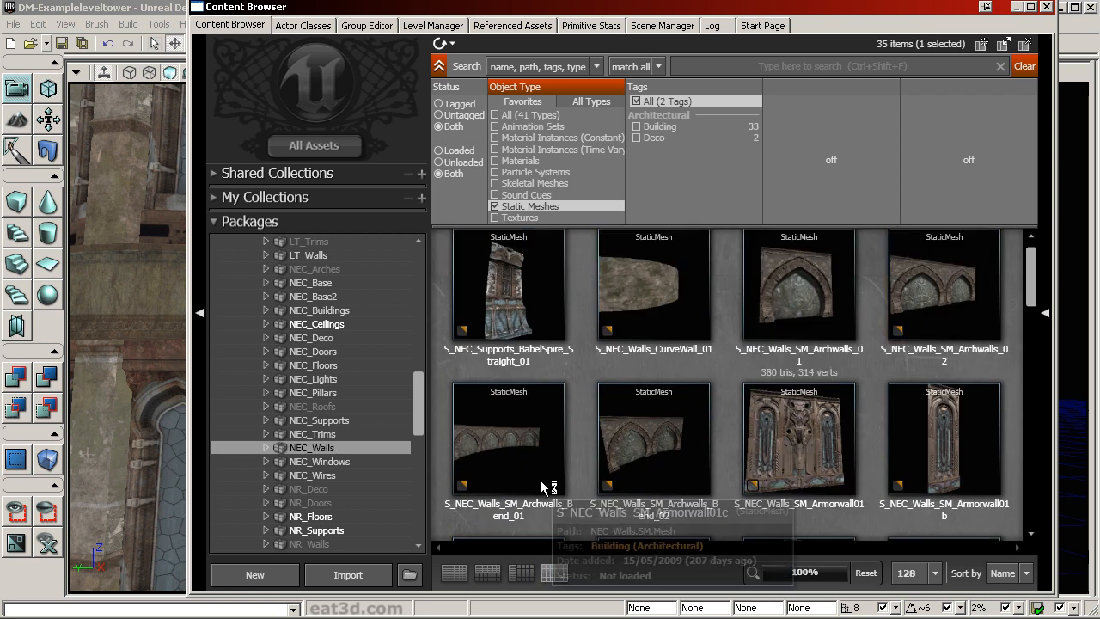
scroll(528, 440, "down", 7)
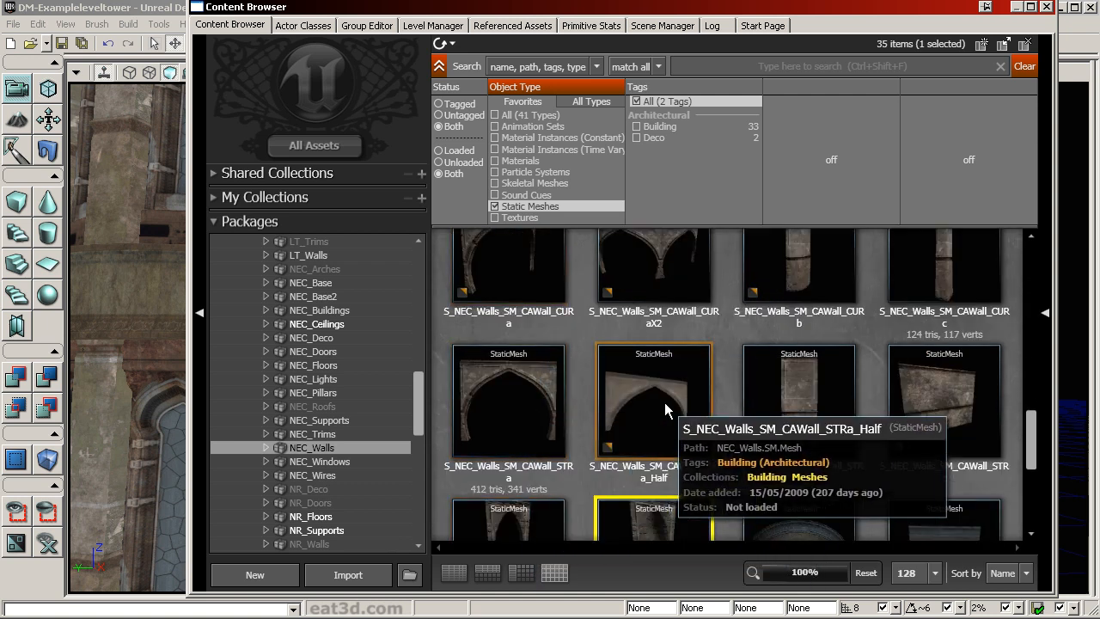
double_click(528, 404)
left_click_drag(527, 404, 456, 403)
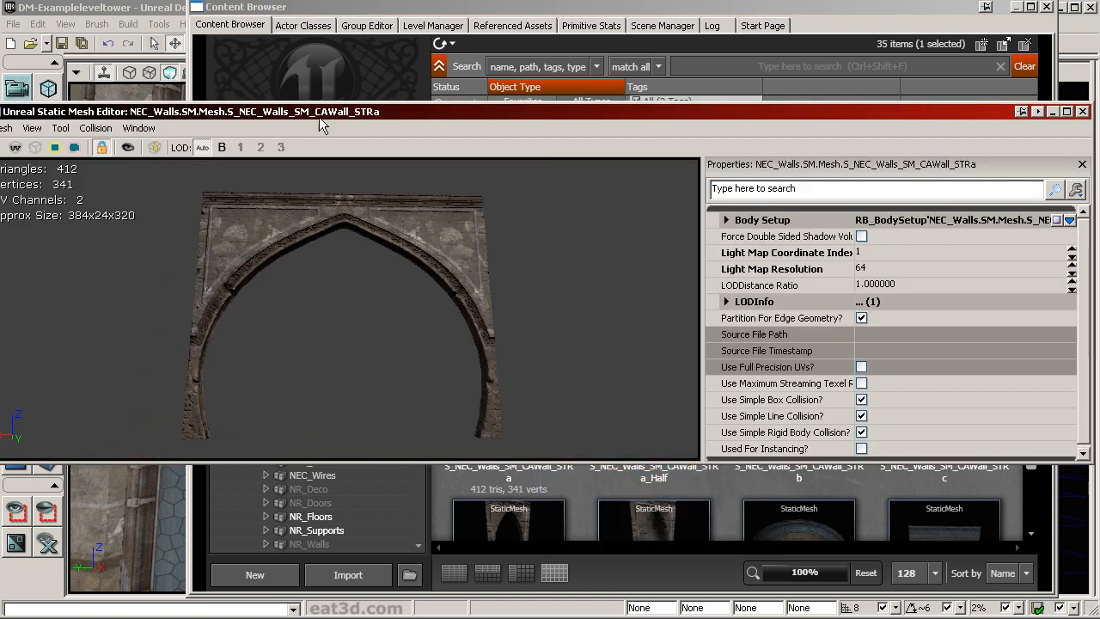
left_click_drag(389, 130, 740, 221)
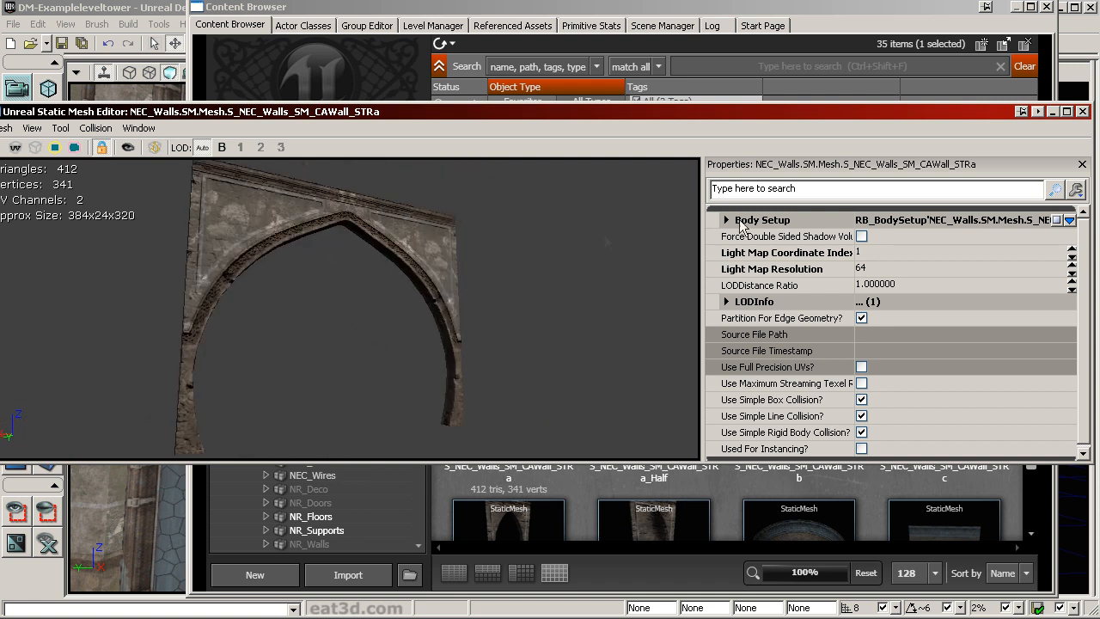
left_click(1083, 112)
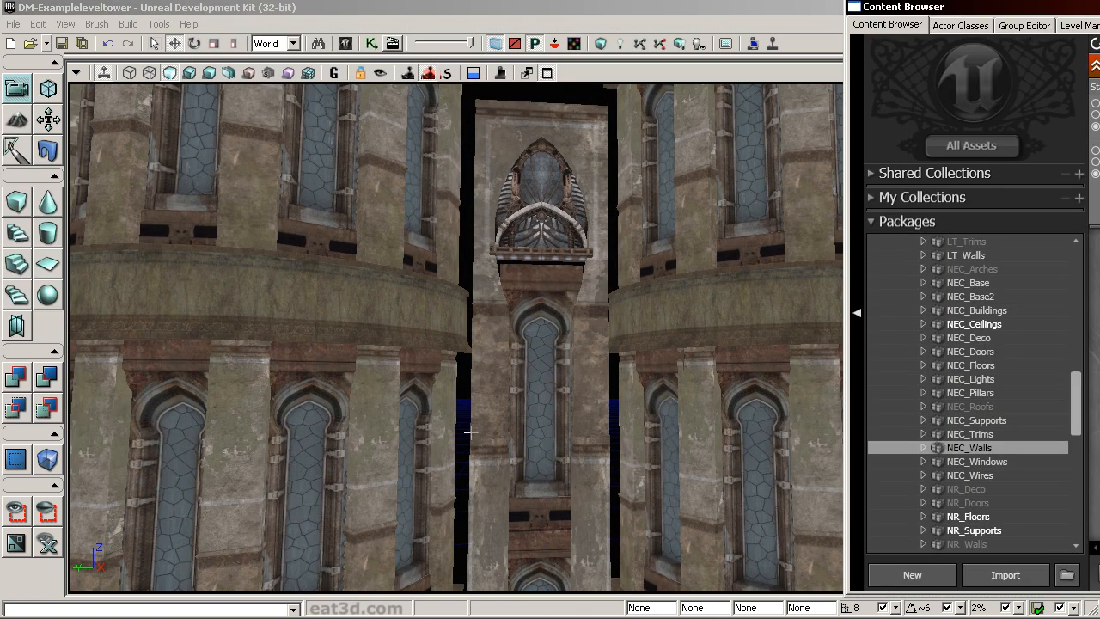
- Add S_NEC_Walls_SM_CAWall_STRa near the arched window and rotate it to face outward
left_click_drag(454, 345, 454, 327)
right_click_drag(519, 398, 525, 344)
left_click_drag(524, 343, 661, 387)
key("space")
left_click_drag(532, 406, 451, 407)
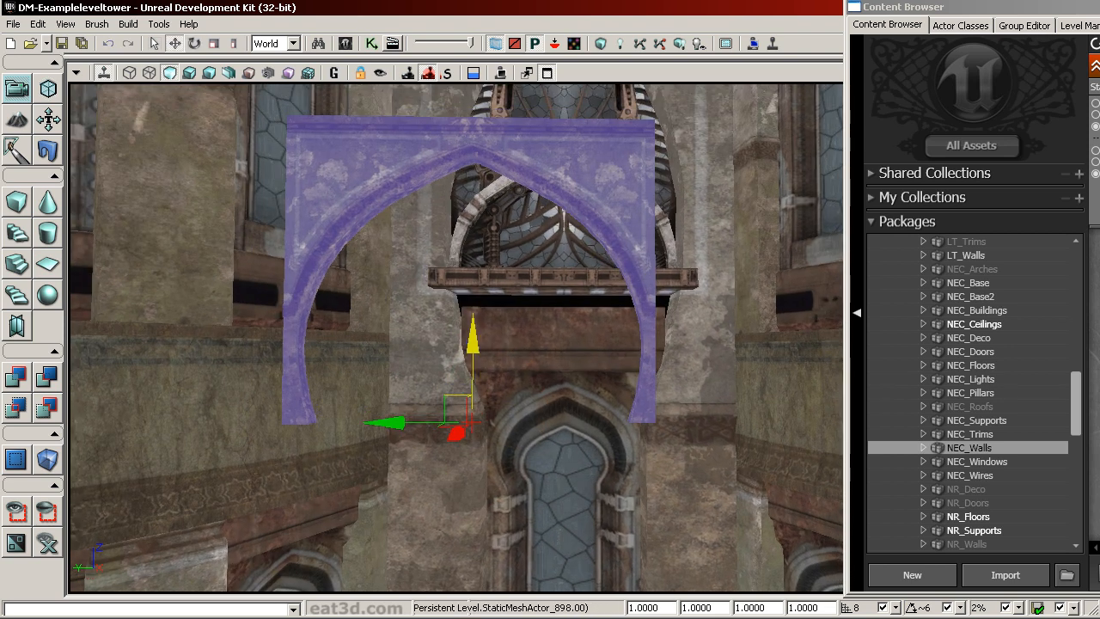
- Move the new wide arch toward the centre wall between the towers, adjusting its height, depth and sideways position
left_click_drag(473, 339, 472, 378, "shift")
left_click_drag(456, 433, 465, 411, "shift")
left_click_drag(387, 423, 447, 422, "shift")
left_click_drag(473, 340, 473, 361, "shift")
left_click_drag(457, 433, 417, 516, "shift")
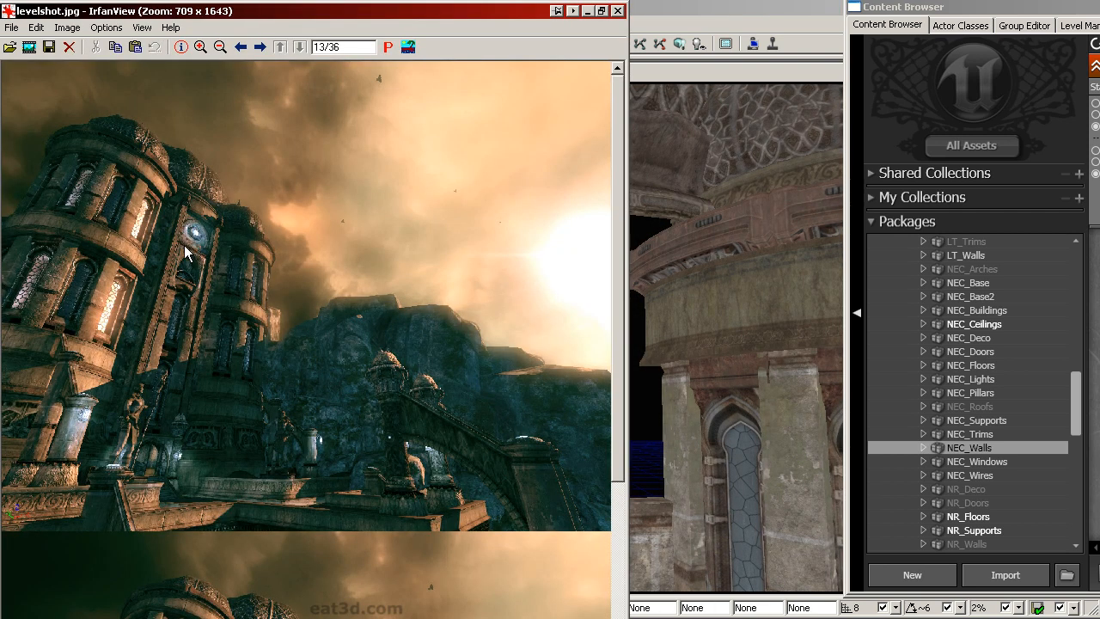
- Enlarge the levelshot.jpg reference in IrfanView and examine the wall section between the towers
key("plus")
key("plus")
key("plus")
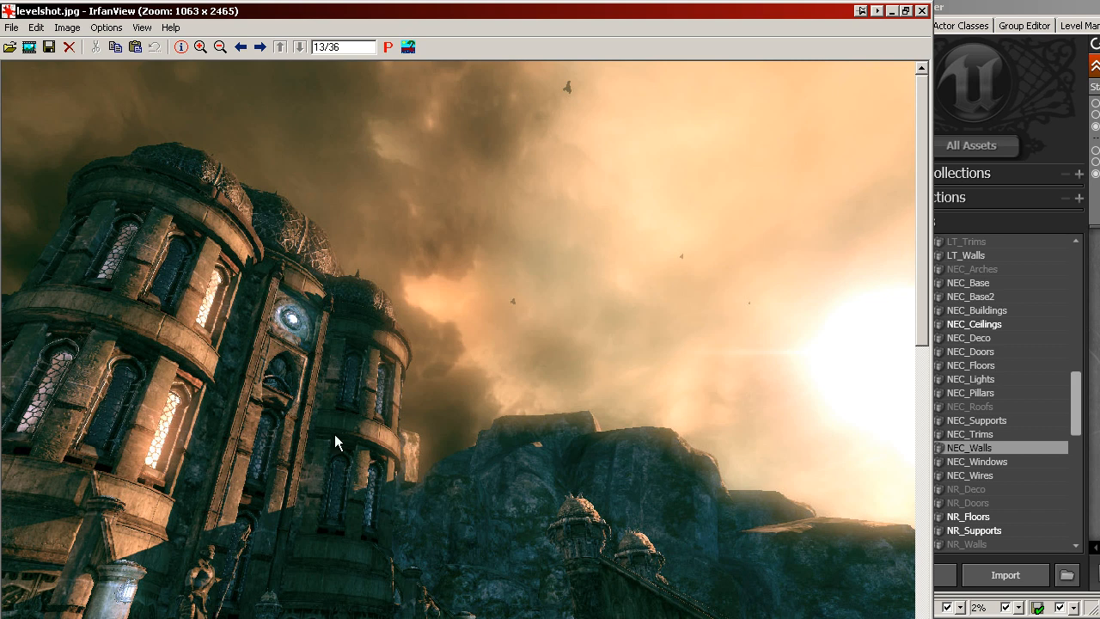
left_click_drag(933, 309, 628, 310)
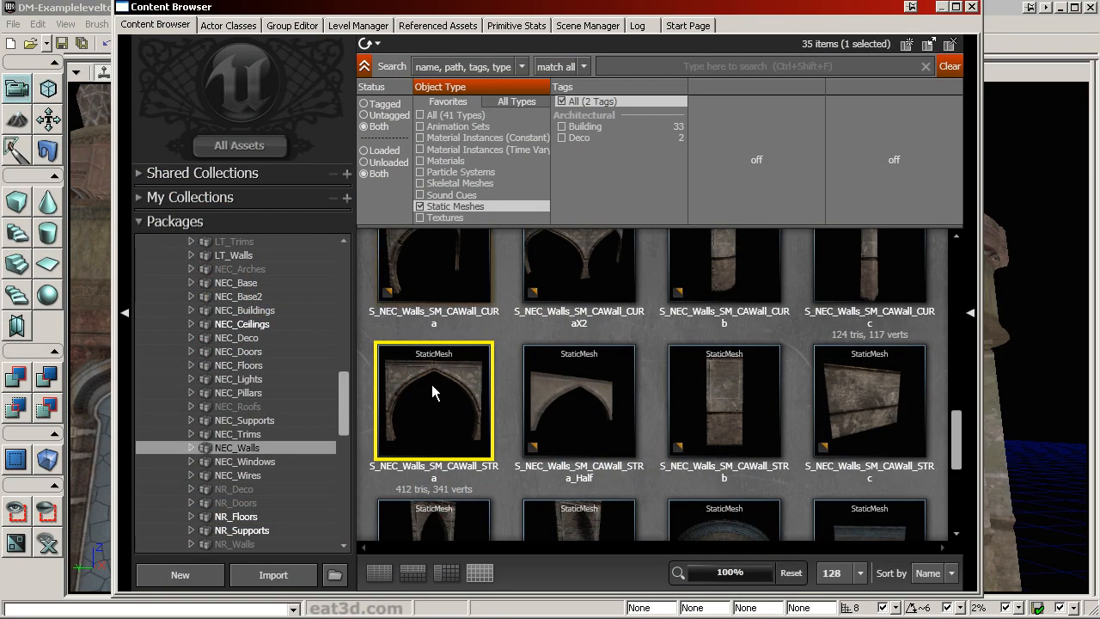
- Browse the NEC_Walls meshes and preview S_NEC_Walls_SM_Archwalls_01 in the Static Mesh Editor
left_click(637, 387)
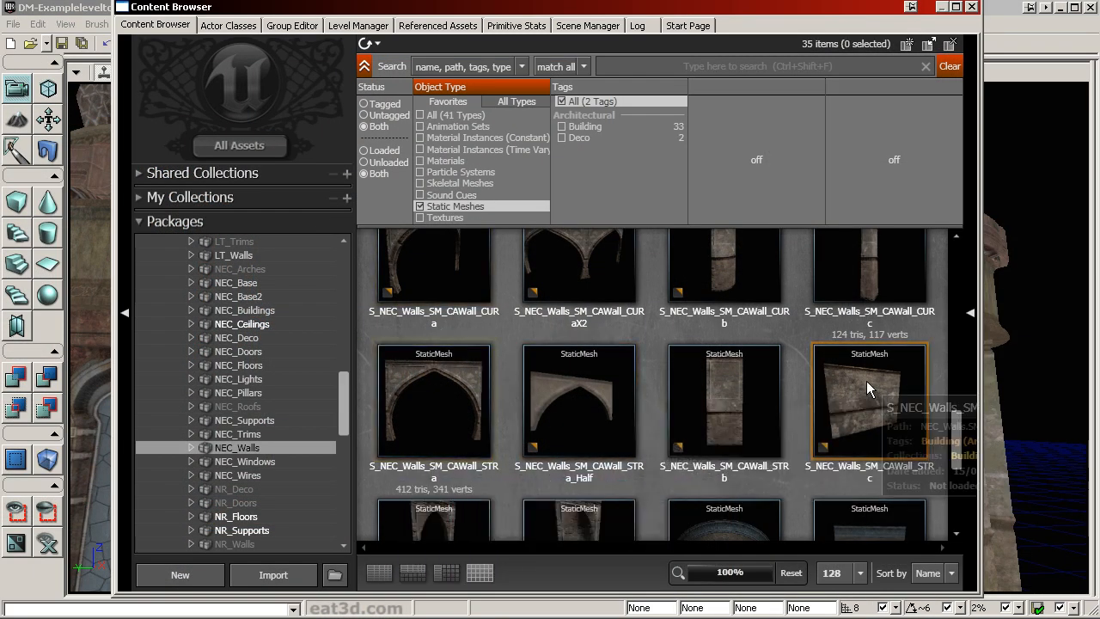
scroll(874, 382, "down", 2)
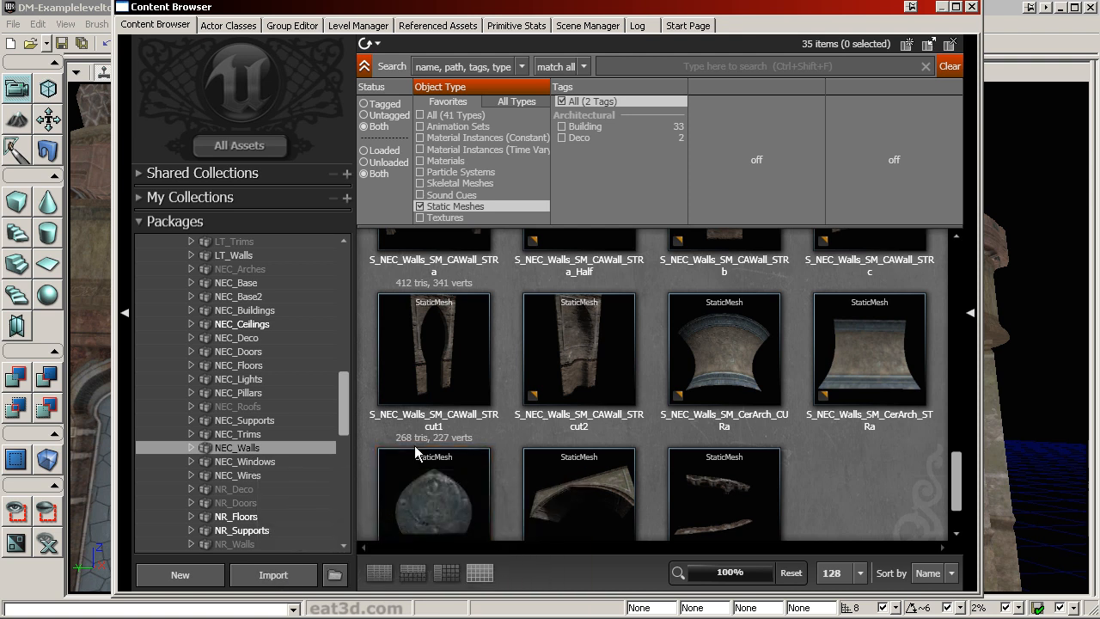
scroll(726, 421, "up", 6)
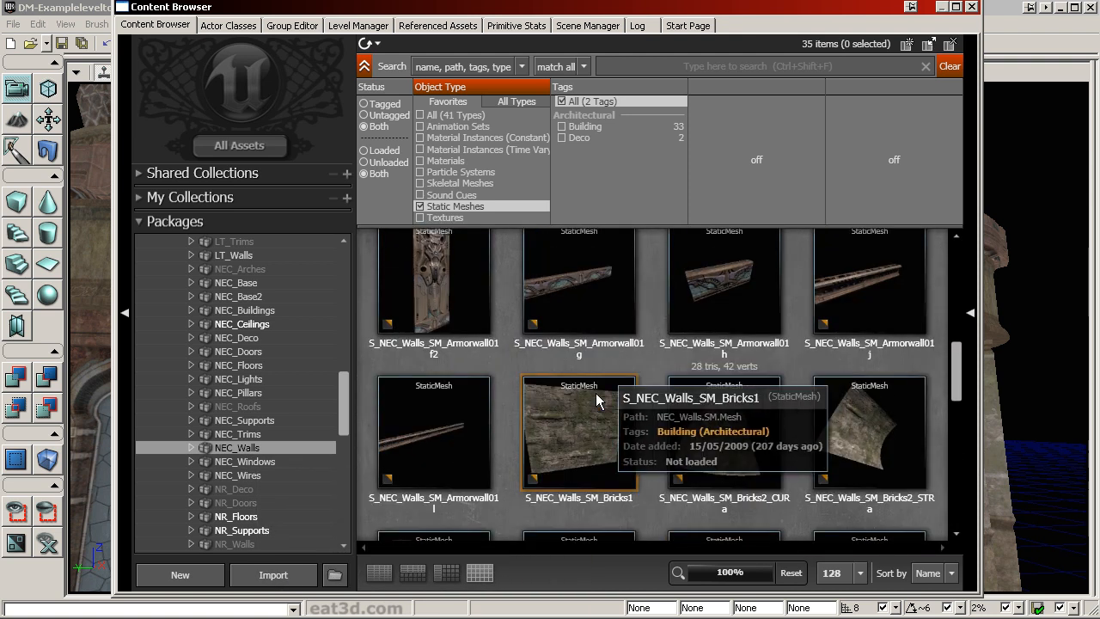
scroll(615, 378, "up", 1)
double_click(709, 304)
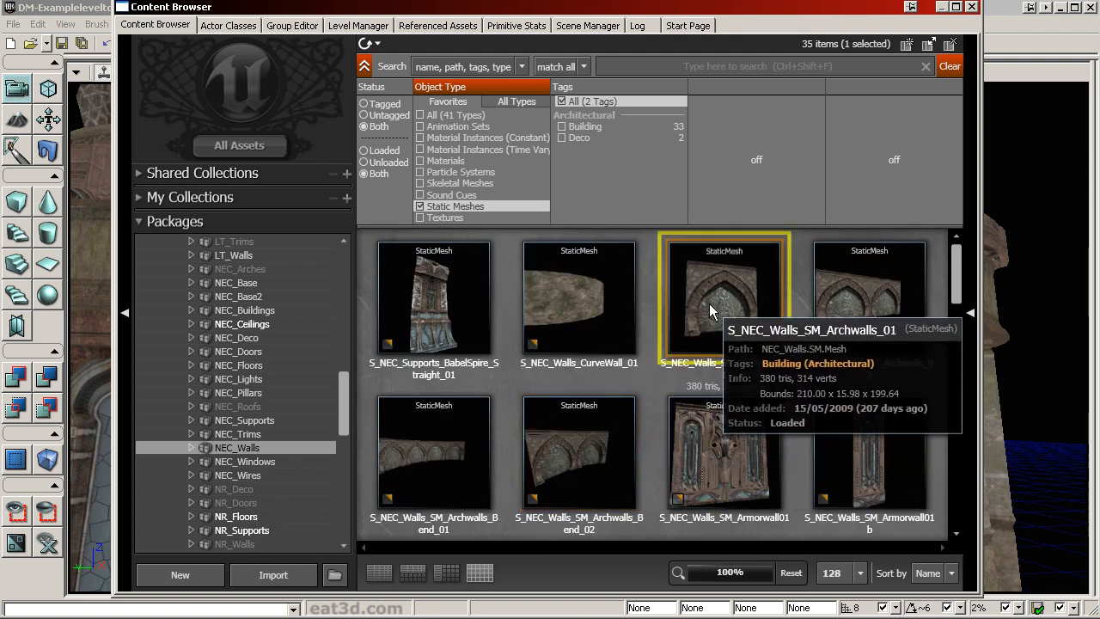
scroll(394, 301, "down", 5)
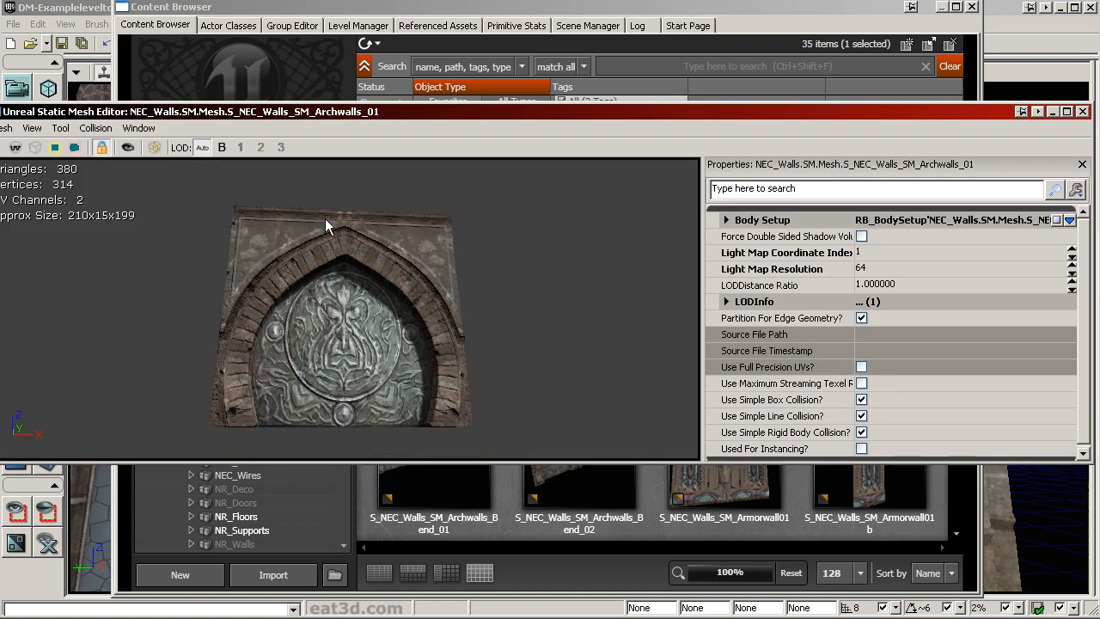
left_click_drag(369, 327, 417, 328)
left_click(1083, 112)
- Add S_NEC_Walls_SM_Archwalls_01 on top of the centre wall between the towers
left_click_drag(484, 7, 1099, 7)
left_click_drag(546, 401, 546, 335)
right_click_drag(546, 335, 546, 412)
left_click_drag(547, 335, 546, 292)
right_click_drag(560, 297, 560, 313)
left_click(559, 297)
left_click(644, 356)
right_click_drag(652, 494, 652, 458)
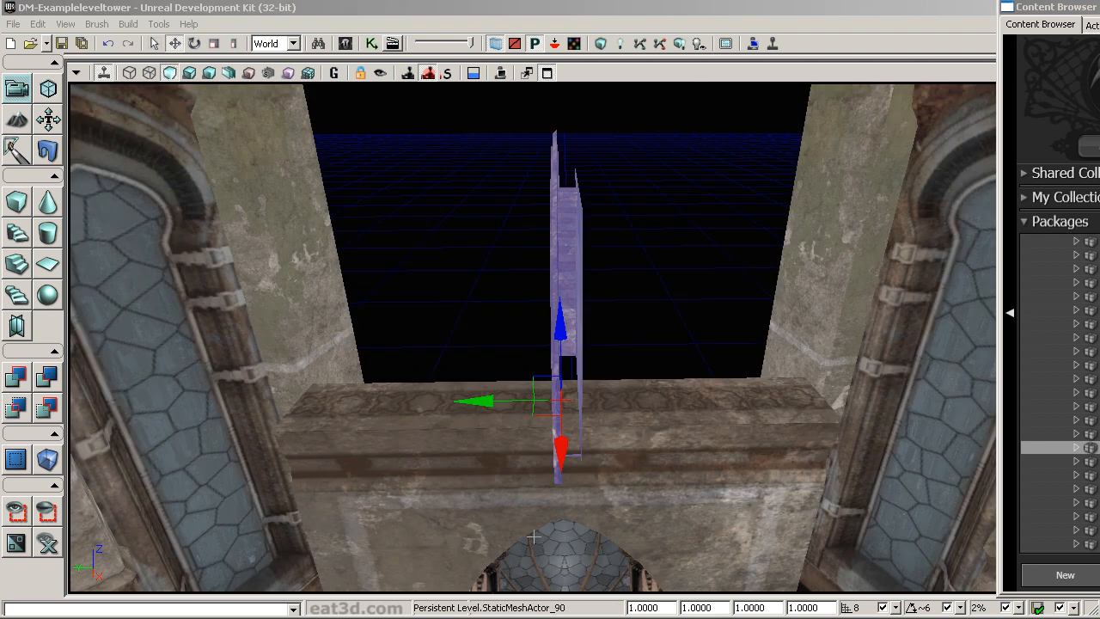
- Set the ornamental arch panel's draw scale to 2 and rotate it to face outward
left_click(645, 606)
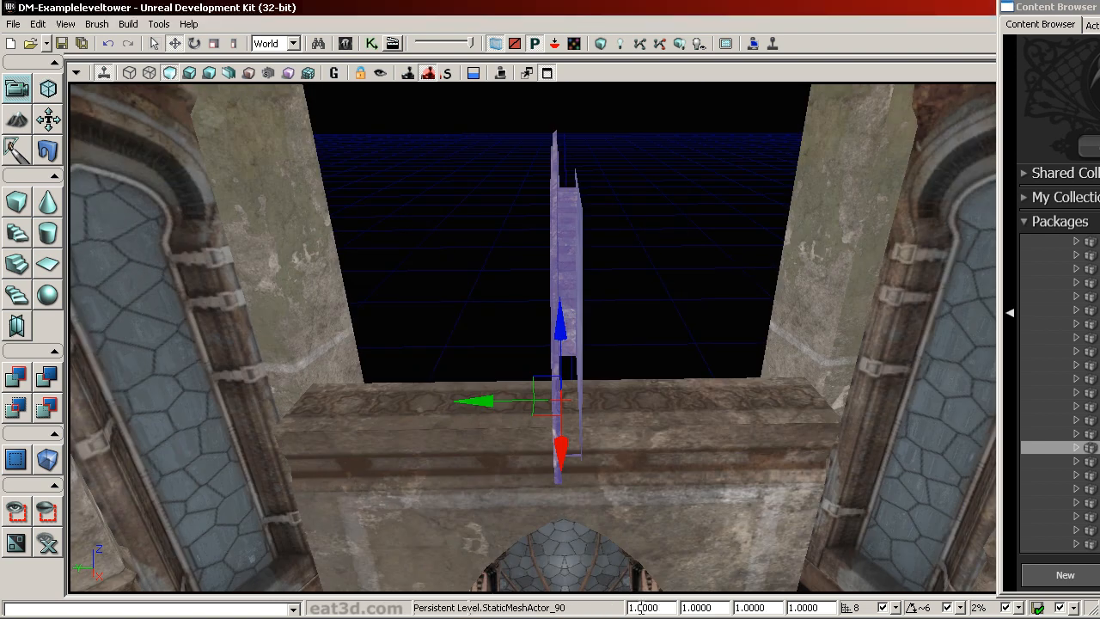
key("Return")
left_click_drag(716, 404, 717, 485)
right_click_drag(717, 404, 711, 369)
key("space")
left_click_drag(671, 413, 577, 413)
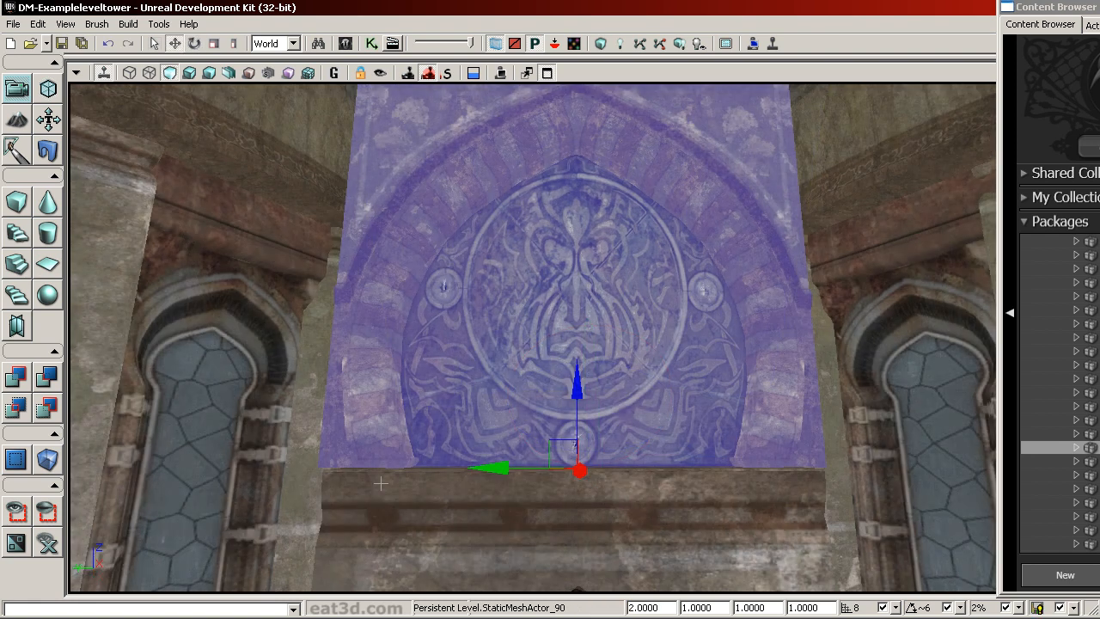
- Raise the ornamental arch panel above the stone ledge and bring the Content Browser back into view
left_click_drag(817, 479, 820, 564)
left_click_drag(577, 339, 577, 284, "shift")
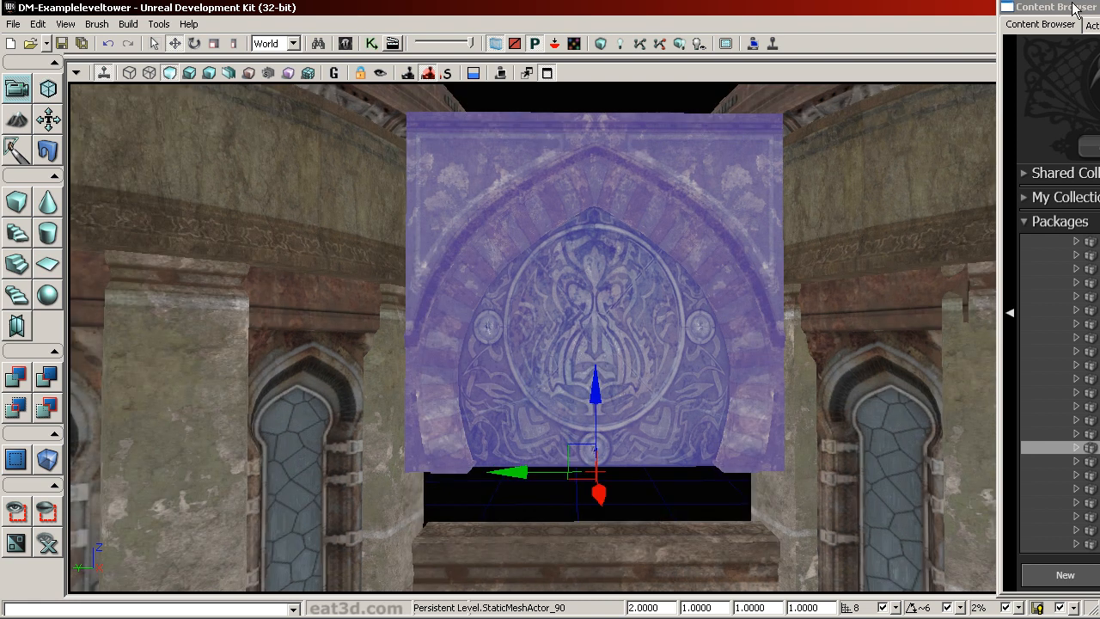
left_click_drag(1074, 8, 219, 9)
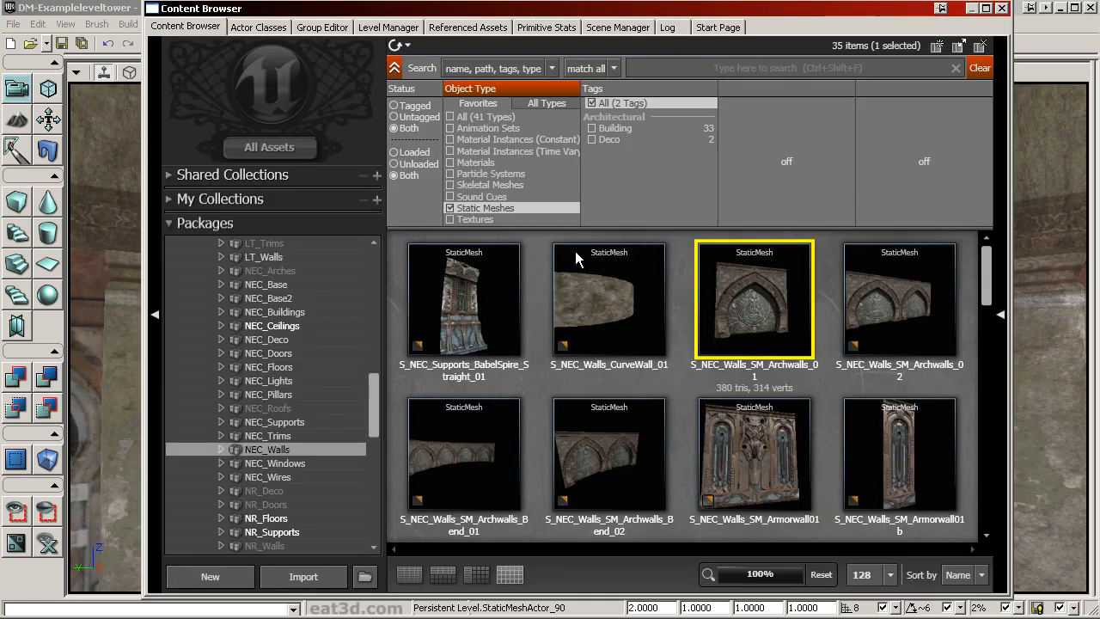
- Browse the NEC_Walls meshes and preview S_NEC_Walls_SM_Armorwall01h in the Static Mesh Editor
scroll(758, 438, "down", 3)
scroll(765, 413, "down", 2)
double_click(756, 352)
left_click_drag(574, 352, 311, 402)
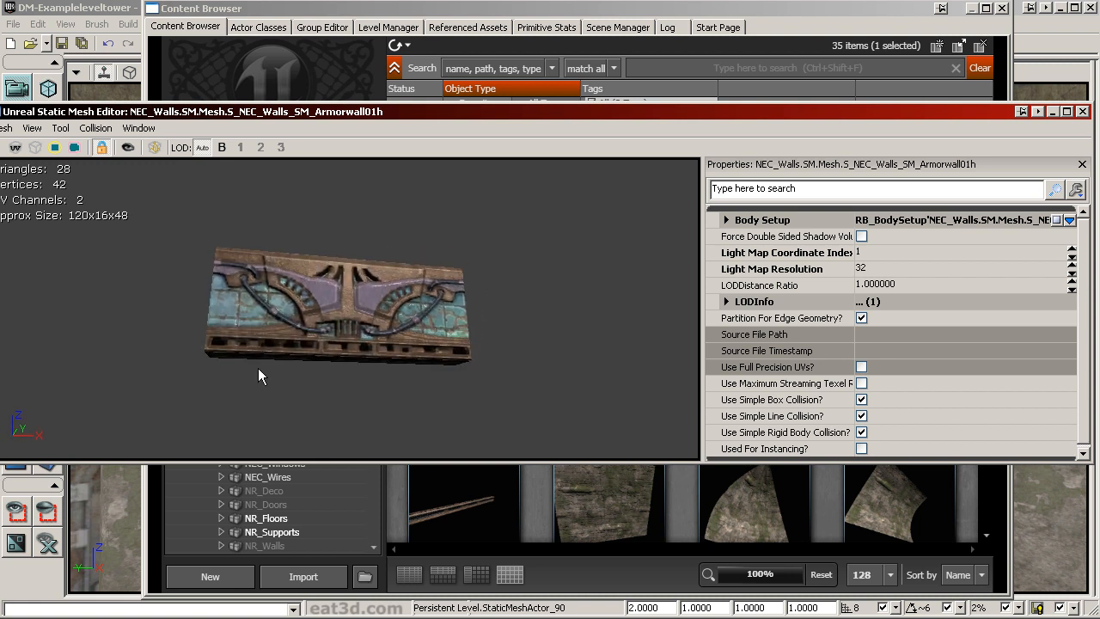
left_click(1084, 112)
- Add S_NEC_Walls_SM_Armorwall01h on the stone ledge above the arched window and rotate it to face outward
left_click_drag(581, 8, 1099, 10)
right_click_drag(612, 344, 500, 424)
left_click(466, 414)
right_click_drag(568, 440, 583, 329)
key("space")
left_click_drag(543, 290, 575, 335)
key("space")
- Set the armor wall trim's Z scale to 1.125 and its draw scale to 2
type("1.125")
key("Return")
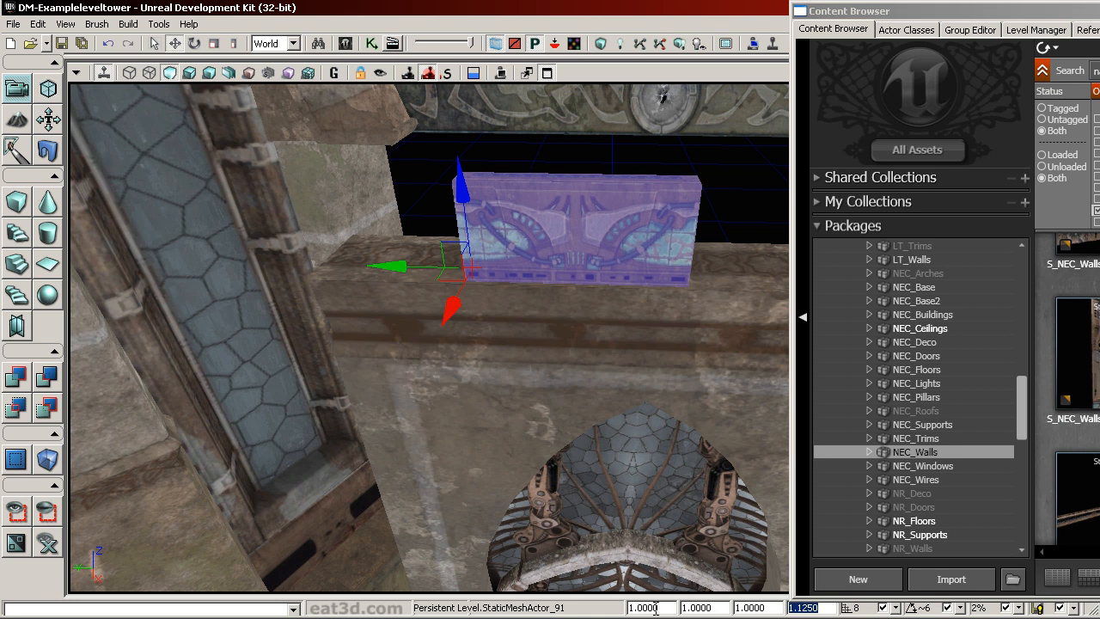
type("2")
key("Return")
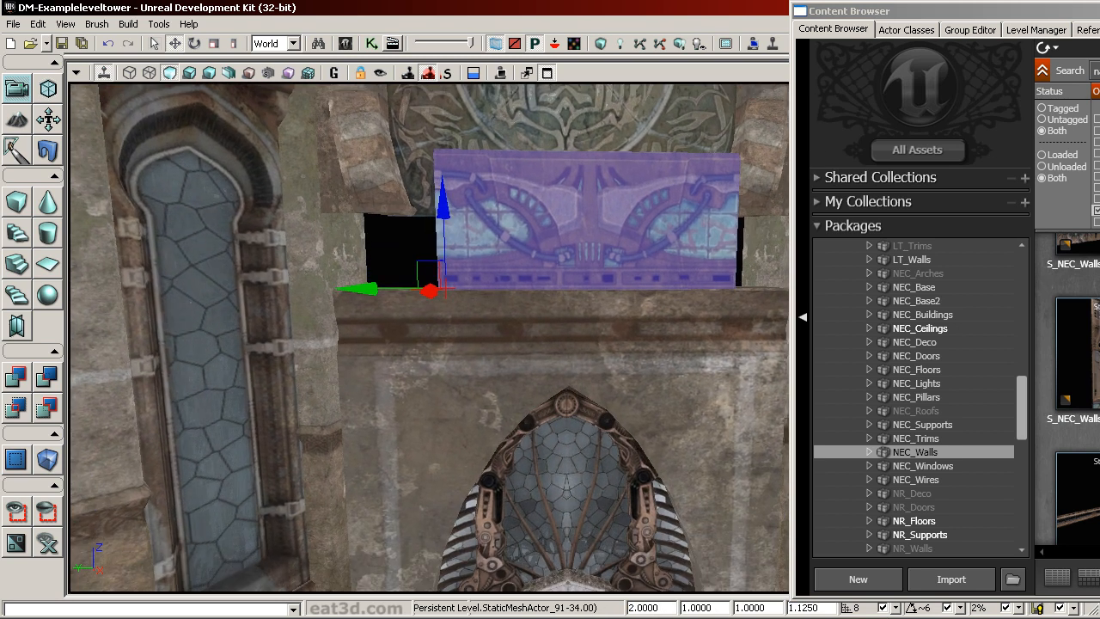
- Duplicate the armor wall trim end to end along the ledge and centre the pair across the middle wall
right_click_drag(430, 335, 423, 284)
left_click_drag(421, 423, 422, 426)
left_click_drag(608, 440, 608, 421, "ctrl+shift")
right_click_drag(609, 440, 608, 464)
right_click_drag(608, 440, 559, 440, "ctrl+shift")
left_click_drag(608, 440, 644, 468)
left_click_drag(229, 361, 488, 361, "alt")
left_click_drag(196, 432, 153, 433)
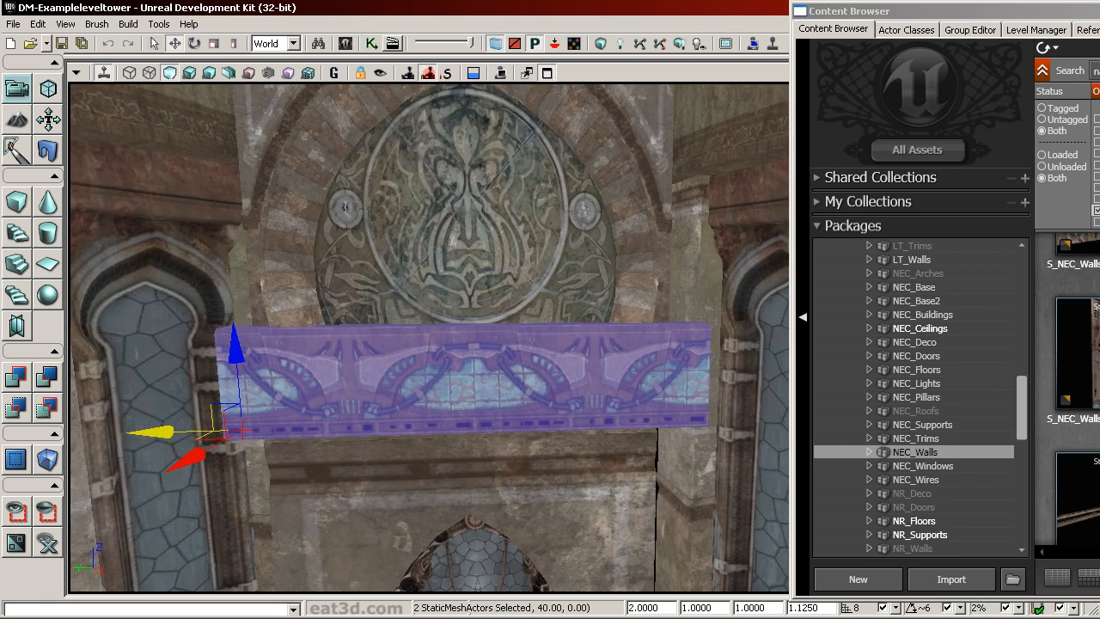
- Raise the ornamental arch panel so that it sits on top of the armor wall trim row
left_click_drag(430, 344, 439, 369)
left_click(482, 283)
left_click_drag(481, 284, 473, 241)
left_click_drag(450, 368, 449, 337, "shift")
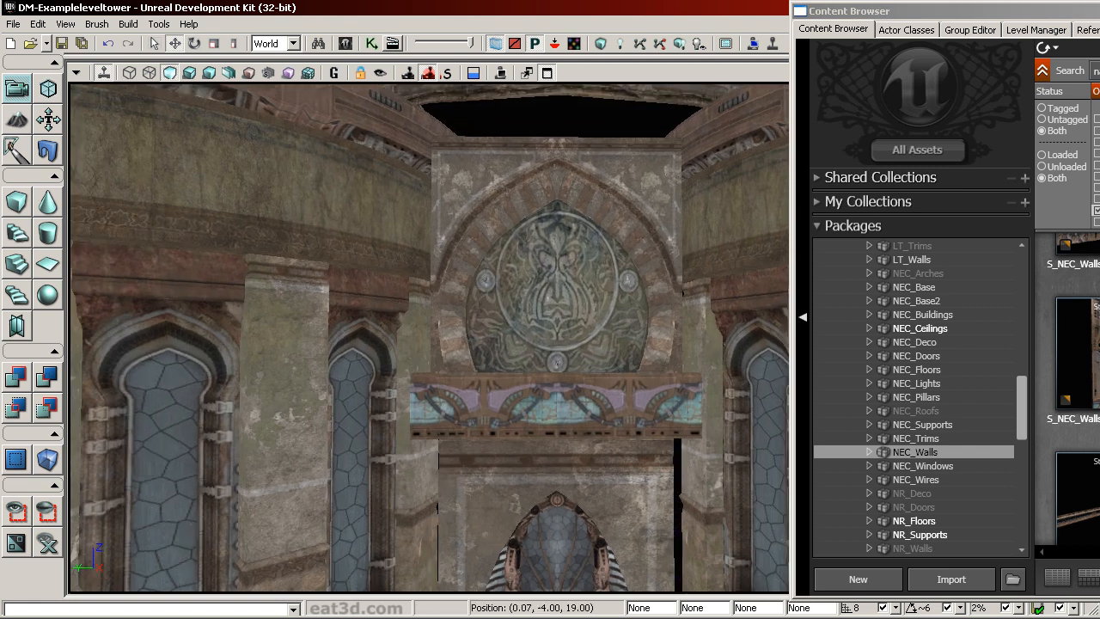
right_click_drag(620, 416, 621, 416)
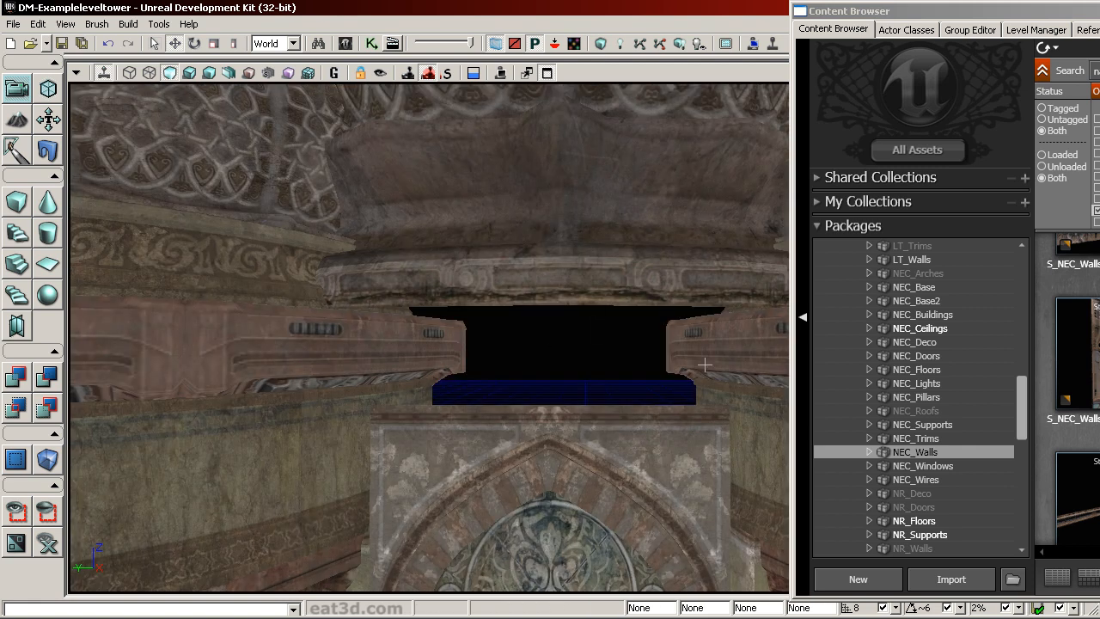
- Copy two curved plain band pieces from the tower and place them above the ornamental arch panel
left_click_drag(694, 378, 452, 381)
middle_click_drag(452, 381, 532, 369)
left_click(559, 369)
left_click(685, 357, "ctrl")
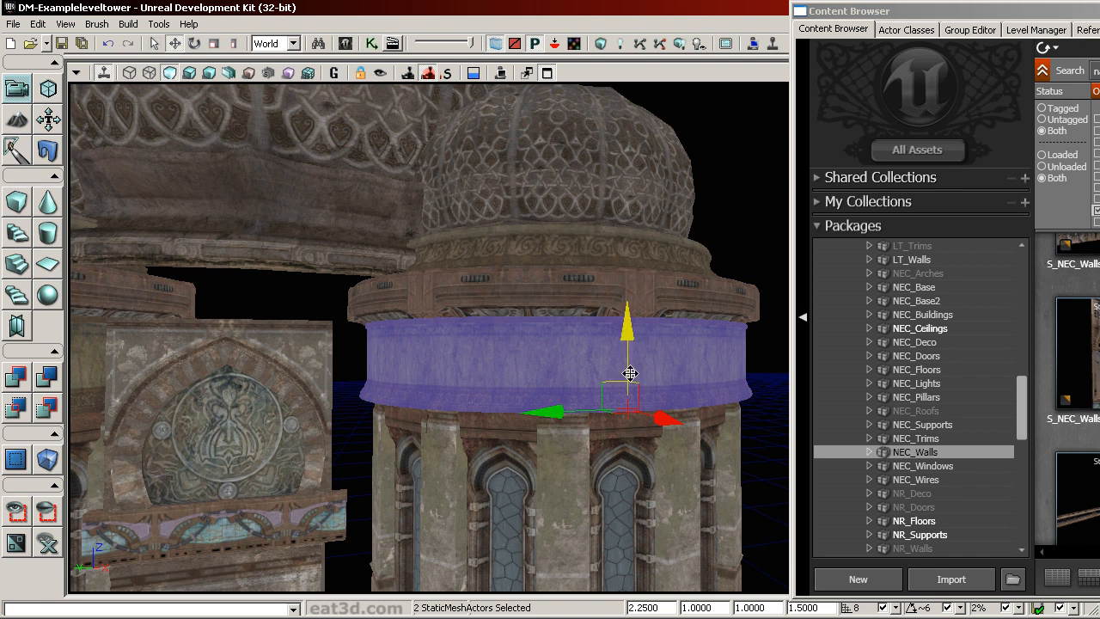
left_click_drag(694, 360, 679, 365, "ctrl+shift")
right_click_drag(679, 365, 663, 368, "ctrl+shift")
left_click_drag(691, 452, 666, 516)
left_click_drag(621, 476, 599, 457)
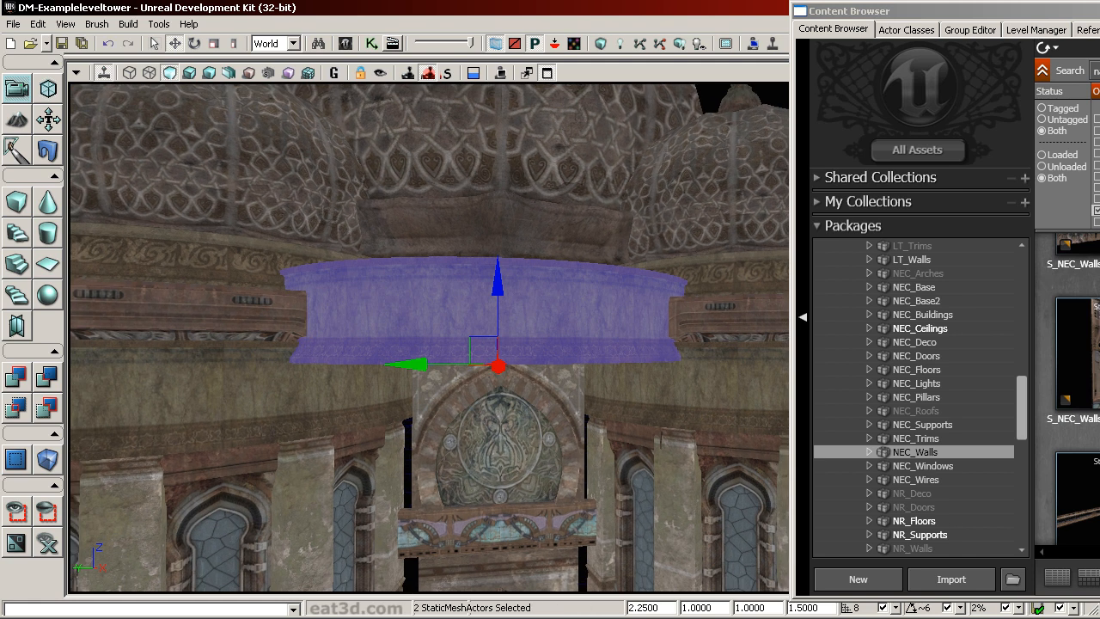
- Set the two centre band pieces' draw scale to 2.5 and realign one half at their middle seam
left_click(662, 614)
type("2.5")
key("Return")
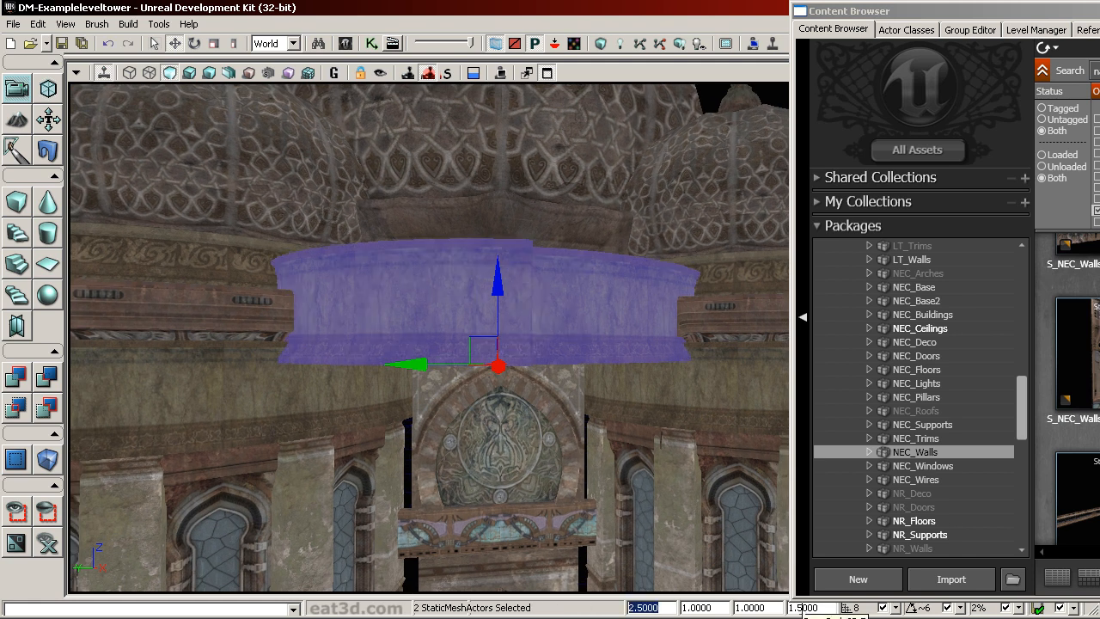
left_click_drag(895, 14, 909, 6)
mouse_move(672, 362)
right_mouse_down()
mouse_move(689, 391)
mouse_move(679, 370)
right_mouse_up()
left_click(653, 331)
right_click_drag(653, 331, 533, 258)
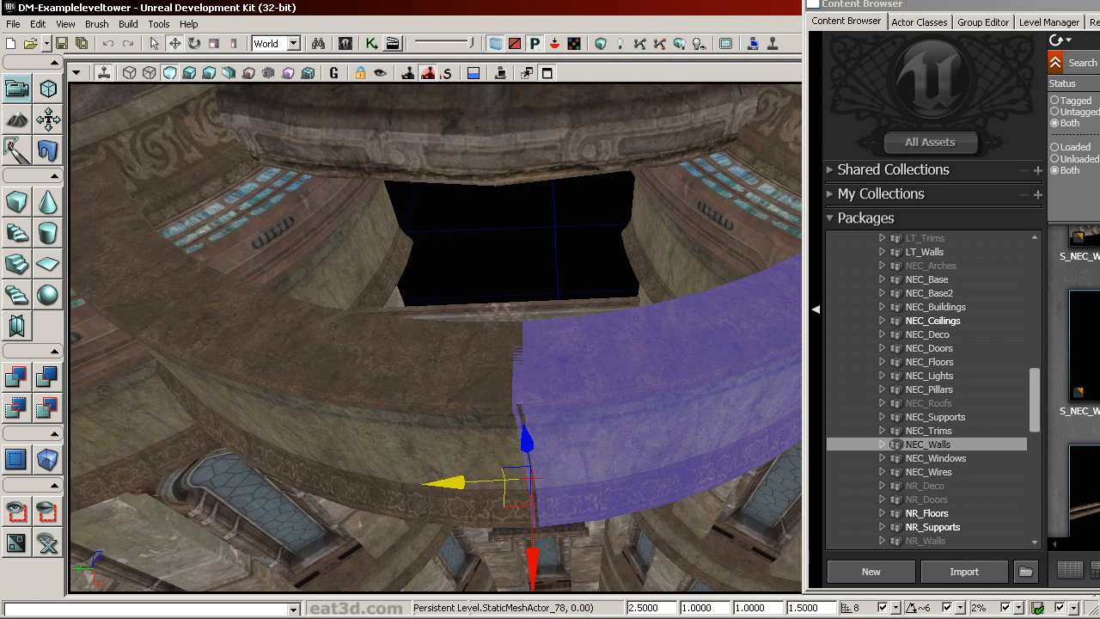
left_click_drag(450, 483, 459, 482, "shift")
right_click_drag(441, 383, 601, 306)
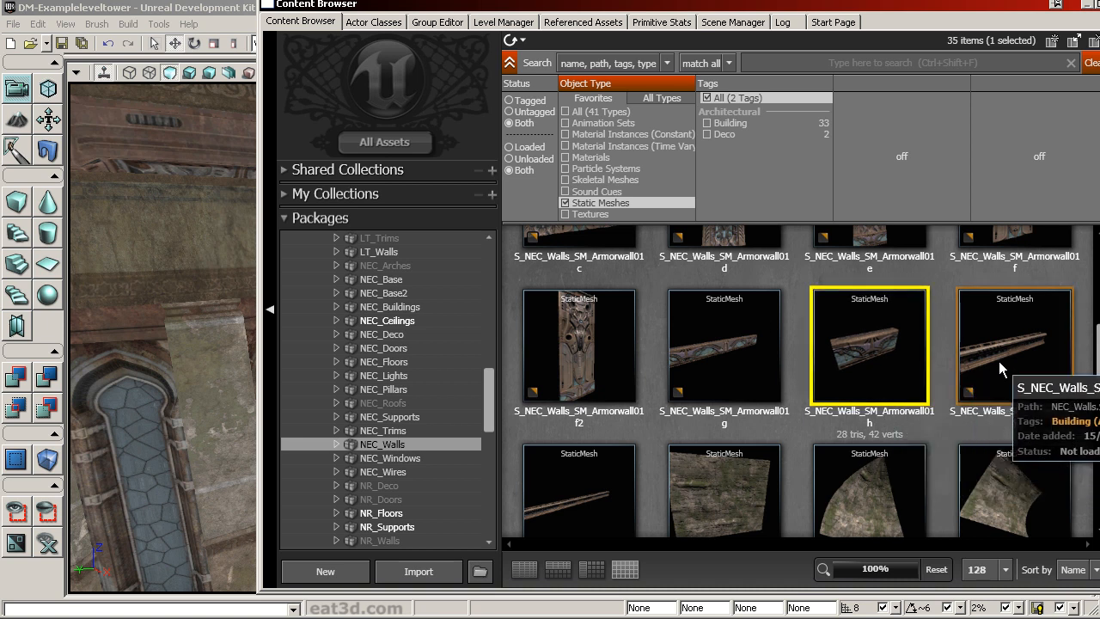
- Browse the NEC_Walls and NEC_Trims packages and preview S_NEC_Trims_SM_CAWallTrim_STRa in the Static Mesh Editor
scroll(835, 370, "up", 2)
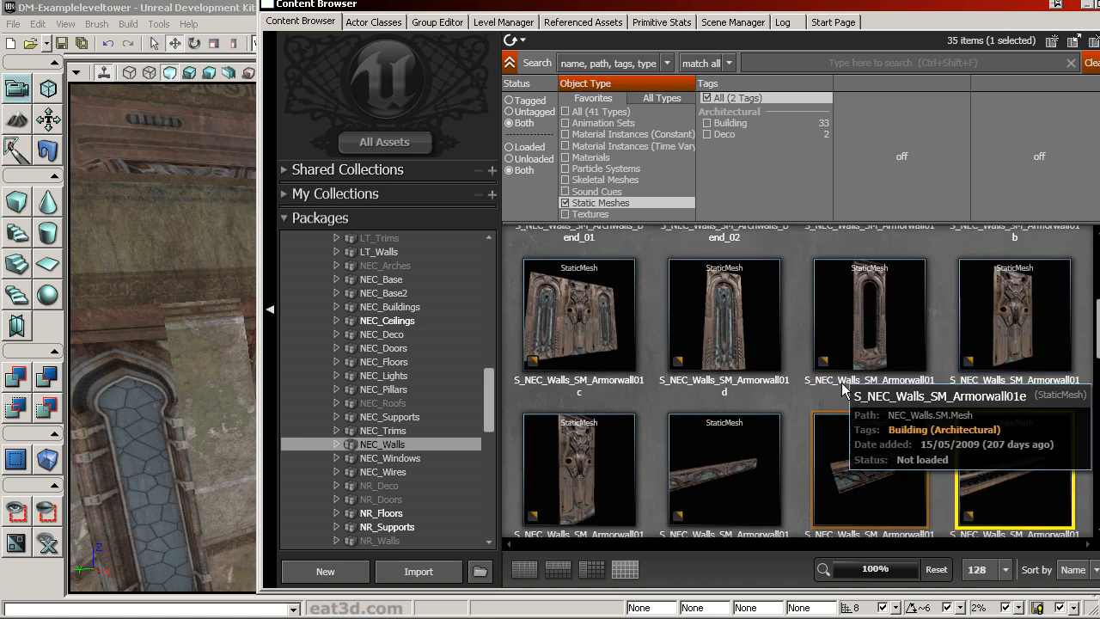
scroll(835, 373, "up", 2)
scroll(808, 361, "down", 2)
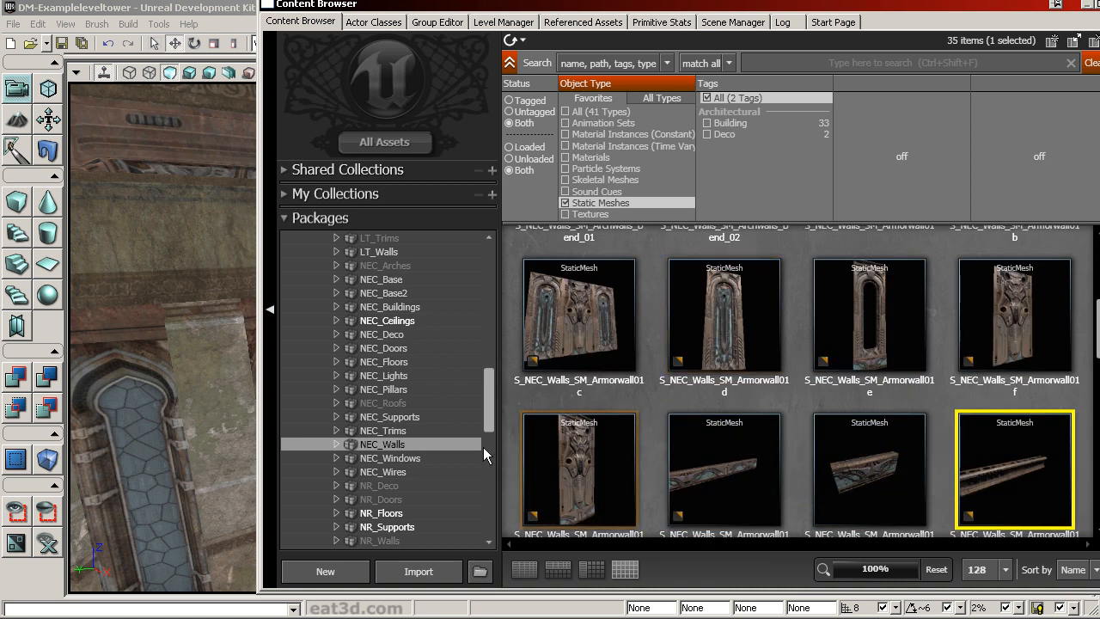
left_click(389, 430)
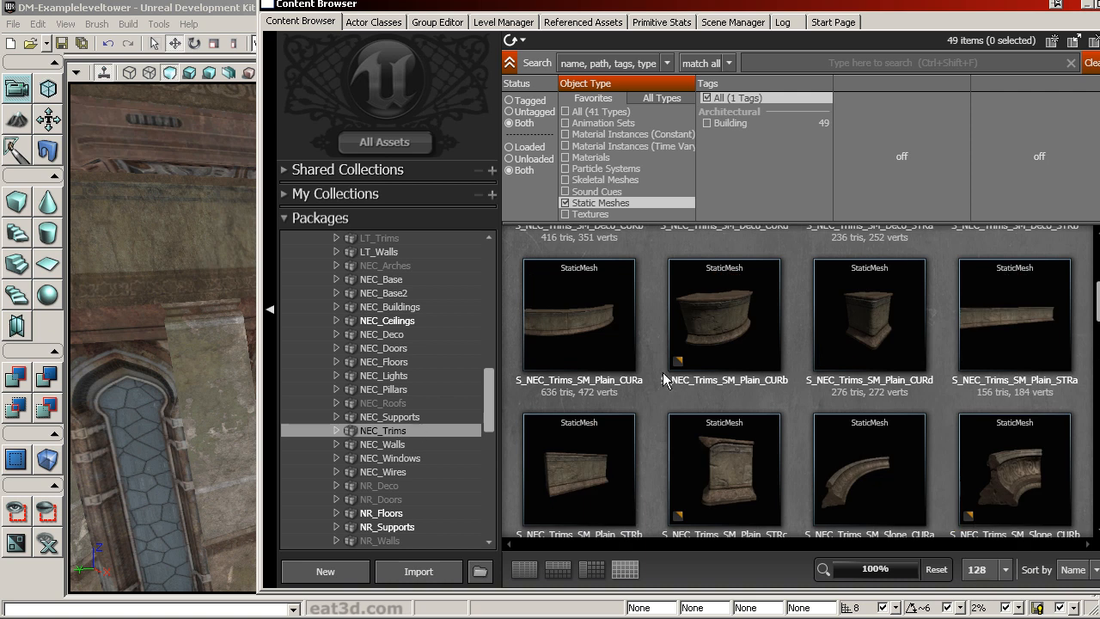
scroll(756, 368, "up", 2)
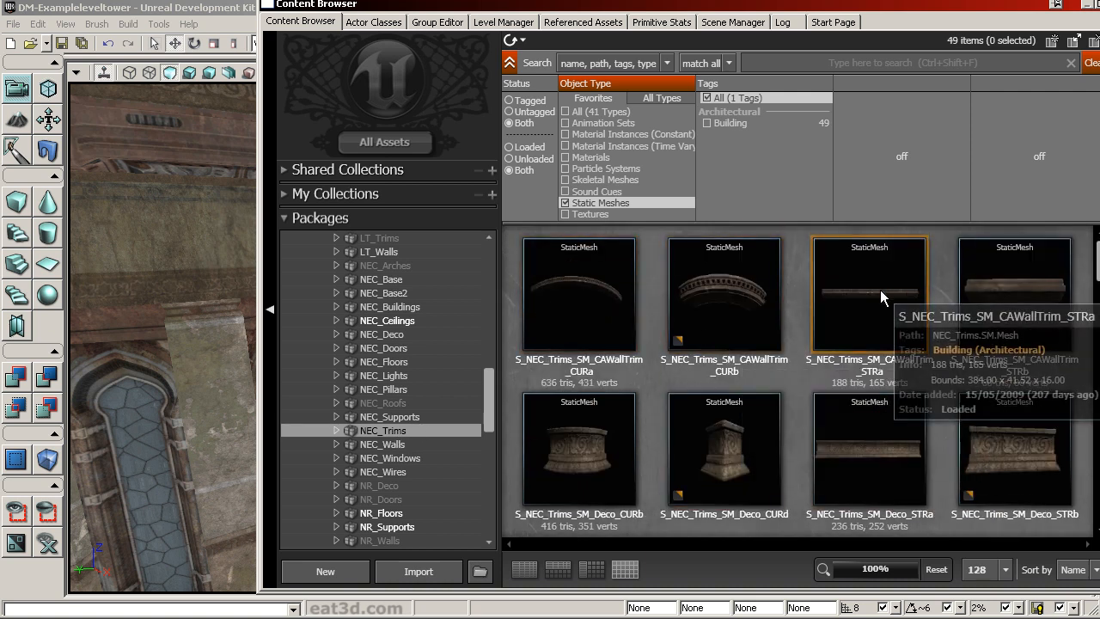
double_click(874, 309)
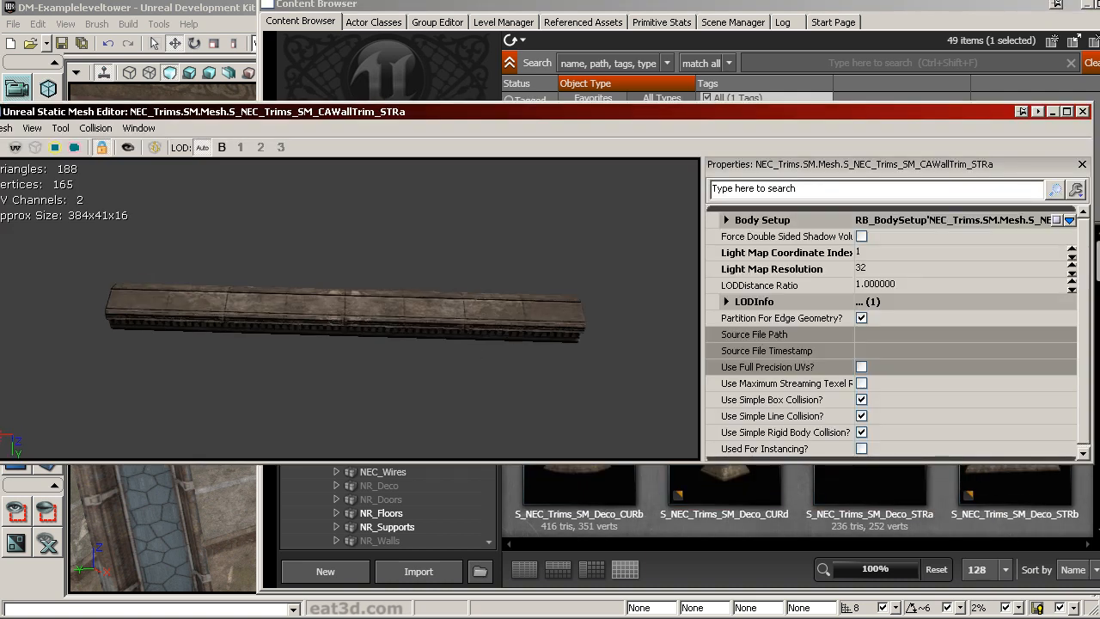
mouse_move(300, 262)
left_mouse_down()
mouse_move(284, 262)
mouse_move(300, 262)
left_mouse_up()
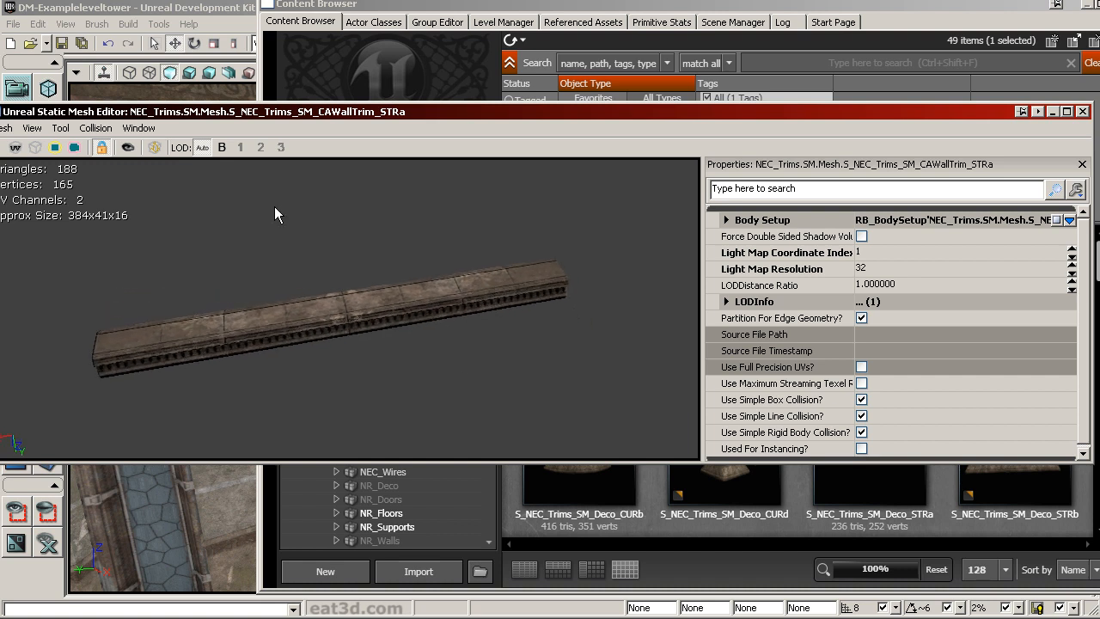
left_click_drag(378, 249, 439, 249)
left_click_drag(249, 300, 320, 324)
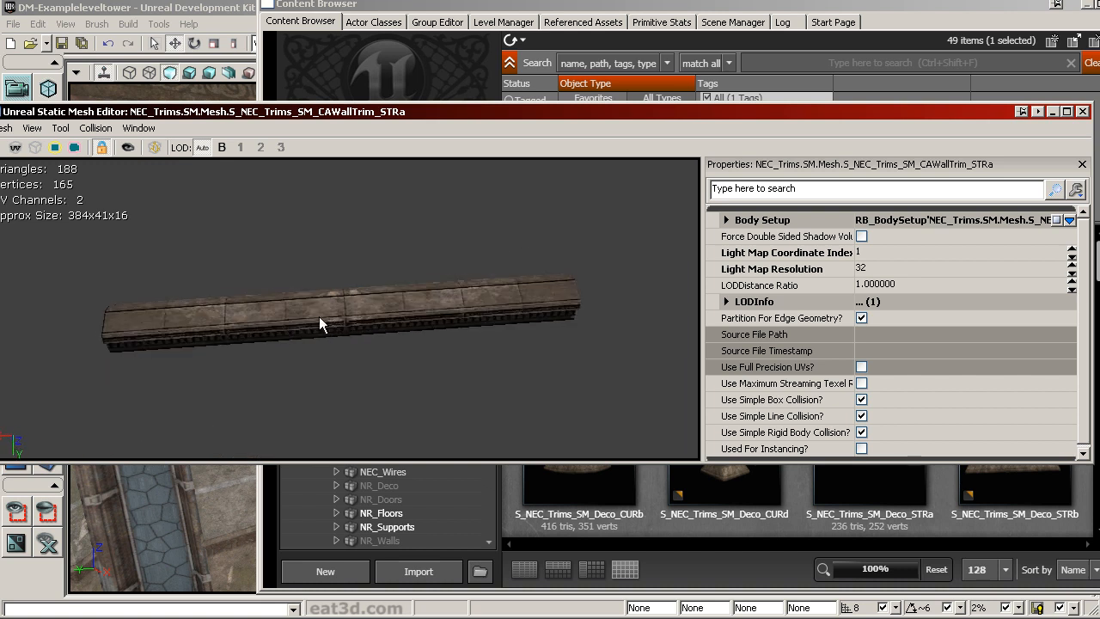
left_click(1083, 112)
- Add S_NEC_Trims_SM_CAWallTrim_STRa beside the ornamental arch panel and rotate it upright, facing outward
left_click_drag(890, 5, 1099, 5)
left_click_drag(702, 310, 670, 314)
left_click(576, 354)
key("s")
left_click(576, 355)
left_click_drag(576, 354, 730, 348)
key("space")
left_click_drag(512, 288, 515, 225)
key("space")
right_click_drag(515, 300, 421, 275)
left_click_drag(461, 487, 387, 487, "shift")
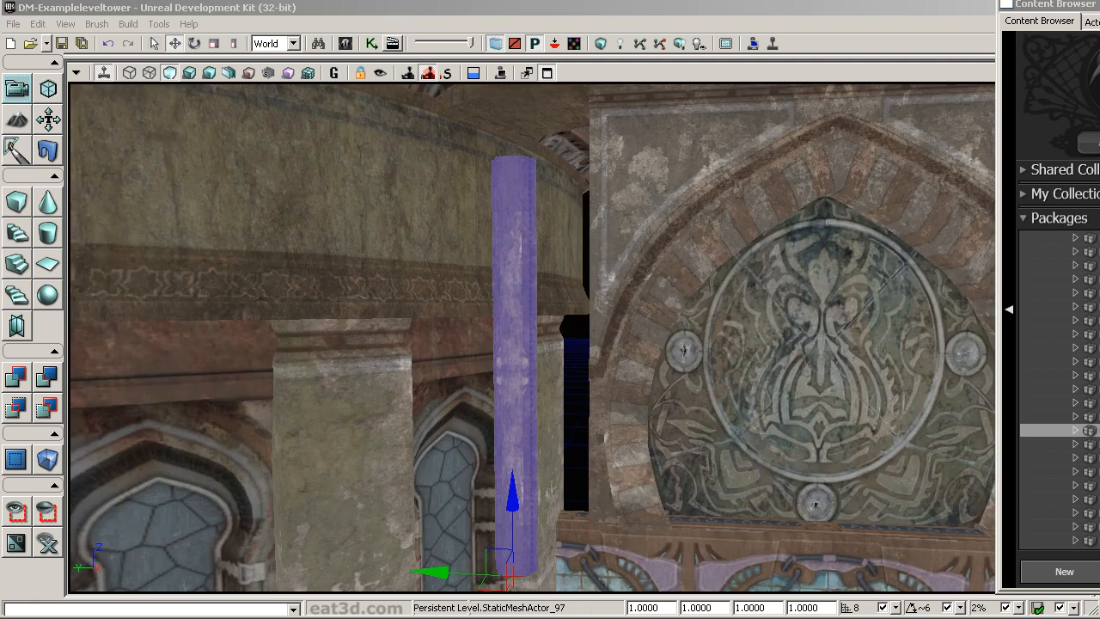
- Set the upright trim's draw scale to 2.5 and its X scale to 1.5
left_click(654, 607)
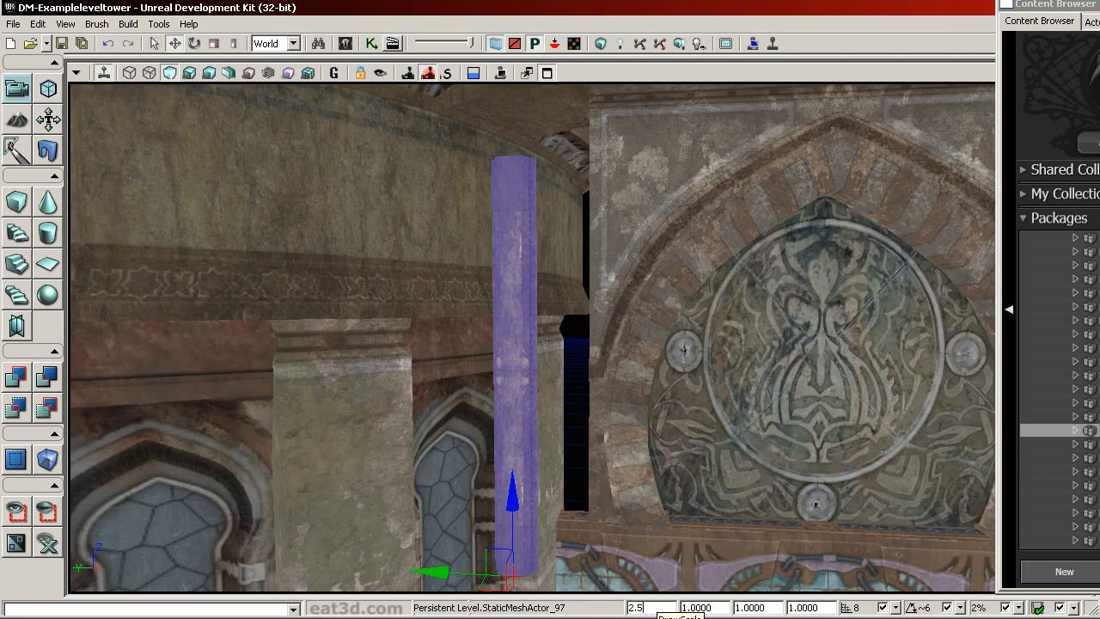
type("2.5")
key("Return")
left_click_drag(678, 493, 678, 567)
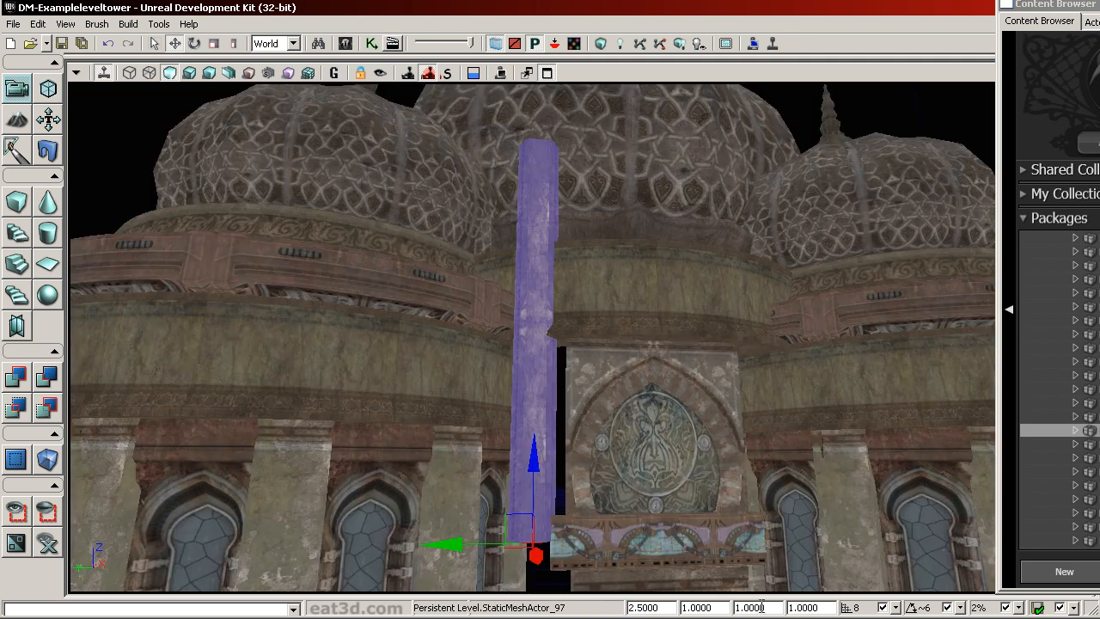
type("1.5")
key("Return")
type("1")
key("Return")
type("1.5")
key("Return")
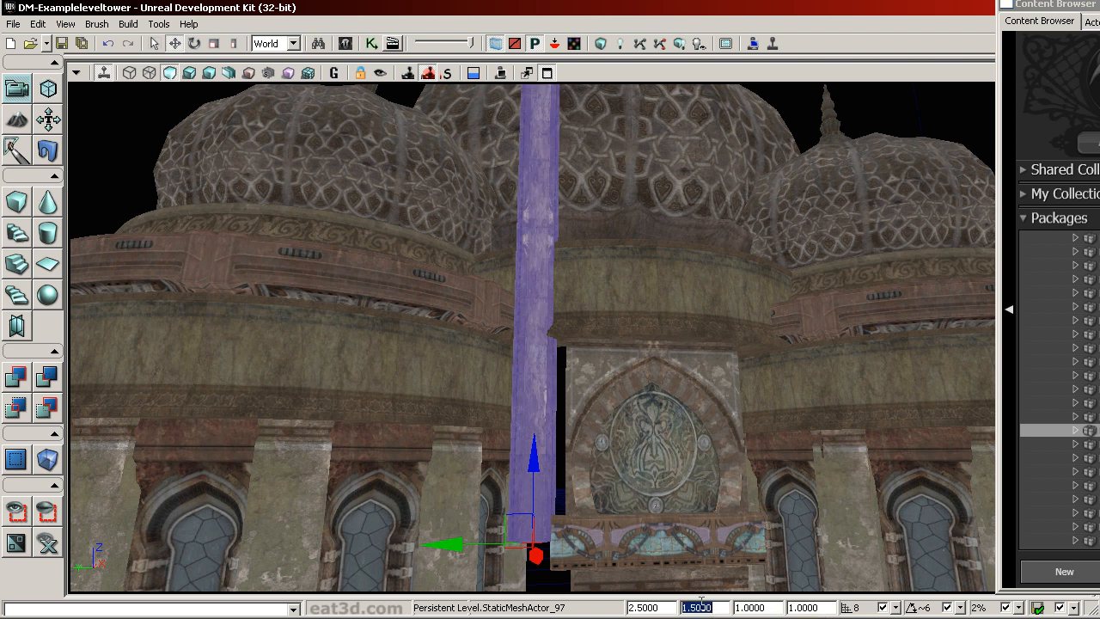
- Fit the upright trim into the gap between the left tower and the centre wall, lowering it to the wall's base
right_click_drag(721, 428, 644, 415)
right_click_drag(663, 482, 713, 561)
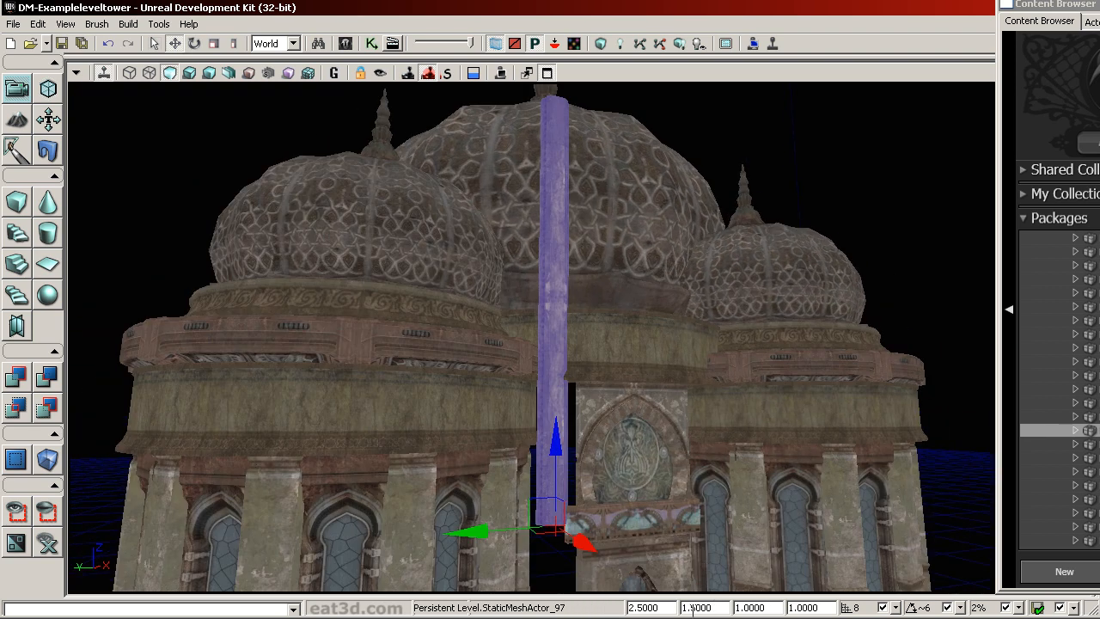
mouse_move(656, 529)
right_mouse_down()
mouse_move(605, 567)
mouse_move(636, 571)
mouse_move(656, 529)
right_mouse_up()
right_click_drag(559, 504, 574, 503)
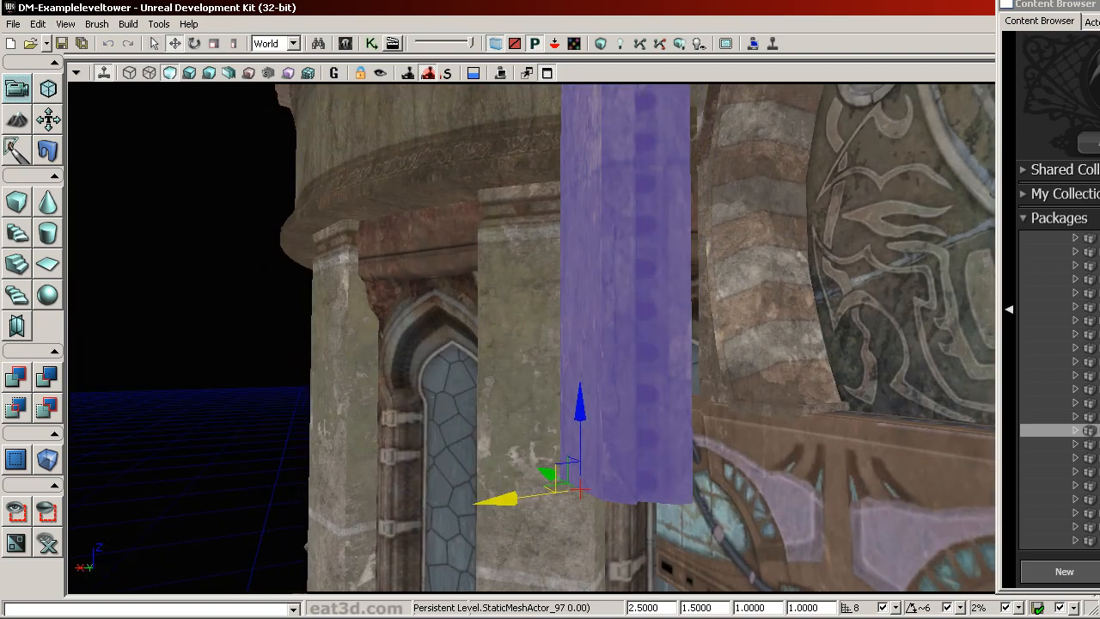
right_click_drag(505, 507, 454, 498)
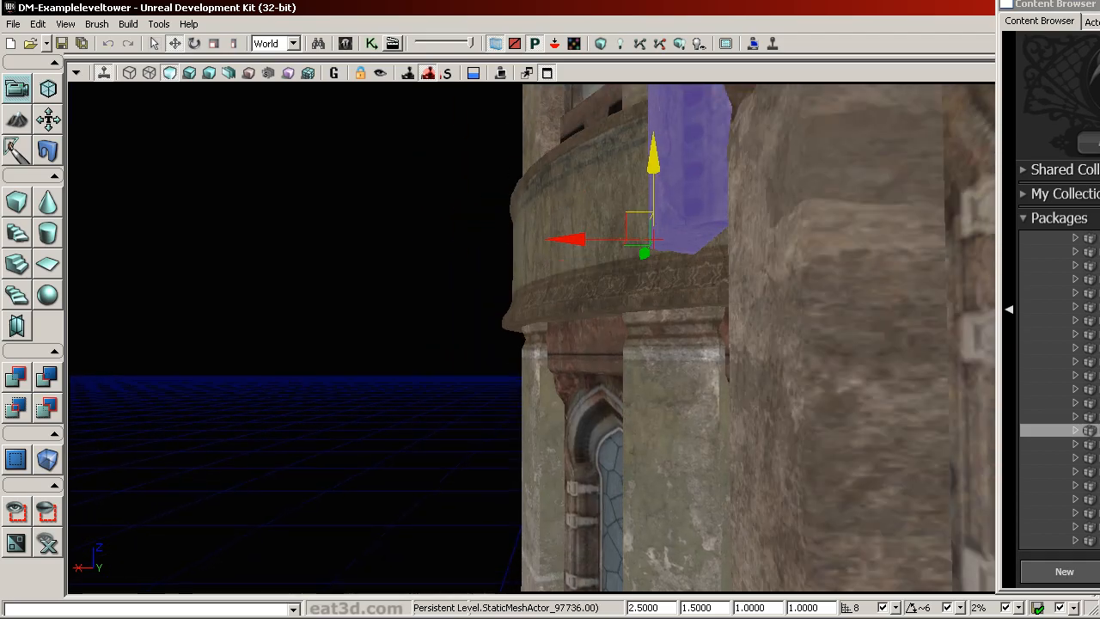
left_click_drag(653, 155, 653, 299, "shift")
left_click_drag(653, 299, 653, 263, "shift")
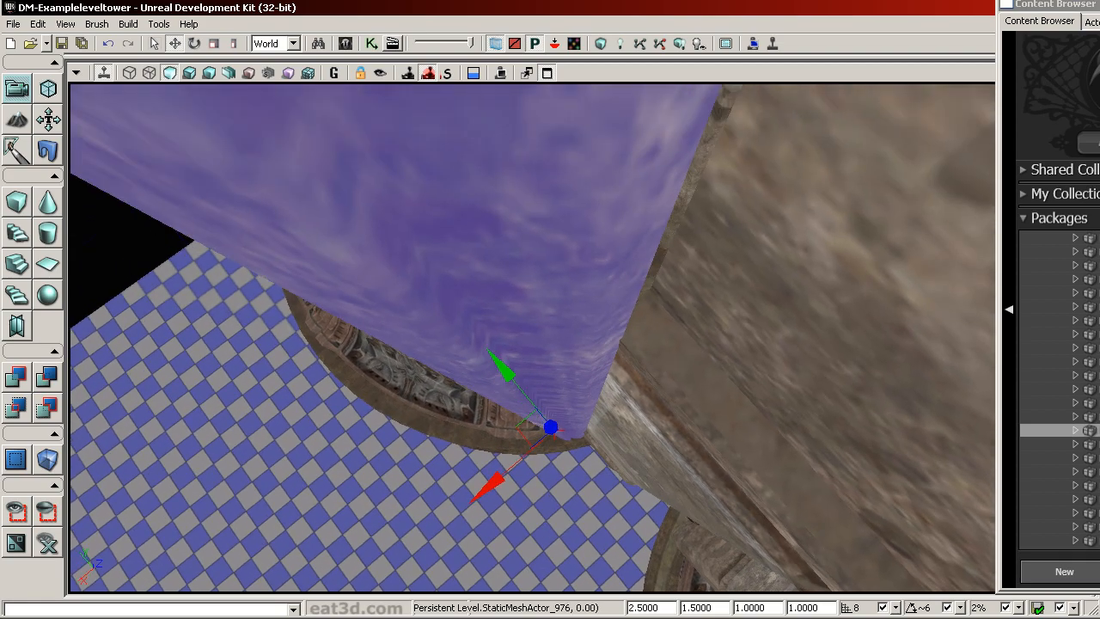
right_click_drag(533, 336, 558, 337)
mouse_move(457, 266)
left_mouse_down("alt")
mouse_move(447, 257)
mouse_move(457, 266)
left_mouse_up("alt")
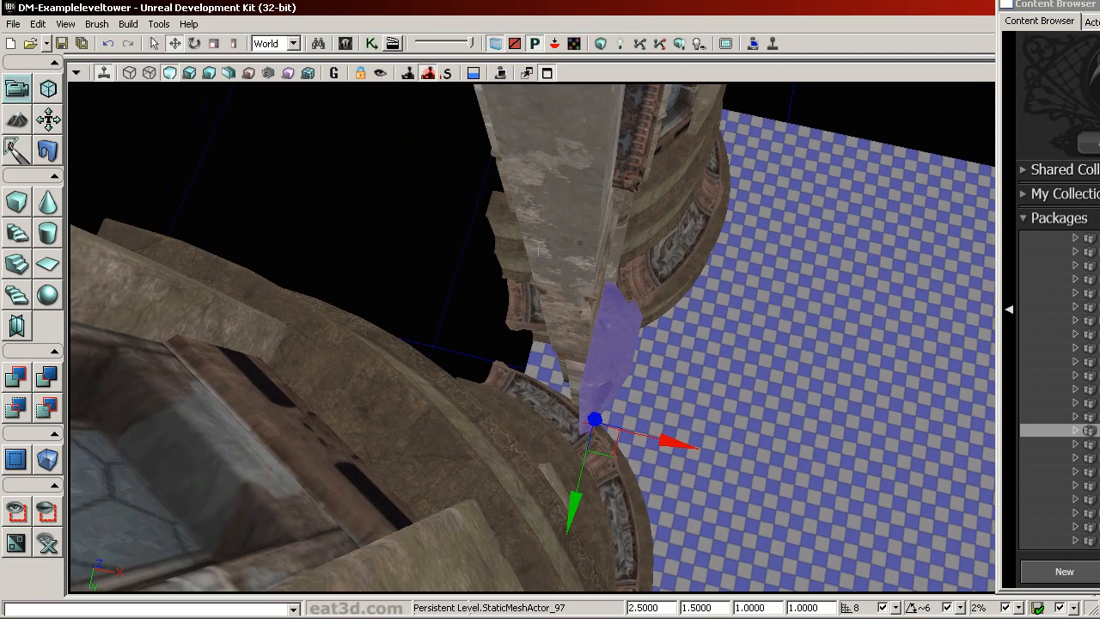
left_click_drag(564, 420, 516, 266, "alt")
left_click_drag(511, 174, 581, 366, "alt")
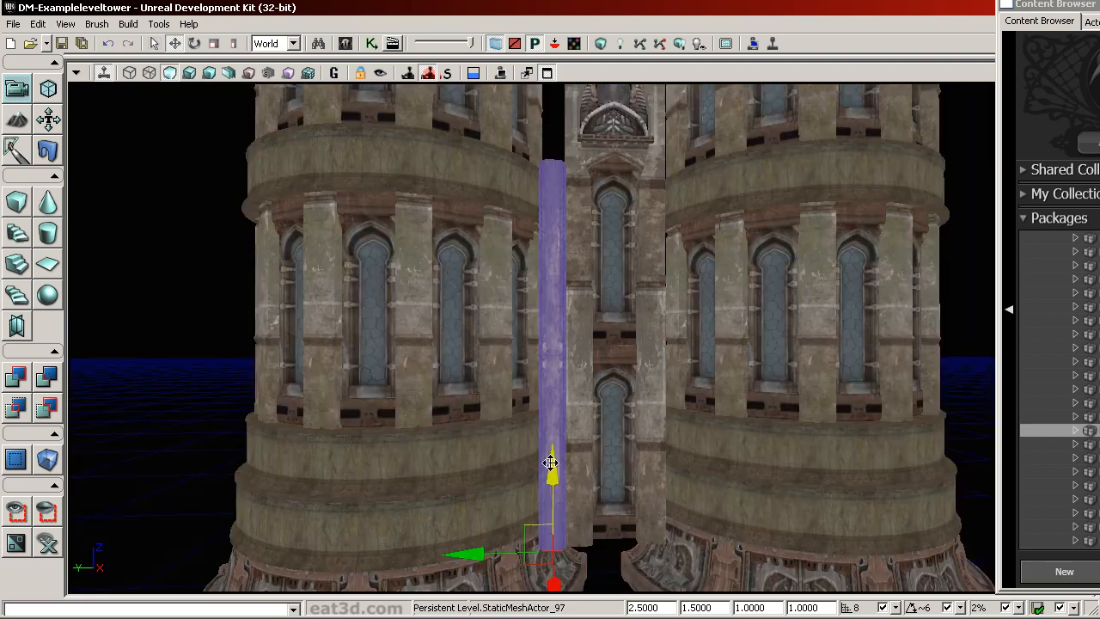
- Duplicate the upright trim upward along the gap and set both pieces' X scale to 1
mouse_move(588, 487)
left_mouse_down("alt")
mouse_move(589, 386)
mouse_move(589, 481)
left_mouse_up("alt")
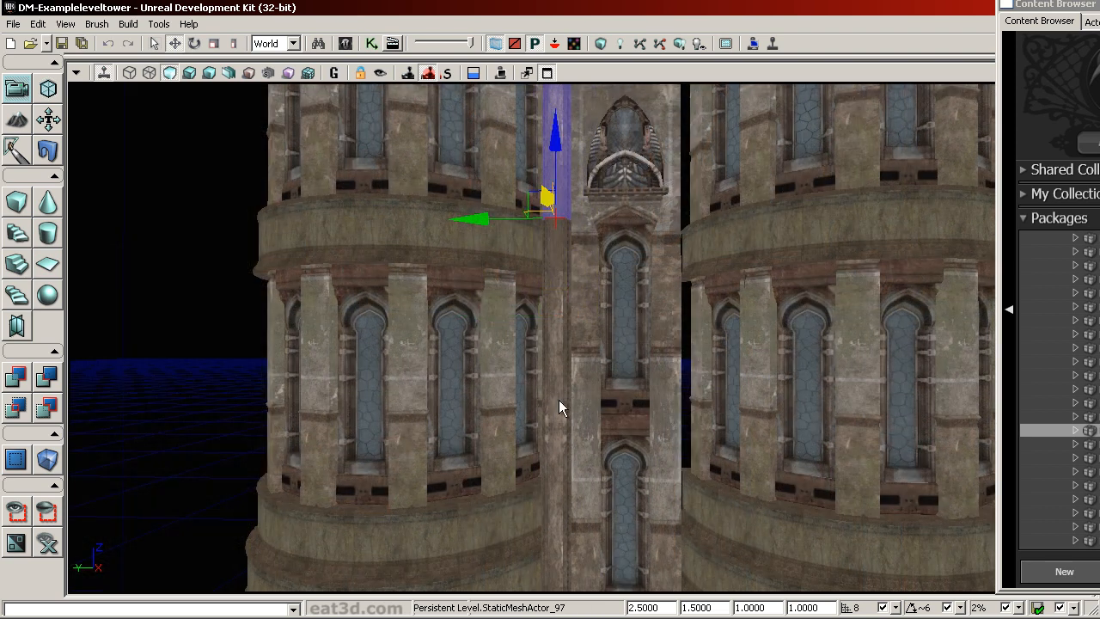
left_click(557, 361, "ctrl")
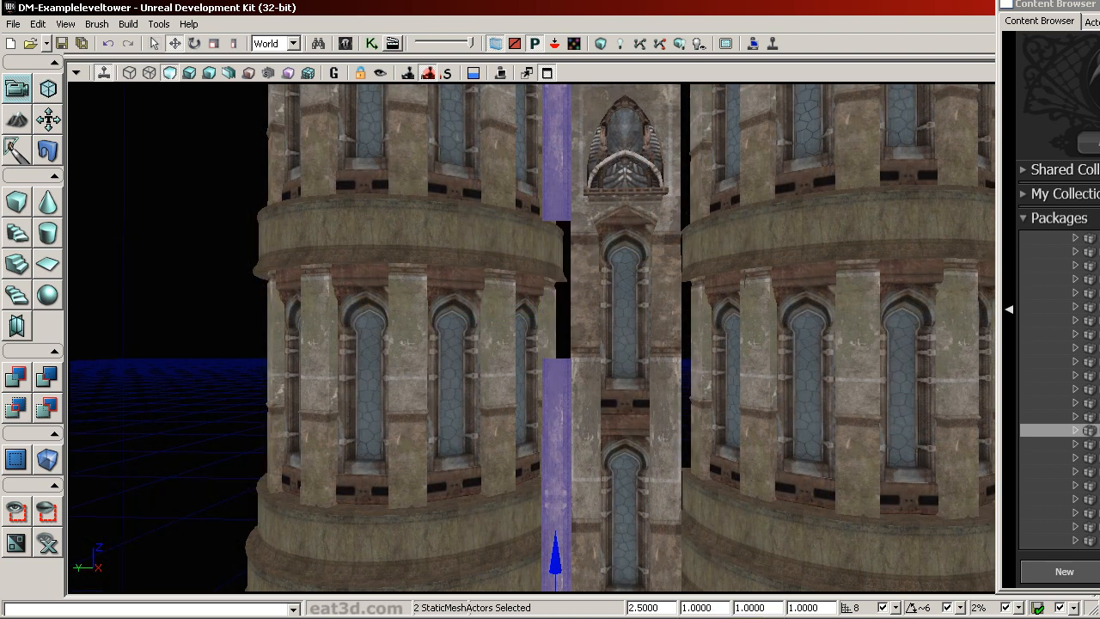
middle_click_drag(670, 387, 623, 300)
- Lower the upper trim piece until its bottom end nearly meets the lower piece
left_click(586, 279)
left_click_drag(593, 301, 586, 415)
left_click_drag(586, 344, 586, 387)
middle_click_drag(586, 387, 585, 430)
middle_click_drag(692, 434, 692, 344)
left_click_drag(691, 433, 694, 344)
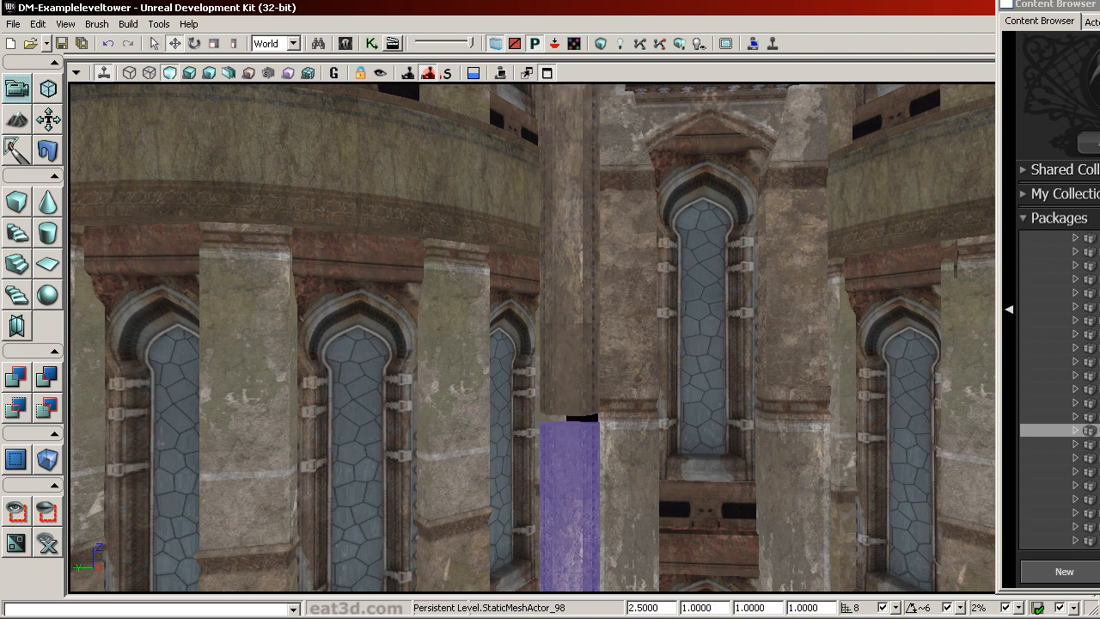
- Set both upright trim pieces' X scale to 1.25 and stack the upper one on the lower one
key("Return")
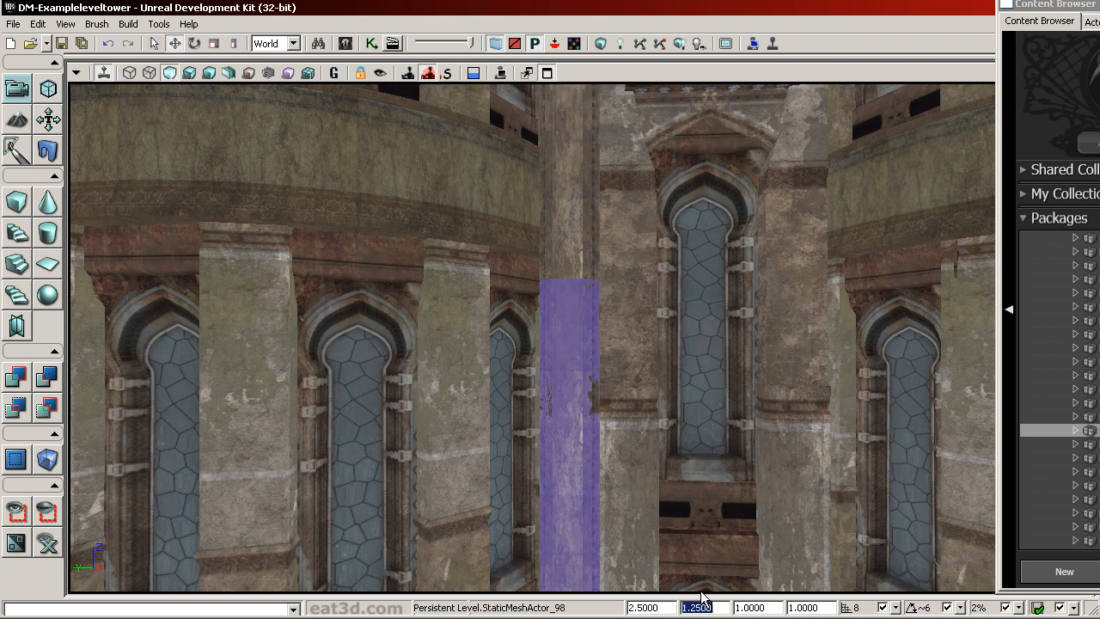
left_click(568, 185)
left_click_drag(568, 361, 580, 595, "shift")
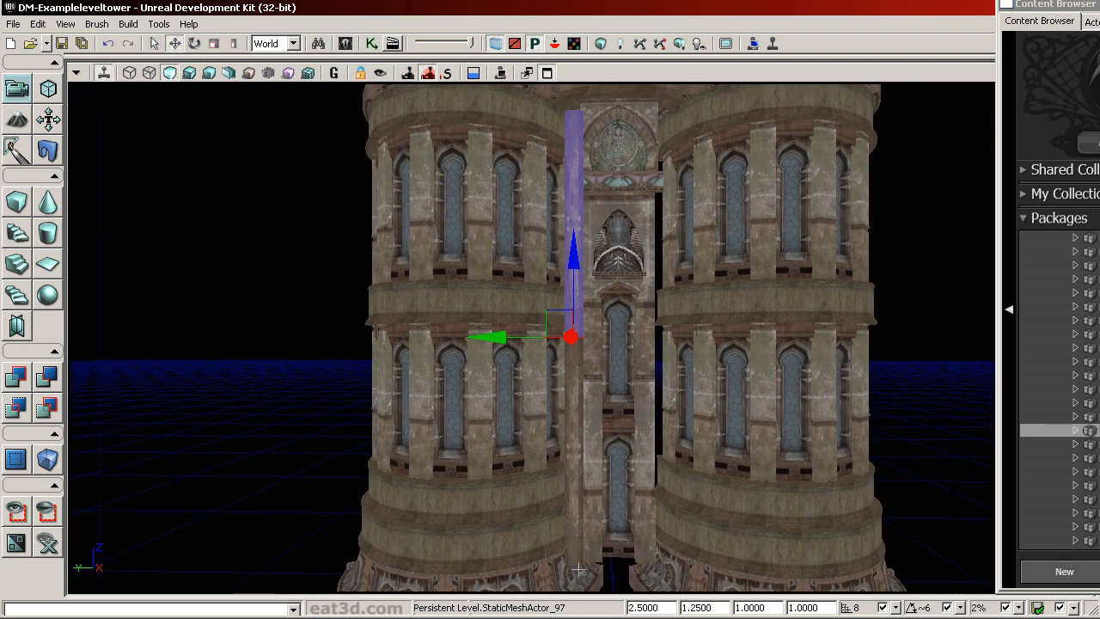
- Select both upright trim pieces and duplicate them into the gap between the centre wall and the right tower
left_click_drag(567, 344, 567, 121)
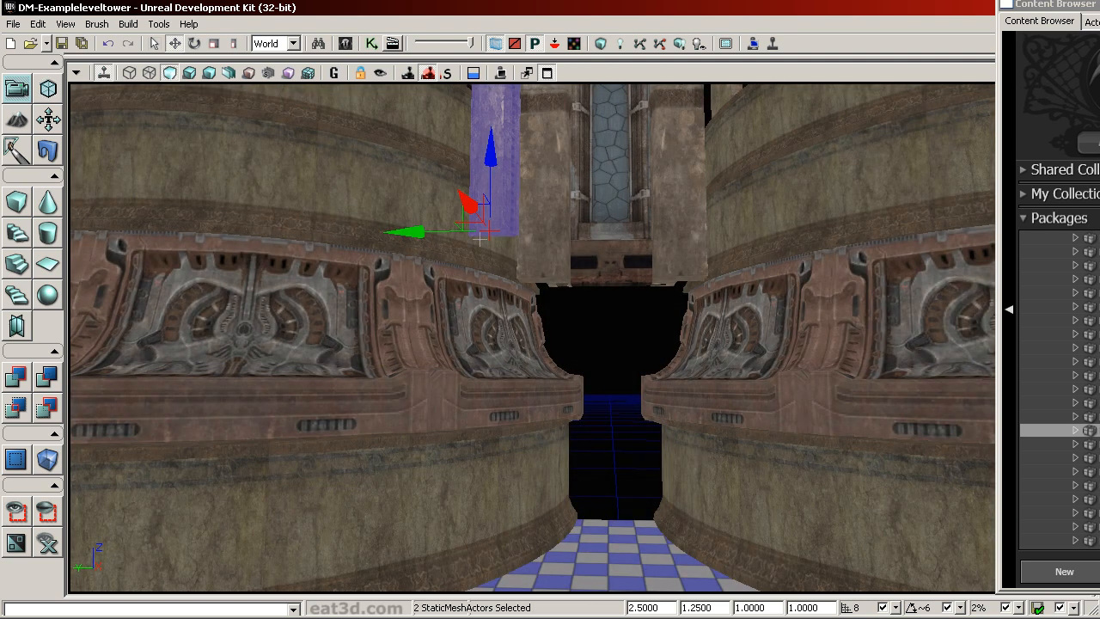
left_click_drag(469, 400, 516, 351)
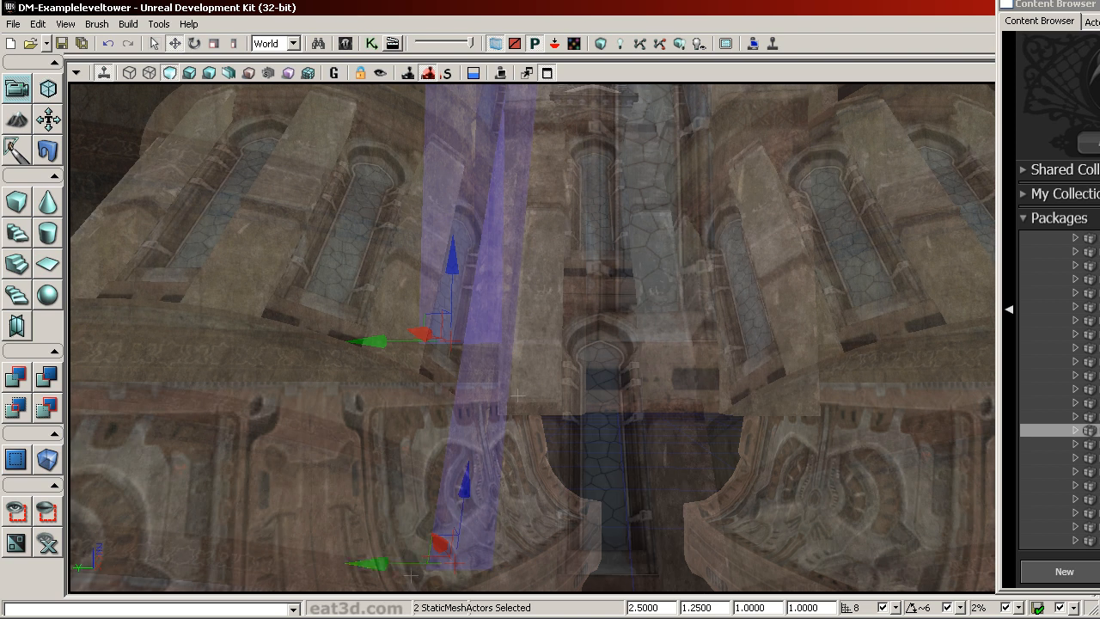
left_click_drag(378, 564, 429, 518)
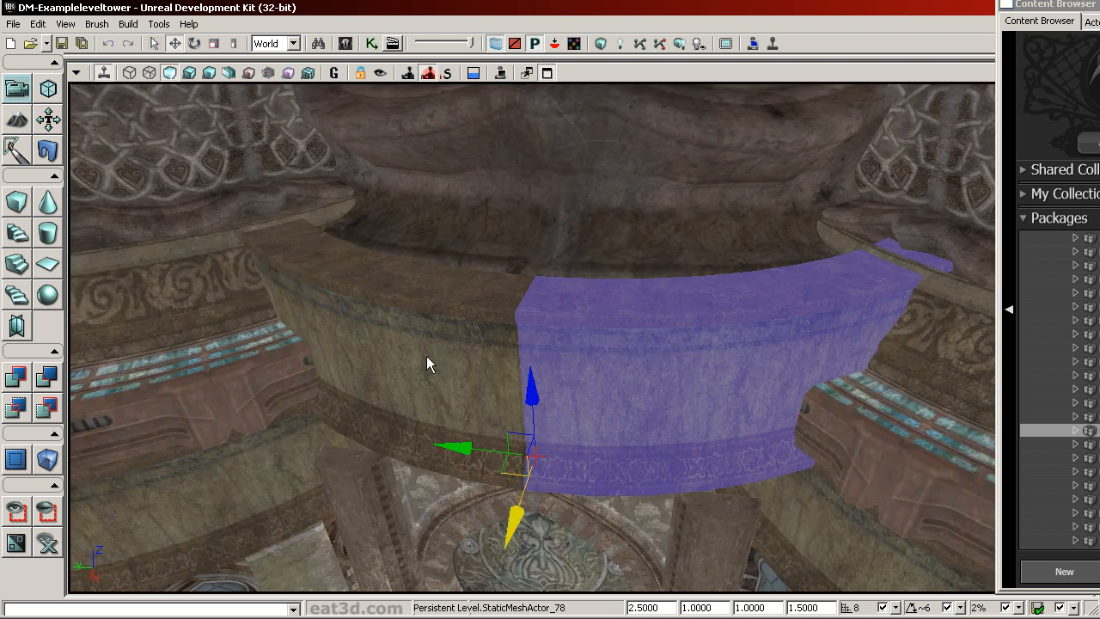
- Shift both curved band pieces above the centre wall outward along X so they overhang the upright trims
left_click(429, 365, "ctrl")
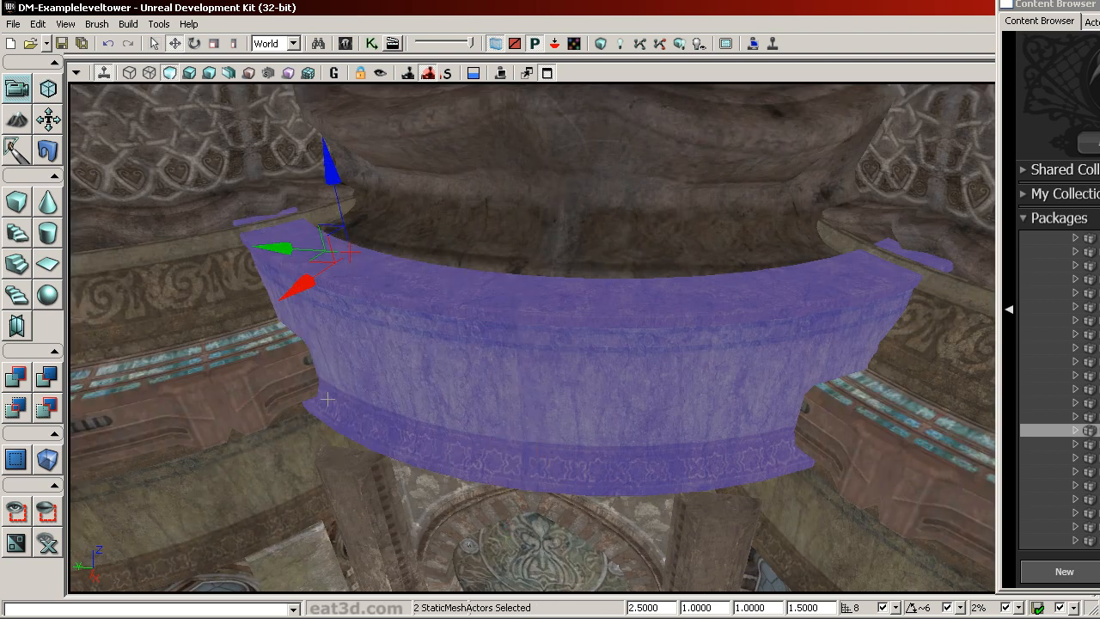
left_click_drag(299, 285, 285, 296)
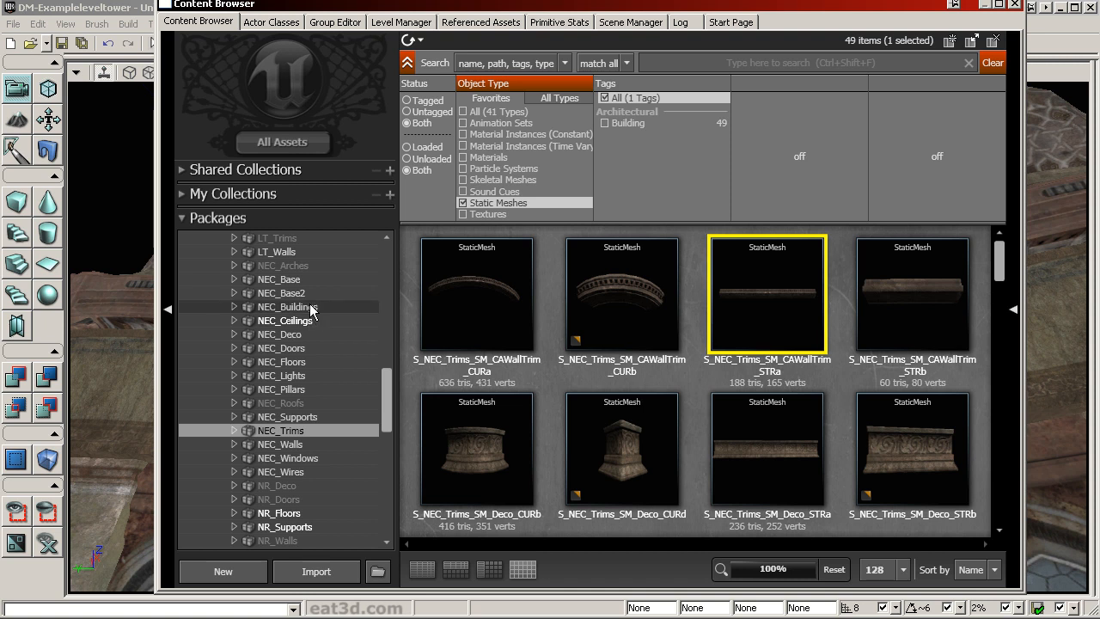
- Choose the S_NEC_Supports_SM_KLAW3 mesh from the NEC_Supports package and preview its shape
left_click(287, 417)
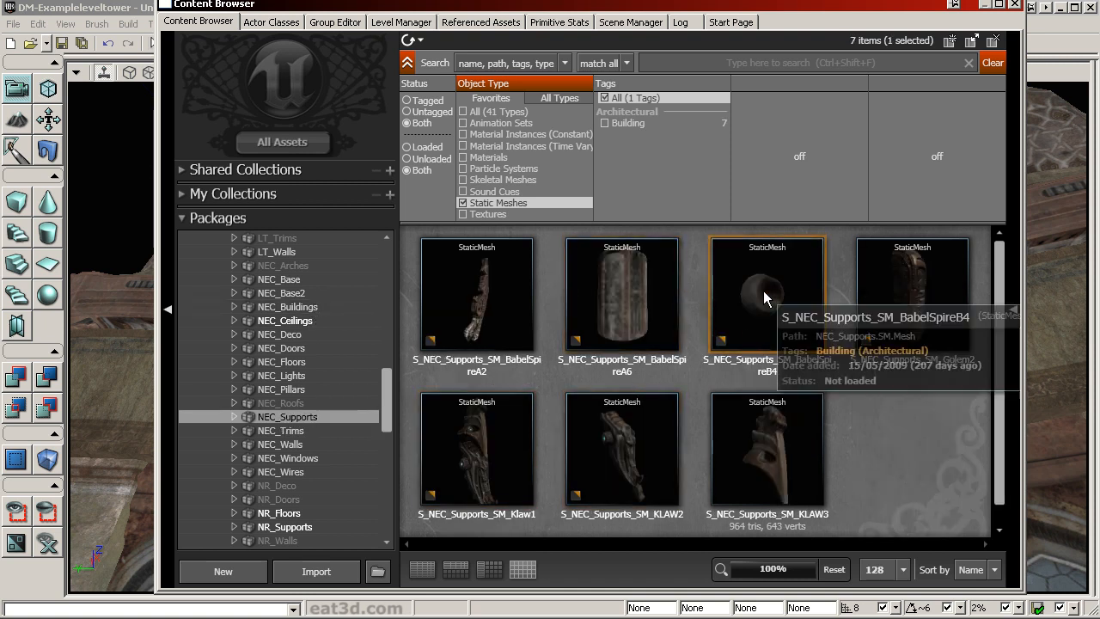
scroll(774, 477, "down", 1)
left_click(774, 477)
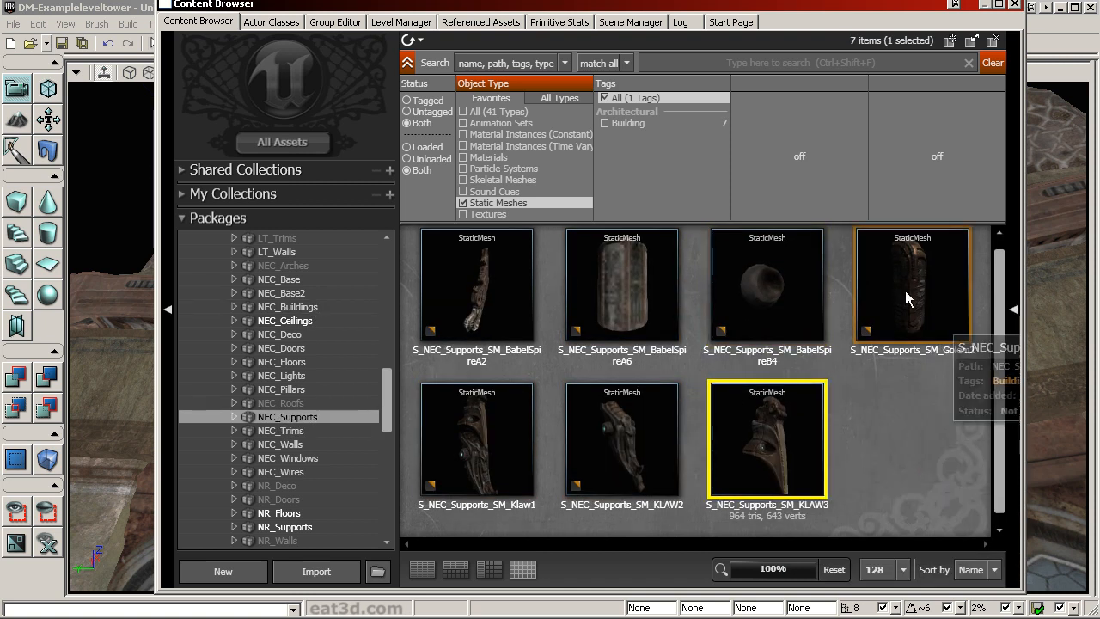
double_click(740, 450)
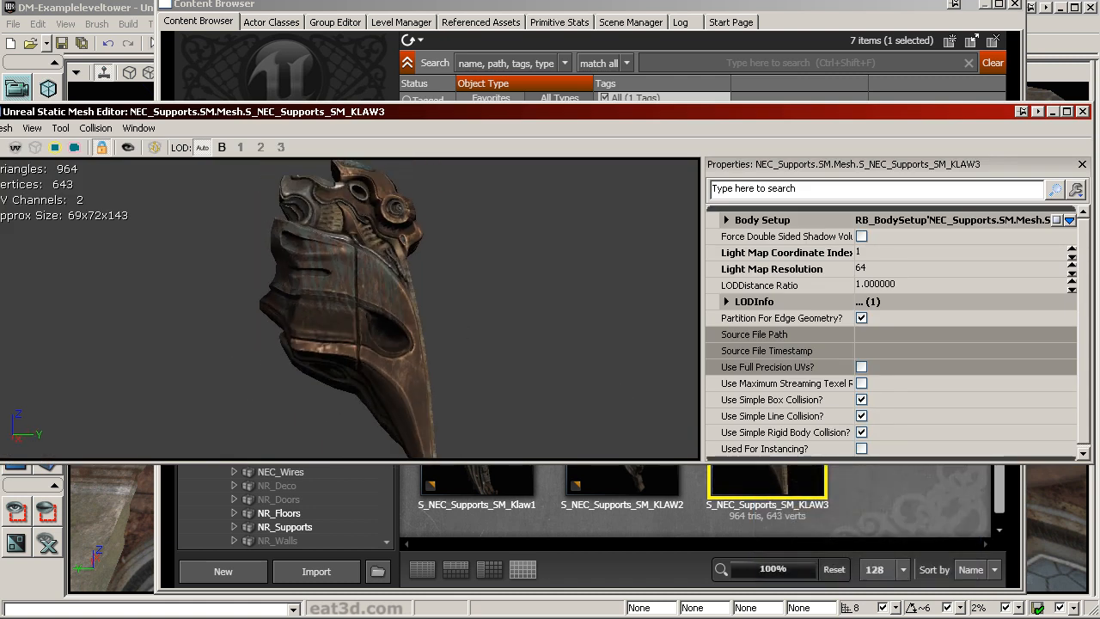
left_click_drag(348, 308, 365, 263)
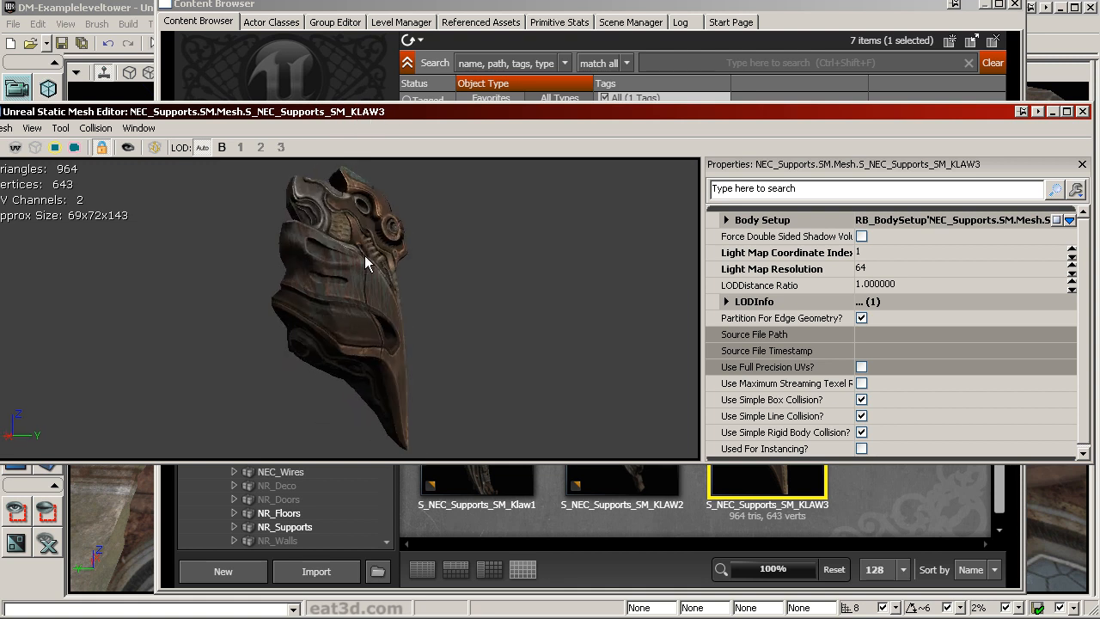
left_click(1083, 113)
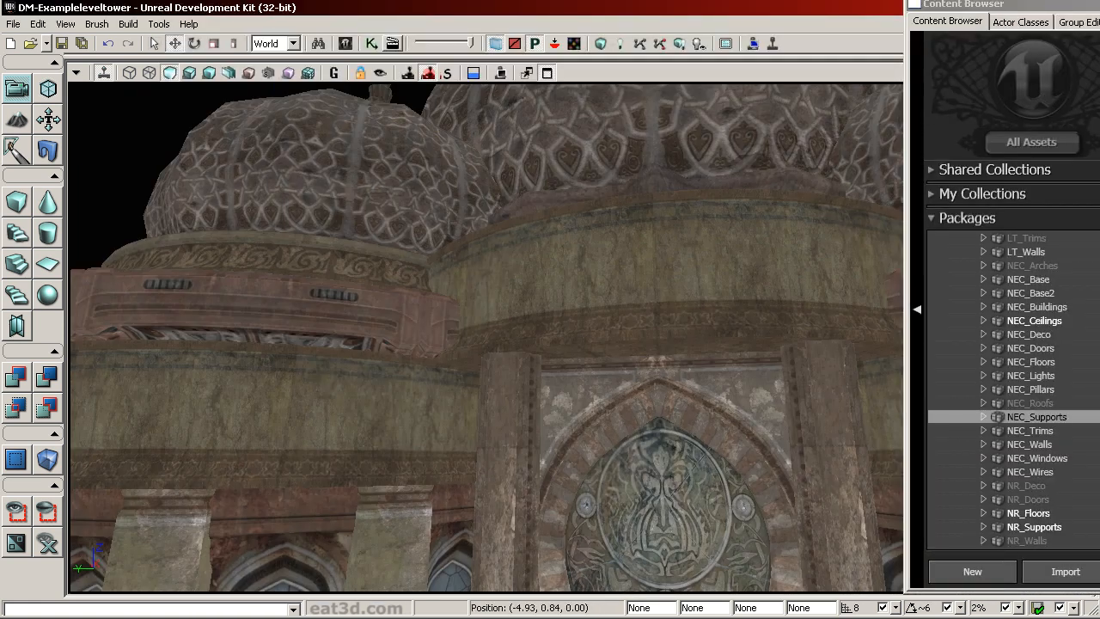
- Place the KLAW3 support at the head of the left upright trim and rotate it to face outward
left_click_drag(589, 430, 586, 331)
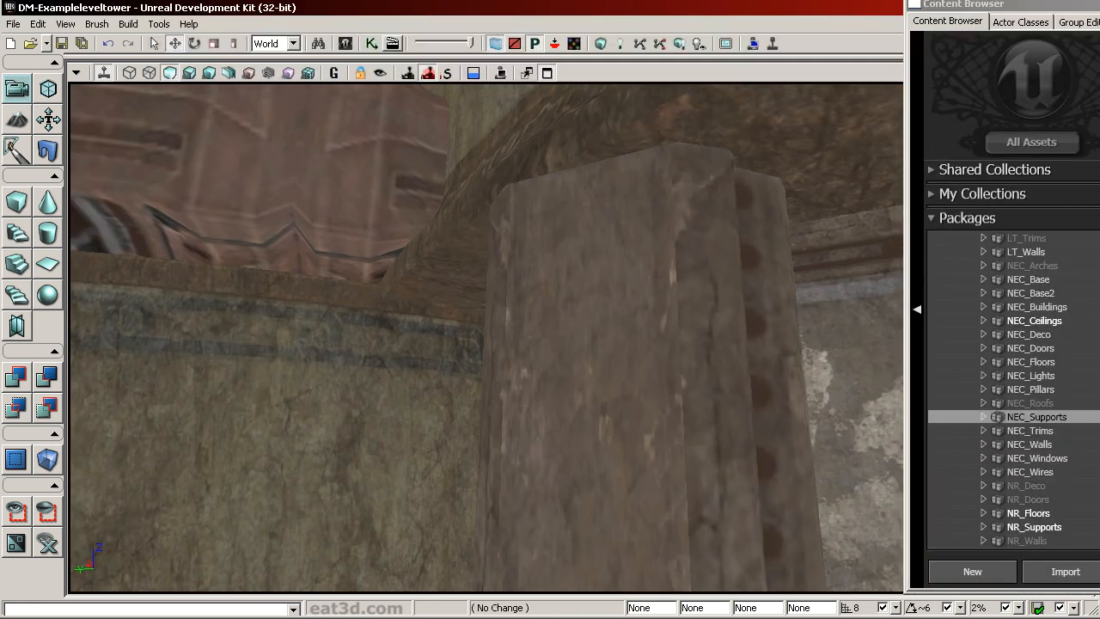
left_click(585, 335)
left_click(586, 323)
left_click_drag(717, 344, 717, 370)
key("space")
left_click_drag(658, 562, 727, 562)
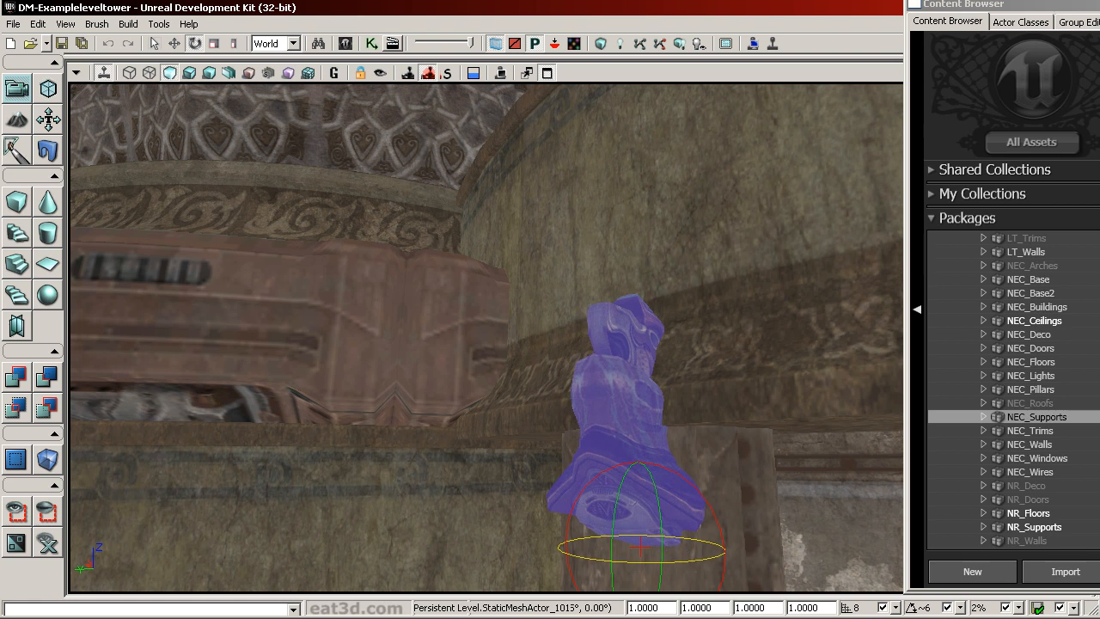
left_click_drag(783, 401, 756, 378)
right_click_drag(756, 378, 613, 343)
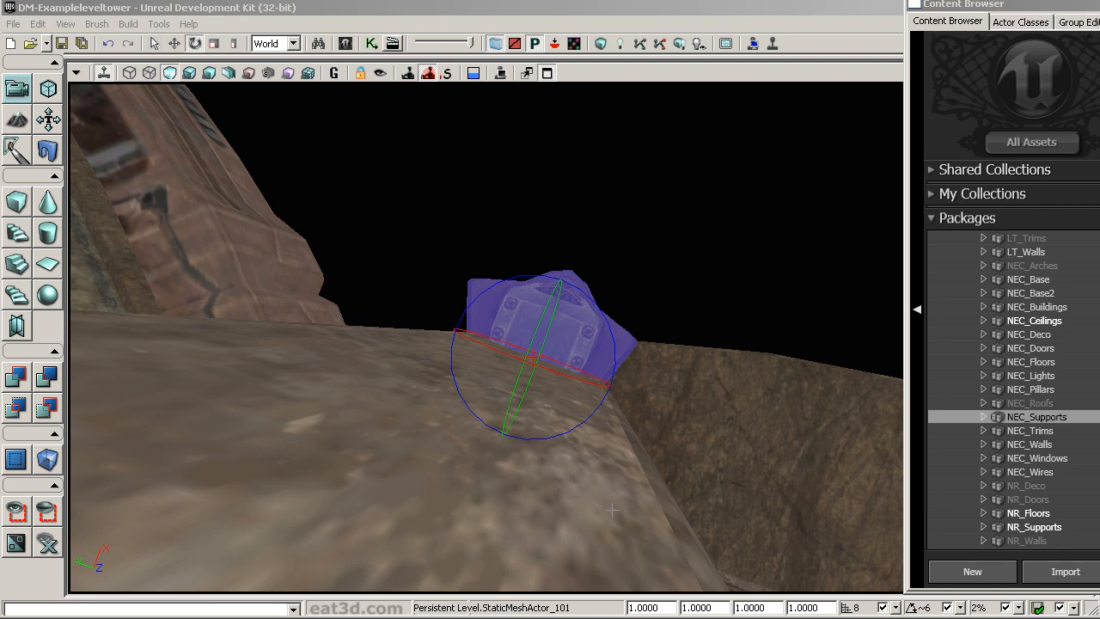
- Set the claw support's overall scale to 2 and duplicate it across onto the right upright trim
double_click(652, 607)
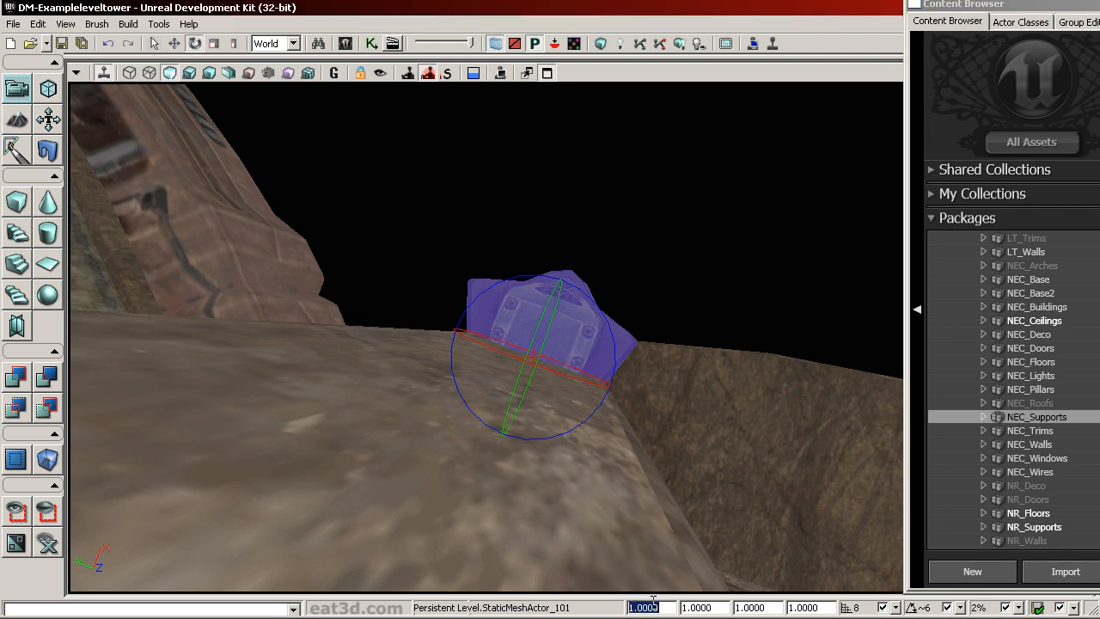
type("2")
key("Return")
key("space")
right_click_drag(646, 505, 498, 398)
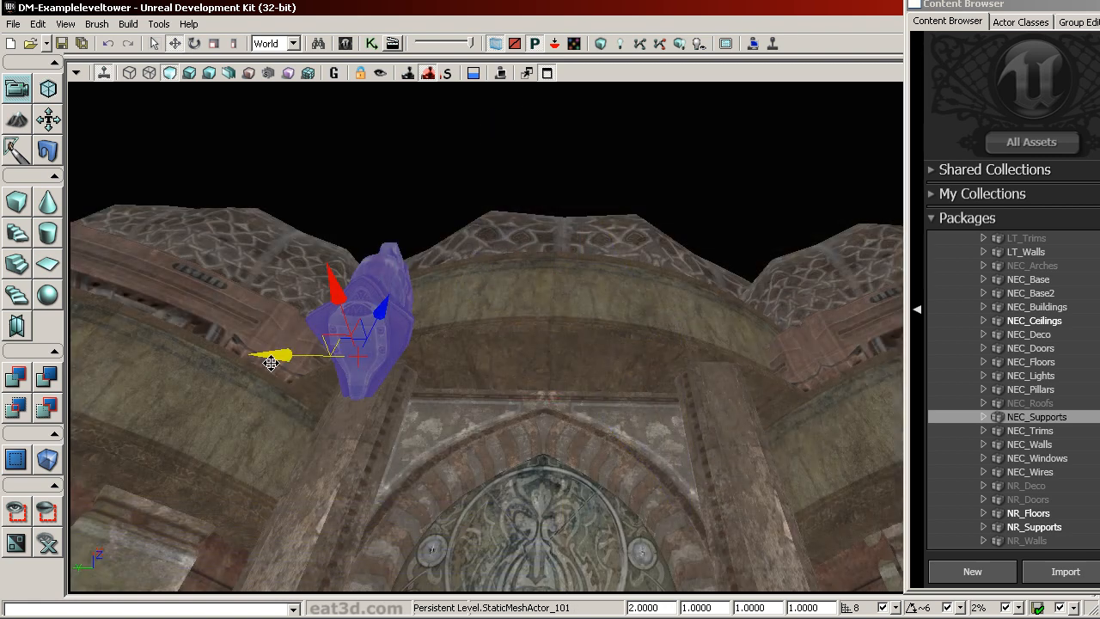
left_click_drag(270, 363, 648, 362, "alt")
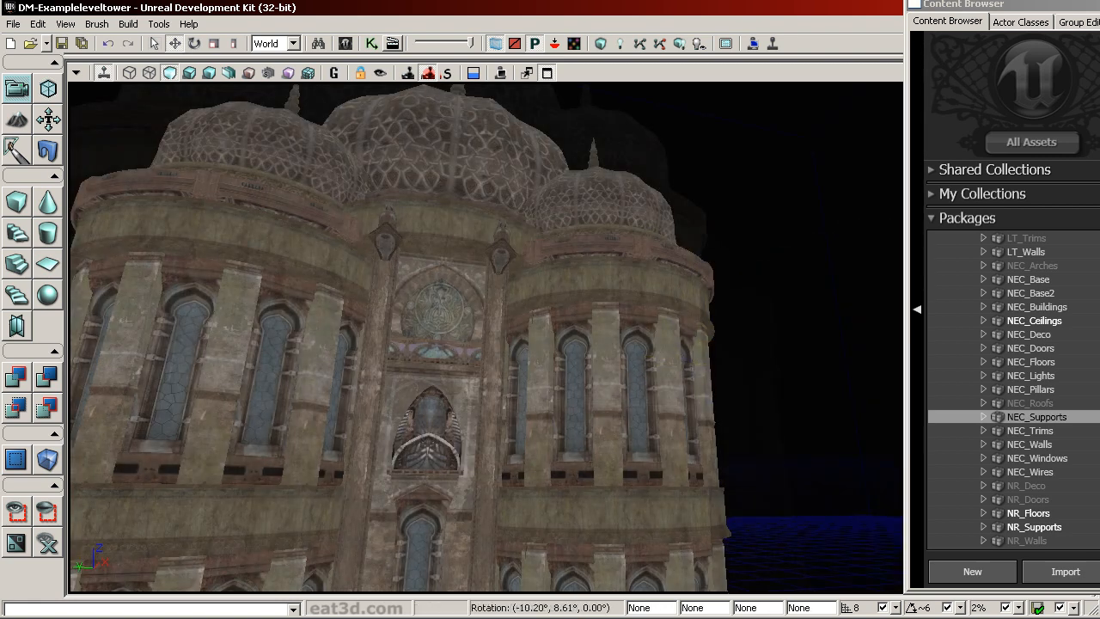
- Examine the assembled centre wall and towers from a distance, along with the empty floor around the tower base
left_click_drag(481, 344, 490, 310)
right_click_drag(490, 310, 490, 344)
left_click_drag(490, 343, 492, 266)
right_click_drag(491, 267, 533, 335)
left_click_drag(532, 335, 533, 321)
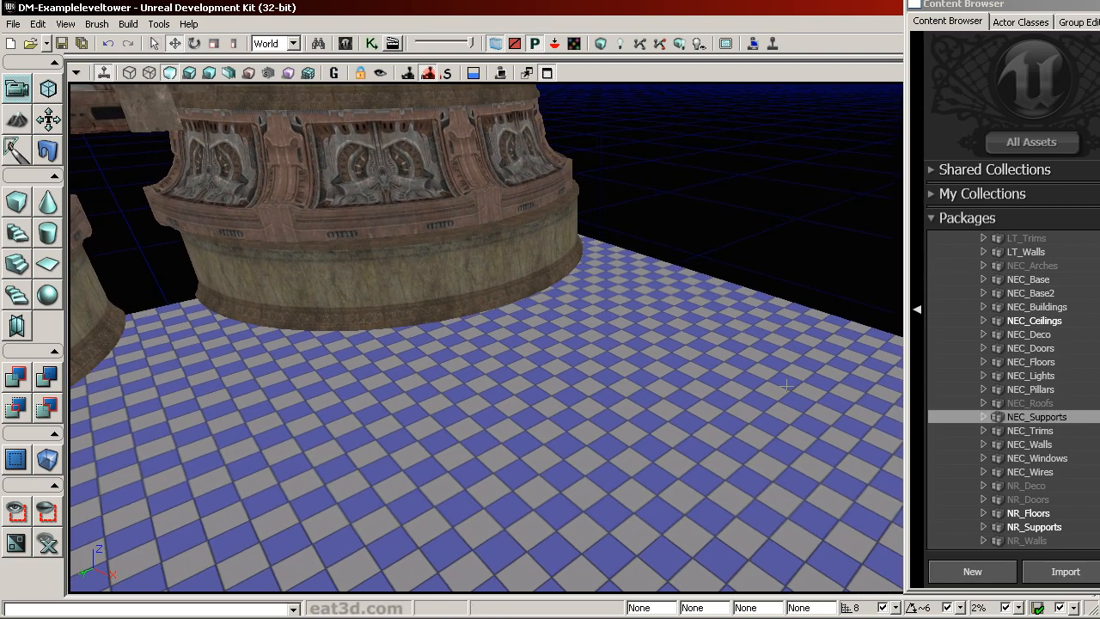
left_click(995, 6)
left_click_drag(943, 6, 975, 7)
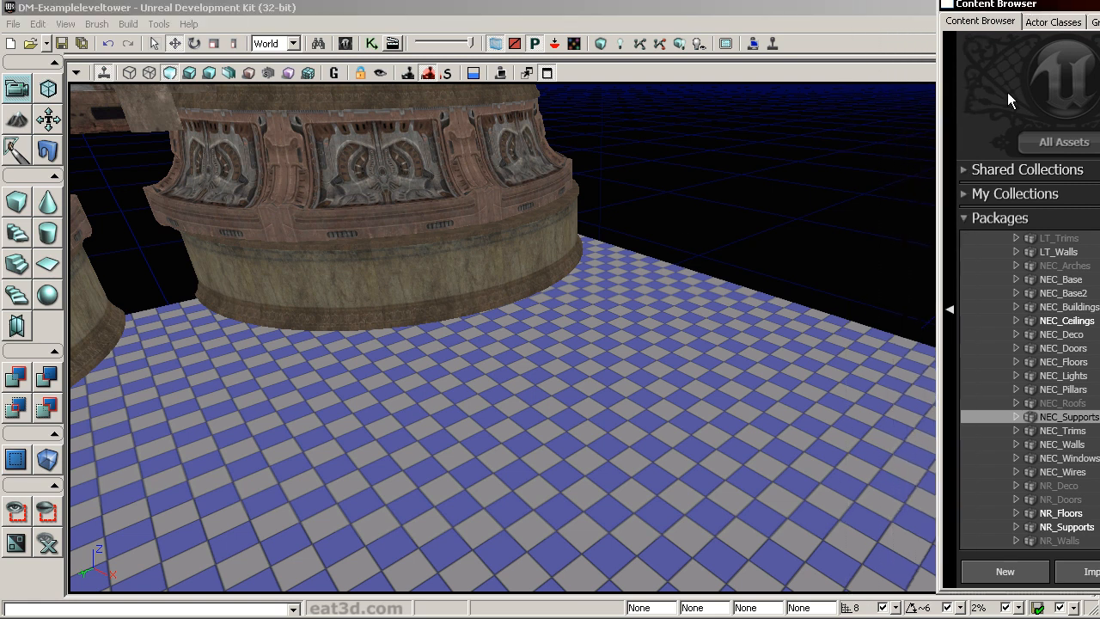
- Switch to IrfanView and examine the towers and the low decorative wall in front of them in levelshot.jpg
key("alt+Tab")
right_click_drag(474, 442, 472, 81)
right_click_drag(429, 412, 408, 179)
right_click_drag(395, 385, 389, 341)
left_click_drag(320, 303, 573, 364)
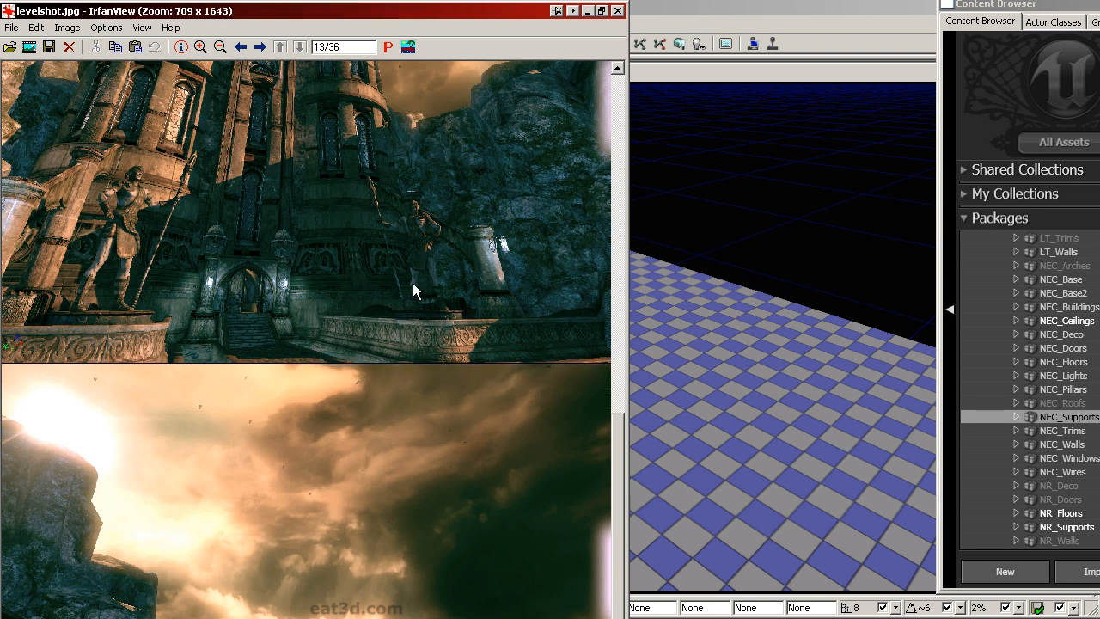
right_click_drag(344, 197, 337, 320)
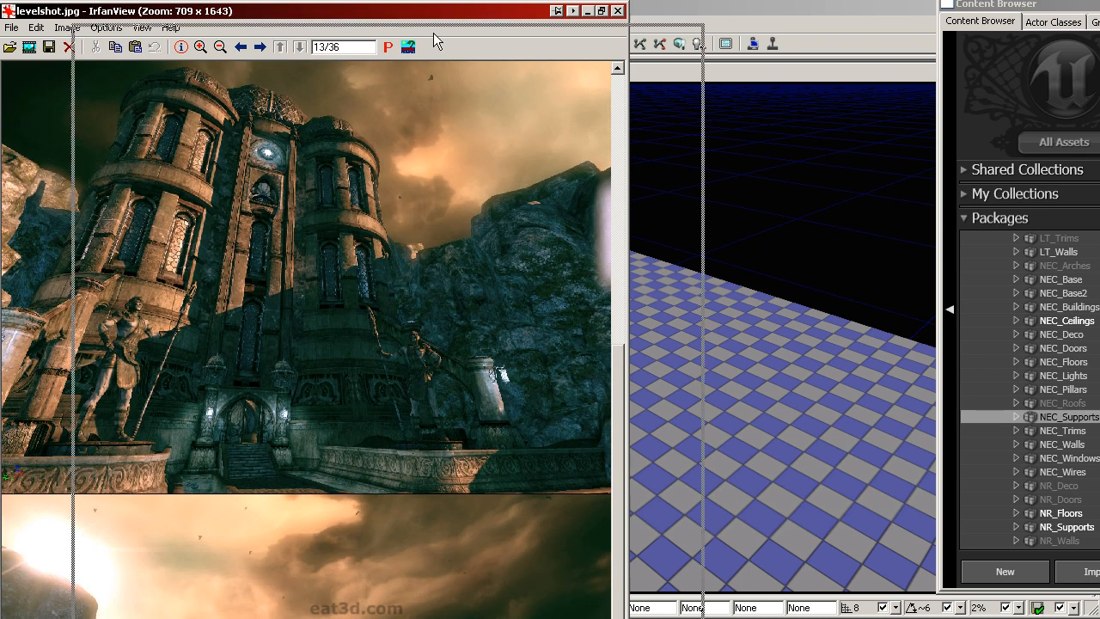
left_click_drag(360, 11, 601, 511)
left_click(595, 4)
- Choose the straight trim mesh S_NEC_Trims_SM_Deco_STRa from the NEC_Trims package and preview its ornament
right_click_drag(559, 249, 477, 230)
left_click_drag(1014, 5, 195, 4)
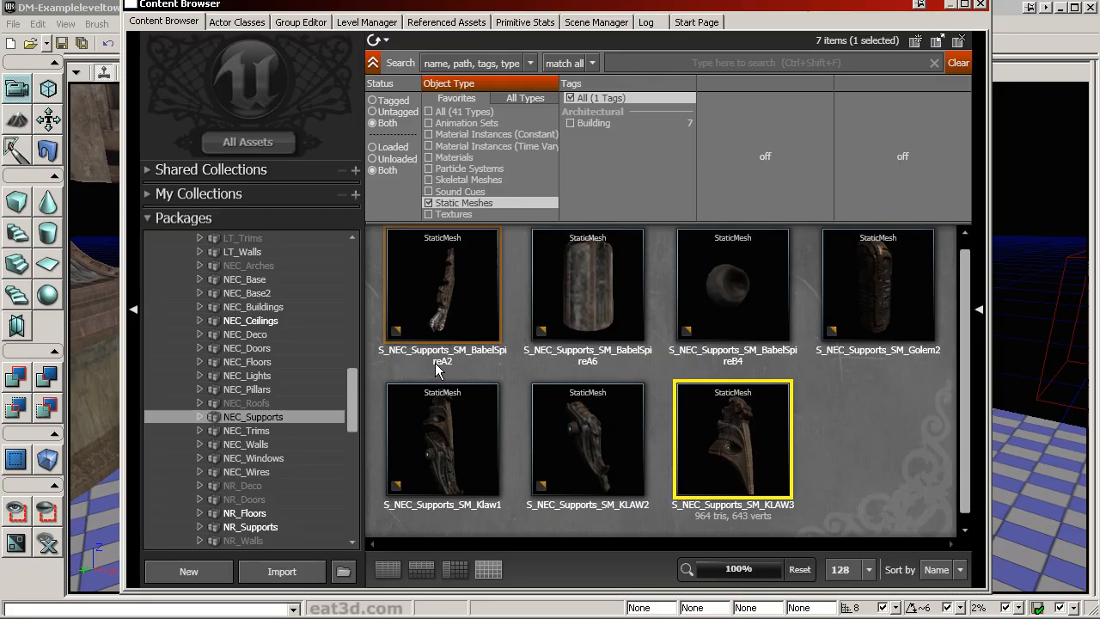
left_click(246, 432)
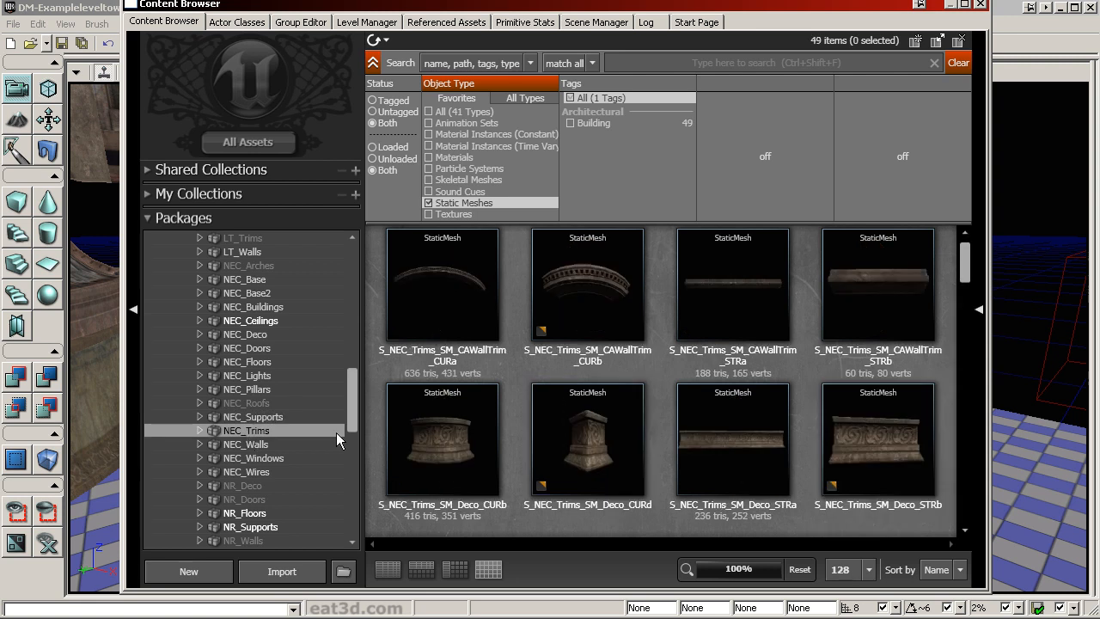
left_click(700, 305)
left_click(876, 434)
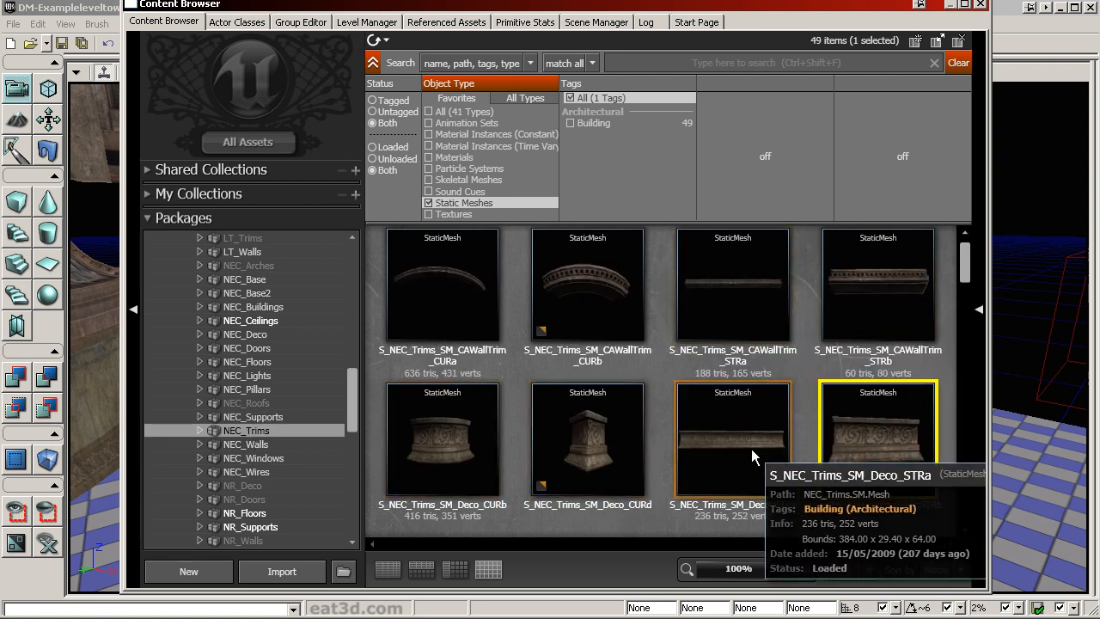
double_click(751, 448)
mouse_move(495, 397)
left_mouse_down()
mouse_move(464, 398)
mouse_move(495, 398)
left_mouse_up()
mouse_move(345, 227)
left_mouse_down()
mouse_move(318, 230)
mouse_move(345, 228)
left_mouse_up()
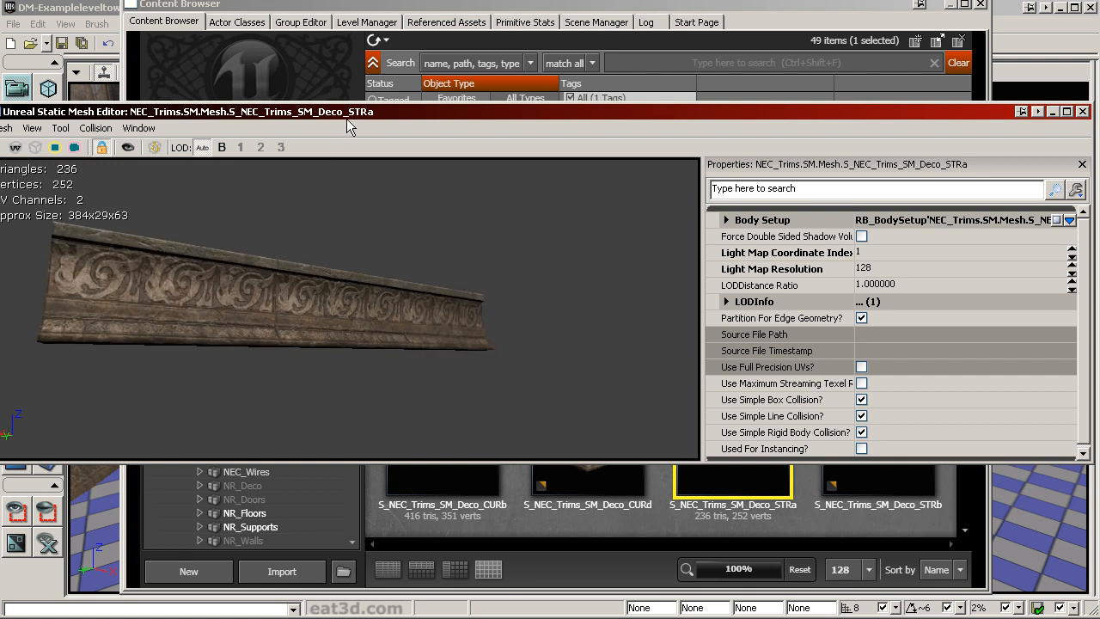
mouse_move(420, 194)
left_mouse_down()
mouse_move(378, 194)
mouse_move(430, 194)
left_mouse_up()
mouse_move(444, 347)
left_mouse_down()
mouse_move(422, 347)
mouse_move(443, 347)
left_mouse_up()
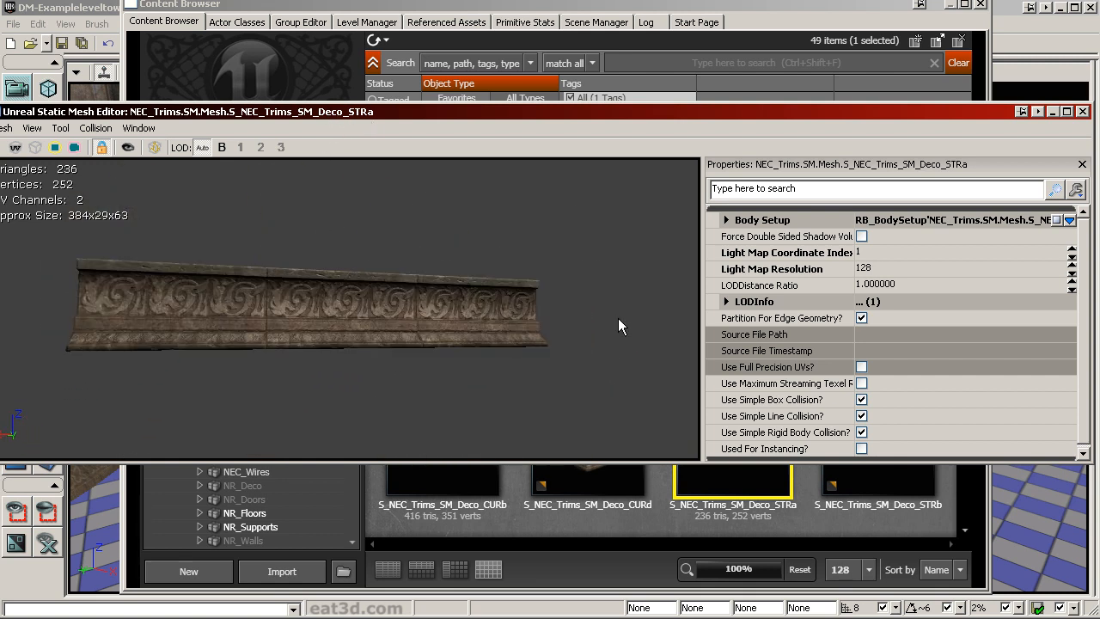
left_click(1082, 111)
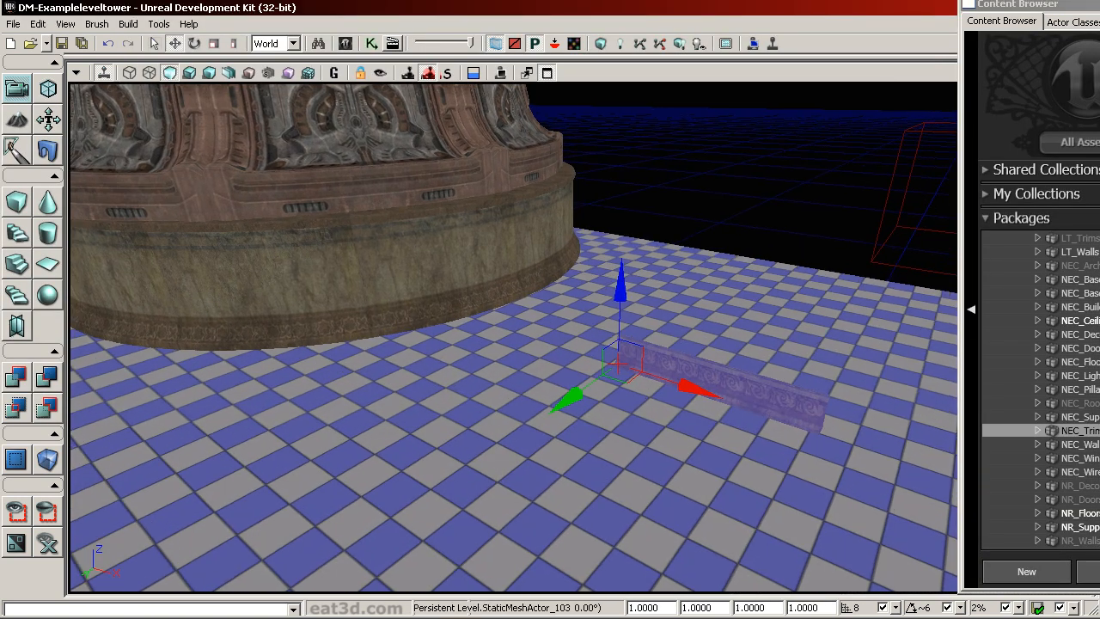
- Place the straight decorative trim on the floor beside the tower base and set its overall scale to 2
left_click_drag(569, 356, 621, 326)
left_click_drag(621, 326, 621, 310)
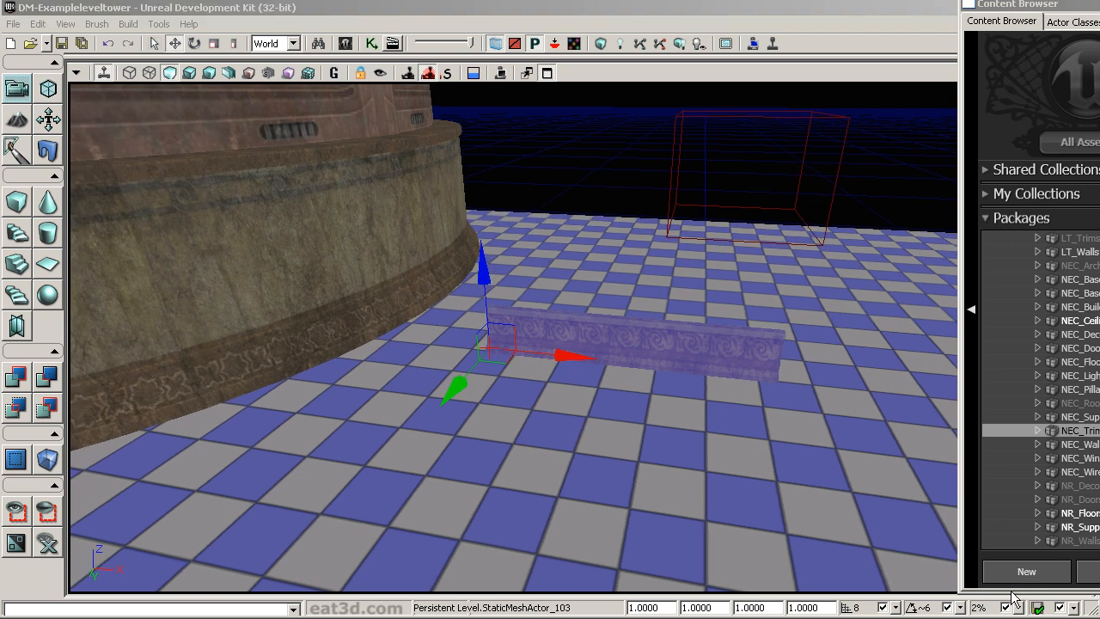
type("2")
key("Return")
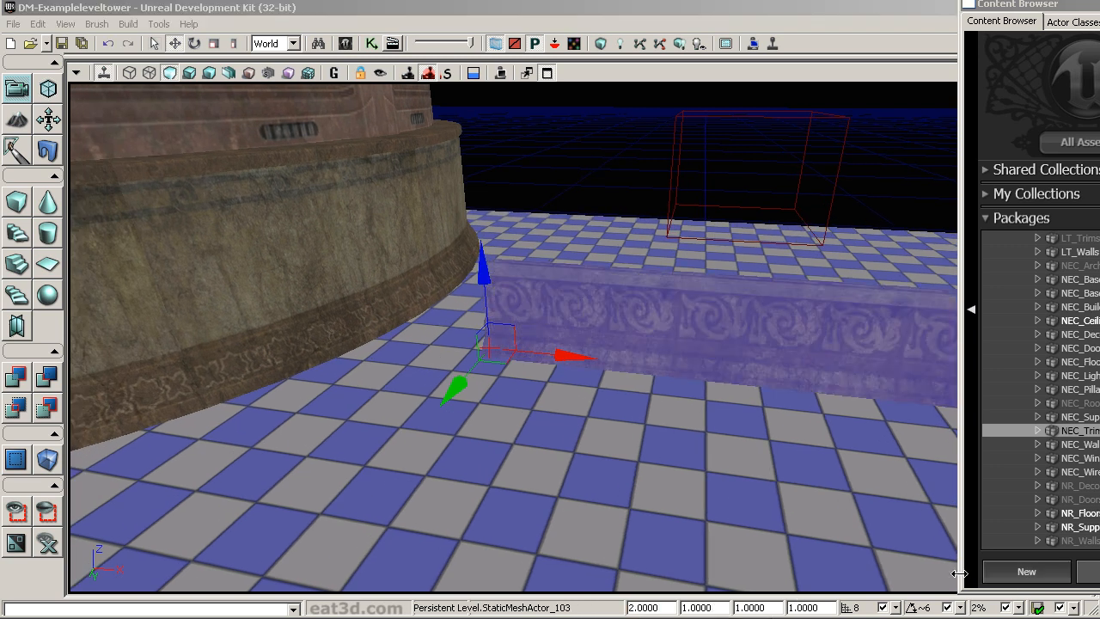
- Set the straight decorative trim's X scale to 1.125, comparing it against an X scale of 1
left_click(718, 607)
type("1.125")
key("Return")
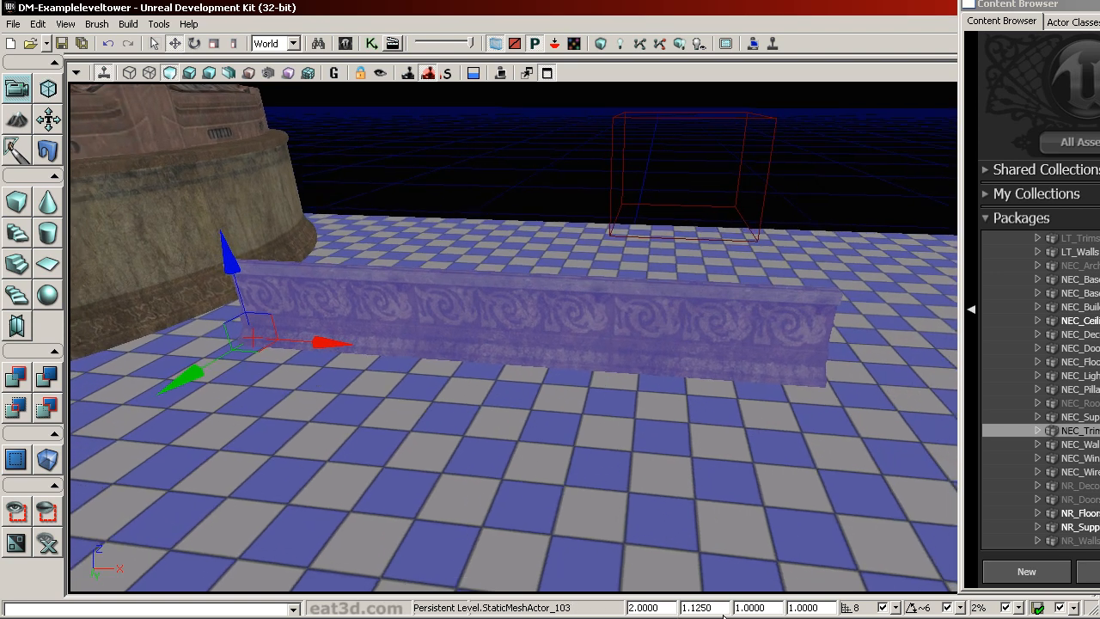
type("1")
key("Return")
type("1.12")
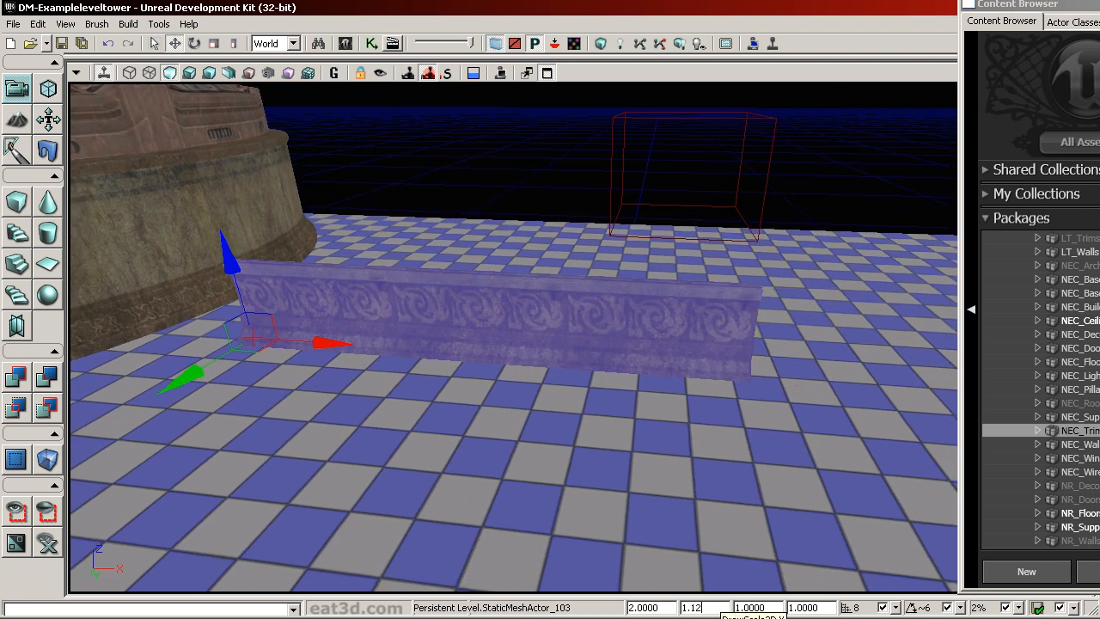
type("5")
key("Return")
- Move the straight decorative trim along the floor so that it runs in front of the tower base
left_click_drag(404, 429, 215, 414, "ctrl+shift")
right_click_drag(273, 473, 237, 506, "ctrl+shift")
left_click_drag(516, 344, 339, 386)
right_click_drag(443, 260, 494, 260, "ctrl+shift")
left_click_drag(516, 344, 507, 413)
right_click_drag(507, 412, 507, 361)
mouse_move(659, 378)
right_mouse_down()
mouse_move(649, 365)
mouse_move(661, 391)
right_mouse_up()
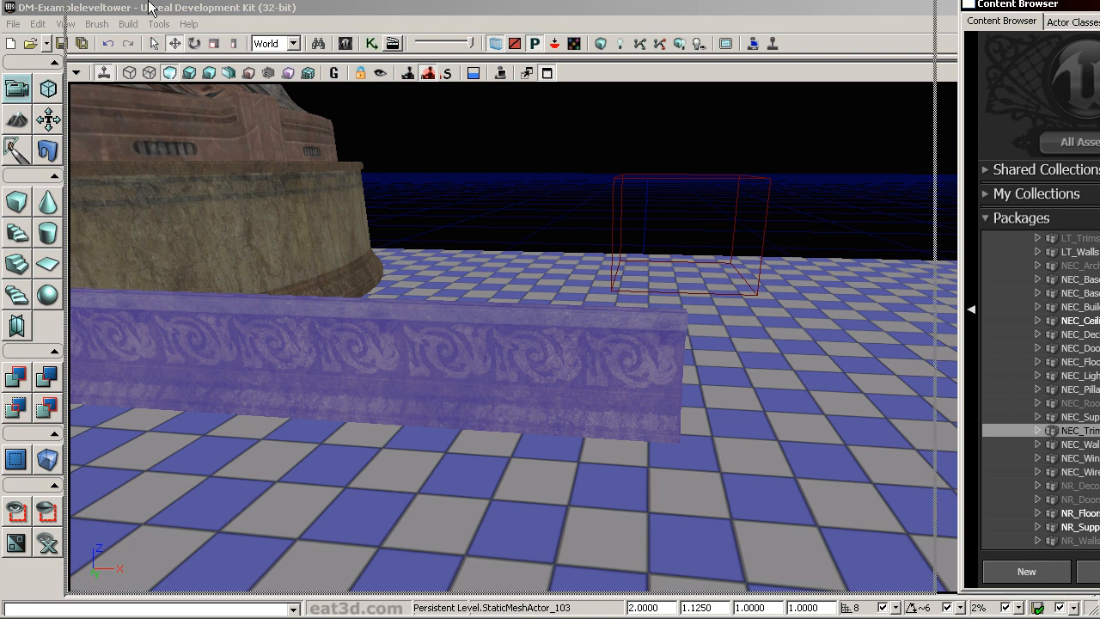
- Look through the NEC_Trims meshes for a matching curved piece and preview S_NEC_Trims_SM_Deco_CURb
key("ctrl+shift+f")
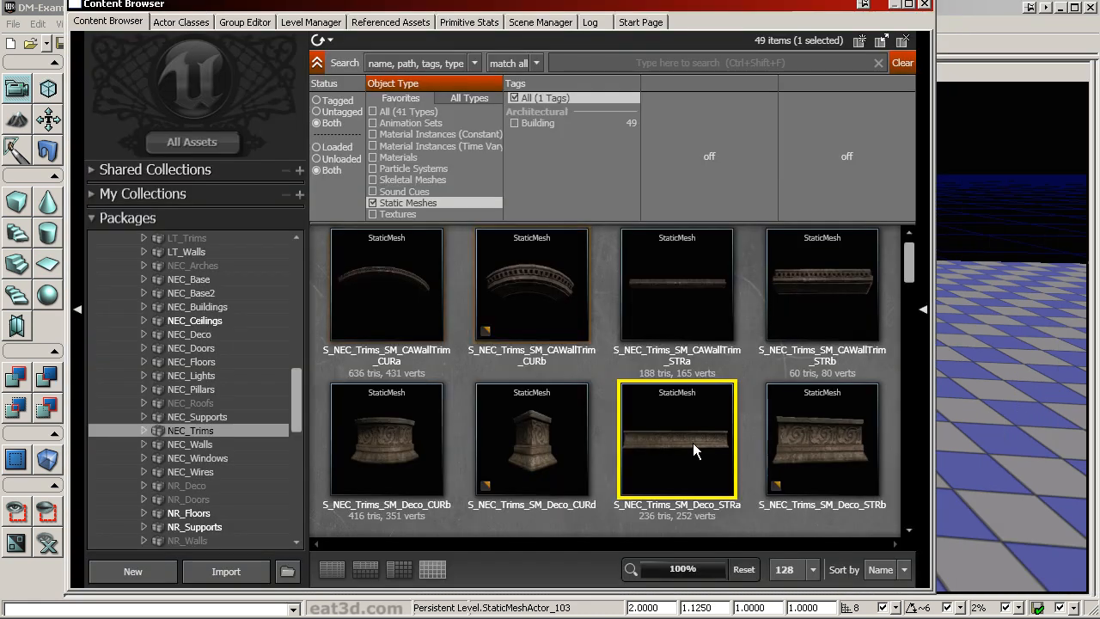
scroll(672, 414, "down", 2)
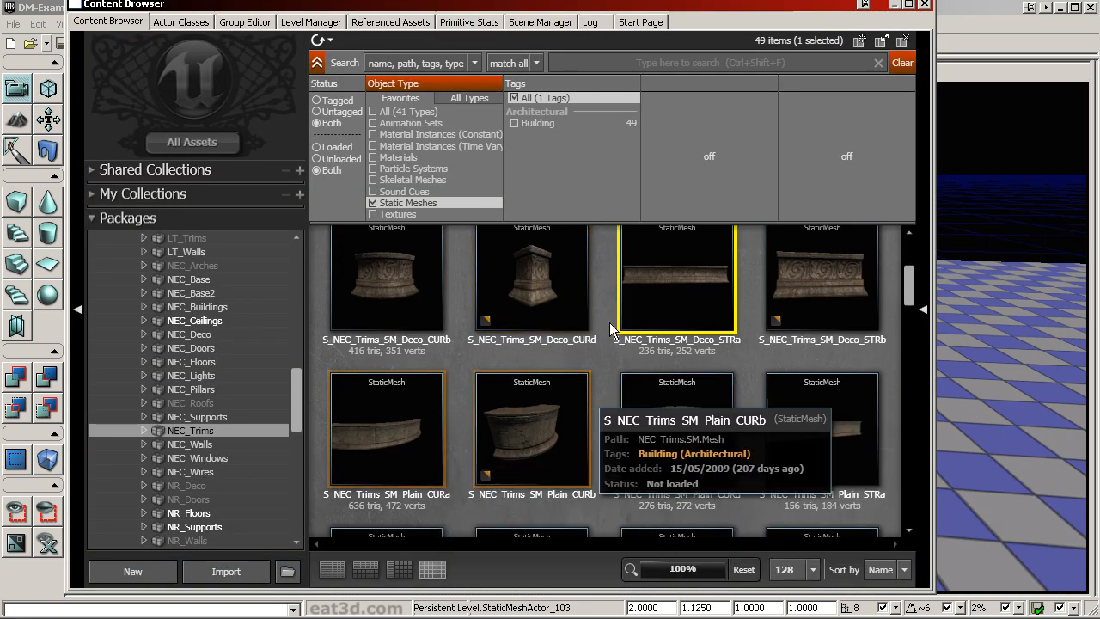
scroll(653, 378, "up", 2)
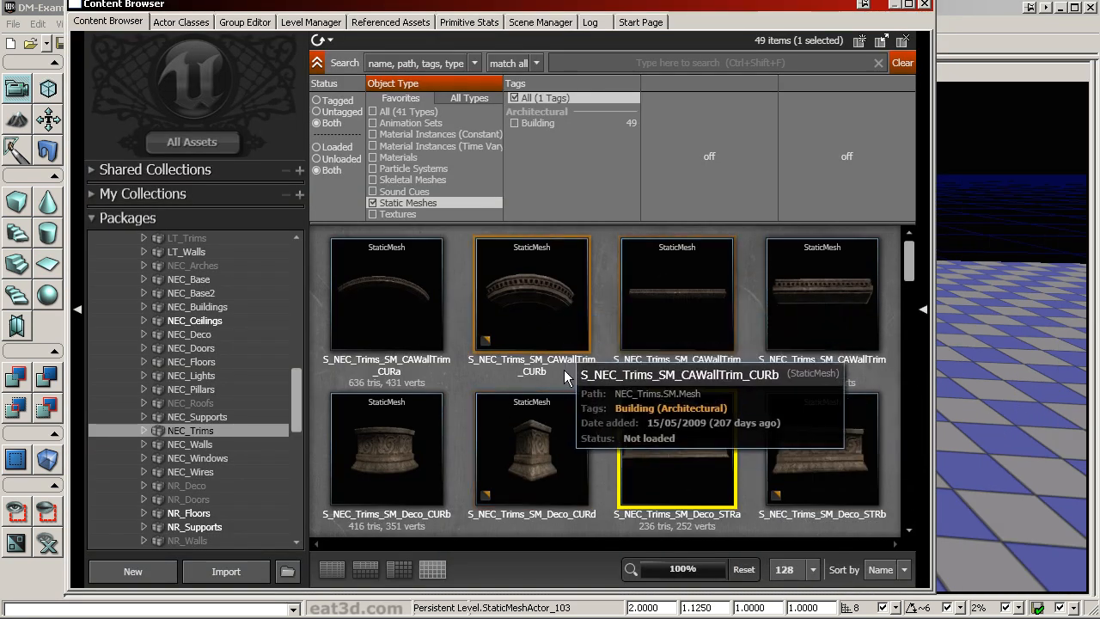
scroll(516, 365, "down", 1)
double_click(384, 365)
right_click_drag(384, 365, 384, 438)
left_click_drag(384, 366, 374, 91)
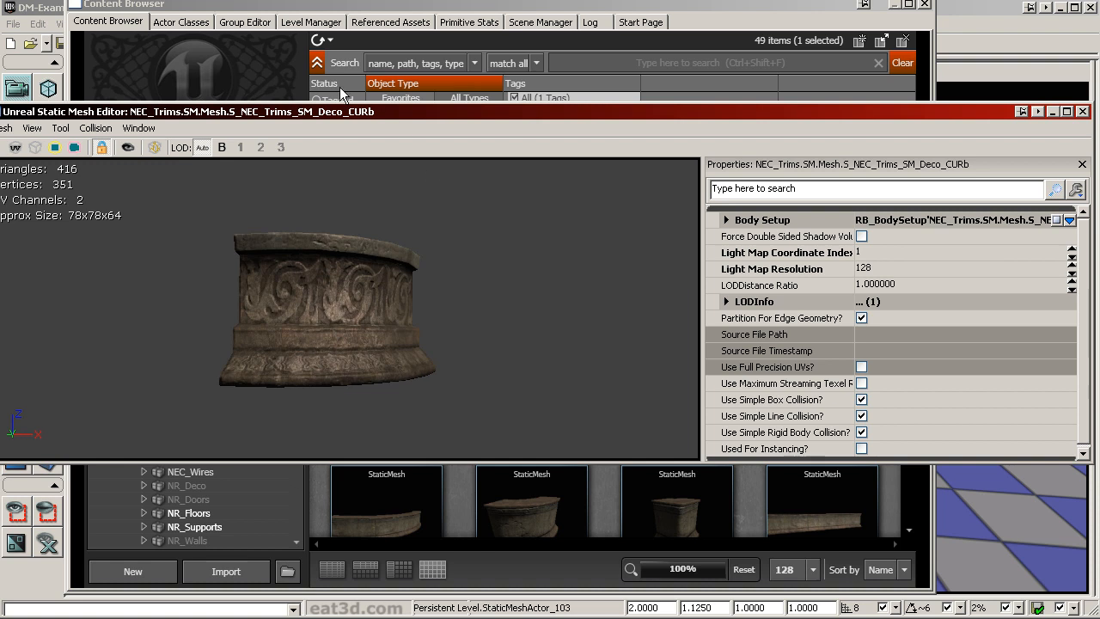
- Place the curved trim S_NEC_Trims_SM_Deco_CURb on the floor beside the free end of the straight decorative trim
left_click_drag(387, 267, 464, 300)
left_click(1081, 112)
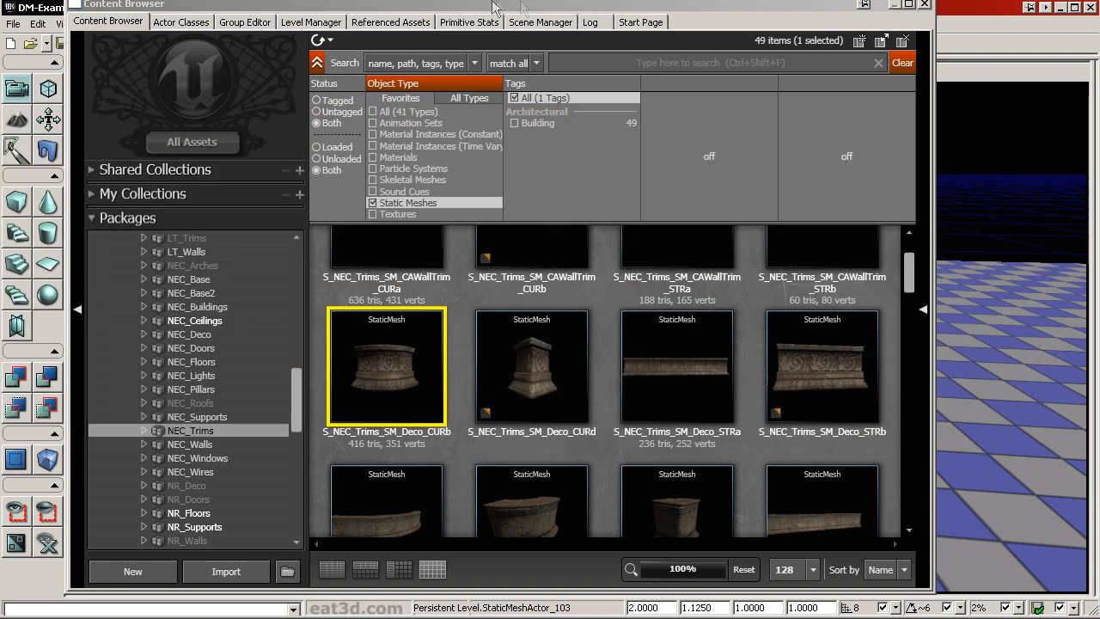
left_click_drag(564, 6, 1099, 5)
right_click_drag(687, 301, 808, 361)
left_click_drag(546, 413, 545, 378)
right_click(545, 395)
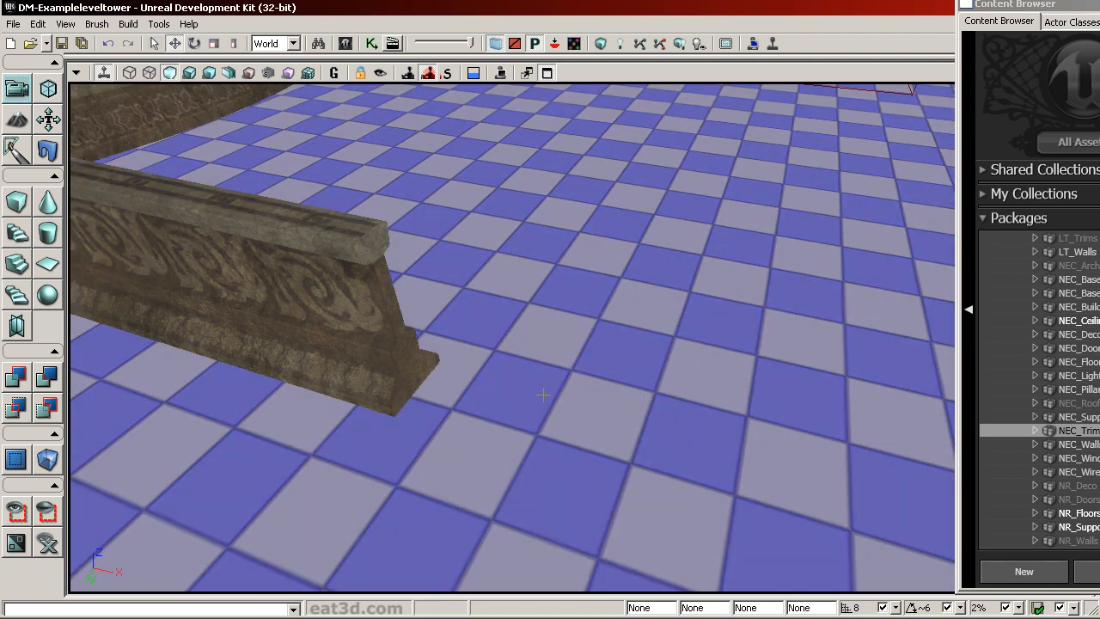
- Set the curved trim's overall scale to 2 and its X scale to 1.125
left_click(698, 477)
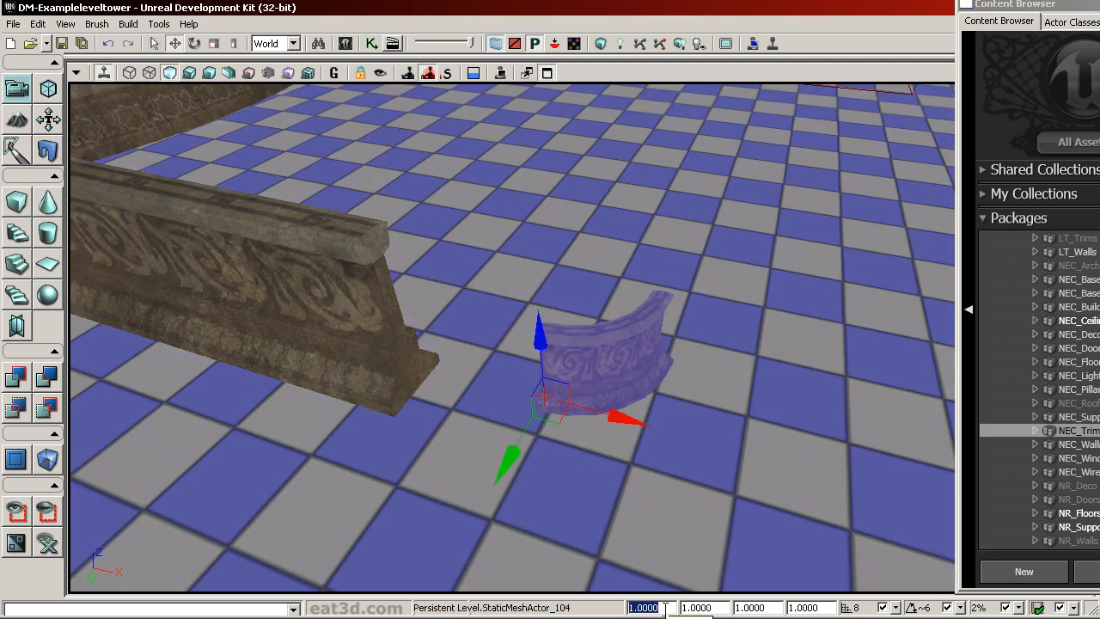
type("2")
key("Return")
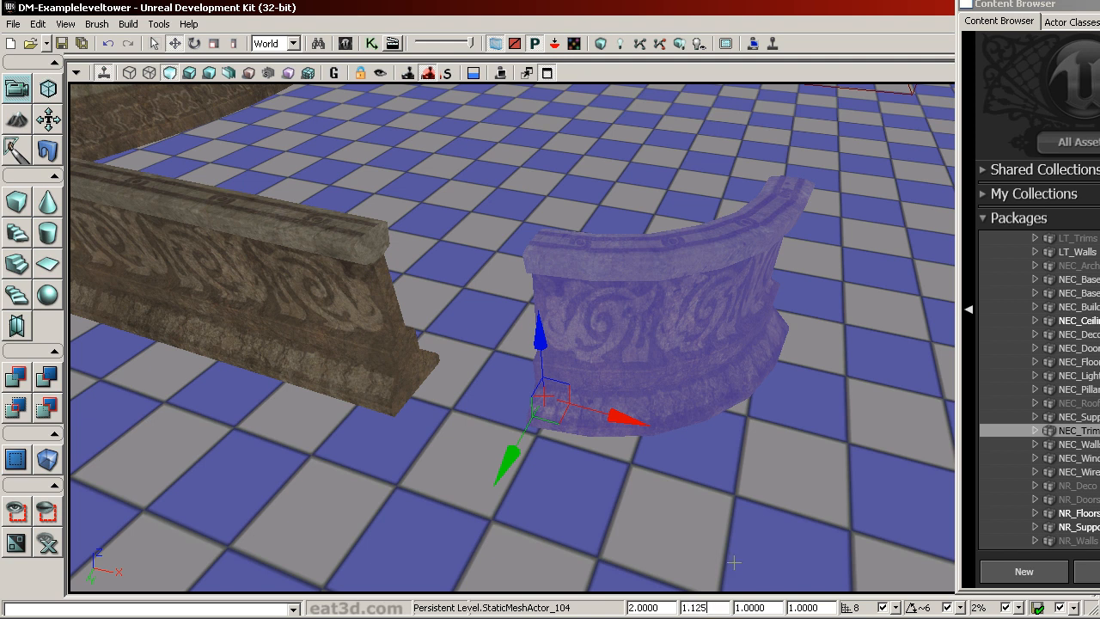
key("Return")
- Examine the curved trim's bend from above and set its X scale to 1
right_click_drag(759, 359, 761, 378)
left_click_drag(761, 379, 761, 303)
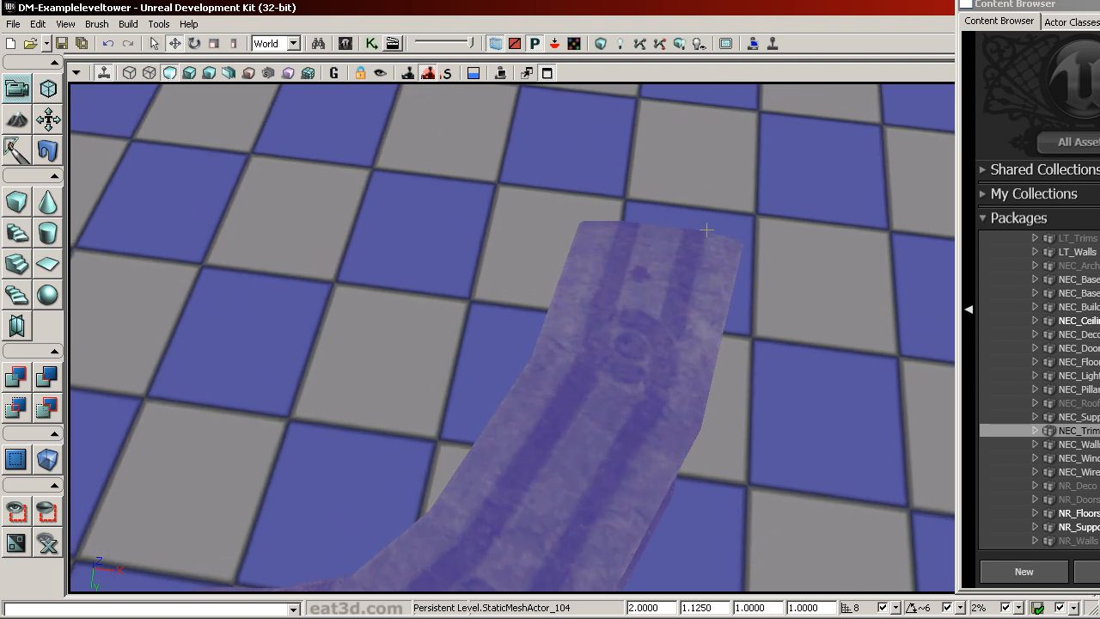
left_click_drag(760, 302, 776, 244)
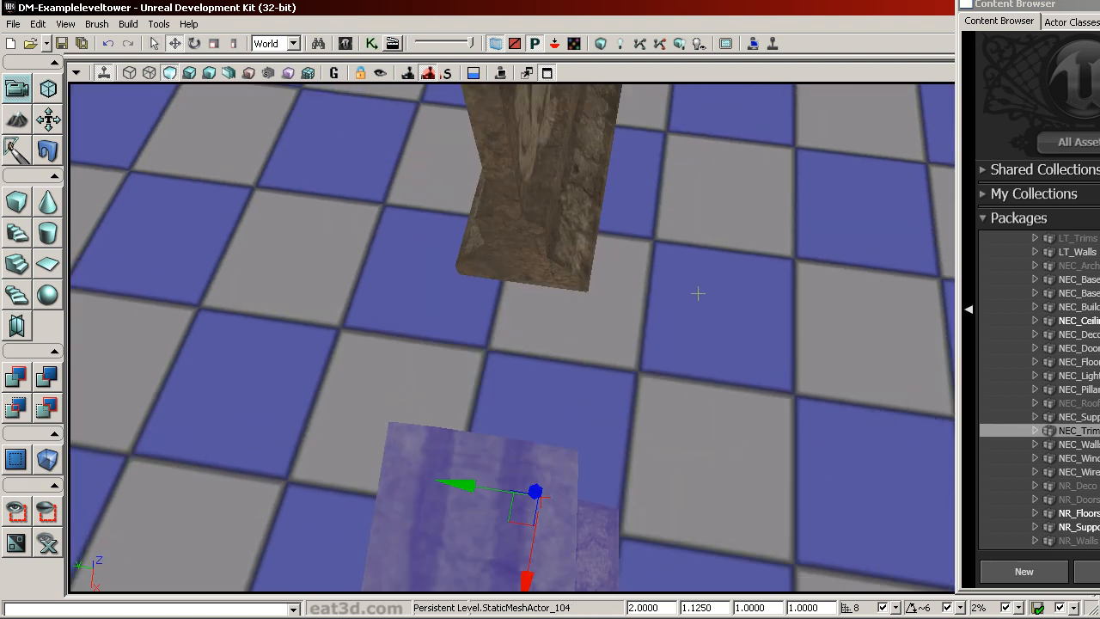
left_click_drag(515, 427, 597, 613)
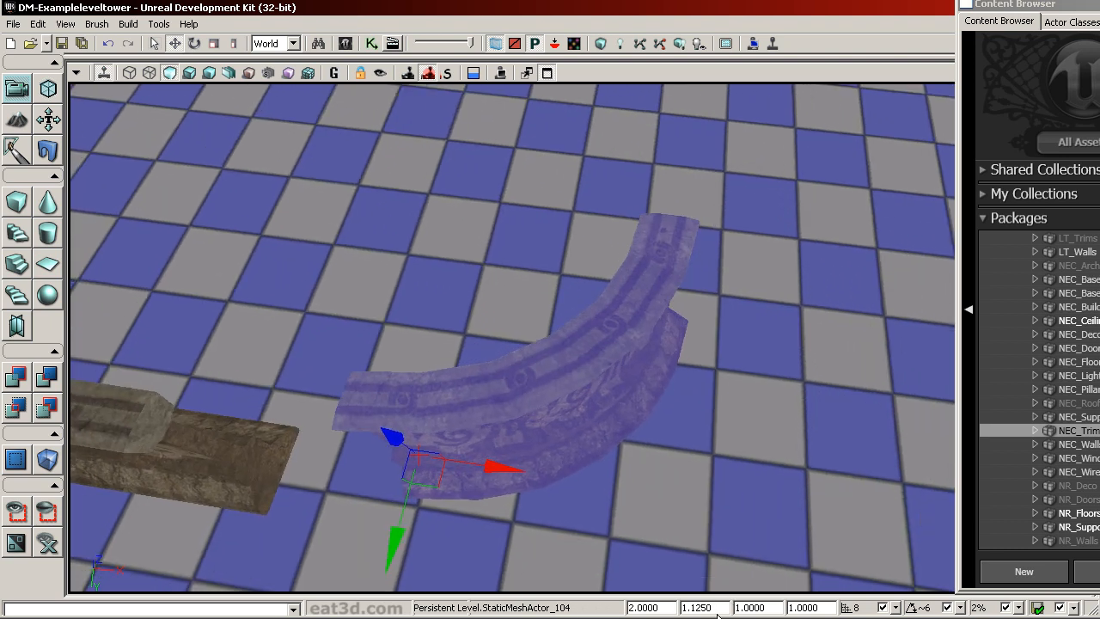
key("Return")
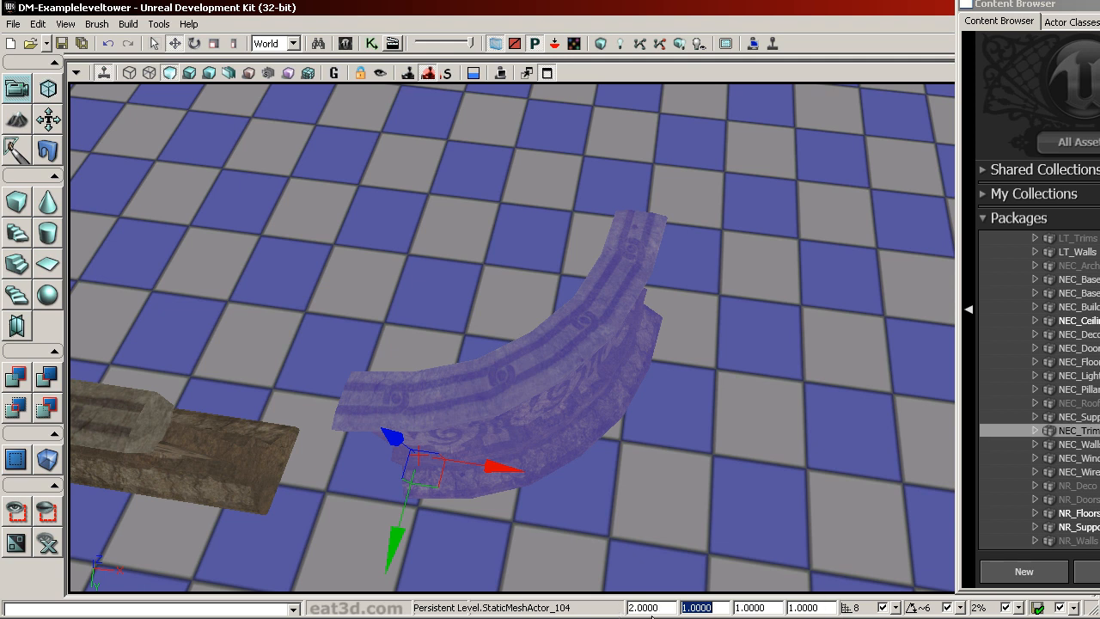
- Join the curved trim to the free end of the straight decorative trim
left_click_drag(671, 561, 682, 472)
right_click_drag(682, 472, 674, 533, "ctrl+shift")
right_click_drag(681, 472, 598, 373)
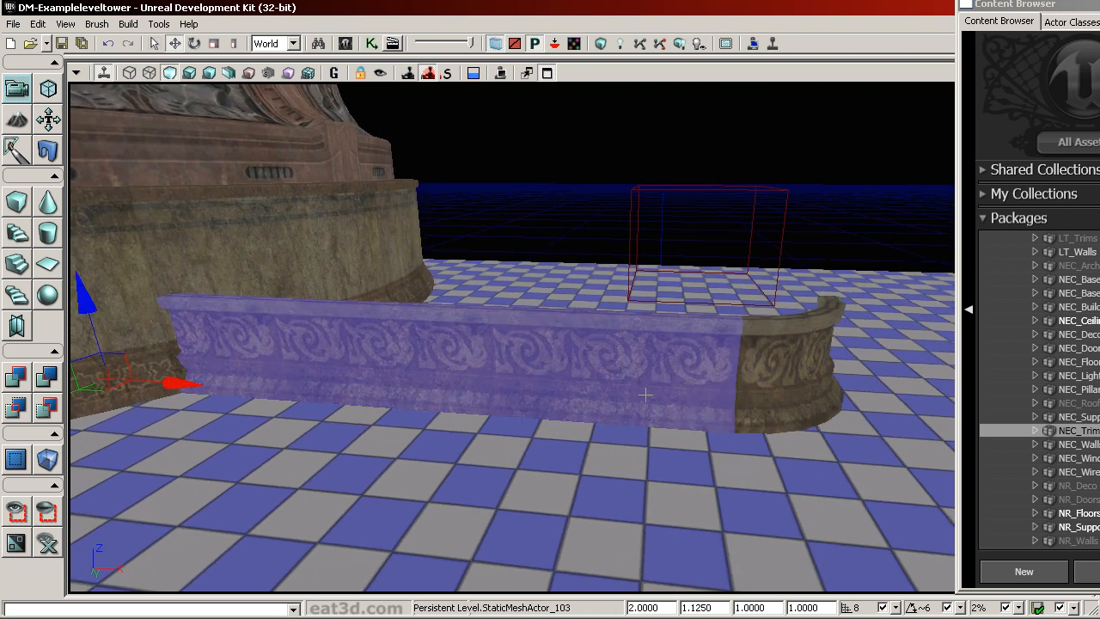
- Duplicate the straight trim, rotate the copy perpendicular to the original and join it to the curved trim's other end
left_click_drag(182, 386, 430, 393, "shift")
left_click_drag(79, 392, 275, 379, "shift")
key("space")
right_click_drag(516, 344, 503, 425)
left_click_drag(550, 190, 525, 190)
key("space")
key("space")
right_click_drag(648, 417, 642, 397)
left_click_drag(631, 173, 747, 176, "shift")
left_click_drag(547, 251, 547, 228, "shift")
- Move the three trim pieces together as one corner wall in front of the tower base
right_click_drag(547, 250, 361, 271)
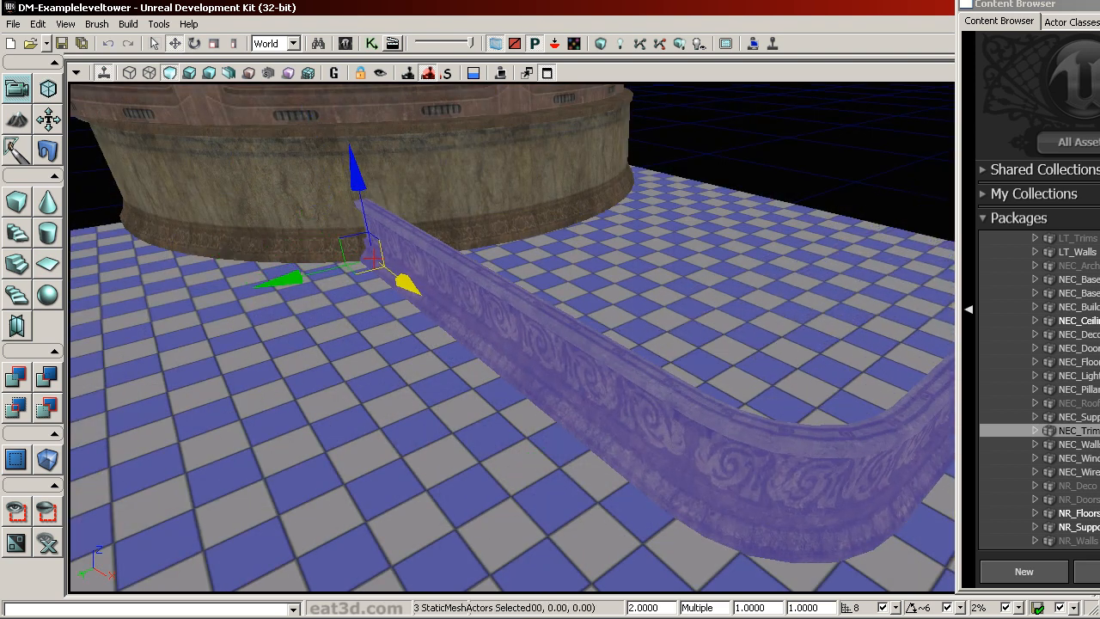
right_click_drag(696, 307, 585, 300)
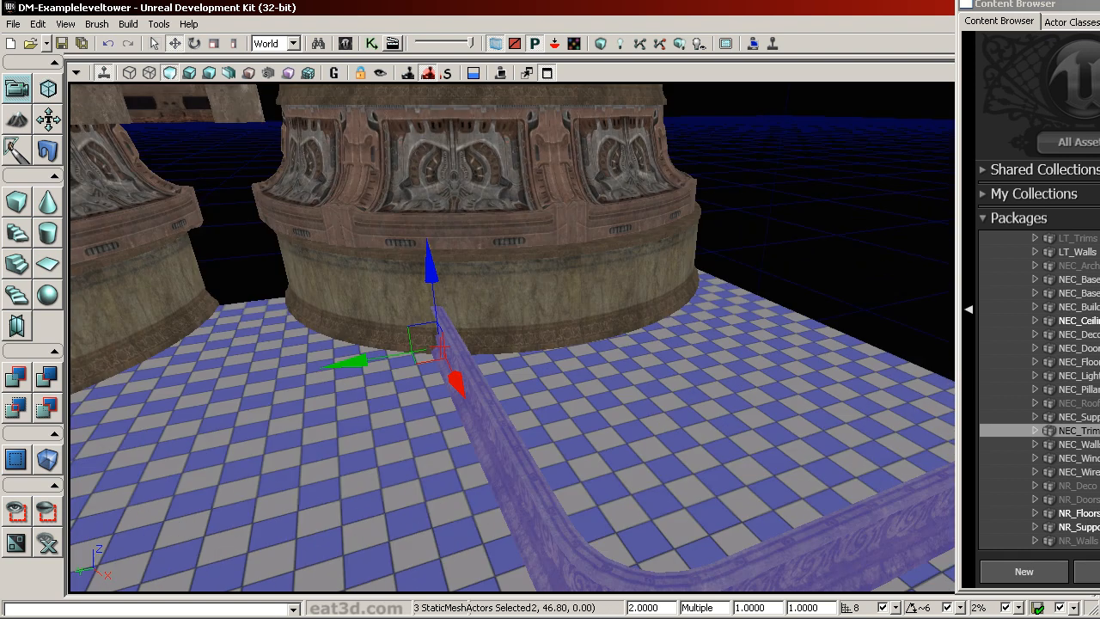
left_click_drag(541, 296, 541, 295)
- Duplicate the three-piece corner wall along Y and mirror the copy on the Y axis
left_click_drag(928, 505, 559, 483)
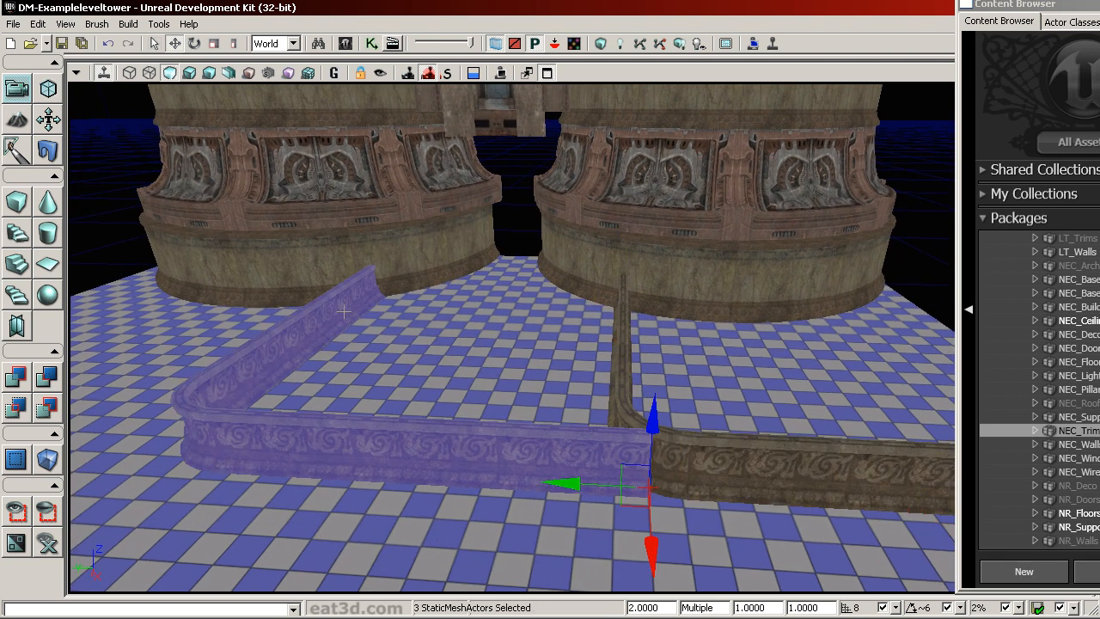
middle_click_drag(356, 291, 356, 290)
right_click(330, 209)
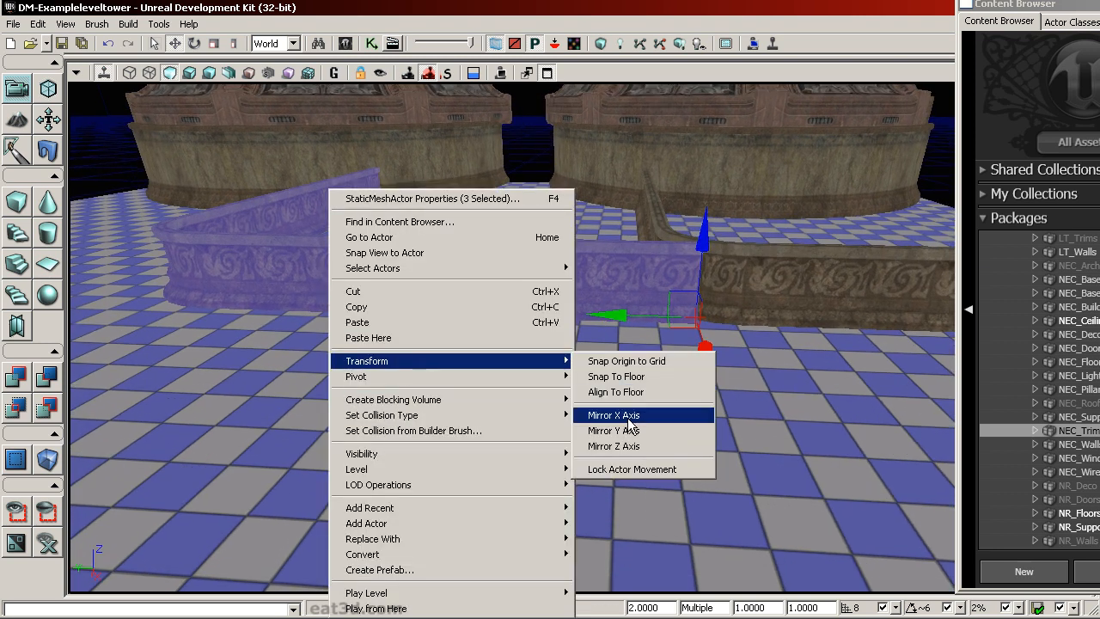
left_click(620, 434)
middle_click_drag(620, 434, 620, 434)
- Move the mirrored corner wall in front of the other tower so that its inner end meets the tower base
left_click_drag(507, 386, 374, 385)
middle_click_drag(374, 385, 373, 385)
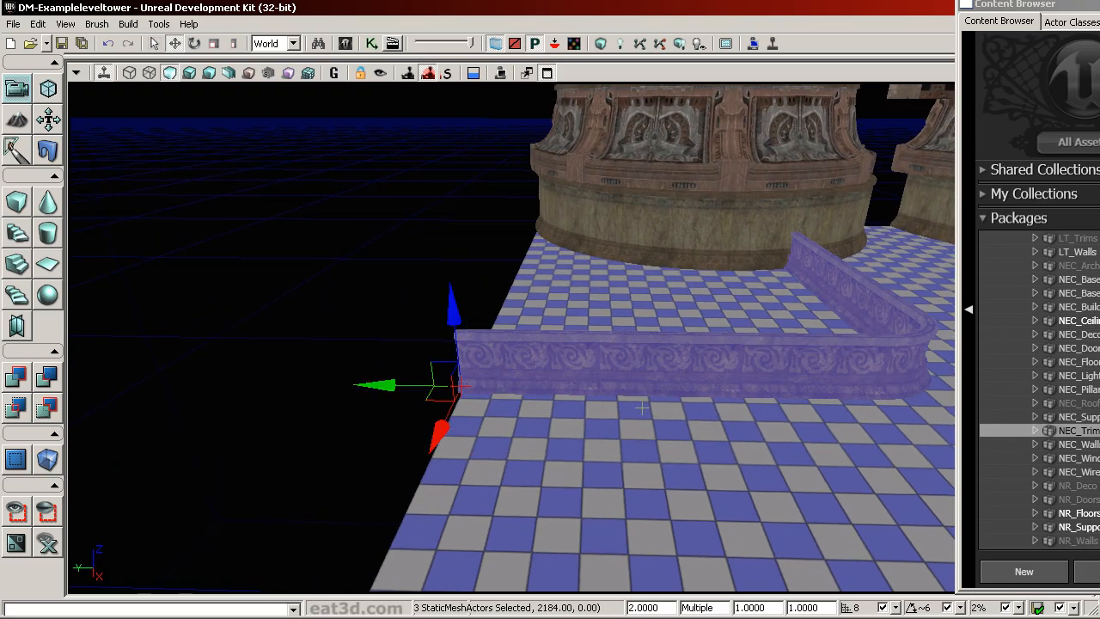
left_click_drag(374, 385, 374, 385)
middle_click_drag(658, 265, 657, 265)
middle_click_drag(506, 281, 507, 281)
left_click_drag(506, 281, 507, 281)
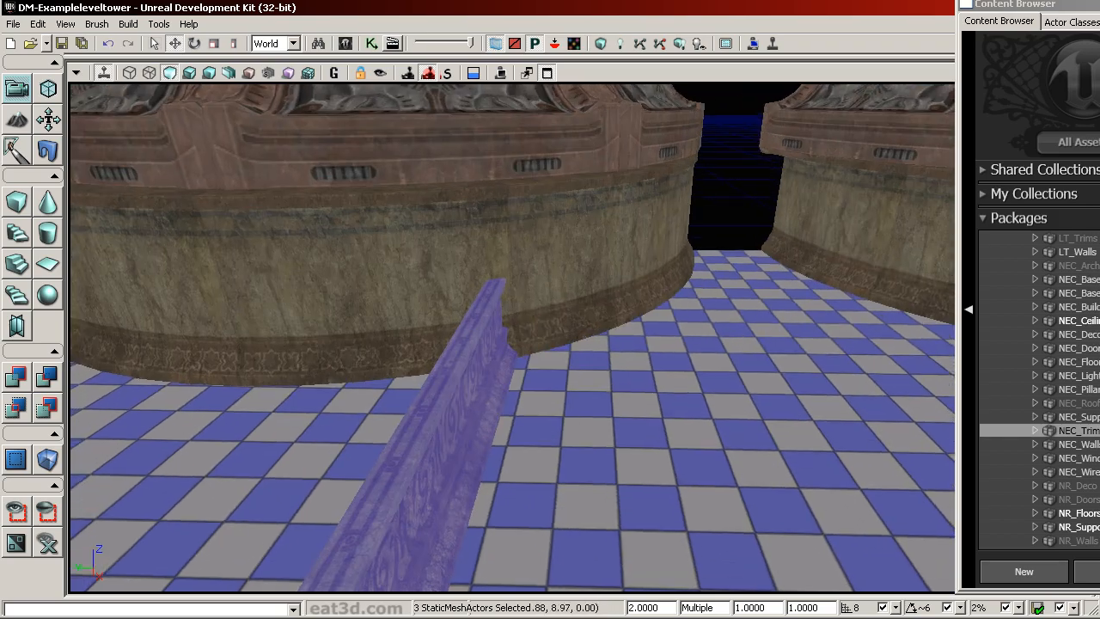
right_click_drag(506, 281, 506, 281)
middle_click_drag(506, 281, 507, 281)
left_click_drag(507, 281, 506, 281)
- Compare both corner walls' positions against the tower bases in the top wireframe view, and return to the perspective view
left_click(547, 72)
scroll(335, 145, "up", 5)
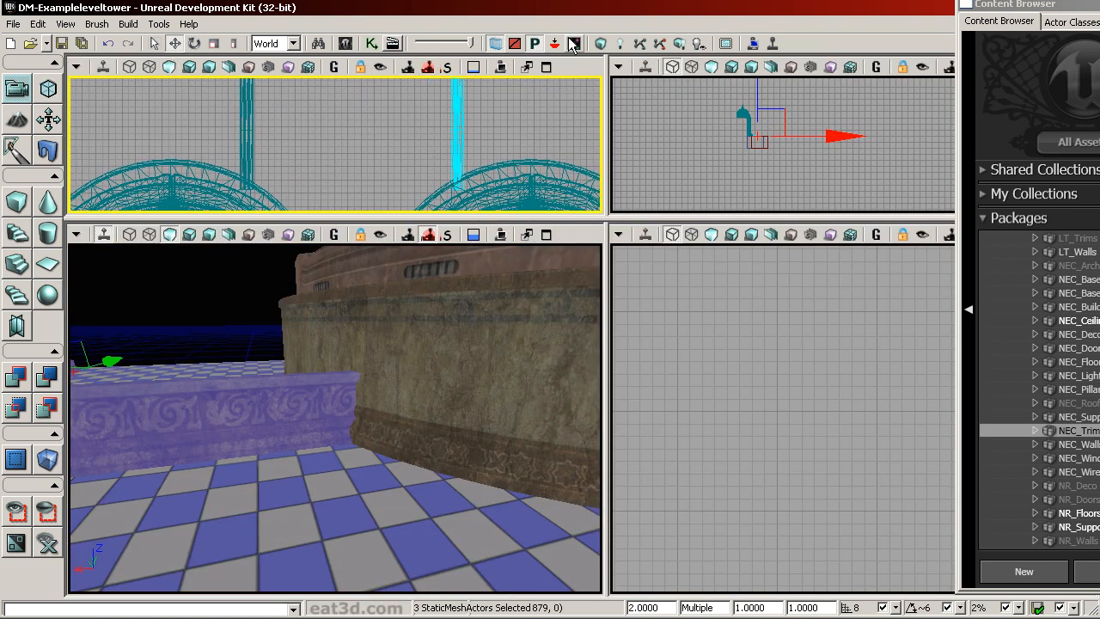
left_click(547, 67)
scroll(519, 194, "down", 2)
left_click_drag(518, 194, 316, 250)
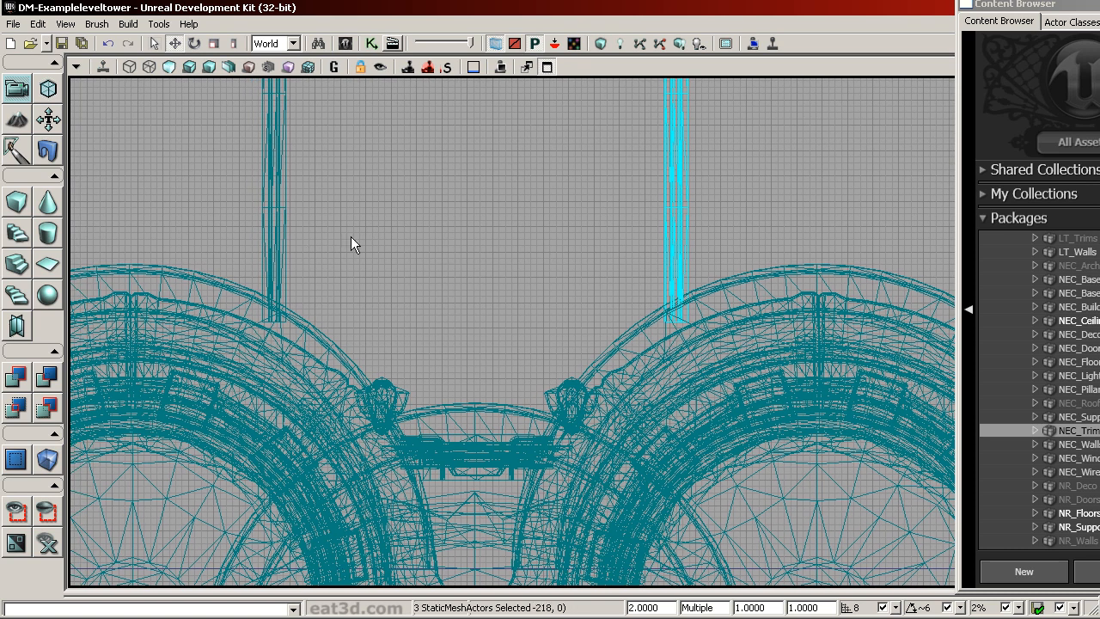
middle_click_drag(431, 220, 659, 189)
scroll(394, 294, "up", 3)
mouse_move(297, 247)
left_mouse_down()
mouse_move(385, 175)
mouse_move(369, 252)
mouse_move(278, 231)
mouse_move(309, 11)
mouse_move(332, 43)
mouse_move(297, 286)
mouse_move(294, 227)
left_mouse_up()
scroll(385, 175, "up", 2)
scroll(298, 247, "down", 4)
scroll(298, 246, "up", 3)
scroll(298, 247, "down", 1)
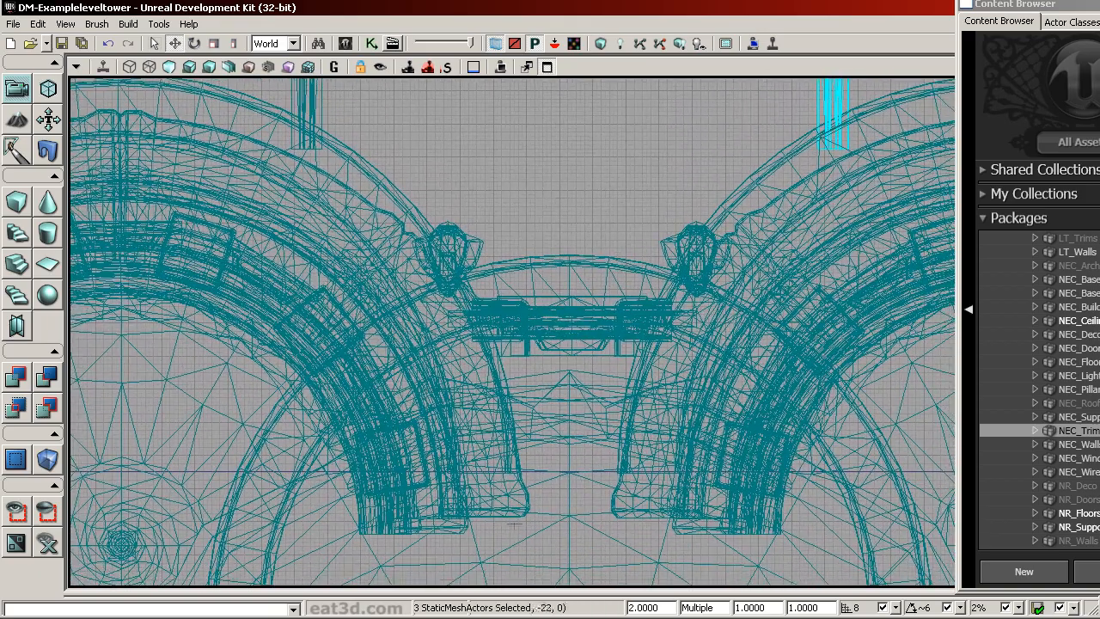
middle_click_drag(525, 126, 323, 127)
middle_click_drag(618, 127, 816, 128)
scroll(561, 169, "down", 6)
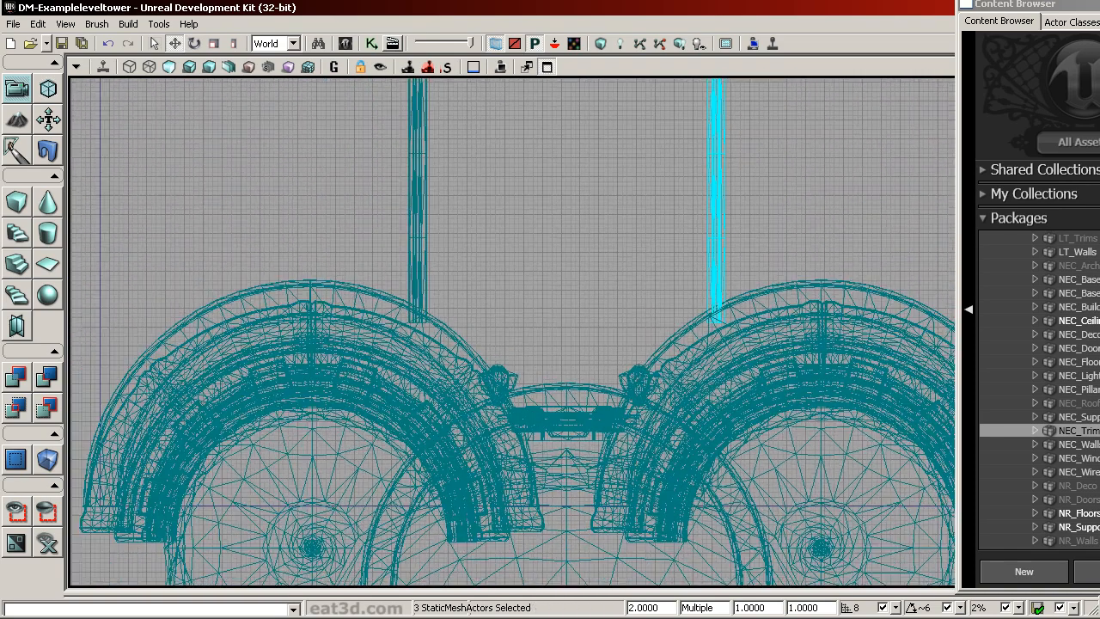
right_click_drag(777, 348, 965, 187)
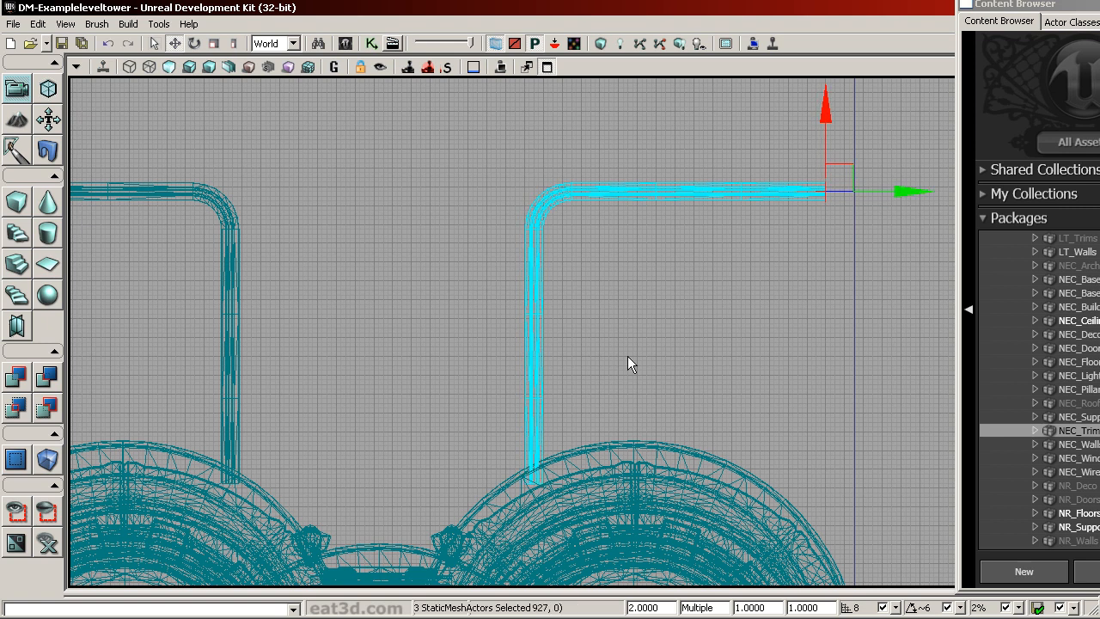
right_click_drag(627, 356, 593, 315)
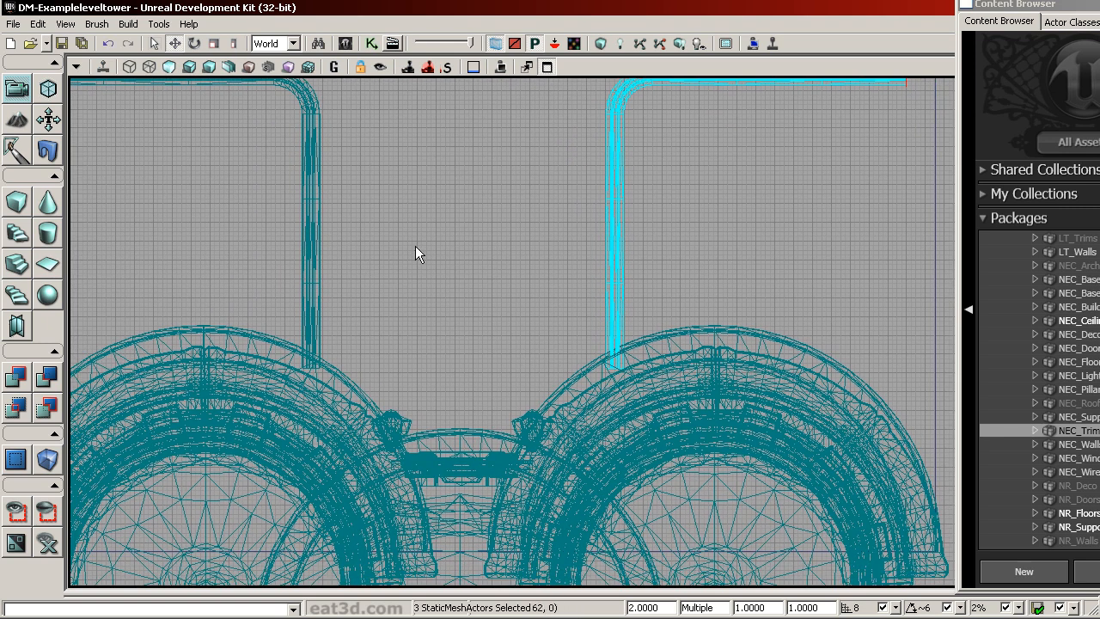
middle_click_drag(348, 264, 657, 302)
left_click(553, 65)
left_click(548, 233)
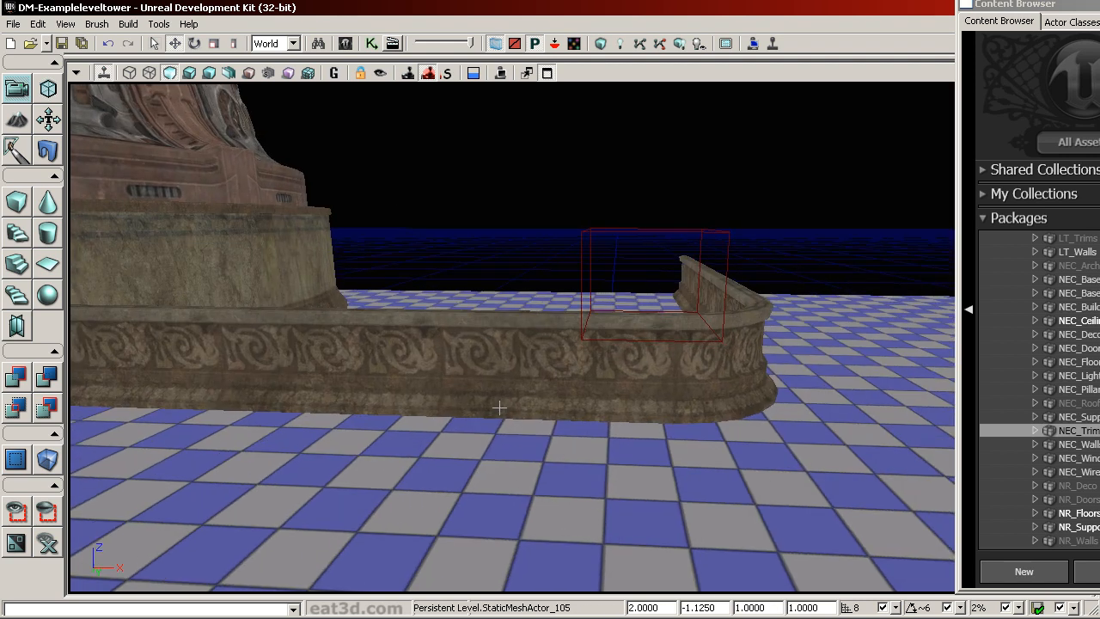
- Duplicate a straight trim from the corner wall, move the copy onto open floor and set its X scale to 1
left_click(471, 344)
left_click_drag(471, 343, 583, 564, "ctrl+shift")
double_click(713, 603)
type("1")
key("Return")
- Duplicate the unscaled test trim and butt the two pieces end to end, inspecting the seam
right_click_drag(738, 386, 744, 410)
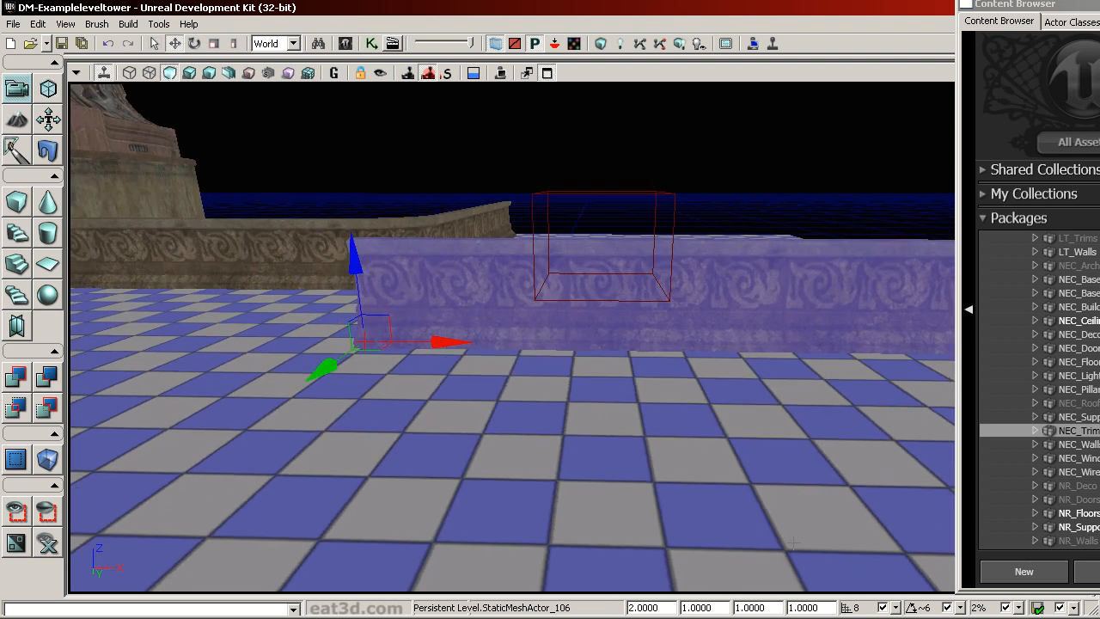
right_click_drag(673, 443, 673, 428)
left_click_drag(589, 372, 71, 367, "alt")
mouse_move(637, 426)
left_mouse_down()
mouse_move(626, 420)
mouse_move(612, 472)
mouse_move(632, 386)
mouse_move(631, 422)
left_mouse_up()
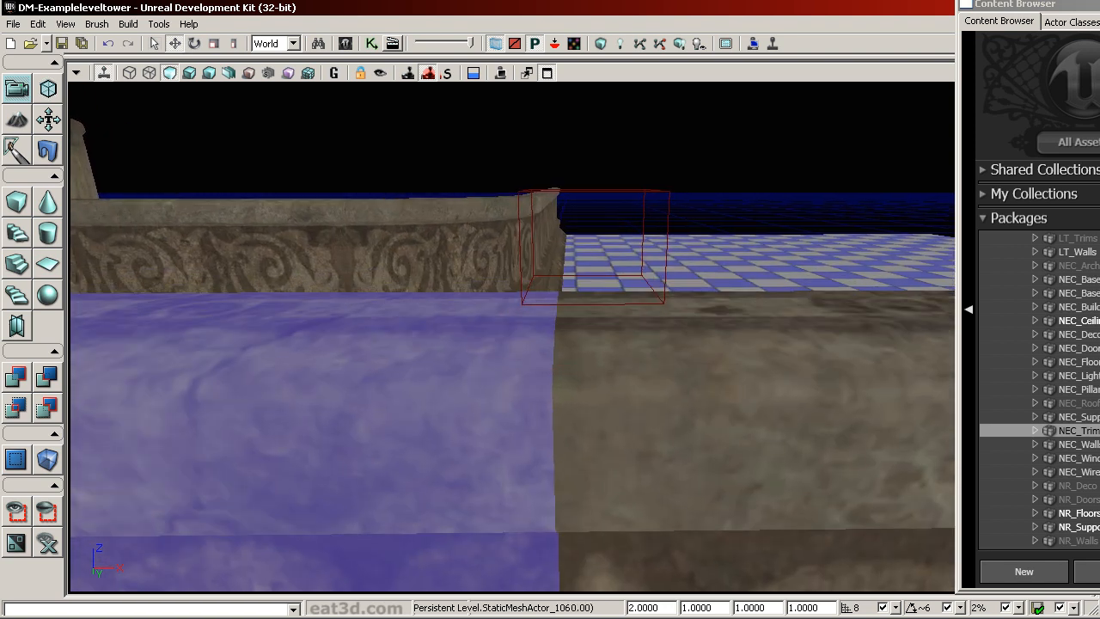
left_click_drag(538, 386, 538, 361)
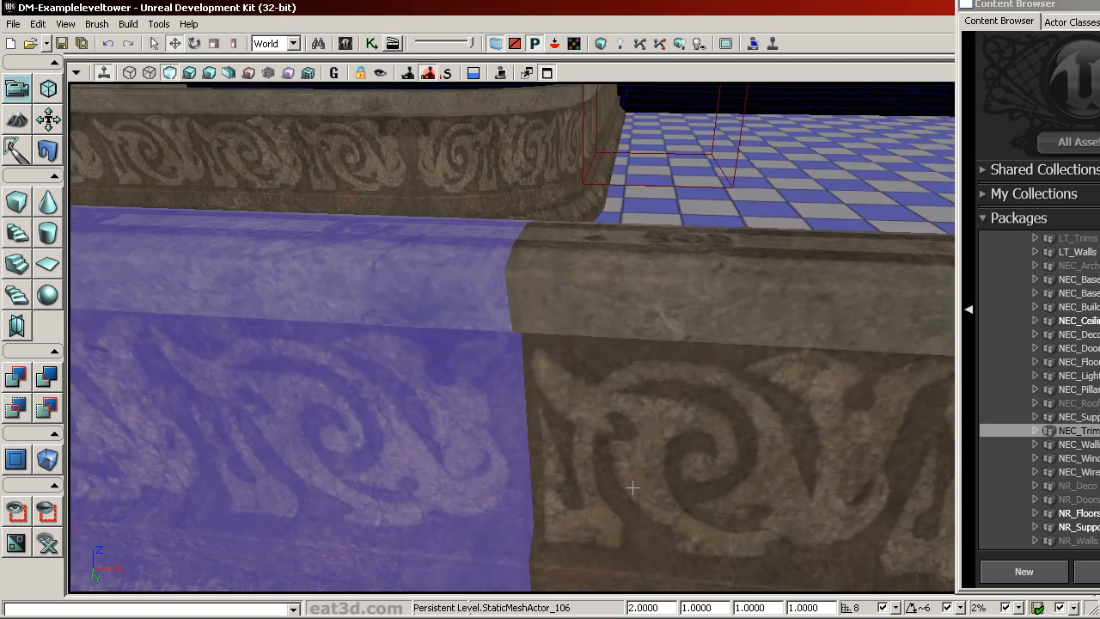
- Try an X scale of 1.25 on the selected test trim and butt it against the neighbouring piece
left_click(719, 607)
type("1.25")
key("Return")
left_click_drag(515, 344, 503, 323)
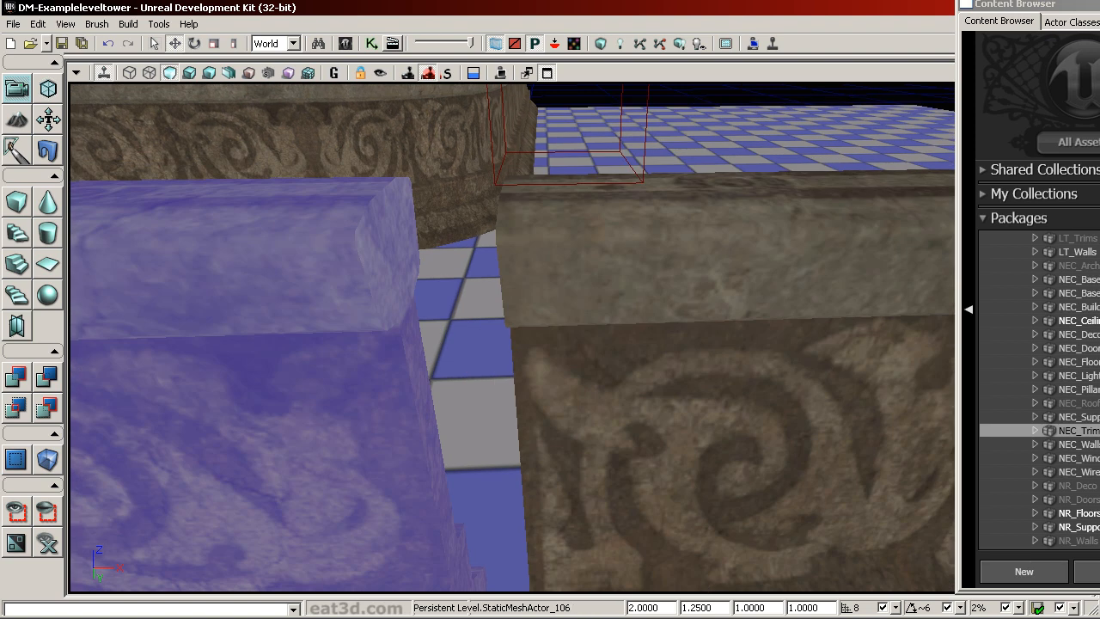
left_click_drag(619, 398, 619, 398)
left_click_drag(543, 325, 538, 309)
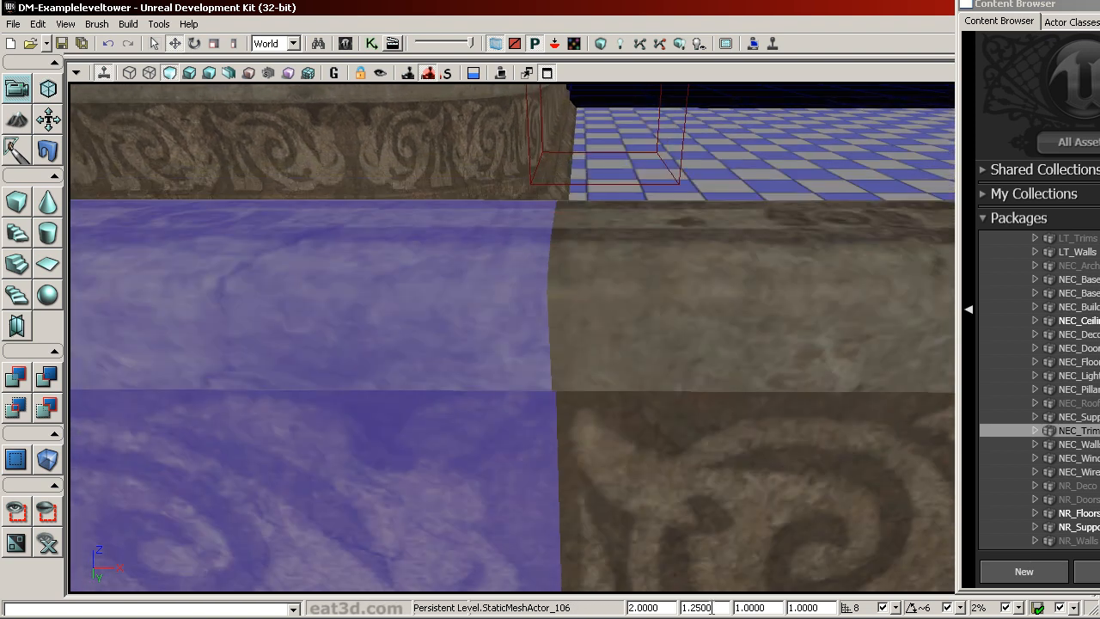
- Try X scales of 1.5 and 1.75 on the selected test trim, realigning it with the neighbouring piece
key("Return")
left_click_drag(702, 406, 702, 366)
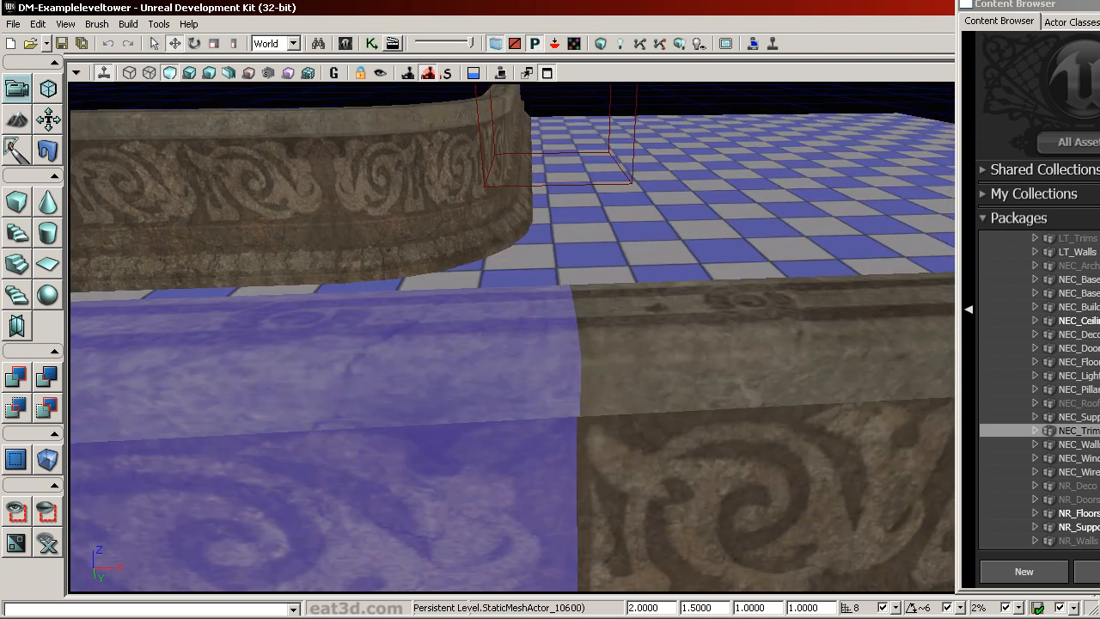
type("1.75")
key("Return")
mouse_move(702, 407)
left_mouse_down()
mouse_move(692, 438)
mouse_move(691, 421)
left_mouse_up()
middle_click_drag(768, 559, 800, 581)
- Set the selected test trim's X scale to 1.3 and move it against the neighbouring piece on the 8-unit grid
double_click(720, 607)
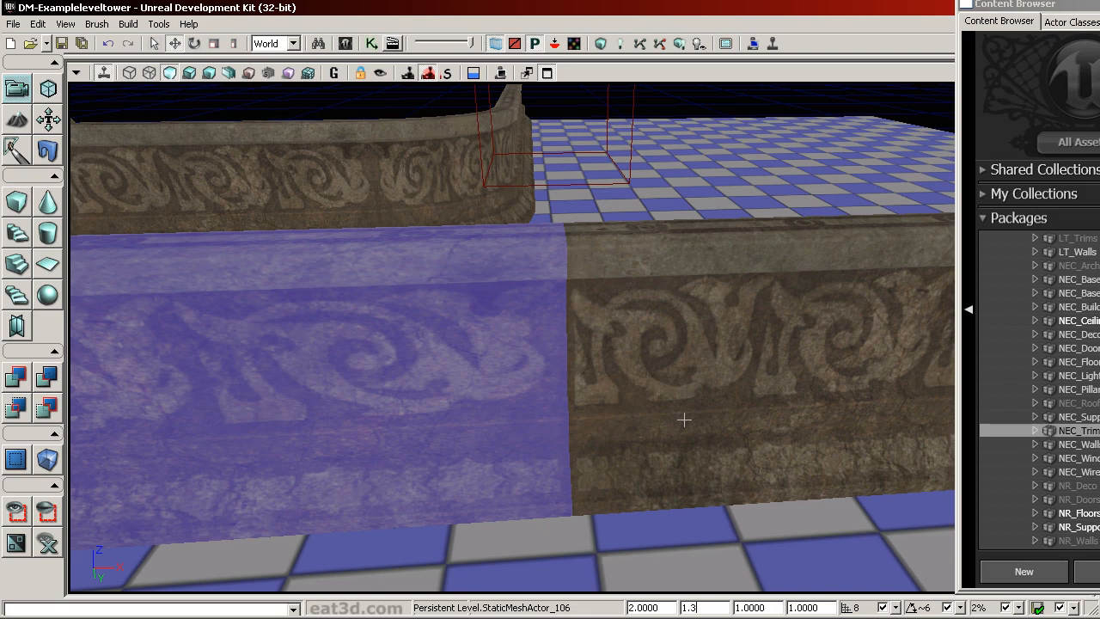
type("1.3")
key("Return")
left_click_drag(684, 419, 675, 356)
mouse_move(675, 420)
middle_mouse_down()
mouse_move(691, 387)
mouse_move(680, 428)
mouse_move(684, 402)
middle_mouse_up()
middle_click_drag(602, 353, 607, 353)
left_click_drag(535, 365, 550, 376, "ctrl+shift")
mouse_move(472, 368)
left_mouse_down("ctrl+shift")
mouse_move(518, 388)
mouse_move(471, 374)
left_mouse_up("ctrl+shift")
mouse_move(503, 435)
left_mouse_down()
mouse_move(513, 507)
mouse_move(502, 429)
left_mouse_up()
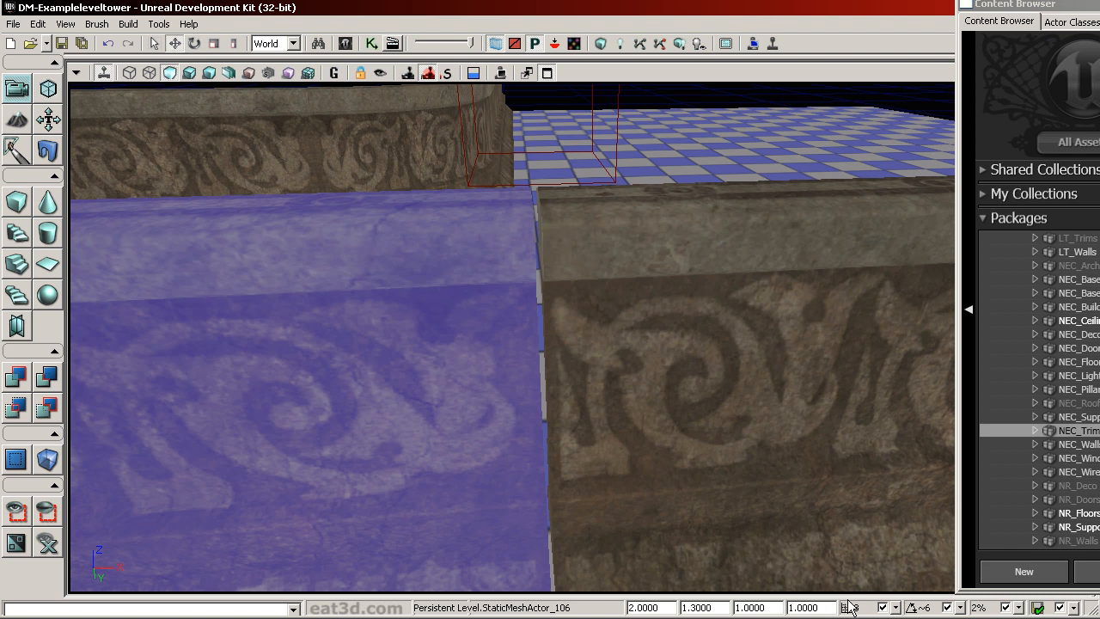
- Set the drag grid to 1 and move the 1.3-scaled test trim closer to the neighbouring piece
left_click(911, 618)
left_click_drag(785, 524, 770, 550)
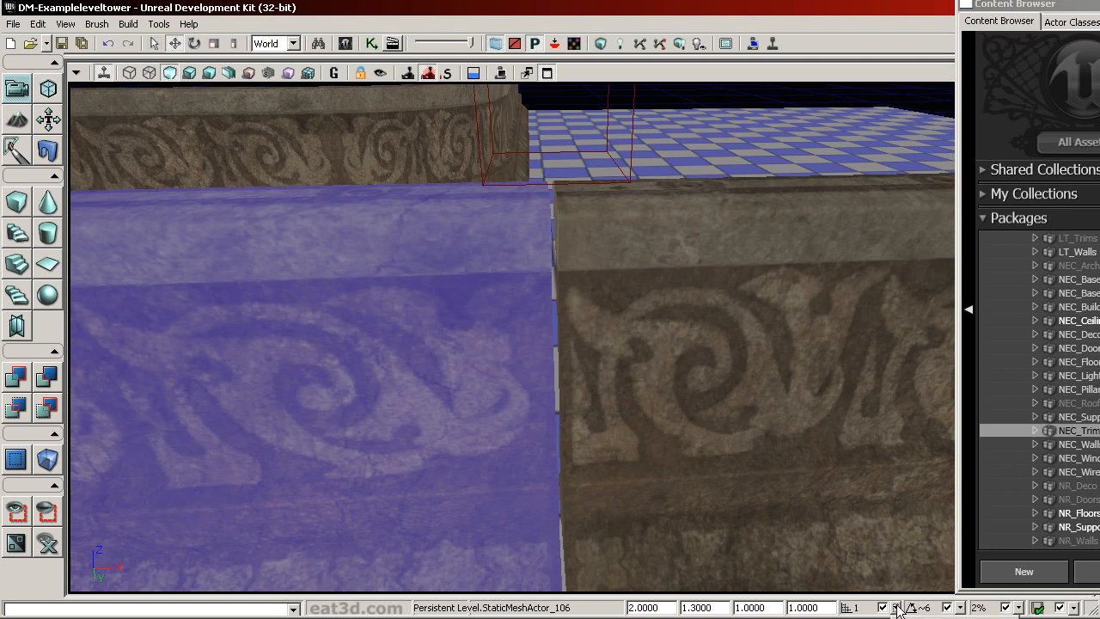
left_click_drag(620, 446, 662, 443)
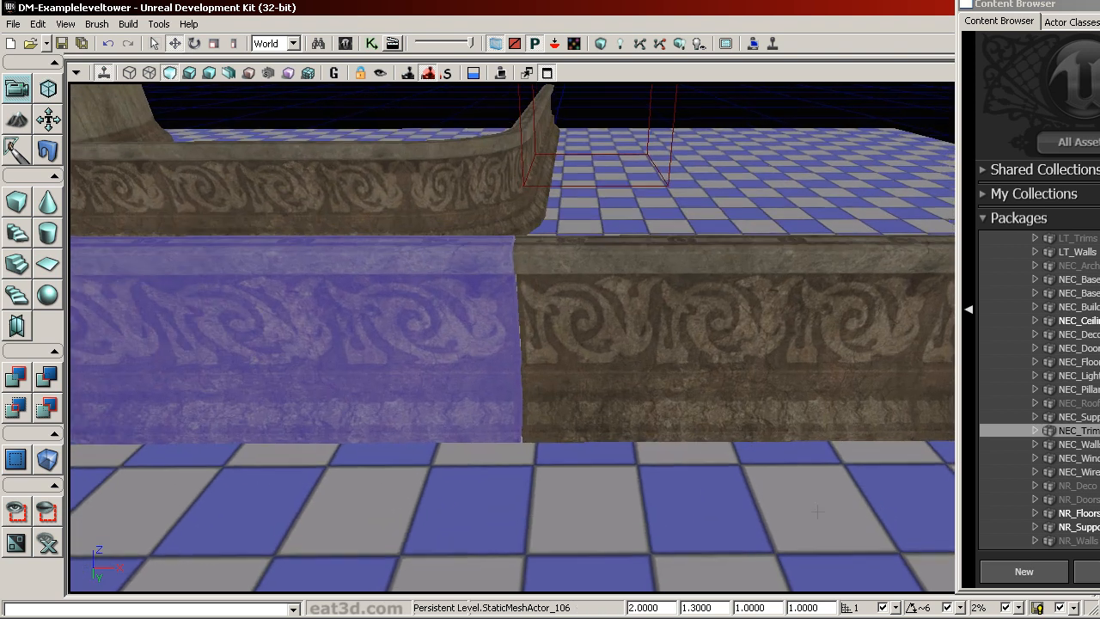
- Nudge the 1.3-scaled test trim on the 1-unit grid to close the seam with its neighbour, examining the joint up close
mouse_move(759, 464)
left_mouse_down()
mouse_move(757, 507)
mouse_move(739, 408)
mouse_move(760, 378)
mouse_move(748, 429)
mouse_move(692, 419)
mouse_move(705, 419)
mouse_move(585, 467)
mouse_move(576, 412)
mouse_move(587, 454)
mouse_move(586, 405)
left_mouse_up()
left_click(685, 420, "ctrl")
left_click(584, 467, "ctrl")
mouse_move(530, 433)
left_mouse_down("ctrl")
mouse_move(469, 433)
mouse_move(563, 433)
mouse_move(525, 433)
left_mouse_up("ctrl")
mouse_move(525, 433)
right_mouse_down()
mouse_move(517, 409)
mouse_move(554, 417)
right_mouse_up()
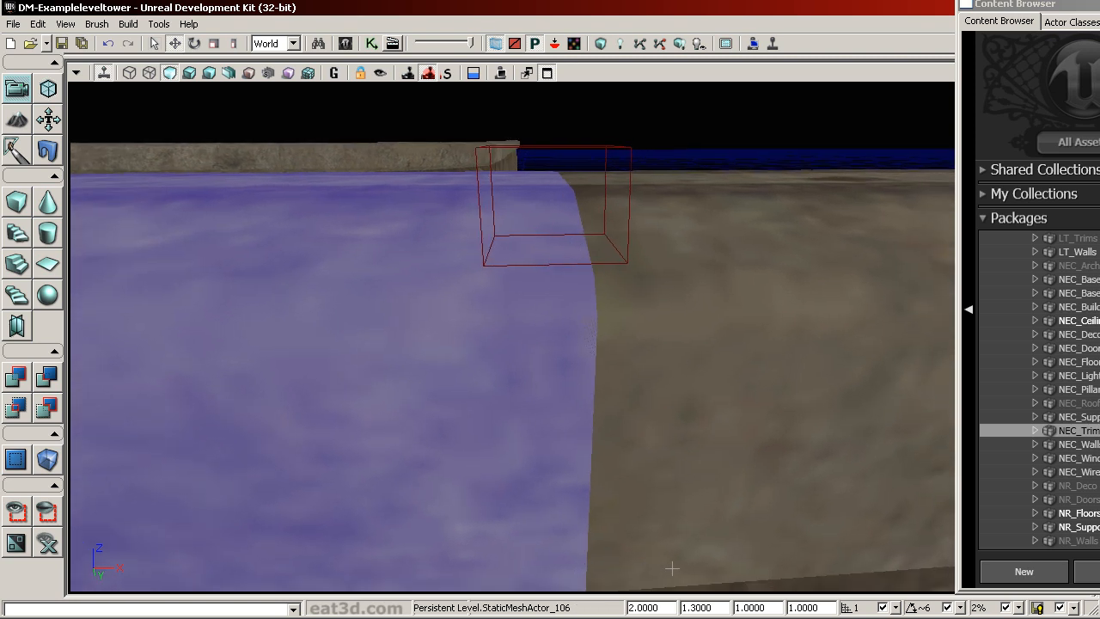
right_click_drag(623, 433, 642, 371)
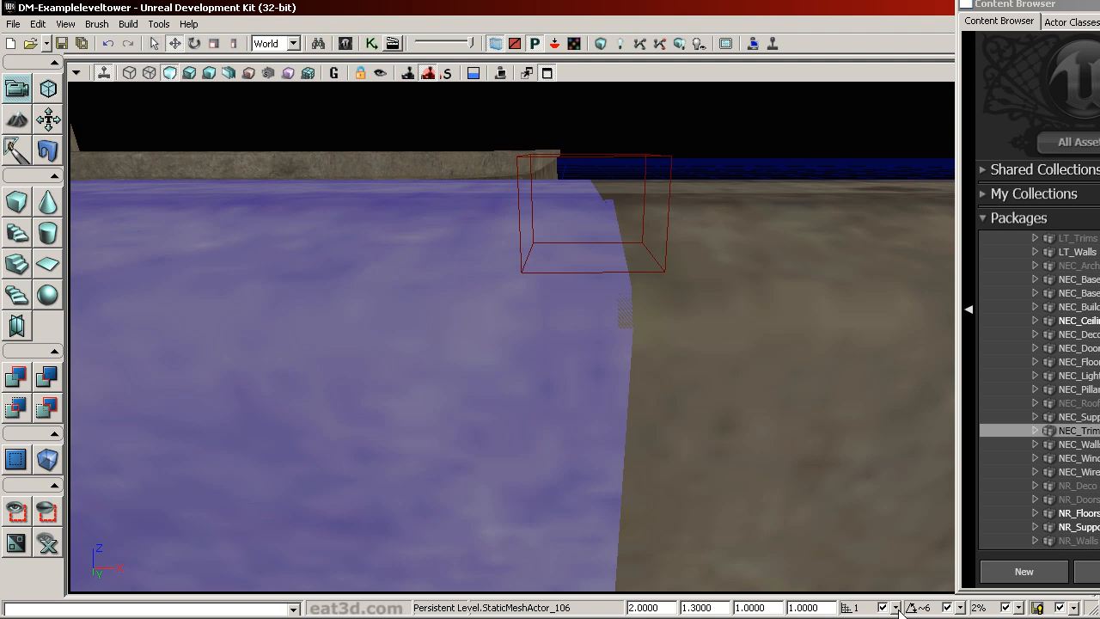
right_click_drag(688, 428, 709, 469)
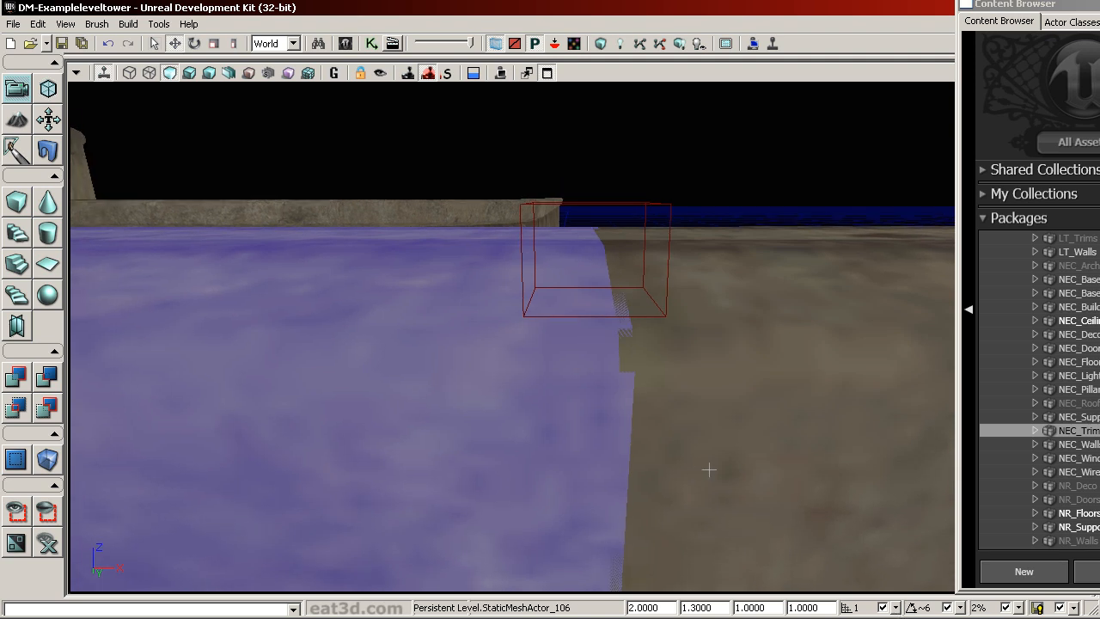
- Set the selected test trim's X scale to 1.25 and move it against its neighbour, checking the joint
double_click(720, 608)
type("1.25")
key("Return")
right_click_drag(649, 439, 629, 454)
left_click_drag(629, 454, 758, 454, "ctrl")
right_click_drag(758, 453, 772, 449)
mouse_move(711, 564)
right_mouse_down()
mouse_move(711, 585)
mouse_move(710, 564)
right_mouse_up()
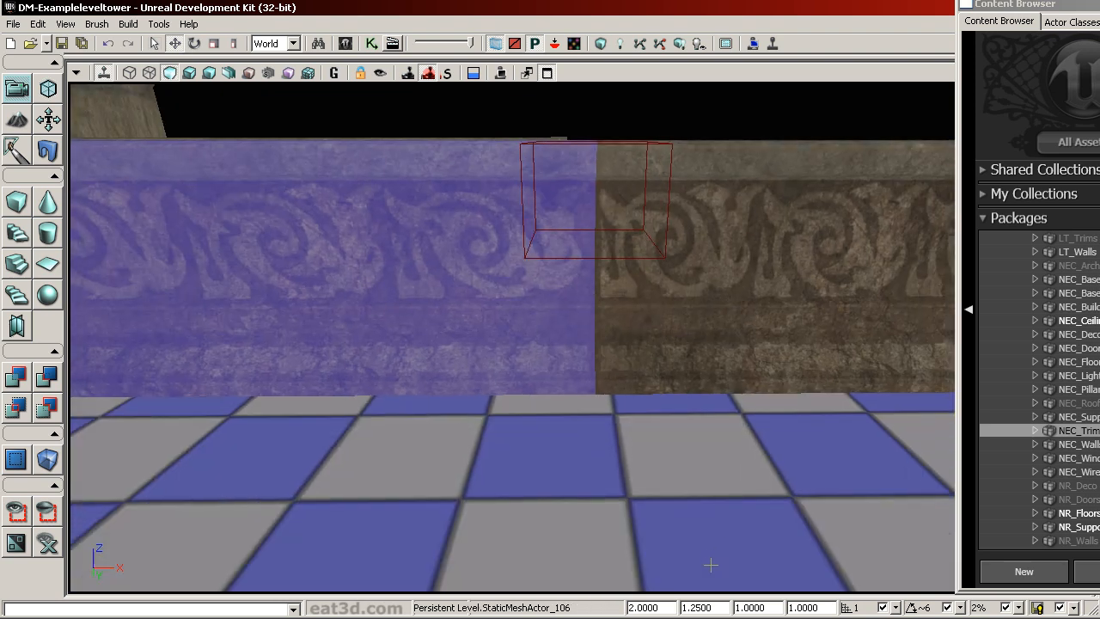
- Set the selected test trim's X scale to 1.125
left_click(718, 608)
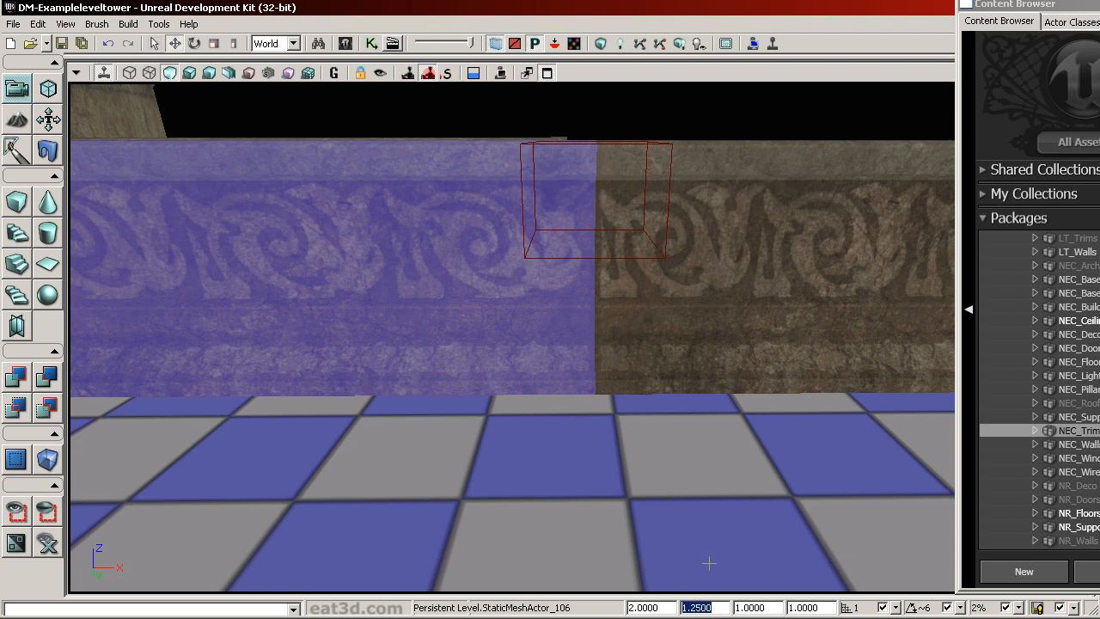
left_click(687, 607)
left_click_drag(692, 607, 748, 608)
type("125")
key("Return")
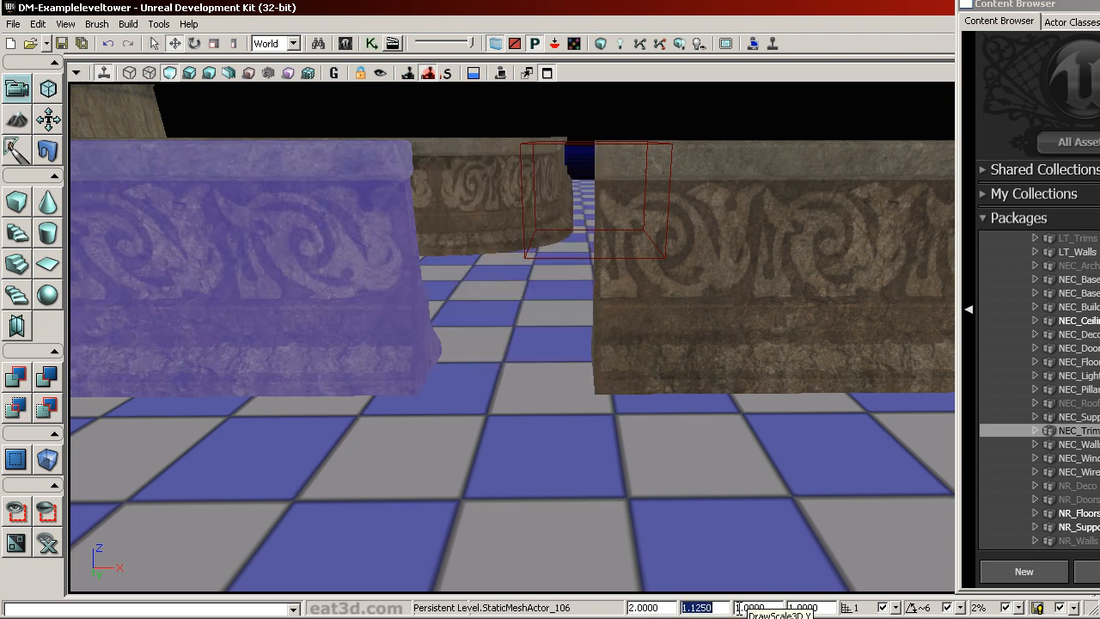
- Switch to Rounder and step the 1.125 scale down to 1.0625 using the 0.03125 increment
left_click_drag(691, 608, 756, 607)
key("alt+Tab")
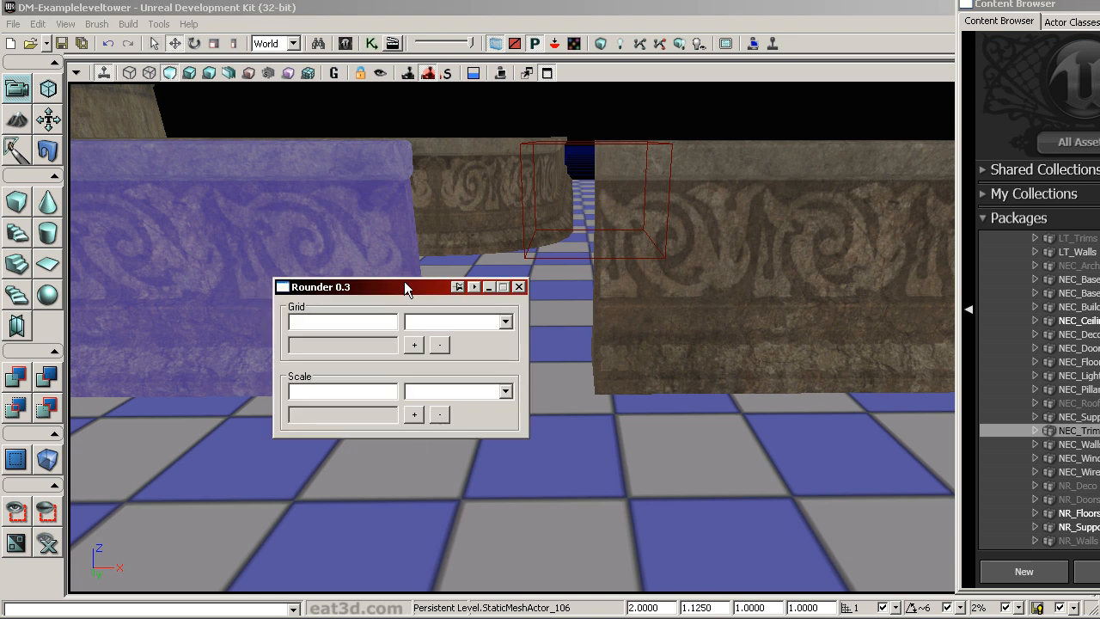
left_click_drag(399, 286, 483, 265)
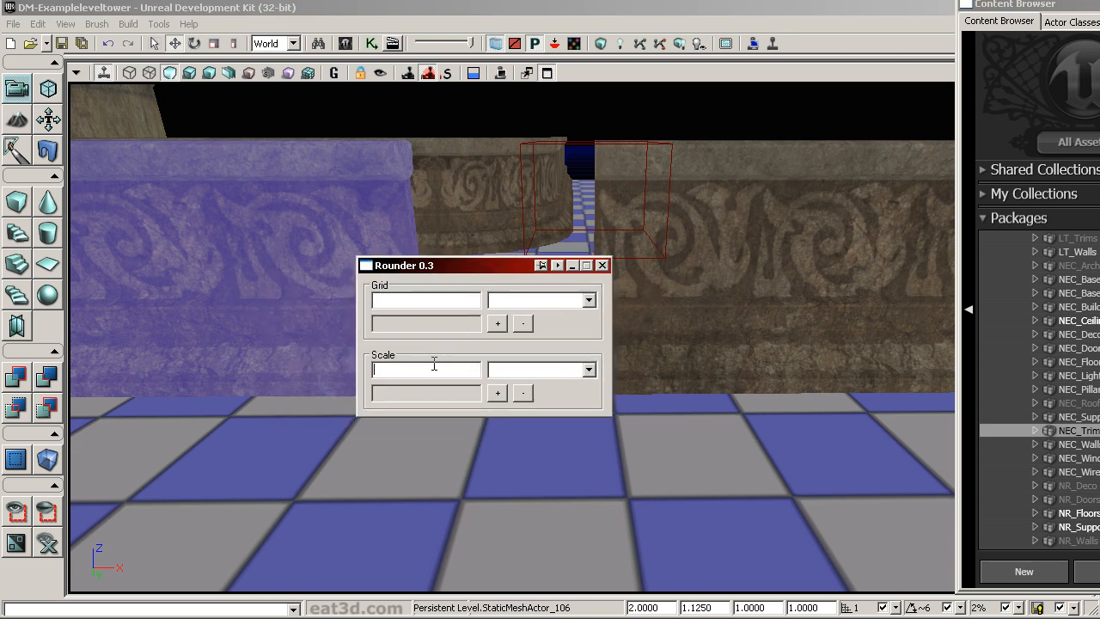
type("1.125")
left_click(543, 376)
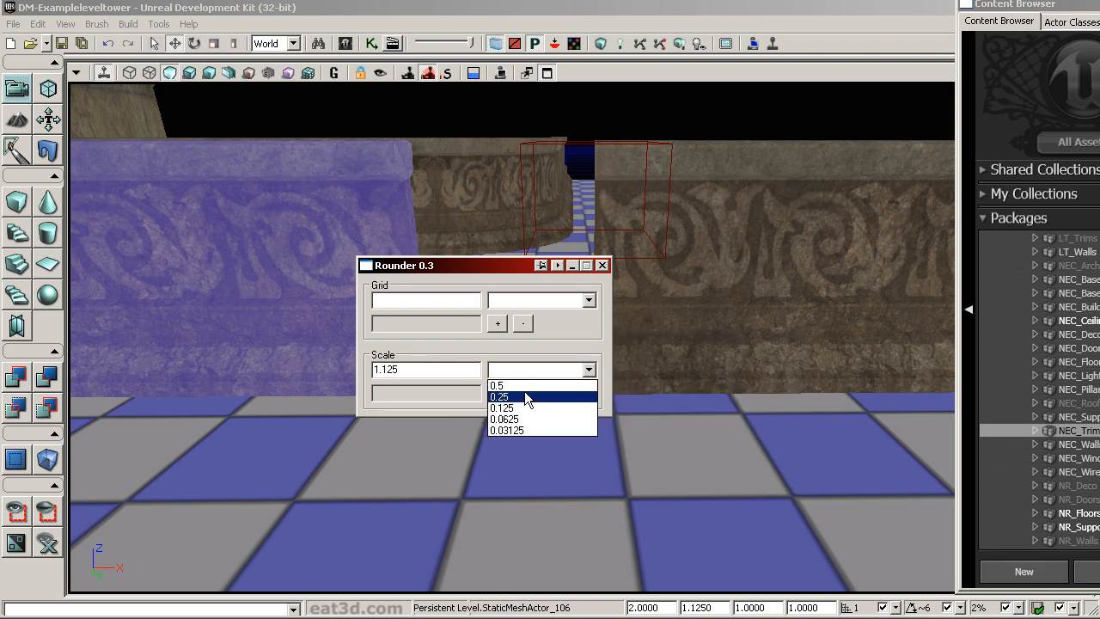
left_click(519, 432)
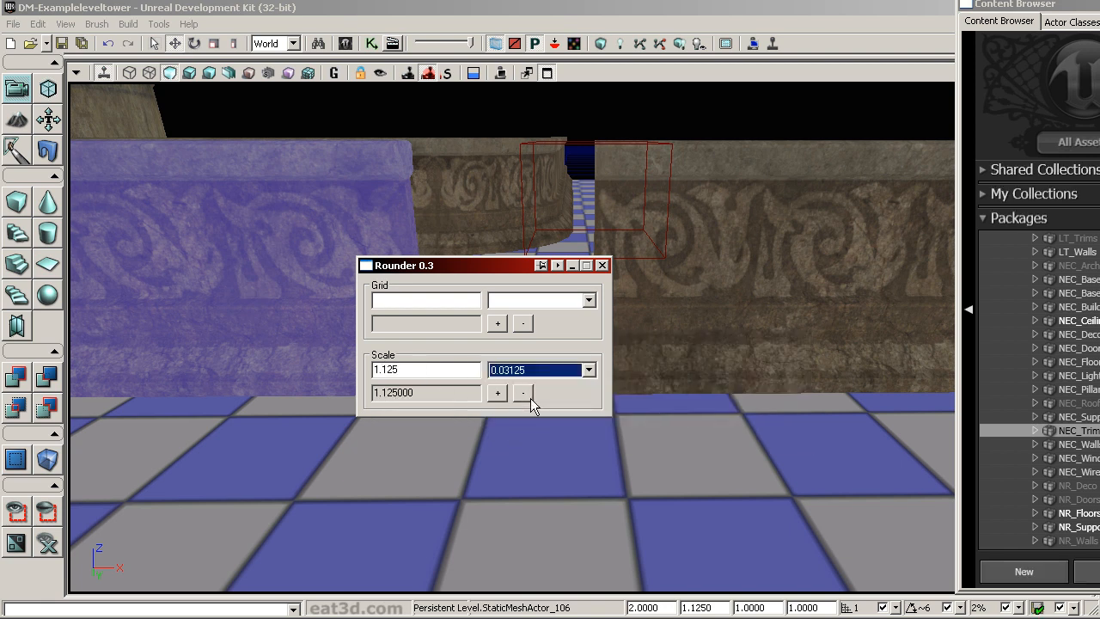
left_click(530, 398)
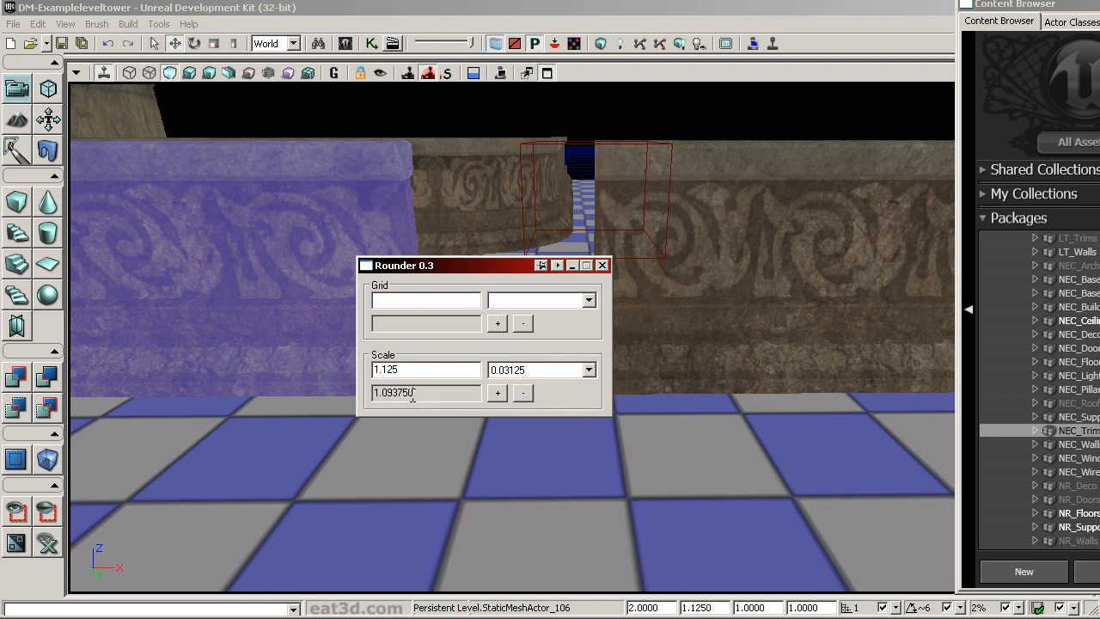
left_click(523, 395)
left_click(523, 397)
left_click(524, 398)
left_click(496, 395)
- Copy 1.0625 from Rounder into the test trim's X scale and move the trim flush against its neighbour
double_click(434, 394)
key("ctrl+c")
double_click(717, 608)
key("ctrl+v")
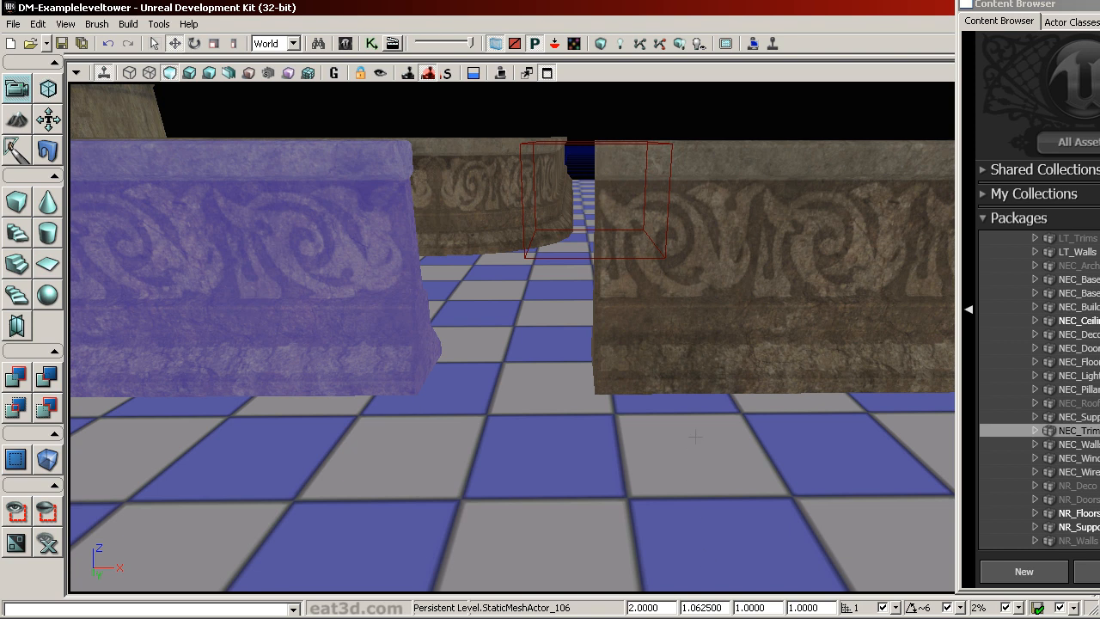
key("Return")
left_click_drag(663, 379, 744, 339)
left_click(558, 404, "ctrl")
left_click_drag(559, 404, 541, 421)
left_click(469, 422)
right_click_drag(469, 422, 478, 451)
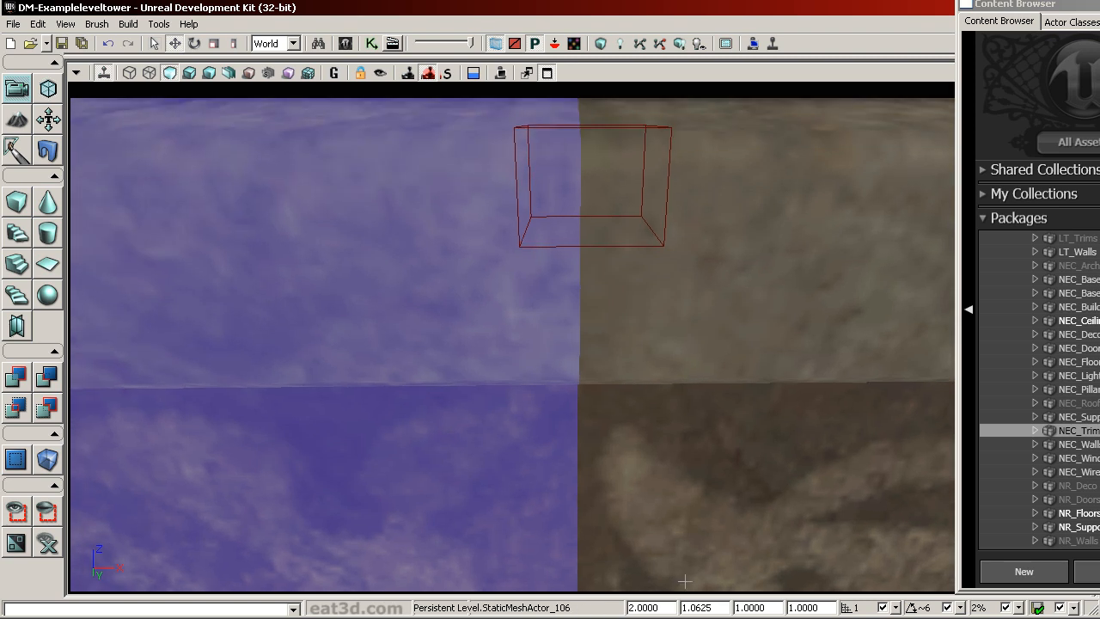
- Set the test trim's X scale to 1.0 and realign it with the neighbouring piece
double_click(706, 608)
type("1.0")
key("Return")
right_click_drag(656, 442, 658, 418)
mouse_move(659, 418)
left_mouse_down("ctrl")
mouse_move(567, 418)
mouse_move(647, 417)
left_mouse_up("ctrl")
mouse_move(647, 418)
right_mouse_down()
mouse_move(644, 402)
mouse_move(656, 438)
mouse_move(646, 409)
right_mouse_up()
mouse_move(628, 582)
right_mouse_down()
mouse_move(638, 603)
mouse_move(630, 587)
right_mouse_up()
- Paste the 1.0625 X scale back onto the test trim and realign it with its neighbour
double_click(722, 609)
key("alt+Tab")
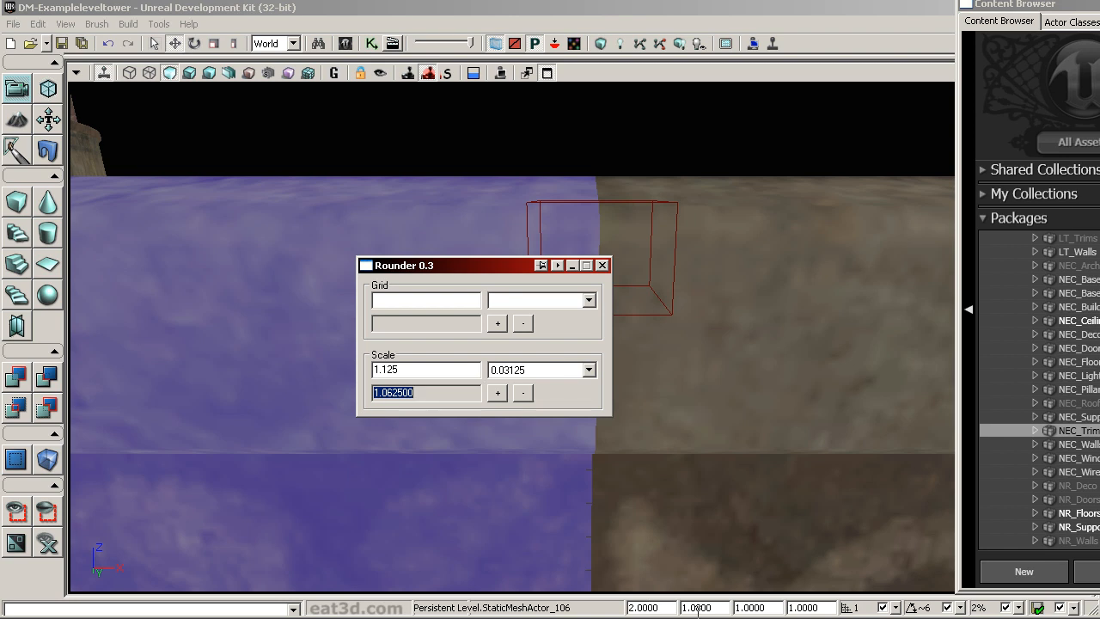
key("alt+Tab")
key("ctrl+v")
key("Return")
left_click_drag(720, 491, 722, 516)
right_click_drag(722, 515, 680, 513)
left_click_drag(438, 378, 507, 378, "ctrl")
right_click_drag(422, 391, 447, 430)
right_click_drag(507, 379, 511, 375)
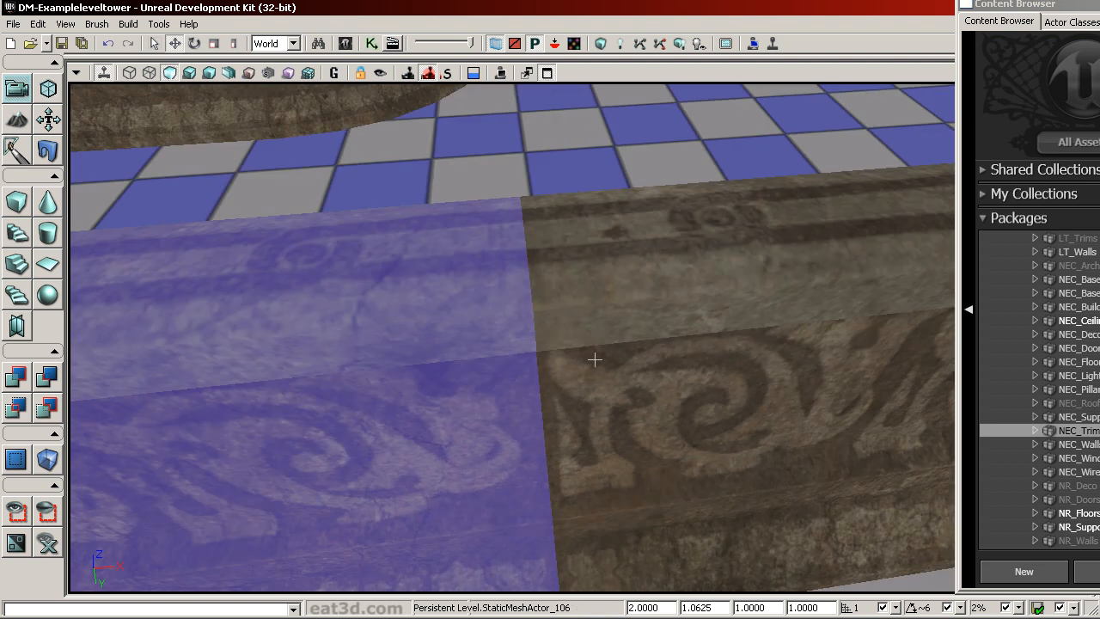
- Compare the two test trims and try X scales of 1.125, 1.25, 1.5, 1.75 and 1 on the first one
left_click(593, 378, "ctrl")
right_click_drag(593, 378, 524, 382)
left_click_drag(525, 383, 524, 447)
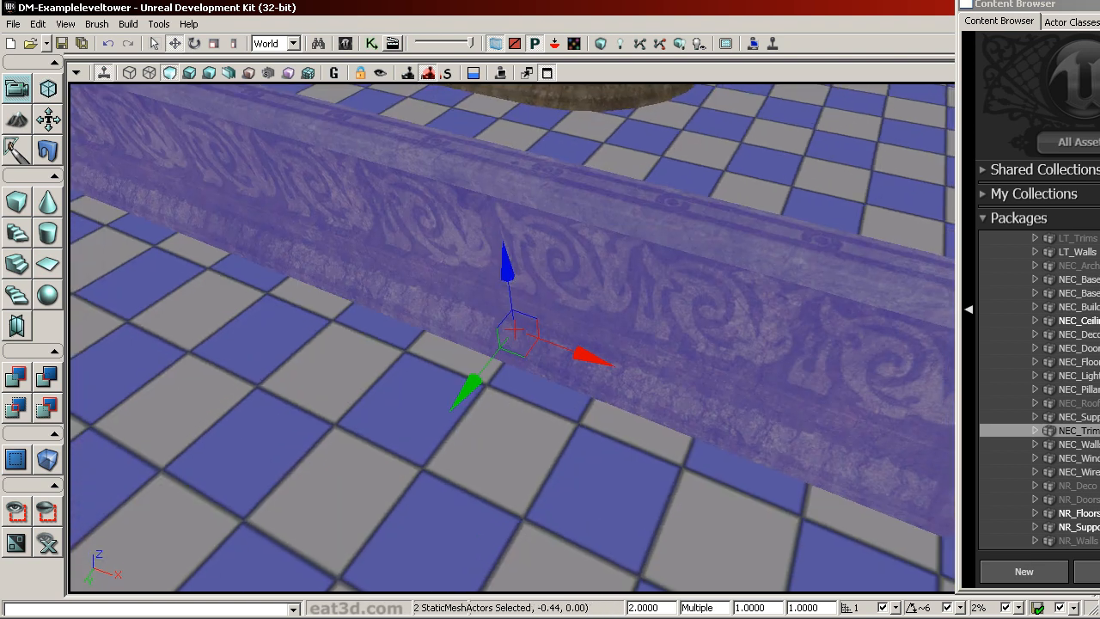
right_click_drag(524, 447, 520, 404)
mouse_move(519, 404)
left_mouse_down()
mouse_move(520, 422)
mouse_move(520, 382)
left_mouse_up()
left_click(642, 310)
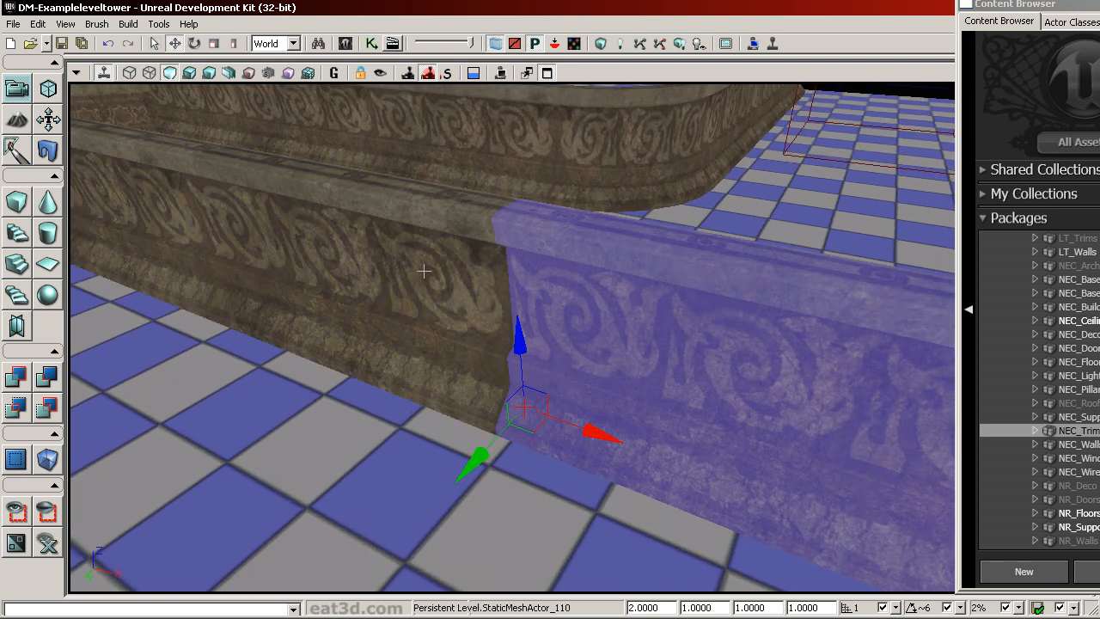
left_click(446, 336)
left_click(720, 605)
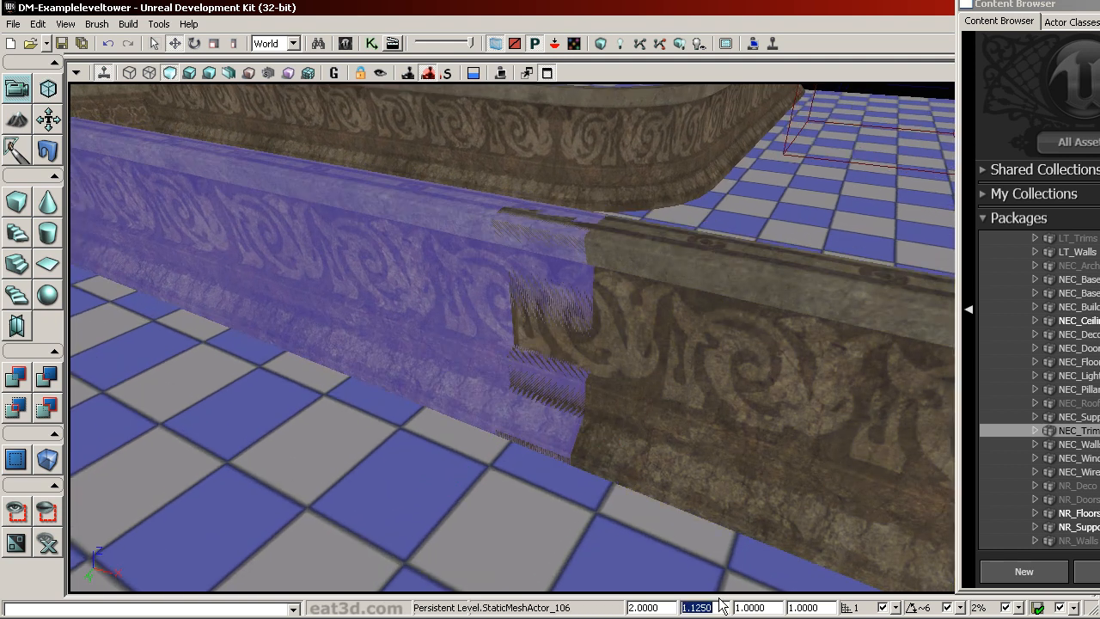
type("1.25")
key("Return")
type("1.5")
key("Return")
type("1.75")
key("Return")
type("1")
key("Return")
- Delete both test trims and set the drag grid to 8
right_click_drag(690, 344, 662, 331)
left_click(766, 415, "ctrl")
key("Delete")
right_click_drag(713, 407, 702, 381)
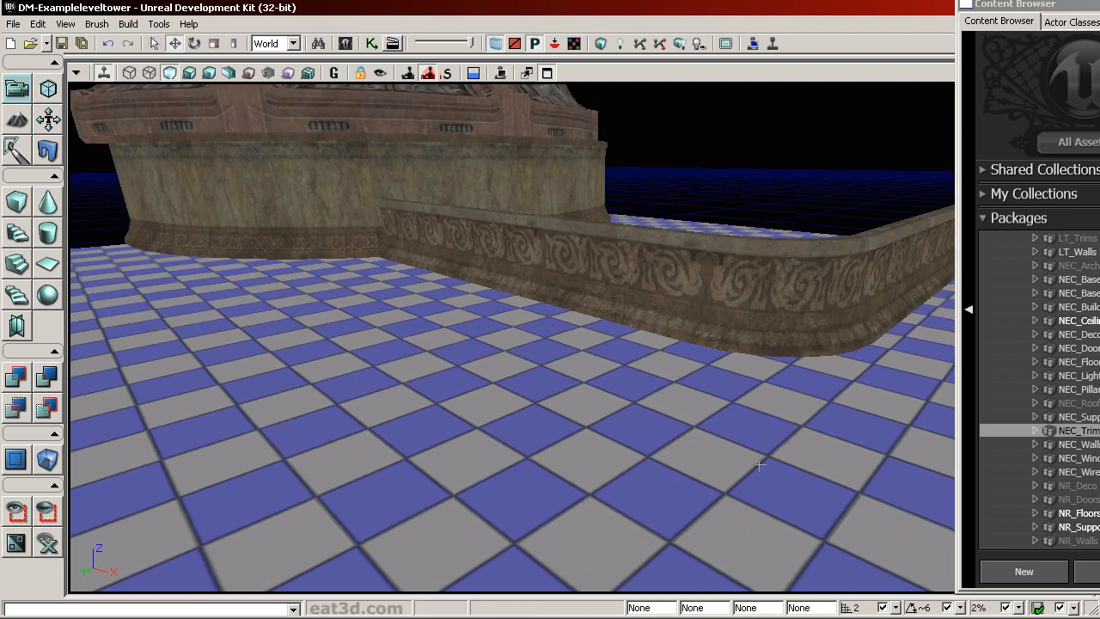
key("bracketright")
key("bracketright")
key("bracketleft")
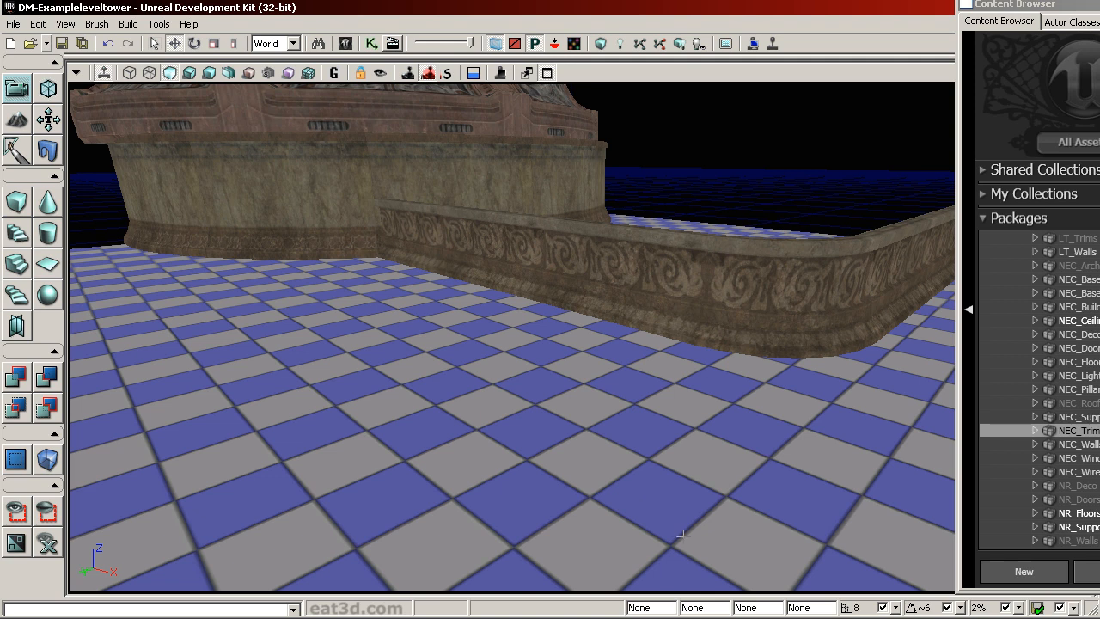
- Examine the low corner walls and their open ends in front of both towers
mouse_move(717, 510)
left_mouse_down()
mouse_move(731, 563)
mouse_move(782, 584)
mouse_move(778, 550)
left_mouse_up()
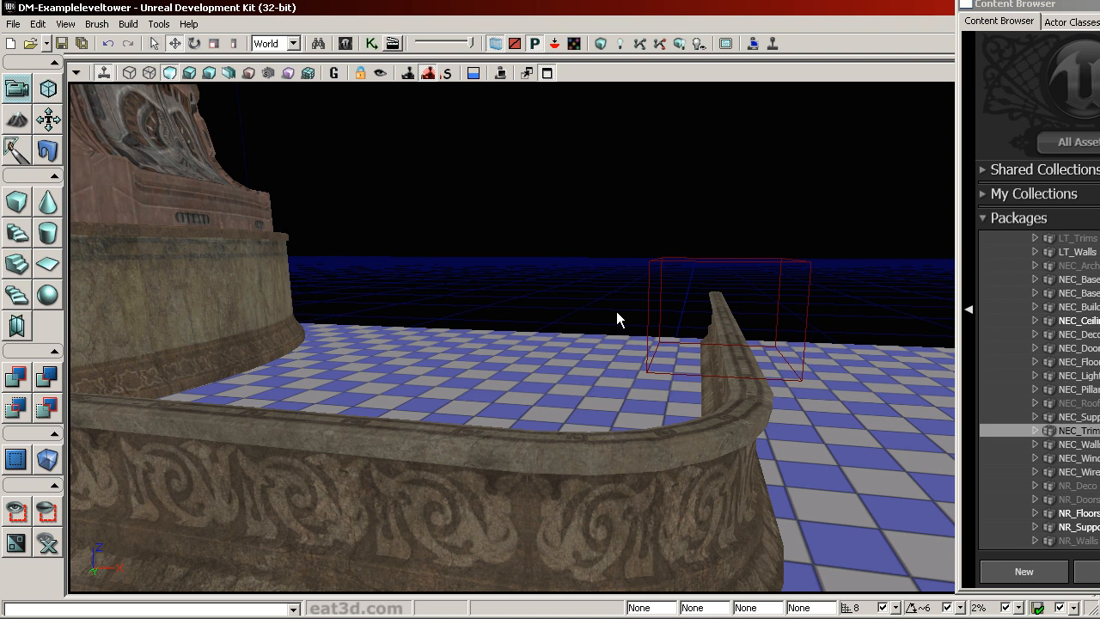
left_click_drag(585, 417, 812, 417)
mouse_move(778, 331)
left_mouse_down()
mouse_move(808, 330)
mouse_move(782, 337)
left_mouse_up()
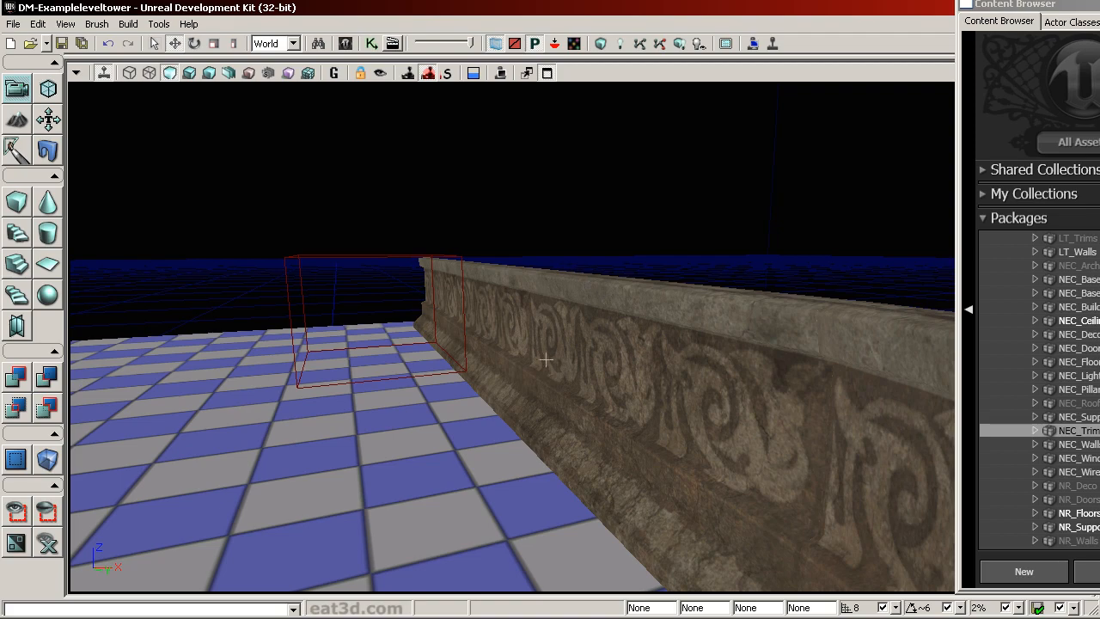
left_click_drag(528, 372, 409, 507)
mouse_move(557, 458)
left_mouse_down()
mouse_move(557, 515)
mouse_move(557, 458)
left_mouse_up()
left_click_drag(528, 374, 157, 421)
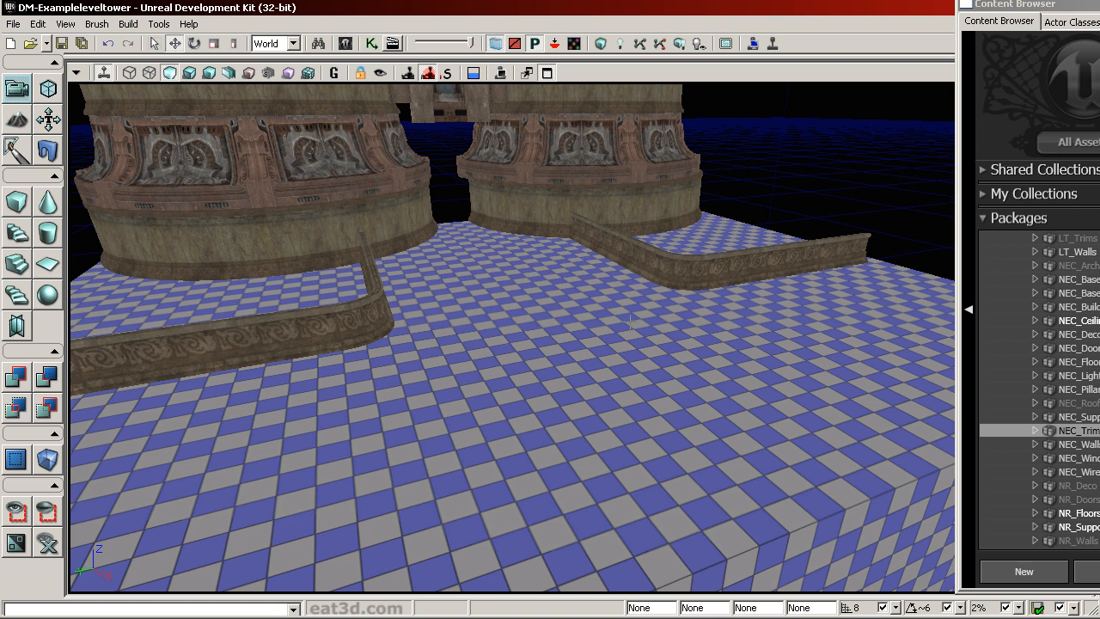
left_click_drag(540, 270, 540, 387)
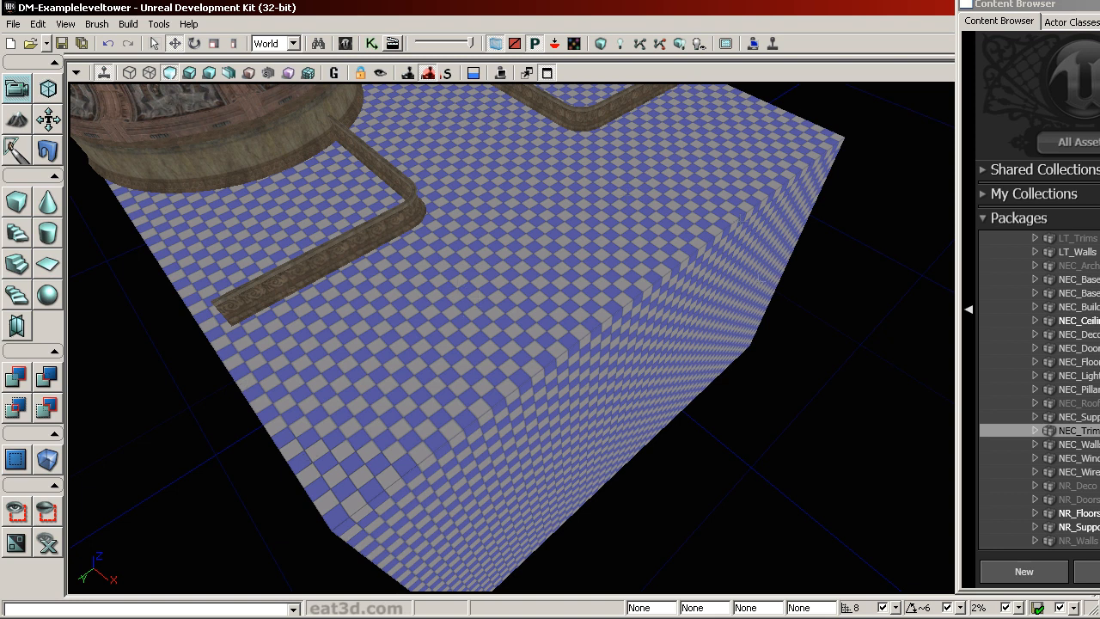
right_click_drag(540, 344, 540, 240)
- Clear the Content Browser off the viewport and move the builder brush above the floor in front of the towers
left_click_drag(1031, 5, 1099, 5)
mouse_move(774, 301)
right_mouse_down()
mouse_move(877, 353)
mouse_move(850, 319)
right_mouse_up()
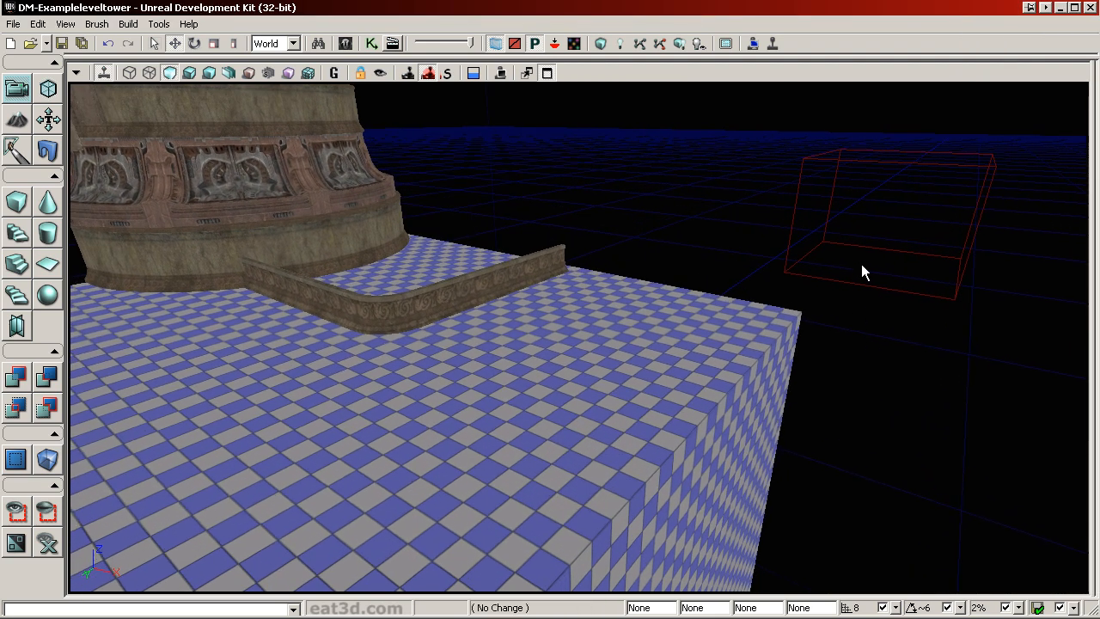
left_click(871, 302)
left_click_drag(997, 222, 971, 220, "shift")
mouse_move(878, 224)
left_mouse_down("shift")
mouse_move(780, 316)
mouse_move(885, 215)
left_mouse_up("shift")
left_click_drag(660, 257, 598, 269, "shift")
mouse_move(724, 161)
left_mouse_down("shift")
mouse_move(722, 185)
mouse_move(726, 107)
left_mouse_up("shift")
right_click_drag(822, 415, 821, 373)
mouse_move(823, 415)
left_mouse_down()
mouse_move(824, 327)
mouse_move(823, 361)
left_mouse_up()
mouse_move(717, 156)
left_mouse_down("shift")
mouse_move(717, 185)
mouse_move(717, 146)
left_mouse_up("shift")
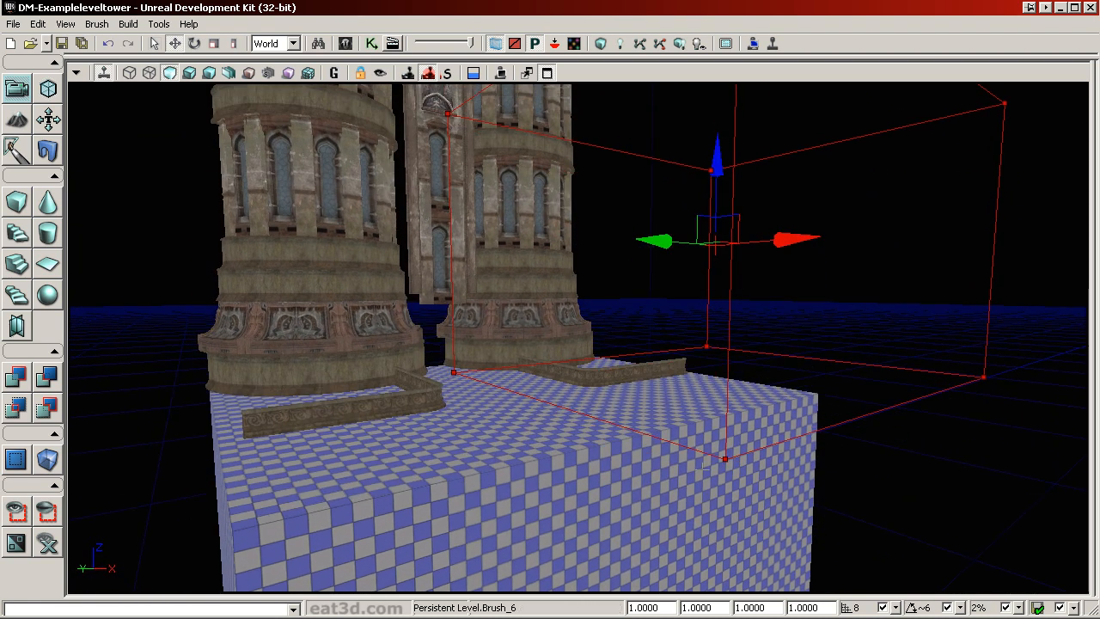
- Rebuild the builder brush as a cube of 256 units in X, Y and Z
right_click(17, 202)
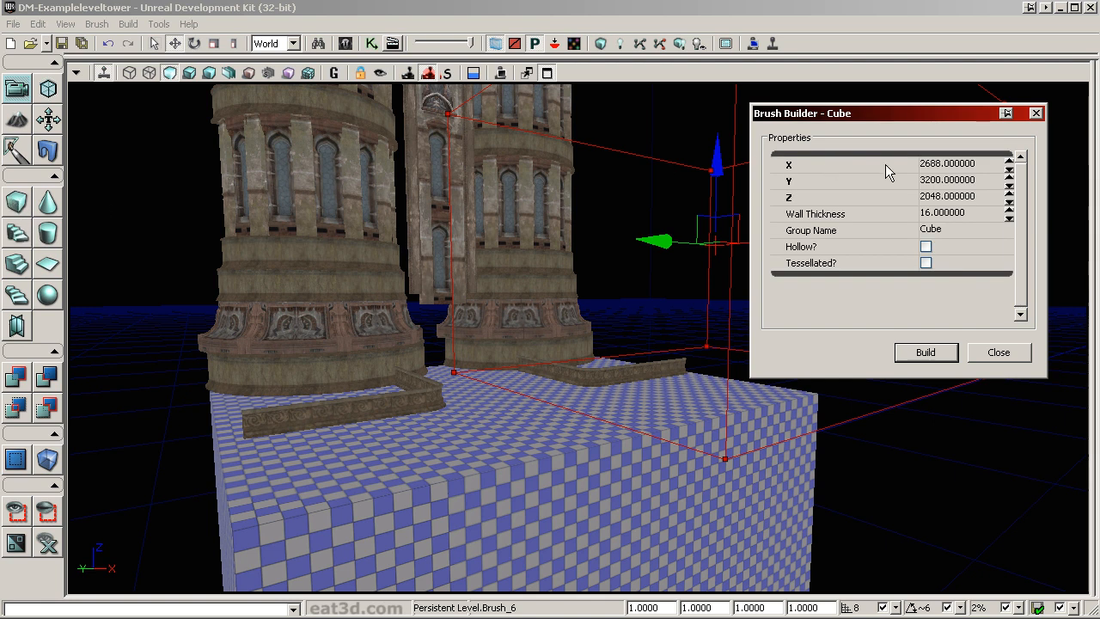
left_click(965, 171)
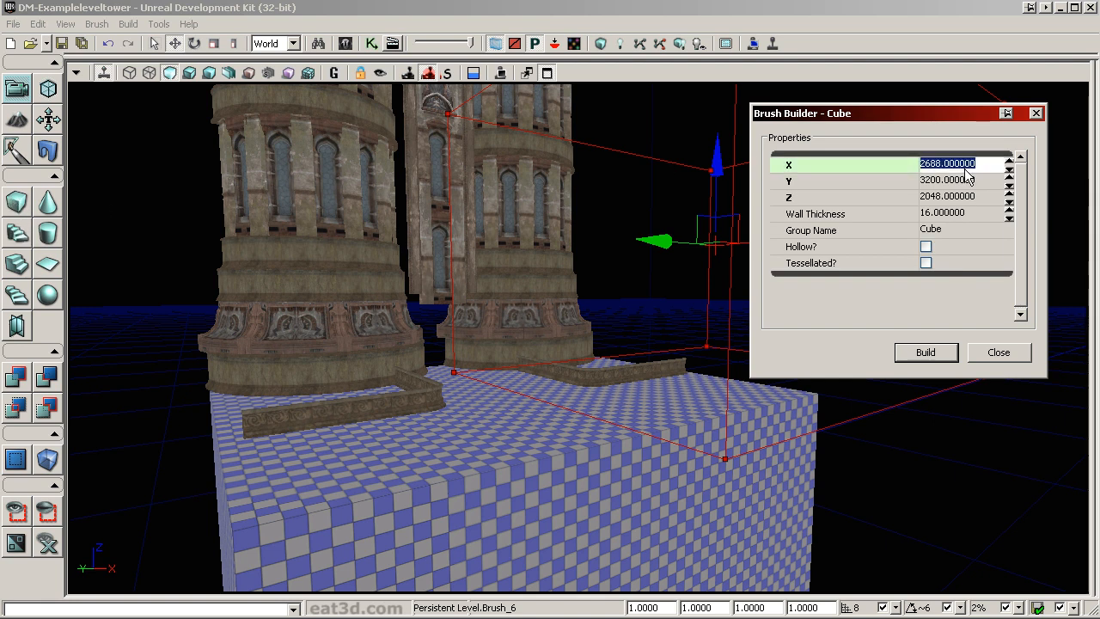
type("256")
key("Tab")
type("256")
key("Tab")
type("256")
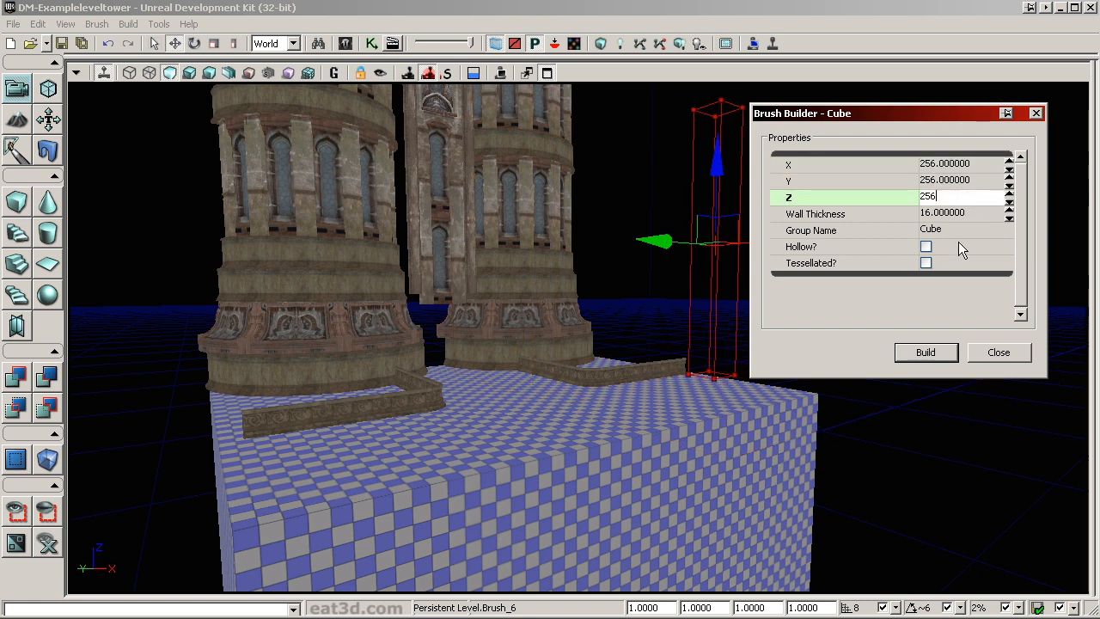
left_click(926, 352)
- Lower the 256-unit cube brush and move it over the floor near the corner walls
left_click_drag(601, 404, 619, 361)
left_click_drag(673, 225, 673, 279, "shift")
left_click_drag(611, 315, 533, 315, "shift")
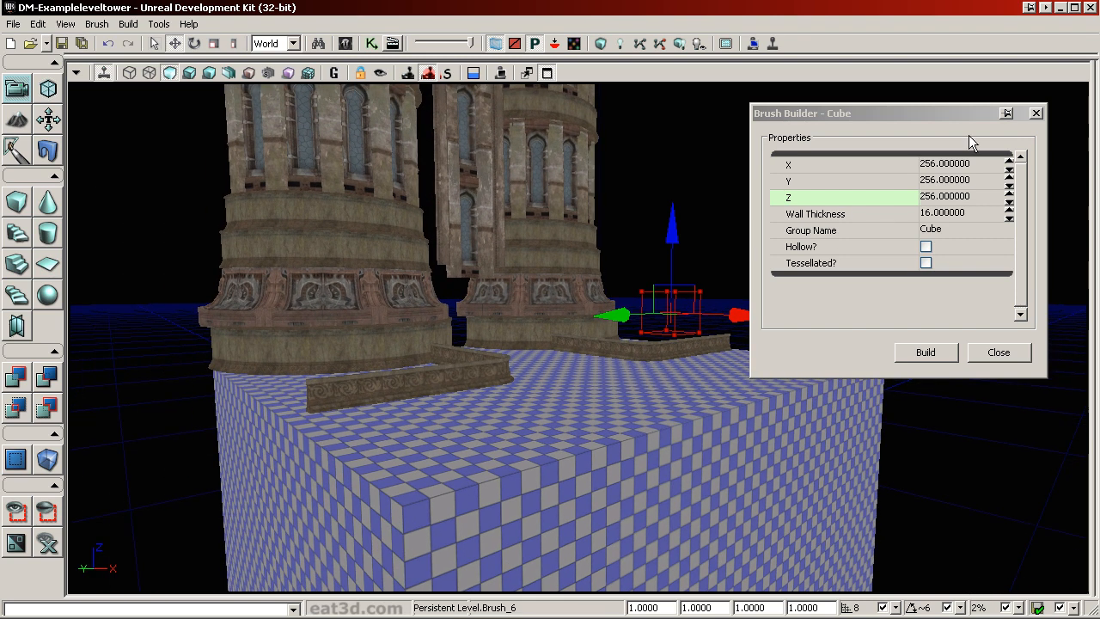
- Resize the cube builder brush to 300 units in X, Y and Z
left_click(948, 179)
left_click(948, 179)
left_click(948, 163)
type("300")
key("Tab")
type("300")
key("Tab")
type("300")
left_click(975, 165)
- Resize the cube builder brush to 303 units in X, Y and Z and move it along the Y axis by the corner wall
mouse_move(601, 404)
left_mouse_down()
mouse_move(589, 391)
mouse_move(640, 292)
mouse_move(734, 395)
left_mouse_up()
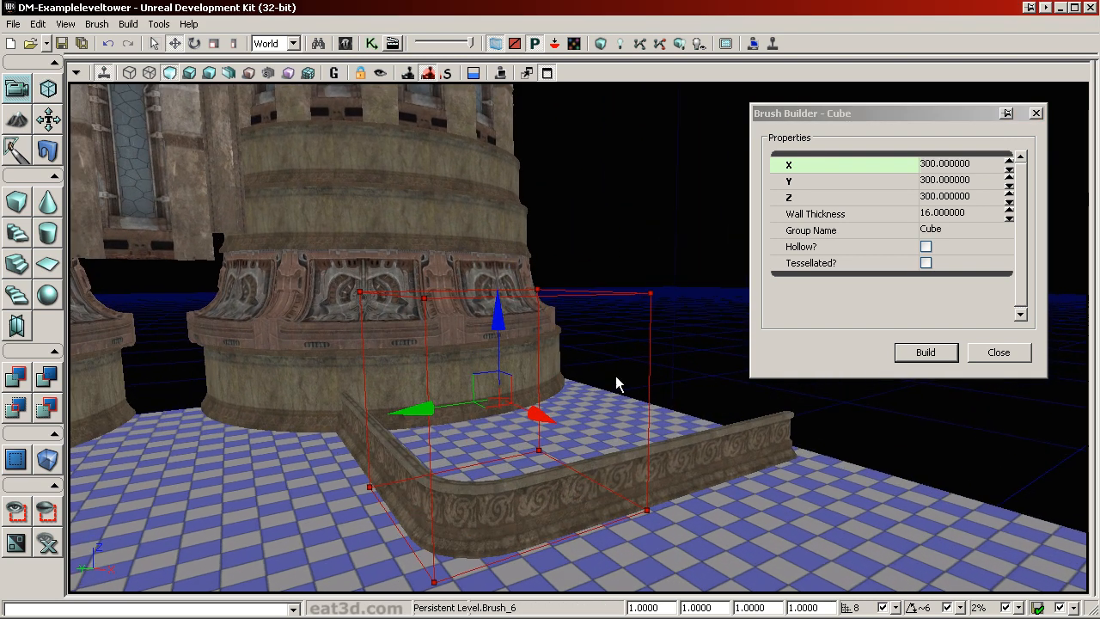
left_click(967, 167)
type("303")
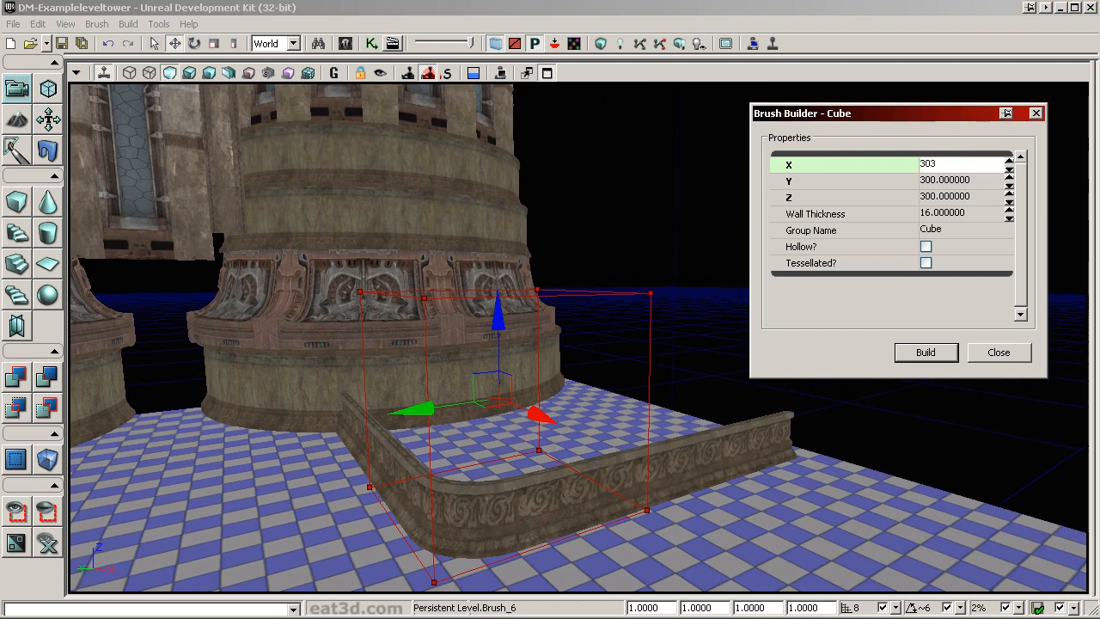
left_click(962, 181)
type("303")
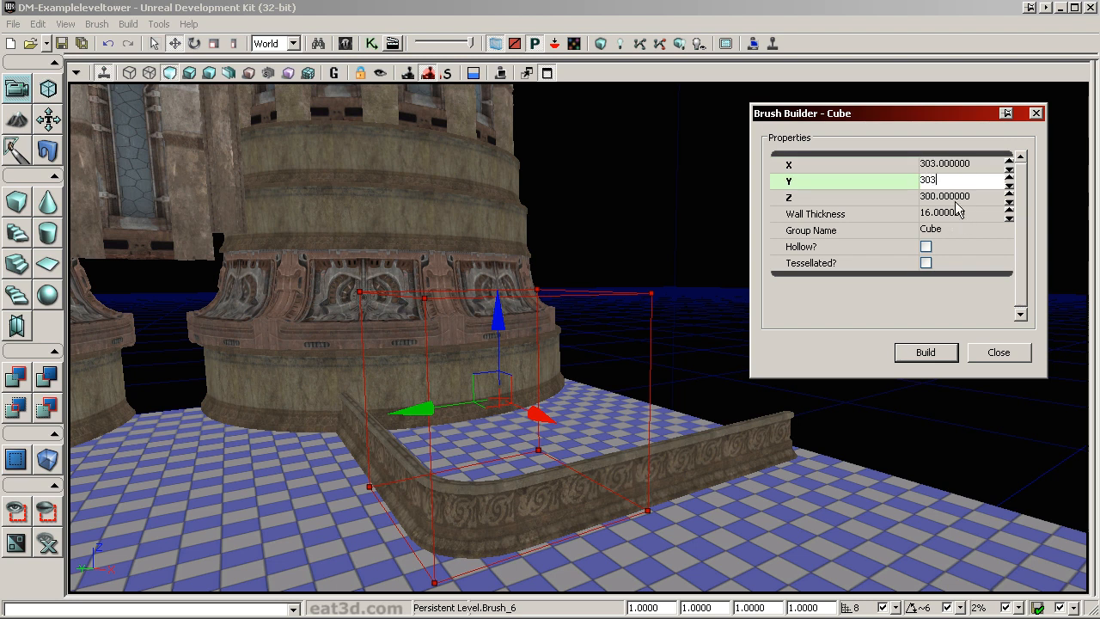
left_click(963, 197)
type("303")
left_click(950, 180)
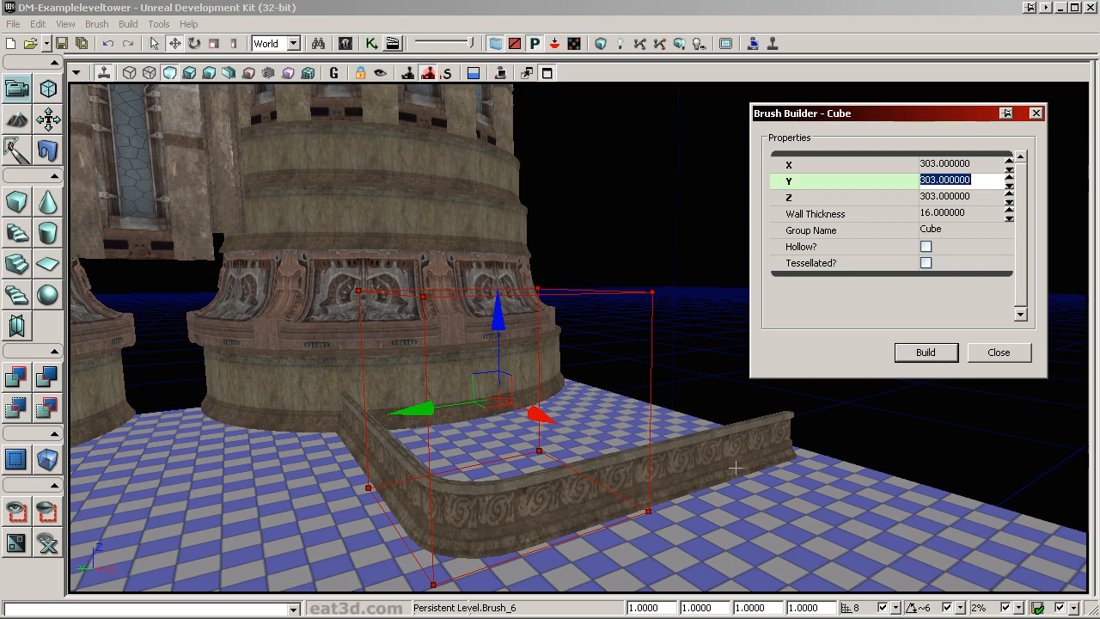
mouse_move(699, 418)
left_mouse_down()
mouse_move(703, 449)
mouse_move(729, 410)
mouse_move(718, 456)
mouse_move(697, 411)
left_mouse_up()
mouse_move(459, 286)
left_mouse_down("shift")
mouse_move(378, 289)
mouse_move(550, 286)
left_mouse_up("shift")
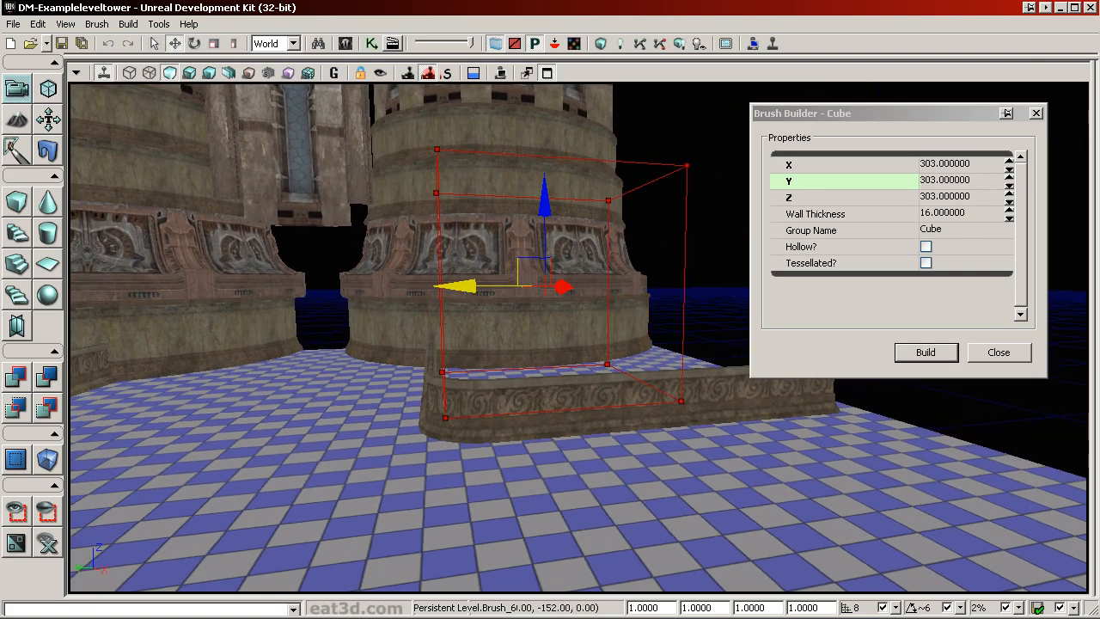
- Set the cube builder brush back to 256 units in X, Y and Z and close the Brush Builder
left_click(956, 164)
type("256")
key("Tab")
type("256")
key("Tab")
type("2")
key("Return")
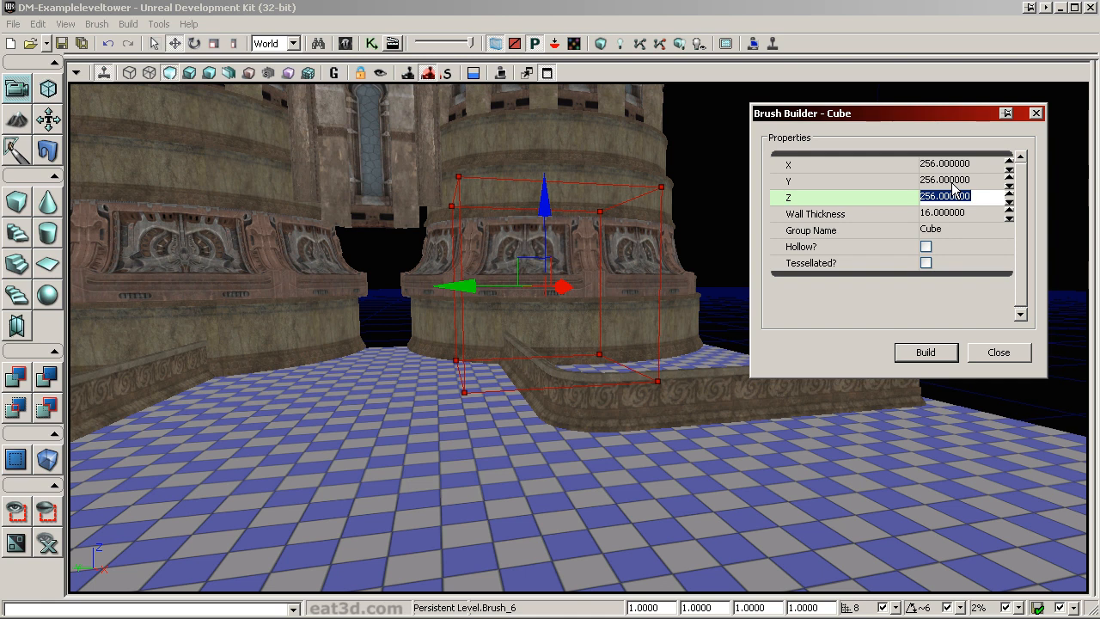
left_click_drag(685, 463, 769, 362)
left_click(948, 165)
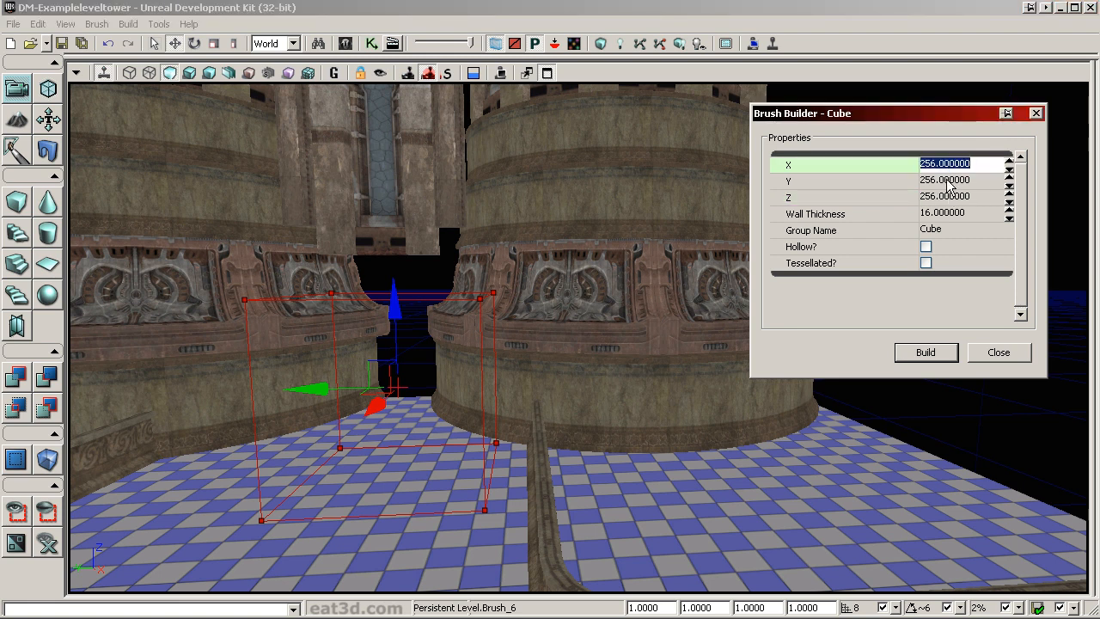
left_click(944, 180)
left_click(1003, 357)
- Move the 256-unit cube brush so its edge lines up with the low wall in front of the tower
mouse_move(988, 365)
left_mouse_down()
mouse_move(1005, 387)
mouse_move(975, 382)
mouse_move(980, 370)
left_mouse_up()
right_click_drag(979, 369, 1057, 369, "ctrl+shift")
mouse_move(1057, 370)
left_mouse_down("ctrl+shift")
mouse_move(1057, 344)
mouse_move(1057, 409)
left_mouse_up("ctrl+shift")
right_click_drag(870, 432, 971, 432, "ctrl+shift")
mouse_move(971, 433)
left_mouse_down("ctrl+shift")
mouse_move(971, 446)
mouse_move(971, 421)
left_mouse_up("ctrl+shift")
right_click_drag(971, 421, 1066, 421, "ctrl+shift")
mouse_move(589, 463)
left_mouse_down()
mouse_move(590, 434)
mouse_move(612, 443)
mouse_move(614, 400)
left_mouse_up()
mouse_move(679, 208)
left_mouse_down()
mouse_move(687, 251)
mouse_move(691, 232)
mouse_move(601, 252)
left_mouse_up()
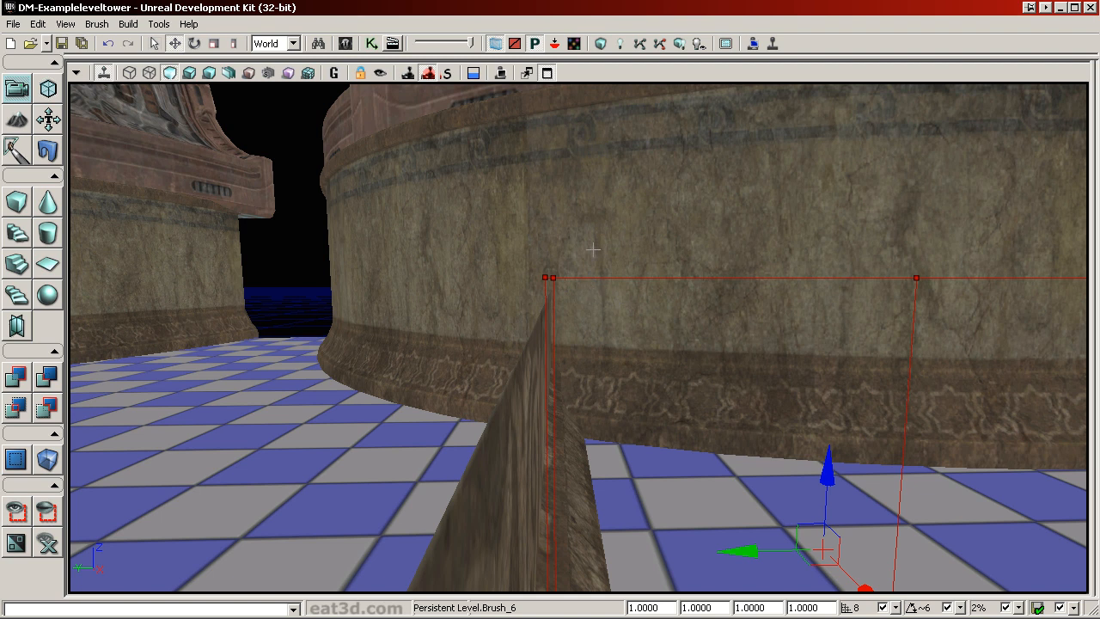
- Examine how the cube brush's edge lines up with the low wall in the perspective and side wireframe views
mouse_move(615, 298)
left_mouse_down()
mouse_move(614, 261)
mouse_move(617, 300)
mouse_move(582, 320)
left_mouse_up()
left_click_drag(599, 376, 597, 375)
mouse_move(780, 412)
left_mouse_down()
mouse_move(780, 378)
mouse_move(779, 447)
mouse_move(779, 412)
left_mouse_up()
left_click_drag(605, 347, 605, 404)
left_click(547, 73)
left_click(696, 272)
scroll(696, 273, "up", 6)
scroll(853, 418, "up", 8)
left_click_drag(912, 483, 911, 480)
mouse_move(779, 445)
left_mouse_down()
mouse_move(780, 432)
mouse_move(779, 458)
mouse_move(779, 445)
left_mouse_up()
mouse_move(793, 448)
right_mouse_down()
mouse_move(785, 475)
mouse_move(730, 489)
right_mouse_up()
scroll(1012, 395, "up", 5)
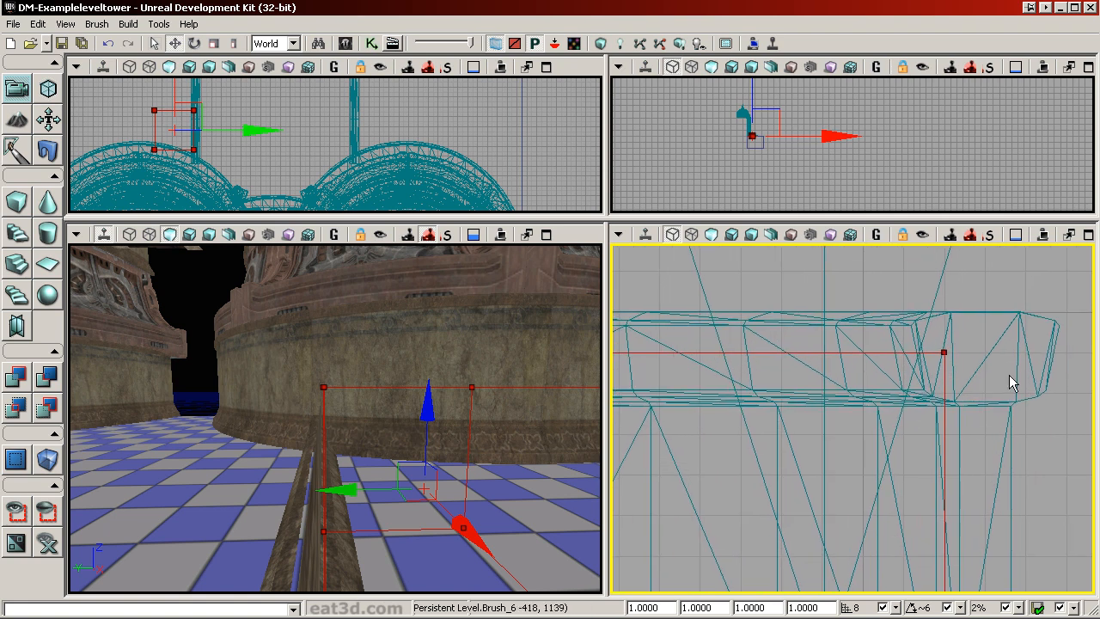
mouse_move(414, 350)
left_mouse_down()
mouse_move(541, 404)
mouse_move(532, 425)
mouse_move(516, 404)
mouse_move(550, 361)
left_mouse_up()
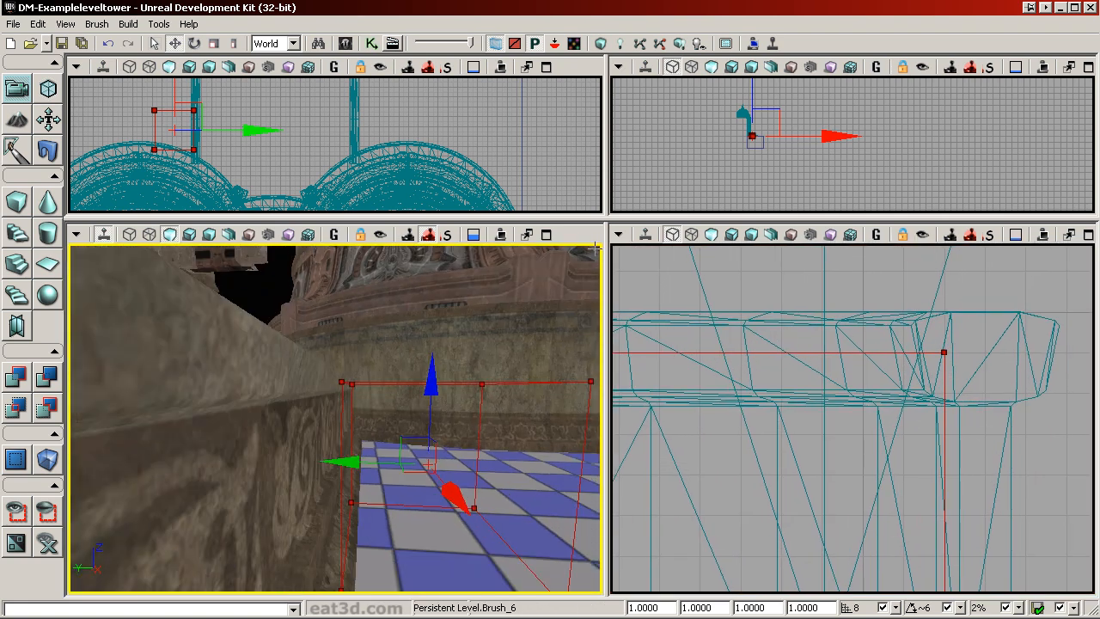
left_click(546, 235)
mouse_move(689, 283)
left_mouse_down()
mouse_move(670, 387)
mouse_move(680, 378)
left_mouse_up()
right_click_drag(680, 299, 526, 284)
- Review the cube's X, Y and Z sizes in the Brush Builder and measure a distance beside the brush in the Top view
right_click(18, 204)
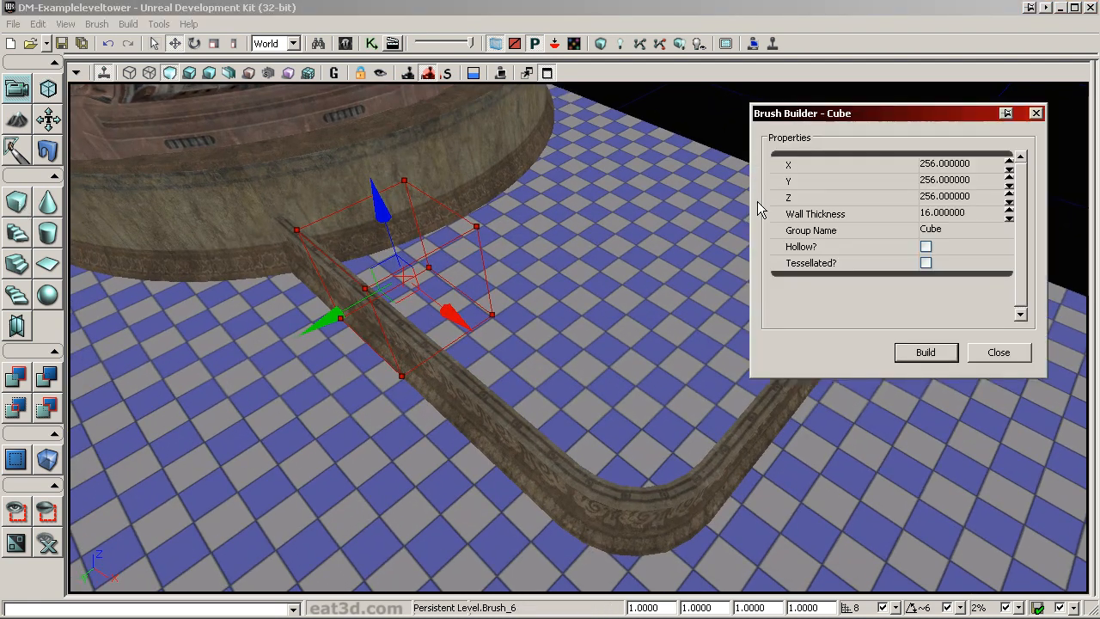
left_click(952, 163)
left_click(952, 182)
left_click(953, 200)
left_click(967, 180)
left_click(966, 163)
left_click(971, 197)
left_click(961, 180)
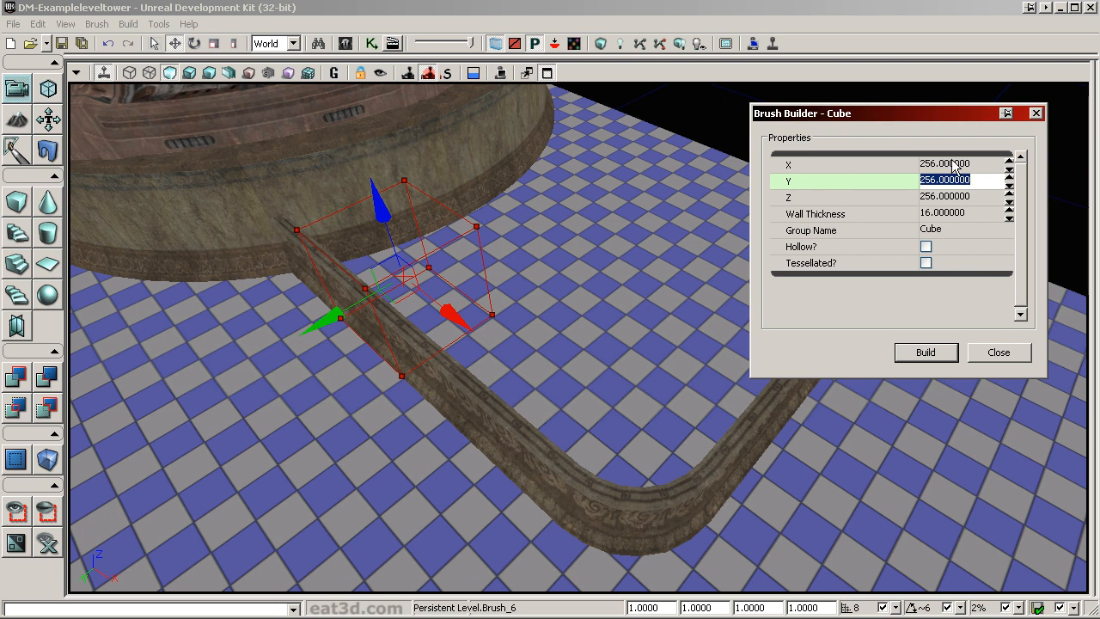
left_click(549, 73)
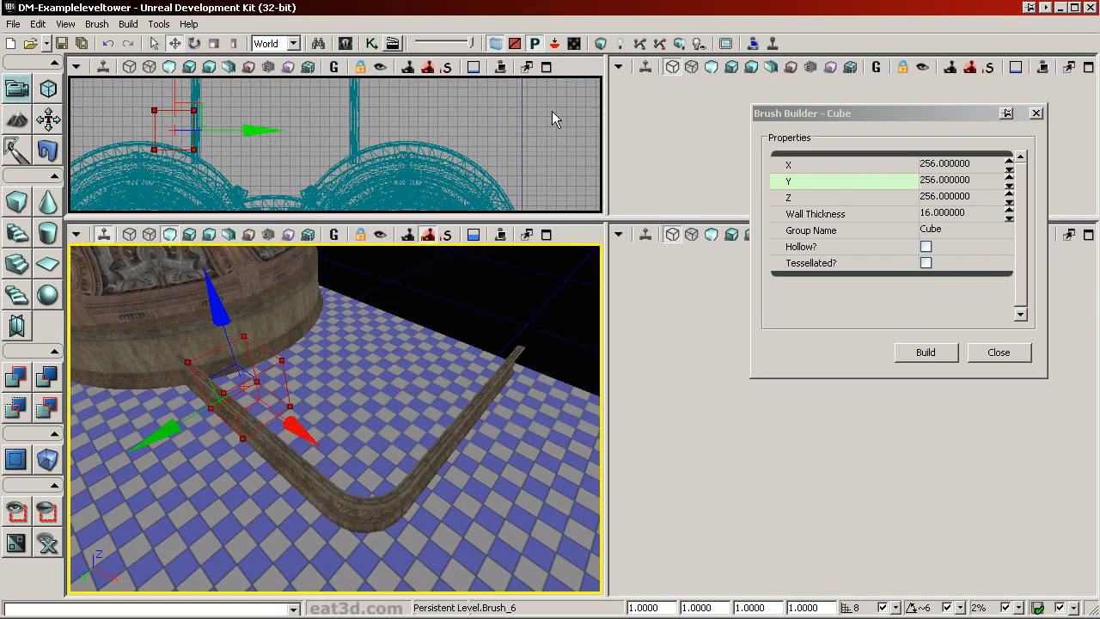
middle_click_drag(384, 154, 477, 154)
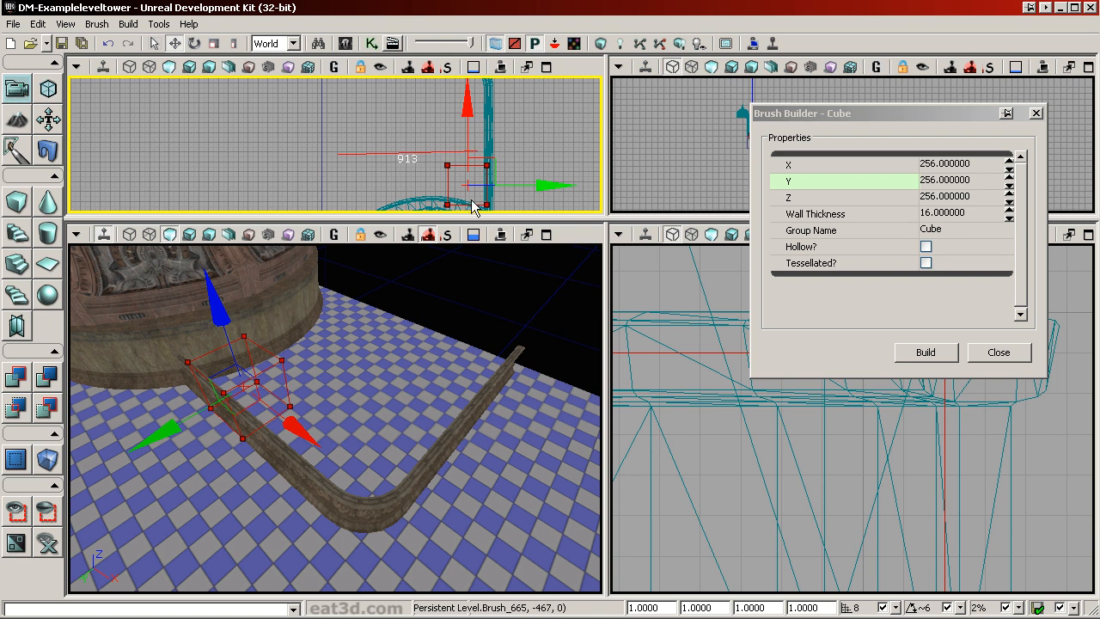
left_click(997, 352)
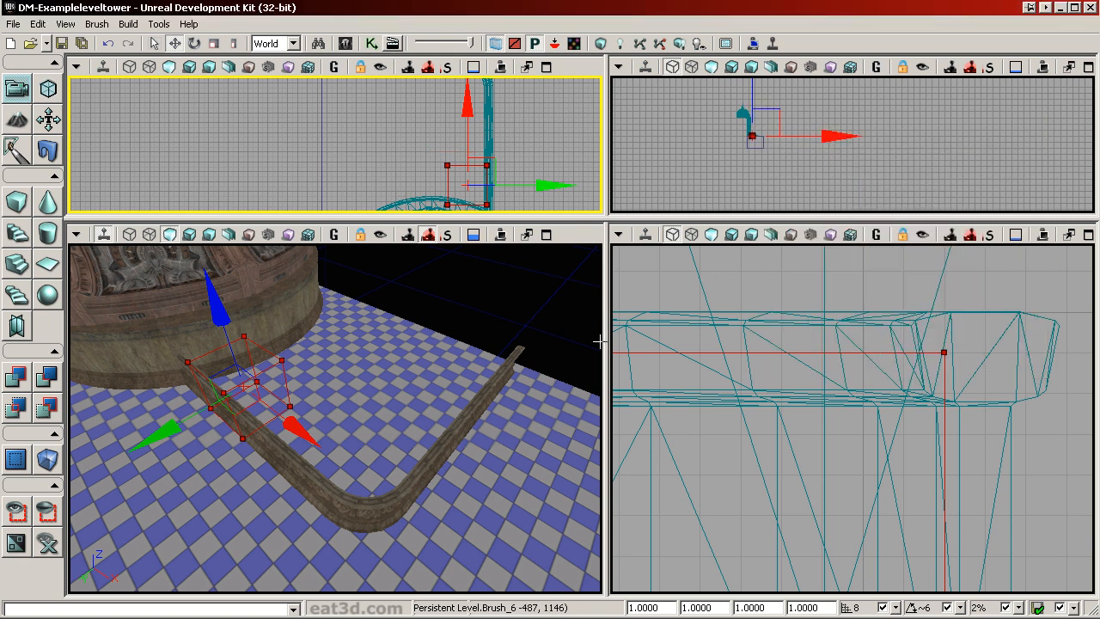
- Switch to Geometry Mode for the cube brush and place the Geometry Tools window clear of it
left_click(489, 337)
left_click(546, 234)
mouse_move(581, 302)
left_mouse_down()
mouse_move(581, 284)
mouse_move(560, 273)
left_mouse_up()
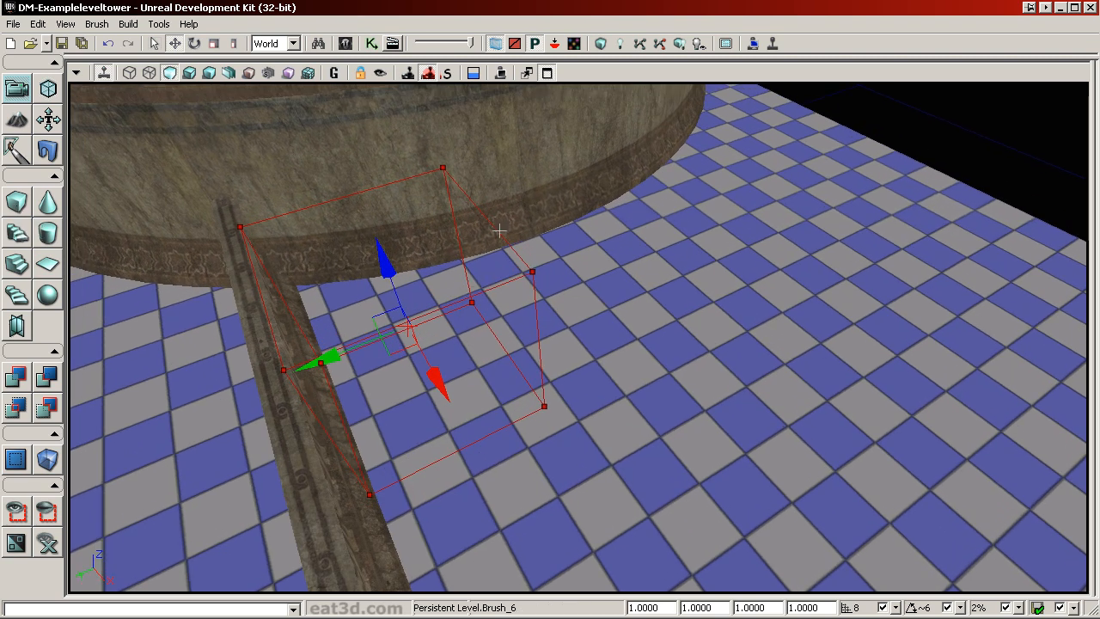
left_click_drag(515, 179, 516, 163)
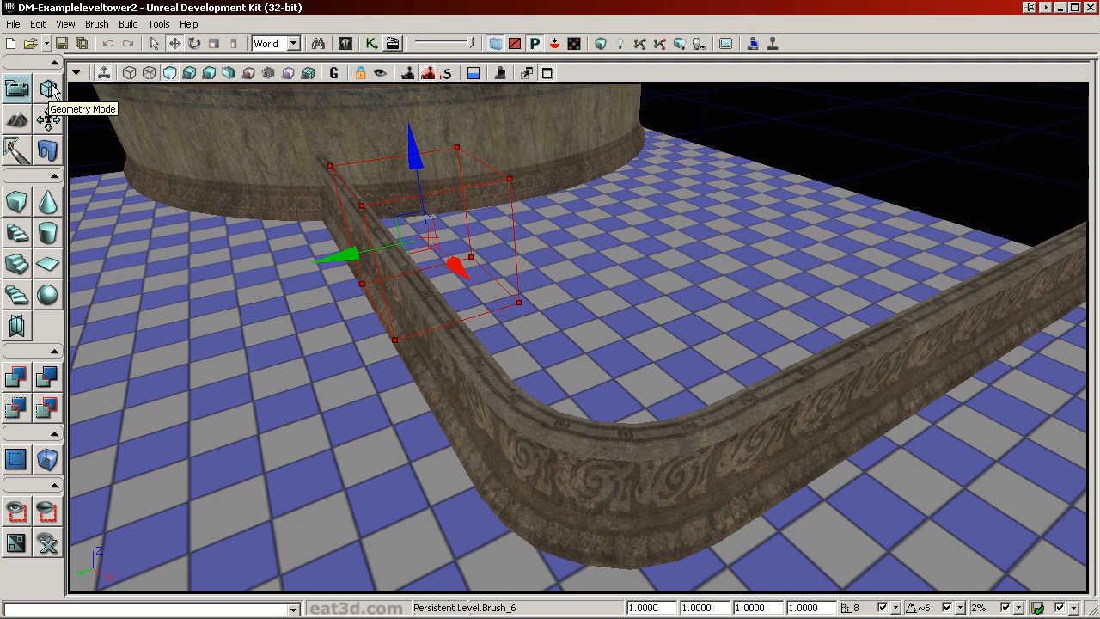
left_click(48, 90)
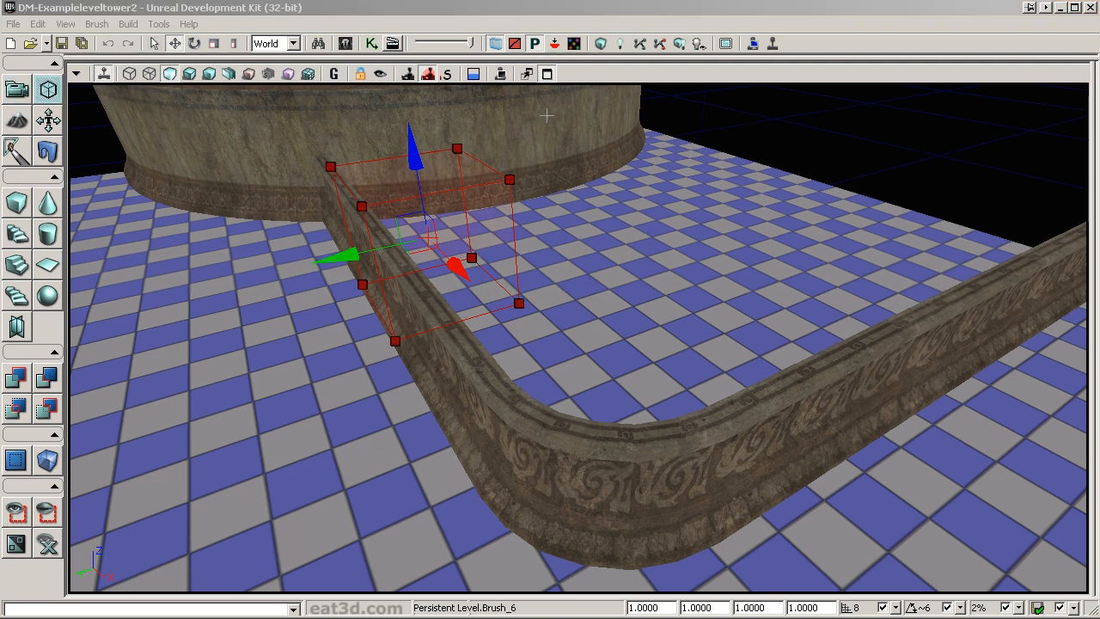
left_click_drag(1099, 105, 795, 98)
mouse_move(606, 219)
left_mouse_down()
mouse_move(606, 185)
mouse_move(756, 193)
left_mouse_up()
left_click_drag(750, 101, 858, 100)
mouse_move(601, 344)
left_mouse_down()
mouse_move(606, 318)
mouse_move(524, 284)
left_mouse_up()
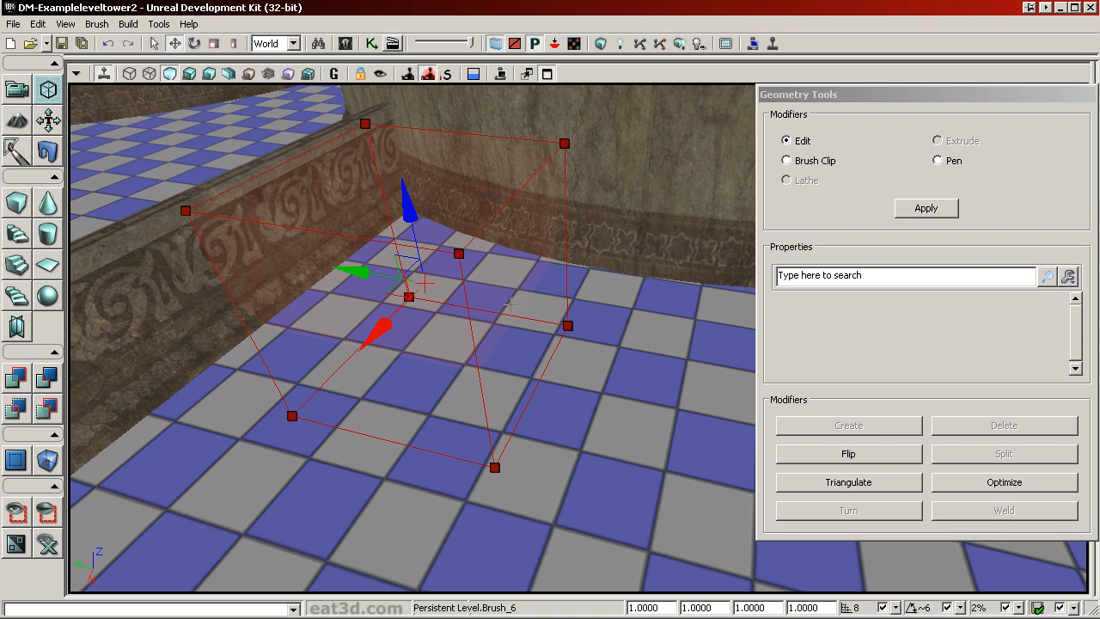
- Select the brush face opposite the low wall and stretch it along the Y axis away from the wall
left_click(507, 238)
left_click(425, 194)
left_click(416, 295)
left_click(528, 242)
mouse_move(602, 340)
left_mouse_down()
mouse_move(632, 343)
mouse_move(630, 360)
left_mouse_up()
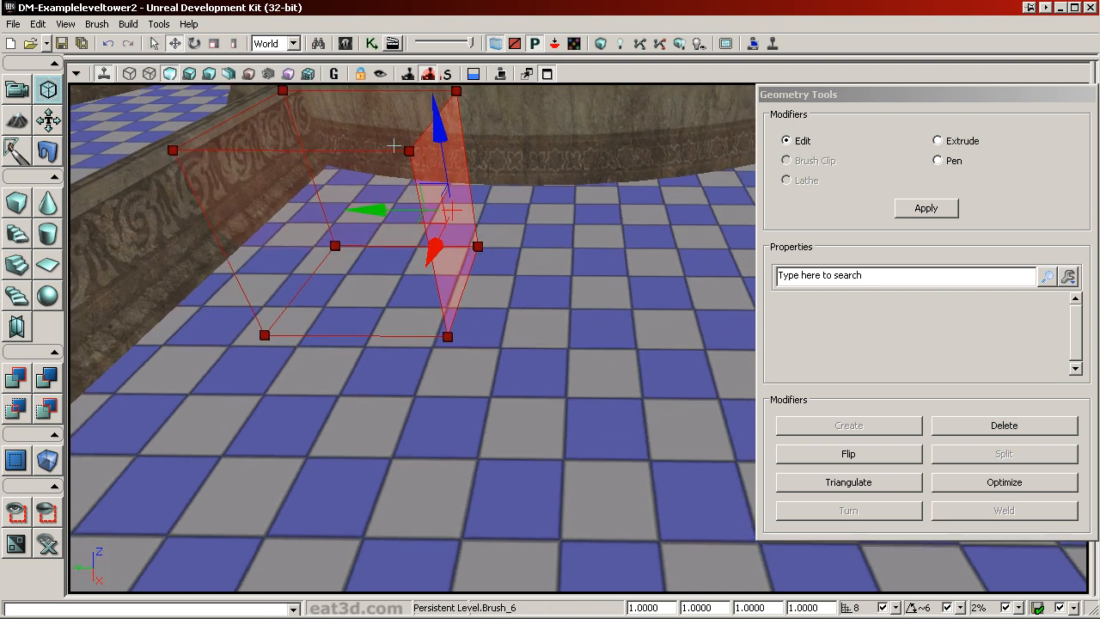
left_click_drag(370, 209, 664, 211)
left_click_drag(386, 238, 437, 258)
left_click_drag(818, 91, 1092, 93)
mouse_move(825, 215)
left_mouse_down()
mouse_move(799, 236)
mouse_move(671, 225)
left_mouse_up()
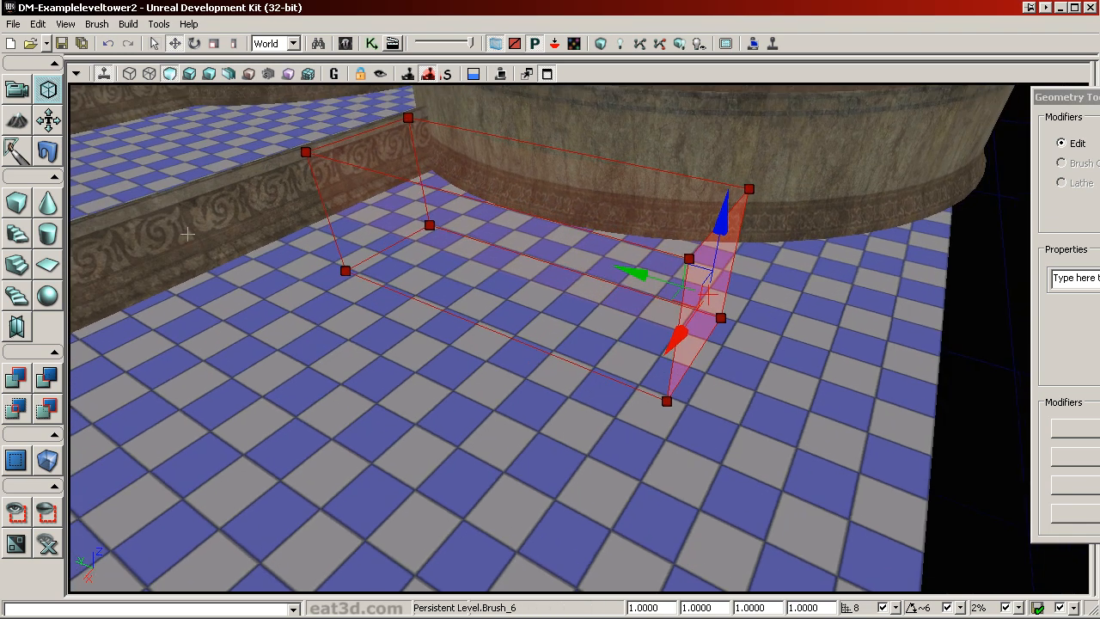
- Compare the stretched brush with the cube size fields in the Brush Builder, without rebuilding it
right_click(12, 213)
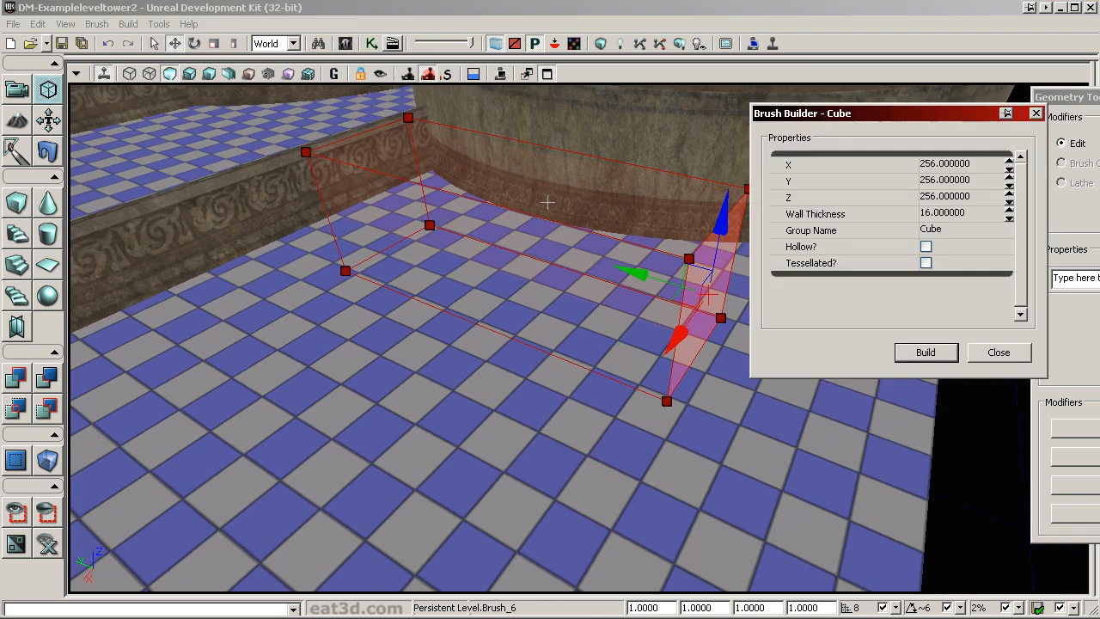
left_click(995, 354)
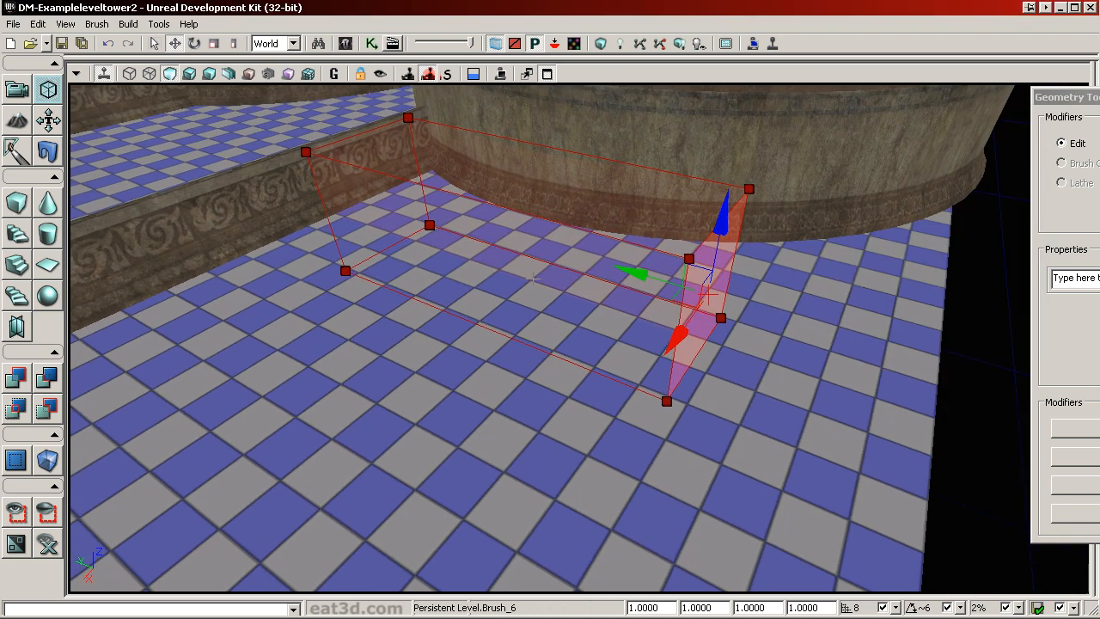
right_click(30, 204)
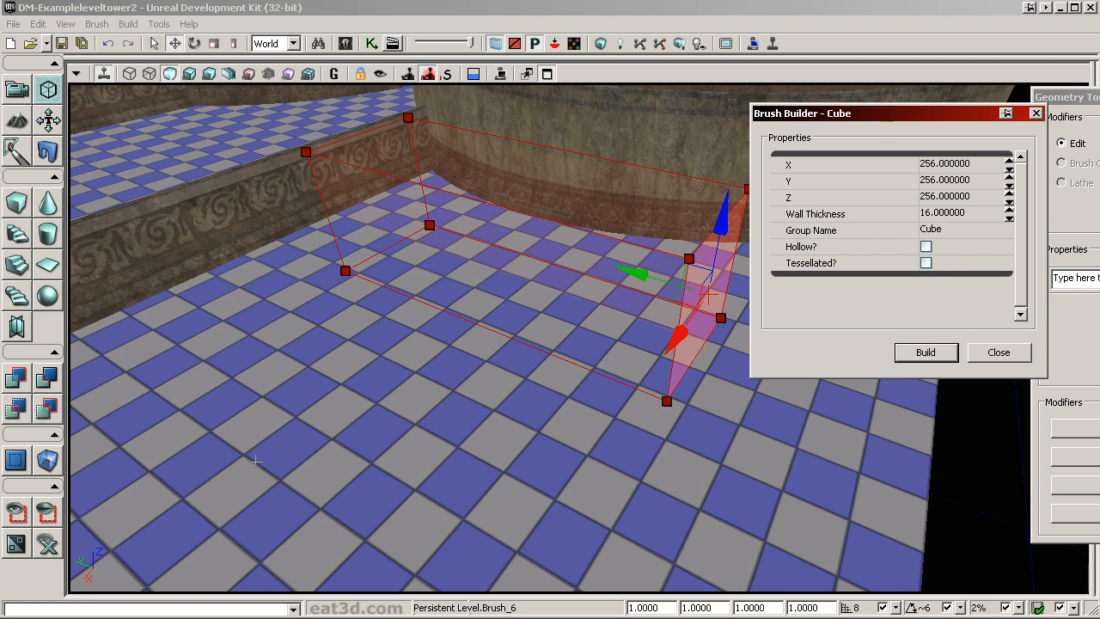
left_click(948, 170)
left_click(948, 182)
left_click(949, 197)
left_click(950, 183)
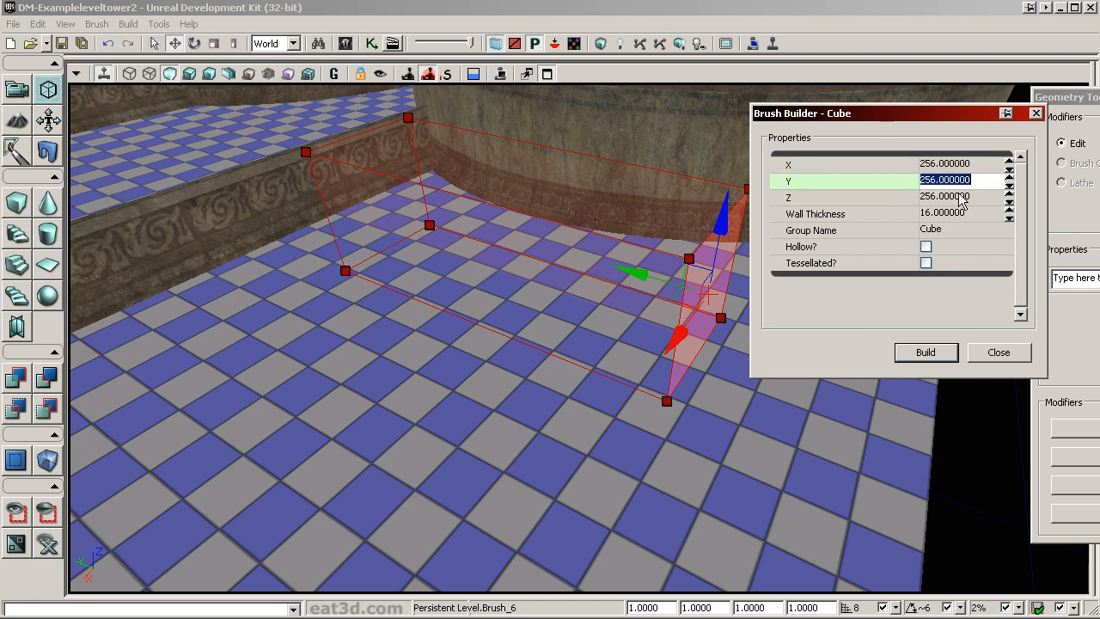
left_click(1007, 354)
- Pull the brush's end face farther along the Y axis to the edge of the checkered floor
mouse_move(569, 259)
left_mouse_down()
mouse_move(619, 258)
mouse_move(649, 224)
left_mouse_up()
left_click_drag(514, 247, 812, 279)
mouse_move(544, 294)
right_mouse_down()
mouse_move(547, 250)
mouse_move(583, 297)
mouse_move(565, 302)
right_mouse_up()
left_click_drag(609, 297, 570, 297)
left_click_drag(706, 361, 688, 364)
mouse_move(688, 364)
right_mouse_down()
mouse_move(700, 353)
mouse_move(705, 361)
right_mouse_up()
- Select the brush's bottom face and raise it along the Z axis to the floor surface
left_click(612, 312)
mouse_move(690, 398)
right_mouse_down()
mouse_move(677, 430)
mouse_move(683, 383)
mouse_move(690, 398)
right_mouse_up()
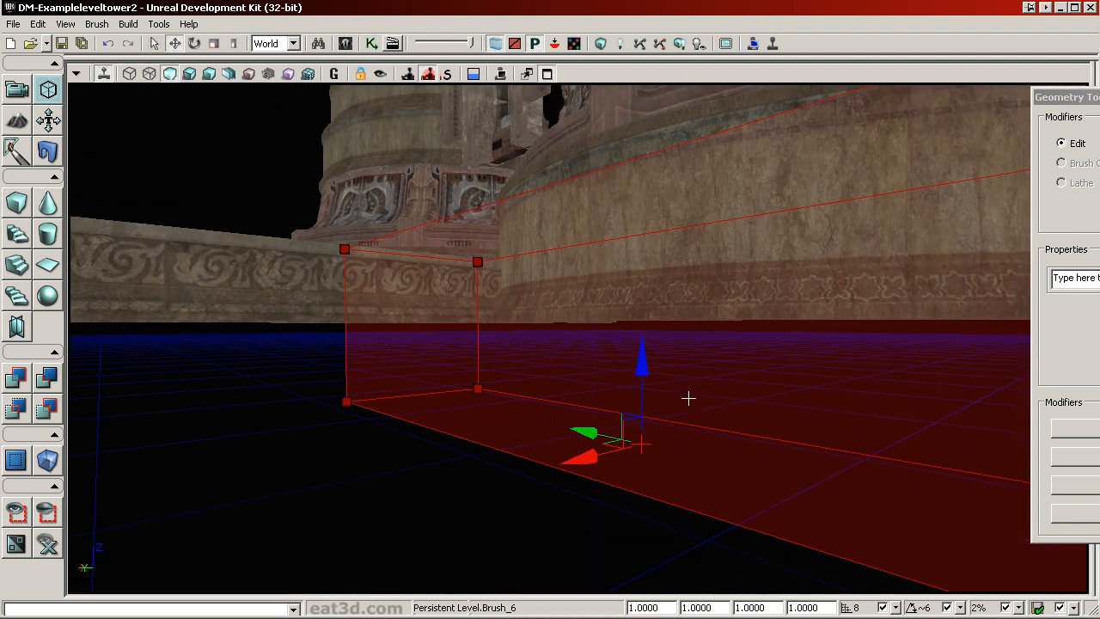
left_click_drag(643, 375, 643, 256)
mouse_move(612, 445)
right_mouse_down()
mouse_move(608, 408)
mouse_move(611, 447)
mouse_move(614, 425)
right_mouse_up()
mouse_move(478, 347)
right_mouse_down()
mouse_move(483, 378)
mouse_move(516, 391)
mouse_move(478, 347)
right_mouse_up()
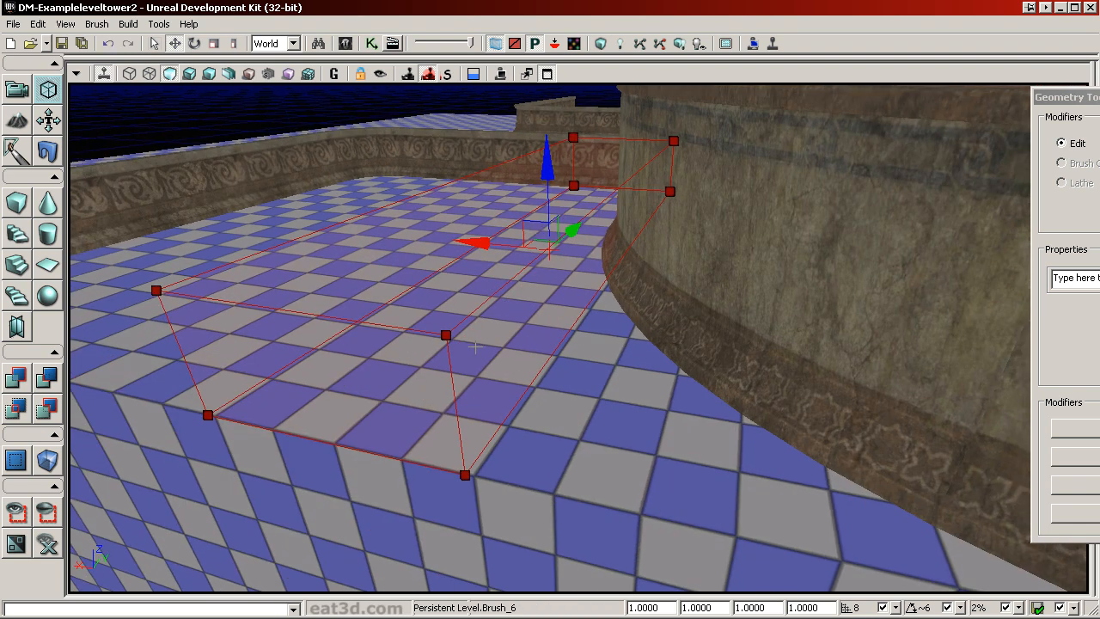
- Select the brush's side face and stretch it along the X axis beside the low wall toward the rounded corner
left_click(498, 332)
mouse_move(542, 215)
left_mouse_down()
mouse_move(780, 232)
mouse_move(593, 185)
mouse_move(648, 146)
left_mouse_up()
mouse_move(572, 322)
right_mouse_down()
mouse_move(602, 331)
mouse_move(573, 322)
right_mouse_up()
left_click_drag(490, 248, 112, 282)
left_click_drag(492, 290, 408, 163)
right_click_drag(492, 290, 493, 386)
left_click_drag(492, 343, 434, 318)
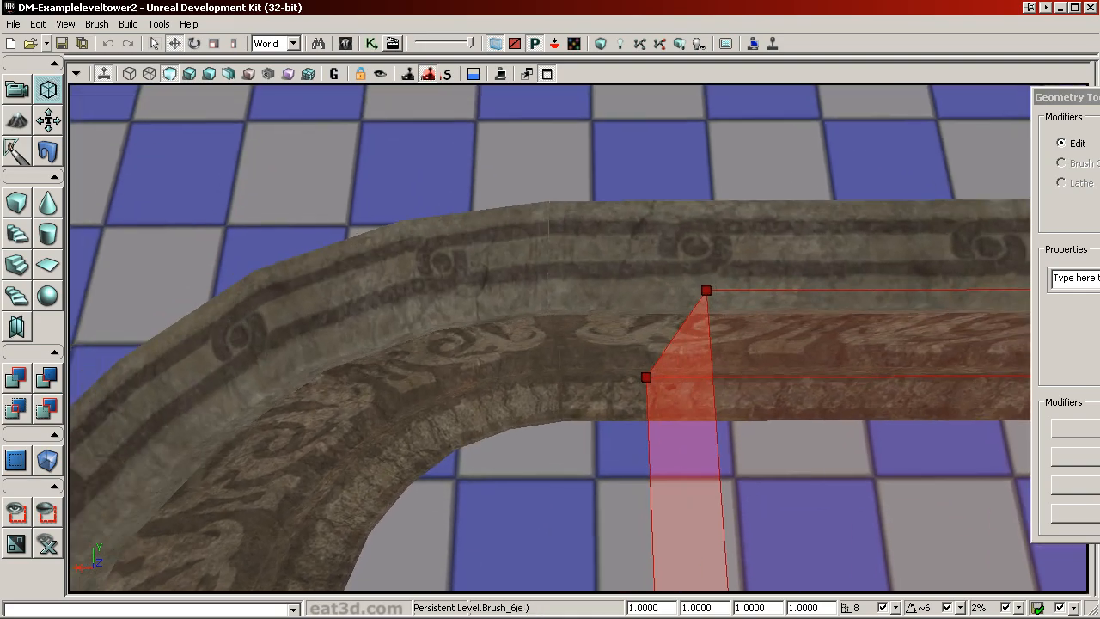
- Align the stretched side face with the seam where the straight wall meets the rounded corner piece
left_click_drag(558, 332, 402, 331, "ctrl")
mouse_move(558, 331)
left_mouse_down()
mouse_move(557, 378)
mouse_move(558, 327)
left_mouse_up()
left_click_drag(581, 268, 582, 249)
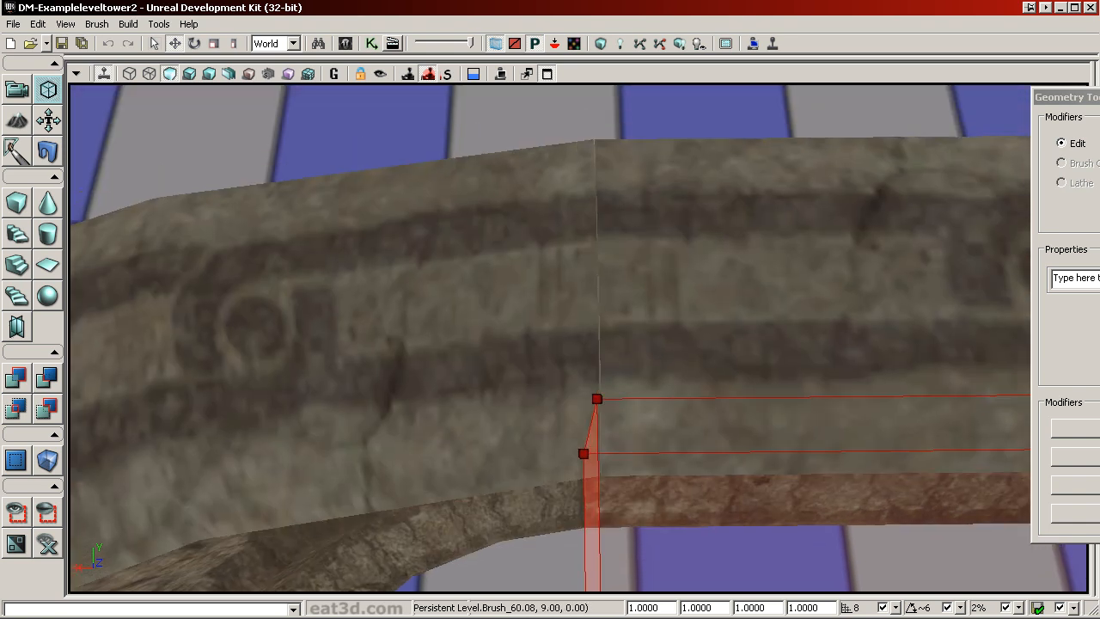
mouse_move(595, 362)
right_mouse_down()
mouse_move(905, 324)
mouse_move(1032, 254)
mouse_move(1044, 225)
right_mouse_up()
left_click_drag(596, 362, 595, 429)
left_click_drag(535, 455, 534, 410)
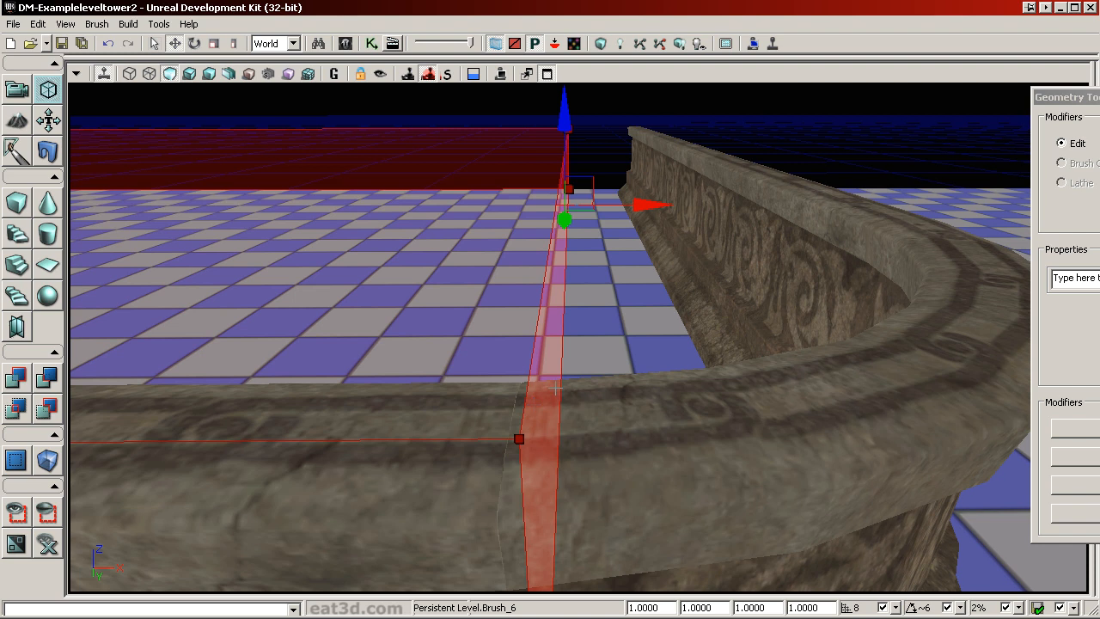
- Try extending the side face along the X axis beyond the rounded corner of the wall
mouse_move(597, 362)
right_mouse_down()
mouse_move(746, 353)
mouse_move(766, 342)
mouse_move(765, 395)
right_mouse_up()
left_click_drag(657, 322, 657, 370)
left_click_drag(605, 116, 716, 116)
left_click_drag(532, 239, 532, 202)
right_click_drag(532, 239, 532, 273)
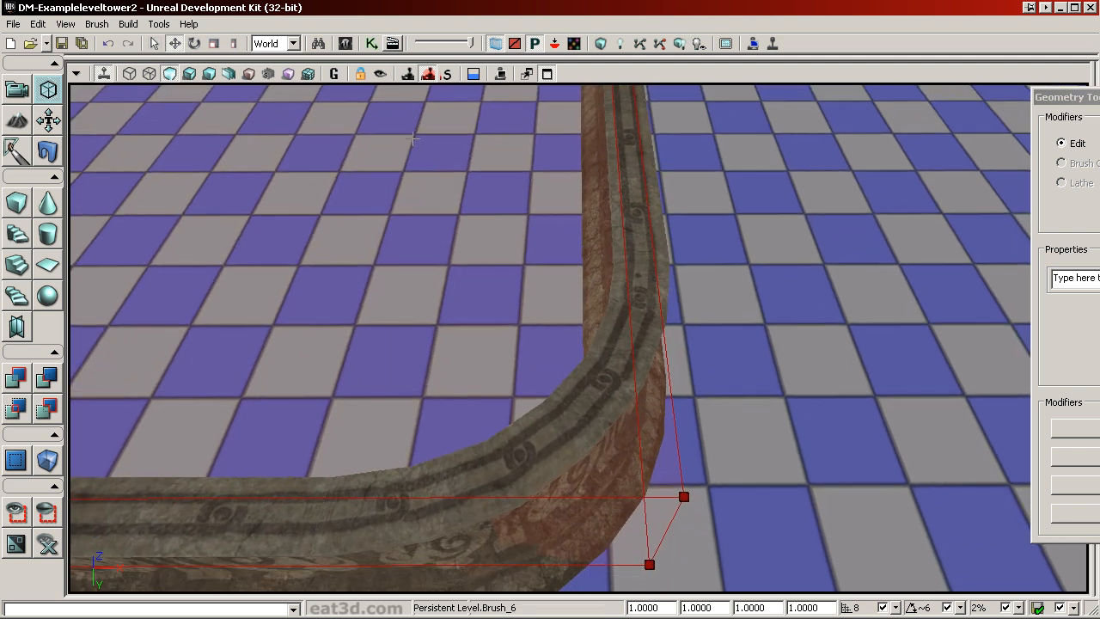
left_click_drag(559, 332, 542, 292)
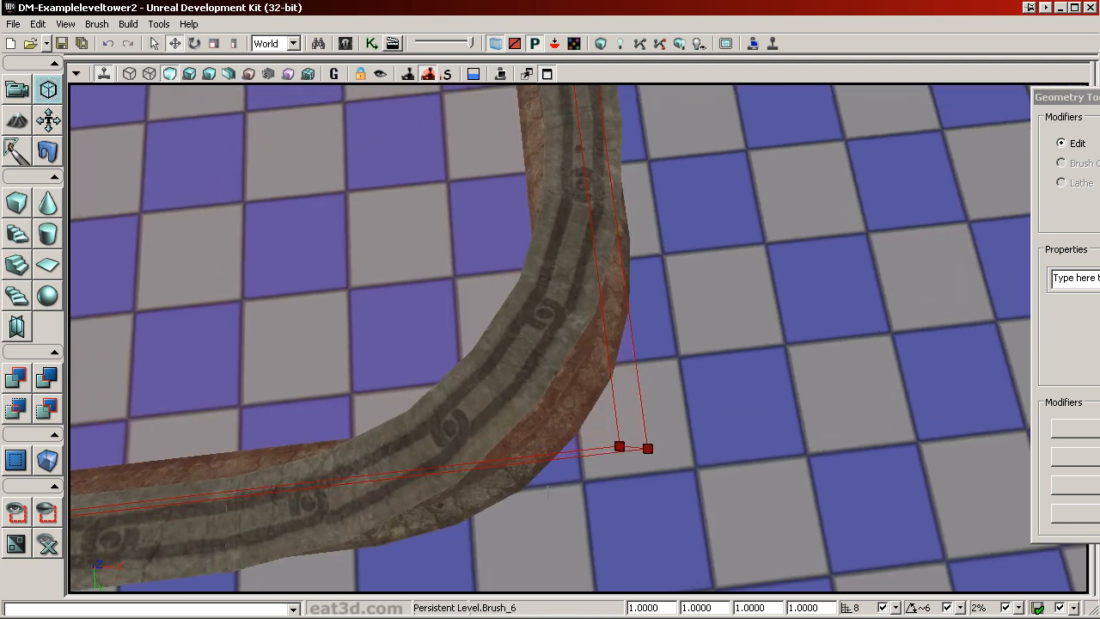
left_click_drag(639, 310, 636, 344)
mouse_move(636, 344)
right_mouse_down()
mouse_move(623, 283)
mouse_move(603, 290)
right_mouse_up()
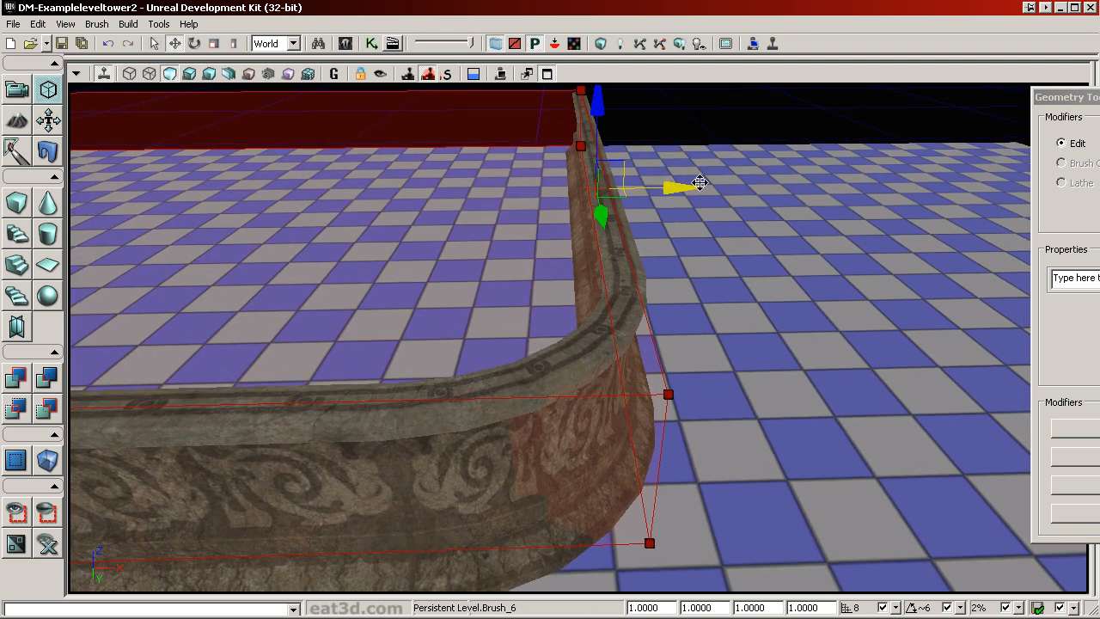
- Pull the side face back along the X axis to where the wall's rounded corner begins
left_click_drag(681, 187, 591, 188)
left_click_drag(601, 258, 600, 227)
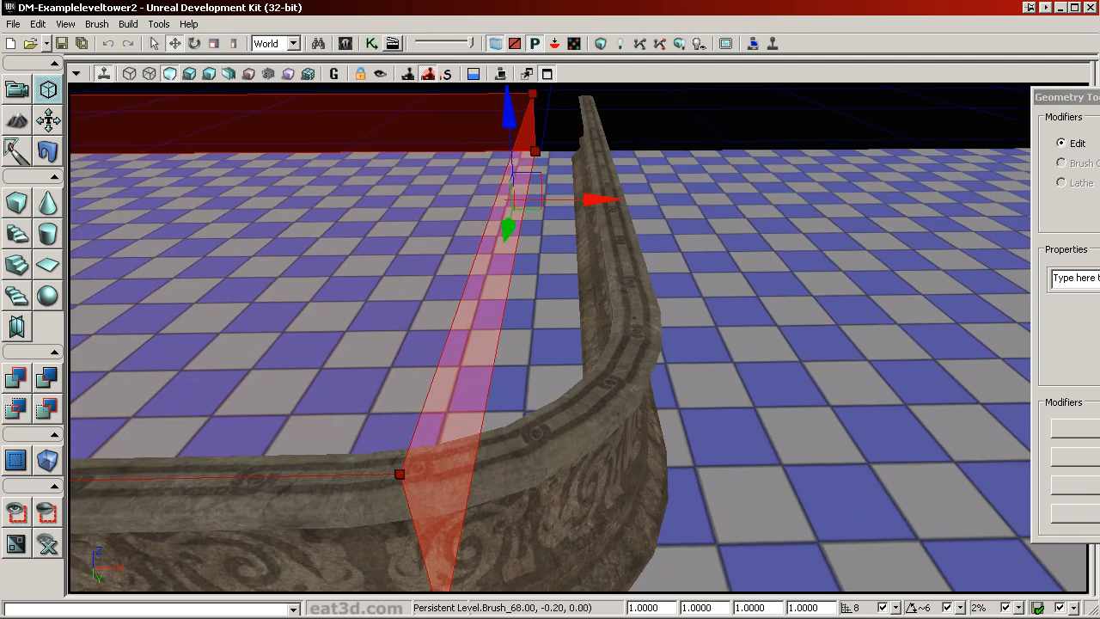
right_click_drag(600, 228, 559, 249)
mouse_move(687, 386)
right_mouse_down()
mouse_move(718, 343)
mouse_move(704, 356)
mouse_move(717, 376)
right_mouse_up()
left_click_drag(634, 127, 614, 126)
right_click_drag(694, 285, 524, 305)
mouse_move(531, 305)
left_mouse_down()
mouse_move(531, 365)
mouse_move(514, 378)
mouse_move(511, 417)
mouse_move(507, 323)
left_mouse_up()
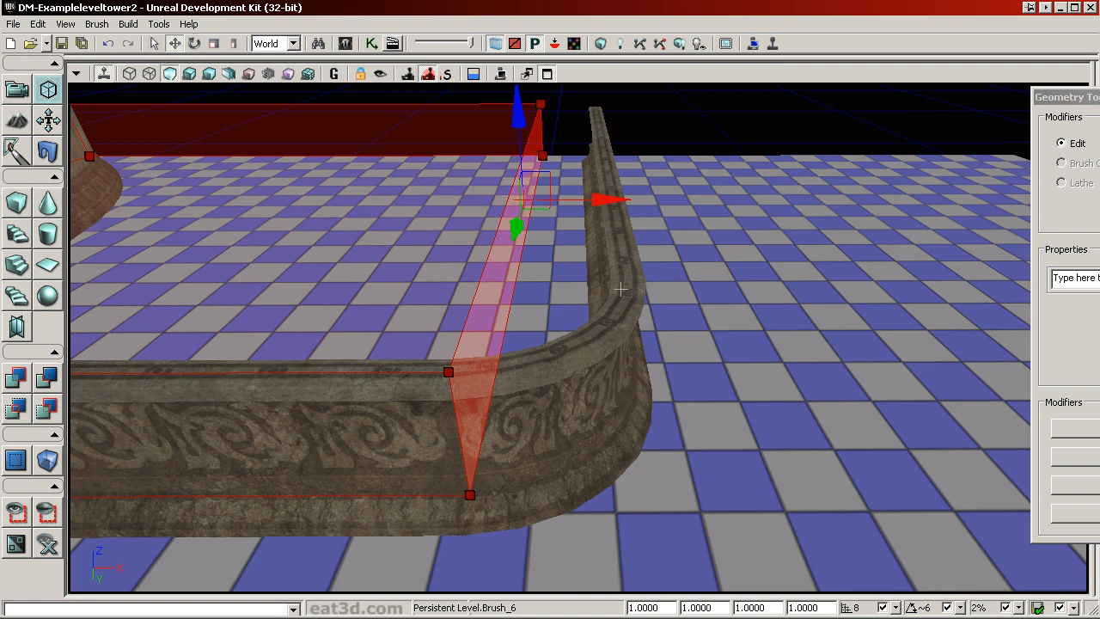
mouse_move(507, 323)
left_mouse_down()
mouse_move(507, 361)
mouse_move(508, 331)
left_mouse_up()
- Extrude the side face along the X axis in two successive segments across the rounded corner, then return to Edit mode
left_click_drag(1069, 105, 700, 103)
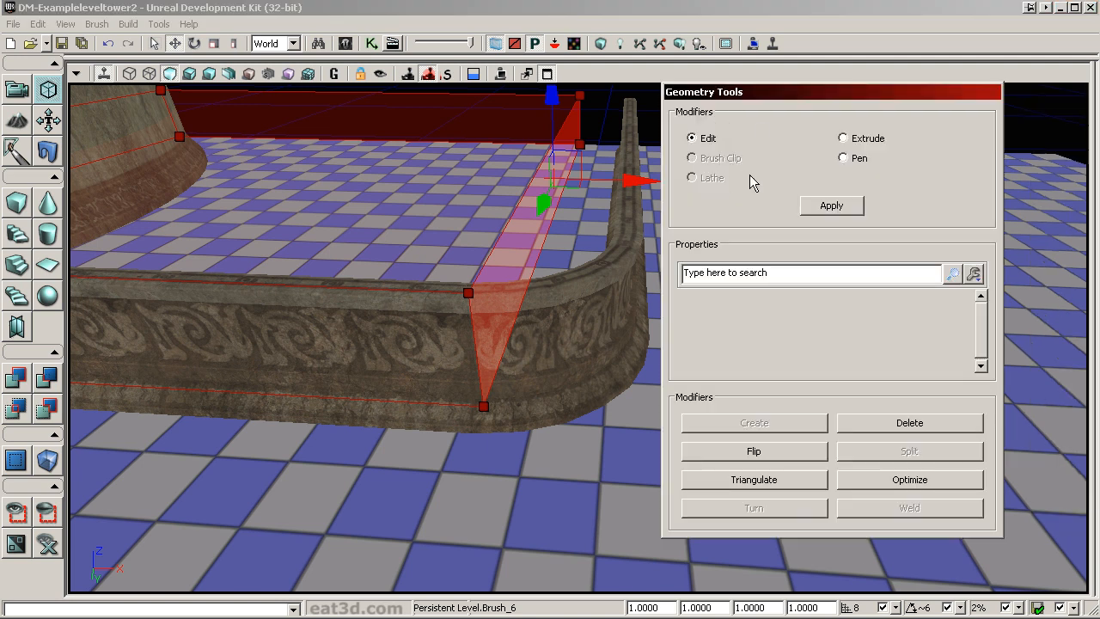
left_click(844, 140)
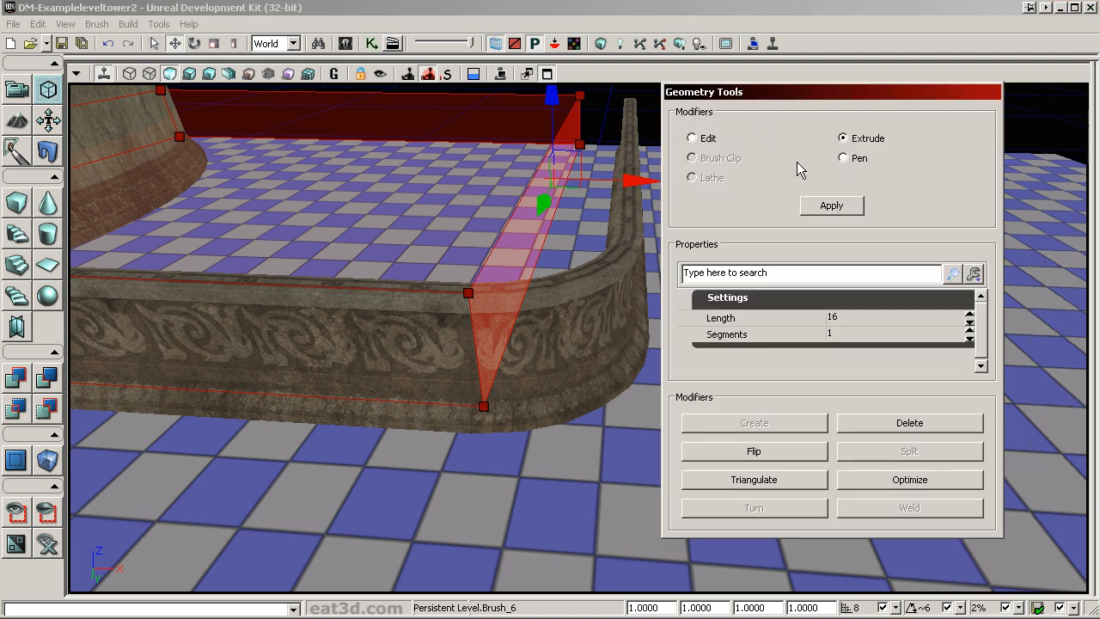
left_click_drag(799, 94, 874, 68)
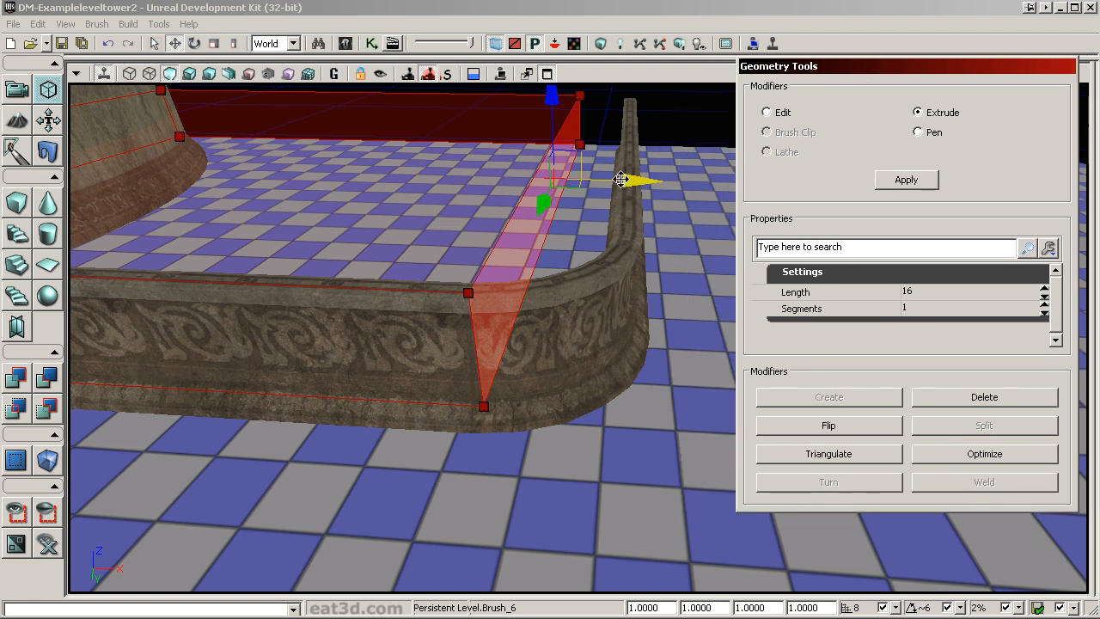
left_click_drag(621, 179, 652, 180)
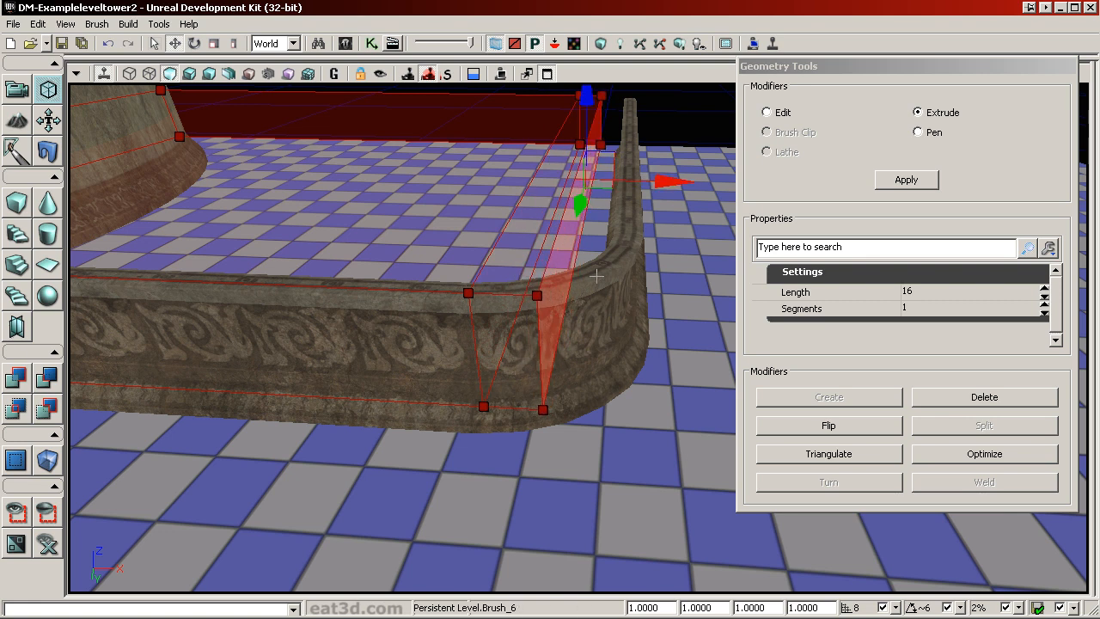
left_click_drag(662, 180, 712, 180)
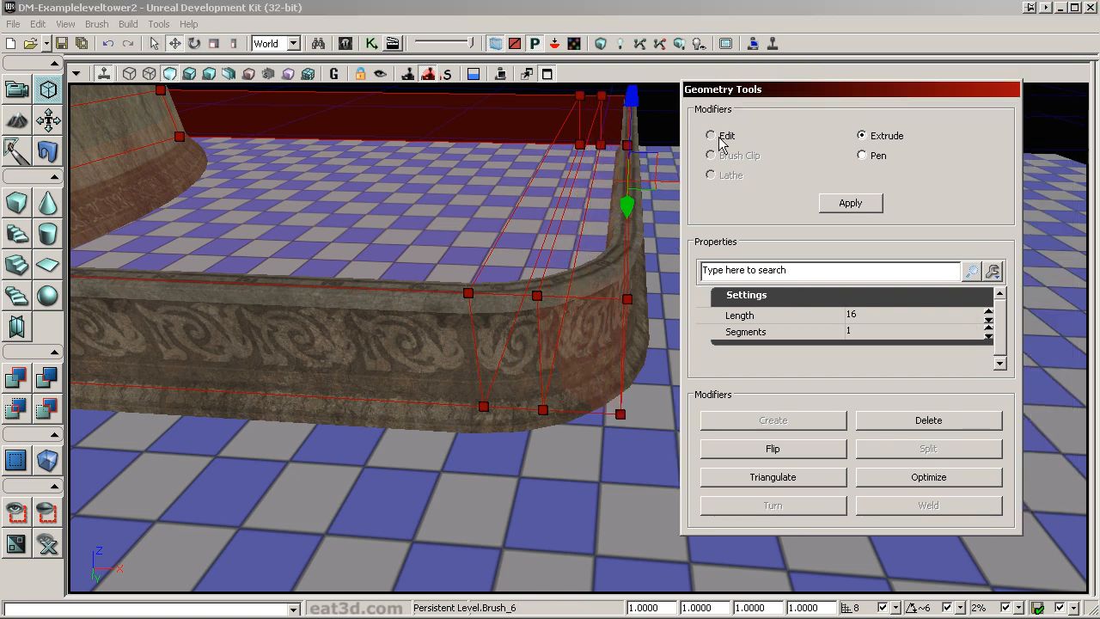
left_click(720, 138)
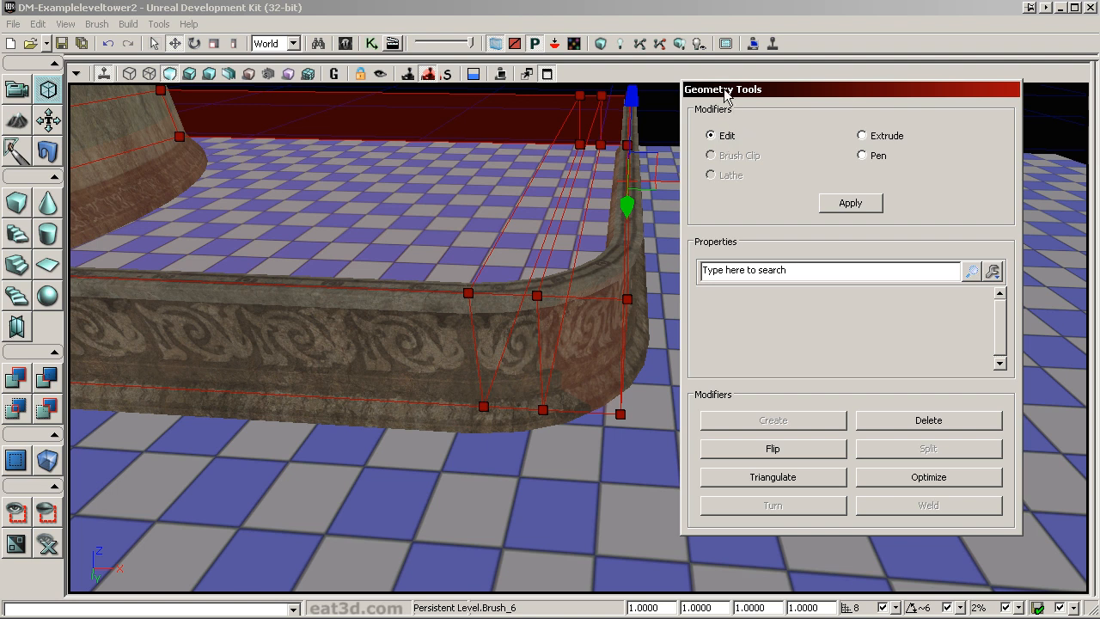
left_click_drag(724, 101, 1057, 100)
- Examine the extruded brush segments against the rounded wall corner from floor level and from outside
left_click_drag(814, 336, 814, 301)
right_click_drag(813, 301, 825, 258)
left_click_drag(825, 258, 825, 193)
middle_click_drag(825, 194, 822, 271)
mouse_move(743, 418)
left_mouse_down()
mouse_move(744, 433)
mouse_move(744, 417)
left_mouse_up()
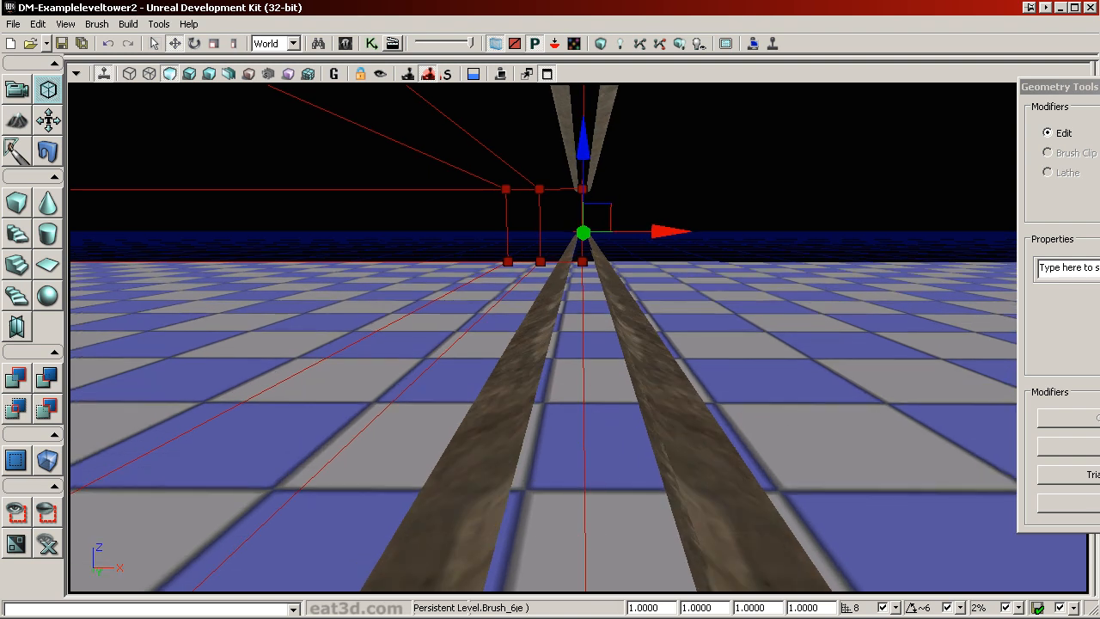
left_click_drag(586, 438, 586, 481)
middle_click_drag(586, 481, 586, 447)
right_click_drag(586, 447, 542, 490)
left_click_drag(550, 482, 571, 409)
middle_click_drag(571, 409, 573, 392)
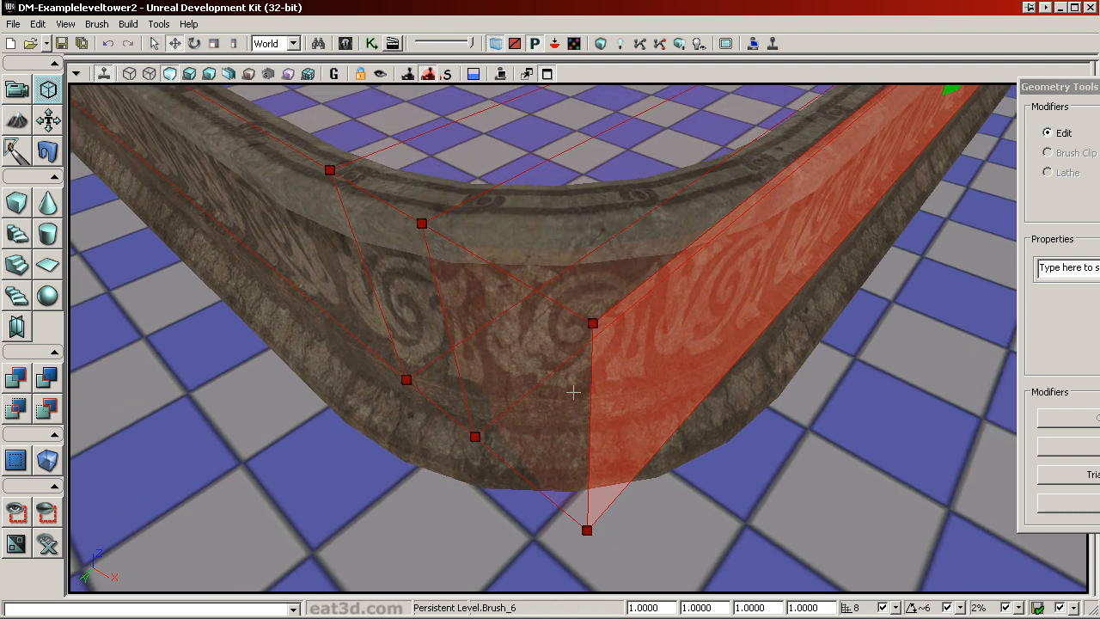
- Pull the brush's foremost upper and lower corner vertices inward along the Y axis onto the curve of the wall
left_click(592, 322)
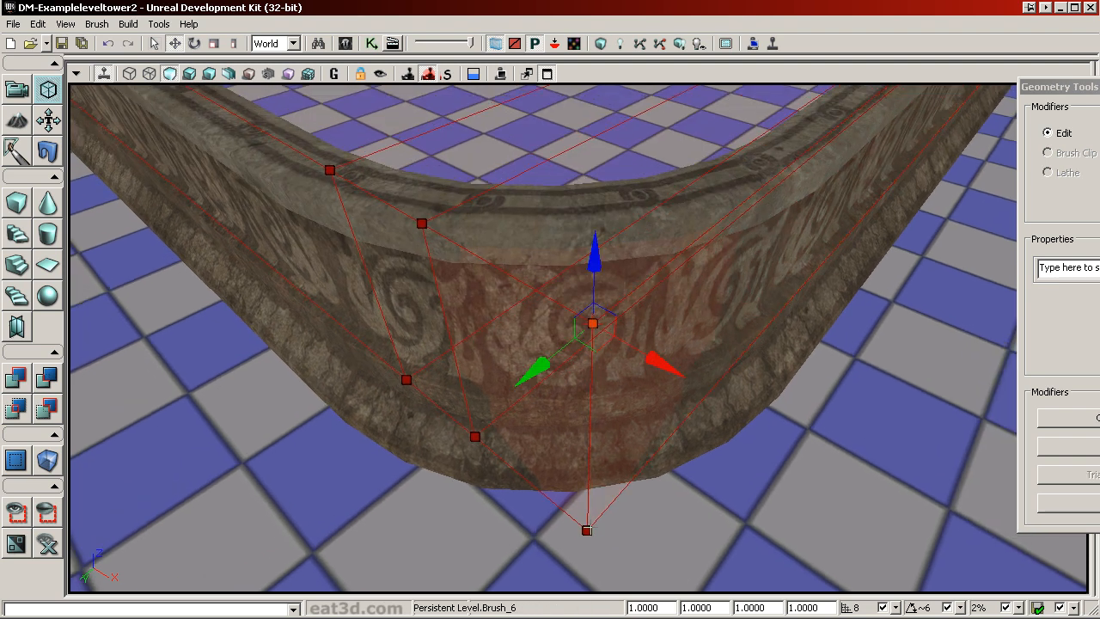
left_click(586, 530, "ctrl")
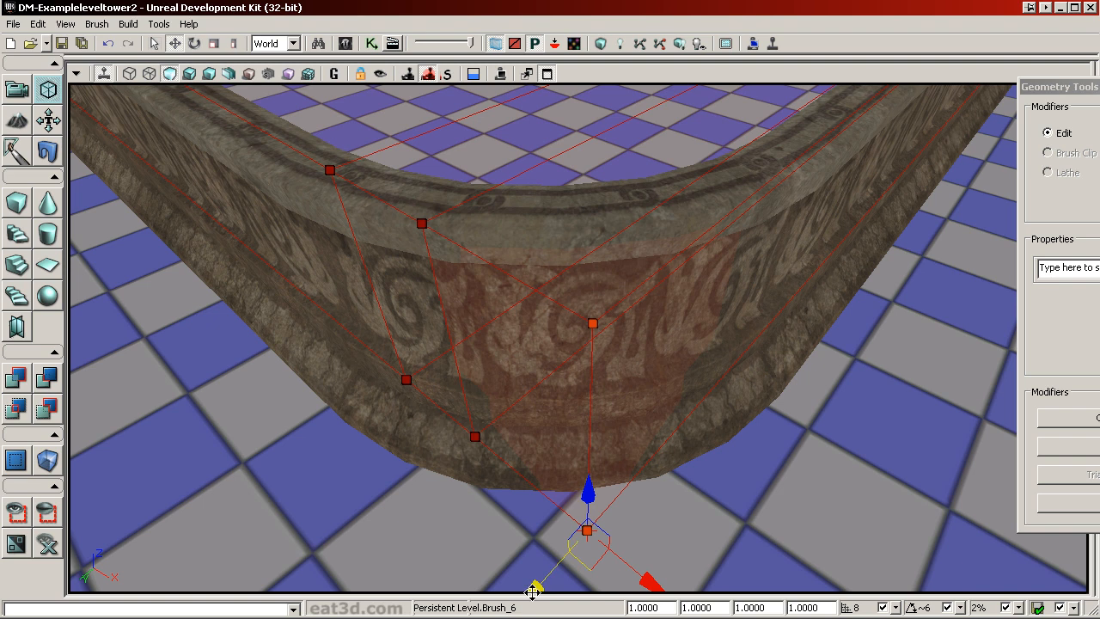
left_click_drag(538, 583, 676, 433)
- Move the upper and lower vertices of the middle segment slightly inward along the Y axis to follow the rounded corner
mouse_move(676, 432)
right_mouse_down()
mouse_move(541, 507)
mouse_move(559, 490)
mouse_move(584, 516)
mouse_move(605, 511)
mouse_move(671, 403)
right_mouse_up()
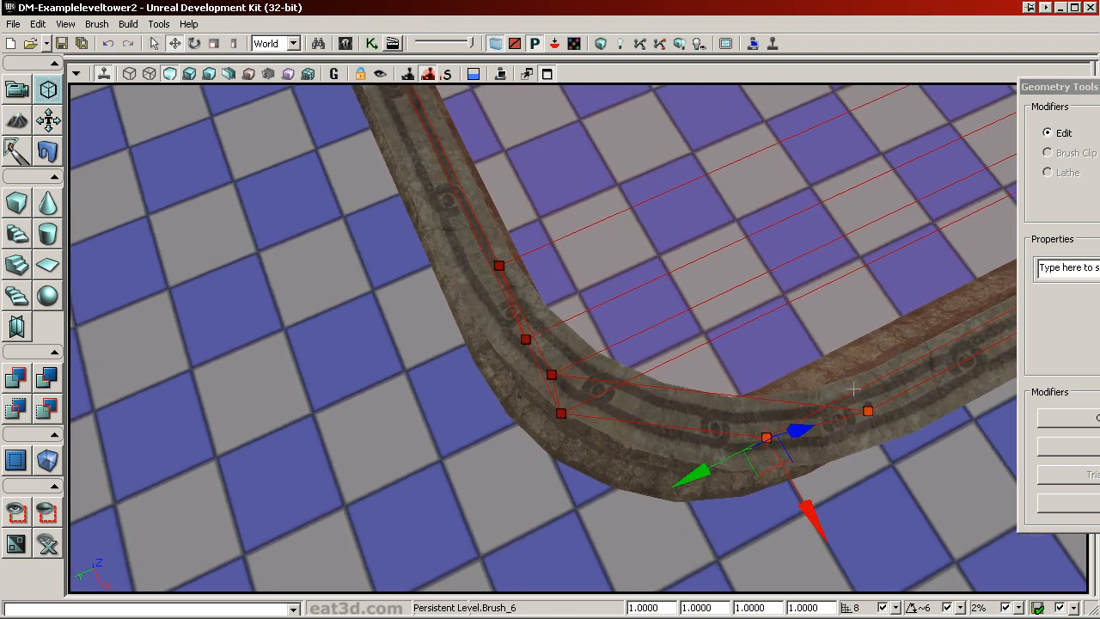
left_click(551, 375)
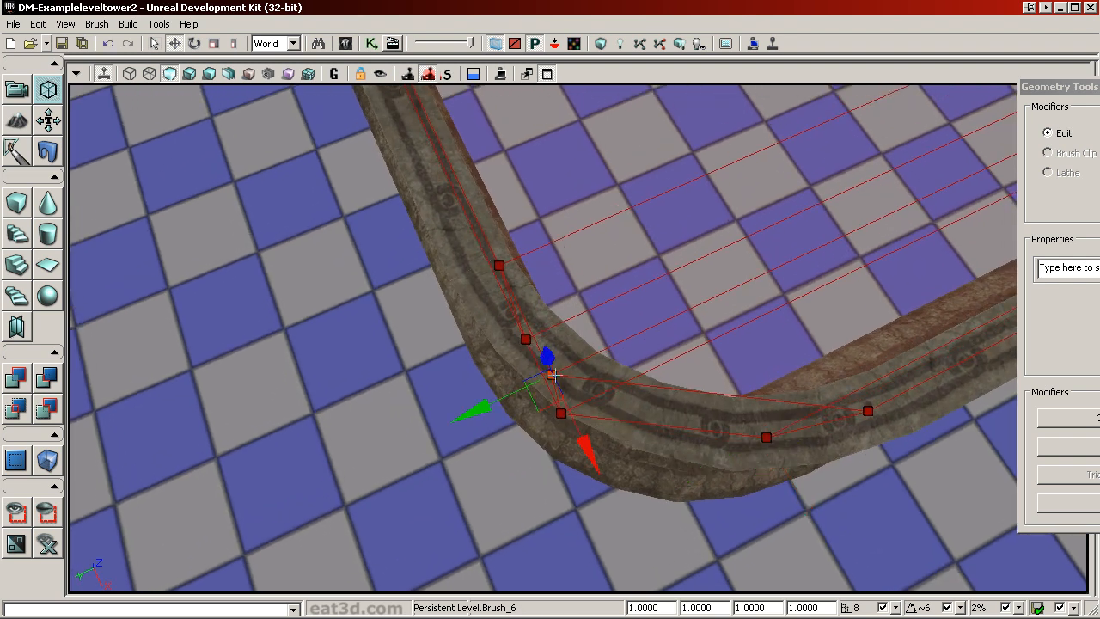
left_click(560, 414, "ctrl")
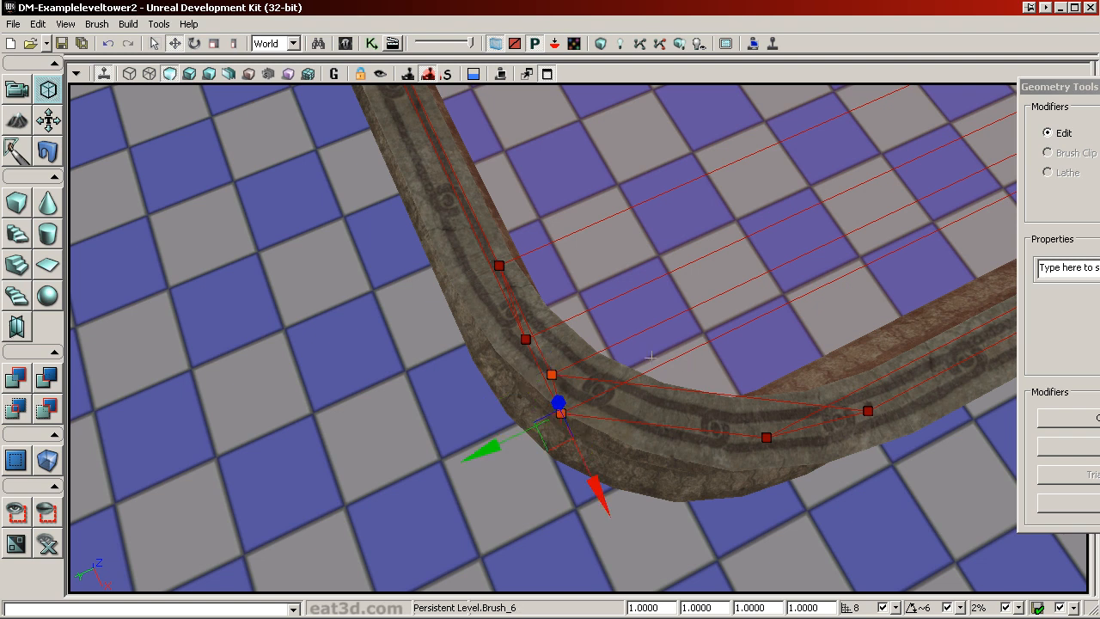
left_click_drag(484, 449, 508, 437)
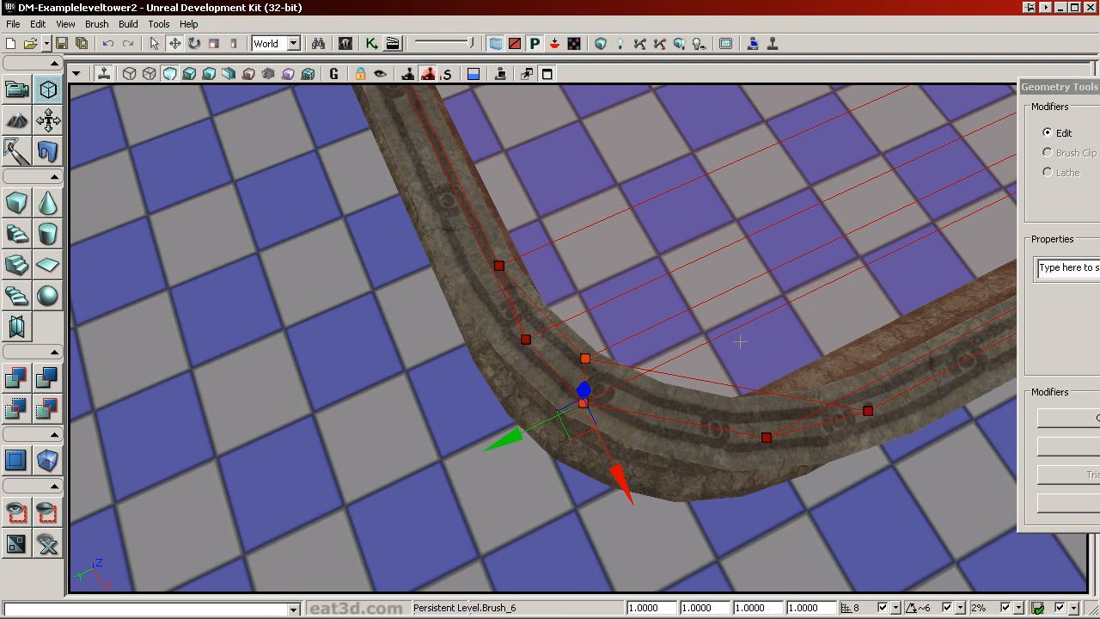
- Switch from the perspective view to a maximized top wireframe view framing the brush's rounded corner
left_click(546, 73)
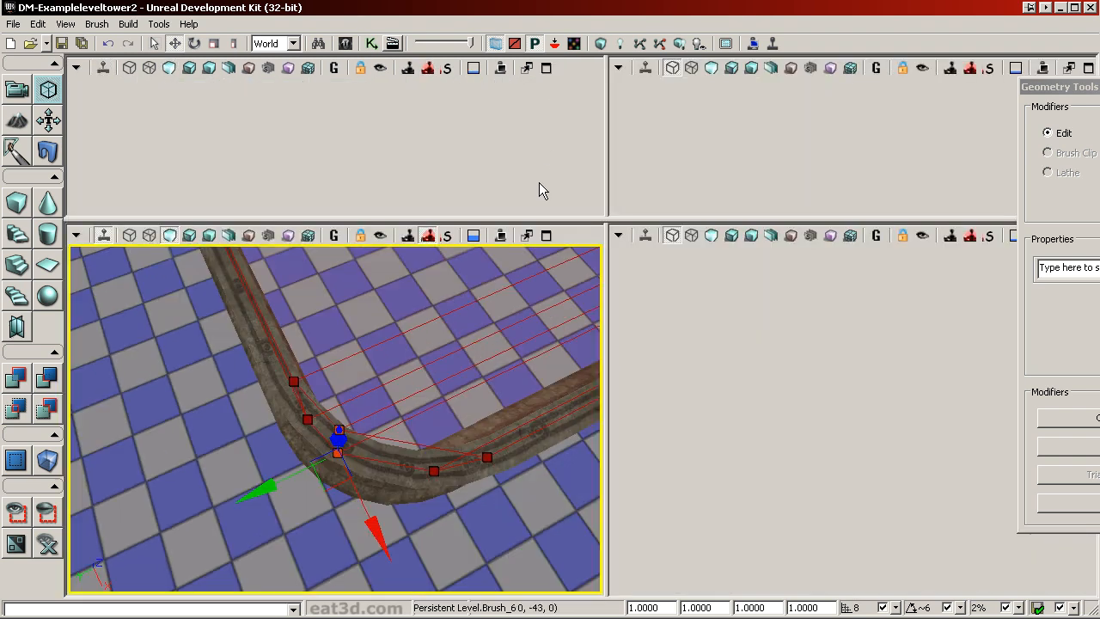
left_click(547, 68)
scroll(559, 201, "down", 2)
scroll(559, 201, "up", 3)
scroll(596, 215, "up", 4)
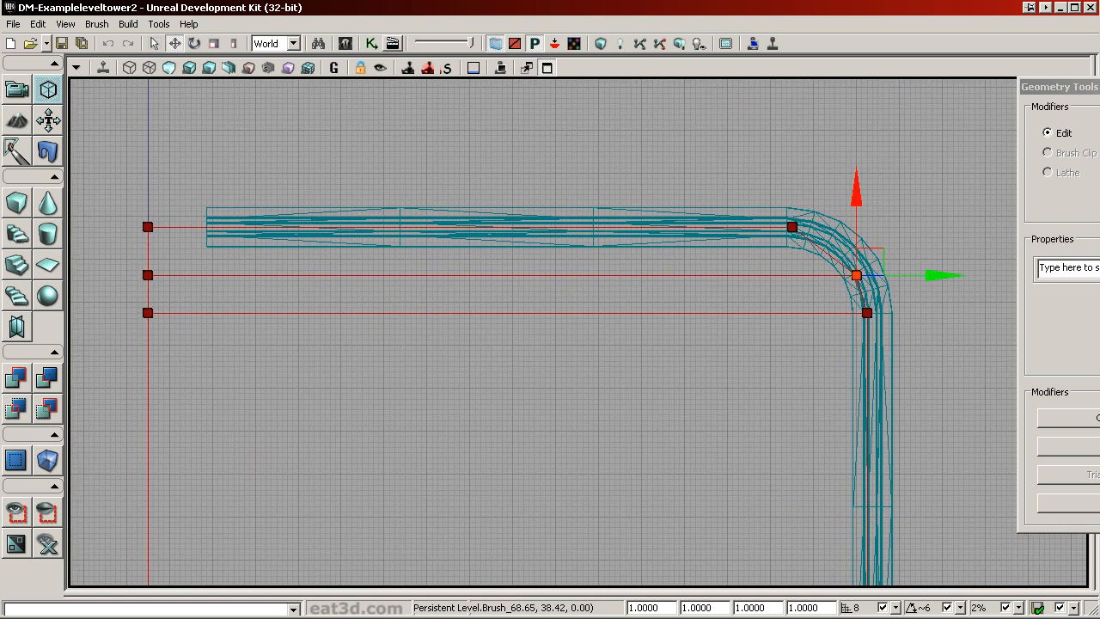
scroll(219, 176, "down", 2)
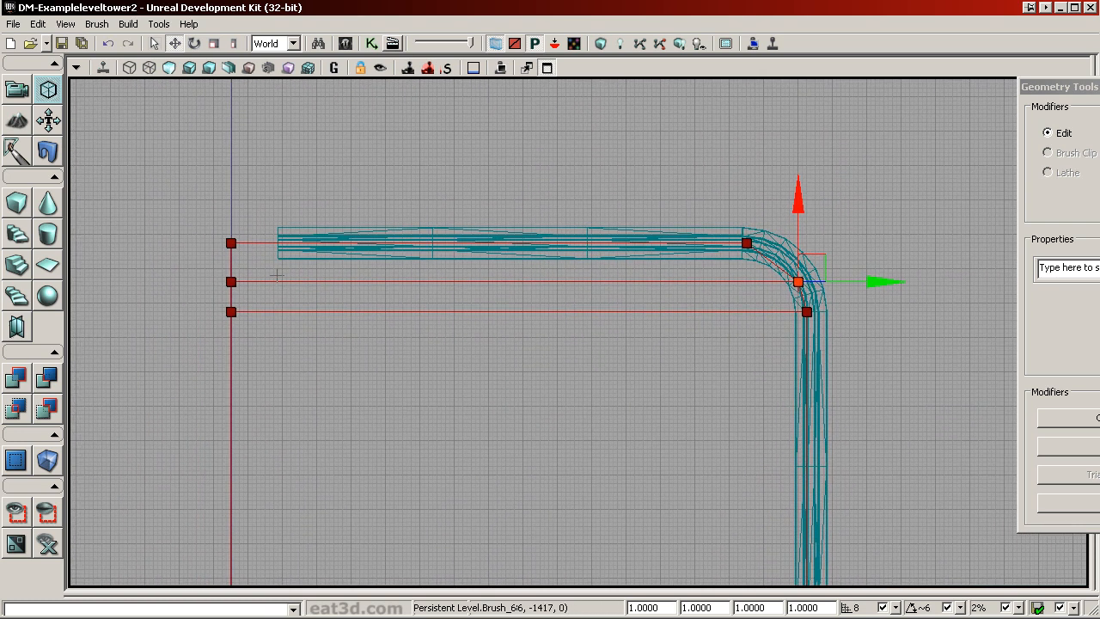
- Select the front corner vertices and move them back along the Y axis to the seam where the wall starts curving
mouse_move(165, 165)
left_mouse_down("ctrl+alt")
mouse_move(347, 248)
mouse_move(842, 275)
mouse_move(728, 232)
mouse_move(795, 285)
mouse_move(799, 243)
mouse_move(818, 258)
left_mouse_up("ctrl+alt")
scroll(459, 221, "up", 8)
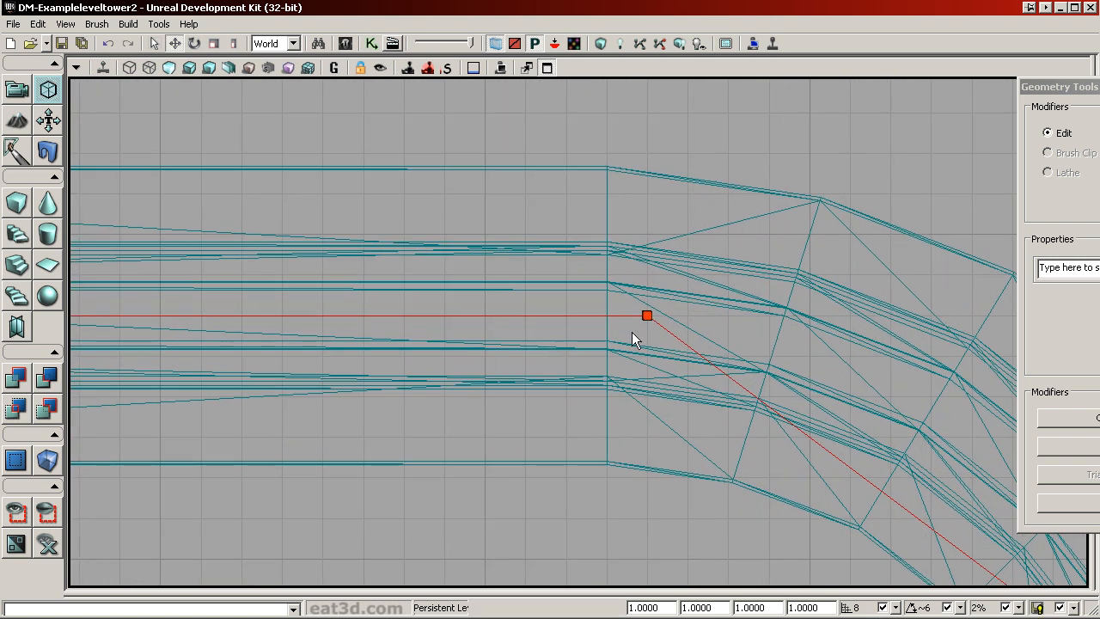
left_click_drag(571, 198, 654, 353, "ctrl+alt")
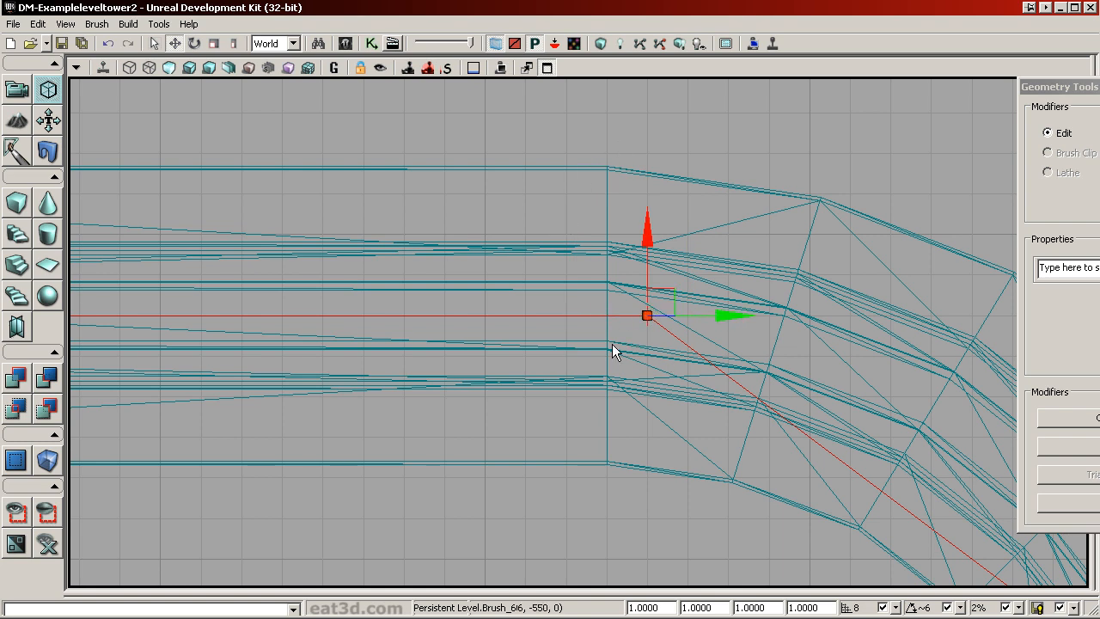
left_click_drag(588, 323, 612, 352)
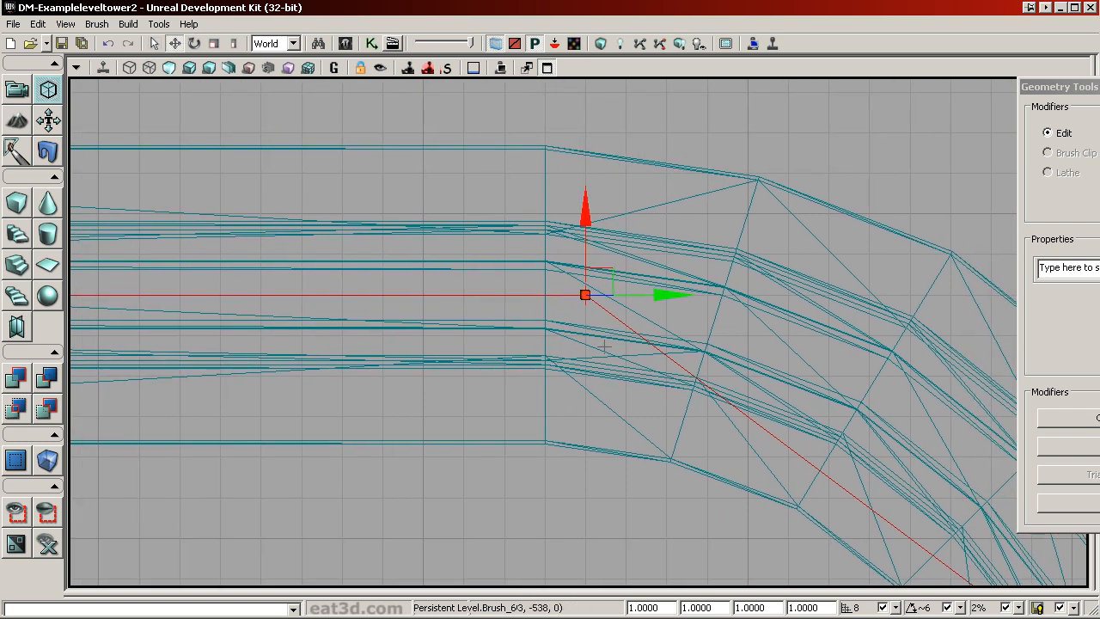
mouse_move(505, 220)
left_mouse_down("ctrl+alt")
mouse_move(596, 330)
mouse_move(691, 360)
mouse_move(625, 385)
mouse_move(702, 294)
mouse_move(684, 359)
left_mouse_up("ctrl+alt")
left_click_drag(479, 184, 622, 351, "ctrl+alt")
left_click_drag(658, 294, 618, 295)
- Move the middle vertex row forward along the X axis and its corner vertices outward along the Y axis to match the wall's curve
right_click_drag(536, 305, 343, 94)
mouse_move(602, 357)
right_mouse_down()
mouse_move(602, 387)
mouse_move(653, 430)
mouse_move(602, 357)
right_mouse_up()
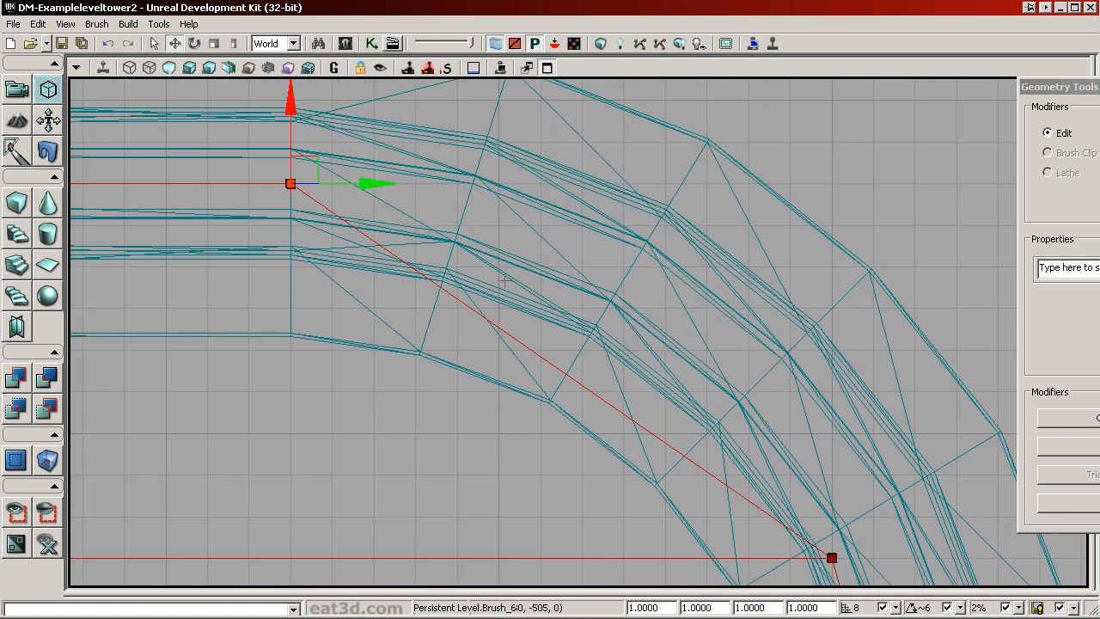
right_click_drag(404, 309, 347, 280)
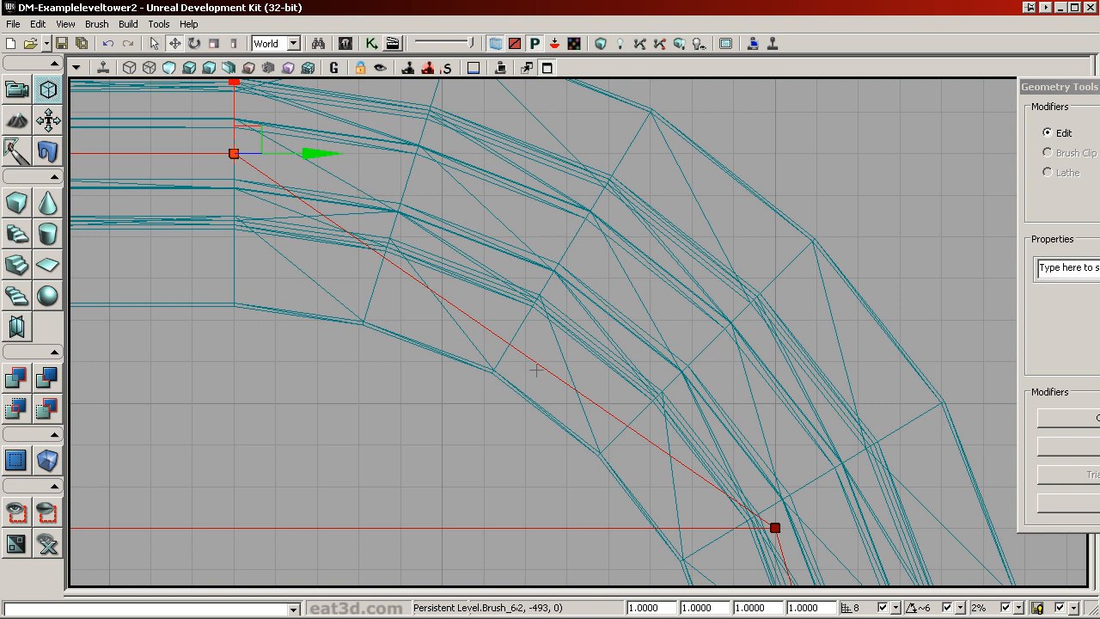
scroll(530, 431, "down", 10)
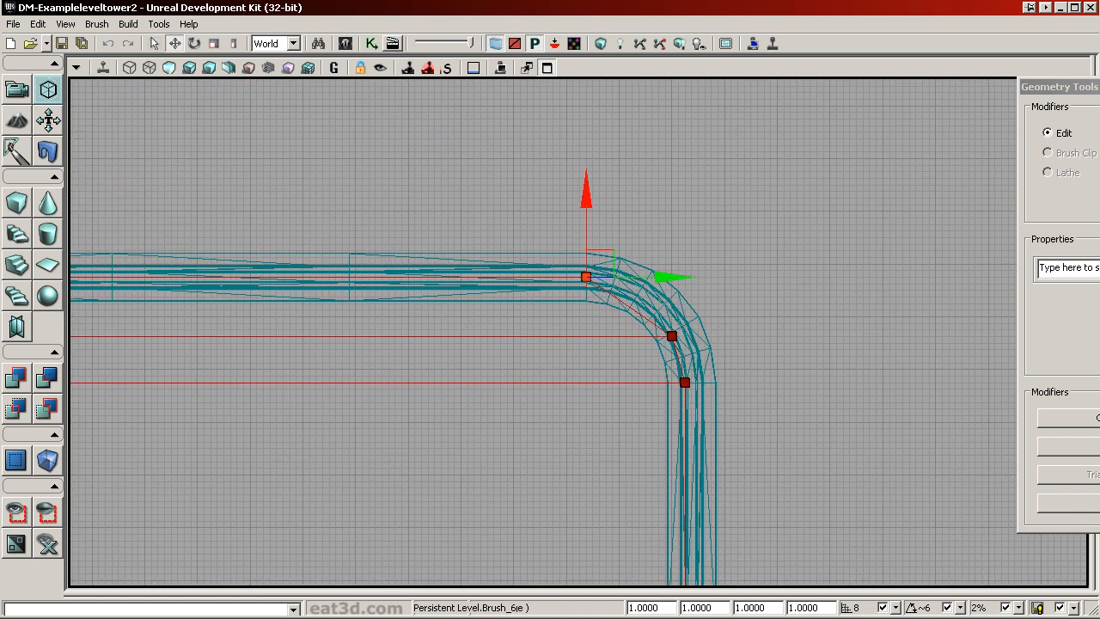
left_click(338, 327)
scroll(657, 328, "up", 6)
scroll(447, 464, "up", 3)
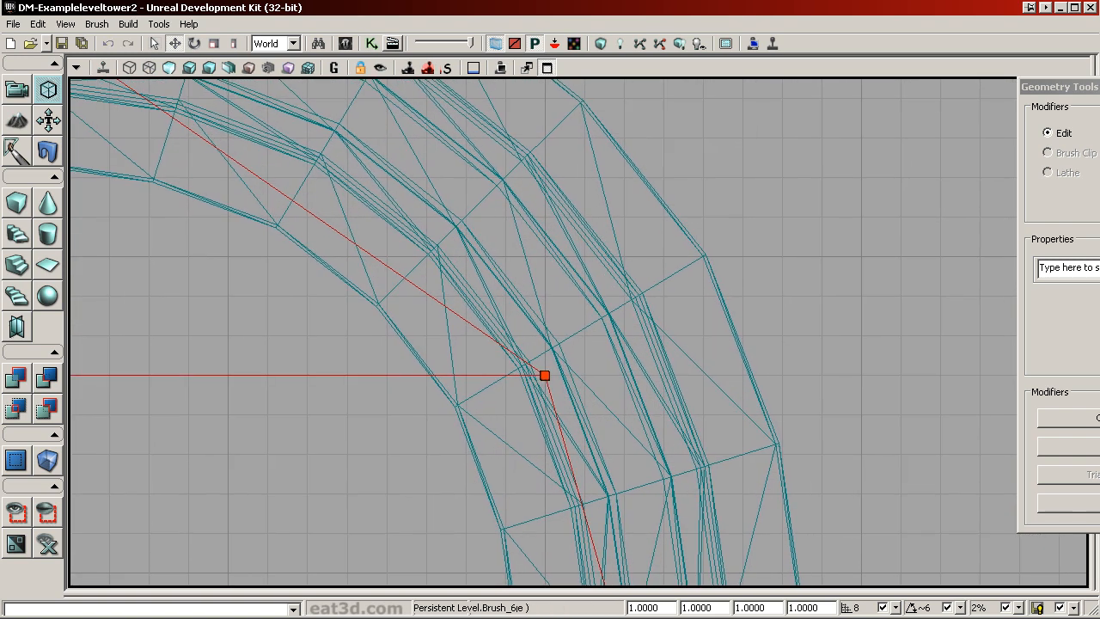
scroll(447, 464, "down", 3)
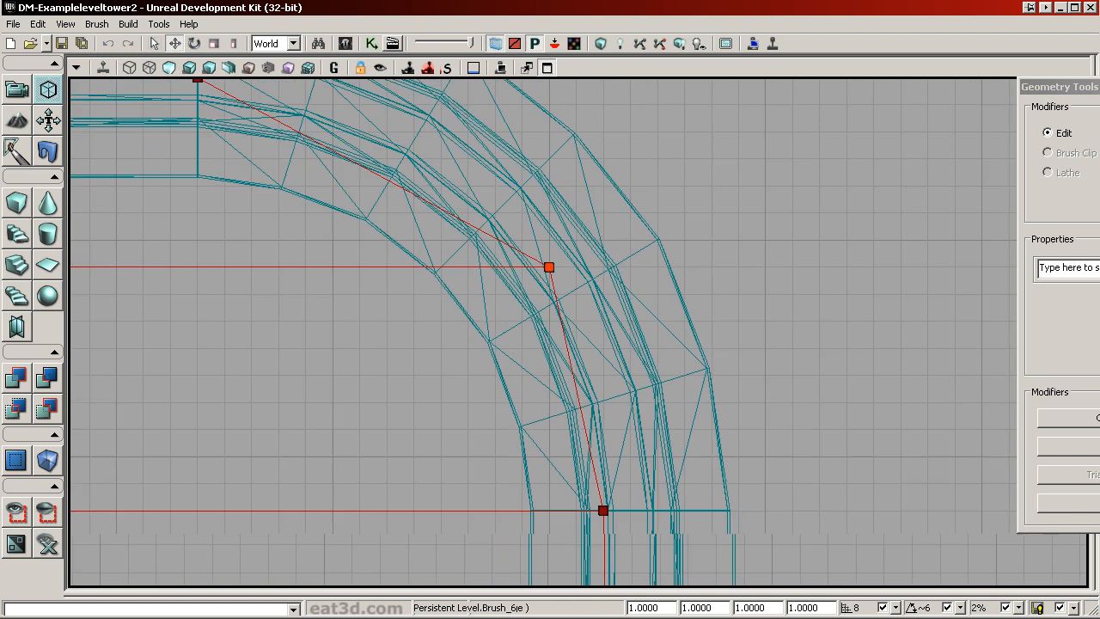
scroll(446, 464, "up", 3)
right_click_drag(646, 413, 641, 378)
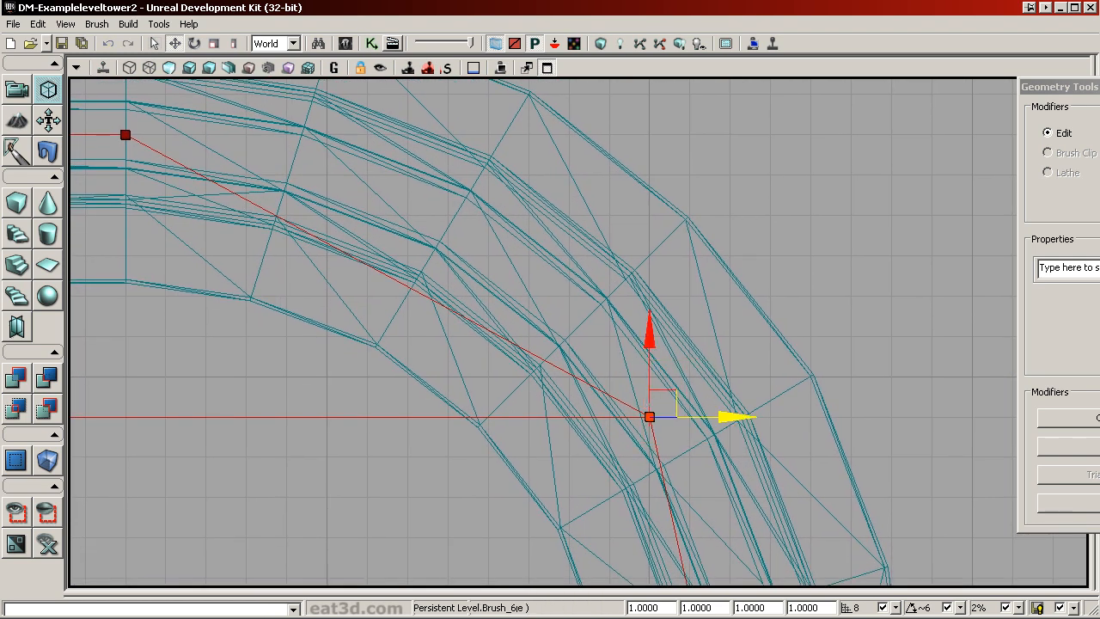
left_click_drag(737, 417, 777, 417)
- Move the third vertex row forward along the X axis by one grid step from the wall's lower curve seam
right_click_drag(683, 400, 627, 88)
scroll(680, 399, "up", 3)
scroll(700, 376, "up", 3)
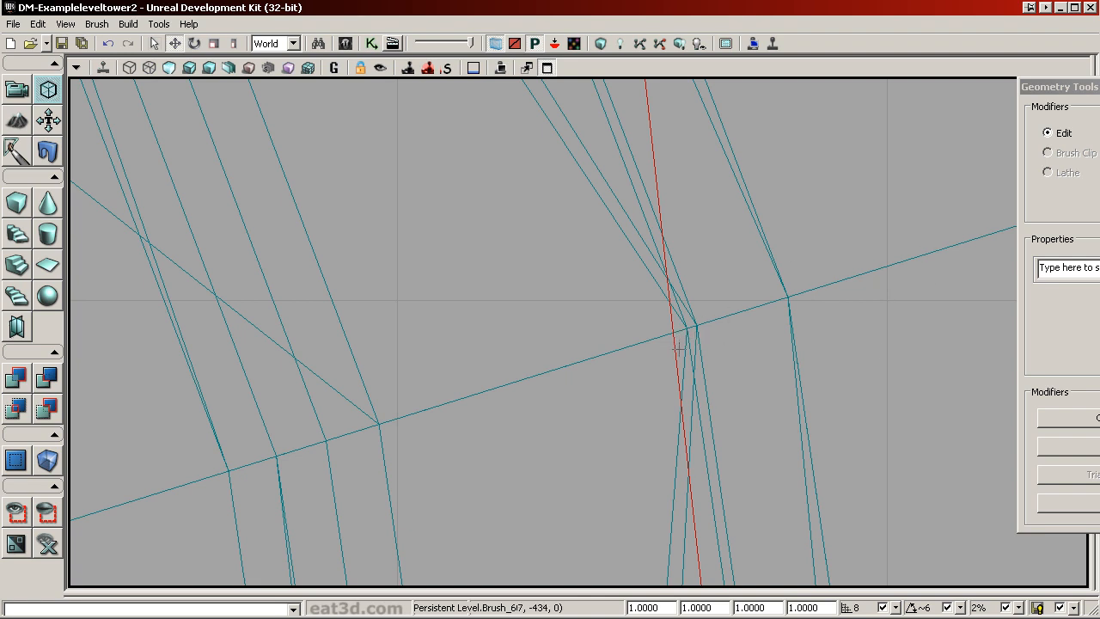
scroll(692, 387, "down", 10)
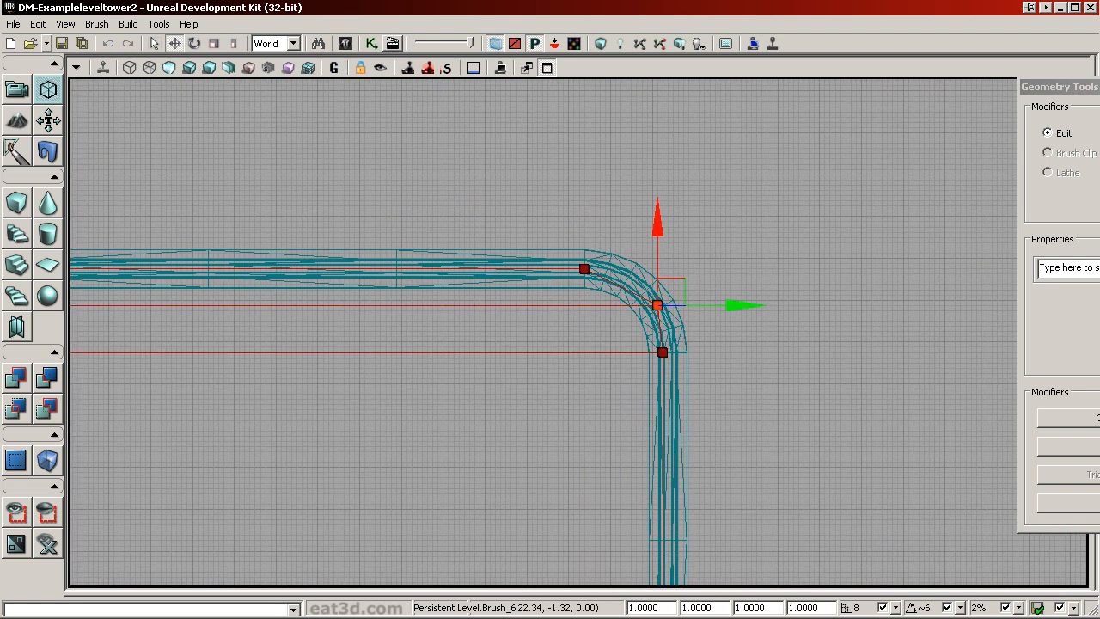
left_click_drag(267, 334, 239, 334, "ctrl+alt")
scroll(658, 331, "up", 12)
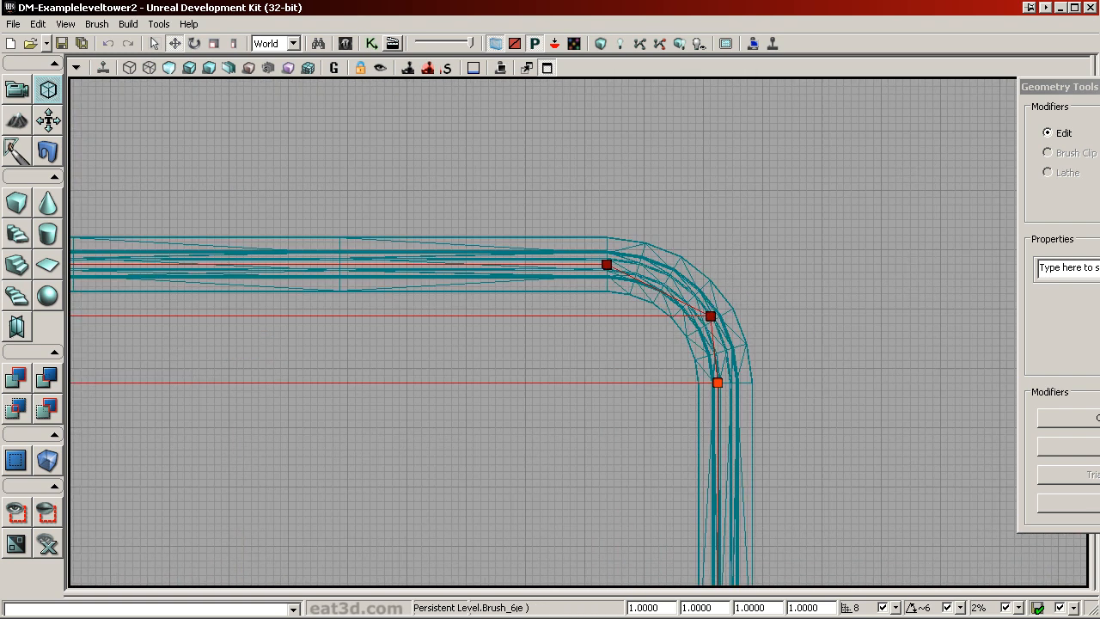
scroll(657, 386, "up", 10)
right_click_drag(761, 580, 715, 489)
left_click_drag(715, 490, 715, 436, "ctrl")
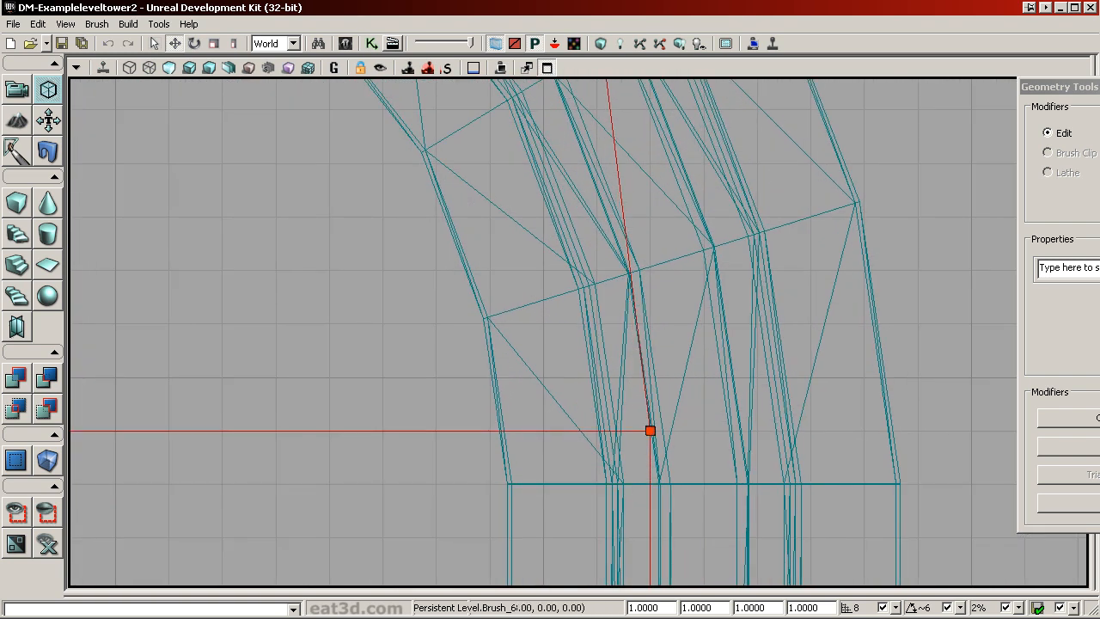
- Select the outer vertices along the brush's straight side edge and move them outward along the Y axis by one grid step
right_click_drag(608, 455, 586, 350)
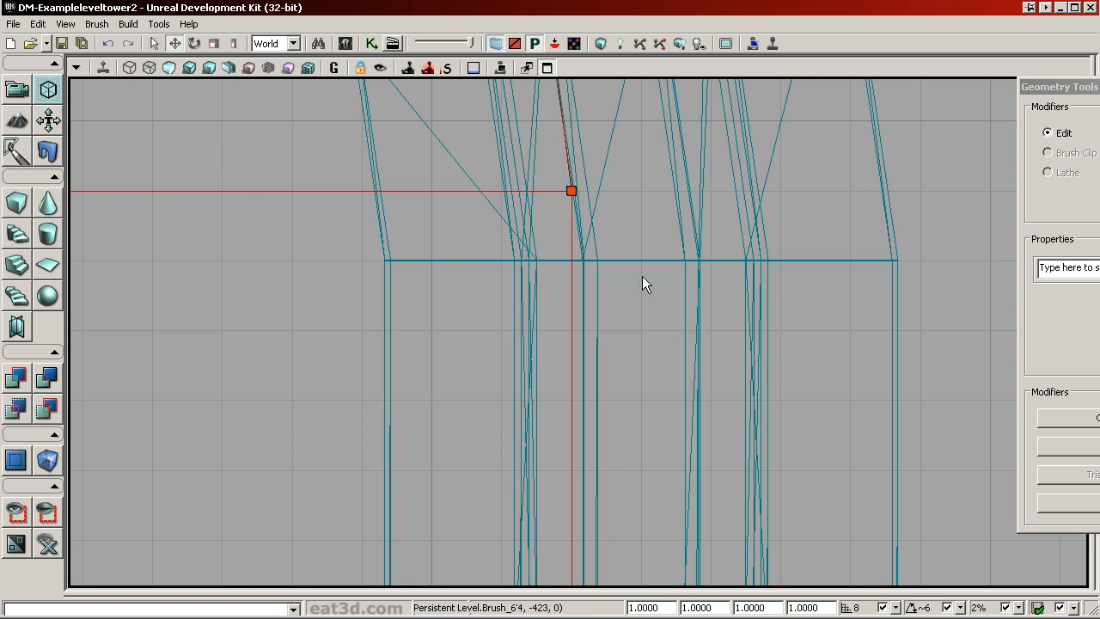
scroll(642, 288, "down", 10)
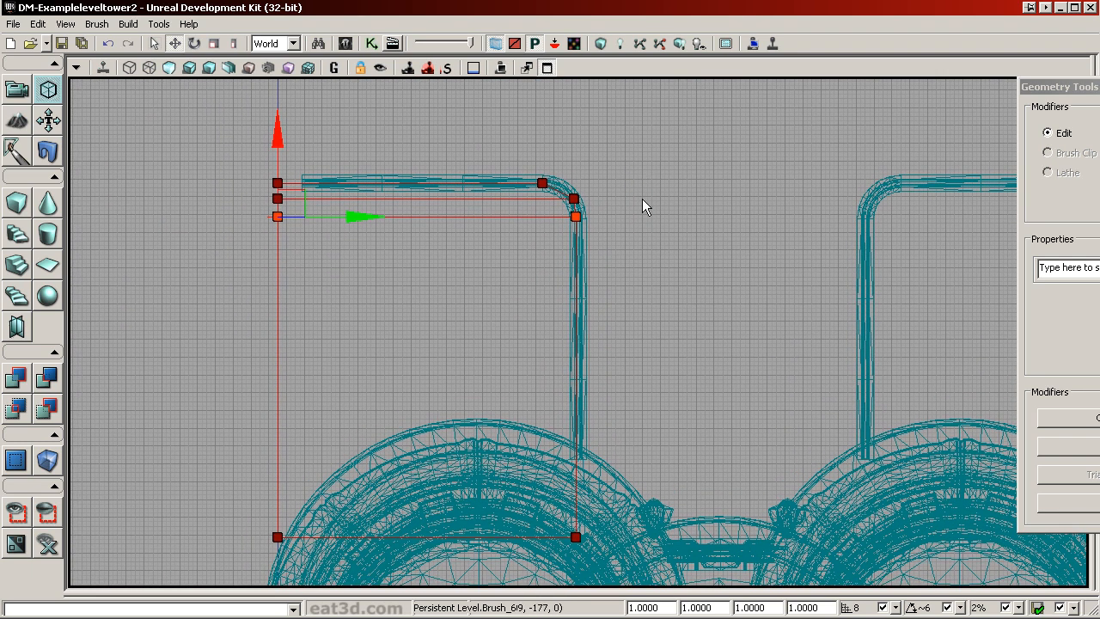
left_click_drag(588, 215, 539, 530, "ctrl+alt")
right_click_drag(574, 376, 591, 571)
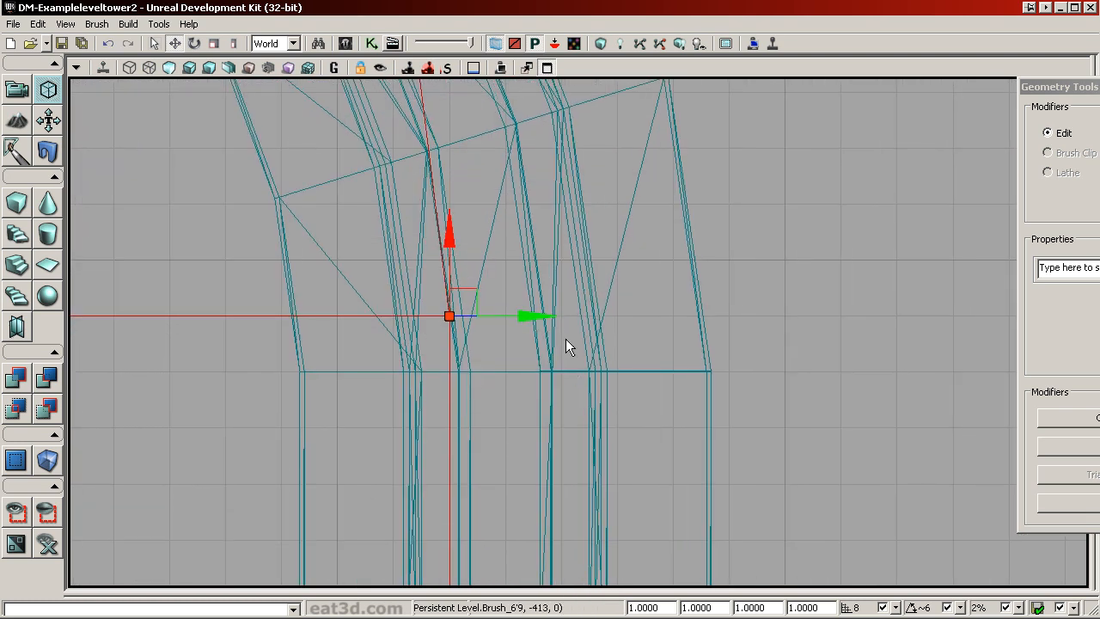
left_click_drag(538, 316, 593, 316)
- Move the front corner vertices 24 units along the Y axis into the wall's curve
right_click_drag(593, 316, 672, 510)
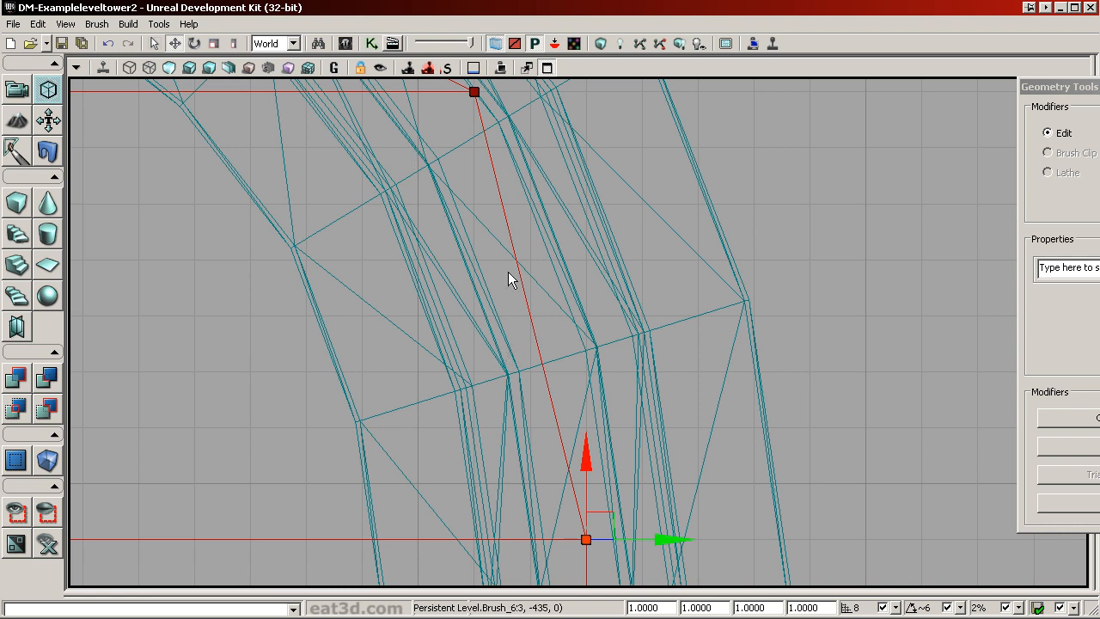
right_click_drag(530, 352, 545, 599)
scroll(666, 585, "up", 9)
scroll(579, 333, "down", 7)
scroll(579, 332, "up", 7)
scroll(579, 332, "down", 11)
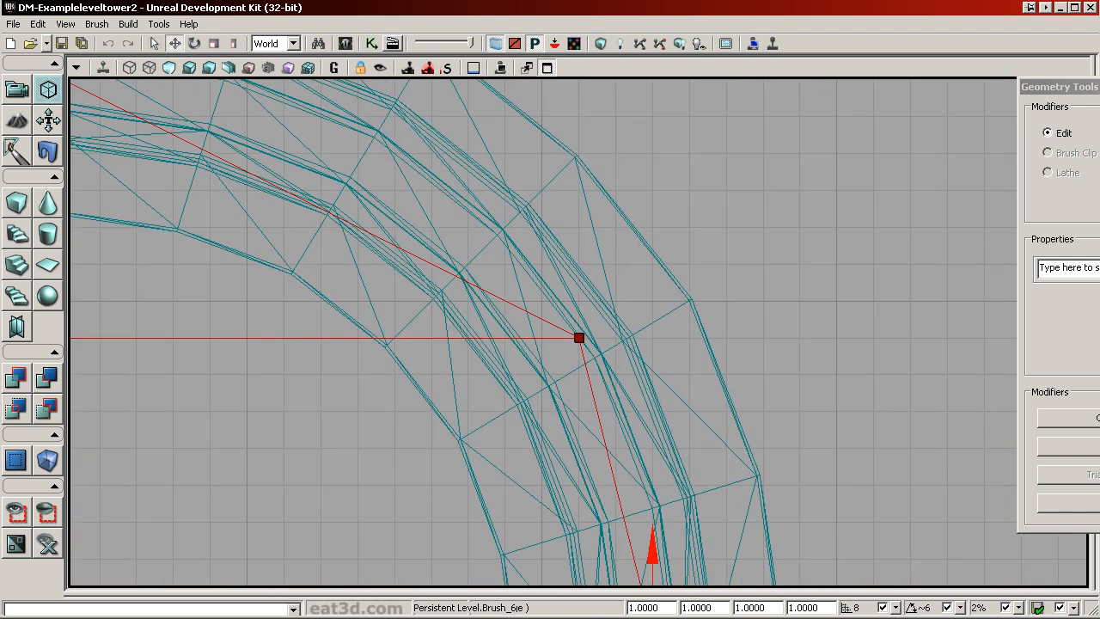
right_click_drag(580, 337, 832, 466)
right_click_drag(391, 293, 567, 325)
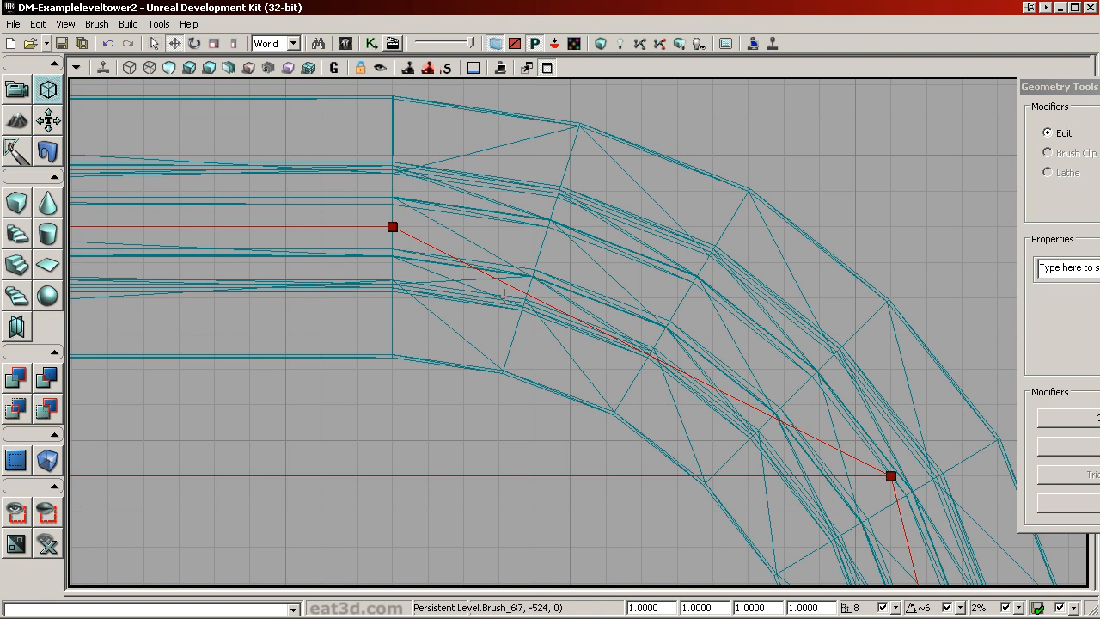
scroll(442, 410, "down", 3)
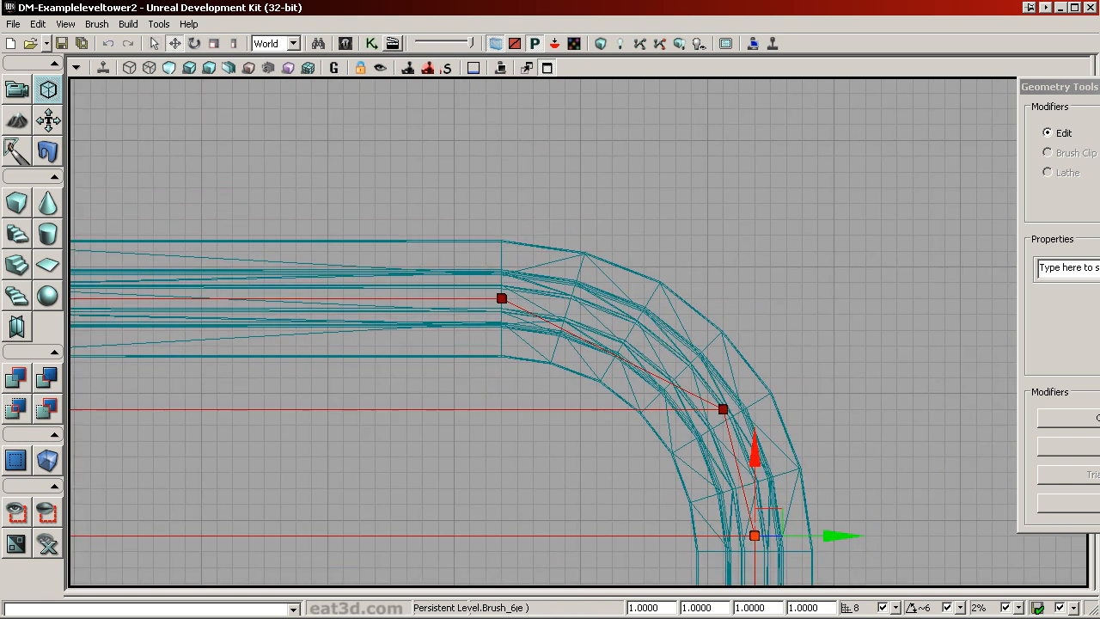
scroll(442, 410, "up", 3)
left_click_drag(459, 186, 562, 186)
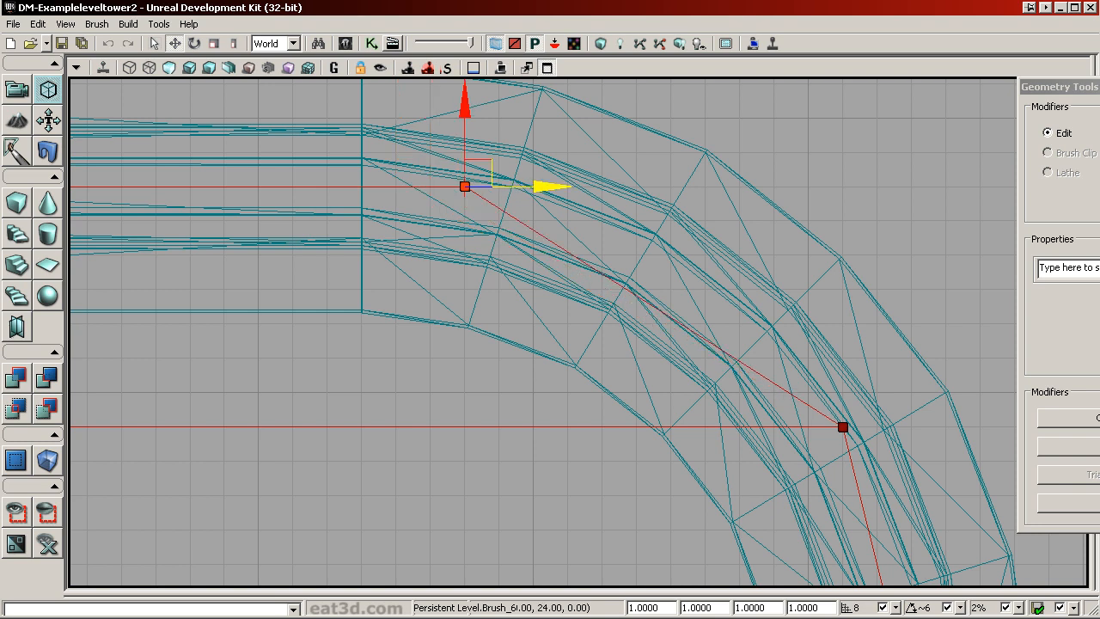
- Examine the reshaped brush edges against the rounded wall's wireframe at close range and from farther out
right_click_drag(461, 277, 514, 432)
scroll(514, 431, "up", 15)
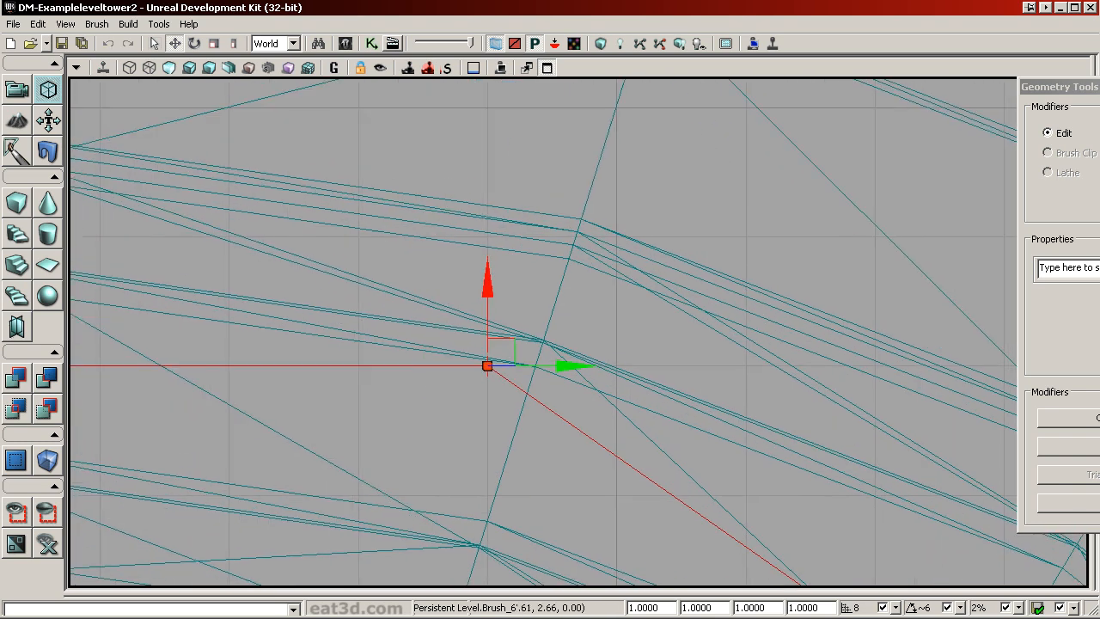
scroll(514, 431, "down", 15)
scroll(547, 332, "up", 10)
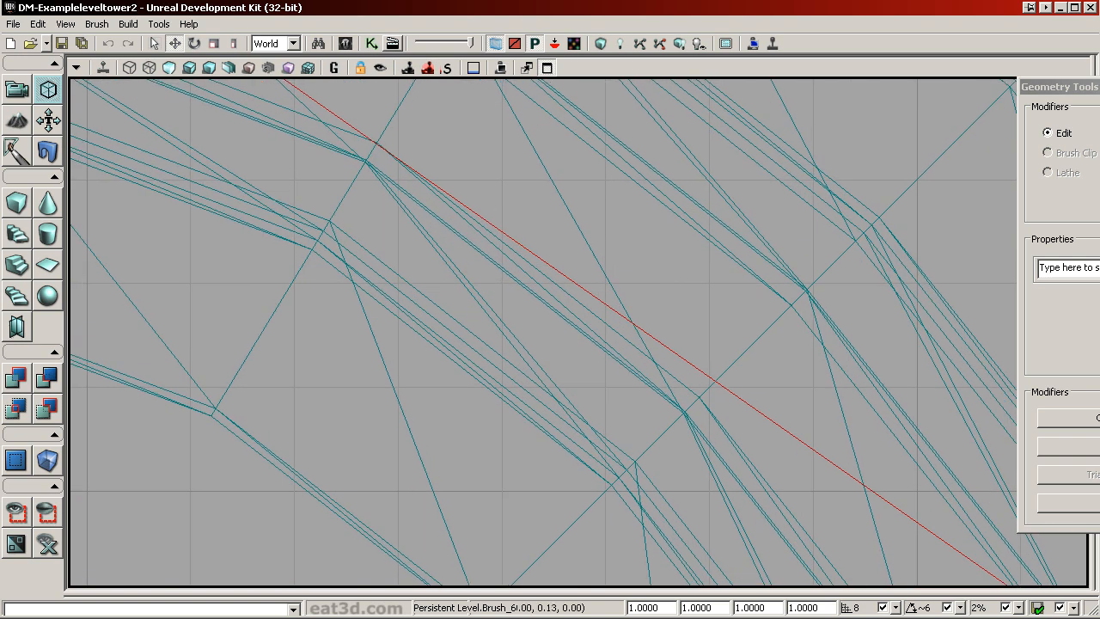
scroll(548, 332, "up", 5)
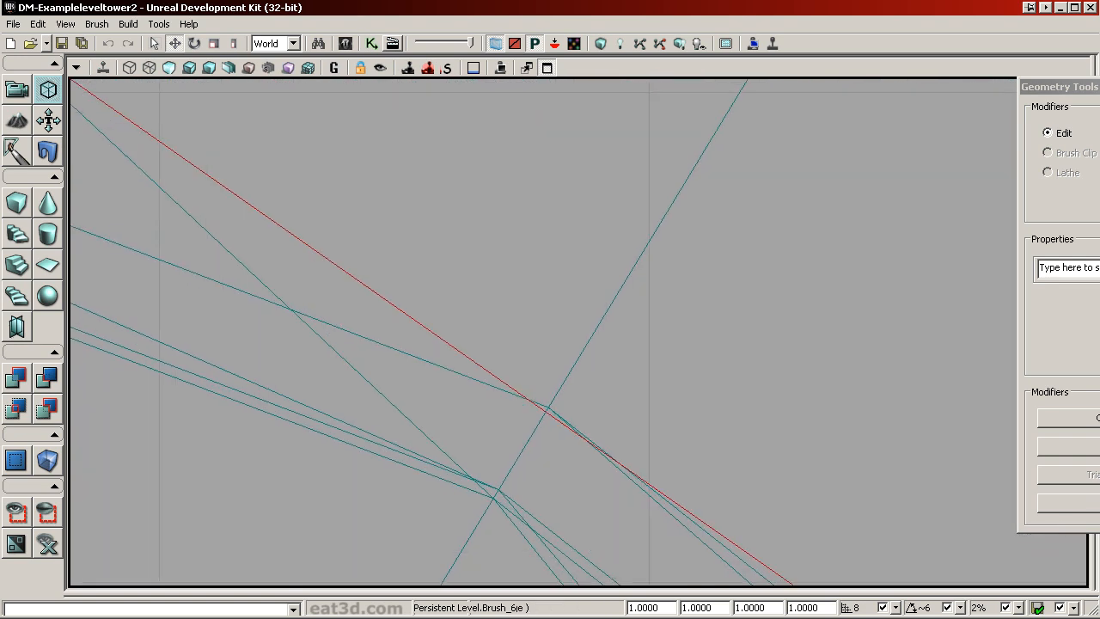
scroll(547, 332, "down", 10)
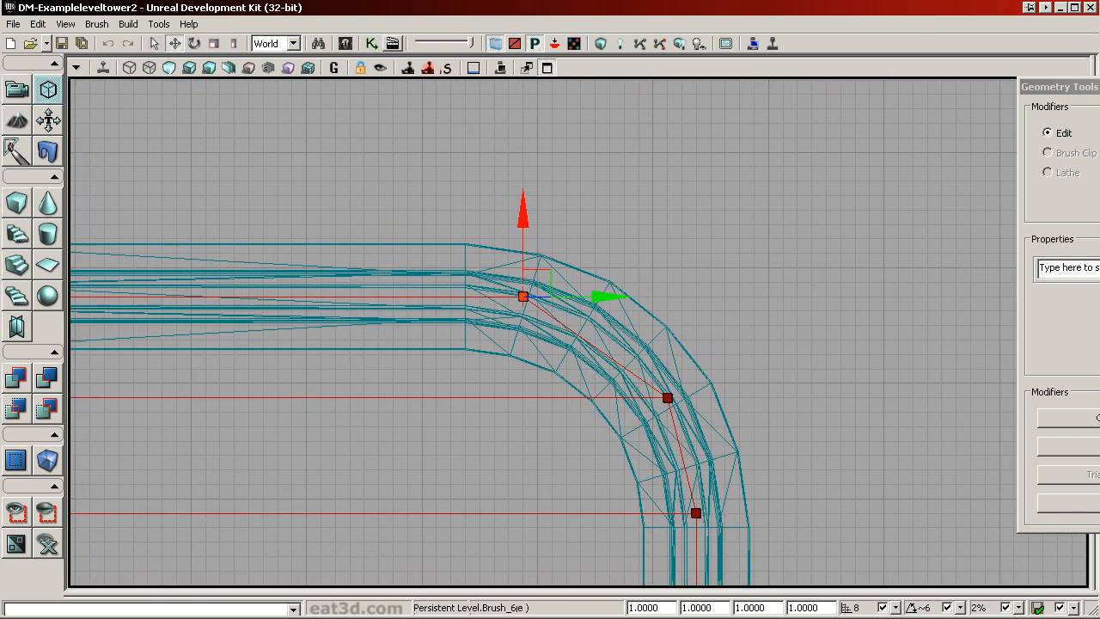
scroll(547, 332, "up", 3)
scroll(548, 332, "down", 6)
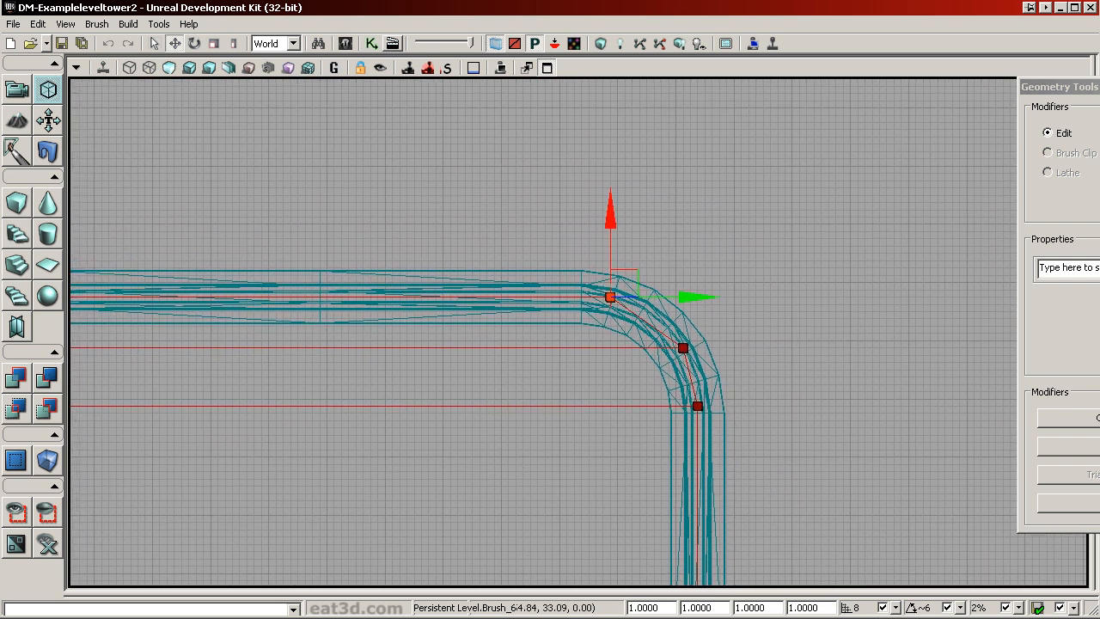
- Toggle the static meshes in the enlarged orthographic view to compare the brush's corner outline with the wall's curve
mouse_move(548, 332)
right_mouse_down()
mouse_move(519, 323)
mouse_move(517, 300)
mouse_move(486, 315)
mouse_move(459, 280)
right_mouse_up()
key("w")
scroll(528, 301, "up", 4)
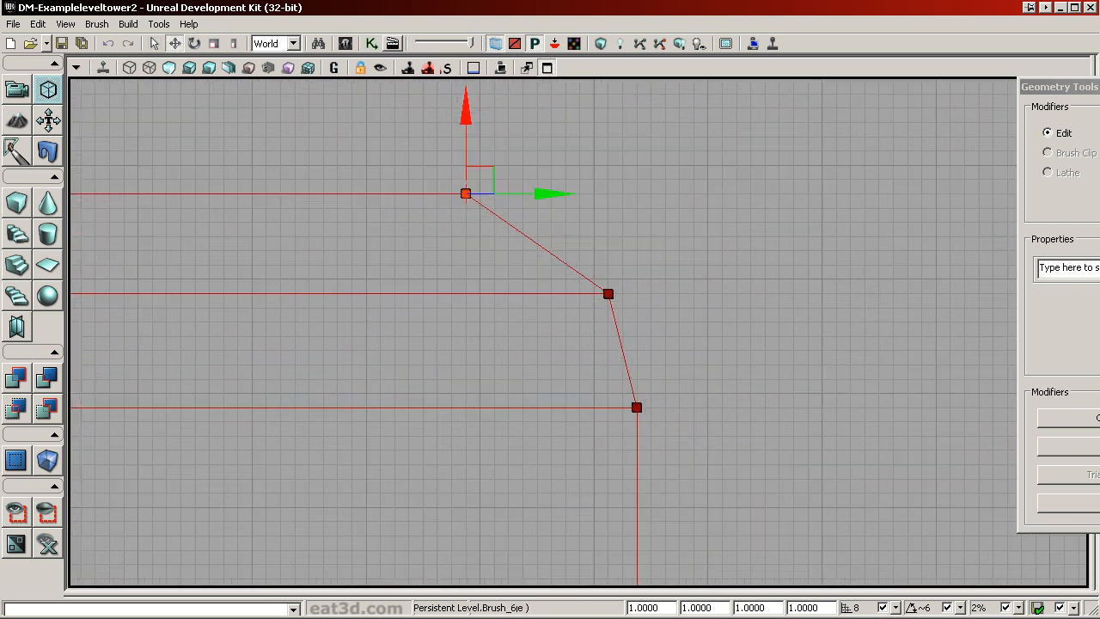
scroll(696, 476, "down", 2)
mouse_move(537, 267)
right_mouse_down()
mouse_move(520, 238)
mouse_move(449, 302)
right_mouse_up()
key("w")
- Maximize the perspective view on the walled corner and add the shaped builder brush as solid geometry with CSG Add
left_click(547, 67)
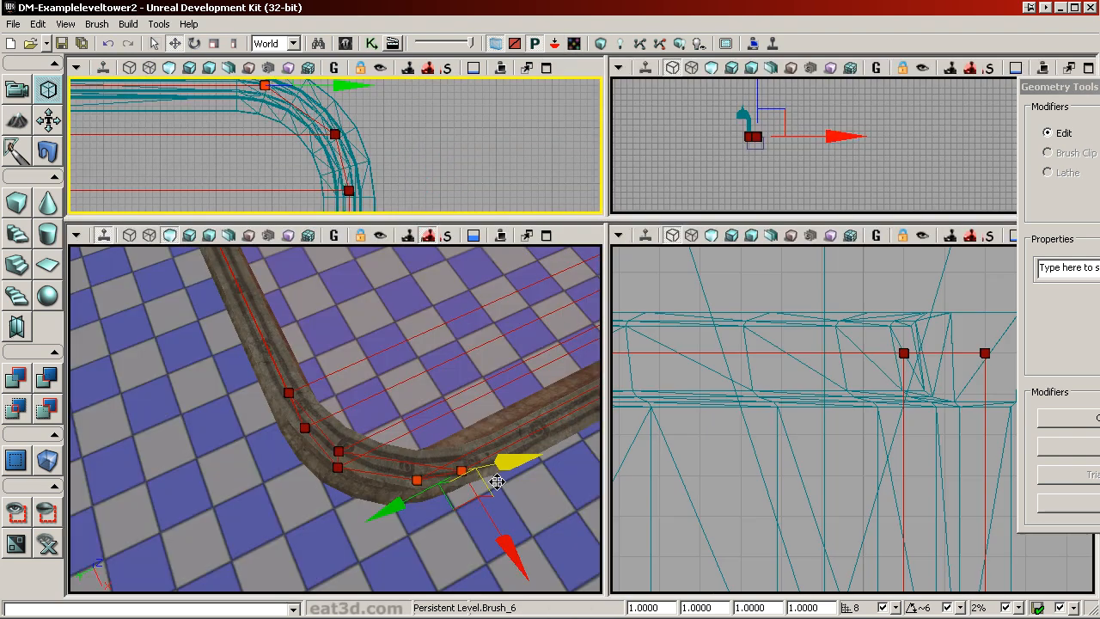
left_click(550, 258)
left_click(552, 242)
right_click_drag(633, 496, 275, 370)
key("w")
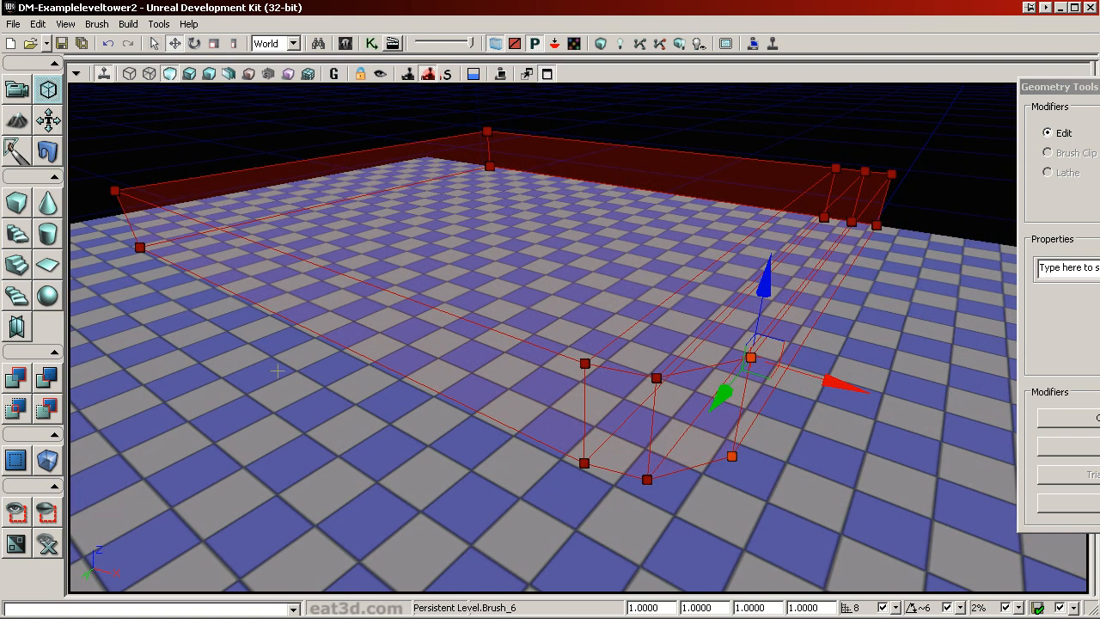
key("w")
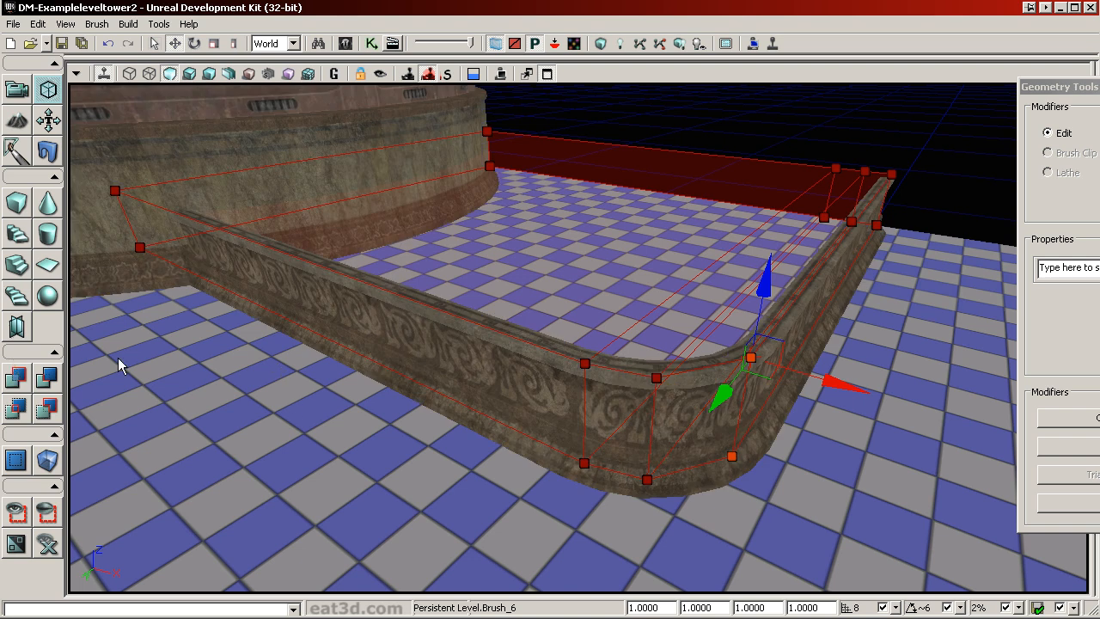
left_click(16, 382)
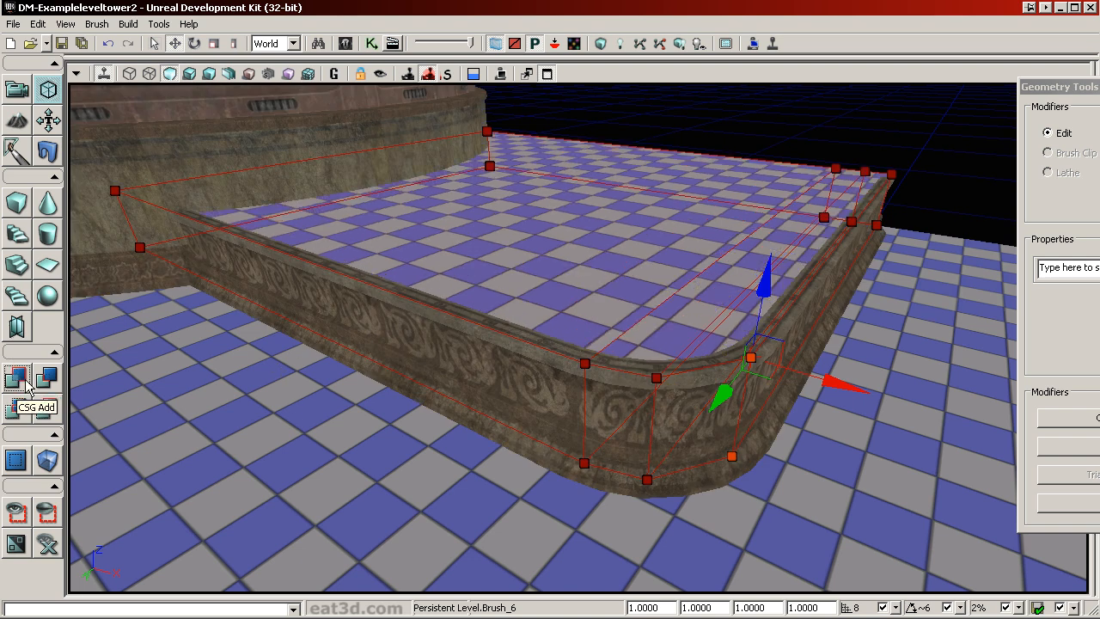
- Leave Geometry Mode and move the builder brush off the new floor, up and away toward its far side
right_click_drag(430, 343, 447, 413)
left_click(17, 90)
right_click_drag(516, 360, 447, 387)
mouse_move(632, 354)
left_mouse_down()
mouse_move(695, 408)
mouse_move(640, 356)
left_mouse_up()
left_click_drag(567, 379, 731, 331, "shift")
left_click_drag(550, 413, 550, 482)
left_click_drag(636, 284, 619, 378)
right_click_drag(679, 343, 619, 327)
mouse_move(678, 343)
left_mouse_down()
mouse_move(678, 300)
mouse_move(614, 297)
mouse_move(648, 346)
left_mouse_up()
left_click(678, 307)
left_click(731, 201)
left_click(731, 203)
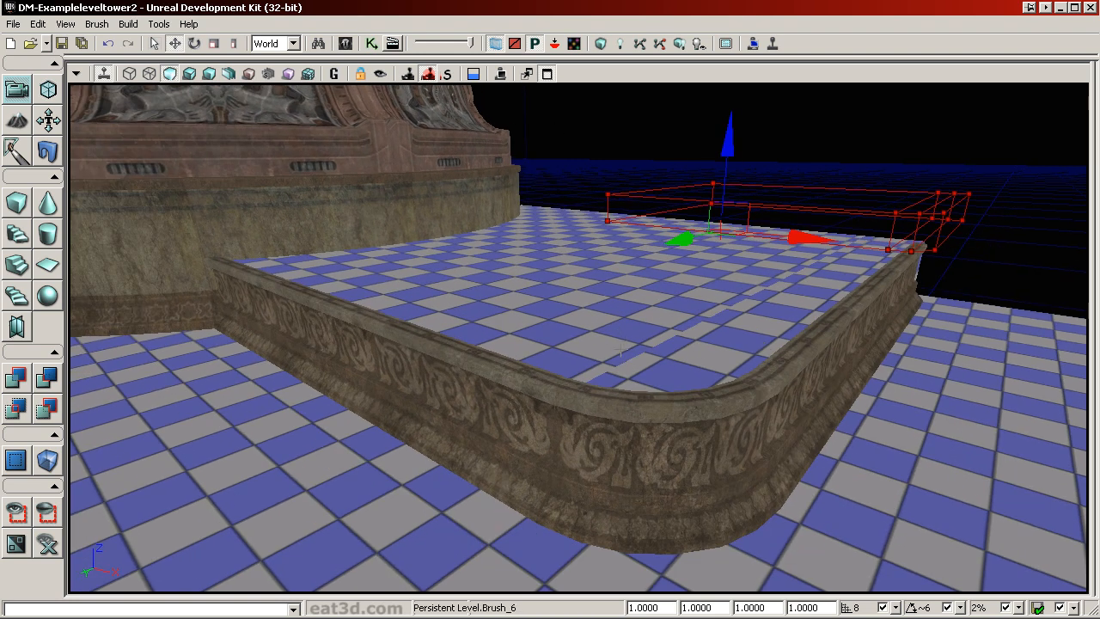
- Check the added floor inside the wall by selecting its surface, and clear the selection
left_click(625, 338)
left_click(656, 303, "ctrl")
left_click(722, 204)
left_click(836, 210)
left_click(816, 207)
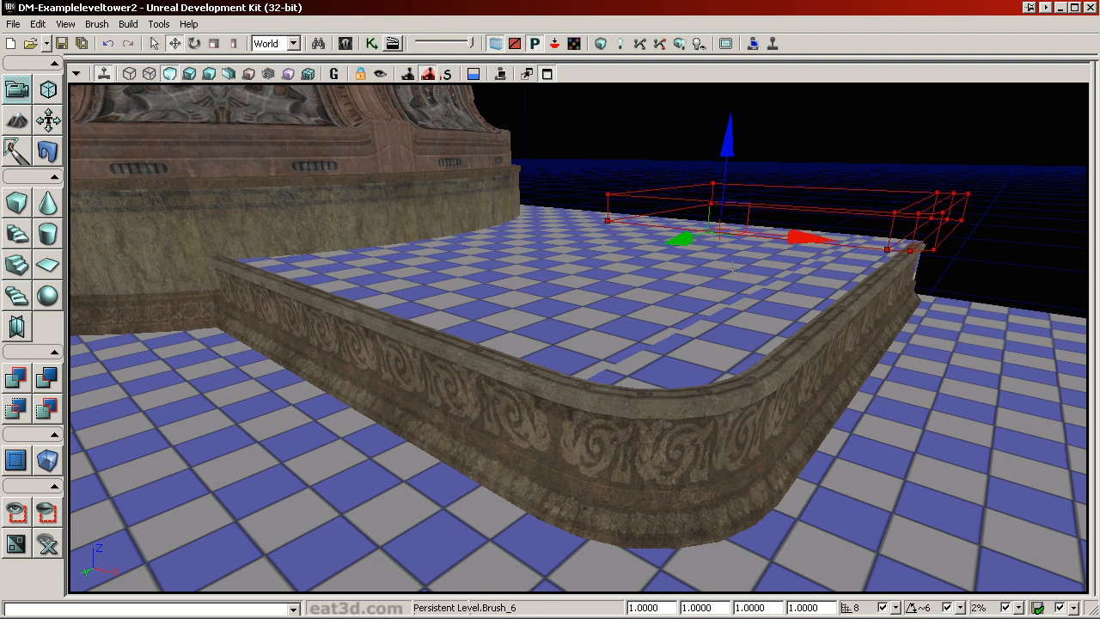
left_click(610, 300)
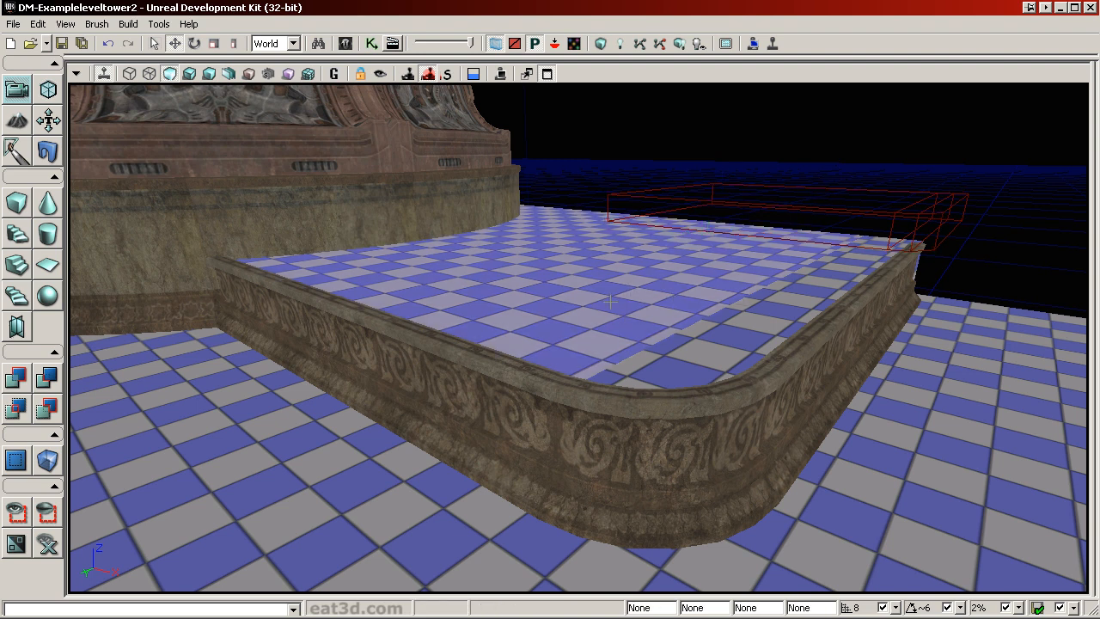
left_click(760, 220)
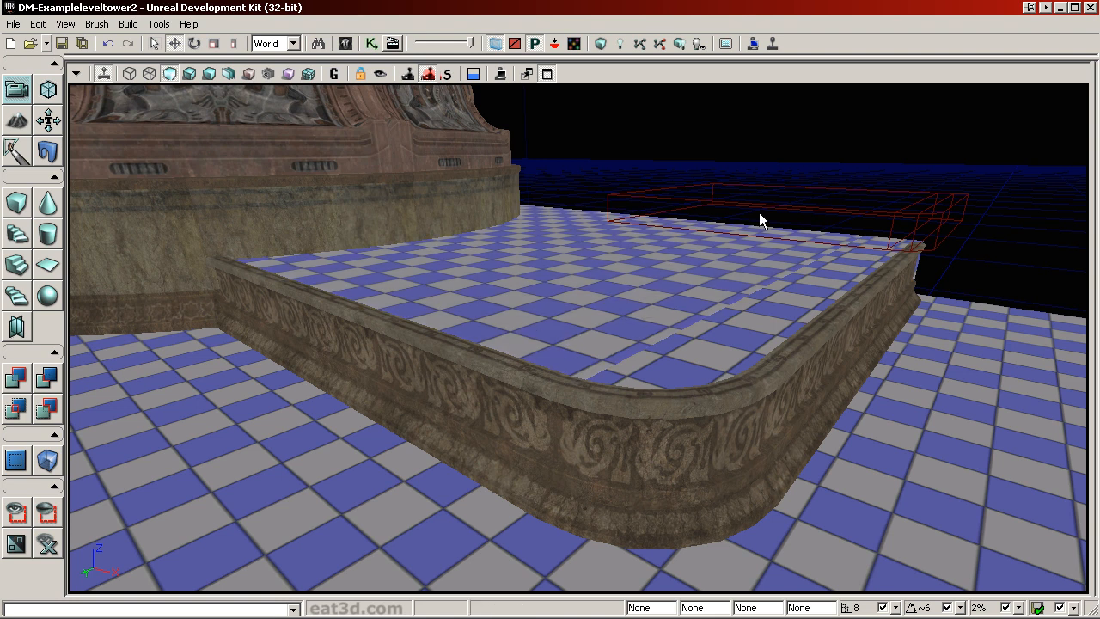
- Make a cube builder brush and add three separate cubes with CSG Add, moving the brush between additions
left_click(16, 203)
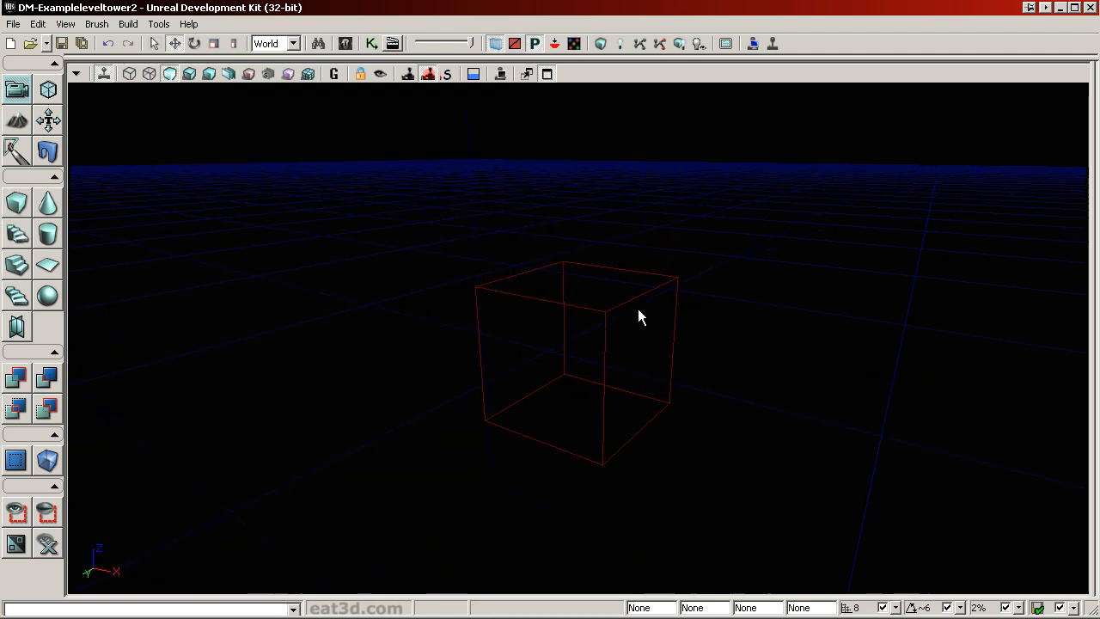
left_click(637, 310)
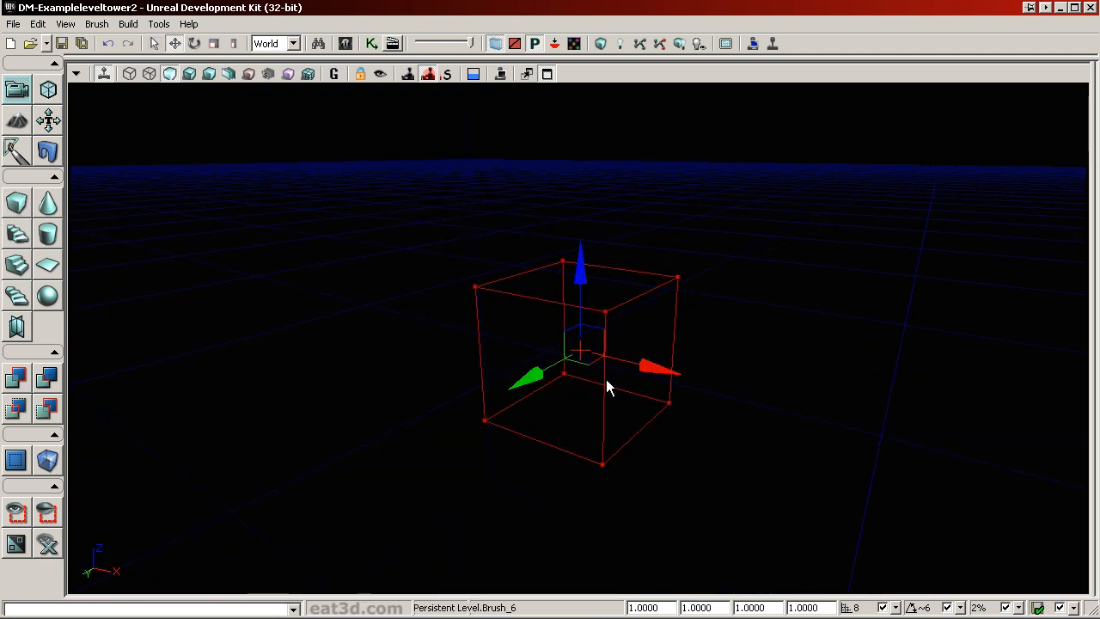
mouse_move(529, 378)
left_mouse_down()
mouse_move(535, 359)
mouse_move(391, 415)
mouse_move(6, 407)
left_mouse_up()
left_click(17, 378)
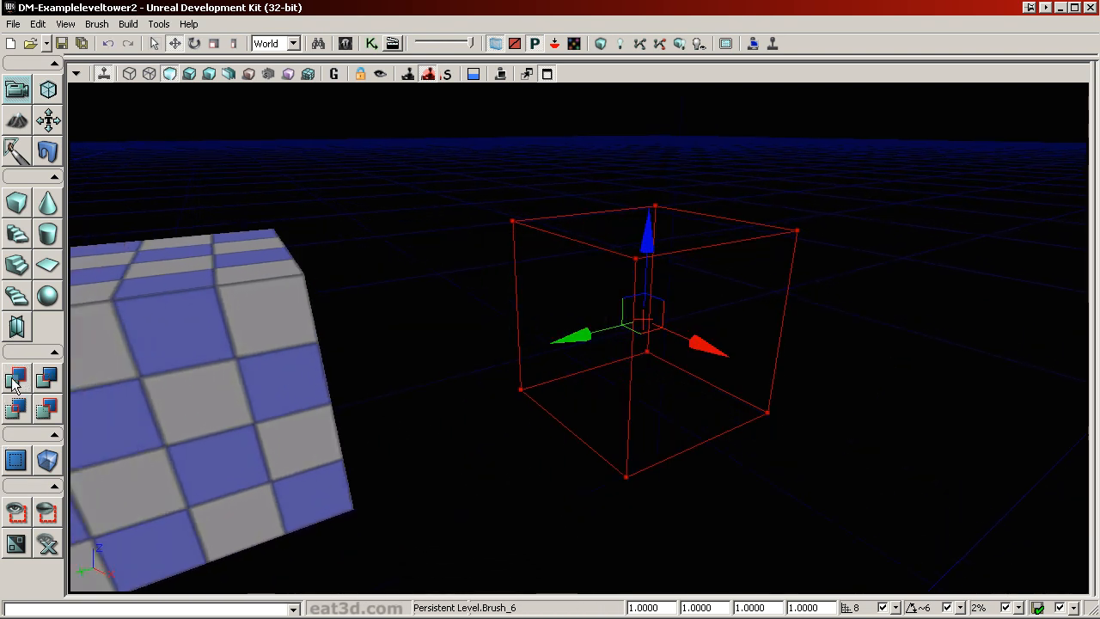
left_click(16, 378)
left_click_drag(572, 336, 487, 413, "shift")
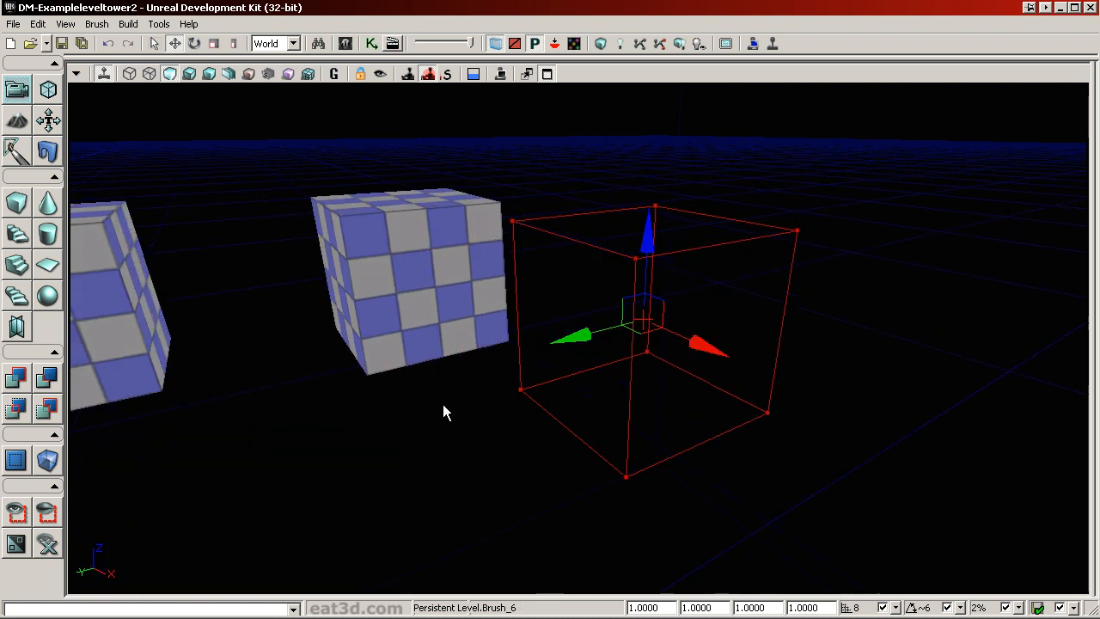
left_click(16, 378)
mouse_move(825, 382)
left_mouse_down("shift")
mouse_move(1005, 372)
mouse_move(769, 387)
left_mouse_up("shift")
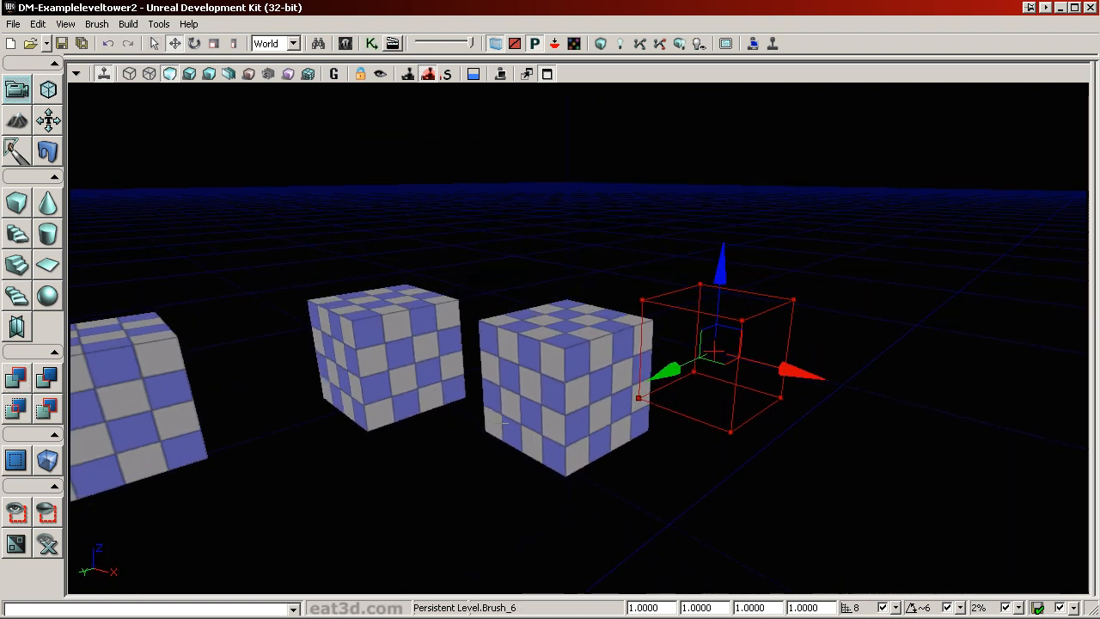
left_click(769, 387)
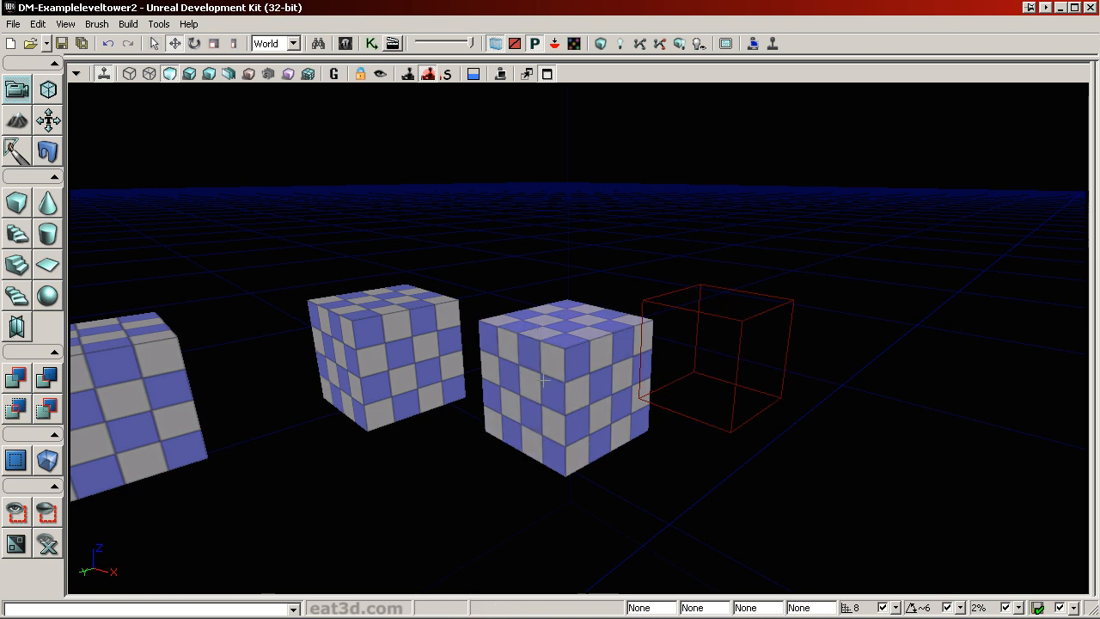
- Switch to the brush wireframe display and move the added cube nearest the builder brush behind and partly into the middle cube
middle_click_drag(498, 282, 549, 230)
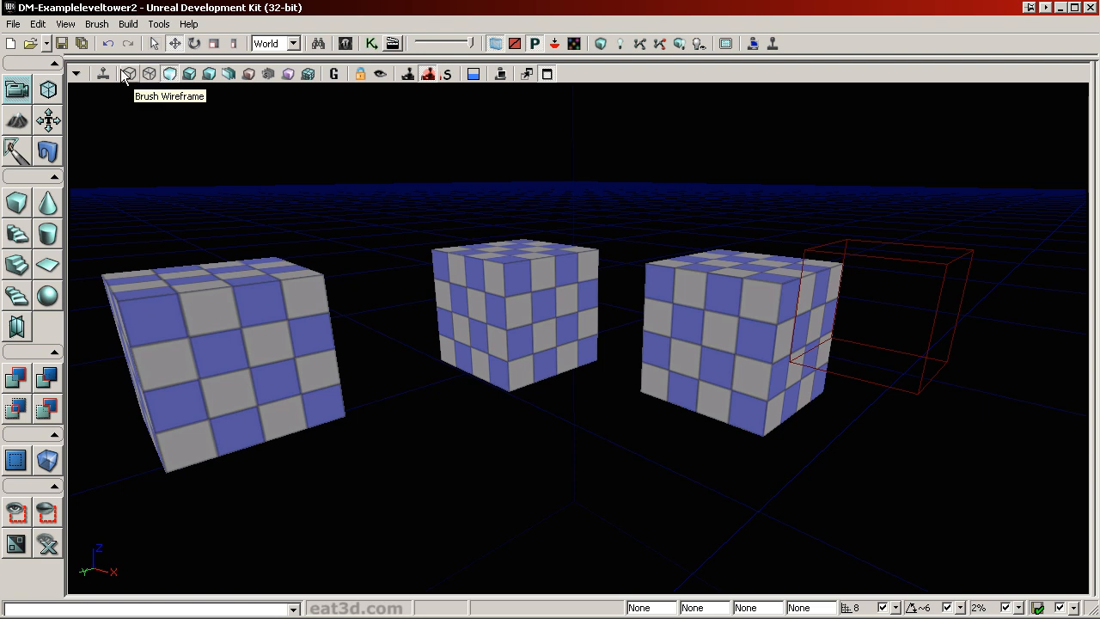
left_click(124, 74)
left_click(566, 250)
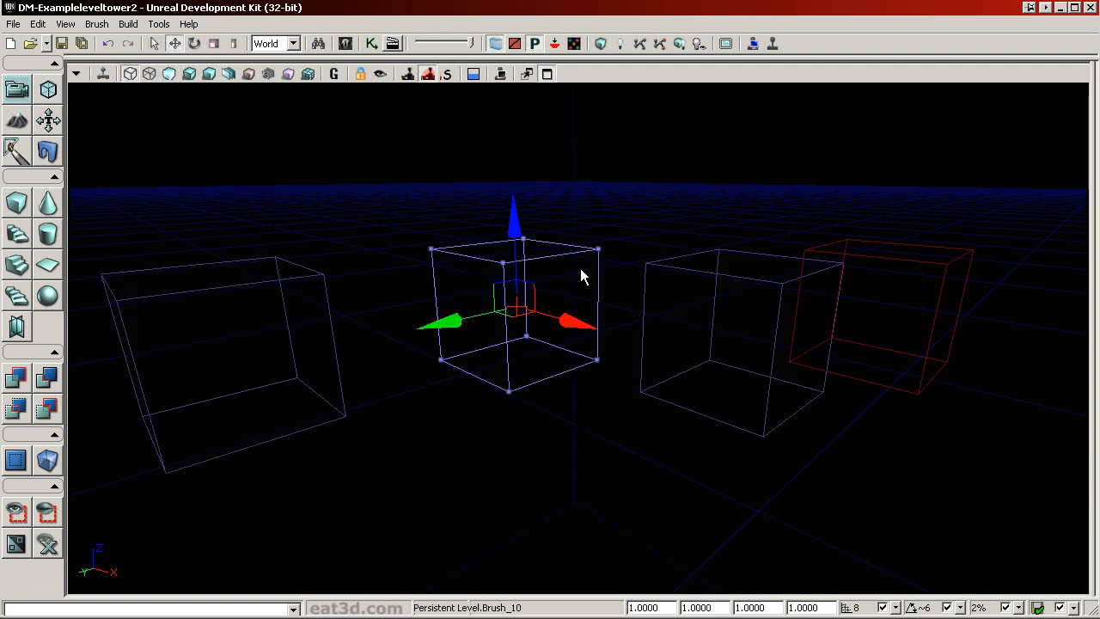
left_click(305, 269)
left_click(644, 301)
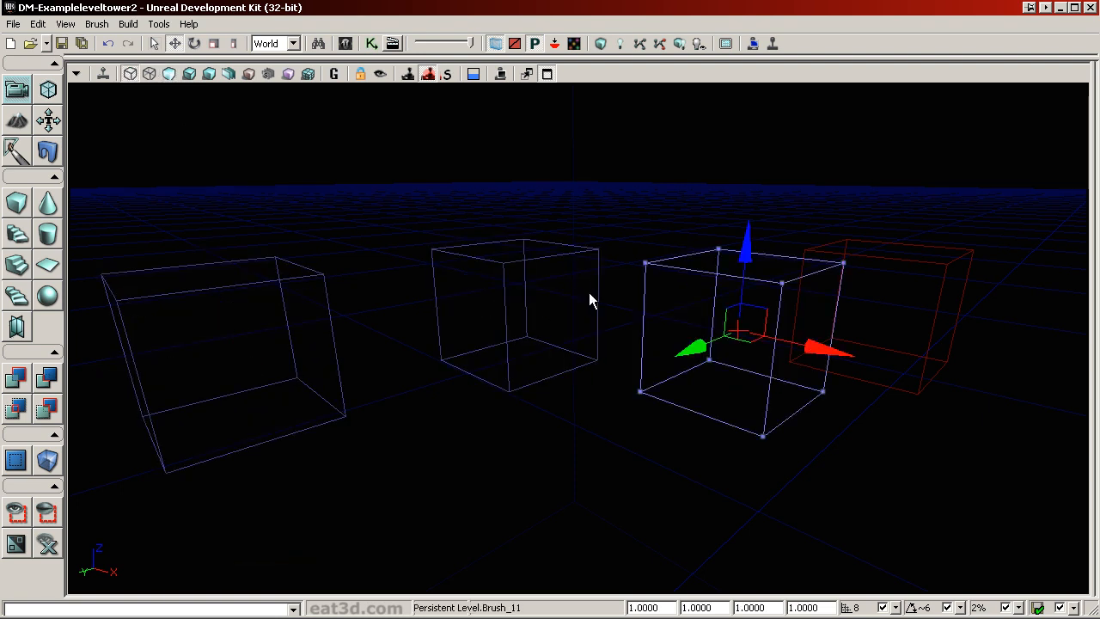
left_click(605, 282)
left_click(726, 367)
mouse_move(838, 337)
left_mouse_down()
mouse_move(988, 391)
mouse_move(1023, 383)
mouse_move(529, 283)
left_mouse_up()
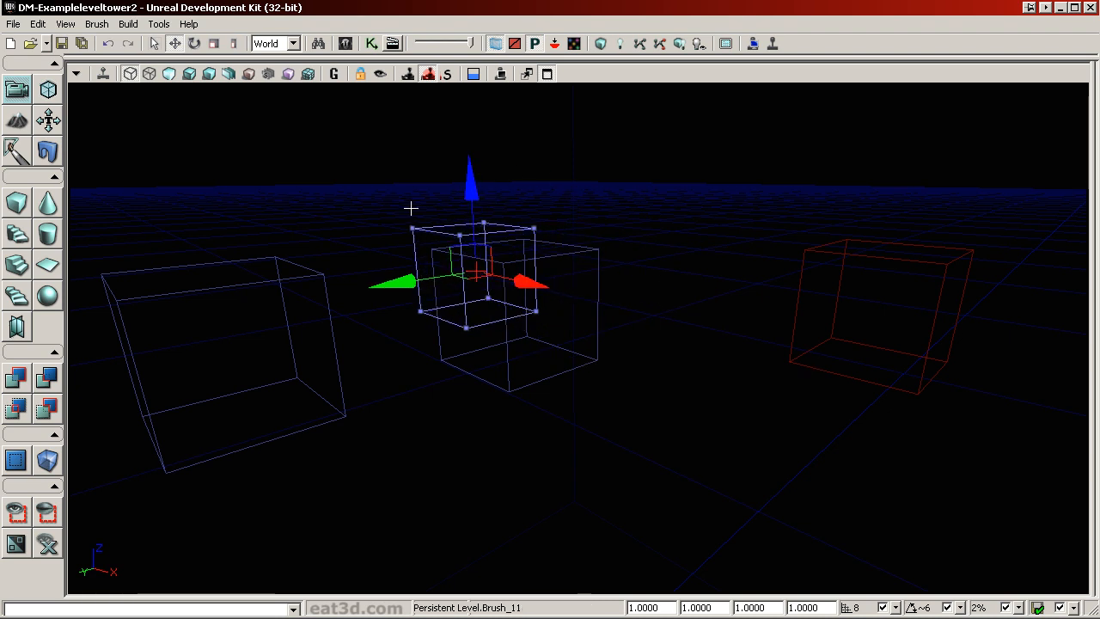
- Return to the unlit display and compare the moved brush's outline with the solid cubes
left_click(169, 73)
left_click_drag(809, 451, 504, 287)
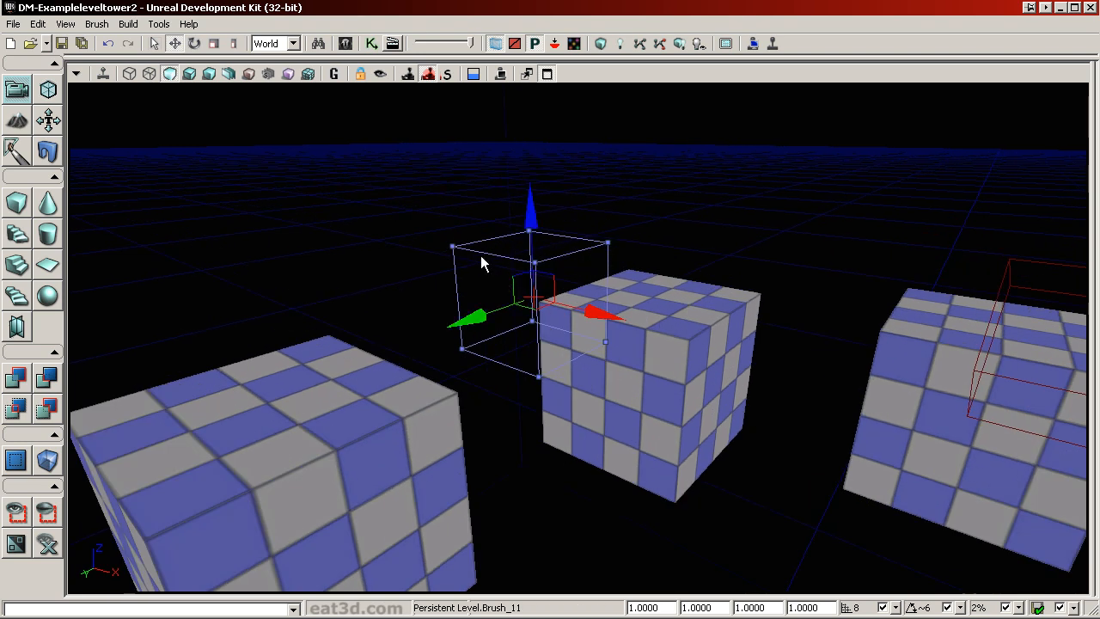
left_click_drag(754, 378, 628, 294)
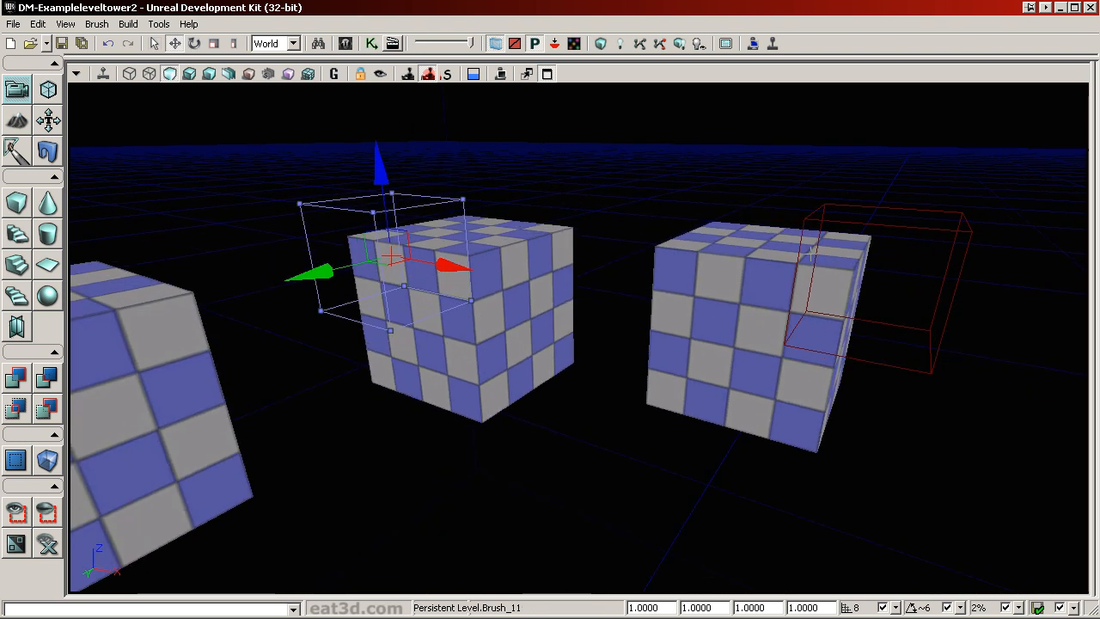
mouse_move(682, 370)
left_mouse_down()
mouse_move(634, 455)
mouse_move(678, 371)
left_mouse_up()
left_click_drag(714, 320, 774, 510)
- Position the builder brush in empty space, add a fourth cube with CSG Add, and move the brush off it
left_click(739, 331)
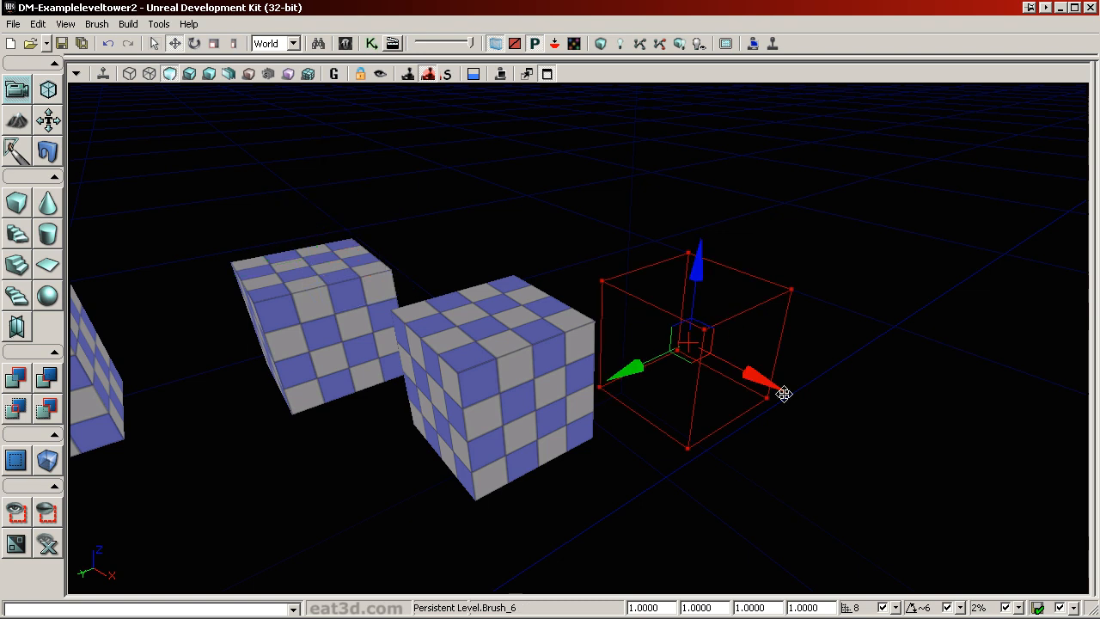
left_click_drag(601, 367, 178, 309)
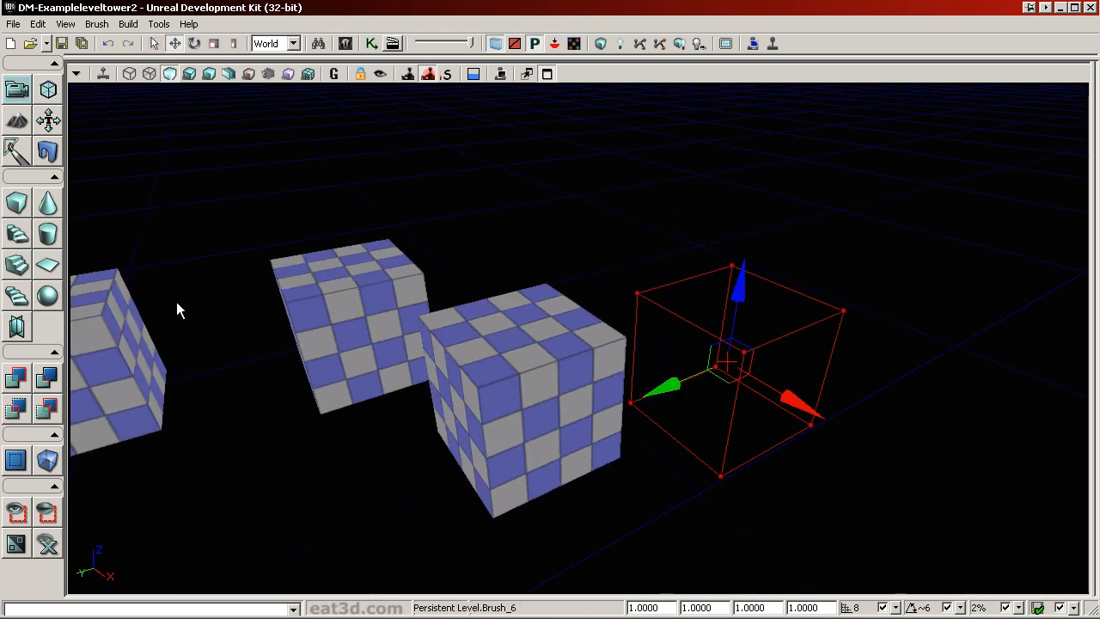
left_click(17, 381)
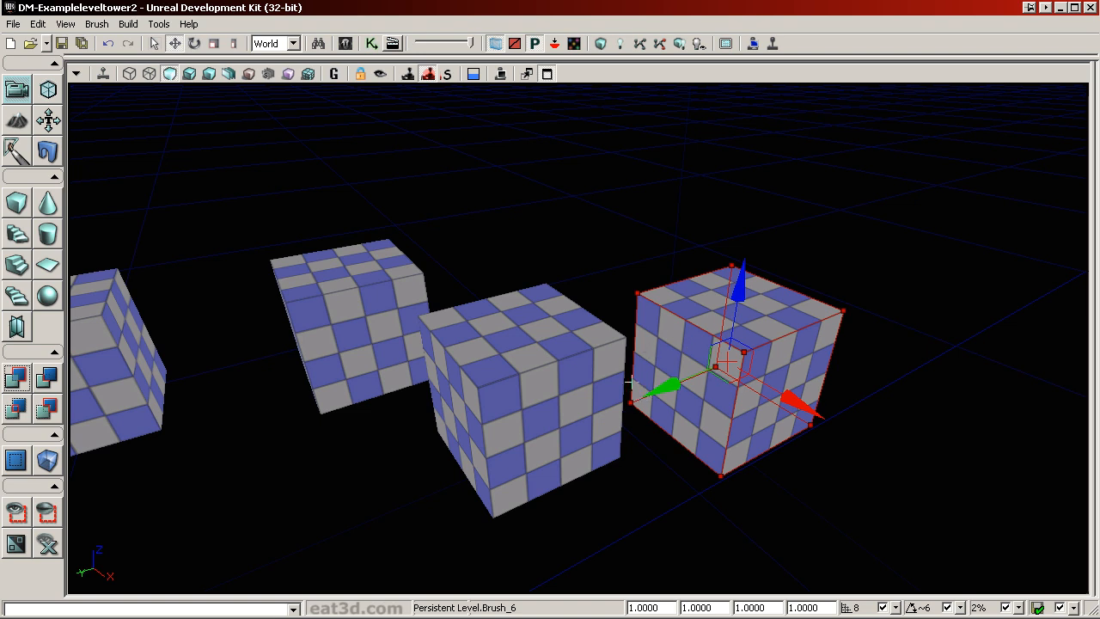
left_click_drag(574, 385, 378, 391)
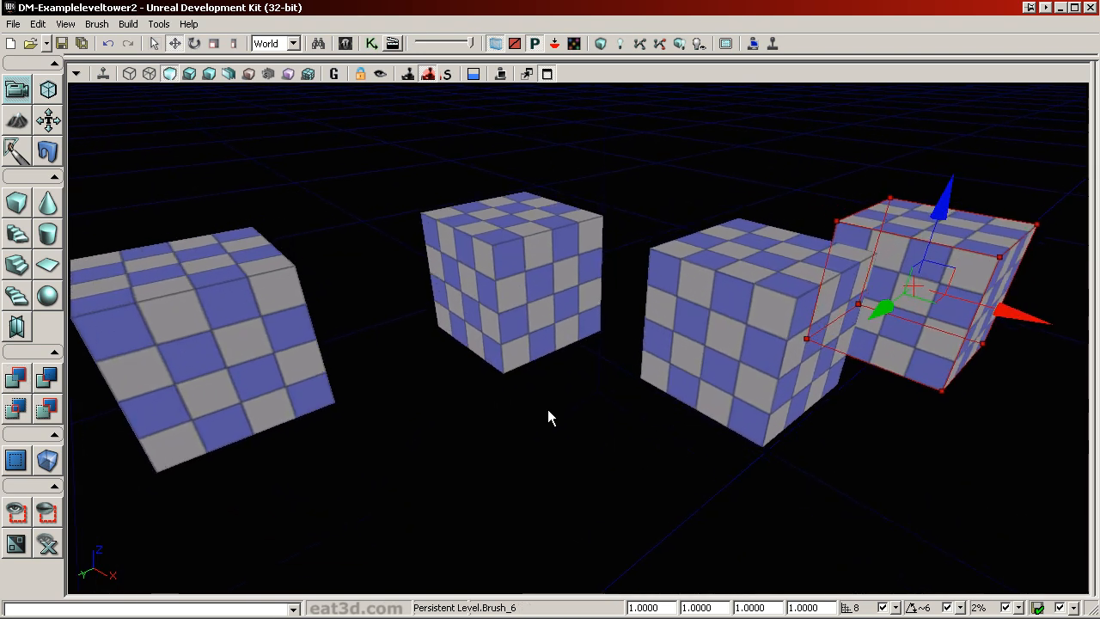
left_click_drag(881, 311, 969, 247)
mouse_move(667, 276)
left_mouse_down()
mouse_move(675, 330)
mouse_move(659, 361)
left_mouse_up()
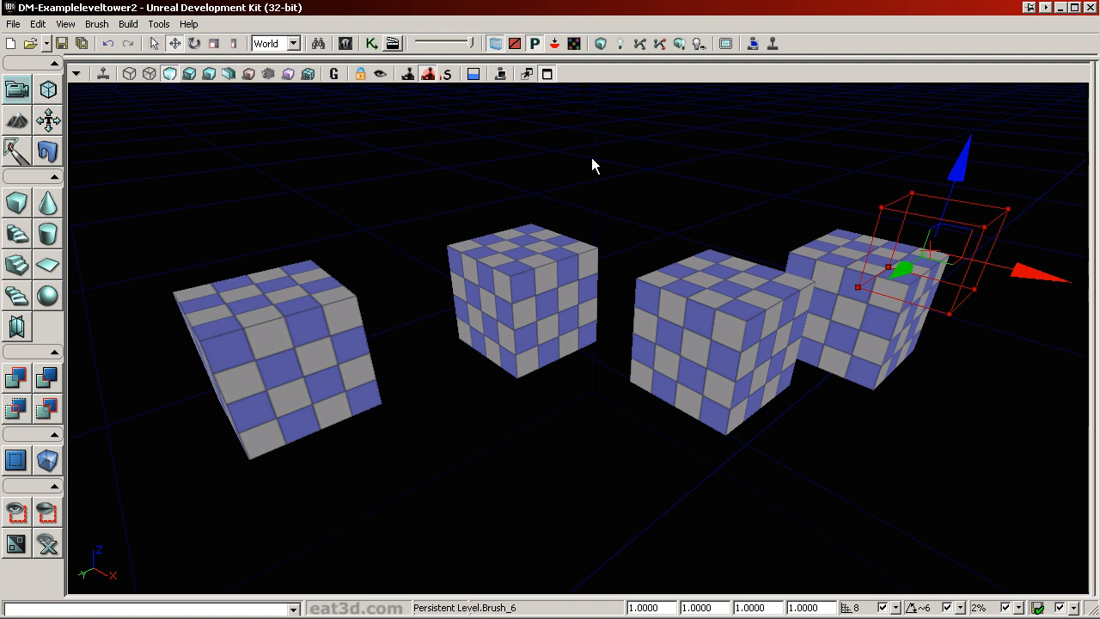
left_click(605, 181)
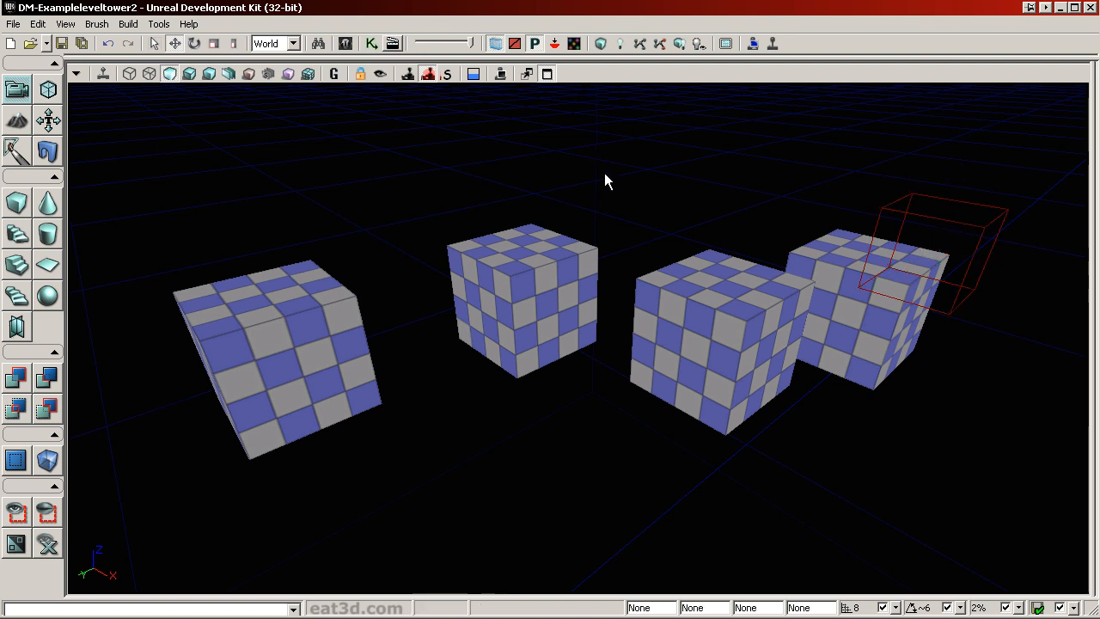
- Build the level geometry, review the Map Check report, and close it
left_click(603, 45)
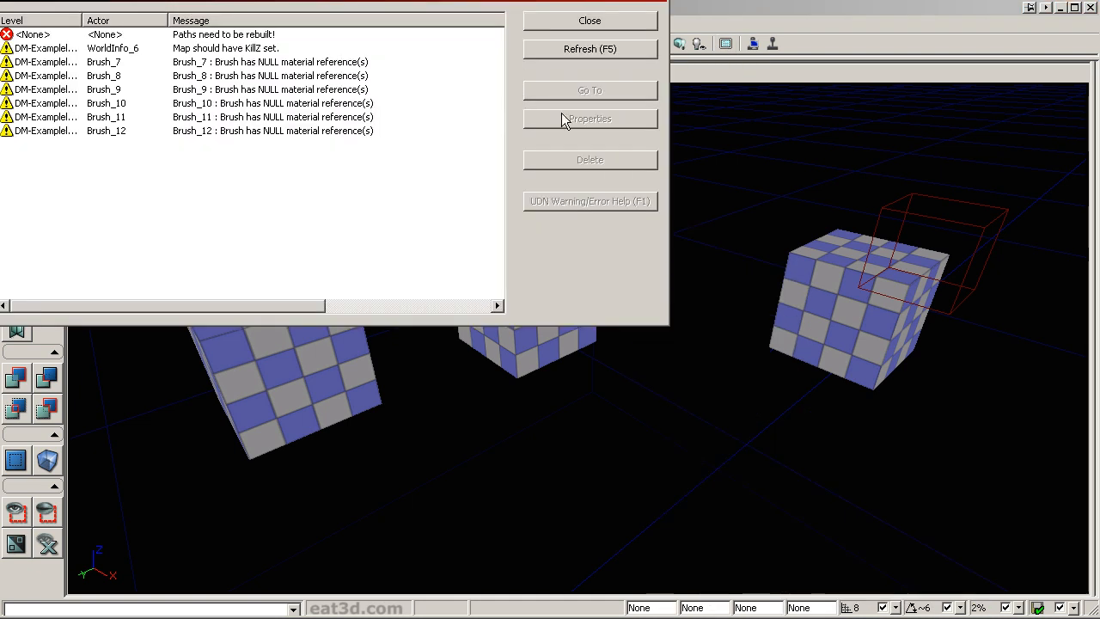
left_click_drag(473, 5, 781, 310)
mouse_move(655, 251)
right_mouse_down()
mouse_move(655, 240)
mouse_move(654, 251)
right_mouse_up()
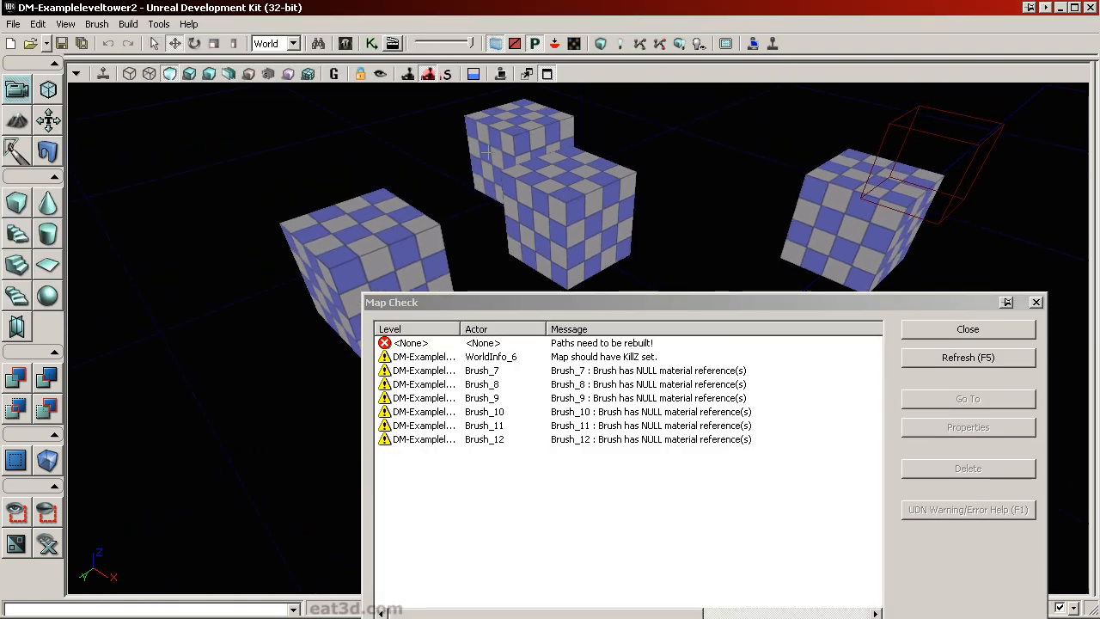
left_click_drag(605, 303, 520, 137)
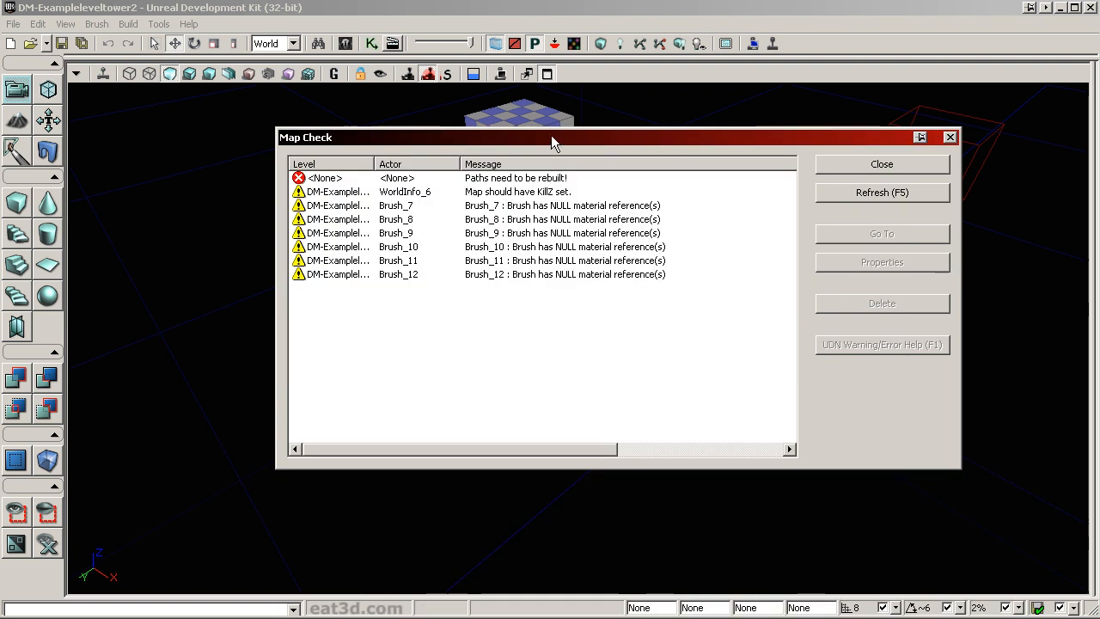
left_click(950, 138)
- Examine the rebuilt cubes around the overlapping pair and select the front cube's top surface
left_click_drag(719, 368, 796, 440)
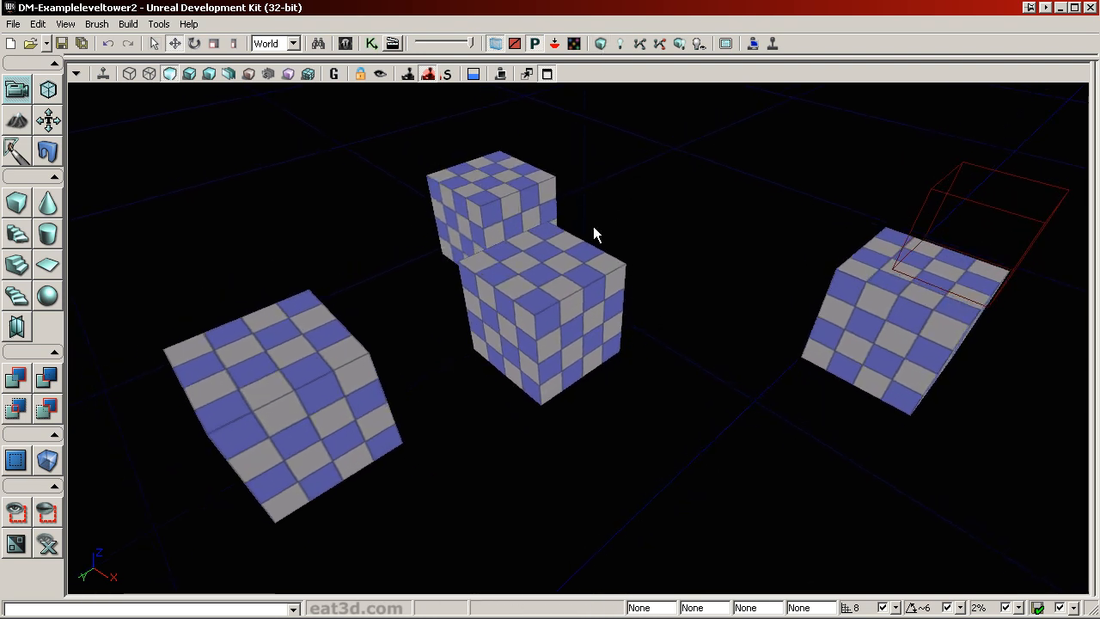
double_click(585, 291)
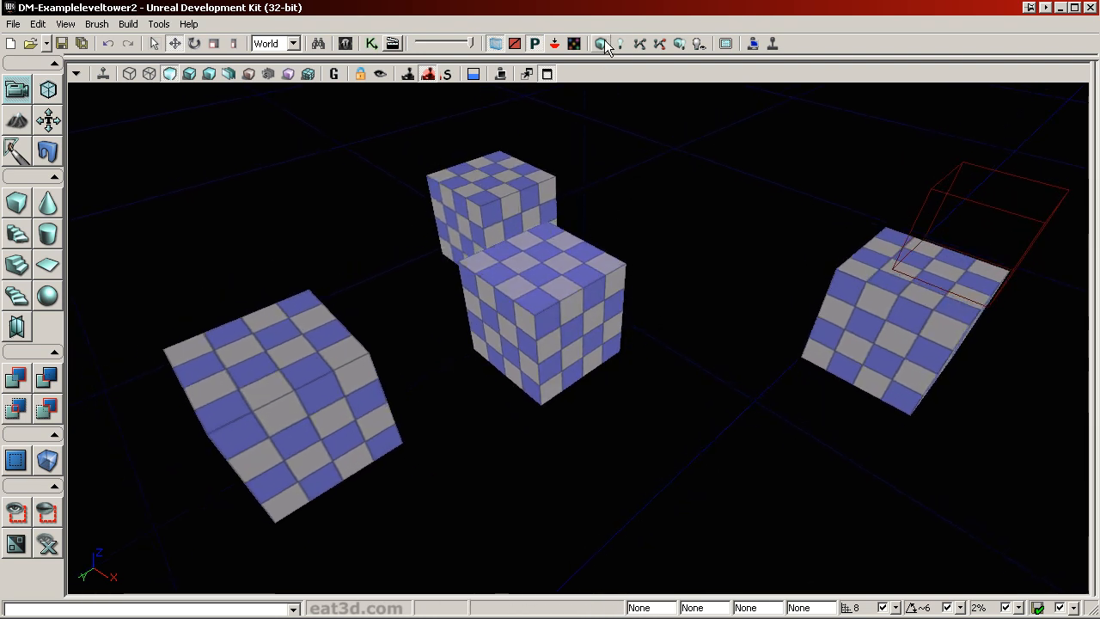
left_click_drag(556, 230, 556, 283)
left_click(577, 272)
left_click(563, 323)
left_click_drag(563, 323, 563, 262)
left_click(567, 232)
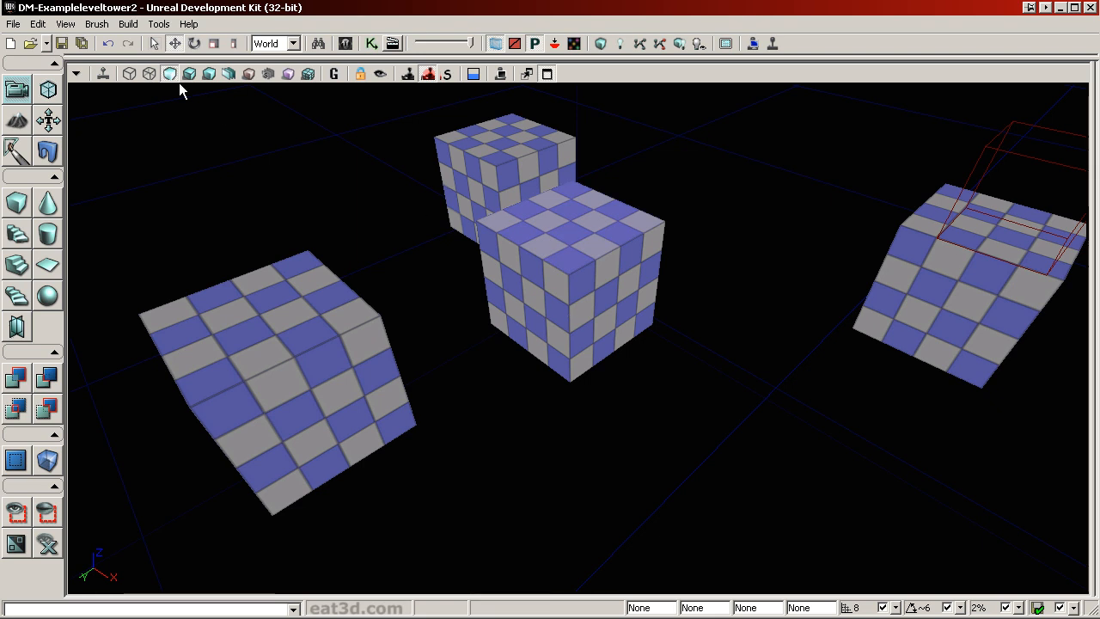
- Select the front cube of the overlapping pair in brush wireframe and stretch one side along the X axis in Geometry Mode
left_click(129, 73)
left_click(576, 263)
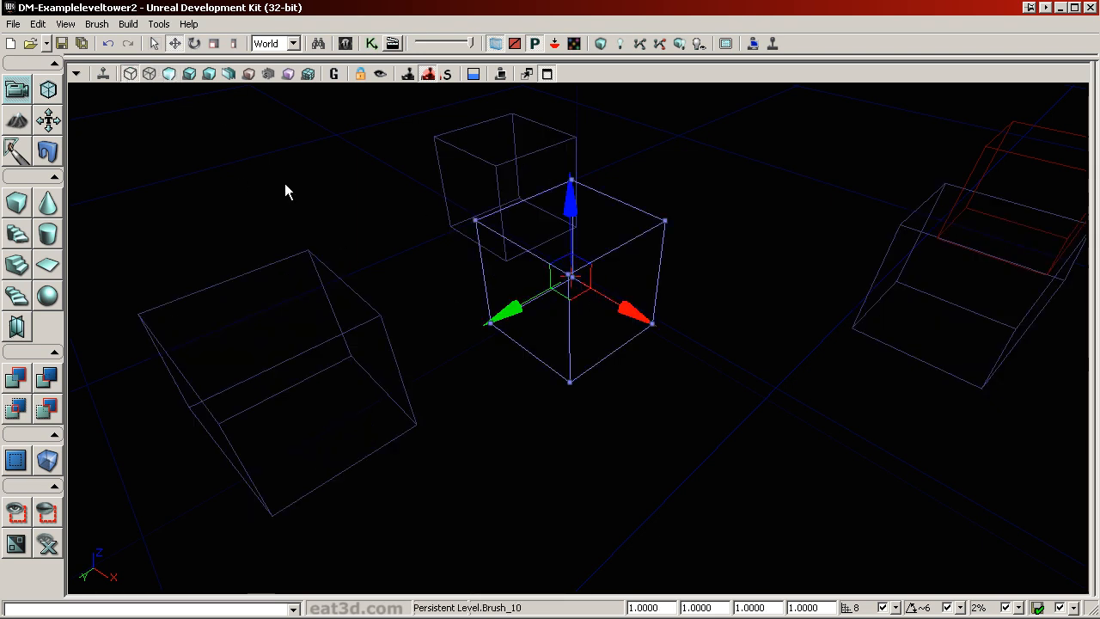
left_click(48, 90)
mouse_move(613, 195)
left_mouse_down()
mouse_move(602, 172)
mouse_move(613, 195)
left_mouse_up()
mouse_move(644, 294)
left_mouse_down()
mouse_move(989, 447)
mouse_move(1074, 515)
left_mouse_up()
mouse_move(698, 307)
left_mouse_down()
mouse_move(714, 335)
mouse_move(698, 307)
left_mouse_up()
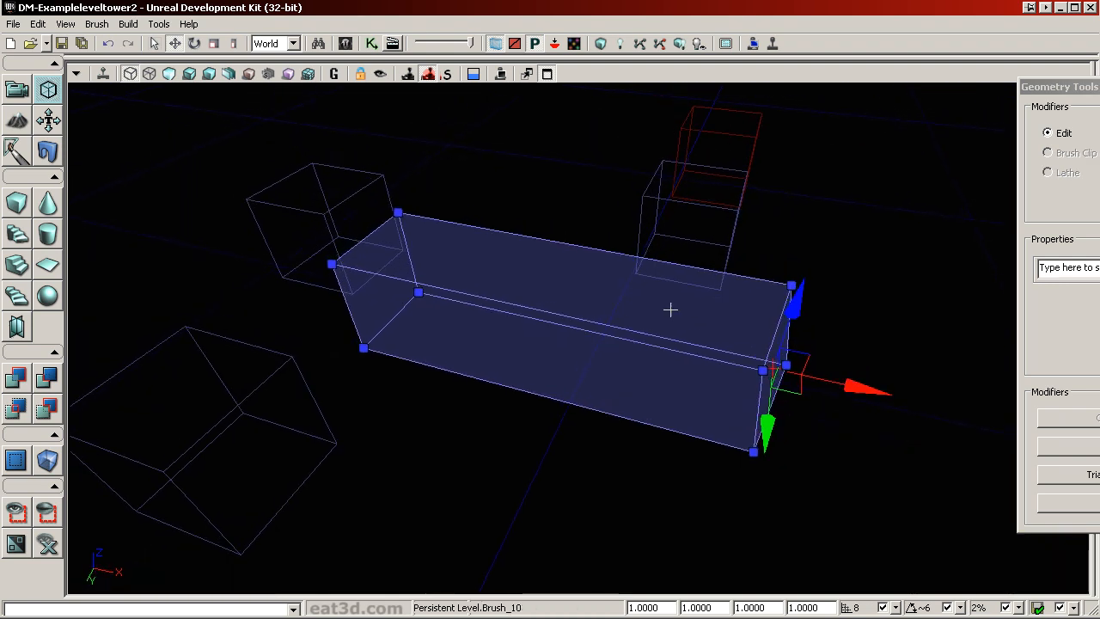
- Return the viewport to unlit shading and rebuild the level geometry to update the lengthened block
left_click(169, 73)
left_click_drag(234, 114, 217, 90)
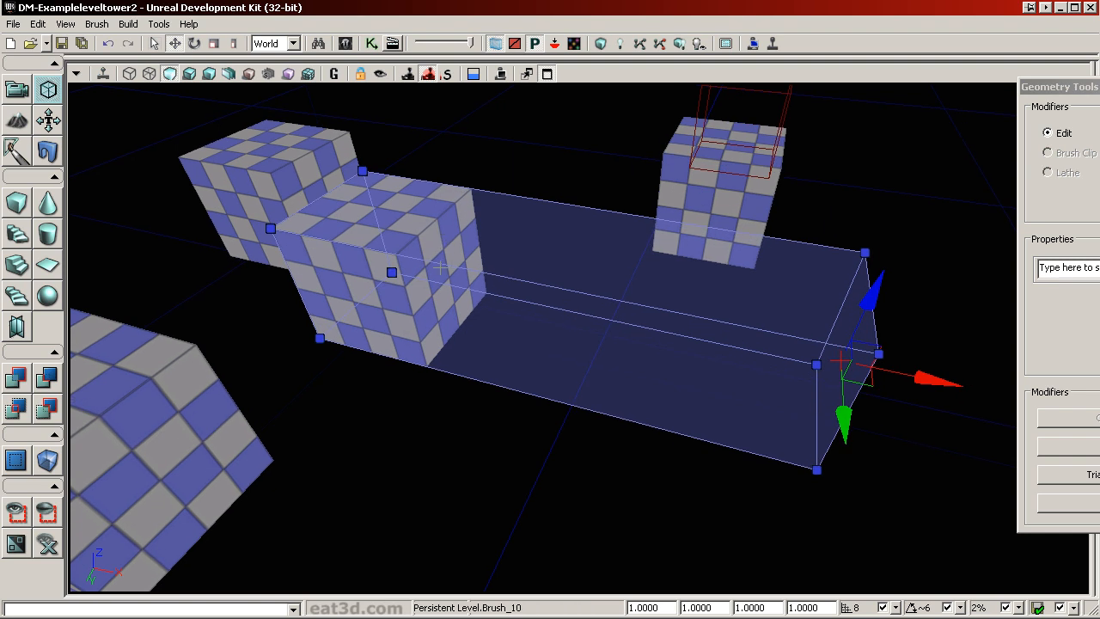
left_click(601, 45)
left_click(553, 167)
mouse_move(553, 168)
left_mouse_down()
mouse_move(558, 215)
mouse_move(606, 72)
left_mouse_up()
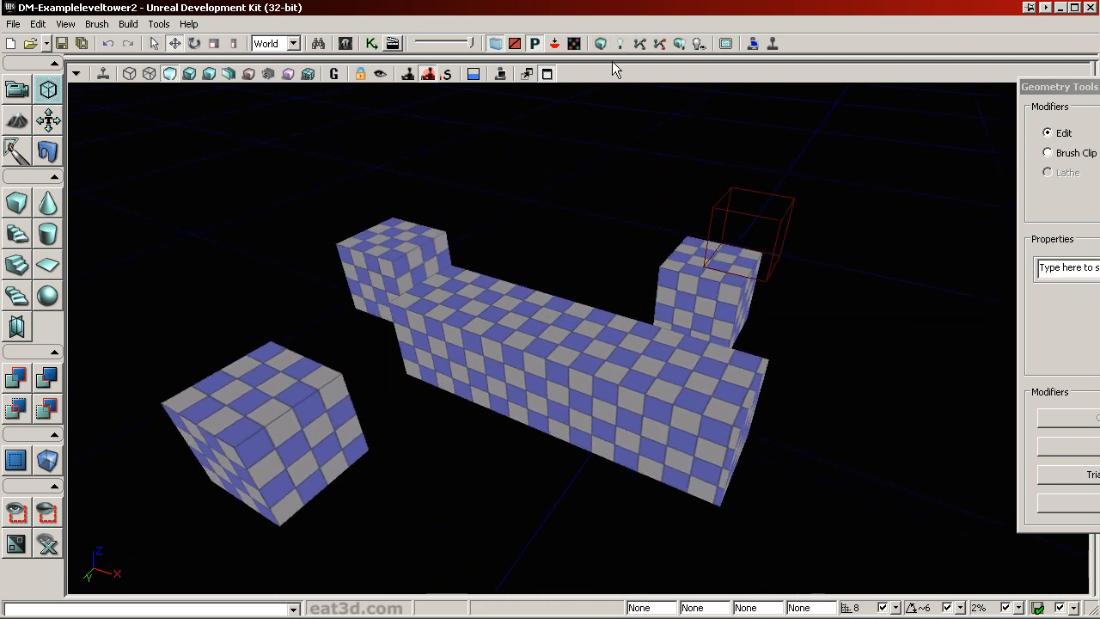
- Build a cube builder brush with X 1024, Y 1024 and Z 256
mouse_move(496, 233)
left_mouse_down()
mouse_move(515, 194)
mouse_move(496, 233)
left_mouse_up()
left_click_drag(106, 202, 106, 206)
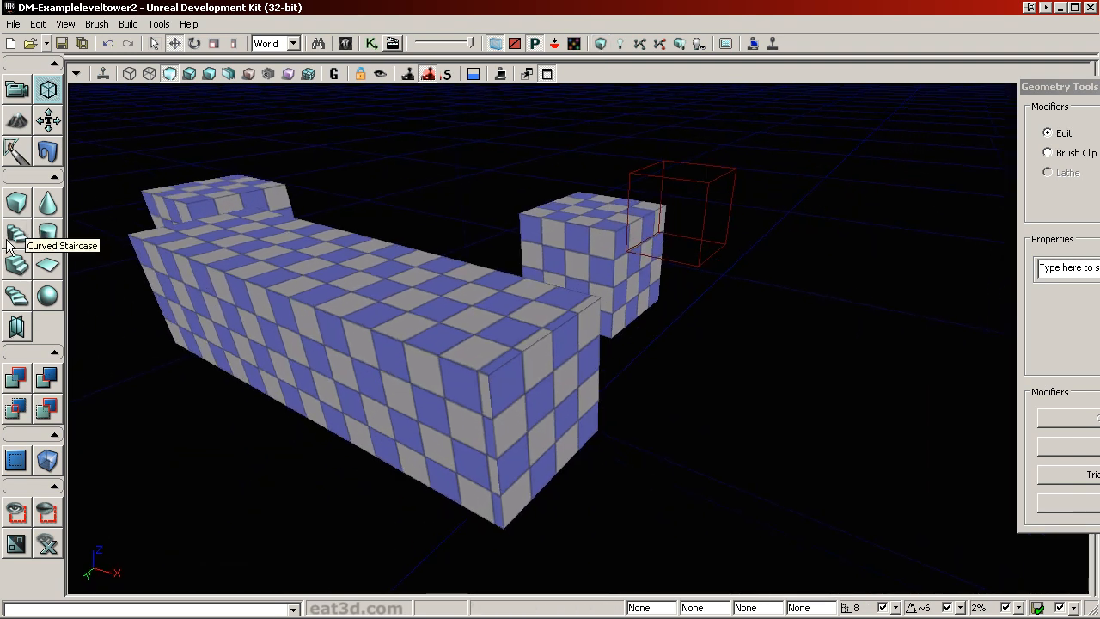
left_click_drag(395, 226, 397, 232)
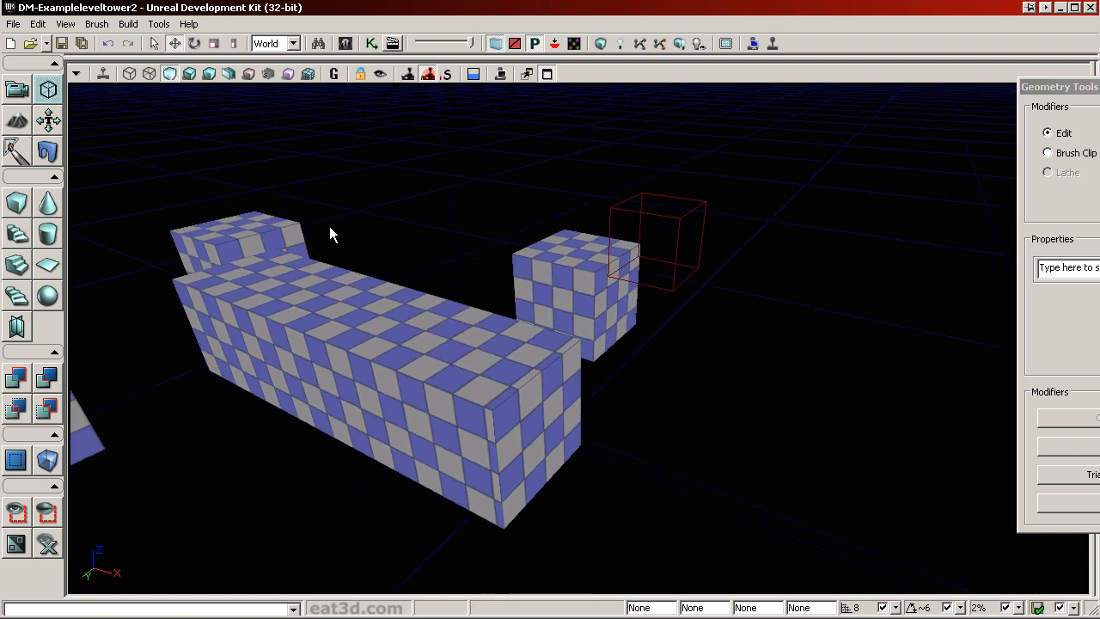
left_click_drag(604, 205, 605, 205)
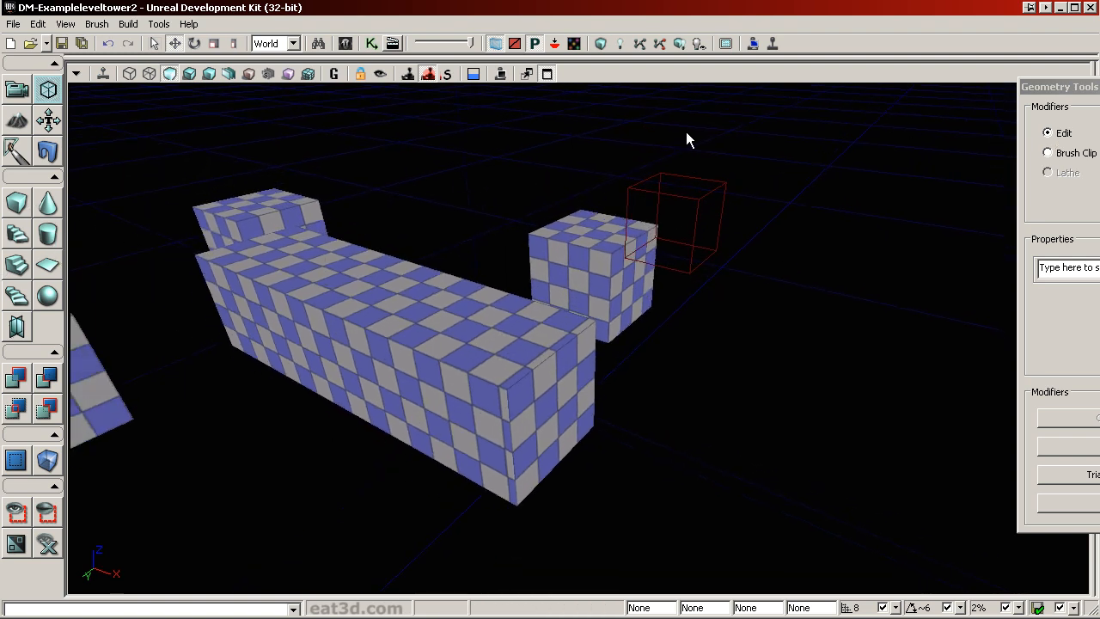
right_click(17, 205)
left_click(952, 168)
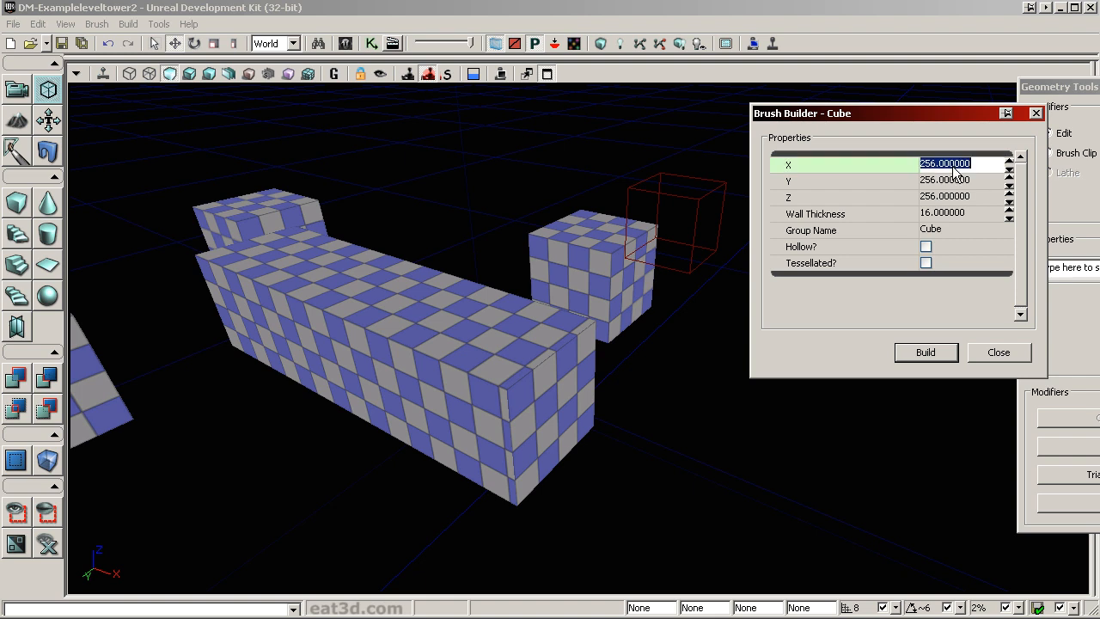
left_click(962, 181)
type("1024")
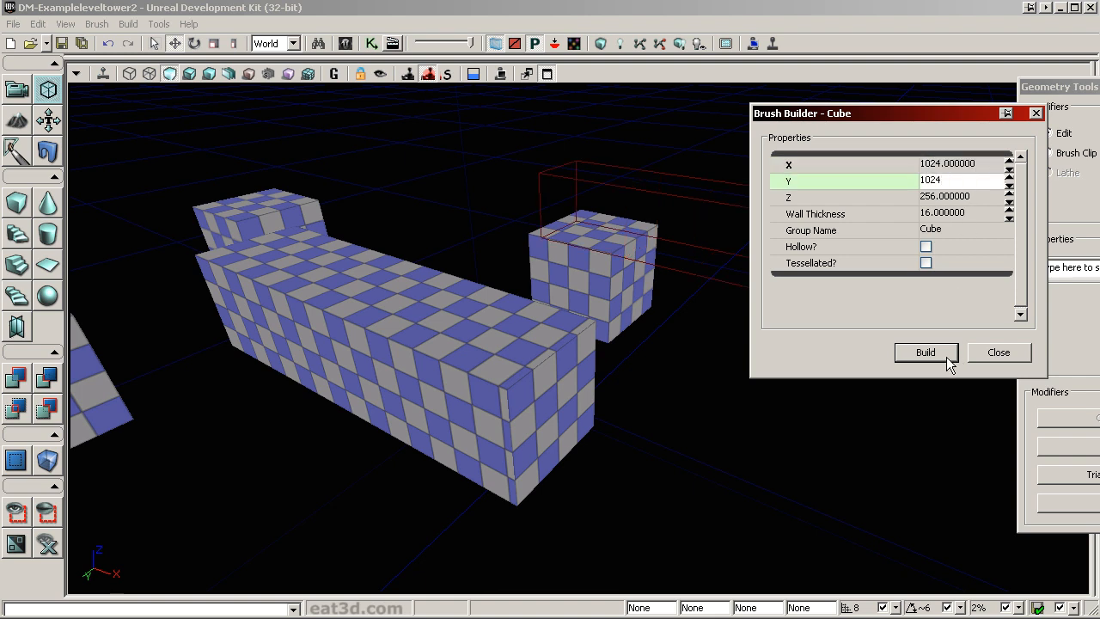
left_click(927, 353)
left_click(997, 352)
- Add the large 1024-unit block to the level with CSG Add, overlapping the small cube
left_click_drag(714, 393, 748, 361)
left_click(16, 383)
left_click_drag(393, 428, 430, 386)
- Inspect the overlapped small cube in brush wireframe, leave Geometry Mode for Camera Mode, and return to unlit shading
left_click(431, 433)
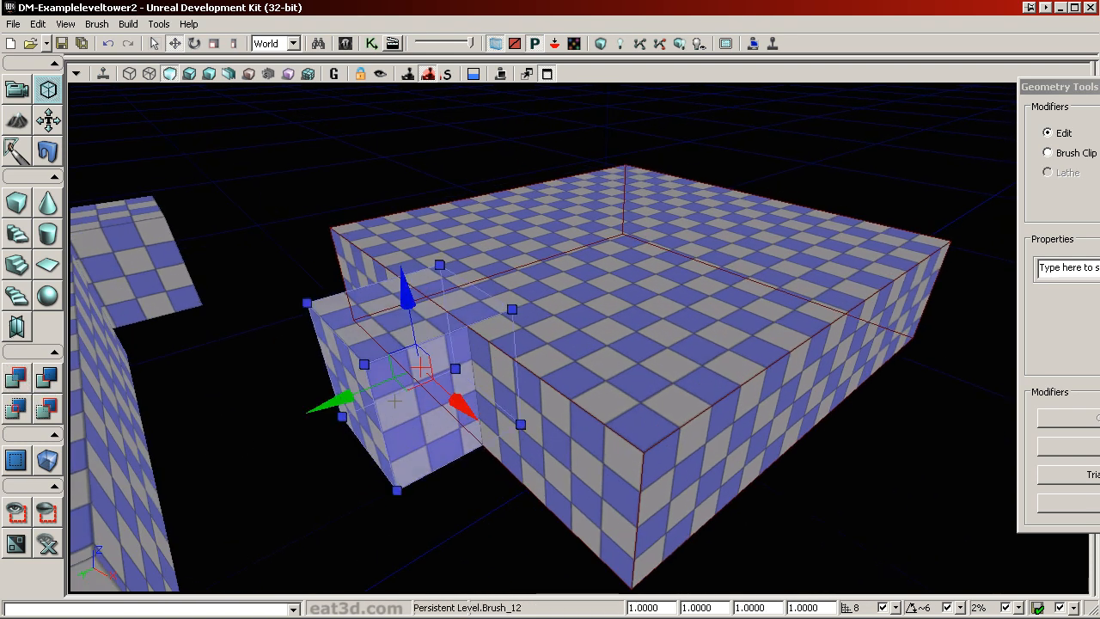
left_click(330, 483)
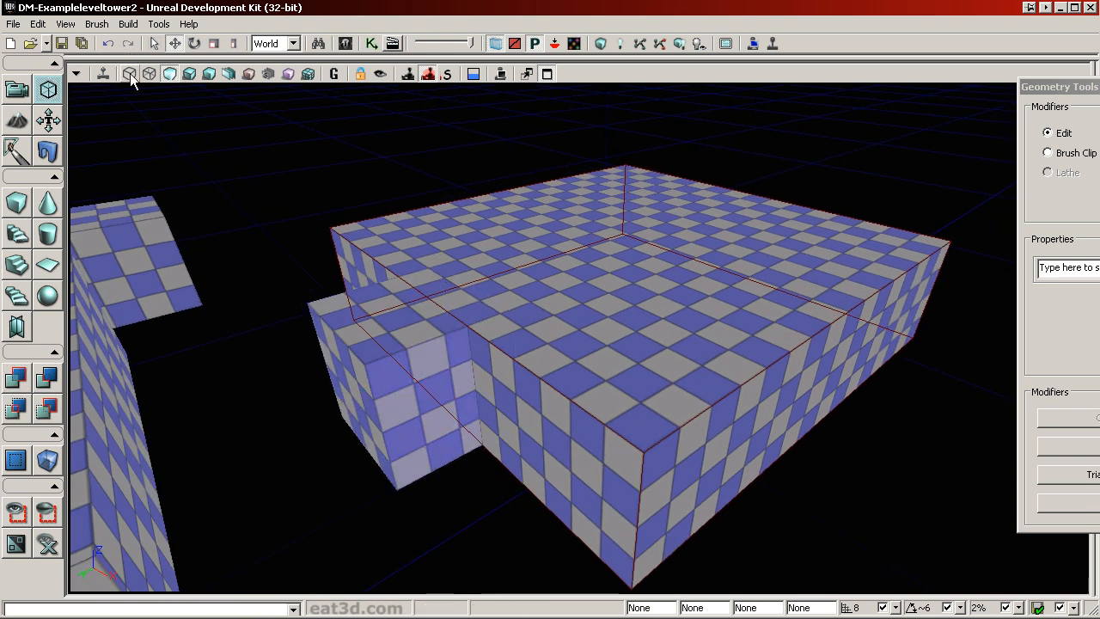
left_click(130, 73)
left_click(364, 366)
left_click(15, 89)
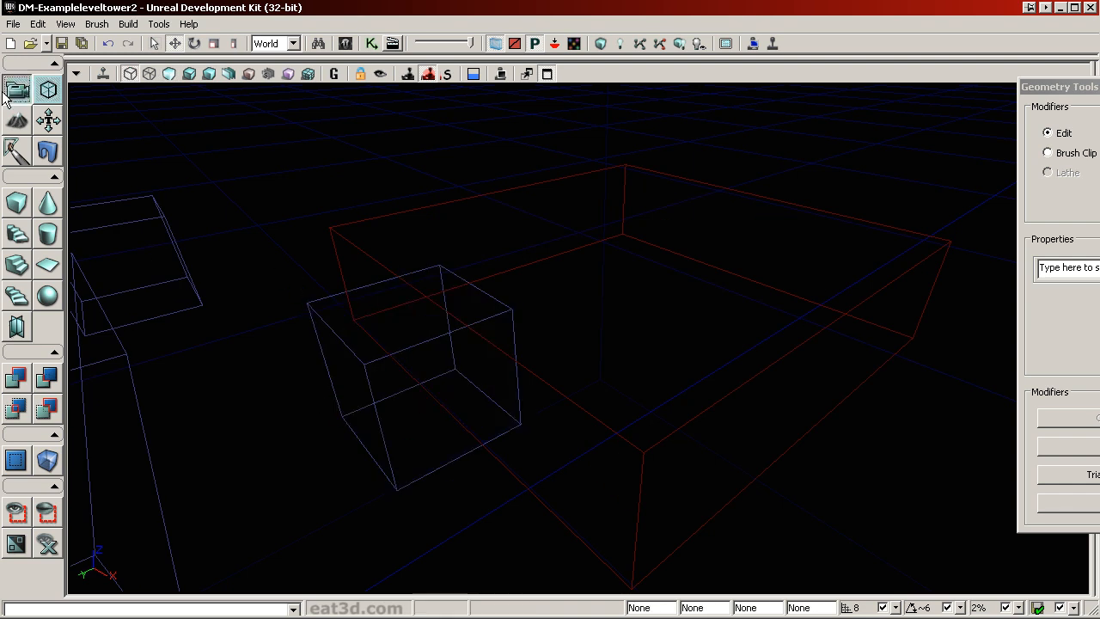
left_click(319, 312)
left_click(275, 253)
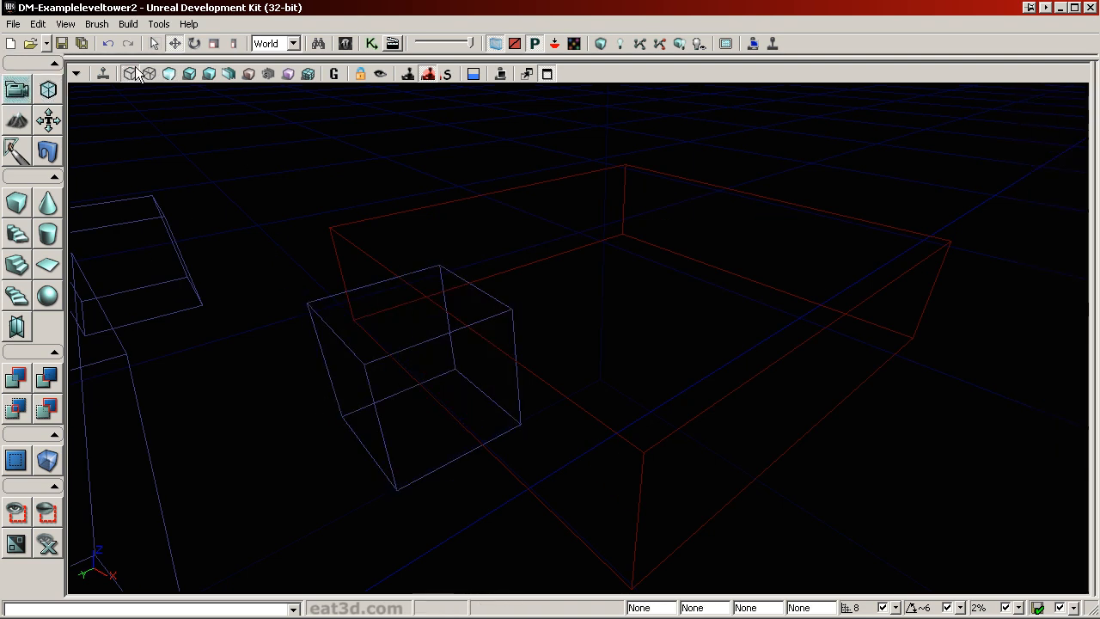
left_click(170, 75)
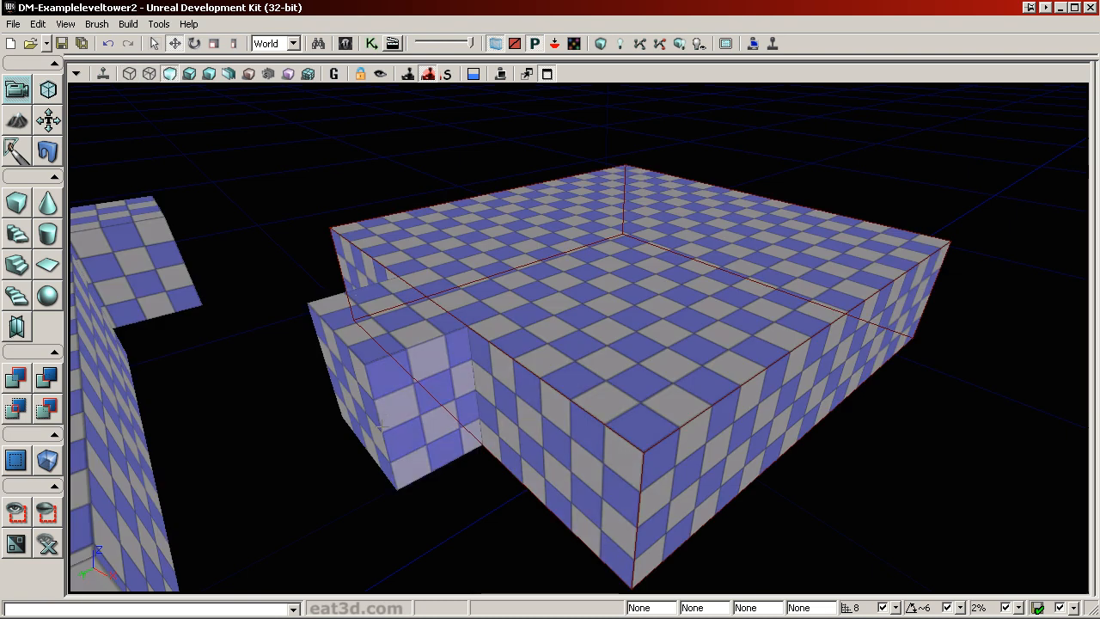
- Select and remove the small cube overlapping the large block, and rebuild the level geometry
left_click(382, 404)
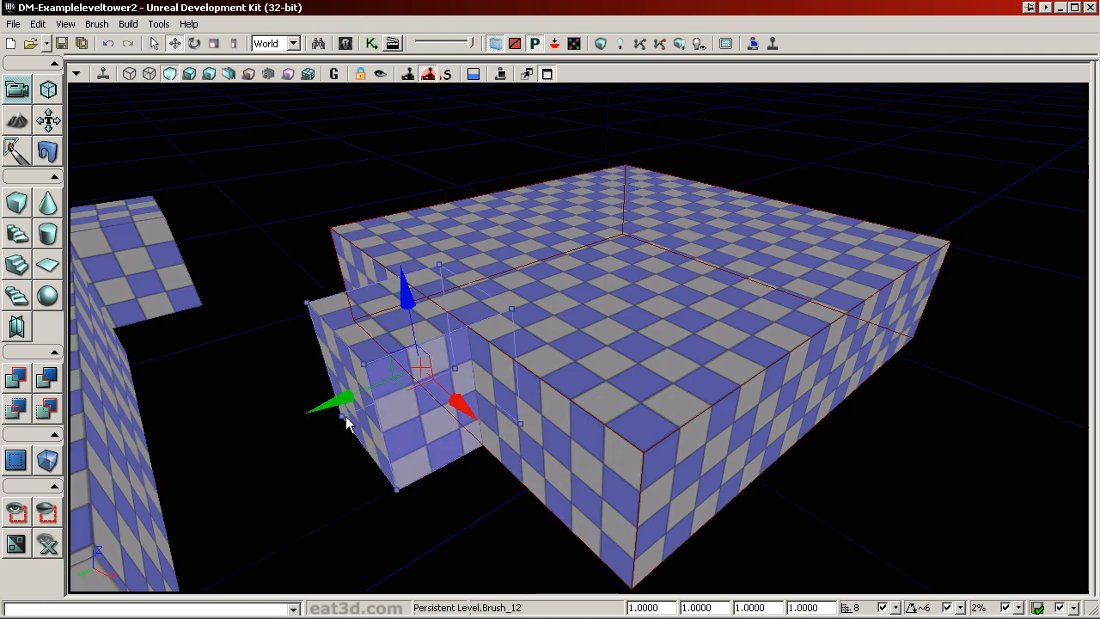
left_click_drag(336, 396, 162, 466)
key("Escape")
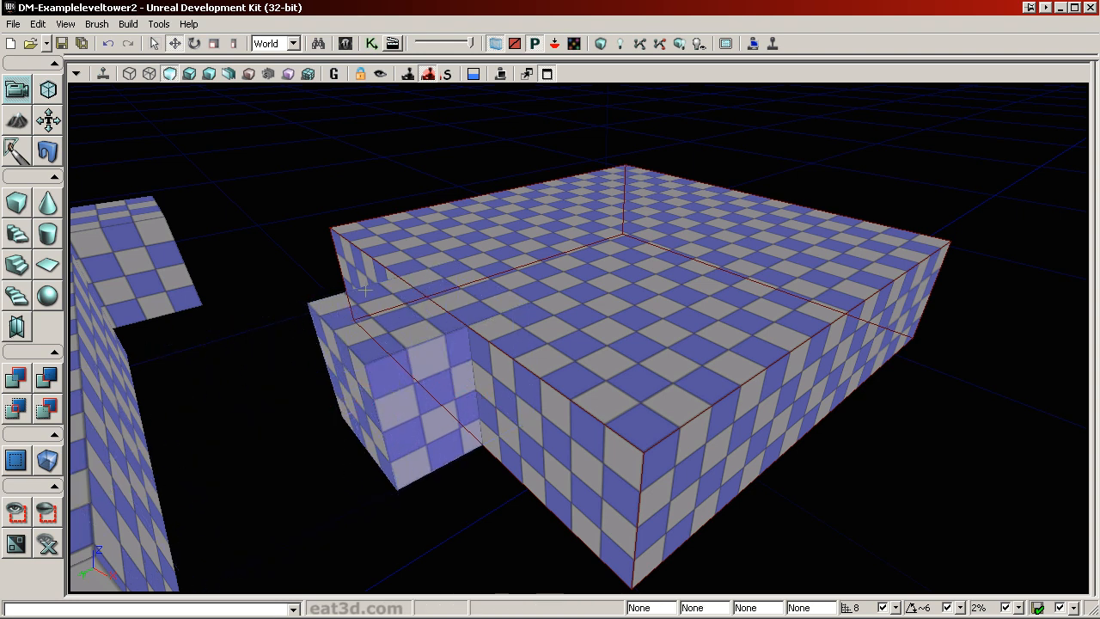
left_click_drag(430, 411, 378, 404)
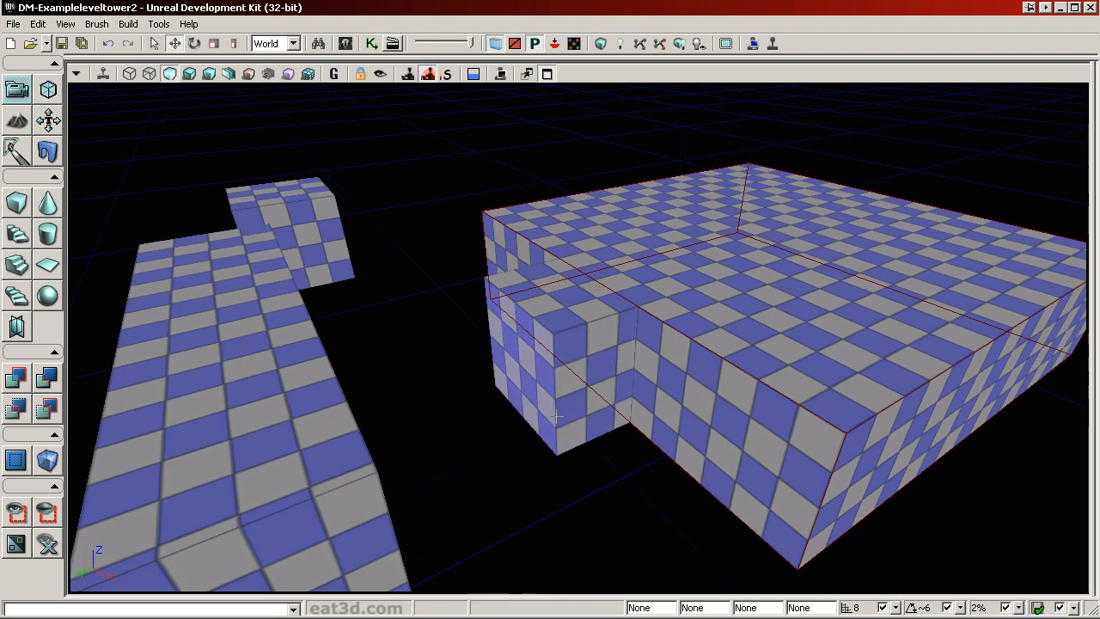
left_click(609, 44)
left_click_drag(516, 320, 546, 271)
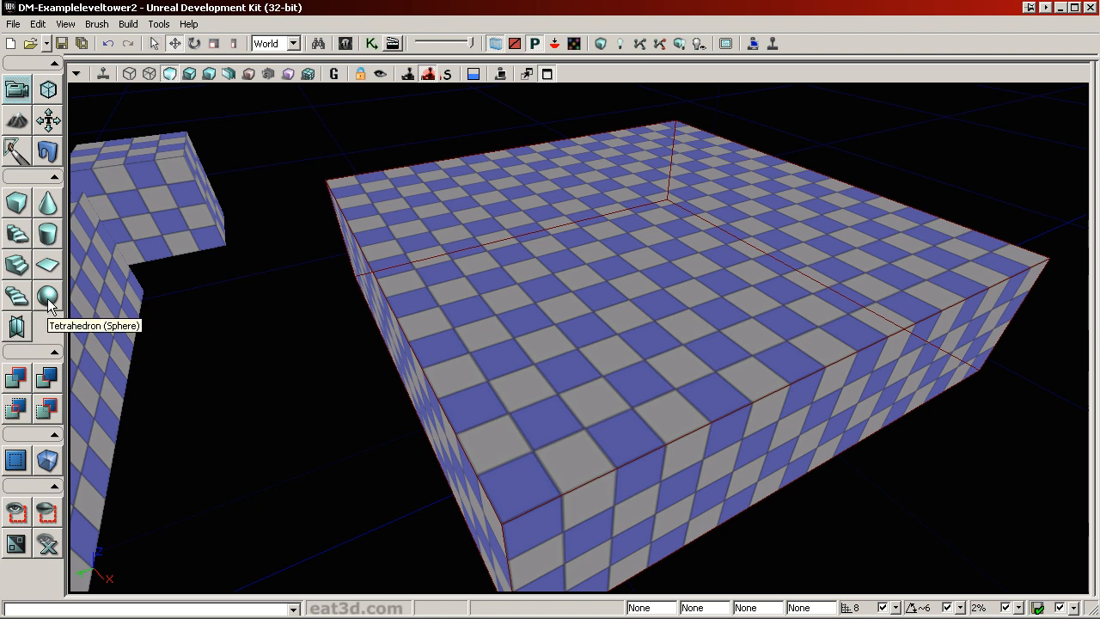
- Build a tetrahedron sphere brush with radius 256 and Sphere Extrapolation 3, and inspect its wireframe
right_click(49, 301)
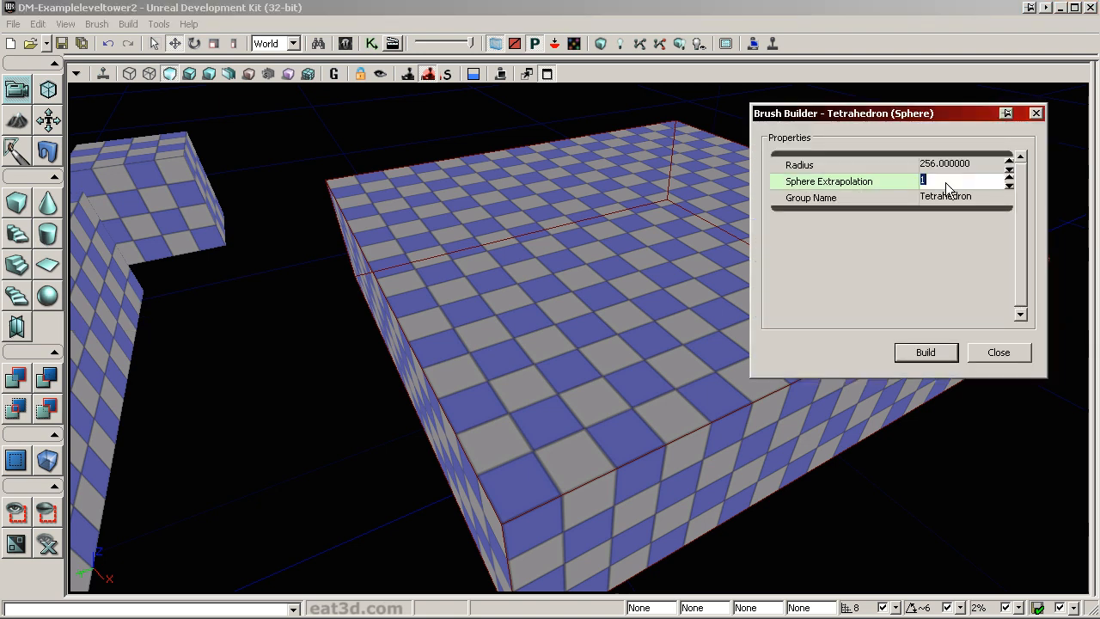
type("3")
left_click(926, 357)
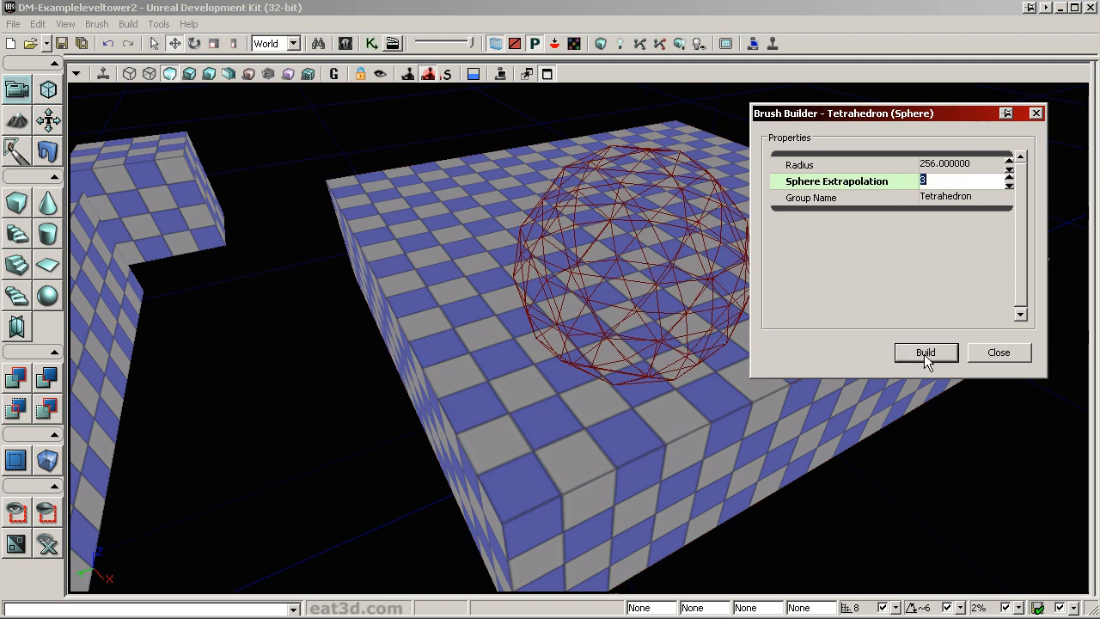
right_click_drag(842, 447, 845, 408)
left_click_drag(846, 409, 845, 344)
right_click_drag(845, 344, 844, 224)
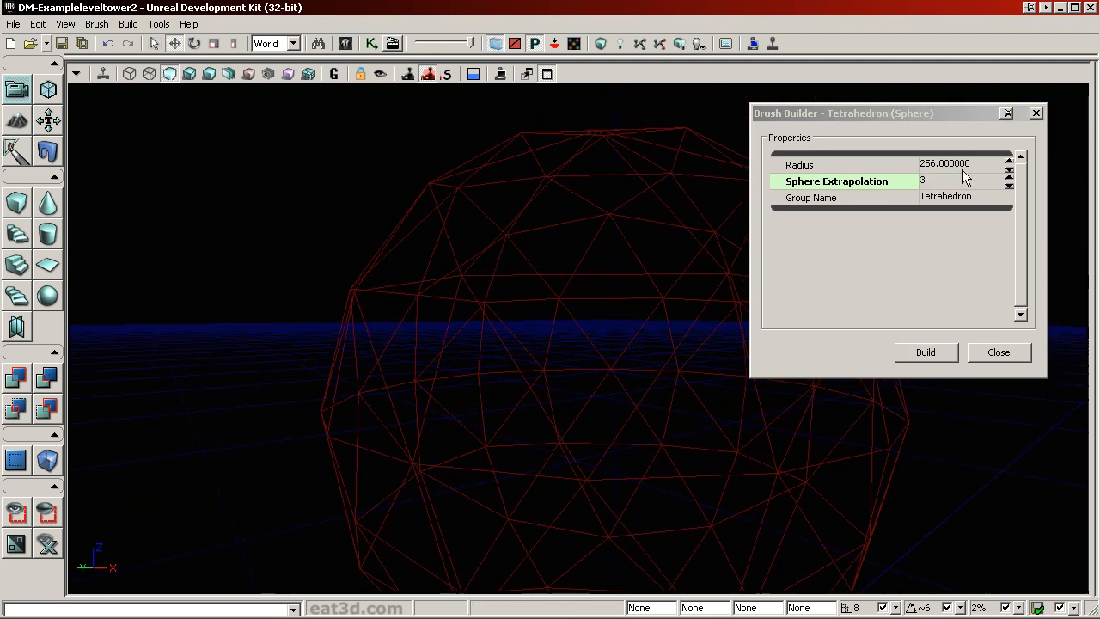
- Rebuild the sphere brush with Sphere Extrapolation 4 and close the brush settings
left_click(941, 182)
type("4")
left_click(925, 351)
left_click_drag(902, 413, 952, 287)
left_click(997, 352)
- Position the sphere brush vertically so it is half sunk into the large block's top, and add it with CSG Add
left_click(685, 356)
mouse_move(685, 356)
left_mouse_down()
mouse_move(685, 378)
mouse_move(685, 326)
left_mouse_up()
left_click_drag(607, 365, 606, 258, "shift")
left_click_drag(606, 344, 607, 430)
left_click_drag(654, 245, 654, 239, "shift")
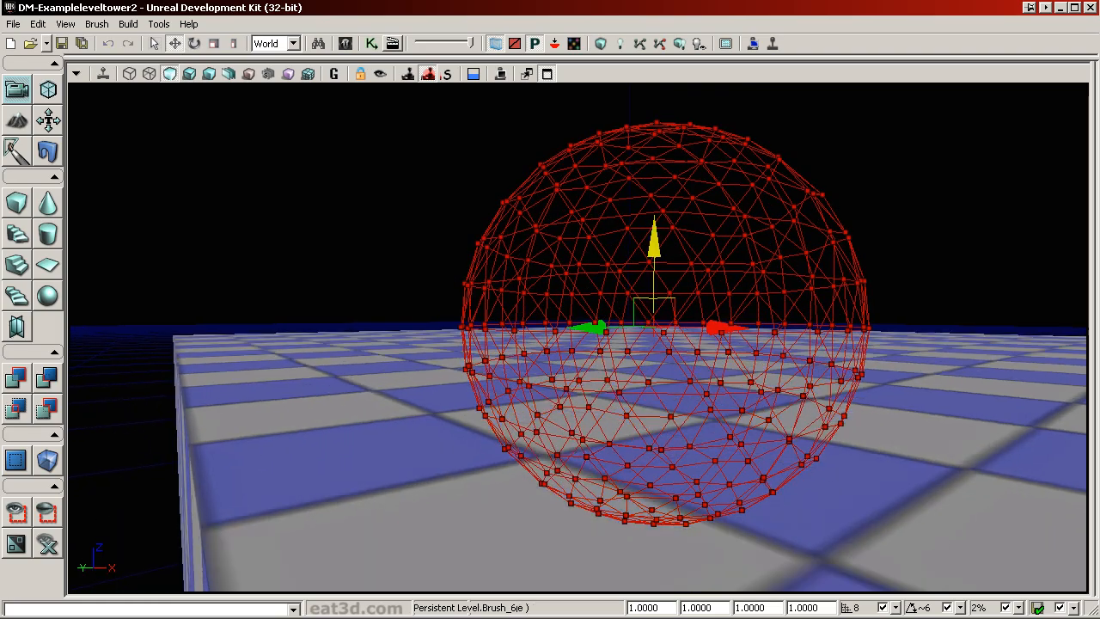
left_click(17, 385)
- Examine the added dome up close from the block's top surface
right_click_drag(550, 327, 645, 421)
mouse_move(668, 428)
left_mouse_down("shift")
mouse_move(825, 472)
mouse_move(705, 436)
left_mouse_up("shift")
mouse_move(550, 344)
left_mouse_down()
mouse_move(429, 339)
mouse_move(426, 207)
left_mouse_up()
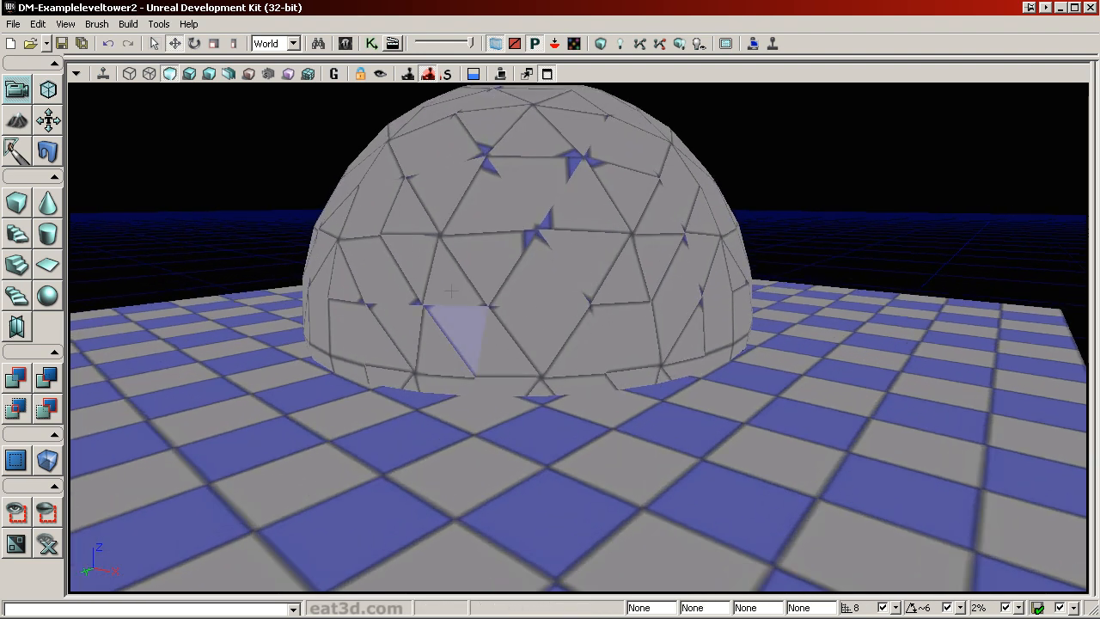
left_click(477, 244)
left_click_drag(477, 244, 472, 163)
right_click_drag(480, 266, 480, 224)
left_click_drag(483, 285, 479, 232)
- Select individual triangular faces of the dome one after another to inspect how its surface is divided
left_click(391, 206)
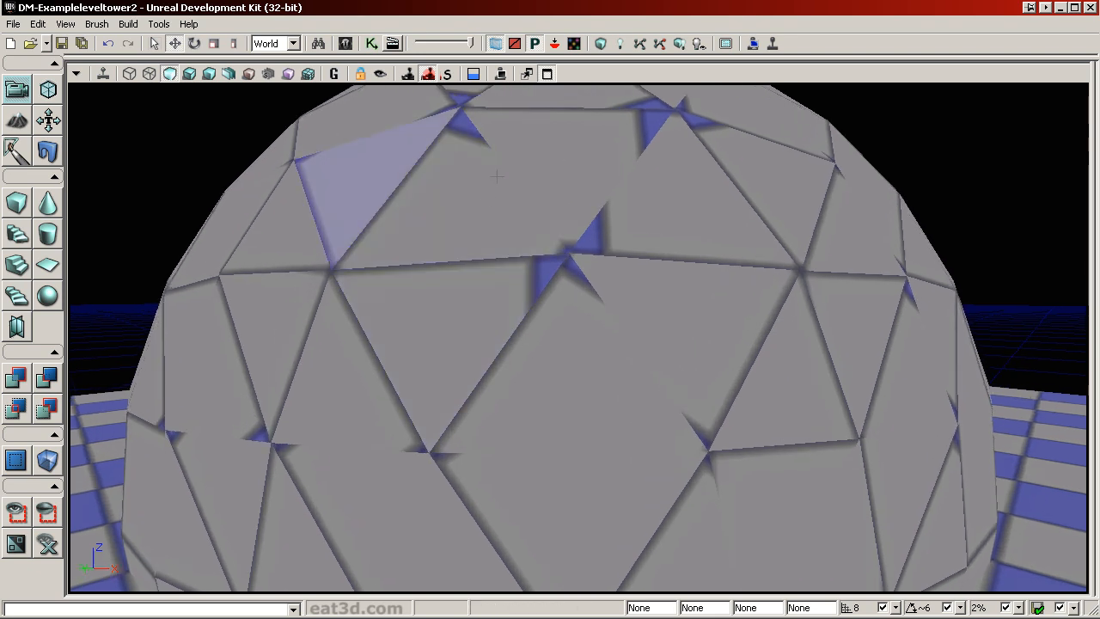
left_click(693, 195)
left_click(693, 315)
left_click(572, 385)
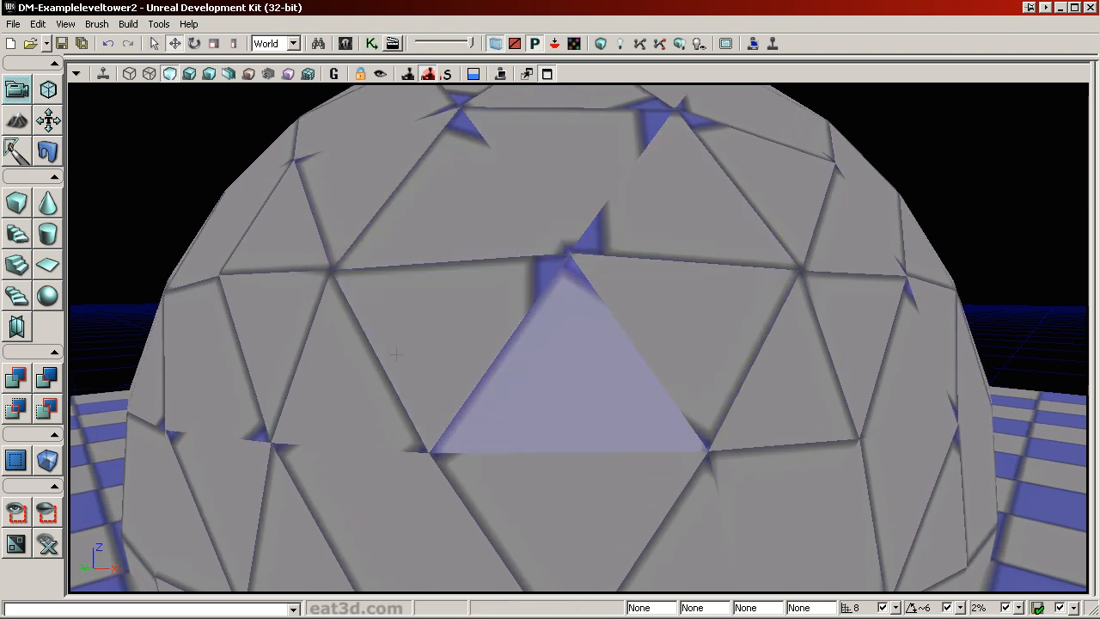
left_click(438, 327)
left_click(344, 387)
left_click(288, 225)
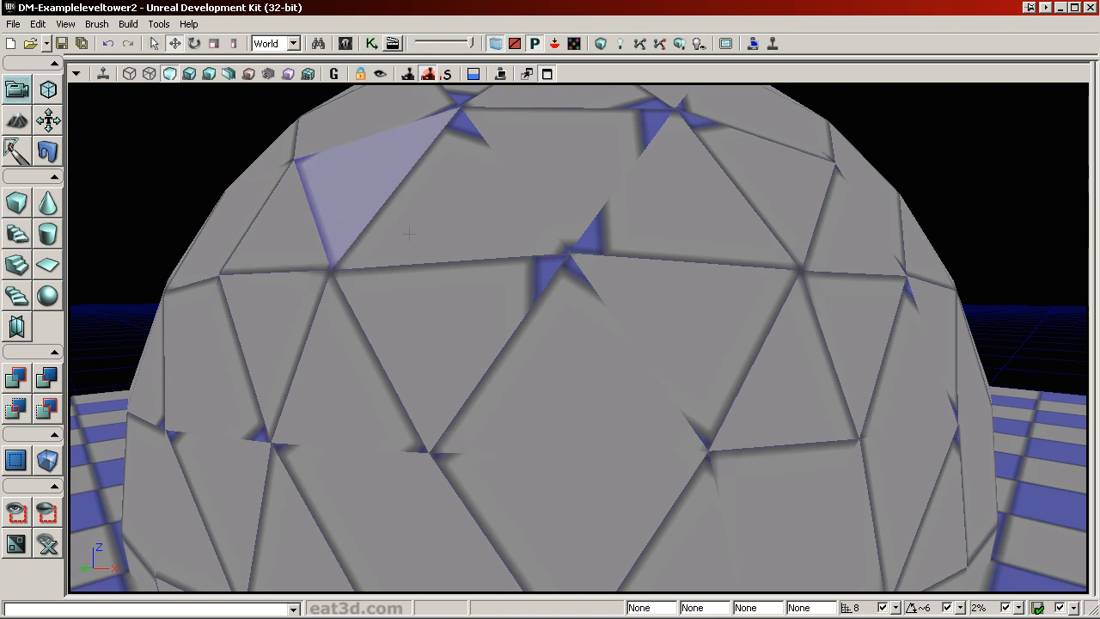
- Examine the dome's facets from higher and farther viewpoints, and select a triangular face on its front
right_click_drag(710, 288, 800, 284)
left_click_drag(711, 287, 711, 396)
right_click_drag(711, 288, 703, 251)
left_click_drag(705, 370, 712, 291)
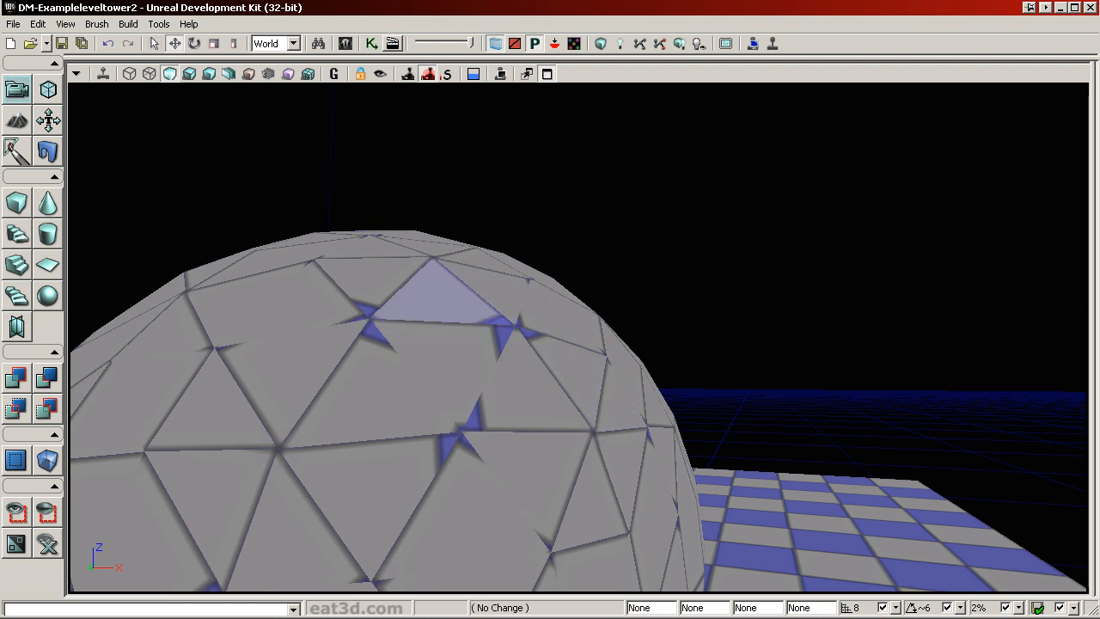
left_click(394, 503)
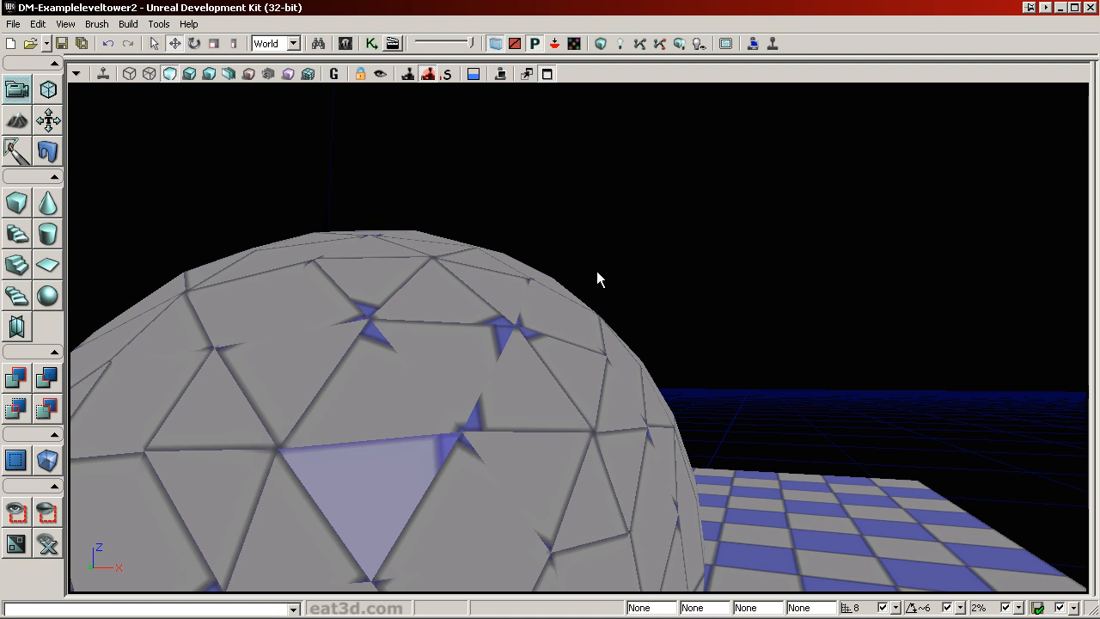
left_click_drag(444, 526, 255, 242)
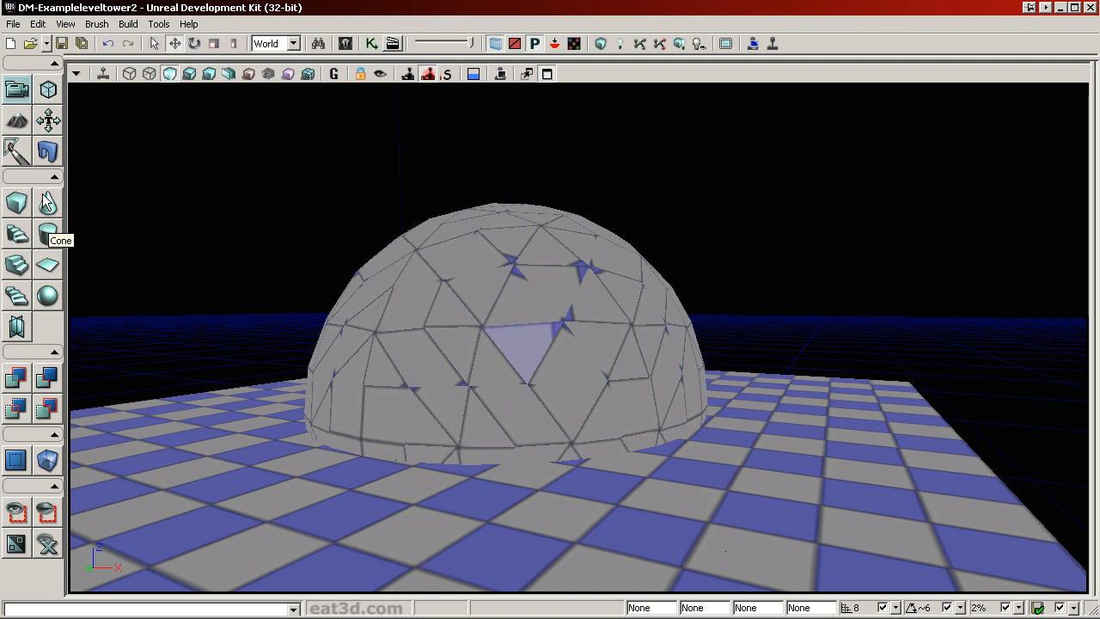
left_click_drag(337, 249, 338, 208)
right_click_drag(338, 208, 309, 258)
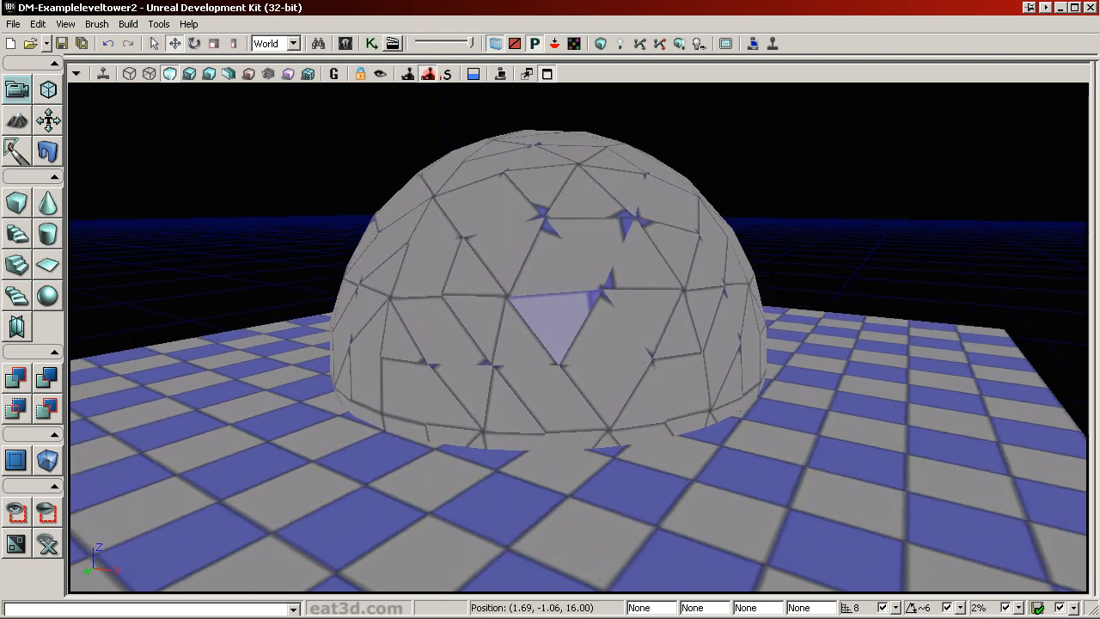
left_click_drag(309, 258, 309, 224)
right_click_drag(309, 223, 217, 98)
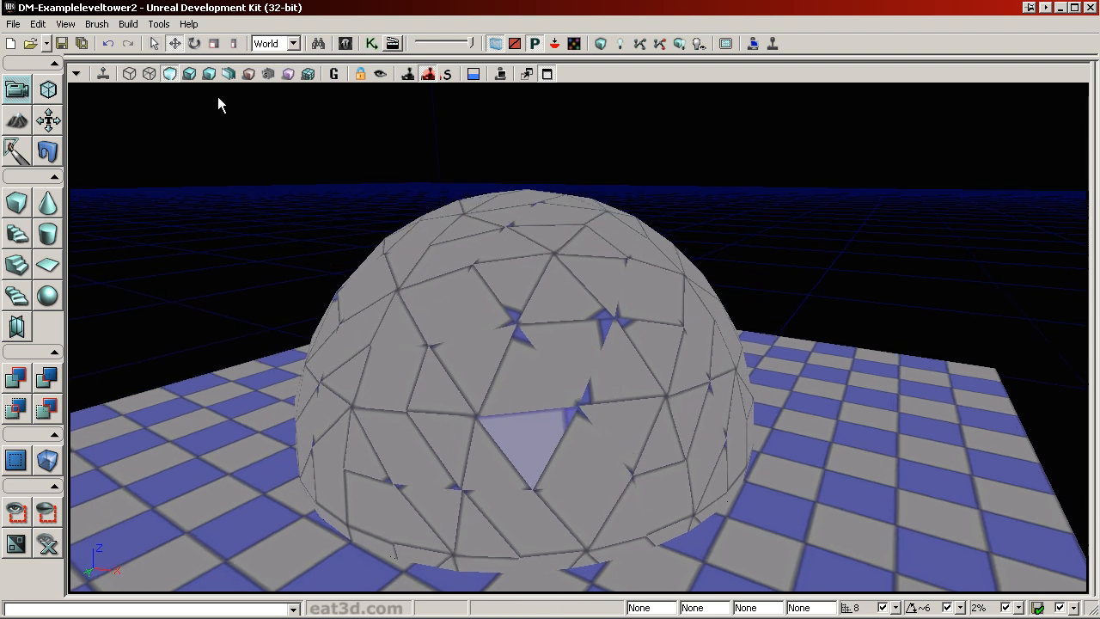
- Switch the viewport to wireframe and examine the triangulation of the block and dome
left_click(150, 77)
right_click_drag(219, 164, 241, 176)
mouse_move(503, 430)
right_mouse_down()
mouse_move(502, 400)
mouse_move(490, 451)
mouse_move(502, 431)
right_mouse_up()
right_click_drag(637, 376, 562, 371)
mouse_move(647, 339)
left_mouse_down()
mouse_move(601, 341)
mouse_move(666, 314)
mouse_move(648, 339)
left_mouse_up()
right_click_drag(489, 380, 464, 447)
right_click_drag(640, 301, 706, 281)
- Move the sphere brush to overlap the dome, add a second sphere with CSG Add, and shift the brush along X
left_click(715, 280)
mouse_move(803, 358)
left_mouse_down()
mouse_move(804, 318)
mouse_move(696, 358)
mouse_move(516, 358)
left_mouse_up()
right_click_drag(803, 358, 803, 284)
right_click_drag(693, 451, 692, 391, "ctrl+shift")
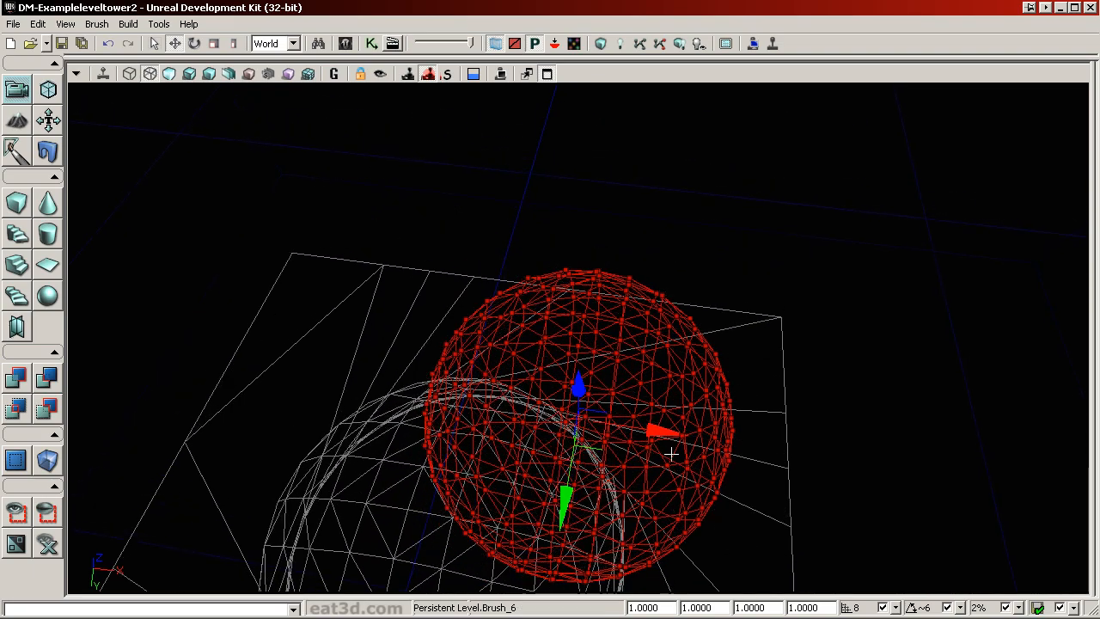
left_click_drag(183, 335, 35, 335, "ctrl+shift")
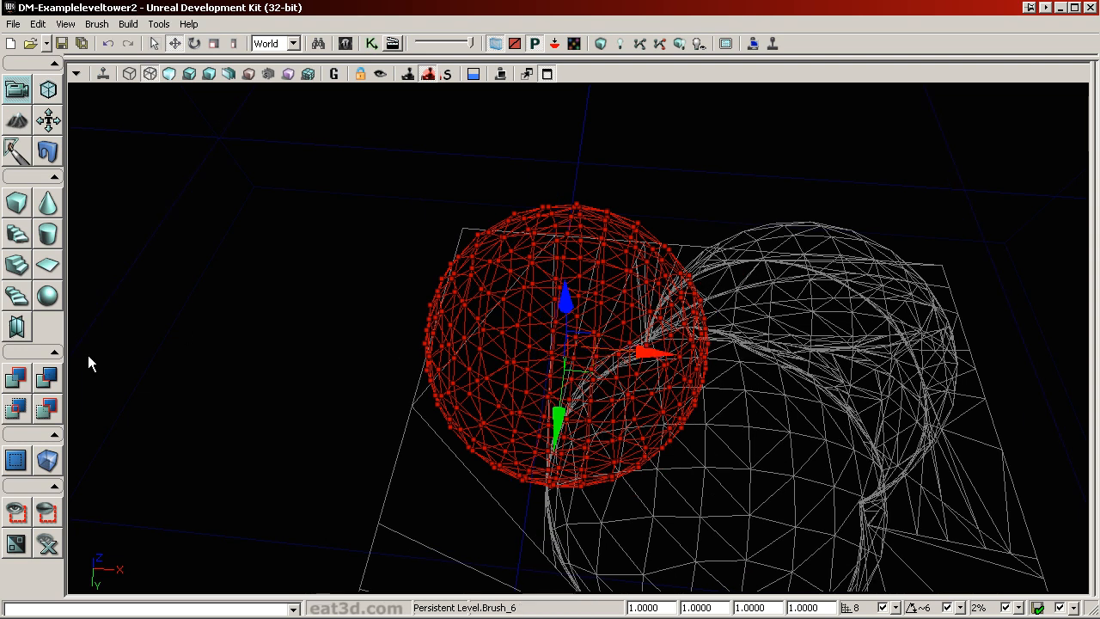
- Add a third overlapping sphere with CSG Add and move the sphere brush to another side of the dome
left_click(16, 378)
right_click_drag(454, 287, 454, 370, "ctrl+shift")
right_click_drag(599, 335, 599, 270, "ctrl+shift")
left_click_drag(599, 269, 289, 258, "ctrl+shift")
- Add a fourth sphere with CSG Add and reposition the brush over the block's uncovered corner area
left_click(24, 380)
mouse_move(337, 296)
right_mouse_down()
mouse_move(413, 296)
mouse_move(412, 352)
right_mouse_up()
right_click_drag(482, 275, 482, 302, "ctrl+shift")
left_click_drag(482, 303, 520, 334, "ctrl+shift")
right_click_drag(519, 334, 520, 305, "ctrl+shift")
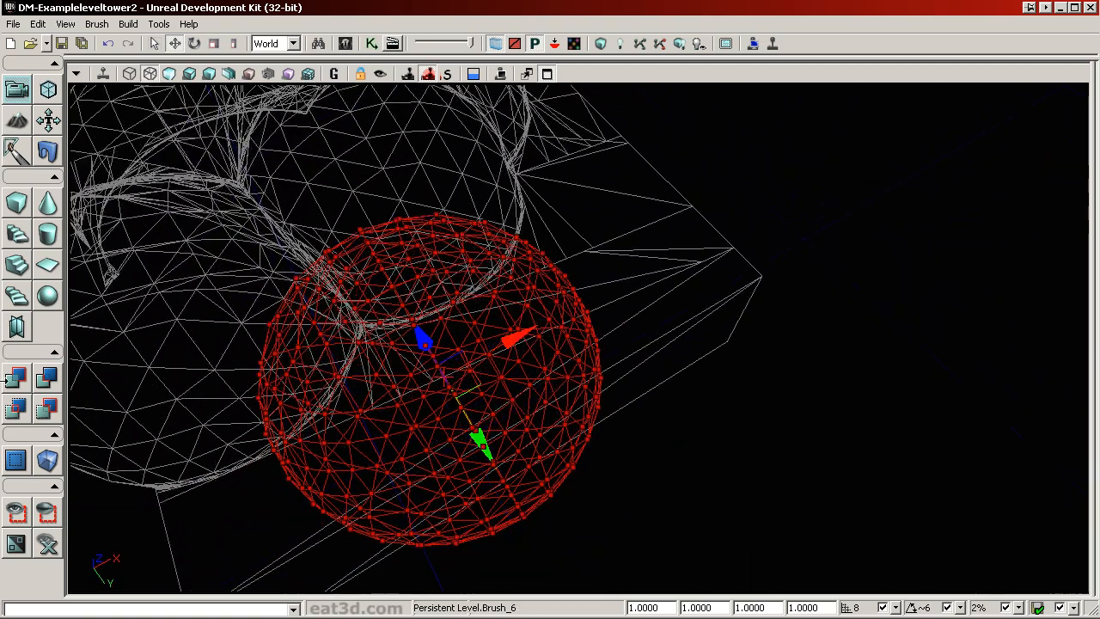
- Add a fifth sphere with CSG Add and move the sphere brush along X off the block
left_click(15, 380)
left_click_drag(330, 324, 533, 325, "ctrl+shift")
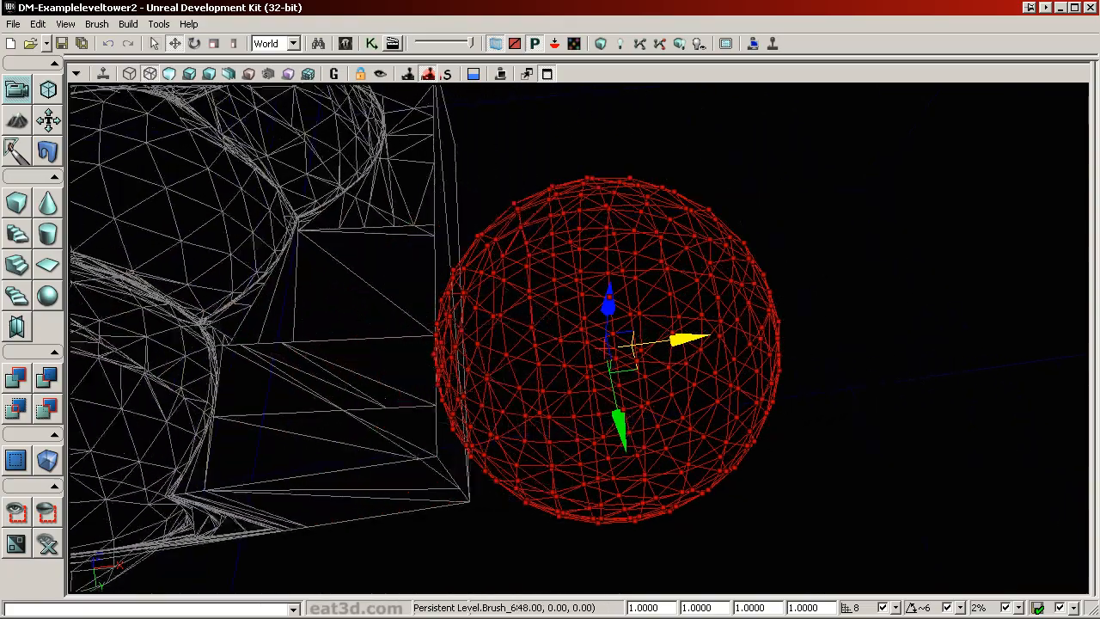
right_click_drag(364, 340, 365, 293, "ctrl+shift")
mouse_move(459, 354)
left_mouse_down("ctrl+shift")
mouse_move(375, 354)
mouse_move(541, 354)
left_mouse_up("ctrl+shift")
- Examine the dense wireframe triangulation where the added spheres intersect each other and the block
right_click_drag(541, 354, 464, 326)
left_click_drag(464, 326, 464, 258)
mouse_move(464, 258)
right_mouse_down()
mouse_move(473, 284)
mouse_move(469, 249)
right_mouse_up()
left_click_drag(469, 249, 468, 154)
right_click_drag(463, 439, 462, 200)
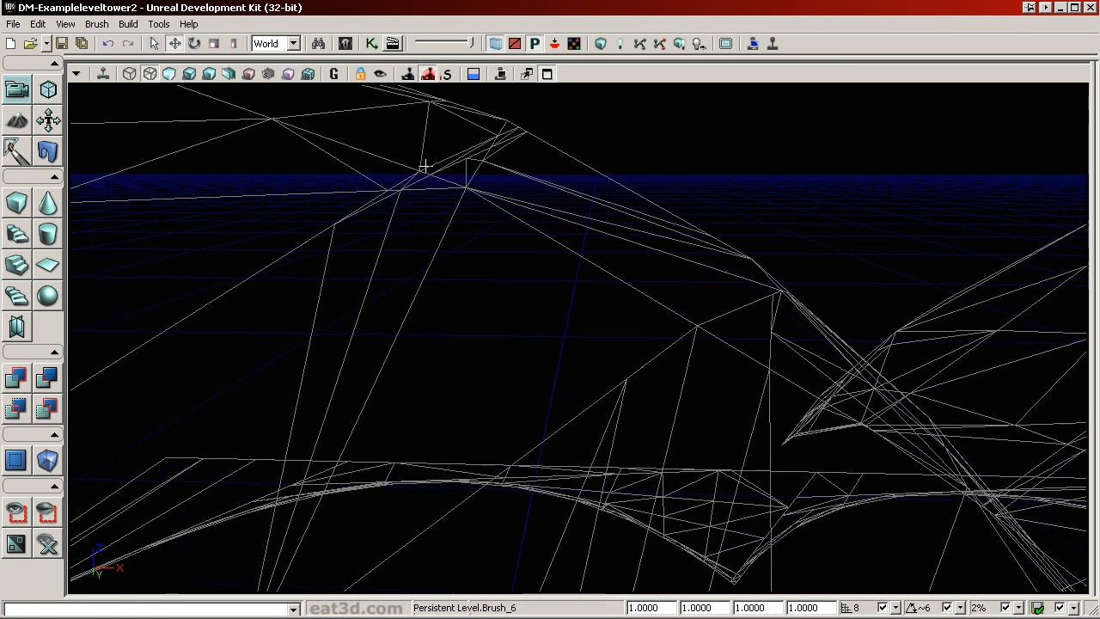
left_click_drag(529, 172, 687, 232)
right_click_drag(688, 232, 688, 387)
left_click_drag(687, 387, 683, 275)
right_click_drag(683, 275, 370, 203)
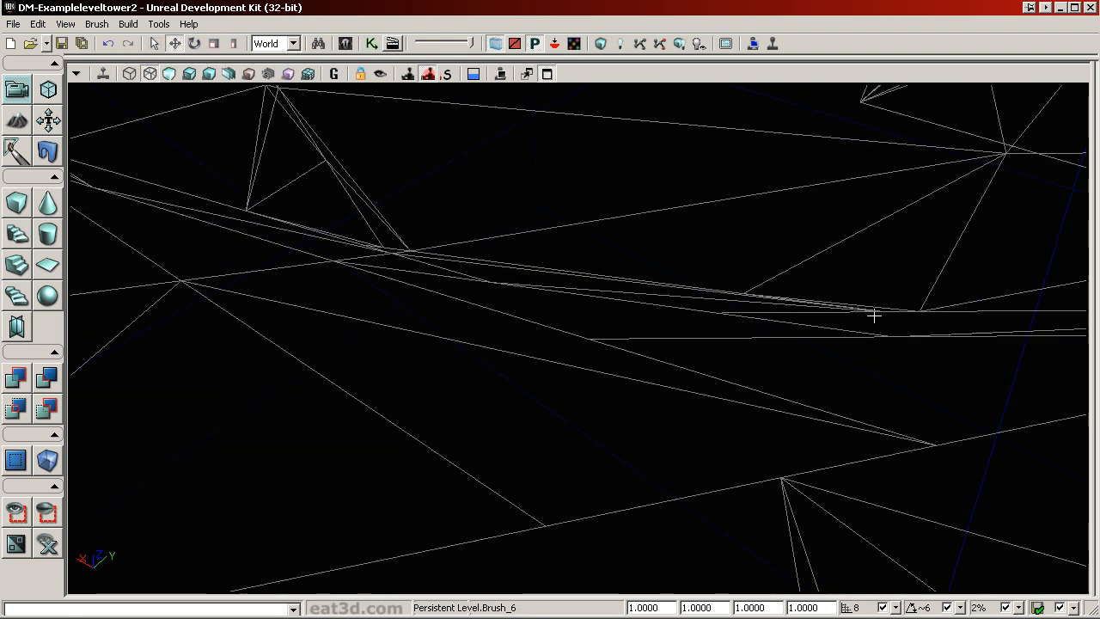
- Move the sphere builder brush closer to the block along X, and replace it with a cube builder brush
mouse_move(309, 235)
right_mouse_down()
mouse_move(311, 176)
mouse_move(335, 159)
mouse_move(348, 275)
mouse_move(318, 215)
mouse_move(749, 257)
right_mouse_up()
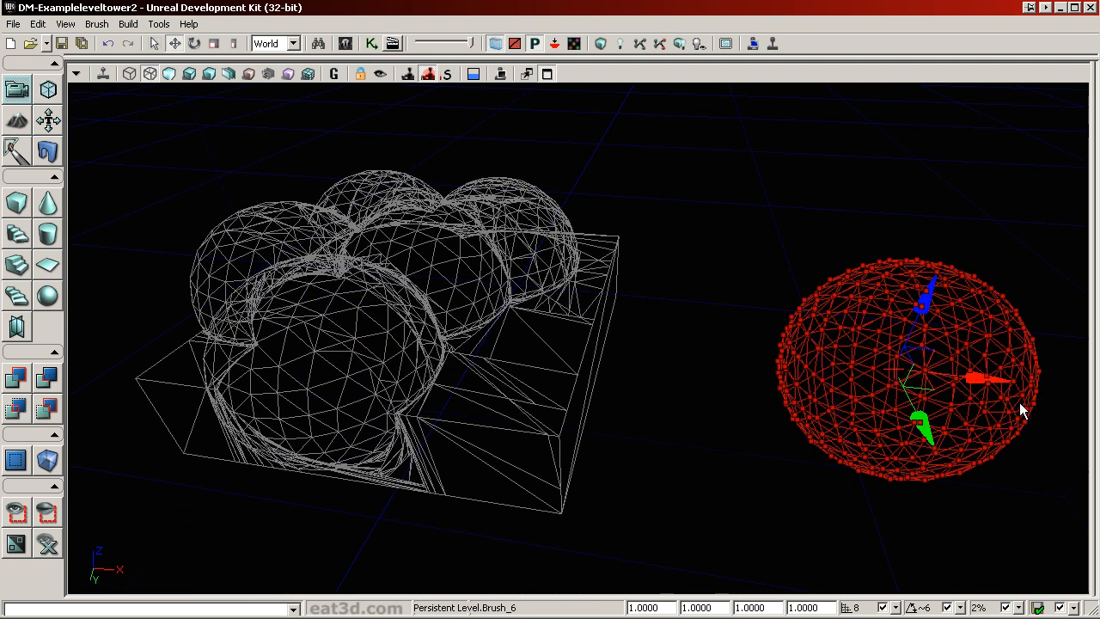
left_click_drag(994, 377, 118, 245)
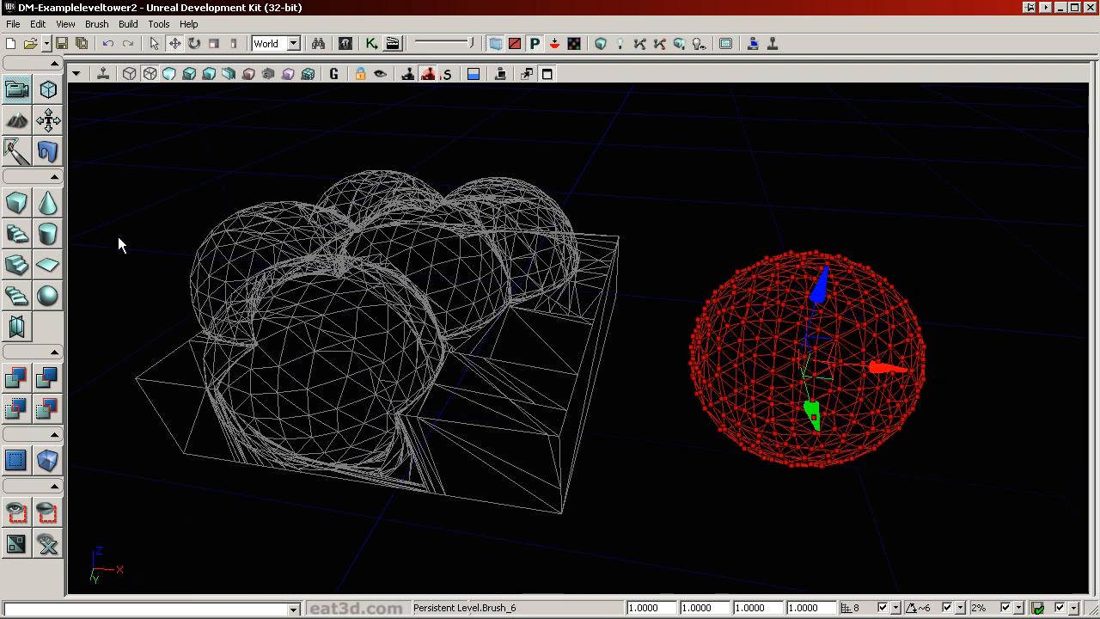
left_click(17, 204)
right_click_drag(106, 241, 145, 361)
right_click_drag(593, 344, 586, 268)
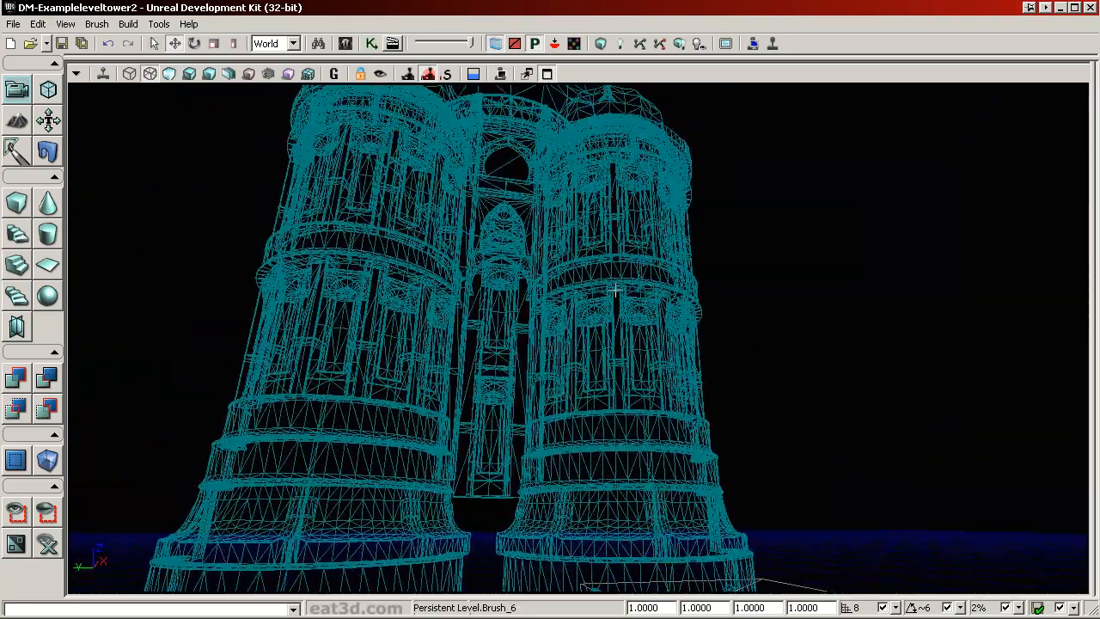
right_click_drag(501, 360, 560, 444)
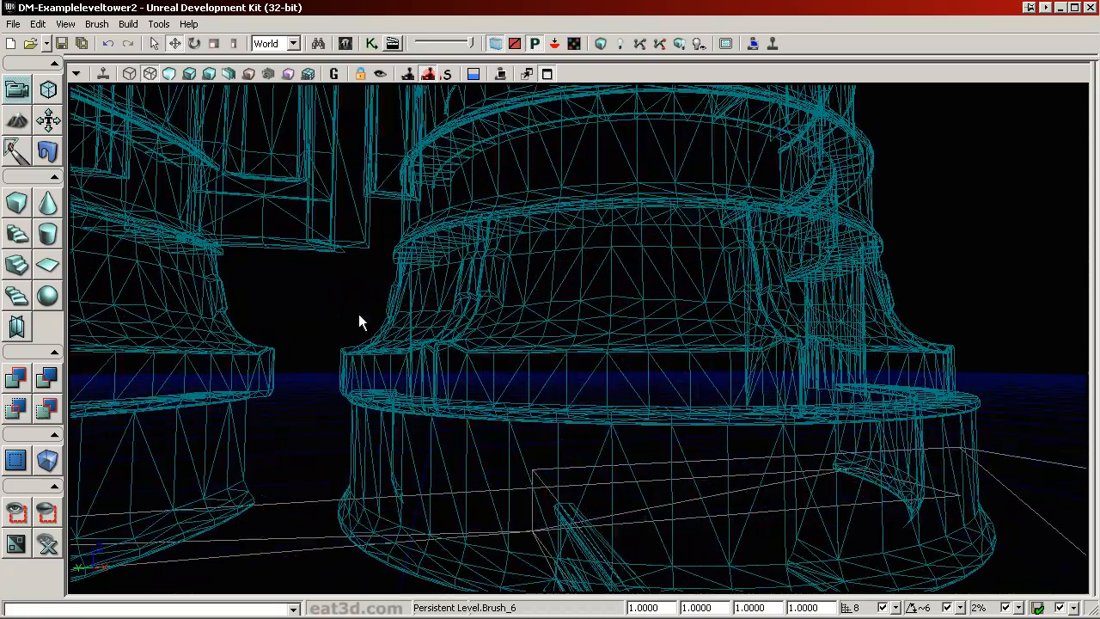
mouse_move(439, 498)
left_mouse_down()
mouse_move(517, 440)
mouse_move(551, 378)
mouse_move(327, 127)
left_mouse_up()
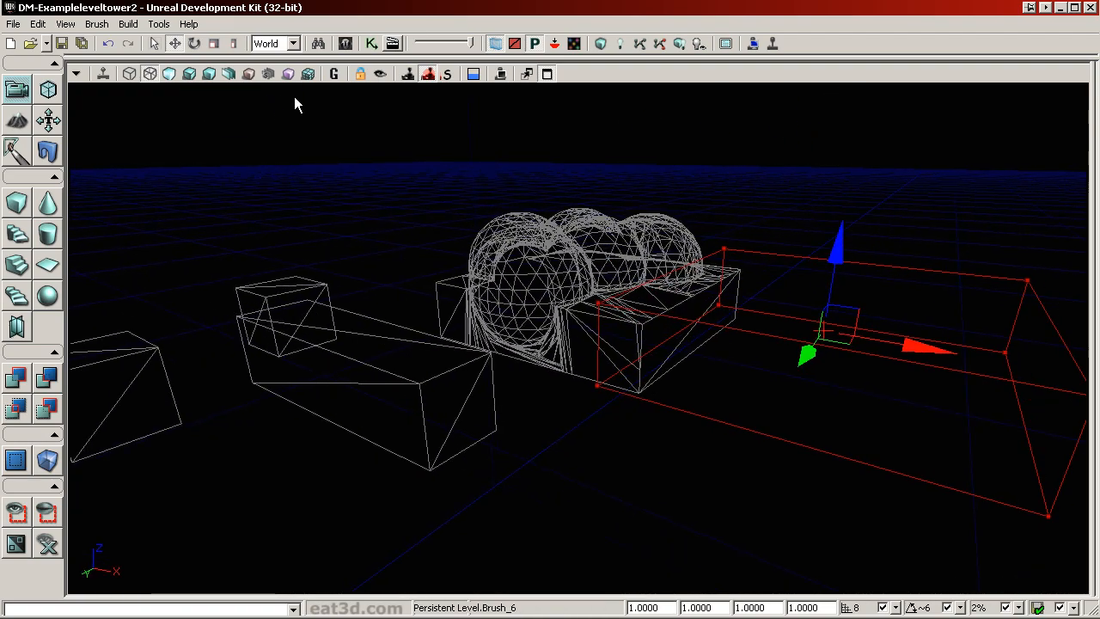
- Delete all the added sphere brushes intersecting the large block, using the Brush Wireframe view to select them
left_click(135, 72)
left_click(498, 273)
left_click_drag(647, 449, 653, 386)
left_click(601, 413, "ctrl")
left_click(688, 284, "ctrl")
left_click(527, 253, "ctrl")
left_click(440, 275, "ctrl")
left_click_drag(324, 233, 509, 304)
key("Delete")
- Delete the small cube, the long block and the separate box brush, keeping only the large block
right_click_drag(508, 304, 434, 259)
left_click(434, 261)
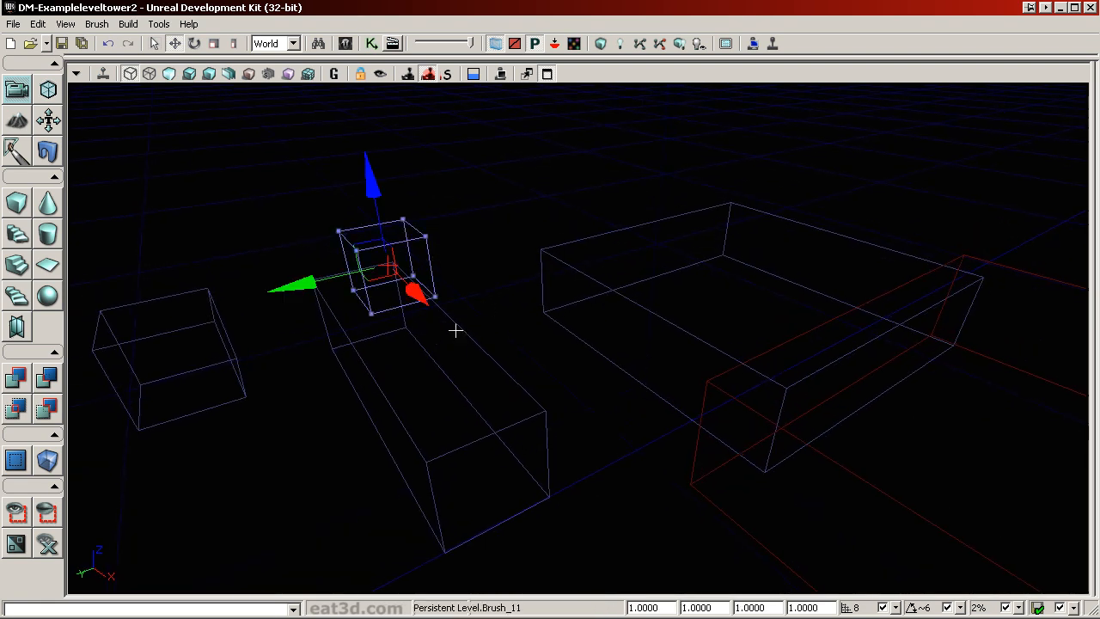
left_click(360, 369, "ctrl")
key("Delete")
left_click(222, 341)
key("Delete")
- Rebuild the builder brush as a smaller cube beside the remaining block, and close the brush builder
right_click_drag(290, 370, 331, 382)
left_click_drag(331, 382, 412, 366)
left_click_drag(285, 266, 286, 274)
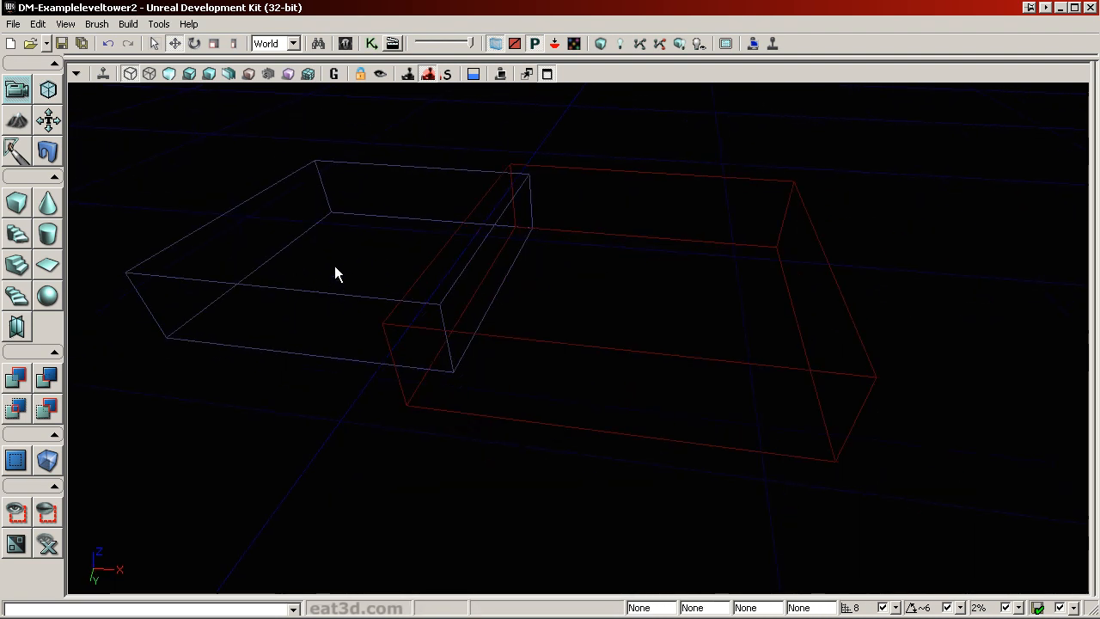
right_click(19, 209)
left_click(952, 180)
left_click(952, 165)
type("25")
left_click(924, 352)
left_click(998, 353)
mouse_move(756, 367)
left_mouse_down()
mouse_move(739, 344)
mouse_move(756, 368)
mouse_move(479, 204)
left_mouse_up()
left_click(756, 367)
- Show the level in Unlit view and rebuild its geometry so the brush deletions take effect
left_click(175, 73)
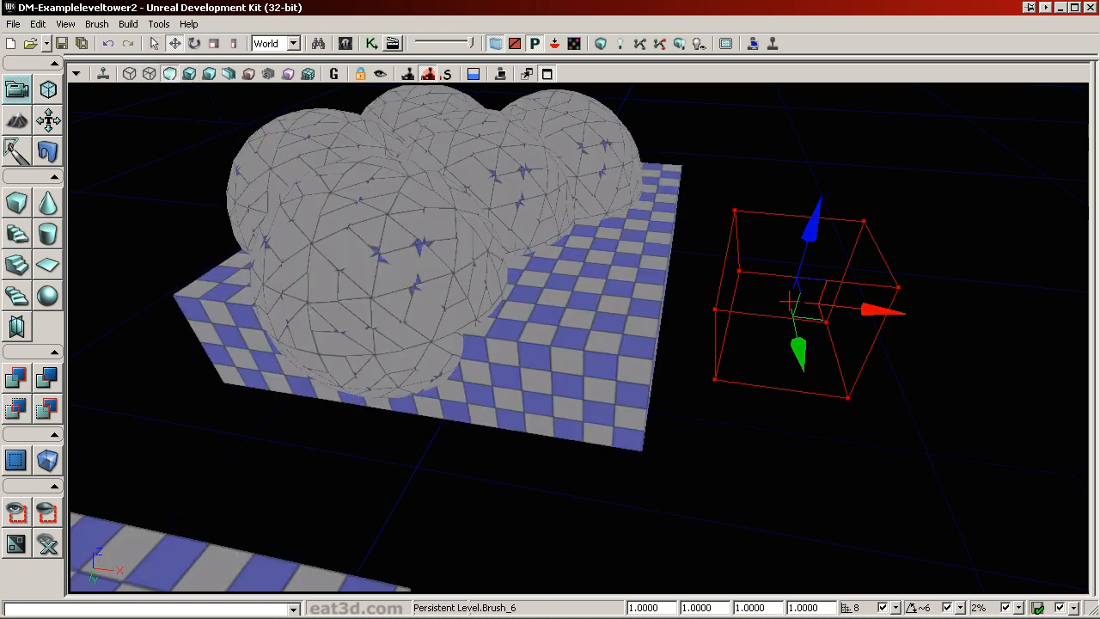
left_click(580, 333)
left_click_drag(563, 284, 268, 200)
left_click(136, 72)
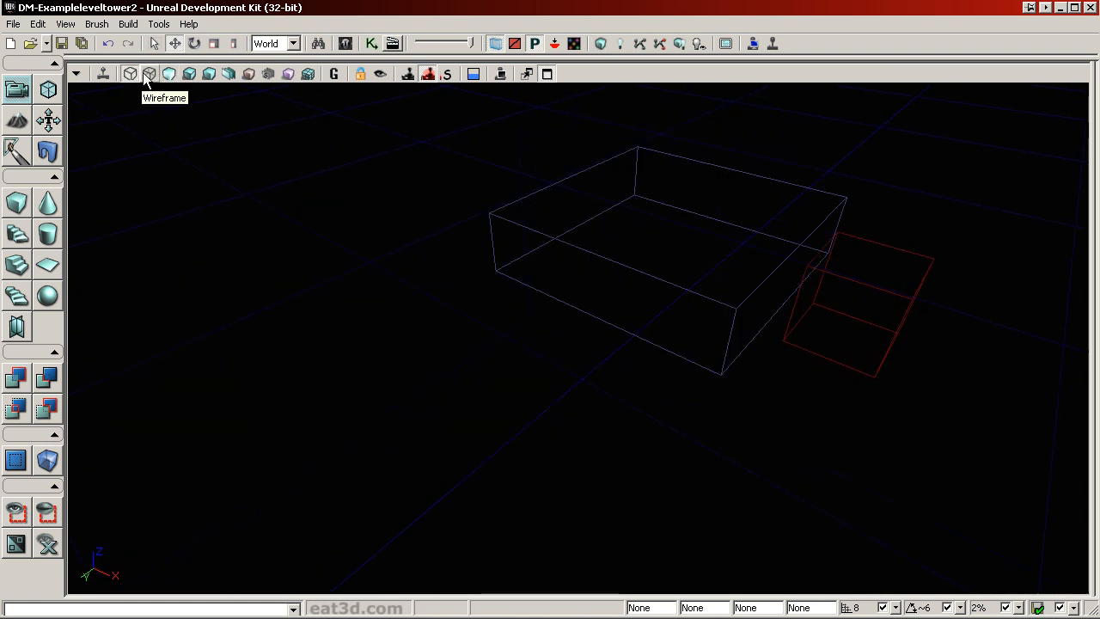
left_click(170, 74)
left_click(601, 44)
left_click_drag(599, 185, 548, 354)
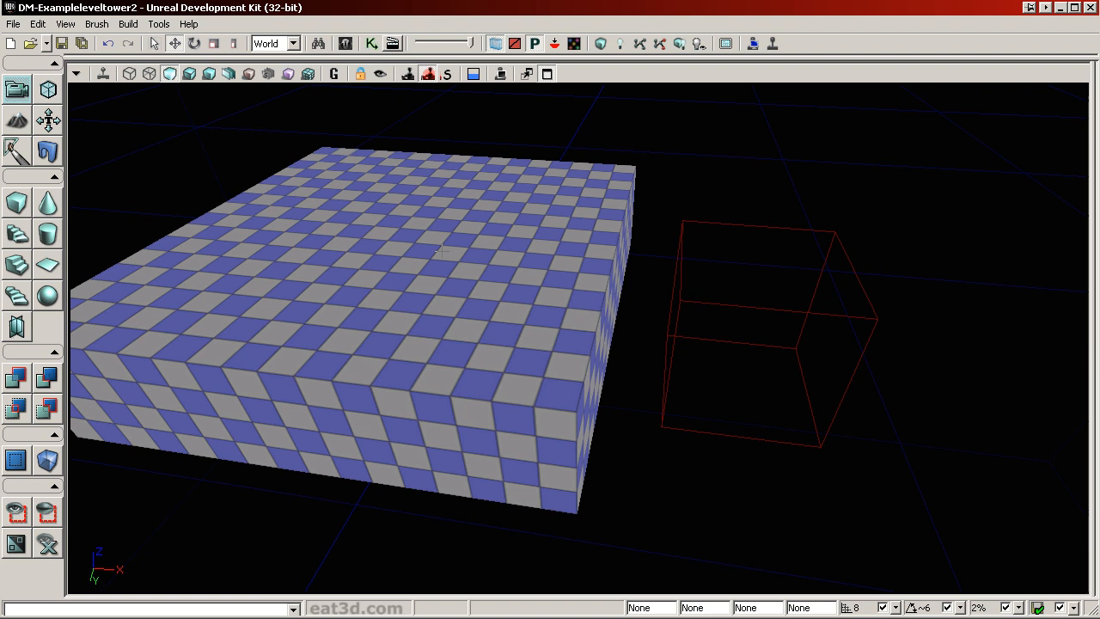
- Move the cube builder brush down and along X so it overlaps the block's side edge
left_click(726, 300)
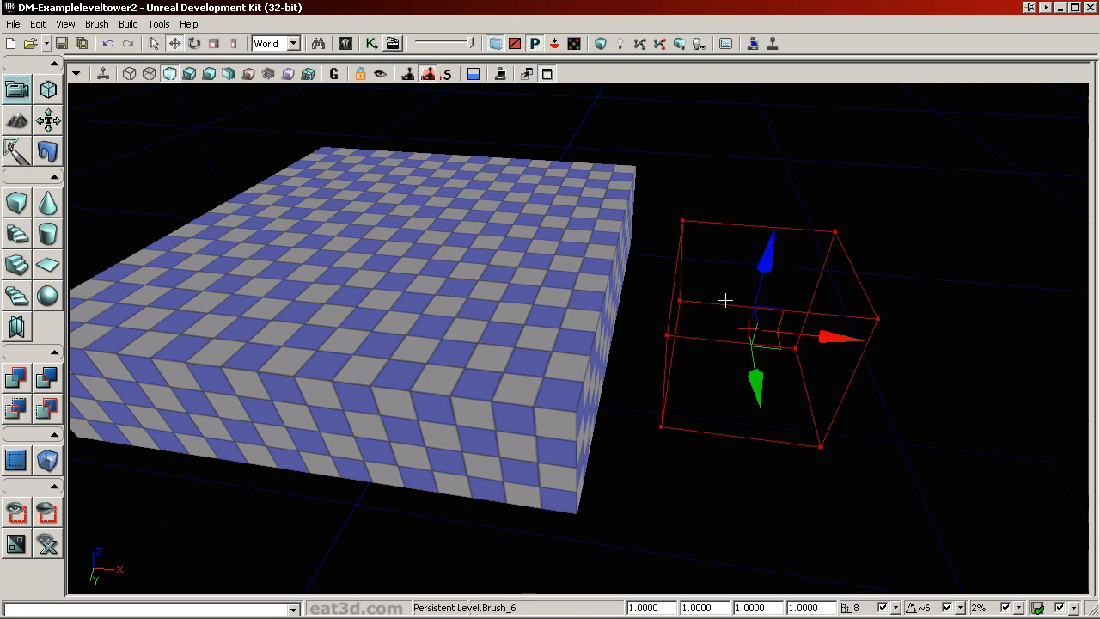
right_click_drag(702, 384, 701, 360)
middle_click_drag(702, 361, 701, 412)
right_click_drag(702, 412, 701, 365)
left_click_drag(750, 218, 749, 301, "shift")
left_click_drag(840, 305, 671, 304, "shift")
left_click_drag(670, 378, 671, 353)
middle_click_drag(670, 352, 731, 412)
left_click_drag(730, 413, 739, 361)
mouse_move(702, 93)
left_mouse_down("shift")
mouse_move(702, 105)
mouse_move(702, 77)
left_mouse_up("shift")
left_click_drag(702, 258, 697, 344)
middle_click_drag(698, 343, 698, 292)
right_click_drag(698, 292, 698, 361)
middle_click_drag(698, 361, 698, 275)
right_click_drag(698, 275, 722, 310)
left_click_drag(722, 310, 722, 353)
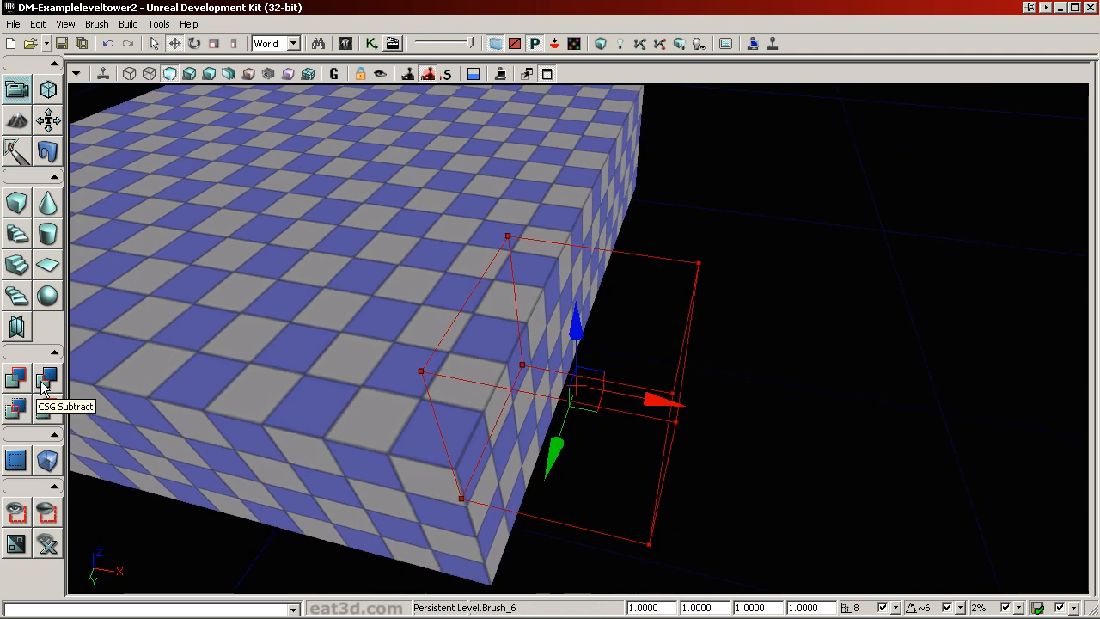
- Adjust the cube brush's position on the block's side edge and cut a notch there with CSG Subtract
mouse_move(593, 327)
left_mouse_down()
mouse_move(593, 339)
mouse_move(576, 313)
left_mouse_up()
mouse_move(611, 436)
left_mouse_down("shift")
mouse_move(604, 460)
mouse_move(615, 404)
left_mouse_up("shift")
left_click_drag(708, 381, 730, 384, "shift")
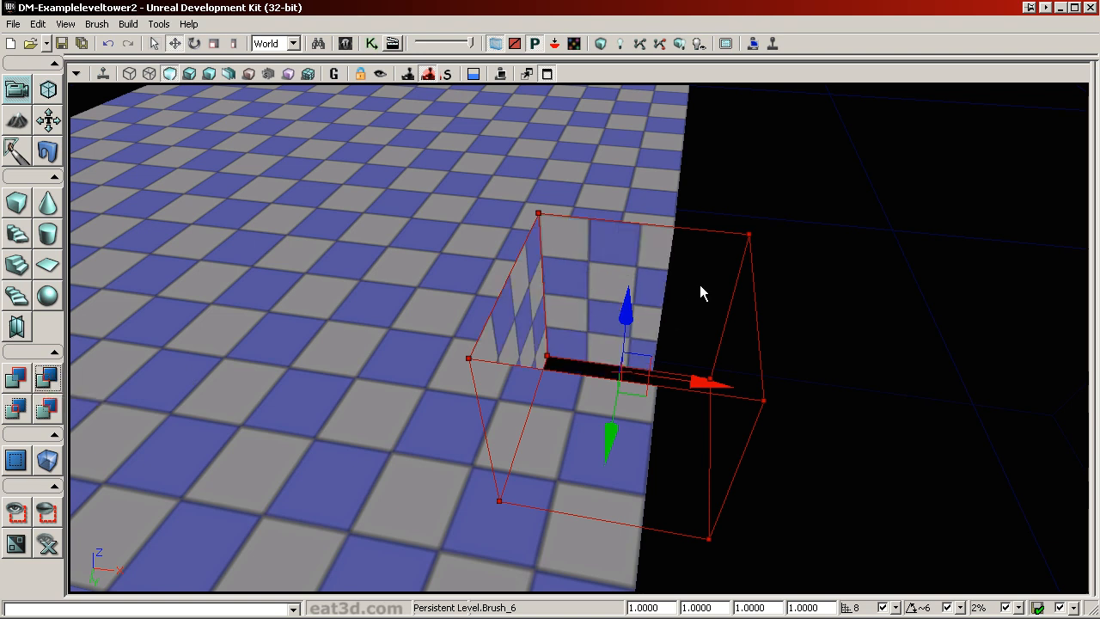
- Cut a second notch in the same side edge with CSG Subtract, and move the cube brush to the adjacent edge
mouse_move(528, 389)
right_mouse_down()
mouse_move(514, 460)
mouse_move(447, 464)
mouse_move(387, 421)
mouse_move(438, 387)
right_mouse_up()
left_click_drag(472, 501, 678, 482, "shift")
left_click(48, 376)
mouse_move(570, 569)
left_mouse_down("shift")
mouse_move(631, 479)
mouse_move(625, 498)
left_mouse_up("shift")
left_click_drag(535, 411, 523, 411, "shift")
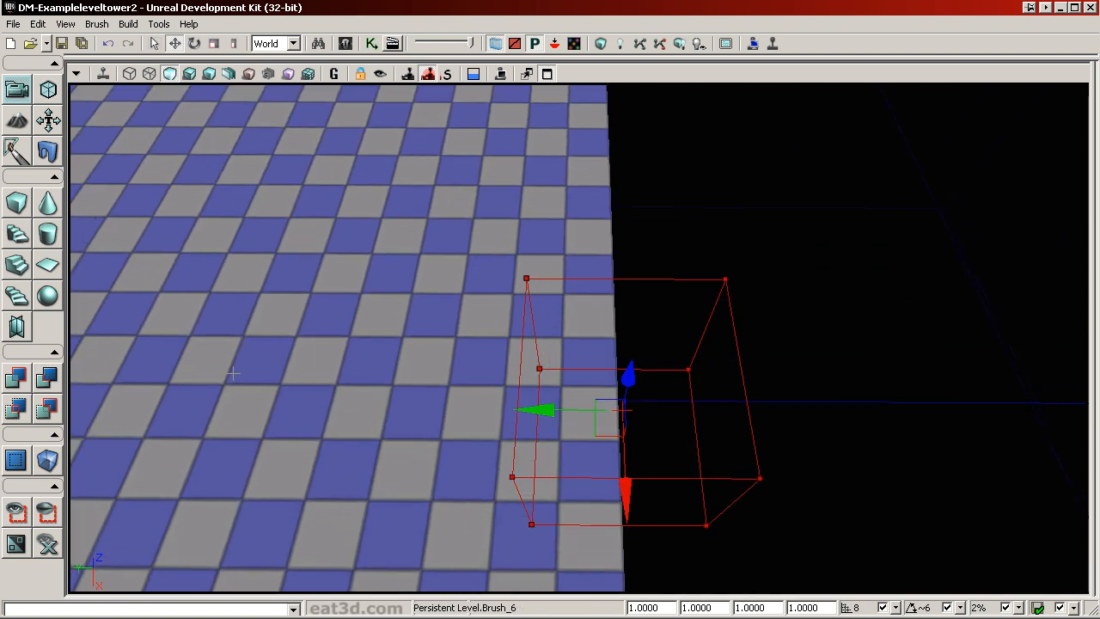
- Subtract a notch from the adjacent edge and move the cube brush over the middle of the block
mouse_move(412, 382)
right_mouse_down()
mouse_move(352, 404)
mouse_move(447, 352)
mouse_move(584, 370)
mouse_move(662, 396)
mouse_move(679, 515)
mouse_move(722, 494)
right_mouse_up()
mouse_move(722, 494)
left_mouse_down()
mouse_move(720, 472)
mouse_move(729, 499)
left_mouse_up()
mouse_move(728, 499)
right_mouse_down()
mouse_move(732, 515)
mouse_move(730, 487)
right_mouse_up()
left_click_drag(730, 487, 729, 506)
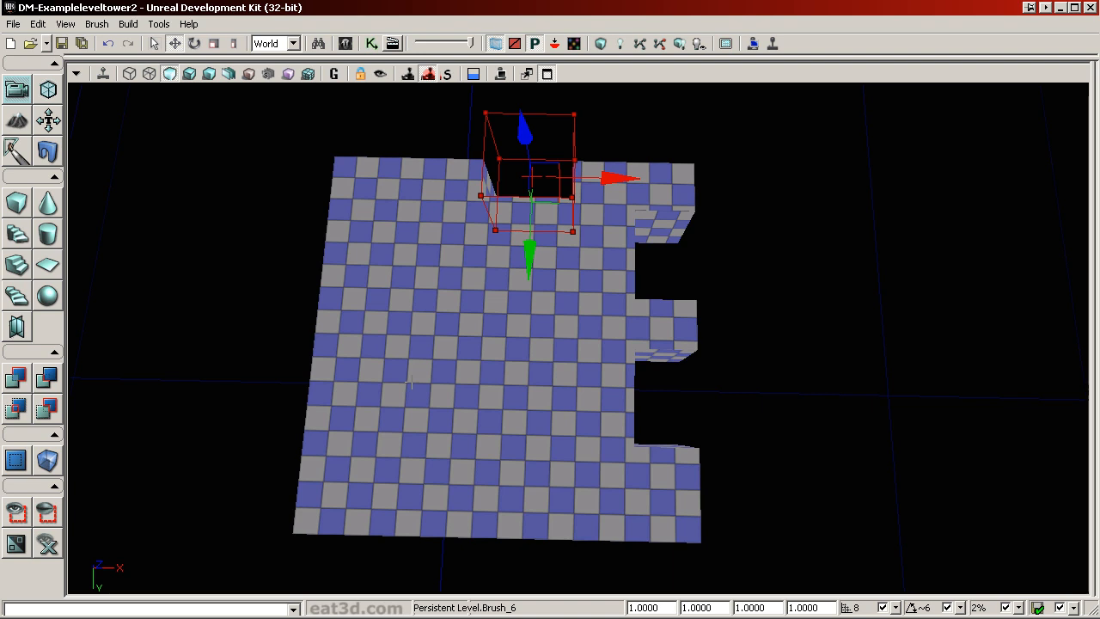
right_click_drag(482, 506, 482, 468, "ctrl+shift")
mouse_move(482, 506)
left_mouse_down("ctrl+shift")
mouse_move(532, 506)
mouse_move(483, 507)
left_mouse_up("ctrl+shift")
right_click_drag(482, 506, 482, 477, "ctrl+shift")
right_click_drag(551, 492, 551, 567, "ctrl+shift")
left_click_drag(551, 491, 551, 456)
left_click_drag(569, 346, 541, 343)
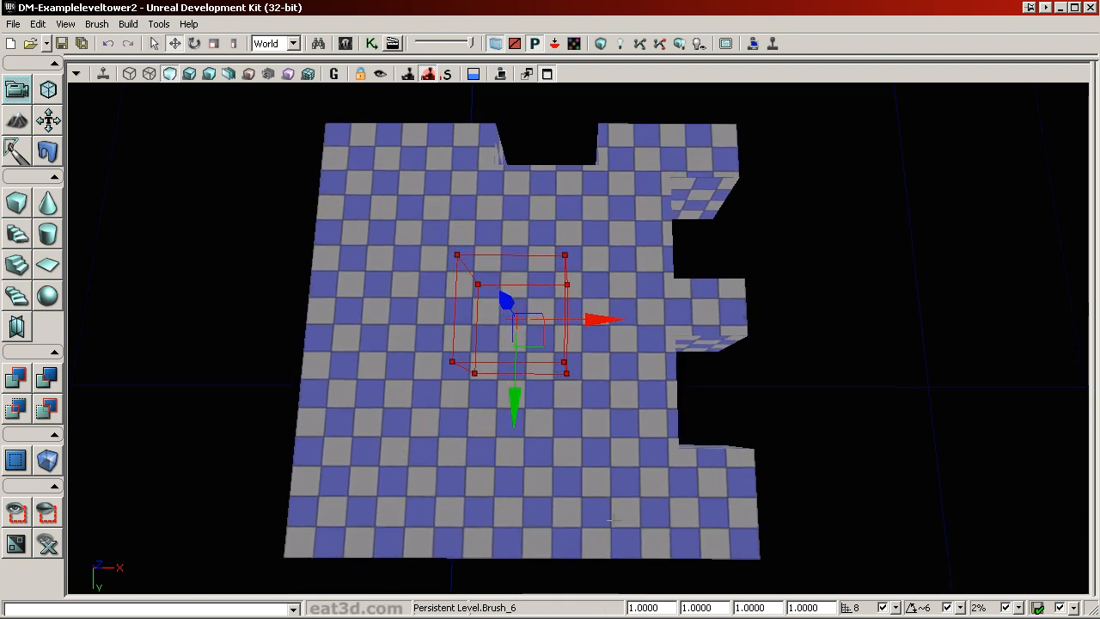
- Cut a square hole through the middle of the block with CSG Subtract
right_click_drag(698, 398, 698, 451)
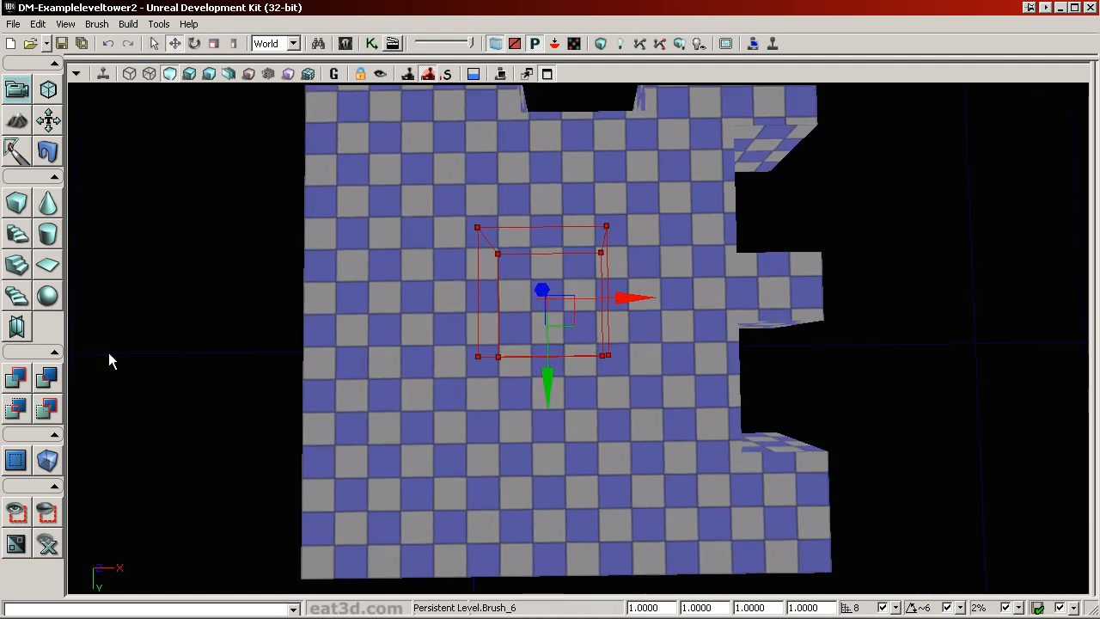
left_click(48, 388)
mouse_move(255, 392)
left_mouse_down()
mouse_move(255, 279)
mouse_move(256, 296)
left_mouse_up()
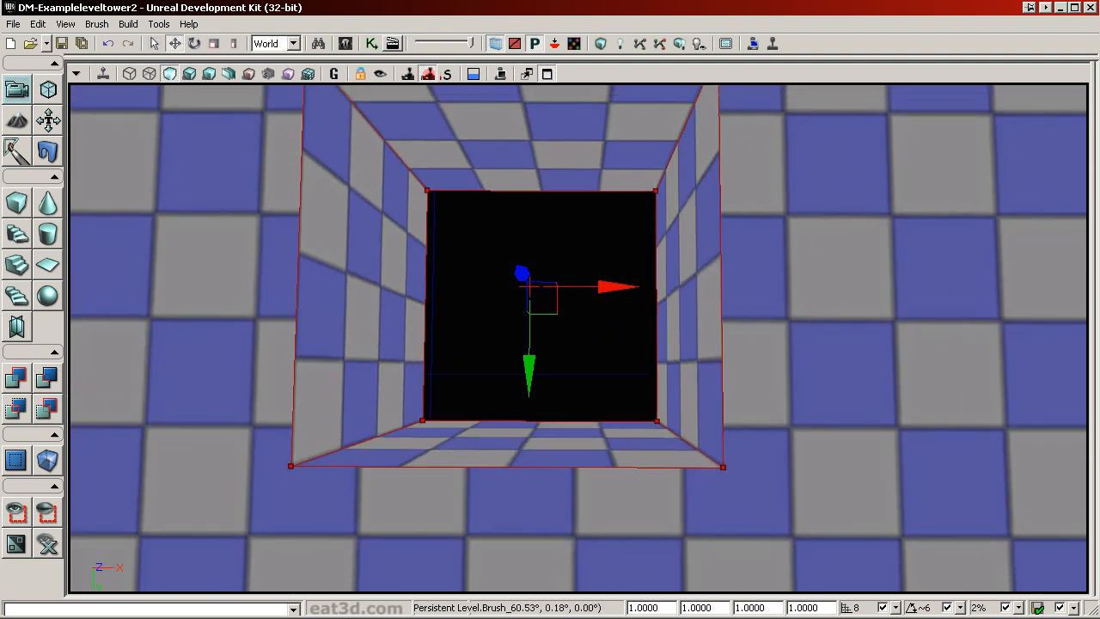
right_click_drag(255, 297, 255, 129)
left_click_drag(386, 452, 400, 559)
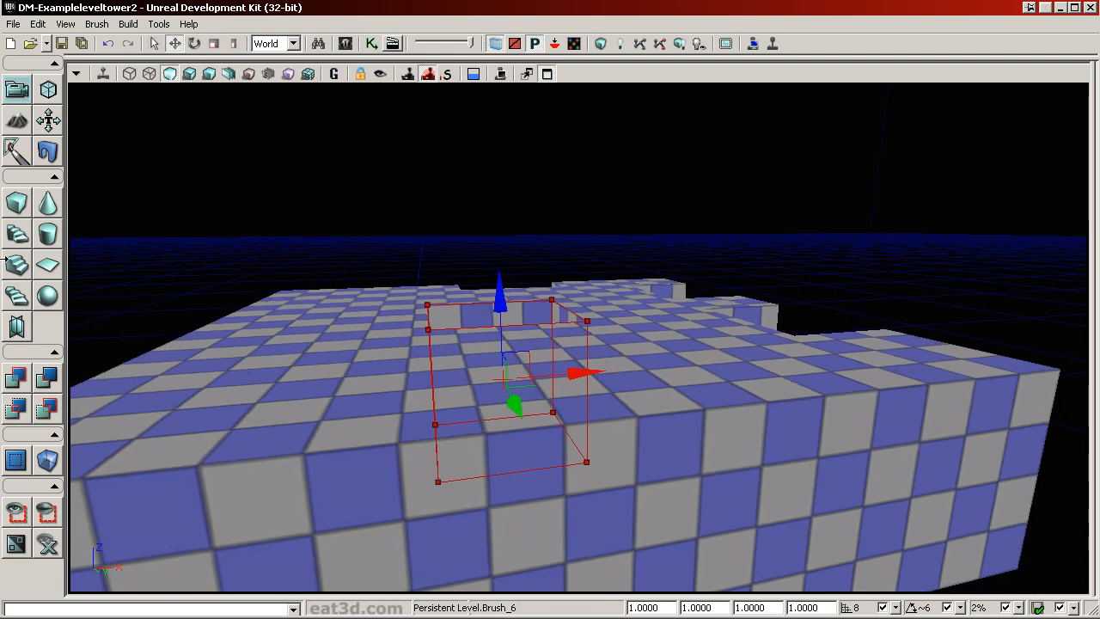
- Build a 512 × 512 × 512 cube builder brush
right_click(13, 213)
left_click(936, 165)
type("512")
left_click(967, 180)
left_click(954, 197)
type("512")
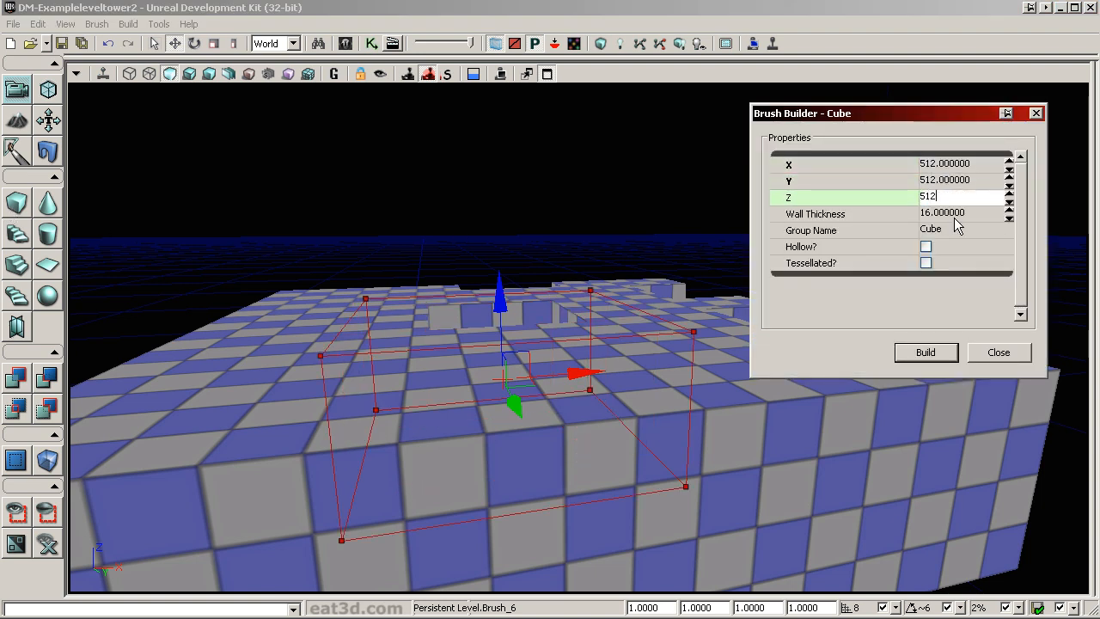
left_click(945, 357)
- Raise the 512 cube brush above the notched block and add it as solid geometry with CSG Add
right_click_drag(678, 445, 679, 412)
left_click_drag(679, 444, 679, 258, "ctrl+shift")
left_click(17, 383)
- Set the cube builder's X, Y and Z to 384 and build the smaller brush inside the solid cube
right_click_drag(736, 212, 813, 229)
left_click(940, 164)
type("384")
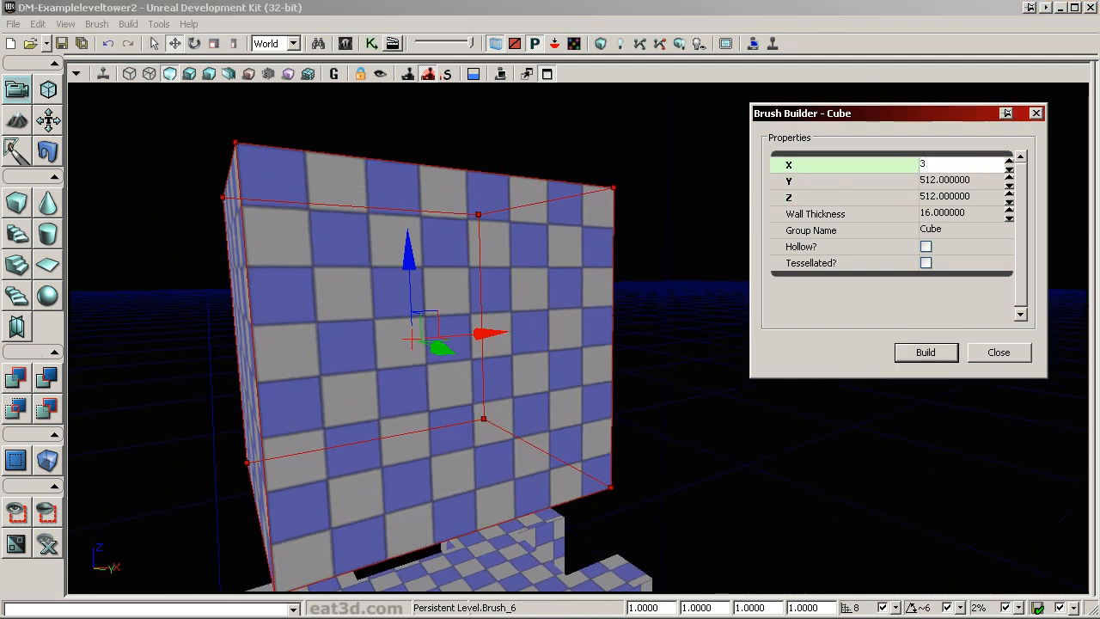
left_click(950, 180)
left_click(956, 197)
type("384")
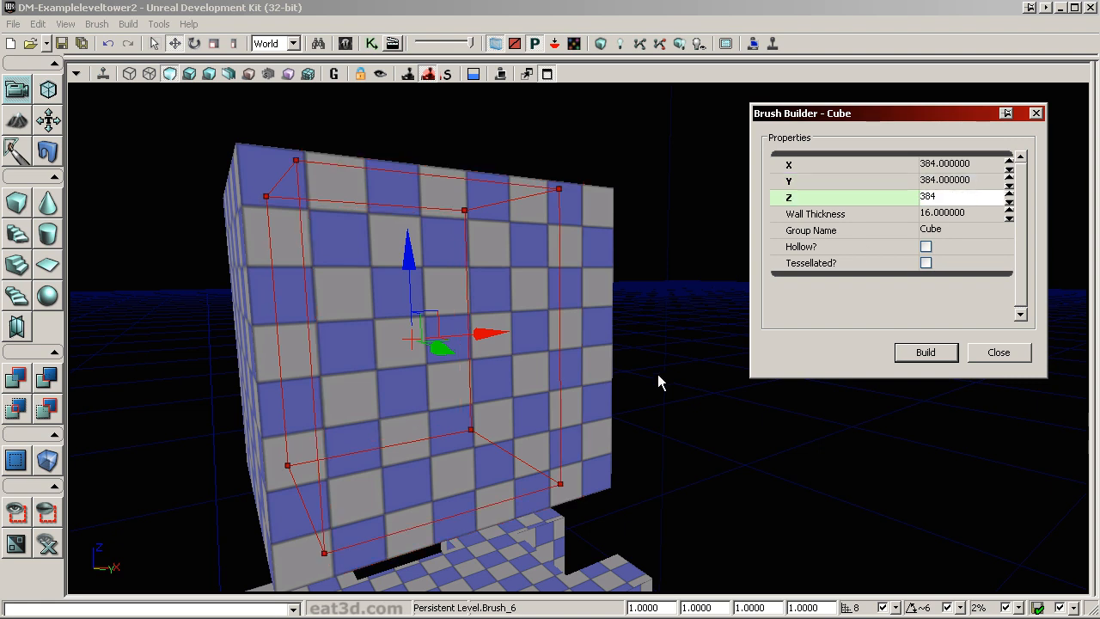
key("Return")
- Hollow out the floating cube with CSG Subtract using the 384 brush, and reposition the builder brush
left_click_drag(629, 440, 628, 266)
left_click(41, 379)
mouse_move(321, 381)
left_mouse_down()
mouse_move(322, 481)
mouse_move(321, 395)
left_mouse_up()
right_click_drag(321, 395, 550, 426)
left_click_drag(550, 426, 535, 403)
mouse_move(535, 404)
right_mouse_down()
mouse_move(534, 421)
mouse_move(550, 344)
mouse_move(546, 387)
right_mouse_up()
left_click_drag(547, 387, 545, 515)
mouse_move(558, 275)
left_mouse_down("shift")
mouse_move(554, 224)
mouse_move(491, 401)
left_mouse_up("shift")
mouse_move(564, 427)
left_mouse_down()
mouse_move(558, 318)
mouse_move(464, 309)
mouse_move(516, 387)
mouse_move(525, 318)
mouse_move(550, 413)
left_mouse_up()
mouse_move(465, 455)
left_mouse_down("shift")
mouse_move(464, 516)
mouse_move(465, 413)
left_mouse_up("shift")
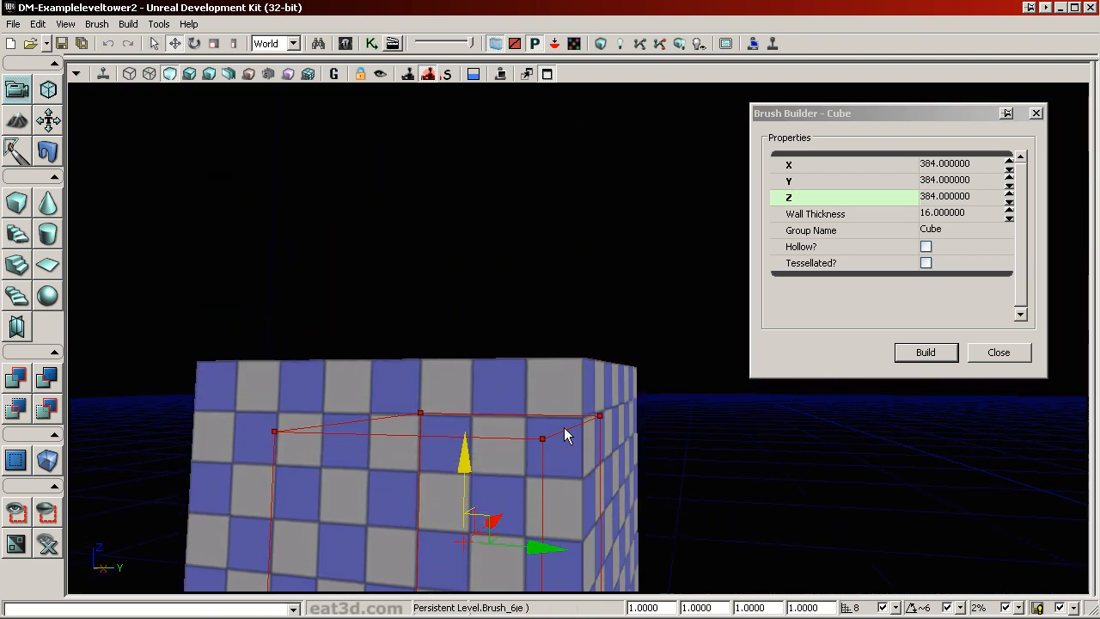
- Set the cube builder's X, Y and Z to 128 and build the brush
left_click(961, 168)
type("128")
left_click(960, 183)
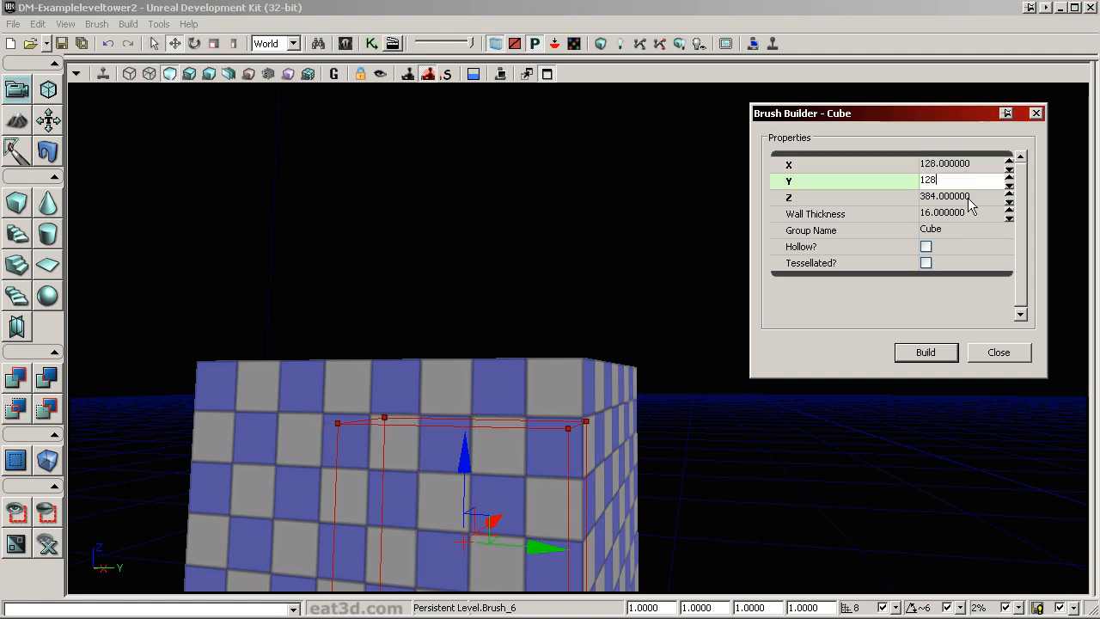
left_click(961, 197)
type("128")
left_click(925, 353)
- Subtract a small opening from the hollow cube's wall, move the 128 brush clear of it, and close the brush builder
left_click_drag(516, 387, 516, 275)
left_click_drag(337, 159, 337, 193, "shift")
mouse_move(359, 254)
left_mouse_down("shift")
mouse_move(331, 232)
mouse_move(358, 253)
left_mouse_up("shift")
left_click_drag(421, 243, 515, 243, "shift")
right_click_drag(312, 432, 361, 432, "ctrl+shift")
left_click_drag(311, 432, 241, 421)
right_click_drag(311, 432, 241, 433, "ctrl+shift")
mouse_move(186, 407)
left_mouse_down()
mouse_move(344, 421)
mouse_move(340, 533)
mouse_move(370, 456)
mouse_move(318, 455)
left_mouse_up()
right_click_drag(318, 456, 387, 455, "ctrl+shift")
mouse_move(386, 455)
left_mouse_down("ctrl+shift")
mouse_move(369, 456)
mouse_move(430, 455)
mouse_move(378, 507)
mouse_move(335, 490)
left_mouse_up("ctrl+shift")
mouse_move(446, 447)
left_mouse_down()
mouse_move(446, 480)
mouse_move(475, 479)
left_mouse_up()
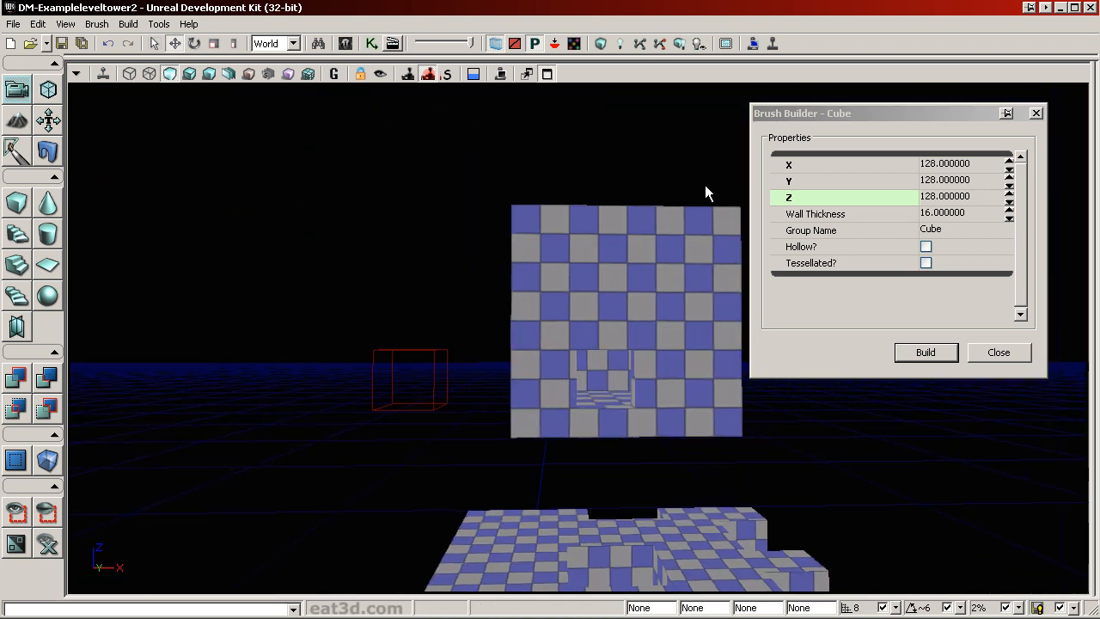
left_click(998, 354)
- In Brush Wireframe view, select a subtractive brush on the notched block's edge and move it along Y to the corner
left_click(125, 78)
right_click_drag(443, 288, 430, 323)
left_click_drag(430, 322, 427, 308)
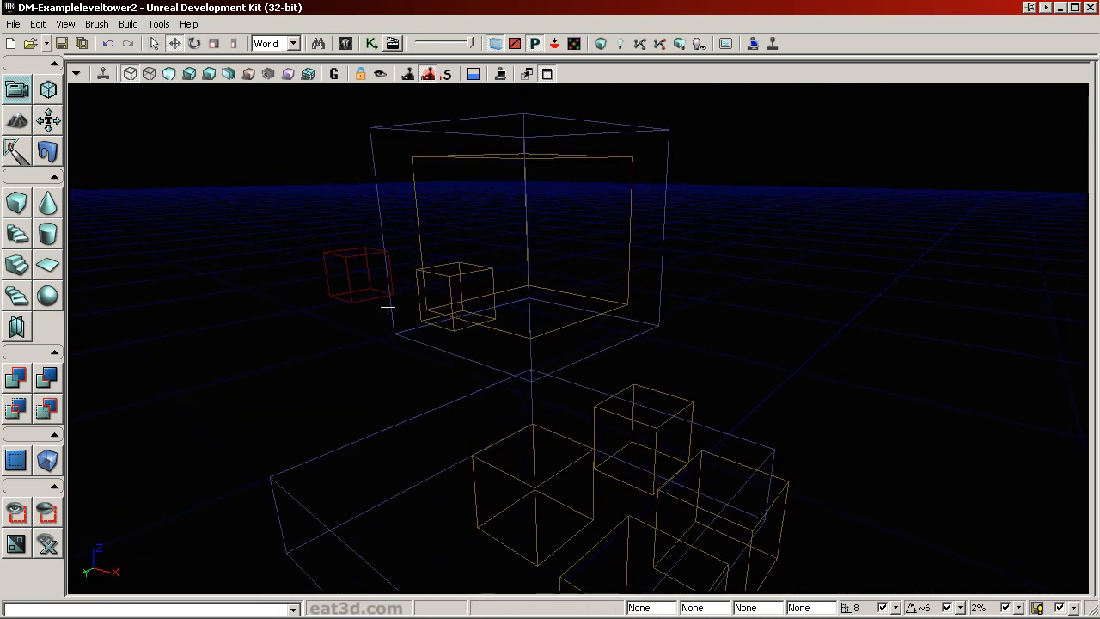
left_click(462, 275)
right_click_drag(626, 356, 662, 494)
left_click_drag(662, 494, 703, 463)
left_click(657, 507)
mouse_move(656, 507)
right_mouse_down()
mouse_move(679, 546)
mouse_move(644, 529)
mouse_move(658, 541)
mouse_move(576, 537)
right_mouse_up()
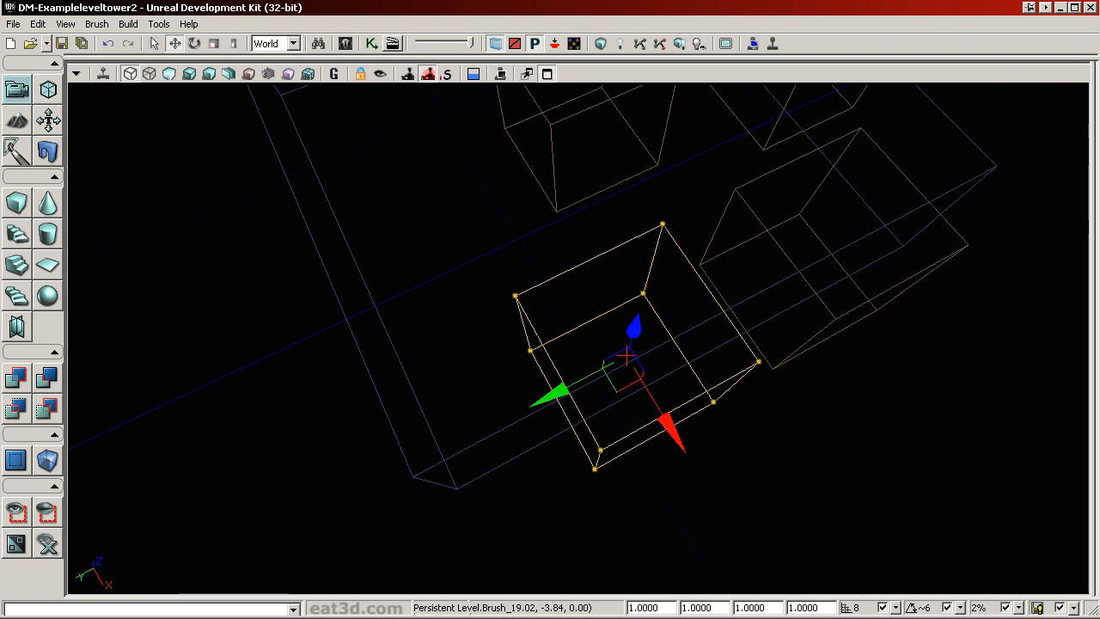
middle_click_drag(571, 471, 580, 438)
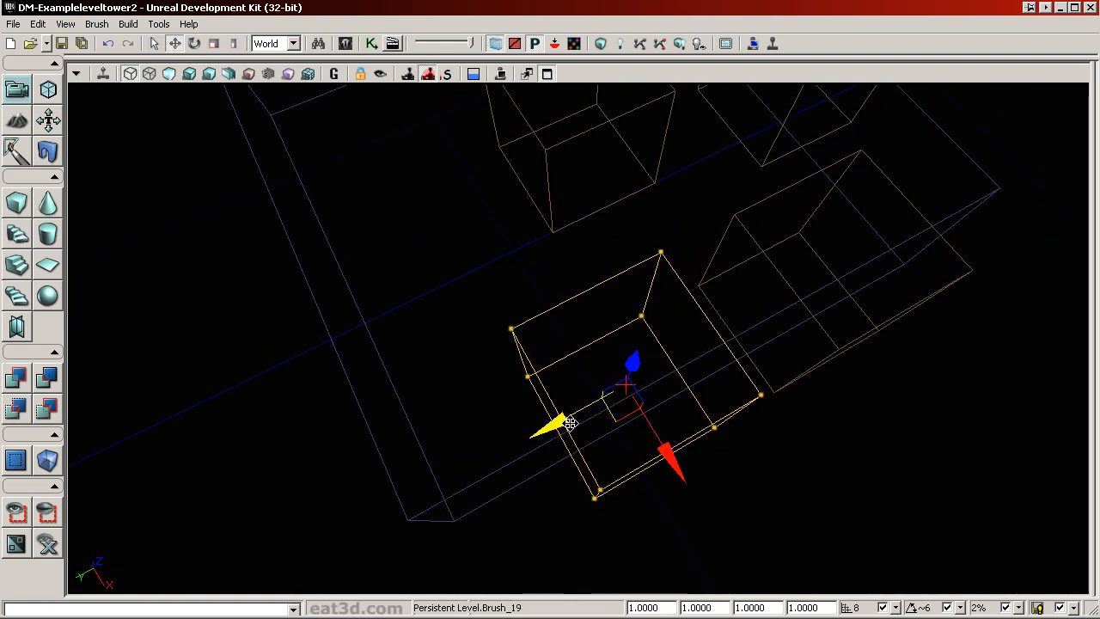
left_click_drag(571, 423, 361, 535)
middle_click_drag(361, 534, 601, 329)
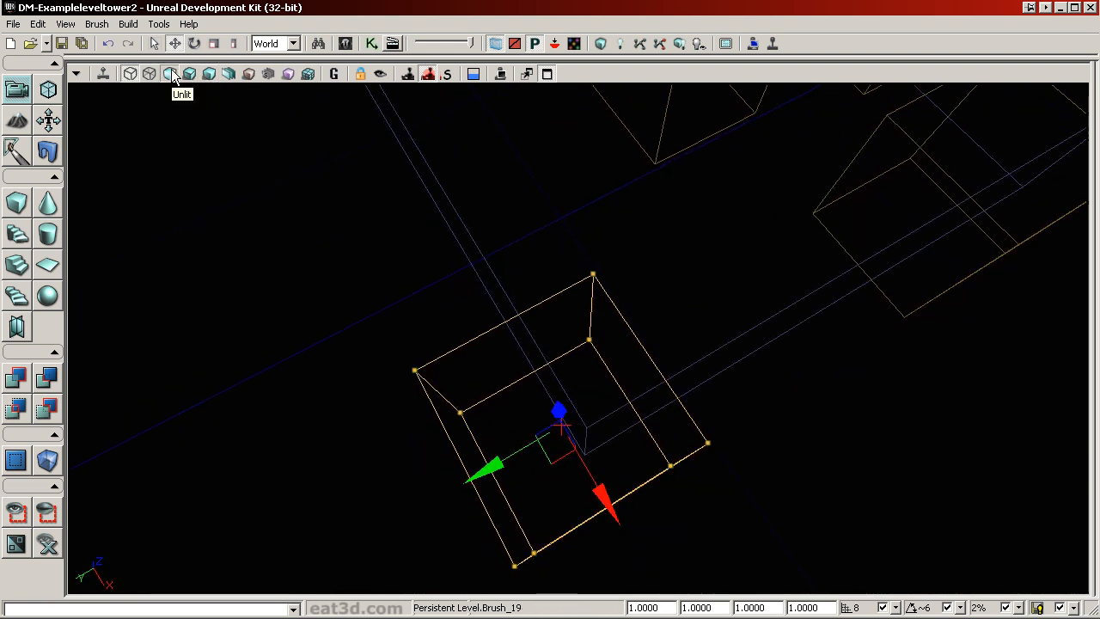
- Return to Unlit view and rebuild the geometry so the moved subtractive brush cuts the block's corner
left_click(171, 76)
right_click_drag(777, 260, 681, 282)
middle_click_drag(777, 260, 937, 260)
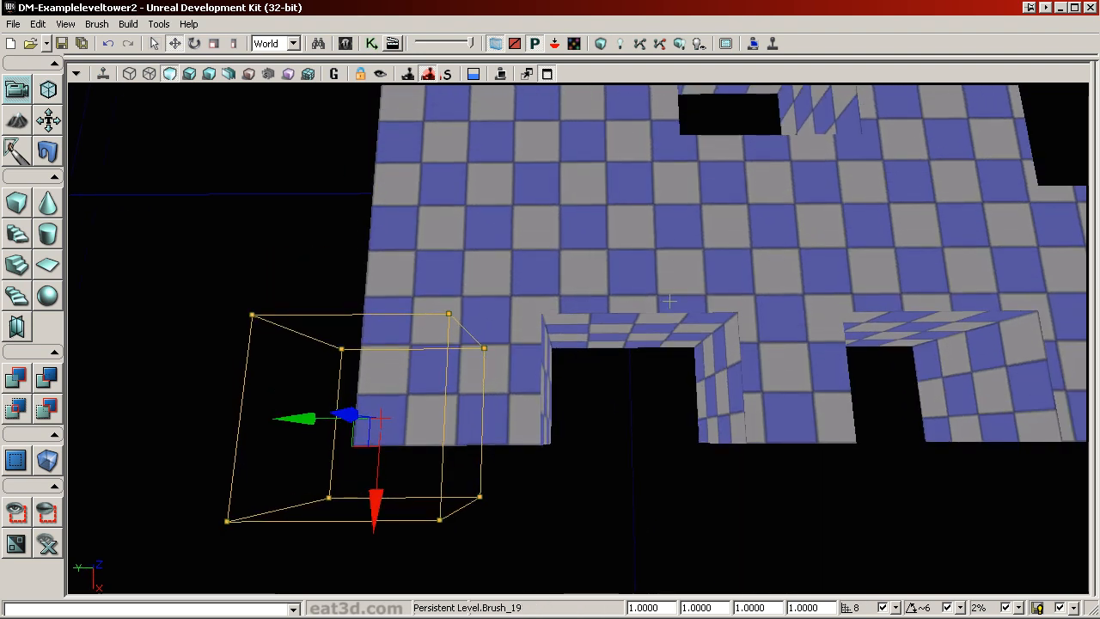
left_click(603, 45)
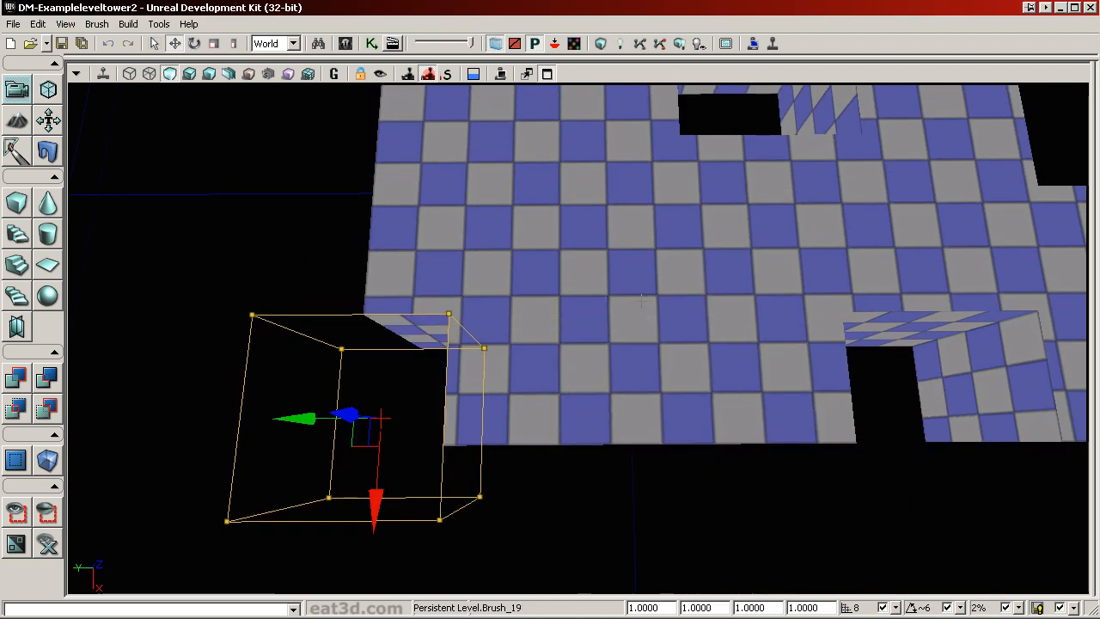
- Select the subtractive brush behind the remaining side notch and move it inward toward the middle of the block
middle_click_drag(604, 300, 687, 318)
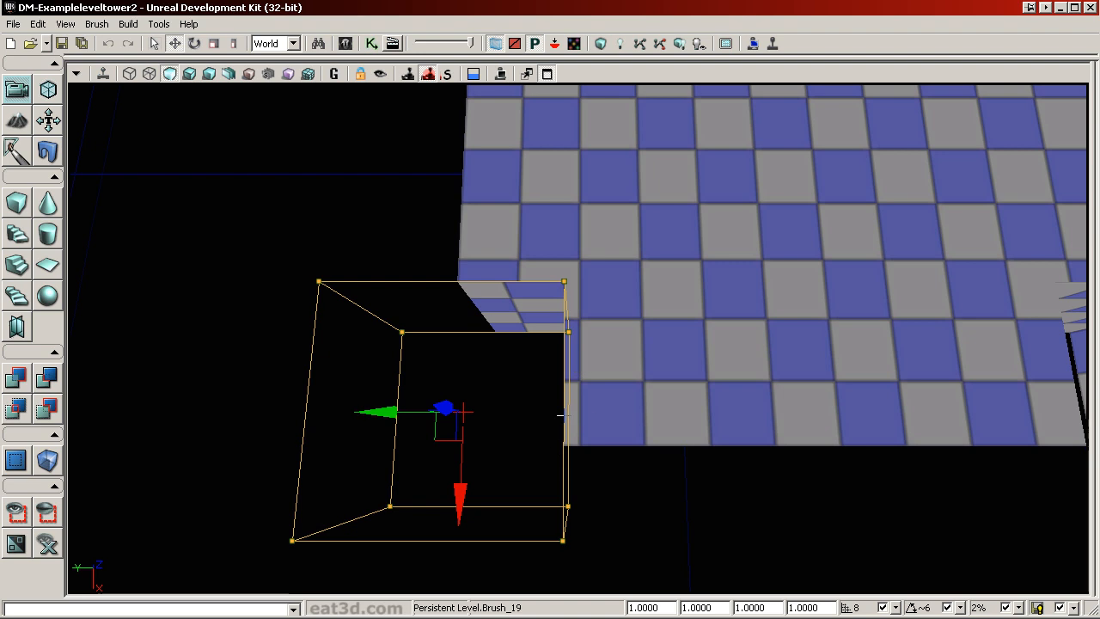
mouse_move(607, 309)
middle_mouse_down()
mouse_move(730, 323)
mouse_move(734, 288)
middle_mouse_up()
left_click(533, 294)
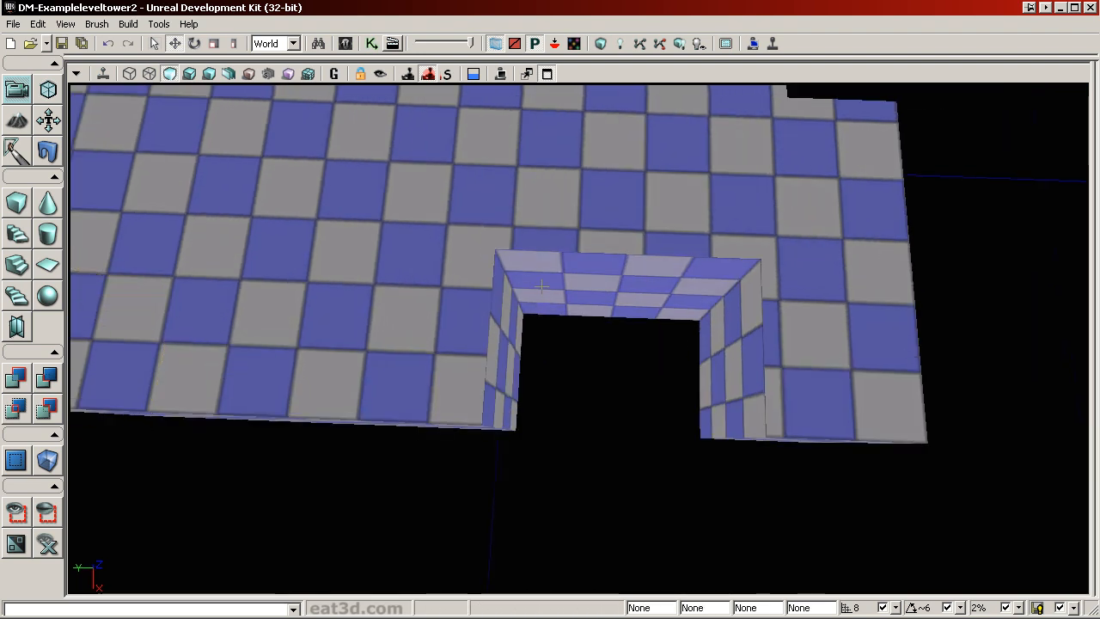
left_click(536, 279, "ctrl+shift")
middle_click_drag(617, 276, 606, 193)
mouse_move(617, 276)
left_mouse_down("ctrl+shift")
mouse_move(617, 168)
mouse_move(617, 211)
left_mouse_up("ctrl+shift")
right_click_drag(617, 276, 295, 276, "ctrl+shift")
right_click_drag(364, 299, 484, 299, "ctrl+shift")
left_click_drag(484, 299, 484, 228, "ctrl+shift")
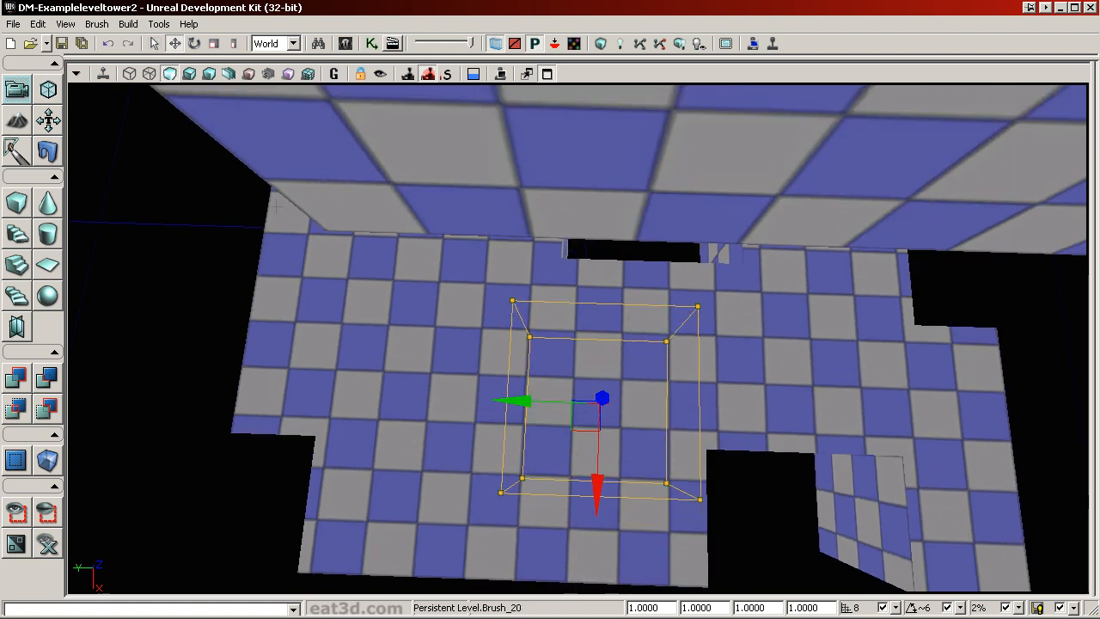
- In Geometry Mode, pull two corner vertices of the subtractive brush outward along Y and rebuild the geometry
left_click(48, 89)
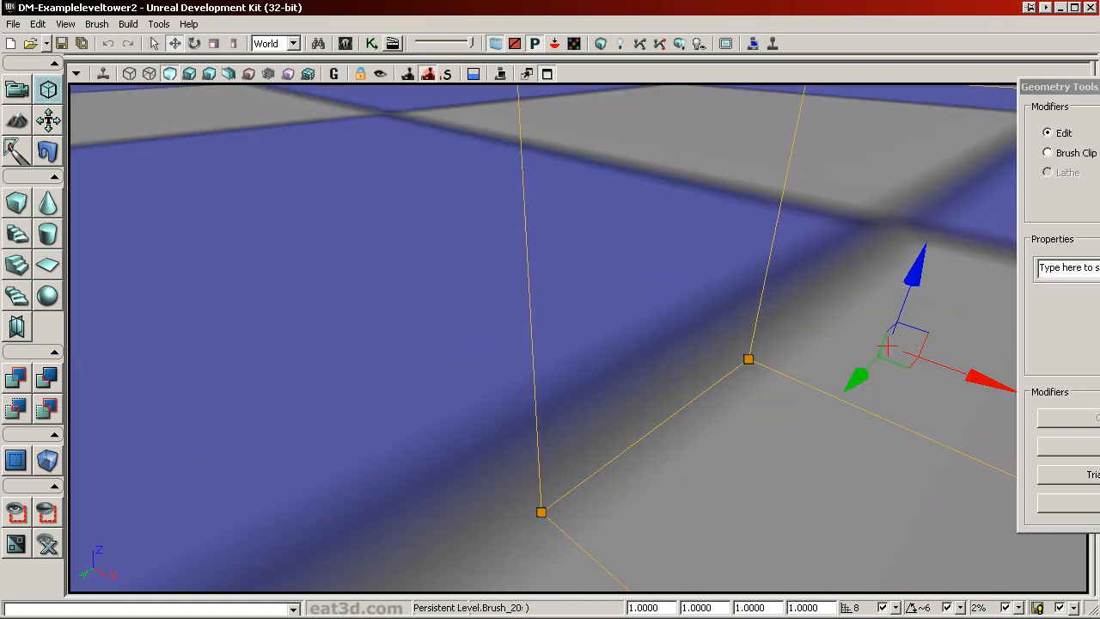
right_click_drag(582, 482, 574, 449)
left_click(527, 542)
right_click_drag(527, 542, 582, 314)
right_click_drag(553, 278, 558, 395)
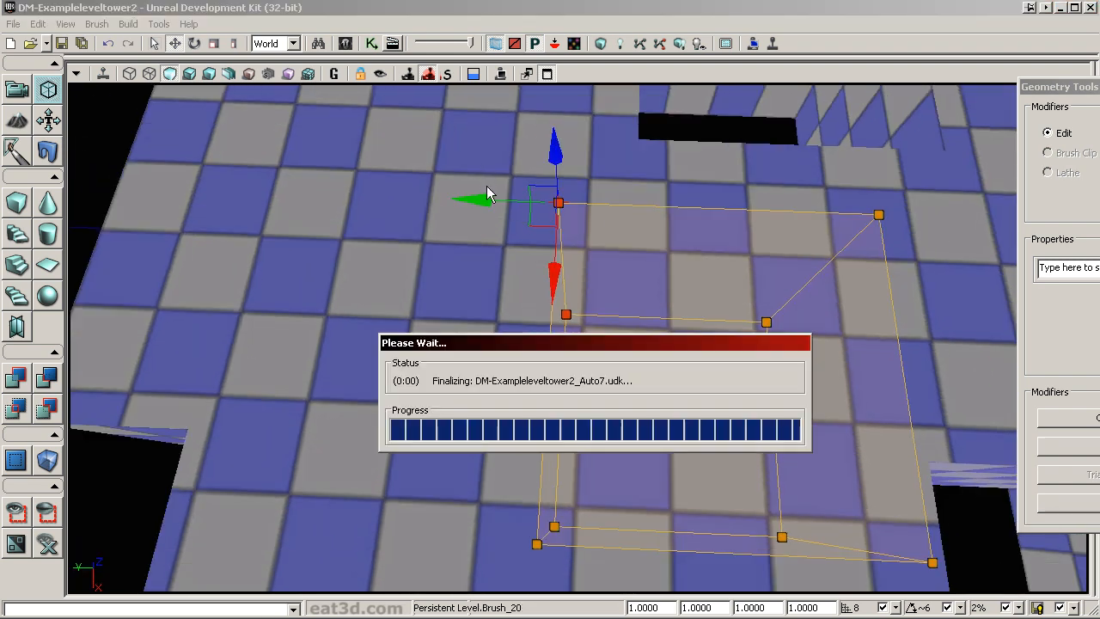
left_click_drag(484, 198, 91, 189)
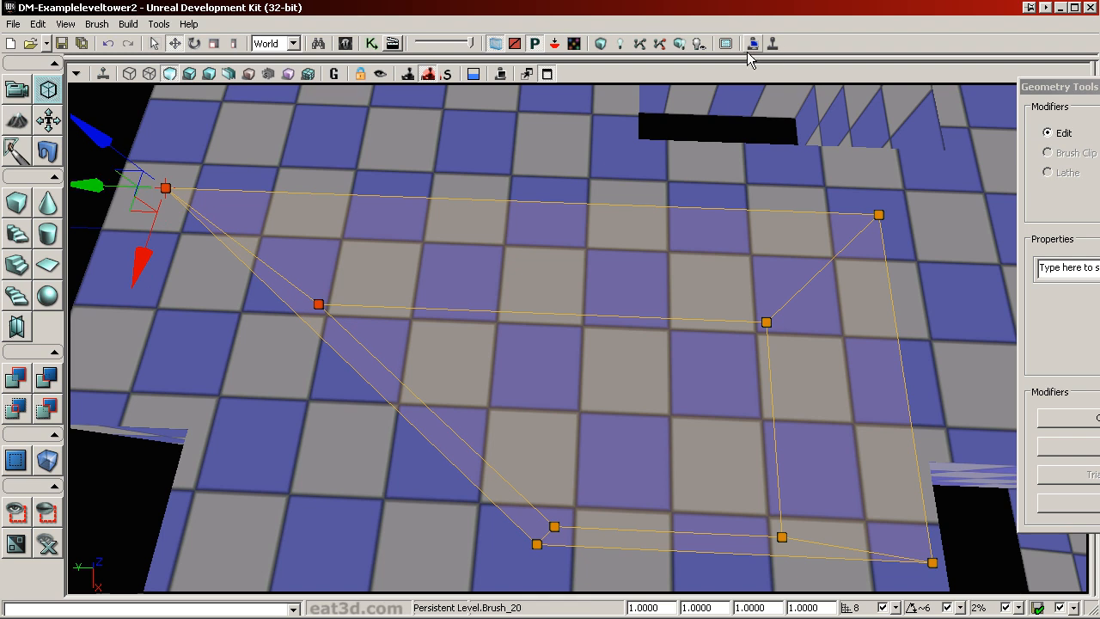
left_click(604, 44)
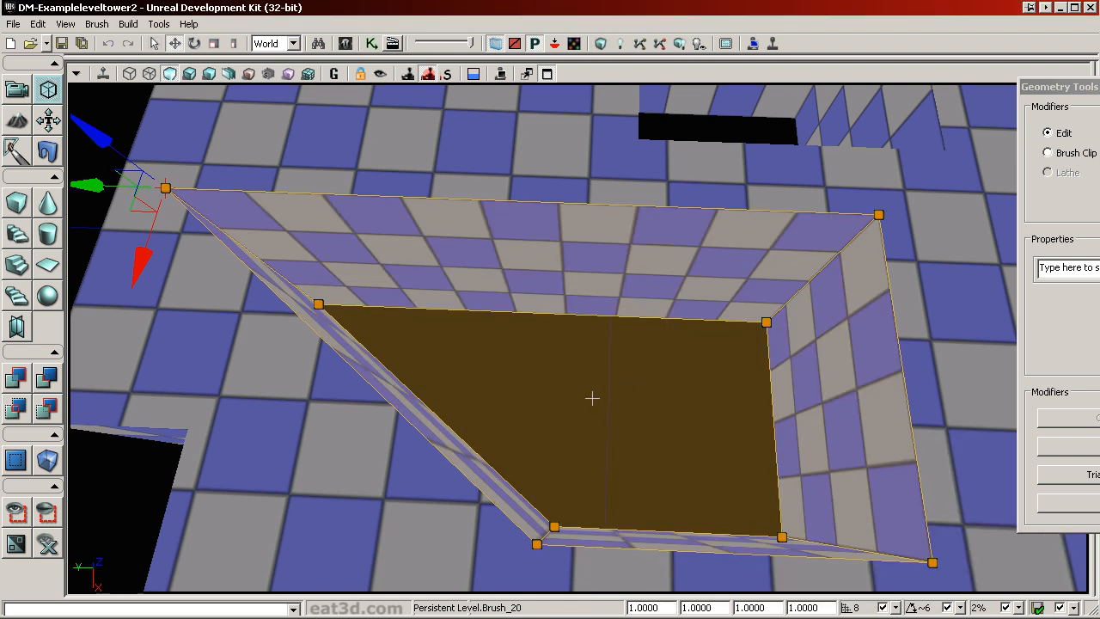
- Examine the reshaped cut in the notched block from outside with nothing selected
left_click(442, 214)
left_click(499, 147)
mouse_move(498, 147)
right_mouse_down()
mouse_move(500, 172)
mouse_move(500, 103)
mouse_move(500, 164)
right_mouse_up()
left_click_drag(501, 163, 501, 185)
mouse_move(617, 327)
right_mouse_down()
mouse_move(730, 322)
mouse_move(756, 275)
mouse_move(760, 206)
right_mouse_up()
left_click_drag(761, 206, 761, 283)
left_click_drag(618, 327, 617, 310)
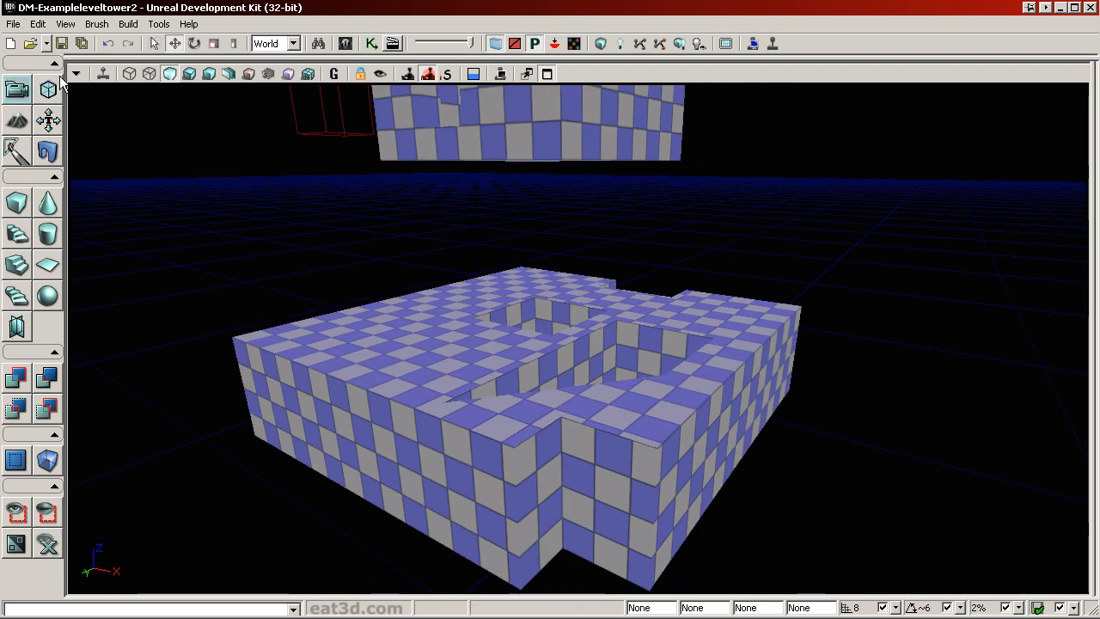
- Enter Geometry Mode on the red builder brush and move the Geometry Tools window out of the way
left_click(52, 89)
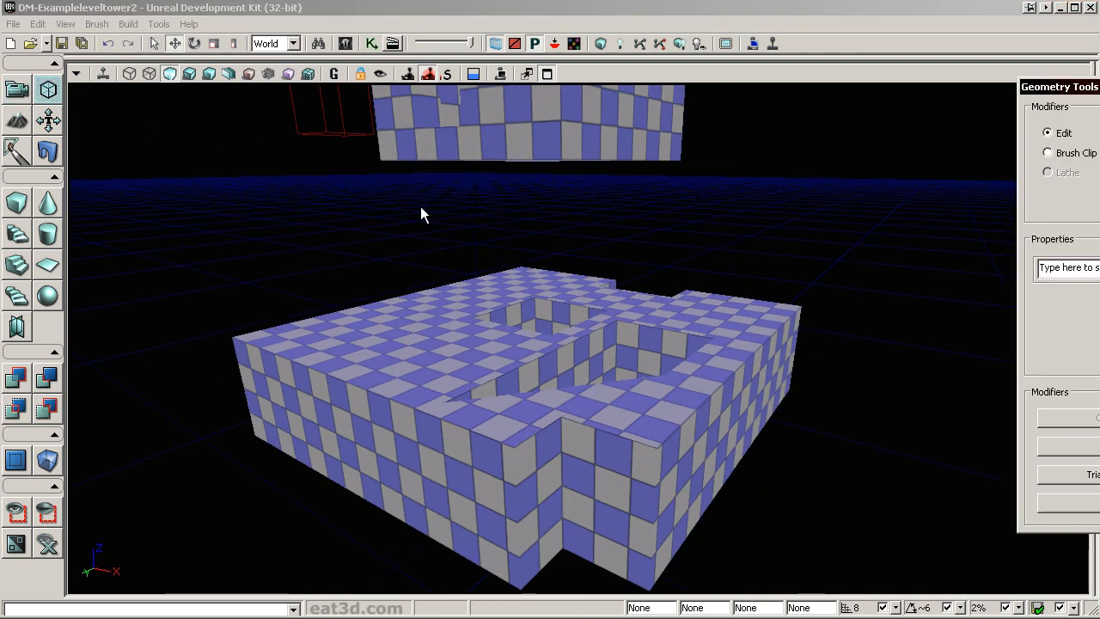
right_click_drag(452, 277, 395, 245)
left_click_drag(452, 277, 452, 245)
left_click(452, 279)
left_click_drag(570, 362, 490, 361, "ctrl+shift")
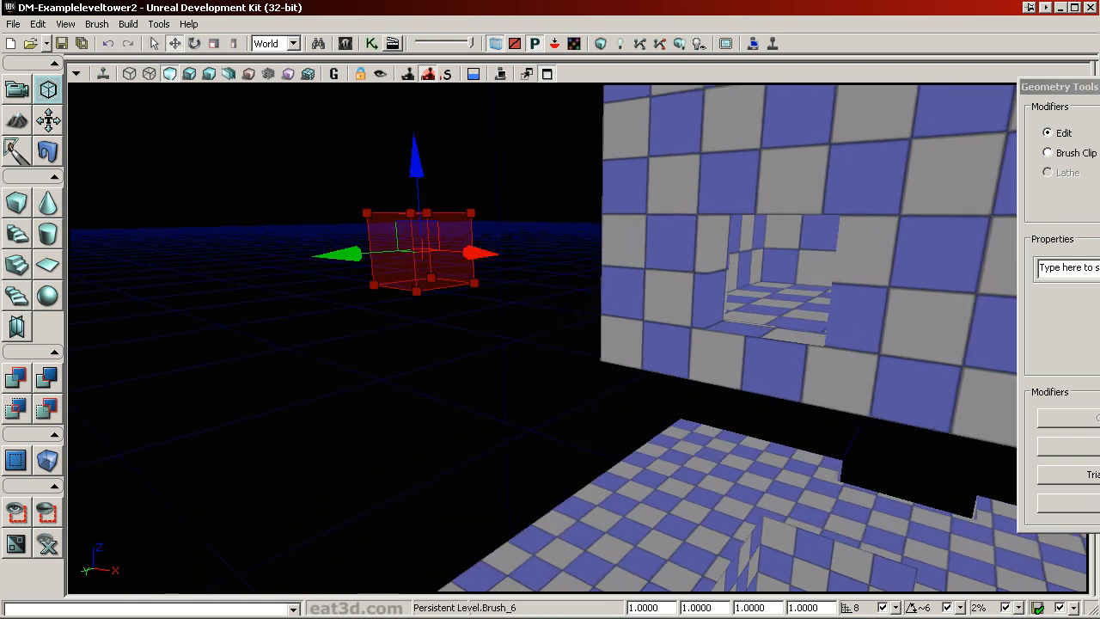
mouse_move(1095, 91)
left_mouse_down()
mouse_move(705, 88)
mouse_move(1098, 102)
left_mouse_up()
- Select the two vertices of one vertical edge on the builder brush and move them along X
mouse_move(699, 389)
left_mouse_down()
mouse_move(645, 318)
mouse_move(649, 280)
left_mouse_up()
left_click(670, 237)
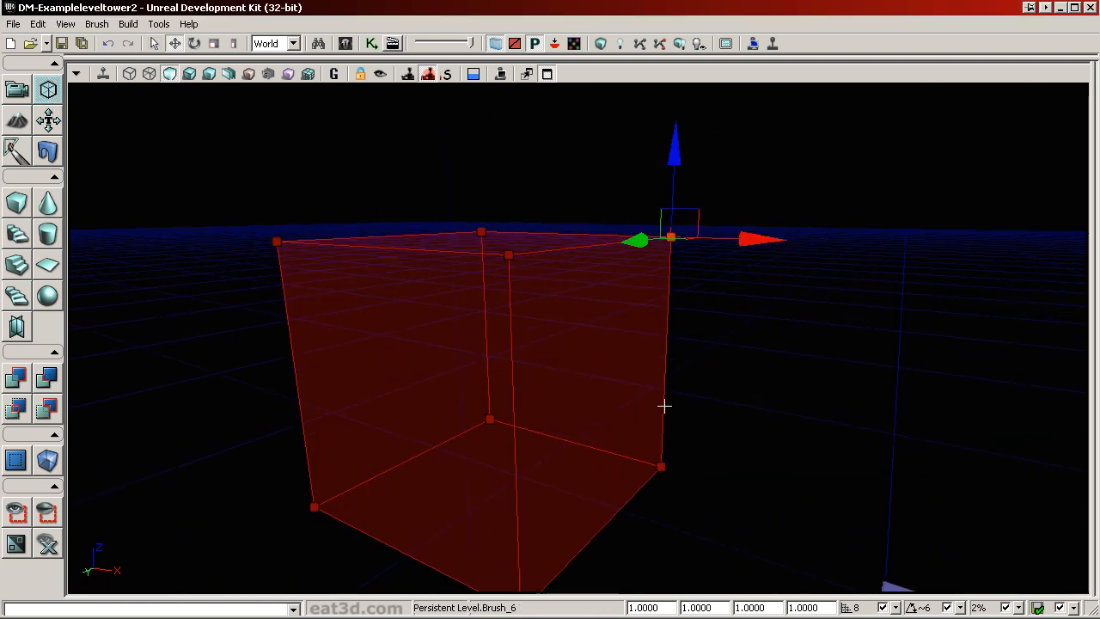
left_click(661, 468, "ctrl")
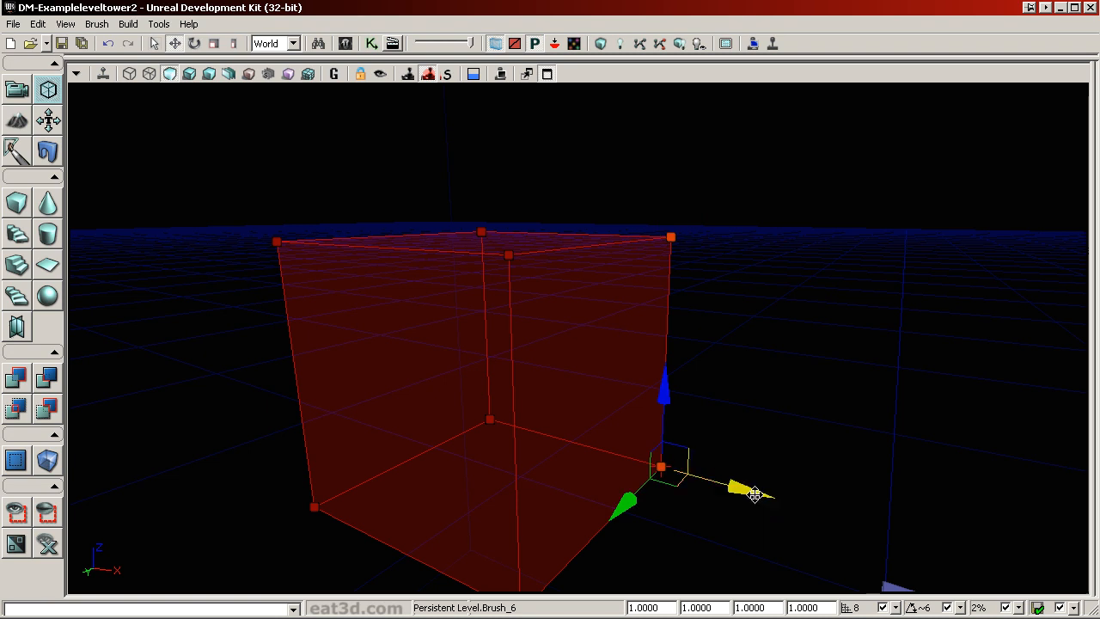
left_click_drag(753, 494, 825, 497)
right_click_drag(646, 352, 645, 352)
right_click_drag(615, 230, 615, 229)
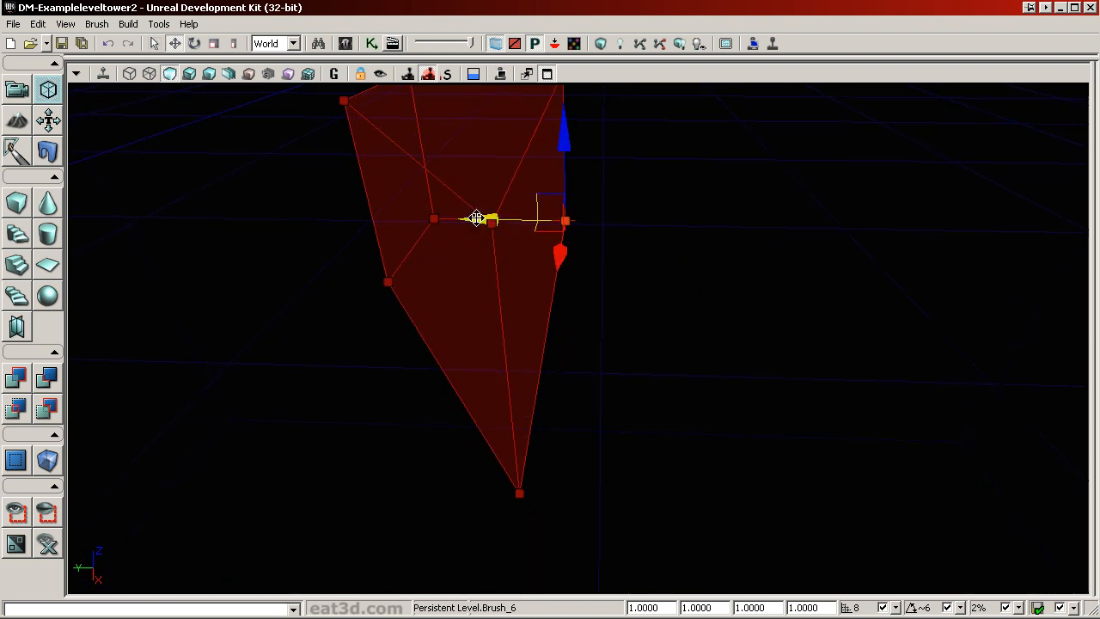
- Shift the builder brush's selected corner vertex along Y to distort its adjoining faces
left_click_drag(480, 219, 713, 223)
mouse_move(713, 224)
right_mouse_down()
mouse_move(720, 201)
mouse_move(708, 248)
right_mouse_up()
left_click_drag(659, 273, 439, 277)
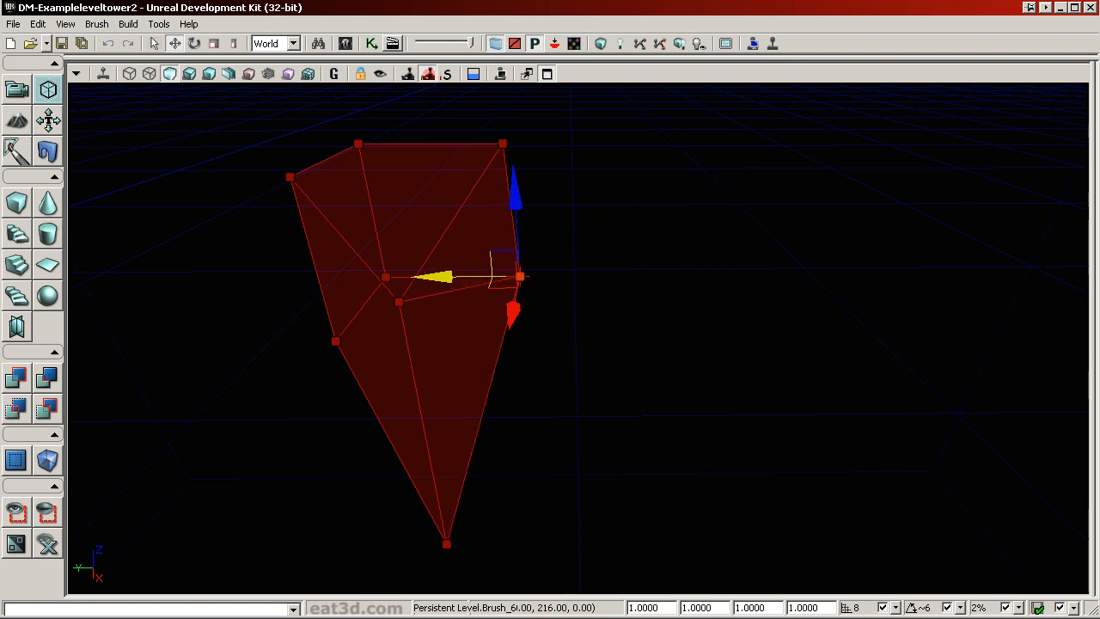
- Select the distorted builder brush's faces one after another to examine how they are split into triangles
right_click_drag(676, 303, 665, 319)
left_click(460, 222)
left_click(434, 249)
left_click(434, 195)
left_click(410, 290)
left_click(432, 205)
right_click_drag(485, 315, 570, 363)
left_click(570, 364)
left_click(627, 315)
left_click(606, 357)
left_click(656, 349)
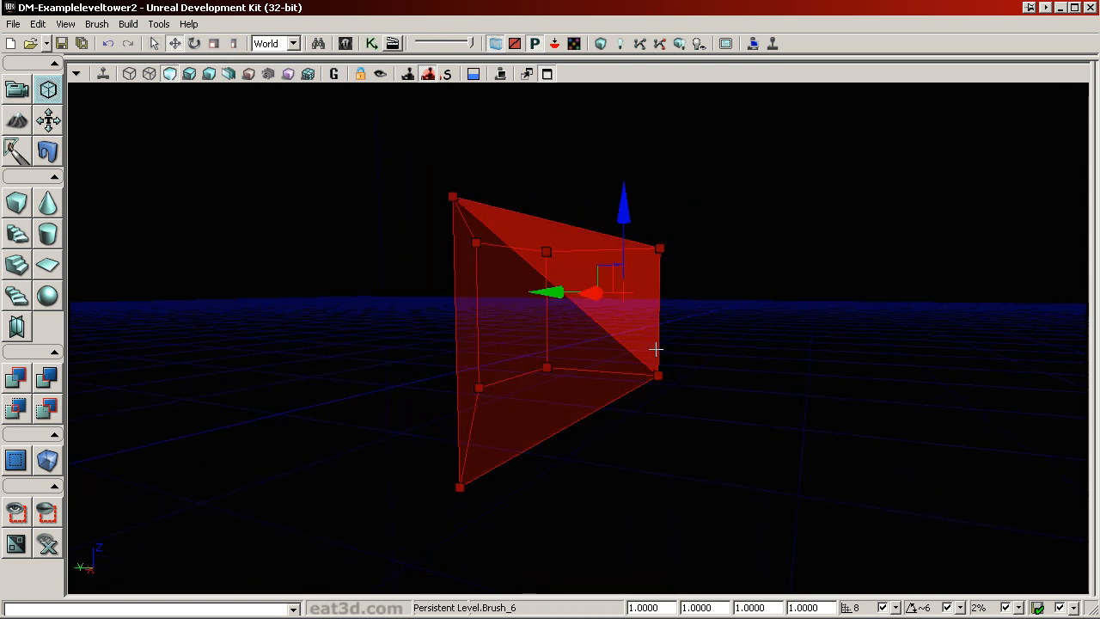
left_click(581, 371)
- Select two vertices at one end of the builder brush and pull them far outward to lengthen it
left_click(626, 322)
mouse_move(626, 321)
left_mouse_down()
mouse_move(624, 301)
mouse_move(567, 275)
mouse_move(516, 300)
left_mouse_up()
mouse_move(516, 301)
right_mouse_down()
mouse_move(567, 310)
mouse_move(629, 397)
right_mouse_up()
left_click(538, 305)
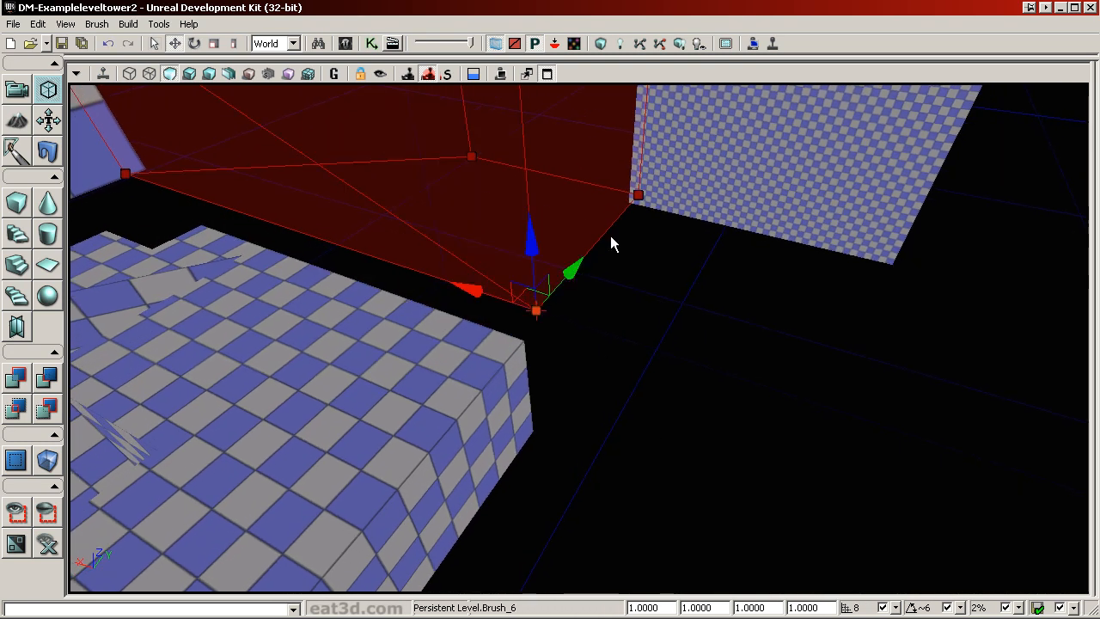
mouse_move(554, 186)
left_mouse_down()
mouse_move(575, 266)
mouse_move(573, 379)
left_mouse_up()
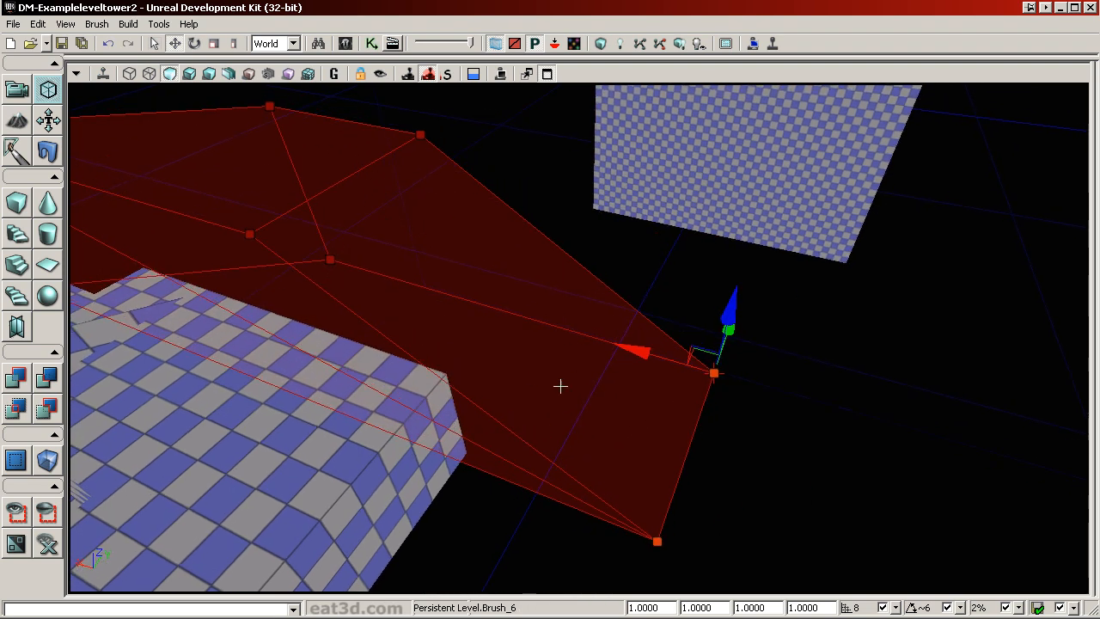
- Clear the vertex selection, select only one outer corner vertex of the stretched end, and move it on its own
left_click(466, 311)
left_click(783, 384)
left_click(714, 376)
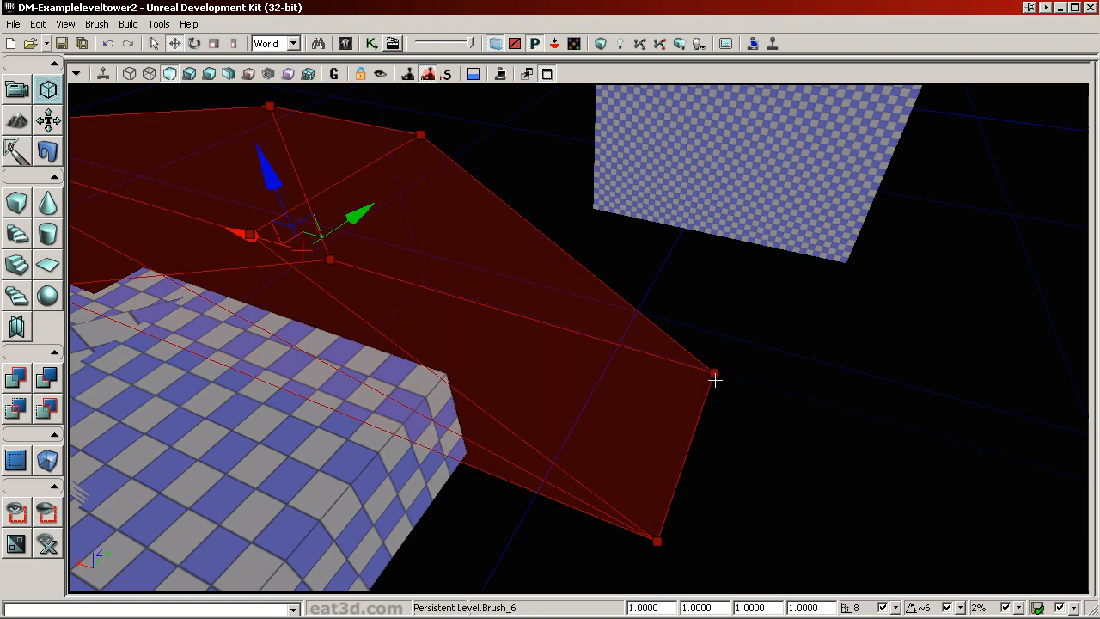
left_click_drag(740, 346, 689, 375)
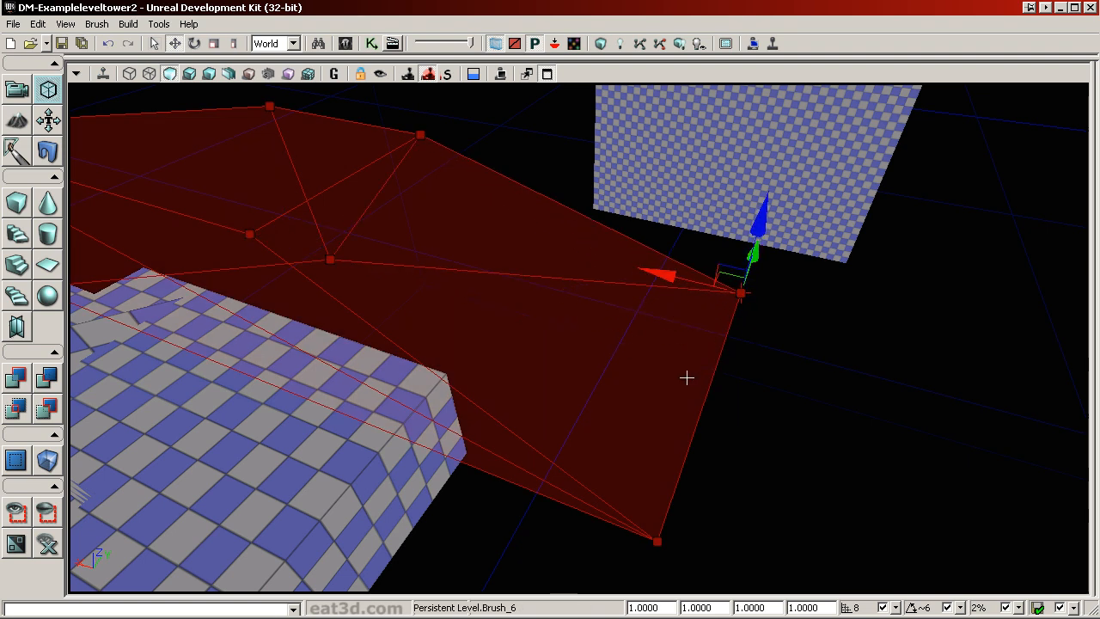
- Examine the faces around the stretched end of the builder brush by selecting them individually
mouse_move(669, 290)
right_mouse_down()
mouse_move(640, 308)
mouse_move(651, 280)
right_mouse_up()
left_click(651, 280)
left_click(550, 302)
left_click(493, 324)
left_click(564, 276)
left_click(484, 310)
mouse_move(646, 368)
right_mouse_down()
mouse_move(630, 340)
mouse_move(642, 366)
right_mouse_up()
left_click(654, 298)
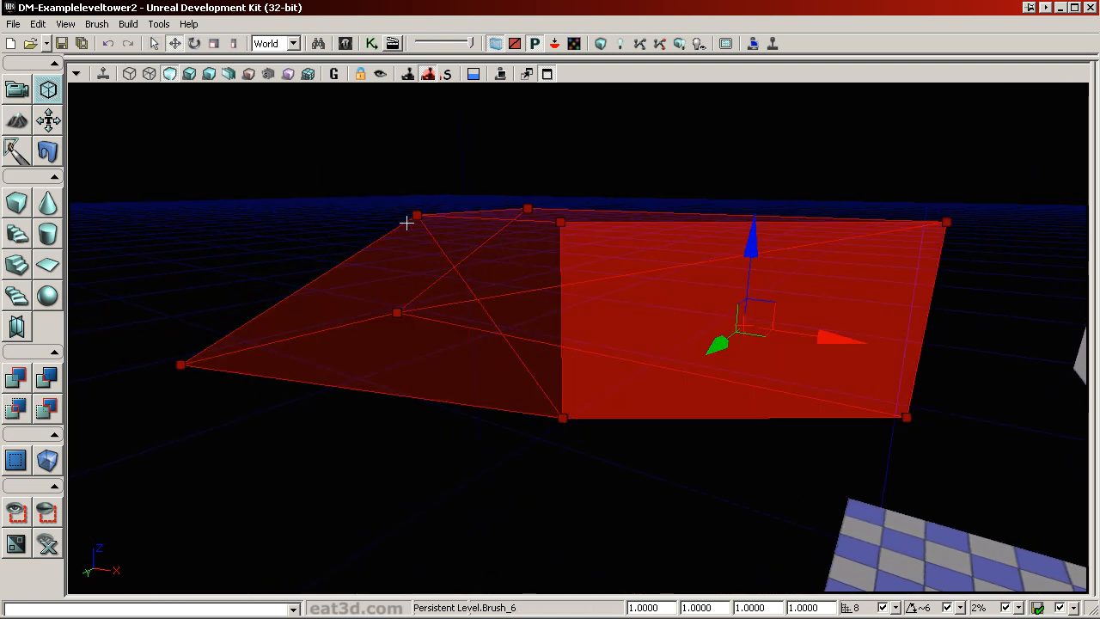
- Leave Geometry Mode and reset the deformed builder brush to a cube
left_click(13, 84)
right_click_drag(258, 232, 287, 262)
right_click_drag(523, 353, 528, 359)
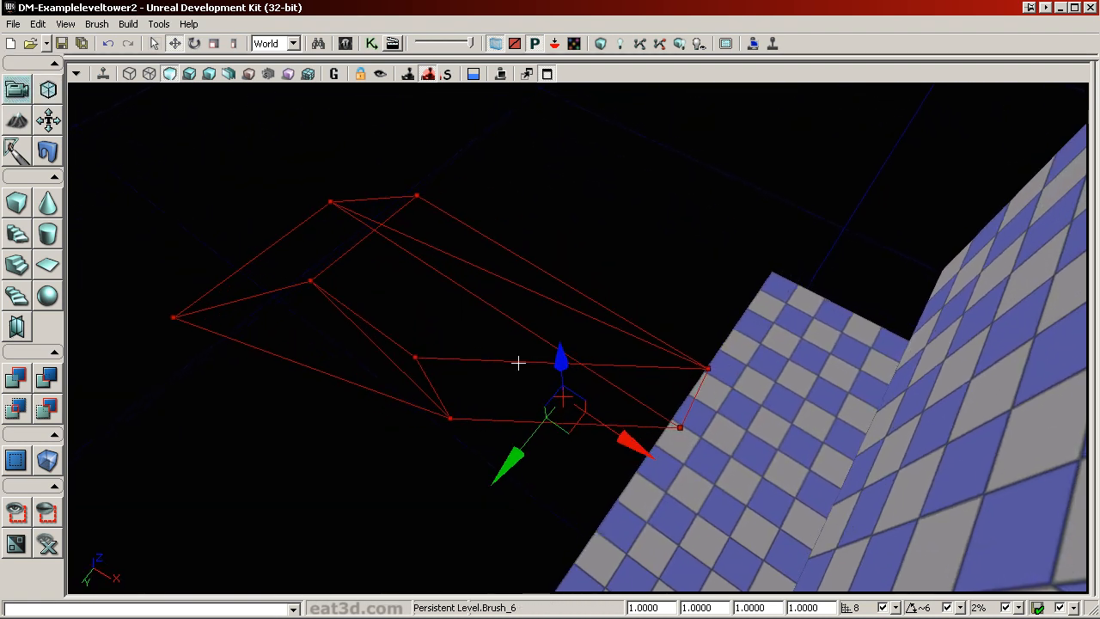
left_click(17, 203)
mouse_move(358, 317)
right_mouse_down()
mouse_move(370, 331)
mouse_move(359, 211)
right_mouse_up()
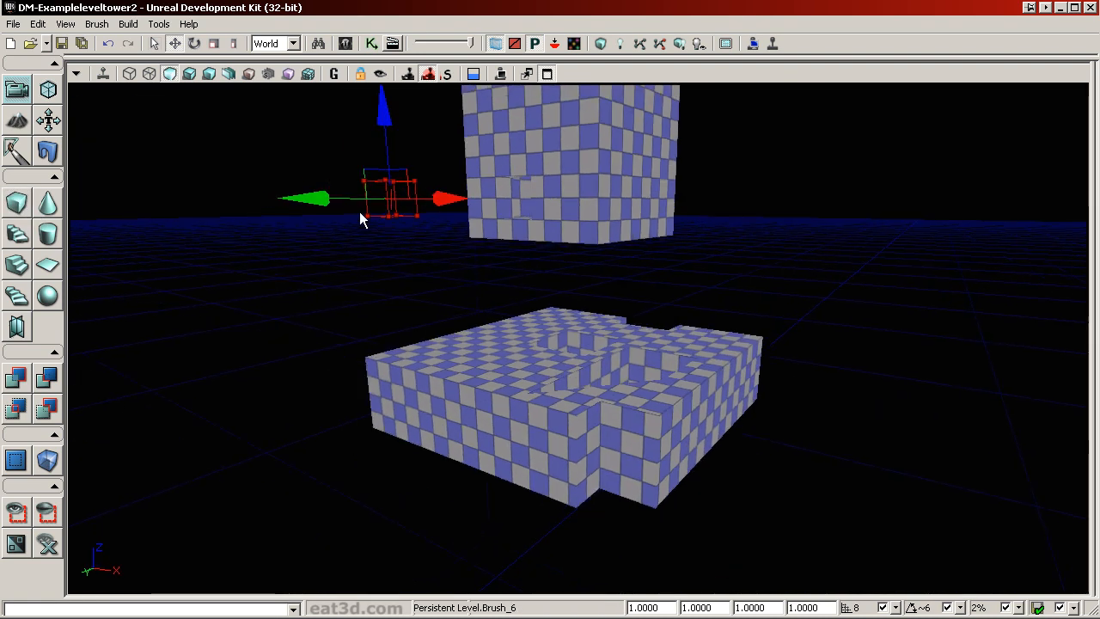
- In Brush Wireframe view, examine the hollow cube's and notched block's brushes by adding them to the selection
left_click(130, 73)
left_click(496, 230)
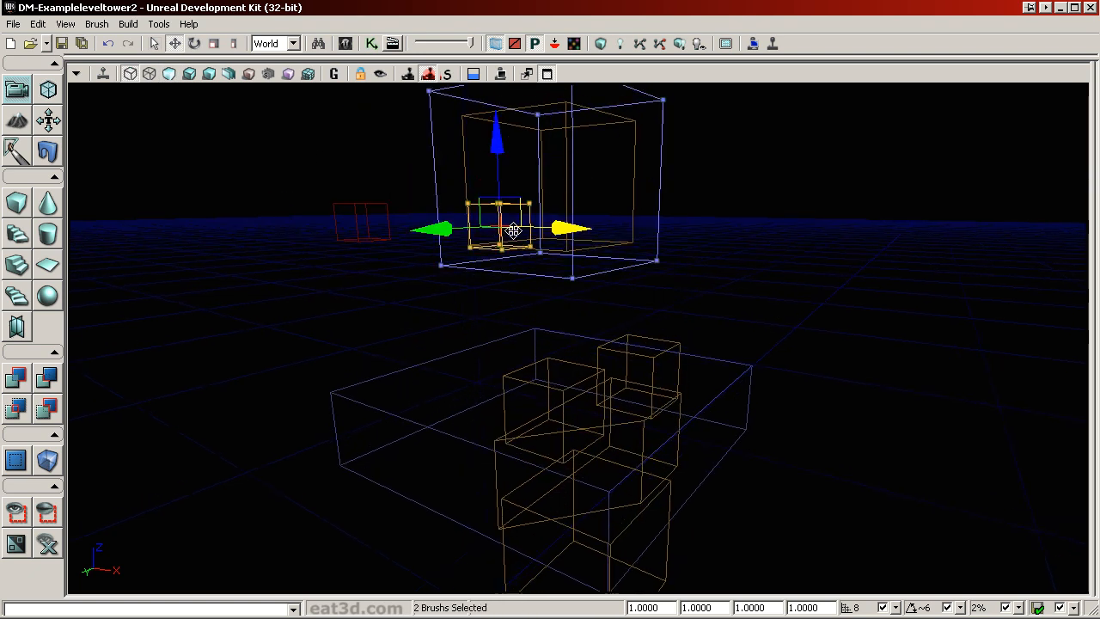
left_click(564, 244, "ctrl")
left_click(693, 380, "ctrl")
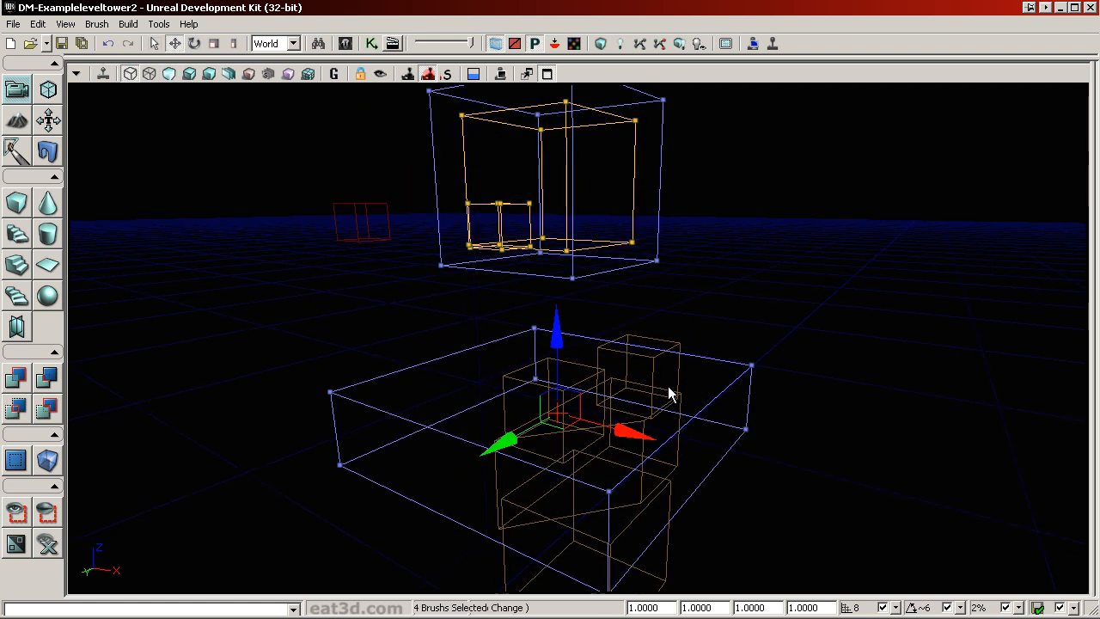
left_click(641, 392, "ctrl")
left_click(545, 394, "ctrl")
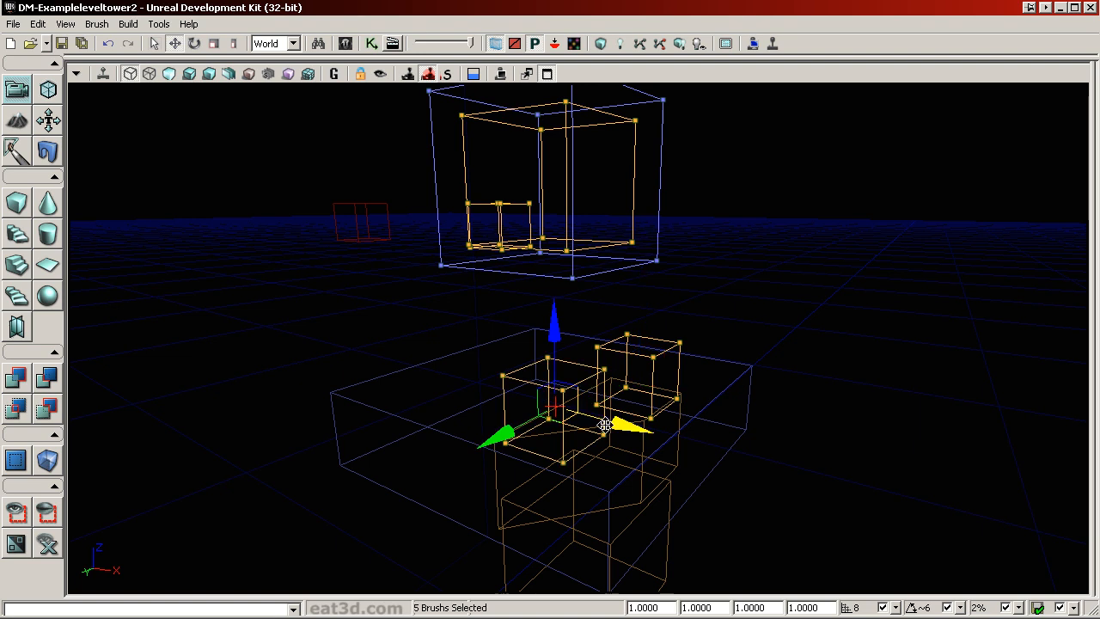
left_click(651, 491, "ctrl")
left_click(632, 519, "ctrl")
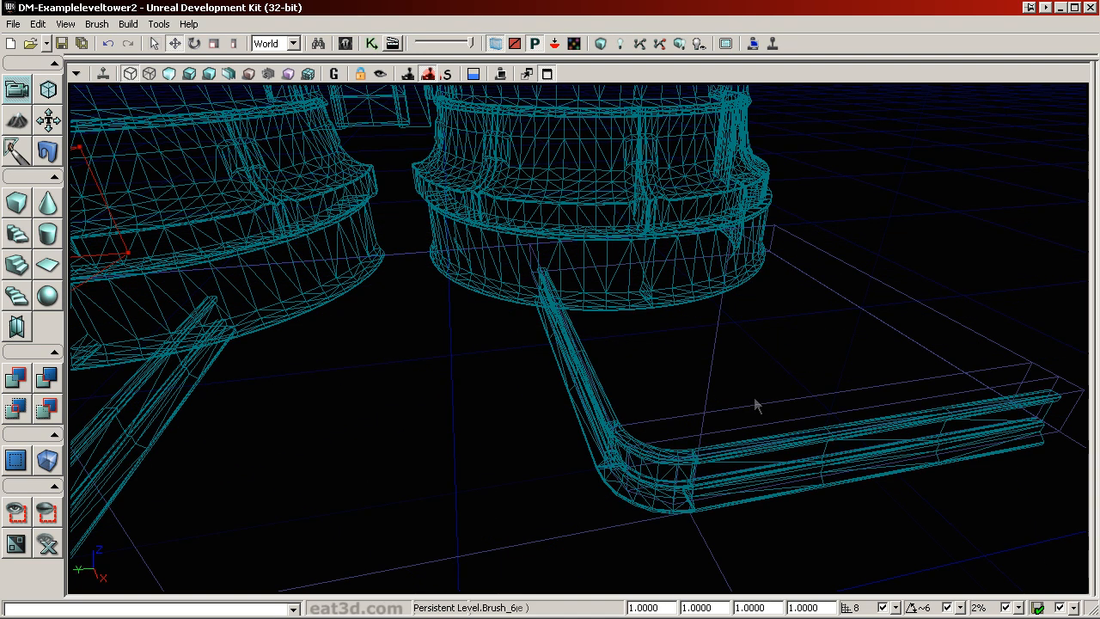
- Select the platform brush inside the curved trim, compare it in Unlit view, and move it to the opposite trim in Brush Wireframe
left_click(754, 400)
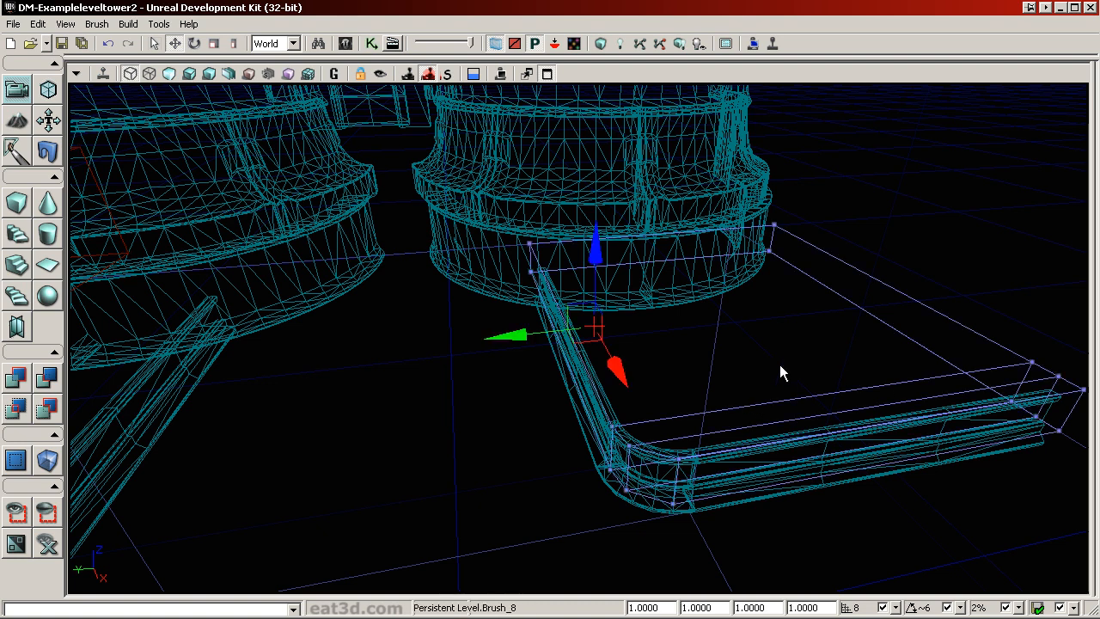
left_click(170, 74)
left_click_drag(605, 282, 739, 236)
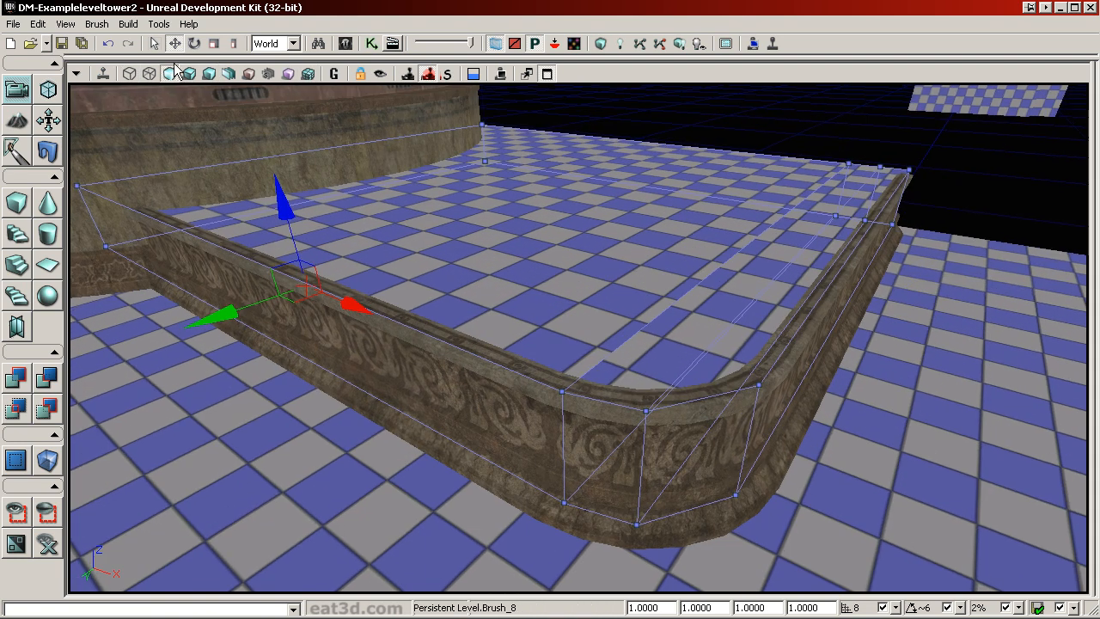
left_click(131, 76)
mouse_move(632, 254)
left_mouse_down()
mouse_move(601, 275)
mouse_move(606, 296)
mouse_move(632, 254)
mouse_move(482, 250)
mouse_move(83, 277)
left_mouse_up()
mouse_move(644, 277)
left_mouse_down()
mouse_move(593, 268)
mouse_move(644, 278)
left_mouse_up()
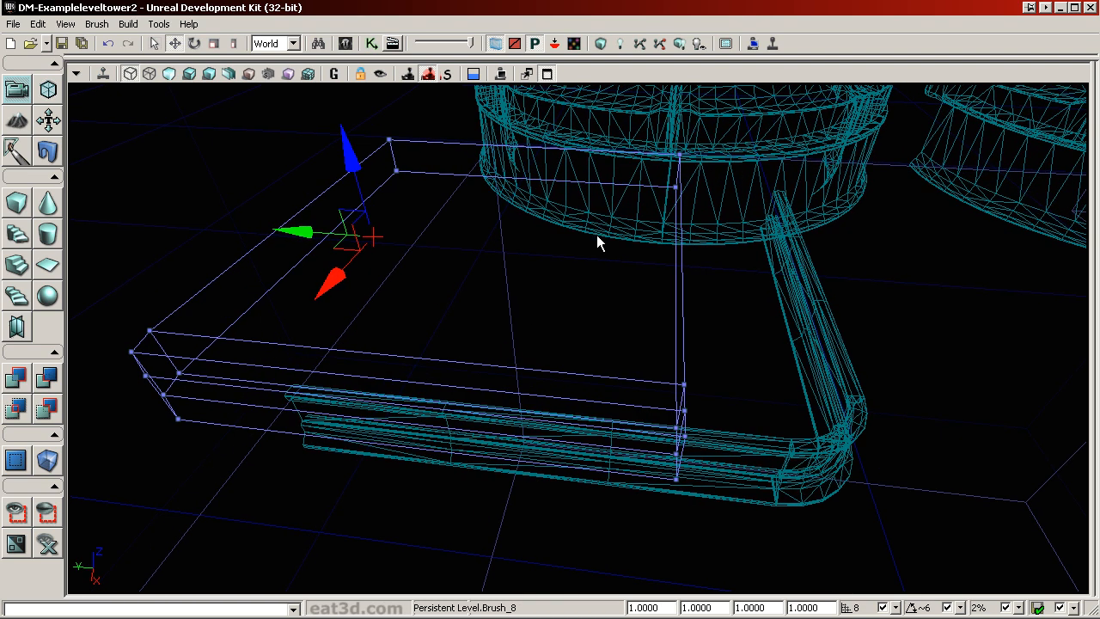
- Mirror the platform brush across the Y axis and move it along Y into the curved trim
right_click(425, 142)
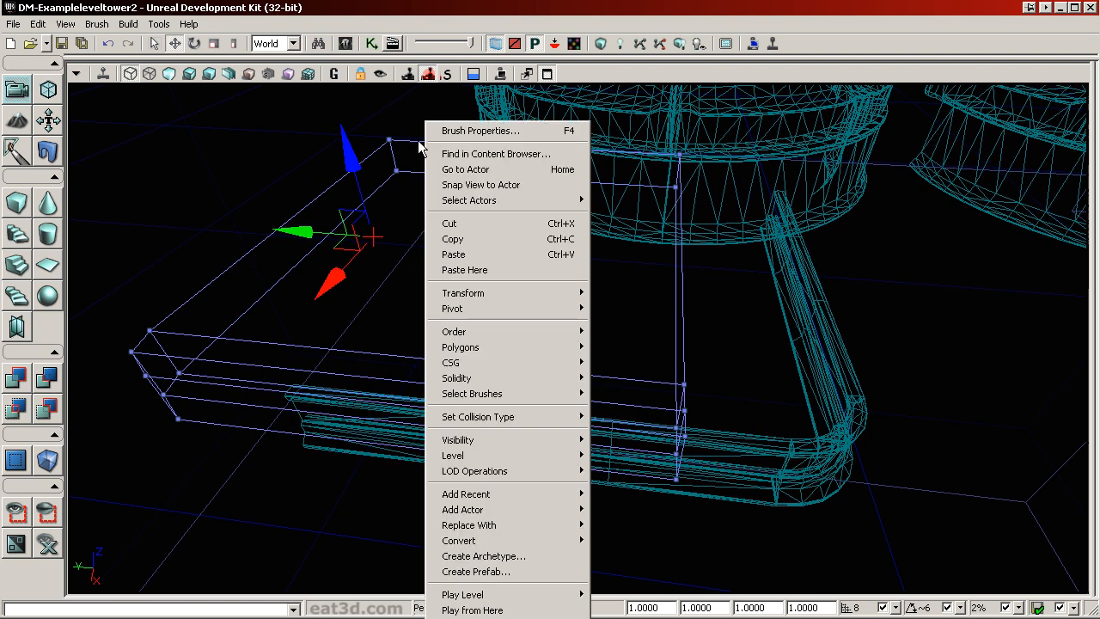
mouse_move(497, 291)
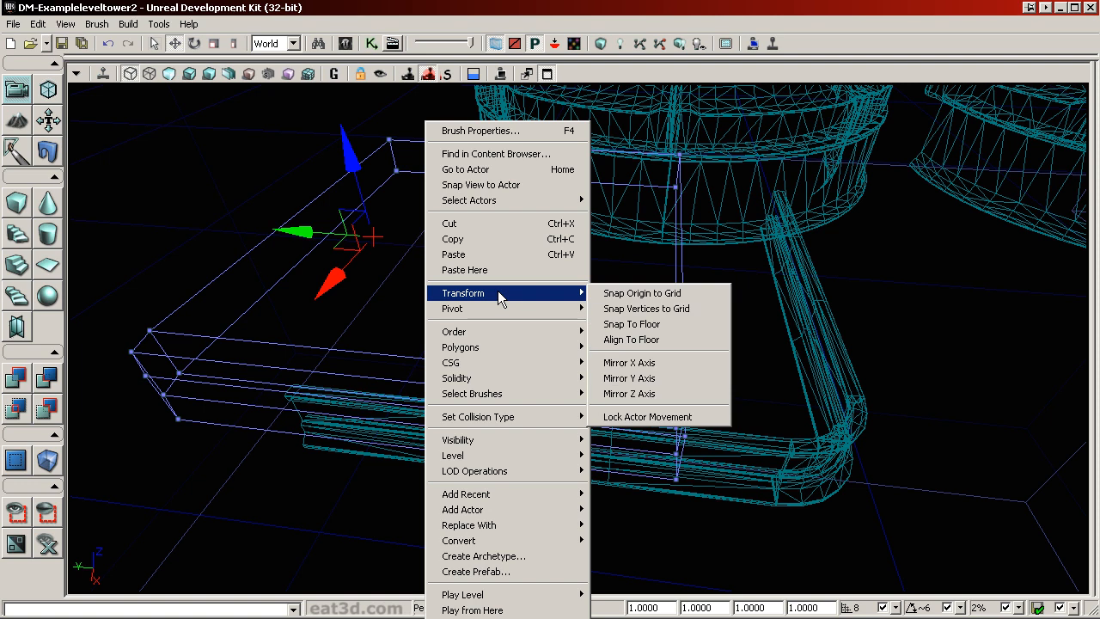
left_click(659, 380)
left_click_drag(306, 232, 343, 292)
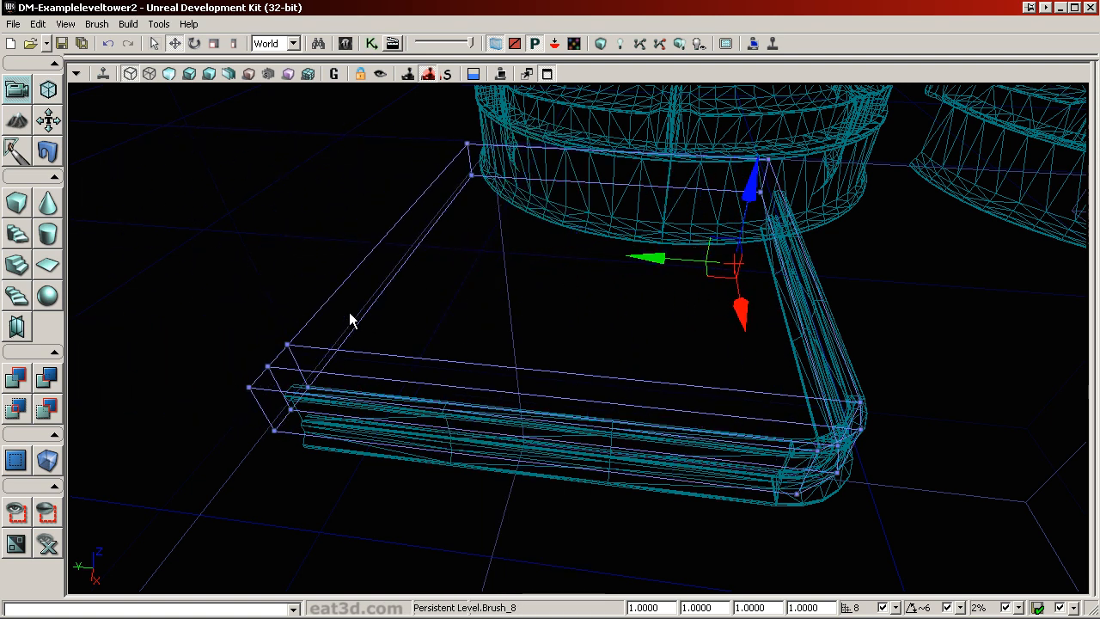
- Set the drag grid to 4 and nudge the mirrored brush along Y to line up with the trim's side
middle_click_drag(342, 292, 361, 305)
left_click_drag(361, 305, 370, 275)
right_click_drag(370, 275, 361, 258)
middle_click_drag(361, 258, 354, 296)
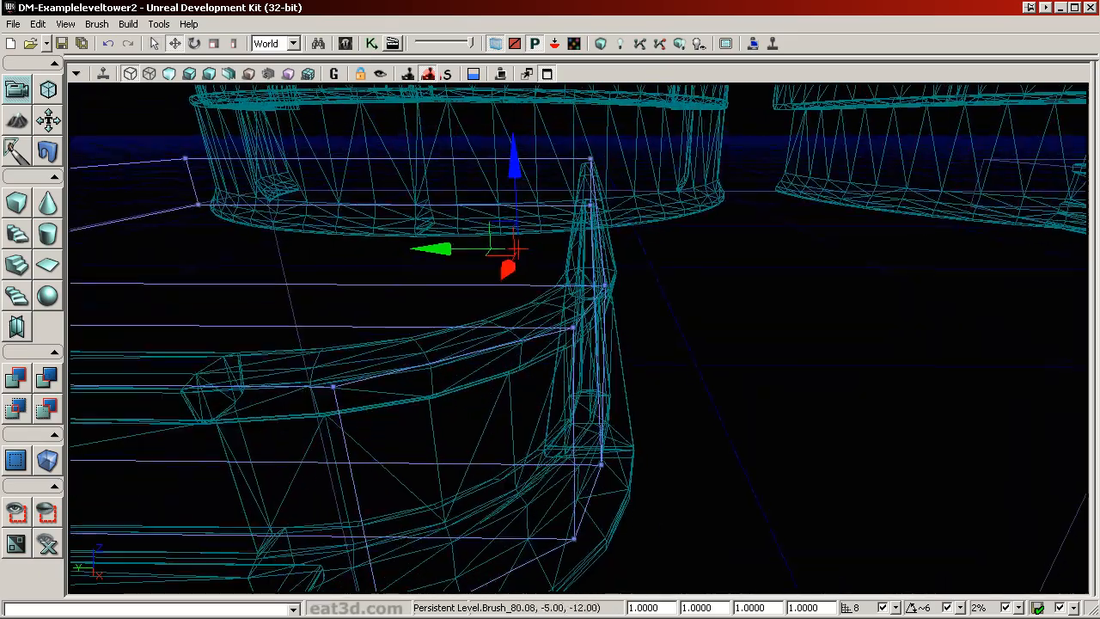
left_click_drag(354, 297, 354, 249)
middle_click_drag(354, 249, 353, 288)
left_click(401, 222)
left_click_drag(397, 245, 397, 232)
mouse_move(551, 401)
left_mouse_down()
mouse_move(550, 414)
mouse_move(526, 405)
mouse_move(551, 401)
left_mouse_up()
right_click_drag(551, 402, 557, 371)
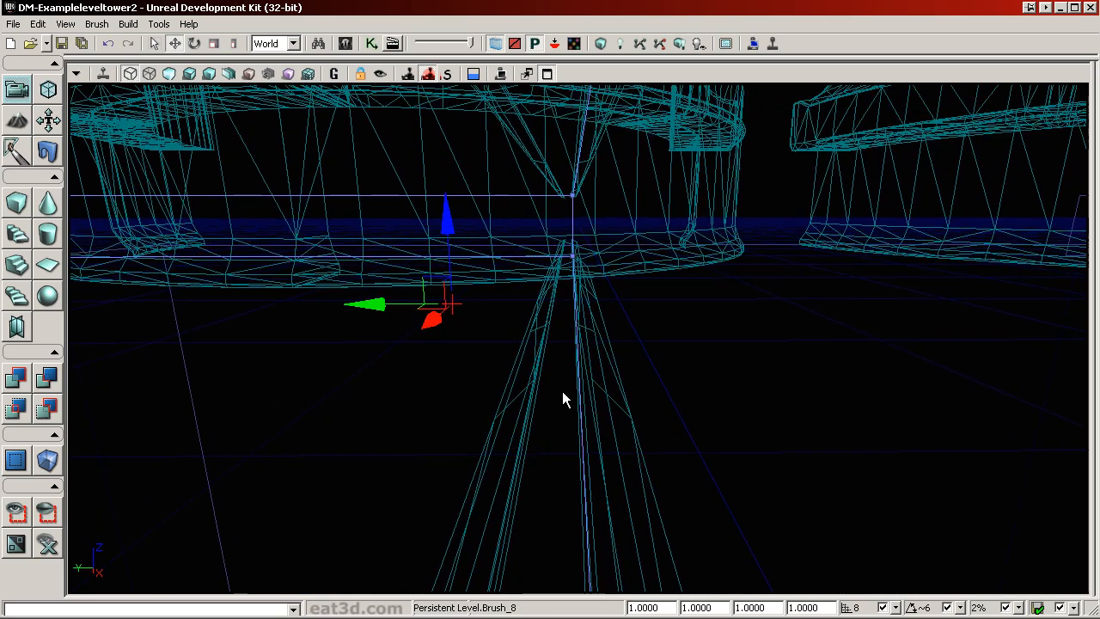
left_click_drag(655, 453, 653, 469)
right_click_drag(653, 468, 654, 465)
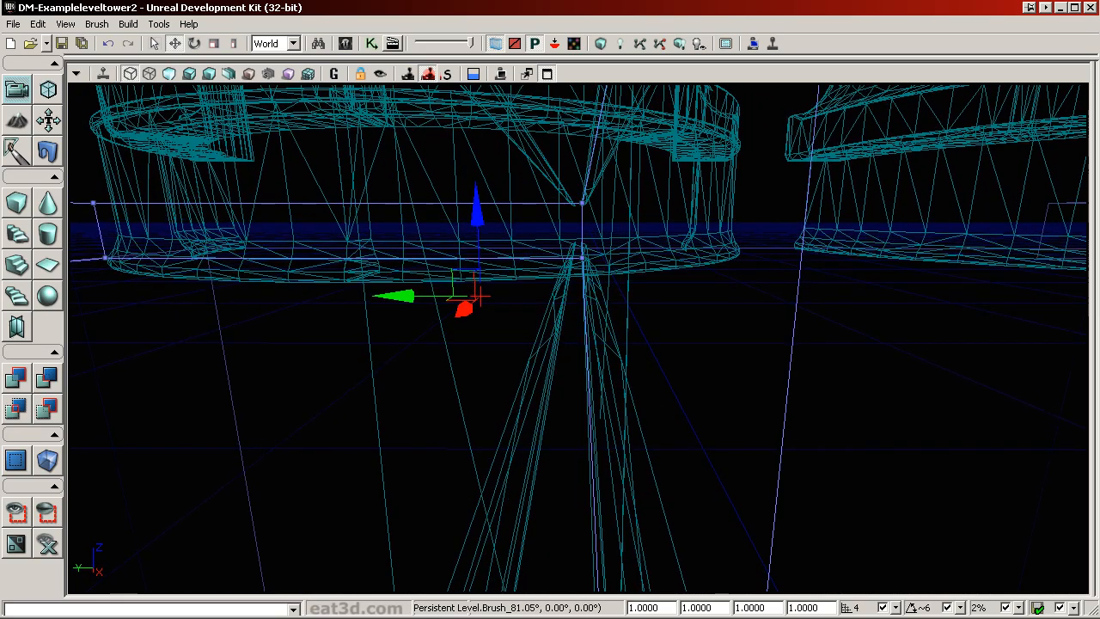
left_click_drag(395, 296, 392, 296)
- Maximize the Top viewport and fine-position the brush so its angled corner follows the curved trim
mouse_move(481, 344)
left_mouse_down()
mouse_move(413, 357)
mouse_move(389, 306)
mouse_move(447, 296)
mouse_move(343, 301)
mouse_move(366, 249)
mouse_move(357, 219)
mouse_move(352, 250)
mouse_move(335, 243)
mouse_move(370, 242)
left_mouse_up()
left_click(549, 74)
left_click(487, 136)
left_click(547, 67)
scroll(859, 344, "up", 5)
scroll(579, 333, "up", 4)
right_click_drag(578, 333, 591, 429)
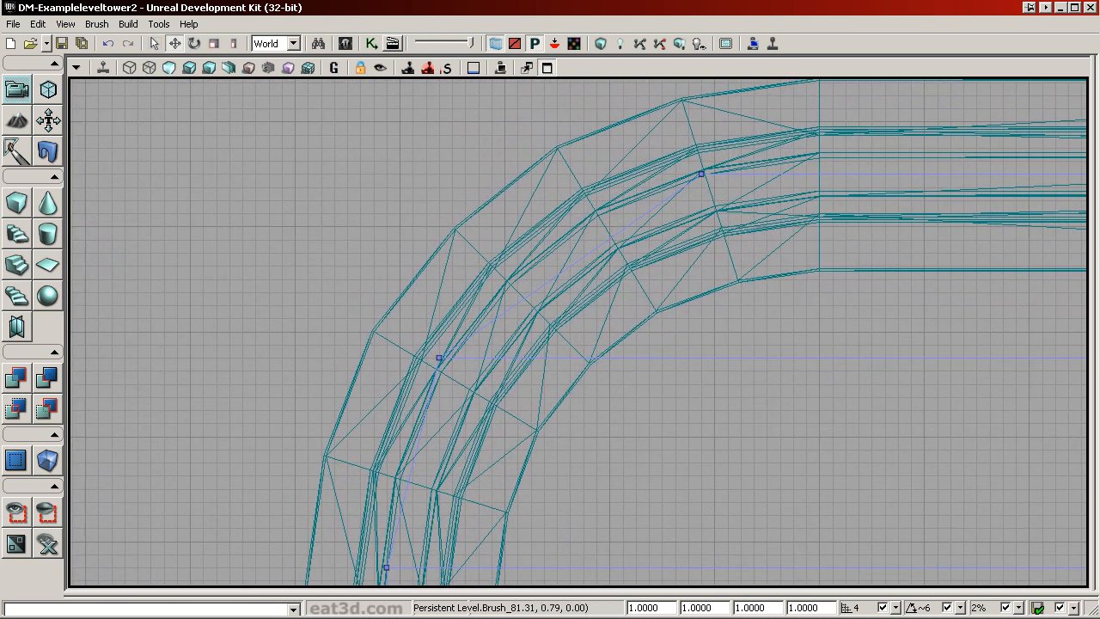
left_click_drag(578, 332, 539, 332, "ctrl")
right_click_drag(552, 333, 654, 103)
left_click_drag(553, 333, 565, 332, "ctrl")
right_click_drag(504, 288, 639, 288)
scroll(578, 333, "up", 6)
scroll(579, 332, "down", 10)
right_click_drag(586, 186, 586, 204)
- Return to the maximized perspective viewport in Unlit view with the mirrored platform brush in sight
left_click(547, 68)
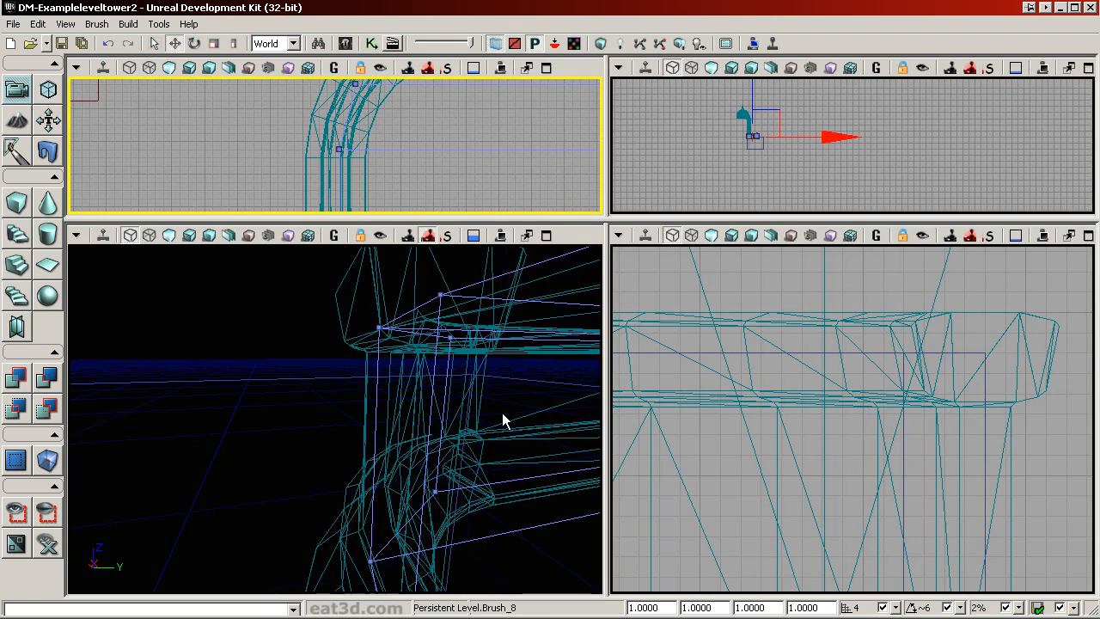
left_click(547, 236)
mouse_move(229, 82)
left_mouse_down()
mouse_move(229, 69)
mouse_move(229, 103)
mouse_move(229, 81)
left_mouse_up()
left_click(177, 74)
left_click_drag(285, 169, 251, 171)
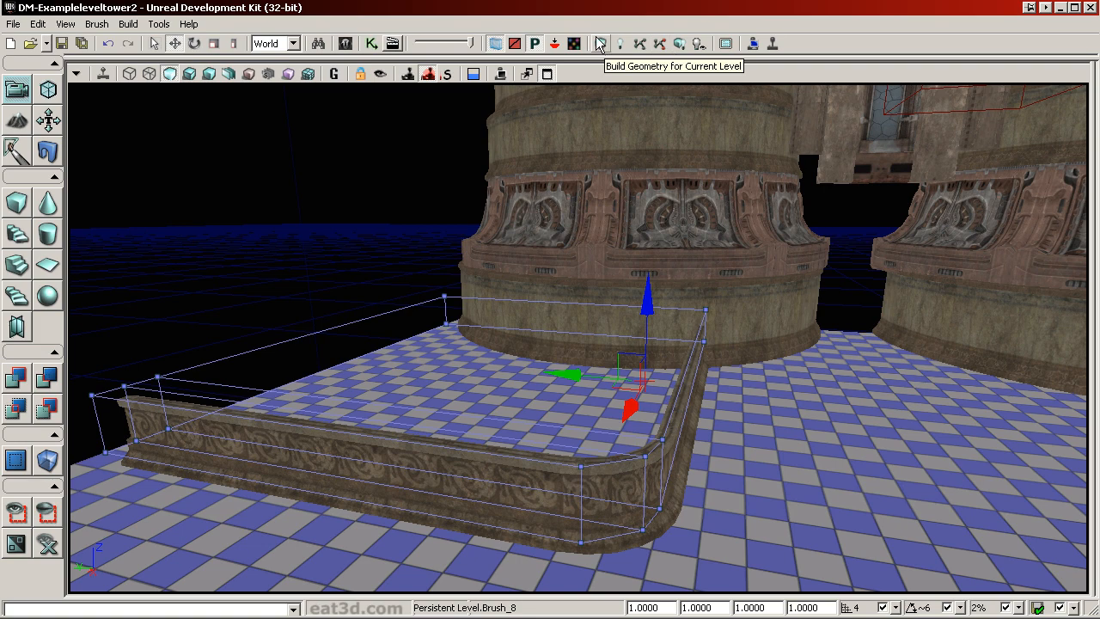
- Rebuild the current level's geometry and check both platforms against their curved trim from above and from the side
left_click(600, 43)
left_click(320, 176)
mouse_move(321, 176)
left_mouse_down()
mouse_move(340, 175)
mouse_move(343, 137)
mouse_move(301, 142)
mouse_move(299, 129)
mouse_move(344, 104)
mouse_move(327, 107)
mouse_move(344, 86)
mouse_move(361, 90)
mouse_move(318, 96)
mouse_move(360, 300)
left_mouse_up()
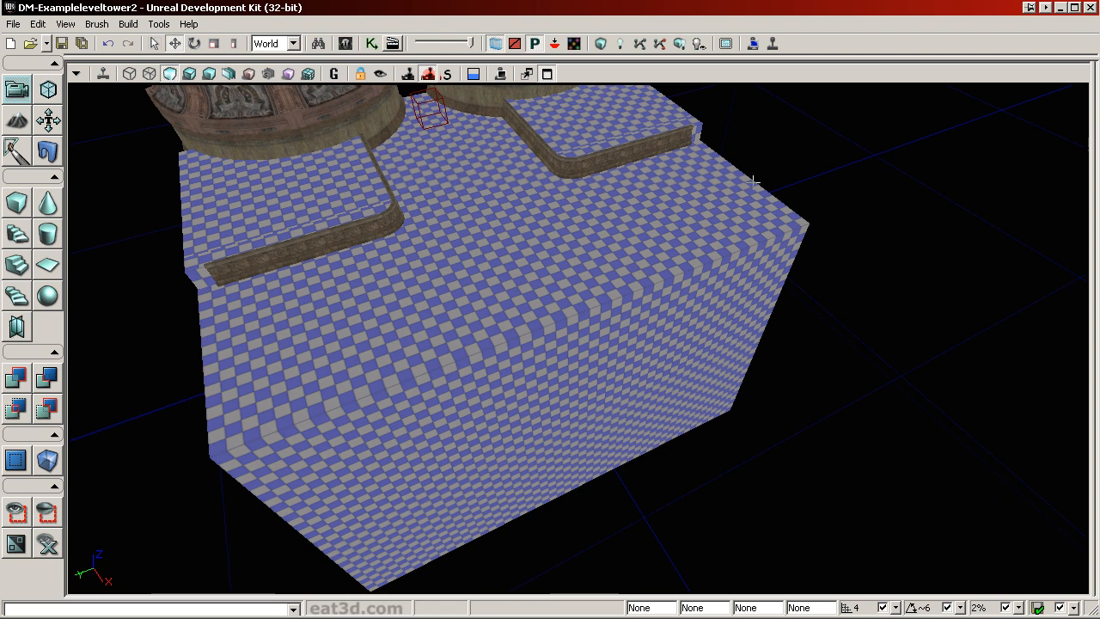
left_click_drag(628, 347, 628, 203)
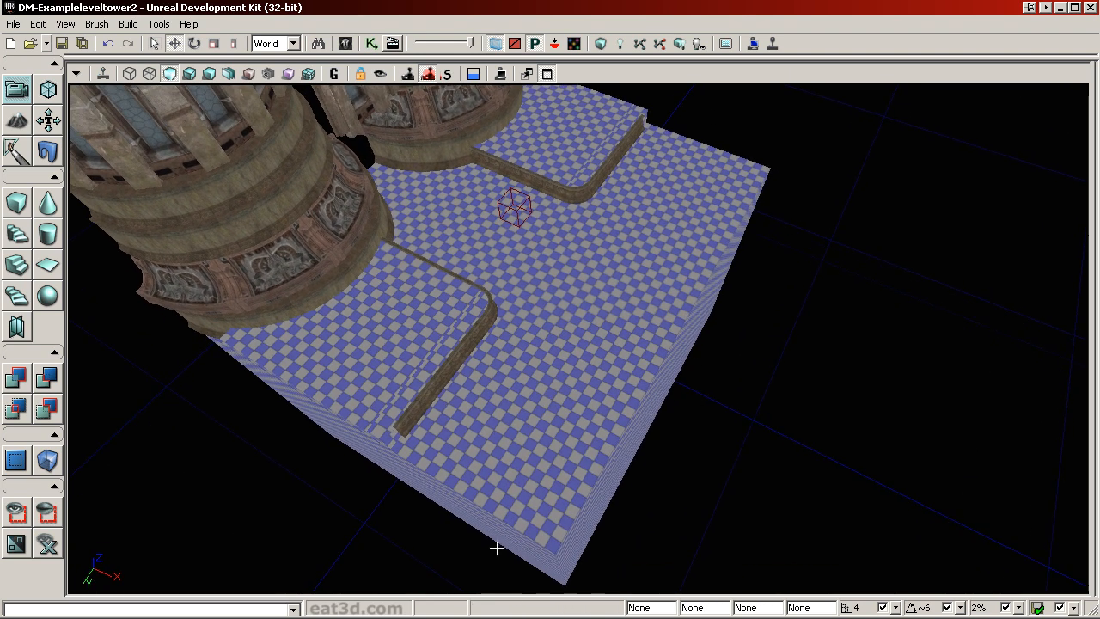
left_click_drag(628, 347, 655, 350)
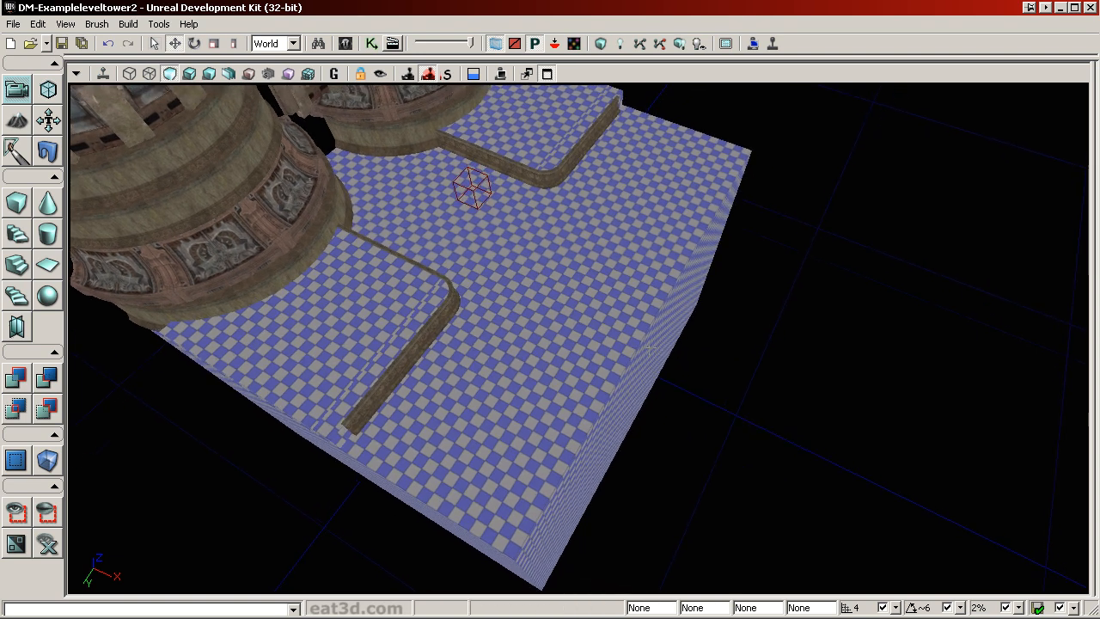
left_click_drag(678, 215, 664, 372)
mouse_move(506, 333)
left_mouse_down()
mouse_move(507, 300)
mouse_move(506, 361)
mouse_move(506, 332)
left_mouse_up()
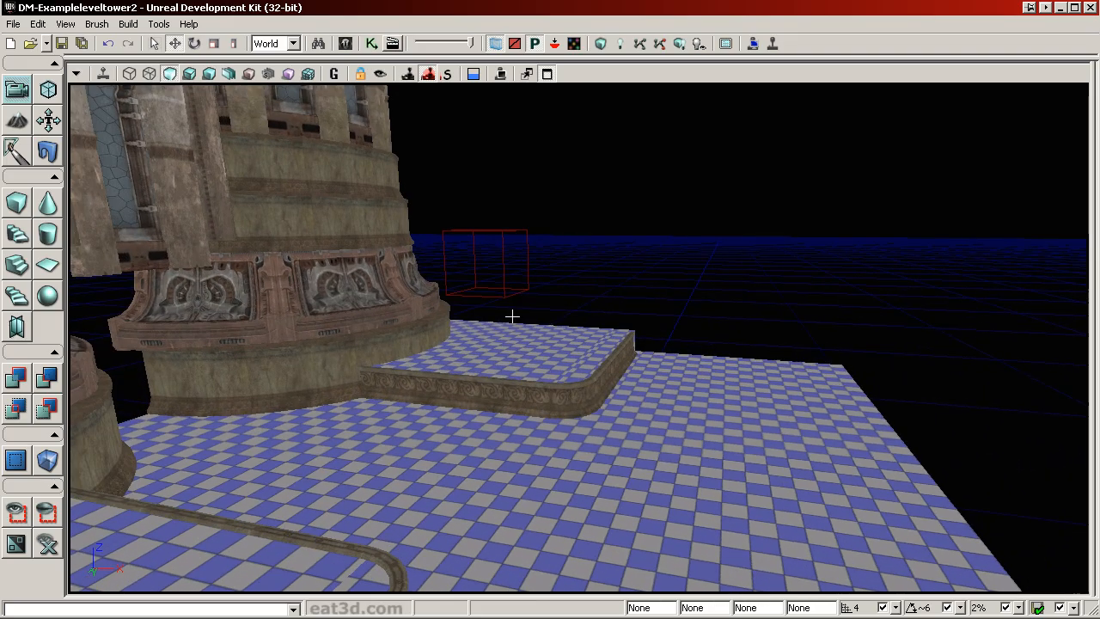
left_click(528, 255)
right_click_drag(528, 254, 530, 348)
right_click_drag(530, 215, 573, 176)
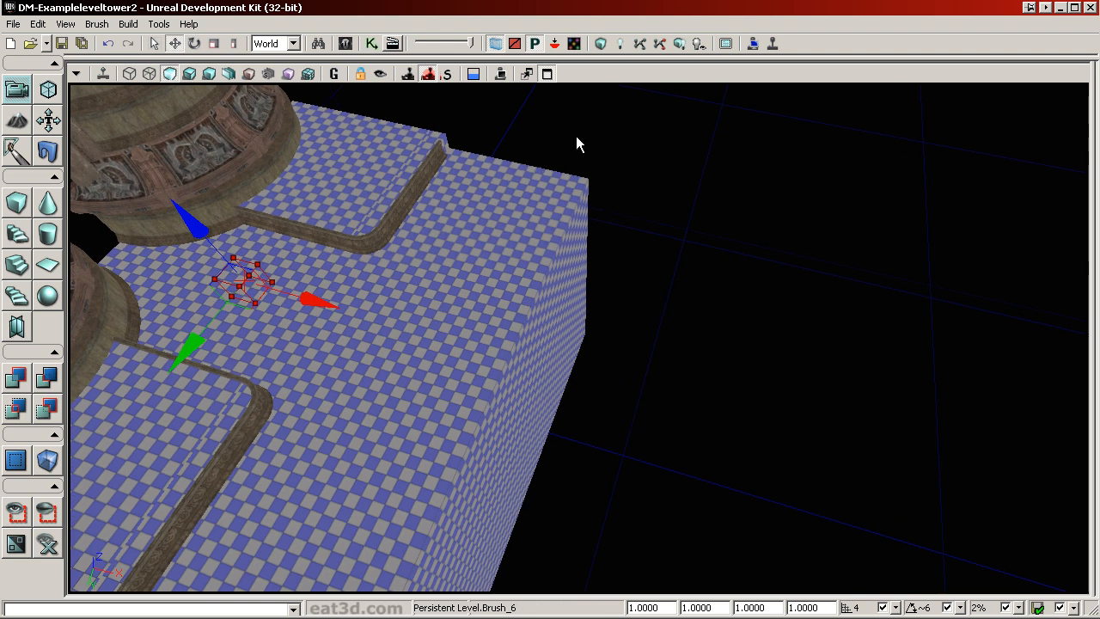
mouse_move(522, 349)
right_mouse_down()
mouse_move(498, 267)
mouse_move(524, 367)
right_mouse_up()
mouse_move(526, 366)
left_mouse_down()
mouse_move(530, 386)
mouse_move(550, 392)
left_mouse_up()
left_click(611, 303)
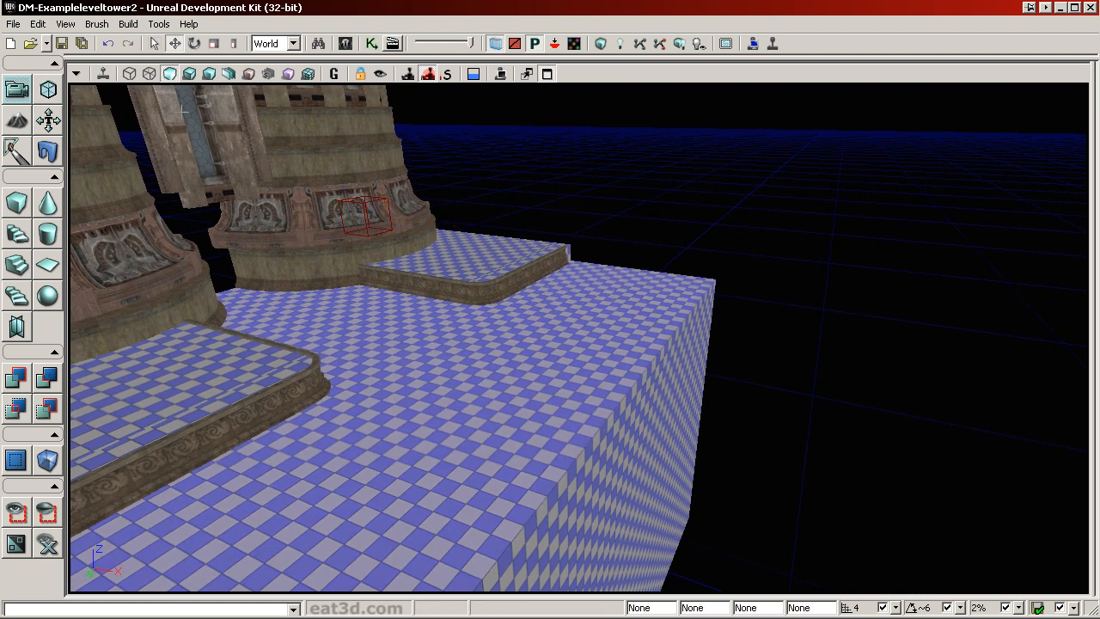
- Show the perspective viewport in Brush Wireframe view and select the large floor brush beneath the towers
left_click(129, 73)
left_click(656, 359)
mouse_move(575, 128)
left_mouse_down()
mouse_move(555, 335)
mouse_move(588, 356)
left_mouse_up()
right_click_drag(588, 356, 595, 371)
left_click_drag(594, 371, 582, 287)
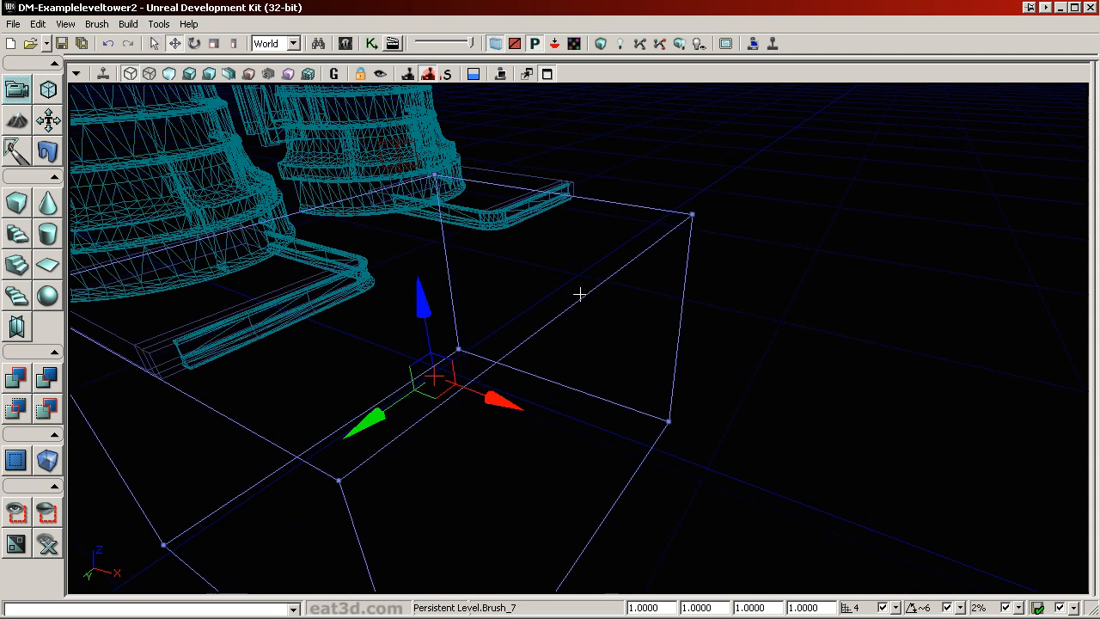
- Copy the large floor brush's polygons to the builder brush with Polygons To Brush
right_click(600, 200)
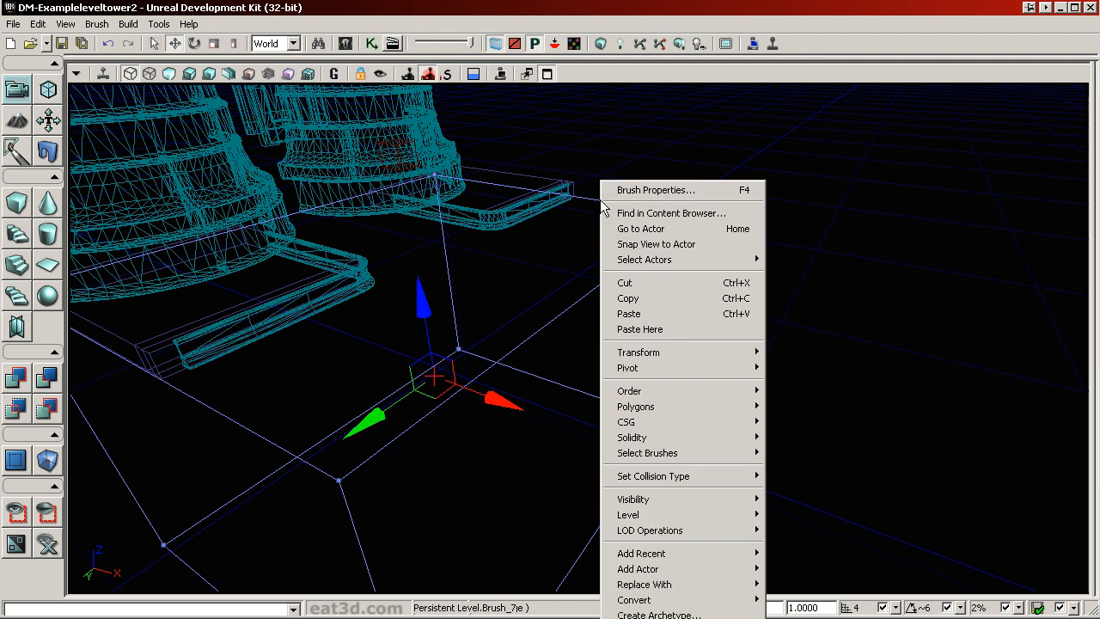
mouse_move(660, 407)
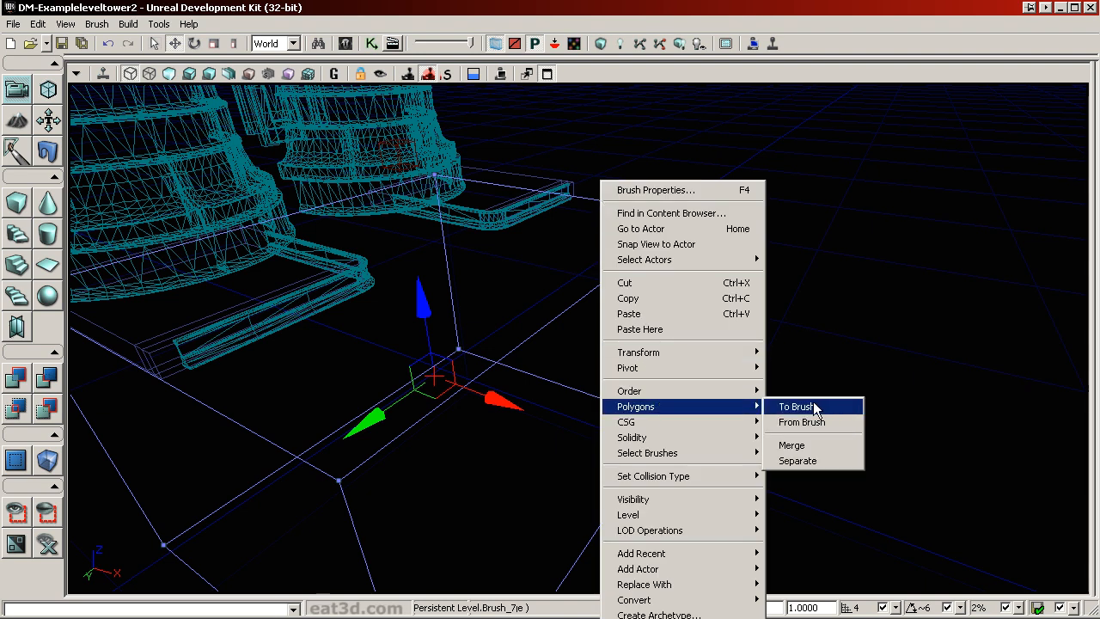
left_click(816, 407)
left_click_drag(813, 410, 627, 395)
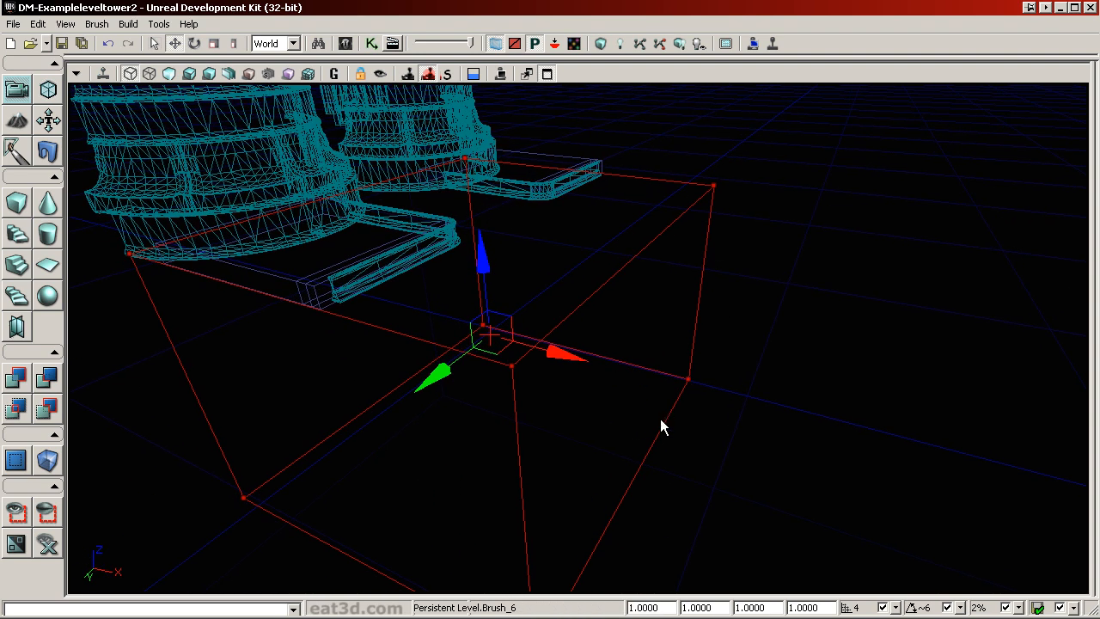
- Enter Geometry Mode on the floor-sized builder brush and face its outer side beyond the two platforms
left_click(48, 90)
scroll(680, 252, "up", 5)
right_click_drag(576, 307, 677, 251)
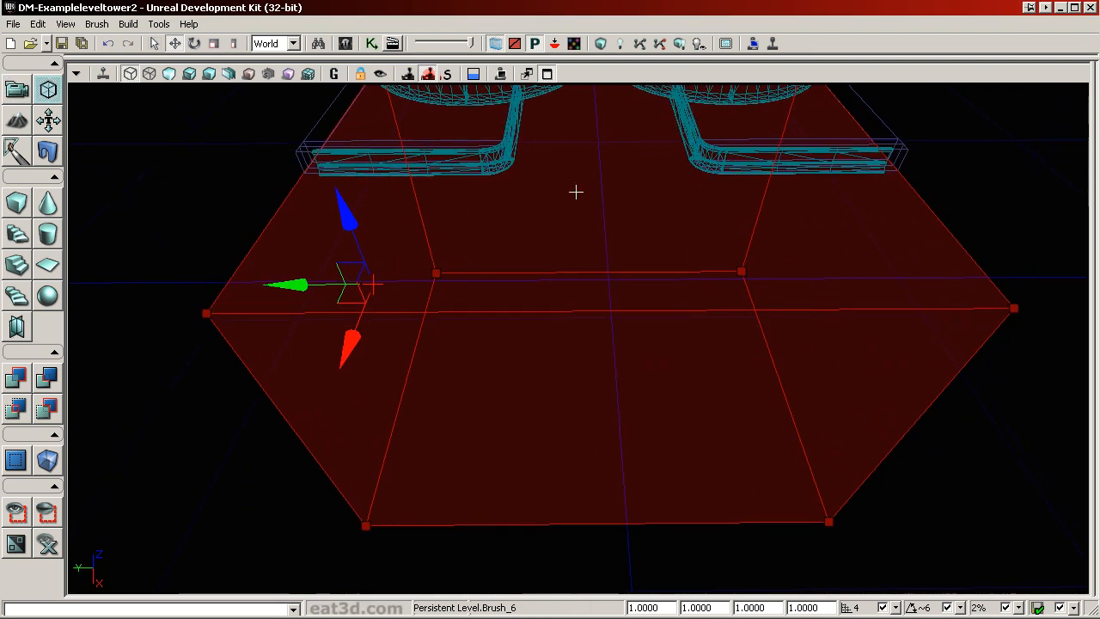
- Pull the builder brush's left face to the middle of the base block in textured shading, leaving it over the right half
left_click(171, 75)
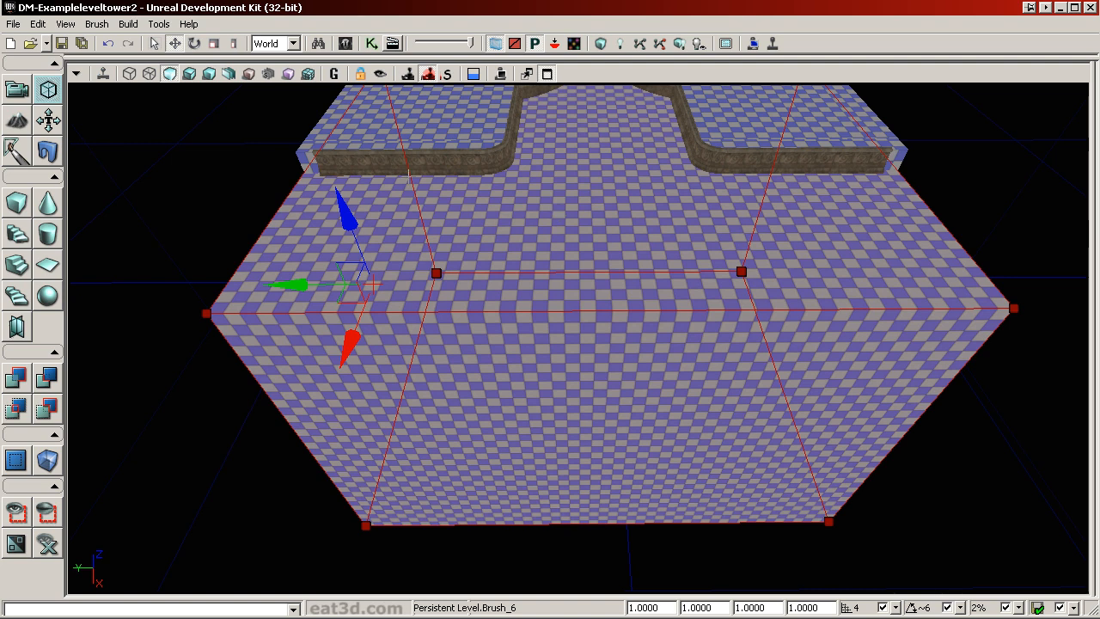
left_click_drag(340, 297, 688, 296)
right_click_drag(340, 296, 421, 285)
left_click_drag(481, 197, 370, 196)
right_click_drag(370, 196, 368, 146)
mouse_move(670, 342)
right_mouse_down()
mouse_move(674, 361)
mouse_move(670, 342)
right_mouse_up()
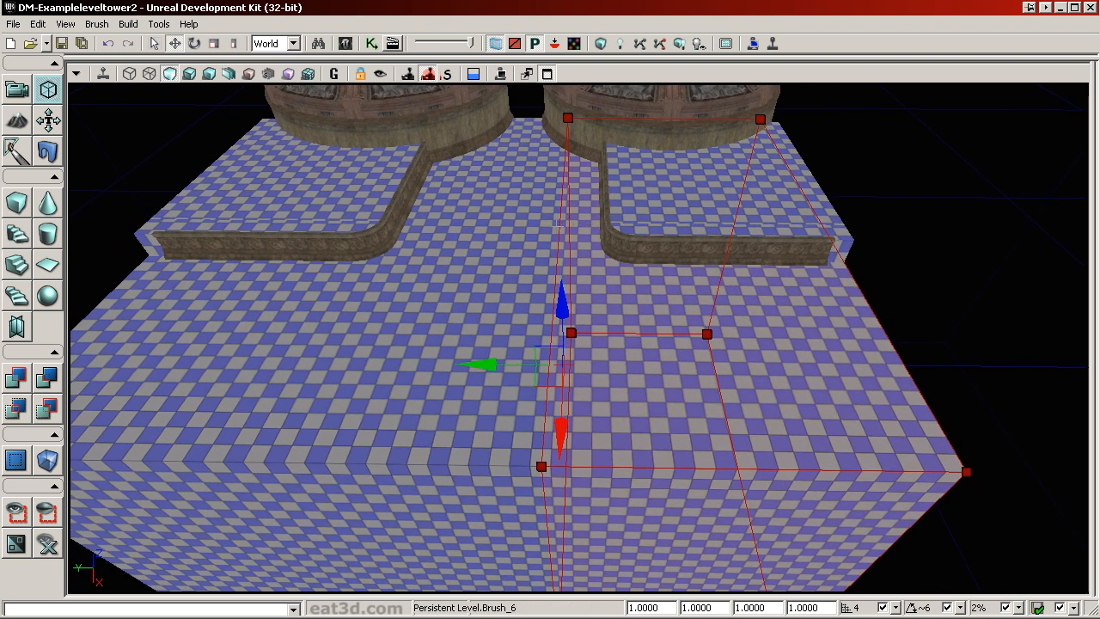
- Pull the builder brush's back face toward the front edge and subtract the brush from the platform's front right corner
mouse_move(552, 293)
right_mouse_down()
mouse_move(438, 293)
mouse_move(602, 335)
mouse_move(732, 427)
right_mouse_up()
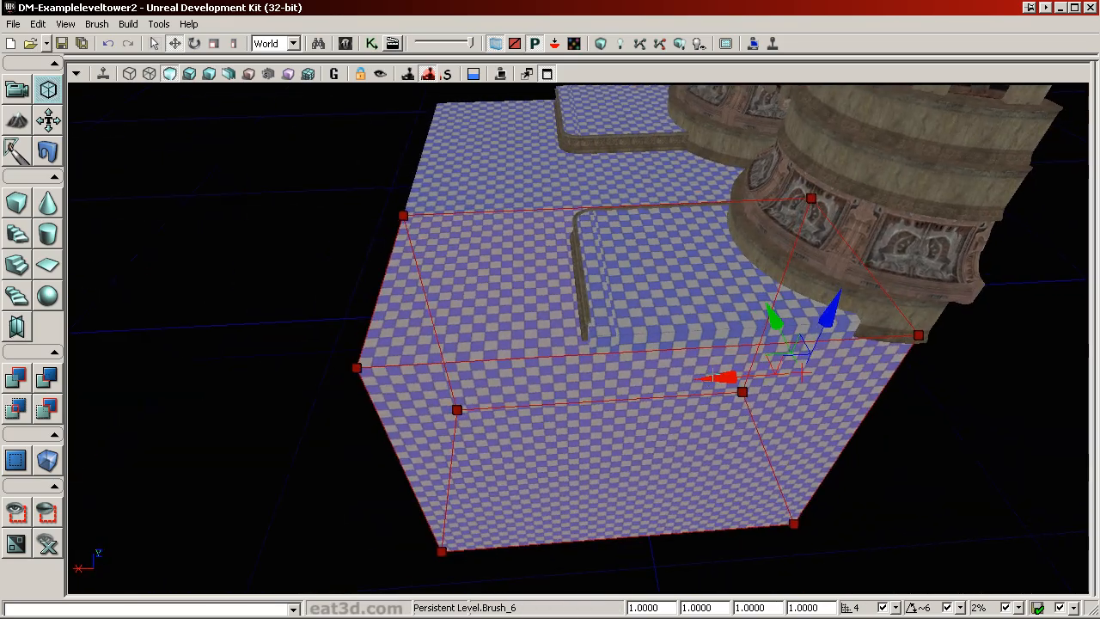
left_click_drag(717, 376, 423, 404)
right_click_drag(618, 275, 657, 232)
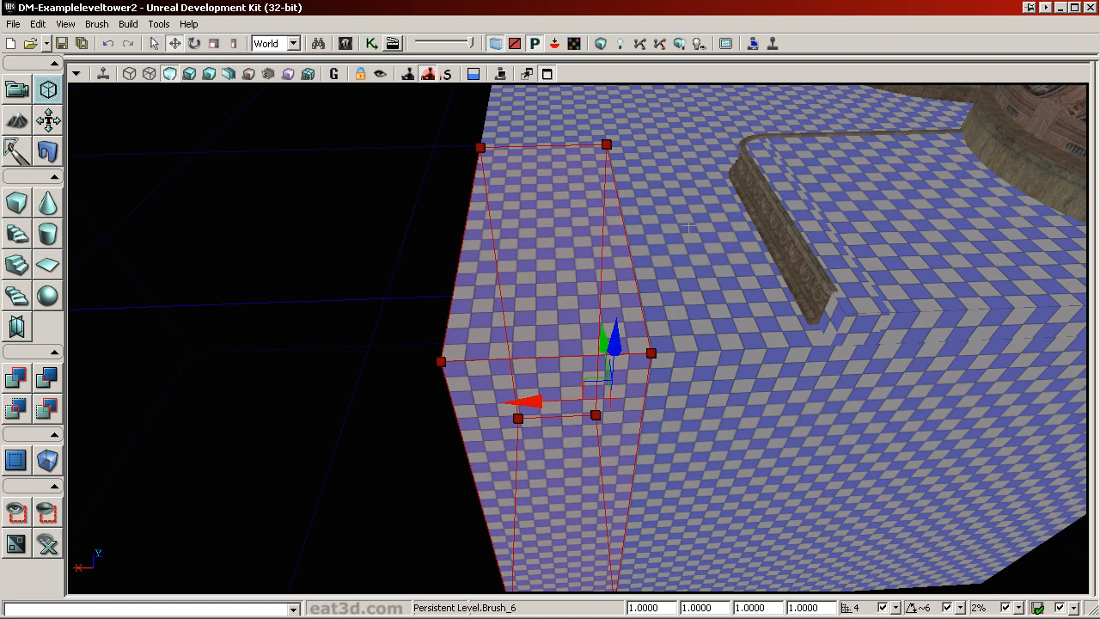
mouse_move(702, 218)
left_mouse_down()
mouse_move(695, 172)
mouse_move(640, 307)
left_mouse_up()
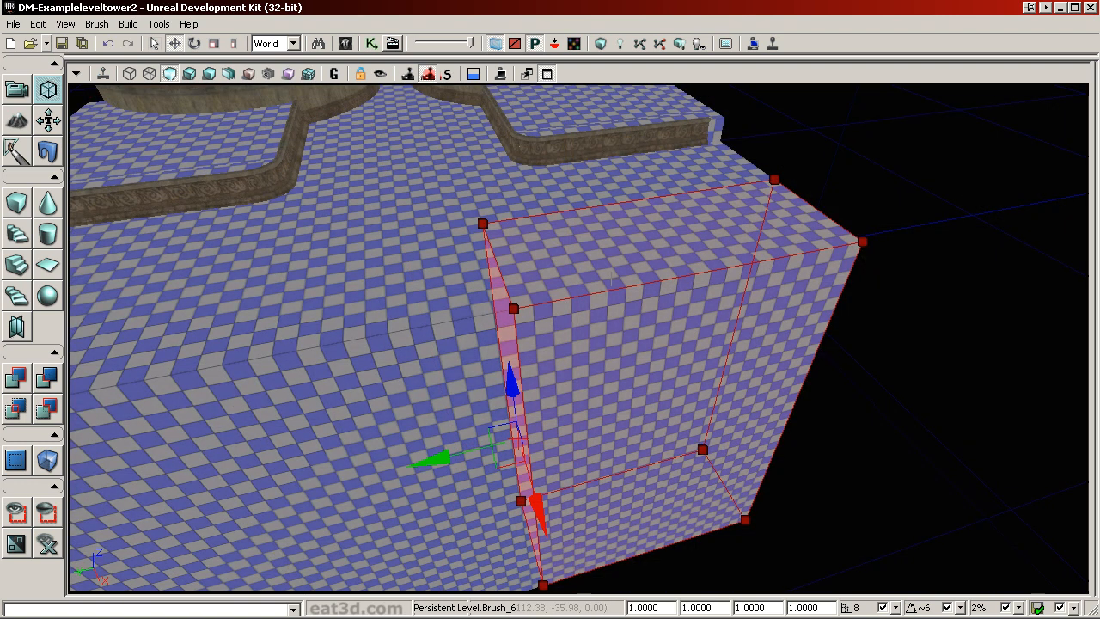
left_click(48, 379)
mouse_move(197, 183)
left_mouse_down()
mouse_move(197, 223)
mouse_move(206, 206)
mouse_move(197, 183)
left_mouse_up()
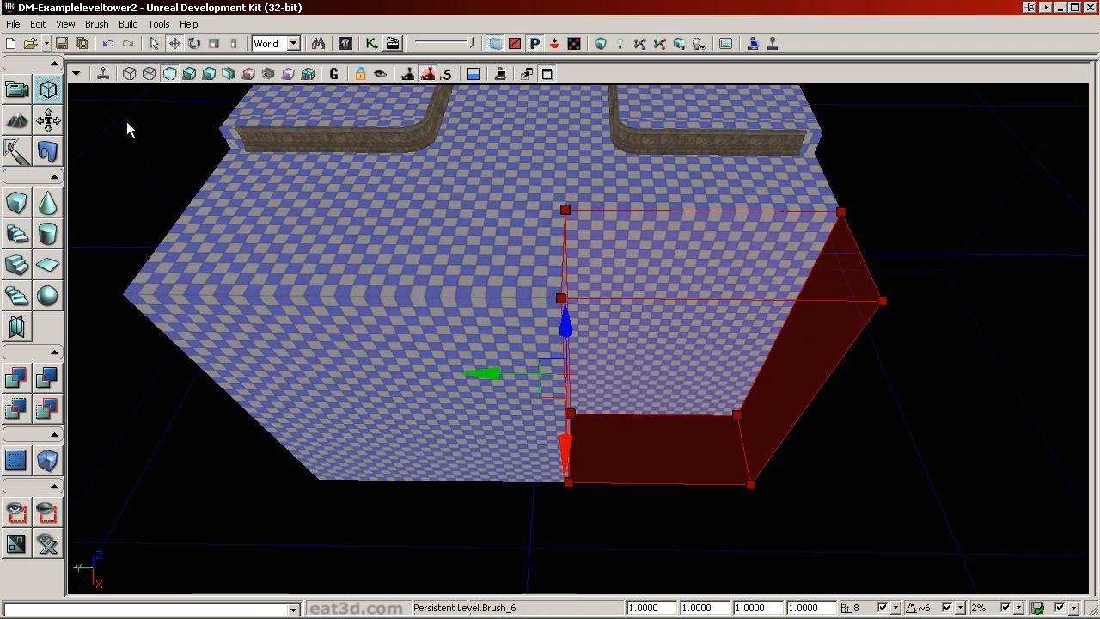
- Move the builder brush to the platform's front left corner, subtract it there, and shift the brush clear of the platform
left_click(25, 87)
mouse_move(502, 378)
left_mouse_down()
mouse_move(244, 365)
mouse_move(211, 348)
mouse_move(205, 249)
left_mouse_up()
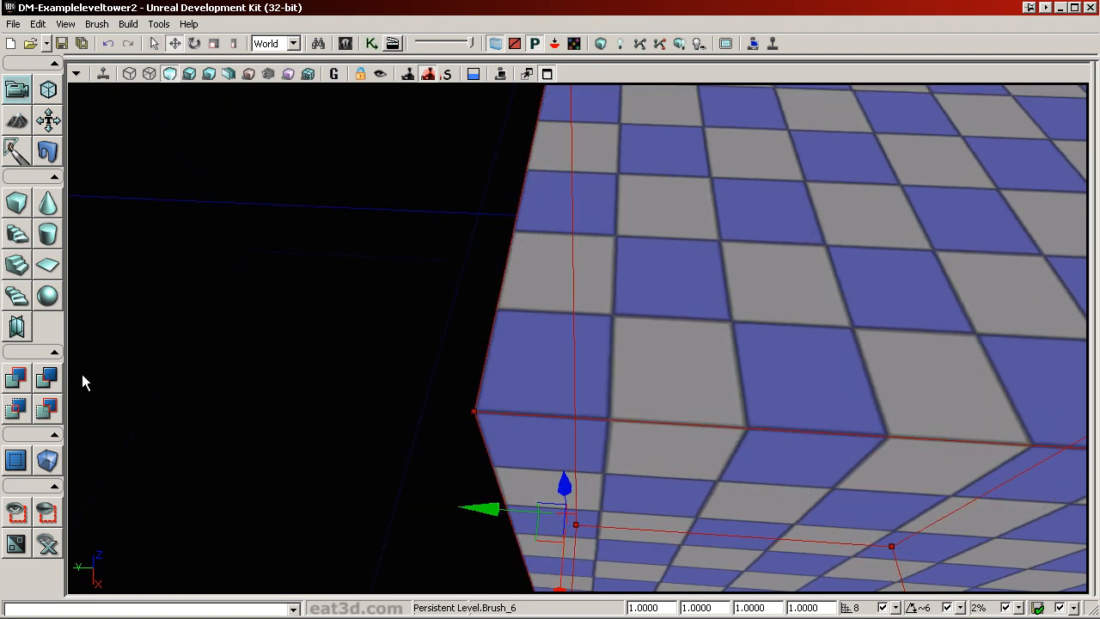
left_click(57, 385)
left_click_drag(249, 361, 241, 507)
mouse_move(250, 555)
left_mouse_down("shift")
mouse_move(262, 481)
mouse_move(121, 468)
left_mouse_up("shift")
mouse_move(730, 250)
middle_mouse_down()
mouse_move(825, 271)
mouse_move(778, 299)
middle_mouse_up()
left_click(780, 266)
mouse_move(657, 267)
middle_mouse_down()
mouse_move(632, 275)
mouse_move(576, 262)
middle_mouse_up()
right_click_drag(576, 262, 671, 240)
mouse_move(670, 241)
left_mouse_down()
mouse_move(636, 267)
mouse_move(589, 370)
mouse_move(434, 276)
left_mouse_up()
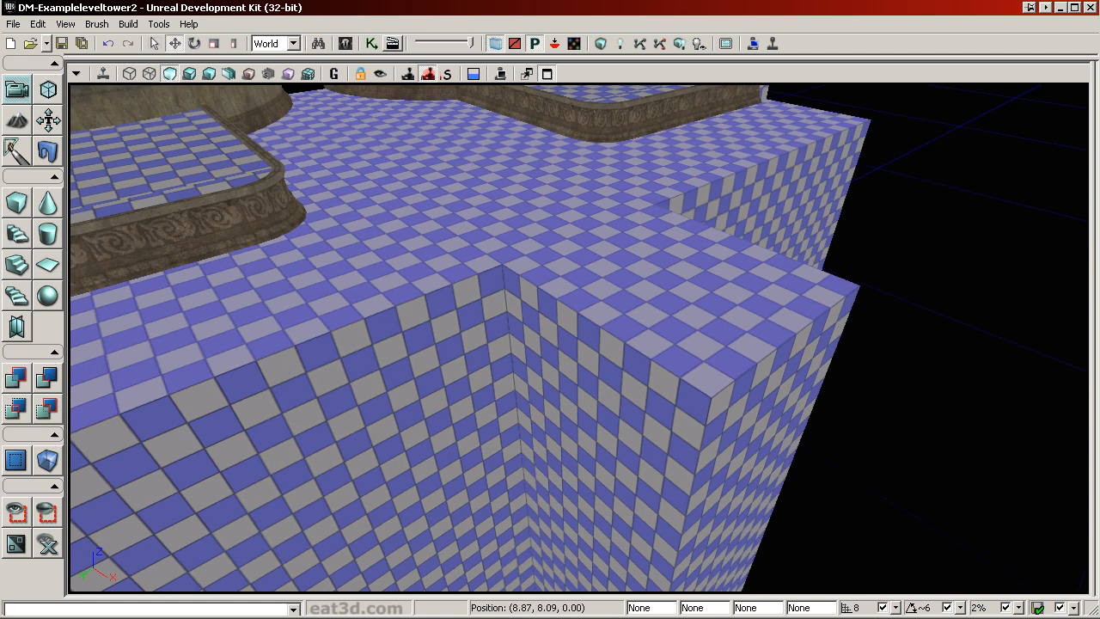
- Select both subtractive corner brushes in wireframe shading and enter geometry editing
left_click(608, 347)
left_click(129, 74)
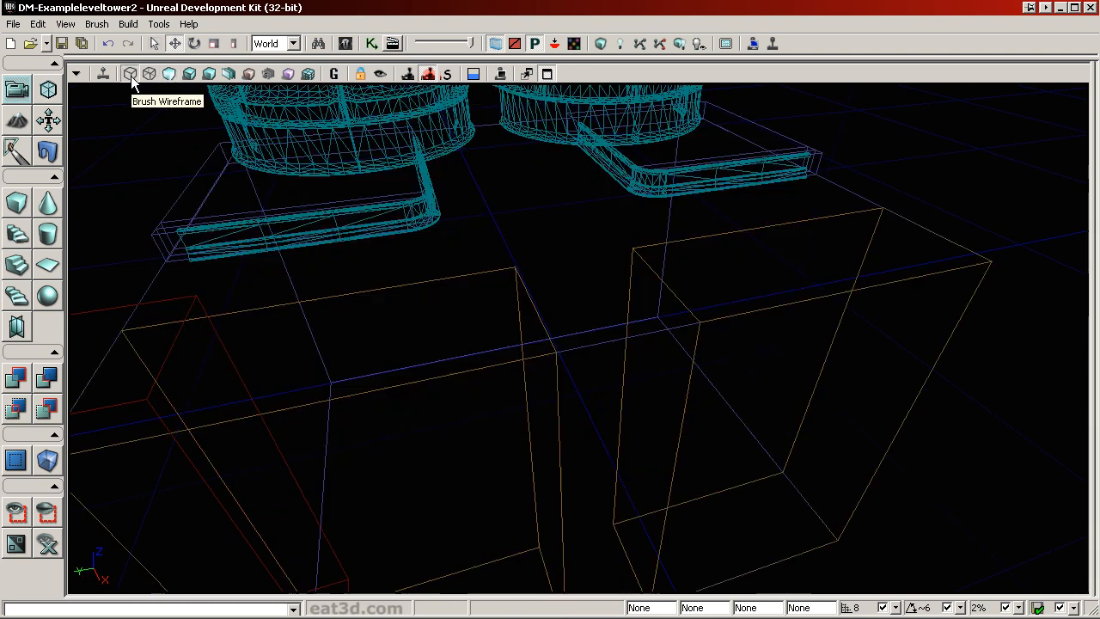
left_click(470, 273)
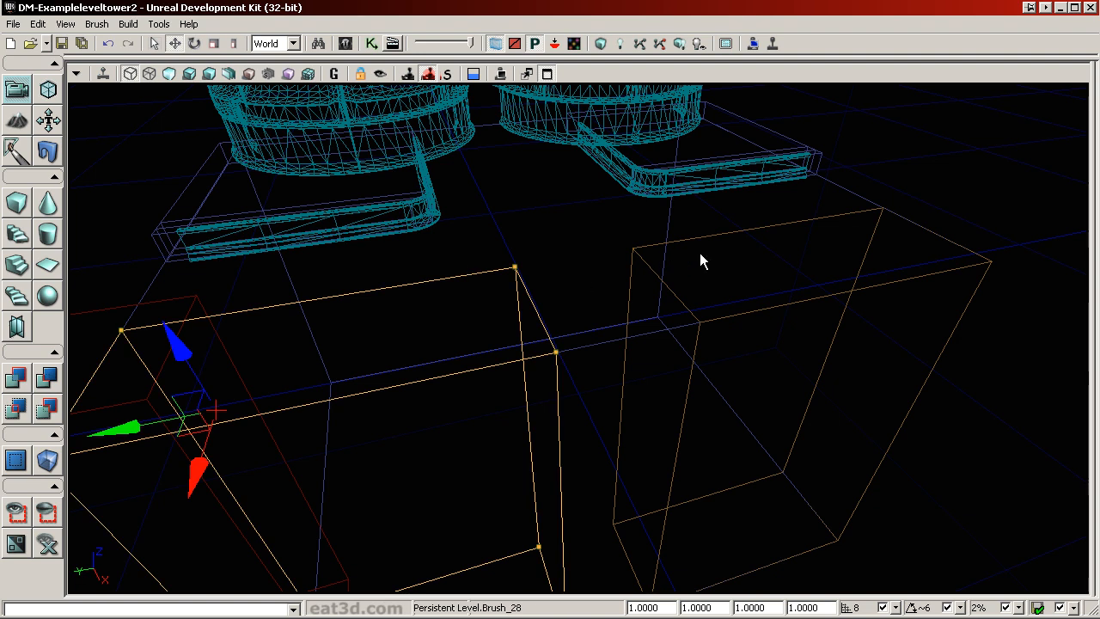
left_click(716, 233, "ctrl")
left_click(54, 91)
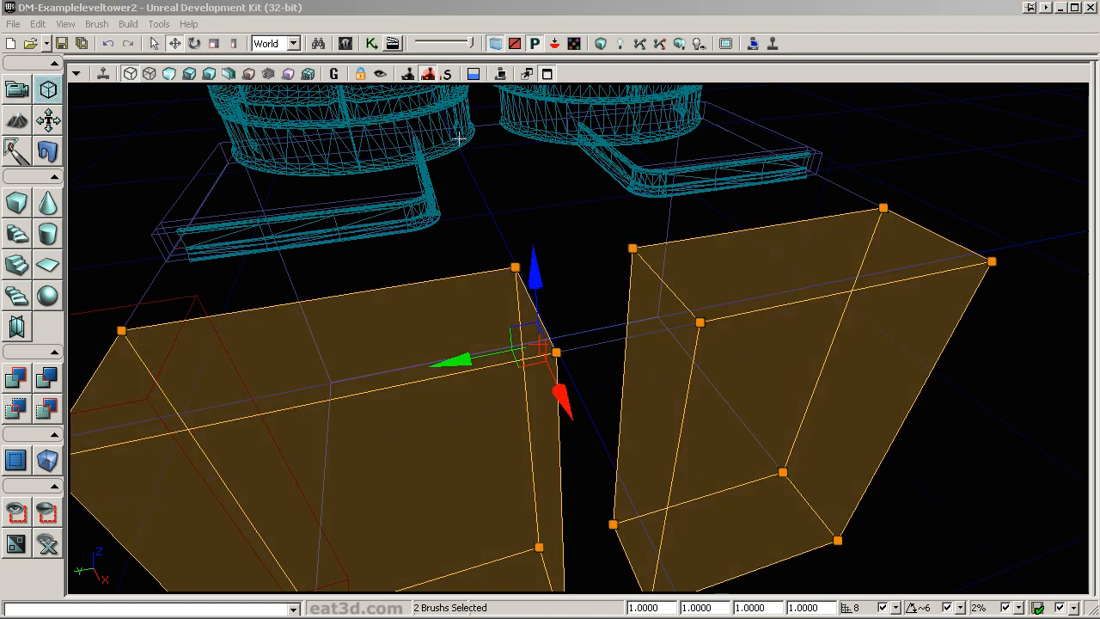
- Pull the inner face of the left subtractive brush outward, away from the central walkway
right_click_drag(596, 349, 584, 412)
left_click_drag(584, 413, 596, 349)
left_click(505, 349)
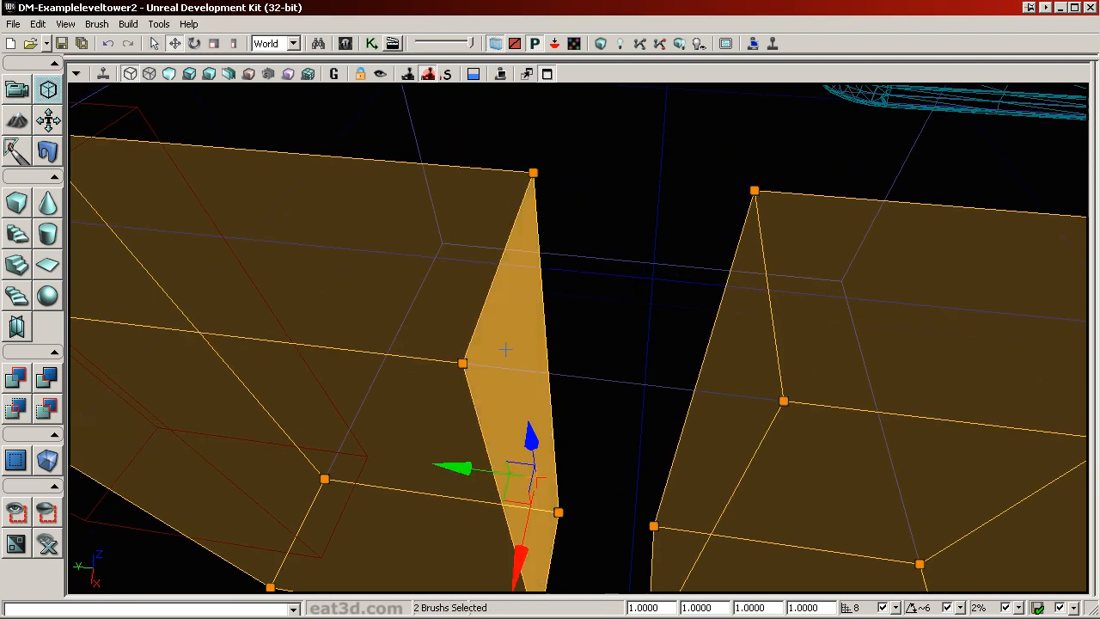
left_click(171, 75)
mouse_move(589, 400)
right_mouse_down()
mouse_move(599, 430)
mouse_move(588, 400)
right_mouse_up()
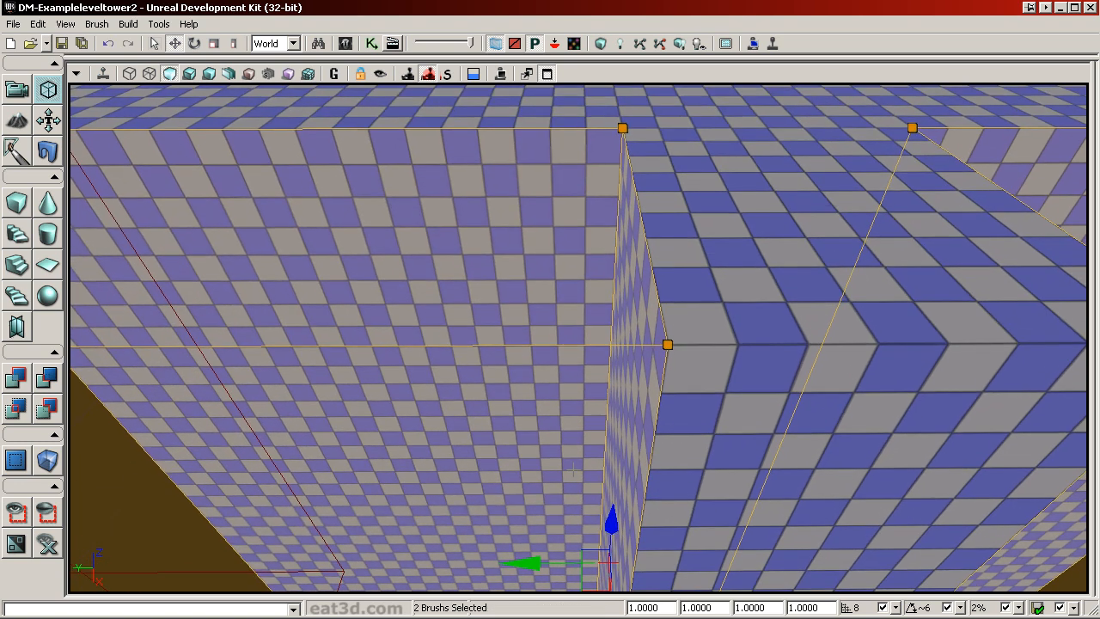
left_click_drag(532, 565, 481, 564)
- Pull the inner face of the right subtractive brush outward to widen the central walkway on that side
mouse_move(601, 412)
right_mouse_down()
mouse_move(690, 413)
mouse_move(691, 378)
mouse_move(692, 445)
mouse_move(731, 404)
right_mouse_up()
left_click(692, 446)
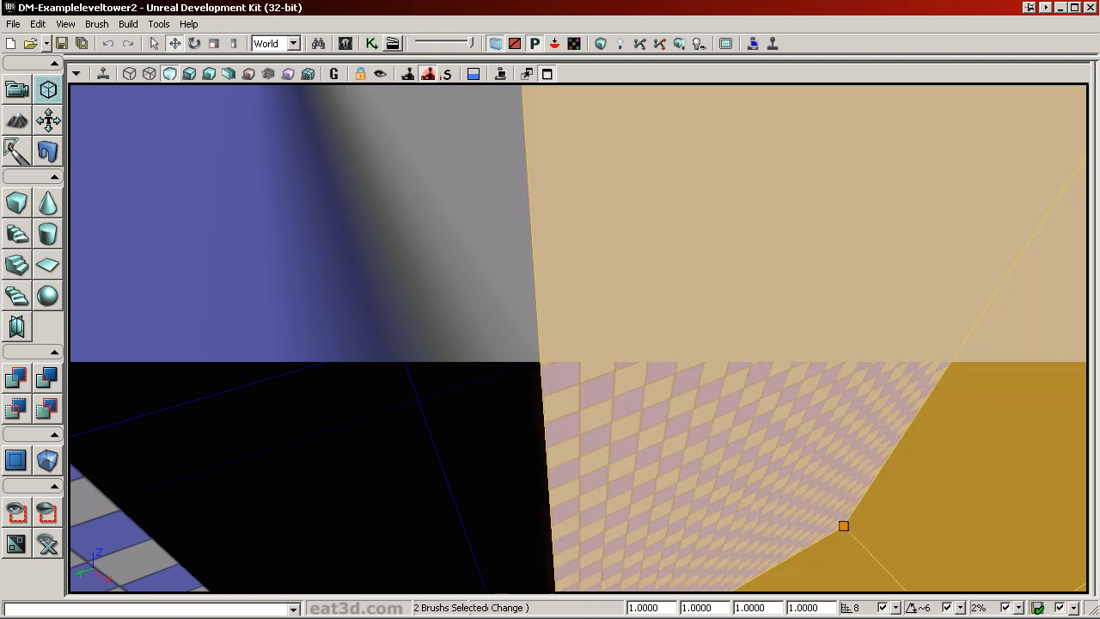
left_click_drag(731, 404, 717, 384)
left_click_drag(483, 551, 535, 548)
right_click_drag(534, 549, 538, 481)
left_click_drag(538, 481, 541, 533)
right_click_drag(500, 182, 497, 220)
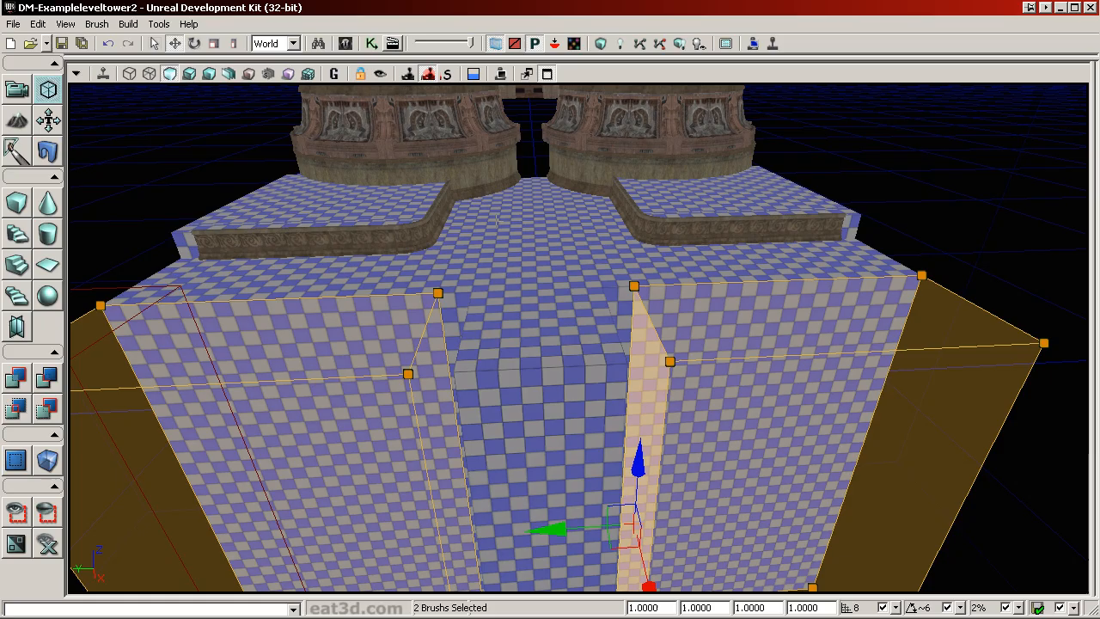
- Rebuild the level geometry with the reshaped corner cuts and clear the brush selection
left_click(602, 47)
left_click(907, 140)
right_click_drag(907, 140, 903, 136)
left_click_drag(903, 137, 873, 90)
right_click_drag(873, 90, 920, 120)
left_click_drag(919, 121, 932, 154)
right_click_drag(932, 154, 909, 187)
left_click(605, 211)
left_click(573, 219, "ctrl+shift")
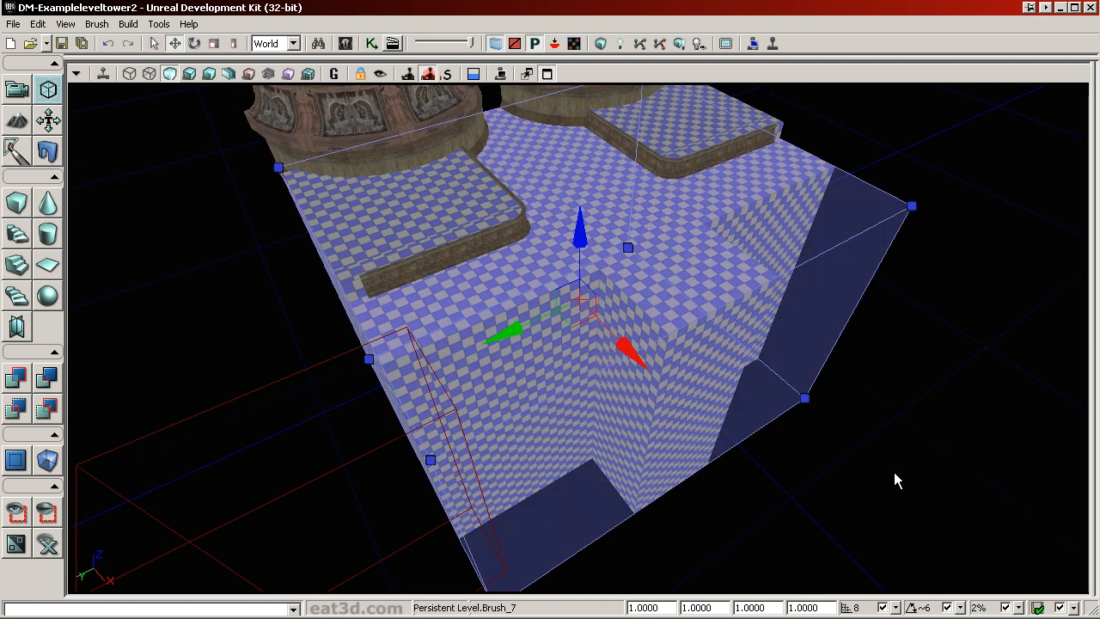
left_click(912, 440)
left_click(646, 318)
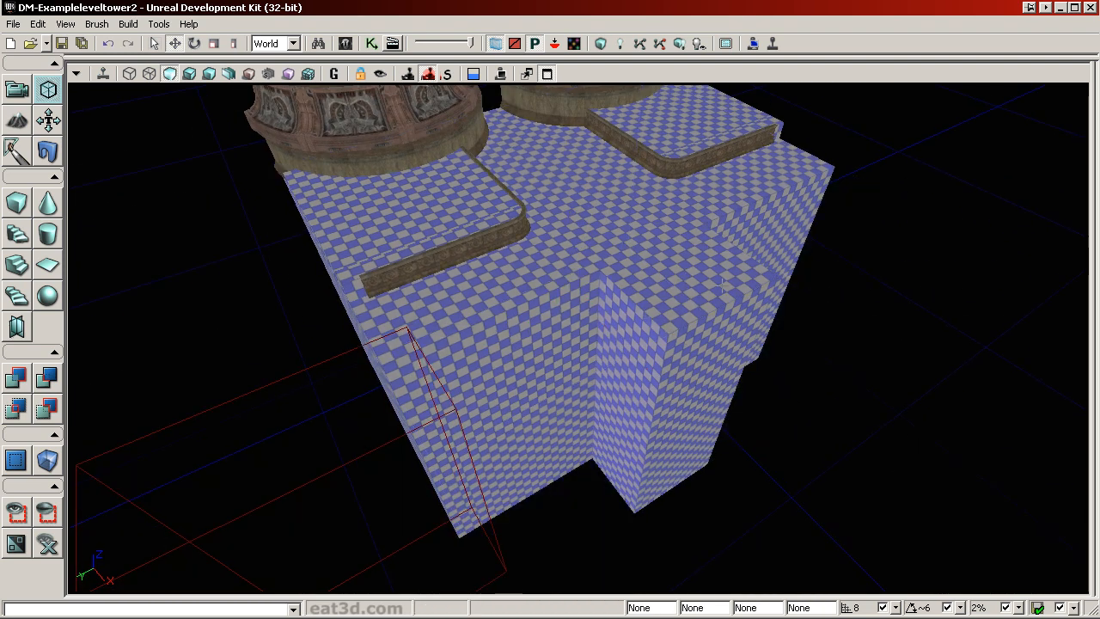
- Examine the corner brushes in wireframe and the rebuilt platform and walkway in textured shading
left_click(841, 398)
left_click_drag(841, 398, 795, 378)
right_click_drag(795, 378, 765, 269)
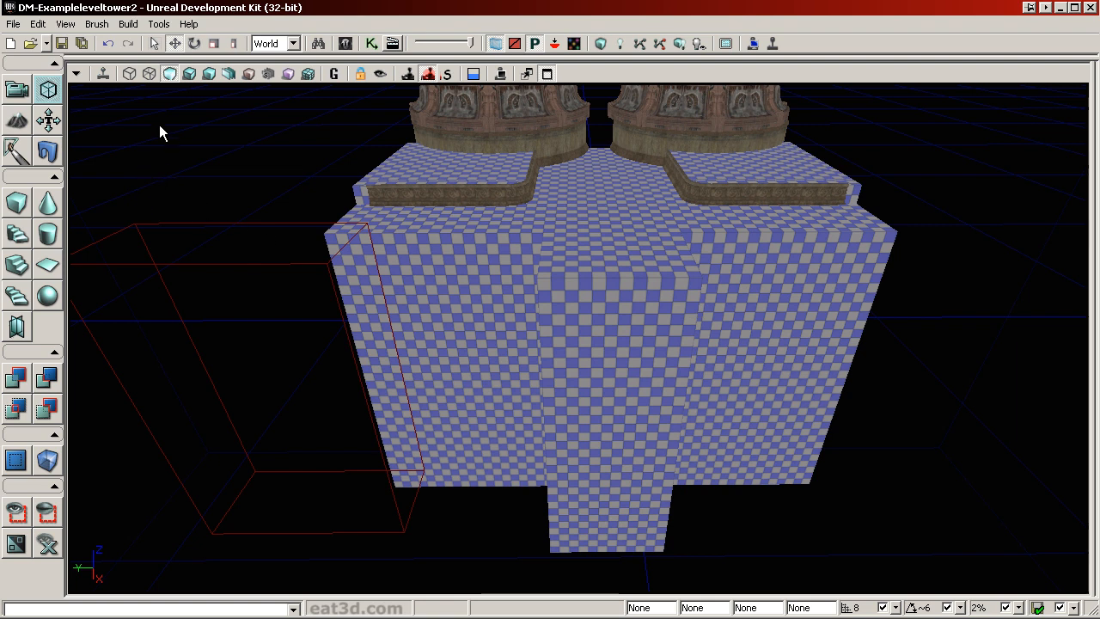
left_click(129, 75)
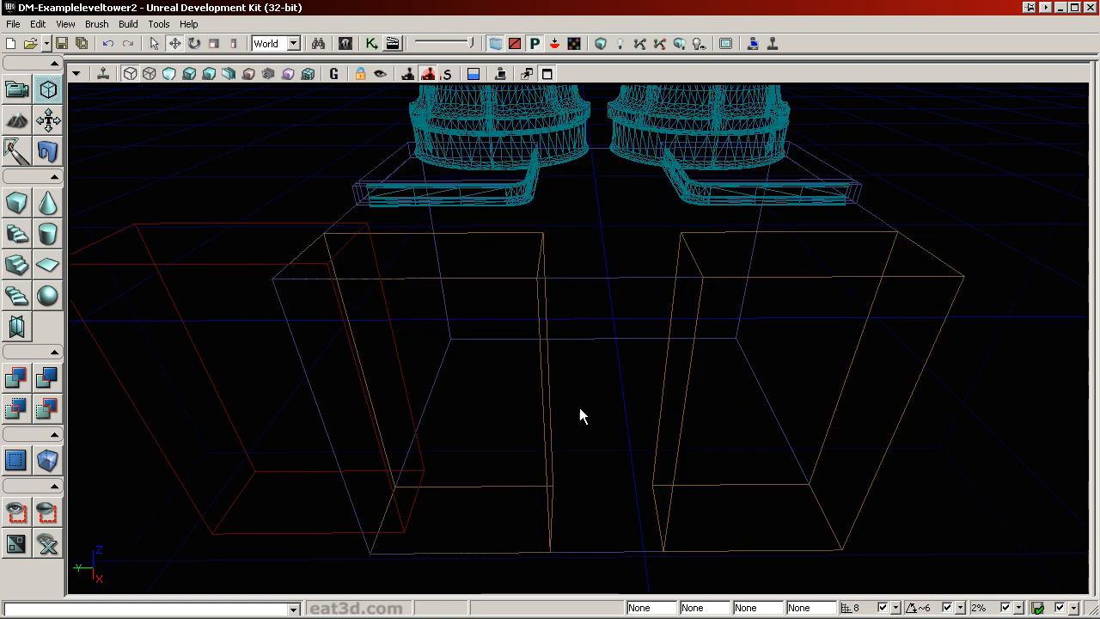
left_click(546, 328)
left_click(560, 327)
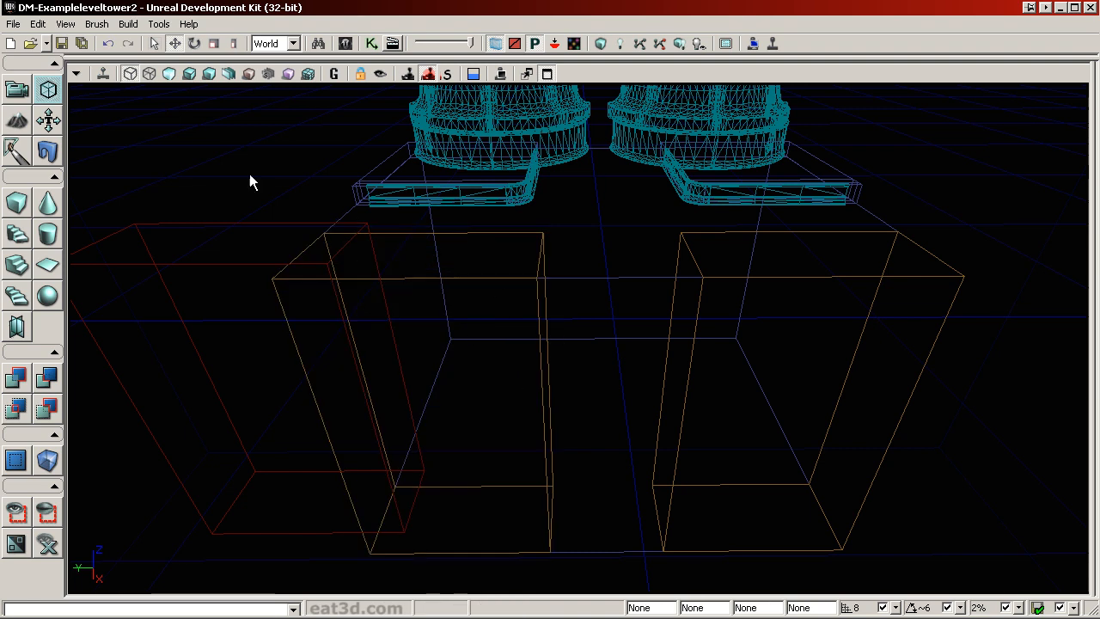
left_click(168, 76)
mouse_move(613, 148)
left_mouse_down()
mouse_move(613, 177)
mouse_move(615, 129)
mouse_move(613, 159)
left_mouse_up()
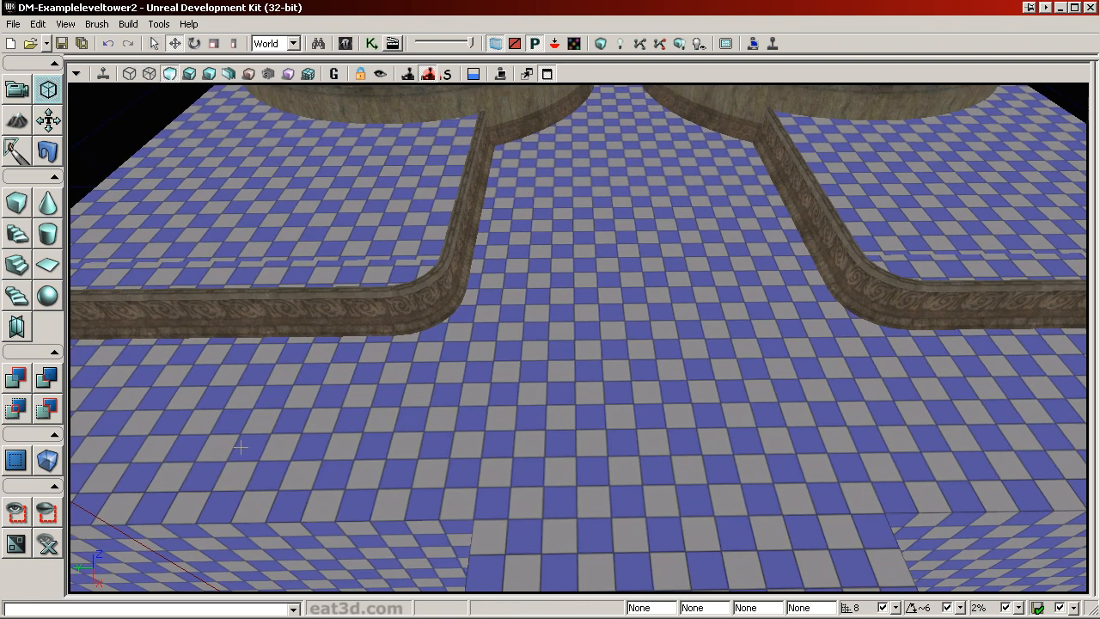
right_click_drag(881, 385, 881, 430)
left_click_drag(881, 430, 877, 516)
right_click_drag(669, 526, 669, 492)
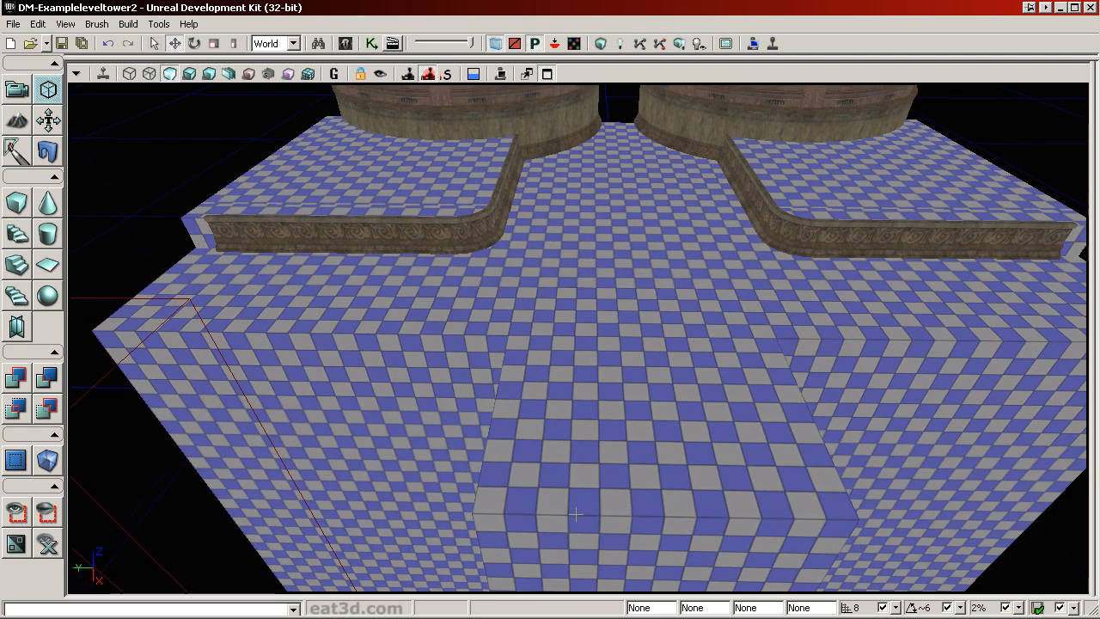
left_click_drag(616, 170, 567, 176)
right_click_drag(568, 348, 558, 382)
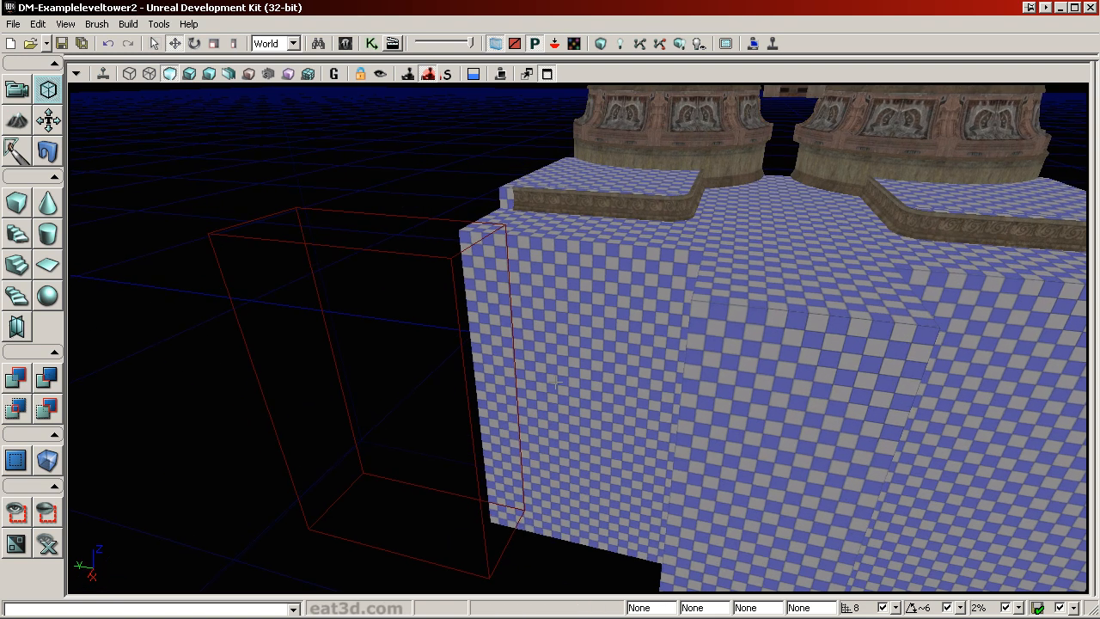
- Reset the builder brush to a small cube and select it
left_click(15, 205)
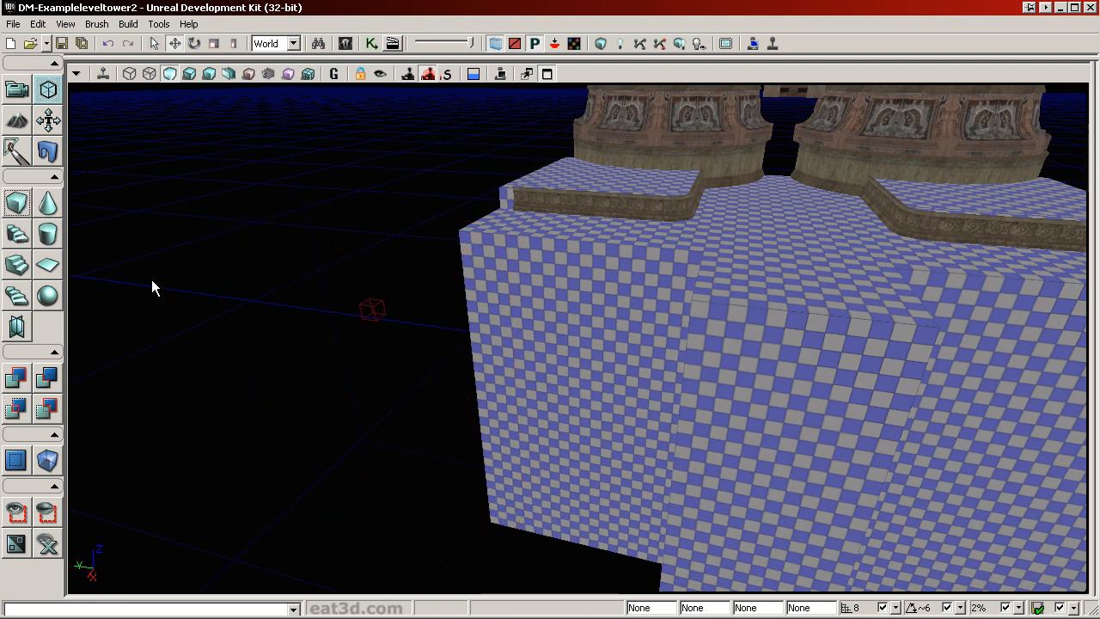
left_click(361, 307)
right_click_drag(361, 306, 301, 262)
- Move the cube builder brush into the platform in front of the left low wall, its top level with the floor
mouse_move(580, 426)
left_mouse_down("ctrl+shift")
mouse_move(601, 412)
mouse_move(550, 427)
left_mouse_up("ctrl+shift")
right_click_drag(550, 426, 579, 427, "ctrl+shift")
mouse_move(579, 426)
left_mouse_down("ctrl+shift")
mouse_move(579, 473)
mouse_move(541, 391)
mouse_move(507, 356)
mouse_move(579, 387)
left_mouse_up("ctrl+shift")
mouse_move(746, 439)
left_mouse_down("ctrl+shift")
mouse_move(666, 450)
mouse_move(746, 370)
left_mouse_up("ctrl+shift")
left_click_drag(580, 387, 516, 357)
left_click_drag(676, 524, 729, 451)
mouse_move(676, 524)
left_mouse_down("ctrl+shift")
mouse_move(676, 504)
mouse_move(676, 559)
mouse_move(694, 482)
mouse_move(686, 469)
mouse_move(687, 482)
mouse_move(709, 475)
left_mouse_up("ctrl+shift")
mouse_move(614, 375)
left_mouse_down()
mouse_move(636, 326)
mouse_move(612, 421)
mouse_move(611, 387)
mouse_move(632, 386)
mouse_move(599, 361)
mouse_move(597, 340)
mouse_move(601, 347)
mouse_move(566, 369)
left_mouse_up()
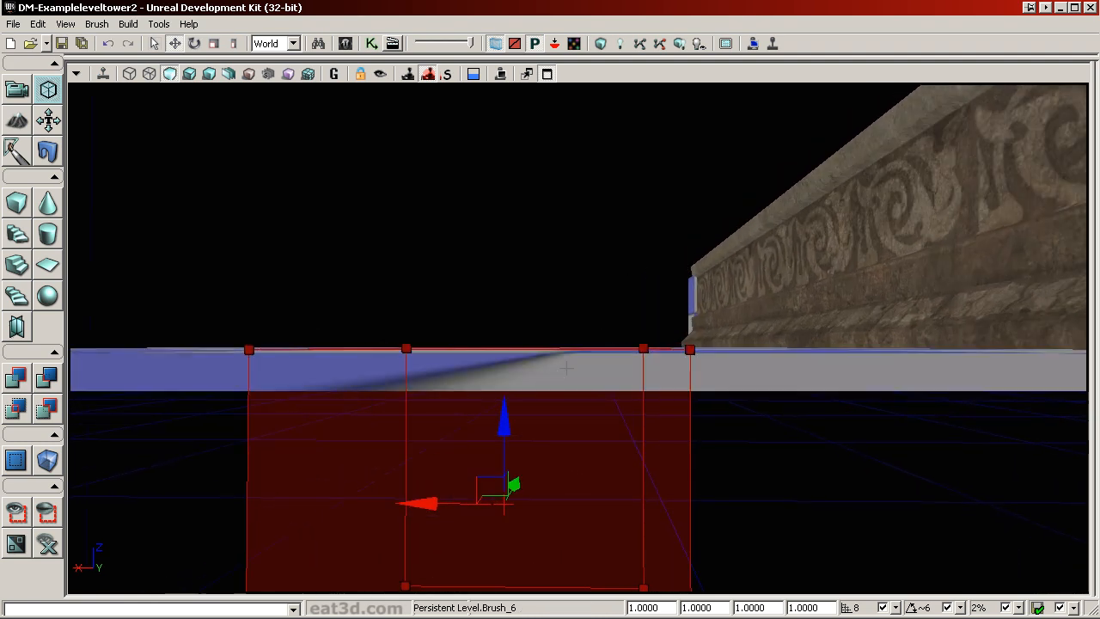
- Check the cube brush's vertical alignment with the platform's top surface in the side view of the four-viewport layout
left_click(547, 74)
scroll(851, 421, "down", 6)
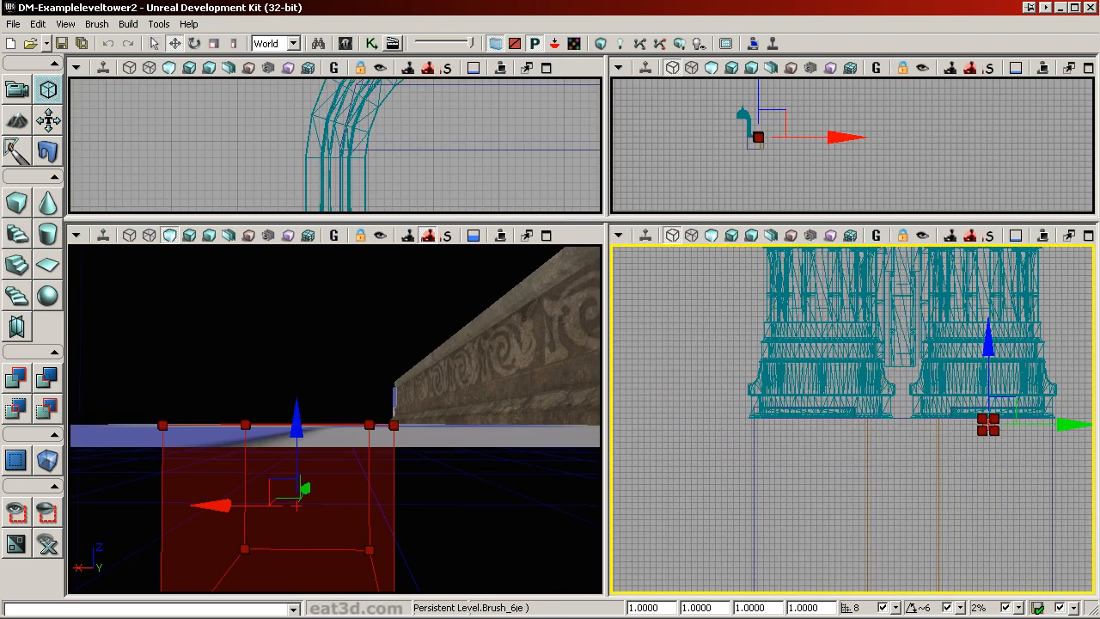
scroll(1021, 425, "up", 8)
left_click_drag(1079, 329, 760, 389)
scroll(760, 389, "up", 2)
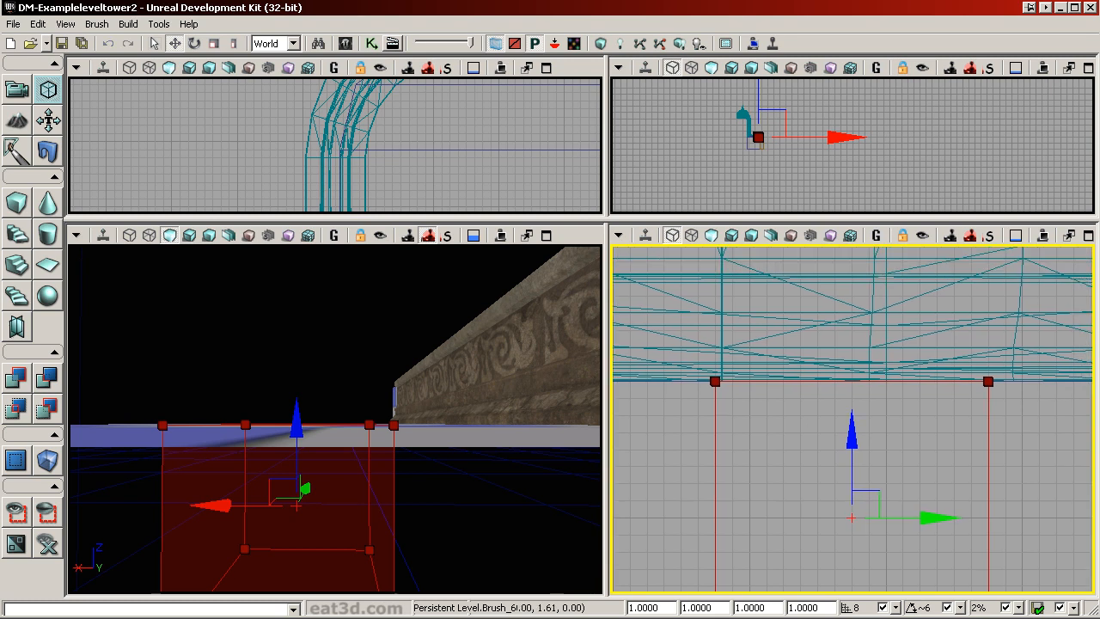
left_click_drag(799, 470, 794, 475)
scroll(780, 442, "down", 4)
scroll(780, 443, "up", 8)
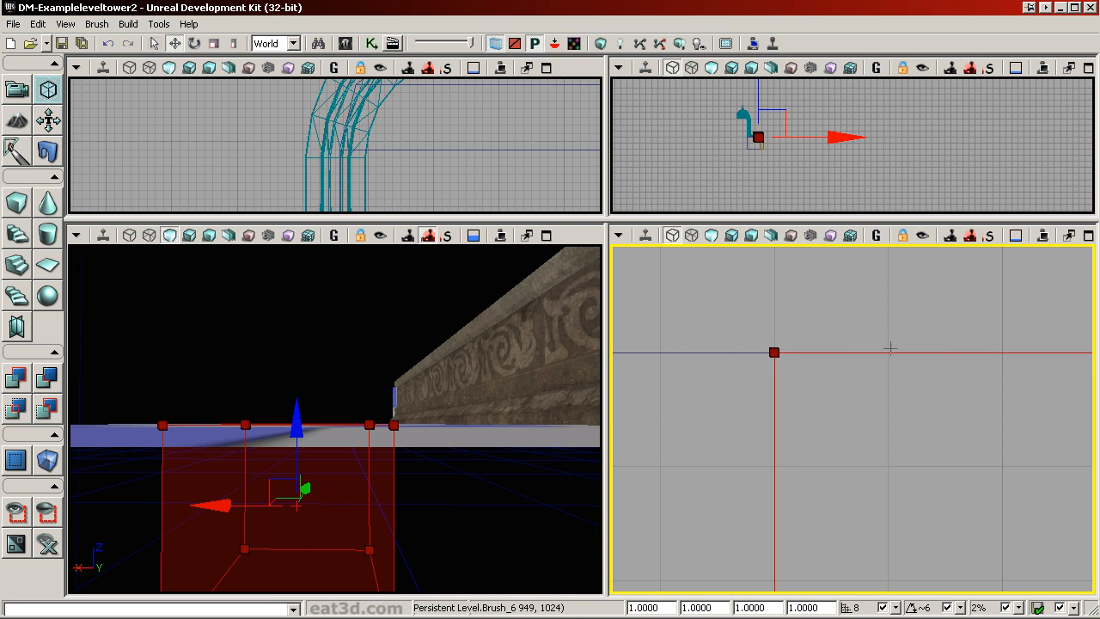
scroll(817, 418, "down", 6)
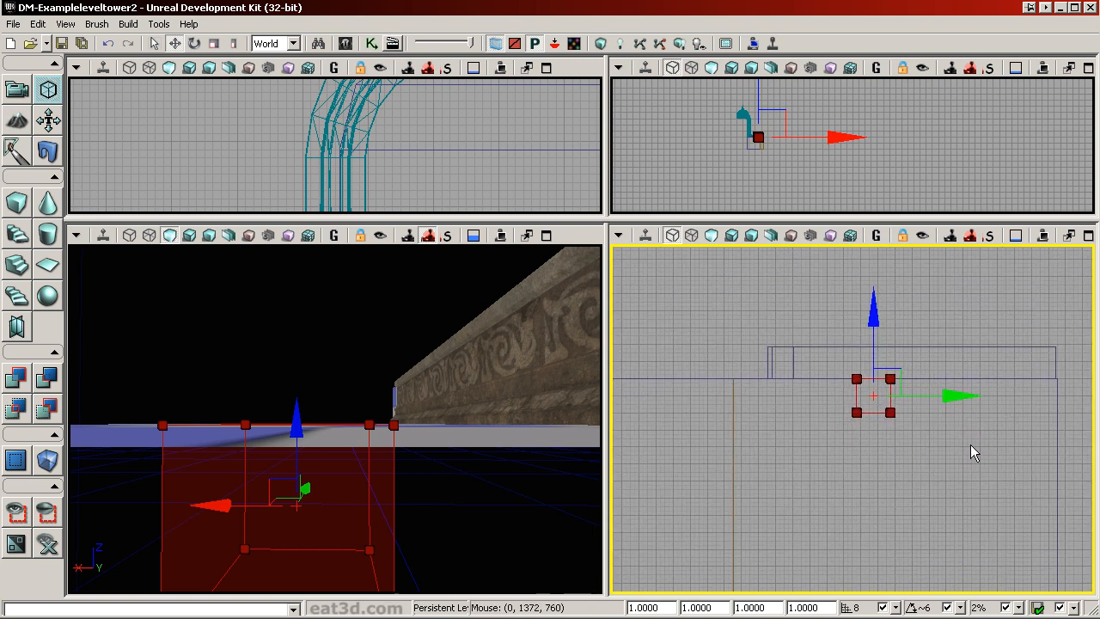
left_click_drag(460, 363, 539, 238)
left_click(546, 236)
- Stretch the builder brush lengthwise by pulling its two end faces outward along the front of the left wall
left_click_drag(447, 327, 370, 403)
right_click_drag(369, 404, 307, 436)
mouse_move(328, 426)
left_mouse_down()
mouse_move(517, 411)
mouse_move(494, 353)
left_mouse_up()
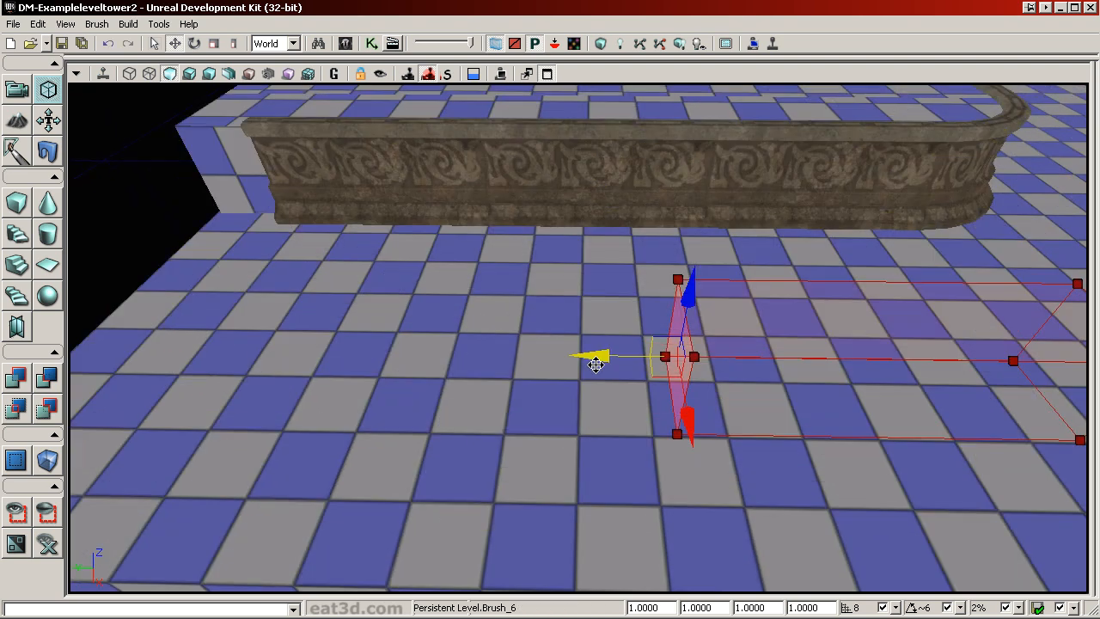
left_click_drag(596, 364, 496, 355)
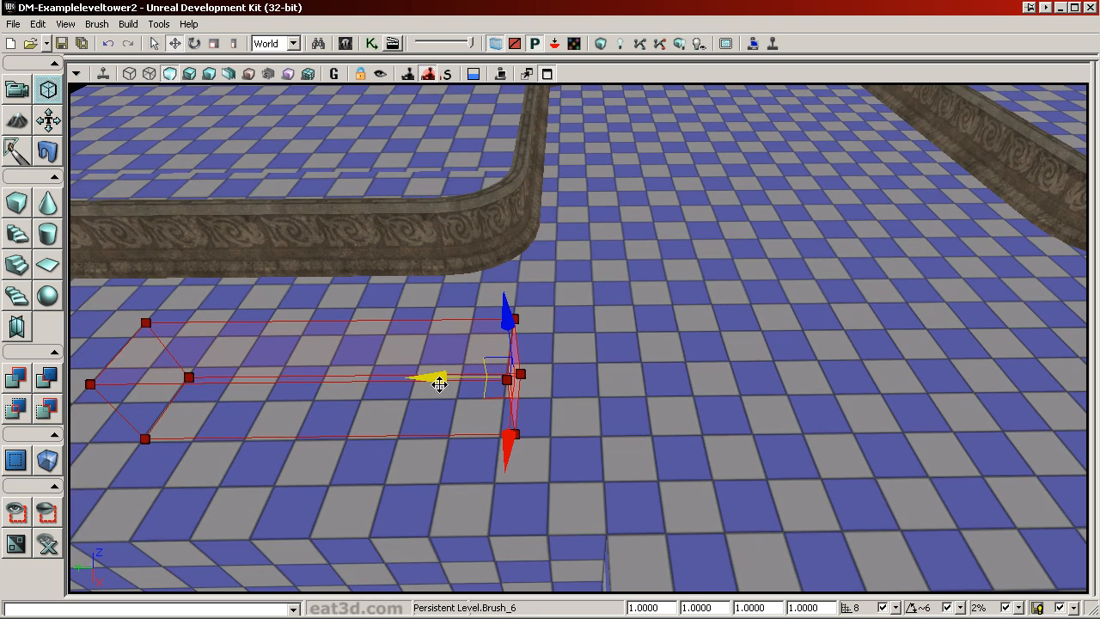
mouse_move(439, 376)
left_mouse_down()
mouse_move(520, 376)
mouse_move(491, 377)
left_mouse_up()
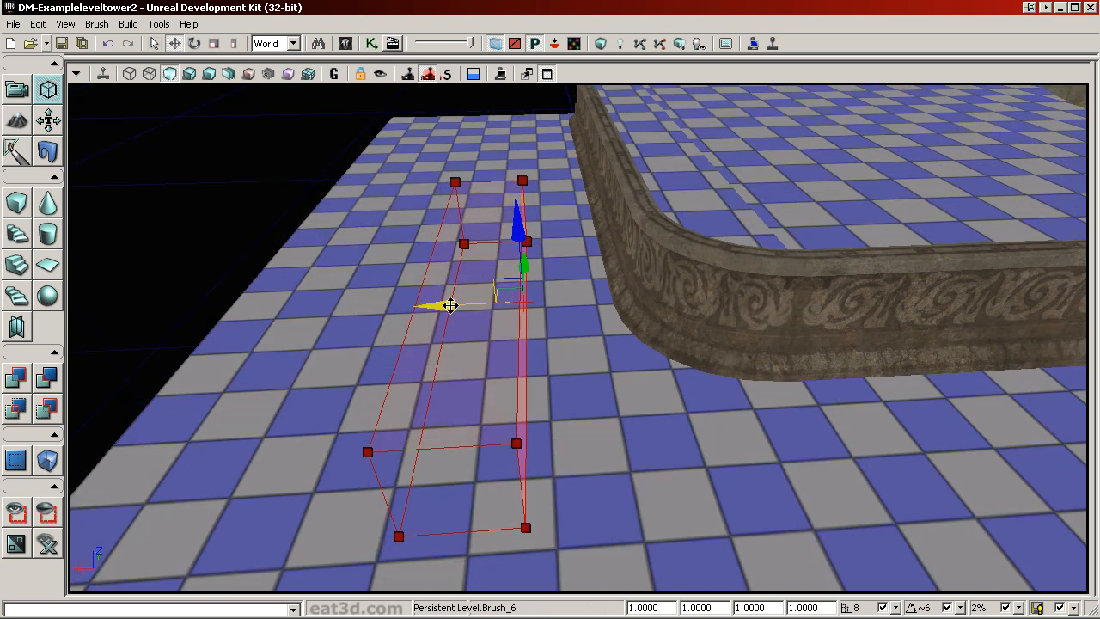
- Adjust the brush's back and front faces, subtract it as a recess before the left wall, and shift it toward the walkway
left_click_drag(451, 305, 487, 305)
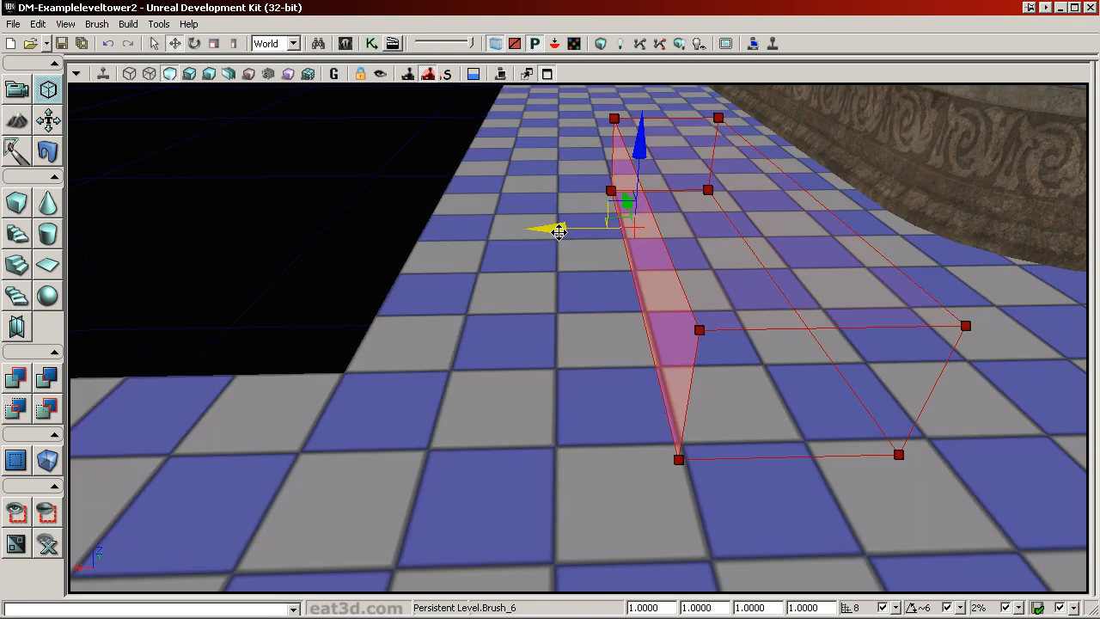
left_click_drag(553, 229, 471, 229)
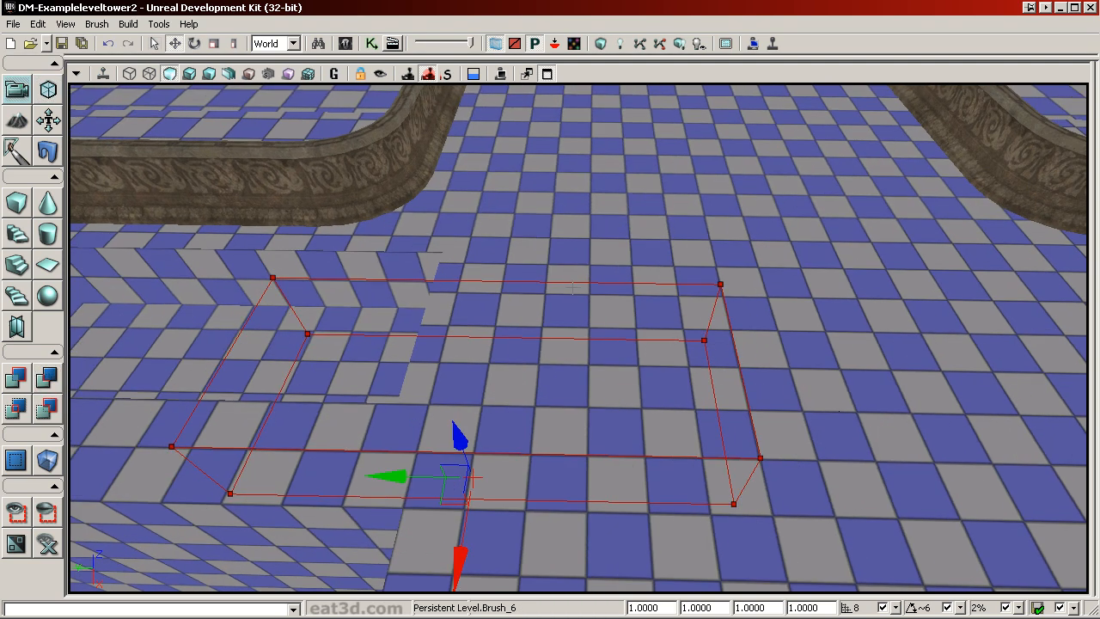
mouse_move(576, 318)
left_mouse_down()
mouse_move(574, 344)
mouse_move(563, 331)
mouse_move(576, 318)
left_mouse_up()
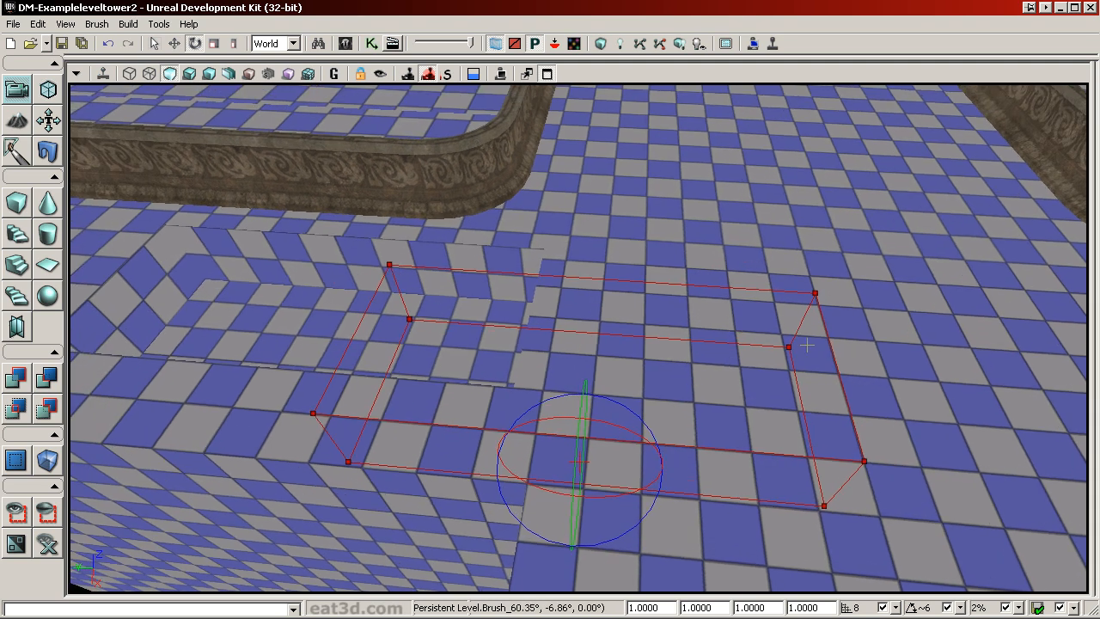
- Move the builder brush against the walkway-side end corner of the recess in front of the left low wall
mouse_move(917, 352)
left_mouse_down()
mouse_move(851, 351)
mouse_move(862, 363)
mouse_move(862, 322)
left_mouse_up()
right_click_drag(862, 322, 830, 322, "ctrl+shift")
right_click_drag(708, 456, 833, 361)
left_click_drag(708, 455, 705, 456, "ctrl")
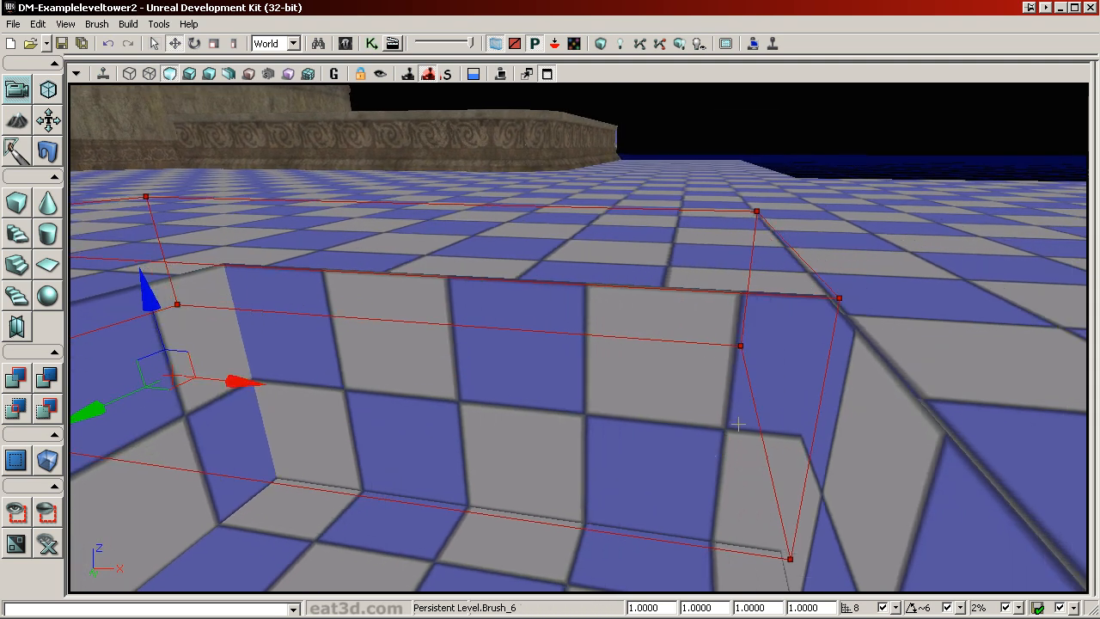
right_click_drag(708, 456, 764, 490)
left_click_drag(765, 489, 773, 430)
mouse_move(579, 338)
right_mouse_down()
mouse_move(602, 343)
mouse_move(584, 344)
mouse_move(562, 370)
mouse_move(593, 343)
right_mouse_up()
right_click_drag(721, 441, 696, 490)
mouse_move(596, 463)
right_mouse_down()
mouse_move(495, 473)
mouse_move(524, 468)
right_mouse_up()
left_click_drag(597, 463, 600, 476, "ctrl+shift")
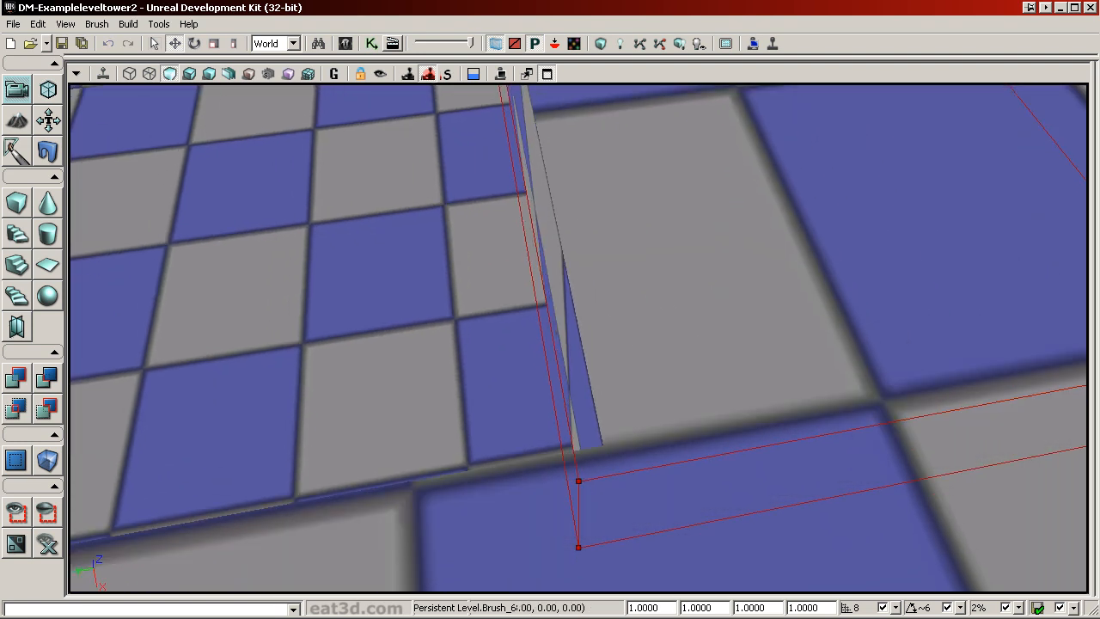
mouse_move(618, 457)
right_mouse_down()
mouse_move(730, 468)
mouse_move(752, 490)
right_mouse_up()
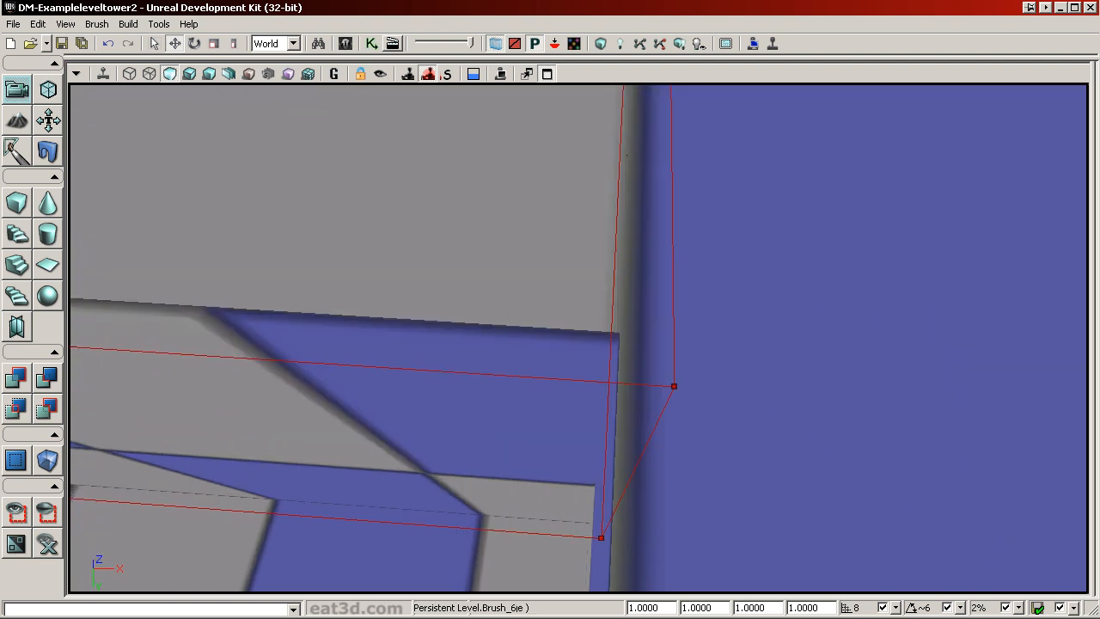
- Nudge the builder brush around the recess's end corner in brush wireframe display with the drag grid at 2
left_click(129, 74)
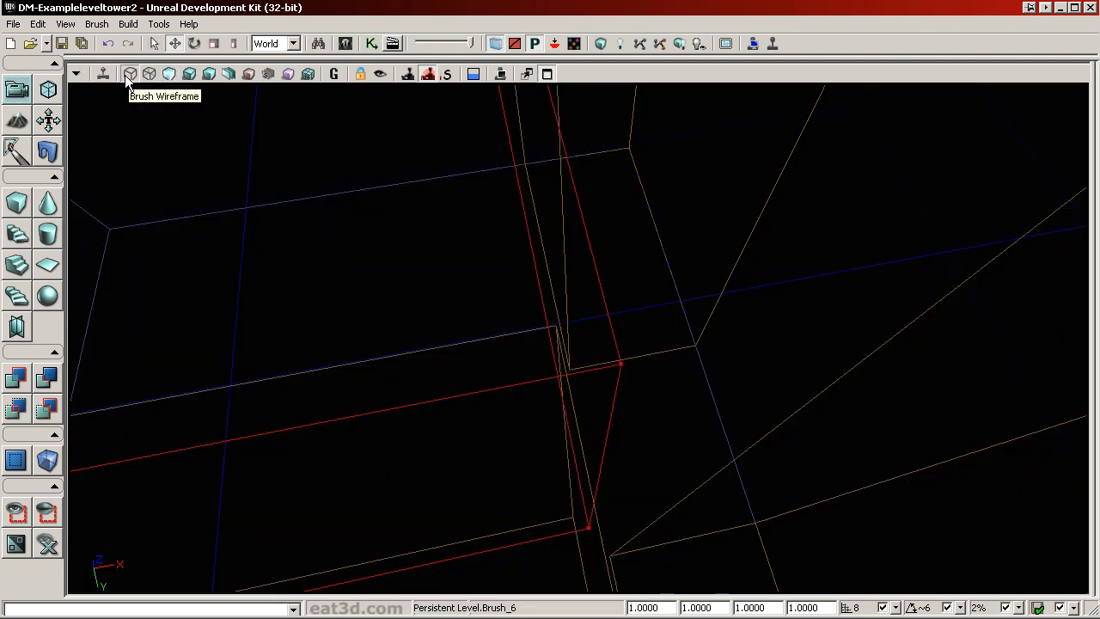
left_click_drag(390, 226, 378, 154)
left_click_drag(580, 321, 519, 298)
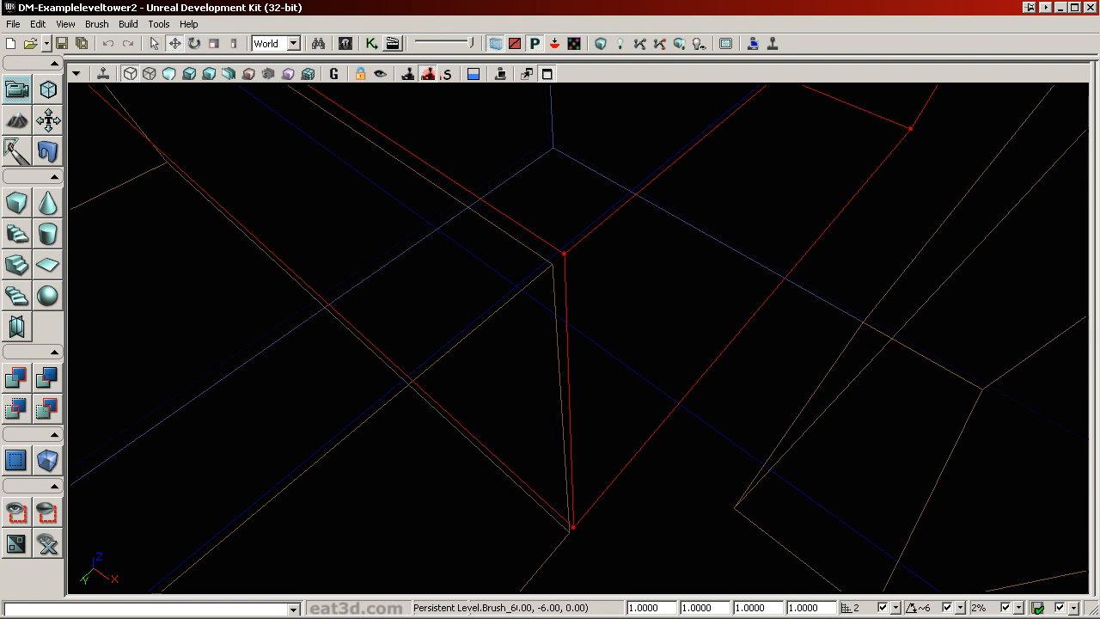
mouse_move(691, 389)
left_mouse_down()
mouse_move(677, 370)
mouse_move(628, 372)
left_mouse_up()
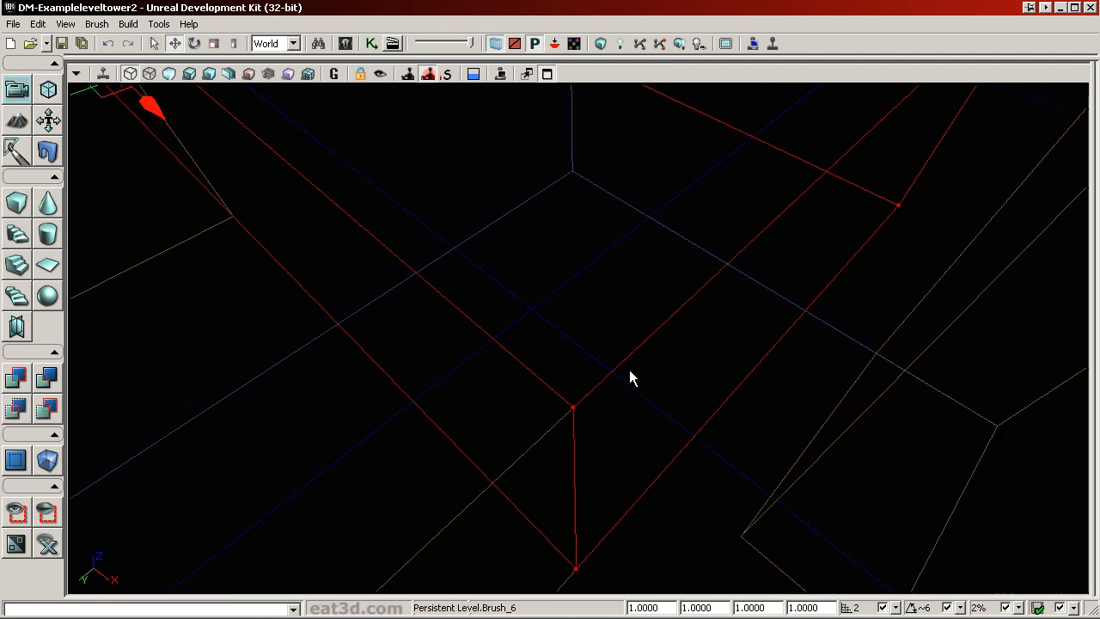
left_click_drag(688, 388, 679, 402)
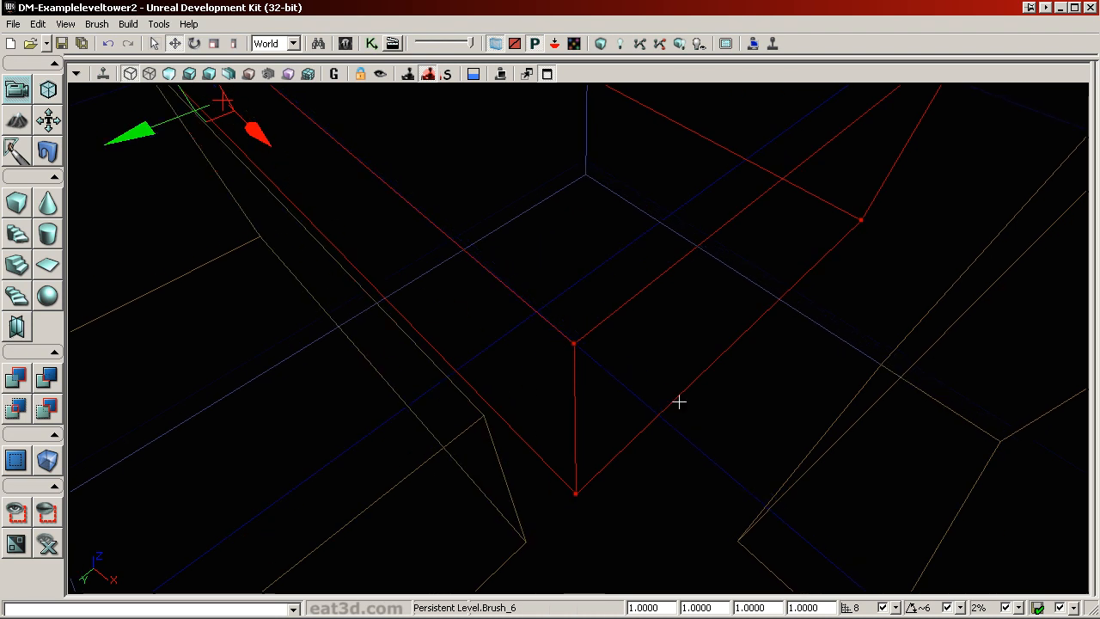
right_click_drag(672, 421, 663, 411, "ctrl")
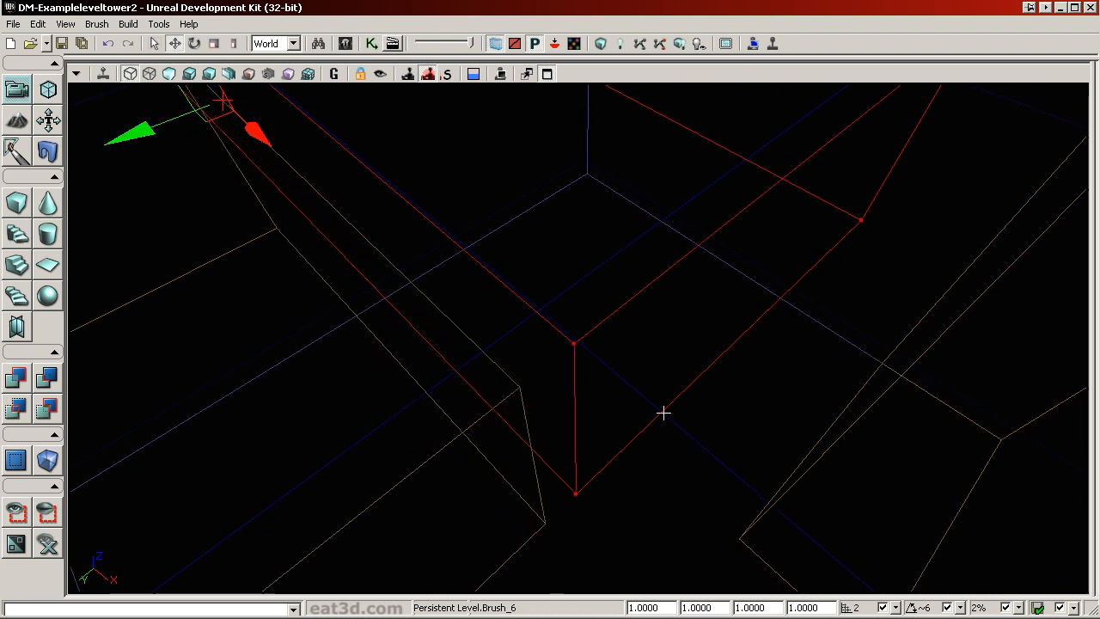
- Set the drag grid to 32 and snap the brush's corner into line with the recess edge in the enlarged top view
left_click_drag(636, 401, 576, 63)
key("bracketright")
key("bracketright")
left_click(546, 74)
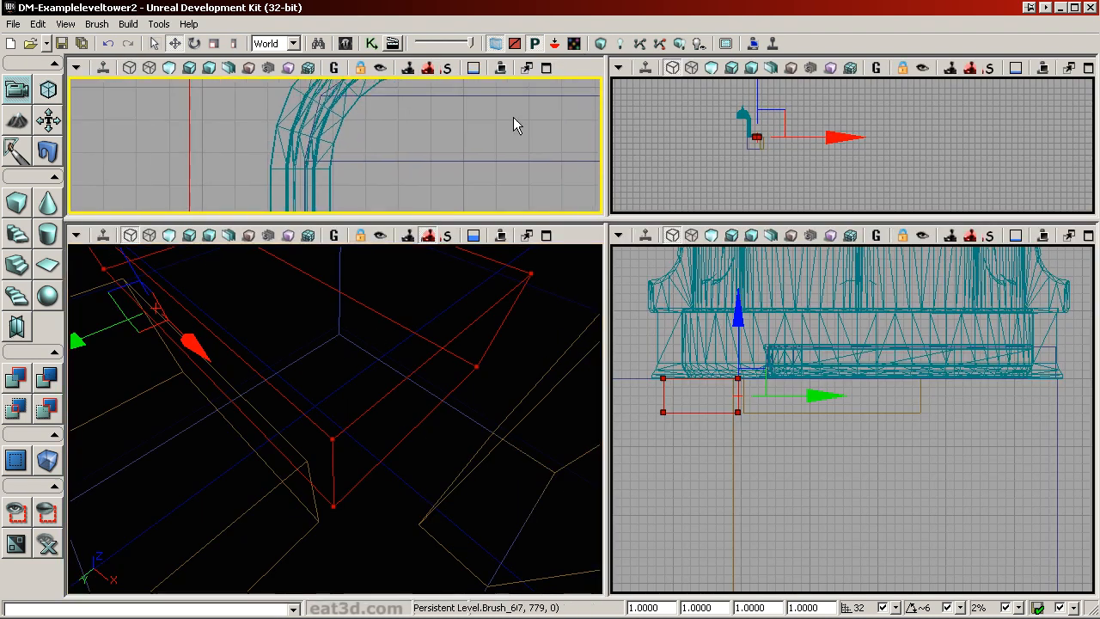
left_click(547, 69)
mouse_move(553, 116)
right_mouse_down()
mouse_move(553, 151)
mouse_move(606, 184)
mouse_move(636, 111)
mouse_move(556, 104)
mouse_move(560, 81)
right_mouse_up()
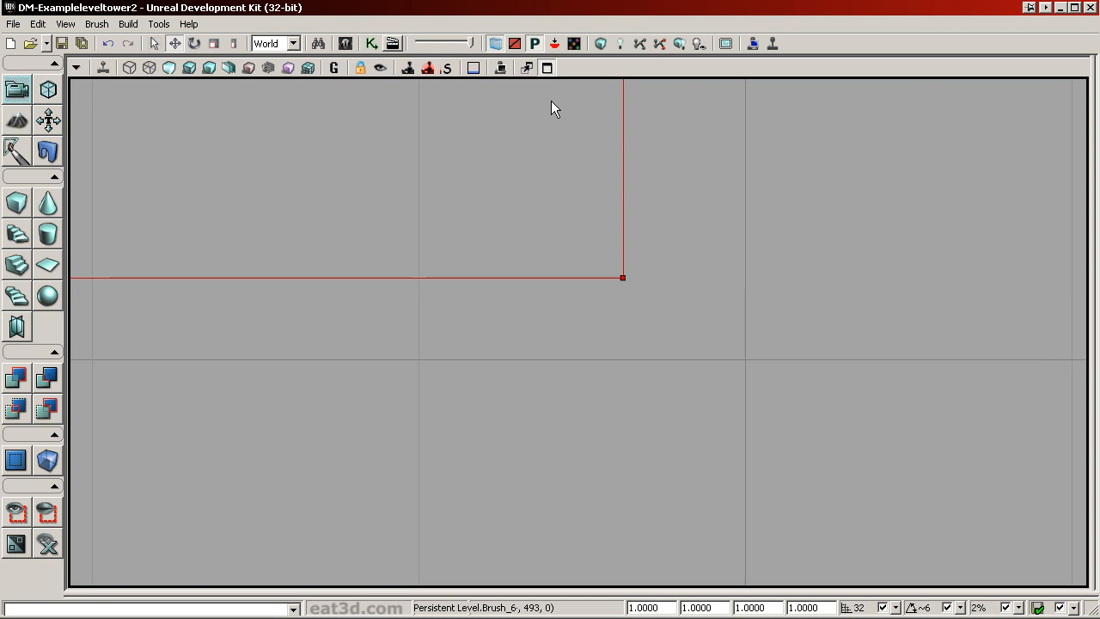
mouse_move(673, 314)
right_mouse_down()
mouse_move(627, 329)
mouse_move(600, 301)
right_mouse_up()
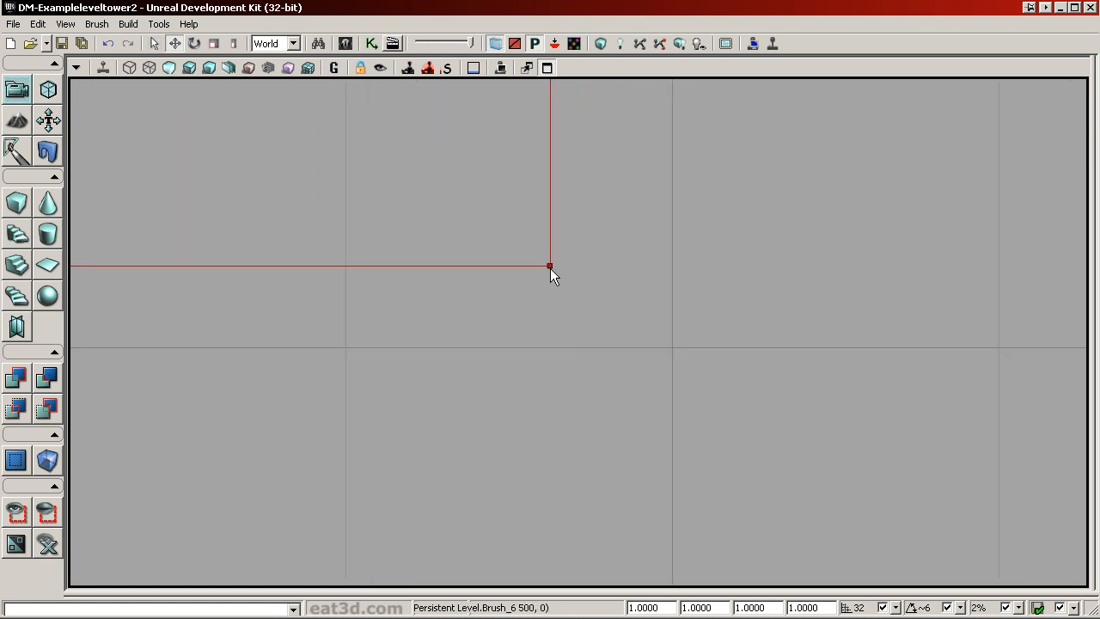
left_click_drag(550, 268, 631, 384)
right_click_drag(660, 427, 665, 584)
right_click_drag(524, 278, 496, 363)
scroll(613, 213, "up", 5)
mouse_move(600, 216)
left_mouse_down()
mouse_move(544, 244)
mouse_move(565, 214)
left_mouse_up()
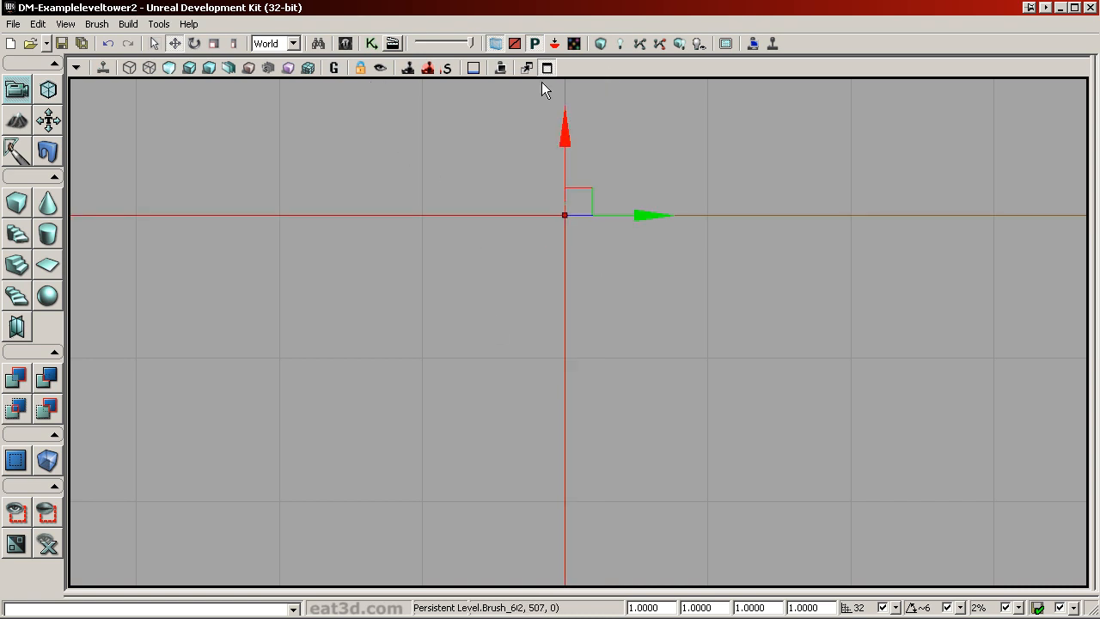
- Shift the brush sideways in the perspective view until its long side meets the recess's walkway-side end
left_click(547, 68)
left_click_drag(498, 402, 522, 267)
left_click(546, 235)
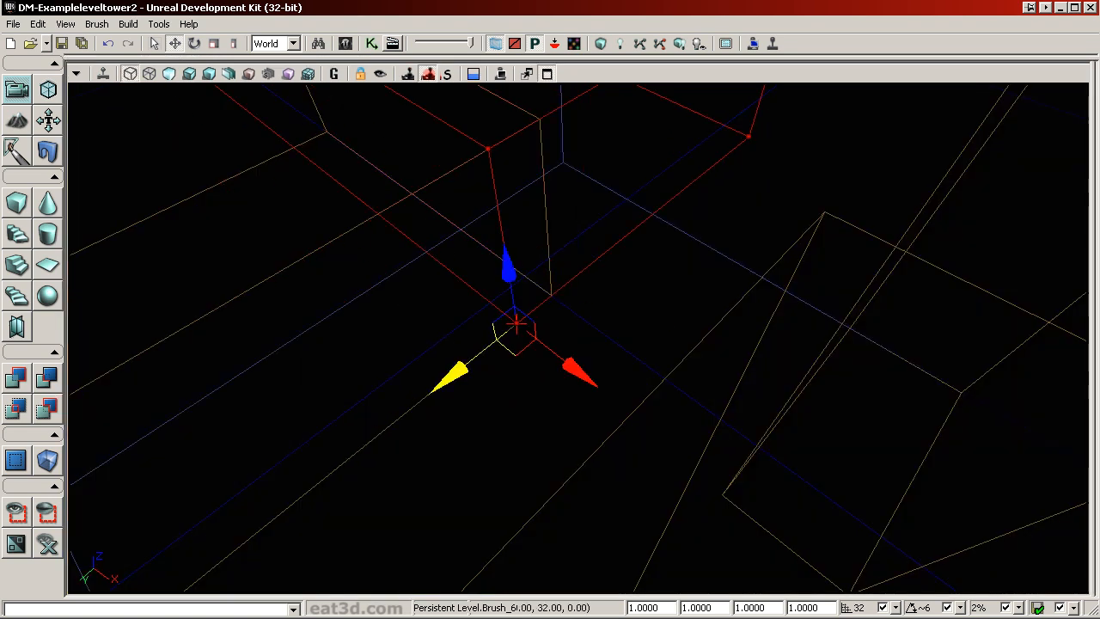
left_click_drag(450, 377, 485, 348)
mouse_move(485, 348)
right_mouse_down()
mouse_move(374, 342)
mouse_move(335, 314)
mouse_move(337, 266)
mouse_move(320, 296)
mouse_move(340, 318)
right_mouse_up()
right_click_drag(559, 344, 556, 365)
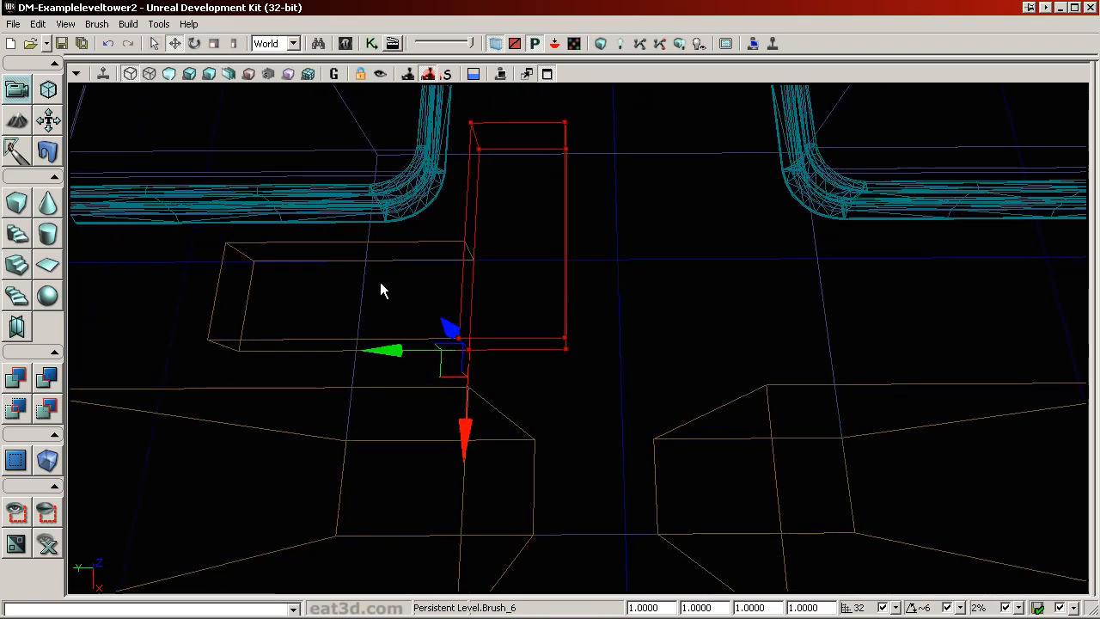
- Narrow the brush in Geometry mode by pushing its walkway-side face toward the left wall
left_click(48, 90)
right_click_drag(356, 229, 593, 271)
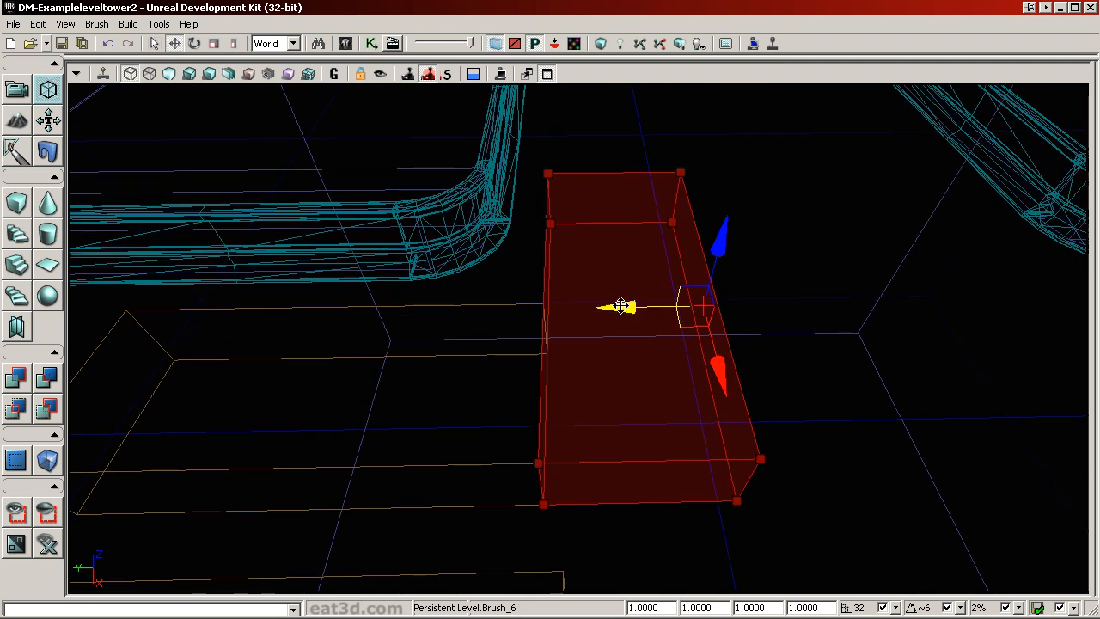
left_click_drag(621, 306, 564, 307)
right_click_drag(588, 371, 531, 369)
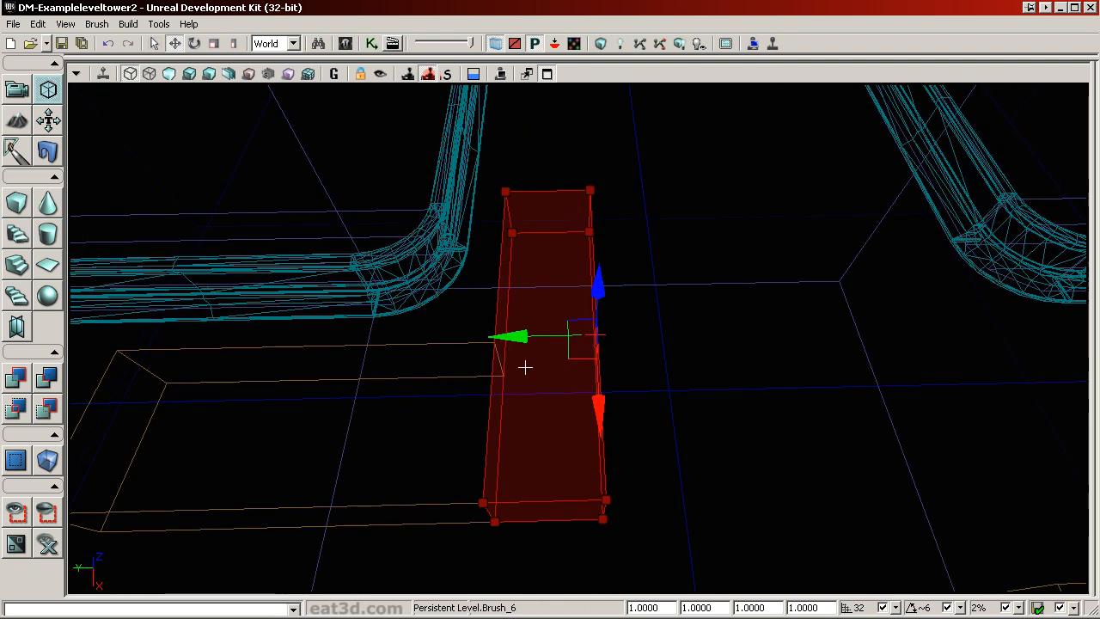
left_click_drag(576, 412, 599, 310)
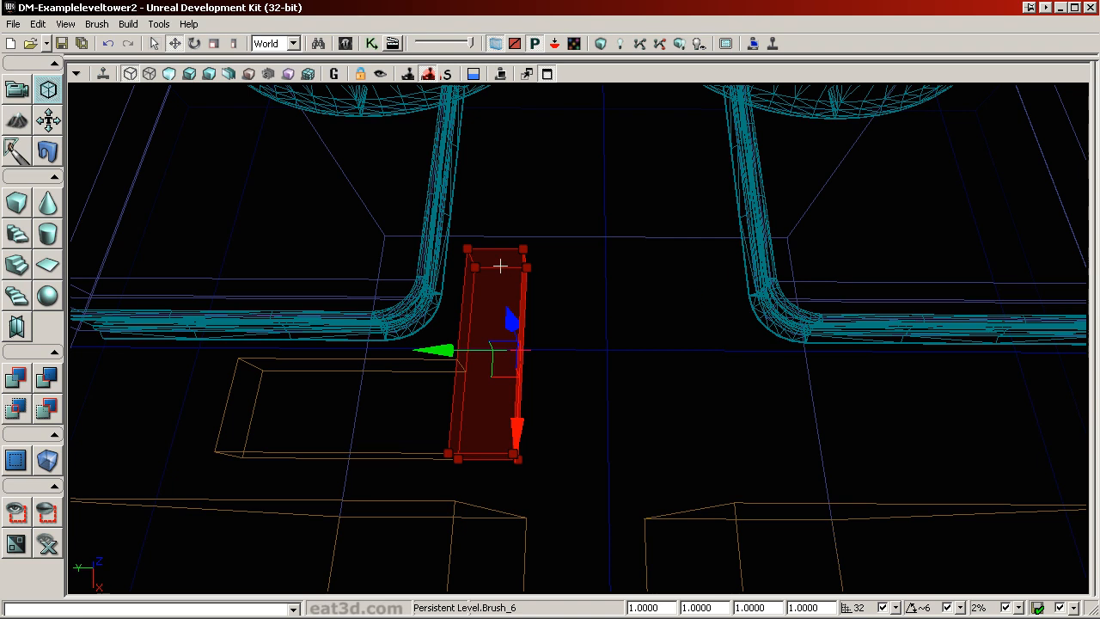
- Extend the brush's far end face toward the towers, alongside the left low wall
mouse_move(571, 138)
left_mouse_down()
mouse_move(507, 215)
mouse_move(491, 394)
left_mouse_up()
left_click(305, 296)
mouse_move(249, 294)
left_mouse_down()
mouse_move(588, 346)
mouse_move(572, 464)
left_mouse_up()
middle_click_drag(572, 464, 439, 455)
- Subtract the brush as a trench beside the left low wall, switch to unlit shading and rebuild the geometry
mouse_move(439, 456)
right_mouse_down()
mouse_move(653, 370)
mouse_move(894, 378)
right_mouse_up()
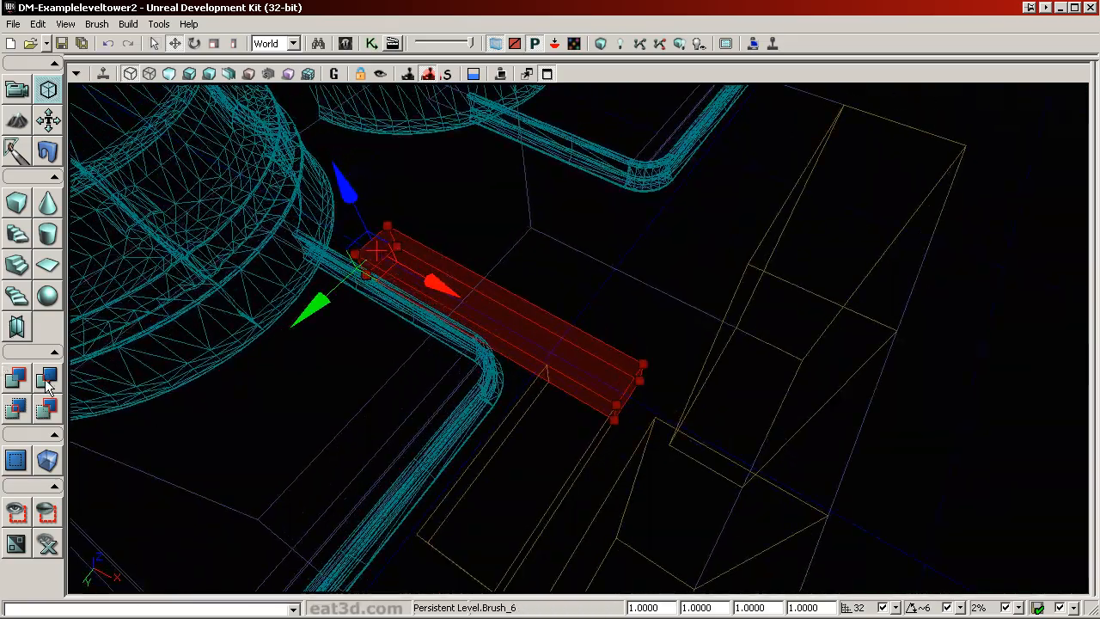
left_click(168, 74)
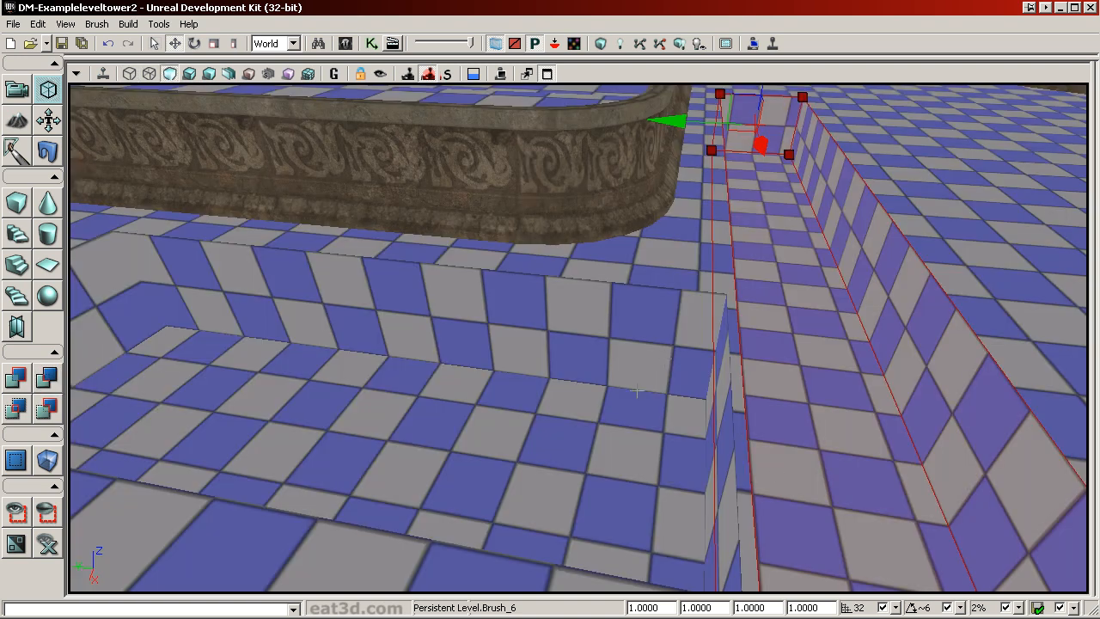
right_click_drag(570, 350, 614, 361)
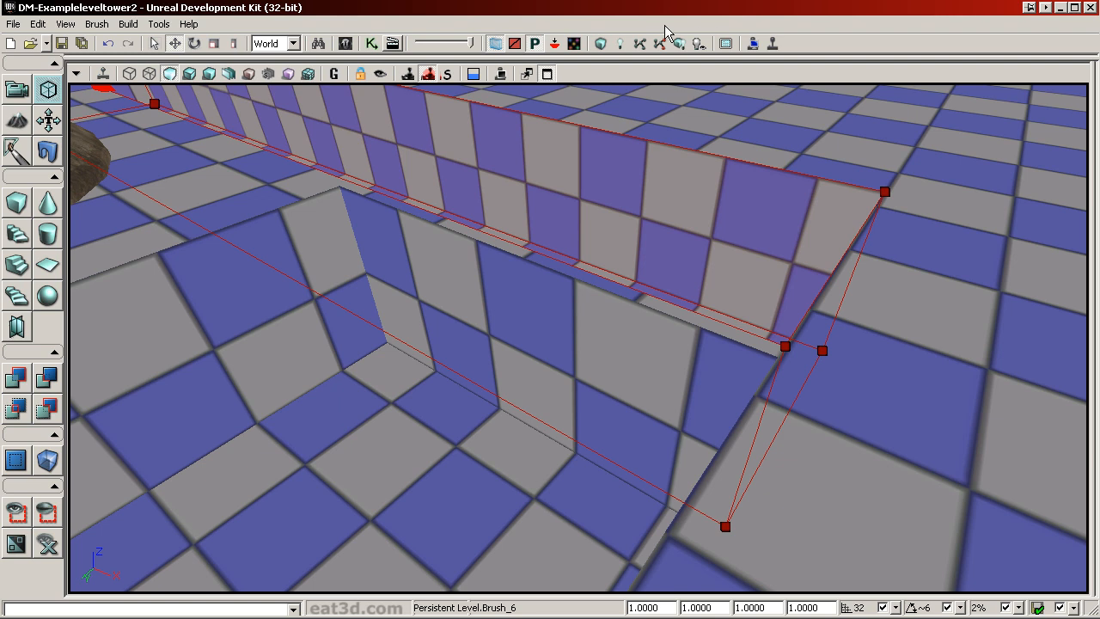
left_click(601, 43)
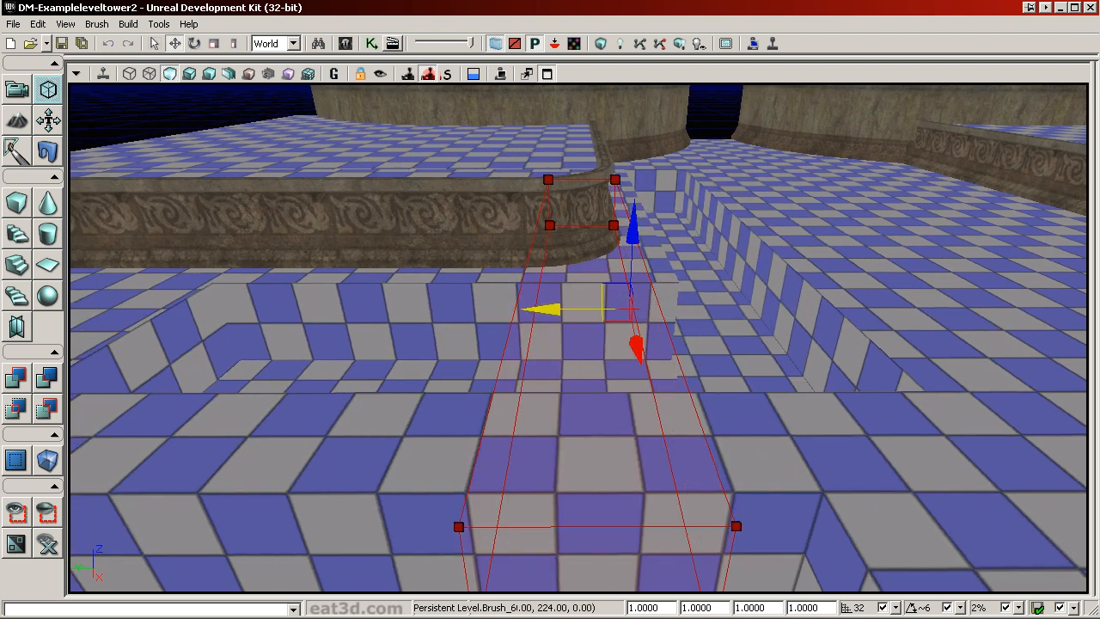
- Move the builder brush out of the trench area to the middle of the central walkway
left_click_drag(541, 309, 928, 310, "shift")
mouse_move(636, 348)
left_mouse_down()
mouse_move(641, 371)
mouse_move(632, 323)
left_mouse_up()
mouse_move(632, 323)
right_mouse_down()
mouse_move(621, 258)
mouse_move(601, 266)
right_mouse_up()
right_click_drag(571, 361, 567, 442)
left_click_drag(568, 443, 570, 492)
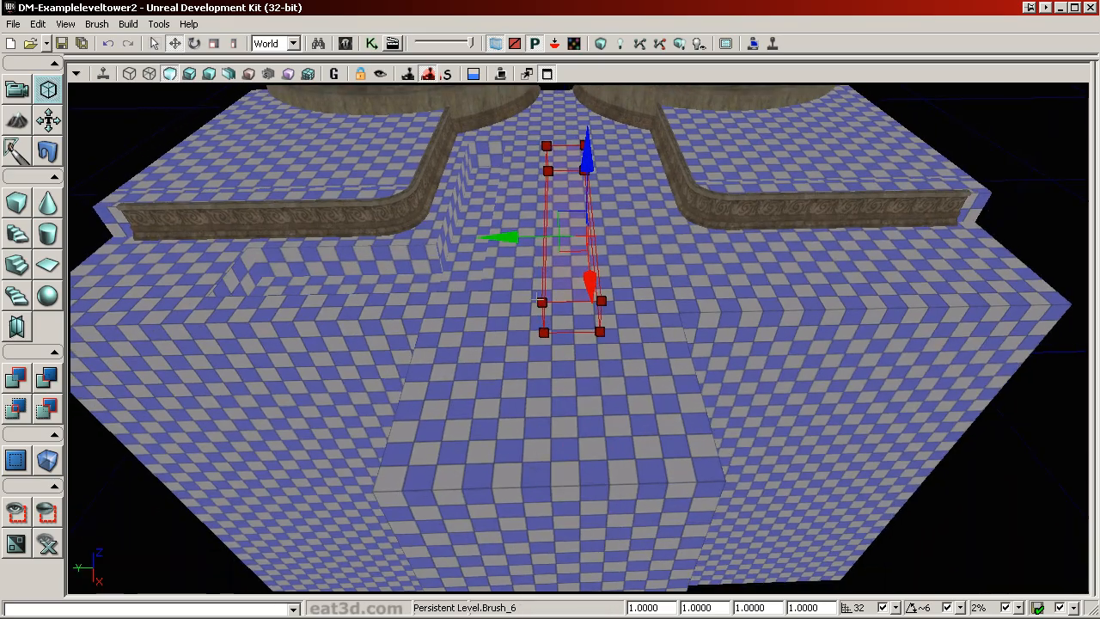
- Examine the walkway's checker tiles from its front end to judge where its centre line runs
mouse_move(575, 322)
left_mouse_down()
mouse_move(574, 292)
mouse_move(598, 413)
left_mouse_up()
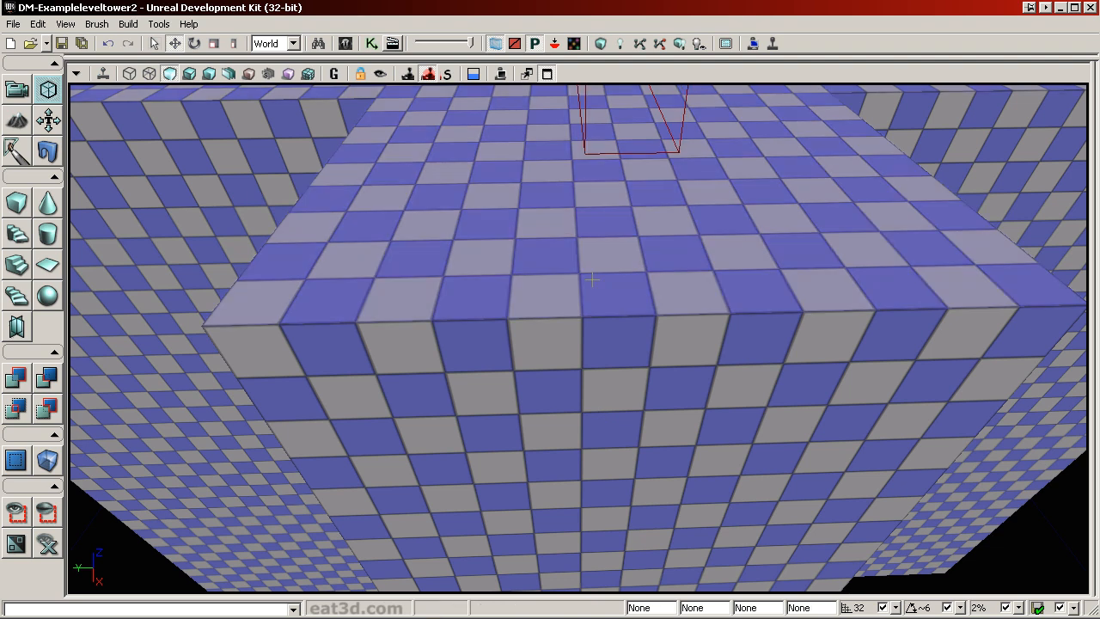
left_click(566, 226)
right_click_drag(566, 226, 577, 172)
left_click_drag(578, 172, 567, 121)
left_click(650, 341)
left_click(617, 354)
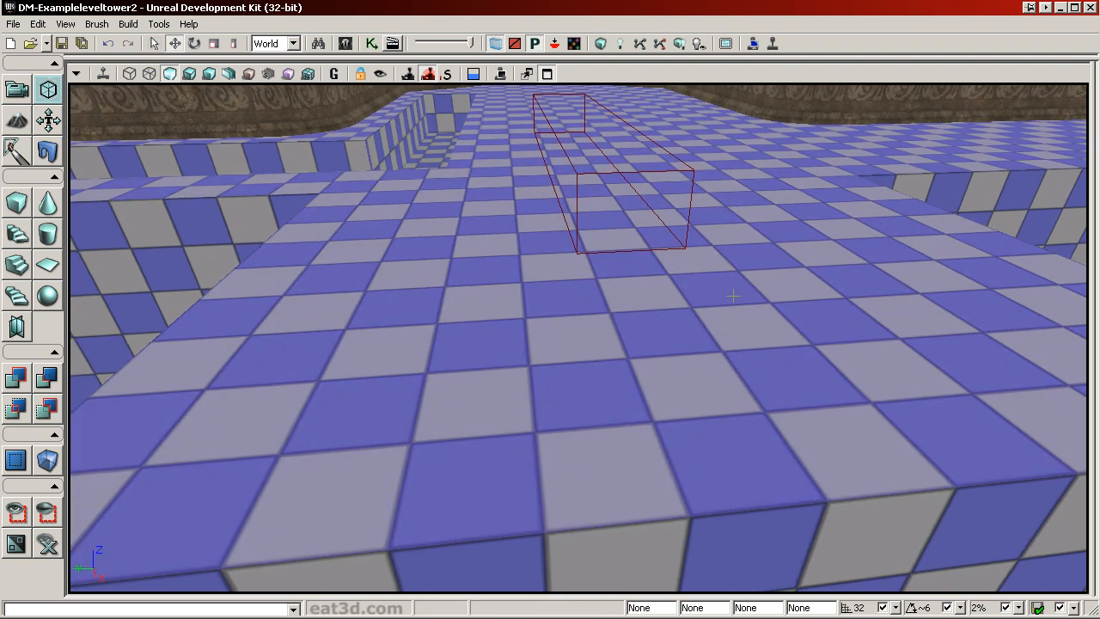
left_click(633, 283)
left_click(725, 310)
left_click_drag(486, 339, 649, 395)
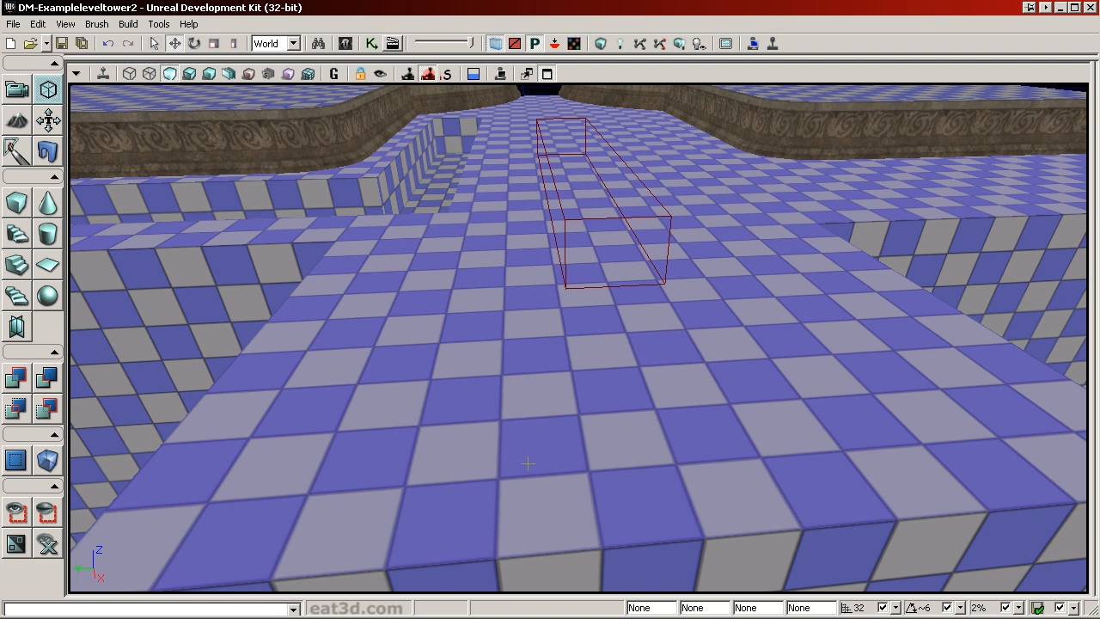
left_click_drag(534, 338, 533, 381)
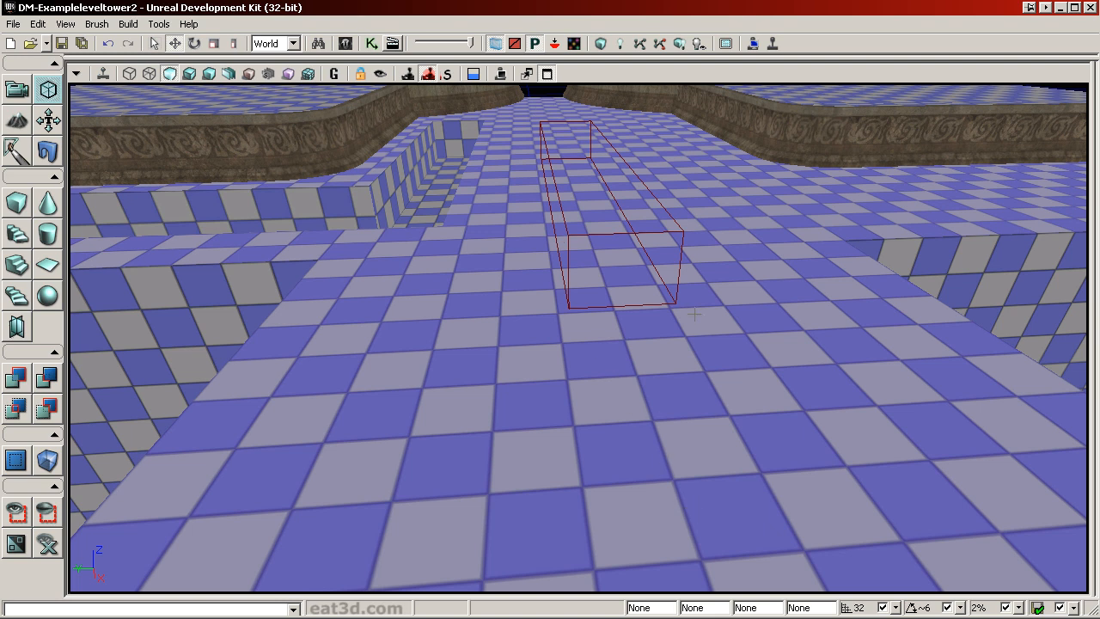
left_click(427, 358)
left_click(513, 382)
- Select the brush's front end face and pull it forward toward the walkway's front edge
right_click_drag(574, 208, 544, 236)
left_click(550, 214)
mouse_move(544, 228)
left_mouse_down()
mouse_move(544, 274)
mouse_move(547, 243)
left_mouse_up()
left_click(560, 229)
right_click_drag(661, 312, 661, 288)
mouse_move(661, 288)
left_mouse_down()
mouse_move(664, 263)
mouse_move(656, 314)
left_mouse_up()
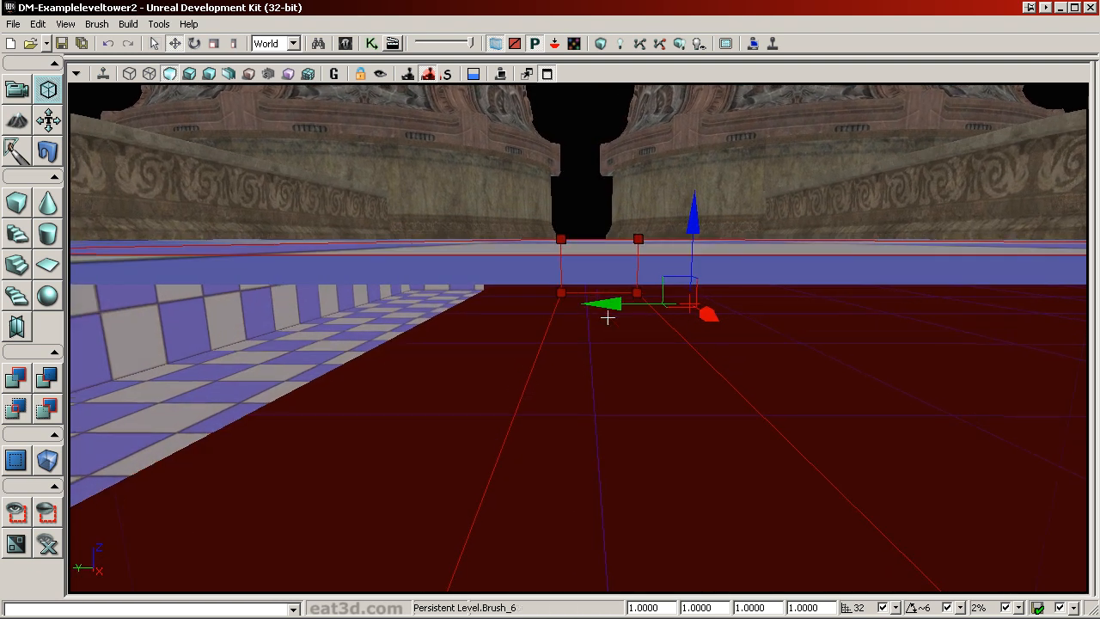
left_click_drag(491, 249, 582, 381)
left_click_drag(665, 440, 548, 347)
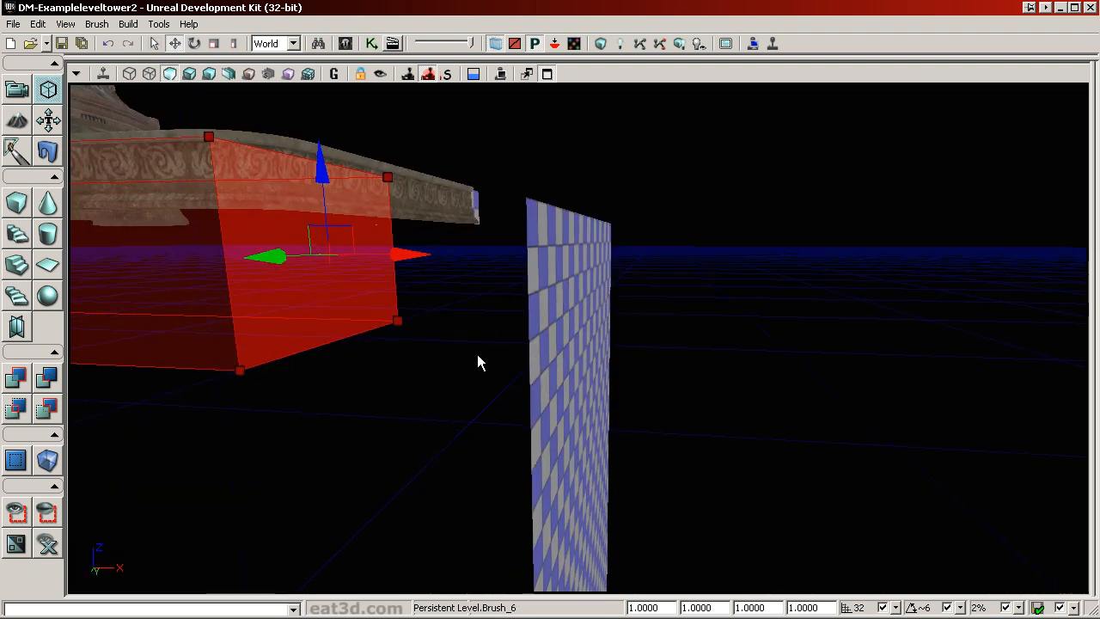
mouse_move(475, 319)
left_mouse_down()
mouse_move(481, 306)
mouse_move(483, 330)
mouse_move(482, 313)
mouse_move(453, 303)
mouse_move(812, 306)
left_mouse_up()
mouse_move(812, 307)
left_mouse_down()
mouse_move(786, 306)
mouse_move(773, 267)
left_mouse_up()
- Stretch the brush along the walkway and bring its back end face into the gap between the two towers
right_click_drag(773, 266, 808, 309)
right_click_drag(481, 344, 448, 364)
left_click_drag(761, 351, 846, 360)
mouse_move(696, 310)
left_mouse_down()
mouse_move(683, 361)
mouse_move(696, 309)
mouse_move(739, 289)
left_mouse_up()
mouse_move(704, 370)
right_mouse_down()
mouse_move(679, 430)
mouse_move(687, 421)
right_mouse_up()
mouse_move(420, 380)
right_mouse_down()
mouse_move(412, 361)
mouse_move(417, 382)
right_mouse_up()
right_click_drag(548, 196, 537, 165)
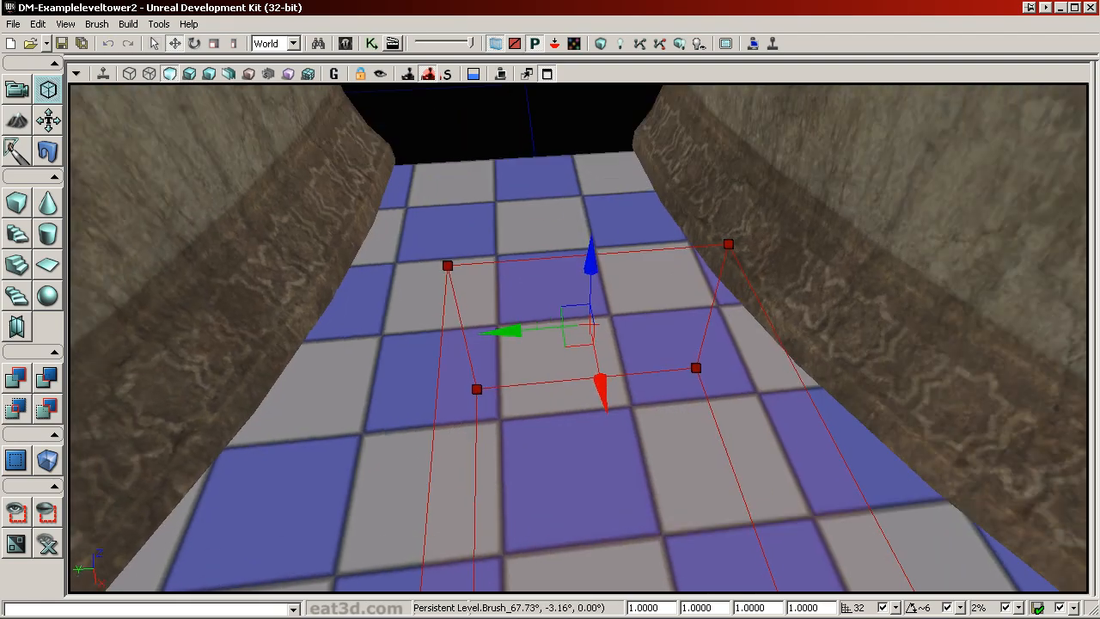
left_click_drag(406, 344, 411, 421)
right_click_drag(410, 421, 427, 351)
left_click(631, 438)
right_click_drag(457, 457, 455, 482)
left_click_drag(456, 482, 453, 546)
- Adjust the brush's width and sideways position to run along the walkway's centre, using drag grids of 16 and 64
left_click_drag(562, 356, 559, 332)
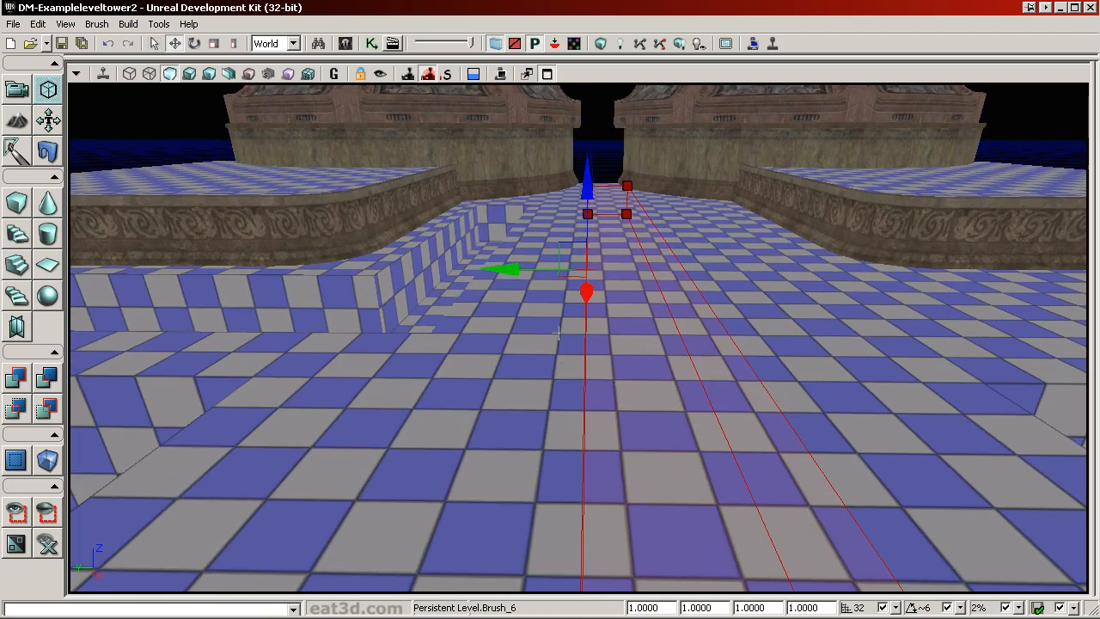
mouse_move(637, 379)
left_mouse_down()
mouse_move(637, 412)
mouse_move(637, 369)
mouse_move(662, 361)
mouse_move(631, 359)
mouse_move(527, 254)
mouse_move(538, 258)
mouse_move(541, 185)
left_mouse_up()
left_click(537, 261)
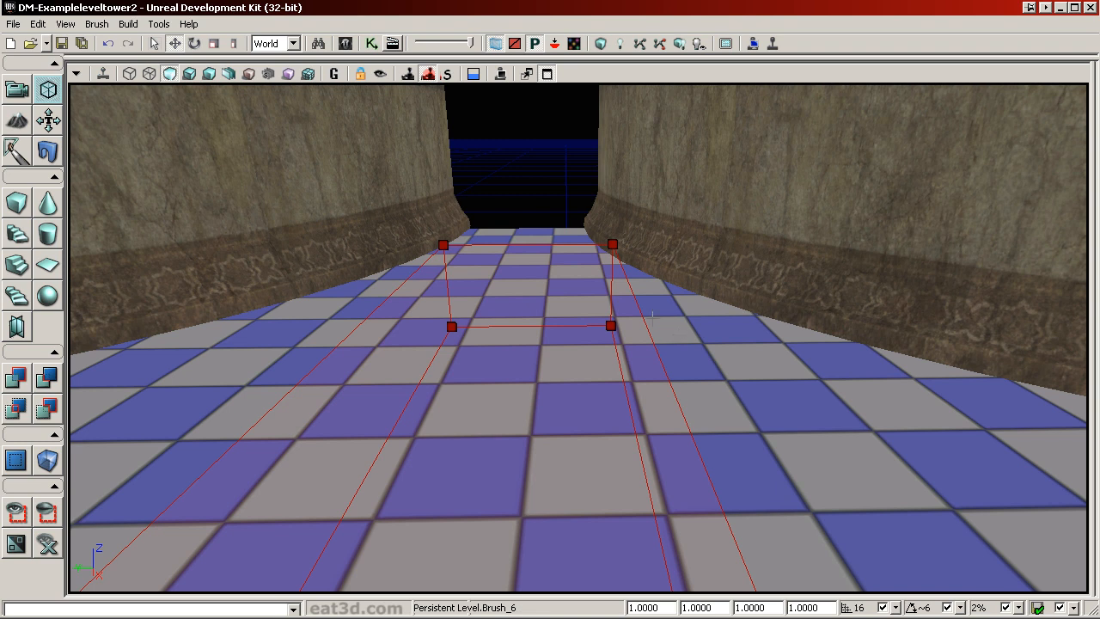
left_click_drag(694, 326, 662, 340)
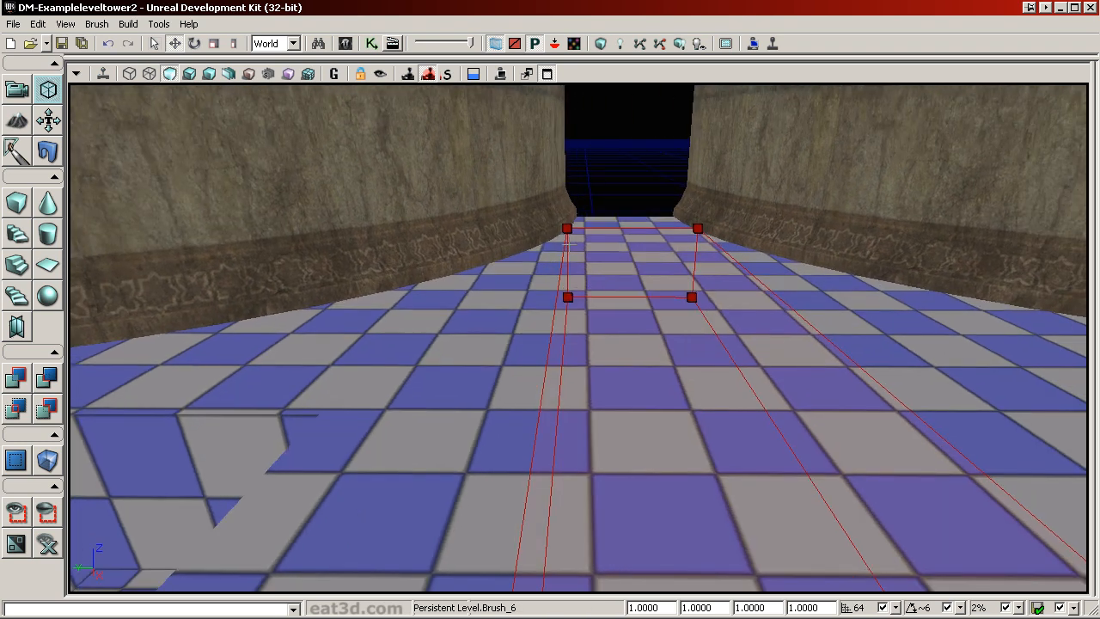
mouse_move(575, 215)
left_mouse_down()
mouse_move(593, 212)
mouse_move(564, 216)
mouse_move(559, 284)
left_mouse_up()
mouse_move(559, 284)
right_mouse_down()
mouse_move(560, 318)
mouse_move(628, 318)
right_mouse_up()
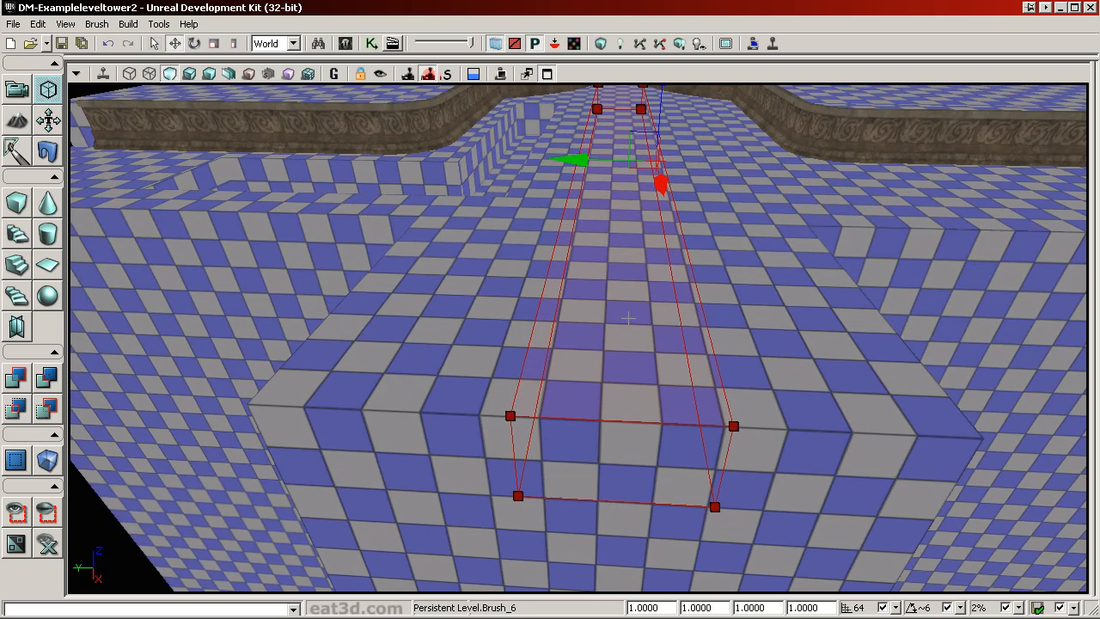
- Add the brush as a strip along the walkway's centre, then shift the builder brush forward and sideways
left_click(19, 379)
left_click_drag(230, 215, 236, 179)
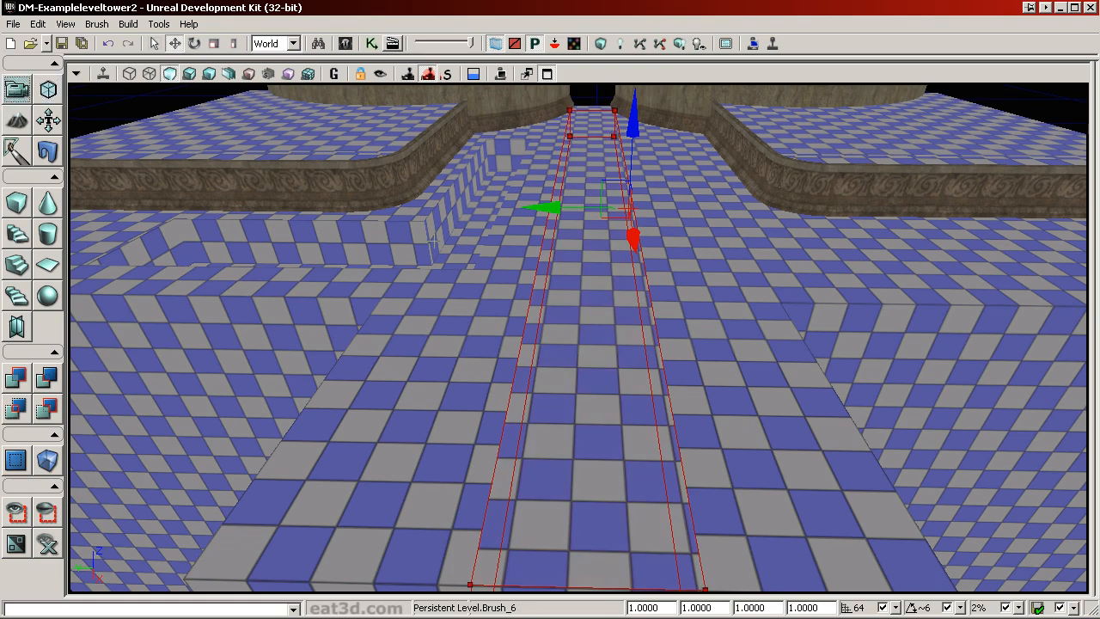
left_click_drag(634, 239, 634, 300, "shift")
mouse_move(543, 207)
left_mouse_down("shift")
mouse_move(653, 208)
mouse_move(643, 208)
left_mouse_up("shift")
- Clear the selection and inspect the trench and recess around the left low wall from close up
middle_click_drag(618, 258, 559, 279)
left_click_drag(504, 386, 503, 344)
right_click_drag(504, 386, 501, 344)
left_click_drag(504, 386, 504, 365)
left_click(504, 386)
right_click_drag(504, 385, 469, 384)
middle_click_drag(503, 386, 430, 391)
right_click_drag(550, 422, 591, 422)
left_click(591, 422)
left_click(882, 391)
left_click(687, 387)
left_click(842, 371)
key("Escape")
left_click_drag(842, 371, 739, 369)
middle_click_drag(739, 370, 648, 356)
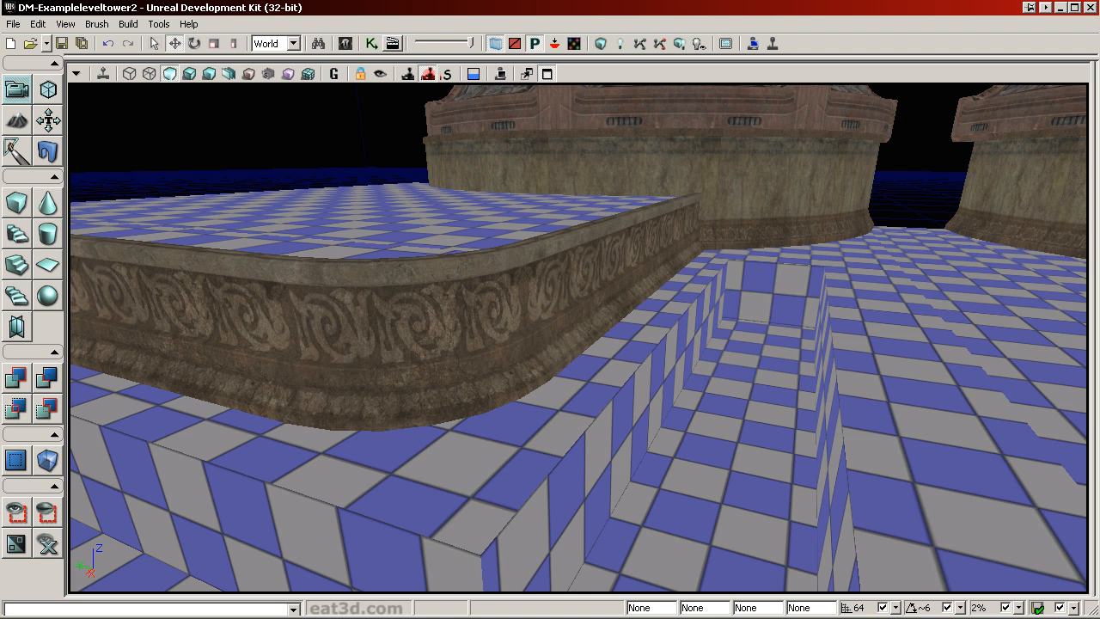
- Browse the static meshes in the NEC_Trims and NEC_Walls packages and pick the arched wall mesh S_NEC_Walls_SM_CAWall_STRa
key("ctrl+shift+f")
scroll(757, 381, "down", 3)
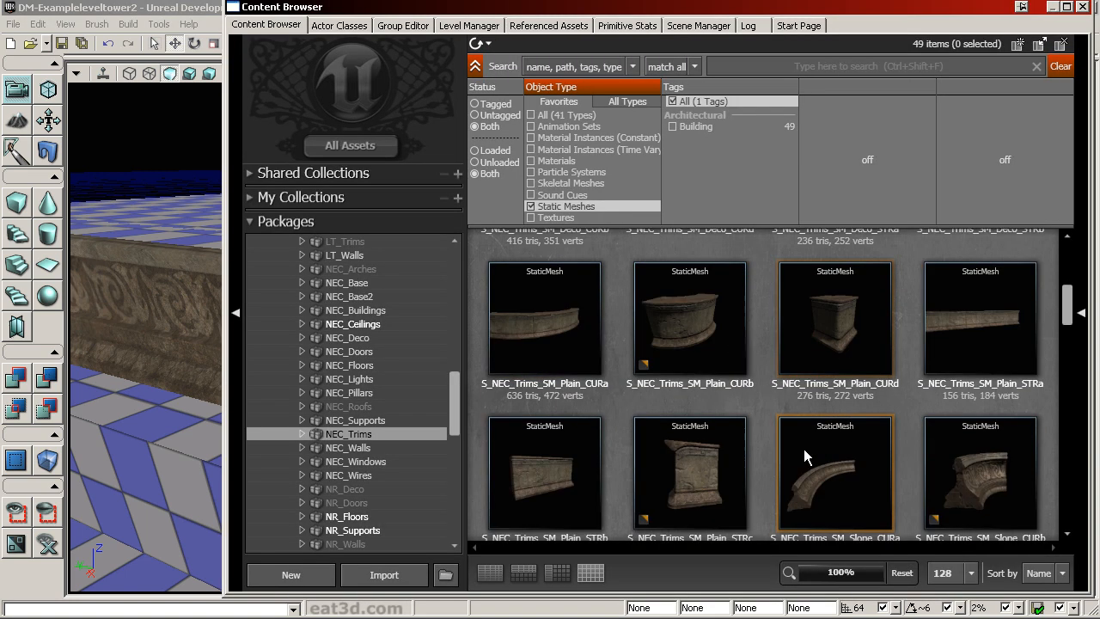
scroll(834, 335, "down", 2)
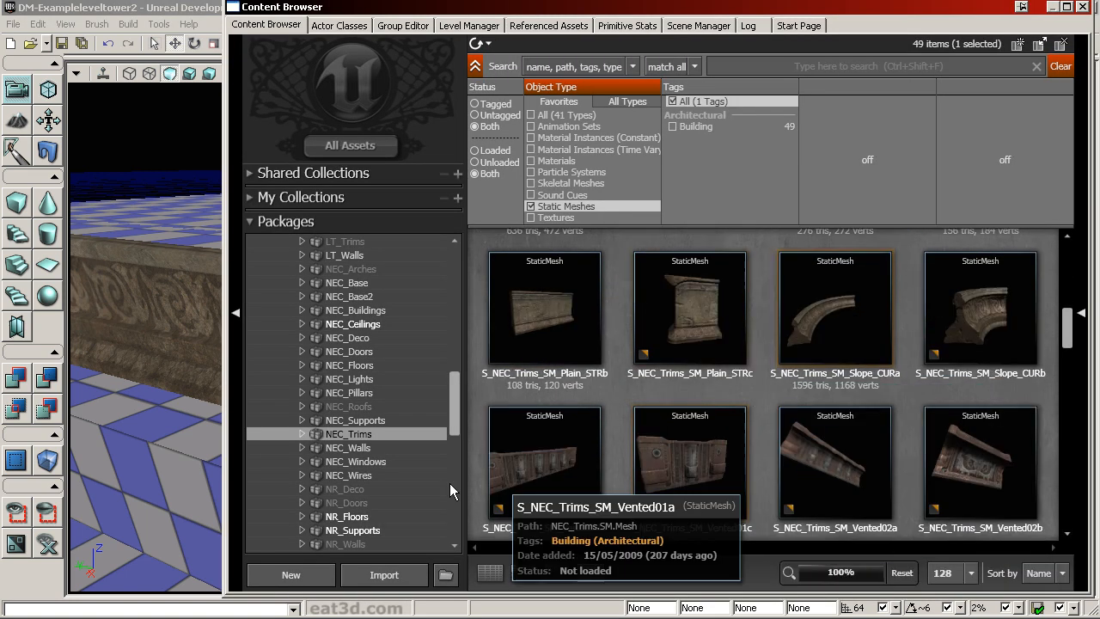
left_click(344, 447)
scroll(637, 367, "down", 4)
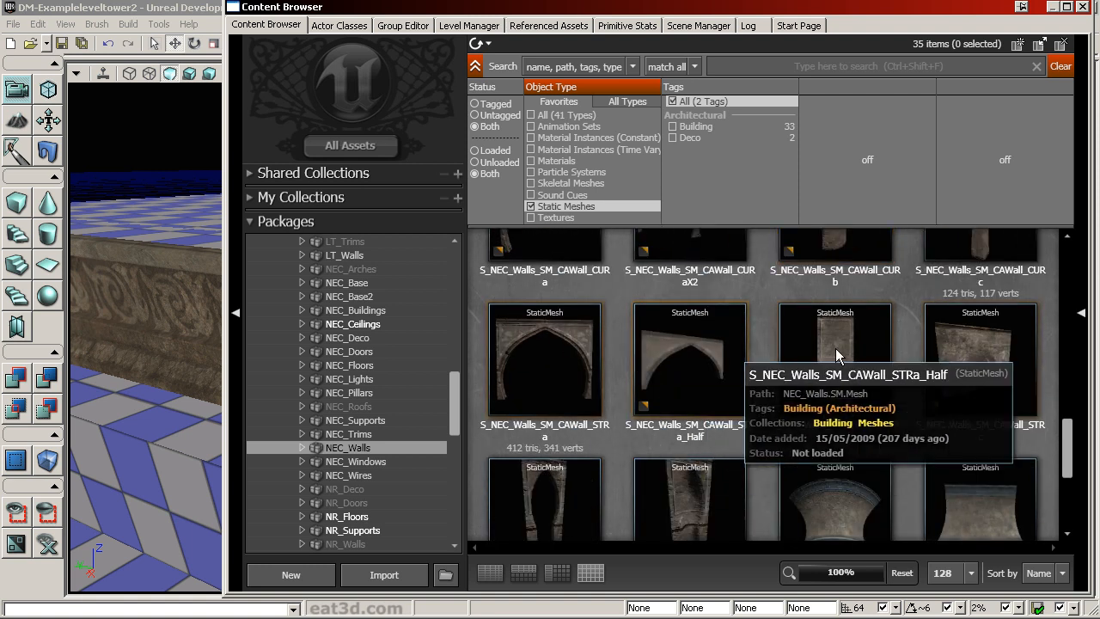
scroll(806, 462, "down", 5)
scroll(971, 417, "up", 9)
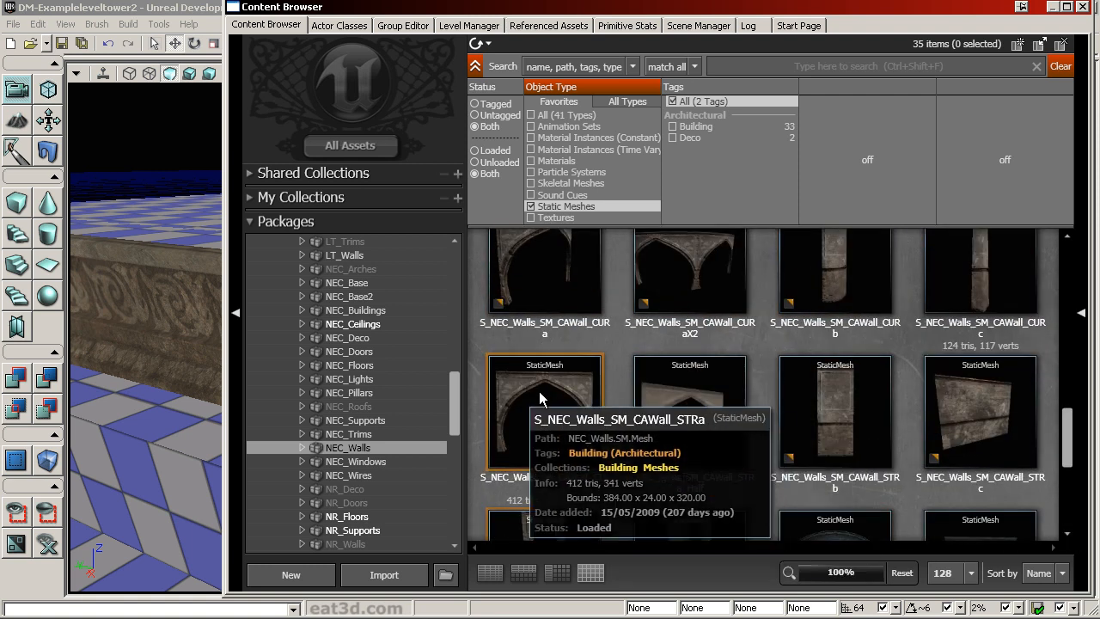
scroll(624, 465, "down", 1)
double_click(507, 426)
left_click_drag(411, 221, 411, 261)
left_click(1083, 112)
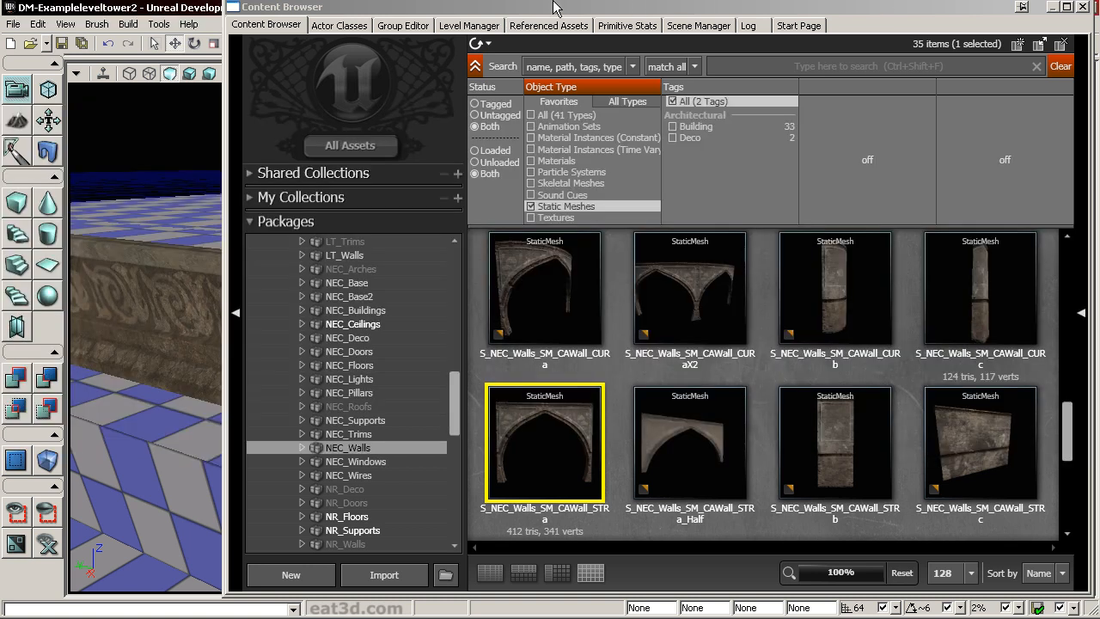
- Try placing the arched wall mesh on the central walkway and shifting it vertically against the platform
left_click(1082, 7)
left_click_drag(860, 430, 878, 402)
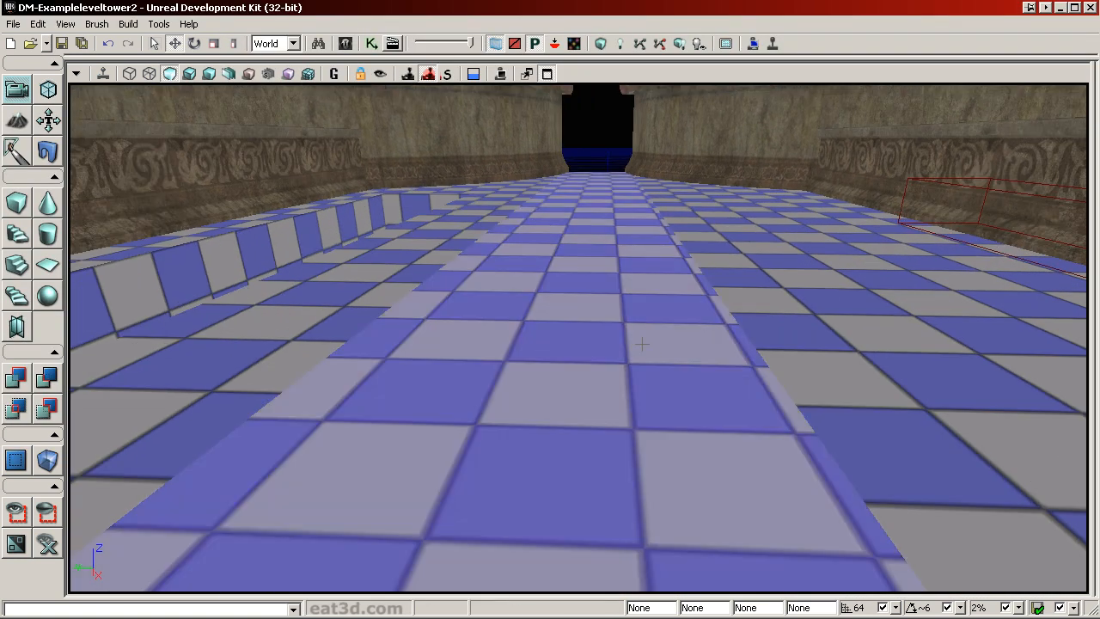
key("s")
left_click(646, 347)
right_click_drag(680, 427, 730, 361)
left_click_drag(684, 552, 684, 586, "shift")
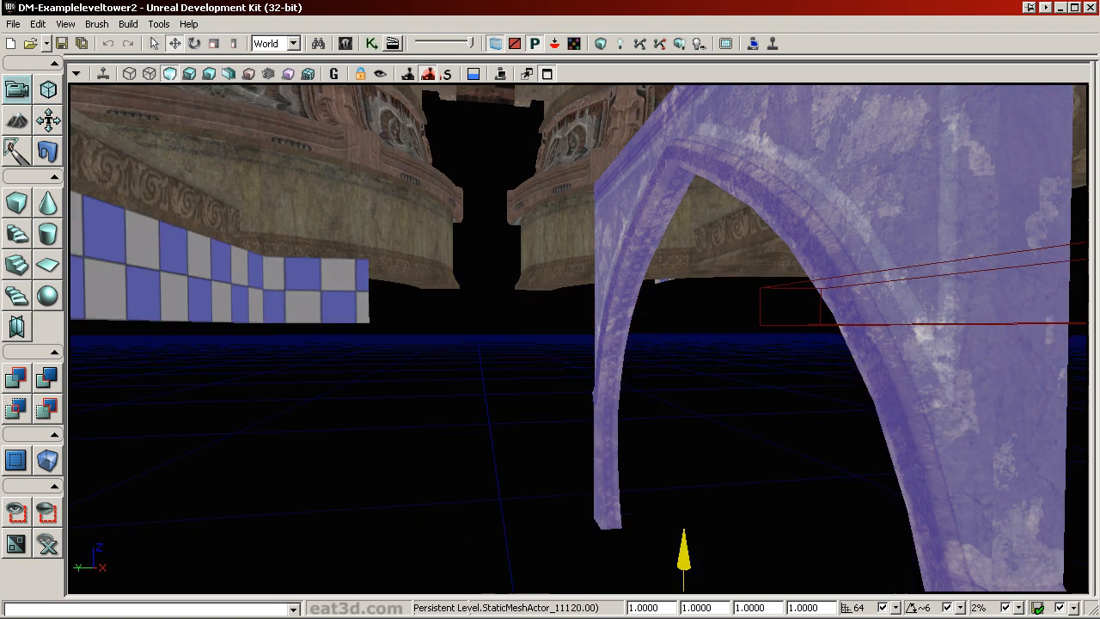
middle_click_drag(684, 552, 684, 406)
right_click_drag(684, 406, 732, 392)
left_click(607, 287)
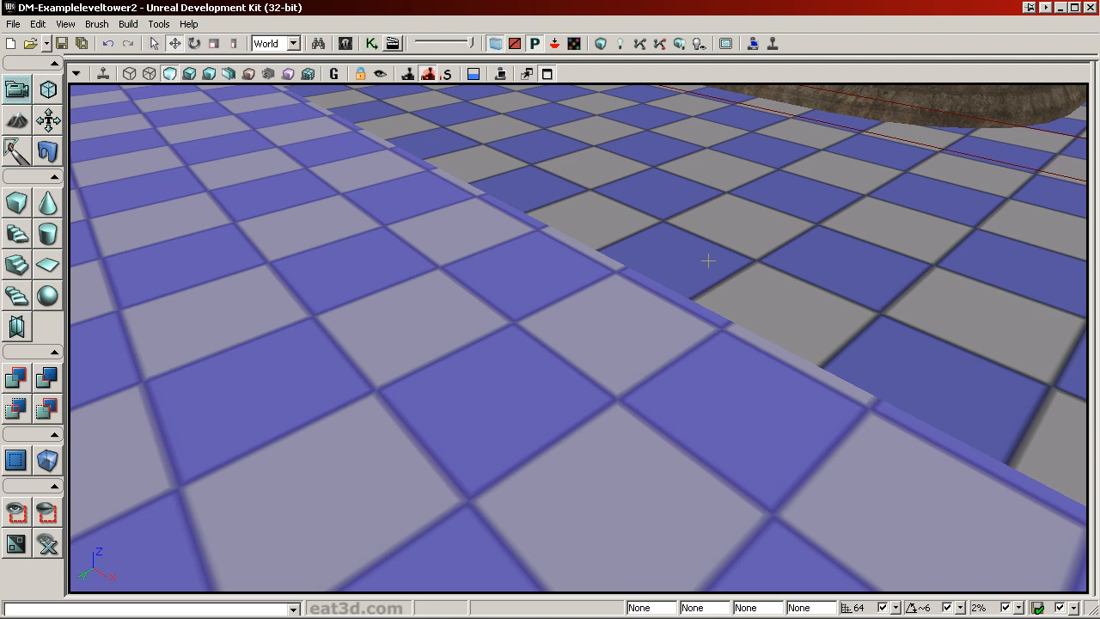
- Examine the central walkway and the recess and trench beside the left low wall
left_click_drag(708, 260, 712, 494)
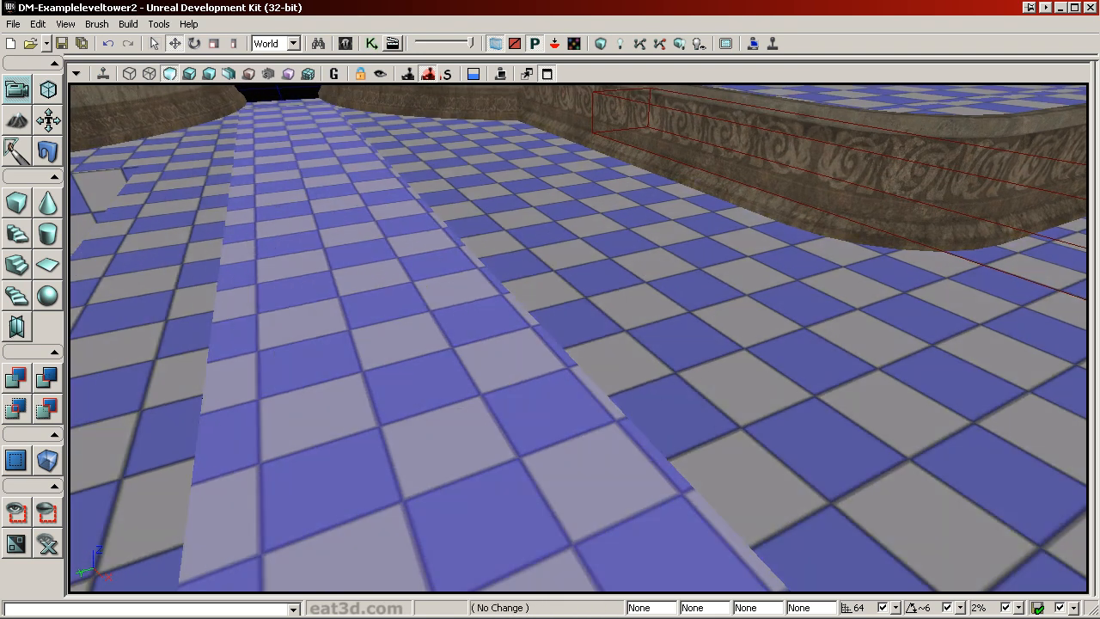
left_click(715, 455)
left_click(559, 468)
left_click(715, 456)
left_click(550, 471)
right_click_drag(523, 457, 459, 420)
left_click_drag(459, 419, 517, 480)
left_click(516, 480)
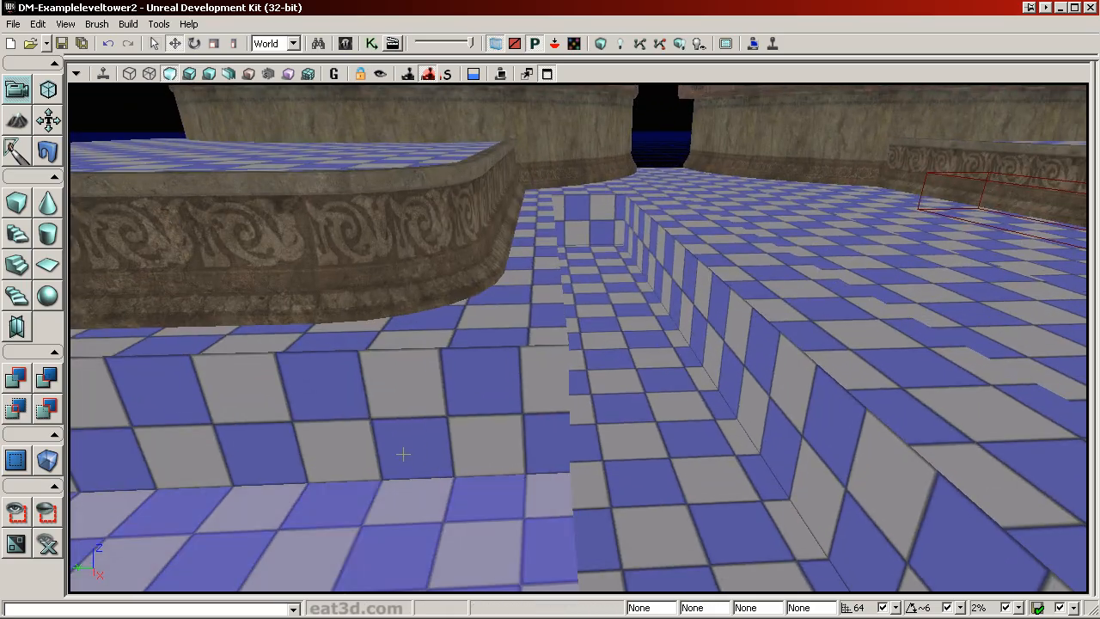
left_click(404, 452, "ctrl+shift")
left_click(591, 438, "ctrl+shift")
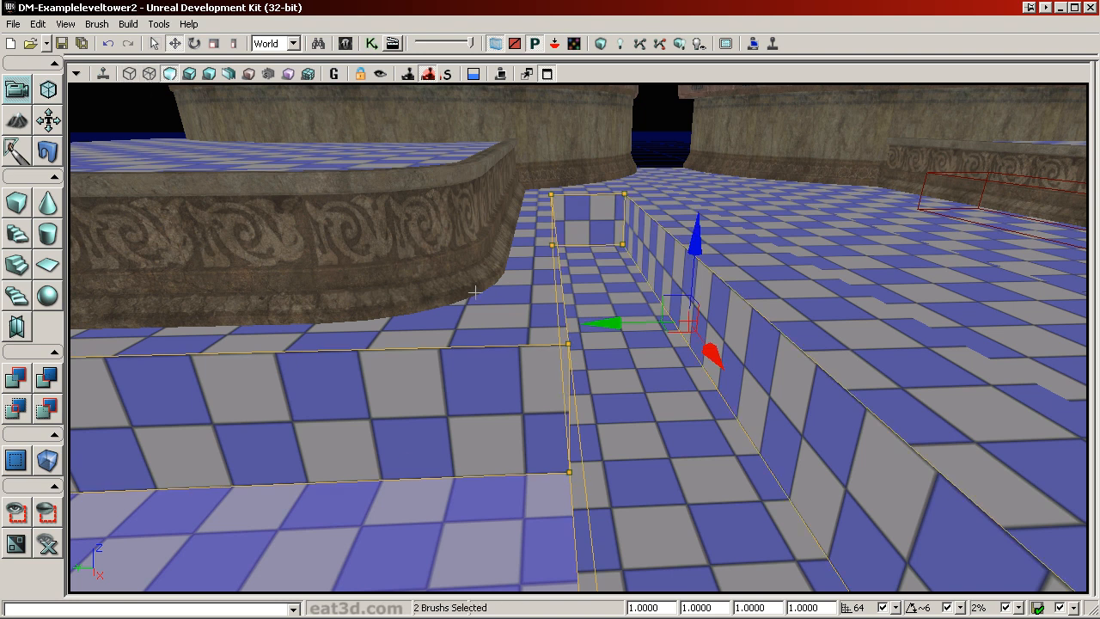
key("Escape")
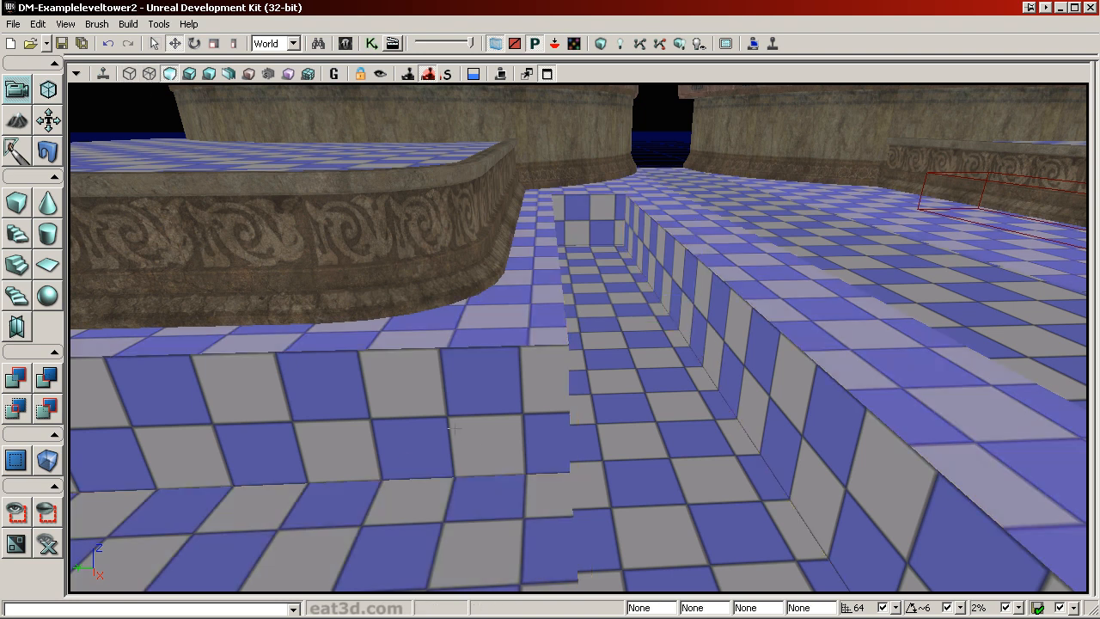
left_click(459, 431, "ctrl+shift")
left_click(691, 429, "ctrl+shift")
key("Escape")
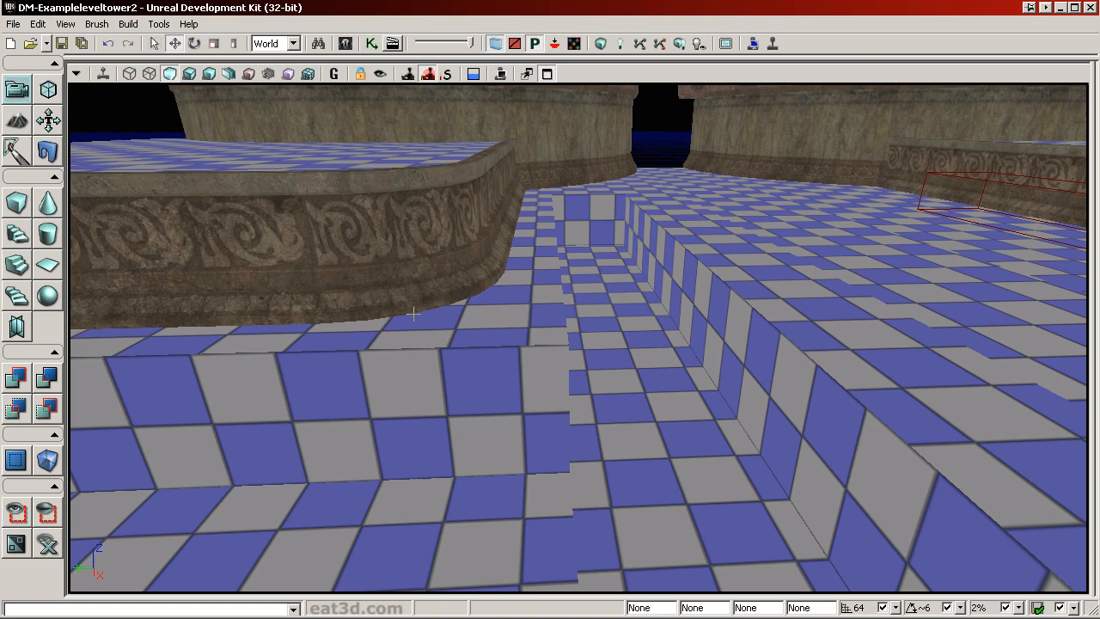
- In brush wireframe view, select the left recess and trench brushes together and place a copy across the walkway
left_click(129, 73)
left_click(558, 471)
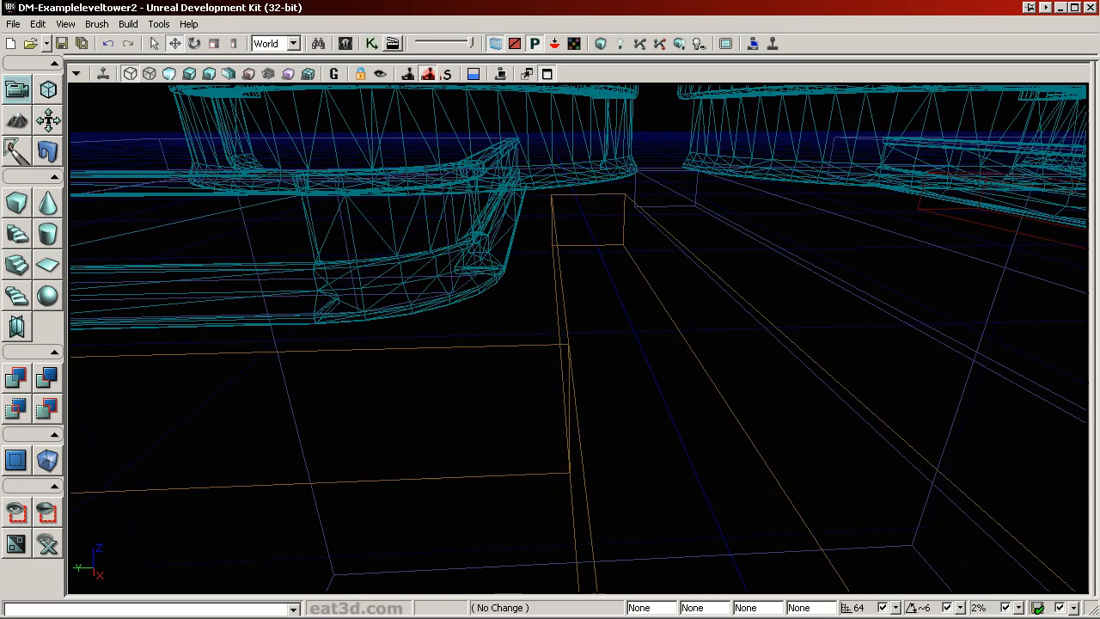
left_click(559, 336, "ctrl")
mouse_move(559, 336)
left_mouse_down()
mouse_move(560, 345)
mouse_move(467, 302)
left_mouse_up()
mouse_move(413, 251)
left_mouse_down()
mouse_move(730, 248)
mouse_move(660, 250)
left_mouse_up()
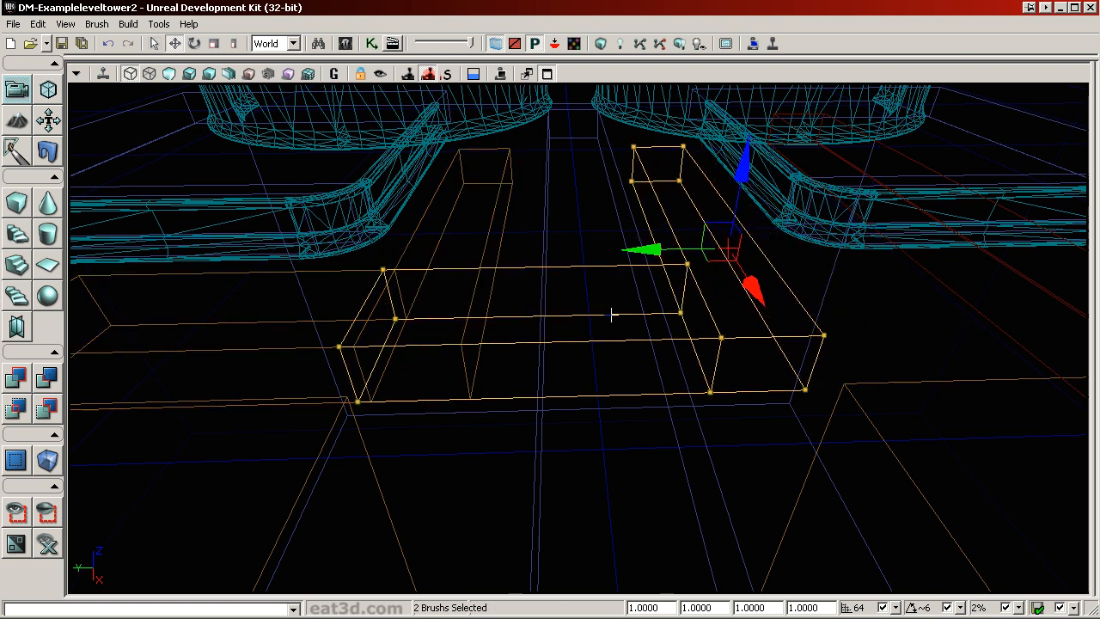
- Mirror the two copied brushes on the Y axis and shift them sideways
right_click(669, 215)
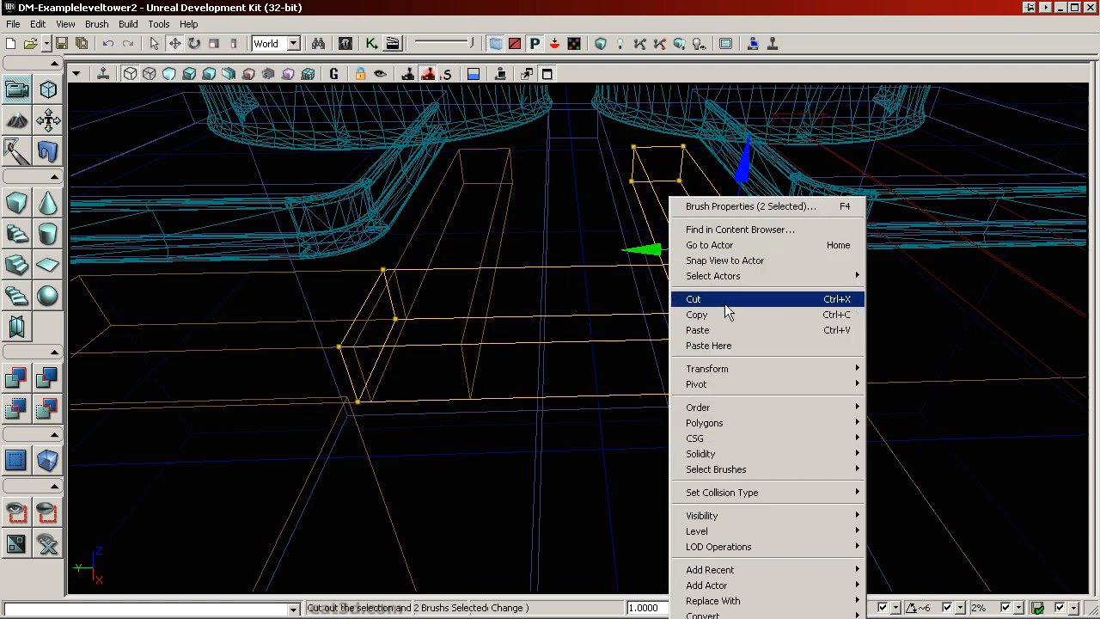
mouse_move(735, 371)
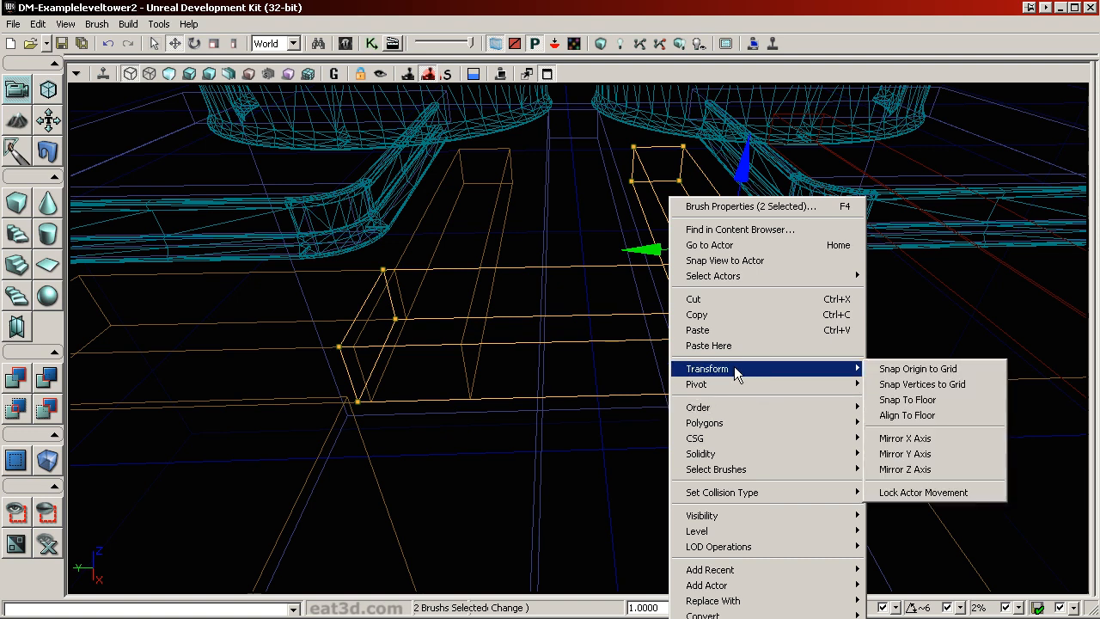
left_click(905, 454)
left_click_drag(642, 249, 599, 248)
- Align the copied brushes opposite the left pair using drag grids of 32 and 16, and restore the grid to 64
mouse_move(642, 248)
right_mouse_down()
mouse_move(593, 313)
mouse_move(576, 275)
mouse_move(595, 269)
right_mouse_up()
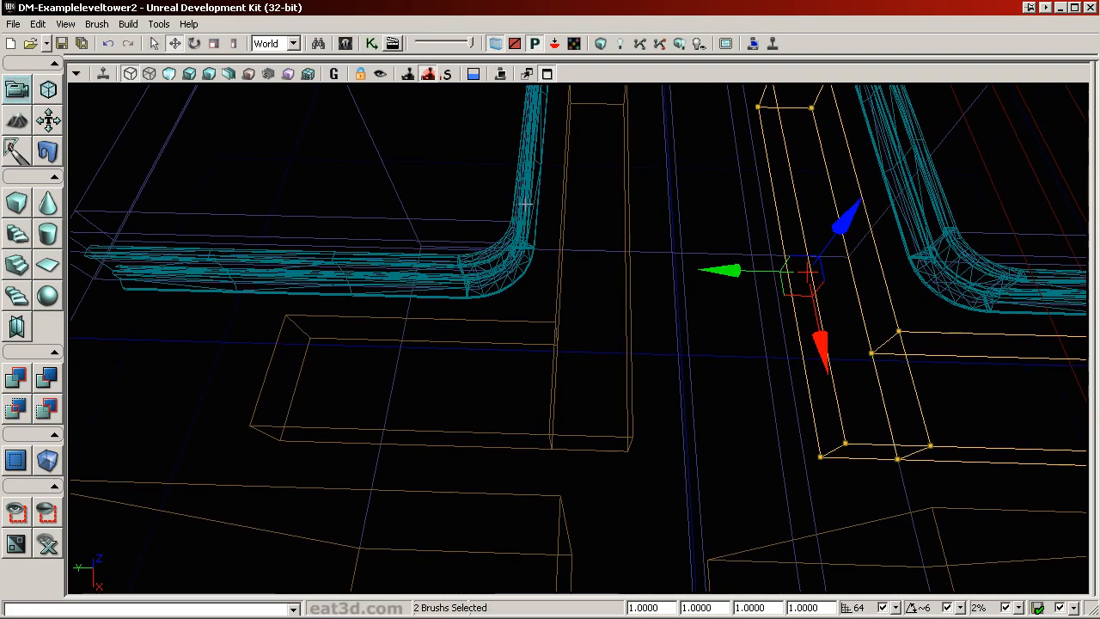
middle_click_drag(486, 225, 677, 244)
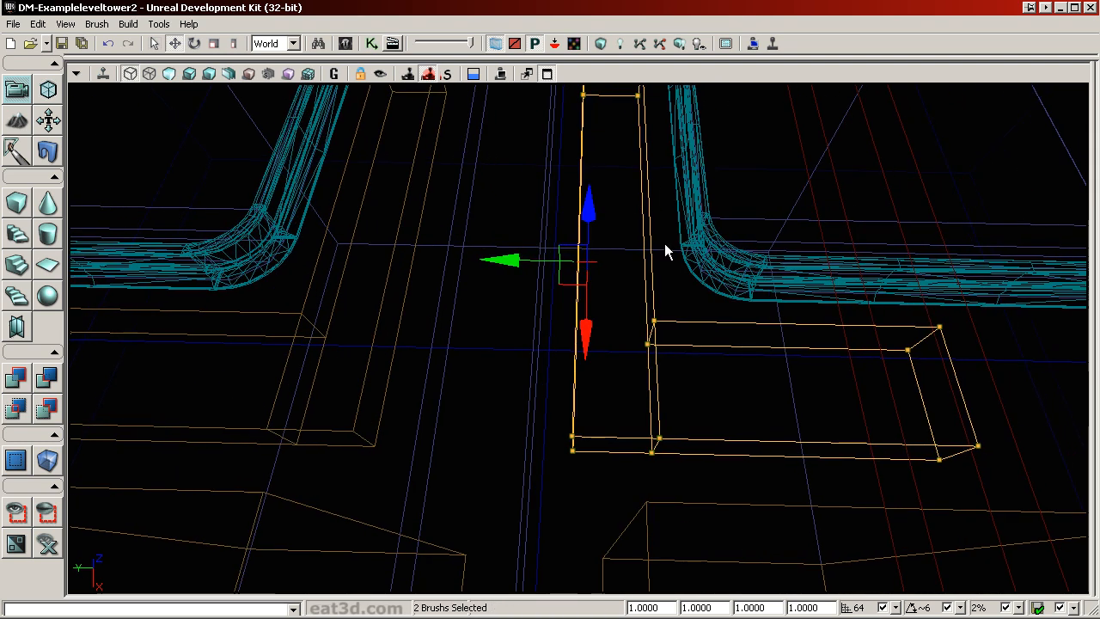
left_click_drag(506, 261, 518, 260)
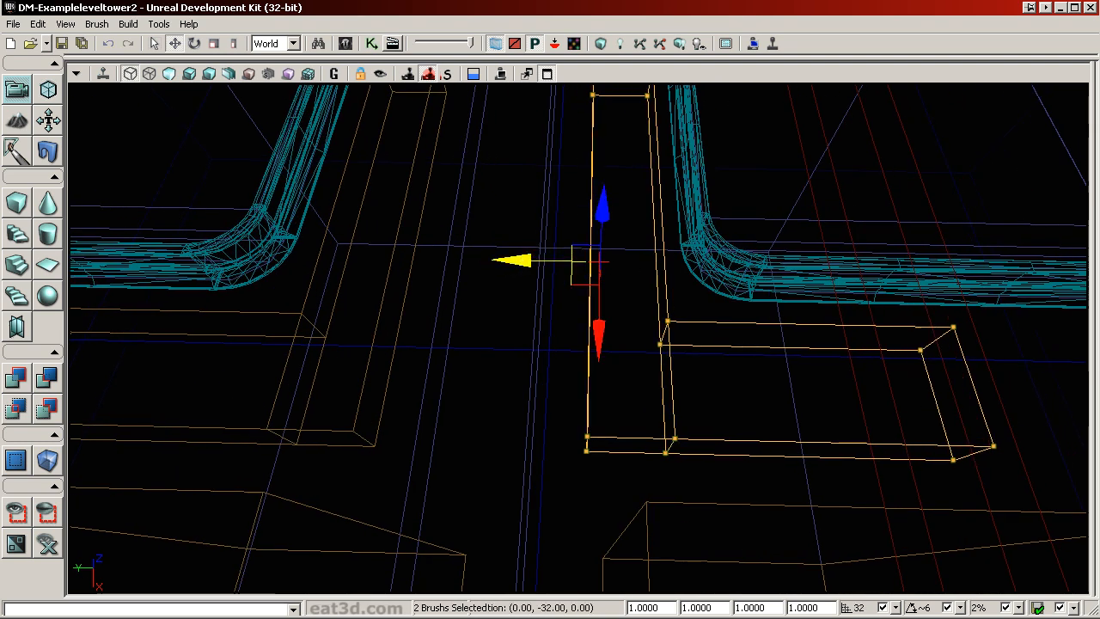
middle_click_drag(801, 361, 496, 283)
key("bracketleft")
left_click_drag(453, 253, 437, 249)
mouse_move(495, 269)
middle_mouse_down()
mouse_move(532, 283)
mouse_move(880, 281)
mouse_move(689, 281)
mouse_move(536, 246)
mouse_move(969, 240)
middle_mouse_up()
key("bracketright")
key("bracketright")
- Return the viewport to unlit shading and rebuild the geometry to cut the recess and trench beside the right low wall
right_click_drag(970, 241, 541, 202)
mouse_move(541, 202)
middle_mouse_down()
mouse_move(459, 92)
mouse_move(527, 252)
middle_mouse_up()
mouse_move(528, 252)
right_mouse_down()
mouse_move(658, 490)
mouse_move(649, 404)
mouse_move(724, 359)
right_mouse_up()
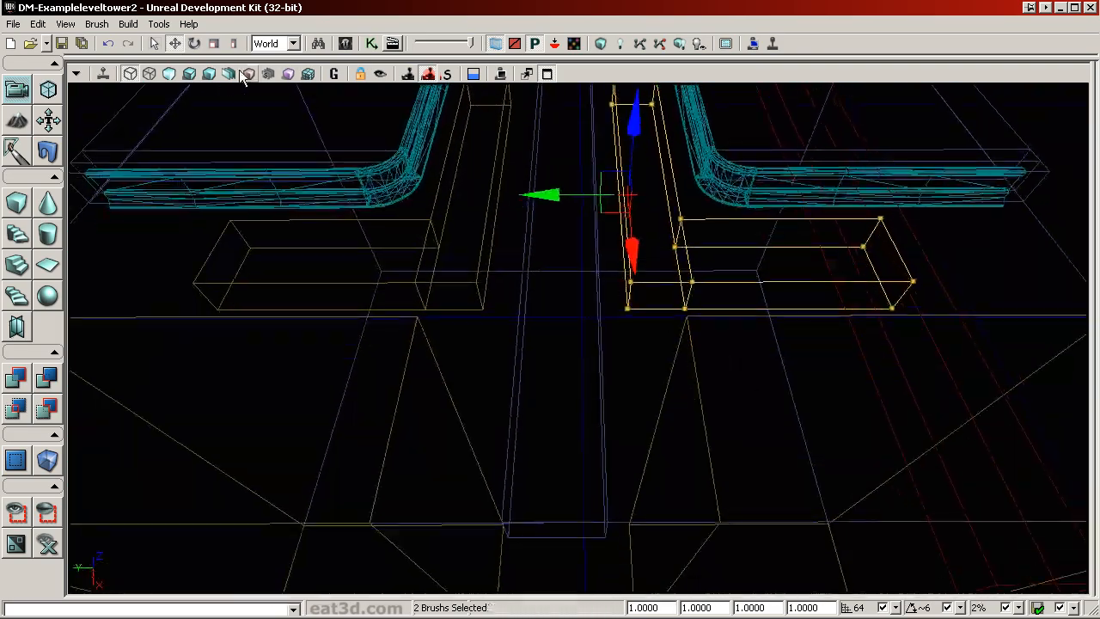
left_click(172, 76)
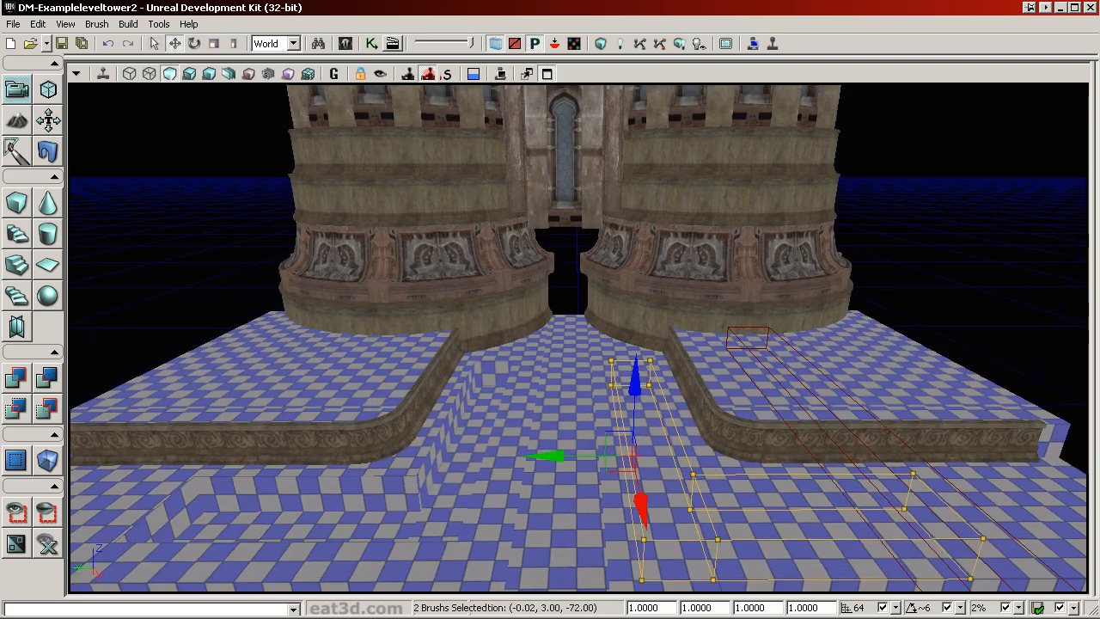
mouse_move(560, 481)
left_mouse_down()
mouse_move(564, 429)
mouse_move(567, 460)
left_mouse_up()
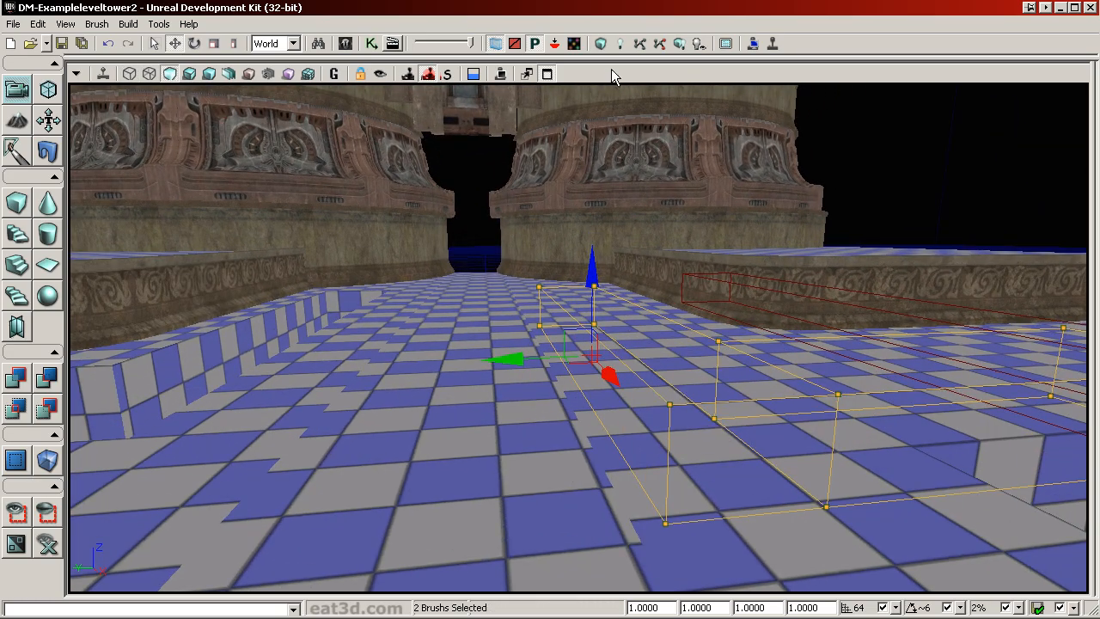
left_click(601, 45)
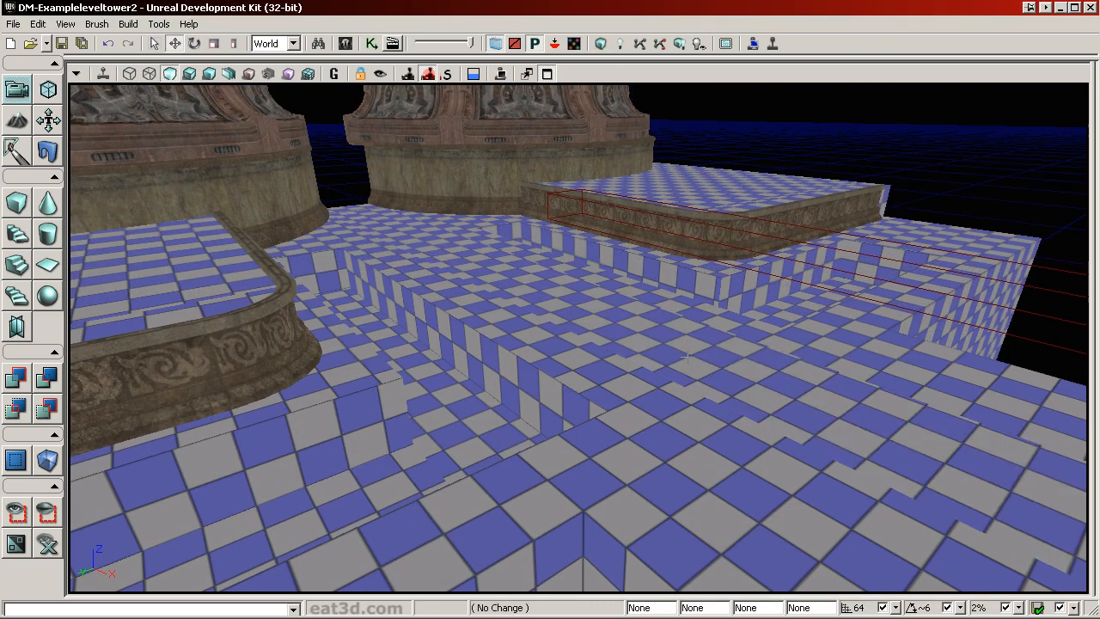
- Open the Content Browser and include materials along with static meshes in its object type filter
left_click(476, 391)
left_click(258, 481)
left_click(477, 391)
left_click(570, 294)
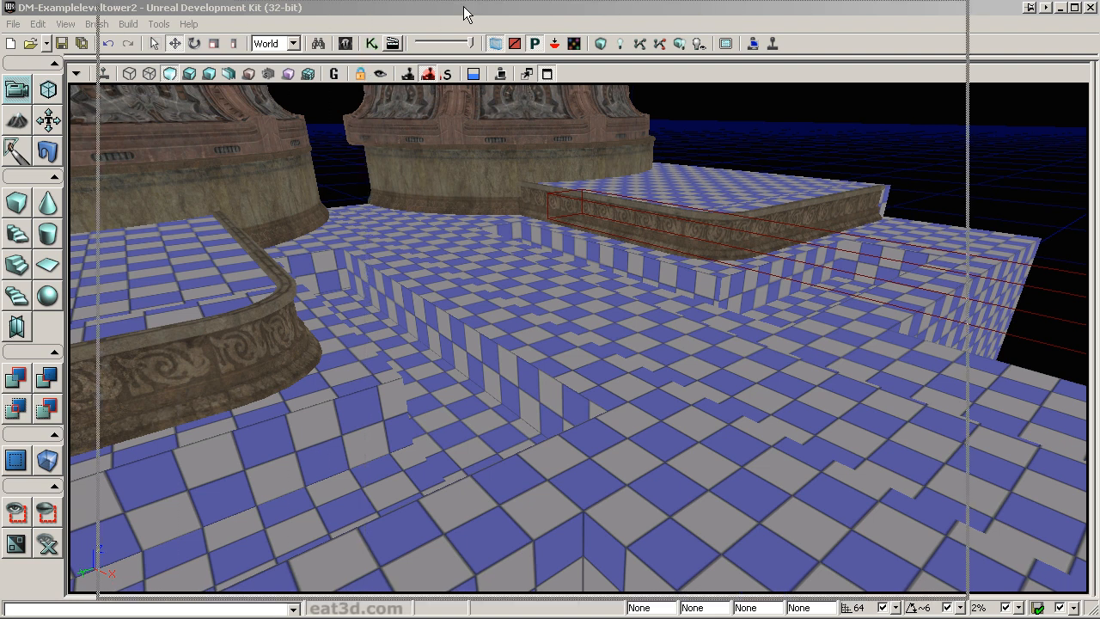
left_click(495, 43)
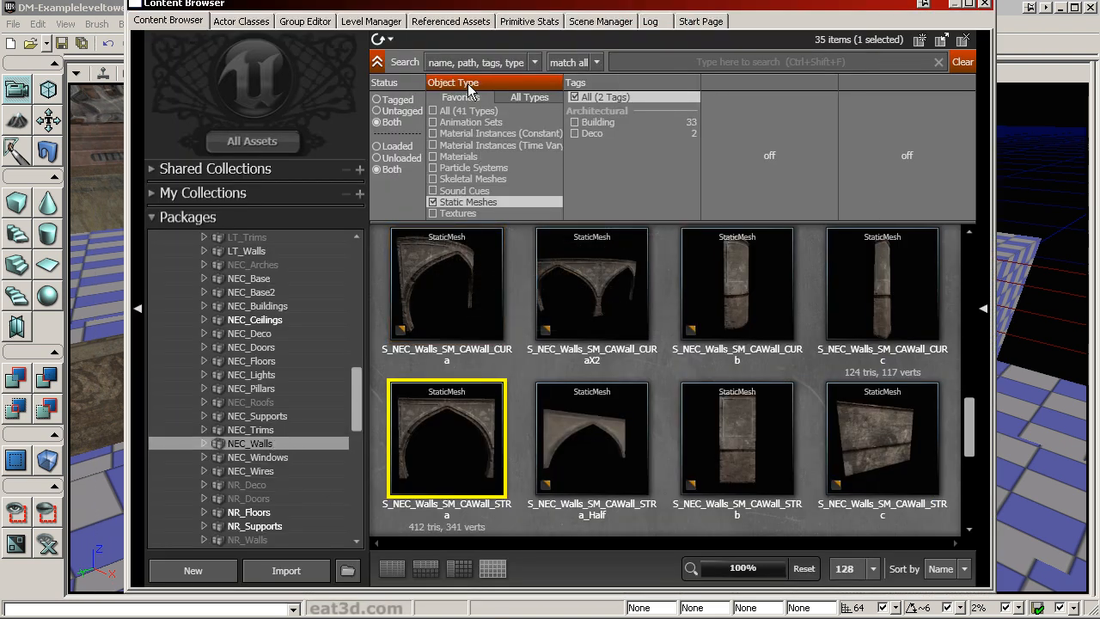
left_click(434, 157)
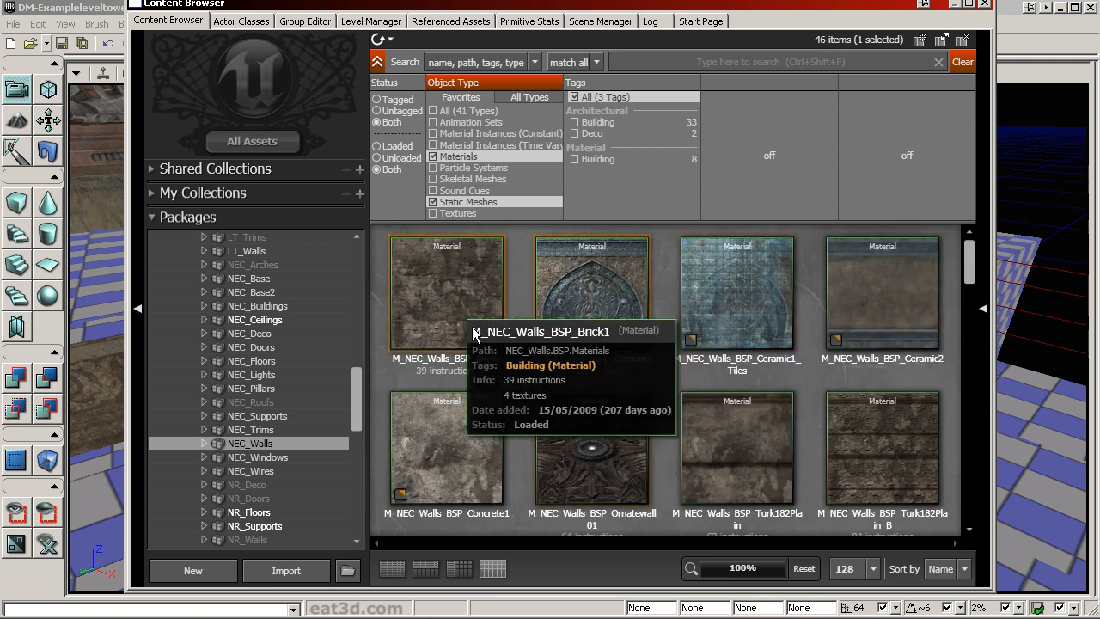
- Look through the NEC_Walls and floor packages and select the material M_NR_Floors_BSP_Tile09 from NR_Floors
left_click_drag(285, 7, 986, 9)
left_click_drag(447, 344, 447, 284)
right_click_drag(447, 335, 438, 378)
left_click_drag(945, 7, 276, 9)
left_click(284, 361)
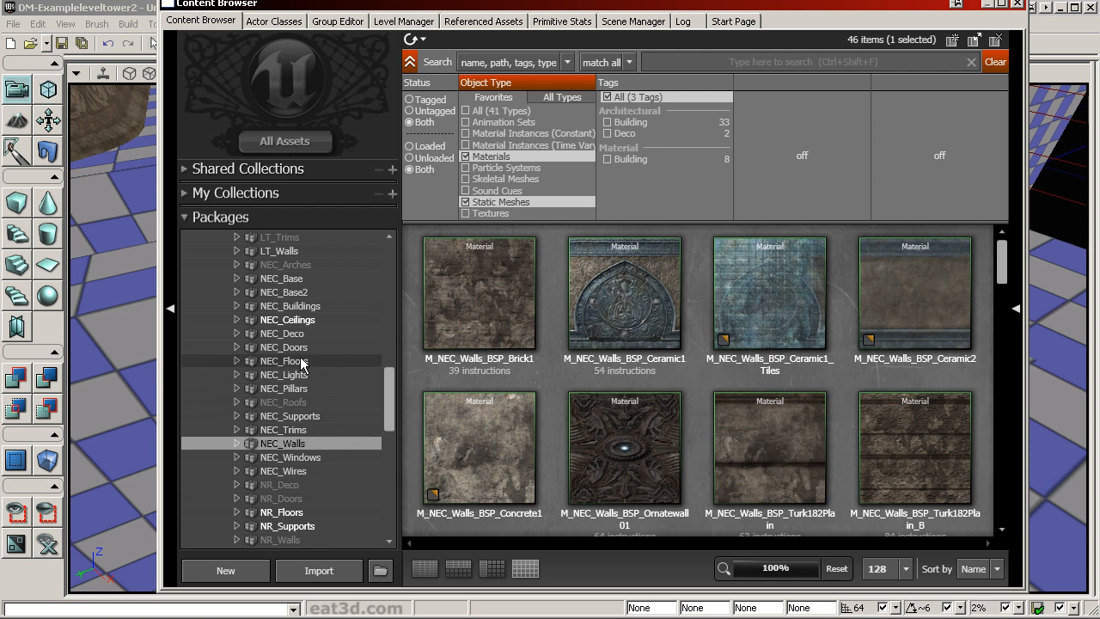
scroll(288, 404, "down", 2)
left_click(282, 430)
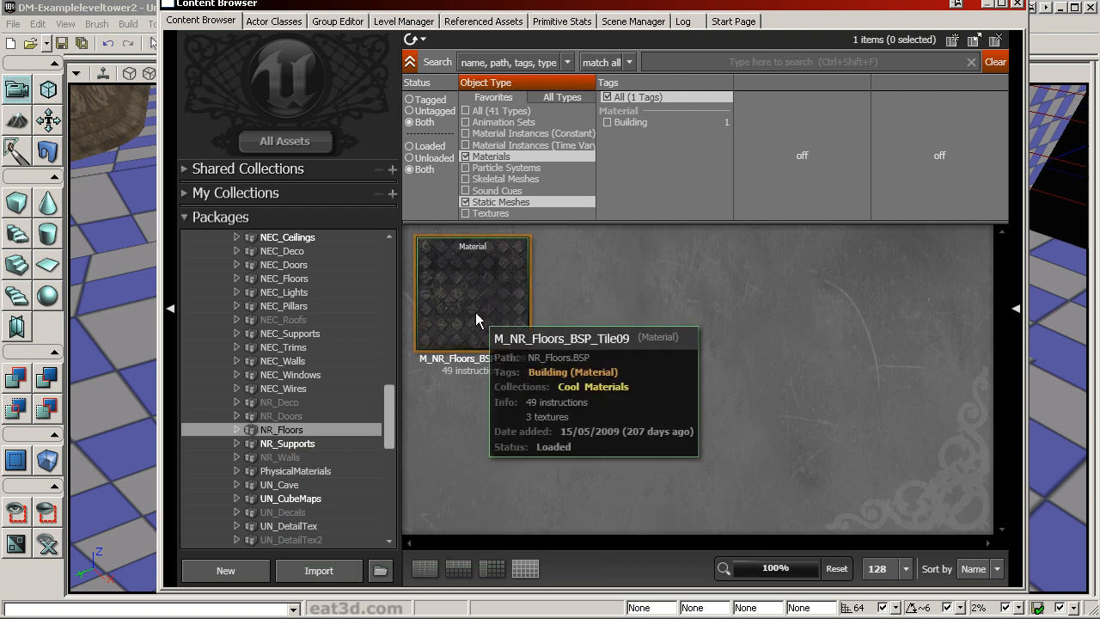
left_click(455, 298)
- Apply M_NR_Floors_BSP_Tile09 to the platform's ground surface beside the central walkway, moving the Content Browser aside, and select that surface
left_click_drag(686, 6, 1099, 7)
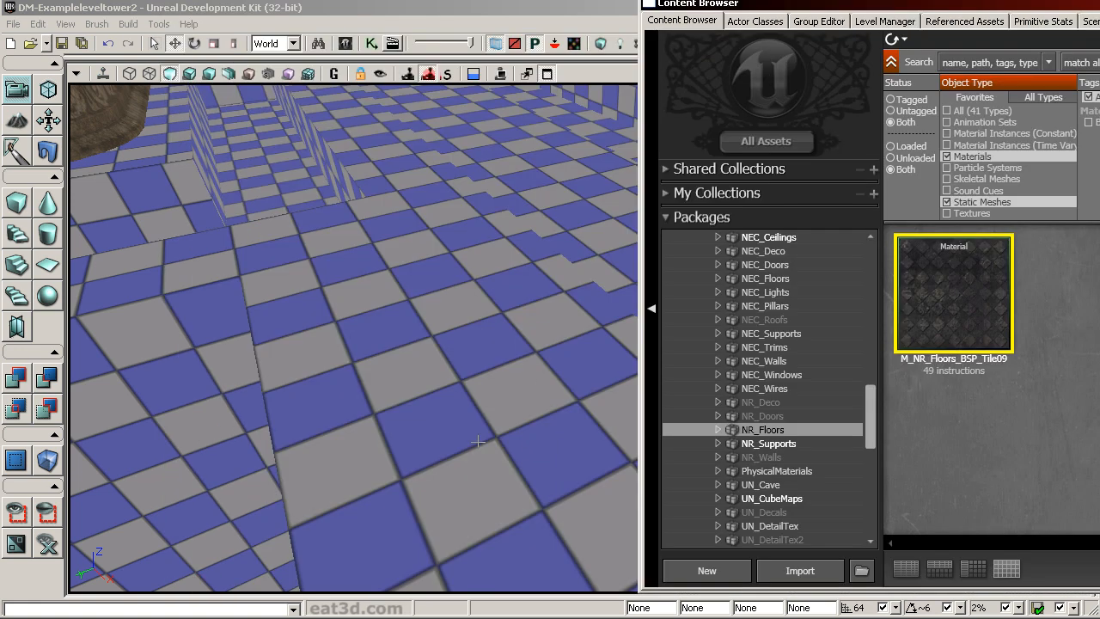
left_click_drag(949, 316, 425, 380)
right_click_drag(484, 402, 515, 326)
left_click_drag(777, 4, 1099, 4)
right_click_drag(825, 301, 790, 279)
right_click_drag(550, 335, 576, 352)
left_click_drag(576, 352, 571, 322)
left_click_drag(622, 353, 464, 293)
left_click(613, 363)
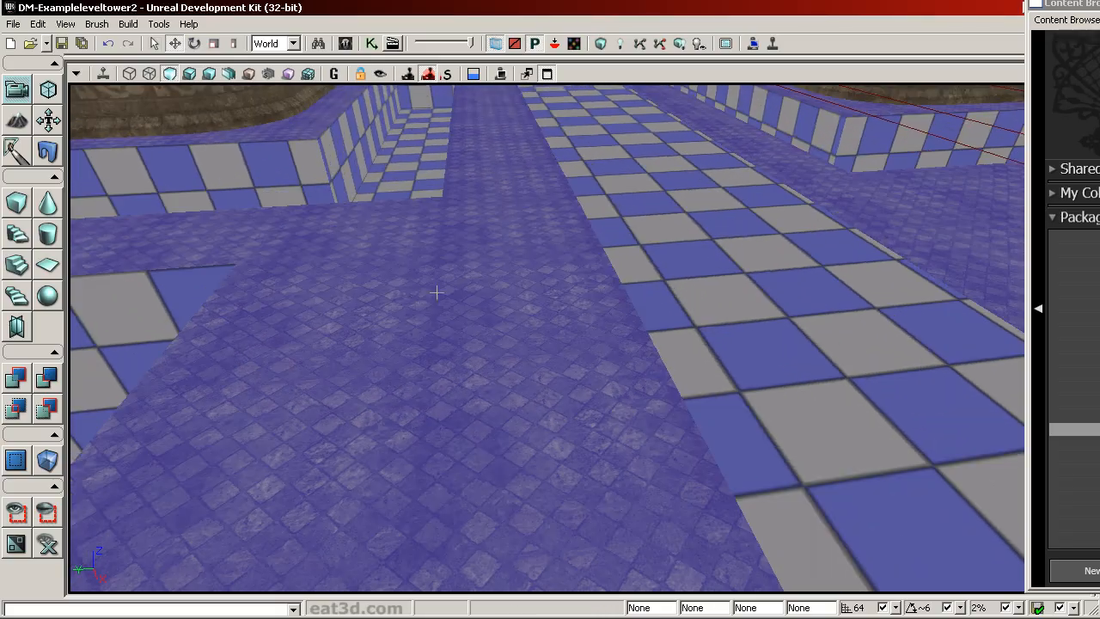
- Open the ground surface's properties and apply a simple texture scaling of 2.0
right_click(388, 222)
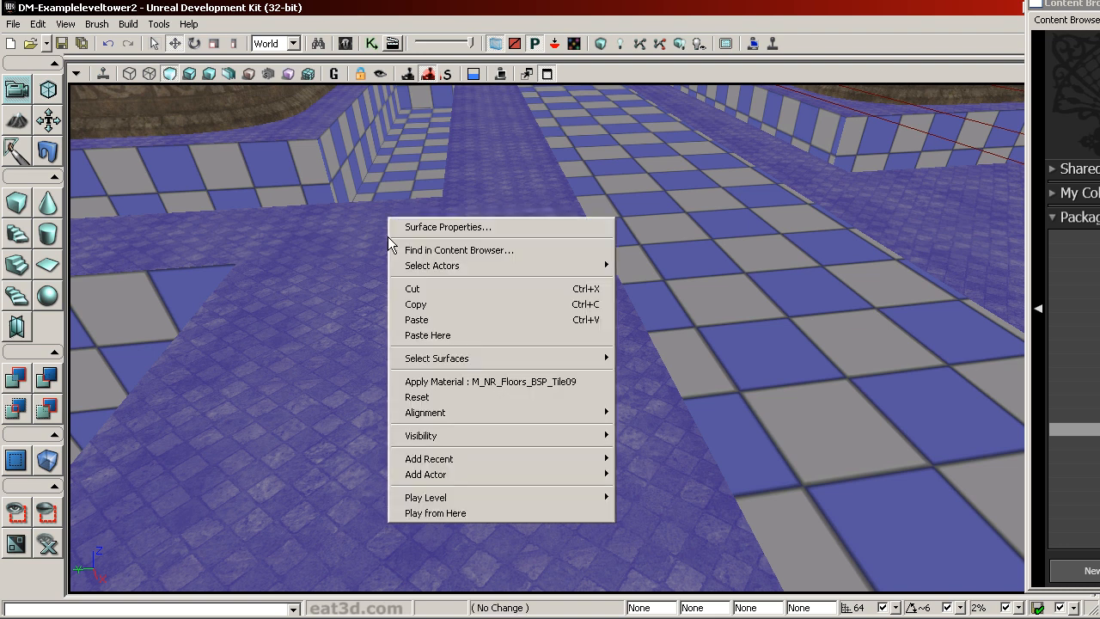
left_click(437, 227)
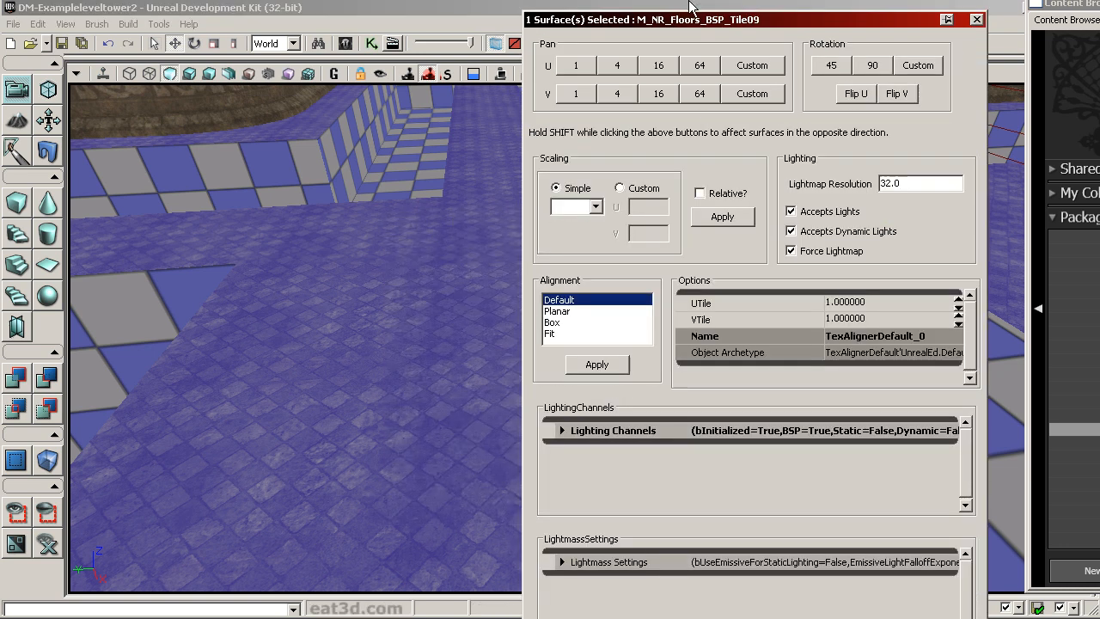
left_click_drag(692, 24, 752, 10)
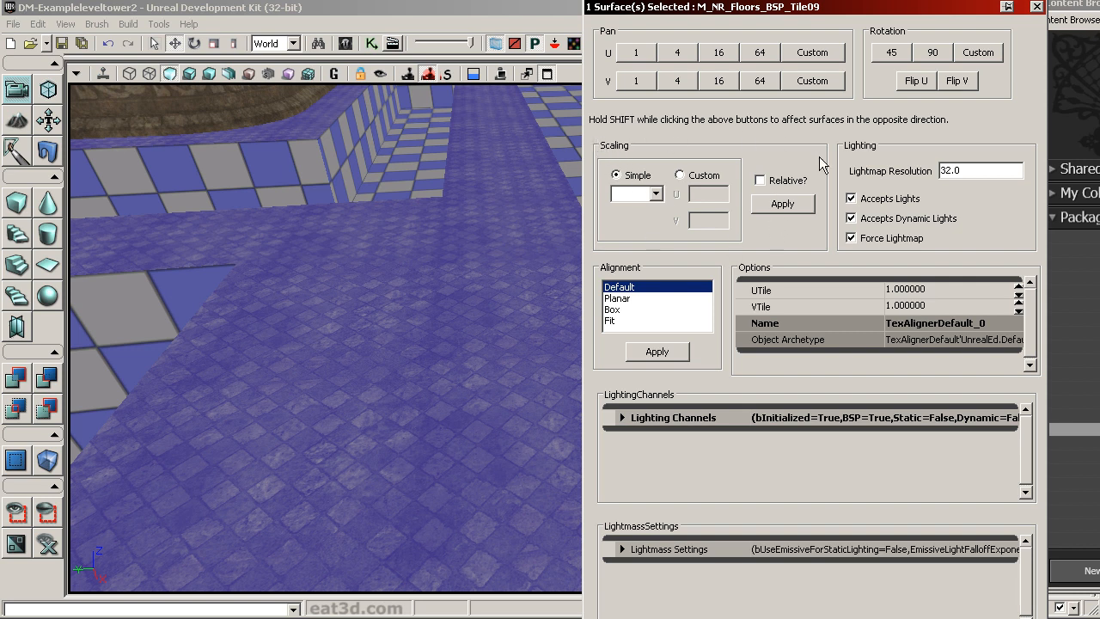
left_click(656, 194)
left_click(630, 266)
left_click(782, 206)
left_click_drag(658, 7, 747, 7)
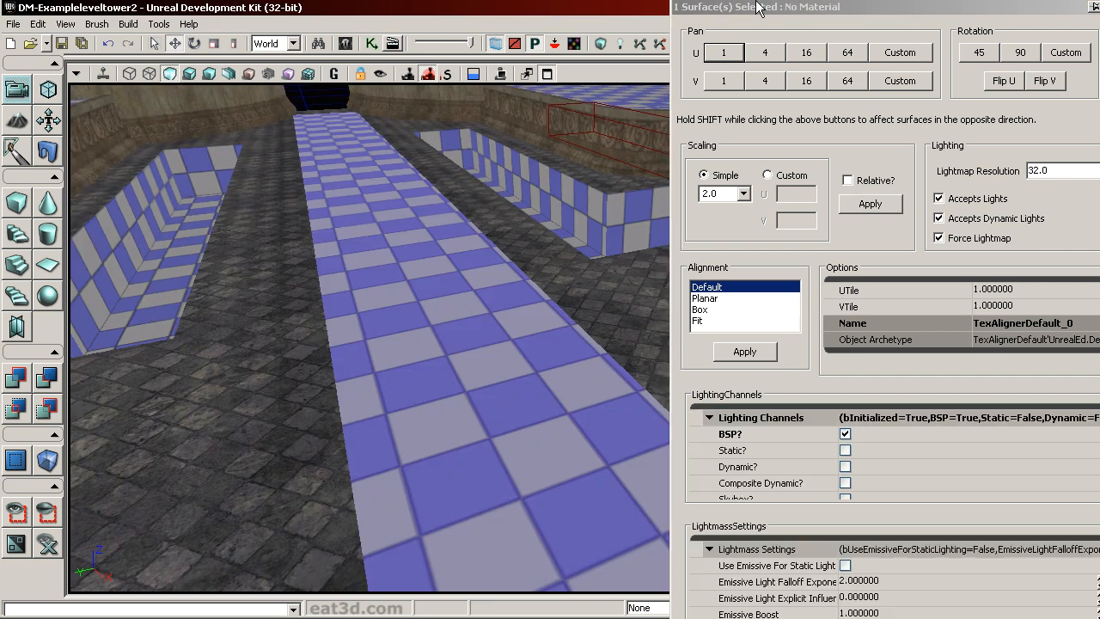
- Close the ground surface's properties and open the ToBeUsed group of the Eat3DIntroToUDK_Content package in the Content Browser
left_click_drag(758, 7, 642, 341)
left_click_drag(781, 490, 746, 318)
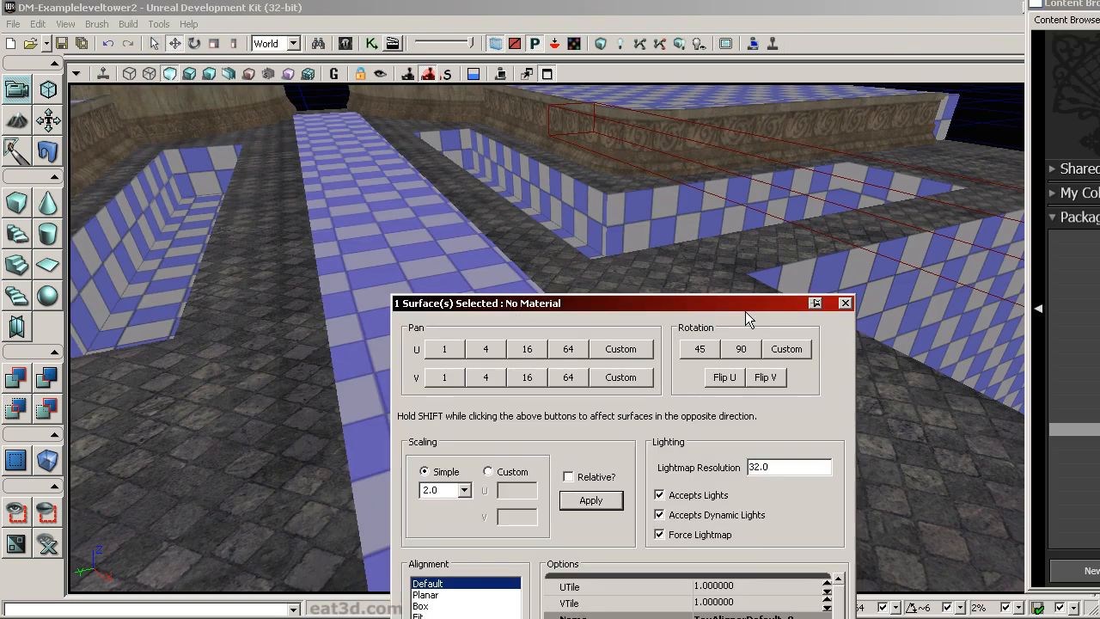
left_click(846, 304)
left_click_drag(1081, 7, 302, 7)
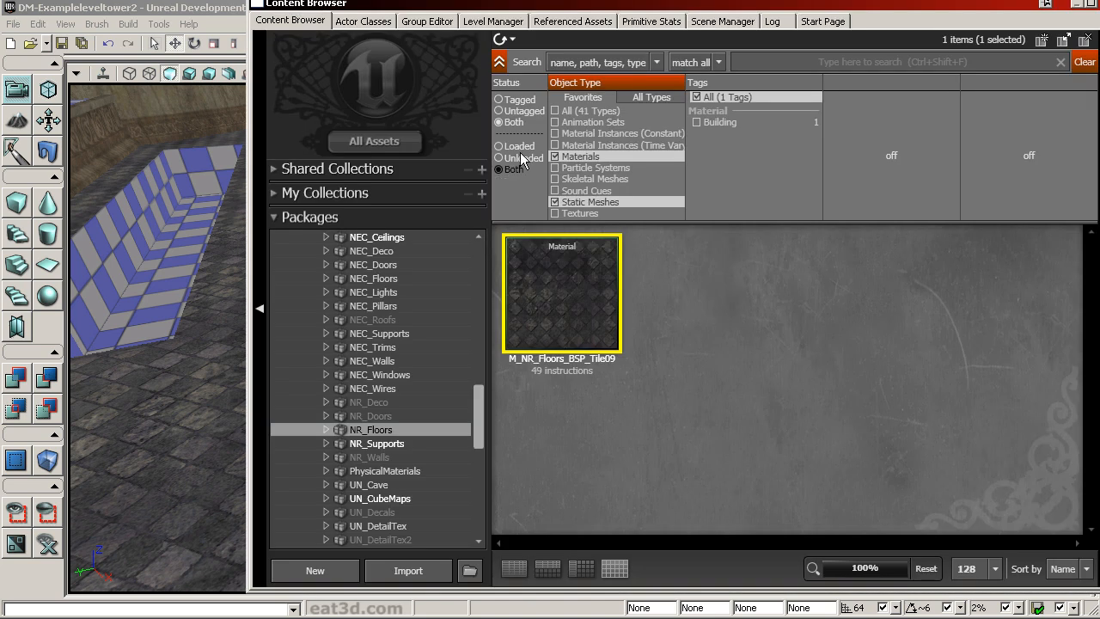
left_click_drag(480, 406, 462, 301)
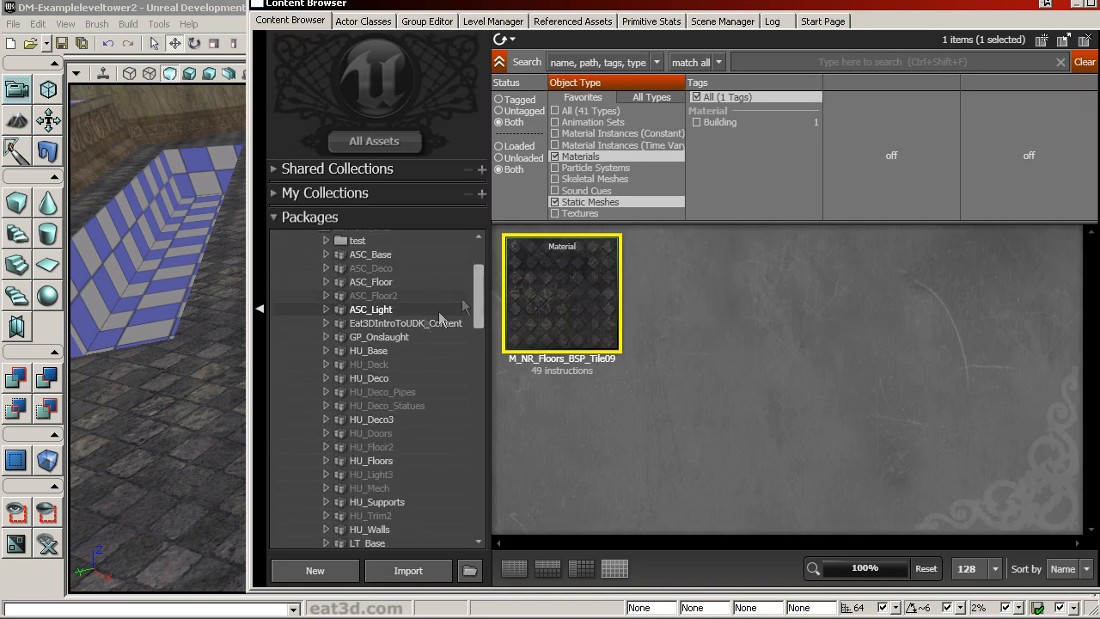
left_click(372, 323)
left_click(326, 323)
left_click(400, 350)
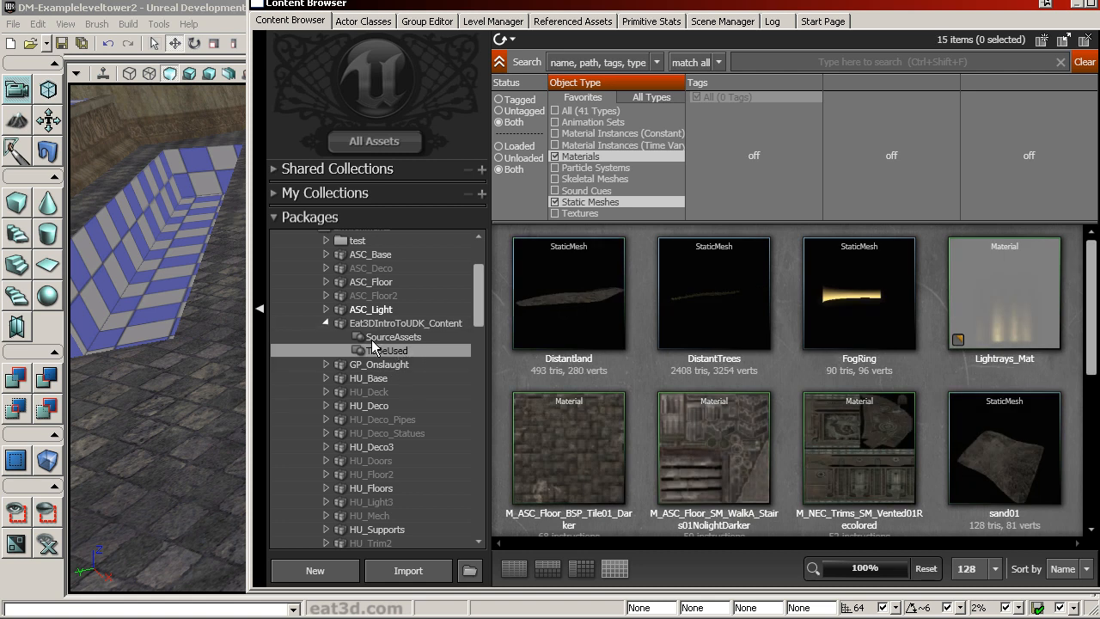
- Compare the assets in the SourceAssets and ToBeUsed groups of the Eat3DIntroToUDK_Content package
left_click(327, 324)
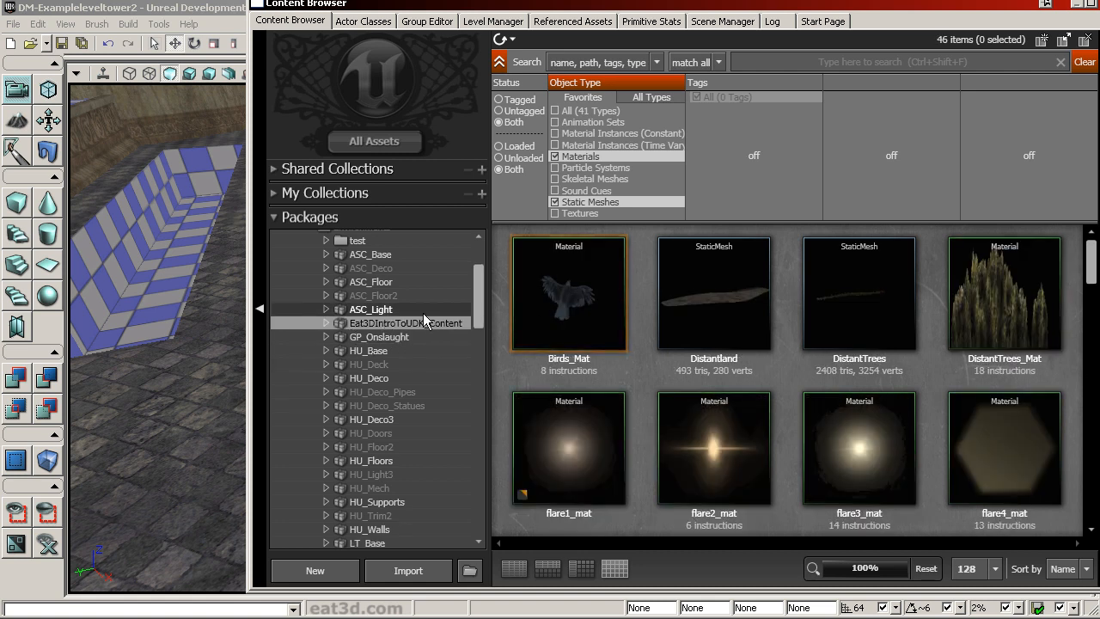
left_click(326, 324)
left_click(326, 324)
left_click(327, 324)
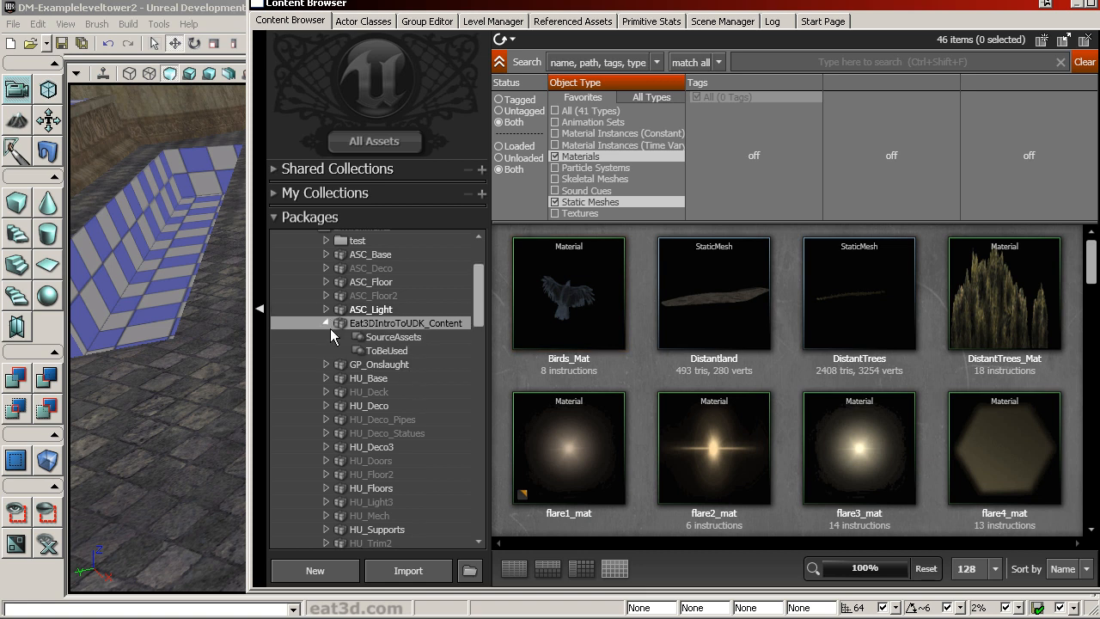
left_click(381, 338)
left_click(401, 348)
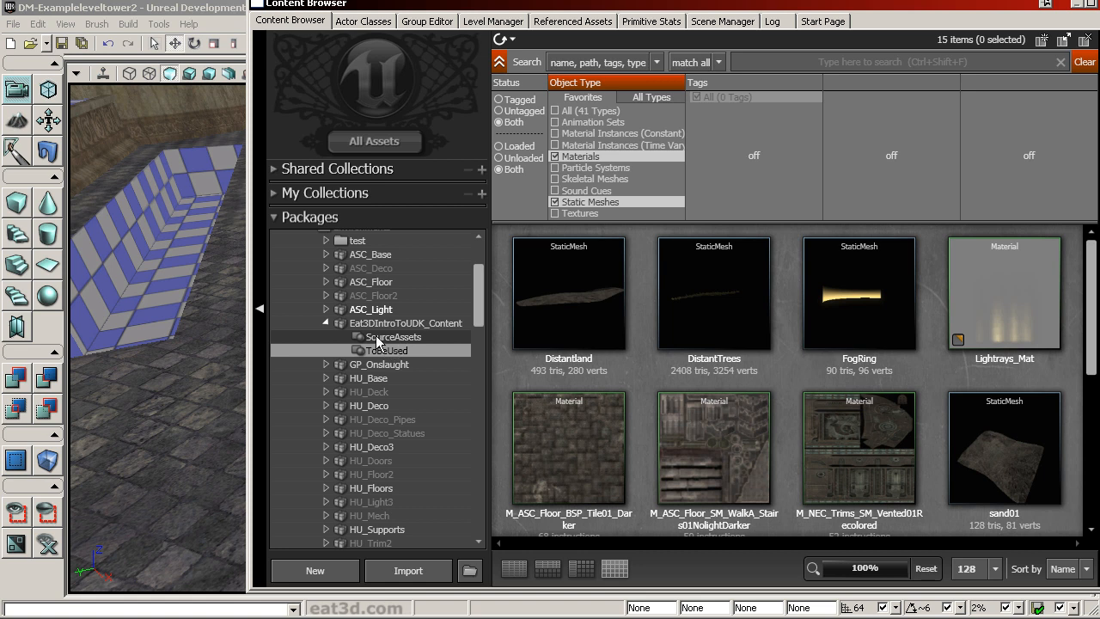
left_click(385, 338)
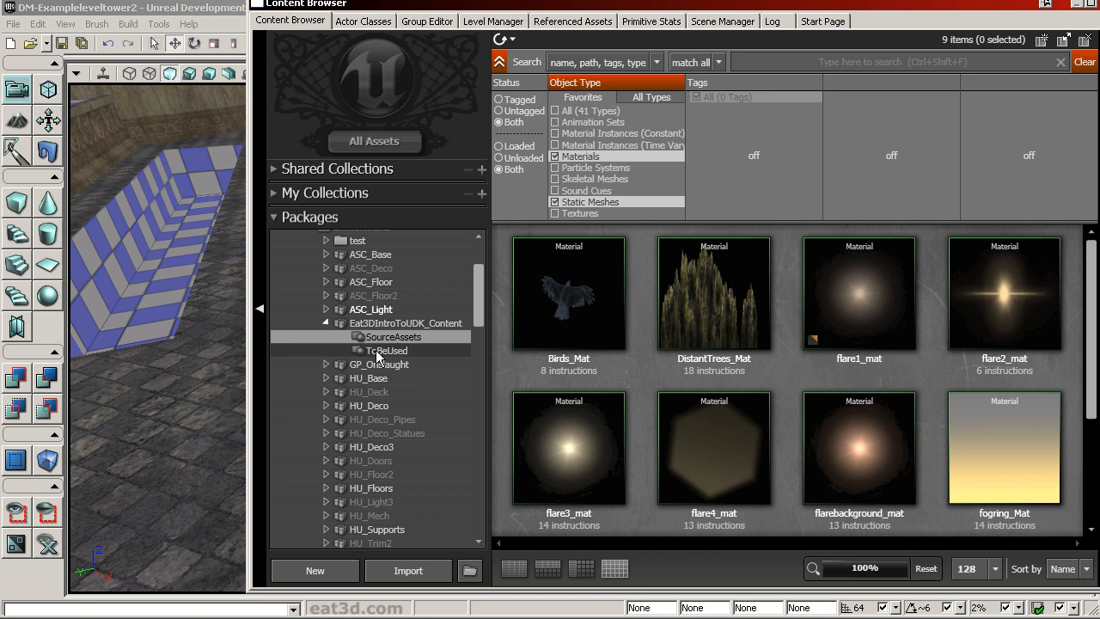
left_click(380, 350)
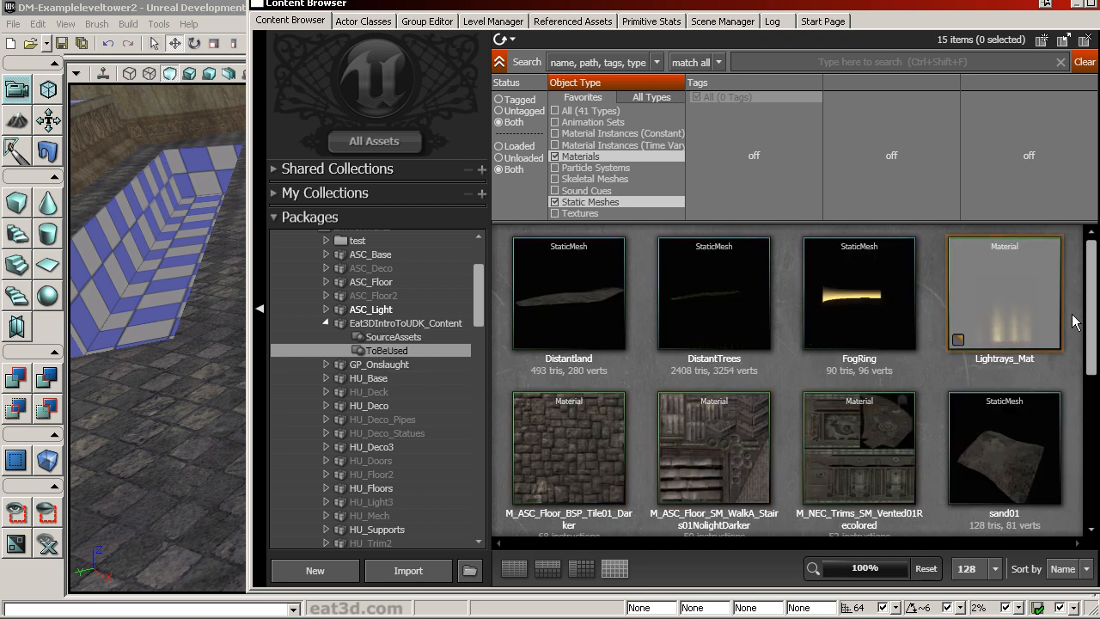
- Select M_ASC_Floor_BSP_Tile01_Darker in the ToBeUsed group and apply it to the central walkway, moving the Content Browser aside
left_click_drag(1090, 310, 1012, 284)
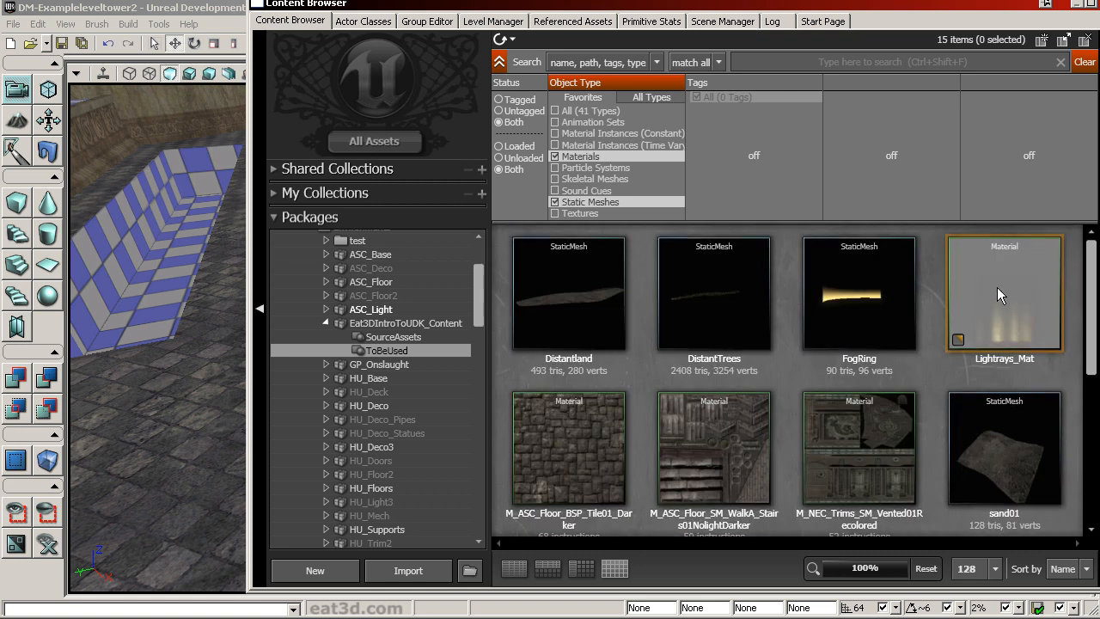
left_click(572, 438)
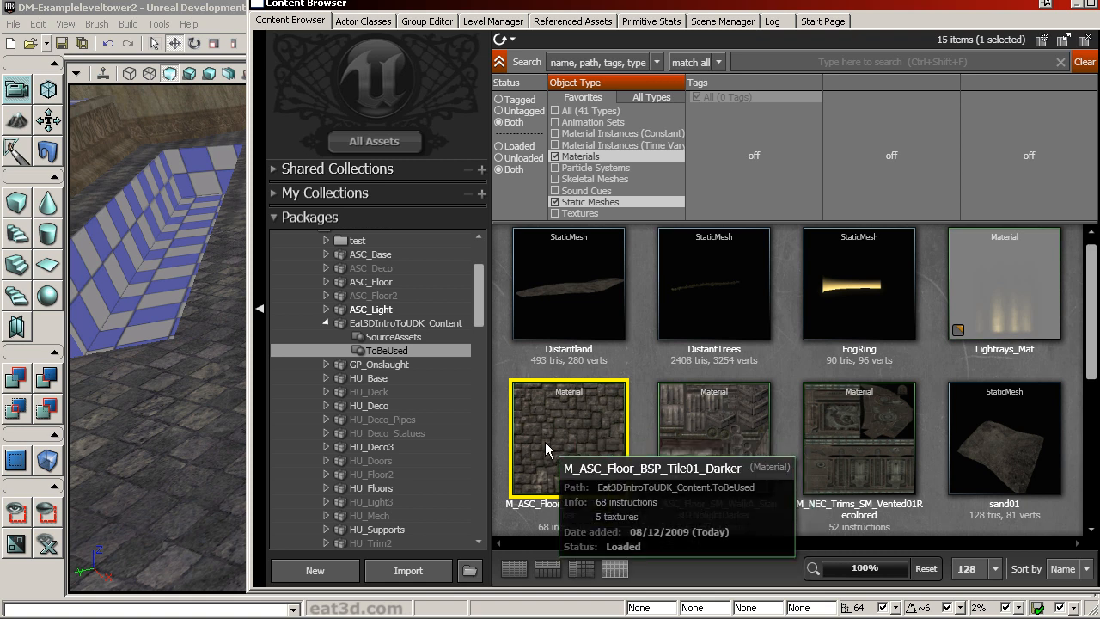
mouse_move(476, 295)
left_mouse_down()
mouse_move(475, 338)
mouse_move(470, 268)
mouse_move(471, 281)
left_mouse_up()
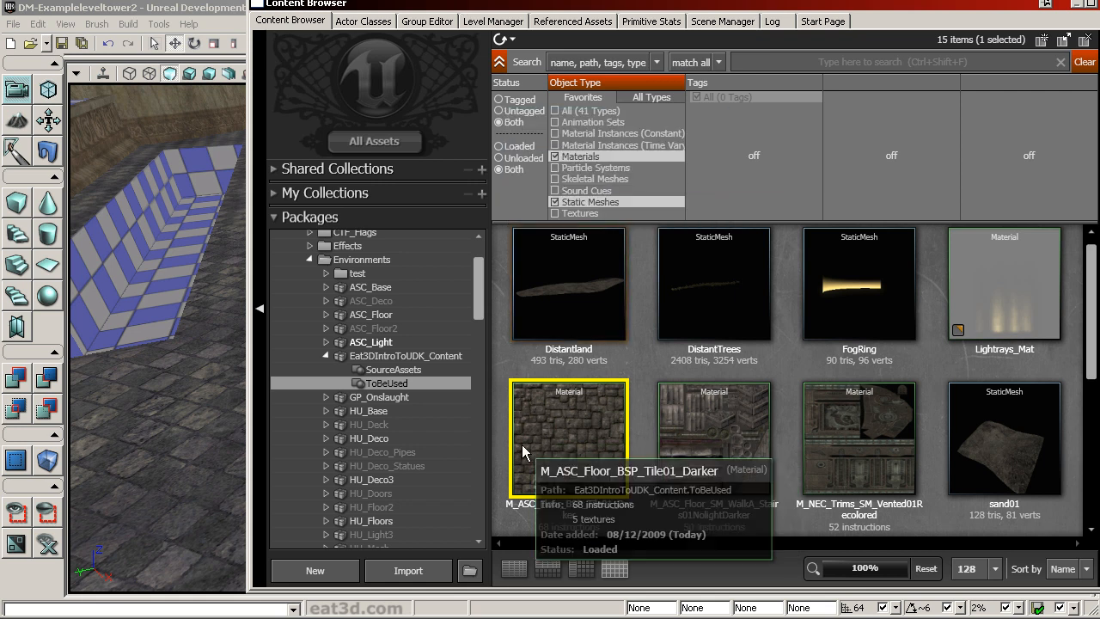
left_click_drag(463, 6, 793, 7)
left_click_drag(885, 423, 444, 395)
left_click_drag(609, 89, 1051, 120)
mouse_move(519, 314)
left_mouse_down()
mouse_move(503, 267)
mouse_move(519, 315)
left_mouse_up()
left_click(516, 299)
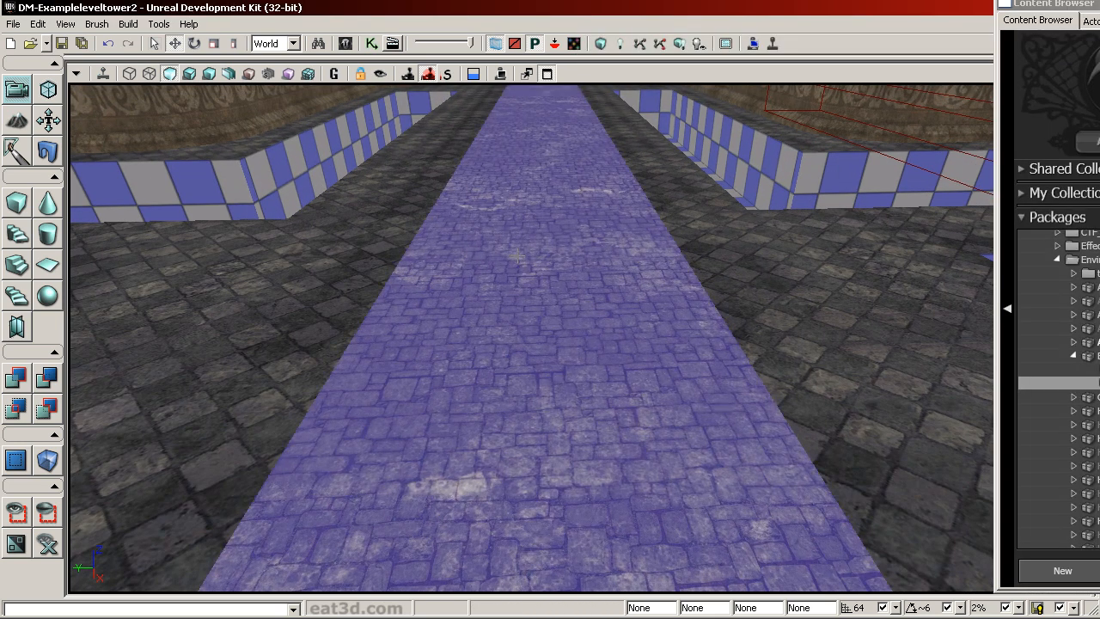
- Apply a simple texture scaling of 2.0 to the central walkway in its surface properties
right_click(523, 237)
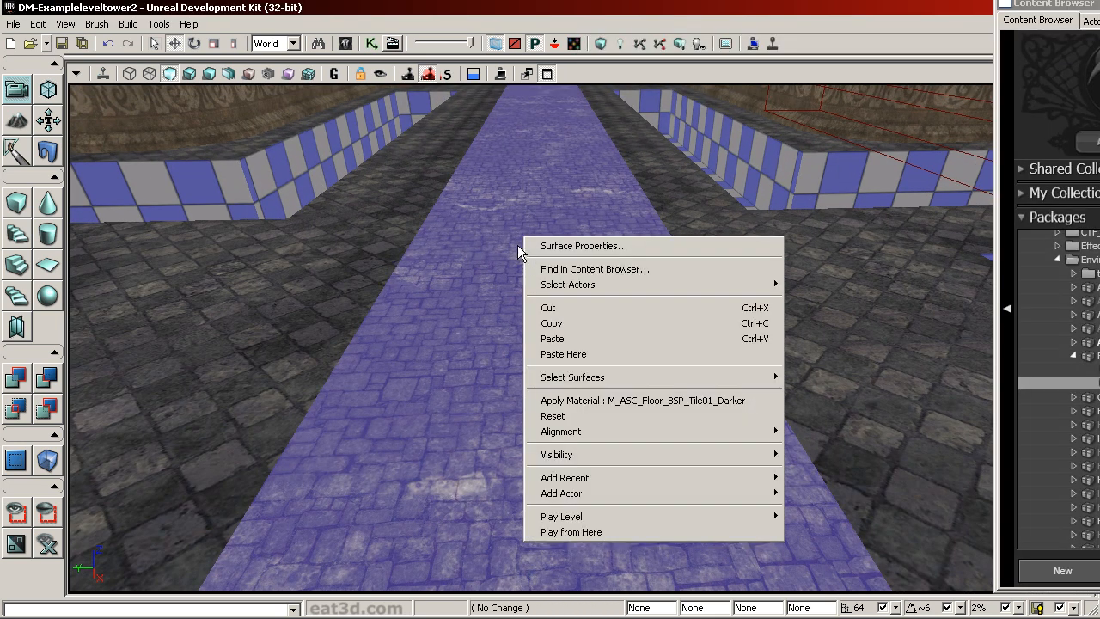
left_click(584, 247)
left_click_drag(572, 302, 695, 5)
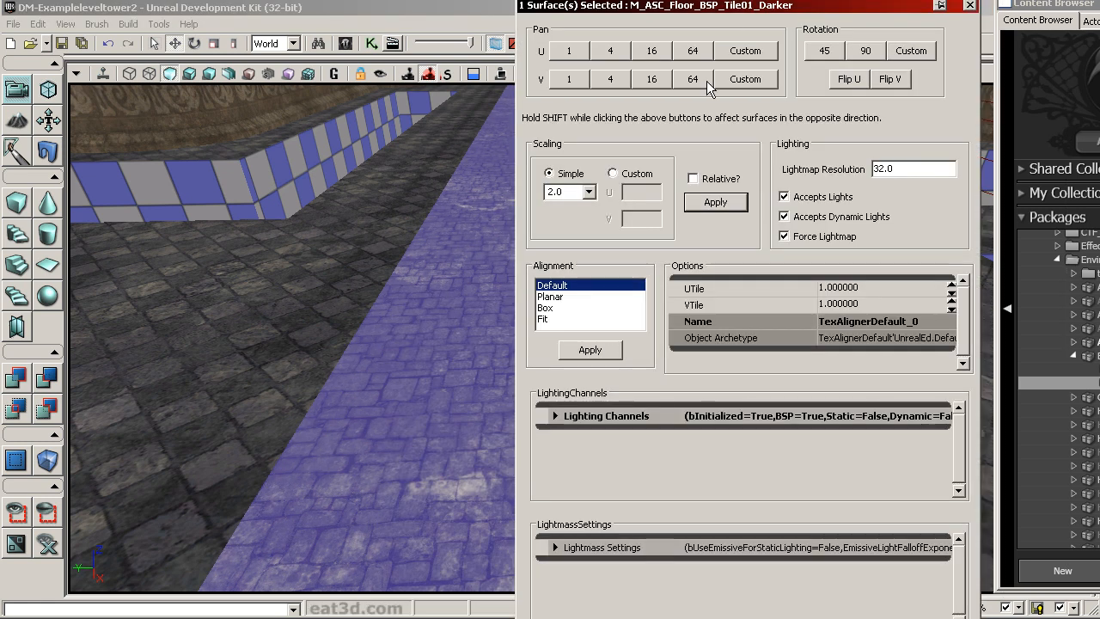
left_click(722, 209)
right_click_drag(423, 359, 447, 325)
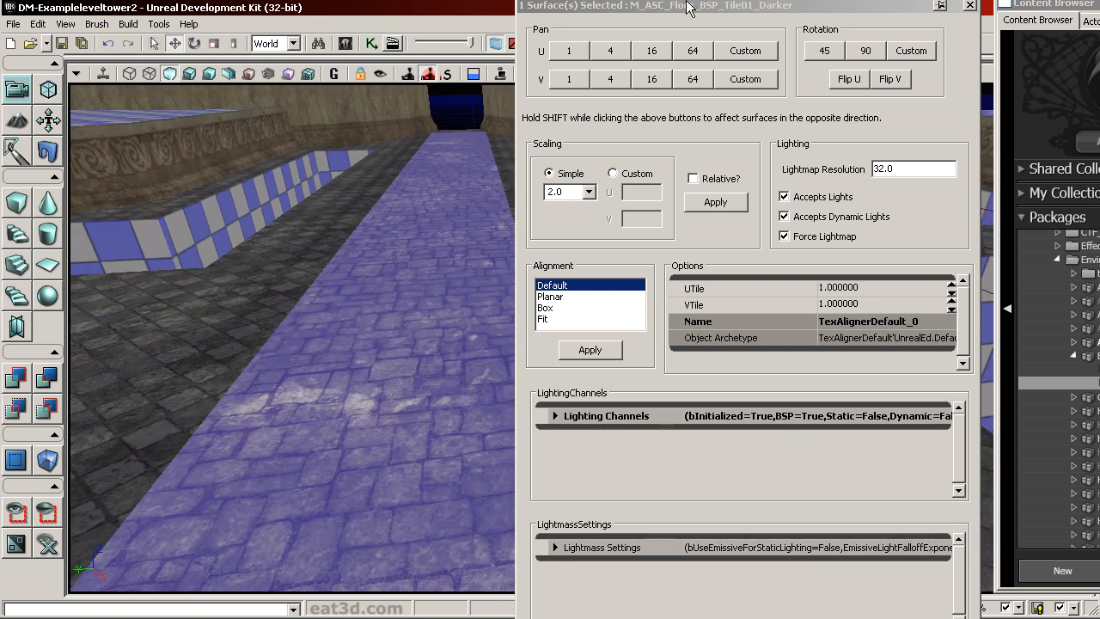
left_click_drag(687, 7, 561, 76)
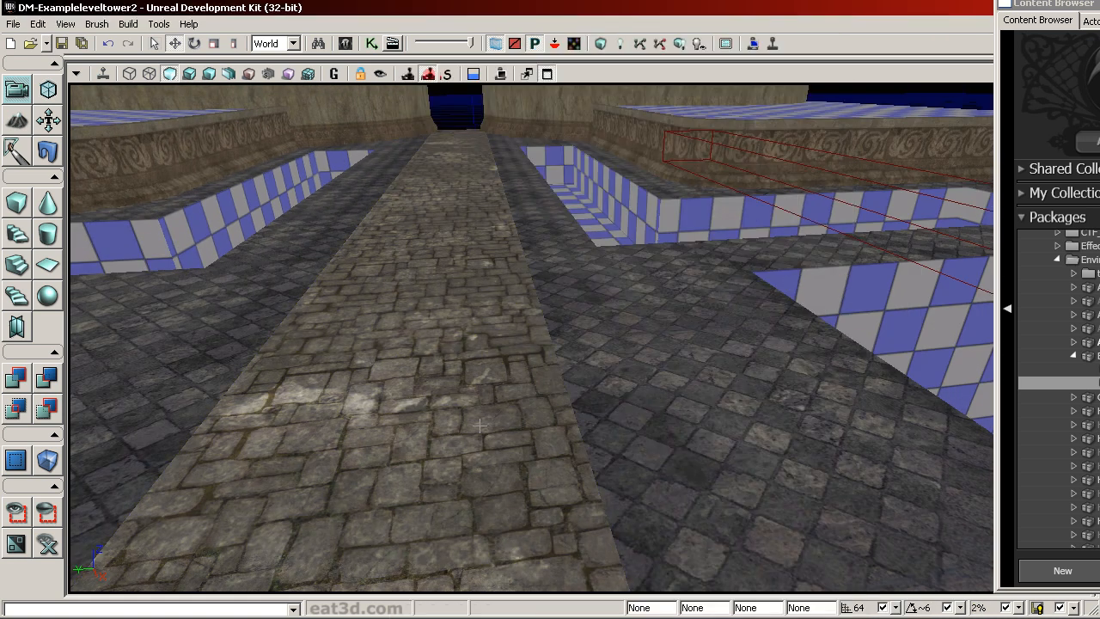
- Select the three untextured surfaces that form the top of the raised platform beside the walkway
left_click_drag(526, 469, 526, 309)
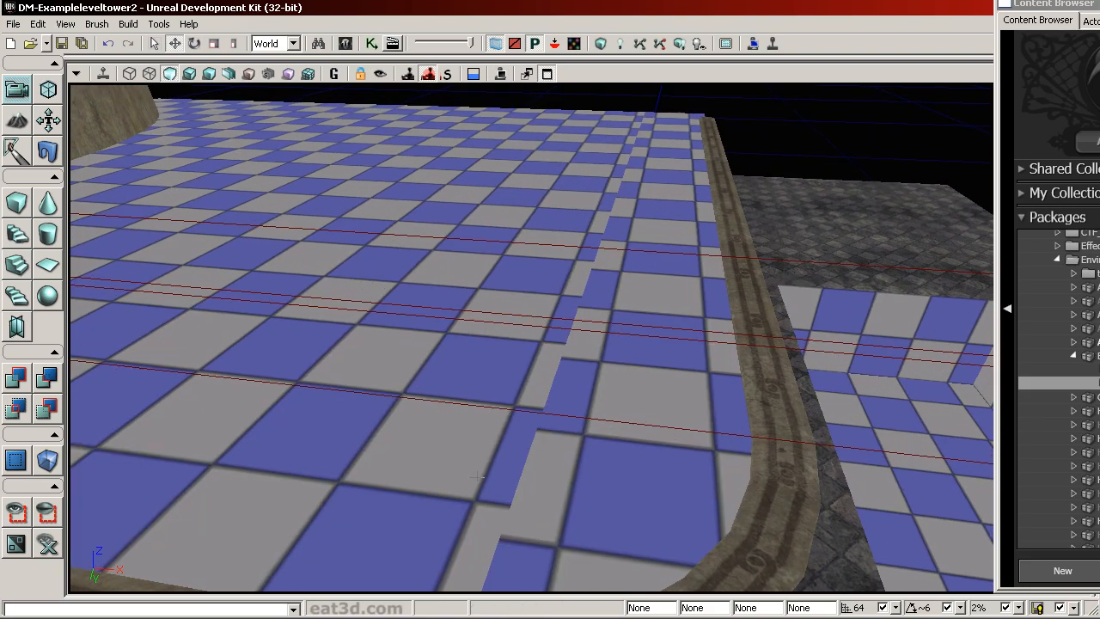
left_click(658, 511)
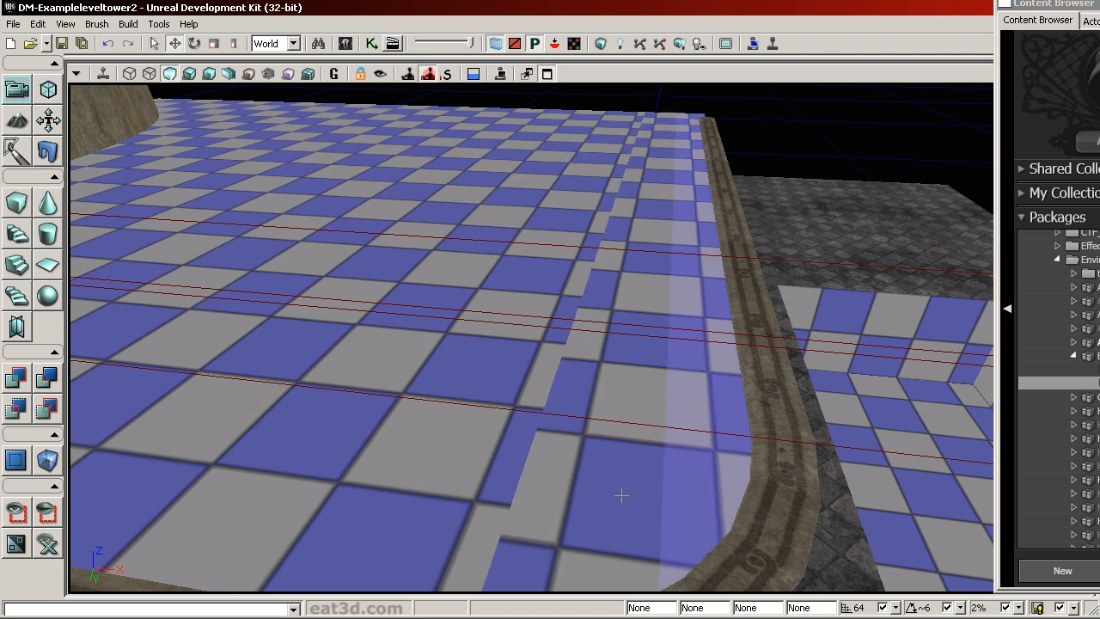
left_click(488, 477)
left_click_drag(567, 459, 566, 460)
left_click(449, 471)
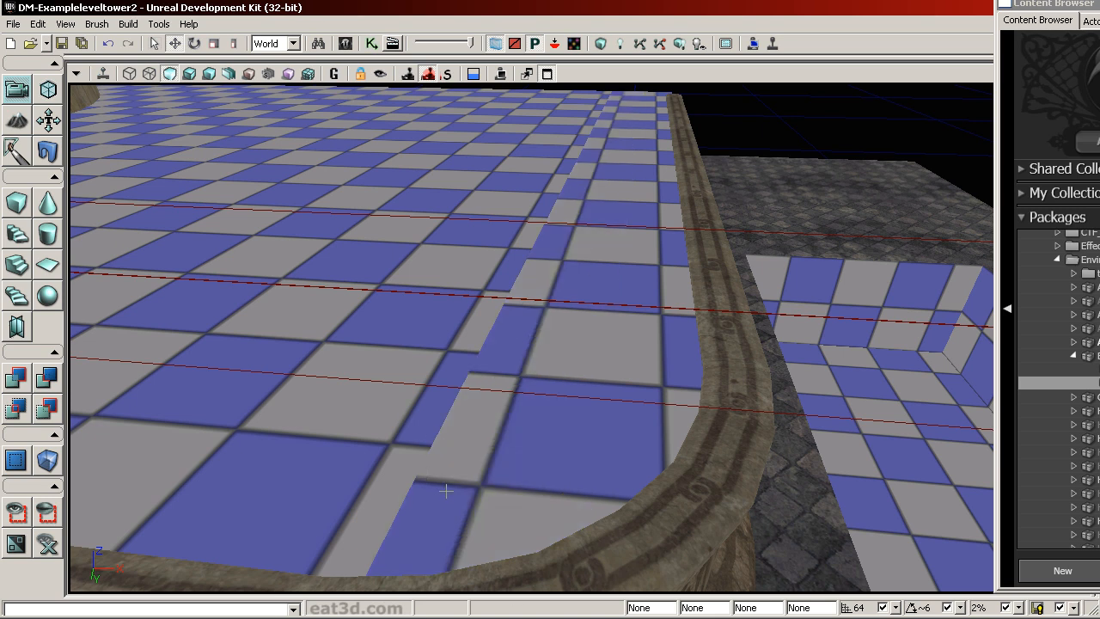
left_click(519, 453)
left_click(619, 438, "ctrl")
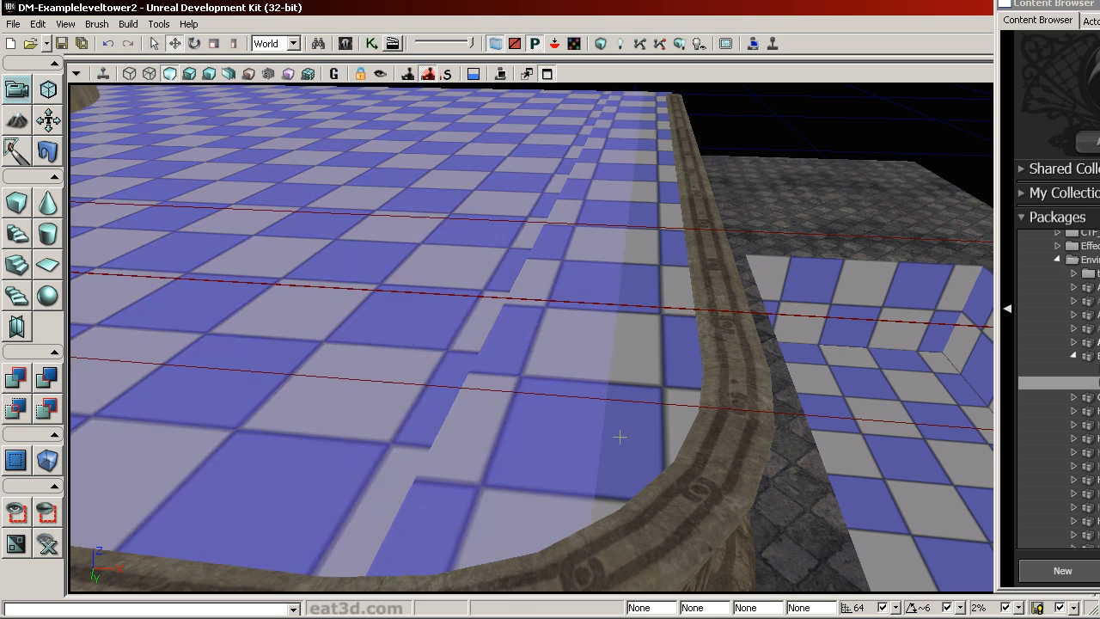
left_click_drag(689, 372, 689, 372)
- Apply Planar texture alignment to the three selected top surfaces and close their surface properties
right_click(444, 382)
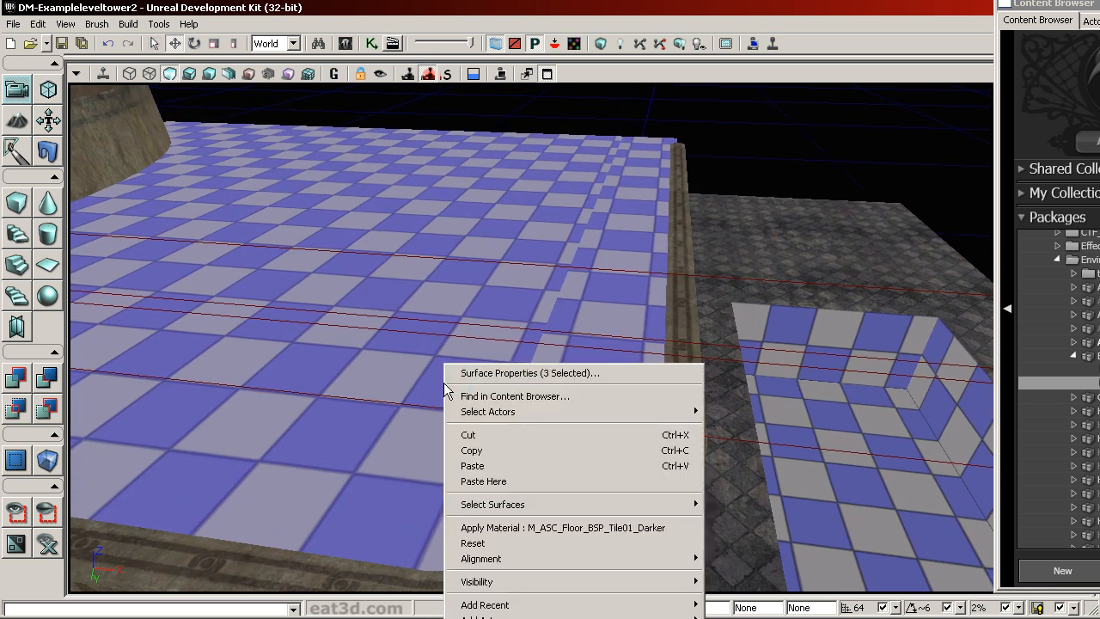
left_click(474, 373)
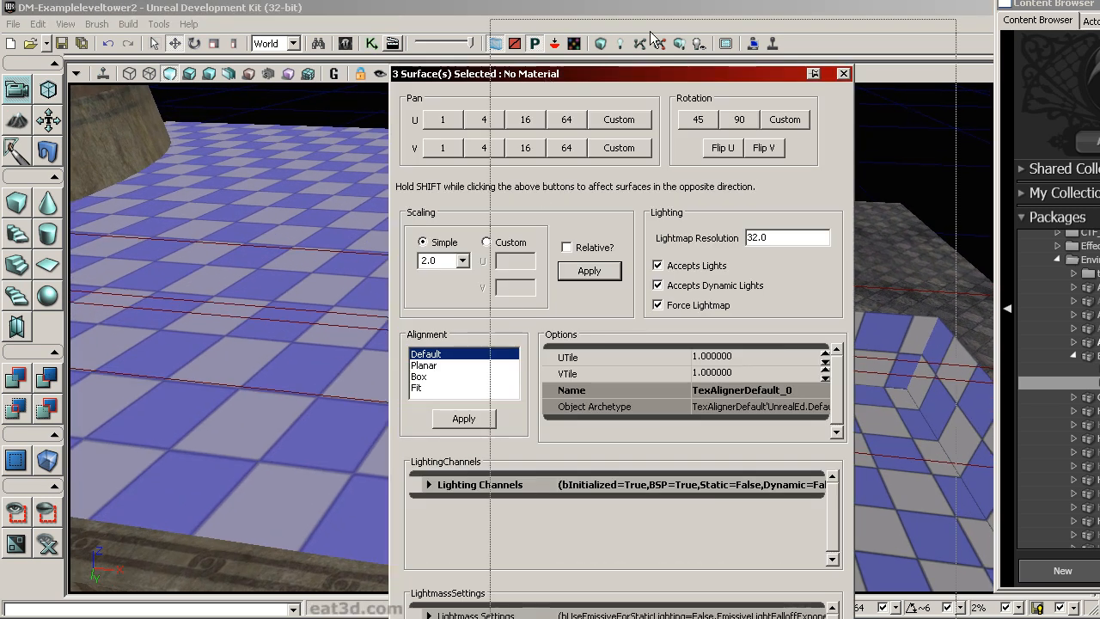
left_click_drag(558, 79, 802, 4)
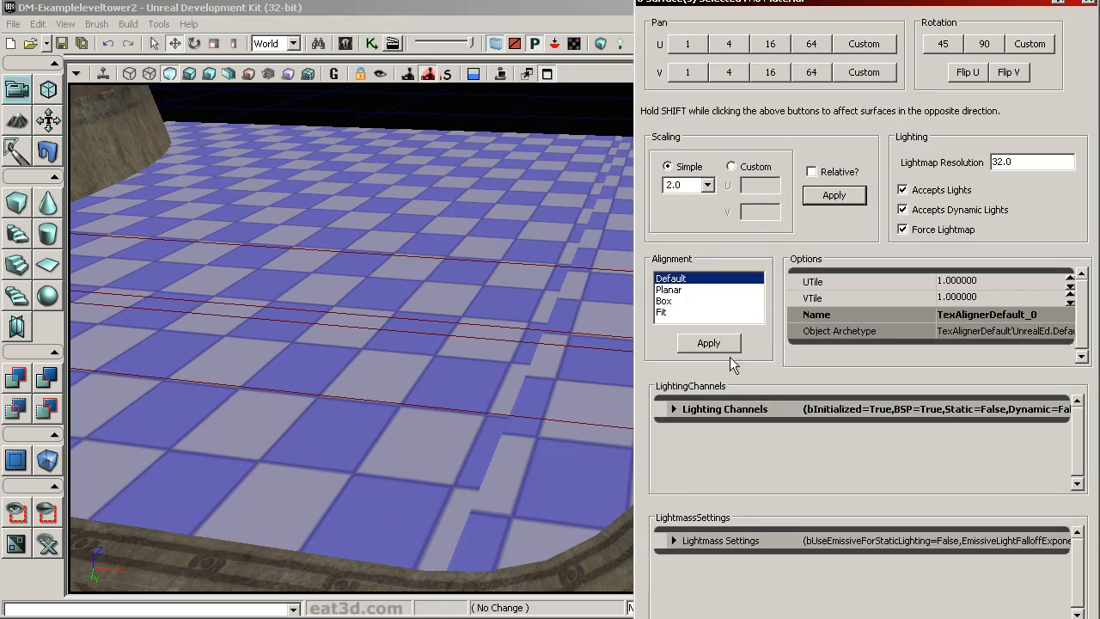
left_click(688, 292)
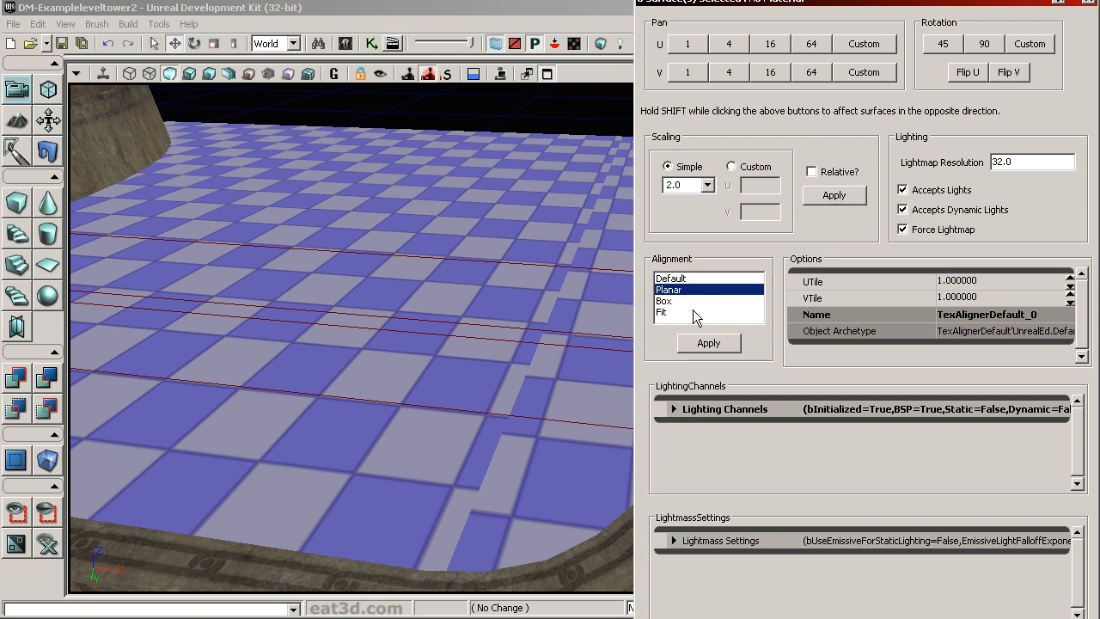
left_click(713, 350)
left_click_drag(516, 343, 563, 296)
left_click_drag(434, 321, 446, 413)
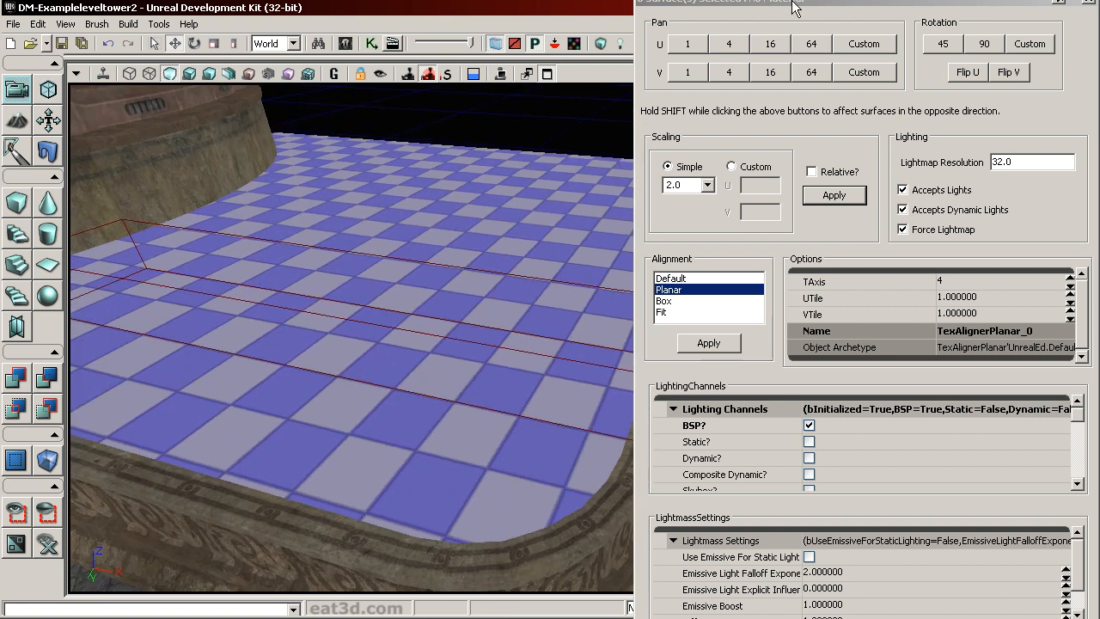
left_click_drag(795, 9, 687, 209)
left_click(980, 199)
- Bring the Content Browser back over the viewport and browse the dirt materials in the UN_Terrain package
left_click_drag(835, 140, 835, 111)
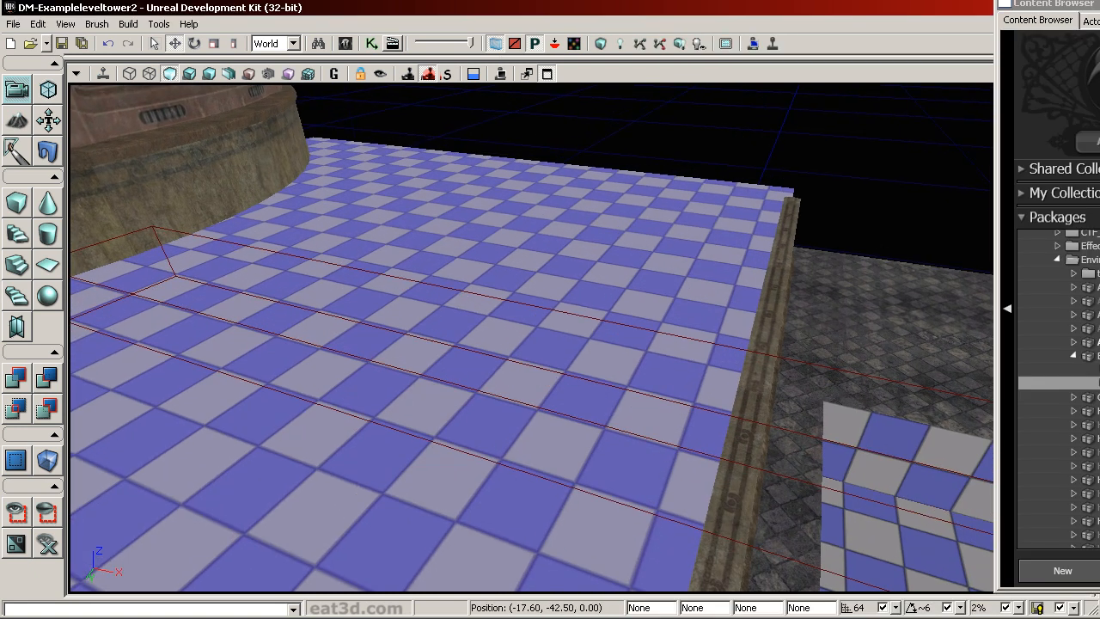
right_click_drag(834, 140, 808, 172)
left_click_drag(1091, 7, 253, 7)
left_click_drag(393, 297, 392, 447)
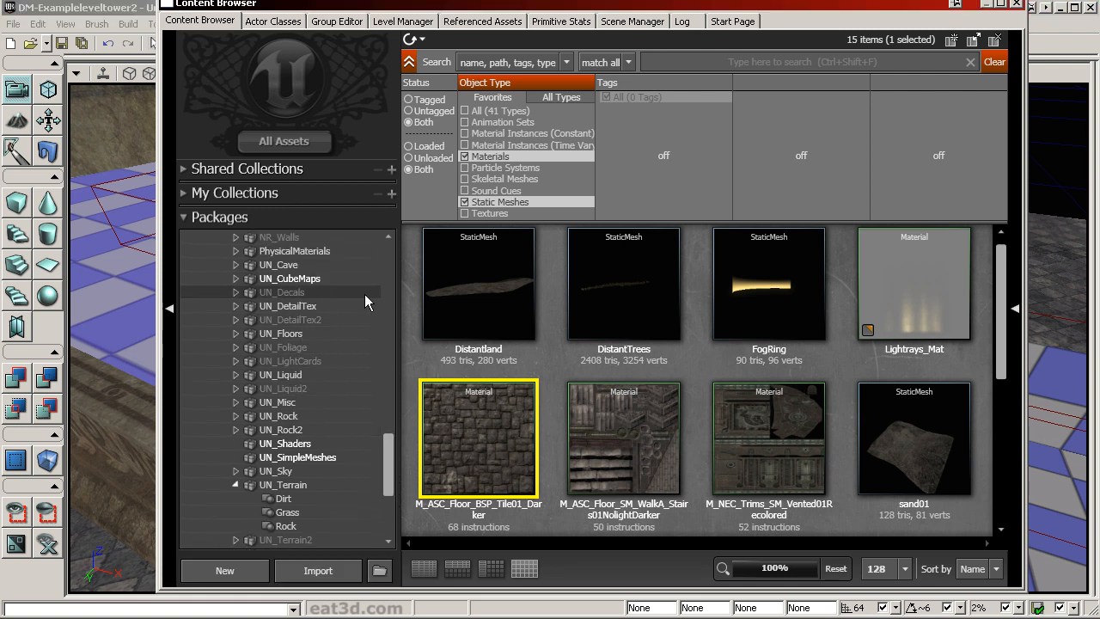
left_click(282, 498)
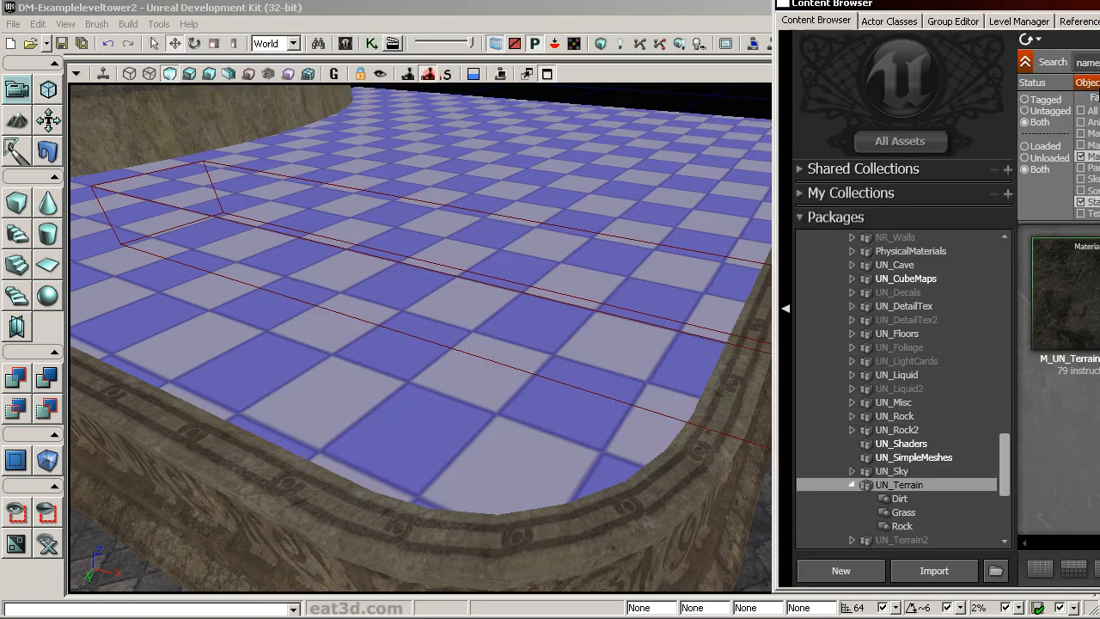
- Apply M_UN_Terrain_Dirt_04 to the three top surfaces of the raised platform
left_click_drag(1087, 330, 606, 339)
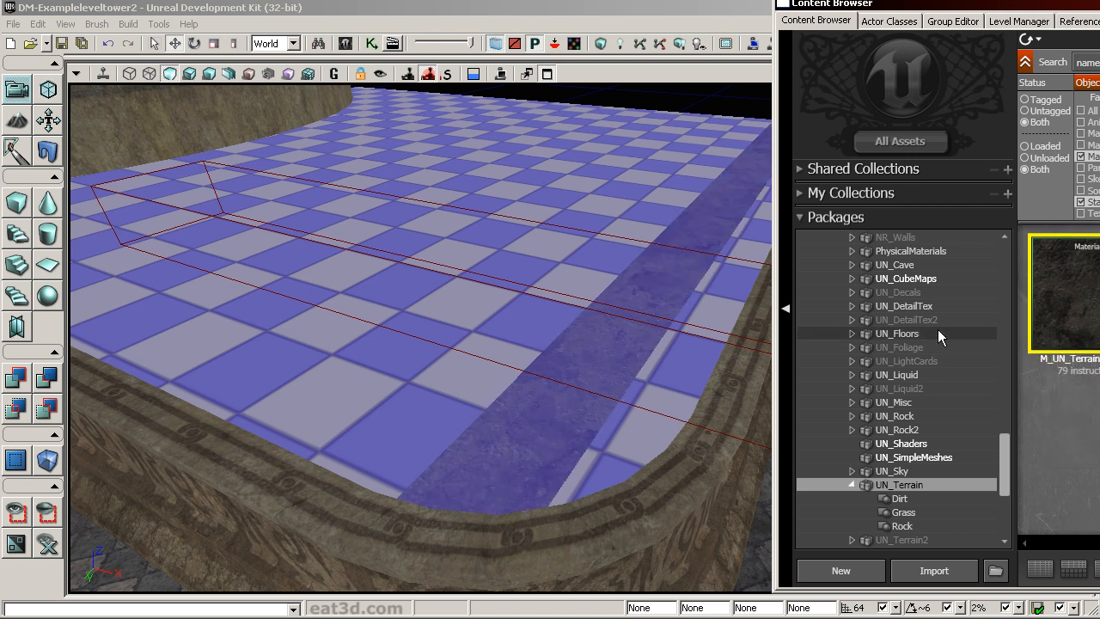
left_click_drag(921, 311, 579, 245)
left_click_drag(1066, 292, 688, 368)
left_click_drag(585, 295, 587, 237)
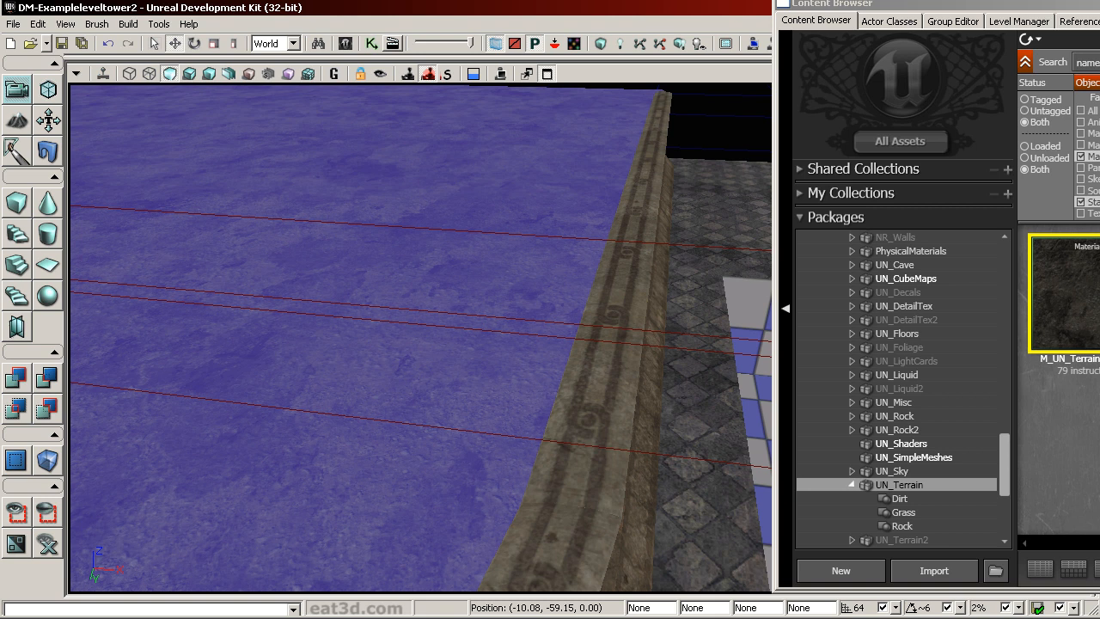
- Apply a simple texture scaling of 2.0 to the three dirt surfaces, close their properties and deselect them
left_click_drag(588, 236, 445, 302)
right_click(405, 317)
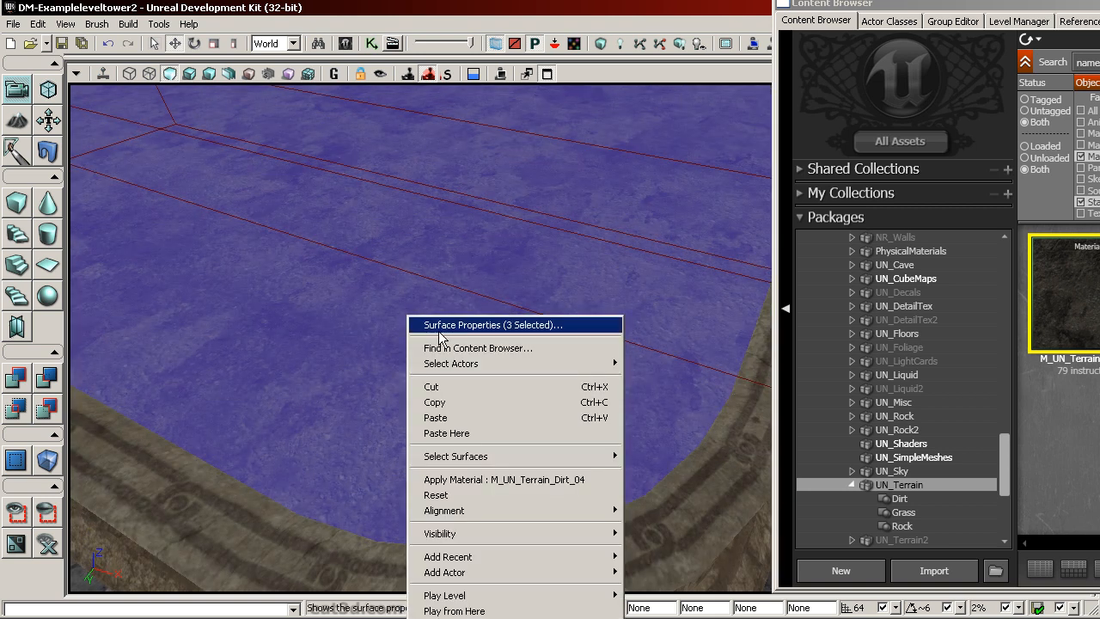
left_click(442, 323)
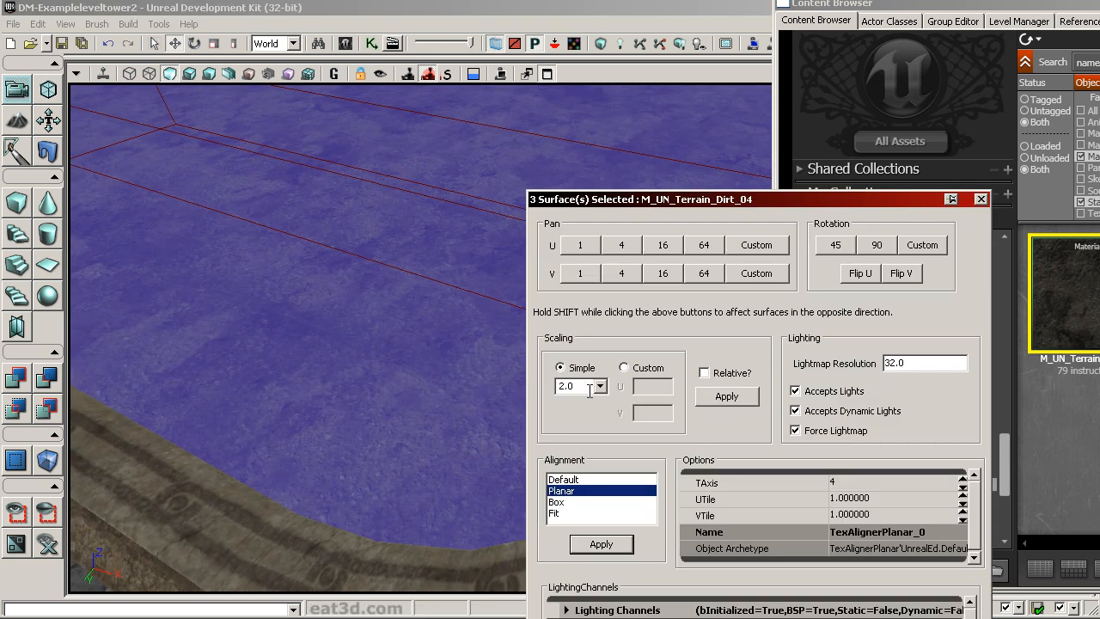
left_click(727, 396)
left_click(981, 200)
key("Escape")
right_click_drag(527, 397, 326, 391)
mouse_move(485, 430)
right_mouse_down()
mouse_move(465, 447)
mouse_move(486, 430)
right_mouse_up()
left_click(485, 430)
right_click_drag(566, 500, 566, 457)
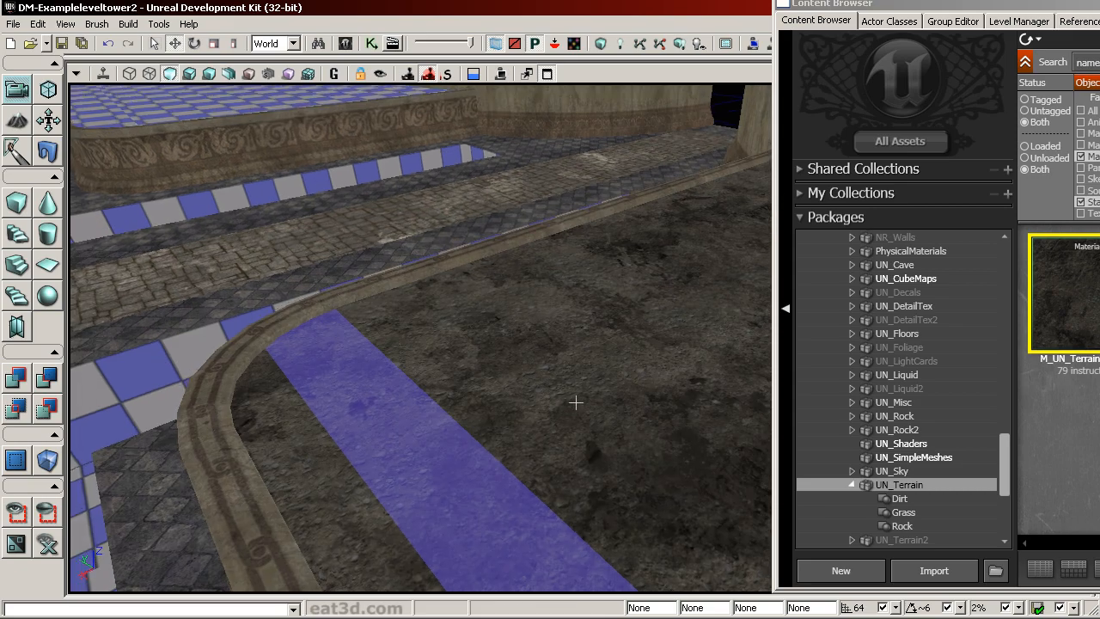
right_click_drag(529, 283, 567, 290)
right_click_drag(503, 335, 457, 359)
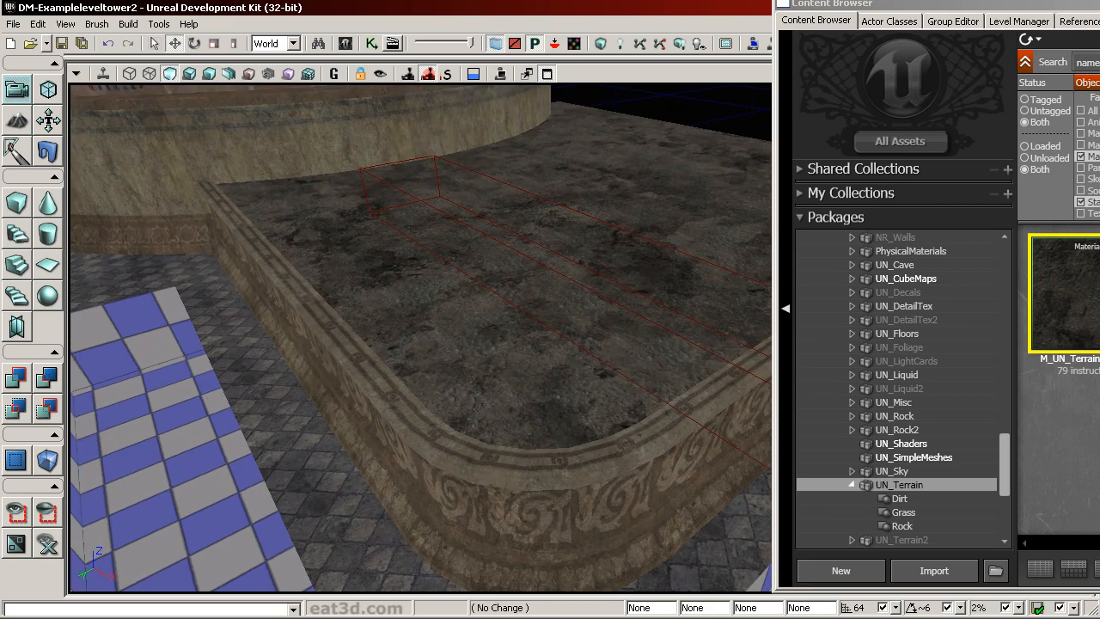
- Apply the same dirt material to the top surfaces of the other raised platform
left_click(443, 322)
left_click_drag(454, 343, 514, 415)
left_click(515, 415)
left_click(367, 408, "ctrl")
left_click_drag(367, 408, 362, 421)
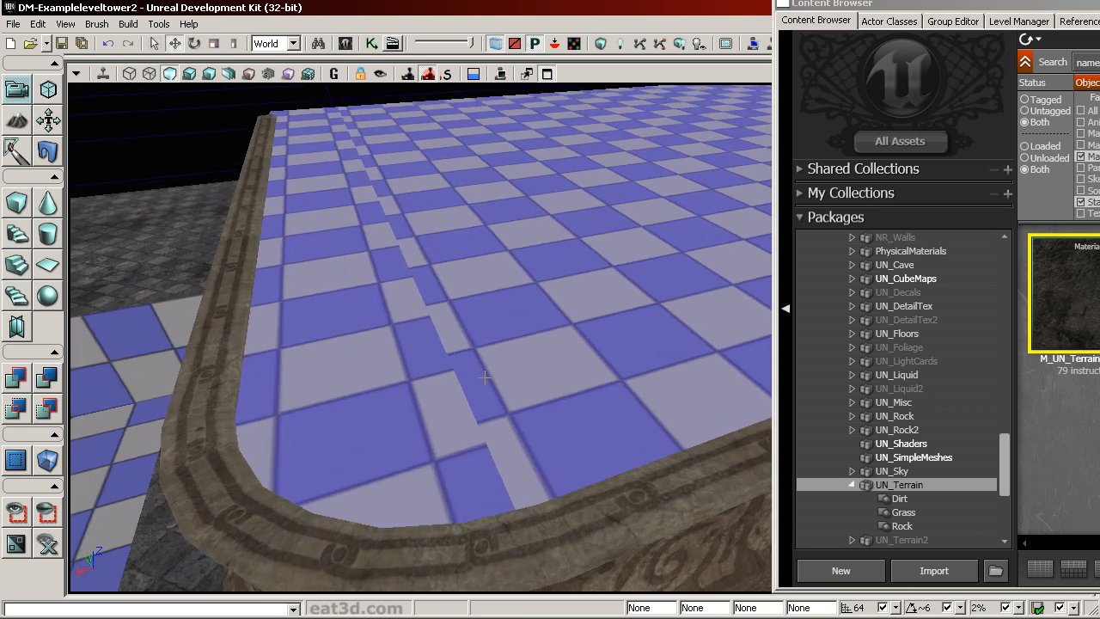
left_click(550, 347, "shift")
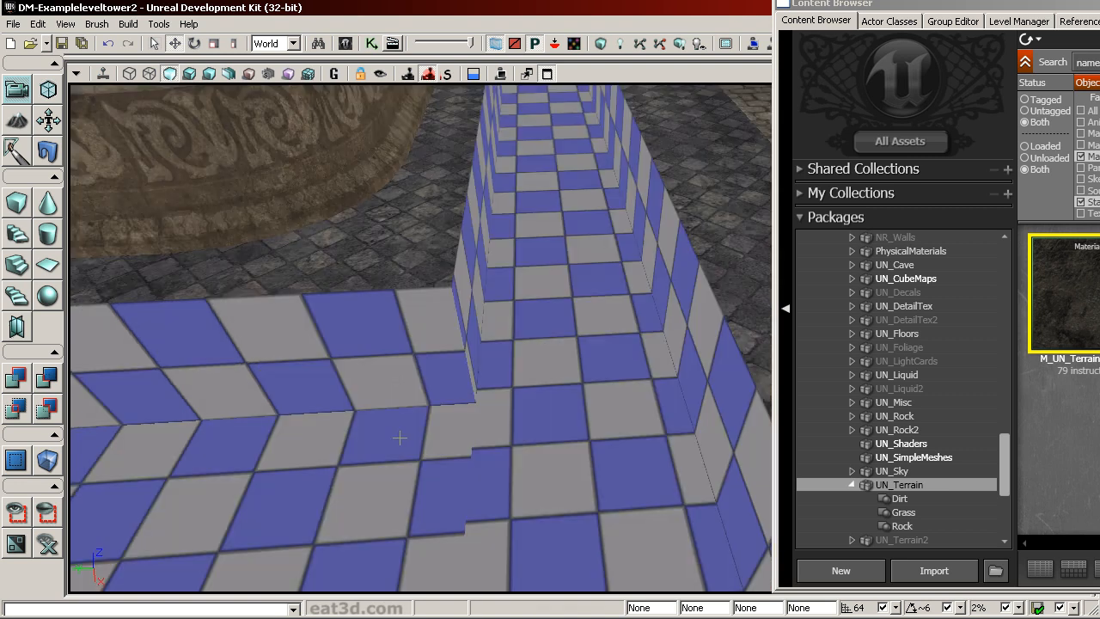
- Apply the same dirt material to the floor surfaces of the sunken pits beside the walkway
left_click(563, 447)
left_click(404, 471, "ctrl")
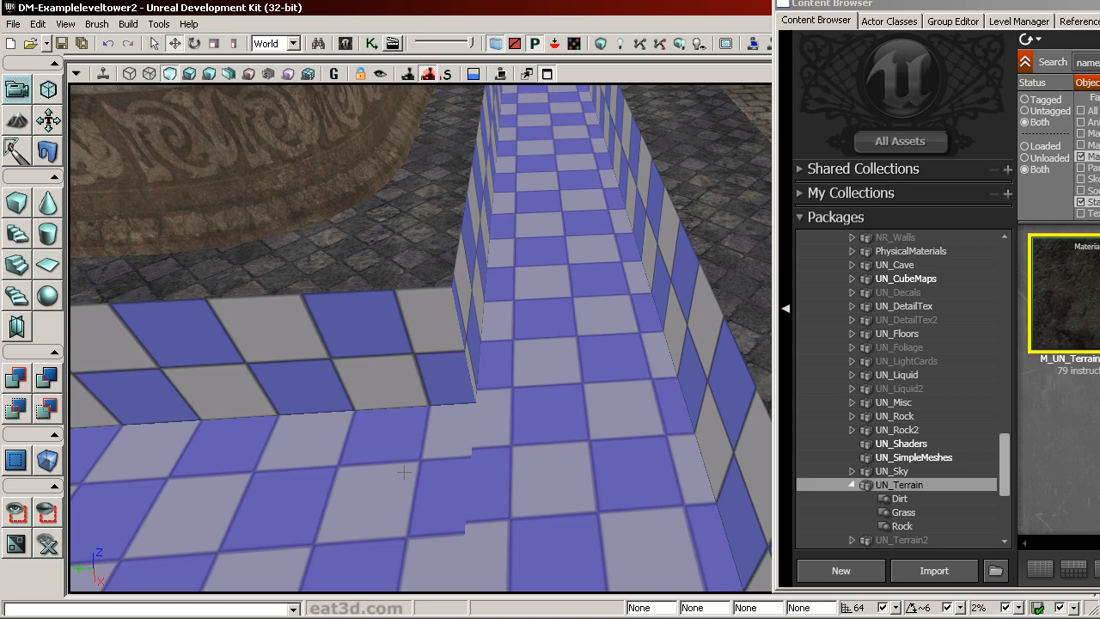
left_click(526, 482, "shift")
right_click_drag(525, 482, 438, 472)
left_click(515, 465)
left_click(361, 377, "ctrl")
left_click(425, 396, "alt+shift")
- Uncover more of the viewport and select all adjacent walls of one sunken pit
right_click_drag(469, 409, 440, 308)
left_click(474, 317)
left_click_drag(484, 386, 631, 389)
right_click_drag(200, 465, 138, 485)
left_click_drag(848, 4, 1073, 5)
right_click_drag(938, 528, 958, 550)
left_click_drag(665, 352, 664, 322)
right_click(483, 226)
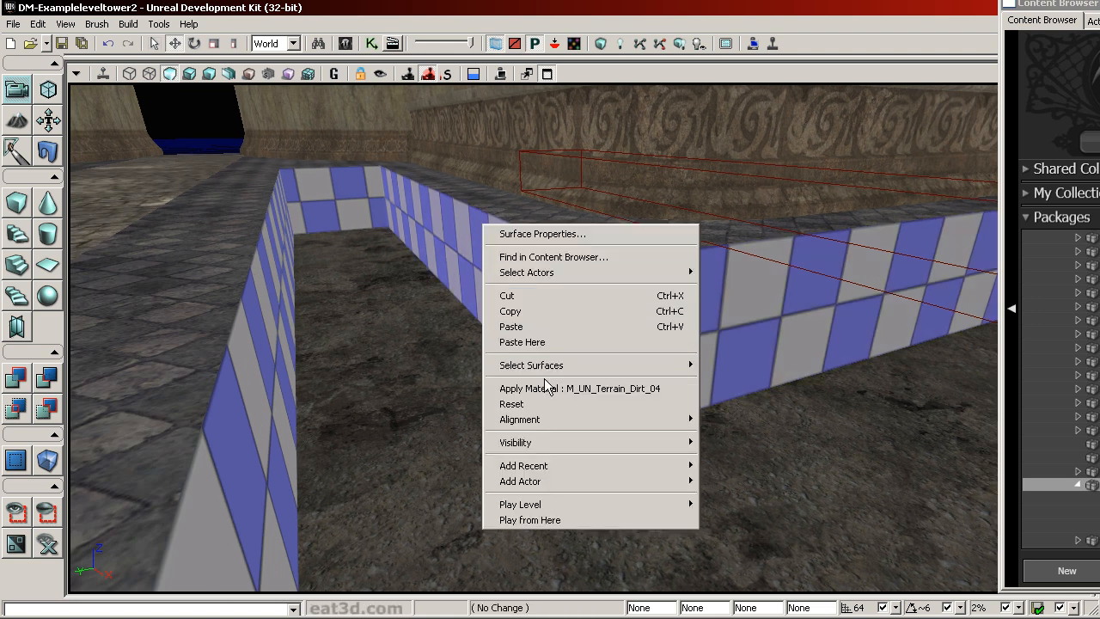
mouse_move(520, 365)
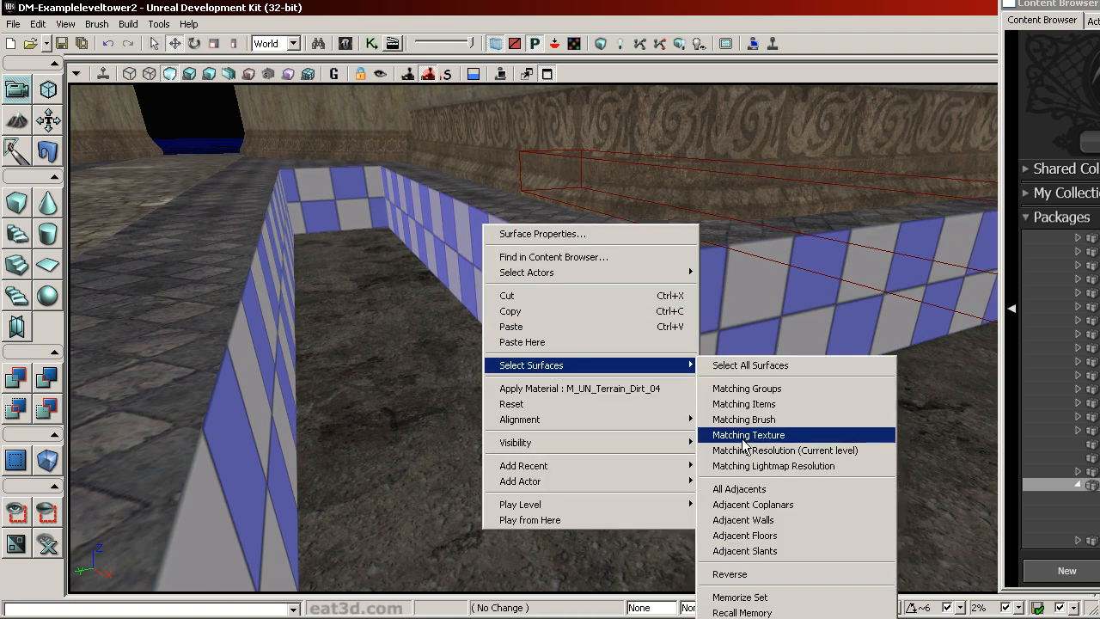
left_click(749, 524)
left_click_drag(750, 524, 778, 541)
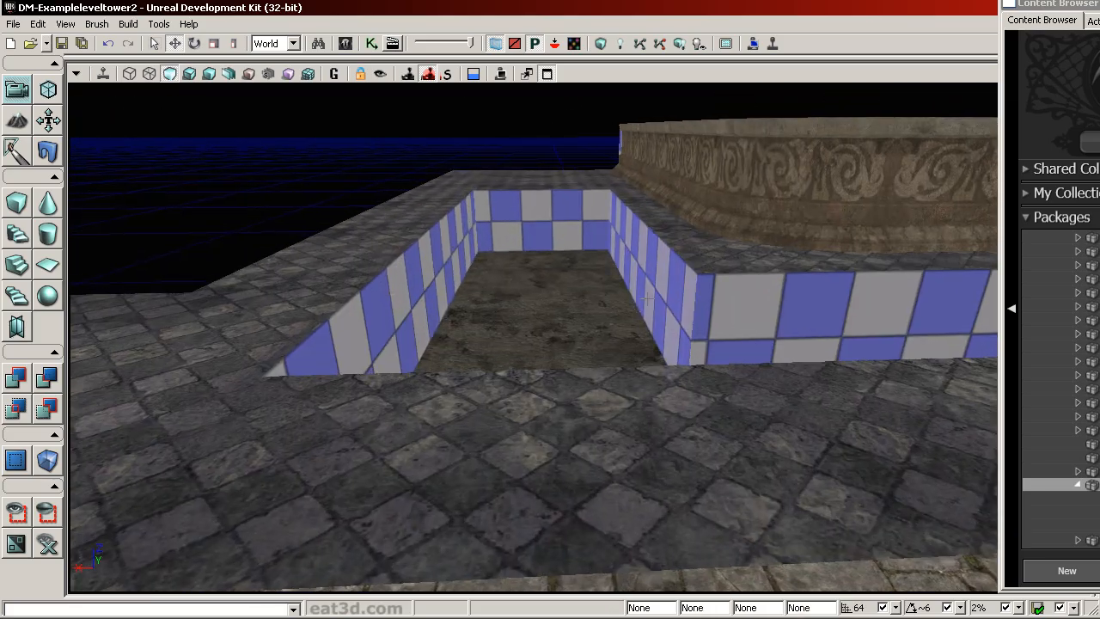
left_click_drag(536, 324, 533, 296)
- Find the M_NEC_Walls_BSP_Turk182Plain material in the NEC_Walls package and select it
key("ctrl+shift+f")
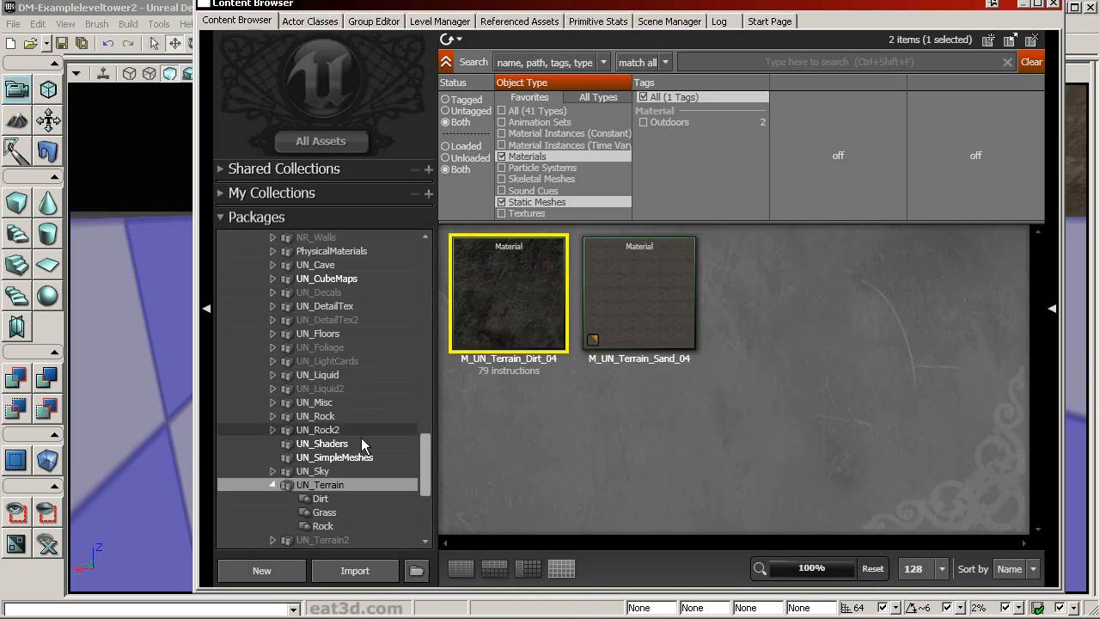
left_click(315, 264)
scroll(346, 434, "up", 7)
left_click(322, 430)
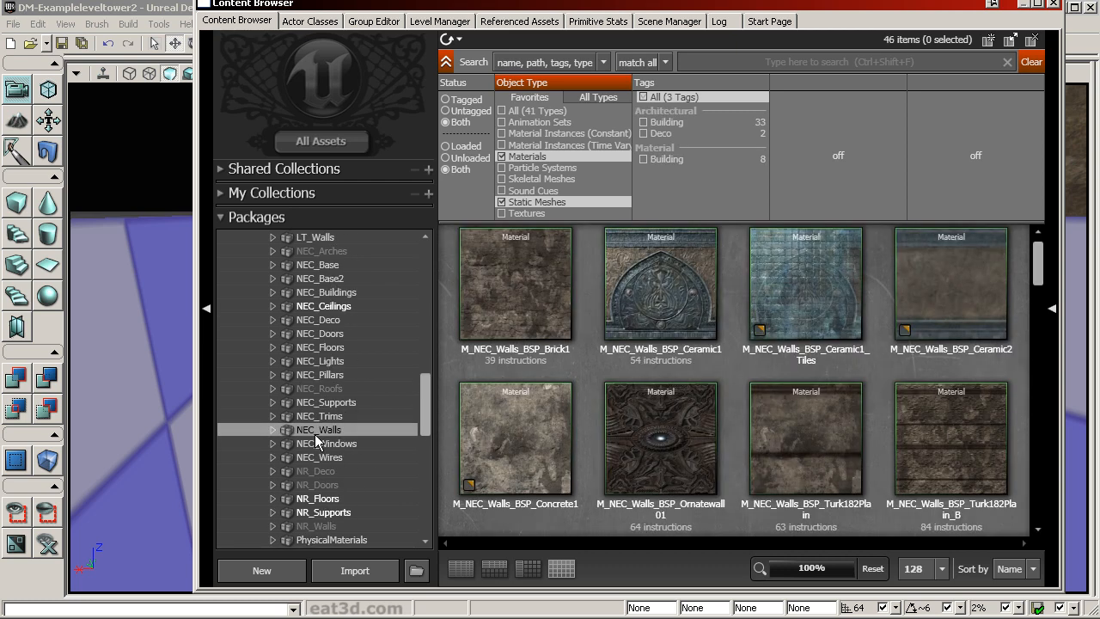
left_click(788, 459)
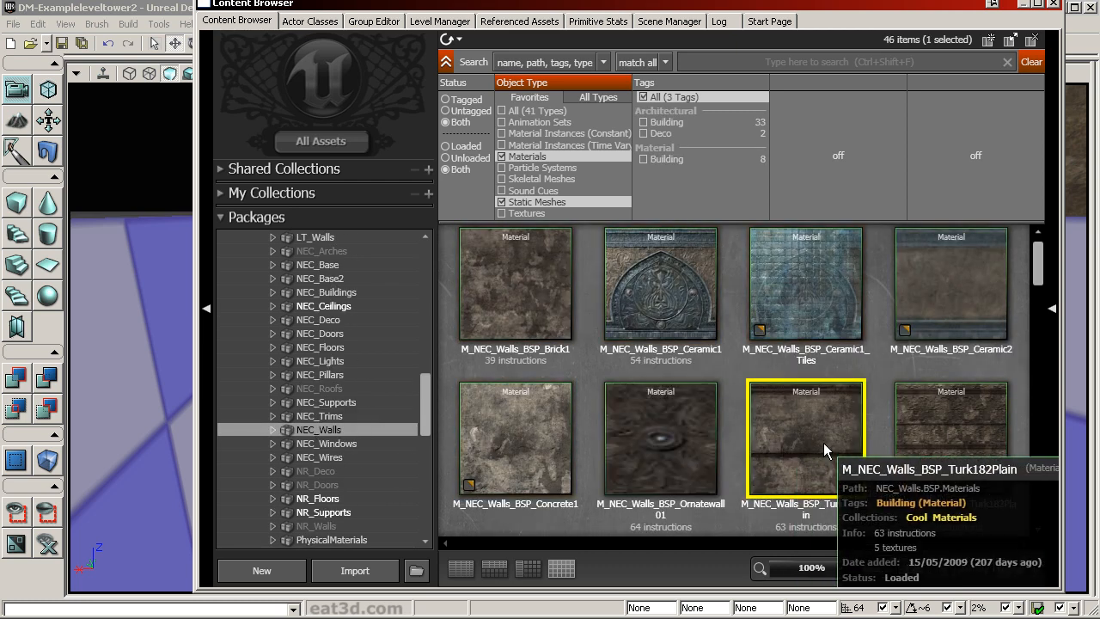
- Apply M_NEC_Walls_BSP_Turk182Plain to the selected walls of the sunken pit
left_click(1037, 5)
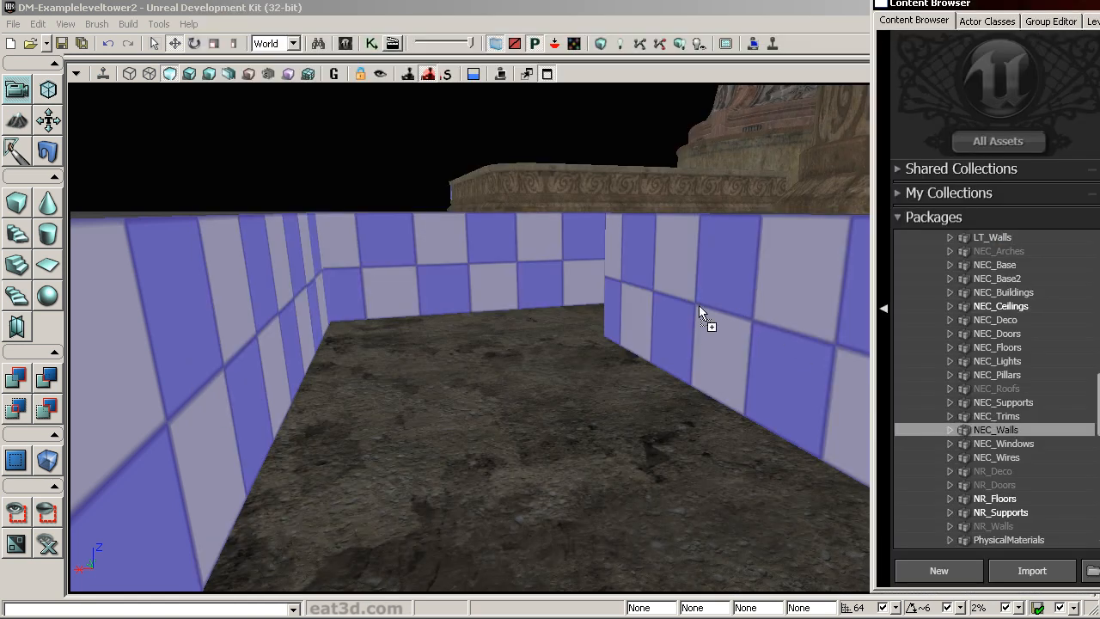
left_click_drag(667, 296, 641, 375)
left_click_drag(304, 381, 206, 301)
left_click_drag(454, 360, 454, 343)
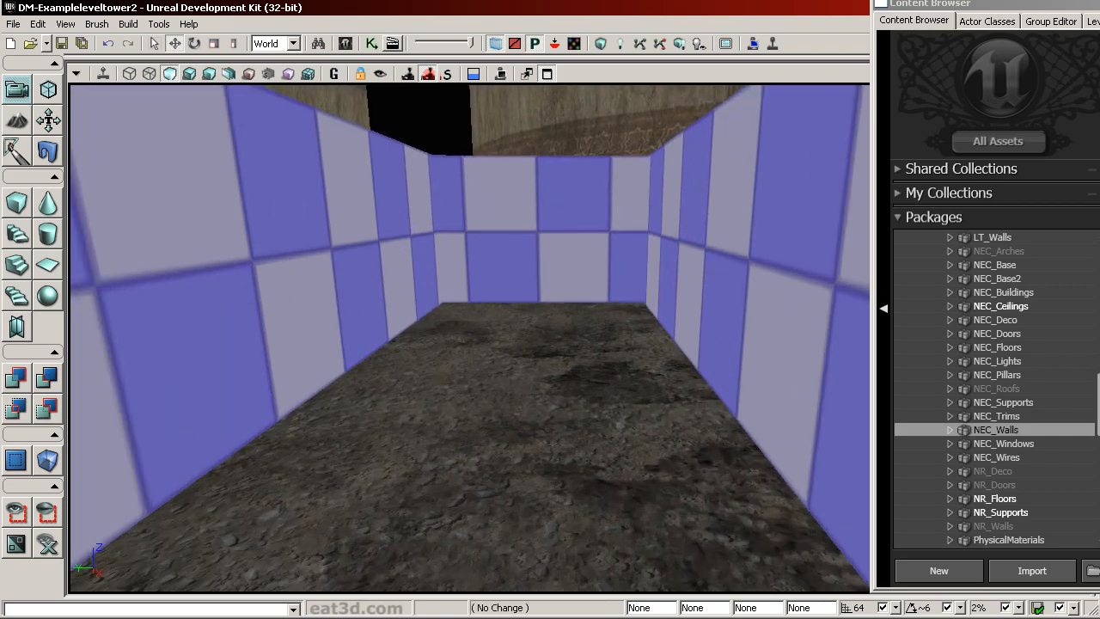
right_click(465, 182)
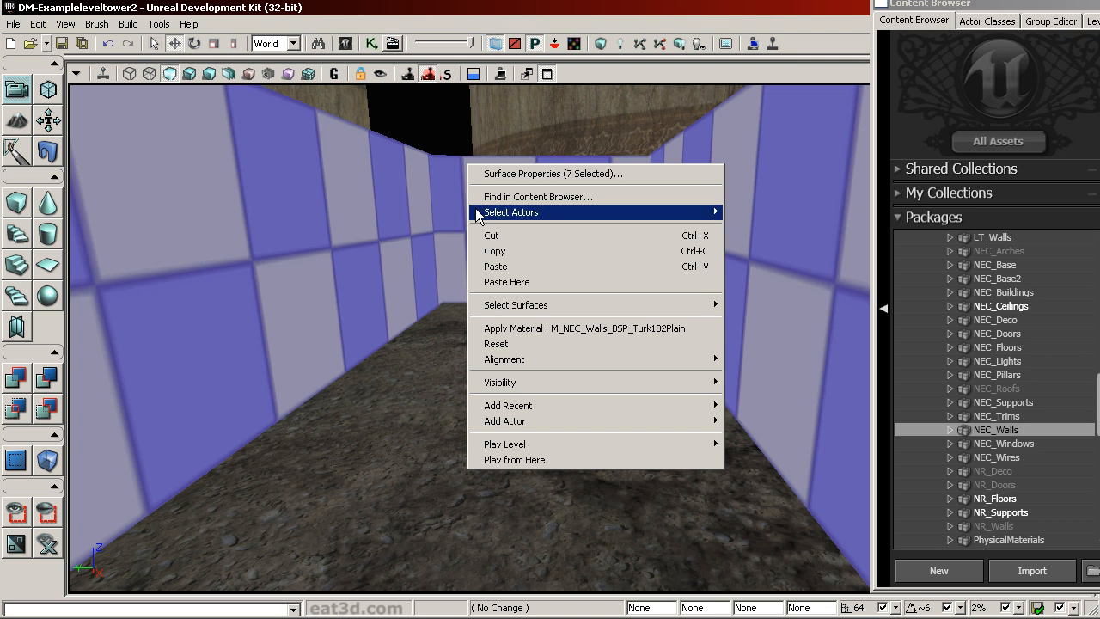
left_click(528, 331)
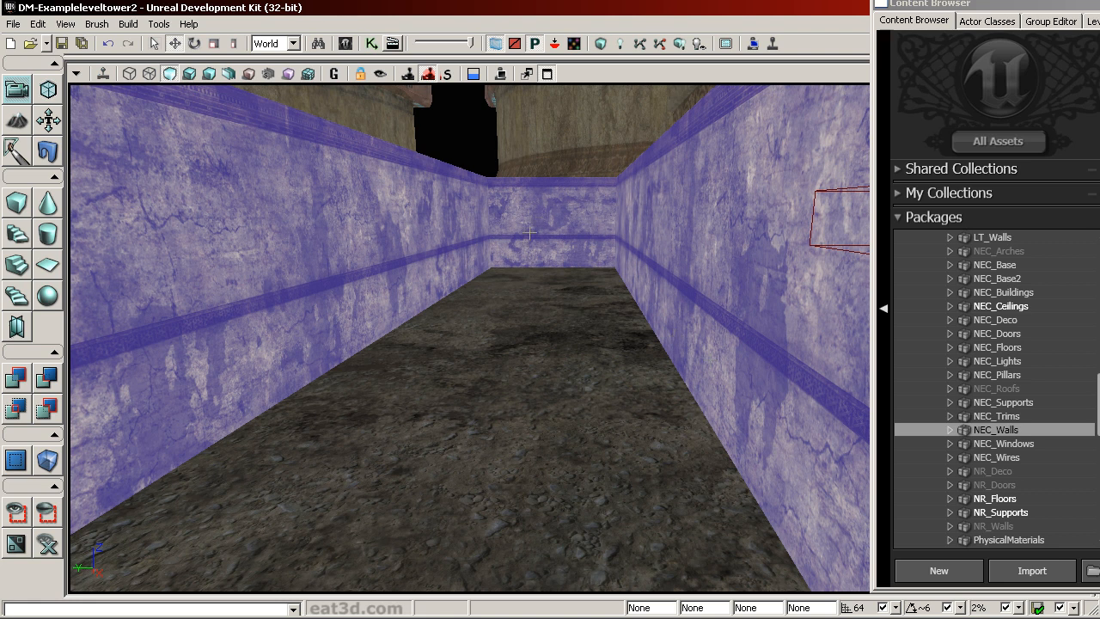
- Give the pit walls Planar alignment and a simple texture scaling of 2.0, and close their surface properties
mouse_move(560, 285)
left_mouse_down()
mouse_move(565, 297)
mouse_move(560, 285)
left_mouse_up()
key("F5")
left_click_drag(612, 199, 789, 16)
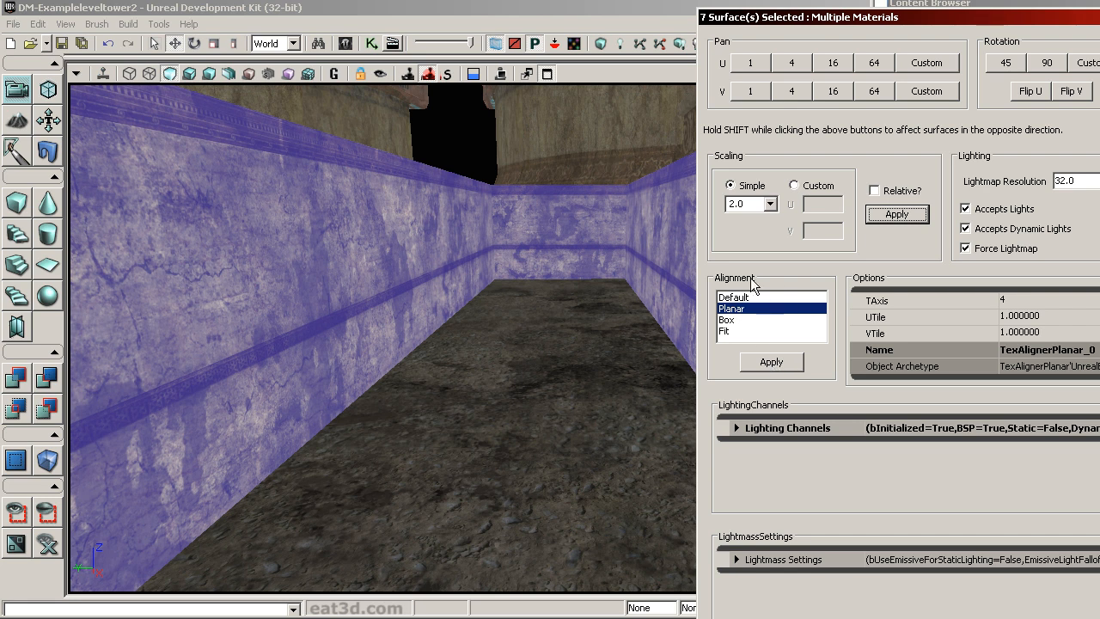
left_click(751, 365)
left_click_drag(589, 356, 563, 331)
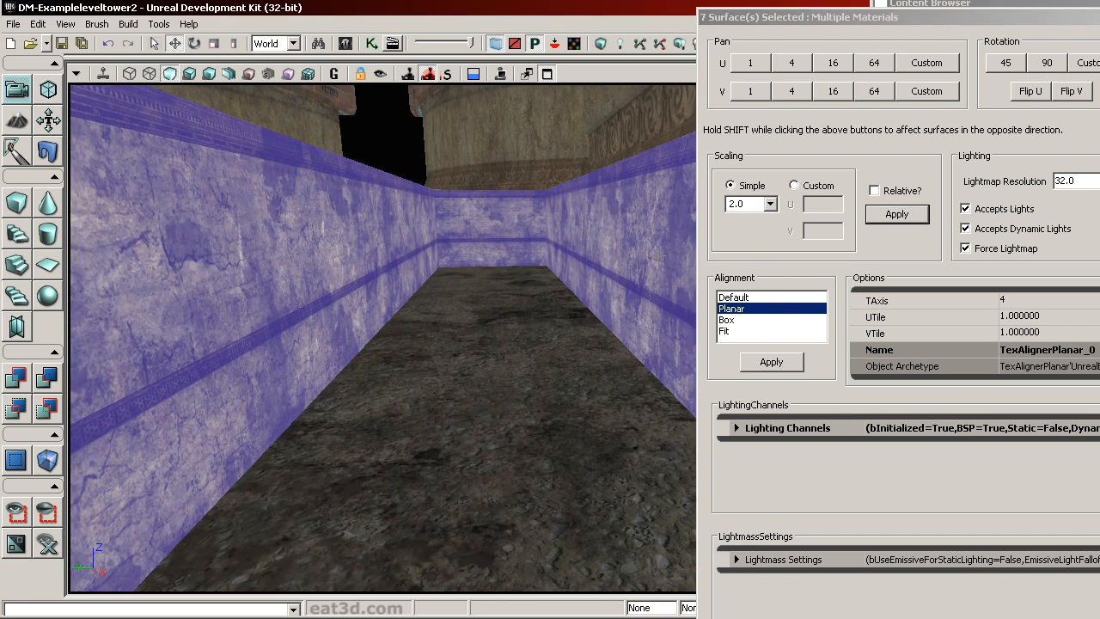
left_click(896, 214)
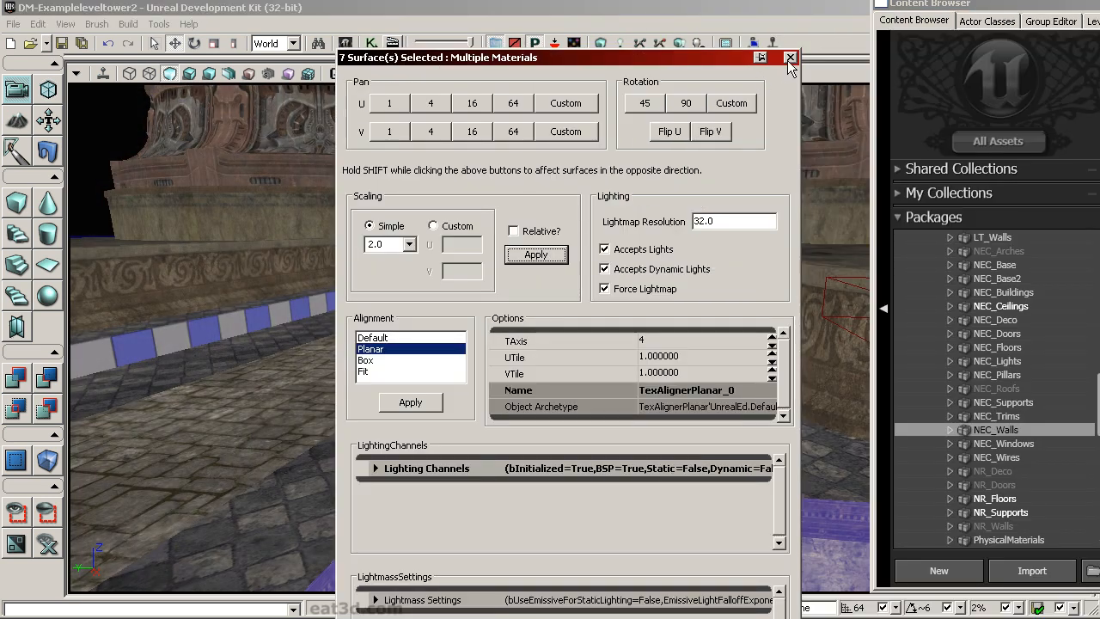
left_click(790, 58)
- Select the adjacent walls of the other sunken pit and give them the same wall material as the first pit
left_click_drag(618, 391, 668, 339)
left_click(618, 393)
left_click(641, 432)
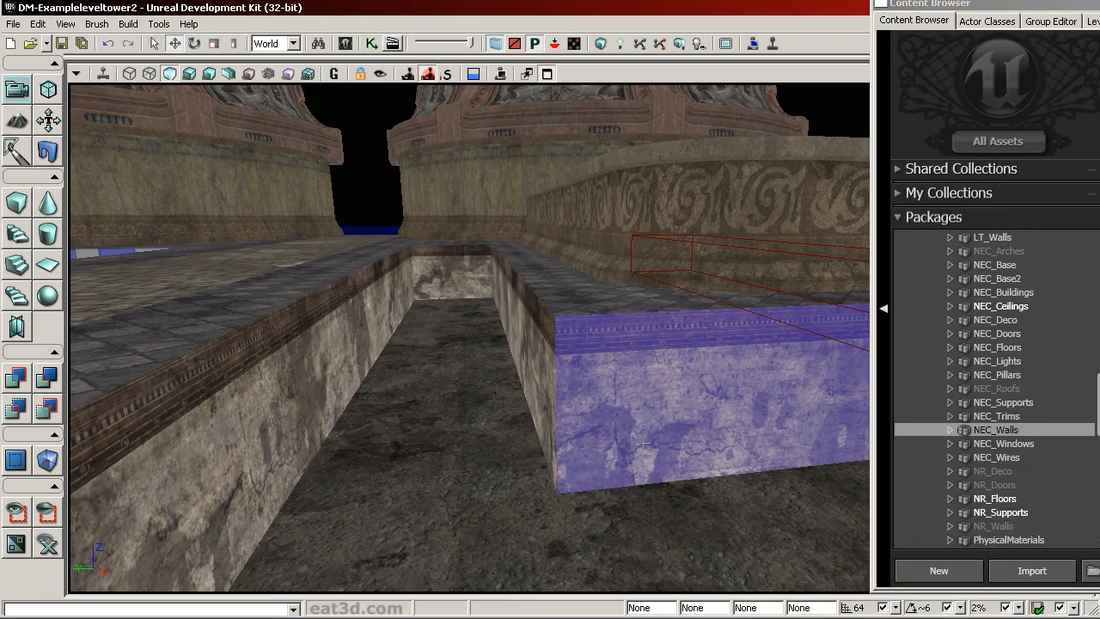
left_click_drag(640, 432, 679, 433)
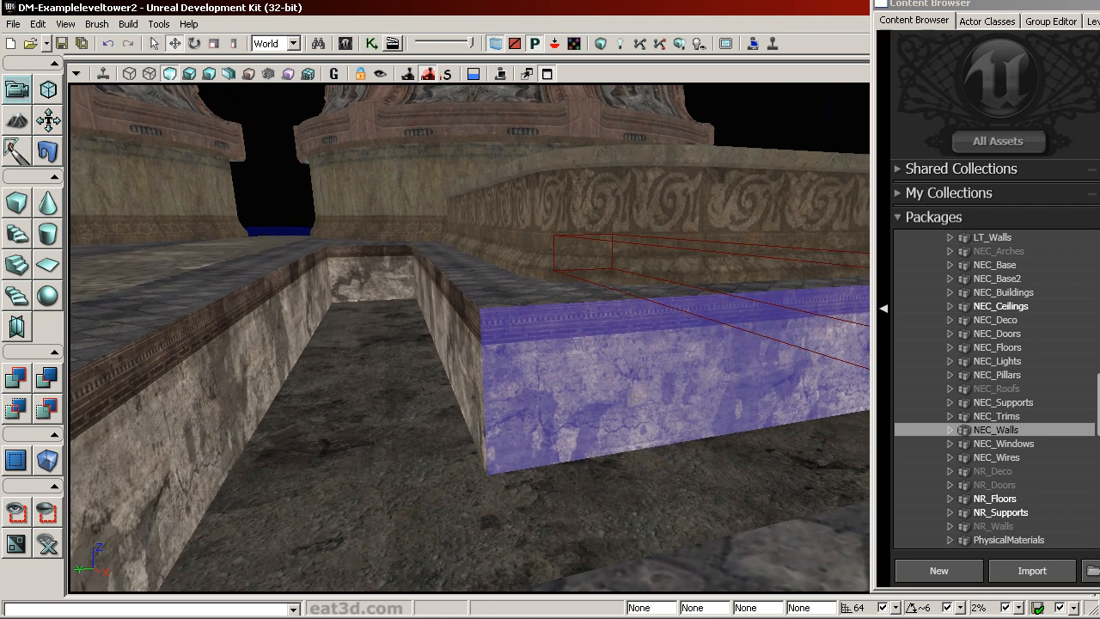
left_click_drag(599, 401, 437, 421)
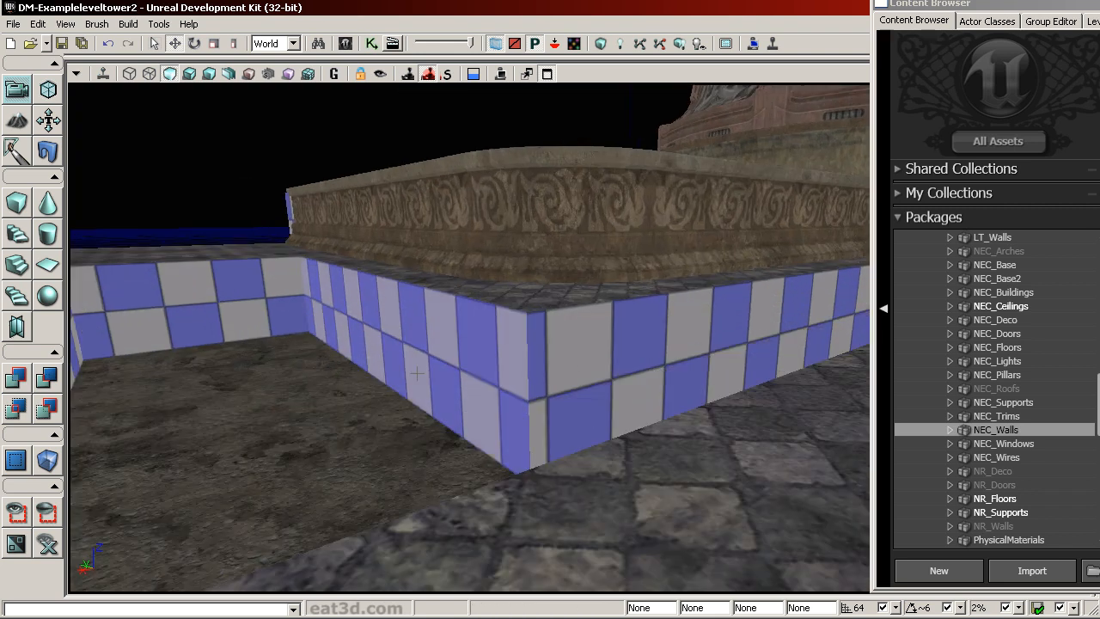
left_click(473, 374)
left_click_drag(473, 374, 430, 370)
left_click_drag(504, 390, 568, 379)
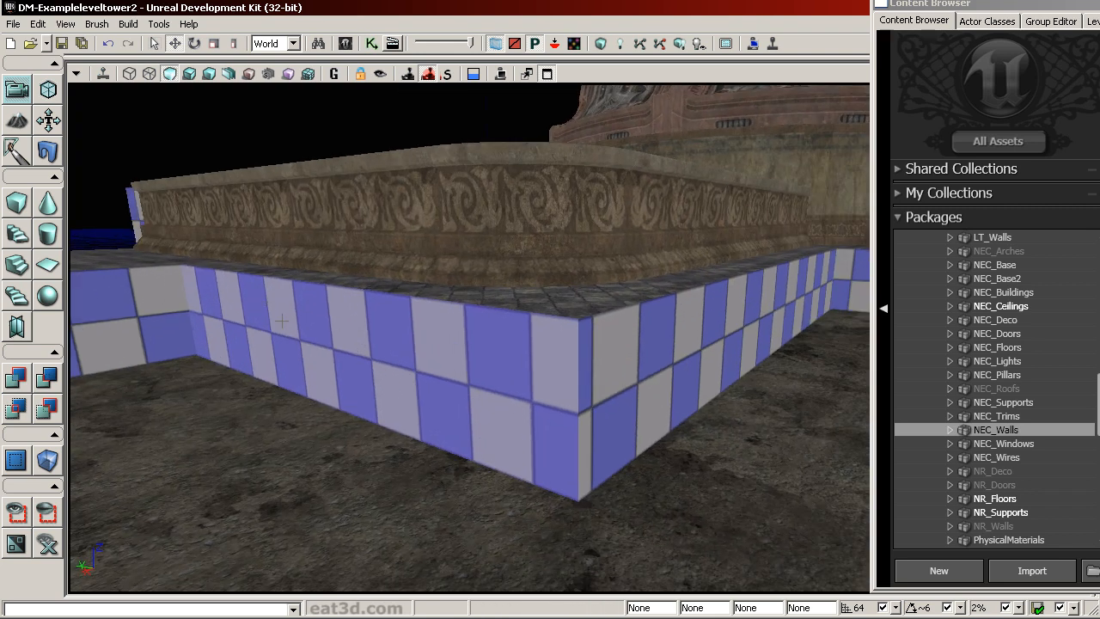
right_click(265, 291)
mouse_move(381, 431)
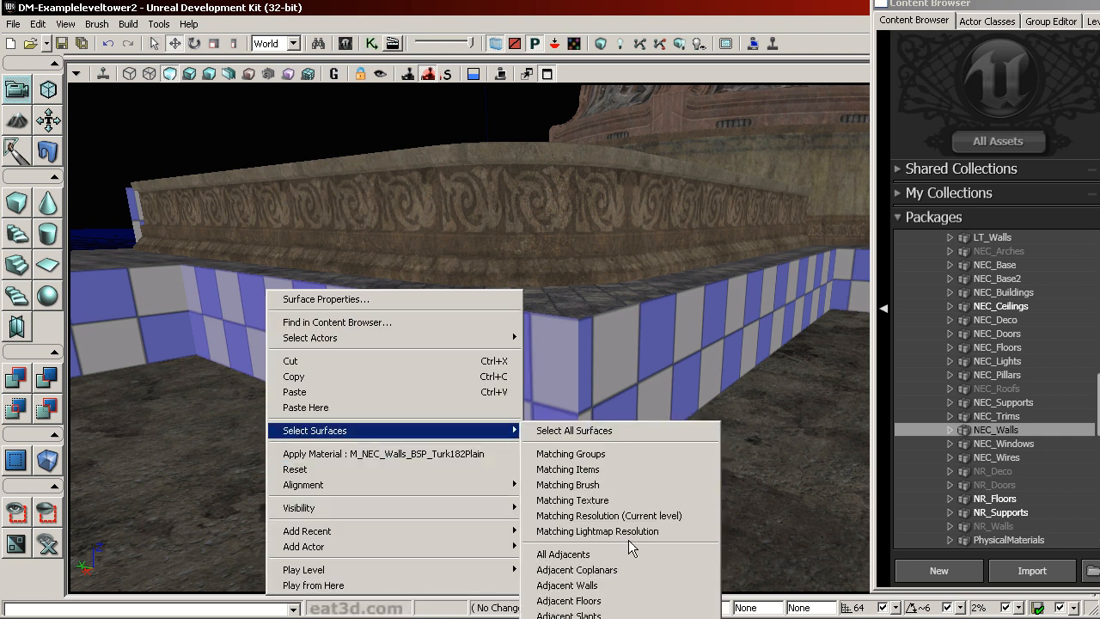
left_click(607, 587)
left_click_drag(522, 427, 572, 412)
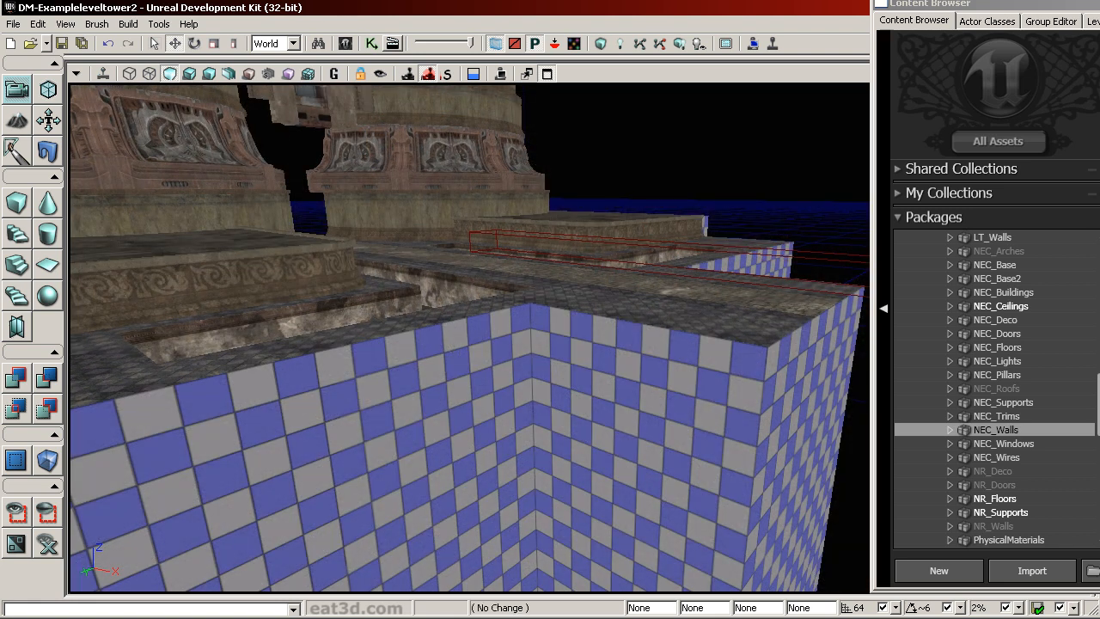
- Apply the same wall material to the outer side walls of the ground block
left_click(471, 464)
left_click(668, 432, "ctrl")
mouse_move(668, 432)
left_mouse_down()
mouse_move(619, 473)
mouse_move(601, 464)
mouse_move(724, 388)
mouse_move(519, 389)
left_mouse_up()
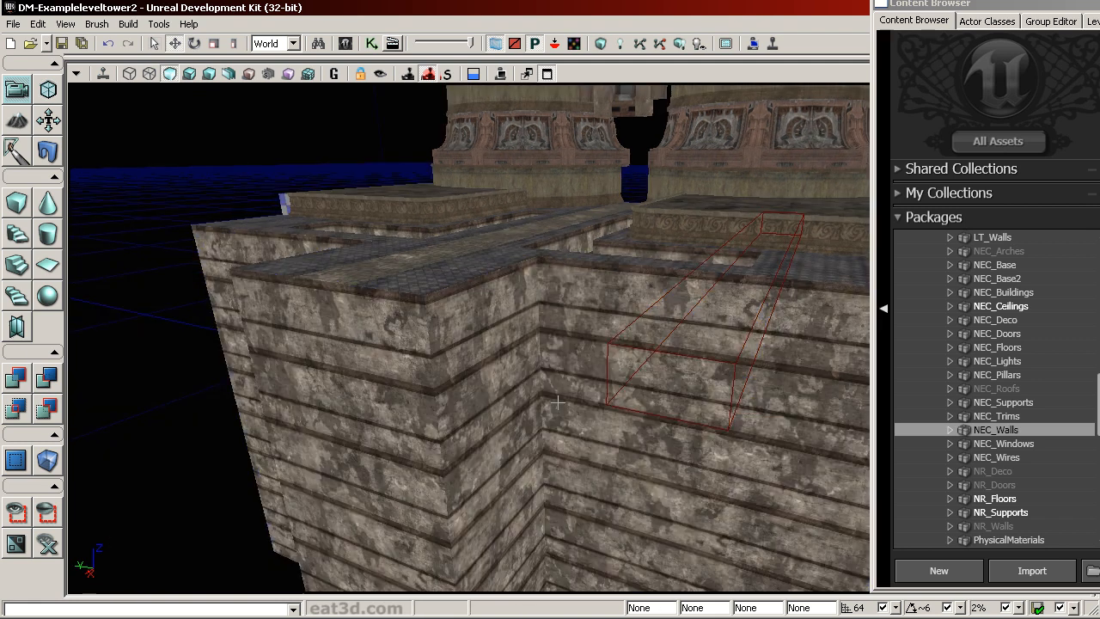
left_click_drag(558, 403, 484, 336)
- Select the five outer walls, apply a simple texture scaling of 4.0 and close their surface properties
left_click(485, 336, "ctrl")
left_click(404, 359, "ctrl")
left_click_drag(403, 359, 361, 364)
left_click(567, 385, "ctrl")
left_click(436, 342, "ctrl")
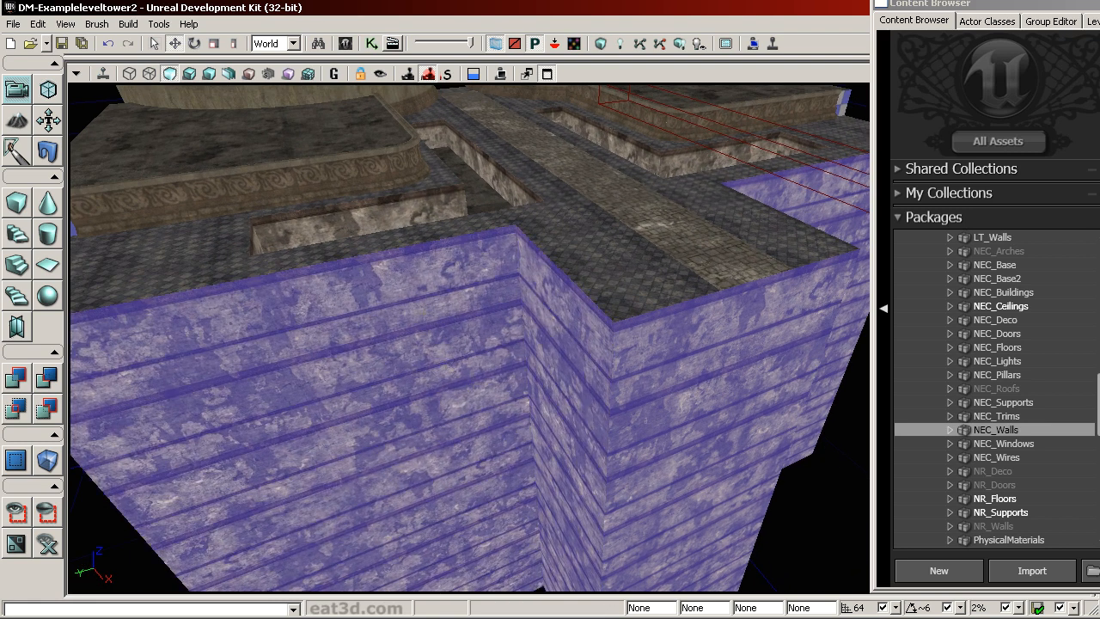
right_click(411, 261)
left_click(430, 277)
left_click(410, 245)
left_click(374, 328)
left_click(540, 256)
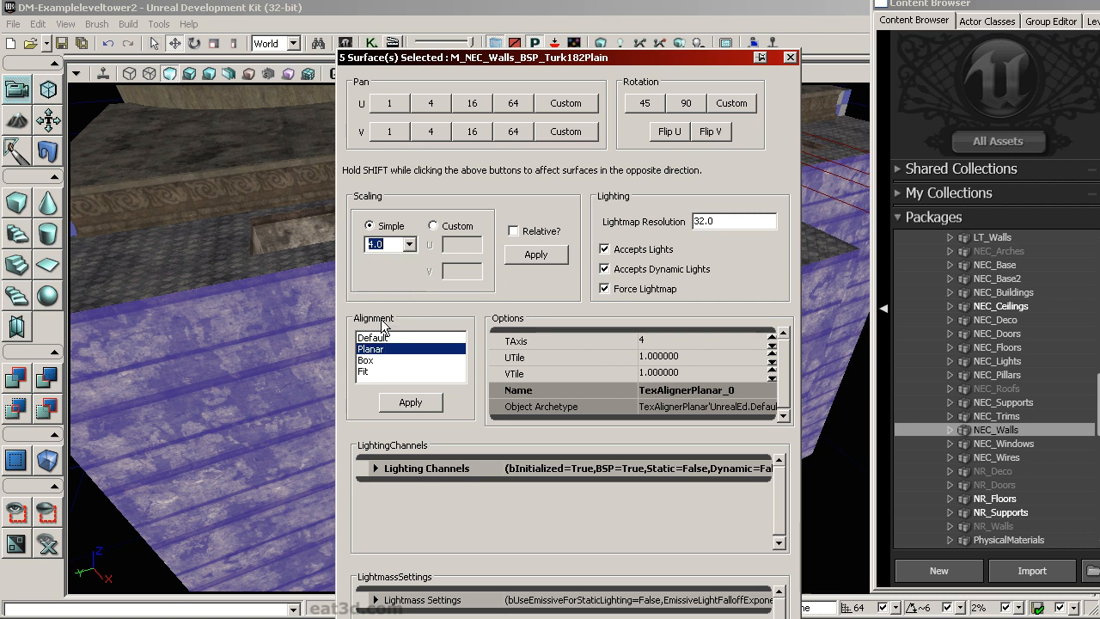
left_click(787, 58)
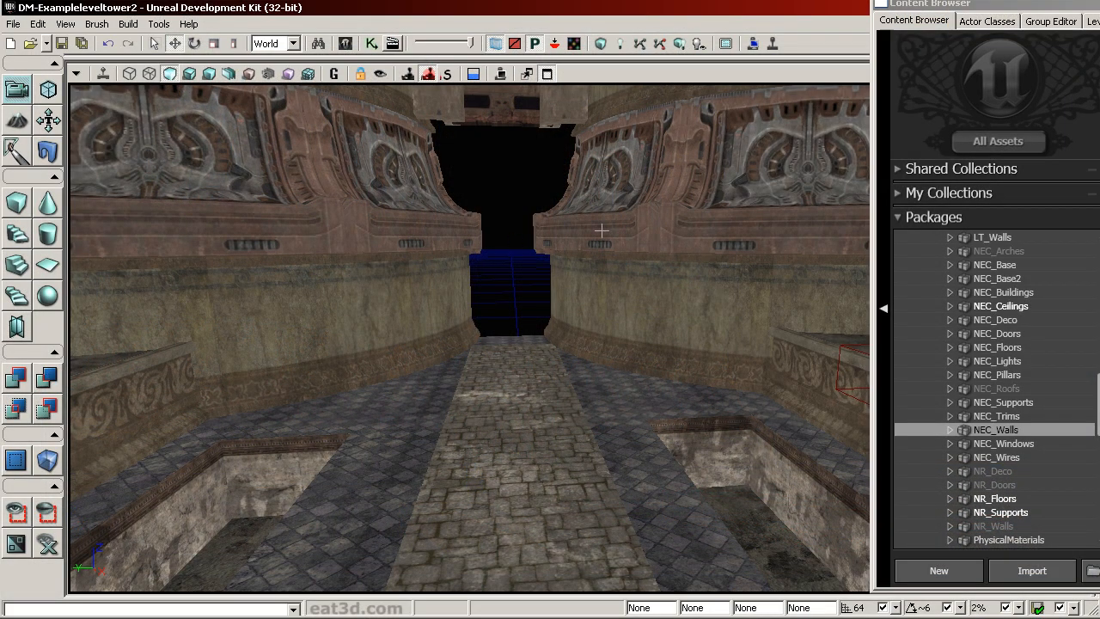
left_click_drag(465, 339, 464, 396)
left_click_drag(549, 407, 567, 361)
right_click_drag(549, 406, 552, 318)
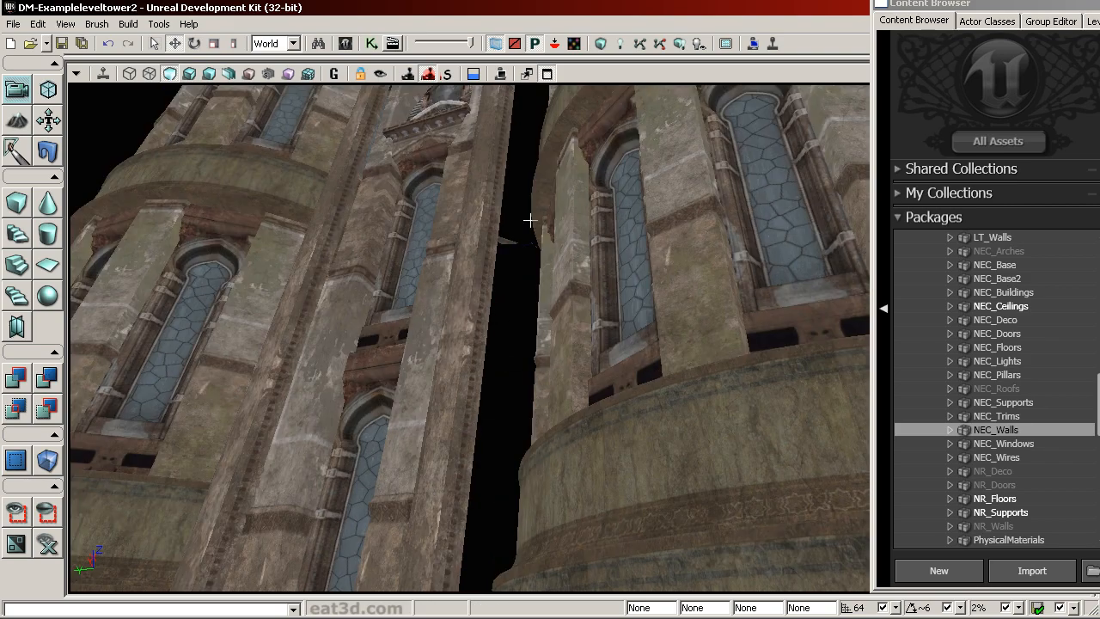
left_click_drag(572, 256, 448, 323)
right_click_drag(448, 323, 517, 355)
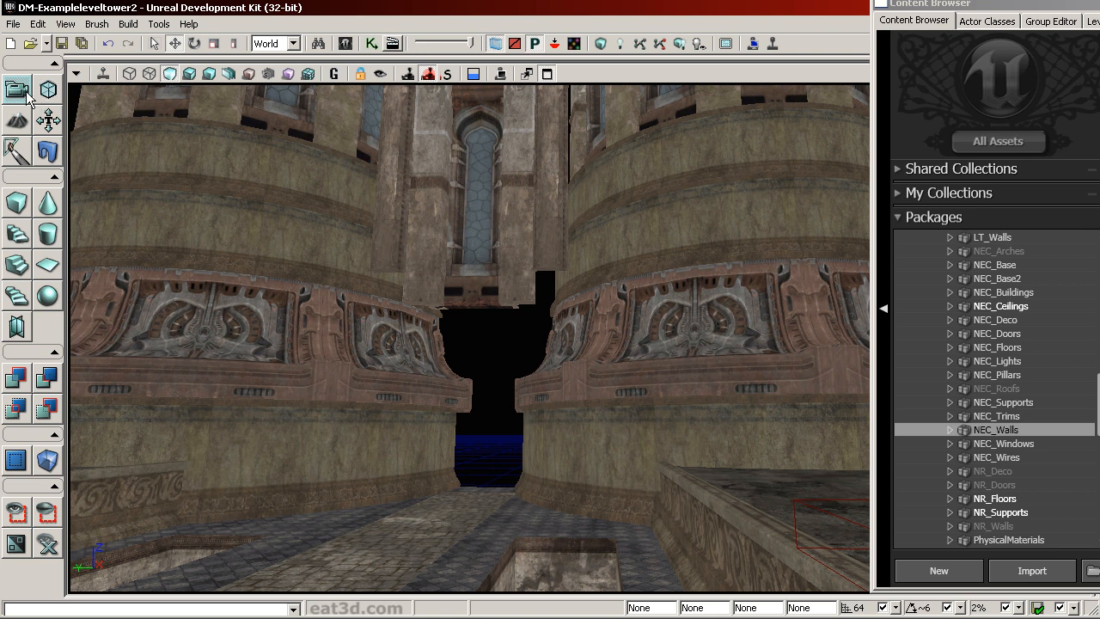
- Bring the Content Browser back over the viewport and browse the NEC_Supports, NEC_Base2 and ASC_Floor packages
left_click_drag(999, 7, 260, 7)
left_click(275, 404)
scroll(301, 421, "up", 3)
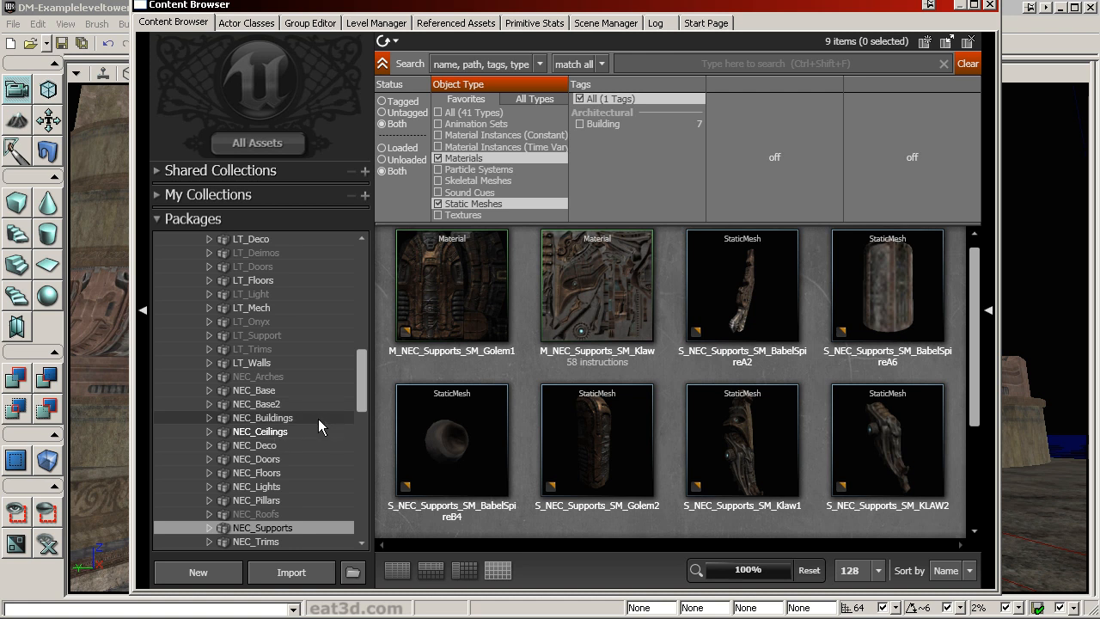
left_click(283, 404)
scroll(288, 441, "up", 2)
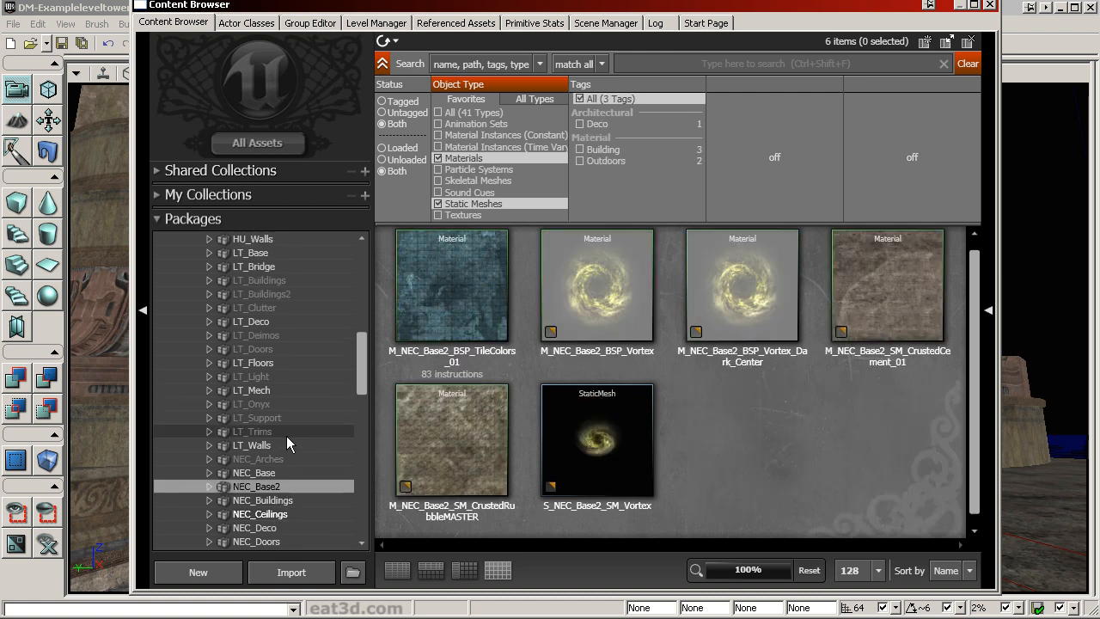
scroll(287, 441, "up", 9)
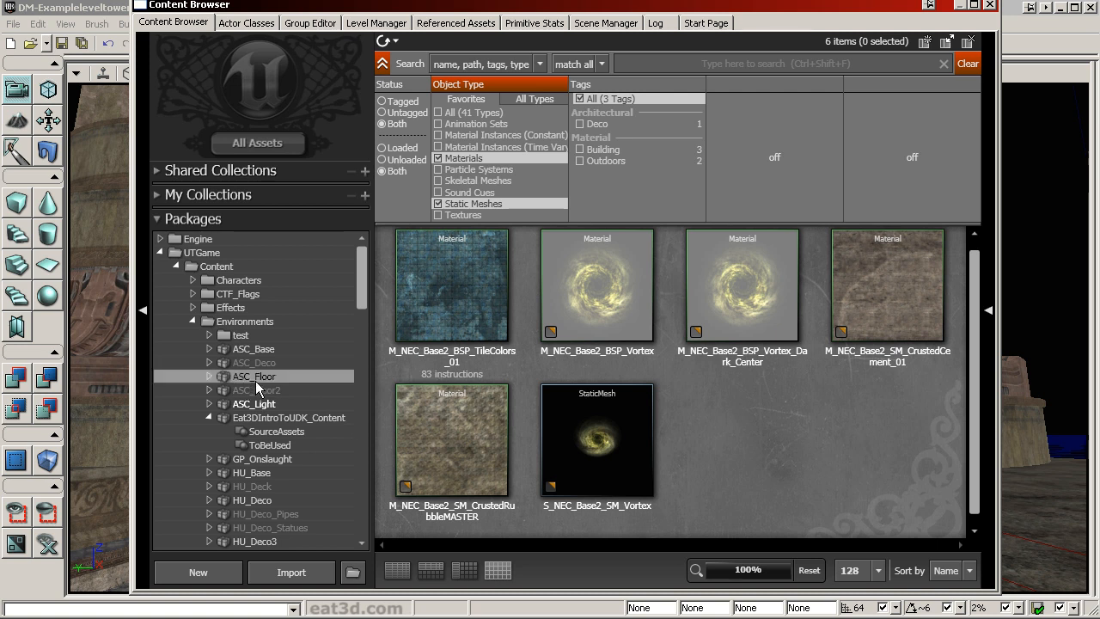
left_click(256, 380)
- Inspect the S_ASC_Floor_SM_StairsSid01 mesh from several angles in the Static Mesh Editor and close the editor
left_click(850, 308)
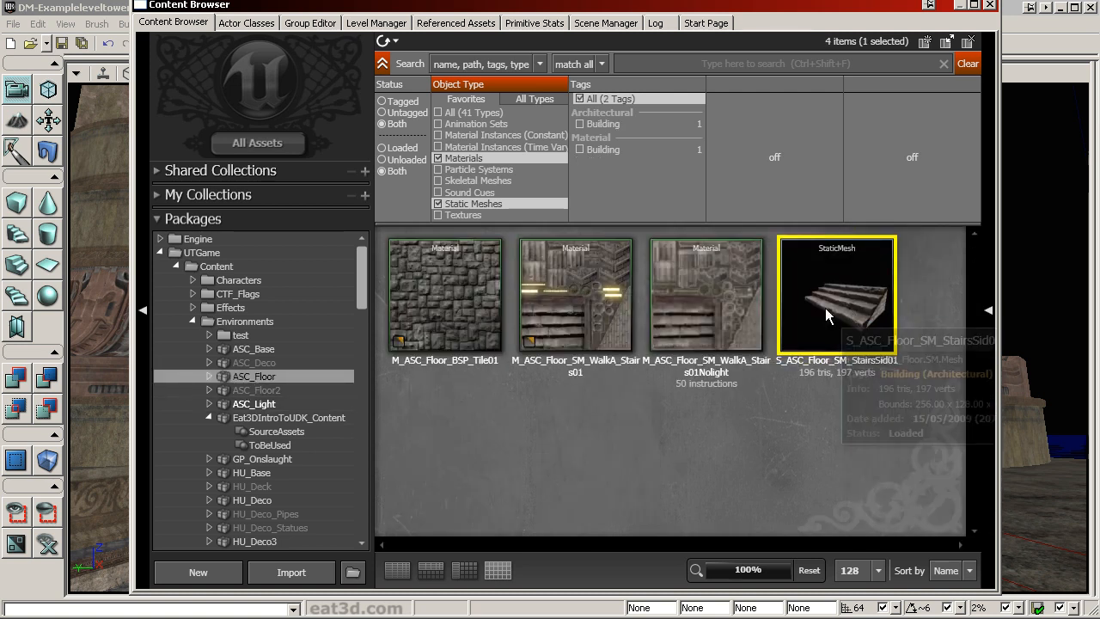
double_click(825, 308)
left_click_drag(292, 314, 407, 203)
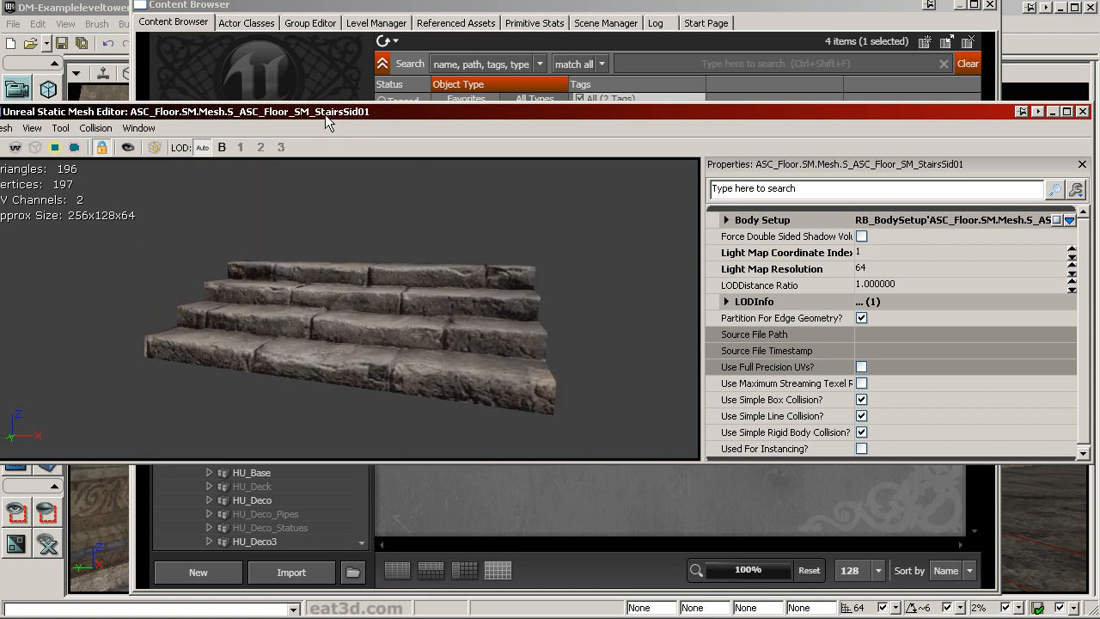
mouse_move(418, 283)
left_mouse_down()
mouse_move(365, 279)
mouse_move(418, 284)
left_mouse_up()
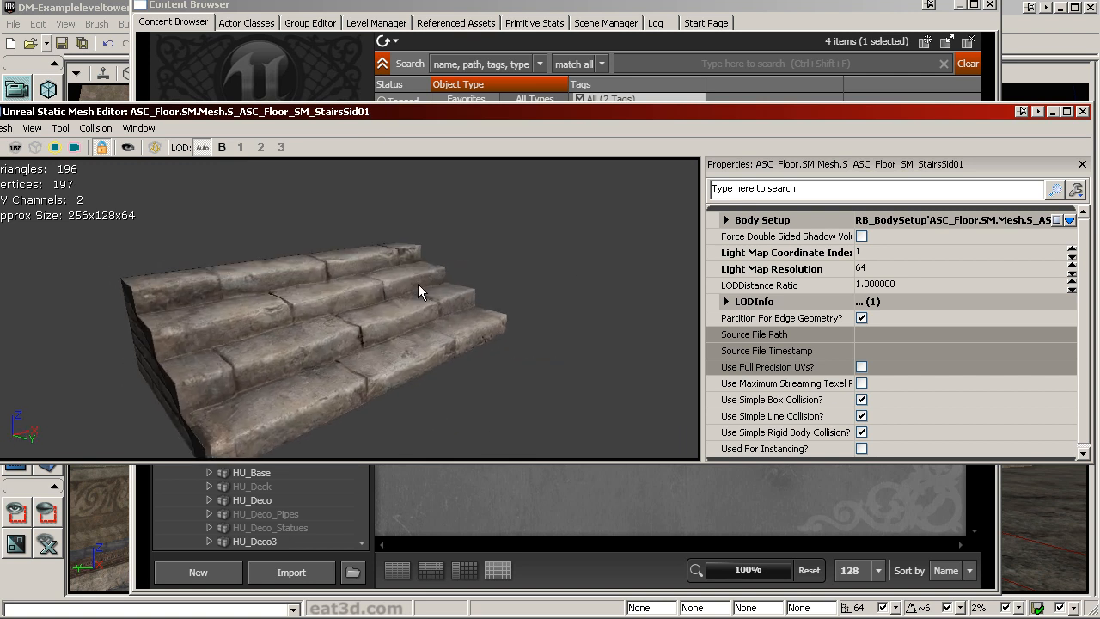
left_click(1083, 111)
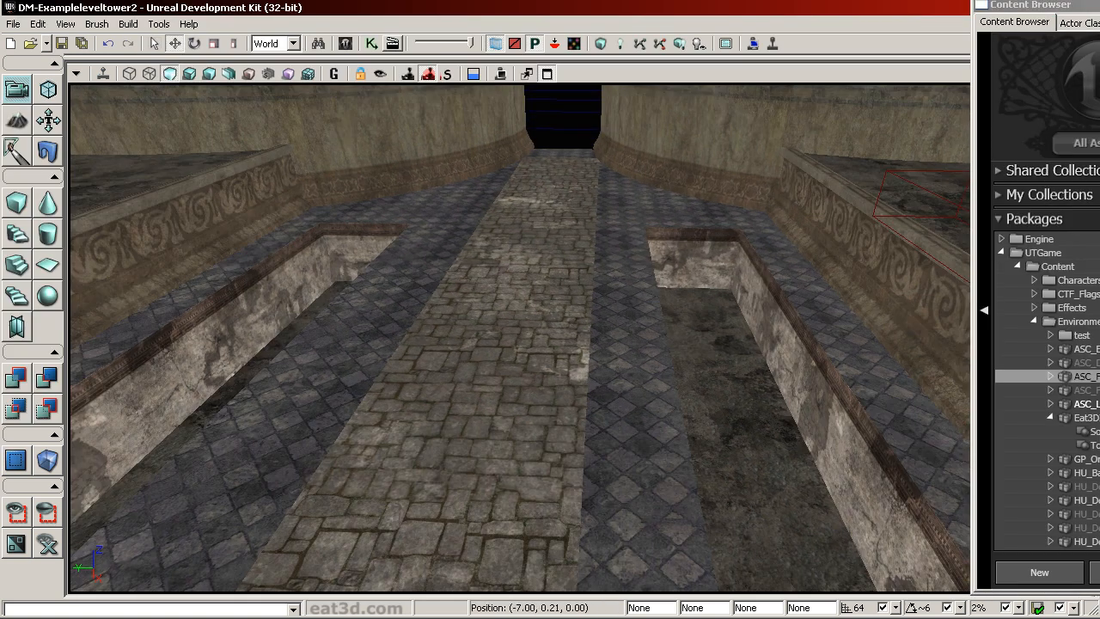
- Add the S_ASC_Floor_SM_StairsSid01 mesh on the walkway between the towers, with overall scale 0.75 and Y scale 1.1875
left_click_drag(593, 429, 599, 392)
right_click(599, 392)
left_click(653, 481)
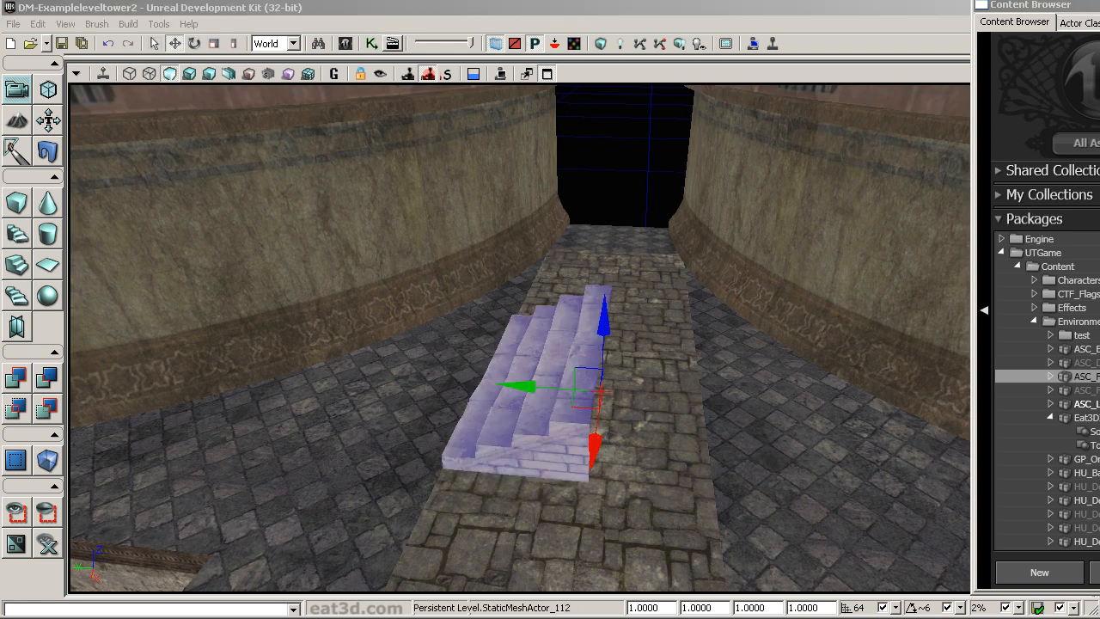
left_click(663, 608)
type("0.75")
key("Return")
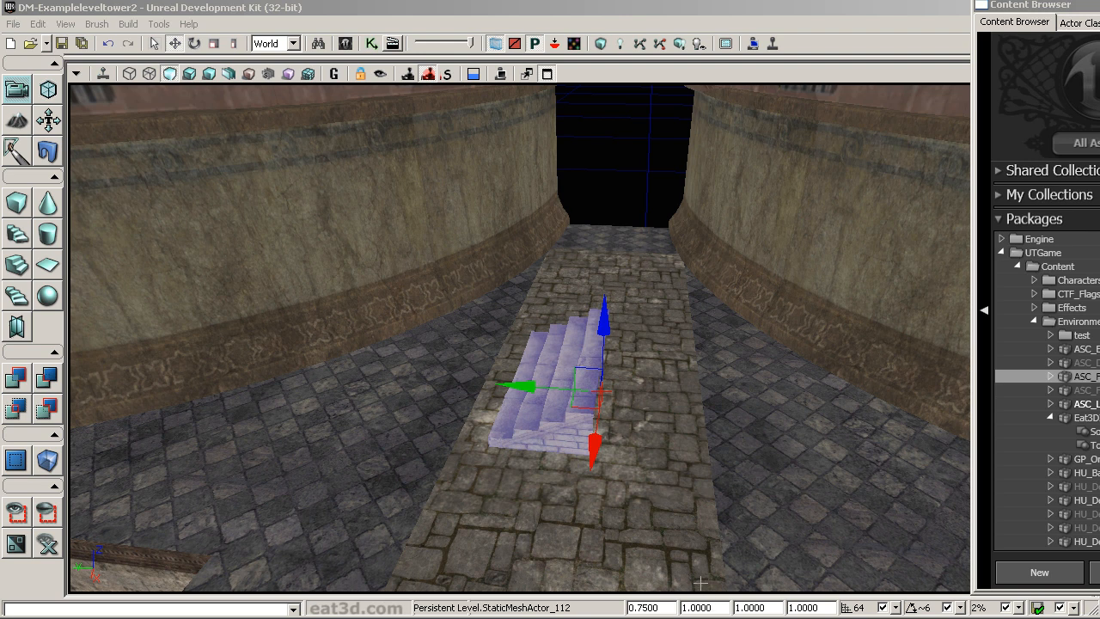
left_click(767, 608)
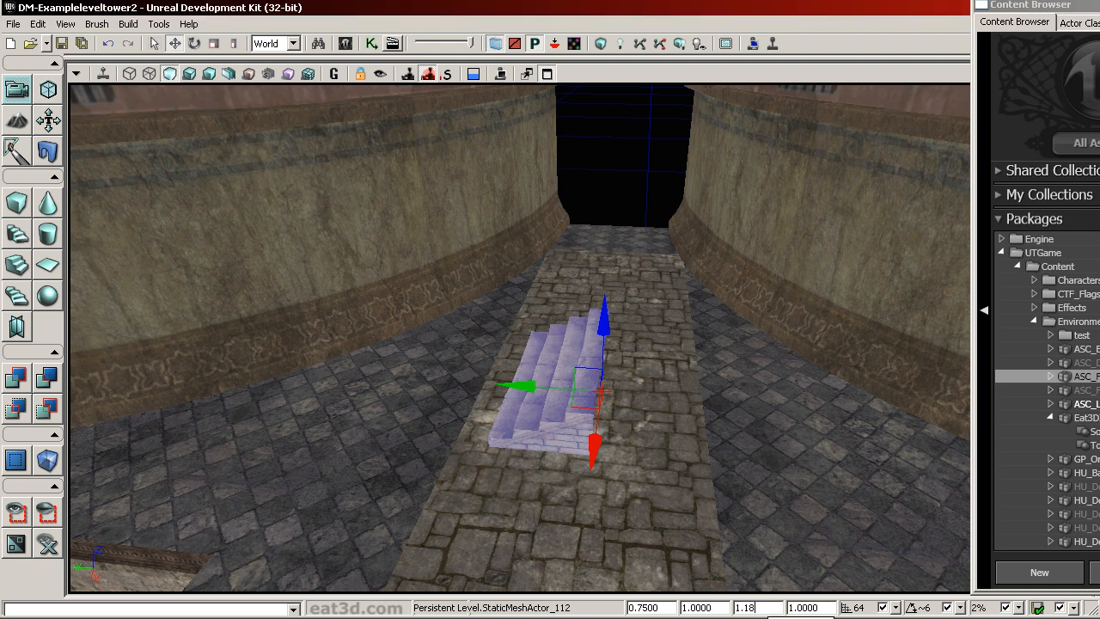
key("Return")
left_click_drag(755, 523, 731, 485)
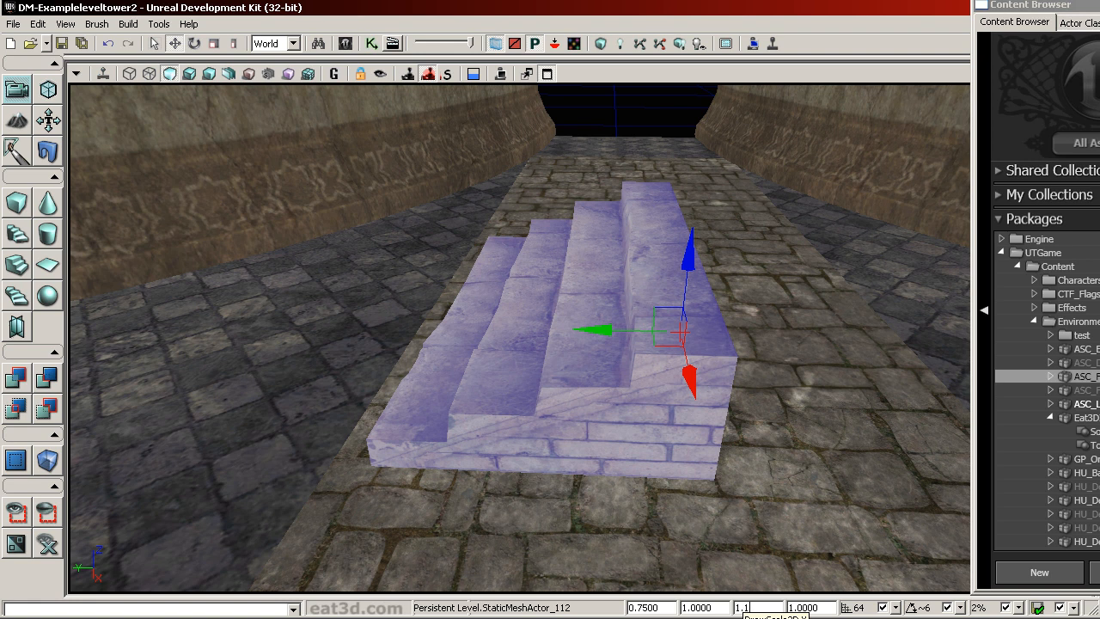
- Rotate the stairs so they climb along the walkway towards the gap between the towers
right_click_drag(780, 454, 776, 405)
key("space")
left_click_drag(619, 368, 537, 339)
key("space")
key("space")
right_click_drag(749, 388, 490, 441)
- Duplicate the stairs and align the copy as a second flight starting at the top rear edge of the first
left_click_drag(491, 442, 596, 430, "alt")
left_click_drag(717, 317, 712, 291, "shift")
scroll(730, 520, "down", 3)
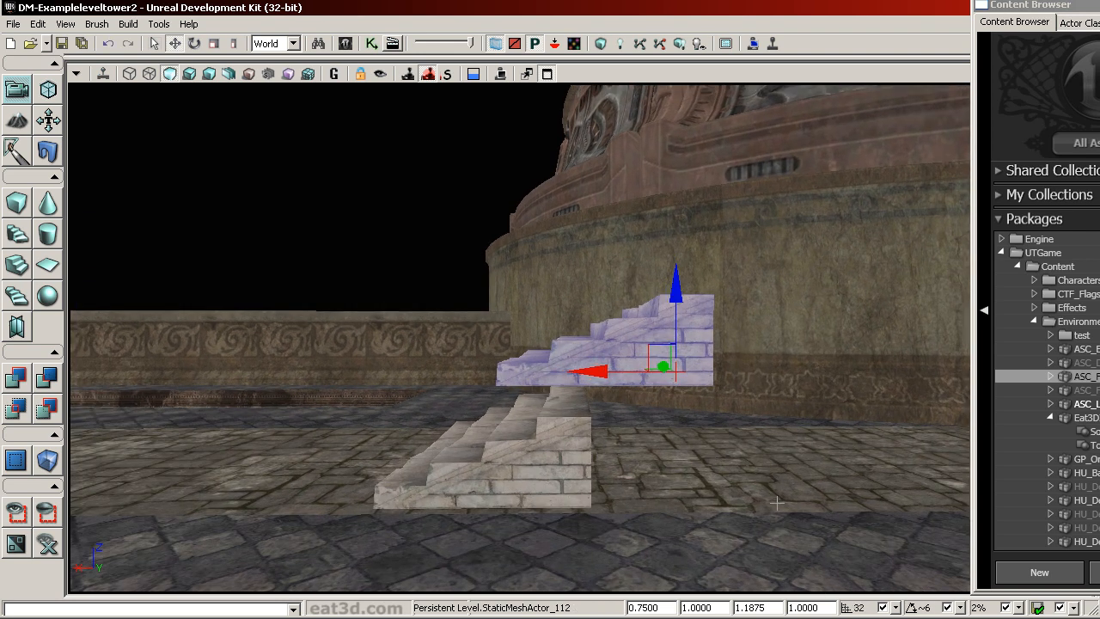
left_click_drag(663, 517, 653, 490)
left_click_drag(791, 245, 790, 318, "shift")
left_click_drag(756, 387, 759, 342)
left_click_drag(765, 327, 894, 328, "shift")
left_click_drag(647, 413, 647, 497)
- Select both stair flights and set their Y scale back to 1
left_click(515, 462, "ctrl")
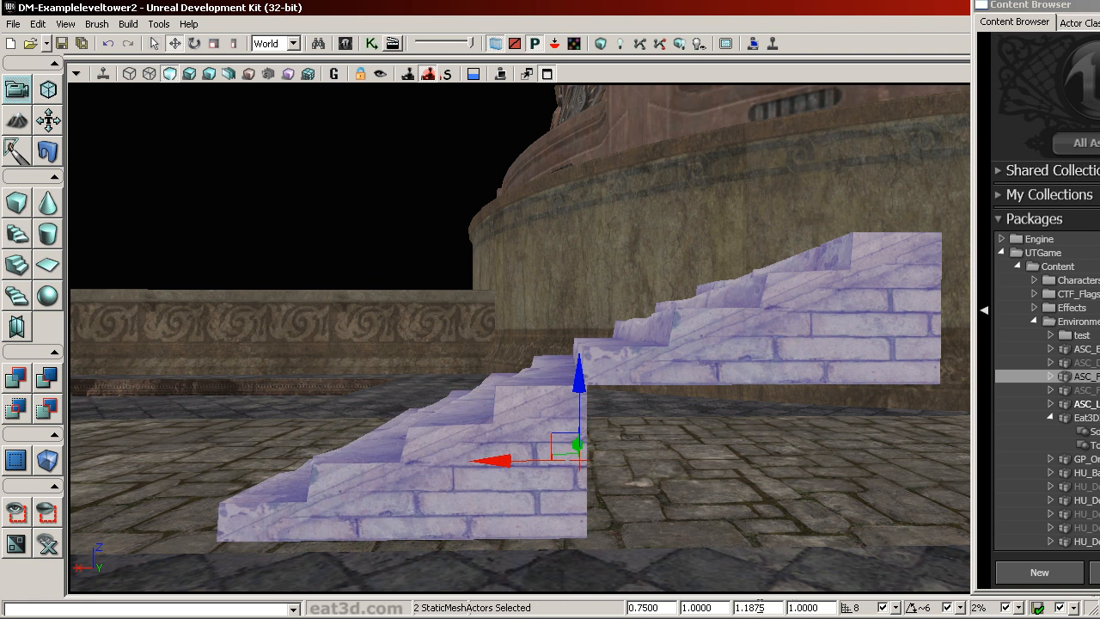
type("1")
key("Return")
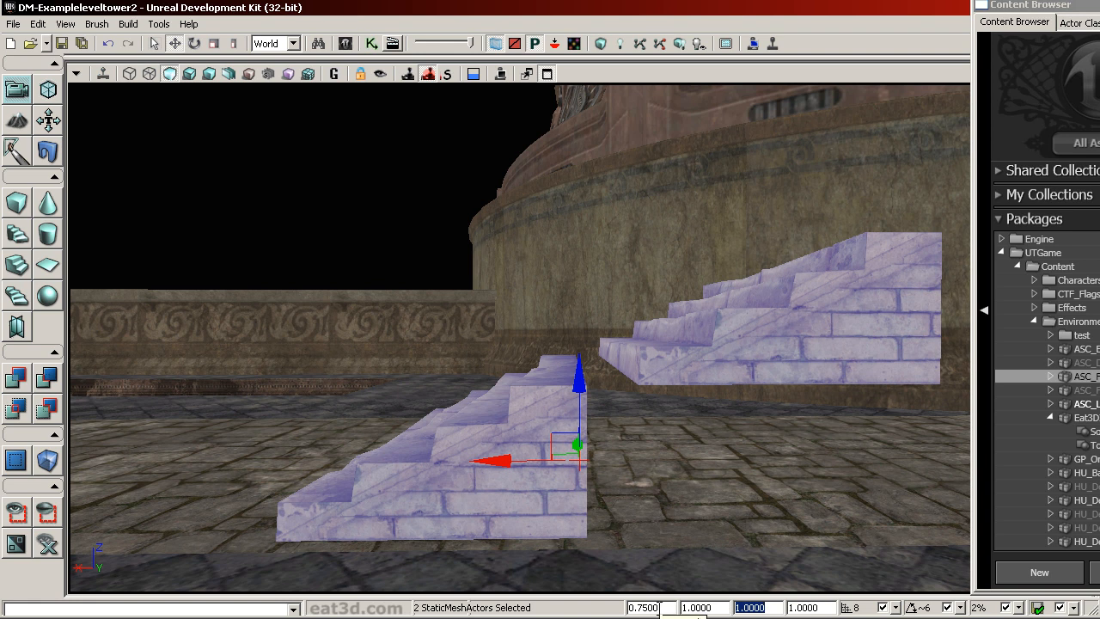
- Close the gap between the two stair flights and add a third copy to form one continuous staircase
left_click(687, 368)
left_click_drag(688, 368, 690, 335)
left_click_drag(772, 376, 756, 442, "shift")
left_click_drag(651, 456, 846, 393)
middle_click_drag(603, 441, 674, 429)
left_click_drag(675, 415, 622, 415, "shift")
left_click_drag(762, 331, 761, 163, "shift")
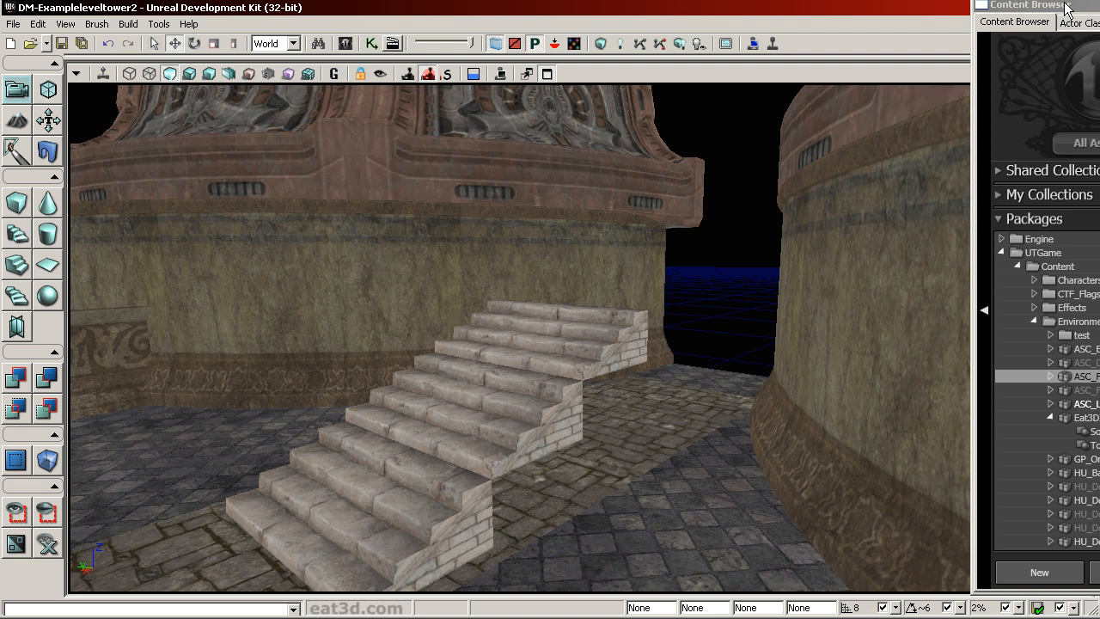
- Browse the NEC_Doors package and inspect the S_NEC_Doors_SM_Oniondoor_Frame01 mesh in the Static Mesh Editor
left_click_drag(1065, 7, 393, 7)
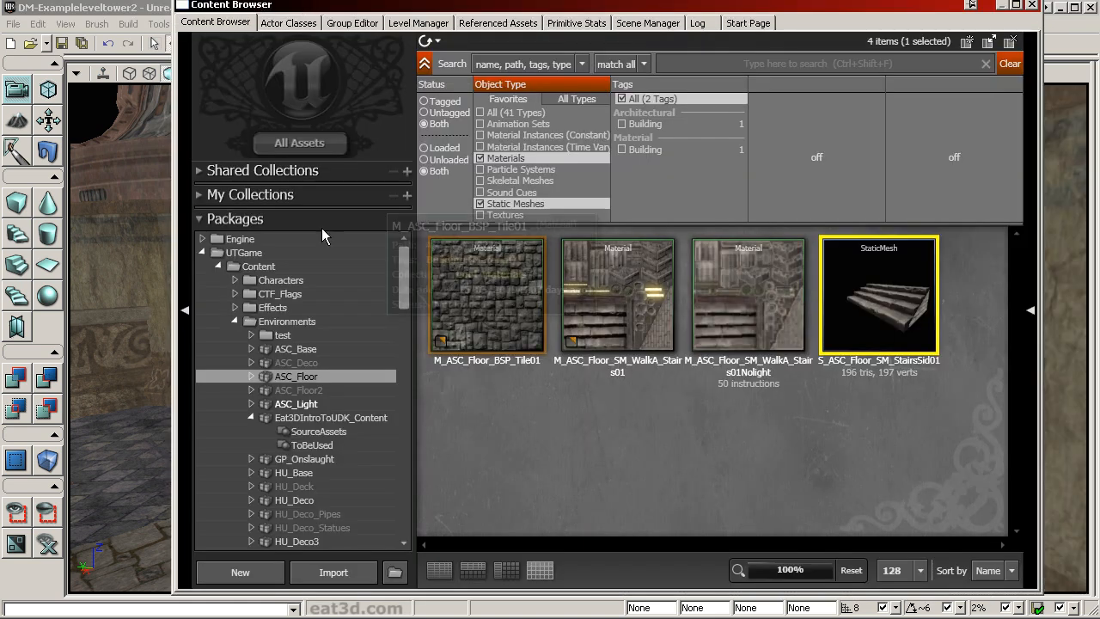
left_click(301, 404)
scroll(310, 408, "down", 10)
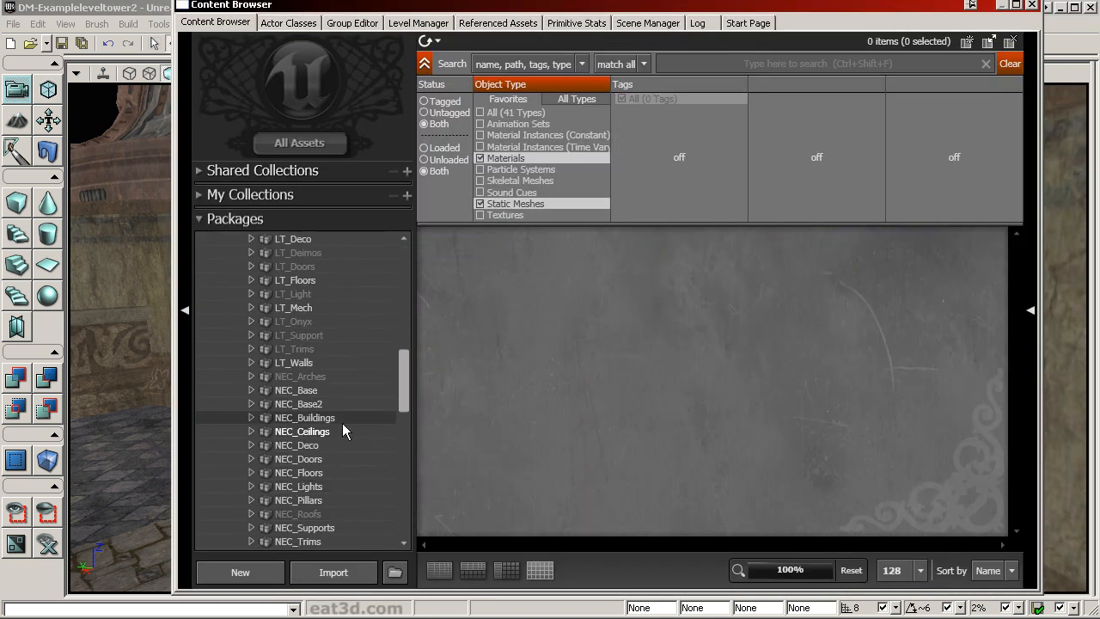
left_click(298, 458)
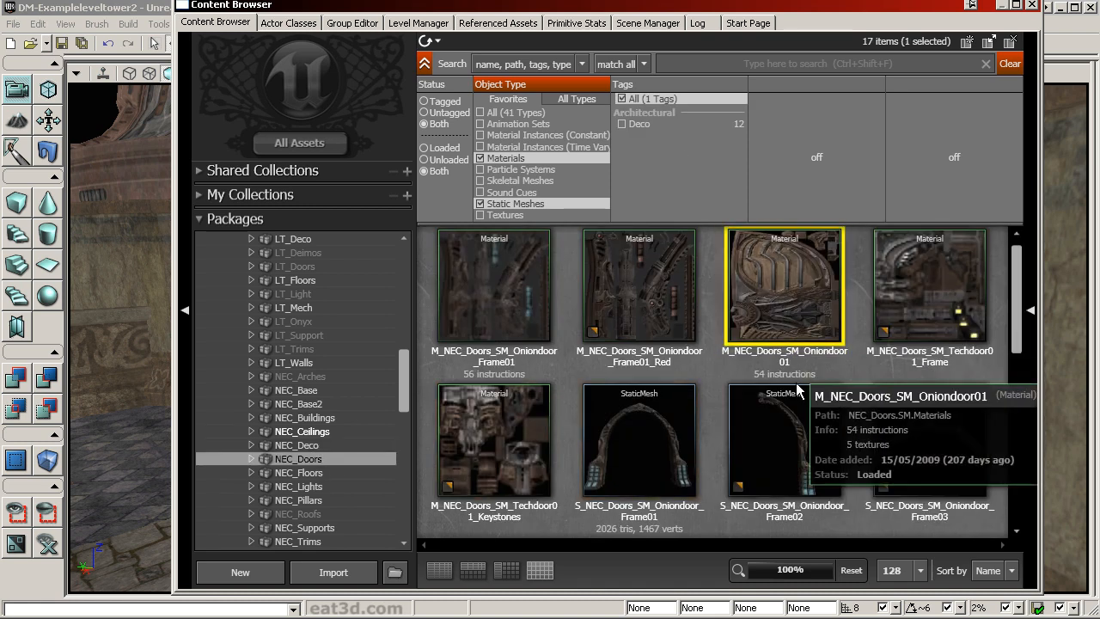
scroll(798, 359, "down", 3)
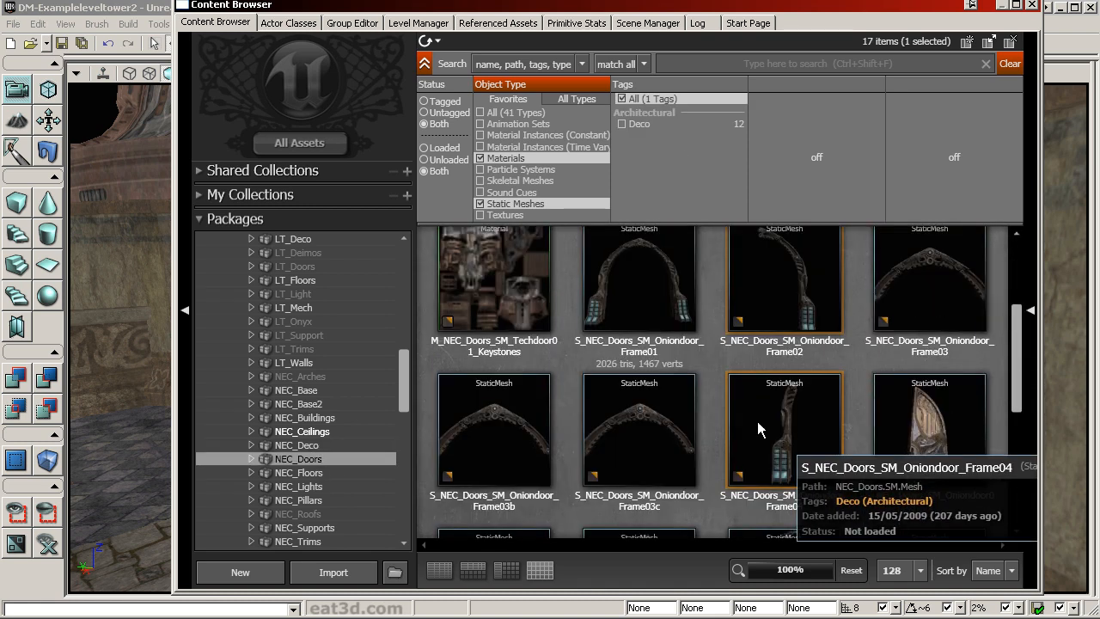
double_click(619, 303)
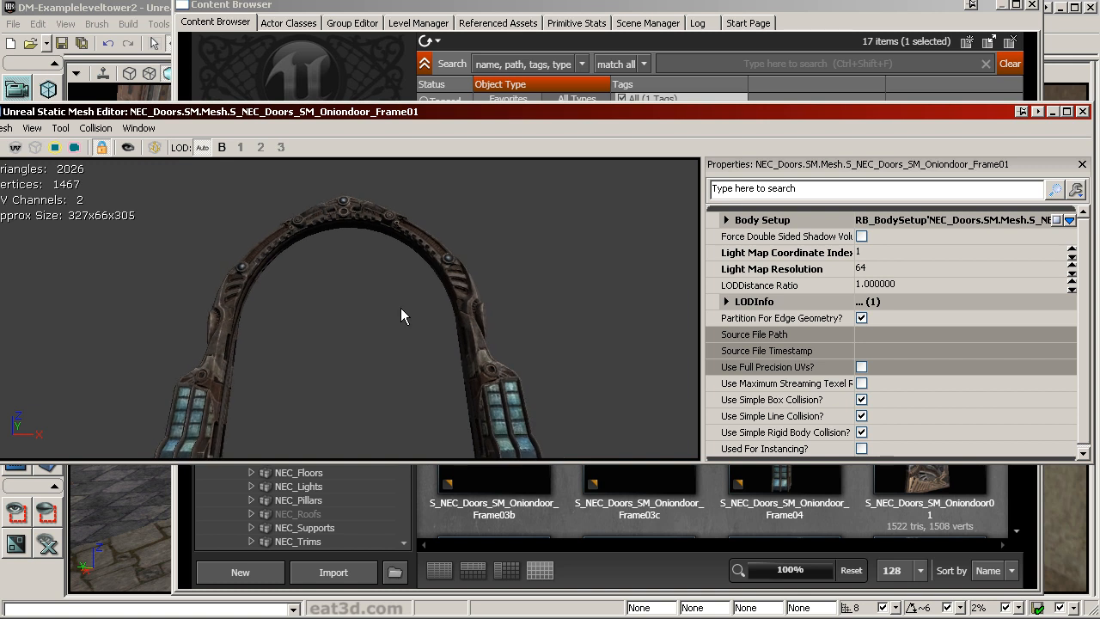
left_click_drag(405, 269, 491, 245)
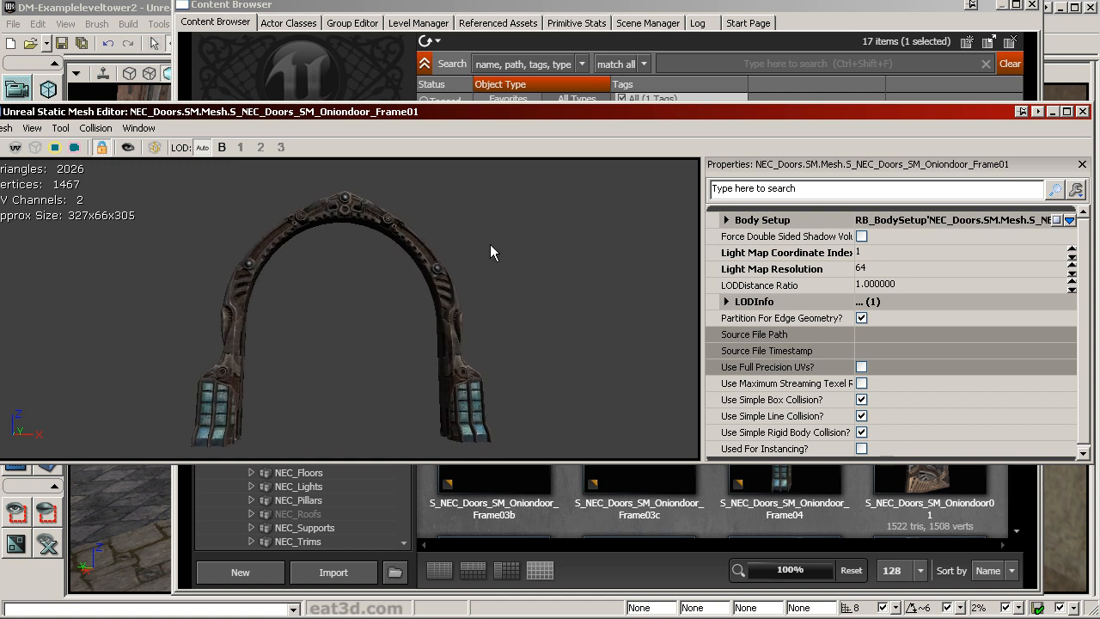
left_click(1082, 110)
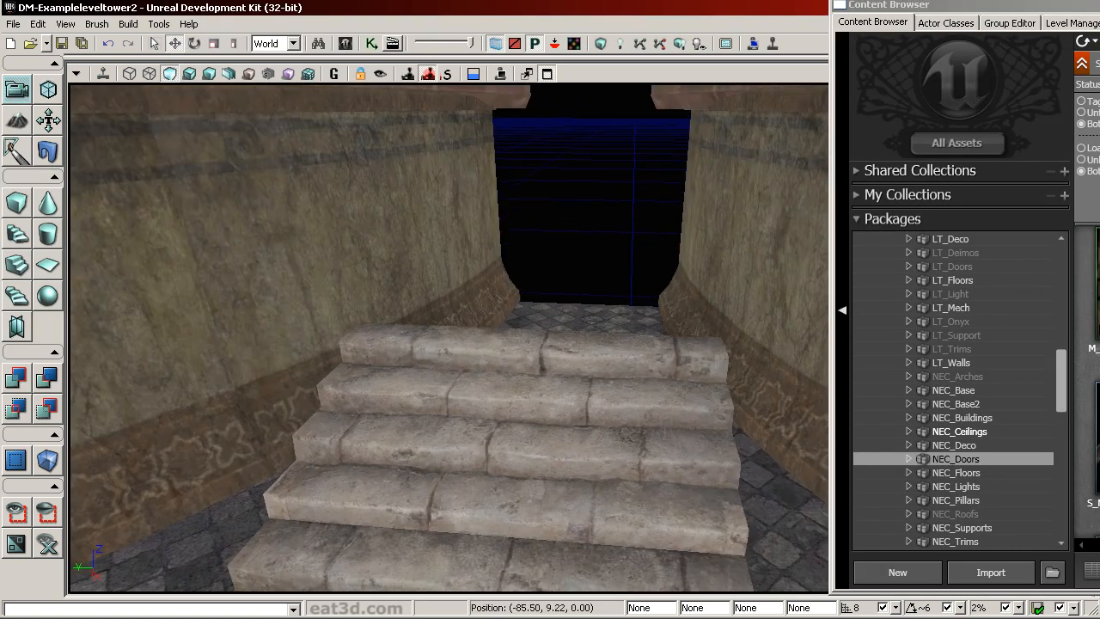
- Add the Oniondoor_Frame01 arch at the top of the staircase and rotate it to span the passage between the towers
right_click_drag(428, 296, 429, 336)
left_click(428, 296)
key("s")
left_click(427, 296)
right_click_drag(573, 377, 555, 299)
key("space")
left_click_drag(464, 502, 585, 502)
right_click_drag(550, 344, 557, 516)
left_click_drag(556, 537, 660, 455)
left_click_drag(623, 404, 654, 414)
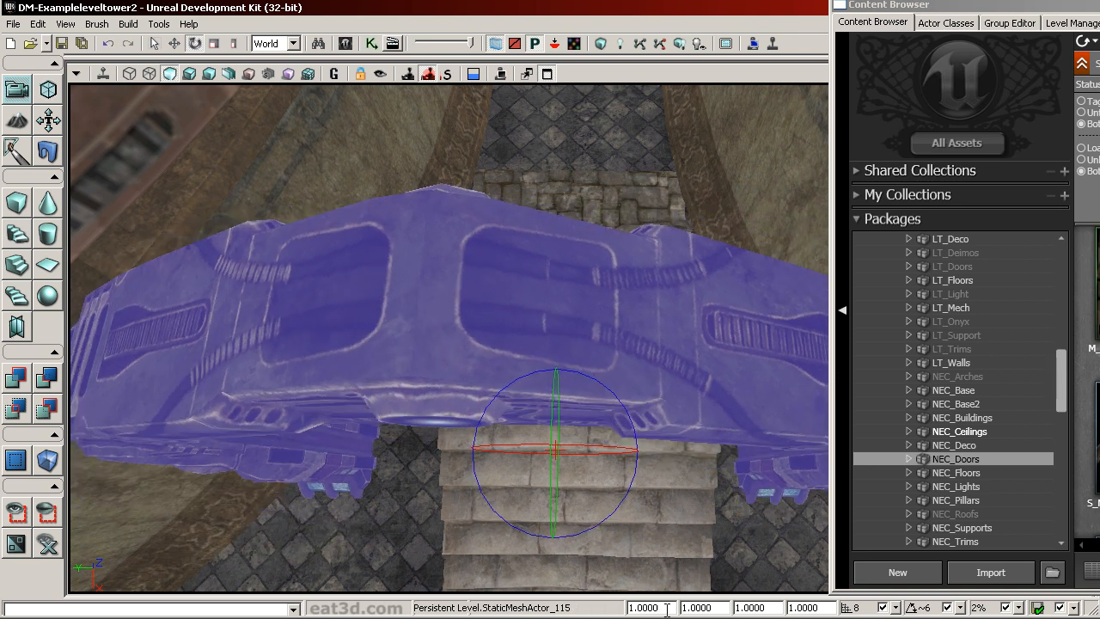
- Set the door frame's overall scale to 0.875 and return to move mode
type("5")
key("Return")
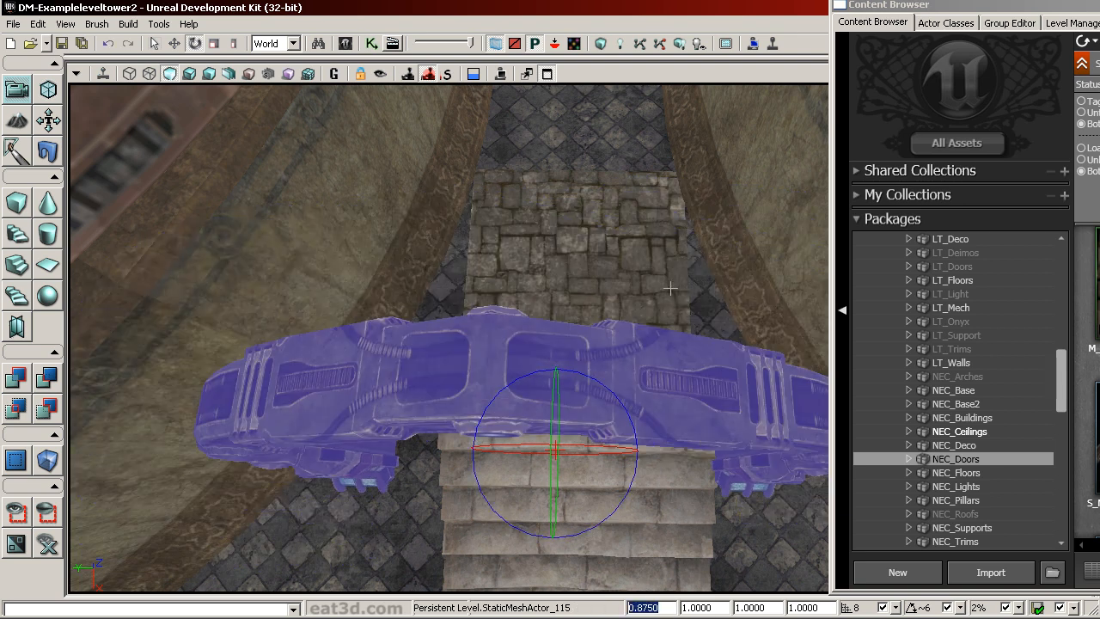
key("space")
key("space")
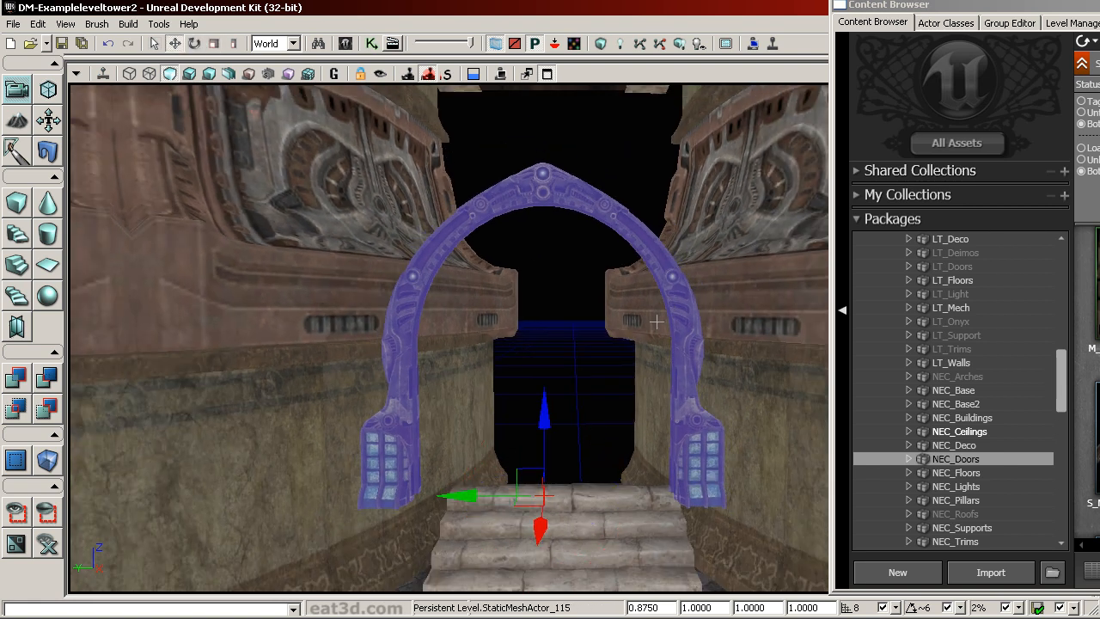
scroll(654, 383, "up", 5)
- Inspect the S_NEC_Doors_SM_Oniondoor01 door leaf from NEC_Doors in the Static Mesh Editor
left_click_drag(971, 7, 352, 7)
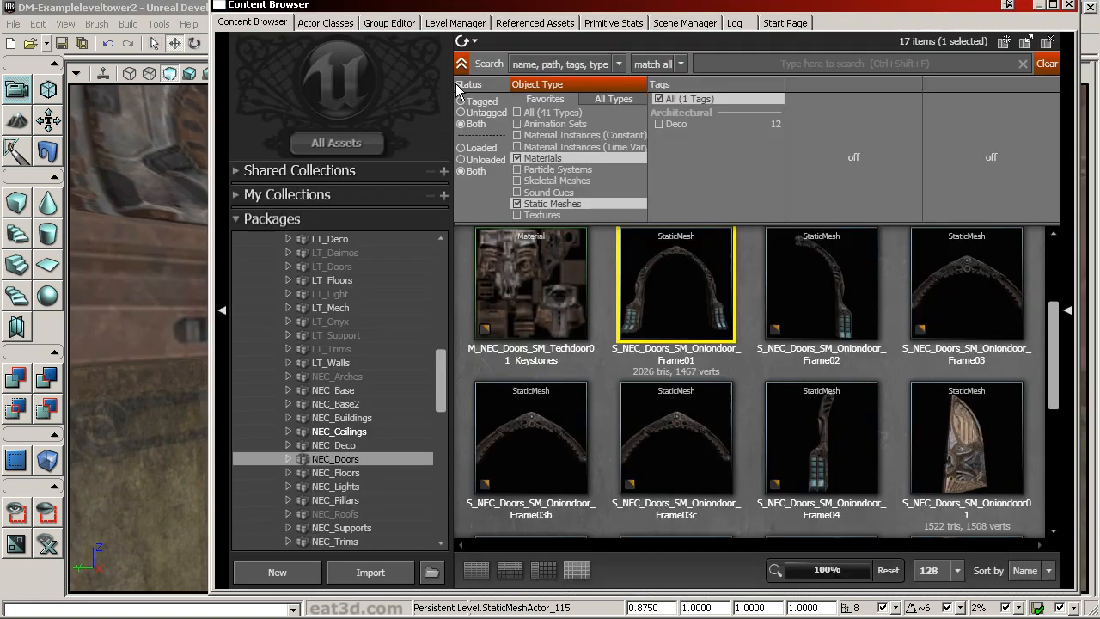
double_click(950, 435)
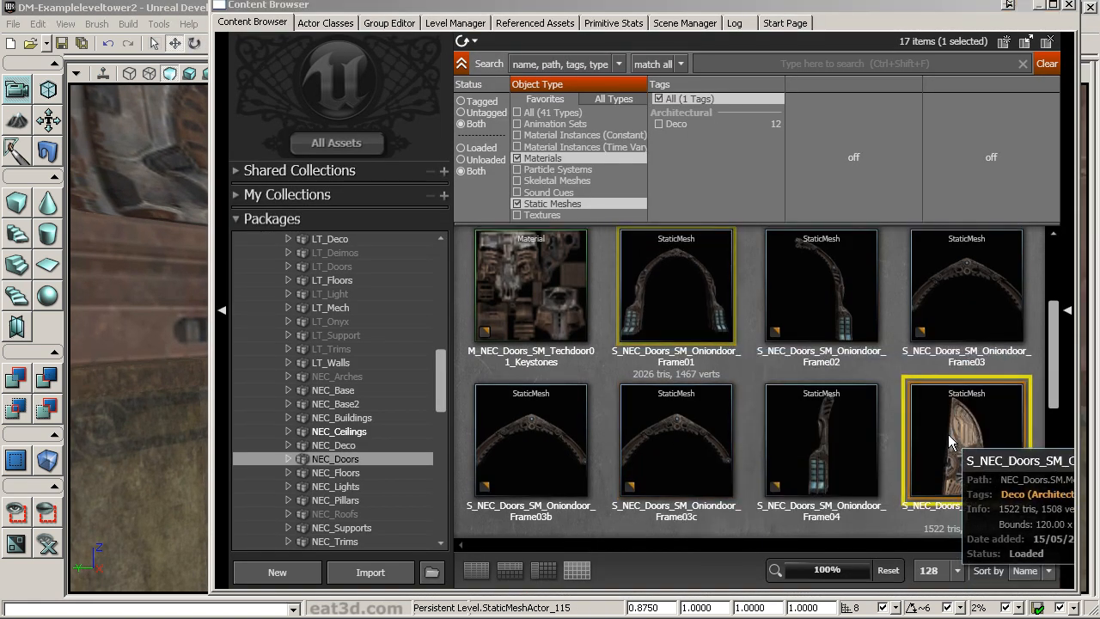
left_click_drag(421, 269, 288, 269)
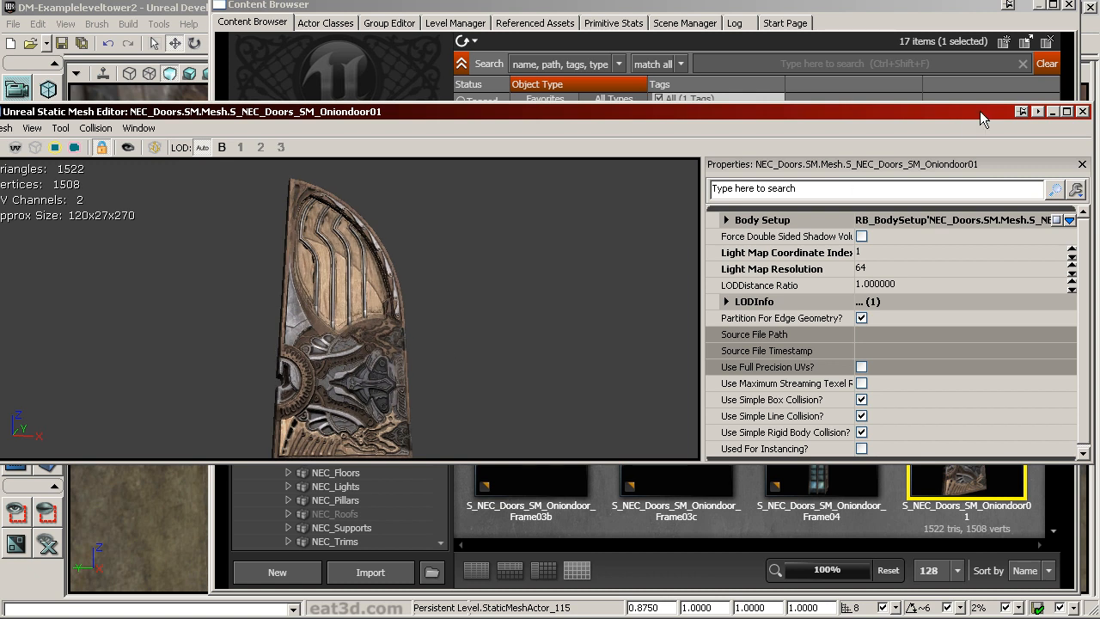
left_click(1081, 112)
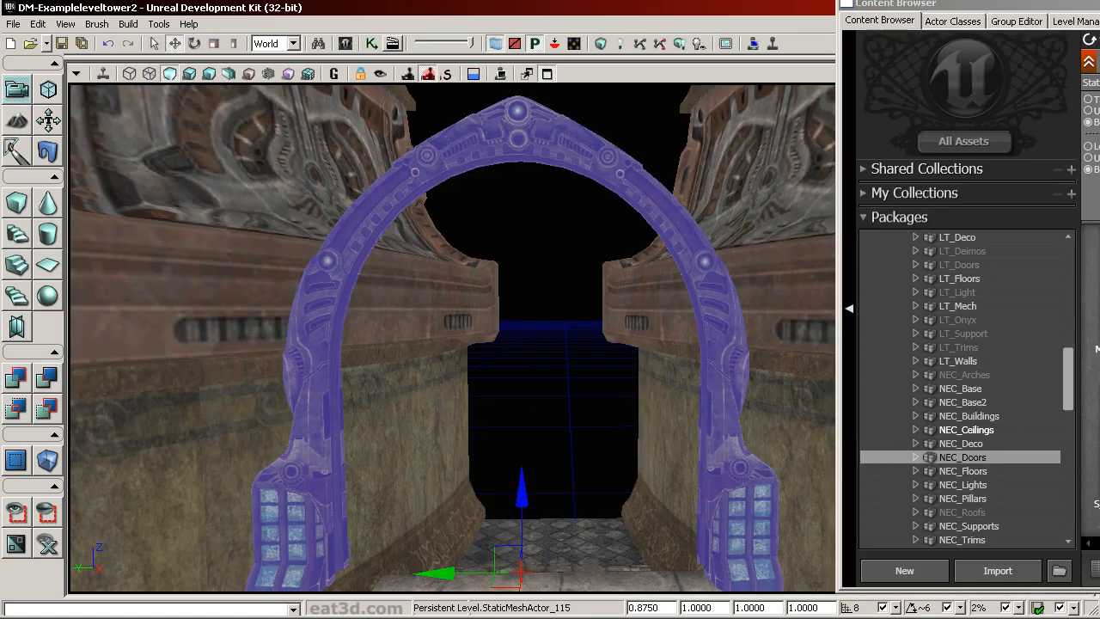
- Add the Oniondoor01 door leaf beside the arch and set its overall scale to 0.875
right_click_drag(550, 344, 562, 429)
left_click(611, 381)
right_click_drag(611, 380, 621, 370)
right_click_drag(653, 584, 684, 538)
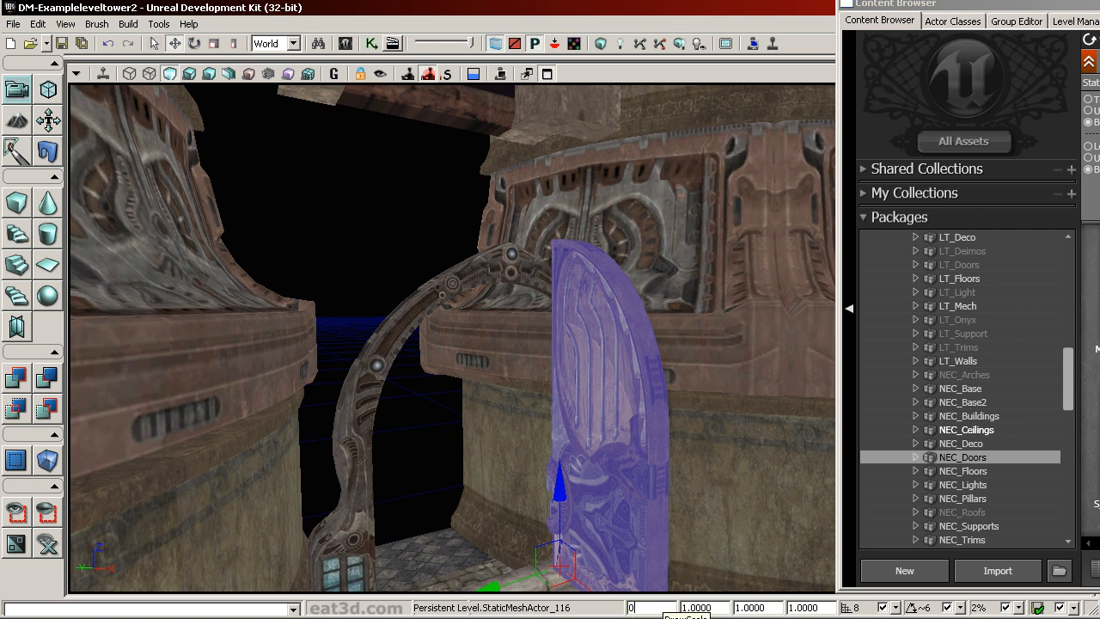
left_click(663, 606)
type("0.875")
key("Return")
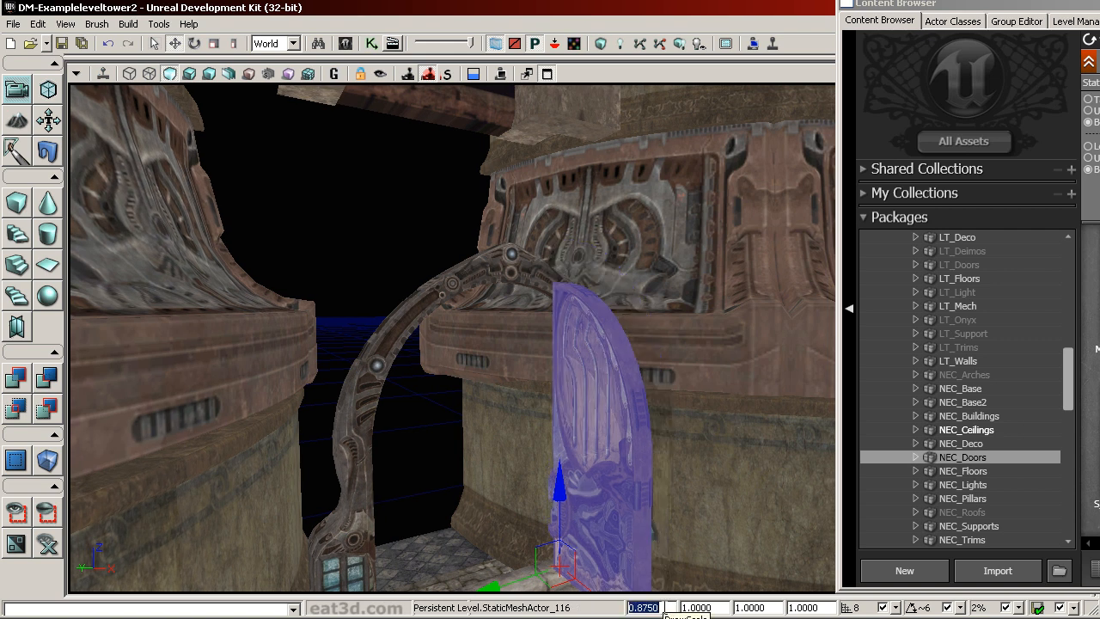
- Rotate the door leaf so it lies parallel to the door frame
left_click(518, 270)
left_click(612, 394)
right_click_drag(665, 415, 684, 380)
key("space")
left_click_drag(687, 380, 758, 380, "ctrl")
mouse_move(583, 280)
right_mouse_down()
mouse_move(581, 301)
mouse_move(583, 280)
right_mouse_up()
key("space")
- Move the door leaf into the left half of the frame, flush with the arch and the top stair
left_click_drag(583, 280, 583, 258)
right_click_drag(583, 280, 526, 281, "ctrl+shift")
mouse_move(582, 280)
left_mouse_down("ctrl+shift")
mouse_move(583, 268)
mouse_move(583, 278)
left_mouse_up("ctrl+shift")
right_click_drag(491, 425, 491, 378)
left_click_drag(490, 425, 491, 464)
right_click_drag(491, 426, 490, 460)
left_click_drag(490, 425, 490, 436)
- Duplicate the door leaf, mirror the copy along X and fit it into the right half of the frame
mouse_move(443, 535)
left_mouse_down("alt")
mouse_move(481, 534)
mouse_move(454, 536)
left_mouse_up("alt")
right_click(553, 349)
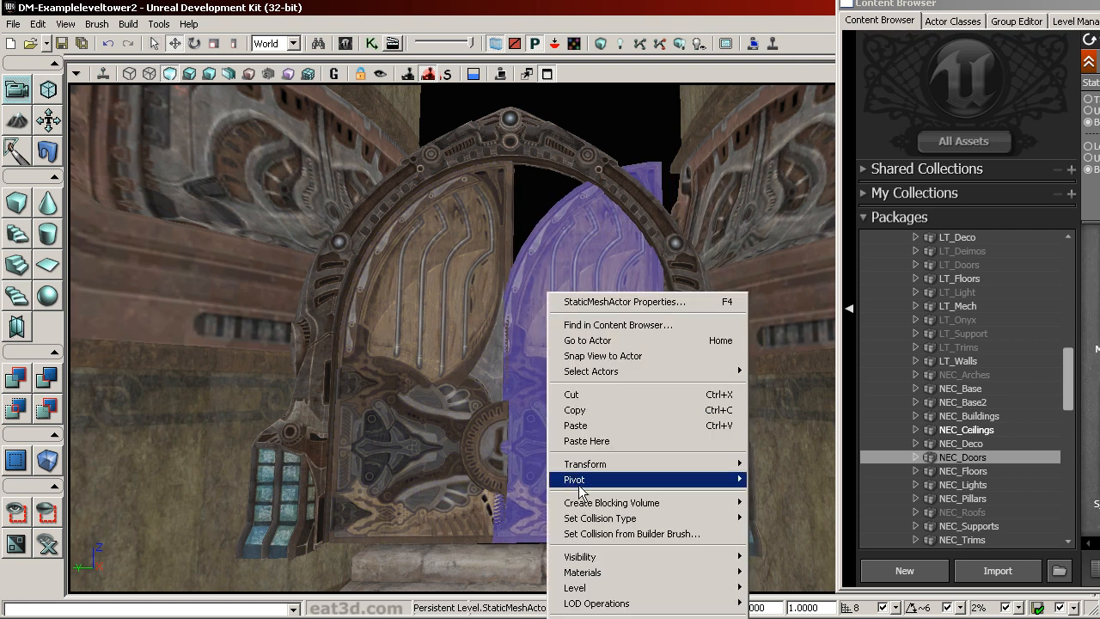
mouse_move(592, 464)
left_click(802, 533)
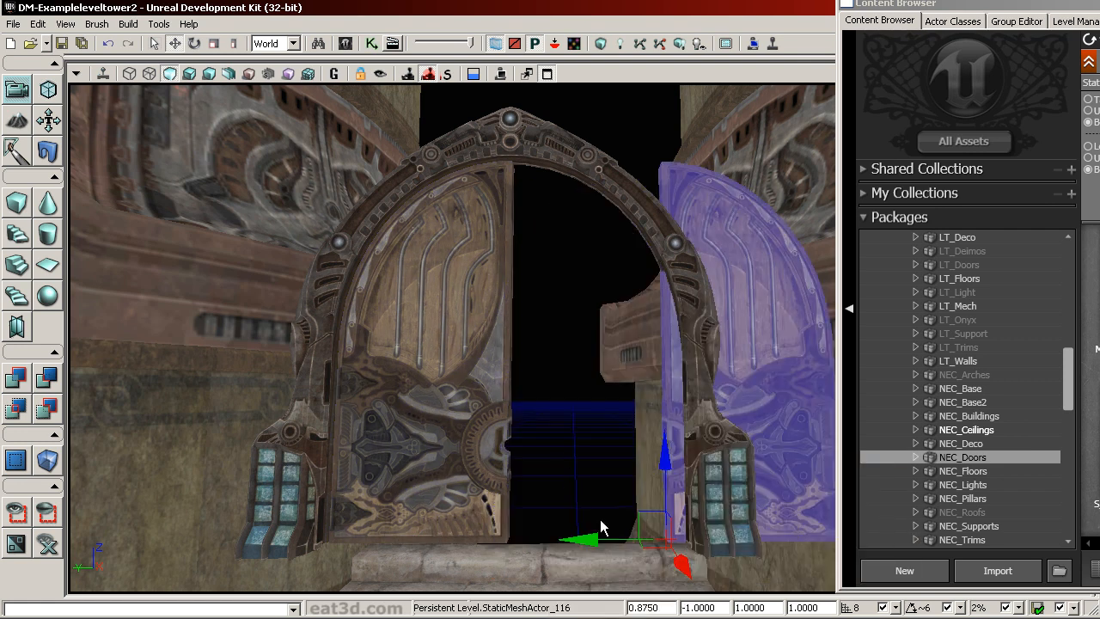
left_click_drag(581, 538, 424, 540)
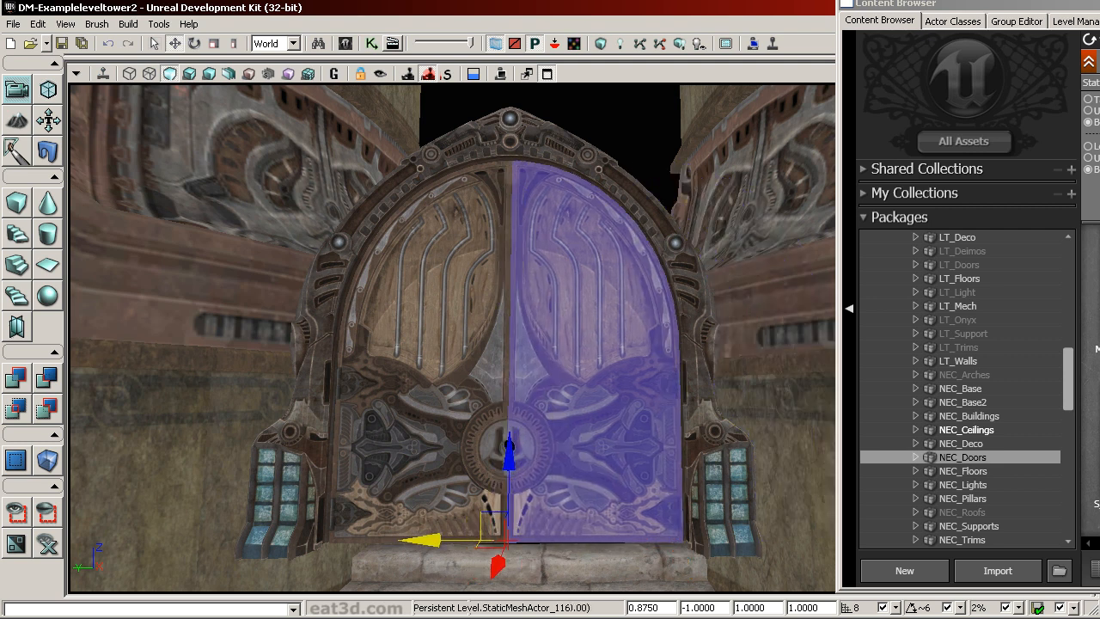
left_click(479, 387, "ctrl")
scroll(645, 379, "down", 4)
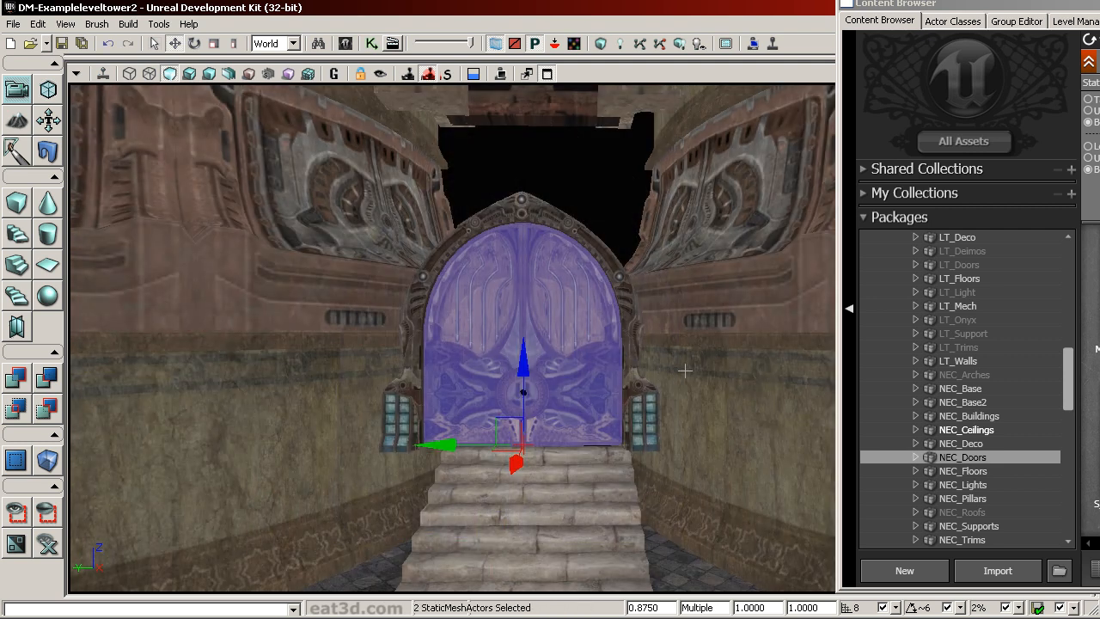
- Check the tower reference image in IrfanView and browse the NEC_Walls package for a wall mesh around the doorway
key("alt+Tab")
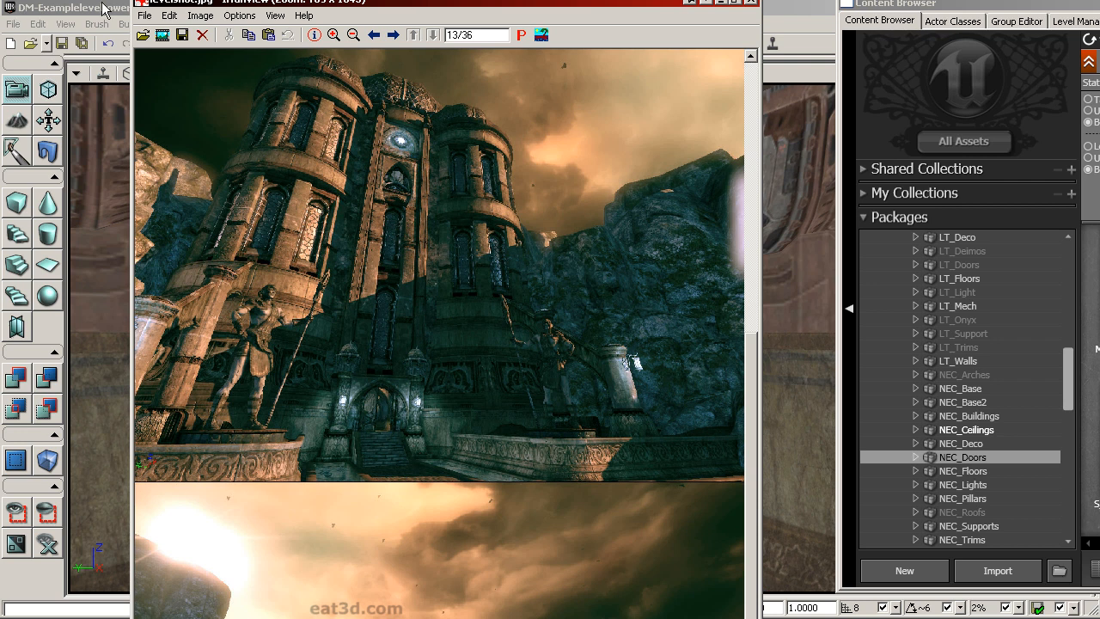
double_click(139, 6)
double_click(949, 7)
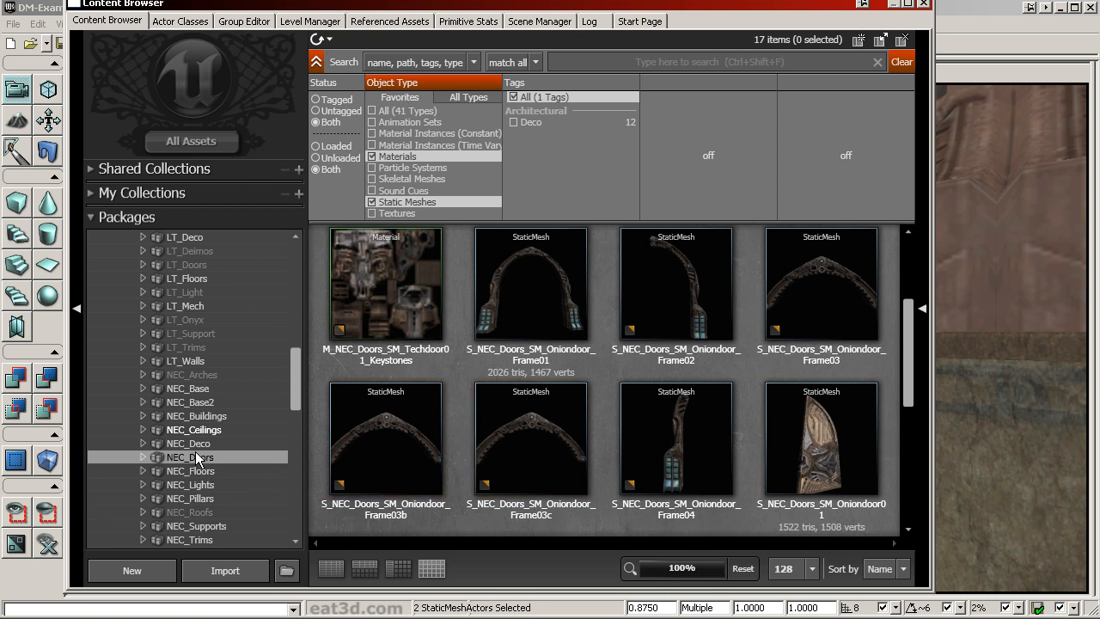
scroll(203, 464, "down", 3)
left_click(203, 434)
scroll(555, 395, "down", 5)
scroll(468, 461, "down", 5)
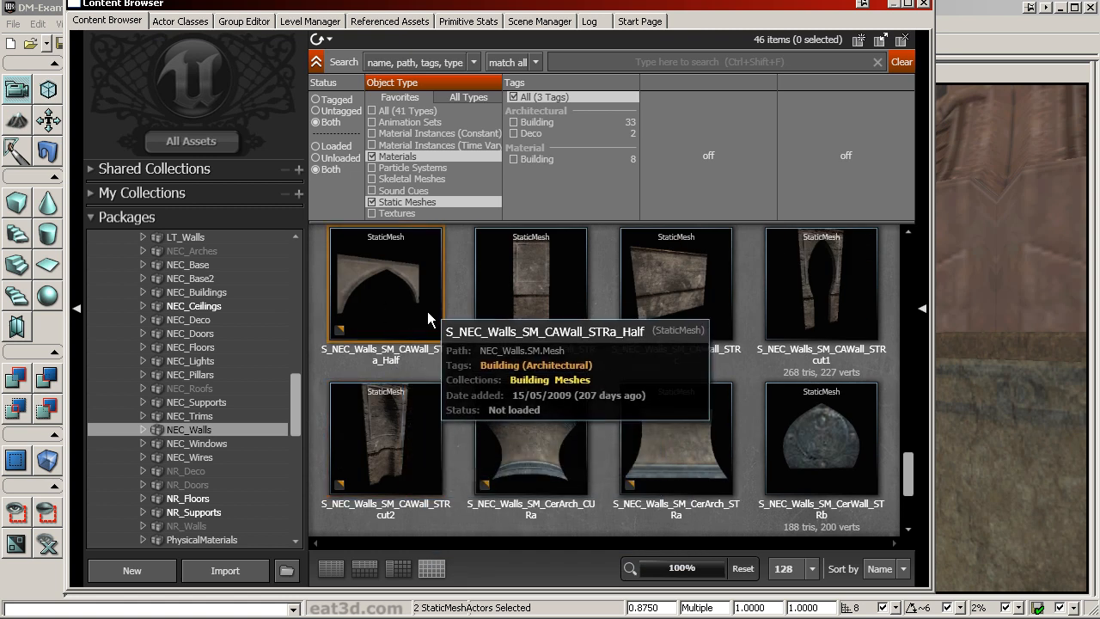
scroll(511, 401, "down", 2)
scroll(405, 429, "up", 1)
scroll(457, 449, "down", 1)
scroll(566, 440, "up", 2)
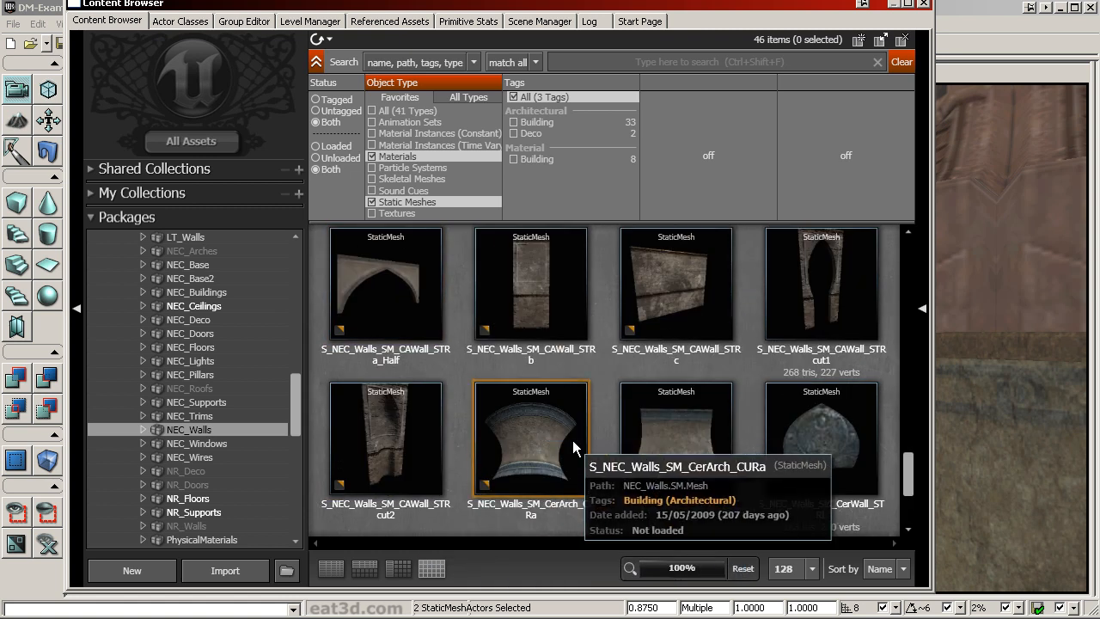
scroll(566, 440, "up", 2)
- Inspect the S_NEC_Walls_SM_CAWall_STRa arch wall in the Static Mesh Editor and clear the Content Browser from the viewport
double_click(829, 359)
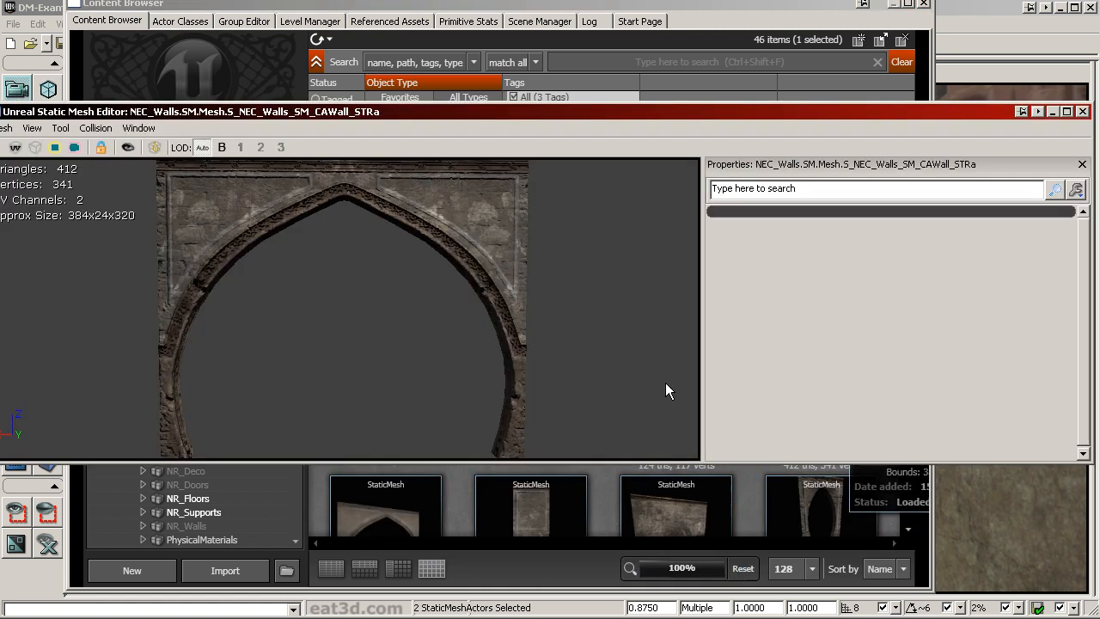
left_click_drag(550, 344, 550, 326)
right_click_drag(550, 327, 550, 370)
left_click_drag(550, 370, 448, 306)
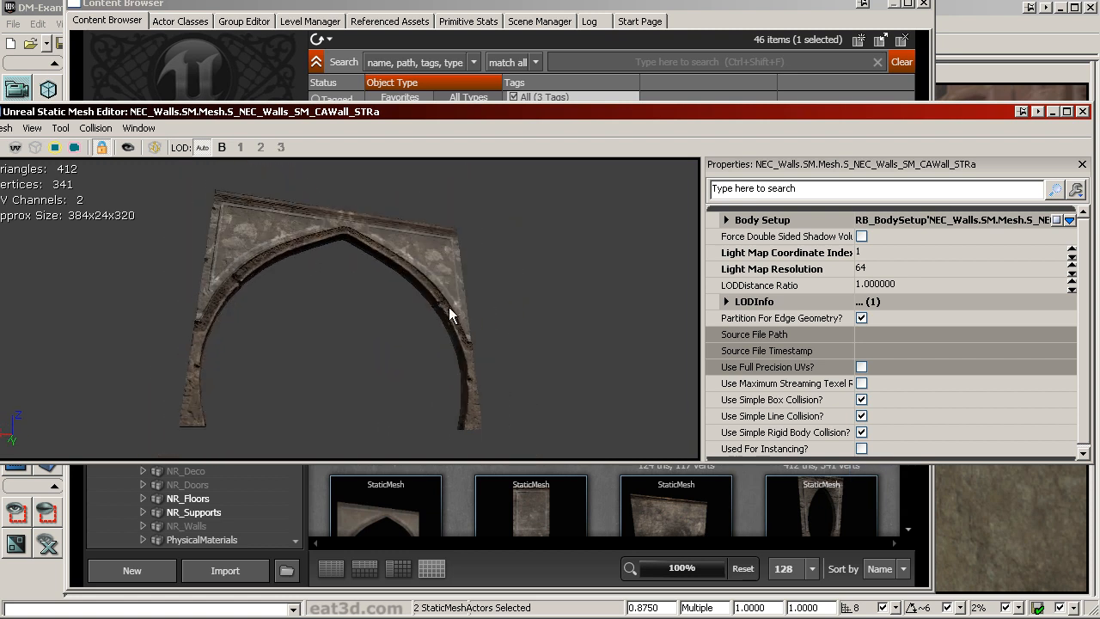
left_click(1084, 112)
left_click_drag(366, 7, 1099, 7)
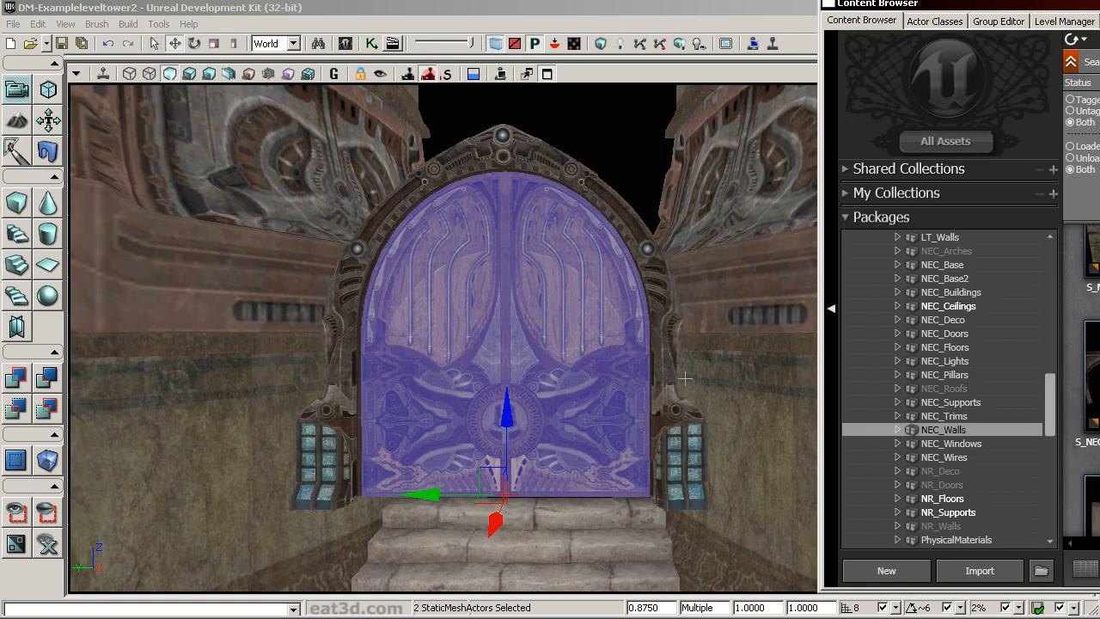
- Add the S_NEC_Walls_SM_CAWall_STRa arch wall in front of the doorway and rotate it parallel to the door
right_click_drag(694, 361, 693, 430)
left_click_drag(694, 430, 694, 361)
left_click(569, 468)
left_click(532, 458)
left_click_drag(532, 458, 532, 568)
right_click_drag(532, 567, 532, 481)
left_click_drag(578, 477, 653, 478)
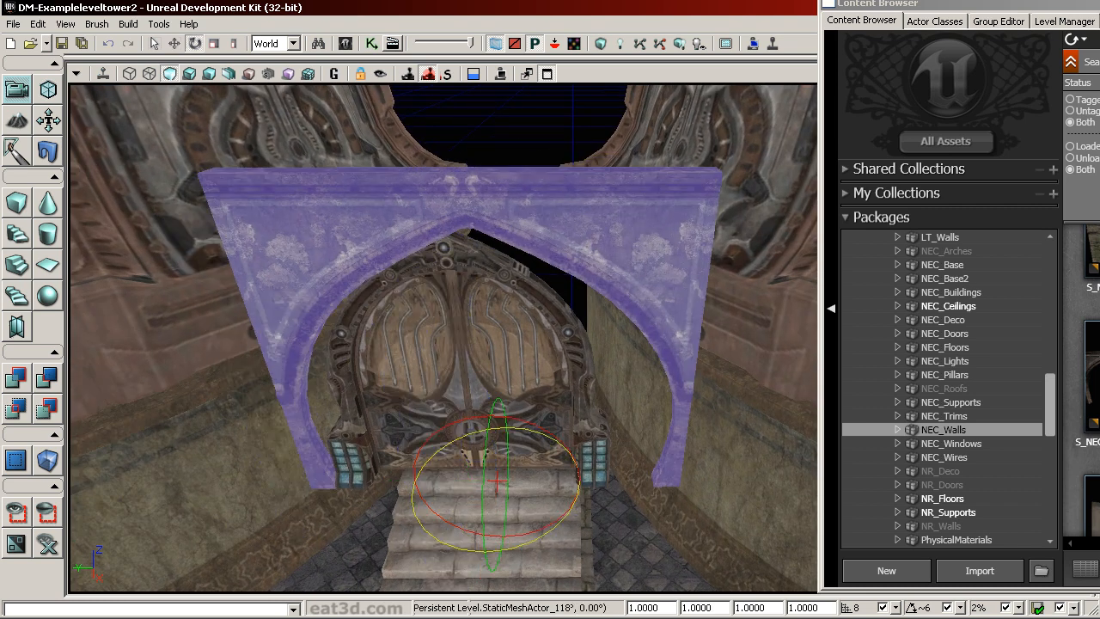
- Centre the arch wall over the peak of the door frame, using a grid snap of 2
left_click_drag(619, 402, 622, 325)
right_click_drag(622, 325, 624, 284)
left_click_drag(624, 284, 622, 258)
right_click_drag(623, 257, 610, 241)
key("bracketleft")
key("bracketleft")
left_click_drag(610, 241, 610, 254, "ctrl+shift")
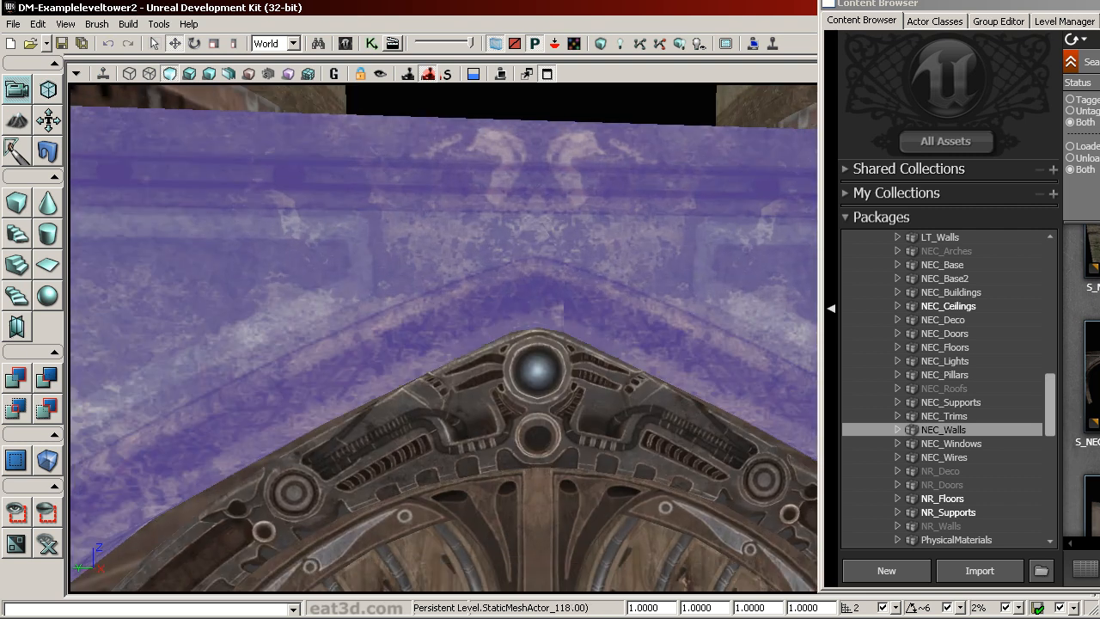
- Restore the grid snap to 8 and adjust the arch wall's depth in front of the door frame
key("bracketright")
left_click_drag(590, 445, 550, 465)
right_click_drag(550, 464, 516, 472)
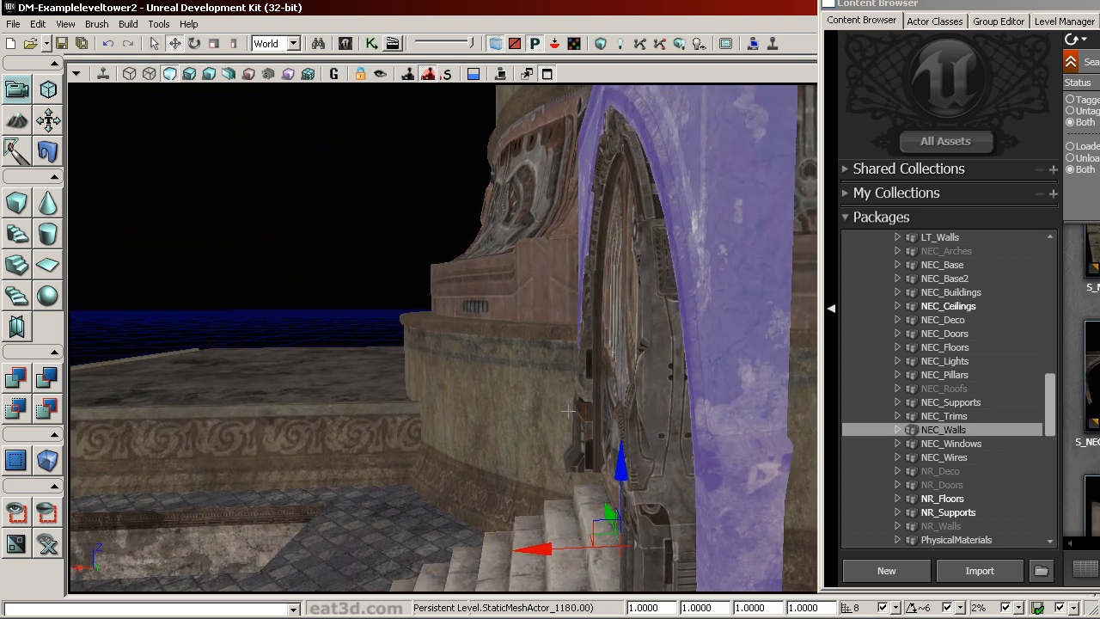
right_click_drag(515, 430, 514, 472)
left_click_drag(559, 496, 533, 496)
left_click_drag(558, 243, 603, 387)
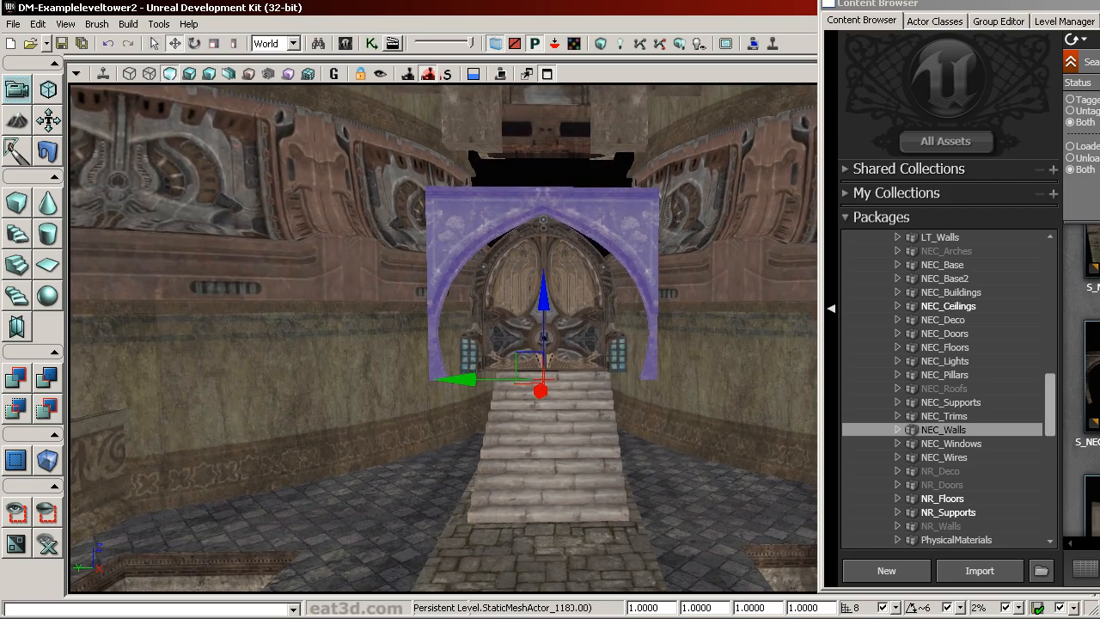
- Review the doorway, then browse the NEC_Walls and NEC_Deco packages for meshes to flank it
left_click_drag(714, 360, 722, 370)
right_click_drag(714, 360, 721, 378)
left_click(685, 490)
left_click(685, 513)
right_click_drag(686, 513, 684, 489)
left_click_drag(683, 490, 636, 494)
left_click_drag(958, 7, 267, 7)
left_click(472, 384)
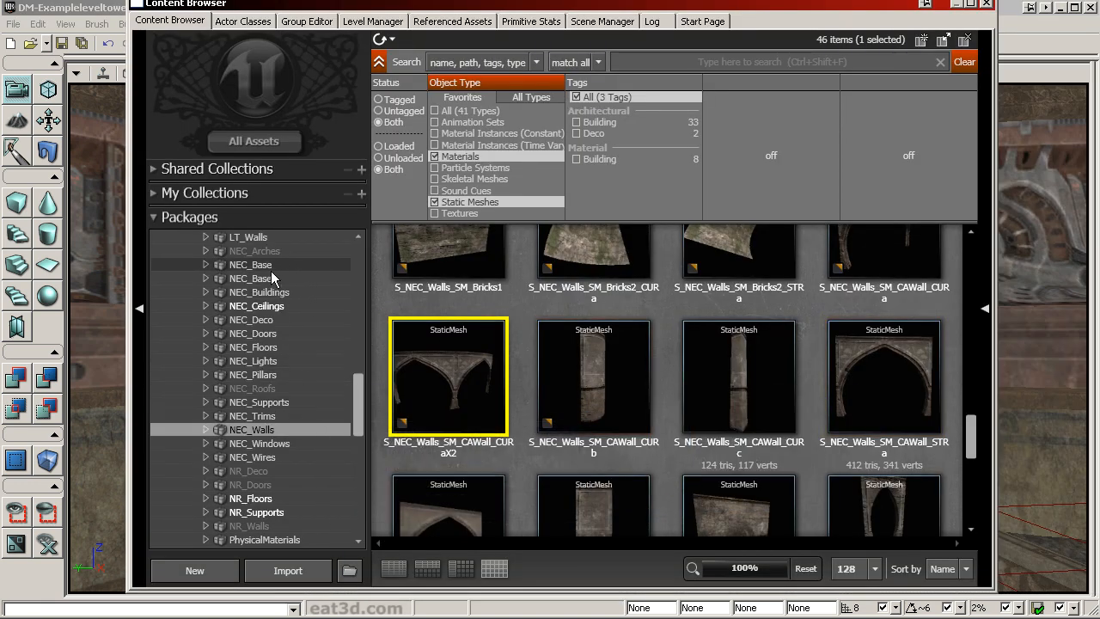
left_click(272, 321)
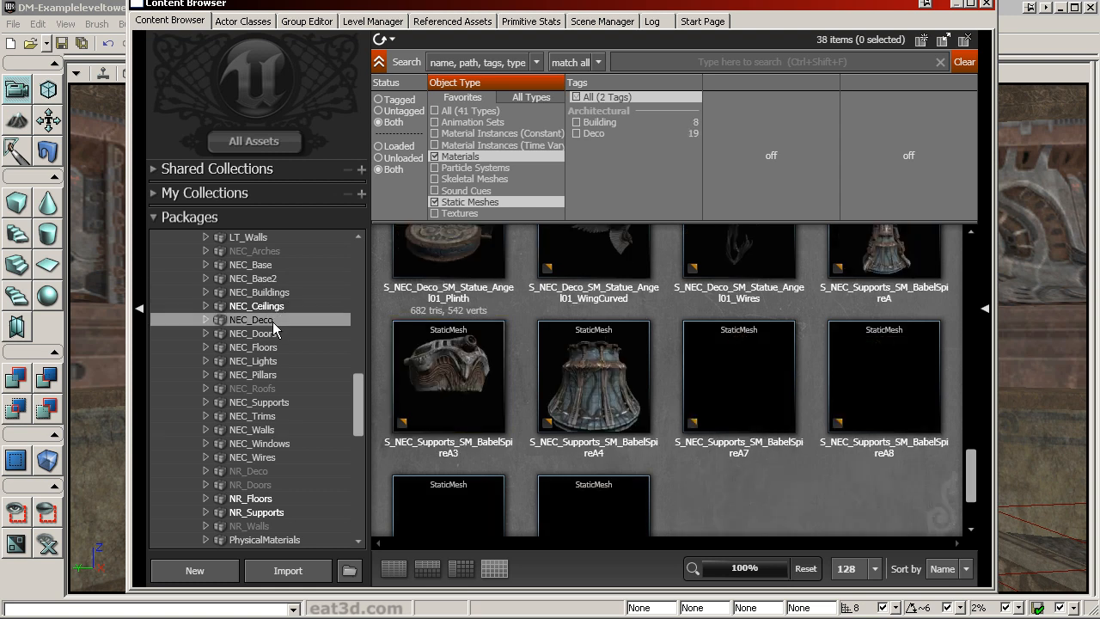
scroll(668, 411, "up", 3)
left_click(631, 453)
scroll(653, 451, "up", 10)
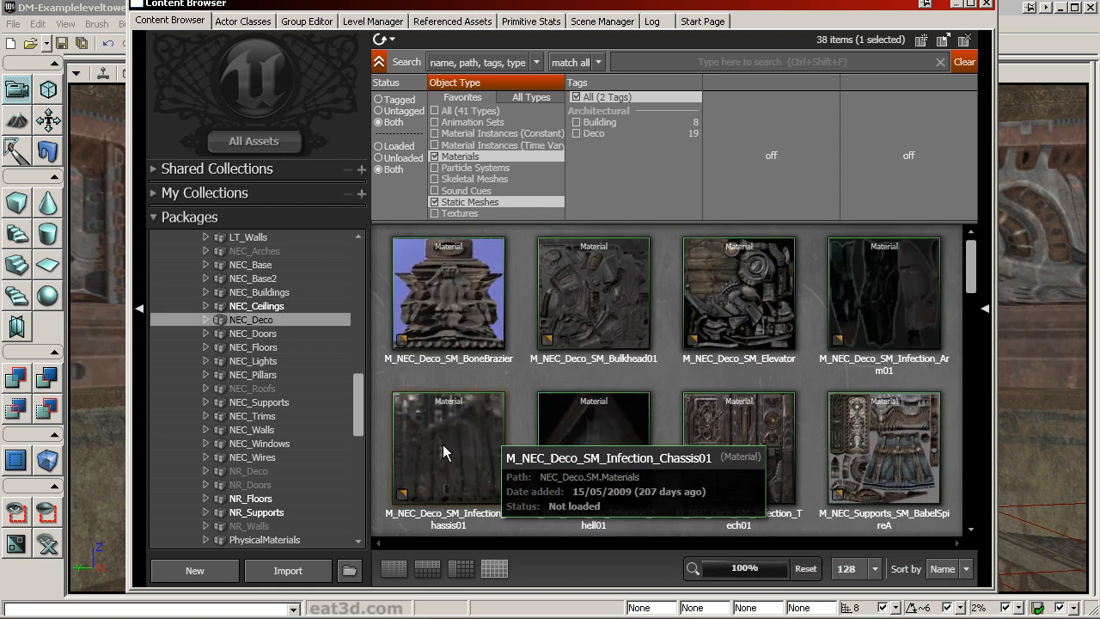
- Browse the NEC_Pillars package and inspect S_NEC_Pillars_SM_DecoPillar4 in the Static Mesh Editor
left_click(247, 373)
scroll(931, 343, "down", 3)
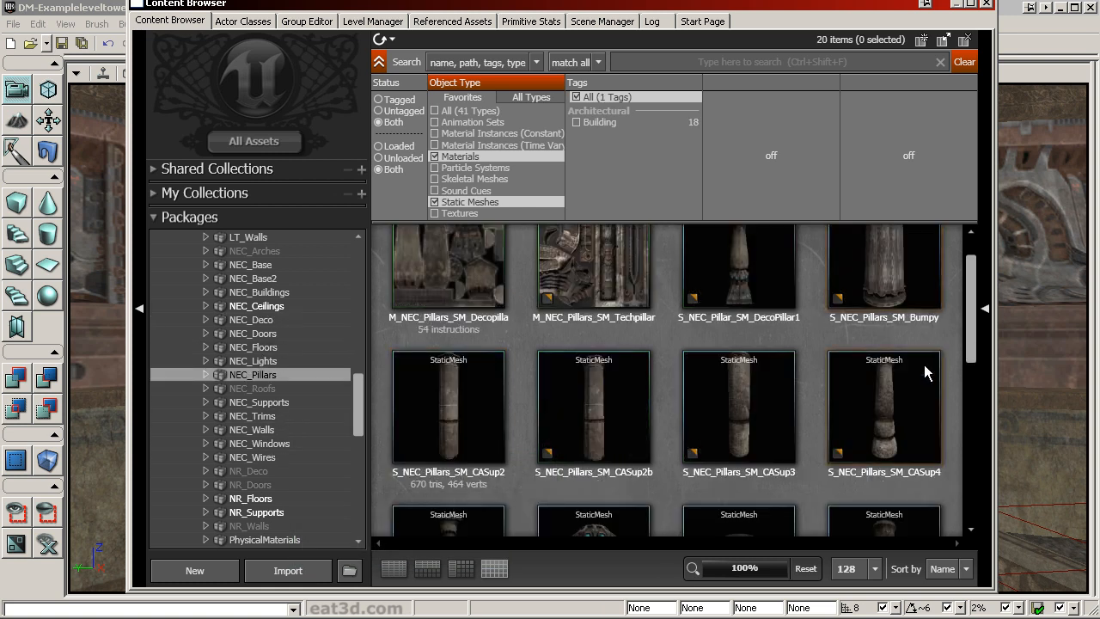
scroll(825, 421, "down", 3)
double_click(751, 331)
left_click_drag(481, 318, 335, 361)
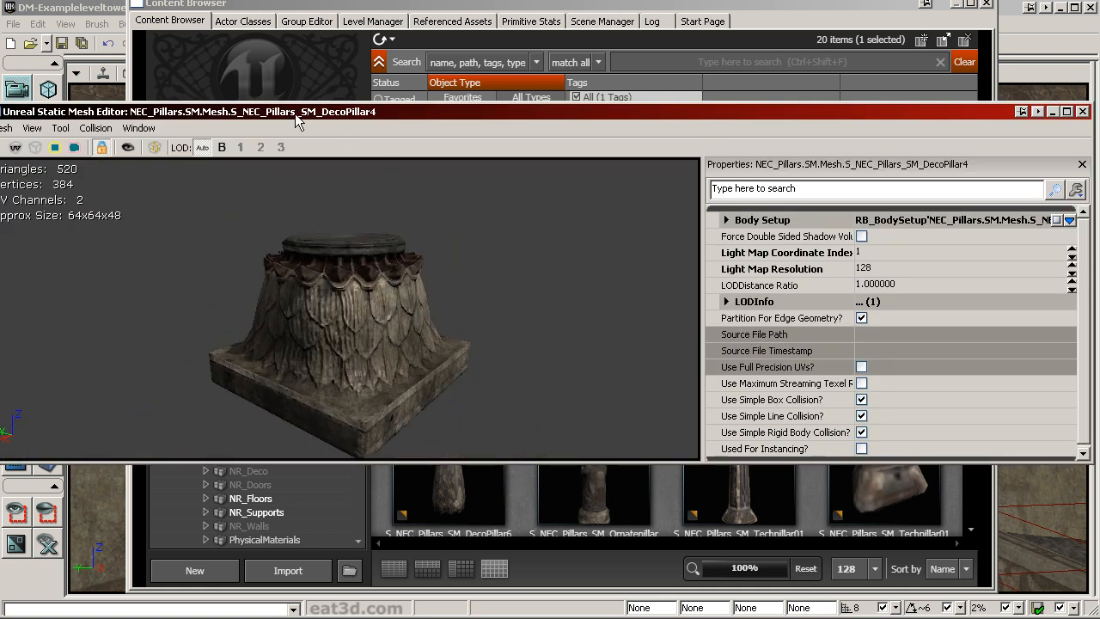
left_click(1085, 112)
- Add the S_NEC_Pillars_SM_DecoPillar4 mesh on the ground beside the right side of the staircase
left_click_drag(485, 3, 1099, 4)
right_click_drag(674, 414, 696, 499)
left_click_drag(618, 417, 617, 404)
left_click(618, 416)
key("s")
left_click(625, 374)
mouse_move(740, 434)
right_mouse_down()
mouse_move(730, 353)
mouse_move(739, 422)
right_mouse_up()
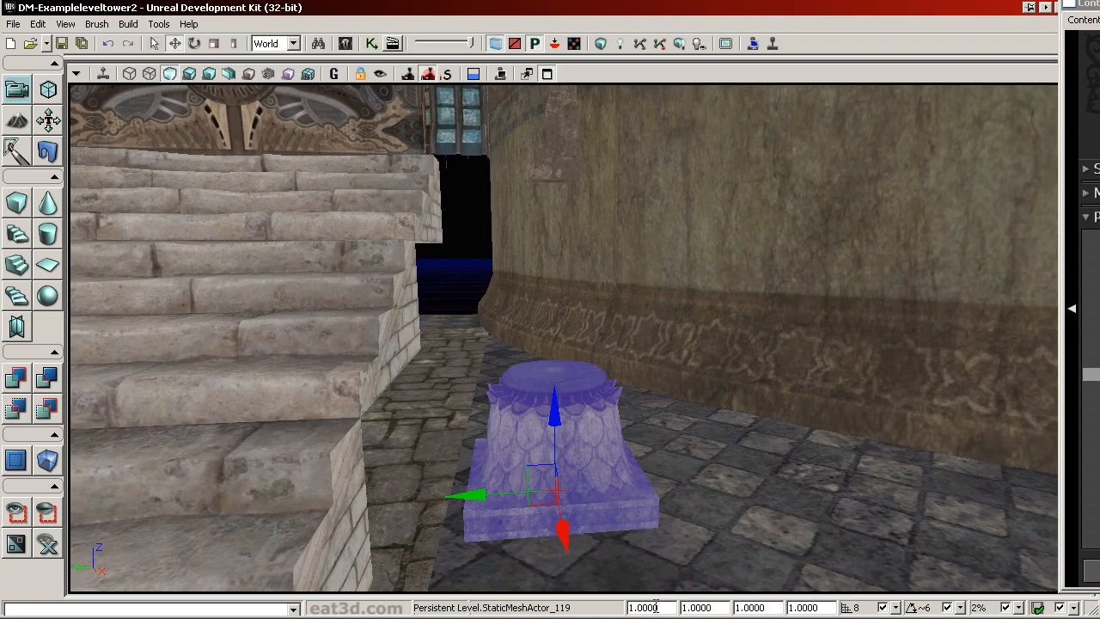
- Set the pillar base's draw scale to 3 and position it beside the stairs
type("3")
key("Return")
right_click_drag(653, 387, 627, 396)
left_click_drag(790, 458, 791, 434, "ctrl+shift")
right_click_drag(791, 459, 847, 458, "ctrl+shift")
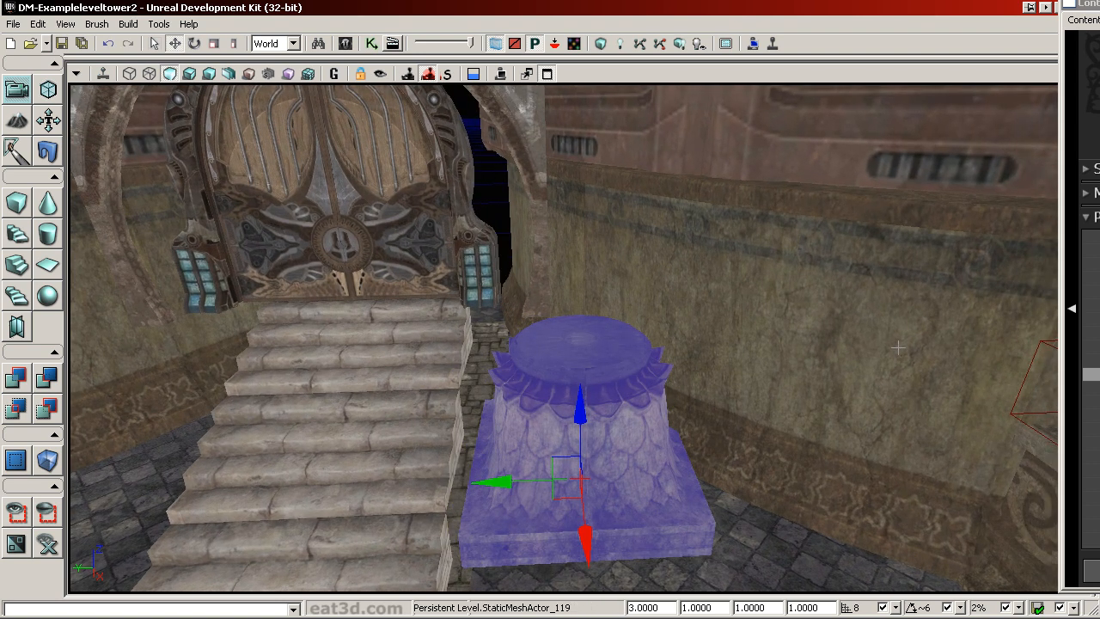
- Browse the NEC_Pillars package for a column mesh and inspect S_NEC_Pillars_SM_Ornatepillar01 in the Static Mesh Editor
key("ctrl+shift+f")
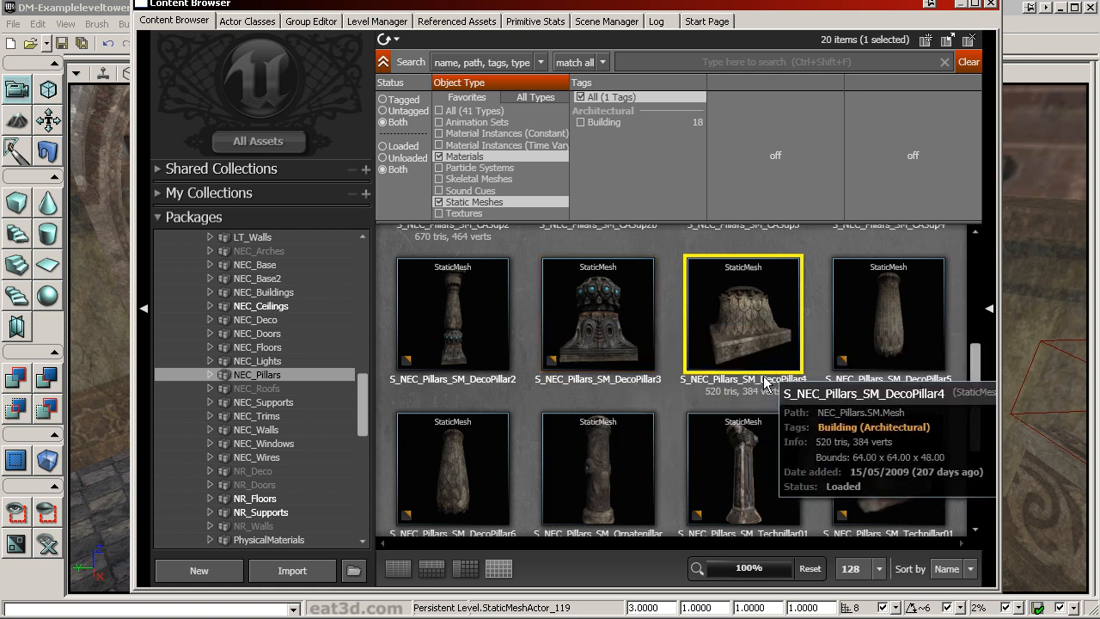
scroll(733, 394, "up", 3)
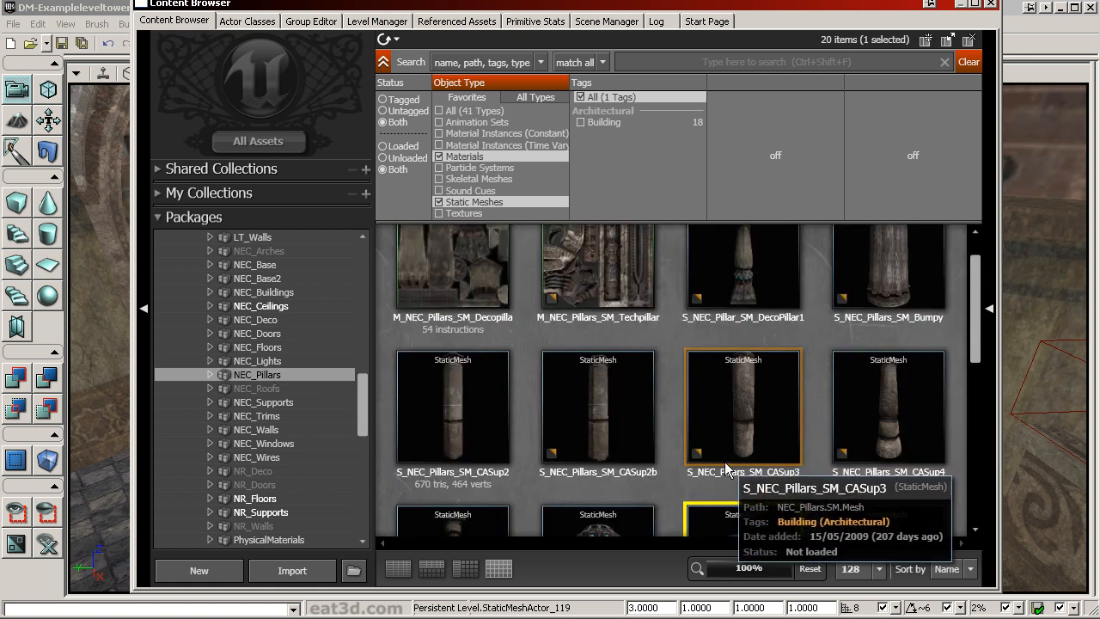
scroll(825, 408, "down", 6)
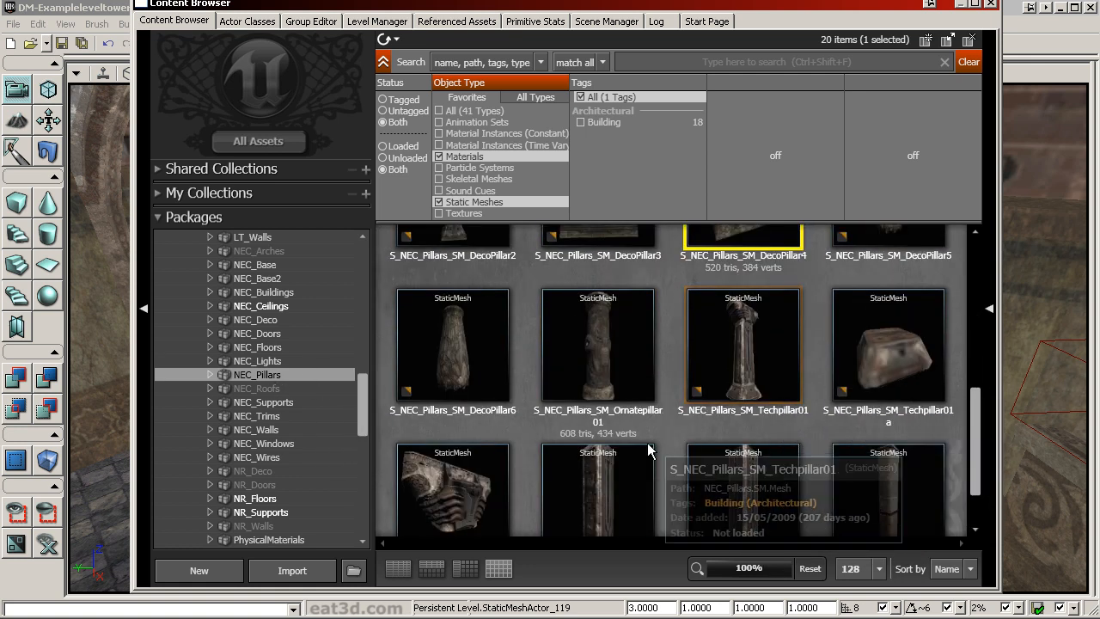
scroll(675, 462, "up", 2)
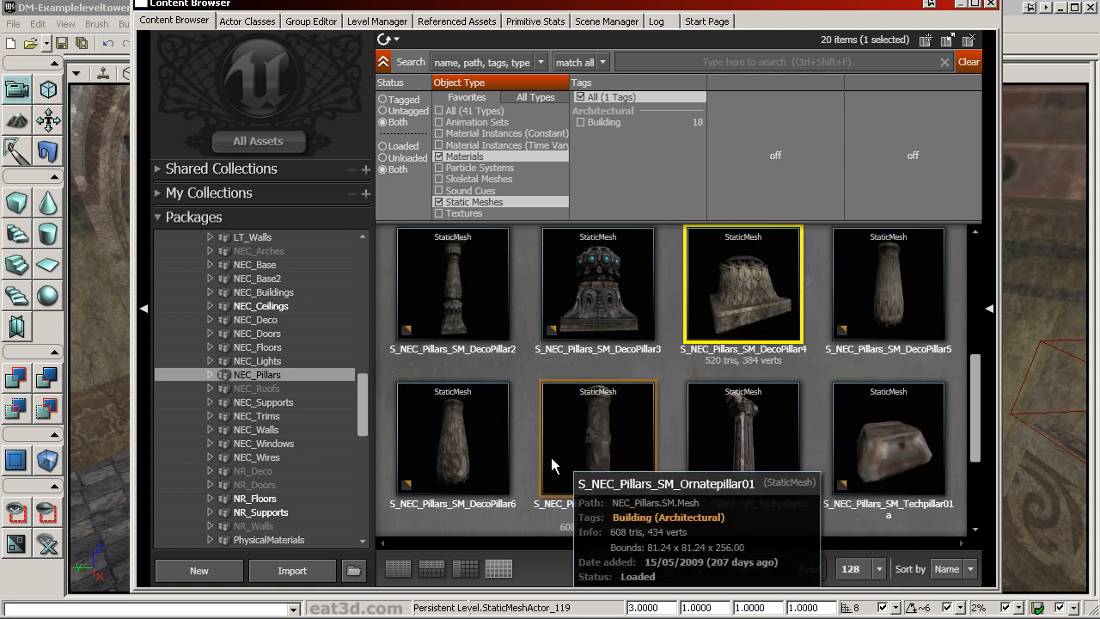
double_click(628, 454)
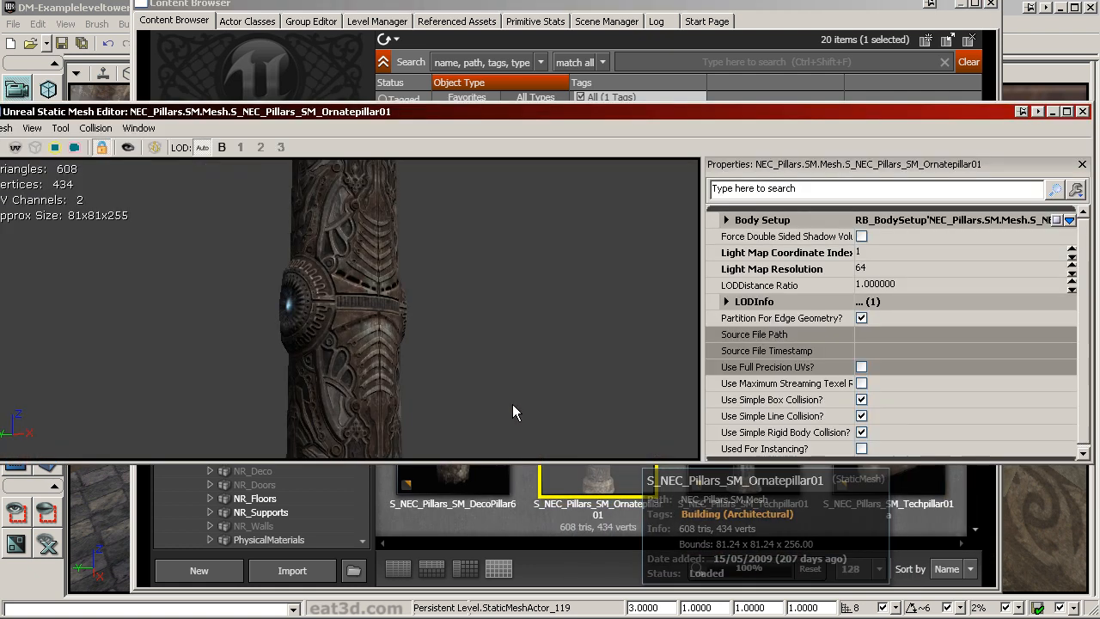
right_click_drag(329, 155, 329, 155)
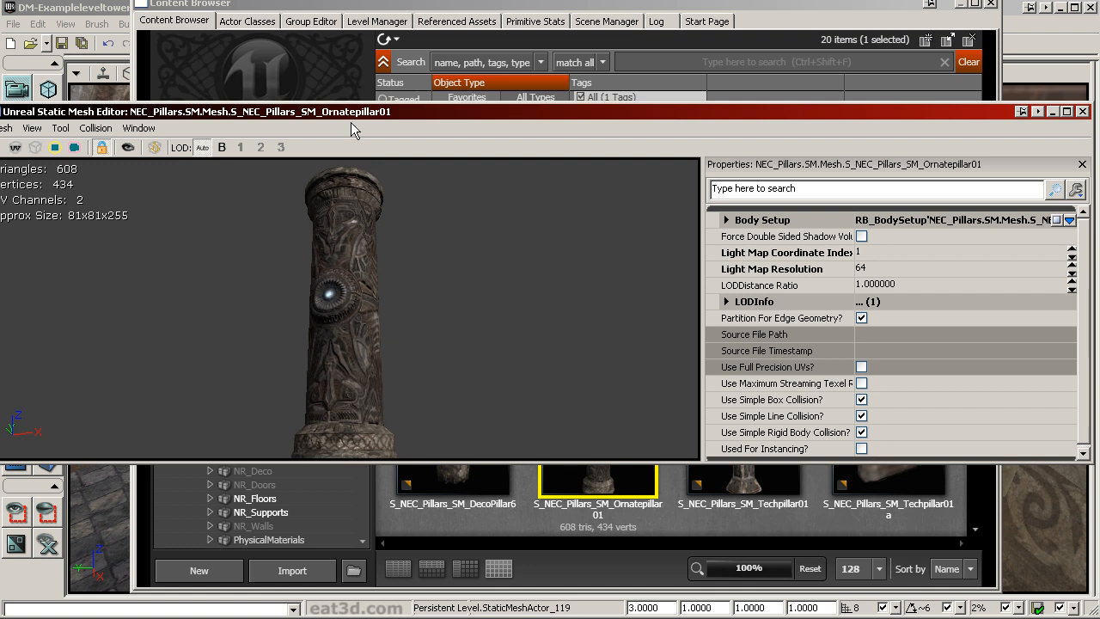
left_click_drag(375, 311, 550, 280)
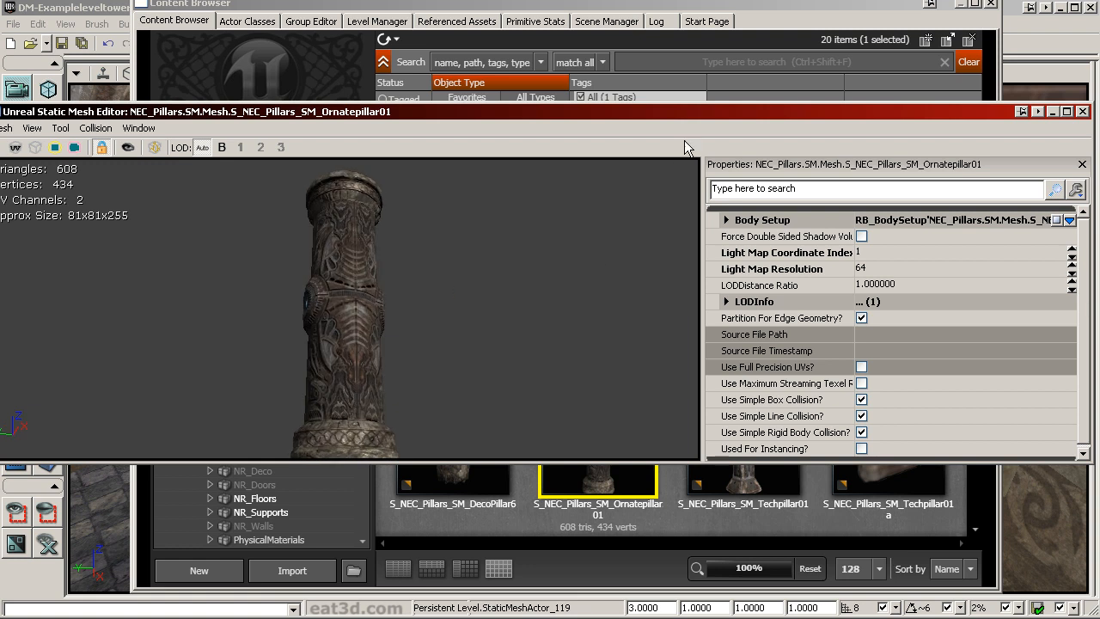
left_click(1084, 112)
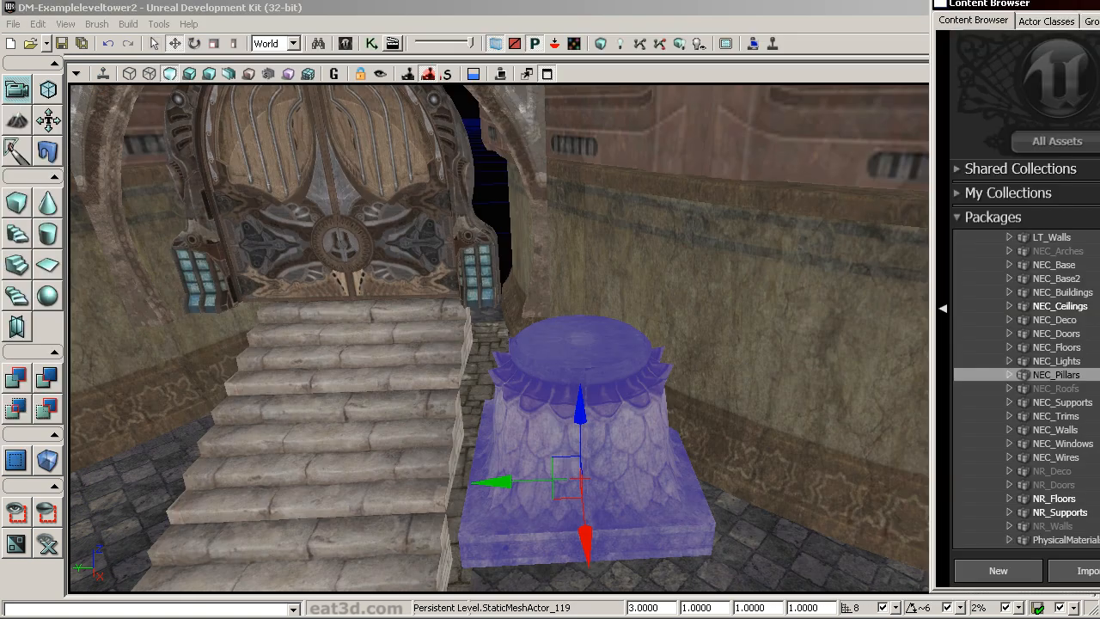
- Add S_NEC_Pillars_SM_Ornatepillar01 on top of the pillar base and set its draw scale to 1.25
left_click_drag(614, 393, 615, 393)
left_click(598, 429)
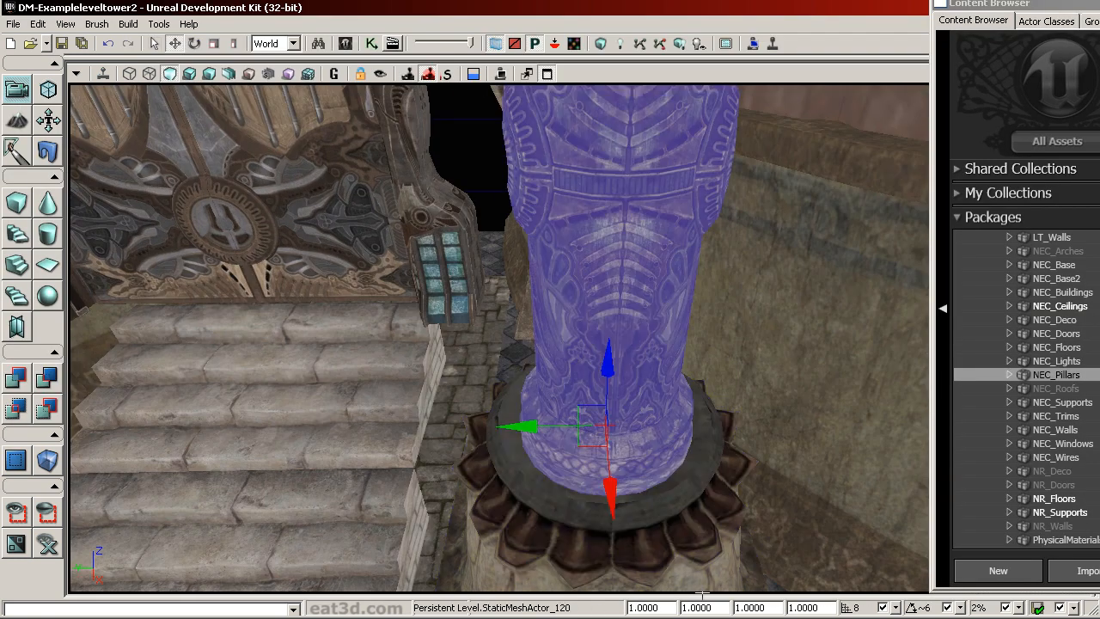
key("Return")
right_click_drag(750, 420, 750, 420)
- Browse the NEC_Deco package for a pillar top and inspect S_NEC_Supports_SM_BabelSpireB in the Static Mesh Editor
key("space")
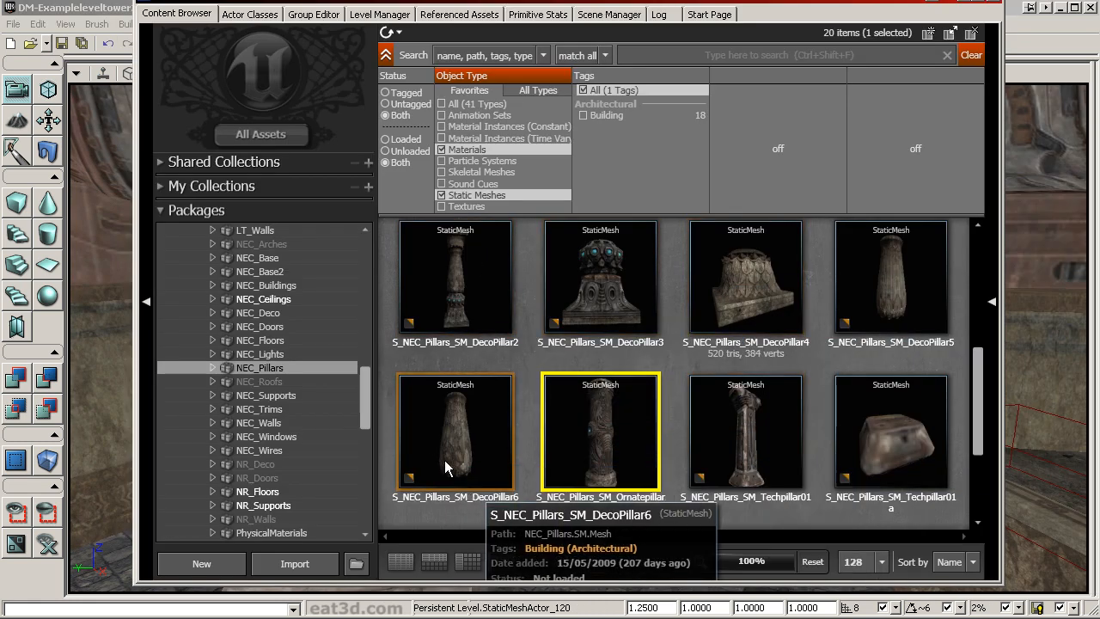
left_click(259, 314)
scroll(751, 346, "down", 5)
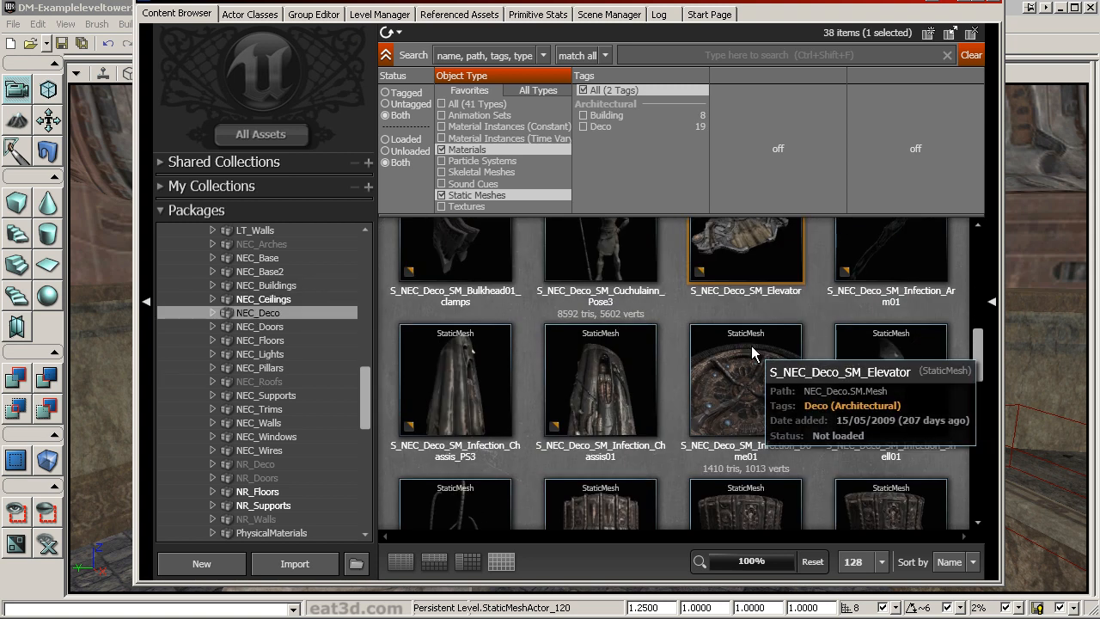
scroll(703, 424, "down", 5)
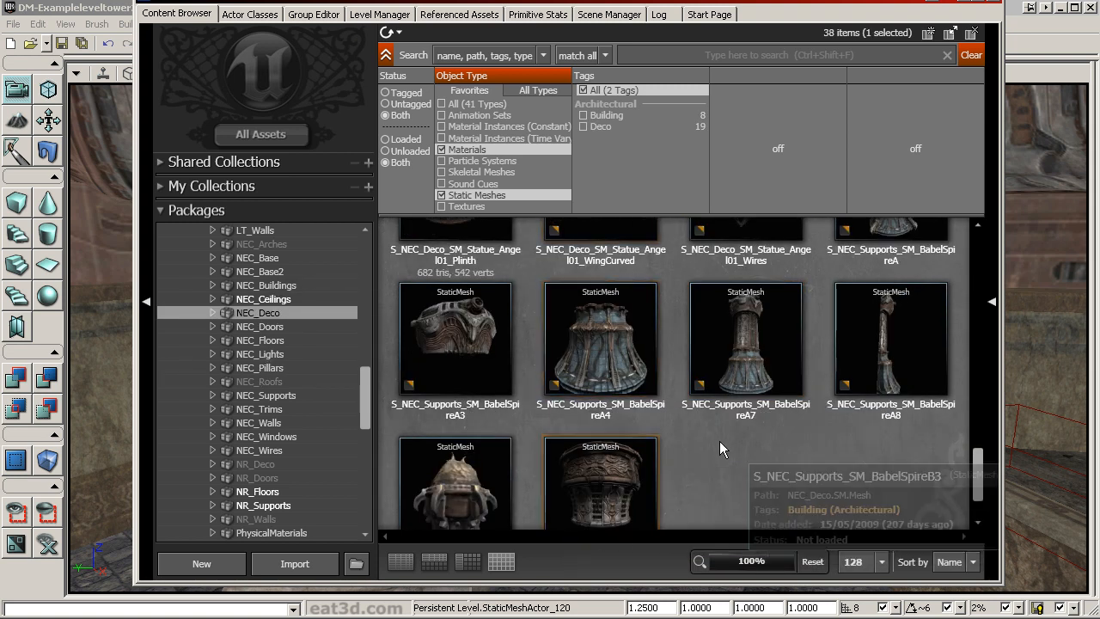
double_click(457, 430)
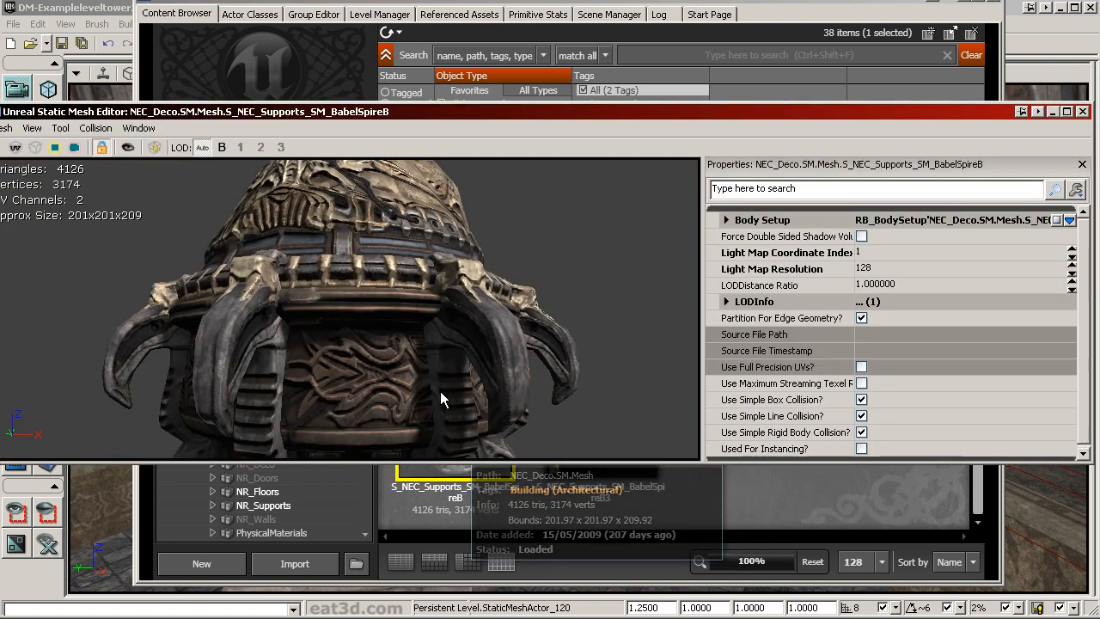
right_click_drag(344, 258, 332, 133)
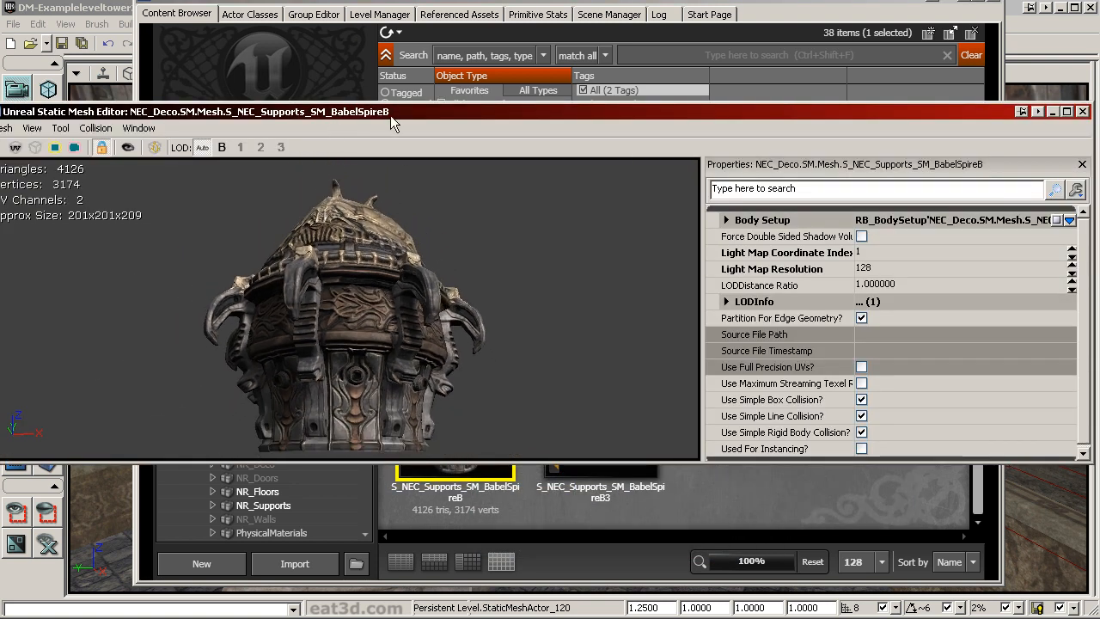
left_click_drag(378, 249, 309, 254)
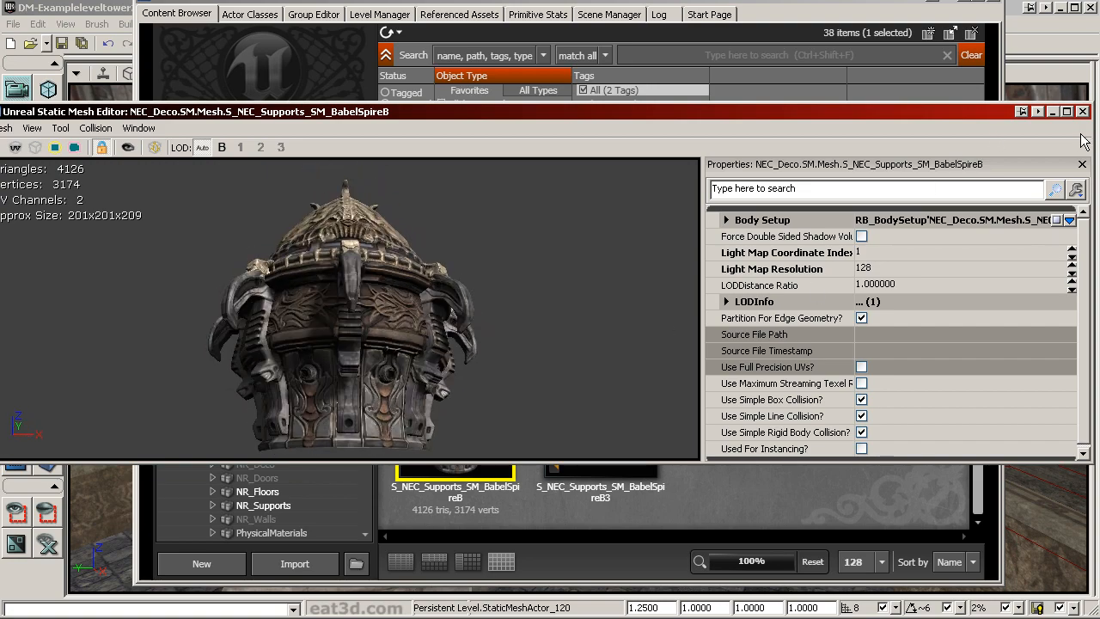
left_click(1081, 114)
- Add S_NEC_Supports_SM_BabelSpireB on top of the ornate pillar and set its draw scale to 0.91
left_click_drag(177, 3, 1027, 2)
right_click_drag(634, 368, 602, 559)
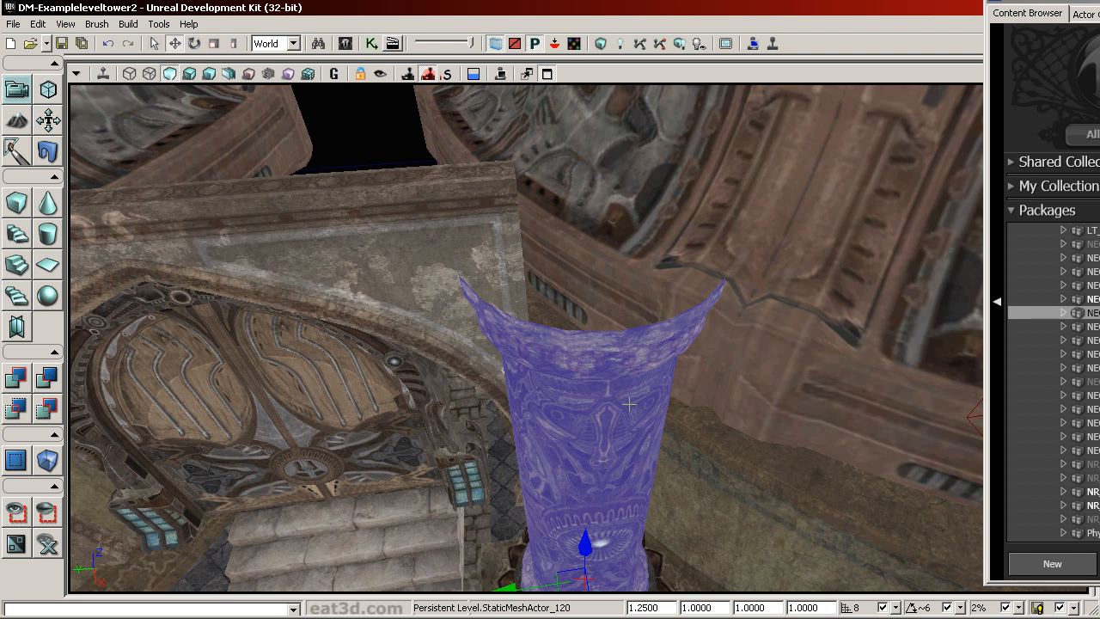
key("f")
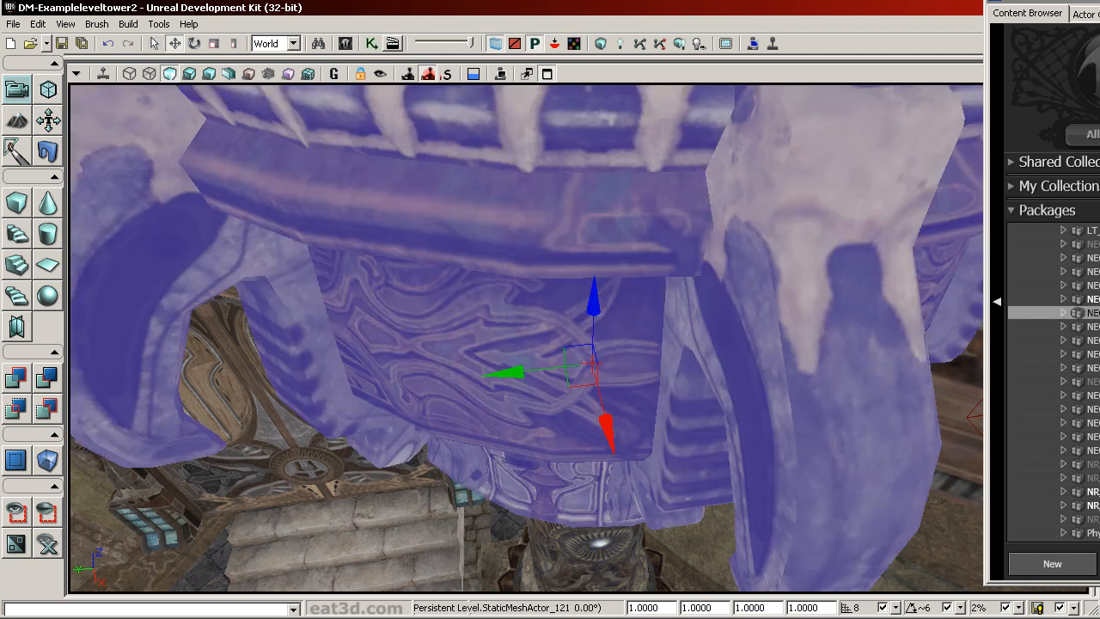
scroll(746, 451, "down", 10)
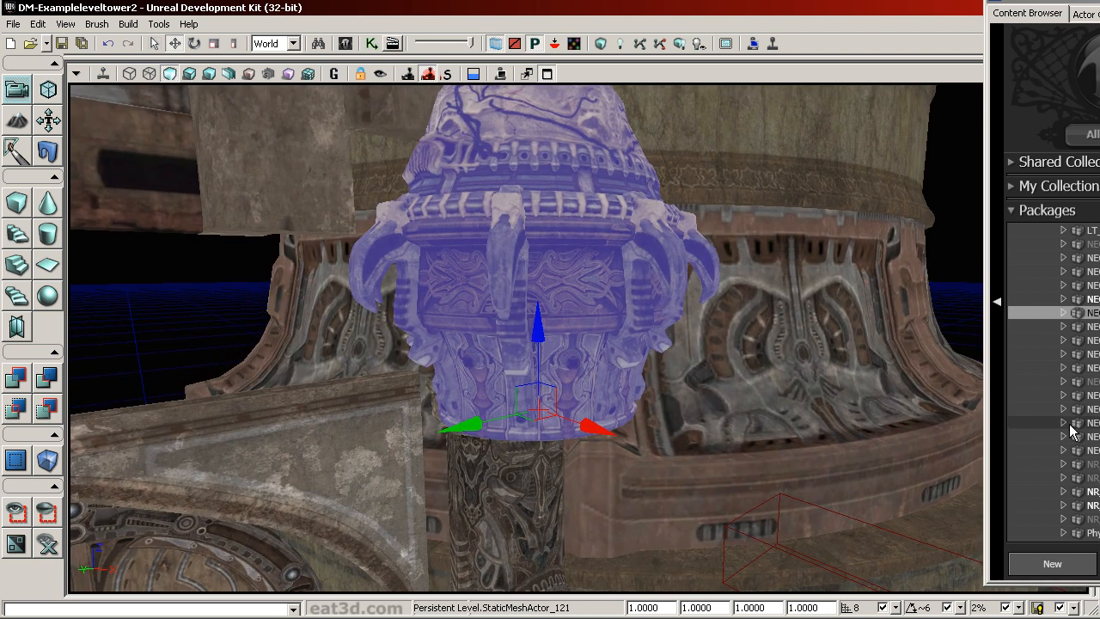
left_click(654, 607)
type("0.91")
key("Return")
- Move the spire so it sits centred and flush on the top of the ornate pillar
right_click_drag(740, 447, 859, 413)
left_click_drag(744, 489, 678, 489, "ctrl+shift")
right_click_drag(730, 517, 731, 481, "ctrl+shift")
left_click_drag(730, 481, 696, 481, "ctrl+shift")
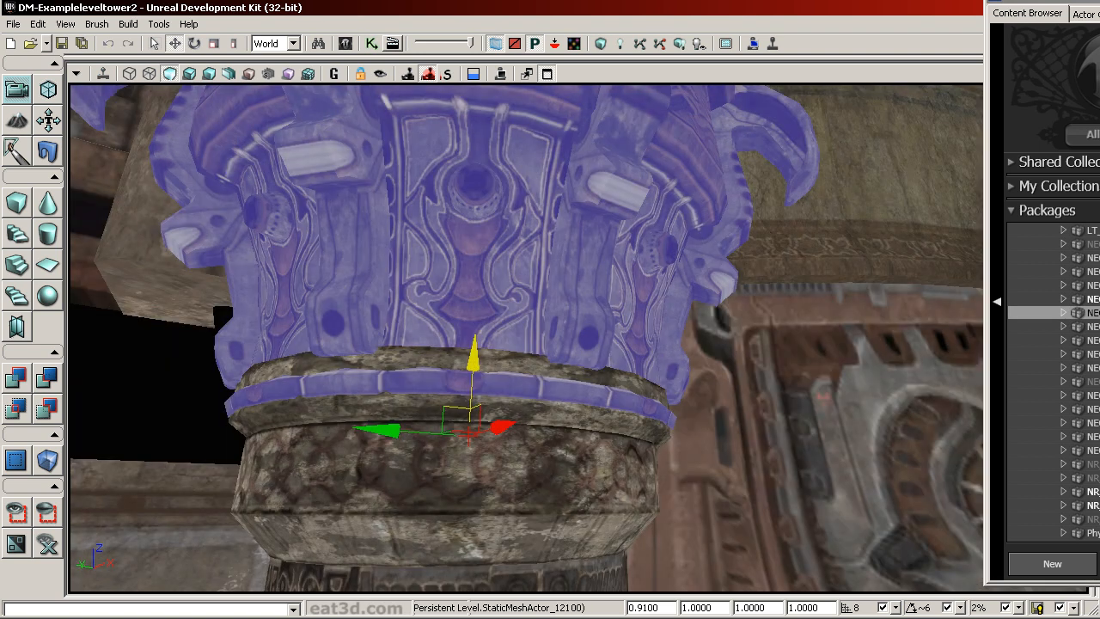
left_click_drag(755, 554, 730, 531, "ctrl+shift")
right_click_drag(729, 531, 730, 490)
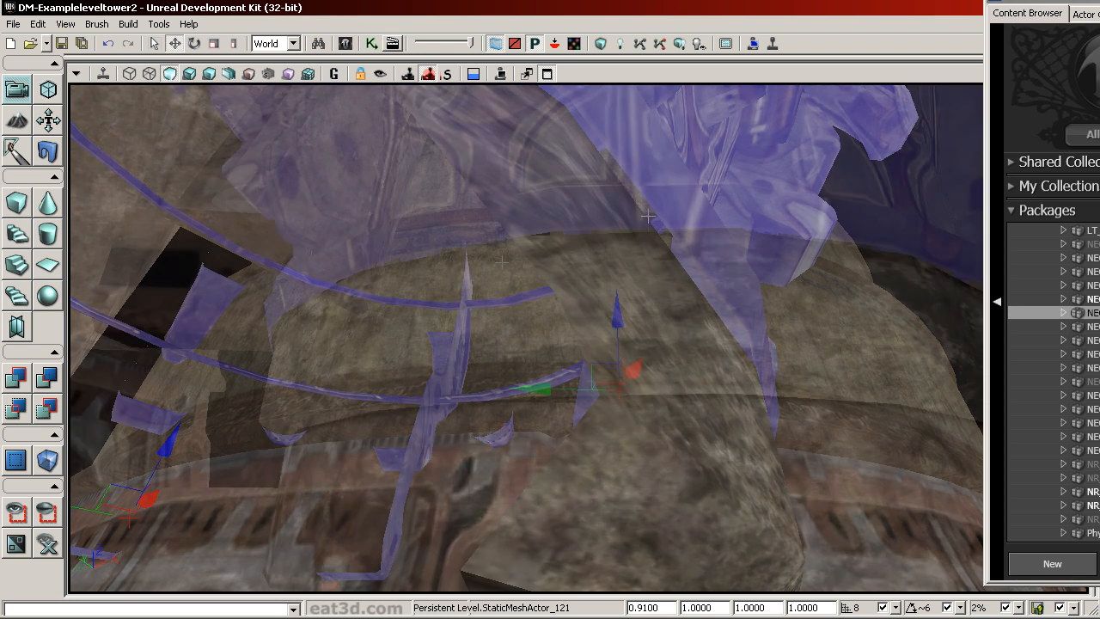
- Examine the spire up close and browse the NEC_Deco package for other decorative meshes
key("f")
key("ctrl+b")
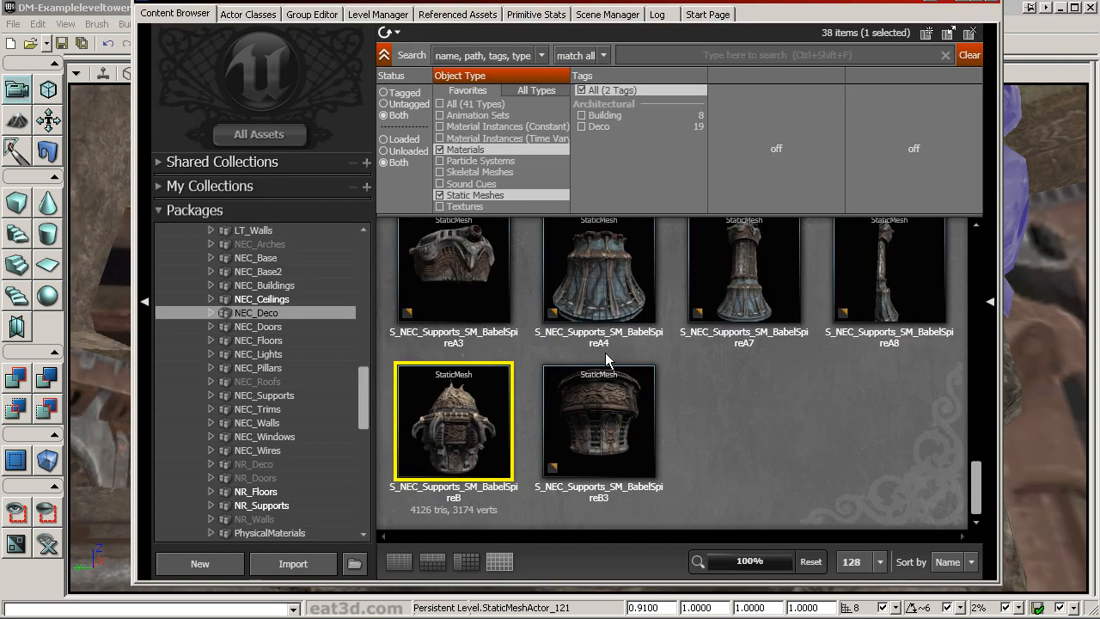
scroll(721, 367, "up", 5)
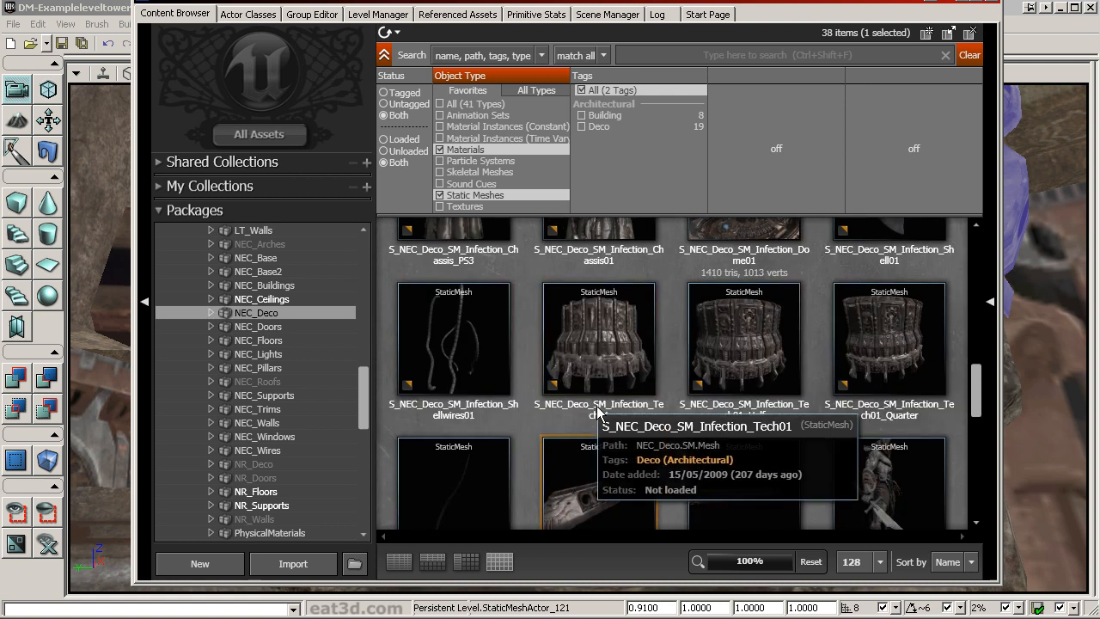
key("ctrl+Tab")
- Select the pillar's base, column and spire together and duplicate them to the opposite side of the staircase
right_click_drag(767, 371, 769, 472)
right_click_drag(707, 435, 786, 442)
left_click(562, 420, "ctrl")
left_click(580, 511, "ctrl")
left_click_drag(679, 536, 602, 526, "shift")
right_click_drag(850, 425, 812, 440)
left_click_drag(643, 525, 593, 521, "shift")
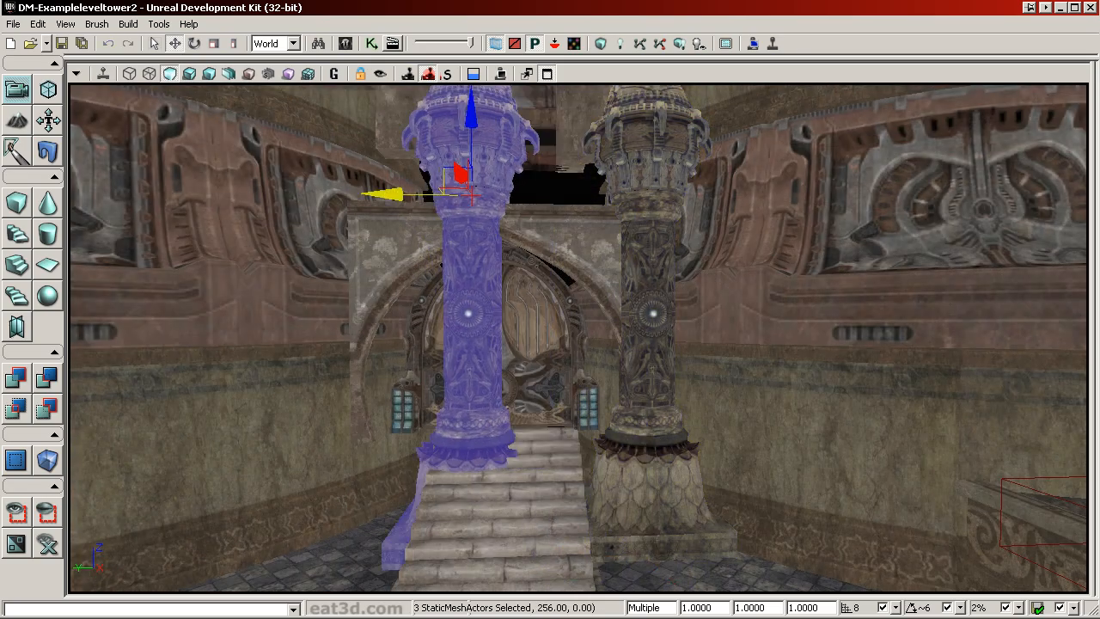
left_click_drag(380, 192, 240, 189)
- Select the double door, arch wall and both pillars and move them together so they sit centred on the staircase
left_click_drag(550, 343, 481, 296)
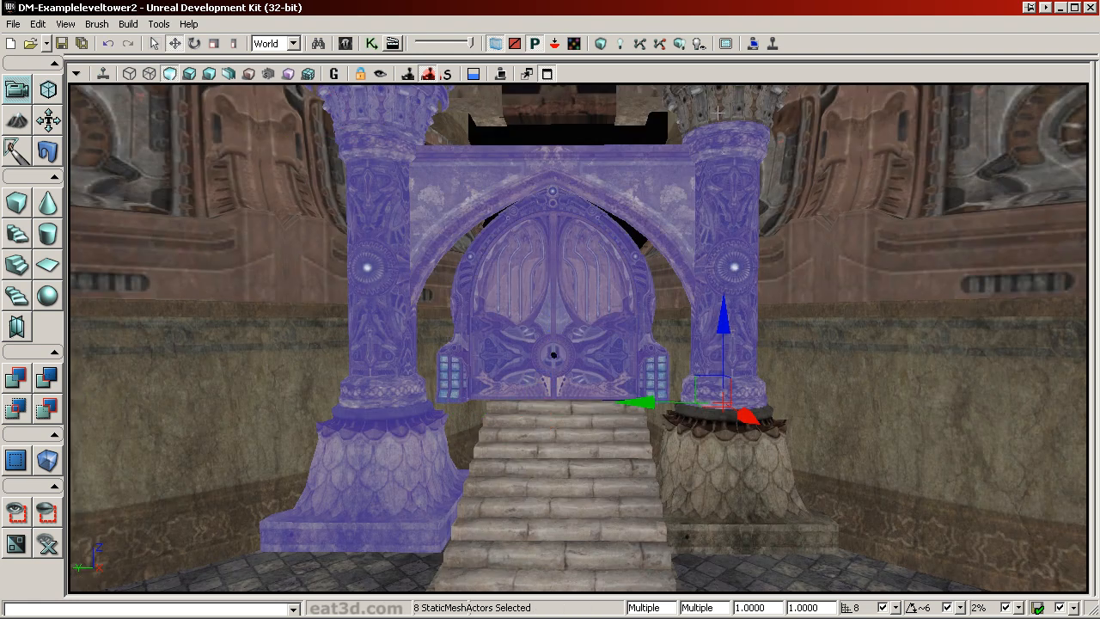
left_click_drag(527, 392, 535, 319)
left_click_drag(623, 362, 1066, 351)
middle_click_drag(548, 442, 641, 438)
key("[")
left_click_drag(547, 442, 550, 440)
left_click_drag(608, 415, 619, 455)
right_click_drag(608, 415, 593, 378)
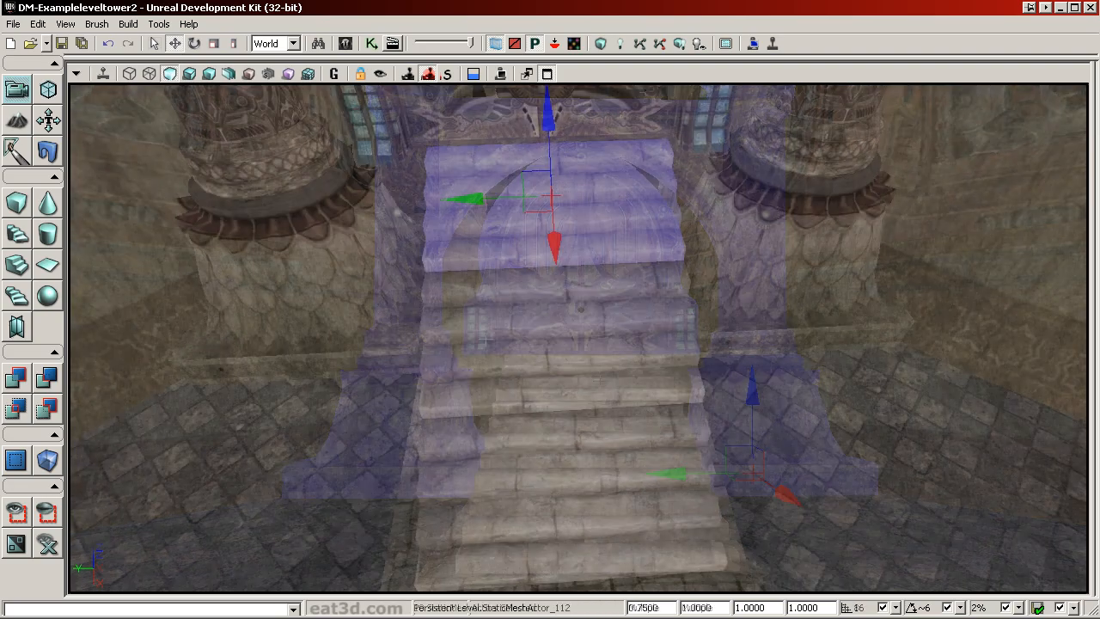
- Select the three stair sections and move them forward, away from the door, leaving room for a landing
left_click(526, 343, "ctrl")
left_click(526, 456, "ctrl")
left_click_drag(771, 432, 749, 399)
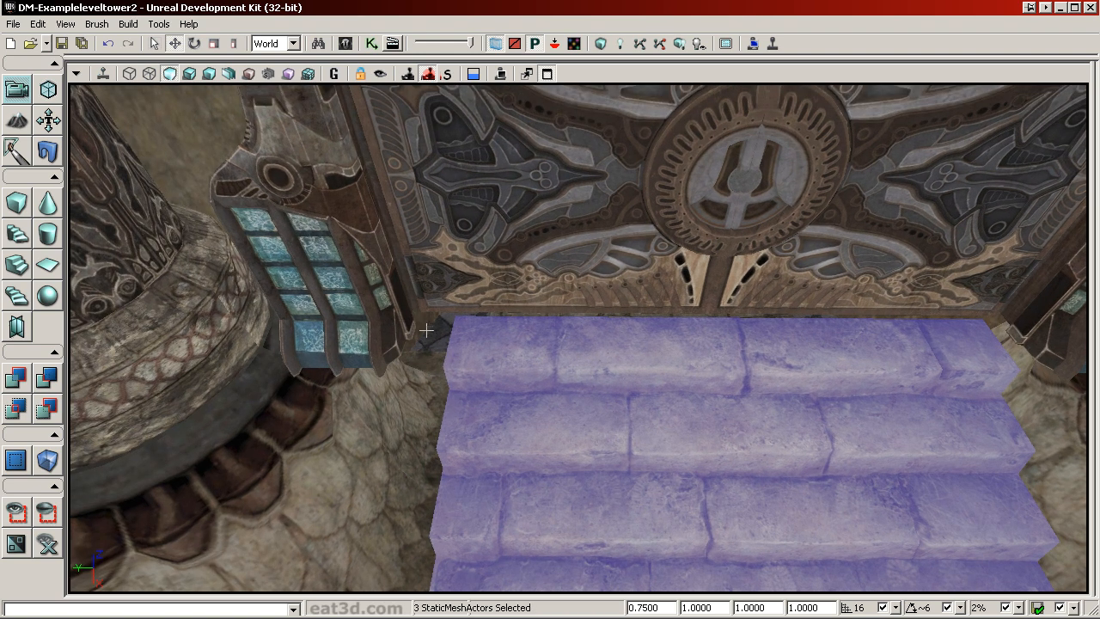
left_click_drag(432, 330, 559, 330)
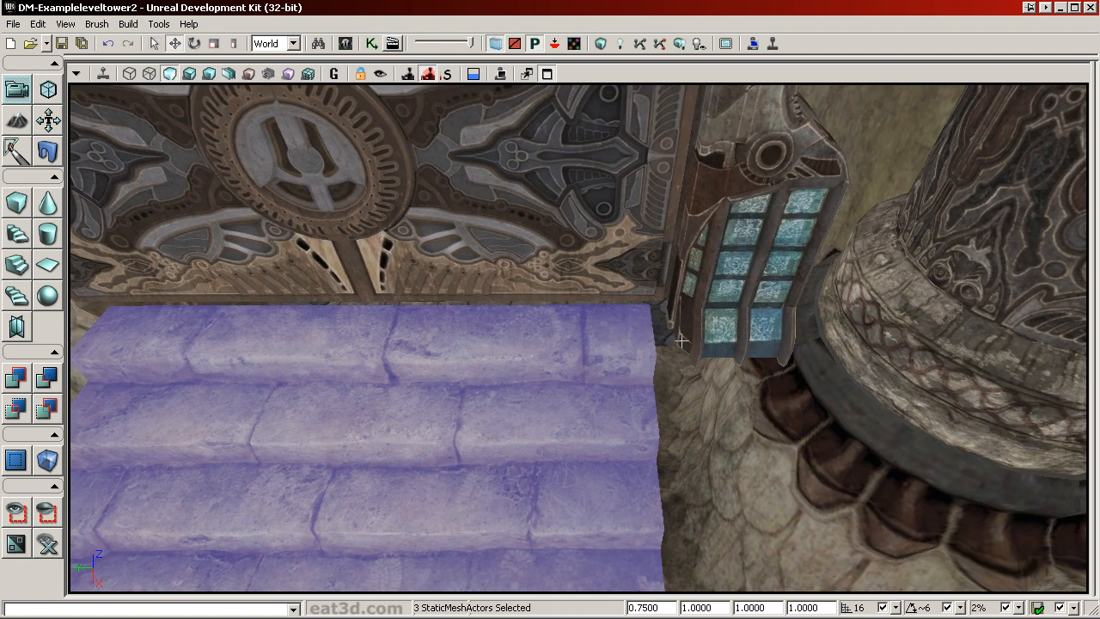
left_click_drag(666, 327, 765, 382)
right_click_drag(765, 383, 764, 430)
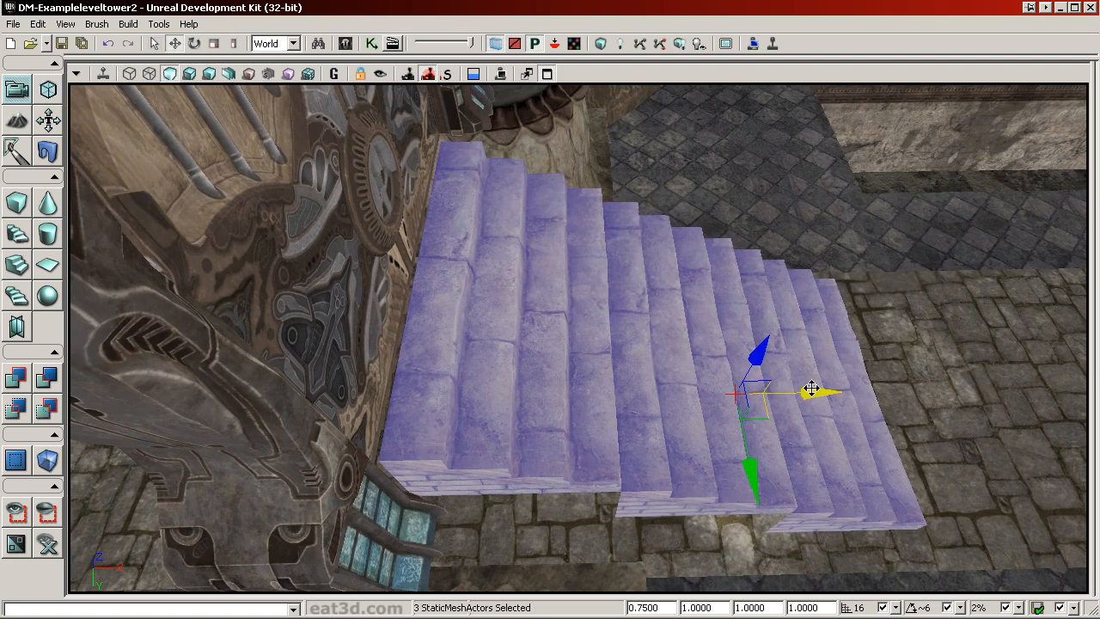
left_click_drag(811, 388, 921, 391)
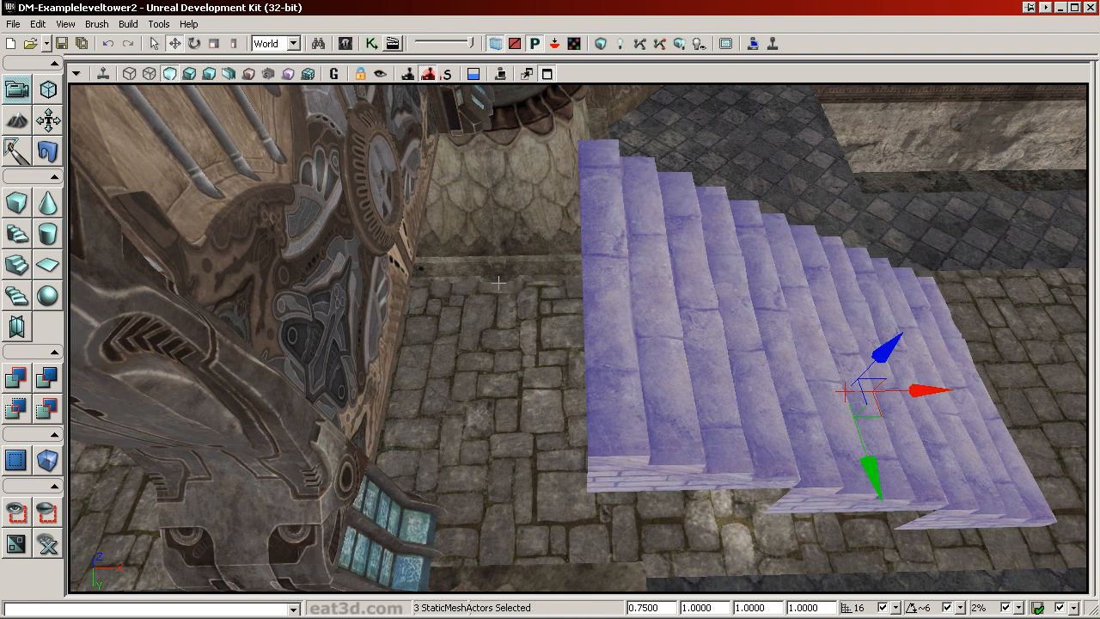
mouse_move(925, 394)
left_mouse_down()
mouse_move(817, 394)
mouse_move(946, 391)
left_mouse_up()
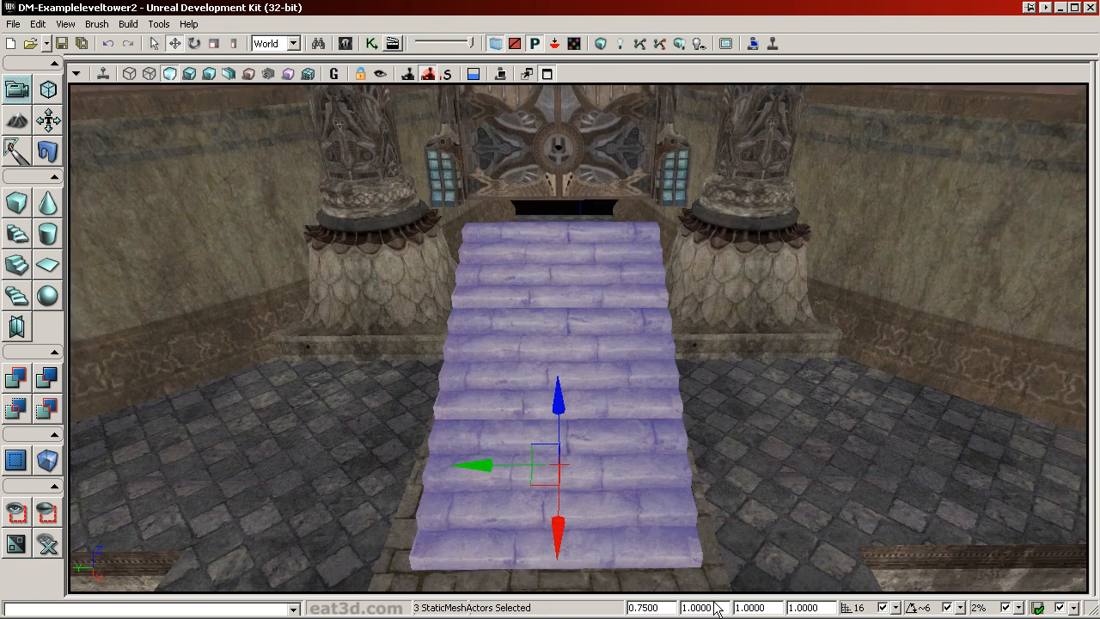
- Set the X draw scale of the three selected stair sections to 1.125
left_click(713, 606)
type("1.125")
key("Return")
right_click_drag(741, 476, 751, 516)
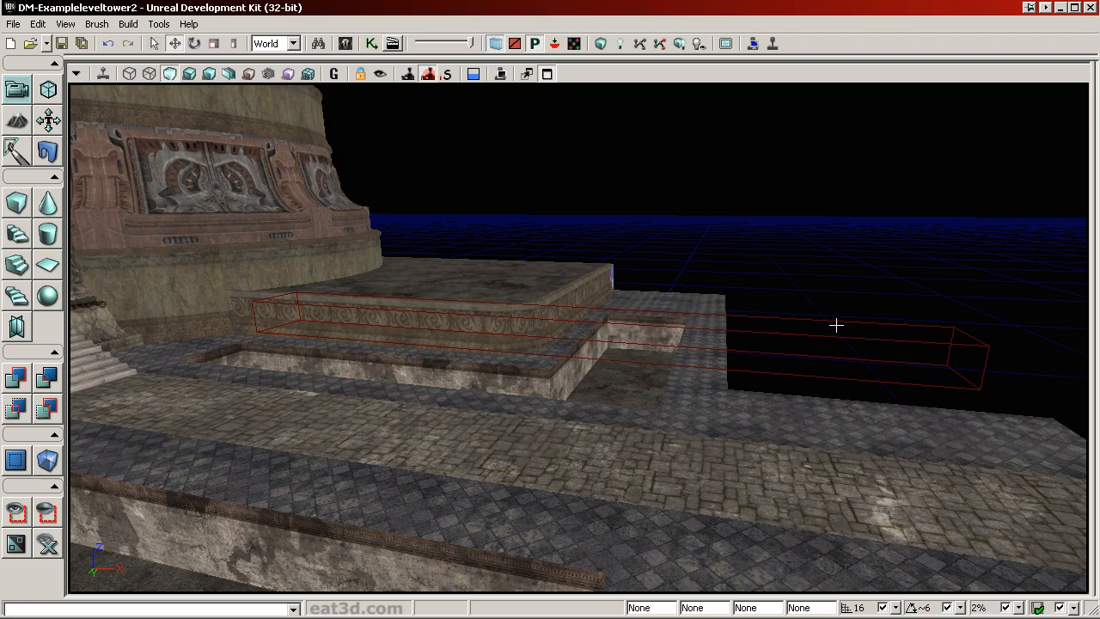
- Reset the builder brush to a cube and move it into the gap between the top stair and the door
left_click(836, 325)
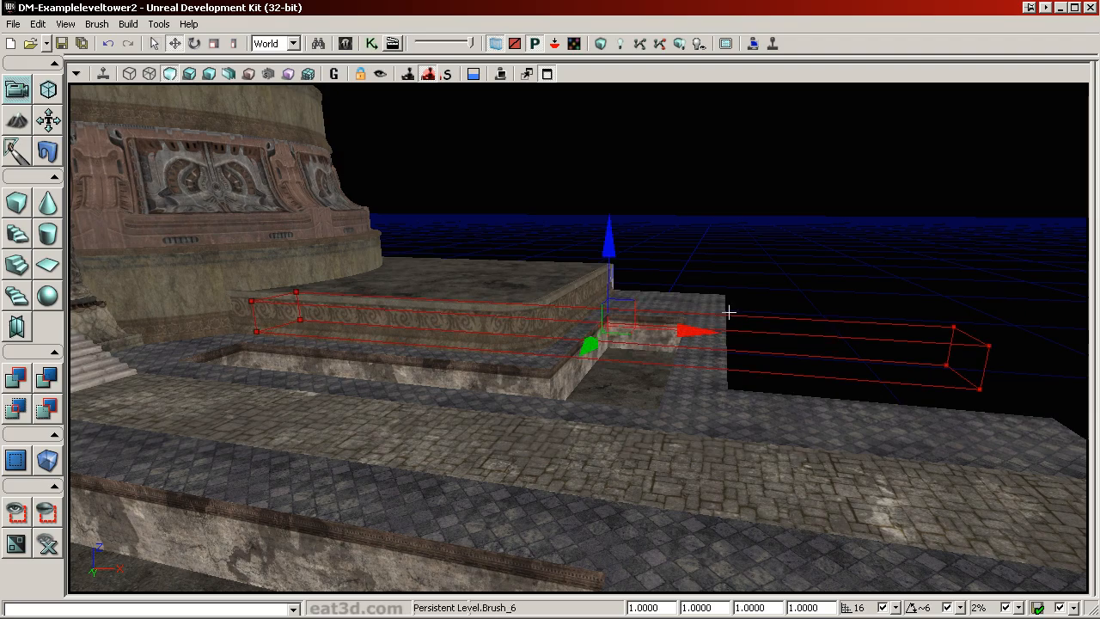
left_click(19, 206)
left_click_drag(567, 387, 558, 292)
left_click_drag(722, 353, 683, 348)
left_click_drag(578, 367, 550, 403, "shift")
left_click_drag(688, 349, 601, 348, "shift")
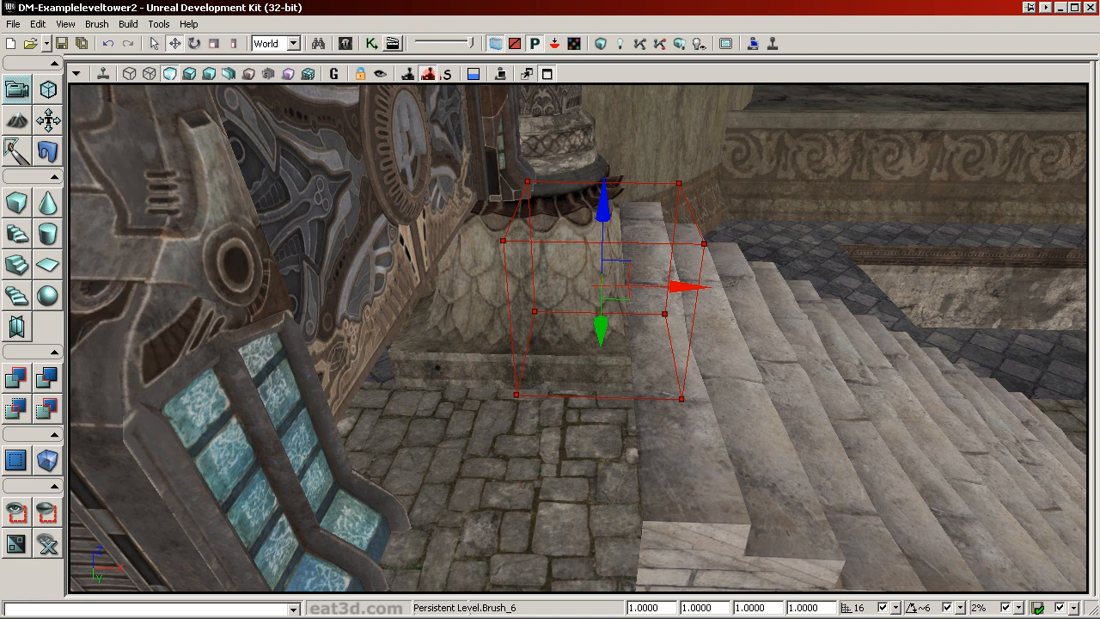
mouse_move(456, 358)
right_mouse_down()
mouse_move(434, 430)
mouse_move(464, 361)
right_mouse_up()
left_click_drag(701, 263, 602, 263, "shift")
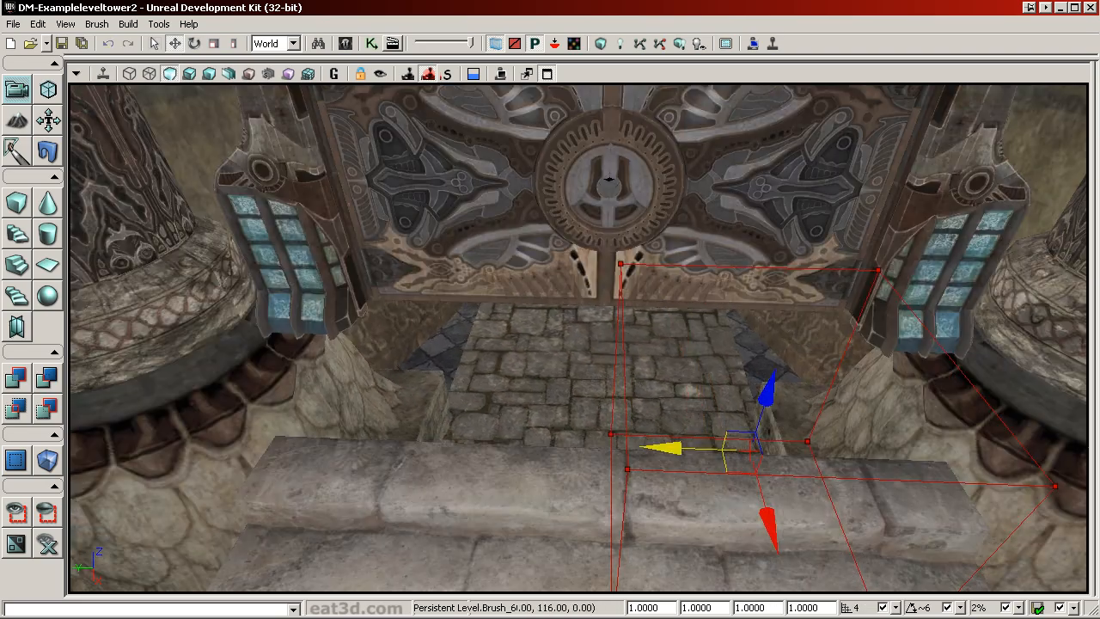
left_click_drag(662, 448, 634, 447, "shift")
middle_click_drag(634, 448, 678, 459)
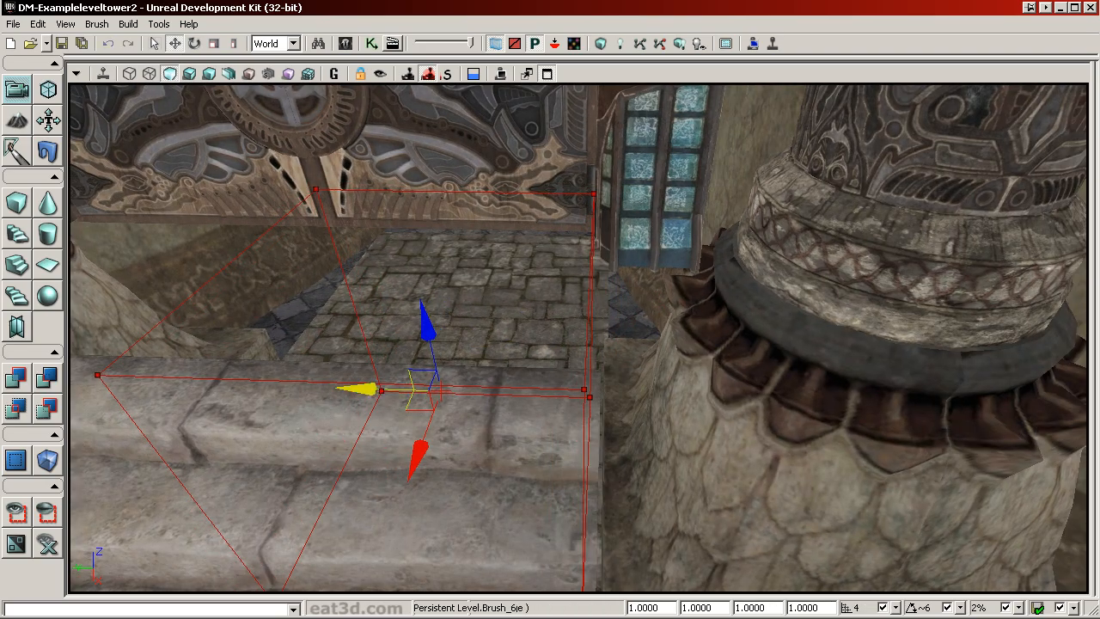
- Reshape the cube brush's side faces in geometry mode so it spans the gap between the stairs and the door
mouse_move(550, 344)
right_mouse_down()
mouse_move(532, 344)
mouse_move(533, 361)
right_mouse_up()
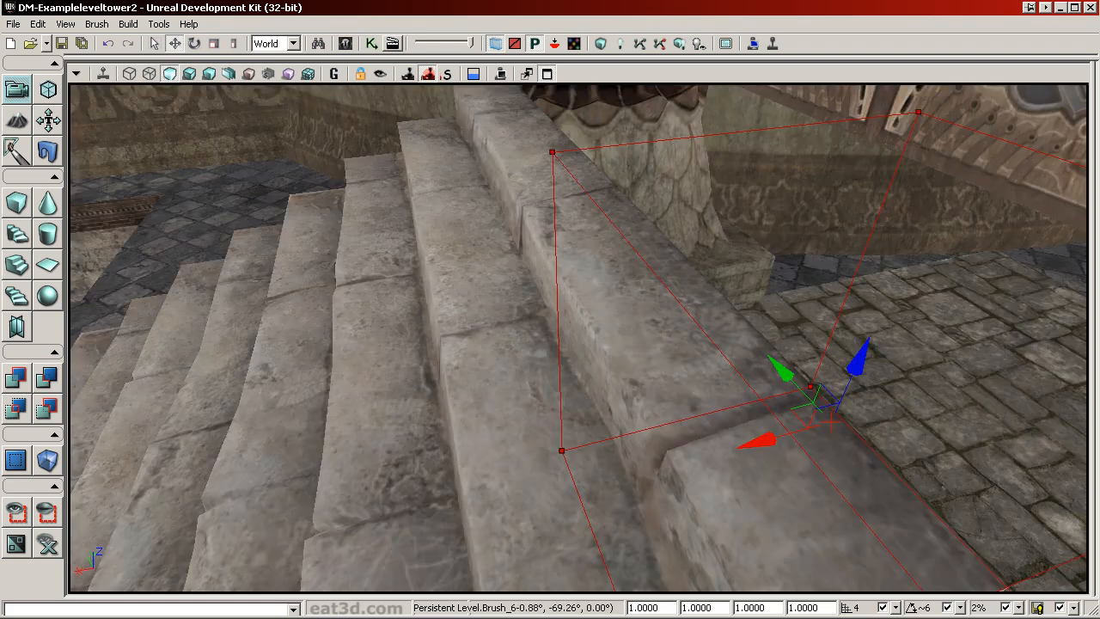
right_click_drag(550, 343, 619, 370)
mouse_move(617, 415)
left_mouse_down("shift")
mouse_move(607, 415)
mouse_move(768, 351)
left_mouse_up("shift")
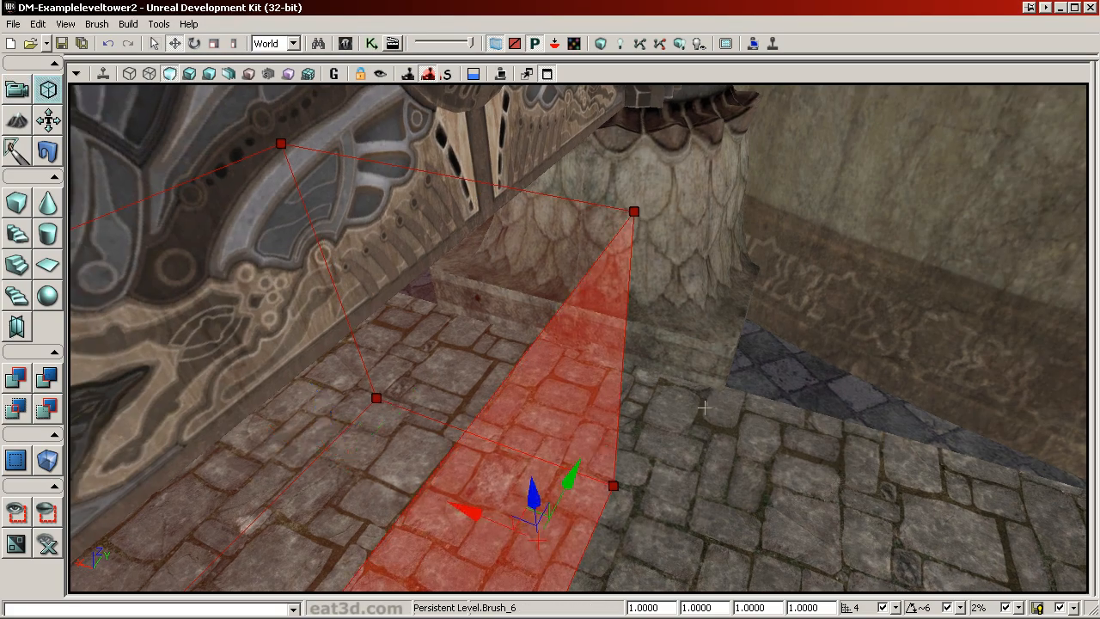
right_click_drag(703, 409, 724, 376)
mouse_move(745, 419)
left_mouse_down()
mouse_move(593, 418)
mouse_move(626, 419)
mouse_move(613, 421)
left_mouse_up()
right_click_drag(788, 237, 787, 228)
right_click_drag(676, 146, 637, 393)
mouse_move(701, 404)
left_mouse_down()
mouse_move(713, 402)
mouse_move(626, 459)
mouse_move(486, 493)
left_mouse_up()
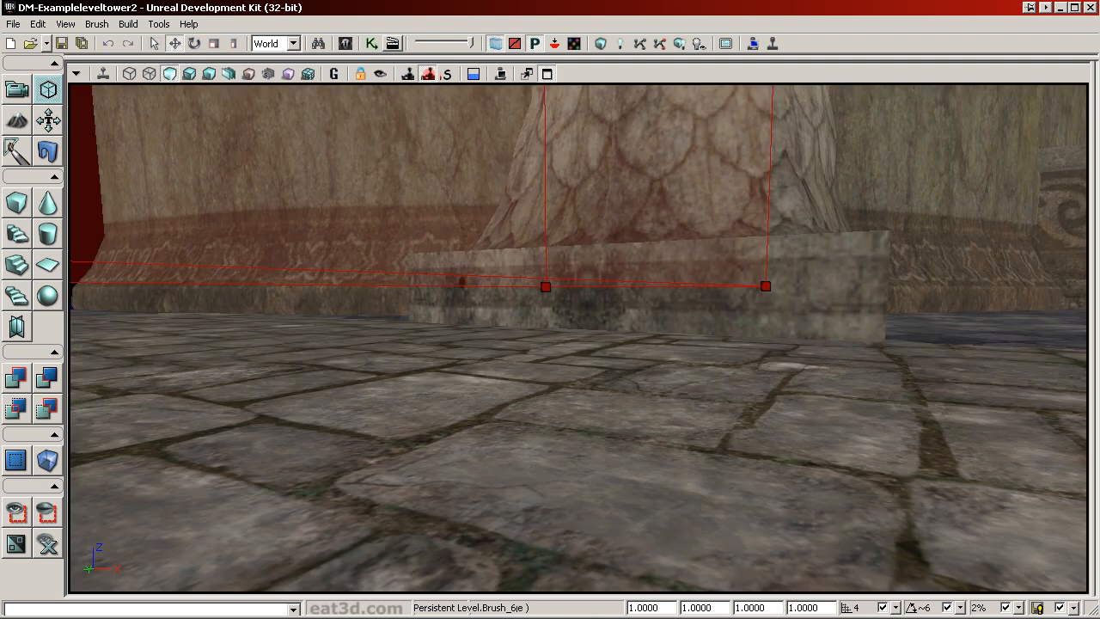
- Extend the brush's bottom face down to the floor and add the brush as a solid landing under the door
right_click_drag(550, 241, 544, 234)
left_click_drag(521, 204, 519, 256)
mouse_move(669, 292)
left_mouse_down()
mouse_move(669, 322)
mouse_move(669, 307)
left_mouse_up()
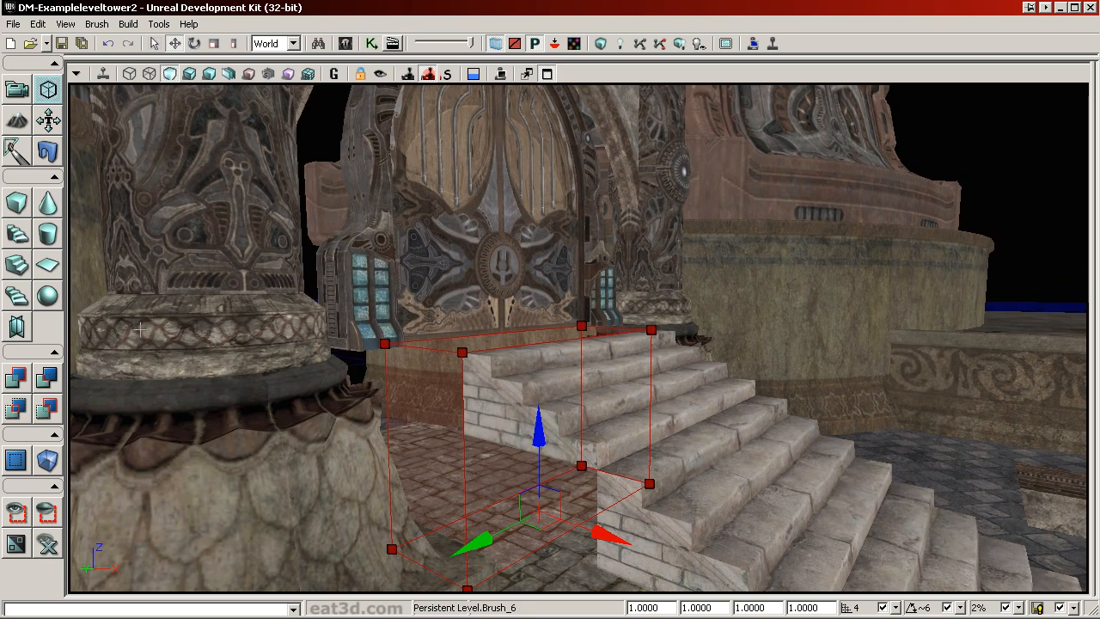
left_click(15, 378)
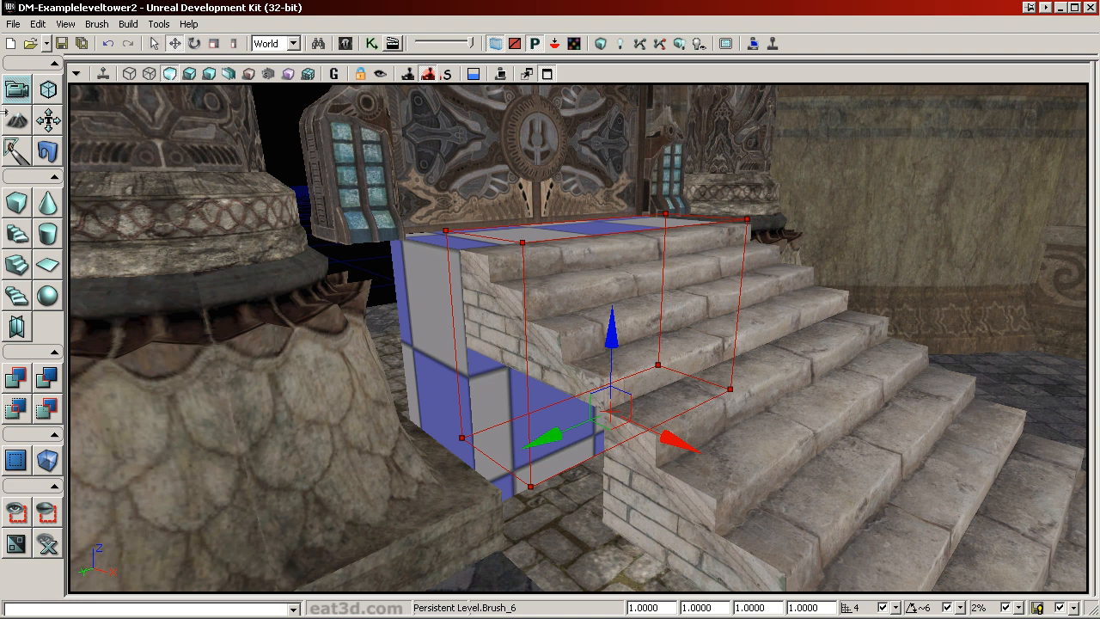
- Narrow the builder brush and position it against the landing's side, between the stairs and the pillar
left_click(41, 79)
mouse_move(414, 361)
left_mouse_down()
mouse_move(412, 266)
mouse_move(310, 361)
left_mouse_up()
left_click_drag(244, 373, 545, 361)
mouse_move(244, 374)
left_mouse_down()
mouse_move(275, 301)
mouse_move(275, 267)
left_mouse_up()
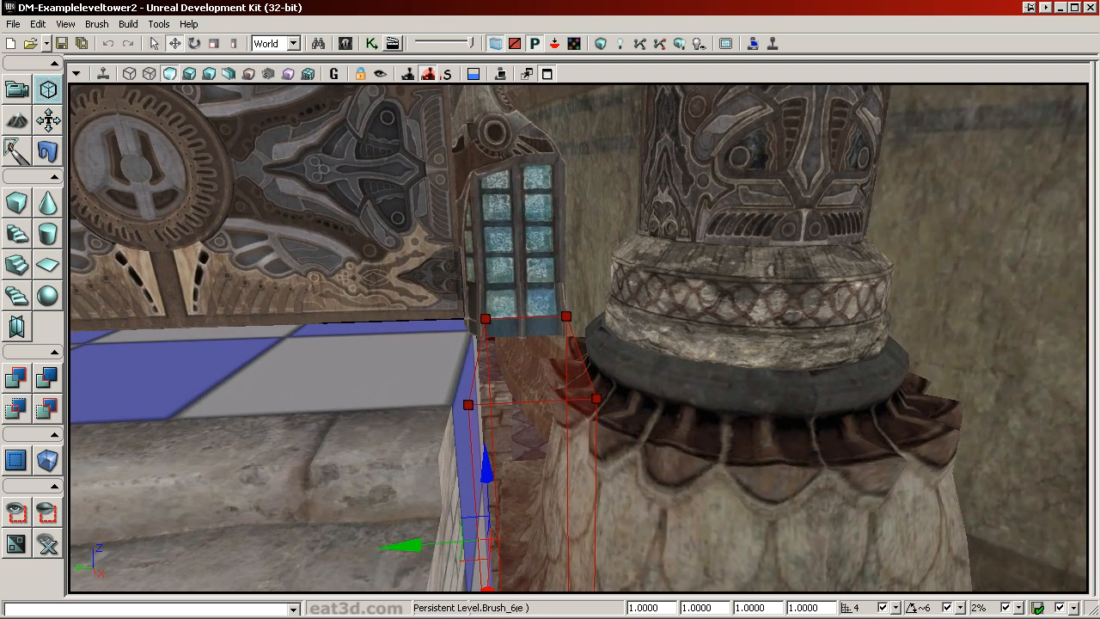
right_click_drag(275, 267, 266, 314)
mouse_move(464, 396)
left_mouse_down()
mouse_move(433, 396)
mouse_move(445, 399)
left_mouse_up()
right_click_drag(445, 399, 447, 370)
key("d")
mouse_move(703, 273)
right_mouse_down()
mouse_move(661, 277)
mouse_move(703, 273)
right_mouse_up()
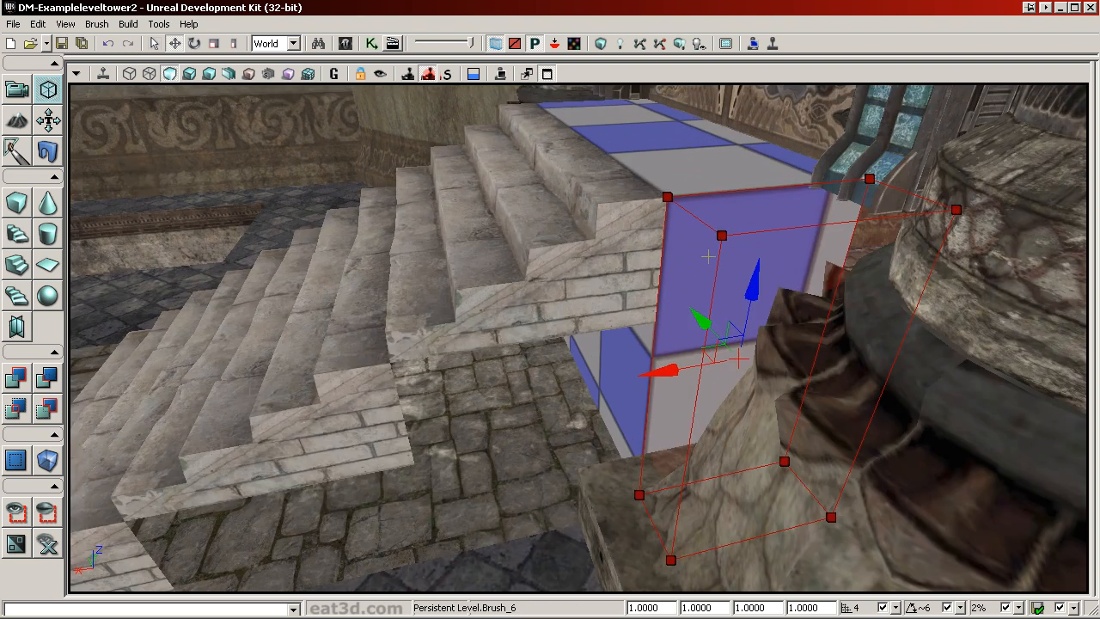
- Pull the narrow brush's front face forward past the front of the landing, alongside the top stairs
left_click(673, 383)
left_click_drag(579, 419, 490, 435)
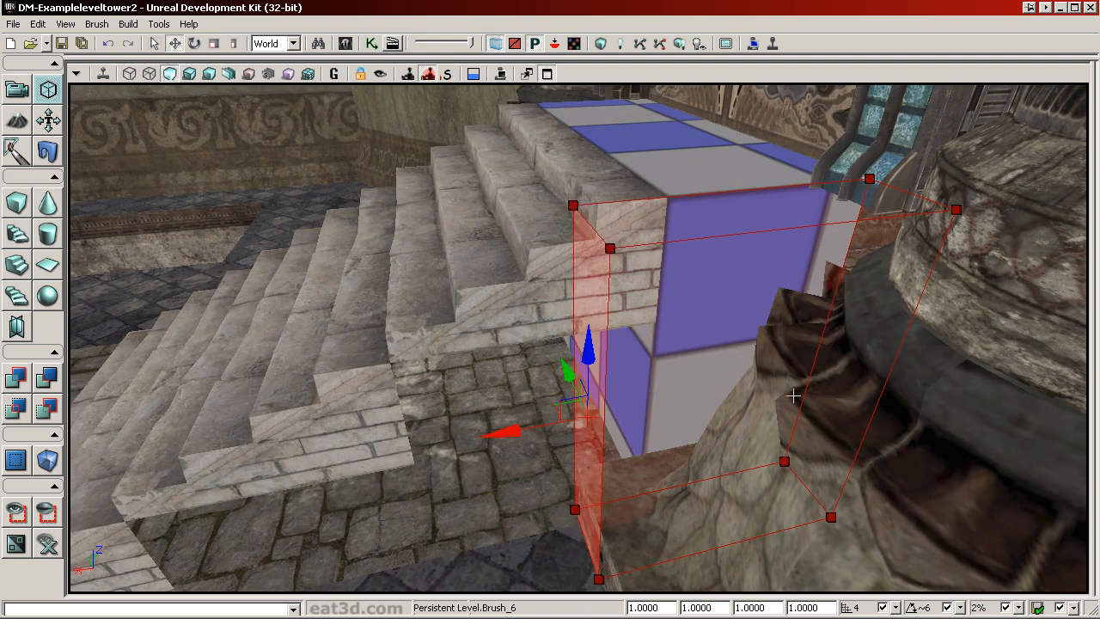
left_click_drag(650, 425, 648, 435)
mouse_move(647, 435)
right_mouse_down()
mouse_move(631, 429)
mouse_move(636, 367)
right_mouse_up()
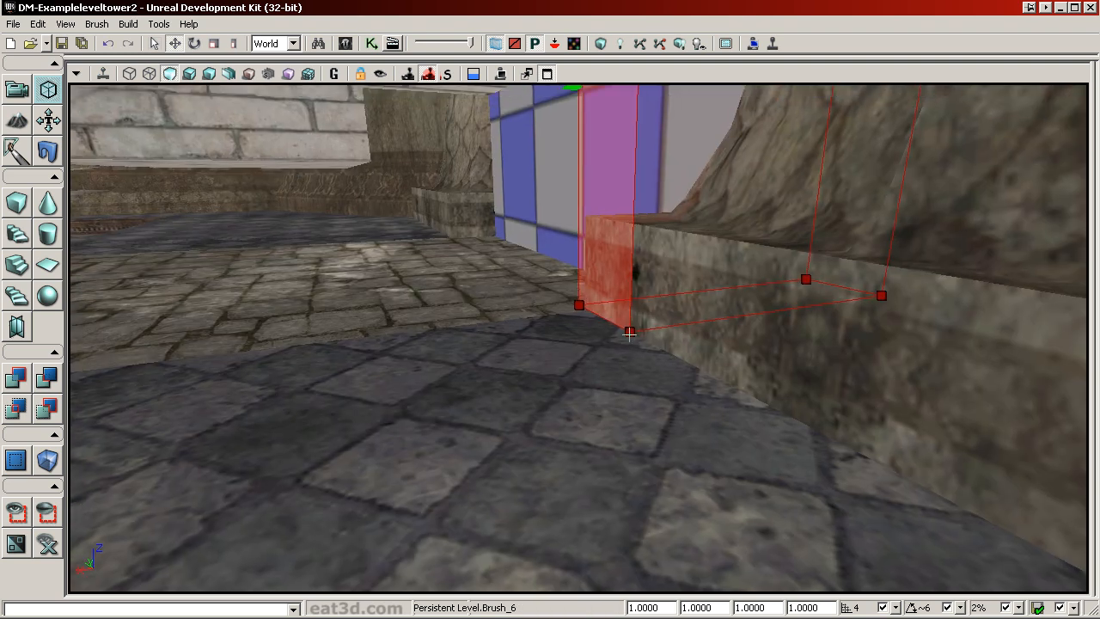
- Pull the brush's two lower front vertices out to the foot of the stairs and add the sloped side wall
left_click(629, 331)
left_click(579, 305, "ctrl")
right_click_drag(579, 305, 768, 447)
left_click_drag(672, 436, 107, 459)
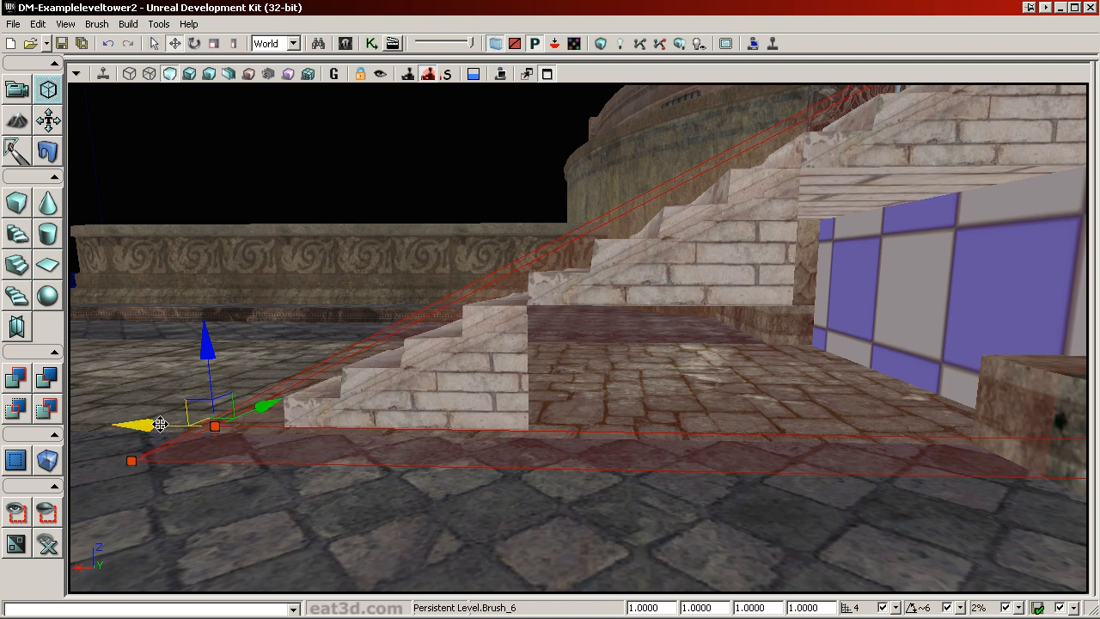
mouse_move(137, 428)
left_mouse_down()
mouse_move(224, 428)
mouse_move(126, 428)
mouse_move(215, 428)
left_mouse_up()
mouse_move(480, 424)
left_mouse_down()
mouse_move(464, 456)
mouse_move(655, 307)
left_mouse_up()
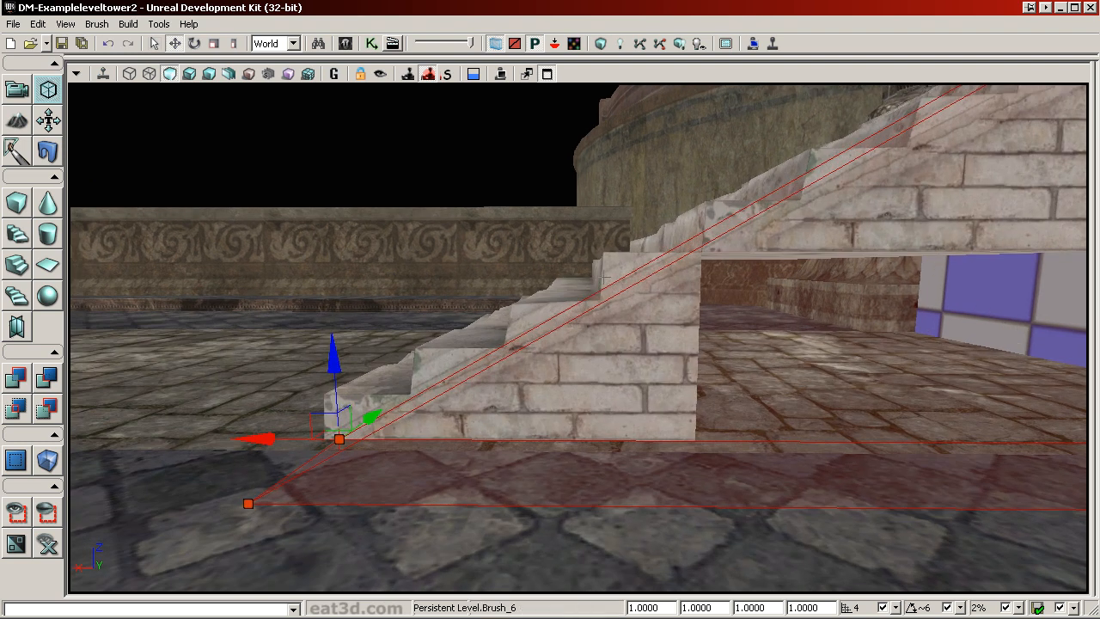
mouse_move(579, 315)
left_mouse_down()
mouse_move(567, 365)
mouse_move(592, 309)
mouse_move(573, 322)
left_mouse_up()
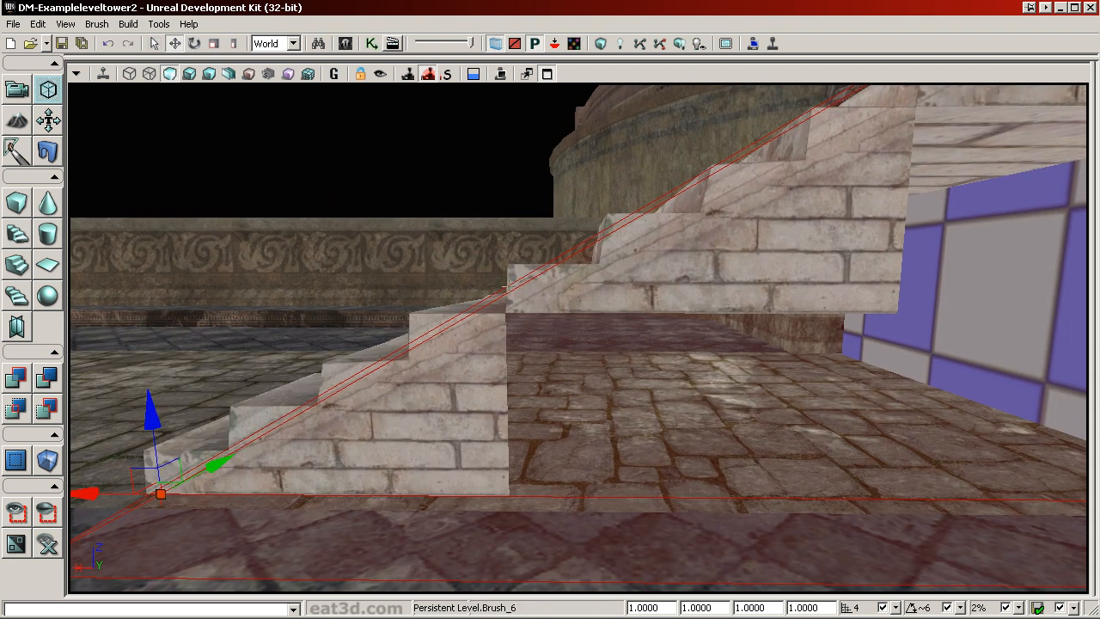
mouse_move(426, 340)
left_mouse_down()
mouse_move(414, 395)
mouse_move(430, 404)
mouse_move(391, 412)
mouse_move(406, 455)
mouse_move(423, 442)
mouse_move(407, 378)
left_mouse_up()
middle_click_drag(408, 378, 478, 339)
left_click_drag(478, 339, 541, 387)
middle_click_drag(542, 387, 542, 326)
left_click(17, 379)
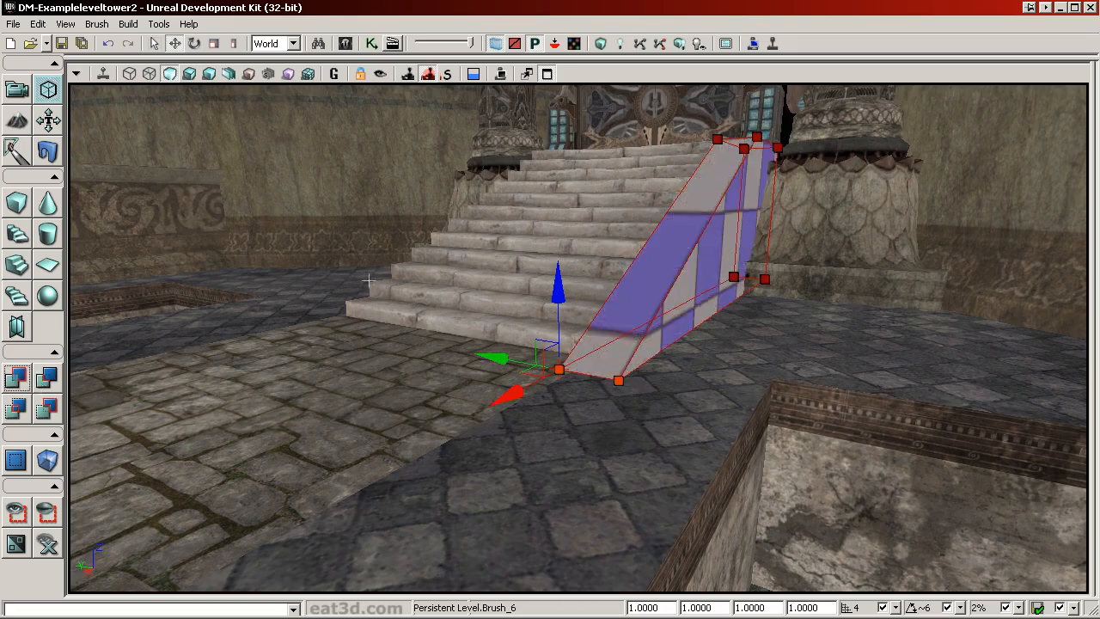
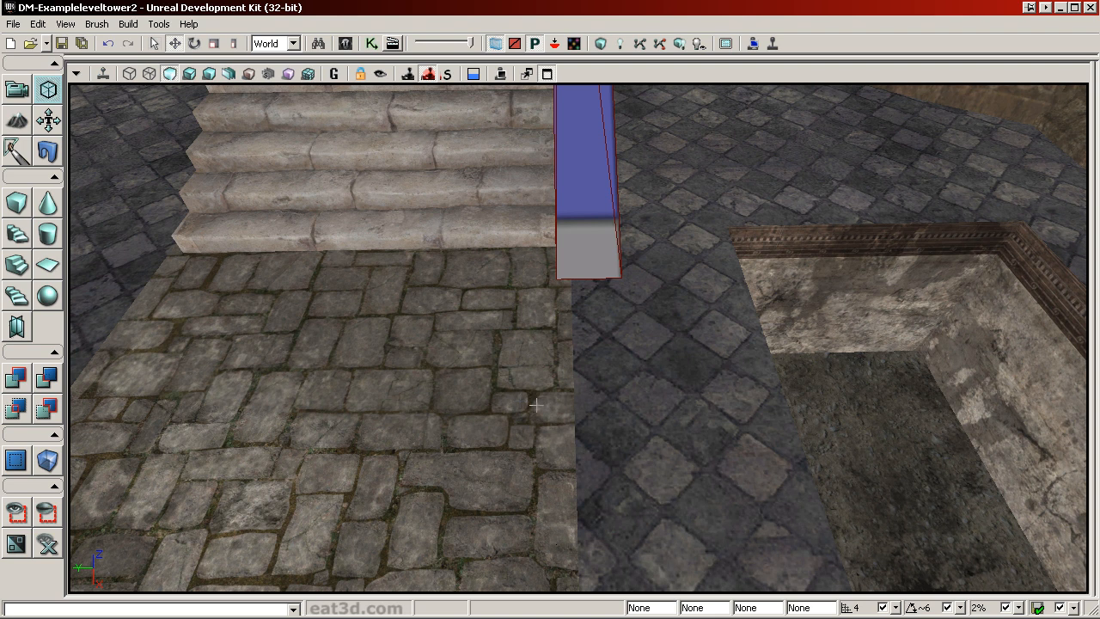
- Select the stone path's brush and examine how its edges line up with the foot of the stairs on both sides
left_click(535, 404)
left_click_drag(534, 404, 430, 441)
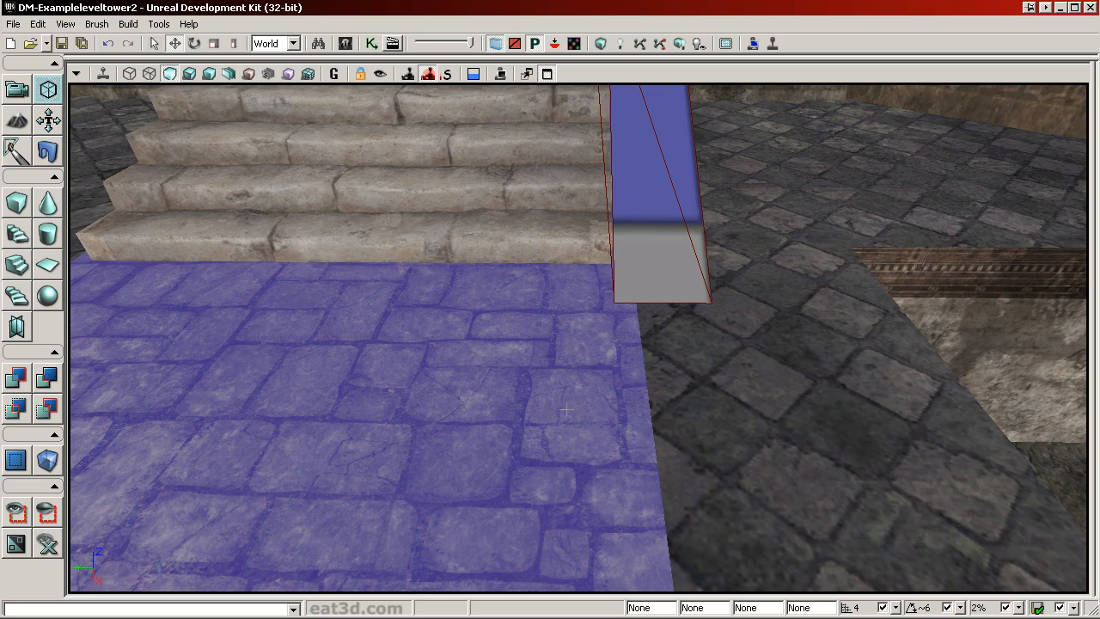
left_click_drag(618, 387, 620, 459)
right_click_drag(615, 362, 622, 400)
left_click(537, 317, "ctrl")
left_click_drag(609, 321, 609, 236)
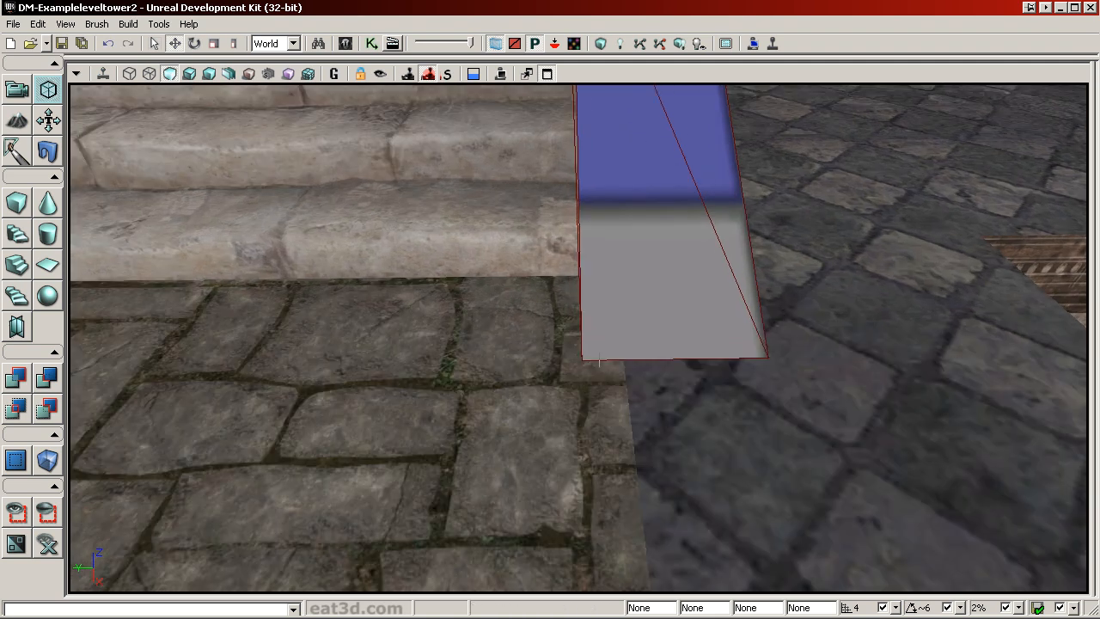
left_click(532, 380, "ctrl")
mouse_move(599, 361)
left_mouse_down()
mouse_move(531, 380)
mouse_move(601, 369)
mouse_move(697, 395)
left_mouse_up()
mouse_move(577, 337)
left_mouse_down()
mouse_move(577, 413)
mouse_move(602, 434)
left_mouse_up()
mouse_move(578, 361)
left_mouse_down()
mouse_move(567, 250)
mouse_move(578, 215)
mouse_move(413, 221)
left_mouse_up()
mouse_move(641, 292)
left_mouse_down()
mouse_move(678, 291)
mouse_move(685, 339)
mouse_move(685, 257)
mouse_move(670, 257)
left_mouse_up()
right_click_drag(670, 258, 683, 257, "ctrl")
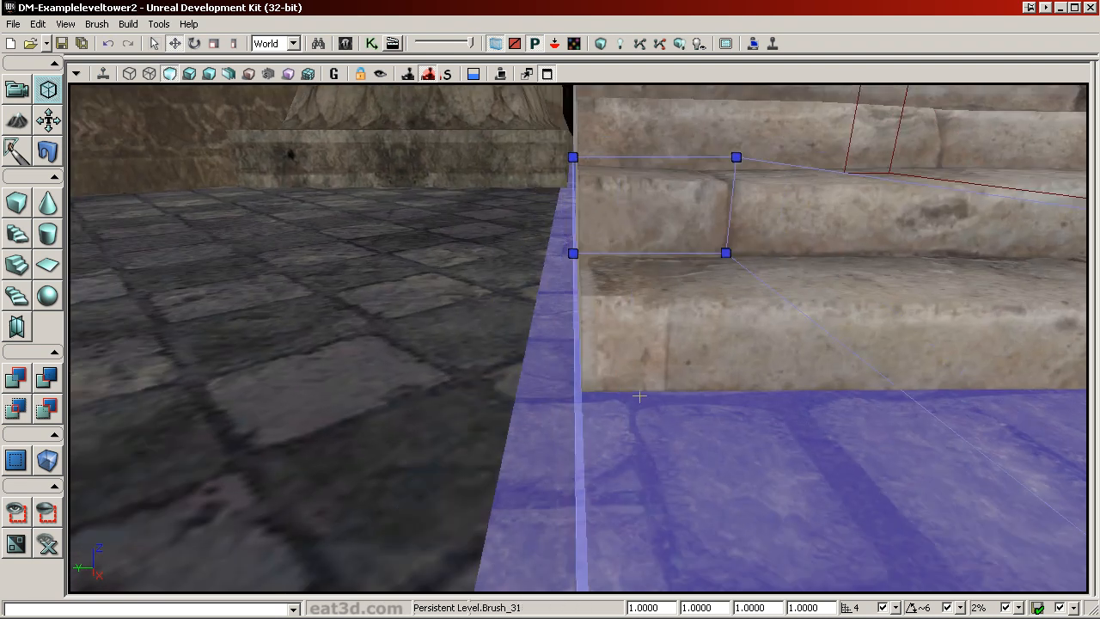
left_click_drag(637, 395, 640, 433)
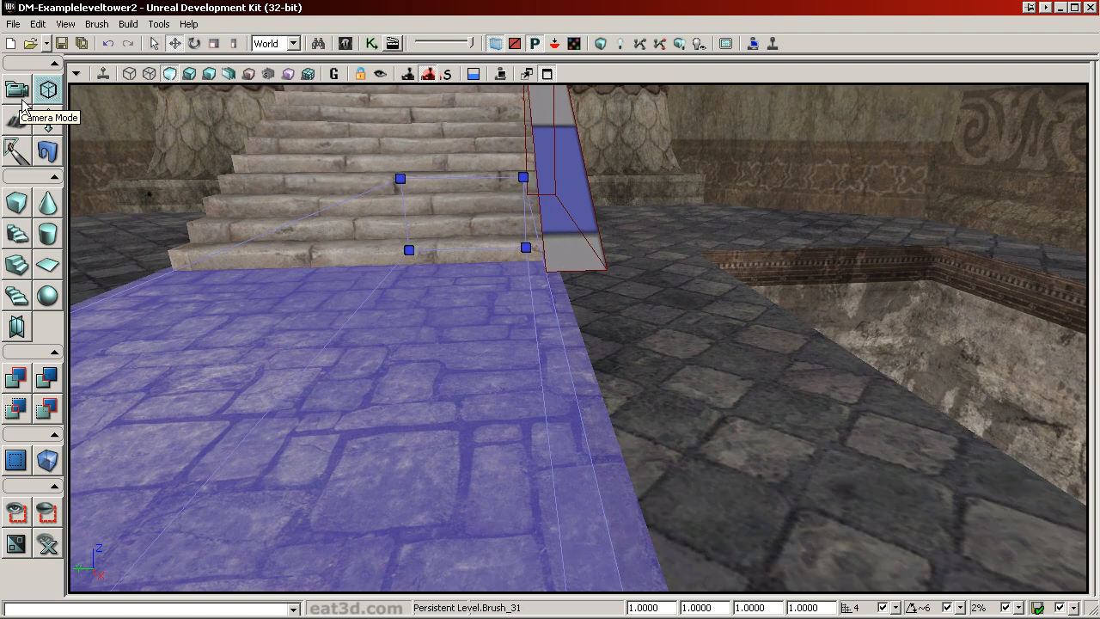
- Shift the stone path brush sideways toward the new side wall and check its outline in wireframe view
left_click(23, 102)
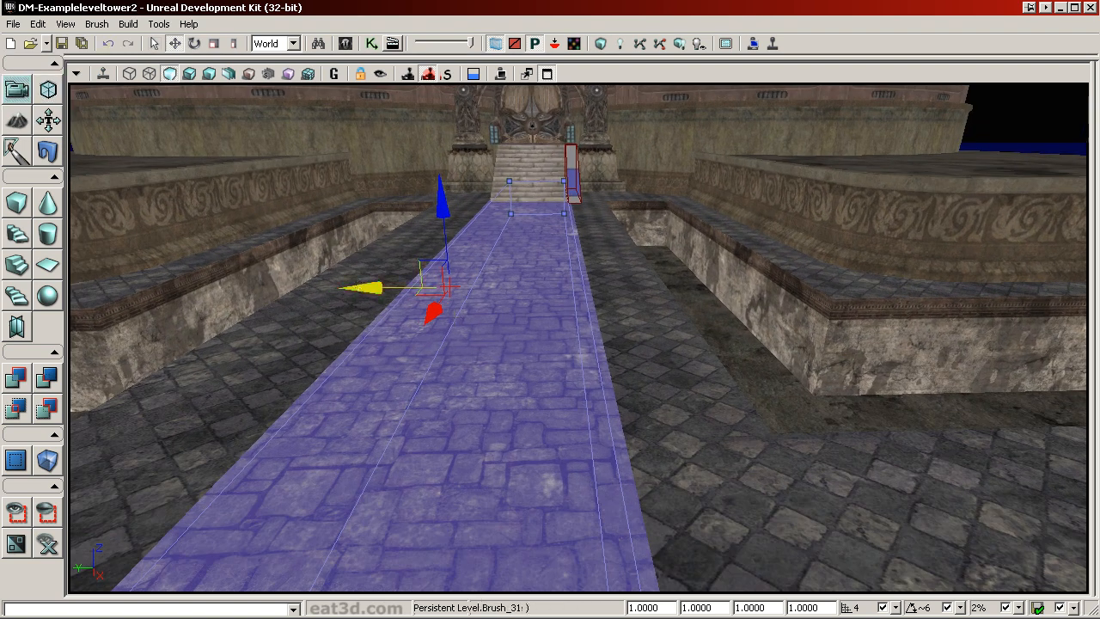
left_click_drag(358, 290, 360, 289)
left_click(130, 74)
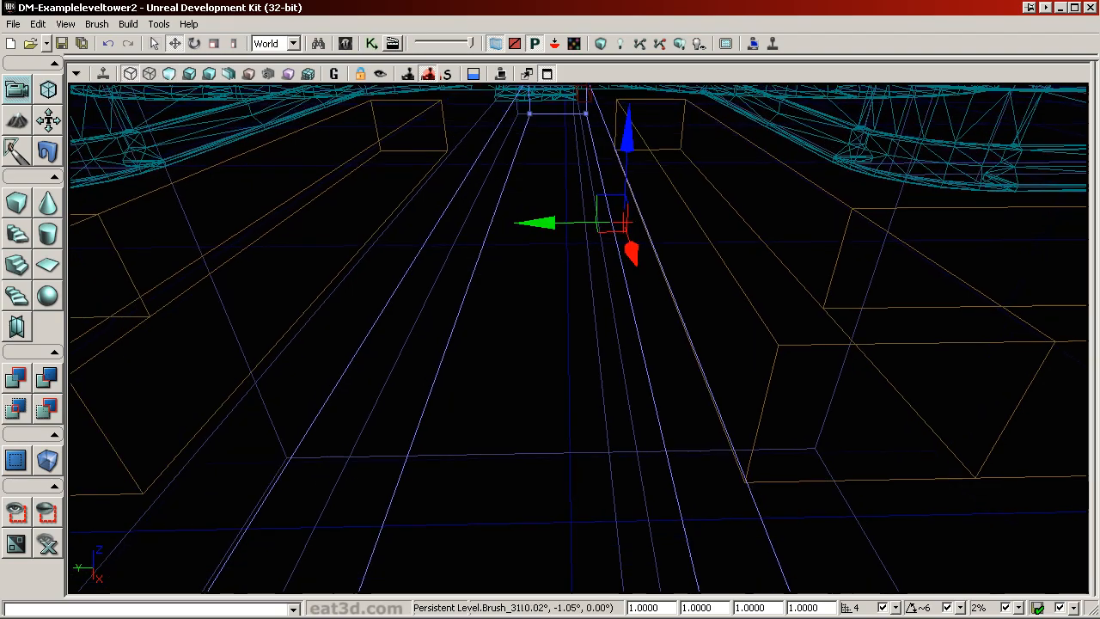
left_click(508, 272)
left_click(532, 277)
left_click_drag(532, 277, 538, 199)
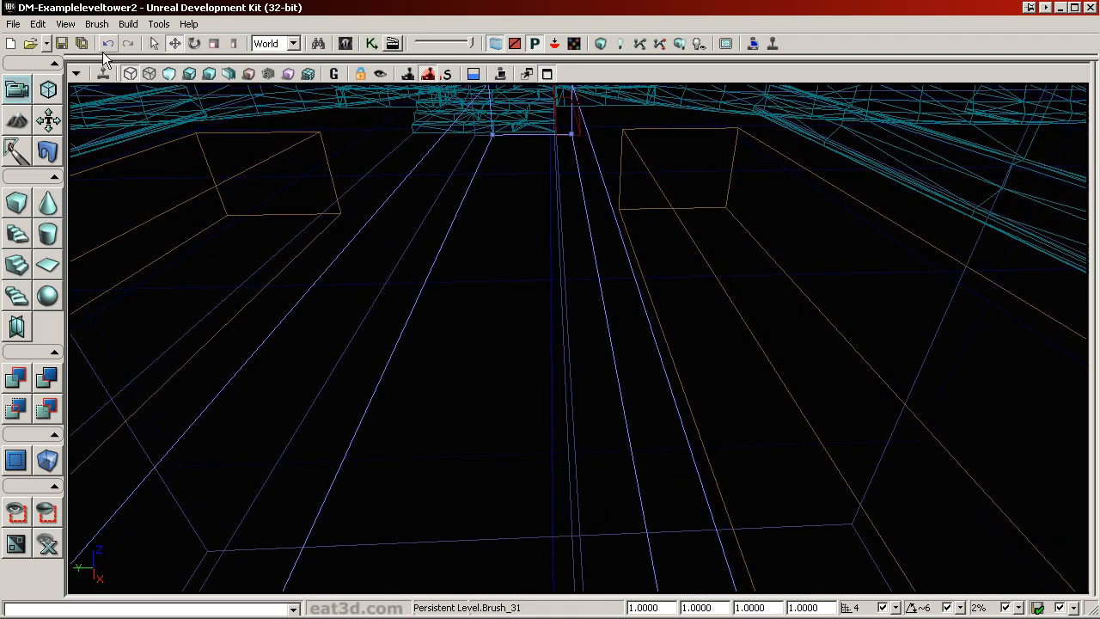
left_click(170, 75)
right_click_drag(454, 284, 454, 232)
mouse_move(454, 232)
left_mouse_down()
mouse_move(456, 180)
mouse_move(473, 202)
left_mouse_up()
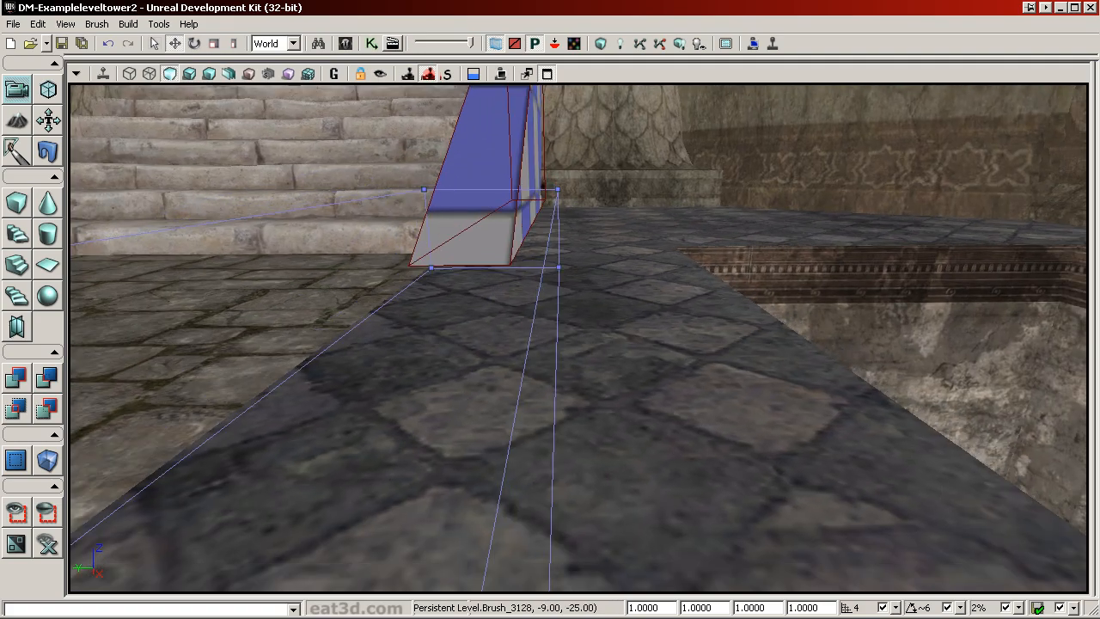
- Adjust the stone path brush's side edges in geometry mode to line up with the stairs and the sloped side wall
middle_click_drag(473, 202, 465, 204)
right_click_drag(465, 204, 468, 204, "ctrl+shift")
left_click_drag(468, 203, 506, 292)
left_click(55, 91)
middle_click_drag(455, 176, 405, 209)
left_click_drag(406, 208, 496, 219)
left_click(496, 220)
middle_click_drag(496, 219, 496, 177)
mouse_move(496, 177)
left_mouse_down()
mouse_move(498, 206)
mouse_move(486, 176)
left_mouse_up()
middle_click_drag(485, 177, 533, 184)
mouse_move(532, 185)
right_mouse_down("ctrl")
mouse_move(630, 185)
mouse_move(619, 185)
right_mouse_up("ctrl")
left_click_drag(619, 185, 620, 258)
- Leave geometry mode and rebuild the level geometry
left_click(16, 89)
left_click(453, 245)
left_click(605, 45)
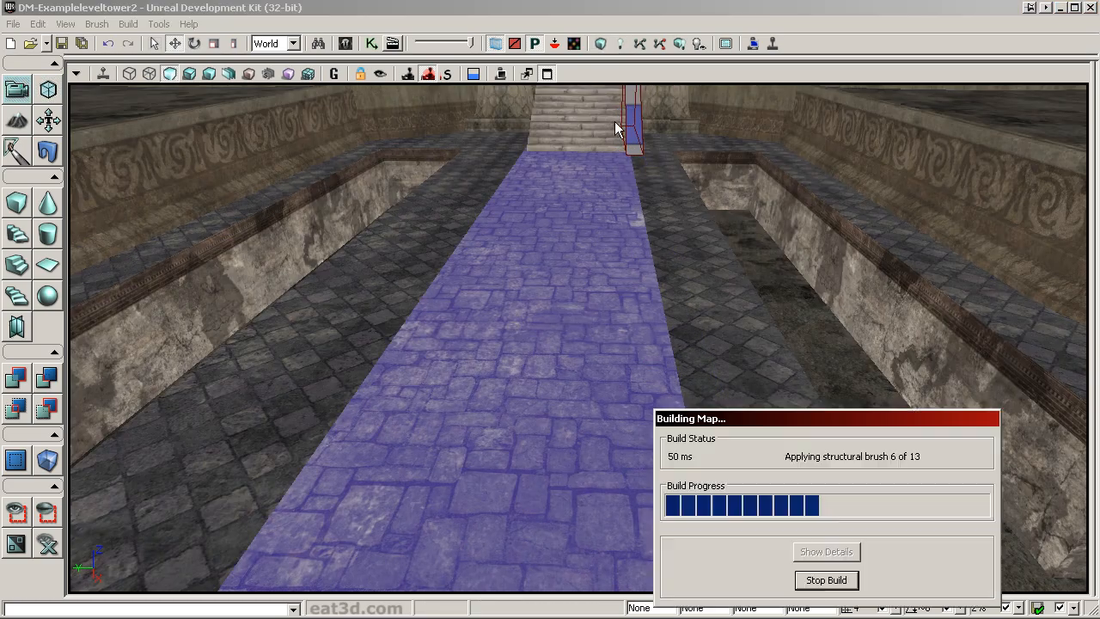
- Adjust the narrow stone strip brush in geometry mode to close its gap beside the main path, and rebuild the level geometry
left_click(567, 249)
left_click_drag(567, 249, 567, 223)
middle_click_drag(567, 223, 576, 243)
left_click_drag(576, 242, 575, 194)
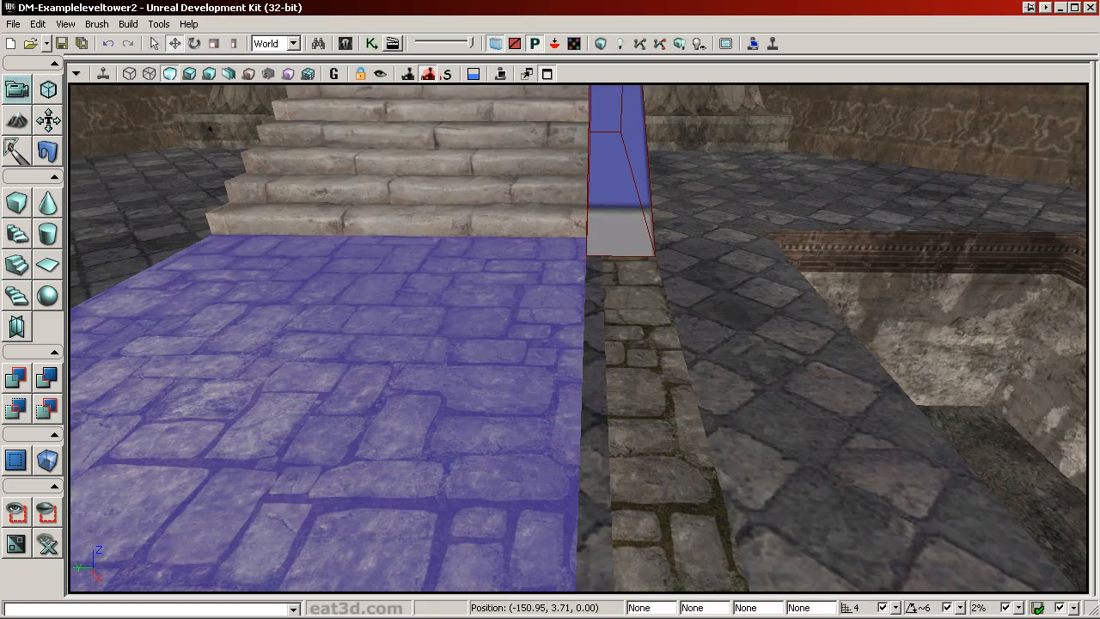
left_click_drag(634, 383, 633, 336)
left_click(636, 426)
left_click(650, 406, "ctrl+shift")
middle_click_drag(650, 405, 653, 439)
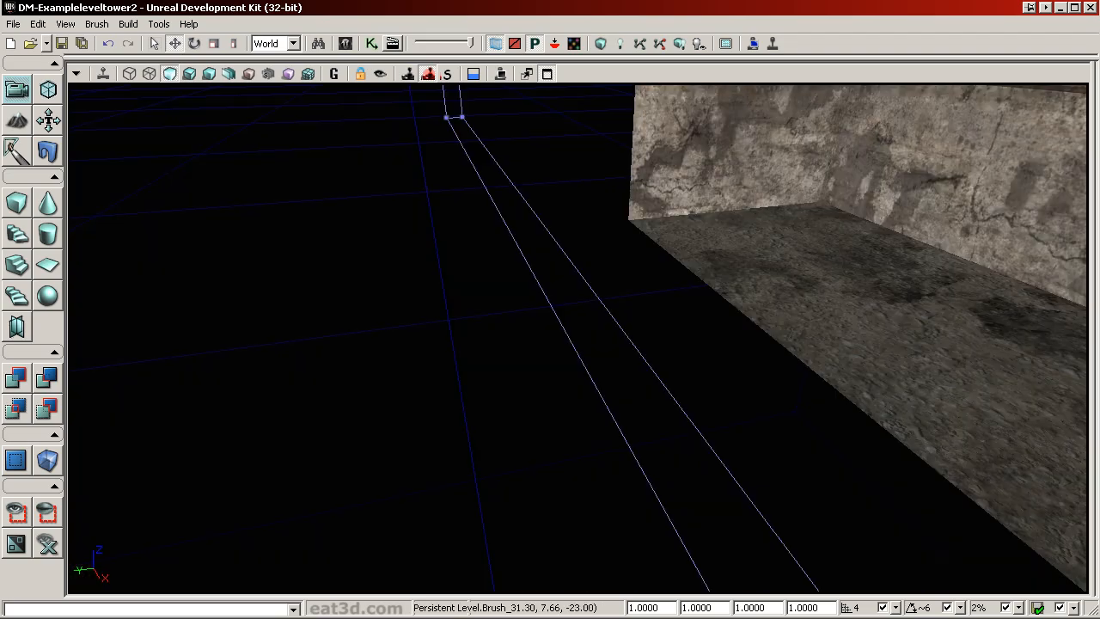
left_click_drag(653, 438, 650, 417)
middle_click_drag(565, 226, 565, 172)
left_click_drag(565, 172, 565, 133)
left_click_drag(515, 303, 503, 303)
left_click(330, 268)
left_click(602, 43)
middle_click_drag(624, 214, 597, 232)
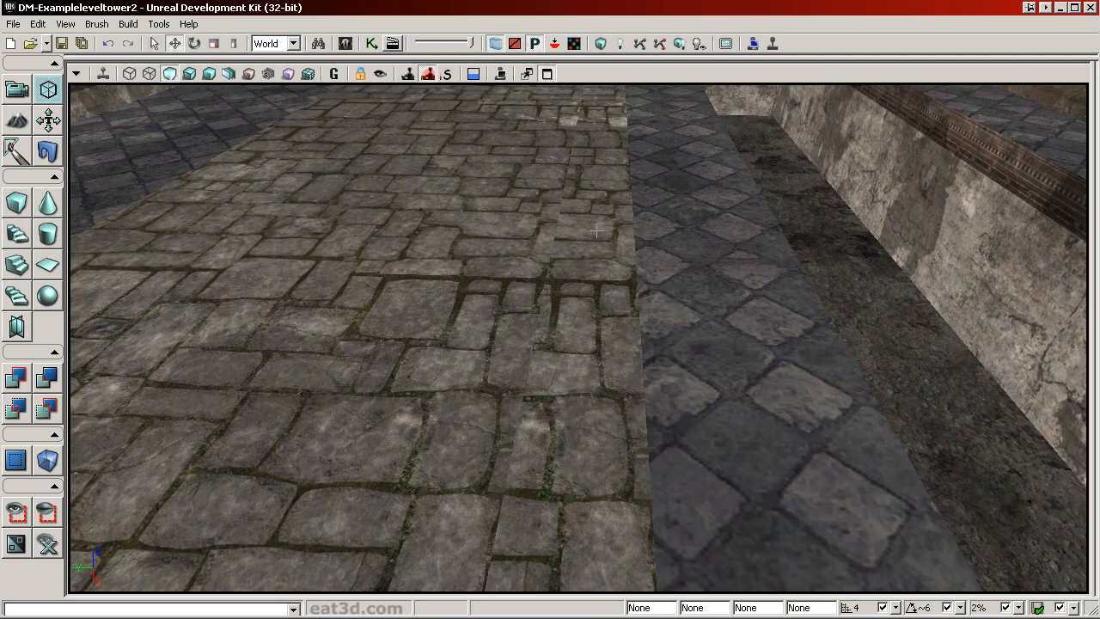
- Select the strip in front of the sloped side wall and pick M_NEC_Floors_BSP_Stone02_b from the NEC_Floors package
left_click(597, 232)
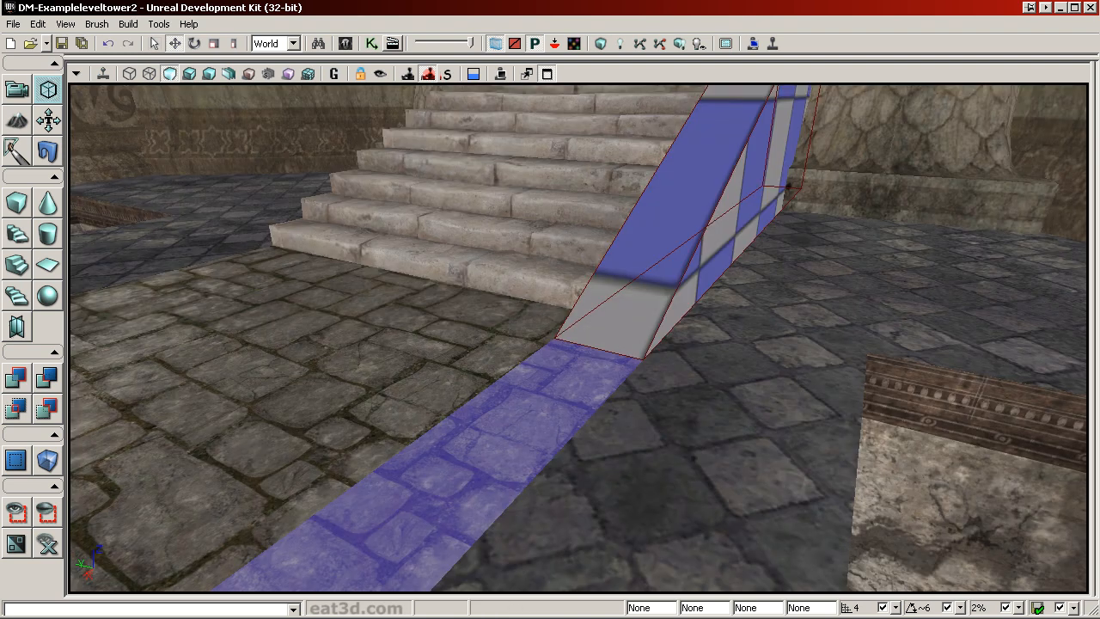
left_click_drag(1099, 5, 537, 5)
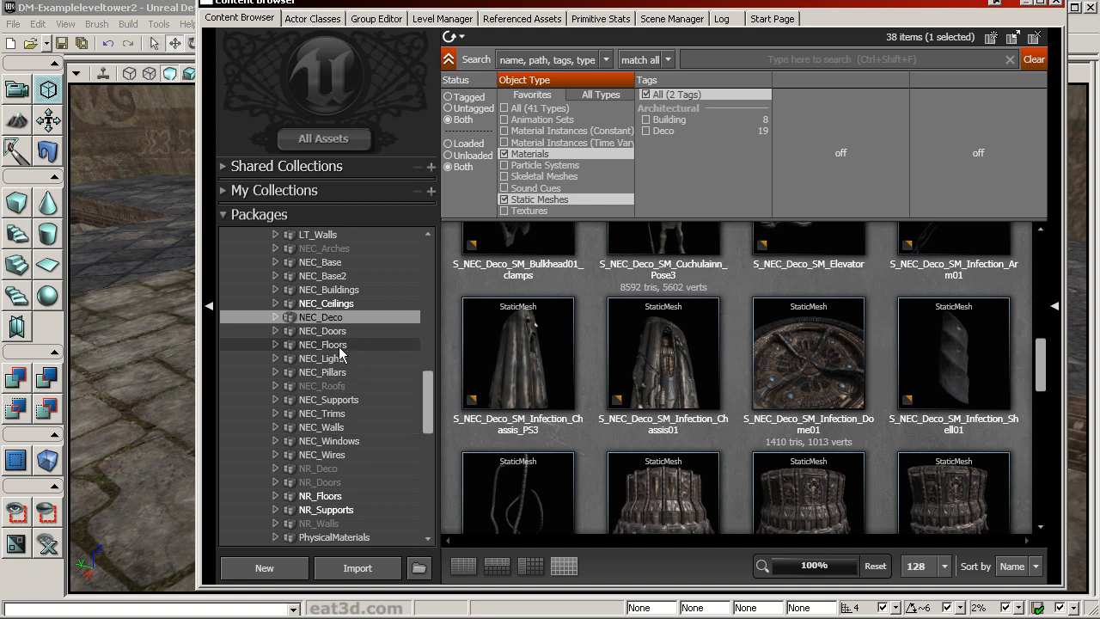
left_click(339, 346)
left_click_drag(1042, 406, 1042, 275)
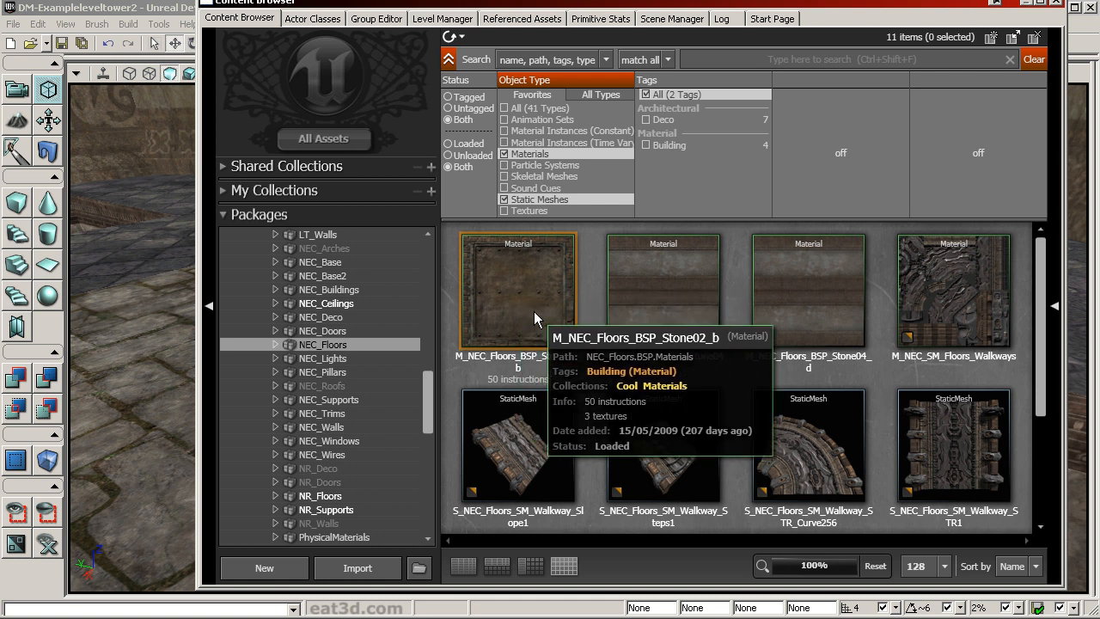
left_click(518, 294)
left_click_drag(376, 6, 1034, 7)
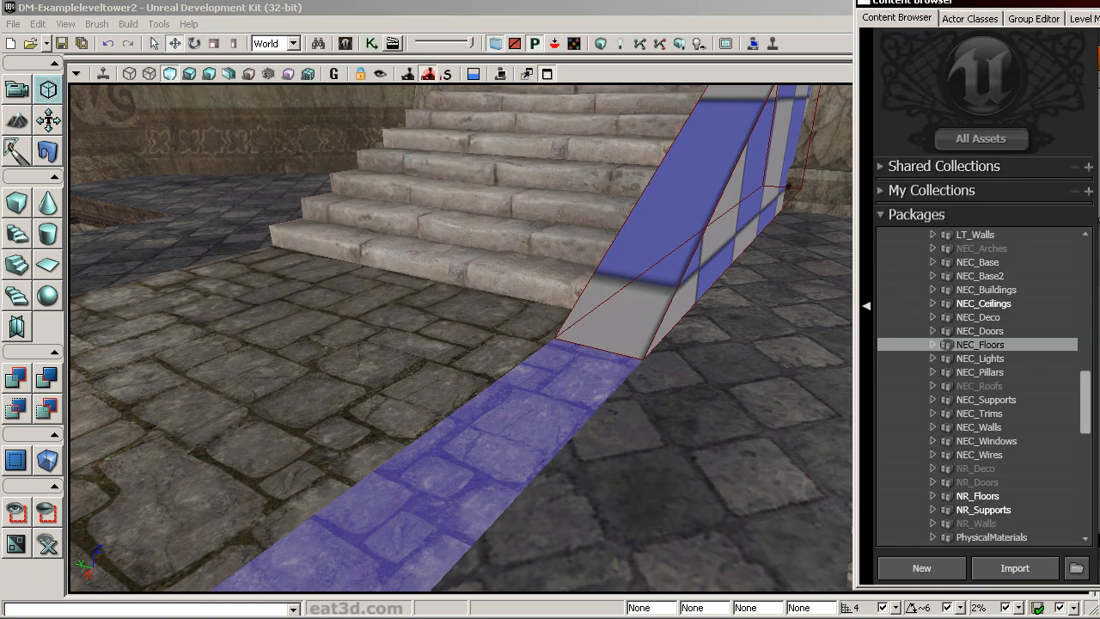
- Leave geometry mode and apply the picked floor material to the strip and the side wall's sloped and flat top faces
left_click_drag(529, 447, 530, 446)
mouse_move(584, 430)
right_mouse_down()
mouse_move(593, 456)
mouse_move(585, 431)
right_mouse_up()
left_click_drag(574, 499, 575, 460)
left_click(574, 438)
right_click_drag(593, 386, 600, 451)
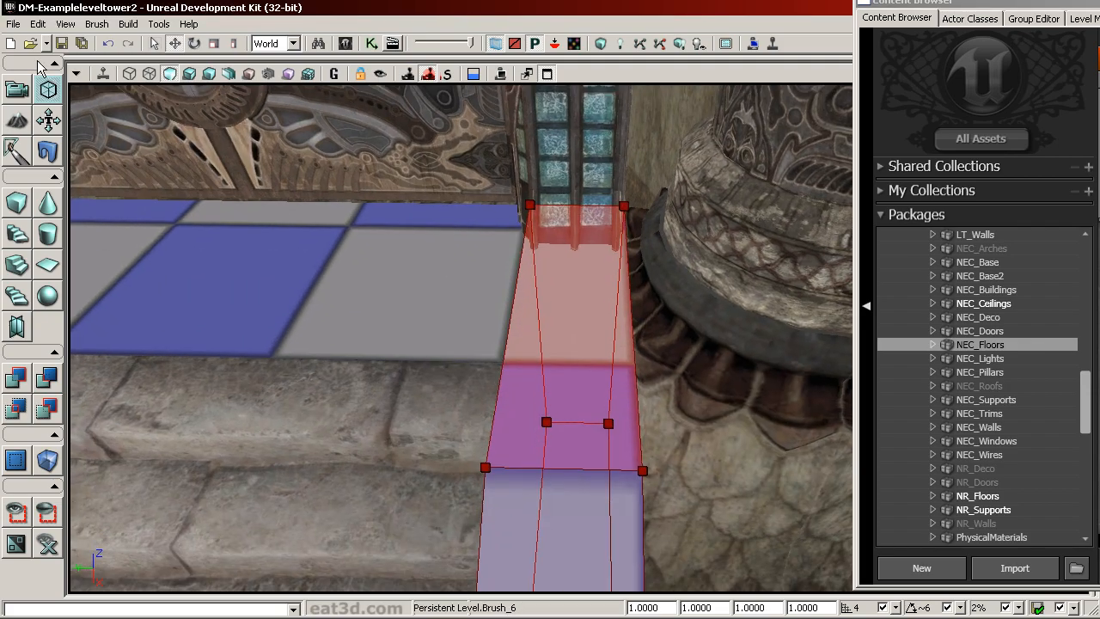
left_click(12, 96)
left_click(421, 288)
left_click(568, 342)
left_click_drag(568, 342, 563, 371)
left_click(574, 385, "ctrl")
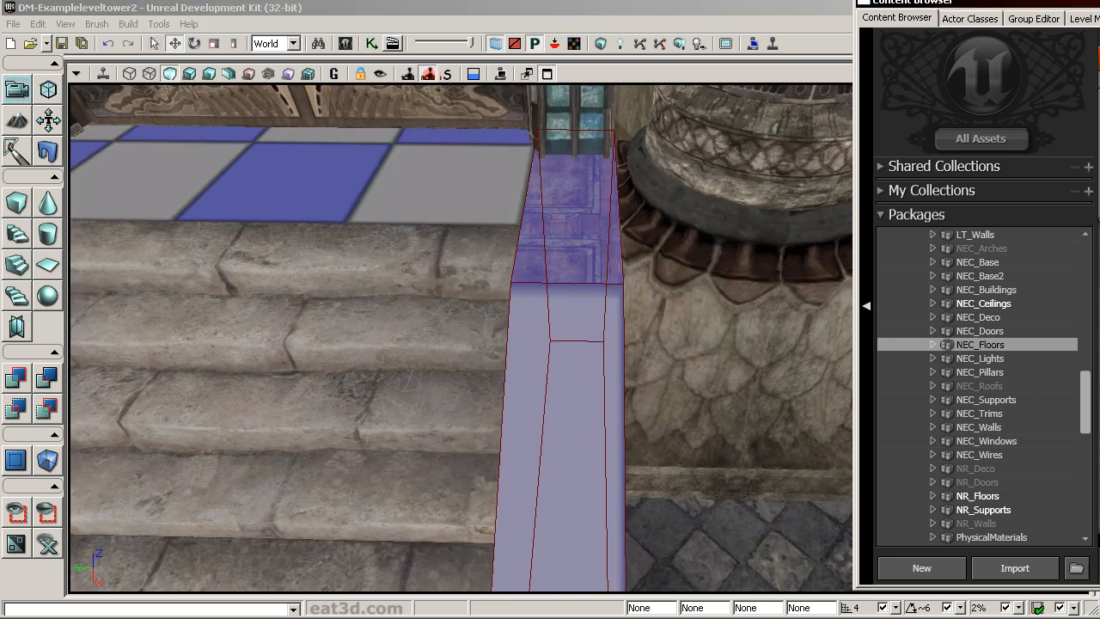
left_click_drag(666, 417, 668, 335)
- Select the strip together with the side wall's top faces and apply Planar texture alignment to them
left_click_drag(939, 3, 1099, 3)
right_click_drag(645, 343, 449, 309)
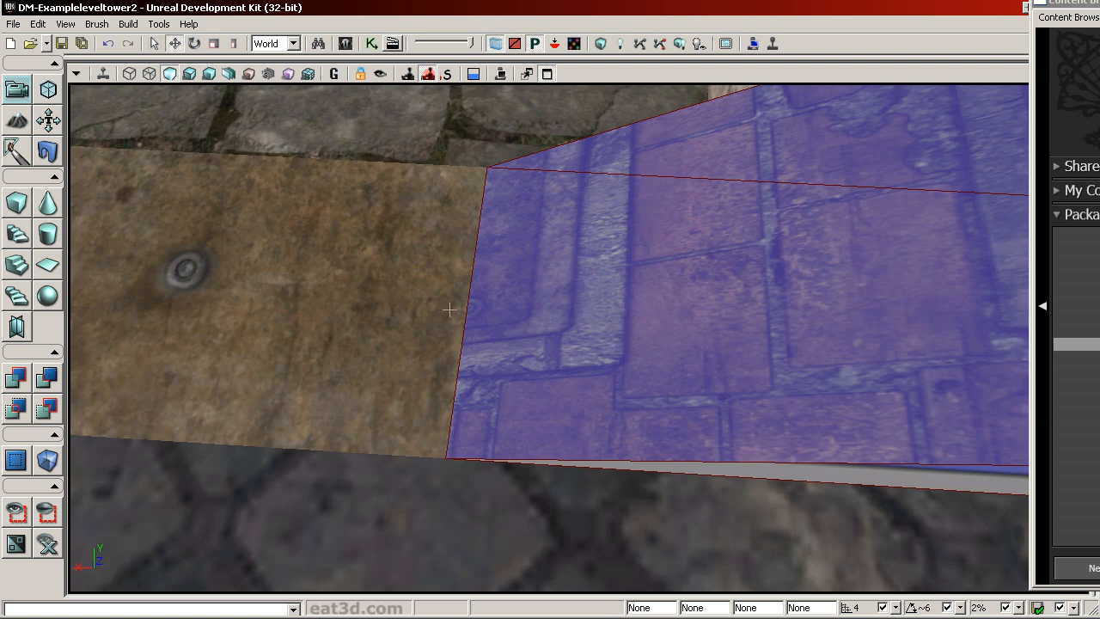
left_click(387, 293, "ctrl")
right_click_drag(386, 293, 370, 339)
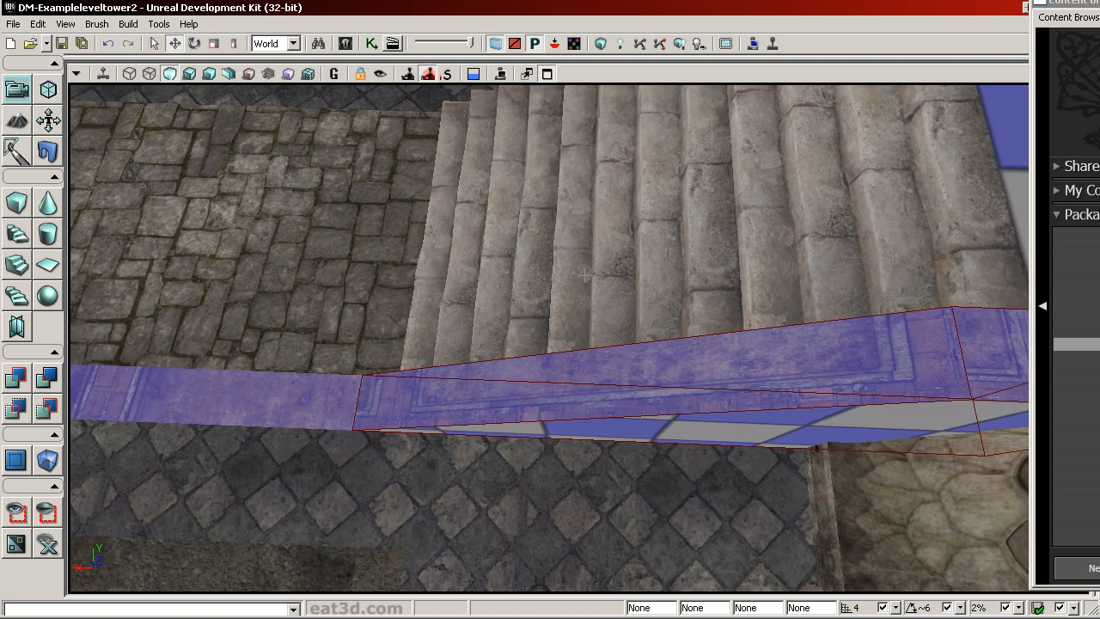
key("F5")
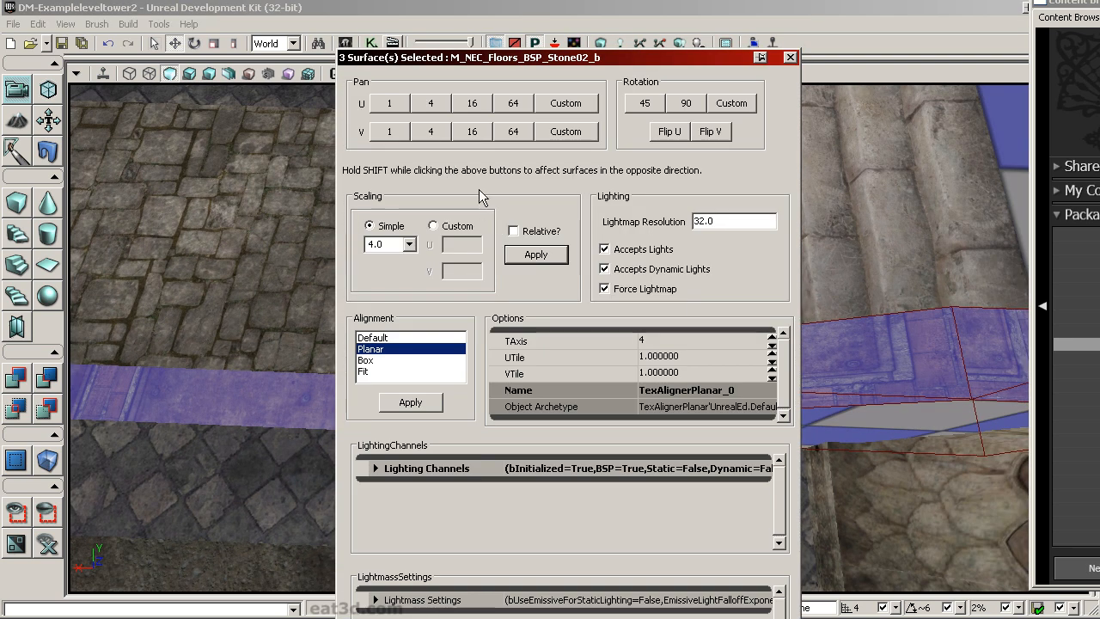
left_click(371, 349)
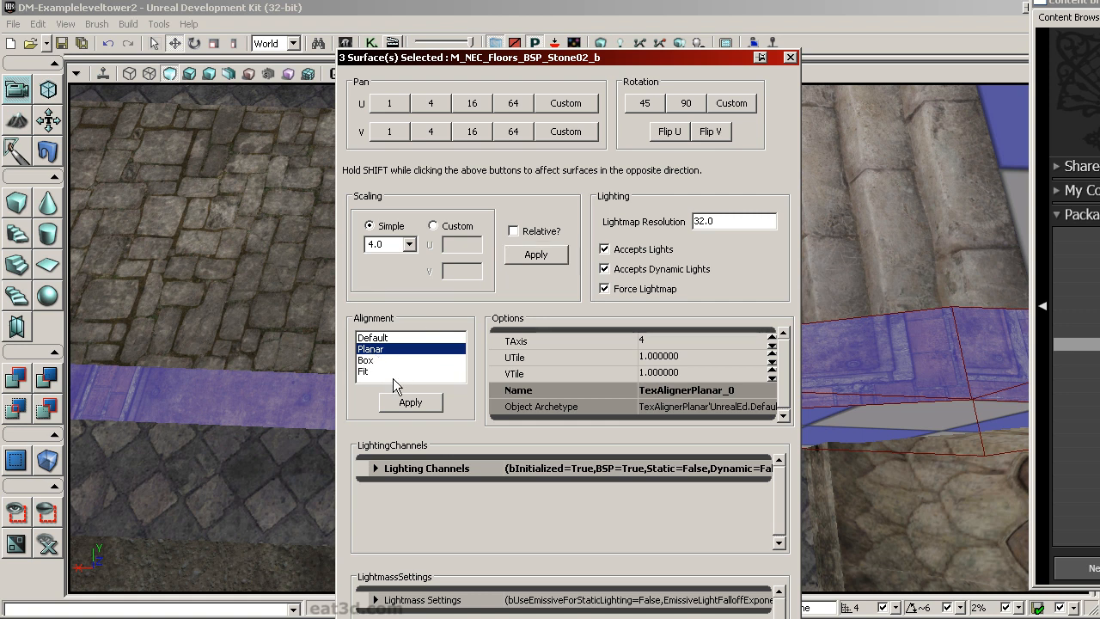
left_click(411, 402)
- Set the simple texture scaling of the three selected surfaces to 2 and apply it
left_click_drag(516, 60, 992, 34)
left_click_drag(430, 361, 430, 292)
left_click_drag(456, 490, 456, 456)
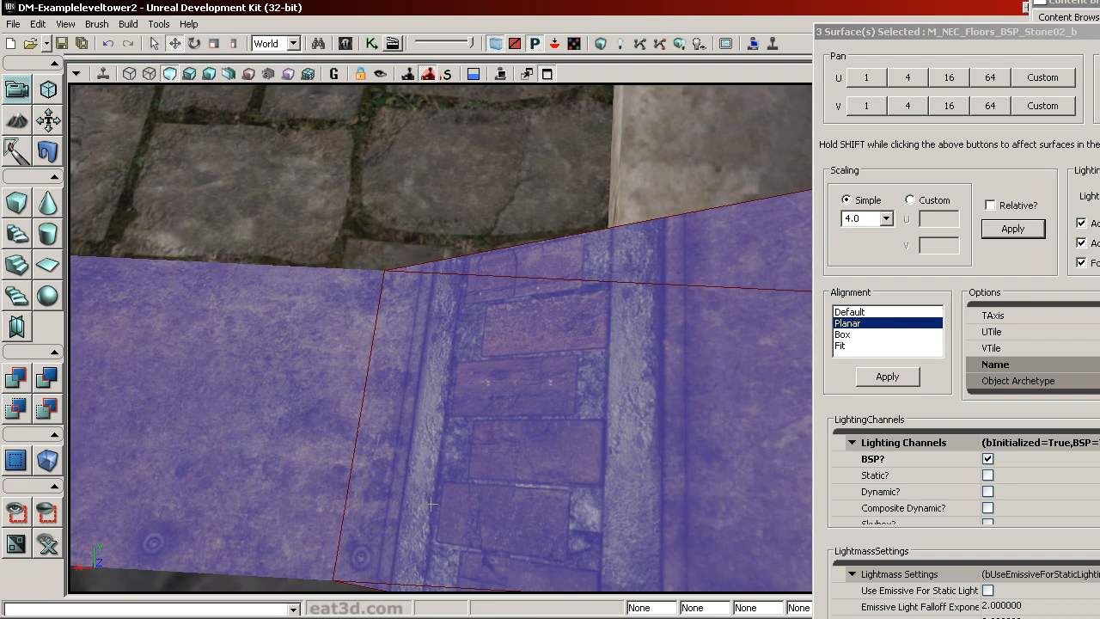
left_click(873, 219)
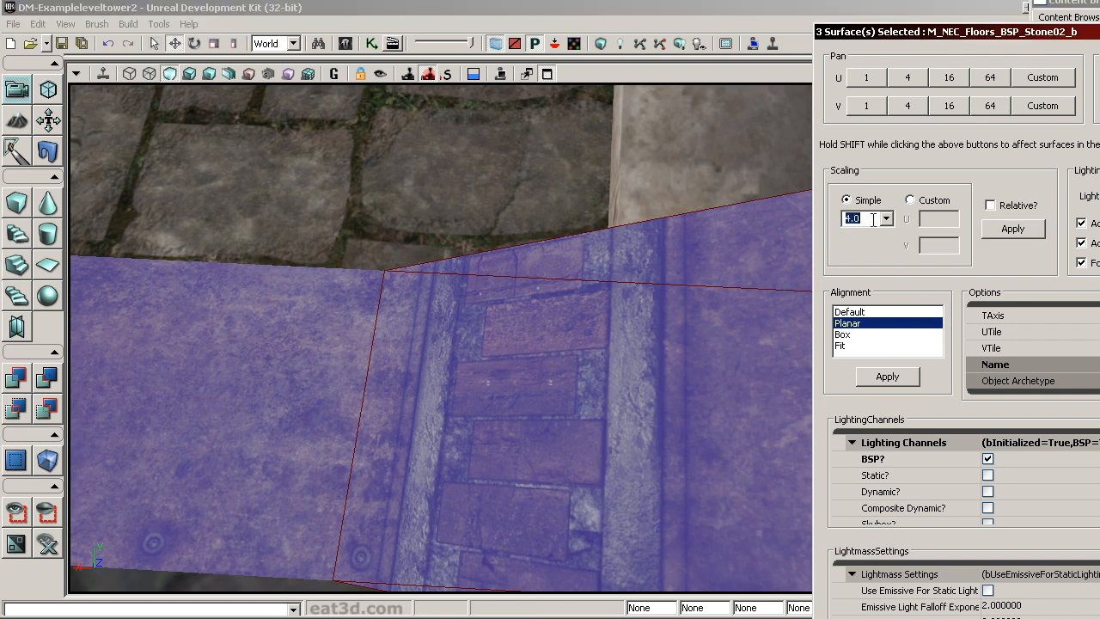
left_click(1013, 229)
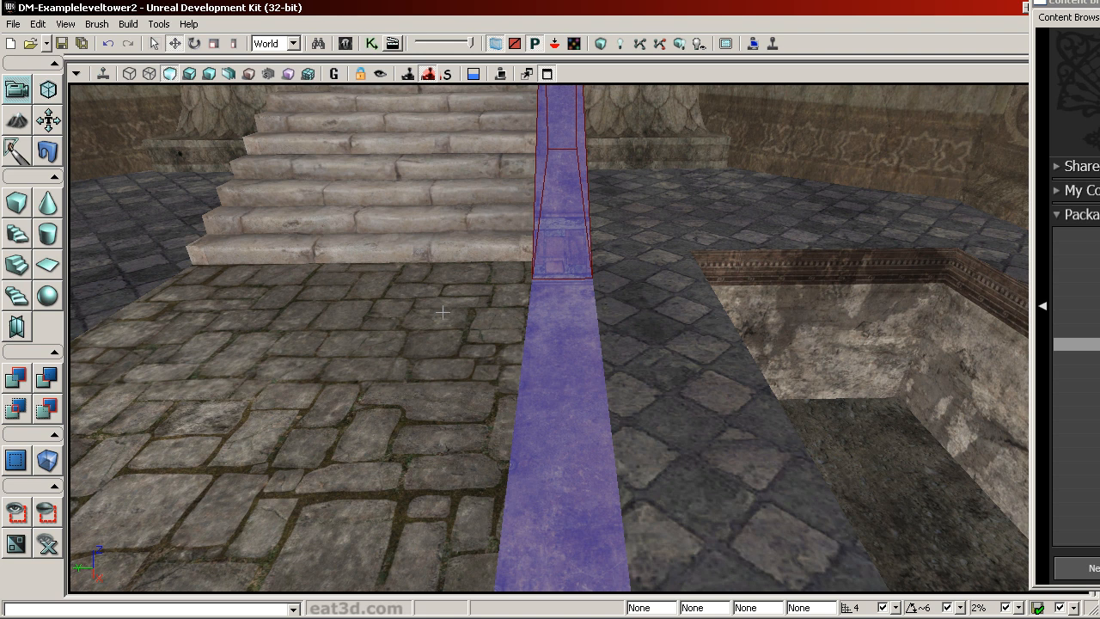
- Pan the texture of the strip and side wall top in U by 1 and in V in steps of 1 and 4
key("F5")
left_click_drag(878, 40, 670, 28)
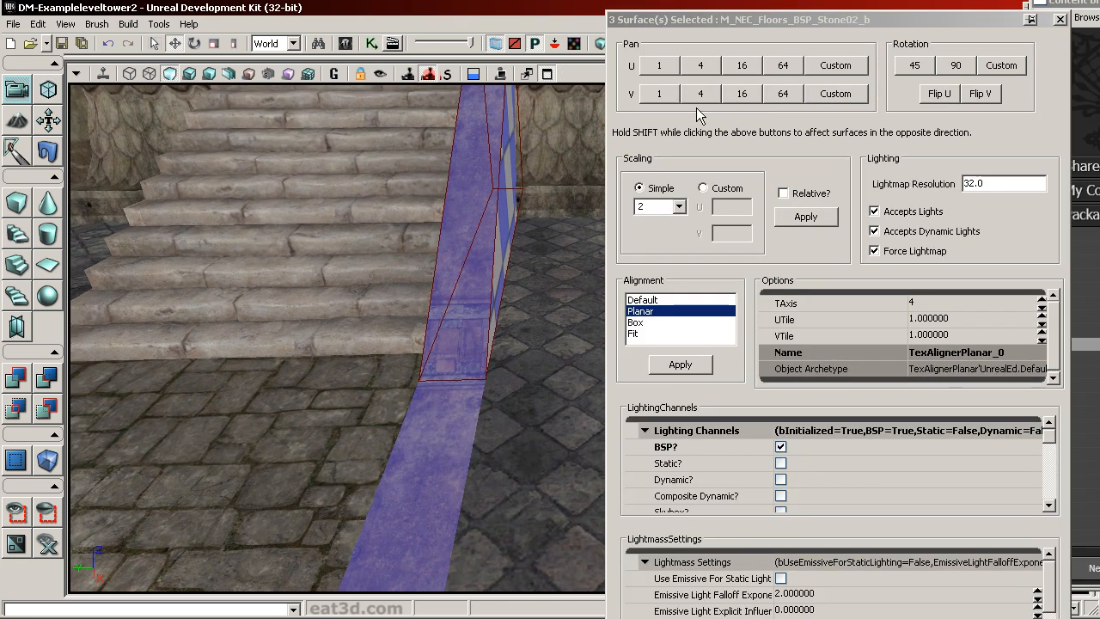
left_click(713, 43)
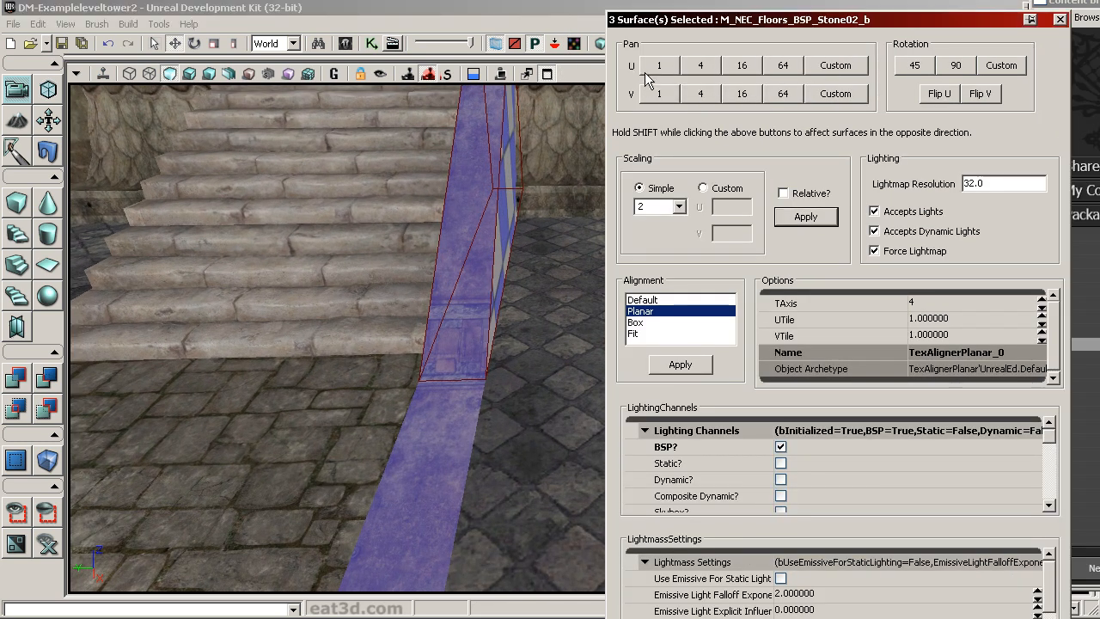
left_click(659, 69)
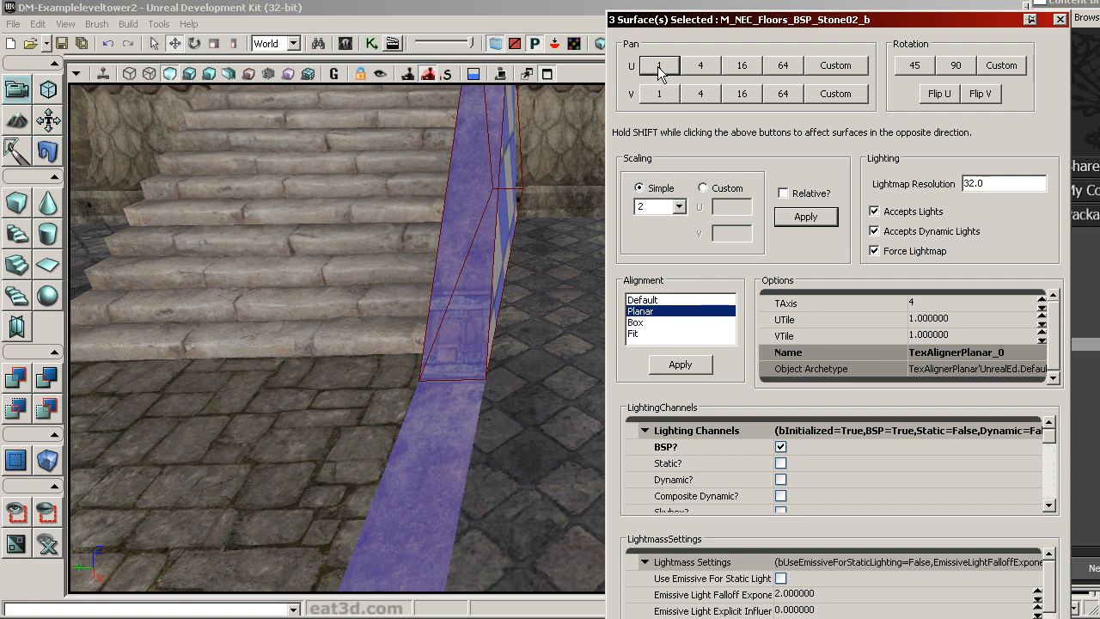
left_click(662, 95)
left_click(669, 100)
left_click(705, 98)
left_click(702, 98)
middle_click_drag(516, 189, 505, 266)
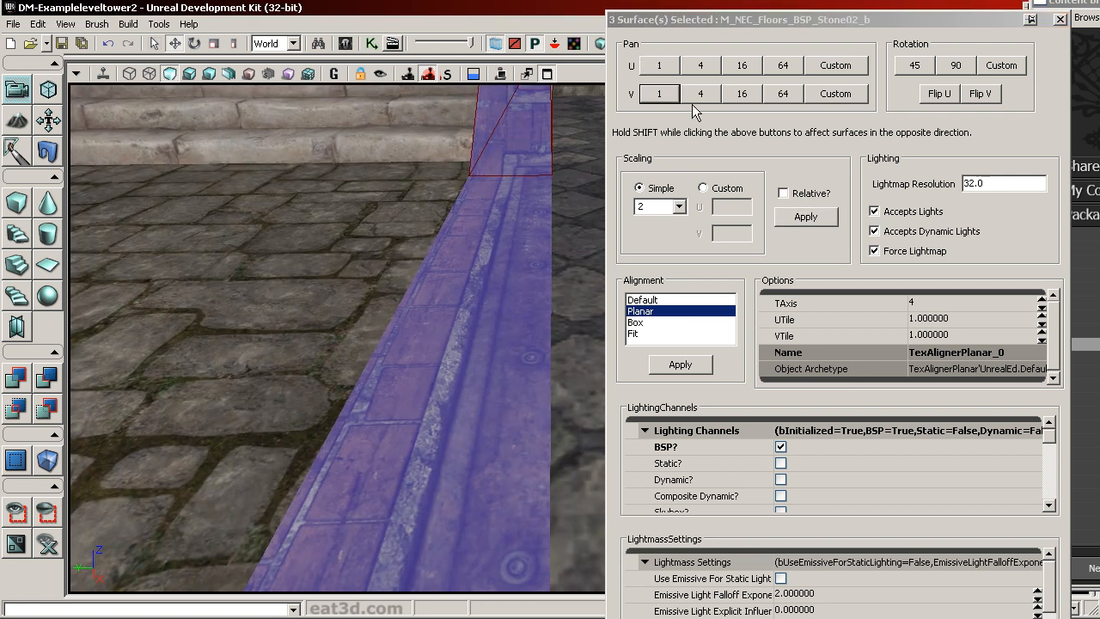
left_click(695, 98)
left_click(695, 99)
- Rotate the strip and wall-top texture twice by 90 degrees and pan it in V in steps of 4 and 1 until its borders frame the strip
left_click(952, 68)
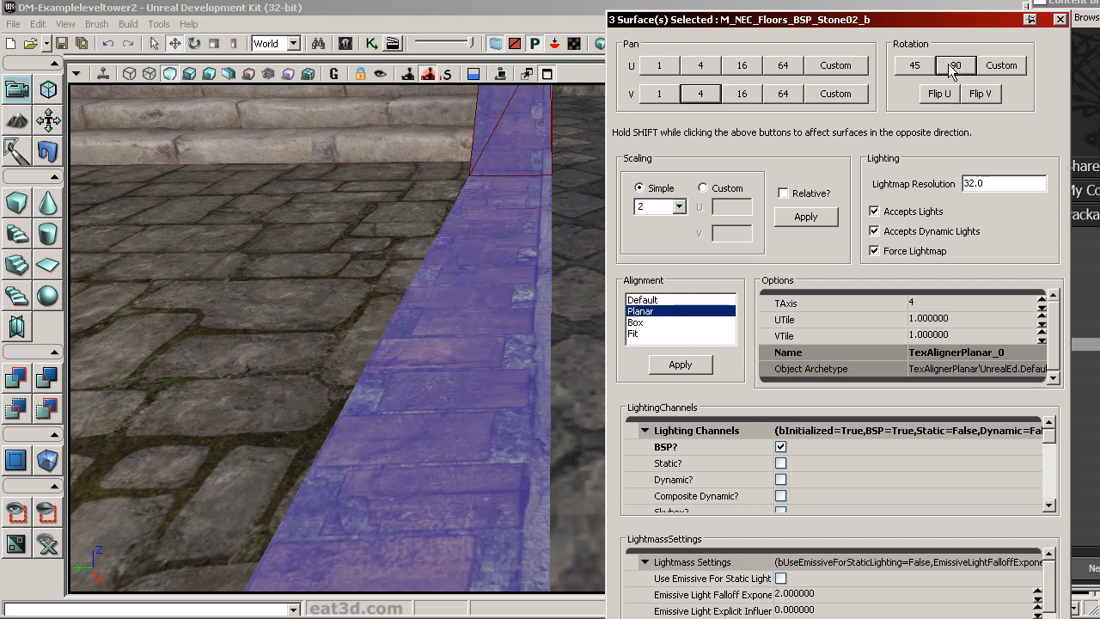
left_click(952, 67)
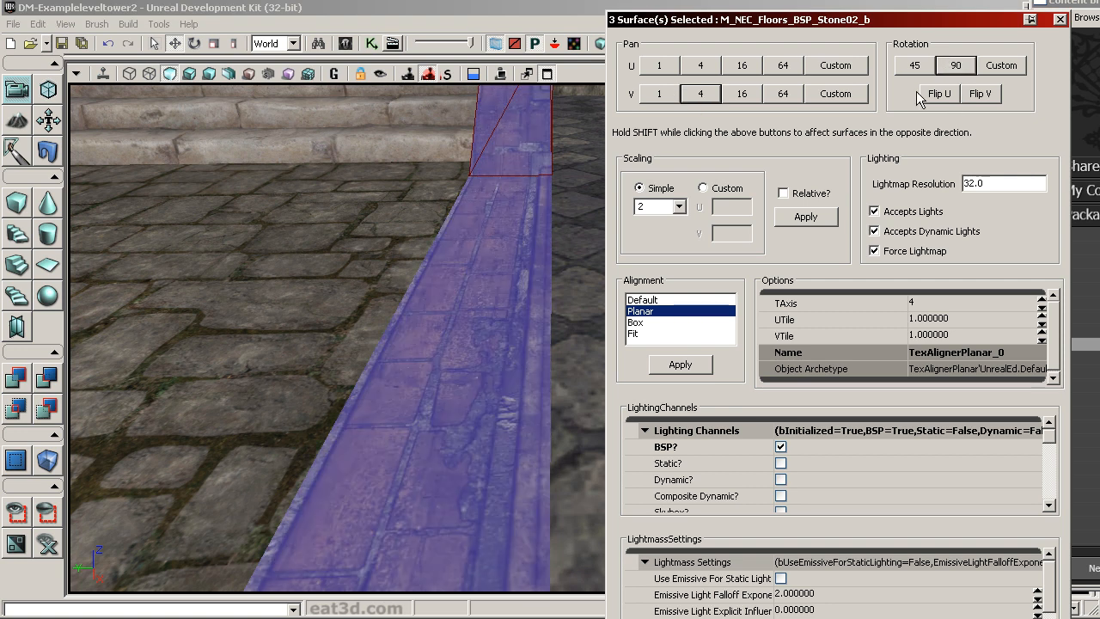
left_click(702, 97)
left_click(701, 97)
left_click(701, 97)
left_click(701, 97)
left_click(701, 97)
left_click(701, 97)
left_click(702, 97)
left_click(702, 97)
left_click(701, 97)
left_click(701, 98)
left_click(701, 97)
left_click(701, 98)
left_click(701, 97)
left_click(701, 97)
left_click(664, 95)
left_click(664, 95)
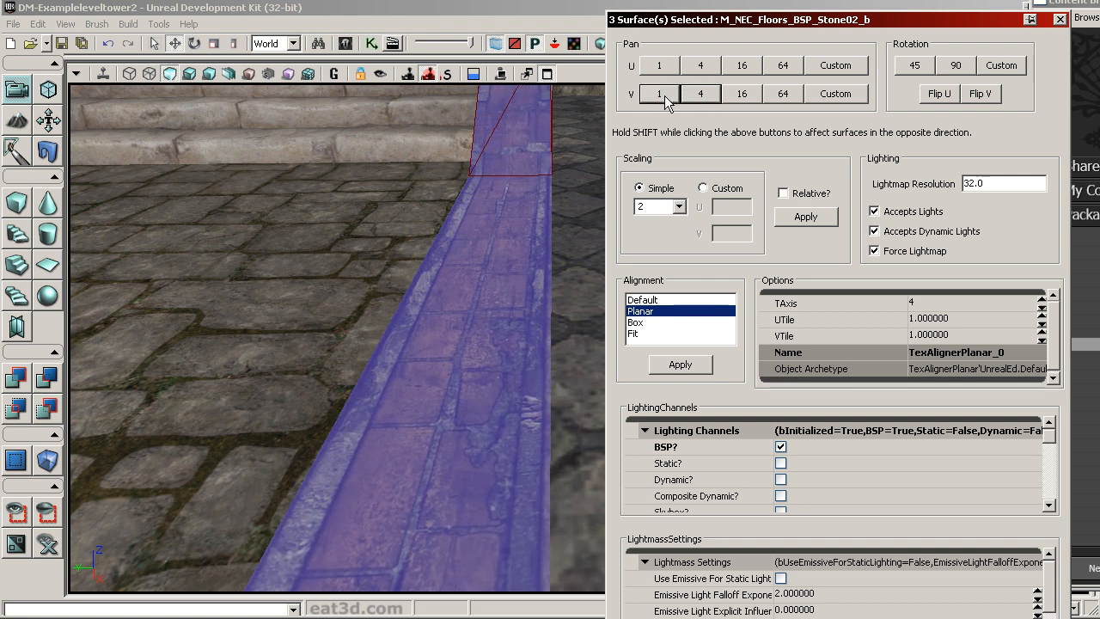
- Examine how the framed texture runs along the strip between the stone path and the tiled floor
left_click_drag(533, 258, 515, 223)
right_click_drag(515, 224, 511, 267)
left_click_drag(306, 357, 306, 339)
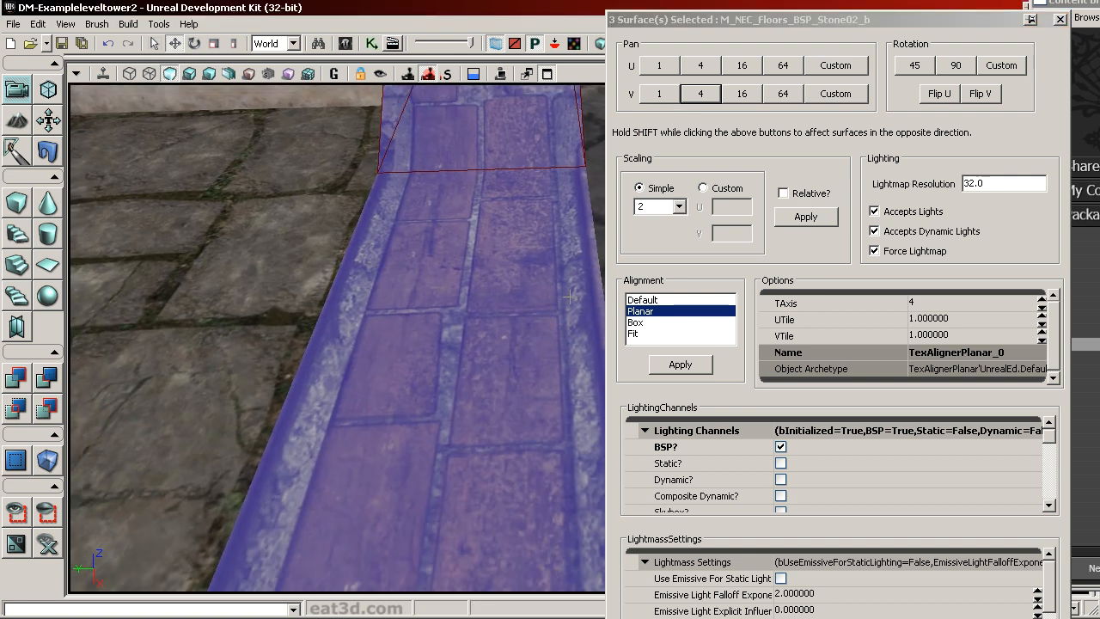
left_click_drag(331, 260, 459, 299)
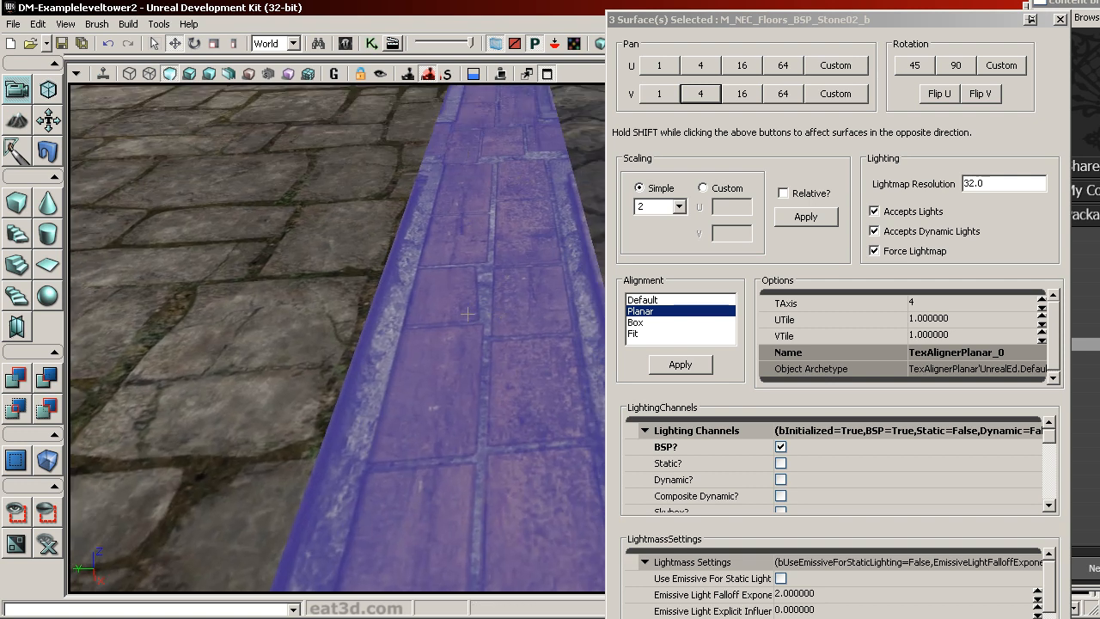
left_click_drag(526, 332, 460, 335)
left_click_drag(913, 23, 1099, 9)
left_click_drag(482, 344, 524, 331)
mouse_move(733, 243)
left_mouse_down()
mouse_move(734, 208)
mouse_move(733, 243)
left_mouse_up()
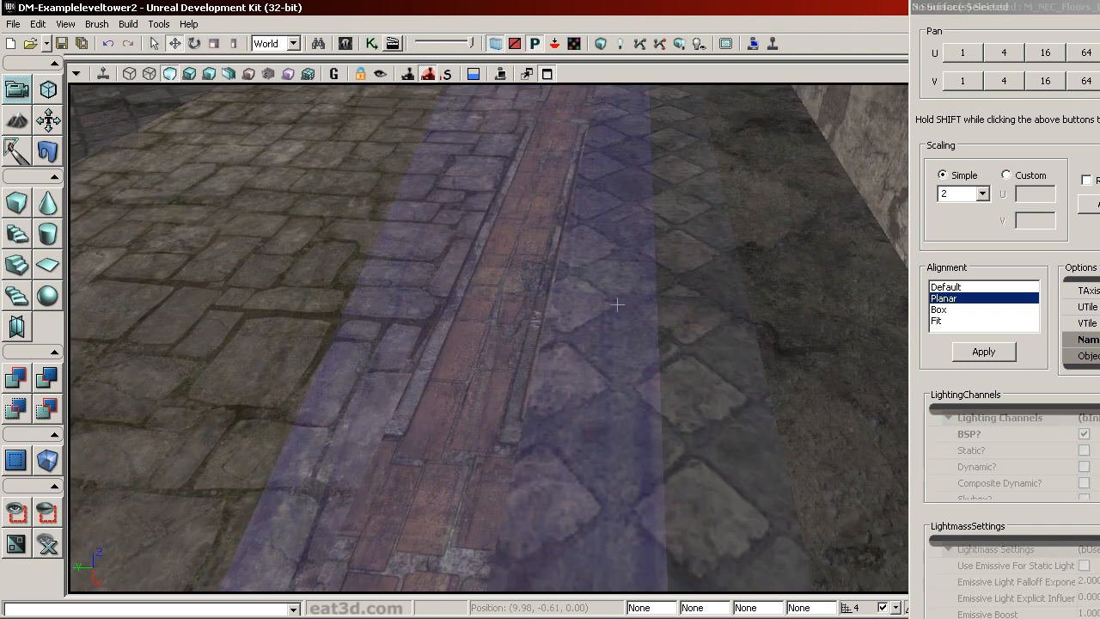
key("Escape")
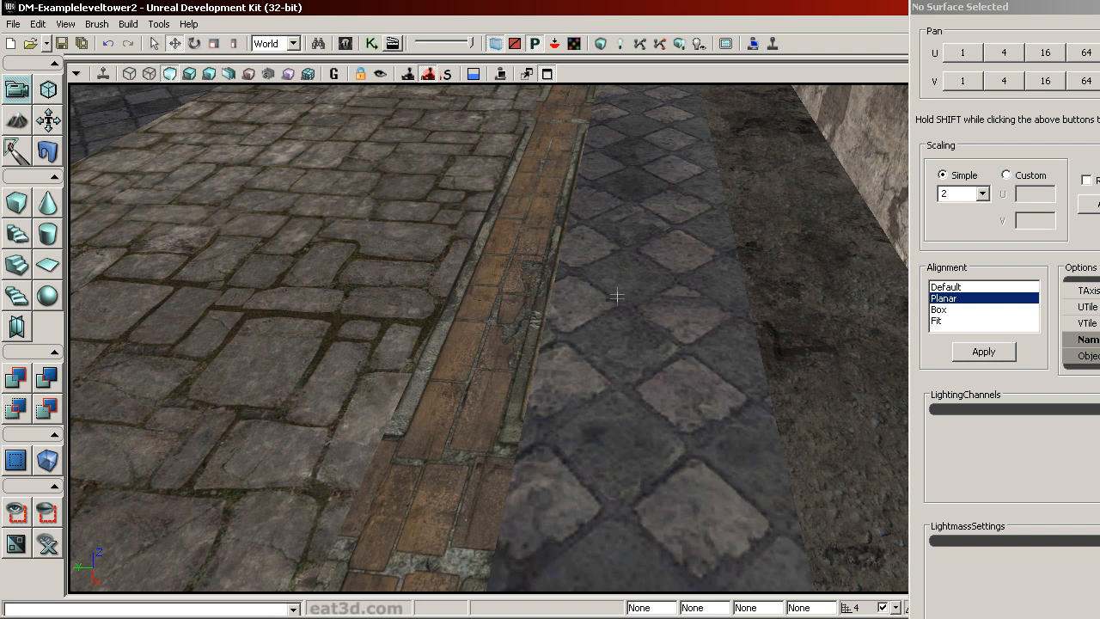
left_click(616, 294)
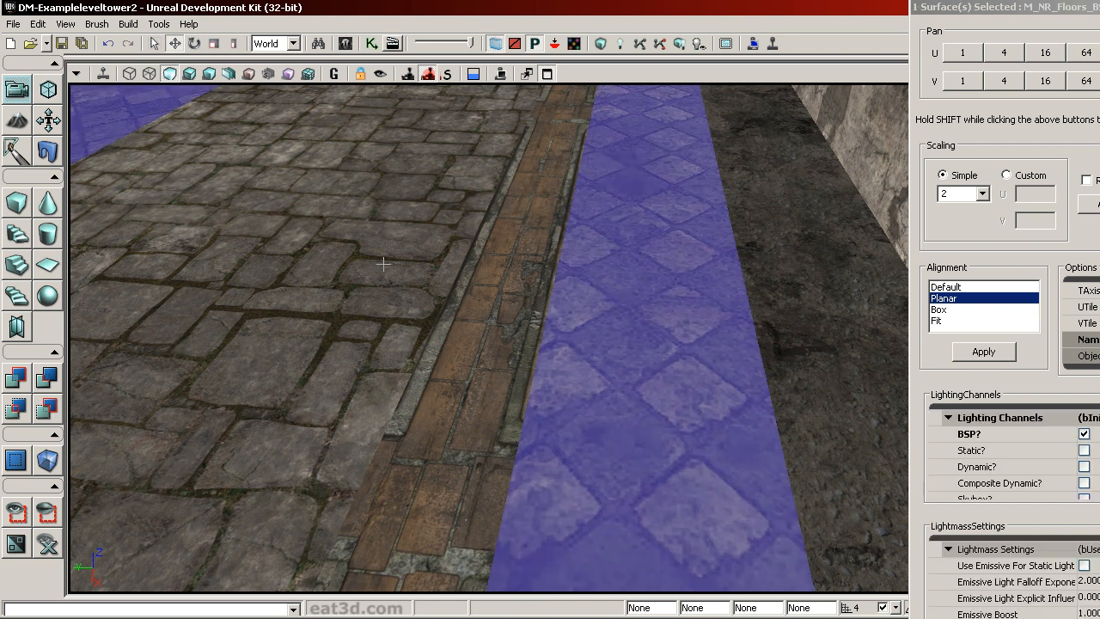
left_click(358, 255)
left_click(596, 250)
left_click(491, 293)
key("Escape")
- Pick the M_NEC_Walls_BSP_Turk182Plain material from the sunken pit's wall and apply it to the side faces of the sloped side wall
right_click_drag(490, 293, 491, 263)
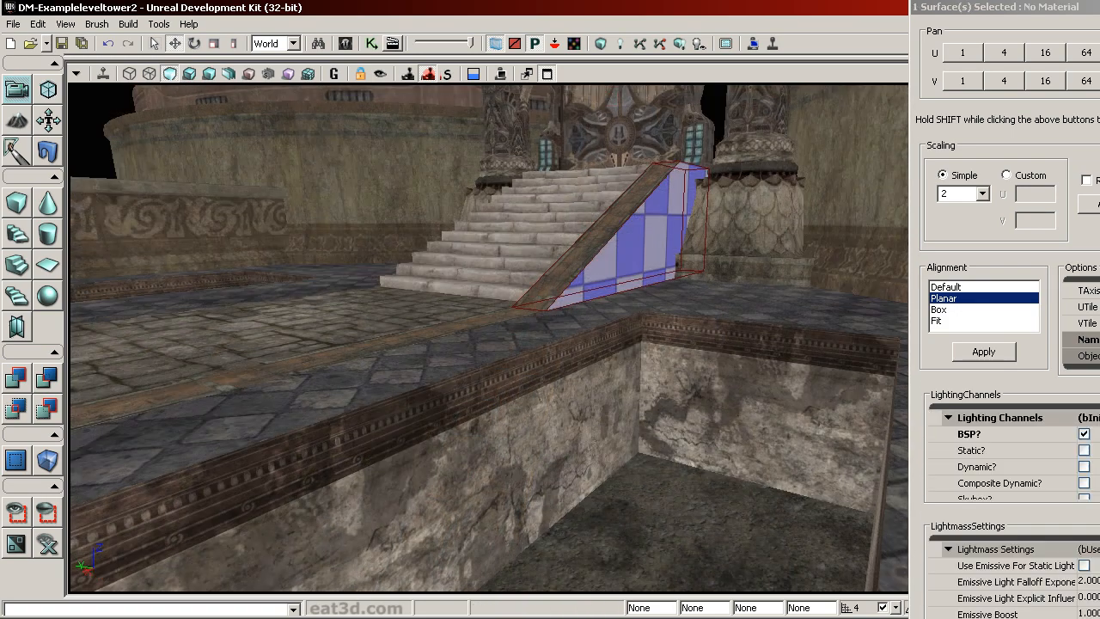
left_click(361, 464)
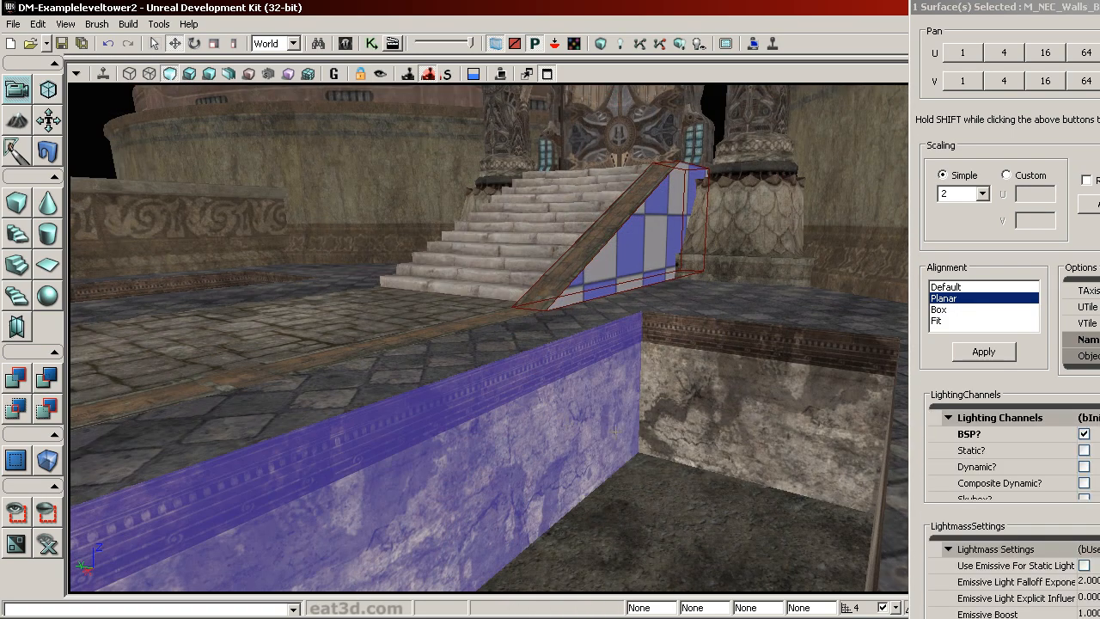
left_click_drag(599, 439, 611, 348)
left_click(499, 379)
left_click(499, 378, "alt")
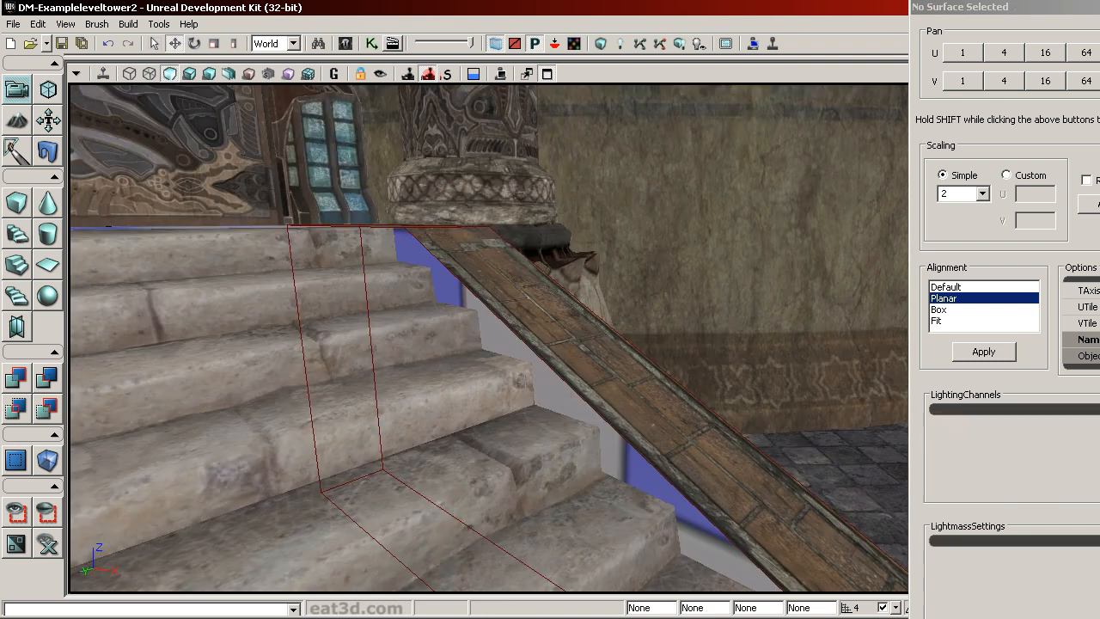
left_click(606, 420)
key("Escape")
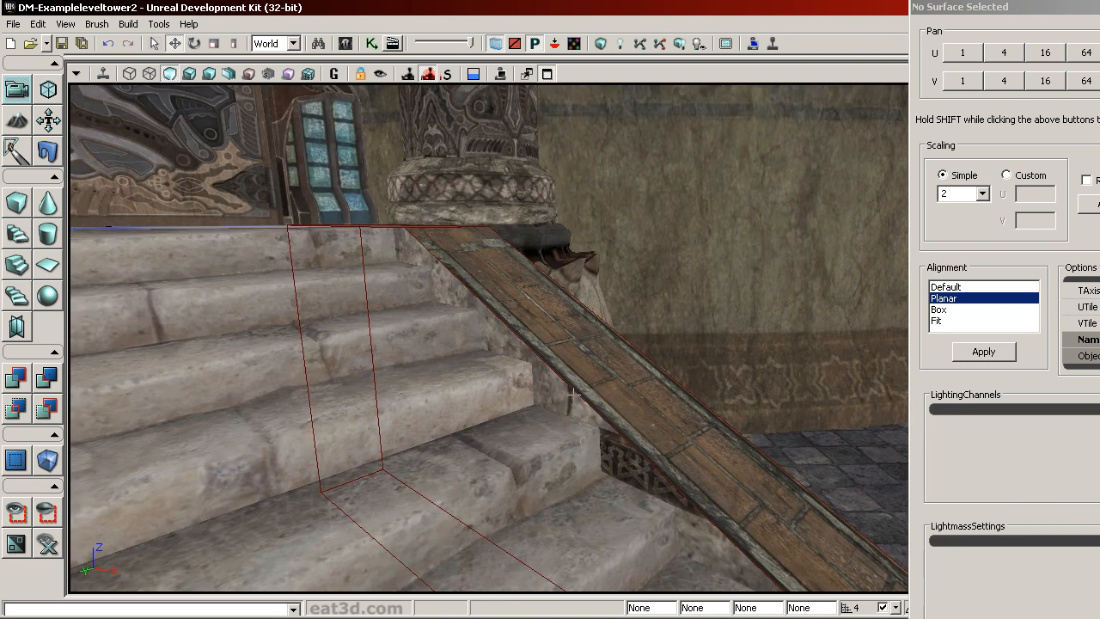
- Pan the texture on the sloped side wall's side faces in V in steps of 1 and 4 to shift its ornamental band off the middle
left_click(572, 394)
left_click(620, 431)
left_click_drag(621, 432, 650, 261)
left_click(651, 261)
left_click(513, 270, "ctrl")
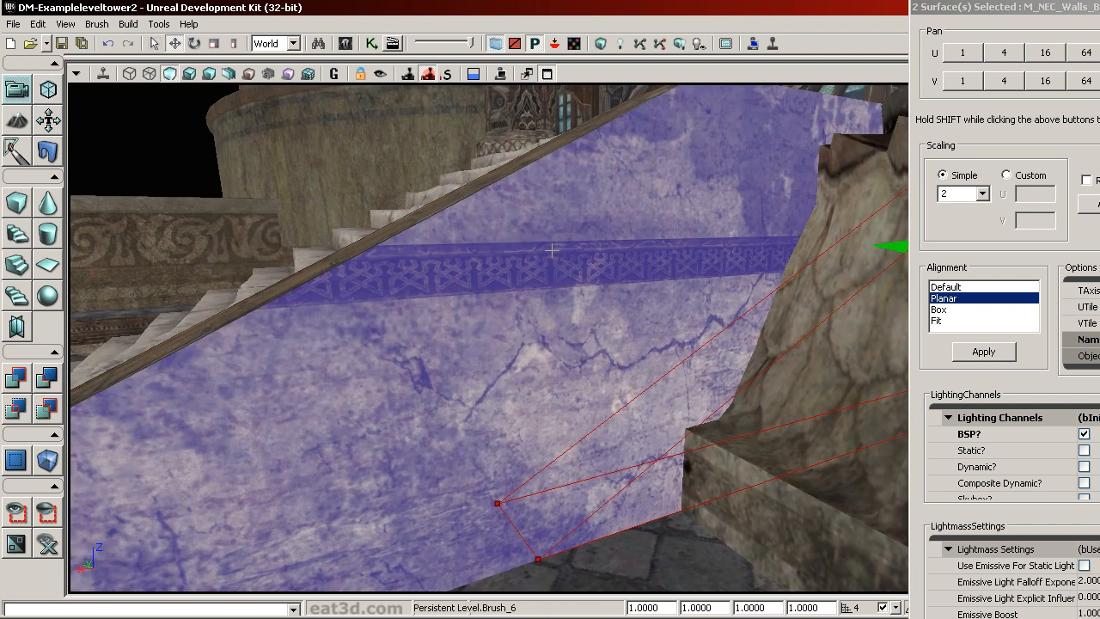
left_click(972, 61)
left_click(972, 82)
left_click(972, 82)
left_click_drag(1001, 6, 905, 6)
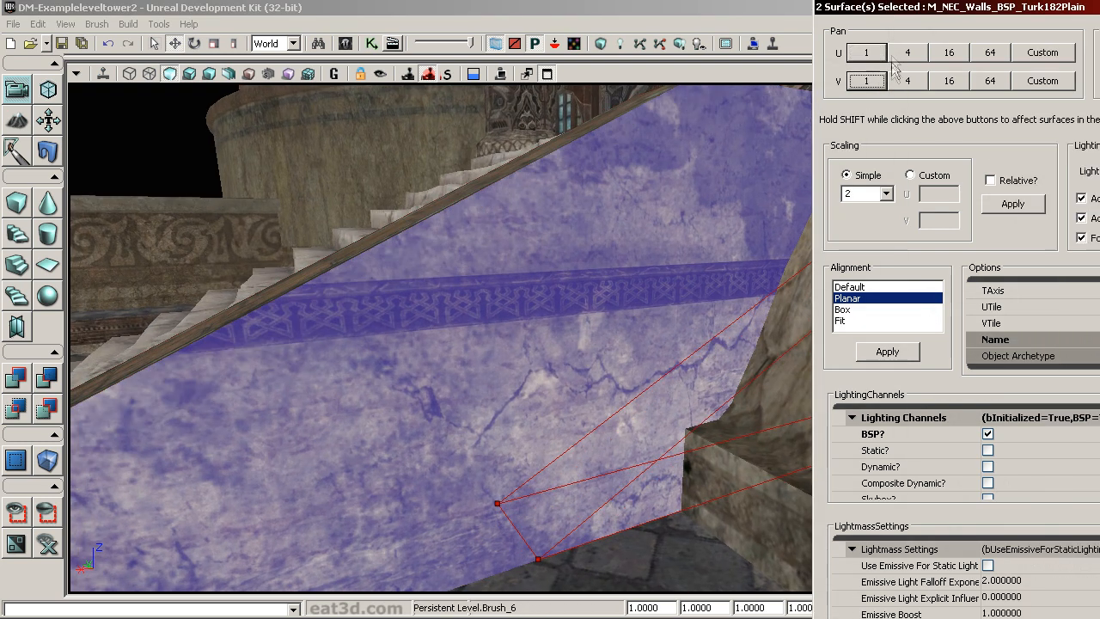
left_click(909, 81)
left_click(909, 81)
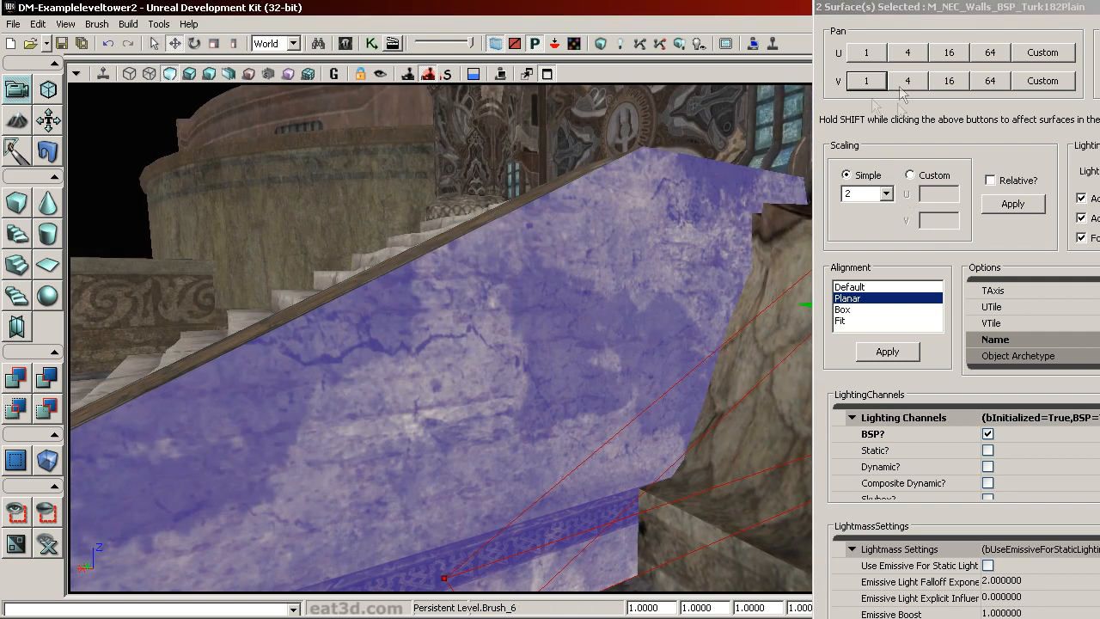
left_click(907, 81)
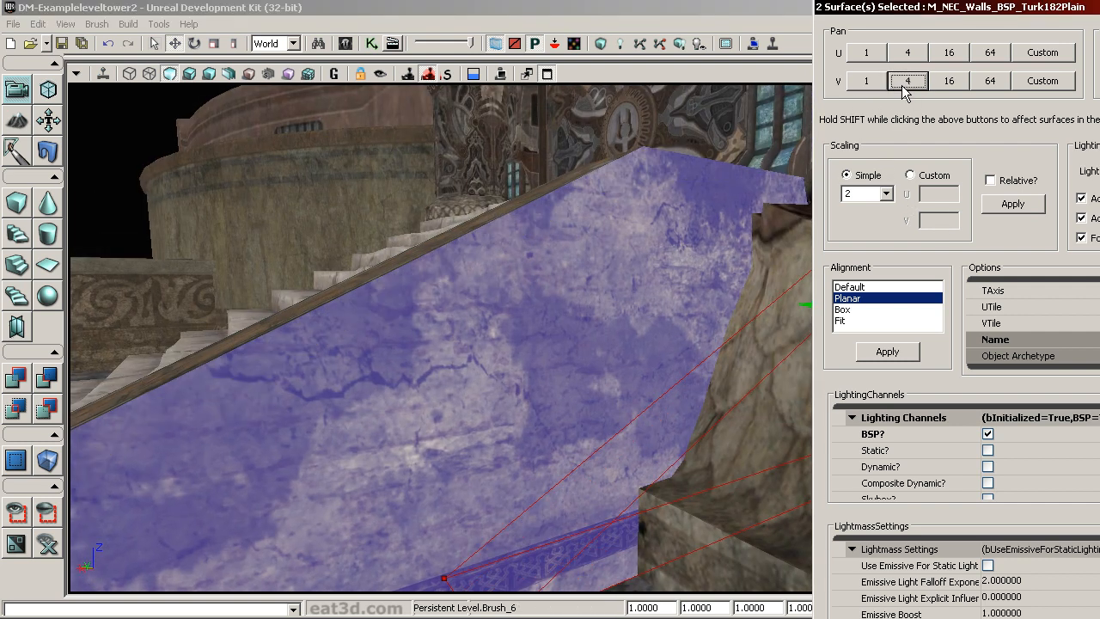
left_click(905, 82)
left_click(869, 83)
left_click(870, 83)
left_click(870, 82)
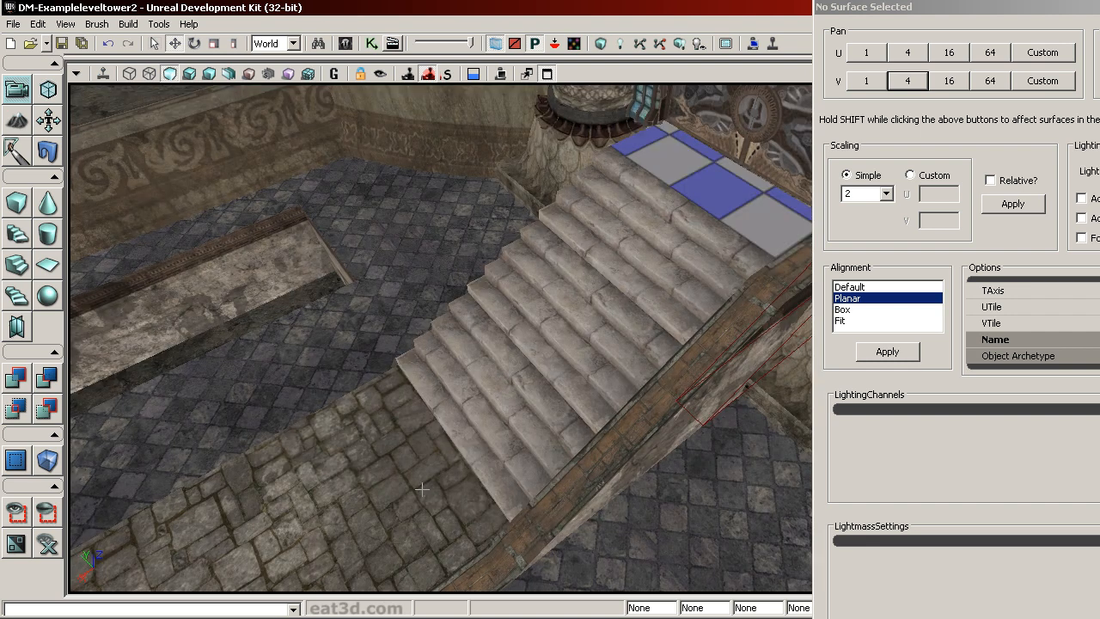
- Apply the stone path's M_ASC_Floor_BSP_Tile01_Darker material to the landing in front of the arched double door and close the surface properties
left_click(420, 478)
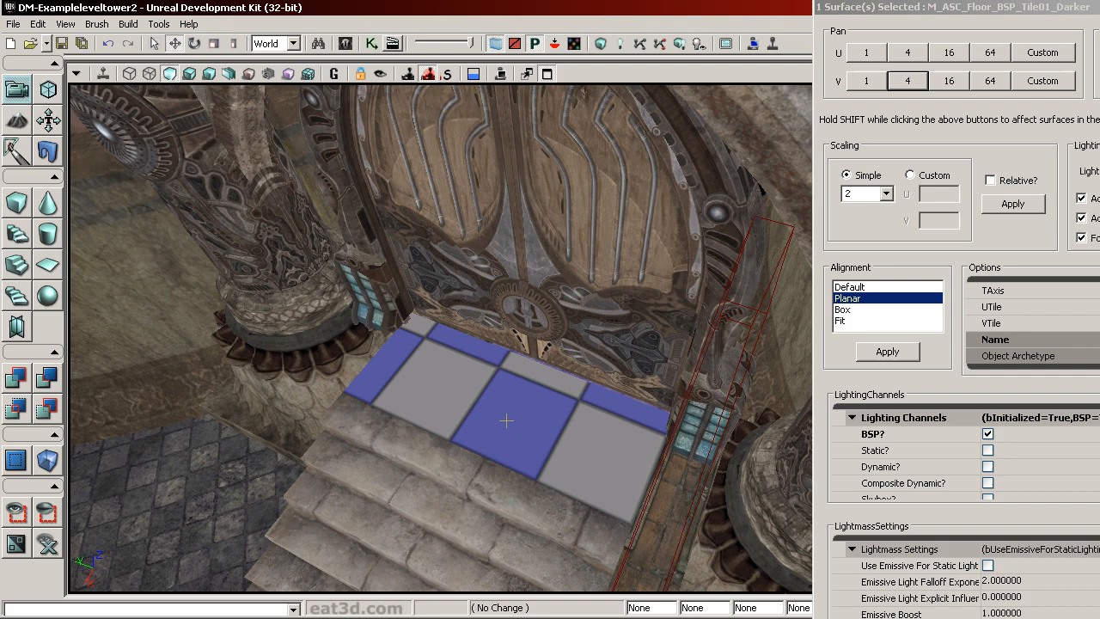
key("Escape")
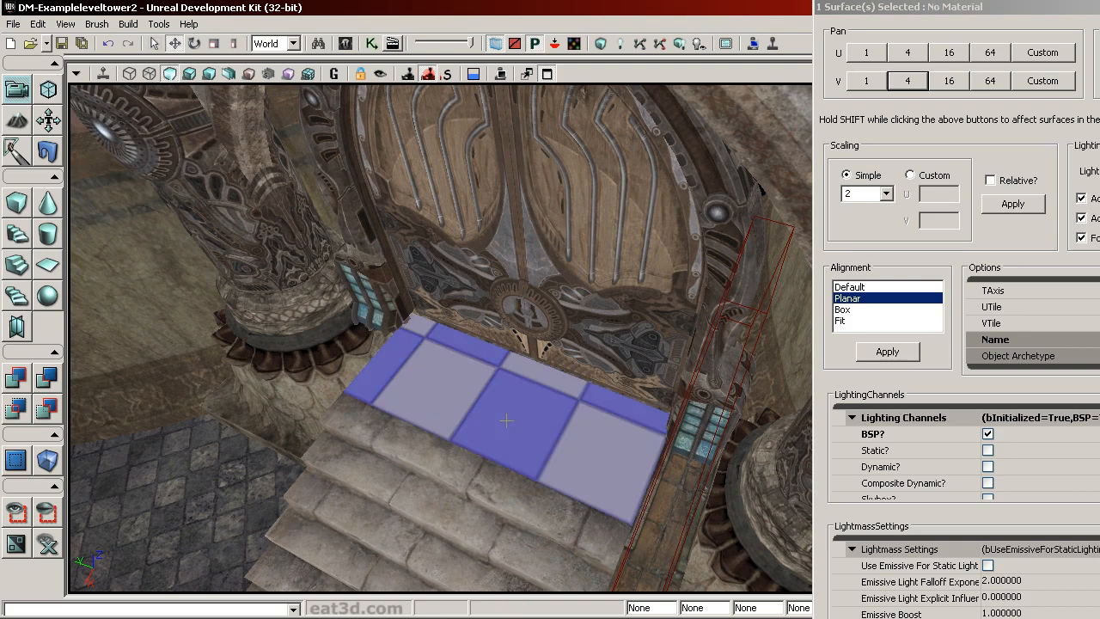
left_click_drag(440, 337, 378, 378)
right_click_drag(378, 378, 412, 361)
left_click_drag(412, 361, 404, 438)
left_click_drag(1031, 15, 748, 44)
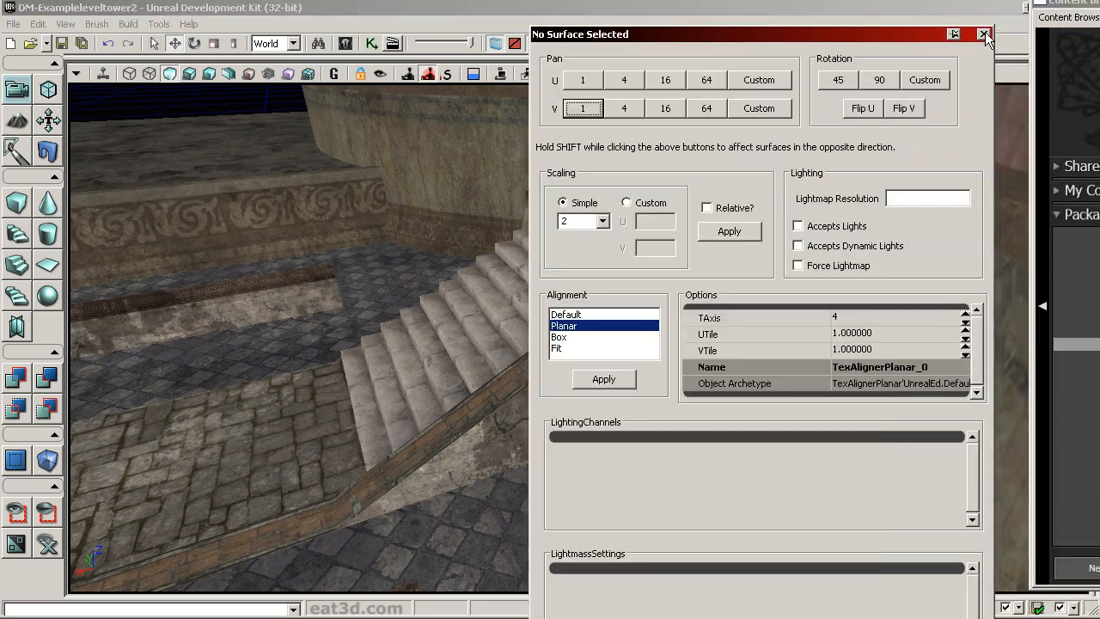
left_click(990, 35)
- Duplicate the sloped side wall and path edging brushes to the opposite side of the path and rebuild the geometry
left_click(696, 269)
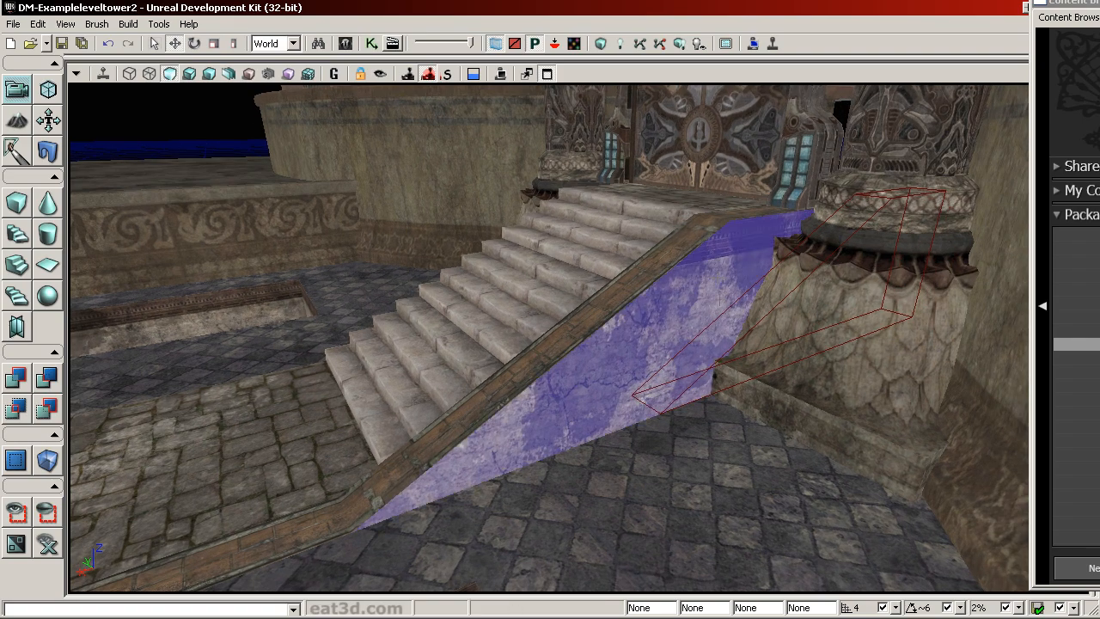
right_click_drag(364, 420, 336, 460)
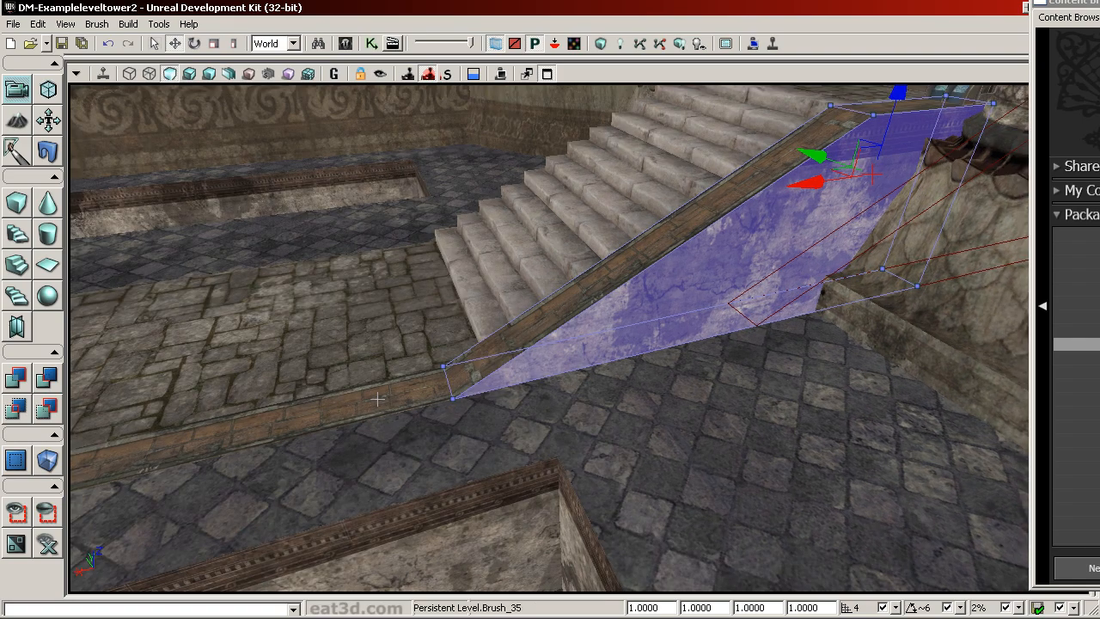
left_click(377, 399, "ctrl")
mouse_move(601, 412)
left_mouse_down()
mouse_move(571, 468)
mouse_move(566, 516)
mouse_move(593, 387)
mouse_move(364, 387)
left_mouse_up()
middle_click_drag(515, 387, 451, 401)
mouse_move(490, 345)
left_mouse_down()
mouse_move(507, 346)
mouse_move(494, 345)
mouse_move(507, 258)
left_mouse_up()
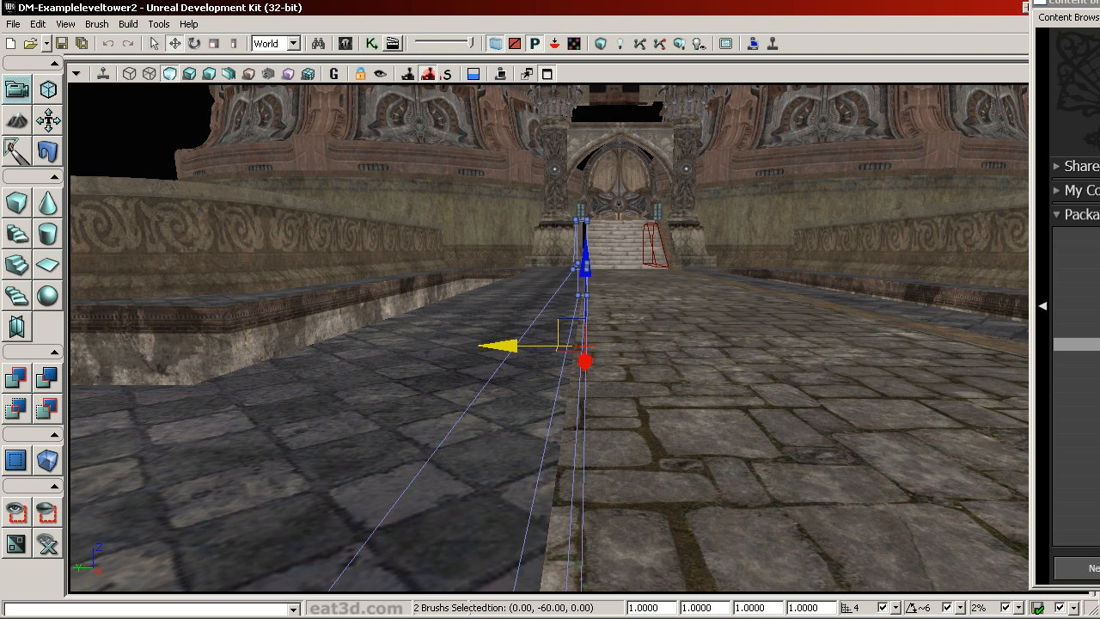
left_click(601, 44)
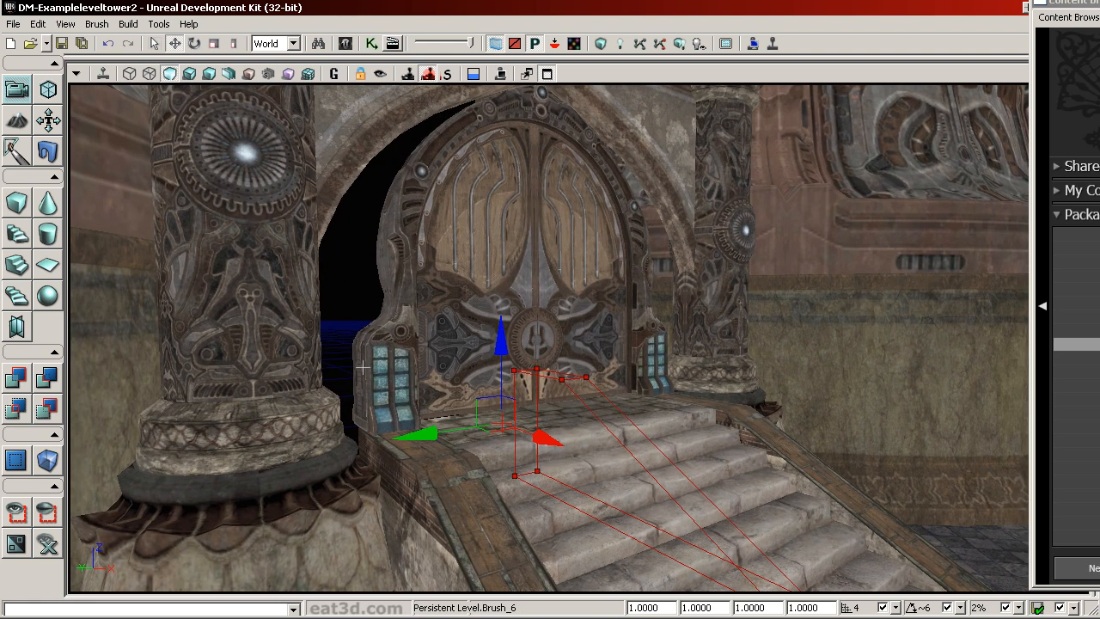
- Reset the builder brush to a cube, move it behind the arched double door between the towers, and enter geometry mode
left_click(16, 206)
mouse_move(361, 301)
right_mouse_down()
mouse_move(447, 336)
mouse_move(567, 327)
mouse_move(559, 301)
right_mouse_up()
mouse_move(444, 418)
left_mouse_down("shift")
mouse_move(516, 417)
mouse_move(472, 418)
left_mouse_up("shift")
mouse_move(472, 418)
right_mouse_down()
mouse_move(490, 344)
mouse_move(482, 331)
right_mouse_up()
right_click_drag(643, 353, 580, 351)
left_click(49, 91)
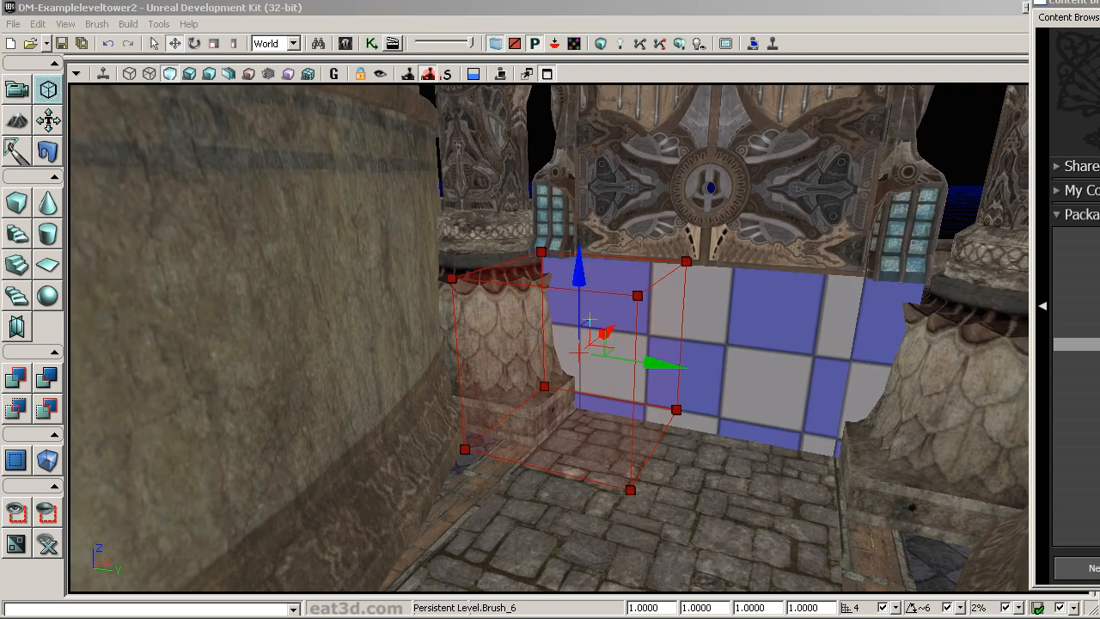
- Pull one side face of the cube builder brush outward along Y towards the neighbouring tower
left_click(649, 309)
right_click_drag(650, 309, 539, 435)
left_click_drag(539, 436, 800, 422)
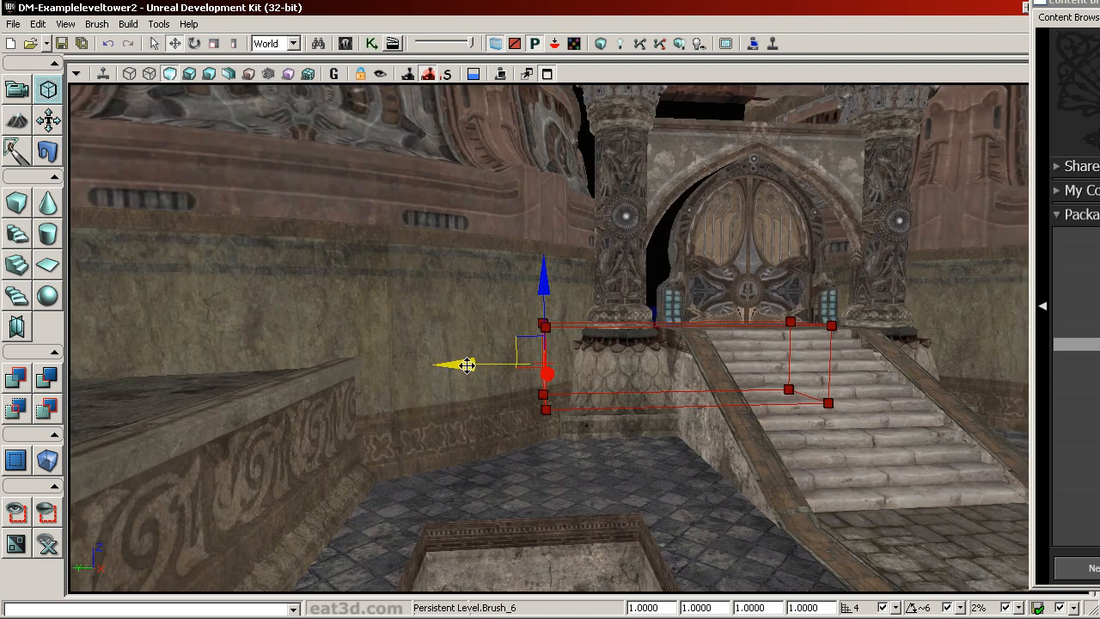
mouse_move(507, 365)
left_mouse_down()
mouse_move(416, 365)
mouse_move(527, 367)
mouse_move(354, 367)
mouse_move(402, 368)
mouse_move(371, 368)
left_mouse_up()
- Pull the opposite side face of the builder brush outward along Y so the brush spans the gap between both towers
mouse_move(475, 395)
left_mouse_down()
mouse_move(567, 382)
mouse_move(687, 318)
left_mouse_up()
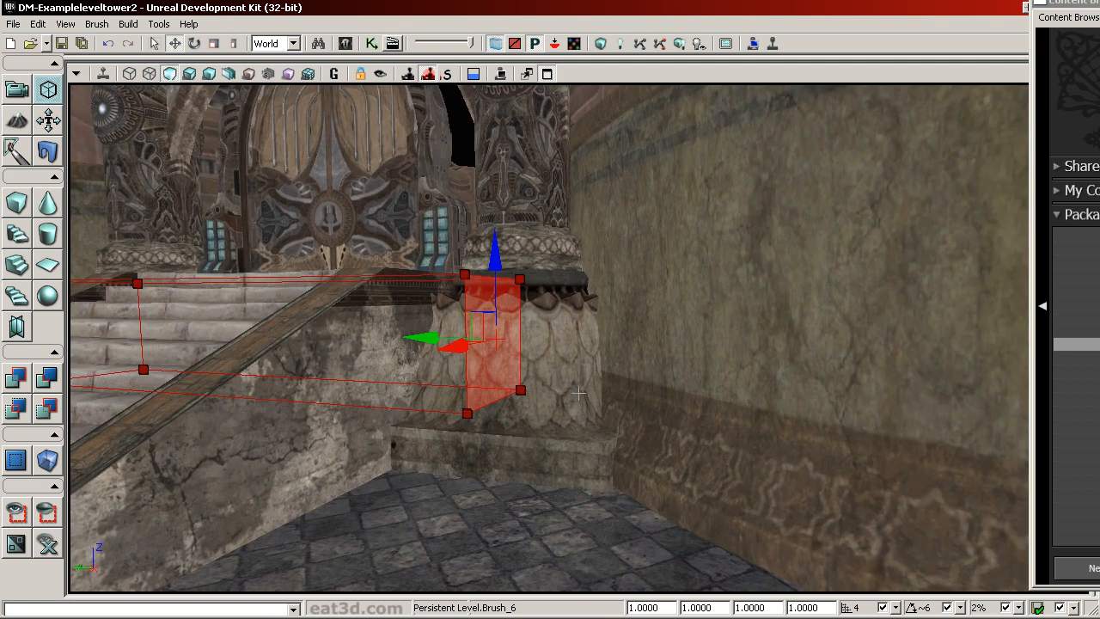
key("q")
key("w")
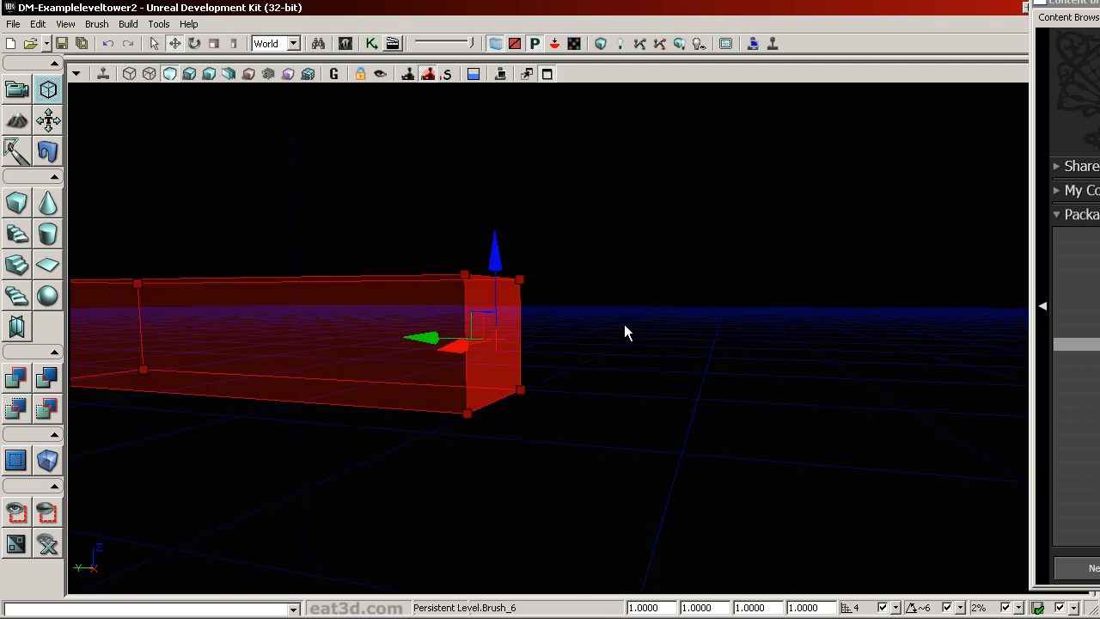
mouse_move(602, 345)
left_mouse_down()
mouse_move(577, 404)
mouse_move(591, 342)
left_mouse_up()
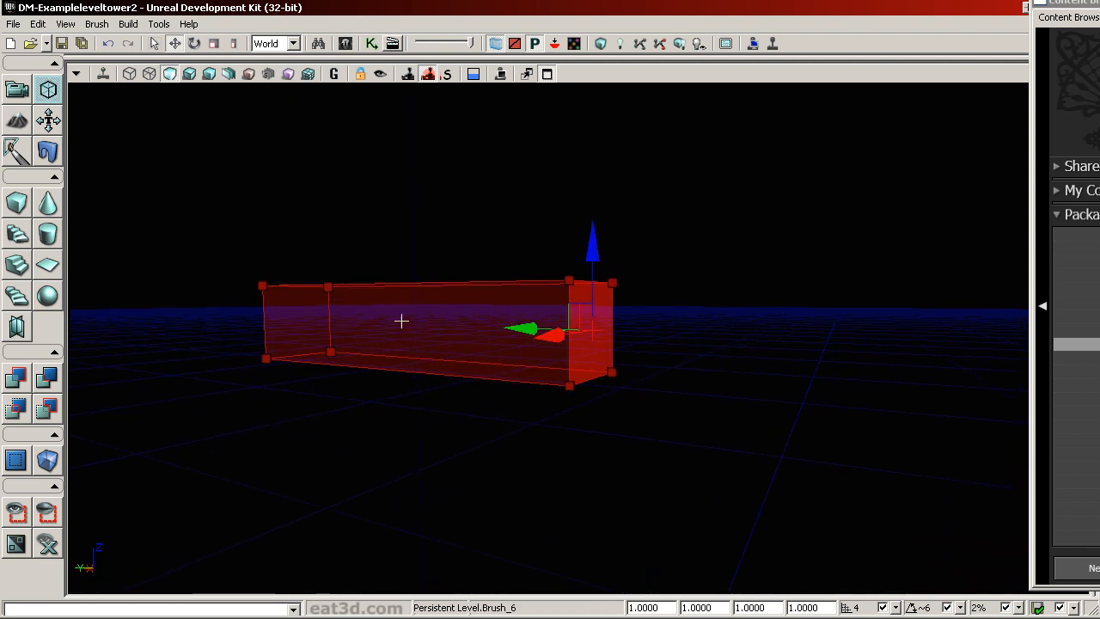
left_click_drag(662, 348, 690, 451)
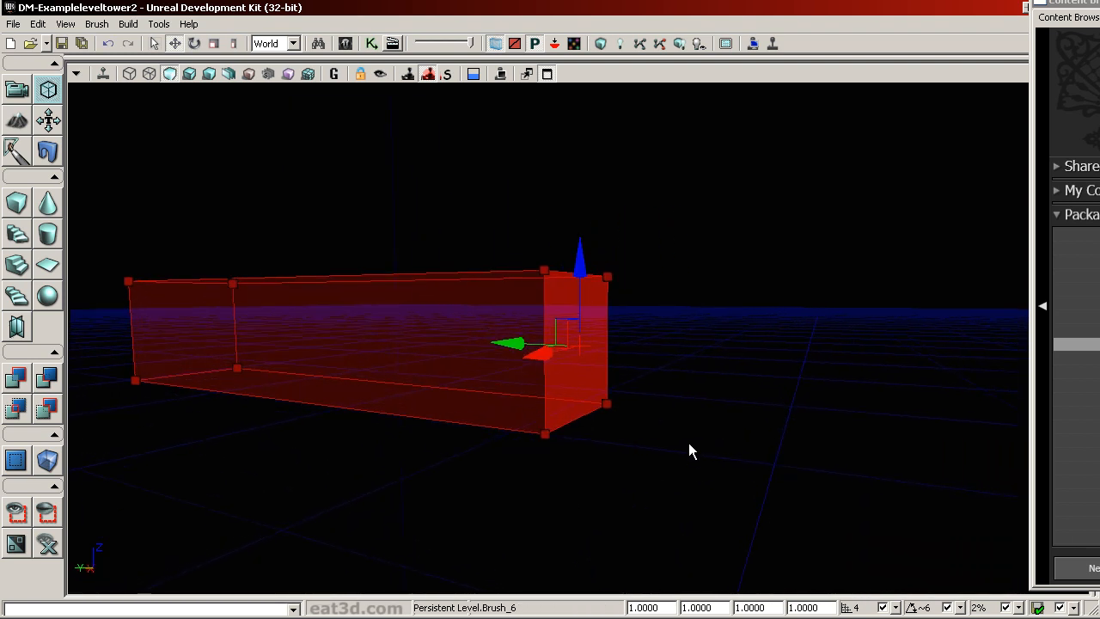
key("q")
key("w")
mouse_move(505, 344)
left_mouse_down()
mouse_move(847, 359)
mouse_move(838, 429)
mouse_move(833, 343)
left_mouse_up()
key("q")
key("w")
key("q")
key("w")
- Raise the builder brush's top face along Z to the height of the column capitals beside the arched door
mouse_move(538, 411)
left_mouse_down()
mouse_move(519, 429)
mouse_move(513, 281)
mouse_move(525, 129)
mouse_move(541, 249)
mouse_move(581, 286)
left_mouse_up()
left_click_drag(557, 249, 557, 370)
mouse_move(677, 329)
left_mouse_down()
mouse_move(679, 396)
mouse_move(644, 404)
mouse_move(731, 387)
mouse_move(735, 447)
mouse_move(685, 331)
left_mouse_up()
left_click_drag(550, 215, 537, 284)
right_click_drag(537, 284, 509, 304)
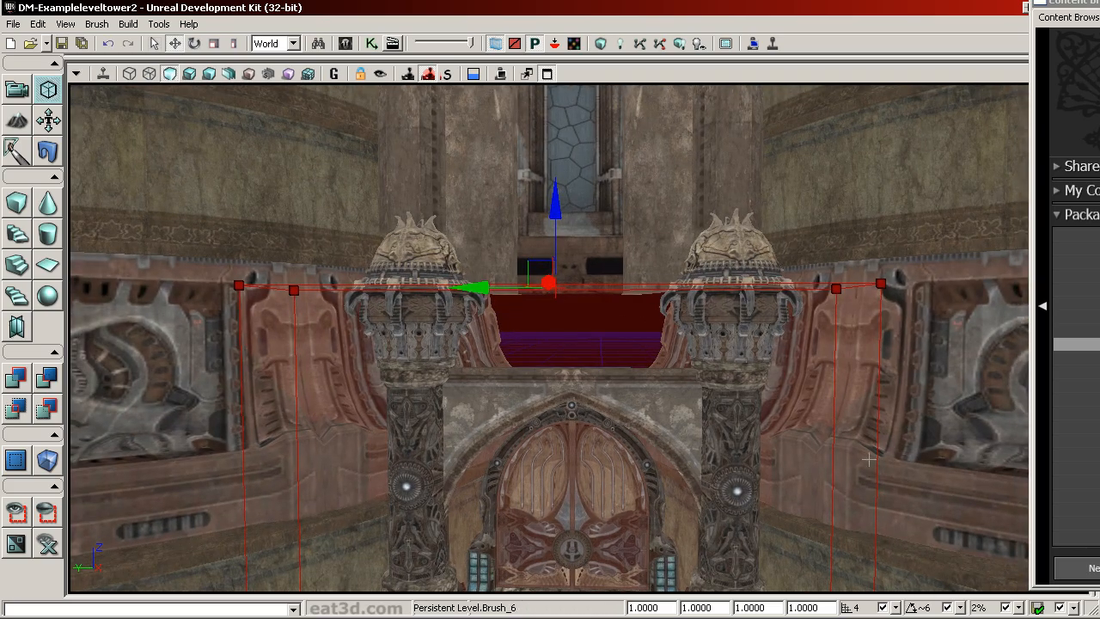
mouse_move(400, 355)
left_mouse_down()
mouse_move(404, 404)
mouse_move(408, 326)
mouse_move(378, 361)
left_mouse_up()
right_click_drag(378, 361, 472, 467)
mouse_move(515, 397)
left_mouse_down()
mouse_move(525, 438)
mouse_move(737, 345)
left_mouse_up()
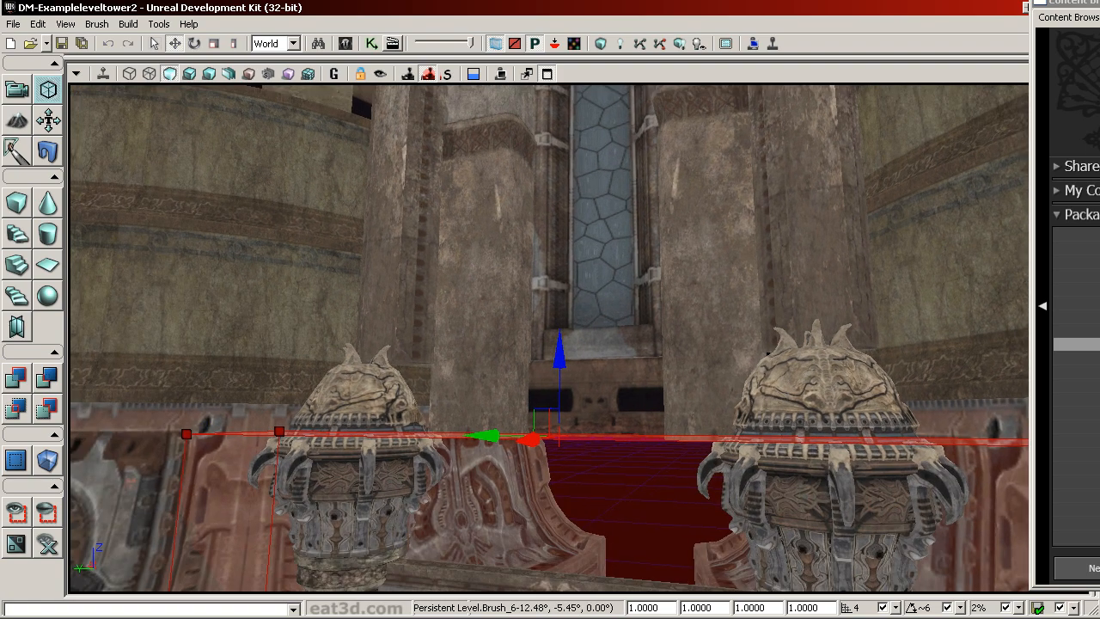
right_click_drag(550, 338, 584, 373)
left_click_drag(584, 374, 576, 181)
right_click_drag(550, 338, 563, 296)
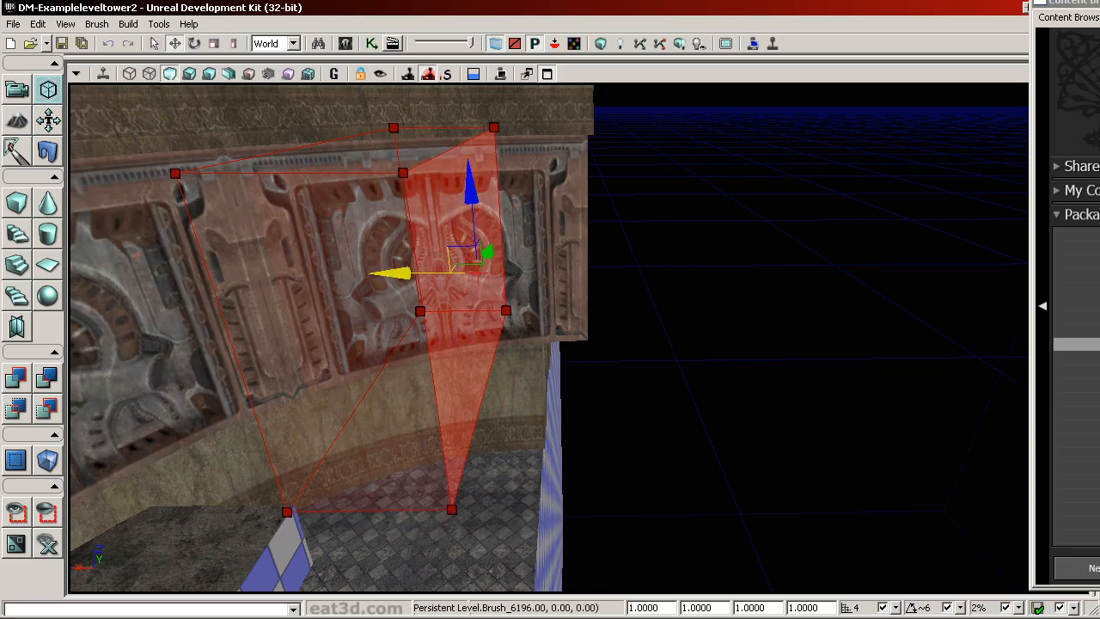
- Extend the builder brush's back face along X far behind the towers and add the brush to the level as a solid block
left_click_drag(726, 271, 958, 268)
mouse_move(617, 353)
right_mouse_down()
mouse_move(687, 344)
mouse_move(602, 301)
right_mouse_up()
mouse_move(550, 335)
left_mouse_down()
mouse_move(558, 275)
mouse_move(627, 258)
mouse_move(704, 292)
mouse_move(739, 361)
left_mouse_up()
right_click_drag(550, 335, 618, 300)
left_click_drag(619, 301, 615, 163)
mouse_move(585, 335)
left_mouse_down()
mouse_move(580, 207)
mouse_move(464, 258)
mouse_move(447, 343)
mouse_move(584, 258)
mouse_move(670, 172)
left_mouse_up()
left_click_drag(400, 363, 903, 361)
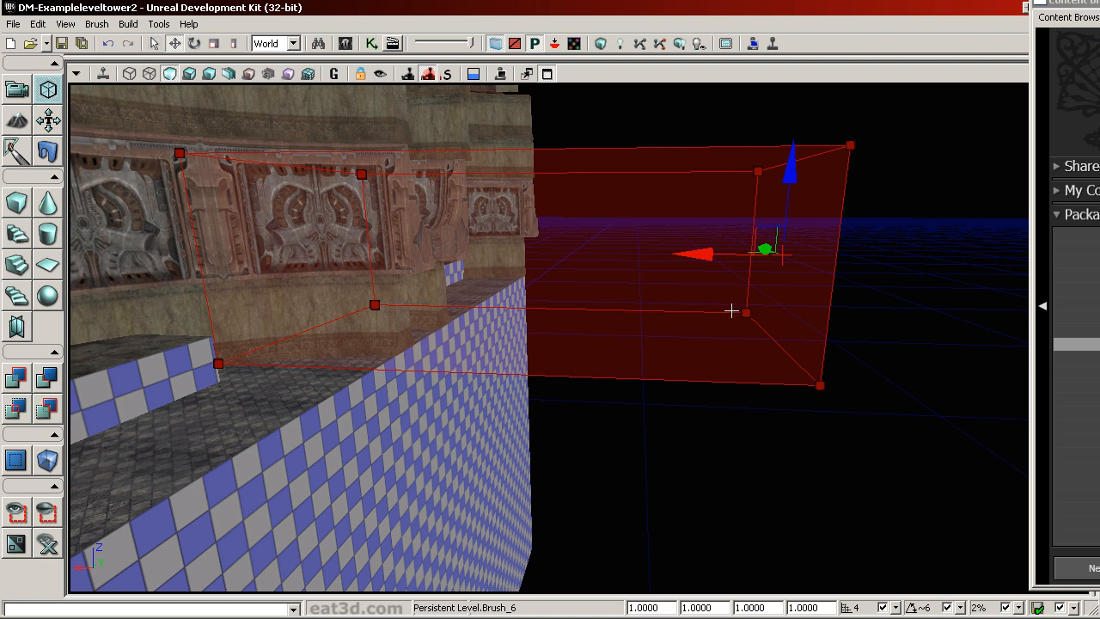
left_click_drag(550, 344, 30, 331)
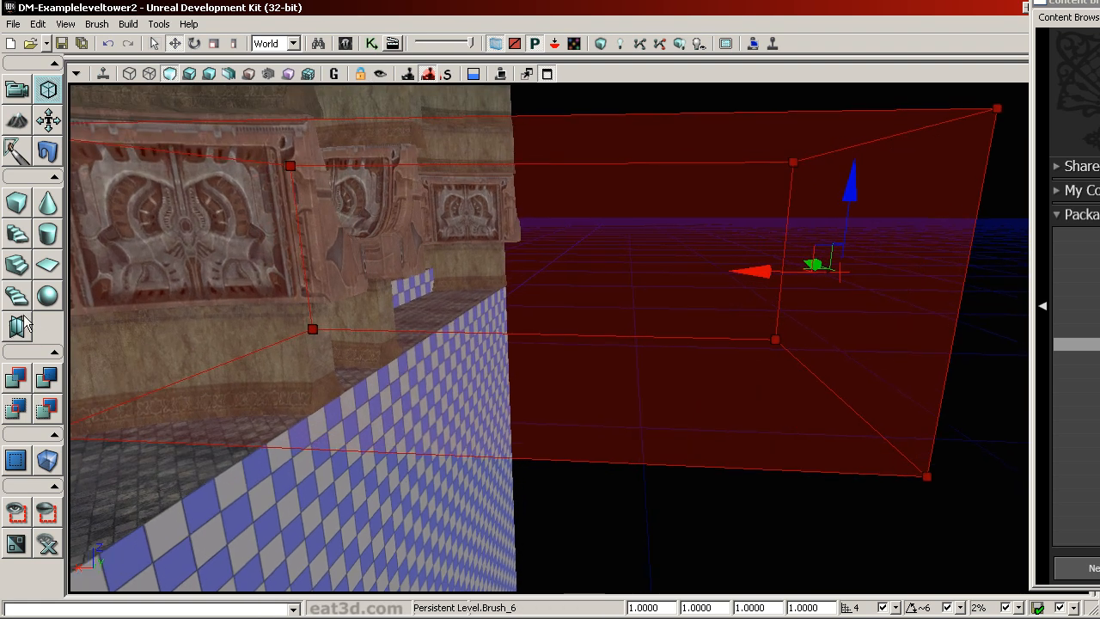
left_click(16, 378)
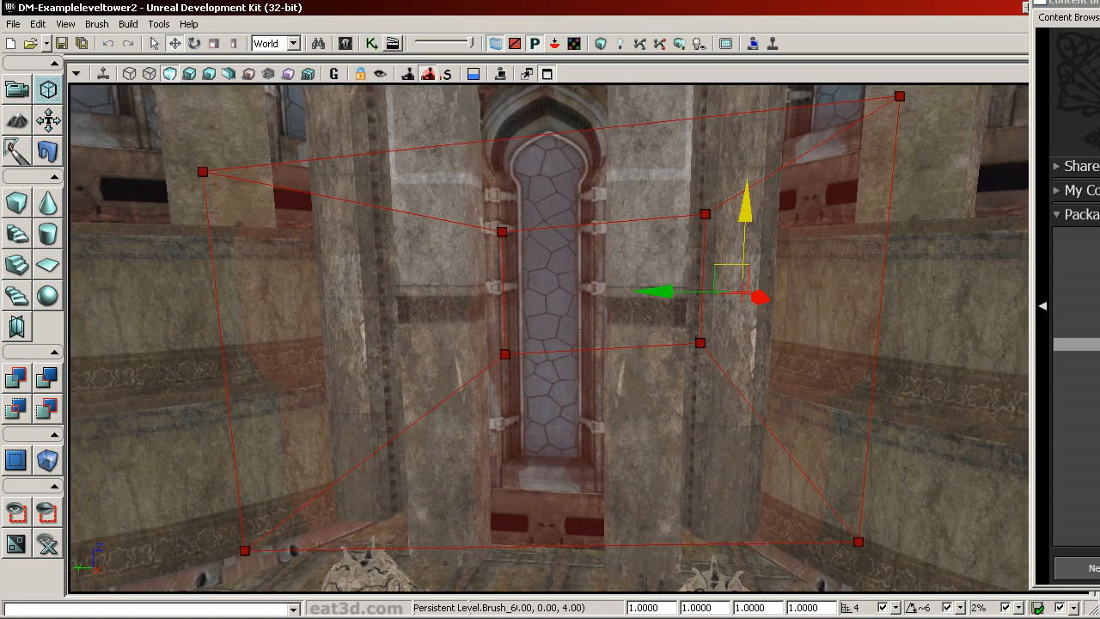
- Place the builder brush on top of the added block, aligning its bottom edge with the block's top in the orthographic side view
mouse_move(744, 225)
left_mouse_down()
mouse_move(744, 243)
mouse_move(745, 222)
left_mouse_up()
left_click(550, 73)
right_click_drag(774, 378, 773, 429)
scroll(769, 379, "up", 7)
scroll(730, 537, "up", 3)
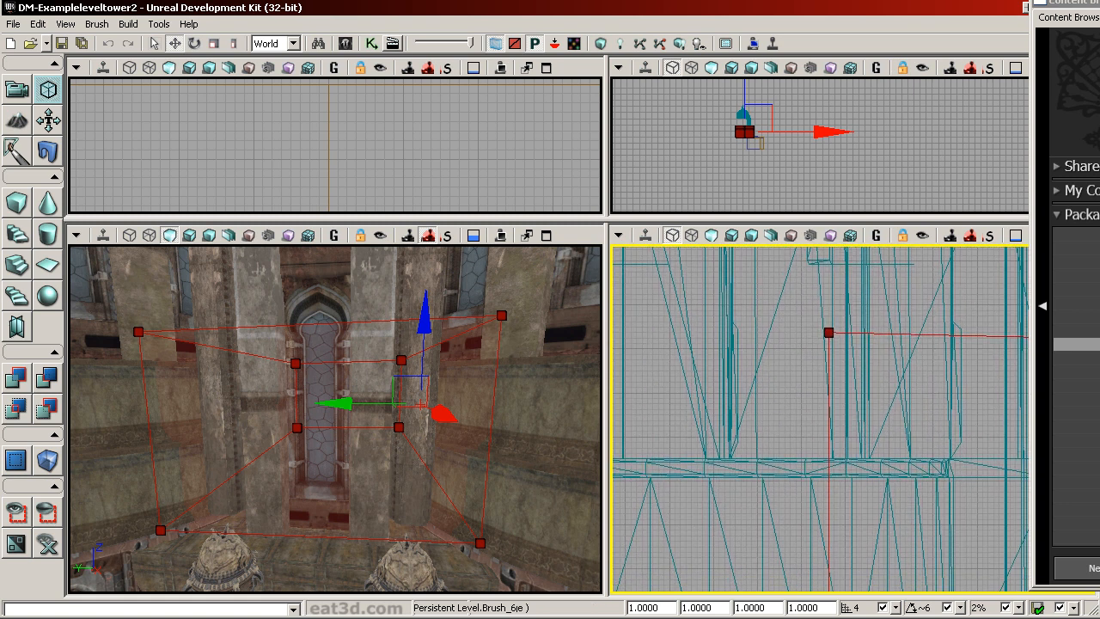
scroll(783, 151, "up", 6)
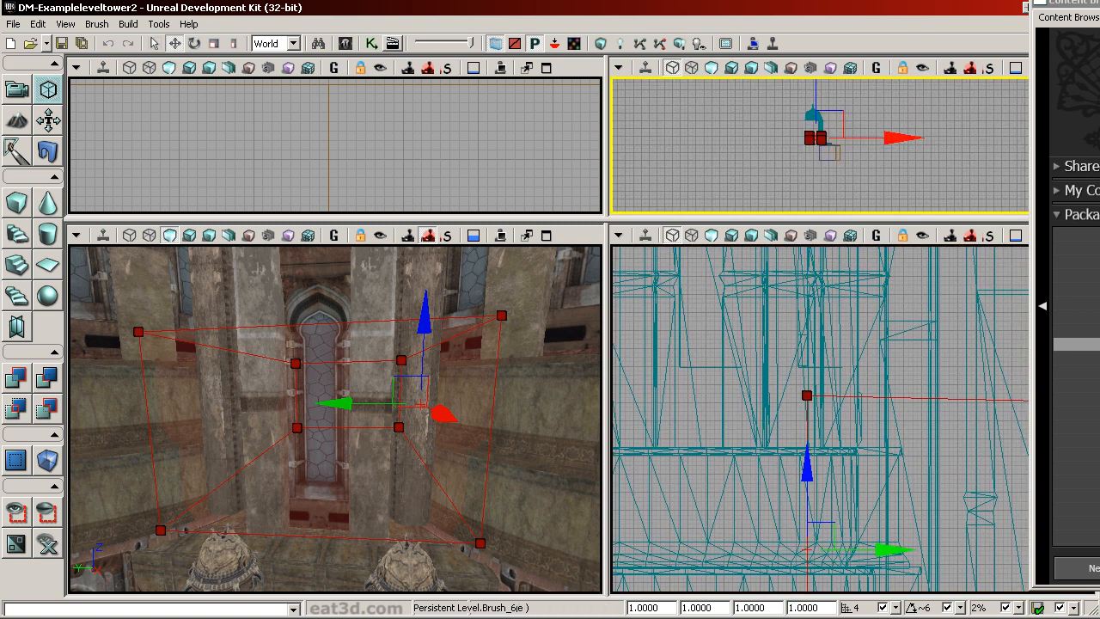
left_click(1085, 7)
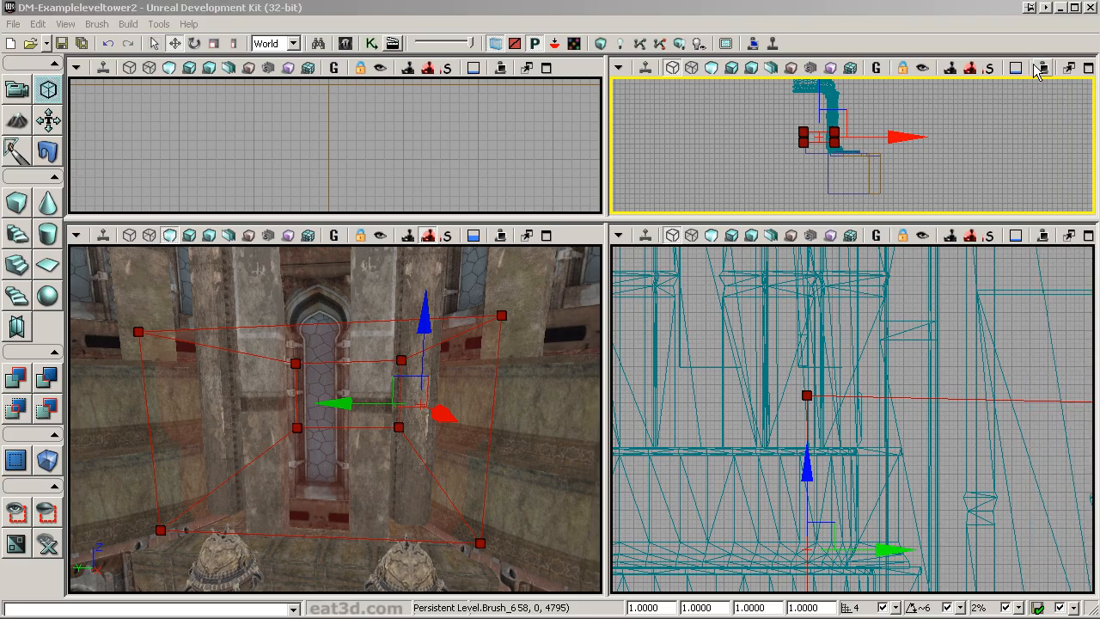
left_click(1087, 68)
scroll(1082, 91, "up", 8)
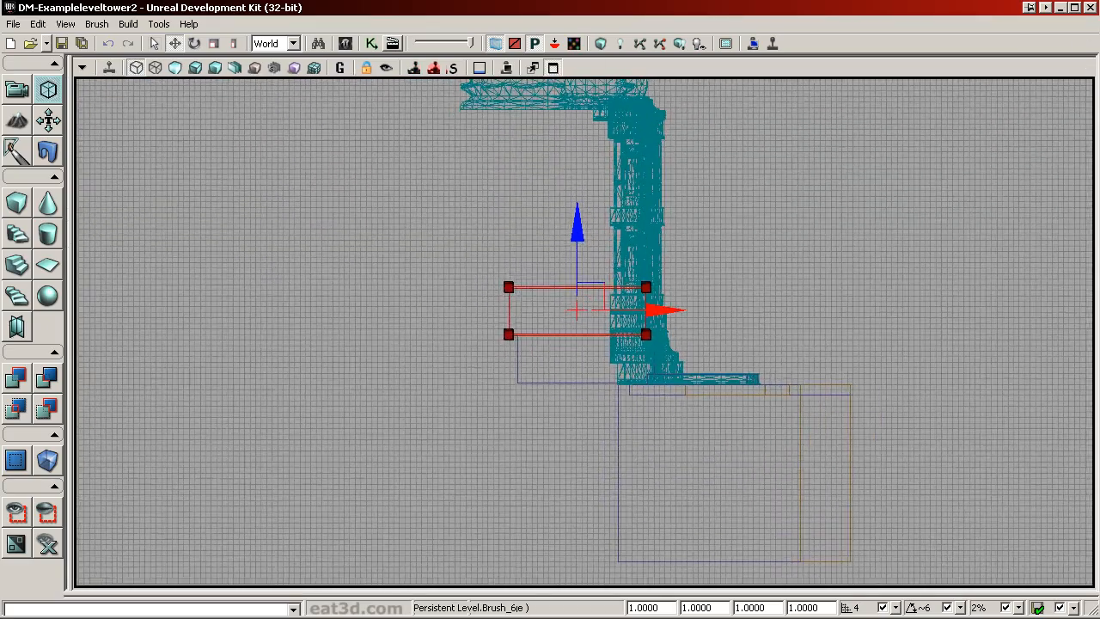
mouse_move(276, 182)
left_mouse_down()
mouse_move(407, 273)
mouse_move(395, 297)
mouse_move(394, 369)
left_mouse_up()
scroll(407, 273, "up", 8)
scroll(550, 344, "down", 5)
mouse_move(923, 234)
left_mouse_down()
mouse_move(740, 180)
mouse_move(566, 100)
mouse_move(480, 113)
left_mouse_up()
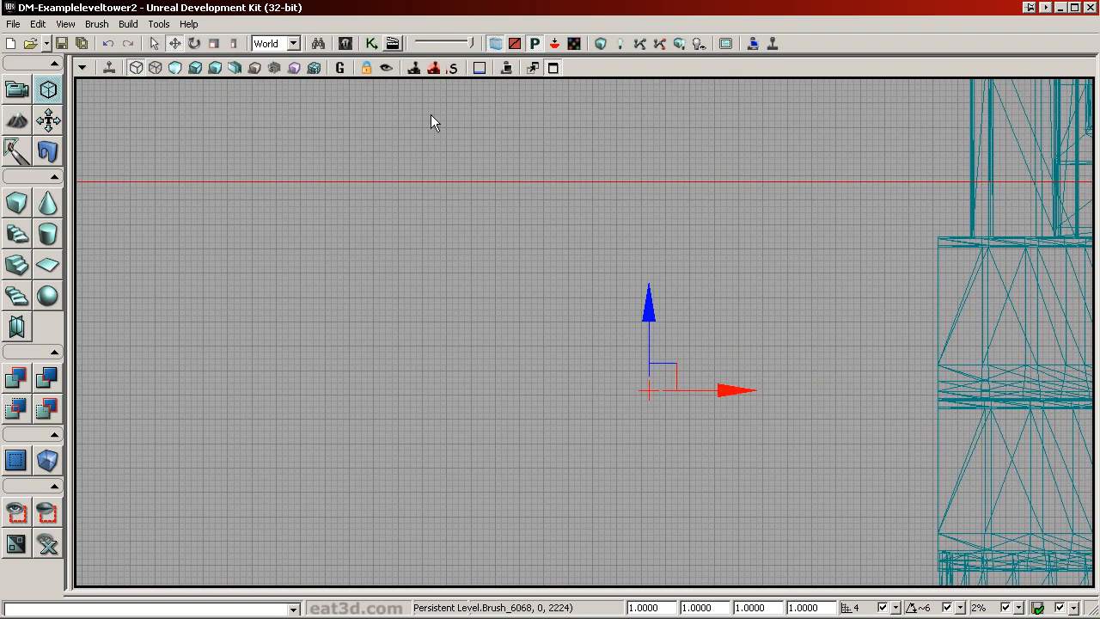
left_click(553, 68)
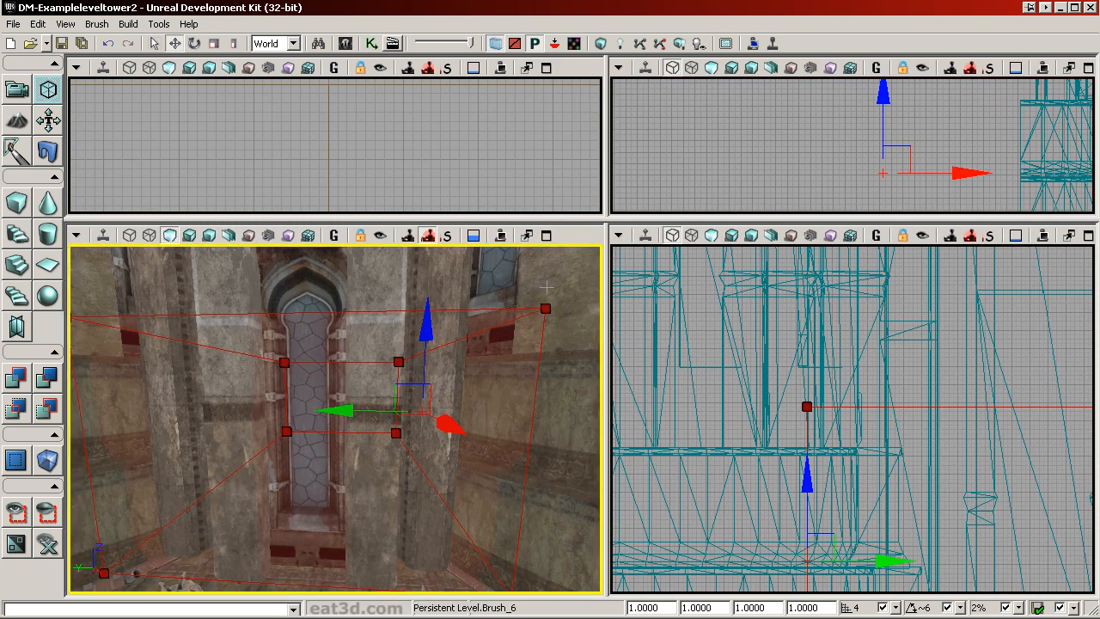
- Narrow the builder brush in Y to one end of the block and shorten it along X into a short pillar above the door's column
left_click(551, 235)
scroll(574, 331, "down", 5)
left_click_drag(590, 301, 416, 301)
mouse_move(649, 363)
left_mouse_down()
mouse_move(593, 327)
mouse_move(619, 300)
mouse_move(617, 215)
left_mouse_up()
left_click_drag(589, 329, 593, 224)
left_click_drag(456, 242, 438, 238)
right_click_drag(550, 310, 543, 249)
left_click_drag(462, 368, 474, 367)
mouse_move(550, 327)
left_mouse_down()
mouse_move(546, 352)
mouse_move(581, 333)
left_mouse_up()
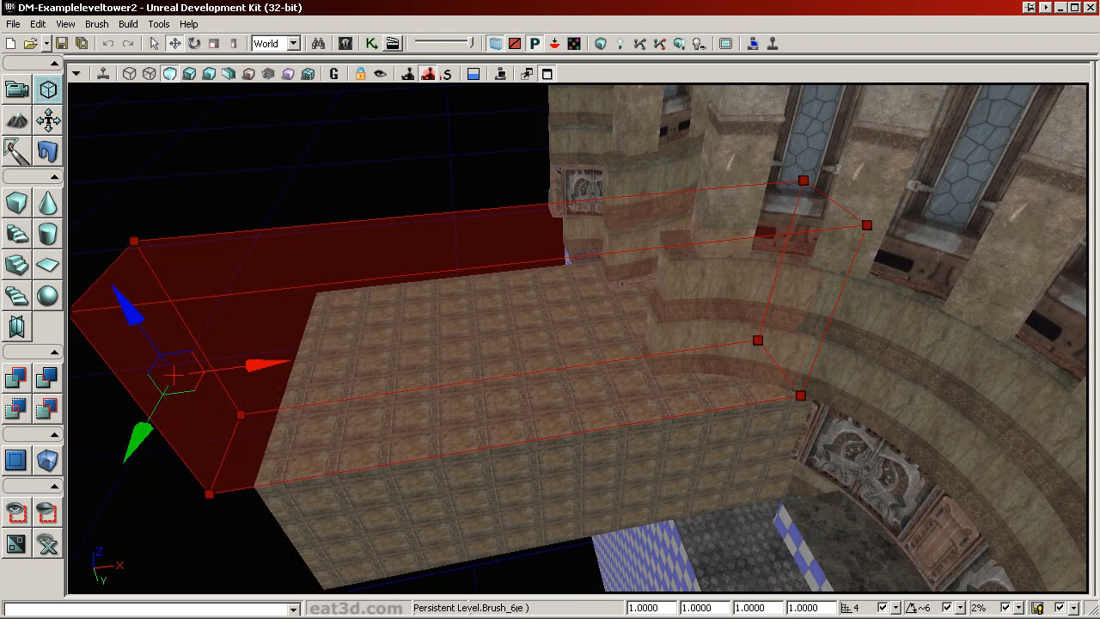
left_click_drag(246, 369, 731, 303)
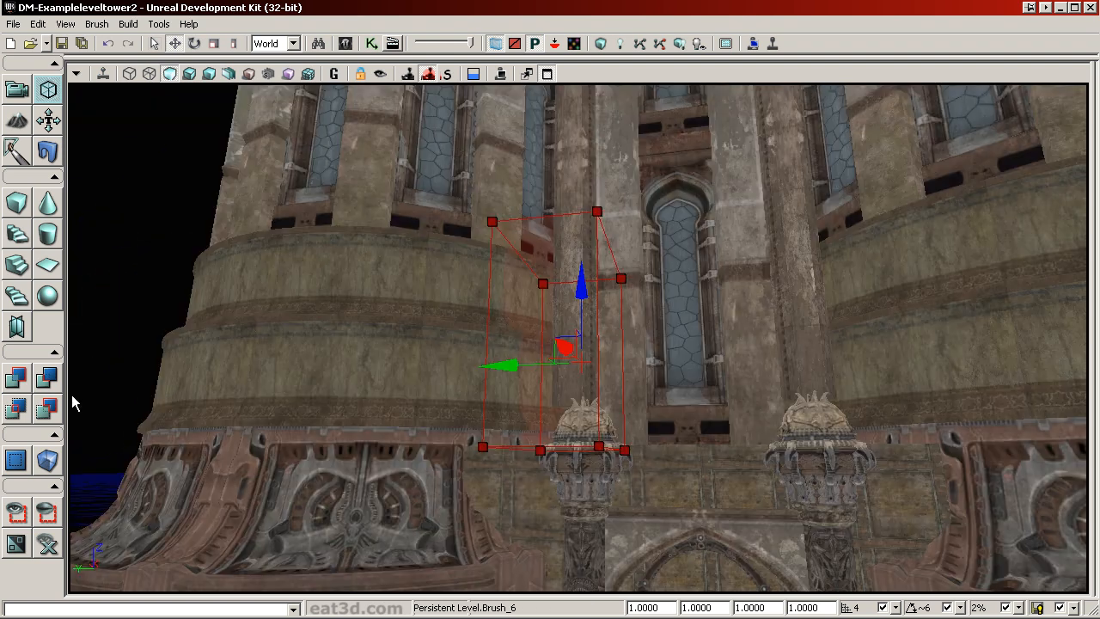
mouse_move(460, 341)
left_mouse_down()
mouse_move(464, 318)
mouse_move(460, 340)
left_mouse_up()
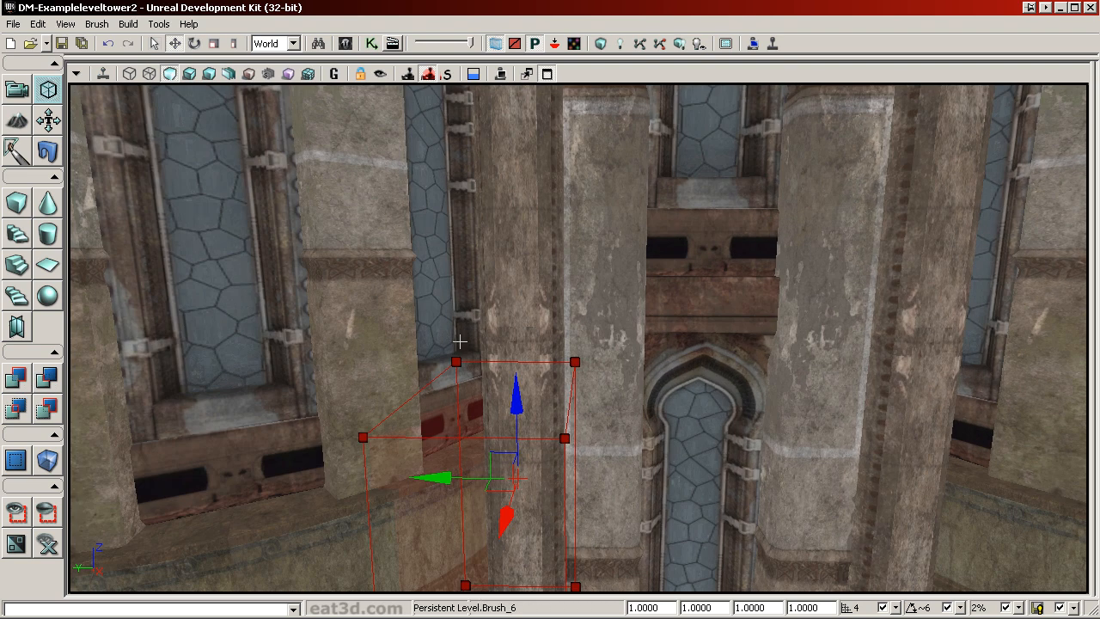
left_click(477, 380)
left_click(503, 408)
left_click_drag(503, 408, 539, 426)
key("w")
left_click(496, 348)
left_click(534, 364)
key("w")
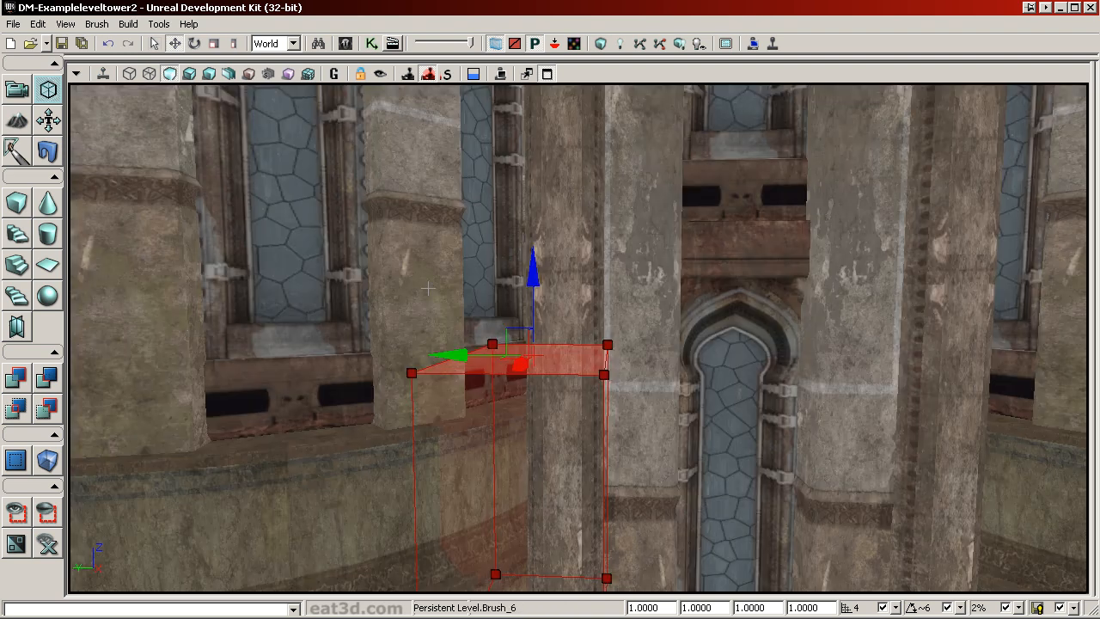
left_click(460, 312)
left_click(501, 361)
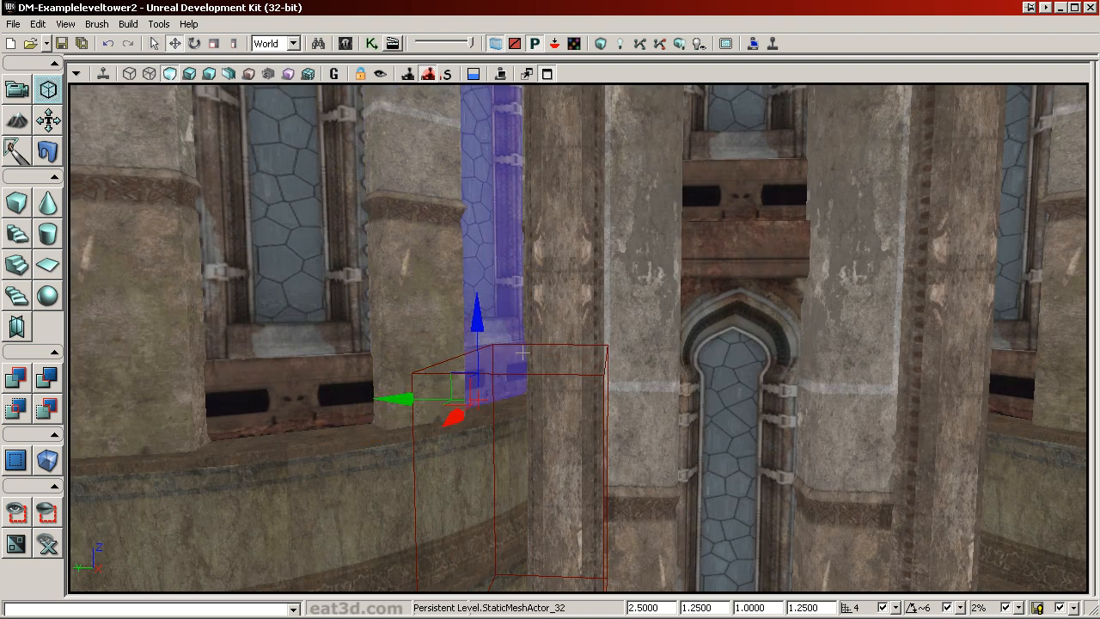
key("w")
left_click(521, 341)
left_click(522, 351)
key("w")
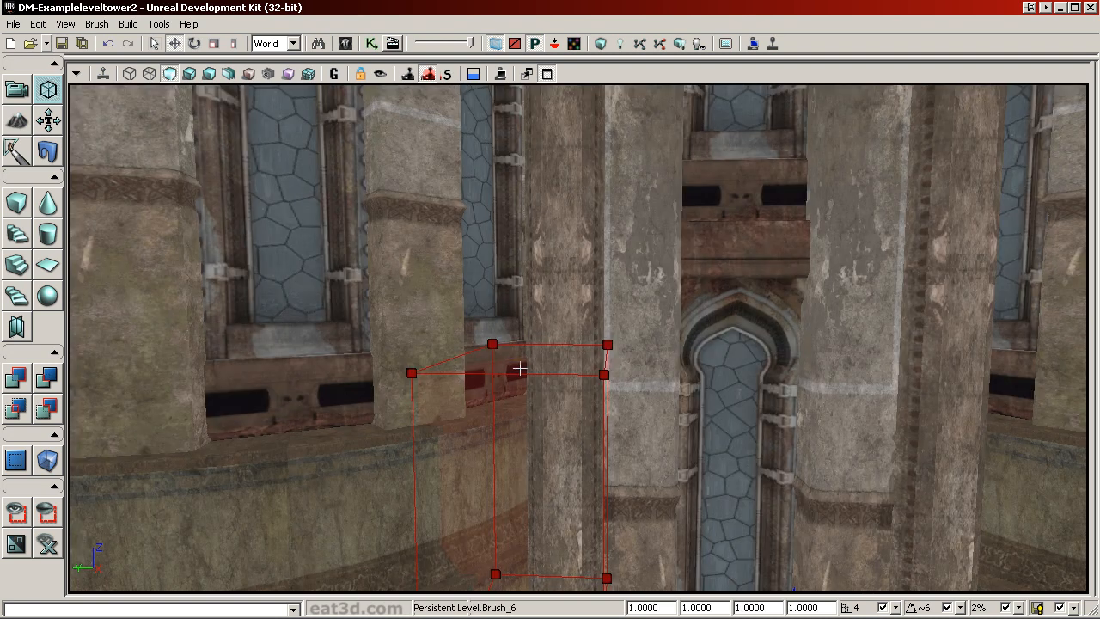
left_click(513, 367)
left_click(547, 358)
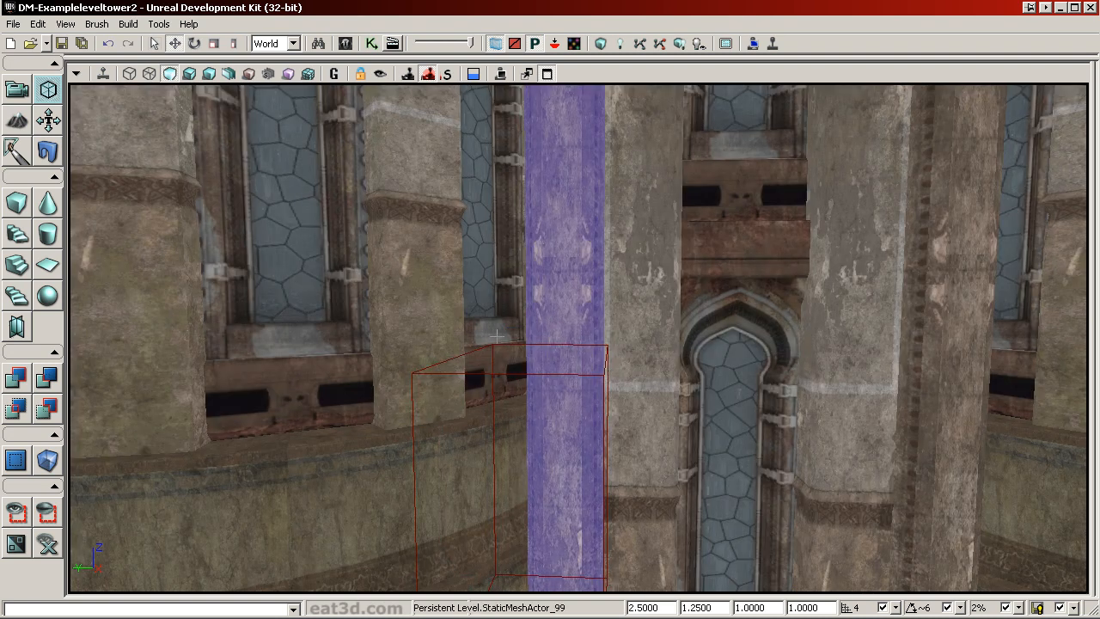
left_click_drag(641, 404, 637, 309)
key("w")
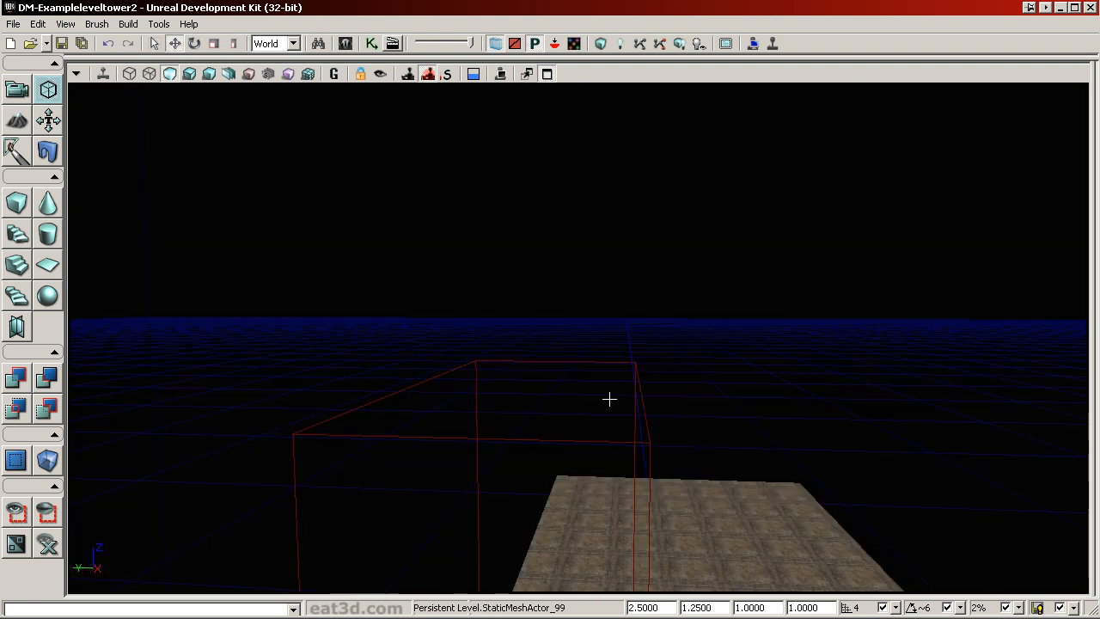
- Raise the builder brush's top face along Z high up the towers and add the tall pillar to the level as a solid block
left_click(557, 401)
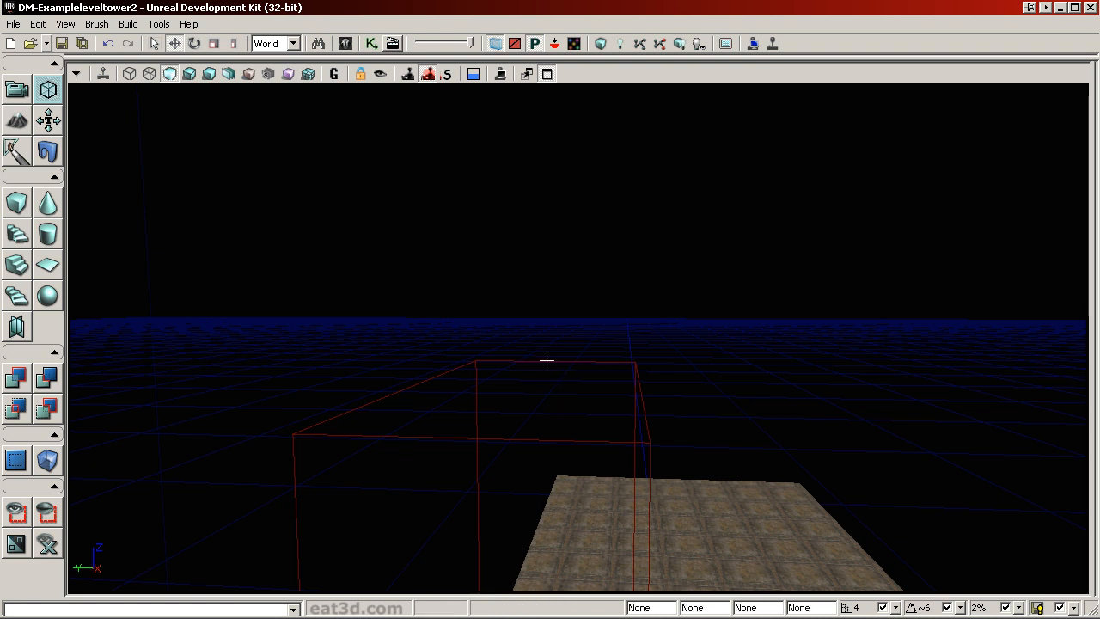
left_click(545, 361)
key("w")
right_click_drag(663, 427, 681, 326)
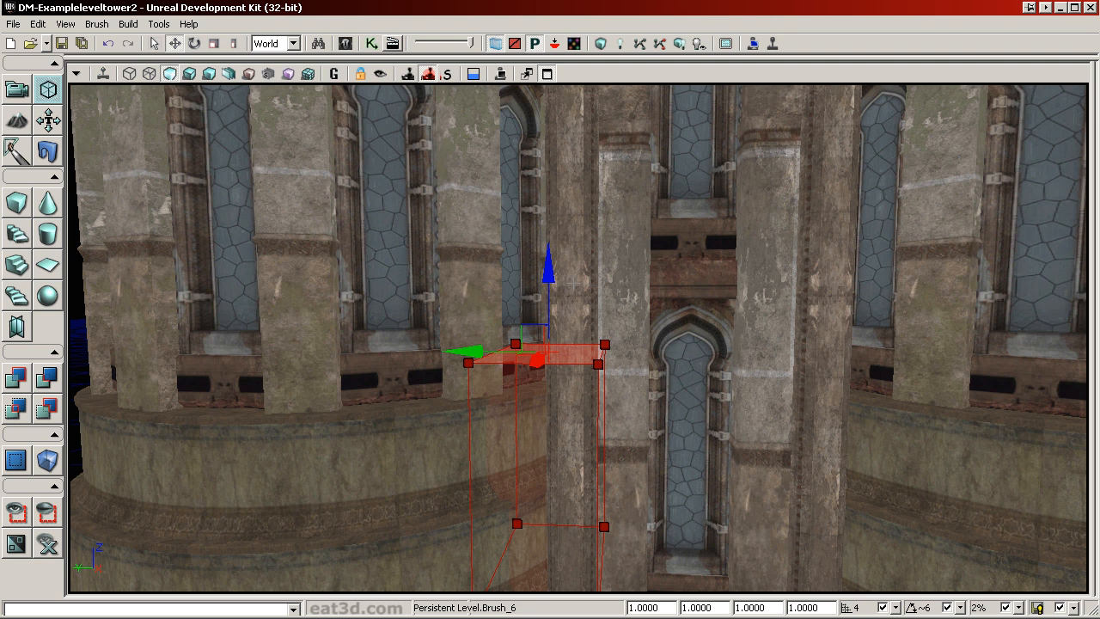
left_click_drag(548, 284, 547, 88)
right_click_drag(541, 369, 543, 310)
left_click_drag(532, 411, 516, 49)
mouse_move(573, 445)
left_mouse_down()
mouse_move(540, 292)
mouse_move(538, 180)
left_mouse_up()
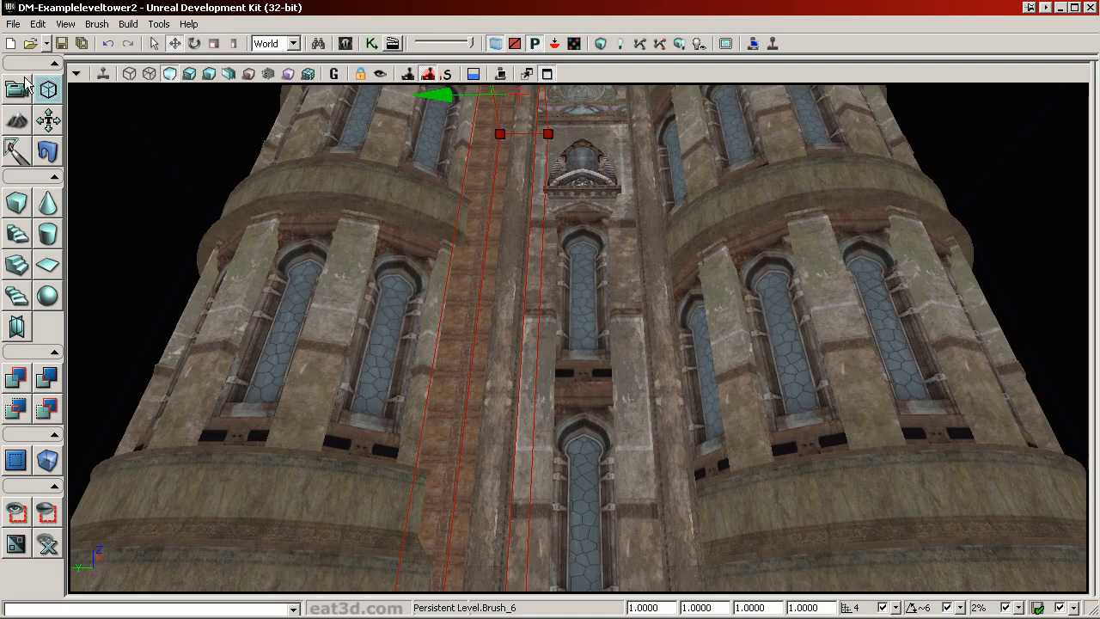
- Select the tower window meshes buried behind the new tall block and delete them
left_click(22, 84)
right_click_drag(550, 335, 533, 344)
left_click_drag(533, 343, 532, 189)
right_click_drag(533, 344, 550, 258)
left_click(570, 414)
mouse_move(570, 414)
right_mouse_down()
mouse_move(593, 387)
mouse_move(688, 404)
mouse_move(559, 409)
right_mouse_up()
mouse_move(559, 409)
left_mouse_down()
mouse_move(563, 249)
mouse_move(547, 267)
left_mouse_up()
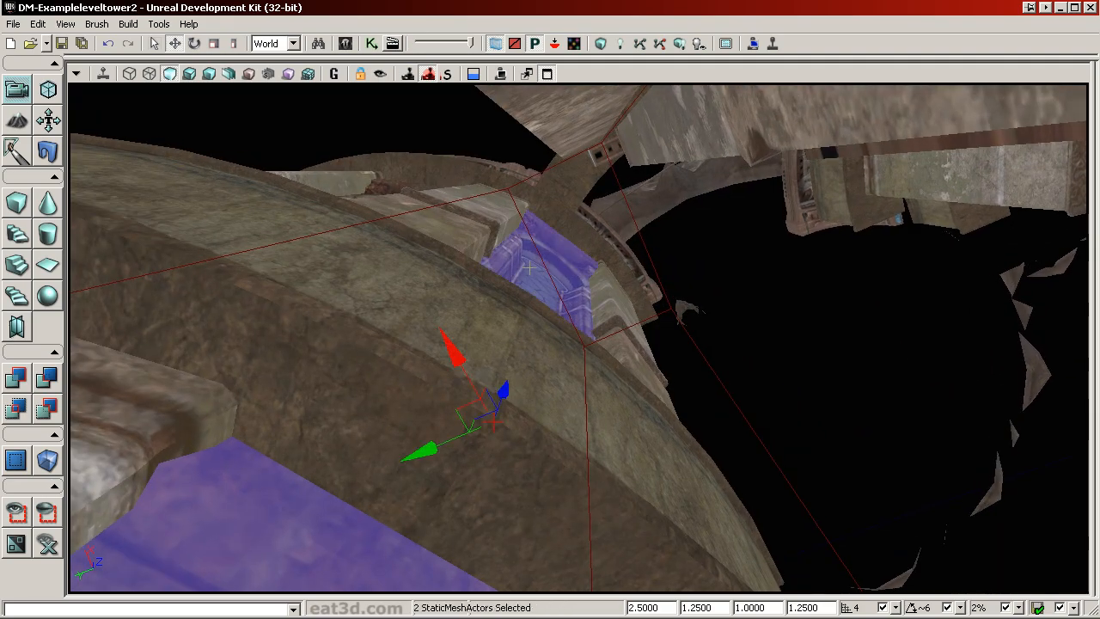
right_click_drag(684, 416, 712, 392)
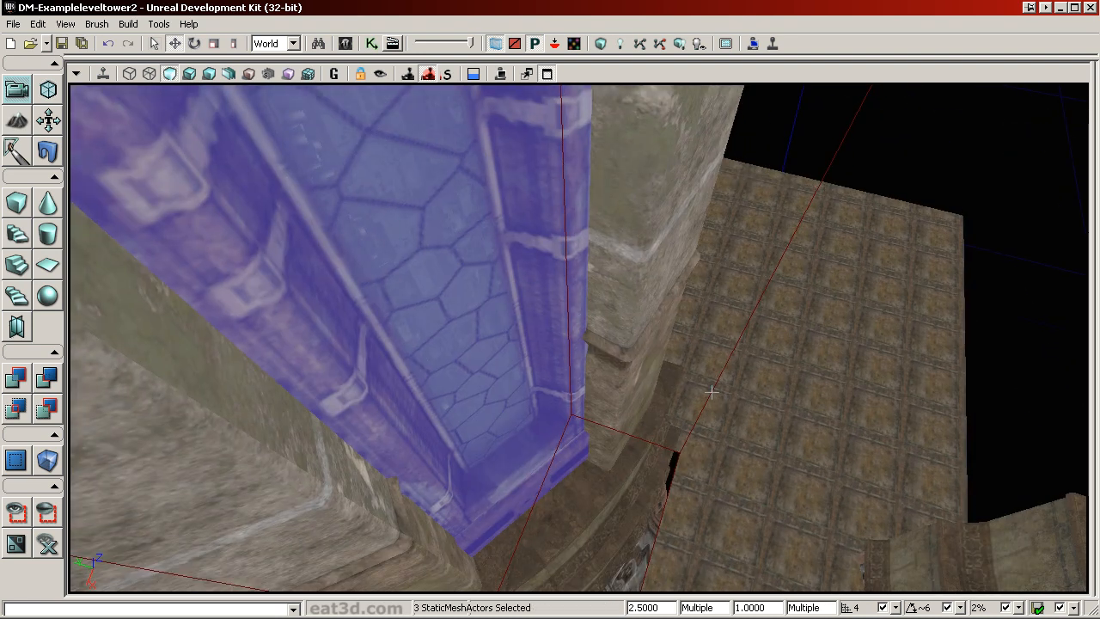
left_click(606, 286, "ctrl")
key("Delete")
- Add a second tall block from the builder brush in the matching gap beside the other tower, and move the brush clear
left_click_drag(673, 305, 935, 295)
left_click(935, 296)
left_click(584, 270, "ctrl")
right_click_drag(584, 270, 584, 194)
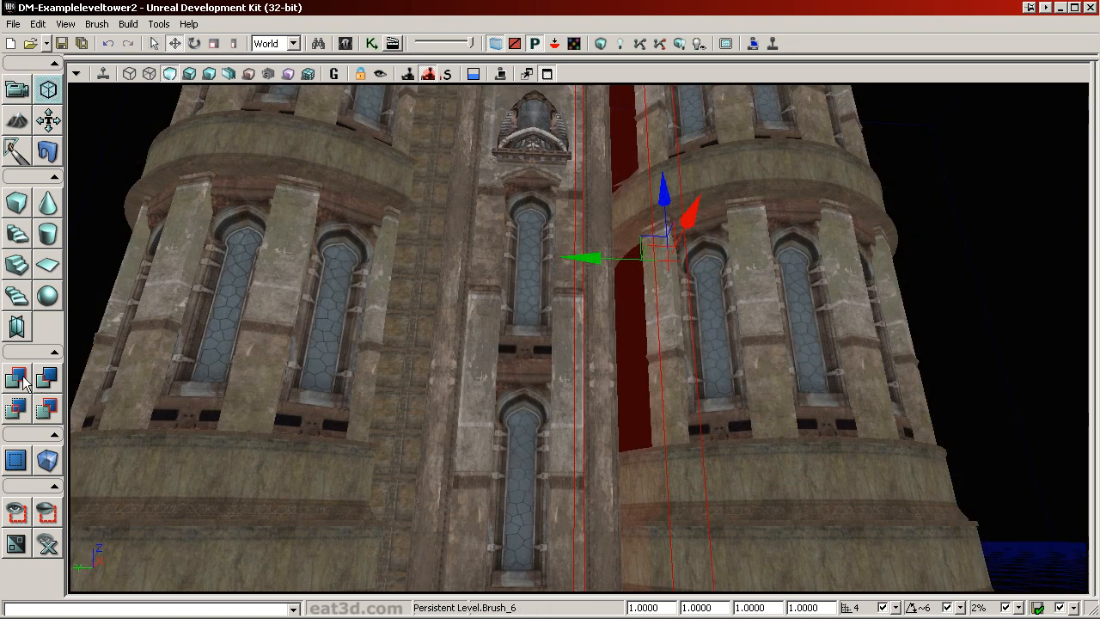
left_click(16, 377)
left_click(22, 97)
right_click_drag(361, 284, 372, 241)
left_click_drag(607, 378, 825, 380, "shift")
- Pick the stained plaster material from the trench wall and apply it to the wall behind the arched door
right_click_drag(619, 378, 631, 429)
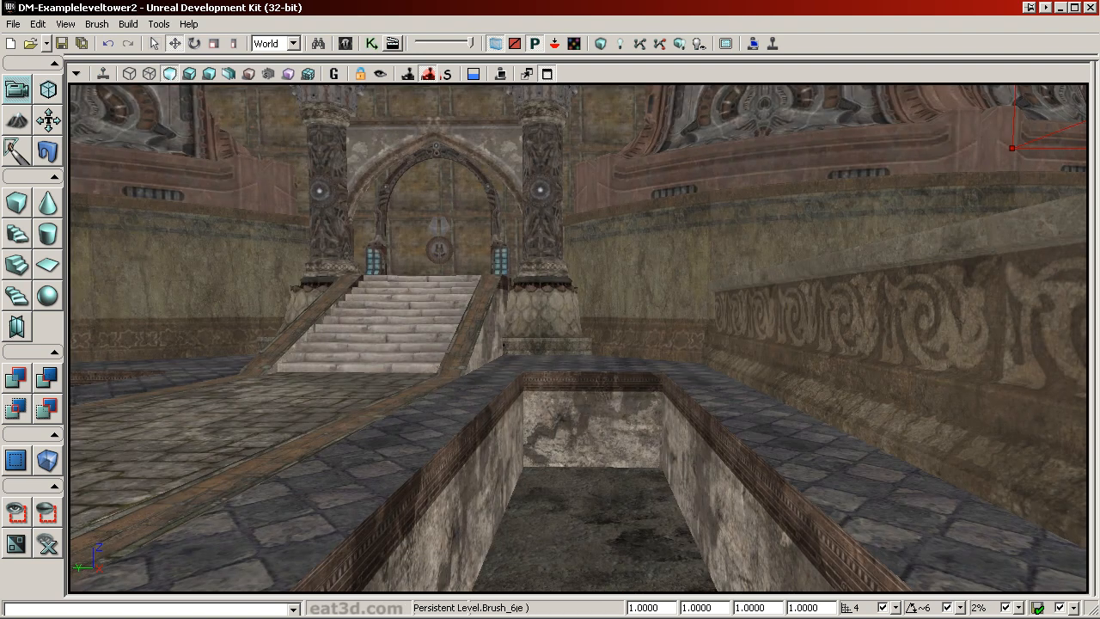
left_click(611, 439)
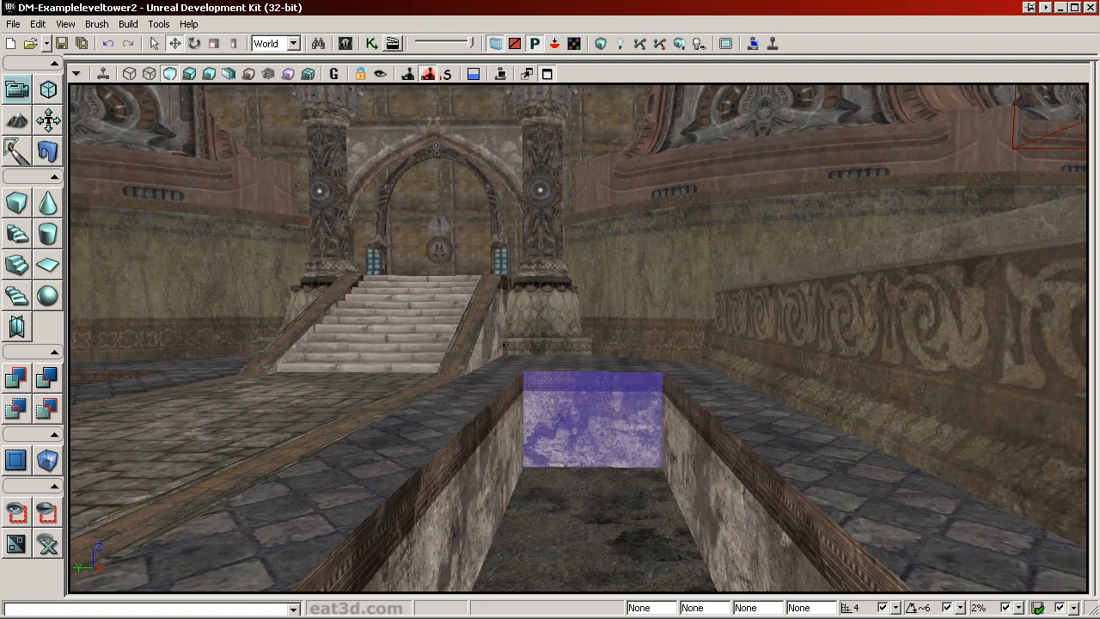
left_click_drag(620, 391, 500, 374)
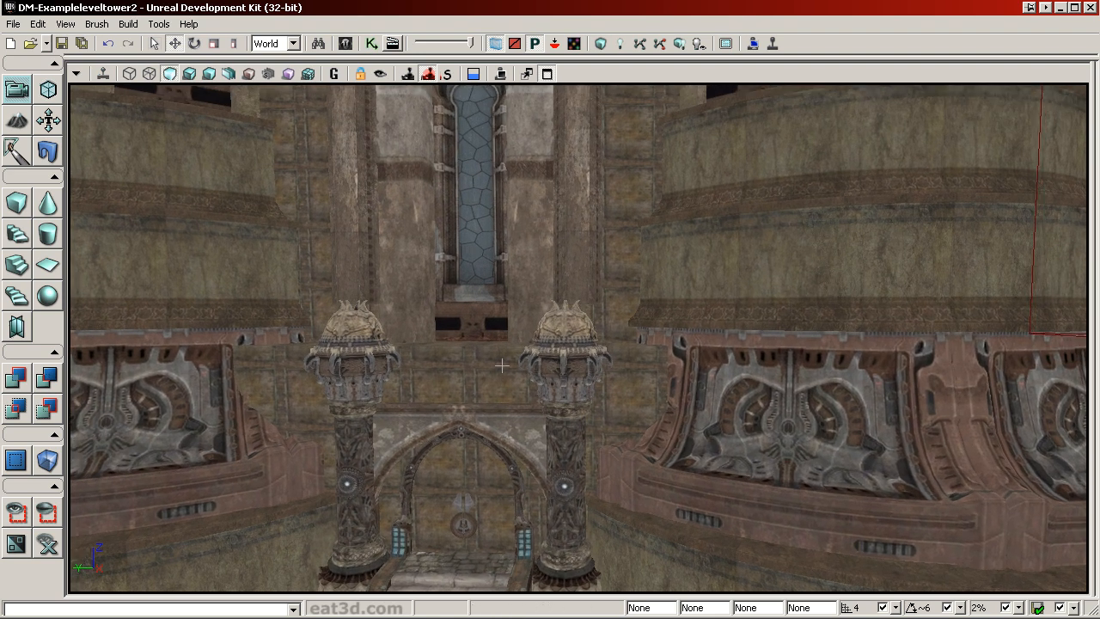
left_click(501, 373)
left_click(500, 374, "alt")
right_click_drag(500, 374, 501, 250)
- Apply the stained plaster material to the faces of both tall strips between the towers and keep all four surfaces selected
left_click(598, 322)
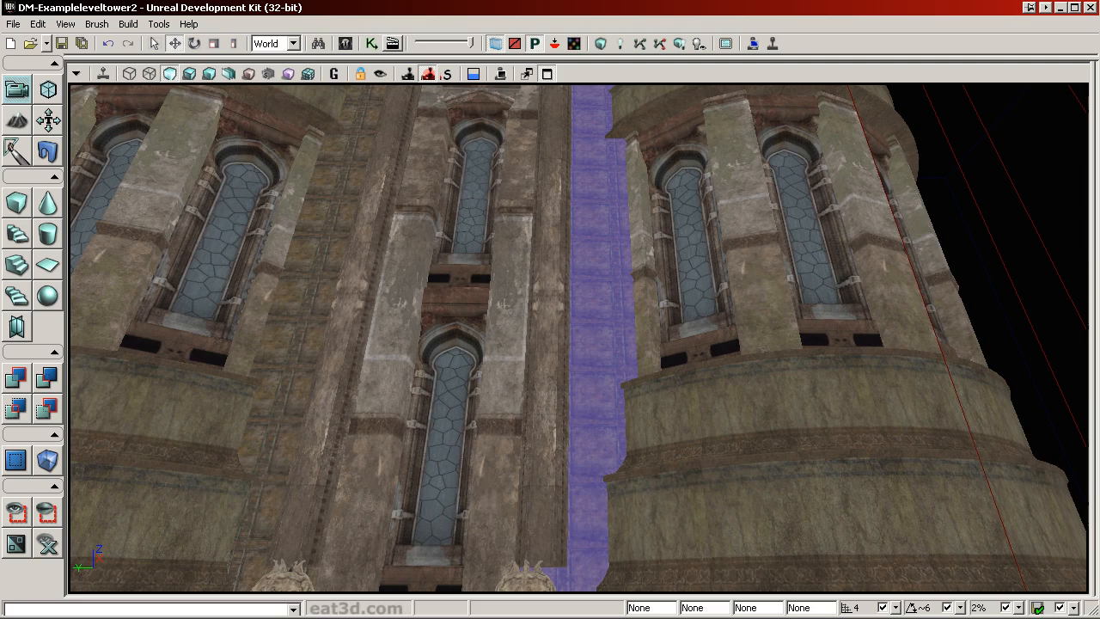
left_click(294, 267, "ctrl")
left_click(383, 310, "alt")
left_click_drag(470, 360, 640, 430)
left_click(676, 411)
right_click_drag(676, 411, 353, 387)
left_click(268, 346)
right_click_drag(430, 349, 729, 398)
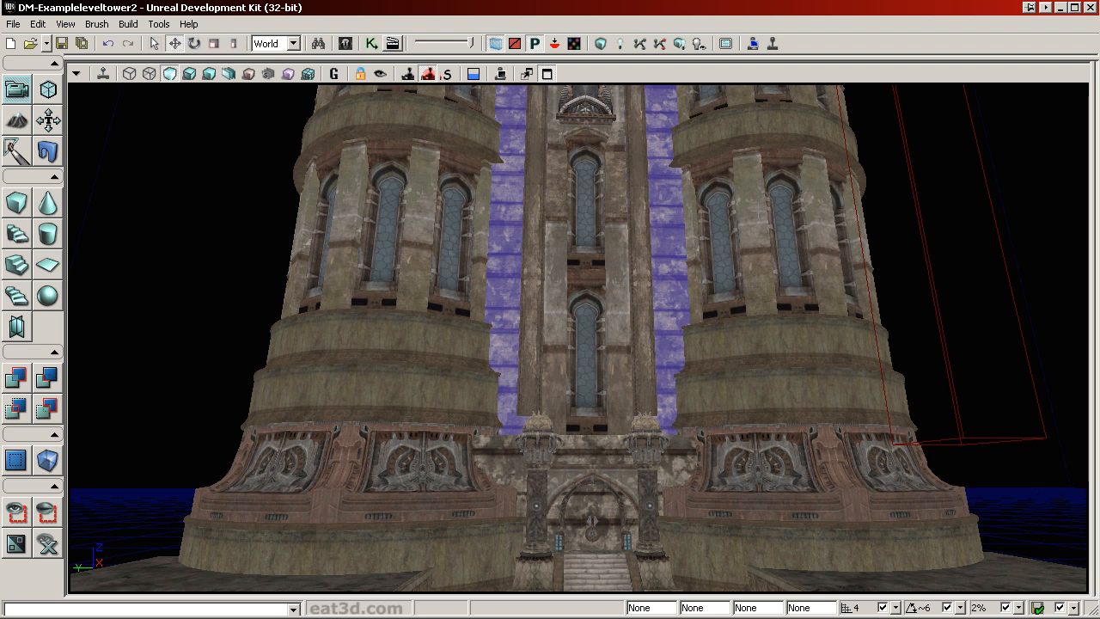
- Rotate the texture on the four selected strip surfaces by 90 degrees in the surface properties
mouse_move(710, 192)
right_mouse_down()
mouse_move(715, 116)
mouse_move(716, 185)
right_mouse_up()
left_click_drag(578, 339, 581, 181)
key("F5")
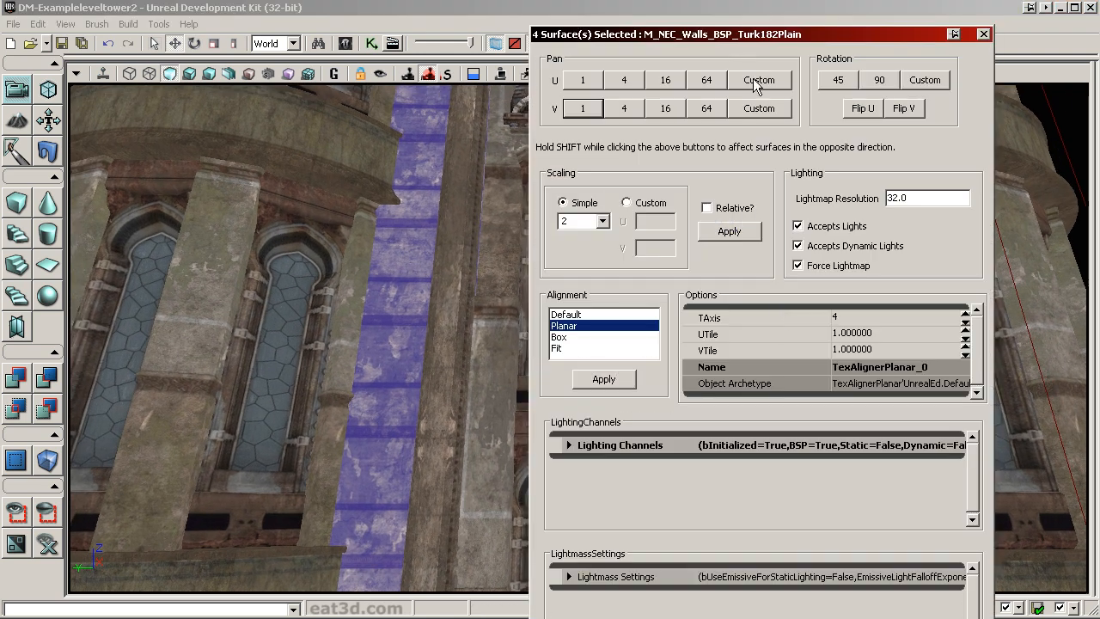
left_click(878, 81)
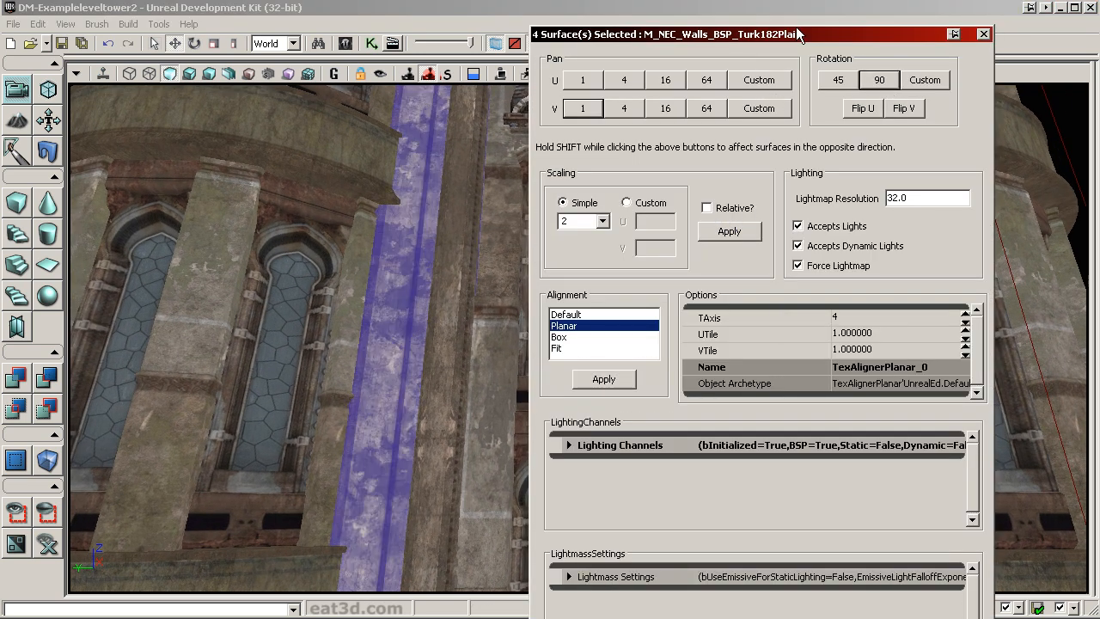
- Select only the front face of the left tower's strip and turn its texture using the 90-degree rotation
left_click_drag(755, 32, 923, 29)
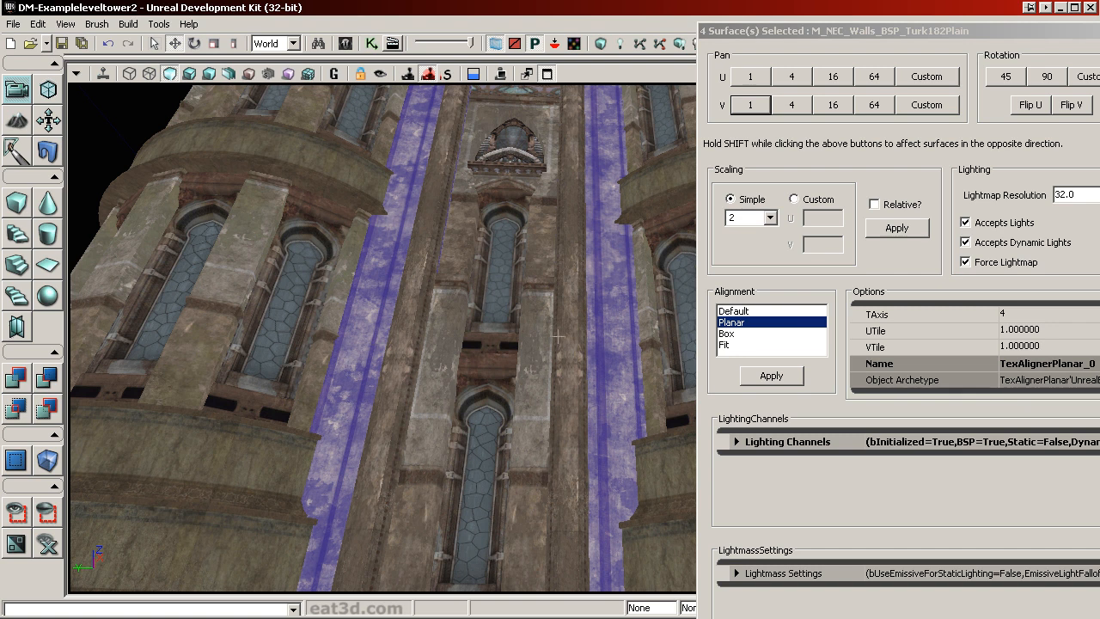
key("Escape")
left_click(395, 258)
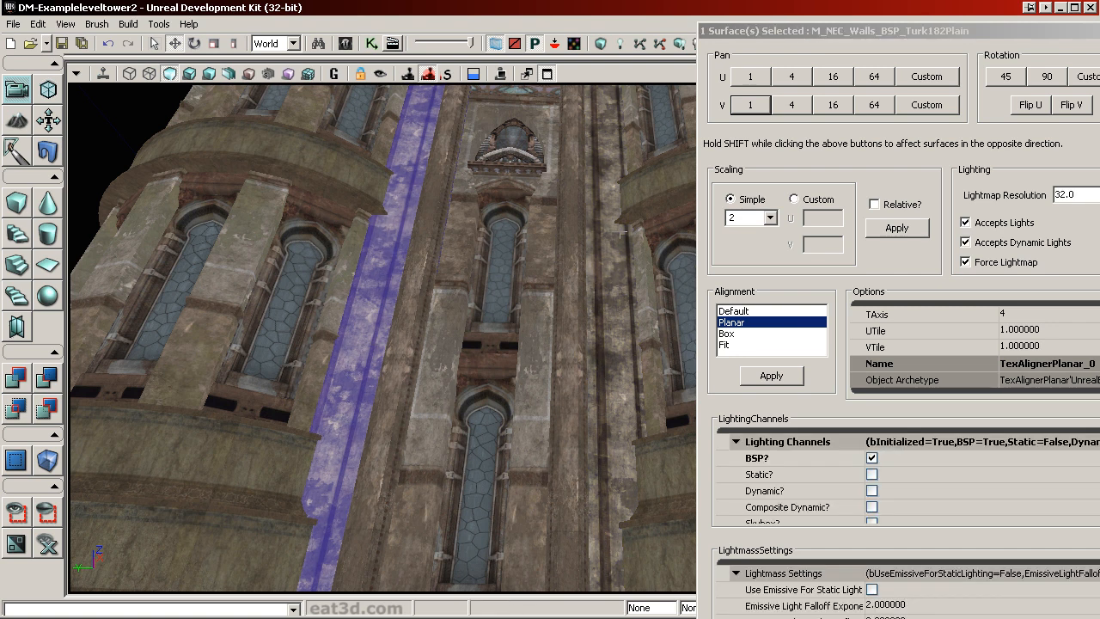
left_click(1048, 77)
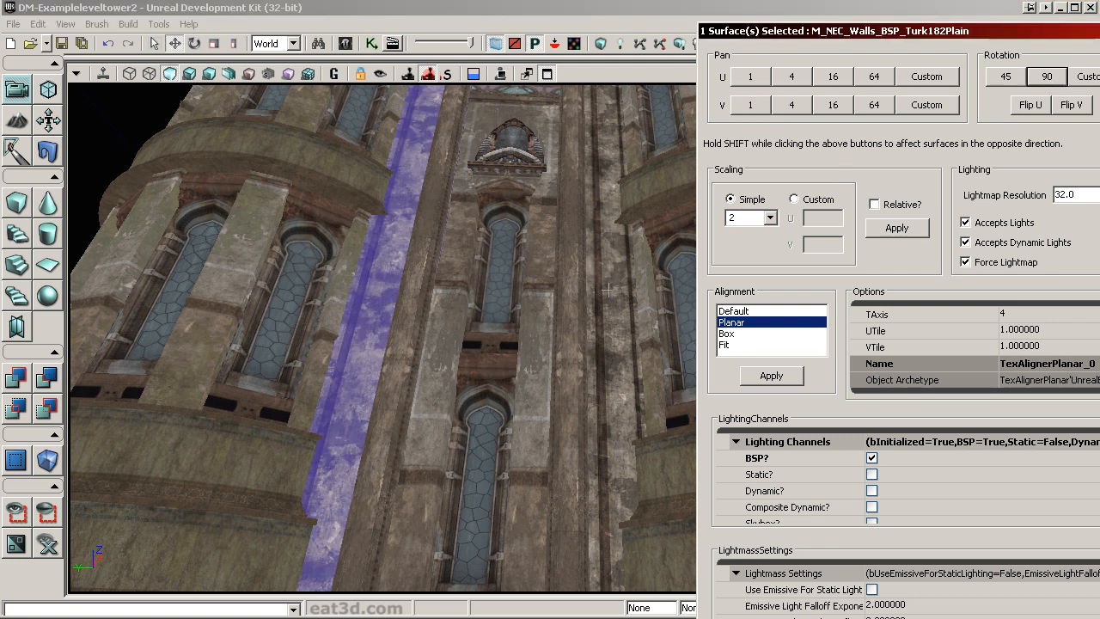
- Pan the left strip's texture along U in repeated steps of 4 and close the surface properties
left_click_drag(846, 32, 757, 48)
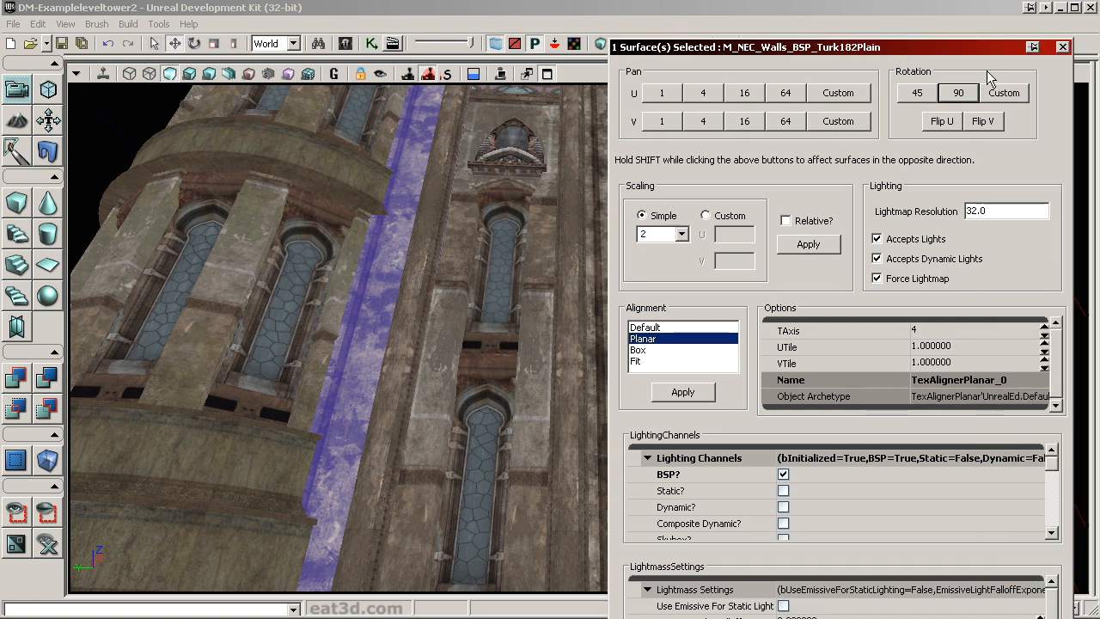
left_click(704, 94)
left_click(704, 96)
left_click(704, 93)
left_click(704, 93)
left_click(704, 94)
left_click(704, 94)
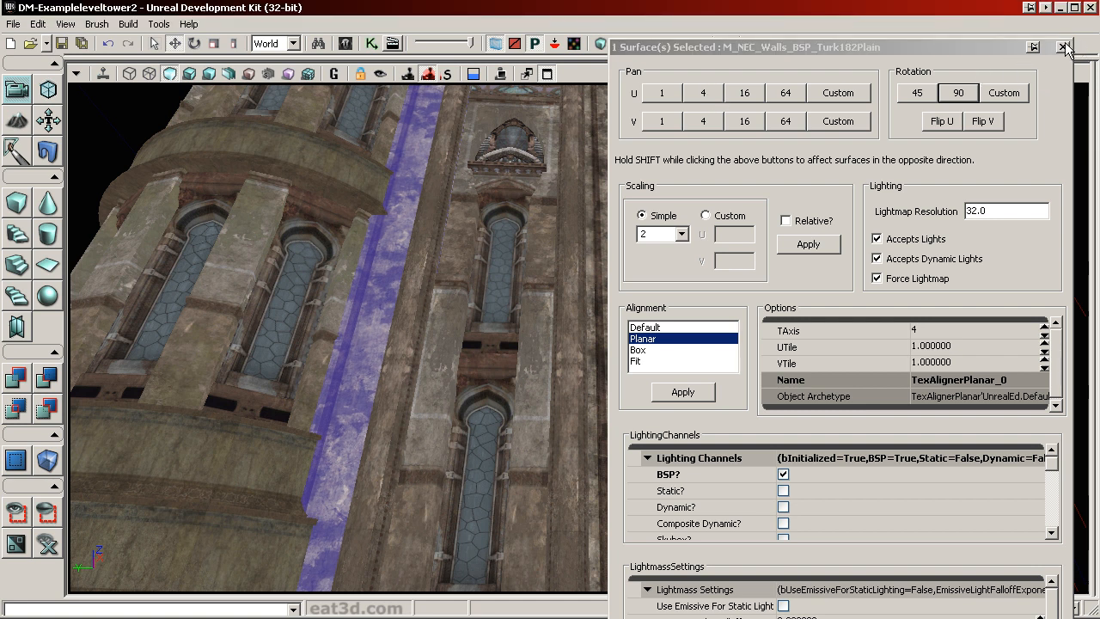
left_click(1063, 47)
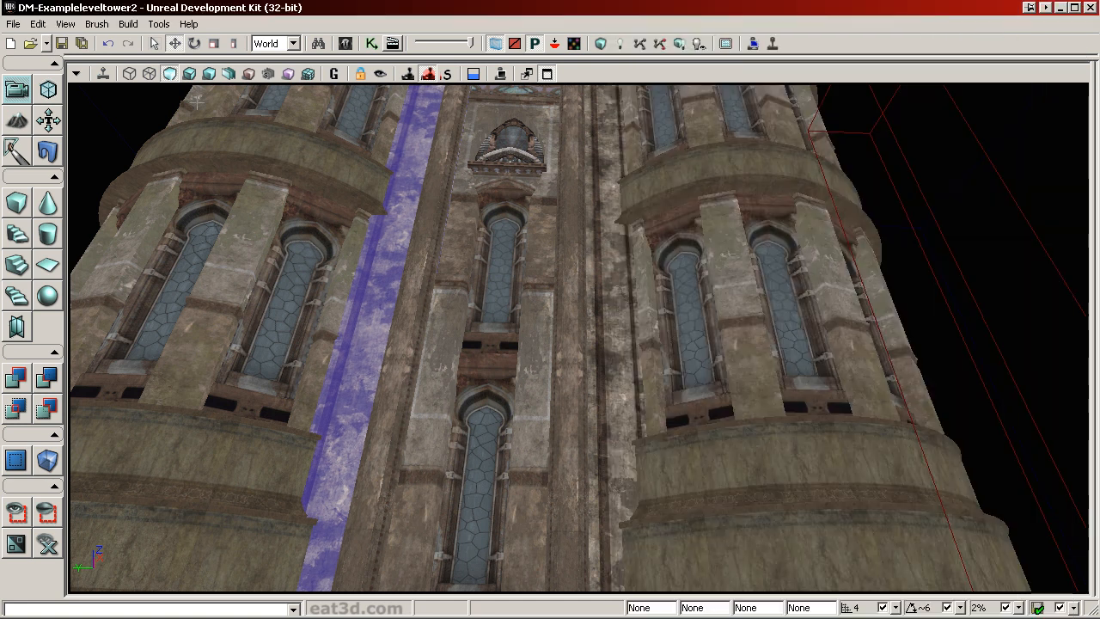
- Slide the left strip's texture sideways in texture alignment mode so its trim band sits along the column edge
left_click(51, 125)
middle_click_drag(343, 344, 71, 136)
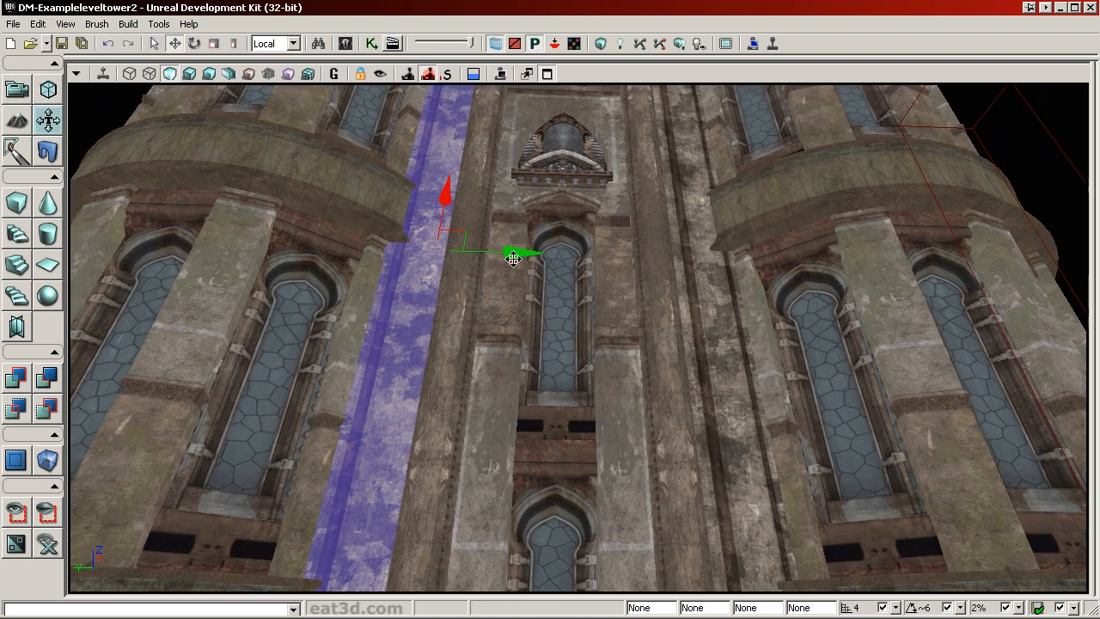
left_click_drag(524, 250, 606, 251)
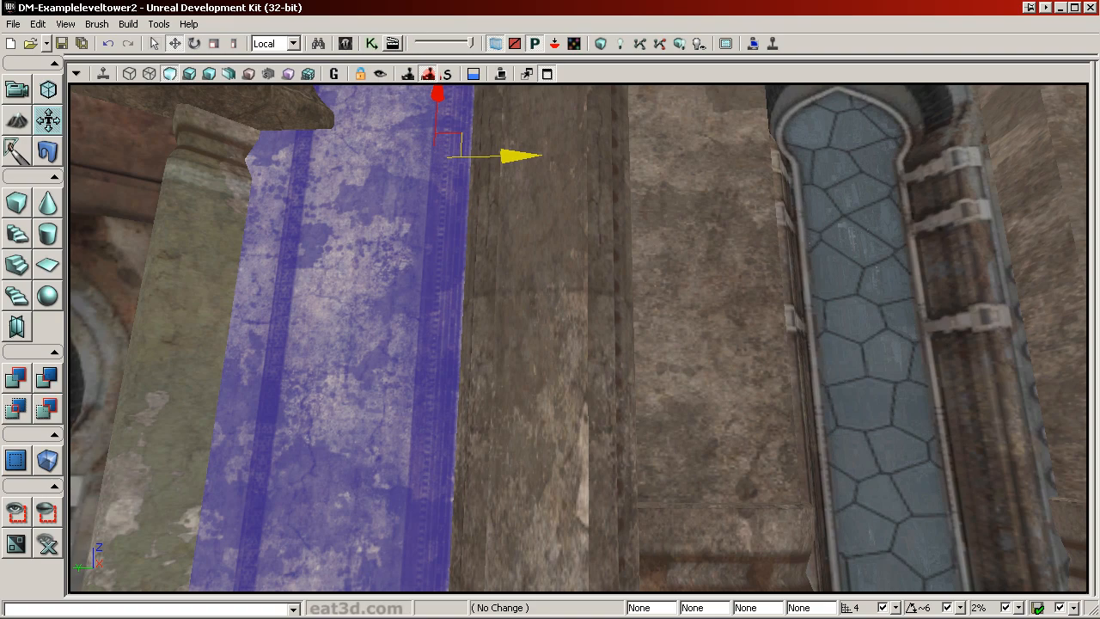
left_click_drag(520, 156, 509, 232)
- Select the front face of the right tower's strip and slide its texture sideways towards the neighbouring column
right_click_drag(509, 233, 514, 174)
middle_click_drag(528, 165, 662, 129)
left_click_drag(557, 361, 557, 282)
left_click(557, 282)
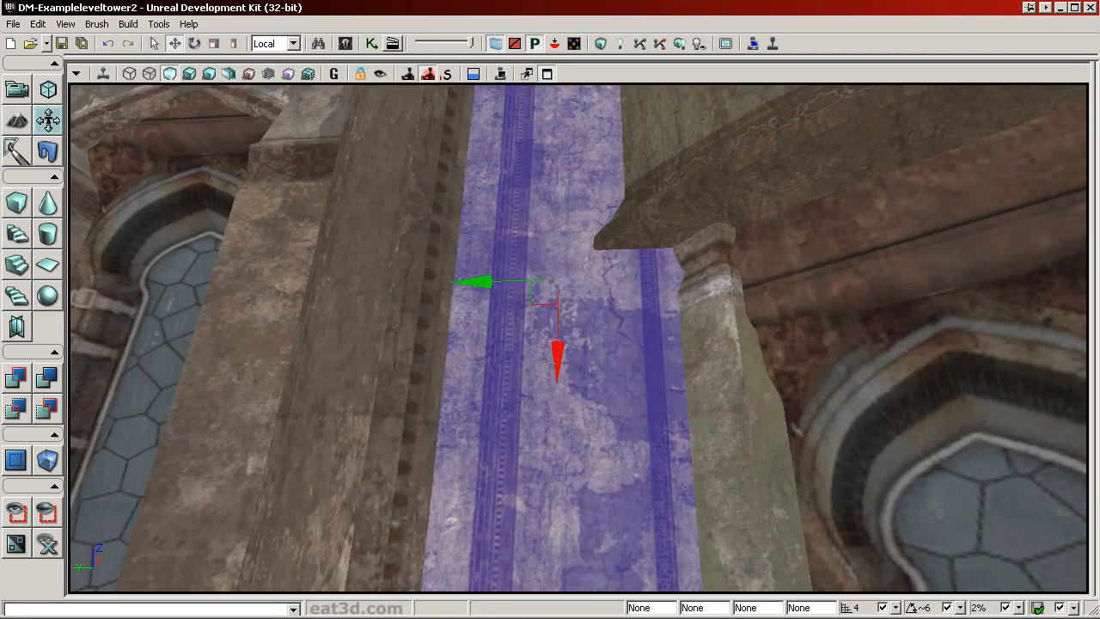
middle_click_drag(474, 271, 456, 275)
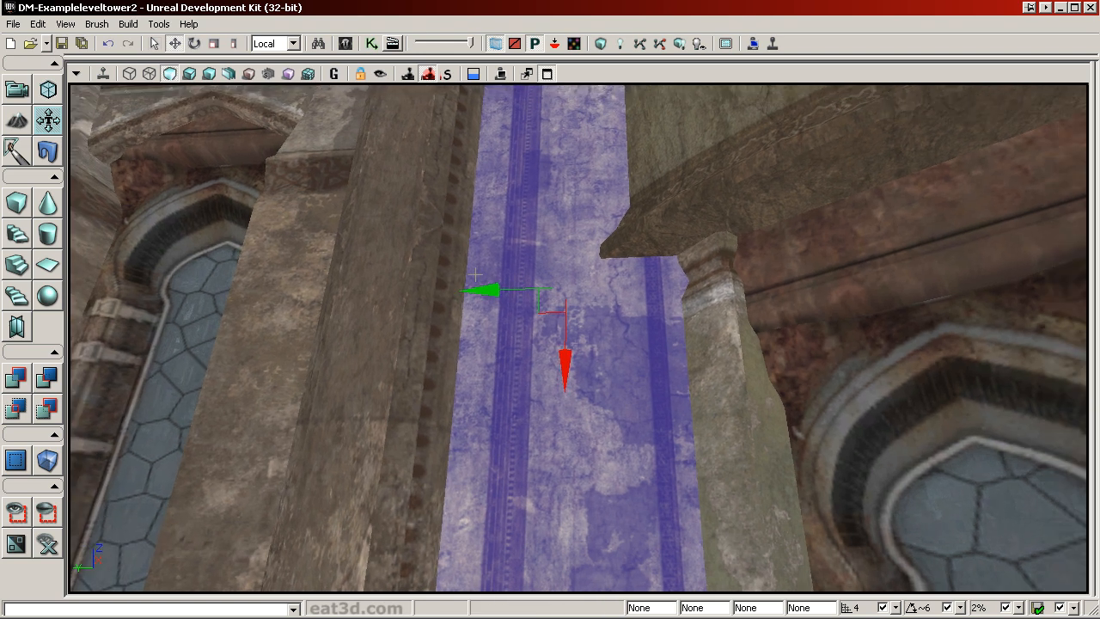
left_click_drag(483, 290, 458, 291)
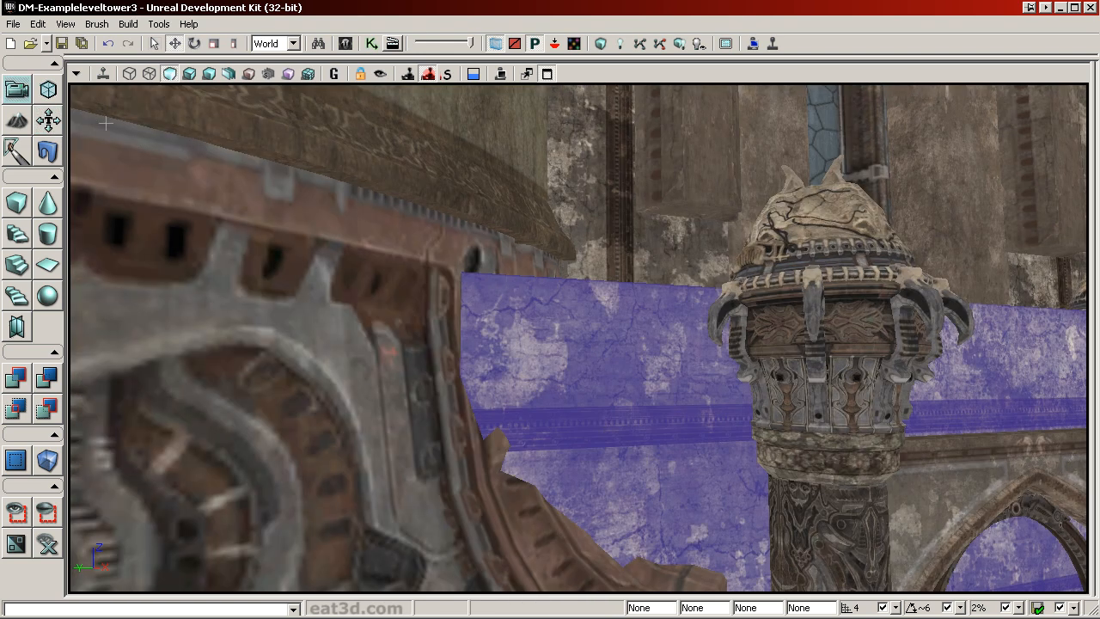
- Shift the texture of the wall behind the arched door vertically in texture alignment mode
left_click(48, 120)
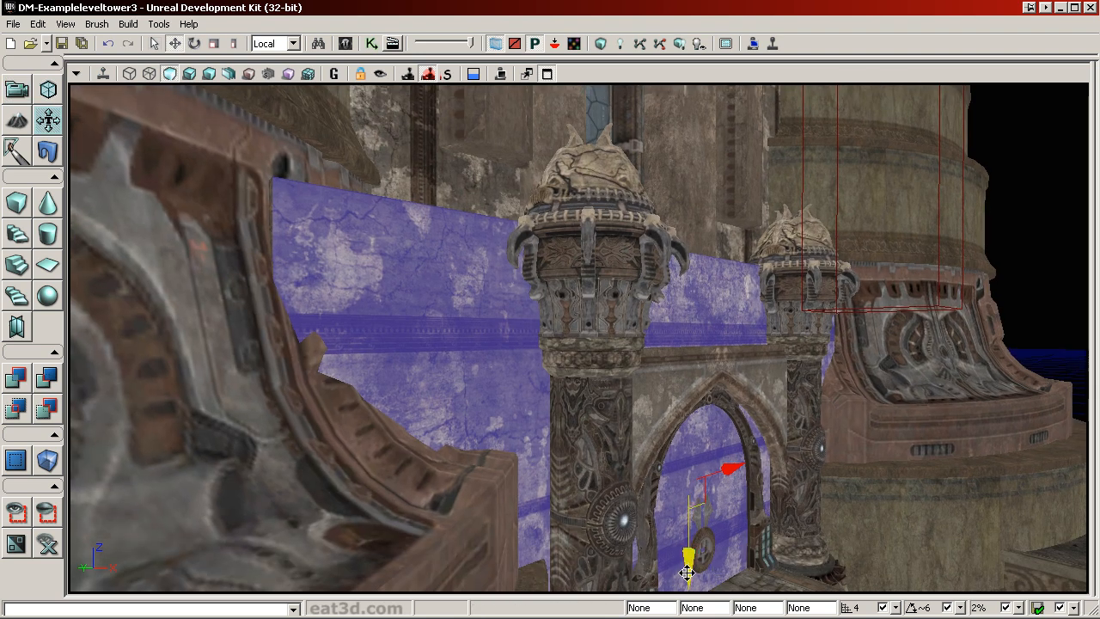
left_click_drag(690, 550, 690, 599)
left_click_drag(495, 405, 536, 376)
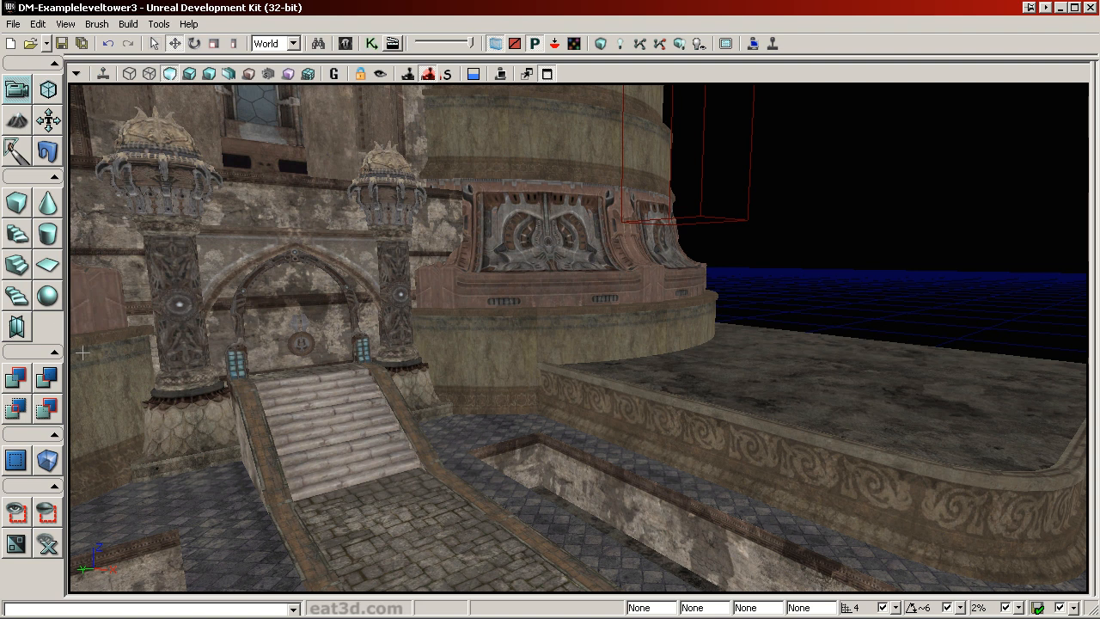
- Build a new cube builder brush and move it down to the landing in front of the arched door
left_click(17, 203)
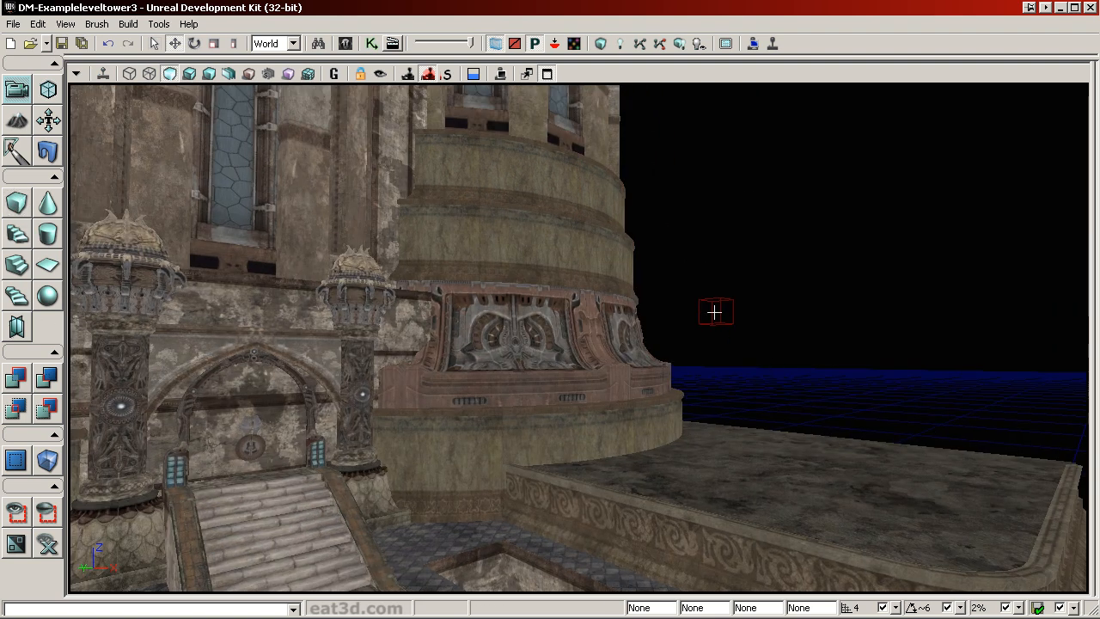
left_click(714, 312)
left_click_drag(647, 240, 499, 240, "shift")
left_click_drag(742, 150, 742, 275, "shift")
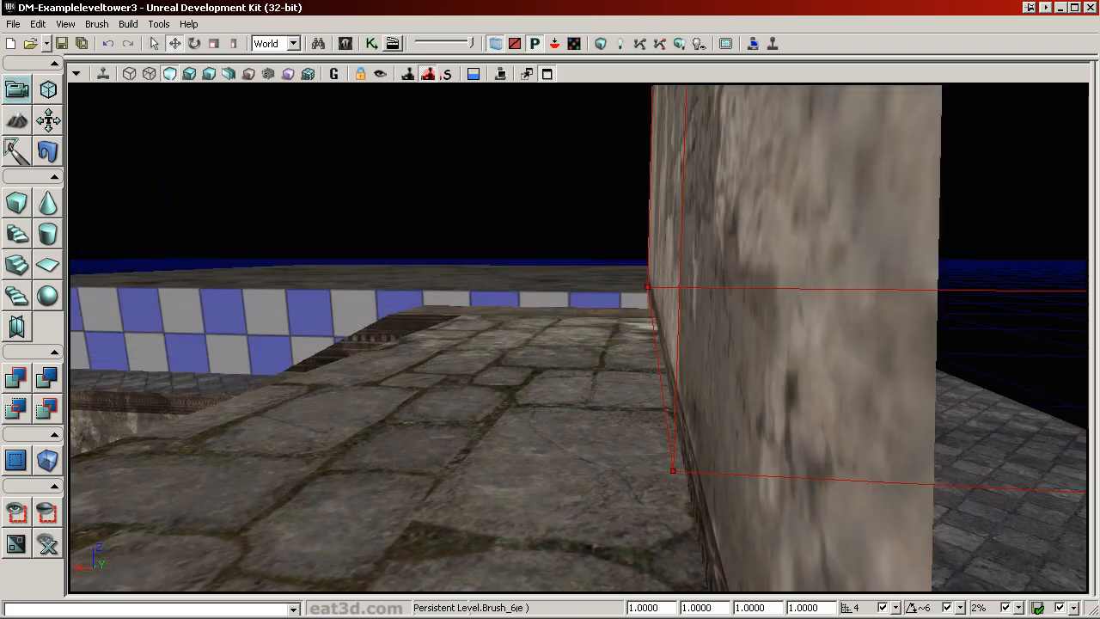
mouse_move(859, 468)
left_mouse_down("shift")
mouse_move(903, 468)
mouse_move(899, 499)
mouse_move(899, 449)
left_mouse_up("shift")
right_click_drag(898, 449, 979, 456)
left_click_drag(980, 455, 979, 503)
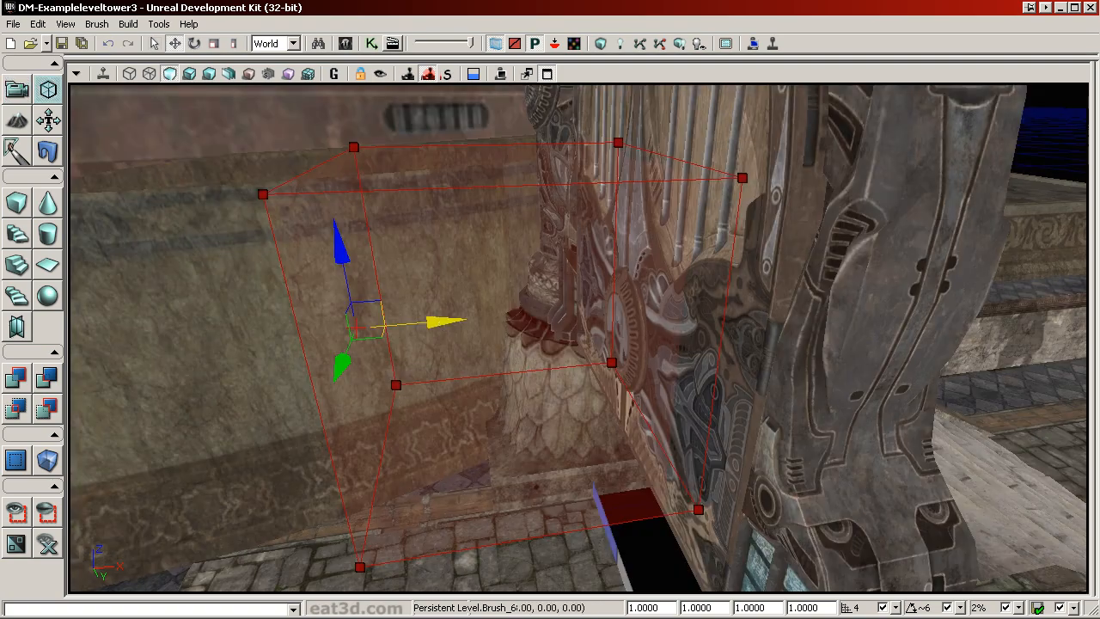
- Reshape the cube in geometry mode by moving its side faces so it spans the doorway as a thin slab against the wall
left_click_drag(442, 325, 644, 306)
mouse_move(446, 268)
left_mouse_down()
mouse_move(421, 264)
mouse_move(422, 288)
mouse_move(435, 250)
mouse_move(464, 225)
left_mouse_up()
right_click_drag(464, 225, 464, 258)
mouse_move(633, 470)
left_mouse_down()
mouse_move(677, 470)
mouse_move(634, 471)
left_mouse_up()
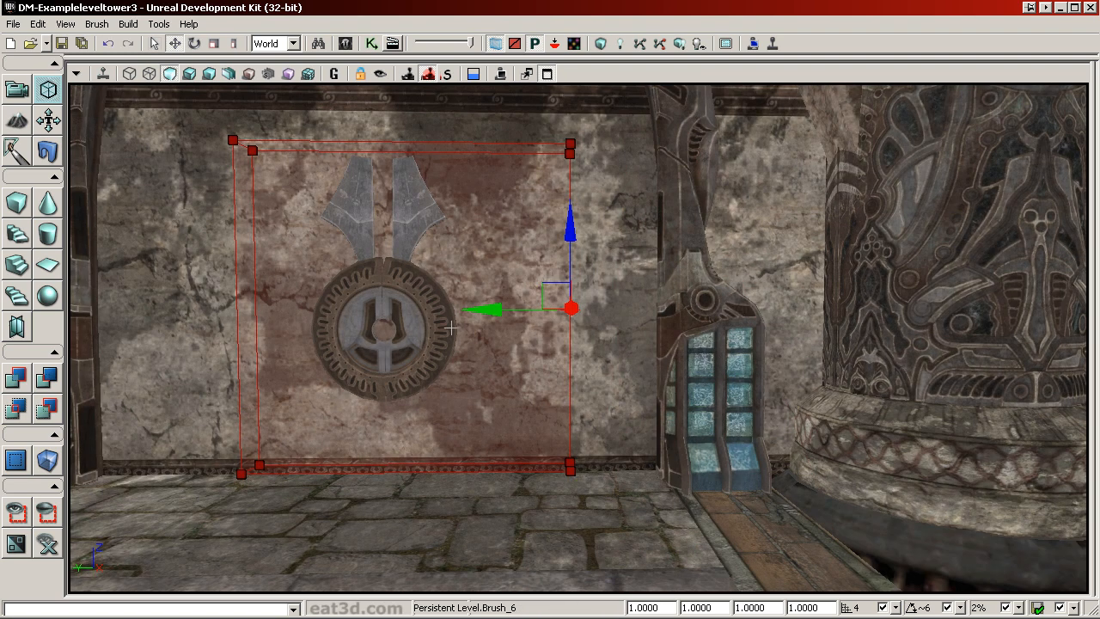
left_click_drag(483, 311, 599, 311)
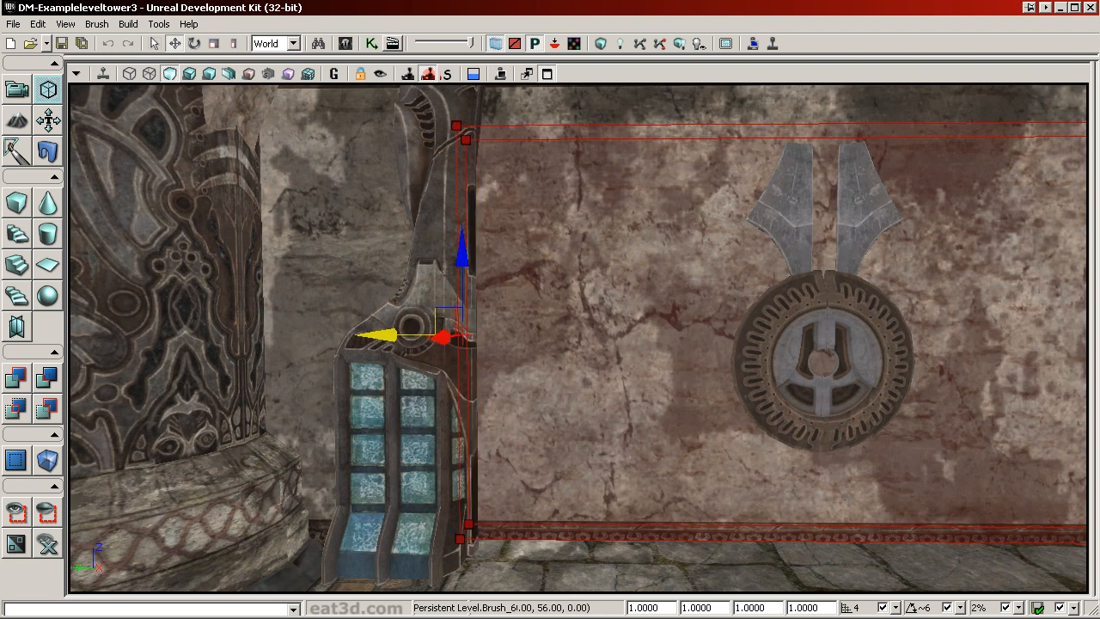
- Extrude the slab's top face upward in three sections to the crown of the arch, and return to the Edit modifier
scroll(577, 338, "up", 3)
scroll(667, 347, "up", 3)
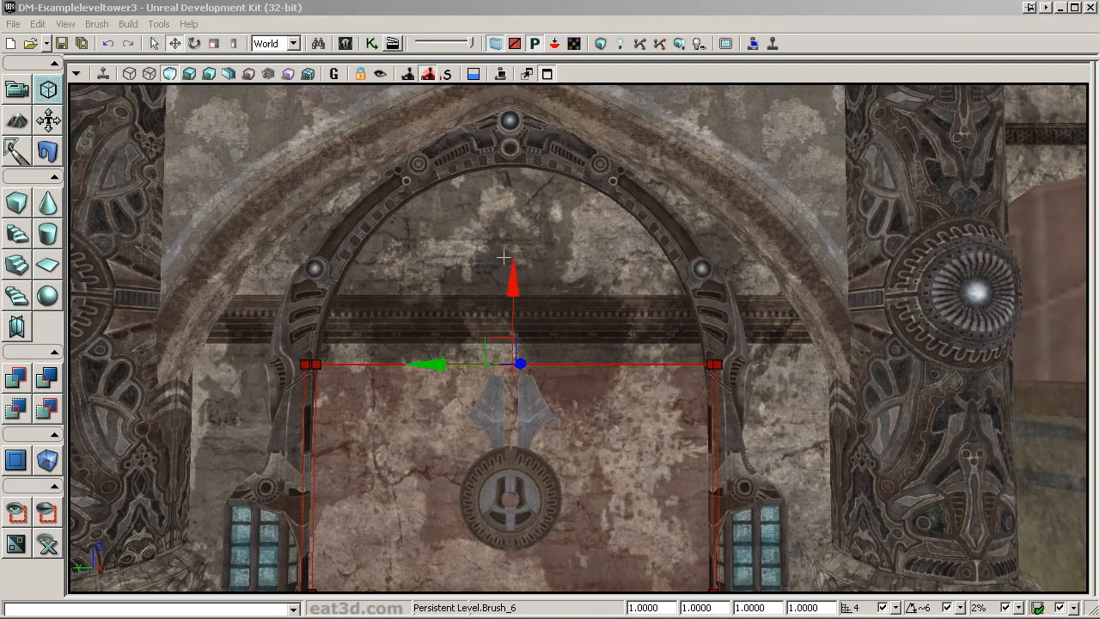
left_click_drag(503, 257, 514, 85)
left_click_drag(1099, 125, 815, 102)
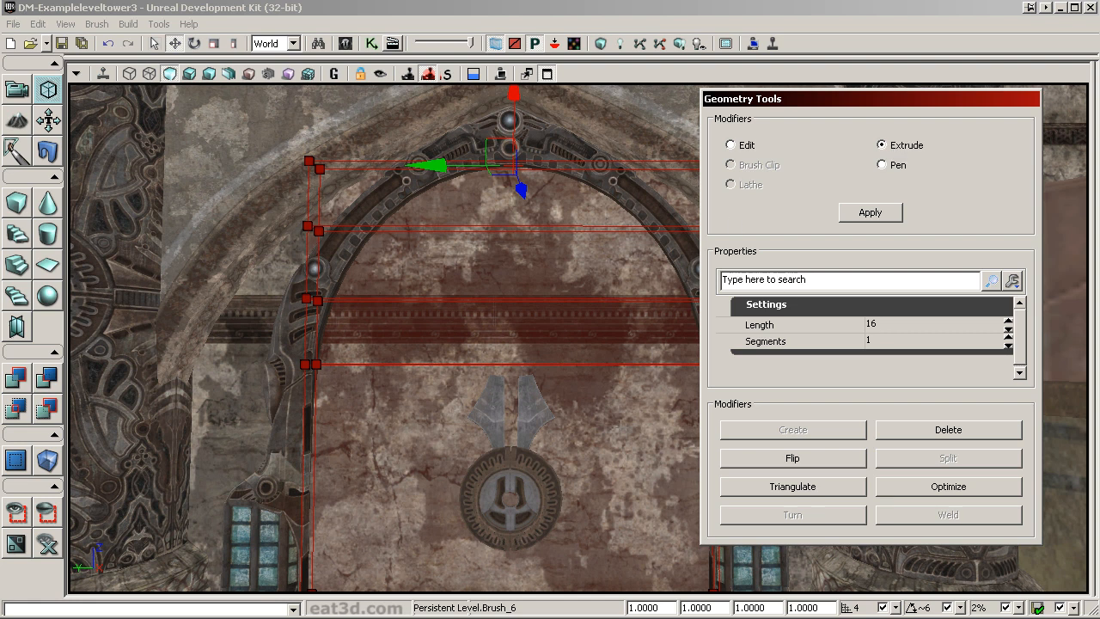
left_click(731, 147)
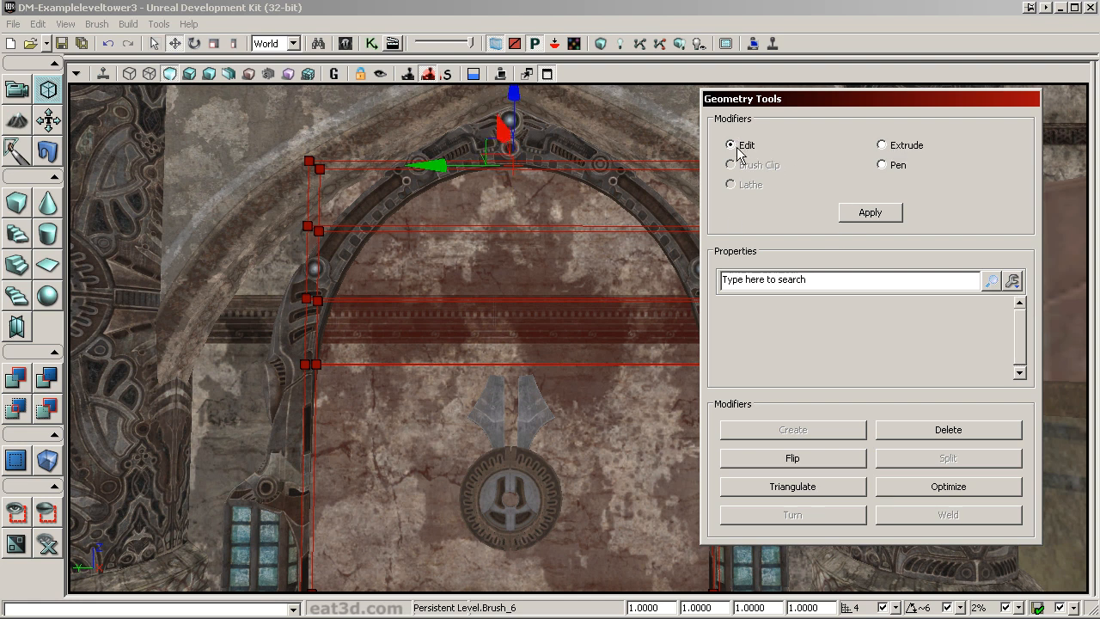
left_click_drag(738, 100, 1099, 102)
- Move the slab's two topmost corner vertices inward in the wireframe elevation view so the top edge narrows to the arch
scroll(616, 101, "down", 5)
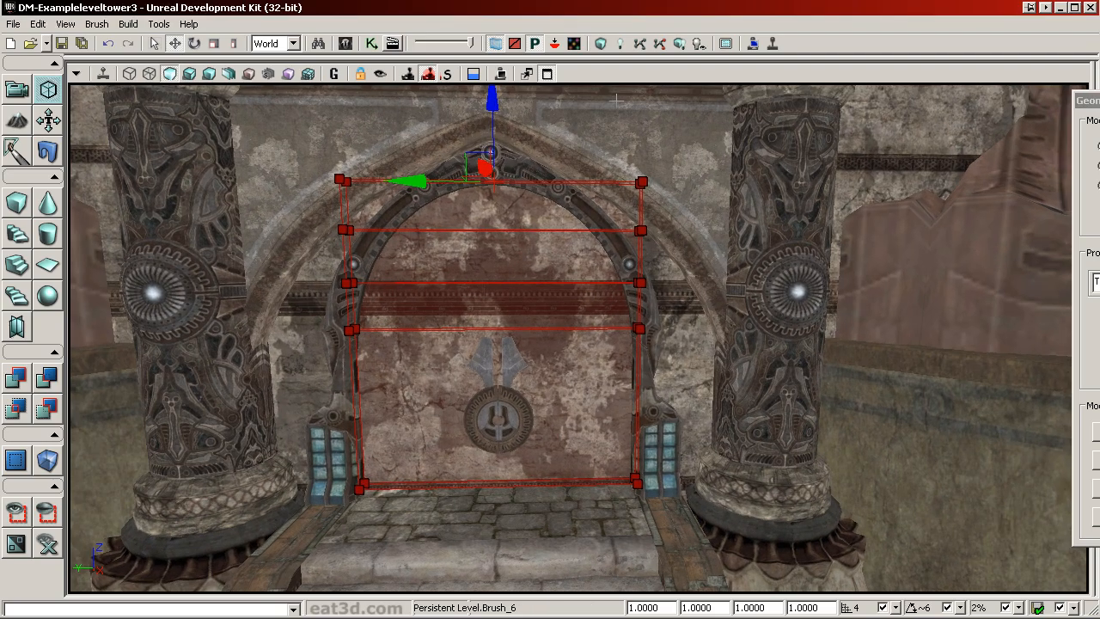
left_click(546, 75)
scroll(851, 420, "down", 3)
scroll(829, 412, "up", 5)
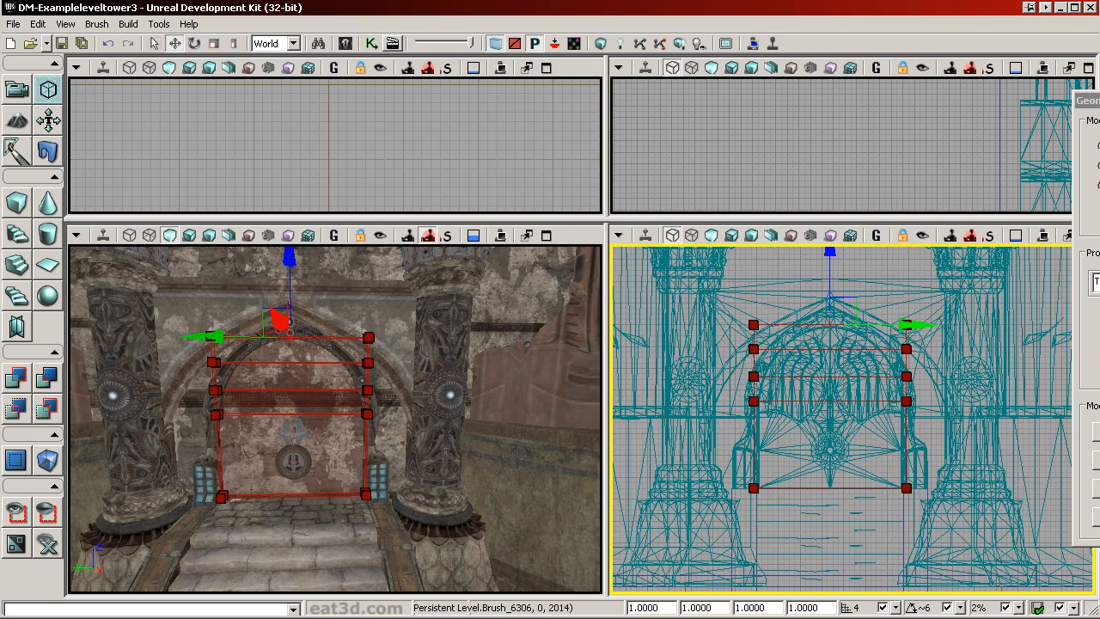
left_click_drag(1090, 100, 1099, 100)
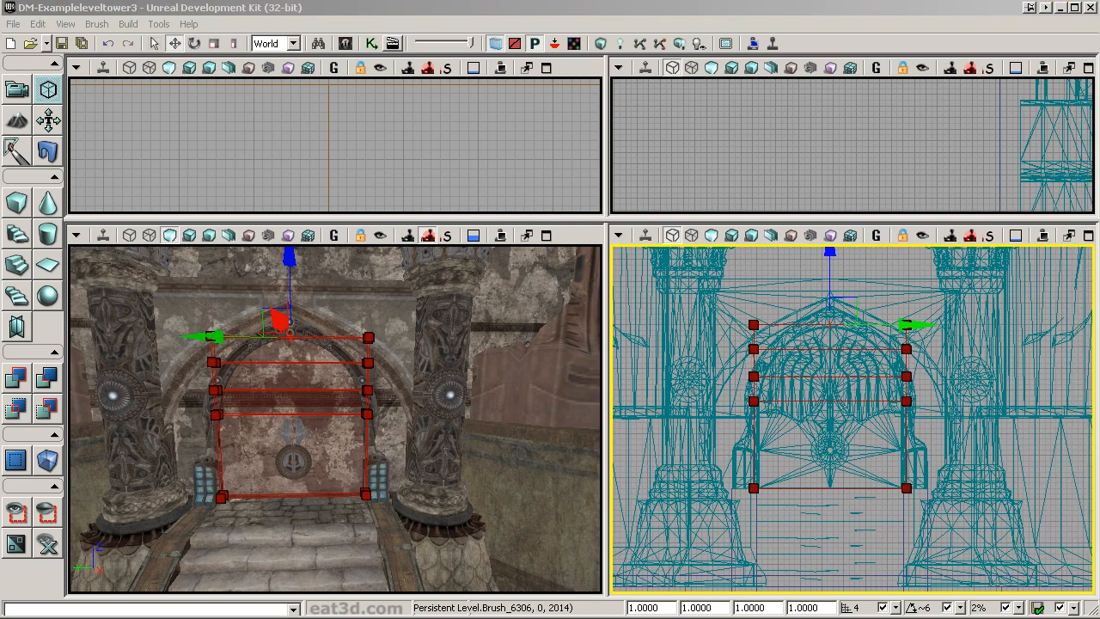
left_click(1066, 235)
scroll(585, 338, "up", 6)
right_click_drag(584, 338, 585, 462)
right_click_drag(501, 206, 521, 272)
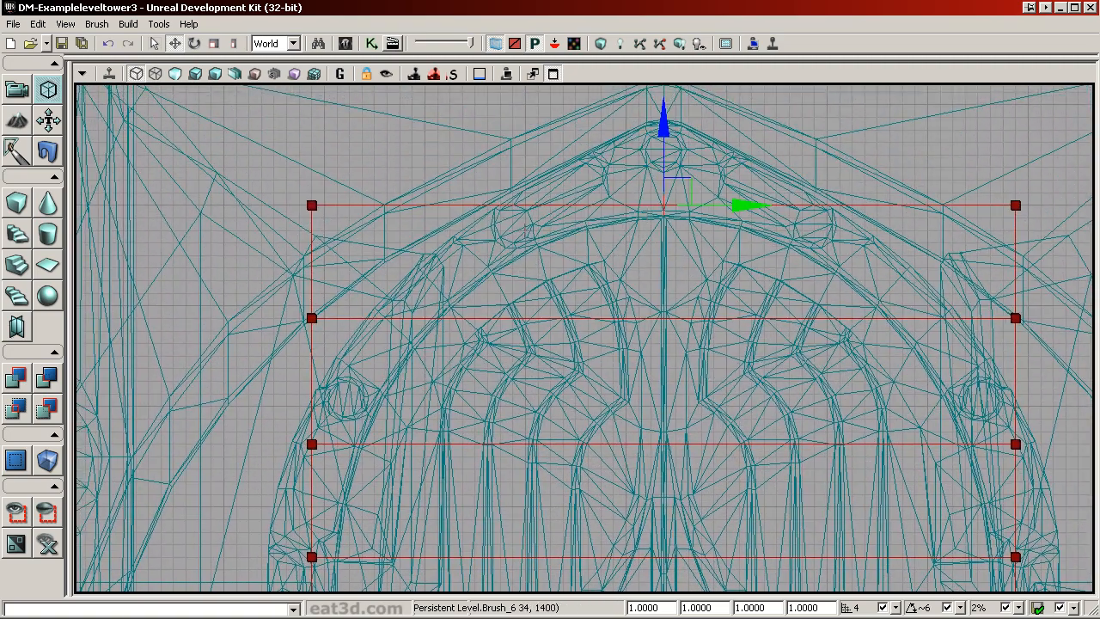
left_click(311, 205)
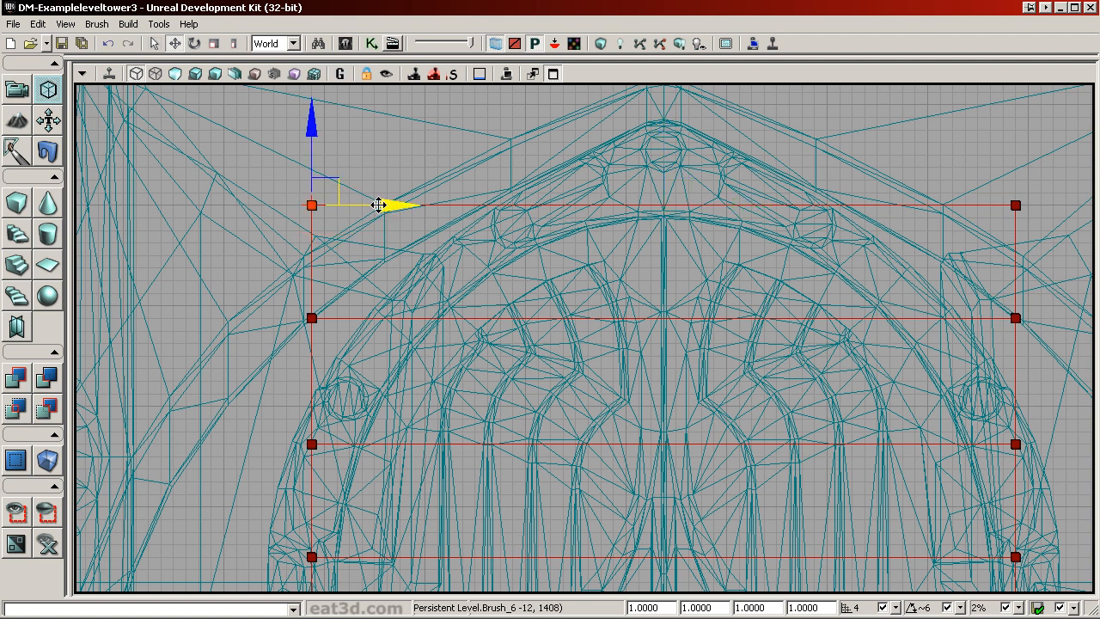
left_click_drag(394, 206, 645, 207)
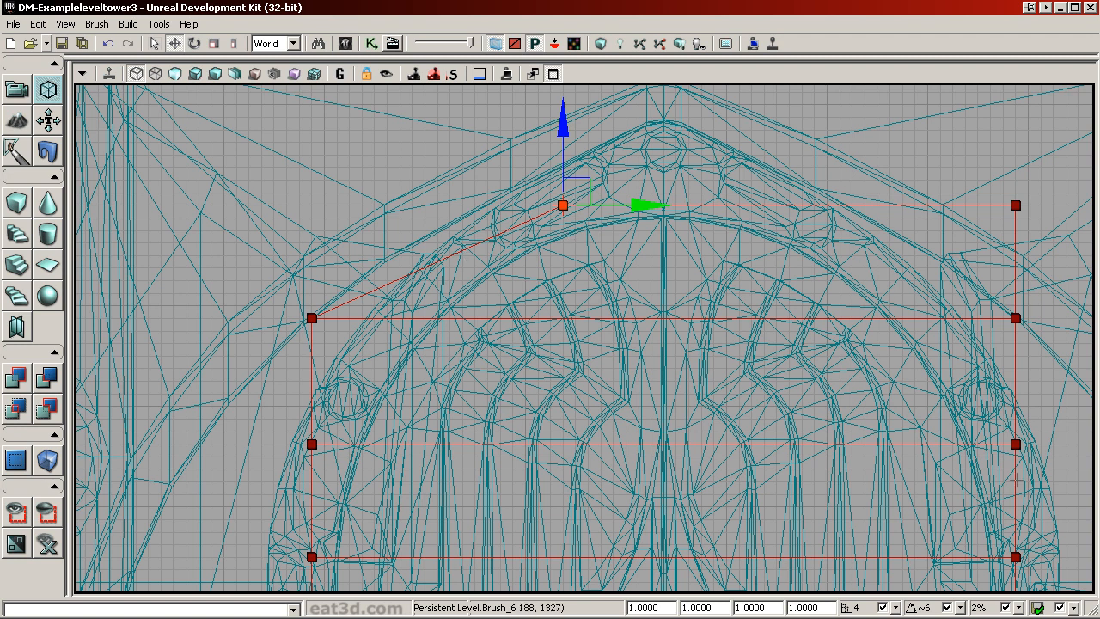
left_click(1015, 206)
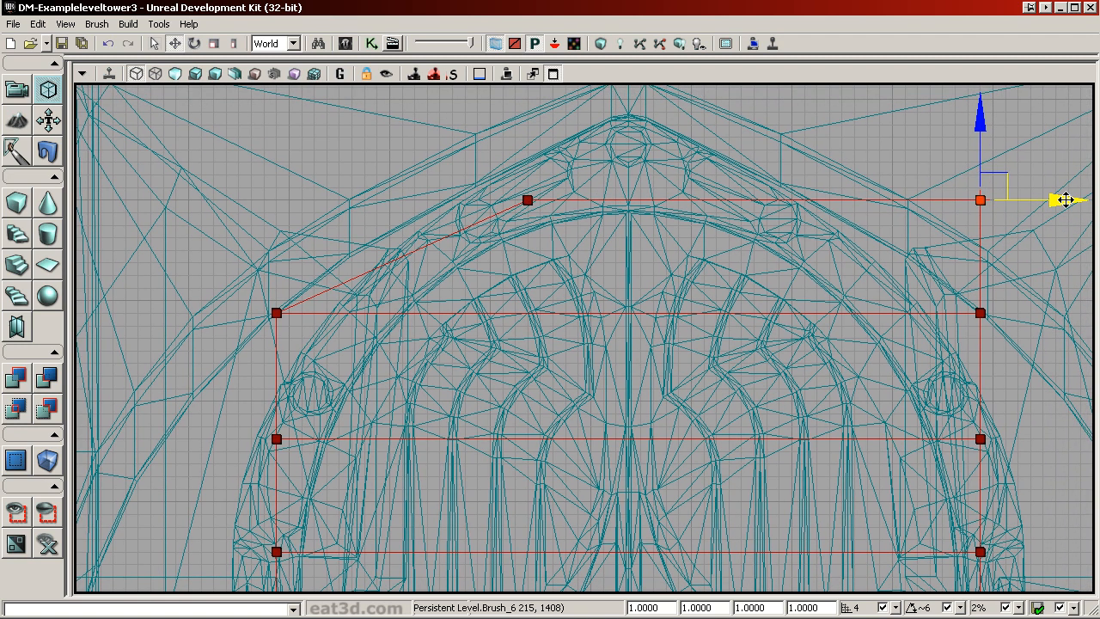
left_click_drag(1058, 199, 796, 201)
- Move the vertices in the slab's second row from the top inward, beginning with the right one, to follow the arch curve
right_click_drag(1009, 350, 930, 325)
left_click_drag(931, 311, 893, 272, "ctrl+alt")
left_click_drag(978, 287, 890, 287)
scroll(387, 193, "up", 5)
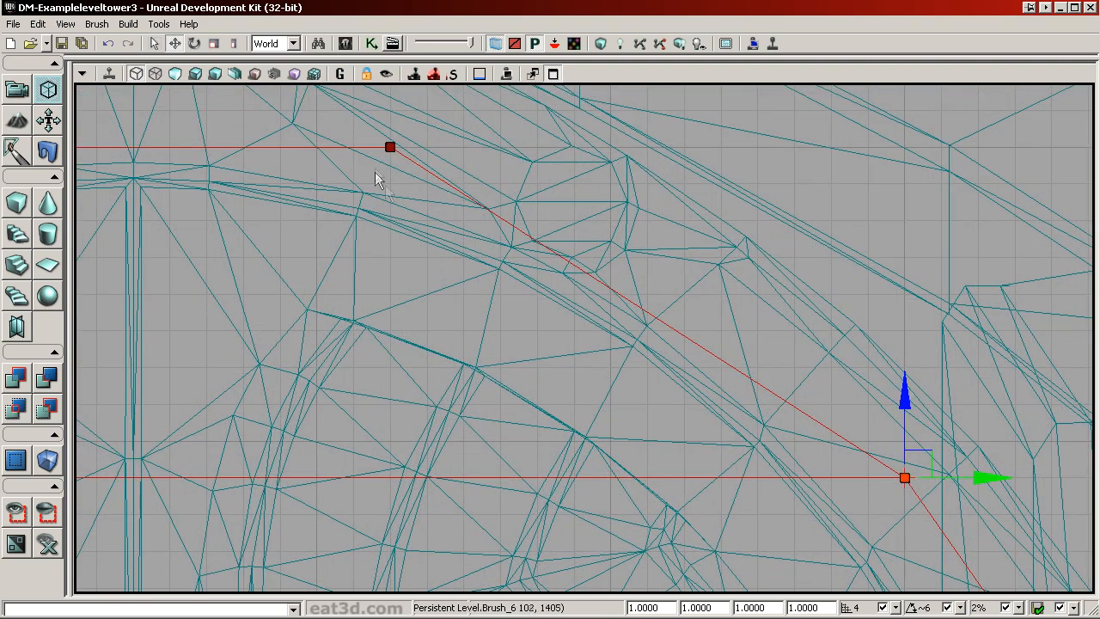
left_click_drag(980, 477, 945, 486)
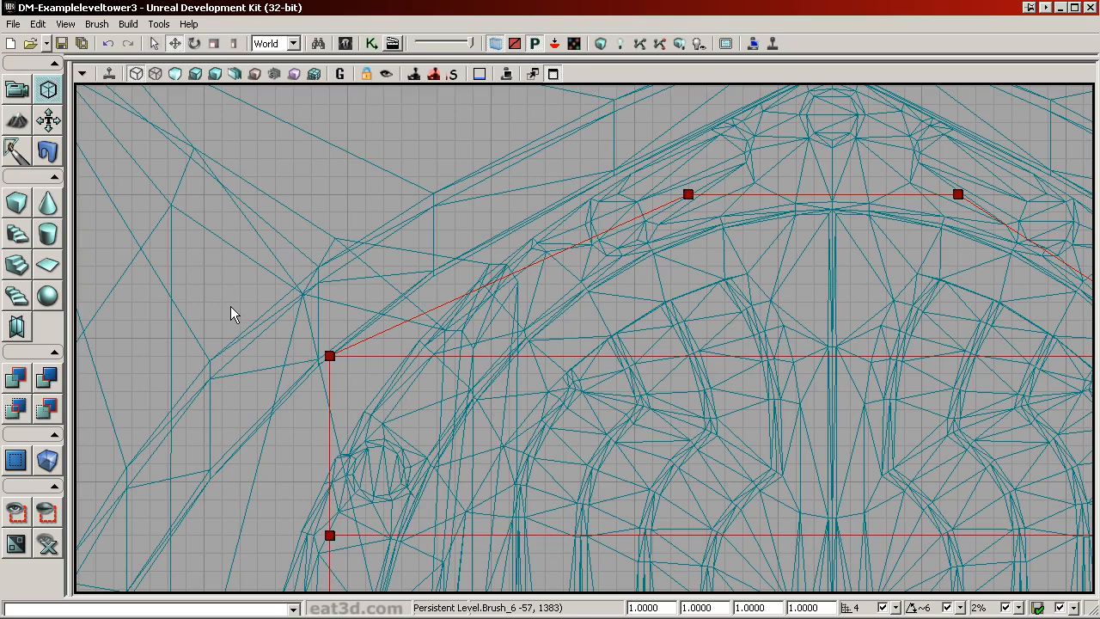
left_click(329, 355)
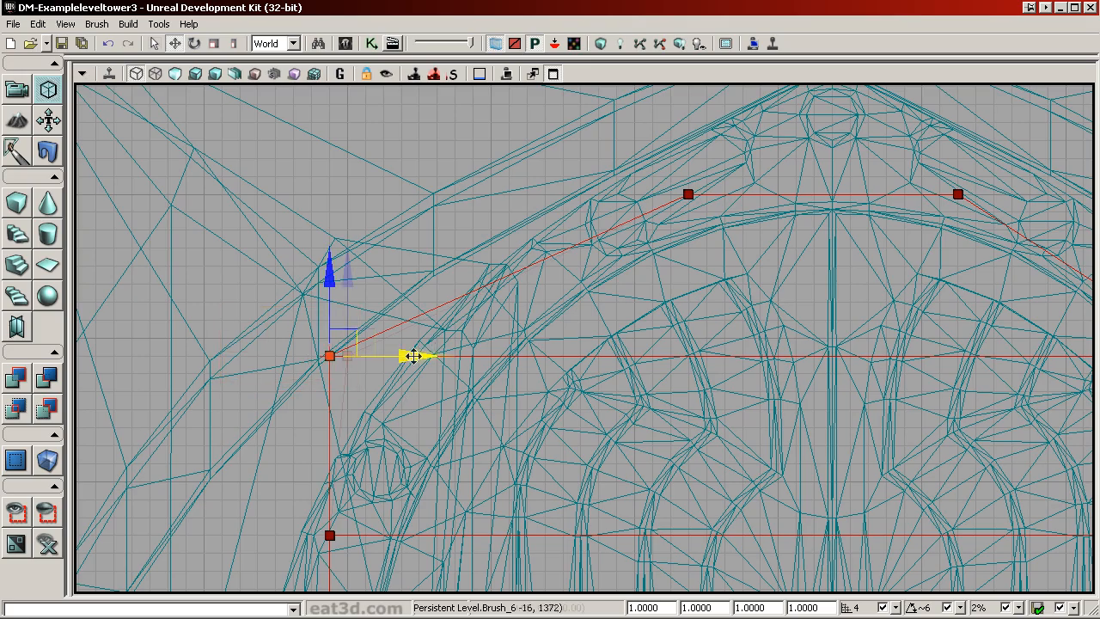
- Move the upper side vertices of the builder brush inward so its outline follows the door's arch symmetrically
left_click_drag(417, 356, 543, 356)
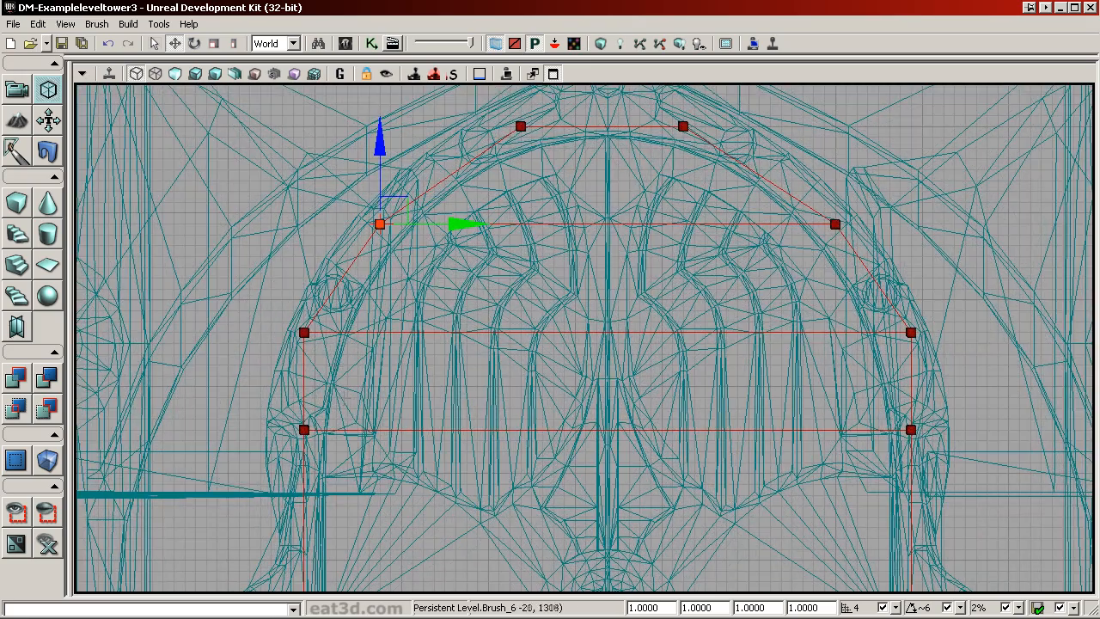
left_click_drag(344, 376, 225, 299, "ctrl+alt")
left_click_drag(383, 333, 394, 332)
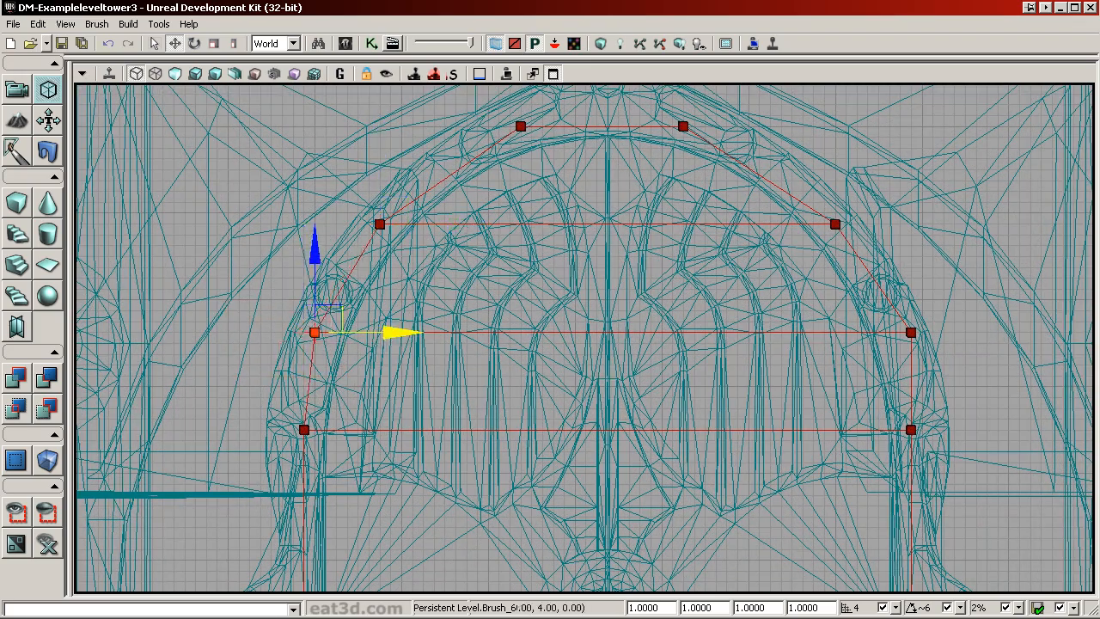
left_click_drag(840, 304, 984, 333, "ctrl+alt")
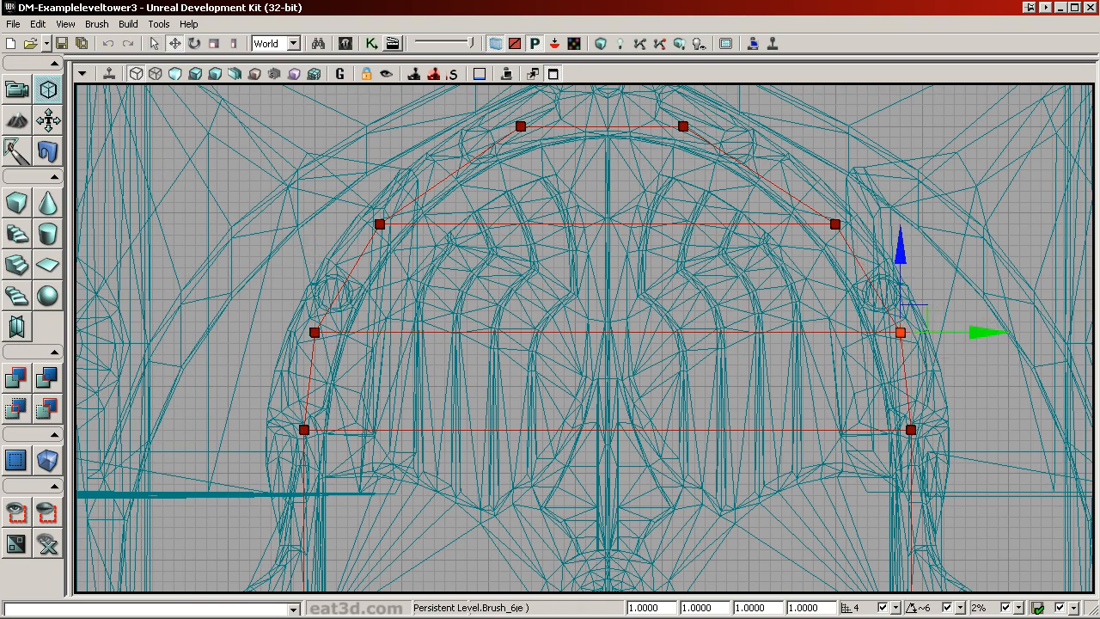
right_click_drag(808, 336, 796, 421)
scroll(796, 421, "up", 3)
right_click_drag(417, 240, 475, 140)
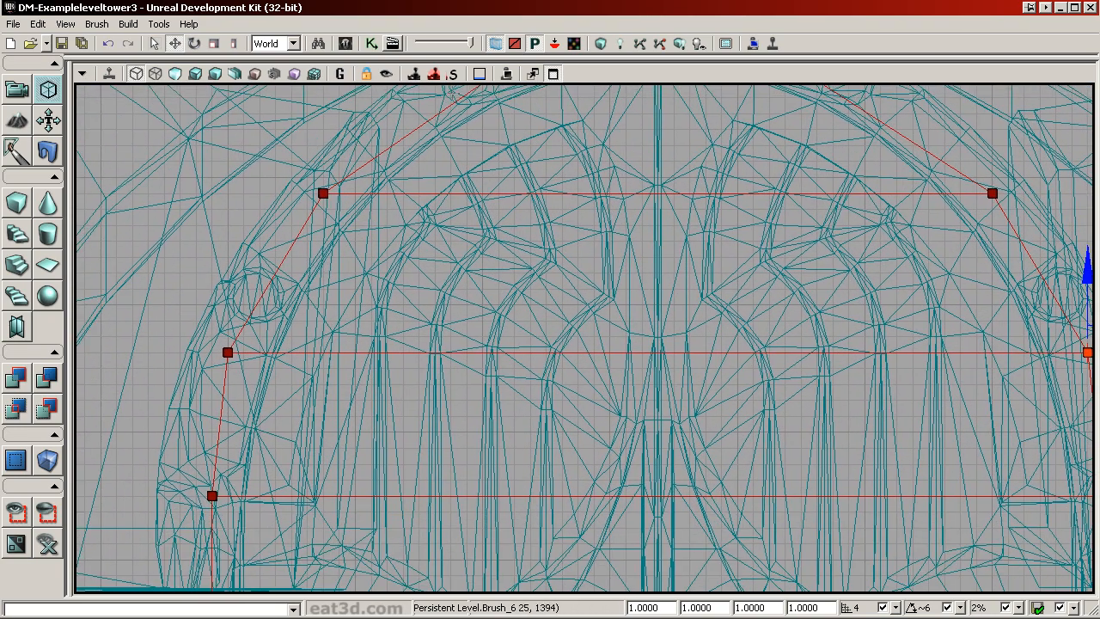
- In the perspective view, subtract the arch-shaped builder brush from the wall to open it behind the door
left_click(554, 73)
mouse_move(579, 351)
left_mouse_down()
mouse_move(540, 247)
mouse_move(544, 142)
left_mouse_up()
left_click(546, 235)
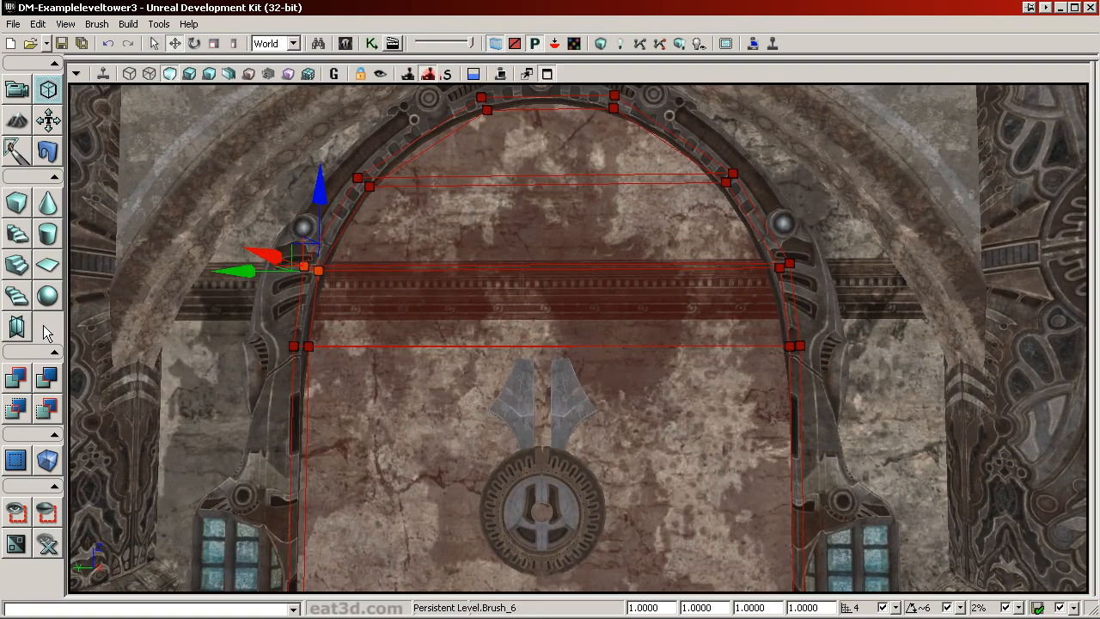
left_click(50, 385)
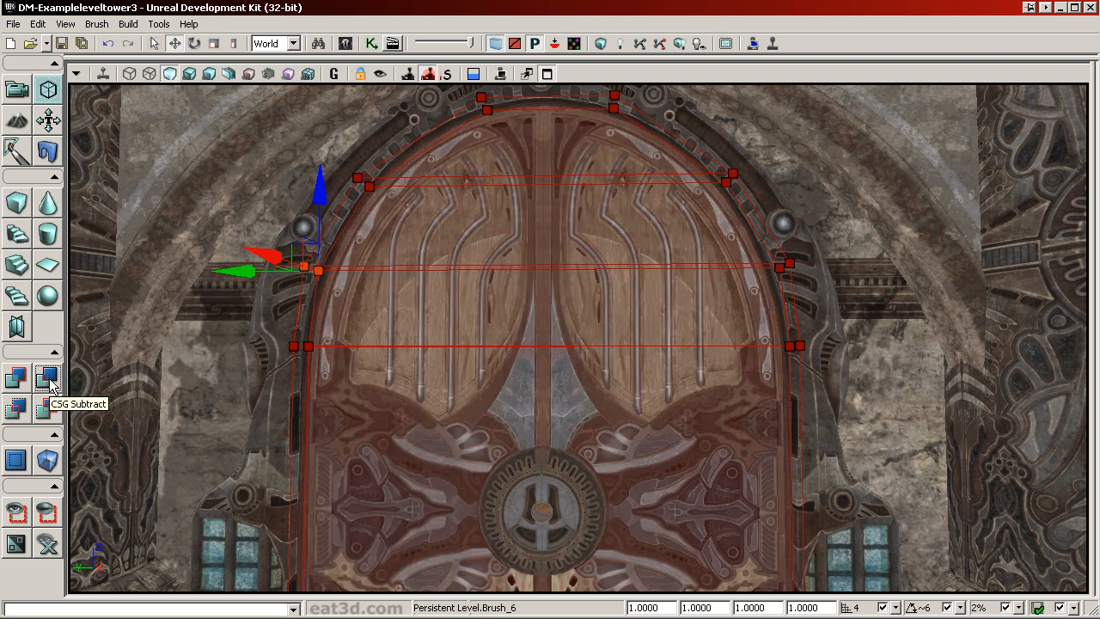
scroll(763, 483, "down", 2)
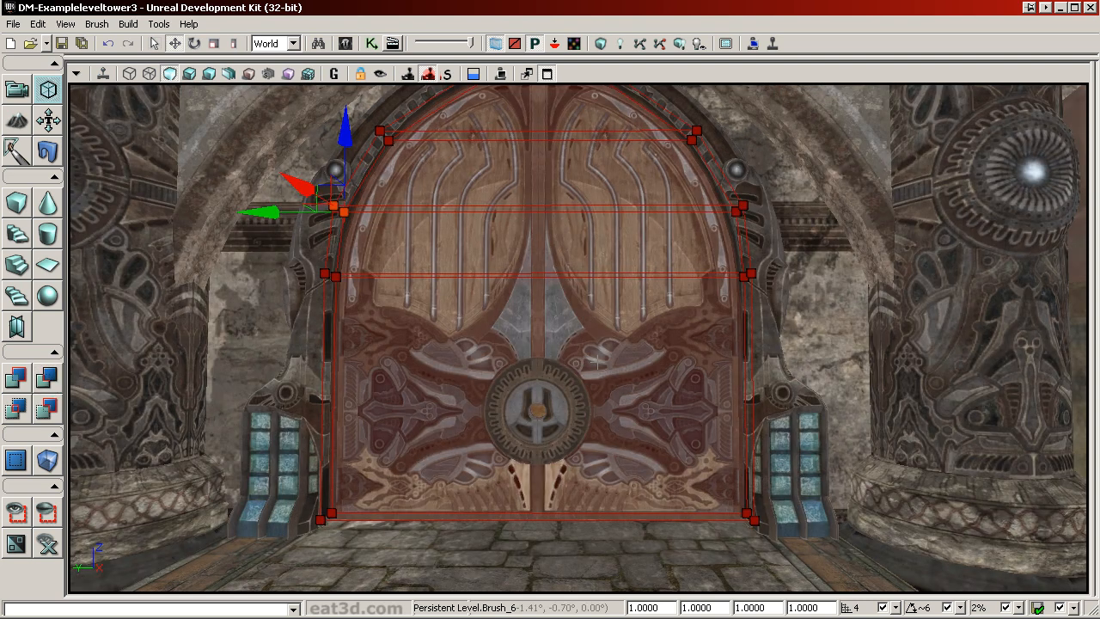
scroll(479, 290, "down", 3)
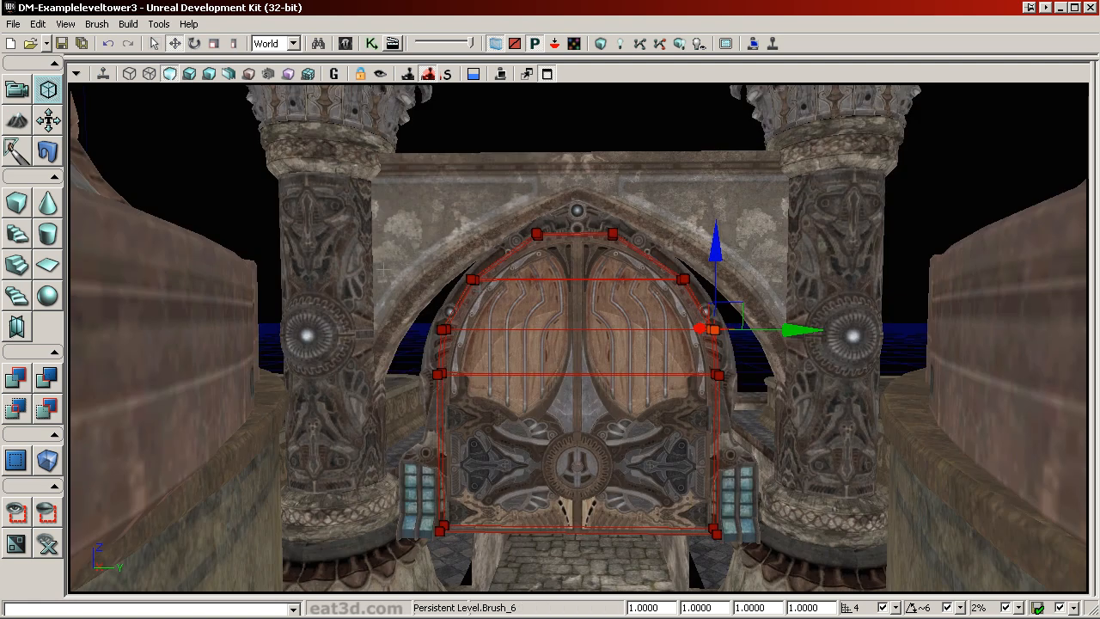
- Rebuild the builder brush as a cube with X, Y and Z set to 512
left_click(16, 203)
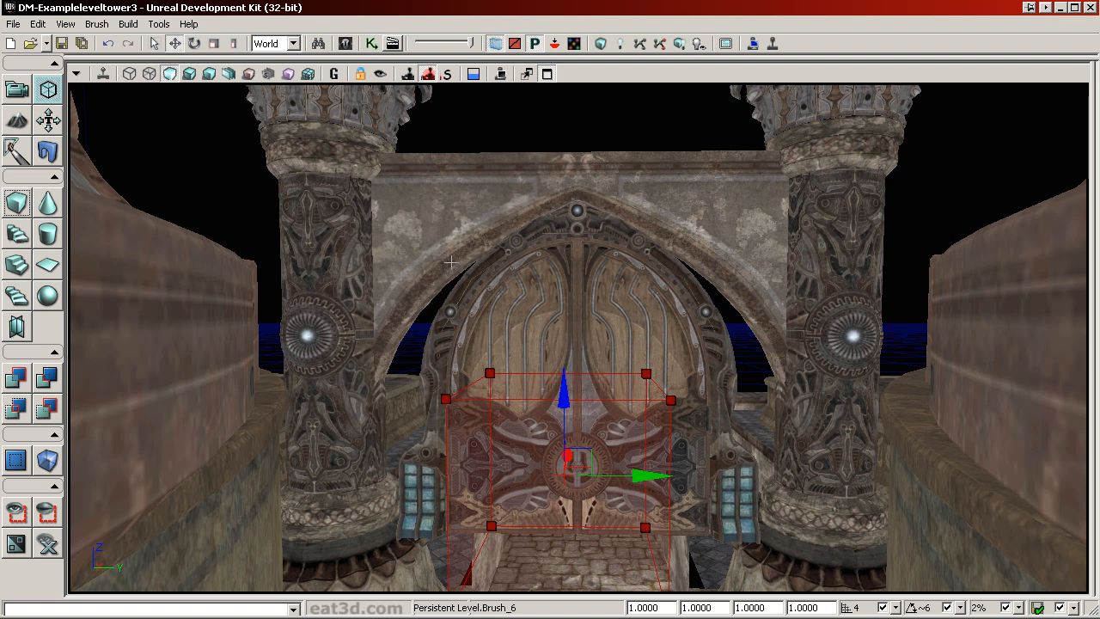
scroll(288, 208, "up", 3)
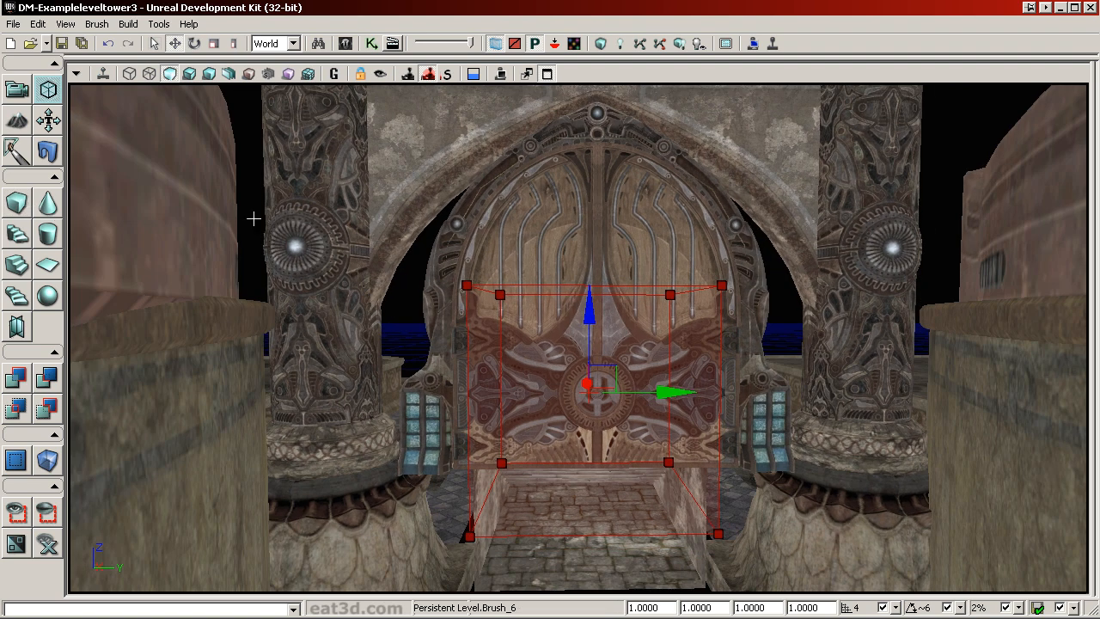
right_click(17, 205)
left_click(956, 165)
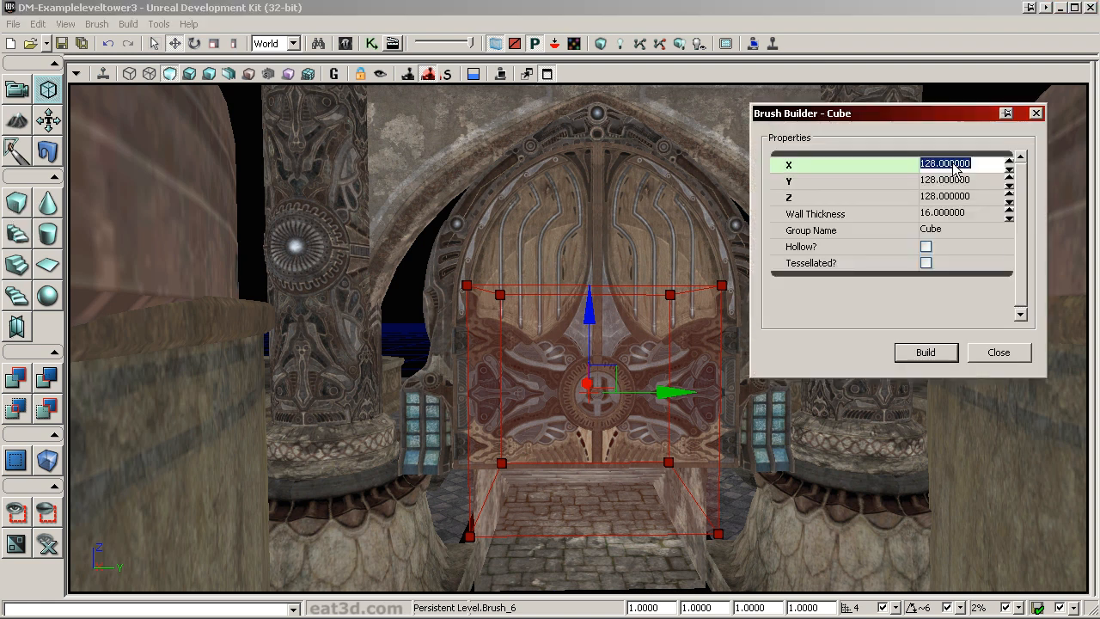
type("5")
key("Tab")
type("512")
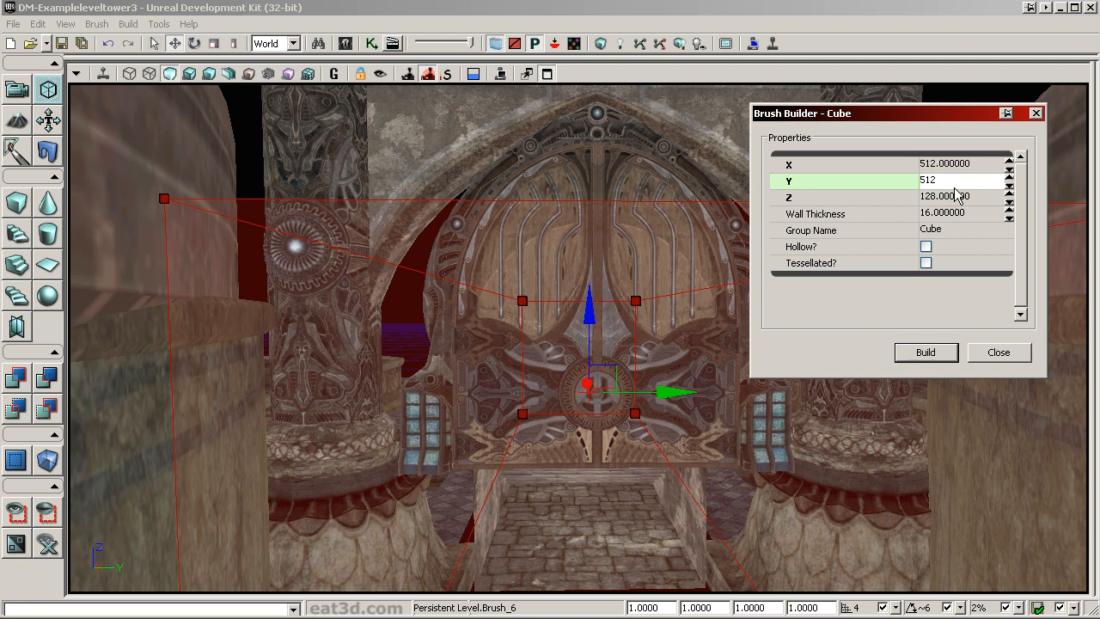
key("Tab")
type("512")
key("shift+Tab")
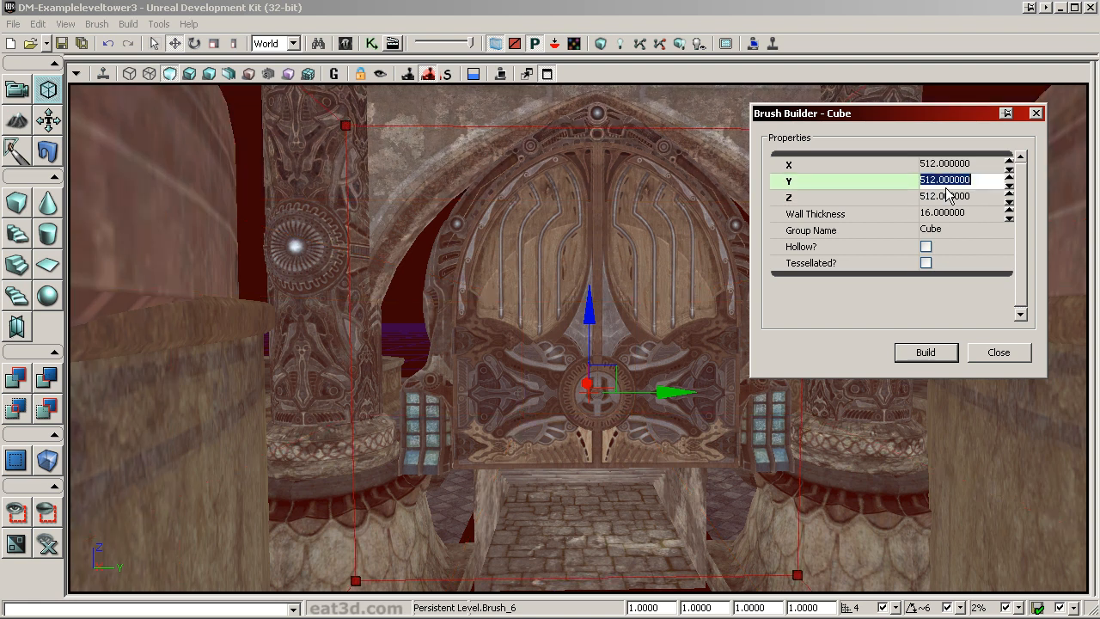
left_click(1001, 357)
- Reposition the cube brush at the door opening and inspect its placement against the tower block
left_click_drag(1004, 361, 1003, 429)
mouse_move(578, 338)
left_mouse_down()
mouse_move(578, 284)
mouse_move(579, 386)
mouse_move(578, 215)
left_mouse_up()
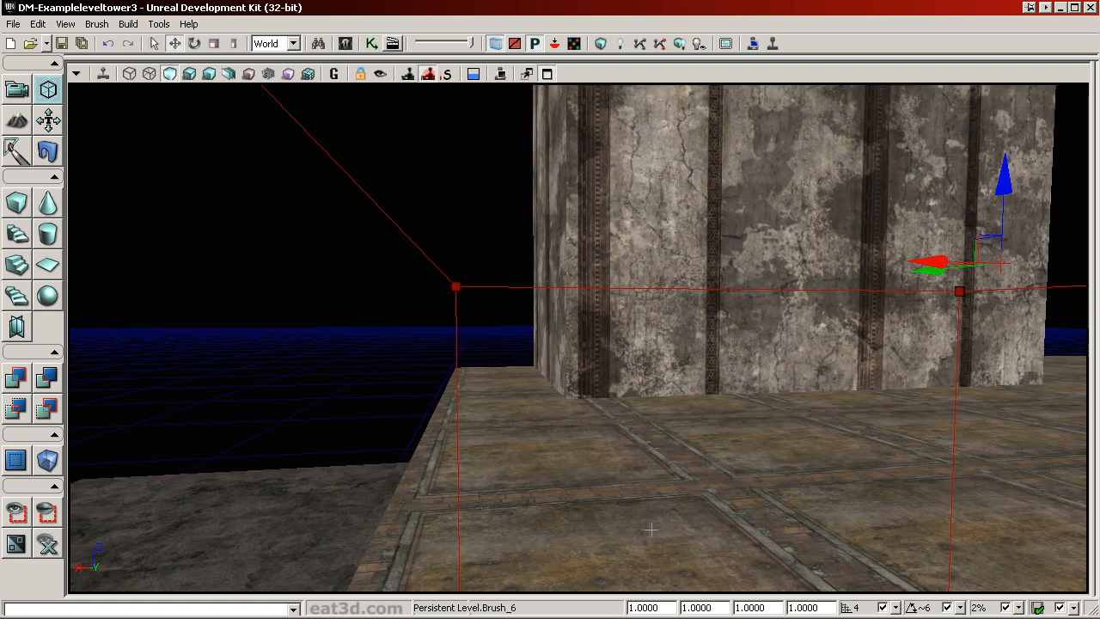
right_click_drag(650, 529, 805, 234)
mouse_move(773, 234)
left_mouse_down()
mouse_move(778, 482)
mouse_move(778, 439)
mouse_move(778, 456)
mouse_move(783, 449)
left_mouse_up()
left_click_drag(873, 316, 873, 373)
mouse_move(873, 373)
left_mouse_down()
mouse_move(867, 392)
mouse_move(448, 386)
left_mouse_up()
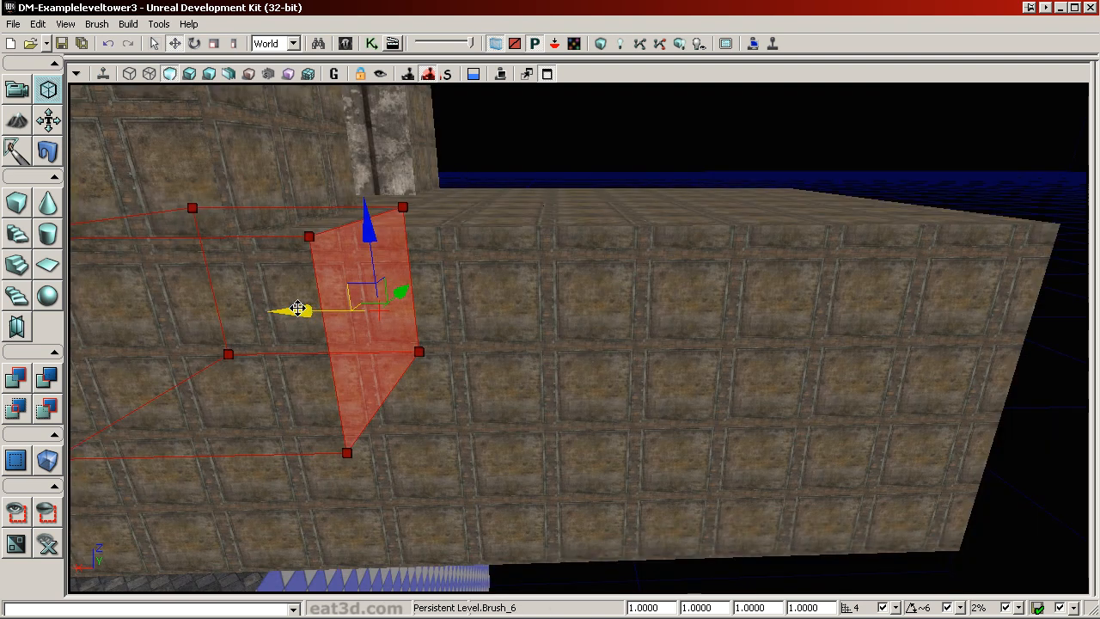
- Stretch the cube brush lengthwise through the tower by moving its end face
mouse_move(298, 308)
left_mouse_down()
mouse_move(700, 307)
mouse_move(687, 307)
left_mouse_up()
right_click_drag(372, 384, 404, 365)
left_click_drag(404, 365, 327, 369)
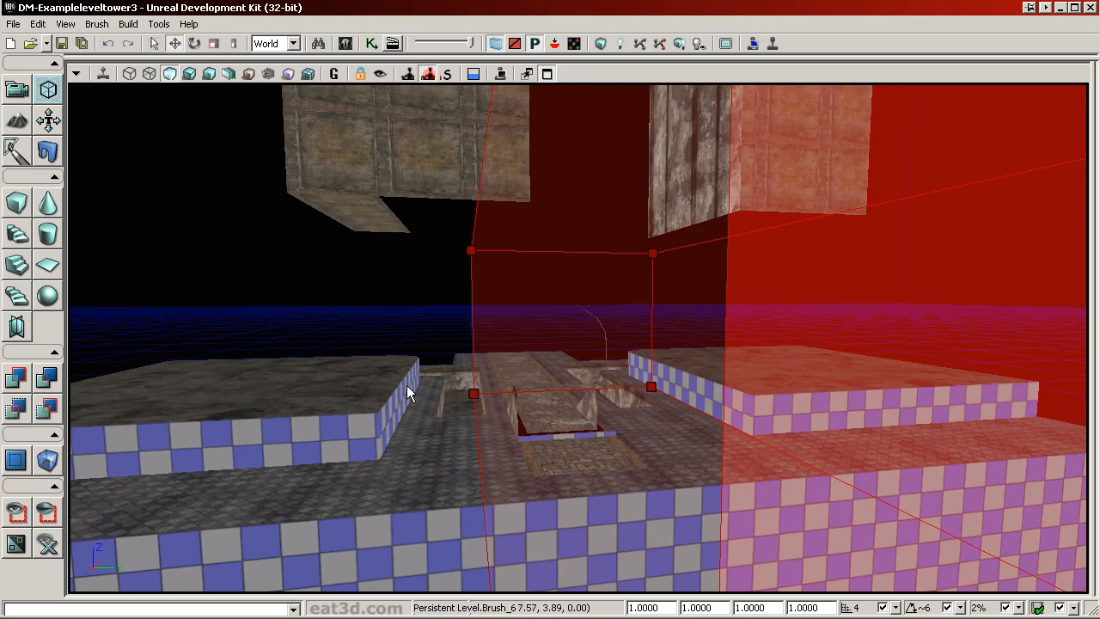
mouse_move(683, 516)
left_mouse_down()
mouse_move(684, 533)
mouse_move(683, 517)
mouse_move(498, 410)
left_mouse_up()
mouse_move(509, 255)
left_mouse_down()
mouse_move(533, 288)
mouse_move(526, 322)
mouse_move(527, 271)
mouse_move(621, 365)
left_mouse_up()
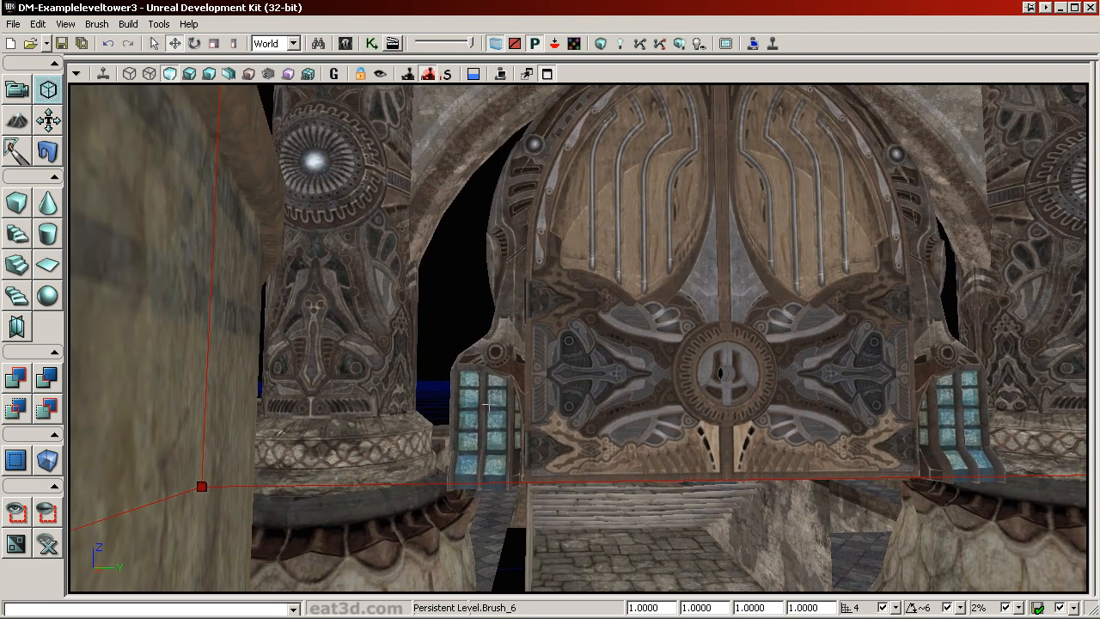
- Fit the brush's side faces to the doorway width and subtract the brush from the tower to cut a corridor
mouse_move(455, 365)
left_mouse_down("ctrl")
mouse_move(542, 365)
mouse_move(523, 365)
left_mouse_up("ctrl")
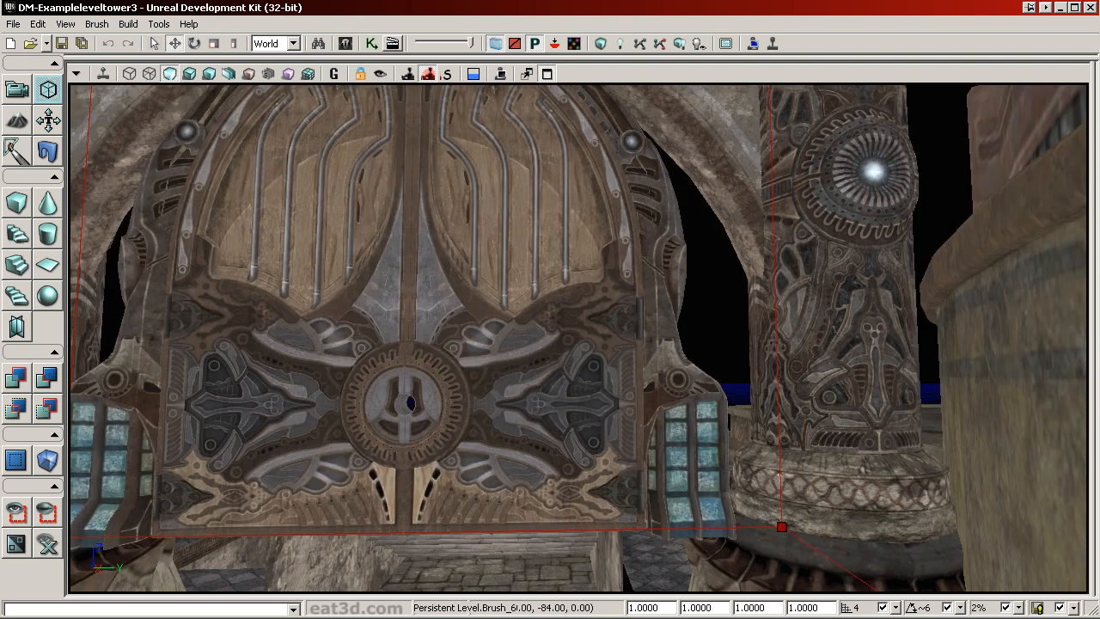
left_click_drag(523, 365, 481, 365, "ctrl")
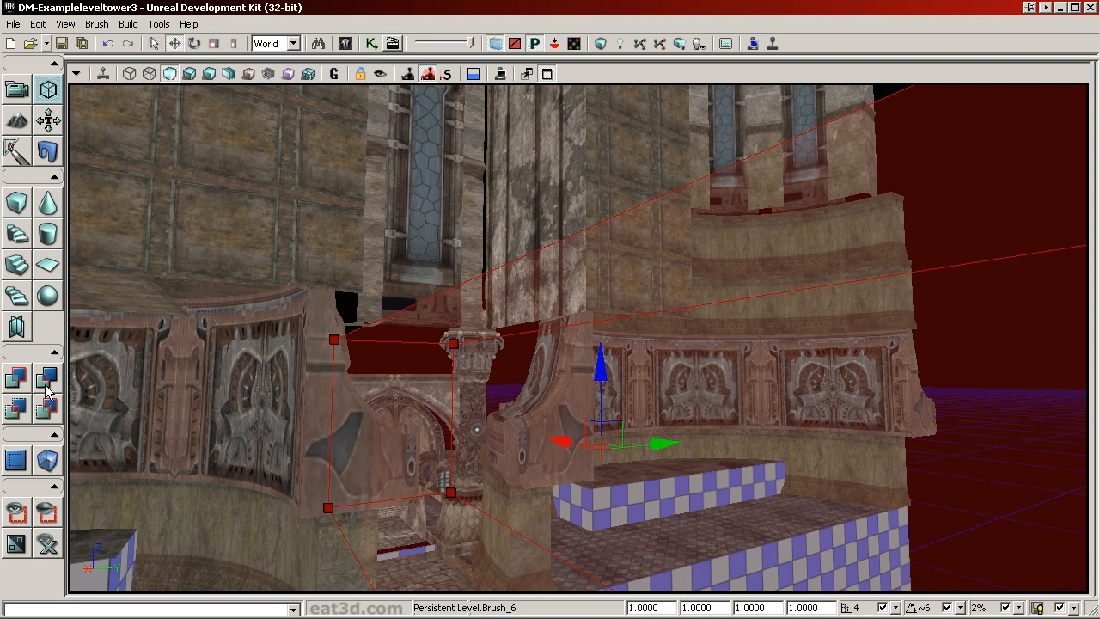
left_click(47, 389)
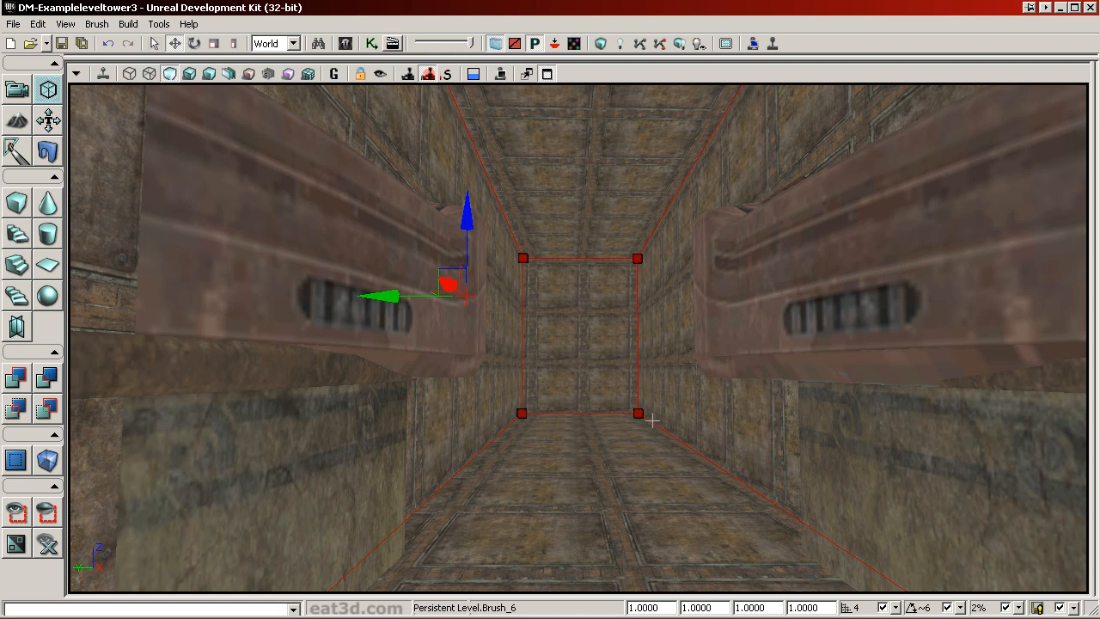
- Return to camera mode and select the ornamental panel and stone base meshes on one side of the entrance
left_click(25, 94)
left_click(597, 528)
left_click(647, 513)
right_click_drag(663, 522, 748, 542)
left_click(755, 351)
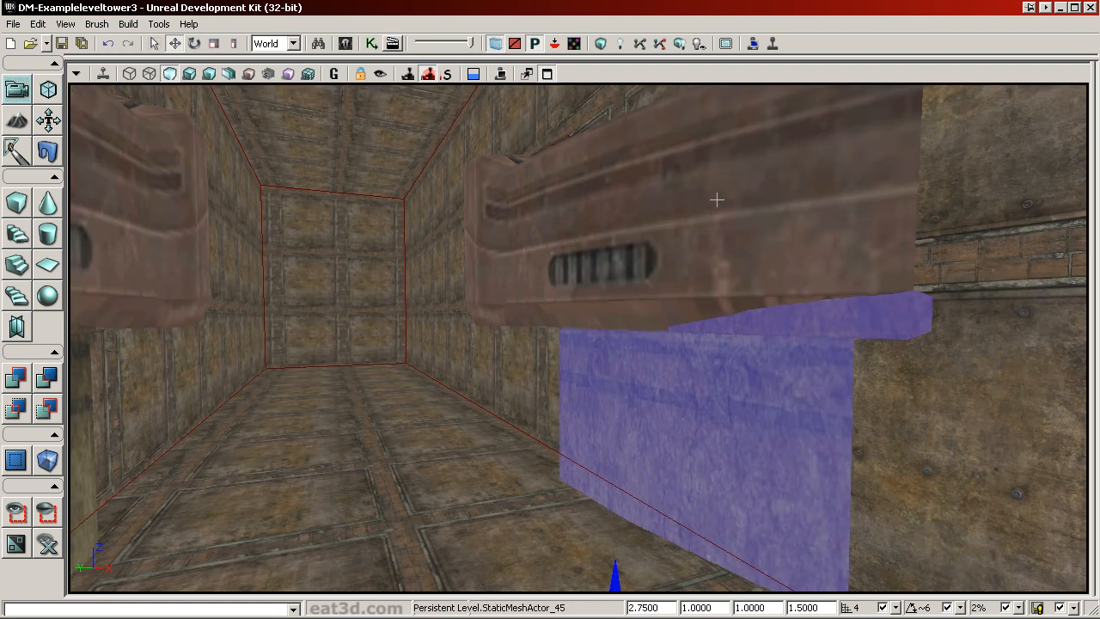
left_click(718, 201, "ctrl")
right_click_drag(718, 201, 791, 249)
left_click_drag(491, 464, 478, 438)
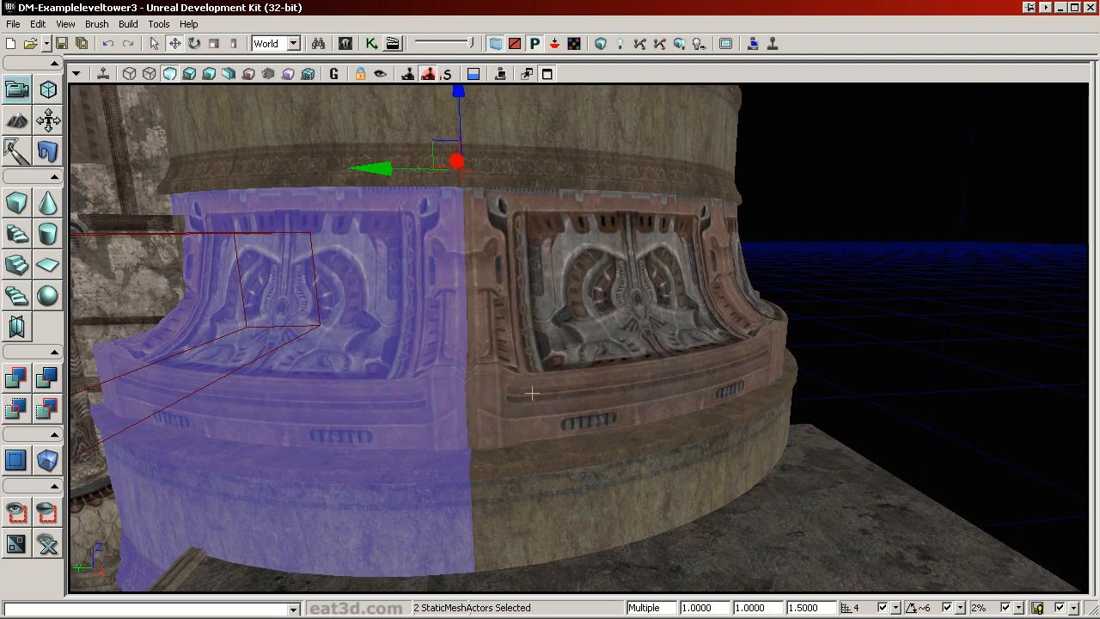
left_click(532, 394, "ctrl")
left_click(538, 506, "ctrl")
- Rotate and shift the selected panel and base meshes so they sit clear of the doorway
right_click_drag(538, 505, 582, 283)
key("space")
left_click_drag(601, 389, 505, 397)
key("space")
key("space")
right_click_drag(506, 397, 455, 378)
left_click_drag(601, 478, 701, 478, "shift")
left_click_drag(702, 562, 702, 494, "shift")
left_click_drag(603, 479, 622, 479, "shift")
left_click_drag(702, 563, 702, 576, "shift")
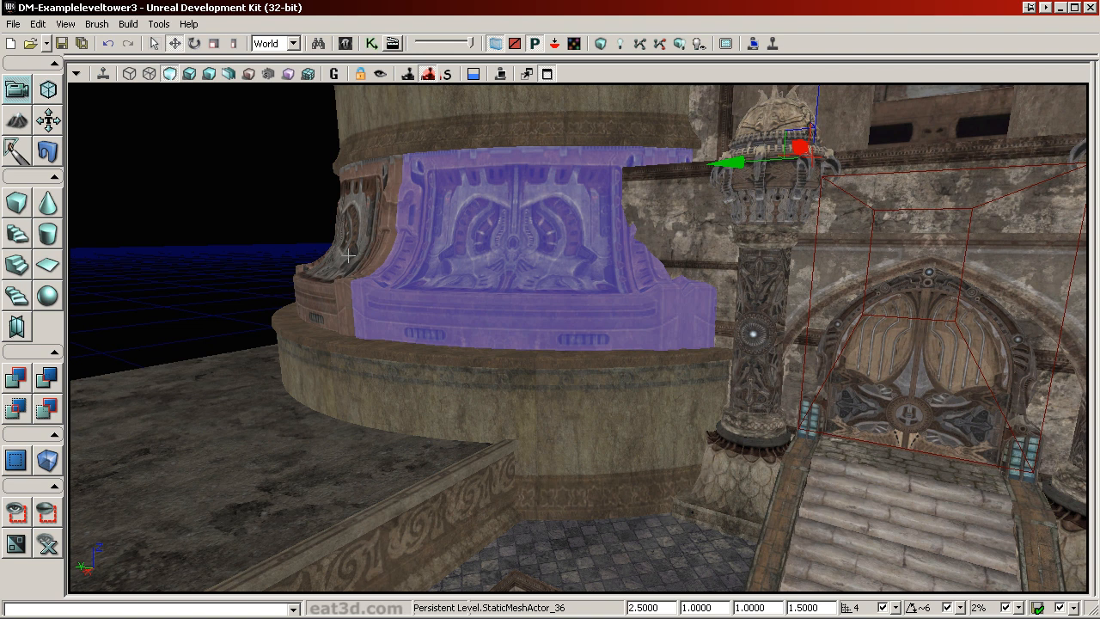
- Select the matching panel and base meshes across the entrance, and rotate and shift them clear of the doorway
left_click(349, 255, "ctrl")
key("End")
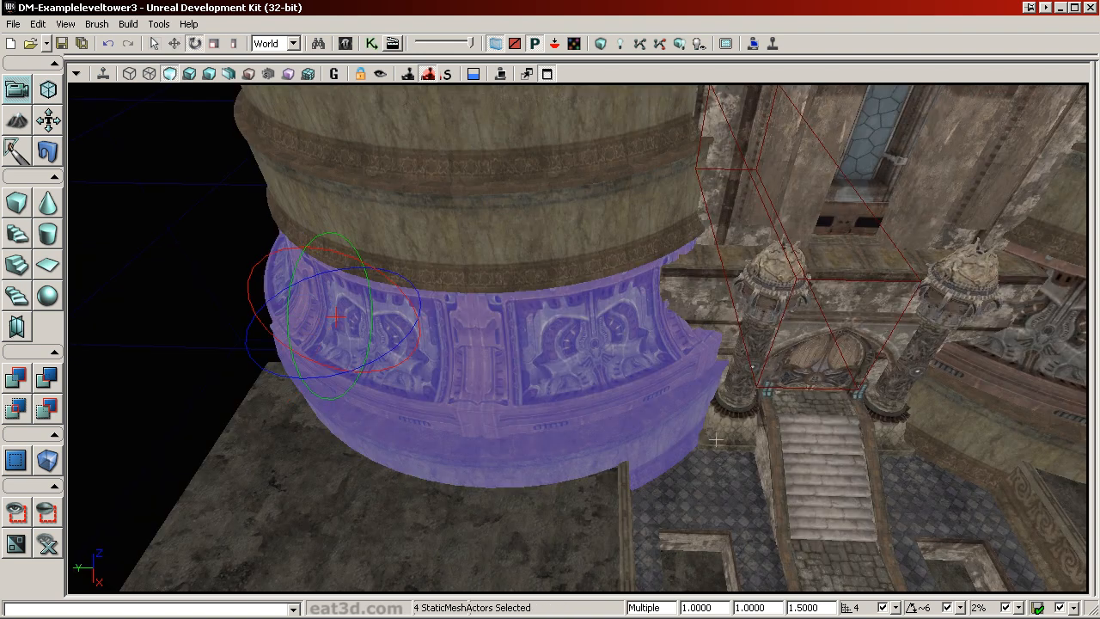
left_click_drag(716, 439, 773, 439, "ctrl")
key("space")
key("space")
mouse_move(652, 415)
left_mouse_down("ctrl+shift")
mouse_move(651, 344)
mouse_move(651, 415)
left_mouse_up("ctrl+shift")
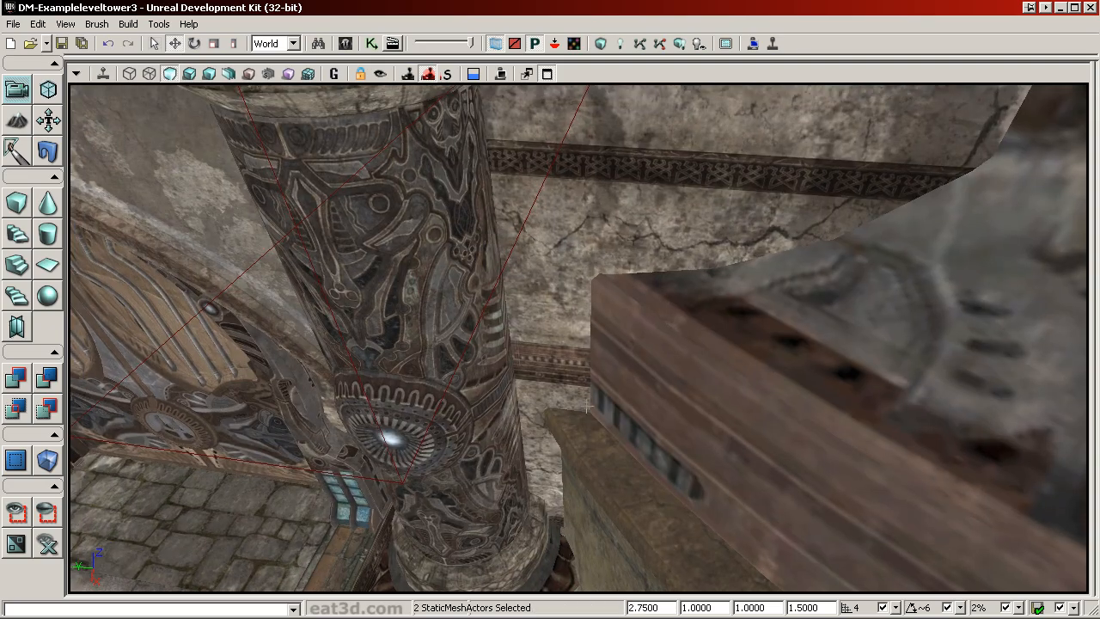
left_click_drag(603, 450, 603, 450)
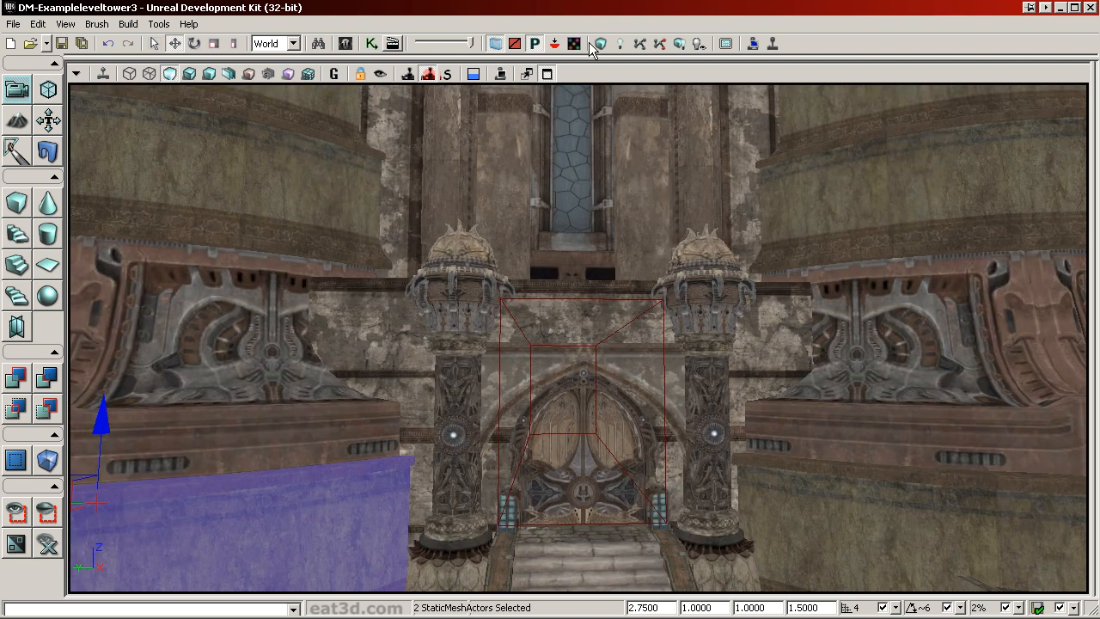
- Rebuild the level geometry and hide the builder brush outline in front of the door
left_click(601, 44)
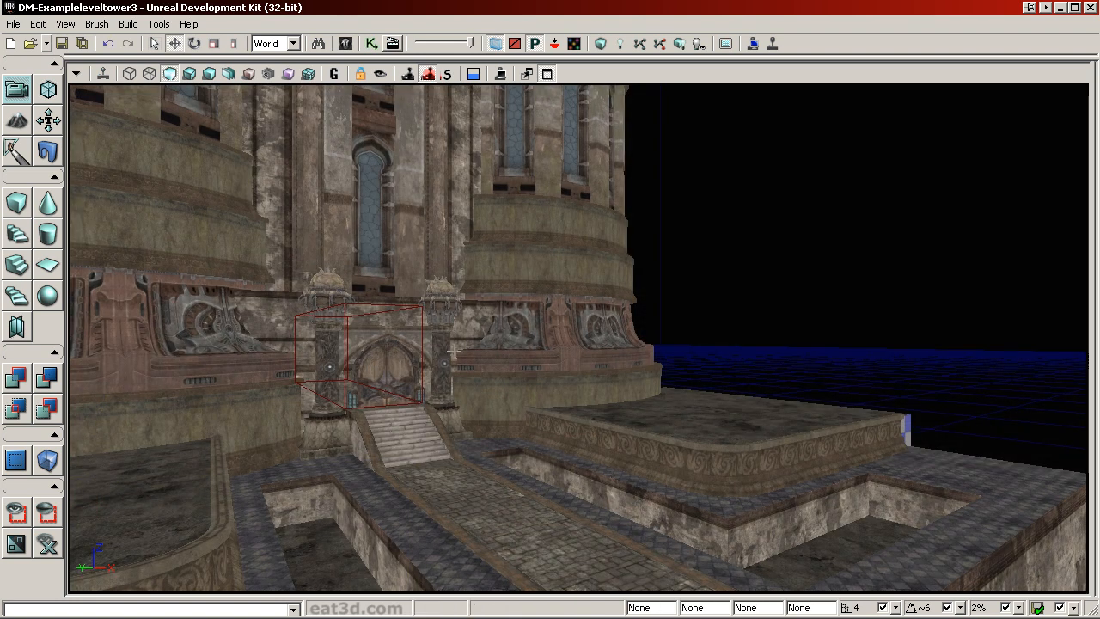
left_click(347, 350)
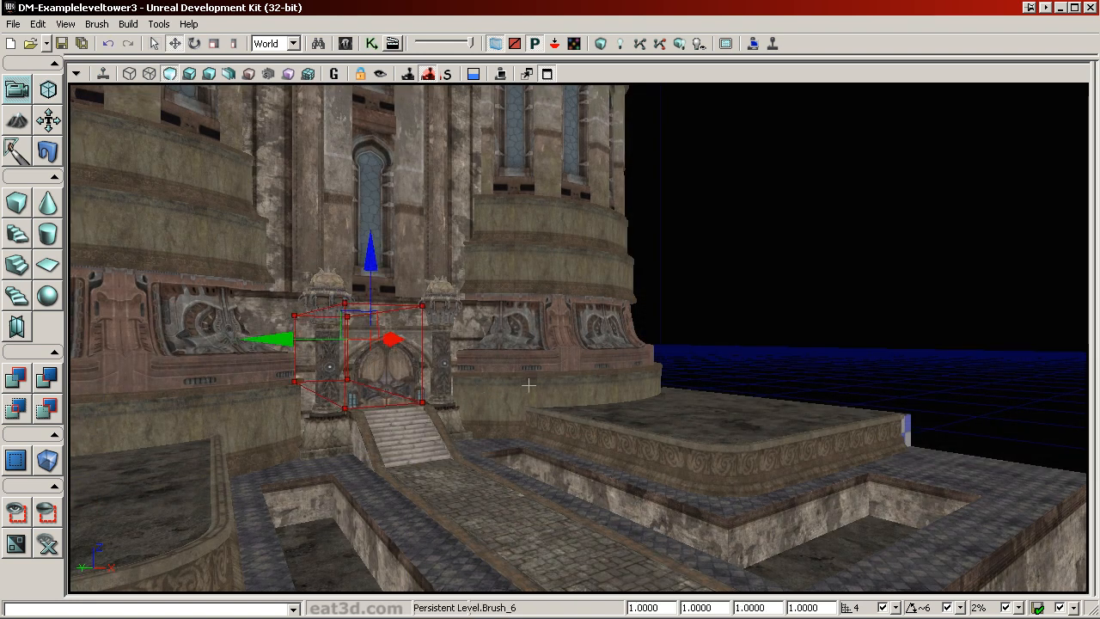
right_click_drag(484, 386, 484, 421)
right_click_drag(621, 481, 621, 449)
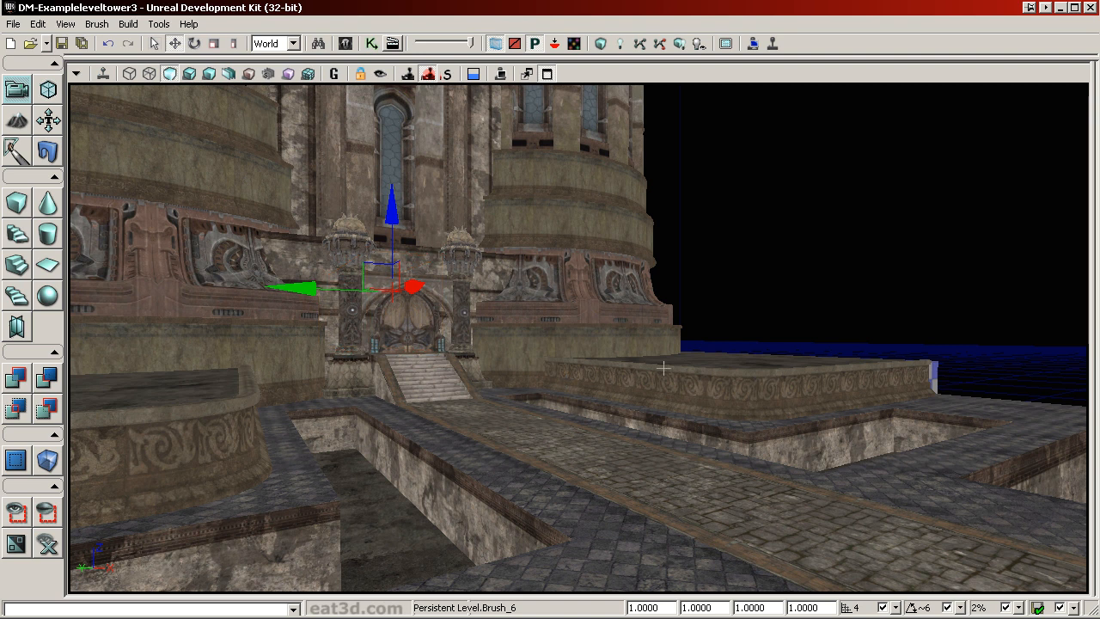
left_click(741, 333)
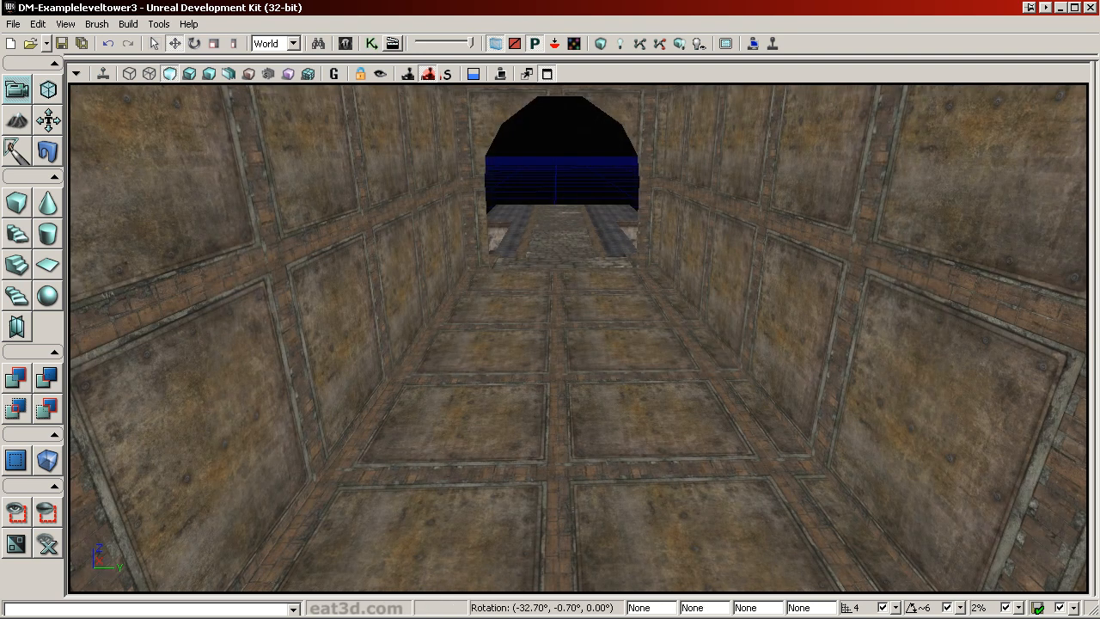
- Apply the walkway's cobblestone material to the threshold strip and the corridor floor
right_click_drag(610, 322, 612, 348)
left_click_drag(611, 348, 619, 330)
right_click_drag(623, 311, 580, 329)
left_click(568, 300)
left_click_drag(546, 379, 613, 361)
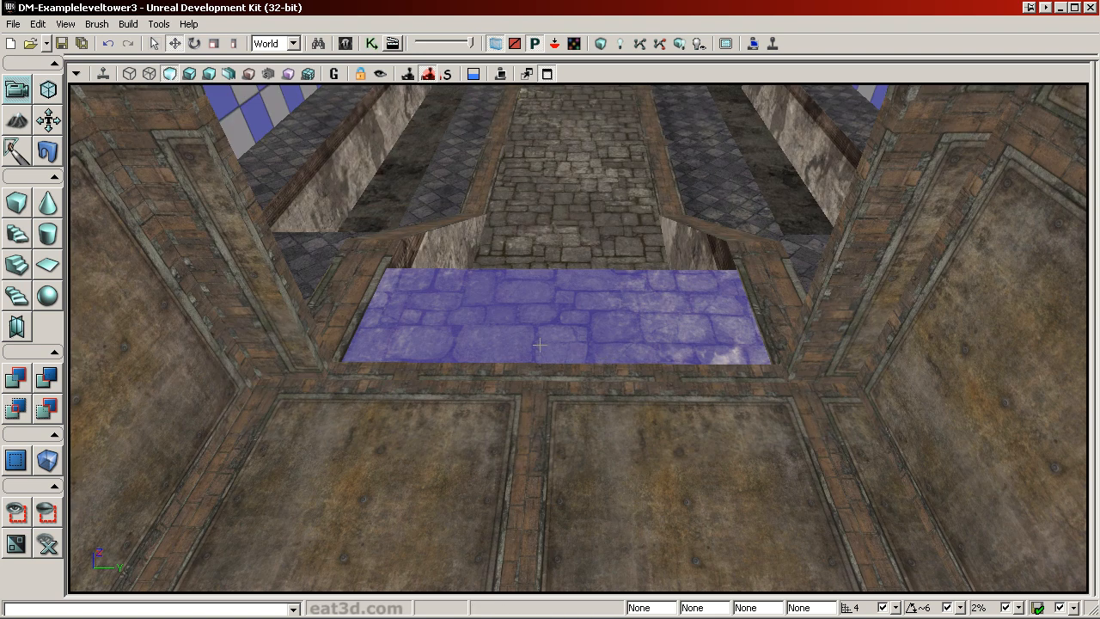
left_click(517, 376)
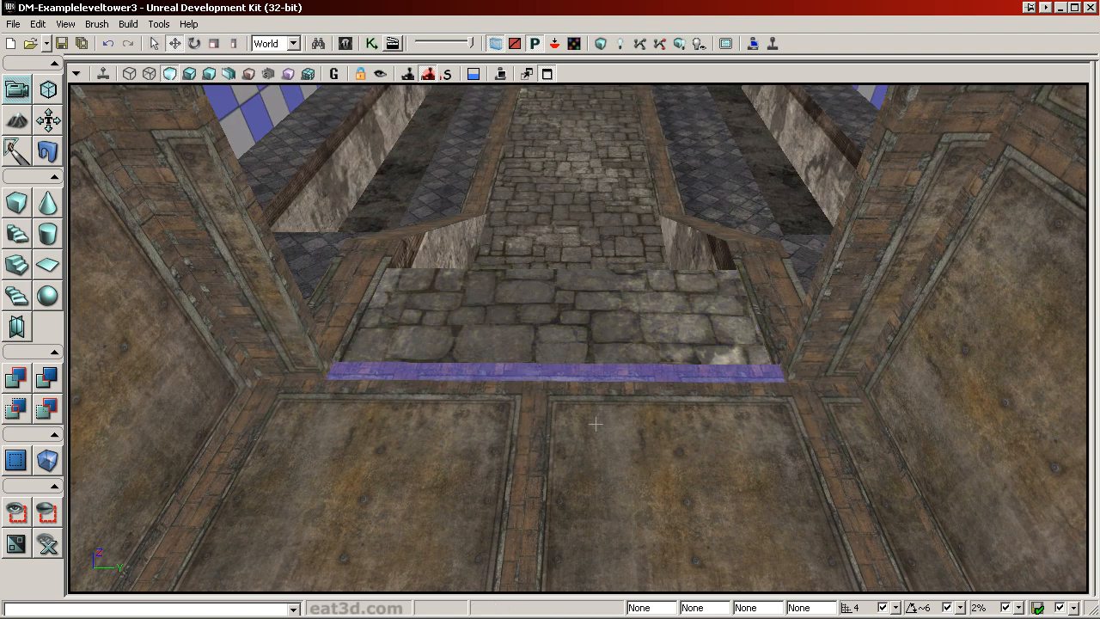
left_click(524, 427)
left_click(536, 442, "alt")
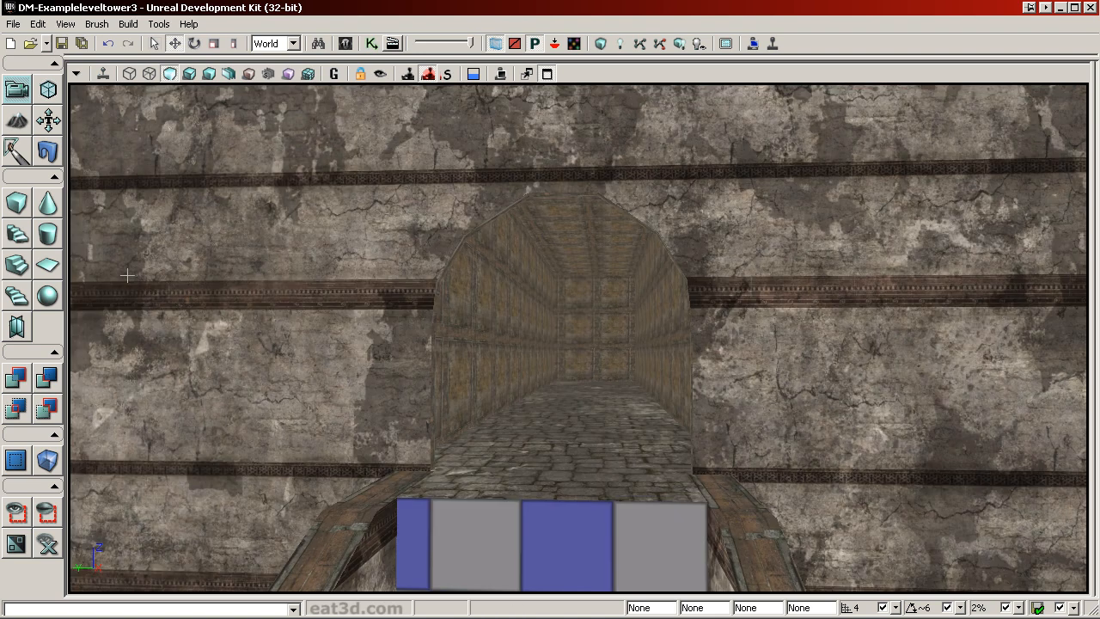
- Apply the tower's cracked plaster wall material to the corridor's side walls
left_click(418, 379)
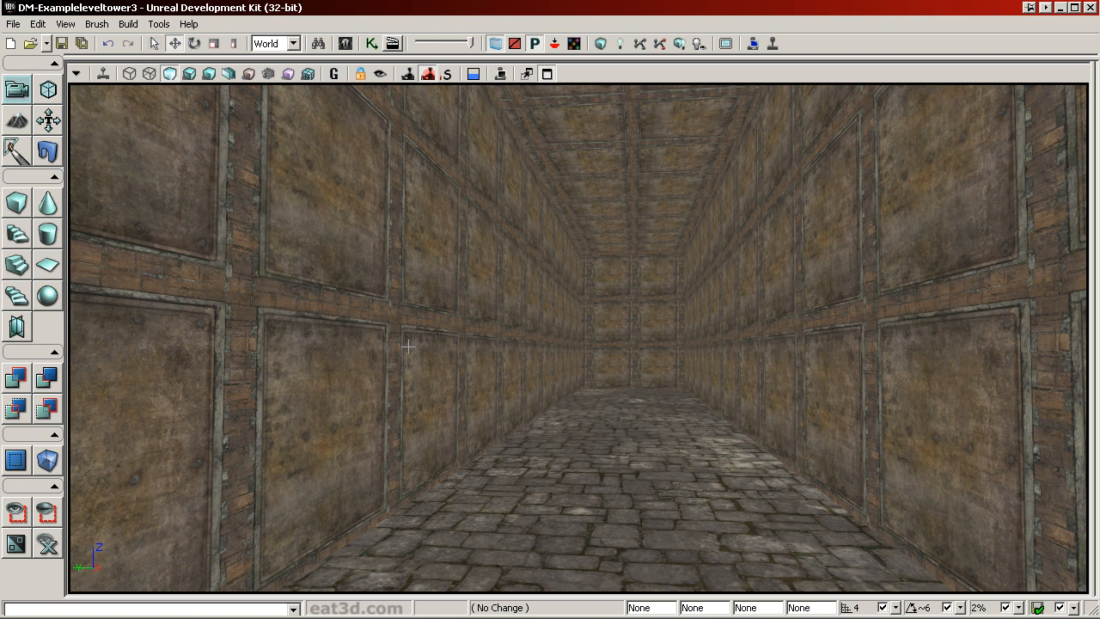
left_click(412, 350)
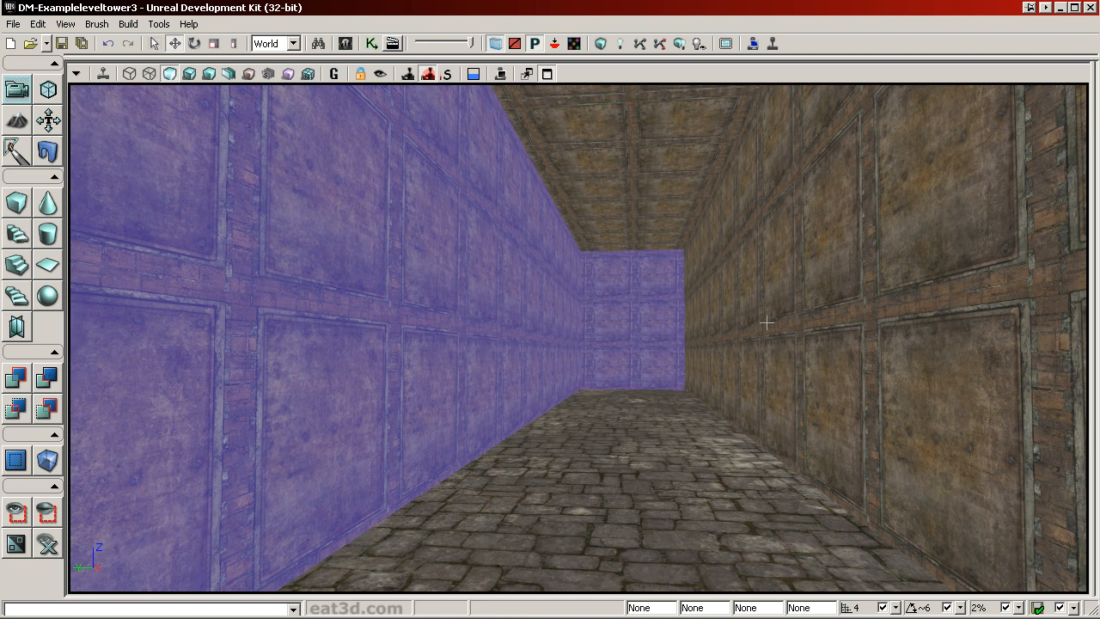
left_click(632, 318, "ctrl")
left_click(788, 365, "ctrl")
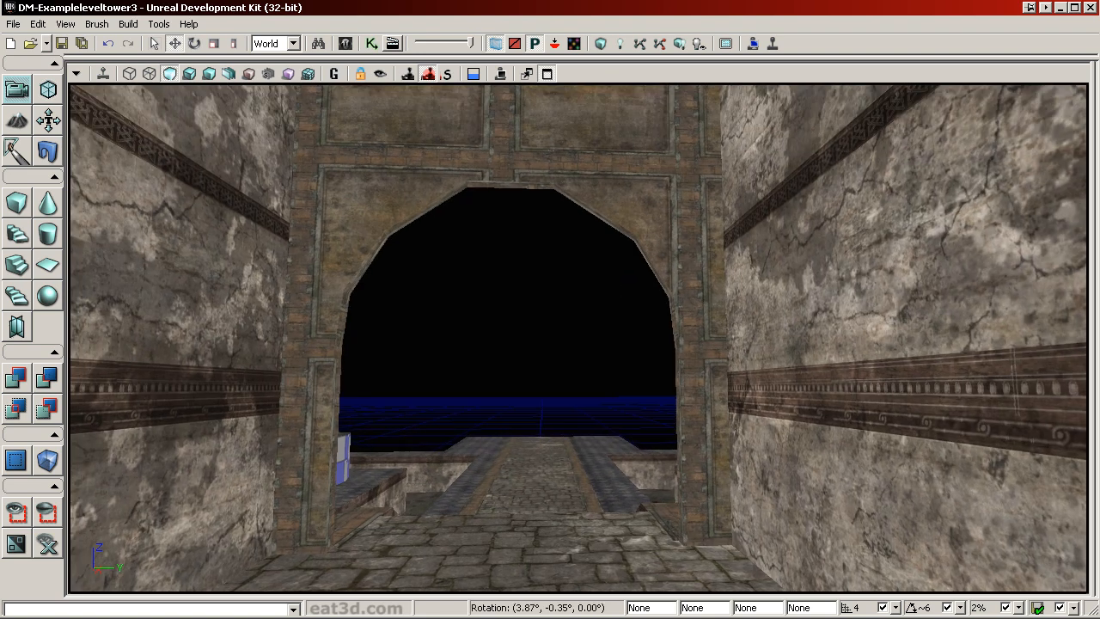
left_click(665, 286)
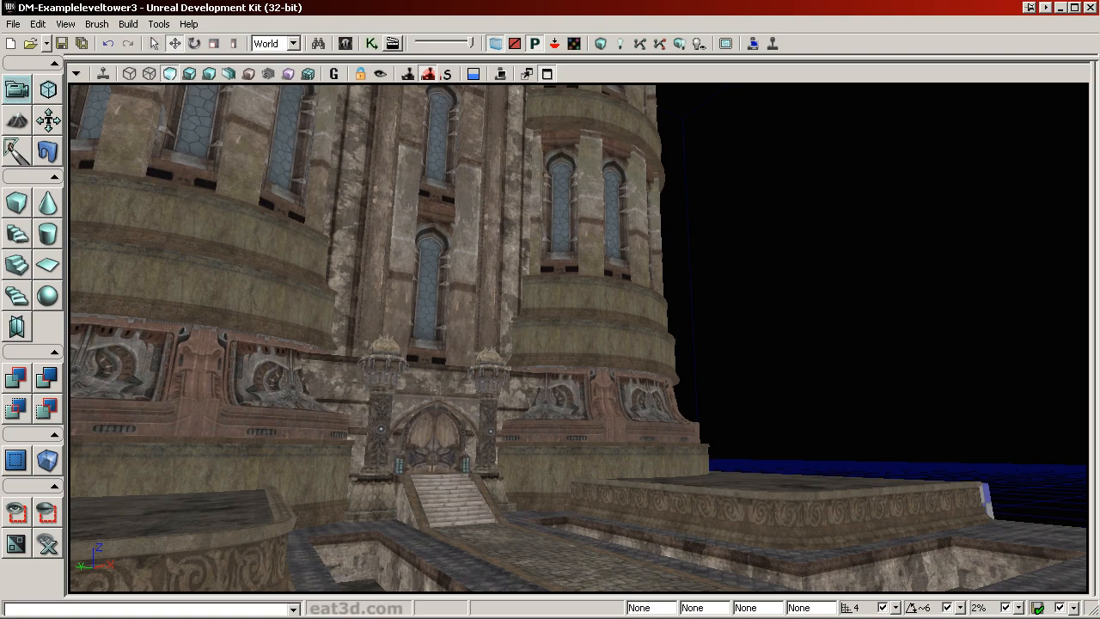
- Switch to the reference image in IrfanView and examine the tower front, statues and overall composition
key("alt+Tab")
mouse_move(450, 298)
right_mouse_down()
mouse_move(442, 338)
mouse_move(450, 276)
right_mouse_up()
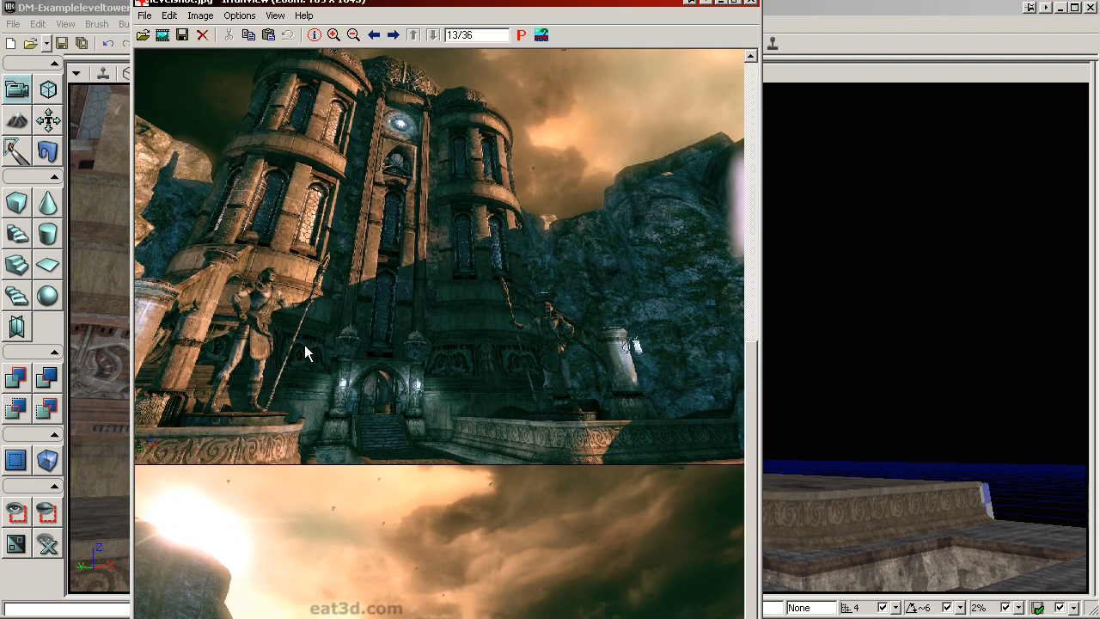
scroll(300, 349, "down", 1)
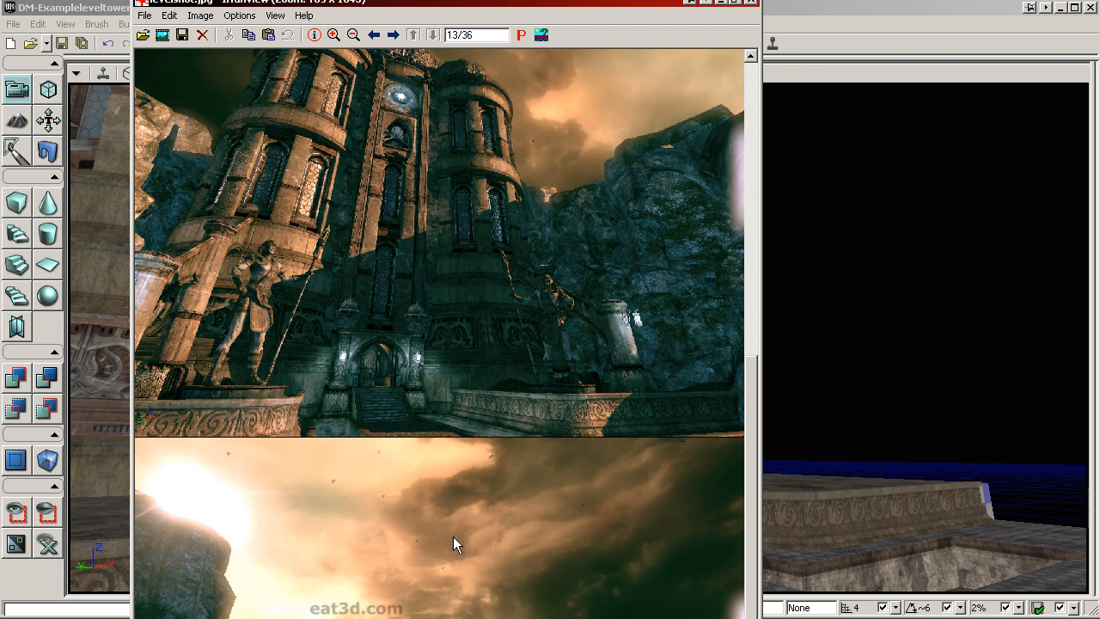
scroll(424, 476, "down", 9)
scroll(425, 476, "up", 10)
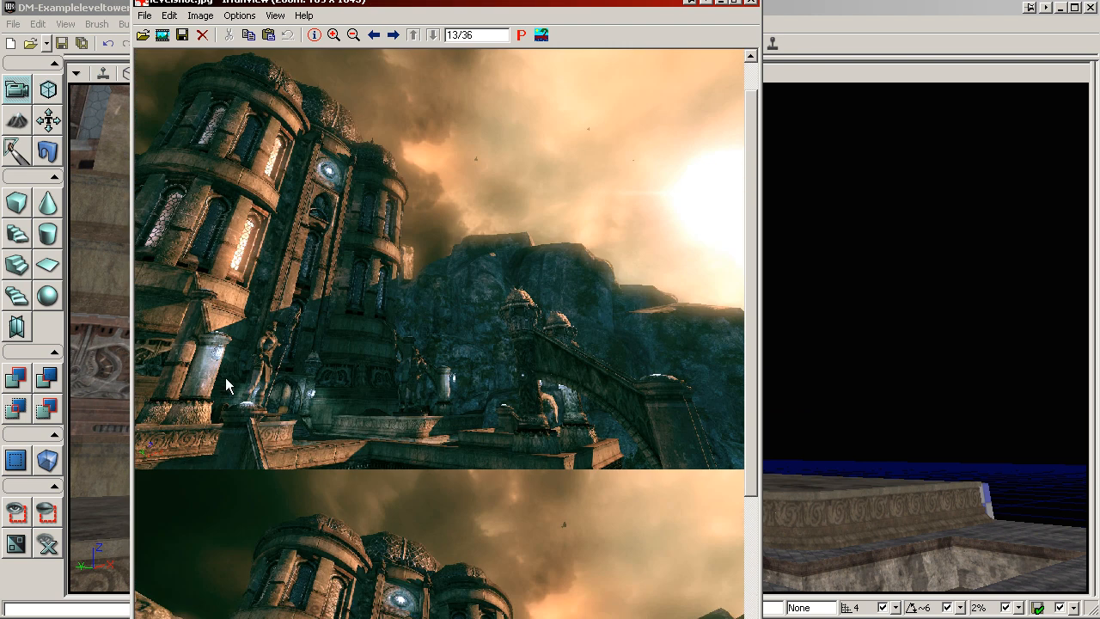
left_click_drag(503, 282, 590, 455)
left_click(531, 320)
left_click_drag(500, 304, 704, 488)
left_click(414, 395)
scroll(457, 287, "down", 5)
left_click_drag(475, 249, 594, 447)
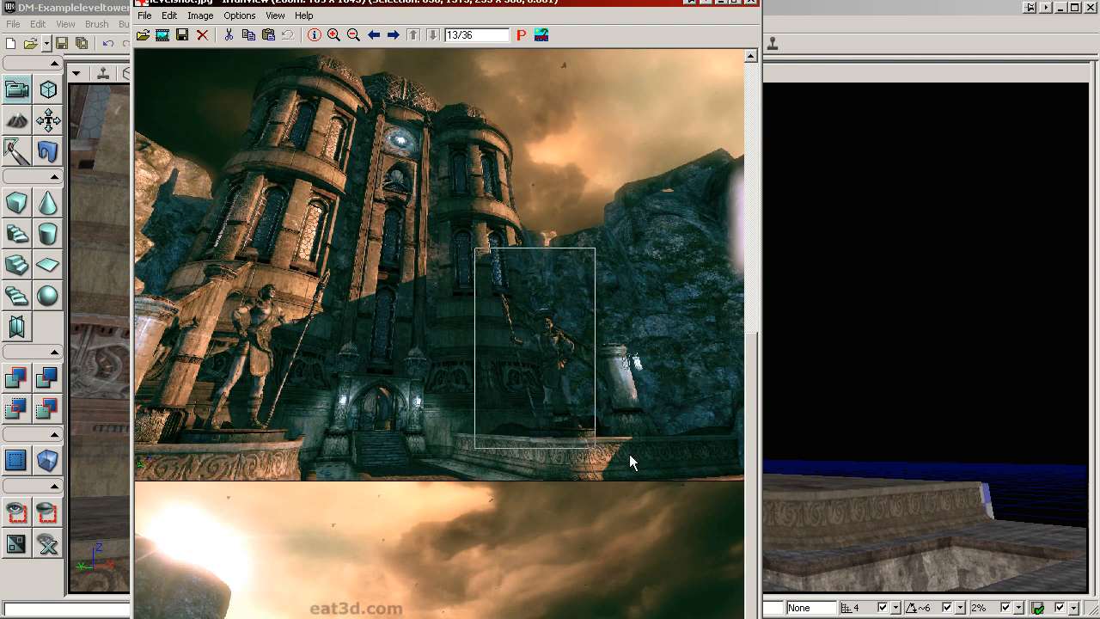
left_click(436, 318)
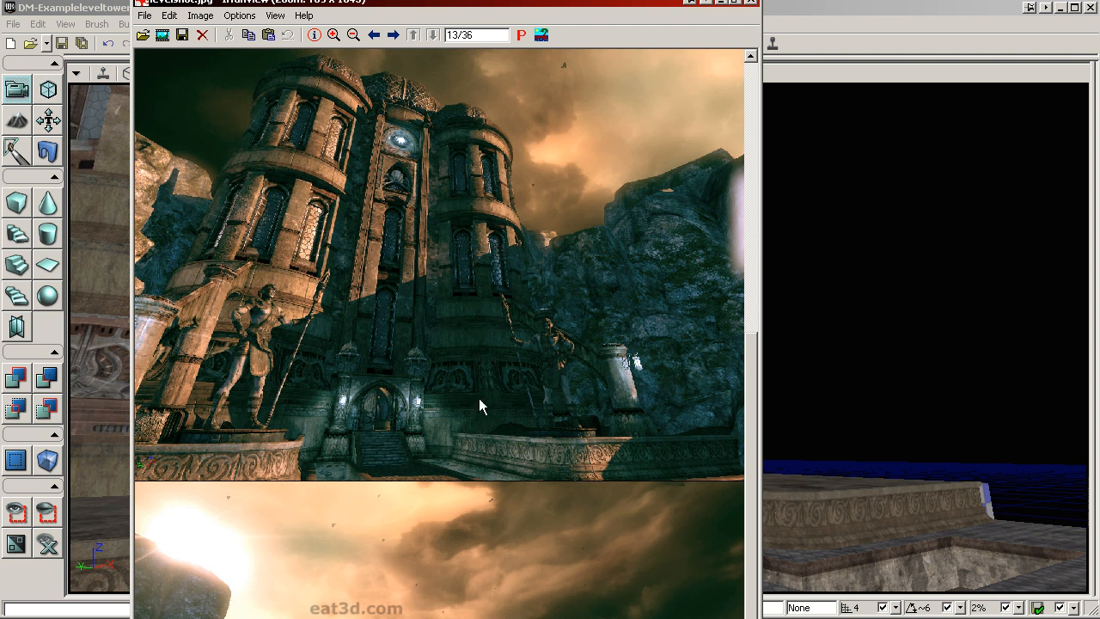
- Examine the arched buttress, its end pillars and the terraces in the upper reference shot, and return to the level editor
scroll(499, 446, "up", 2)
scroll(440, 421, "up", 3)
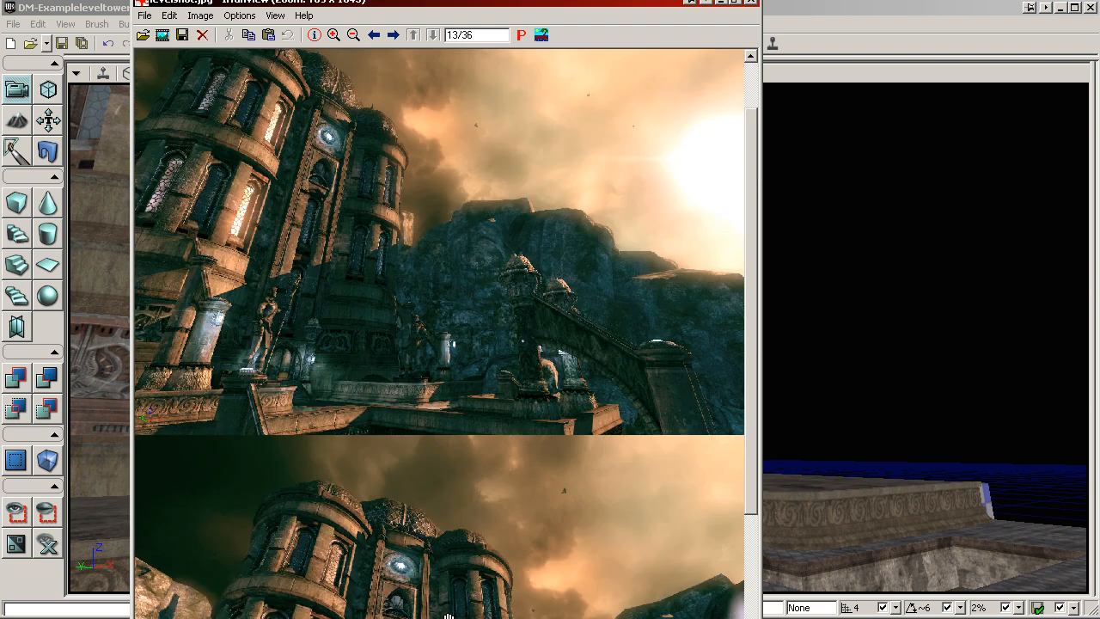
scroll(444, 424, "down", 1)
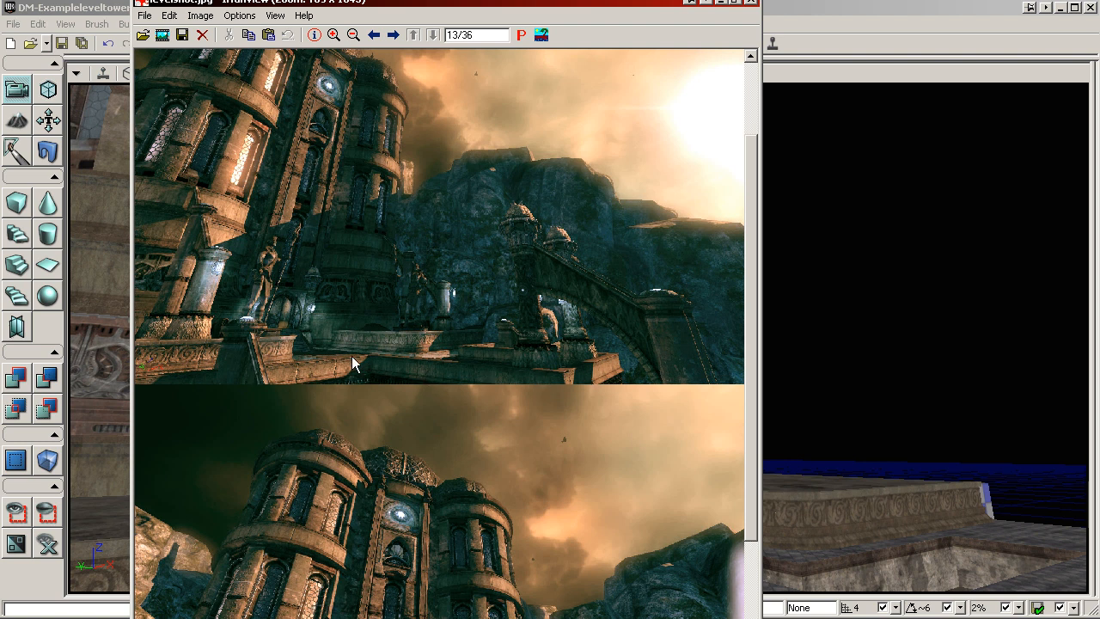
scroll(408, 397, "up", 2)
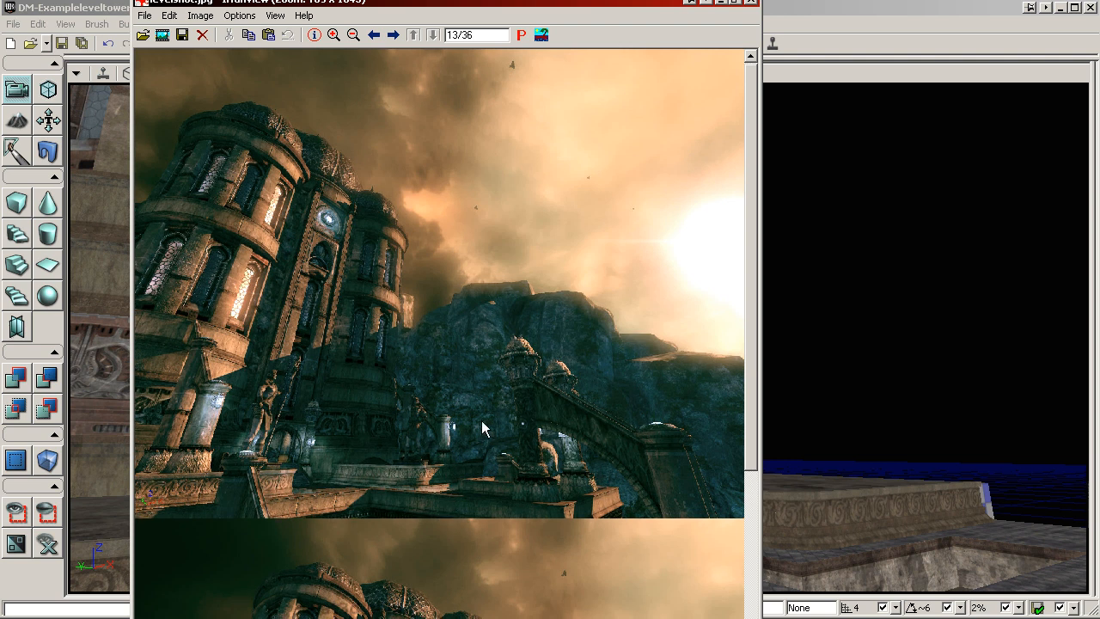
left_click_drag(542, 312, 504, 388)
left_click(432, 447)
scroll(402, 233, "down", 6)
scroll(401, 269, "up", 4)
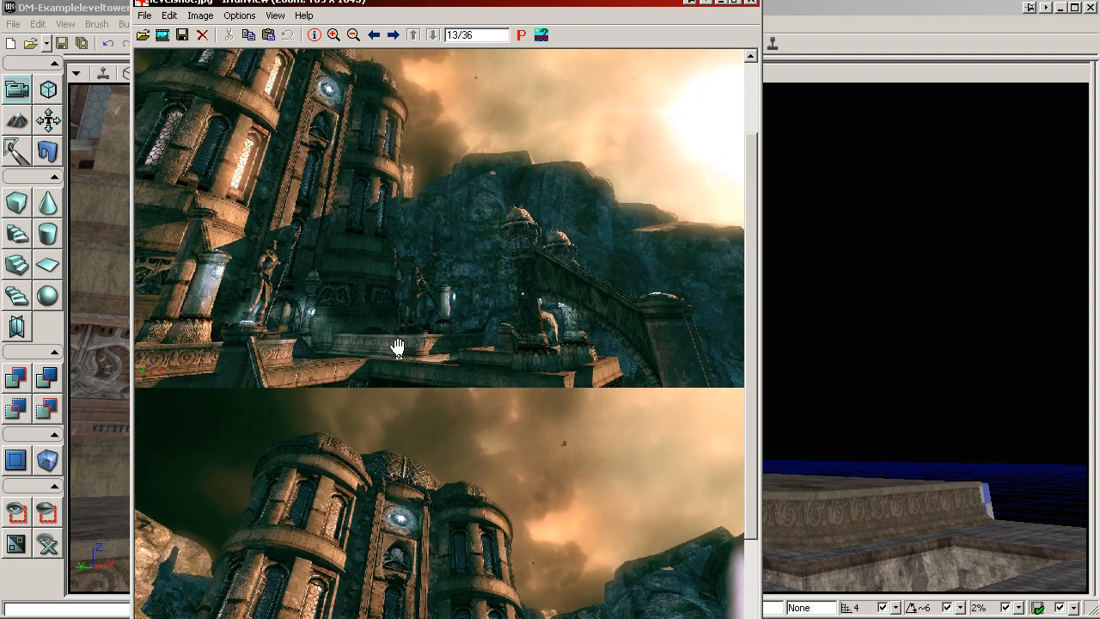
scroll(402, 269, "up", 2)
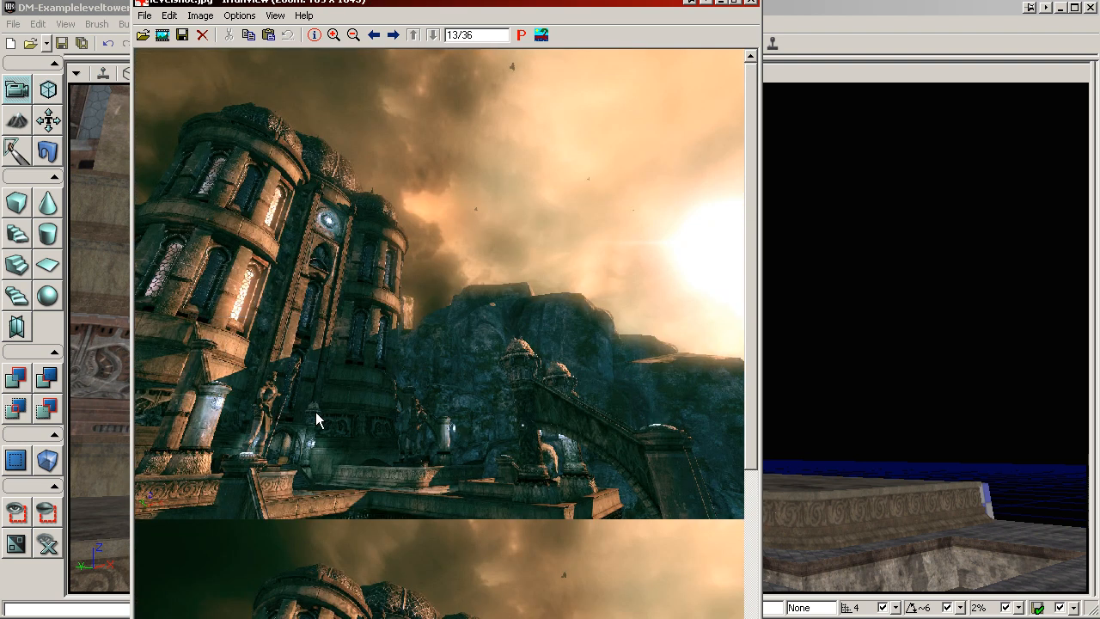
left_click_drag(514, 355, 692, 504)
left_click(584, 542)
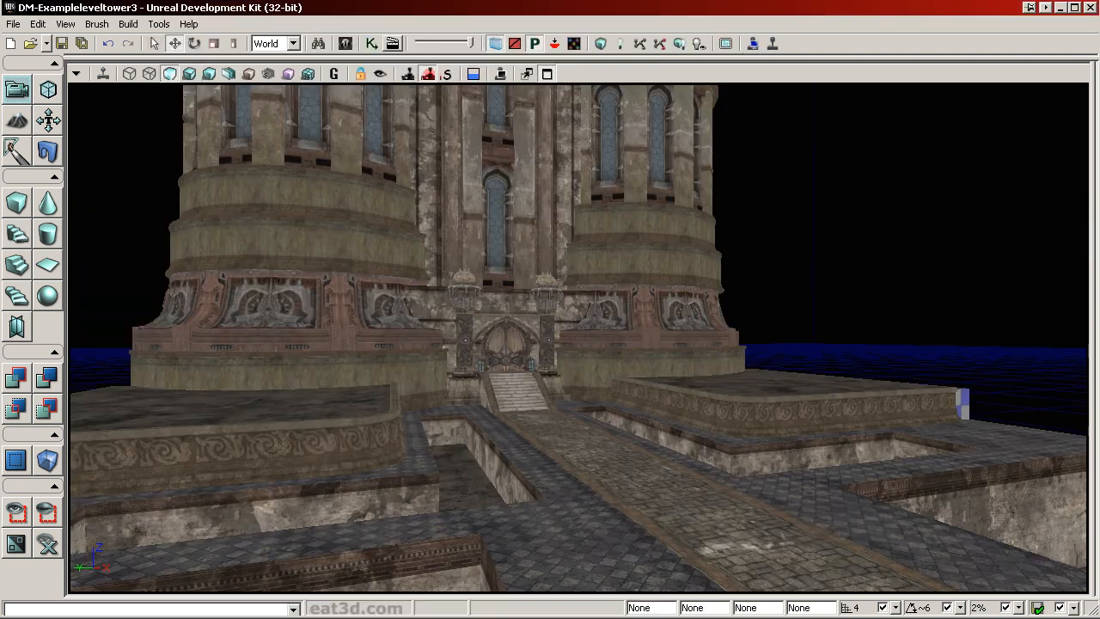
- Limit the Content Browser to static meshes and browse the NEC_Lights and NR_Supports packages for a buttress mesh
left_click_drag(1099, 9, 414, 11)
left_click(498, 216)
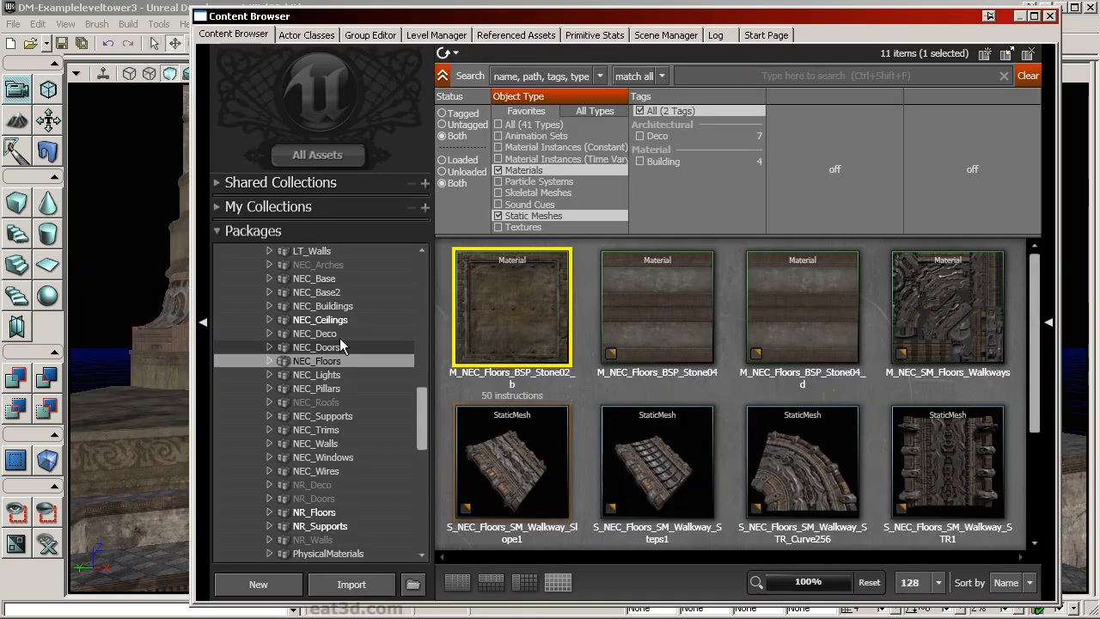
left_click(497, 171)
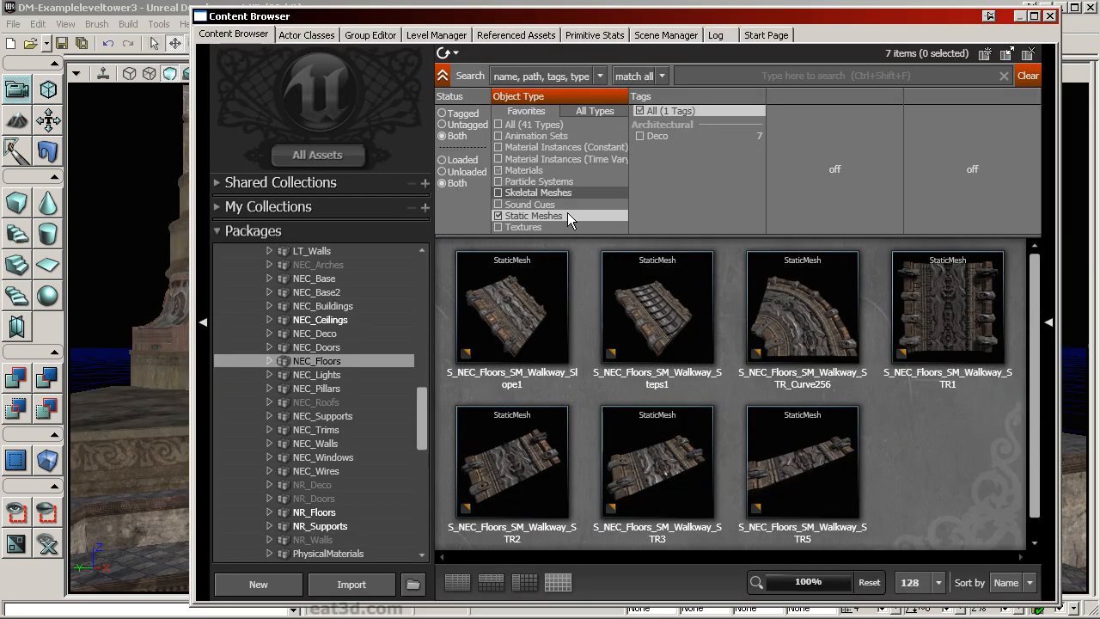
left_click(327, 376)
scroll(342, 414, "down", 3)
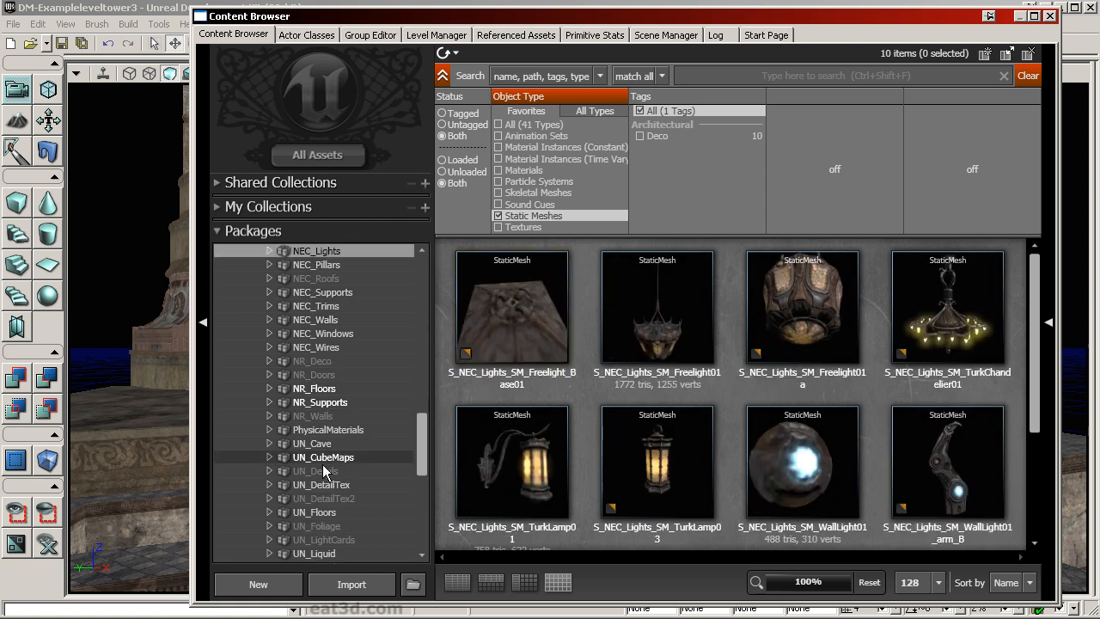
left_click(305, 401)
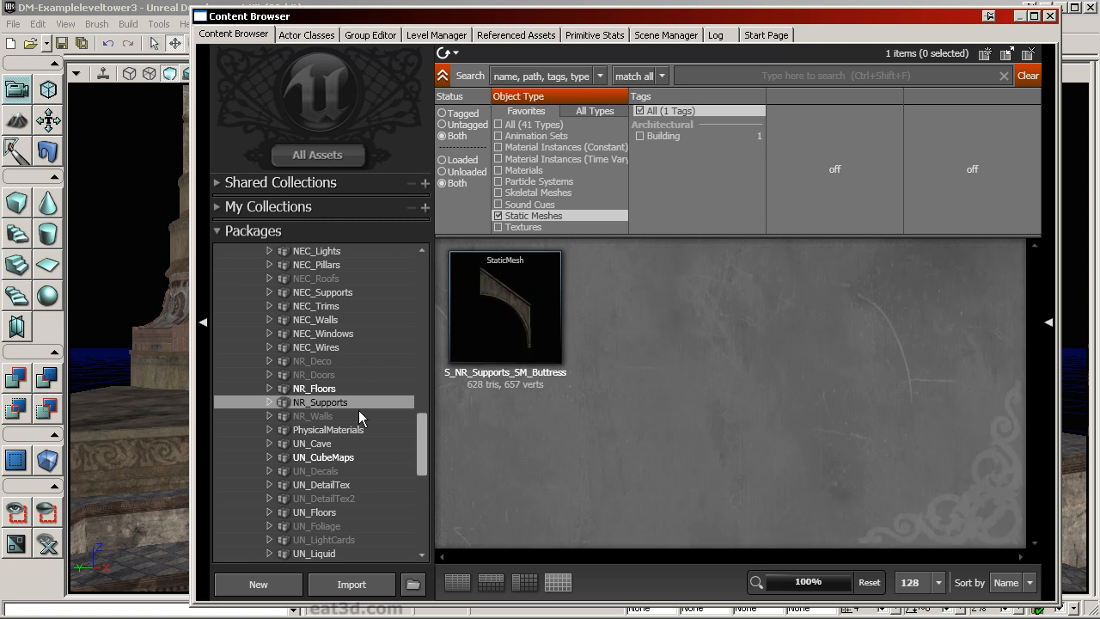
- Inspect the S_NR_Supports_SM_Buttress mesh from several angles in the Static Mesh Editor
double_click(511, 314)
mouse_move(391, 339)
left_mouse_down()
mouse_move(331, 340)
mouse_move(404, 343)
left_mouse_up()
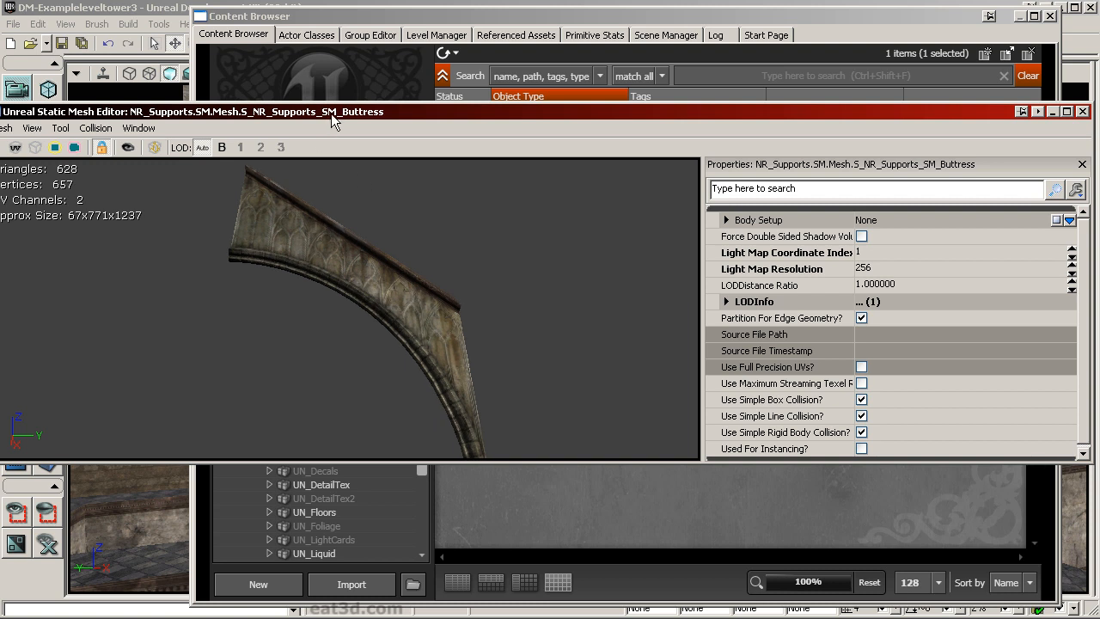
left_click_drag(375, 211, 357, 212)
left_click_drag(344, 309, 481, 310)
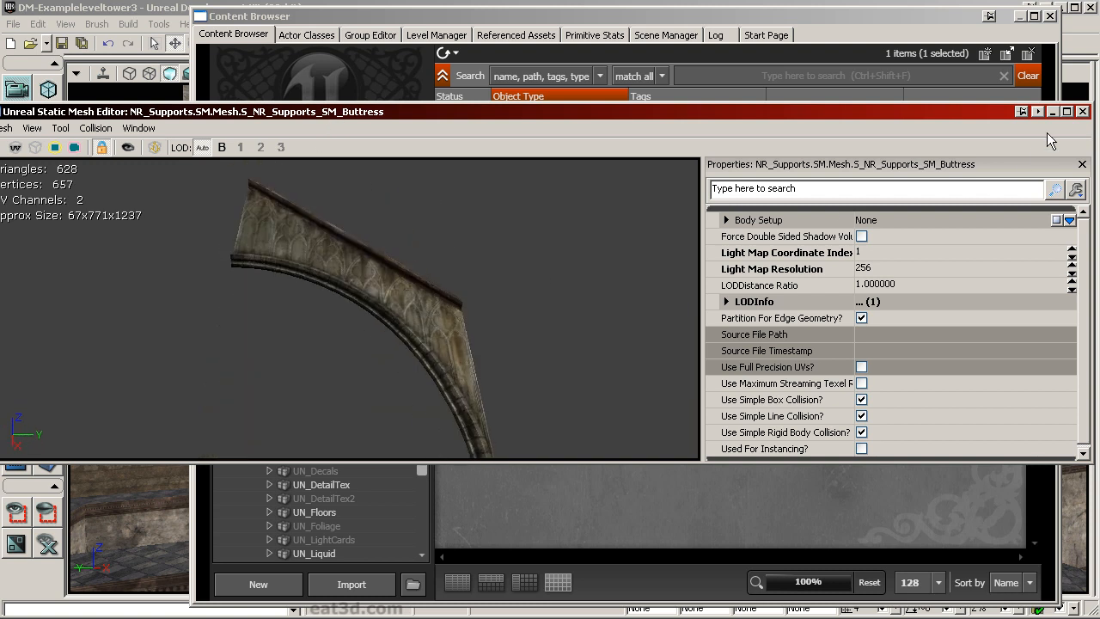
left_click(1083, 112)
- Place the S_NR_Supports_SM_Buttress mesh on the raised platform beside the tower
left_click_drag(427, 21, 1087, 19)
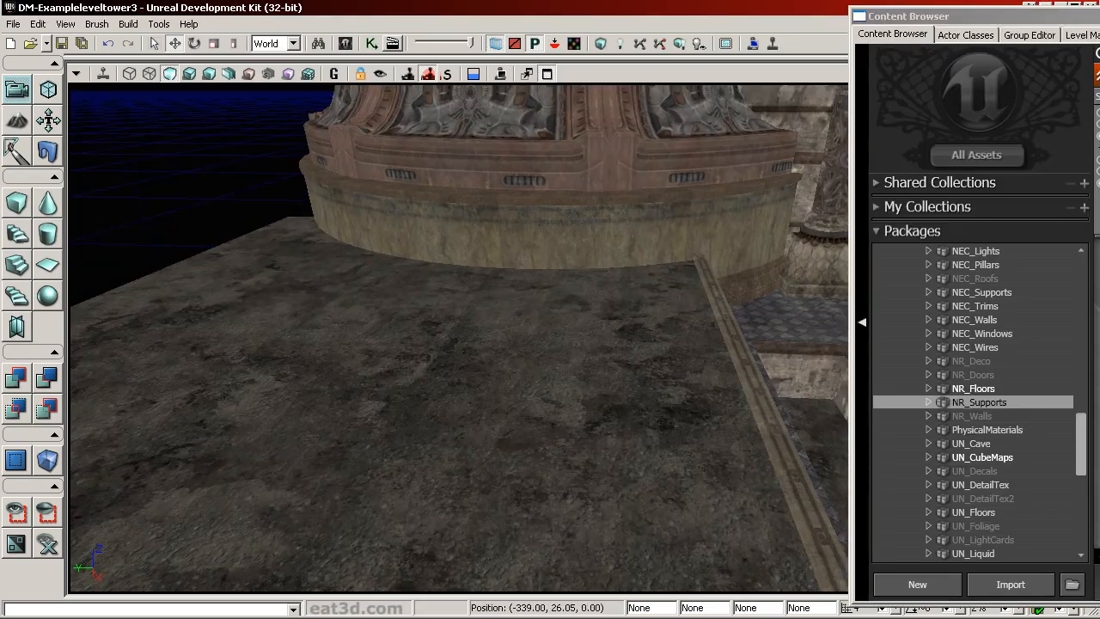
left_click_drag(427, 449, 584, 450)
right_click(445, 394)
left_click(549, 534)
right_click_drag(549, 534, 524, 370)
left_click_drag(944, 16, 1099, 5)
mouse_move(522, 429)
right_mouse_down()
mouse_move(515, 443)
mouse_move(521, 429)
right_mouse_up()
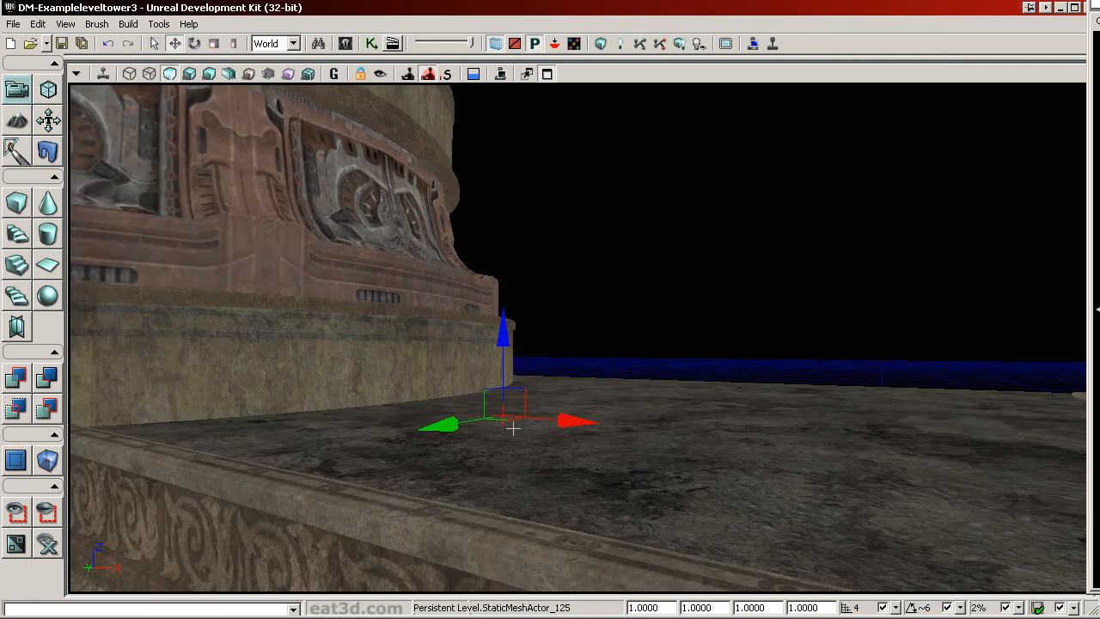
- Adjust the buttress's height above the platform and scale it uniformly to 0.5
left_click_drag(568, 478, 569, 437)
left_click_drag(514, 359, 513, 331)
right_click_drag(749, 542, 666, 370)
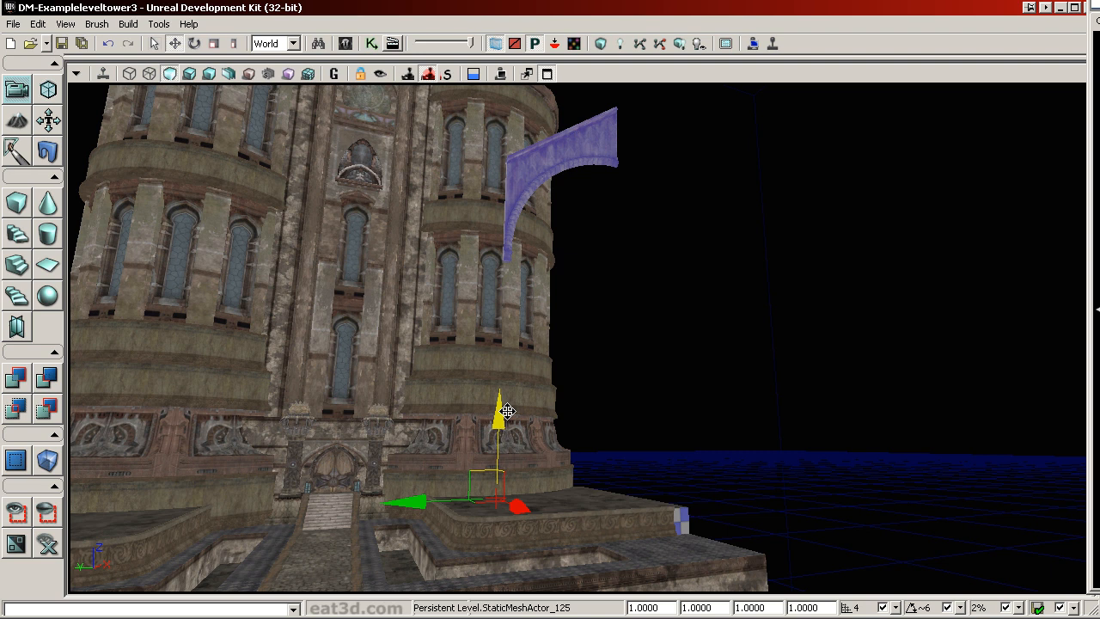
mouse_move(507, 411)
left_mouse_down()
mouse_move(507, 431)
mouse_move(507, 389)
mouse_move(507, 416)
left_mouse_up()
right_click_drag(507, 416, 573, 431)
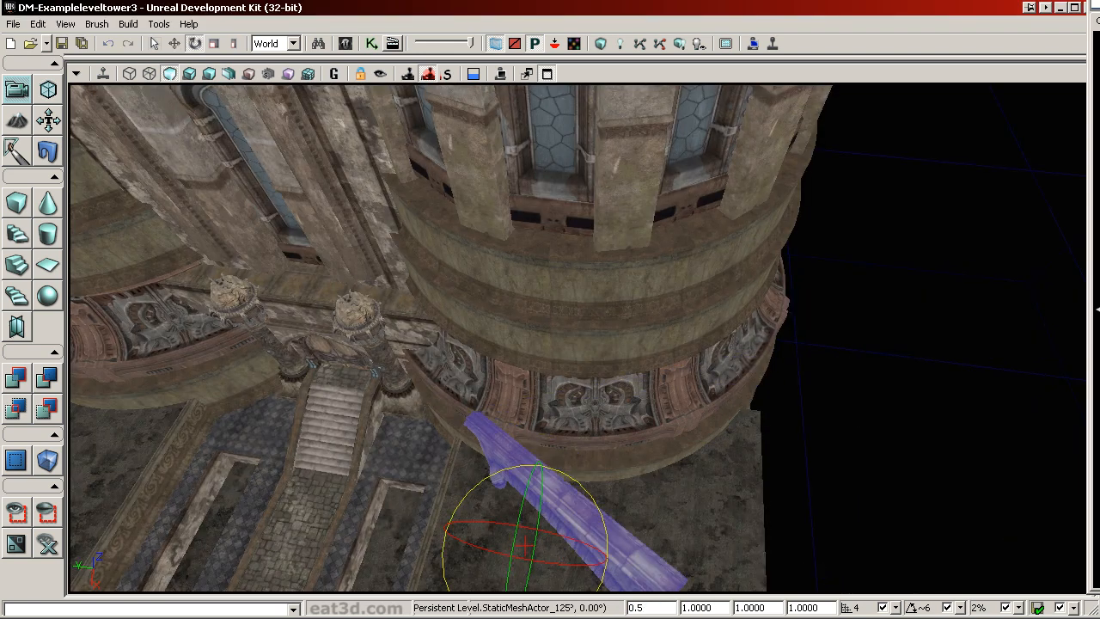
- Rotate the buttress about its vertical axis so its upper end faces the tower's round wall
left_click_drag(607, 550, 731, 449)
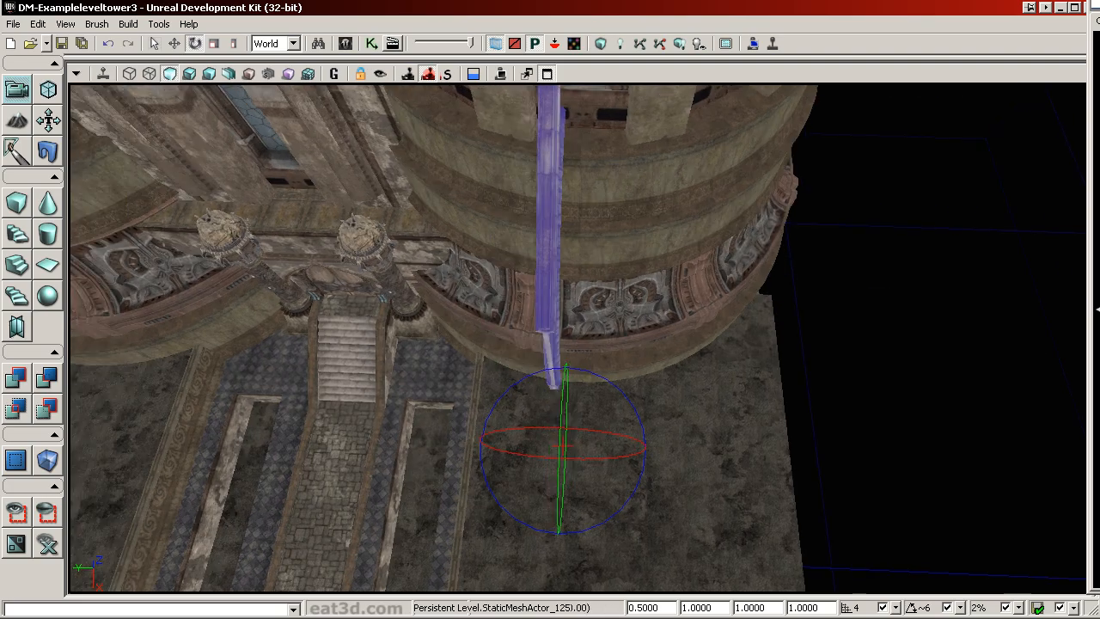
mouse_move(735, 467)
right_mouse_down()
mouse_move(735, 434)
mouse_move(735, 466)
right_mouse_up()
key("space")
key("space")
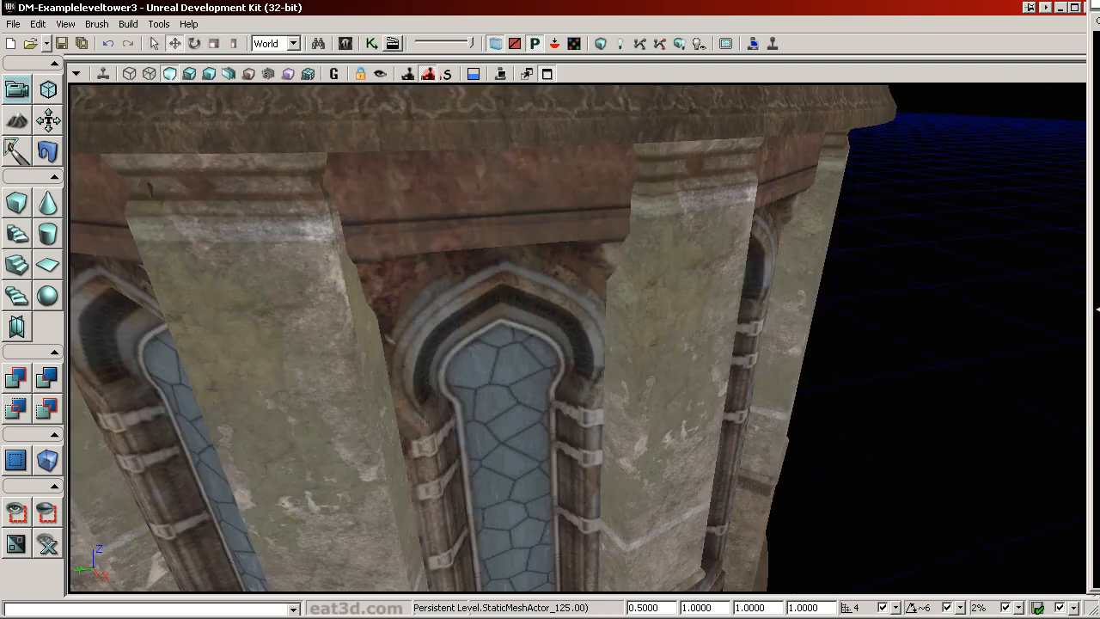
right_click_drag(740, 467, 717, 477)
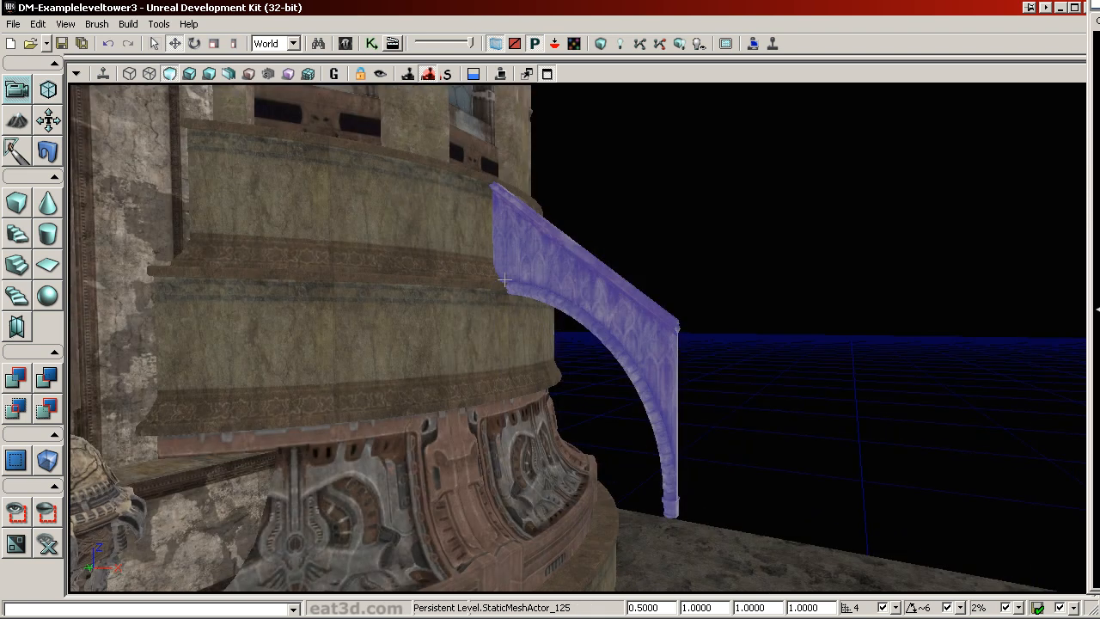
- Browse the NEC_Trims and NEC_Pillars packages and select the S_NEC_Pillars_SM_CASup2 pillar mesh
key("ctrl+shift+f")
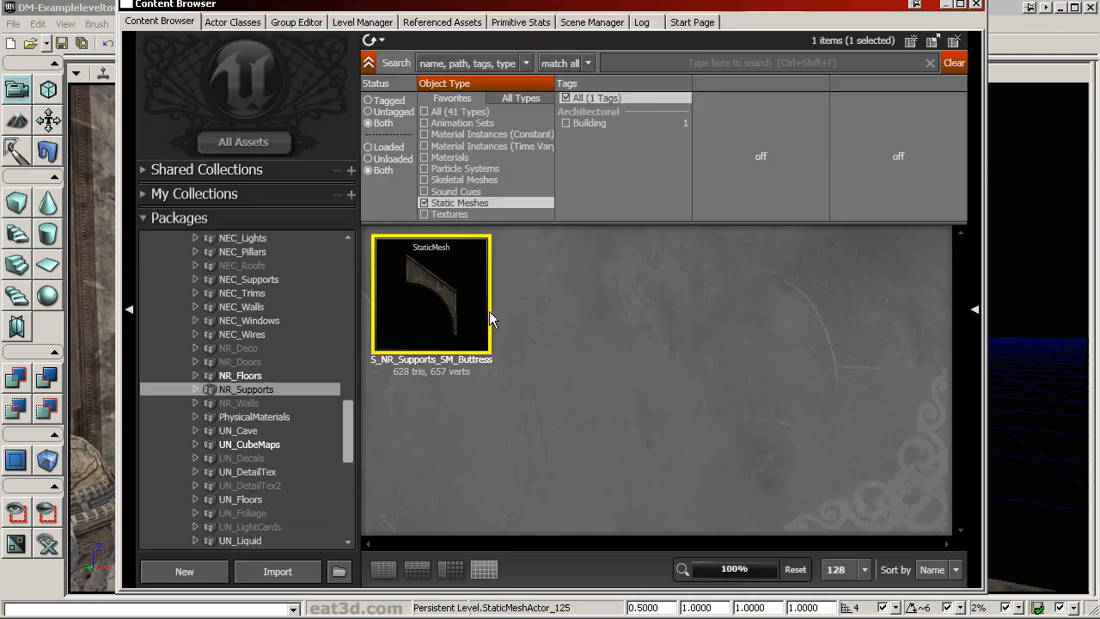
left_click(244, 294)
scroll(266, 313, "up", 2)
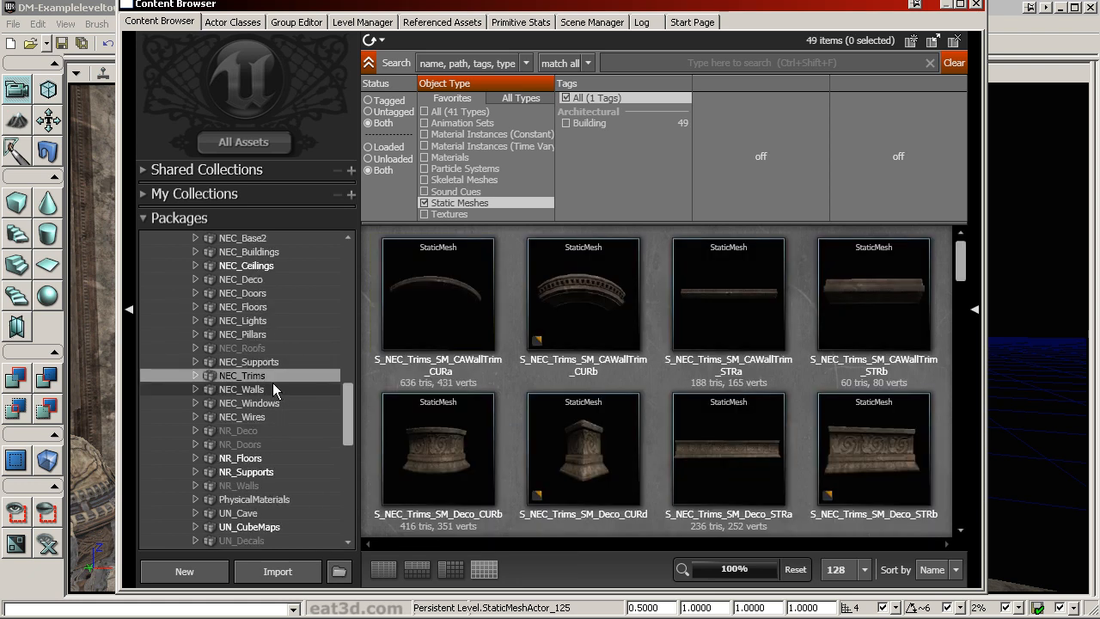
left_click(232, 335)
left_click(773, 305)
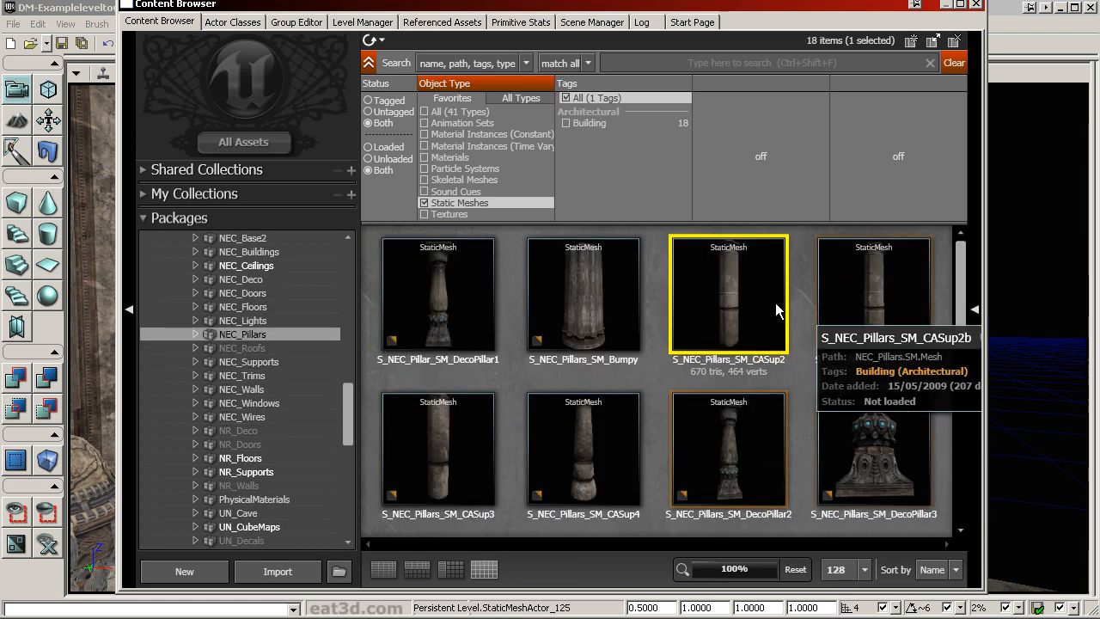
- Inspect the S_NEC_Pillars_SM_CASup2 pillar up and down its length in the Static Mesh Editor, and return to the platform beside the tower
double_click(725, 292)
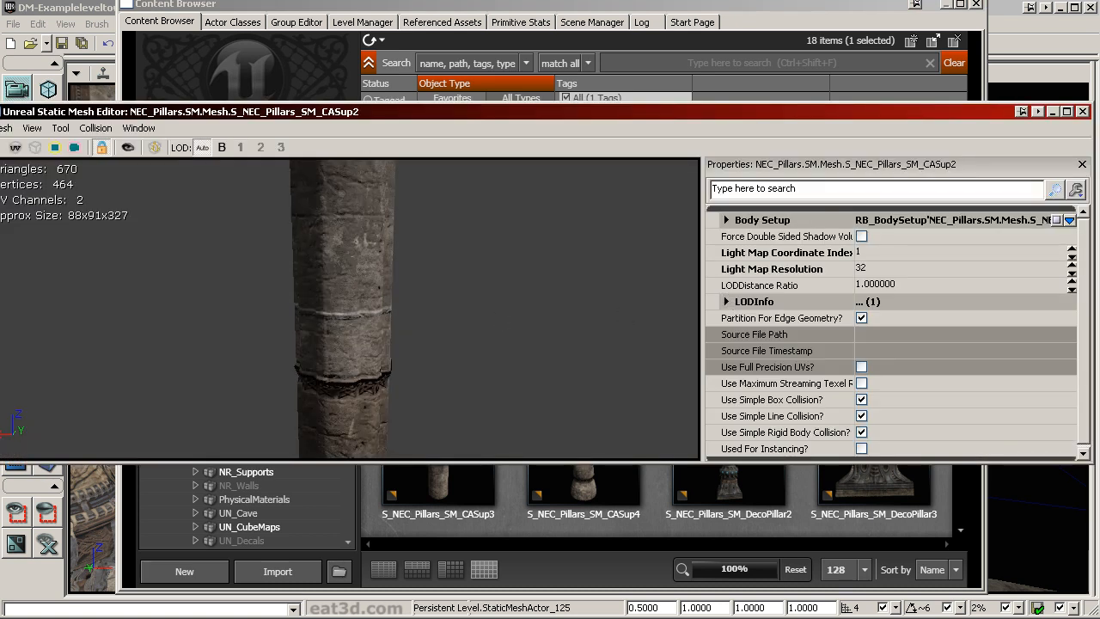
left_click_drag(343, 300, 432, 290)
scroll(432, 291, "up", 3)
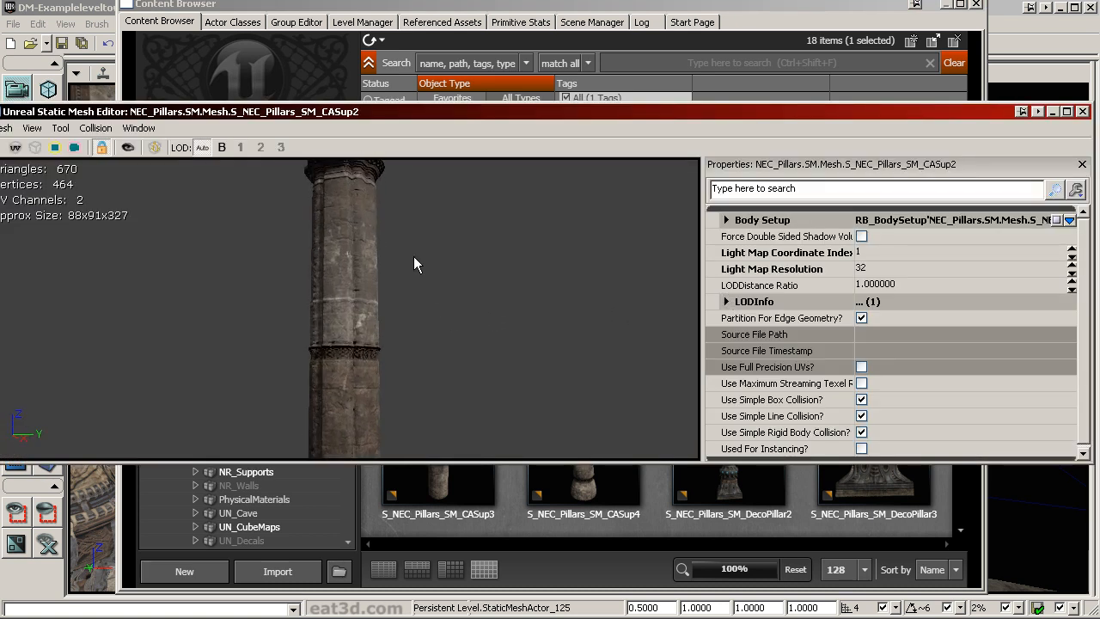
left_click_drag(417, 342, 418, 365)
left_click(1082, 112)
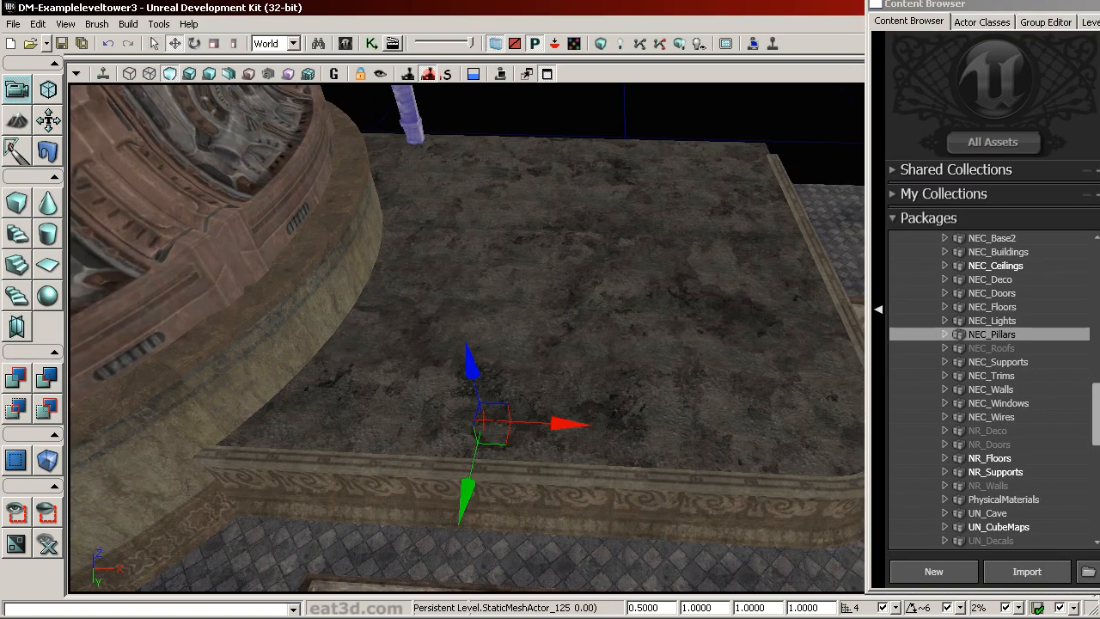
middle_click_drag(602, 427, 602, 391)
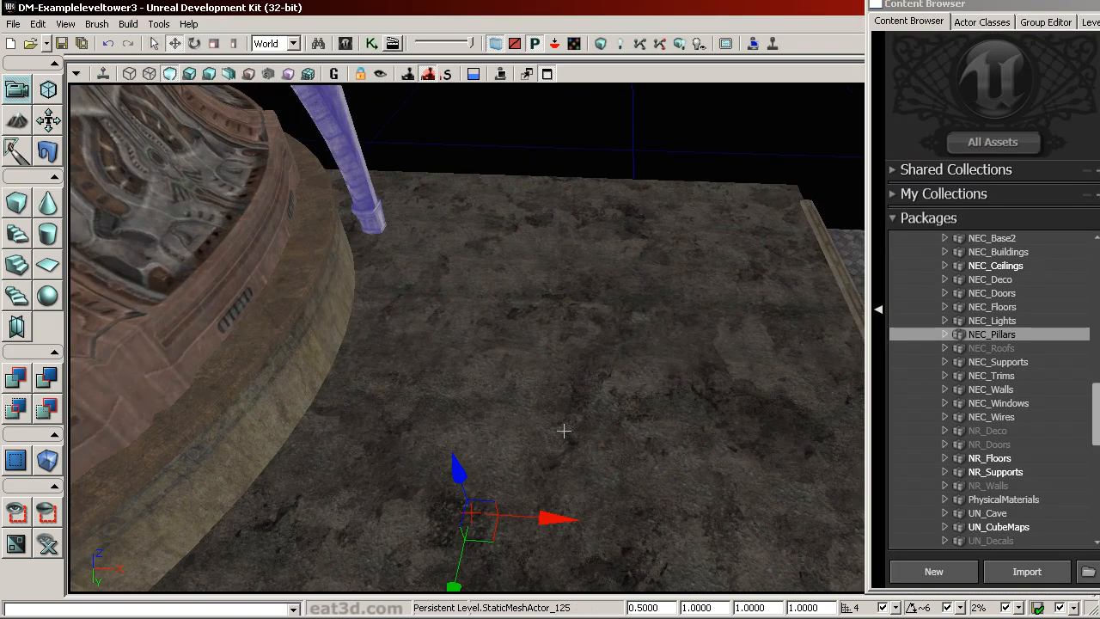
- Place the S_NEC_Pillars_SM_CASup2 pillar on the platform and move it against the buttress's lower end
right_click(467, 393)
left_click(643, 440)
left_click_drag(447, 325, 441, 257, "shift")
left_click_drag(616, 444, 617, 434, "ctrl+shift")
right_click_drag(616, 445, 617, 404, "ctrl+shift")
mouse_move(577, 458)
left_mouse_down("ctrl+shift")
mouse_move(550, 458)
mouse_move(577, 458)
left_mouse_up("ctrl+shift")
right_click_drag(577, 458, 568, 453, "ctrl+shift")
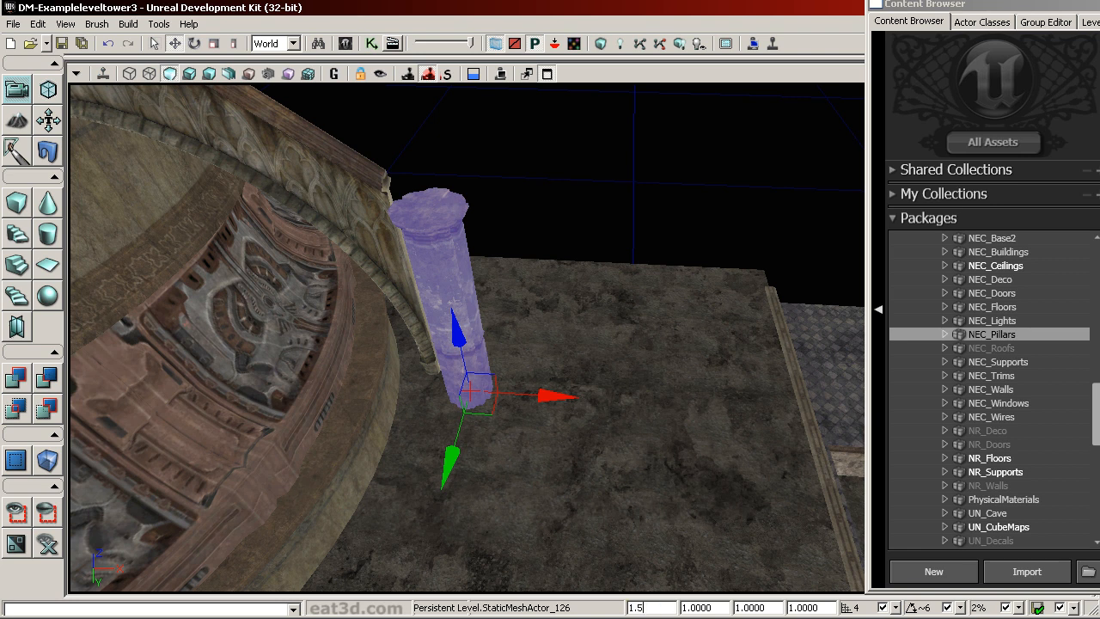
- Scale the pillar uniformly to 1.5 and set its vertical scale to 1.25
type("1.5")
key("Return")
left_click(811, 608)
type("1.25")
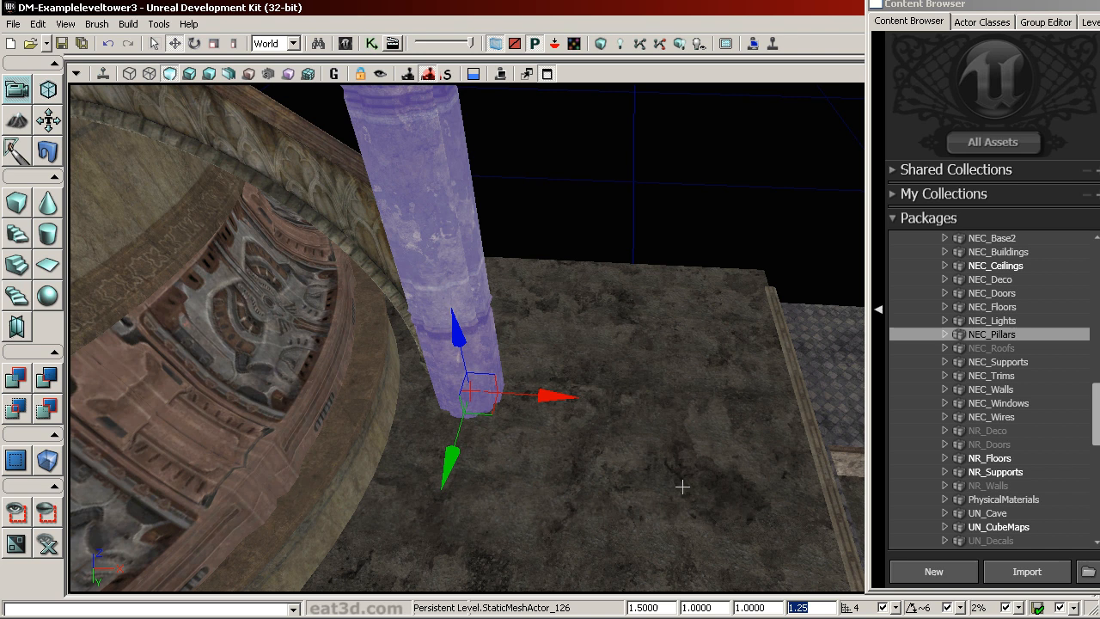
right_click_drag(682, 486, 678, 468)
left_click_drag(677, 468, 670, 500)
right_click_drag(670, 500, 667, 498)
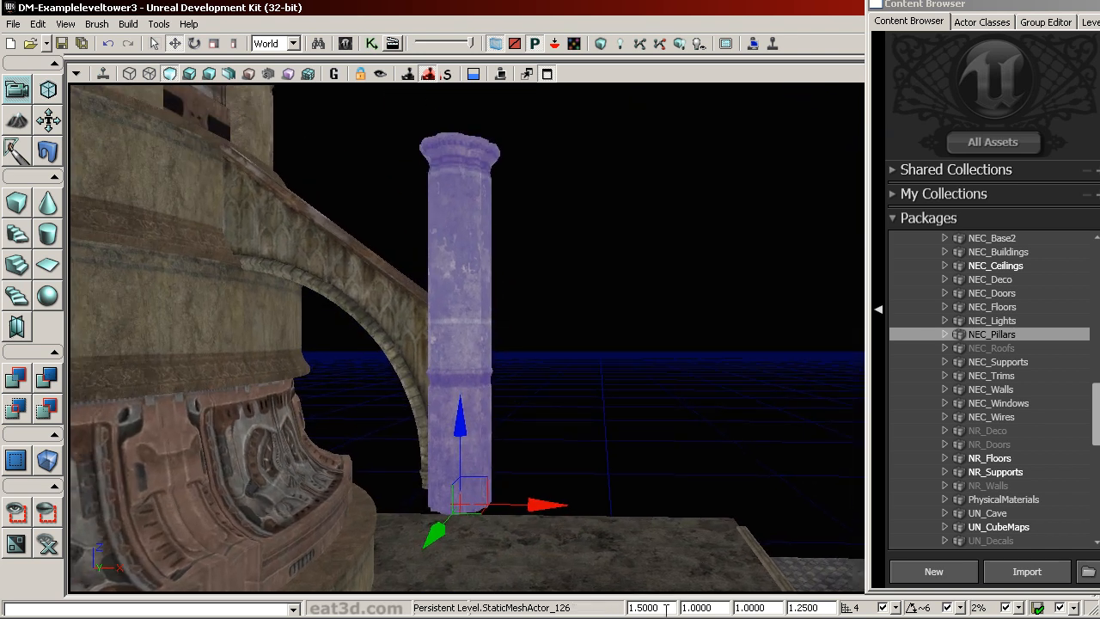
left_click(812, 608)
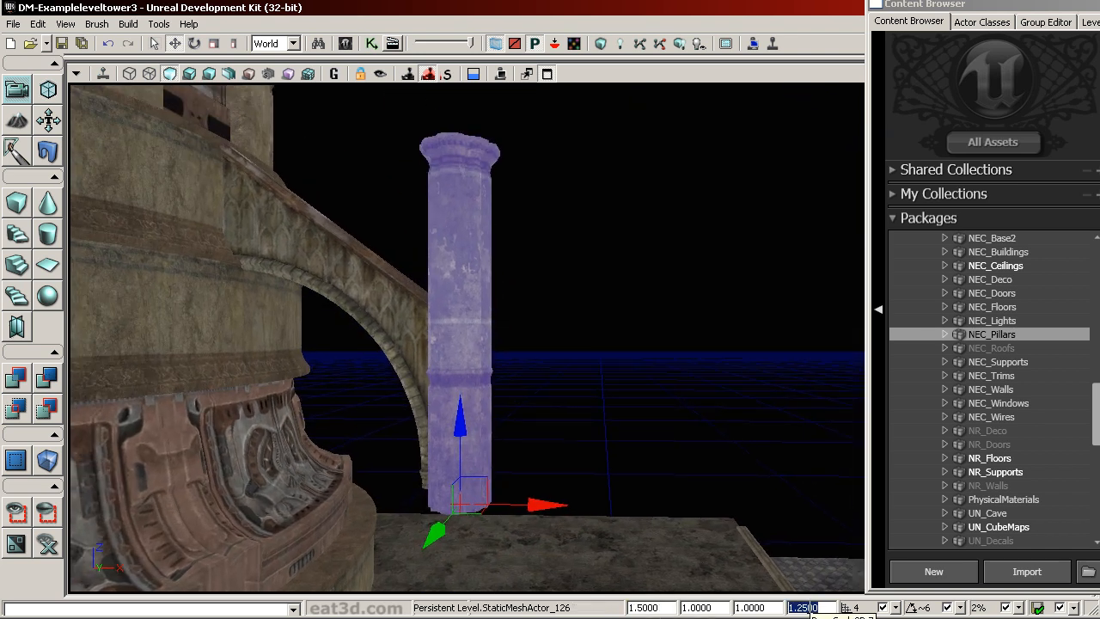
- Duplicate the scale-patterned column base beside the entrance stairs and pull the copy away toward the platform
mouse_move(678, 449)
left_mouse_down()
mouse_move(665, 378)
mouse_move(666, 452)
left_mouse_up()
right_click_drag(665, 452, 653, 490)
left_click_drag(653, 490, 679, 447)
right_click_drag(678, 447, 657, 440)
left_click_drag(673, 372, 673, 404)
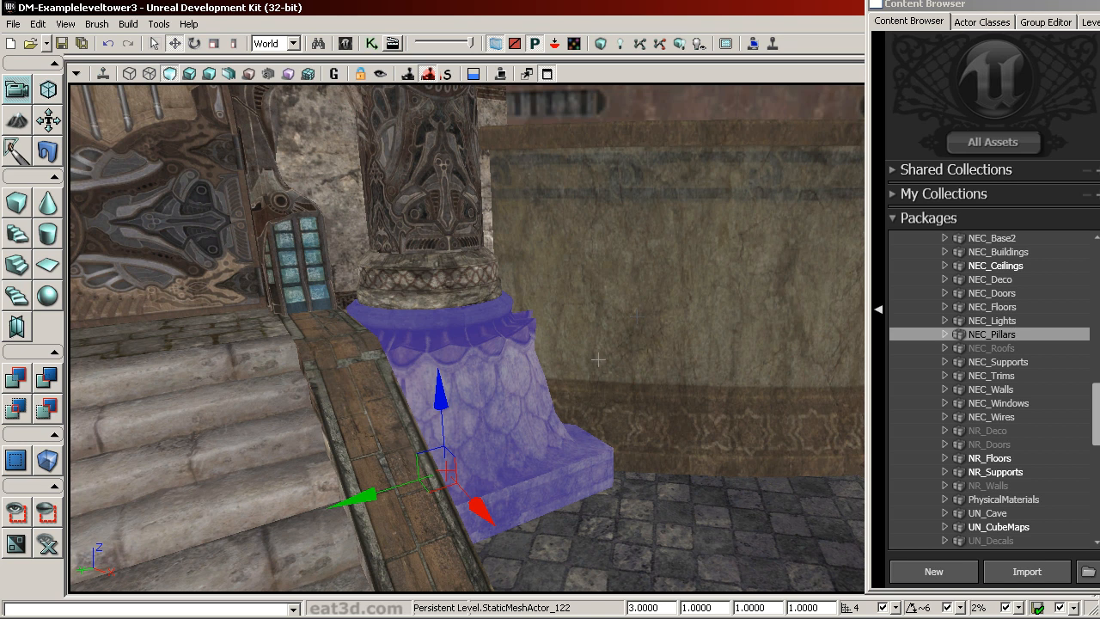
left_click_drag(487, 342, 567, 395, "ctrl+shift")
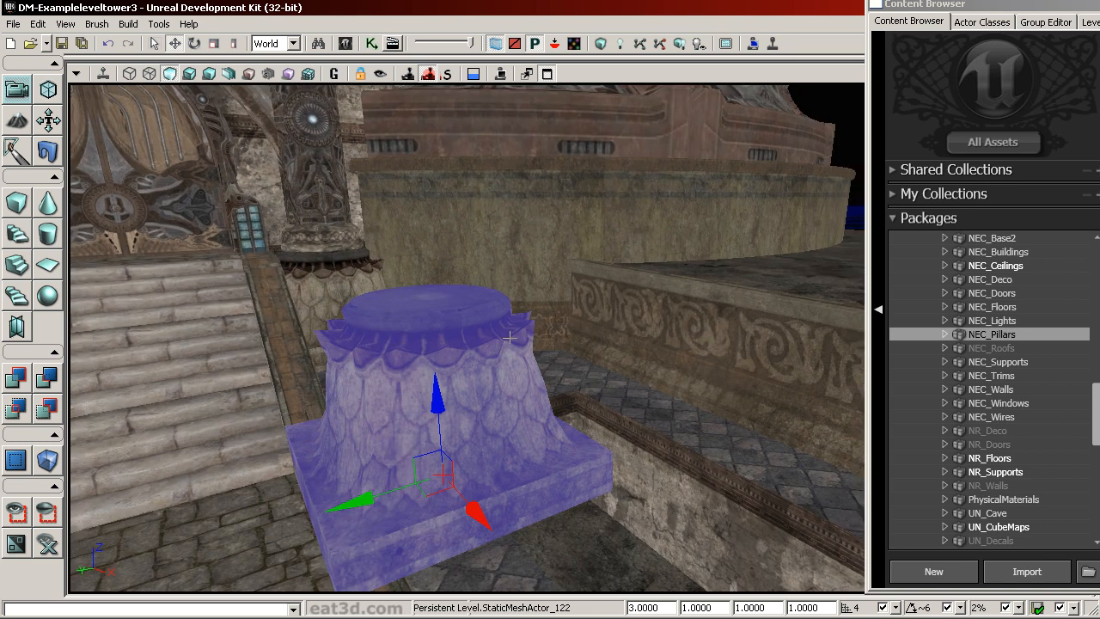
right_click_drag(488, 341, 584, 341, "ctrl+shift")
- Raise the copied base onto the platform and align it beneath the new pillar
left_click_drag(437, 395, 436, 318, "ctrl+shift")
left_click_drag(436, 464, 481, 481, "ctrl+shift")
right_click_drag(481, 481, 516, 481, "ctrl+shift")
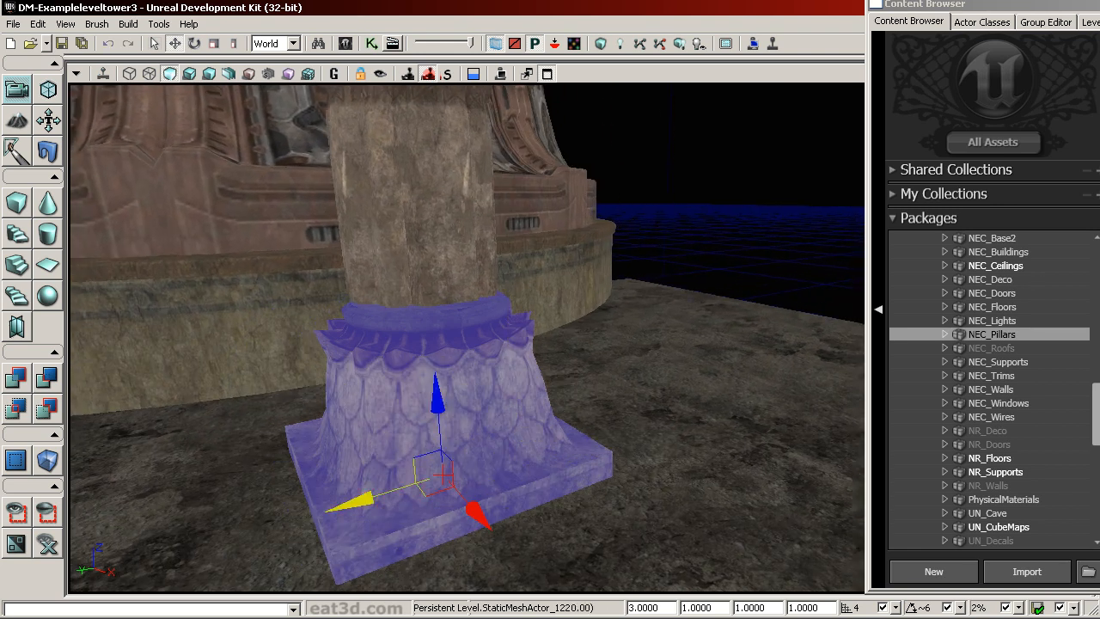
right_click_drag(481, 343, 584, 344)
left_click_drag(644, 501, 631, 501)
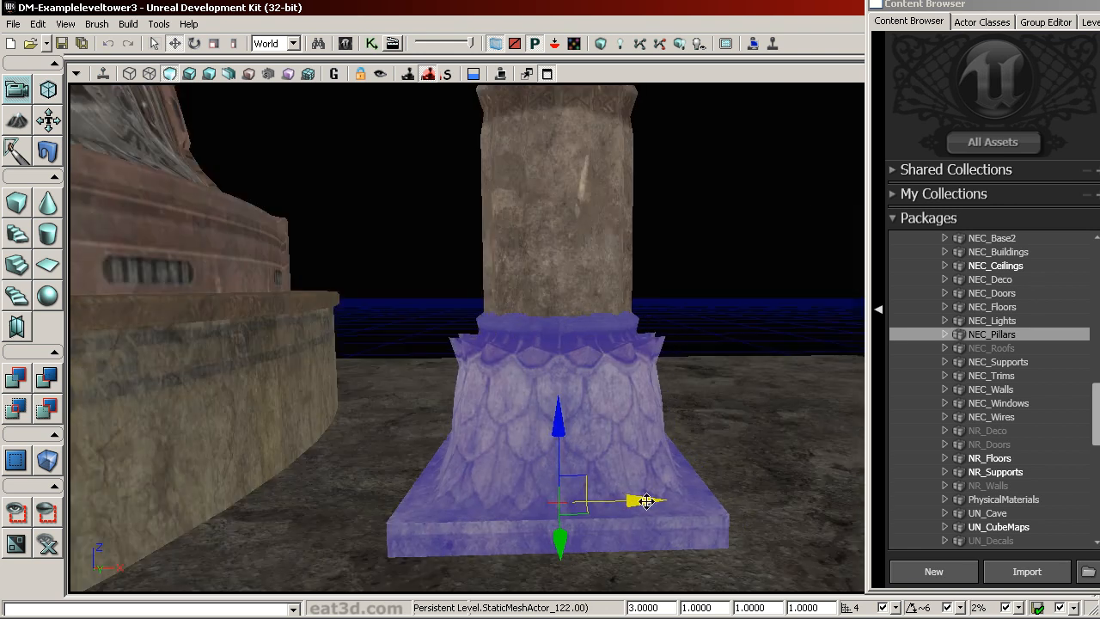
- Select the pillar, its base and the buttress together, and duplicate the set outward from the tower across the platform
right_click_drag(511, 262, 482, 292)
left_click(504, 259, "ctrl")
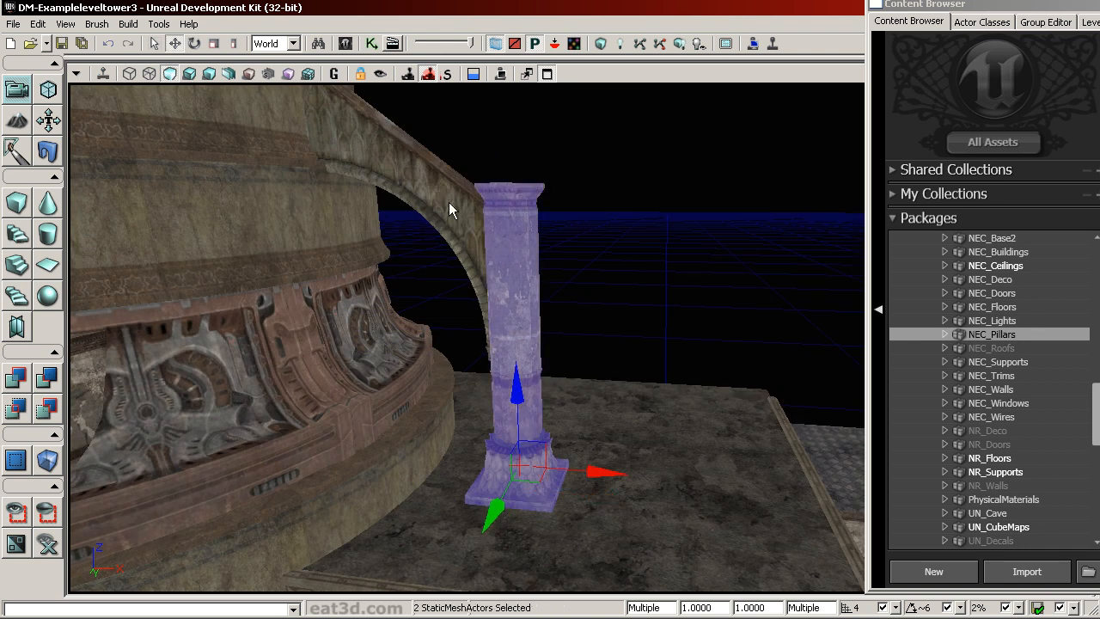
left_click(450, 202, "ctrl")
right_click_drag(545, 481, 545, 495)
left_click_drag(545, 516, 700, 516, "alt")
left_click_drag(432, 432, 671, 574)
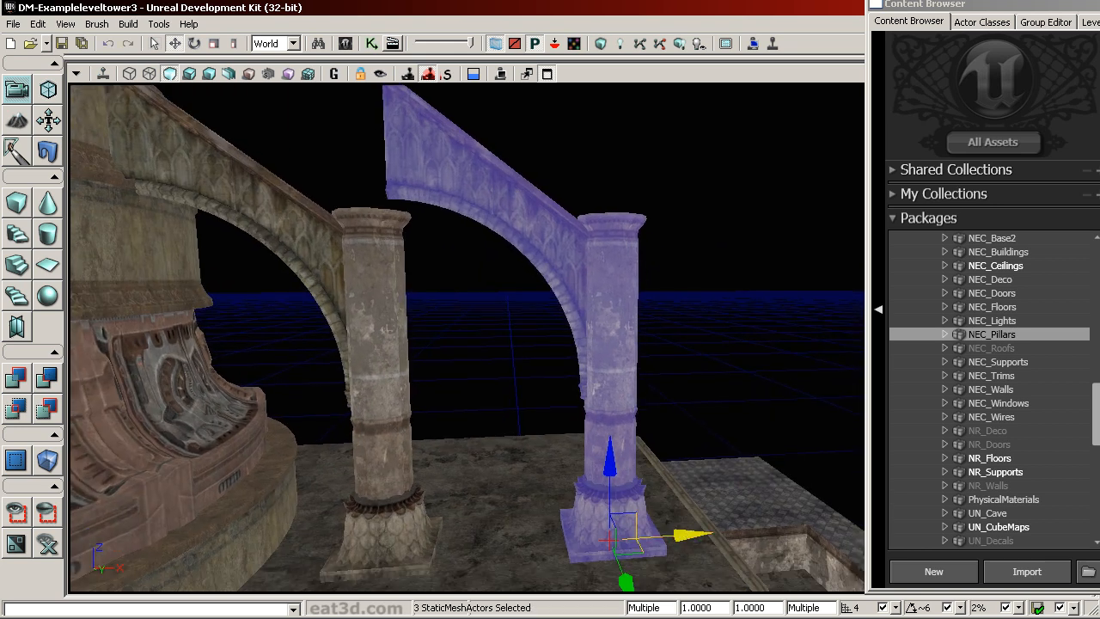
left_click_drag(682, 535, 699, 534)
- Lower the outer pillar and buttress, and move the outer set inward so its buttress meets the inner pillar
left_click(615, 306)
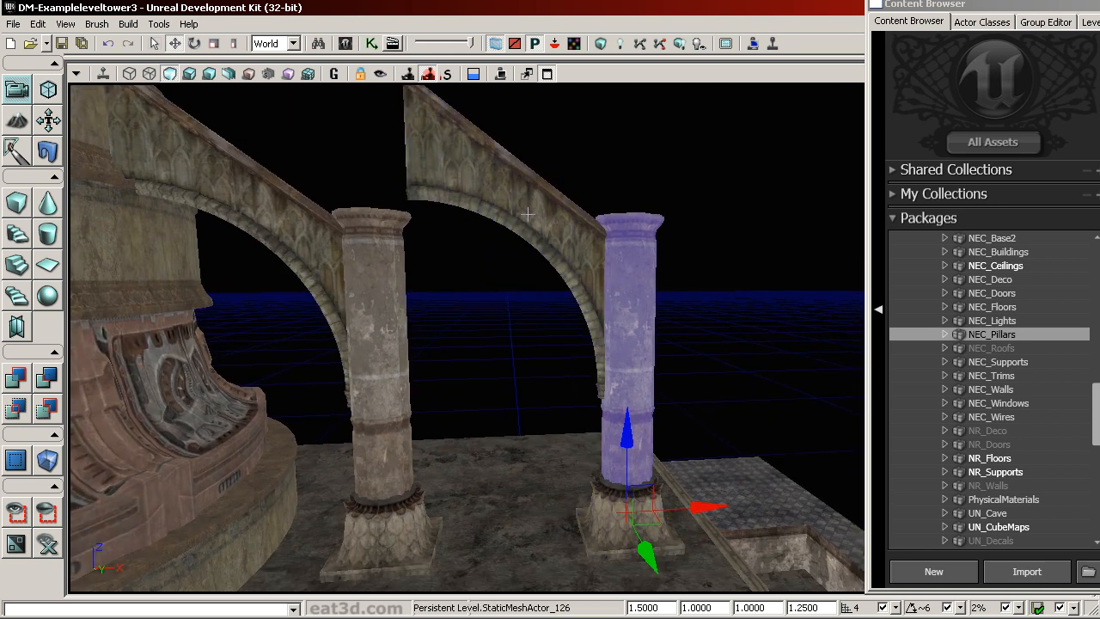
left_click(527, 208, "ctrl")
left_click_drag(522, 297, 521, 361)
left_click_drag(509, 309, 397, 204)
mouse_move(369, 282)
left_mouse_down()
mouse_move(369, 320)
mouse_move(368, 277)
left_mouse_up()
left_click_drag(778, 447, 277, 184)
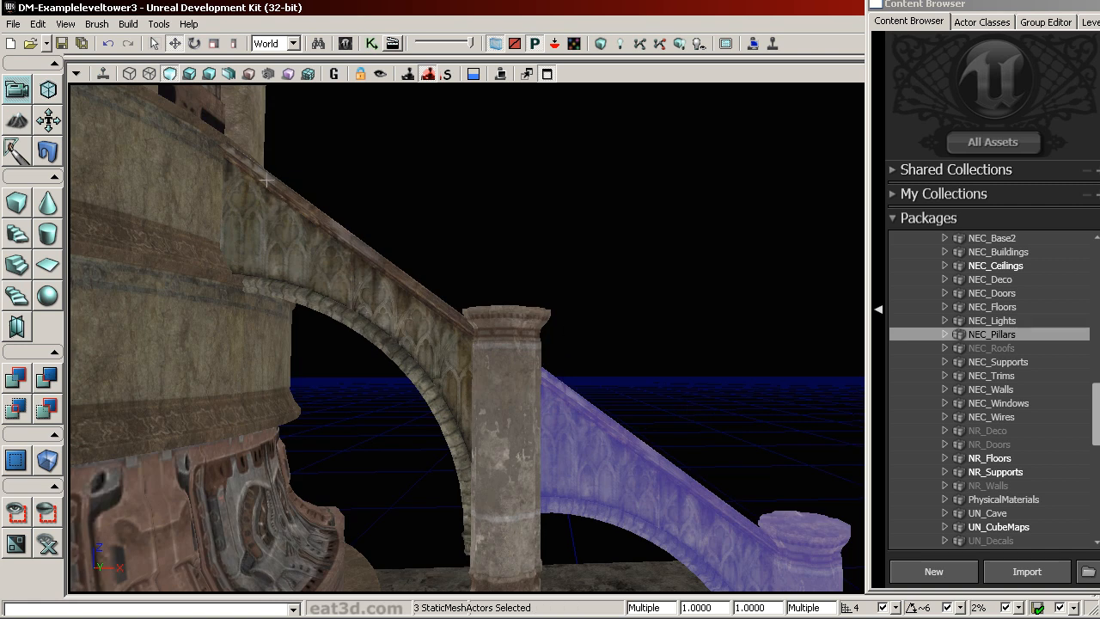
- Exclude the outer base from the selection and lower the outer pillar and buttress slightly further
middle_click_drag(704, 417, 612, 247)
left_click(694, 442, "ctrl")
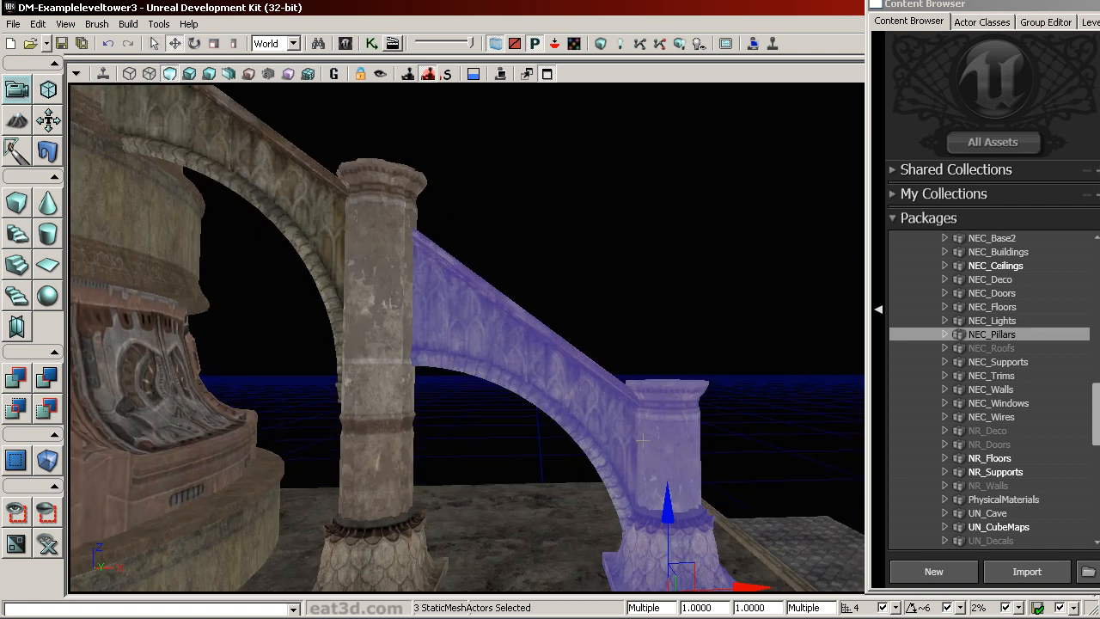
left_click(666, 436, "ctrl")
left_click_drag(612, 247, 336, 232)
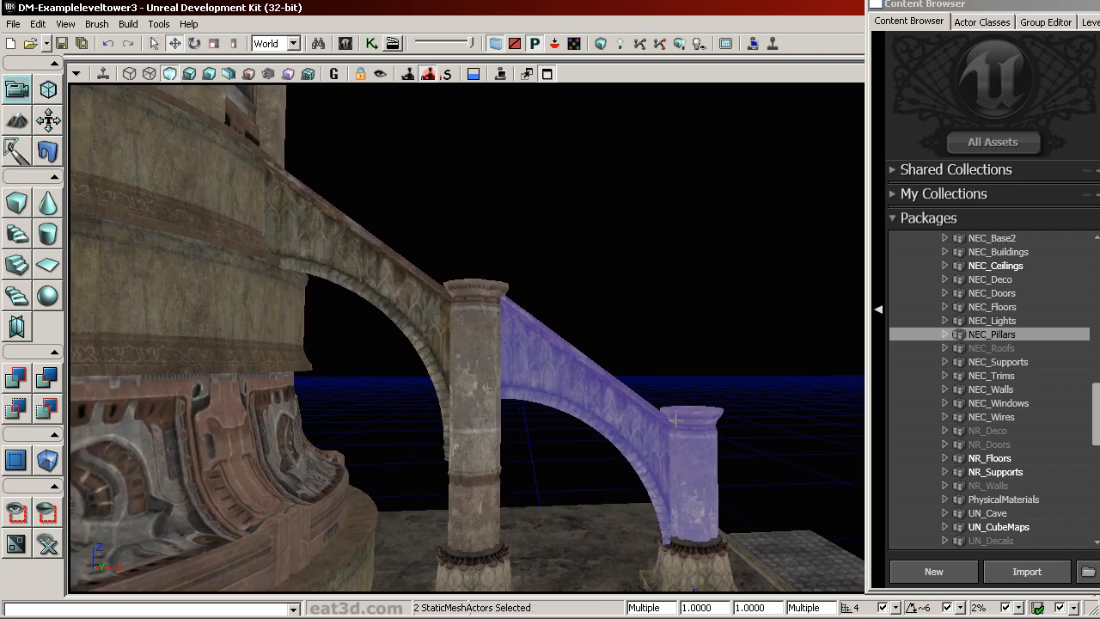
left_click_drag(677, 424, 549, 410)
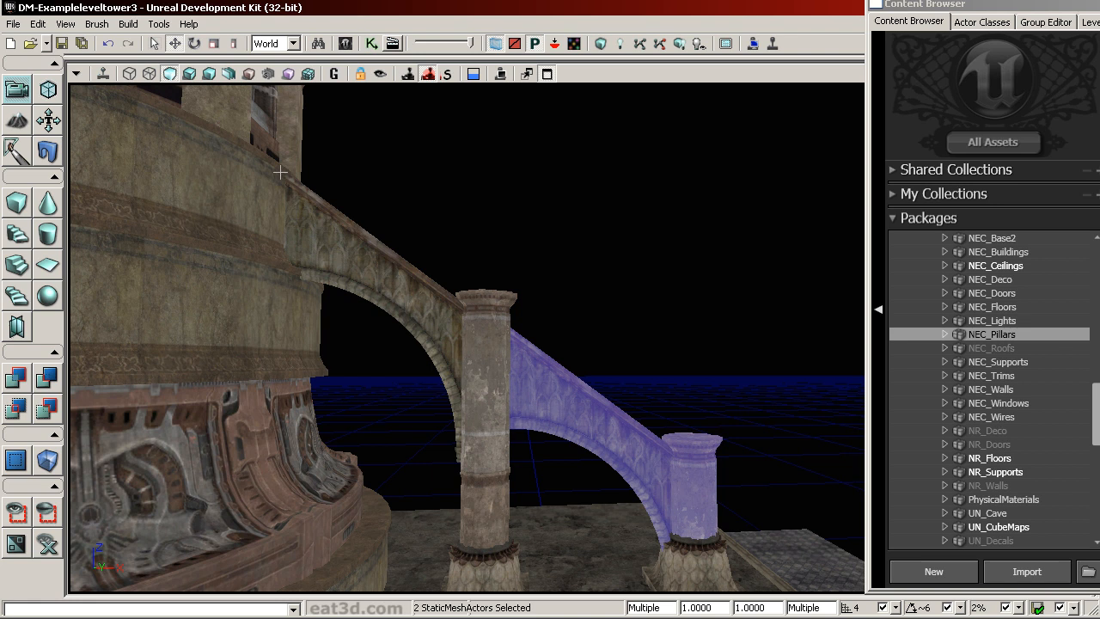
left_click_drag(533, 328, 491, 290)
left_click_drag(673, 451, 628, 431)
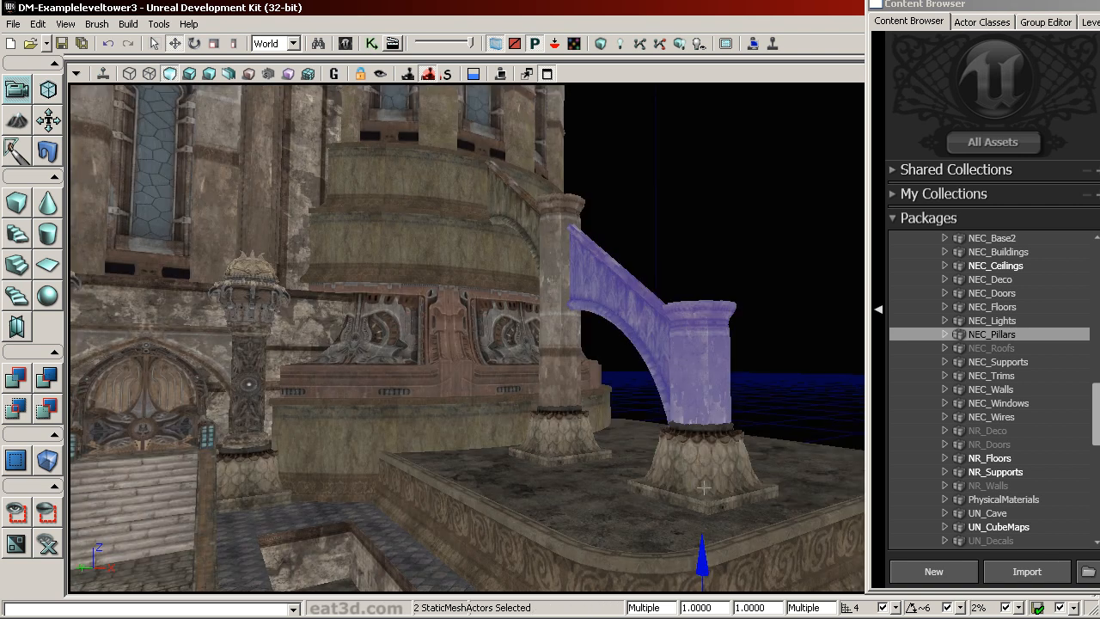
- Select both pillars with their bases and buttresses, and duplicate them onto the platform across the entrance path
left_click(537, 450, "ctrl")
left_click(553, 327, "ctrl")
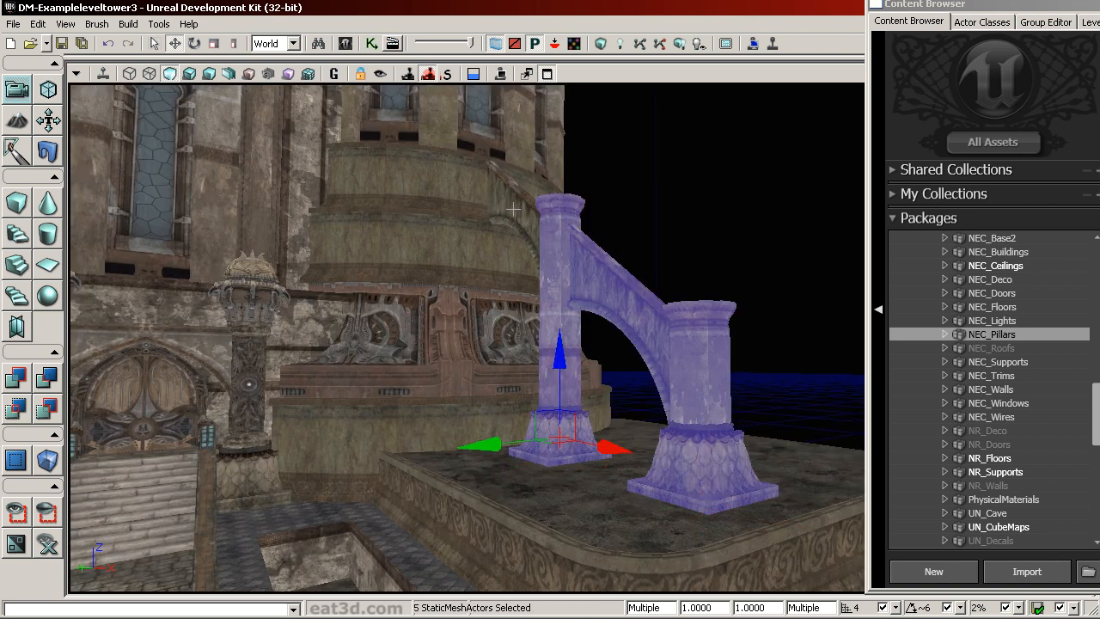
left_click(515, 214, "ctrl")
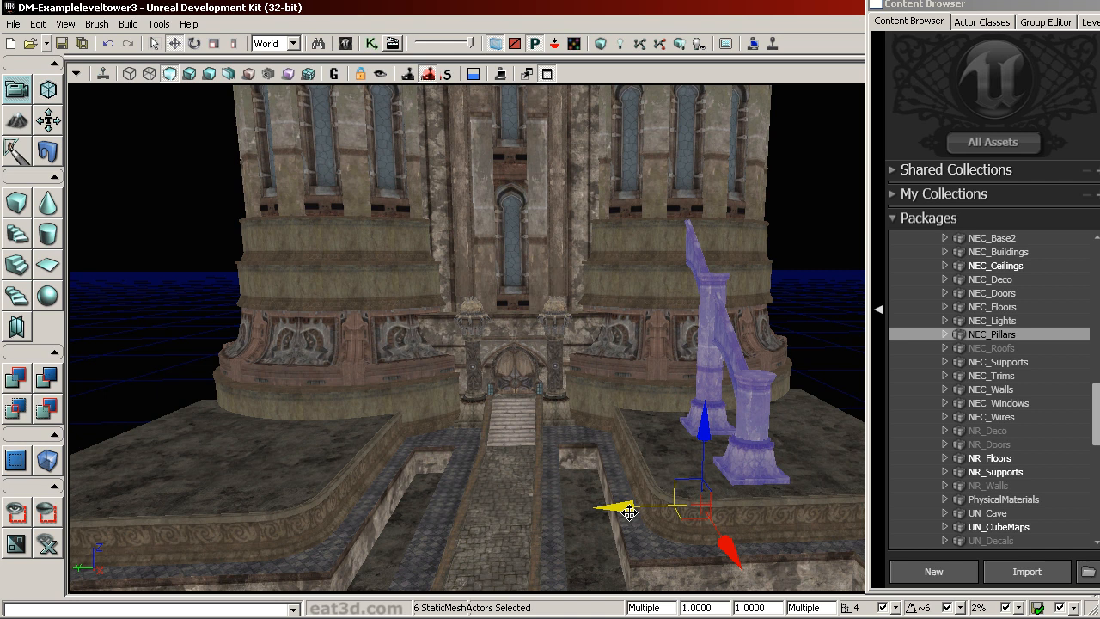
left_click_drag(630, 513, 129, 490)
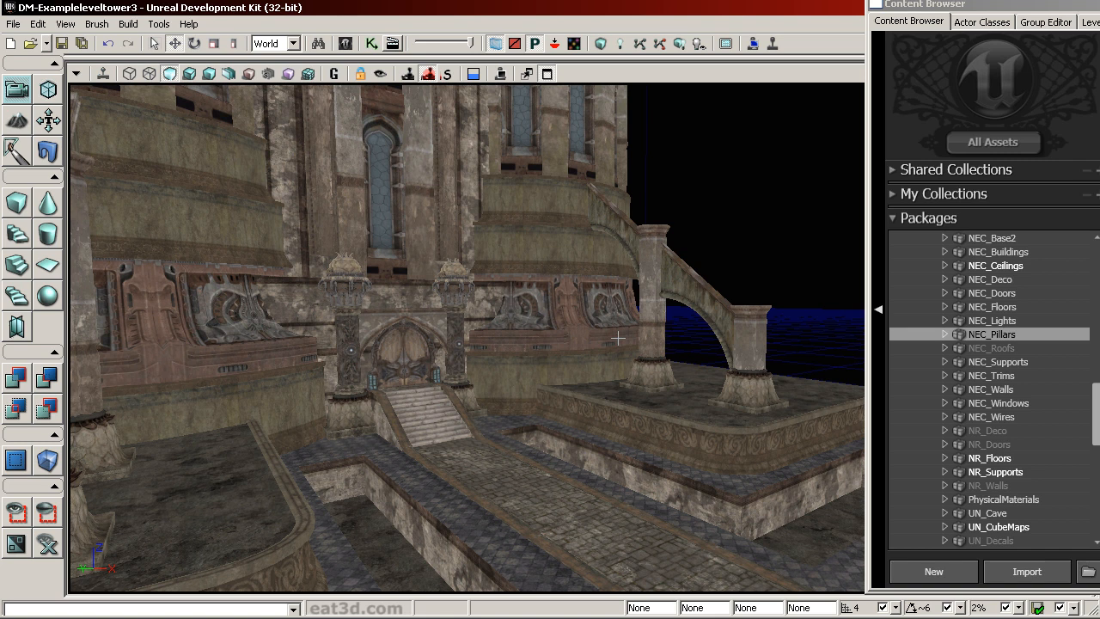
- Select the S_NEC_Deco_SM_Cuchulainn_Pose3 statue mesh in the NEC_Deco package and inspect it in the Static Mesh Editor
double_click(914, 7)
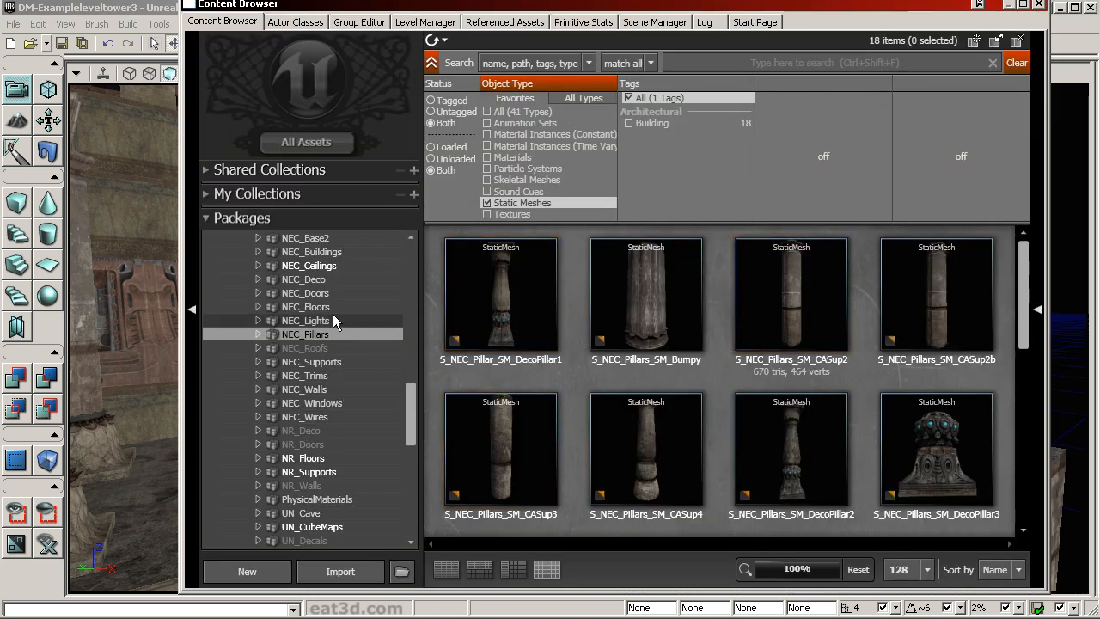
left_click(303, 279)
left_click(653, 296)
left_click(738, 333)
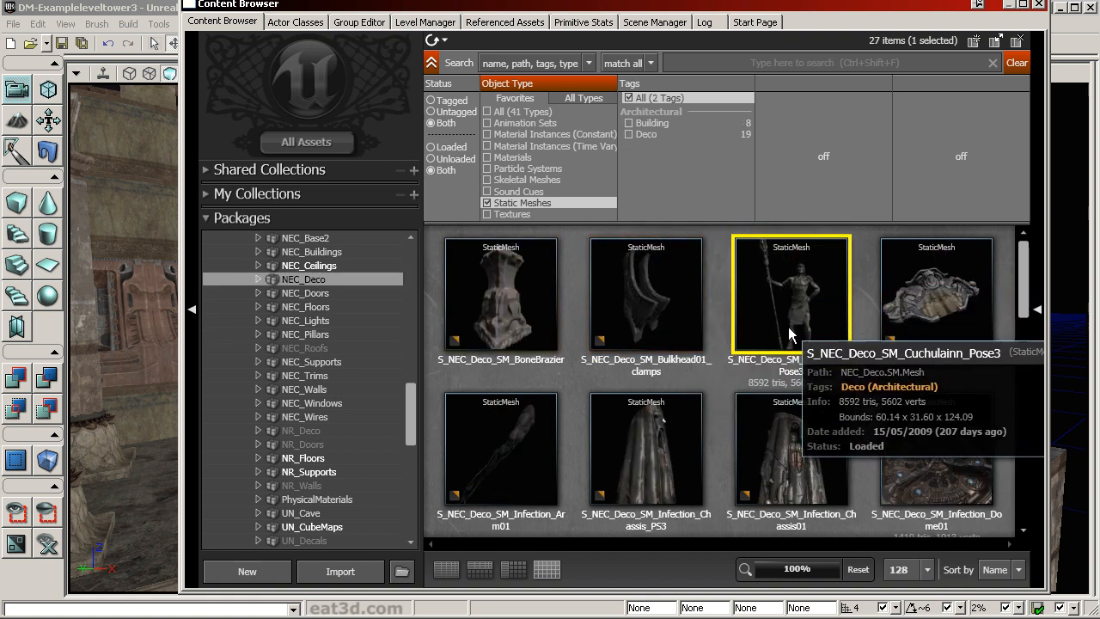
double_click(791, 296)
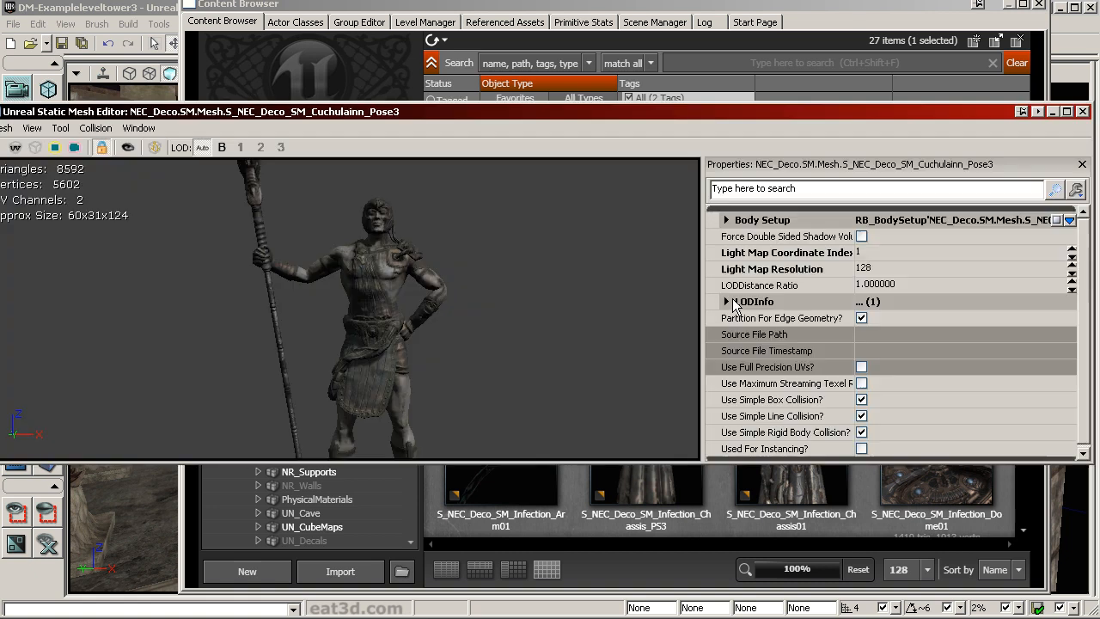
mouse_move(369, 310)
left_mouse_down()
mouse_move(370, 395)
mouse_move(370, 318)
left_mouse_up()
left_click_drag(324, 173, 323, 203)
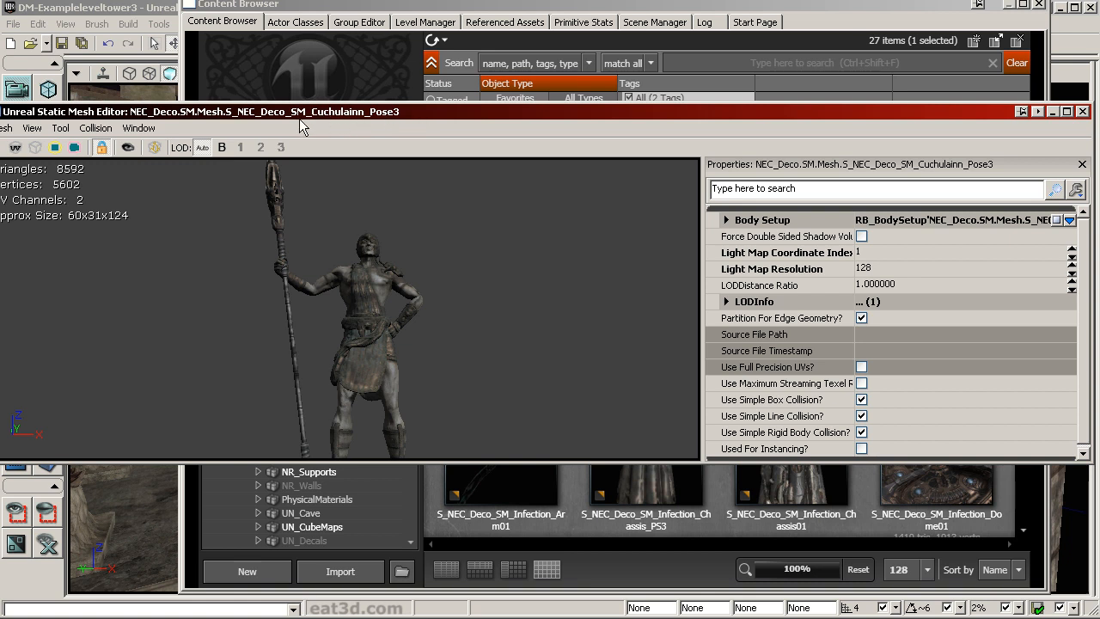
left_click(1082, 112)
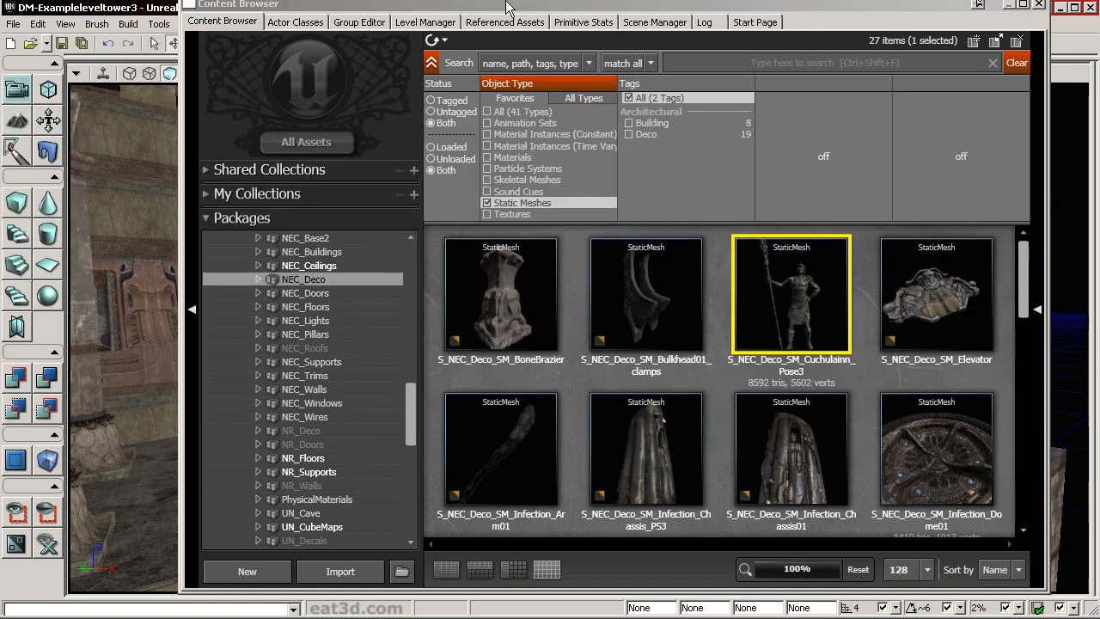
- Place the Cuchulainn statue on the platform near its rounded front corner, in front of the outer pillar
left_click_drag(507, 7, 1014, 7)
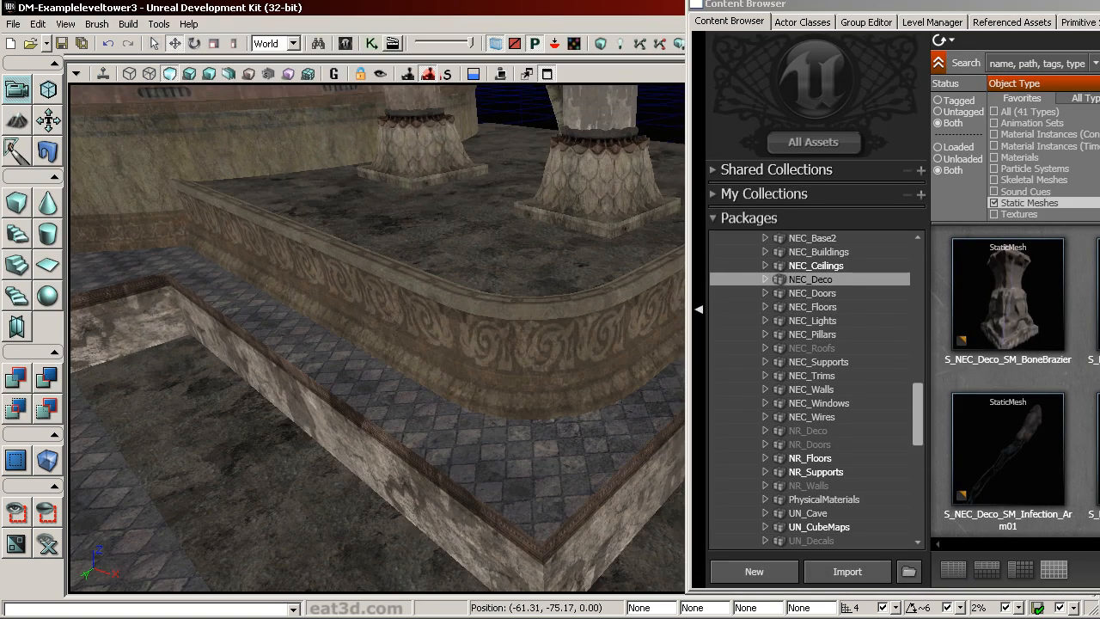
left_click_drag(503, 359, 503, 318)
left_click(503, 359)
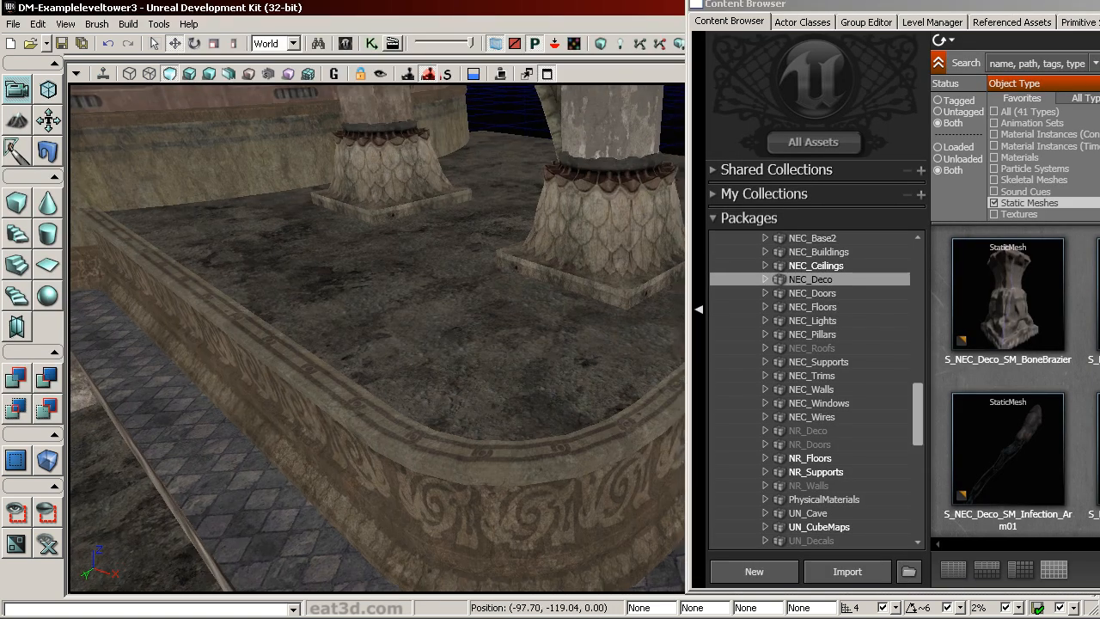
key("s")
left_click(503, 359)
right_click_drag(514, 405, 559, 460)
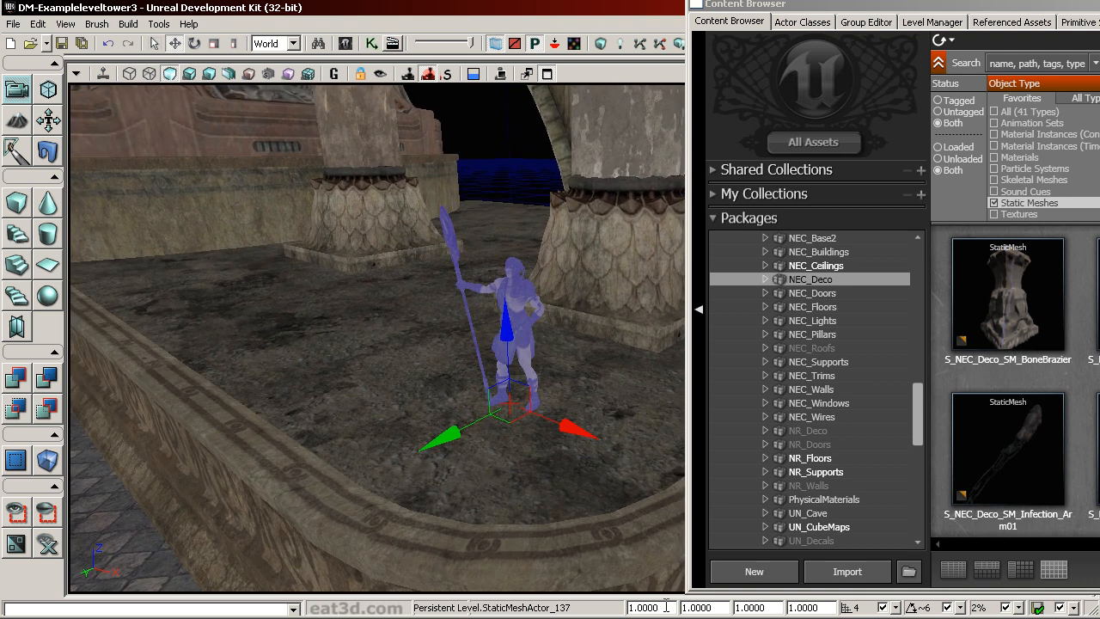
- Scale the statue uniformly to 5 and rotate it about its vertical axis to face outward over the platform's corner
type("5")
key("Return")
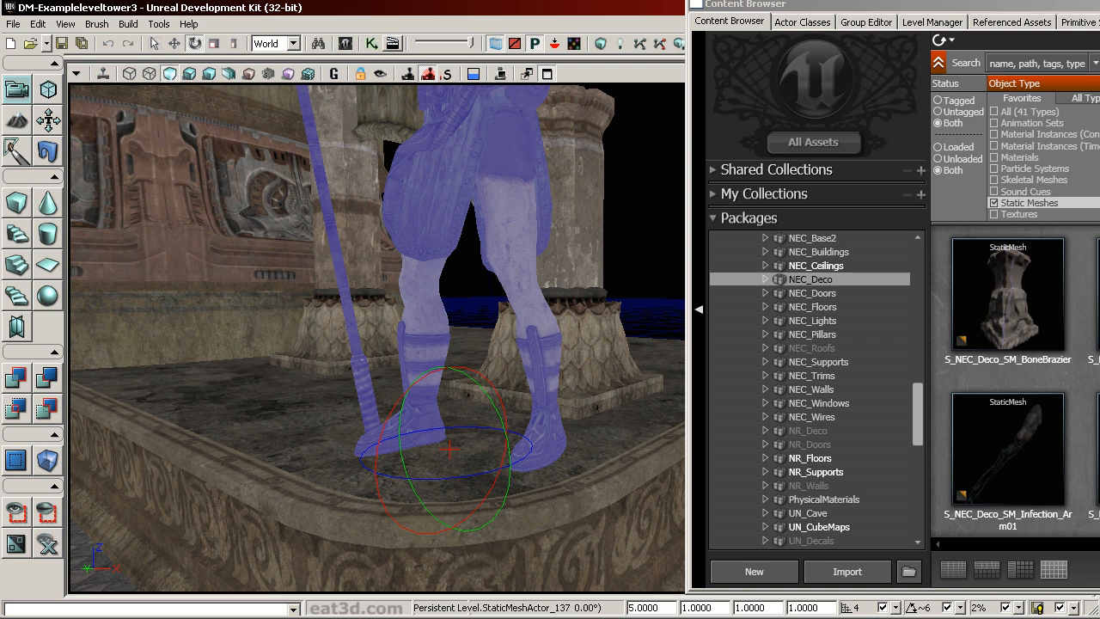
left_click_drag(438, 478, 502, 479)
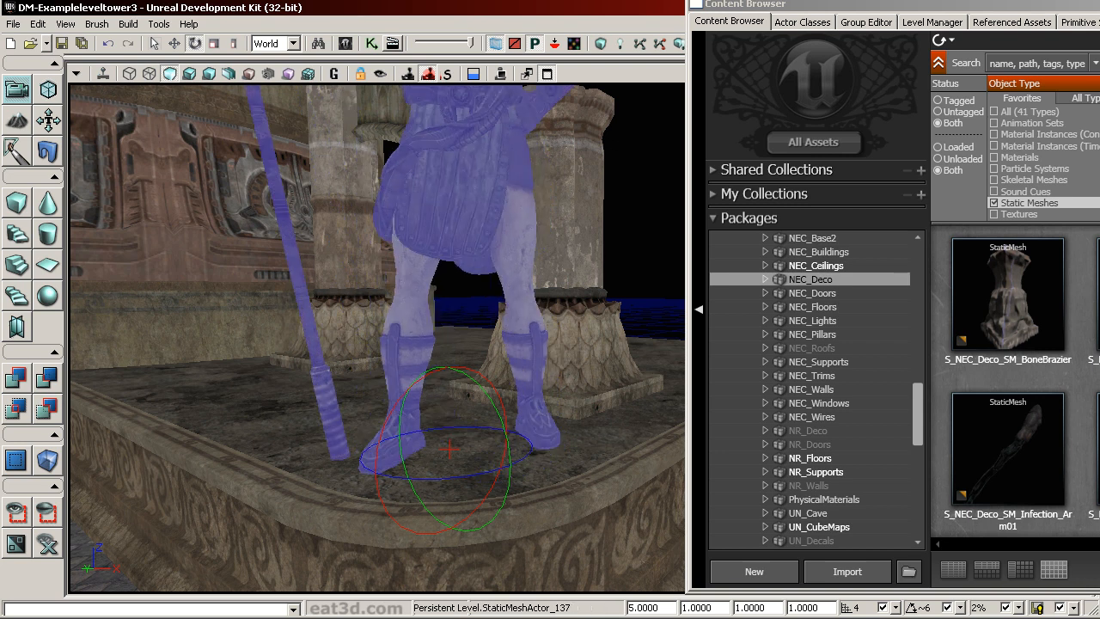
- Select the S_NEC_Deco_SM_Statue_Angel01_Plinth mesh in NEC_Deco and inspect it in the Static Mesh Editor
left_click_drag(872, 7, 397, 7)
scroll(685, 356, "down", 6)
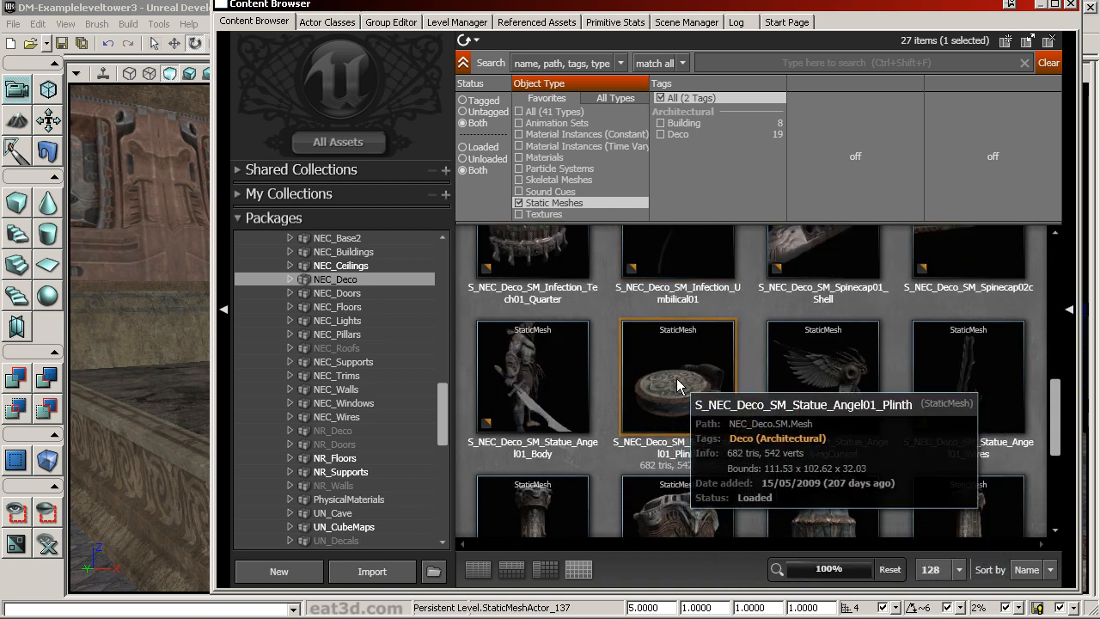
double_click(676, 379)
right_click_drag(343, 293, 344, 344)
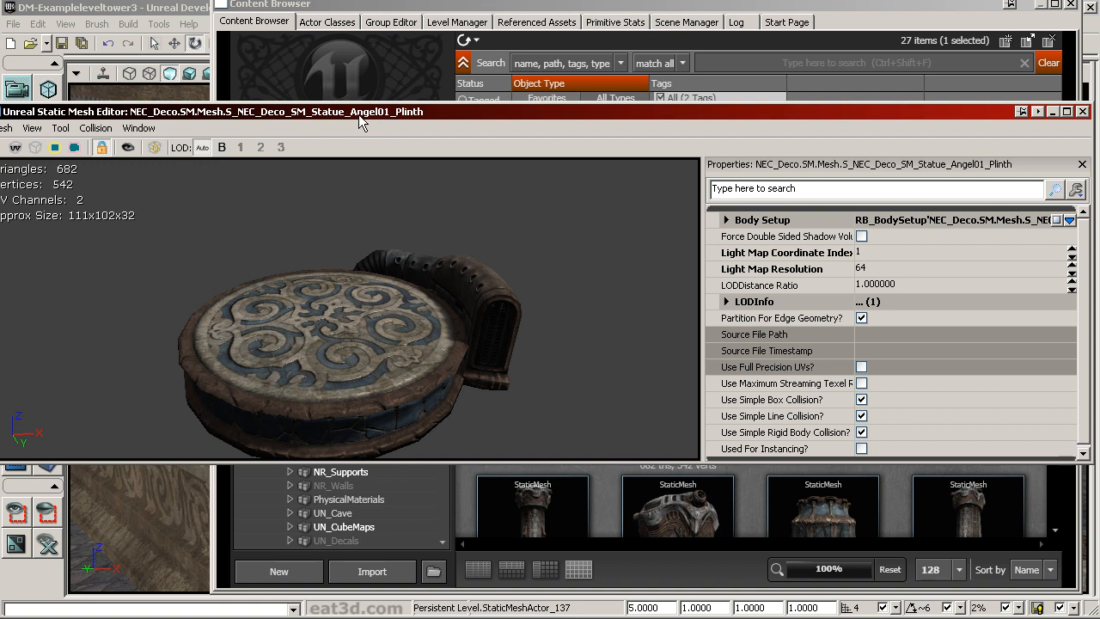
left_click_drag(421, 207, 516, 278)
left_click(1082, 112)
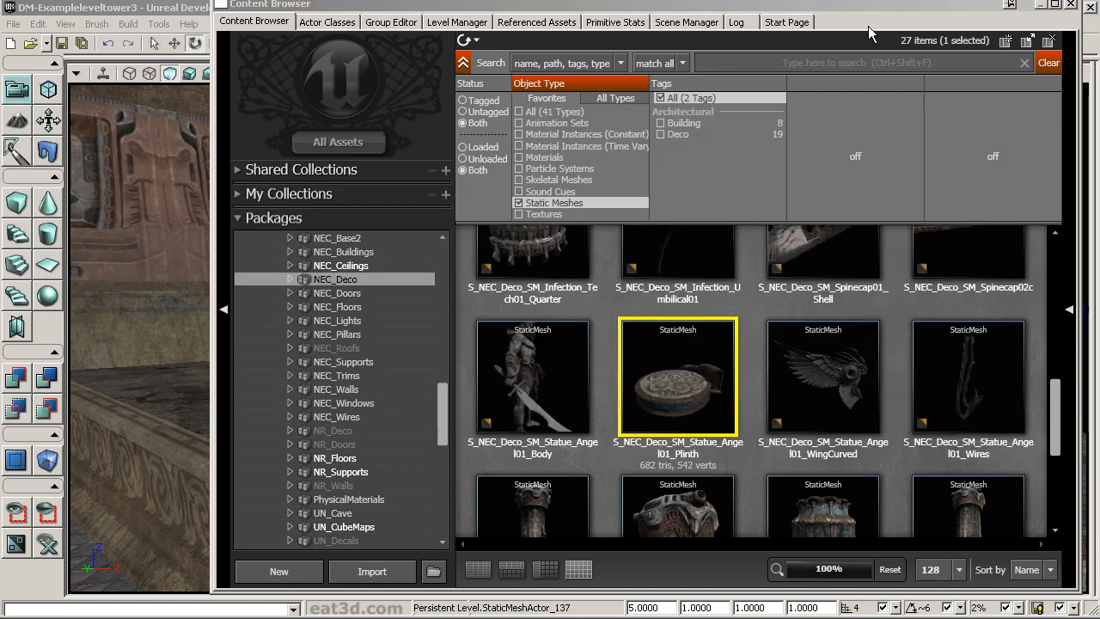
- Place the Angel01 plinth at the statue's feet and scale it uniformly to 3
left_click_drag(1035, 8, 1076, 8)
left_click_drag(447, 361, 447, 309)
left_click(456, 409)
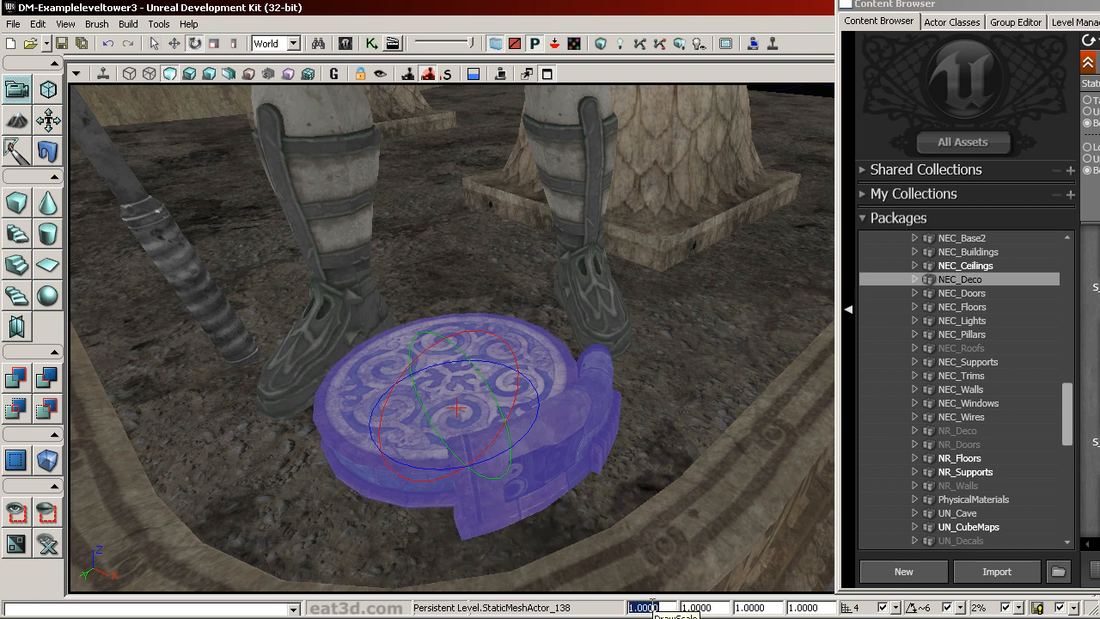
type("3")
key("Return")
- Move the plinth under the Cuchulainn statue and rotate it about its vertical axis so the raised scroll sits behind the feet
left_click(575, 140)
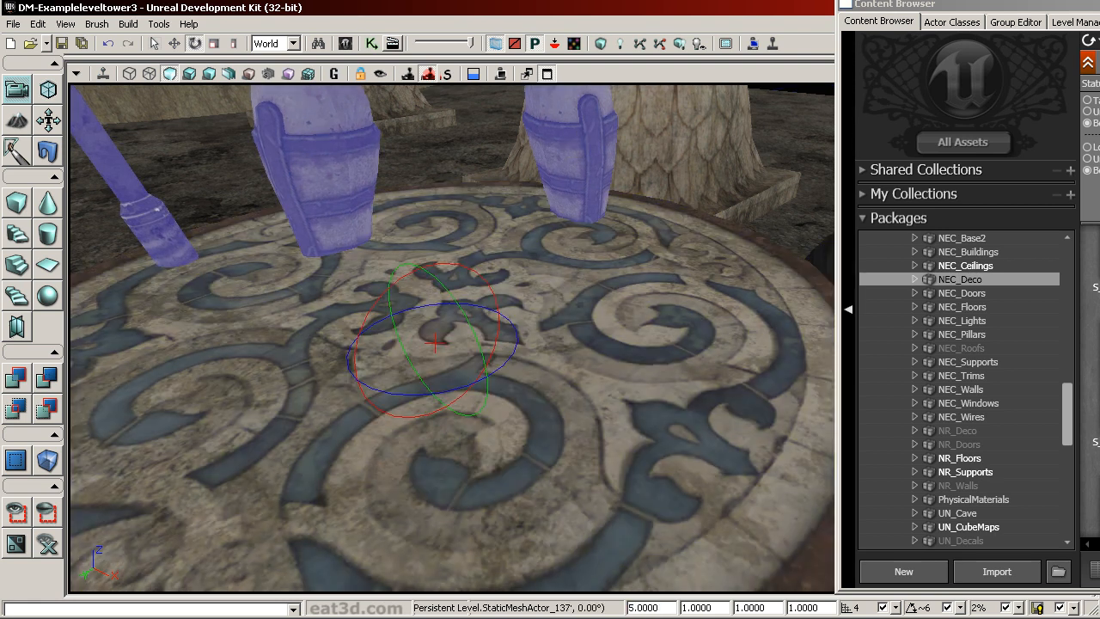
key("f")
left_click_drag(916, 7, 1096, 7)
scroll(652, 493, "up", 3)
left_click(666, 439)
key("f")
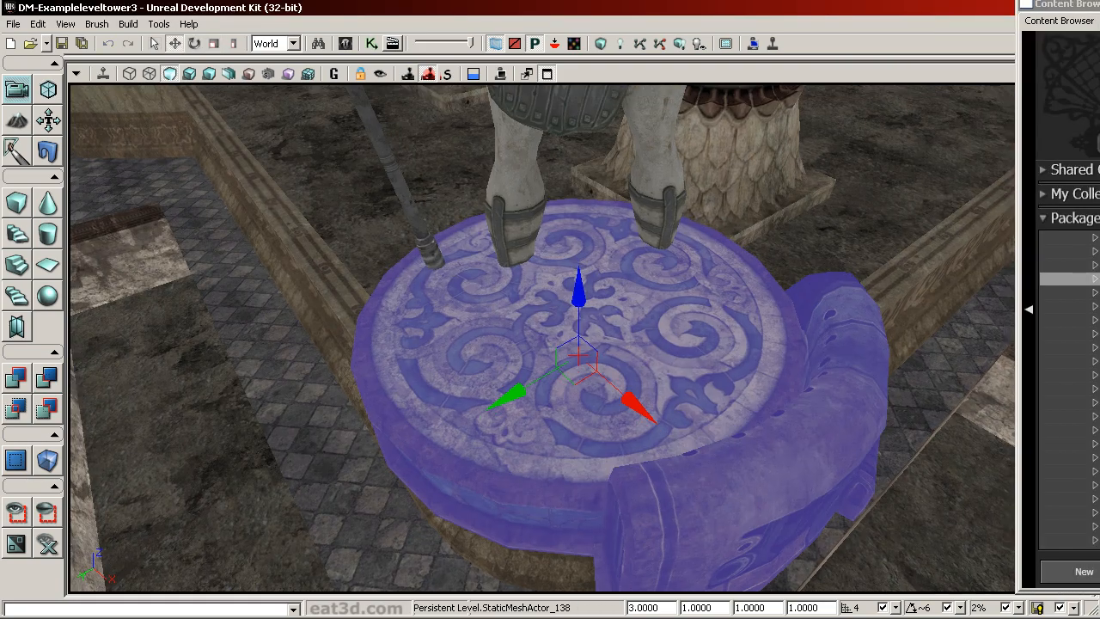
right_click_drag(666, 440, 692, 430, "ctrl+shift")
left_click_drag(692, 429, 692, 442, "ctrl+shift")
left_click_drag(837, 421, 824, 425, "ctrl")
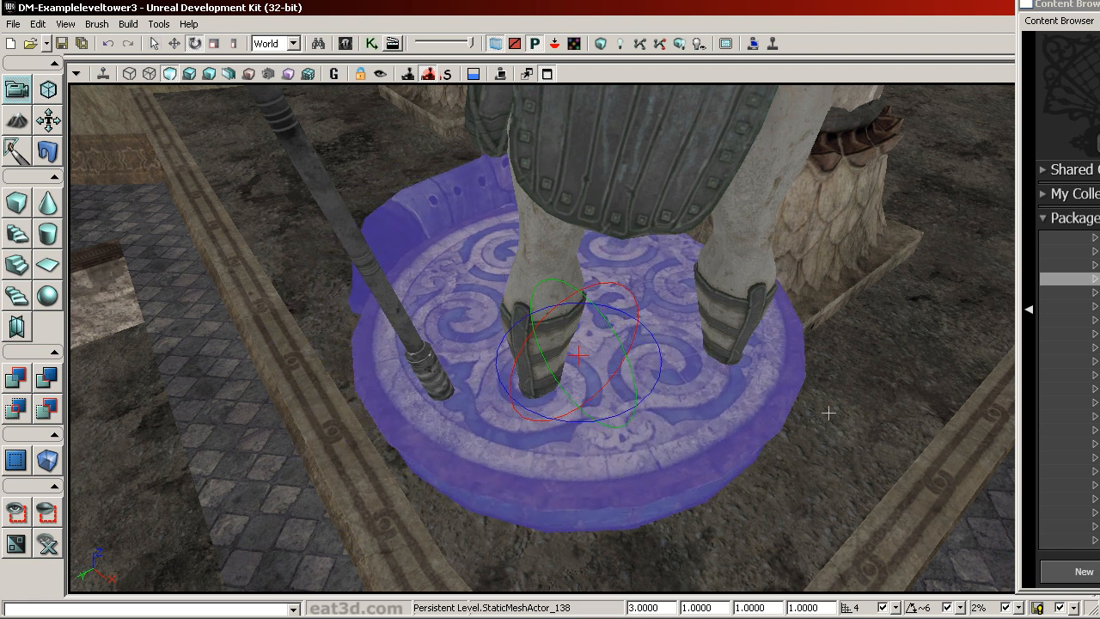
- Seat the plinth on the platform floor and fit the statue's feet onto its top surface
right_click_drag(703, 355, 704, 355)
left_click_drag(703, 354, 721, 378, "ctrl+shift")
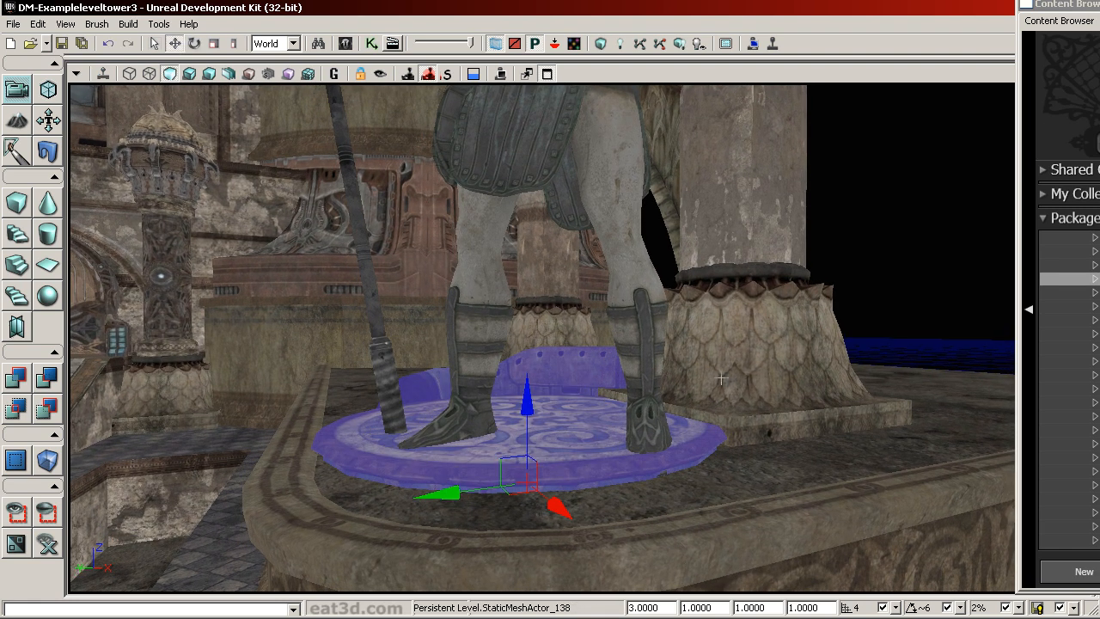
left_click(644, 404)
right_click_drag(610, 416, 610, 415)
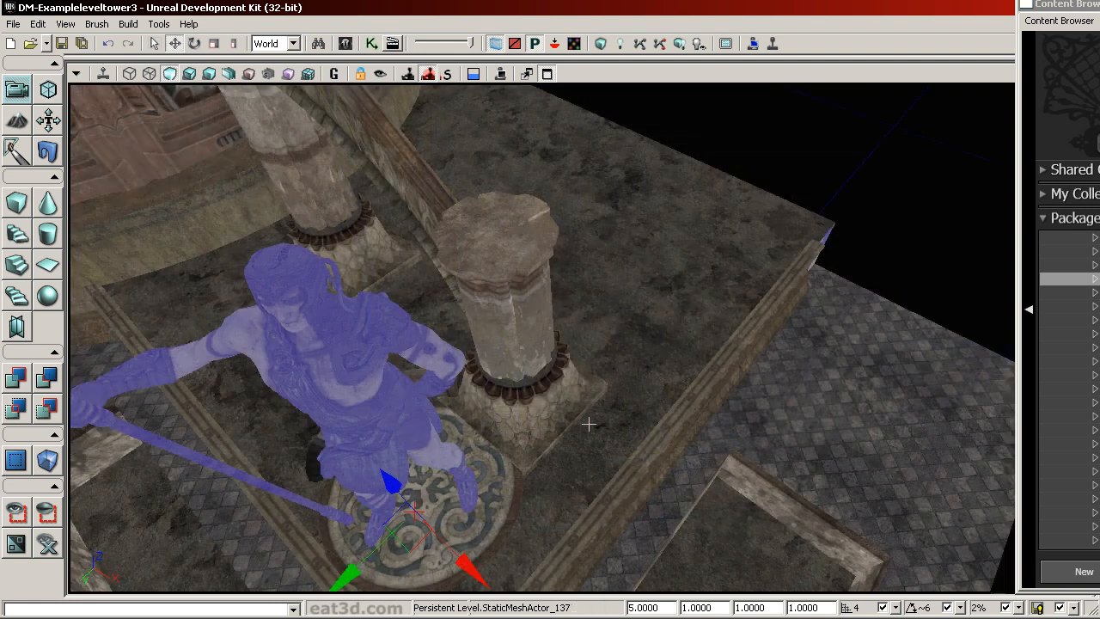
- Duplicate the platform's pillars, pillar bases and buttress arches onto the opposite platform across the walkway
left_click(545, 352)
left_click(518, 276, "ctrl")
left_click(417, 185, "ctrl")
right_click_drag(586, 201, 582, 206)
left_click(582, 206, "ctrl")
left_click(548, 196, "ctrl")
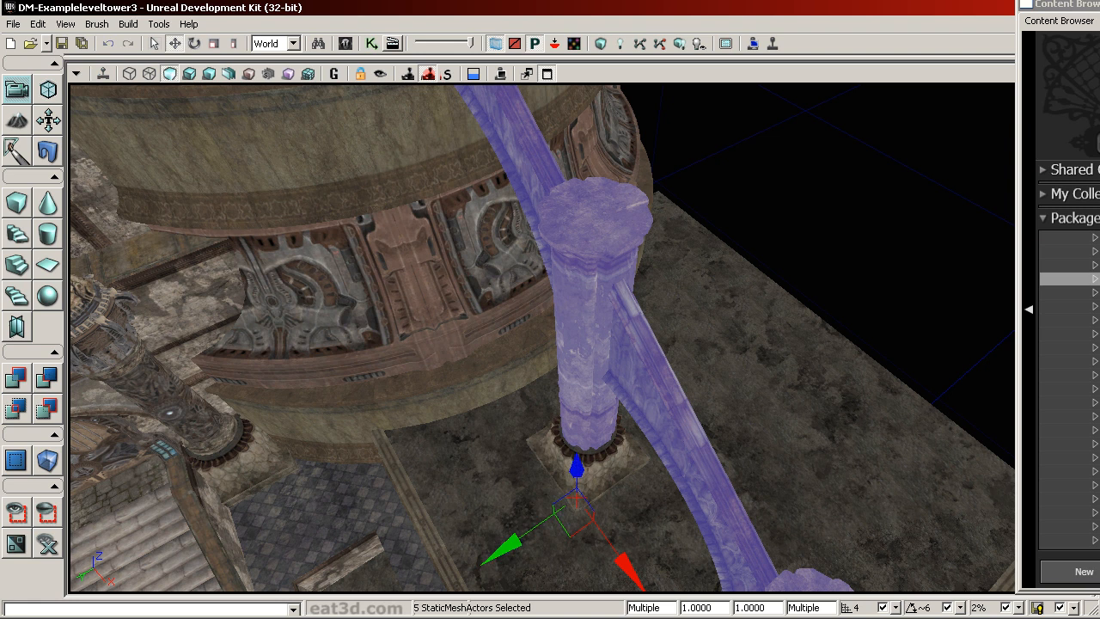
left_click(622, 464, "ctrl")
right_click_drag(622, 464, 623, 464)
left_click_drag(492, 365, 533, 364)
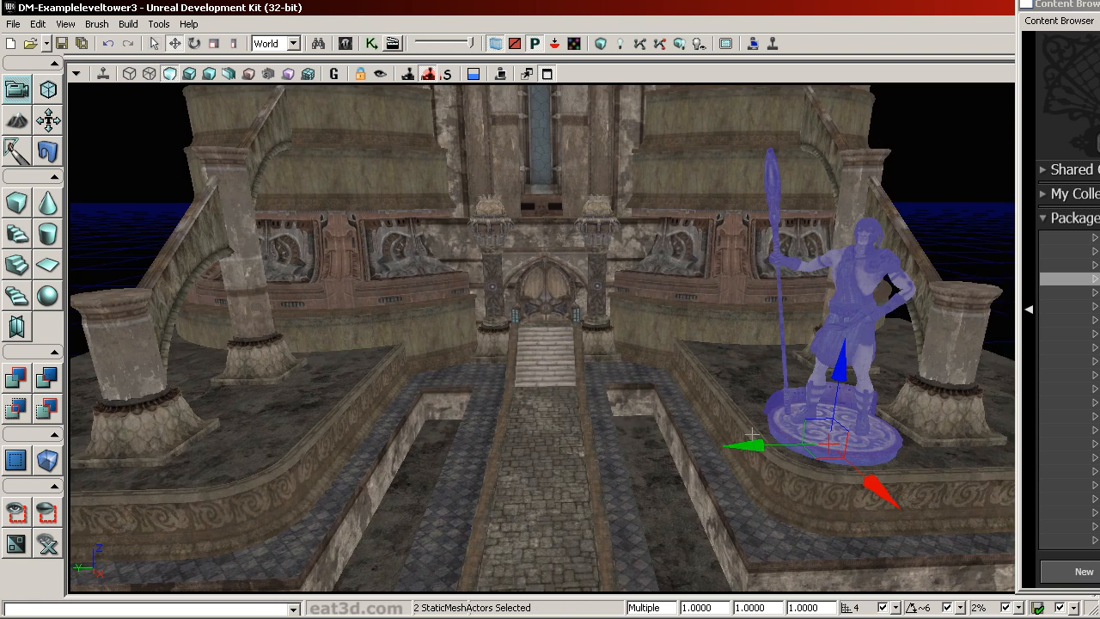
- Copy the statue and plinth to the opposite platform, mirror them on the Y axis and position them near the rounded corner
left_click_drag(734, 445, 228, 458, "alt")
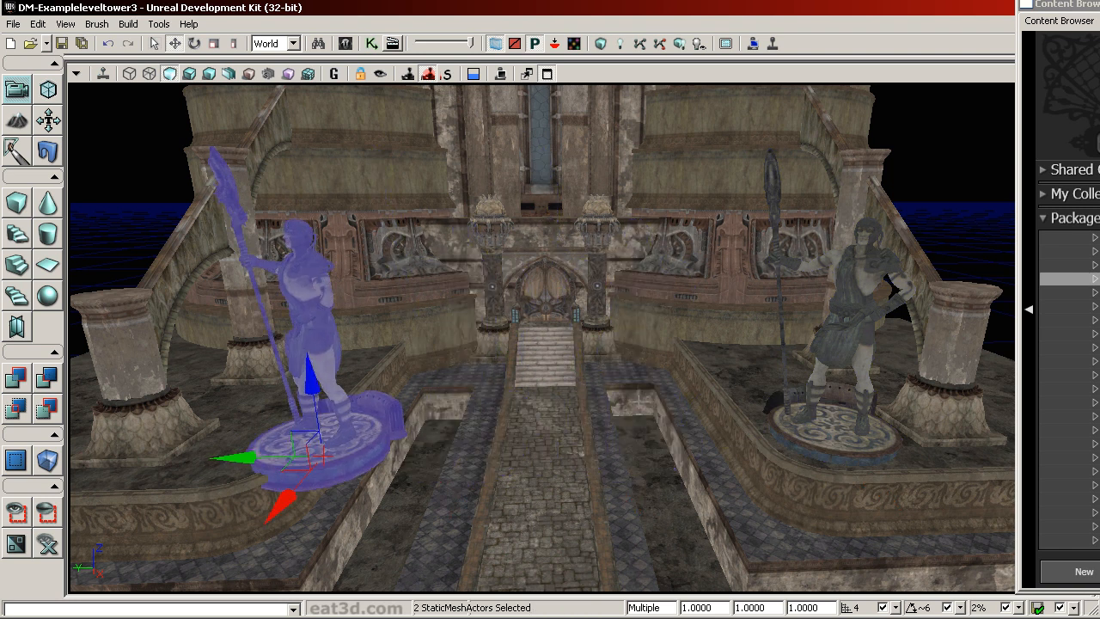
right_click(231, 194)
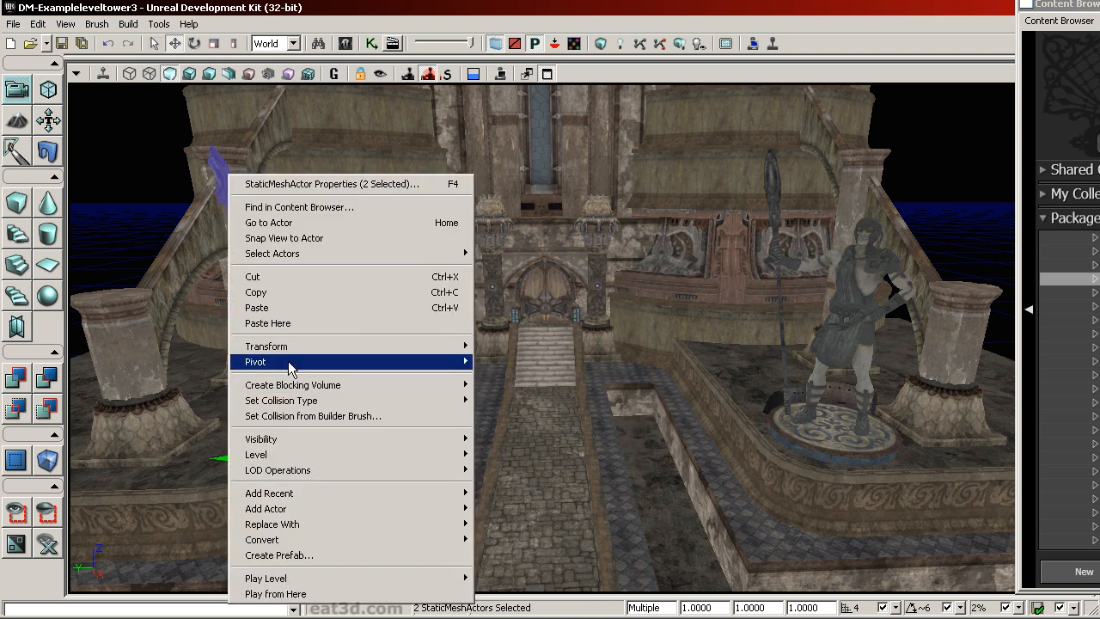
mouse_move(308, 347)
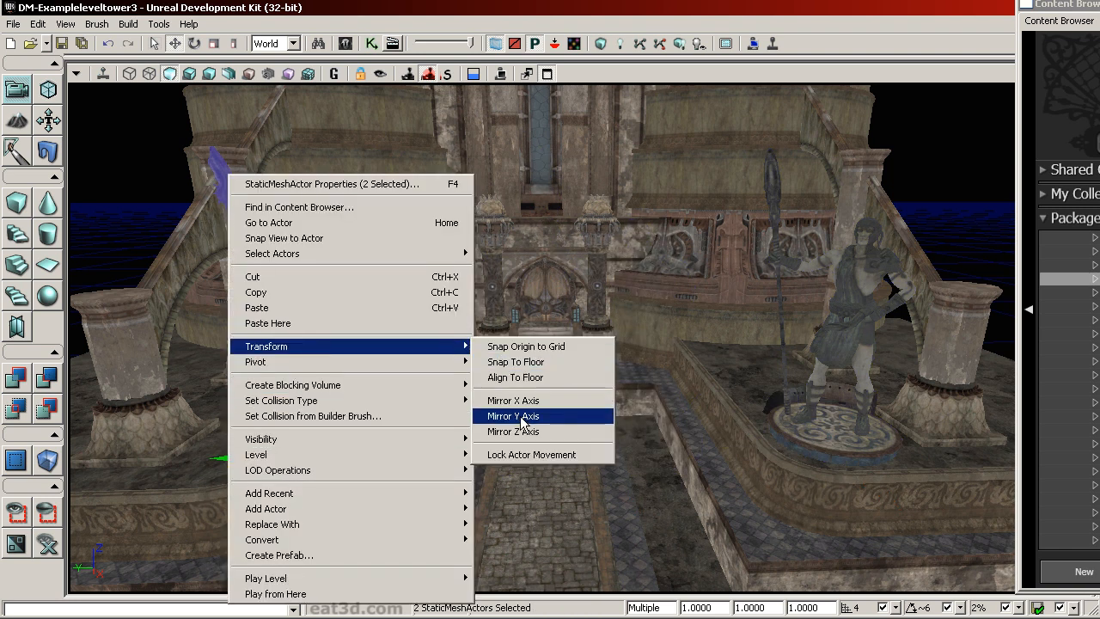
left_click(528, 416)
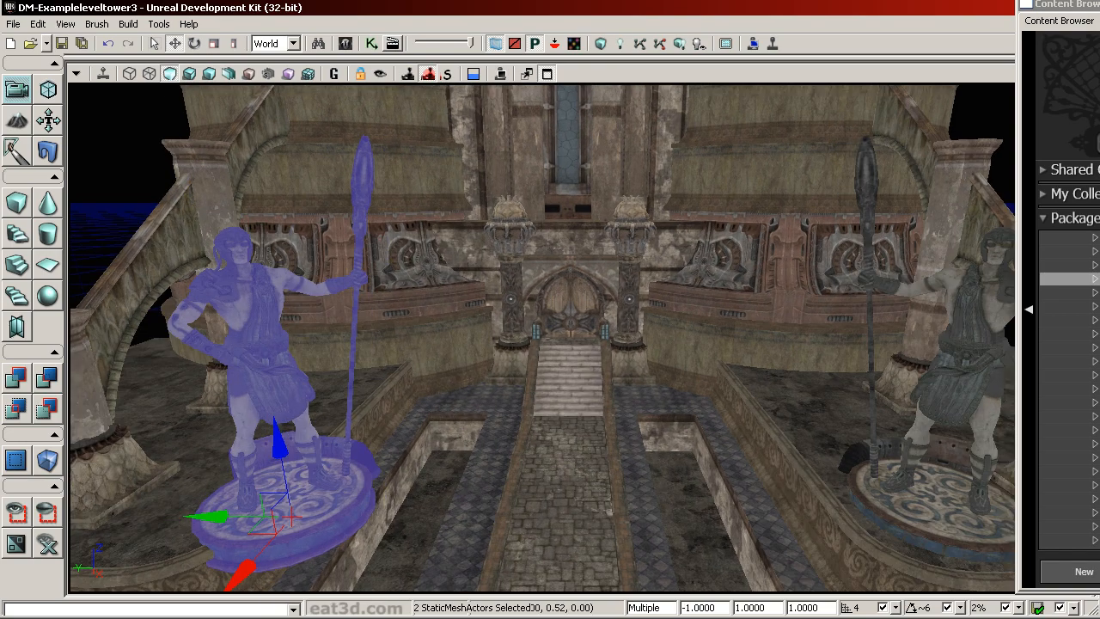
left_click_drag(528, 416, 494, 344)
left_click_drag(464, 418, 305, 419, "shift")
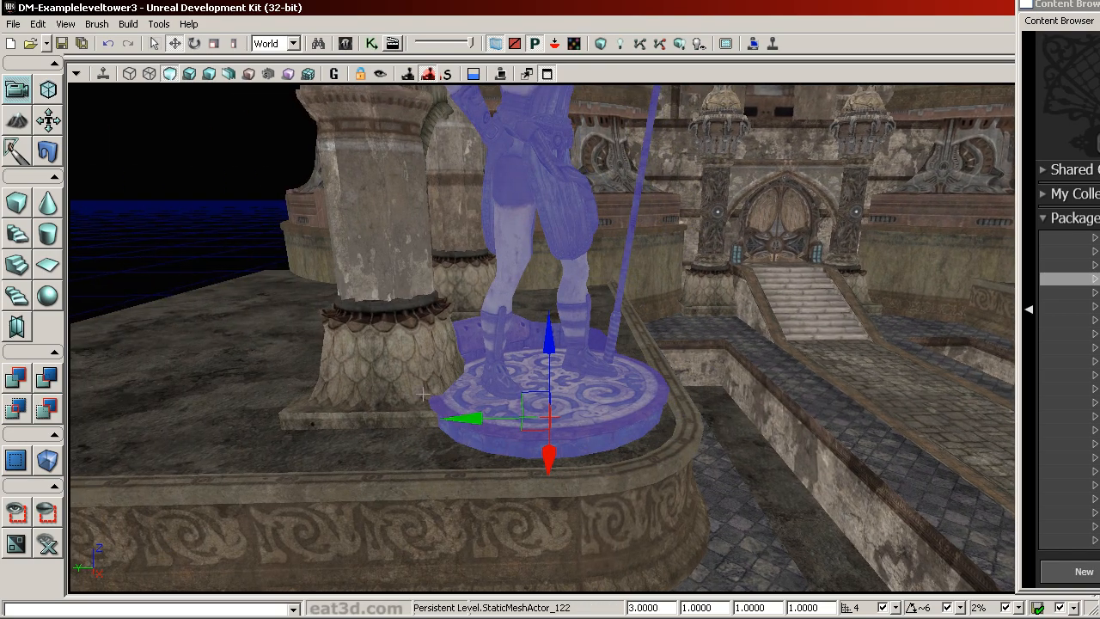
- Select the pillars, bases and buttress arches beside the mirrored statue and adjust the group's position on the platform
left_click(385, 339)
left_click(386, 251, "ctrl")
left_click_drag(386, 251, 432, 181)
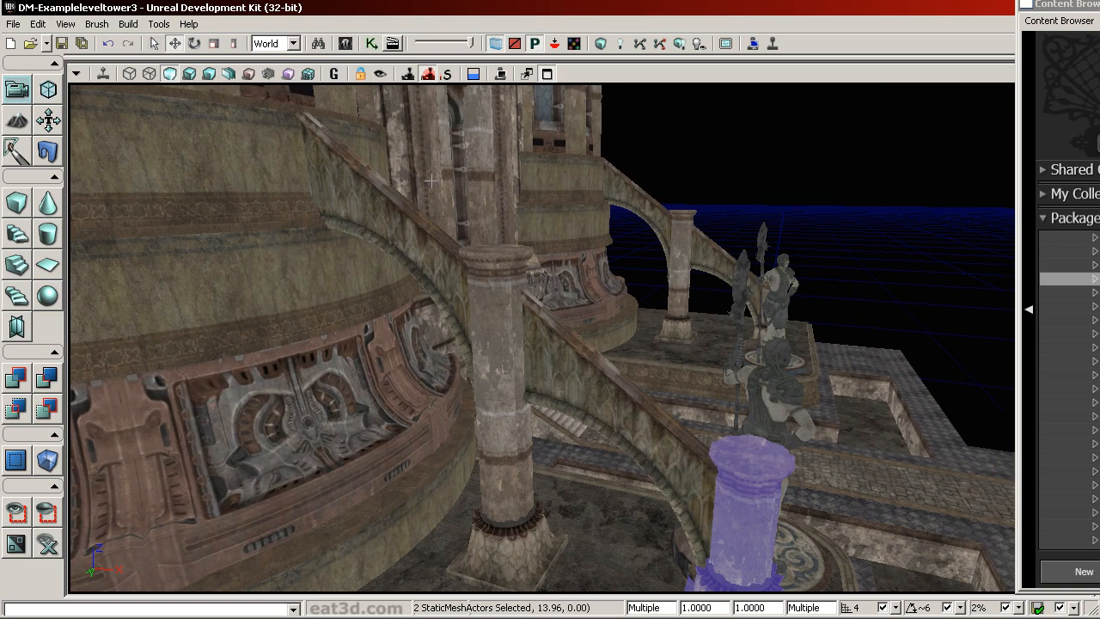
left_click(409, 211, "ctrl")
left_click(496, 315, "ctrl")
left_click(587, 406, "ctrl")
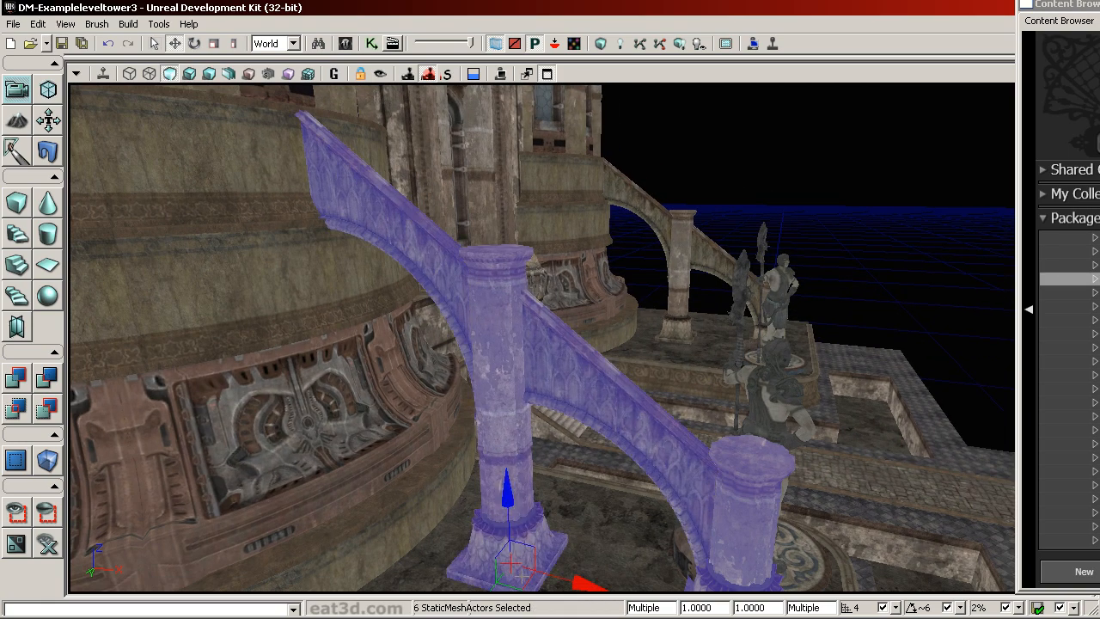
left_click(525, 573, "ctrl")
left_click_drag(525, 574, 525, 515)
right_click_drag(600, 380, 507, 344)
left_click_drag(481, 465, 429, 465)
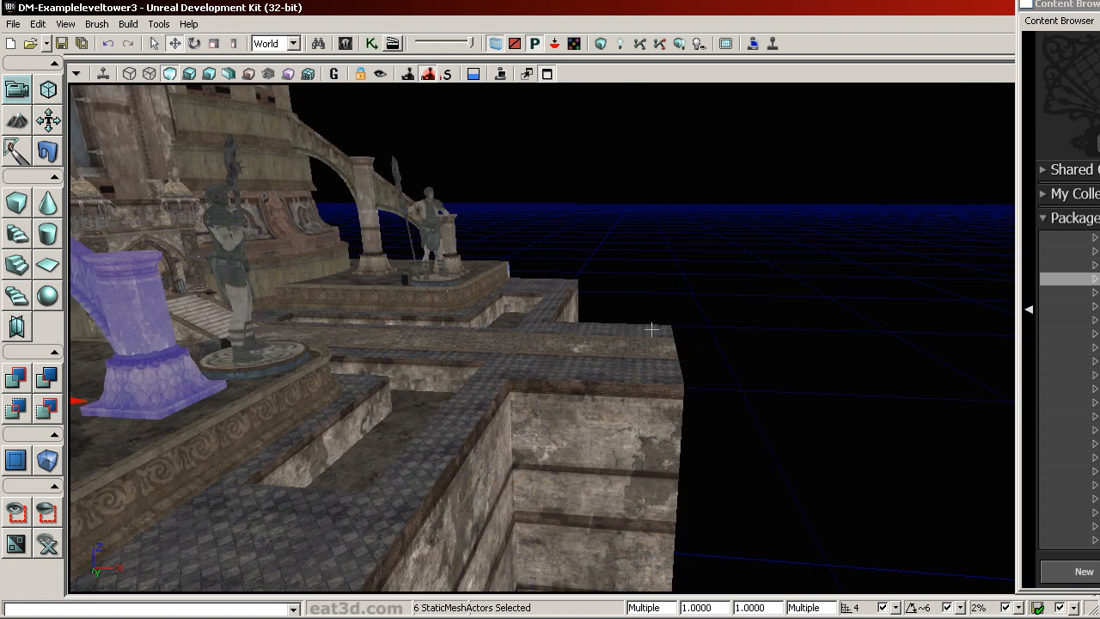
- Check the reference image and copy both domed entrance pillars with their shafts and bases to the walkway's outer end
key("alt+Tab")
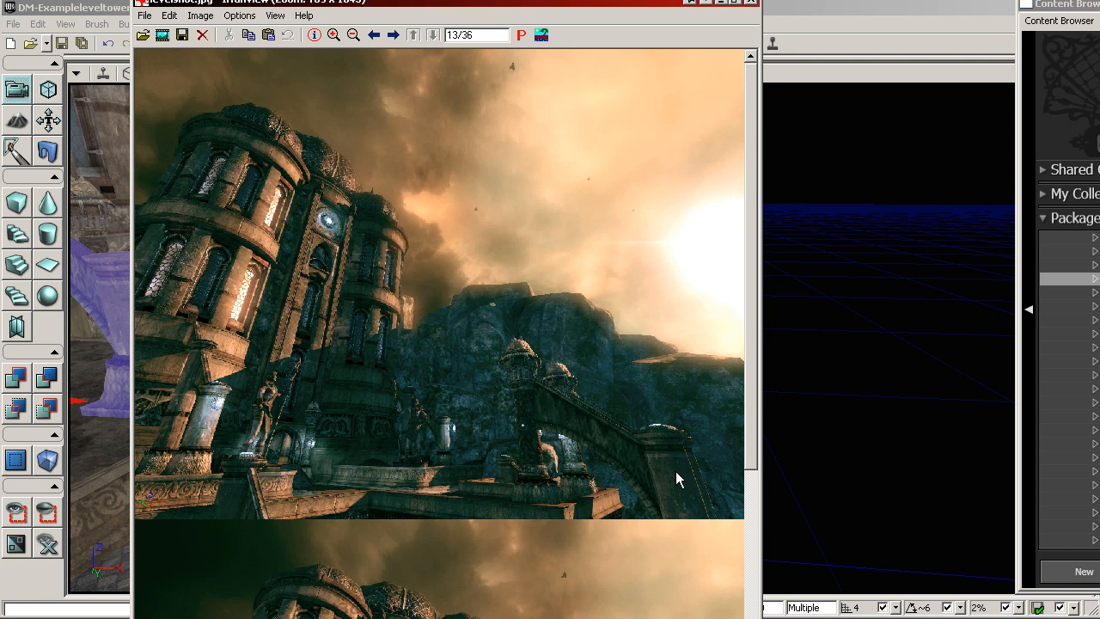
left_click(818, 9)
left_click_drag(650, 368, 409, 284)
left_click(293, 163)
left_click(554, 153, "ctrl")
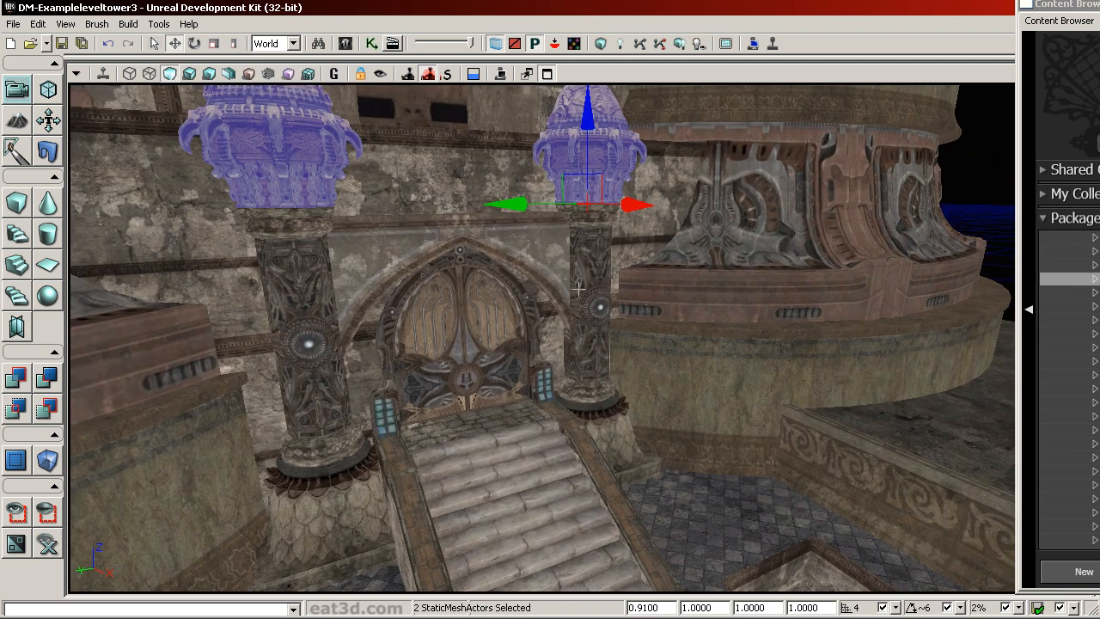
left_click(578, 290, "ctrl")
left_click(318, 405, "ctrl")
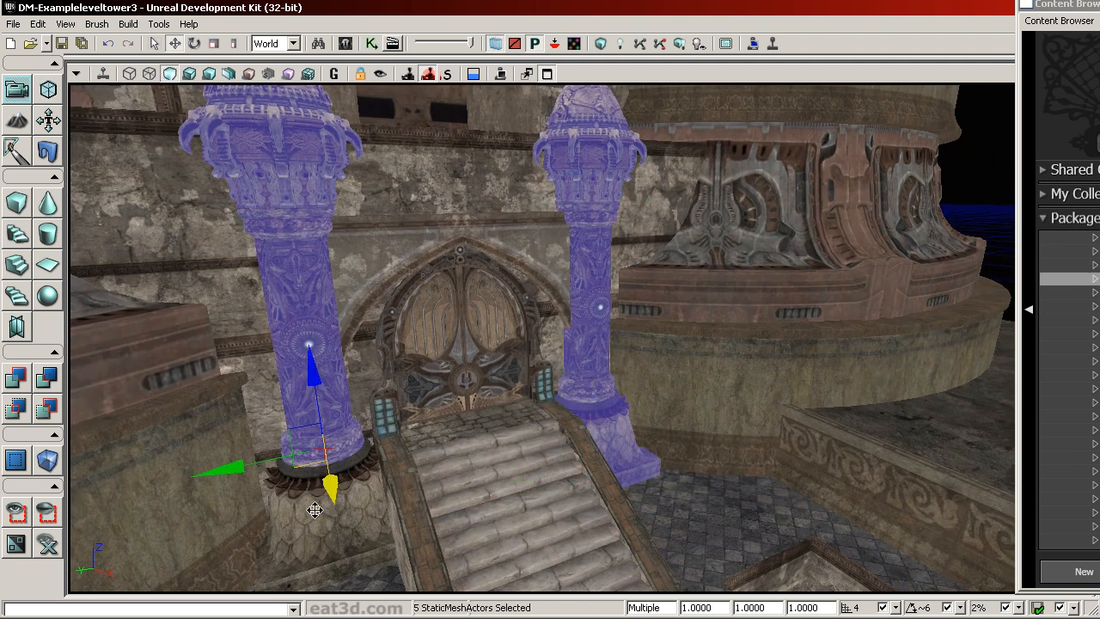
left_click(310, 539, "ctrl")
left_click_drag(532, 392, 649, 494)
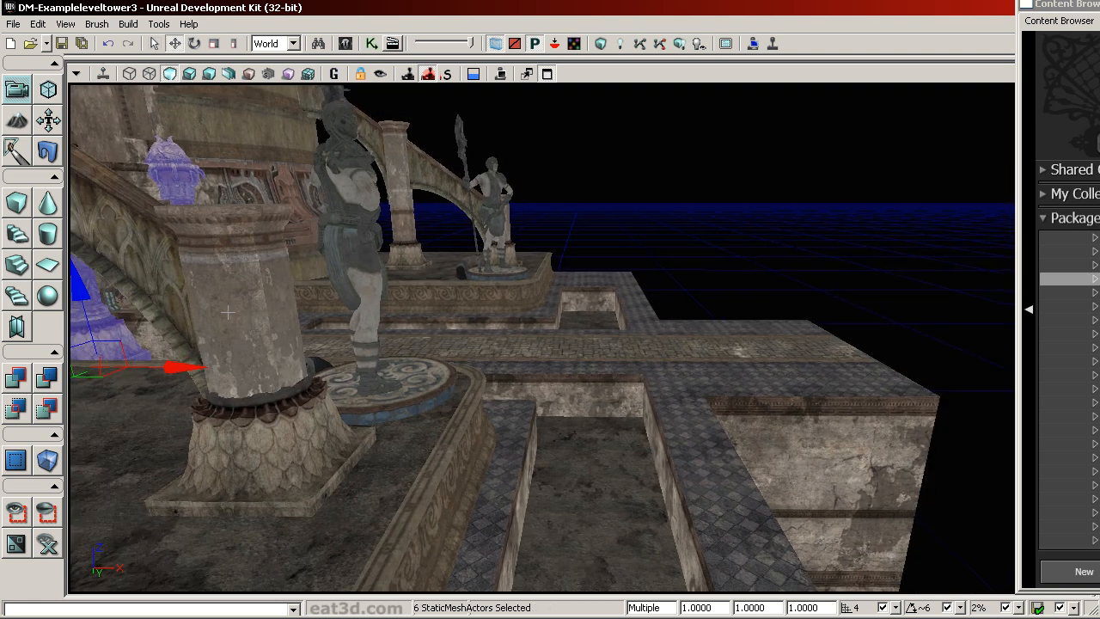
left_click_drag(178, 362, 941, 200)
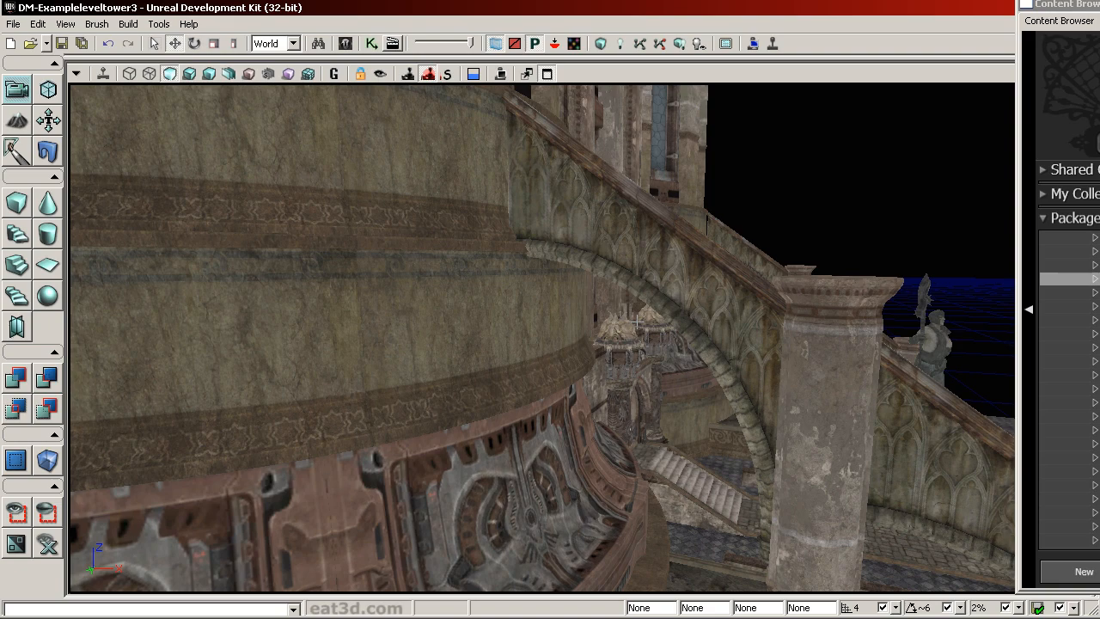
- Duplicate the upper buttress arch and its pillar and attach the copy behind a domed pillar at the walkway's outer end
left_click(640, 291)
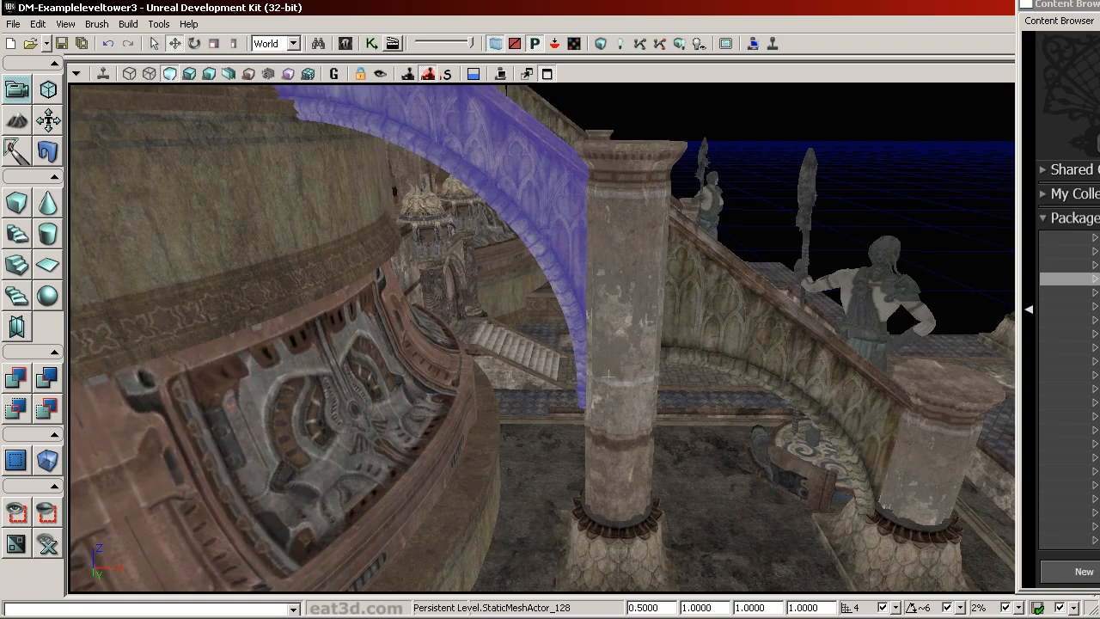
left_click(600, 365, "ctrl")
key("ctrl+w")
left_click_drag(379, 367, 825, 367, "ctrl+shift")
right_click_drag(825, 367, 825, 249, "ctrl+shift")
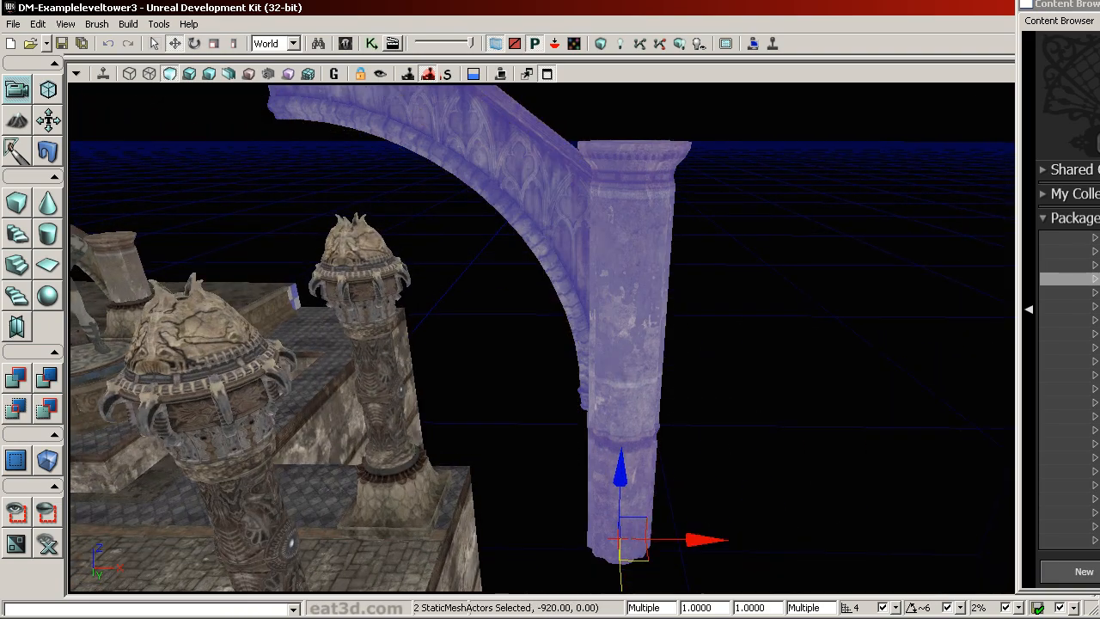
left_click_drag(825, 249, 825, 344, "ctrl+shift")
right_click_drag(825, 344, 825, 318, "ctrl+shift")
right_click_drag(332, 369, 331, 395, "ctrl+shift")
left_click_drag(331, 369, 300, 368, "ctrl+shift")
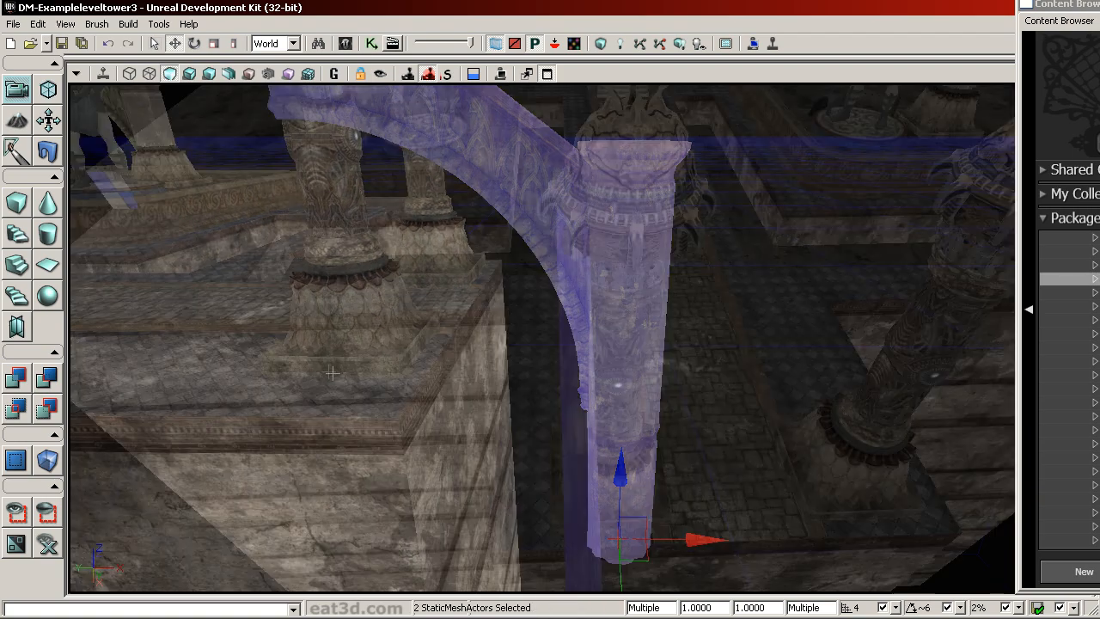
right_click_drag(541, 344, 541, 318, "ctrl+shift")
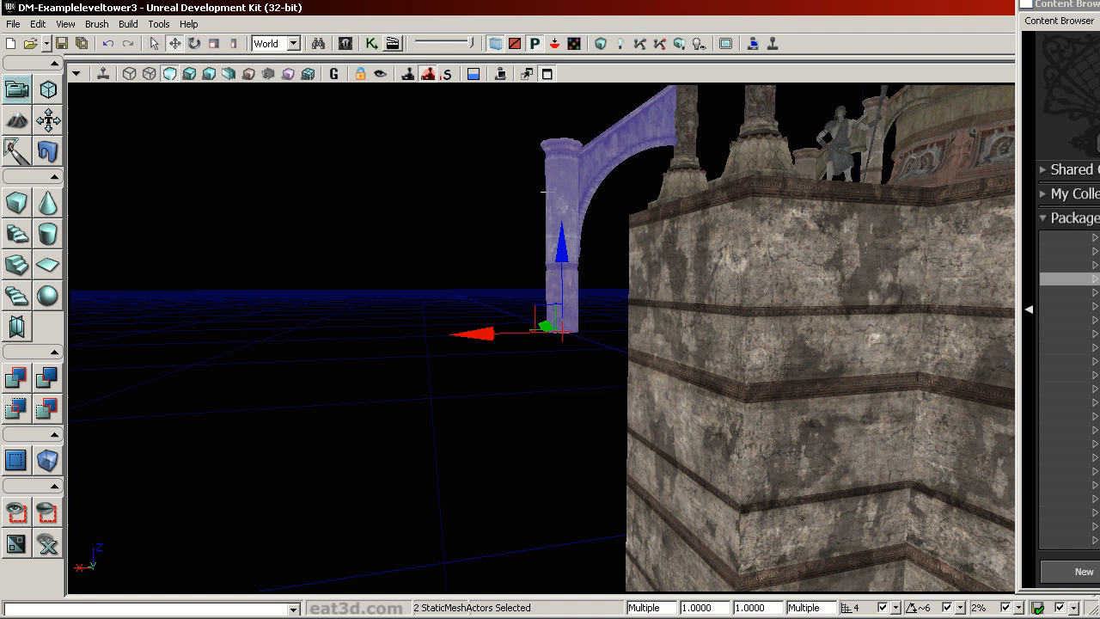
- Extend the outer buttress pillar downward beside the base wall by stacking aligned duplicates end to end
left_click(555, 187)
left_click_drag(562, 248, 563, 416, "alt")
left_click_drag(563, 416, 563, 428, "alt")
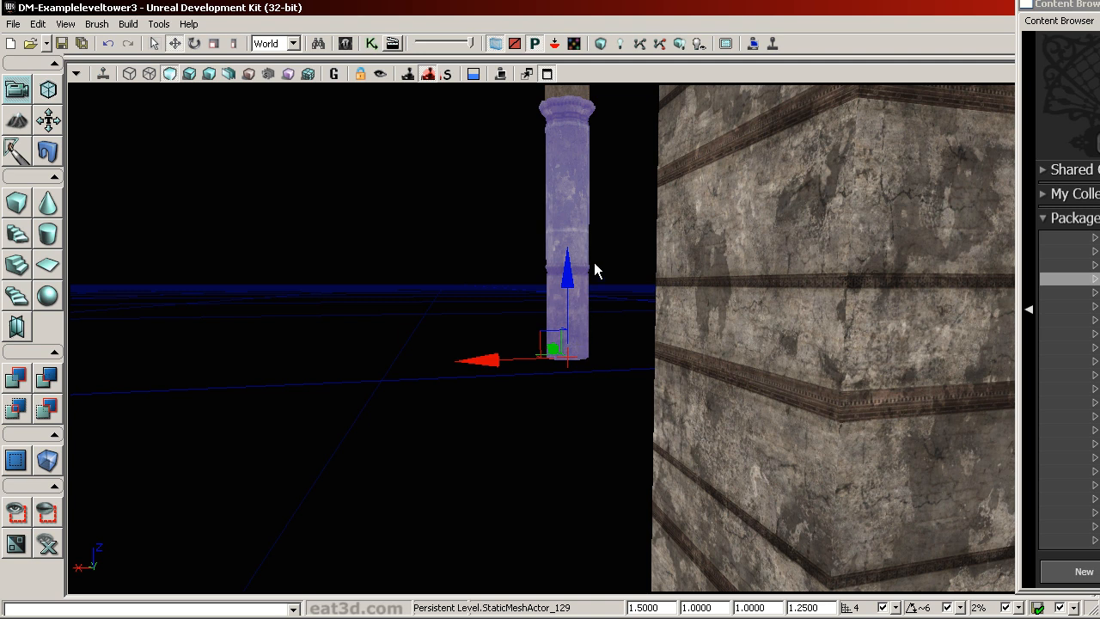
left_click_drag(567, 273, 567, 531, "alt")
mouse_move(629, 325)
left_mouse_down()
mouse_move(631, 266)
mouse_move(624, 323)
left_mouse_up()
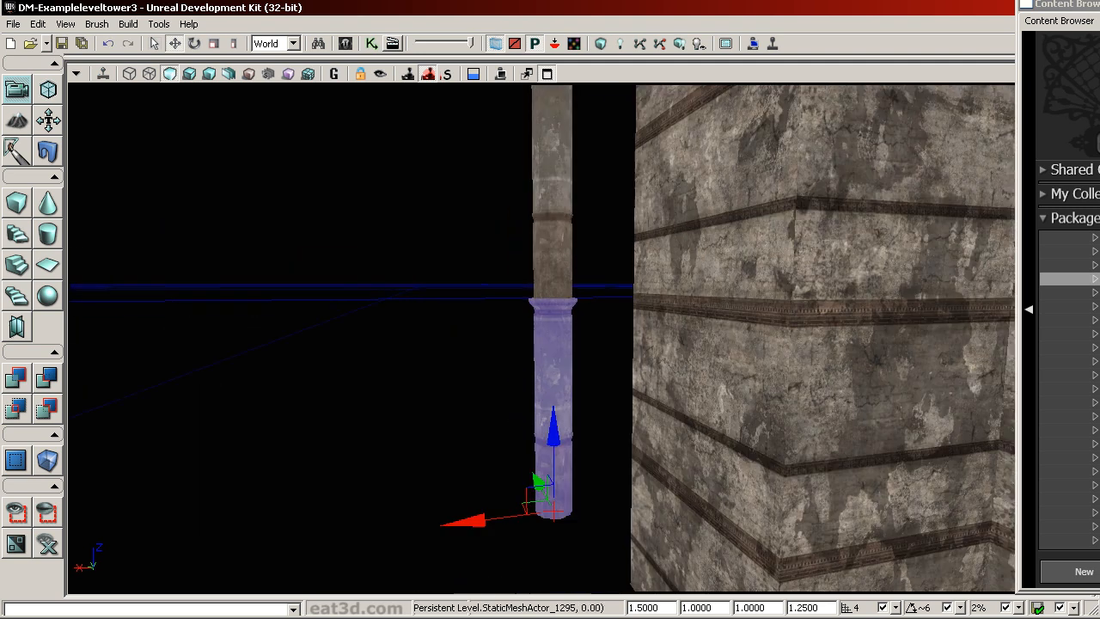
left_click_drag(574, 379, 574, 327)
left_click_drag(559, 235, 559, 432, "alt")
left_click_drag(596, 273, 596, 206)
middle_click_drag(596, 272, 596, 344)
left_click_drag(556, 558, 555, 529, "shift")
left_click_drag(601, 481, 602, 524)
left_click_drag(593, 371, 593, 404)
middle_click_drag(593, 371, 593, 326)
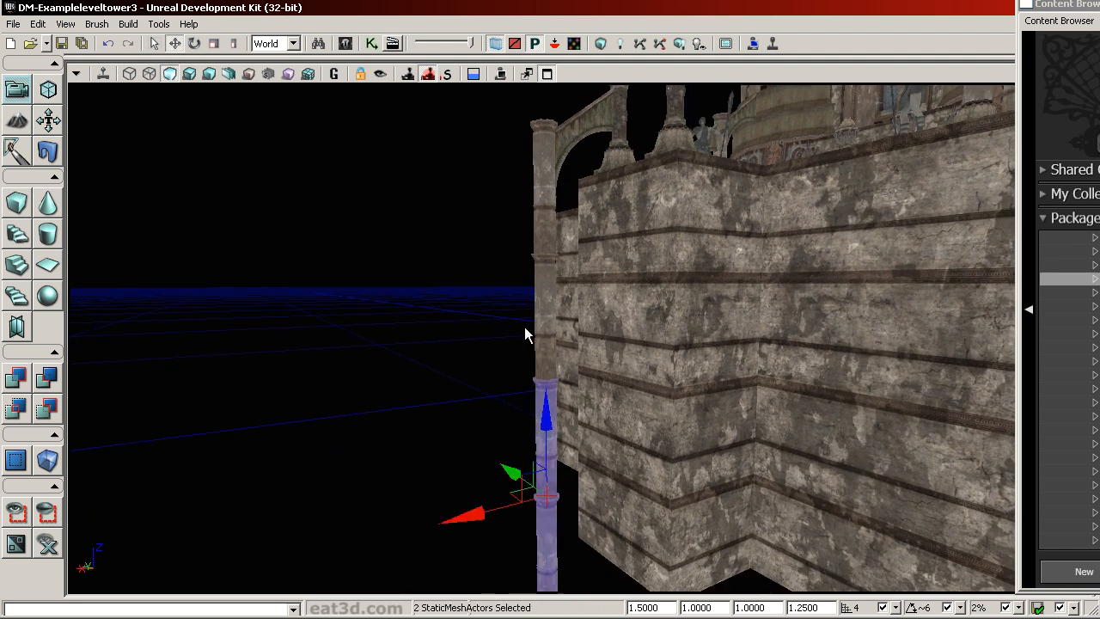
- Duplicate the complete arch and stacked pillar sideways so it stands behind the second domed pillar
left_click(544, 172, "ctrl")
left_click(590, 121, "ctrl")
right_click_drag(590, 121, 590, 257)
left_click_drag(419, 497, 670, 503, "alt")
left_click_drag(625, 319, 625, 215)
- Rotate the ornate pillar shafts at the walkway's outer end about their vertical axes to turn their round ornaments sideways
left_click(625, 319)
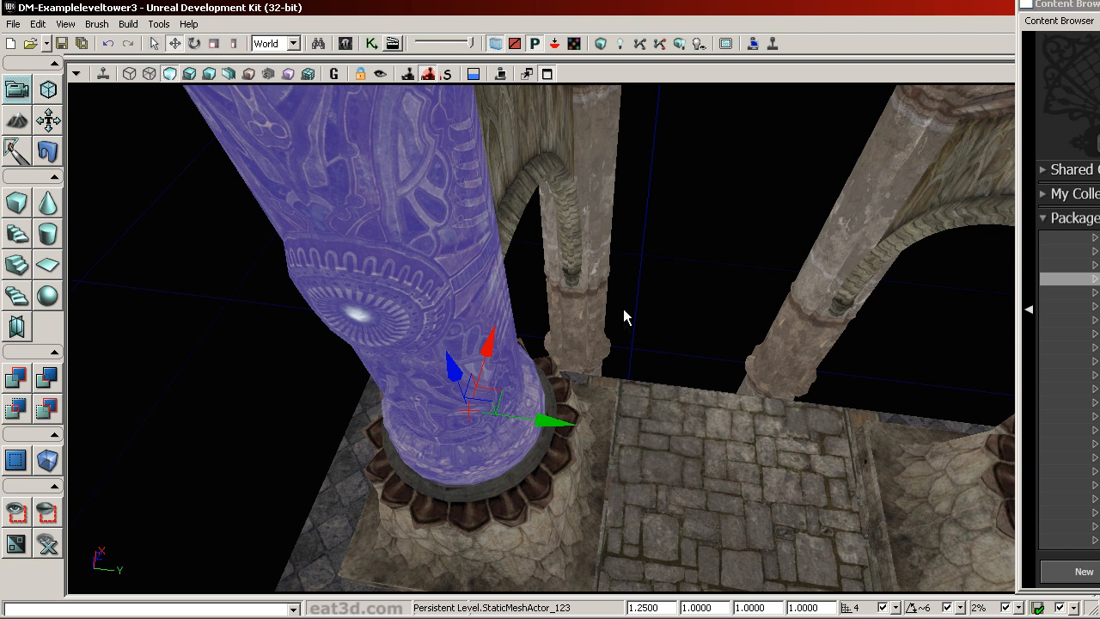
key("space")
right_click_drag(623, 311, 730, 310, "ctrl")
right_click_drag(643, 347, 618, 215)
left_click_drag(657, 336, 657, 437)
right_click_drag(657, 336, 696, 373, "ctrl")
- Compare with the reference image and copy the platform's two pillars and lower buttress arch down against the tower's outer base wall
left_click(659, 373)
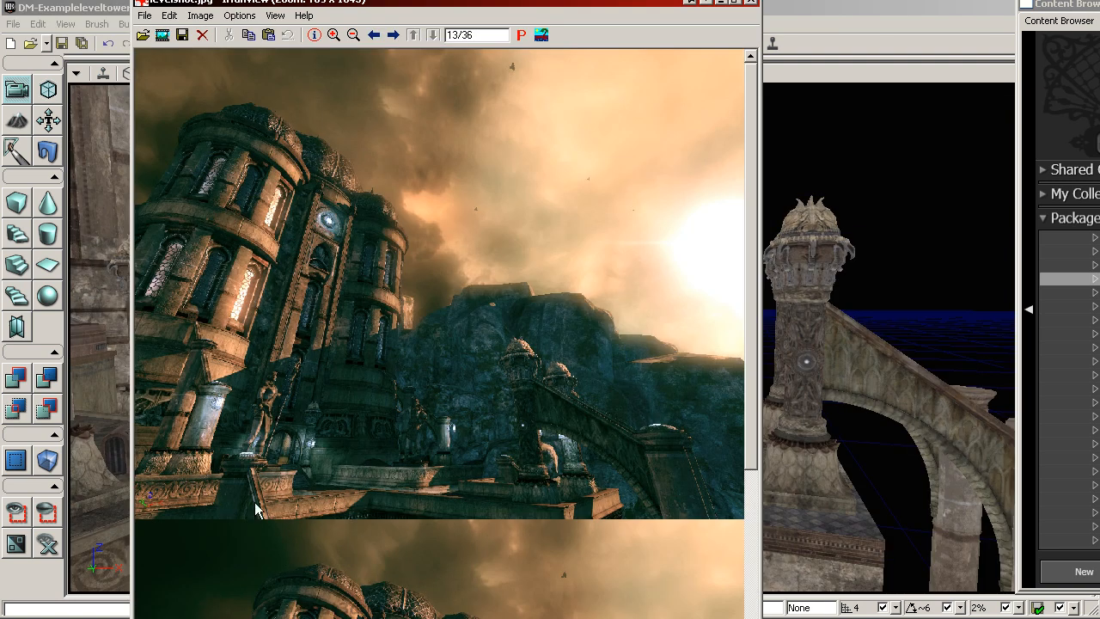
left_click_drag(182, 454, 259, 500)
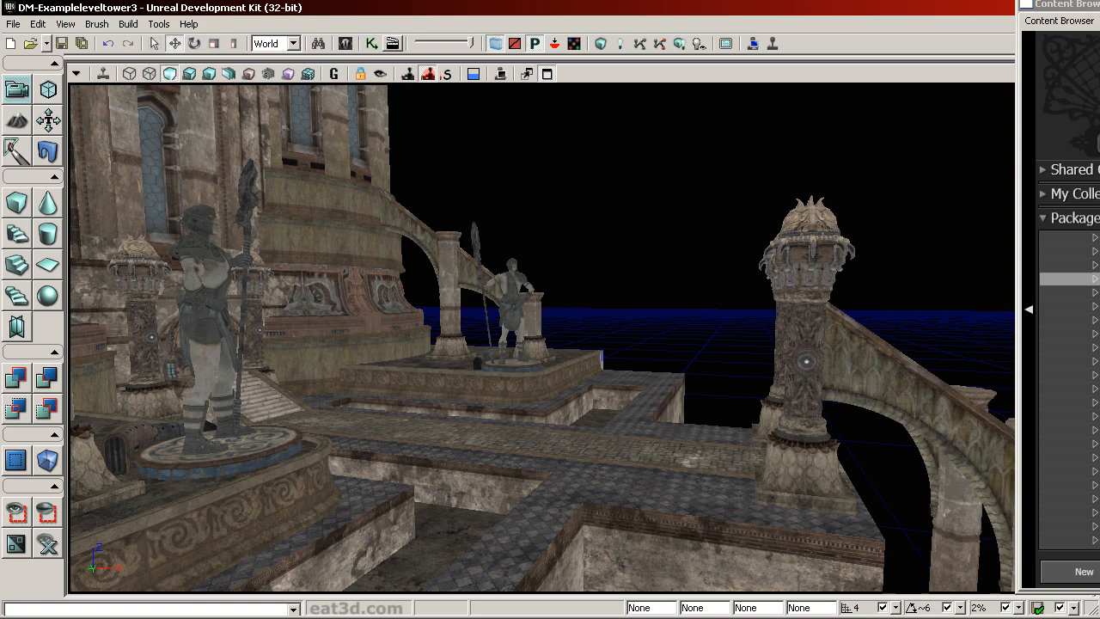
right_click_drag(750, 380, 750, 380)
left_click(391, 272)
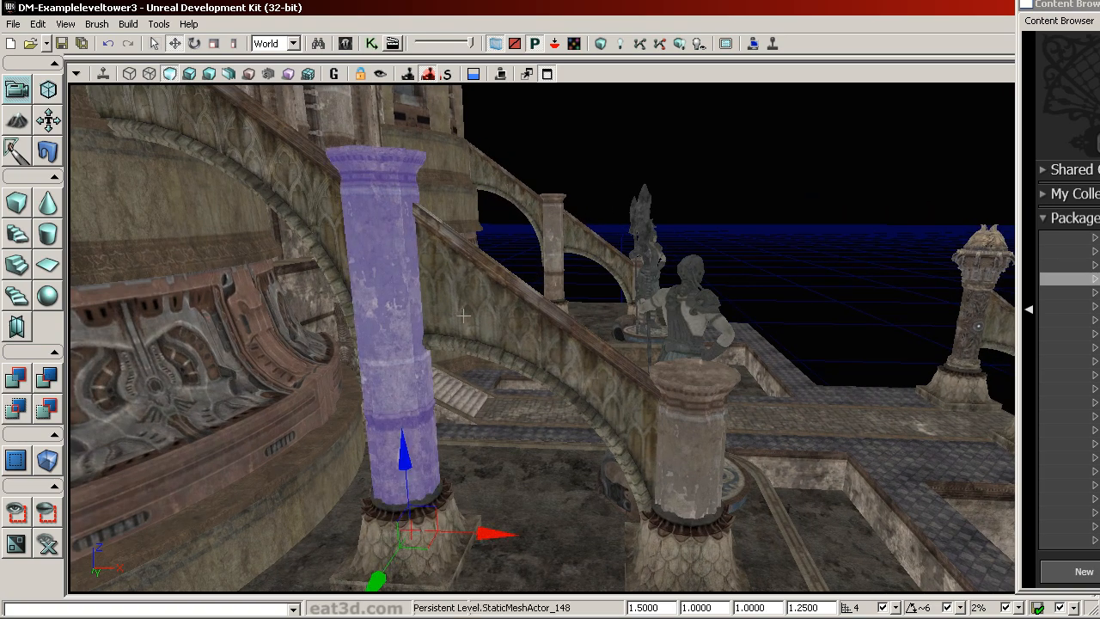
left_click(411, 265, "ctrl")
left_click(689, 416, "ctrl")
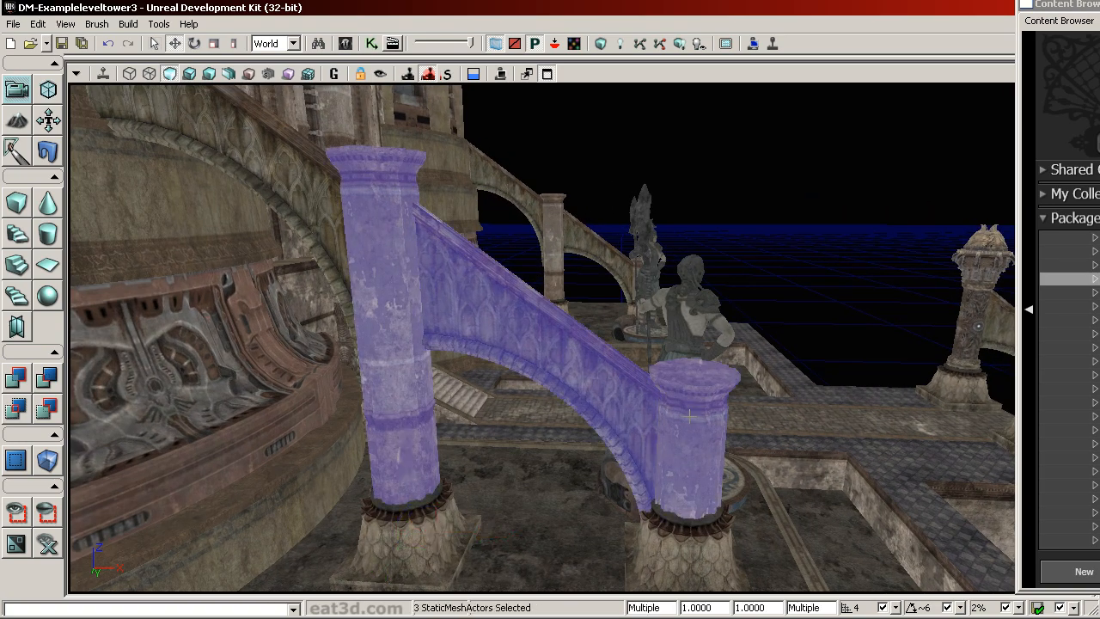
scroll(474, 362, "down", 5)
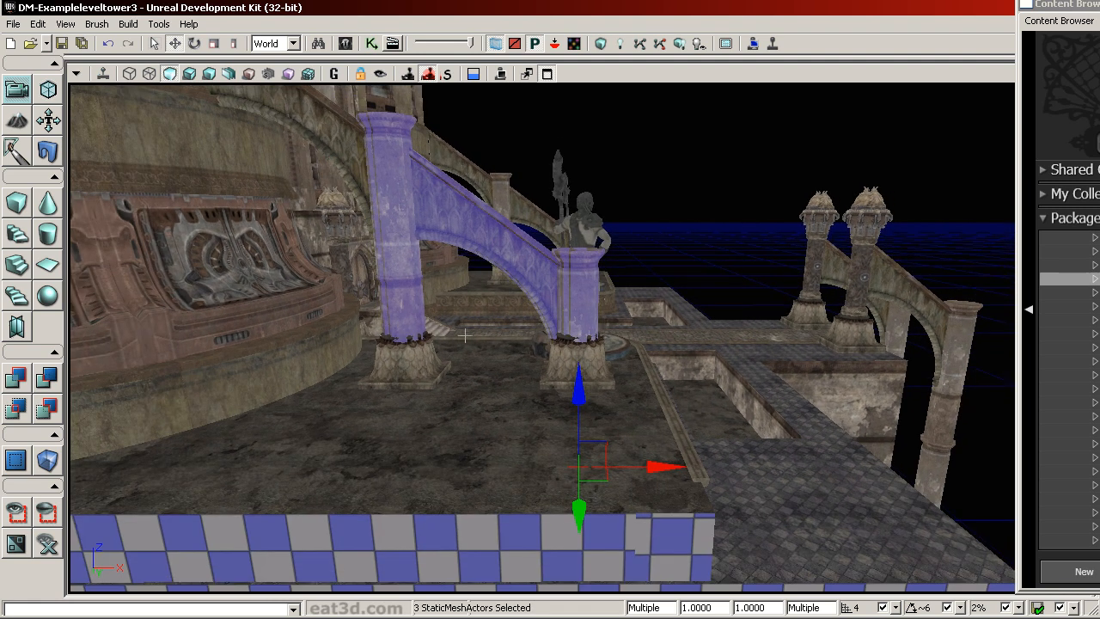
left_click_drag(367, 298, 367, 341, "ctrl+shift")
left_click_drag(578, 387, 479, 384, "shift")
- Duplicate the lowest segments of the buttress's inner and outer pillars down beside the tower's base wall
left_click(390, 252)
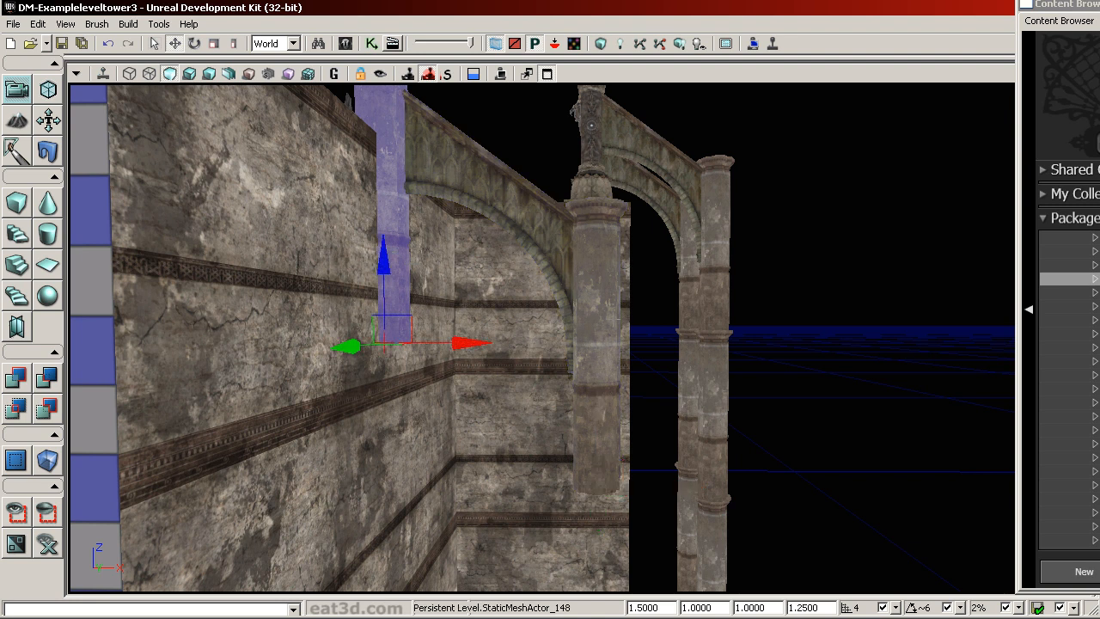
mouse_move(589, 331)
left_mouse_down()
mouse_move(589, 350)
mouse_move(592, 313)
left_mouse_up()
left_click_drag(462, 314, 461, 324)
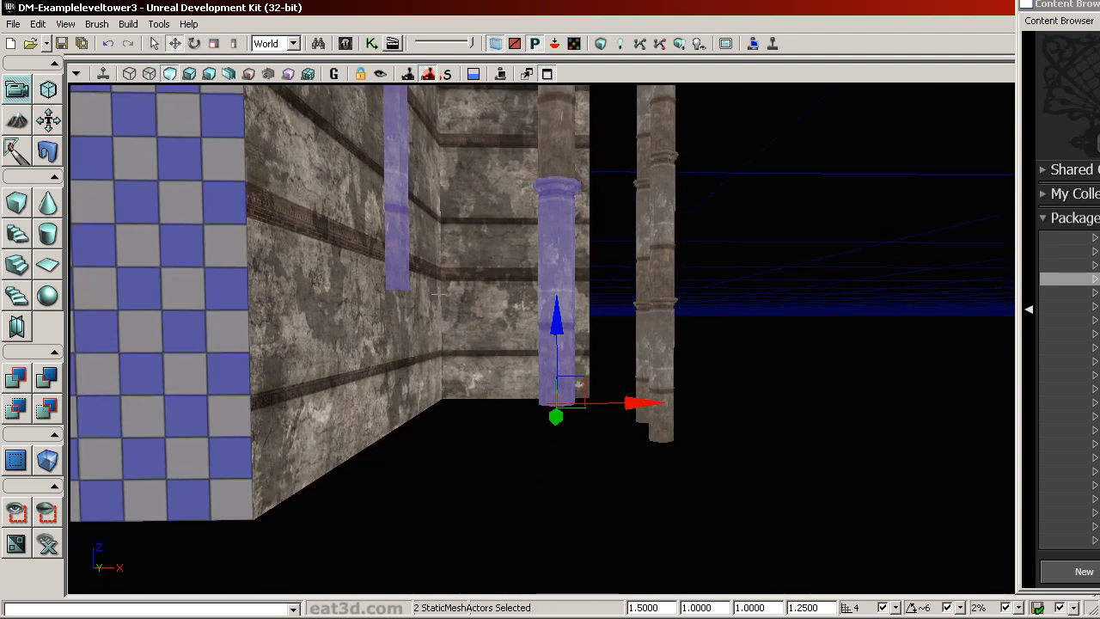
- Align the inner pillar's lower duplicate so its capital meets the end of the shaft above it
left_click(391, 232)
left_click_drag(391, 383, 391, 438)
left_click_drag(455, 370, 422, 295)
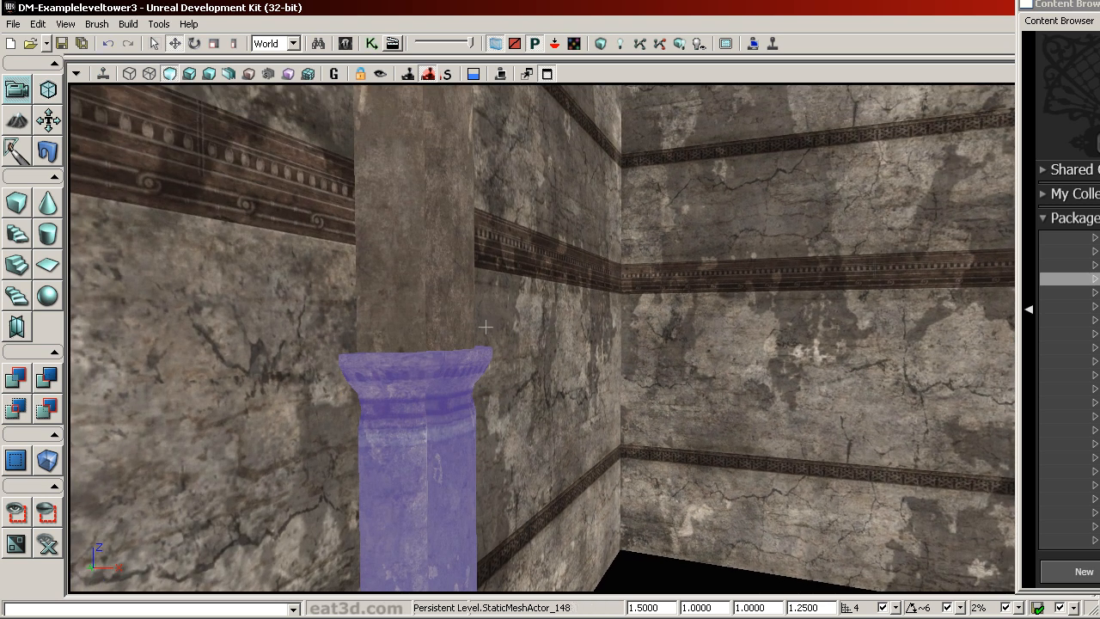
left_click_drag(521, 366, 533, 421)
middle_click_drag(532, 421, 537, 401)
right_click_drag(538, 400, 416, 366)
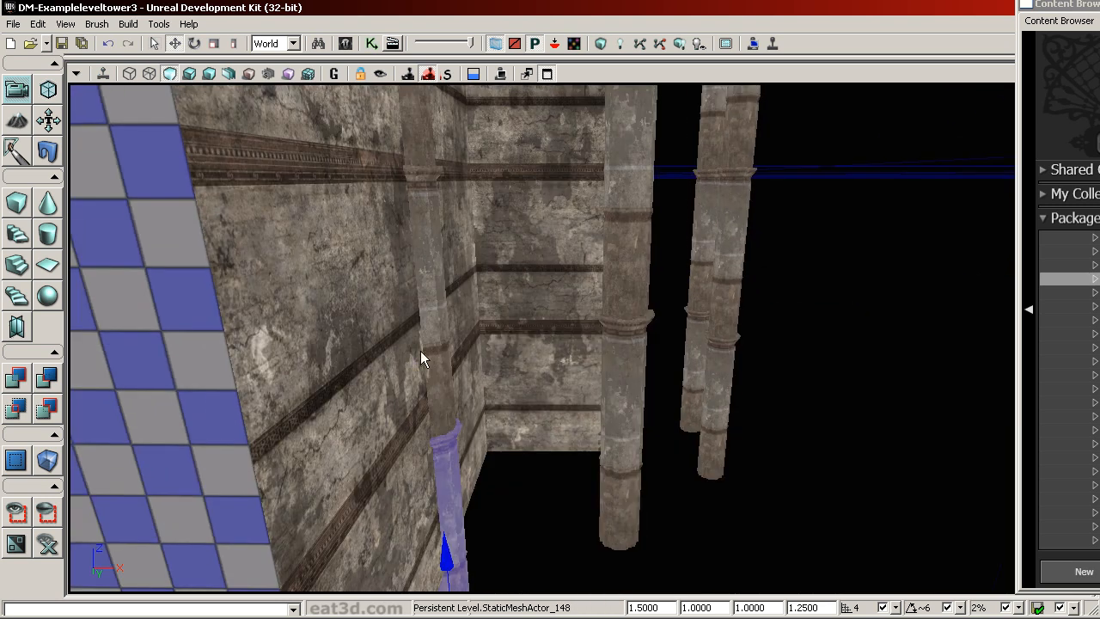
- Duplicate the complete buttress, with its arch and stacked inner and outer pillars, along the tower's outer base wall
left_click(416, 362, "ctrl")
left_click(622, 370, "ctrl")
left_click(626, 284, "ctrl")
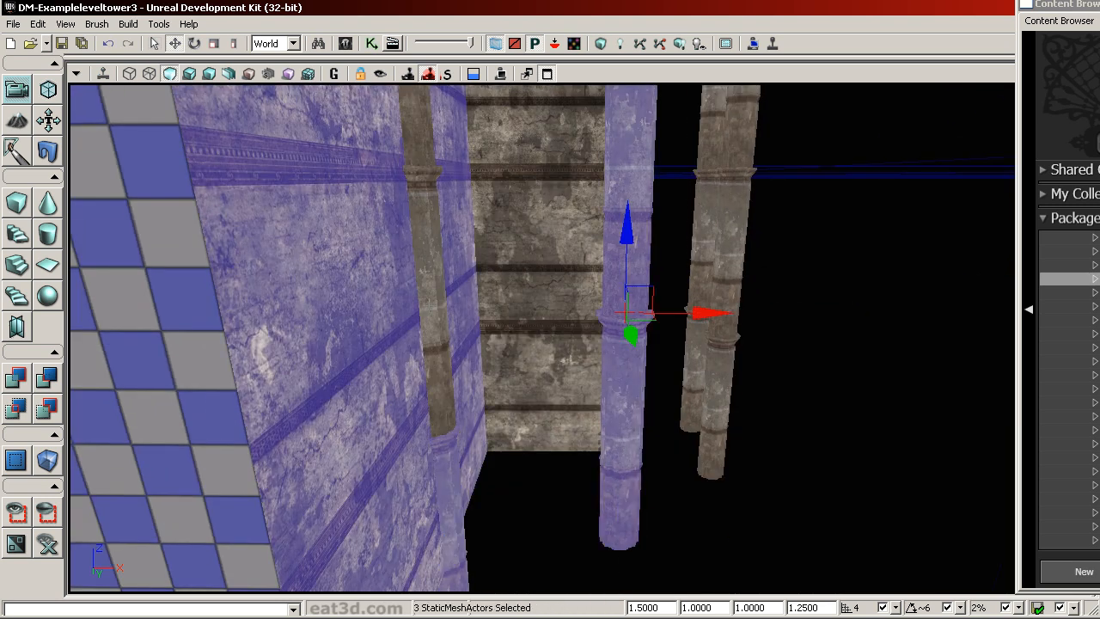
left_click(370, 219, "ctrl")
middle_click_drag(369, 219, 370, 116)
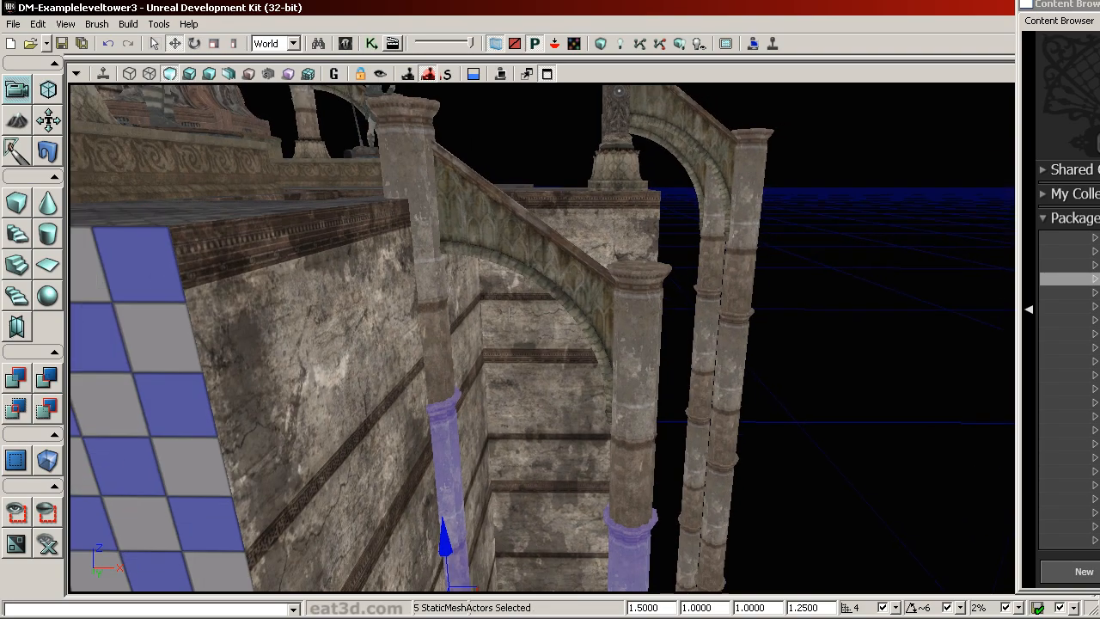
left_click(524, 239, "ctrl")
left_click(661, 363, "ctrl")
right_click_drag(744, 408, 394, 436)
left_click_drag(395, 435, 716, 439, "alt")
left_click_drag(355, 412, 515, 369)
left_click_drag(492, 465, 471, 465, "shift")
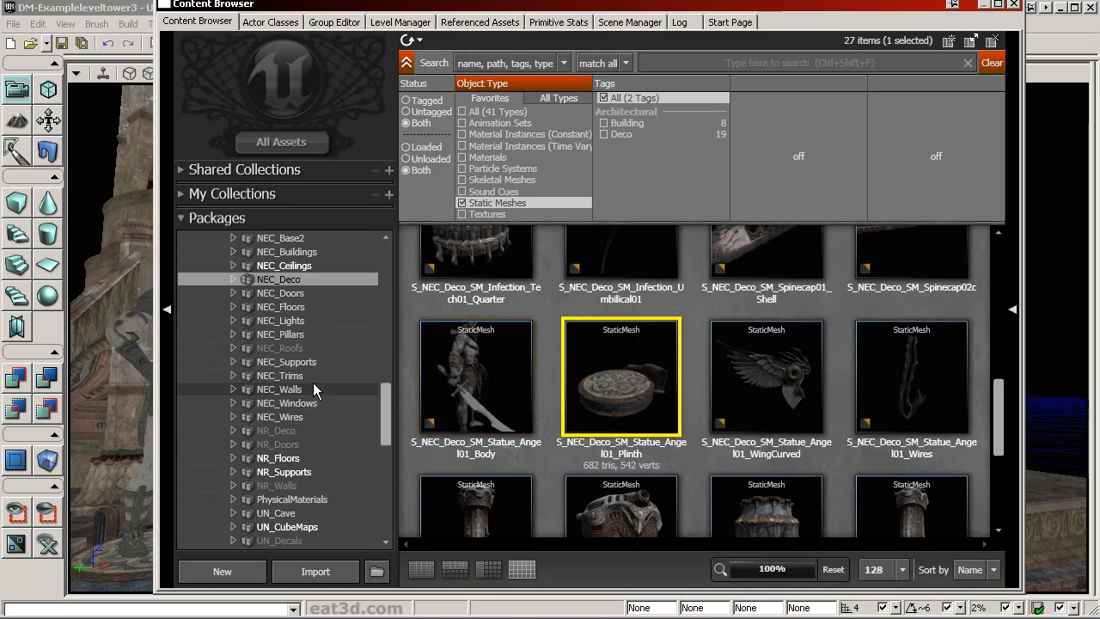
- Browse the NEC_Walls and UN_Rock packages for cliff static meshes suitable for the tower's surroundings
left_click(314, 389)
scroll(314, 474, "down", 4)
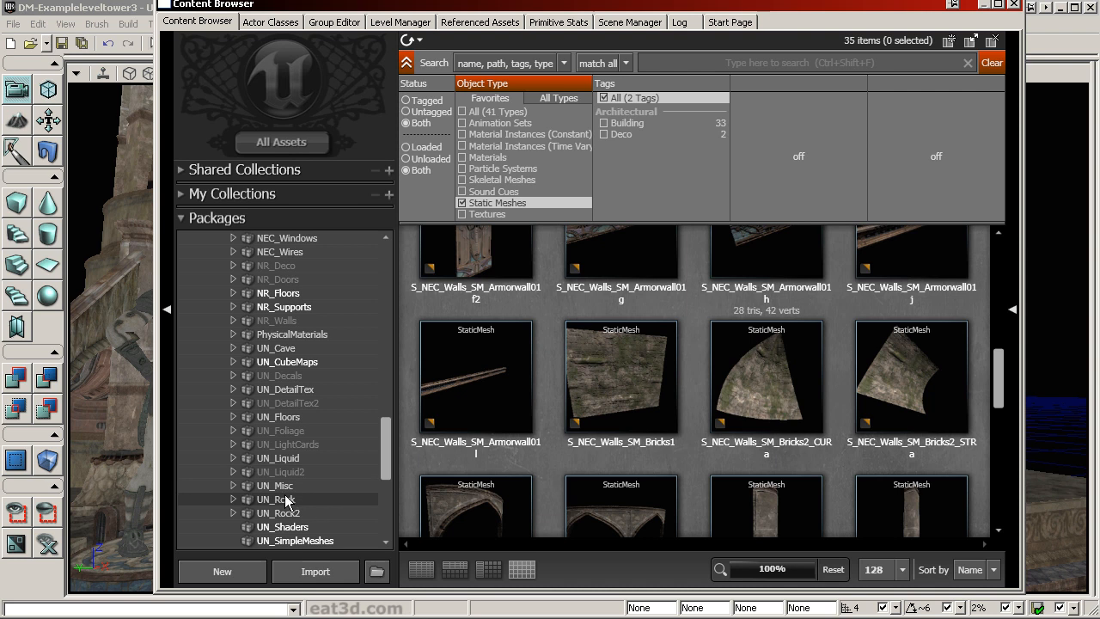
left_click(295, 502)
scroll(575, 277, "up", 6)
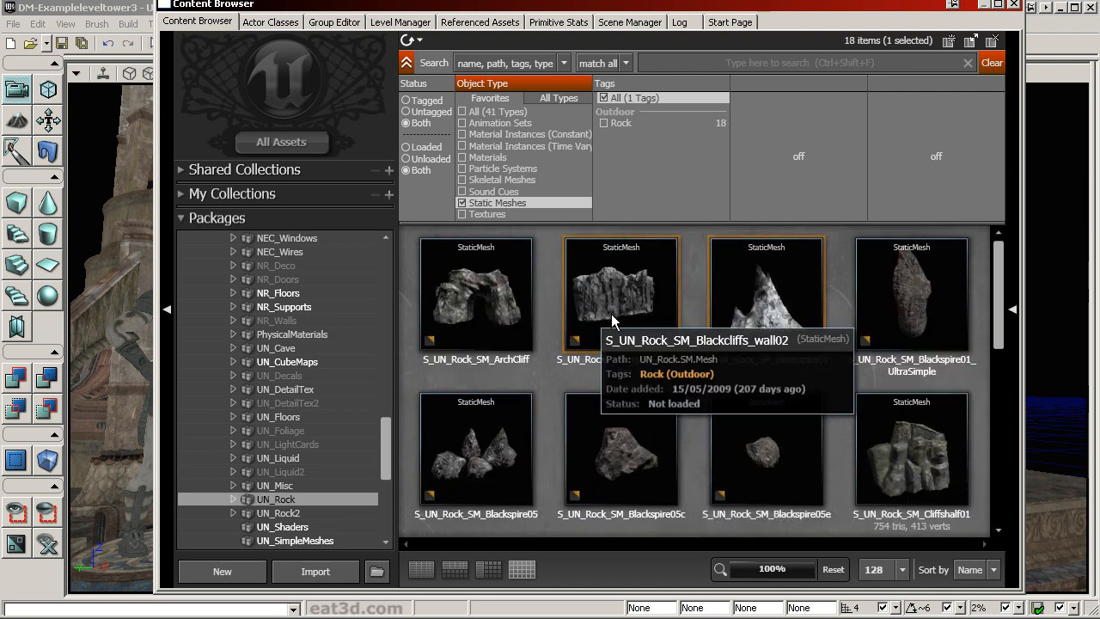
scroll(747, 344, "down", 1)
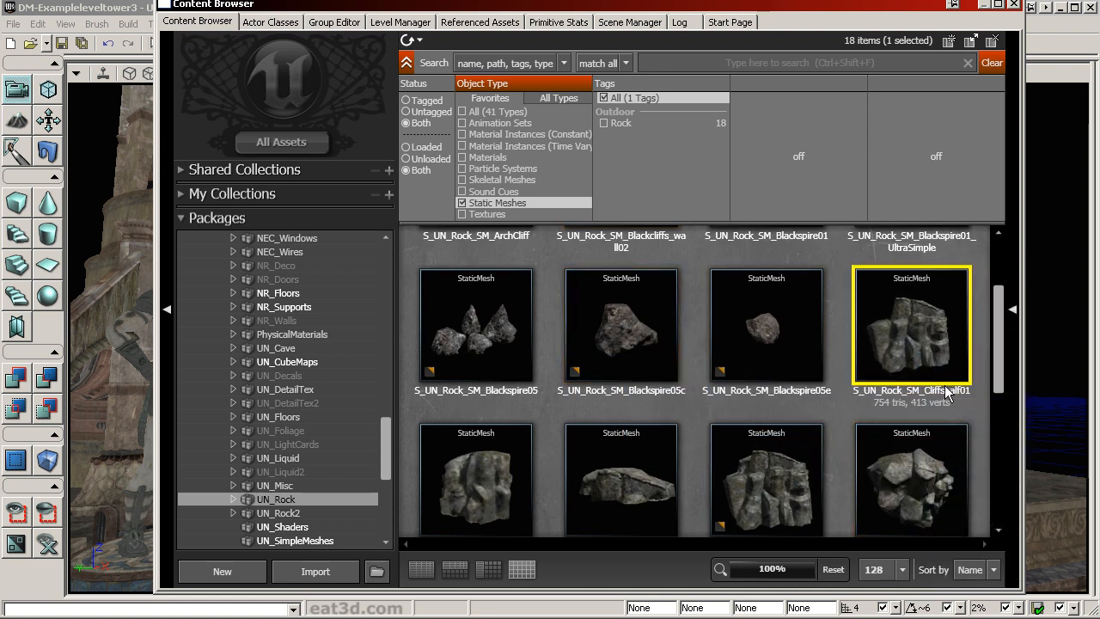
scroll(952, 396, "down", 1)
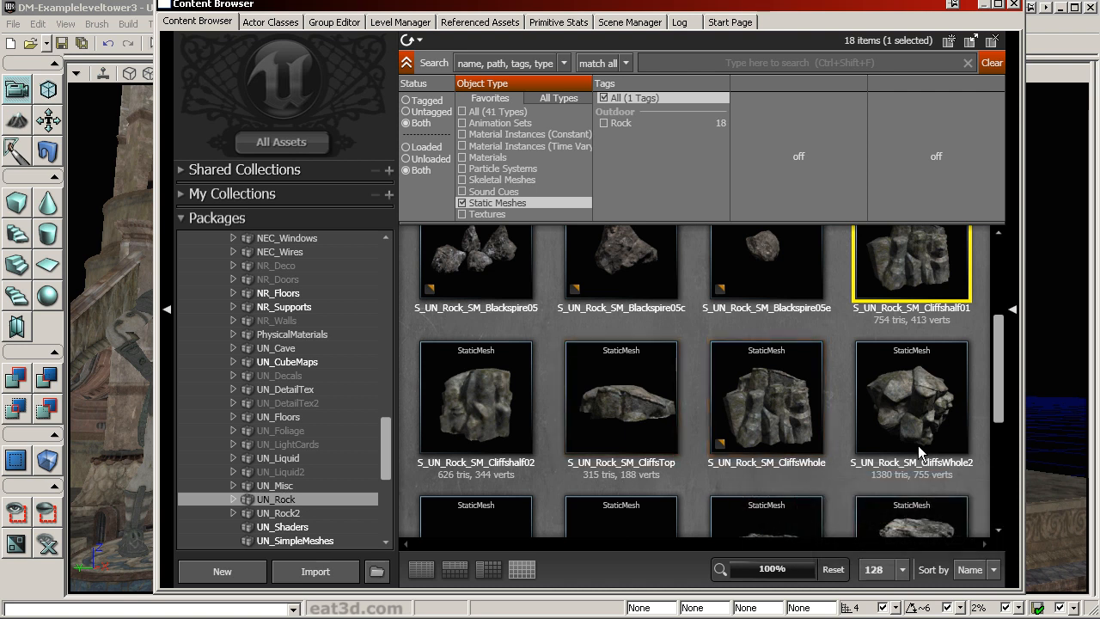
scroll(901, 472, "down", 2)
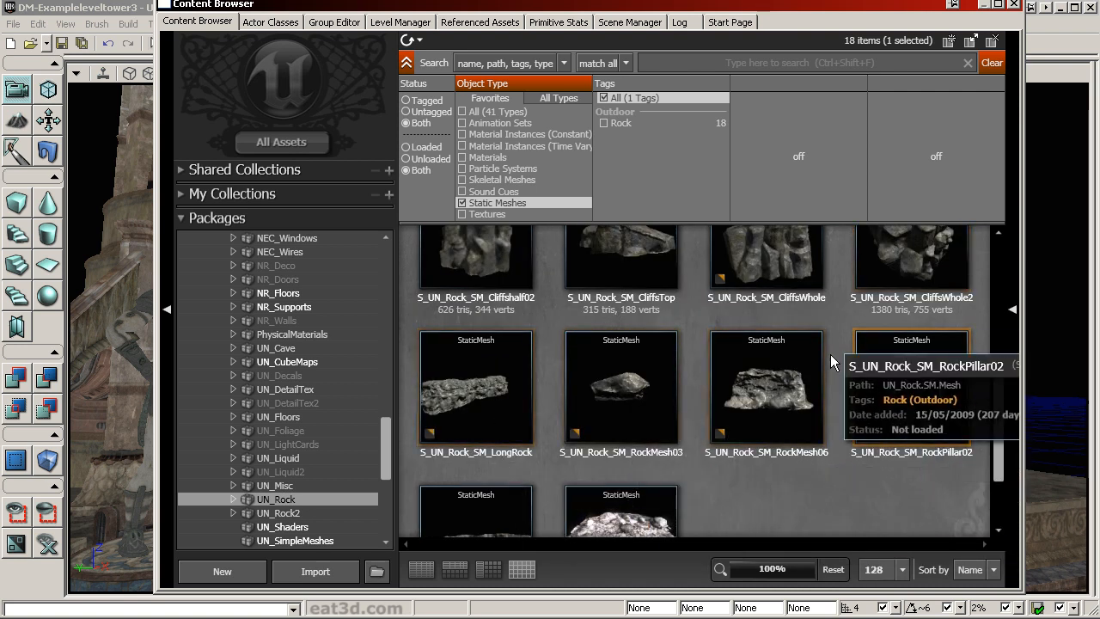
scroll(856, 465, "up", 2)
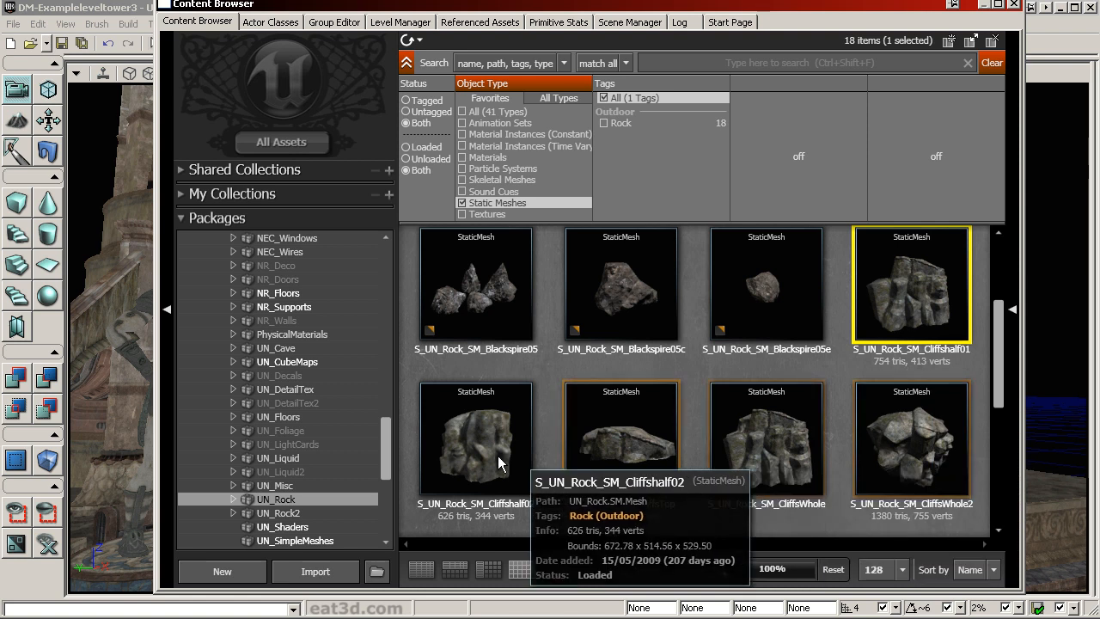
- Inspect the S_UN_Rock_SM_Cliffshalf01 mesh from another angle in its static mesh preview and close it
double_click(895, 304)
left_click_drag(439, 322, 645, 328)
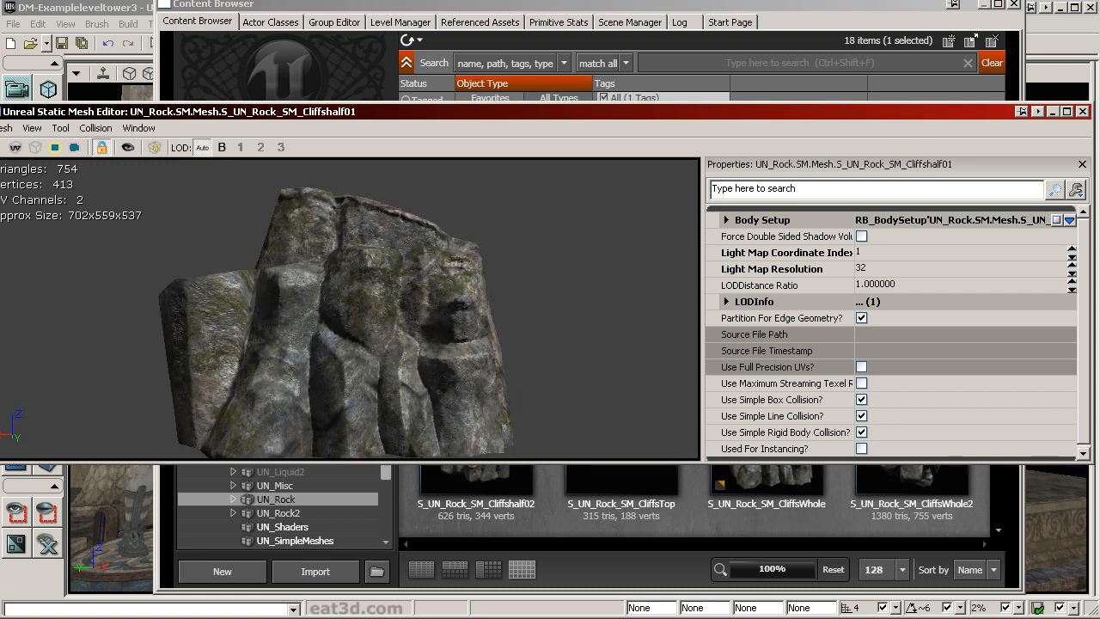
left_click(1081, 112)
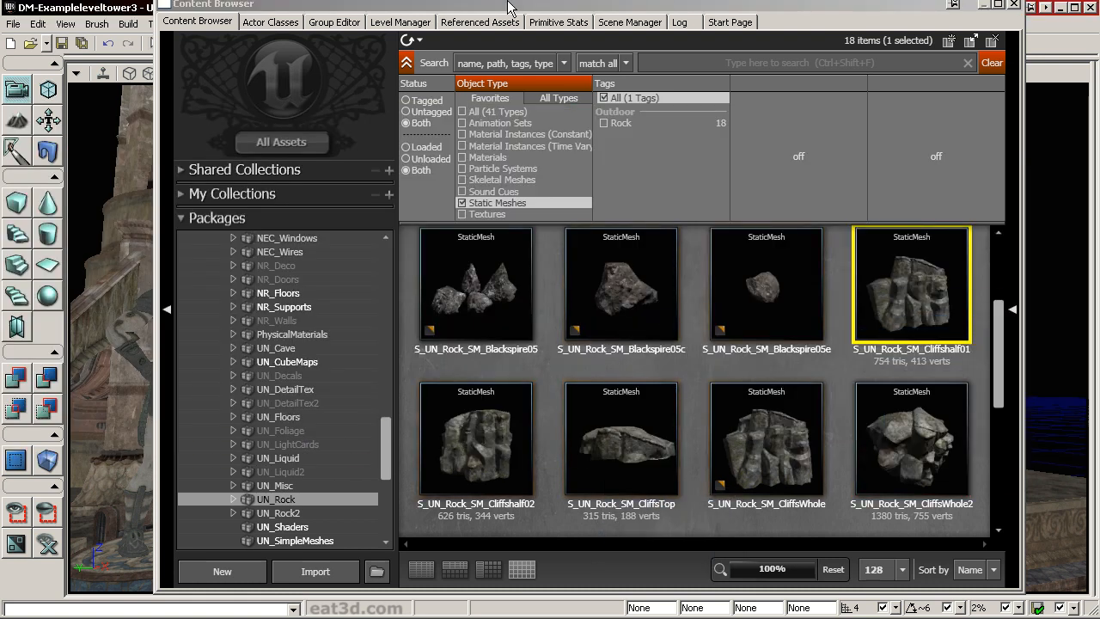
- Place several cliff rock meshes from the UN_Rock package in the level above the statue platform
left_click_drag(358, 16, 1061, 16)
left_click_drag(464, 335, 498, 284)
left_click_drag(487, 392, 470, 429)
left_click(488, 392)
left_click(470, 361)
left_click_drag(596, 464, 596, 450)
left_click(595, 450)
left_click(596, 451)
right_click_drag(626, 416, 639, 438)
left_click(565, 299)
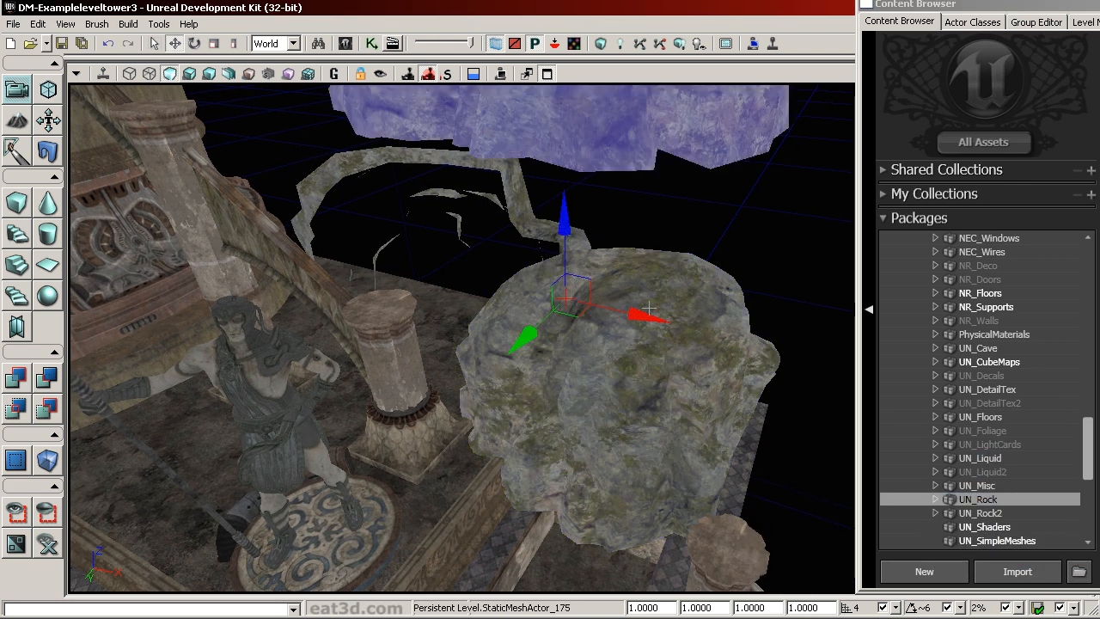
right_click_drag(802, 372, 807, 340)
right_click_drag(441, 417, 458, 439)
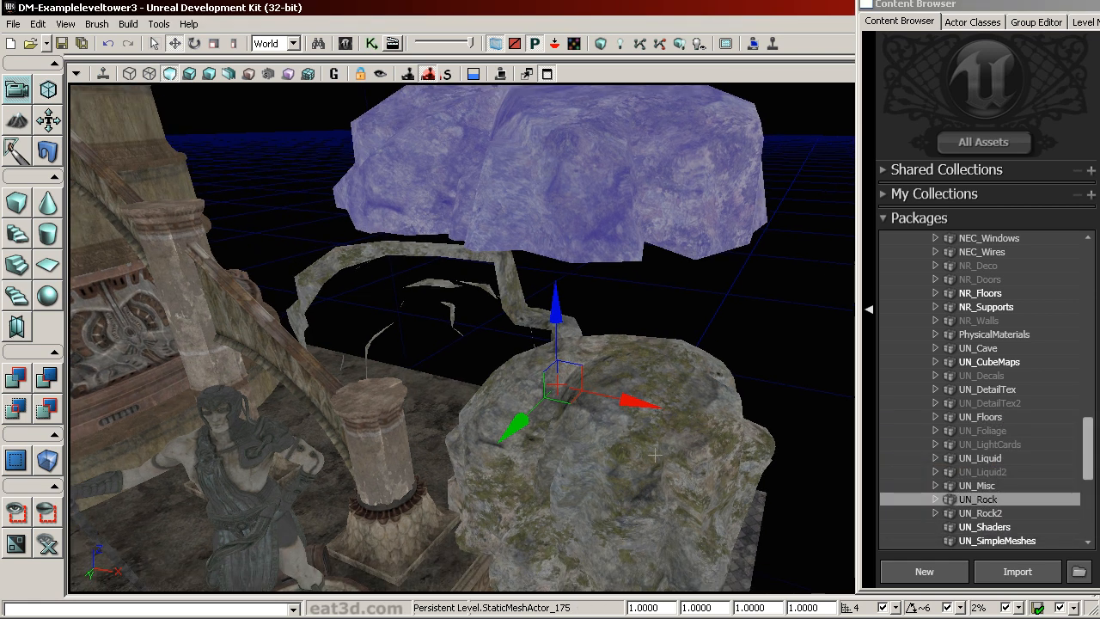
- Add further UN_Rock cliff meshes, spread them apart beside the platform, and move the Content Browser out of the way
left_click(652, 457)
left_click(659, 395)
right_click_drag(634, 395, 593, 353)
left_click_drag(564, 333, 602, 333, "ctrl+shift")
right_click_drag(471, 361, 471, 385)
left_click_drag(471, 385, 481, 354)
left_click(572, 297)
left_click_drag(572, 296, 574, 322)
left_click_drag(574, 322, 563, 322, "ctrl+shift")
right_click_drag(563, 322, 563, 309, "ctrl+shift")
right_click_drag(575, 404, 582, 433, "ctrl+shift")
left_click_drag(685, 450, 728, 373)
left_click_drag(894, 5, 1099, 7)
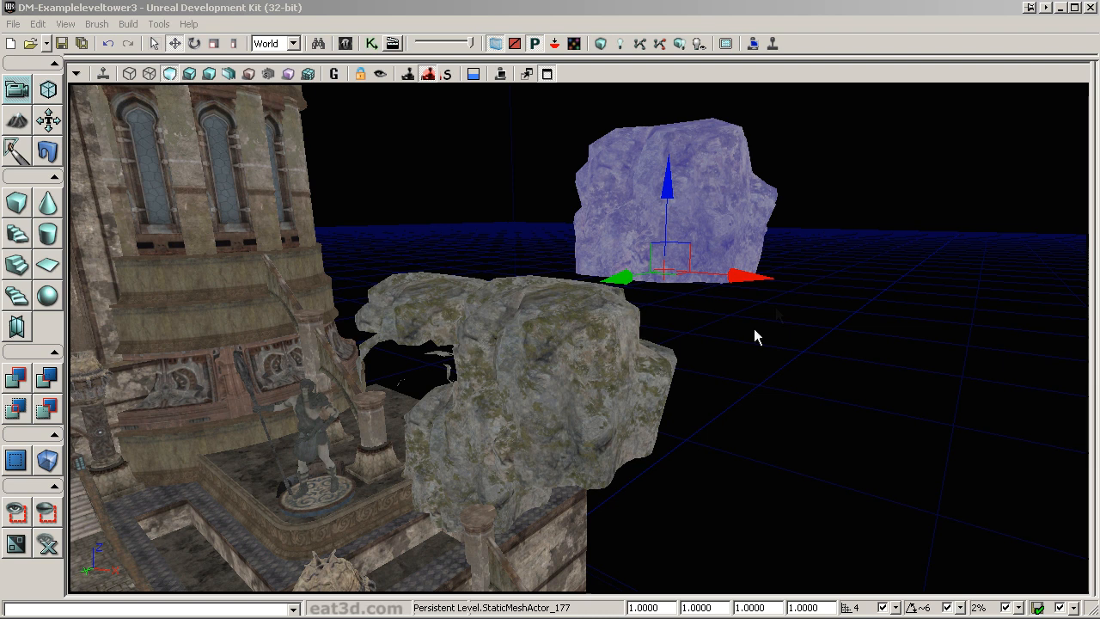
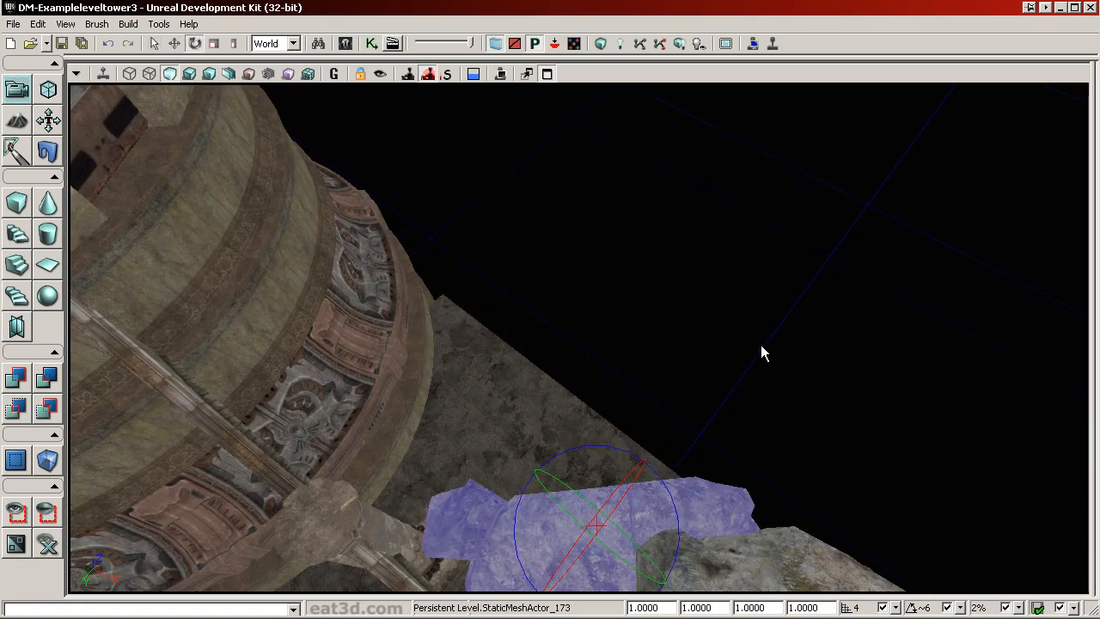
- Position the enlarged cliff rock behind the statue platform, close to the tower's curved wall
mouse_move(717, 431)
right_mouse_down()
mouse_move(717, 399)
mouse_move(717, 431)
right_mouse_up()
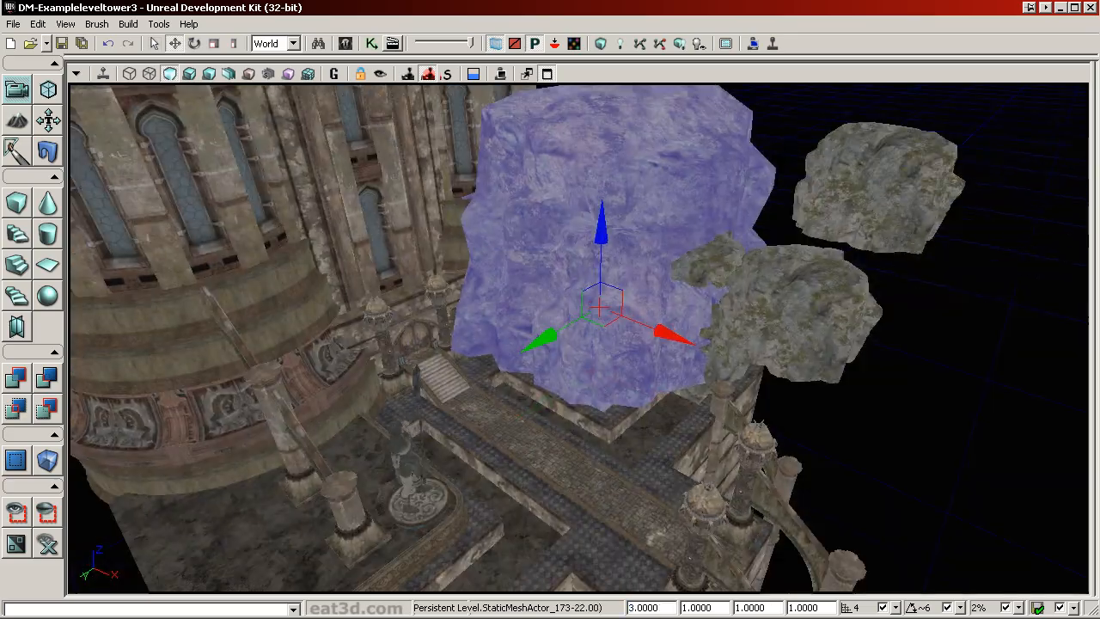
right_click_drag(578, 337, 588, 326)
right_click_drag(776, 381, 776, 380, "ctrl+shift")
left_click_drag(776, 381, 749, 381, "ctrl+shift")
right_click_drag(776, 381, 781, 364, "ctrl+shift")
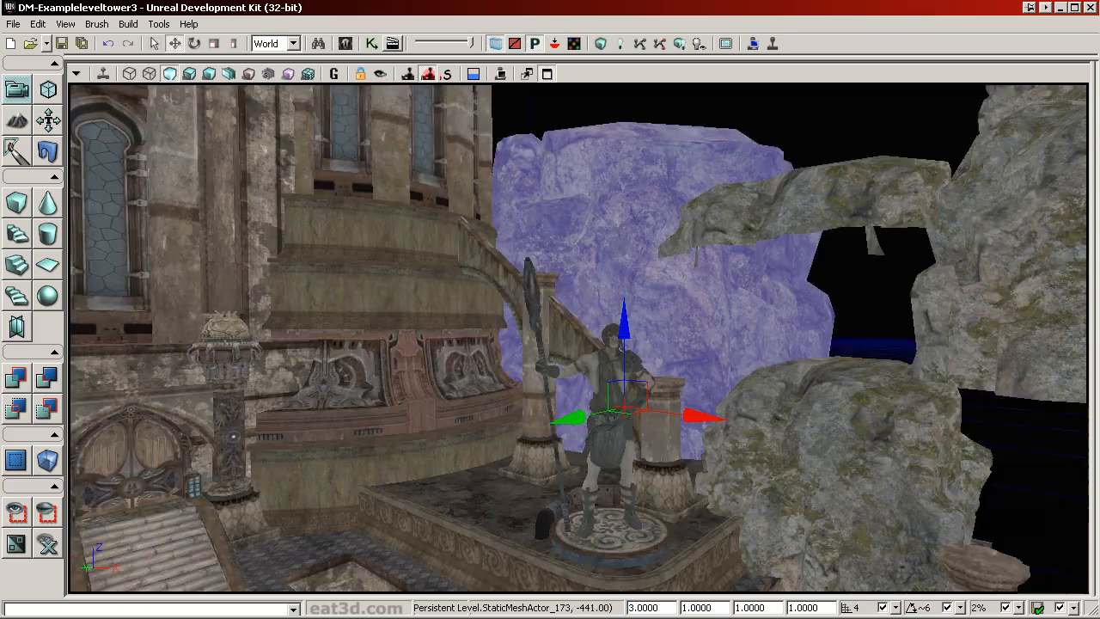
key("Up")
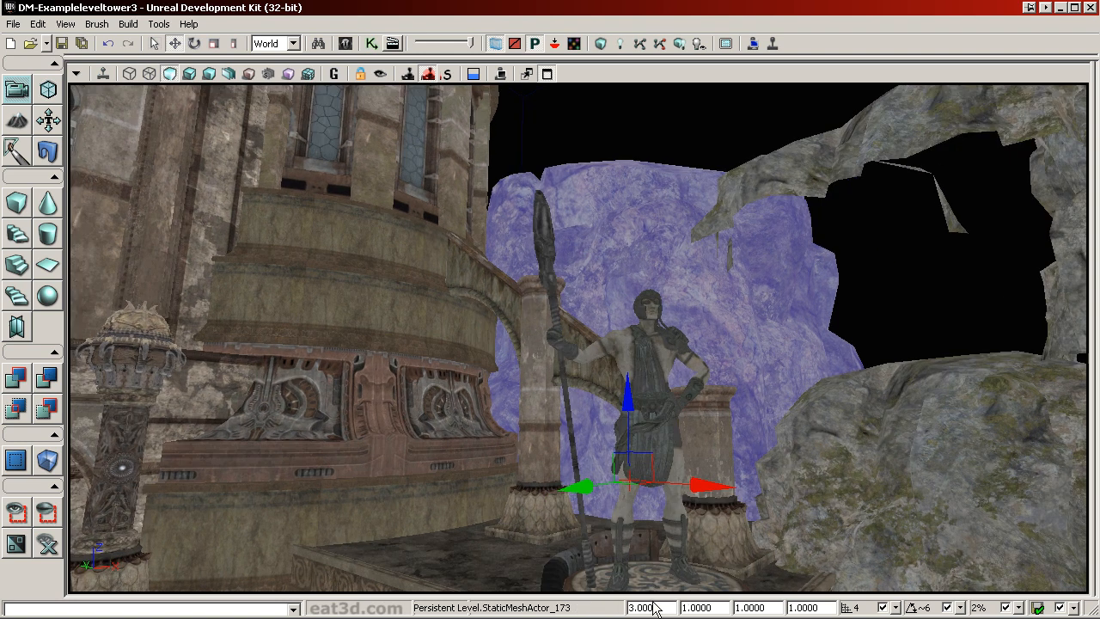
- Set the draw scale of the cliff rock behind the statue to 2 and shift it beside the tower
double_click(649, 608)
type("2")
key("Return")
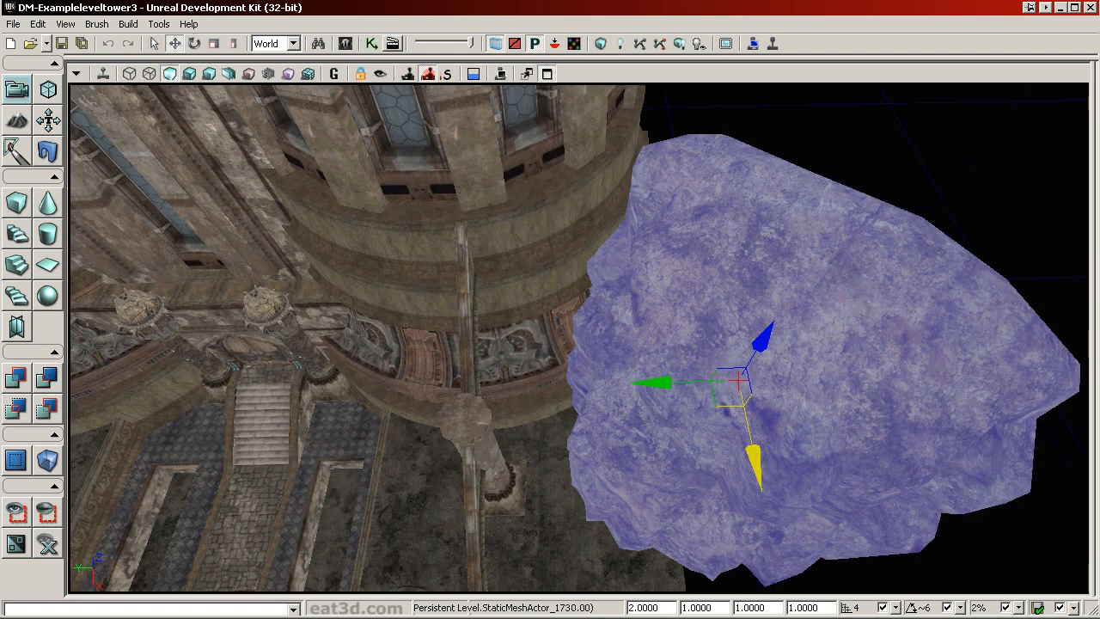
right_click_drag(674, 382, 850, 490)
- Set a second cliff rock's draw scale to 2 and move it behind the platform beside the first rock
left_click(840, 501)
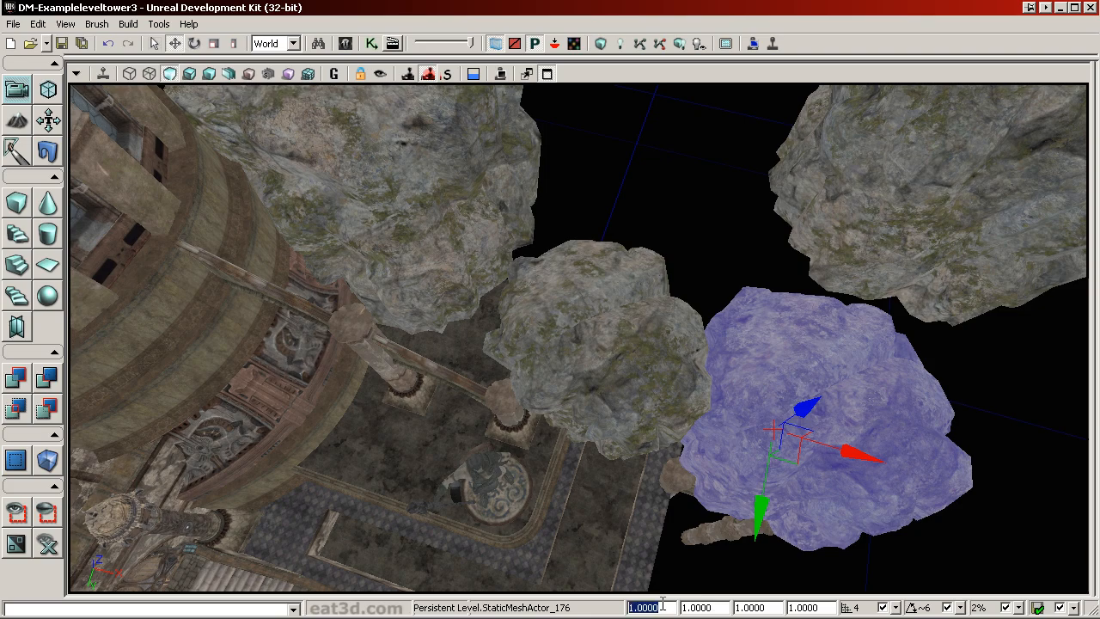
type("2")
key("Return")
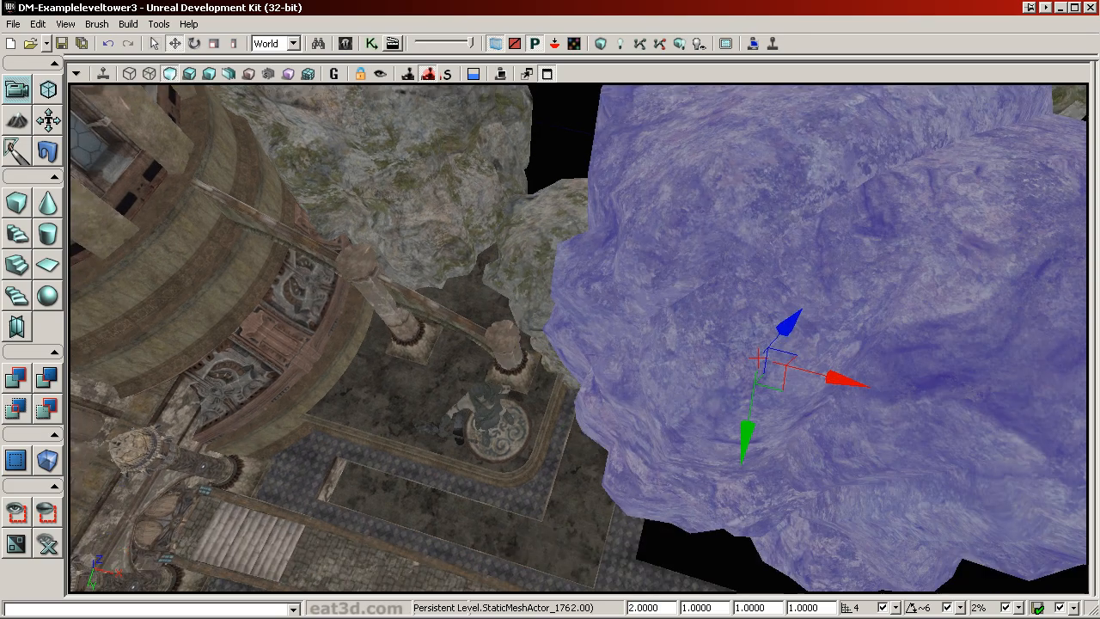
left_click_drag(736, 410, 653, 408, "ctrl+shift")
right_click_drag(653, 408, 653, 344, "ctrl+shift")
left_click_drag(653, 343, 636, 343, "ctrl+shift")
left_click_drag(513, 266, 430, 267, "ctrl+shift")
right_click_drag(514, 266, 549, 207)
left_click_drag(481, 459, 481, 533, "ctrl+shift")
left_click_drag(513, 378, 601, 481, "ctrl+shift")
- Move a smaller unscaled cliff rock against the outer edge of the statue platform
left_click(643, 468)
right_click_drag(643, 469, 679, 524)
left_click_drag(678, 524, 644, 422)
left_click_drag(645, 421, 658, 426, "ctrl+shift")
left_click_drag(891, 382, 863, 374, "ctrl+shift")
right_click_drag(863, 374, 933, 382, "ctrl+shift")
left_click_drag(932, 382, 891, 382, "ctrl+shift")
right_click_drag(892, 382, 811, 529)
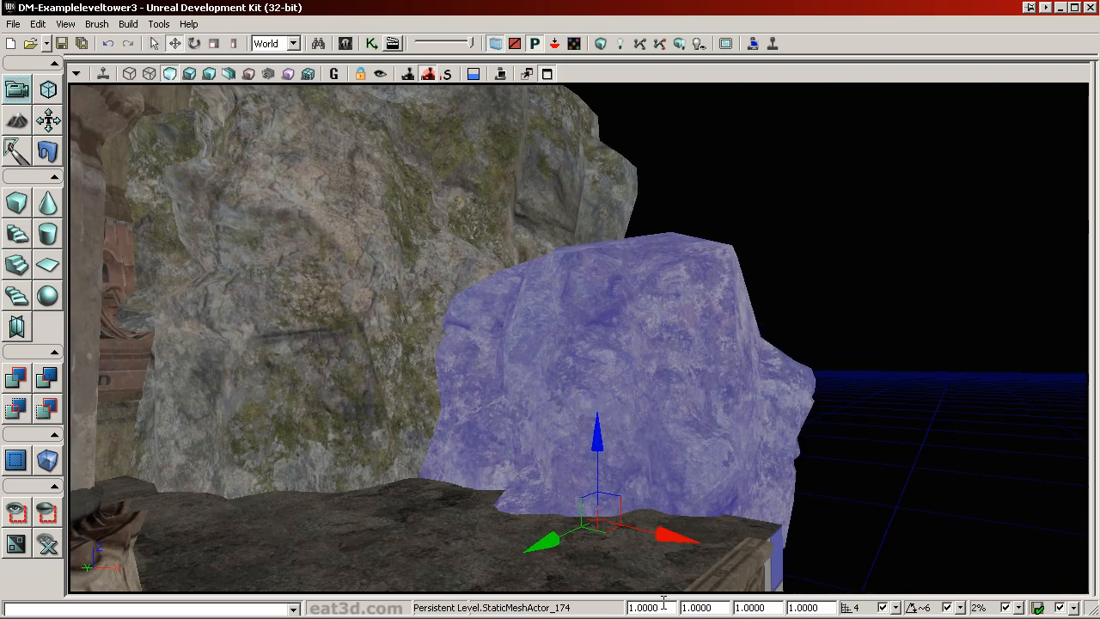
- Set the platform-edge rock's draw scale to 2 and adjust its placement
type("2")
key("Return")
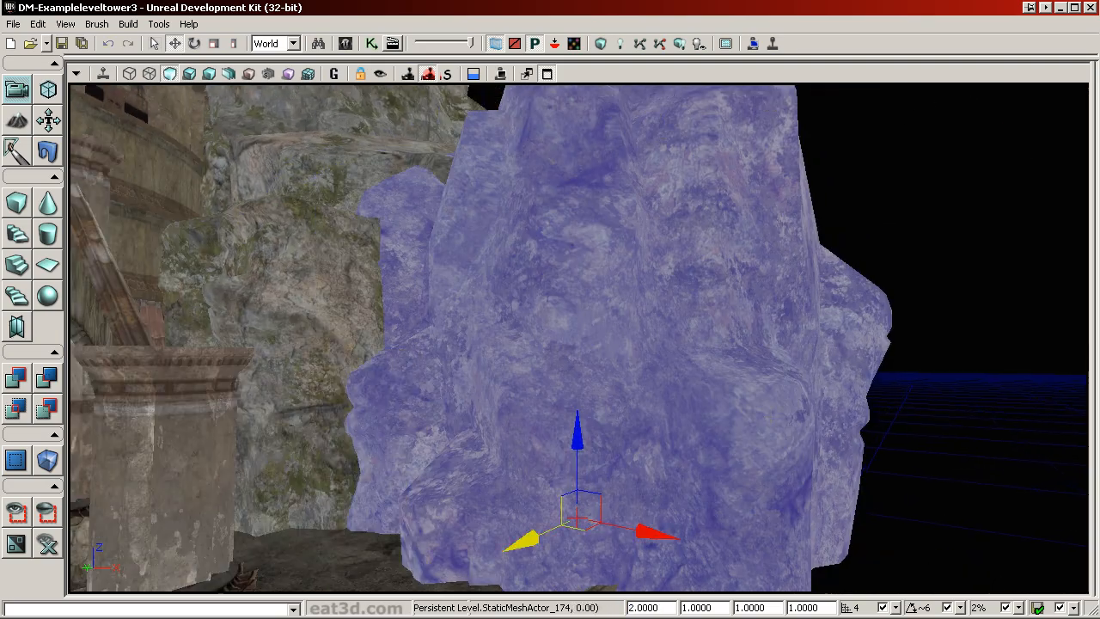
scroll(820, 352, "down", 5)
key("space")
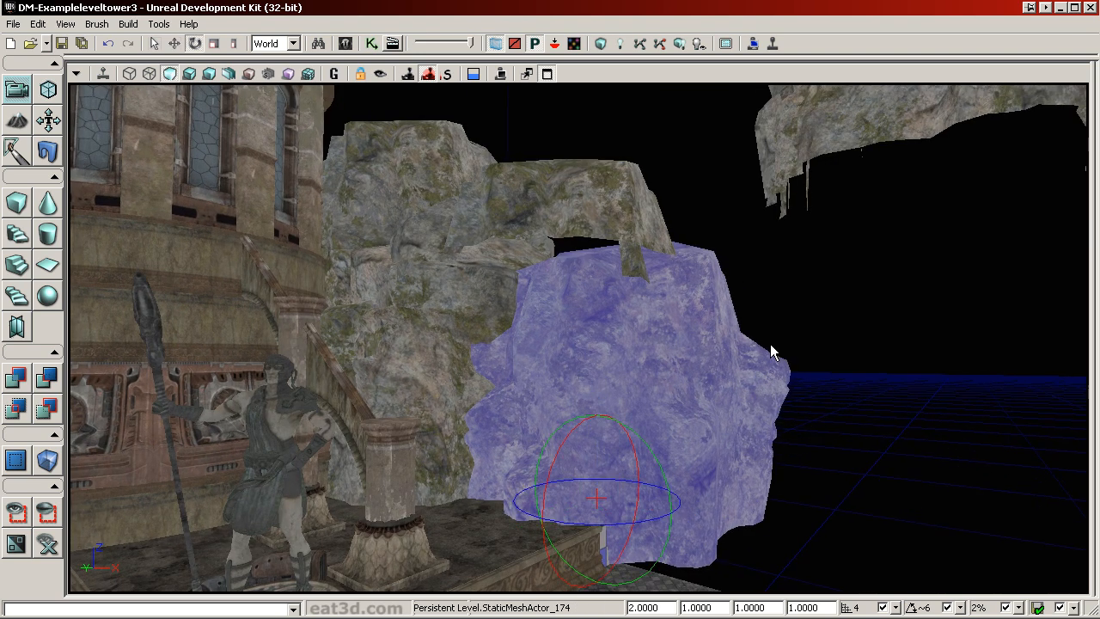
key("w")
- Set another cliff rock's draw scale to 2 and move it behind the front rocks to fill the gap
left_click_drag(839, 348, 735, 574)
type("2")
key("Return")
left_click_drag(679, 507, 758, 297)
left_click_drag(753, 399, 753, 399)
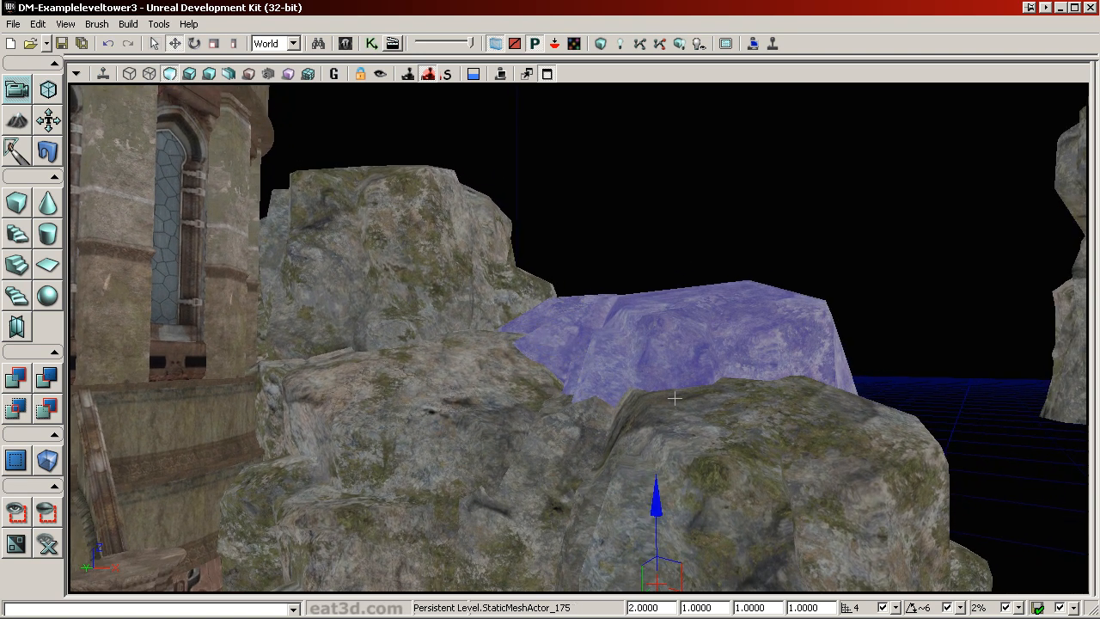
- Set the remaining floating cliff rock's draw scale to 2 and move it to the outer side of the rock cluster
right_click_drag(681, 307, 714, 288)
left_click(676, 251)
left_click_drag(811, 280, 882, 472)
key("space")
left_click_drag(799, 434, 826, 550)
key("Return")
mouse_move(843, 503)
right_mouse_down("ctrl+shift")
mouse_move(825, 507)
mouse_move(842, 503)
right_mouse_up("ctrl+shift")
left_click_drag(842, 504, 817, 498, "ctrl+shift")
right_click_drag(816, 498, 713, 406)
- Set the outer background rock's draw scale to 3 and move it behind the cluster
right_click_drag(469, 419, 533, 369, "ctrl+shift")
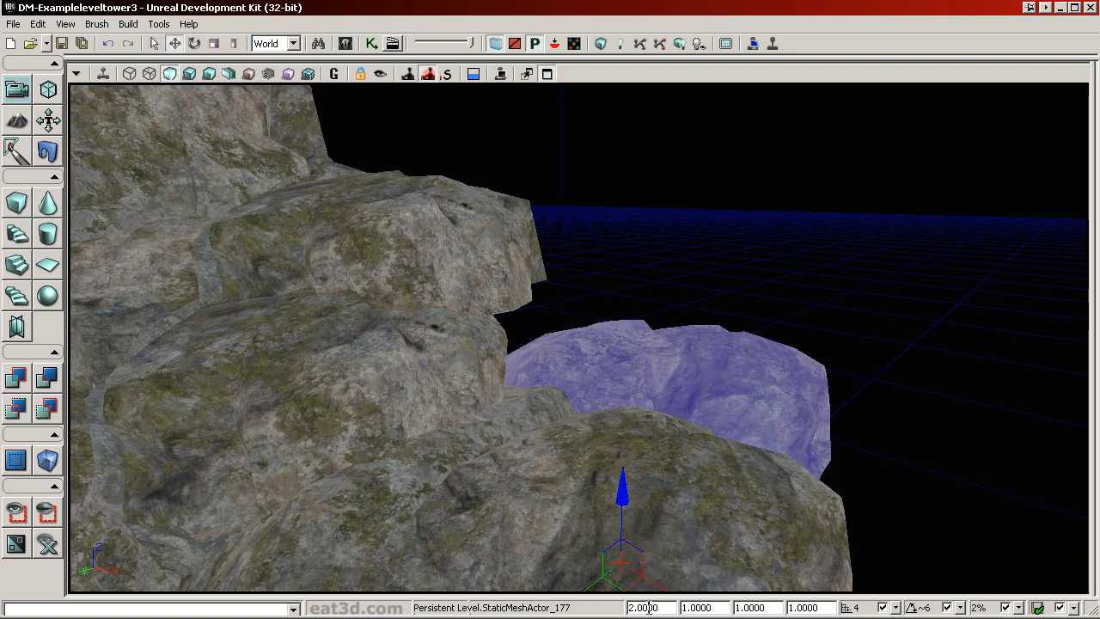
key("Return")
left_click_drag(666, 515, 657, 567)
right_click_drag(658, 568, 632, 516)
left_click_drag(735, 516, 735, 490, "ctrl+shift")
key("space")
right_click_drag(802, 331, 829, 370, "ctrl")
left_click_drag(849, 322, 838, 386)
key("space")
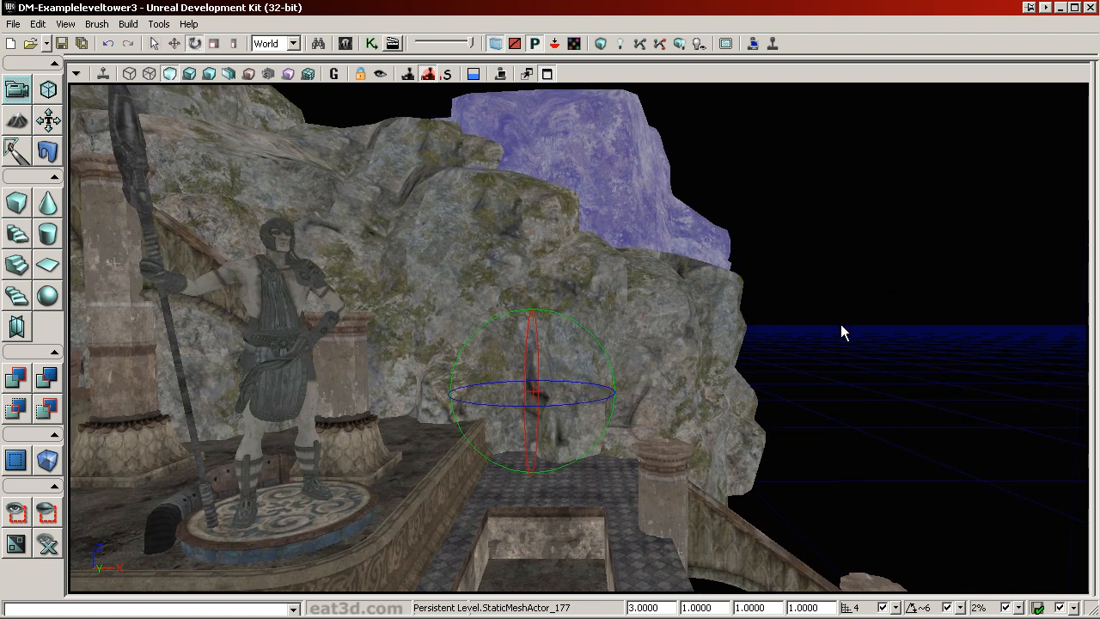
- Rotate the large background rock and shift it between the tower wall and the front rocks
right_click_drag(849, 321, 894, 321, "ctrl")
right_click_drag(800, 327, 877, 326, "ctrl")
key("space")
mouse_move(736, 320)
left_mouse_down()
mouse_move(718, 357)
mouse_move(736, 314)
mouse_move(757, 319)
left_mouse_up()
right_click_drag(736, 320, 756, 320, "ctrl+shift")
left_click_drag(799, 358, 670, 412, "shift")
key("space")
right_click_drag(670, 412, 670, 395, "ctrl+shift")
left_click_drag(670, 396, 619, 378, "ctrl+shift")
right_click_drag(618, 378, 619, 370, "ctrl+shift")
left_click_drag(619, 370, 619, 395, "ctrl+shift")
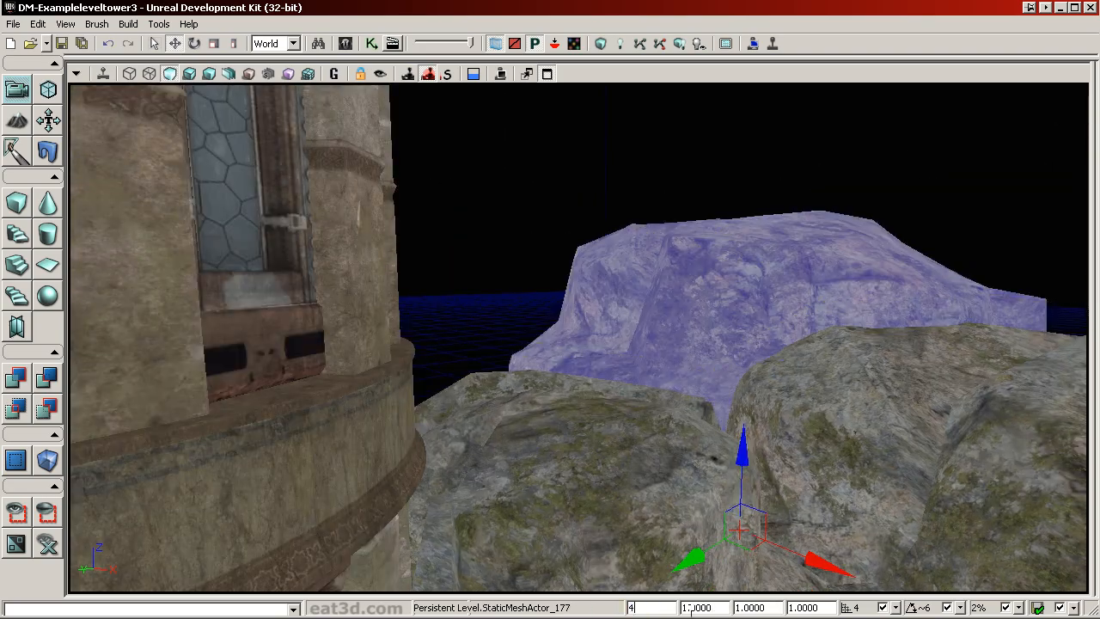
- Set the background rock's draw scale to 4, then rotate and reposition it behind the cliff cluster
key("Return")
left_click_drag(739, 412, 743, 447, "ctrl+shift")
right_click_drag(743, 447, 743, 434, "ctrl+shift")
left_click_drag(743, 434, 722, 434, "ctrl+shift")
key("space")
right_click_drag(722, 434, 760, 434, "ctrl")
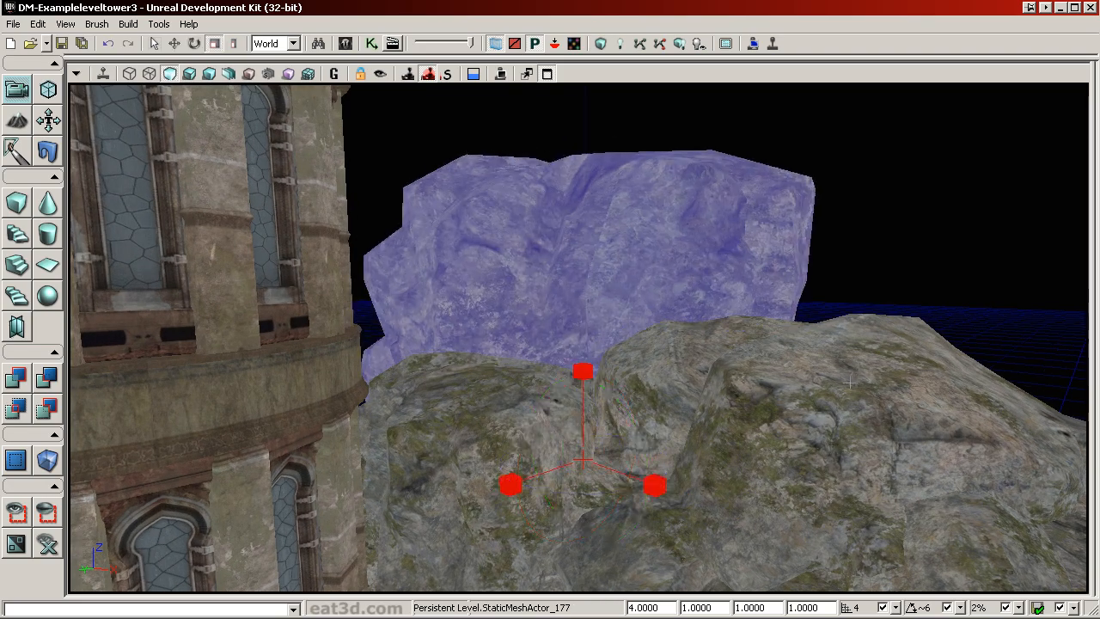
key("space")
key("space")
left_click_drag(856, 380, 856, 408)
right_click_drag(856, 408, 838, 408, "ctrl+shift")
left_click_drag(837, 408, 838, 426, "ctrl+shift")
left_click_drag(837, 426, 821, 426, "ctrl+shift")
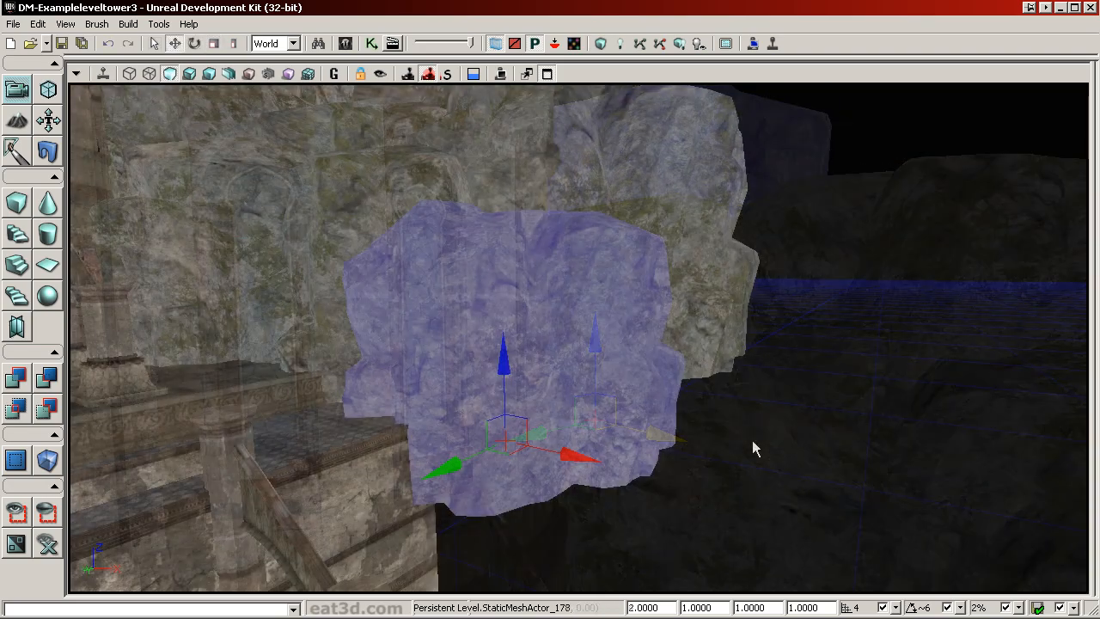
- Lower the floating cliff rock along the outside of the tower base and set its draw scale to 3
left_click_drag(645, 499, 670, 498, "ctrl+shift")
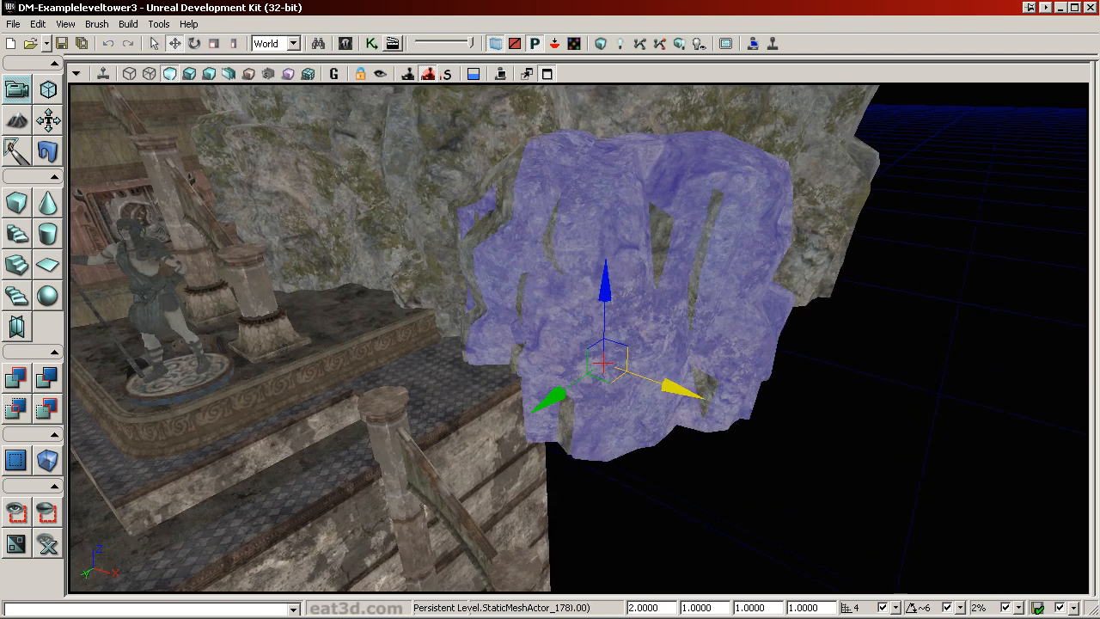
left_click_drag(671, 498, 670, 545, "ctrl+shift")
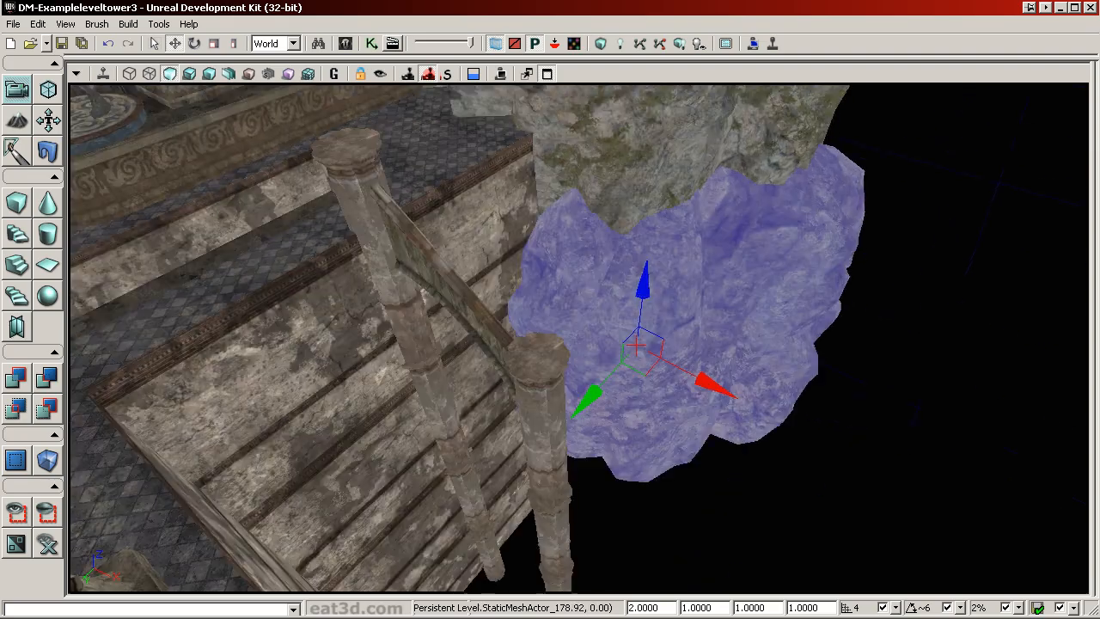
key("space")
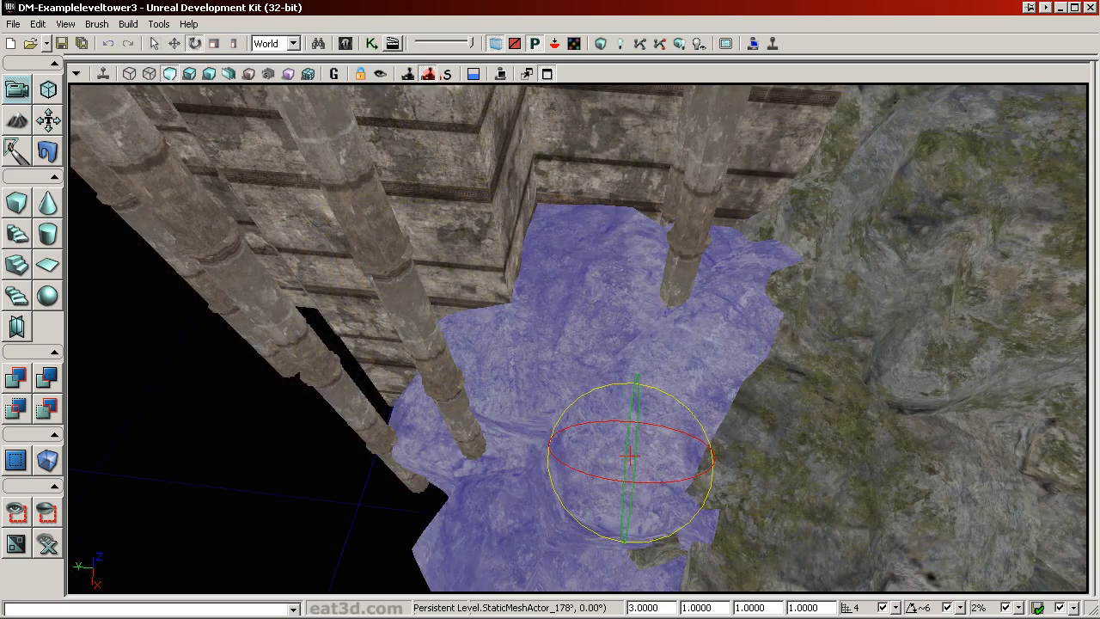
key("space")
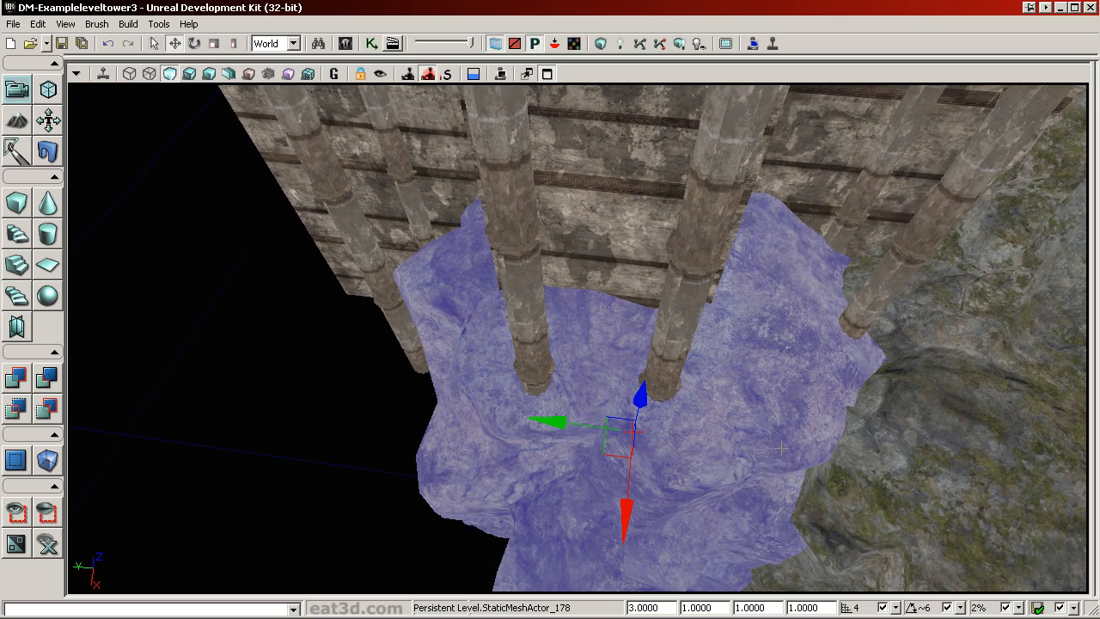
- Rotate the lowered cliff rock and shift it in against the tower's lower wall columns
left_click_drag(715, 436, 658, 437)
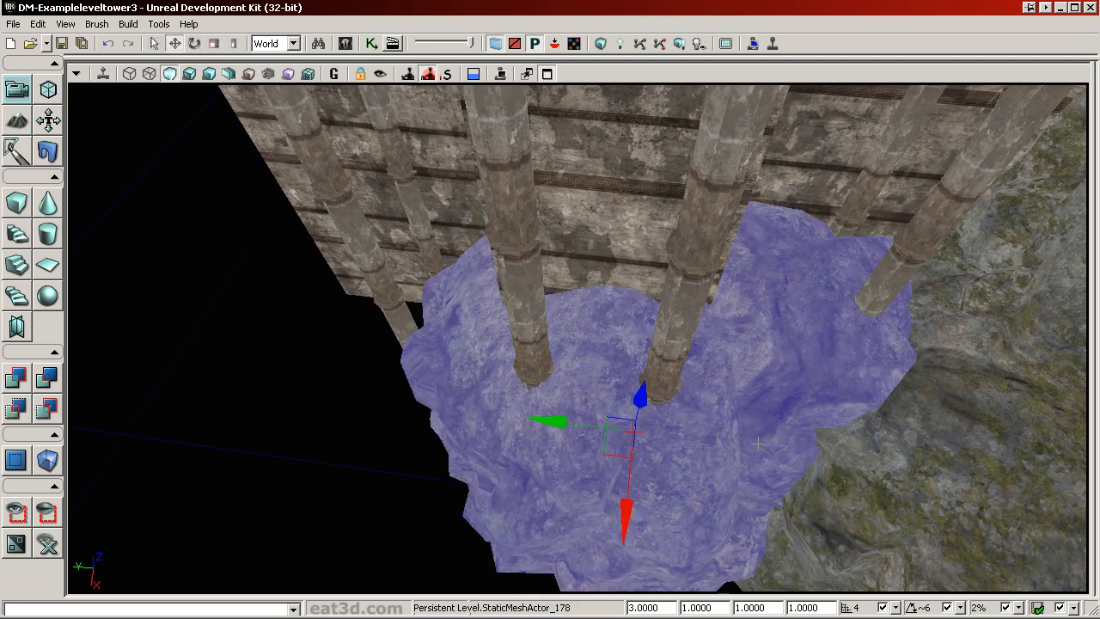
left_click_drag(586, 507, 583, 473, "shift")
left_click_drag(494, 434, 524, 430, "shift")
right_click_drag(733, 394, 945, 374)
right_click_drag(783, 361, 743, 357)
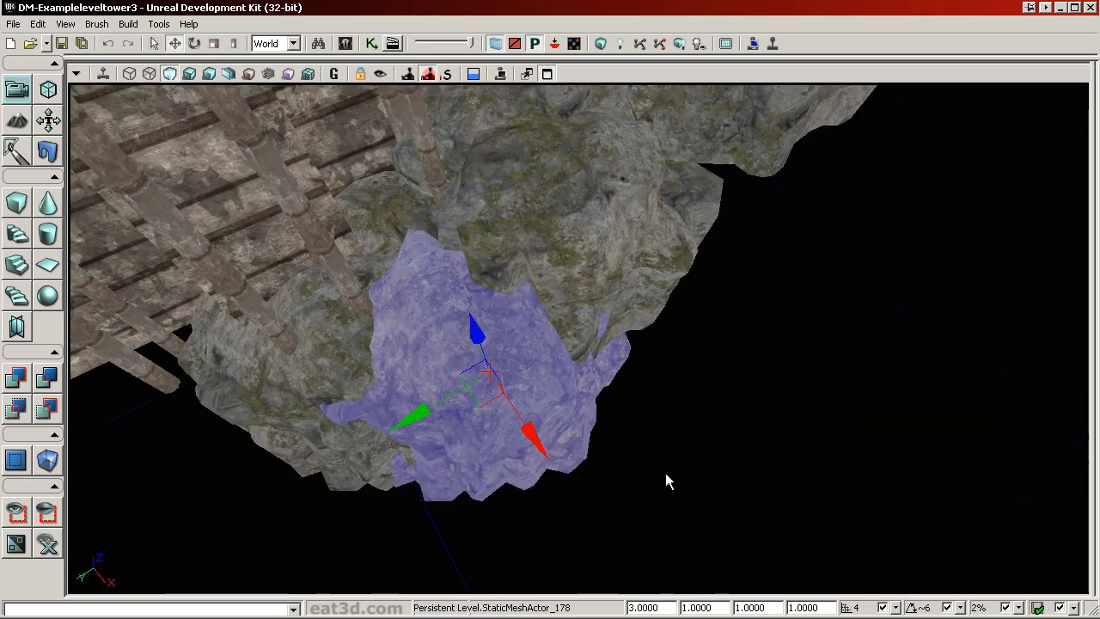
- Set the draw scale of the lowest cliff rock to 5
type("8")
key("Return")
scroll(662, 588, "up", 5)
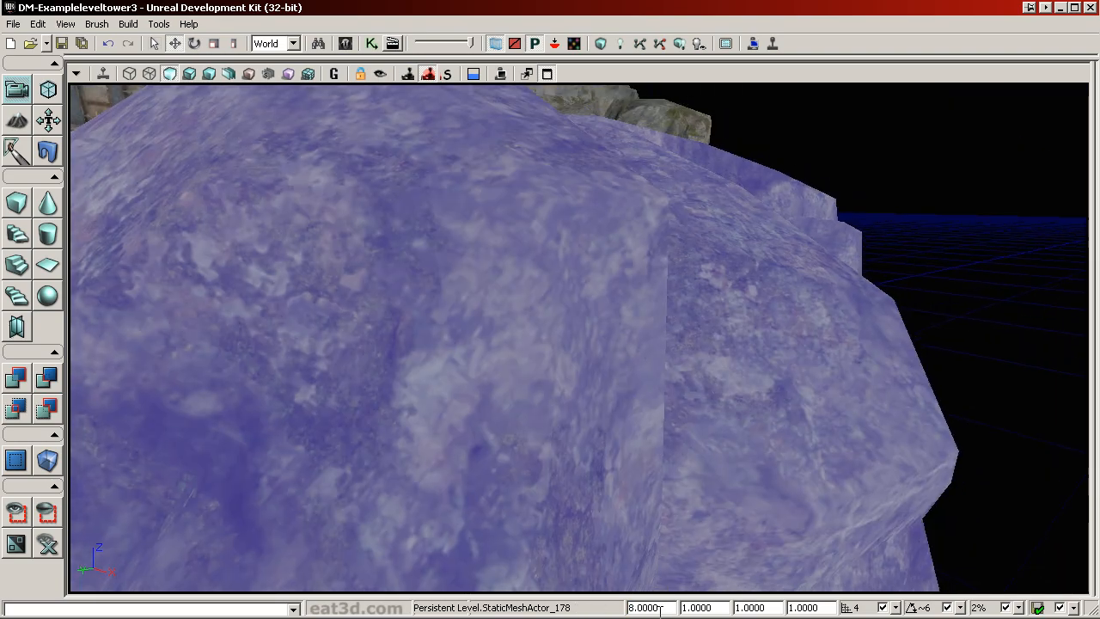
type("5")
key("Return")
scroll(660, 588, "down", 5)
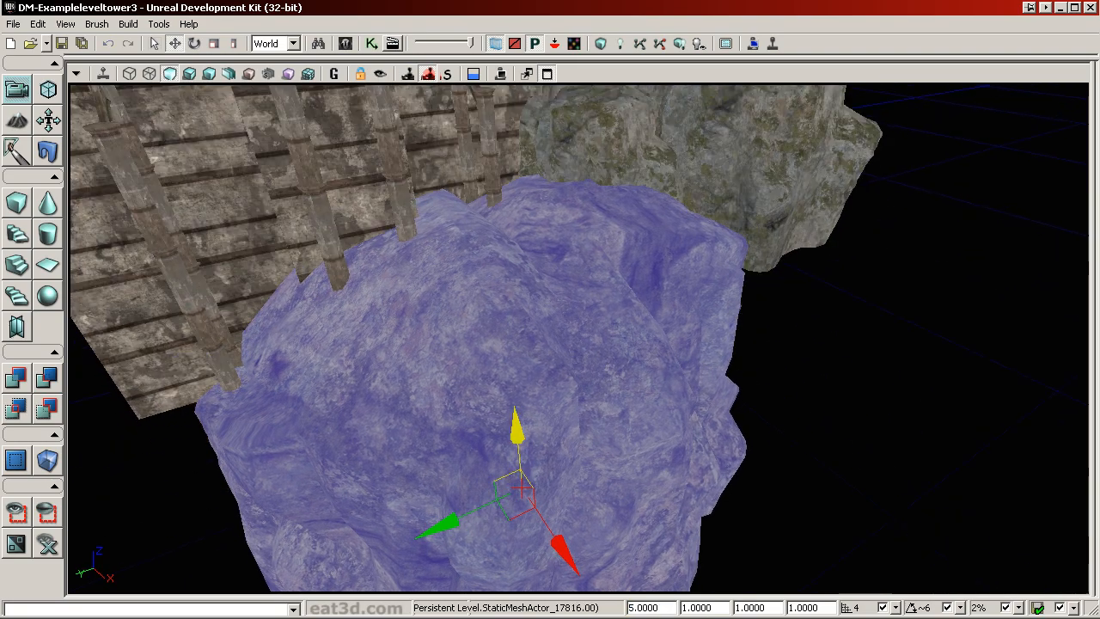
- Move the enlarged rock into place around the foot of the tower base, beneath the upper cliffs
left_click_drag(660, 550, 659, 572, "ctrl+shift")
right_click_drag(660, 571, 627, 572, "ctrl+shift")
left_click_drag(628, 571, 660, 558, "ctrl+shift")
right_click_drag(660, 559, 670, 558, "ctrl+shift")
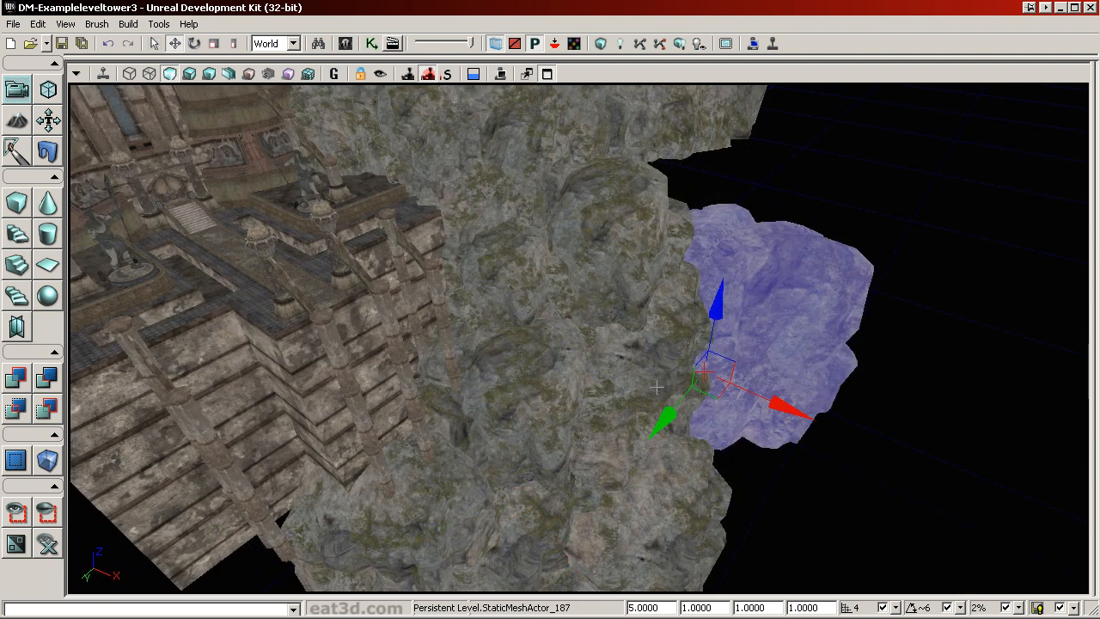
- Select all the cliff rocks beside the tower together, from the lowest base rocks up to the background ones
left_click(615, 430, "ctrl")
left_click(543, 524, "ctrl")
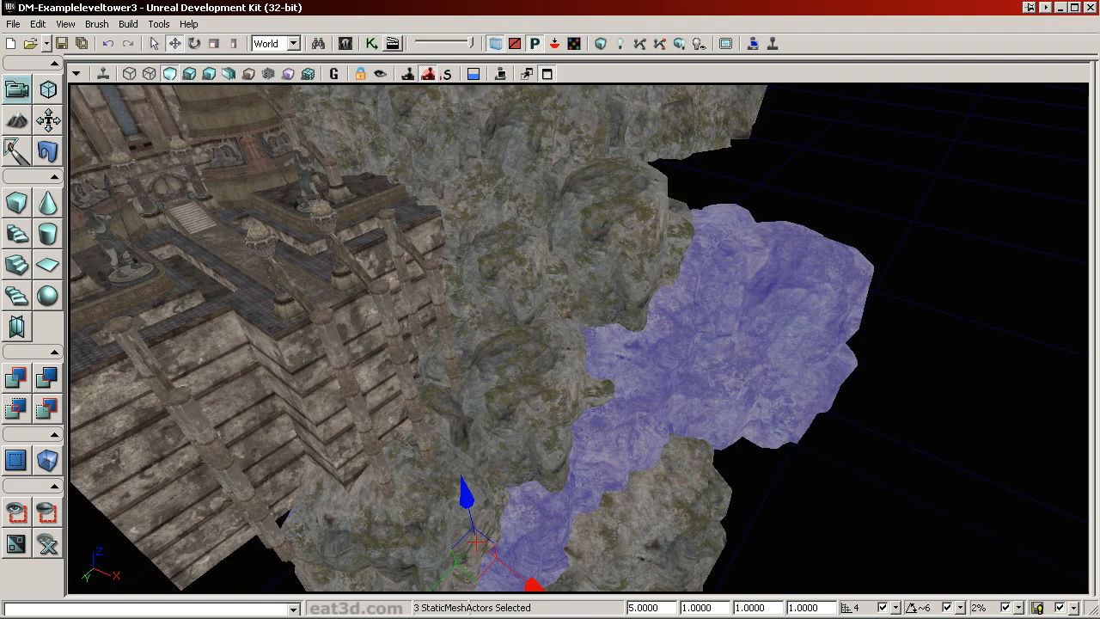
left_click(605, 534, "ctrl")
left_click(419, 540, "ctrl")
left_click(482, 386, "ctrl")
left_click(550, 258, "ctrl")
left_click(419, 146, "ctrl")
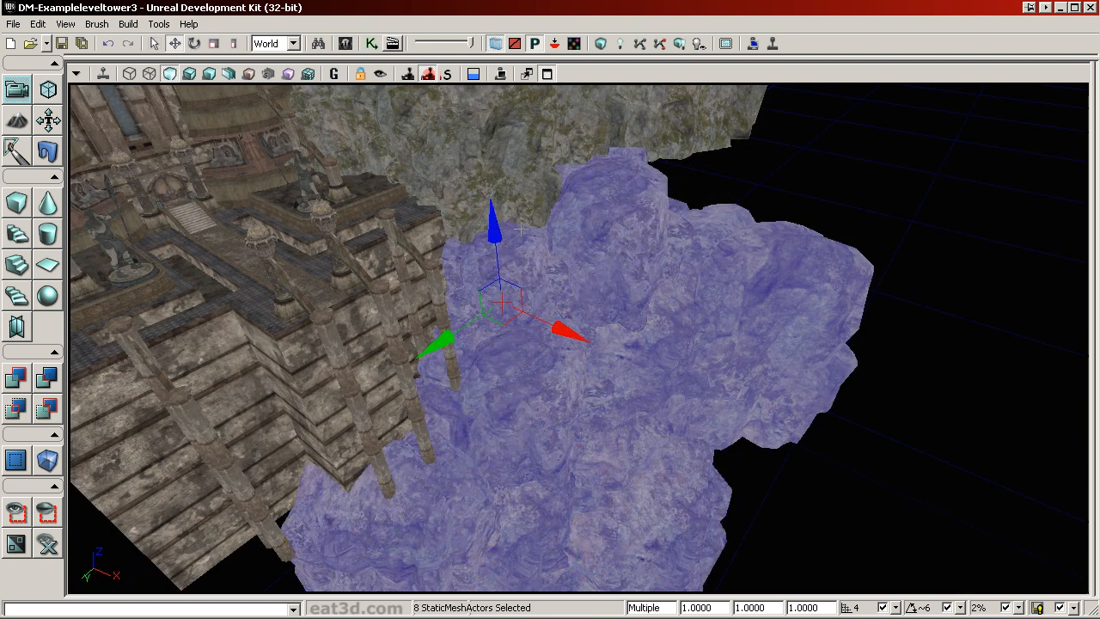
left_click(481, 155, "ctrl")
left_click(387, 128, "ctrl")
left_click(515, 146, "ctrl")
left_click(602, 112, "ctrl")
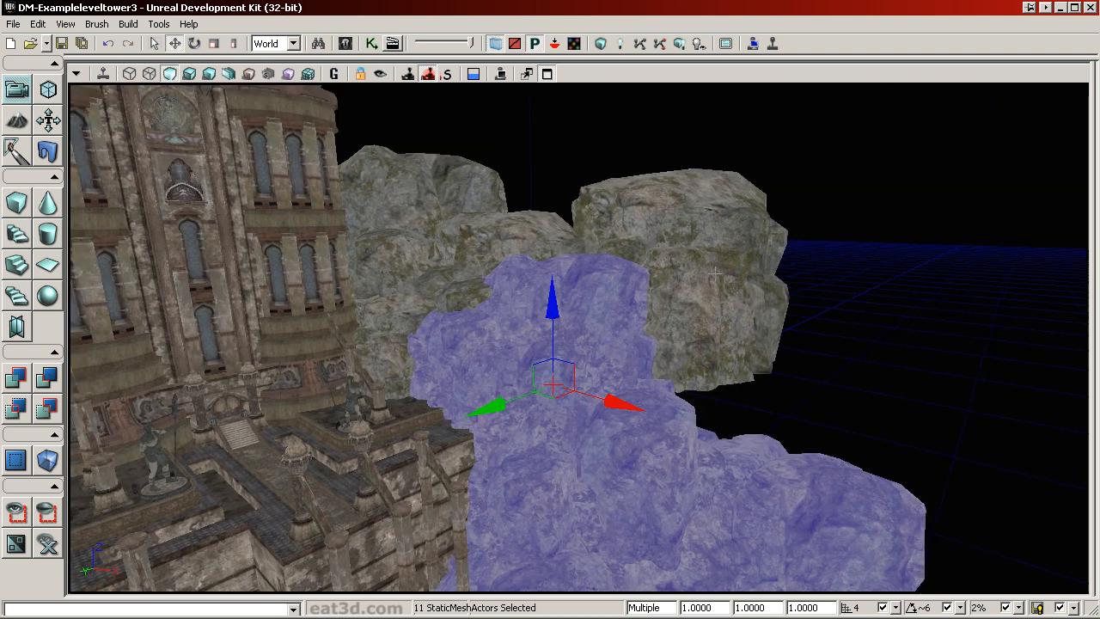
left_click(670, 215, "ctrl")
left_click(533, 258, "ctrl")
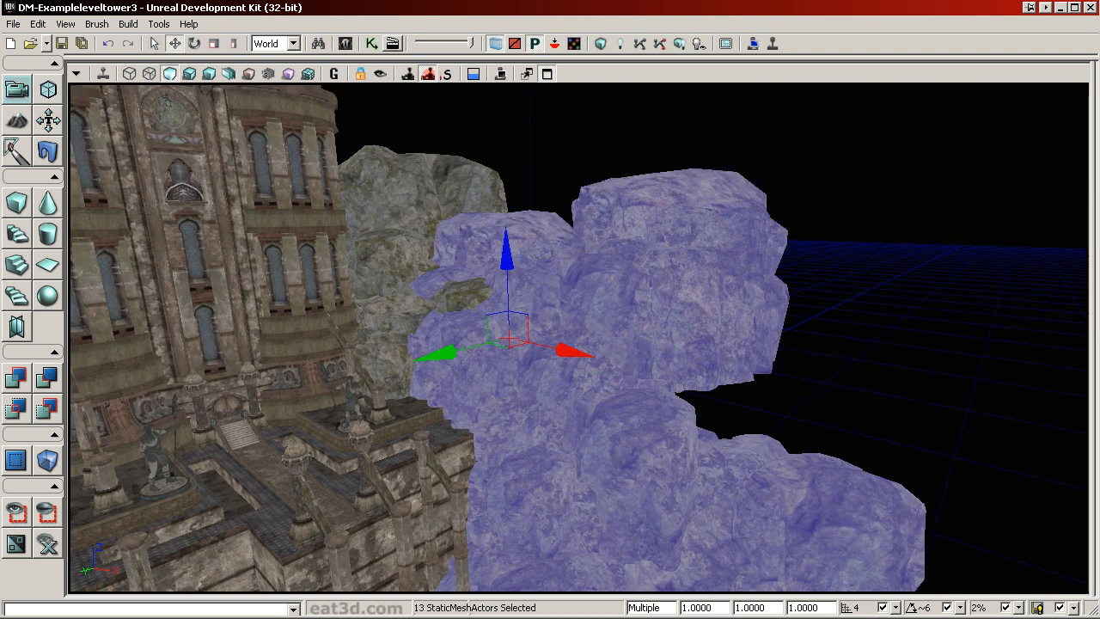
left_click(421, 185, "ctrl")
left_click(384, 351, "ctrl")
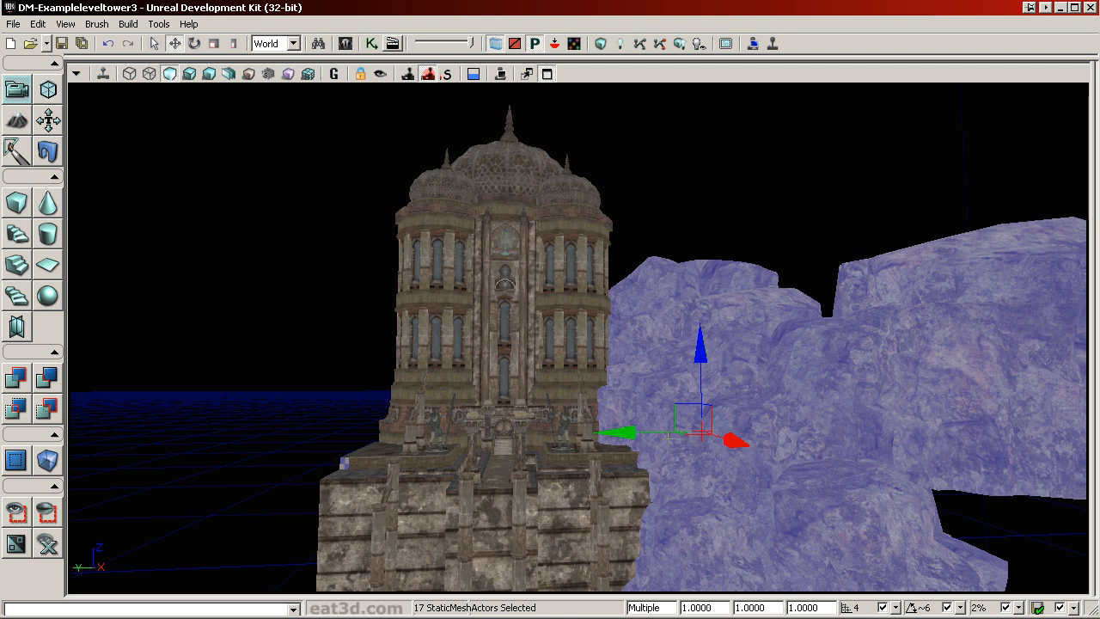
- Duplicate the selected cliff rocks across the front of the tower and mirror the copies
left_click_drag(609, 437, 639, 412)
right_click(307, 254)
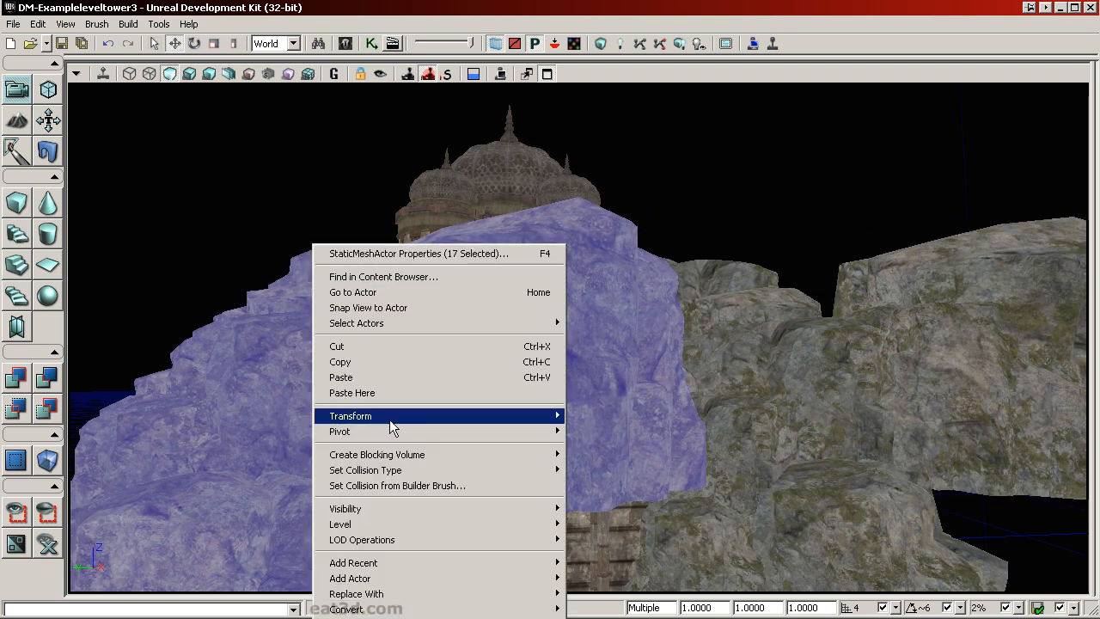
mouse_move(510, 419)
left_click(605, 485)
- Position the mirrored cliff group against the opposite side of the tower and its platforms
left_click_drag(637, 491, 620, 453)
right_click_drag(621, 453, 516, 454, "ctrl+shift")
left_click_drag(515, 454, 550, 395)
right_click_drag(550, 395, 606, 395, "ctrl+shift")
left_click_drag(605, 395, 663, 322)
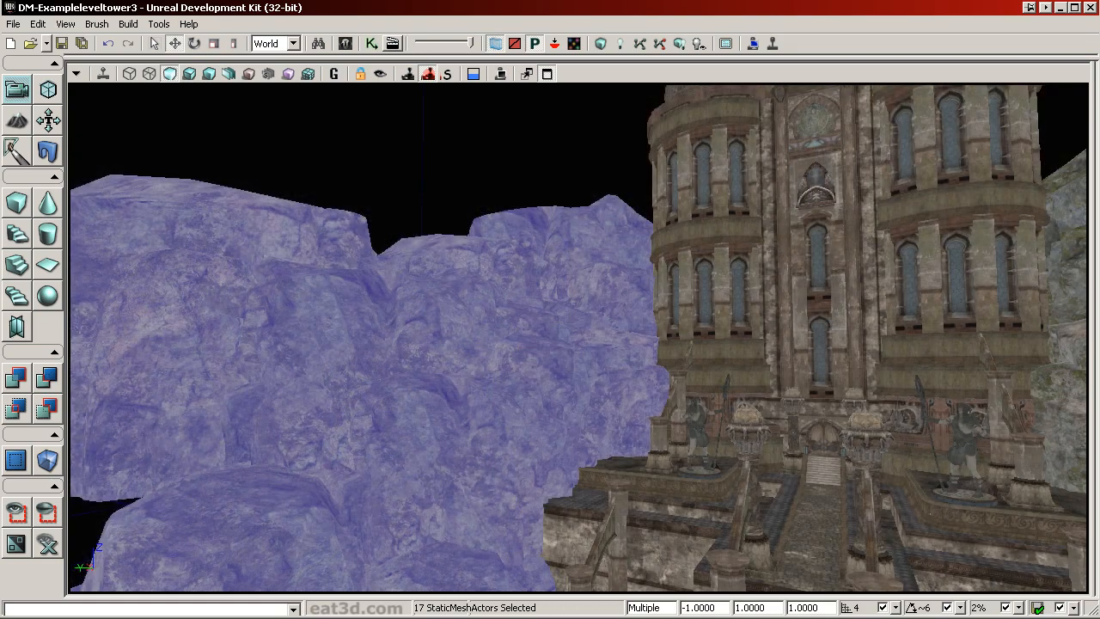
- Select the tall background rock in the mirrored cliff group and adjust its placement behind the cliffs beside the tower
left_click(551, 206)
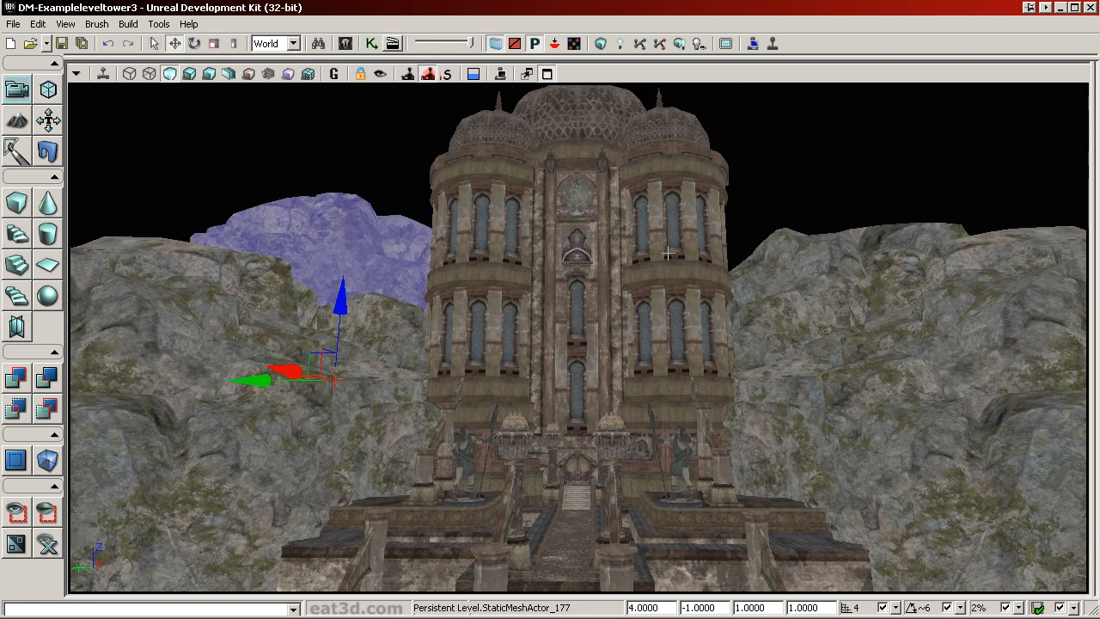
left_click_drag(837, 209, 837, 344)
mouse_move(837, 209)
right_mouse_down()
mouse_move(837, 258)
mouse_move(837, 197)
right_mouse_up()
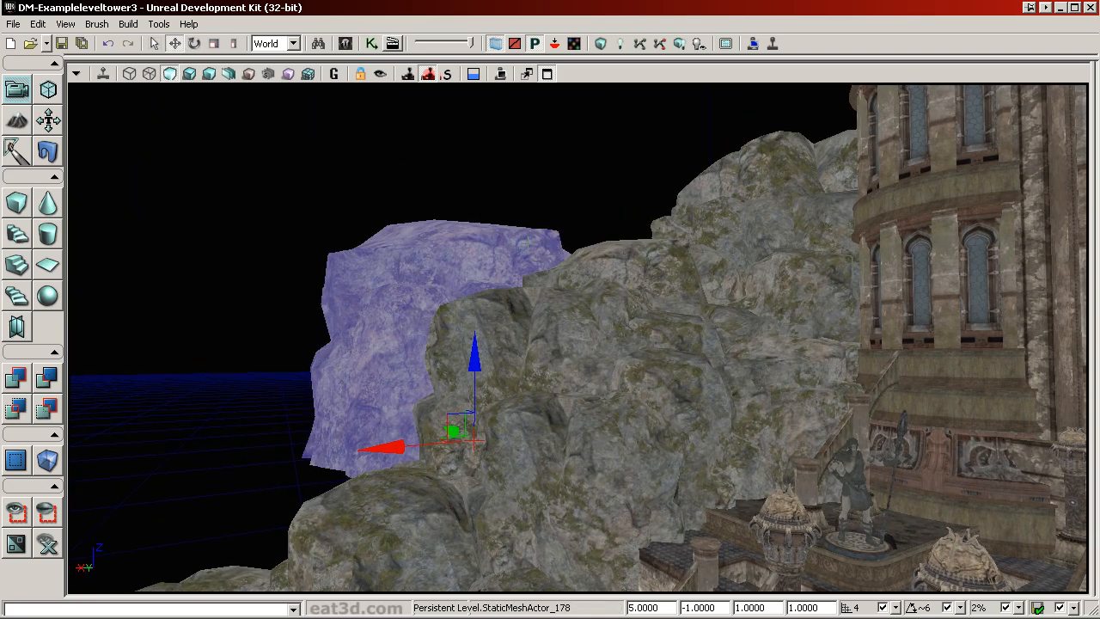
- Rotate the outer background rock of the mirrored cliff group and reposition it behind the cliff ridge
left_click_drag(552, 440, 515, 455)
key("space")
left_click_drag(448, 429, 447, 400, "shift")
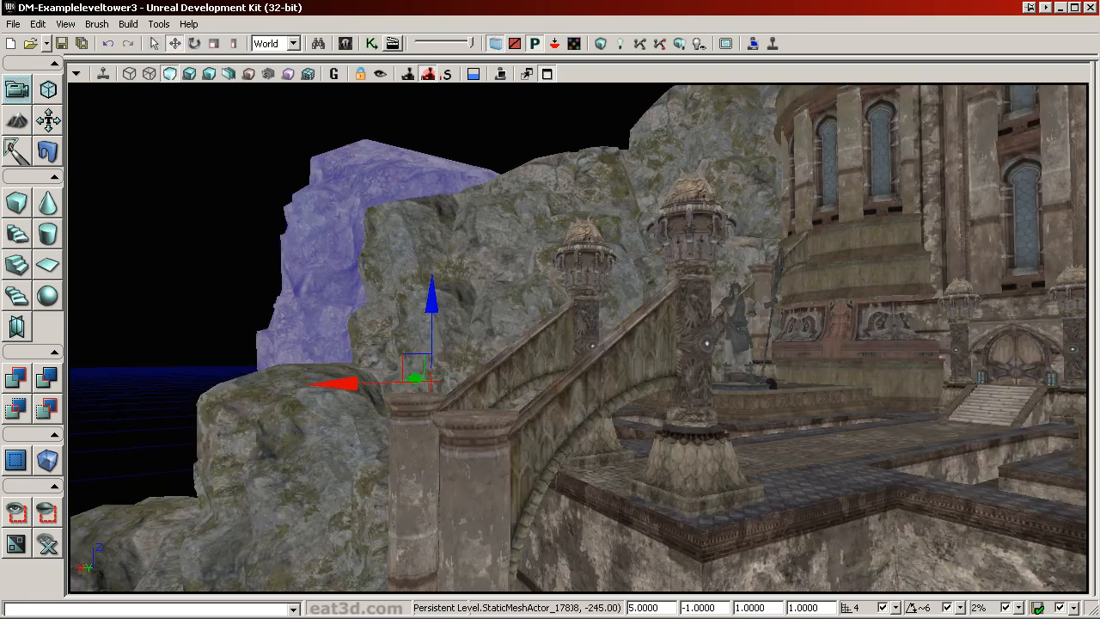
left_click_drag(565, 381, 550, 395, "shift")
left_click_drag(577, 299, 577, 430, "shift")
right_click_drag(586, 306, 780, 320)
left_click_drag(530, 374, 530, 327, "shift")
left_click_drag(516, 449, 516, 425, "shift")
left_click_drag(442, 463, 558, 475, "shift")
- Deselect the outer rock and review the cliffs flanking both sides of the tower from the front
key("space")
key("space")
key("space")
right_click_drag(532, 455, 593, 464)
mouse_move(331, 387)
left_mouse_down("shift")
mouse_move(332, 416)
mouse_move(332, 387)
left_mouse_up("shift")
right_click_drag(331, 387, 344, 447)
left_click_drag(550, 344, 645, 516)
right_click_drag(773, 354, 774, 318)
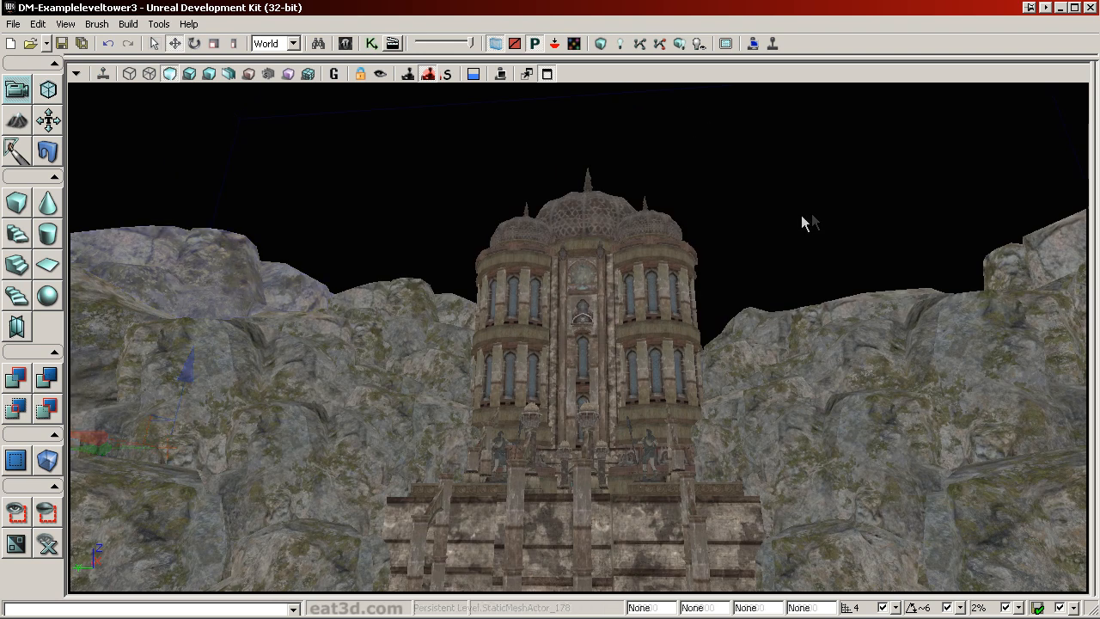
left_click_drag(801, 214, 801, 163)
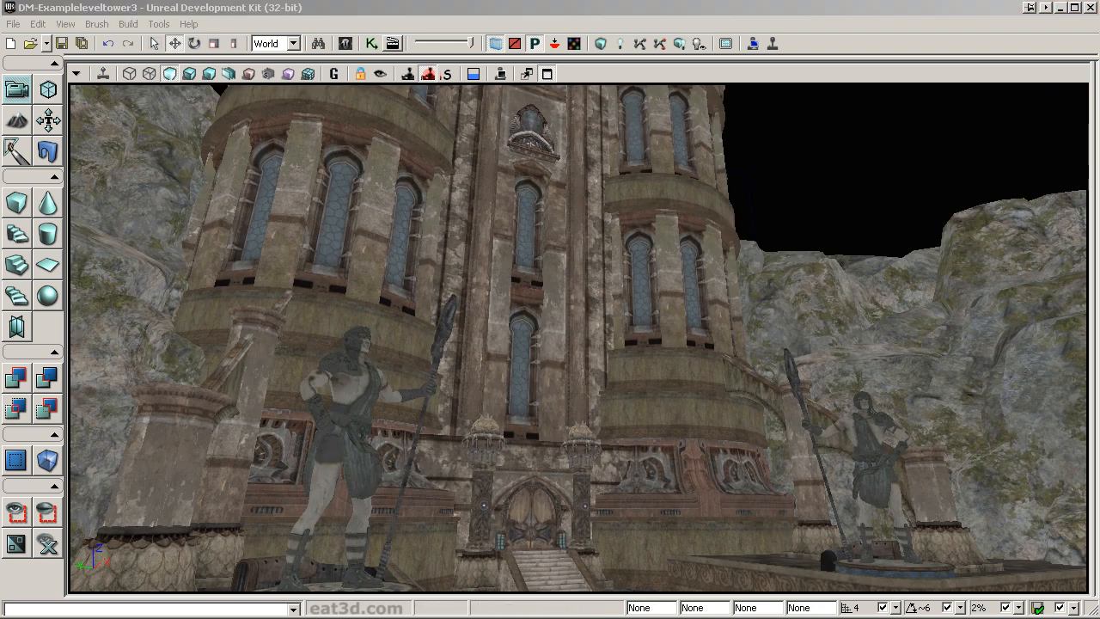
- Open the Content Browser and show the static meshes in the ToBeUsed group of Eat3DIntroToUDK_Content
left_click_drag(498, 1, 486, 3)
left_click_drag(489, 451, 484, 282)
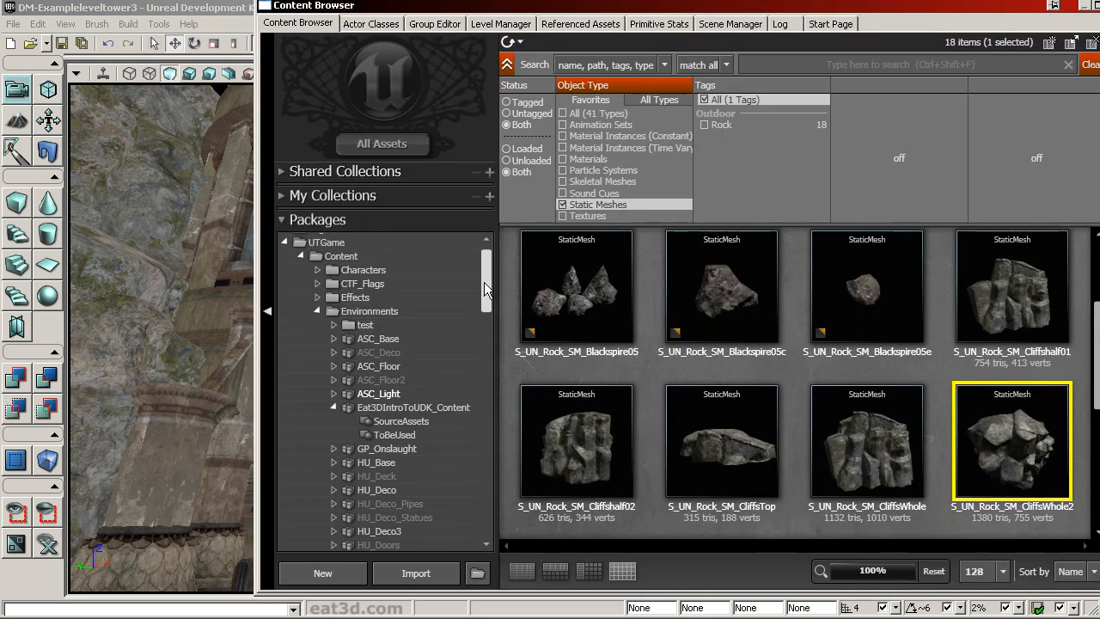
left_click(394, 408)
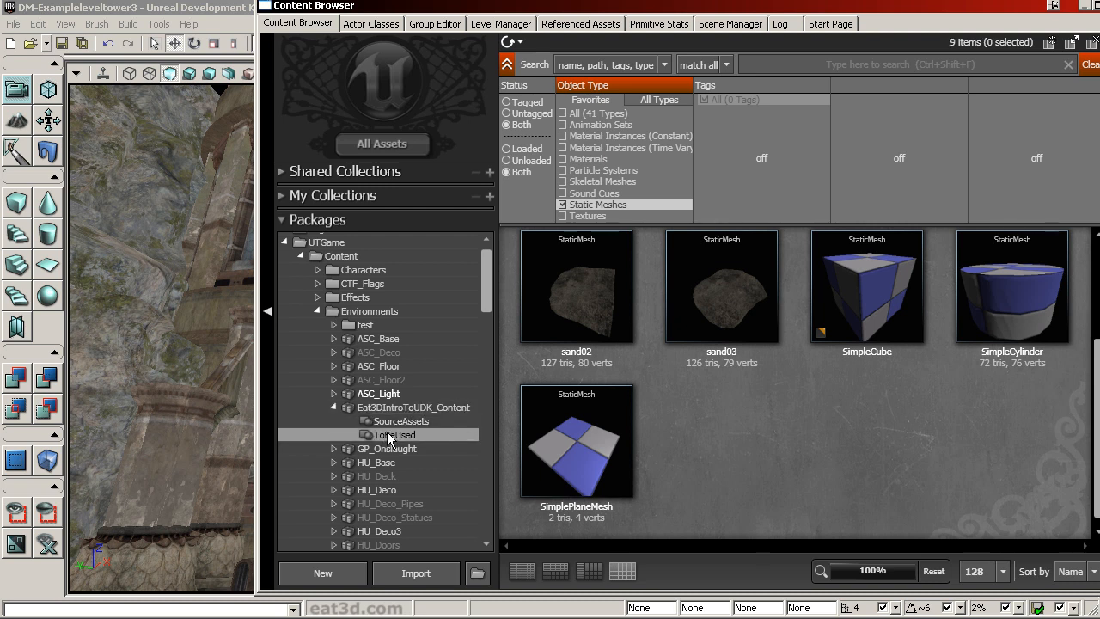
left_click_drag(471, 7, 314, 7)
left_click(718, 309)
scroll(742, 440, "up", 2)
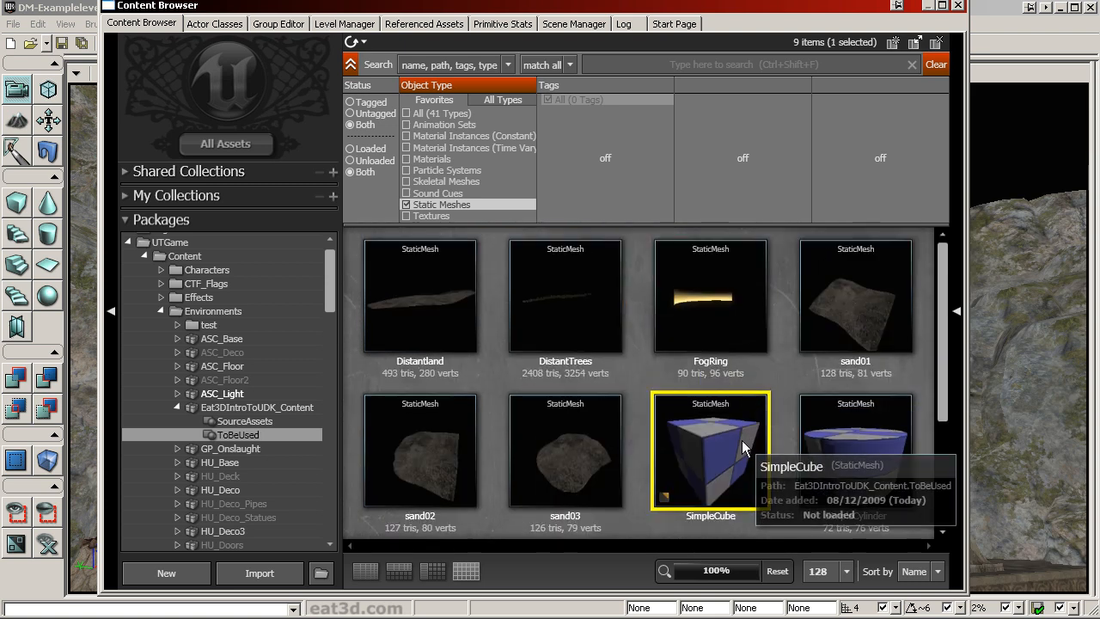
- Load the Distantland static mesh, preview it in the Static Mesh Editor and close the preview
left_click(555, 286)
left_click(413, 321)
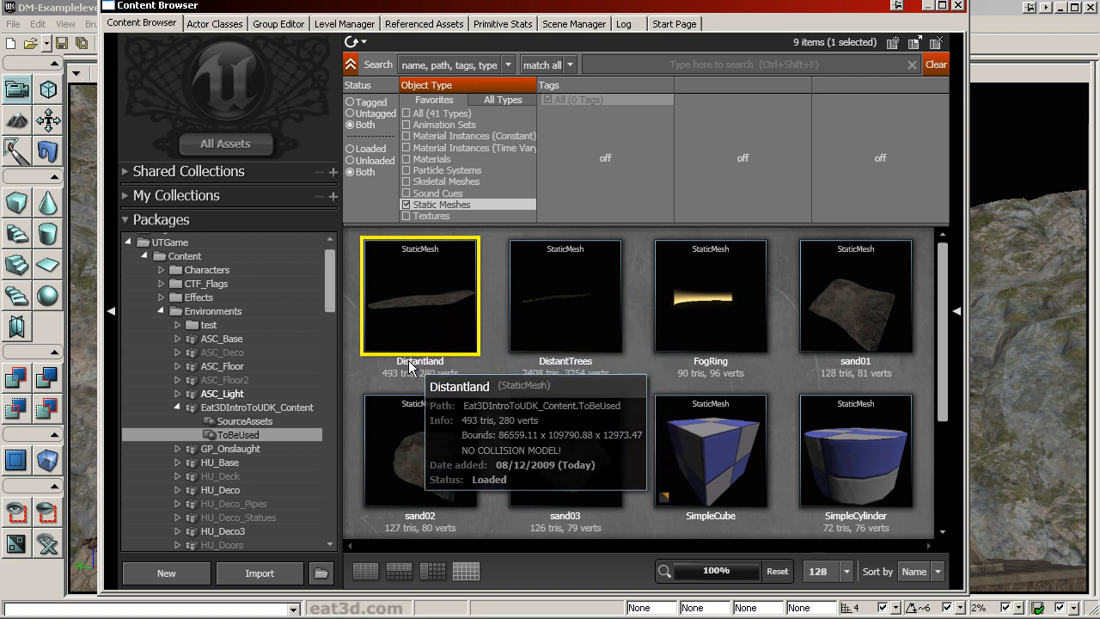
double_click(413, 314)
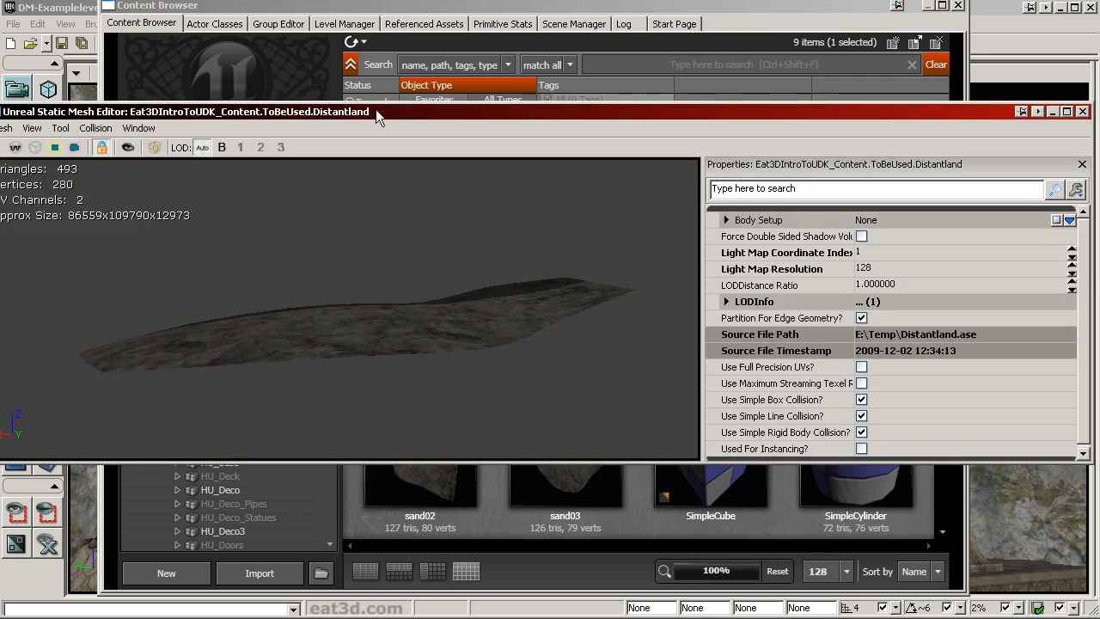
left_click(1083, 111)
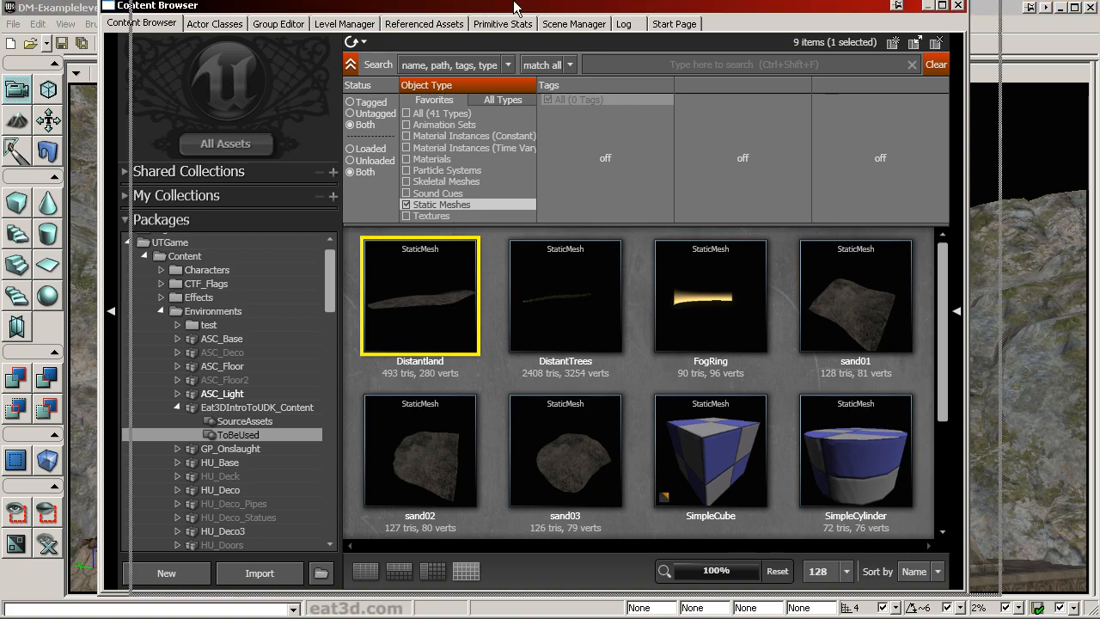
- Place the Distantland static mesh in the level at the stone walkway in front of the tower
left_click_drag(482, 7, 1099, 7)
right_click_drag(550, 284, 515, 387)
left_click_drag(516, 387, 566, 426)
left_click(566, 426)
left_click(547, 378)
left_click(544, 386)
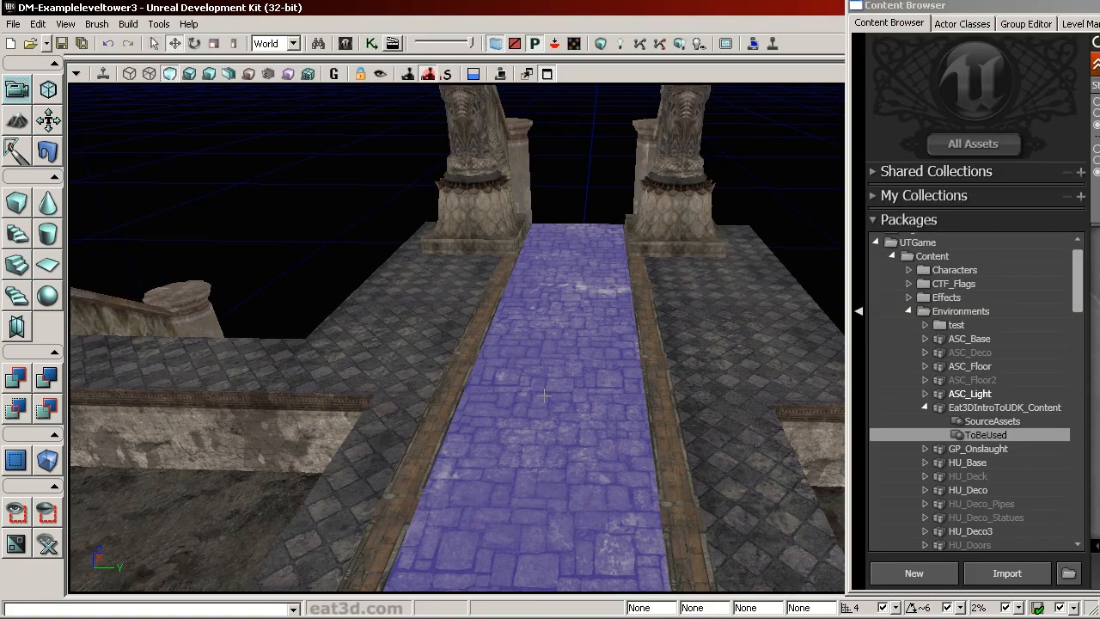
key("s")
left_click(551, 386)
right_click_drag(625, 459, 195, 120)
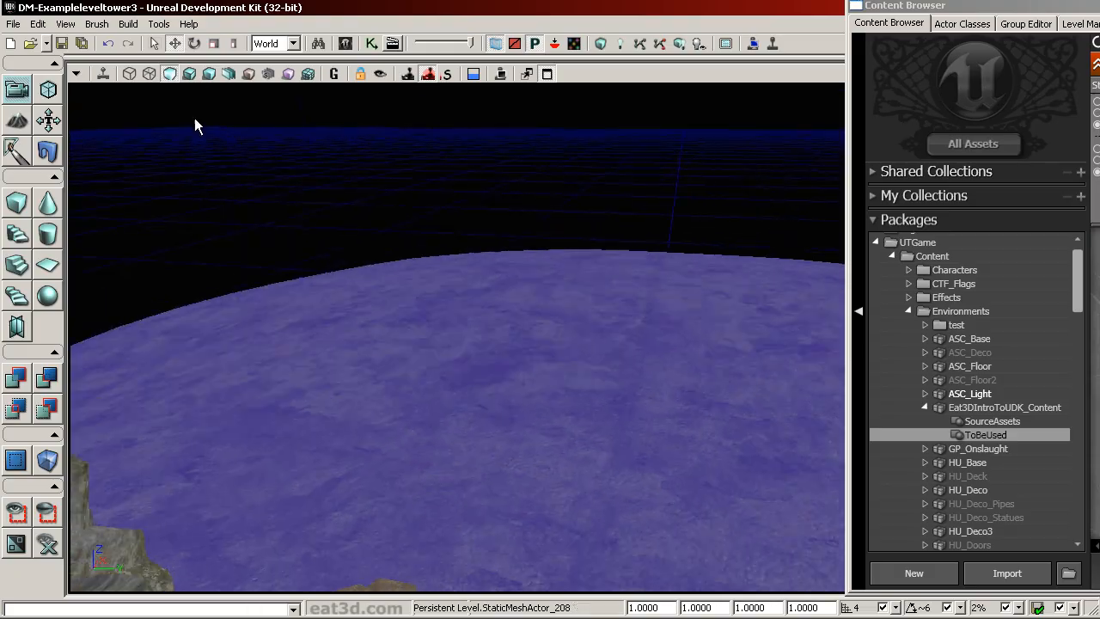
- Inspect the placed Distantland mesh in wireframe and restore the unlit view
left_click(129, 73)
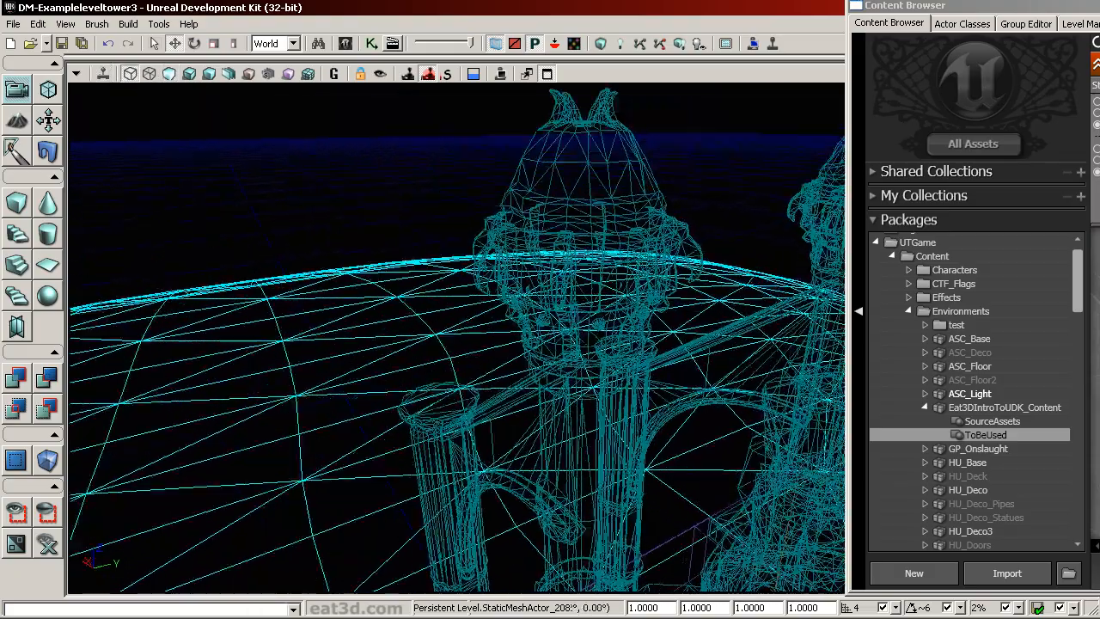
right_click_drag(150, 95, 302, 159)
left_click(171, 75)
left_click_drag(302, 159, 294, 232)
left_click(564, 348)
key("Escape")
- Choose the DistantTrees static mesh in the Content Browser and preview it in the Static Mesh Editor
left_click_drag(997, 4, 309, 4)
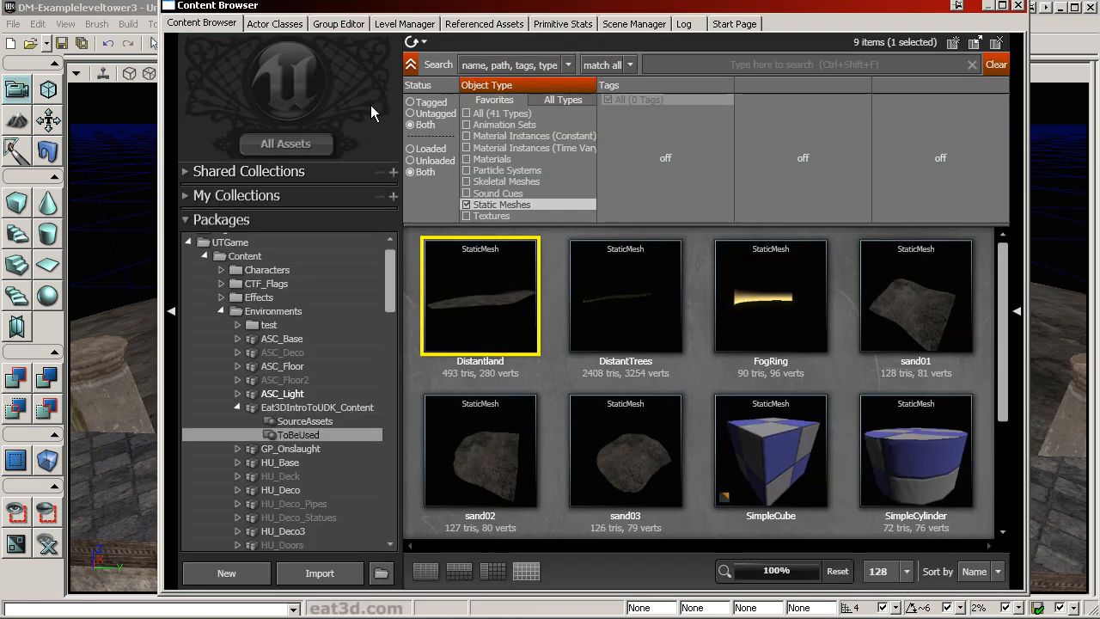
left_click(626, 297)
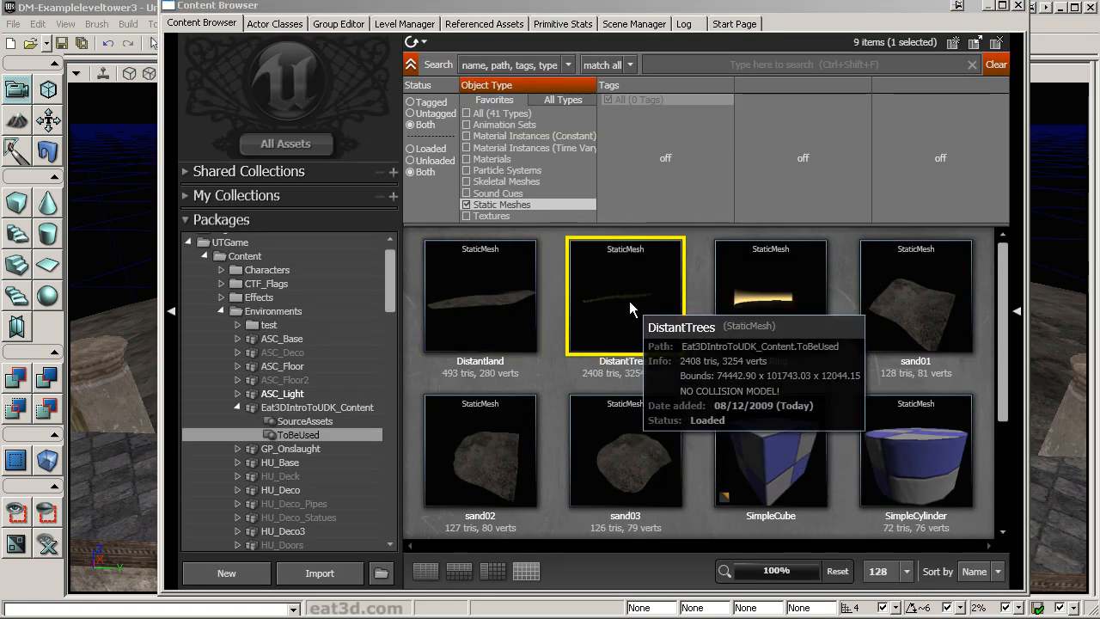
double_click(629, 300)
mouse_move(471, 296)
left_mouse_down()
mouse_move(471, 249)
mouse_move(447, 301)
mouse_move(490, 318)
mouse_move(464, 301)
mouse_move(473, 314)
left_mouse_up()
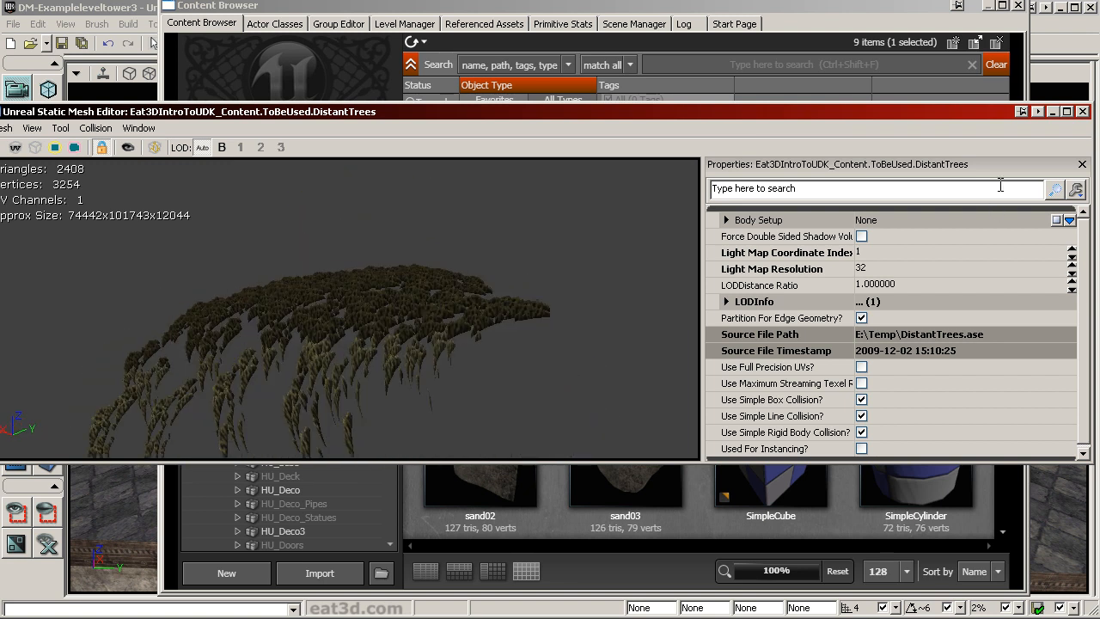
left_click(1082, 111)
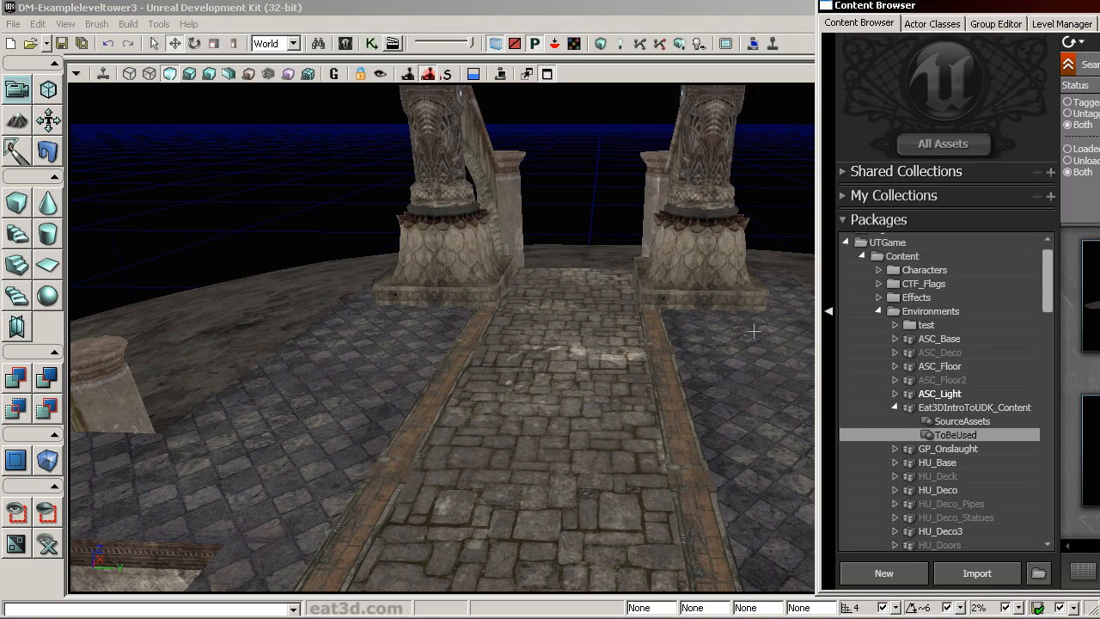
- Place the DistantTrees static mesh in the level at the stone walkway in front of the tower
mouse_move(553, 470)
left_mouse_down()
mouse_move(553, 426)
mouse_move(554, 470)
left_mouse_up()
left_click(553, 470)
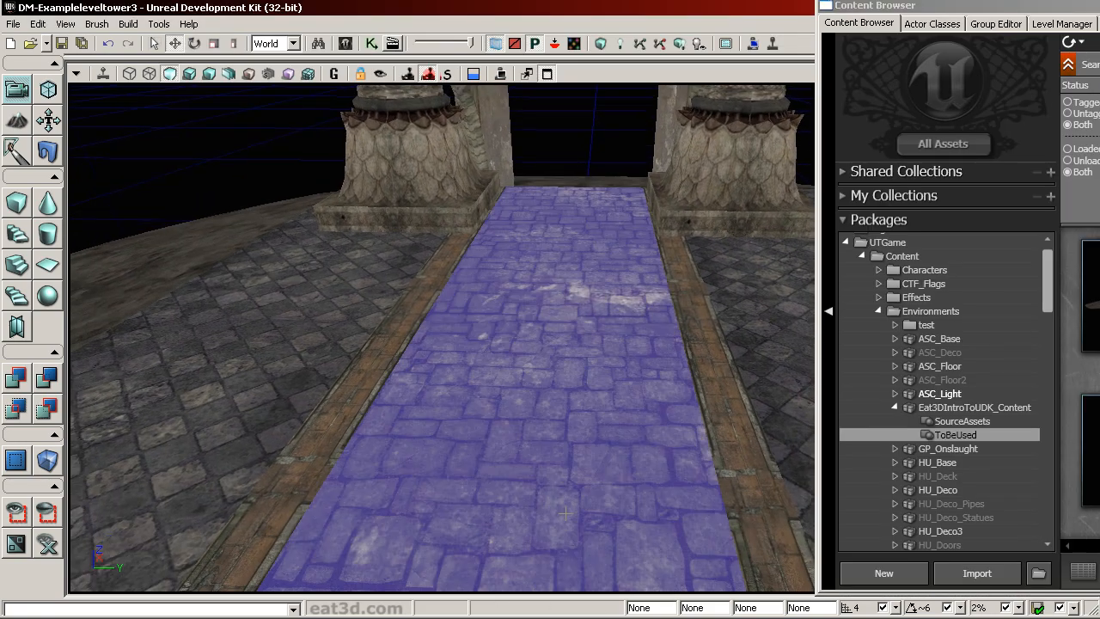
key("ctrl+z")
left_click_drag(647, 511, 647, 353)
right_click_drag(647, 352, 623, 283)
left_click(605, 199)
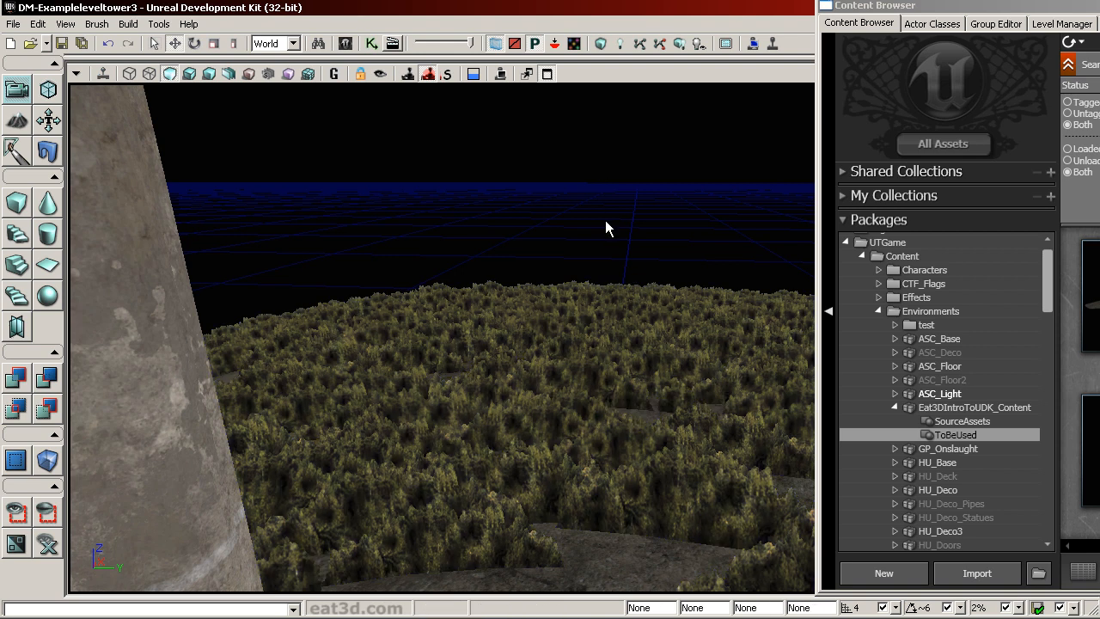
left_click_drag(605, 200, 606, 292)
- Choose the FogRing static mesh in the Content Browser, preview it in the Static Mesh Editor and close the preview
left_click_drag(977, 5, 326, 5)
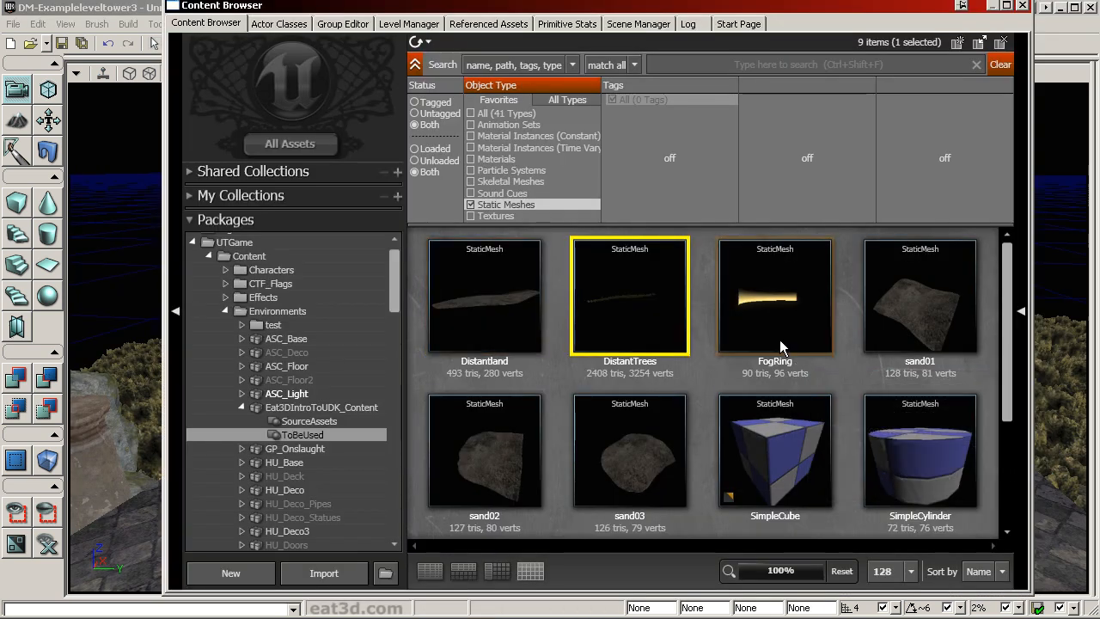
double_click(754, 316)
left_click_drag(467, 282, 342, 142)
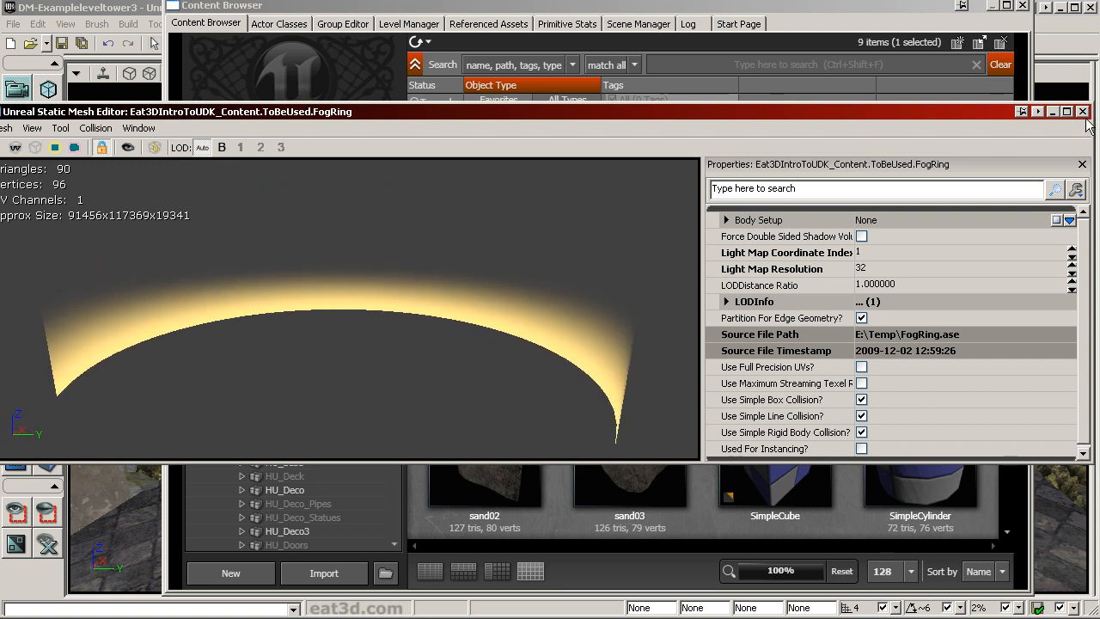
left_click(1083, 112)
- Place the FogRing static mesh in the level at the stone walkway
left_click(1022, 5)
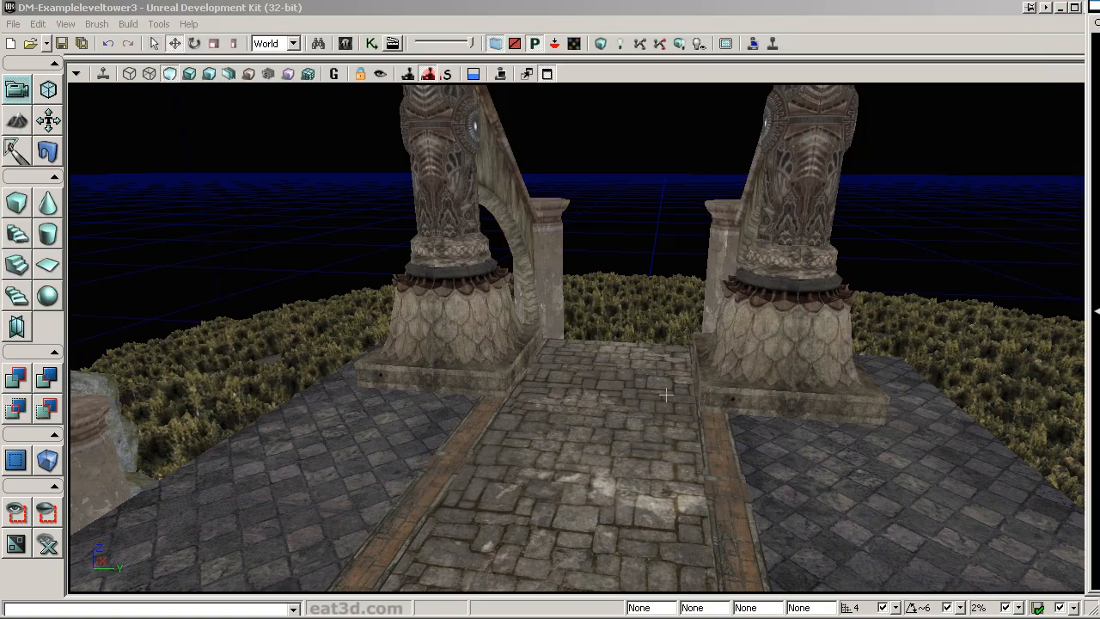
left_click(558, 477)
right_click_drag(559, 477, 558, 378)
left_click_drag(558, 378, 731, 504)
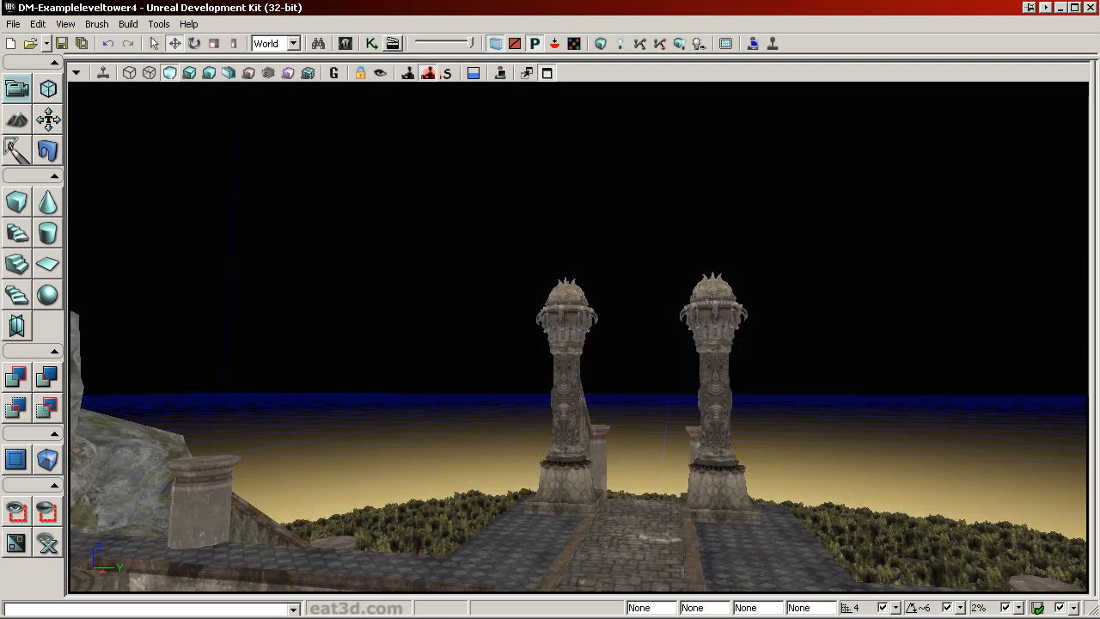
- Show only the static meshes of the UN_Sky package in the Content Browser
key("ctrl+shift+f")
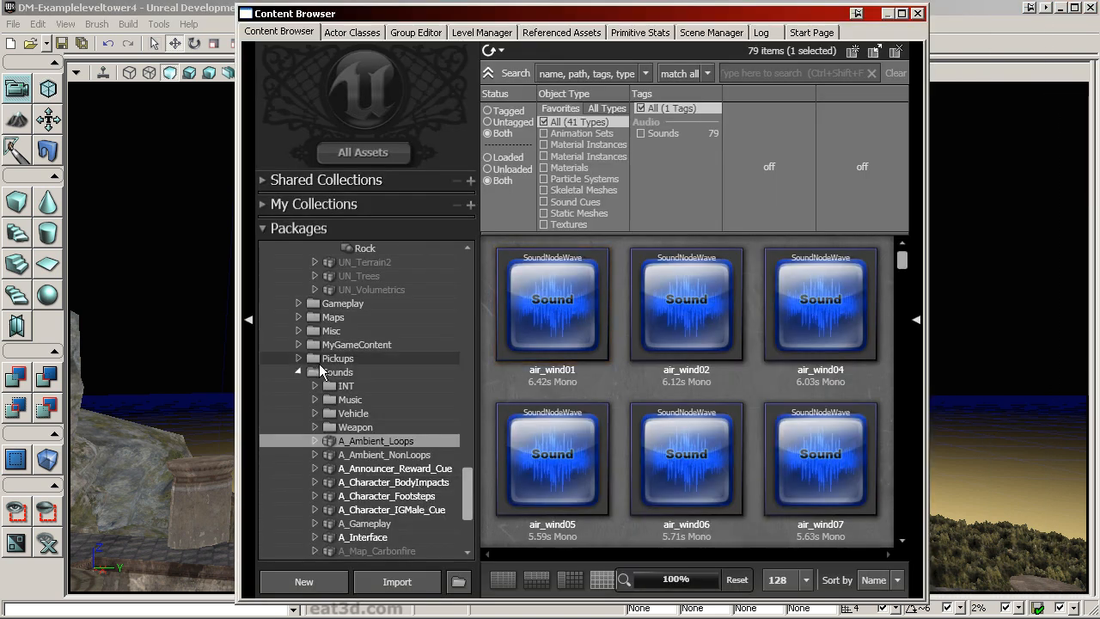
left_click(301, 374)
scroll(334, 405, "up", 5)
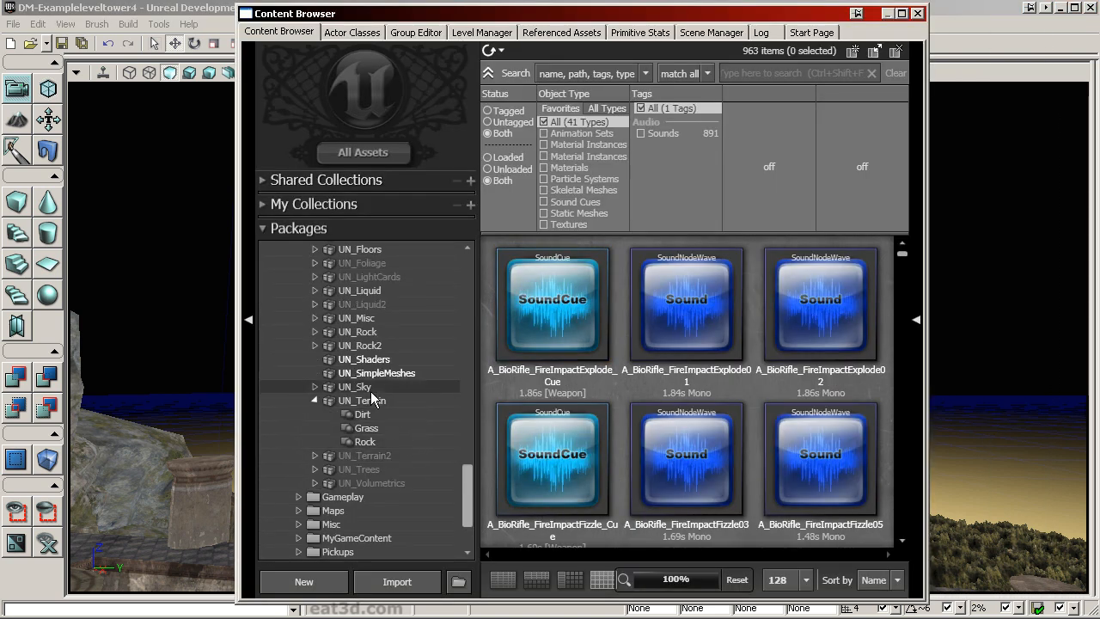
left_click(391, 386)
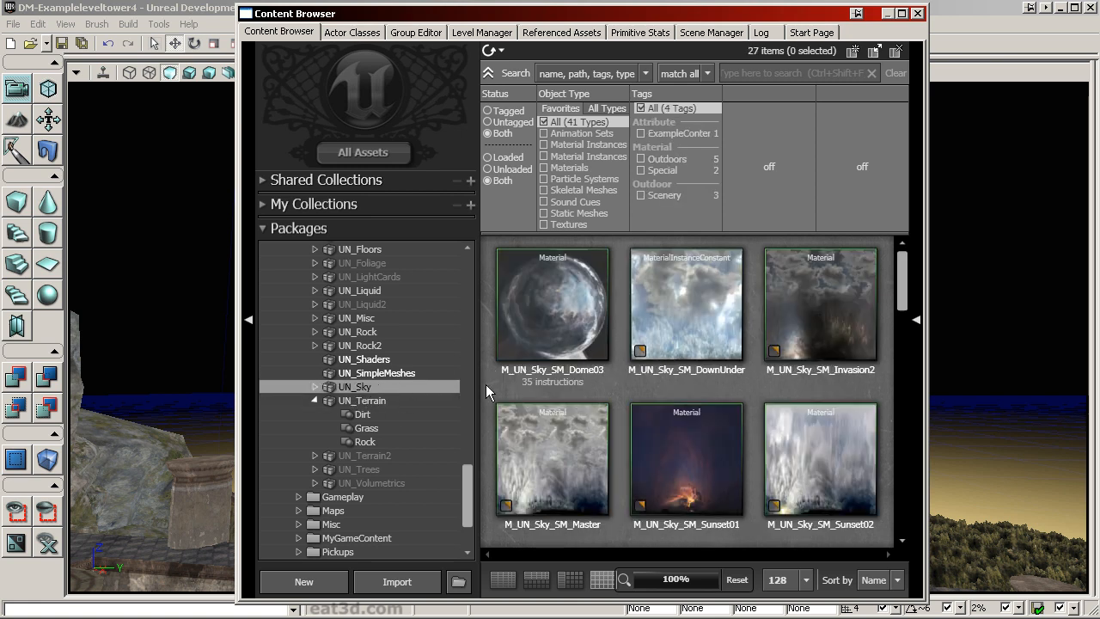
left_click(556, 215)
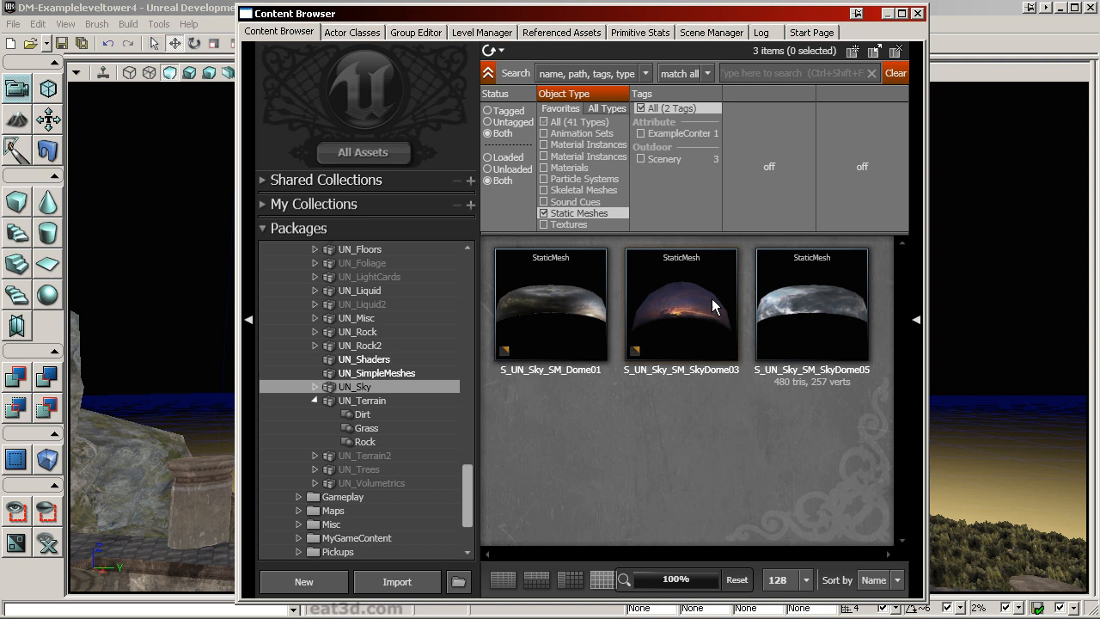
- Choose the S_UN_Sky_SM_SkyDome05 static mesh, preview it in the Static Mesh Editor and close the preview
left_click(805, 329)
double_click(804, 329)
left_click_drag(542, 315, 601, 327)
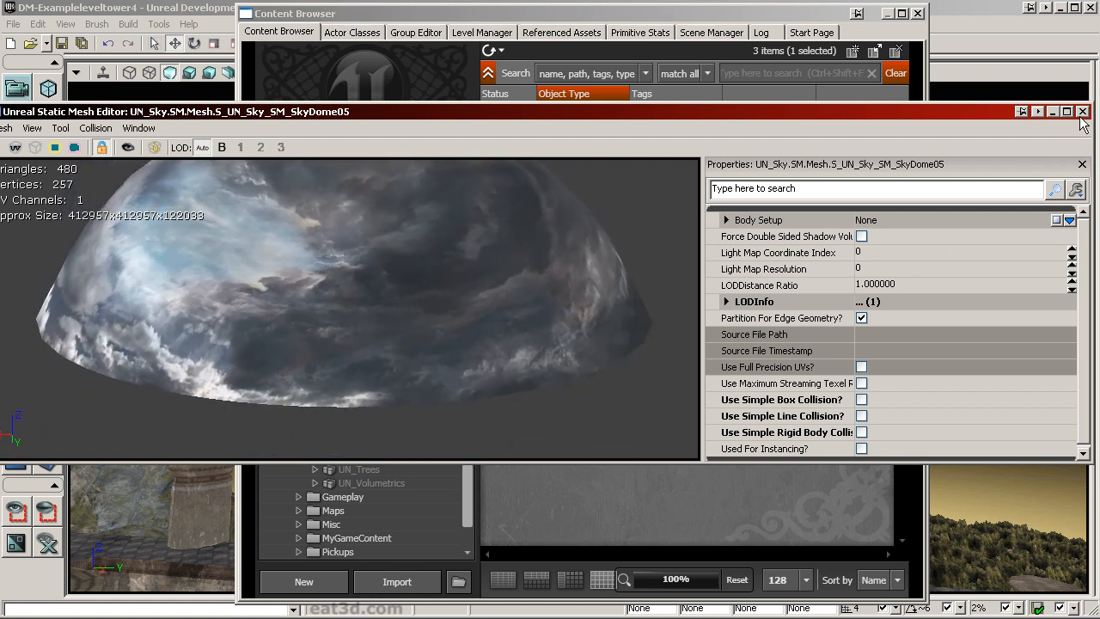
left_click(1083, 112)
- Place the S_UN_Sky_SM_SkyDome05 mesh in the level and lower it until its bottom edge sinks behind the fog ring
left_click_drag(510, 17, 1099, 23)
right_click_drag(648, 332, 648, 429)
left_click_drag(648, 331, 648, 280)
left_click(647, 332)
left_click(640, 329)
right_click_drag(640, 329, 615, 223)
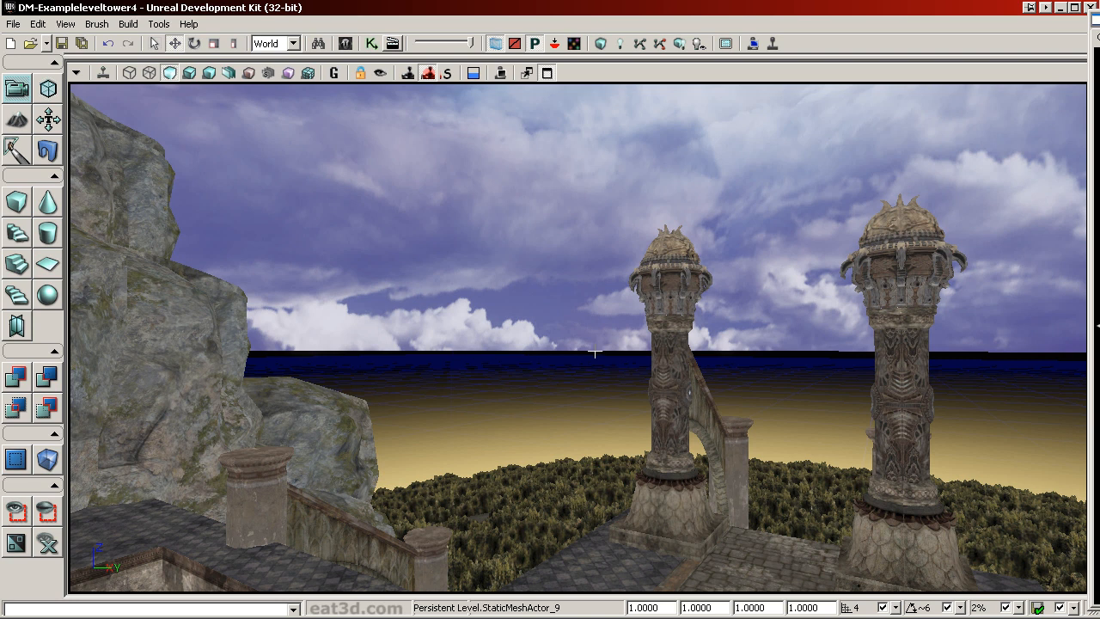
left_click_drag(683, 389, 683, 481)
left_click_drag(642, 396, 683, 431)
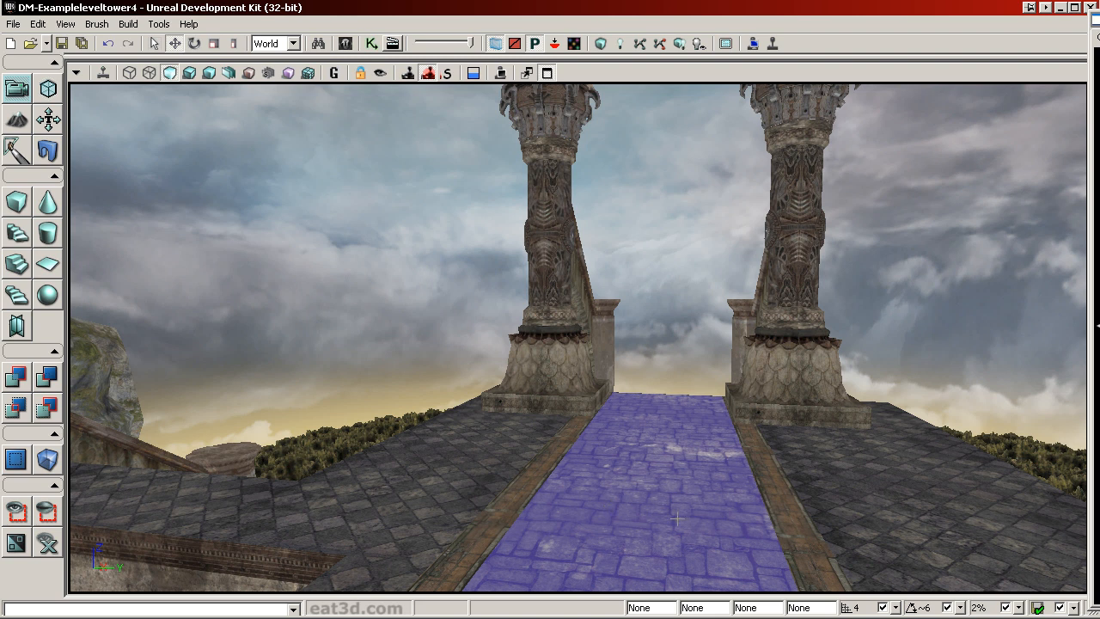
- Examine the sky dome's extent around the level in the four-viewport layout and its look above the tower and pillars
right_click_drag(677, 510, 679, 468)
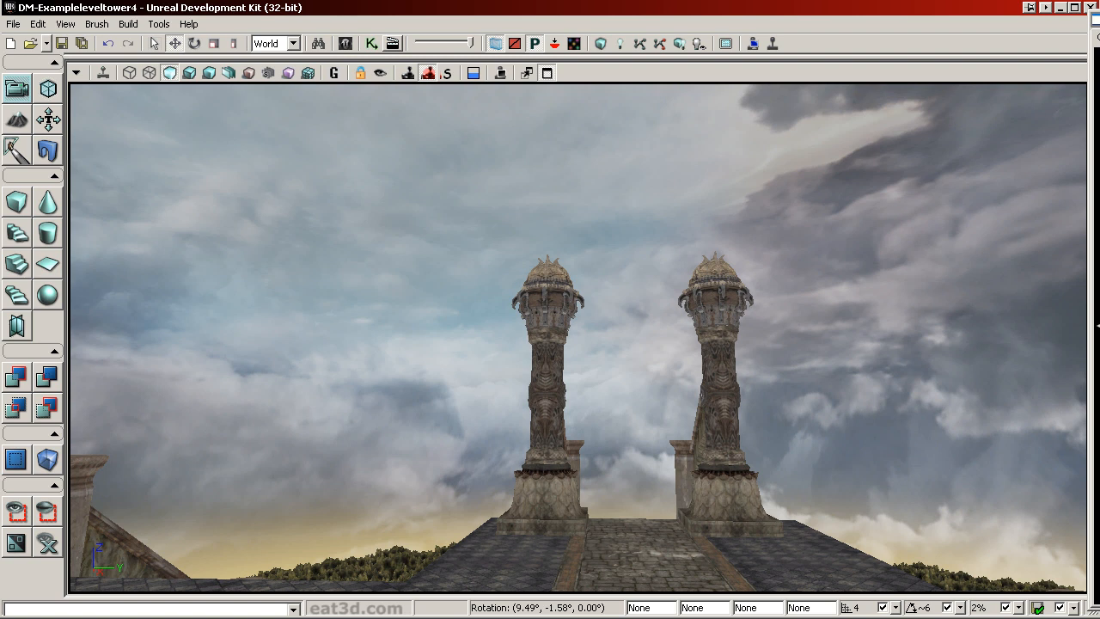
right_click_drag(578, 337, 550, 309)
left_click(547, 69)
right_click_drag(850, 418, 850, 515)
right_click_drag(862, 370, 862, 463)
left_click(862, 391)
right_click_drag(862, 391, 785, 286)
right_click_drag(850, 419, 872, 315)
left_click(550, 533)
right_click_drag(550, 533, 431, 448)
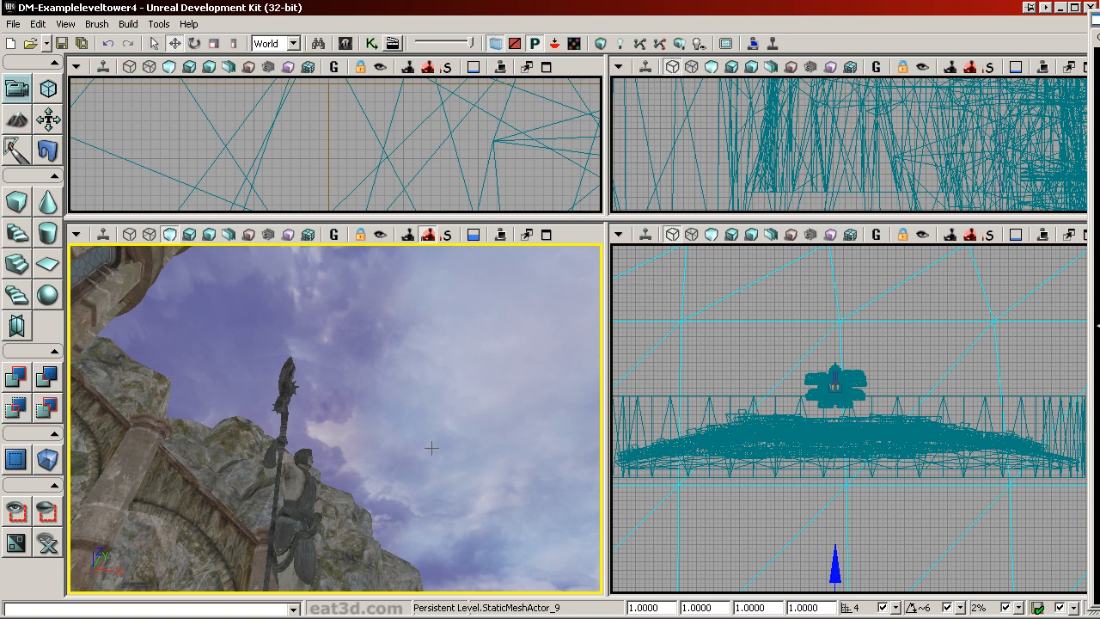
right_click_drag(335, 378, 384, 397)
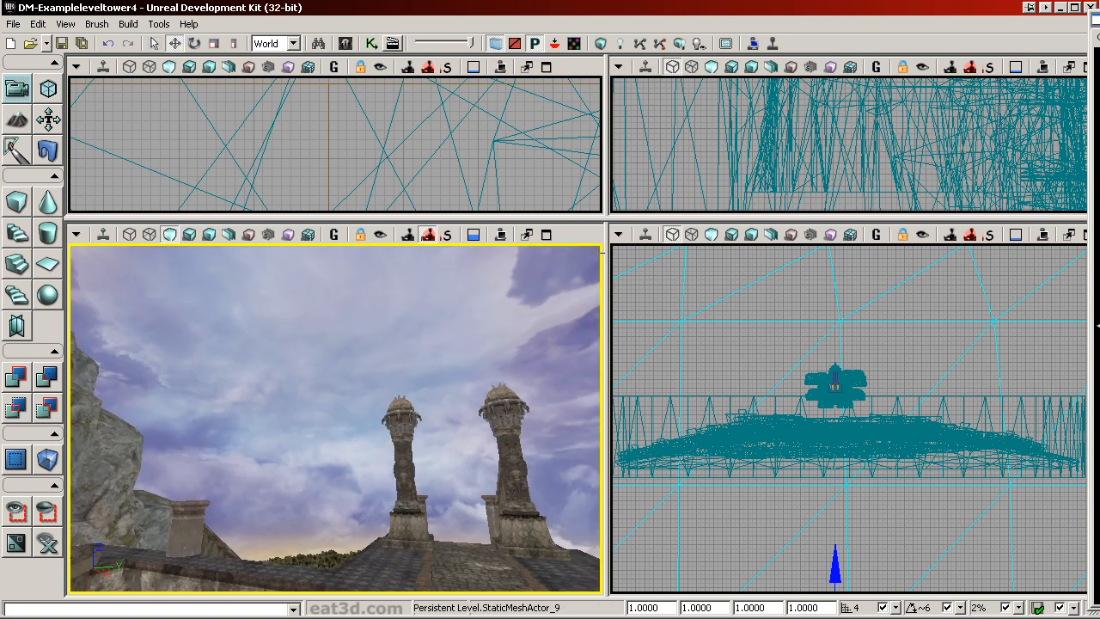
- Maximize the perspective view and compare the sky with the reference image levelshot.jpg in IrfanView
left_click(546, 234)
key("alt+Tab")
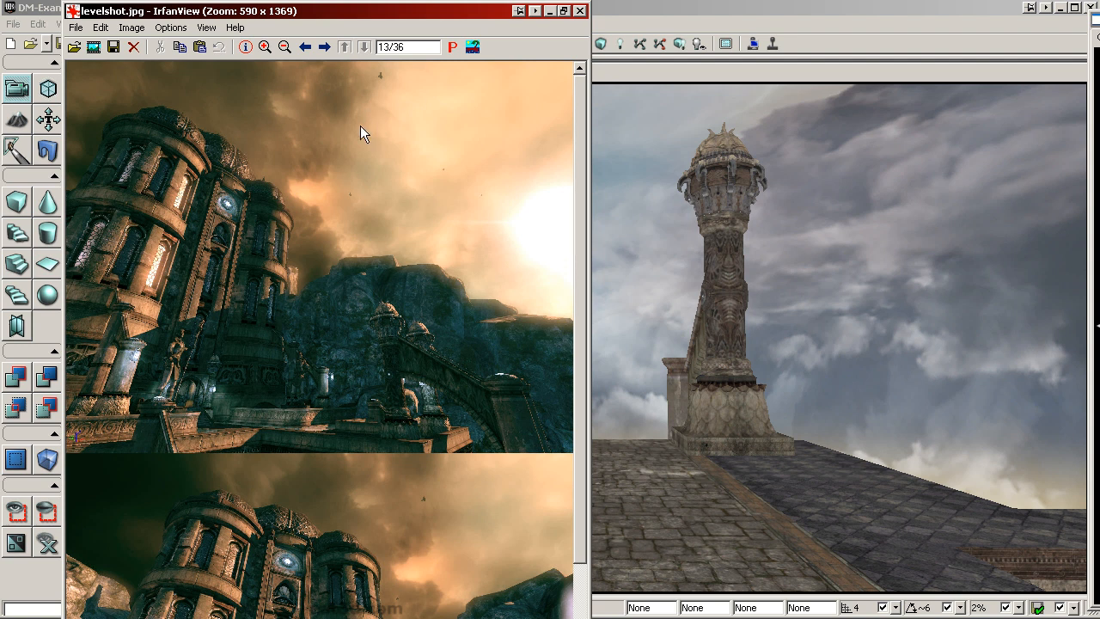
key("alt+Tab")
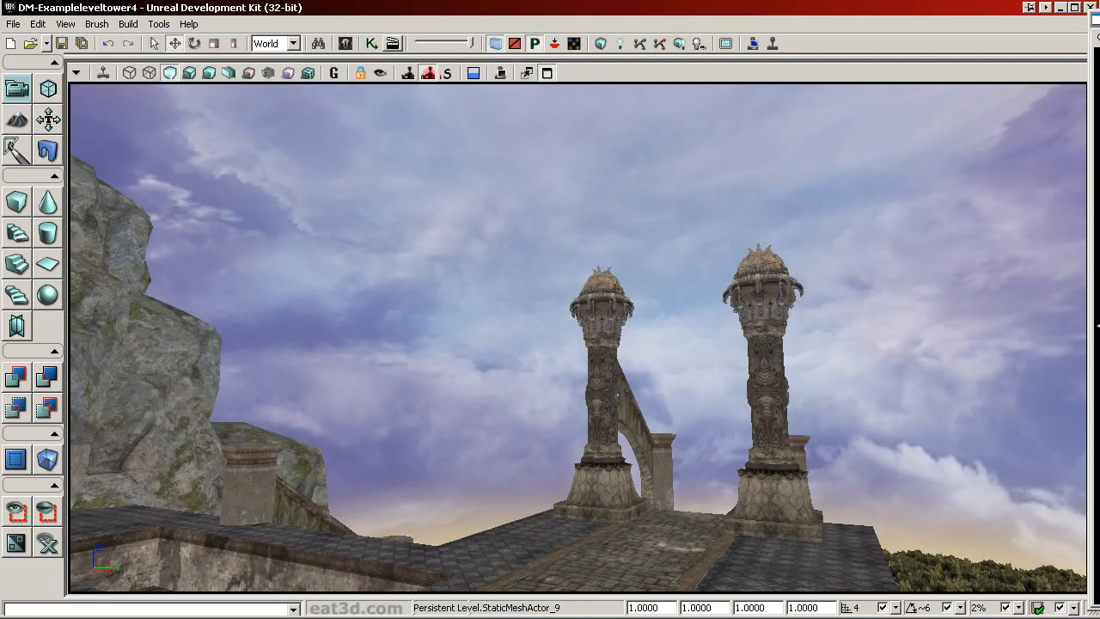
- Show materials alongside static meshes in the ToBeUsed group of Eat3DIntroToUDK_Content and select Skydome_mat
left_click_drag(1099, 19, 410, 9)
left_click_drag(501, 483, 500, 258)
left_click(381, 420)
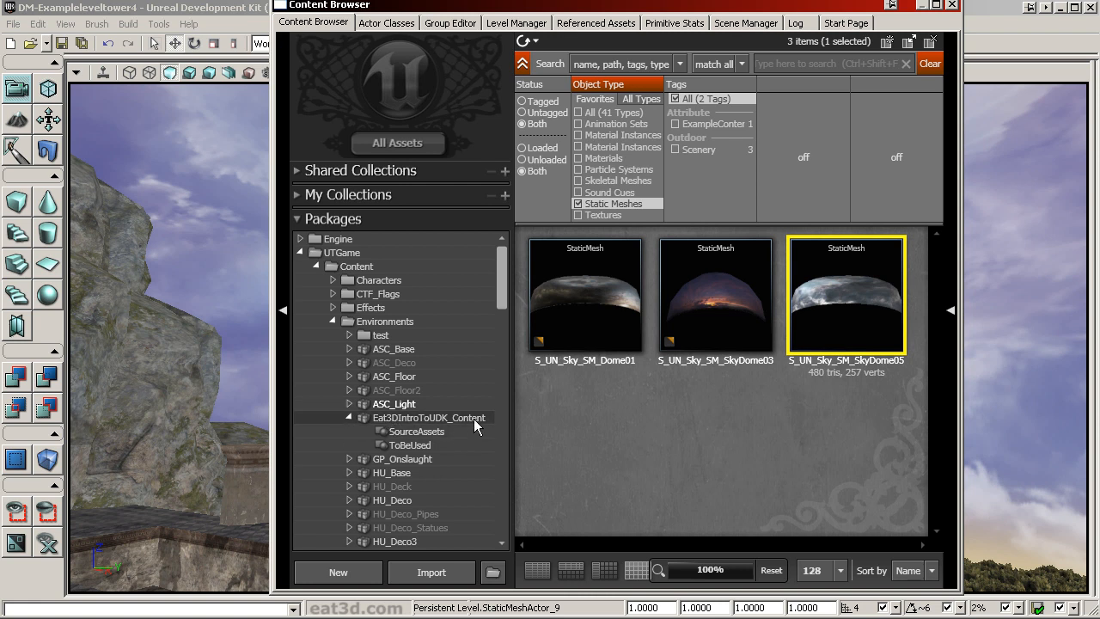
left_click(410, 445)
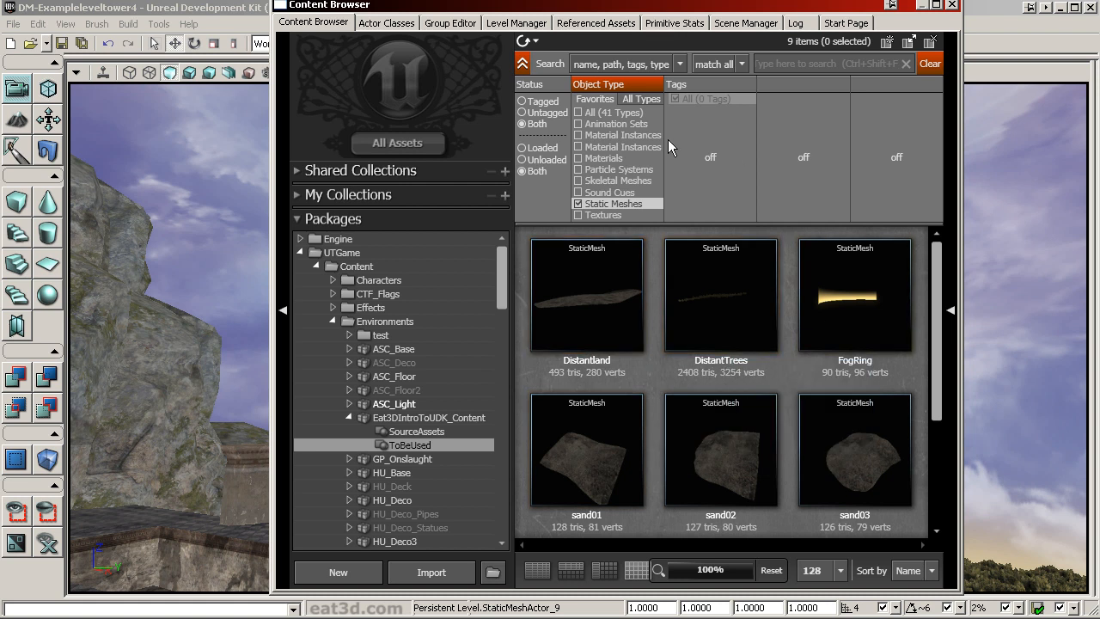
left_click(599, 160)
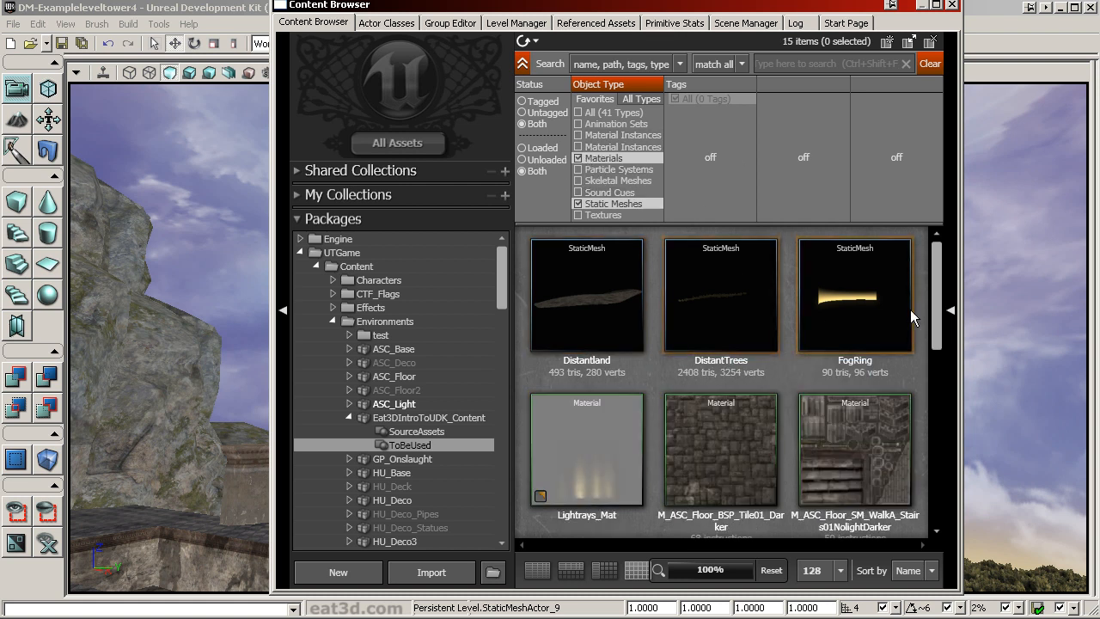
scroll(925, 386, "down", 5)
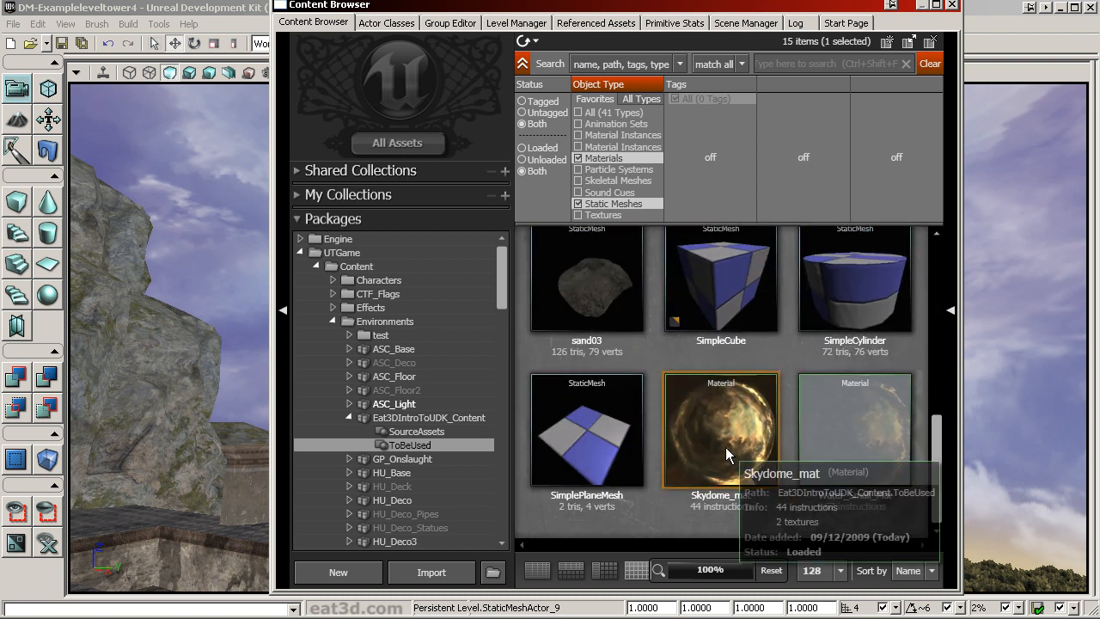
left_click(732, 454)
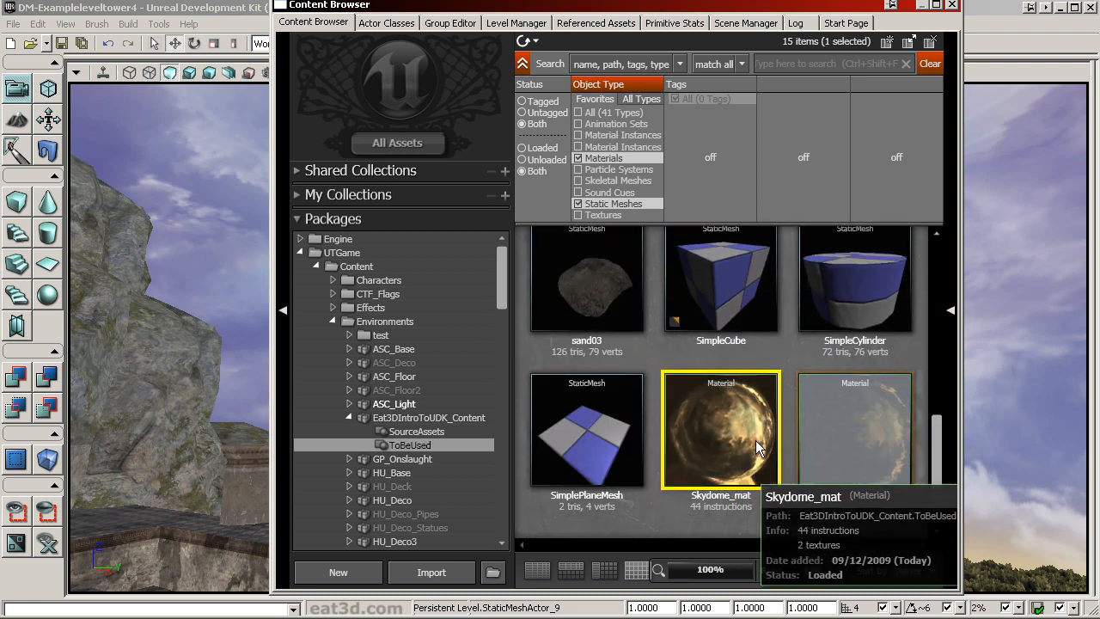
- Move the Content Browser out of the way and open the properties of the placed sky dome
left_click_drag(612, 6, 940, 7)
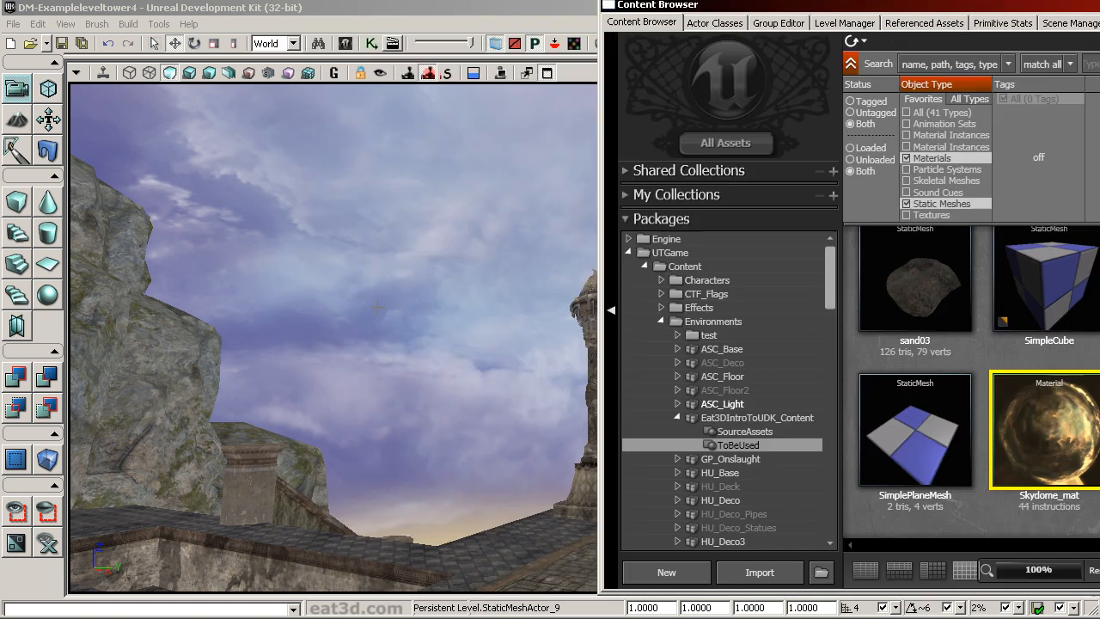
right_click_drag(409, 259, 415, 280)
left_click_drag(917, 6, 632, 5)
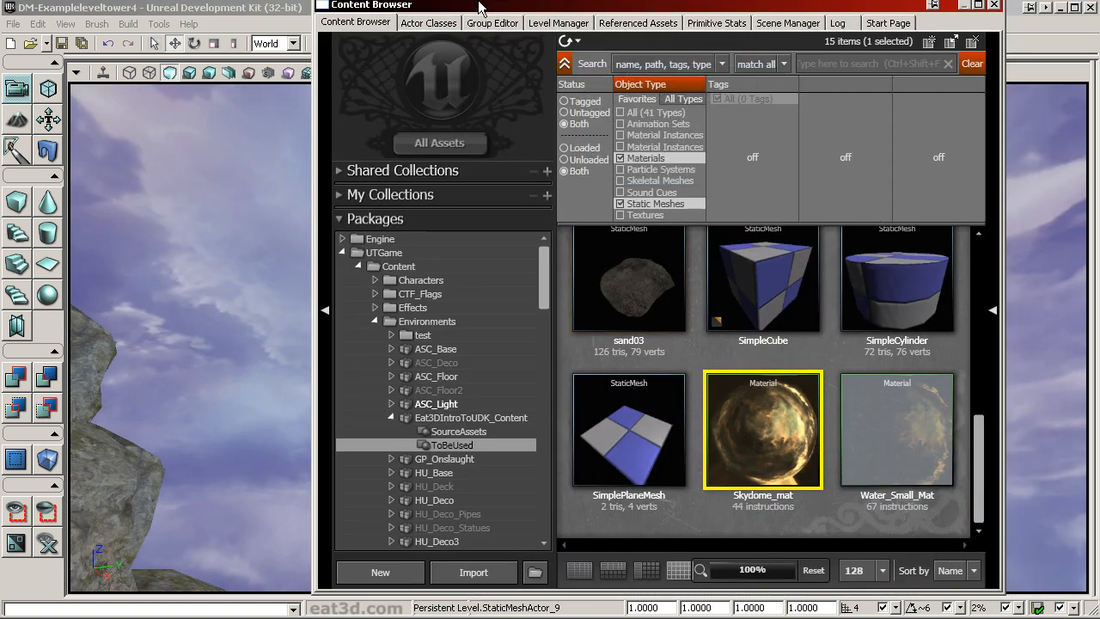
left_click_drag(404, 5, 1095, 7)
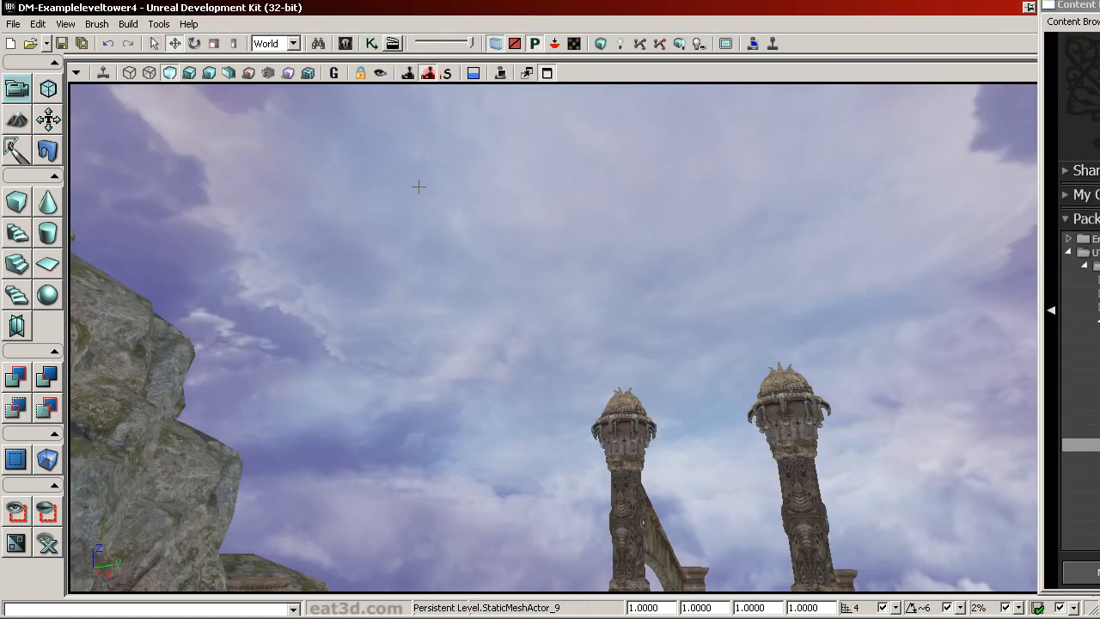
key("F4")
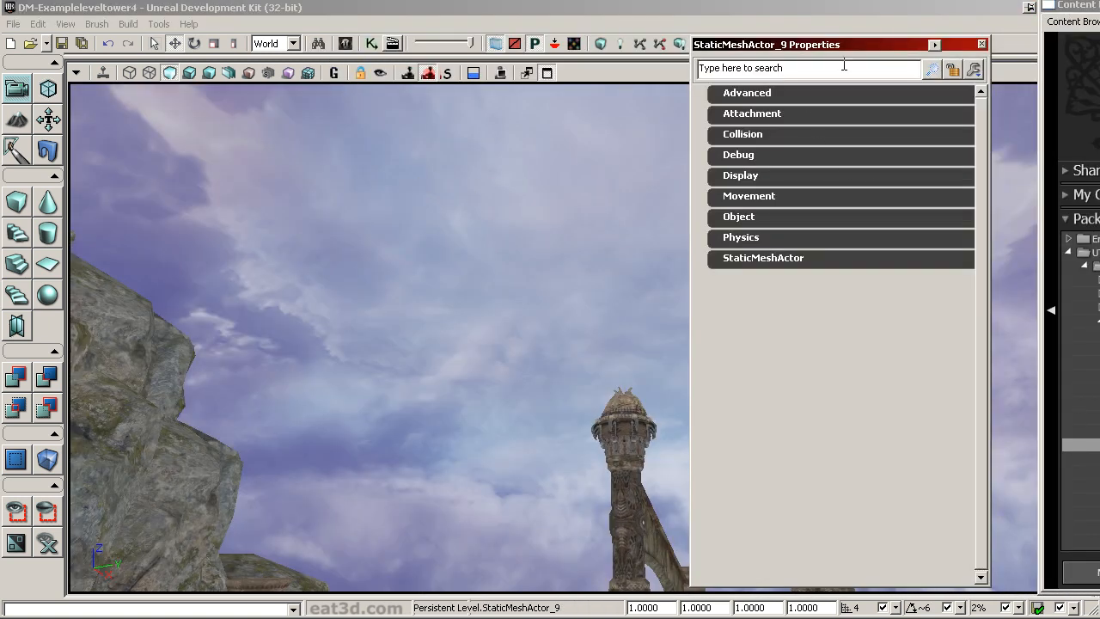
left_click(754, 139)
left_click(751, 314)
left_click(769, 444)
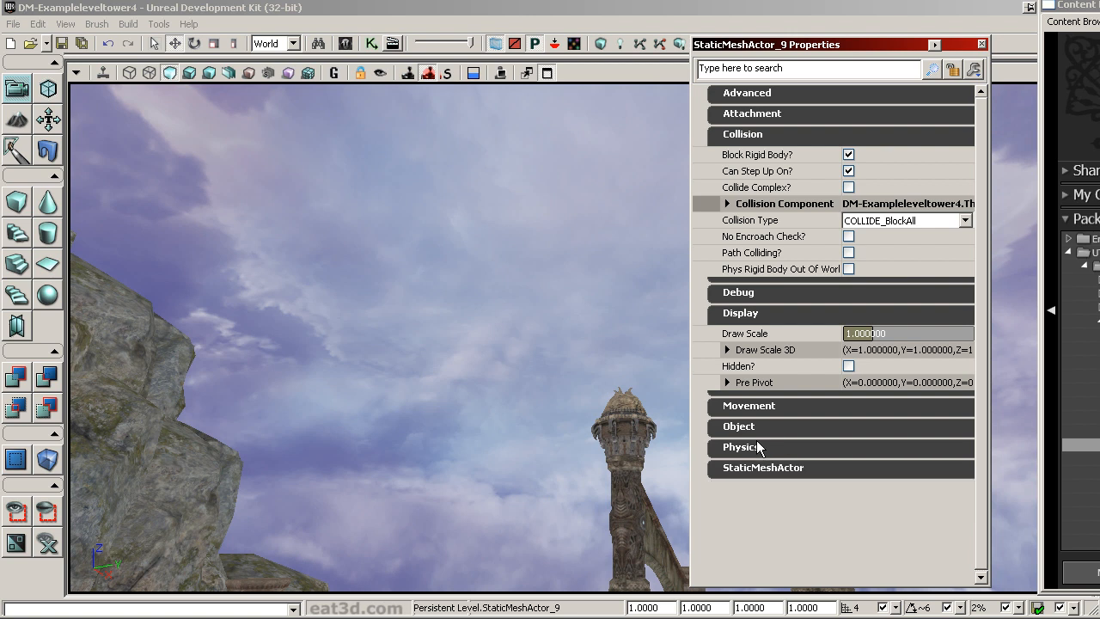
left_click(760, 447)
left_click(749, 426)
left_click(749, 407)
left_click(748, 411)
left_click(746, 428)
left_click(752, 316)
left_click(741, 135)
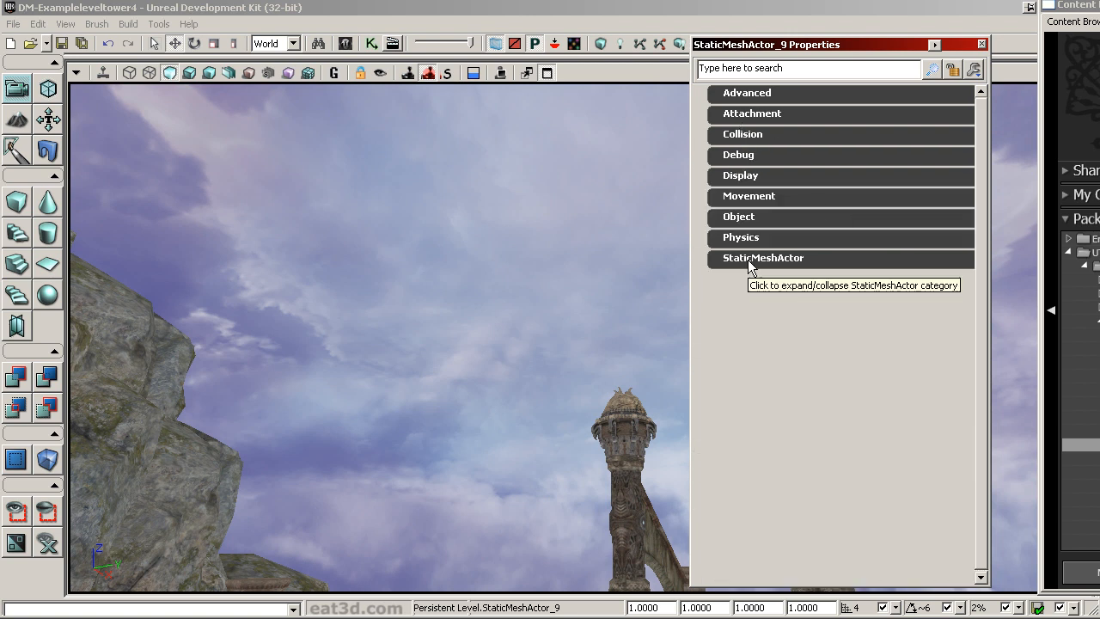
- Add one entry to the Materials override list in the Rendering settings of the sky dome's static mesh component
left_click(748, 259)
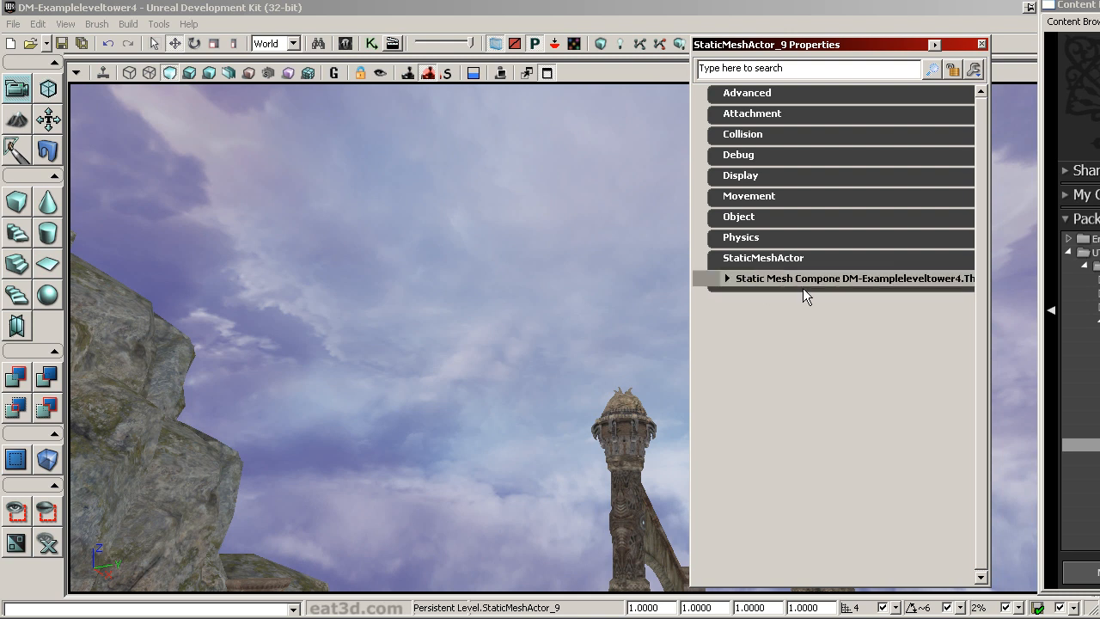
left_click(775, 278)
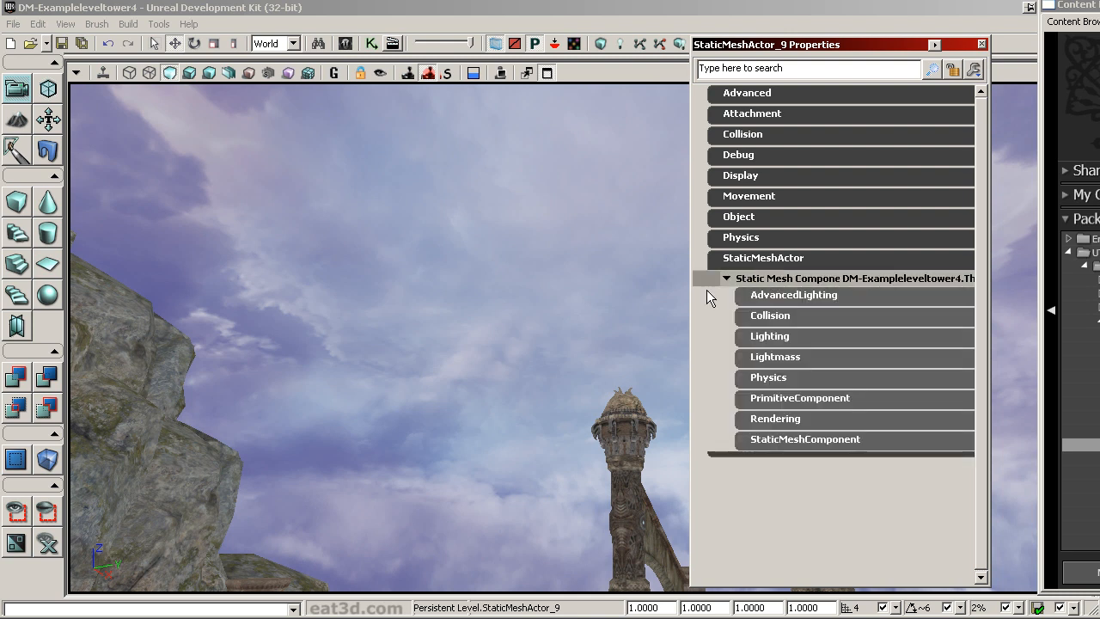
left_click(773, 421)
left_click(825, 470)
scroll(821, 433, "down", 5)
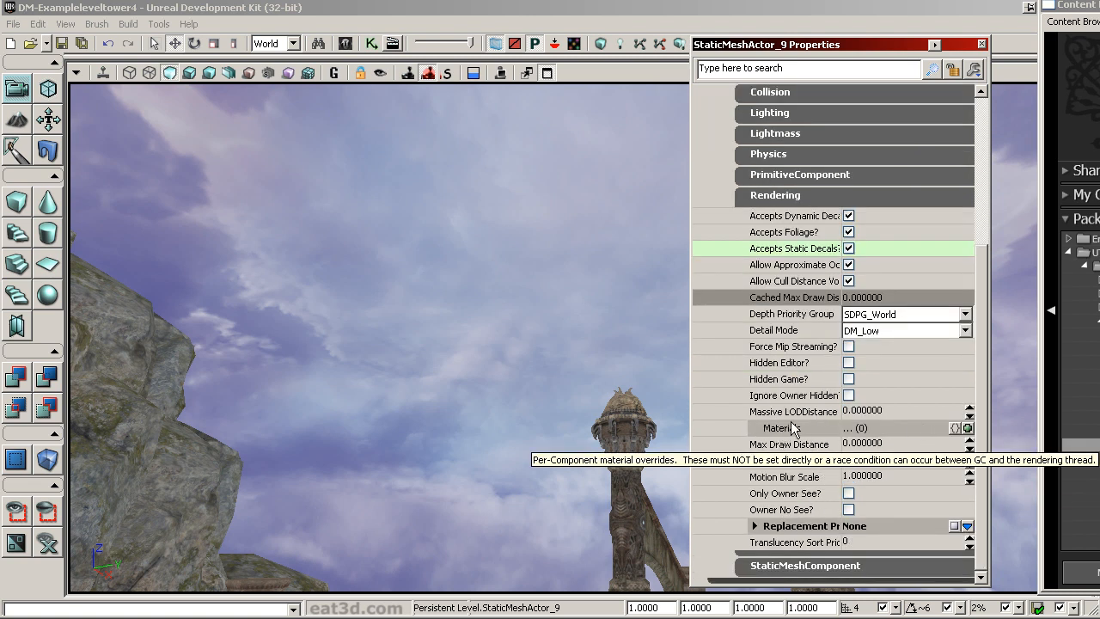
left_click(969, 428)
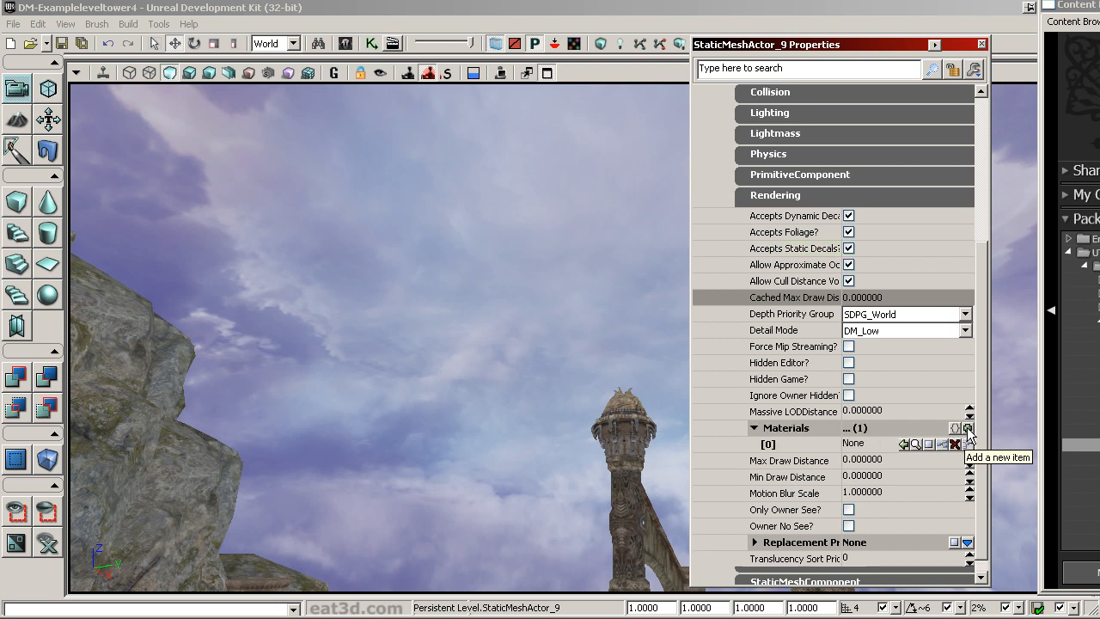
- Assign the Skydome_mat material from the Content Browser to entry [0] of the sky dome's Materials override list
left_click(829, 445)
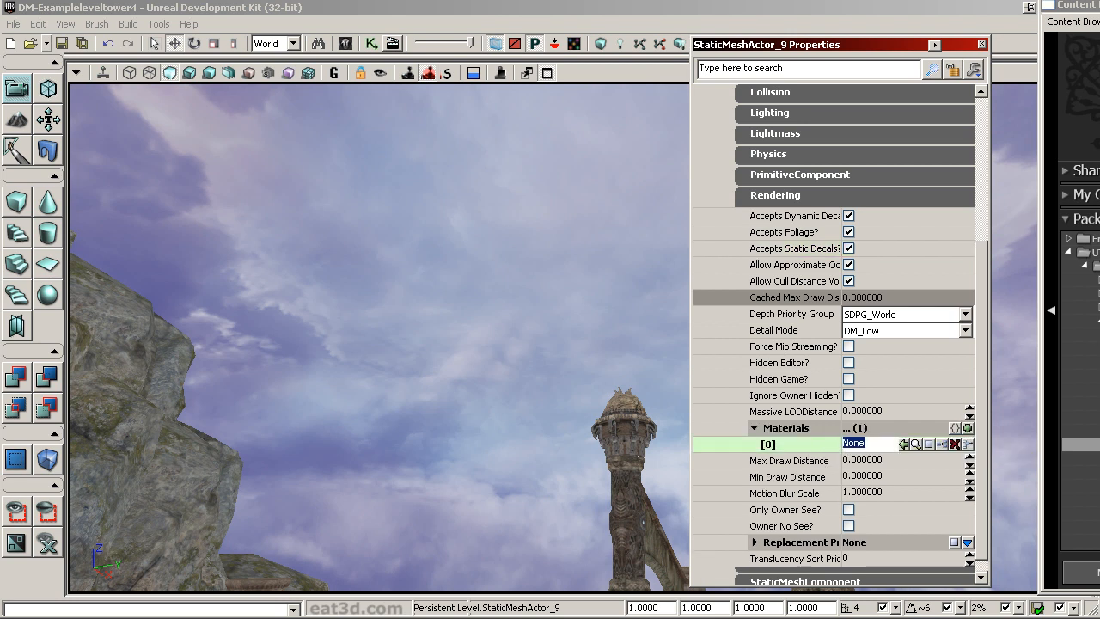
left_click_drag(1099, 6, 498, 5)
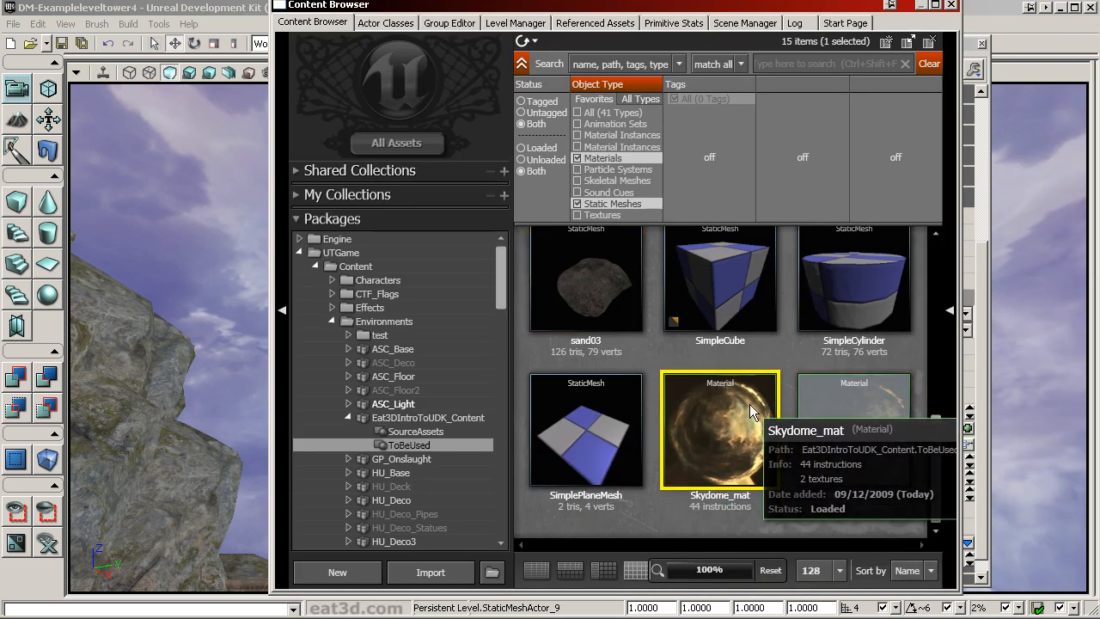
left_click_drag(433, 4, 1099, 6)
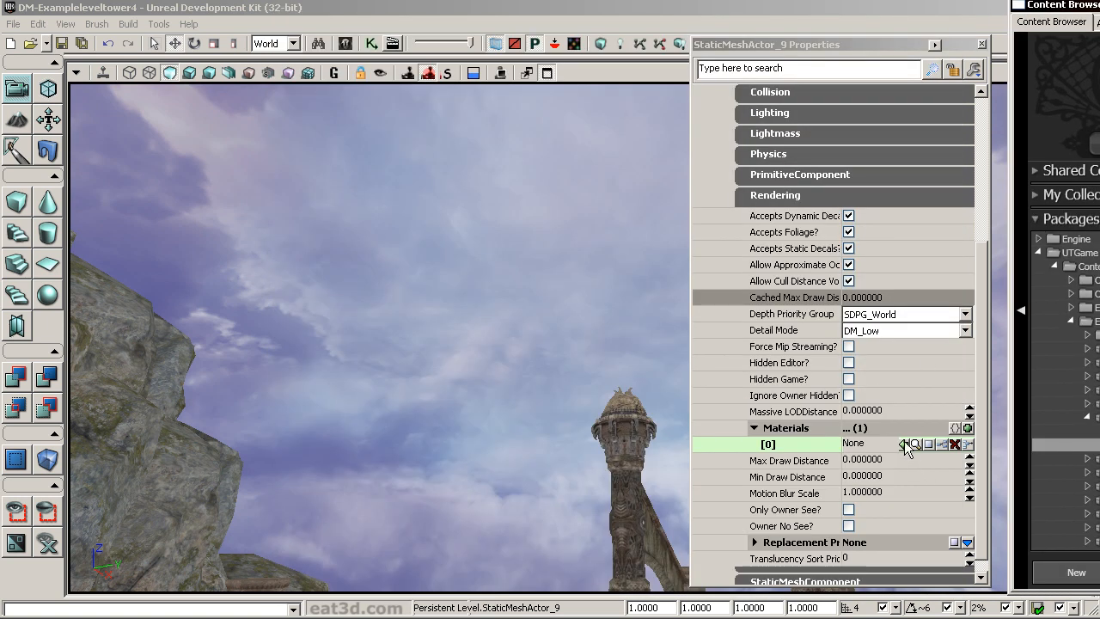
left_click(904, 445)
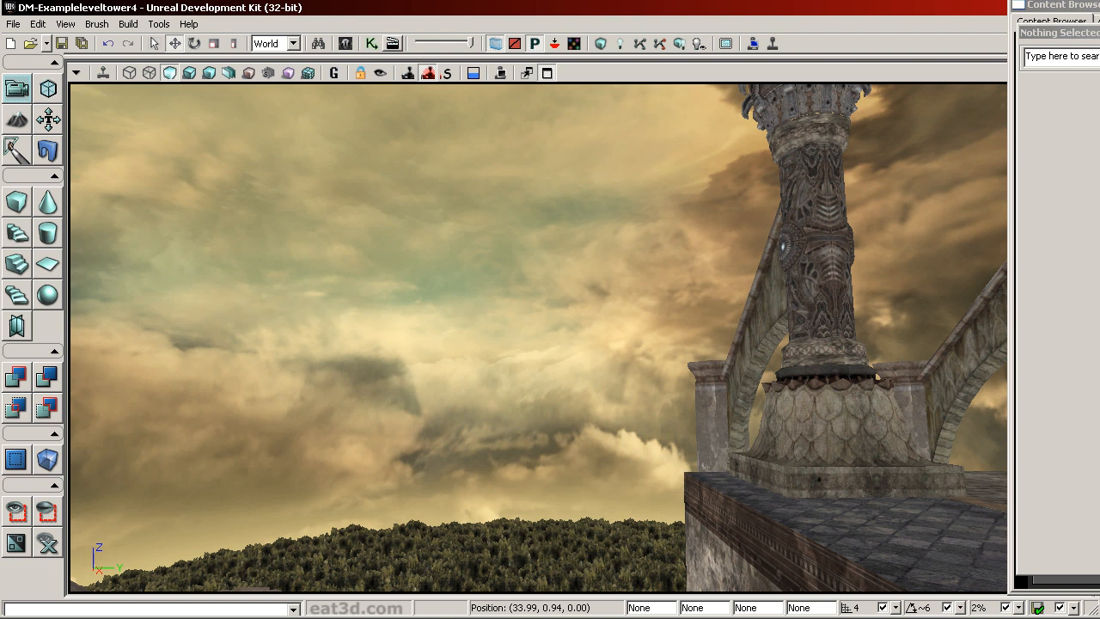
- Look around the level to examine the new sky above the columns and the wooded hill
left_click_drag(538, 337, 534, 372)
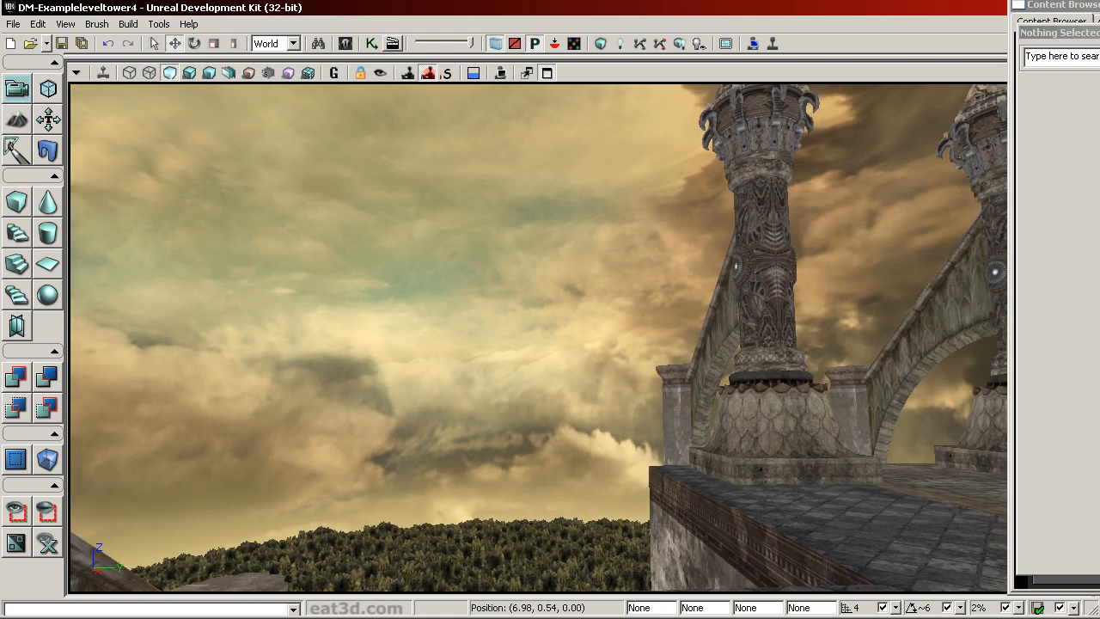
right_click_drag(535, 372, 533, 406)
left_click_drag(533, 406, 529, 361)
middle_click_drag(389, 429, 389, 391)
right_click_drag(390, 391, 389, 365)
left_click_drag(439, 275, 421, 318)
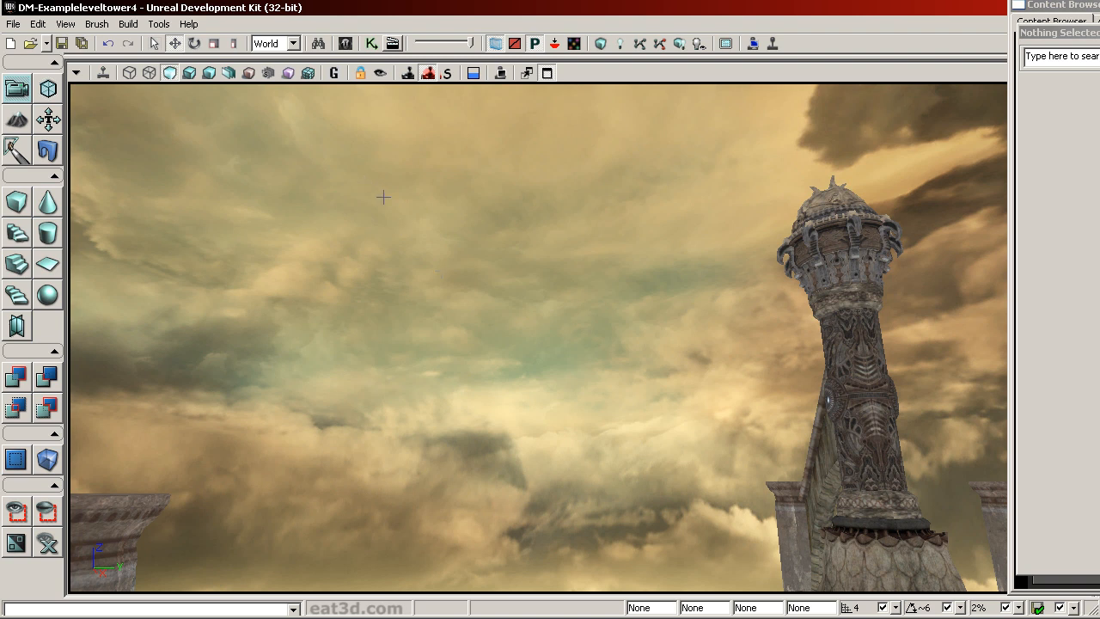
- Select the sky dome and reopen its properties window, placing it beside the sky view
left_click(407, 168)
right_click_drag(448, 166, 552, 261)
left_click_drag(1055, 35, 654, 43)
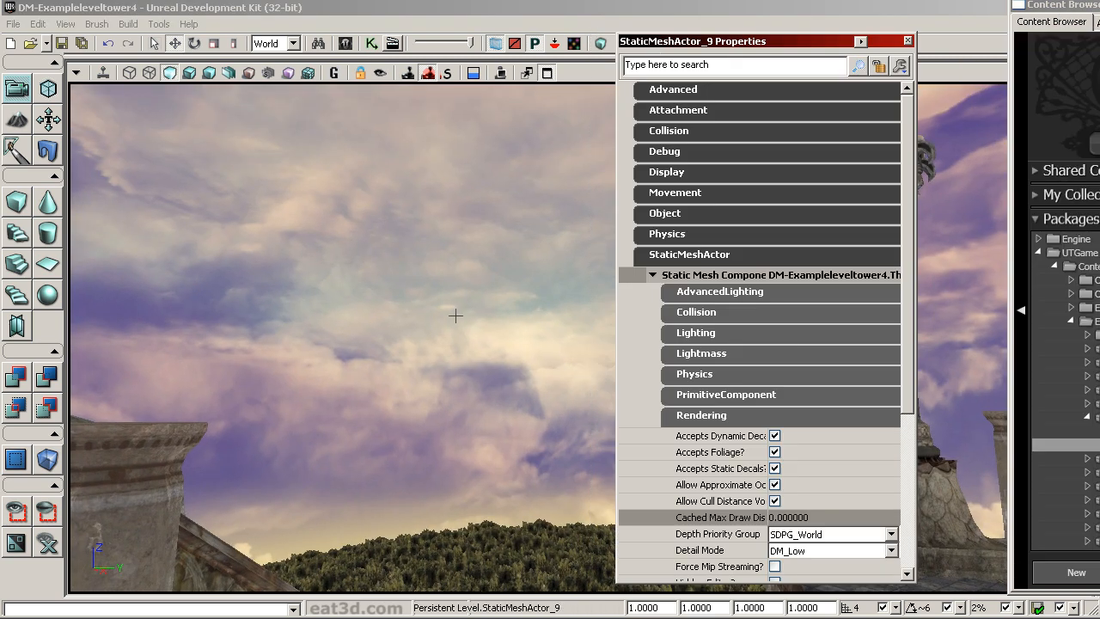
left_click(907, 42)
right_click_drag(564, 288, 559, 249)
key("F4")
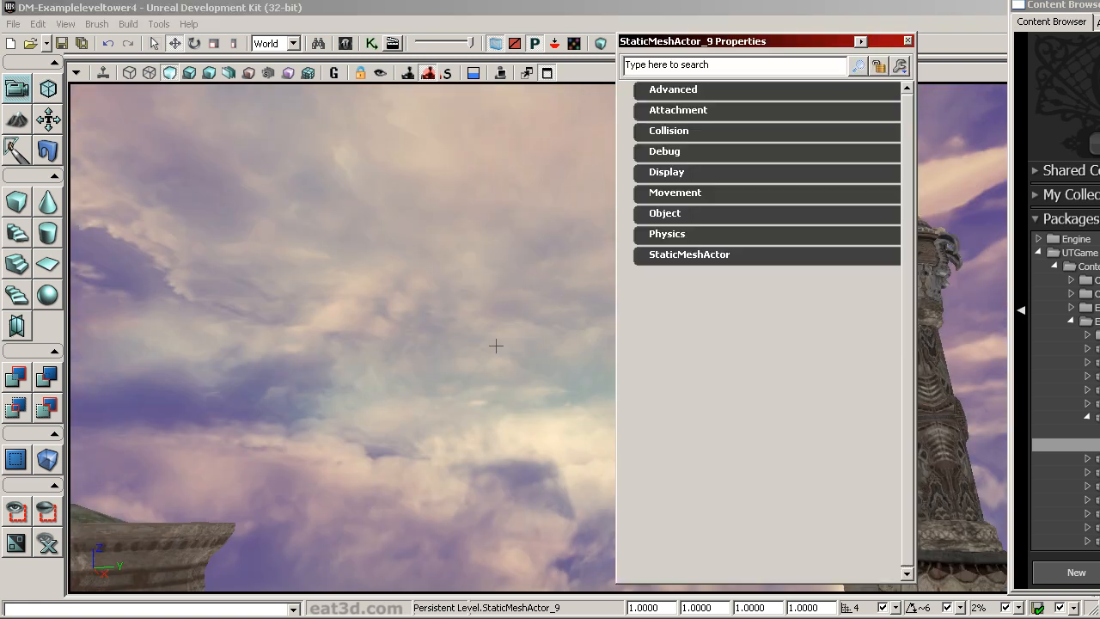
left_click(907, 41)
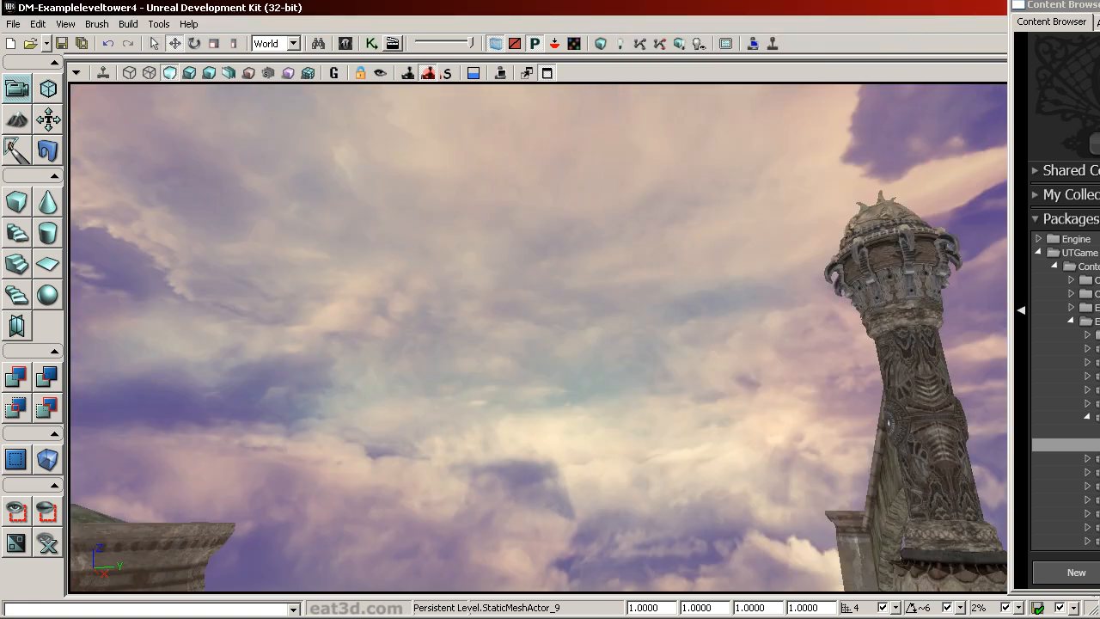
right_click(414, 104)
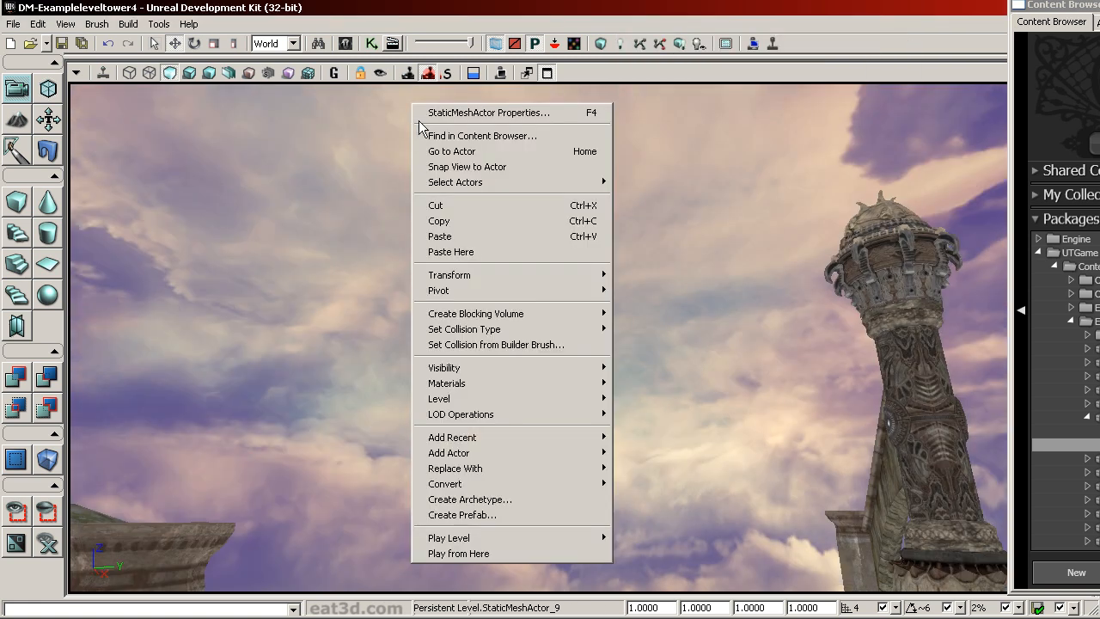
left_click(462, 115)
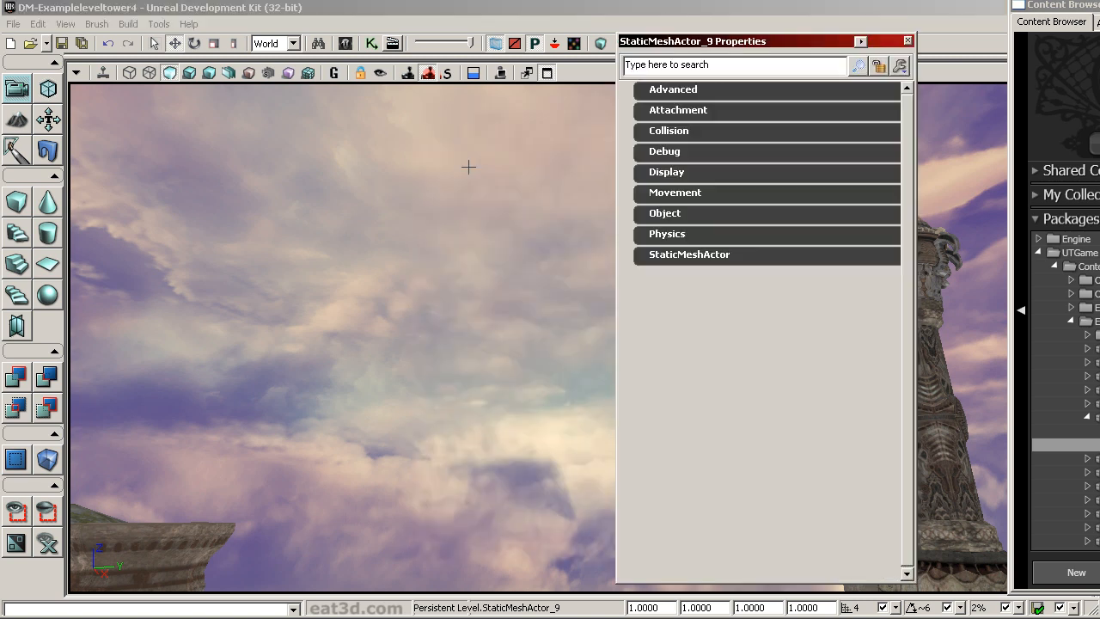
left_click(907, 41)
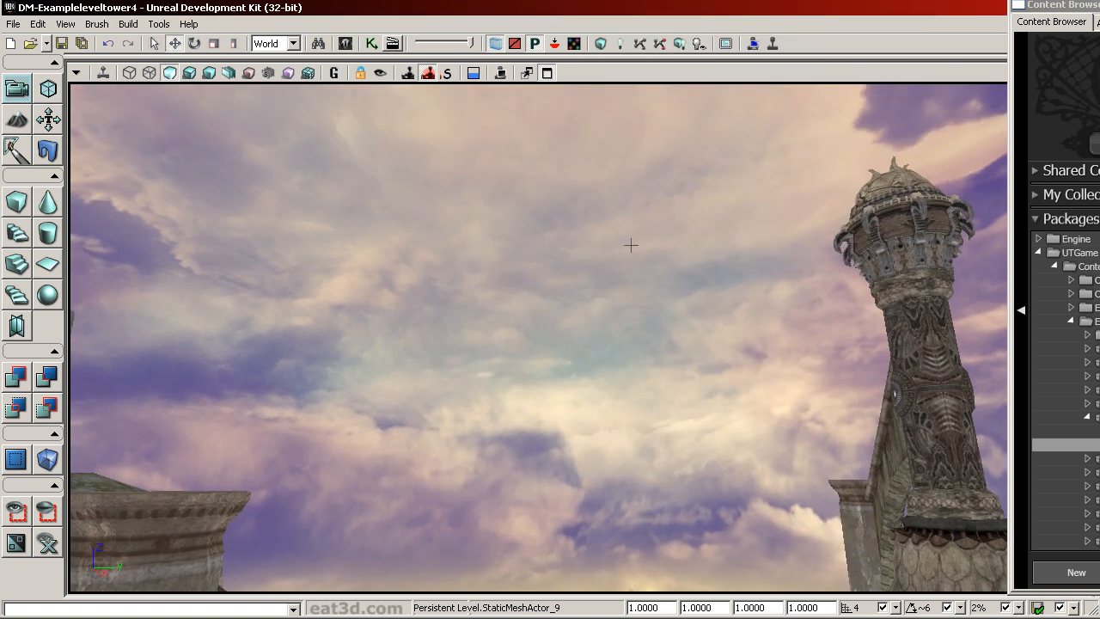
key("F4")
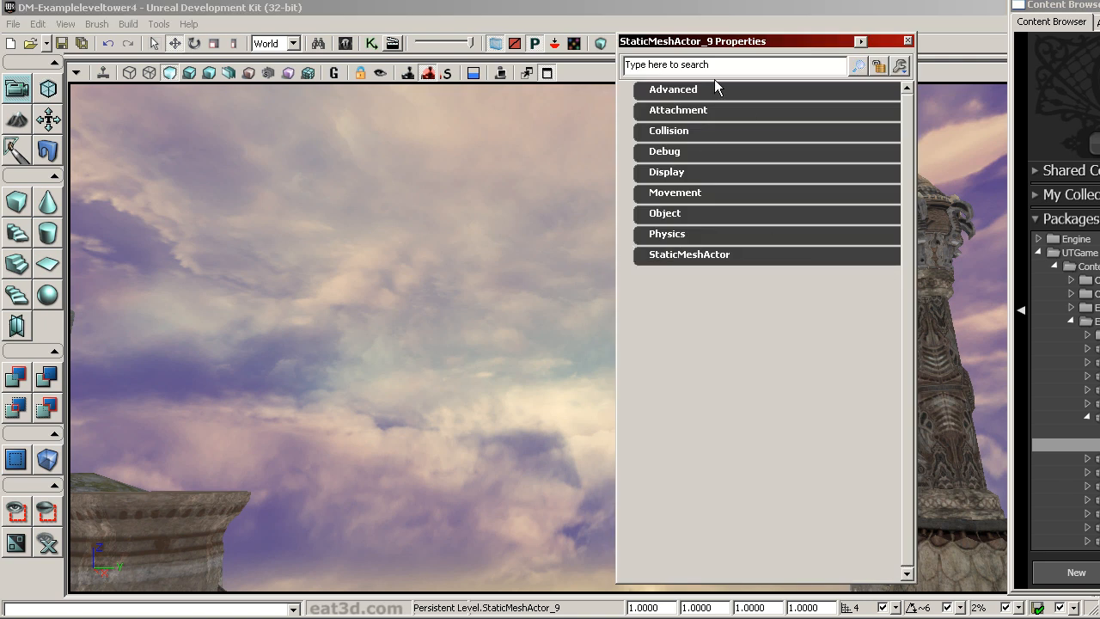
left_click_drag(713, 36, 771, 23)
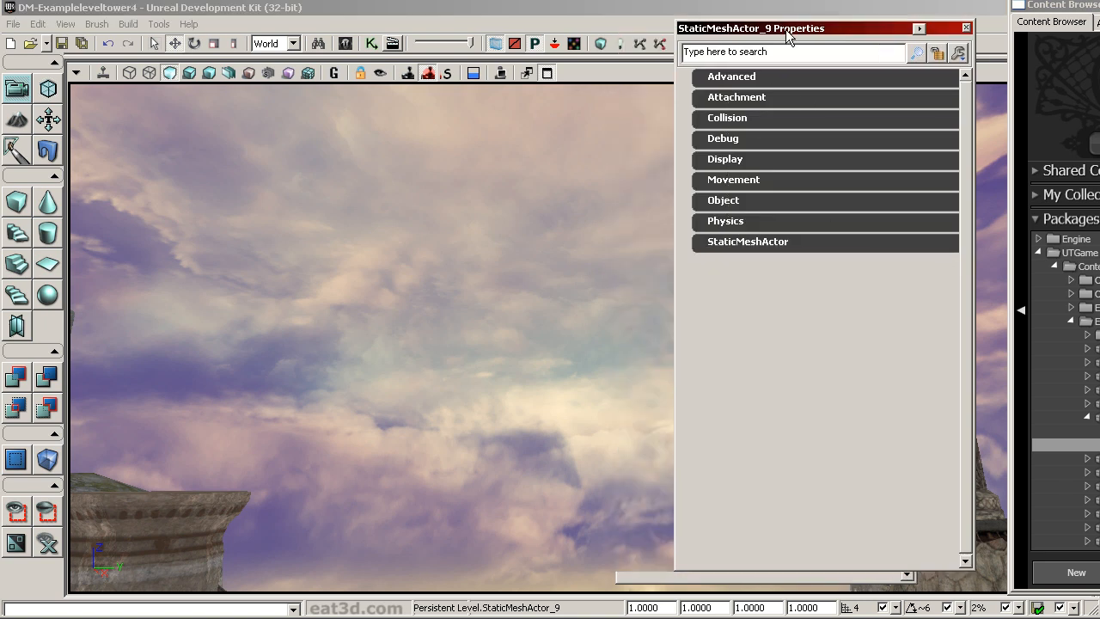
- Set the sky dome's Collision Type to COLLIDE_NoCollision and collapse the Collision category
left_click(712, 121)
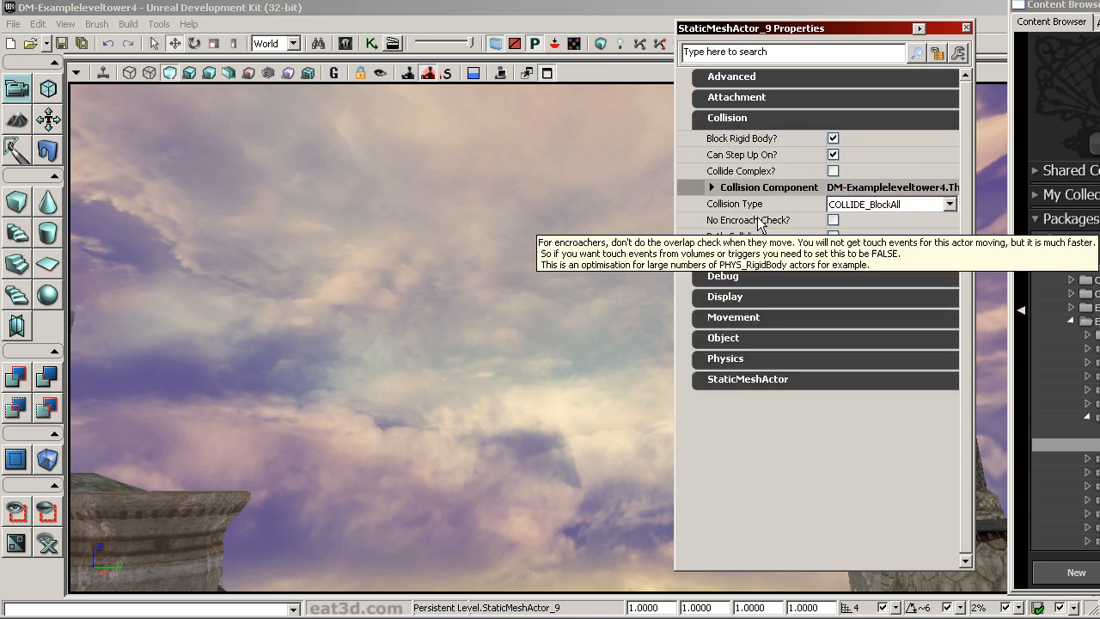
left_click(739, 204)
left_click(879, 204)
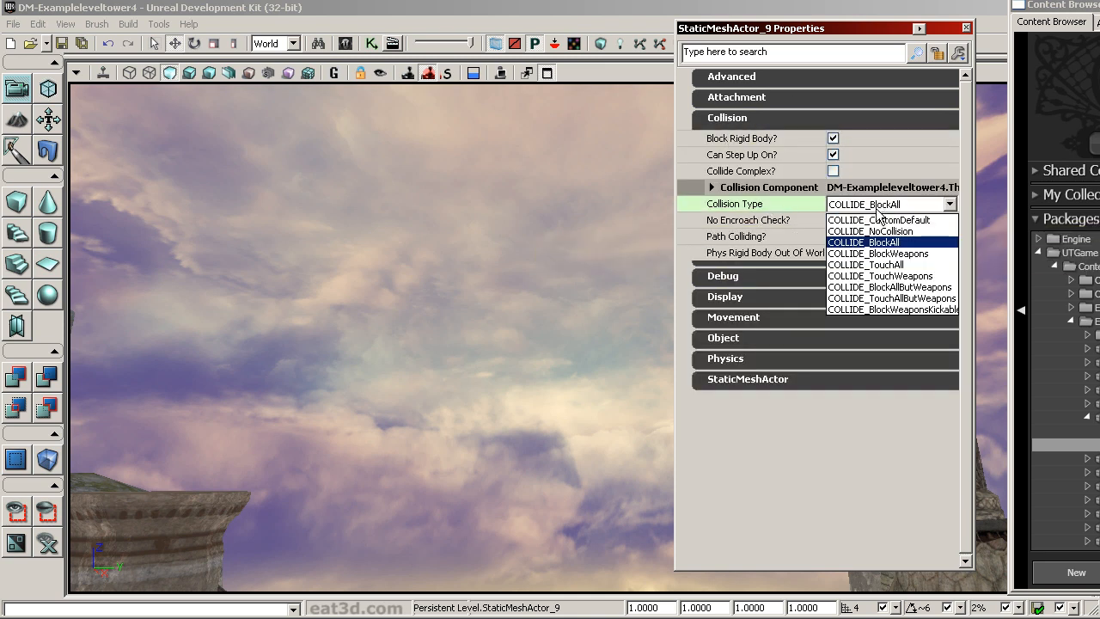
left_click(875, 232)
left_click(950, 204)
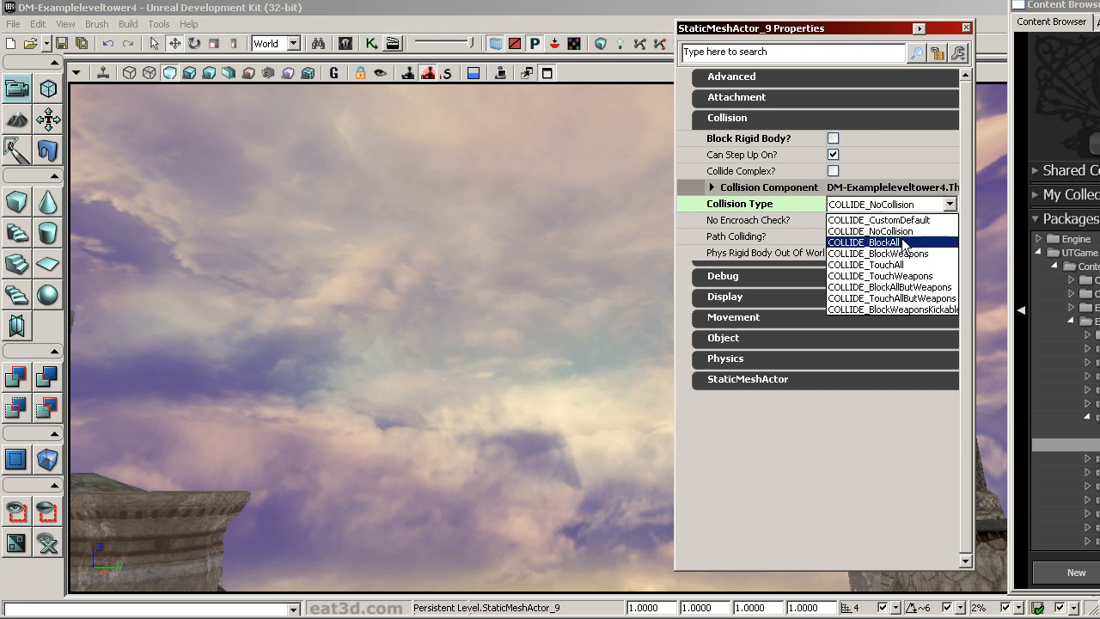
left_click(890, 230)
left_click(762, 227)
right_click_drag(545, 234, 640, 313)
left_click(744, 118)
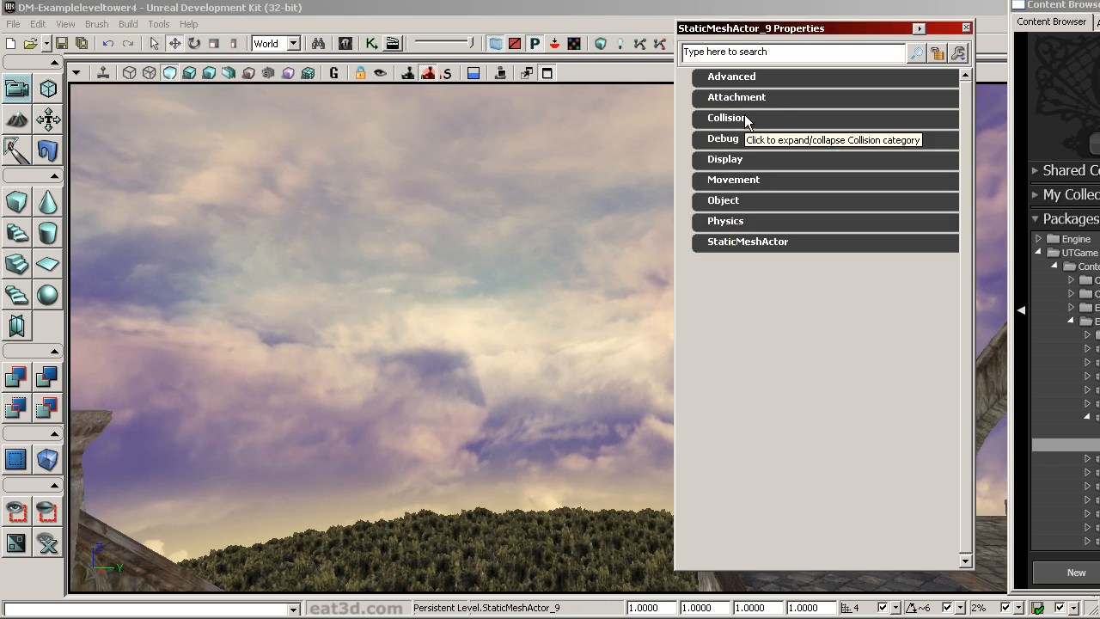
- Turn off Accepts Dynamic Lights, Accepts Lights and Cast Shadow in the Lighting settings of the sky dome's static mesh component
left_click(747, 241)
left_click(748, 261)
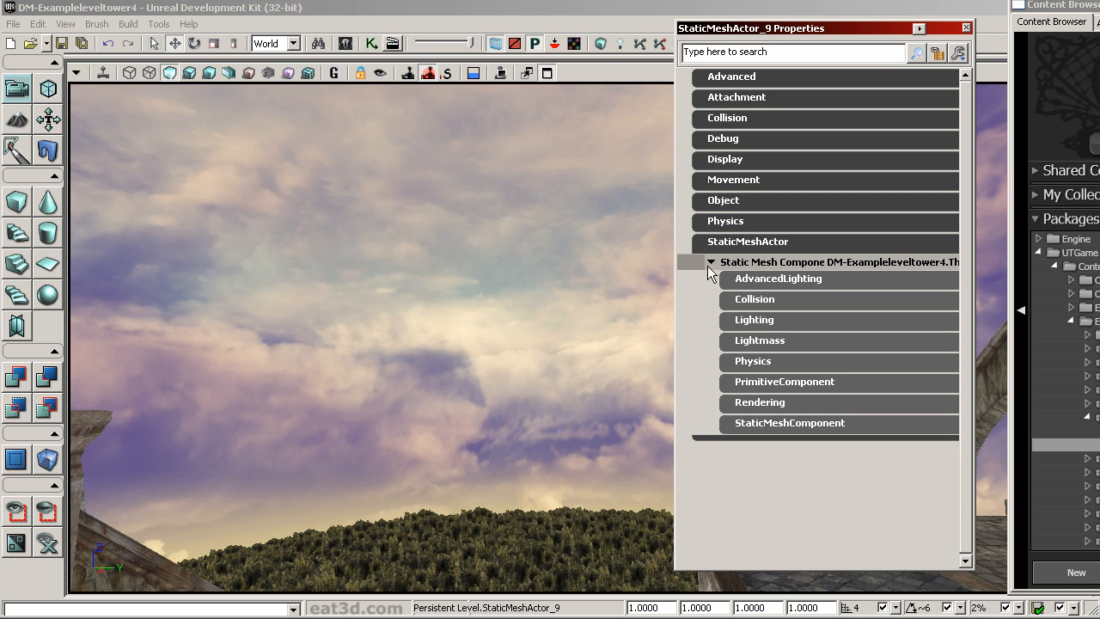
left_click(749, 323)
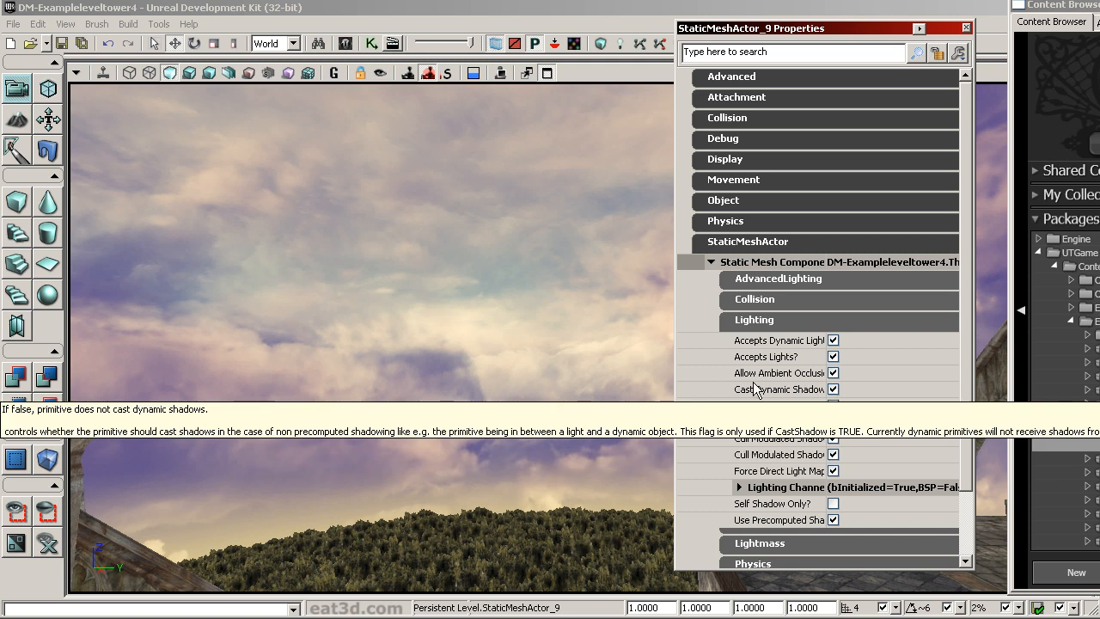
left_click(833, 356)
left_click(833, 341)
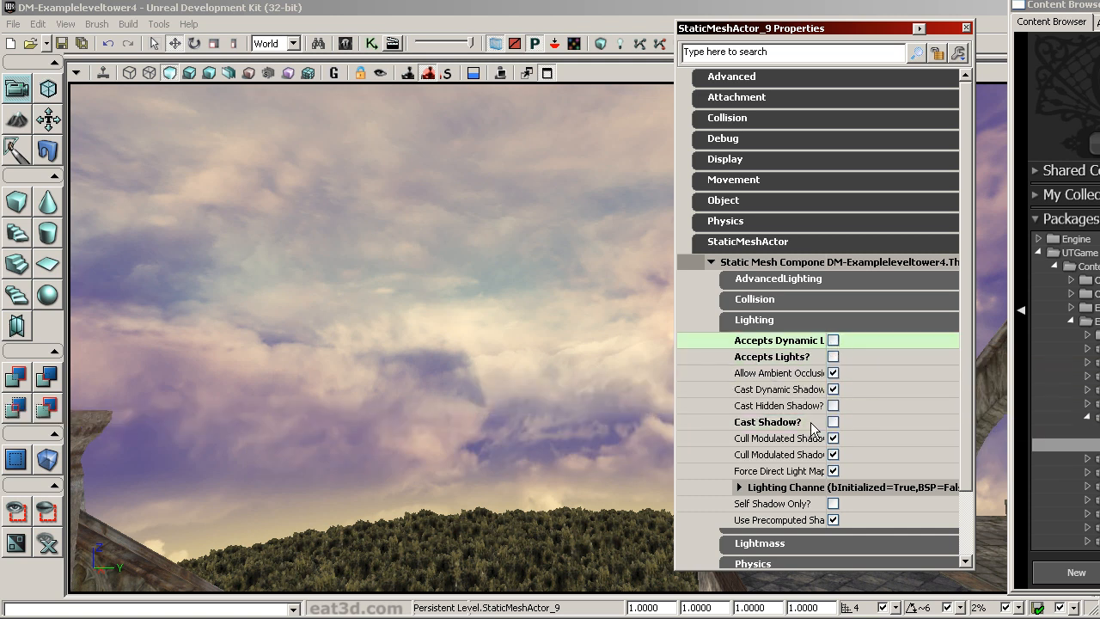
- Deselect the sky dome and examine the sky in both Unlit and Lit view modes
right_click_drag(422, 449, 459, 471)
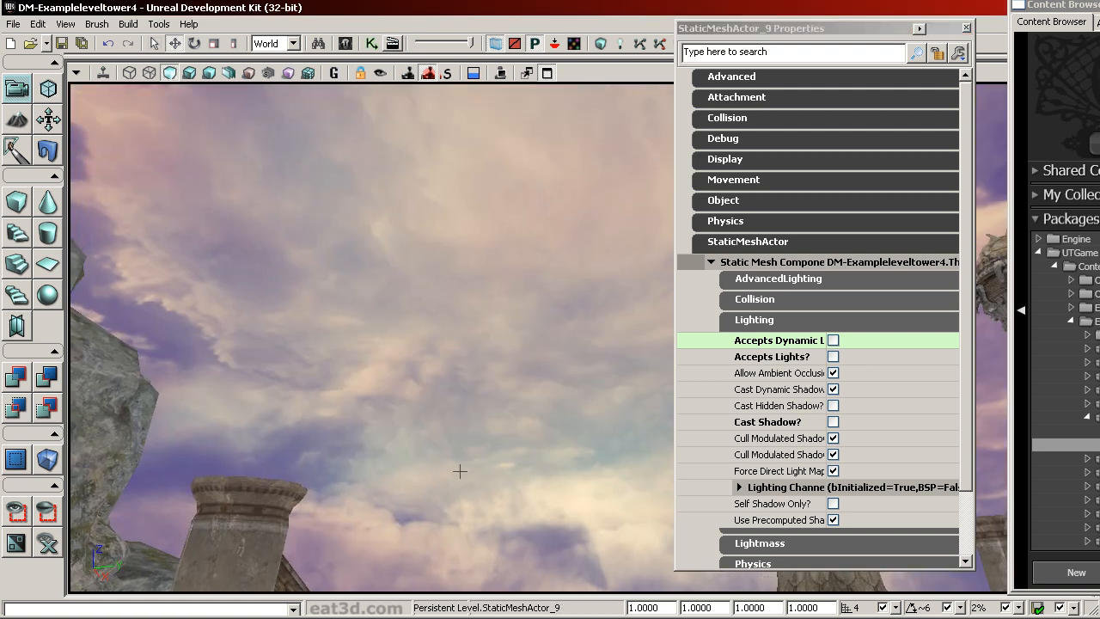
right_click_drag(206, 179, 383, 393)
left_click(383, 392)
key("Escape")
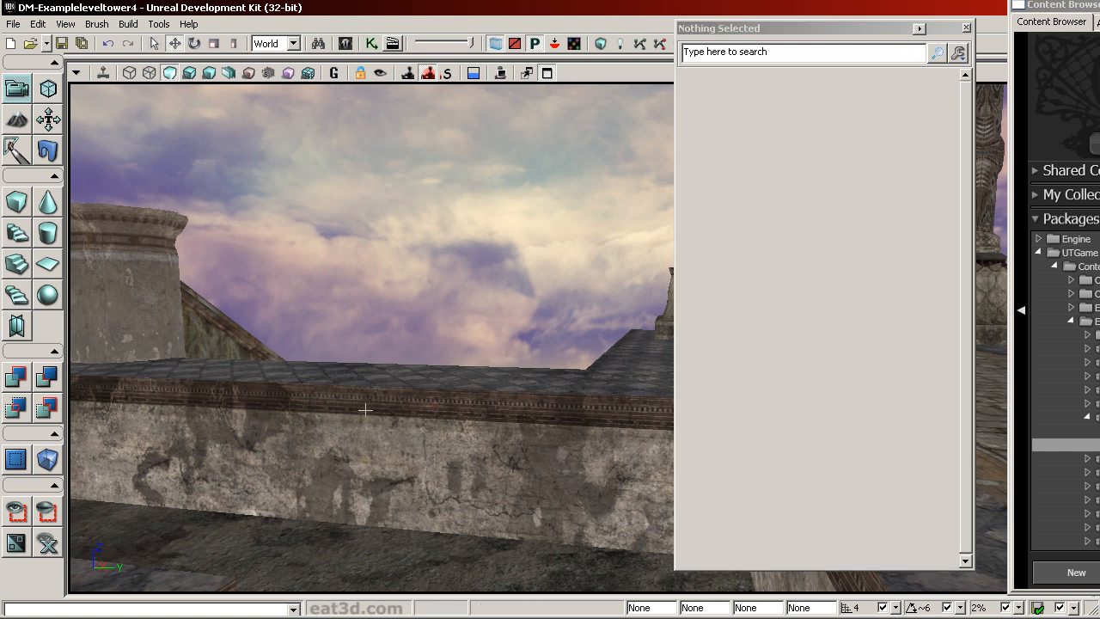
right_click_drag(278, 250, 207, 69)
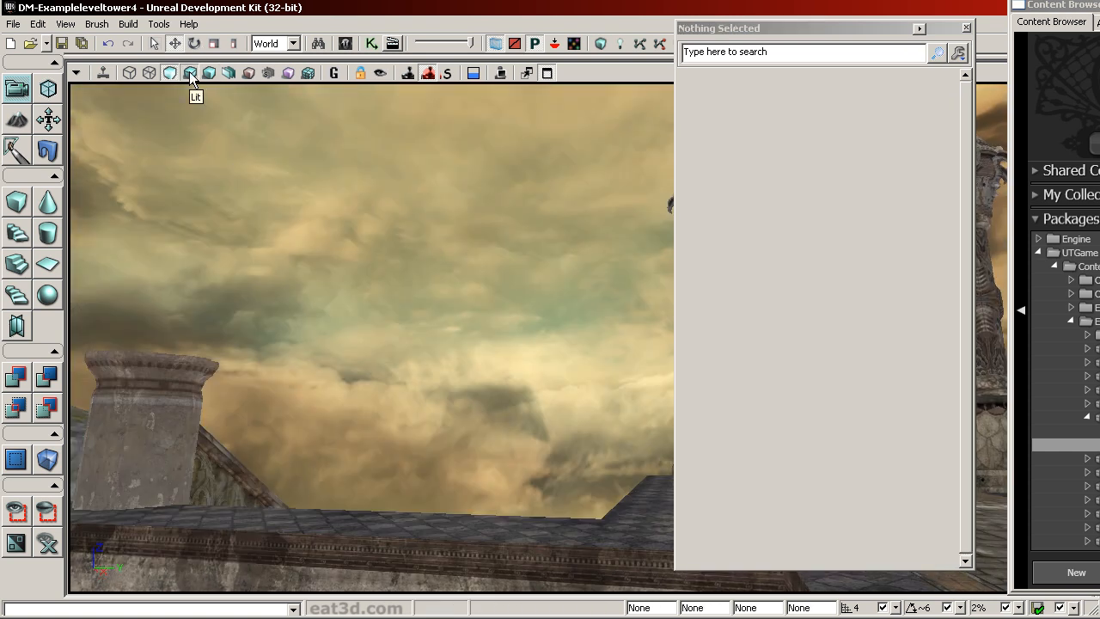
left_click(190, 72)
right_click_drag(370, 335, 636, 413)
right_click_drag(515, 343, 388, 238)
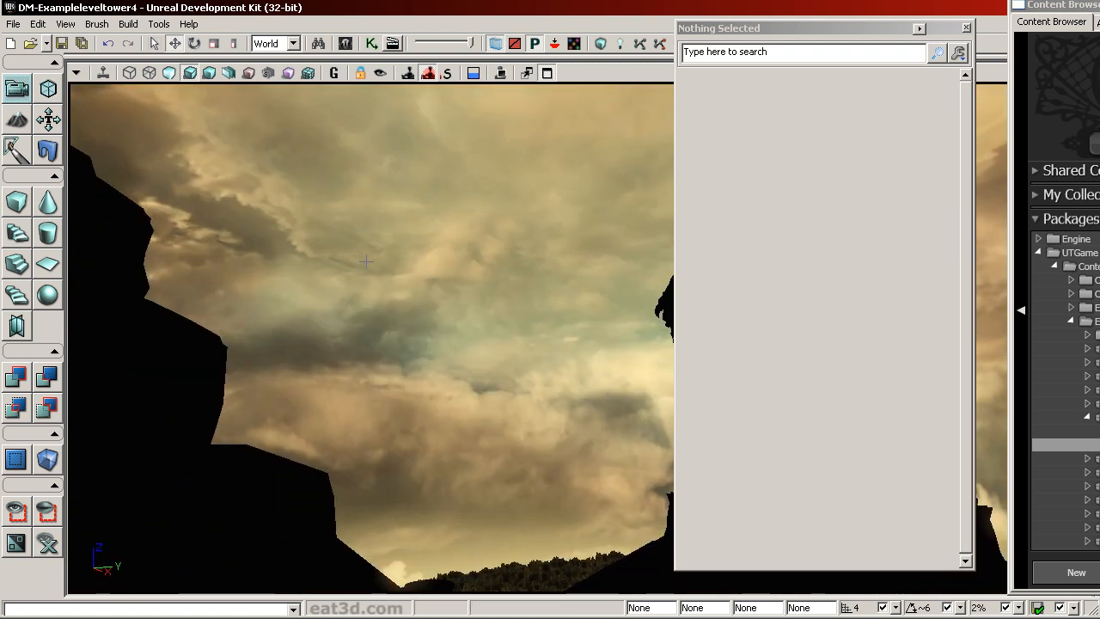
- Reselect the sky dome to review its lighting and shadow flags, and return the perspective view to Unlit
left_click(405, 214)
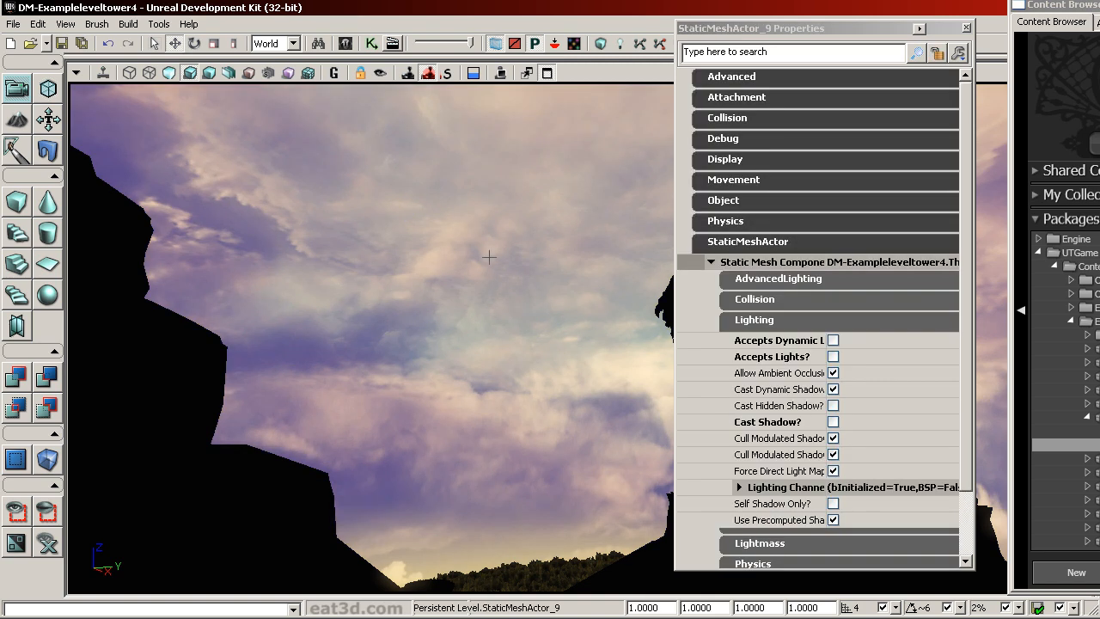
left_click(770, 373)
left_click(771, 389)
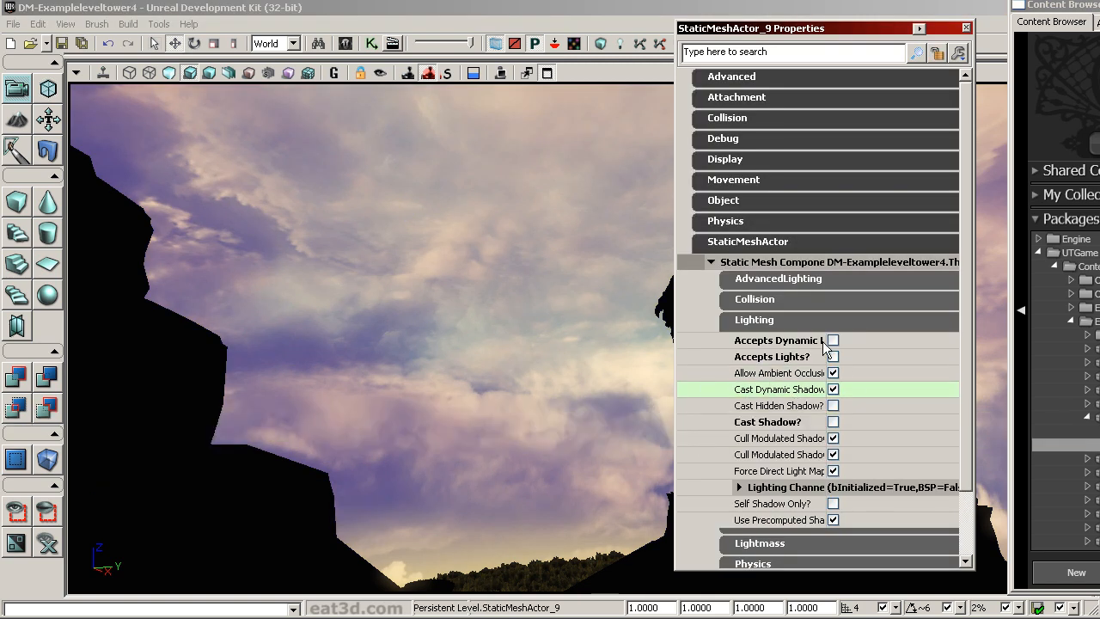
left_click(790, 344)
left_click(789, 354)
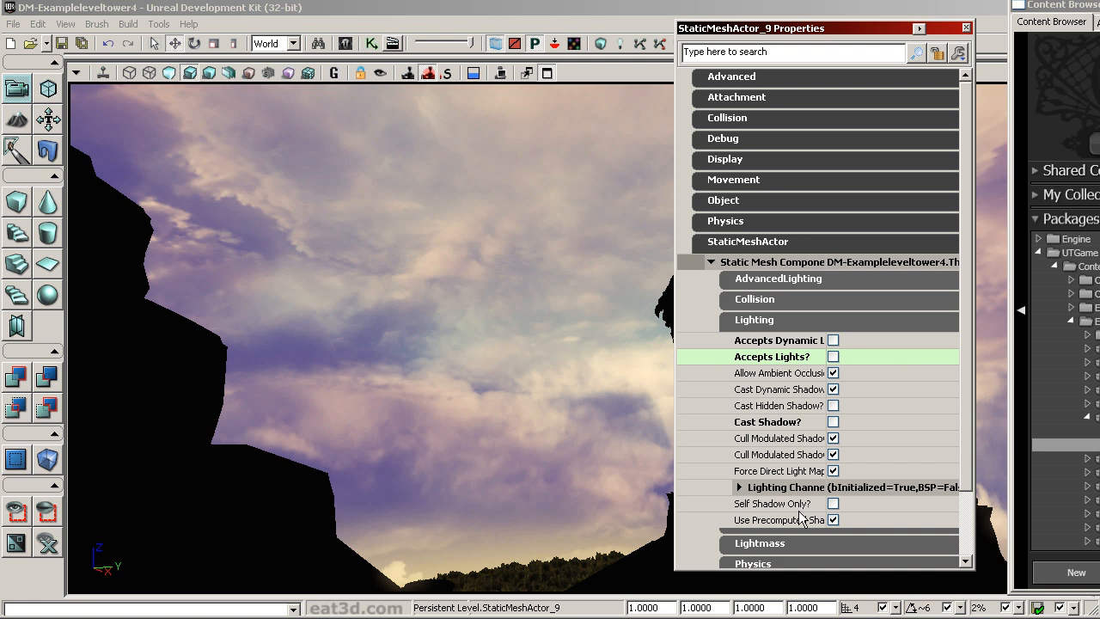
mouse_move(770, 430)
left_click(169, 73)
- Select the fog ring above the wooded hill, check it in wireframe, and turn off its Accepts Lights, Accepts Dynamic Lights and Cast Shadow options
right_click_drag(344, 246, 333, 226)
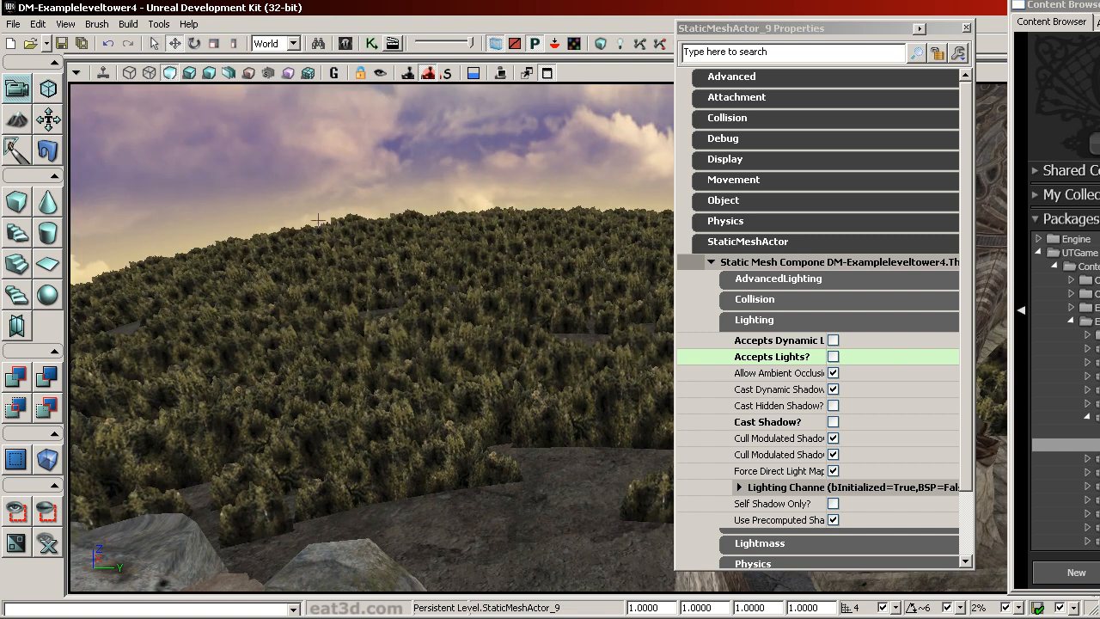
left_click(296, 204)
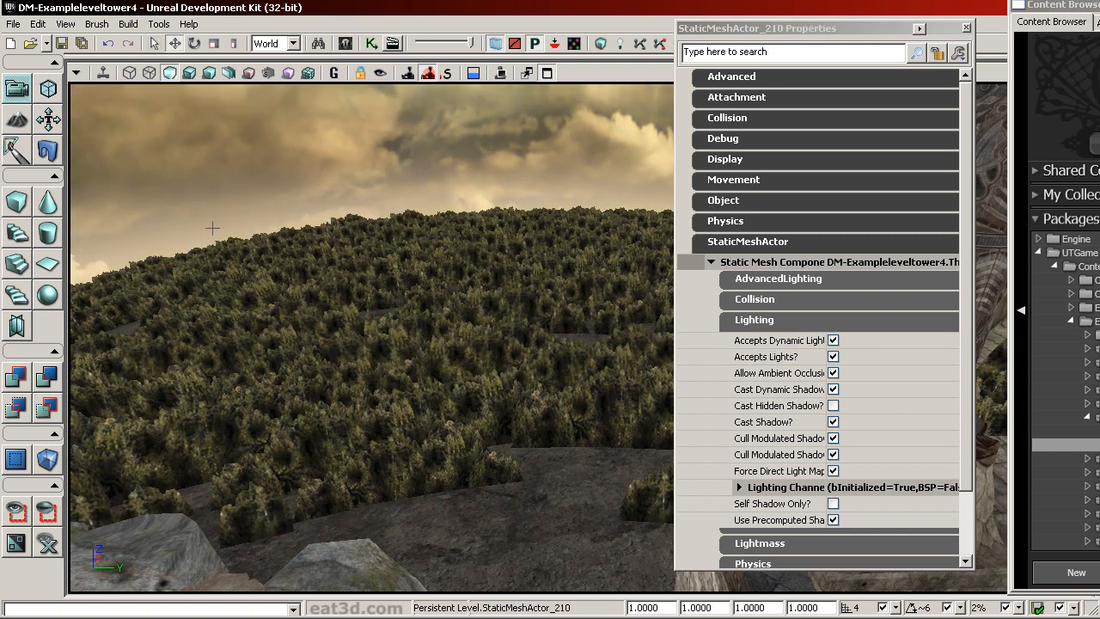
left_click(130, 73)
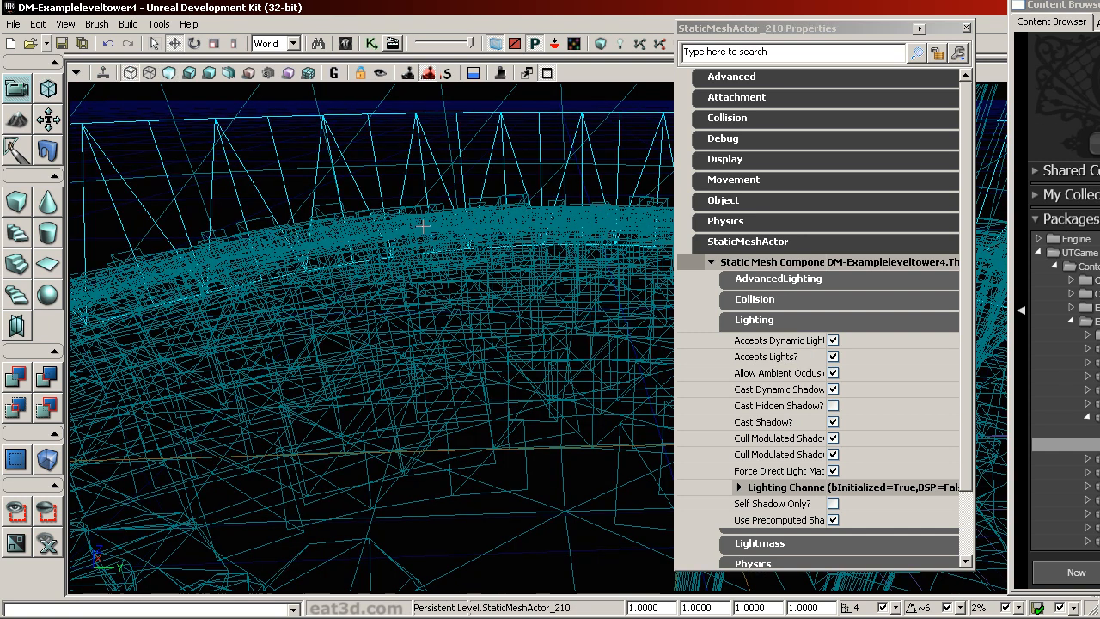
left_click(169, 73)
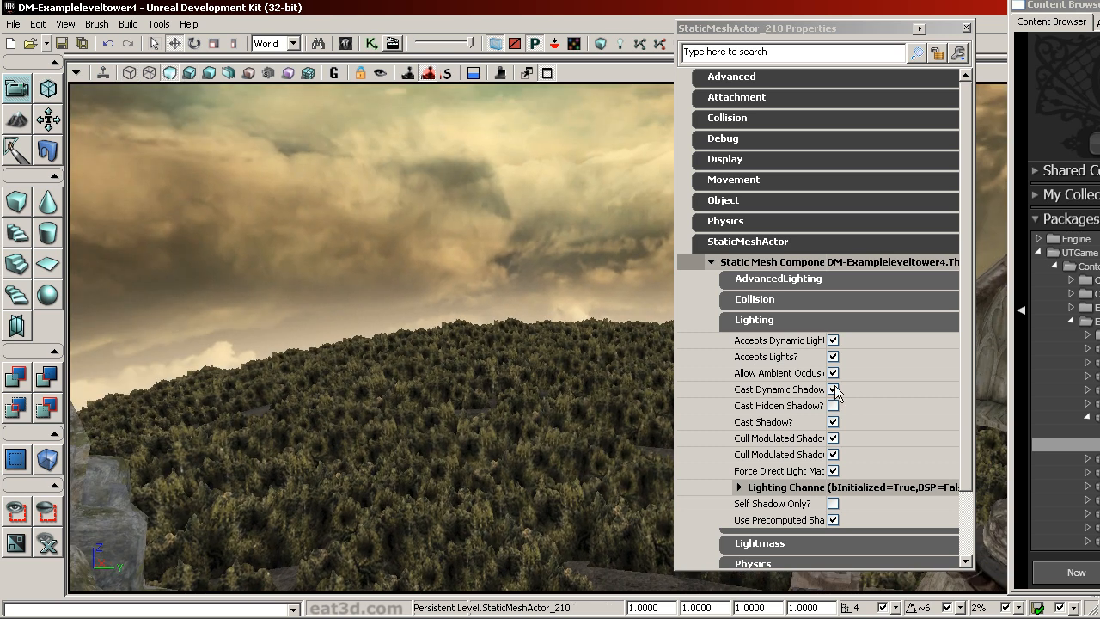
left_click(765, 357)
left_click(832, 357)
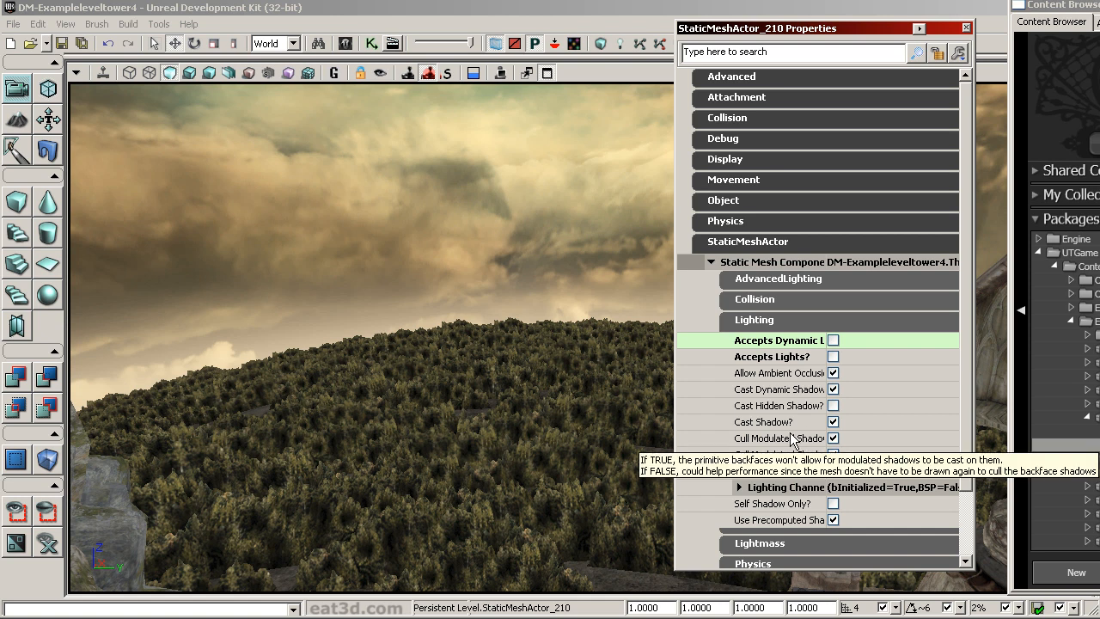
double_click(789, 425)
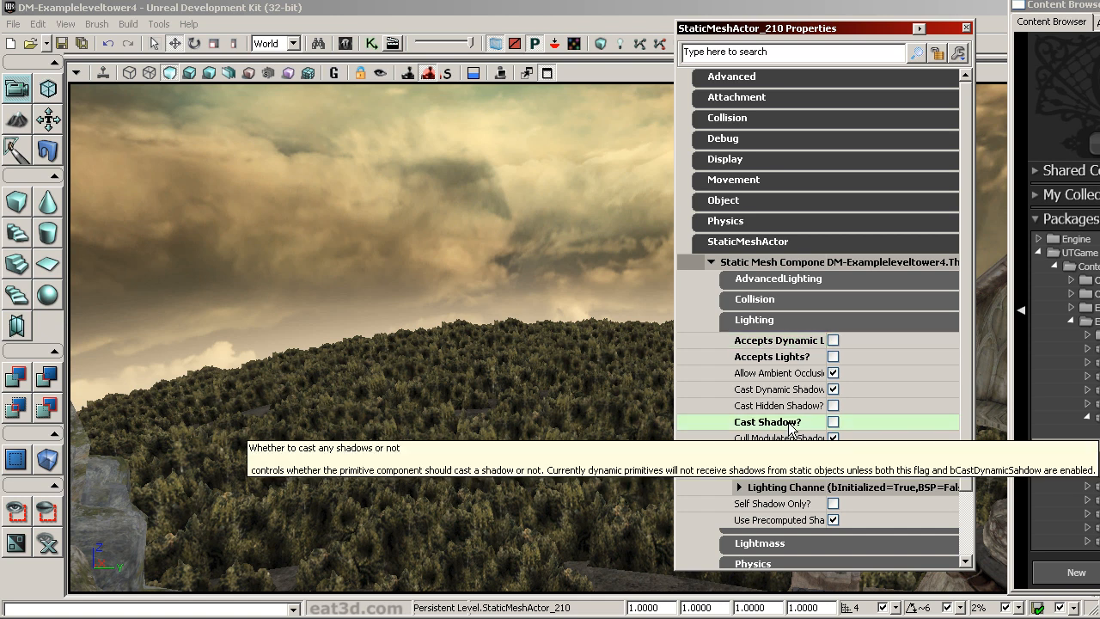
- Set the fog ring's Collision Type to COLLIDE_NoCollision
left_click(758, 123)
left_click(898, 213)
left_click(864, 224)
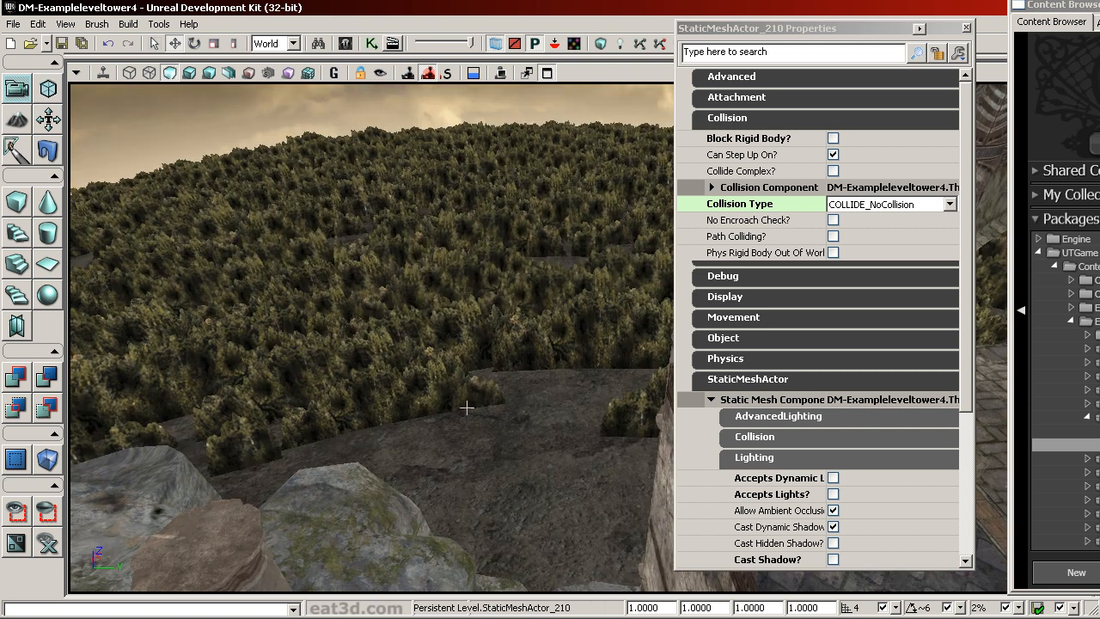
- Select the distant land mesh together with its tree mesh and set their Collision Type to COLLIDE_NoCollision
left_click(496, 419)
left_click_drag(543, 370, 507, 382)
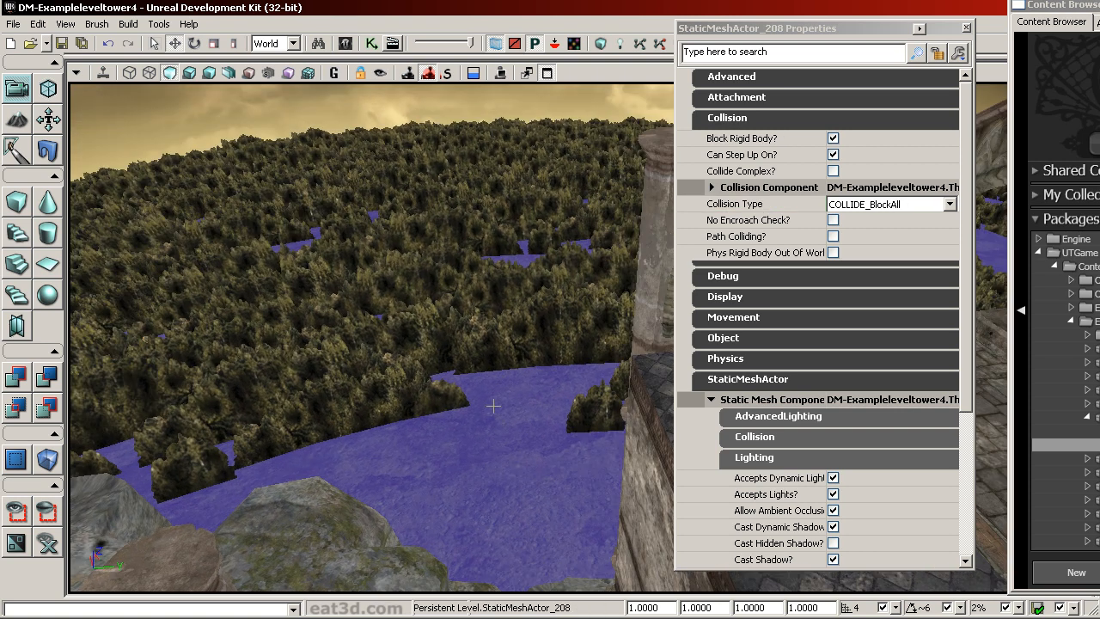
left_click(481, 328, "ctrl")
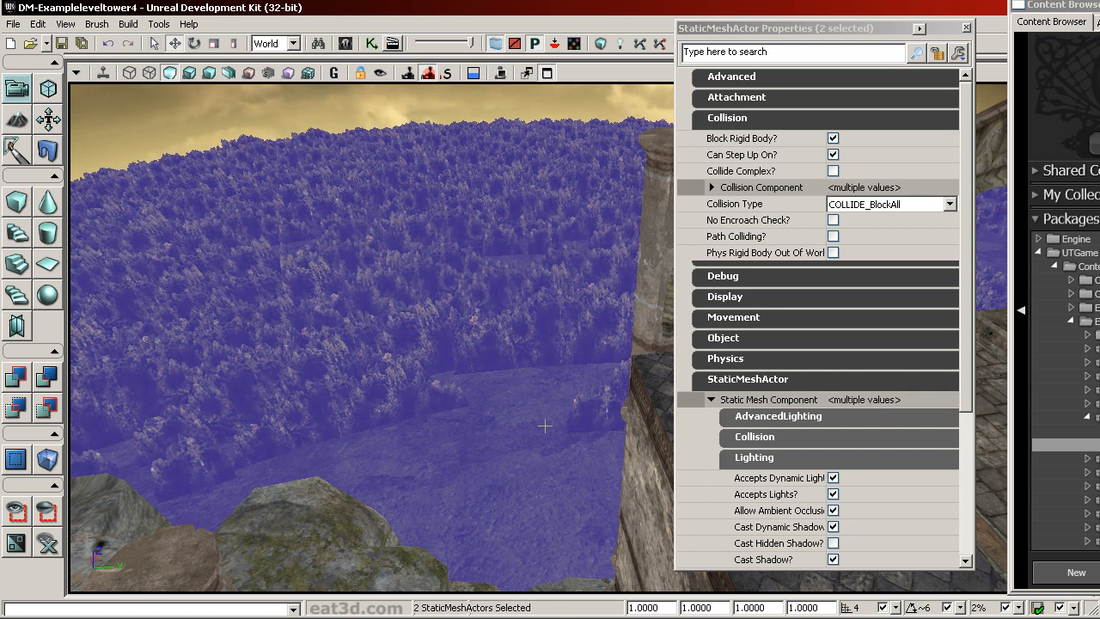
right_click_drag(540, 359, 541, 323)
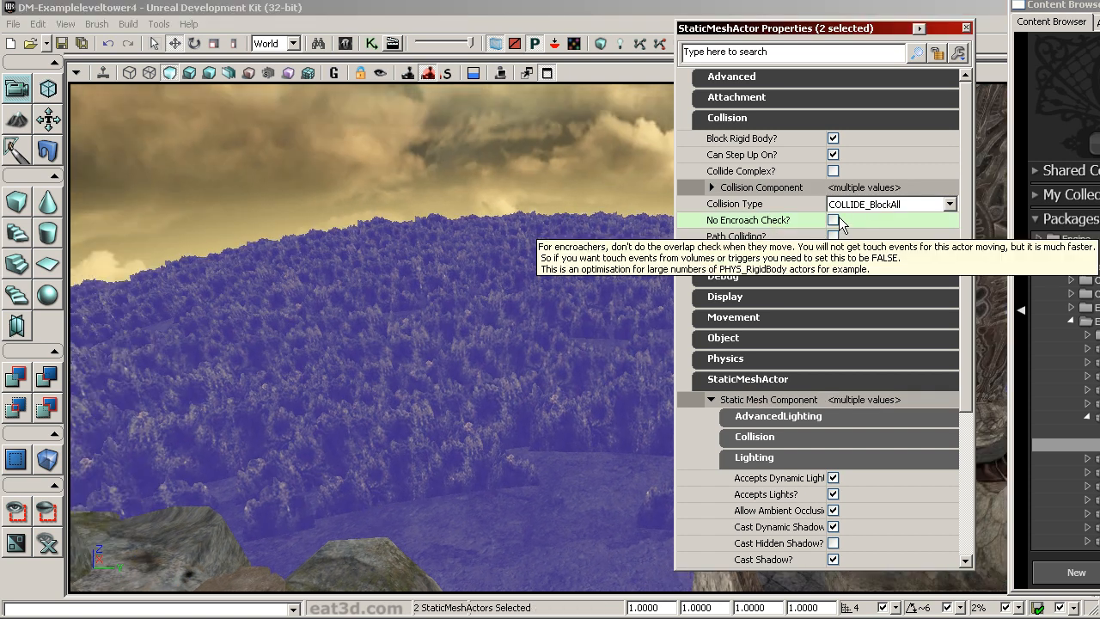
left_click(862, 207)
left_click(870, 231)
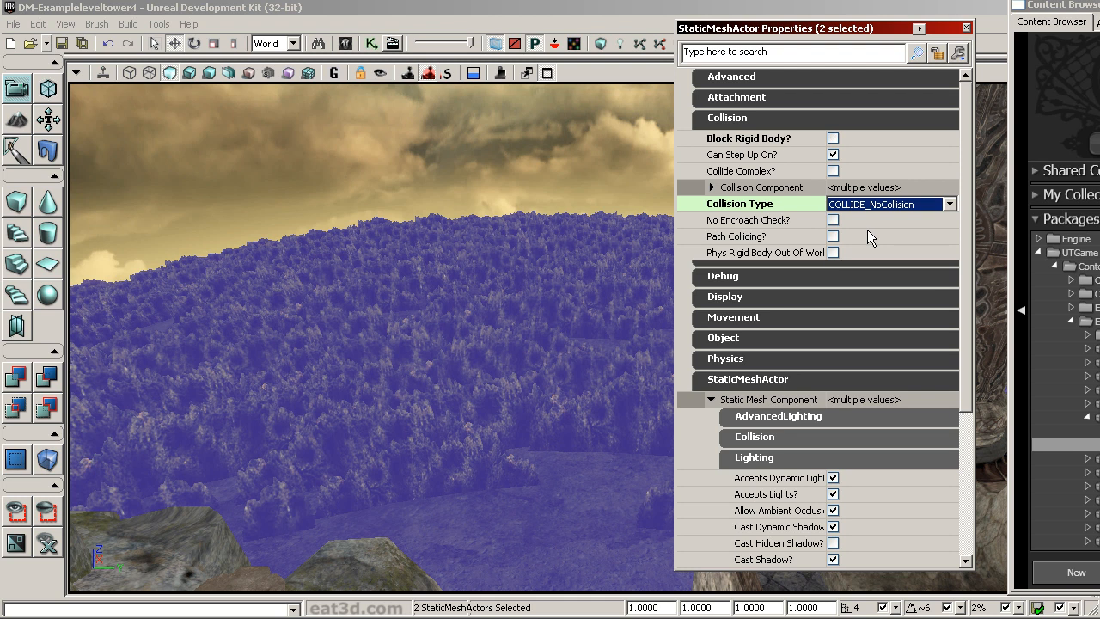
- Turn off Cast Shadow for the selected land and tree meshes and close the properties window
scroll(823, 287, "down", 3)
scroll(824, 286, "down", 3)
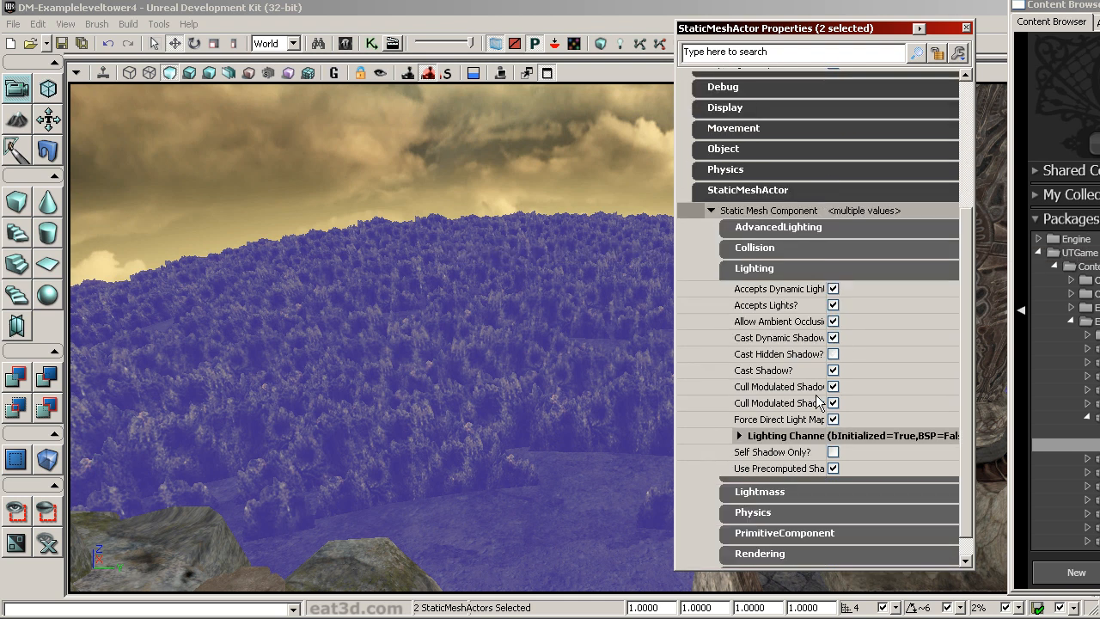
double_click(765, 374)
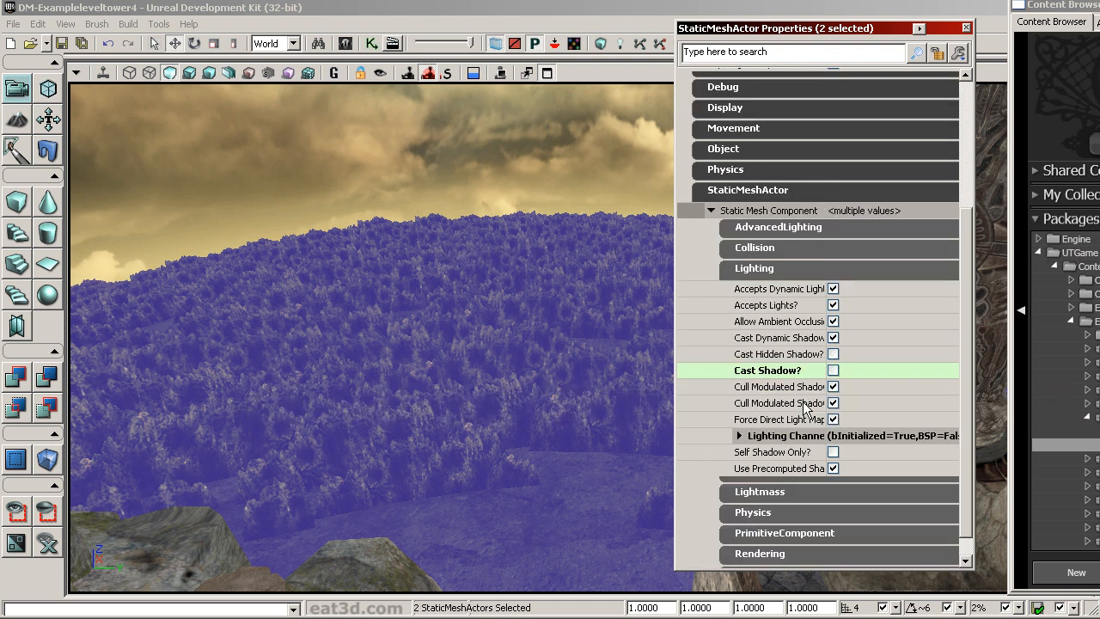
left_click(795, 307)
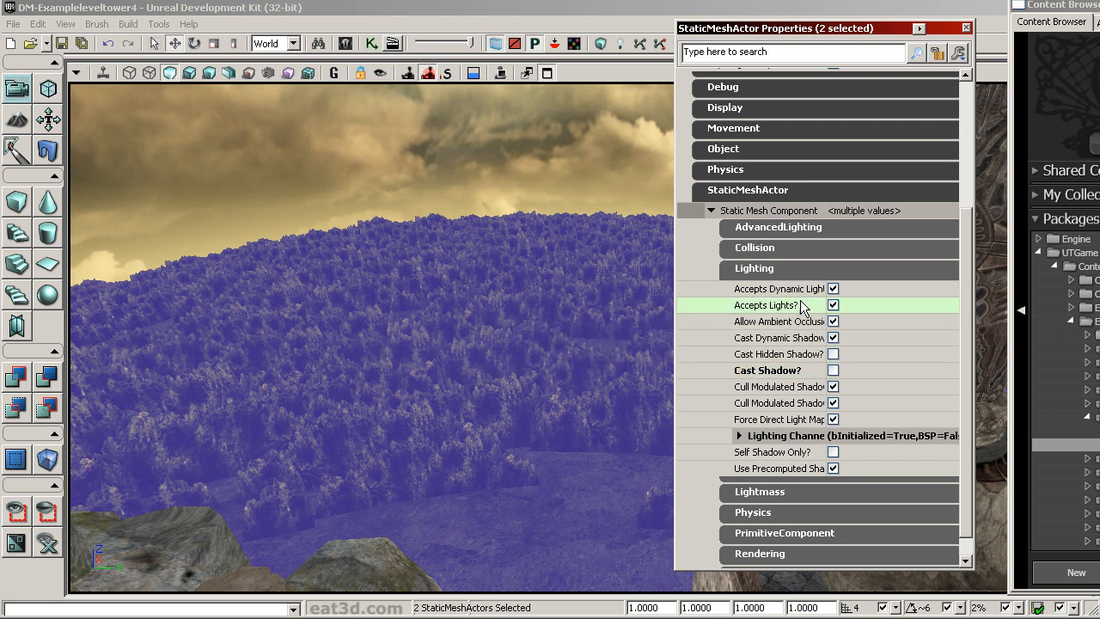
left_click(769, 371)
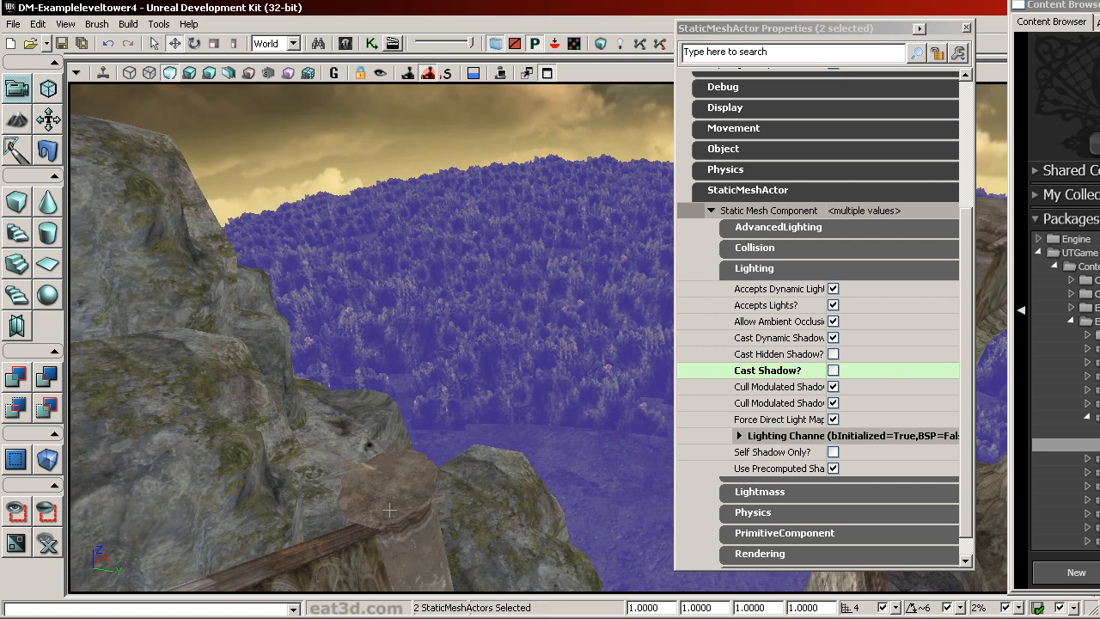
left_click(388, 510)
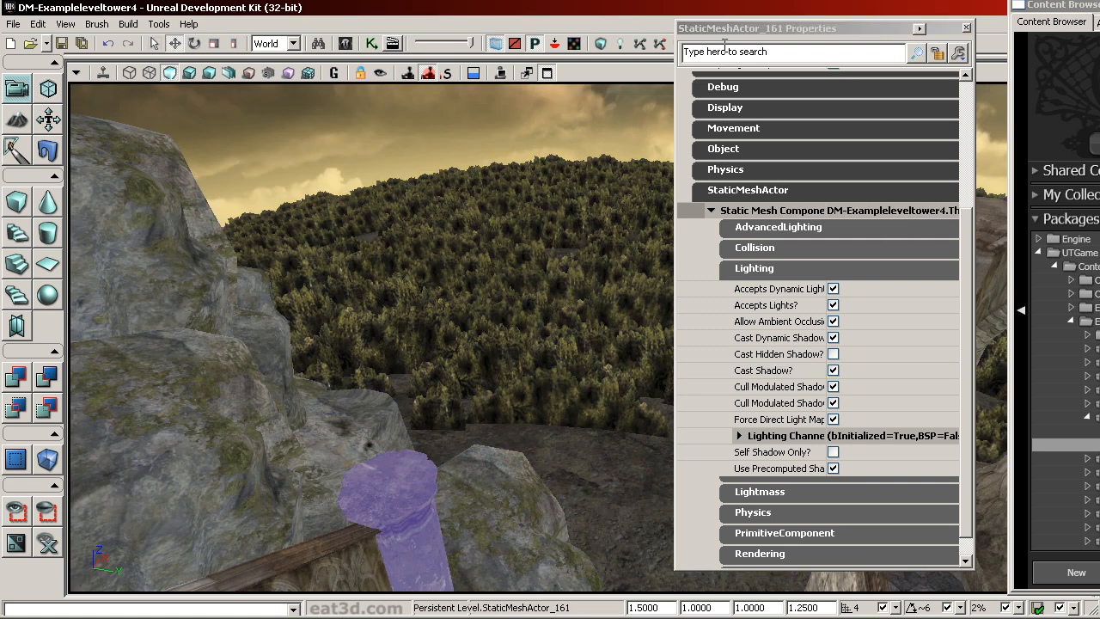
left_click(966, 28)
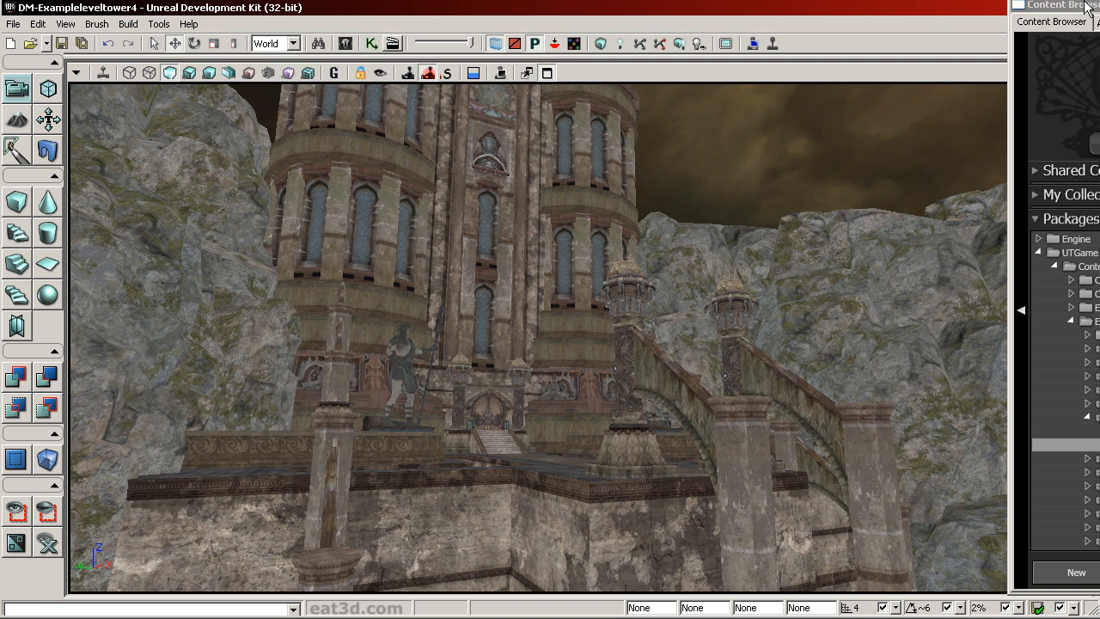
- Bring up the list of Actor Classes beside the viewport and examine the placeable classes
left_click_drag(1088, 7, 284, 7)
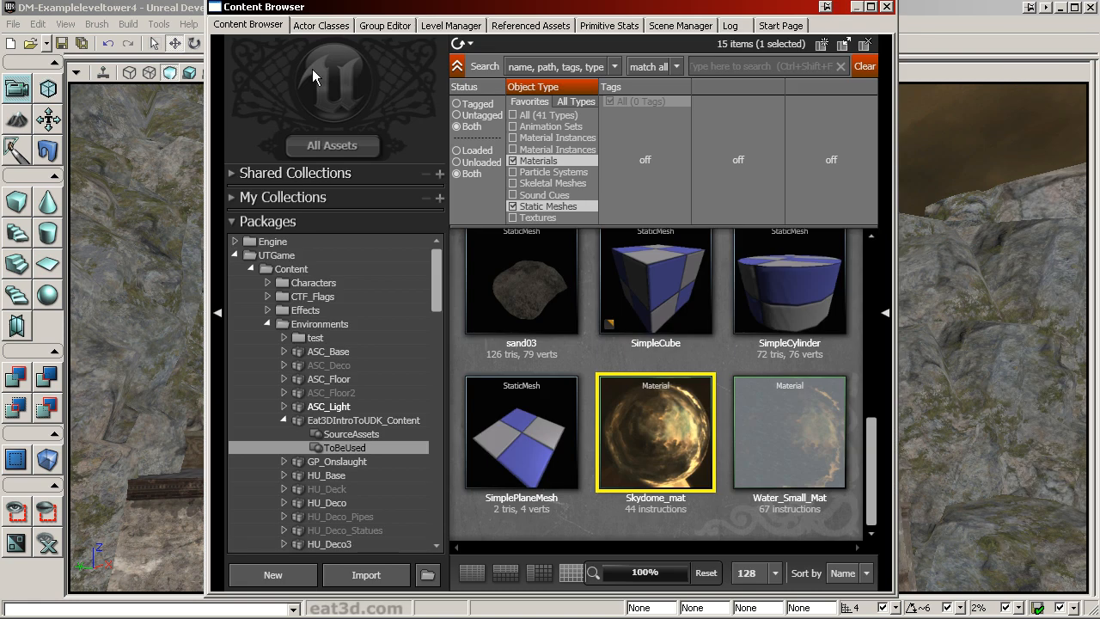
left_click(324, 24)
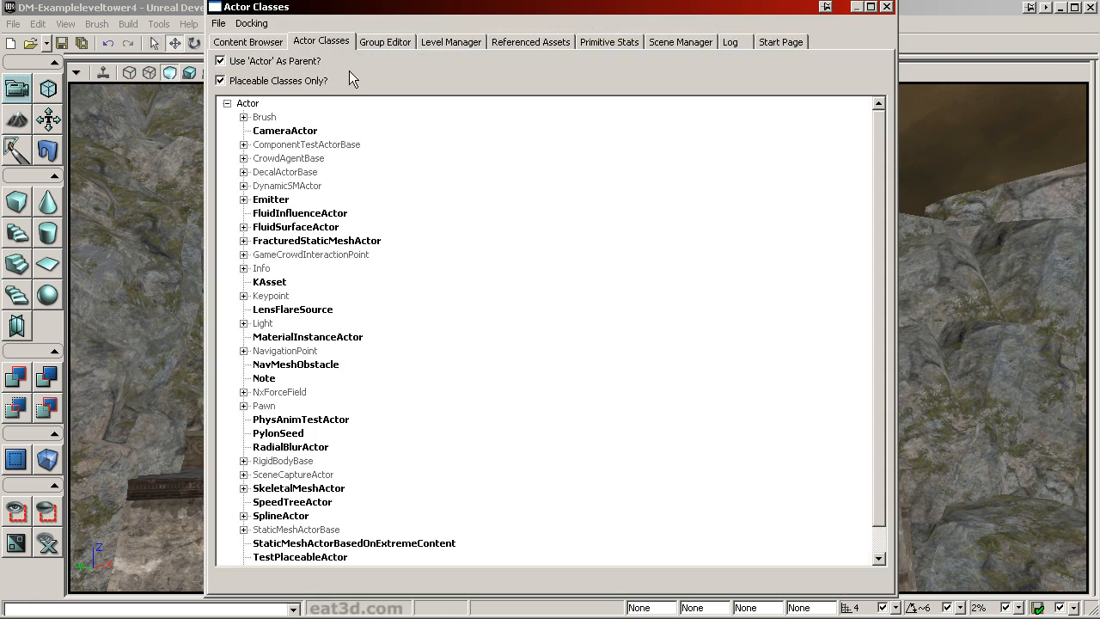
left_click(286, 174)
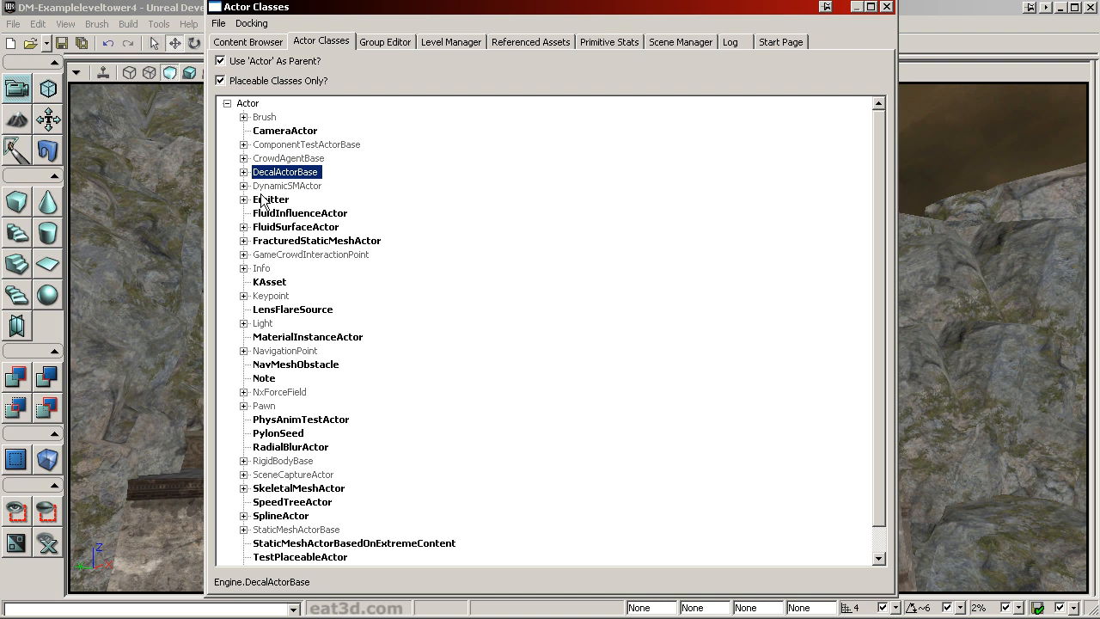
left_click_drag(331, 7, 451, 7)
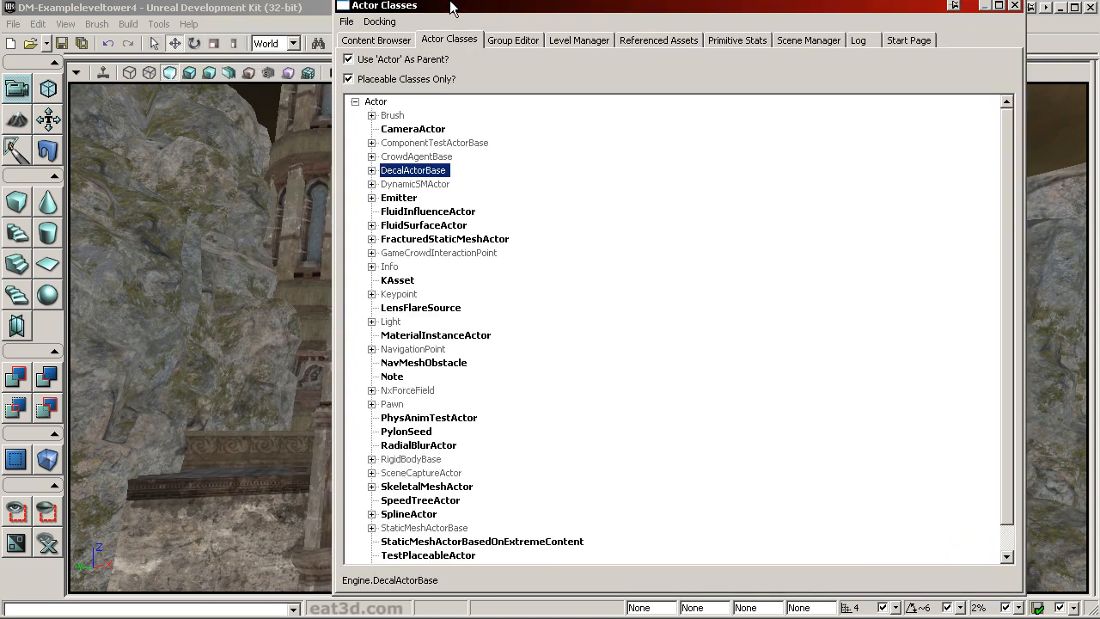
left_click(486, 142)
left_click(434, 157)
left_click(421, 306)
left_click(402, 294)
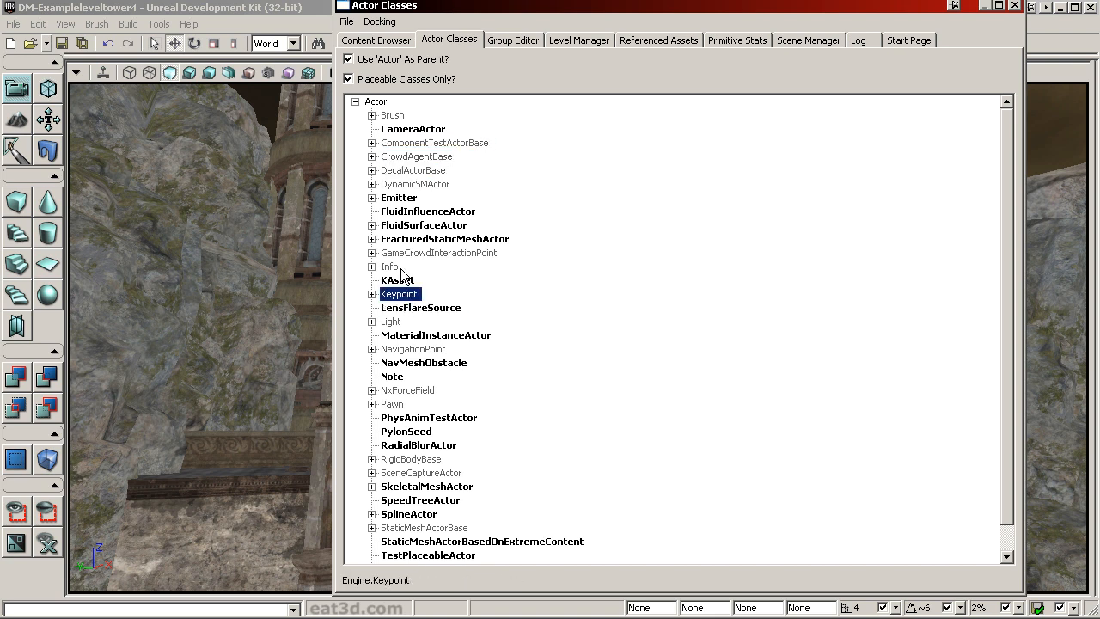
left_click_drag(423, 9, 801, 8)
left_click_drag(550, 292, 563, 193)
left_click_drag(848, 3, 579, 7)
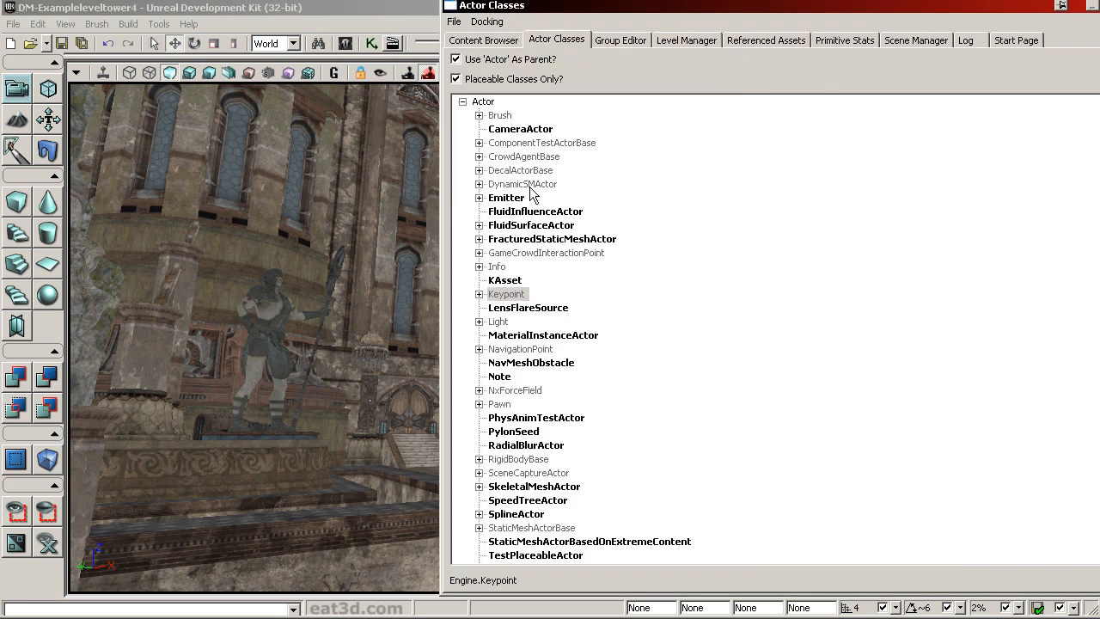
- Expand the Light and SkyLight classes and choose SkyLight as the actor class for placement
left_click(480, 321)
left_click(499, 322)
left_click(479, 322)
left_click(479, 322)
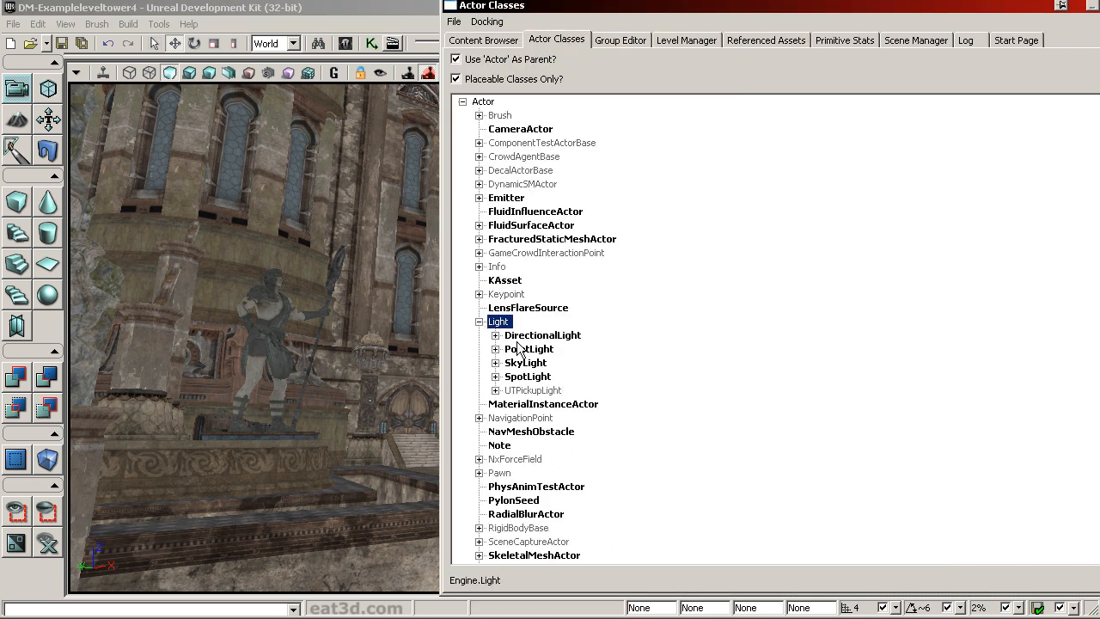
left_click(533, 365)
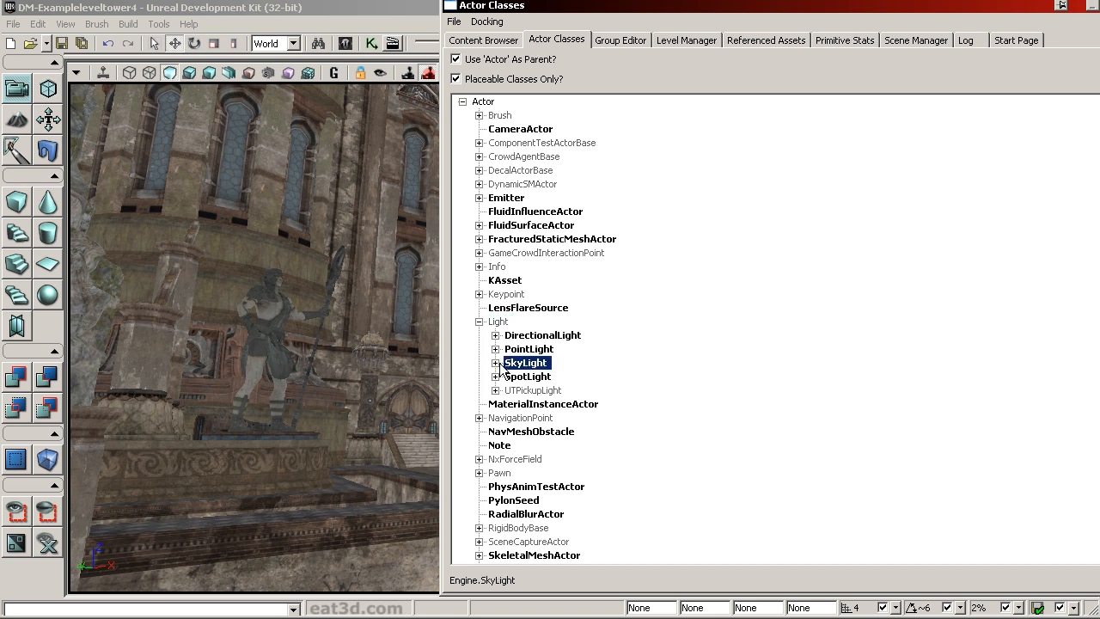
left_click(495, 364)
left_click(582, 378)
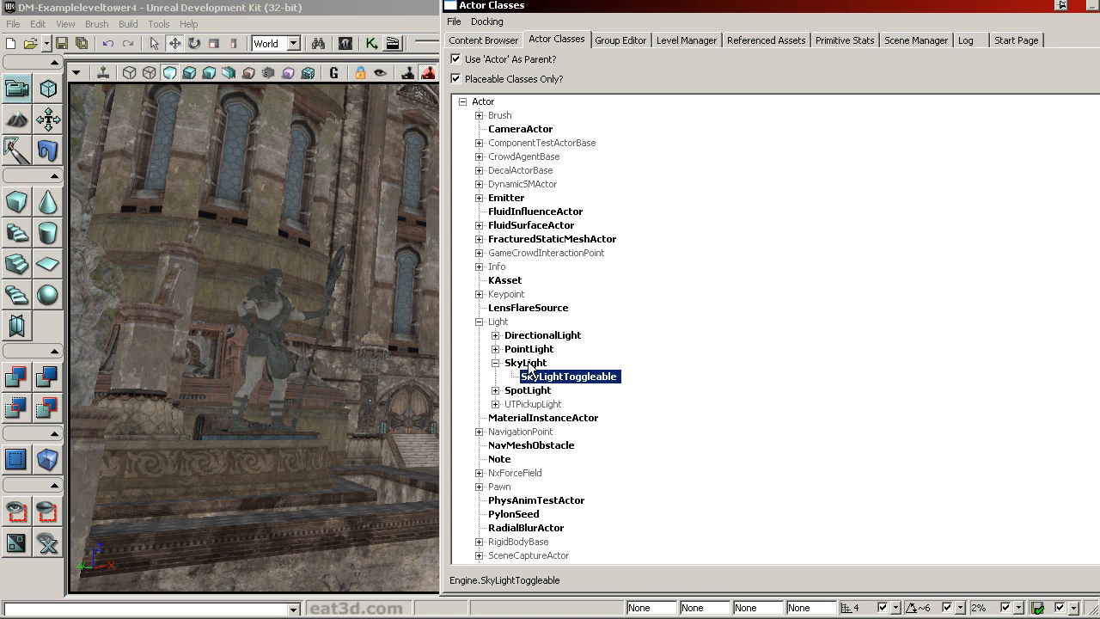
left_click(532, 365)
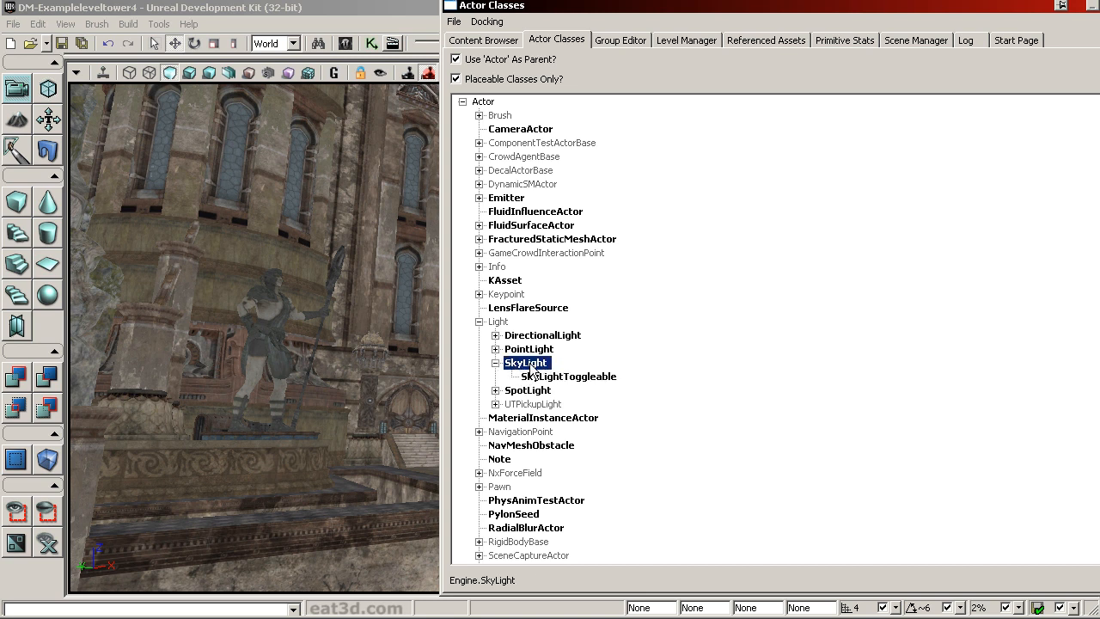
- Uncover the viewport, select the stone walkway before the tower stairs, and examine its SkyLight placement option without adding one
left_click_drag(575, 9, 990, 8)
left_click_drag(590, 412, 631, 236)
left_click(530, 475)
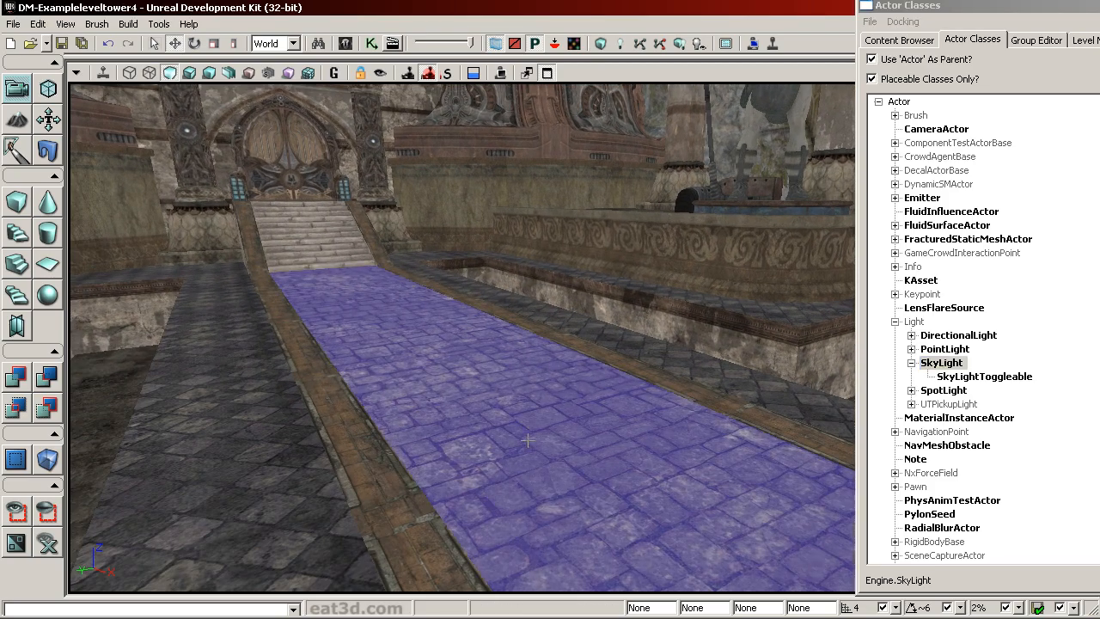
key("Escape")
left_click_drag(551, 442, 550, 471)
left_click(550, 471)
right_click(550, 471)
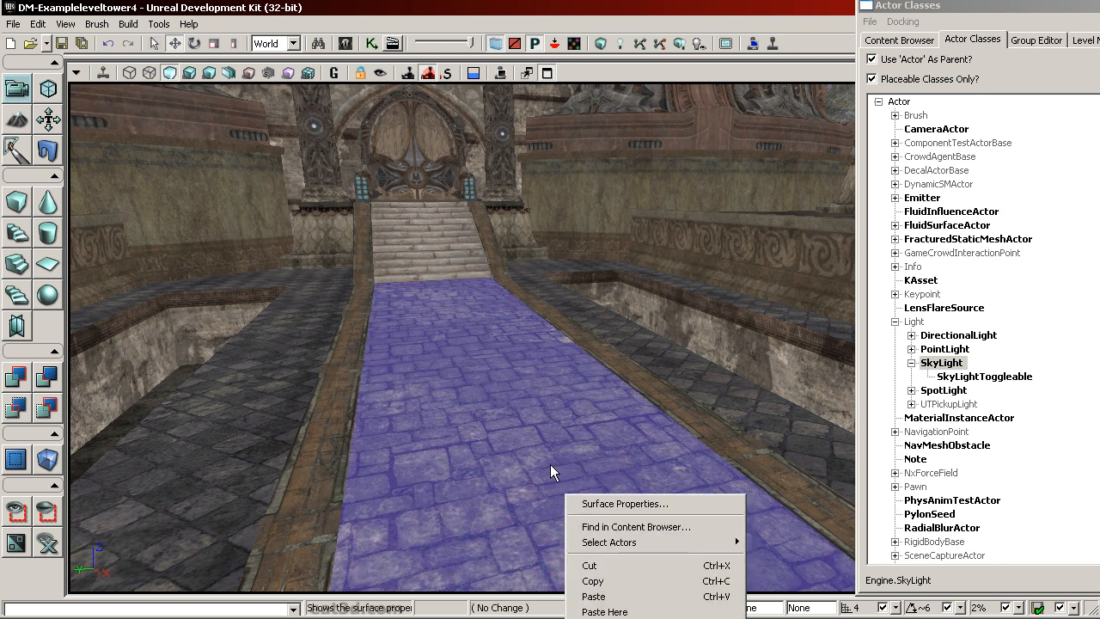
left_click(462, 299)
right_click(462, 299)
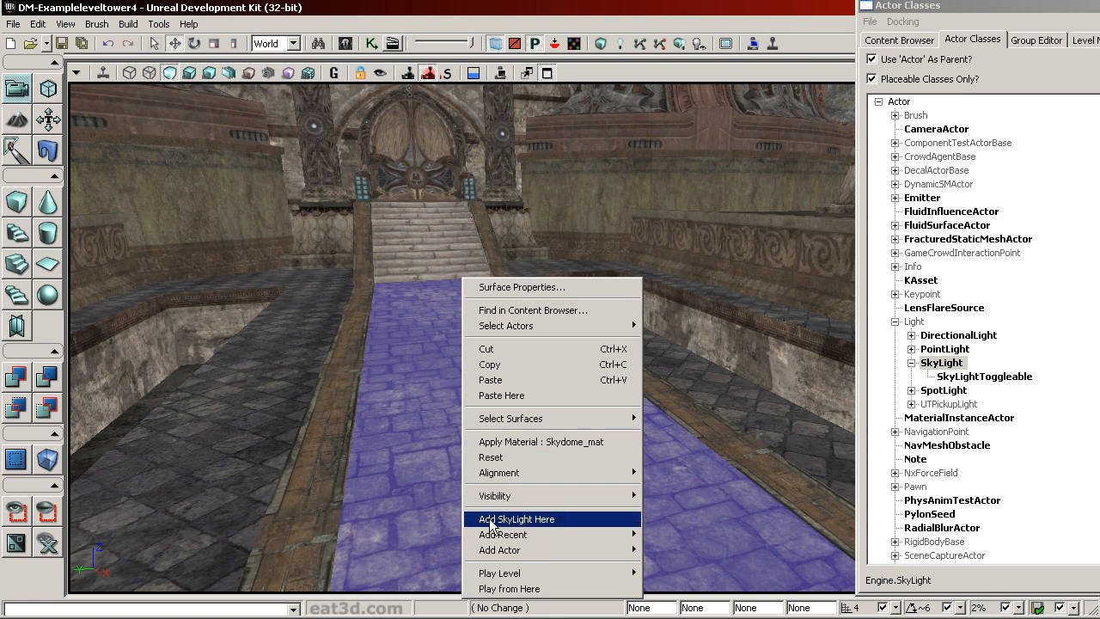
left_click(453, 328)
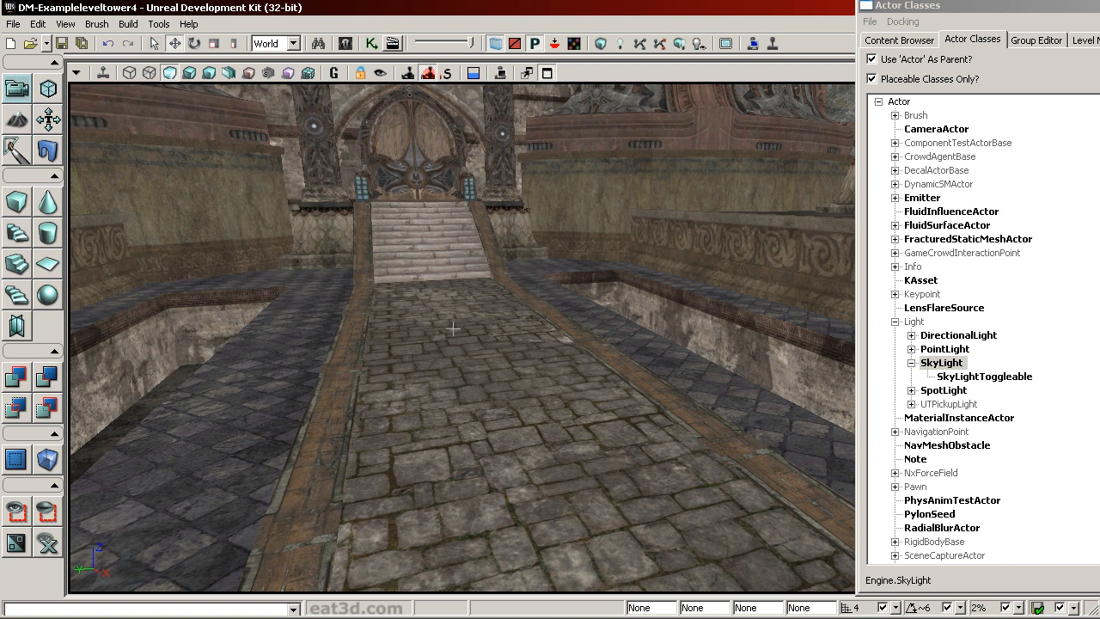
- Check the placement option for PointLight, and add a SkyLight on the stone walkway before the stairs
left_click(944, 348)
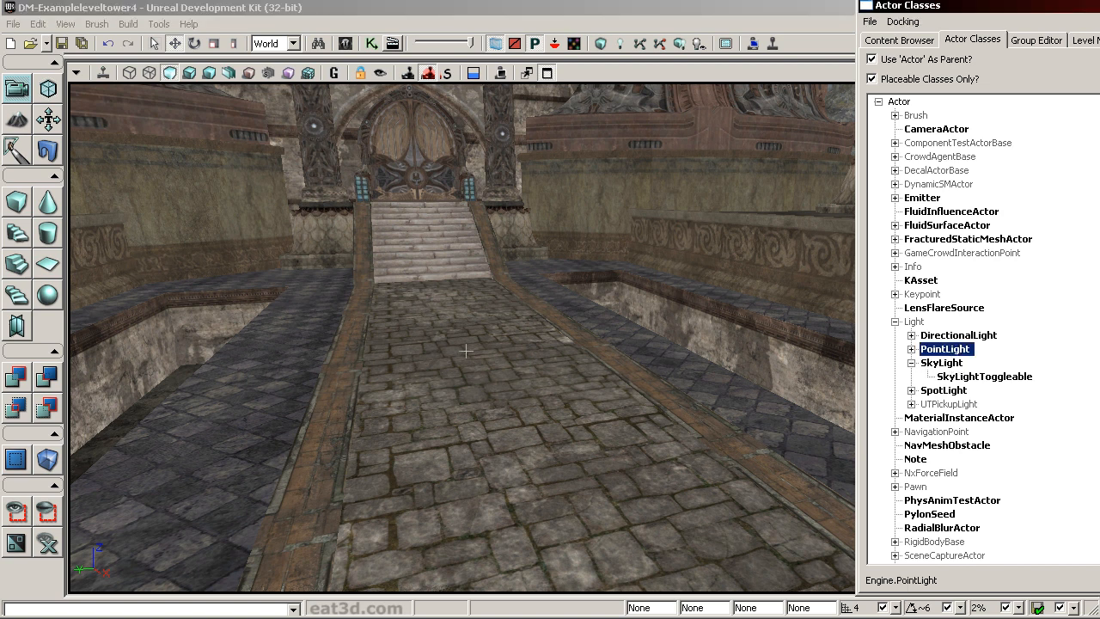
right_click(421, 276)
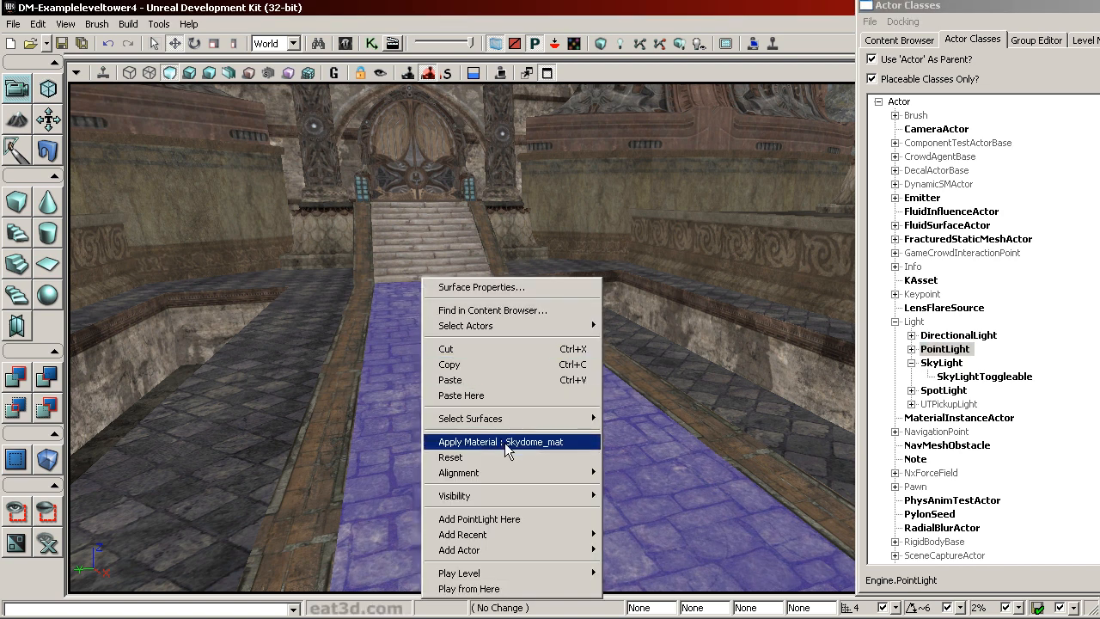
left_click(943, 364)
right_click(450, 292)
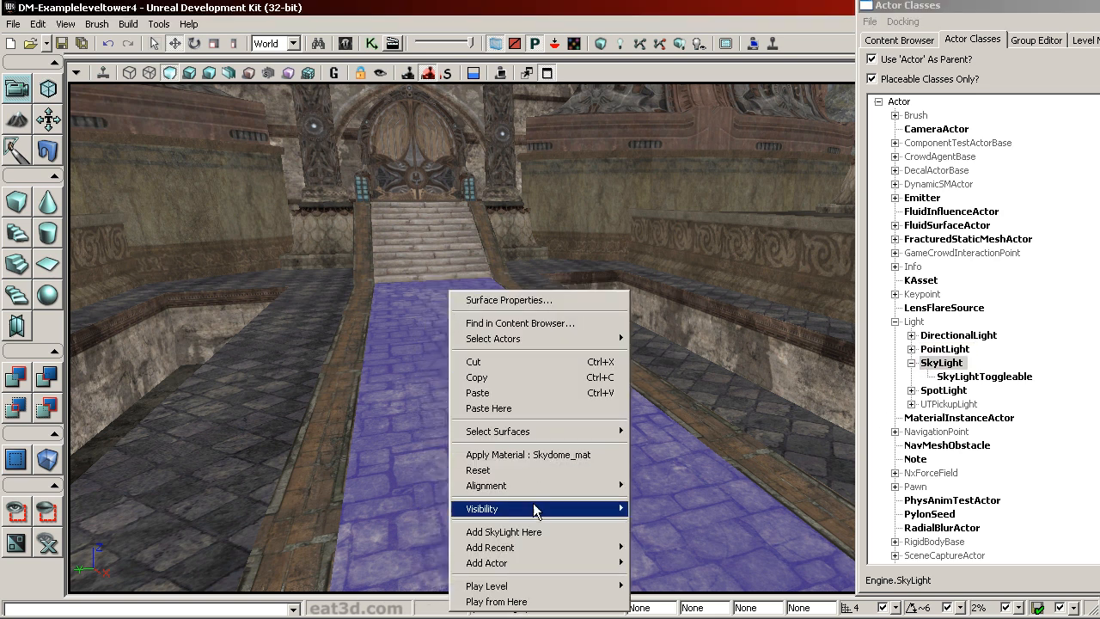
left_click(532, 533)
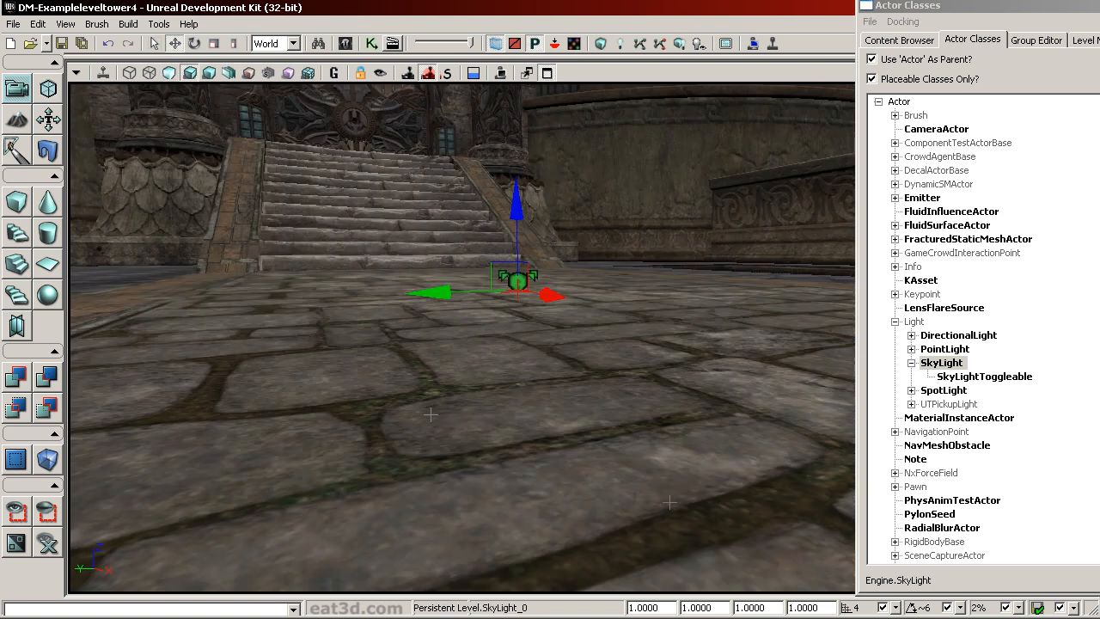
- Raise the sky light into the air beside the tower and set its draw scale to 10
left_click_drag(648, 591, 647, 103, "ctrl+shift")
left_click_drag(563, 556, 498, 555, "ctrl")
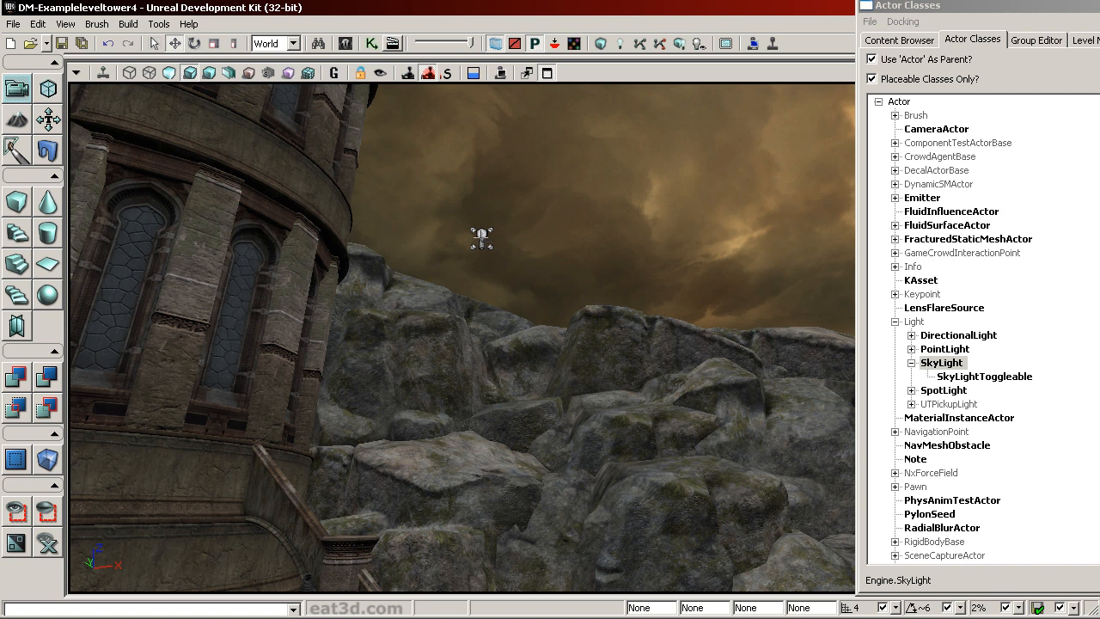
left_click(482, 239)
left_click(656, 607)
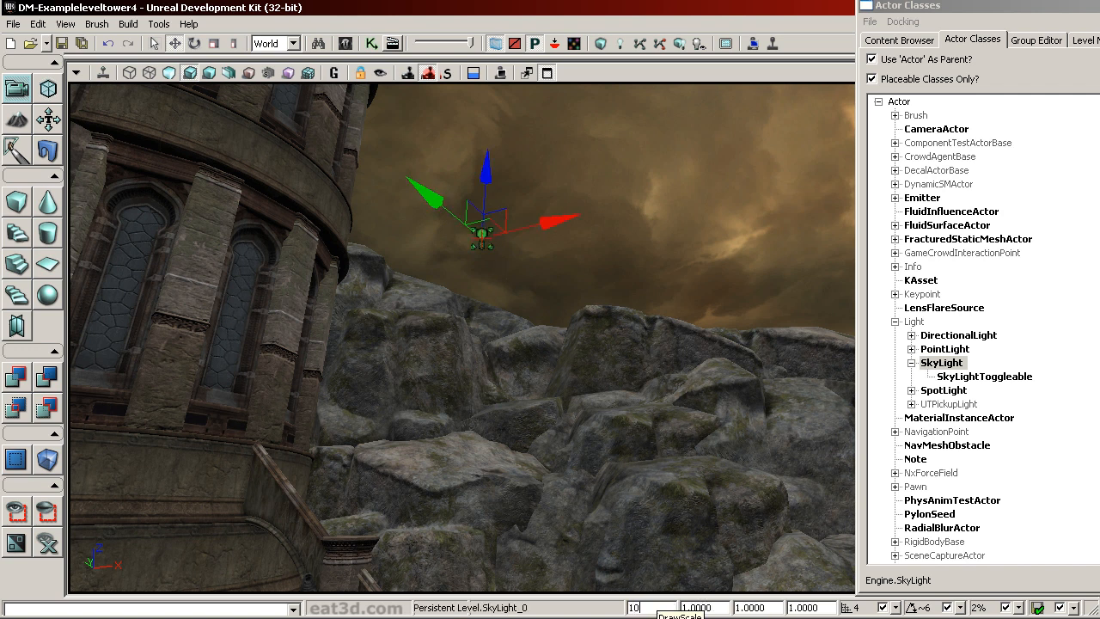
key("Home")
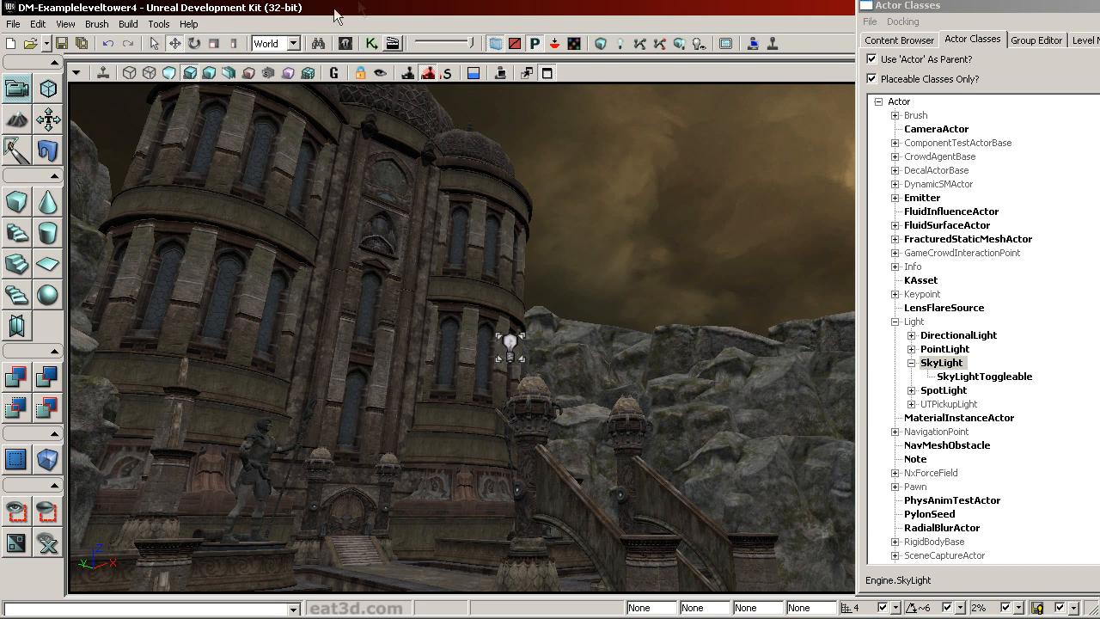
- Examine the tower entrance in Lighting Only view mode and return the viewport to Lit mode
left_click(209, 73)
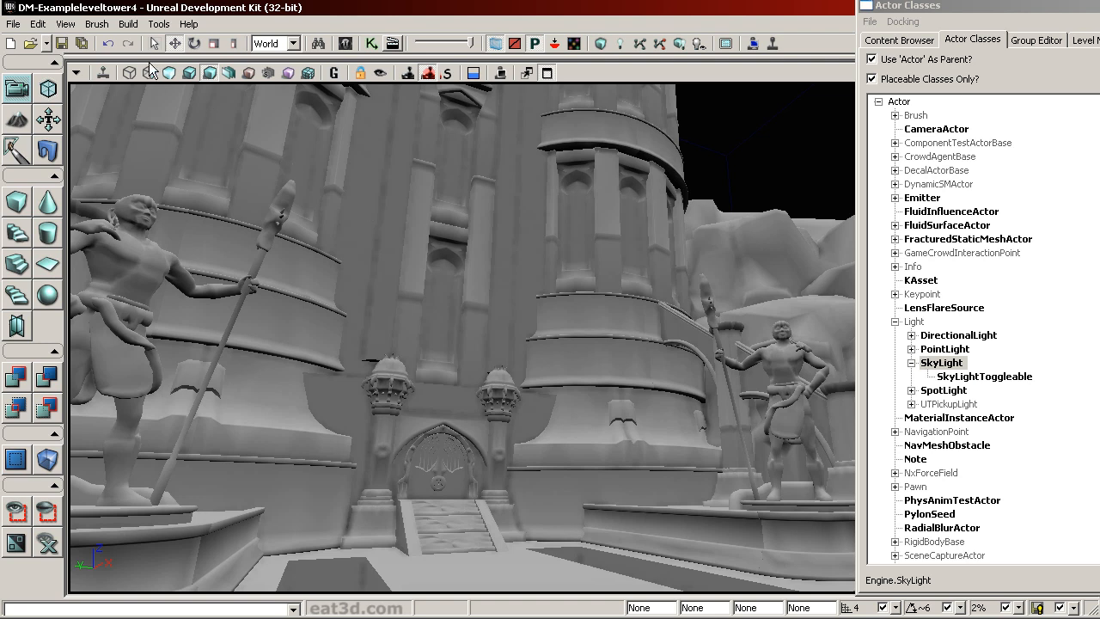
left_click(190, 74)
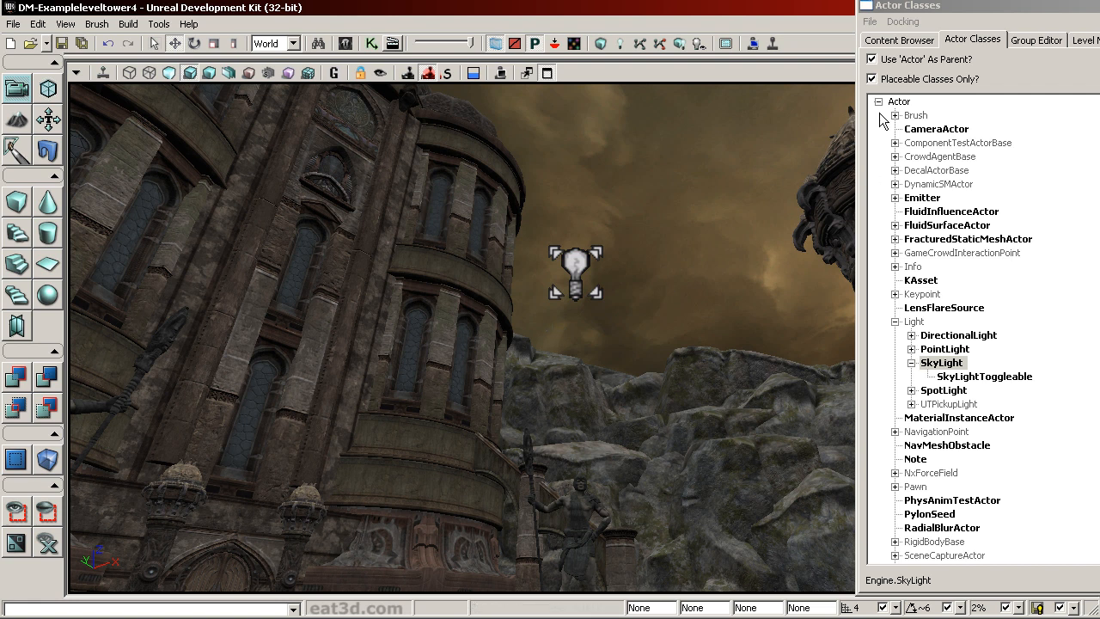
- Uncover the viewport, open the properties of the sky light beside the tower, and expand its LightComponent settings
left_click_drag(923, 7, 1099, 7)
right_click_drag(687, 344, 632, 352)
left_click_drag(632, 352, 618, 380)
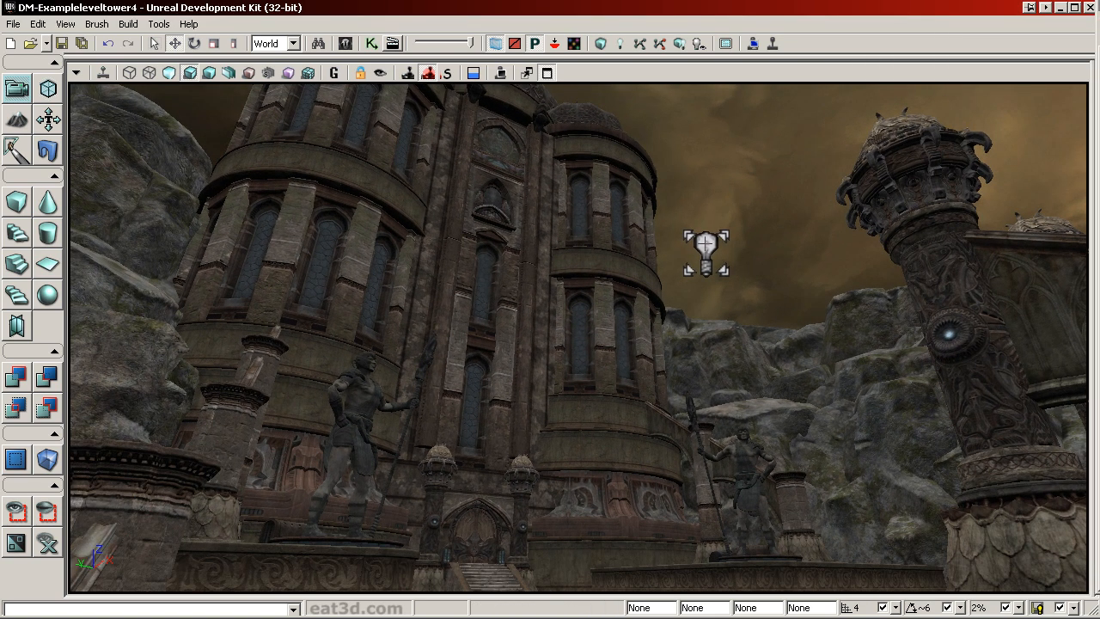
double_click(705, 245)
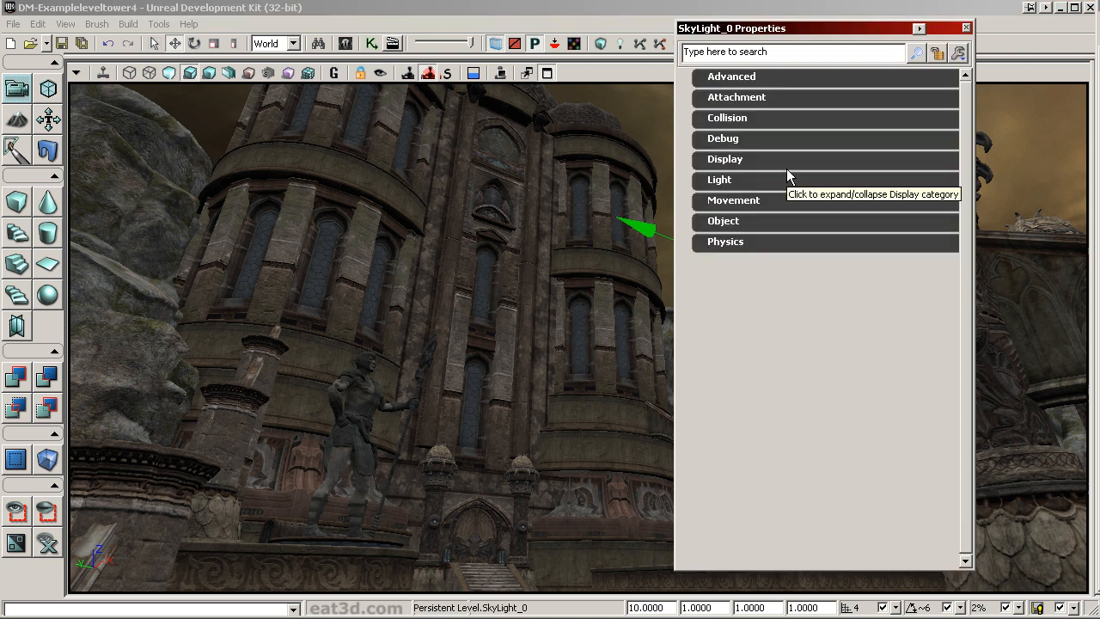
left_click(745, 180)
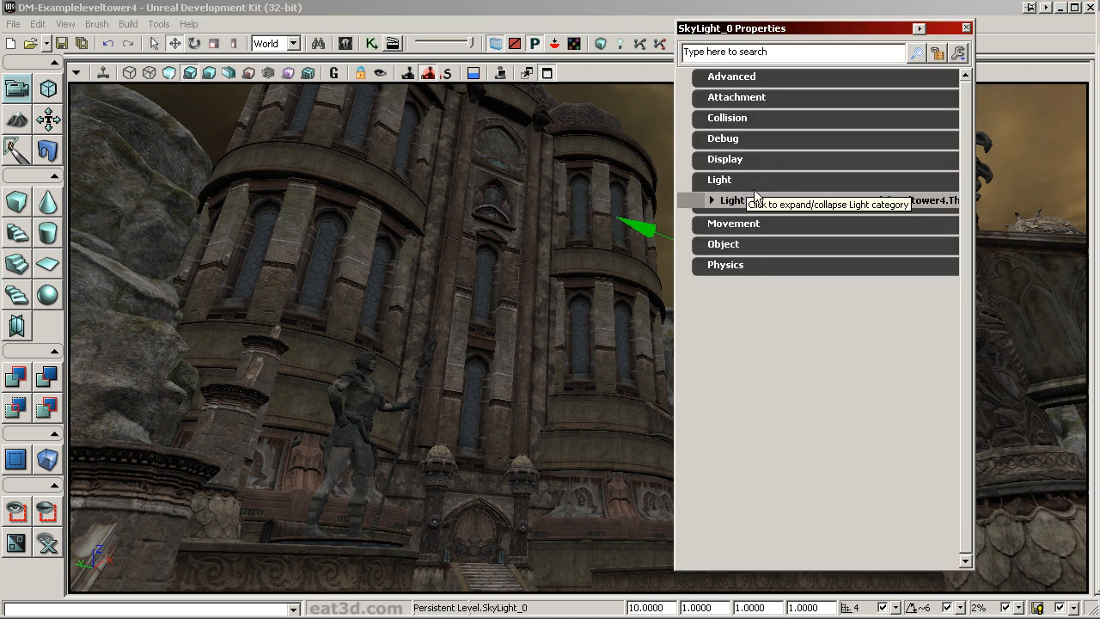
left_click(745, 203)
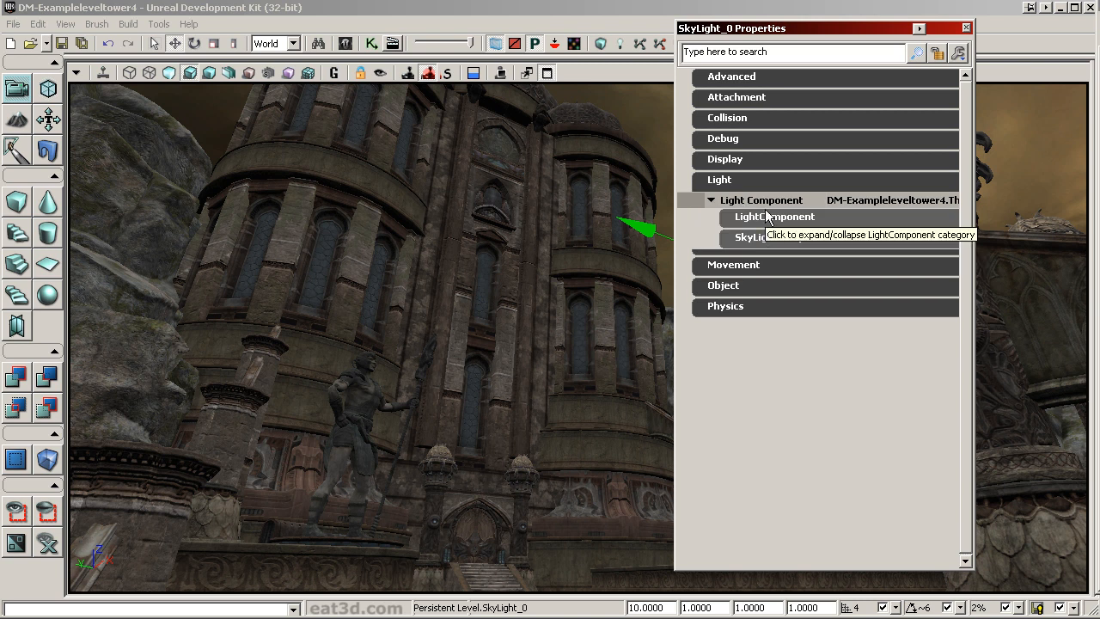
left_click(760, 219)
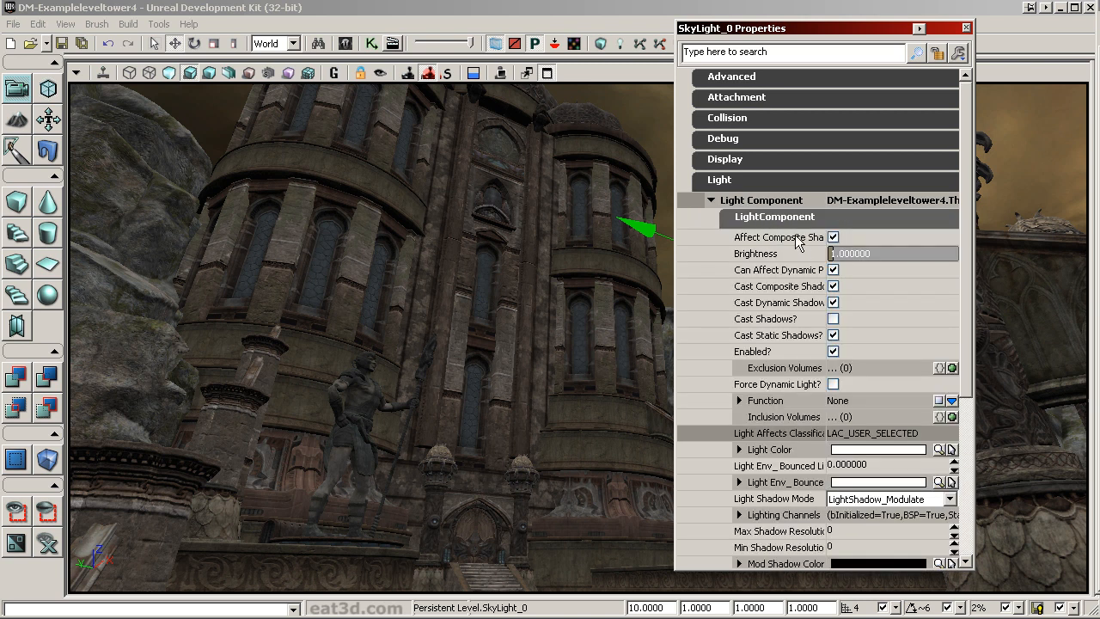
left_click_drag(821, 45, 919, 32)
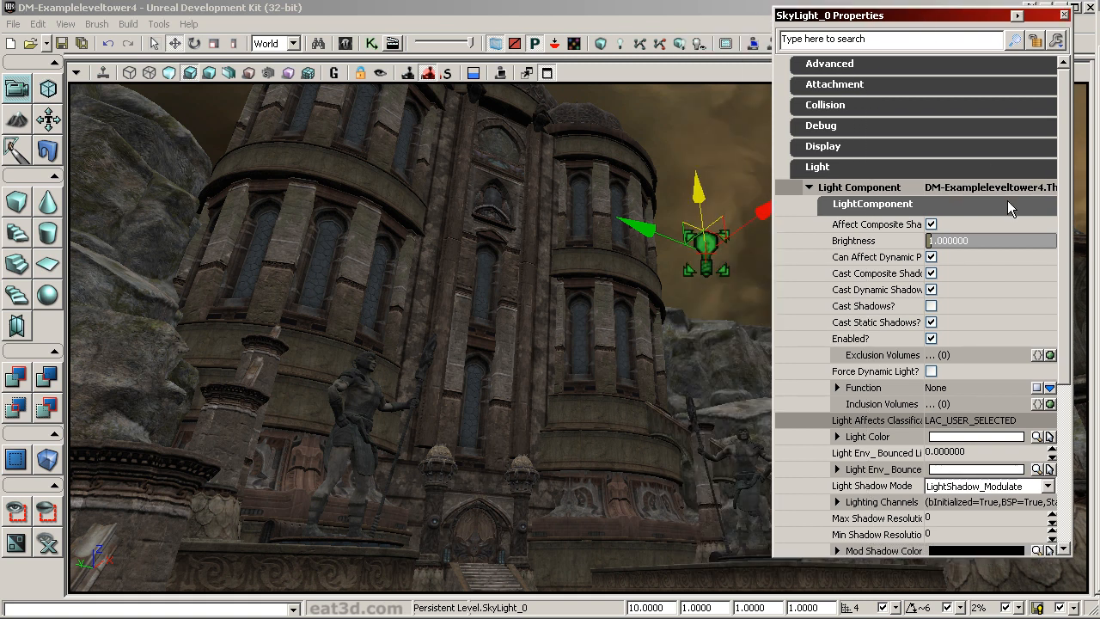
- Set the sky light's brightness to 0.5 and look over the tower under the new lighting
left_click(980, 241)
type("0.")
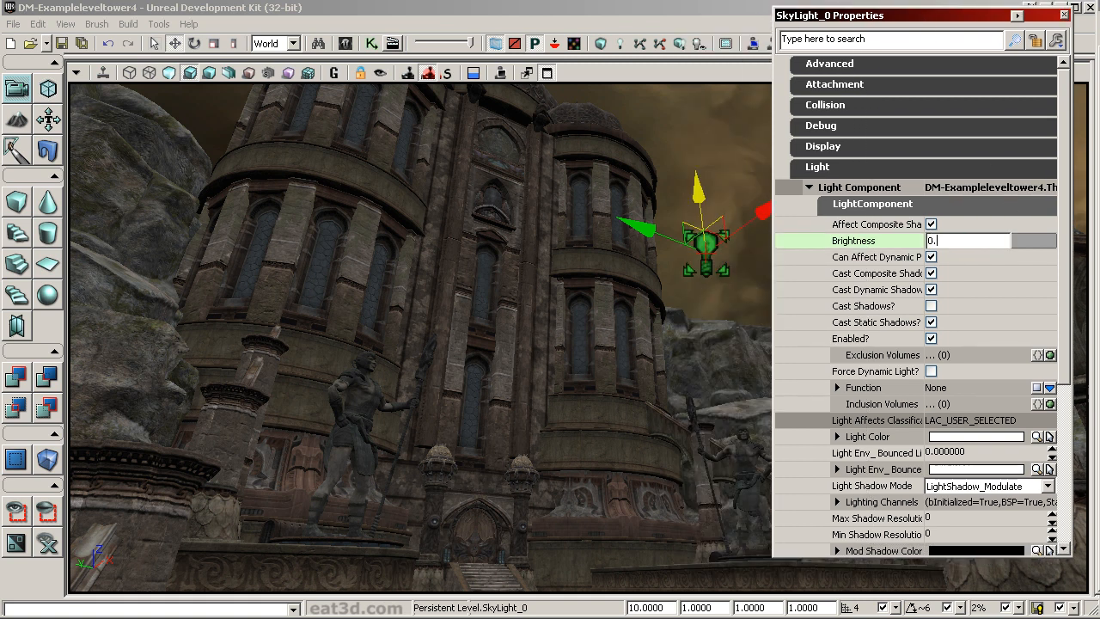
key("Return")
left_click_drag(599, 373, 581, 333)
- Try a brightness of 4 on the sky light, and return it to 0.5
left_click(989, 241)
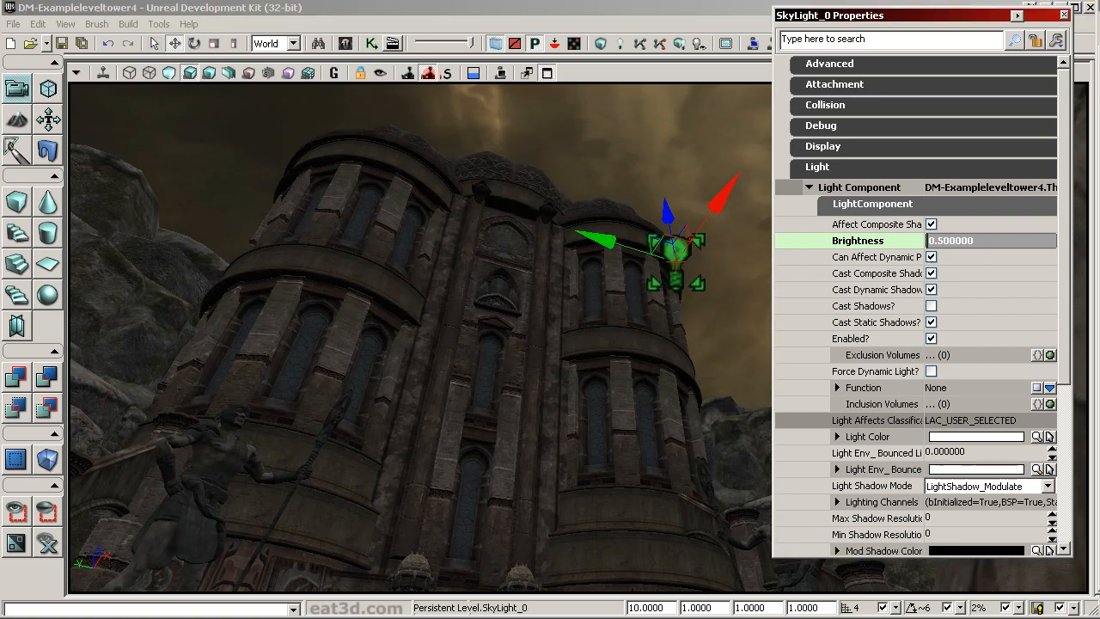
type("4")
key("Return")
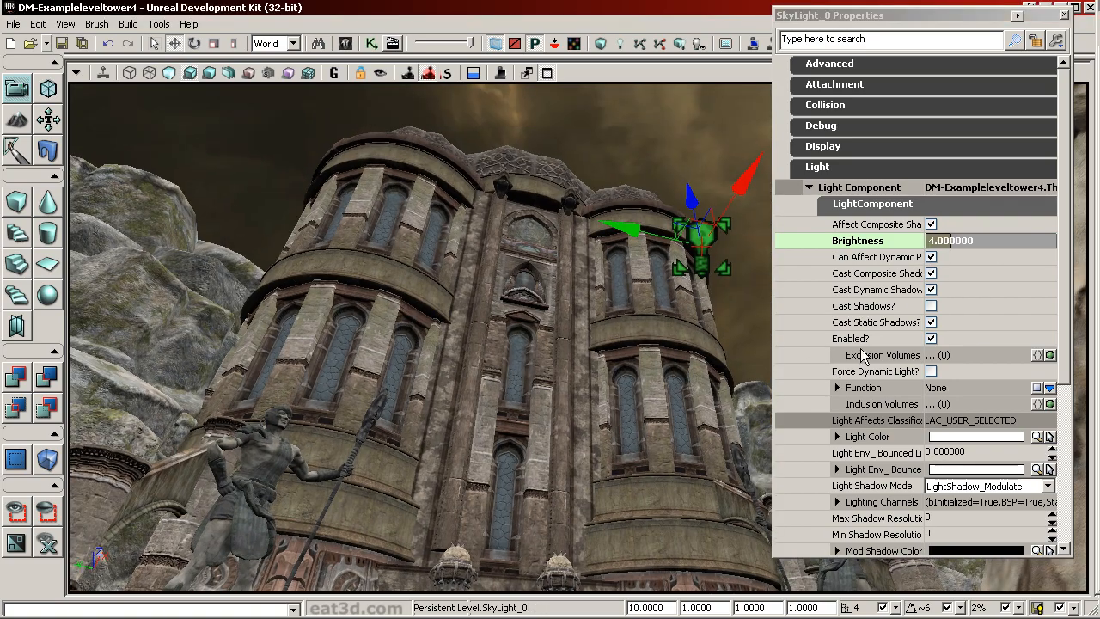
left_click(989, 240)
type("0.5")
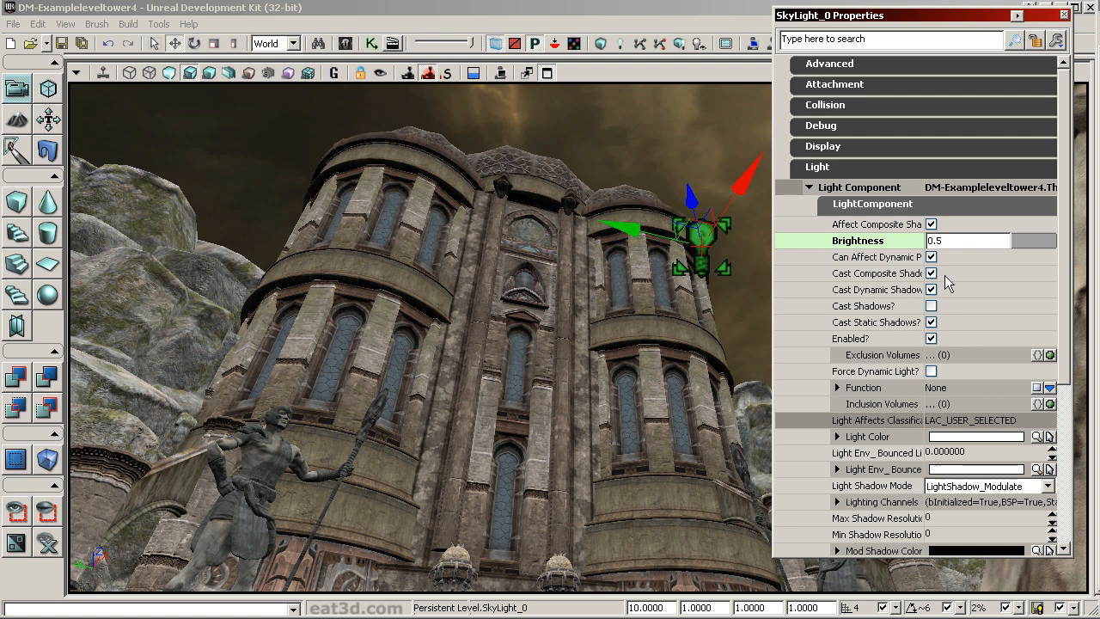
key("Return")
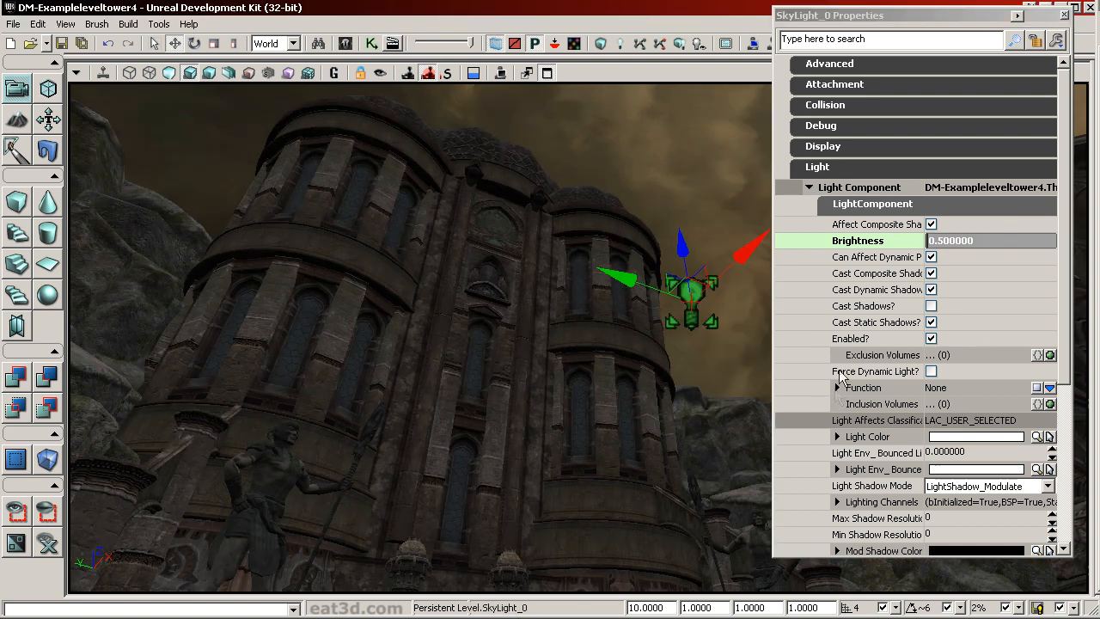
- Examine the sky light's LightComponent settings, including its brightness, shadow casting and light color options
left_click(851, 289)
scroll(875, 306, "down", 2)
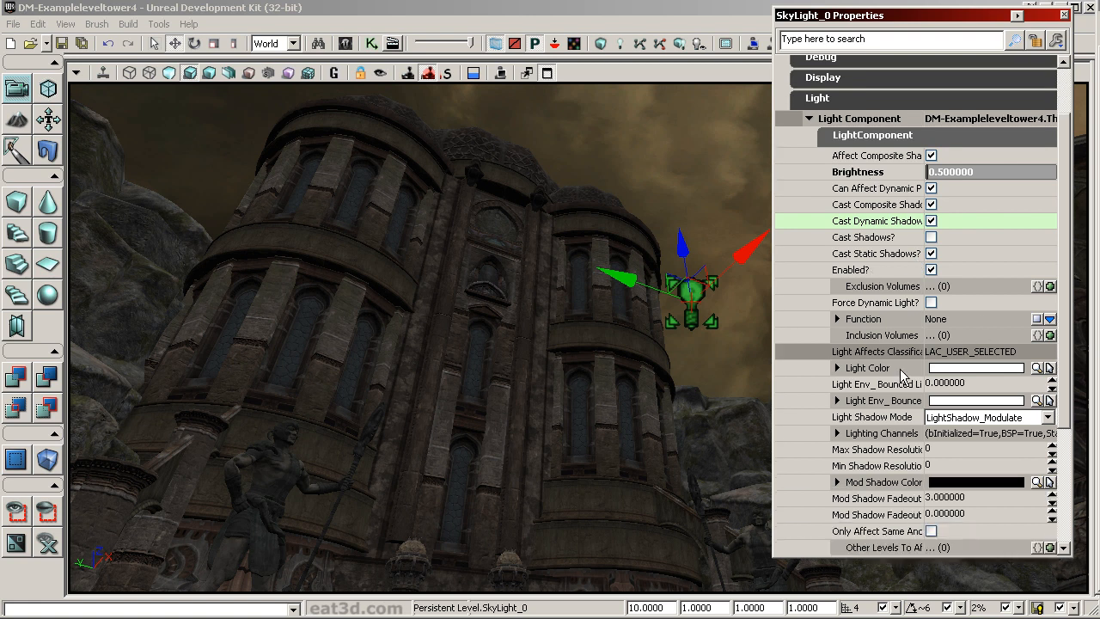
left_click(881, 173)
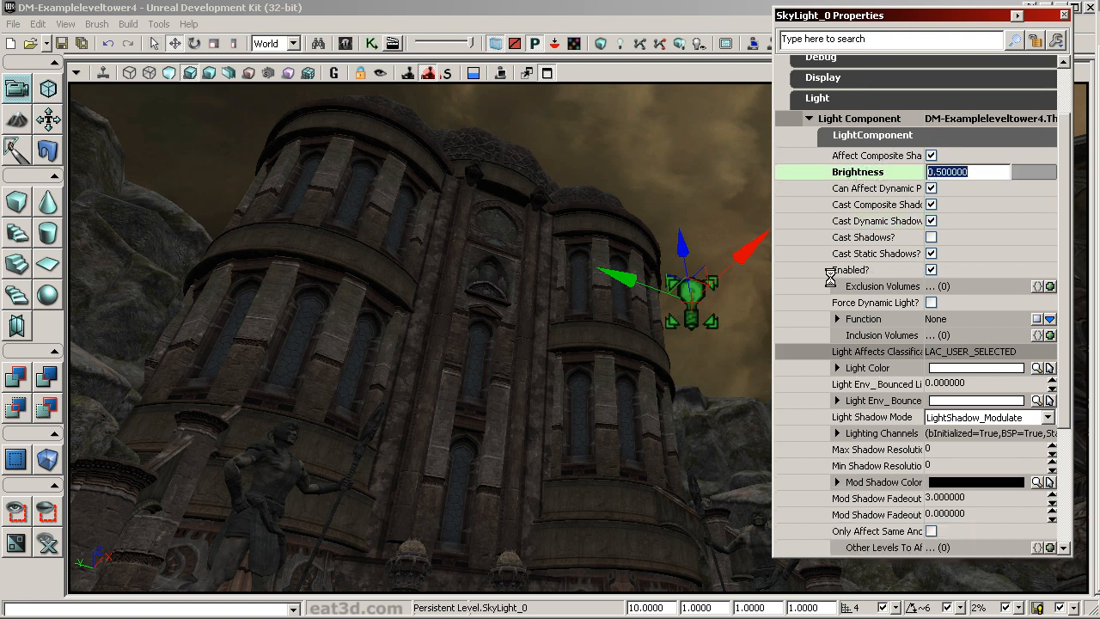
left_click(861, 240)
scroll(902, 326, "down", 3)
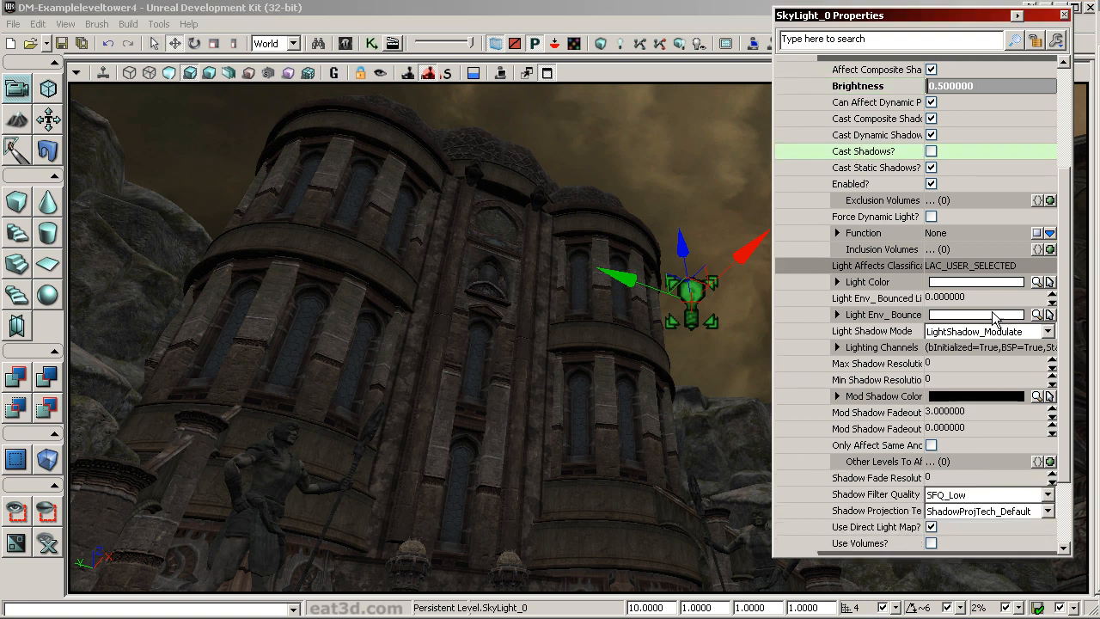
scroll(904, 276, "up", 5)
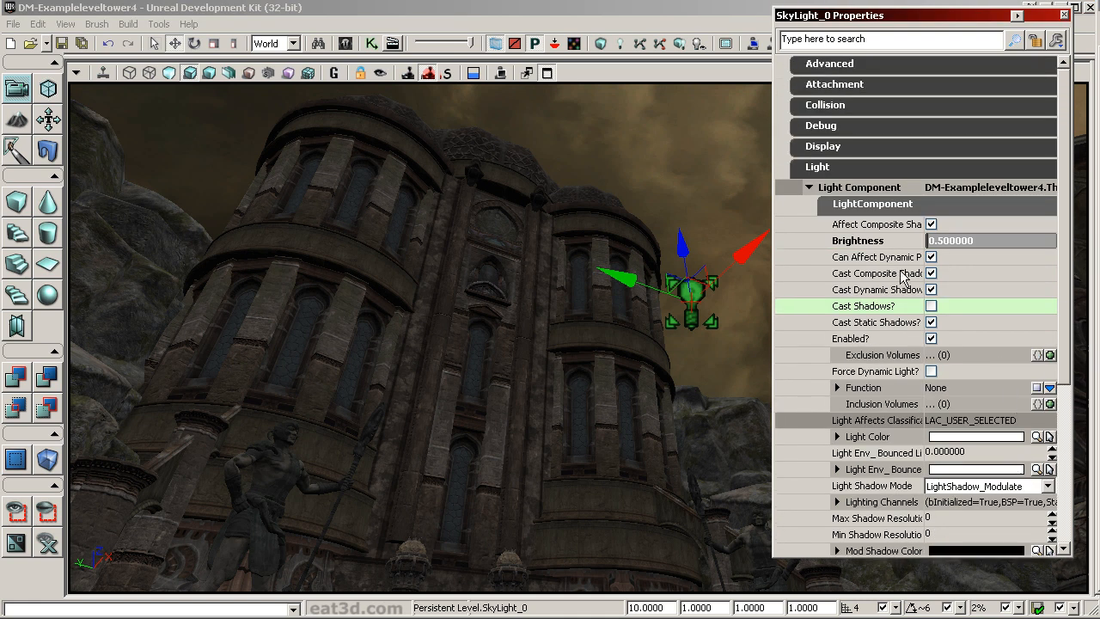
left_click(862, 242)
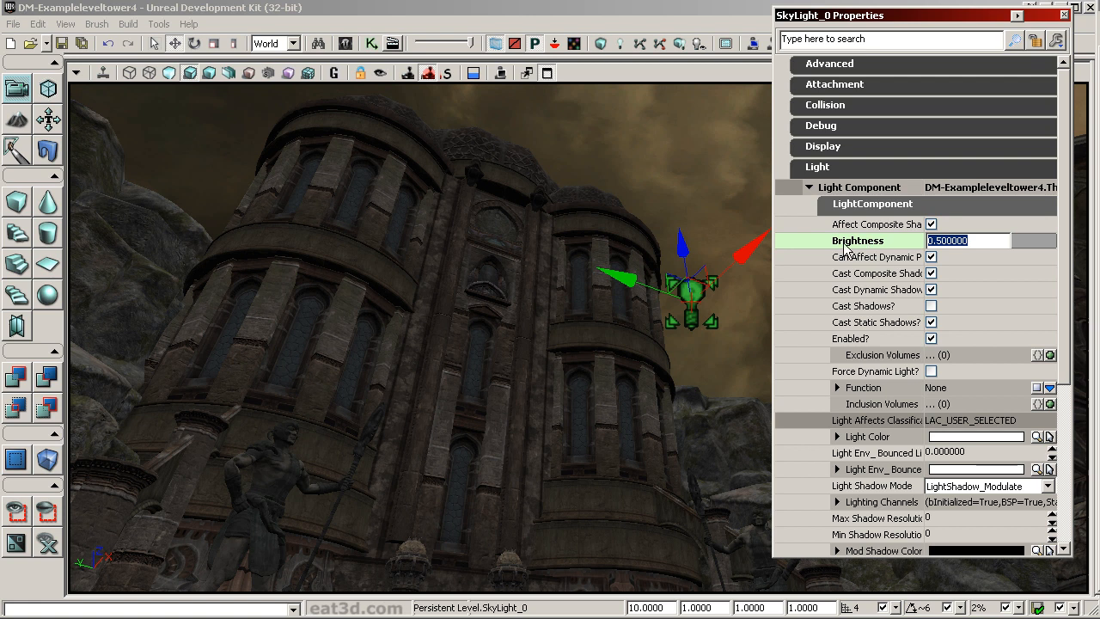
left_click(899, 322)
scroll(890, 289, "down", 1)
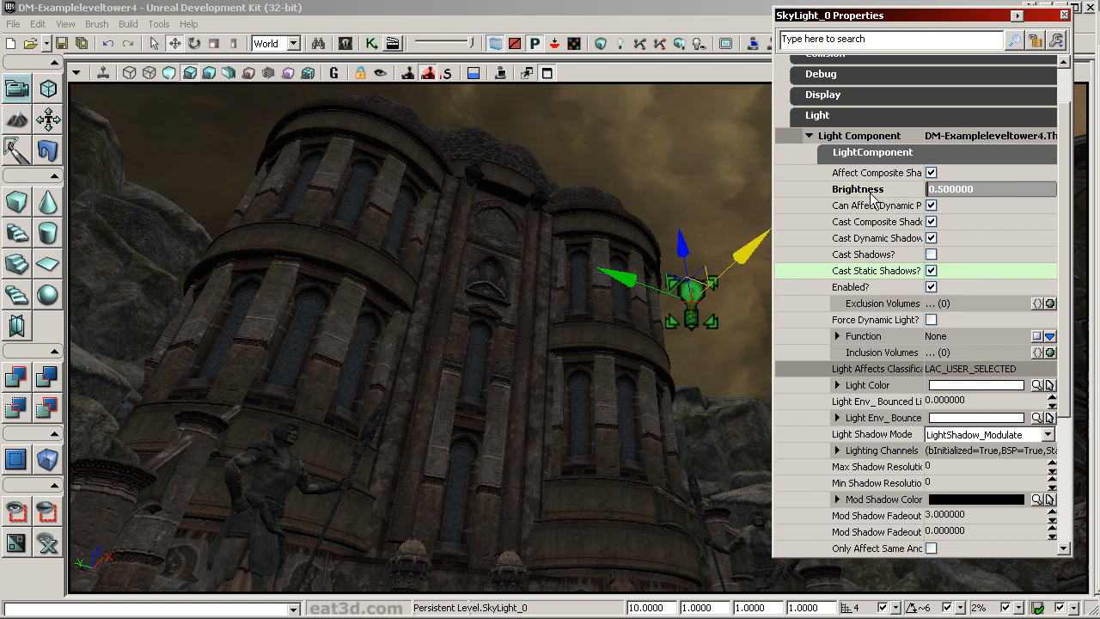
left_click(872, 192)
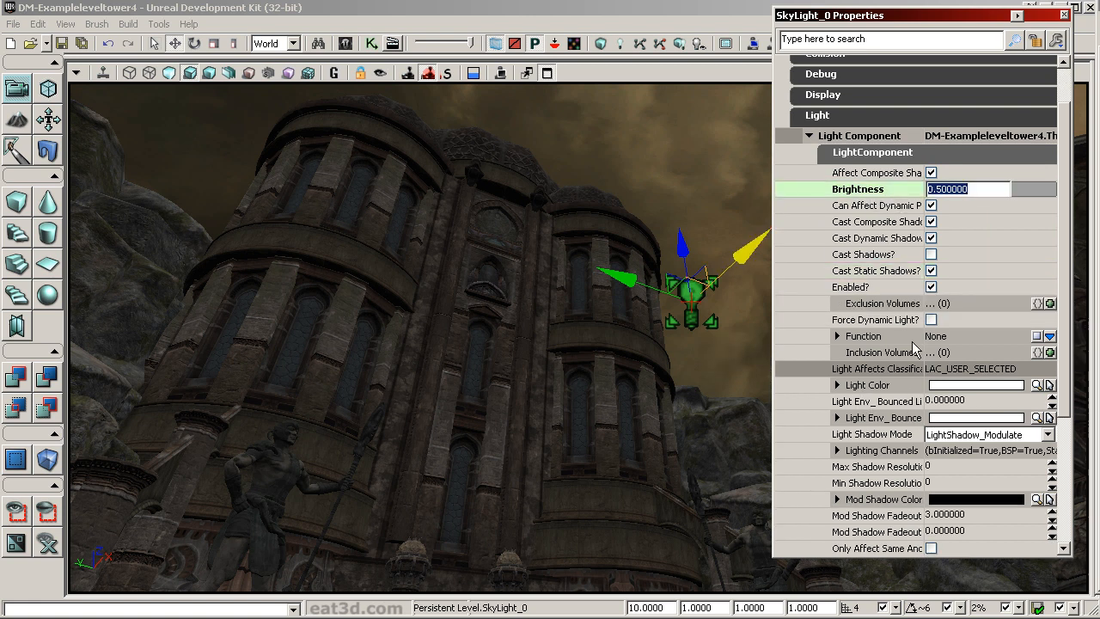
- Set the sky light's Light Color to light blue with Red 94, Green 201 and Blue 253
left_click(885, 391)
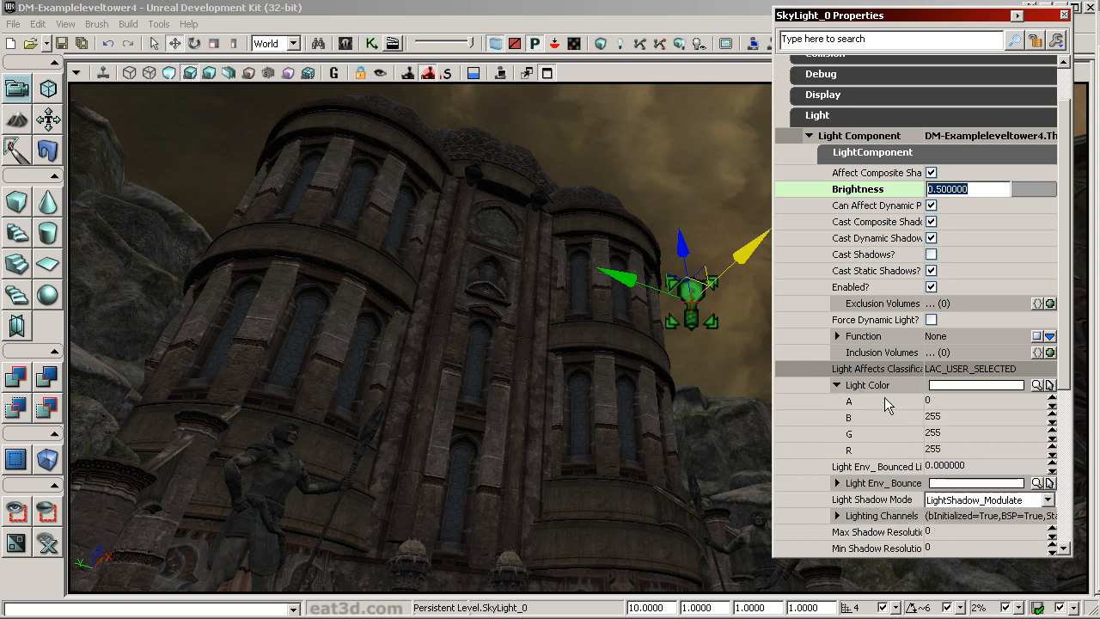
left_click(862, 388)
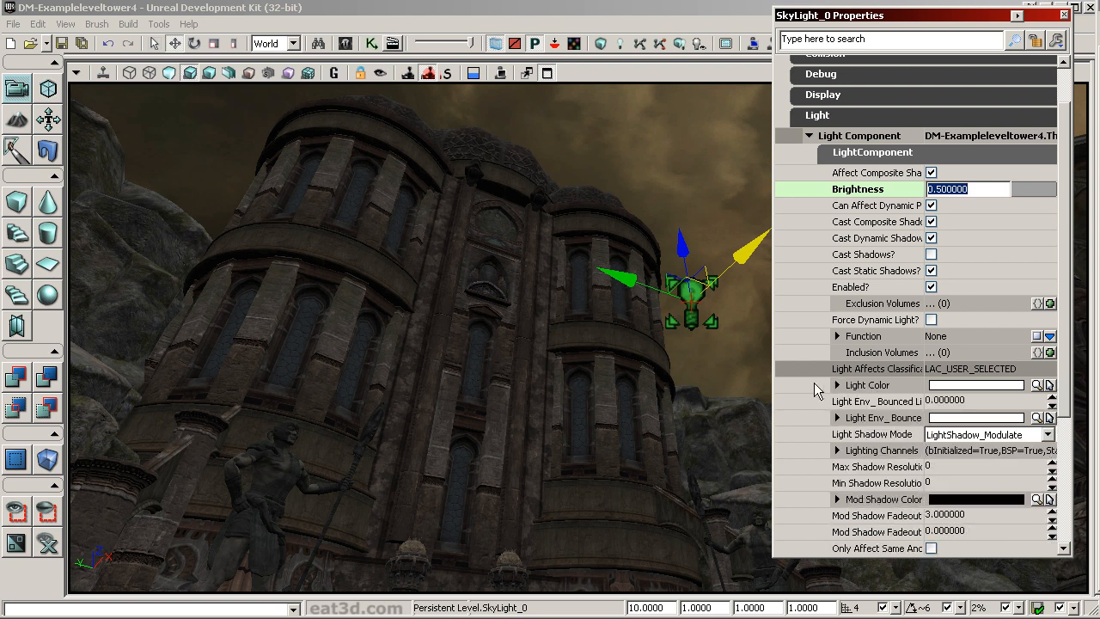
left_click(1038, 386)
left_click_drag(981, 146, 993, 52)
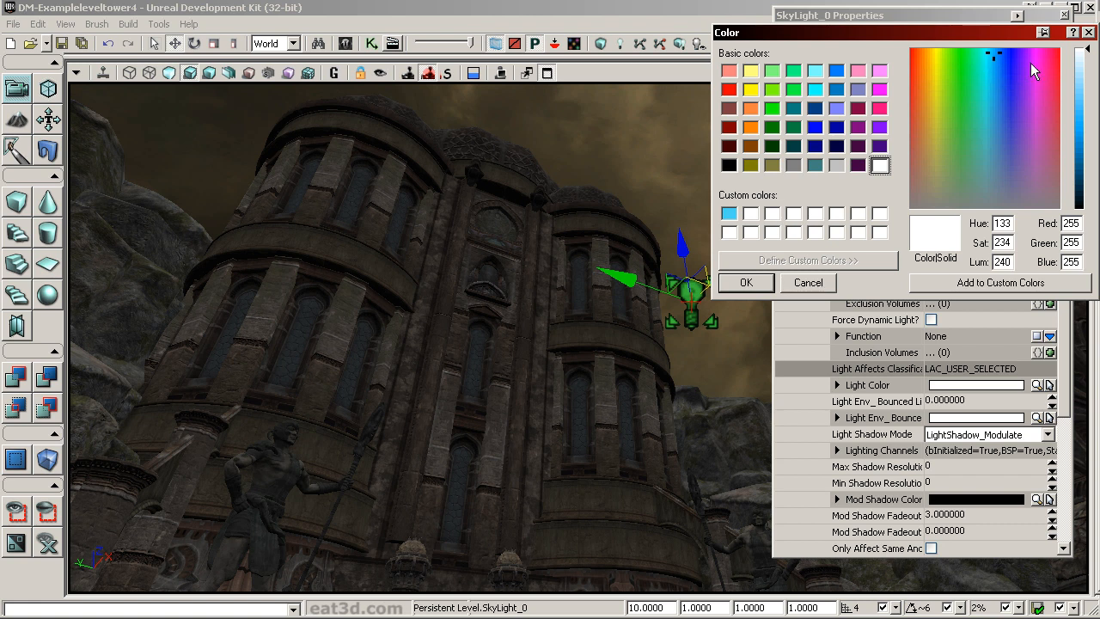
mouse_move(1092, 53)
left_mouse_down()
mouse_move(1090, 129)
mouse_move(1090, 51)
left_mouse_up()
left_click_drag(1086, 51, 1085, 96)
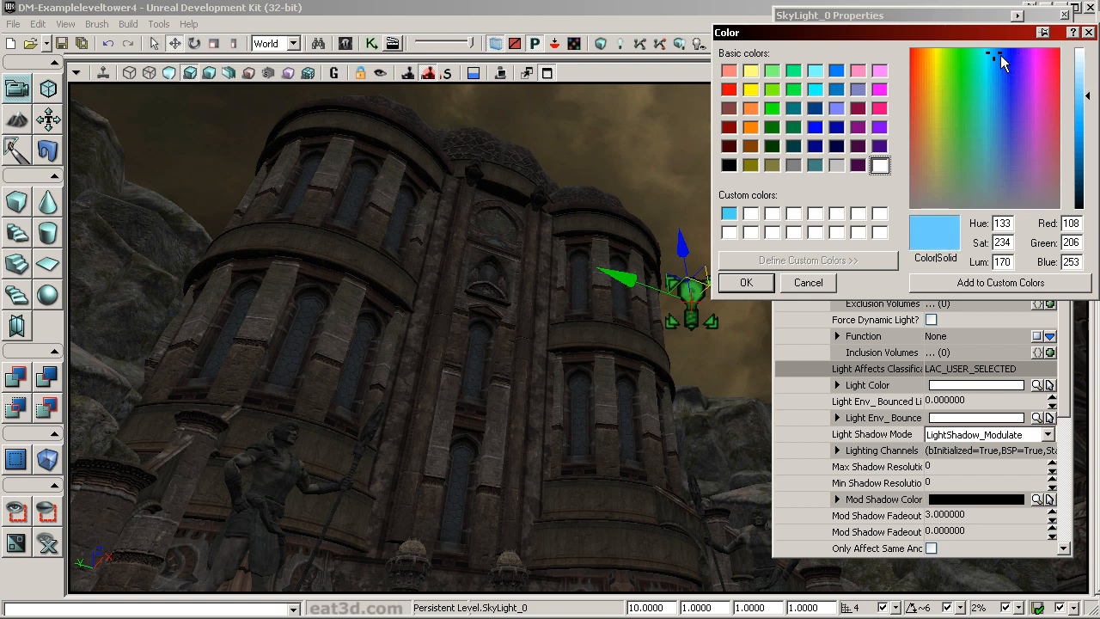
left_click_drag(1086, 97, 1087, 101)
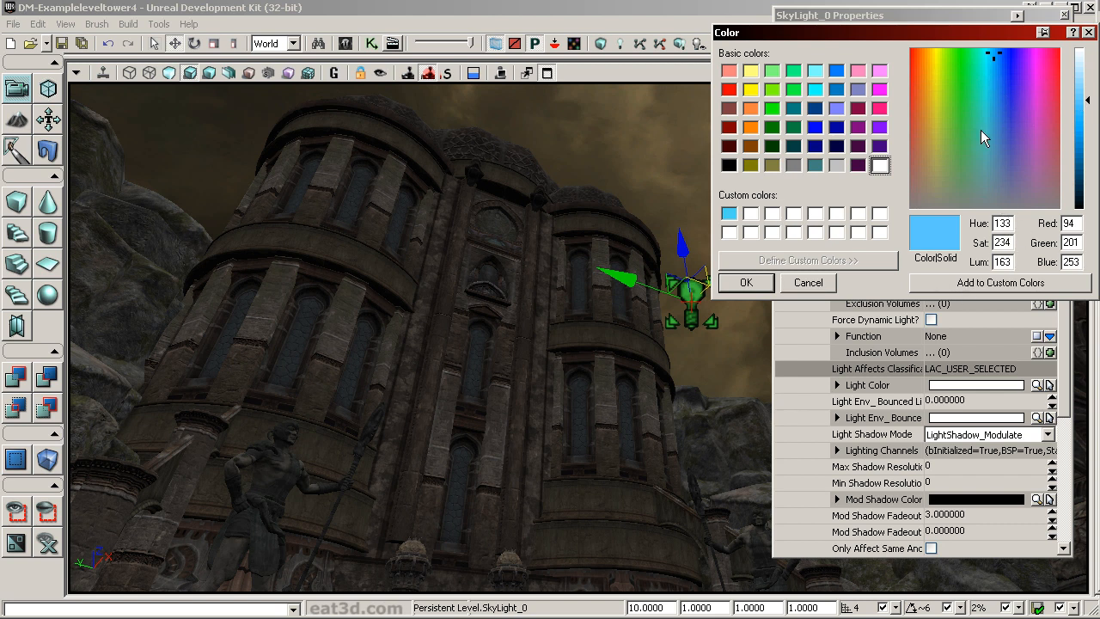
left_click(744, 289)
- Examine the blue lighting on the tower in Lighting Only view mode, and return the viewport to Lit mode
right_click_drag(620, 458, 284, 200)
left_click(211, 74)
mouse_move(418, 221)
right_mouse_down()
mouse_move(438, 99)
mouse_move(399, 219)
mouse_move(456, 206)
mouse_move(408, 209)
right_mouse_up()
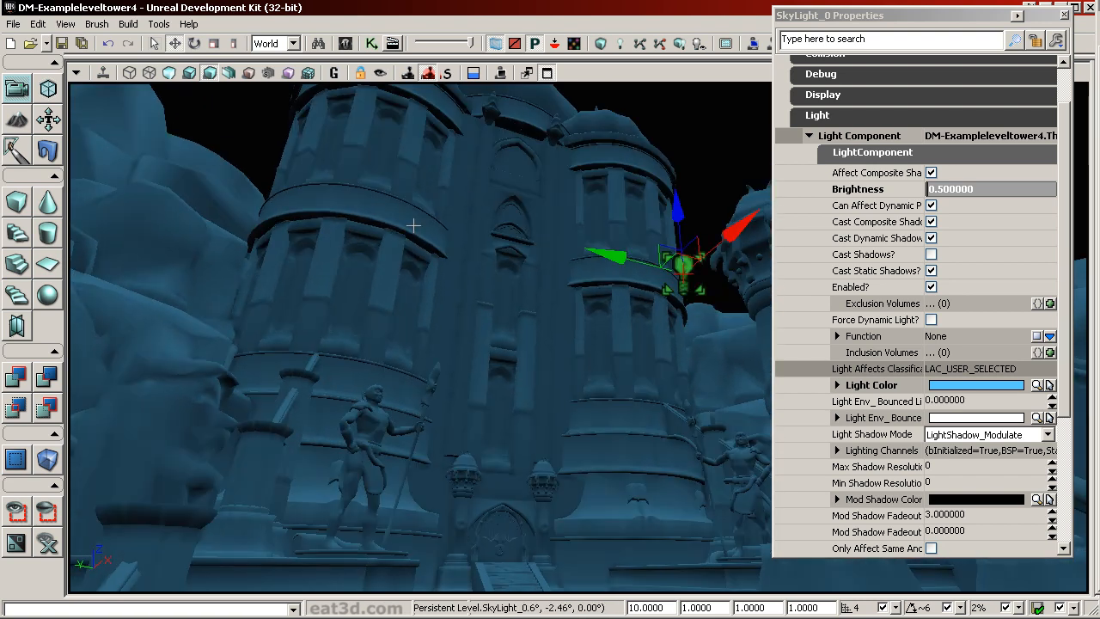
left_click(190, 74)
right_click_drag(300, 184, 318, 107)
- Review the sky light's remaining LightComponent options and expand its SkyLightComponent settings
left_click(909, 256)
scroll(906, 241, "down", 4)
scroll(905, 215, "up", 4)
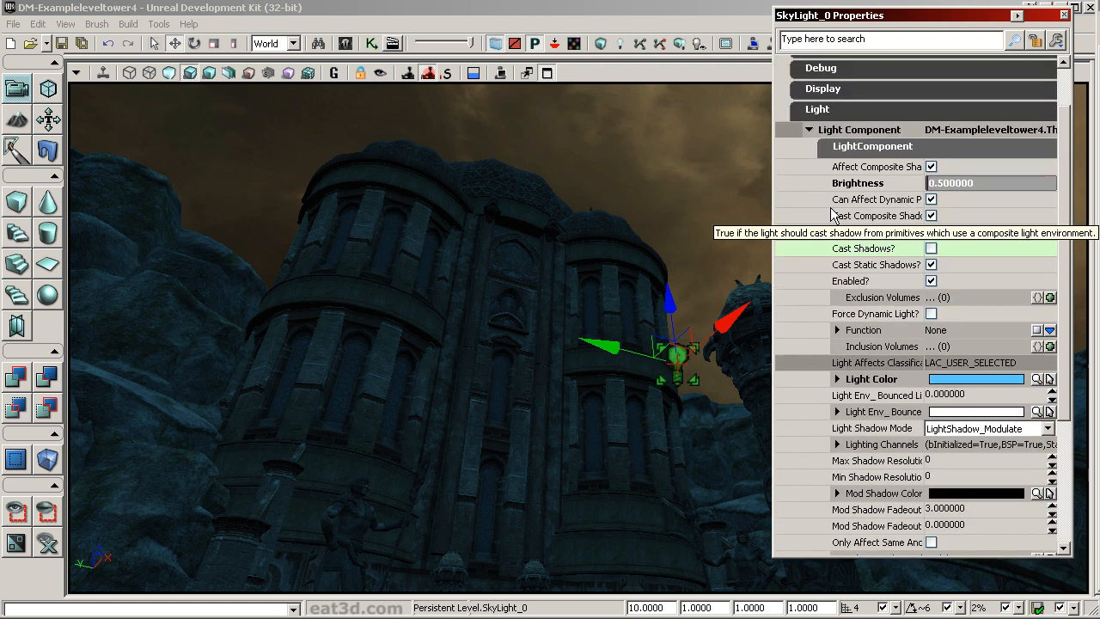
right_click_drag(507, 240, 508, 266)
left_click(894, 232)
scroll(876, 446, "down", 4)
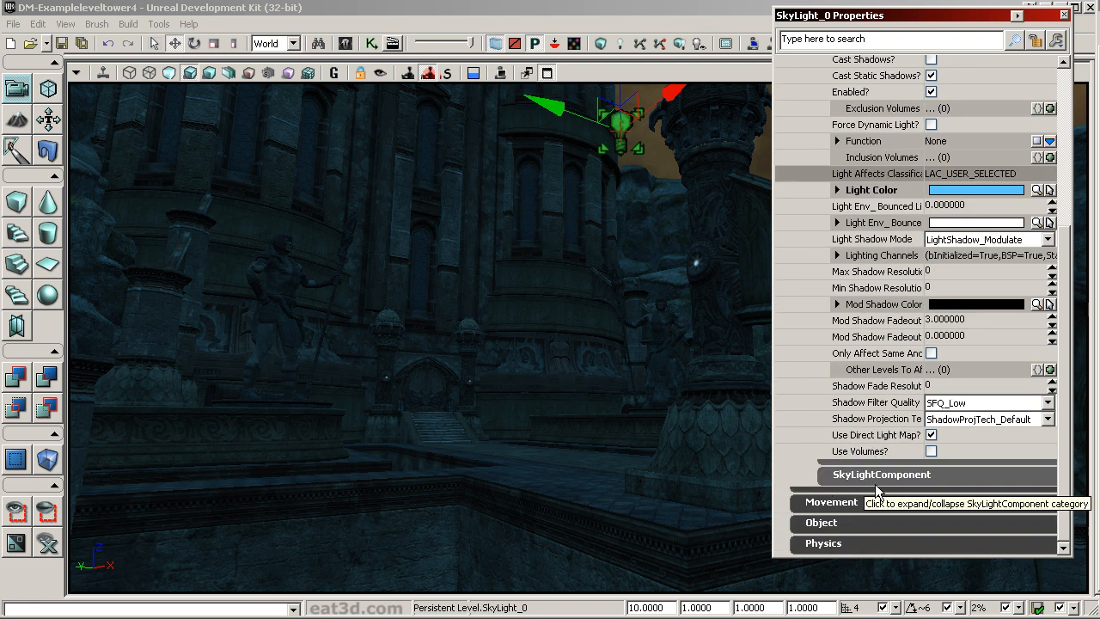
left_click(823, 486)
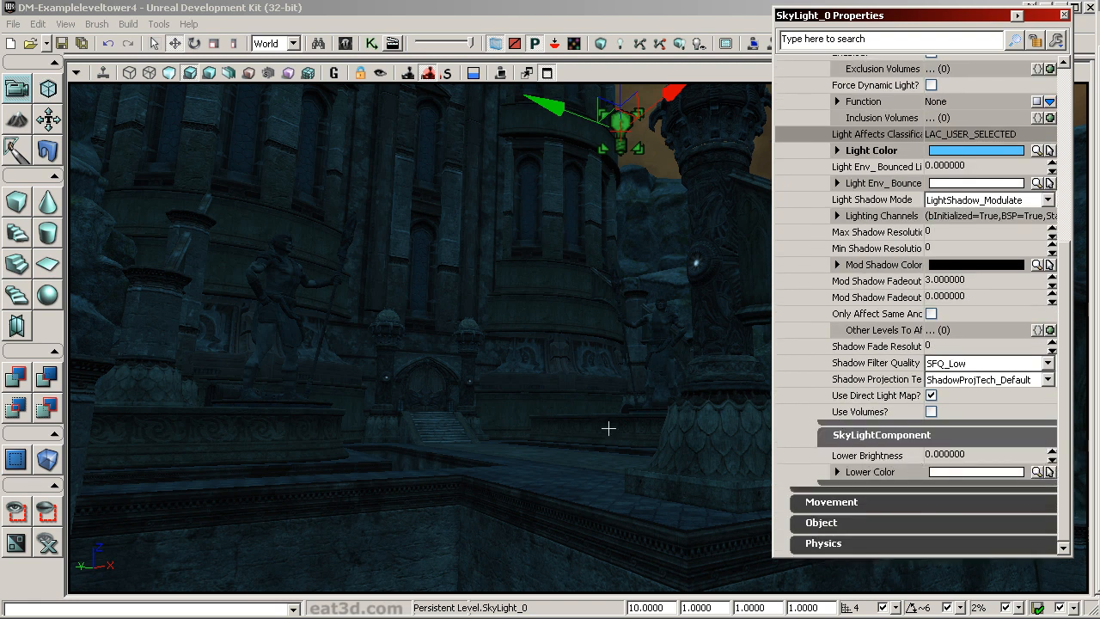
- Switch to Lighting Only view mode and examine how the sky light hits the floor, walls and ceiling inside the plain corridor
left_click(208, 75)
left_click_drag(232, 164, 217, 88)
left_click_drag(439, 266, 443, 228)
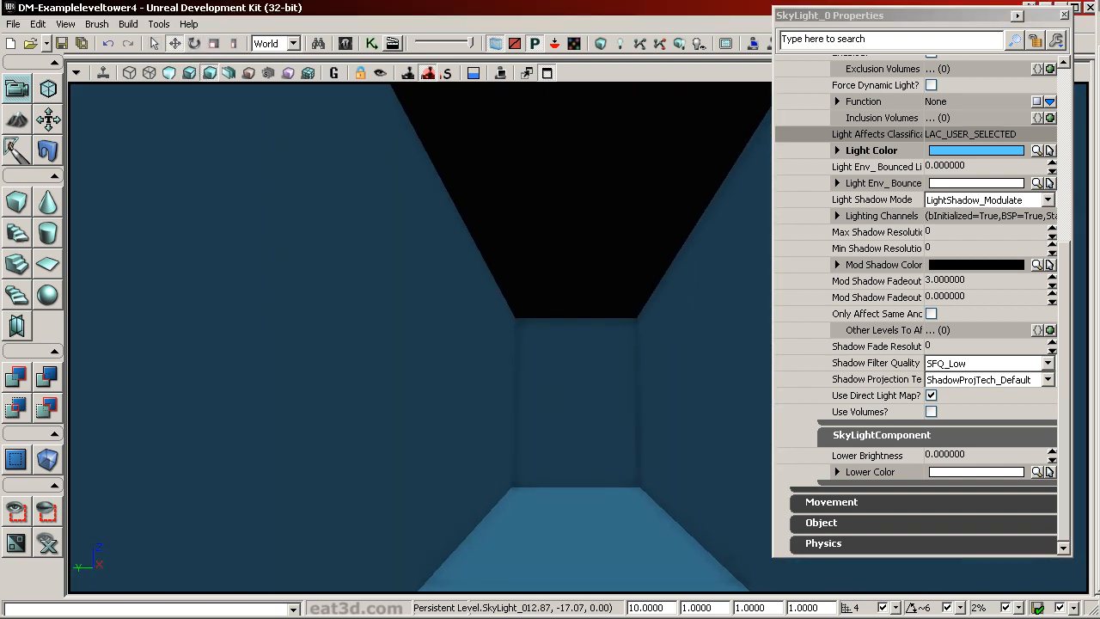
right_click_drag(443, 257, 453, 221)
right_click_drag(523, 188, 617, 329)
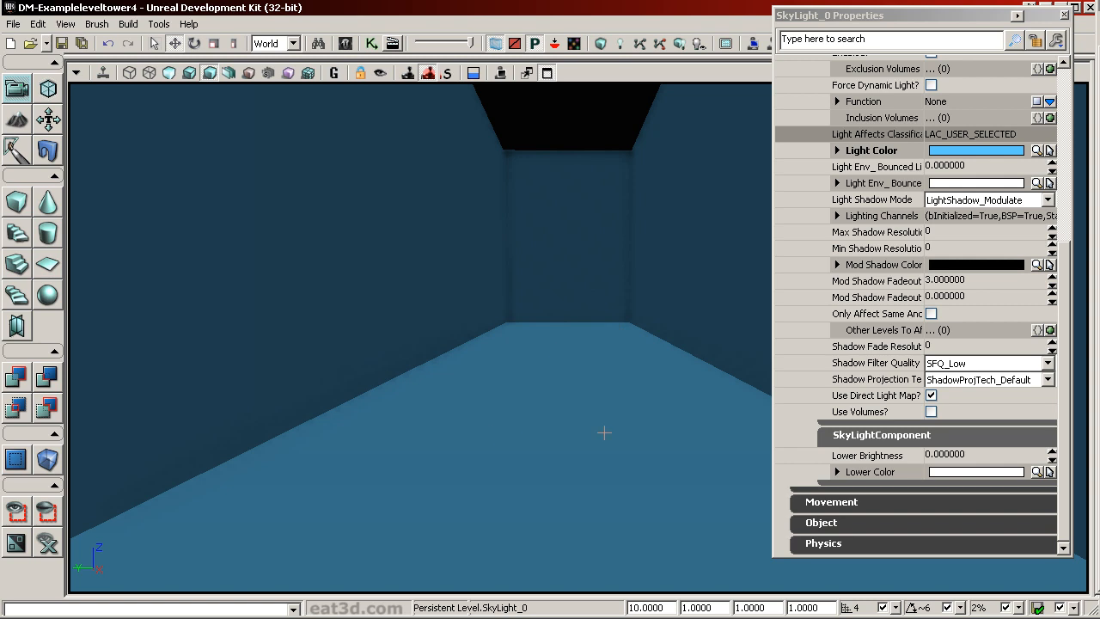
right_click_drag(544, 415, 381, 329)
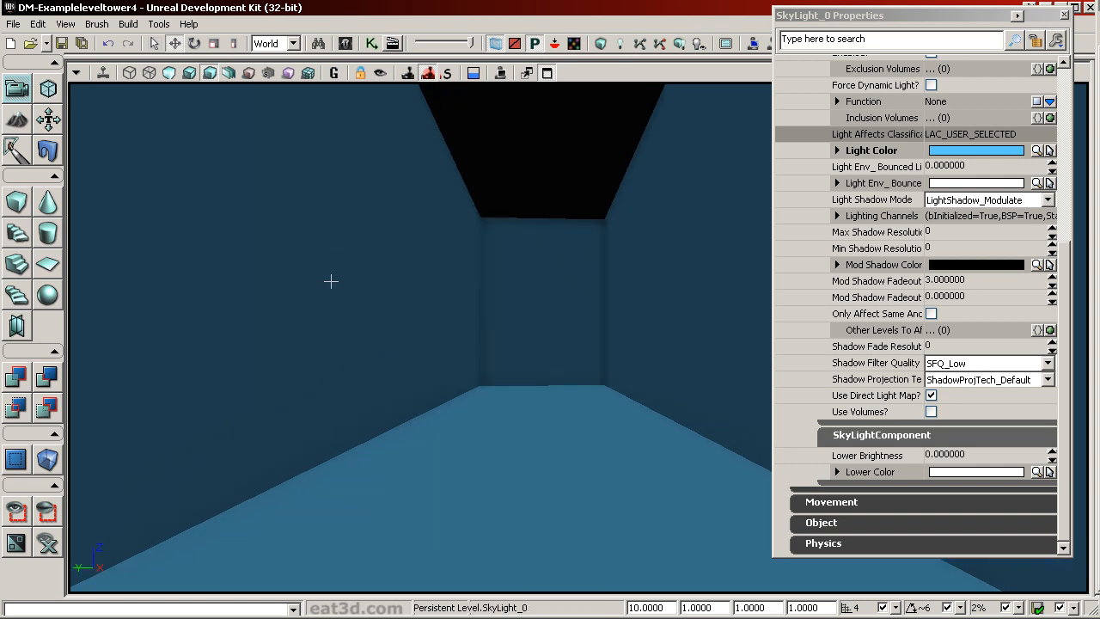
right_click_drag(572, 345, 534, 342)
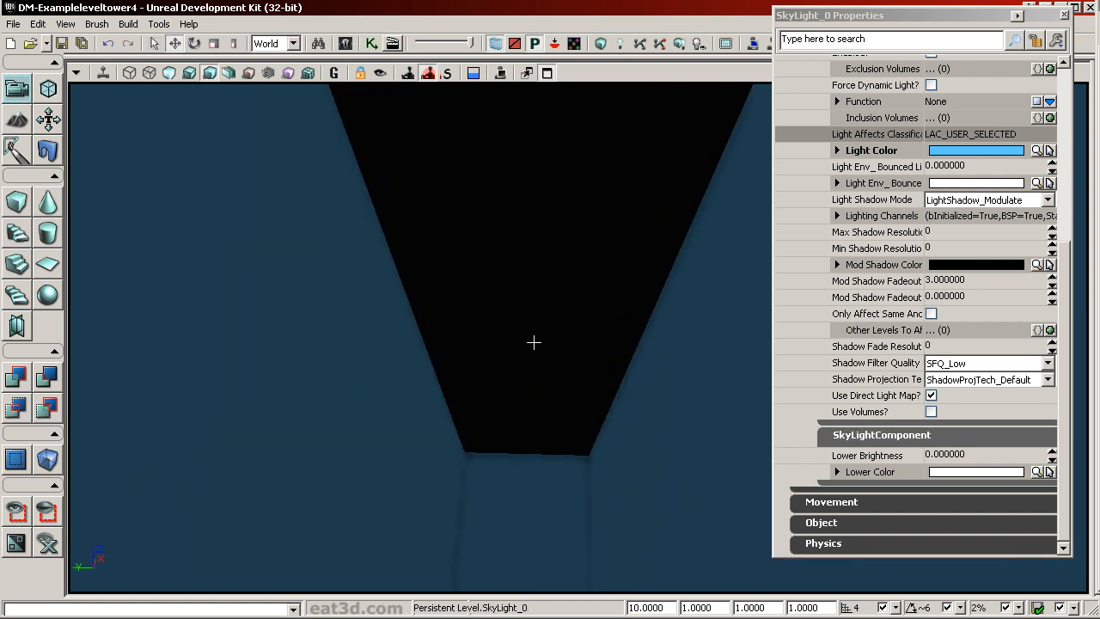
- Set the sky light's Lower Brightness to 0.5 and examine the lighting on the corridor ceiling and walls
left_click(976, 450)
type("0.5")
key("Return")
right_click_drag(568, 406, 562, 472)
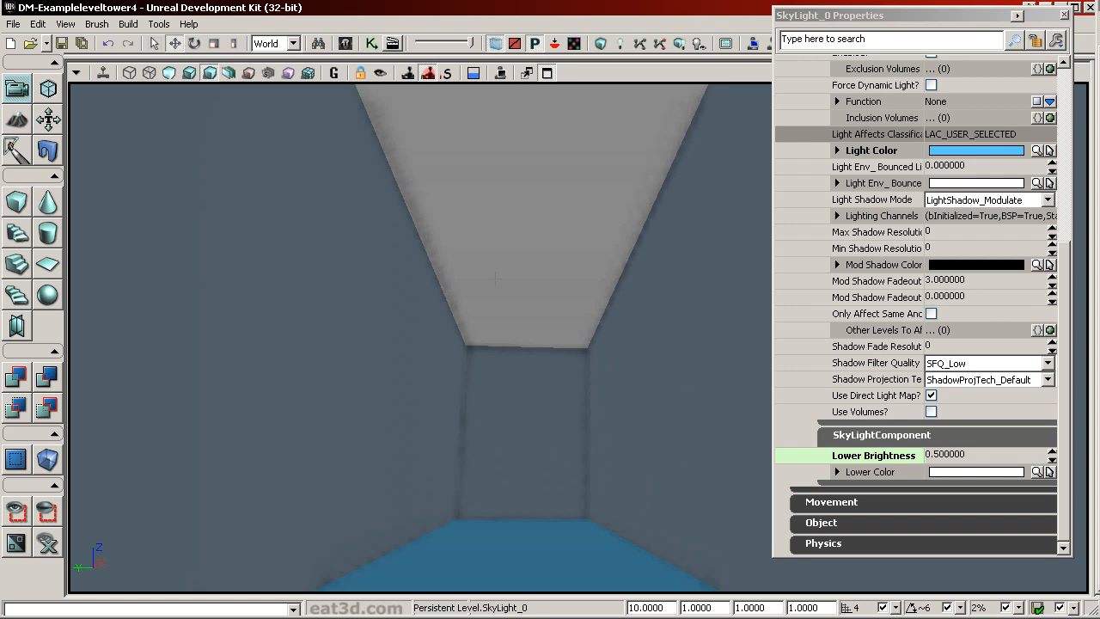
right_click_drag(360, 143, 352, 148)
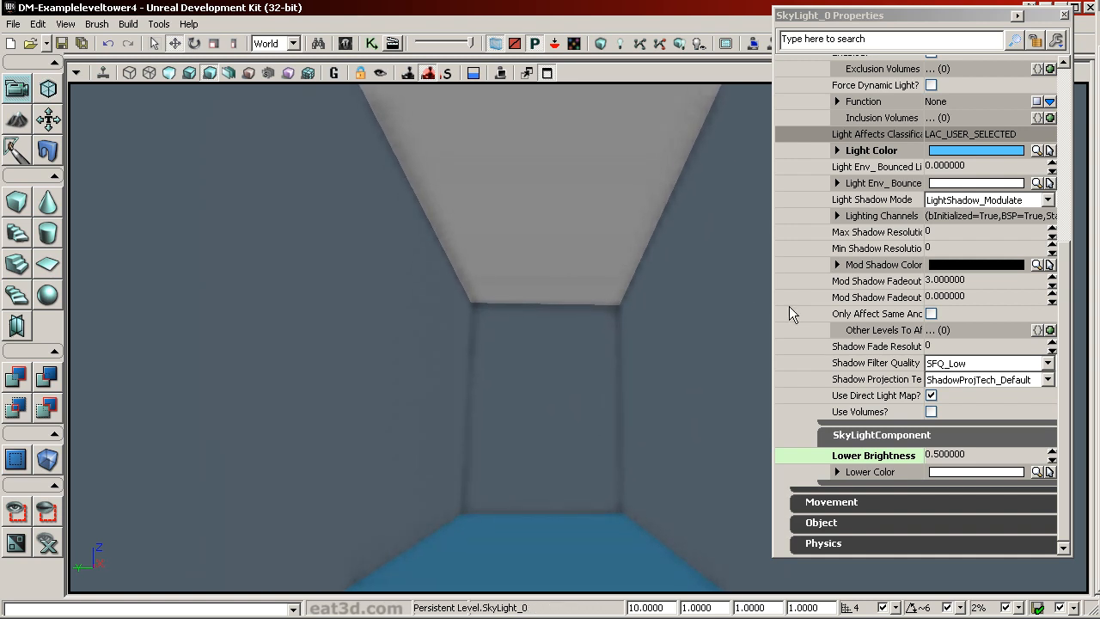
- Review the sky light's Brightness, Cast Shadows and Lower Brightness settings, and expand its Lower Color values
left_click(969, 297)
scroll(948, 274, "up", 5)
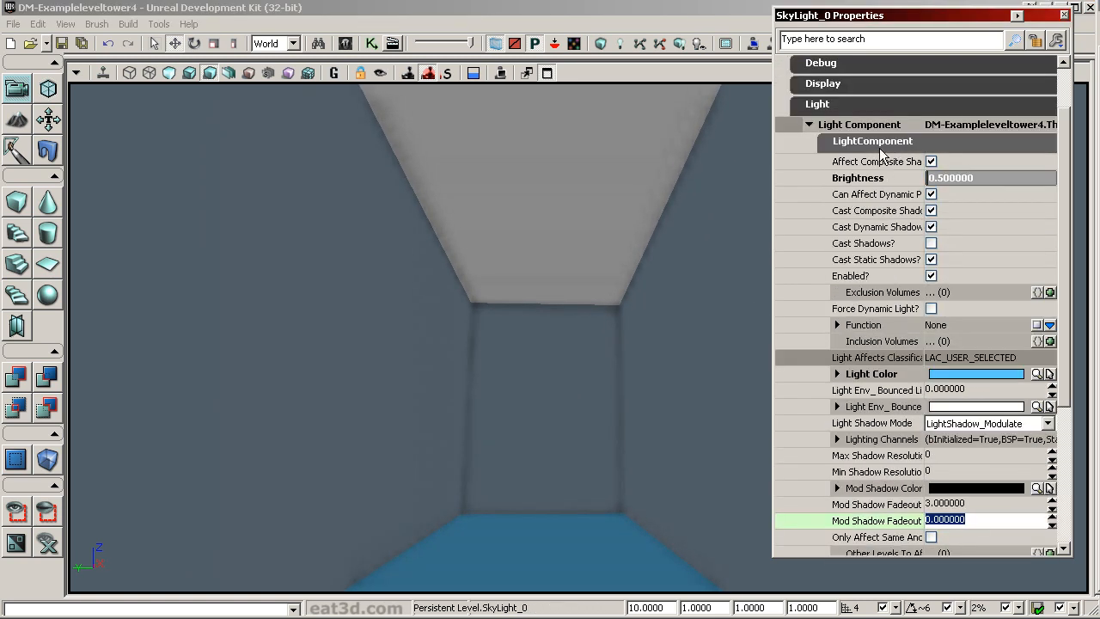
left_click(872, 178)
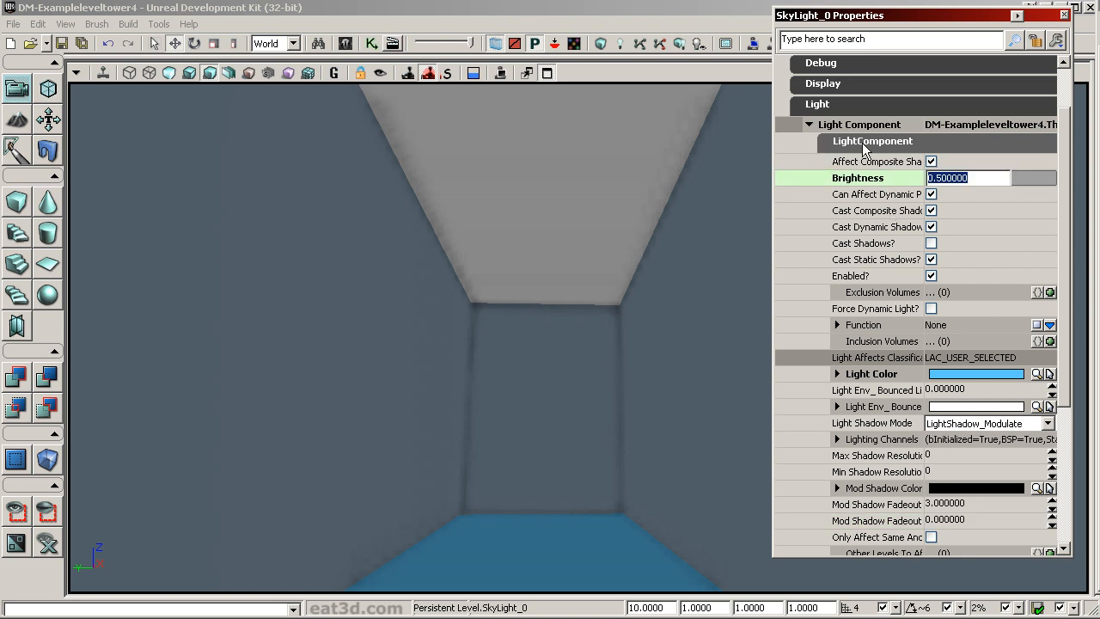
left_click(828, 244)
scroll(882, 355, "down", 3)
scroll(883, 355, "down", 2)
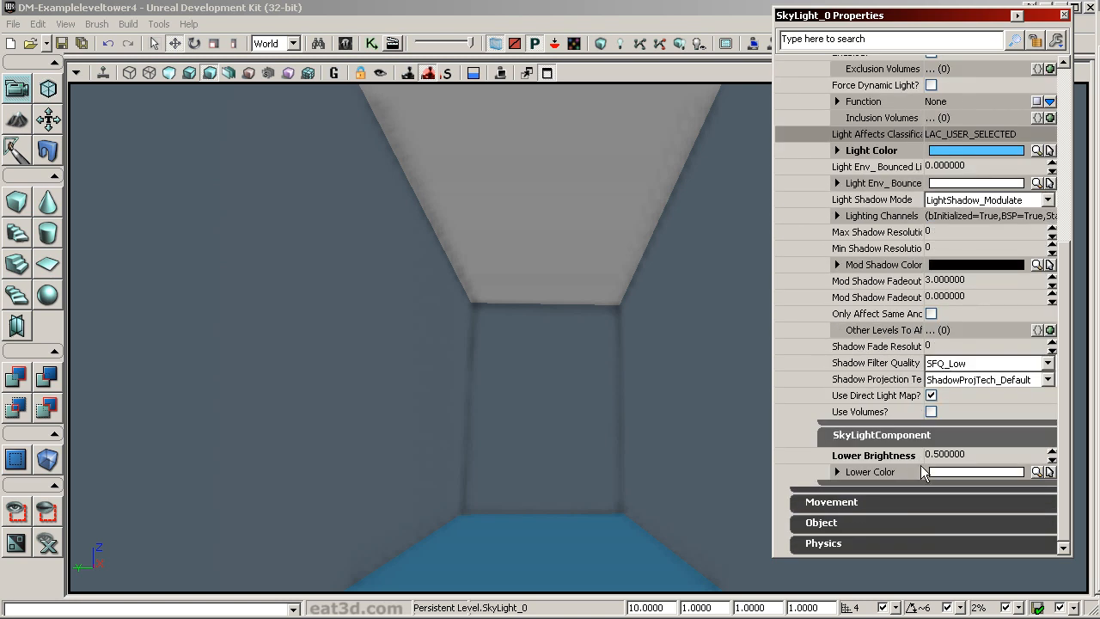
left_click(866, 462)
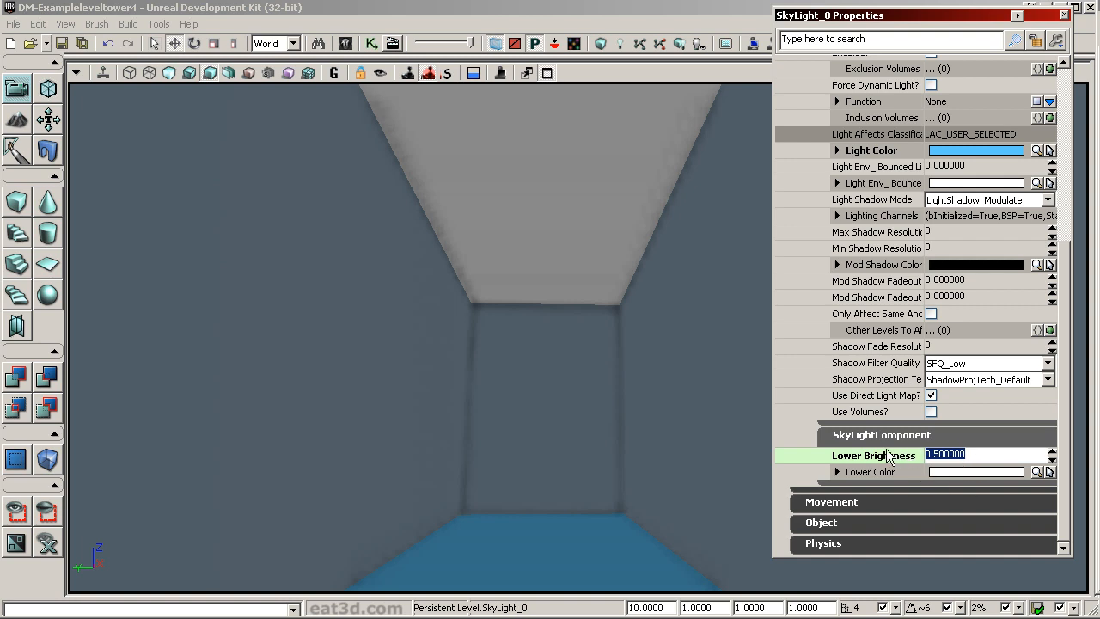
scroll(966, 451, "up", 7)
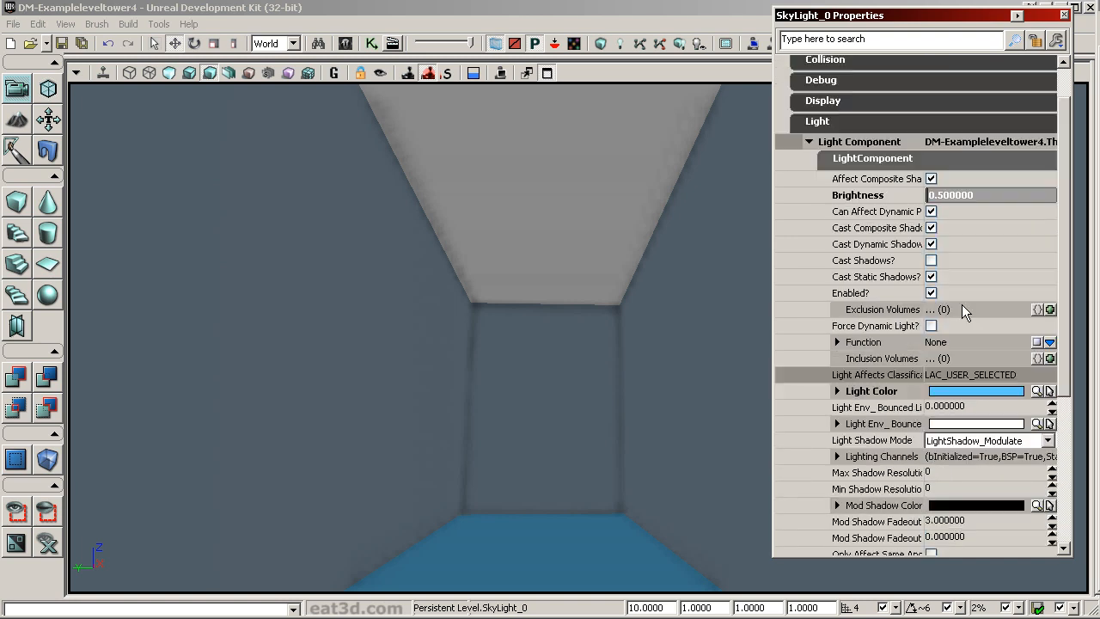
left_click(893, 198)
left_click(898, 260)
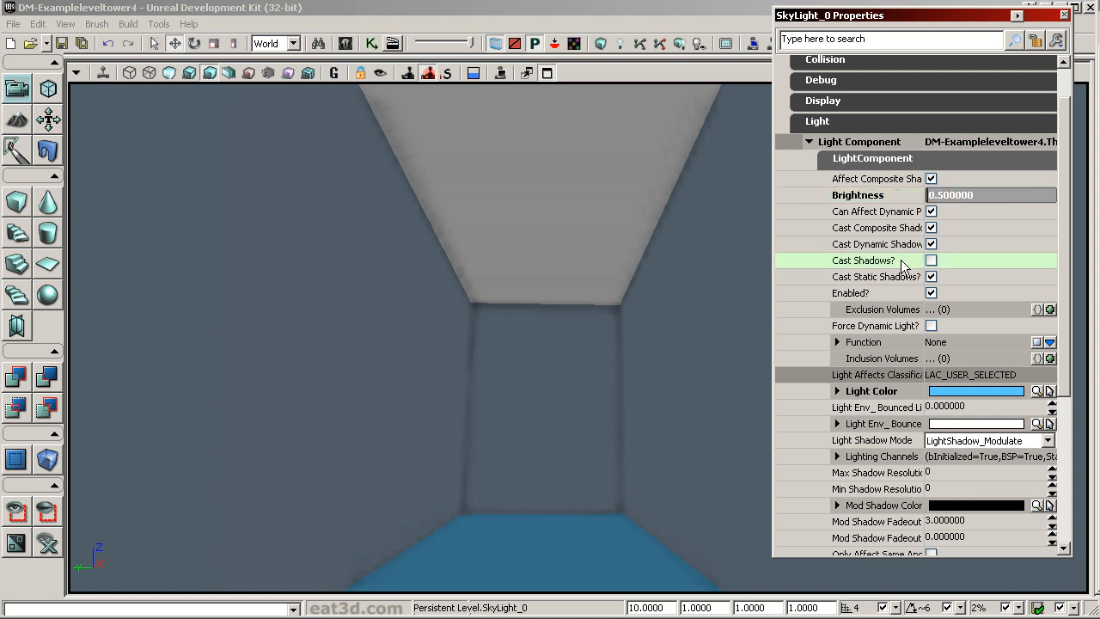
scroll(890, 258, "down", 4)
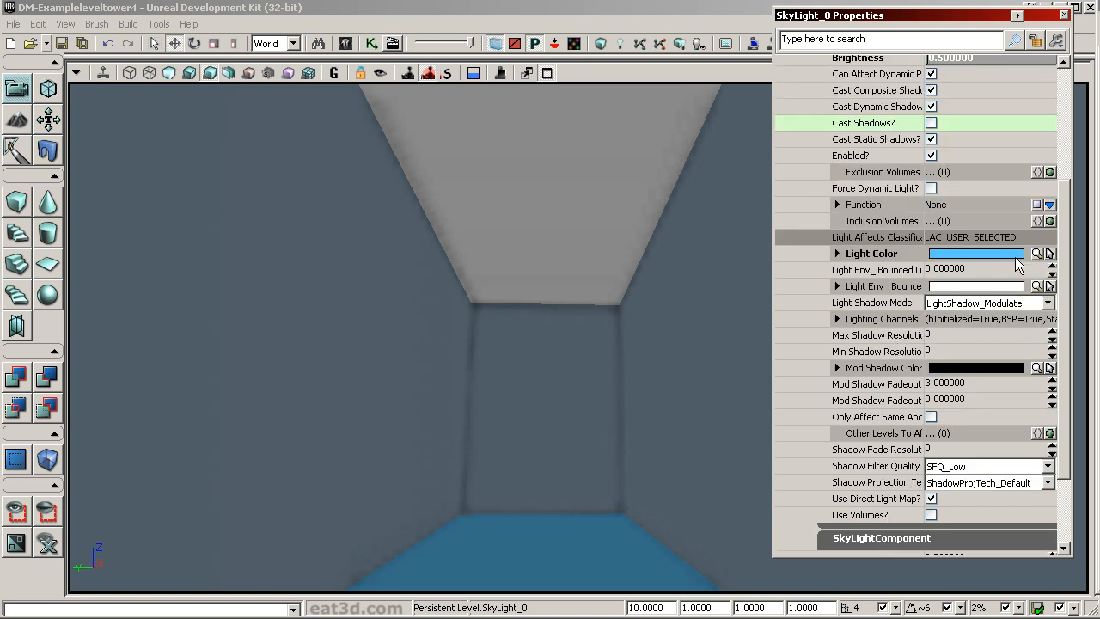
left_click(888, 273)
scroll(888, 274, "down", 3)
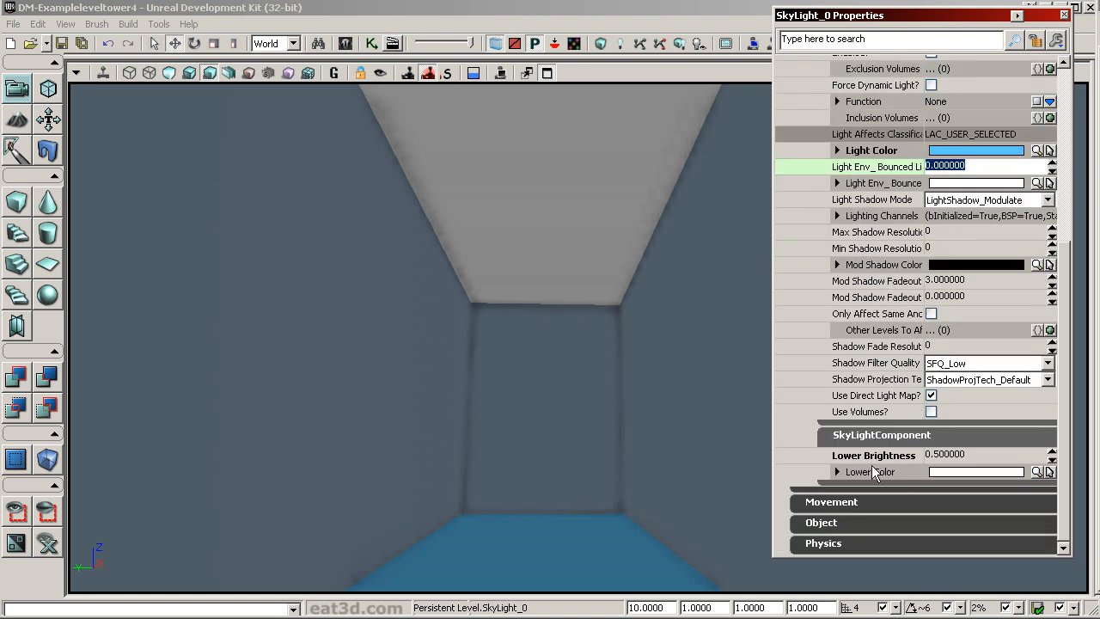
left_click(877, 471)
left_click(839, 368)
scroll(894, 371, "up", 3)
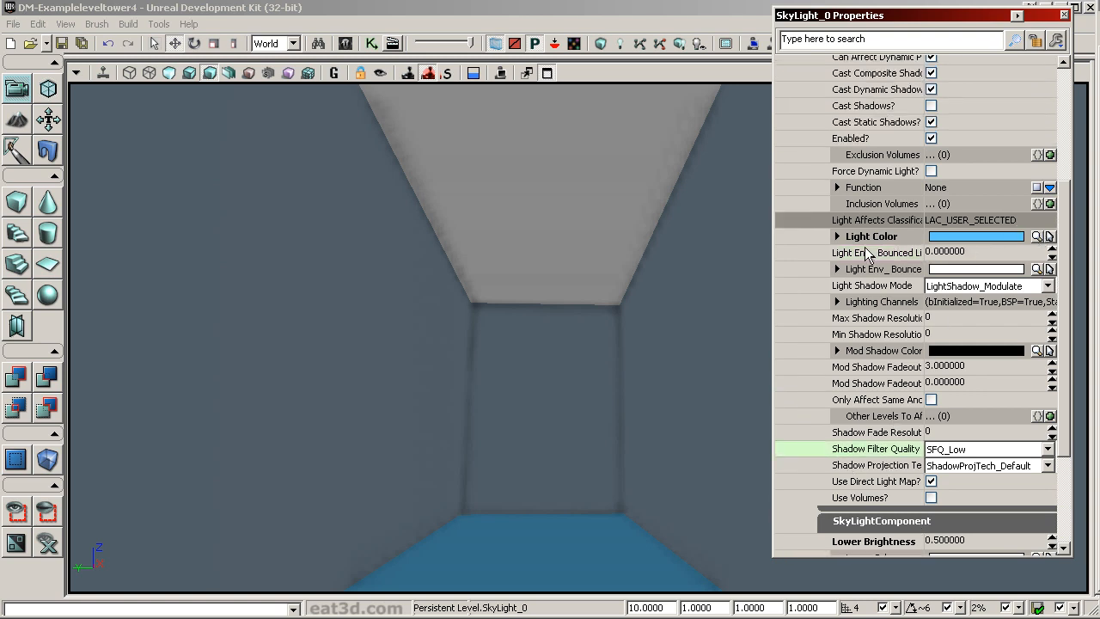
- Store the sky light's blue Light Color as a custom color in the color picker
left_click(1036, 238)
left_click(980, 288)
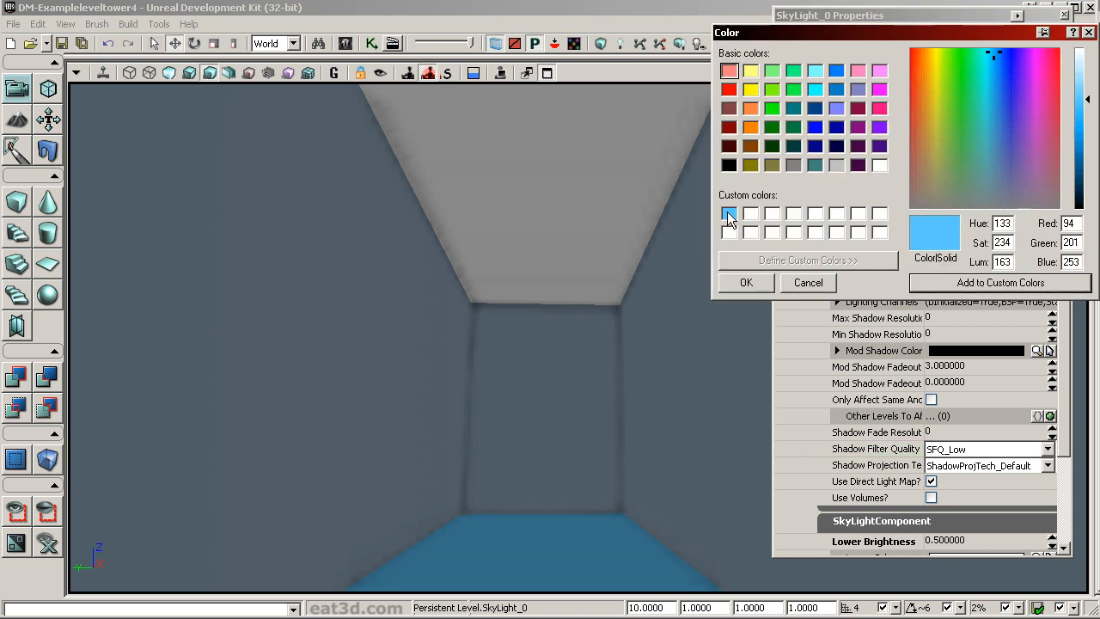
left_click(772, 287)
left_click(863, 334)
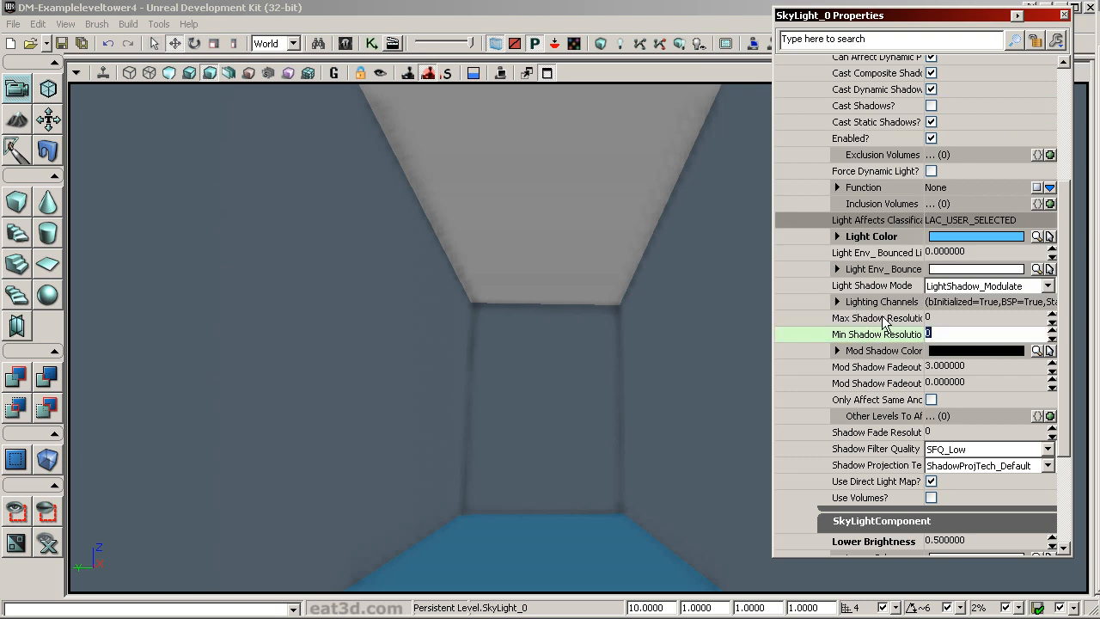
- Set the sky light's Lower Color to the stored custom blue (Red 94, Green 201, Blue 253)
scroll(924, 370, "down", 4)
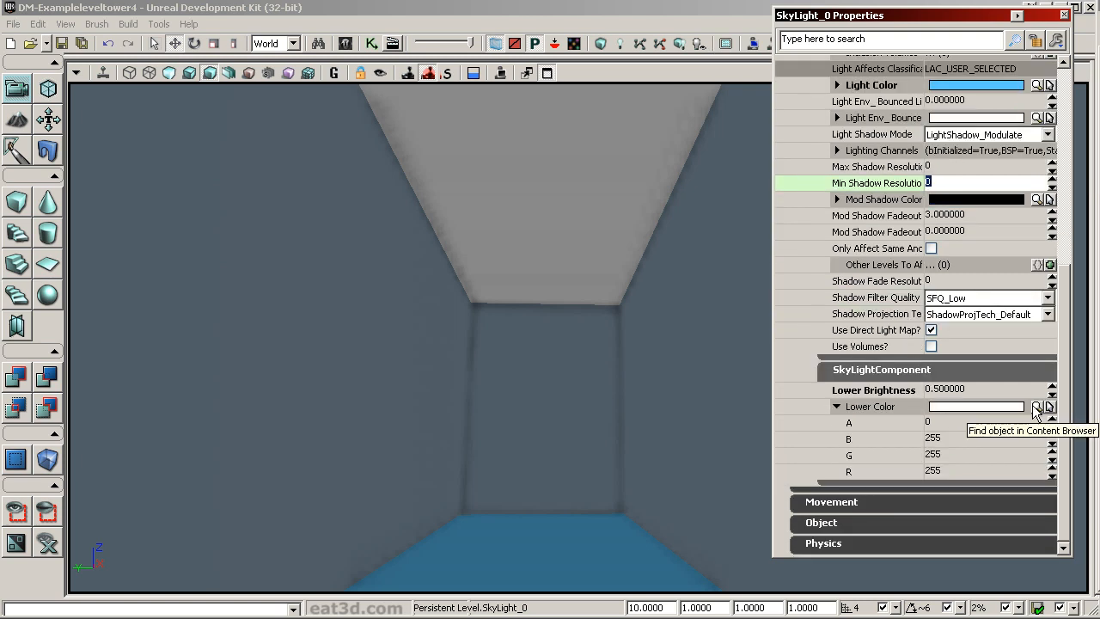
left_click(1036, 407)
left_click(730, 213)
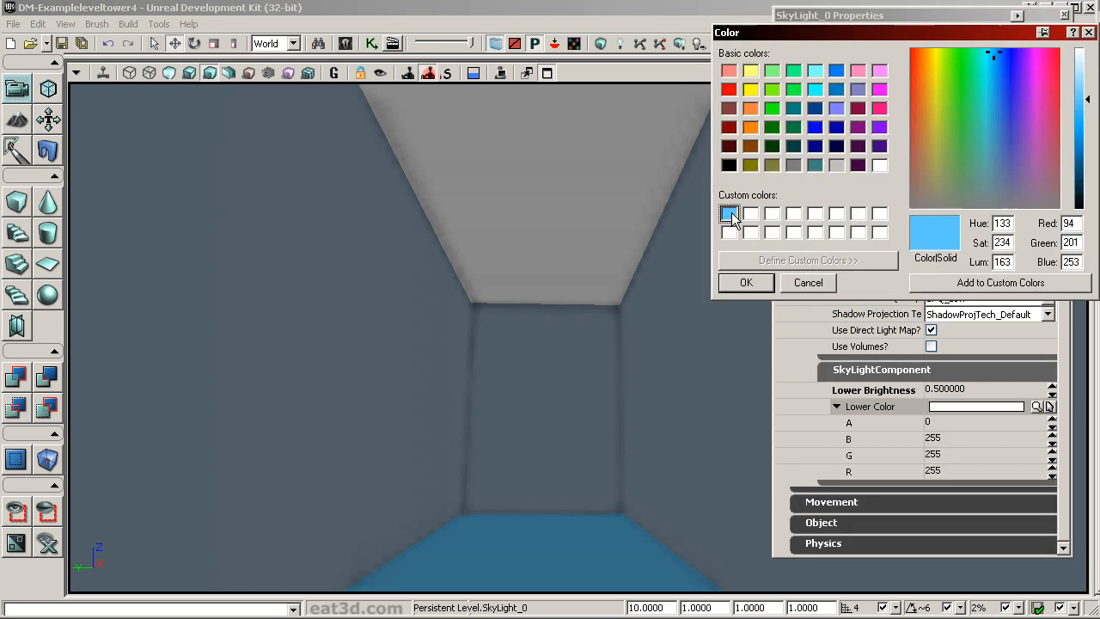
left_click(748, 282)
mouse_move(736, 300)
left_mouse_down()
mouse_move(733, 378)
mouse_move(735, 307)
left_mouse_up()
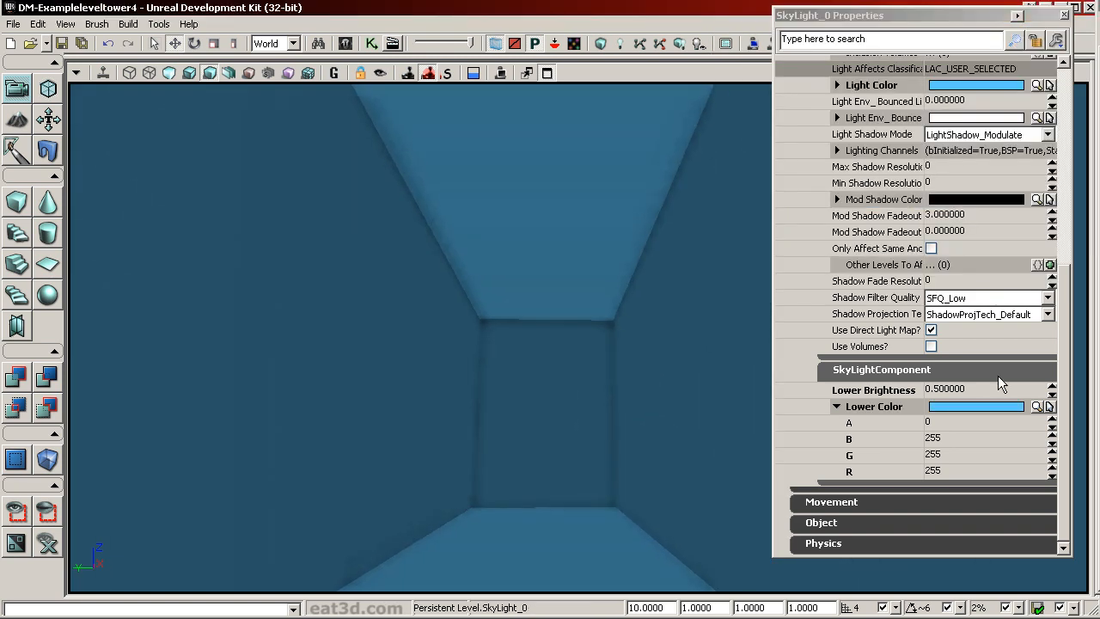
left_click(1036, 409)
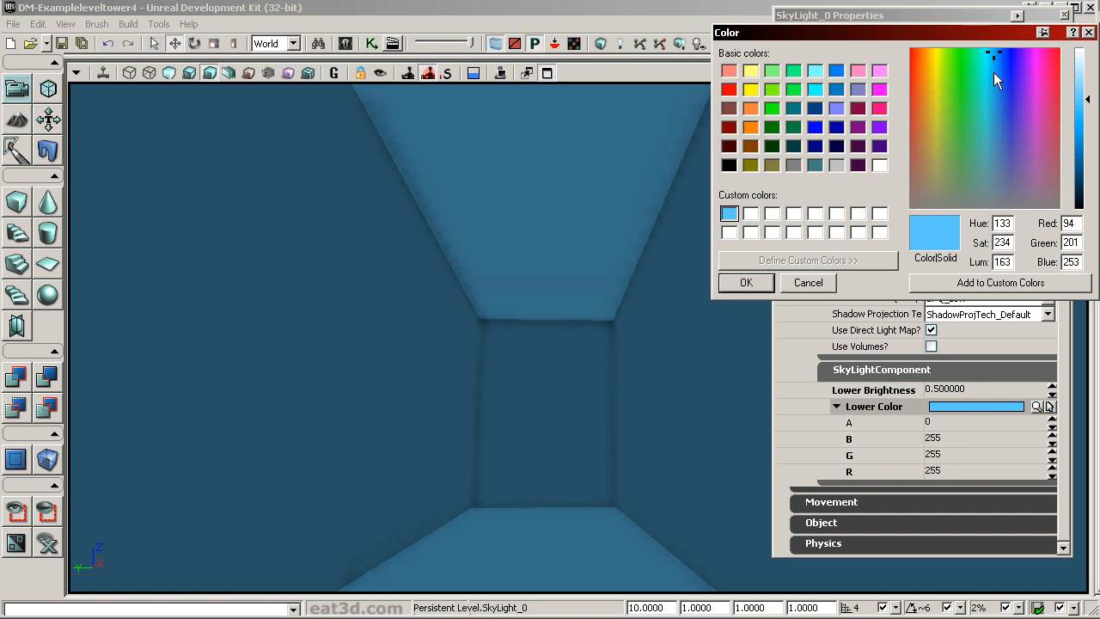
left_click(746, 283)
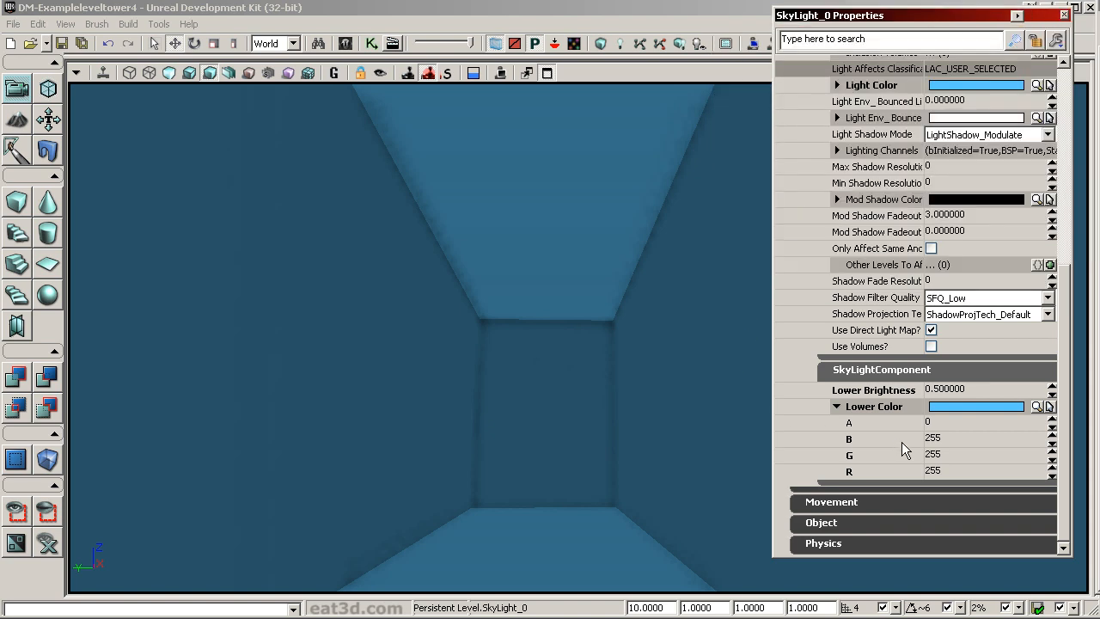
- Return the viewport to Lit mode outside the tower and close the sky light's properties
left_click_drag(533, 257, 540, 456)
left_click_drag(533, 284, 536, 249)
mouse_move(536, 249)
right_mouse_down()
mouse_move(536, 189)
mouse_move(482, 193)
mouse_move(529, 245)
right_mouse_up()
left_click_drag(346, 273, 345, 238)
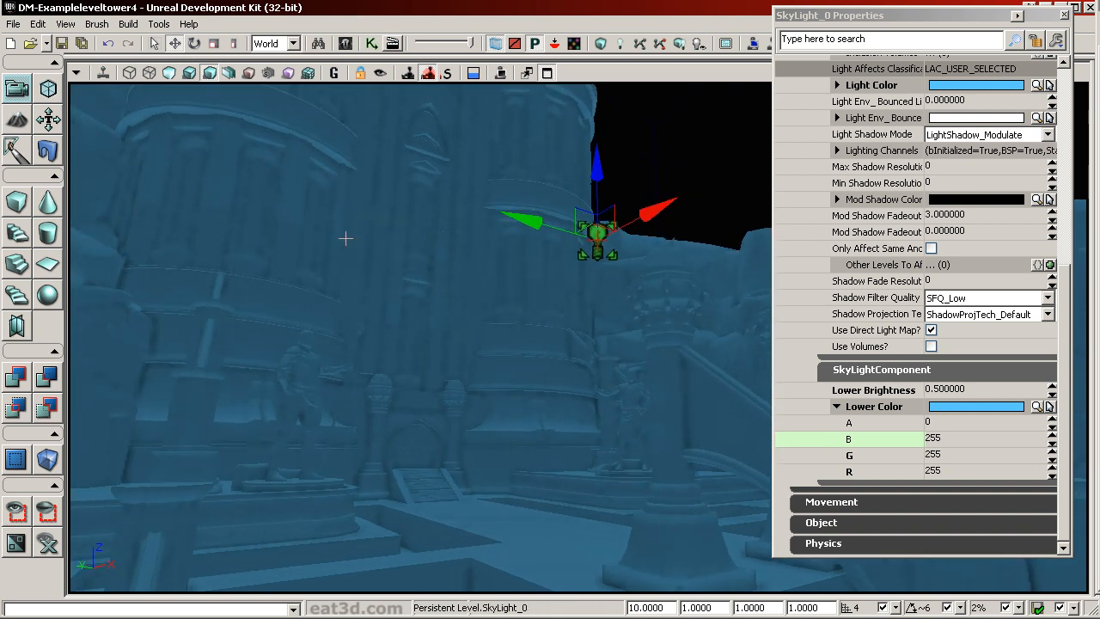
left_click(190, 73)
right_click_drag(352, 351, 351, 333)
left_click_drag(351, 333, 335, 279)
right_click_drag(335, 279, 637, 227)
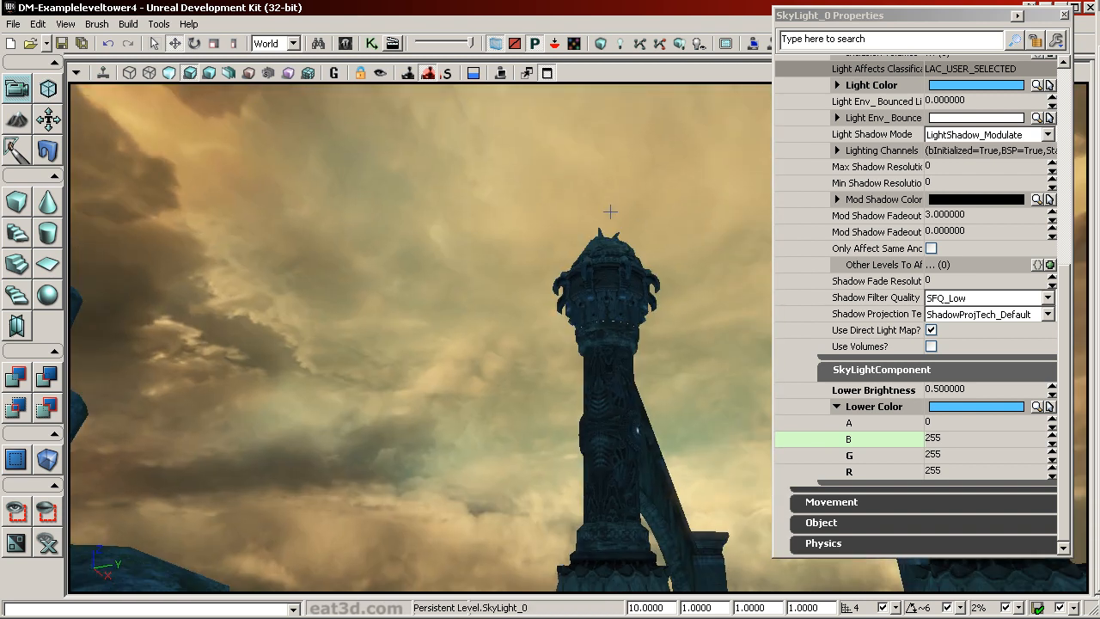
left_click_drag(889, 17, 830, 37)
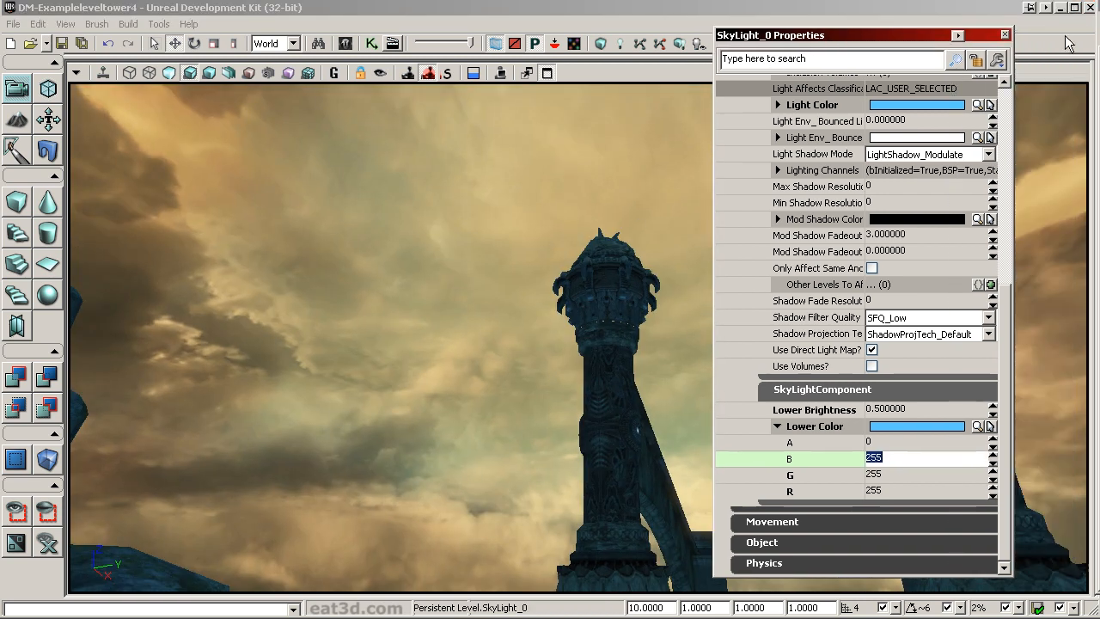
left_click(1007, 36)
- Examine the sky's bright clouds, the cliffs and the tower facade from several angles to judge where the main light should come from
right_click_drag(763, 232, 765, 284)
left_click_drag(765, 284, 768, 311)
right_click_drag(732, 304, 744, 392)
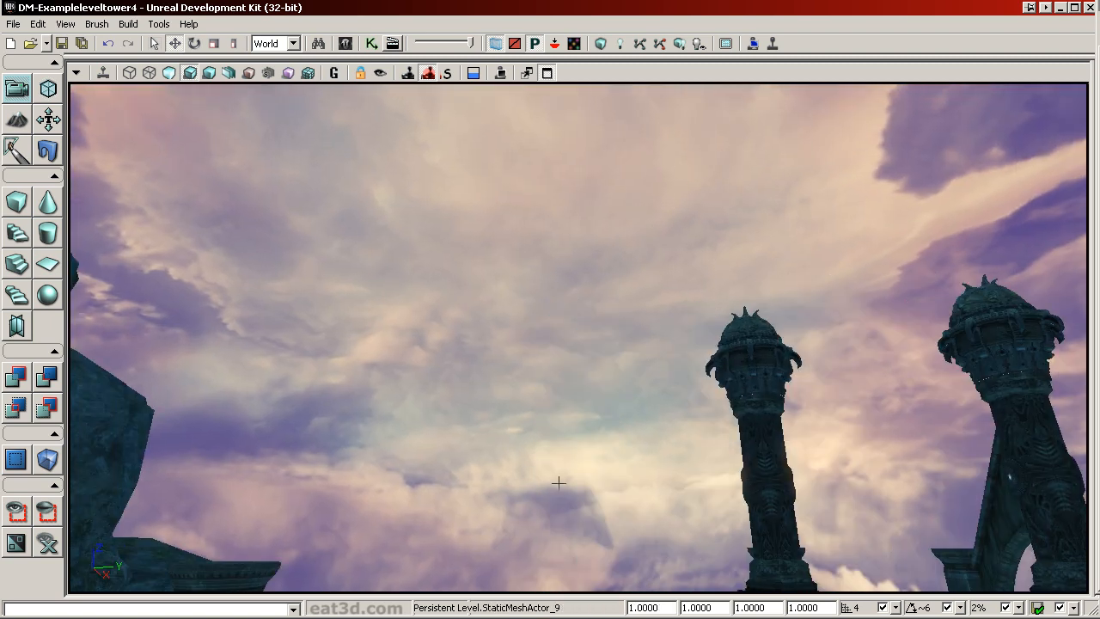
right_click_drag(609, 260, 383, 438)
right_click_drag(649, 273, 617, 289)
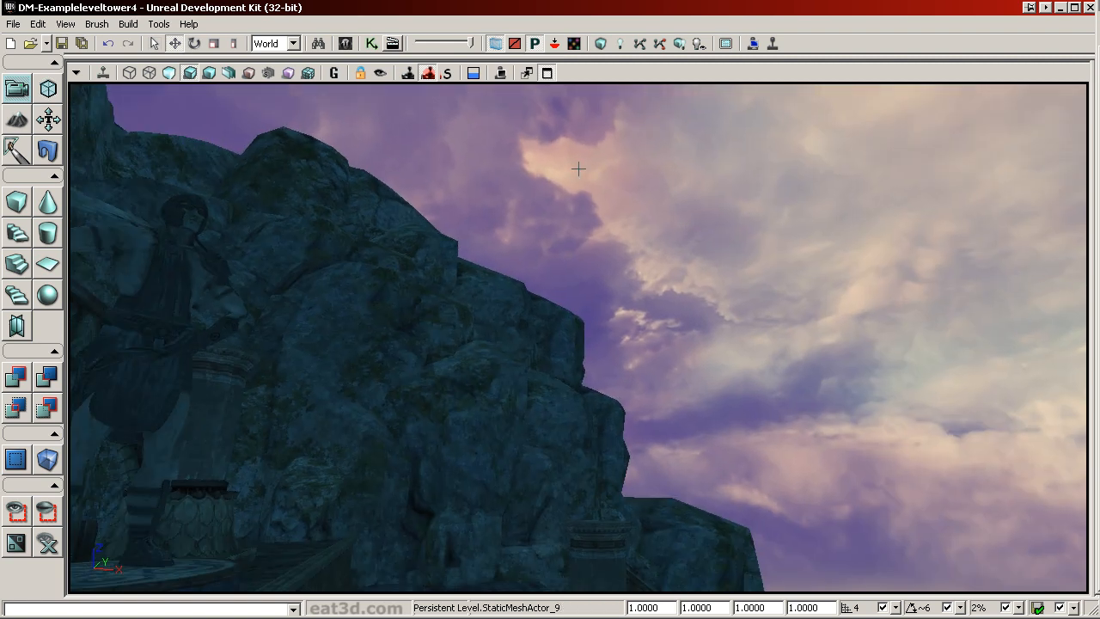
right_click_drag(720, 305, 570, 272)
left_click_drag(645, 274, 652, 283)
key("space")
left_click_drag(804, 328, 803, 337)
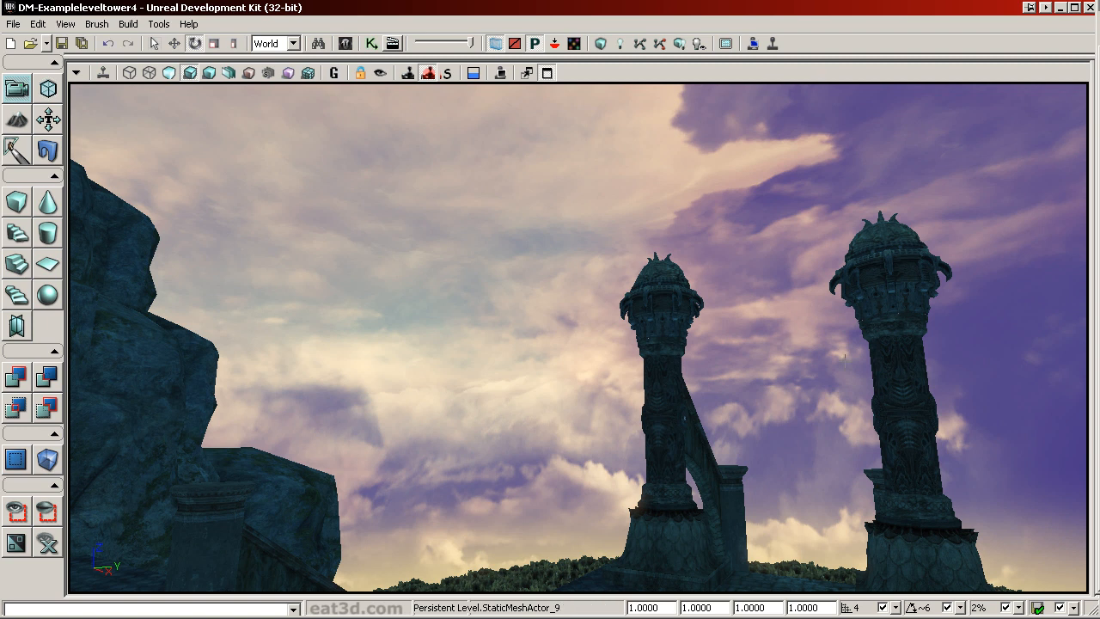
left_click_drag(844, 359, 883, 389)
key("space")
key("space")
right_click_drag(867, 430, 711, 355)
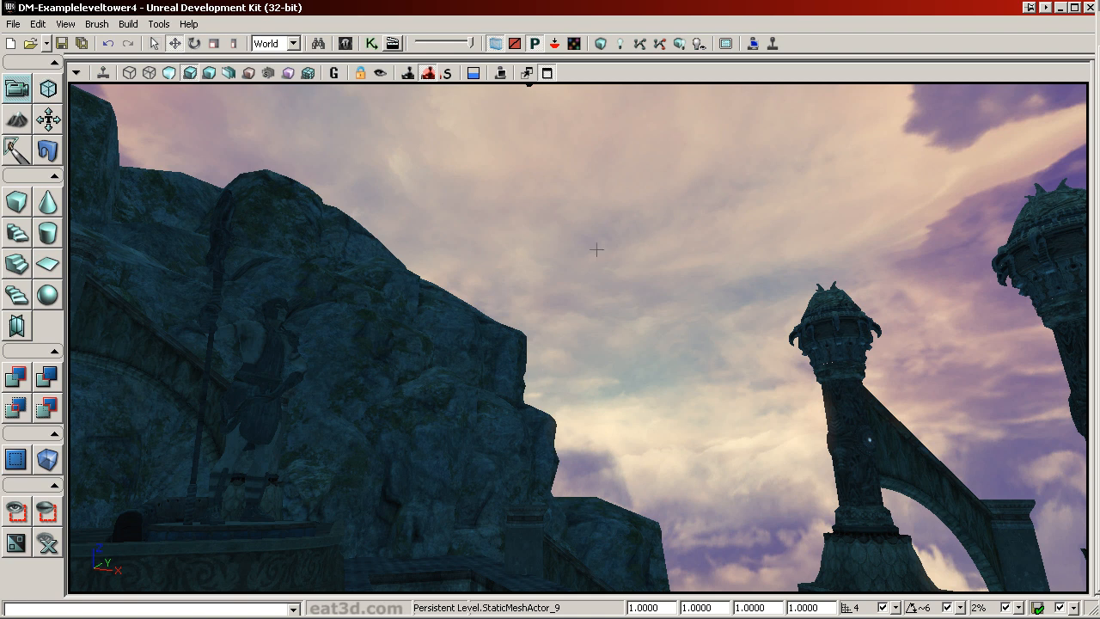
right_click_drag(512, 338, 161, 329)
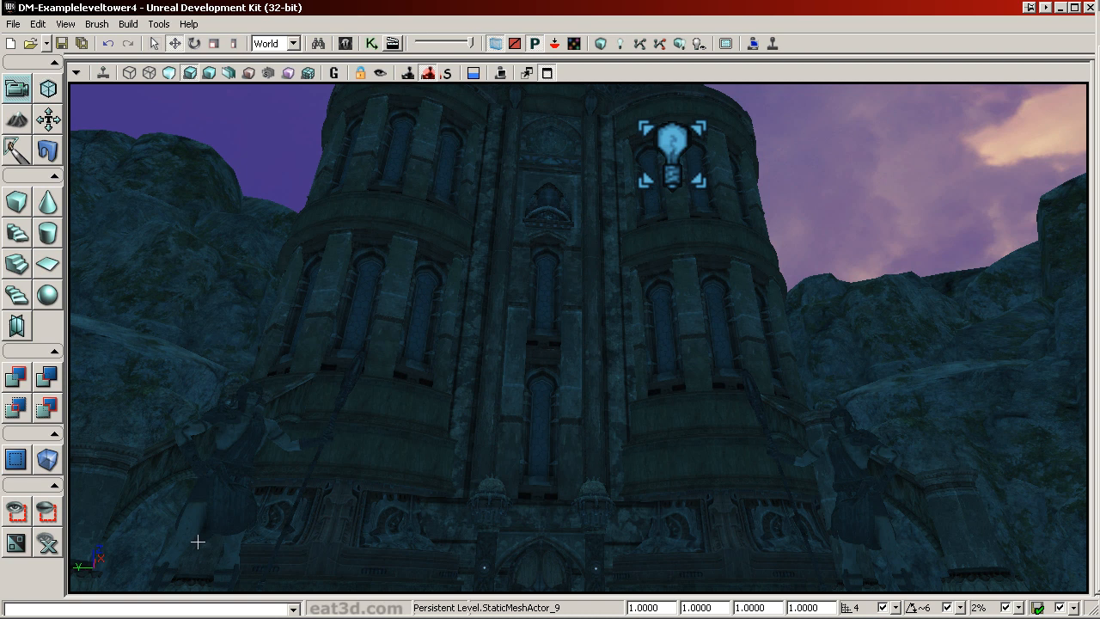
right_click_drag(427, 410, 651, 264)
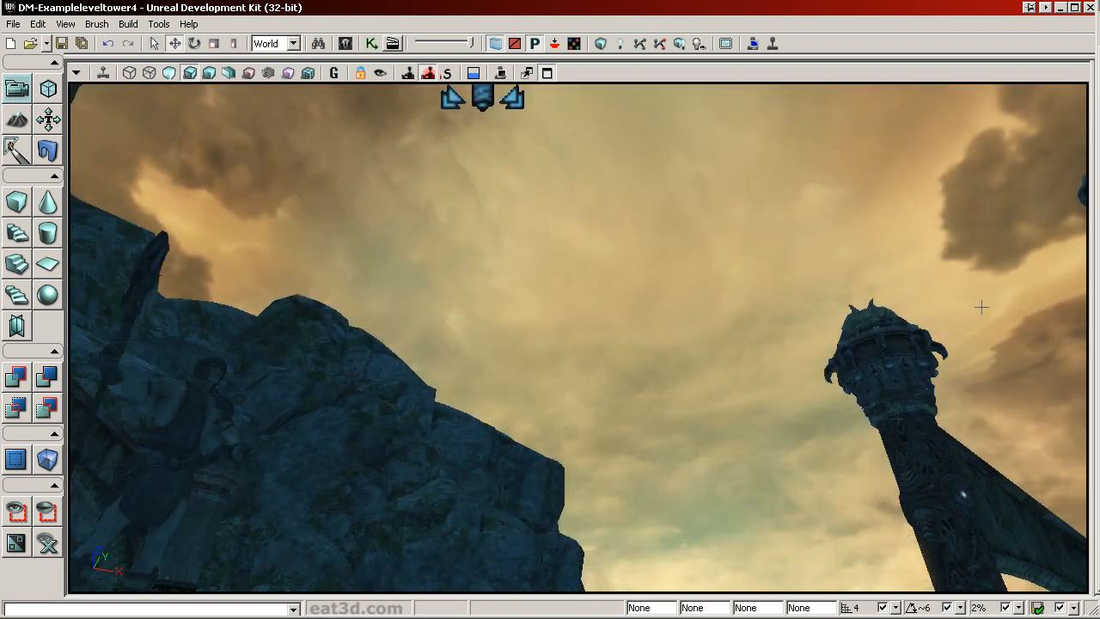
- Choose DominantDirectionalLight under Light > DirectionalLight in the Actor Classes browser and move the browser aside to uncover the viewport
left_click(495, 43)
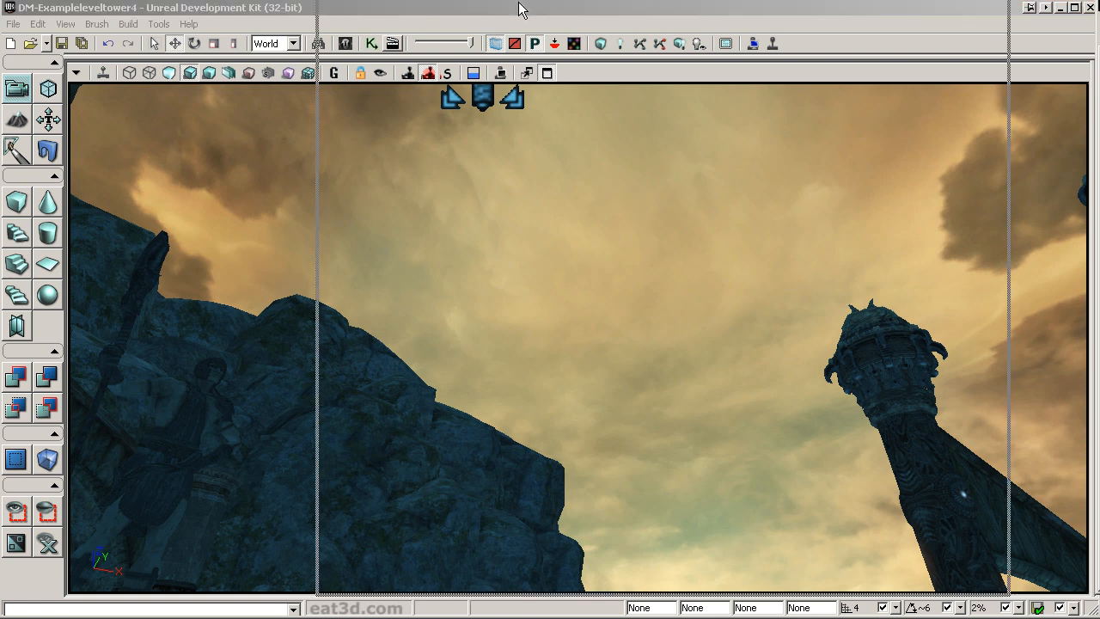
left_click(354, 362)
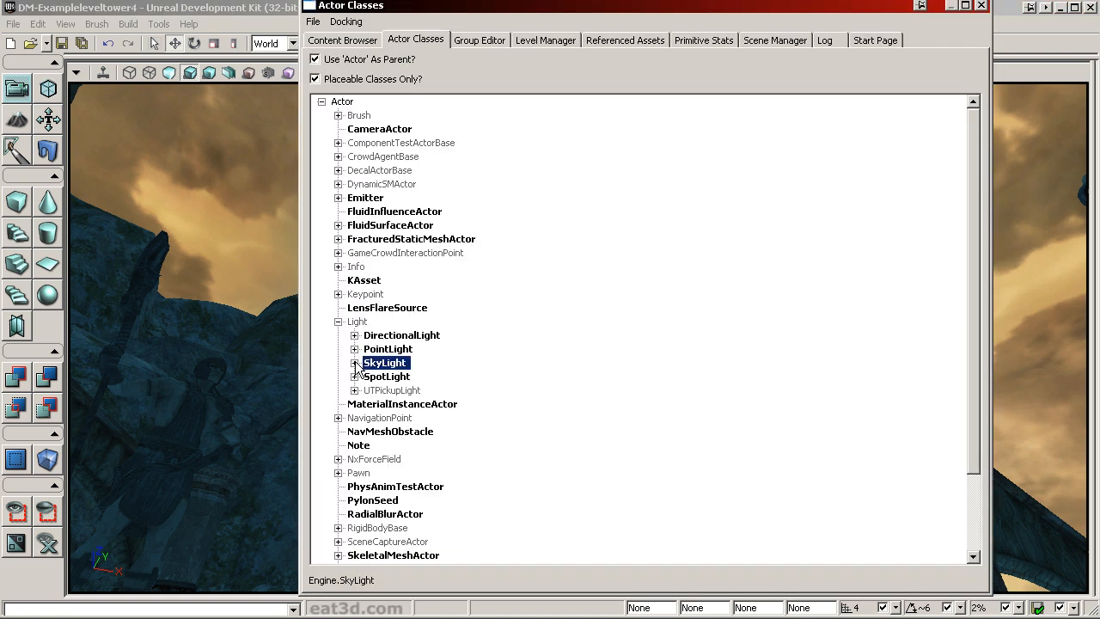
left_click(389, 337)
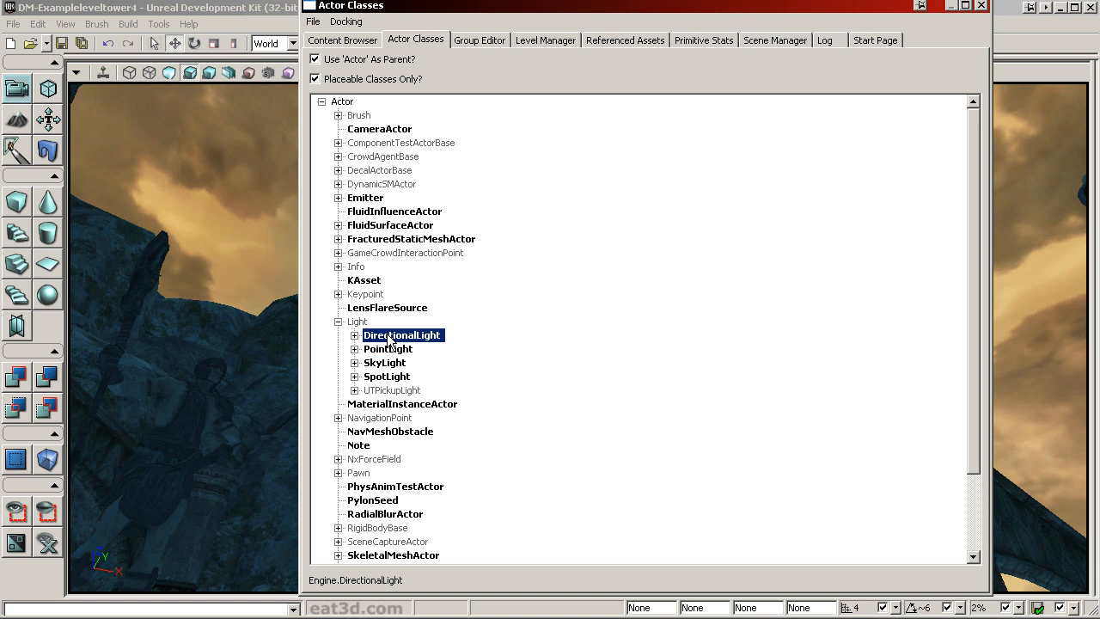
left_click(354, 335)
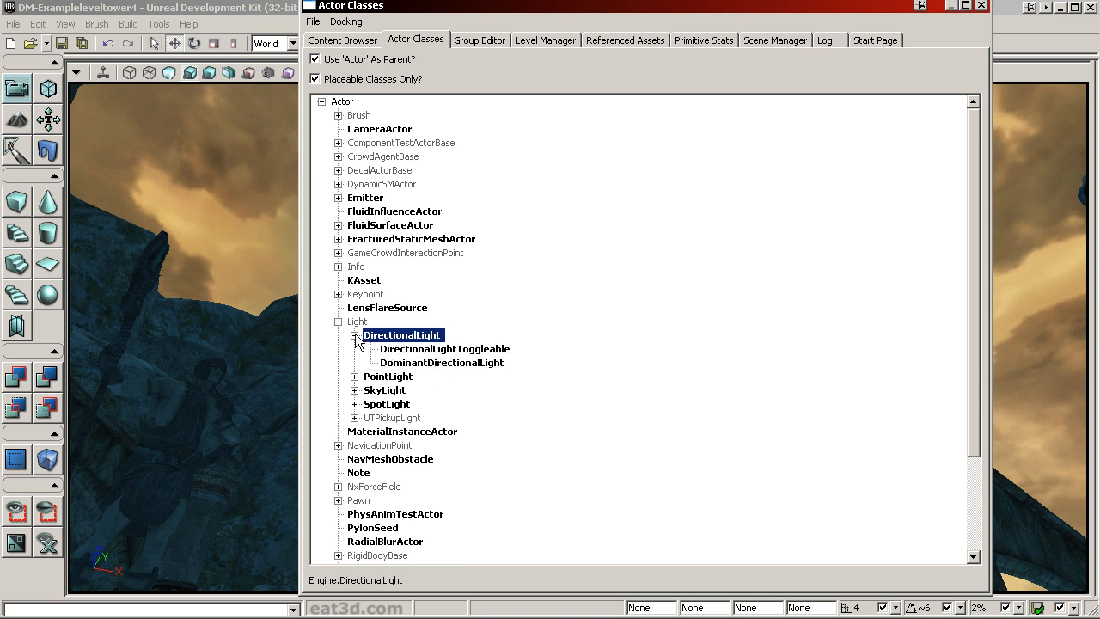
left_click(427, 362)
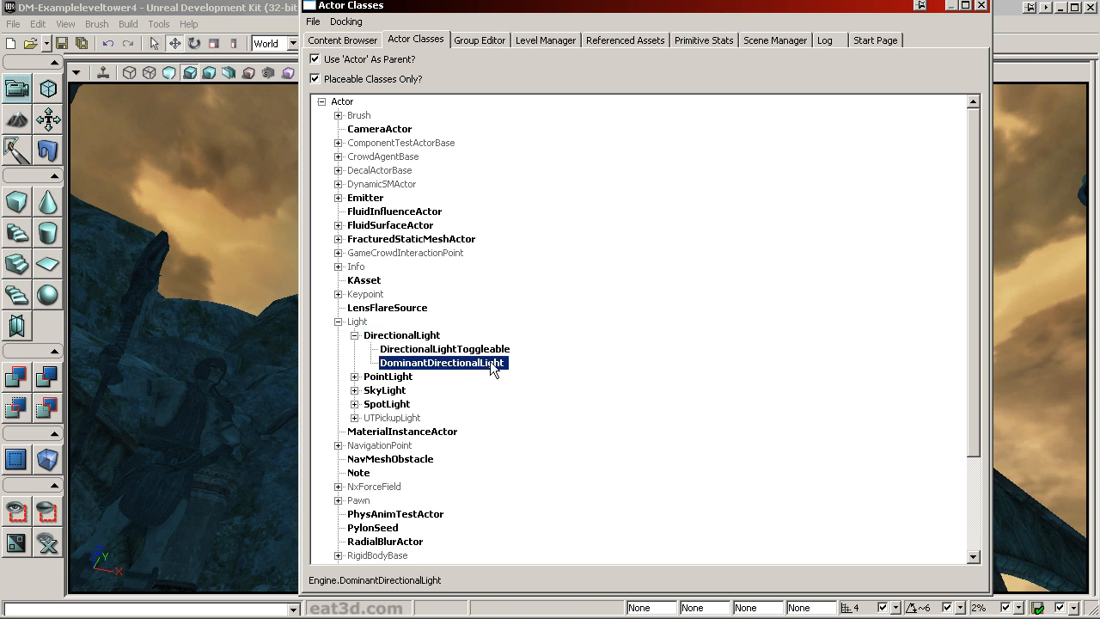
left_click(404, 336)
left_click(415, 365)
left_click_drag(389, 7, 989, 7)
- Add a DominantDirectionalLight on the courtyard's stone floor
mouse_move(526, 428)
right_mouse_down()
mouse_move(526, 464)
mouse_move(526, 428)
right_mouse_up()
left_click_drag(540, 310, 540, 258)
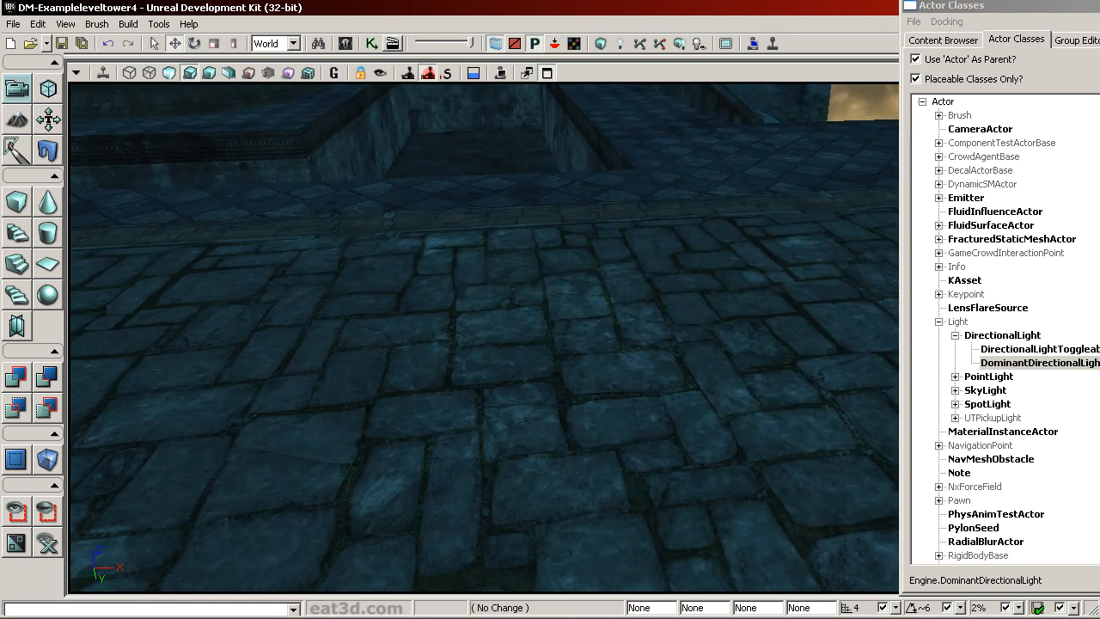
right_click(445, 258)
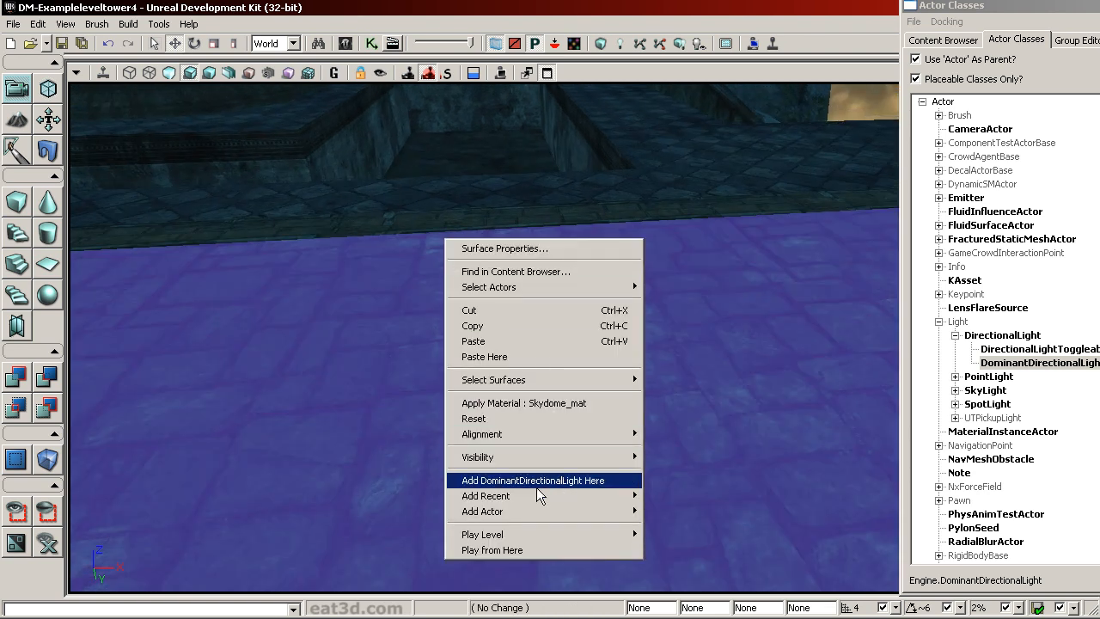
left_click(533, 480)
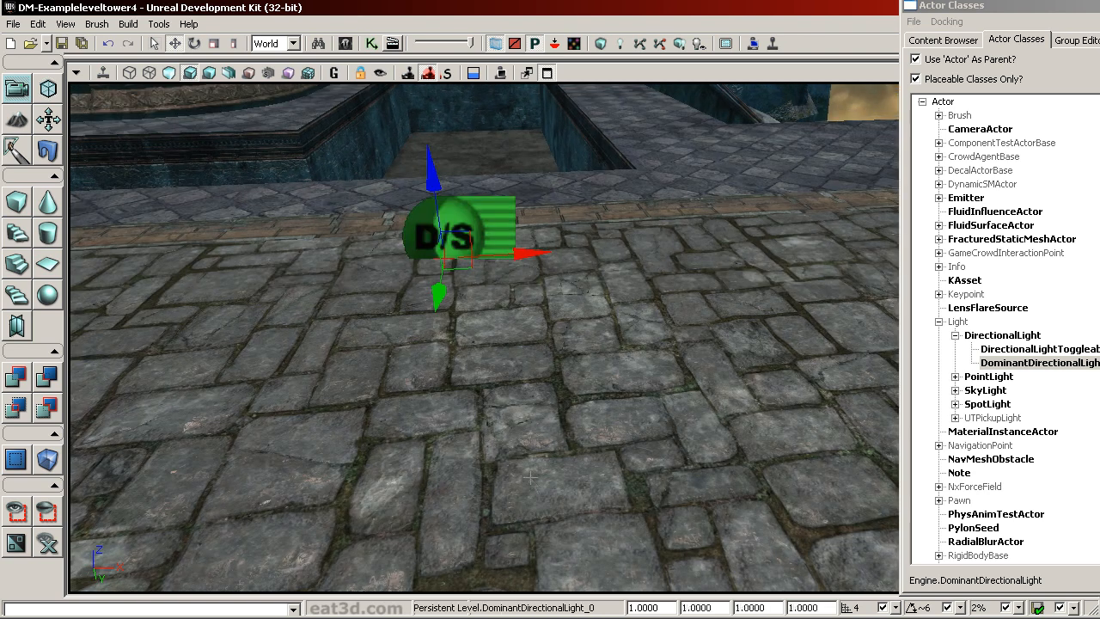
- Raise the dominant directional light from the floor to high above the courtyard in front of the tower
right_click_drag(533, 480, 533, 430)
left_click_drag(571, 406, 571, 271, "shift")
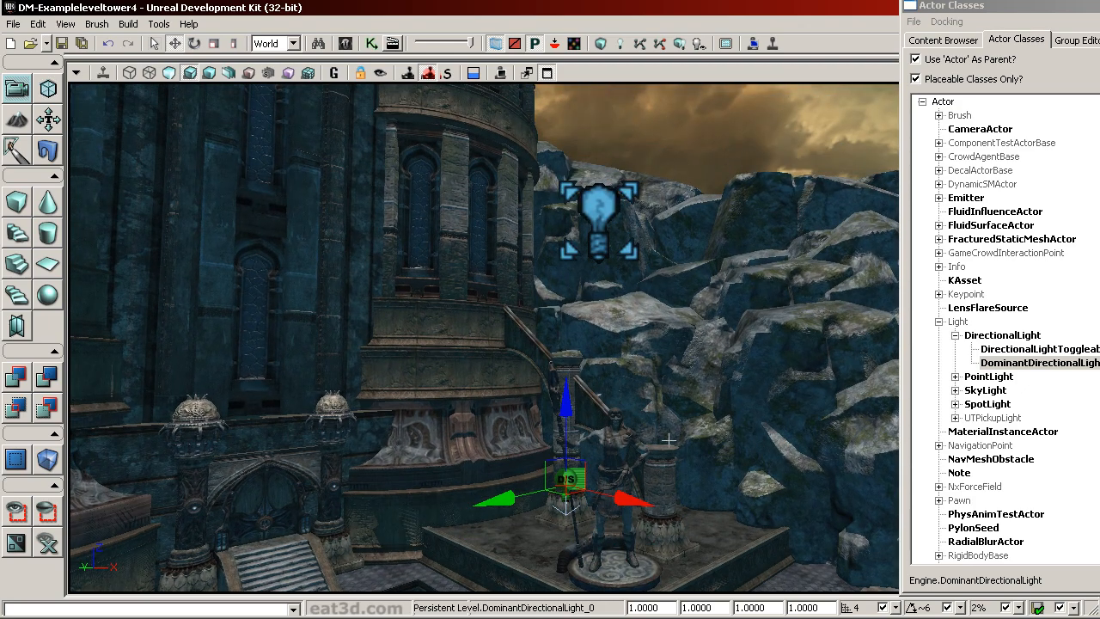
right_click_drag(686, 427, 683, 455)
left_click_drag(576, 326, 576, 193, "shift")
mouse_move(512, 415)
left_mouse_down("shift")
mouse_move(537, 413)
mouse_move(513, 415)
left_mouse_up("shift")
left_click_drag(577, 328, 577, 386, "shift")
right_click_drag(577, 386, 578, 369)
left_click_drag(578, 370, 579, 320)
- Set the dominant directional light's draw scale to 15
double_click(656, 612)
type("15")
key("Return")
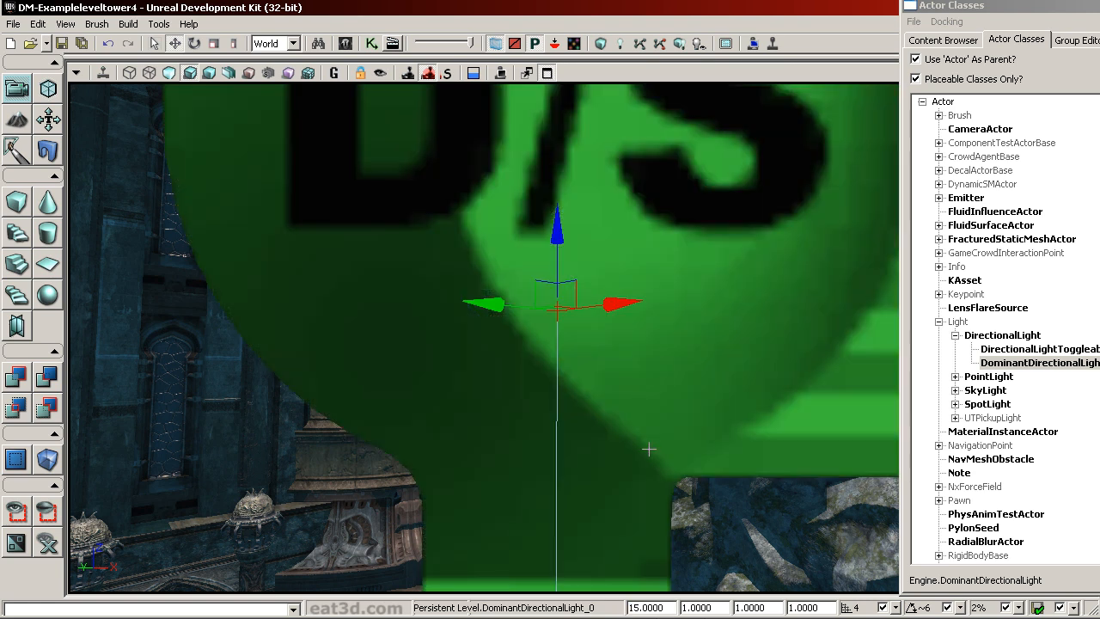
- Set the dominant directional light's draw scale to 5
left_click_drag(648, 447, 606, 526)
mouse_move(646, 274)
left_mouse_down("shift")
mouse_move(646, 215)
mouse_move(646, 253)
left_mouse_up("shift")
double_click(650, 610)
type("5")
key("Return")
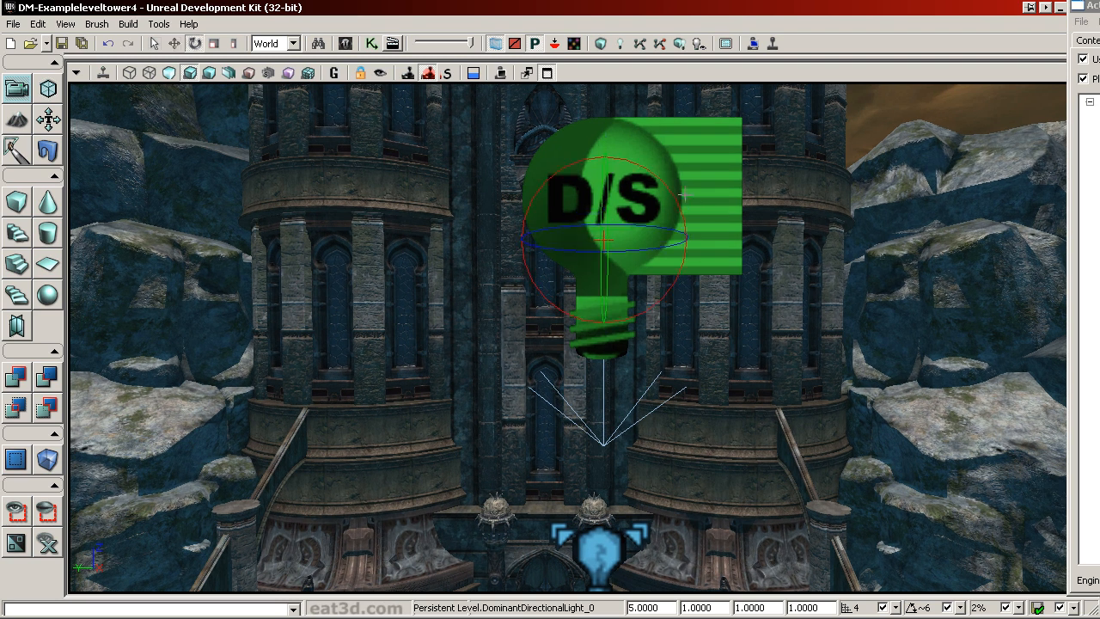
- Rotate the dominant directional light so it shines diagonally downward across the courtyard and onto the tower
left_click_drag(684, 196, 602, 365)
left_click_drag(650, 173, 687, 236)
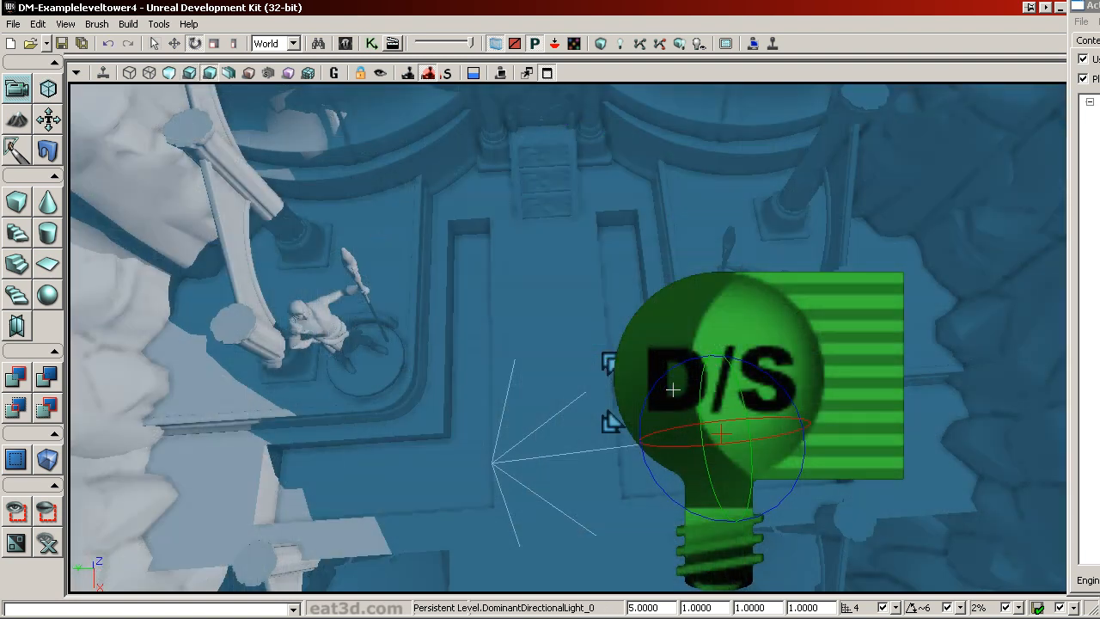
left_click_drag(651, 392, 651, 367)
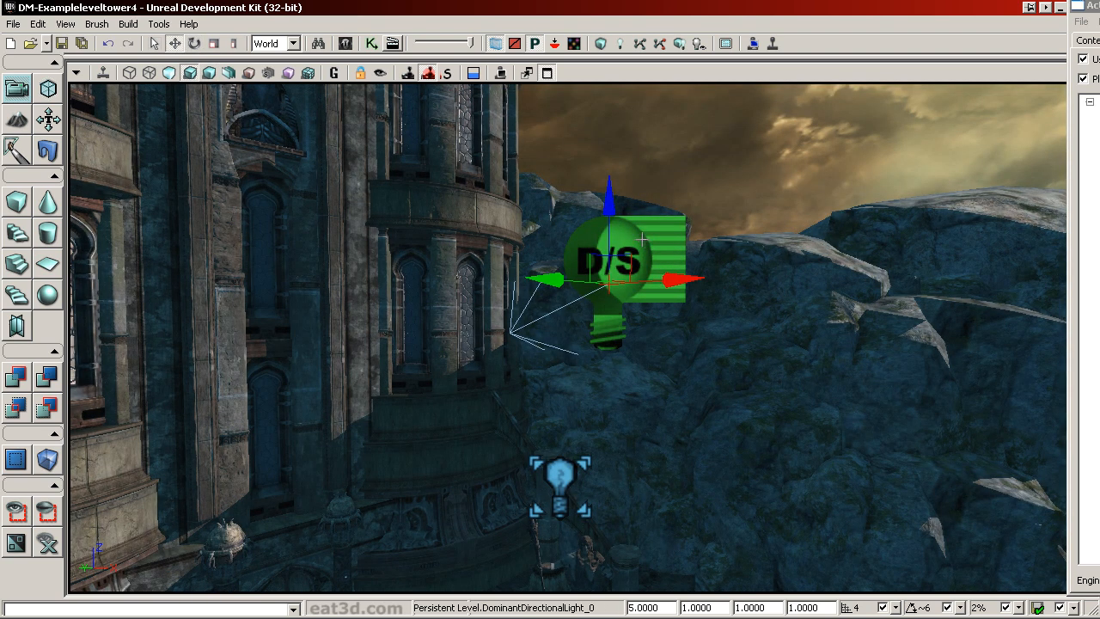
- Open the dominant directional light's properties and set its light component's Brightness to 3
key("F4")
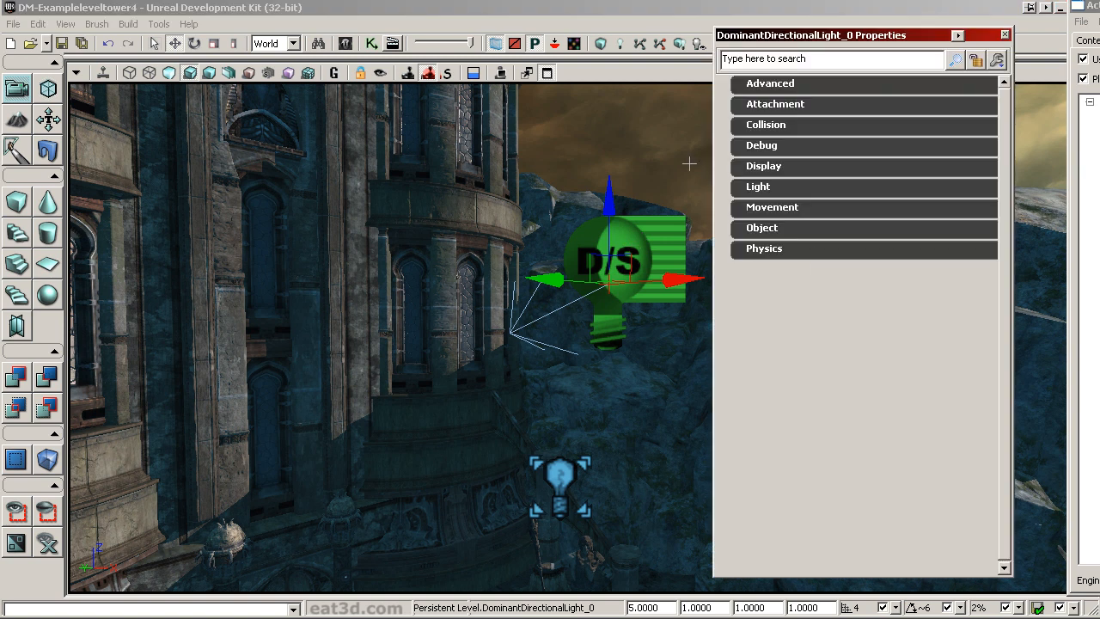
left_click(766, 187)
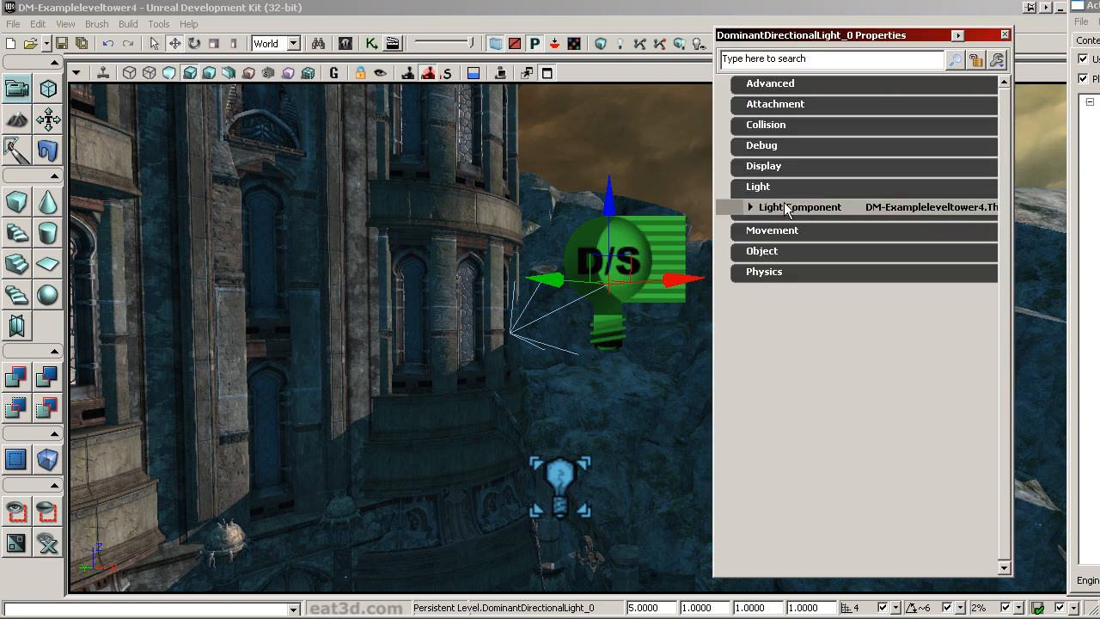
left_click(783, 208)
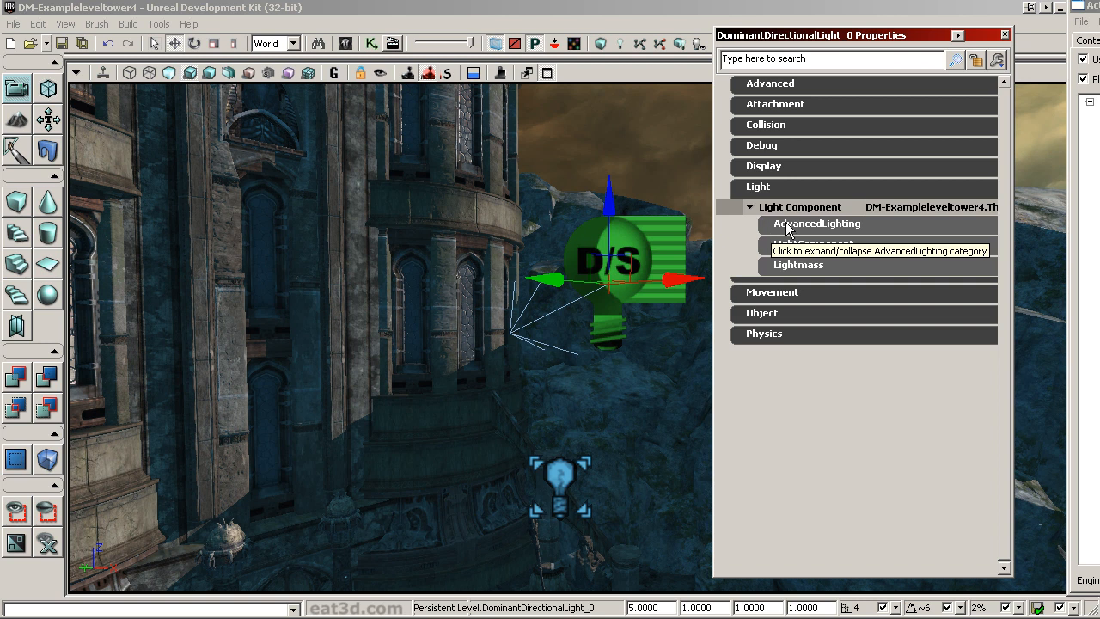
left_click(786, 225)
left_click(795, 225)
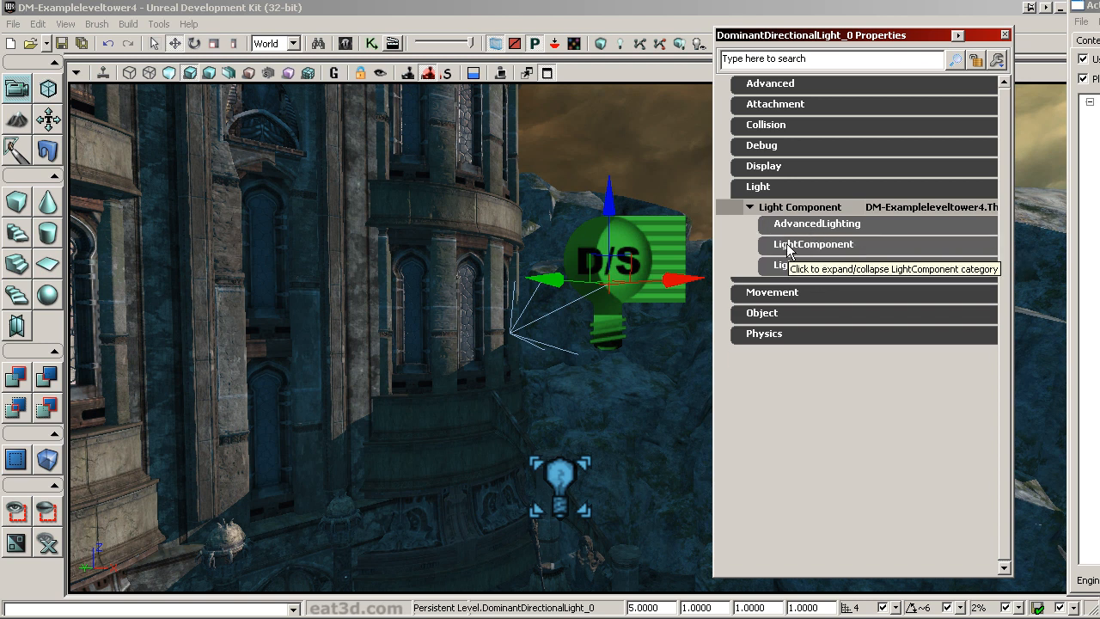
left_click(795, 245)
left_click(907, 283)
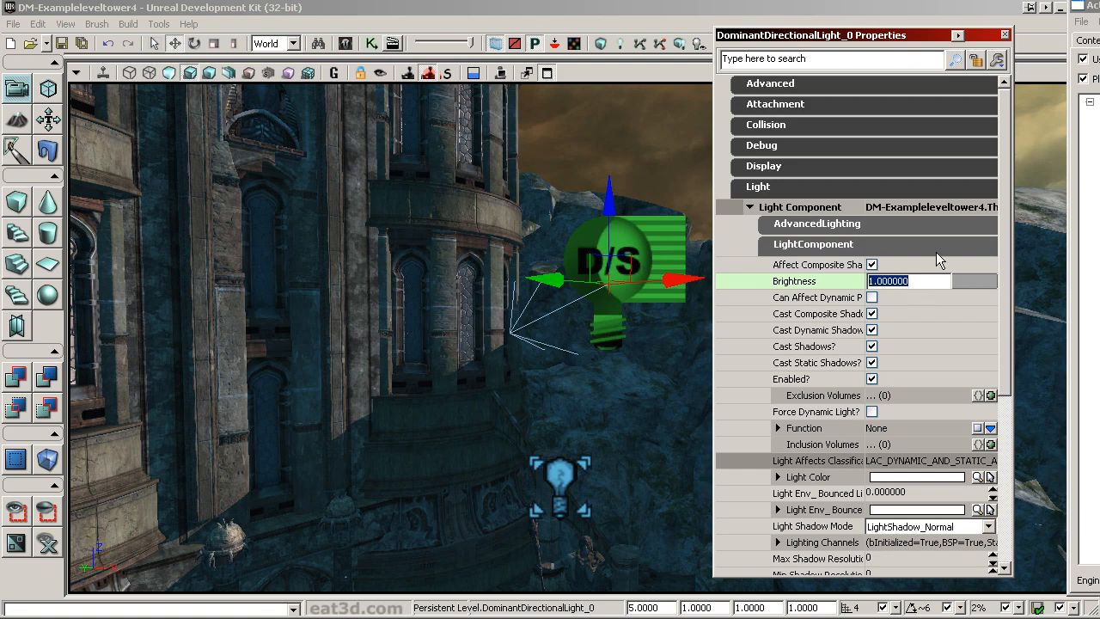
type("3")
key("Return")
right_click_drag(516, 301, 516, 236)
left_click(931, 291)
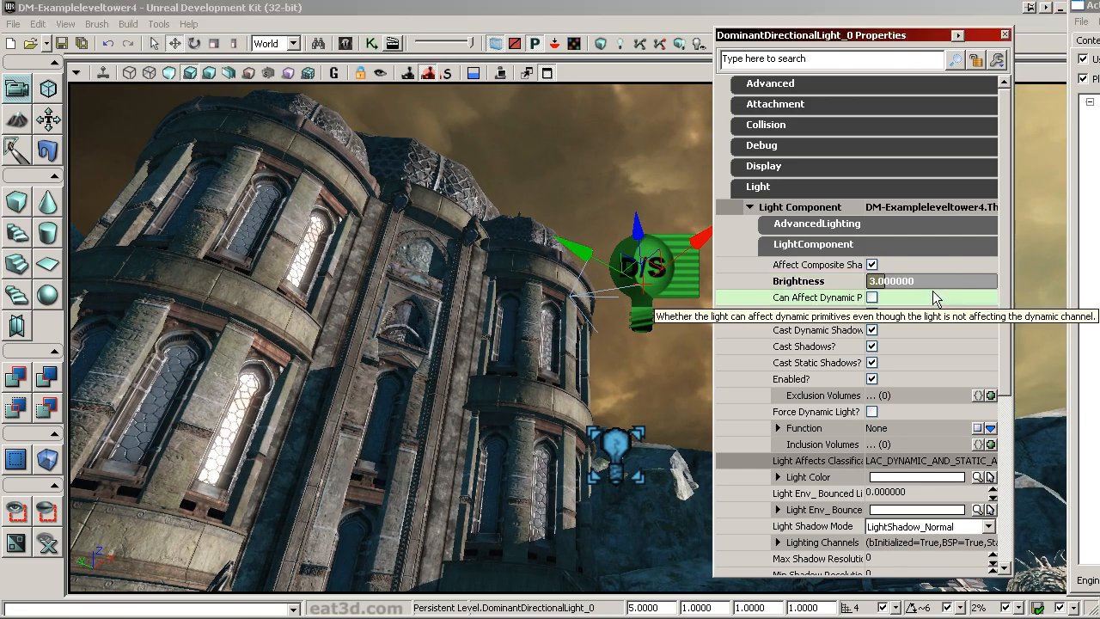
- Try a different Brightness on the dominant directional light and return it to 3
left_click(932, 283)
type("32")
key("Return")
right_click_drag(516, 301, 447, 326)
left_click(870, 281)
type("3")
key("Return")
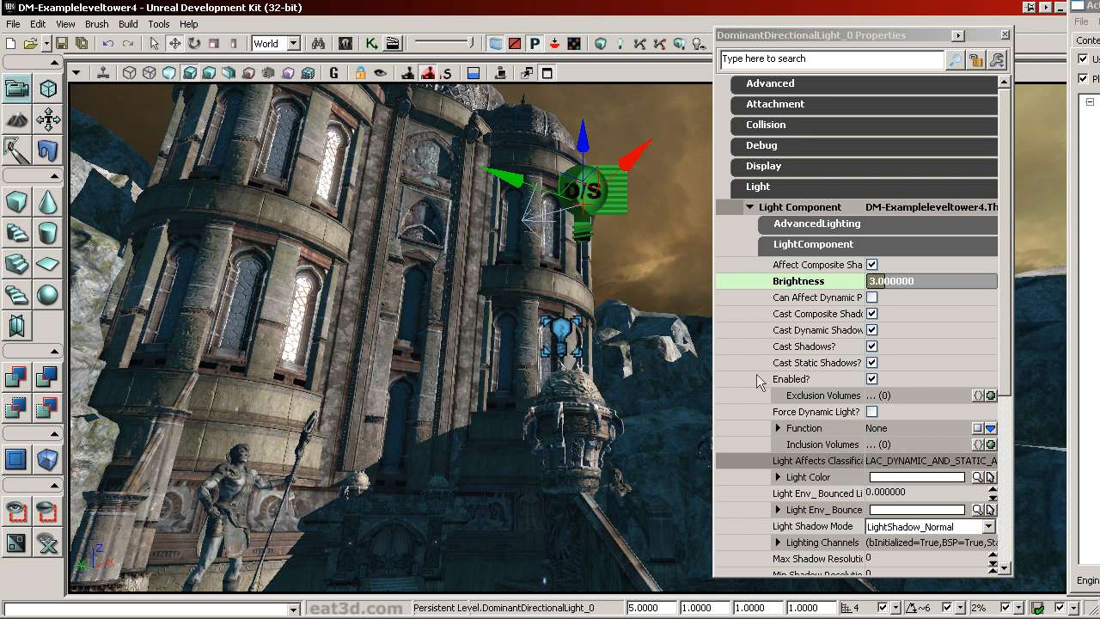
- Set the dominant directional light's Light Color to orange with red 255, green 159 and blue 72
left_click(823, 315)
scroll(824, 332, "down", 3)
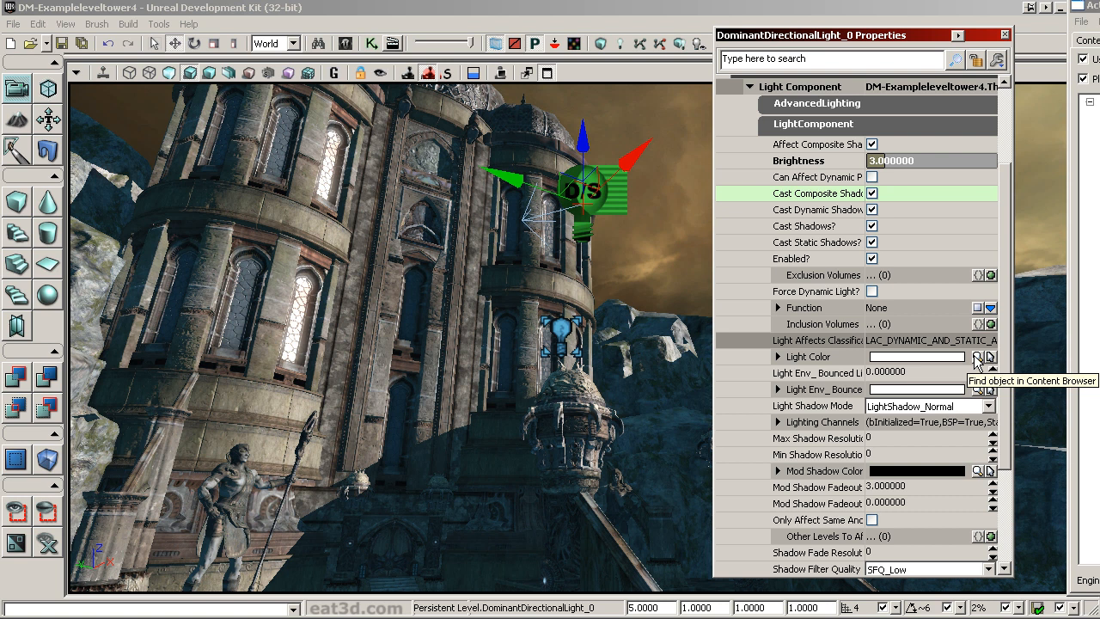
left_click(977, 357)
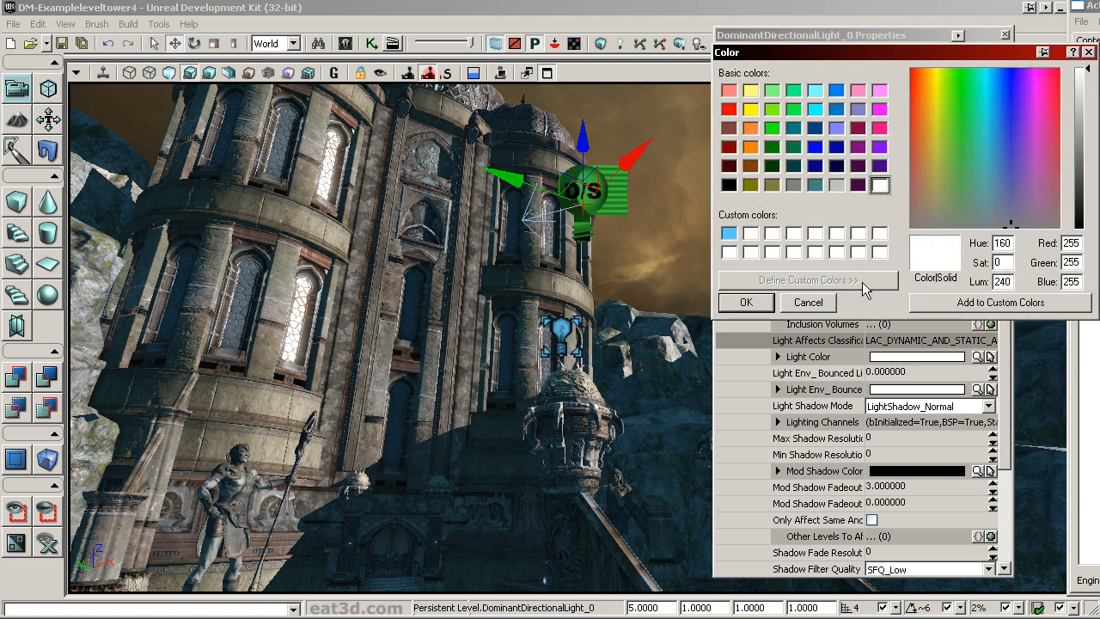
right_click(857, 145)
left_click(927, 90)
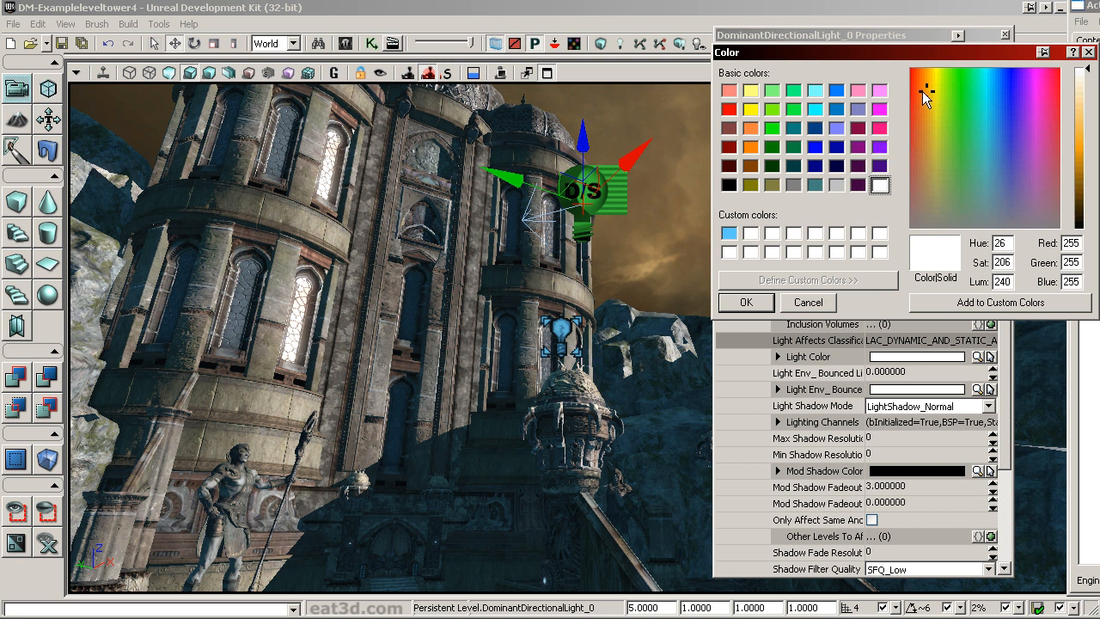
left_click(923, 72)
left_click(1088, 86)
left_click_drag(1087, 90, 1087, 125)
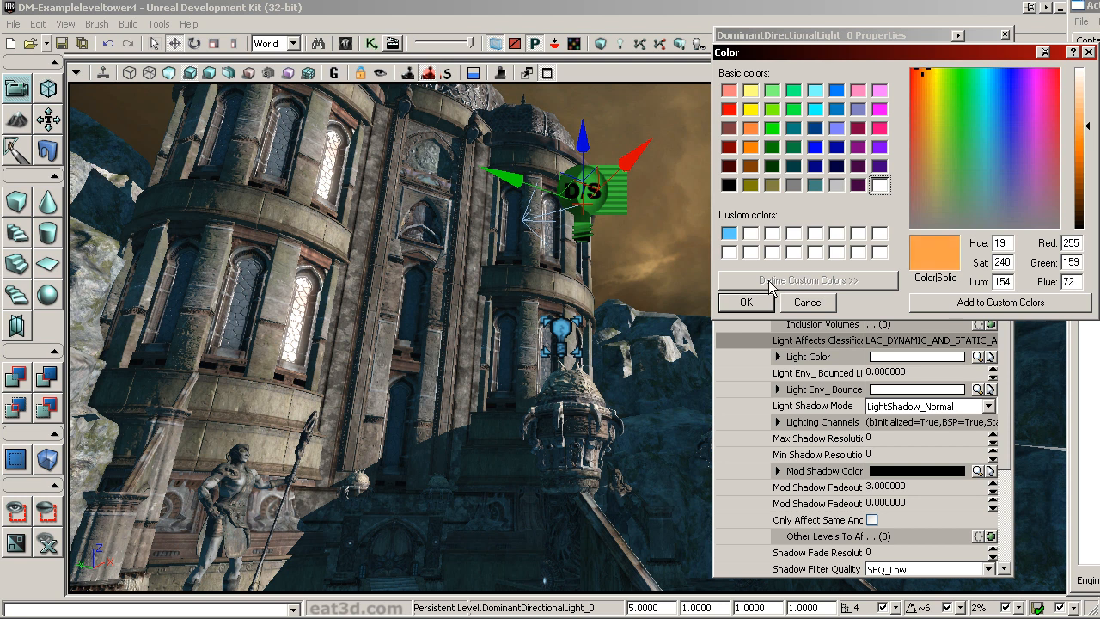
left_click(746, 302)
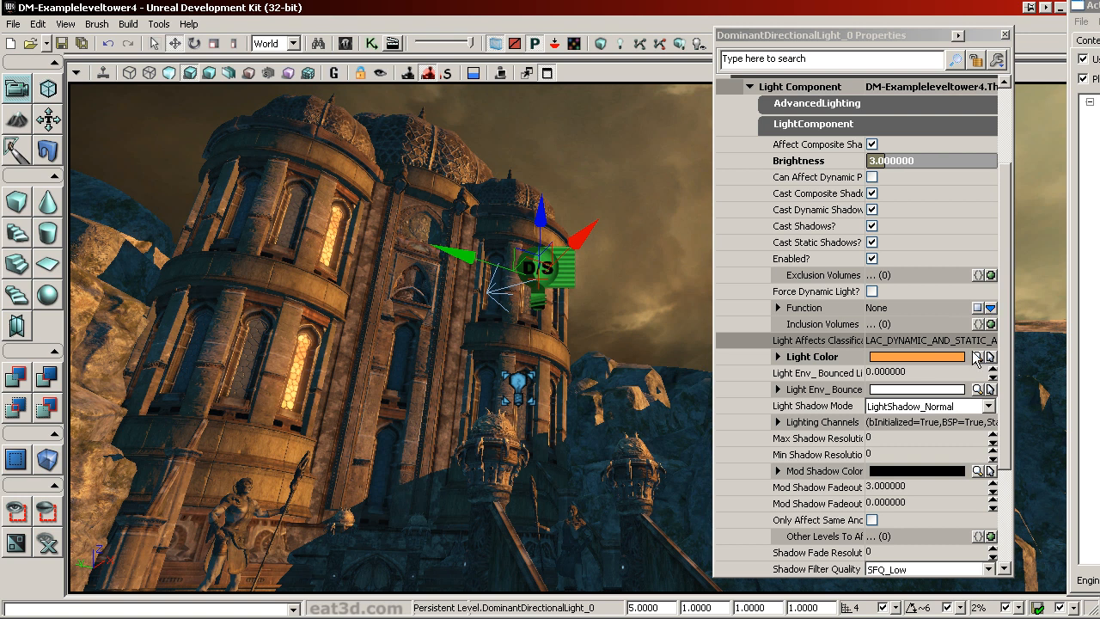
- Shift the dominant directional light's Light Color to yellow with red 255, green 209 and blue 72
left_click(976, 356)
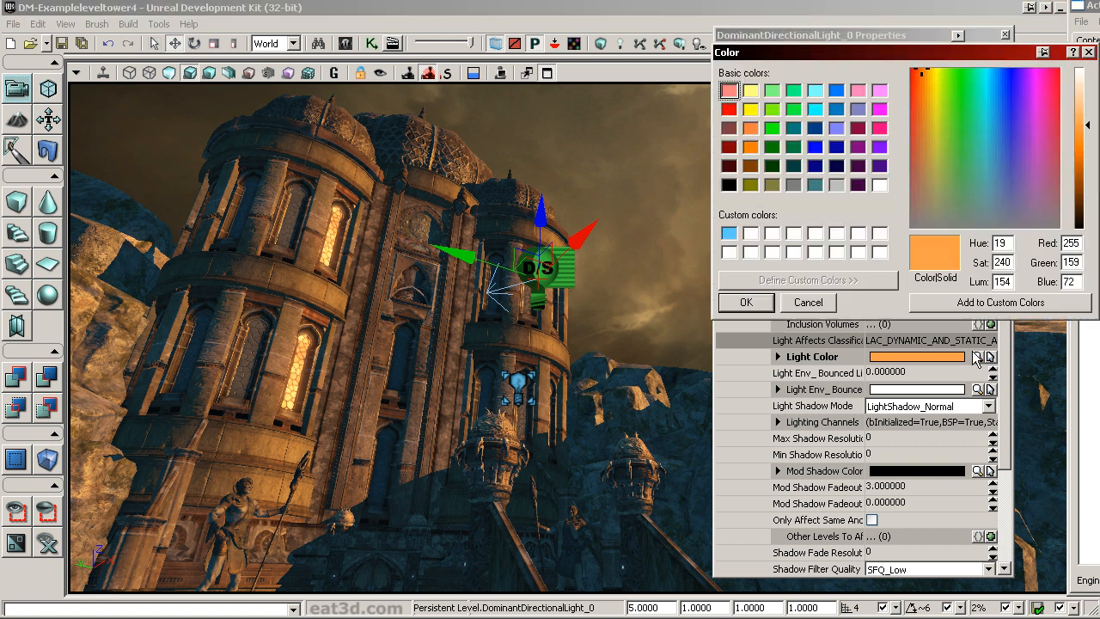
left_click_drag(922, 68, 928, 68)
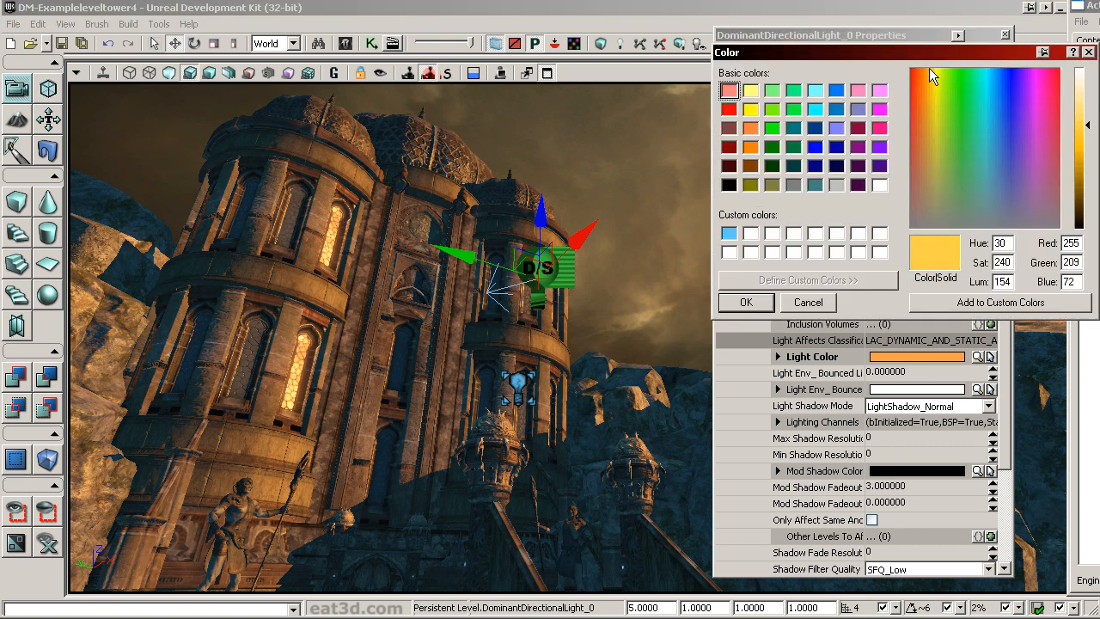
left_click(746, 302)
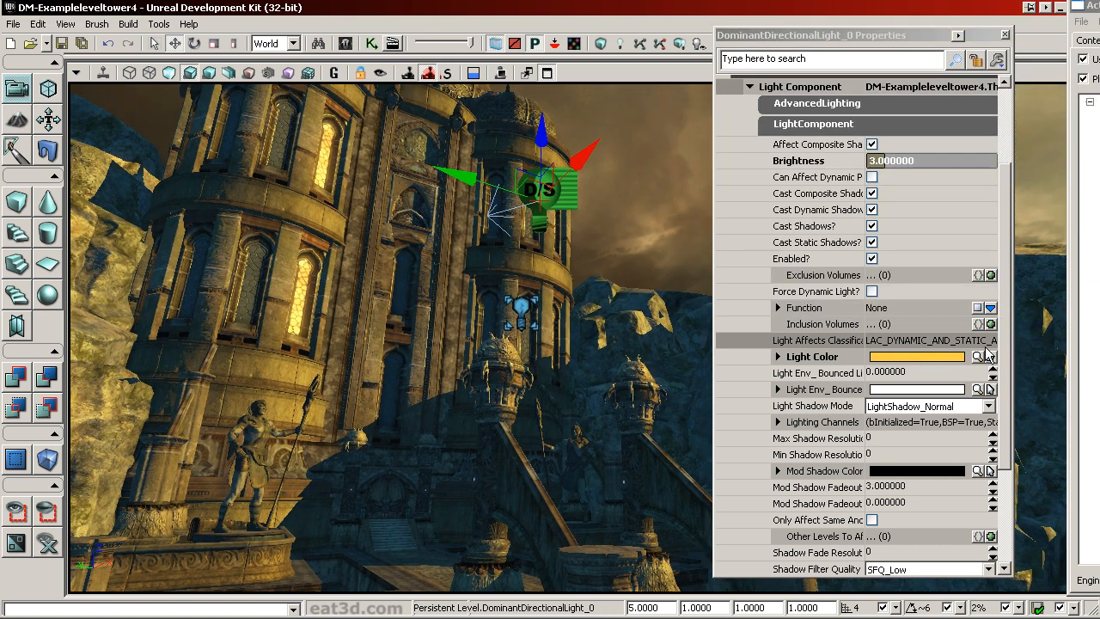
- Change the dominant directional light's Light Color to a soft light orange and close its properties
left_click(977, 355)
left_click_drag(940, 69, 923, 68)
left_click(1085, 122)
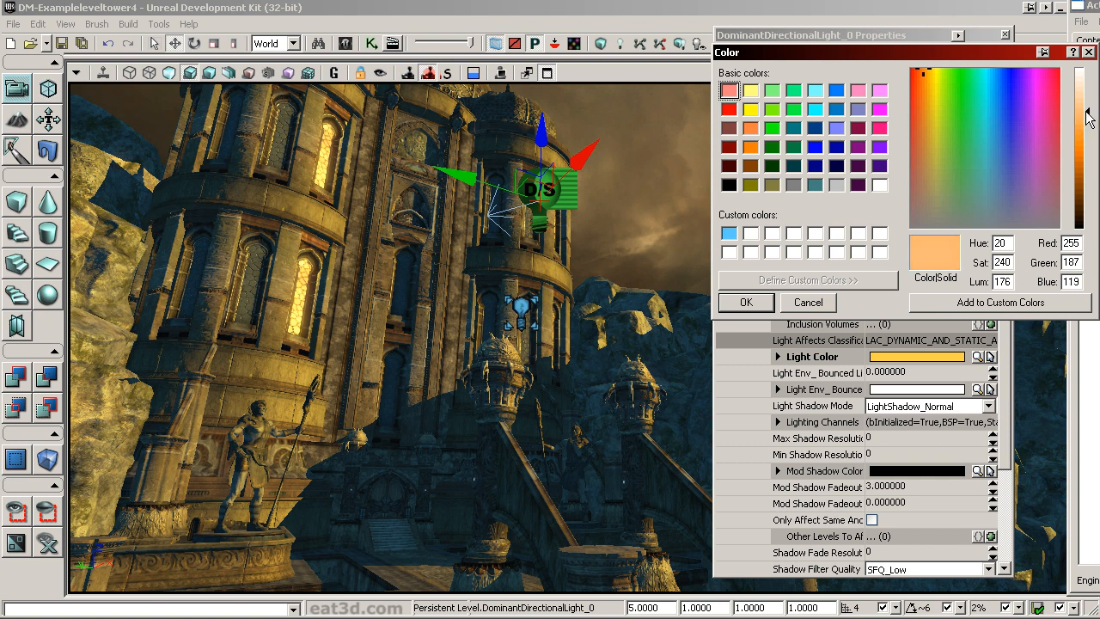
left_click(746, 301)
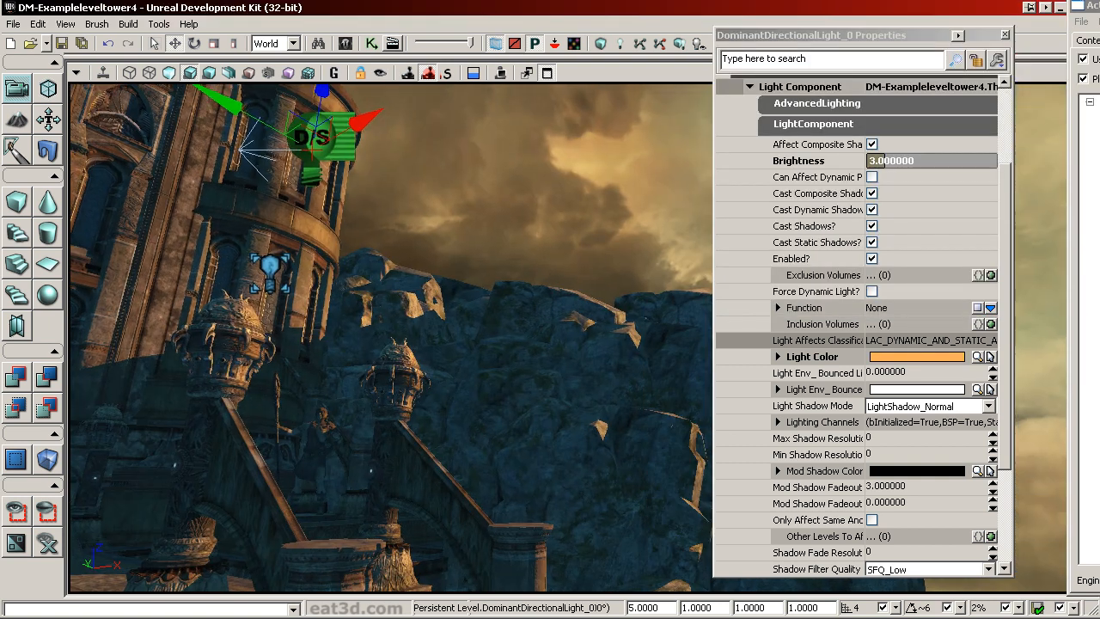
left_click(1005, 36)
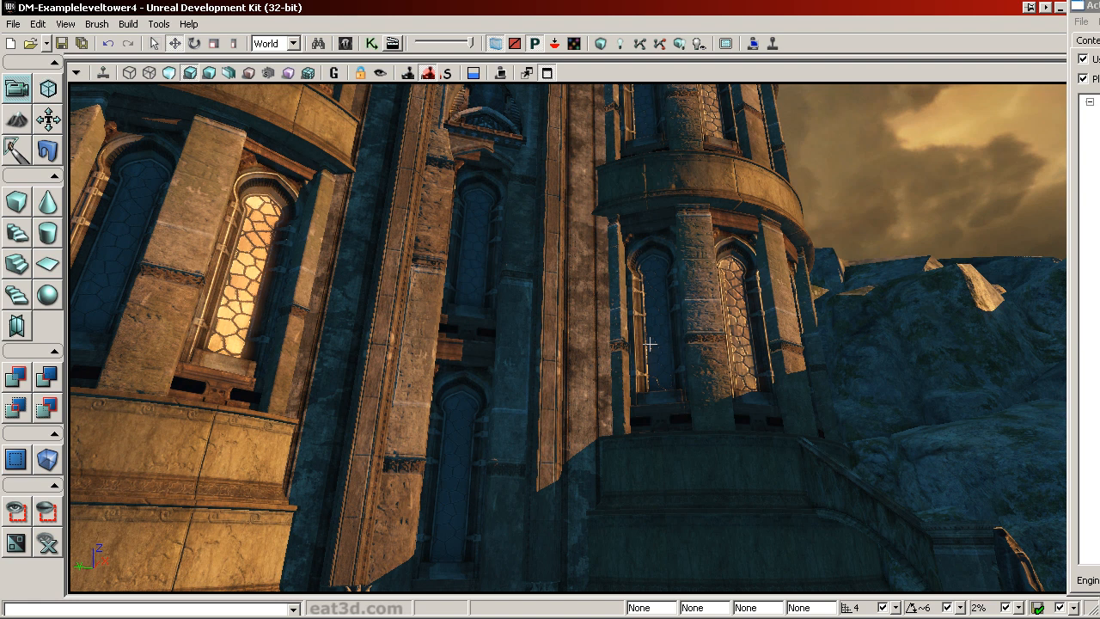
mouse_move(630, 348)
right_mouse_down()
mouse_move(624, 361)
mouse_move(621, 329)
right_mouse_up()
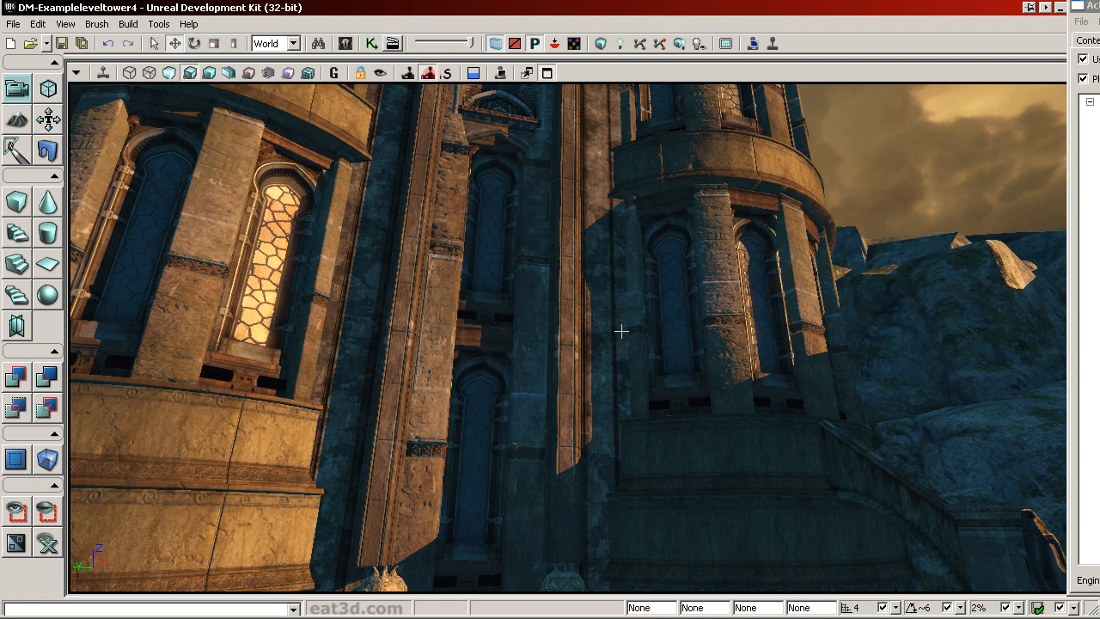
left_click_drag(621, 329, 621, 352)
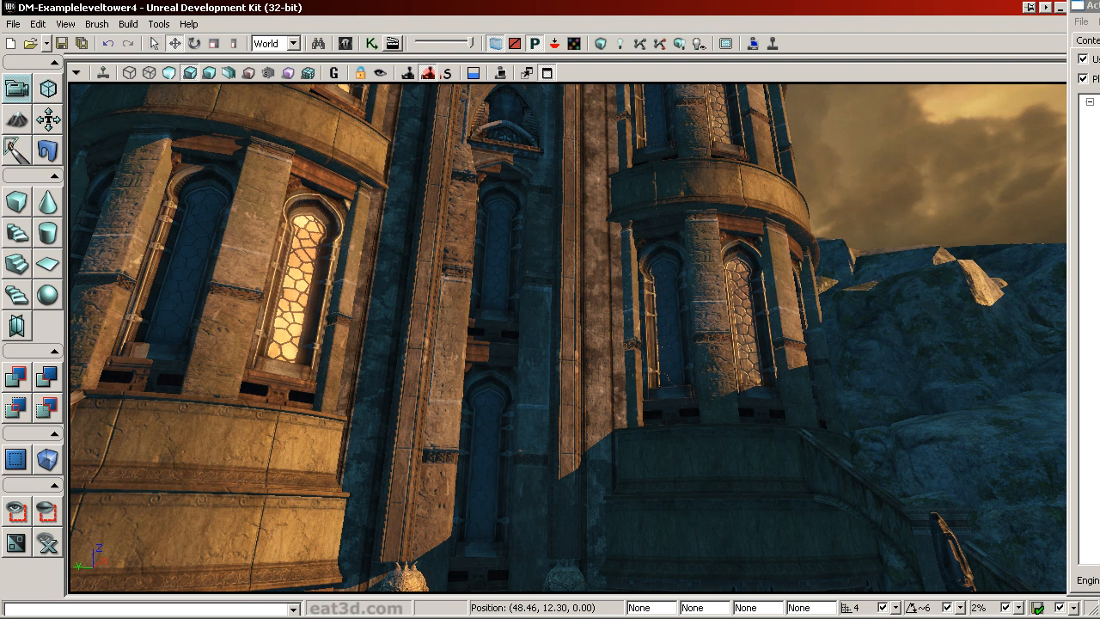
left_click_drag(567, 344, 567, 318)
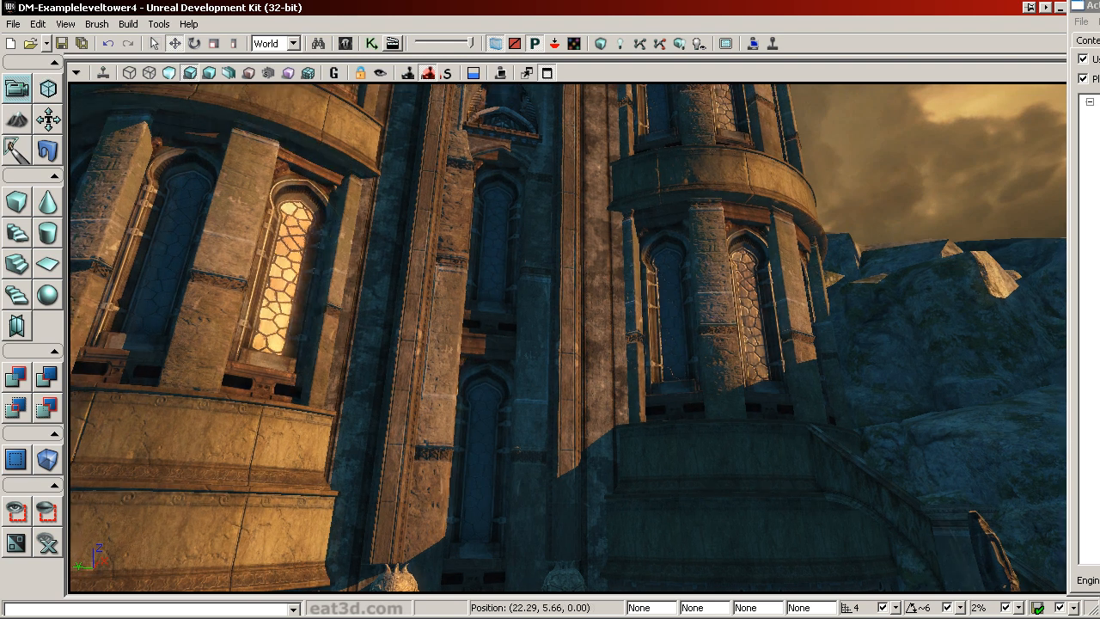
left_click_drag(570, 222, 571, 275)
right_click_drag(571, 222, 570, 198)
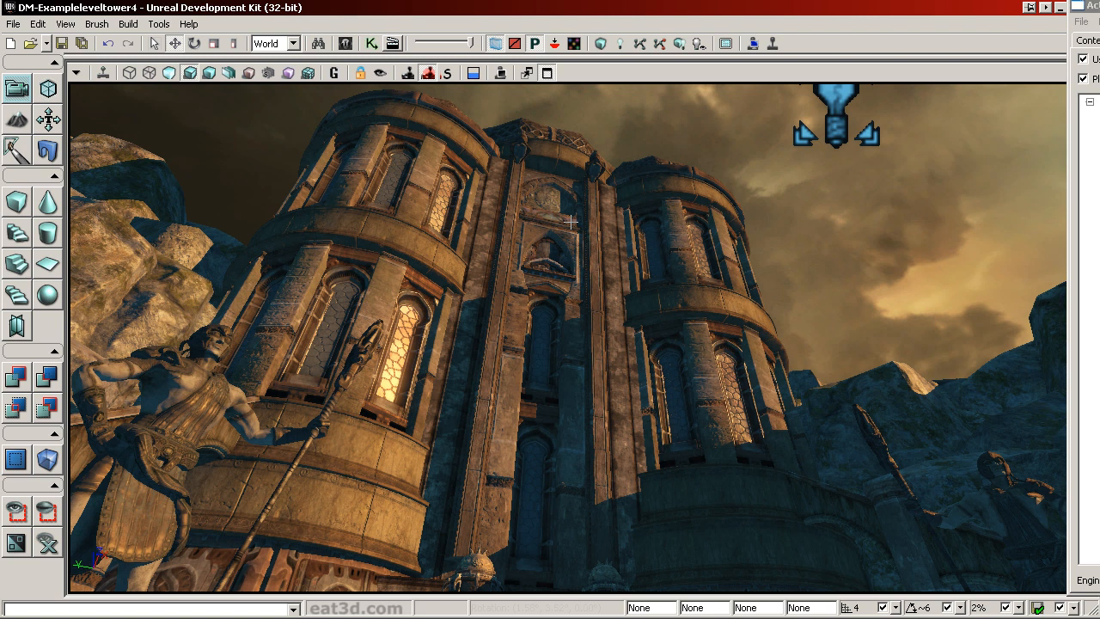
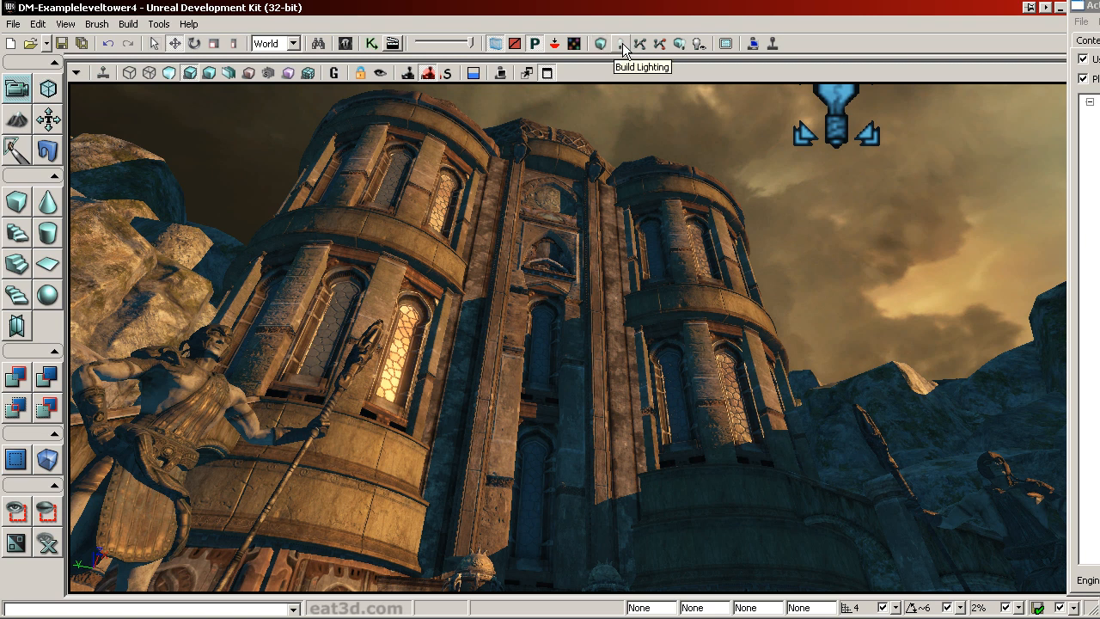
- Build the level's lighting for BSP and static meshes at Preview quality with Lightmass, allowing SwarmAgent to access the network
left_click(623, 43)
mouse_move(471, 344)
left_mouse_down()
mouse_move(528, 273)
mouse_move(568, 162)
left_mouse_up()
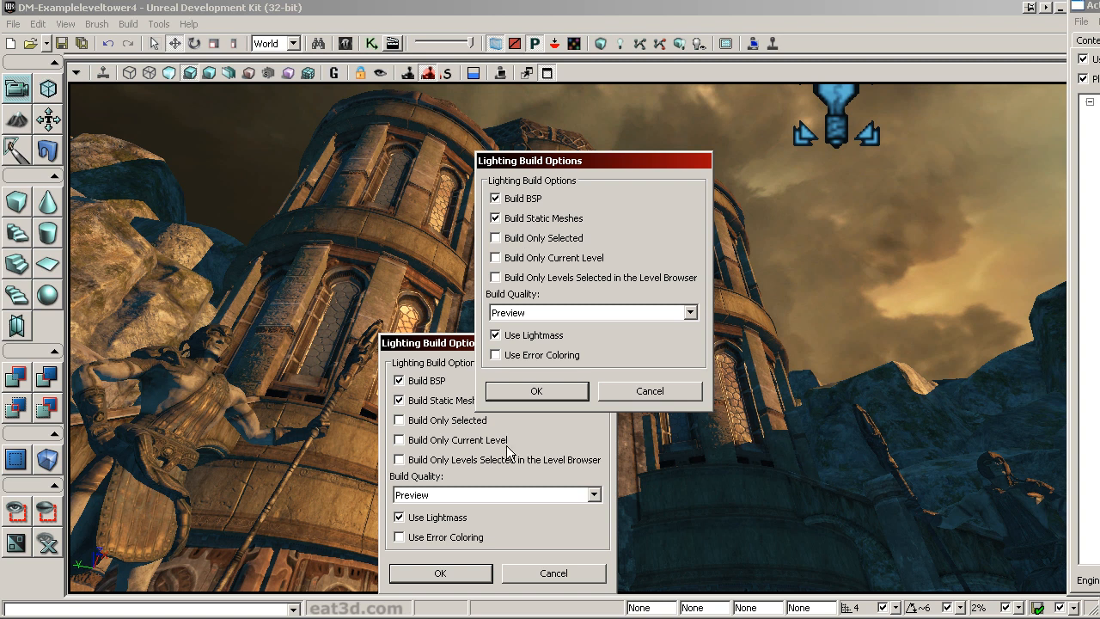
left_click(535, 392)
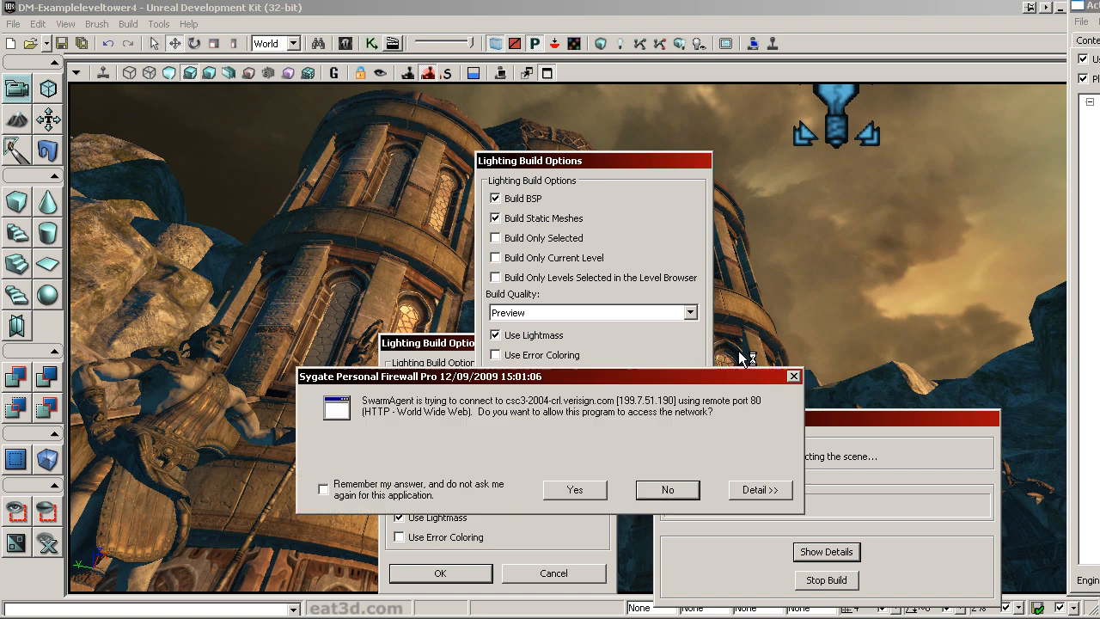
left_click(577, 490)
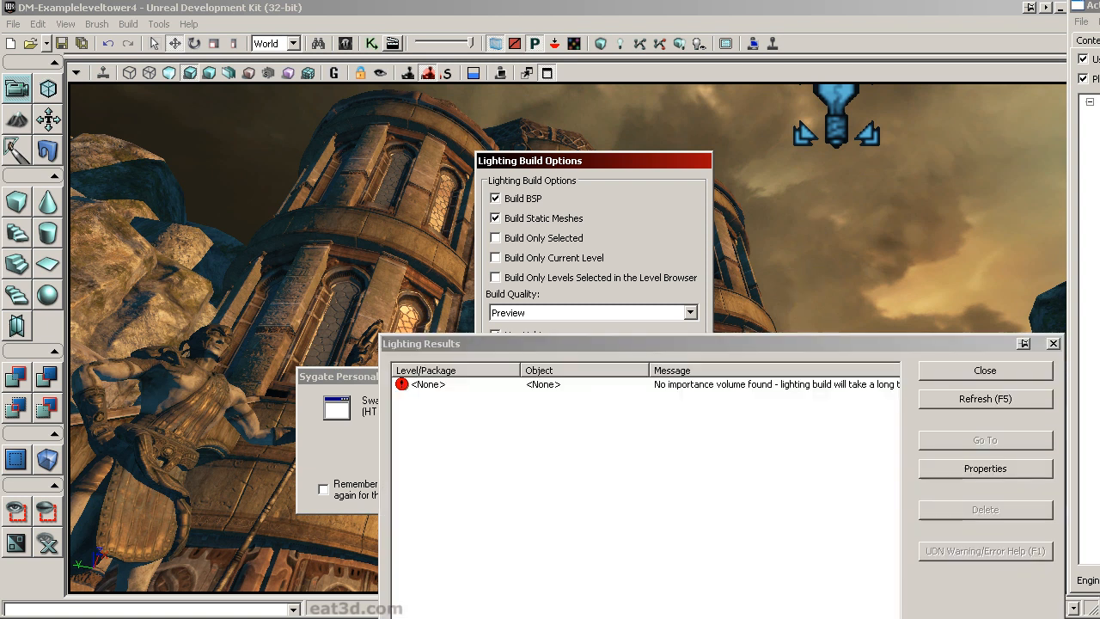
left_click_drag(747, 127, 262, 159)
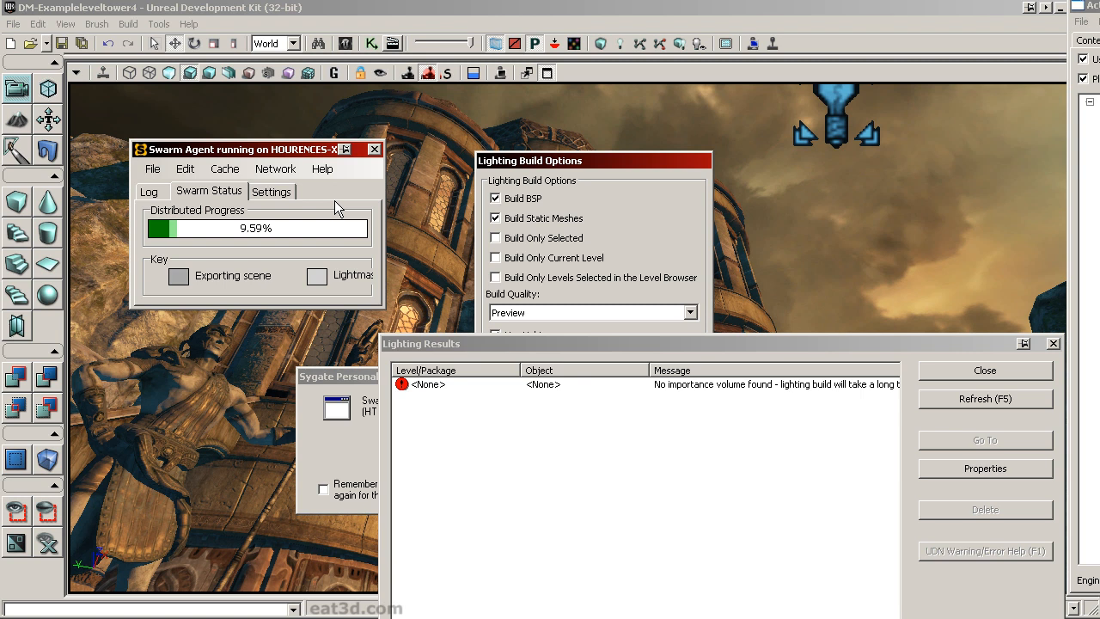
left_click_drag(221, 151, 204, 128)
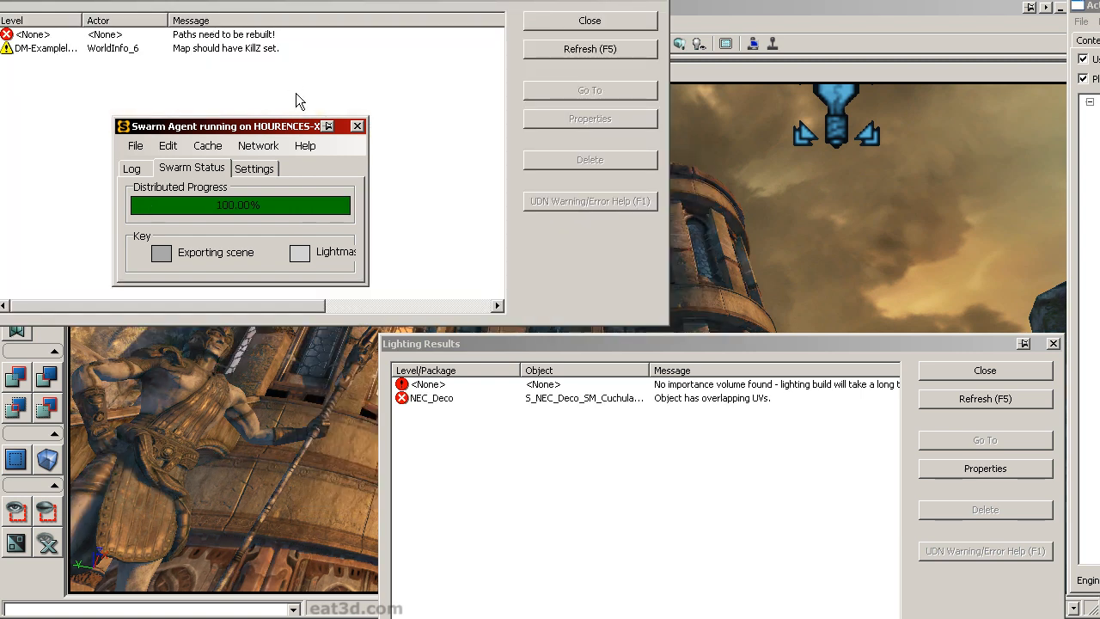
- Move the Swarm Agent window out of the way and dismiss the Map Check report
left_click_drag(273, 129, 1099, 413)
left_click_drag(288, 7, 388, 142)
left_click(855, 344)
left_click_drag(852, 340, 804, 230)
left_click(344, 130)
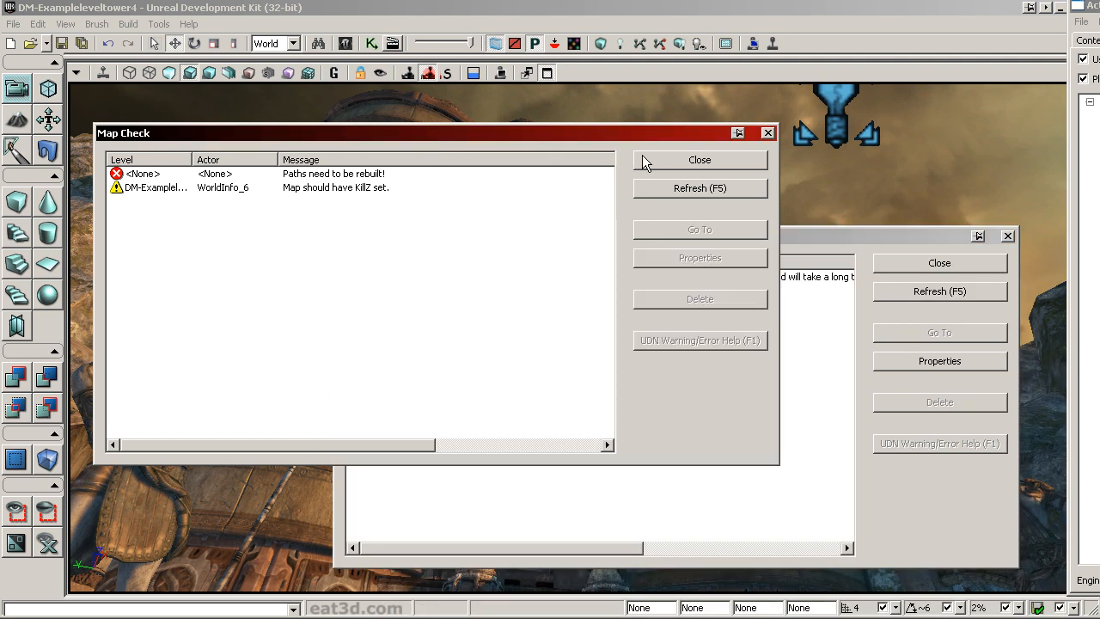
left_click(767, 133)
- Review the Lighting Results messages, widen the Object column to read the full mesh name, and close the report
left_click_drag(733, 236, 573, 151)
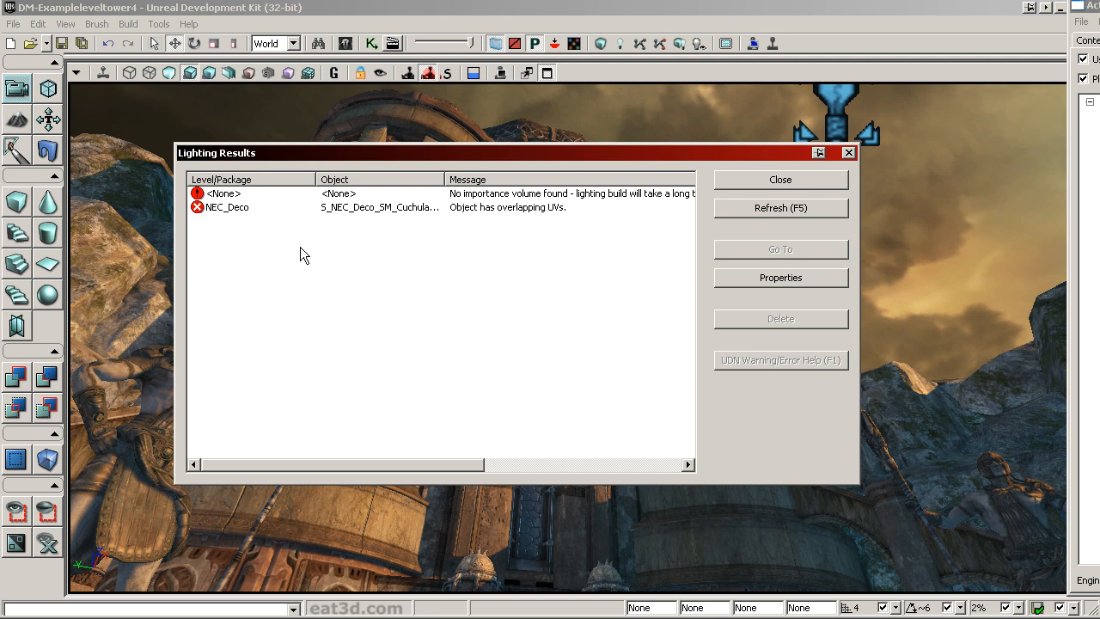
left_click(505, 193)
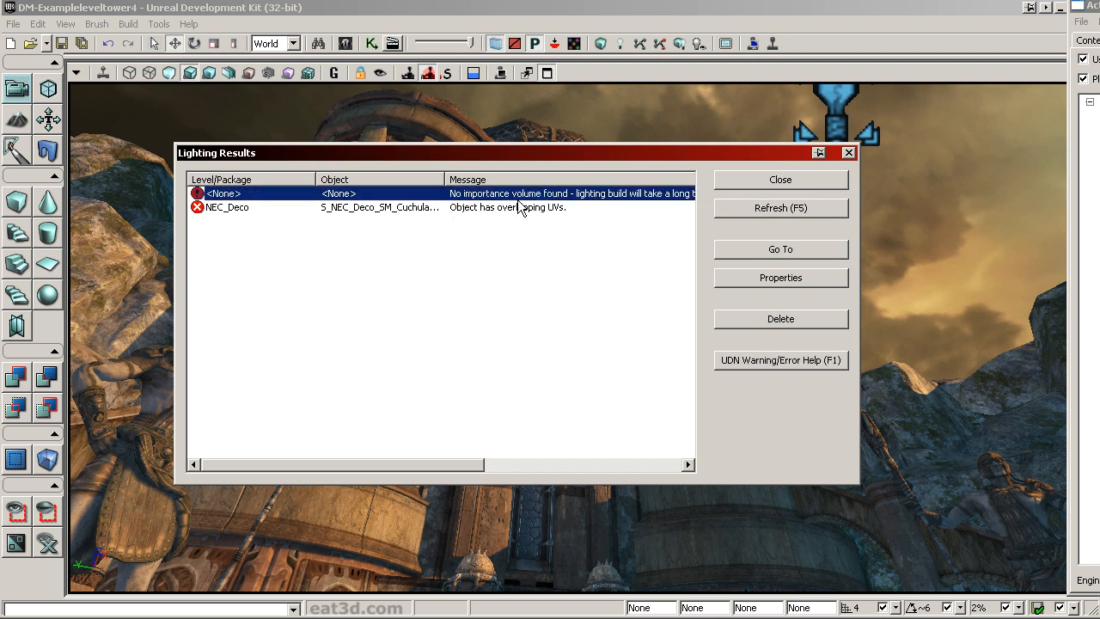
left_click(428, 227)
left_click(244, 208)
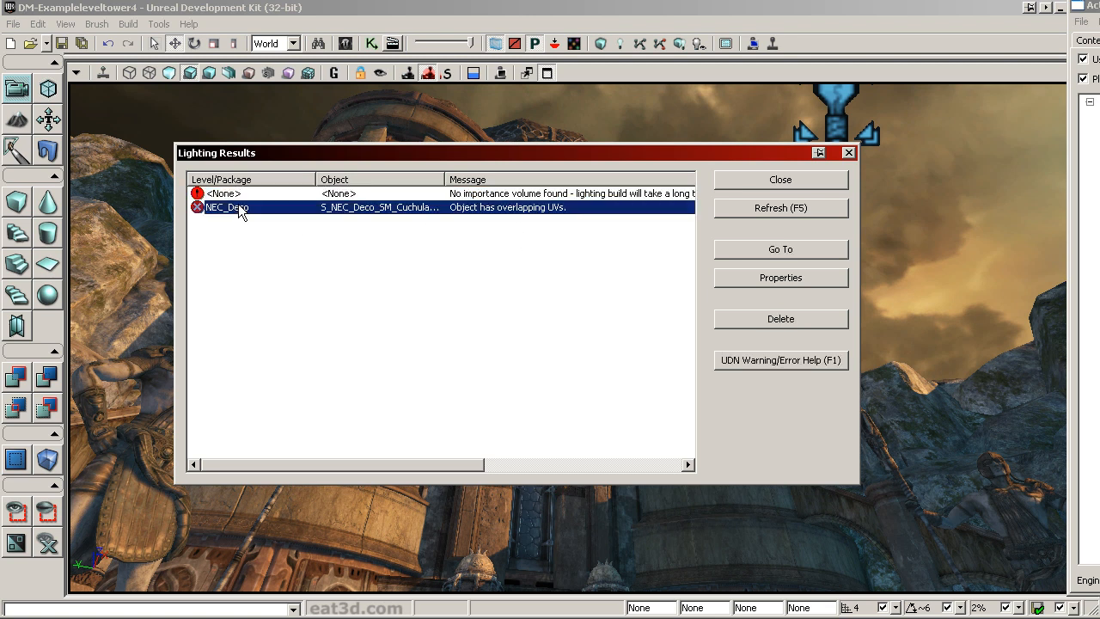
left_click_drag(444, 179, 510, 179)
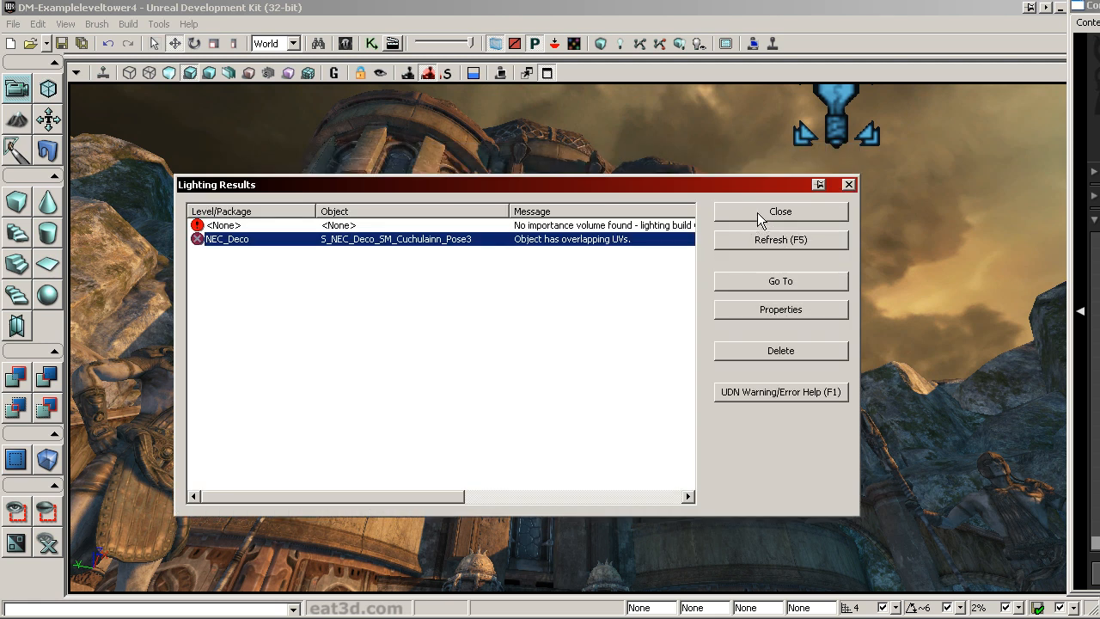
left_click(757, 210)
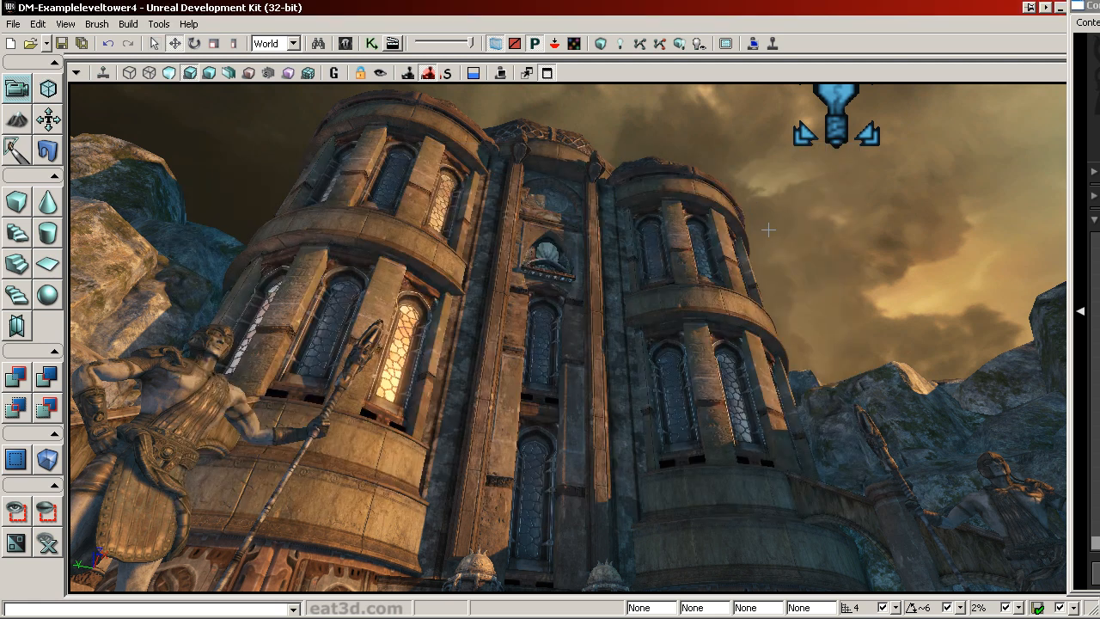
- Show the contents of the NEC_Lights package in the Content Browser
left_click_drag(751, 206, 786, 275)
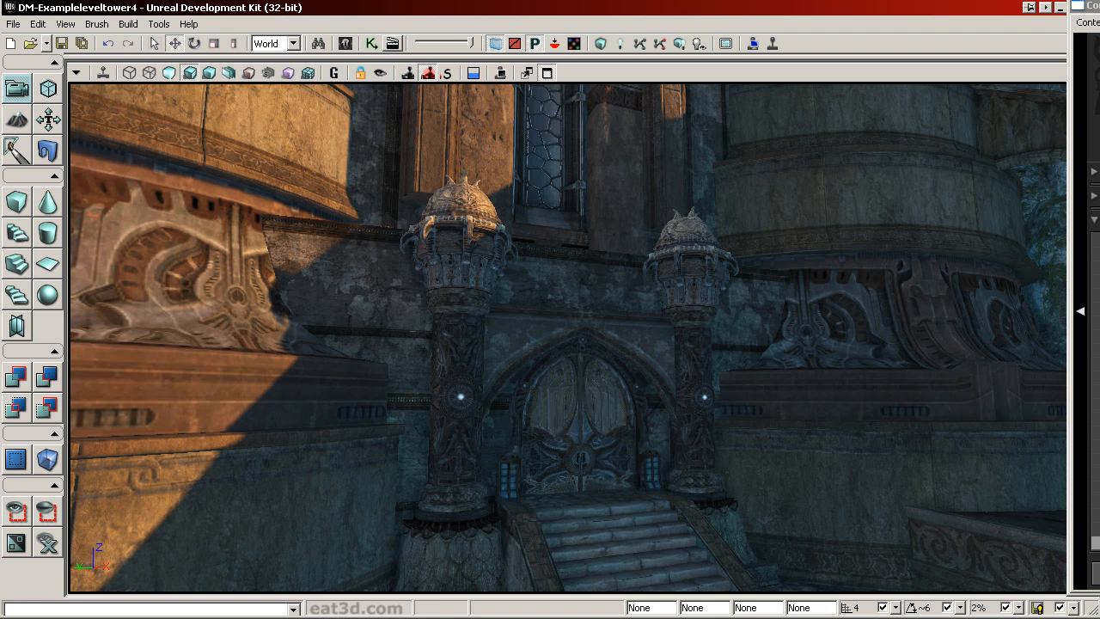
left_click_drag(1084, 5, 470, 7)
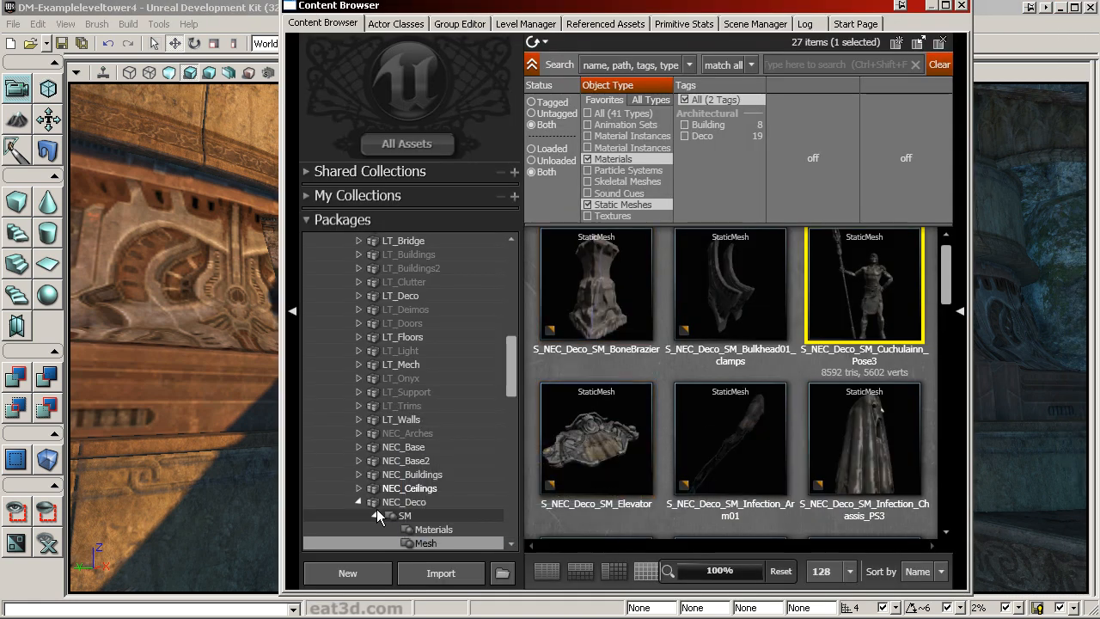
left_click(361, 505)
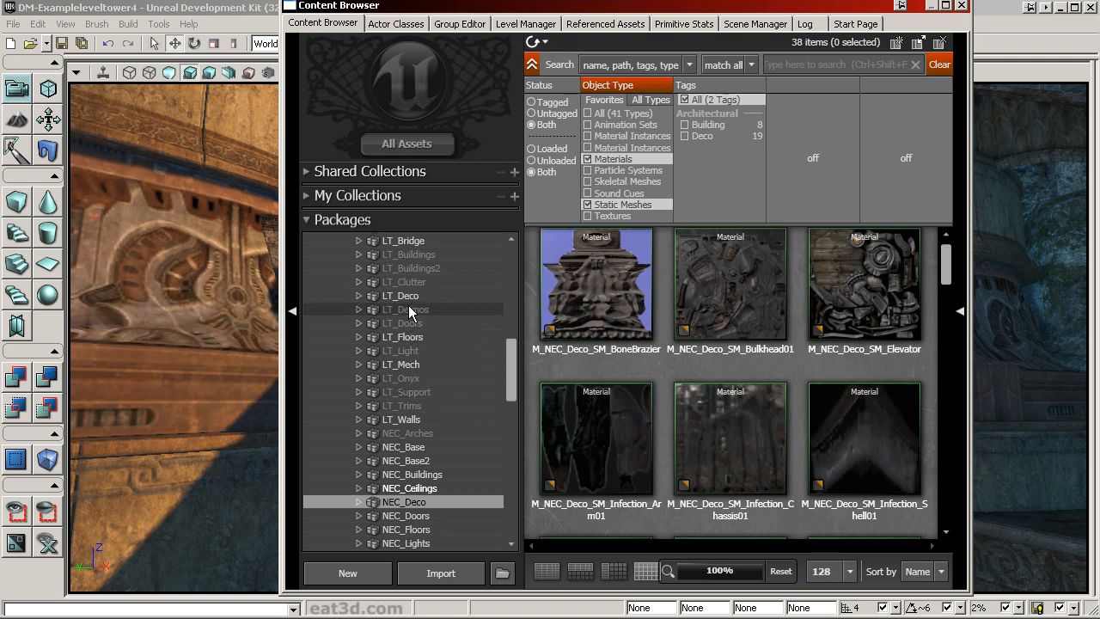
left_click(400, 267)
scroll(466, 368, "up", 10)
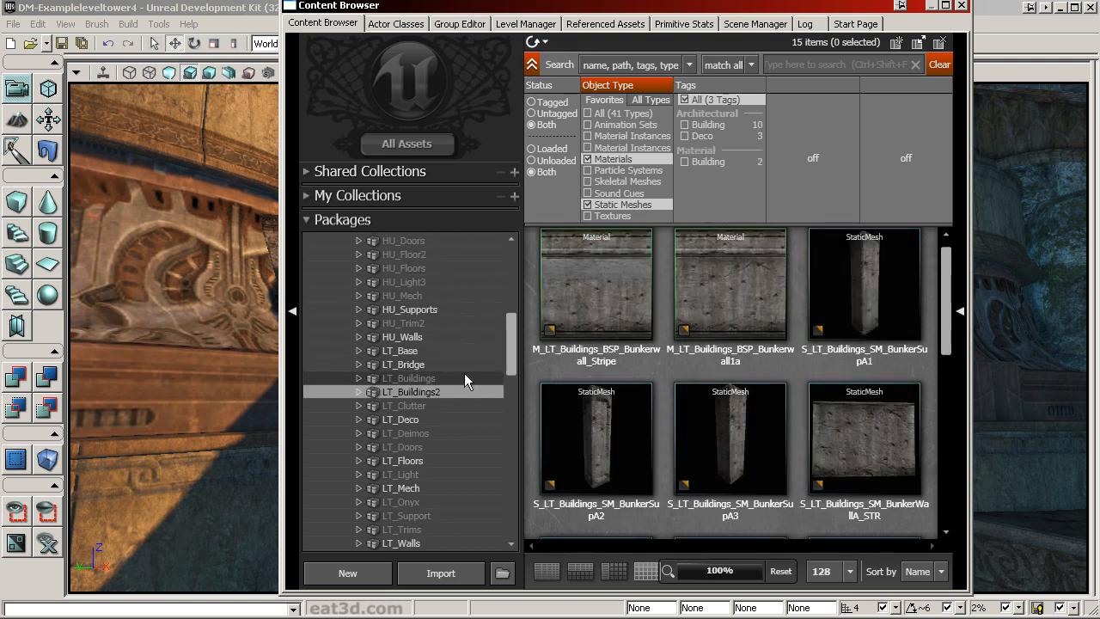
scroll(432, 391, "down", 12)
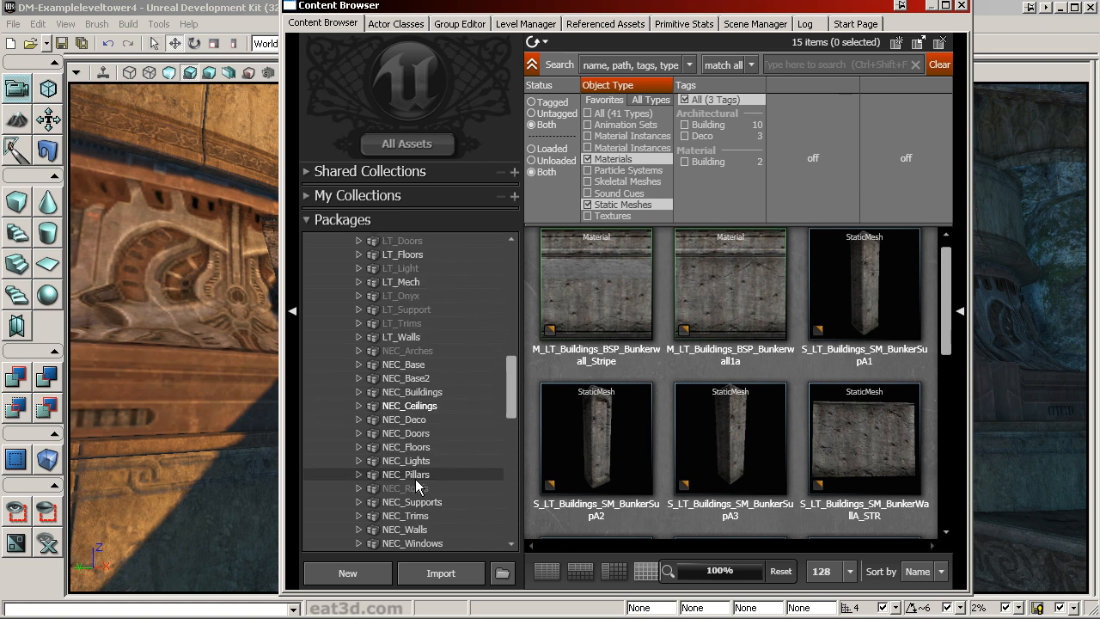
left_click(404, 461)
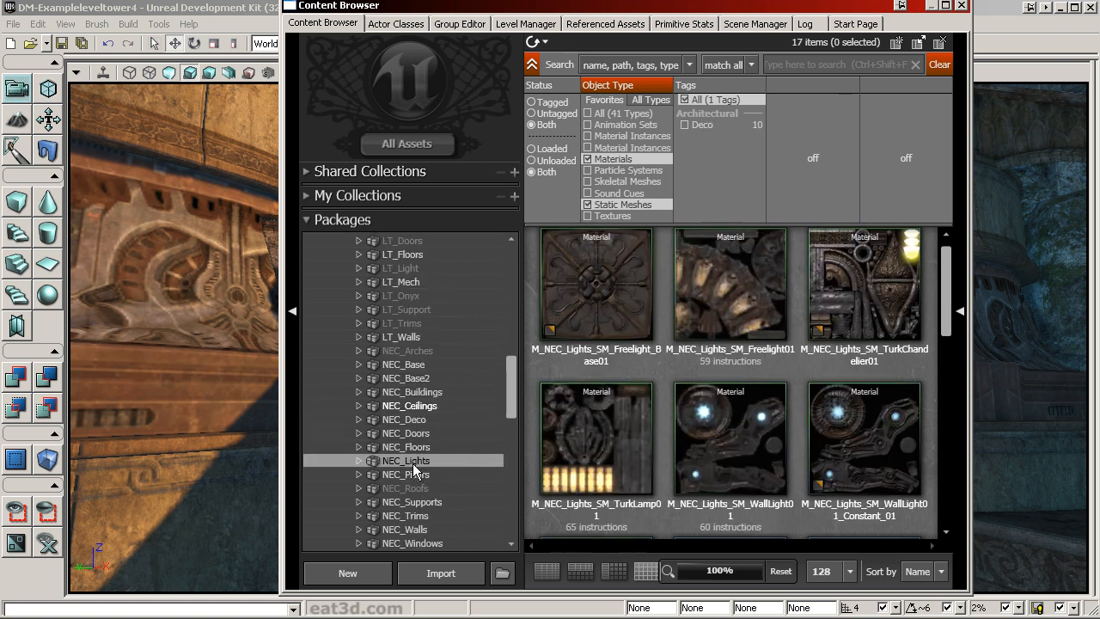
- Find the S_NEC_Lights_SM_TurkLamp01 static mesh and inspect it in the Static Mesh Editor
scroll(781, 365, "down", 2)
scroll(780, 365, "down", 5)
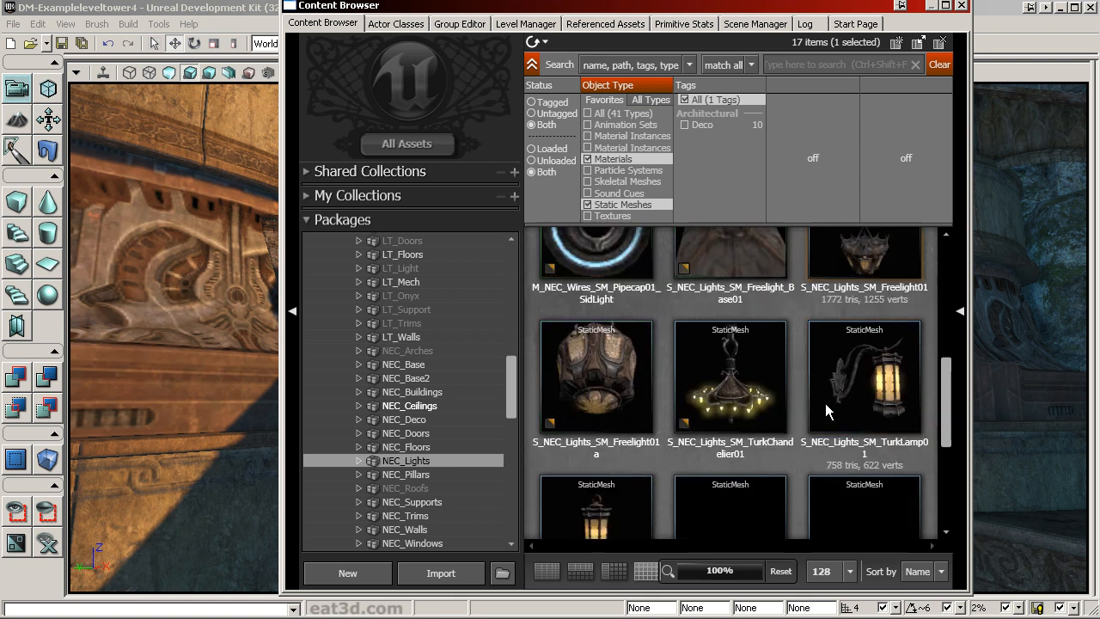
scroll(821, 436, "down", 1)
scroll(689, 459, "up", 7)
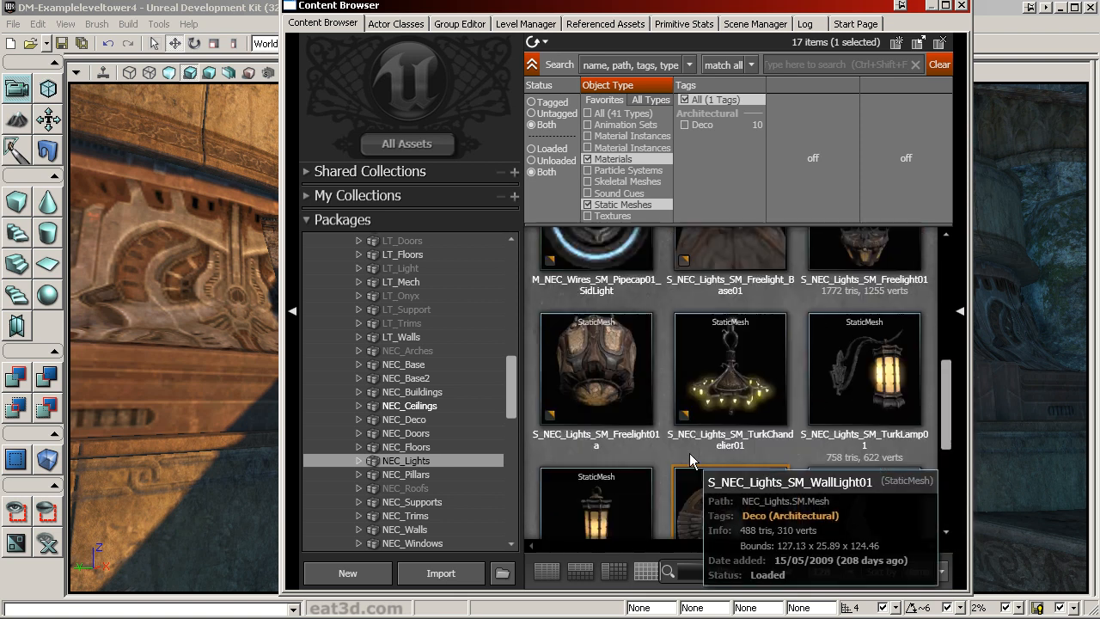
scroll(704, 475, "down", 3)
double_click(838, 344)
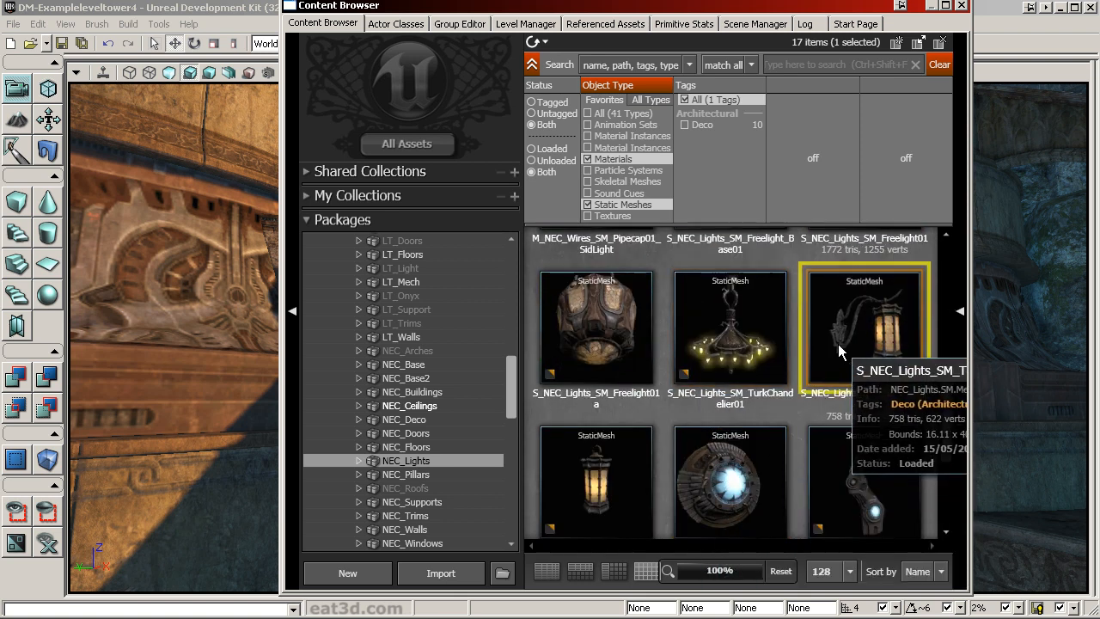
mouse_move(338, 336)
right_mouse_down()
mouse_move(338, 378)
mouse_move(337, 336)
right_mouse_up()
left_click_drag(337, 336, 361, 336)
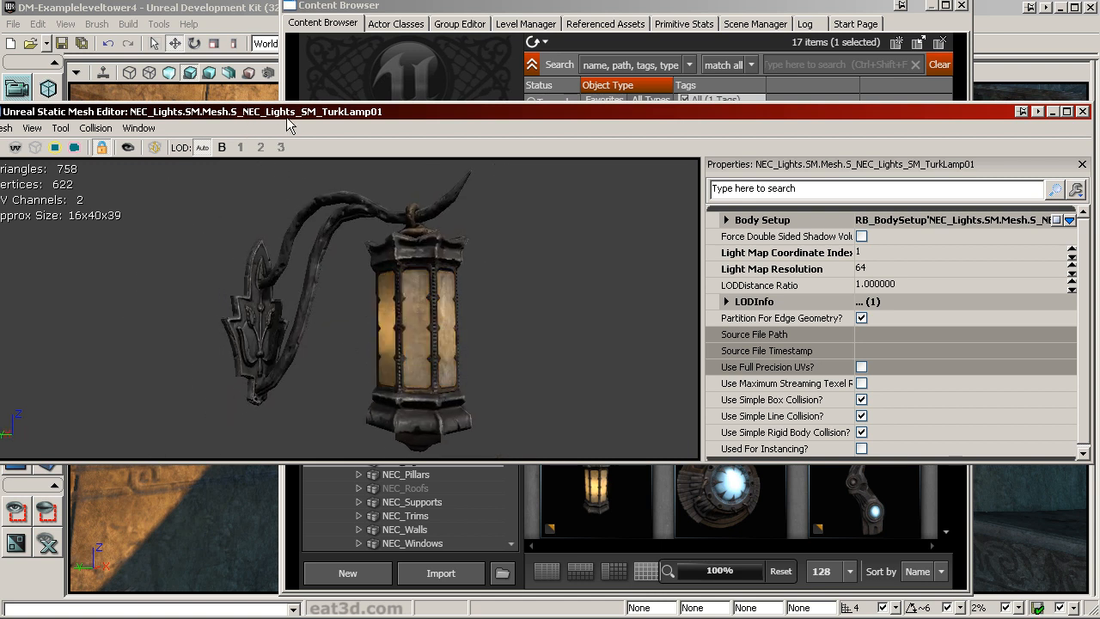
left_click_drag(344, 309, 584, 310)
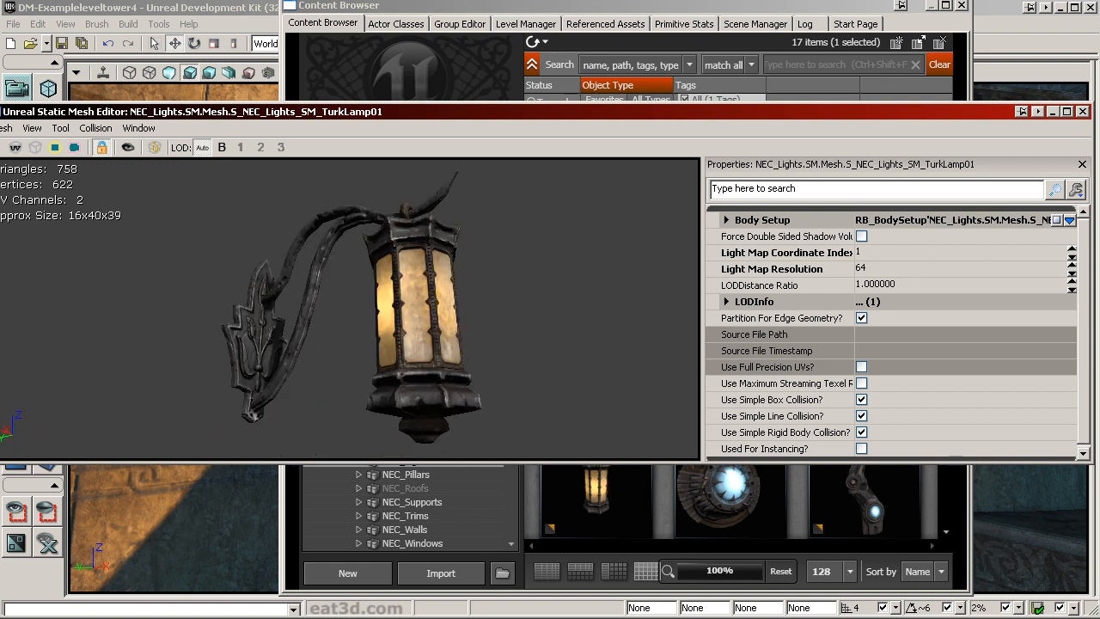
left_click(1082, 112)
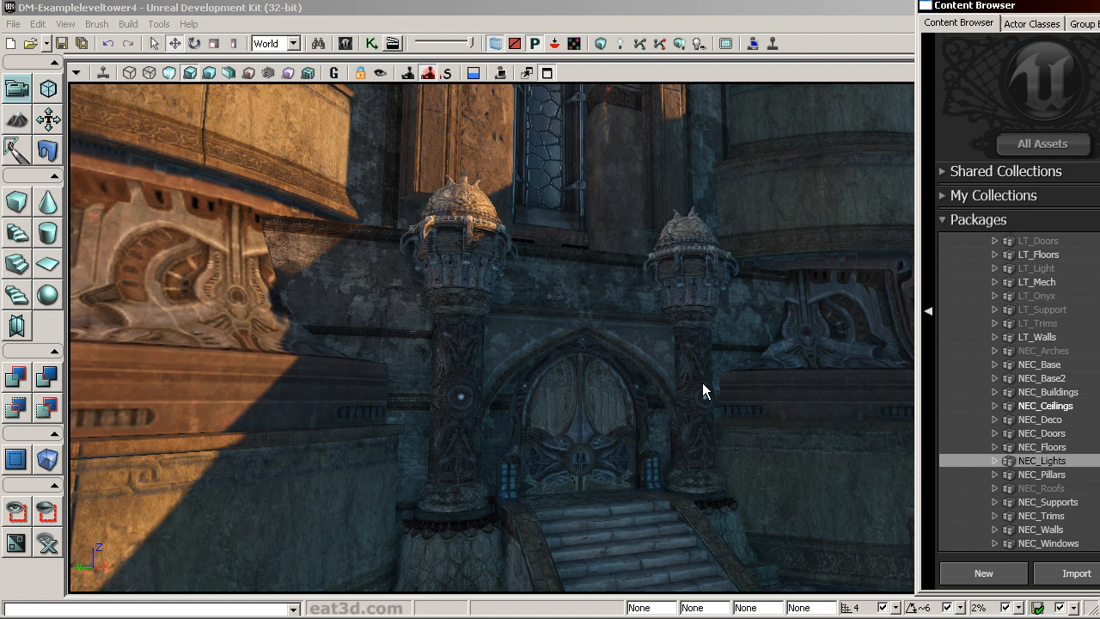
- Place the S_NEC_Lights_SM_TurkLamp01 mesh at the round ornament on the right-hand pillar beside the tower door
left_click_drag(704, 386, 555, 432)
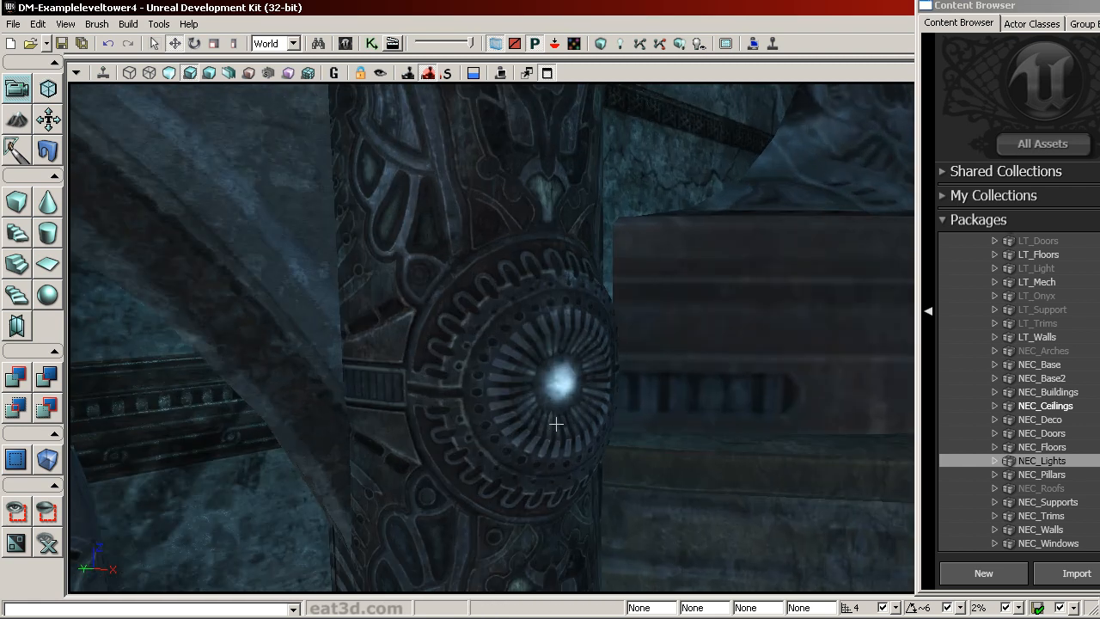
left_click(548, 414)
left_click_drag(693, 449, 683, 560)
- Set the lamp's overall scale to 2, and rotate and move it so it hangs from the pillar
double_click(660, 606)
type("2")
key("Return")
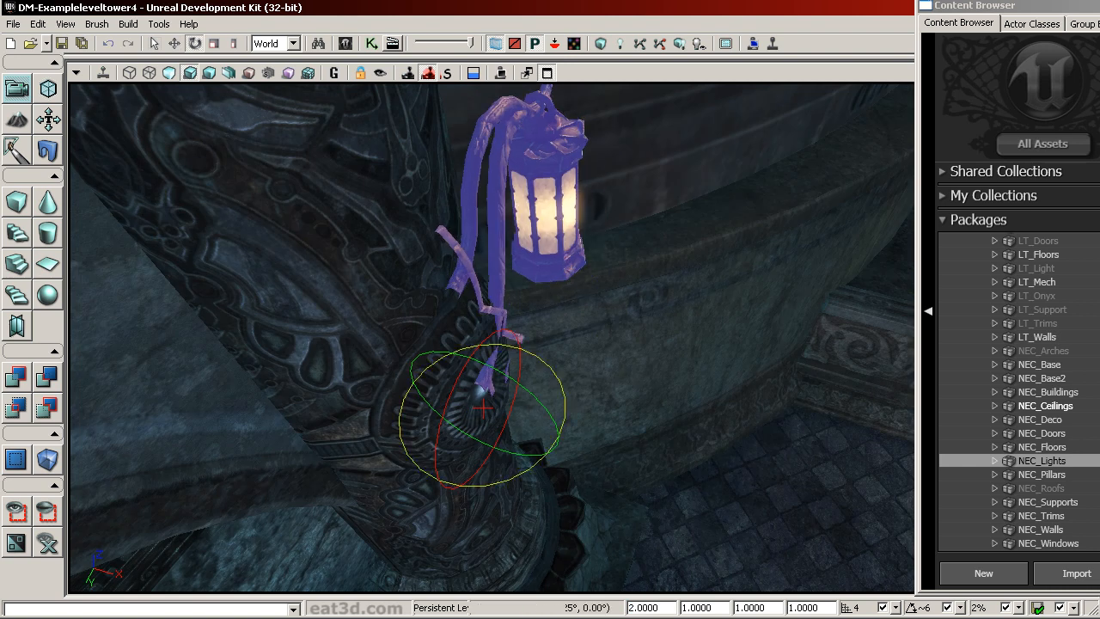
left_click_drag(559, 404, 688, 409)
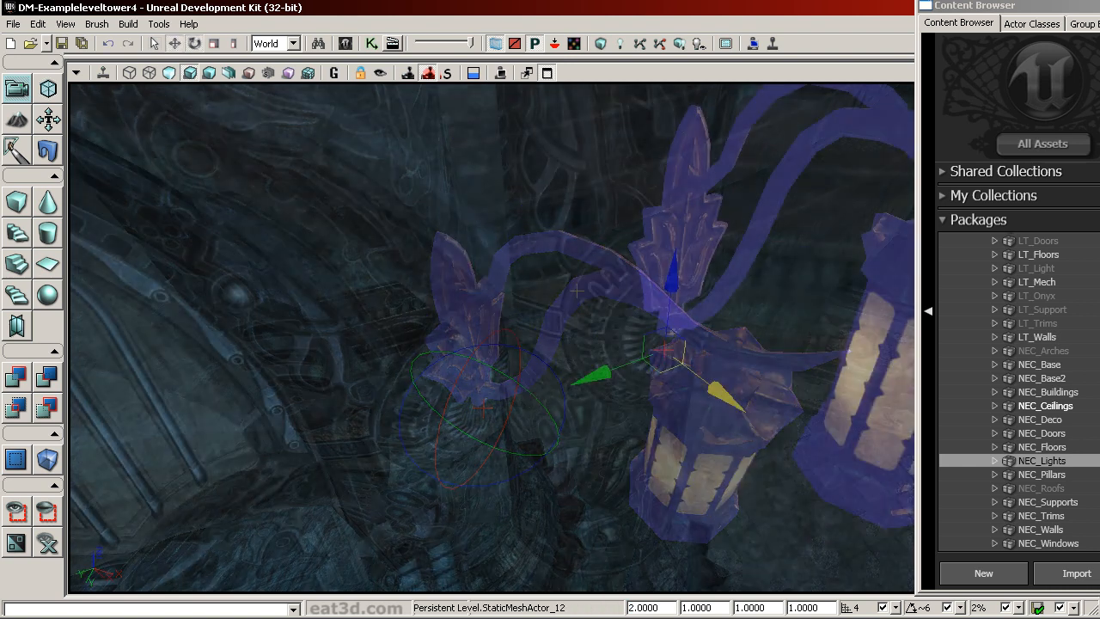
left_click_drag(490, 344, 490, 305)
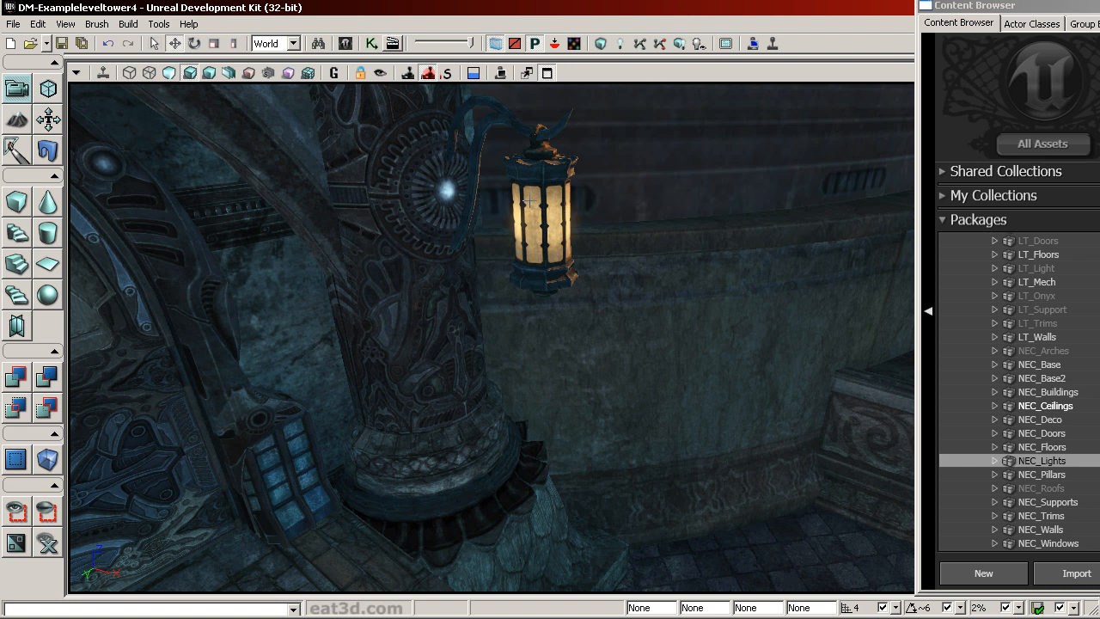
- Look through the light classes in the Actor Classes browser, including DirectionalLight and SkyLight
left_click_drag(1072, 7, 655, 7)
left_click(606, 38)
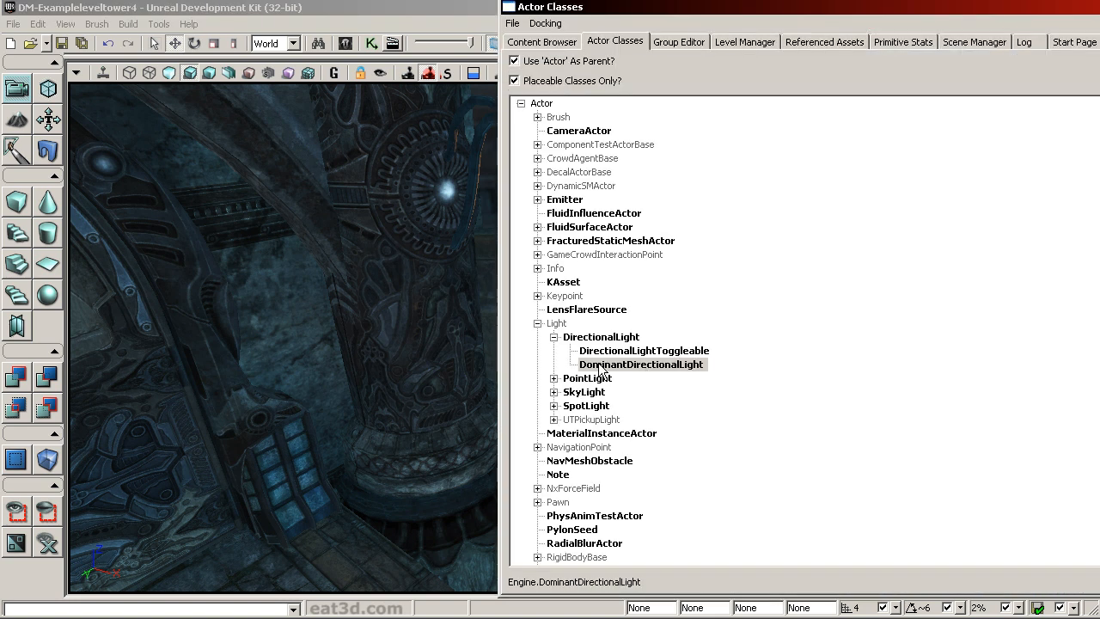
left_click(592, 337)
key("s")
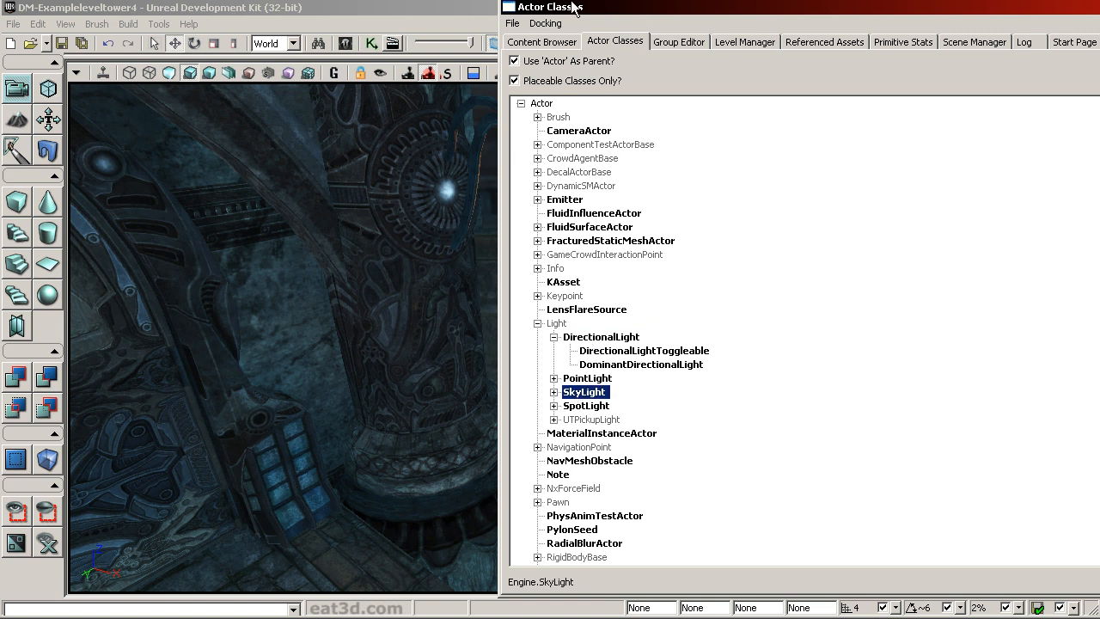
left_click_drag(555, 7, 1083, 1)
- Add a point light actor at the lamp on the pillar beside the tower door
left_click_drag(662, 395, 605, 245)
right_click(554, 201)
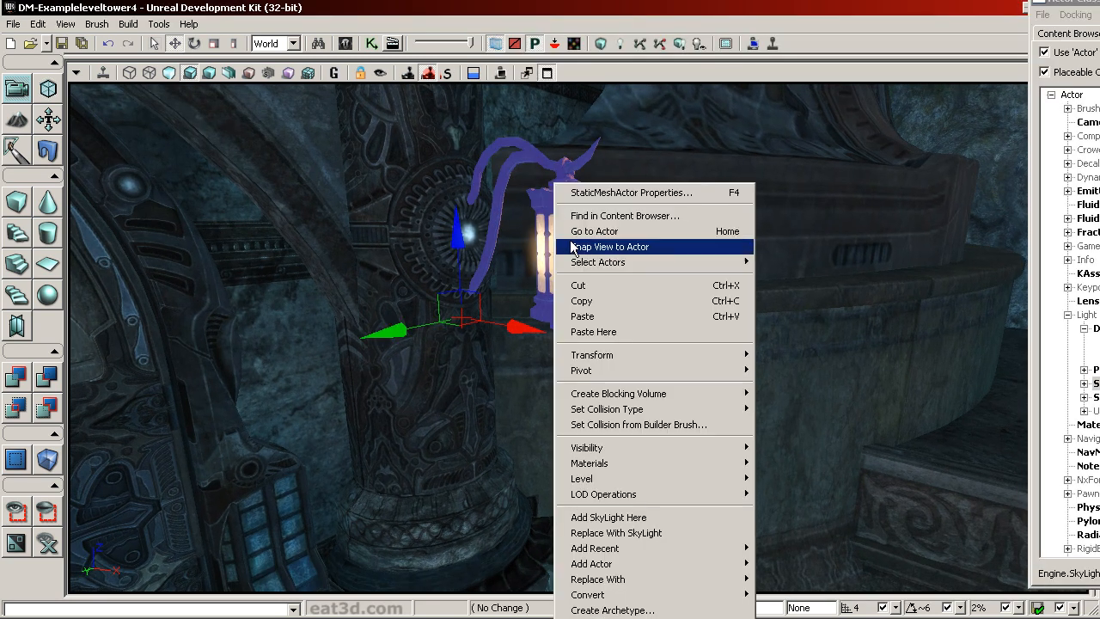
mouse_move(626, 570)
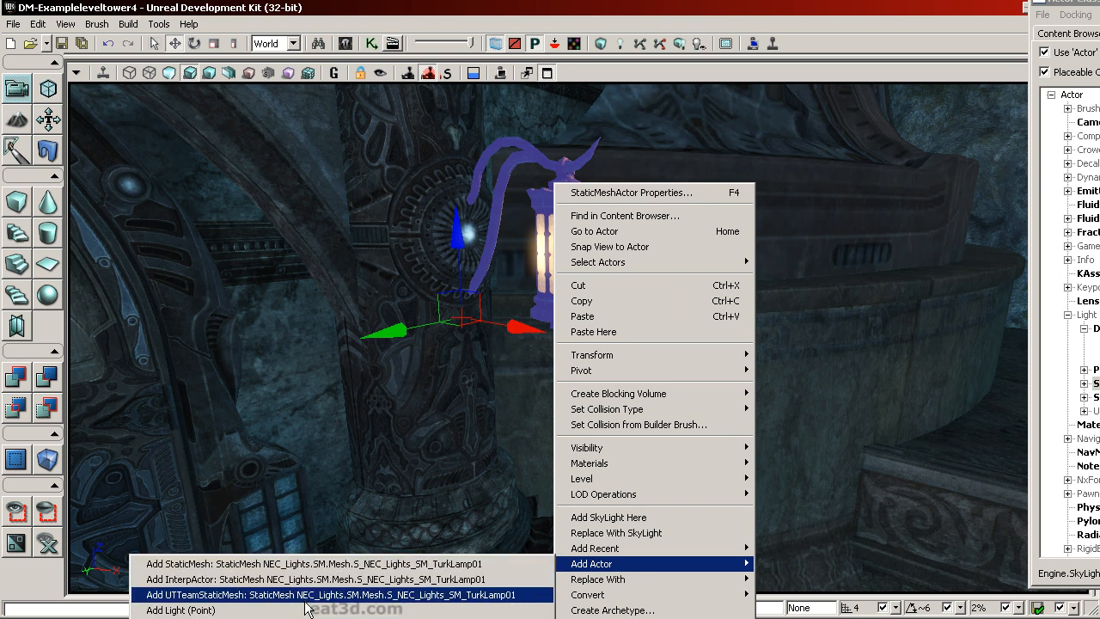
mouse_move(502, 205)
right_mouse_down()
mouse_move(503, 266)
mouse_move(503, 206)
right_mouse_up()
right_click_drag(391, 159, 466, 197)
right_click(510, 107)
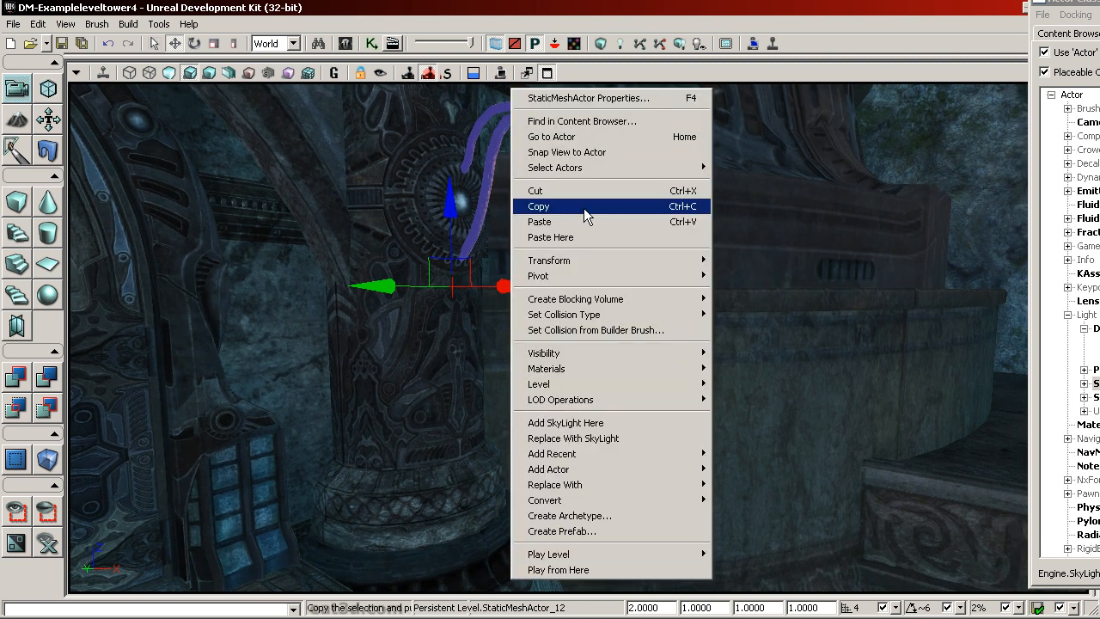
mouse_move(584, 468)
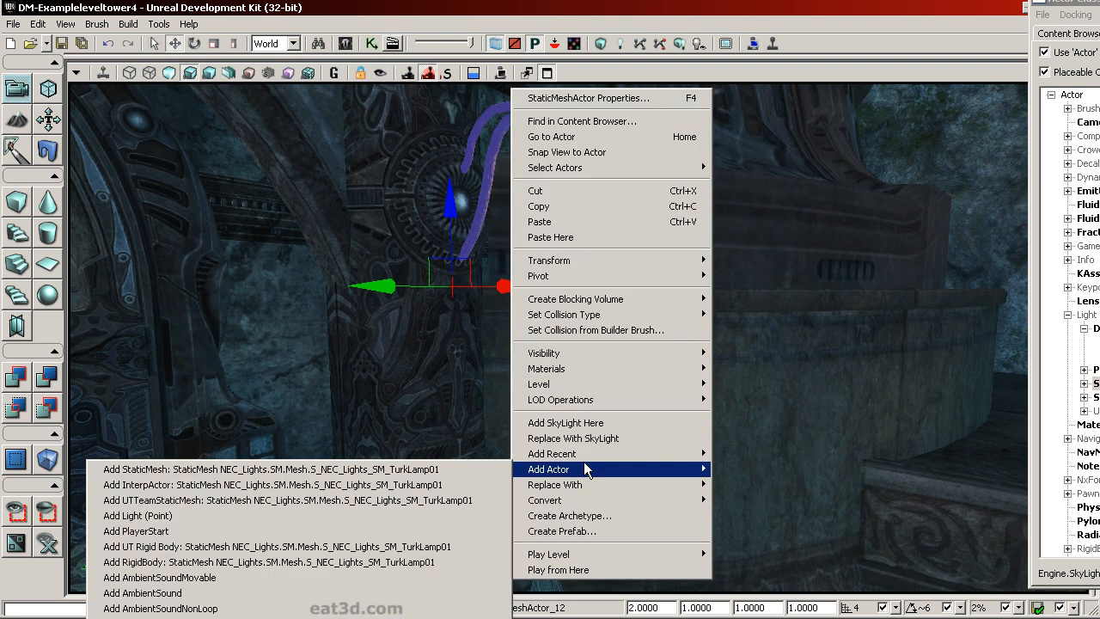
left_click(169, 516)
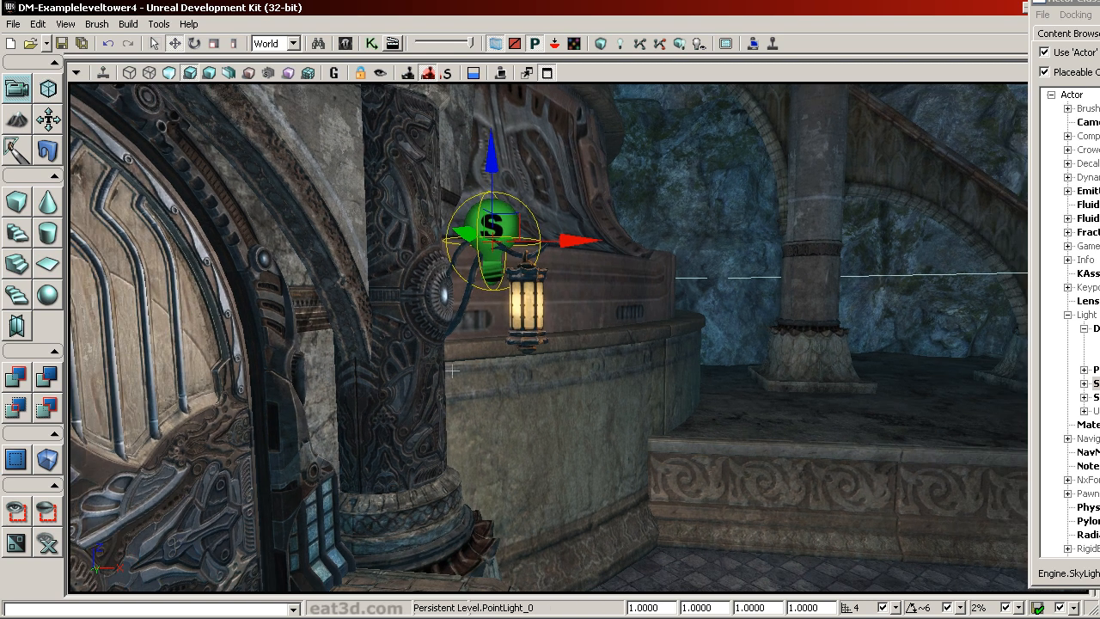
- Move the point light outward and down so it sits just in front of the lamp's glass
left_click_drag(571, 241, 678, 240)
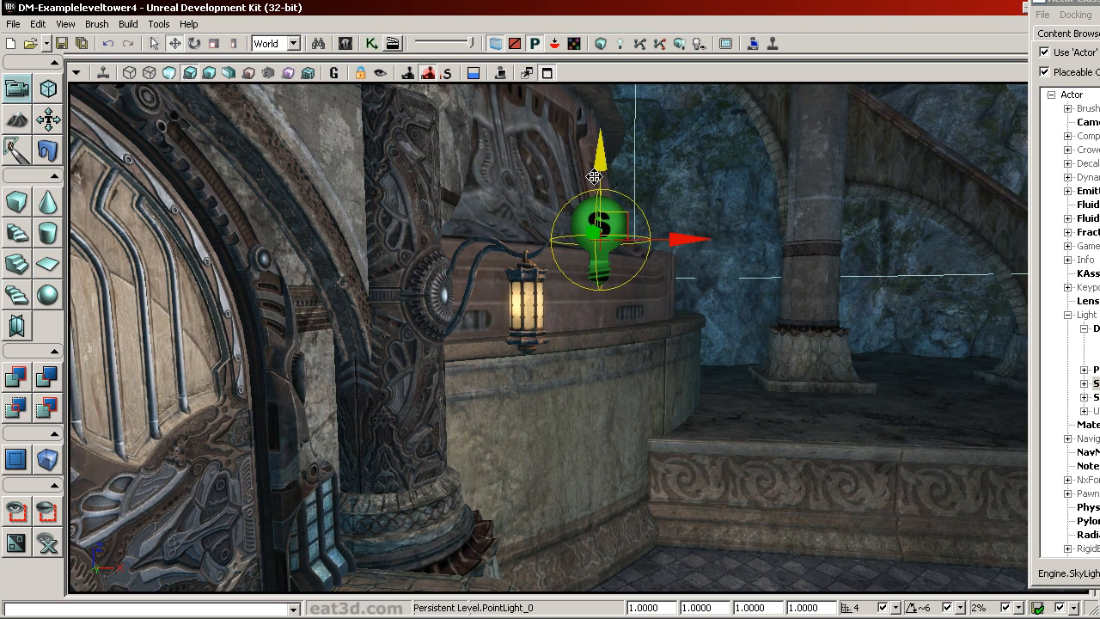
left_click_drag(600, 182, 600, 271)
left_click_drag(678, 321, 669, 321)
left_click_drag(591, 249, 591, 273)
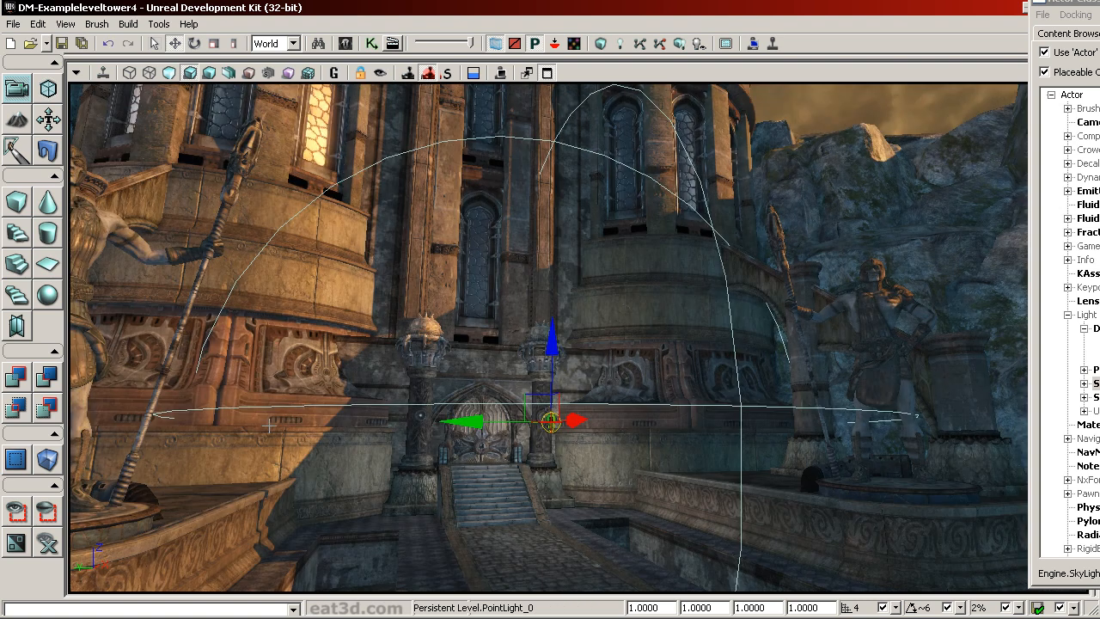
- Set the point light's Brightness to 1.5 in its LightComponent properties
right_click_drag(802, 433, 769, 456)
left_click_drag(769, 455, 730, 378)
right_click_drag(731, 378, 667, 366)
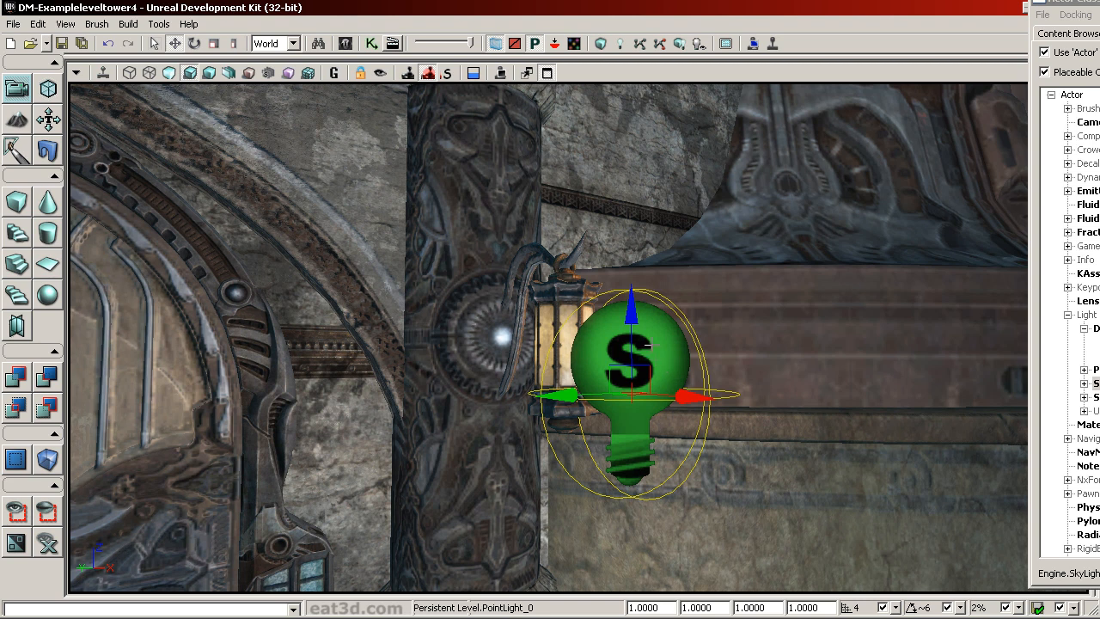
key("F4")
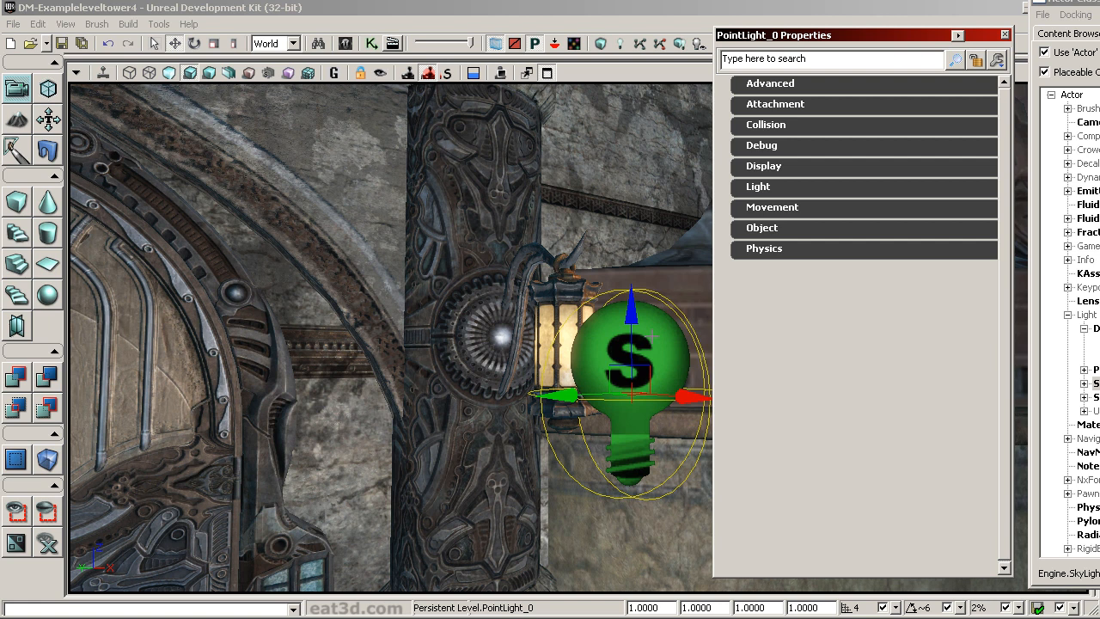
left_click(758, 188)
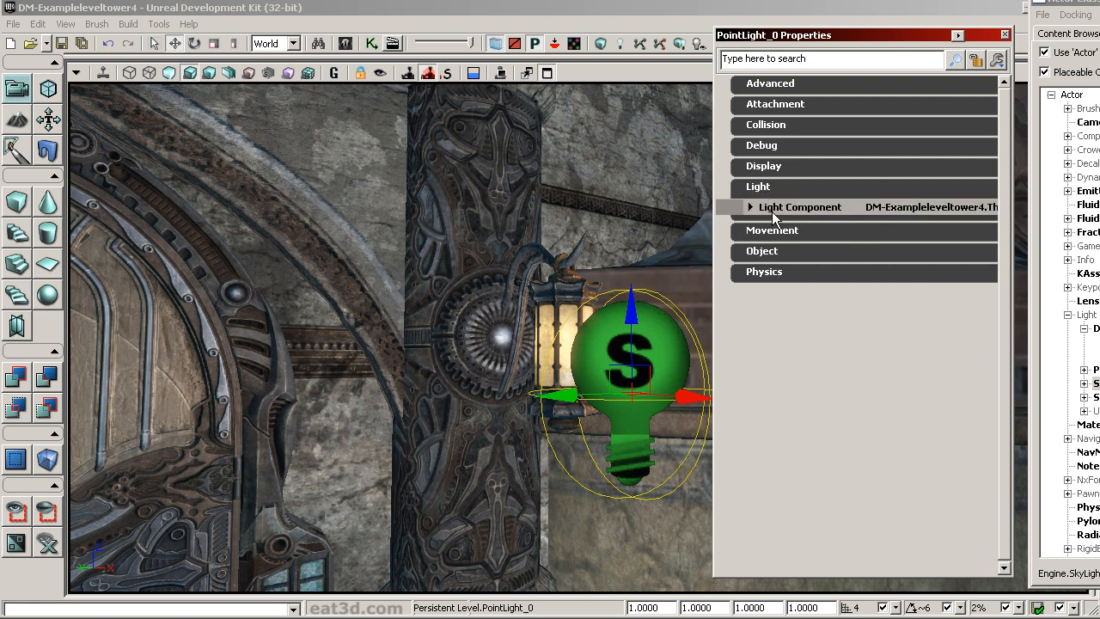
left_click(773, 210)
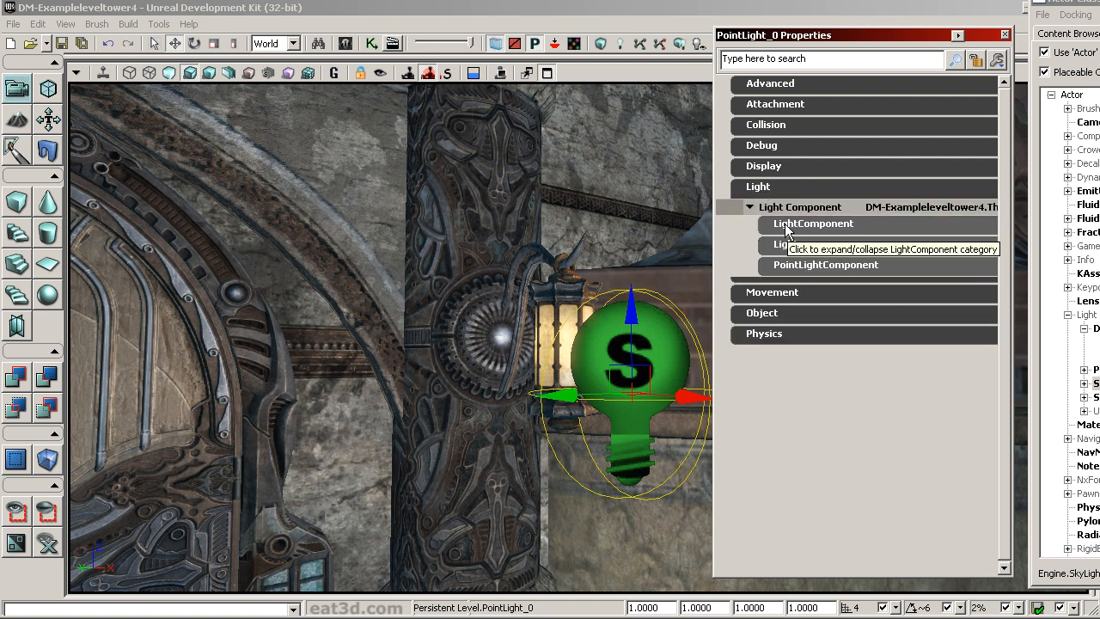
left_click(799, 225)
left_click(870, 259)
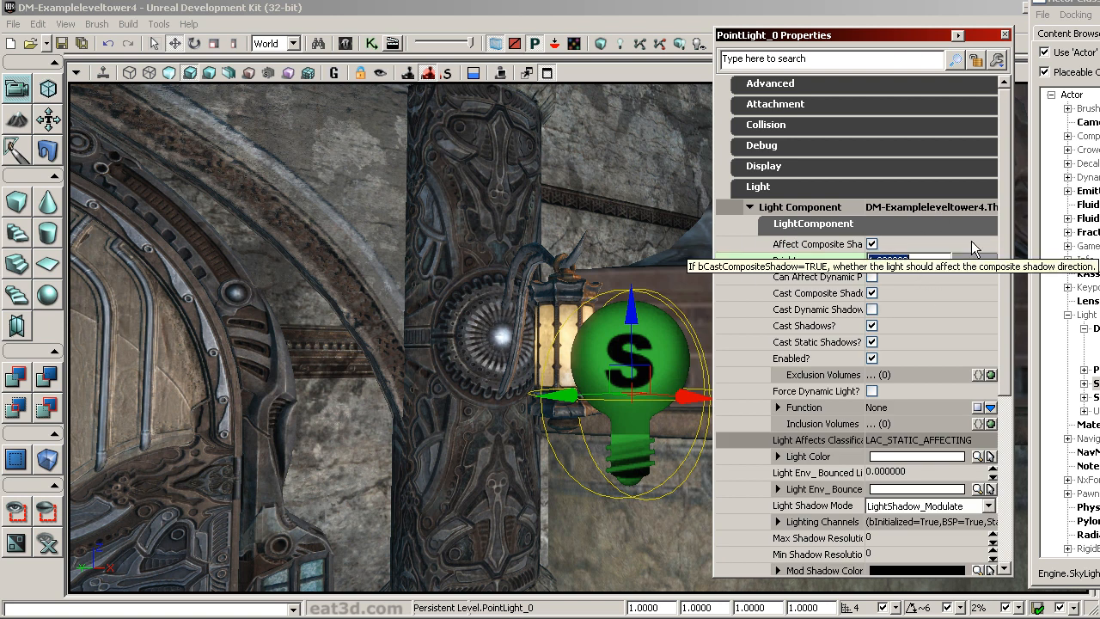
type("1.5")
left_click(944, 293)
- Expand the Light Color values and examine the tower's lighting in the levelshot.jpg reference image in IrfanView
left_click_drag(471, 254, 471, 331)
left_click(823, 452)
double_click(822, 457)
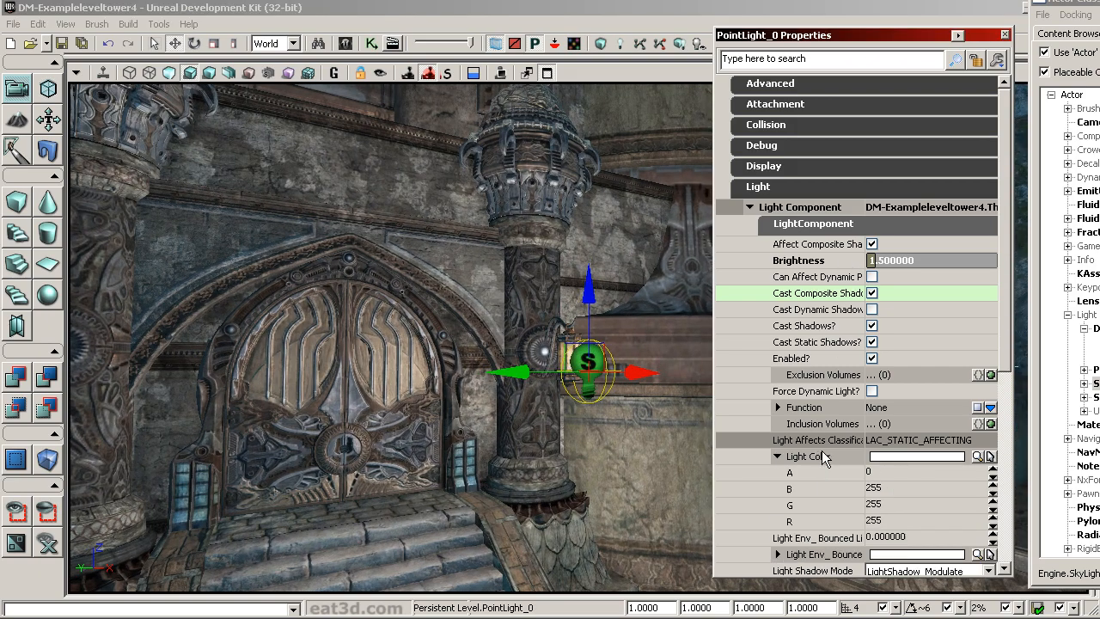
left_click(505, 618)
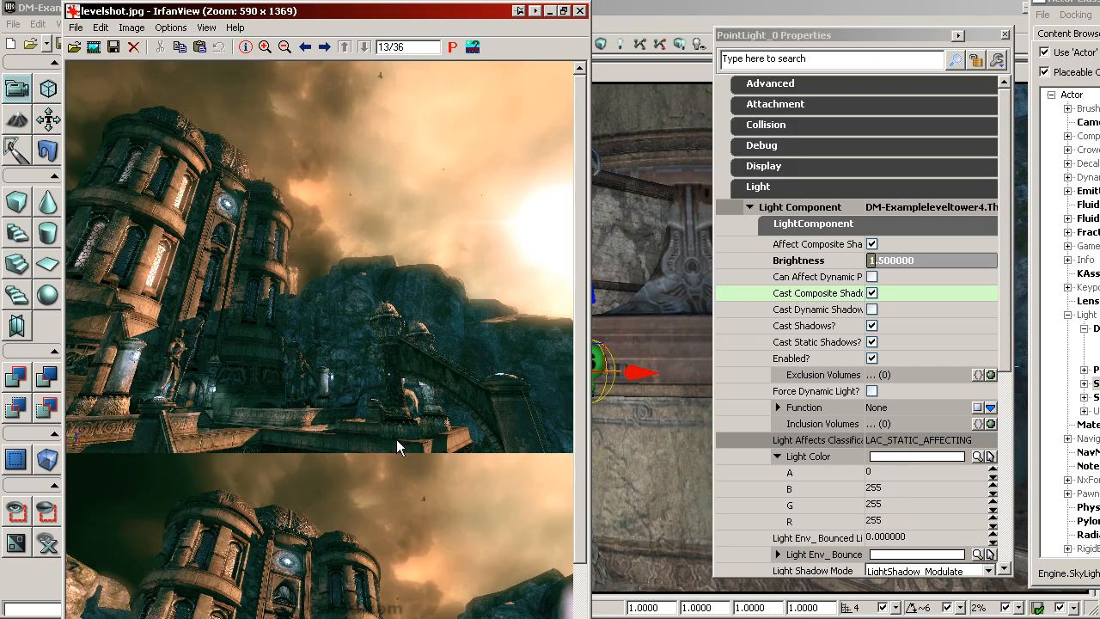
scroll(293, 421, "down", 6)
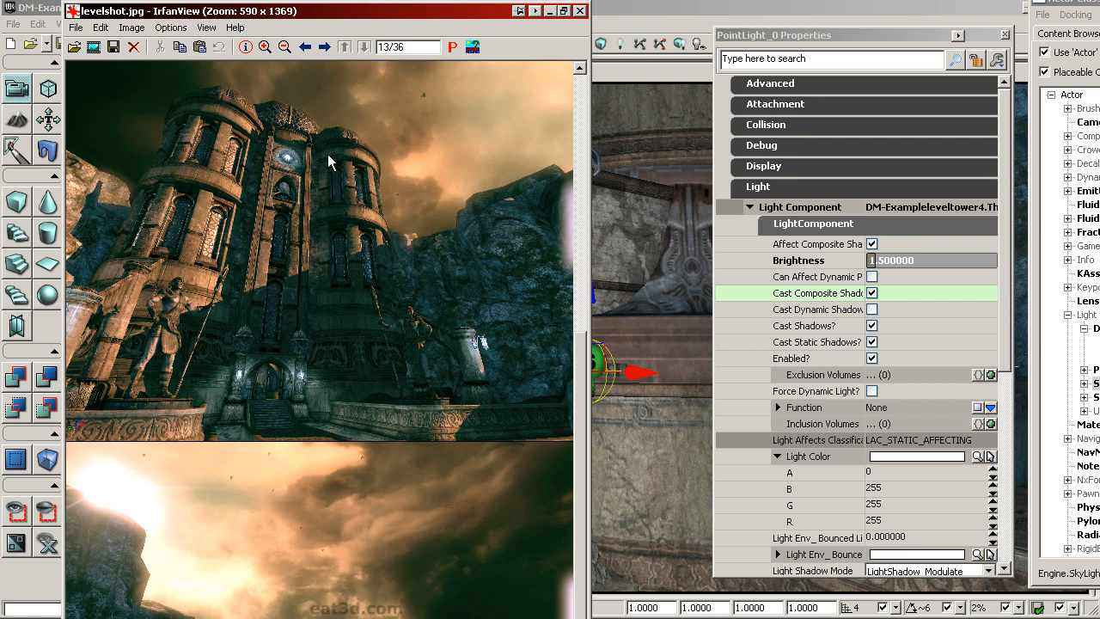
left_click(916, 341)
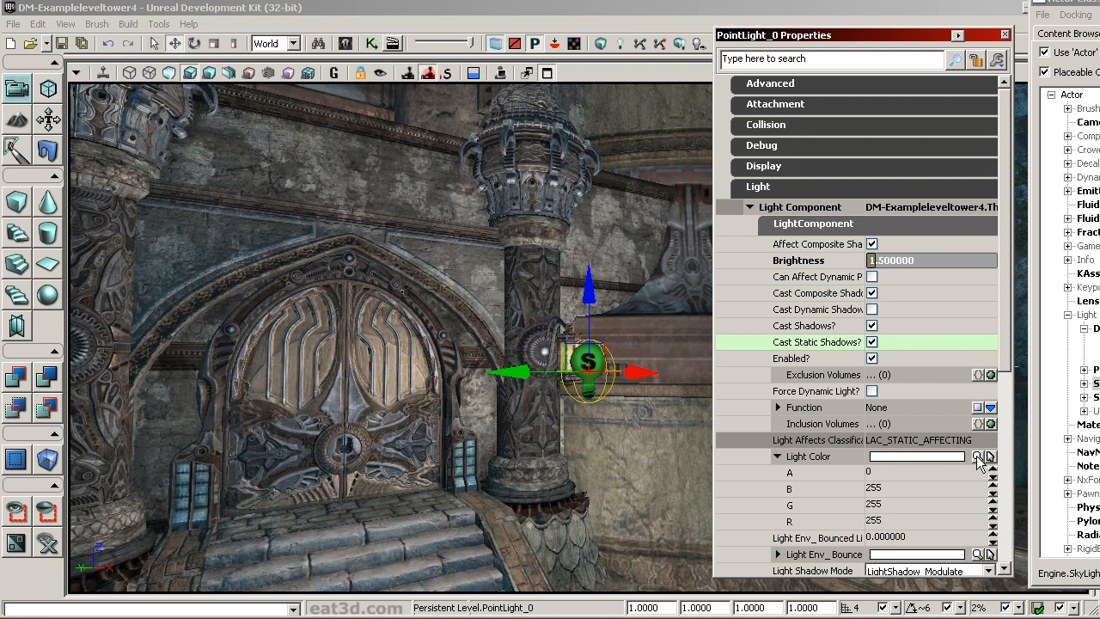
- Set the point light's color to a light blue with Red 112, Green 206 and Blue 252
left_click(977, 457)
left_click_drag(993, 114, 996, 72)
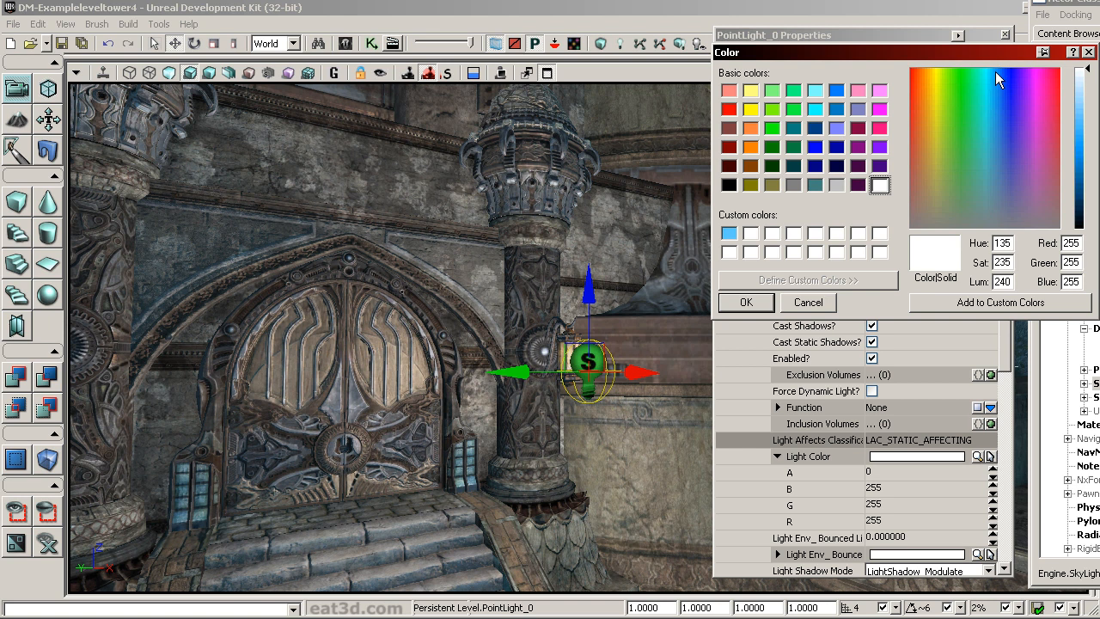
left_click(730, 234)
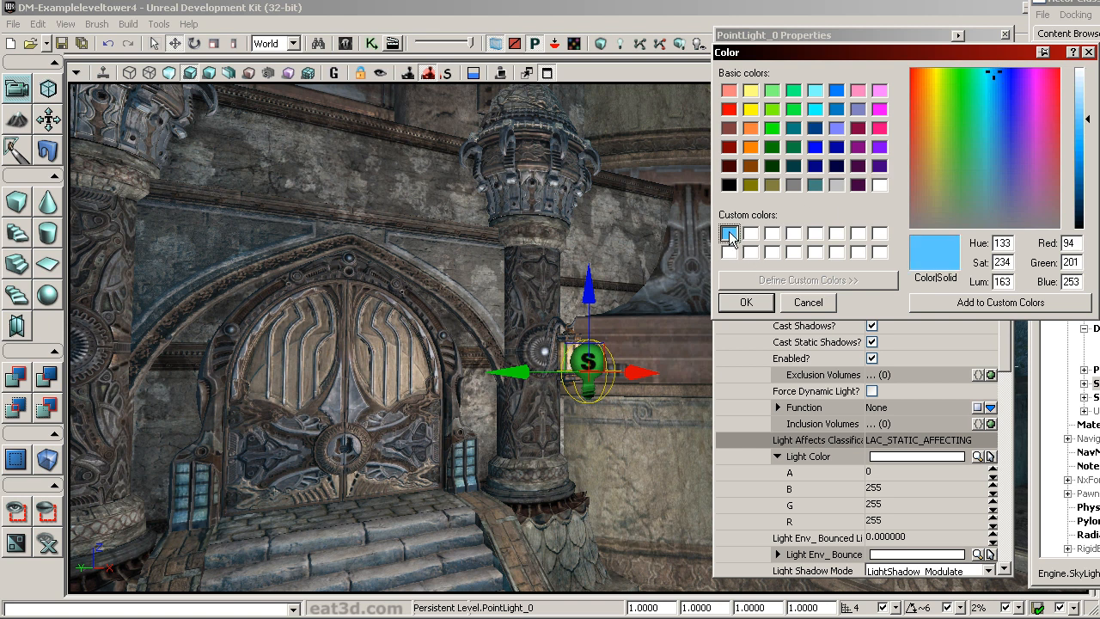
left_click_drag(1006, 81, 999, 78)
left_click_drag(1086, 122, 1086, 114)
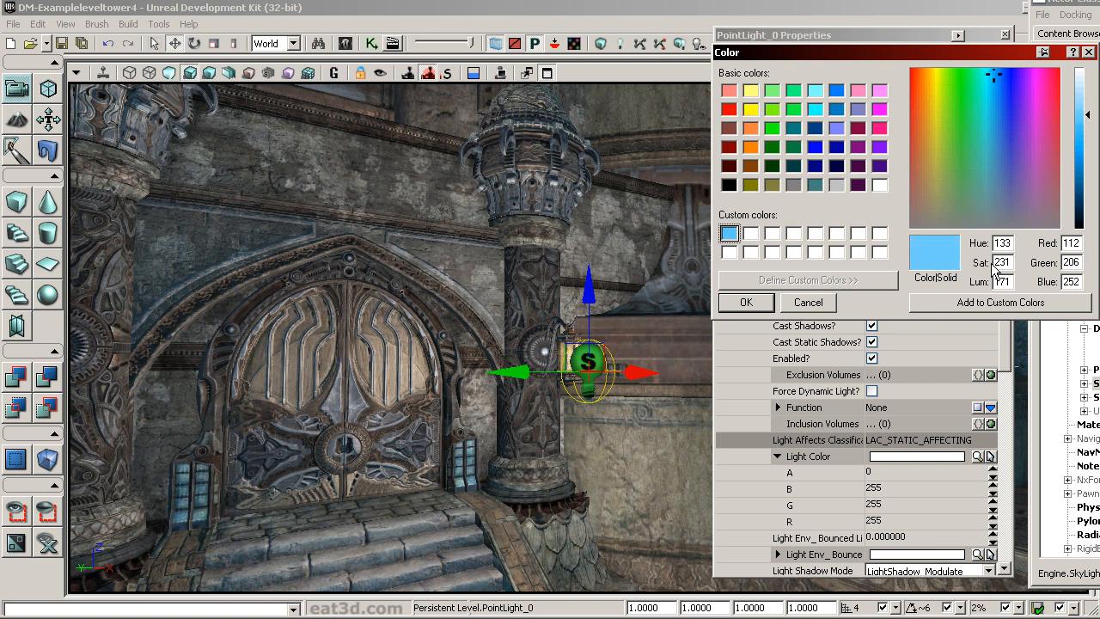
left_click(747, 302)
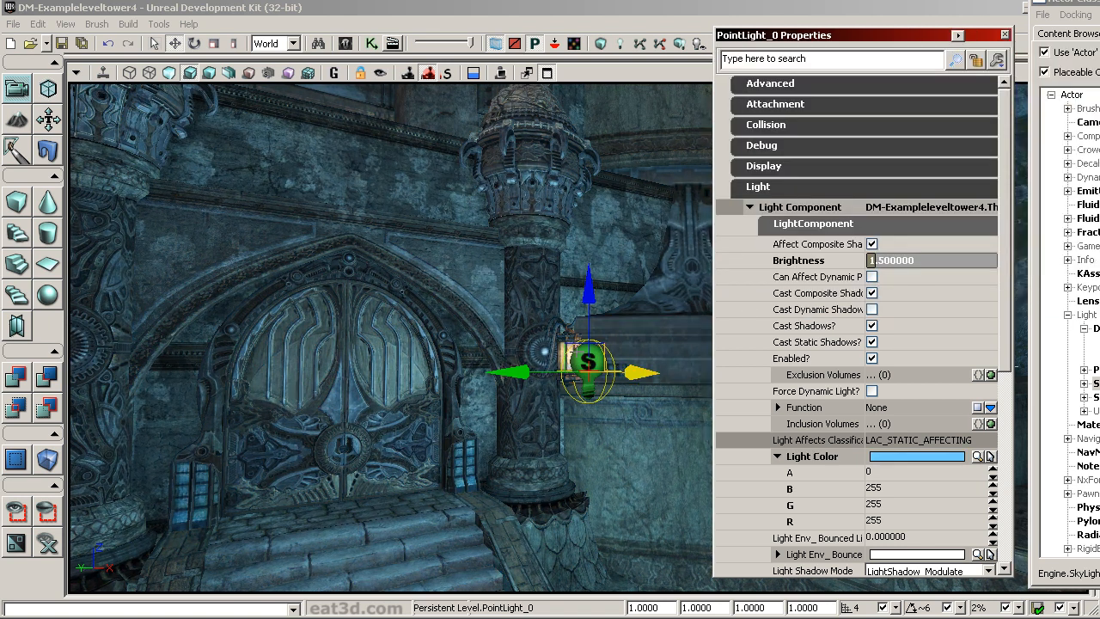
- Try Brightness values of 8, 80 and 1 on the point light and return it to 1.5
left_click_drag(636, 370, 635, 404)
left_click(937, 261)
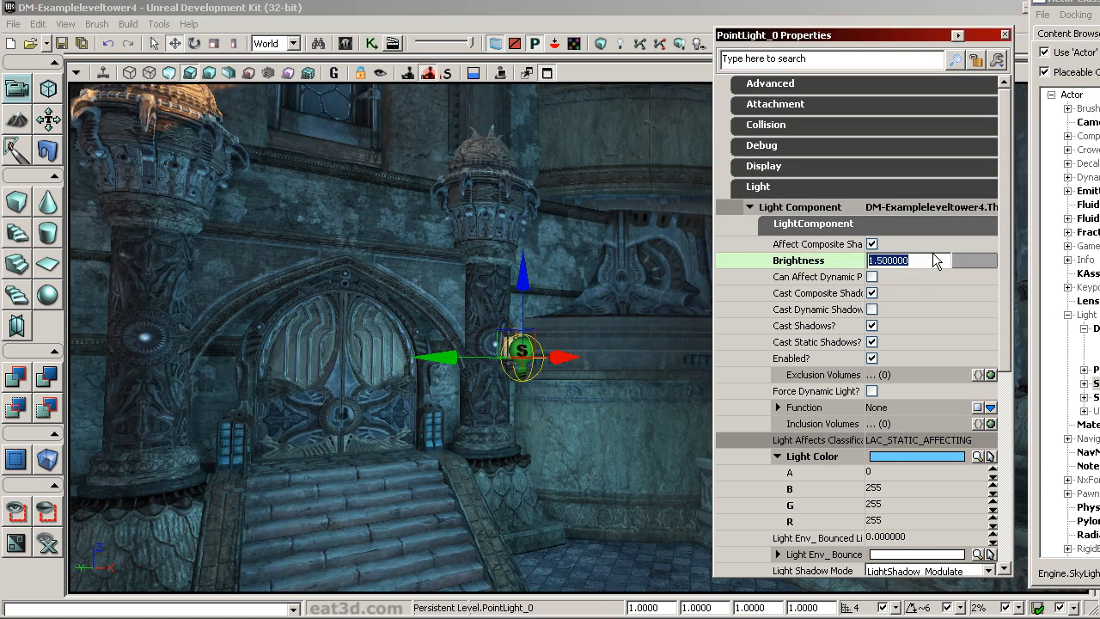
type("8")
key("Return")
type("80")
key("Return")
type("1")
key("Return")
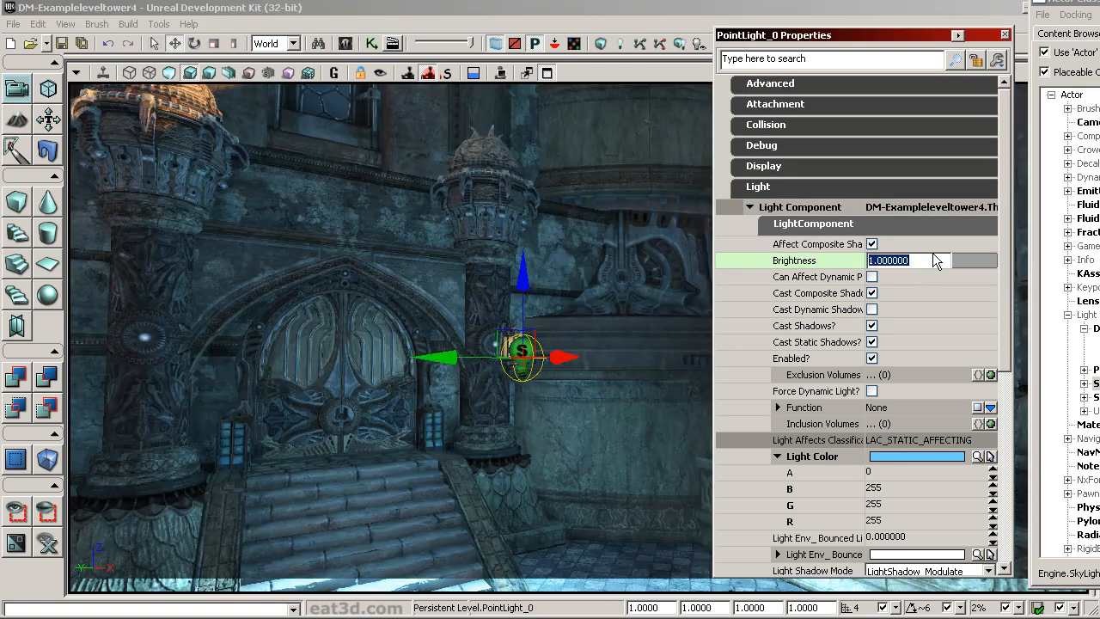
type("1.5")
key("Return")
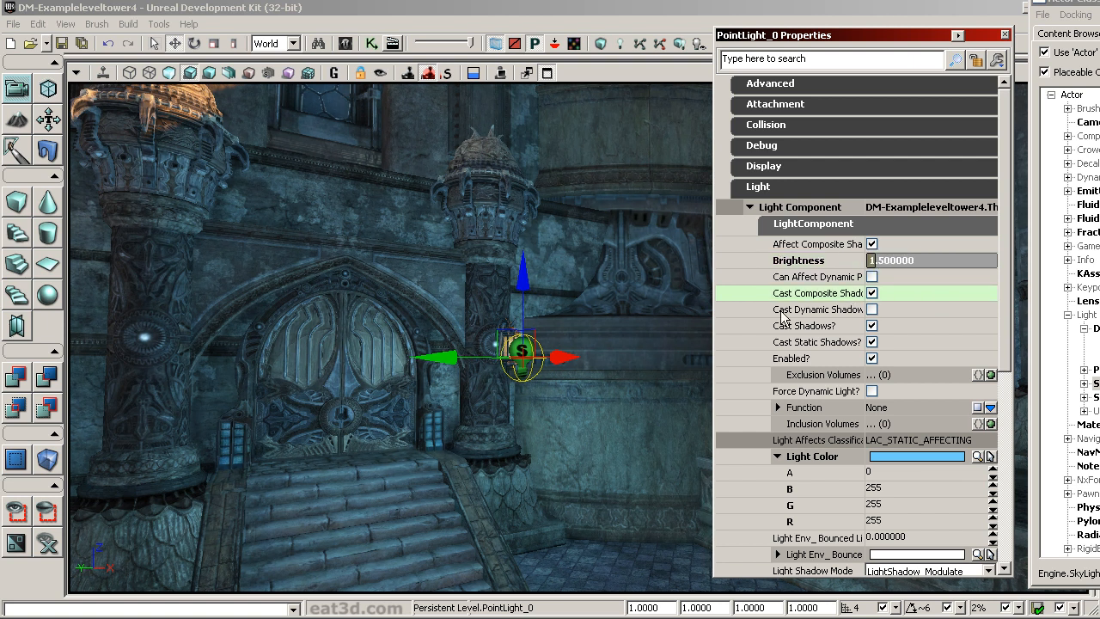
- Collapse the point light's LightComponent settings and expand its PointLightComponent settings
left_click_drag(481, 412, 508, 486)
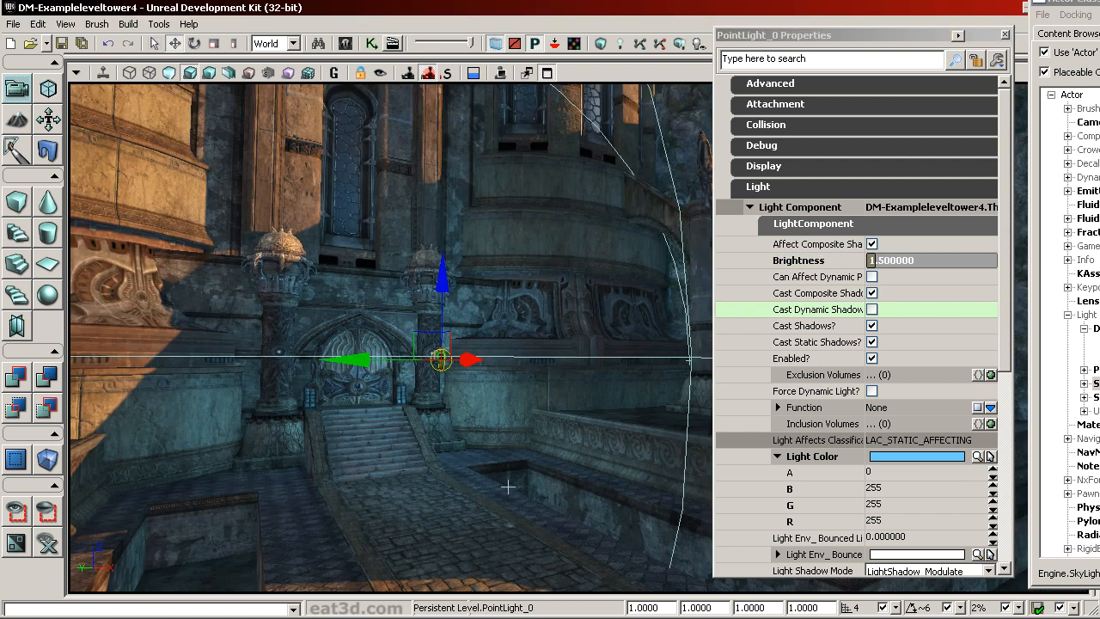
left_click(812, 318)
double_click(804, 456)
left_click(797, 276)
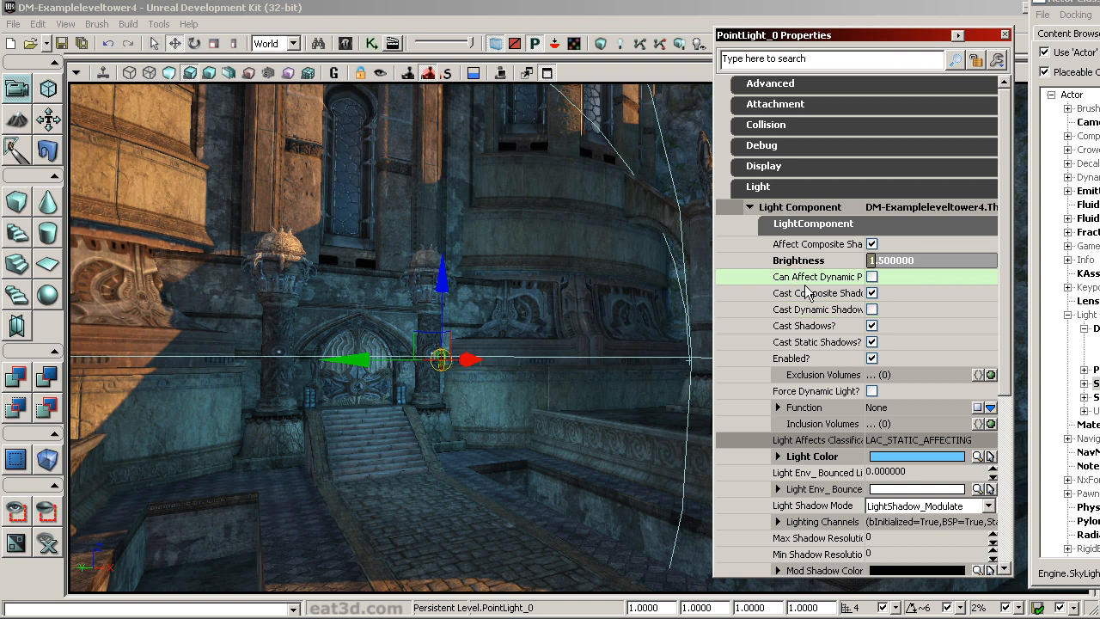
left_click(791, 226)
left_click(803, 225)
left_click(805, 227)
left_click(805, 227)
left_click(808, 226)
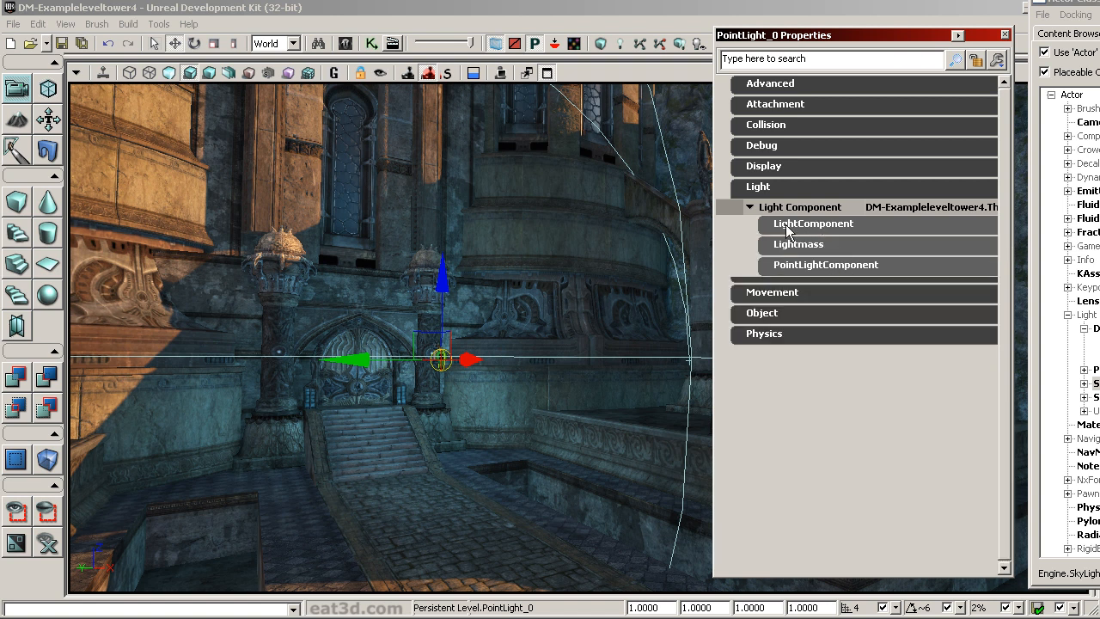
left_click(801, 266)
- Try Radius values of 64, 128, 160, 256 and 384 on the point light beside the door
left_click(830, 323)
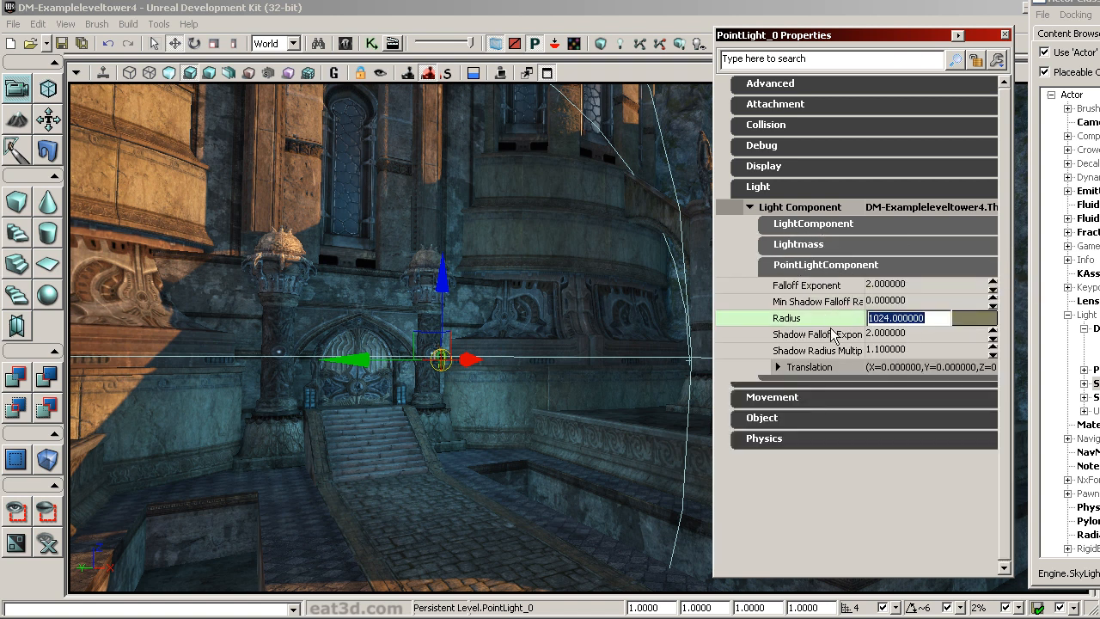
type("64")
key("Return")
type("128")
key("Return")
left_click_drag(580, 456, 579, 413)
left_click(939, 317)
type("160")
key("Return")
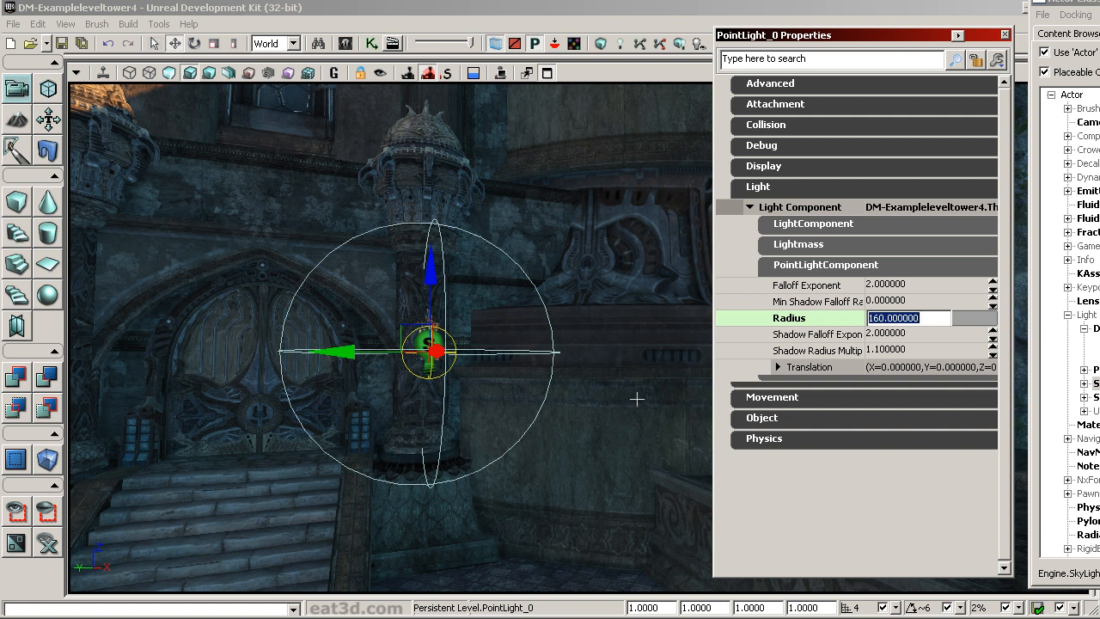
type("256")
key("Return")
type("3")
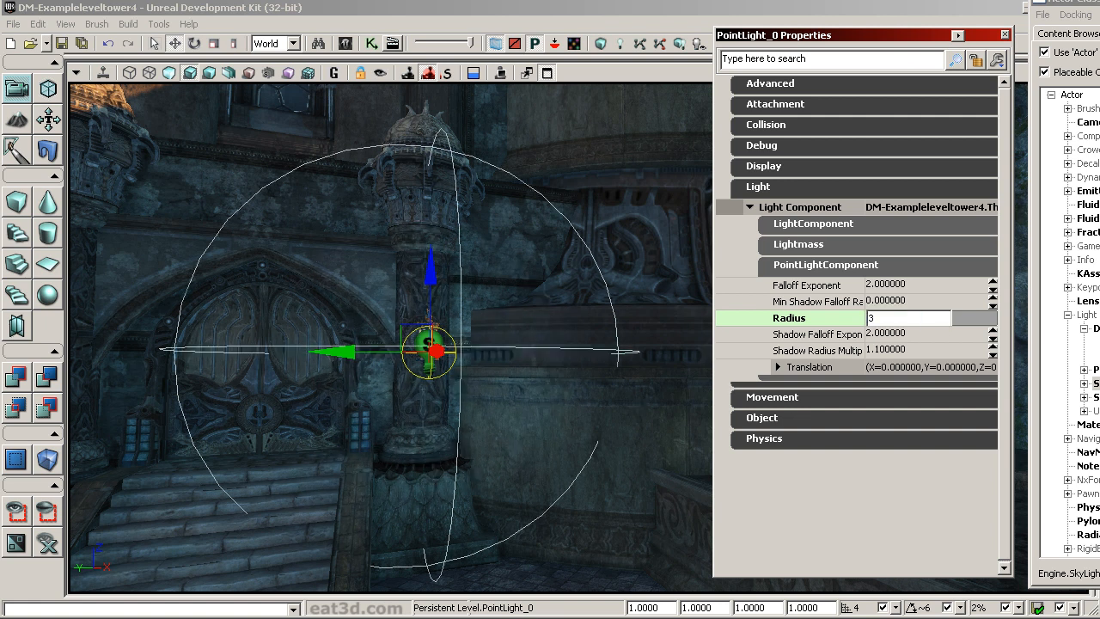
key("Return")
- Set the point light's Radius to 390
mouse_move(562, 459)
left_mouse_down()
mouse_move(562, 507)
mouse_move(562, 474)
left_mouse_up()
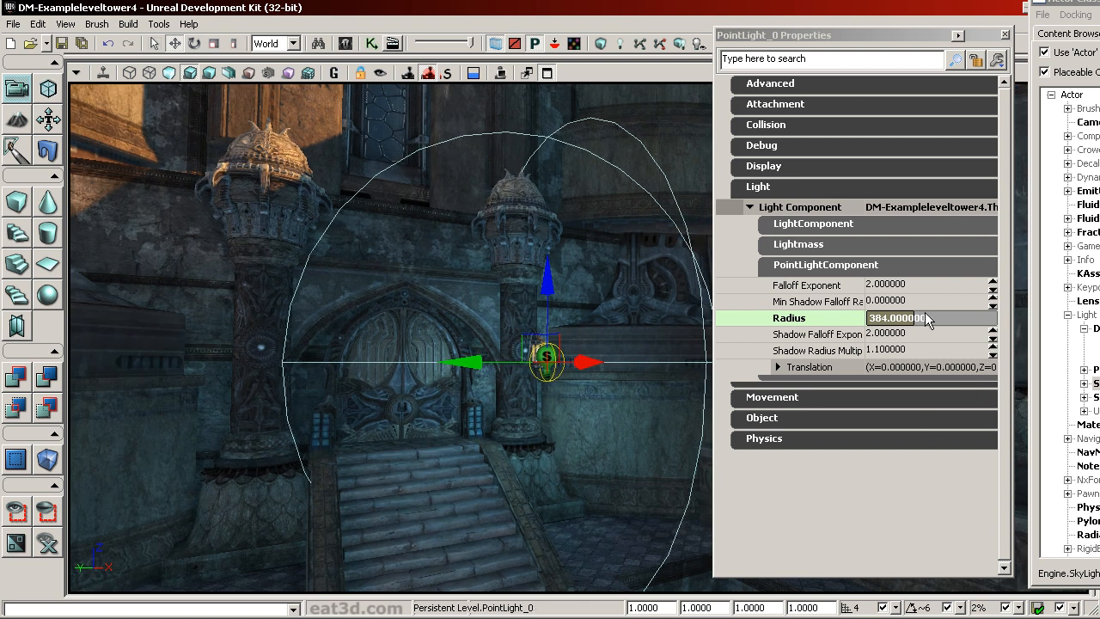
left_click(929, 320)
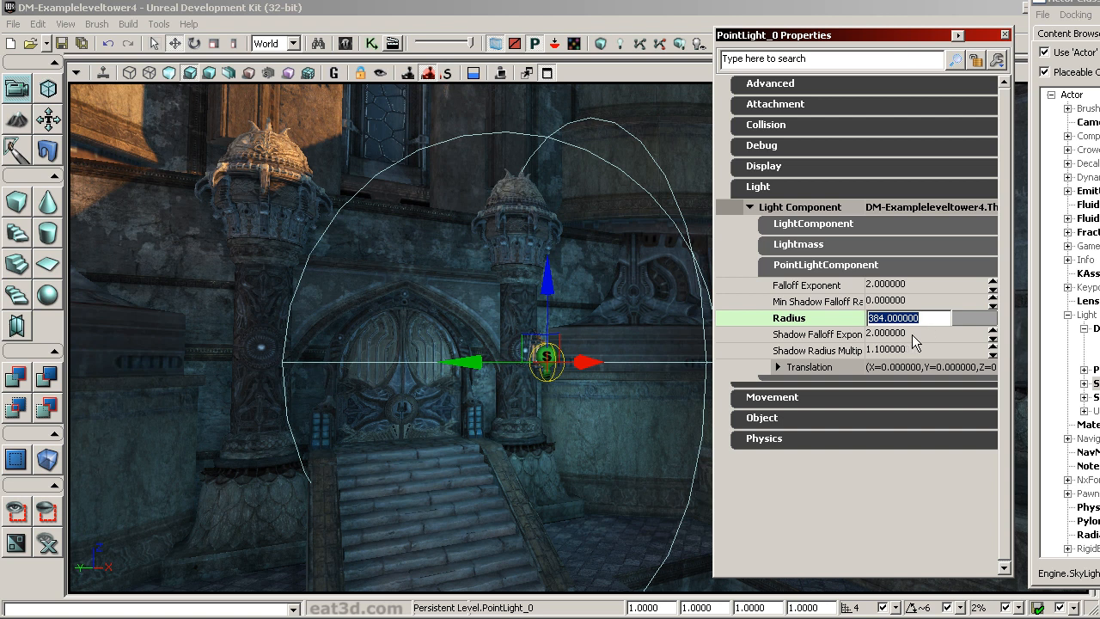
type("384")
type("390")
key("Return")
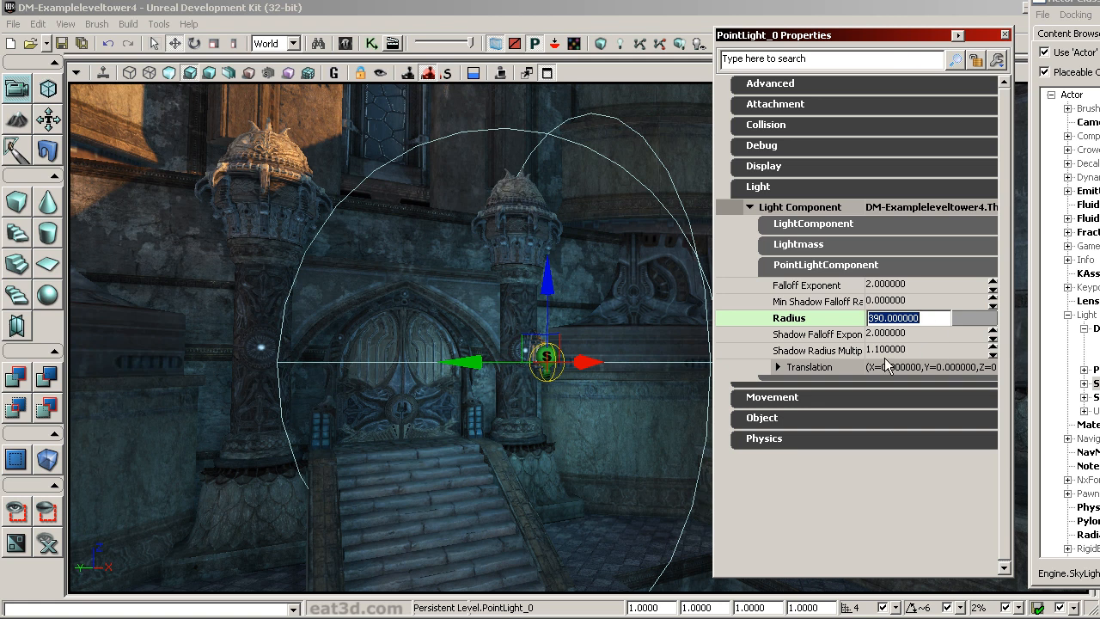
- Inspect the cube brush builder's X, Y and Z sizes and close it without building
right_click(17, 201)
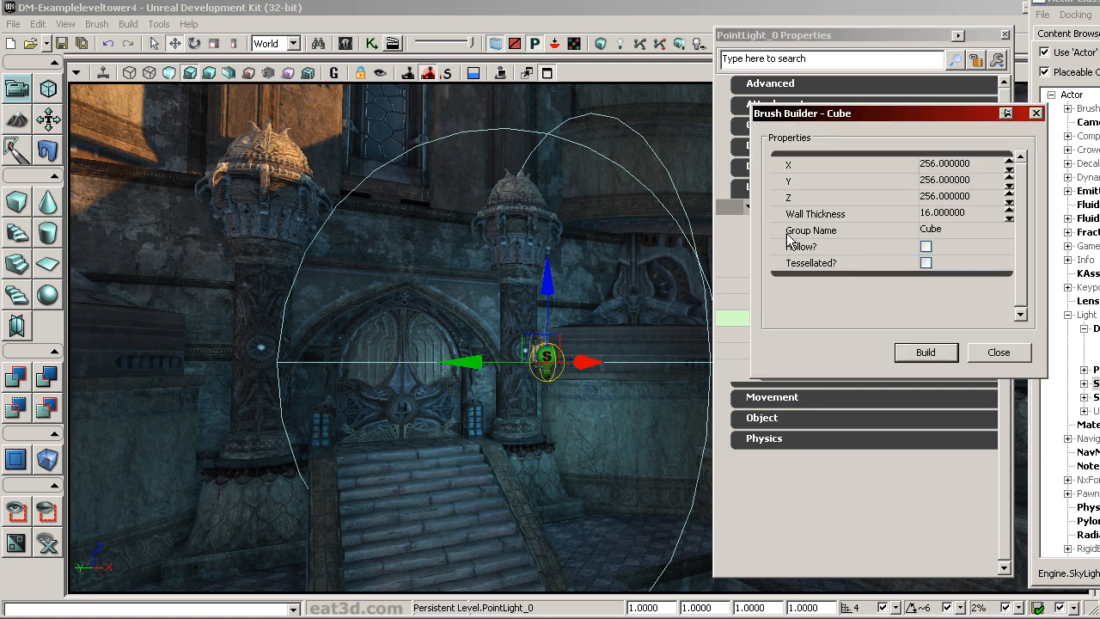
left_click(943, 165)
left_click(939, 181)
left_click(938, 196)
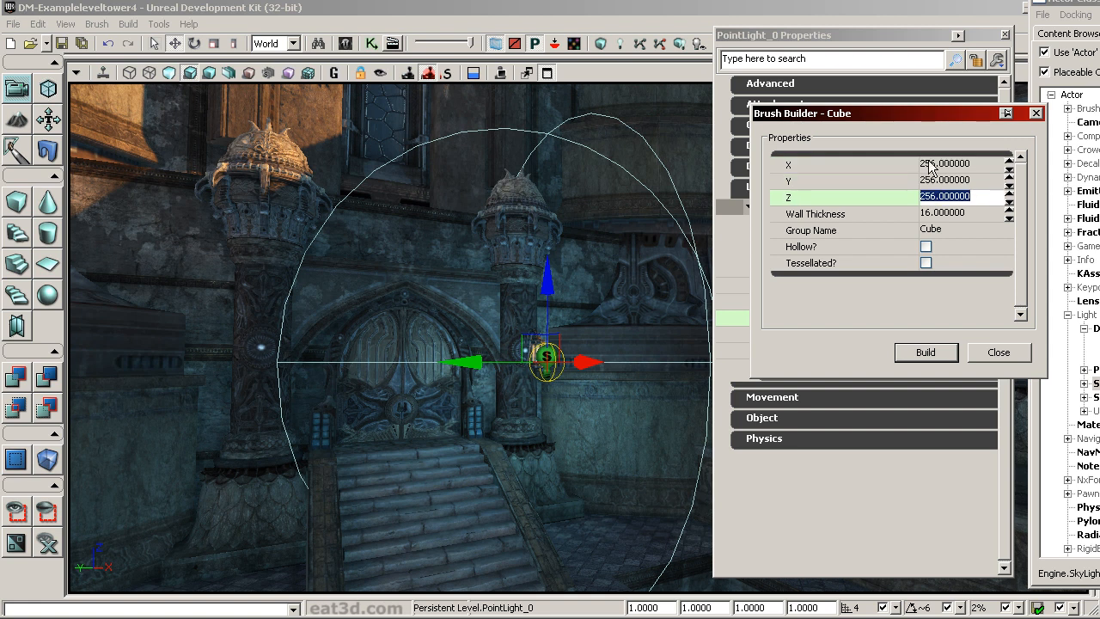
left_click(934, 165)
left_click(997, 352)
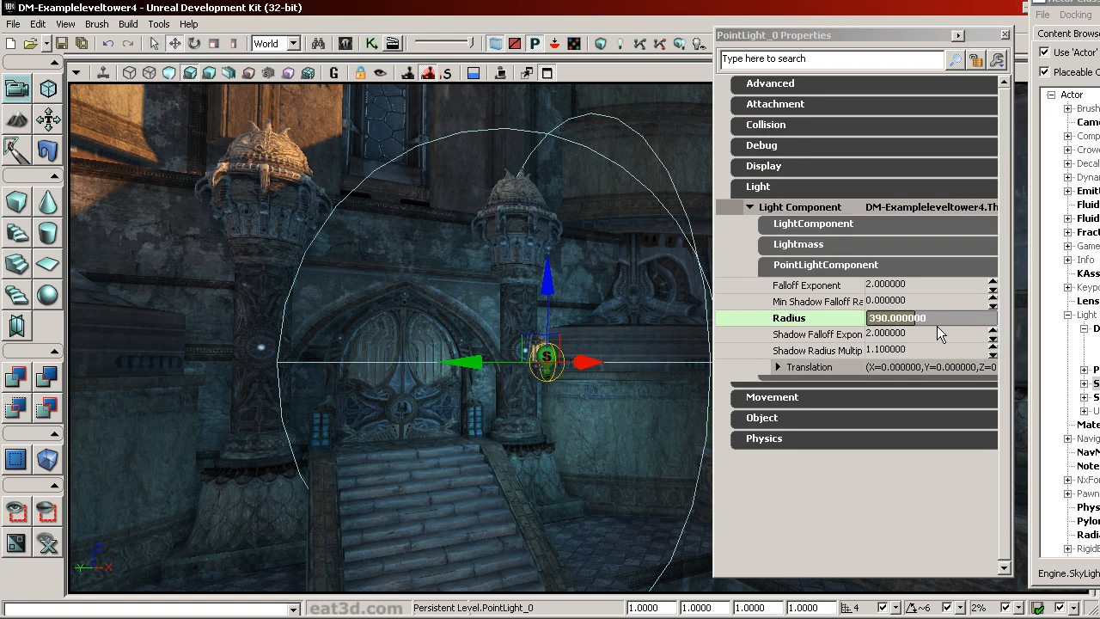
- Compare Radius values of 384 and 400 on the point light and settle on 384
left_click(909, 318)
type("384")
key("Return")
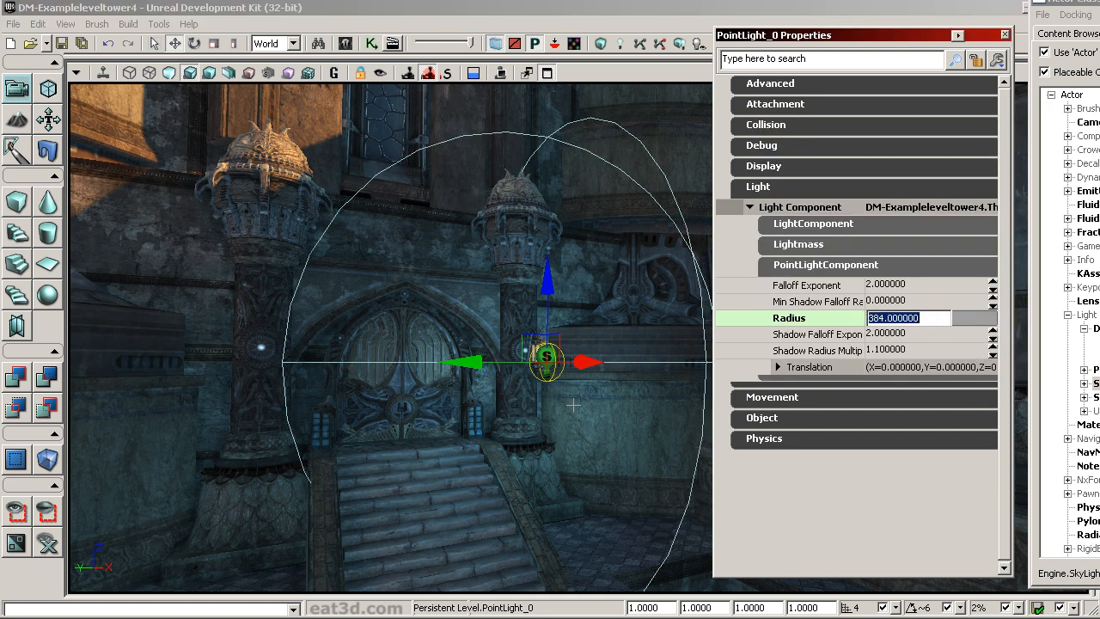
type("400")
key("Return")
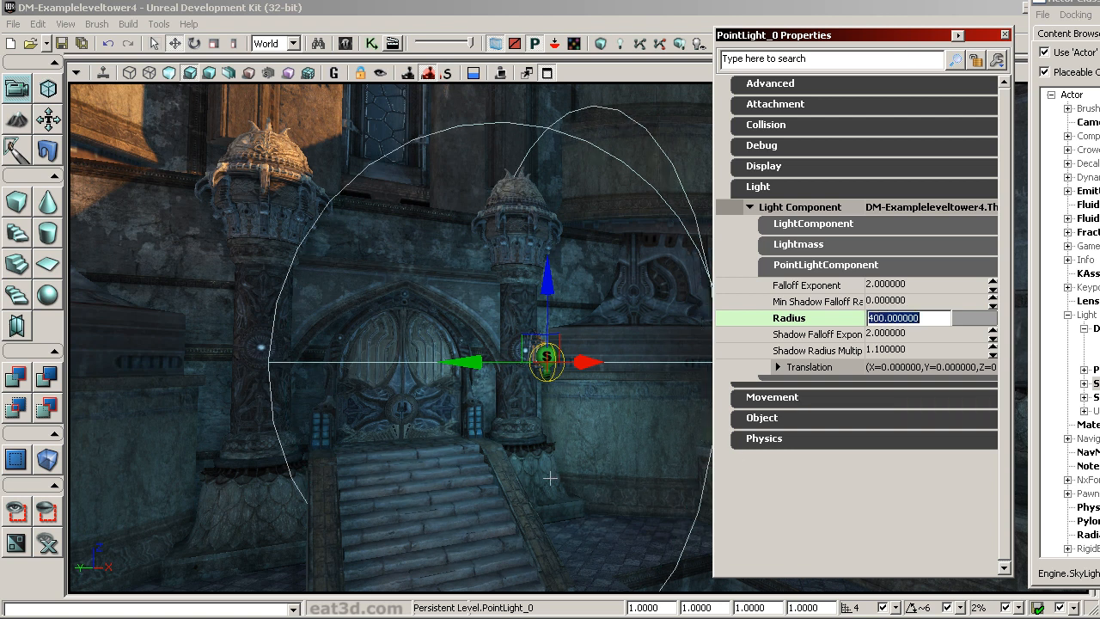
left_click_drag(533, 478, 533, 361)
left_click(935, 316)
type("384")
key("Return")
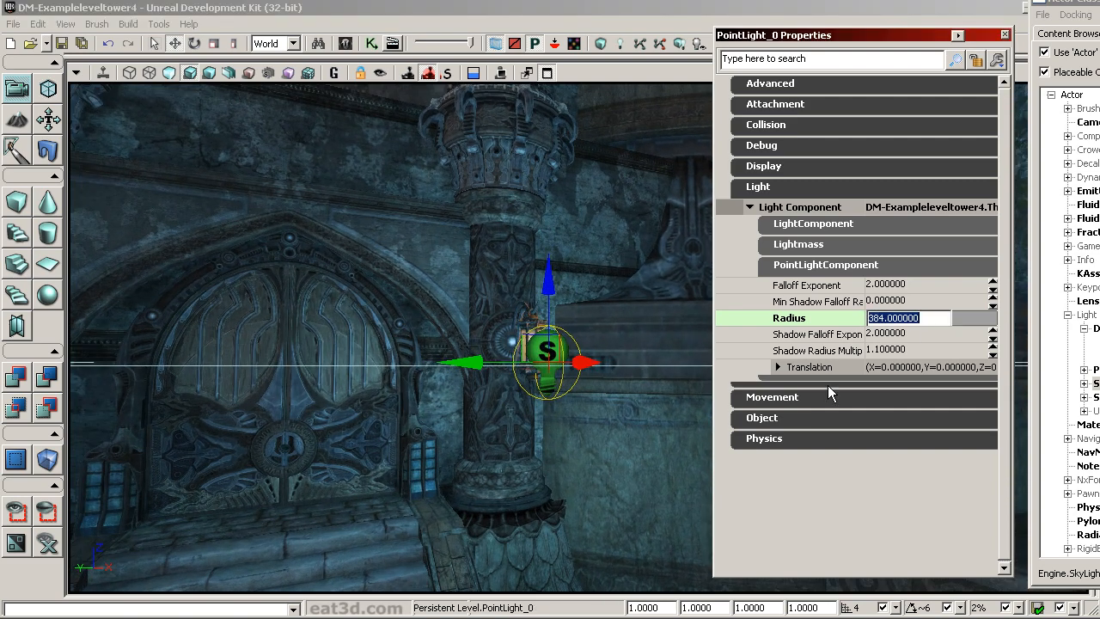
- Collapse the point light's PointLightComponent settings and expand its LightComponent settings
left_click_drag(587, 525, 578, 585)
right_click_drag(577, 585, 581, 618)
left_click_drag(581, 618, 563, 503)
left_click(804, 267)
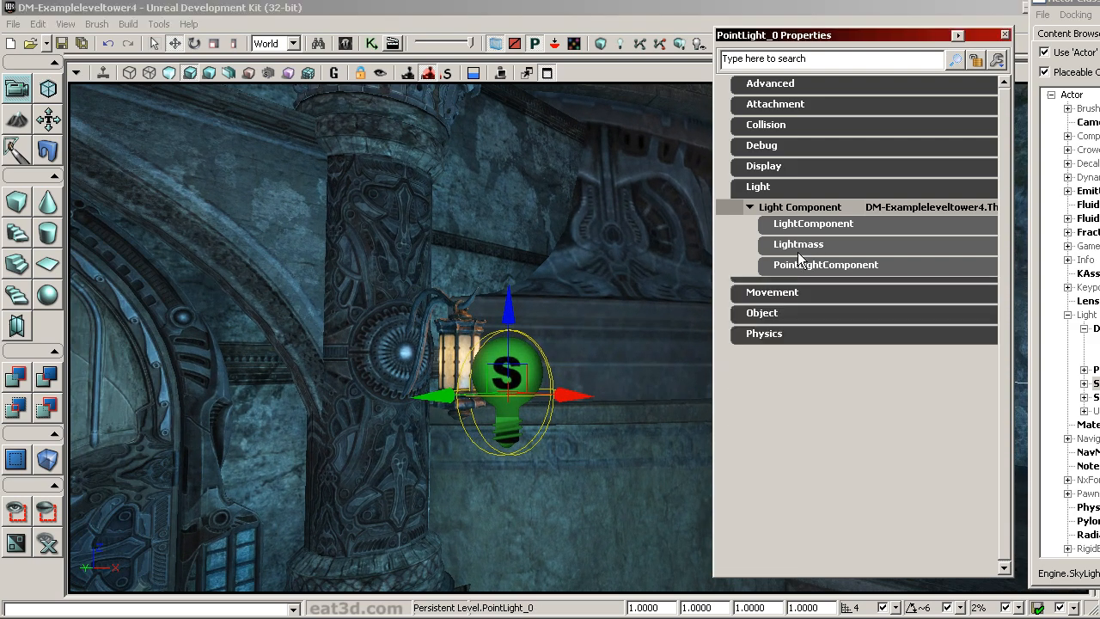
left_click(816, 226)
- Try Brightness values of 3 and 4 on the point light beside the door
left_click(877, 261)
left_click(915, 259)
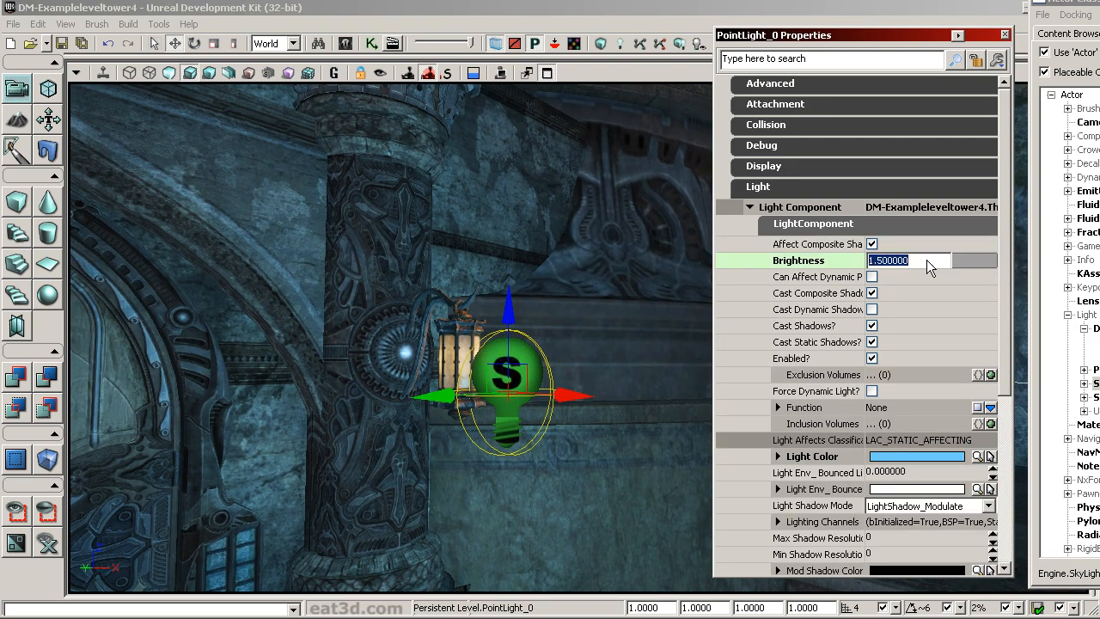
type("3")
key("Return")
mouse_move(607, 275)
left_mouse_down()
mouse_move(593, 331)
mouse_move(606, 294)
left_mouse_up()
type("4")
key("Return")
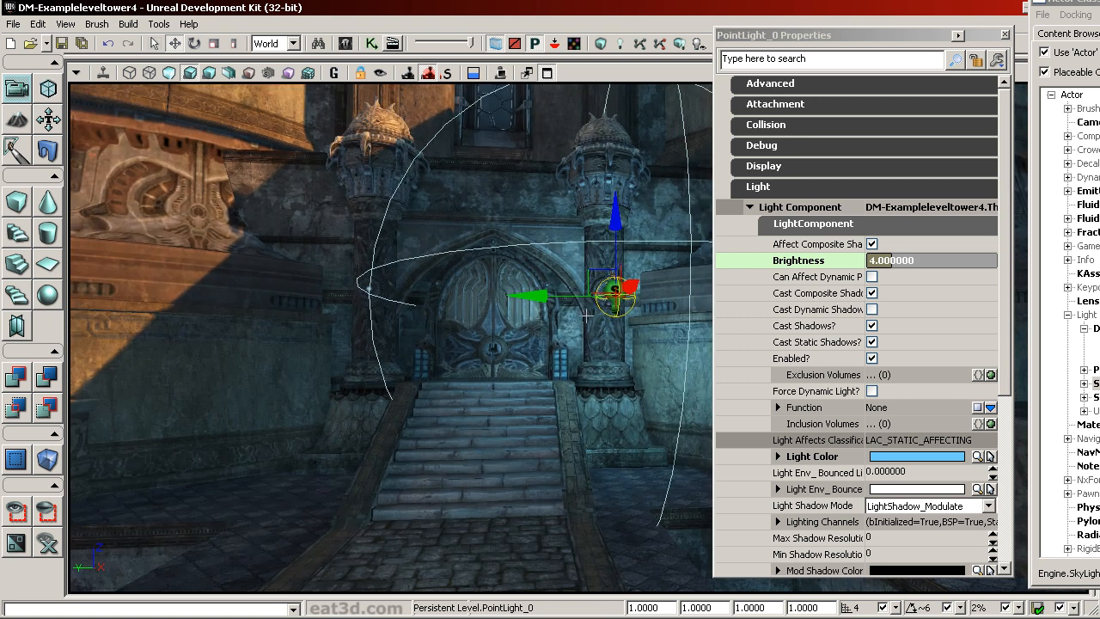
- Try a Brightness of 6 on the point light and settle on 5
left_click(925, 260)
type("6")
key("Return")
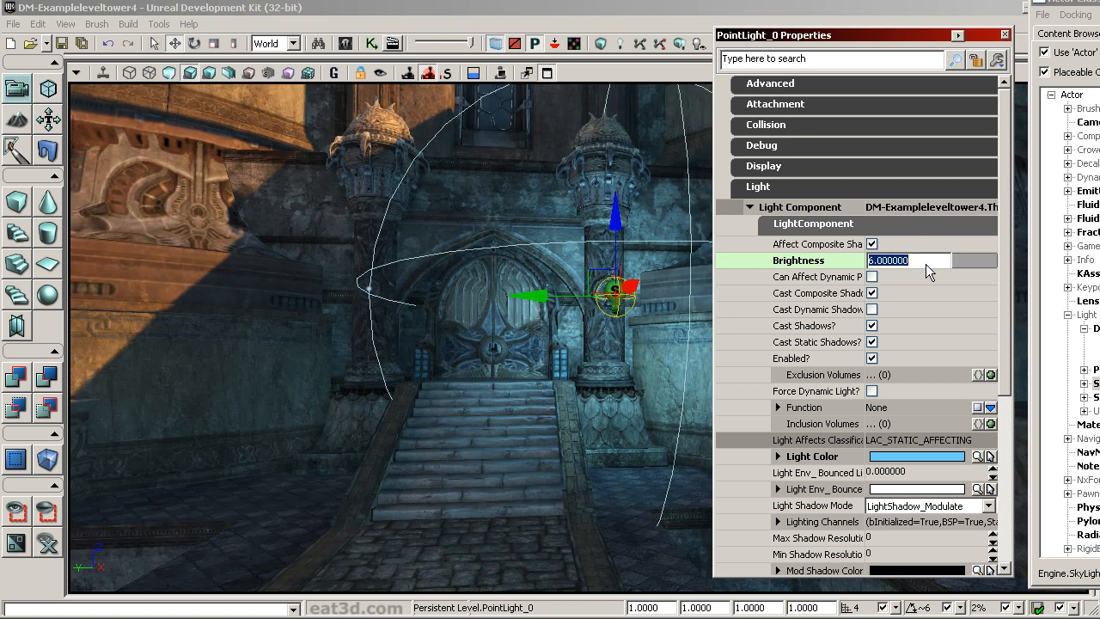
left_click_drag(559, 344, 579, 301)
left_click(927, 258)
type("5")
key("Return")
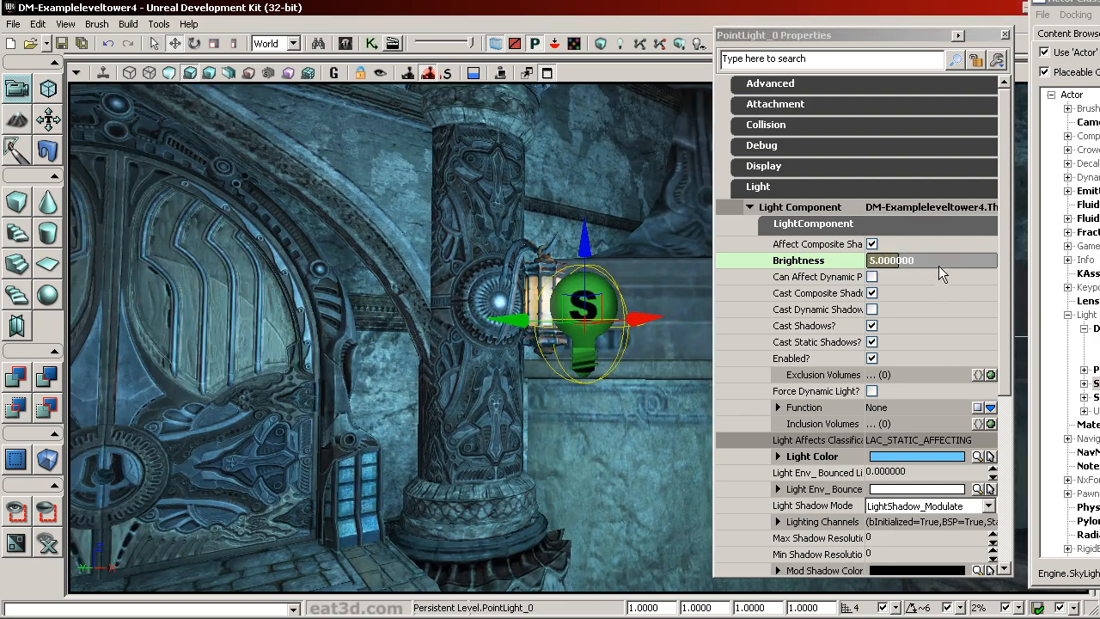
- Show the ToBeUsed group of the Eat3DIntroToUDK_Content package in the Content Browser
left_click_drag(898, 35, 988, 14)
left_click_drag(516, 361, 525, 332)
mouse_move(526, 336)
right_mouse_down()
mouse_move(531, 322)
mouse_move(521, 352)
mouse_move(526, 341)
right_mouse_up()
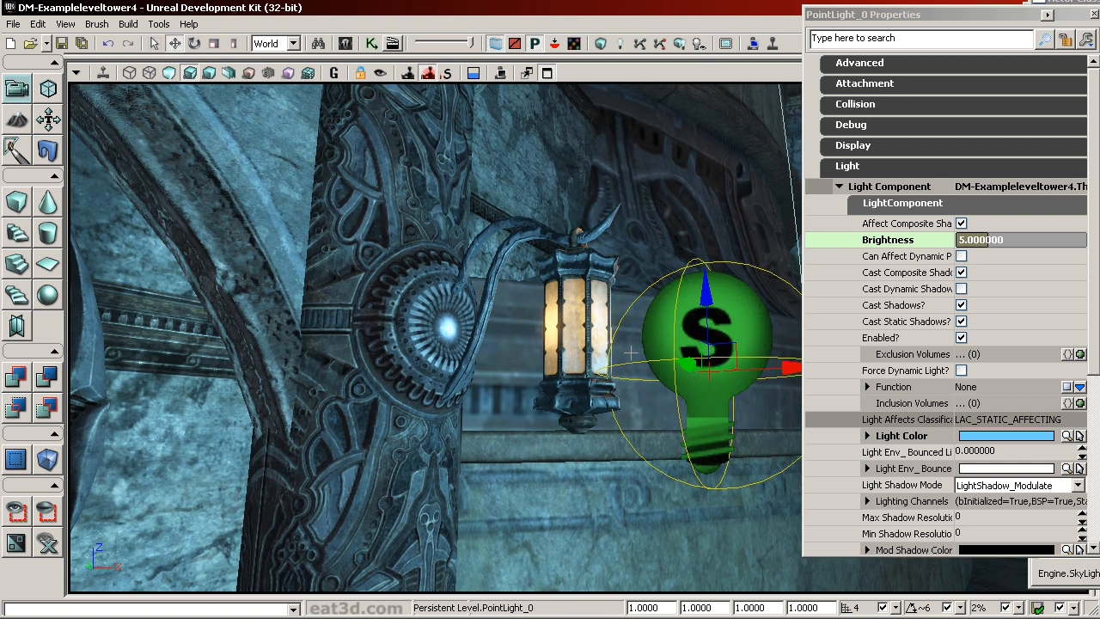
right_click_drag(567, 303, 569, 292)
left_click_drag(567, 299, 568, 320)
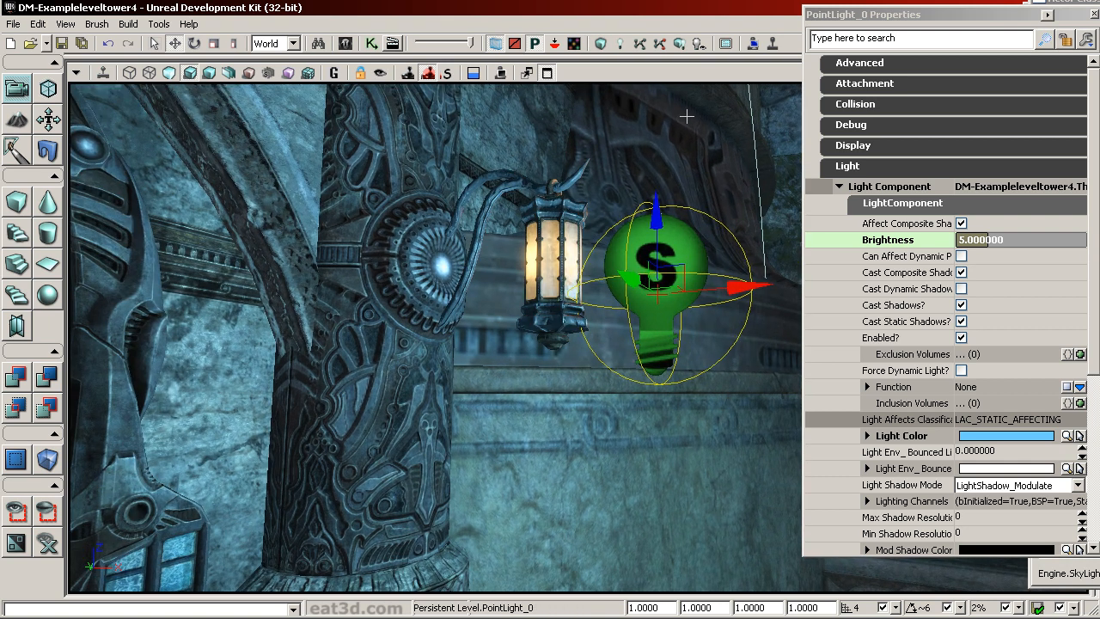
left_click_drag(1099, 2, 557, 10)
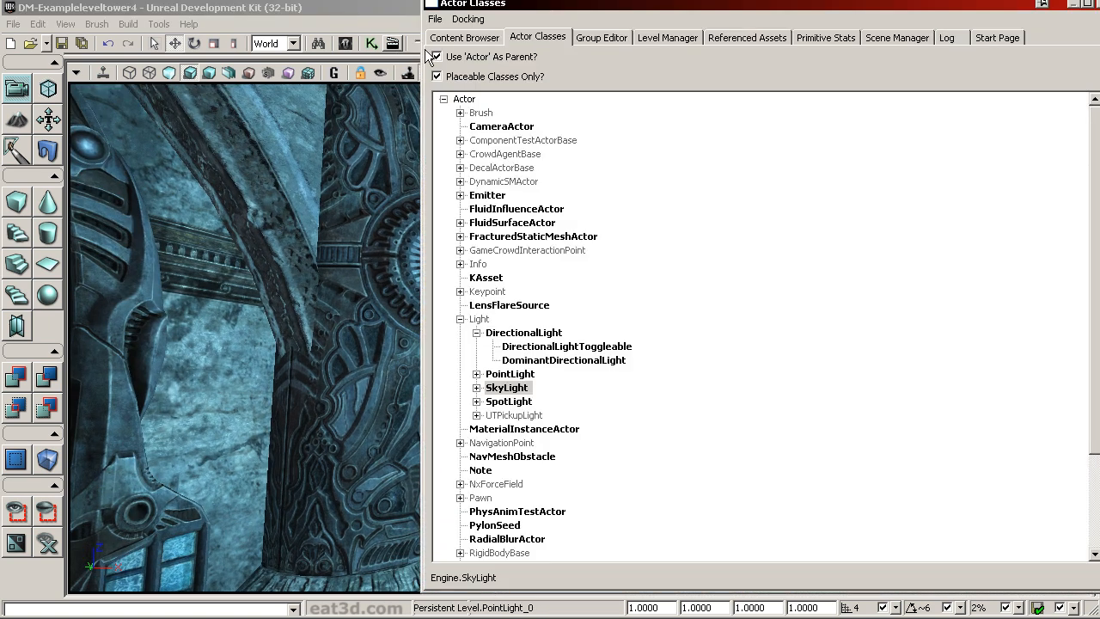
left_click(465, 20)
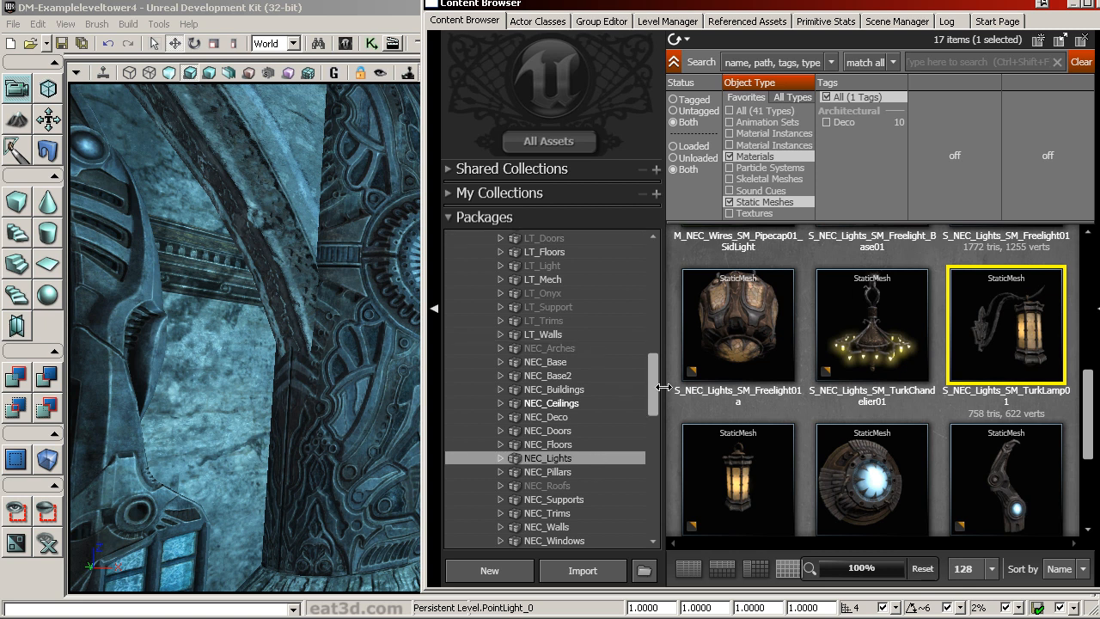
left_click_drag(654, 397, 649, 295)
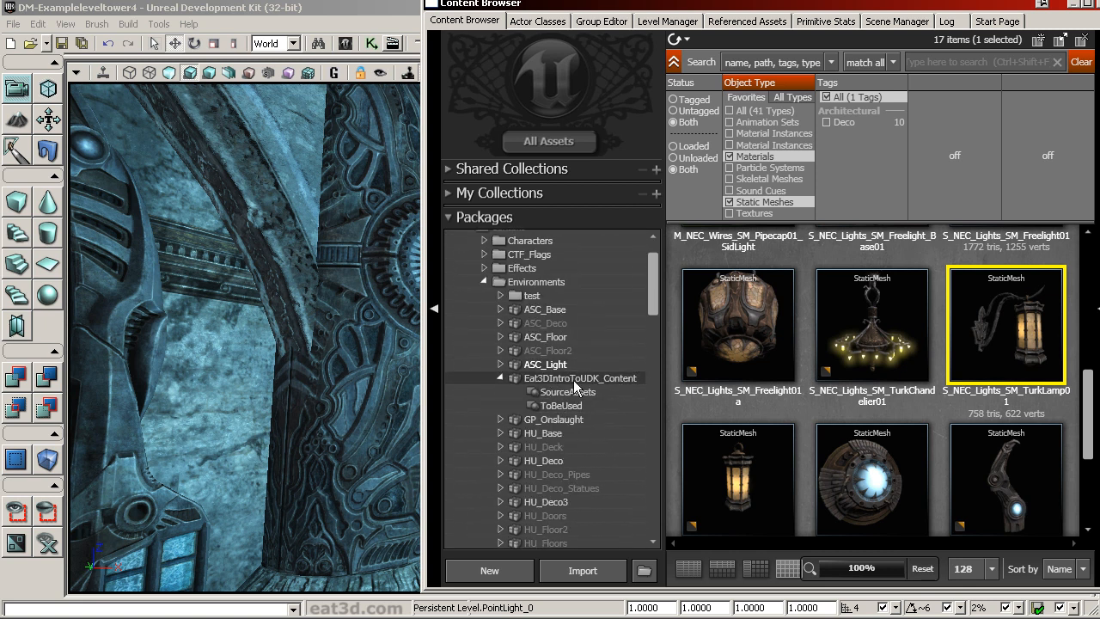
left_click(552, 405)
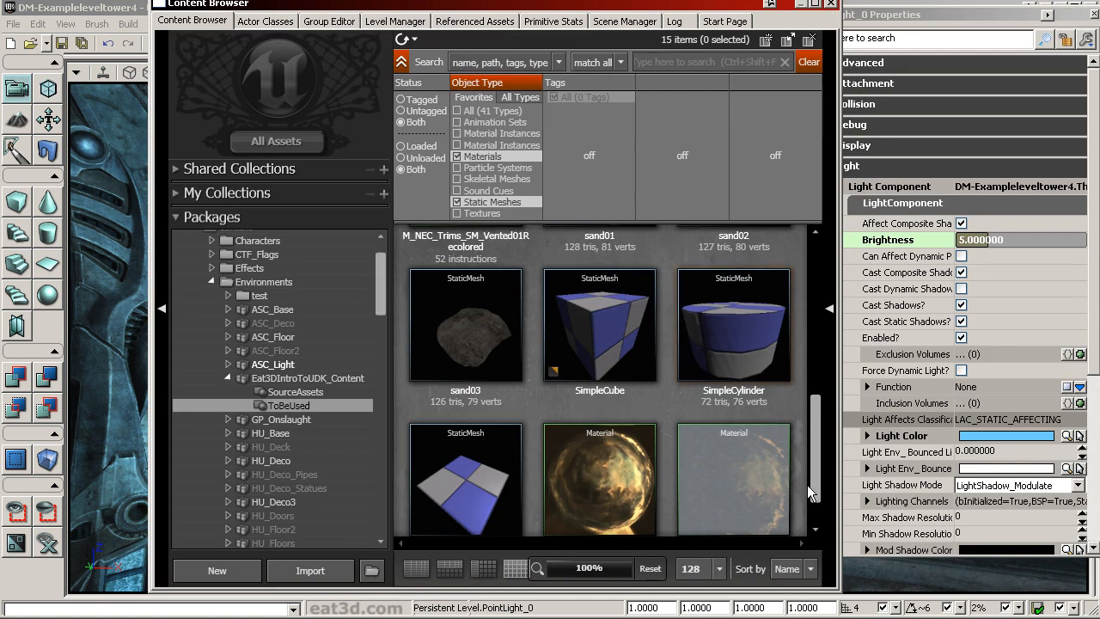
- Include both material instance types in the asset filter and select M_NEC_Lights_SM_TurkLamp01_INST
left_click_drag(814, 473, 774, 460)
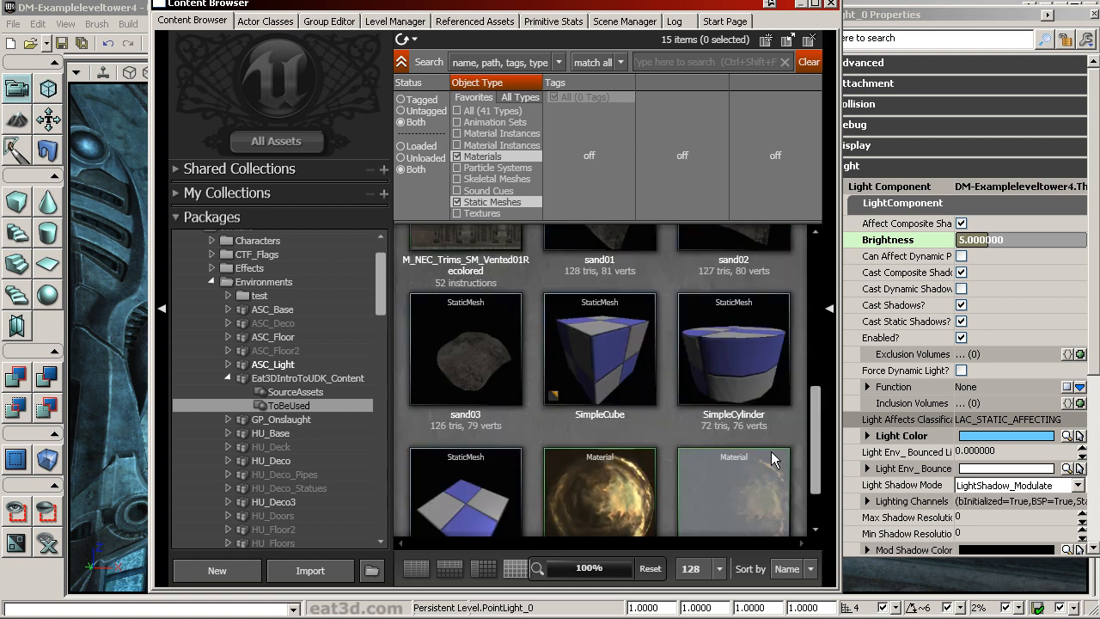
left_click(462, 135)
left_click(457, 145)
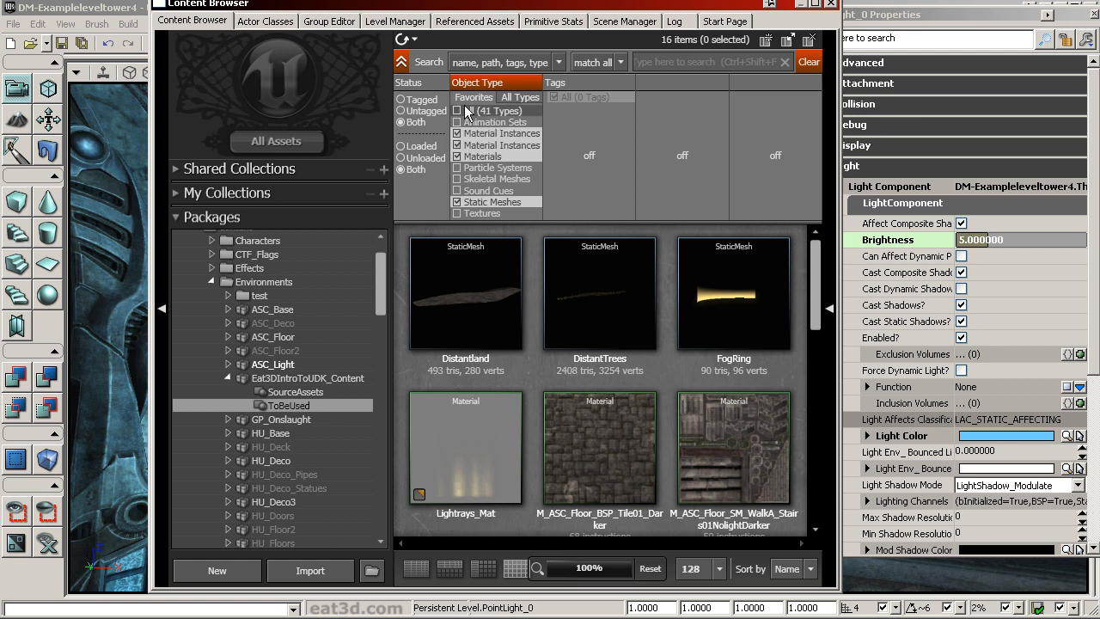
scroll(490, 372, "down", 3)
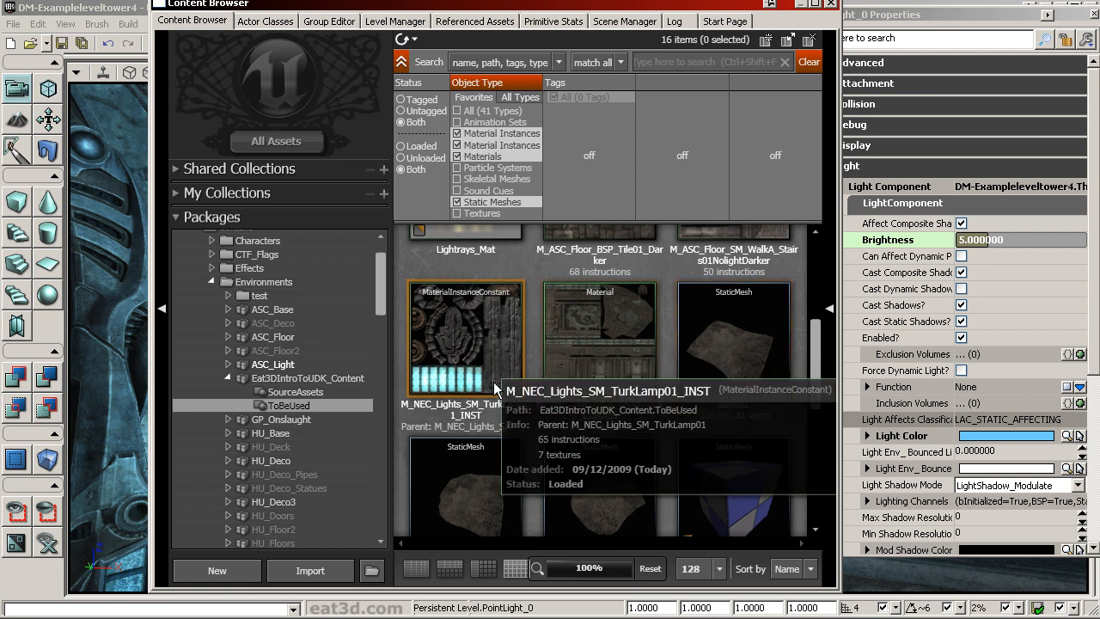
left_click(455, 312)
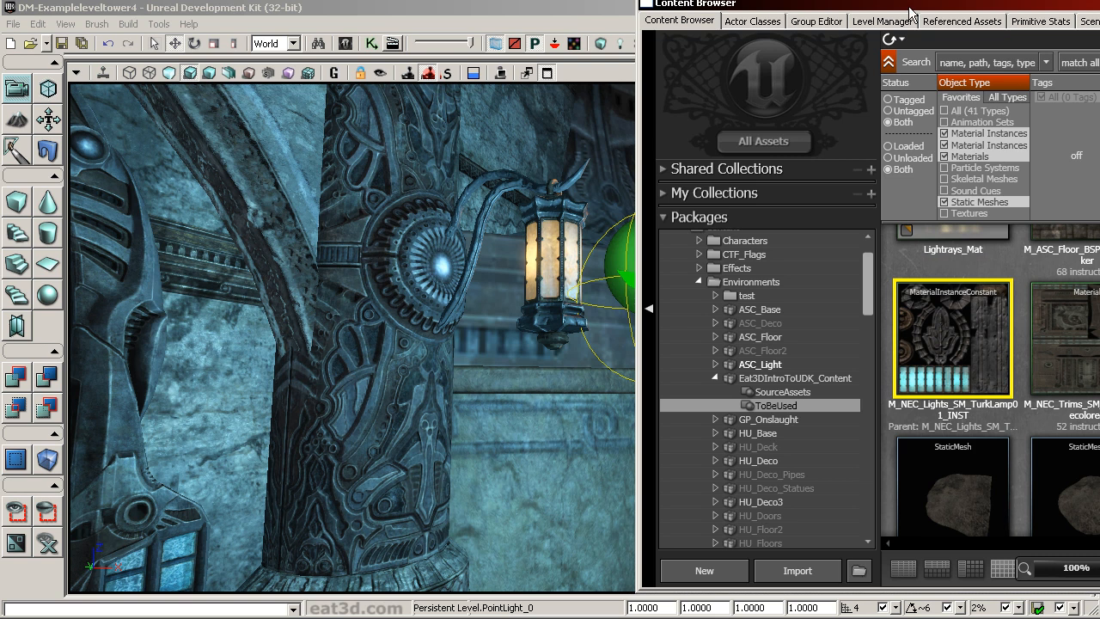
- Open the wall lamp's properties and expand the Rendering settings of its static mesh component
left_click_drag(469, 258, 469, 230)
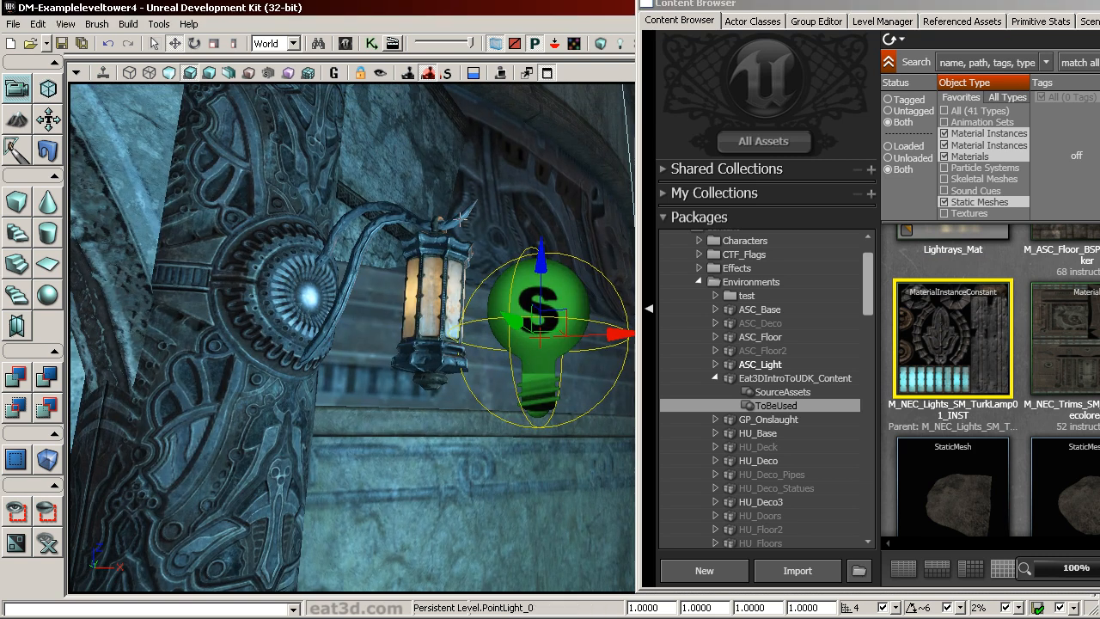
mouse_move(934, 315)
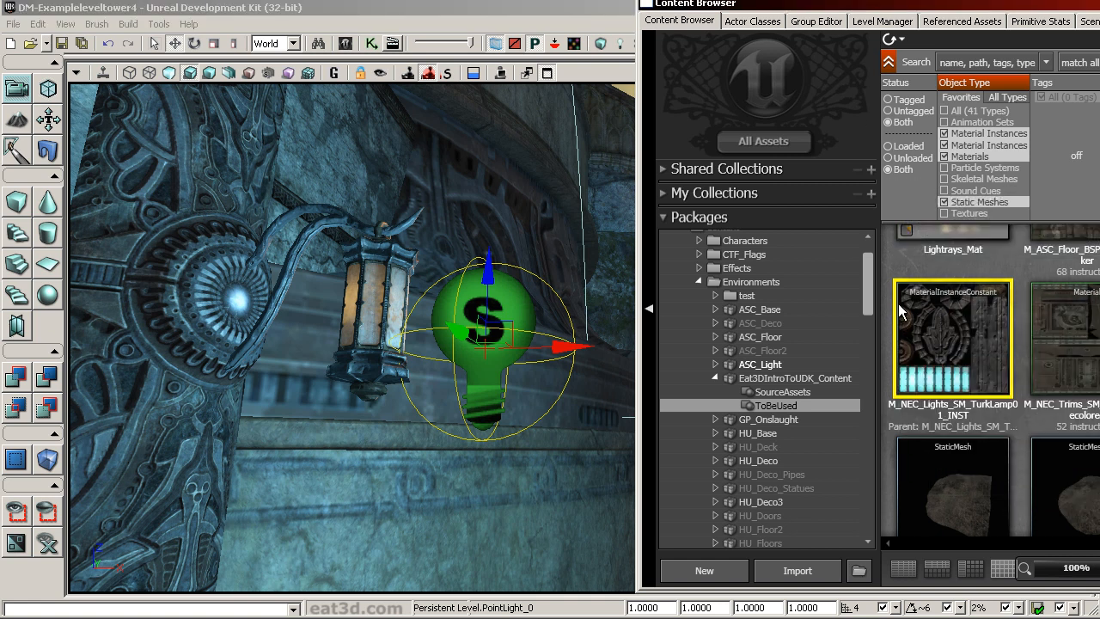
left_click_drag(736, 5, 910, 5)
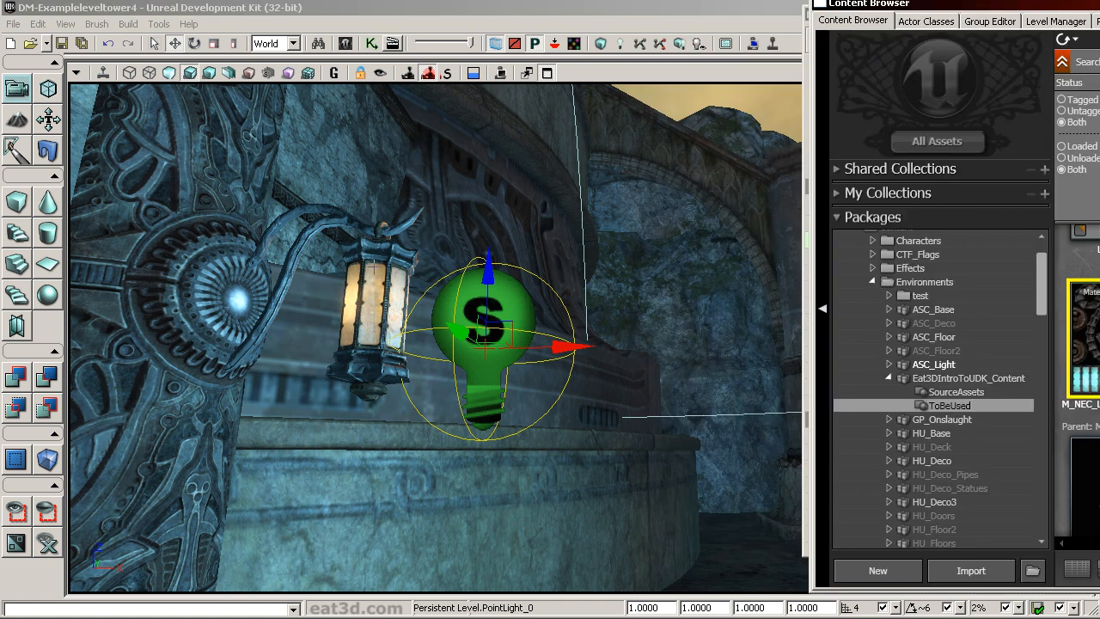
double_click(365, 260)
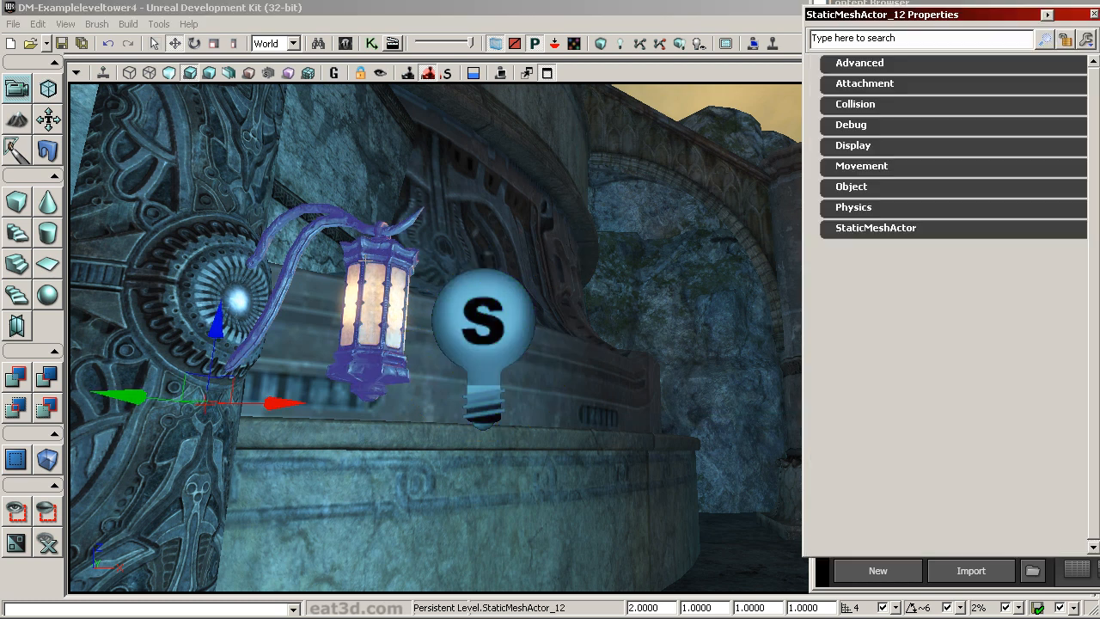
left_click(870, 228)
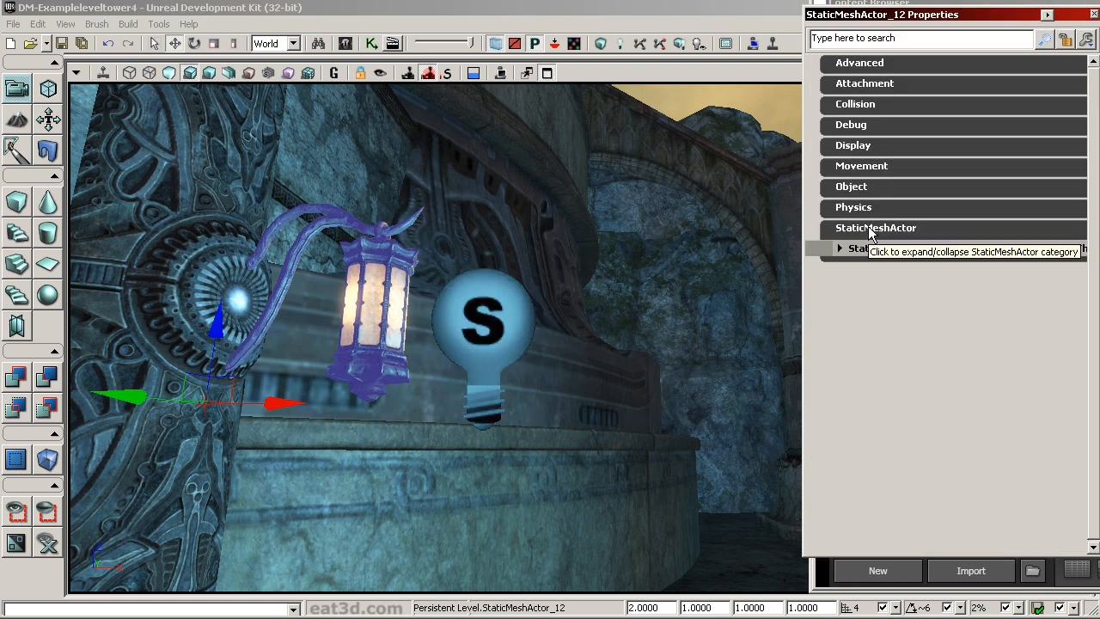
left_click(870, 248)
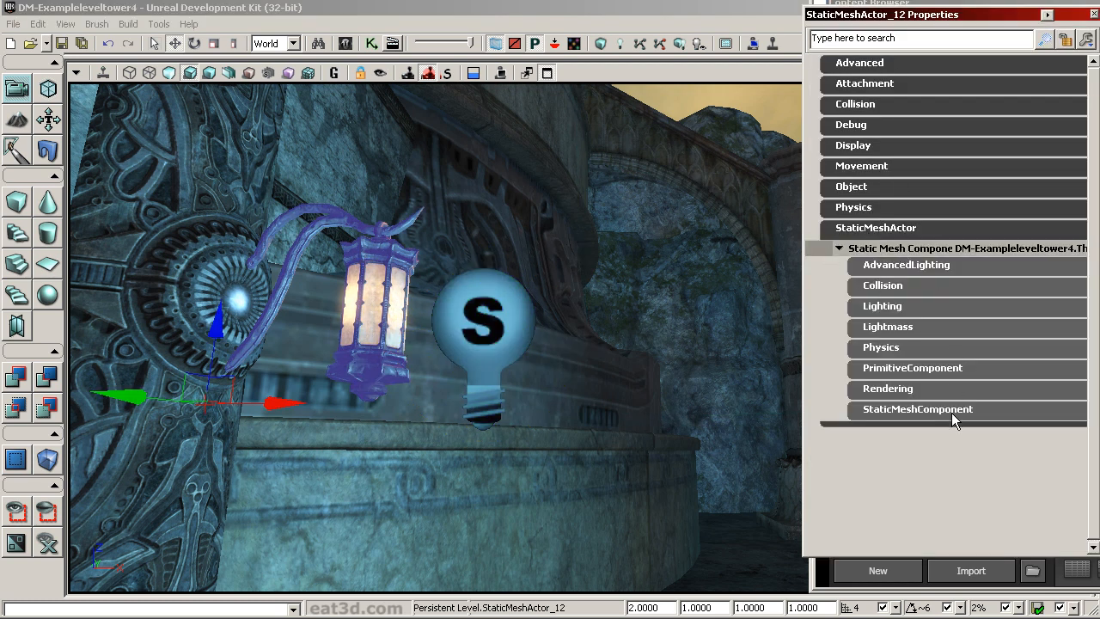
left_click(896, 391)
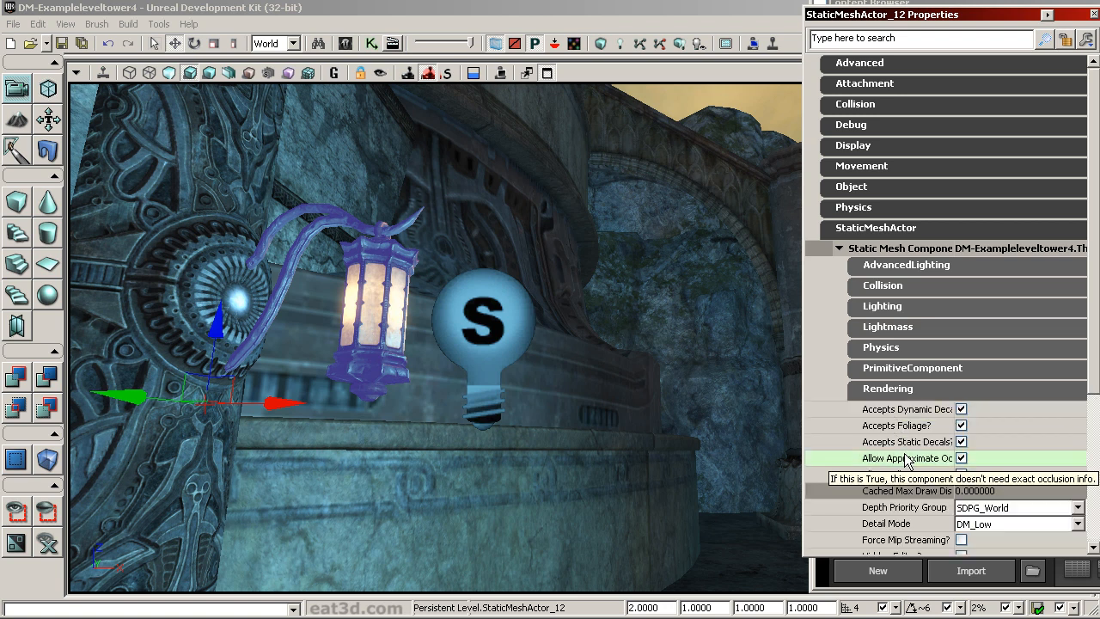
- Add one entry to the lamp's Materials list and assign M_NEC_Lights_SM_TurkLamp01_INST to it
scroll(937, 475, "down", 3)
scroll(936, 477, "down", 3)
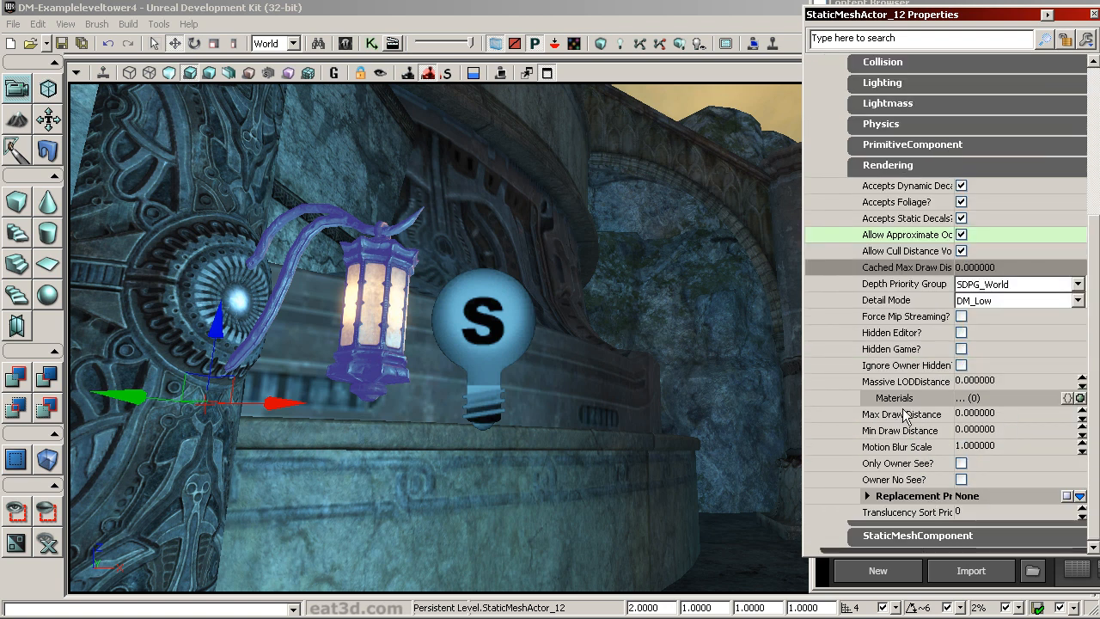
left_click(1080, 399)
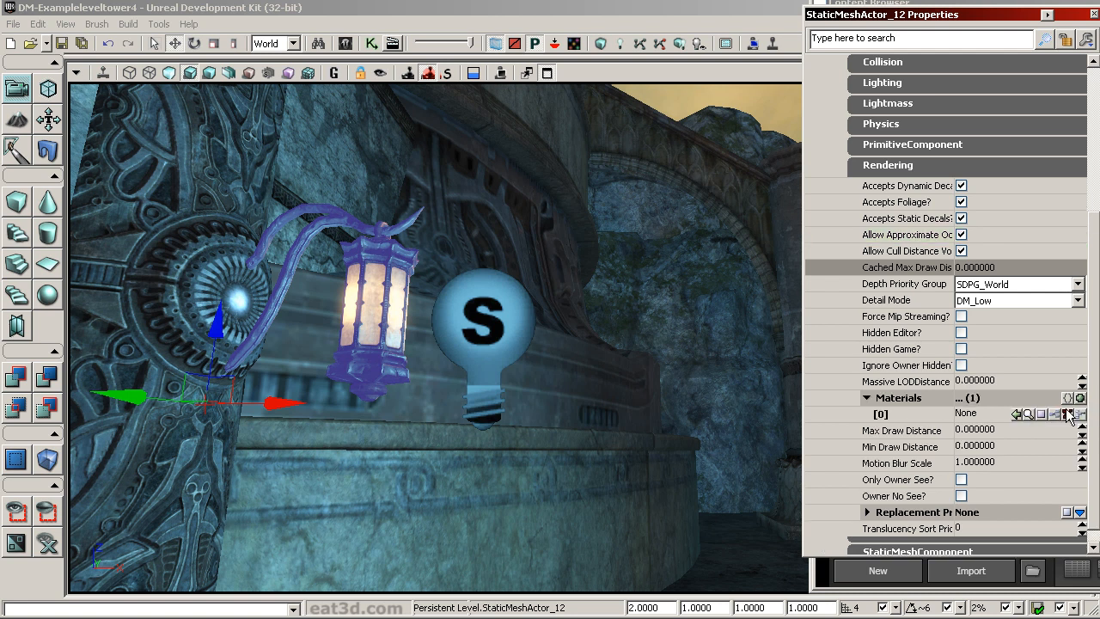
left_click(1017, 415)
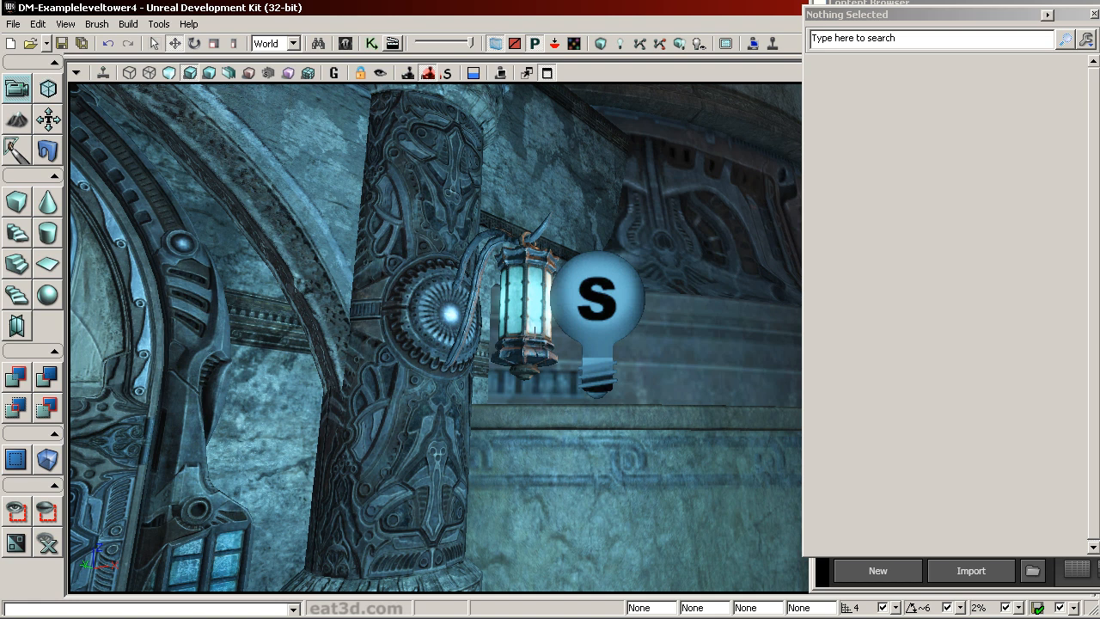
- Disable Cast Shadow in the Lighting settings of the wall lamp's mesh
left_click(526, 310)
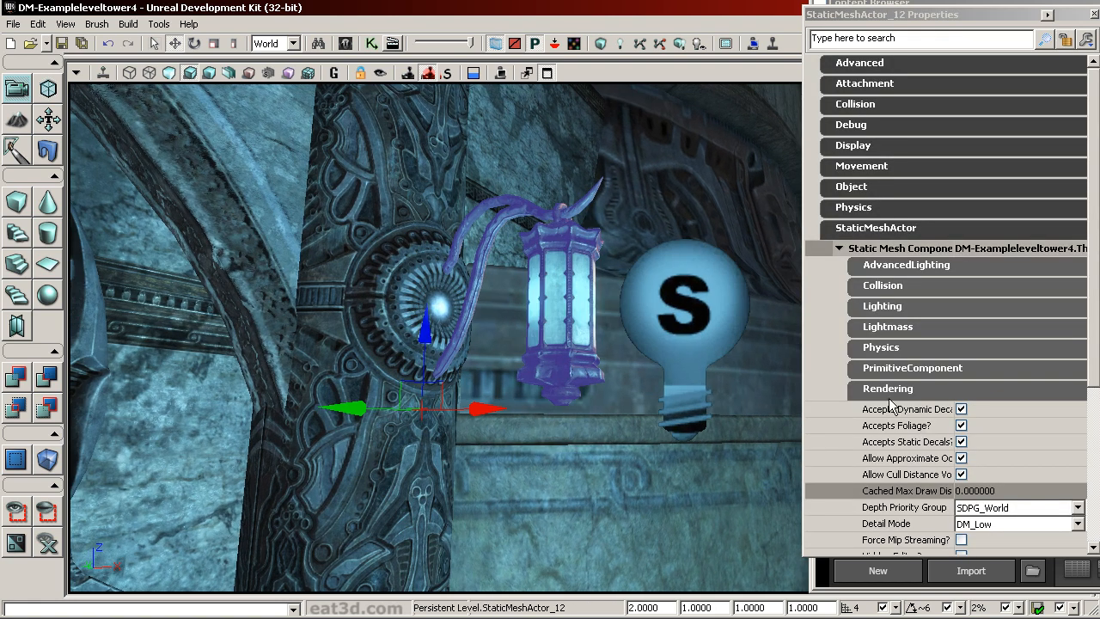
left_click(890, 391)
left_click(883, 309)
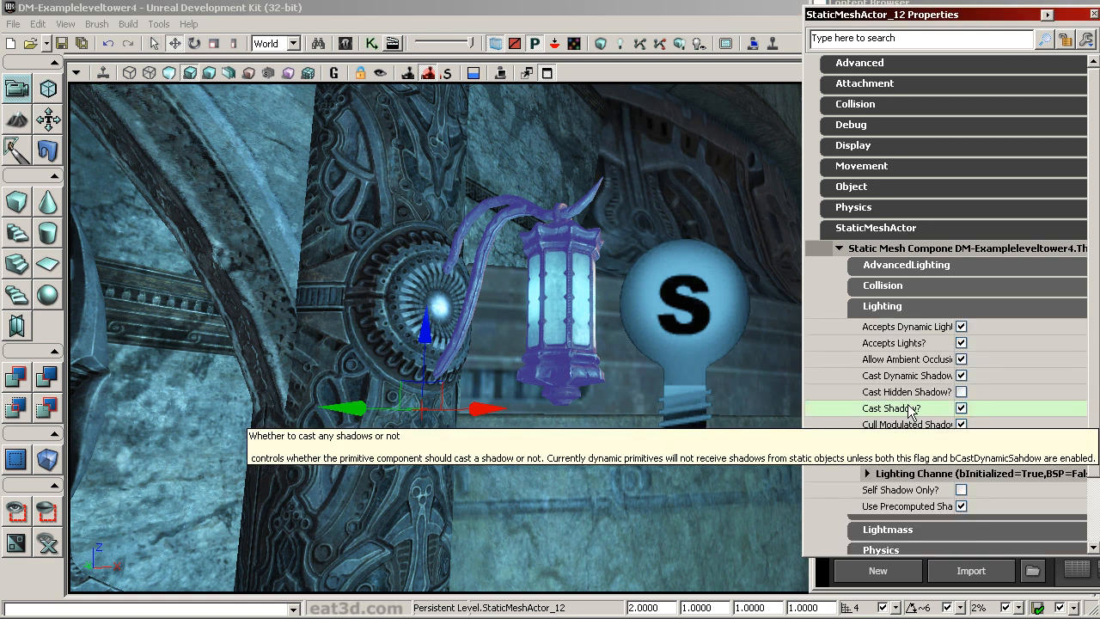
left_click(961, 408)
- Move the point light sideways onto the wall lamp's lantern and adjust its height to match
mouse_move(516, 387)
left_mouse_down()
mouse_move(481, 387)
mouse_move(533, 378)
mouse_move(516, 369)
left_mouse_up()
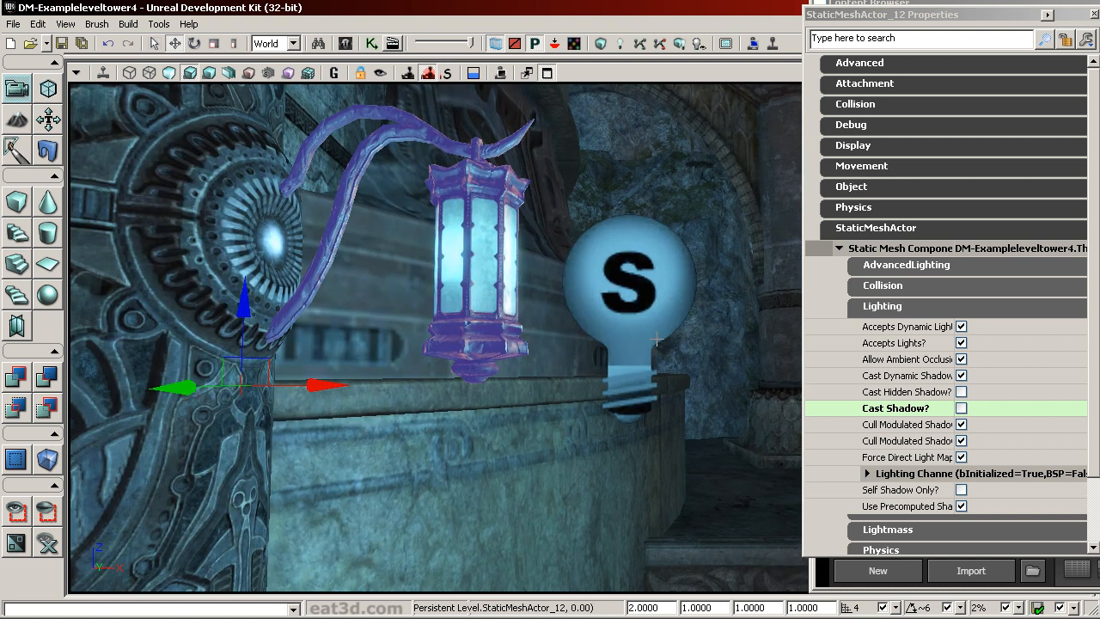
left_click(608, 273)
left_click_drag(710, 319, 557, 318)
left_click_drag(509, 247, 509, 211)
left_click_drag(591, 355, 580, 380)
left_click_drag(593, 302, 599, 303)
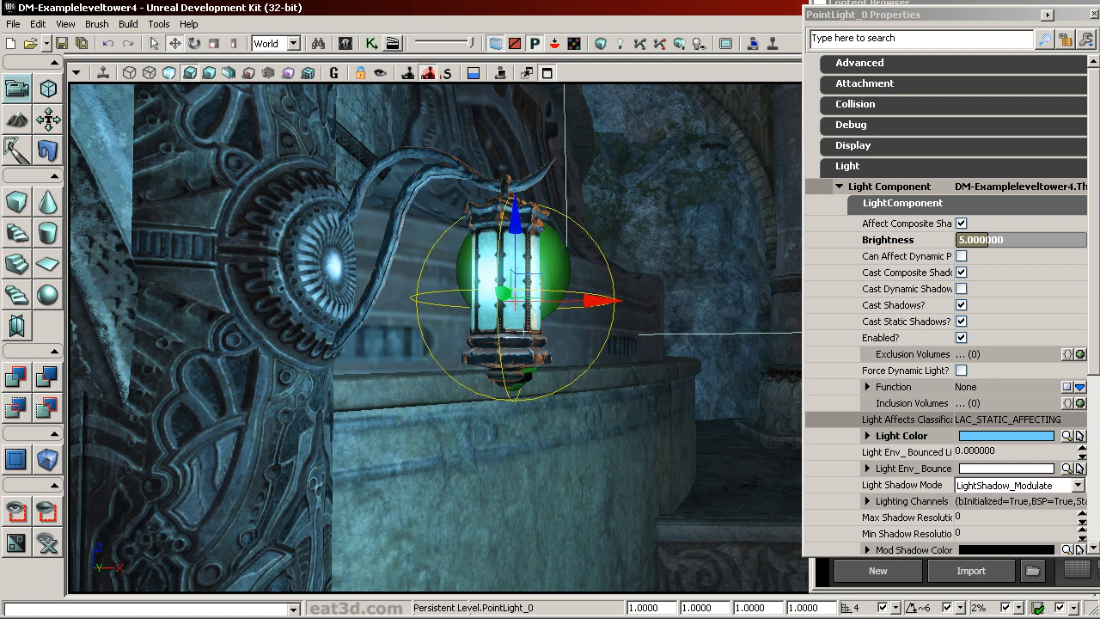
- Review the Cast Shadow setting in the wall lamp's Lighting properties, reselect the point light and clear the property and browser windows away
left_click(574, 314)
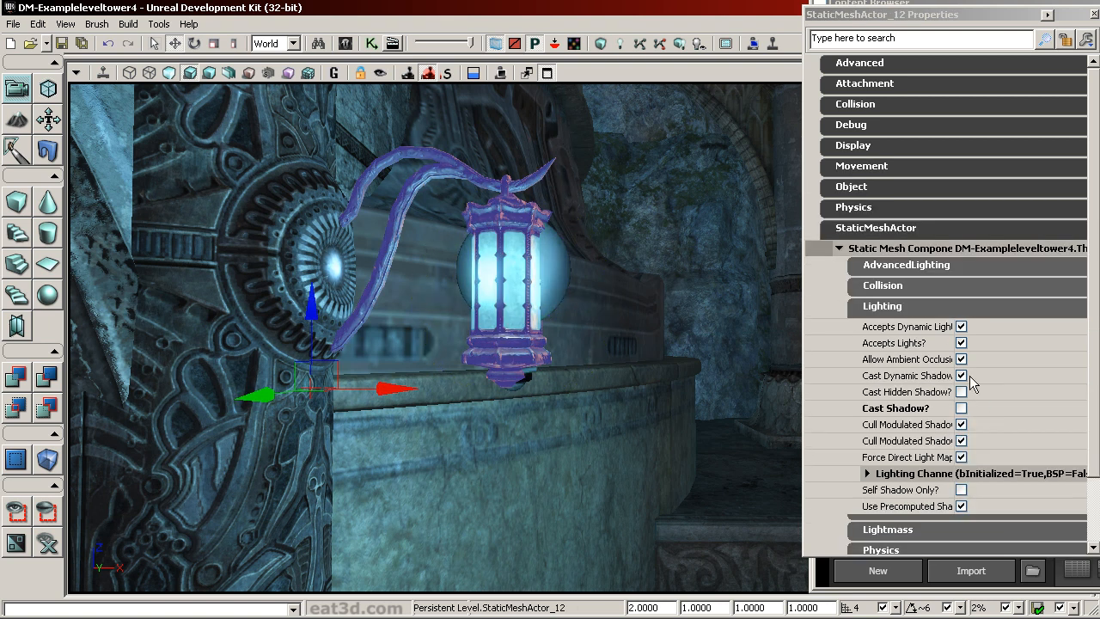
left_click(877, 232)
left_click(878, 232)
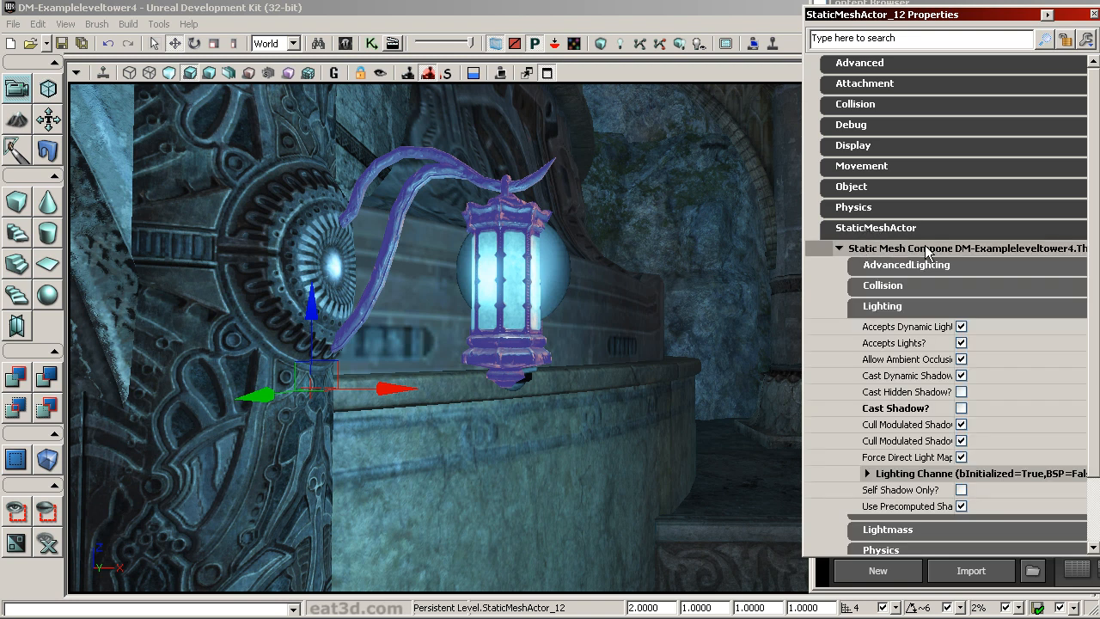
left_click(893, 410)
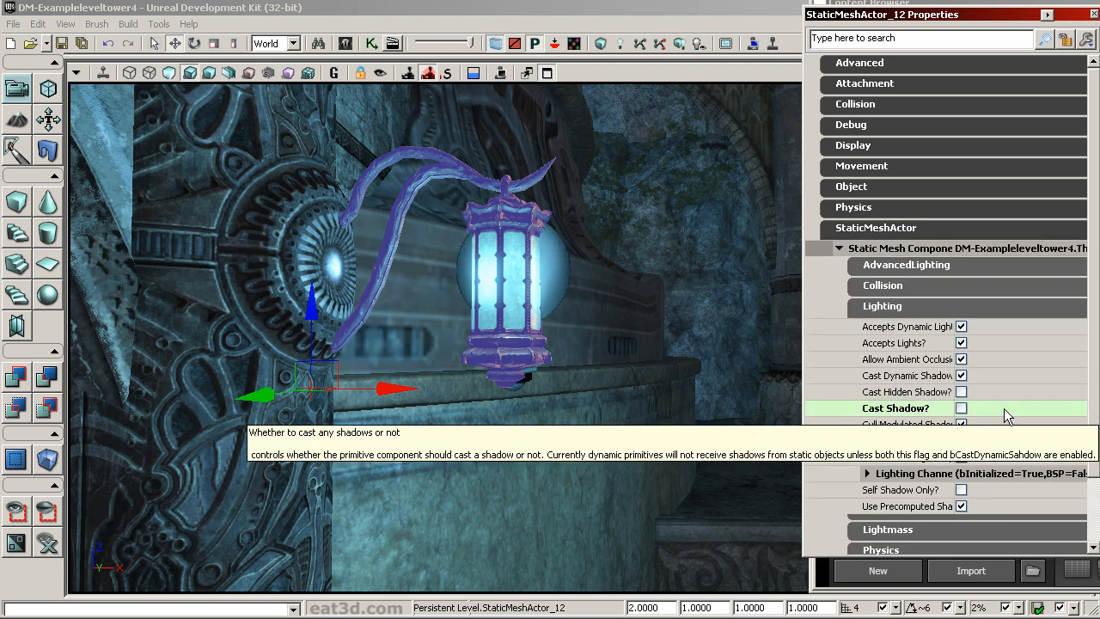
left_click(575, 271)
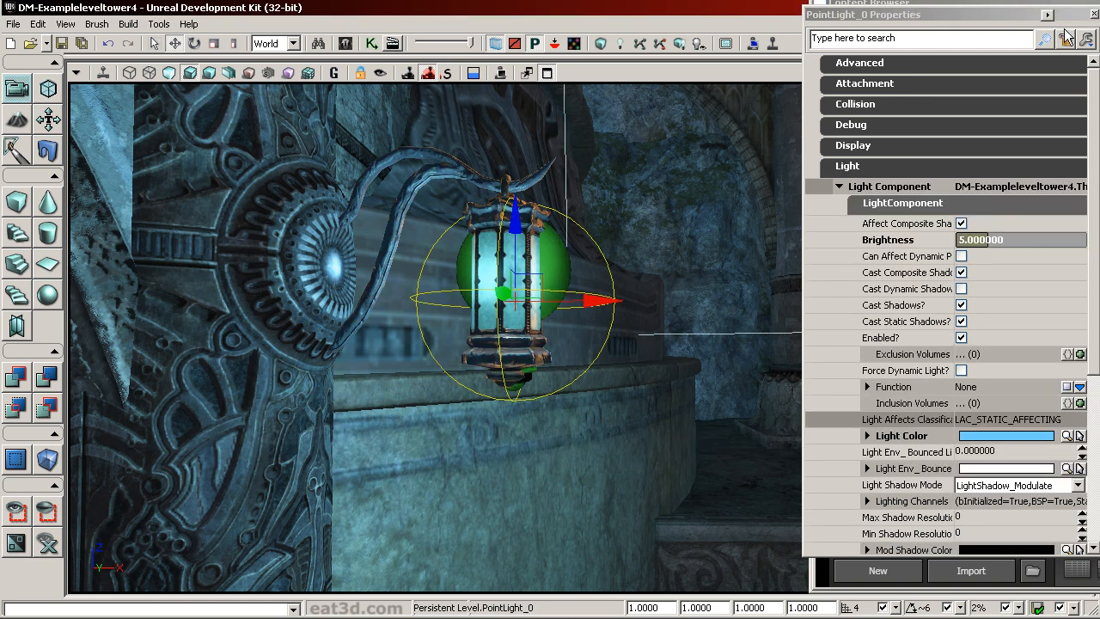
left_click(1094, 15)
double_click(927, 5)
- Select the wall lamp together with its point light and duplicate the pair onto the column on the opposite side of the entrance door
right_click_drag(963, 189, 773, 154)
left_click_drag(874, 408, 774, 516)
right_click_drag(774, 516, 744, 421)
left_click(830, 331, "ctrl")
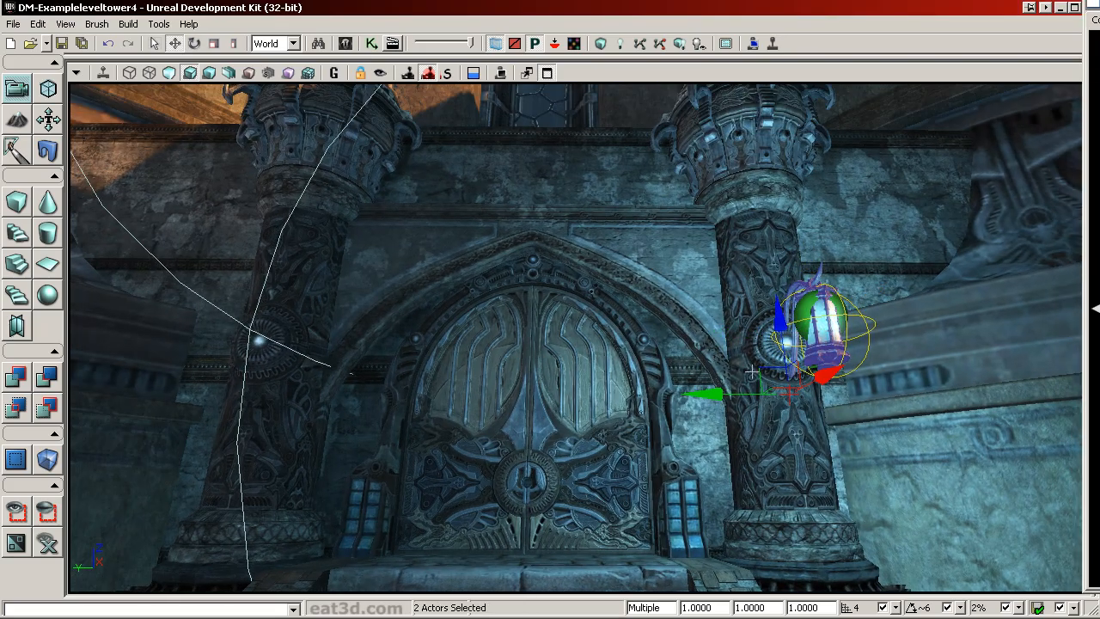
left_click_drag(721, 392, 129, 329)
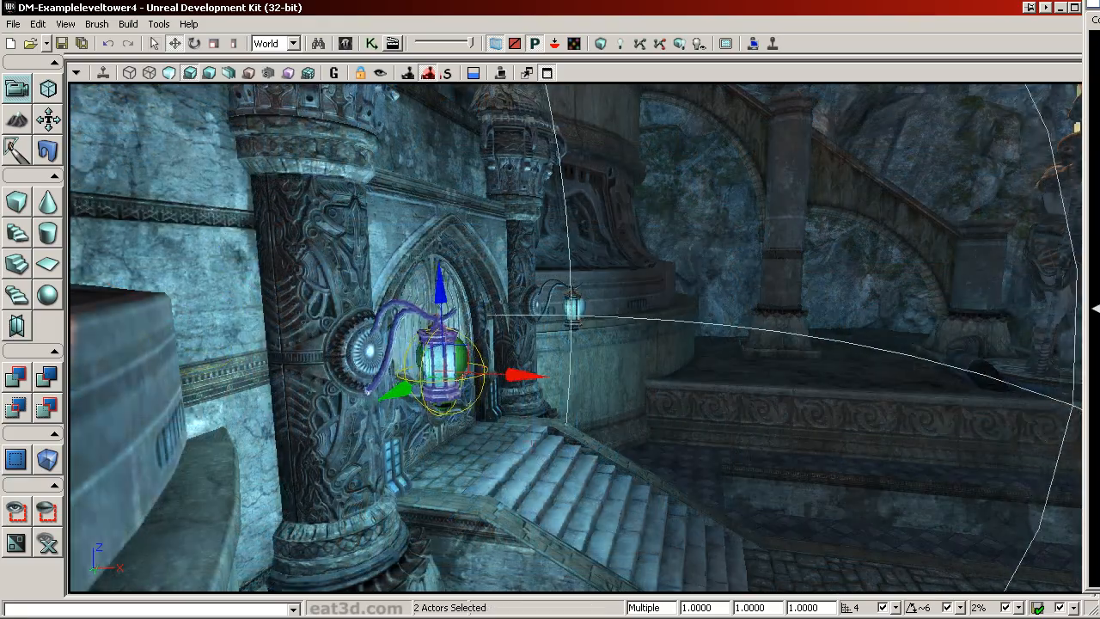
- Copy the lamp and point light pair out to a column at the front gate and rotate the pair to suit it
left_click_drag(521, 376, 825, 380, "shift")
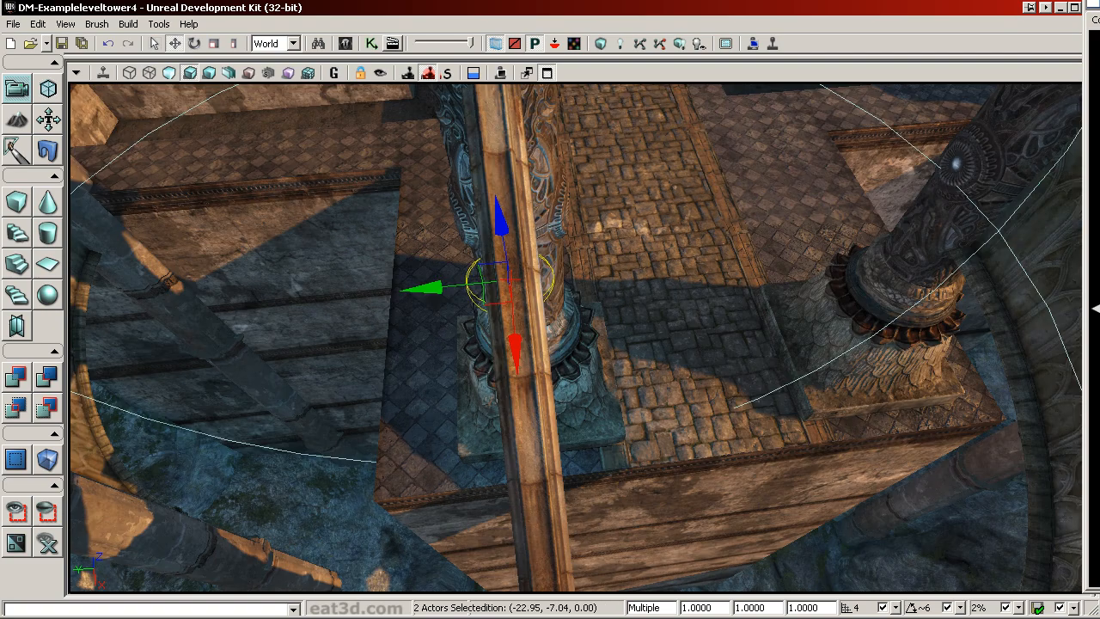
left_click_drag(412, 315, 741, 407, "shift")
key("space")
left_click_drag(557, 276, 423, 276)
key("space")
- Copy the lamp and point light pair across to the opposite gate column, turning and positioning it against the column
right_click_drag(754, 321, 760, 370)
left_click_drag(761, 369, 748, 313)
left_click_drag(621, 456, 621, 407, "shift")
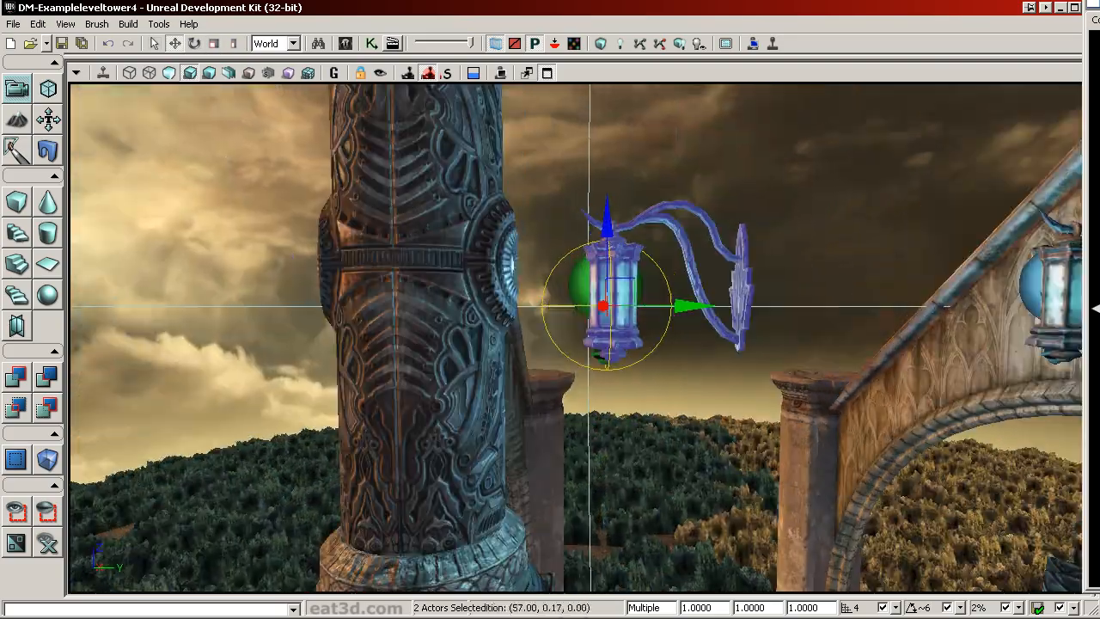
key("space")
left_click_drag(678, 307, 593, 307)
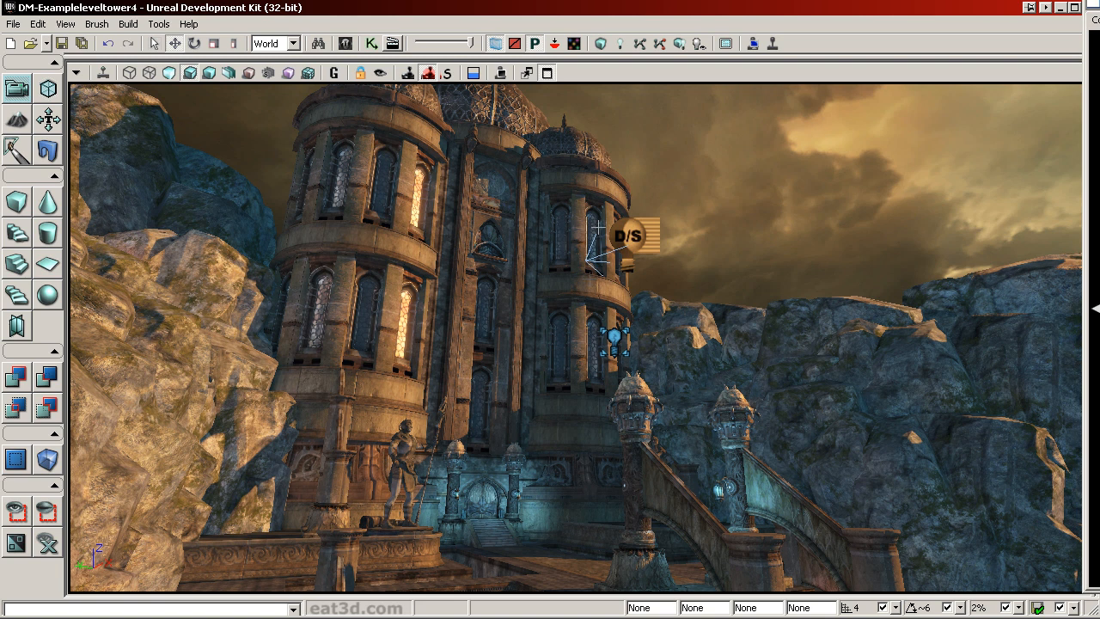
- Rebuild the level's lighting, dismiss the Swarm Agent and Lighting Results windows, and look over the tower
left_click(628, 44)
left_click(439, 574)
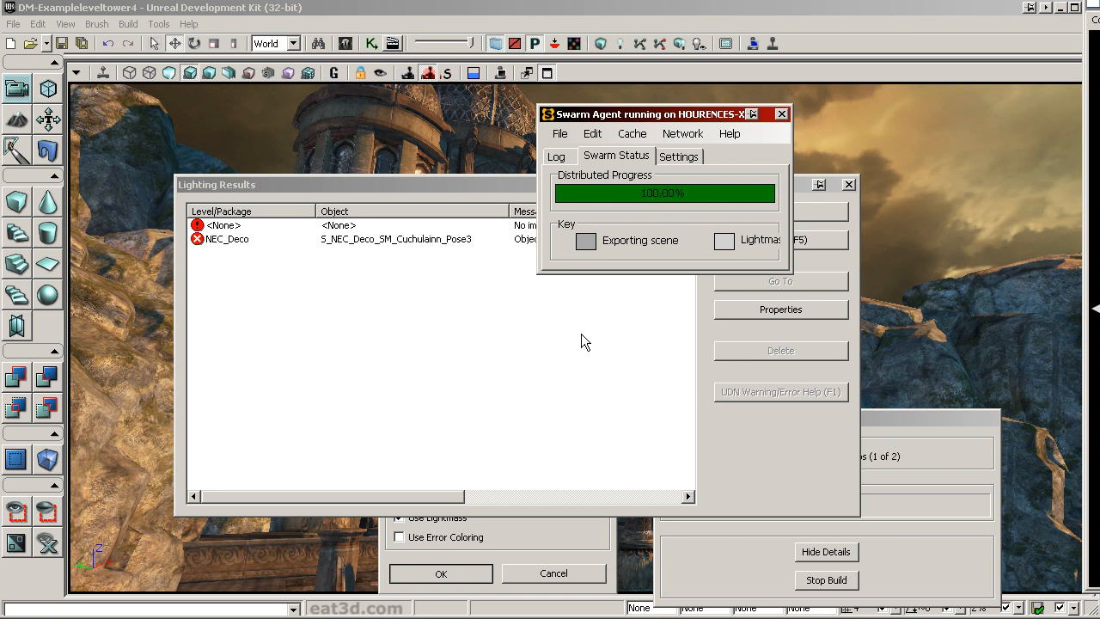
left_click(781, 114)
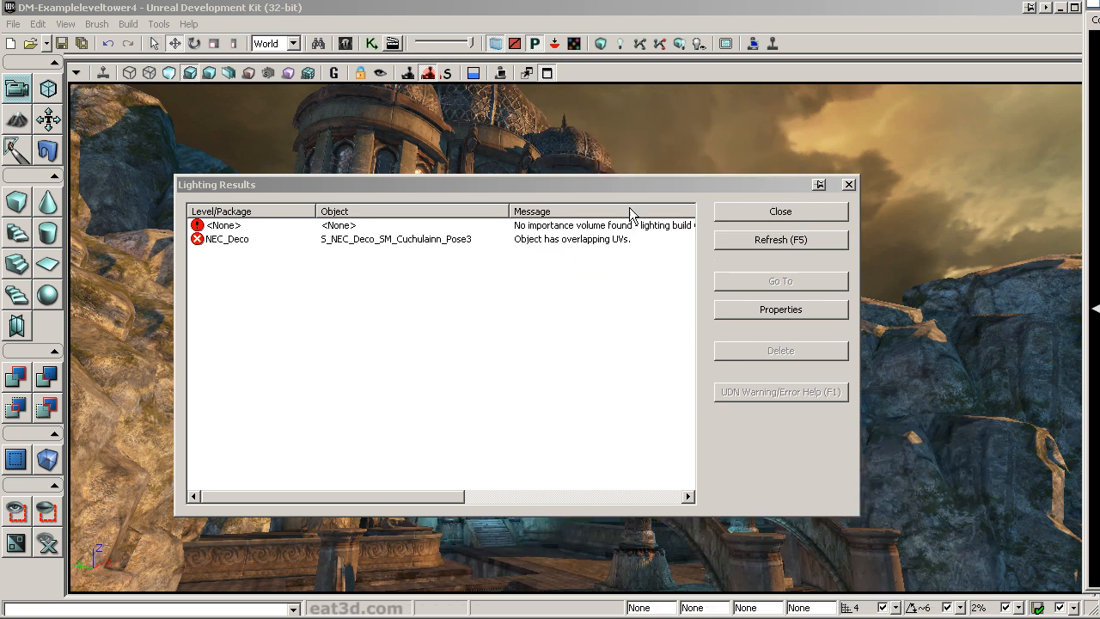
left_click(780, 212)
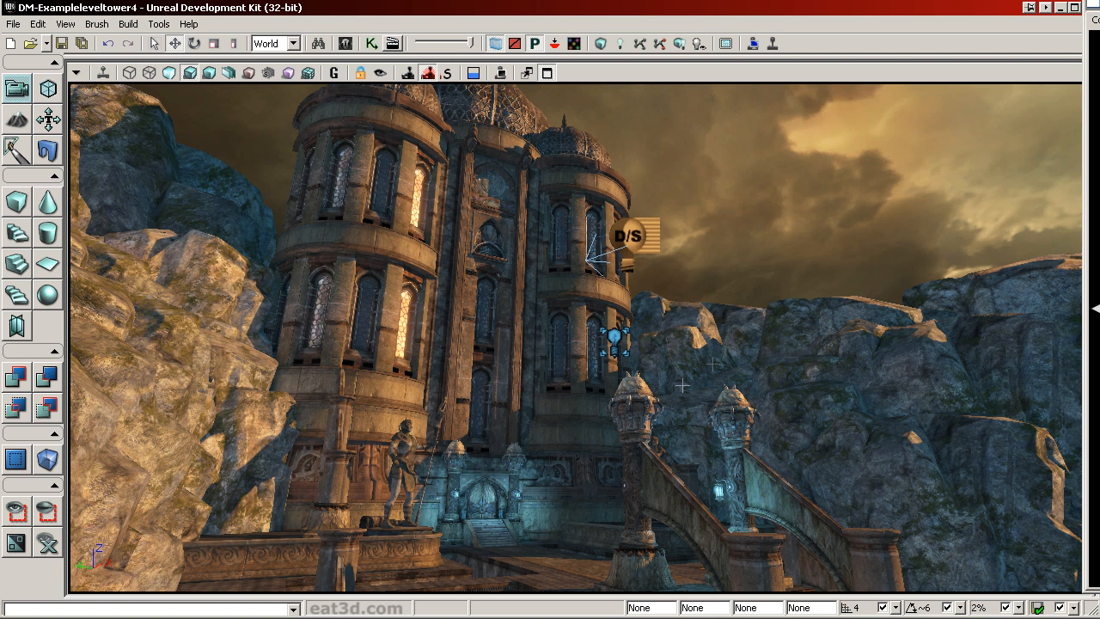
right_click_drag(682, 385, 540, 303)
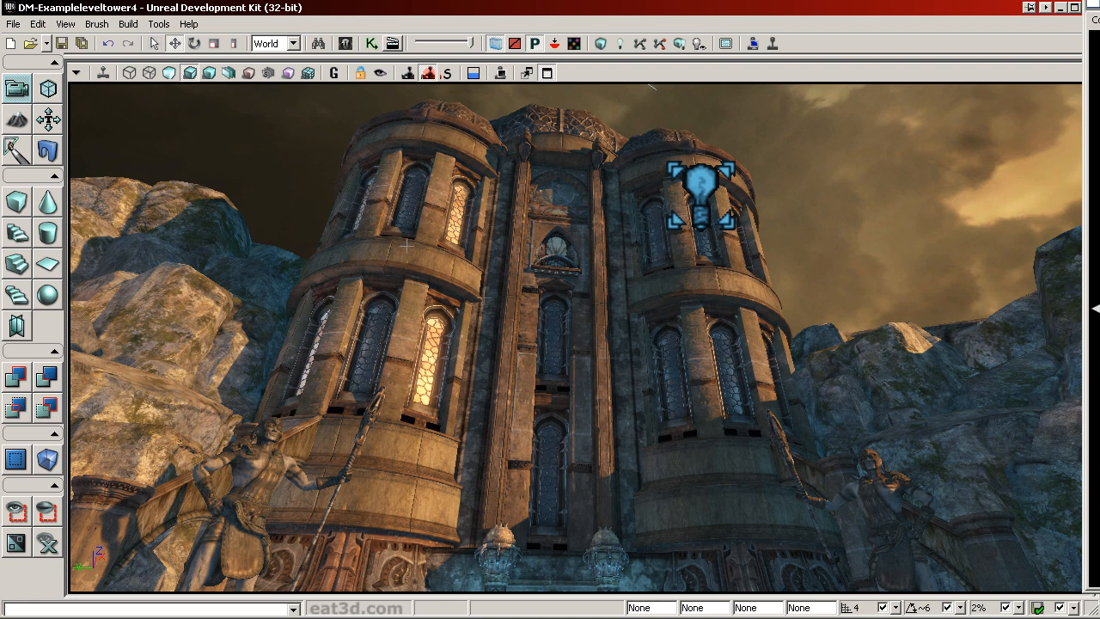
- Open the World Properties and expand the WorldInfo category
left_click(67, 26)
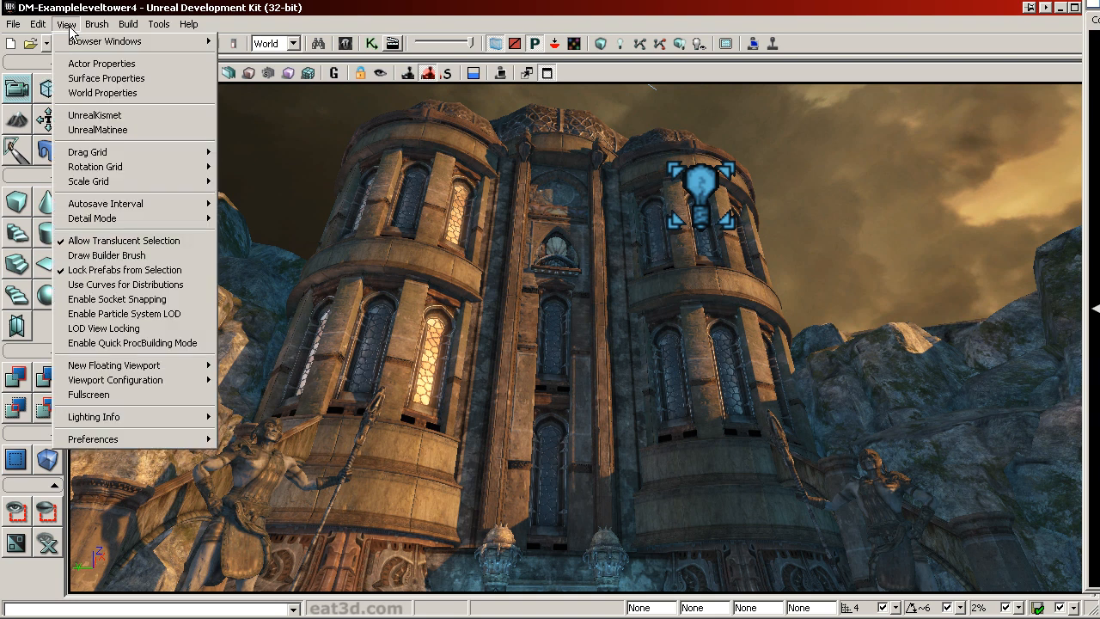
left_click(66, 27)
left_click(67, 26)
left_click(69, 25)
left_click(69, 24)
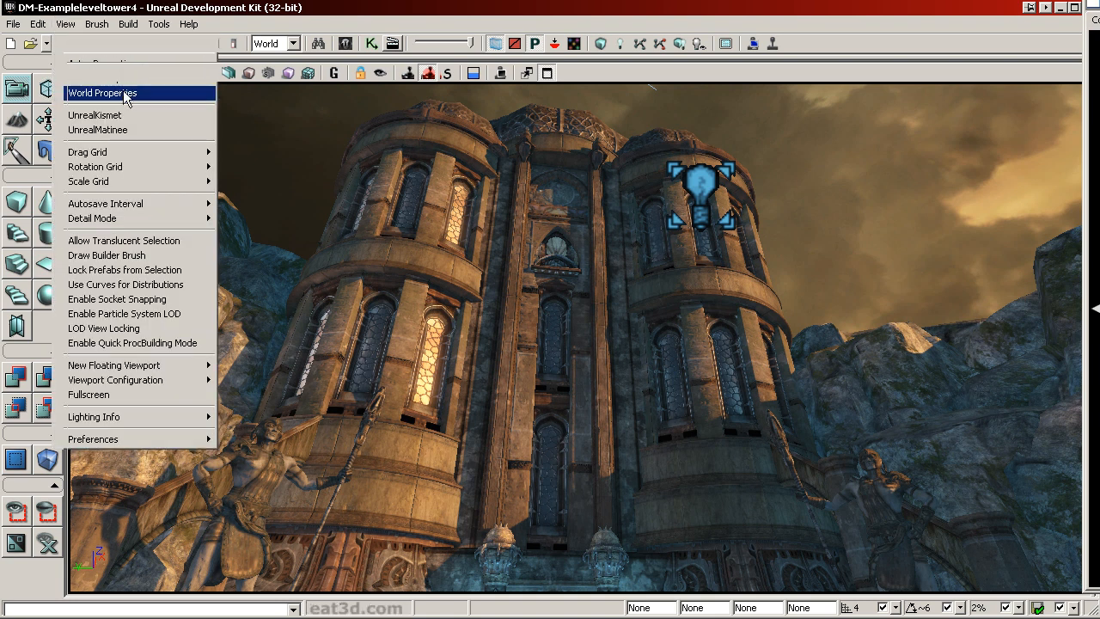
left_click(128, 95)
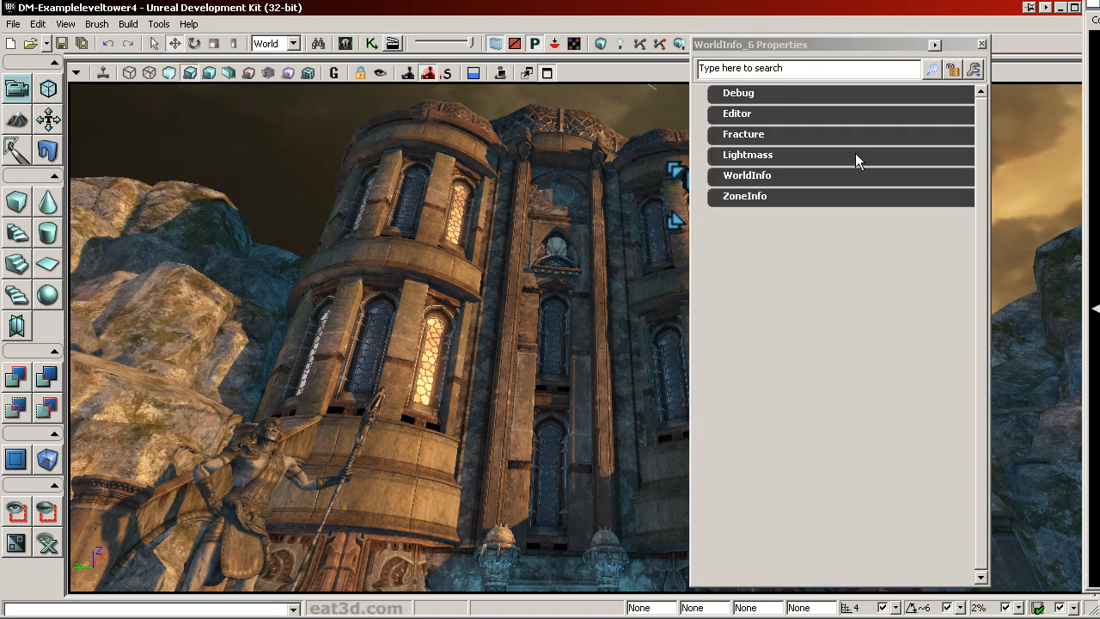
left_click(750, 178)
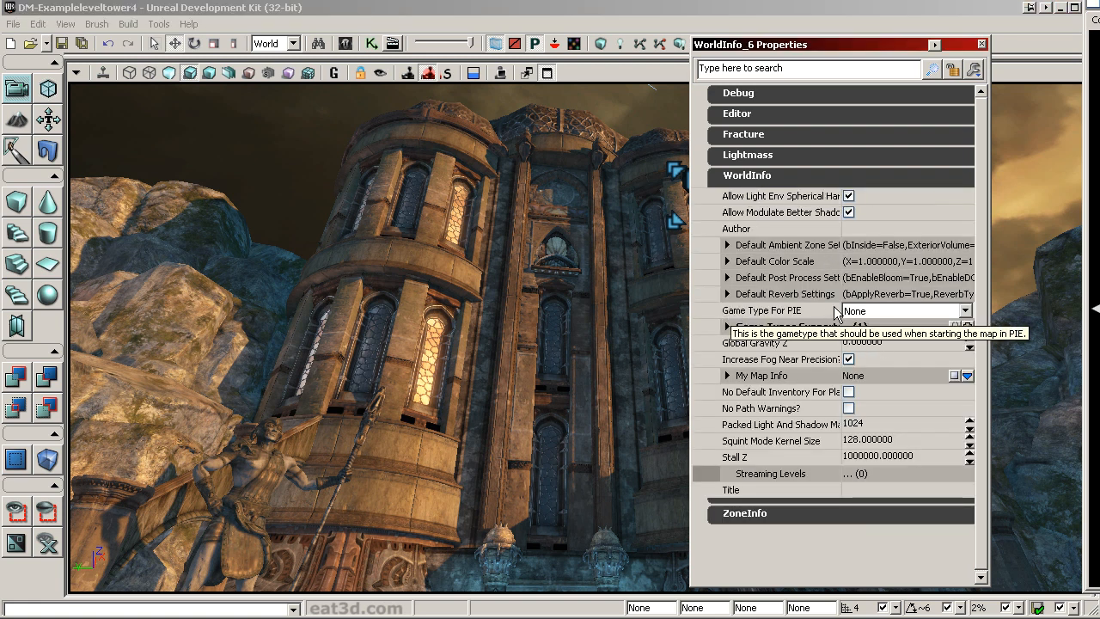
- Set Game Type For PIE to UTDeathmatch and close the world properties
left_click(796, 314)
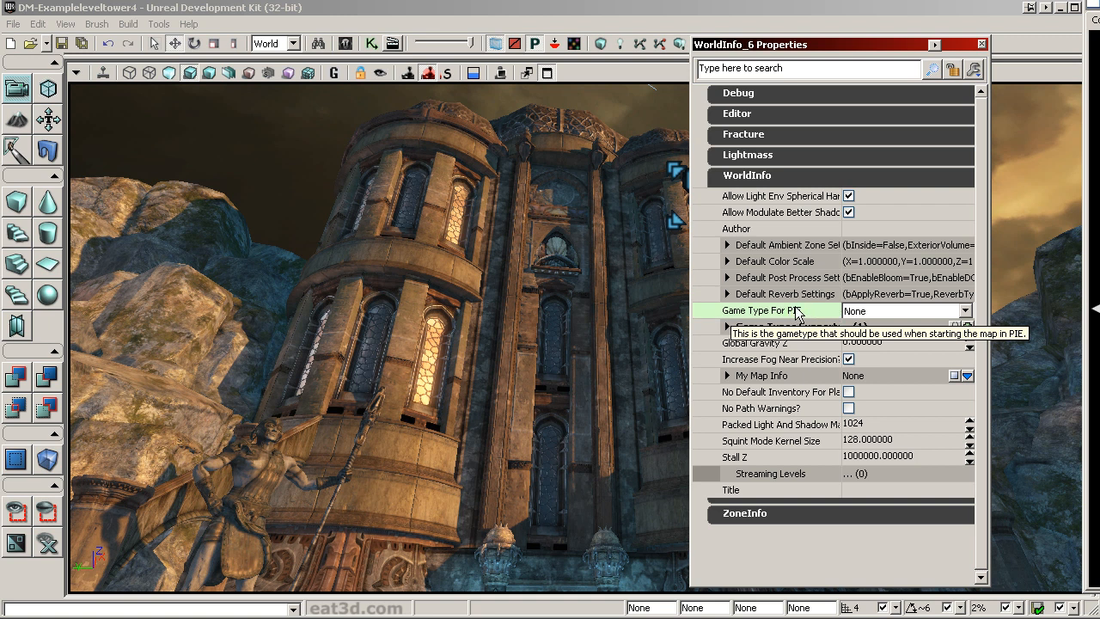
double_click(816, 327)
double_click(821, 327)
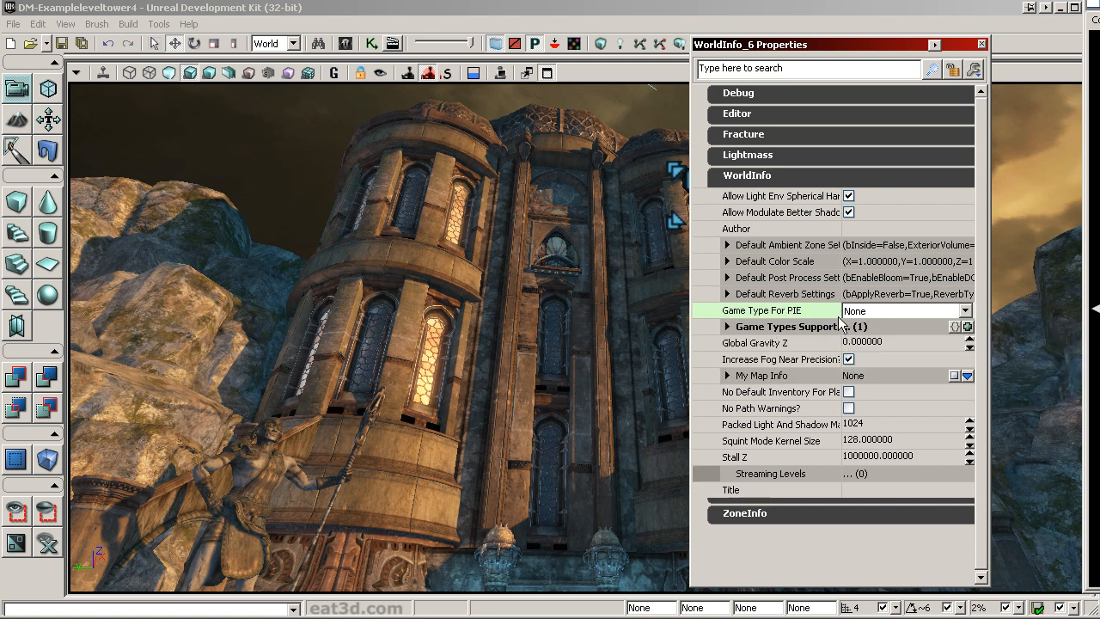
left_click(865, 311)
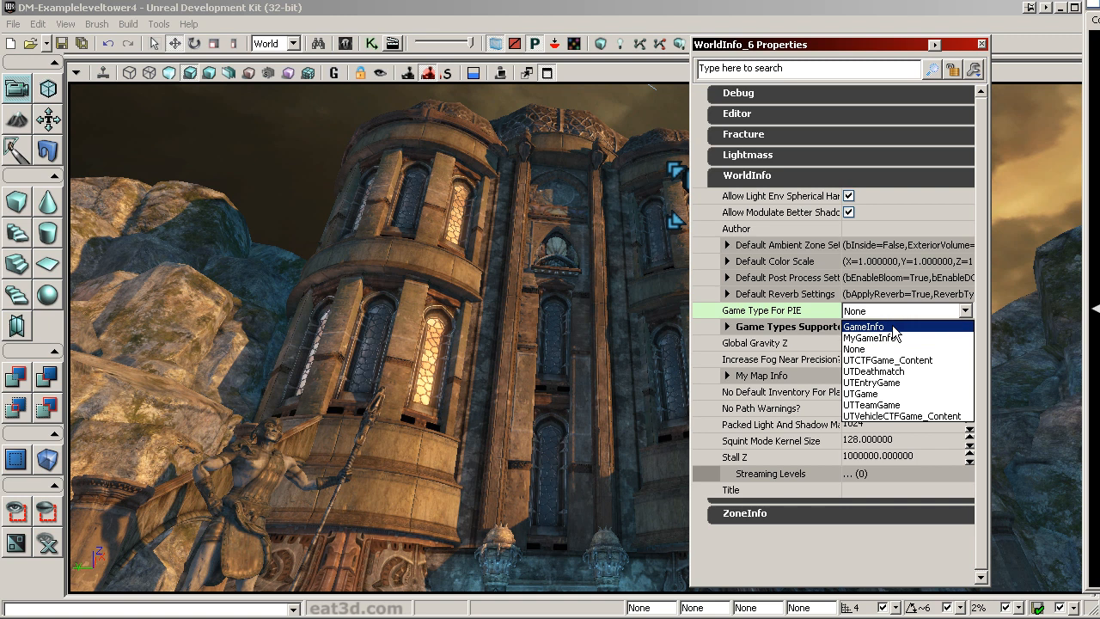
left_click(876, 372)
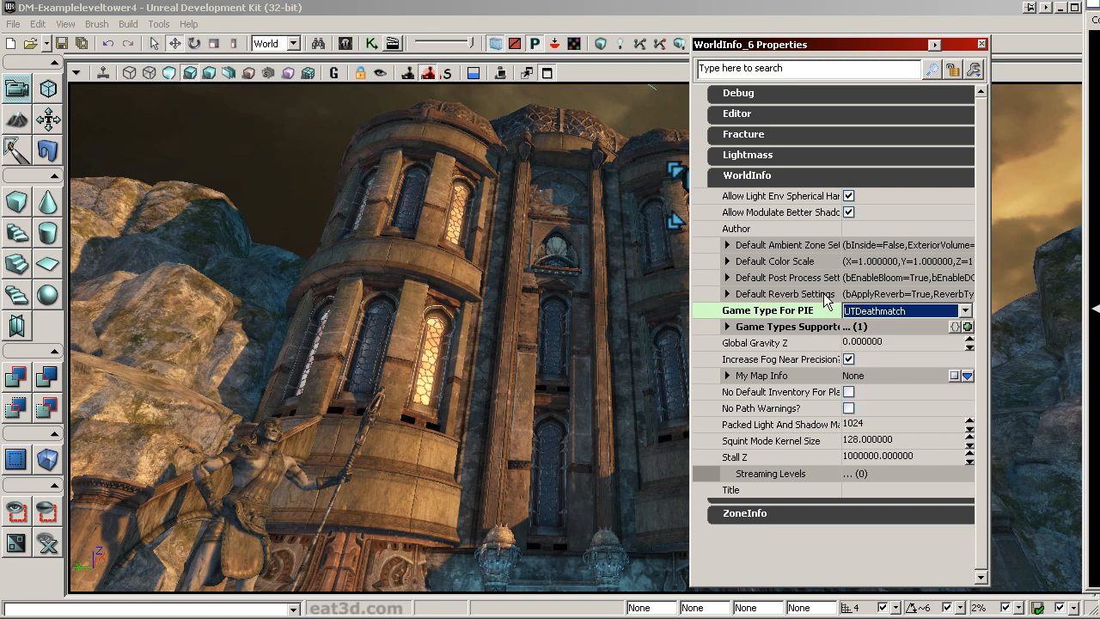
left_click(885, 312)
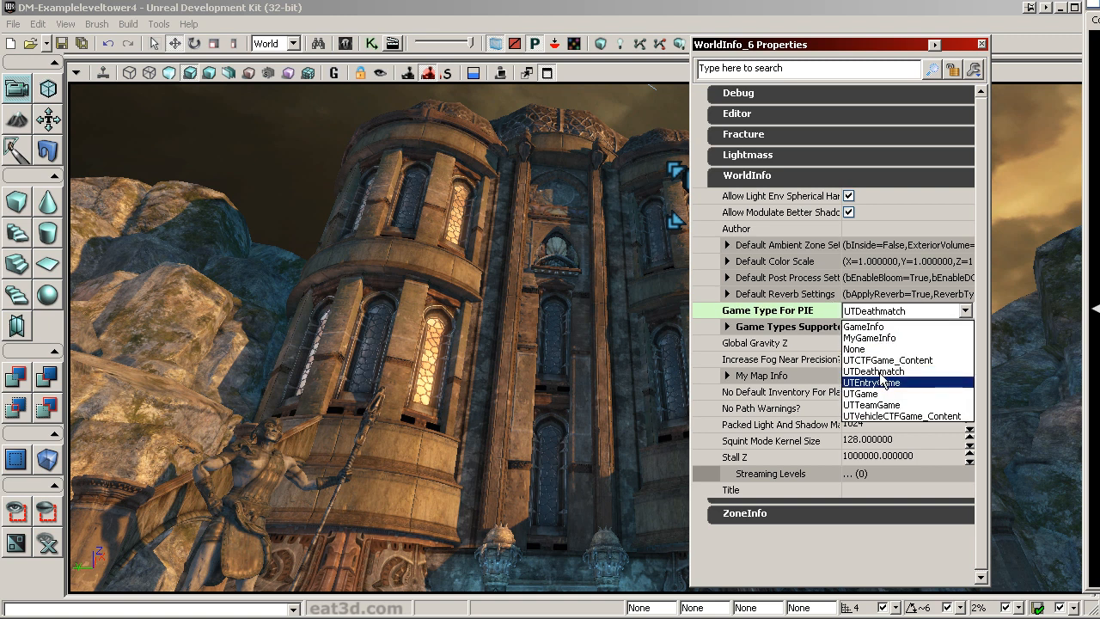
left_click(863, 373)
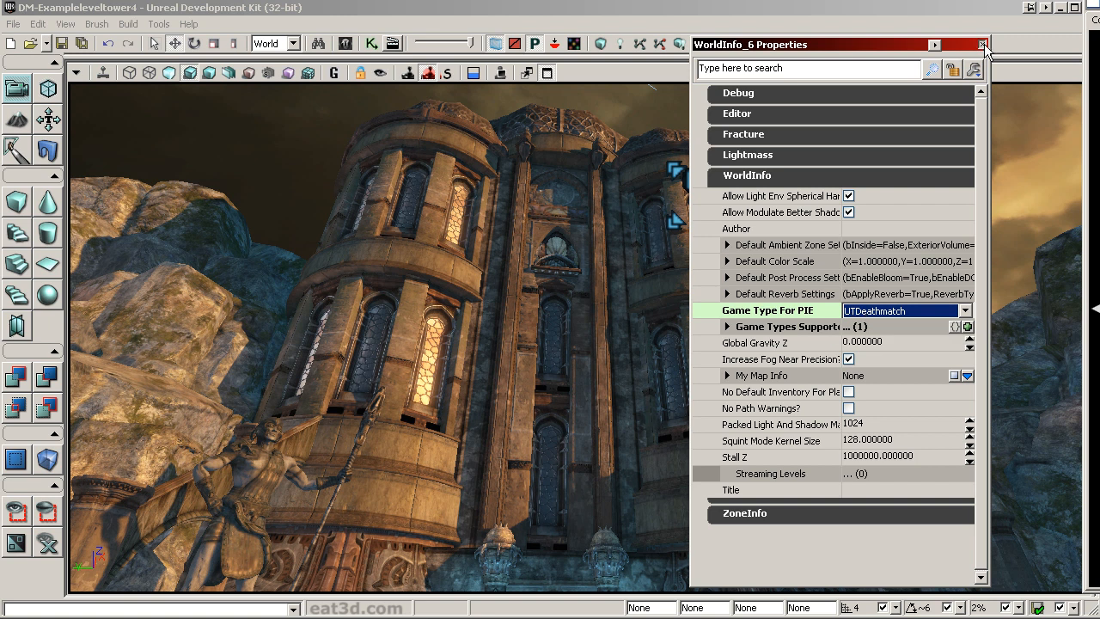
left_click(983, 45)
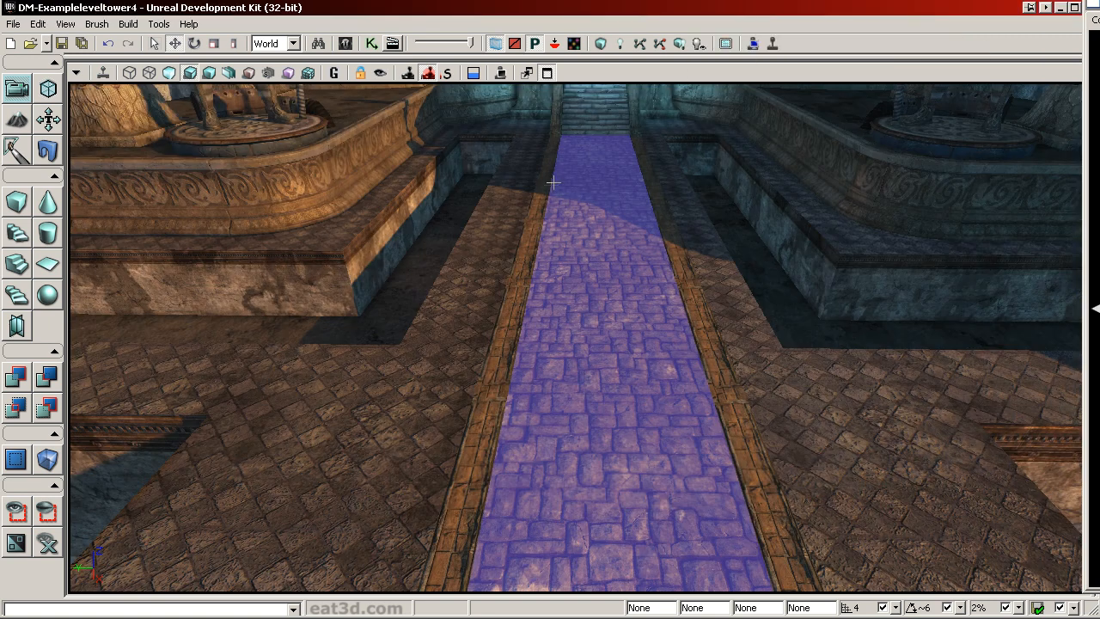
- Play-test the level from the stone walkway before the door, once inside the viewport and once with the standard Play from Here
right_click(559, 160)
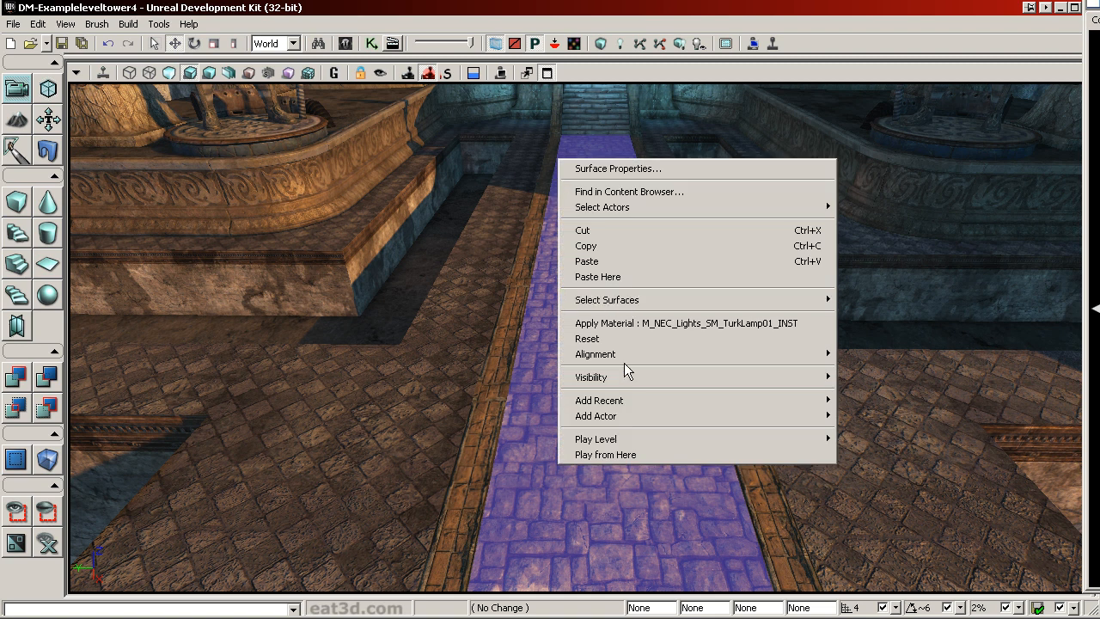
mouse_move(637, 439)
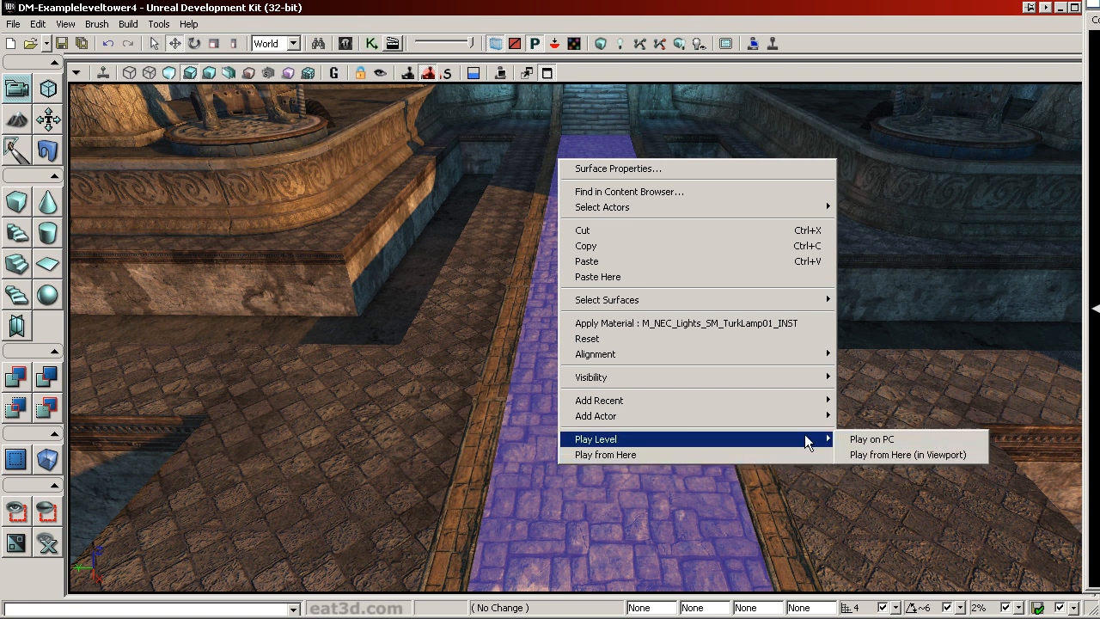
left_click(896, 456)
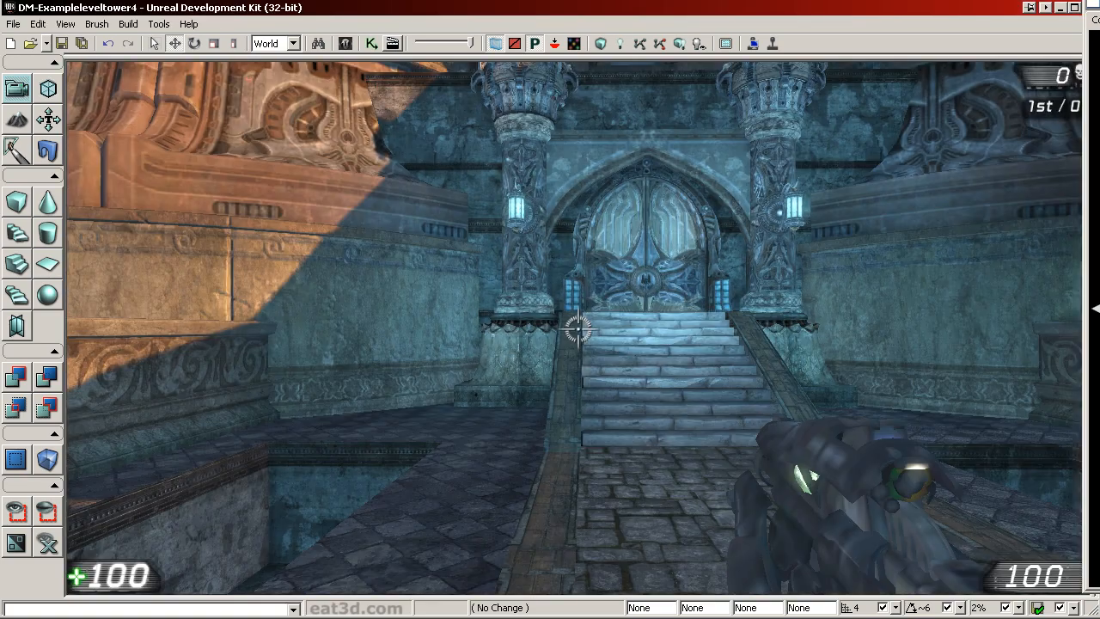
key("s")
left_click(577, 329)
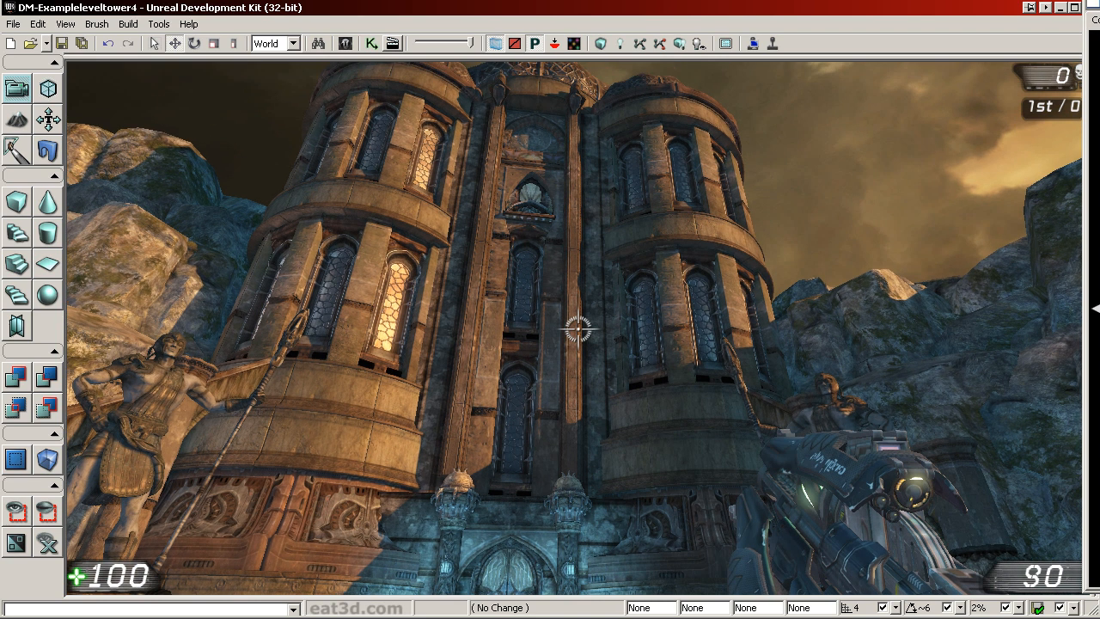
key("Escape")
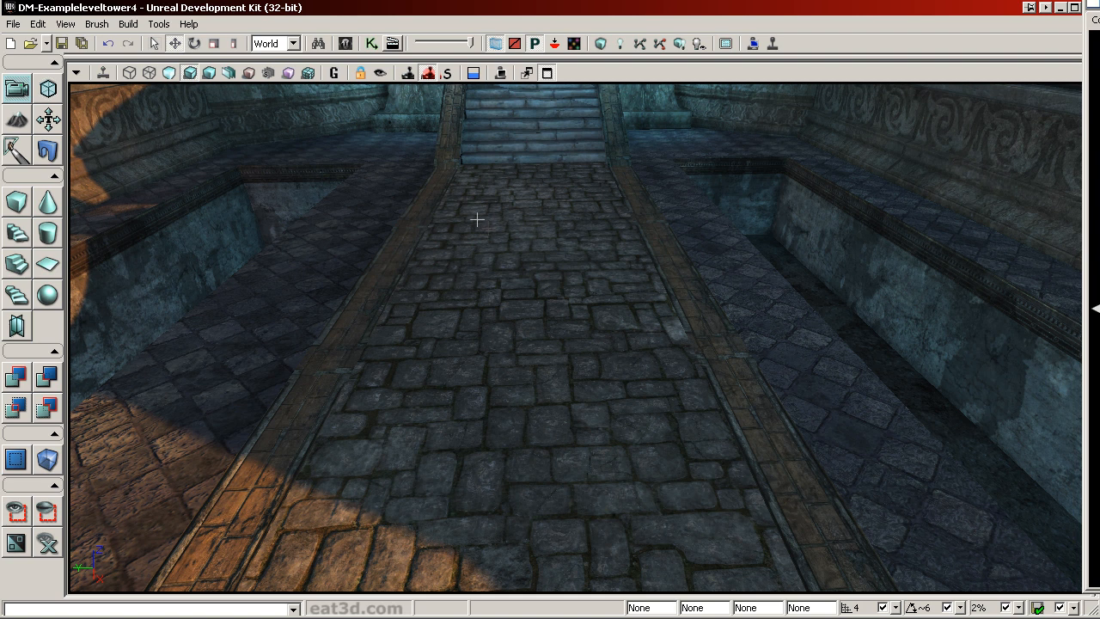
right_click(477, 203)
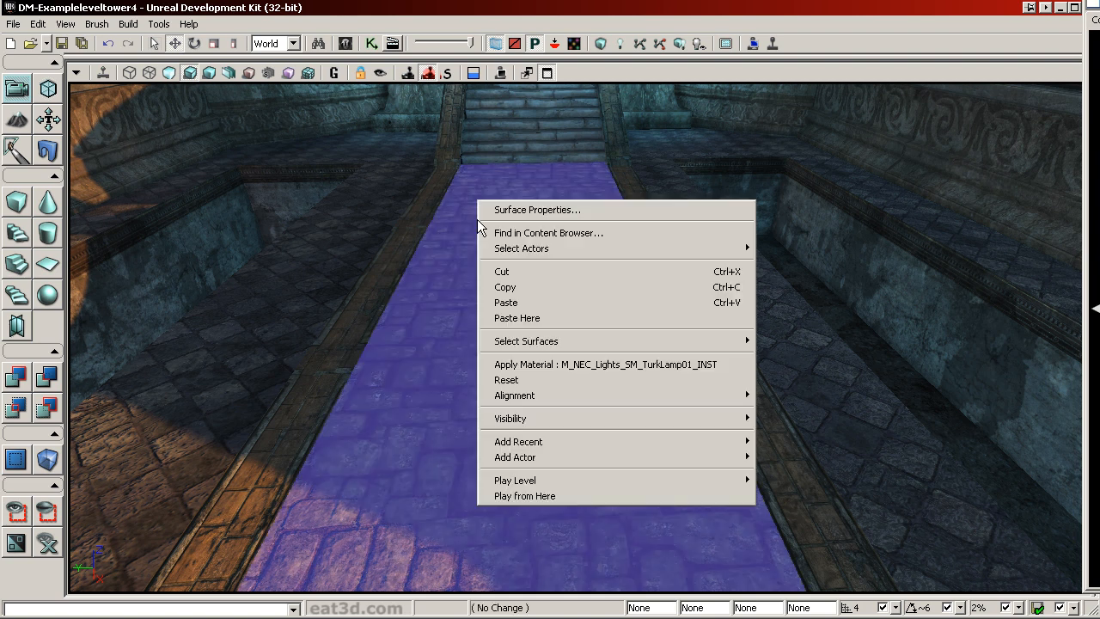
left_click(539, 496)
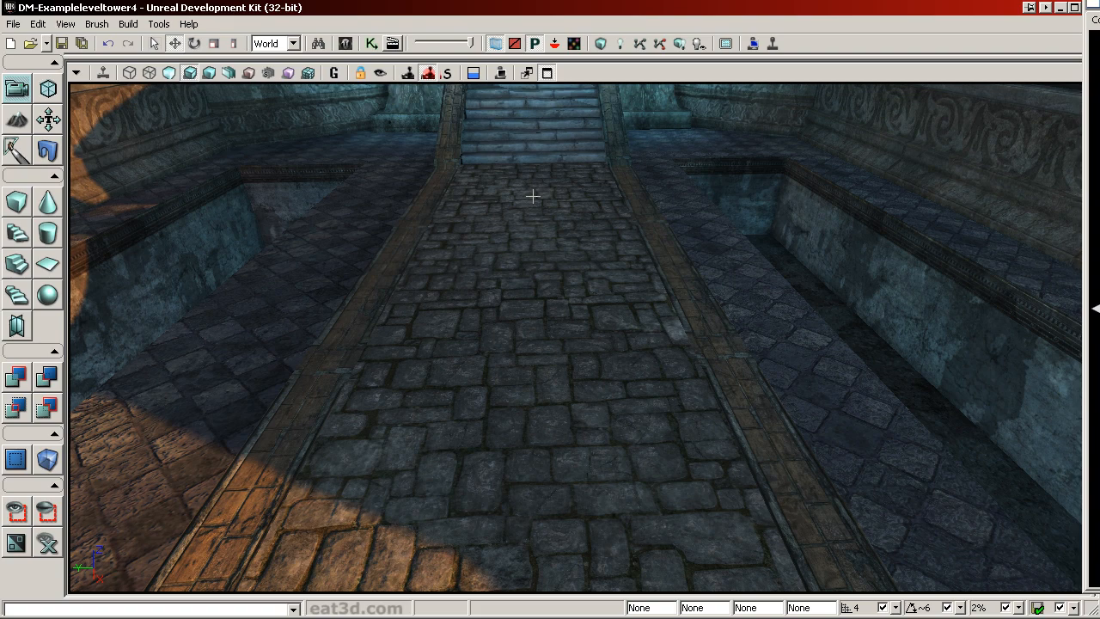
- Choose PlayerStart under NavigationPoint in the actor classes and move the browser window aside to uncover the level
left_click_drag(623, 316, 618, 301)
key("ctrl+shift+f")
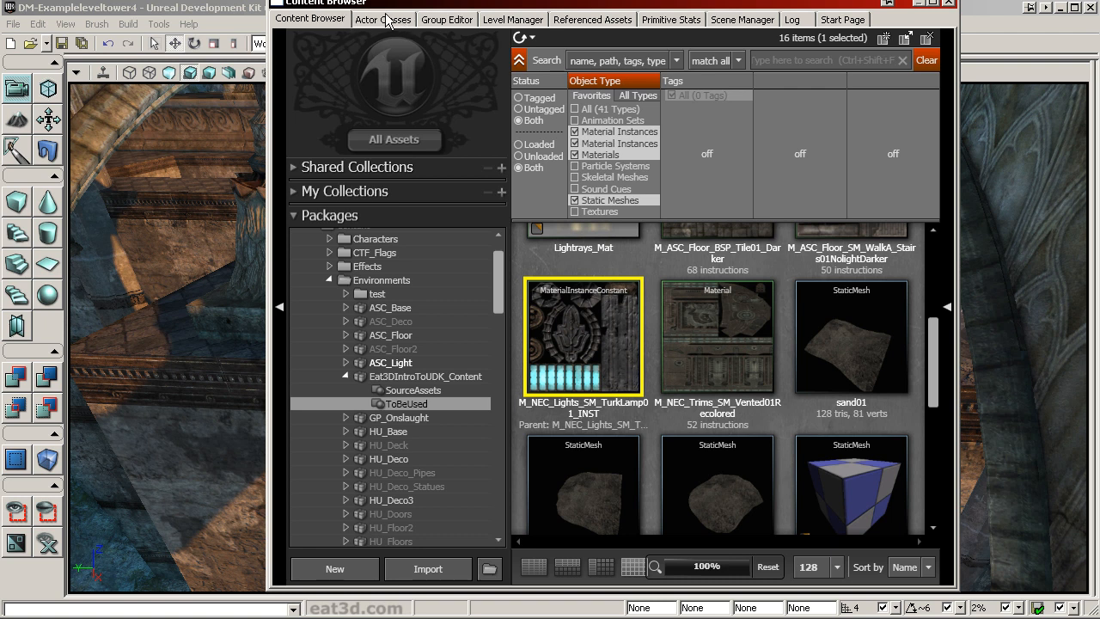
left_click(384, 20)
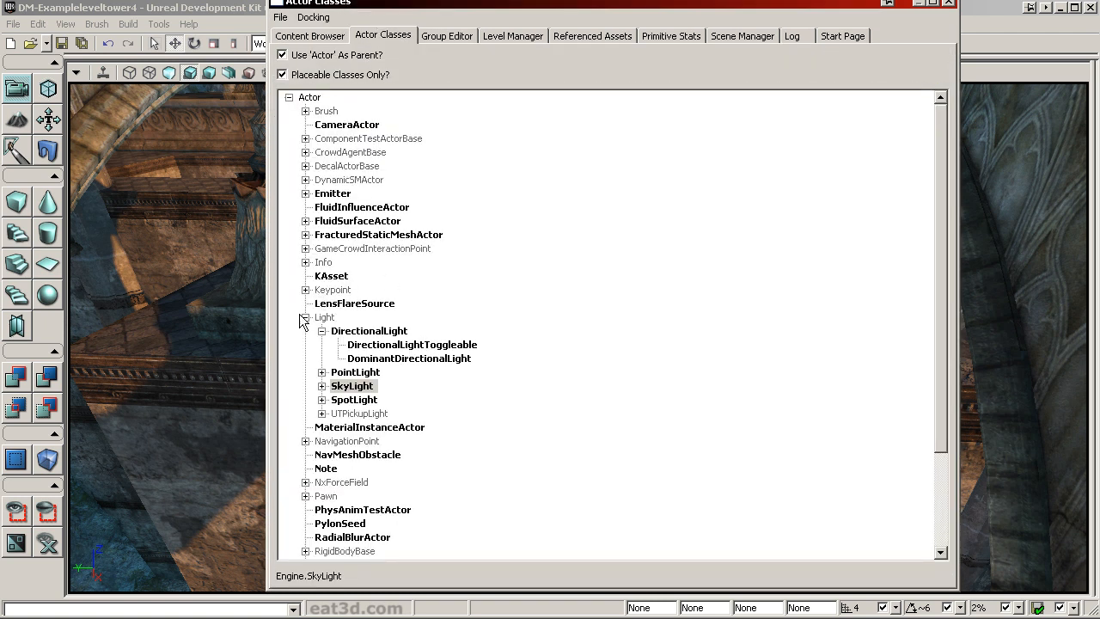
left_click(305, 317)
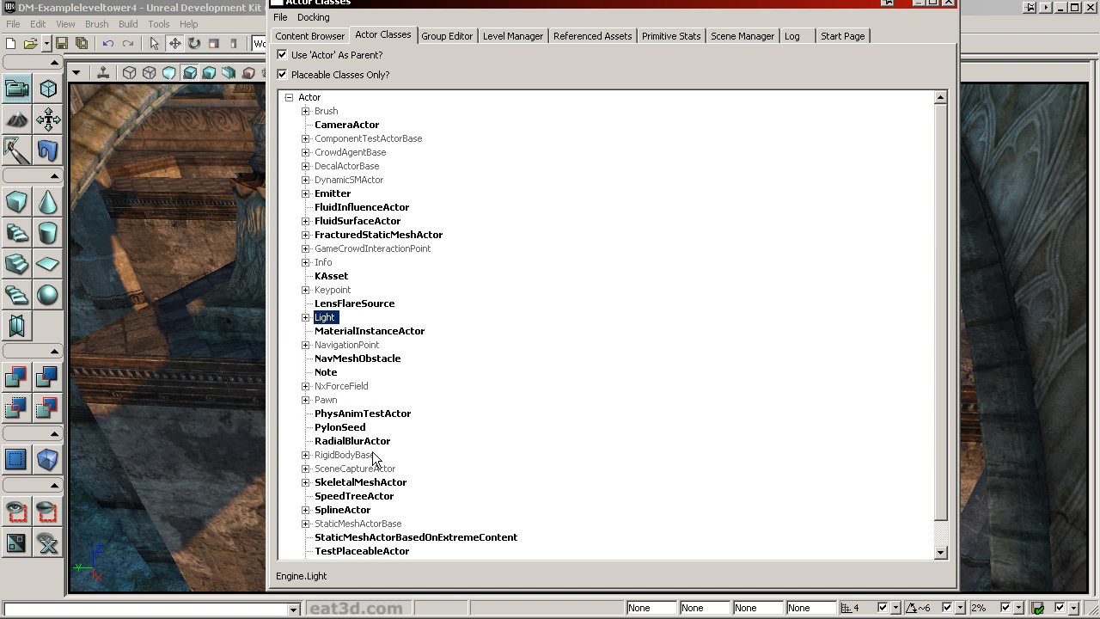
left_click(324, 346)
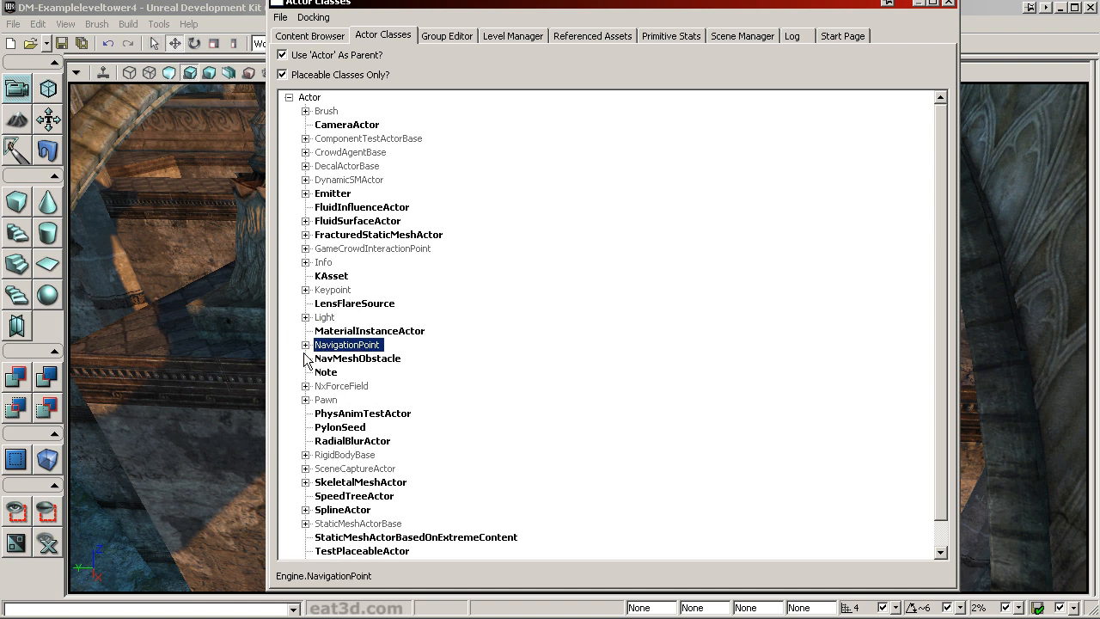
left_click(306, 346)
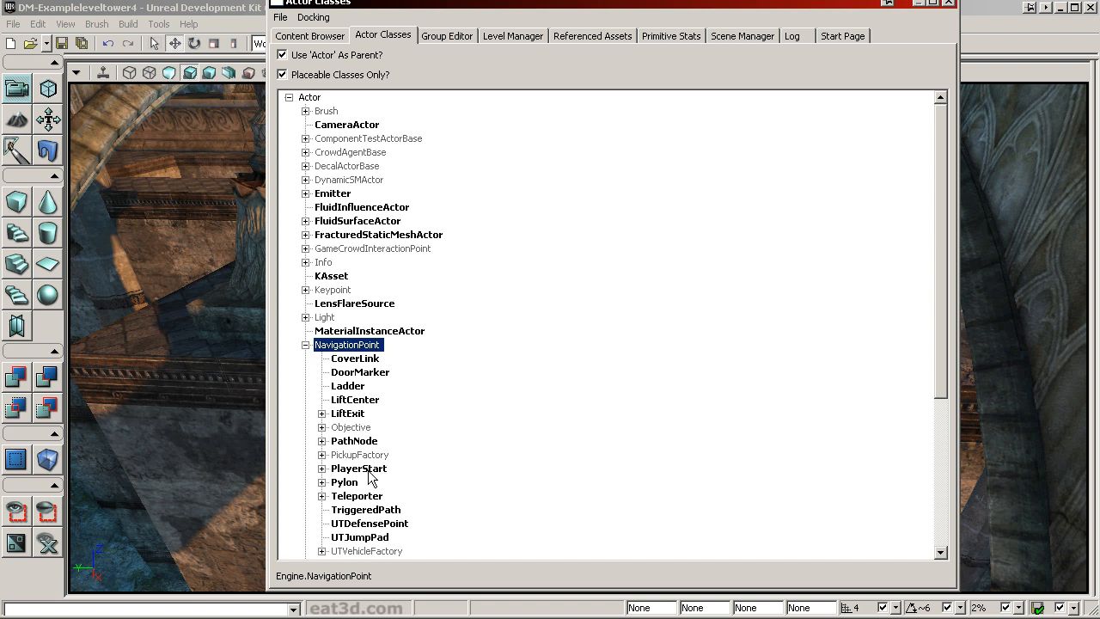
left_click(329, 470)
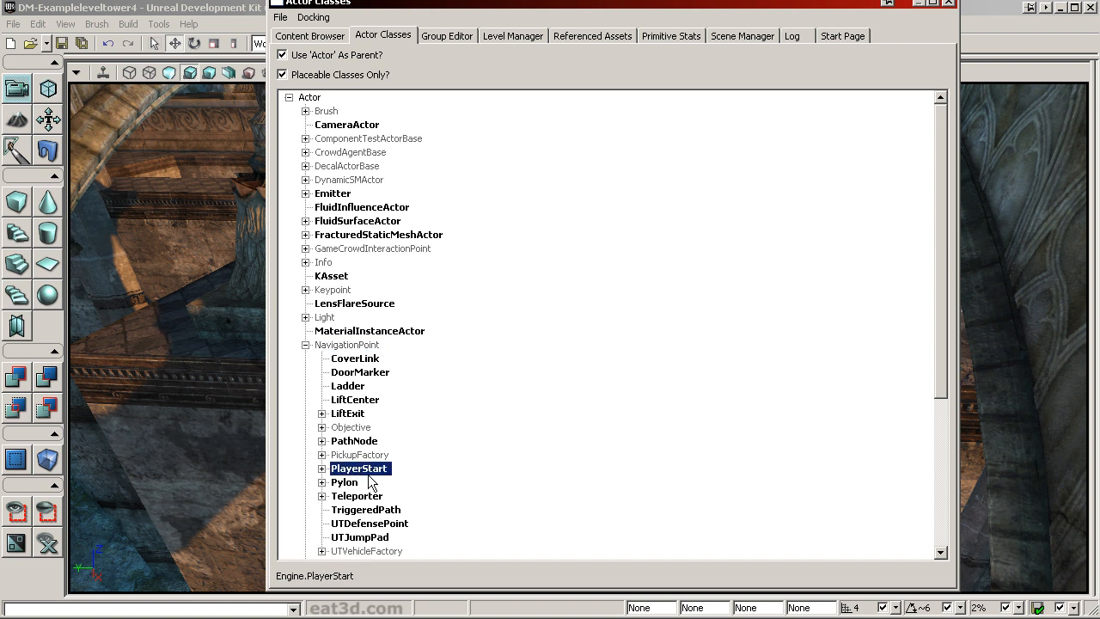
left_click_drag(433, 7, 1069, 7)
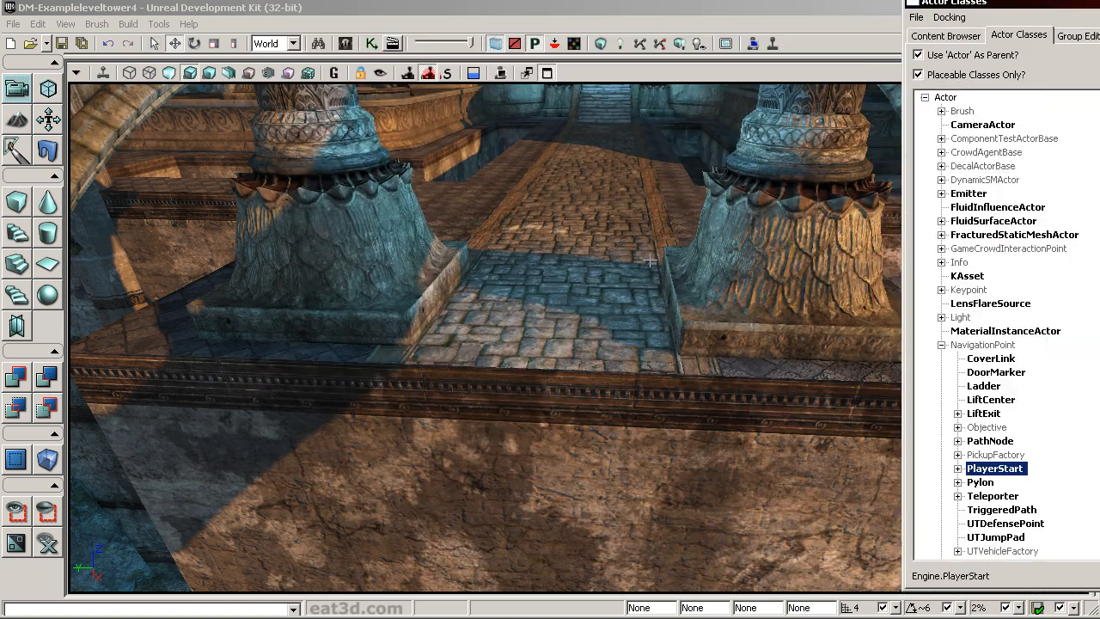
- Add a PlayerStart on the stone walkway between the two front columns and centre it on the path
left_click(589, 390)
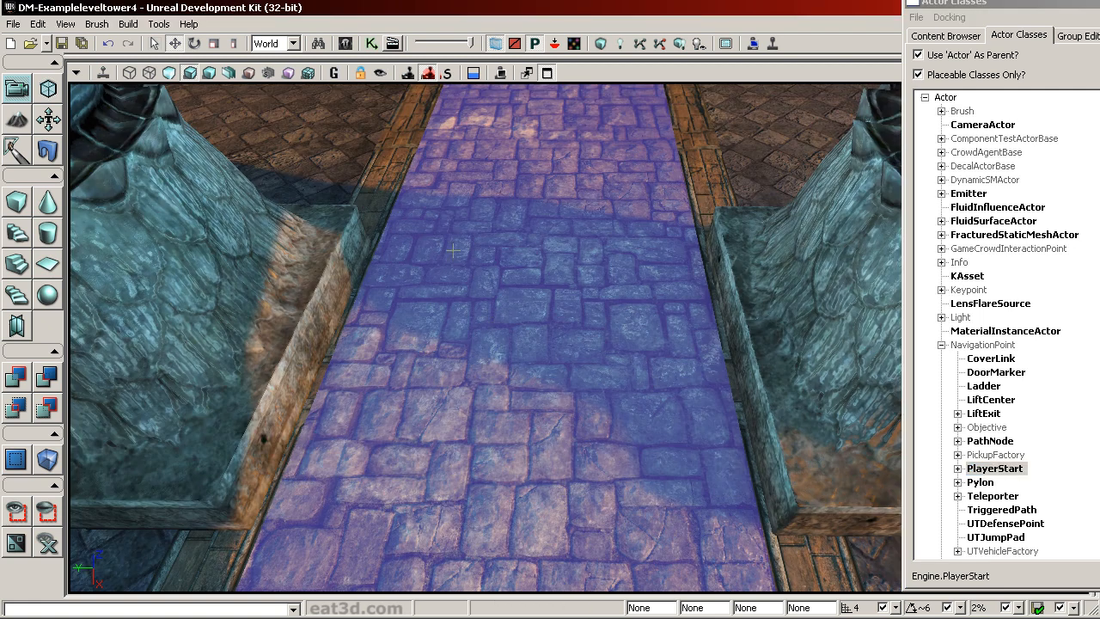
right_click_drag(453, 250, 446, 163)
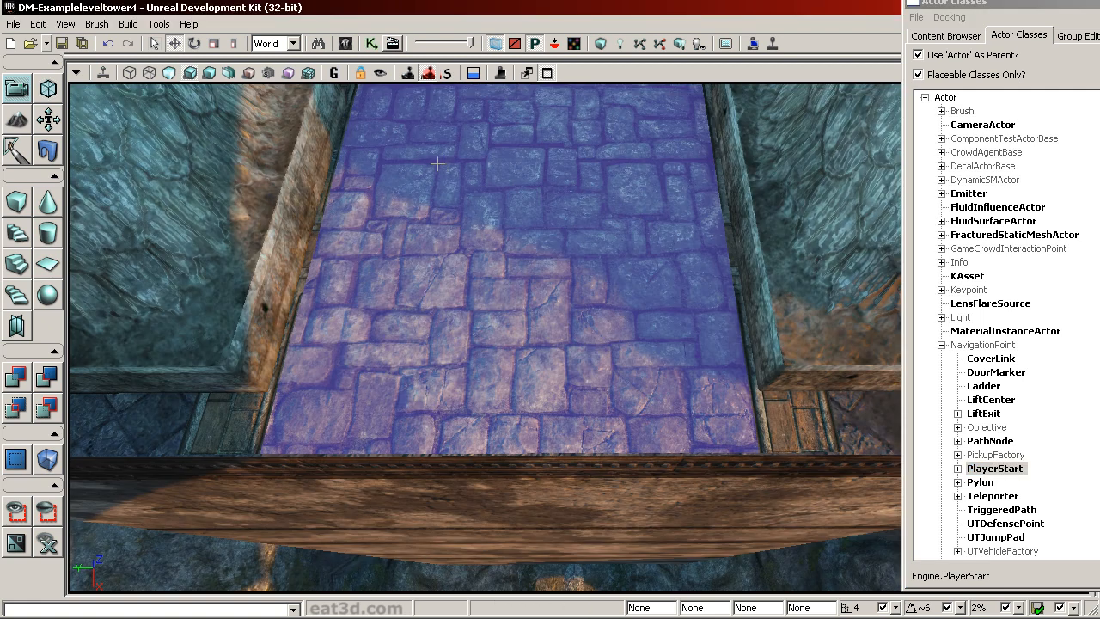
right_click(408, 100)
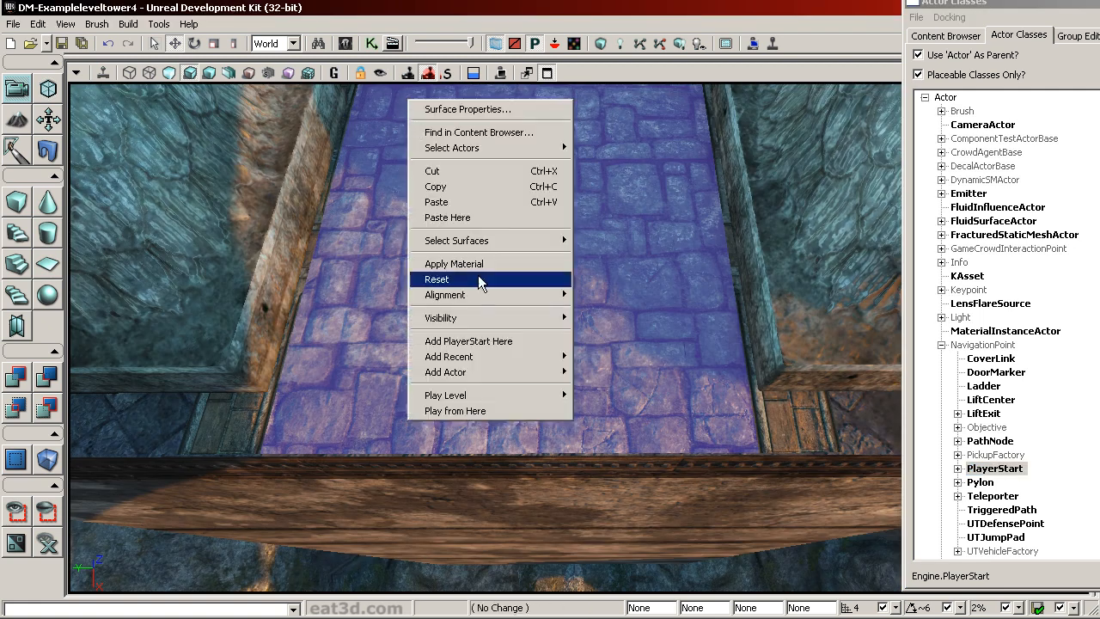
left_click(492, 341)
right_click_drag(491, 343, 436, 263)
right_click_drag(375, 244, 412, 230)
left_click_drag(464, 154, 638, 160)
left_click_drag(636, 231, 636, 318)
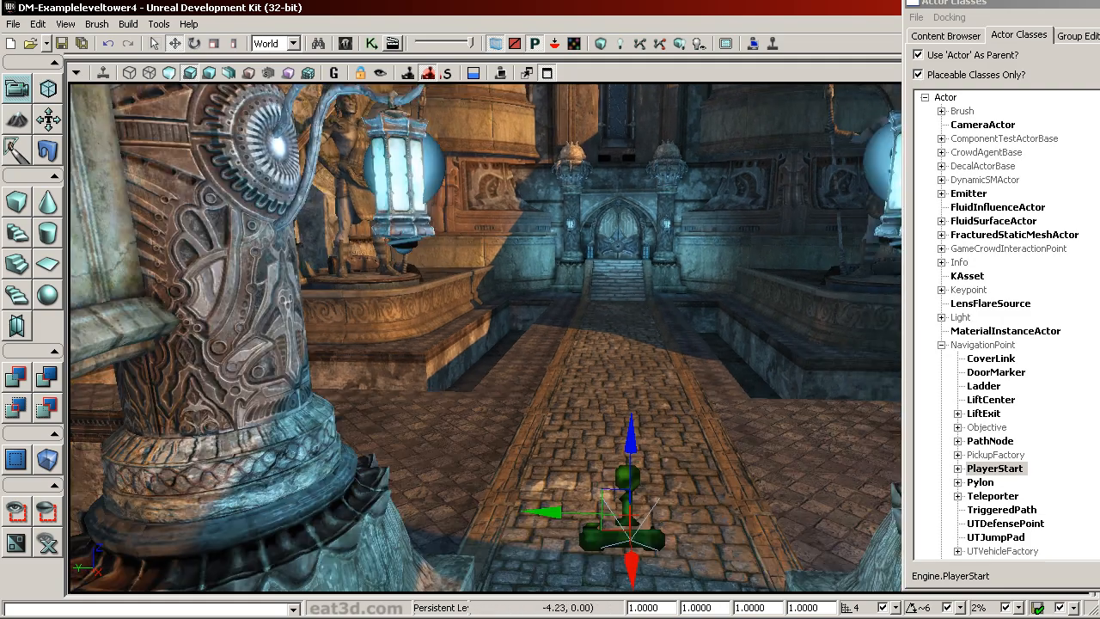
right_click_drag(567, 378, 582, 349)
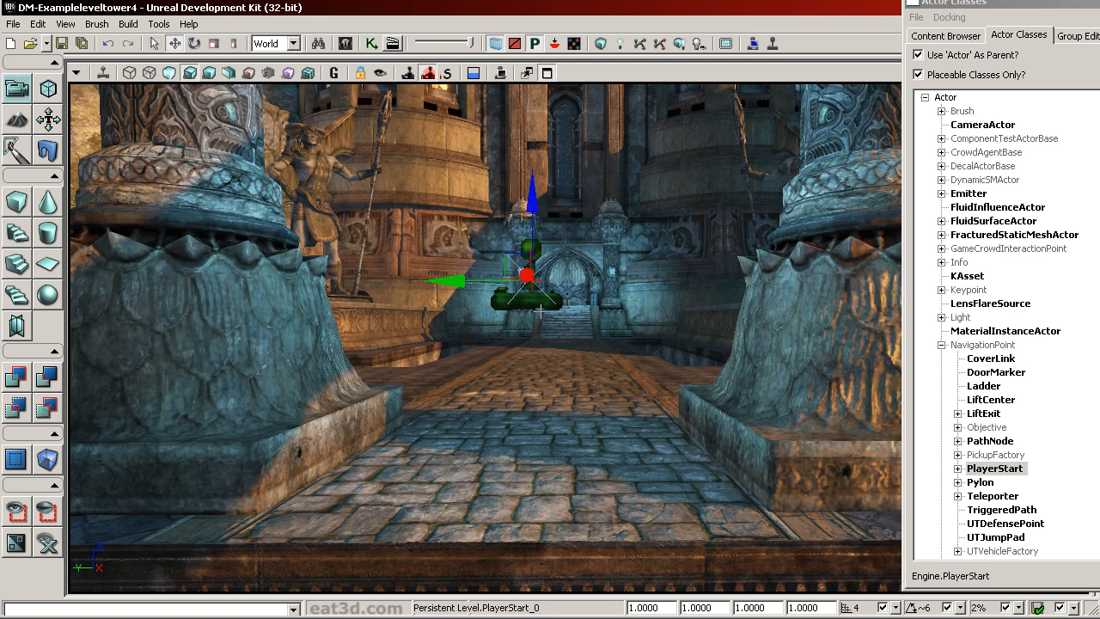
- Raise the PlayerStart above the walkway, then snap it down onto the floor
left_click_drag(532, 196, 616, 390)
right_click_drag(610, 457, 609, 457)
left_click_drag(516, 335, 583, 440)
left_click(527, 375)
left_click(520, 363)
left_click_drag(512, 242, 502, 93)
left_click_drag(545, 358, 546, 455)
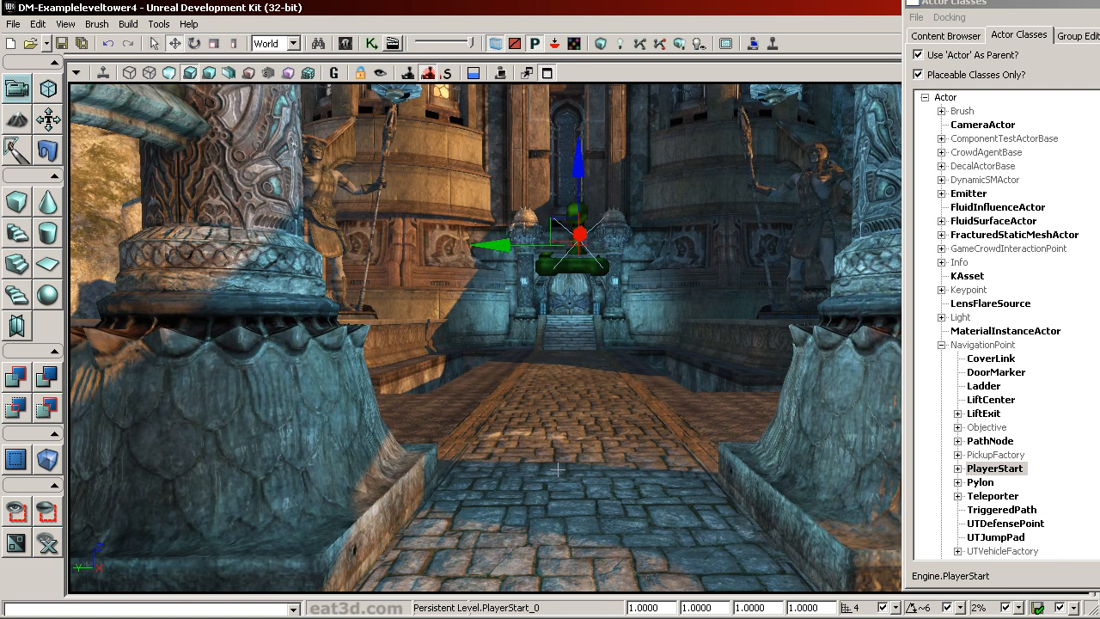
key("End")
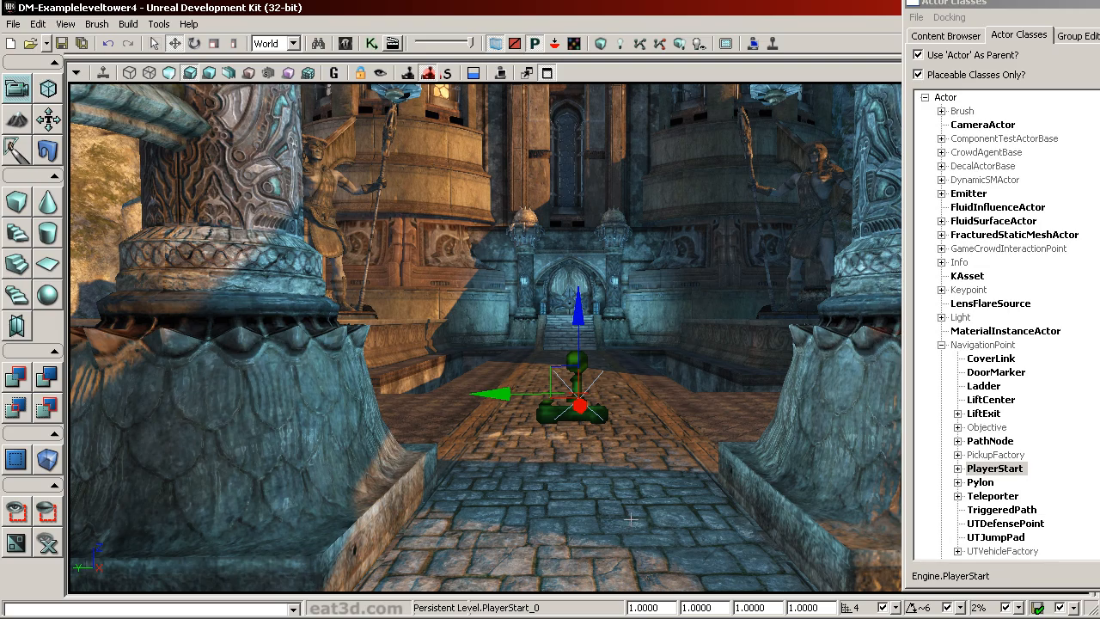
- Rotate the PlayerStart about 180° around its vertical axis to face the tower door, then clear the selection
right_click_drag(625, 534, 631, 584)
left_click_drag(632, 585, 683, 447)
left_click_drag(486, 430, 486, 344)
right_click_drag(485, 344, 485, 373)
right_click_drag(490, 486, 491, 399)
left_click_drag(491, 399, 507, 370)
right_click_drag(507, 369, 409, 447)
key("space")
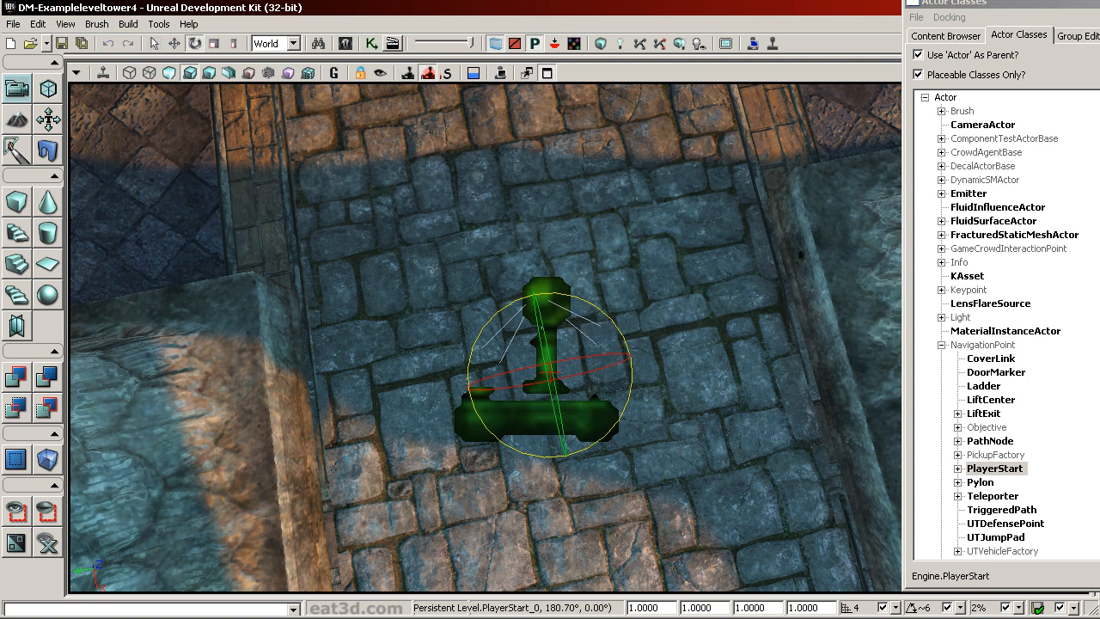
key("space")
key("space")
right_click_drag(550, 344, 532, 258)
left_click_drag(612, 326, 576, 430)
right_click_drag(576, 430, 555, 520)
left_click_drag(472, 516, 470, 473)
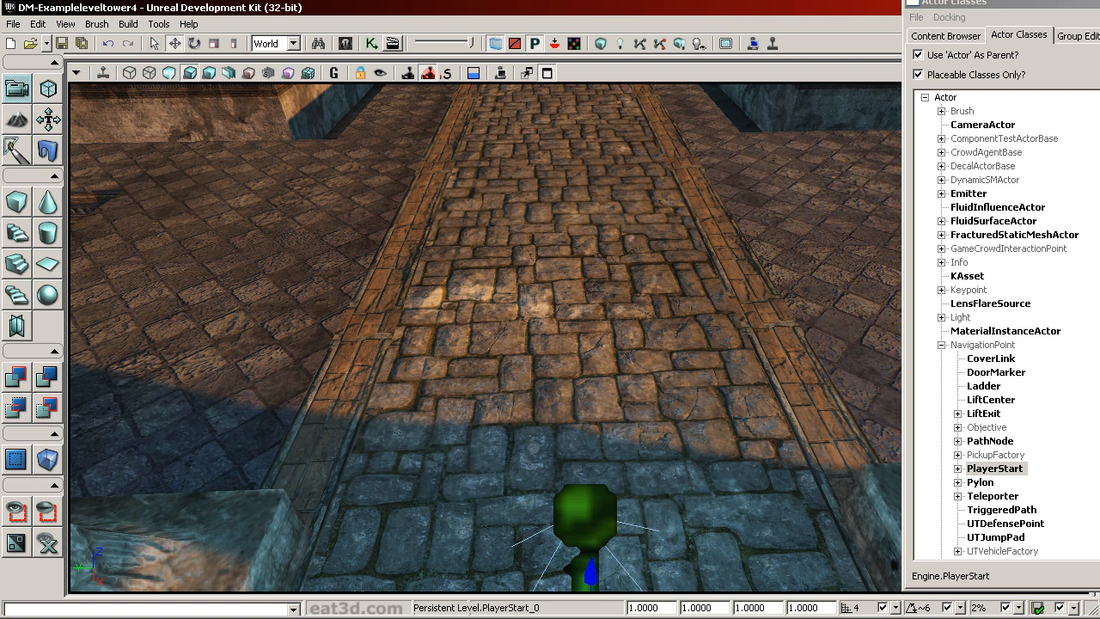
left_click(470, 254)
left_click_drag(481, 245, 640, 267)
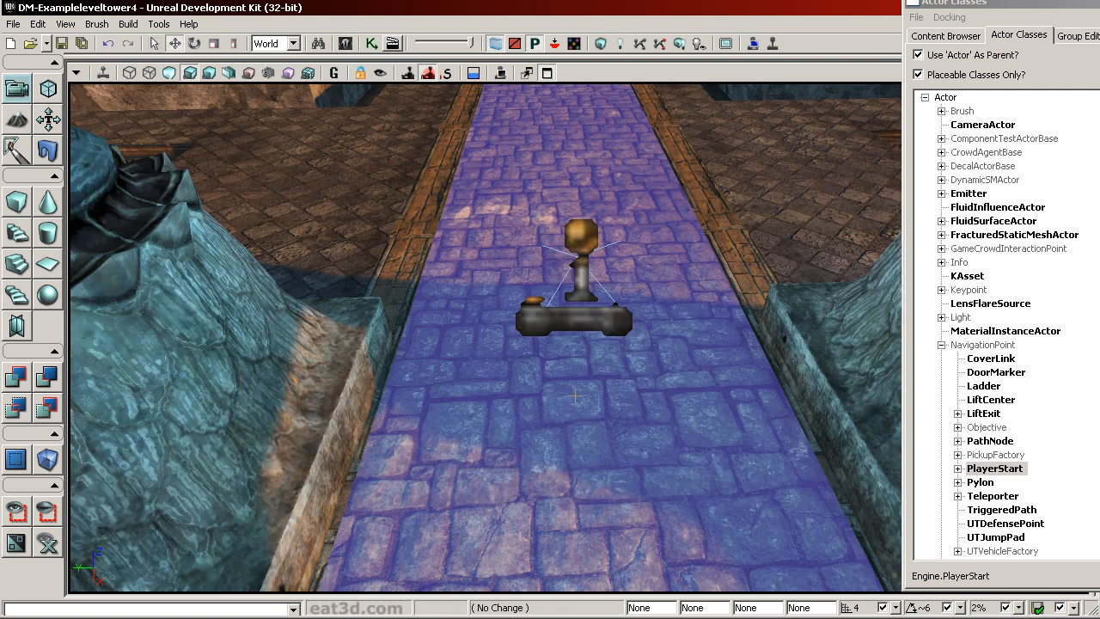
key("Escape")
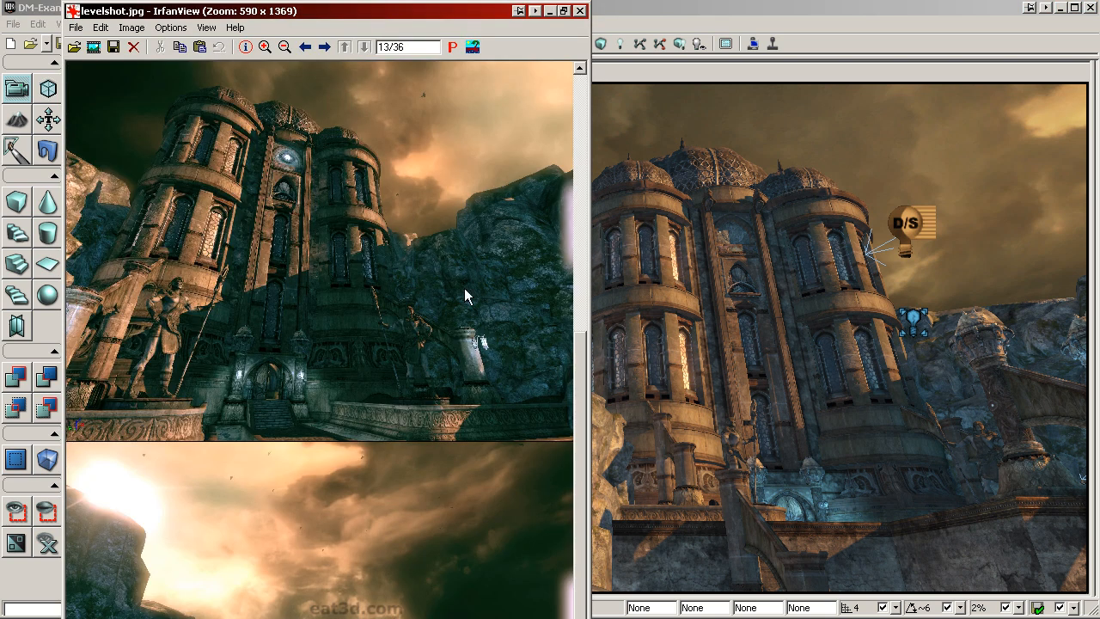
- Compare the tower's mood and colours with the reference image levelshot.jpg in IrfanView, then return to the Unreal Development Kit
scroll(400, 326, "up", 1)
scroll(364, 501, "down", 1)
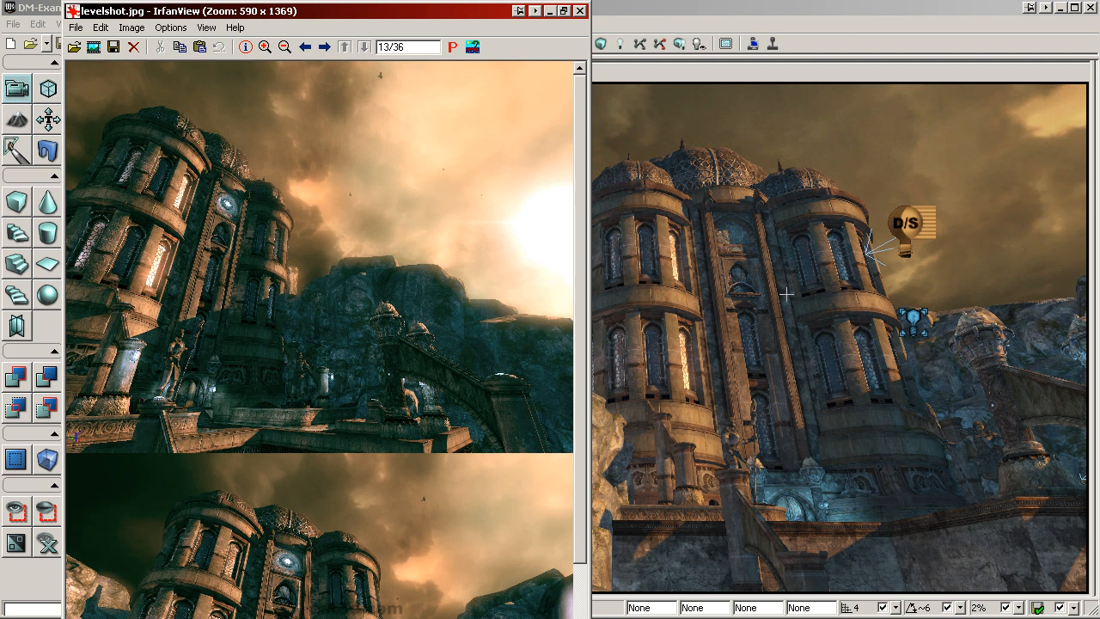
left_click_drag(138, 161, 370, 333)
left_click(431, 300)
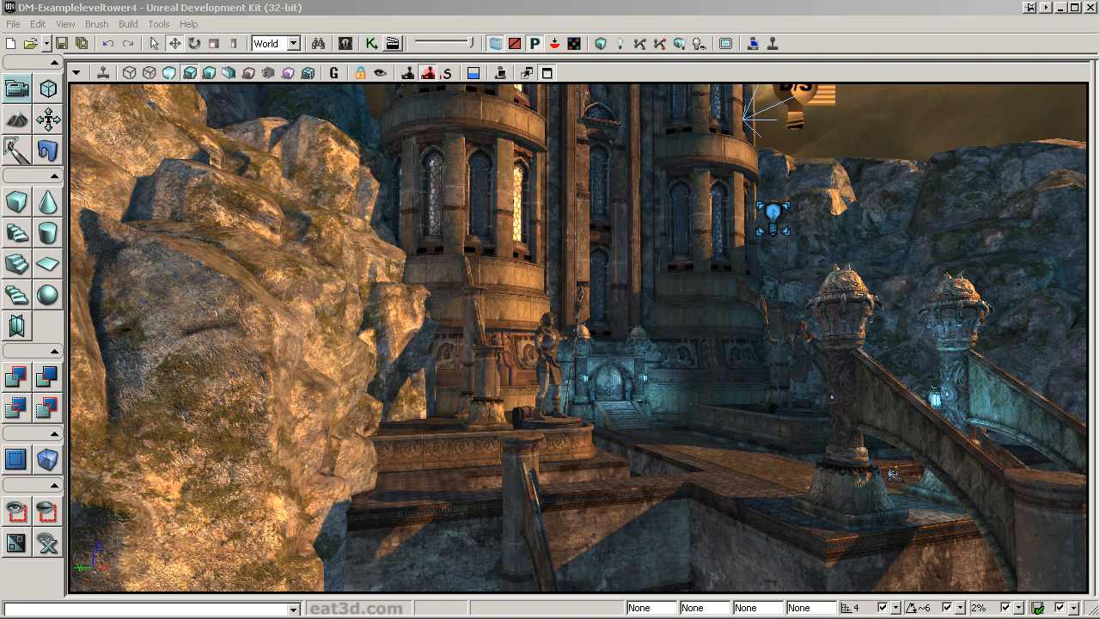
- Expand the Effects folder in the Content Browser and show the contents of the FX_HitEffects package
left_click_drag(1099, 10, 614, 8)
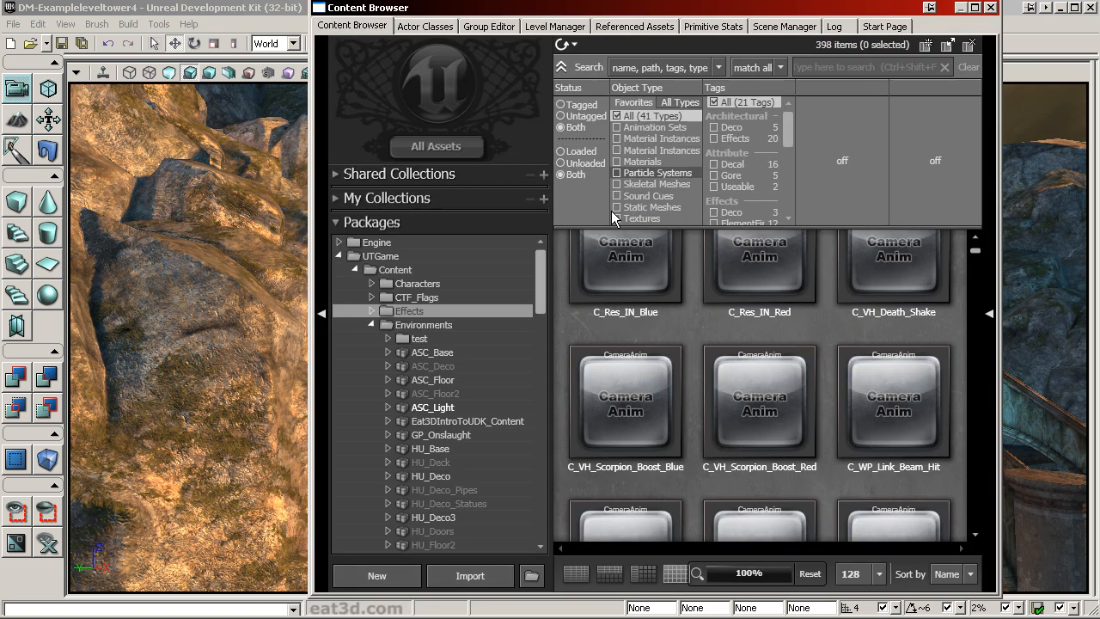
left_click(373, 309)
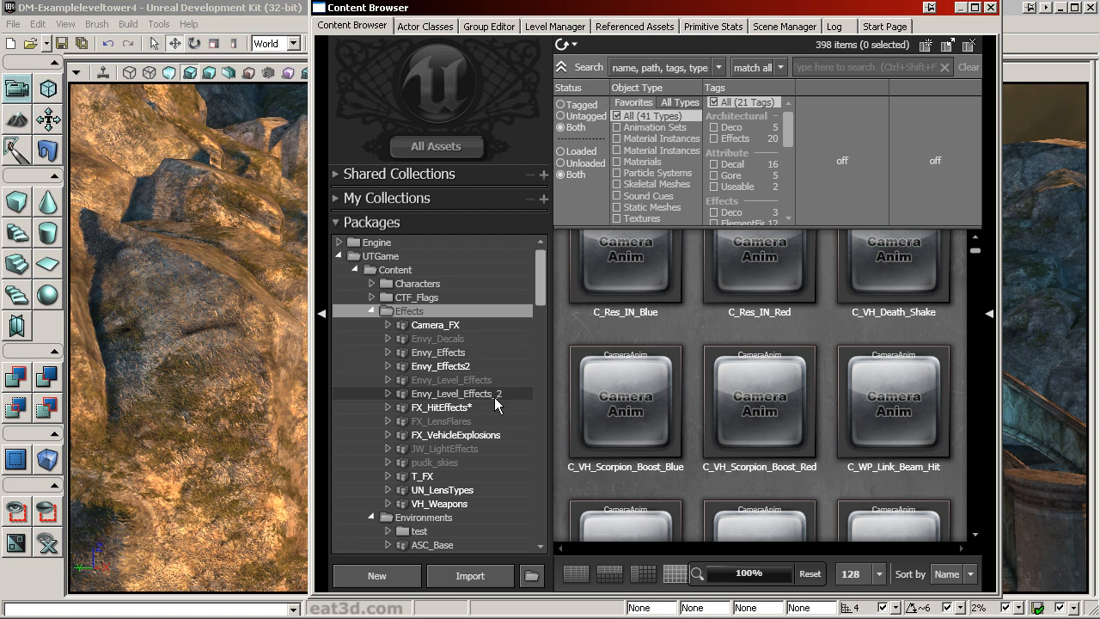
left_click(427, 408)
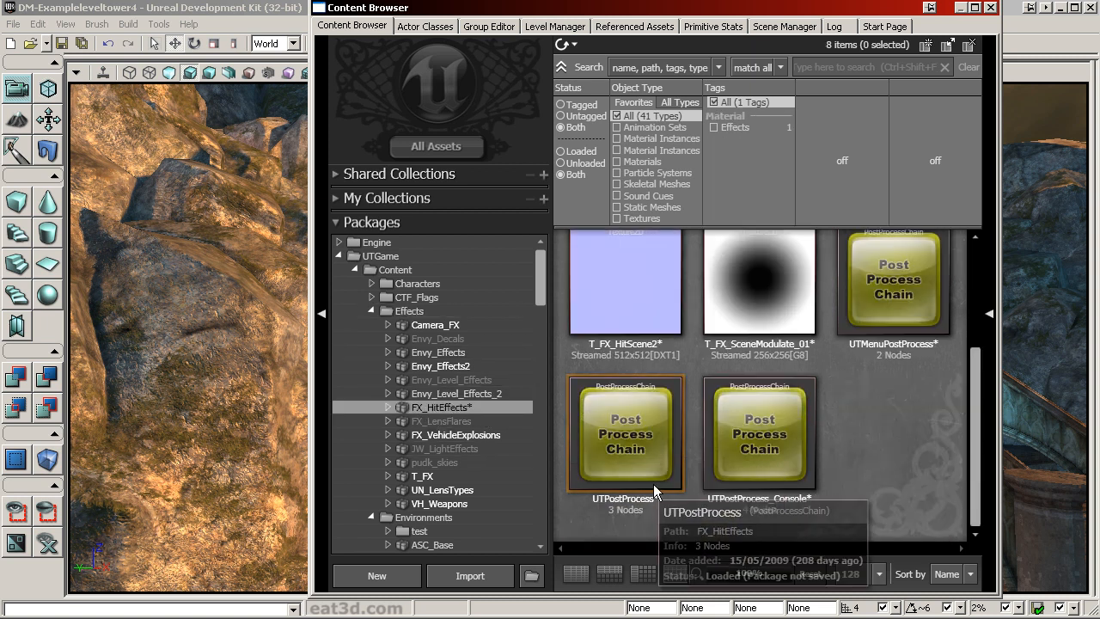
scroll(757, 379, "up", 2)
scroll(757, 379, "up", 1)
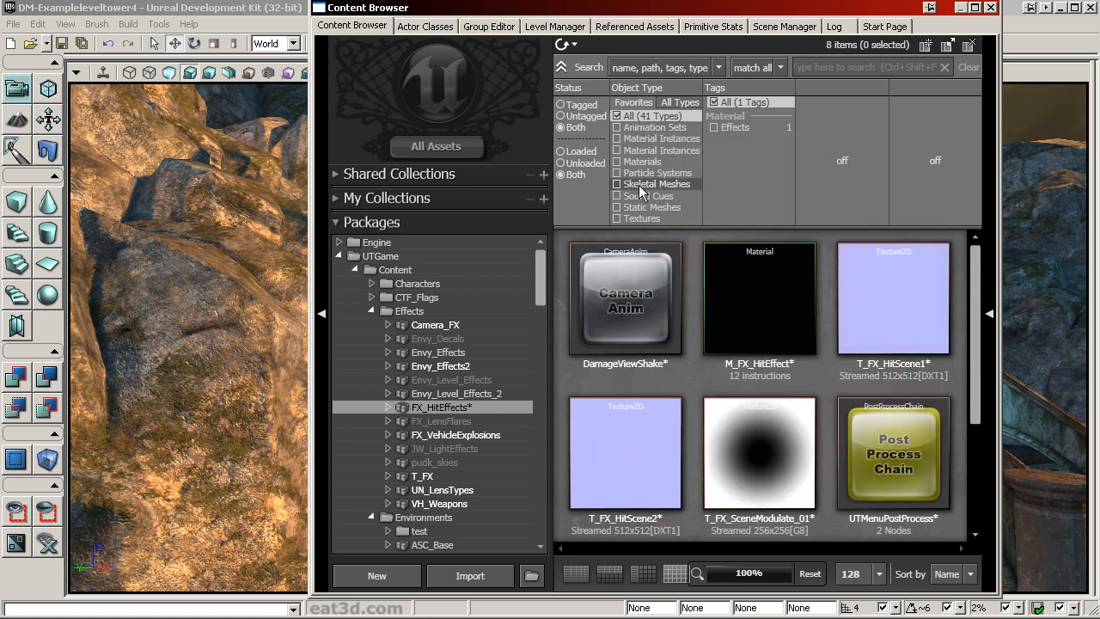
- Show all object types and open the UTPostProcess chain from FX_HitEffects in the Post Process Editor
left_click(640, 161)
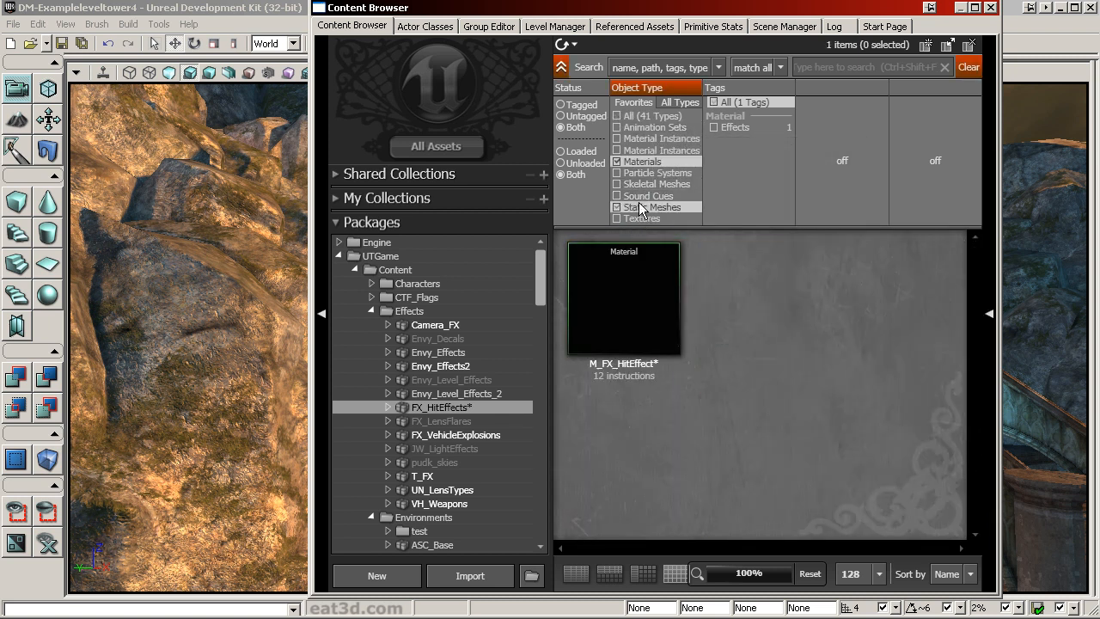
left_click(633, 117)
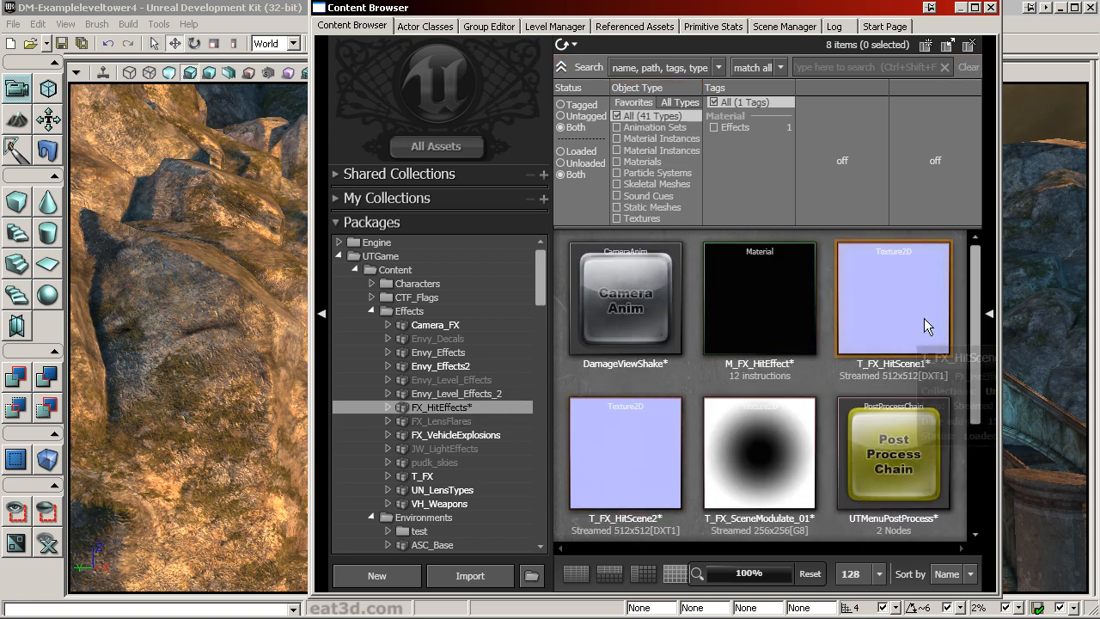
left_click_drag(977, 307, 980, 410)
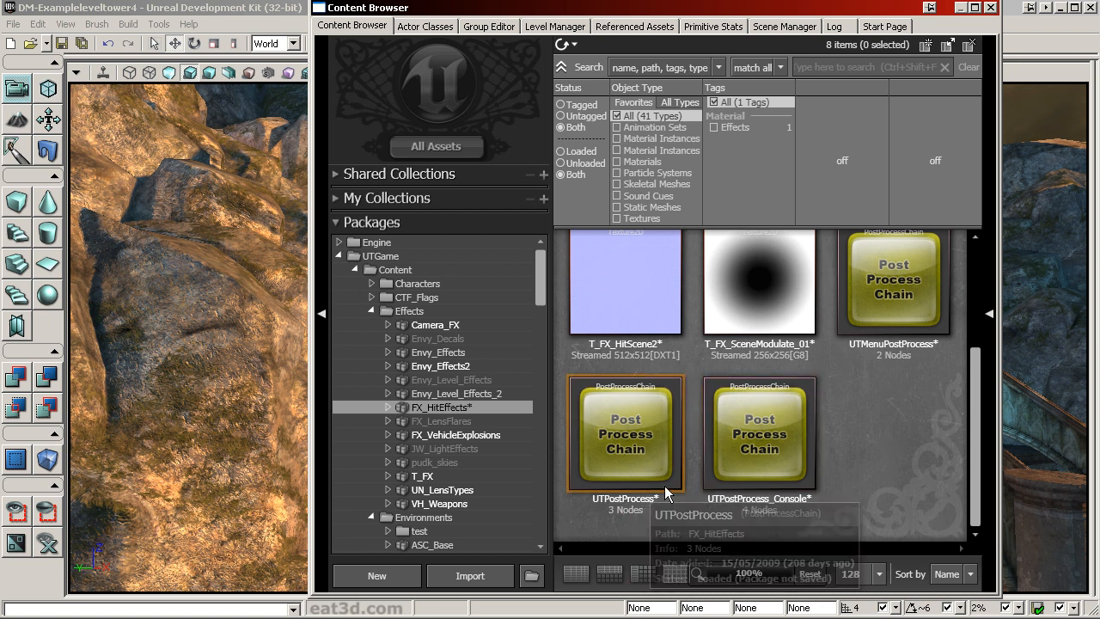
left_click(601, 445)
double_click(623, 433)
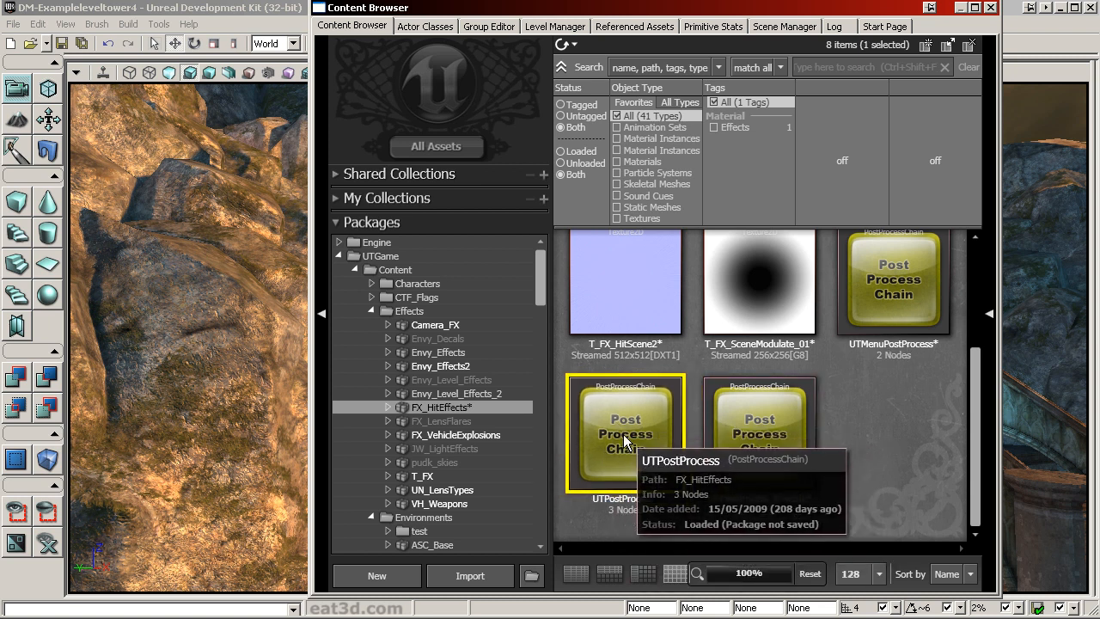
left_click_drag(662, 129, 649, 2)
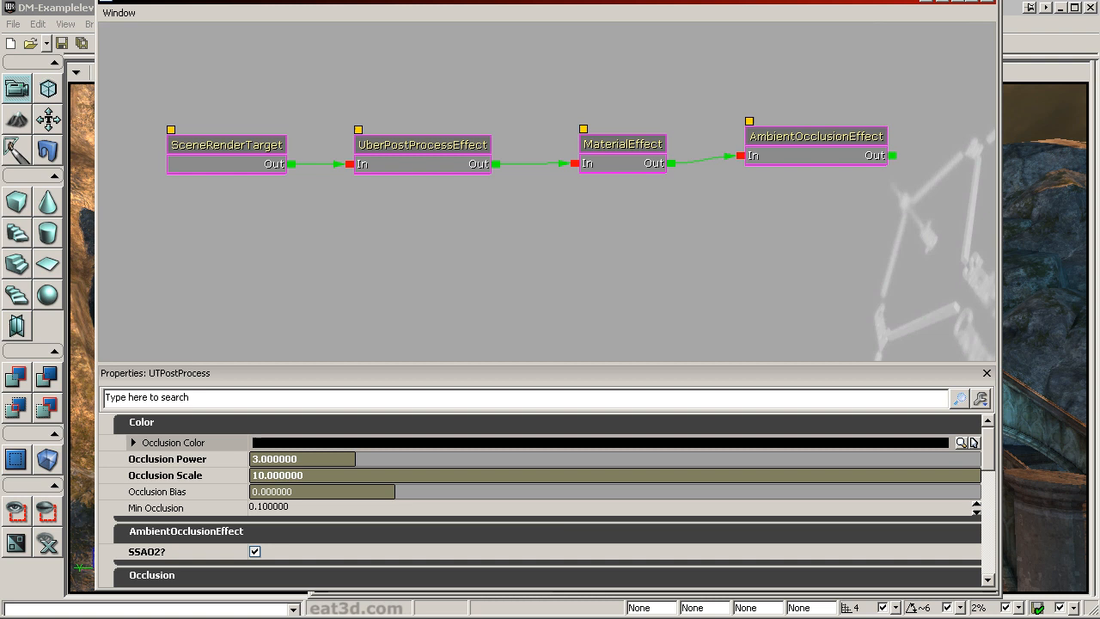
mouse_move(466, 1)
left_mouse_down()
mouse_move(483, 36)
mouse_move(471, 9)
left_mouse_up()
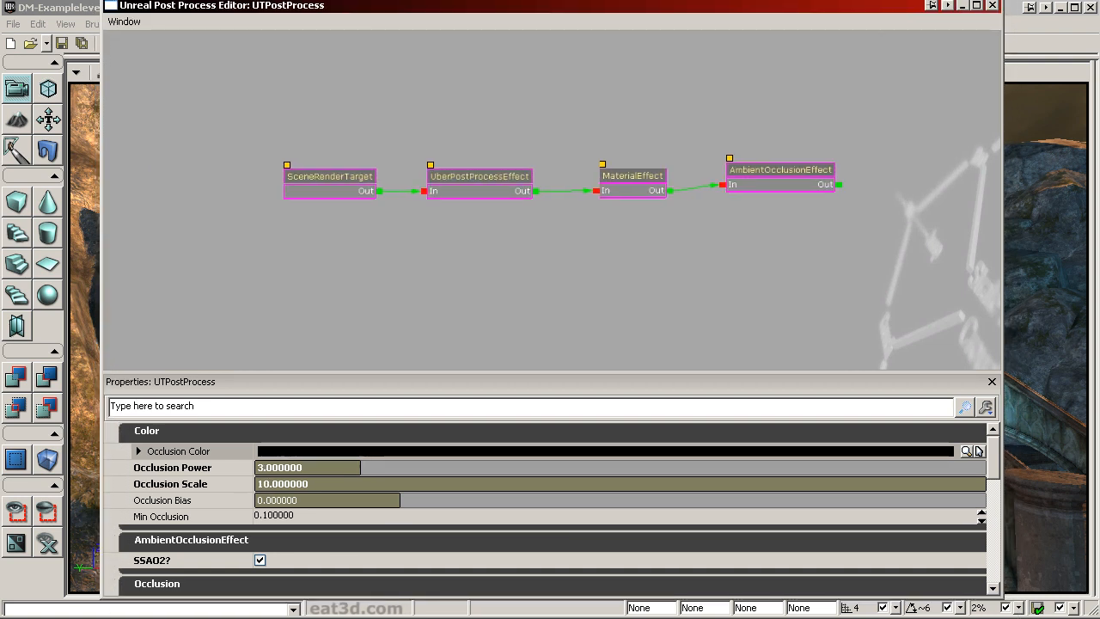
- Enable Show In Editor for the UberPostProcessEffect node in the UTPostProcess chain
scroll(626, 298, "up", 3)
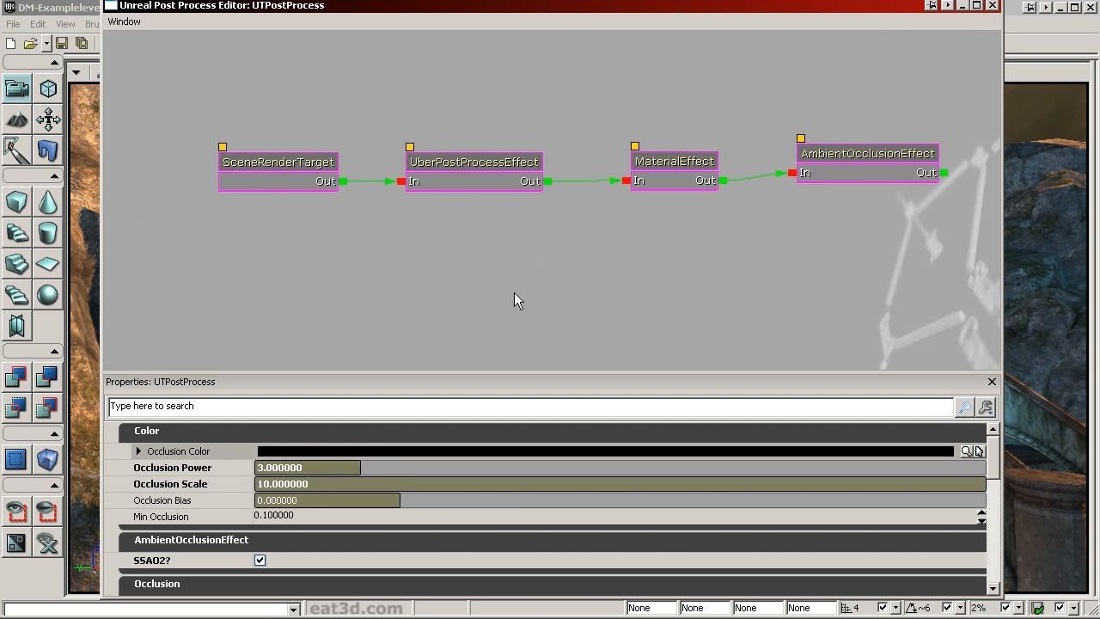
left_click_drag(717, 312, 677, 296)
left_click_drag(466, 278, 433, 287)
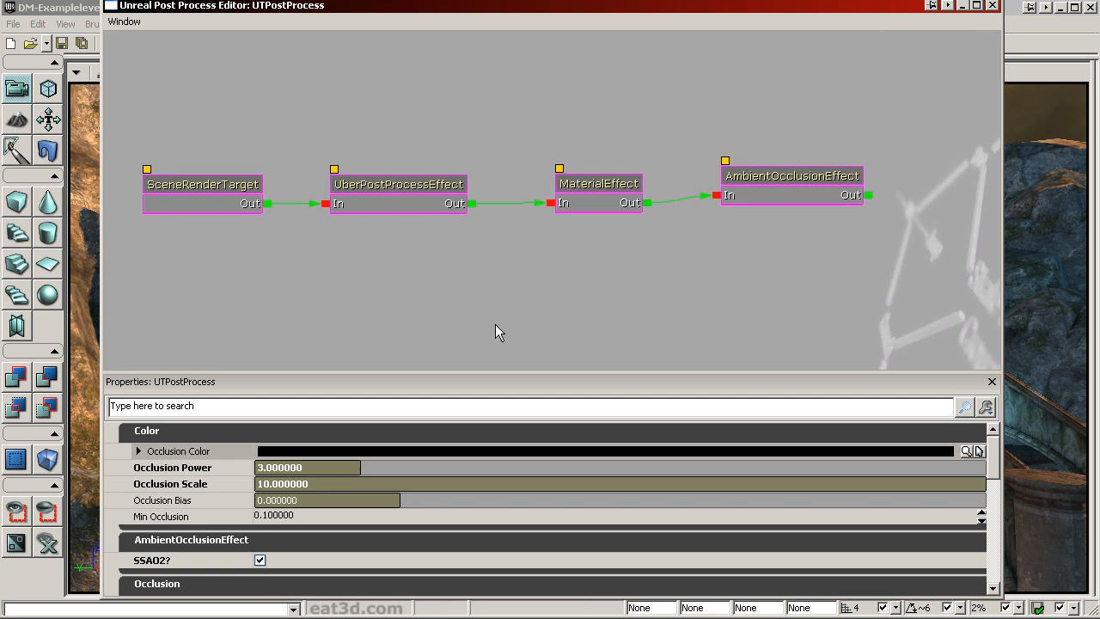
left_click_drag(546, 294, 579, 285)
left_click(408, 200)
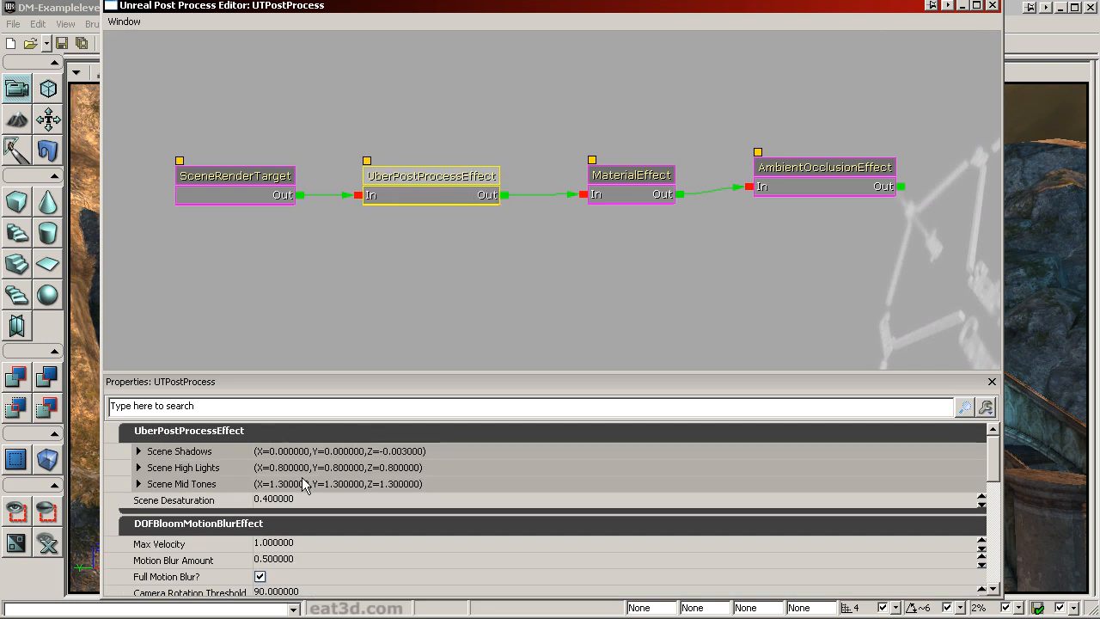
left_click(351, 544)
scroll(344, 515, "down", 5)
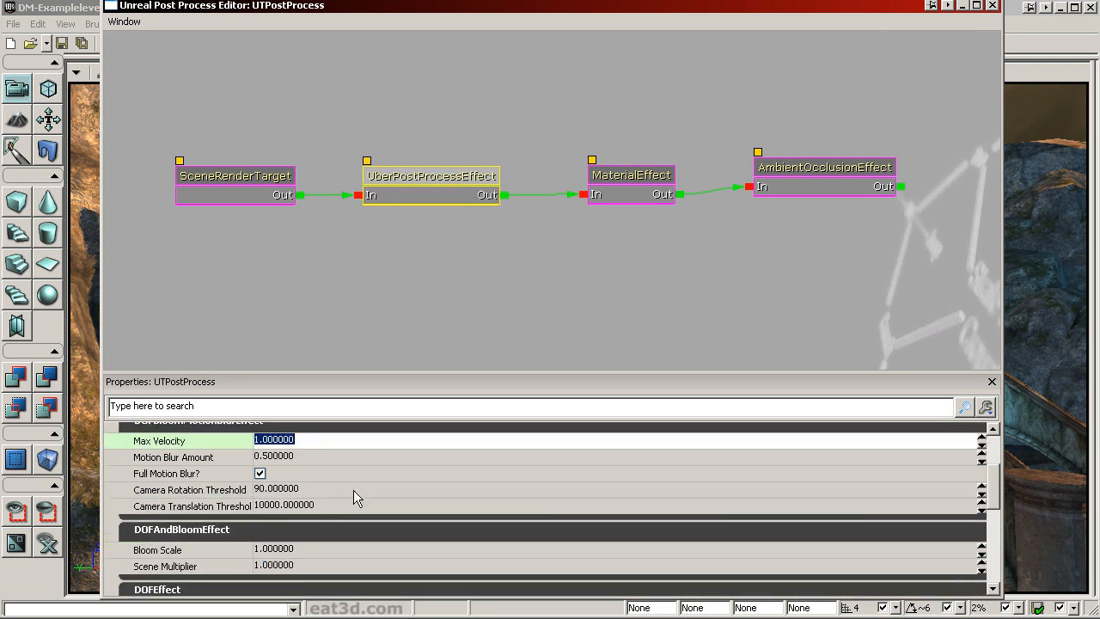
scroll(344, 497, "down", 4)
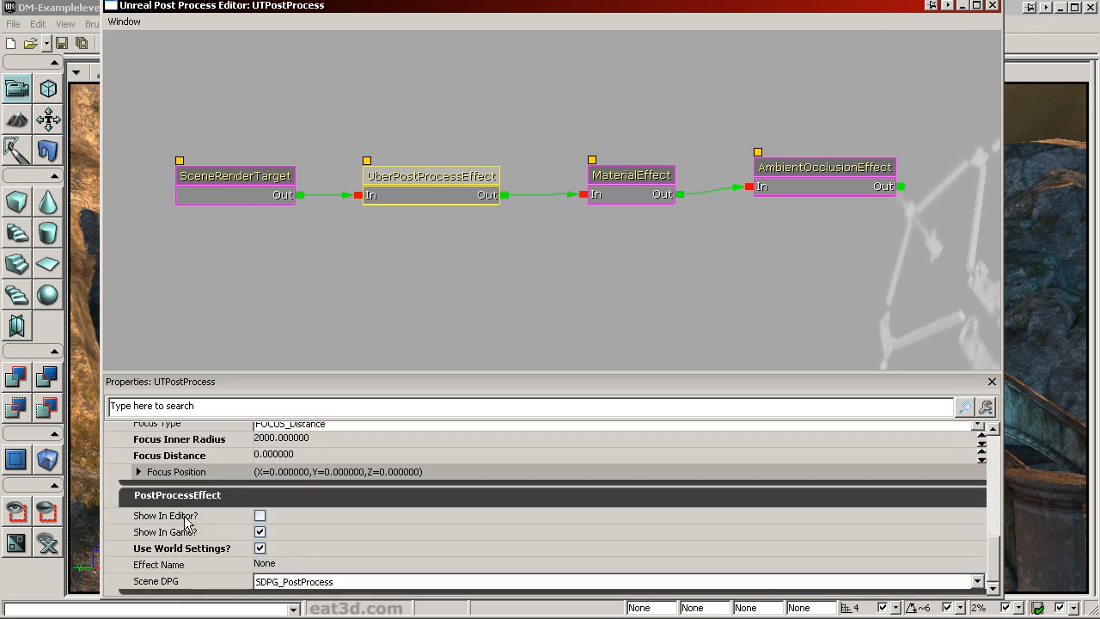
left_click(186, 518)
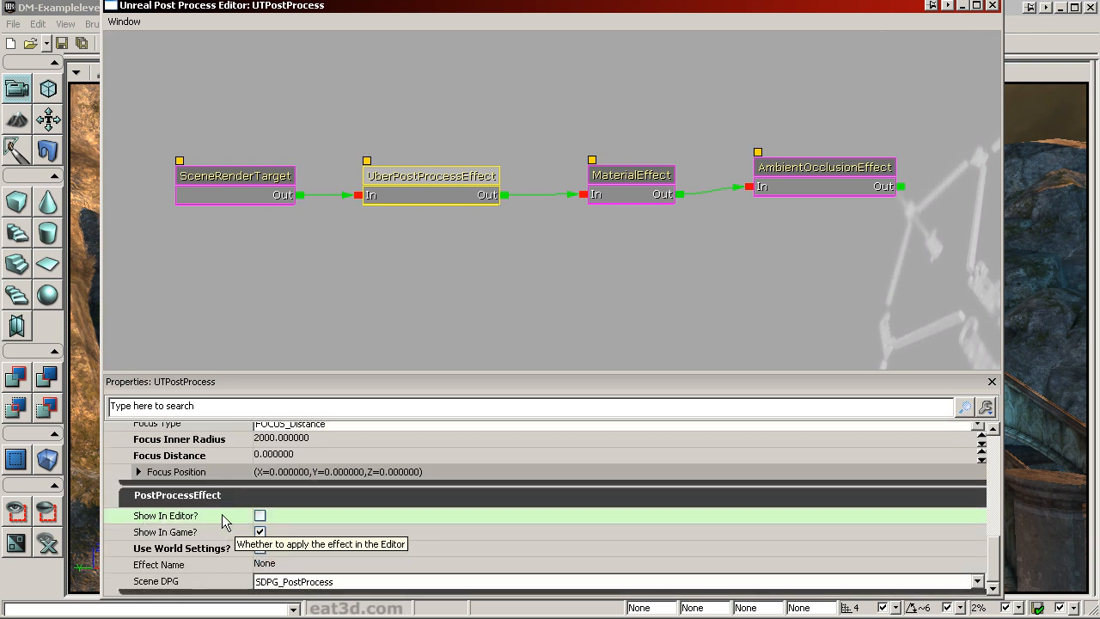
left_click(260, 515)
left_click(287, 531)
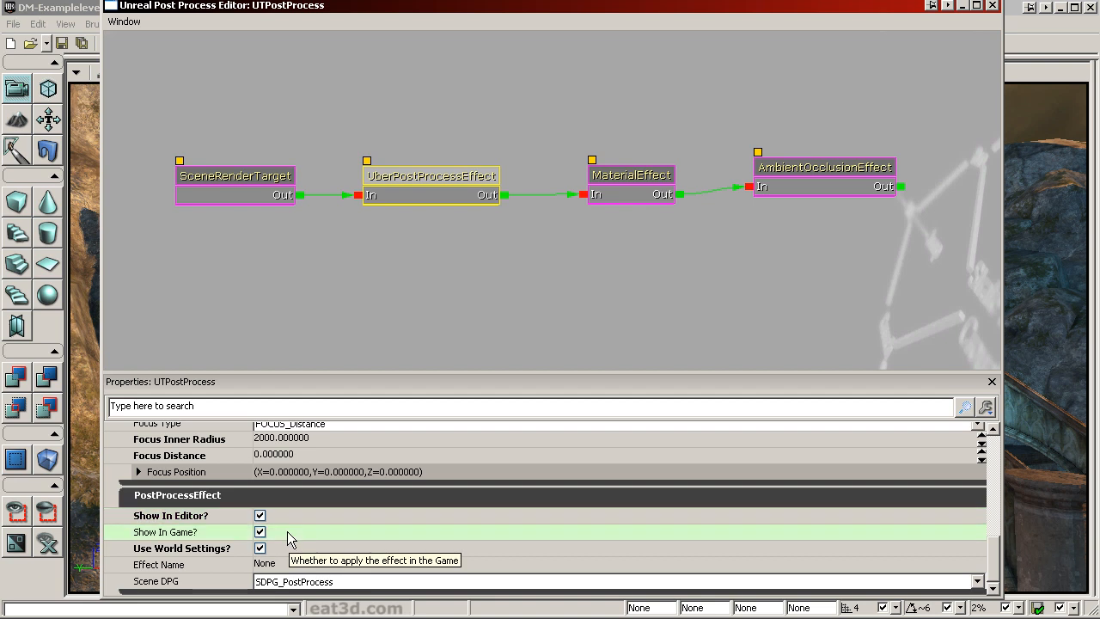
- Close the Post Process Editor and save the FX_HitEffects package
left_click_drag(970, 73, 976, 76)
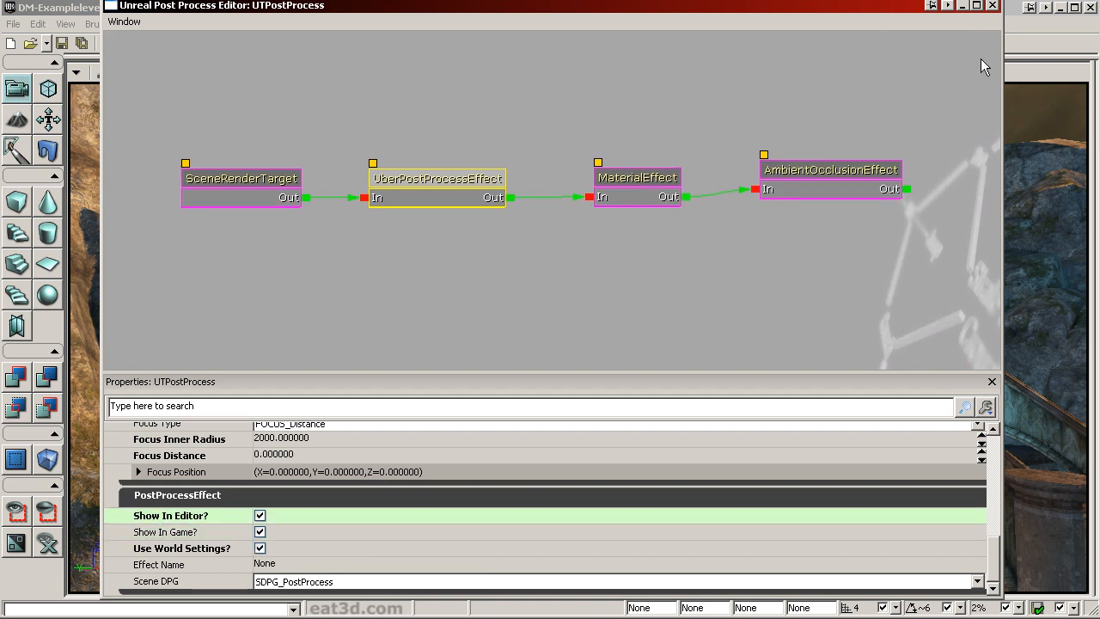
left_click(992, 5)
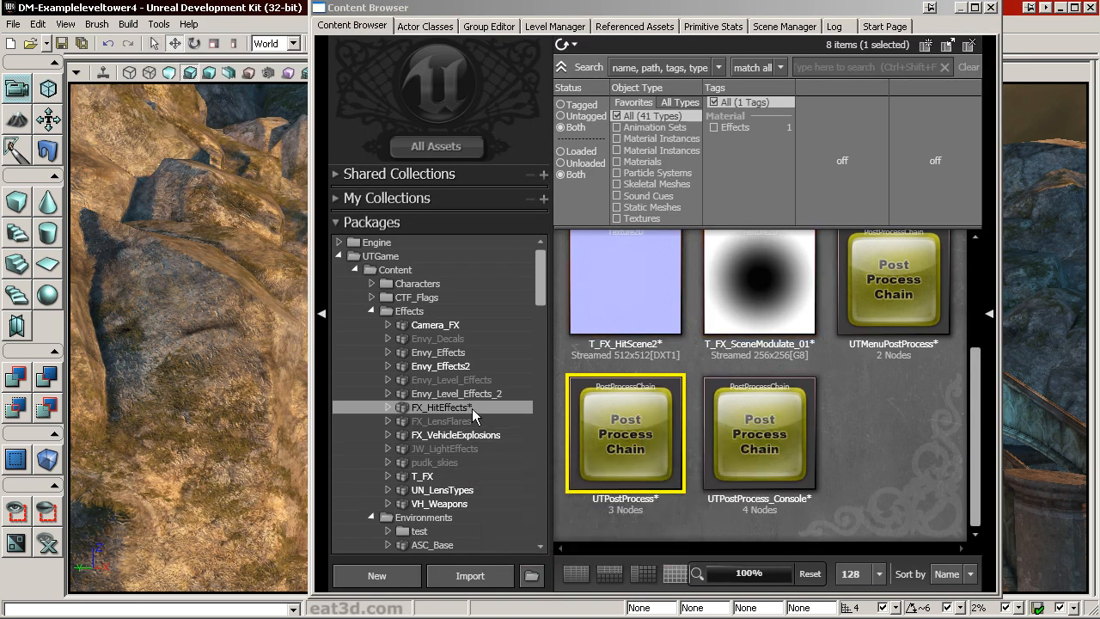
right_click(456, 410)
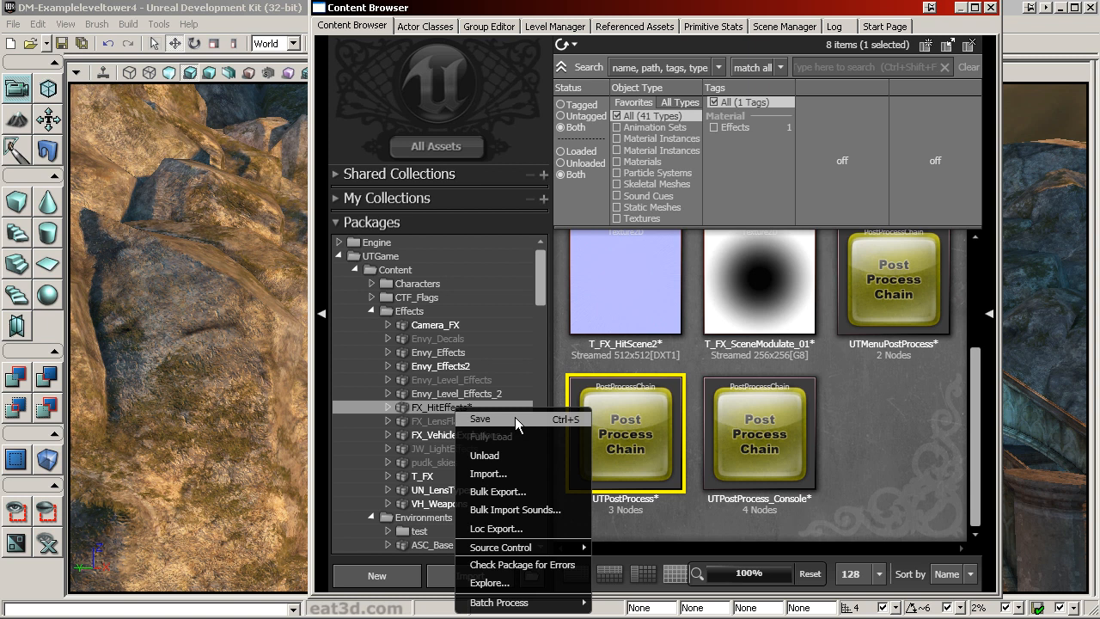
right_click(435, 409)
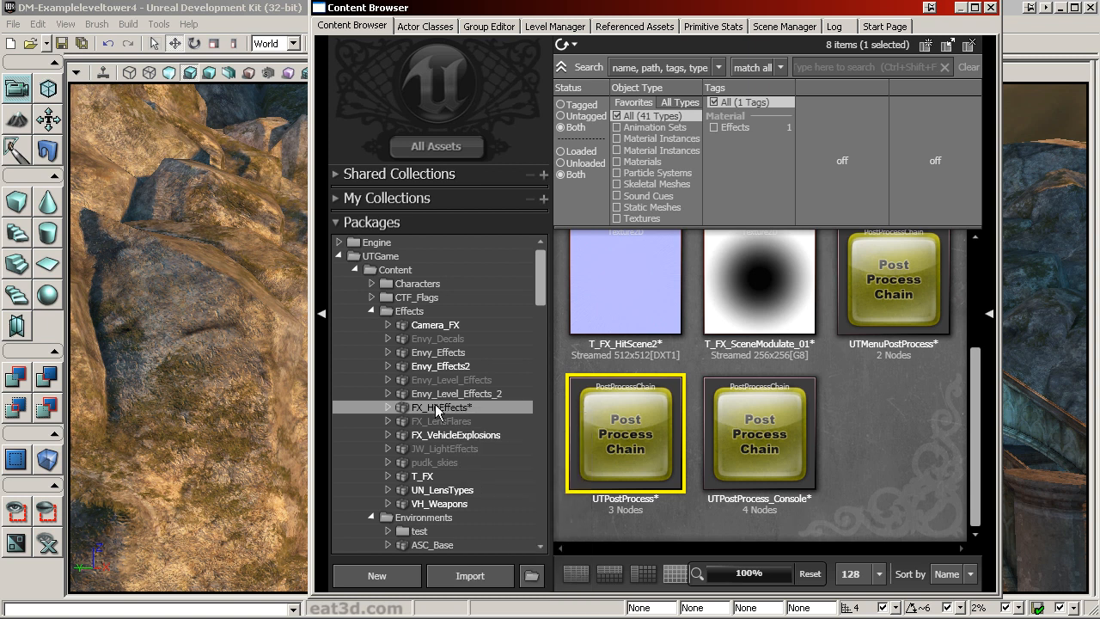
left_click(459, 418)
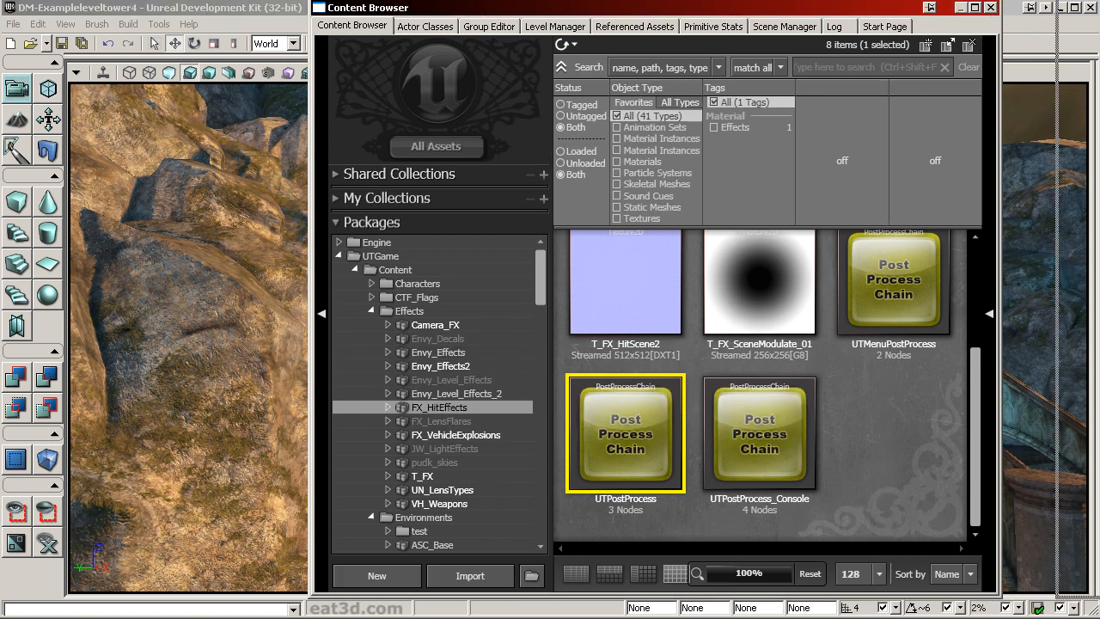
- Close the Content Browser and open the World Properties with WorldInfo's Default Post Process Settings expanded
left_click(990, 7)
left_click_drag(661, 423, 662, 472)
right_click_drag(662, 473, 672, 405)
left_click_drag(672, 406, 674, 435)
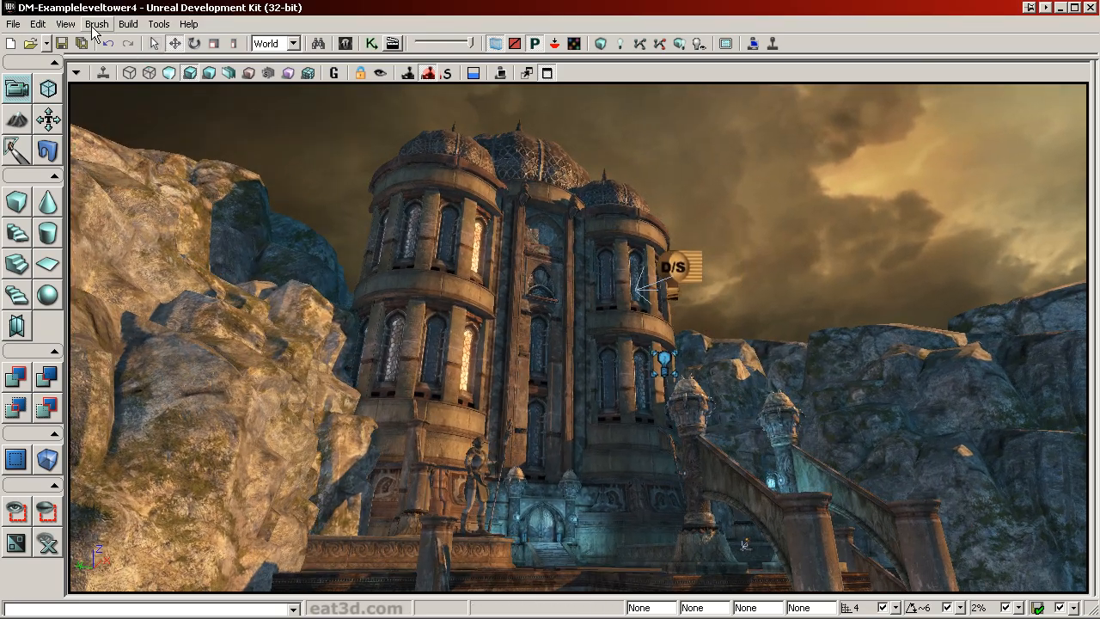
left_click(67, 25)
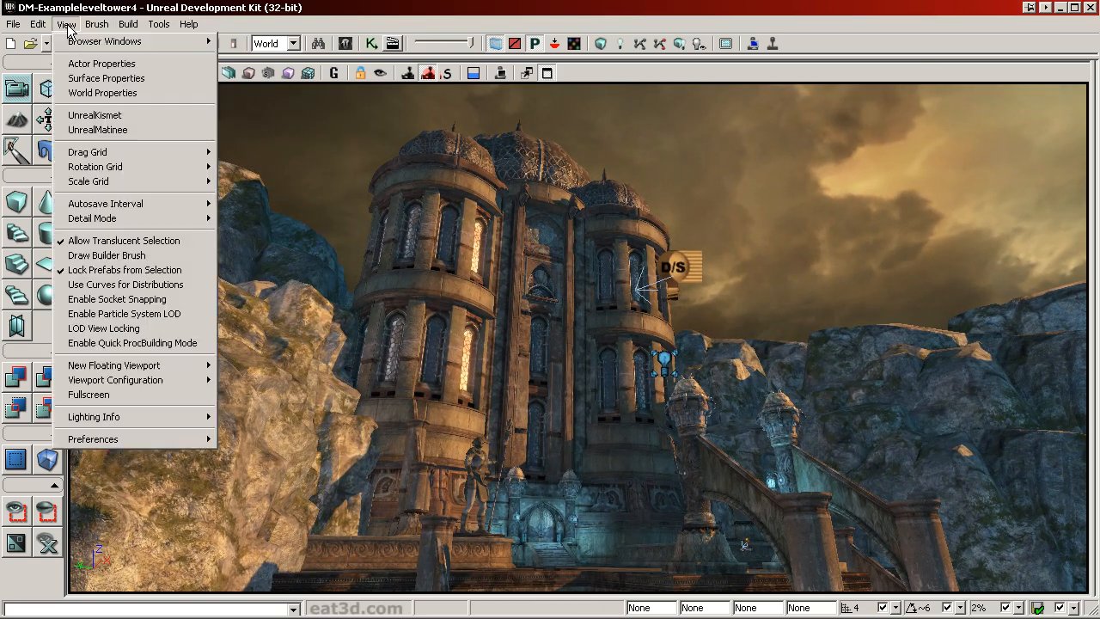
left_click(97, 92)
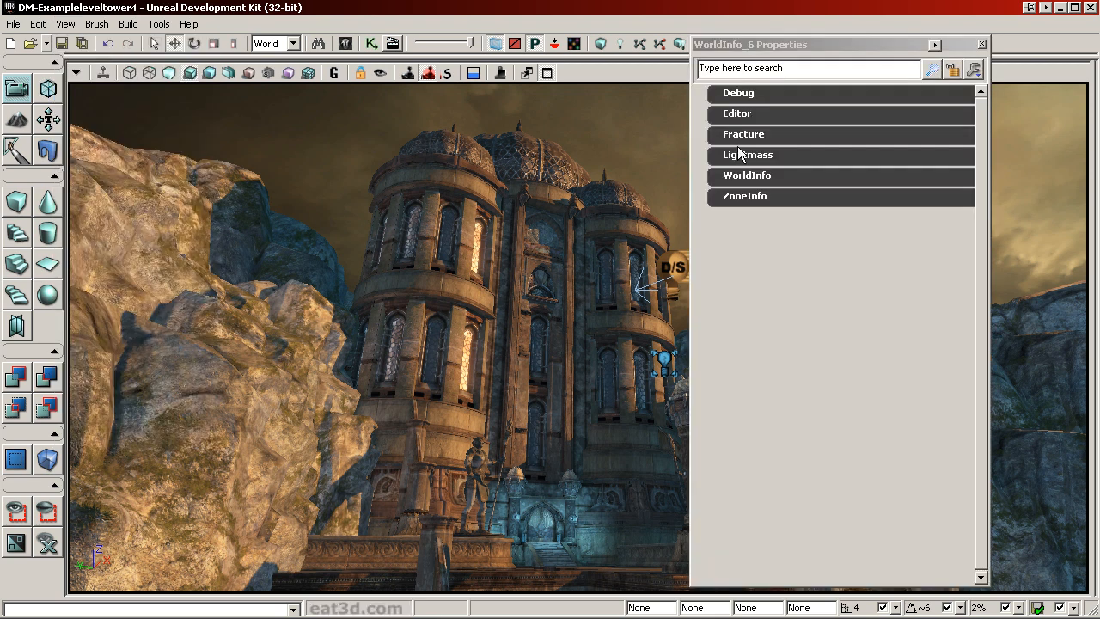
left_click(761, 177)
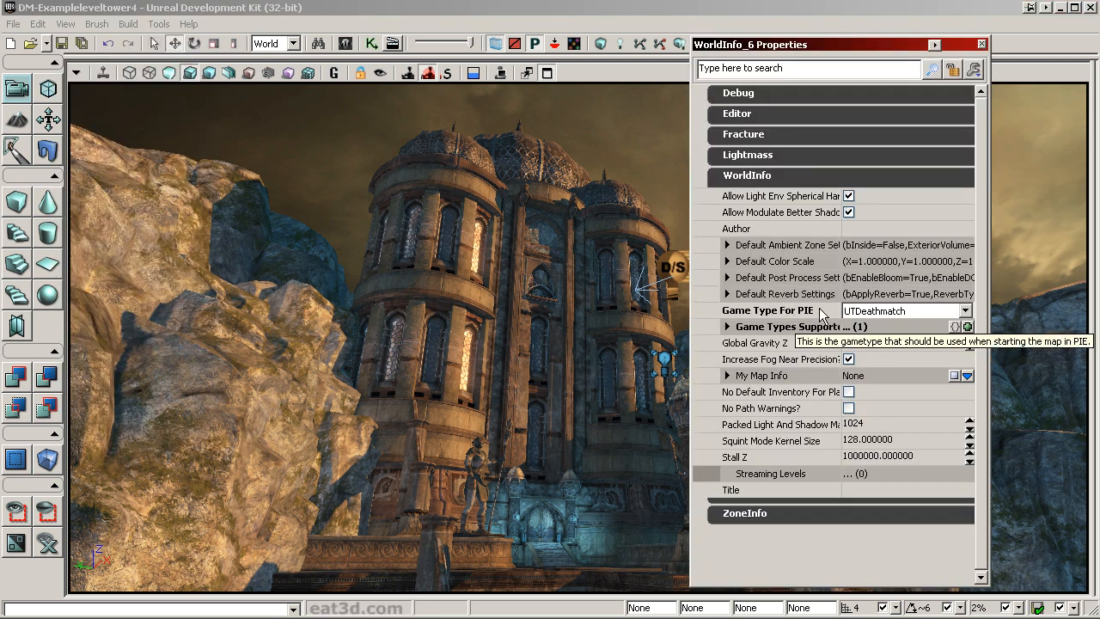
double_click(756, 279)
- Look through the default post-process settings and turn on Enable DOF
left_click(783, 343)
scroll(794, 348, "down", 1)
scroll(794, 348, "down", 3)
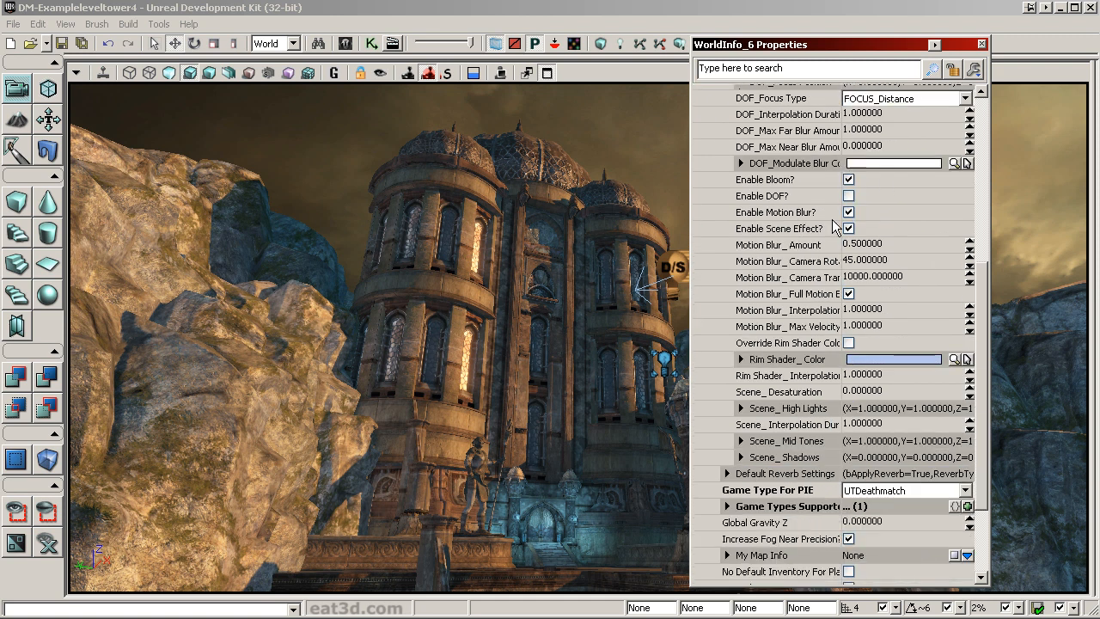
scroll(853, 286, "up", 4)
scroll(842, 330, "down", 4)
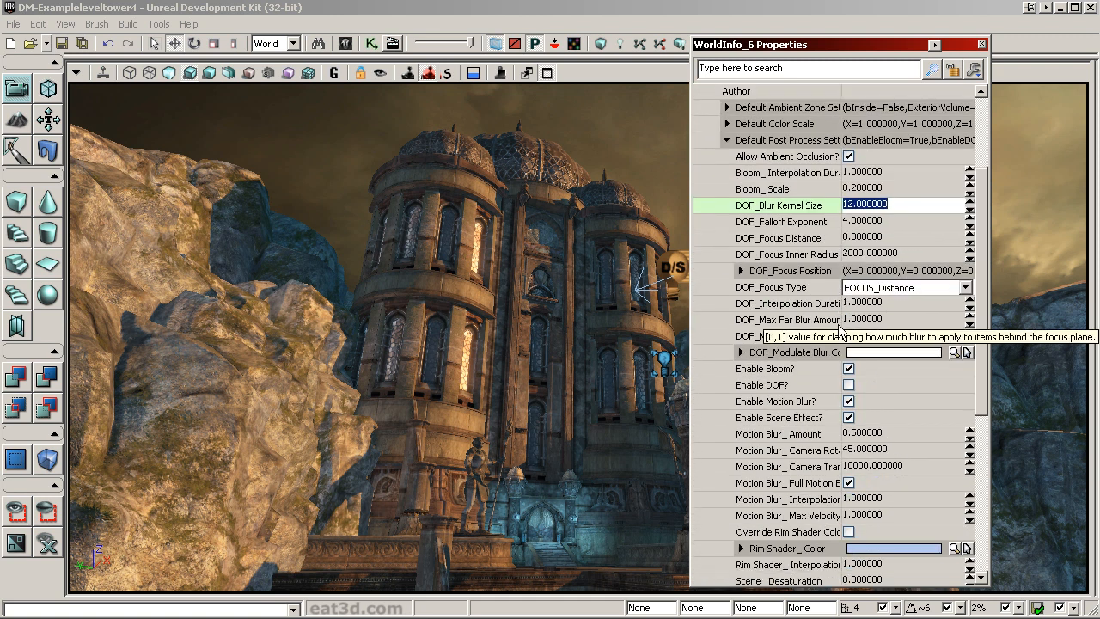
scroll(840, 332, "up", 2)
scroll(833, 354, "down", 1)
scroll(832, 356, "down", 1)
left_click(773, 317)
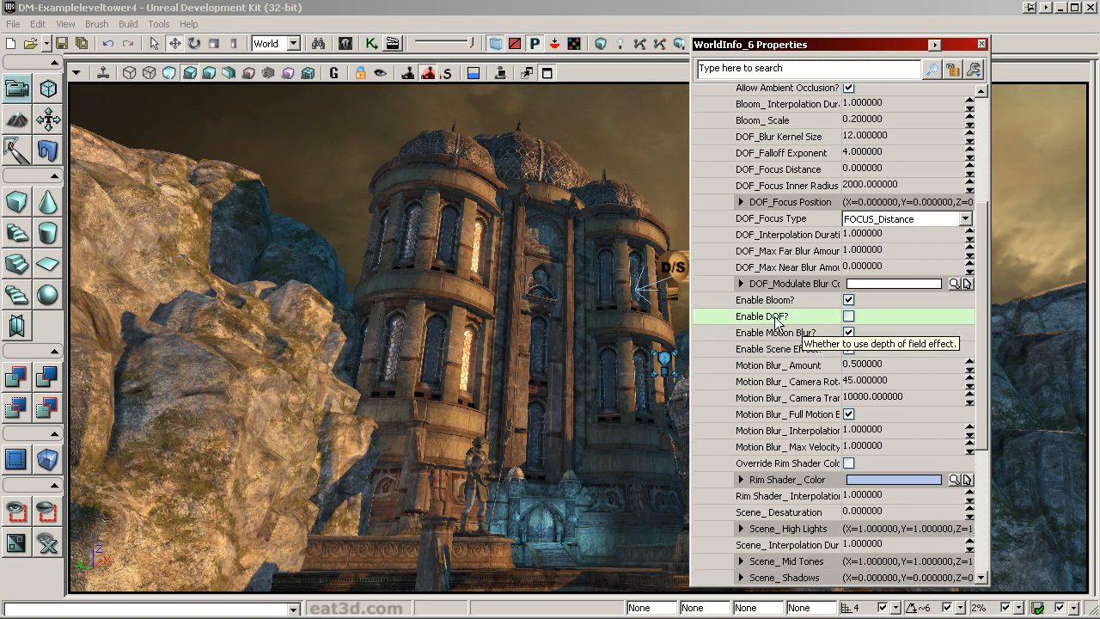
left_click(849, 316)
- Examine the depth-of-field blur around the statue and tower, and review the DOF radius, falloff and blur kernel settings
left_click_drag(528, 327, 692, 74)
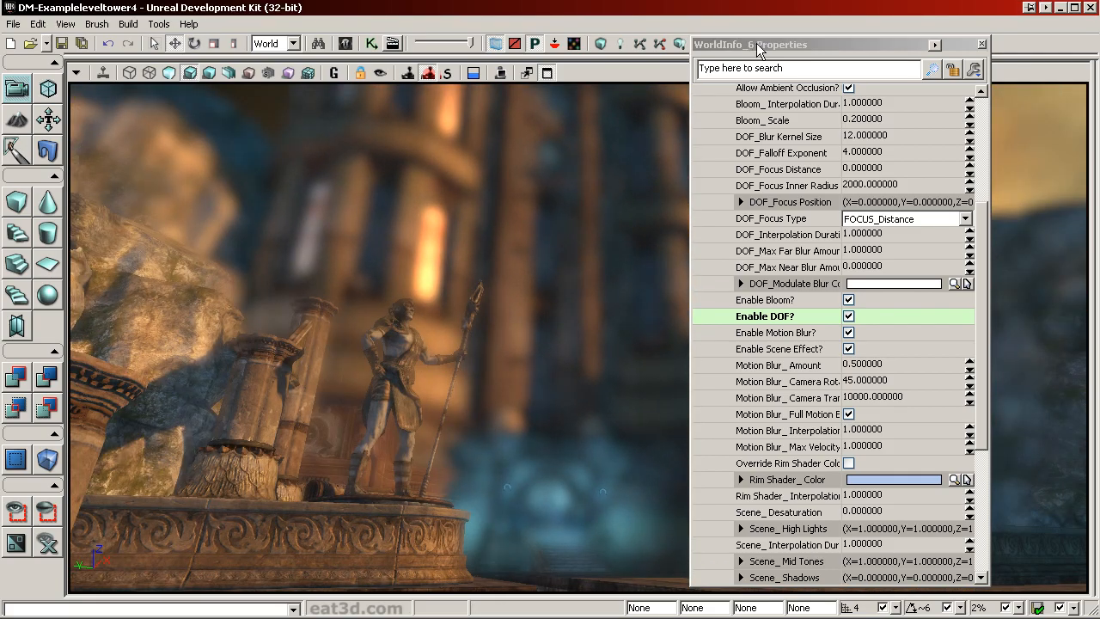
left_click_drag(755, 51, 880, 31)
left_click_drag(516, 344, 582, 393)
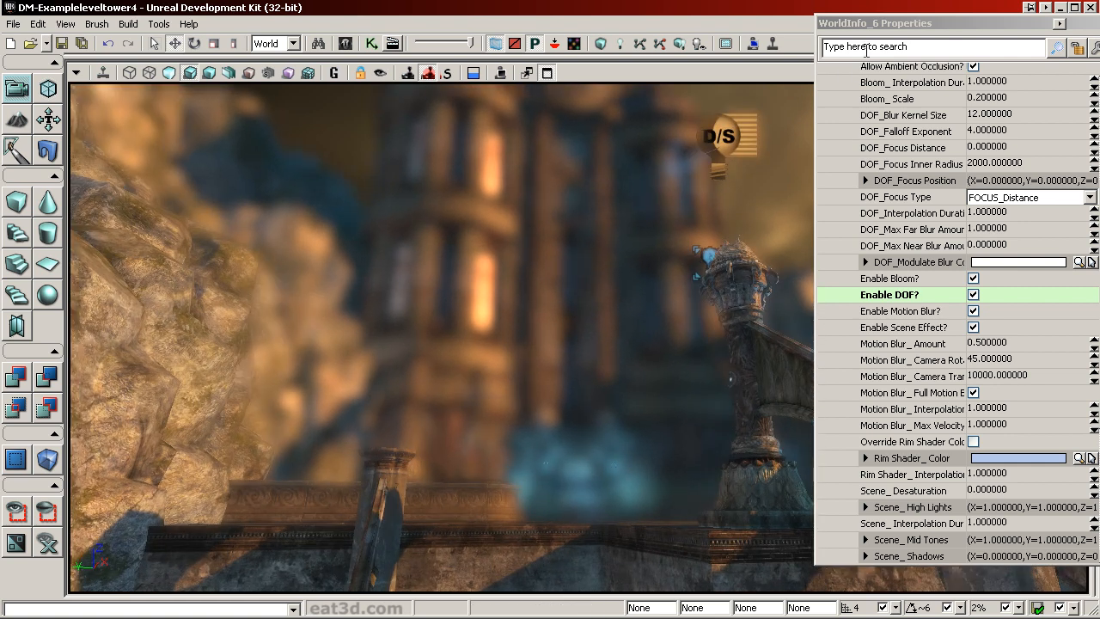
left_click_drag(885, 25, 799, 48)
left_click(873, 185)
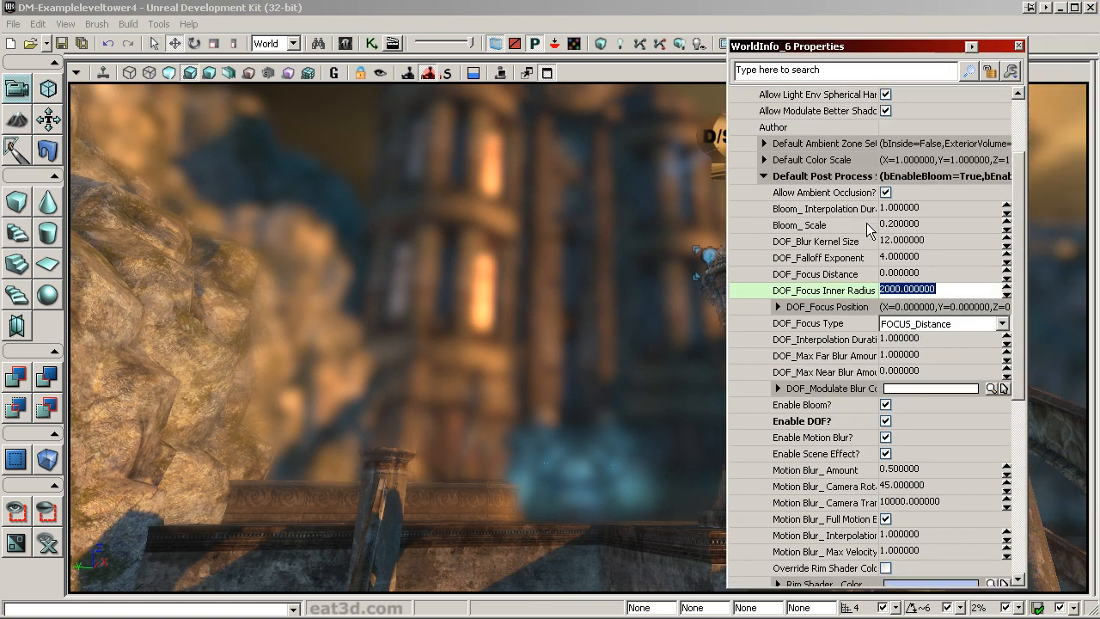
scroll(841, 325, "down", 3)
left_click(831, 261)
left_click(847, 275)
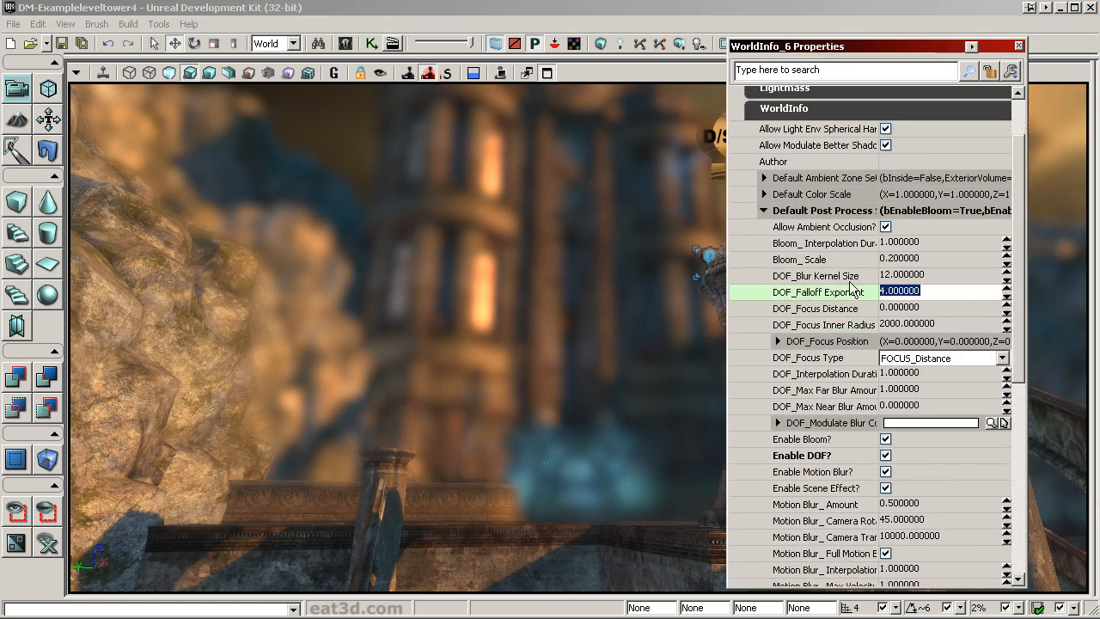
- Try a Bloom Scale of 80 while viewing the blue lanterns under the arch
left_click(823, 261)
right_click_drag(405, 364, 562, 275)
left_click(916, 259)
type("80")
key("Return")
right_click(563, 292)
key("Escape")
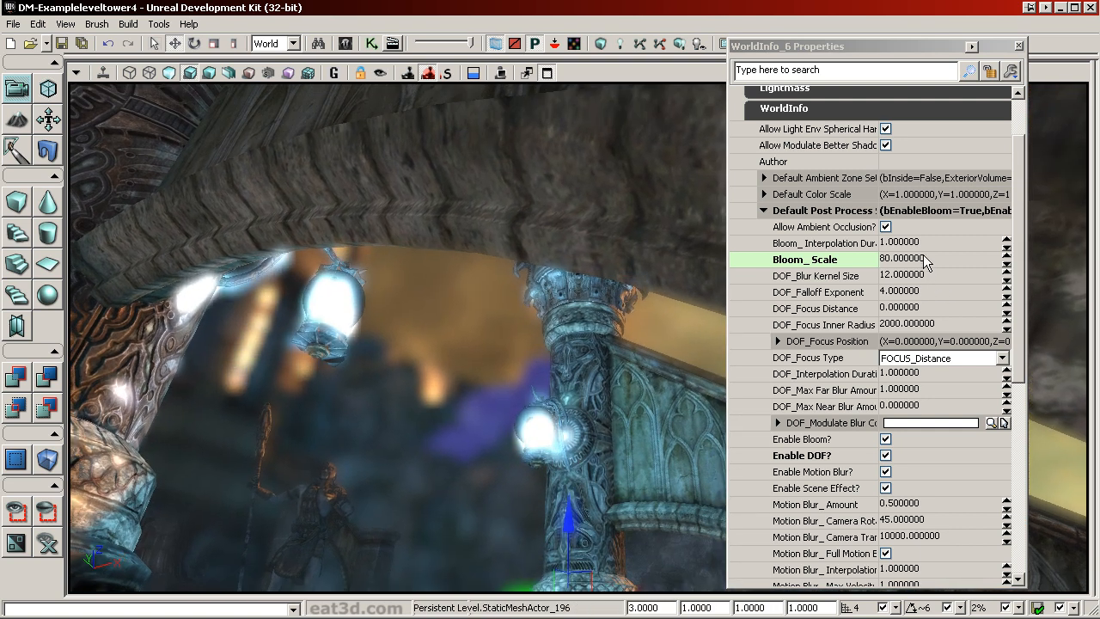
- Reduce the Bloom Scale first to 1 and finally to 0.25
left_click(925, 261)
type("1")
key("Return")
type("0.")
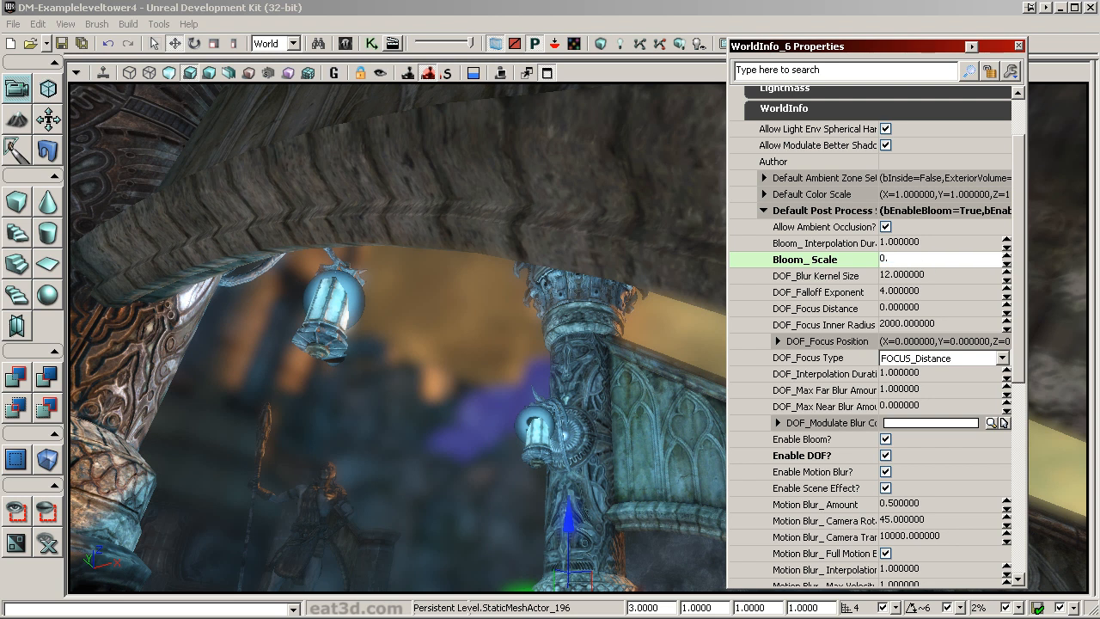
type("25")
key("Return")
- Review the bloom, depth-of-field and motion blur options in the Default Post Process Settings
left_click(929, 293)
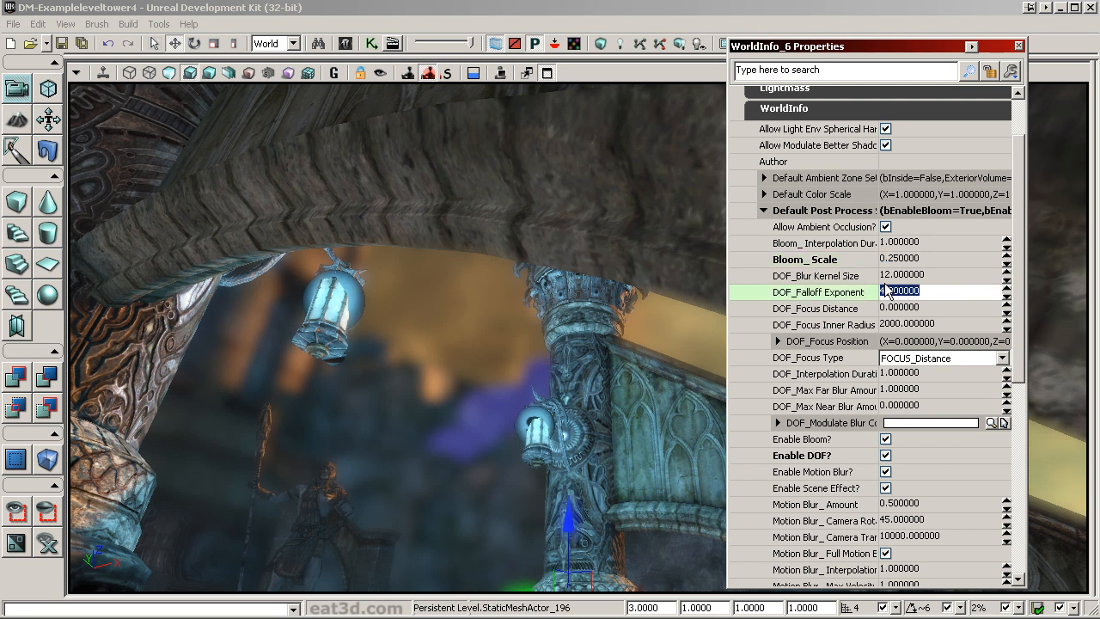
left_click(851, 276)
left_click(830, 521)
scroll(845, 383, "down", 6)
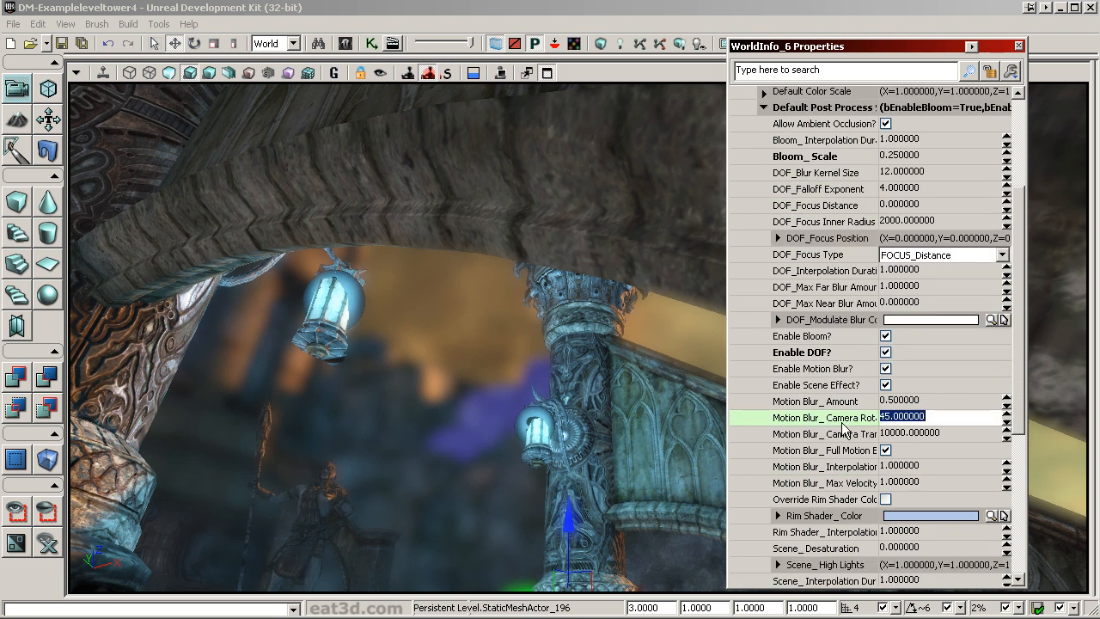
scroll(841, 531, "up", 2)
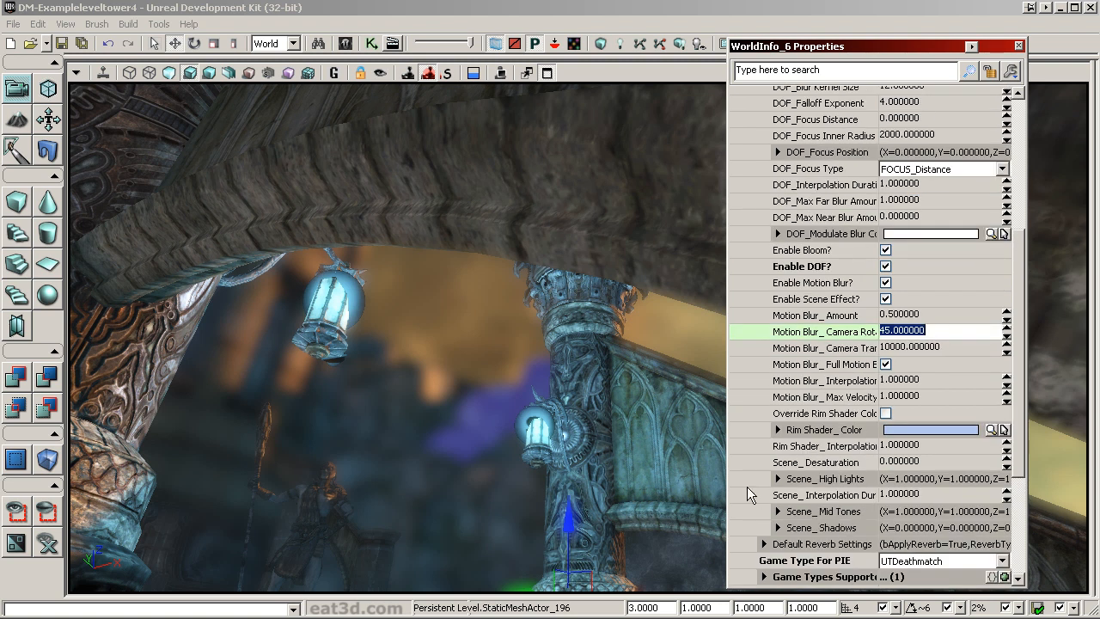
scroll(838, 421, "up", 4)
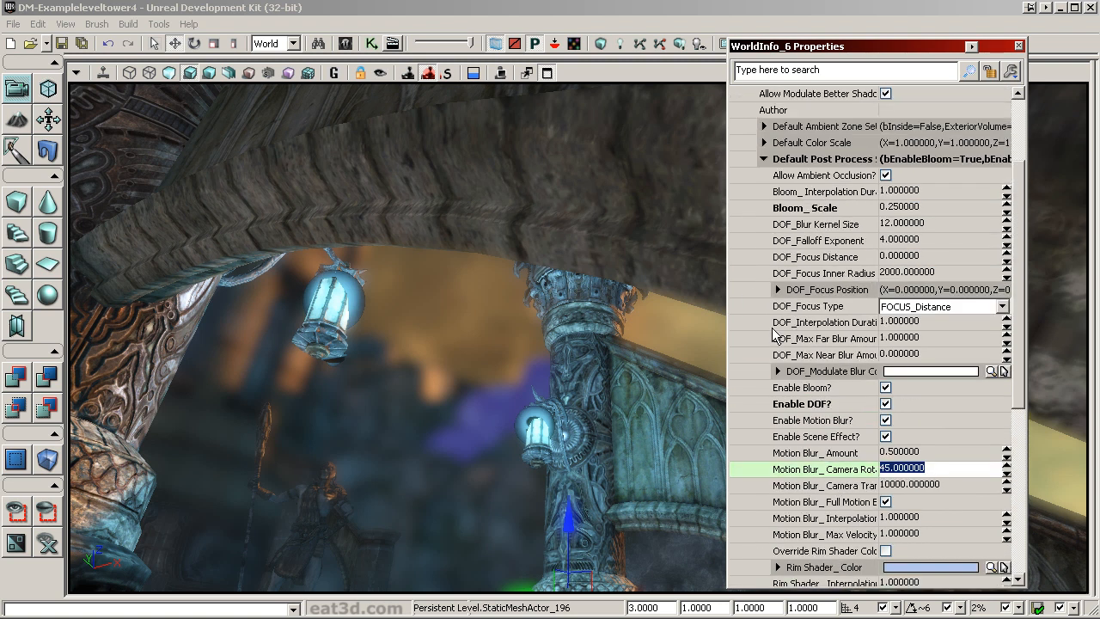
left_click(831, 243)
left_click(931, 211)
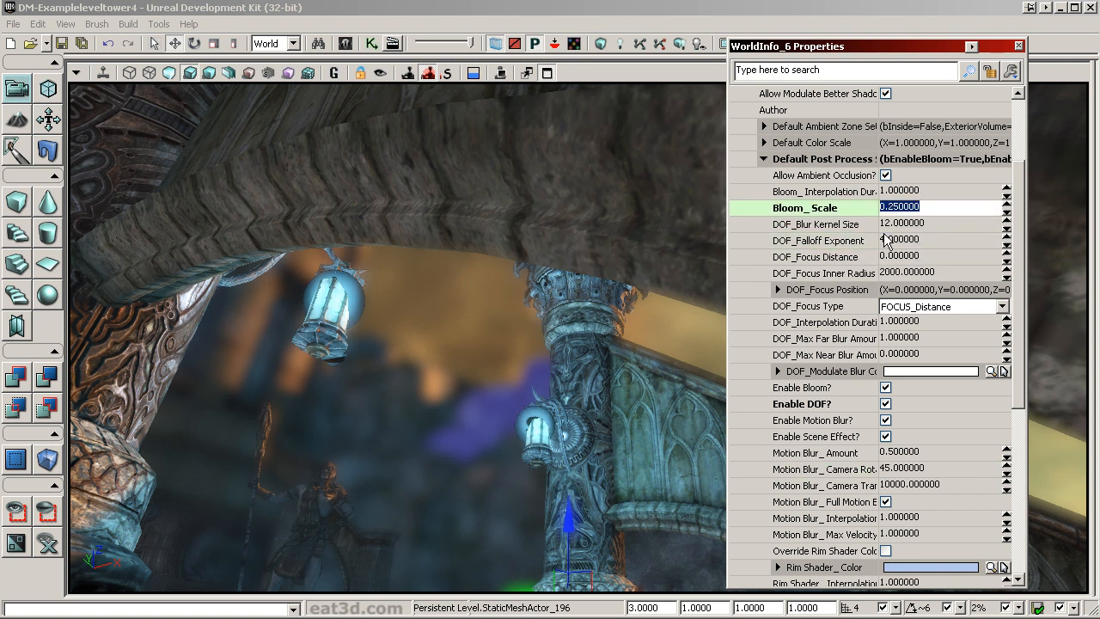
left_click(828, 243)
left_click(833, 455)
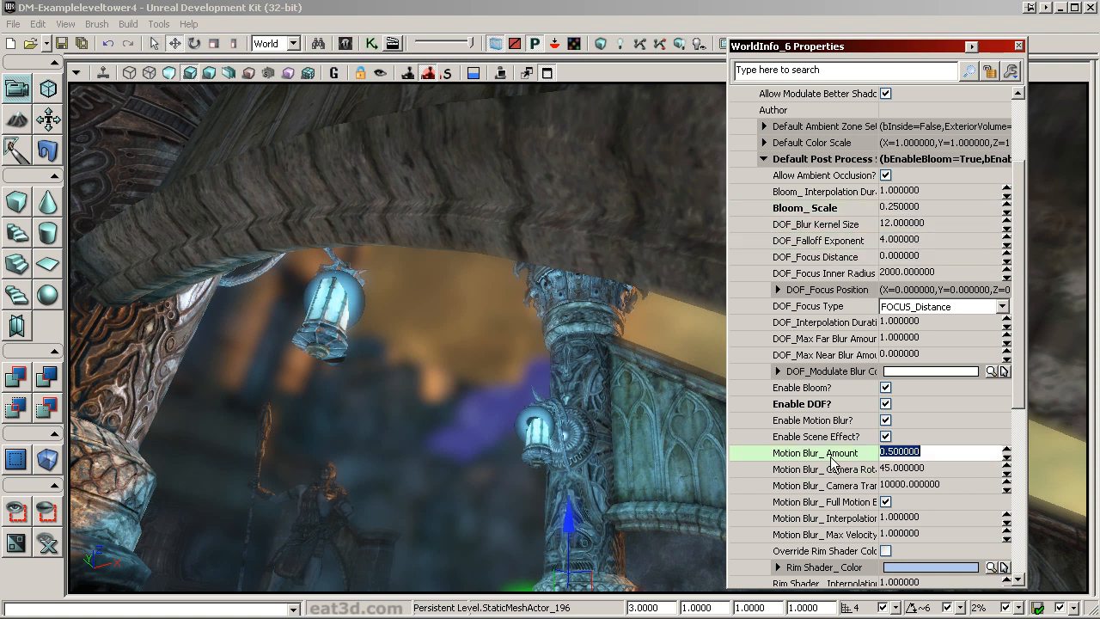
left_click(824, 417)
left_click(825, 490)
left_click(819, 319)
left_click(819, 241)
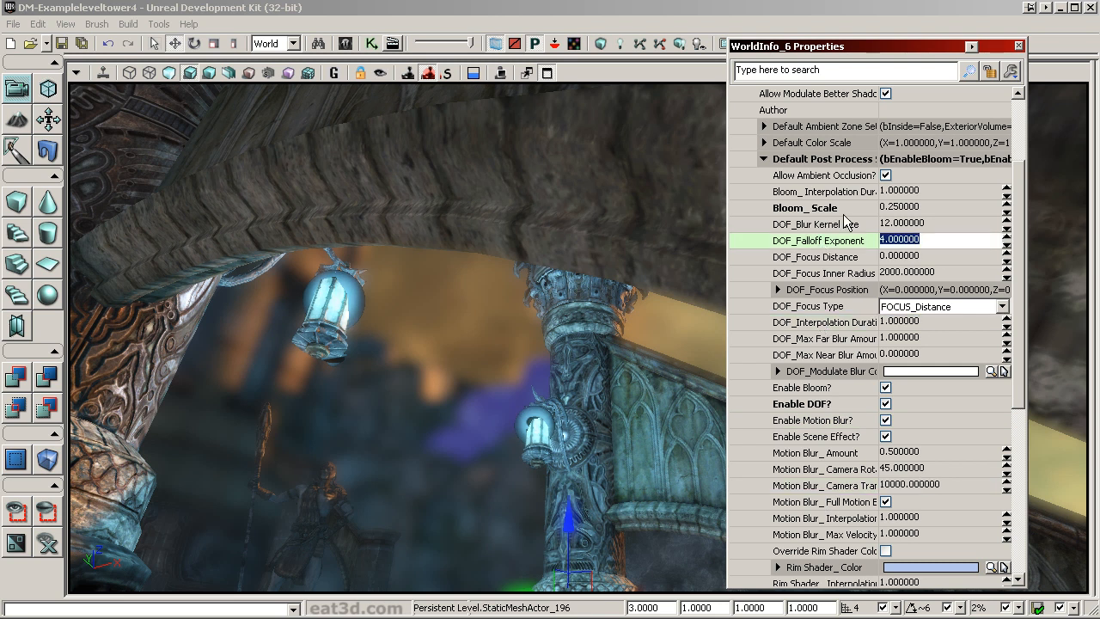
left_click(838, 225)
scroll(876, 340, "down", 4)
scroll(880, 344, "up", 1)
scroll(880, 343, "up", 3)
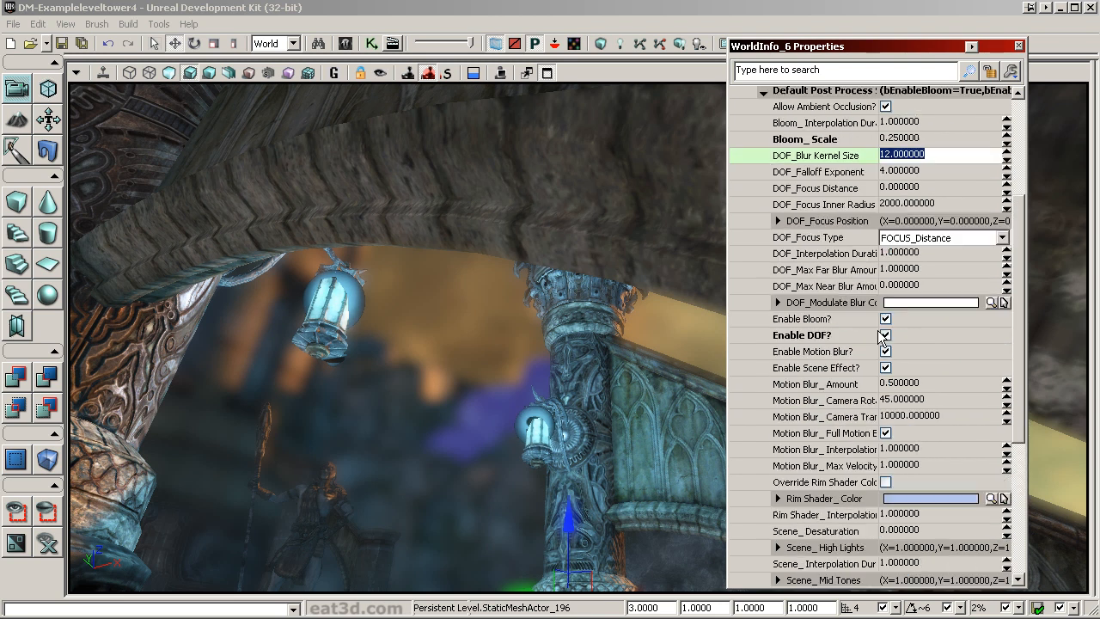
- Expand the Scene High Lights, Scene Mid Tones and Scene Shadows values in the Default Post Process Settings
left_click(833, 400)
scroll(815, 418, "down", 3)
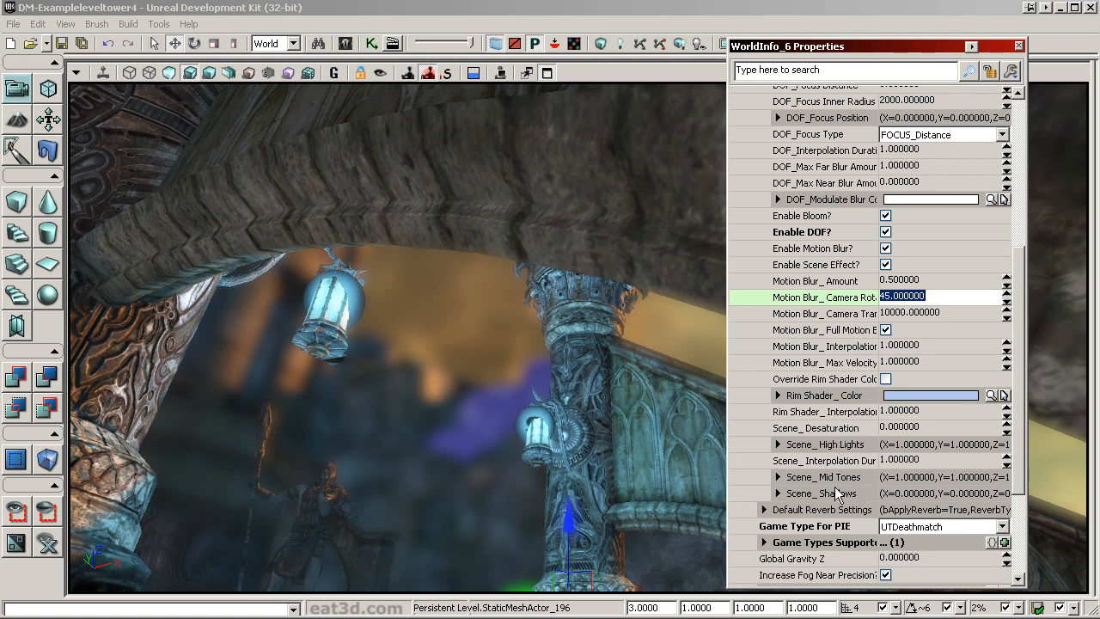
double_click(840, 444)
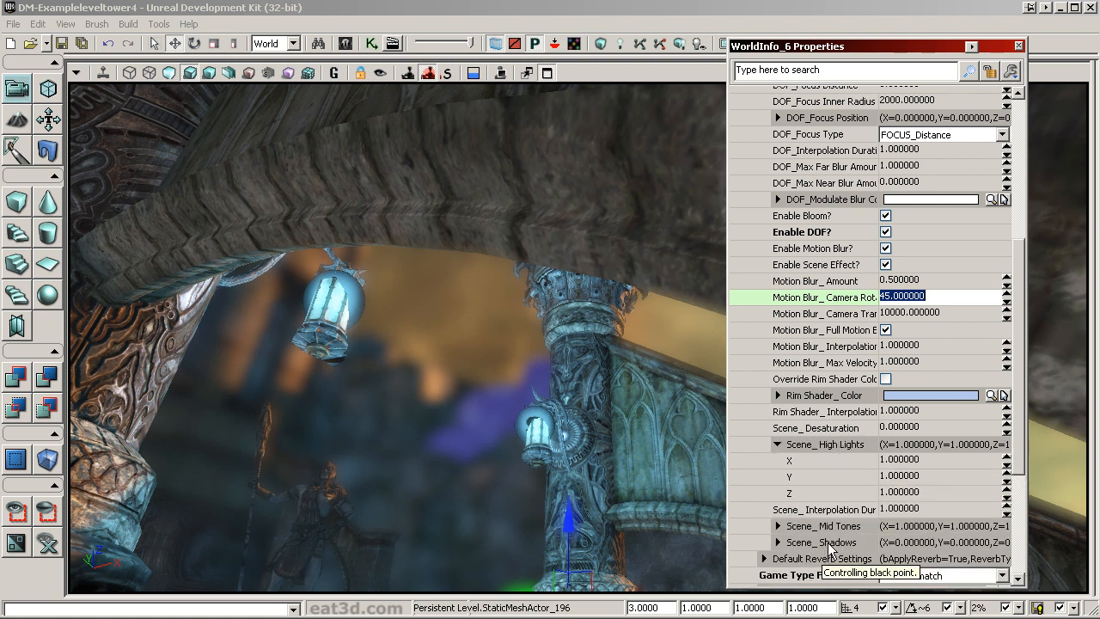
double_click(826, 544)
double_click(824, 526)
left_click(838, 428)
scroll(898, 408, "down", 3)
scroll(898, 408, "down", 3)
- Compare the level's tower view with the reference image levelshot.jpg in IrfanView
left_click_drag(424, 415, 344, 563)
left_click(825, 144)
scroll(863, 355, "up", 2)
scroll(838, 298, "up", 3)
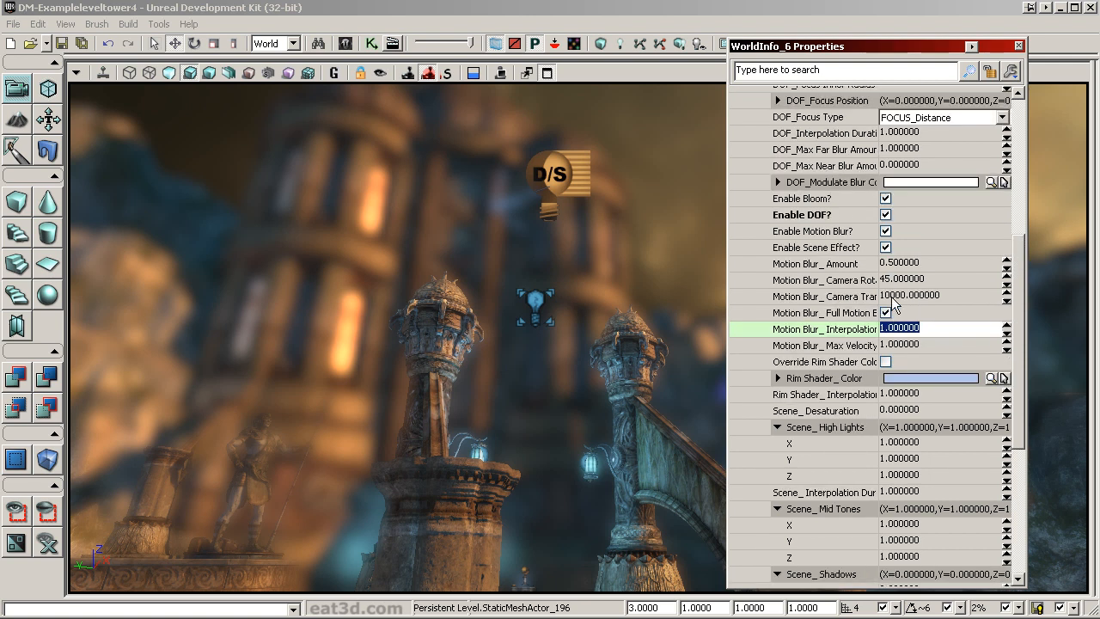
key("alt+Tab")
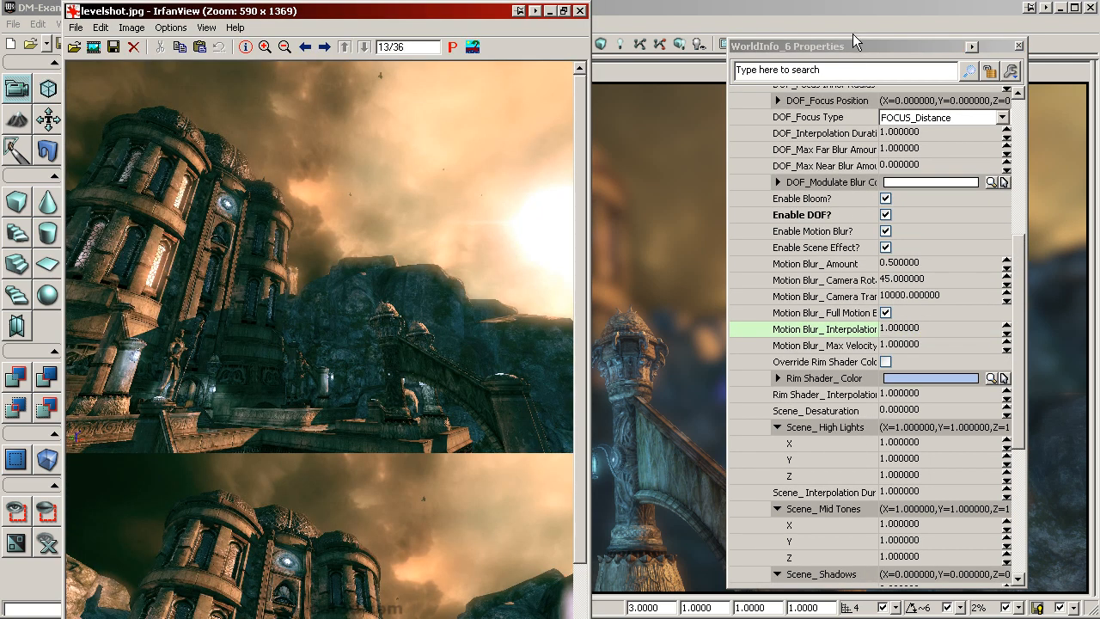
left_click_drag(865, 43, 894, 35)
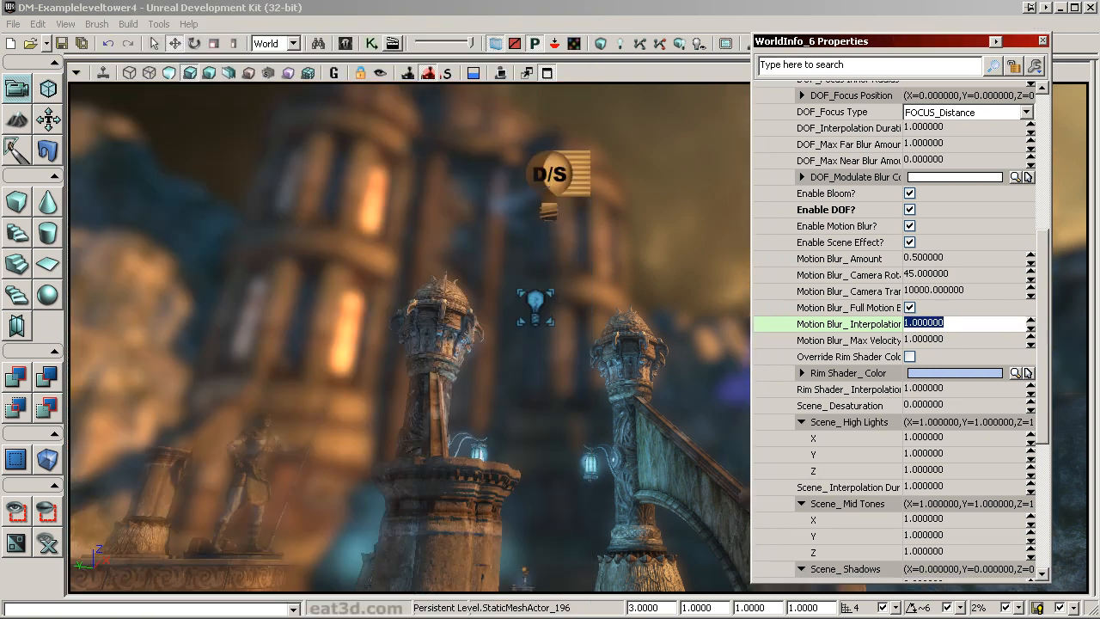
key("alt+Tab")
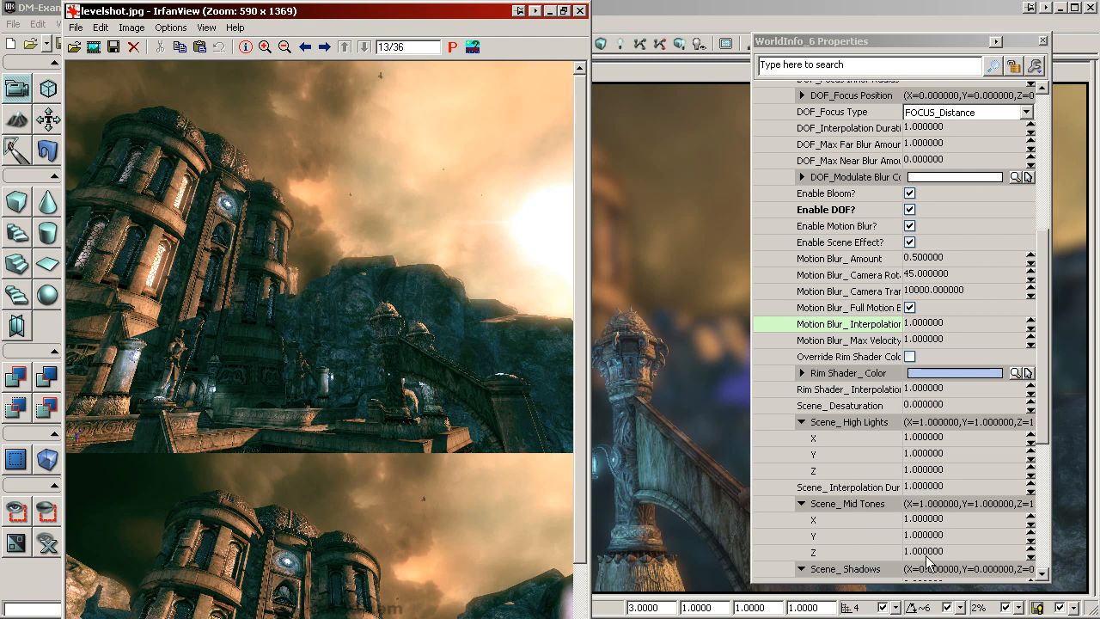
- Return to the WorldInfo properties, disable DOF, and move the properties window farther clear of the tower view
left_click(836, 41)
left_click(855, 292)
scroll(860, 310, "up", 3)
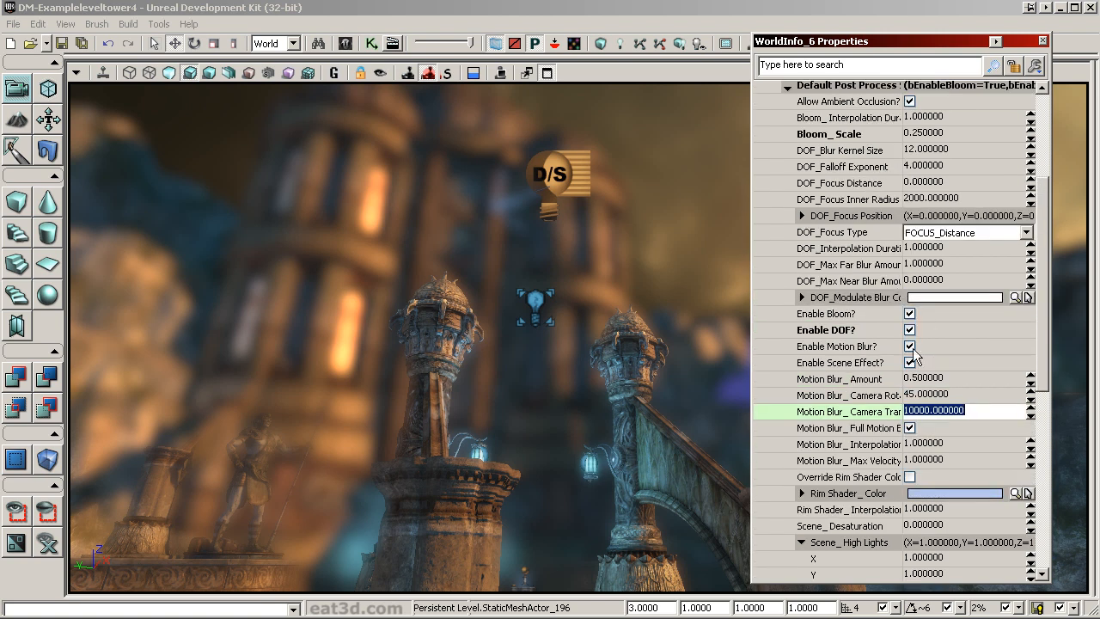
left_click(909, 330)
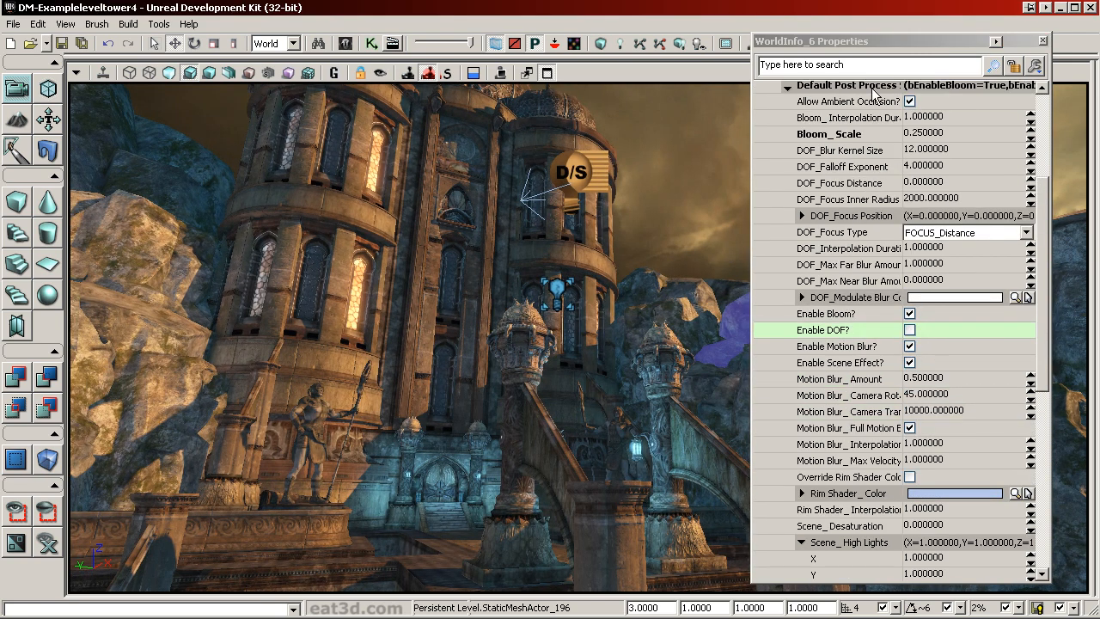
left_click_drag(870, 42, 905, 24)
- Try a Scene Desaturation of 1 while viewing the whole tower
left_click(971, 394)
scroll(971, 452, "down", 3)
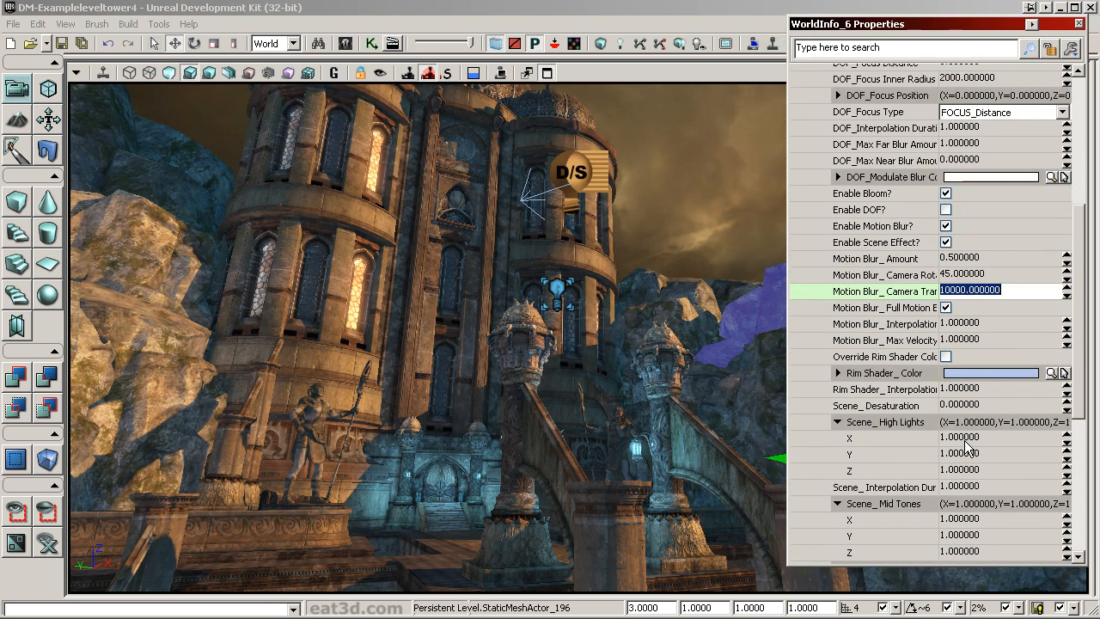
left_click(979, 404)
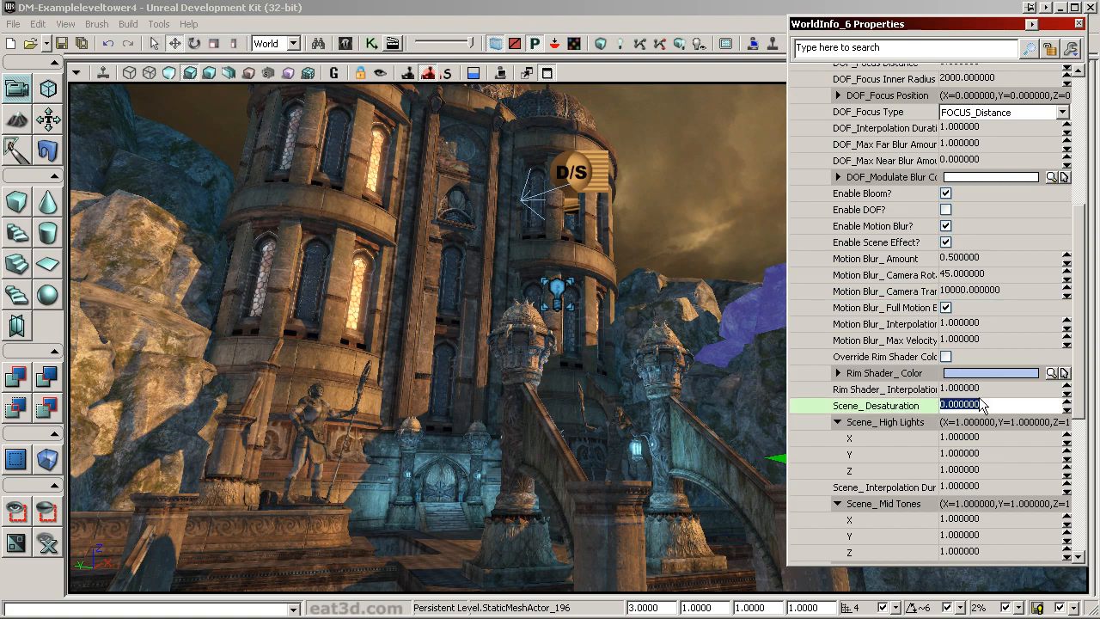
type("1")
key("Return")
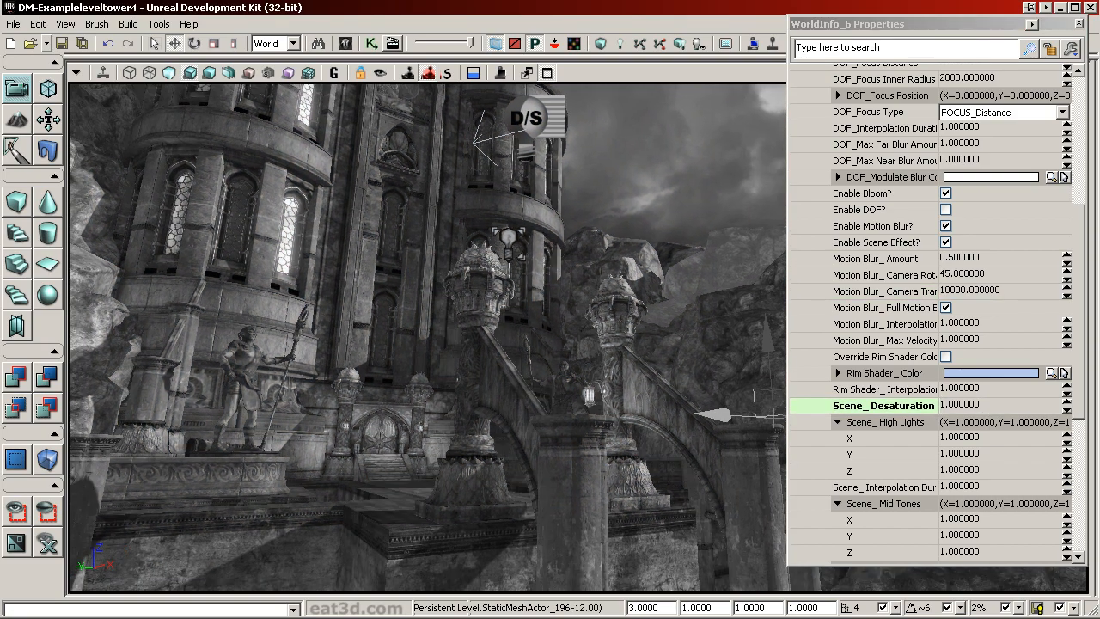
right_click_drag(702, 397, 702, 355)
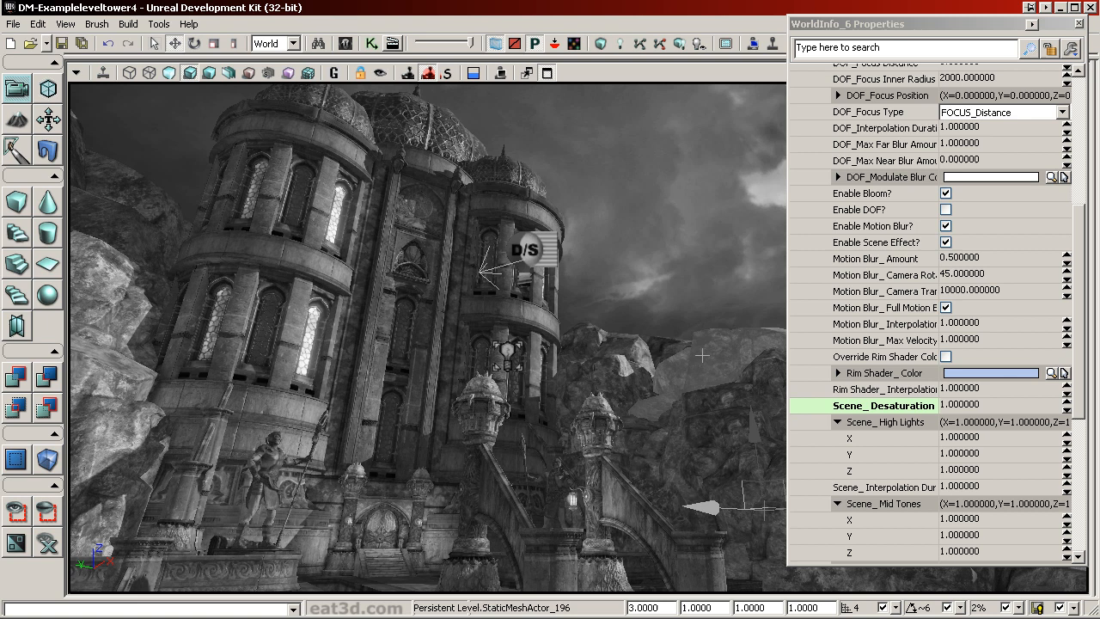
- Set Scene Desaturation to 0.25, comparing it once against 0
left_click(973, 405)
type("0")
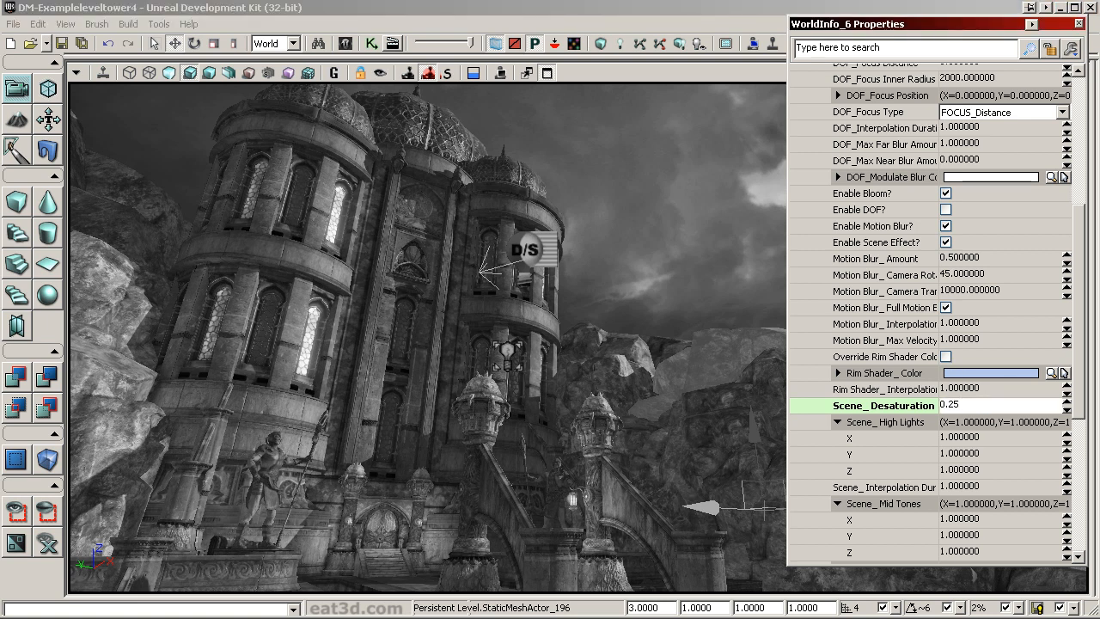
type(".25")
key("Return")
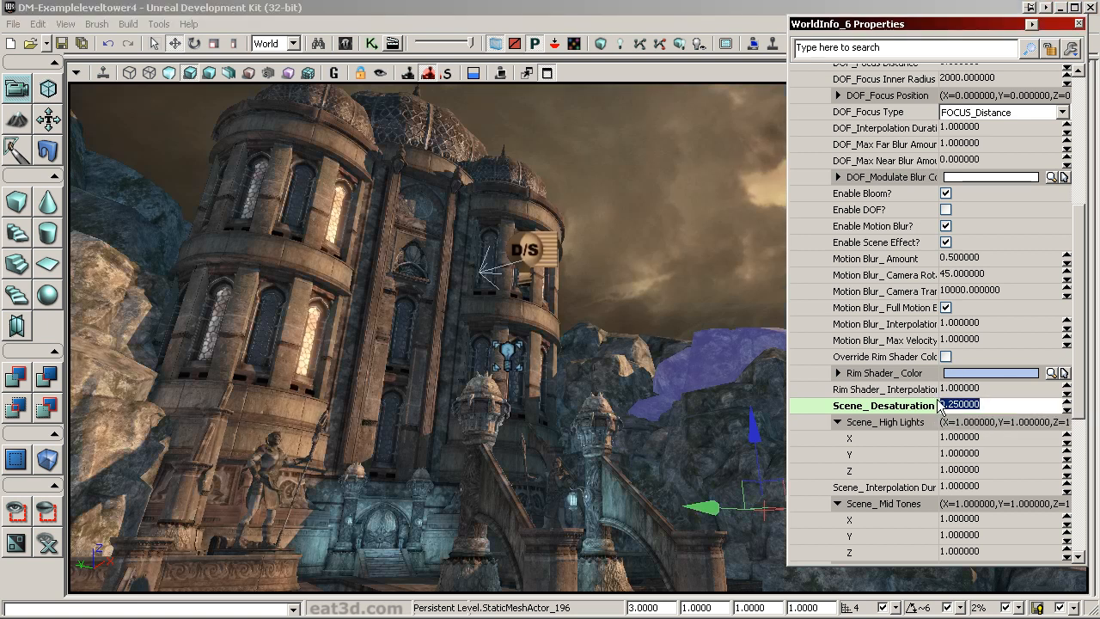
type("0")
key("Return")
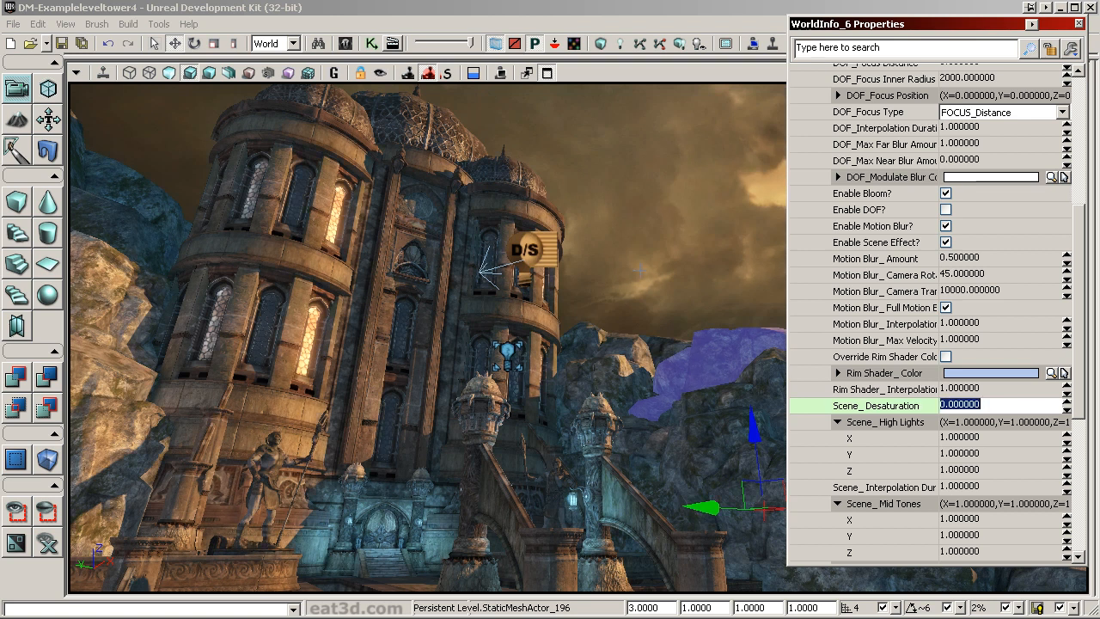
type("0.25")
key("Return")
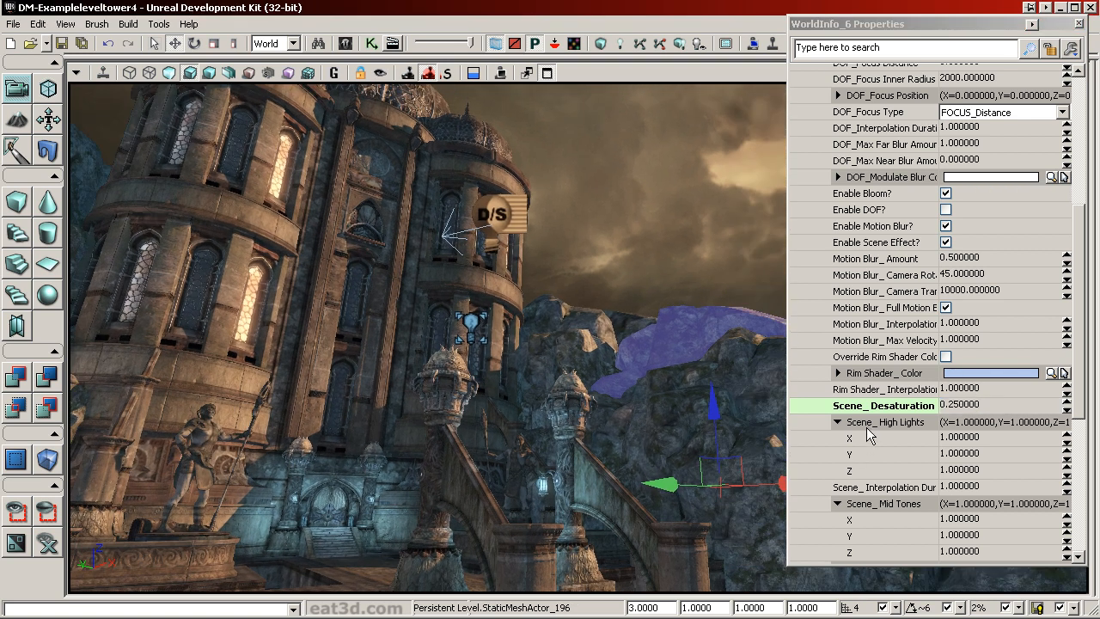
- Review the X, Y and Z values of Scene High Lights, Mid Tones and Shadows alongside the tower view
left_click(998, 434)
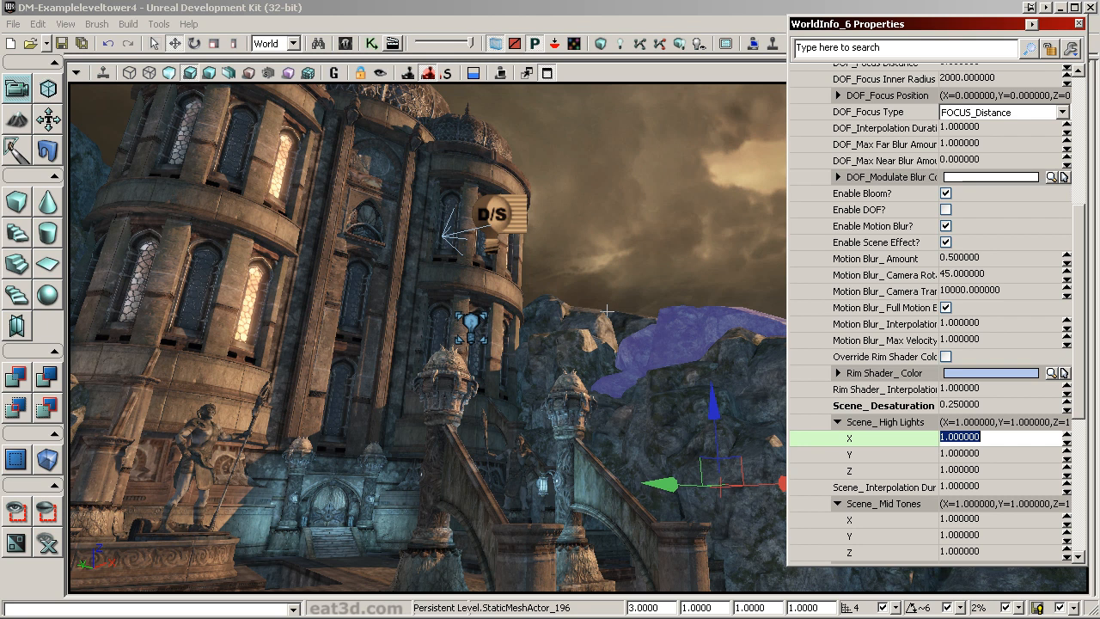
right_click_drag(510, 319, 460, 339)
left_click(994, 455)
scroll(996, 470, "down", 4)
scroll(896, 419, "up", 1)
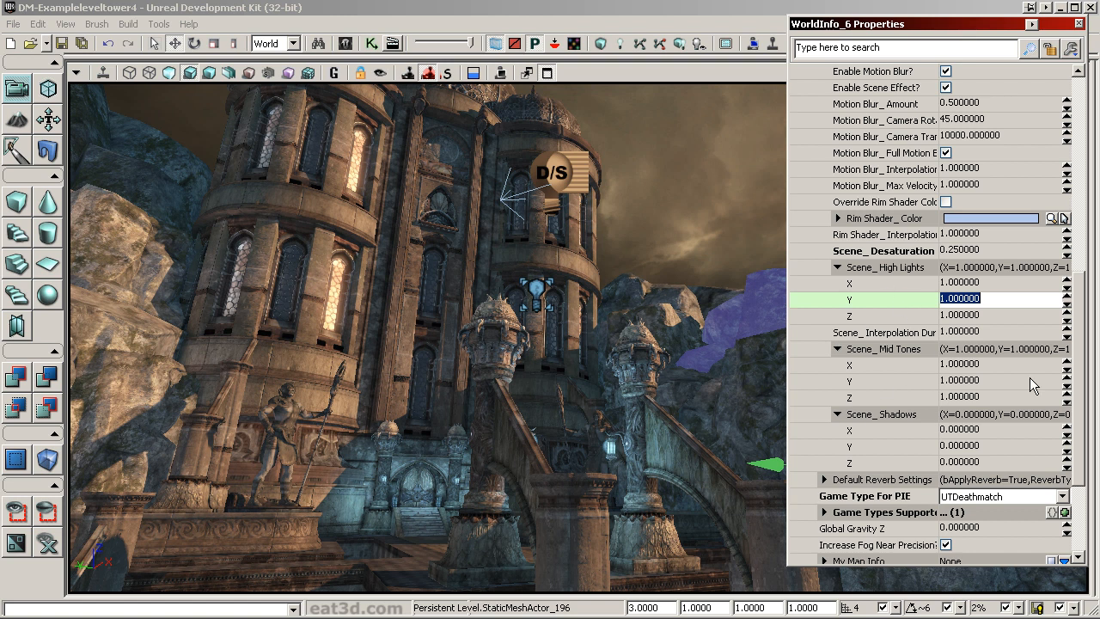
left_click(866, 283)
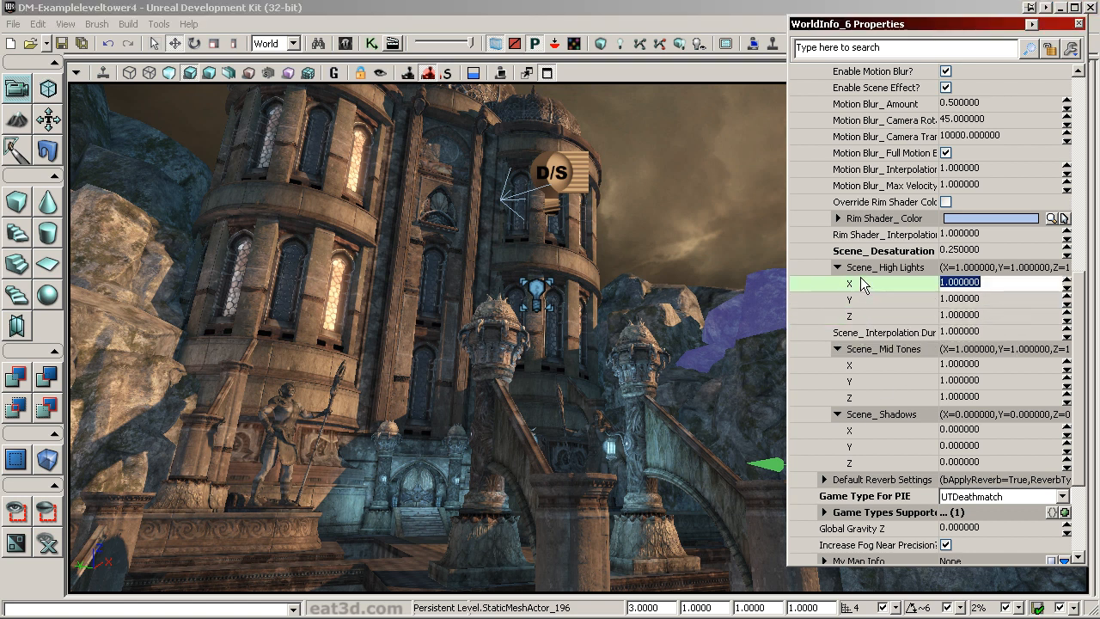
left_click(855, 300)
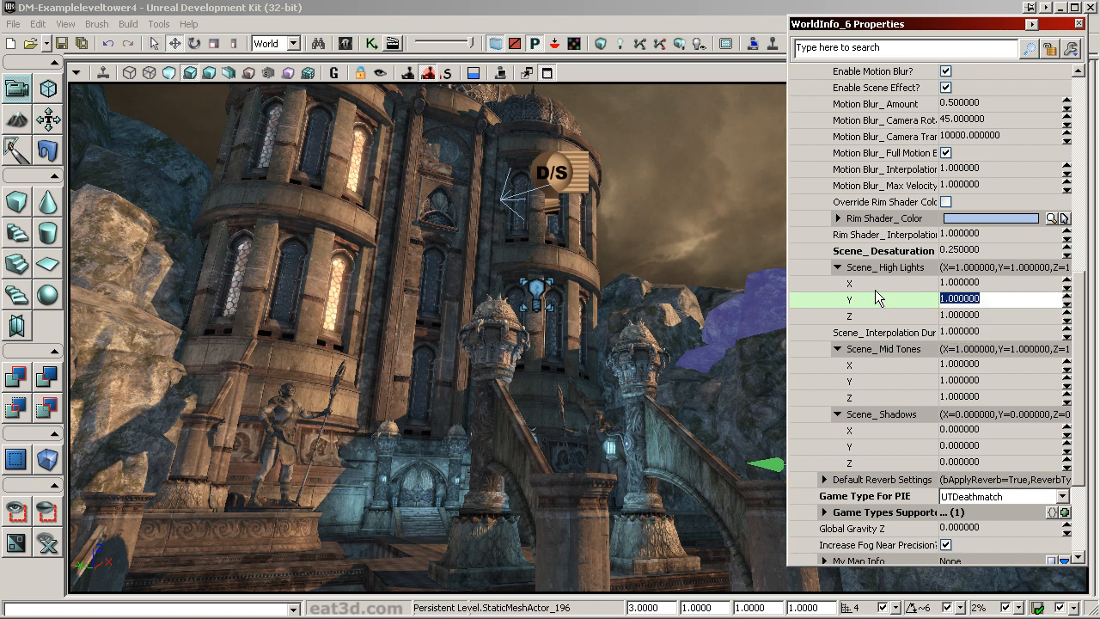
left_click(873, 381)
left_click(870, 423)
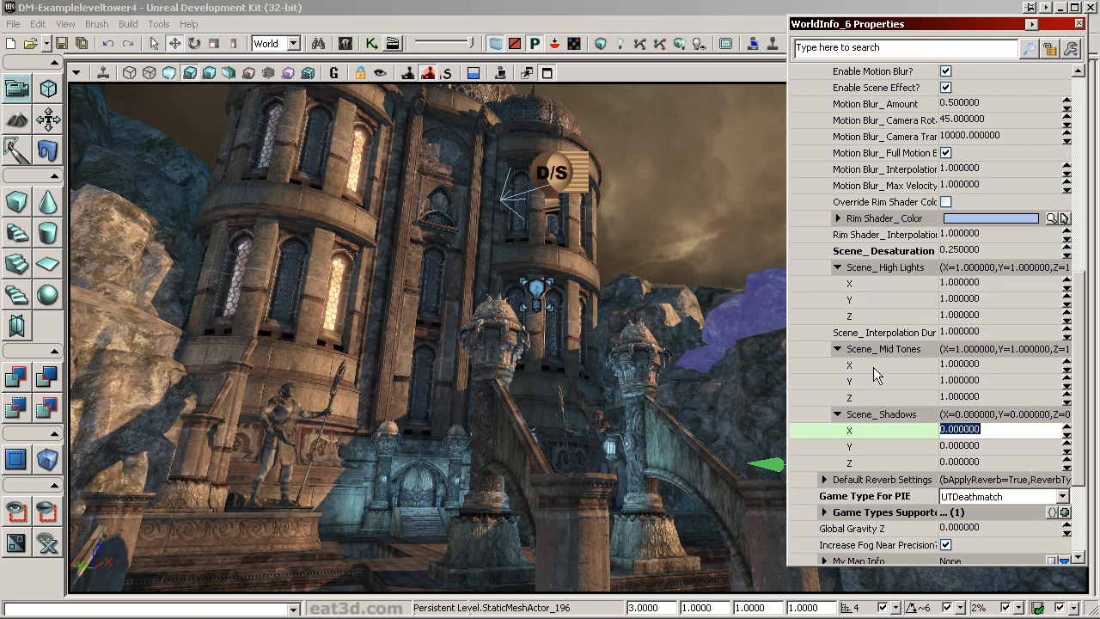
left_click(886, 283)
left_click(877, 299)
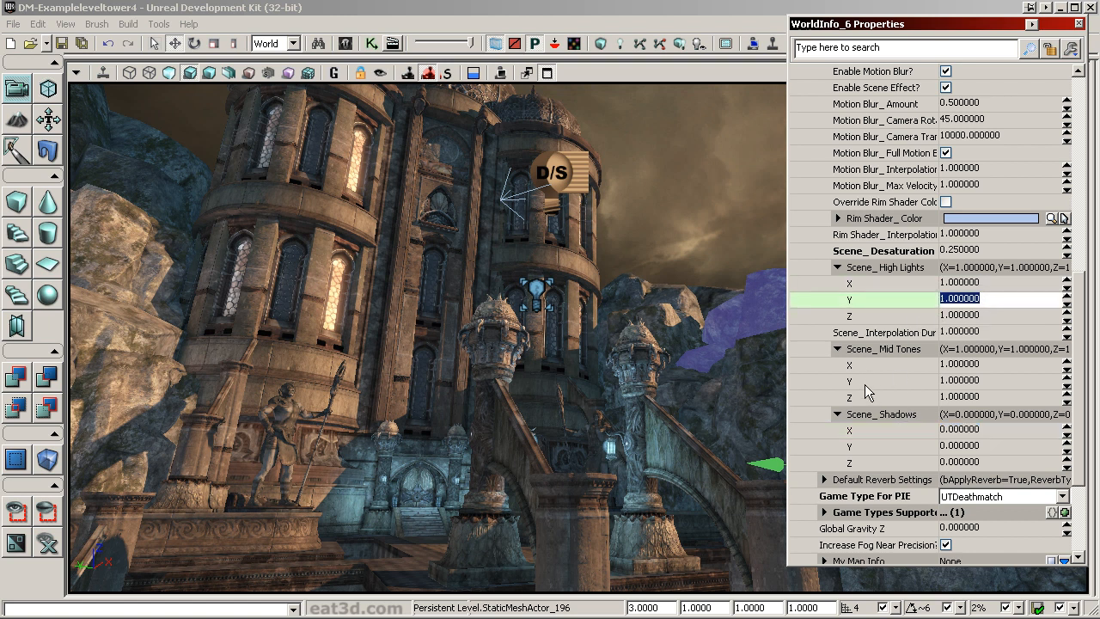
left_click(880, 446)
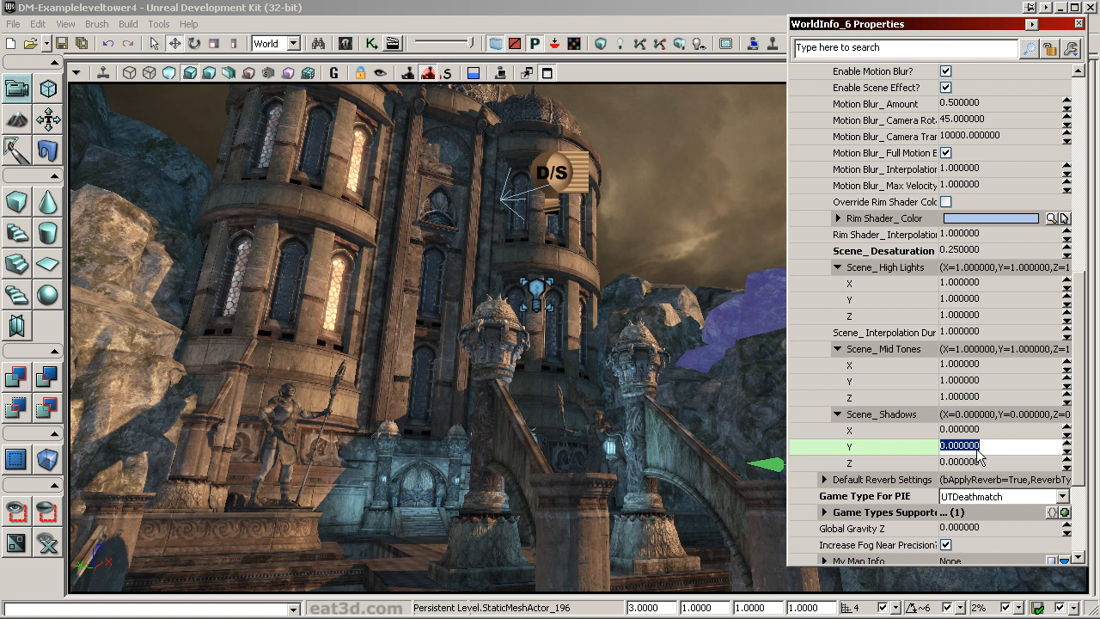
left_click(906, 381)
left_click(903, 299)
left_click(942, 315)
- Try Scene High Lights X values of 2, 8 and 16, and reset X to 1
left_click(959, 284)
type("2")
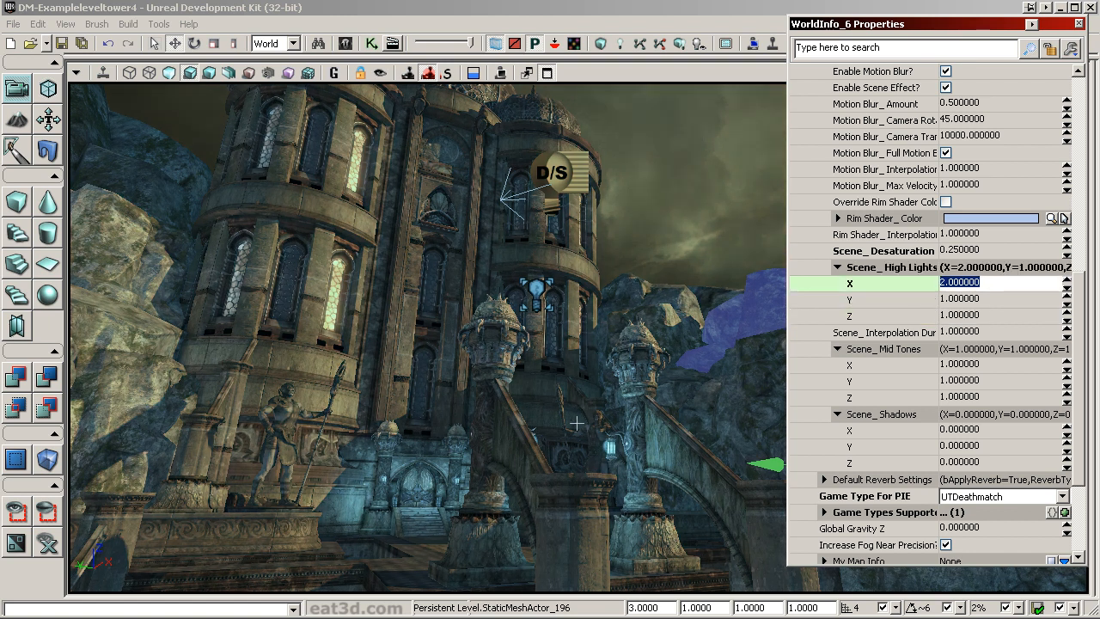
key("Return")
left_click(989, 279)
type("8")
key("Return")
type("1")
key("Return")
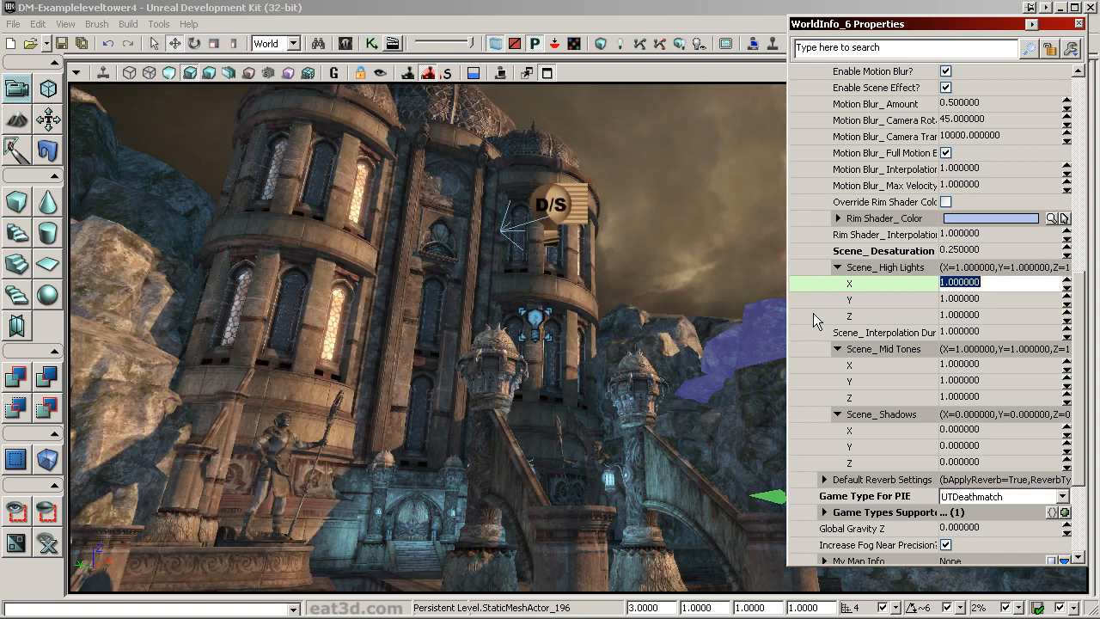
type("16")
key("Return")
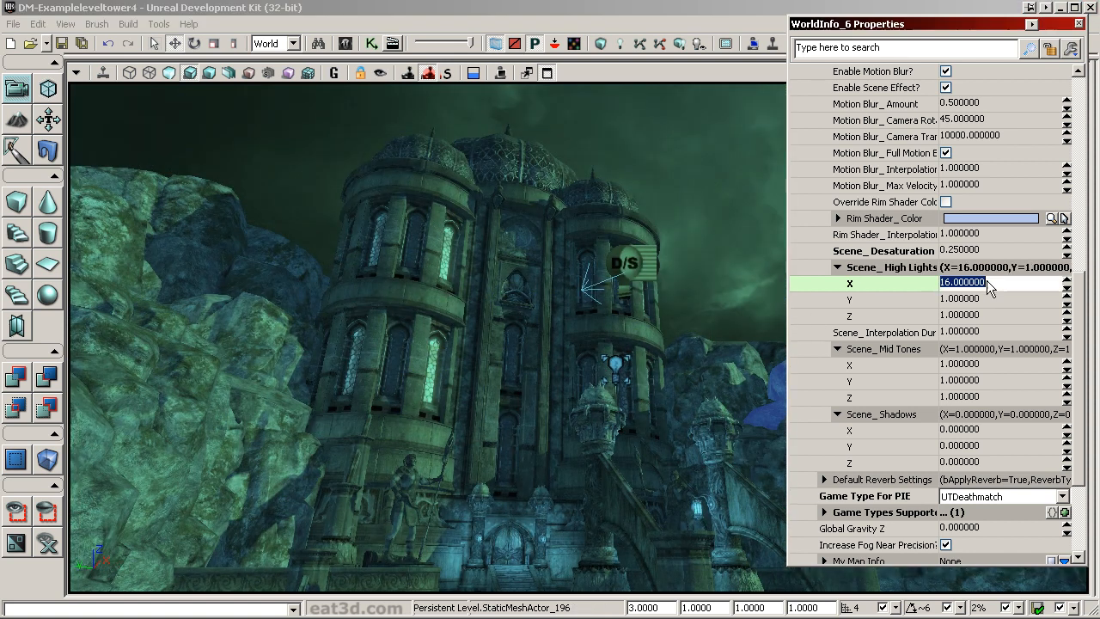
type("1")
key("Return")
- Try a Scene High Lights Z value of 16 while viewing the tower, and reset Z to 1
left_click(982, 365)
left_click(986, 315)
type("16")
key("Return")
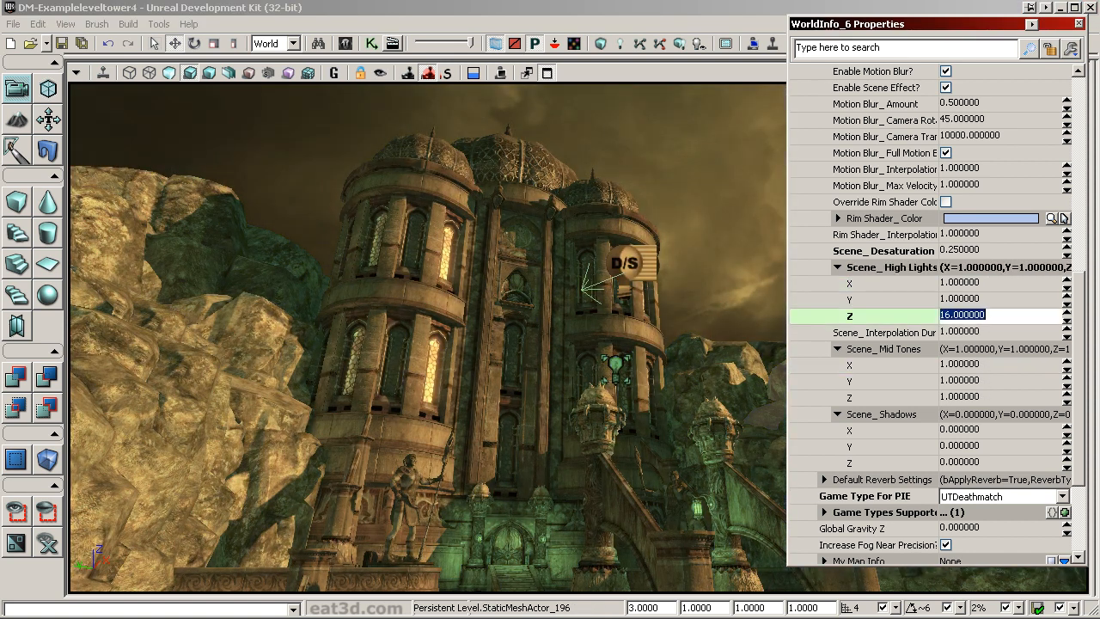
left_click_drag(574, 312, 662, 303)
left_click(1007, 317)
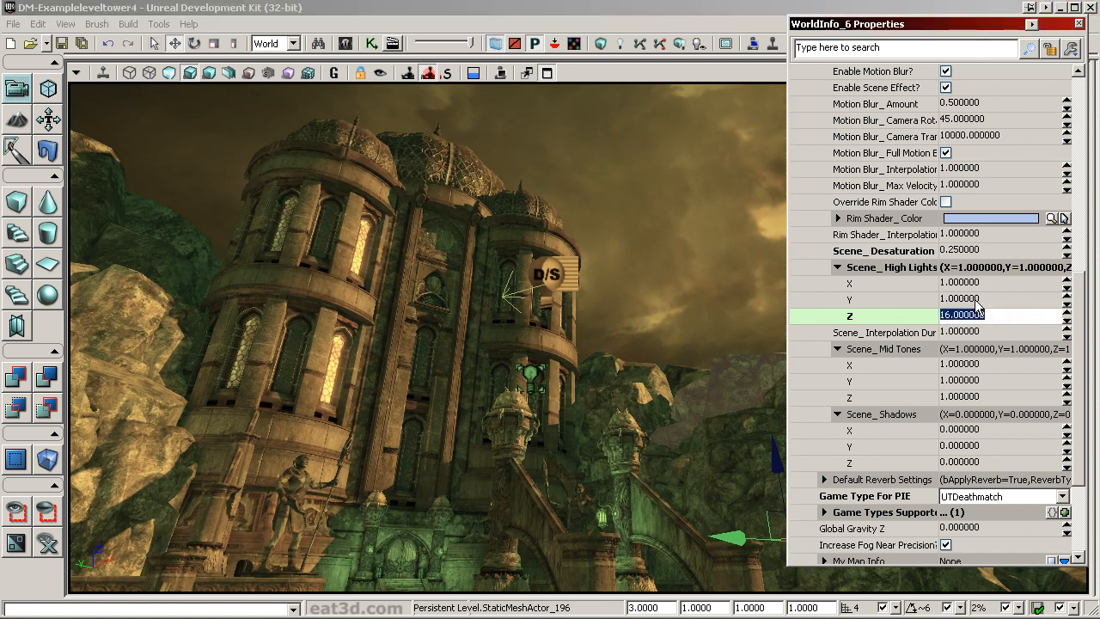
type("1")
key("Return")
- Try a Scene High Lights Y value of 16, and reset Y to 1
left_click(974, 300)
type("16")
key("Return")
type("1")
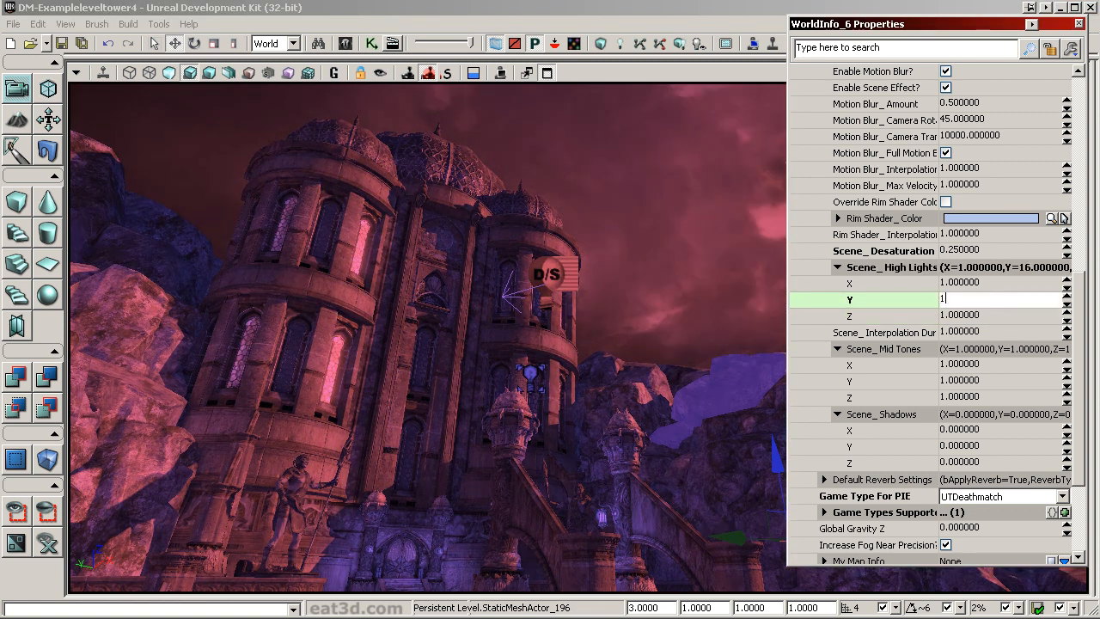
key("Return")
- Try Scene High Lights Y and Z values of 2 while viewing the tower and stairs
type("2")
key("Return")
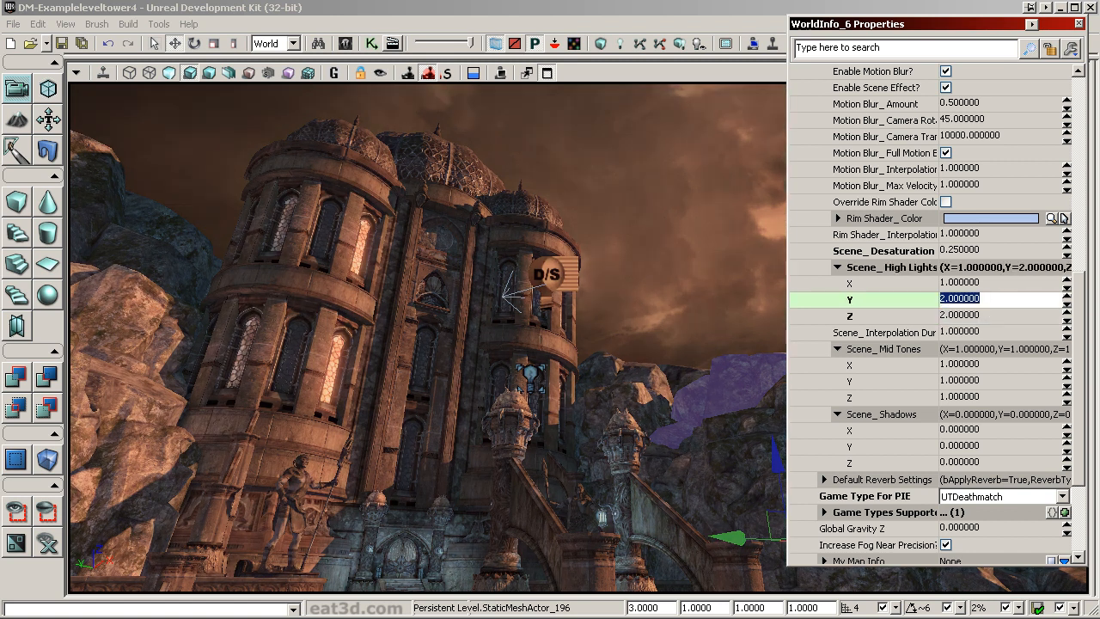
right_click_drag(670, 300, 694, 334)
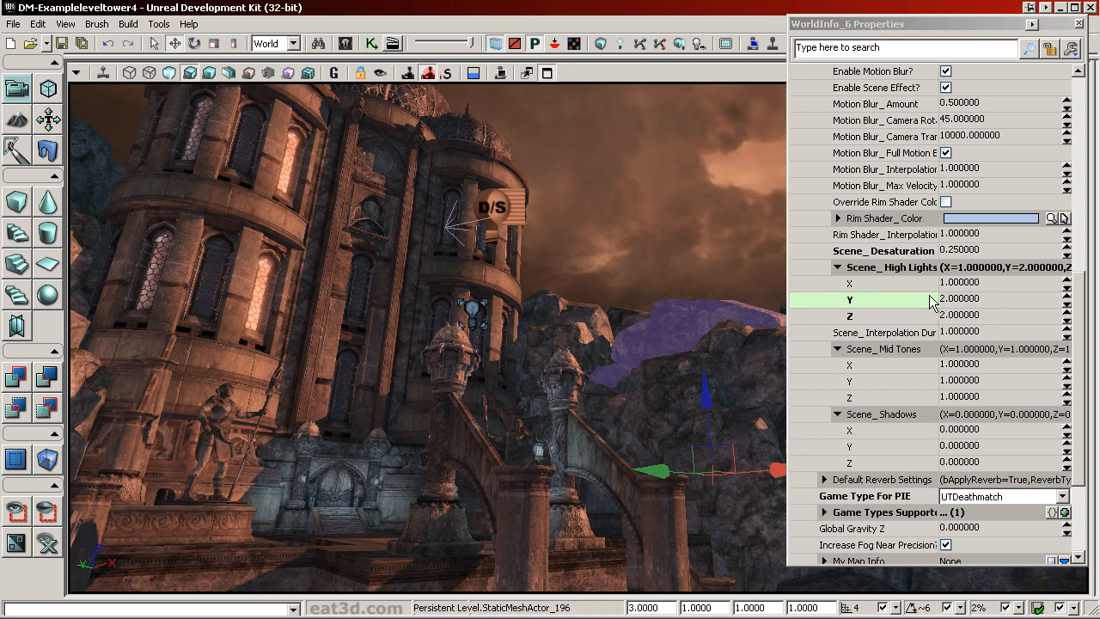
- Try Scene High Lights X and Y values of 4 and view the tower facade up close
left_click(958, 282)
type("4")
left_click(973, 299)
type("4")
left_click(971, 316)
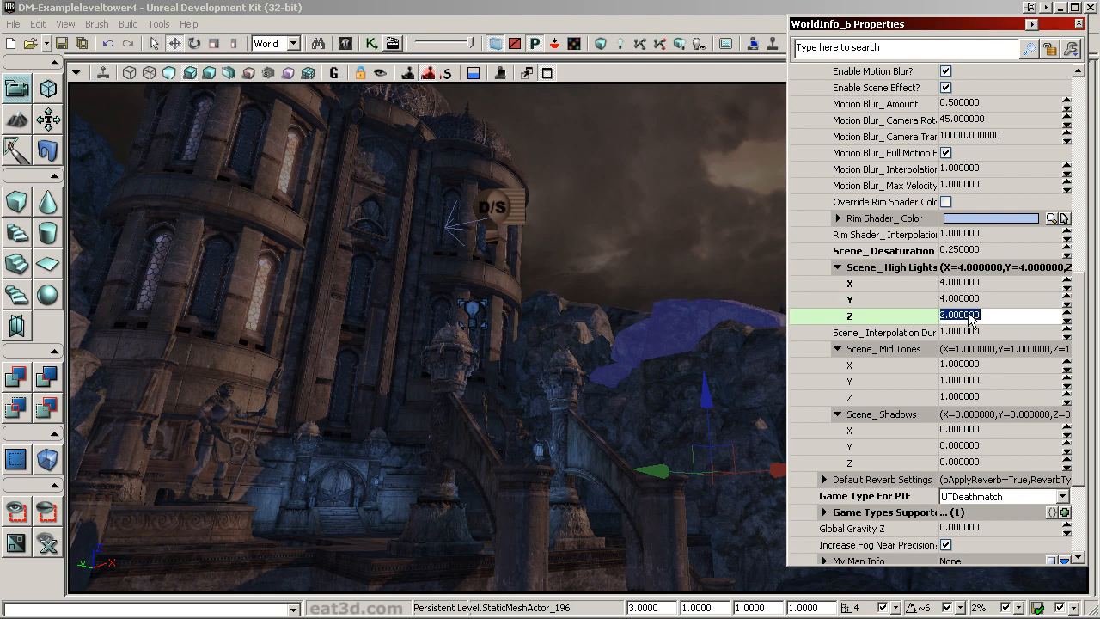
right_click_drag(687, 318, 636, 292)
left_click(983, 314)
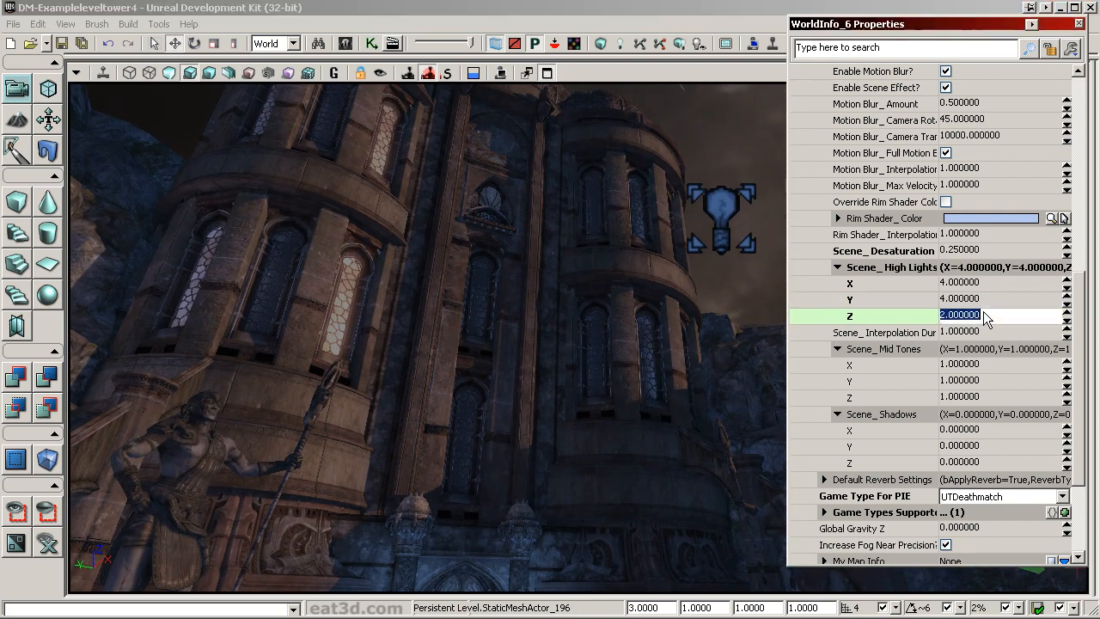
- Reset the Scene High Lights X, Y and Z values to 1
type("1")
left_click(981, 299)
type("1")
left_click(980, 282)
left_click(982, 300)
type("1")
key("Return")
type("1")
left_click(992, 289)
type("1")
key("Return")
- Try Scene Mid Tones X and Y values of 8 and view the whole tower
left_click(989, 367)
type("4")
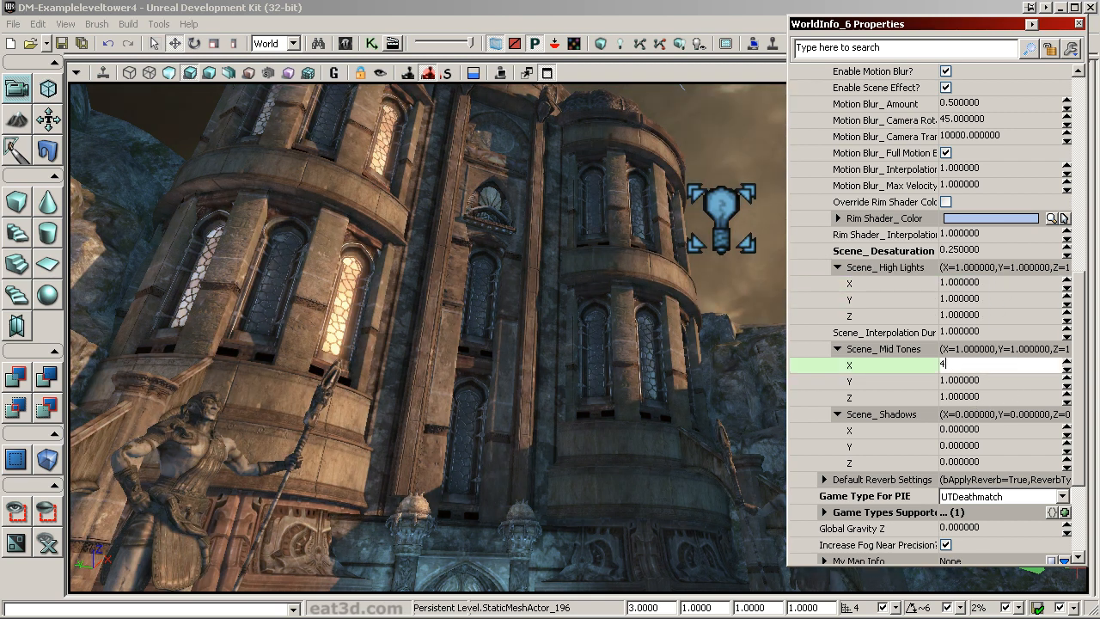
key("Return")
type("8")
key("Tab")
type("8")
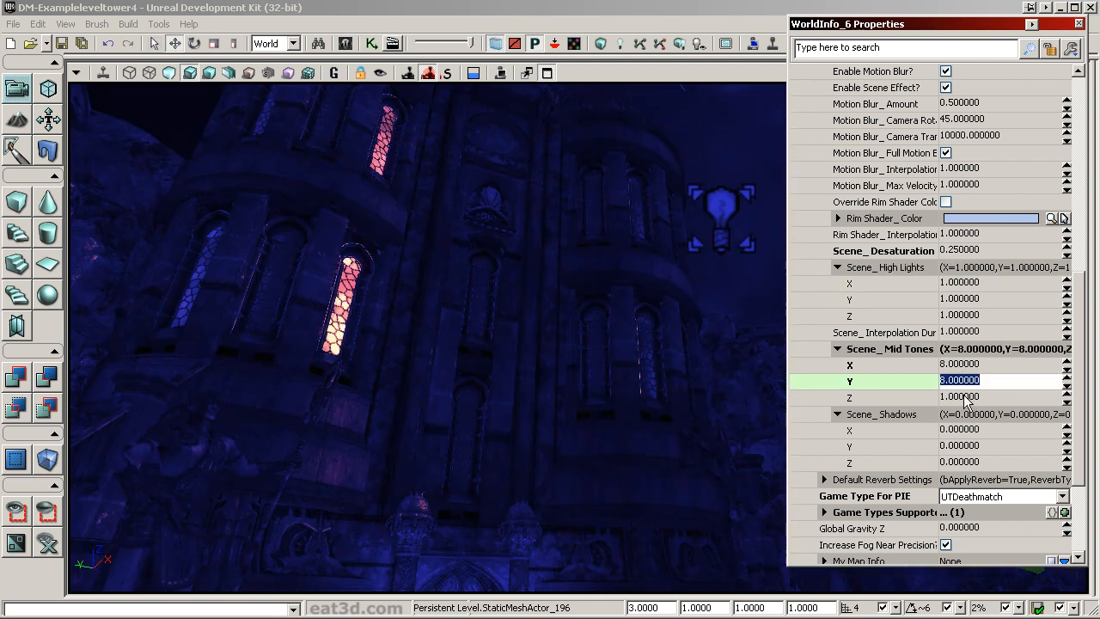
key("Tab")
right_click_drag(562, 377, 585, 322)
- Reset the Scene Mid Tones X and Y values to 1
left_click(979, 383)
type("1")
left_click(979, 367)
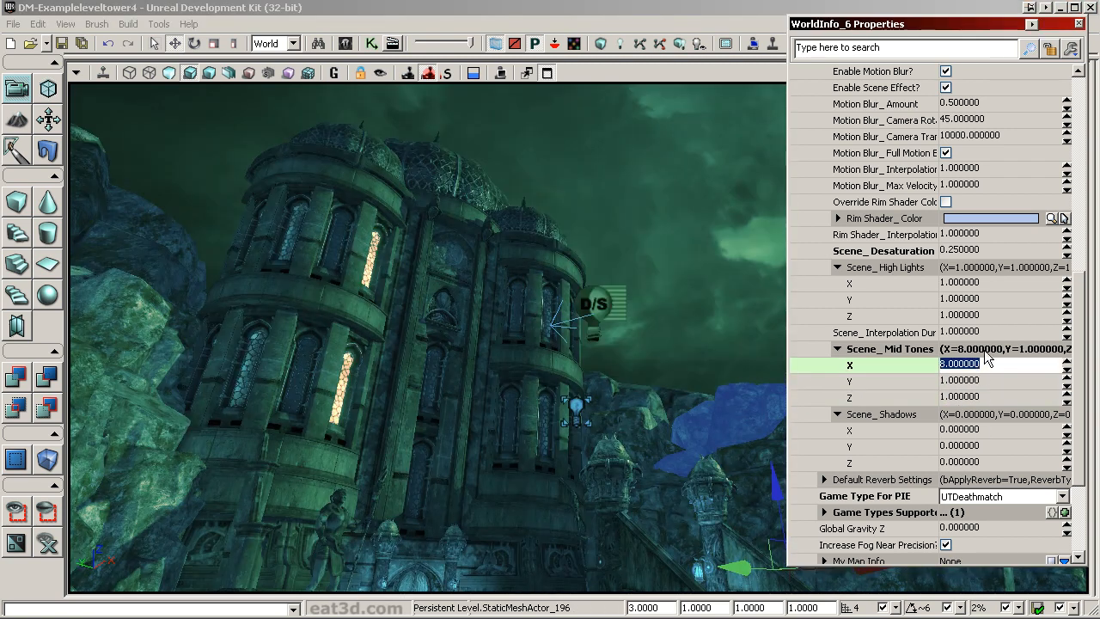
type("1")
- Try Scene High Lights X, Y and Z values of 2 and view the tower with its entrance
left_click(969, 285)
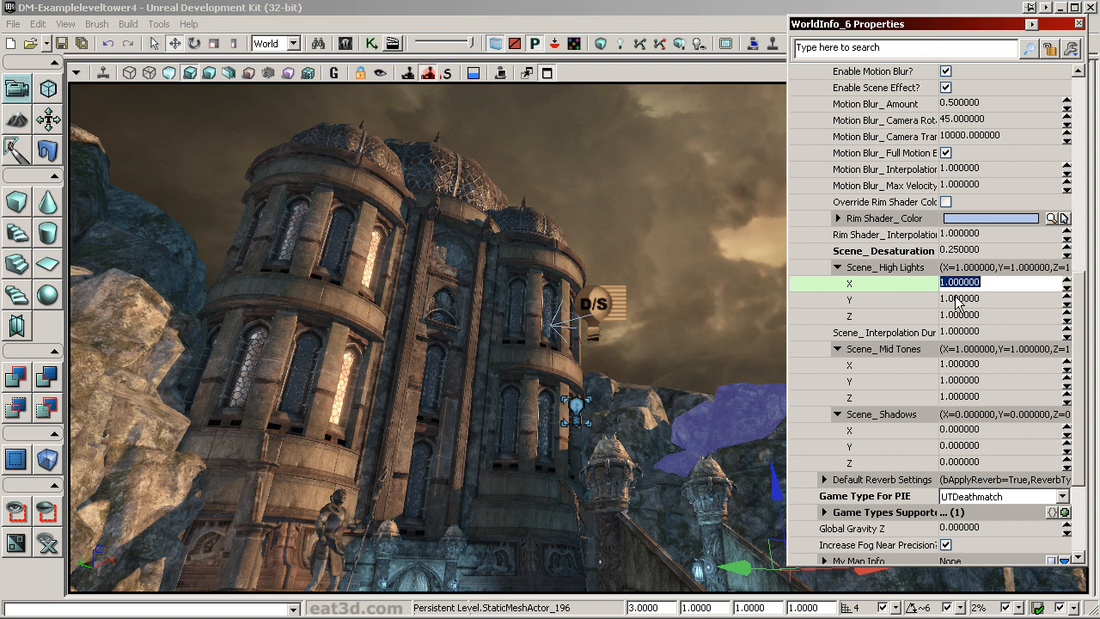
type("2")
left_click(950, 302)
type("2")
left_click(951, 319)
type("2")
key("Return")
right_click_drag(664, 336, 645, 357)
- Try Scene High Lights X, Y and Z values of 0.5
left_click(999, 281)
type("0.5")
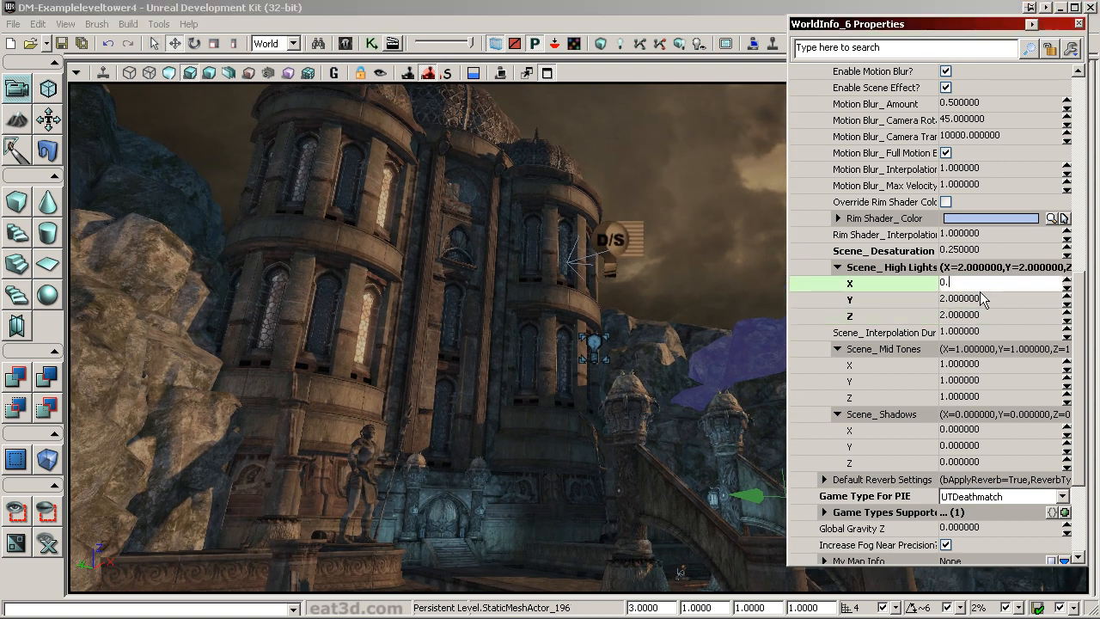
left_click(980, 298)
type("0.5")
left_click(976, 314)
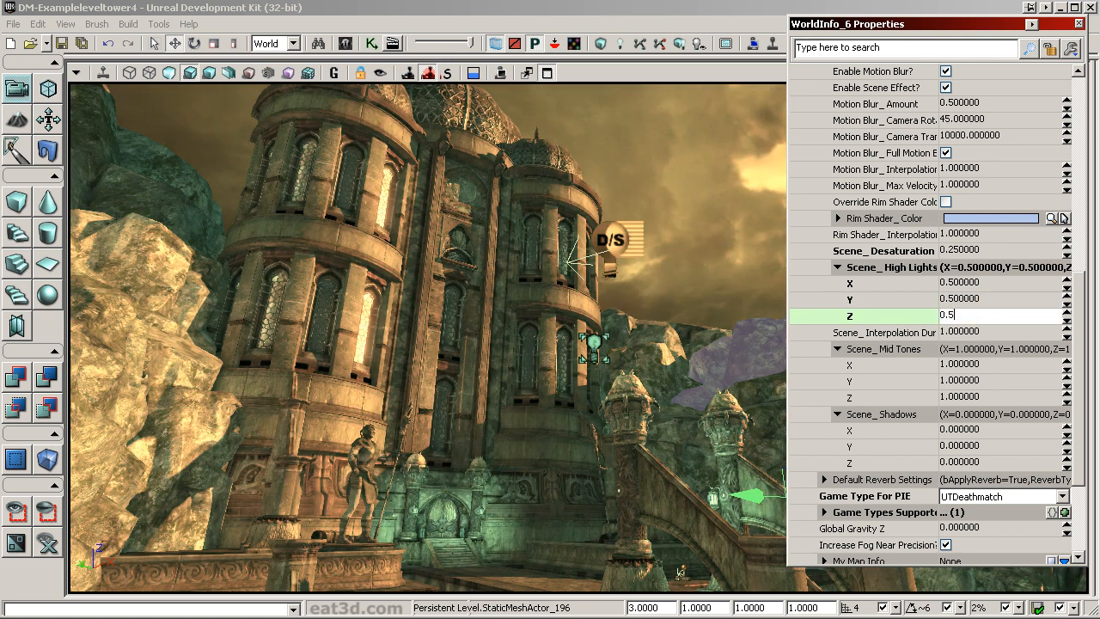
type("0.5")
key("Return")
- Try Scene High Lights X, Y and Z values of 0.1
left_click(993, 283)
type("0.1")
left_click(986, 299)
type("0.1")
left_click(980, 315)
type("0.1")
key("Return")
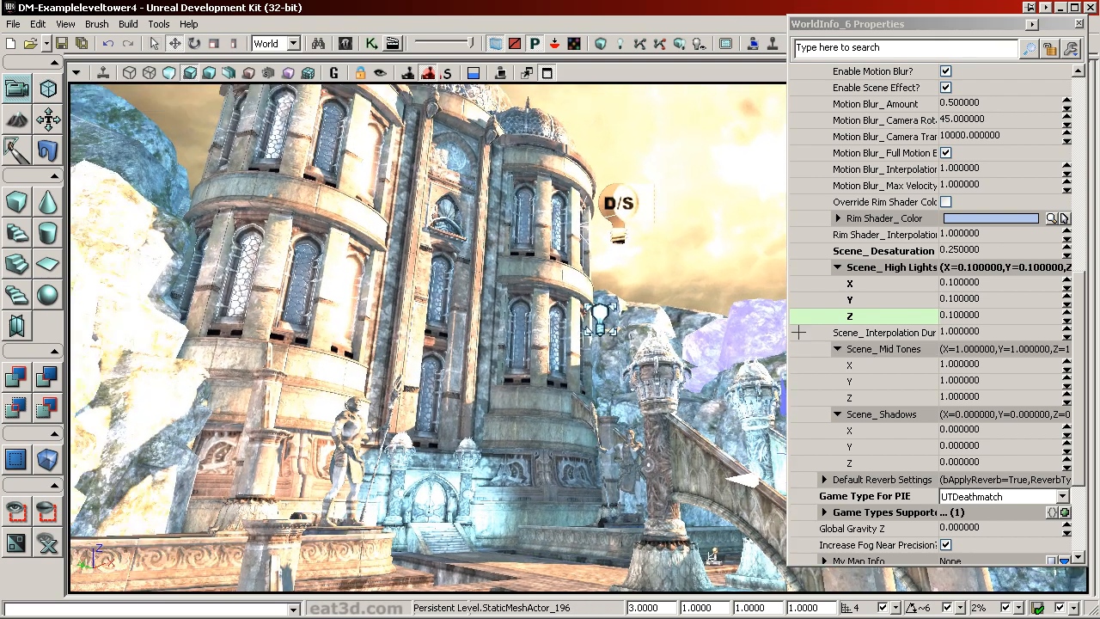
- Try a Scene High Lights Y value of 0.5 and view the tower against the sky
left_click(977, 299)
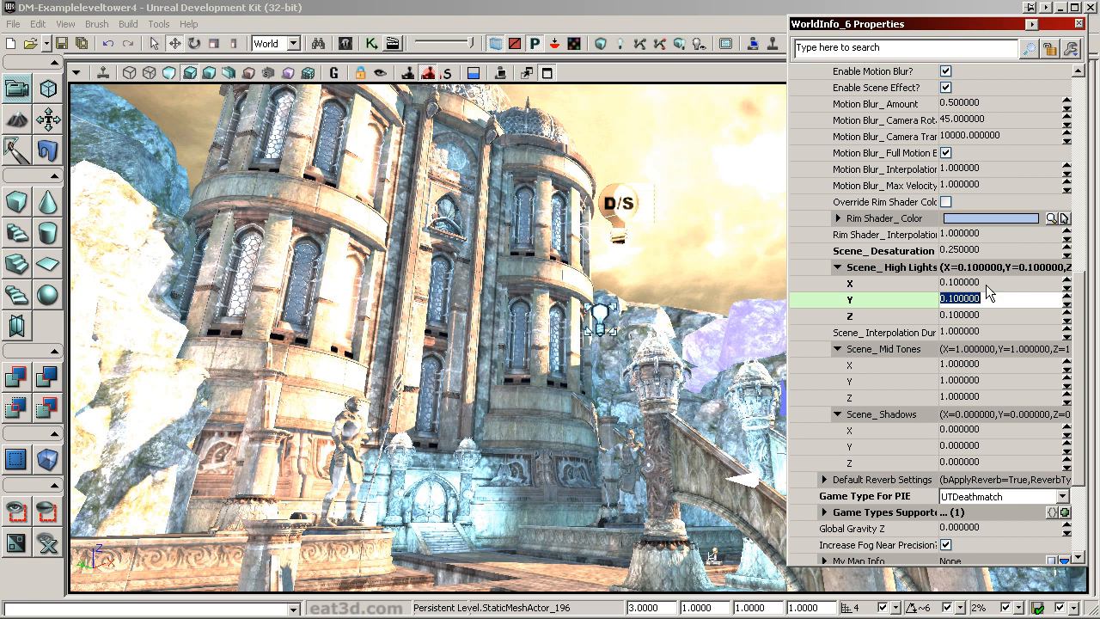
type("0.5")
key("Return")
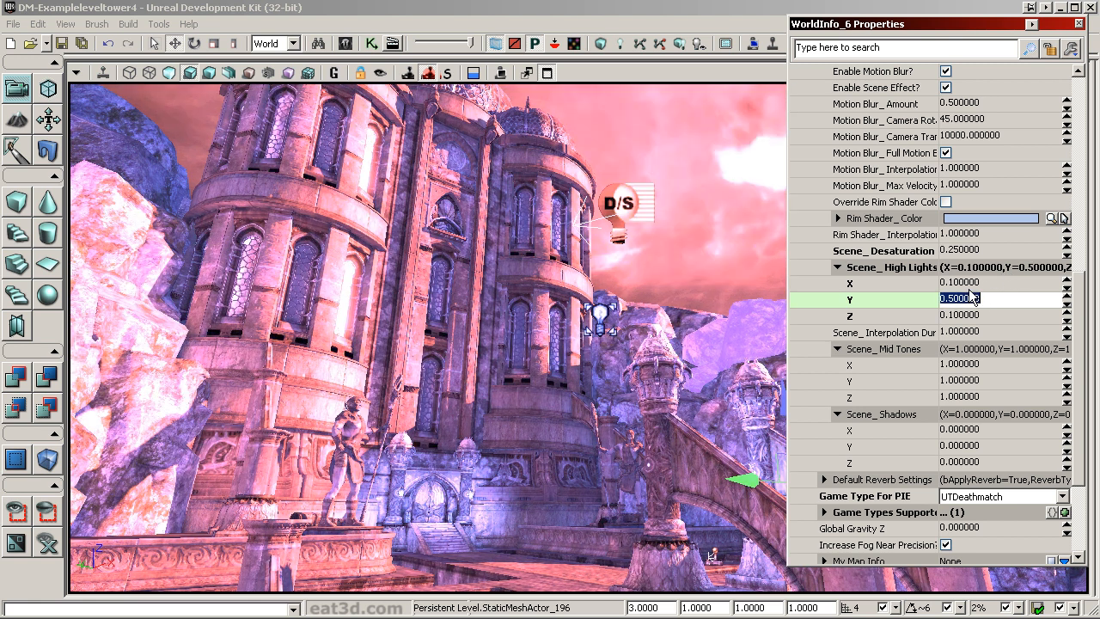
right_click_drag(708, 553, 702, 525)
- Set Scene High Lights Y to 1 and Z to 0.75
left_click(995, 301)
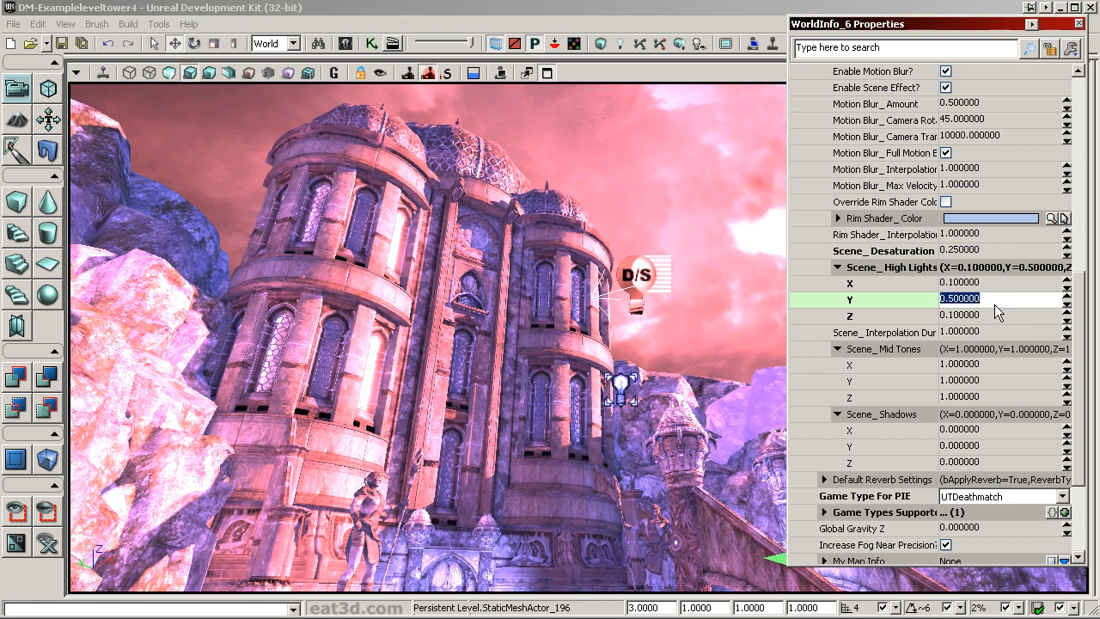
type("1")
key("Return")
left_click(971, 314)
type("0.75")
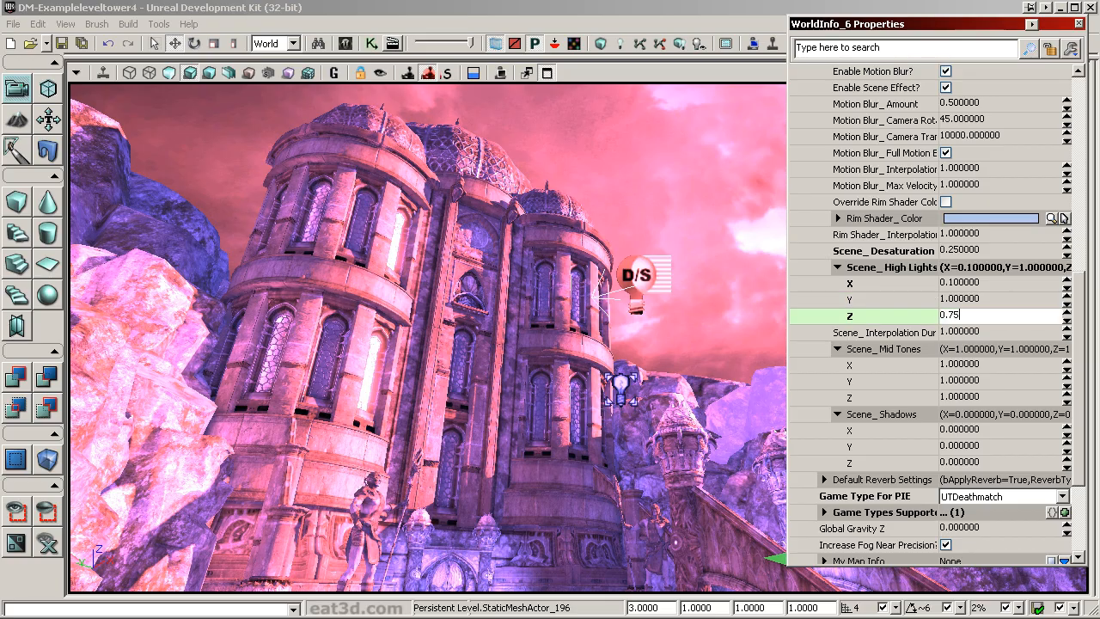
key("Return")
- Try a Scene Mid Tones X value of 2 and view the tower and stairs
left_click(975, 364)
type("2")
key("Return")
right_click_drag(644, 544, 713, 585)
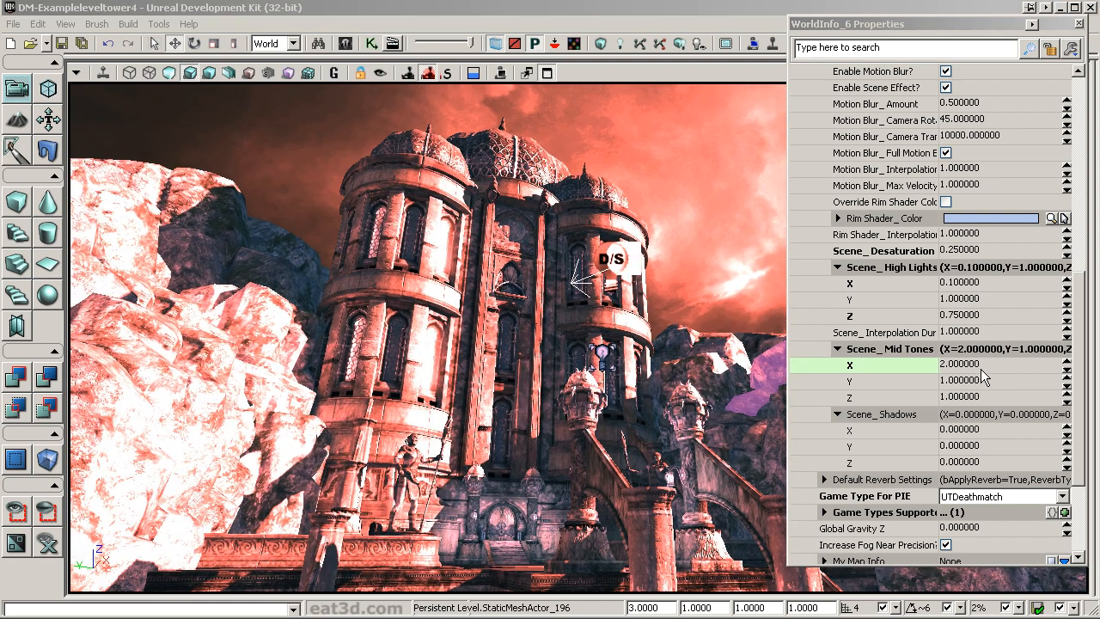
- Try Scene Mid Tones Y values of 3 and 8
left_click(980, 389)
left_click(981, 380)
type("3")
key("Return")
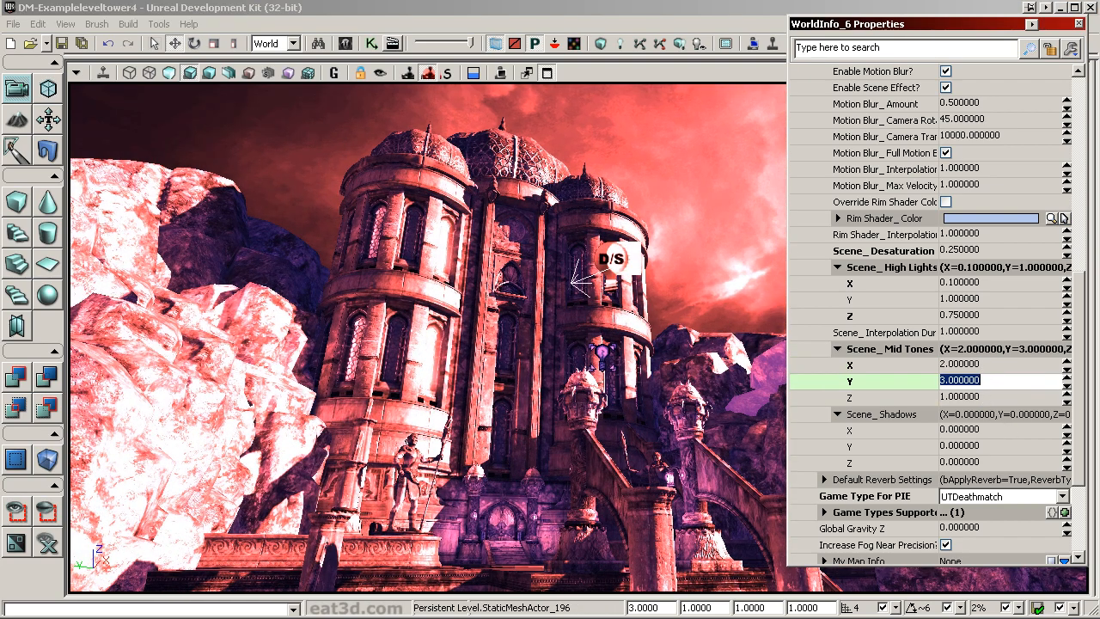
type("8")
key("Return")
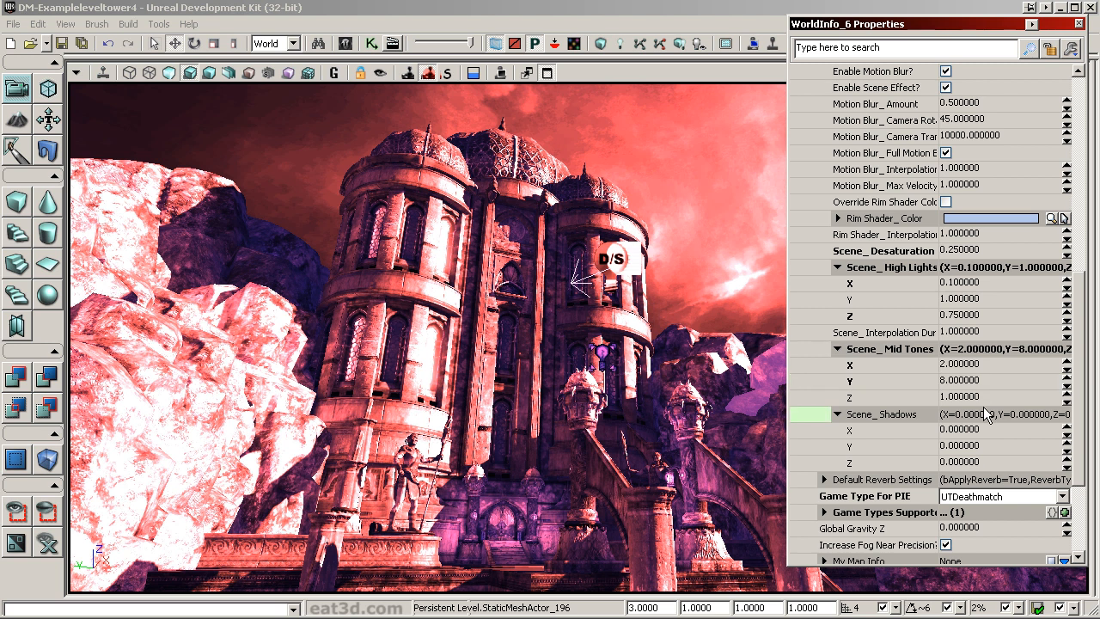
- Try a Scene Mid Tones Z value of 4, and reset Y and Z to 1
left_click(983, 398)
type("4")
key("Return")
left_click(982, 385)
type("1")
left_click(982, 397)
type("1")
key("Return")
- Try Scene Mid Tones Y and Z values of 0.25
type("0.25")
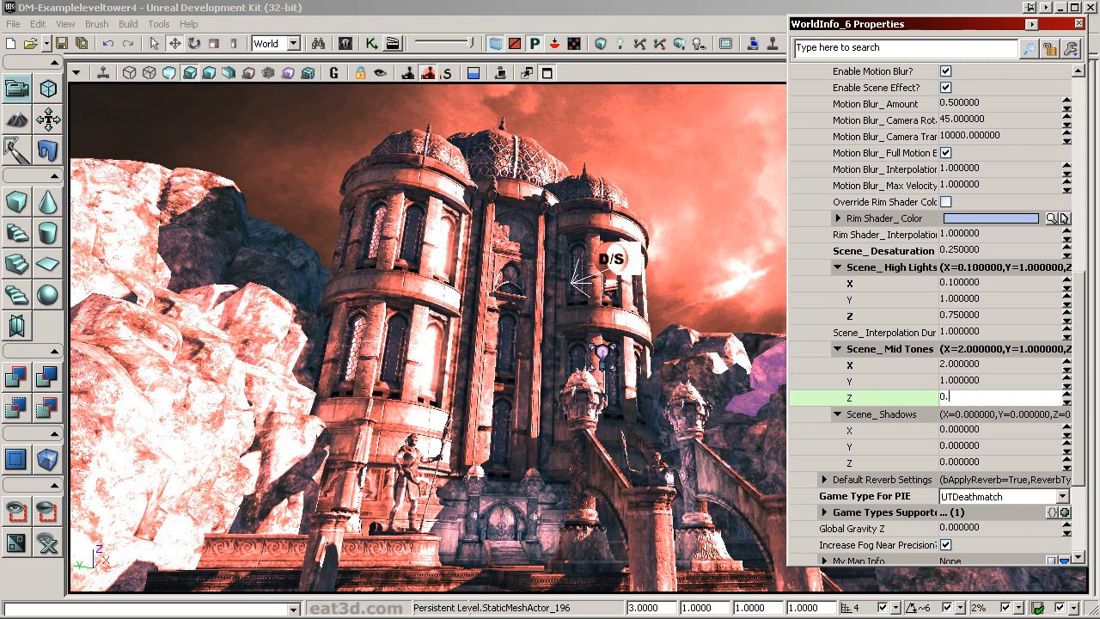
left_click(980, 380)
type("0.25")
key("Return")
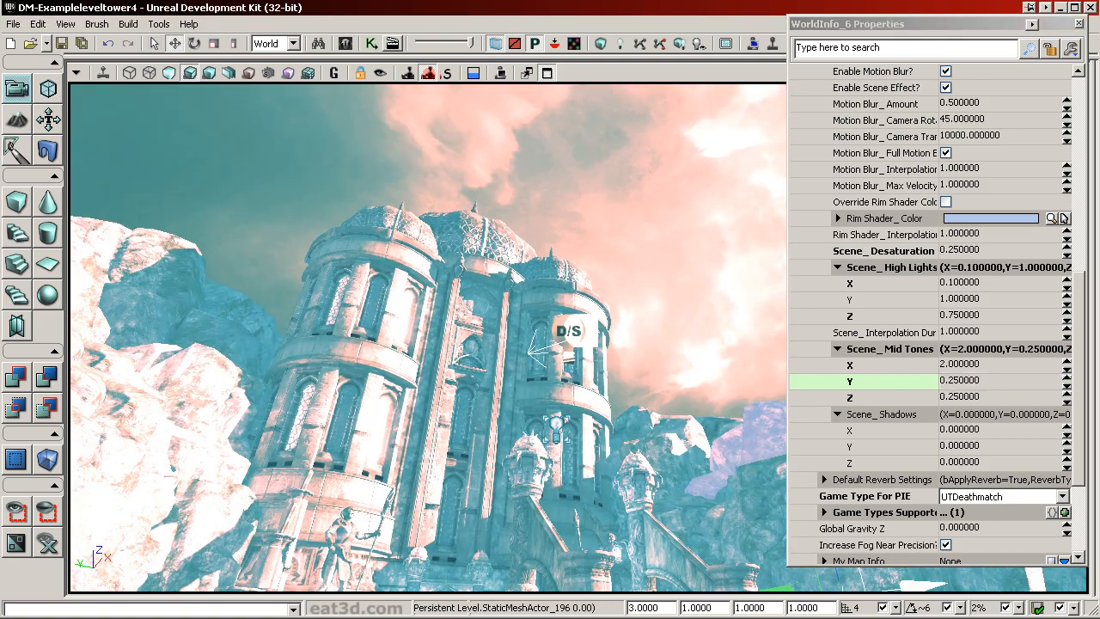
- Reset the Scene Mid Tones X, Y and Z values to 1
left_click(985, 366)
type("1")
left_click(985, 395)
type("1")
left_click(984, 383)
type("1")
key("Return")
- Try Scene Mid Tones Z values of 4 and 8
left_click(983, 394)
type("4")
key("Return")
type("8")
key("Return")
- Try a Scene Mid Tones Y value of 8, and reset Z and Y to 1
left_click(988, 381)
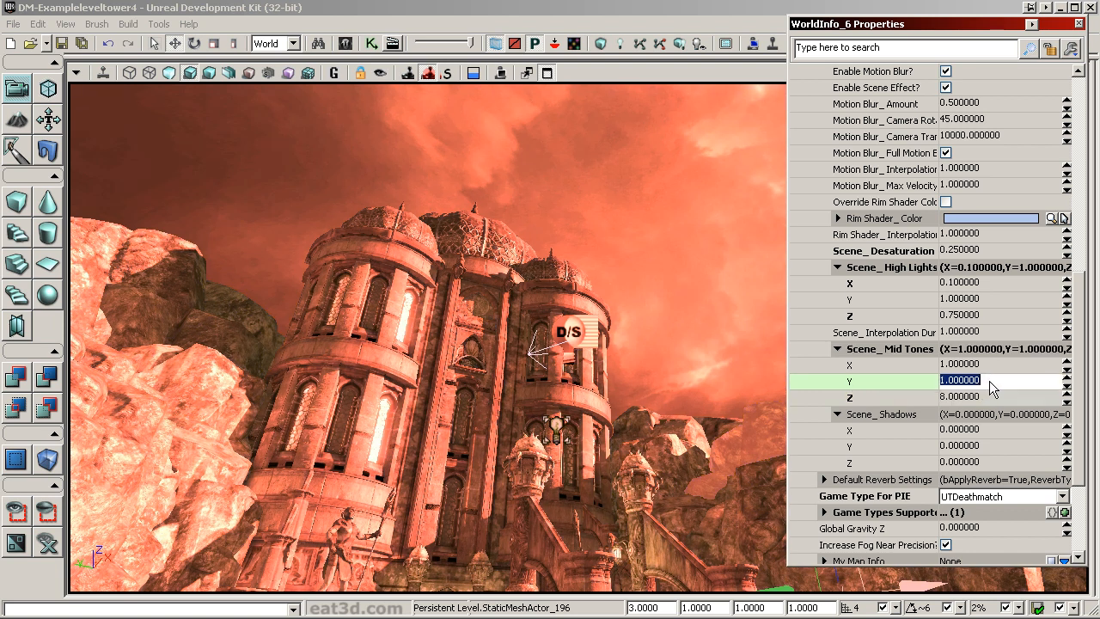
type("8")
key("Return")
left_click(988, 397)
type("1")
key("Return")
right_click_drag(730, 404, 782, 490)
left_click(997, 385)
type("1")
key("Tab")
- Try a Scene Shadows X value of 4 and view the tower and stairs
left_click(993, 432)
type("4")
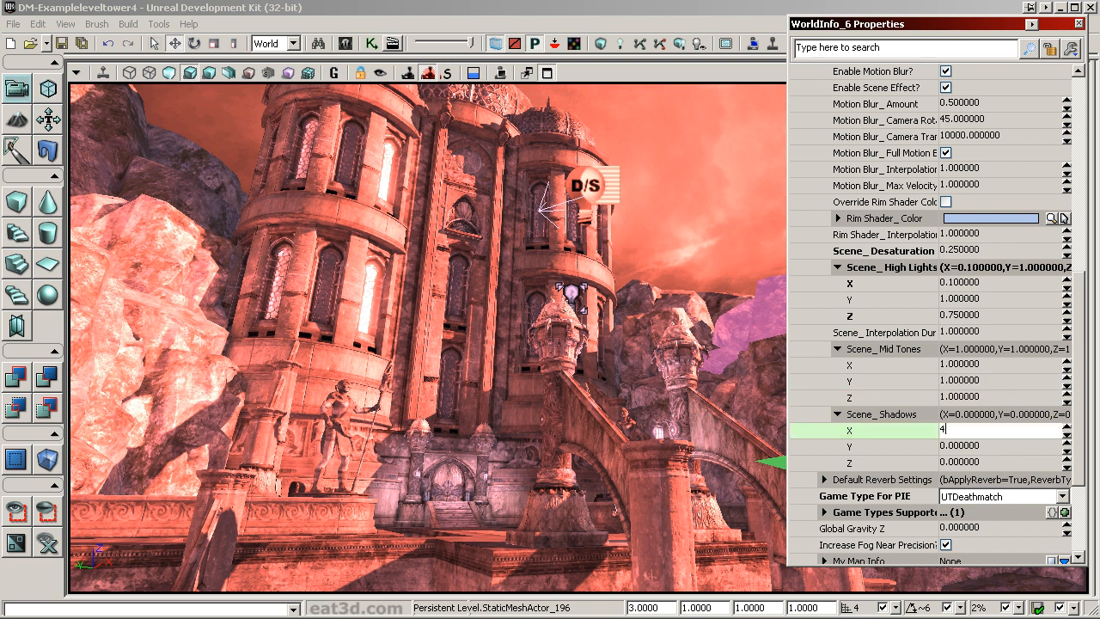
key("Return")
right_click_drag(687, 429, 580, 398)
- Try Scene Shadows X values of 0.2, 0.5 and 0.1 while viewing the tower
left_click(1007, 431)
type("0.2")
key("Return")
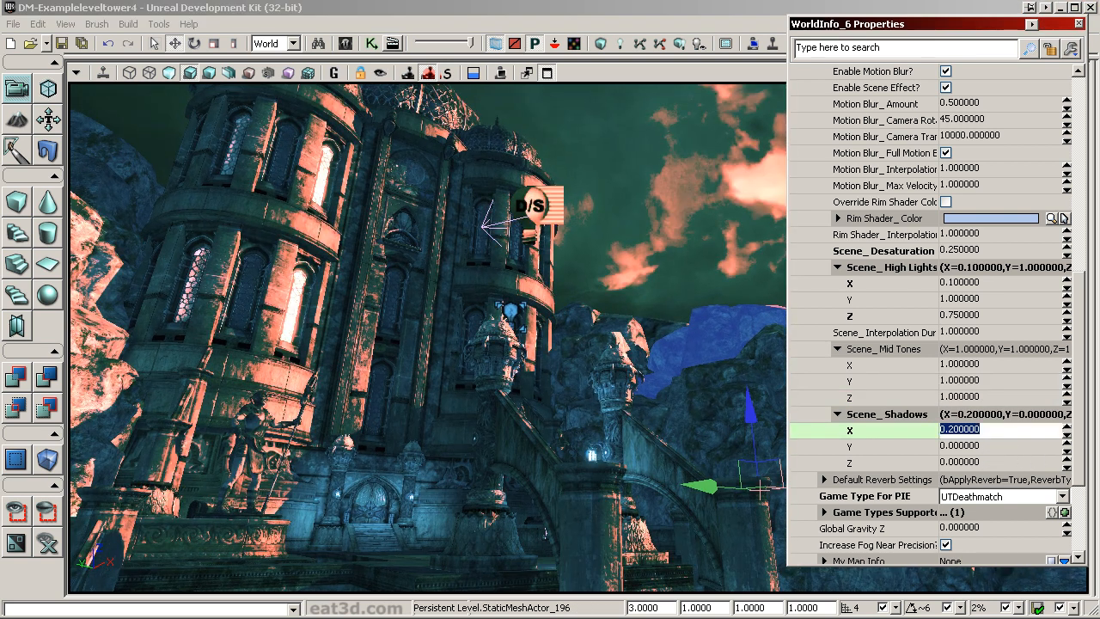
type("0.5")
key("Return")
type("0.1")
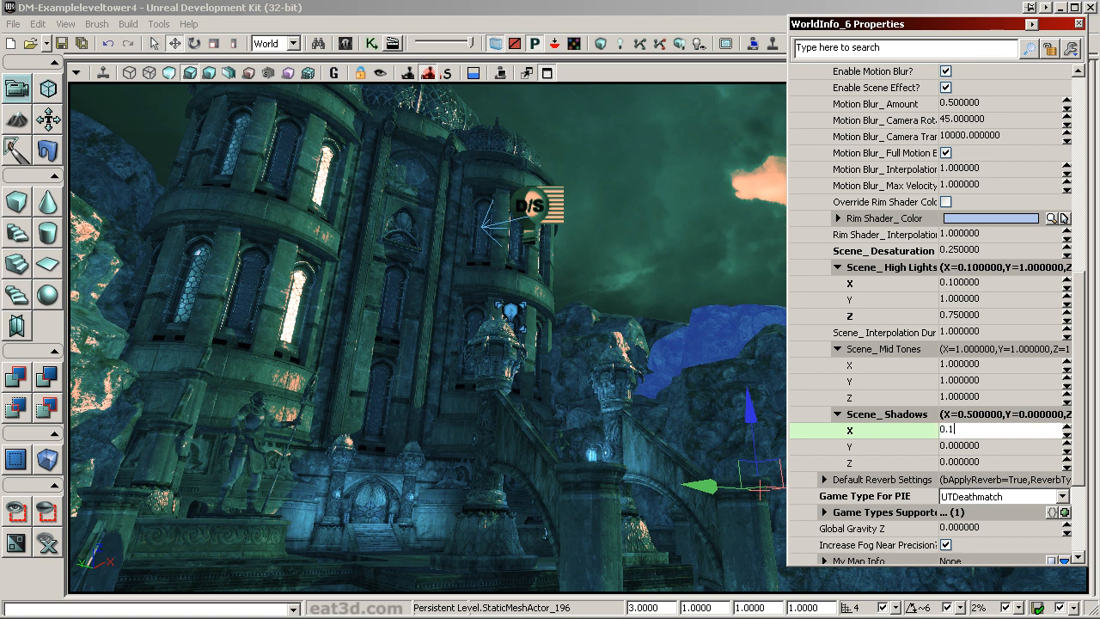
key("Return")
right_click_drag(785, 401, 783, 376)
- Reset the Scene High Lights X and Z values to 1
left_click(954, 282)
type("1")
left_click(961, 316)
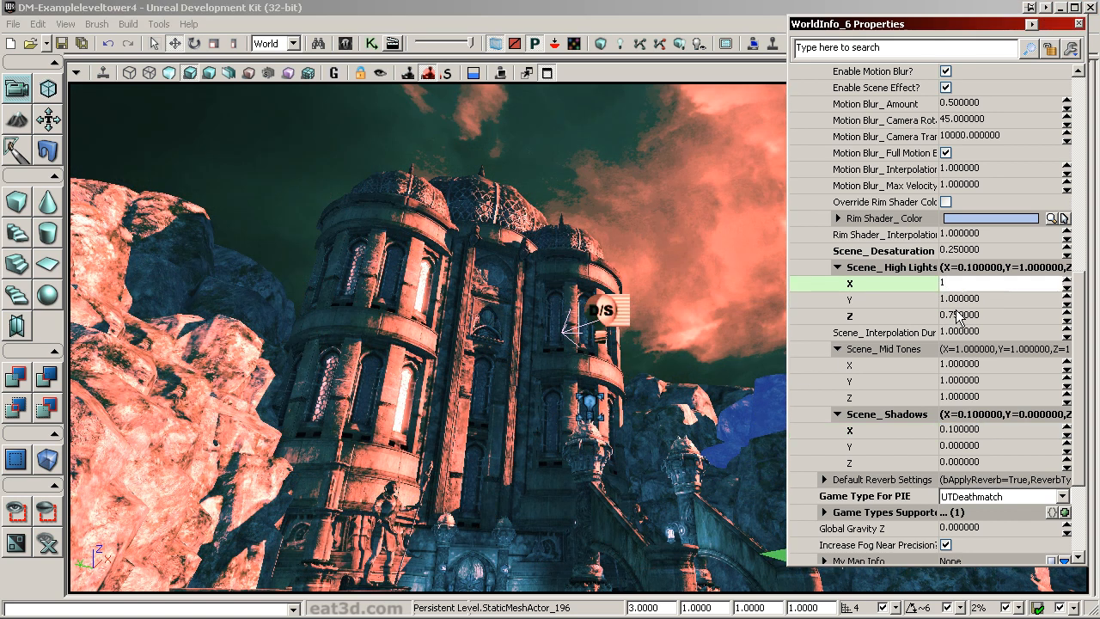
type("1")
left_click(962, 364)
- Try a Scene Shadows X value of 10, and reset it to 0
left_click(962, 429)
type("1.0")
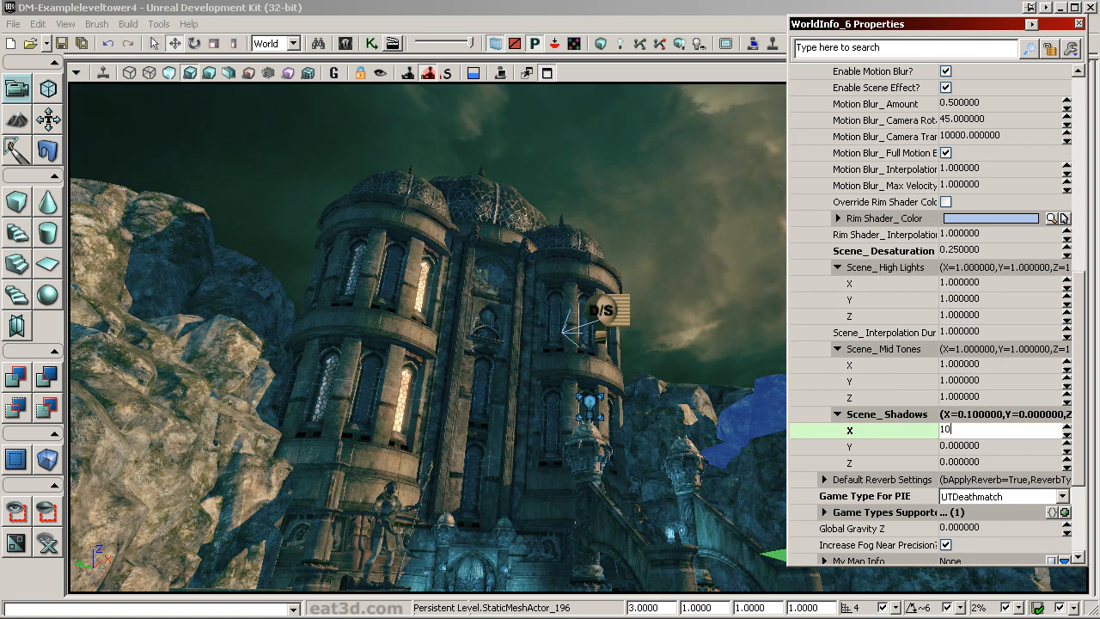
key("Return")
type("0")
key("Return")
left_click(974, 284)
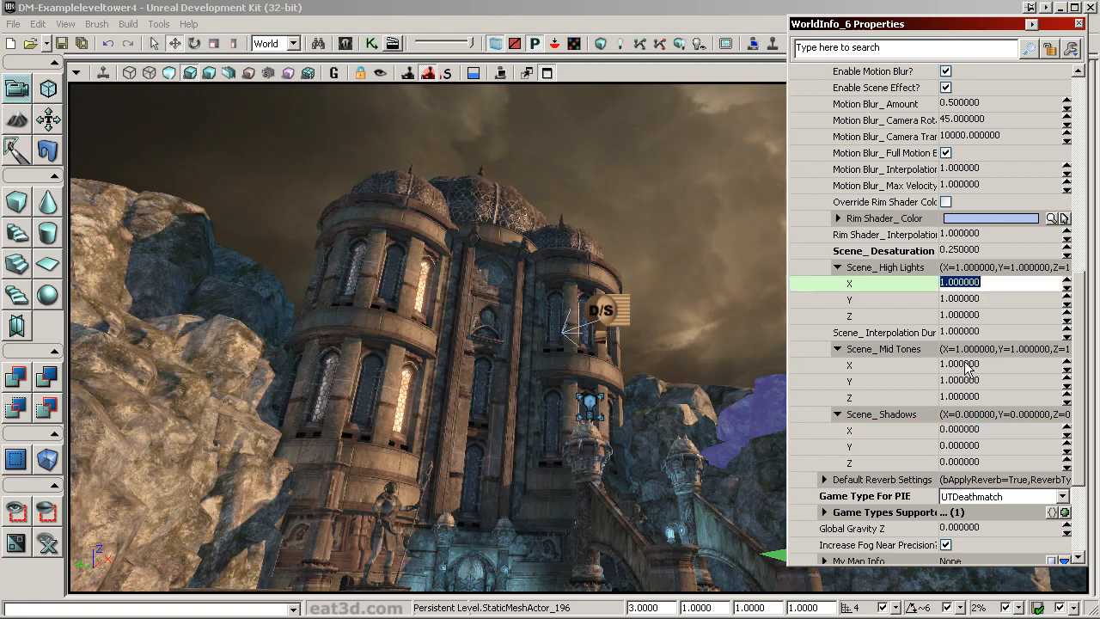
- Compare Bloom Scale values of 0.25 and 0.5, and keep Bloom Scale at 0.5
scroll(977, 299, "up", 9)
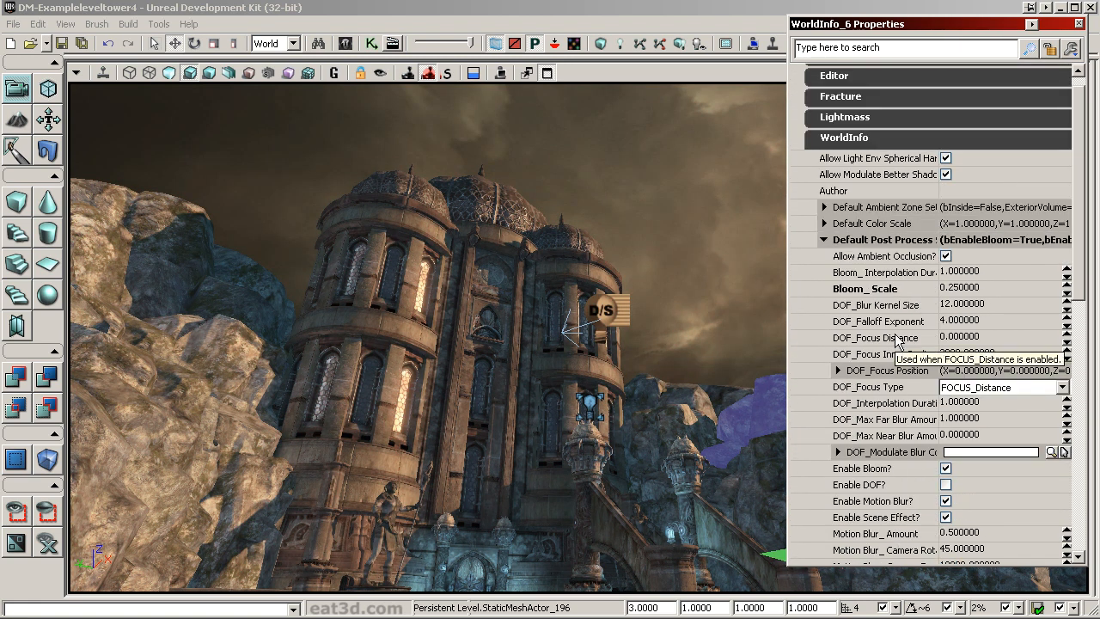
left_click(906, 290)
type("0")
key("Return")
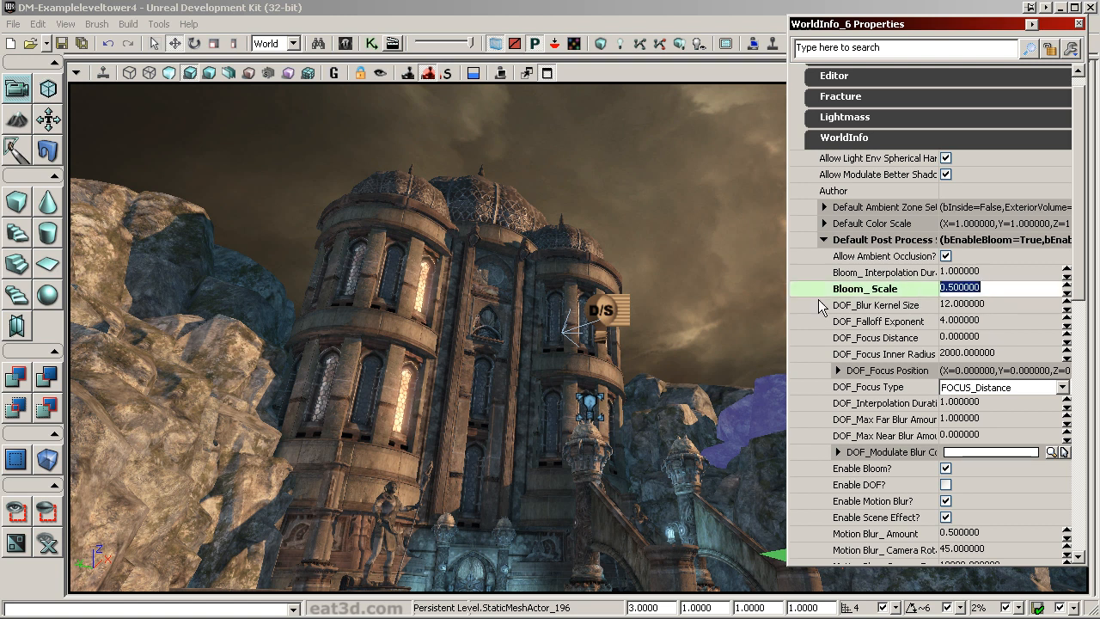
type("0.25")
key("Return")
type("0.5")
key("Return")
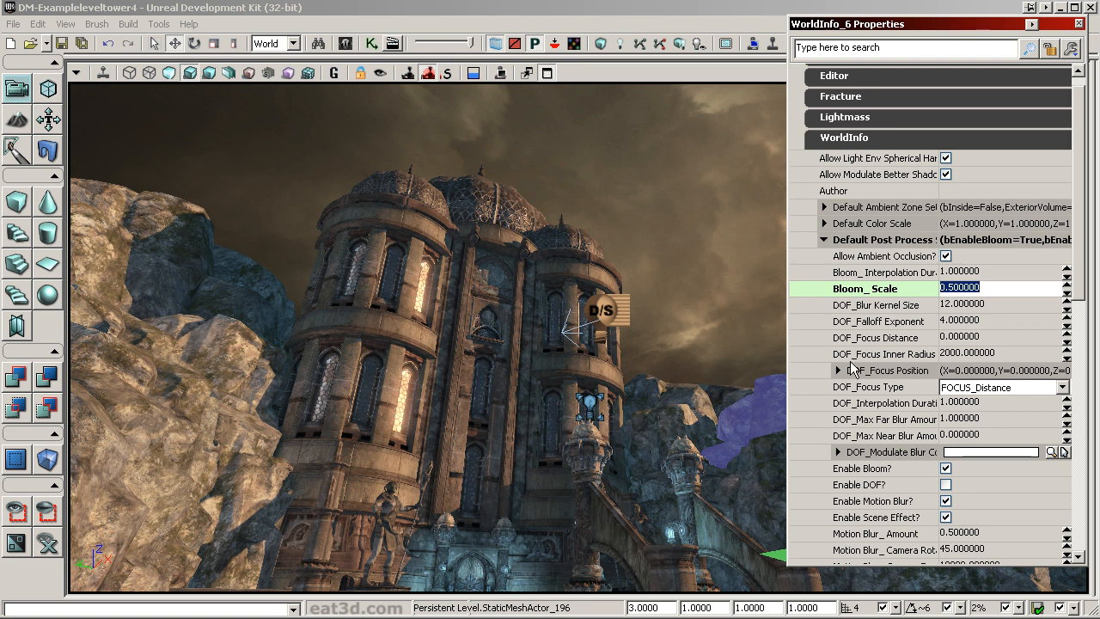
- Set the DOF Blur Kernel Size to 128 and enable depth of field
left_click(864, 309)
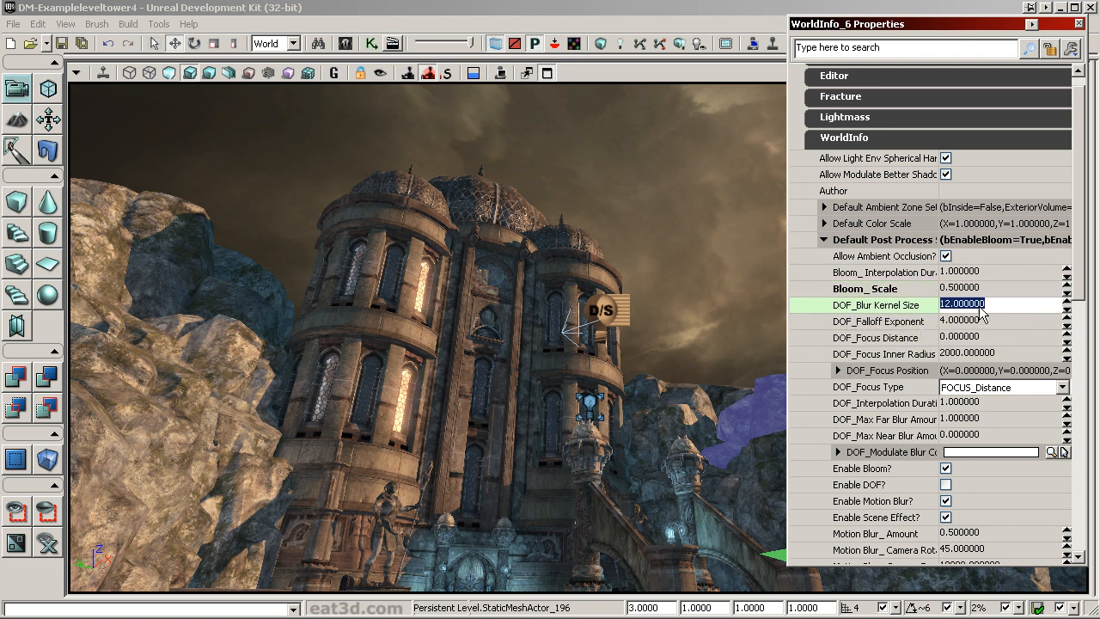
type("128")
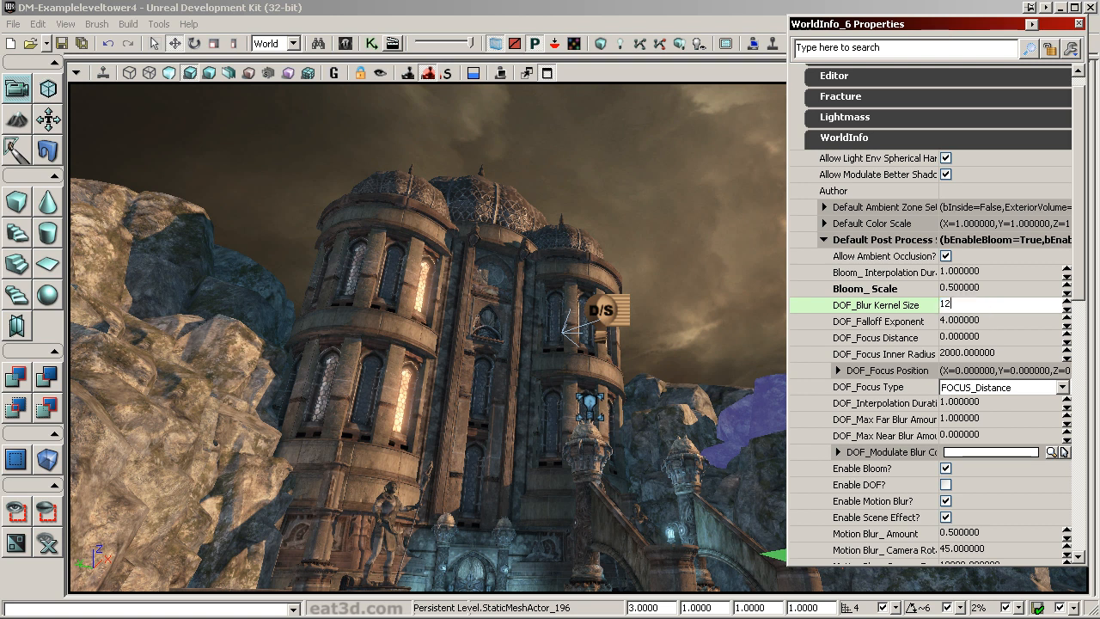
key("Return")
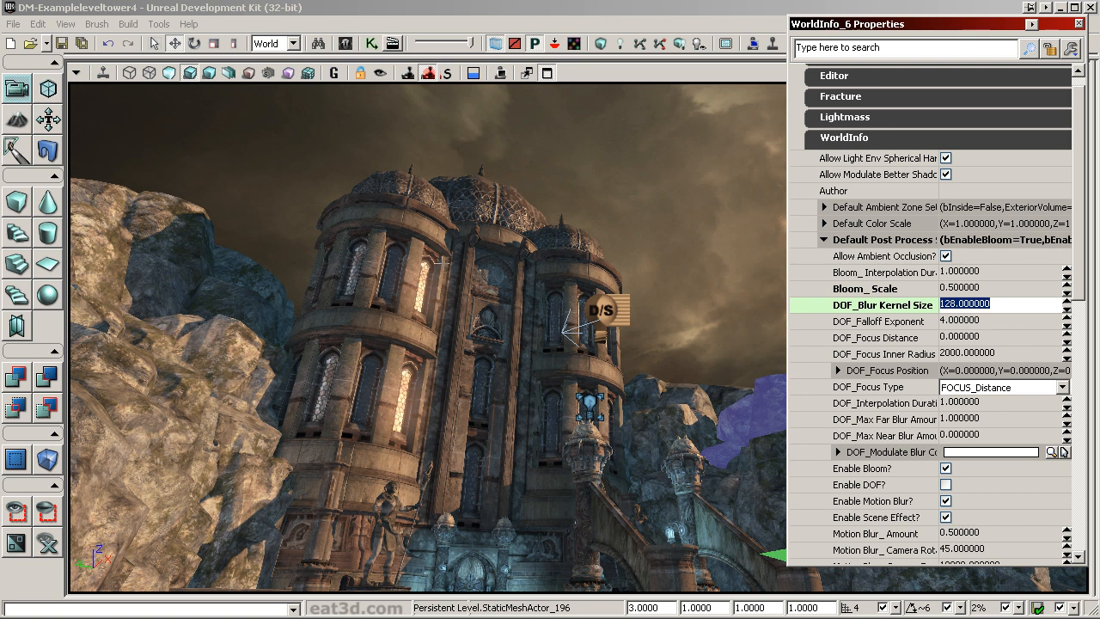
left_click(856, 488)
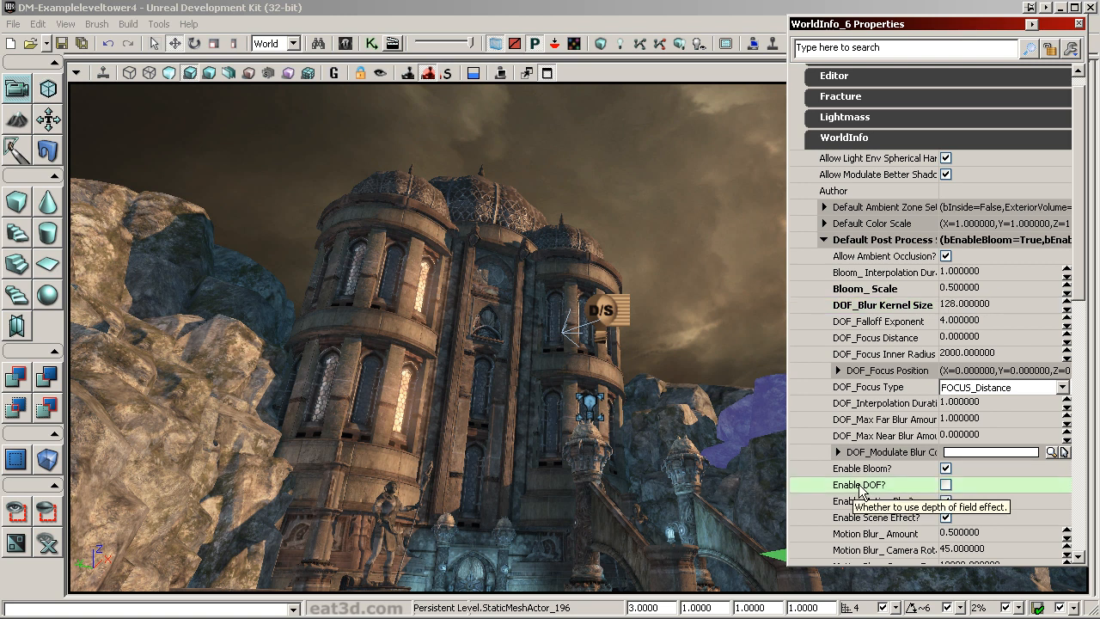
left_click(945, 487)
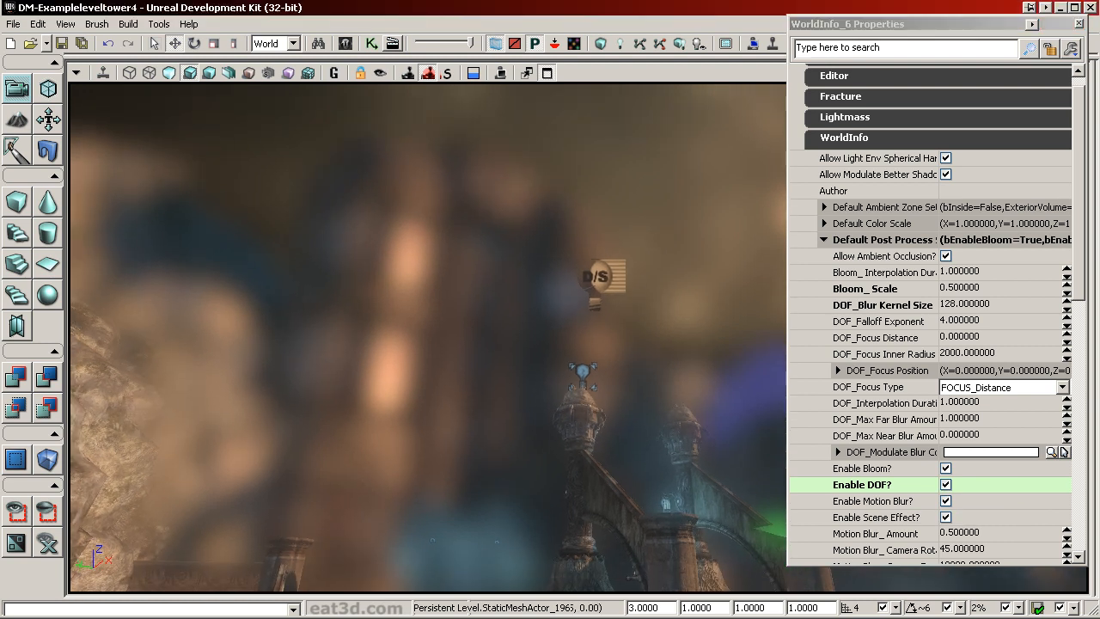
- Try DOF Blur Kernel Size values of 32 and 1
left_click(971, 306)
type("32")
key("Return")
type("1")
key("Return")
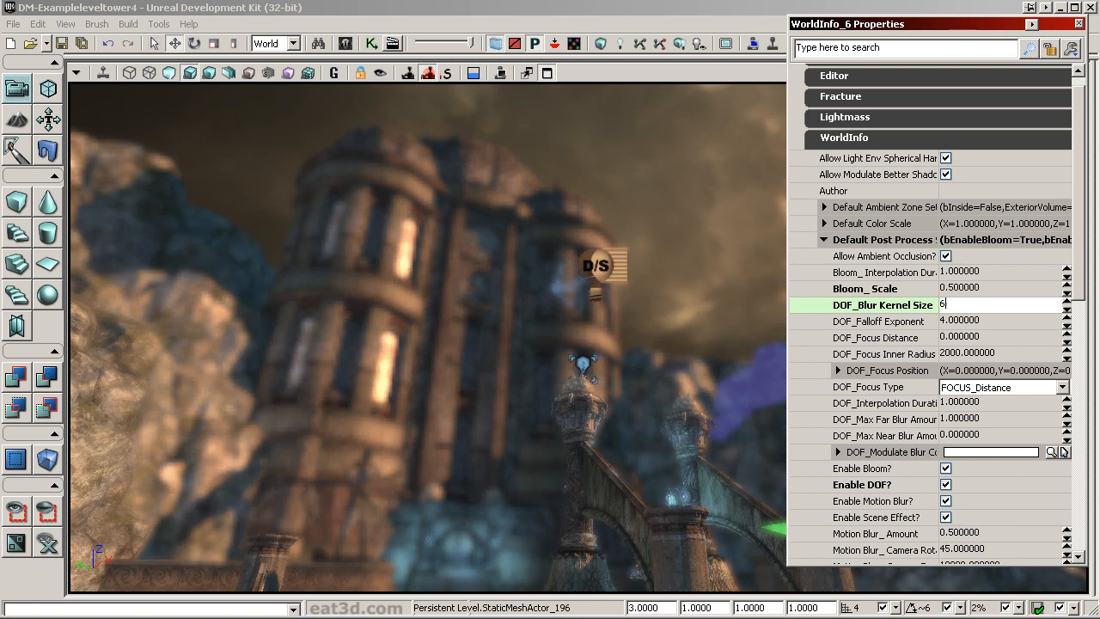
- Try DOF Blur Kernel Size values of 6, 8, 64 and 512, and return it to 1
type("6")
key("Return")
type("8")
key("Return")
type("64")
key("Return")
type("512")
key("Return")
type("1")
key("Return")
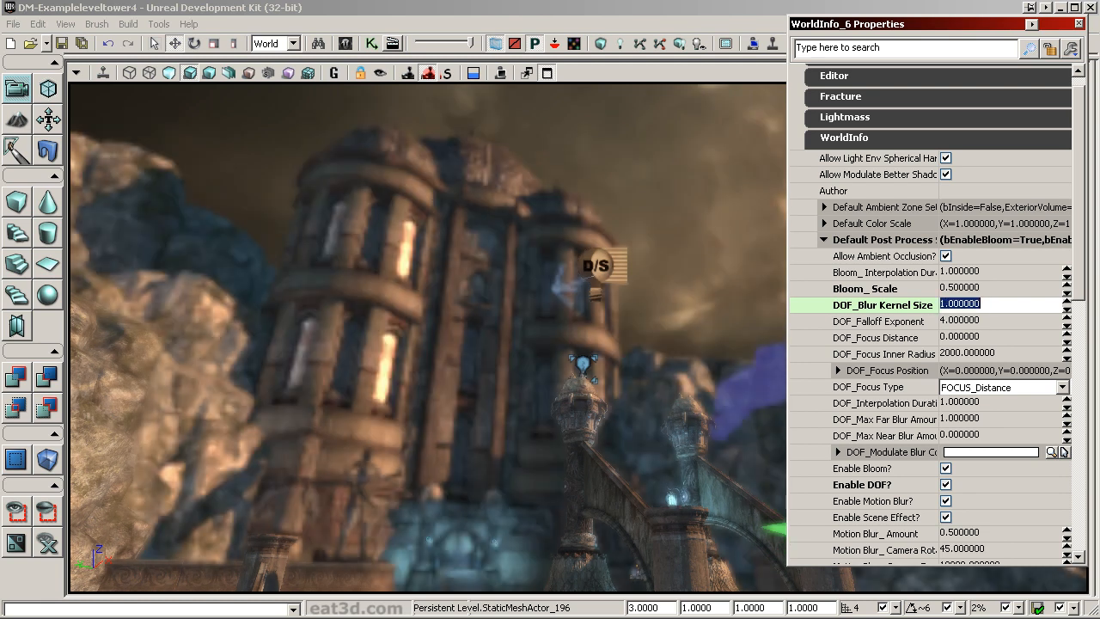
- Raise the DOF Blur Kernel Size through 32 and 64 to 128
type("32")
key("Return")
type("64")
key("Return")
type("128")
key("Return")
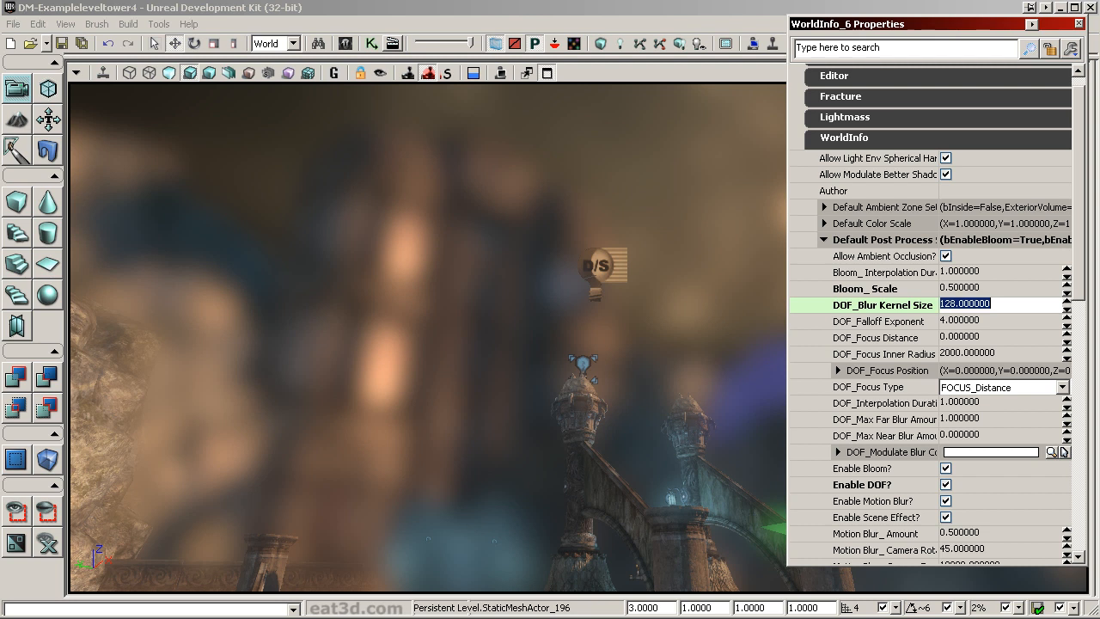
- Set the DOF Focus Inner Radius to 8000 and check the focus on the tower from a closer viewpoint
left_click(959, 321)
left_click(918, 354)
type("8")
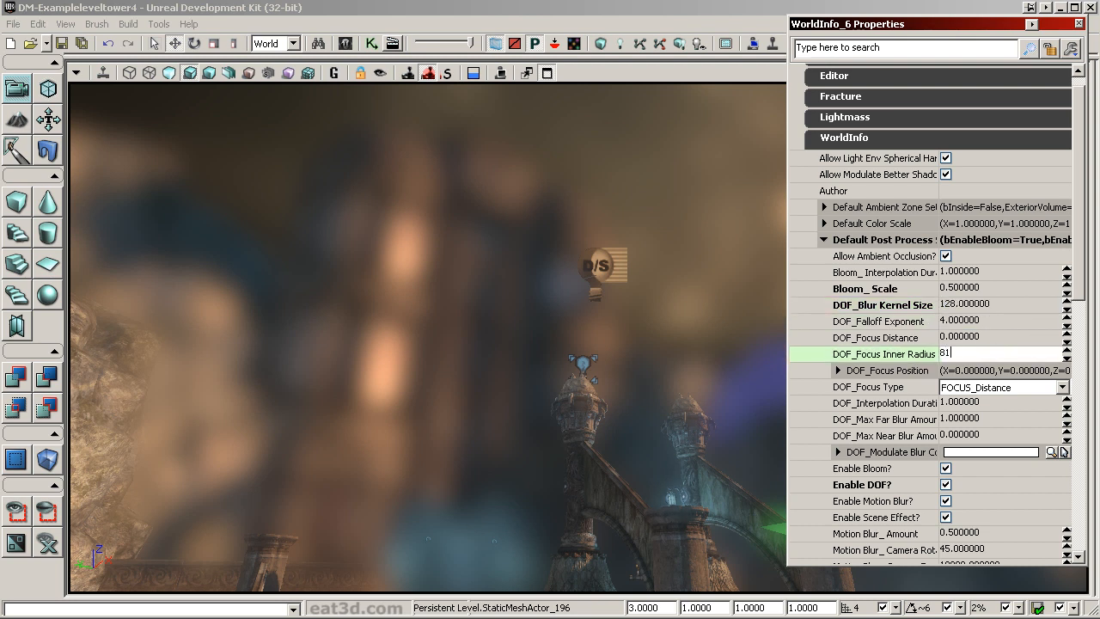
type("000")
key("Return")
right_click_drag(609, 389, 599, 419)
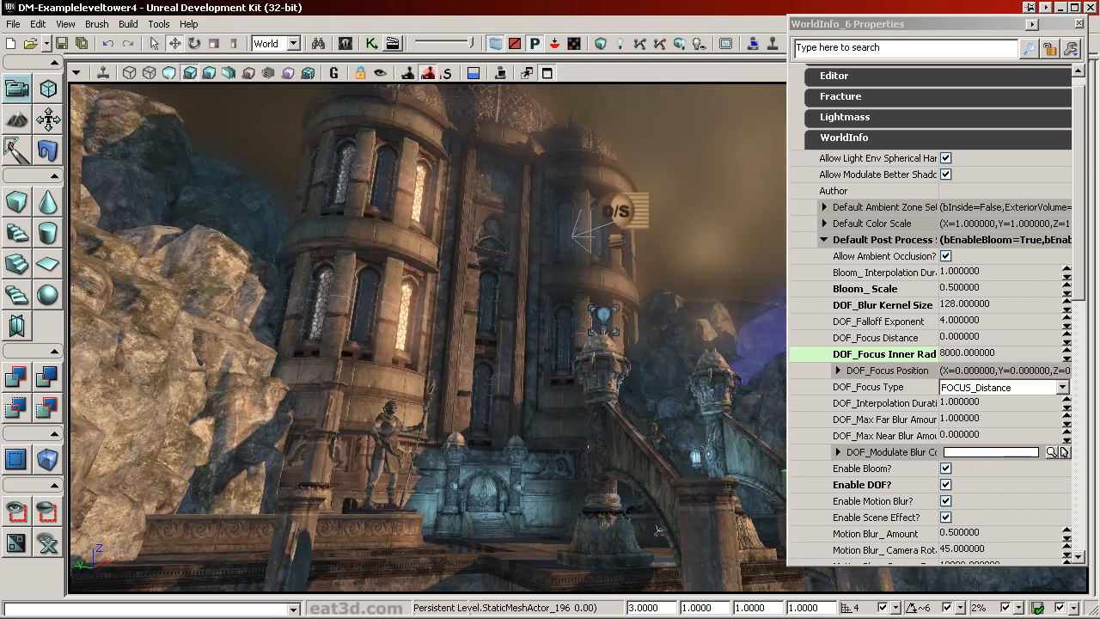
left_click_drag(599, 420, 599, 399)
right_click_drag(533, 414, 547, 394)
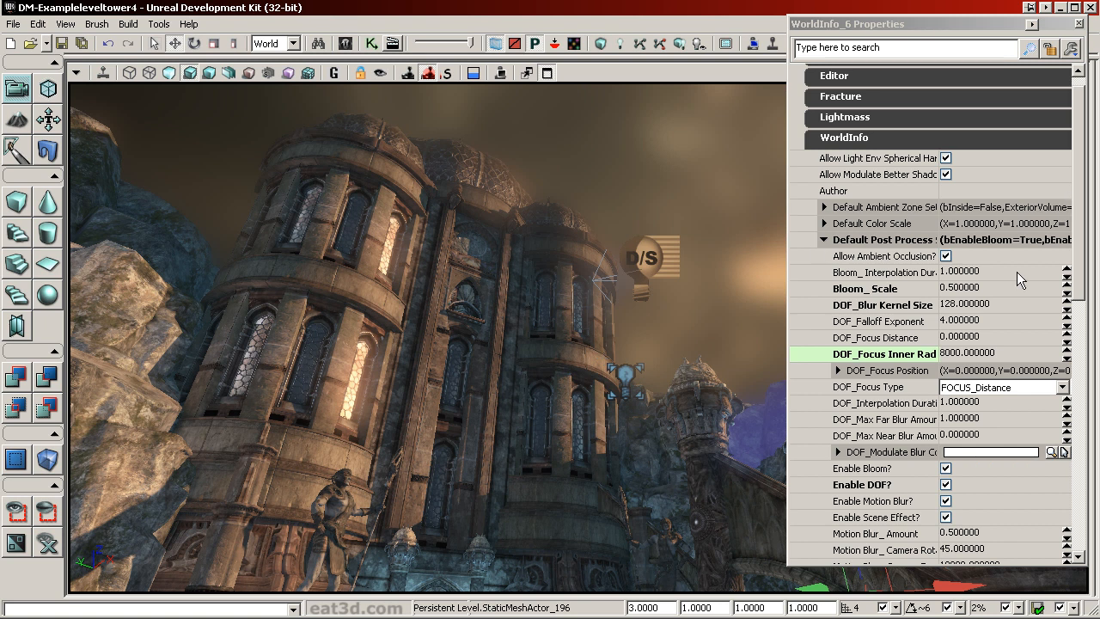
- Set the DOF Max Far Blur Amount to 0.5 in the default post process settings
left_click(890, 321)
scroll(943, 412, "down", 1)
scroll(943, 413, "down", 2)
left_click(904, 368)
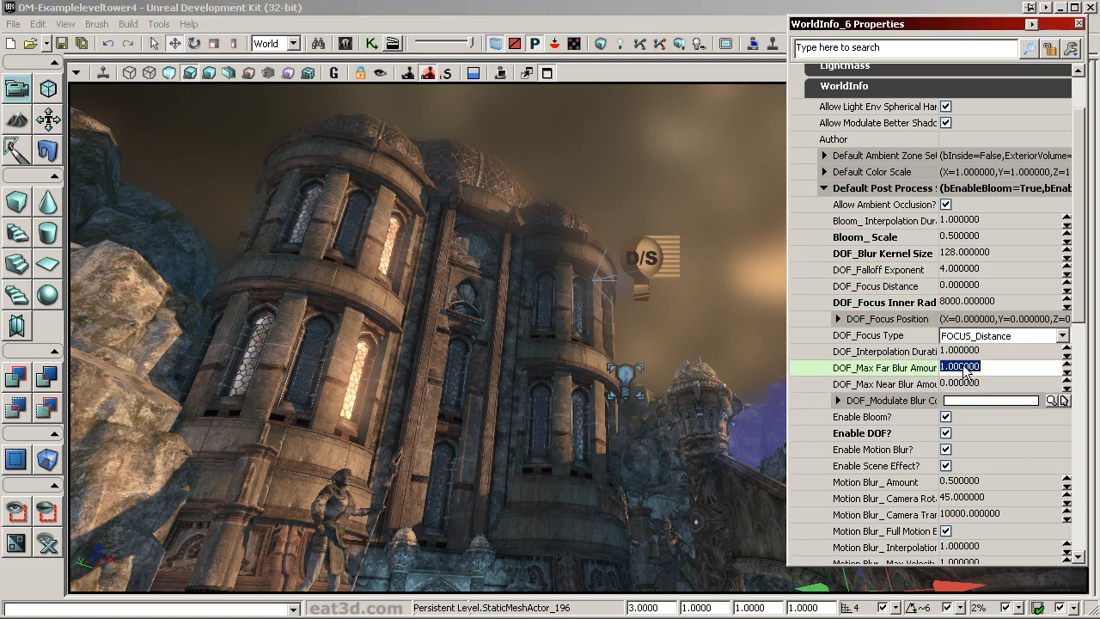
type("0.5")
key("Return")
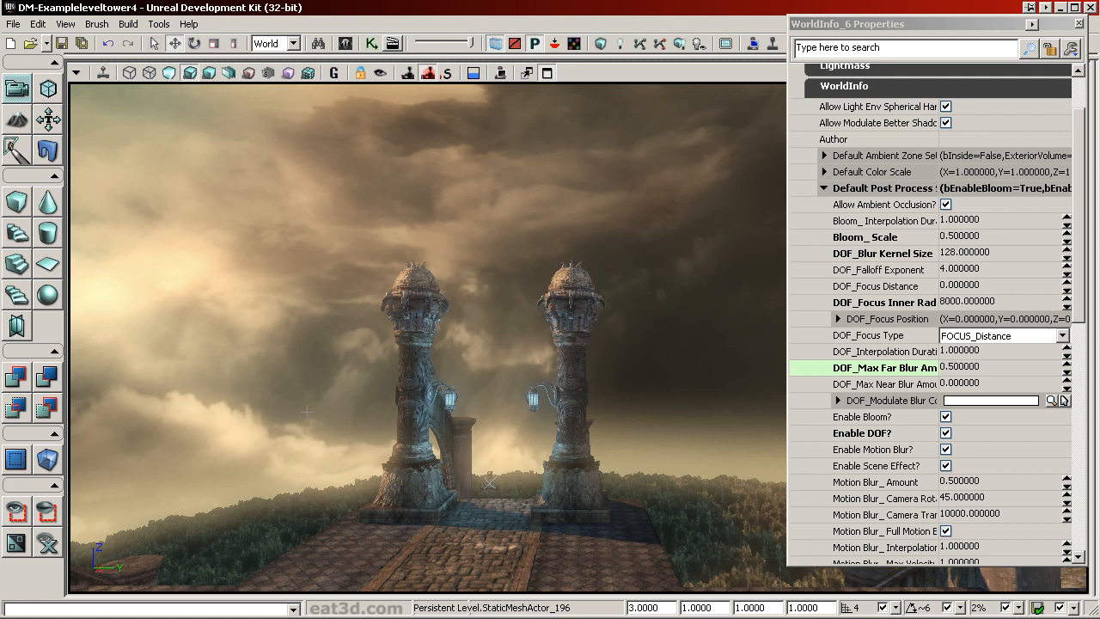
- Try DOF Max Far Blur Amount values of 0 and 1, and return it to 0.5
left_click(971, 367)
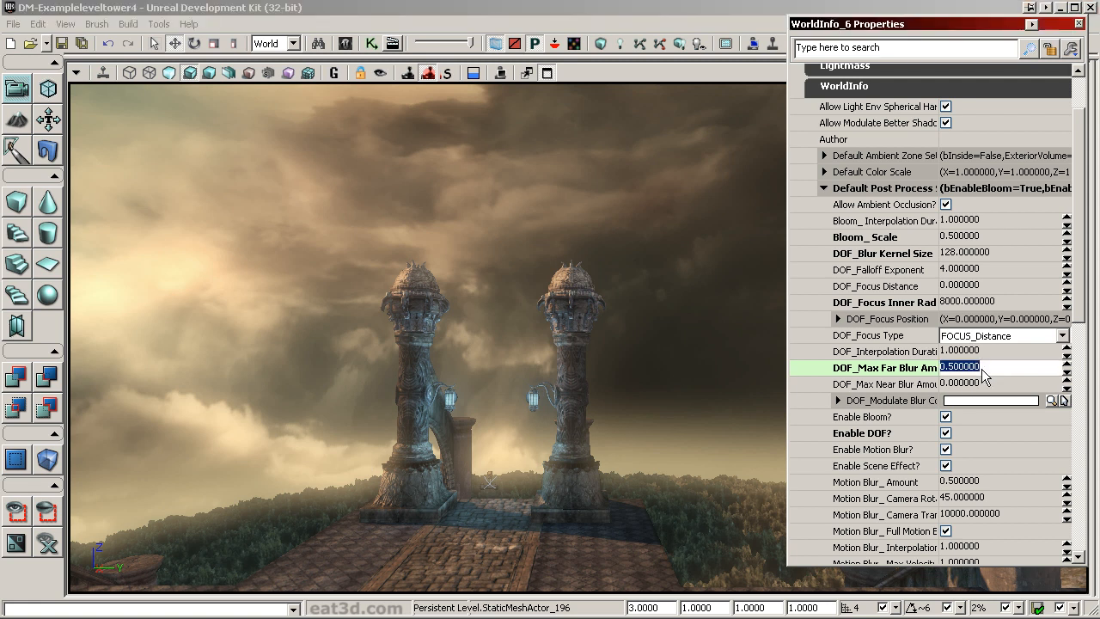
type("0")
key("Return")
type("1")
key("Return")
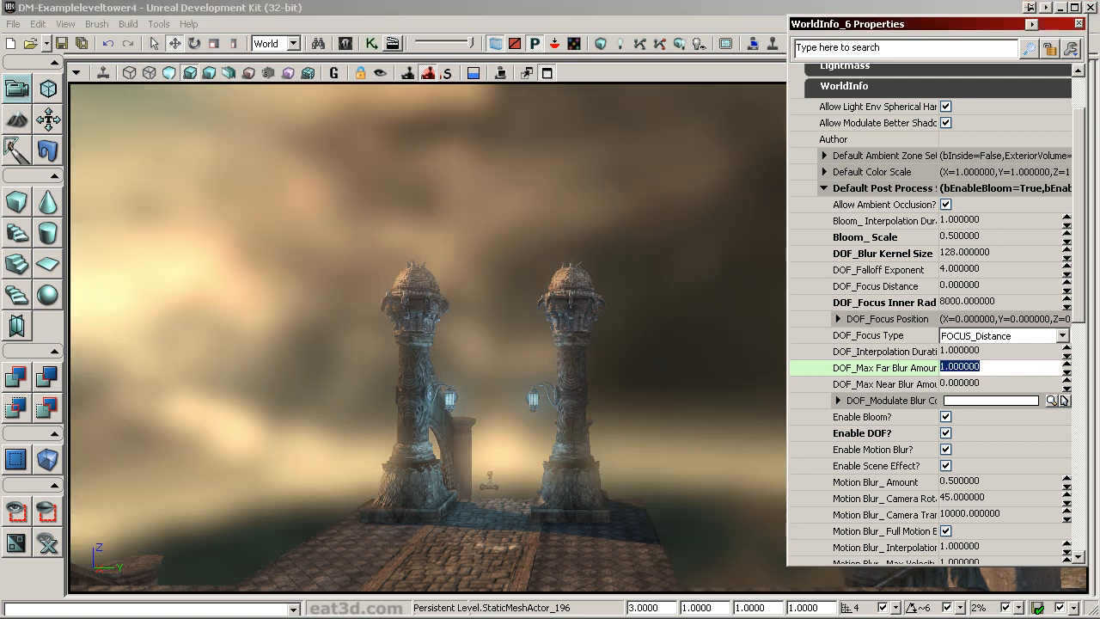
type("0.5")
key("Return")
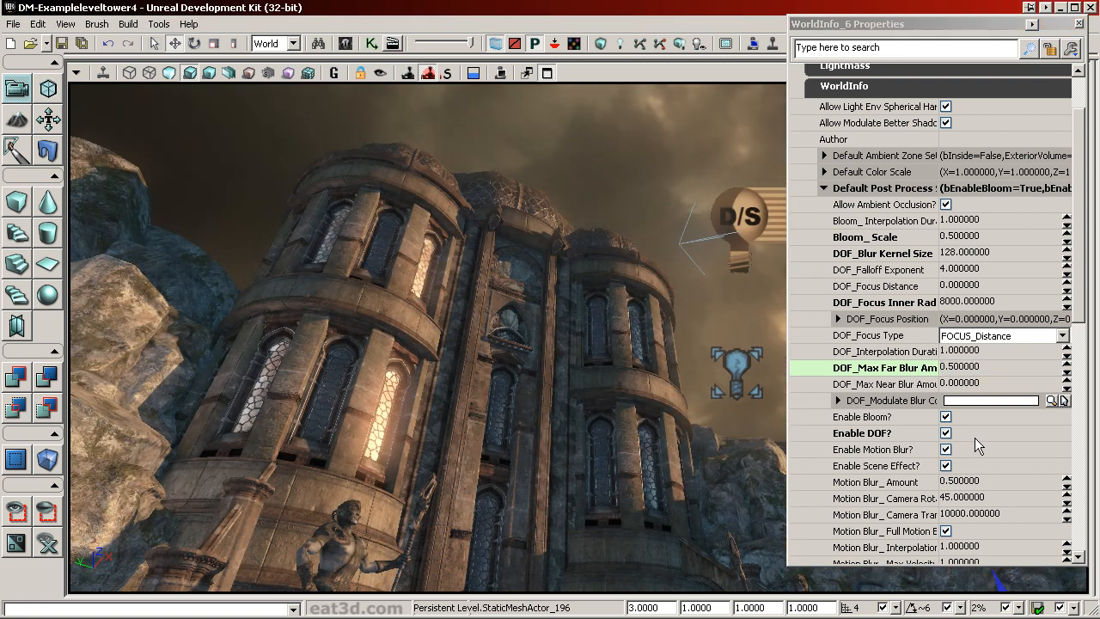
- Try a Scene Desaturation of 0 and return it to 0.25
left_click(911, 465)
scroll(920, 378, "down", 4)
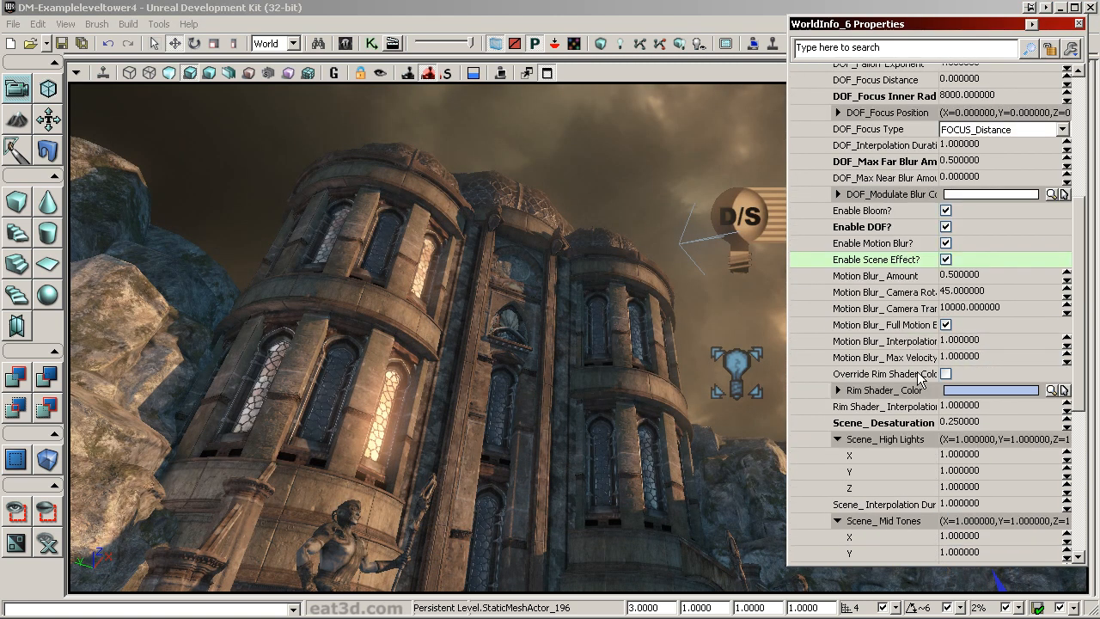
left_click(888, 423)
type("0")
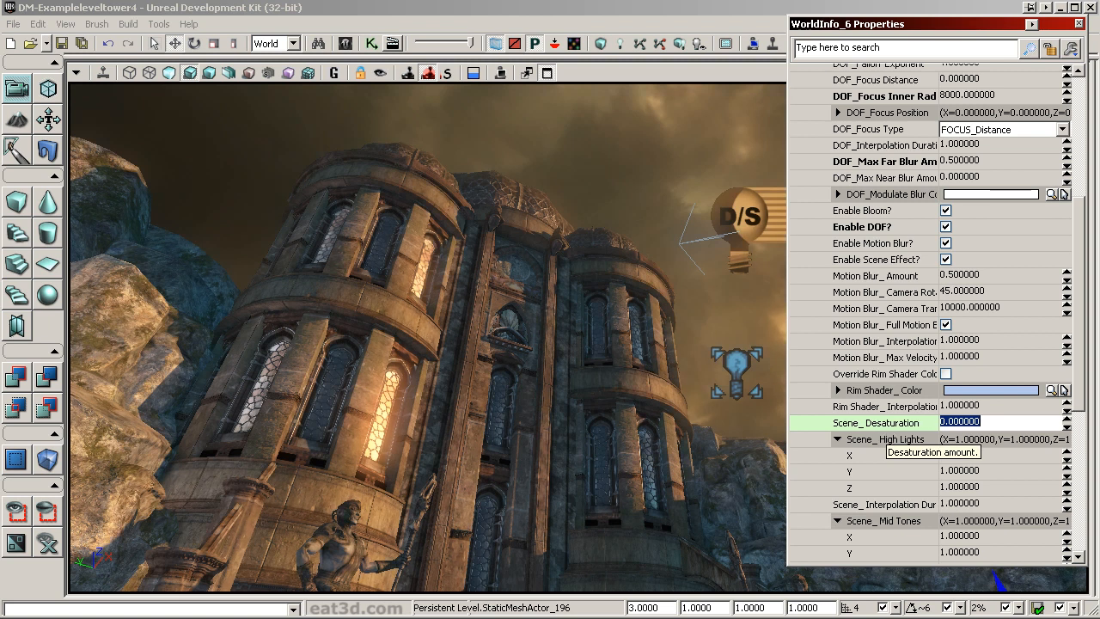
- Set the X component of Scene High Lights to 0.5
left_click(870, 311)
scroll(885, 335, "down", 3)
left_click(885, 335)
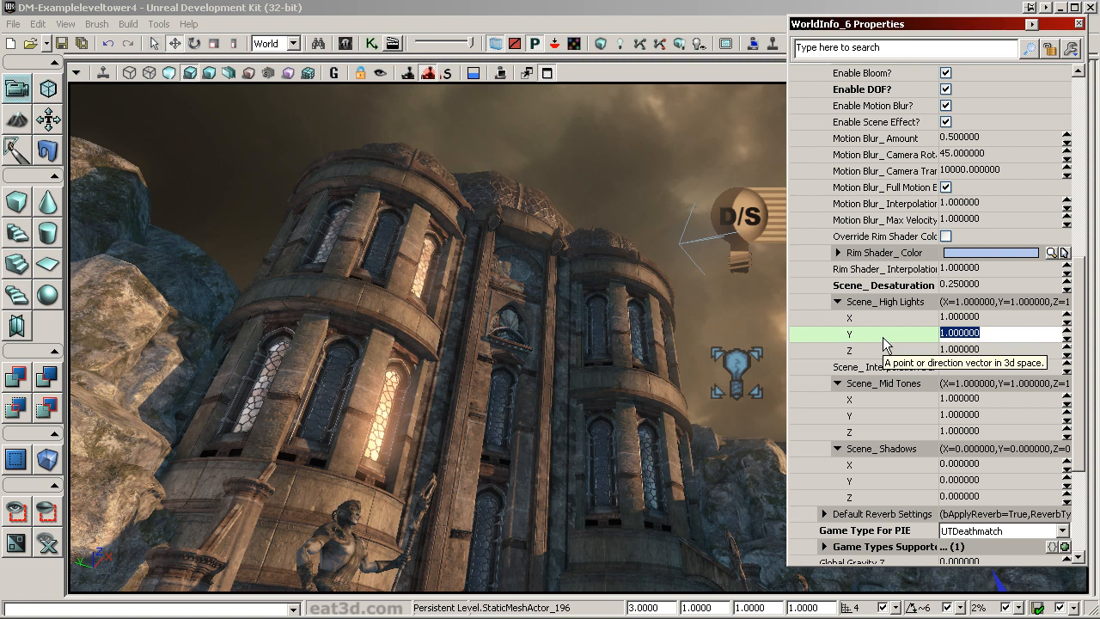
left_click(986, 317)
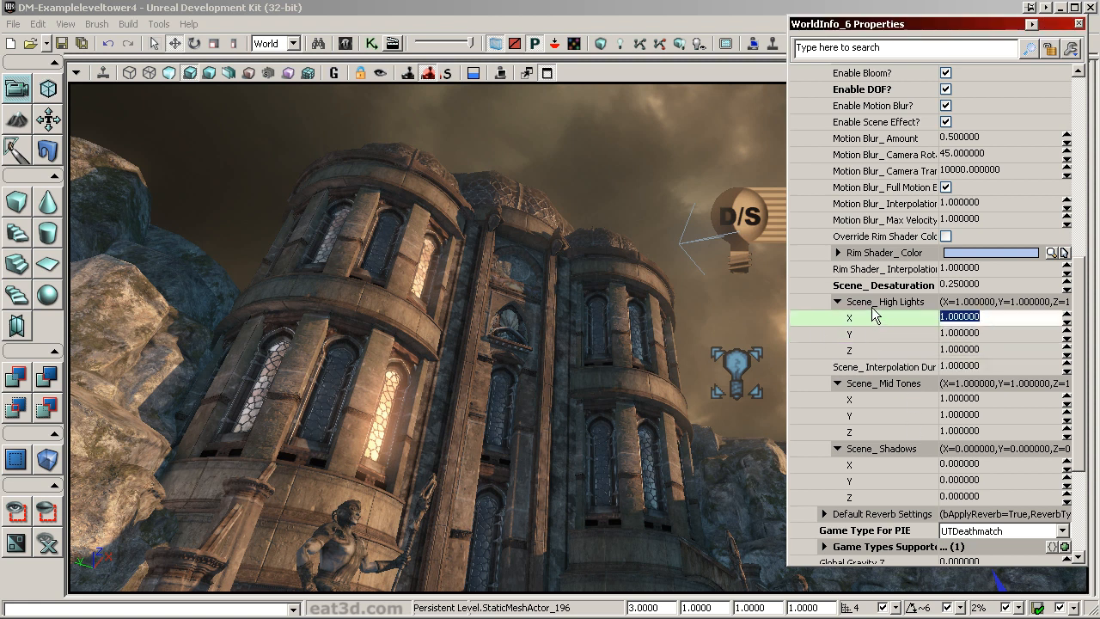
type("0.5")
key("Return")
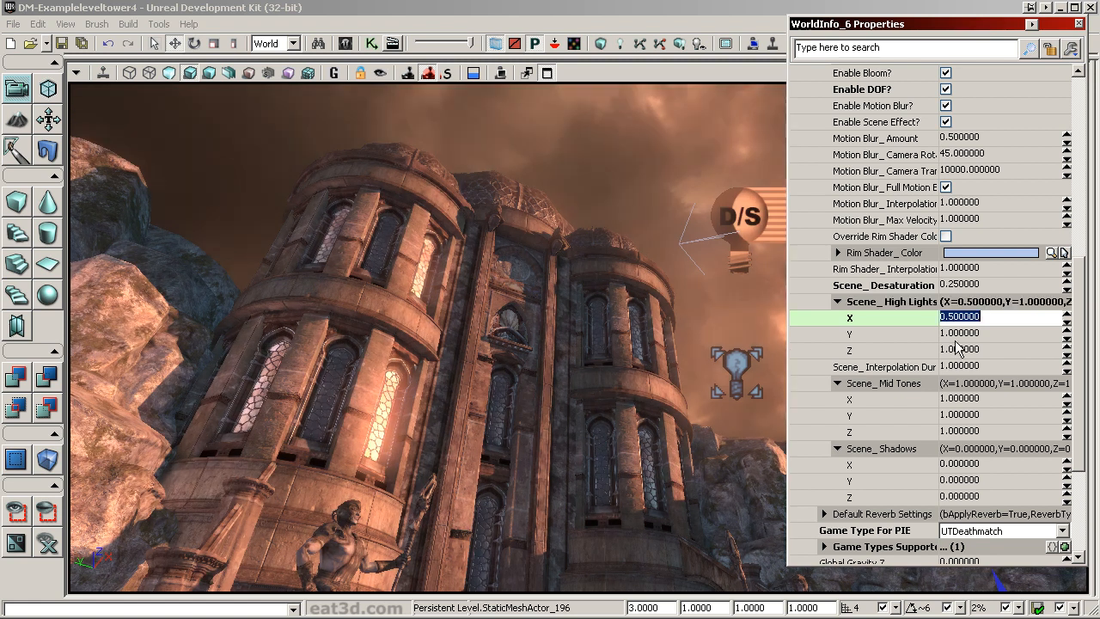
- Set the Scene High Lights Y component to 0.75 and the Z component to 0.5
left_click(977, 334)
type("0.")
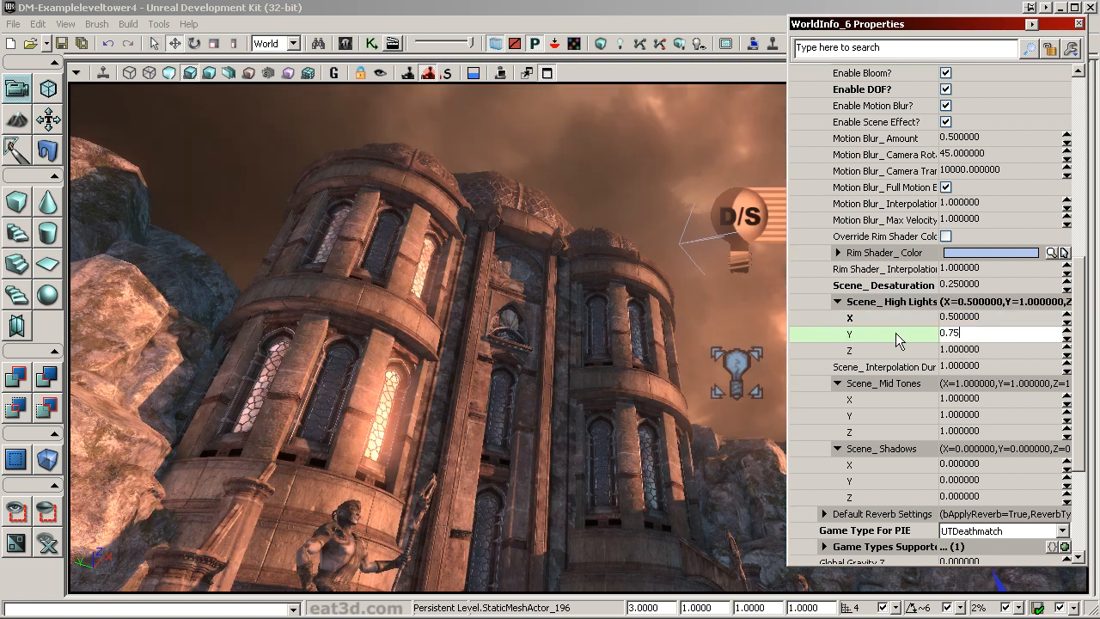
type("75")
key("Return")
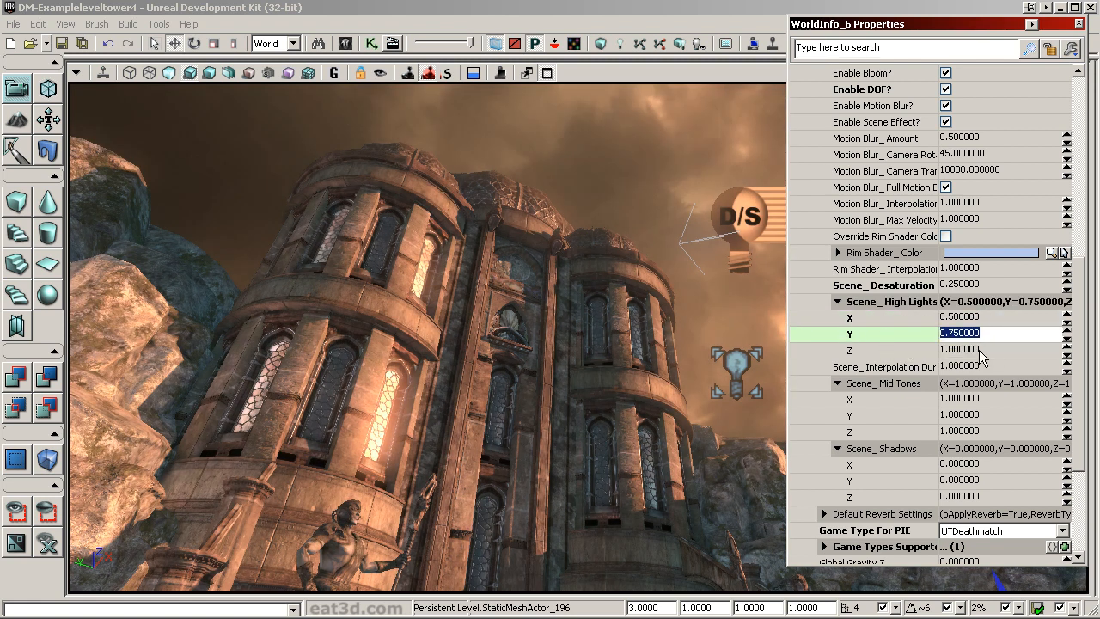
left_click(978, 350)
type("0.5")
key("Return")
right_click_drag(602, 344, 625, 372)
- Set the Z component of Scene Mid Tones to 1.5
left_click(885, 415)
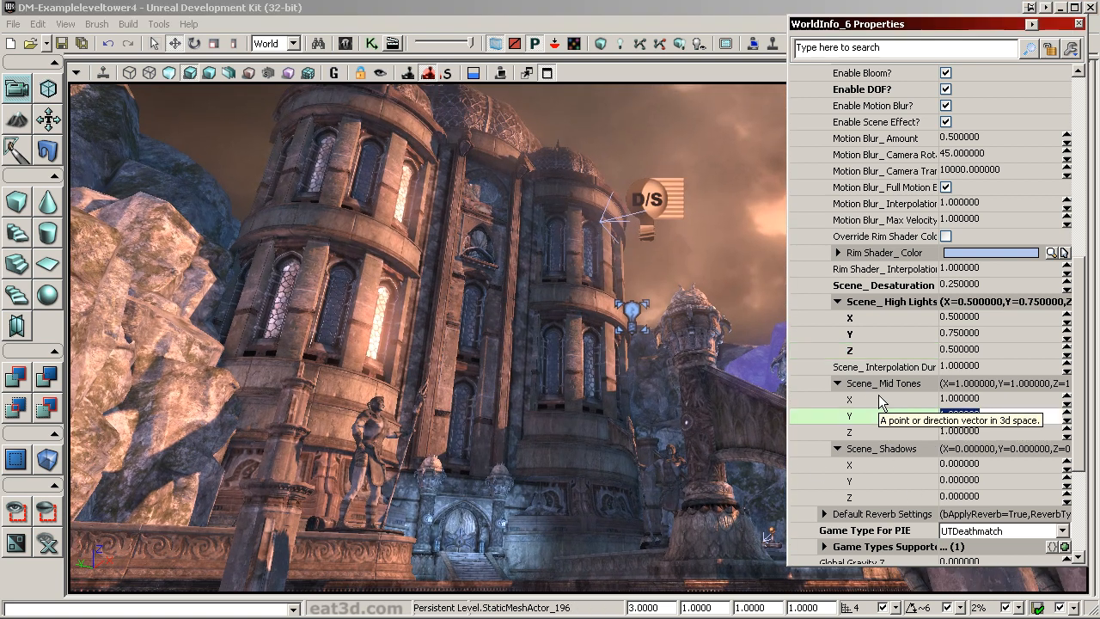
left_click(997, 431)
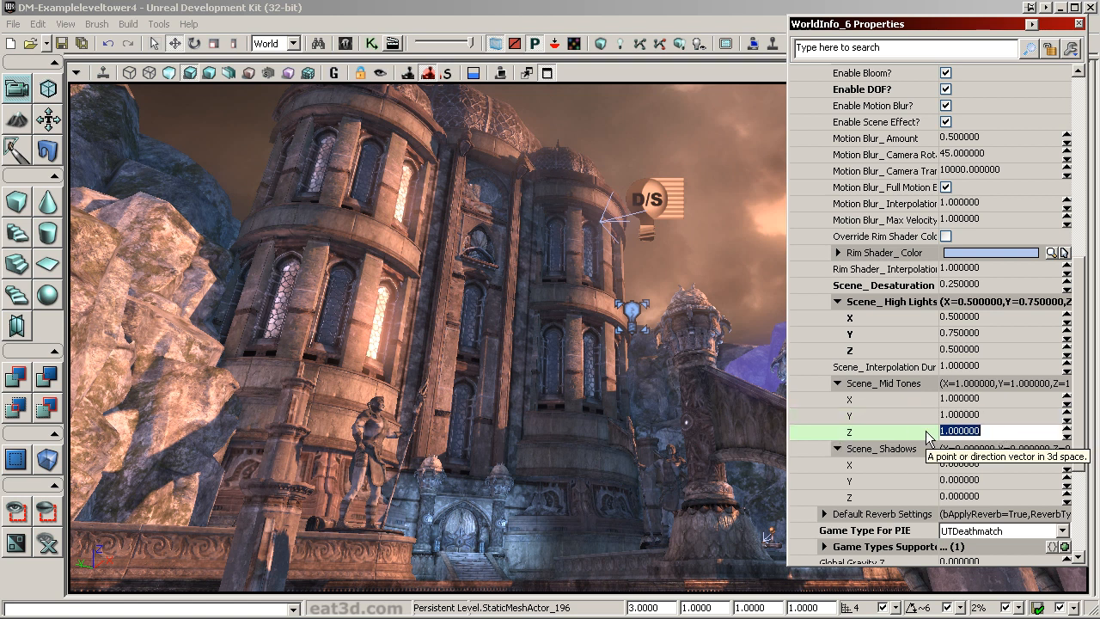
type("1.5")
key("Return")
mouse_move(704, 404)
right_mouse_down()
mouse_move(739, 419)
mouse_move(716, 404)
right_mouse_up()
- Set the X component of Scene Shadows to 0.03
left_click(903, 437)
scroll(906, 446, "down", 3)
left_click(962, 380)
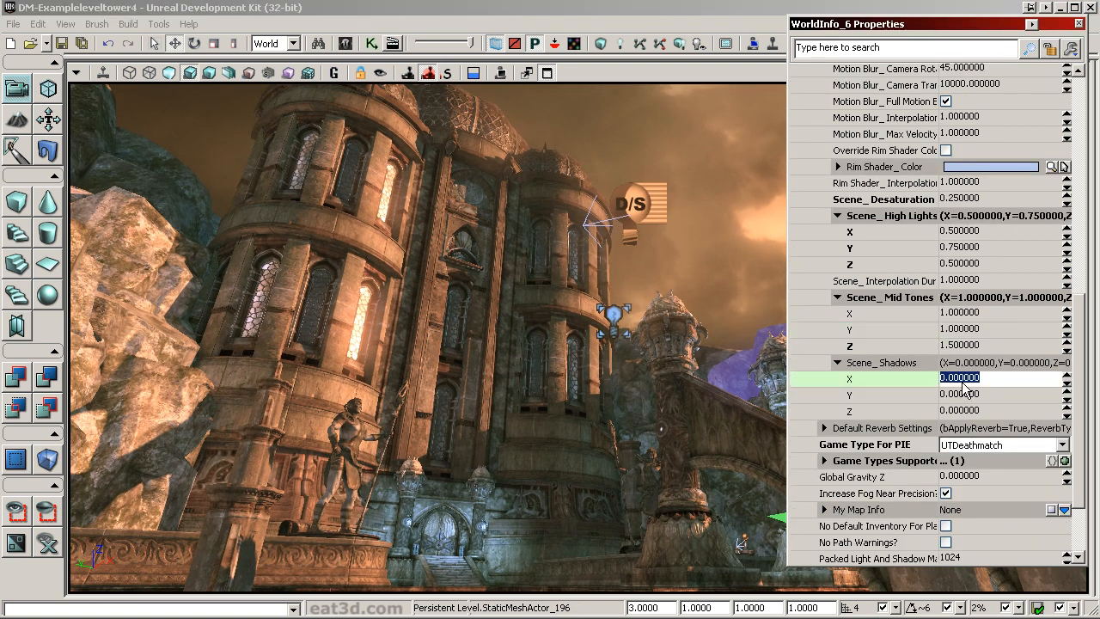
type("0.03")
key("Return")
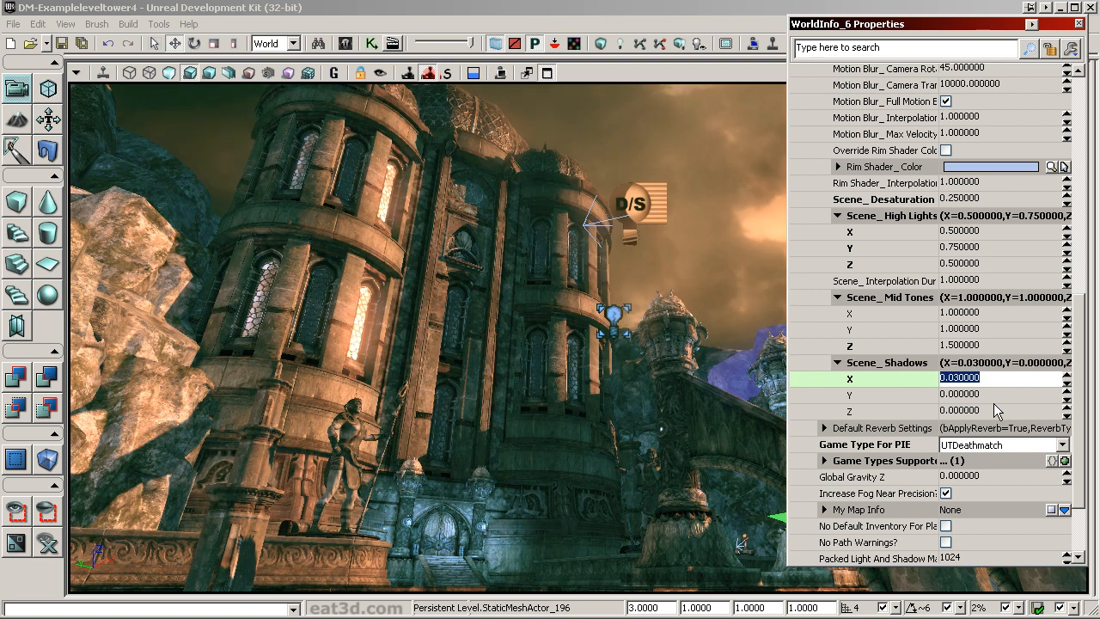
- Set the Scene Shadows Y component to -0.0005 and the Z component to -0.002
left_click(972, 395)
type("0")
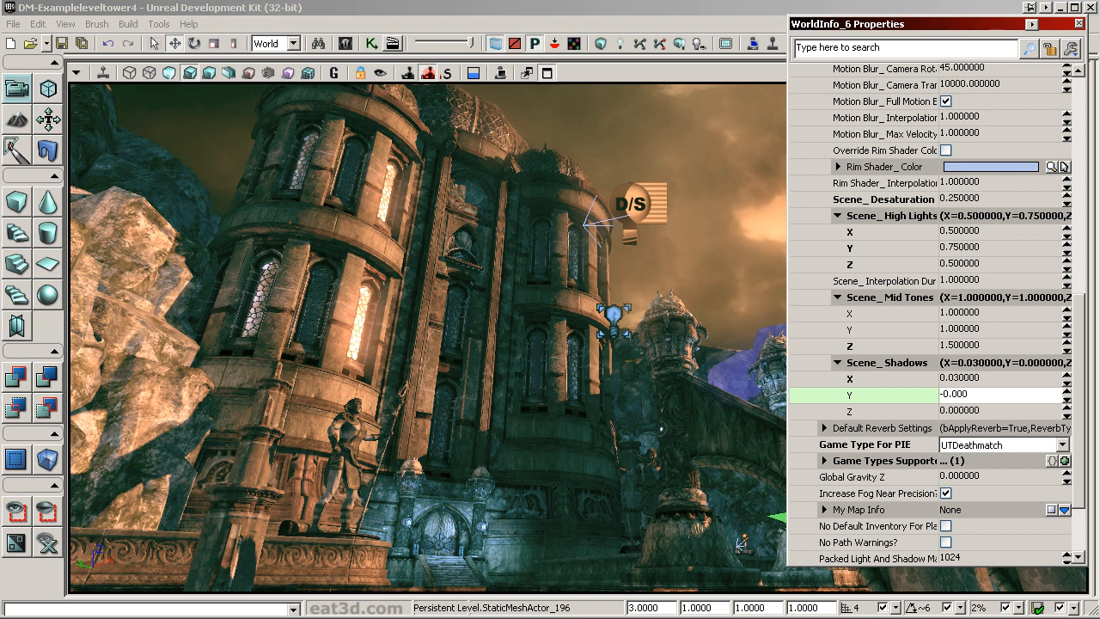
type("0.0005")
key("Return")
left_click(984, 416)
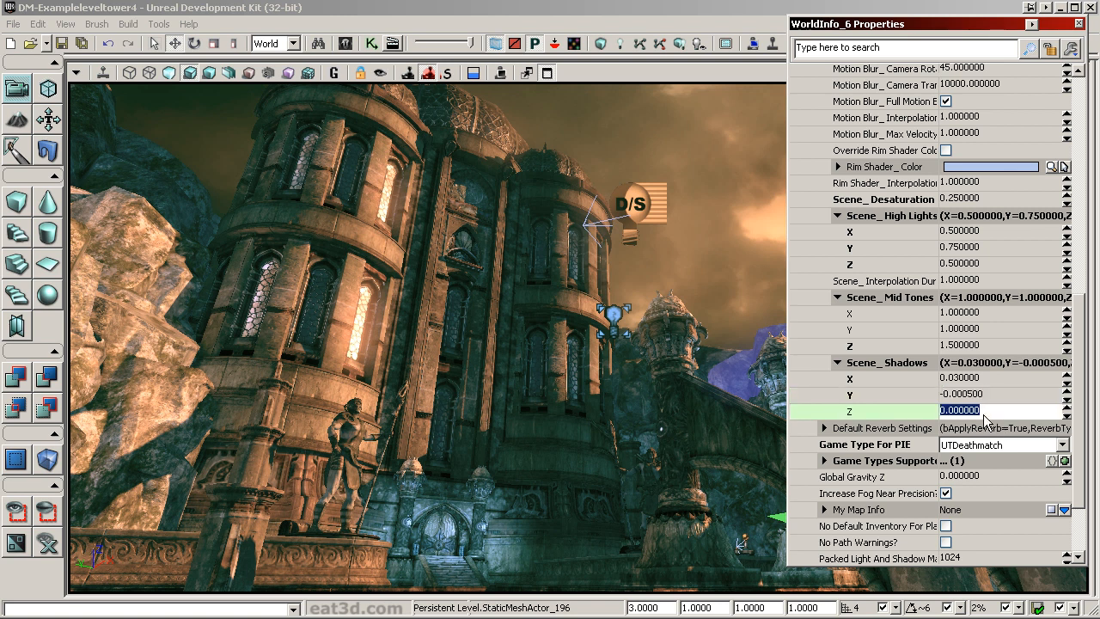
type("-0")
key("Return")
left_click(898, 396)
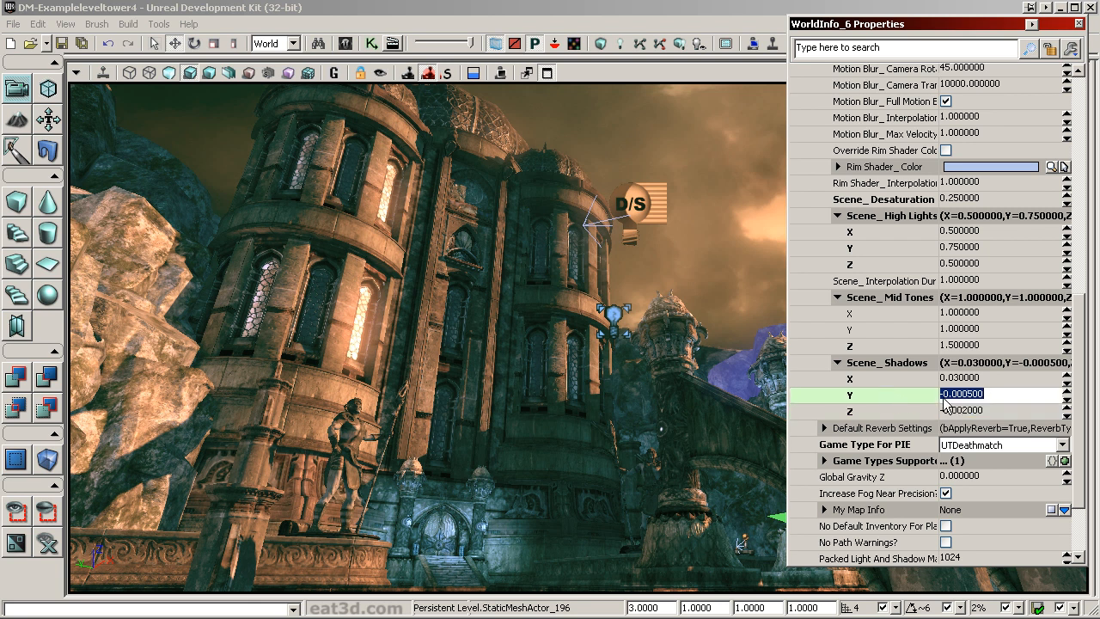
- Review the color-graded tower view and post process values, and compare them with the levelshot.jpg reference in IrfanView
left_click_drag(683, 418, 794, 175)
left_click_drag(851, 24, 767, 25)
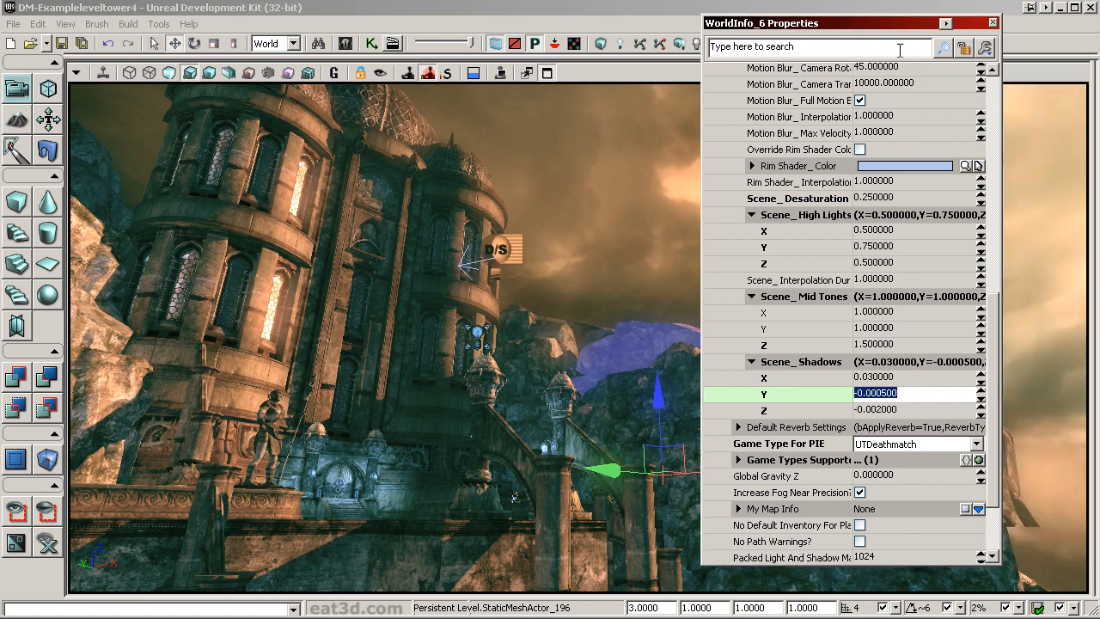
left_click(788, 250)
scroll(941, 318, "up", 3)
scroll(938, 345, "down", 1)
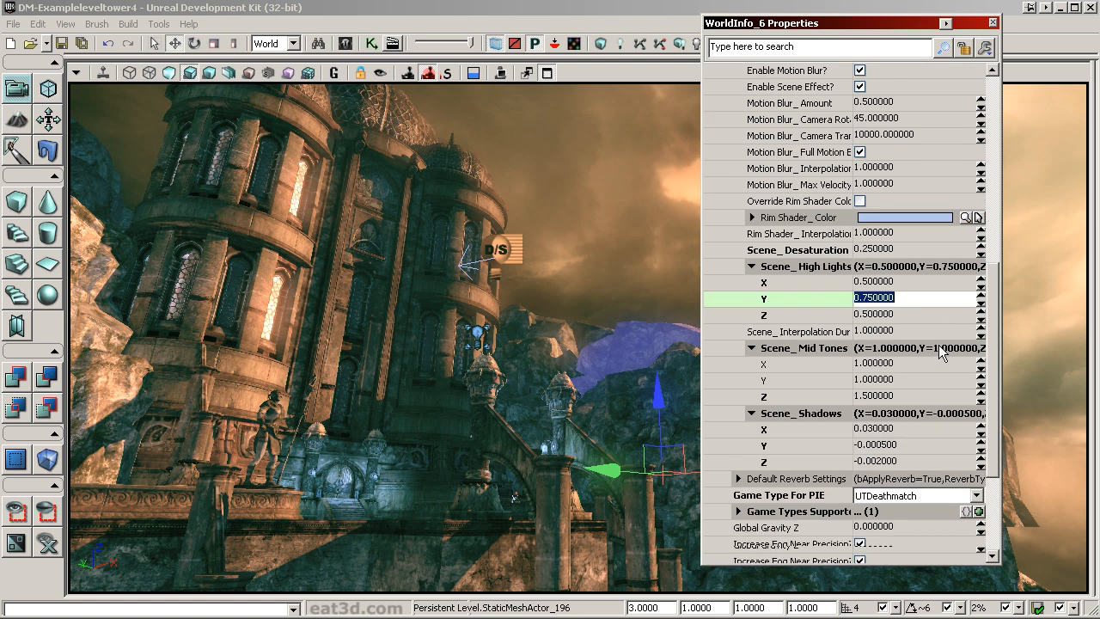
right_click_drag(840, 290, 749, 259)
key("alt+Tab")
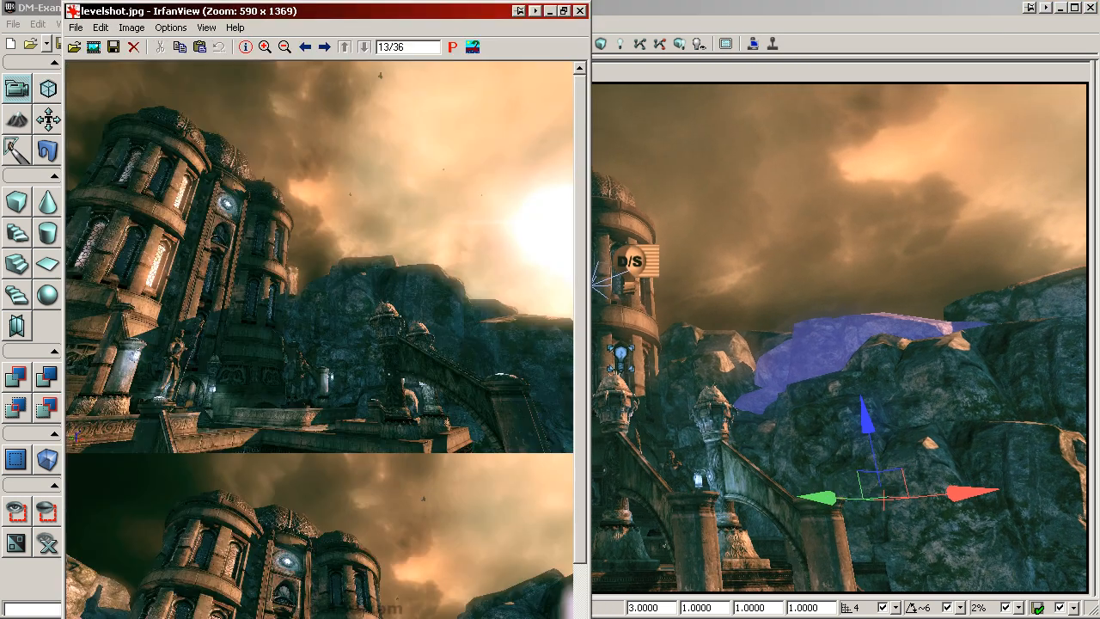
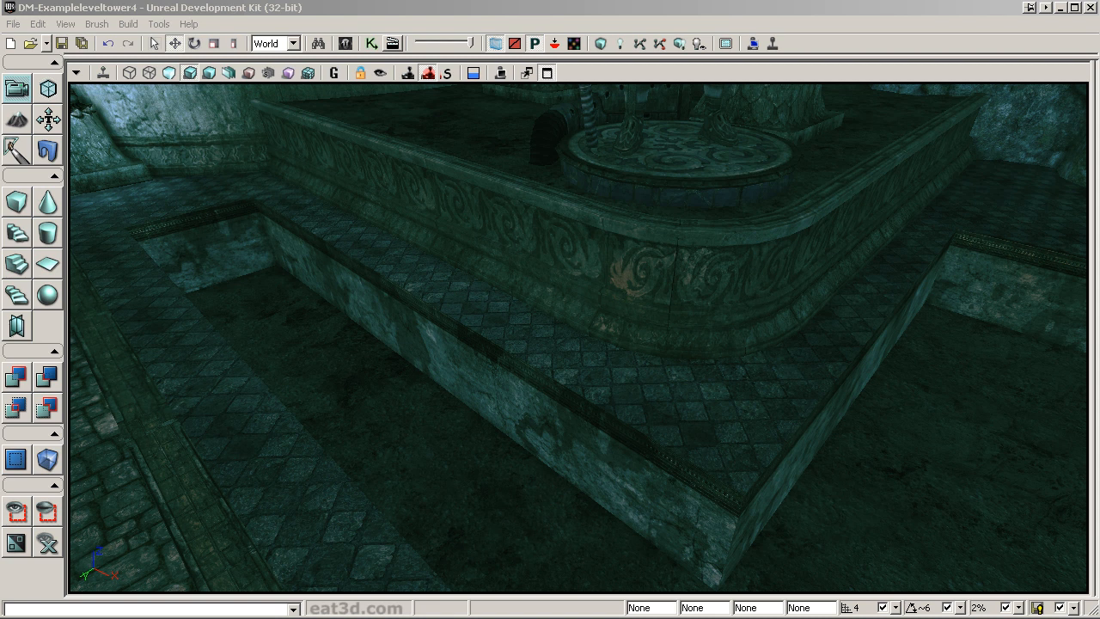
- Bring up the Content Browser, collapse the Effects folder and browse the static meshes of the NEC_Doors package
left_click_drag(1099, 31, 521, 6)
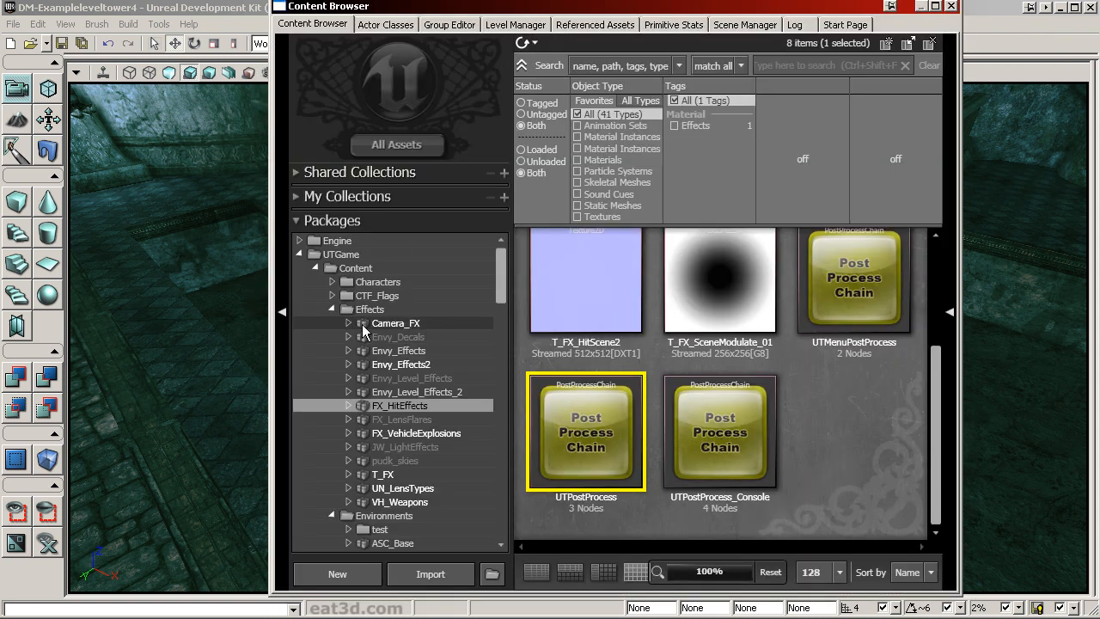
left_click(332, 308)
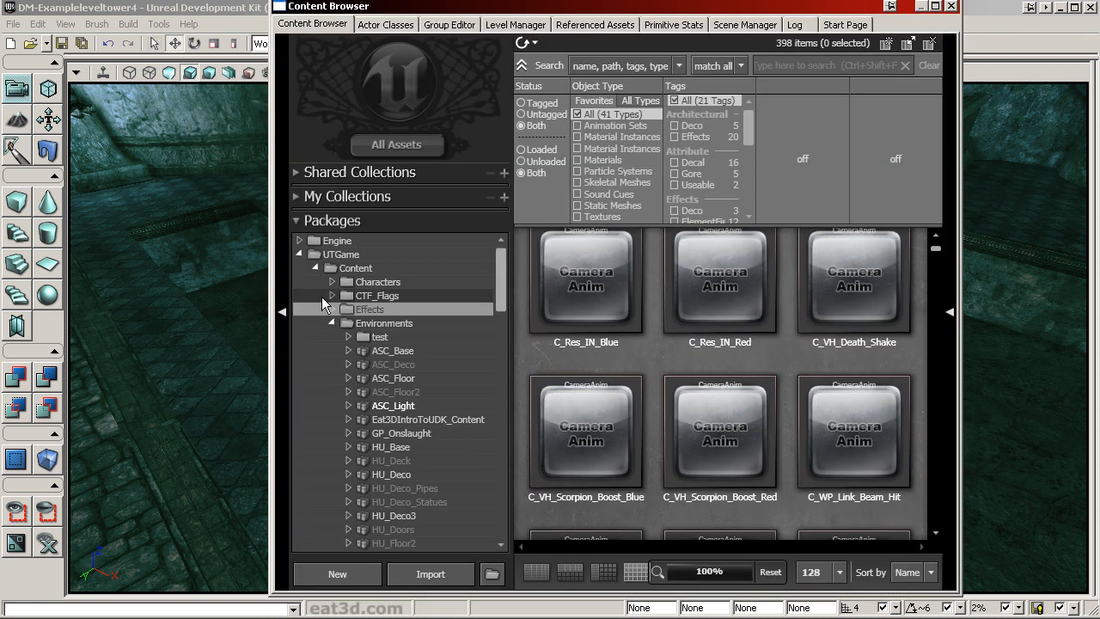
scroll(417, 382, "down", 14)
left_click(438, 392)
scroll(447, 361, "up", 3)
- Move the Content Browser aside and show the stone corridor in Unlit mode
left_click_drag(447, 7, 860, 7)
left_click_drag(585, 139, 283, 43)
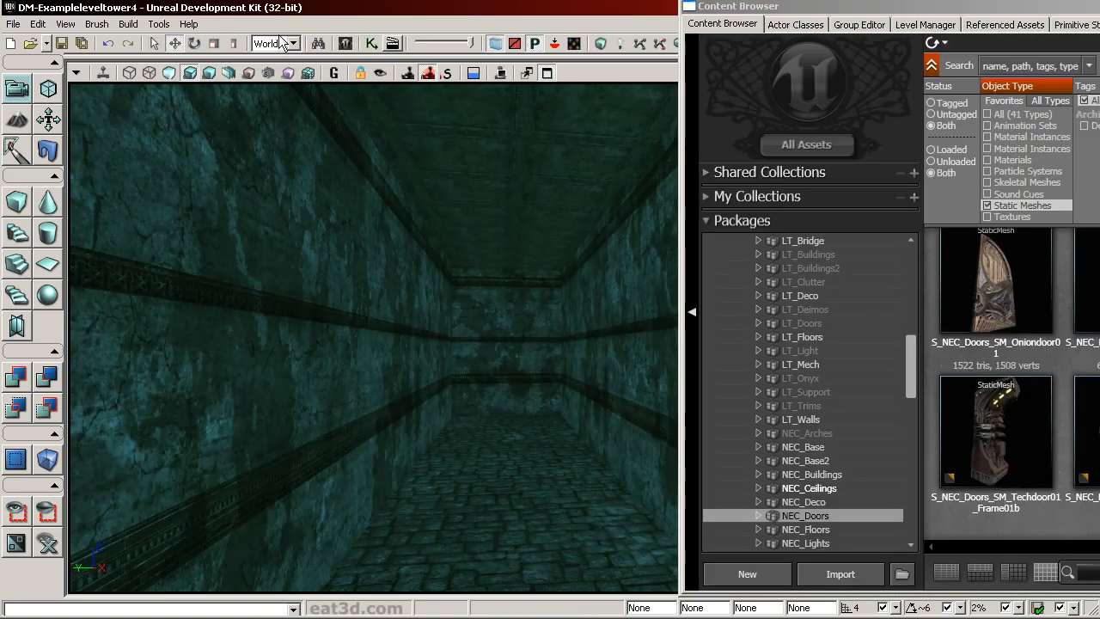
left_click(170, 73)
left_click_drag(343, 258, 361, 245)
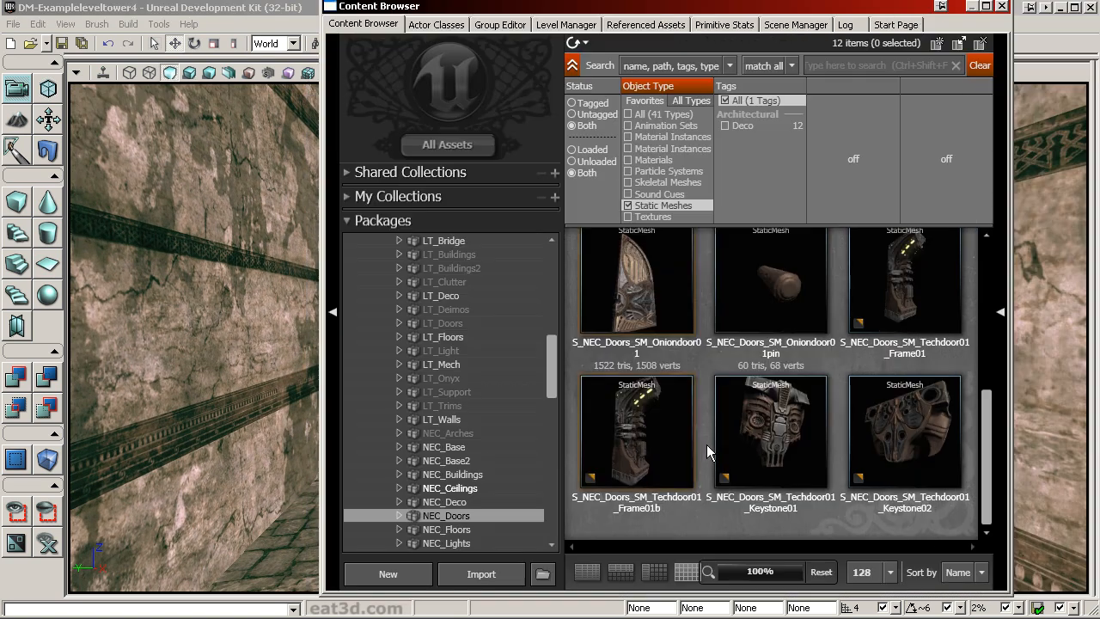
- Open the S_NEC_Trims_SM_Plain_STRa mesh from the NEC_Trims package in the Static Mesh Editor and inspect it
scroll(447, 387, "down", 5)
left_click(445, 392)
scroll(857, 345, "down", 2)
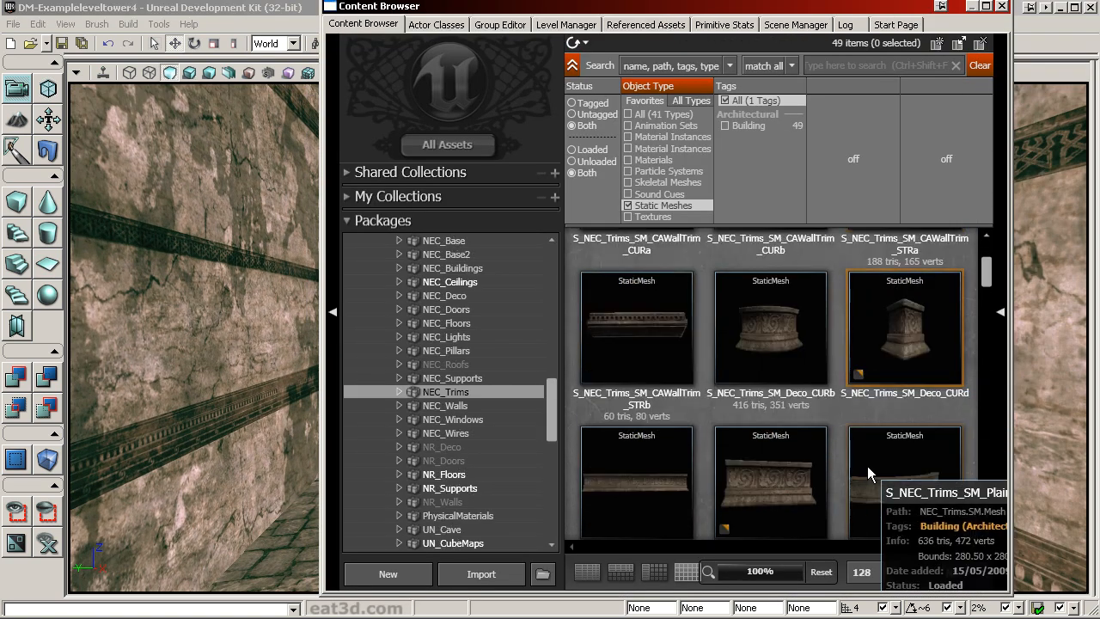
scroll(861, 430, "down", 8)
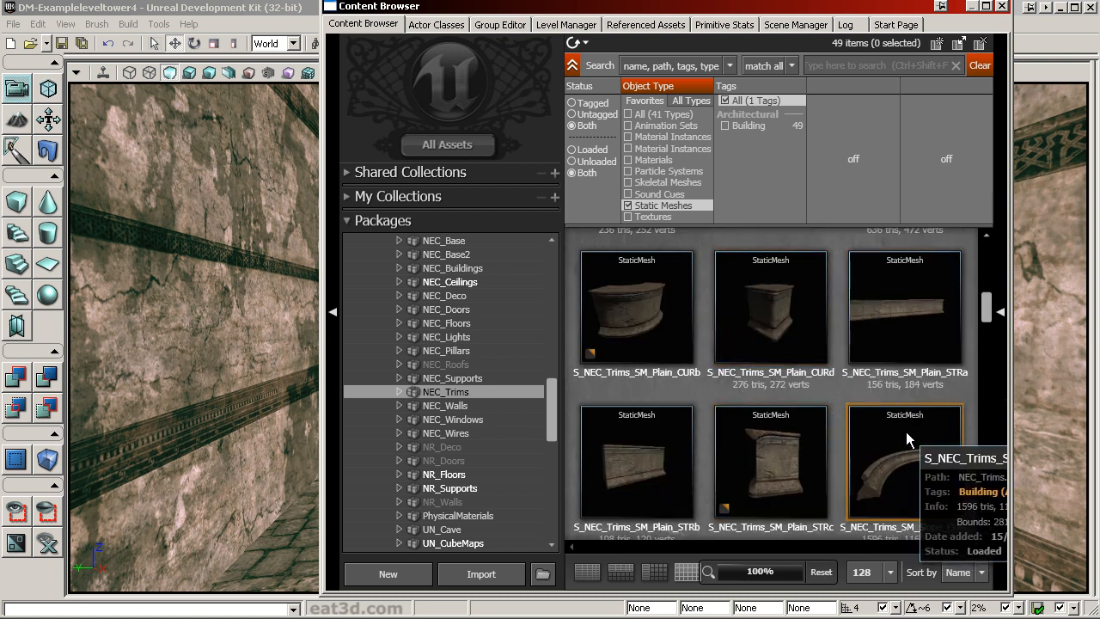
left_click(913, 326)
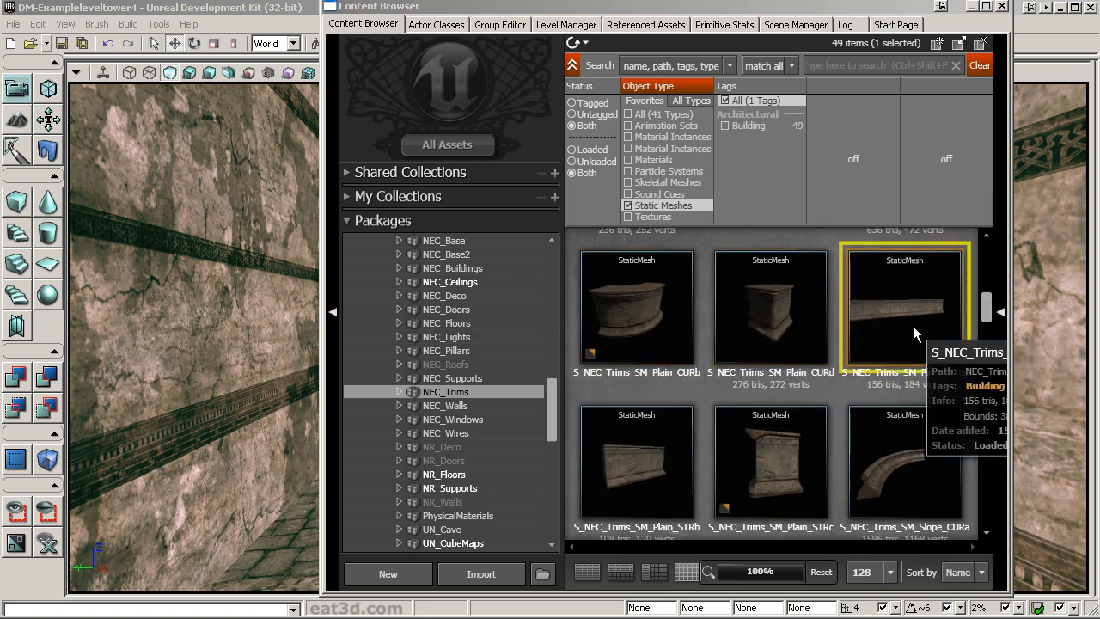
double_click(913, 326)
mouse_move(483, 333)
left_mouse_down()
mouse_move(516, 333)
mouse_move(459, 342)
mouse_move(481, 339)
left_mouse_up()
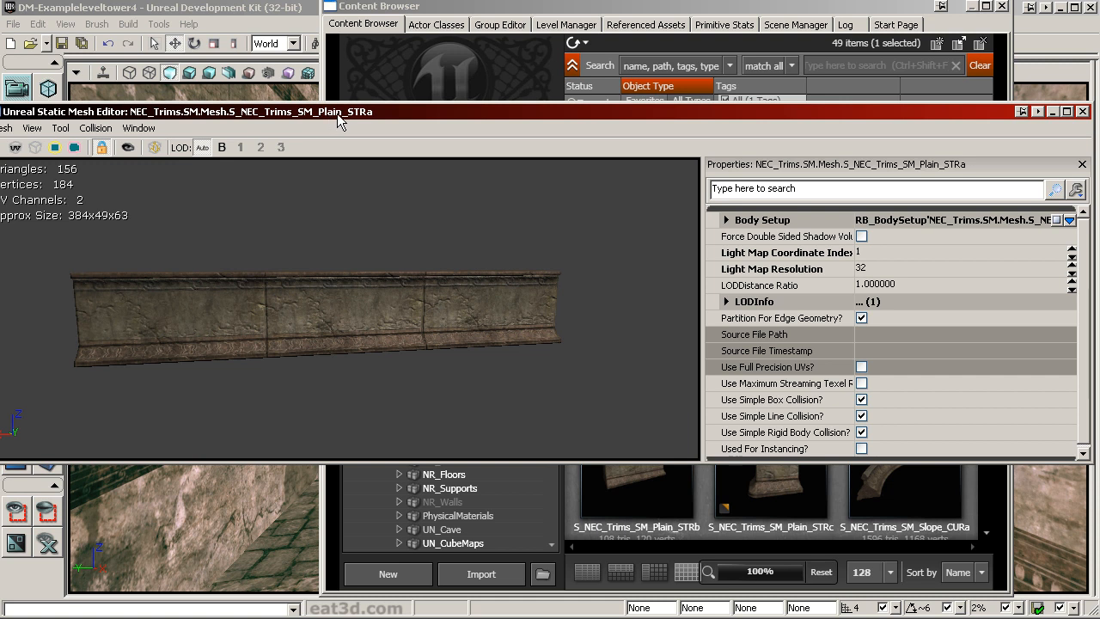
left_click_drag(369, 258, 517, 285)
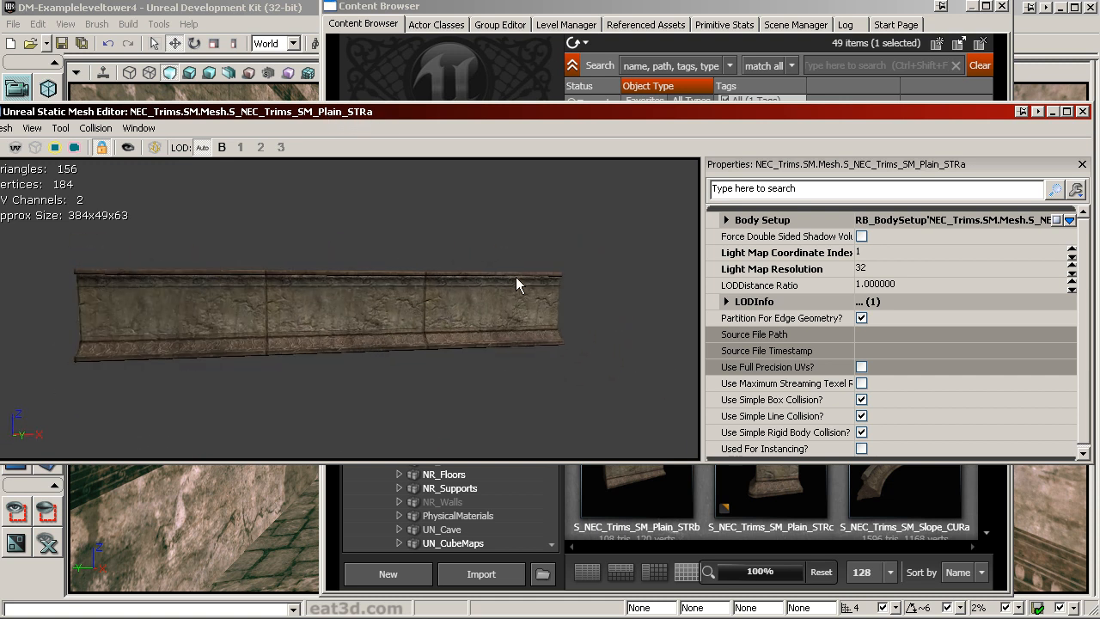
- Add the S_NEC_Trims_SM_Plain_STRa trim mesh to the corridor and set it on the floor along the side wall
left_click(1083, 112)
left_click_drag(634, 5, 1099, 6)
right_click_drag(521, 390, 521, 502)
left_click(520, 390)
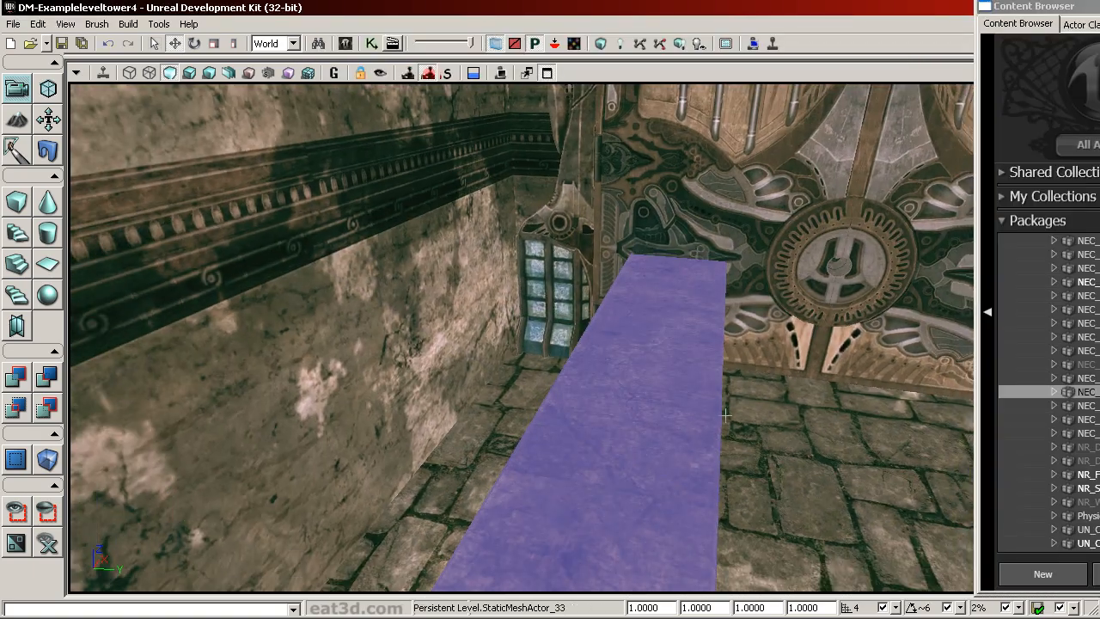
left_click_drag(553, 330, 553, 236, "shift")
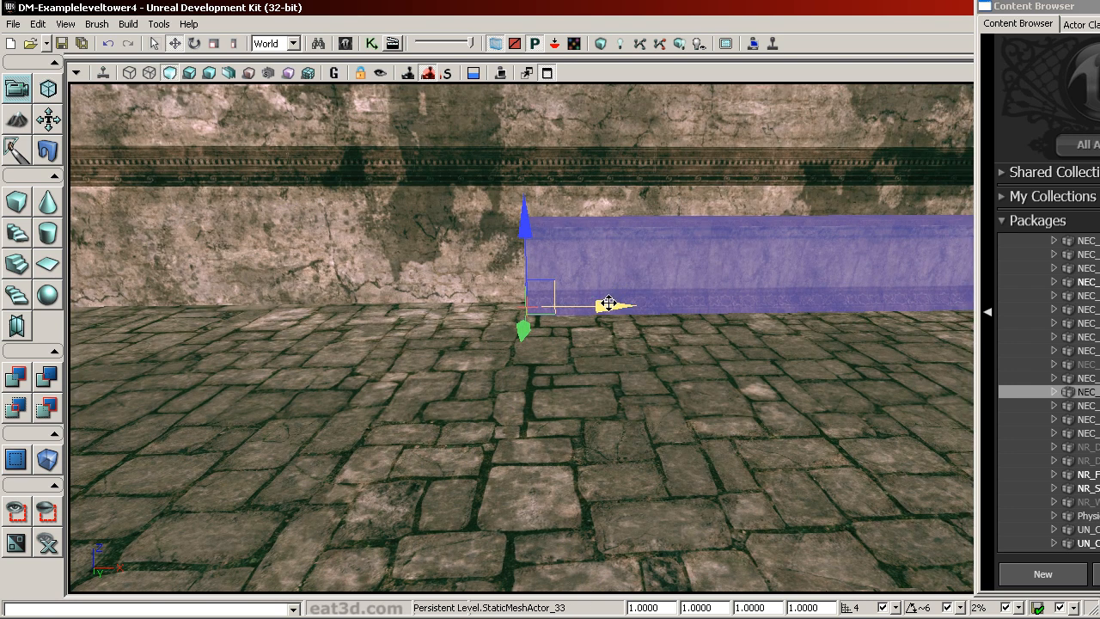
- Duplicate the base trim end to end three times along the side wall to run the length of the corridor
left_click_drag(610, 301, 163, 305, "alt")
right_click_drag(687, 321, 550, 296)
left_click_drag(673, 324, 277, 312, "alt")
right_click_drag(746, 370, 708, 373)
left_click_drag(708, 373, 325, 355, "alt")
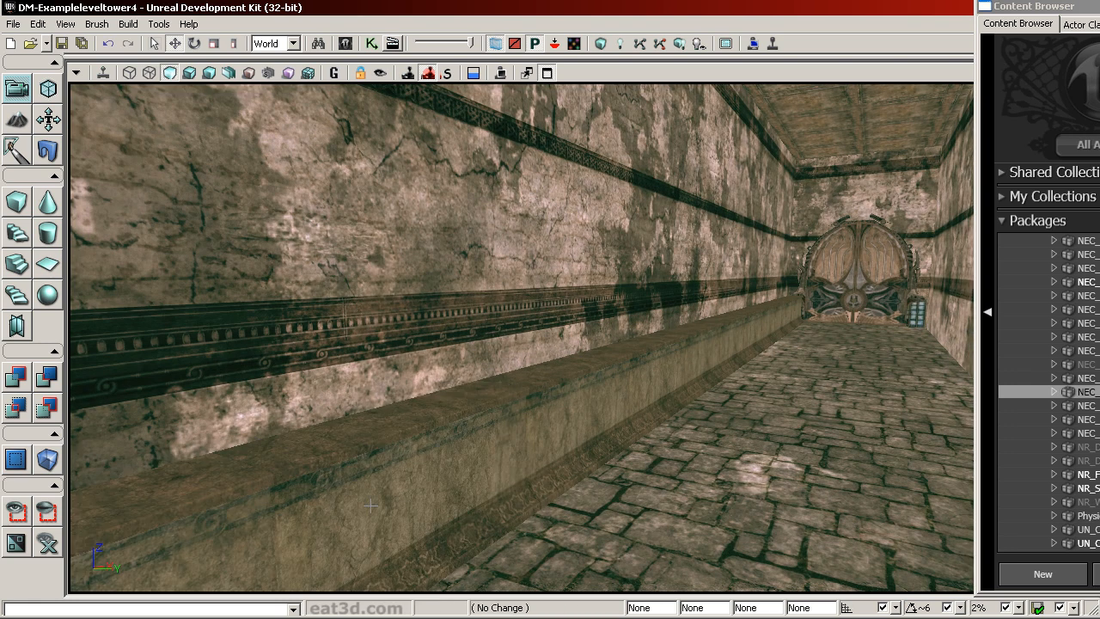
- Select all four base trim pieces and duplicate them across to the opposite corridor wall
left_click(371, 505)
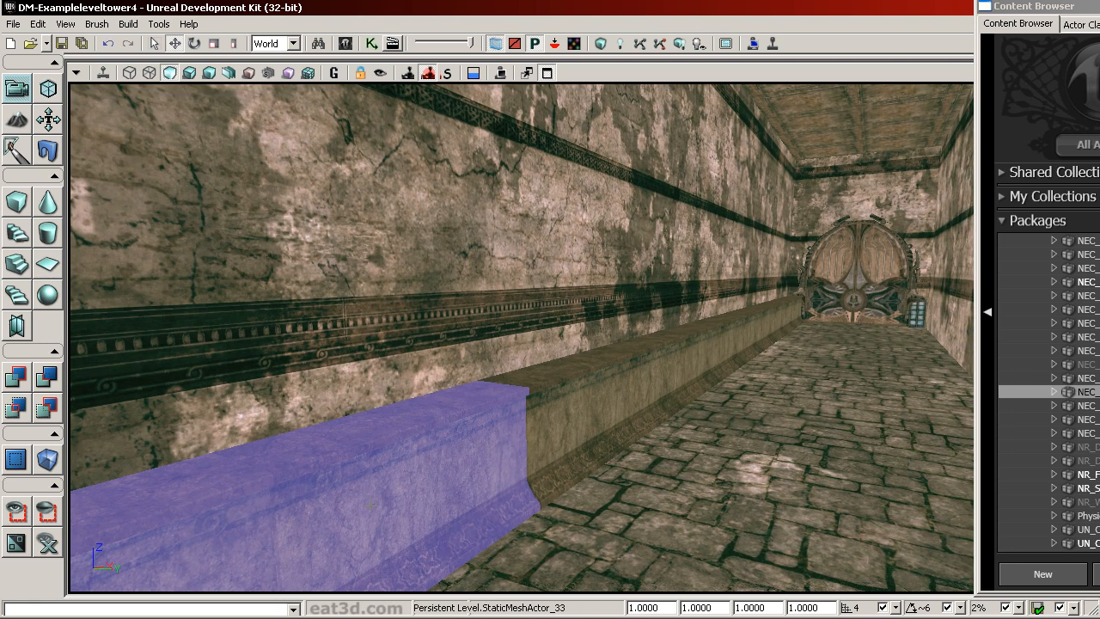
left_click(597, 448, "ctrl")
left_click(757, 331, "ctrl")
left_click(786, 323, "ctrl")
left_click_drag(786, 322, 867, 303)
left_click_drag(619, 350, 778, 358, "alt")
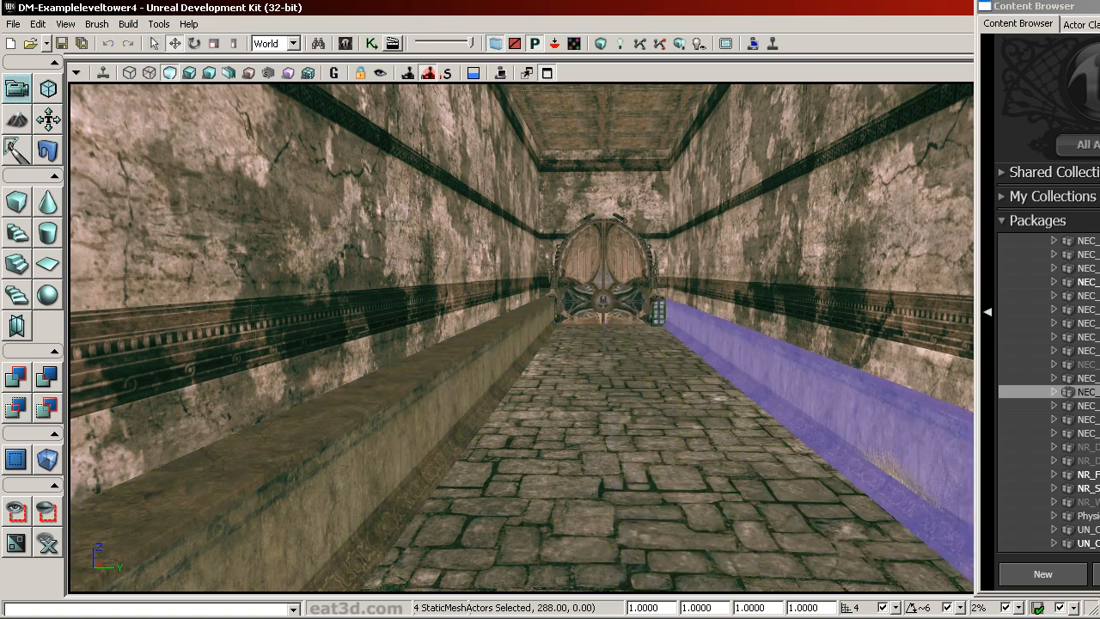
- Align the four copied trims with the opposite wall beside the door
left_click_drag(608, 370, 601, 258)
left_click_drag(739, 369, 709, 370, "shift")
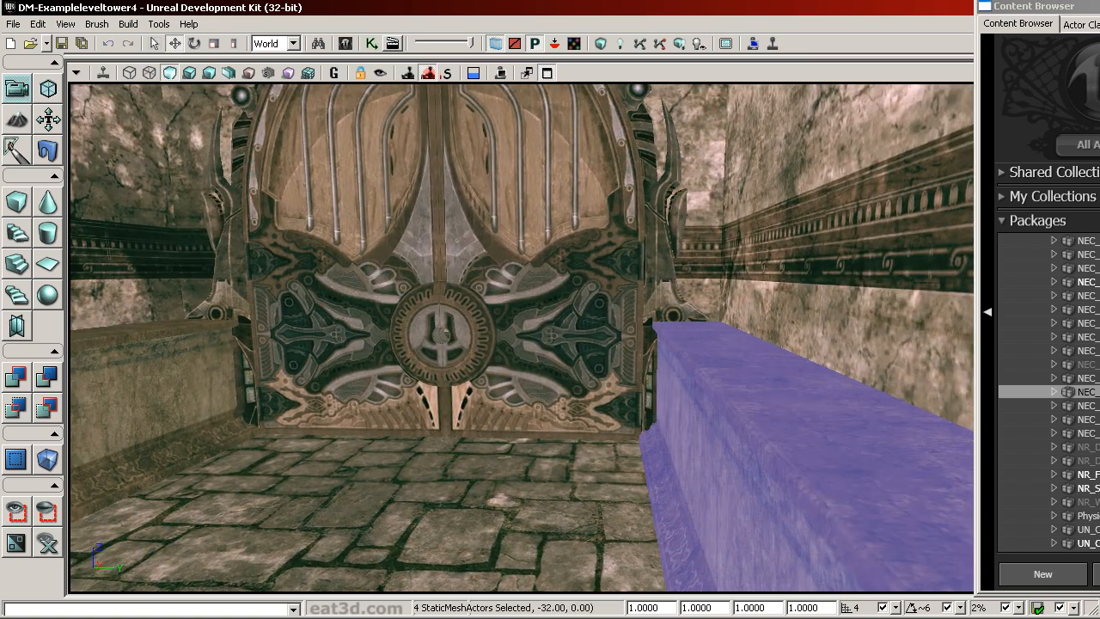
left_click_drag(602, 310, 571, 360)
right_click_drag(571, 361, 506, 326)
- Select the arched door frame with both door leaves and duplicate them to the other end of the corridor
left_click(497, 278)
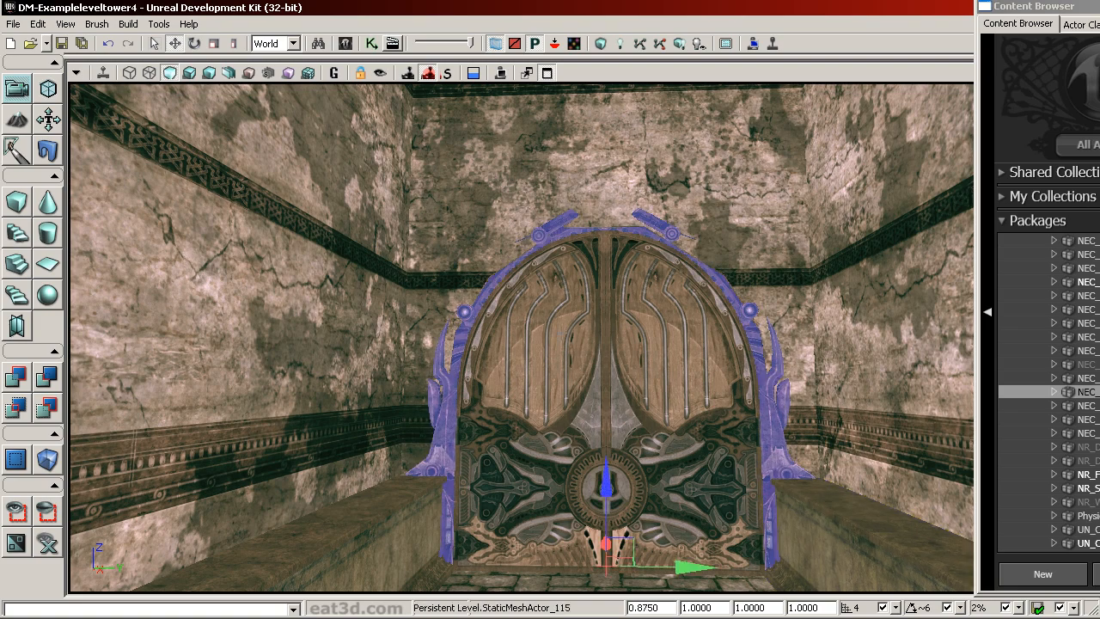
left_click(533, 361, "ctrl")
left_click(642, 367, "ctrl")
right_click_drag(526, 374, 570, 378)
left_click_drag(617, 321, 584, 413, "alt")
right_click_drag(585, 412, 378, 421)
left_click_drag(653, 488, 520, 418)
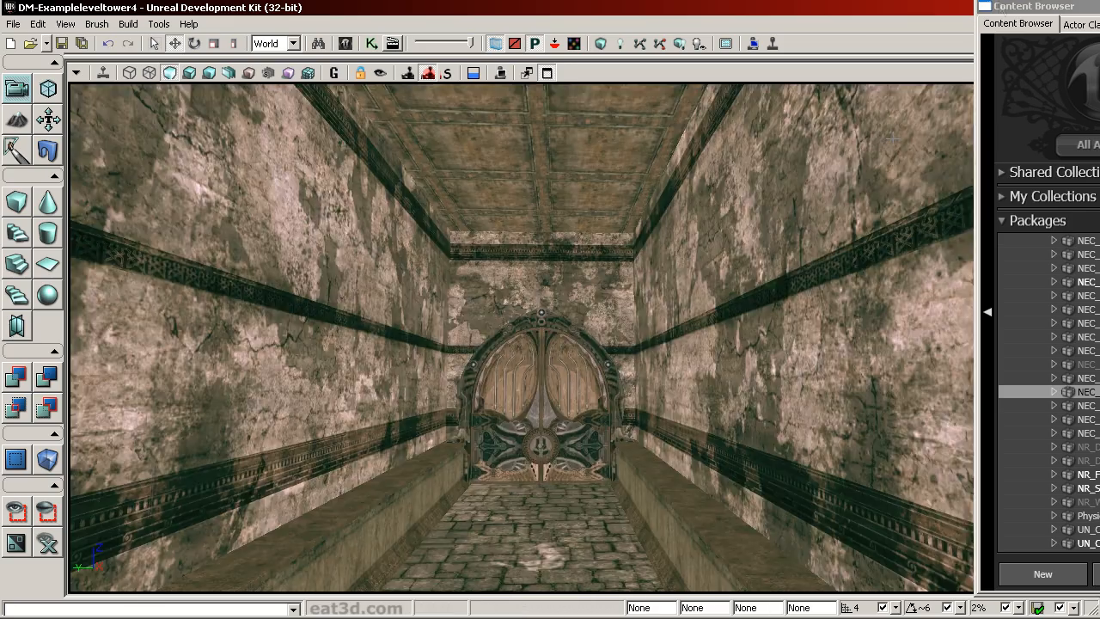
- Browse the NEC_Ceilings package and inspect S_NEC_Ceilings_SM_Turk182a in the Static Mesh Editor
left_click_drag(1011, 7, 328, 7)
left_click(427, 283)
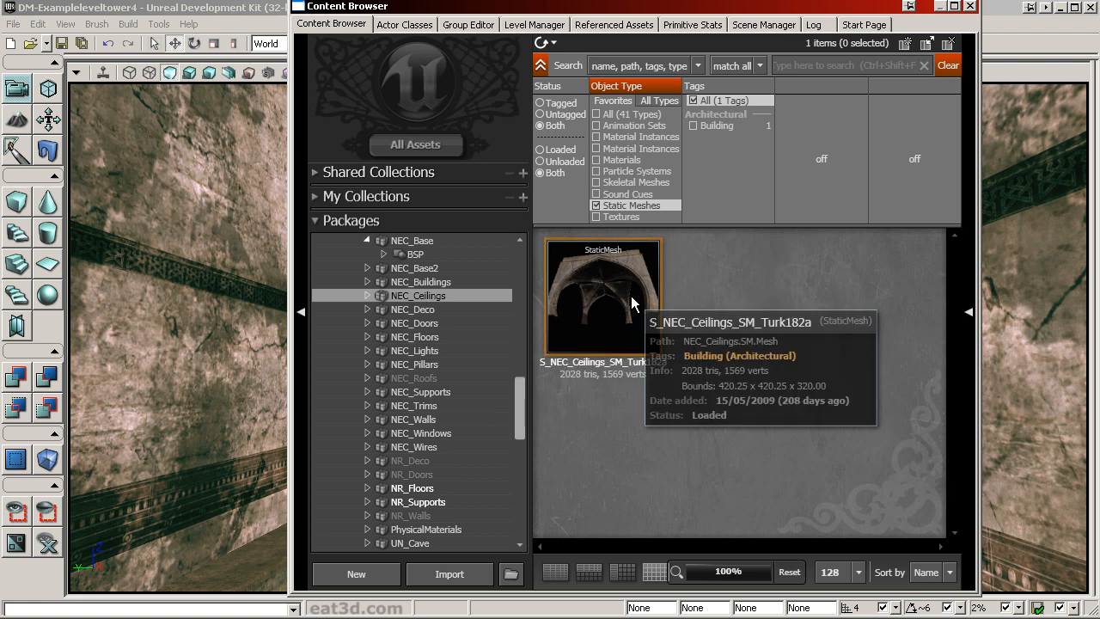
double_click(590, 309)
left_click_drag(563, 334, 541, 367)
right_click_drag(541, 367, 541, 395)
left_click_drag(541, 367, 518, 349)
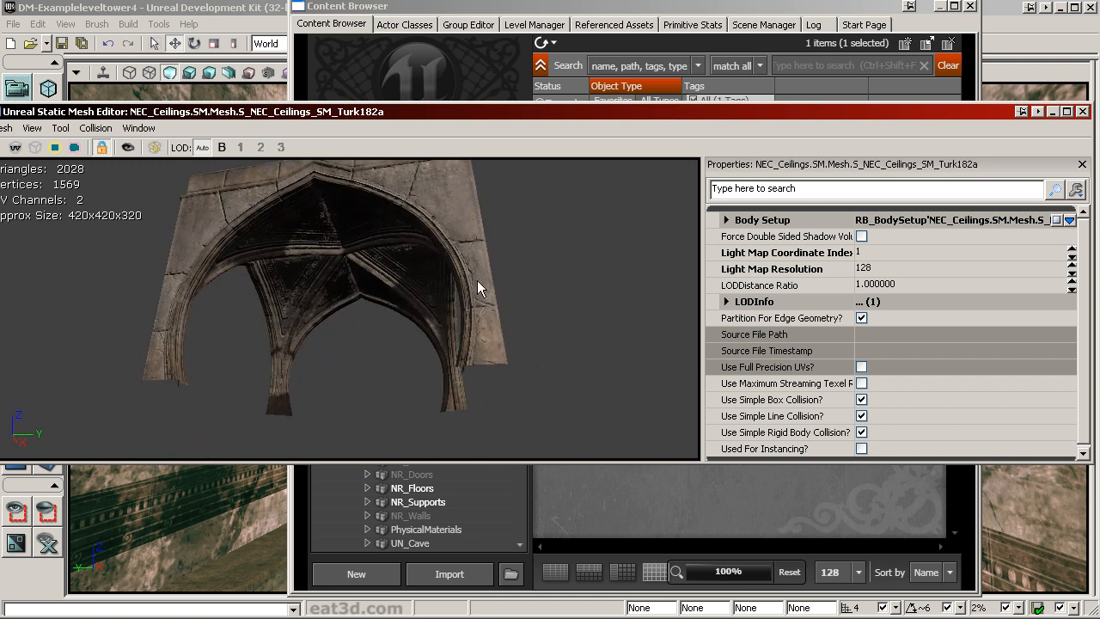
left_click_drag(455, 263, 624, 228)
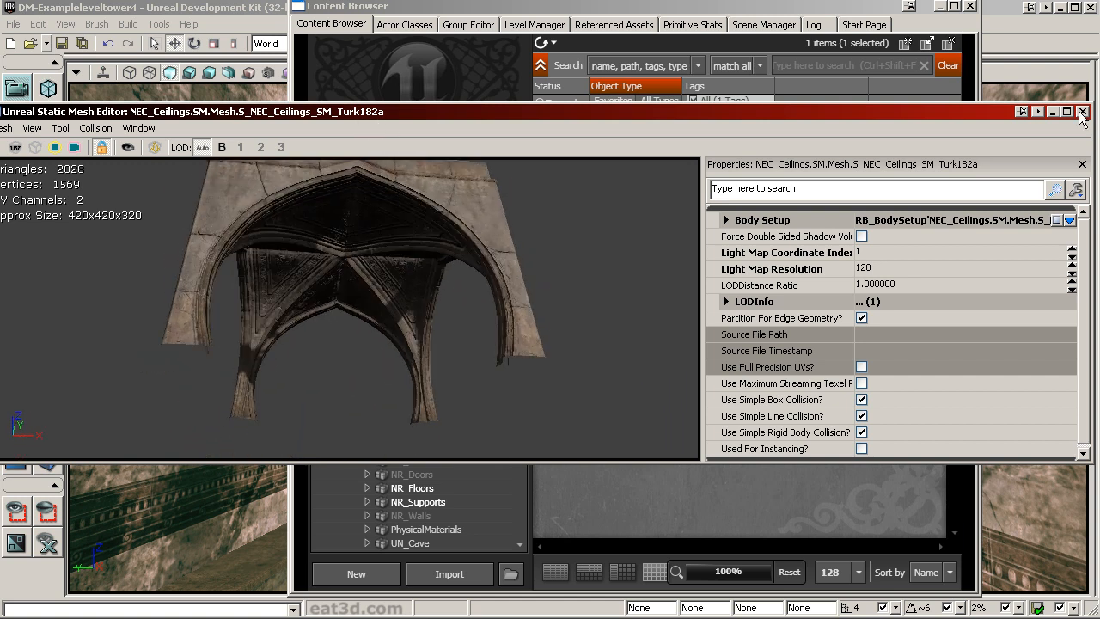
left_click(1082, 111)
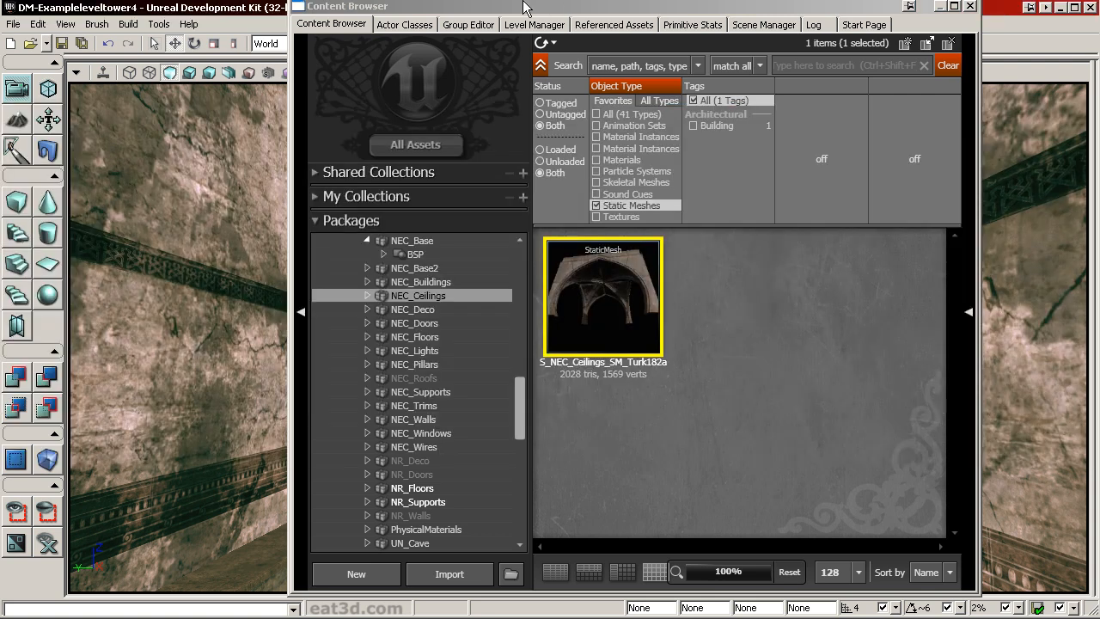
- Add the S_NEC_Ceilings_SM_Turk182a vault to the corridor and scale it uniformly to 0.75
left_click_drag(1001, 15, 1099, 13)
right_click_drag(548, 251, 547, 344)
left_click(548, 251)
right_click_drag(547, 251, 547, 181)
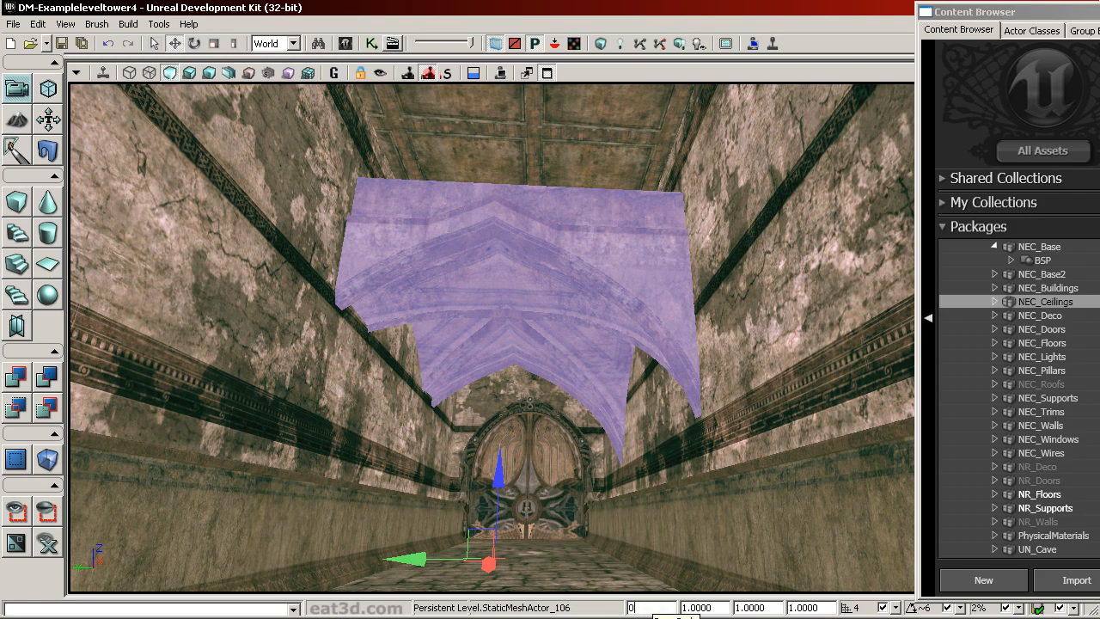
key("Return")
- Position the ceiling vault near the door so its columns rest on the base trims on both sides
right_click_drag(512, 421, 511, 460)
left_click_drag(508, 434, 508, 301, "shift")
left_click_drag(421, 517, 456, 517, "shift")
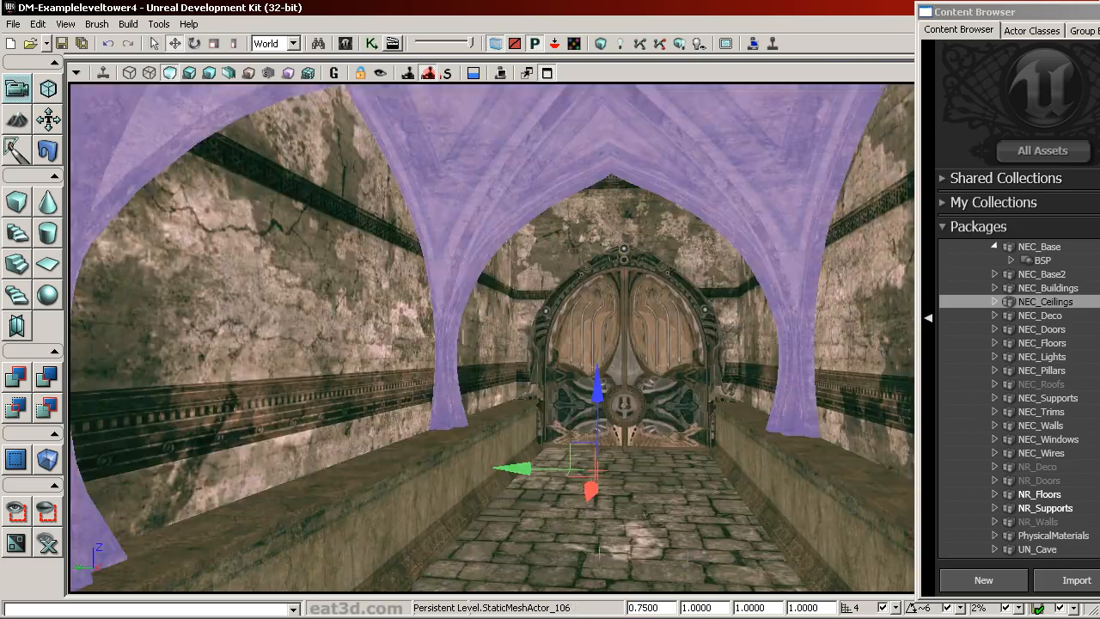
left_click_drag(591, 488, 591, 456, "shift")
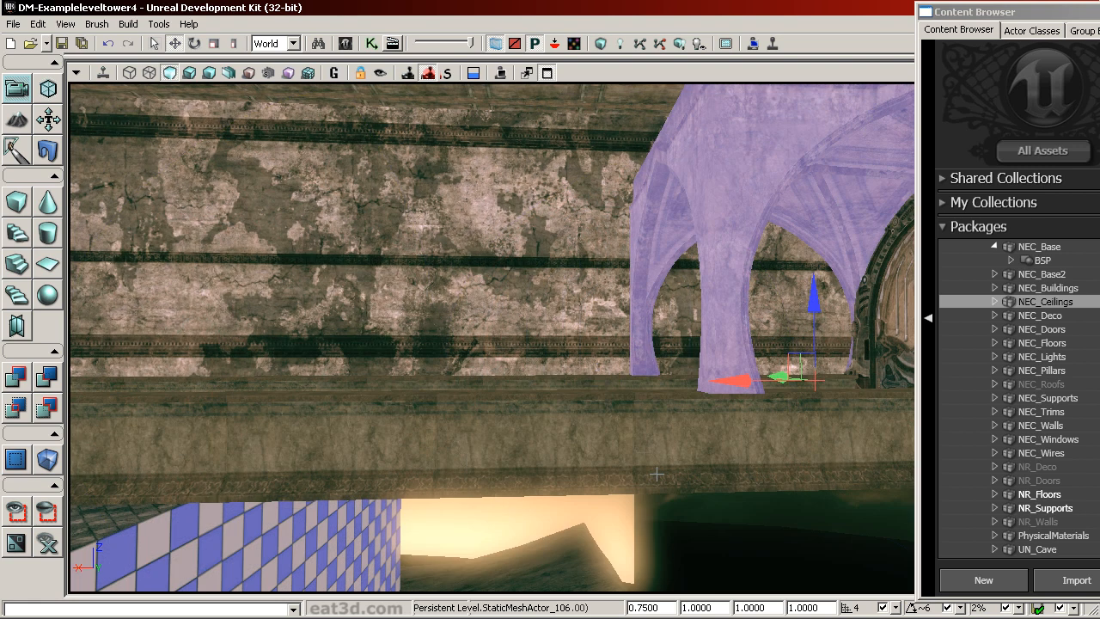
- Duplicate the vault beside the first, and copy the pair farther along the corridor to make four vaults
left_click_drag(751, 391, 430, 275)
left_click_drag(90, 425, 163, 425, "shift")
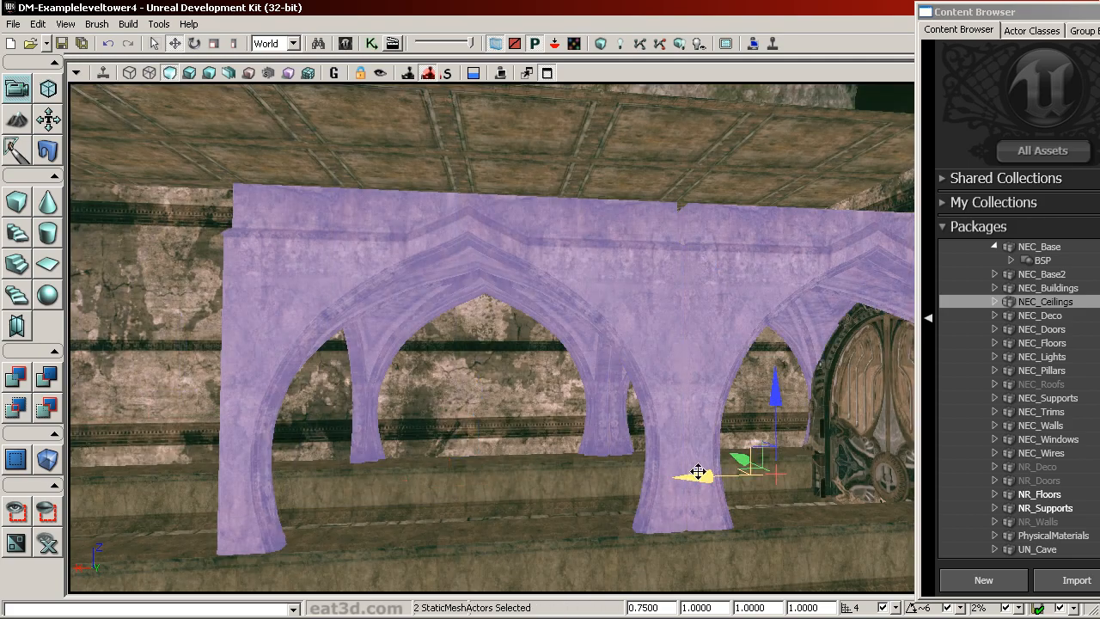
left_click_drag(698, 472, 112, 472, "alt")
middle_click_drag(112, 472, 429, 413)
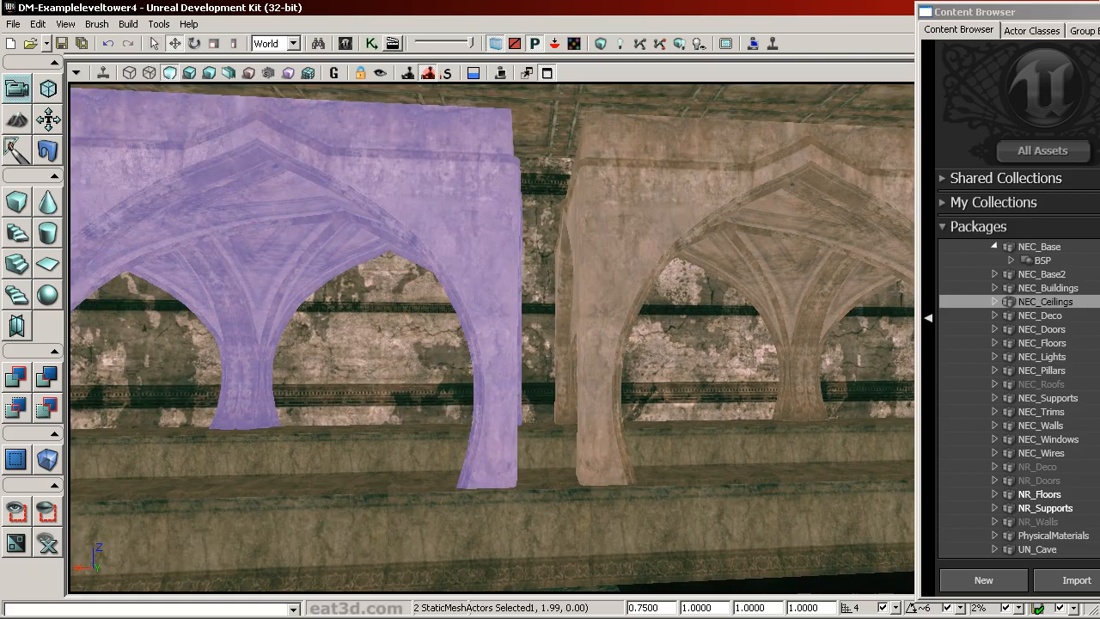
- Close the gap between the two vault pairs and shift all four vaults together along the corridor
left_click_drag(645, 469, 638, 369)
left_click_drag(644, 469, 464, 503, "ctrl+shift")
left_click(777, 387, "ctrl")
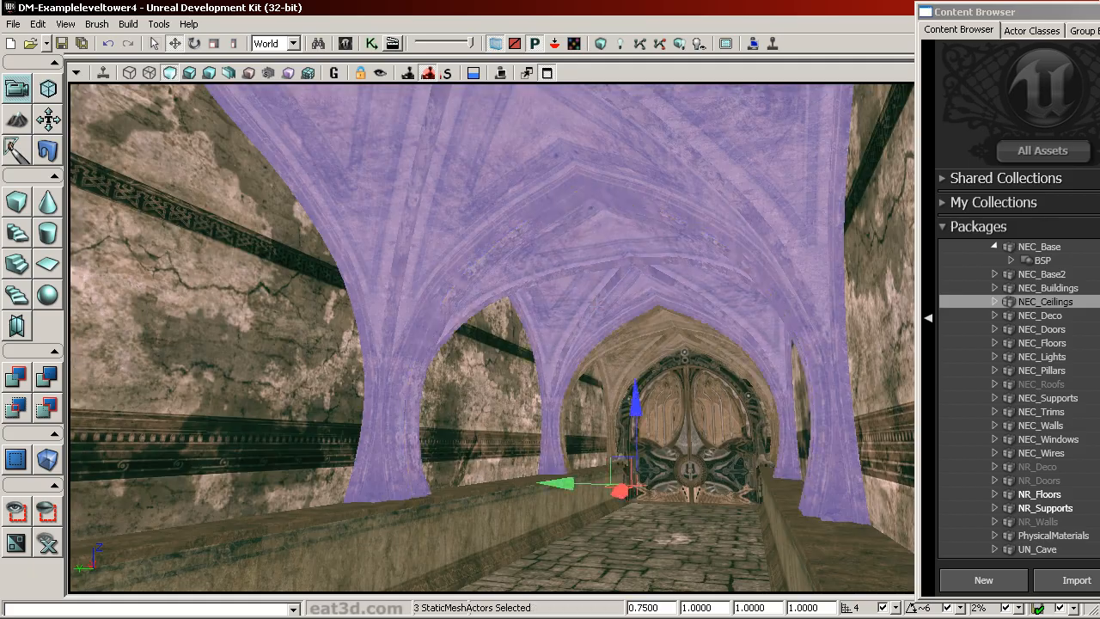
left_click(757, 412, "ctrl")
left_click_drag(732, 480, 713, 421)
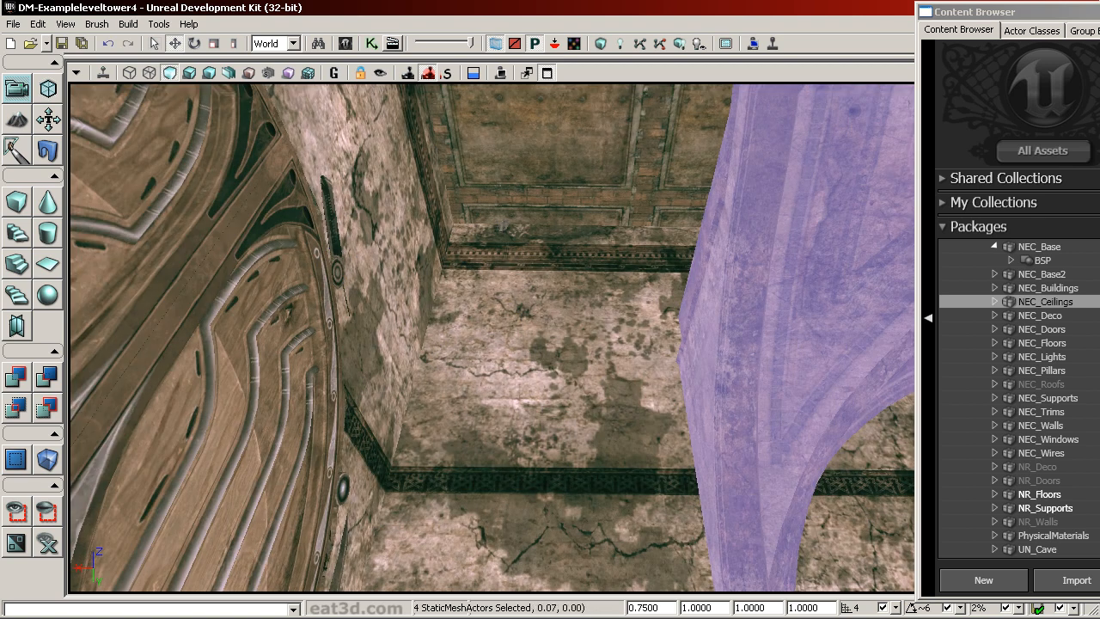
- Select the arched door frame and door leaves at the corridor's end and move them inward toward the nearest vault
right_click_drag(714, 421, 726, 361)
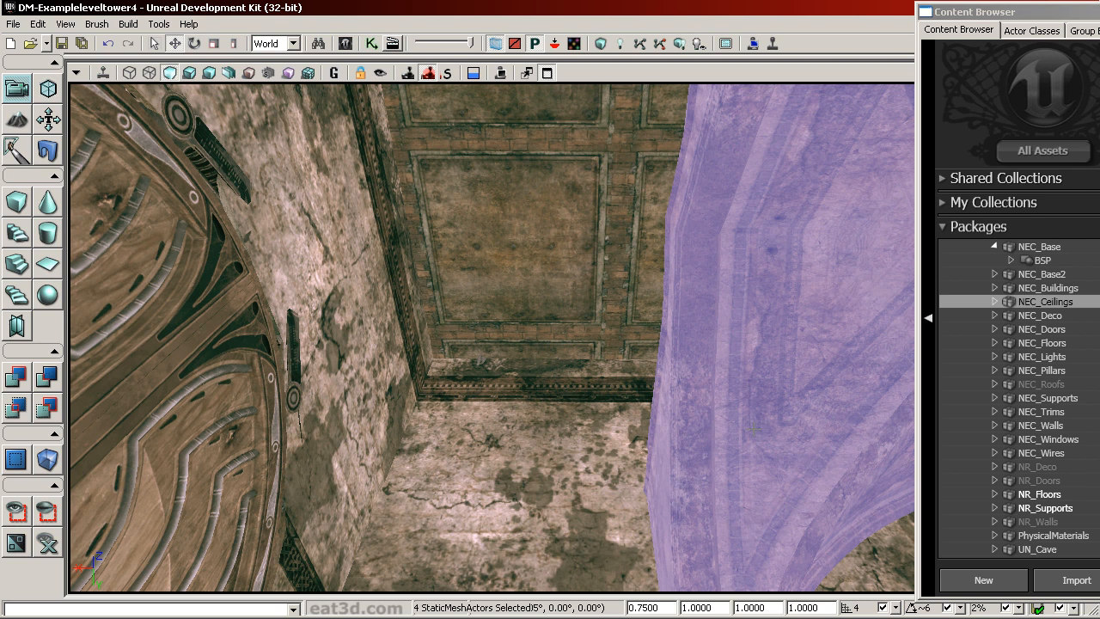
right_click_drag(726, 361, 589, 339)
left_click(481, 202)
right_click_drag(481, 202, 807, 284)
left_click_drag(765, 297, 718, 314)
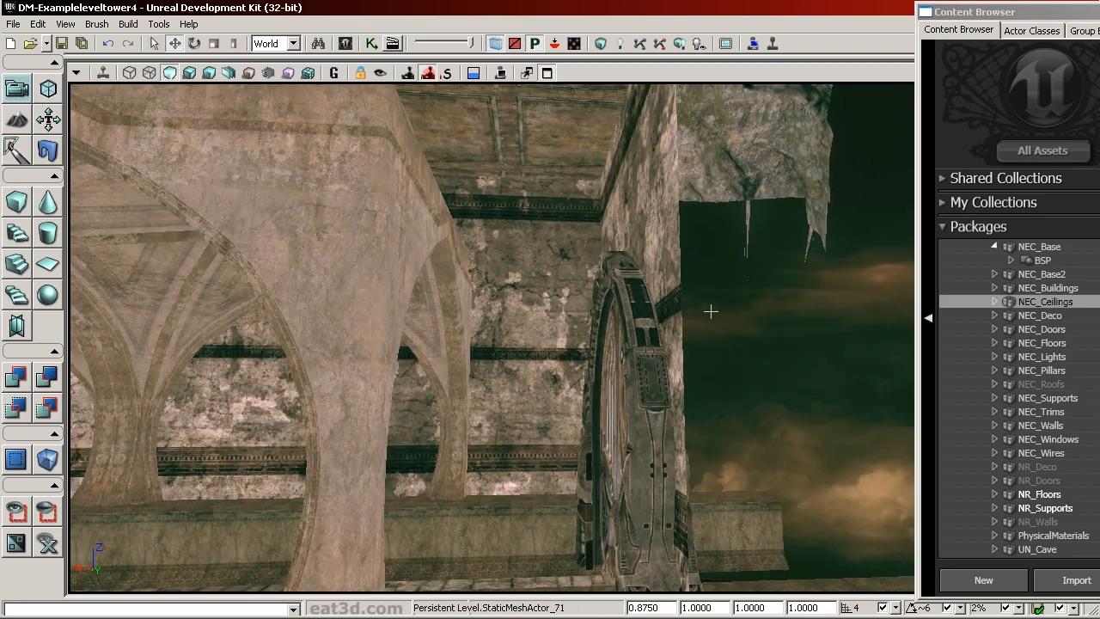
left_click(636, 371)
left_click(607, 404, "ctrl")
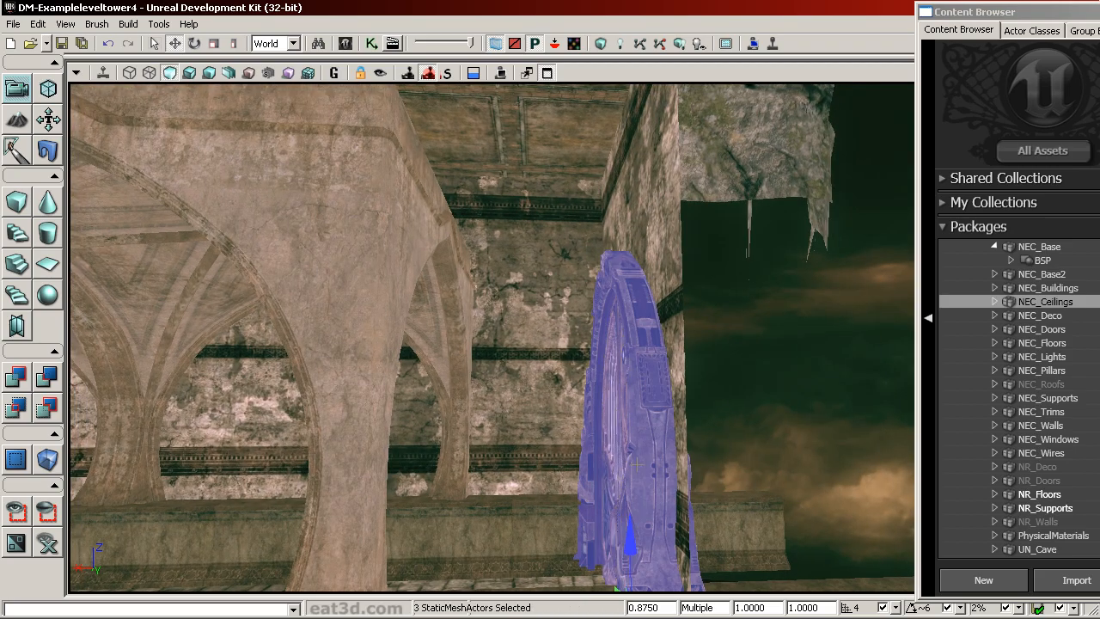
right_click_drag(745, 455, 733, 500)
left_click_drag(577, 510, 497, 511)
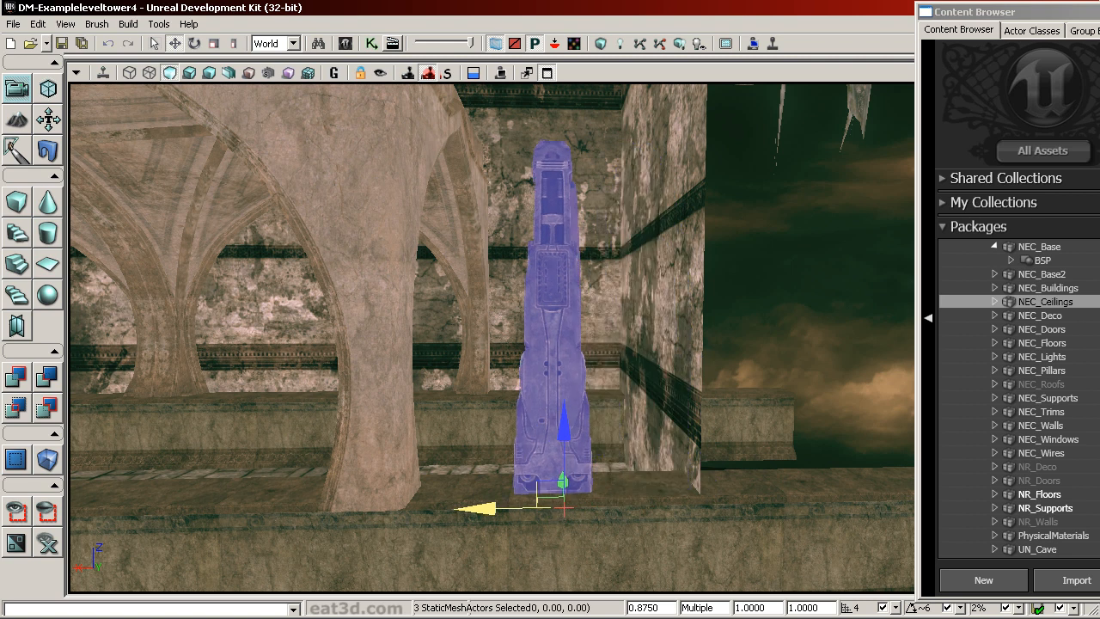
- In Geometry mode, pull the corridor brush's end wall inward to meet the relocated door
right_click_drag(602, 279, 645, 257)
left_click(545, 285)
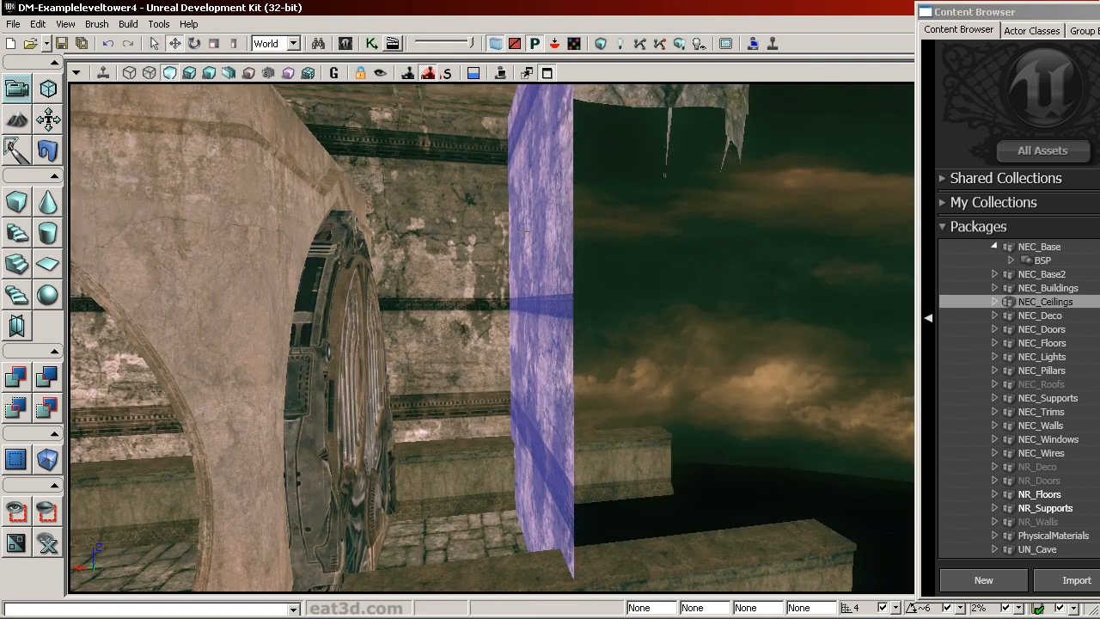
left_click(545, 285, "ctrl+shift")
left_click(55, 84)
mouse_move(361, 258)
right_mouse_down()
mouse_move(318, 260)
mouse_move(348, 279)
mouse_move(382, 271)
mouse_move(447, 284)
mouse_move(395, 299)
right_mouse_up()
left_click(440, 284)
left_click_drag(505, 316, 342, 318)
mouse_move(342, 318)
right_mouse_down()
mouse_move(267, 331)
mouse_move(279, 288)
mouse_move(300, 297)
right_mouse_up()
- Lower the top face of the corridor brush onto the vaults and return to camera mode
left_click(714, 441)
right_click_drag(714, 442, 345, 249)
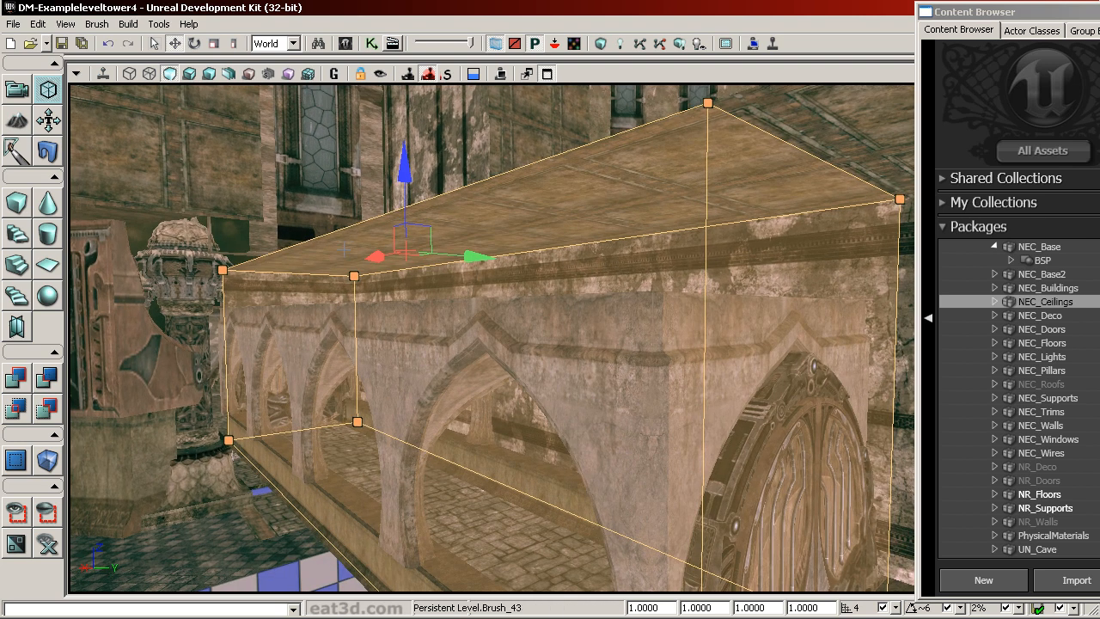
left_click_drag(403, 170, 404, 222)
left_click(15, 91)
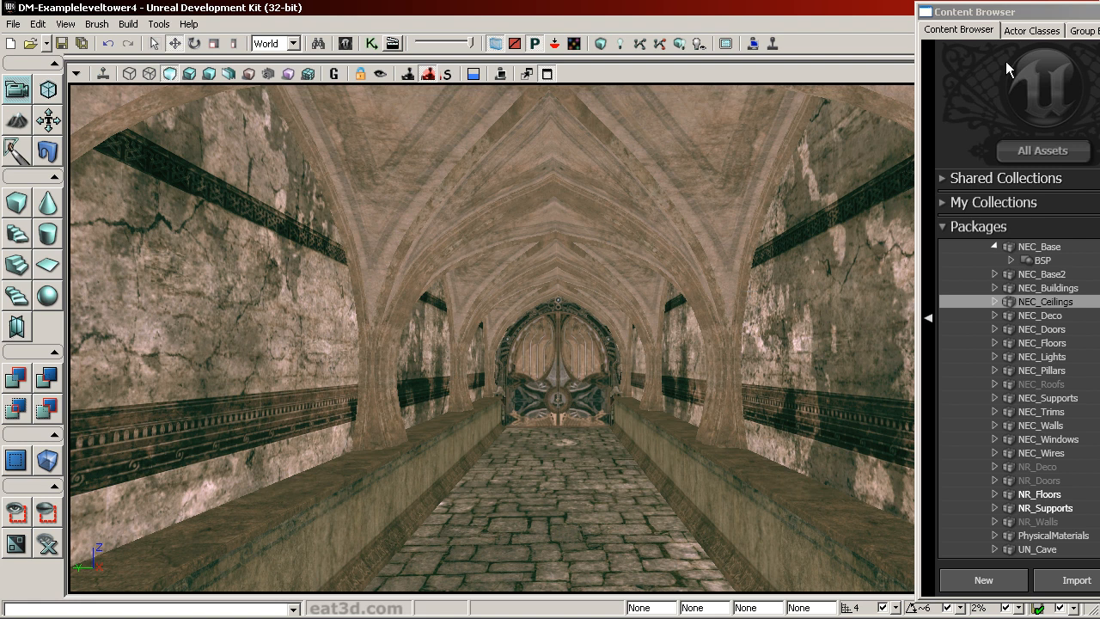
- Browse the NEC_Lights package and inspect S_NEC_Lights_SM_Freelight01 in the Static Mesh Editor
left_click_drag(1032, 11, 472, 8)
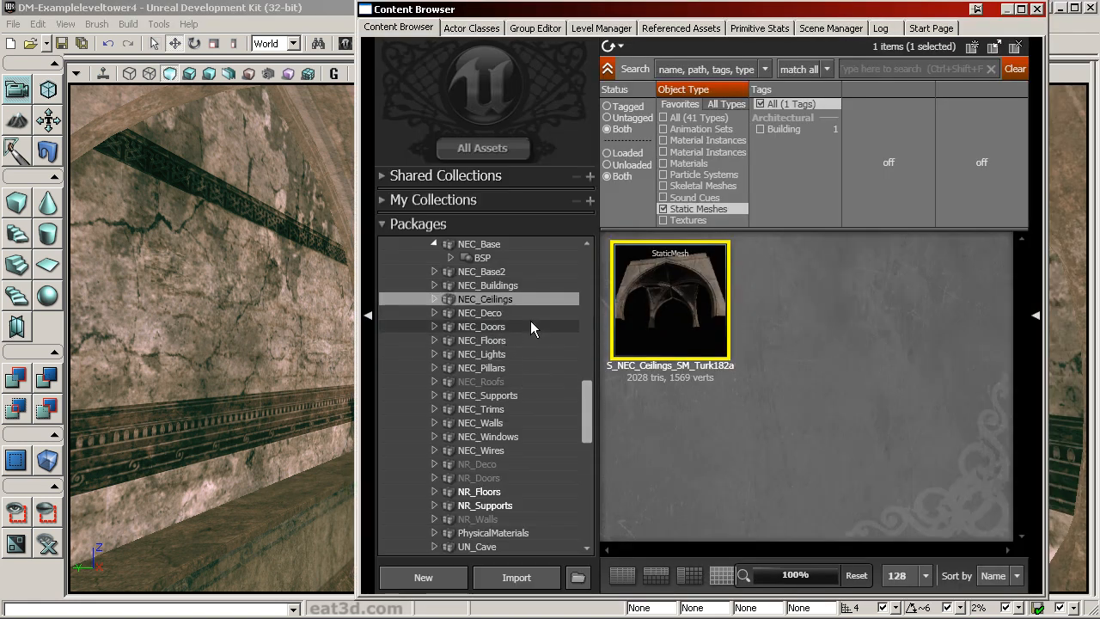
left_click(505, 354)
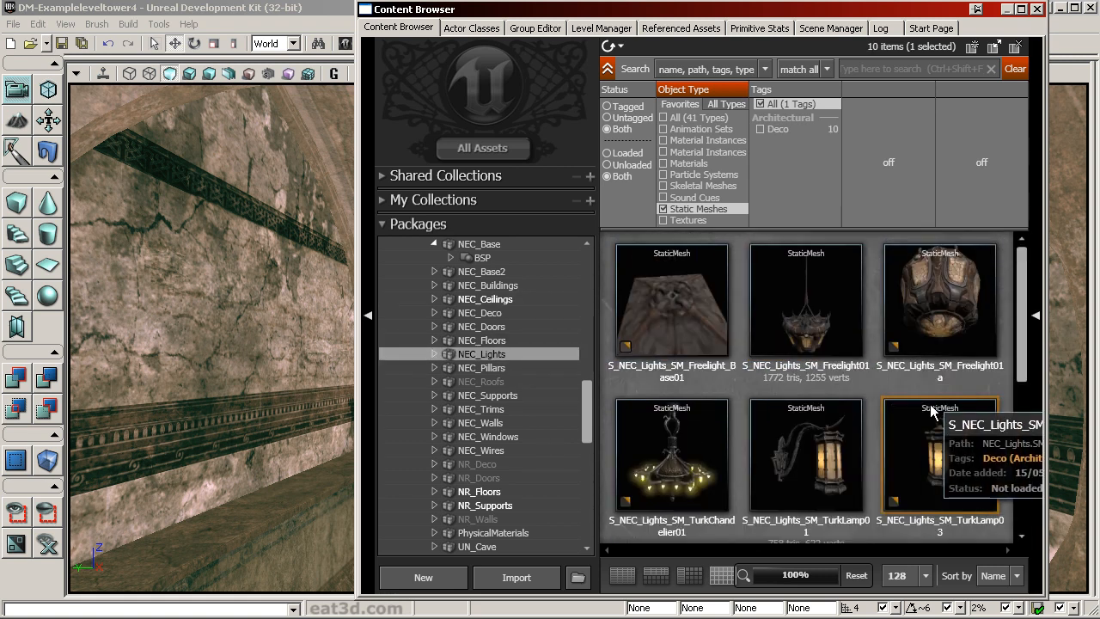
double_click(789, 327)
left_click_drag(343, 300, 442, 290)
left_click_drag(369, 275, 395, 215)
left_click(1081, 111)
- Add the S_NEC_Lights_SM_Freelight01 lantern so it hangs beneath the vaulted ceiling
left_click_drag(615, 13, 1099, 7)
right_click_drag(567, 258, 558, 344)
left_click(602, 344)
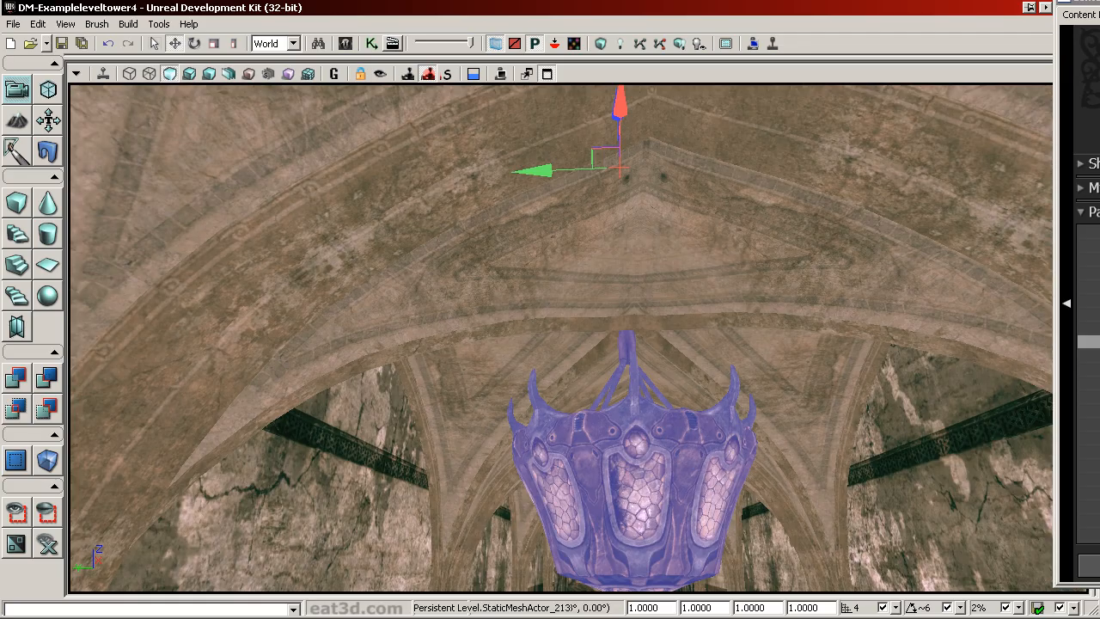
right_click_drag(550, 258, 550, 340)
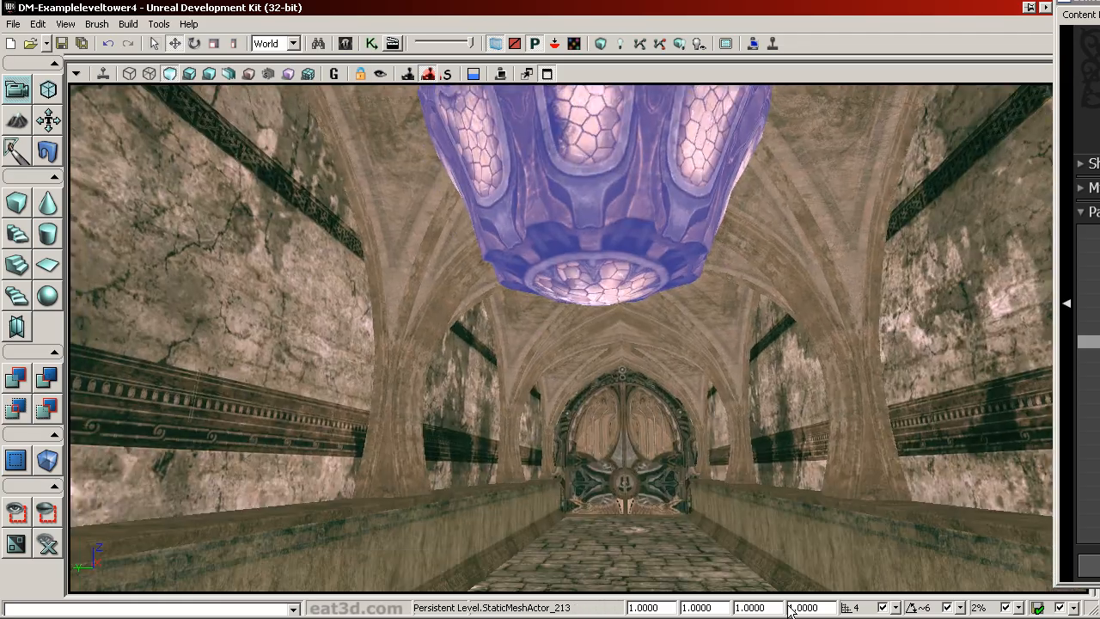
- Scale the hanging lantern uniformly to 0.5
left_click_drag(630, 607, 708, 609)
type("0.5")
key("Return")
right_click_drag(703, 464, 687, 326)
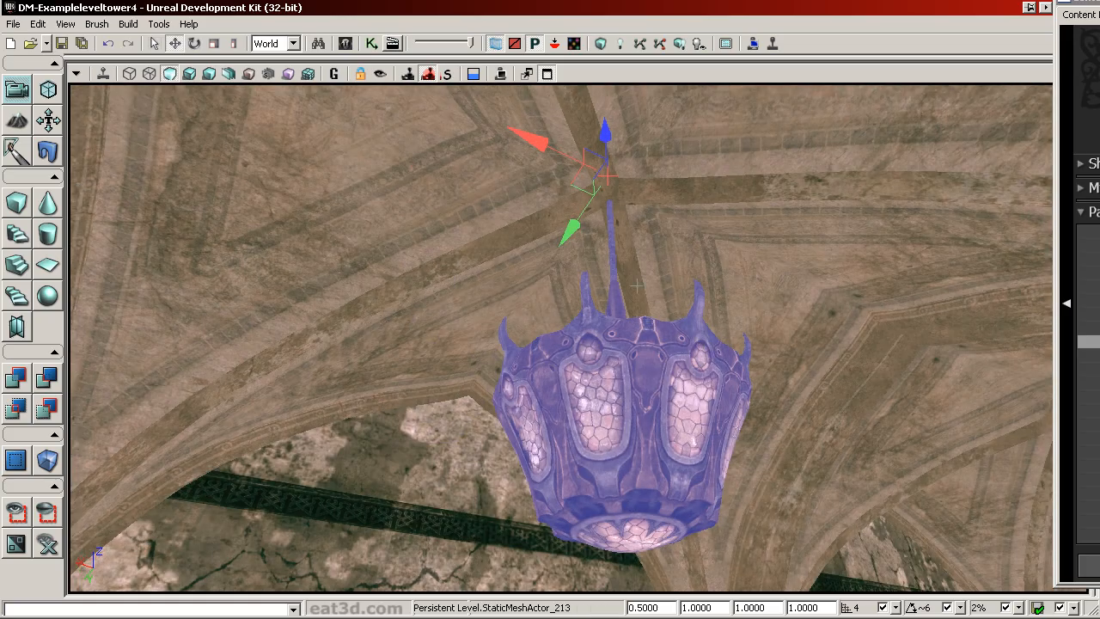
- Duplicate the hanging lantern to a second vault along the corridor
left_click_drag(542, 148, 997, 363, "alt")
right_click_drag(542, 148, 687, 154)
left_click_drag(516, 270, 559, 270, "shift")
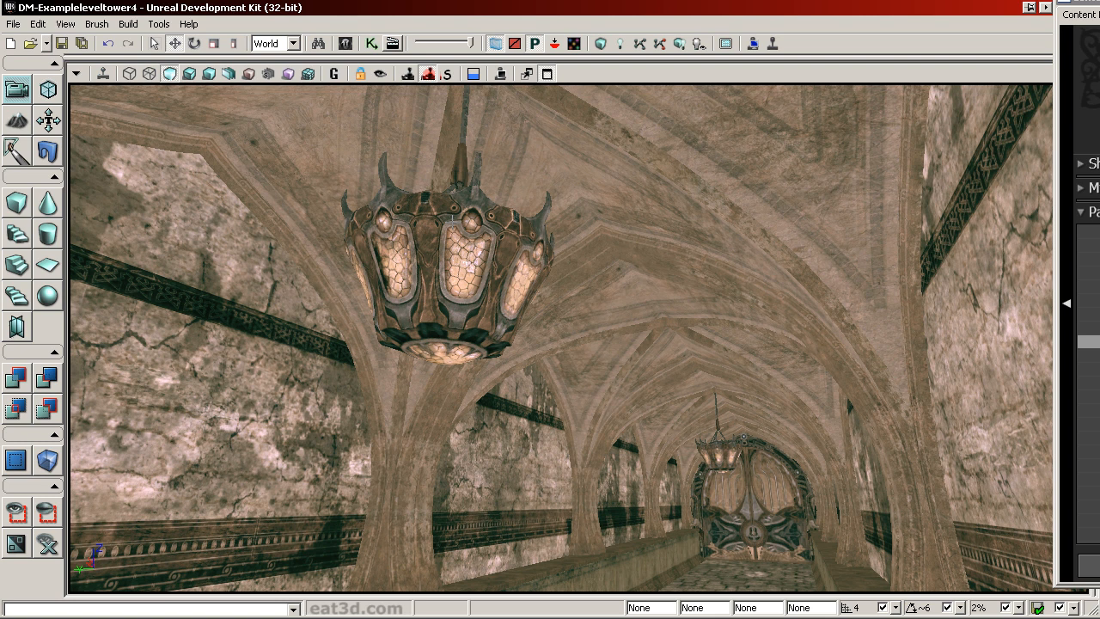
- Review the actor types that can be added from the nearest lantern's mesh, including InterpActor
right_click(448, 199)
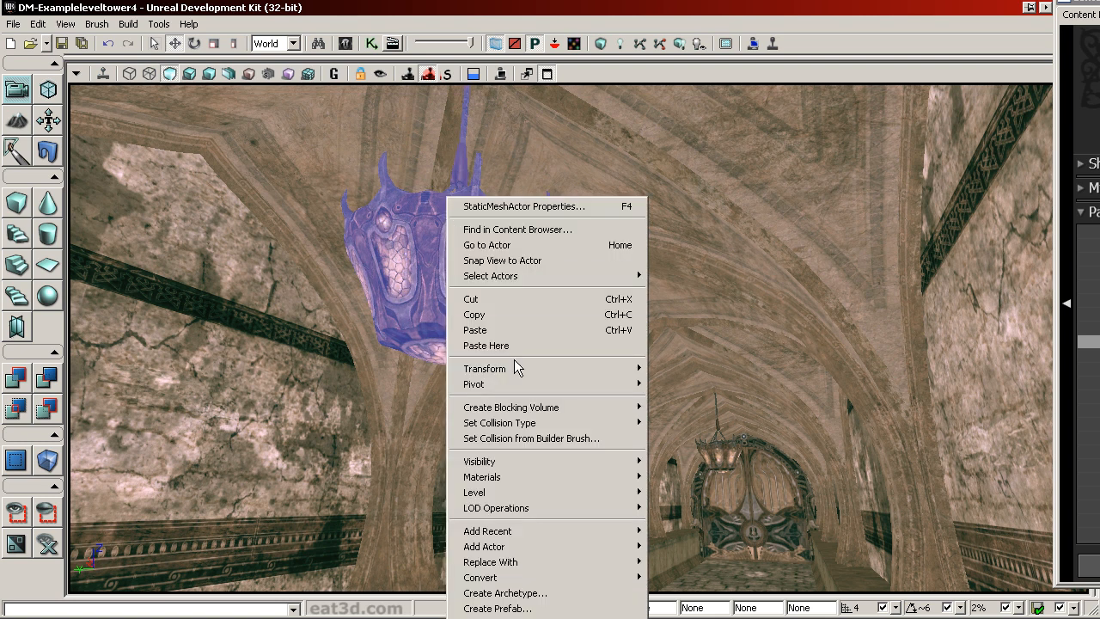
mouse_move(523, 551)
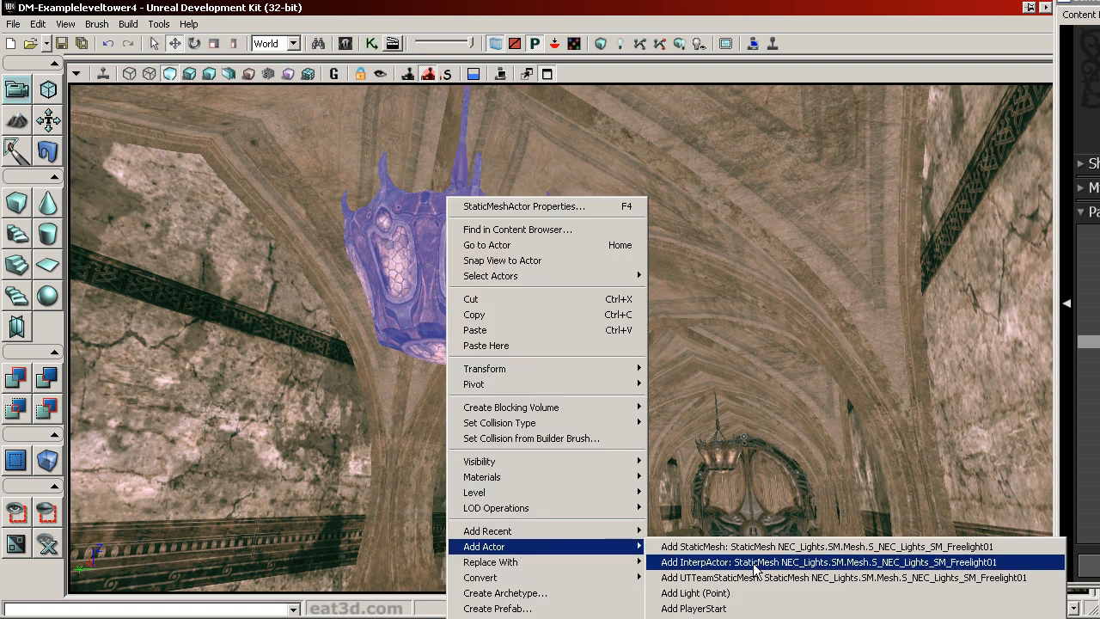
right_click_drag(739, 498, 761, 486)
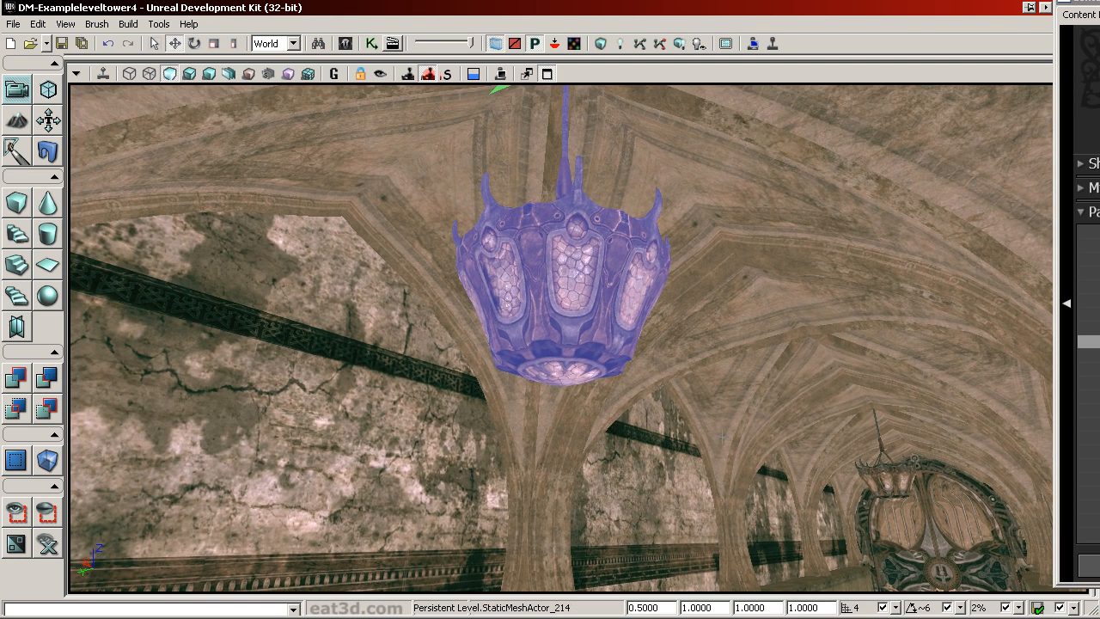
- Add a point light at the nearest hanging lantern
left_click(582, 293)
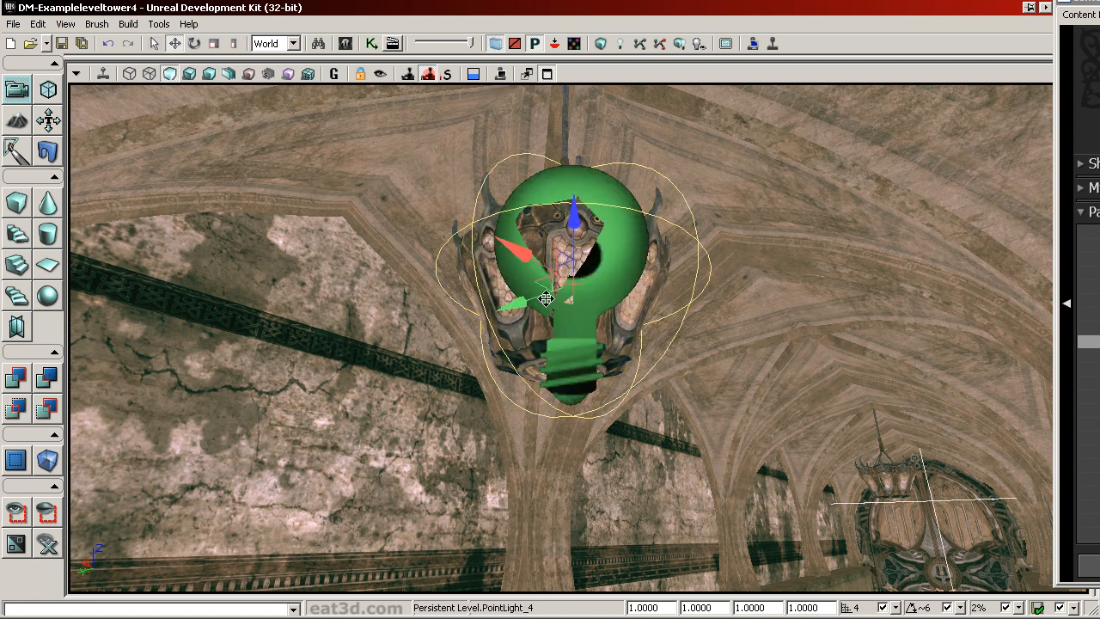
left_click(258, 369)
left_click(434, 471)
left_click(386, 319)
right_click_drag(507, 434, 529, 427)
left_click(435, 393, "ctrl")
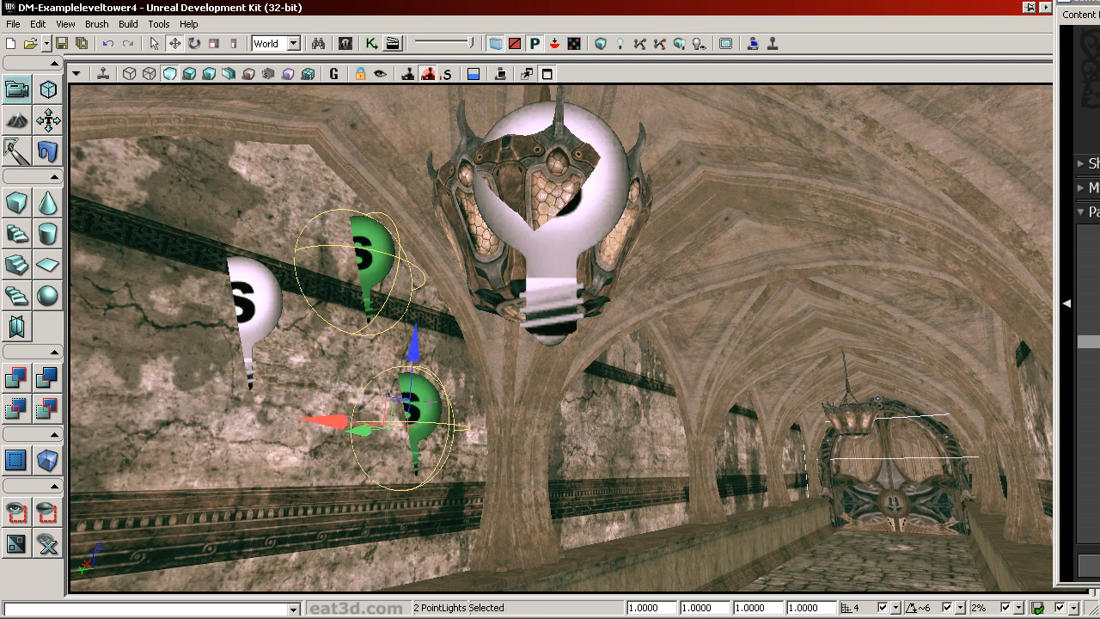
left_click(241, 312, "ctrl")
key("Delete")
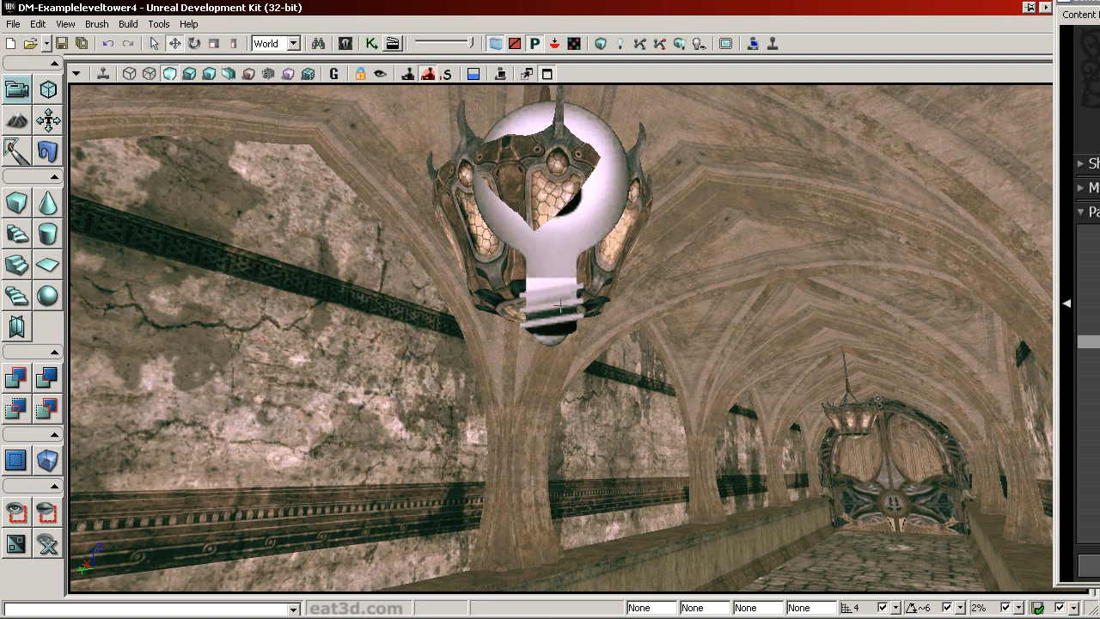
- Move the point light out of the lantern mesh into the open space beside it
left_click(559, 312)
right_click_drag(560, 313, 560, 344)
left_click_drag(555, 262, 554, 323, "shift")
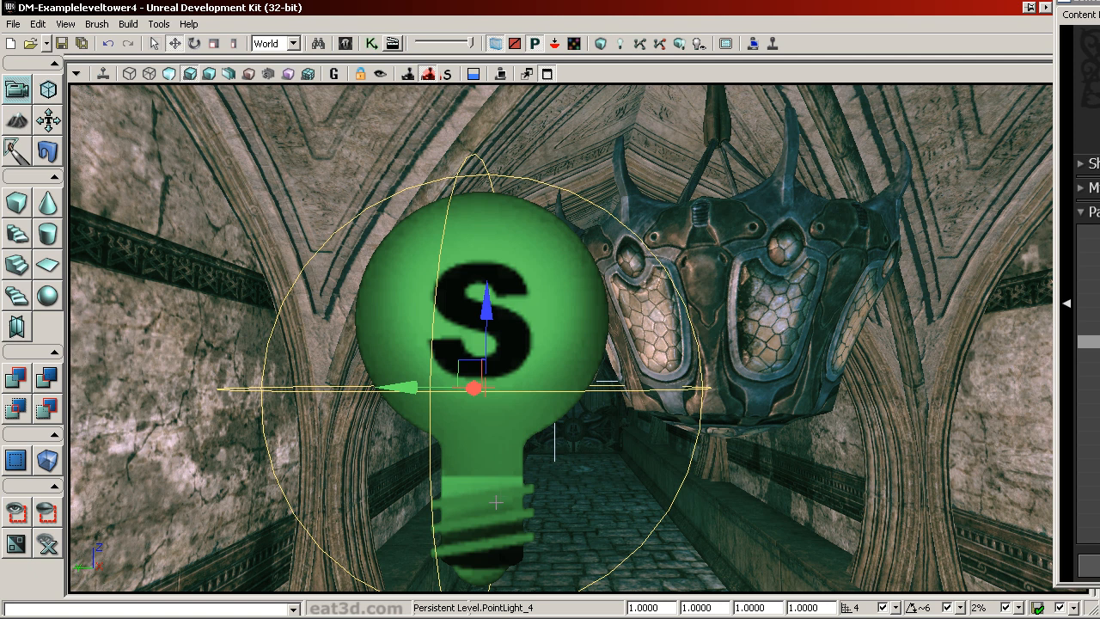
- Scale the point light's icon uniformly to 0.25
double_click(652, 608)
type("0.25")
key("Return")
left_click_drag(520, 378, 543, 378)
right_click_drag(543, 378, 543, 490)
left_click_drag(543, 378, 543, 331)
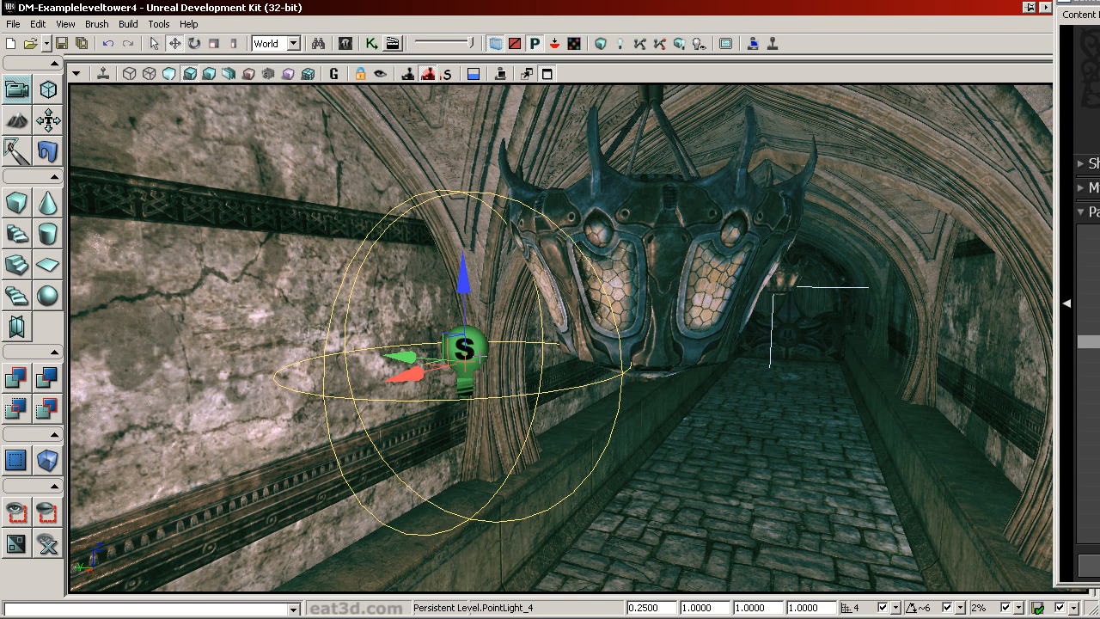
- Set the point light's brightness to 0.5 in its Light Component properties
key("F4")
left_click(864, 167)
left_click(866, 169)
left_click(871, 169)
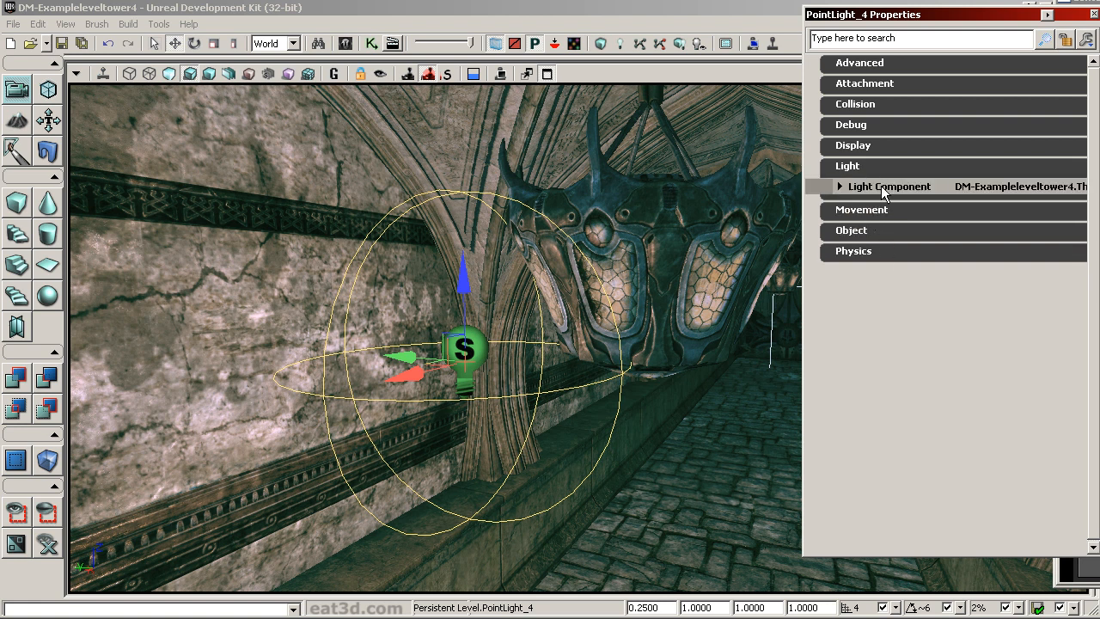
left_click(883, 185)
left_click(896, 203)
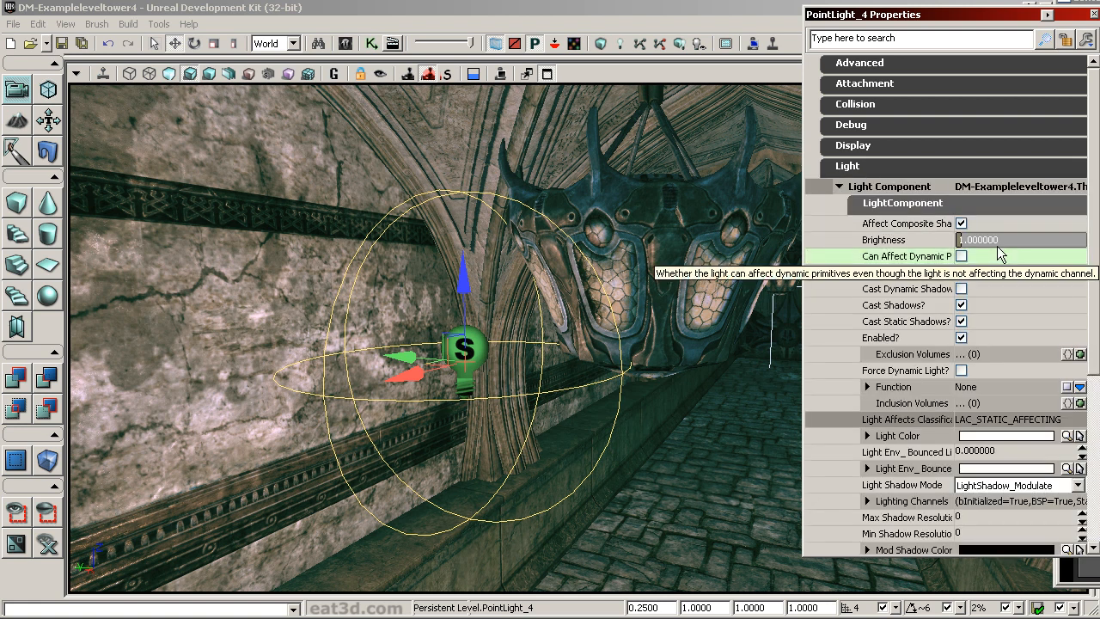
left_click(997, 242)
type("0.5")
key("Return")
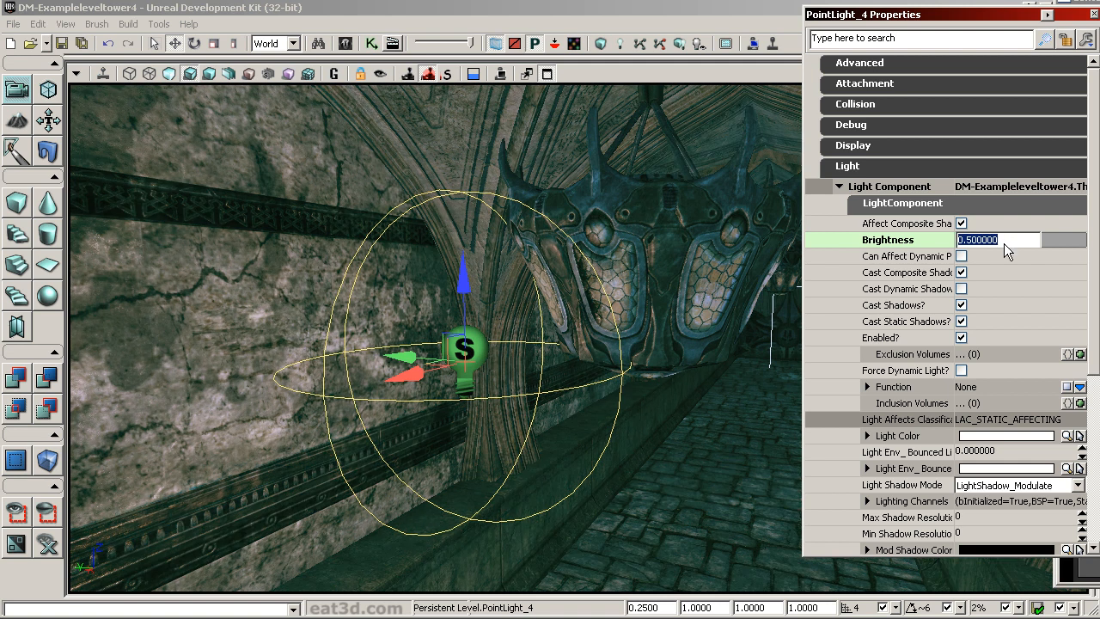
left_click(1047, 289)
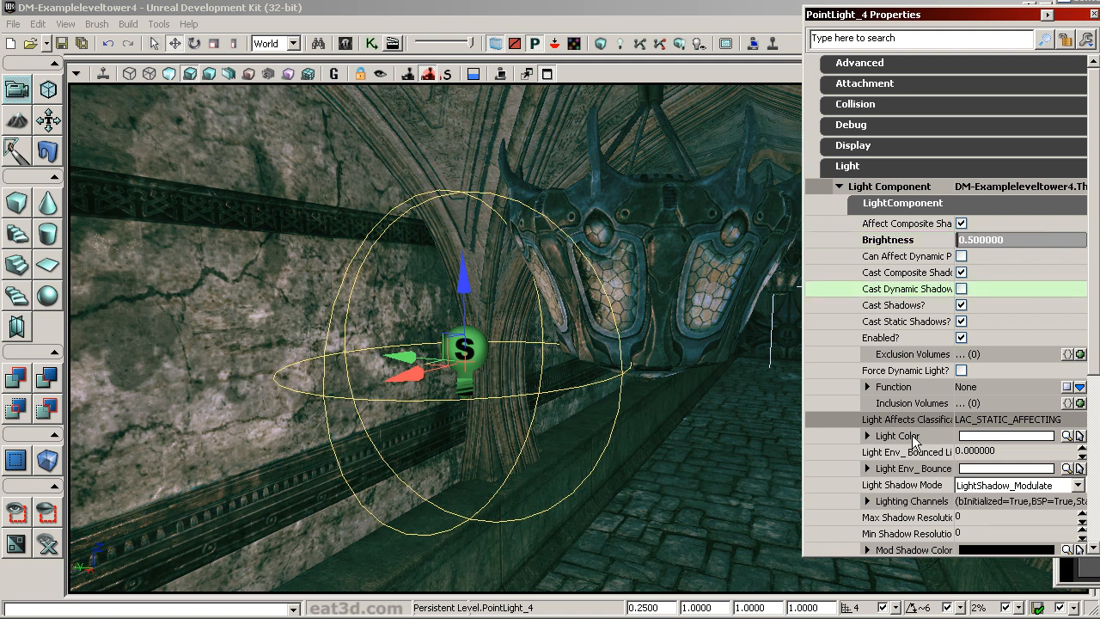
- Change the point light's Light Color to a warm light orange
left_click(1067, 436)
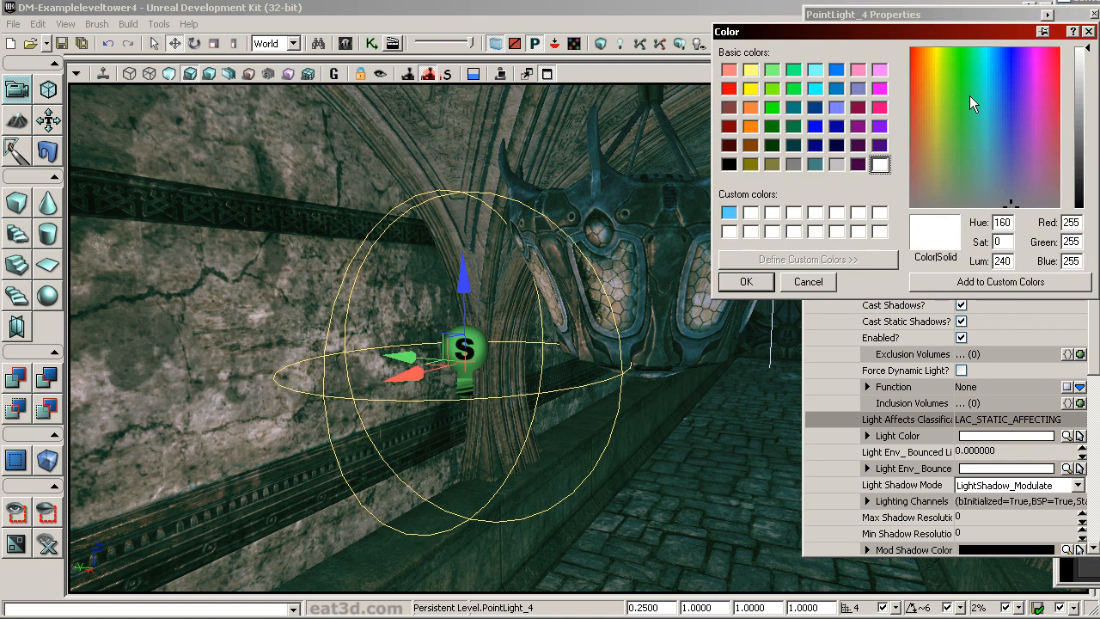
left_click_drag(1084, 86, 1086, 101)
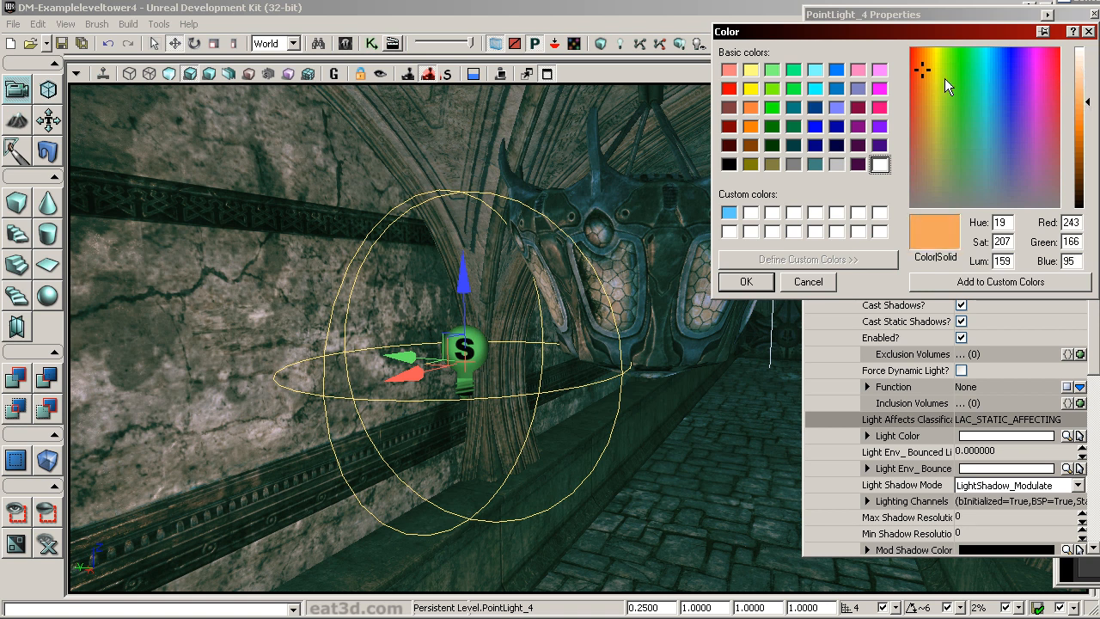
left_click_drag(921, 69, 922, 52)
left_click(744, 282)
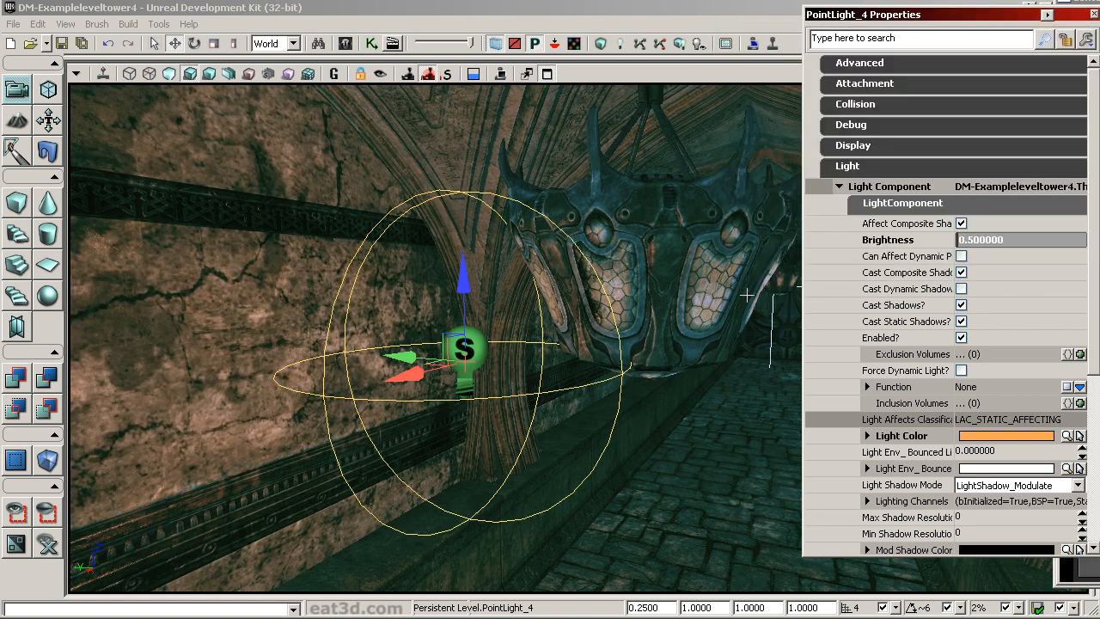
- Set the orange point light's brightness to 1
left_click(1023, 243)
type("1")
key("Return")
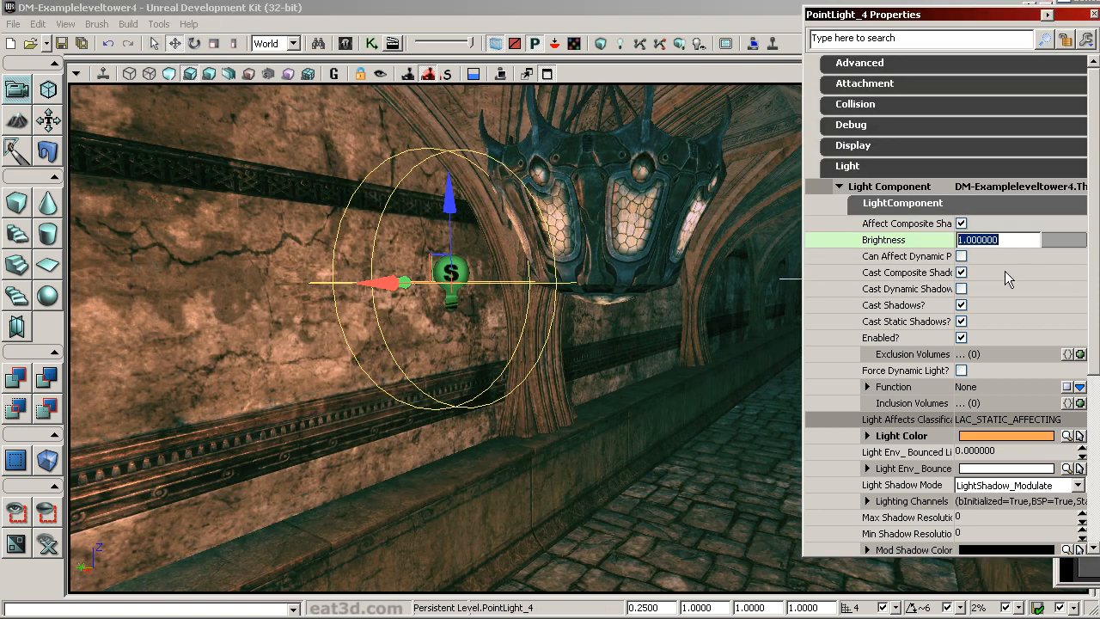
left_click(1000, 291)
- Set the point light's radius to 384 in its PointLightComponent properties
left_click(900, 204)
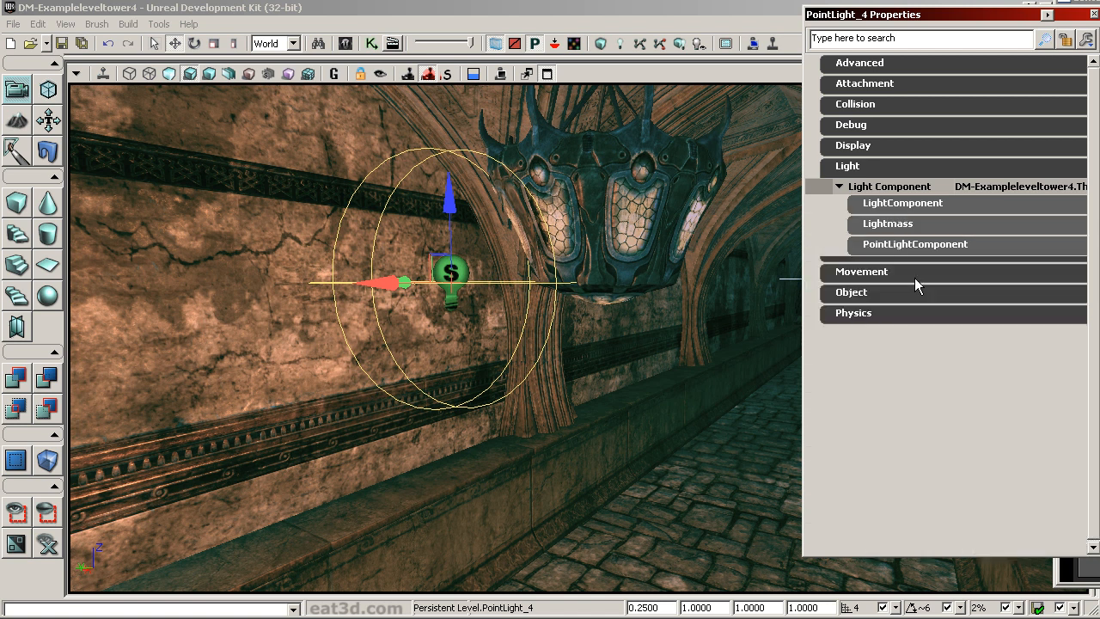
left_click(899, 244)
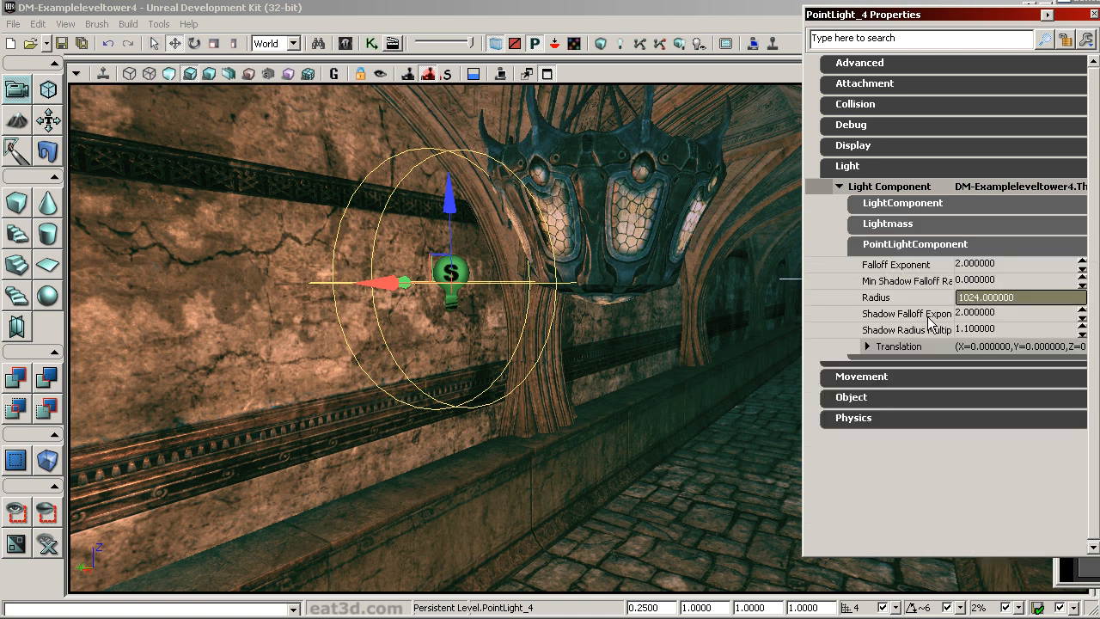
left_click(896, 316)
left_click(980, 299)
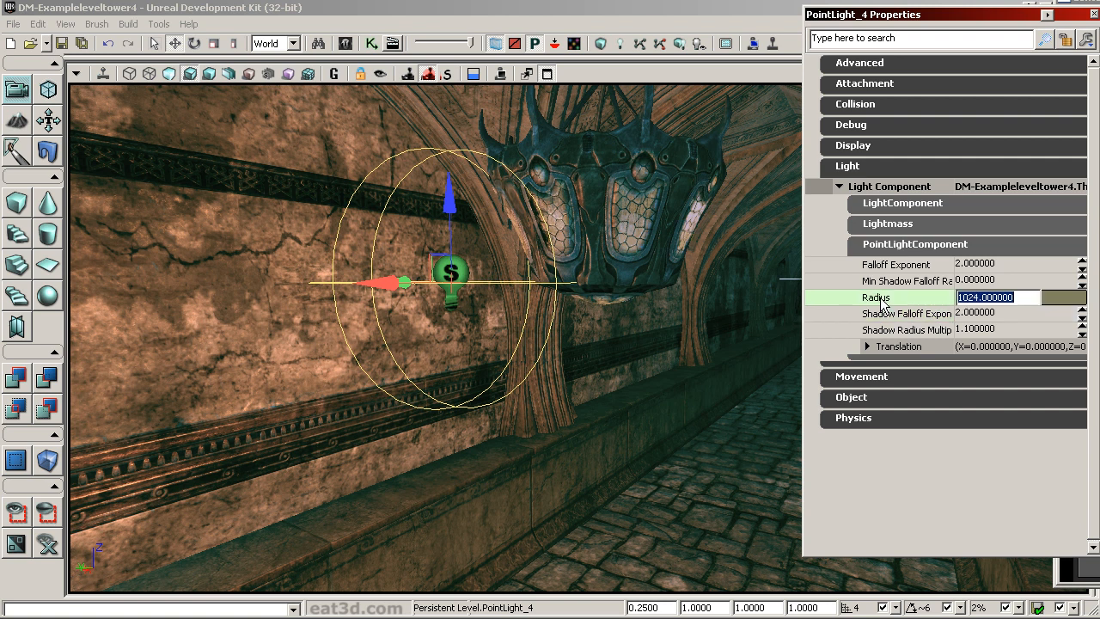
type("384")
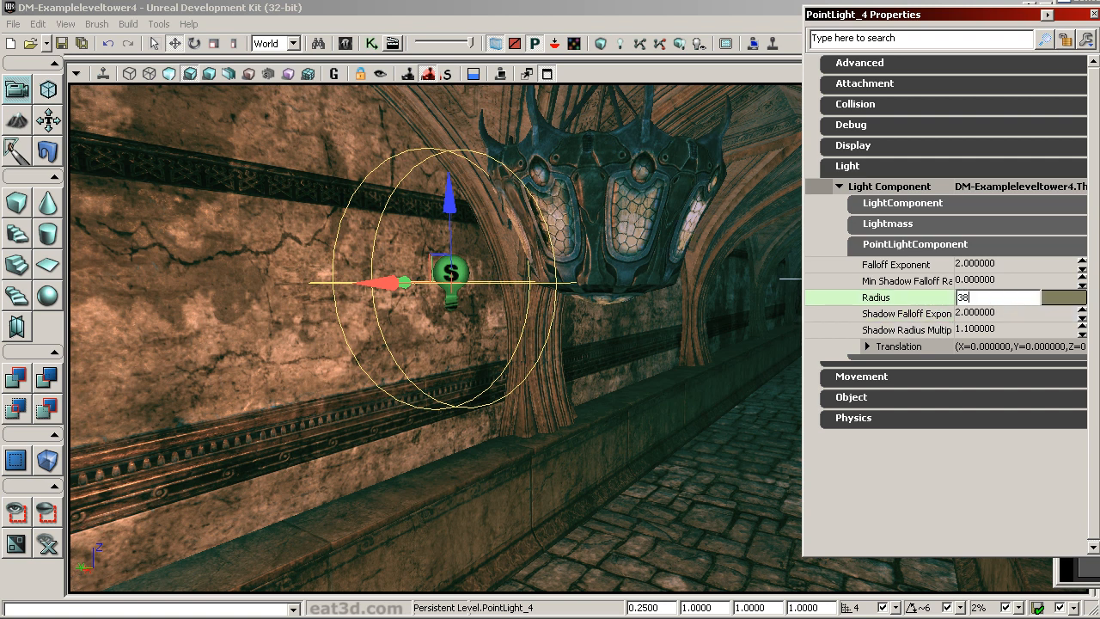
key("Return")
right_click_drag(641, 461, 685, 463)
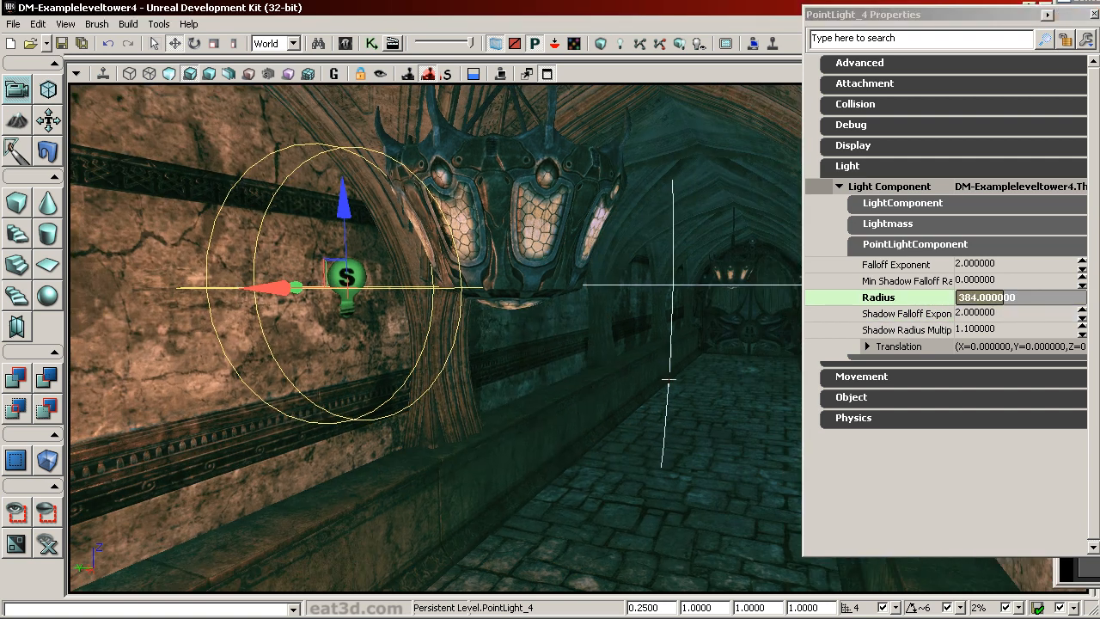
- Reduce the point light's radius to 256 and check how it lights the wall and vault
left_click(1025, 296)
type("256")
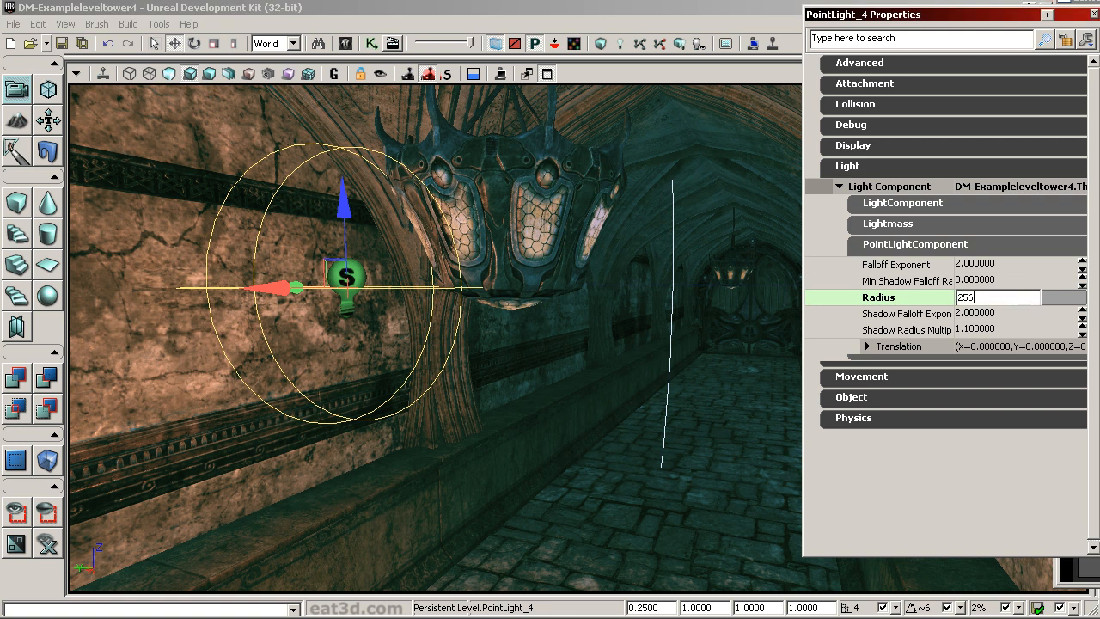
key("Return")
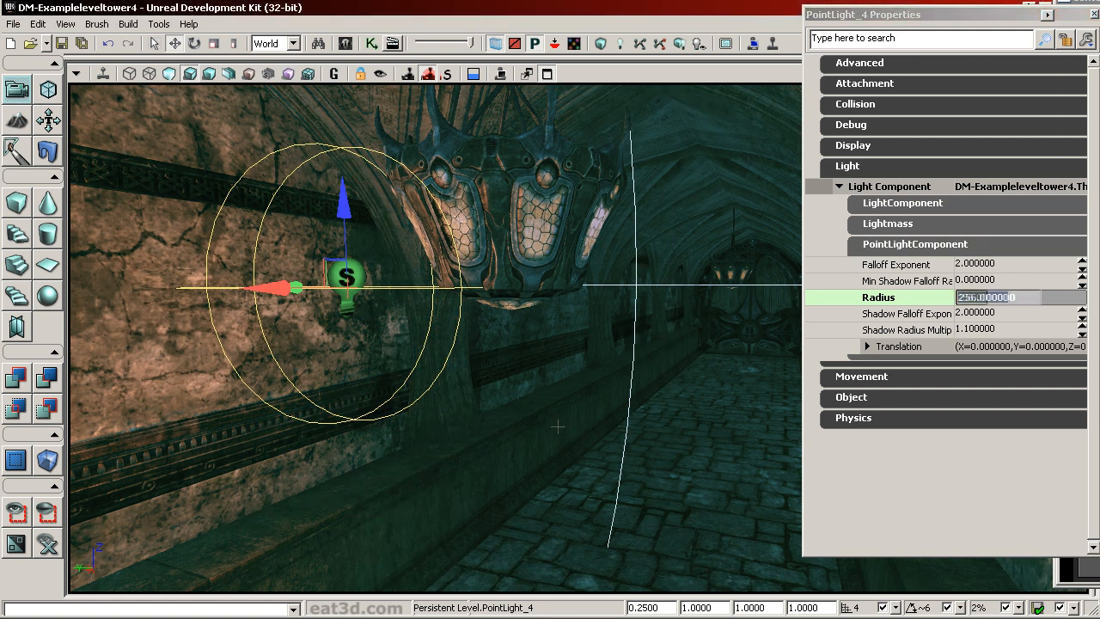
middle_click_drag(560, 426, 507, 426)
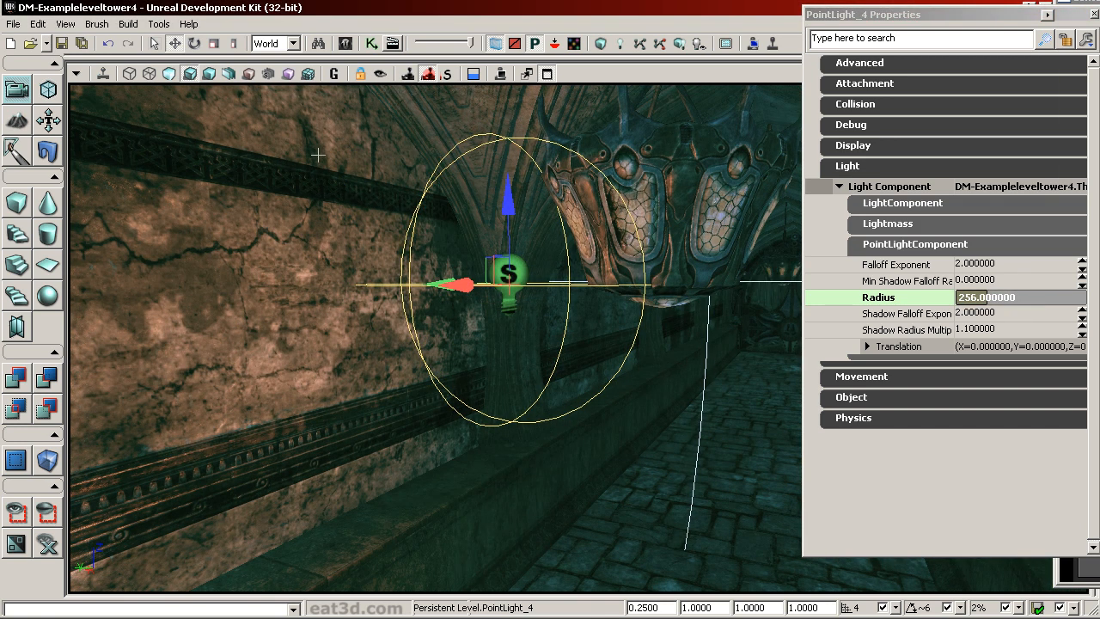
right_click_drag(560, 302, 660, 315)
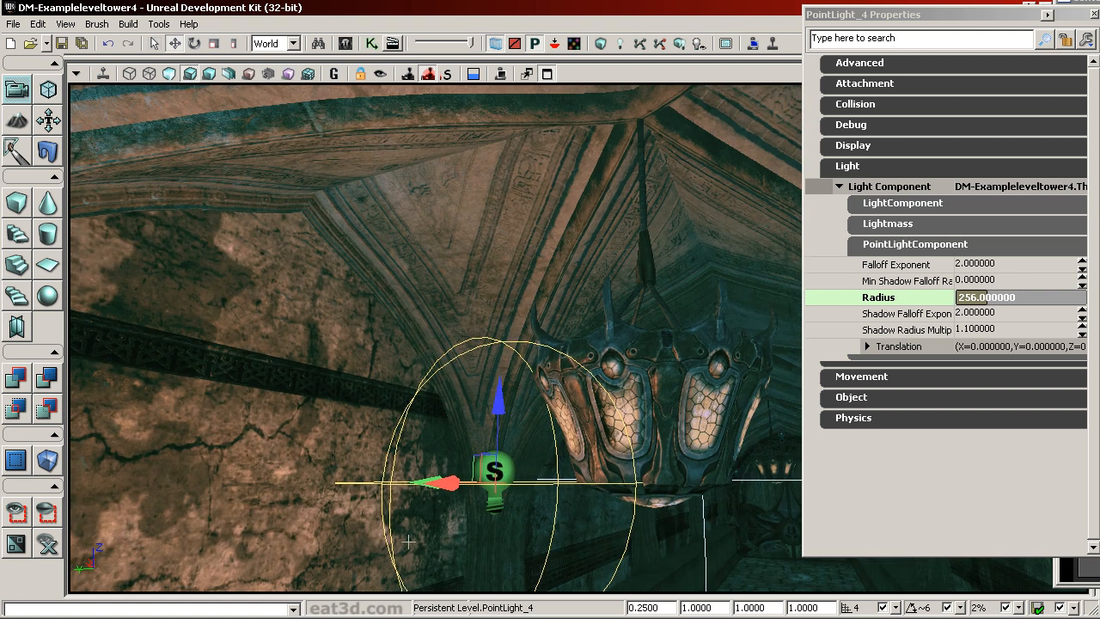
right_click_drag(417, 287, 378, 404)
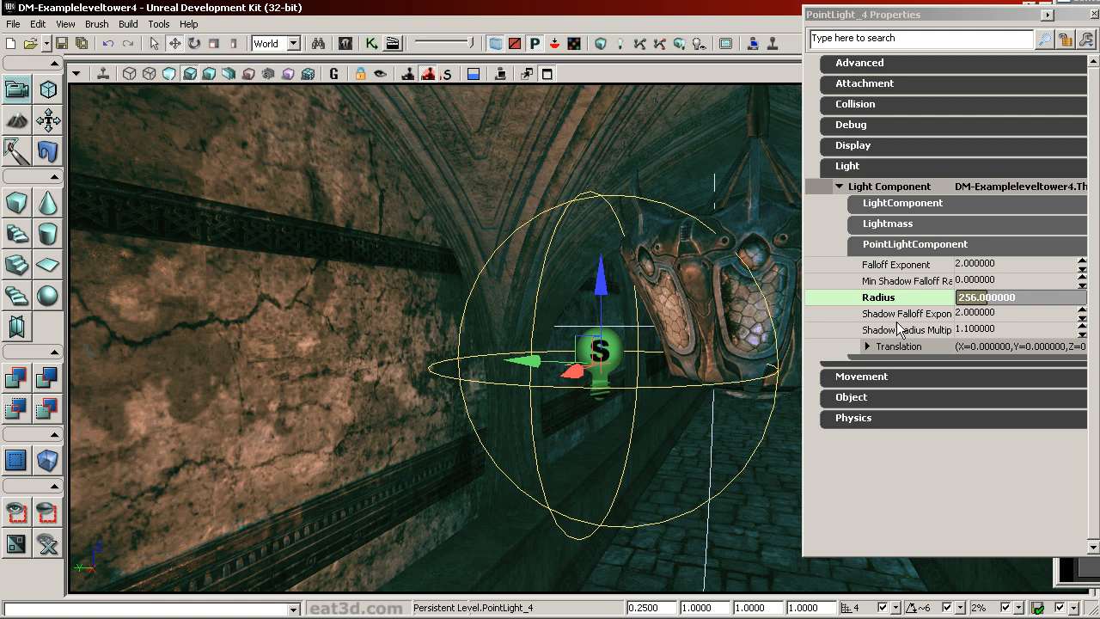
- Set the point light's radius to 224 and check how it lights the wall
left_click(1030, 300)
type("224")
key("Return")
right_click_drag(489, 410, 733, 350)
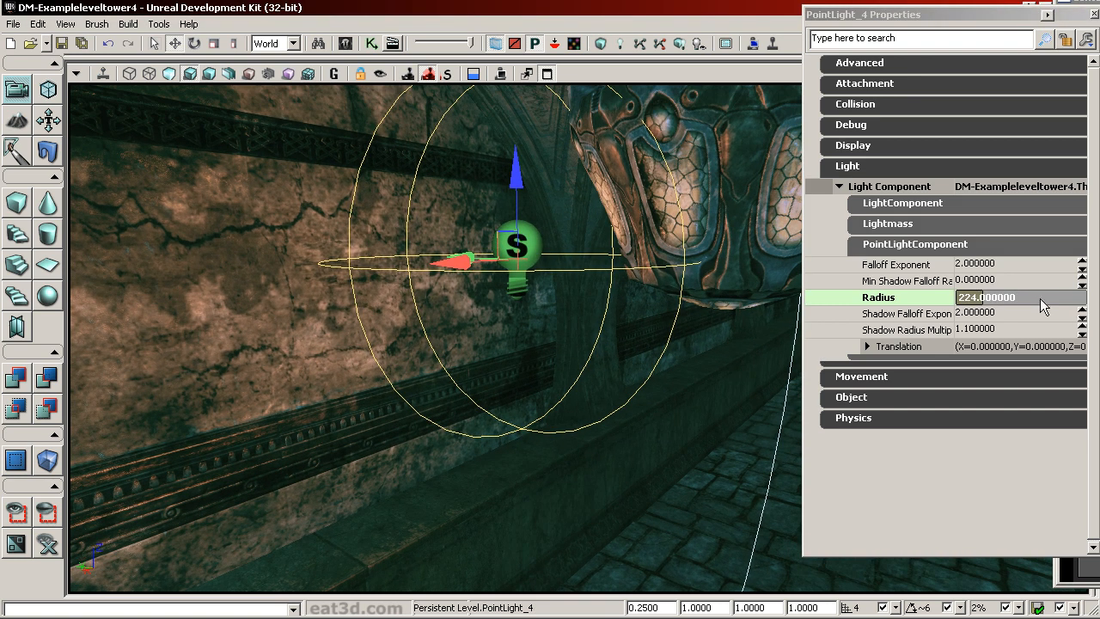
mouse_move(658, 438)
right_mouse_down()
mouse_move(601, 413)
mouse_move(659, 437)
right_mouse_up()
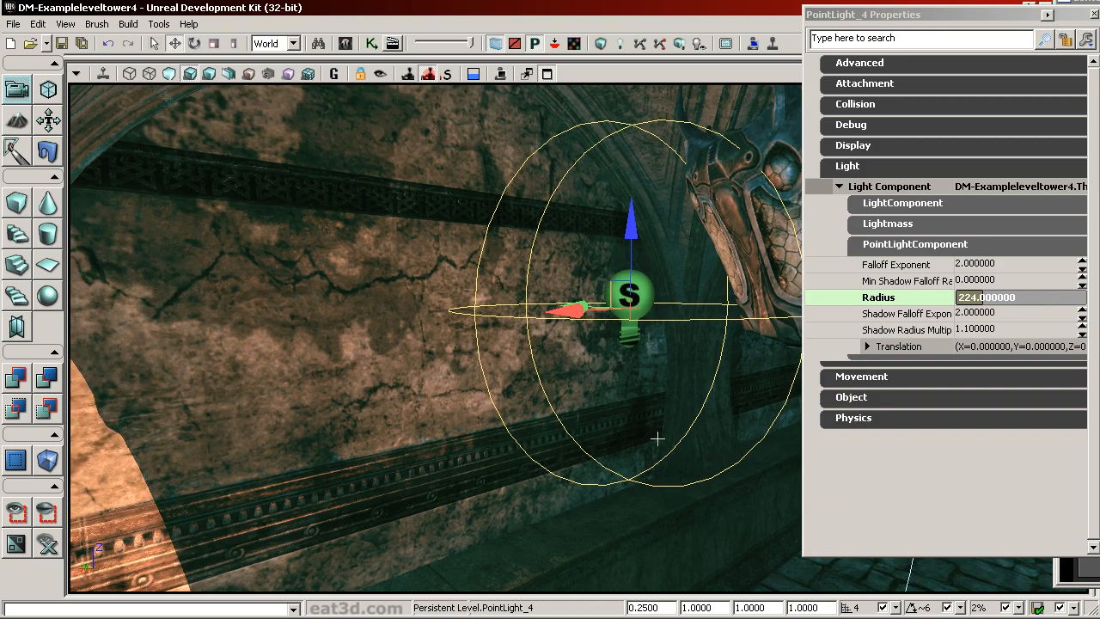
right_click_drag(713, 483, 683, 482)
- Duplicate the point light beside the lantern, and copy the resulting pair to the lantern's opposite side
mouse_move(569, 462)
left_mouse_down("ctrl+alt")
mouse_move(467, 466)
mouse_move(567, 467)
left_mouse_up("ctrl+alt")
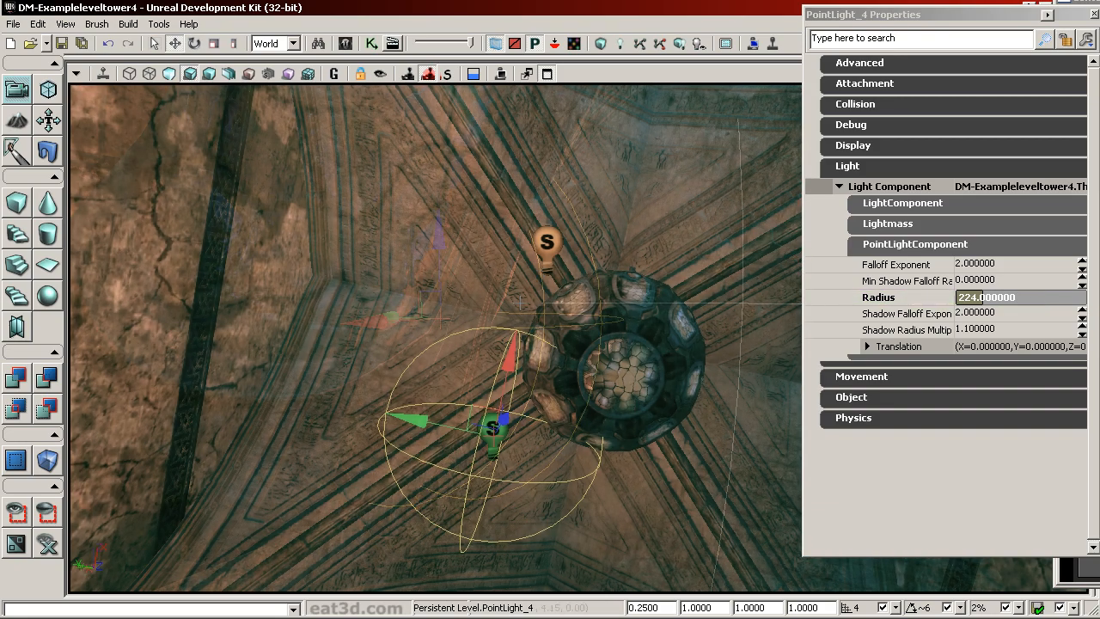
left_click(547, 242, "ctrl")
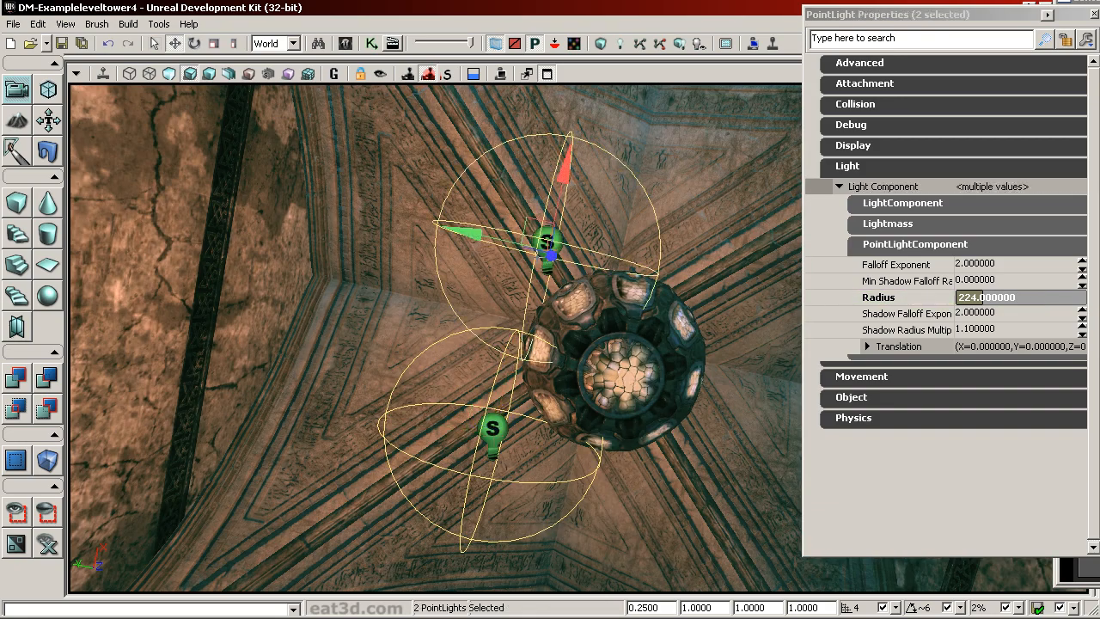
left_click_drag(464, 232, 666, 276, "alt")
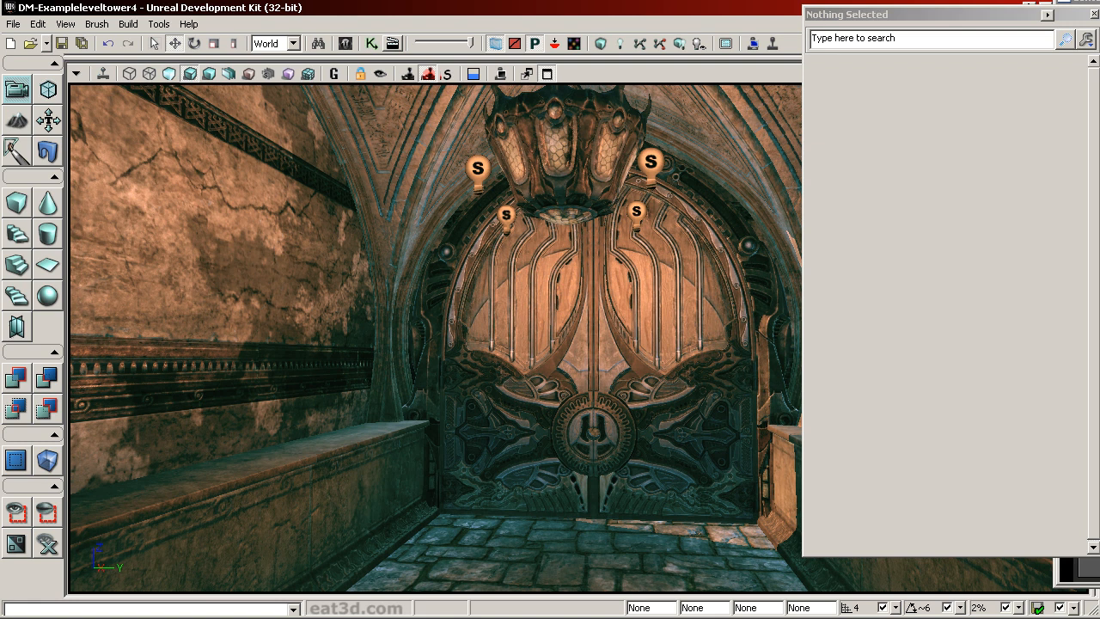
- Choose the SpotLight class under Light in the Actor Classes list and expand its variants
key("ctrl+shift+f")
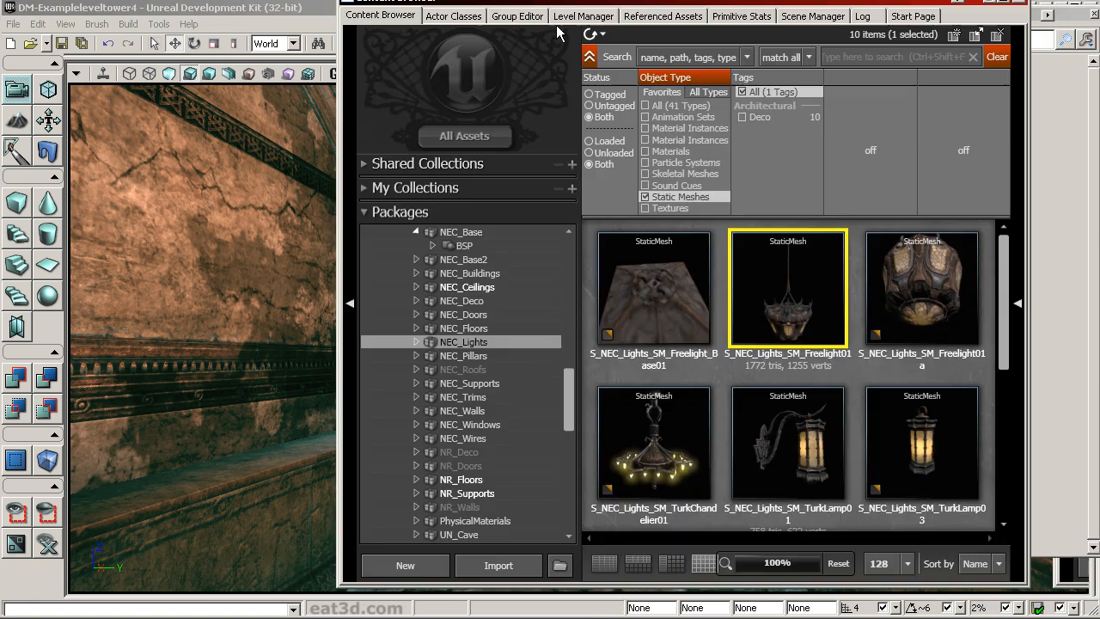
left_click(451, 16)
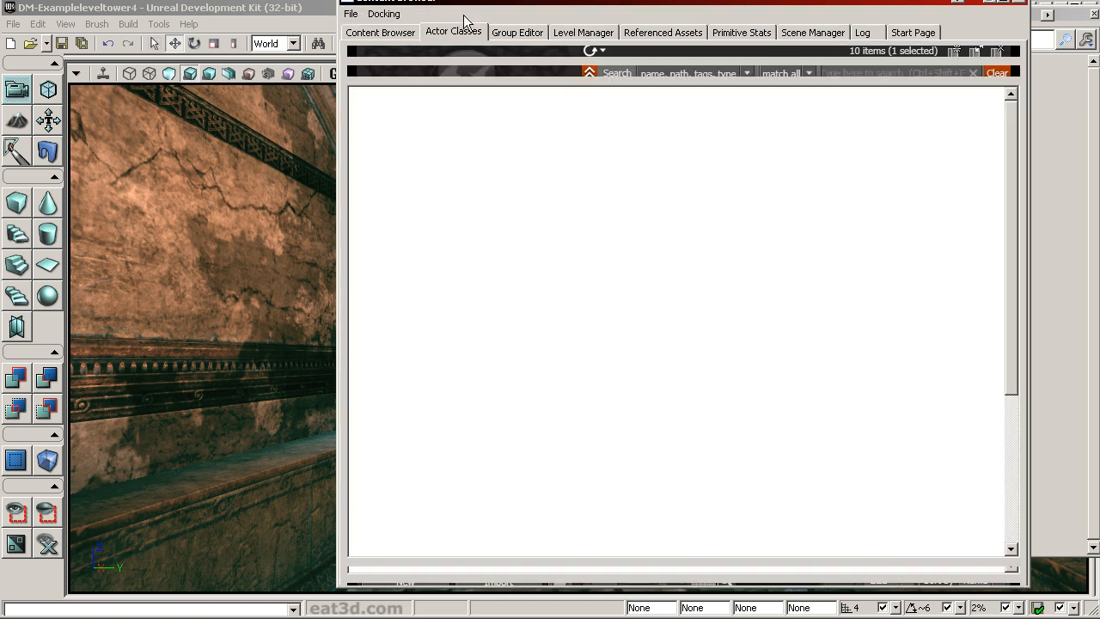
left_click(384, 339)
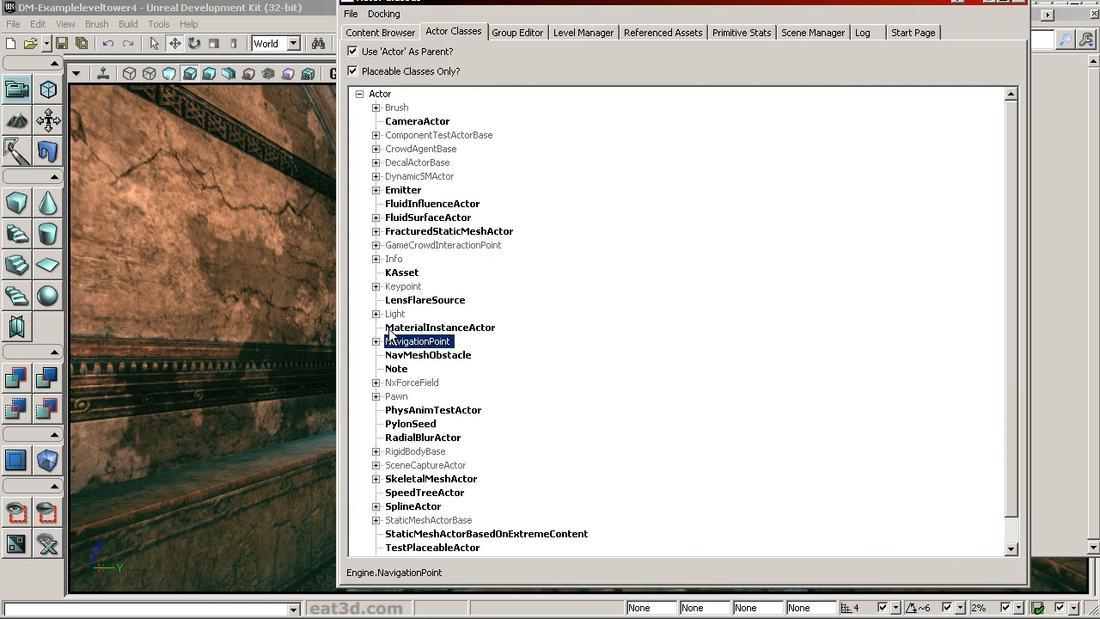
left_click(378, 314)
left_click(375, 314)
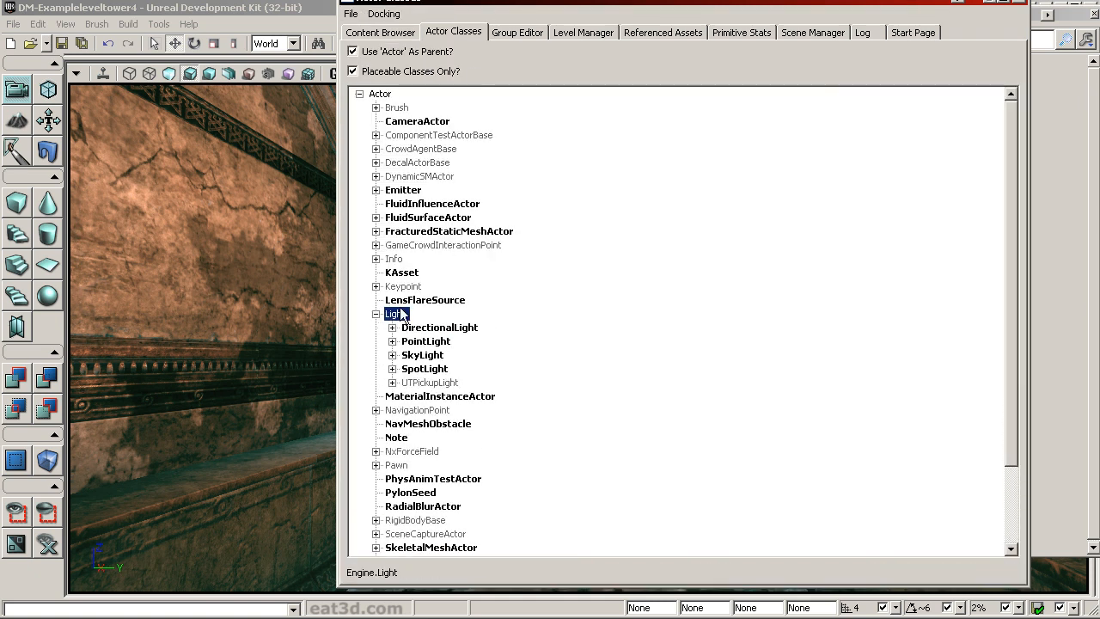
left_click(389, 370)
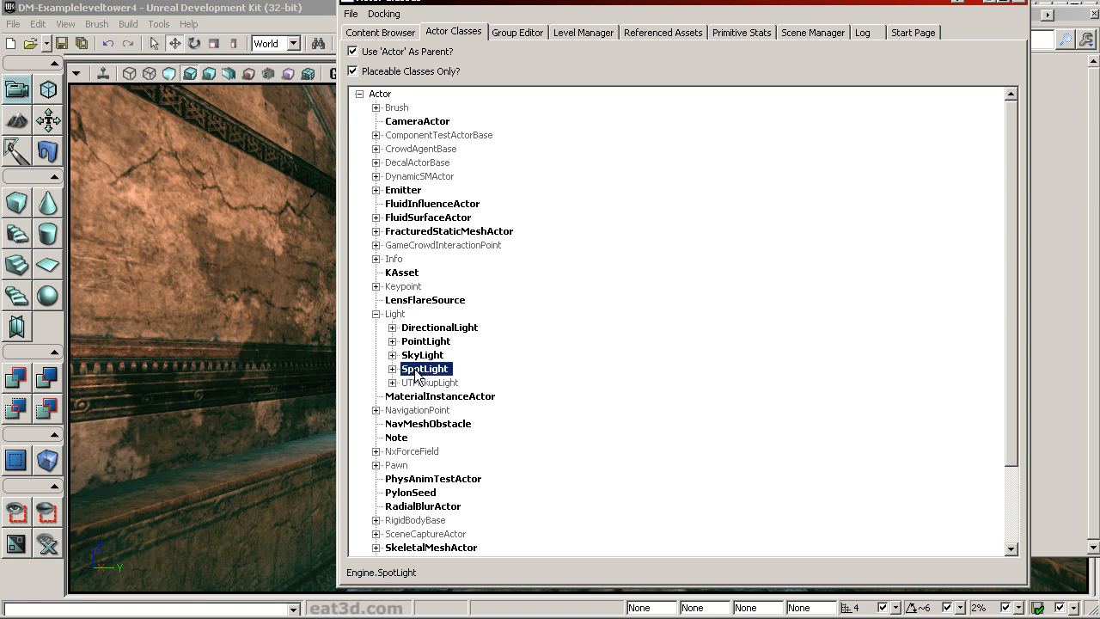
left_click(392, 368)
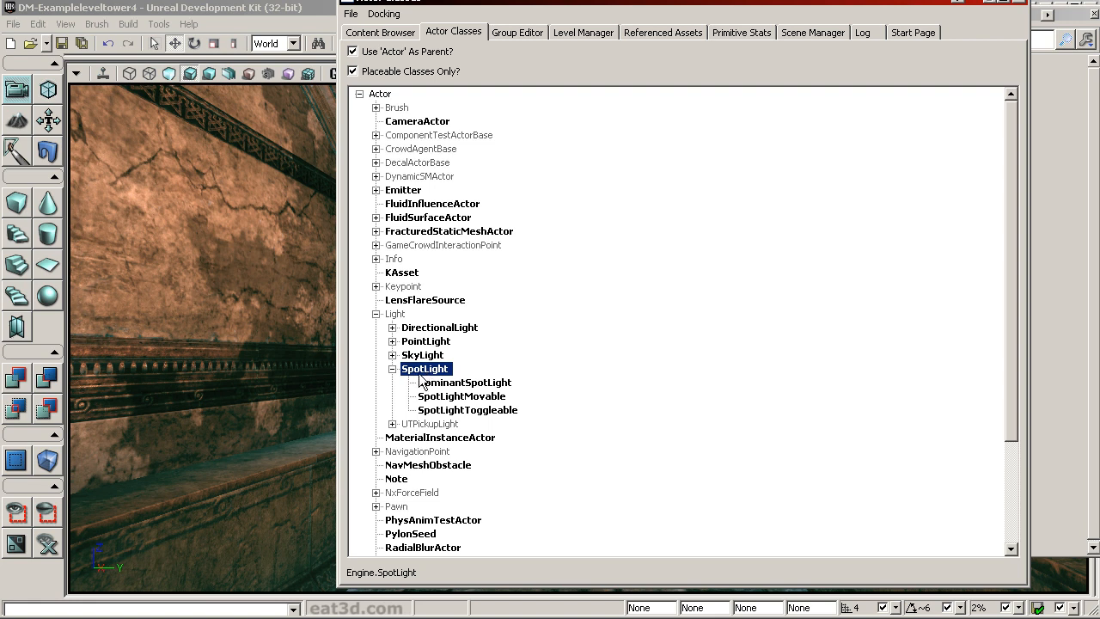
- Add a SpotLight actor at the underside of the hanging lantern in front of the gate
left_click_drag(441, 10, 1037, 9)
left_click_drag(568, 369, 568, 327)
right_click_drag(568, 368, 568, 301)
left_click_drag(568, 369, 568, 318)
right_click_drag(533, 368, 509, 268)
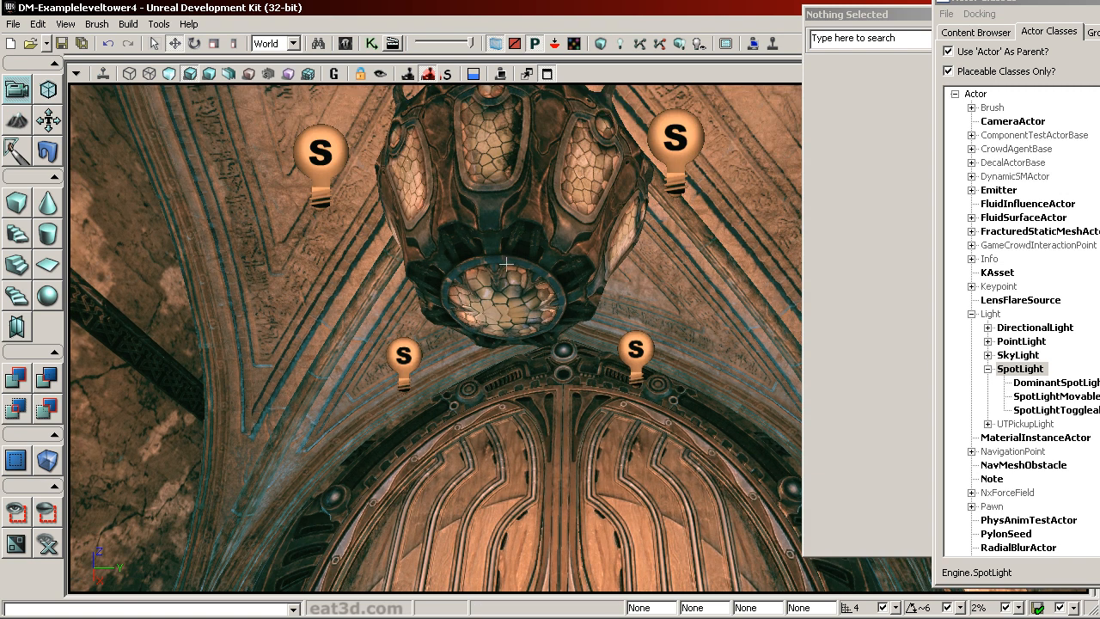
right_click(486, 276)
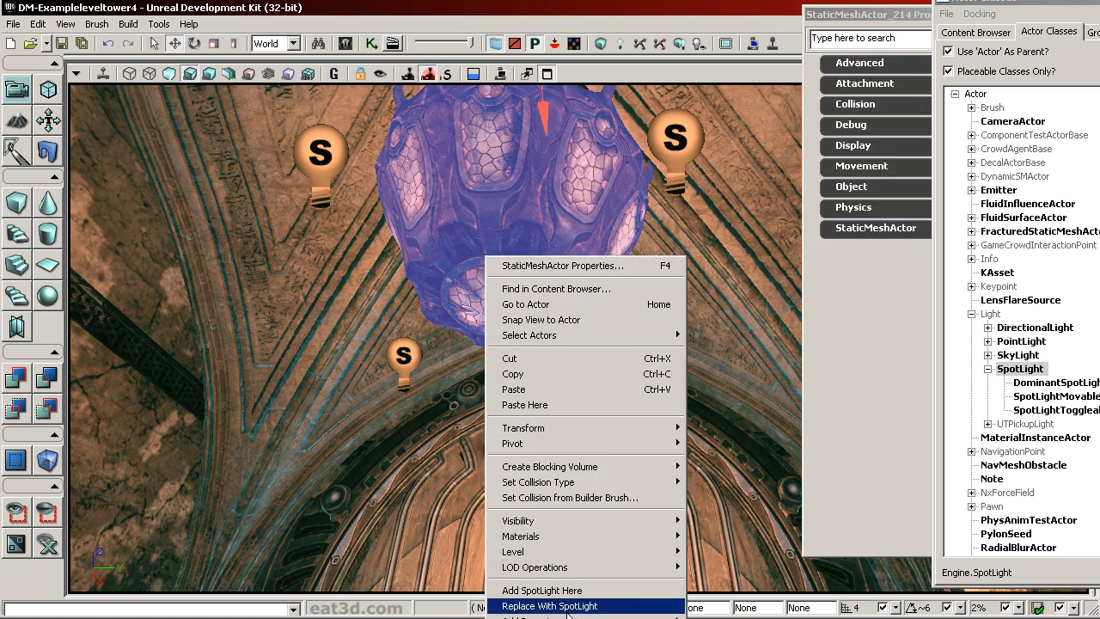
left_click(542, 590)
right_click_drag(388, 470, 392, 485)
left_click(474, 526)
right_click_drag(474, 527, 469, 269)
right_click_drag(671, 413, 679, 464)
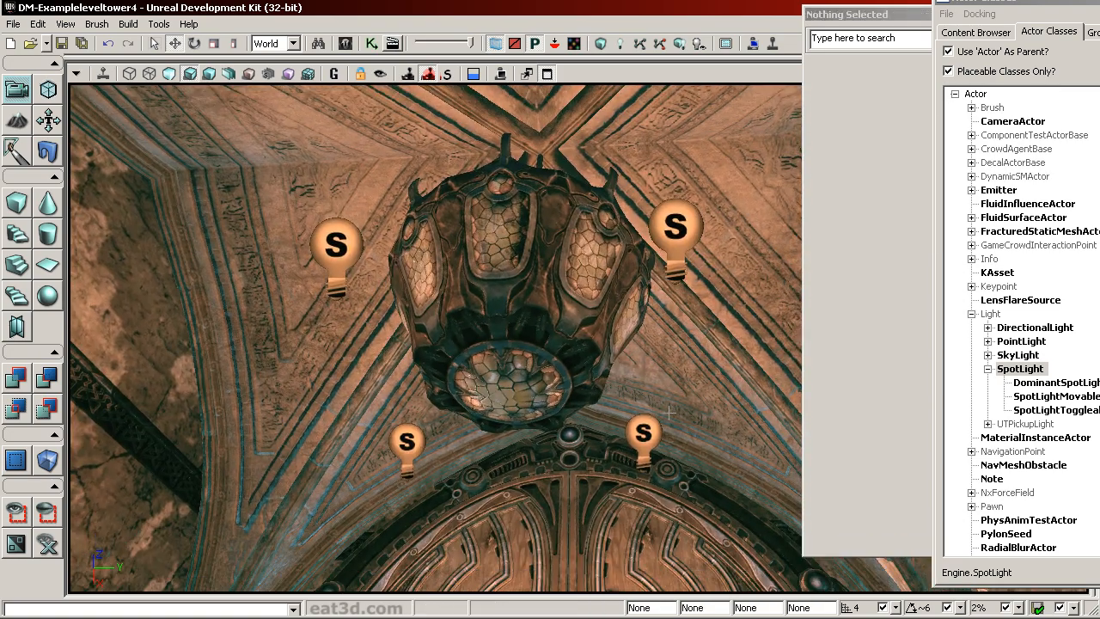
left_click(510, 387)
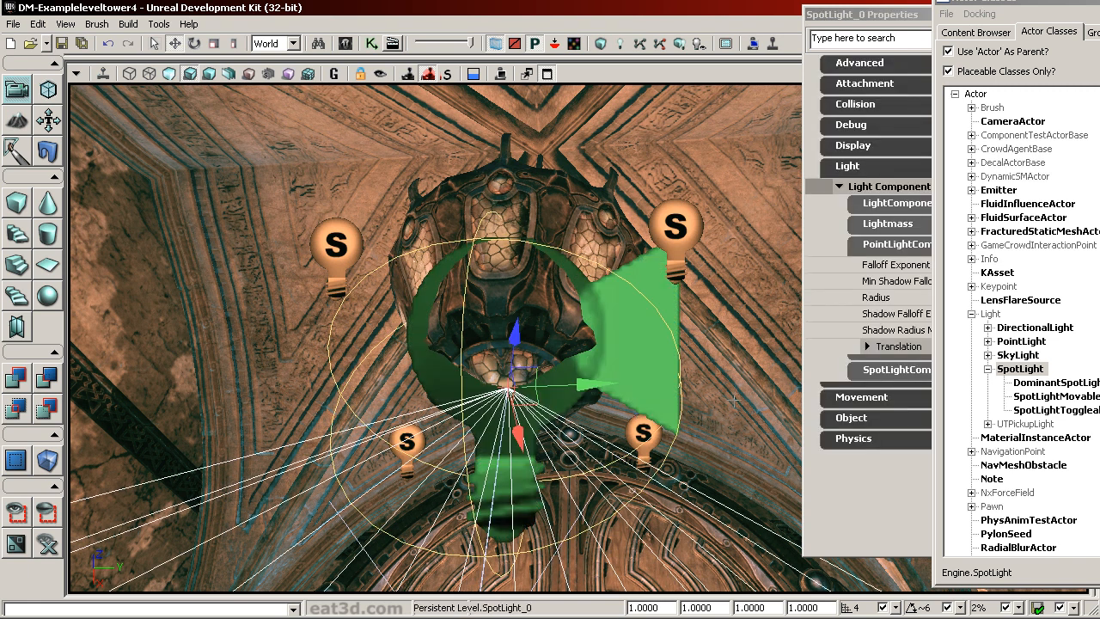
- Set the spot light's draw scale to 0.5 and position it vertically just below the lantern
left_click(987, 7)
left_click_drag(987, 7, 582, 7)
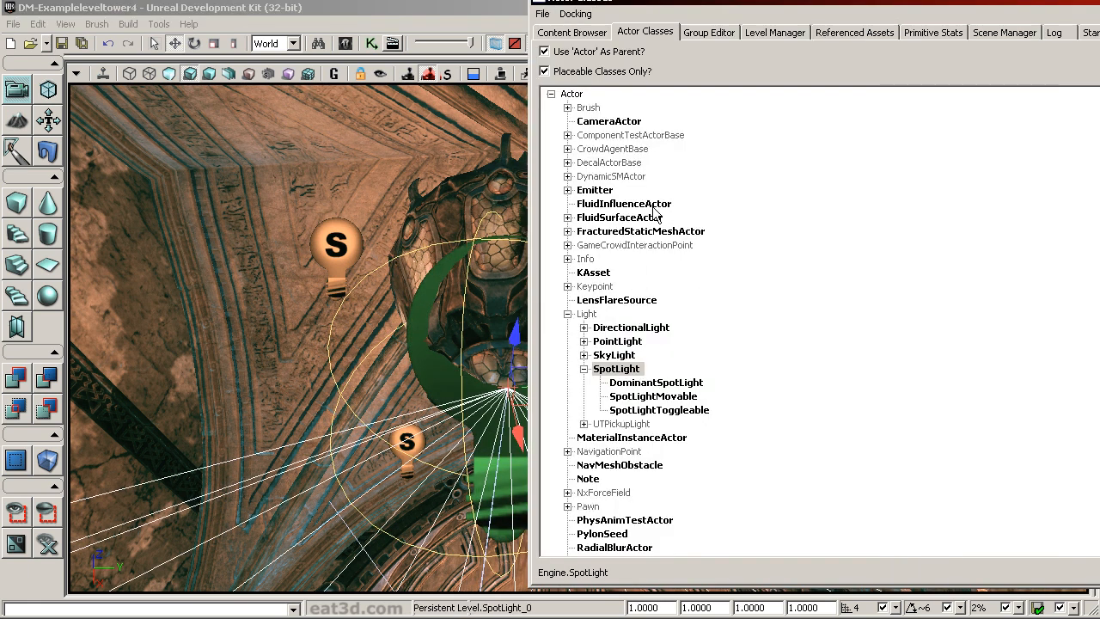
left_click_drag(659, 3, 1099, 3)
right_click_drag(704, 260, 592, 254)
left_click_drag(591, 251, 642, 581)
double_click(640, 606)
type("0.5")
key("Return")
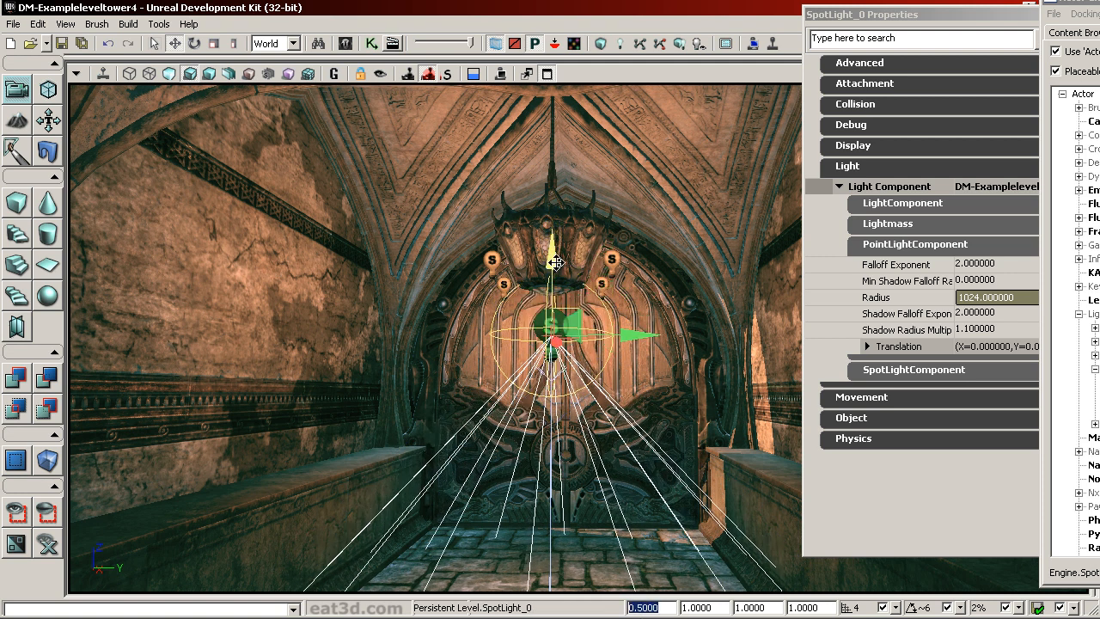
left_click_drag(557, 263, 557, 234)
right_click_drag(602, 361, 642, 434)
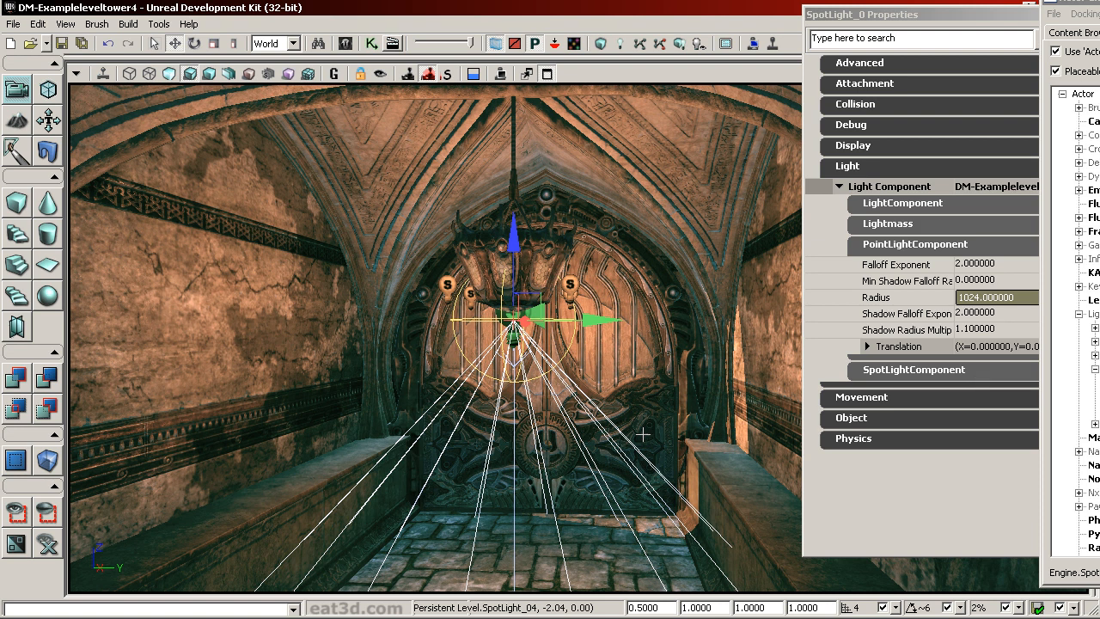
- Test the spot light's brightness at 2 and 4 on the floor, and set it to 5
left_click(855, 169)
left_click(851, 166)
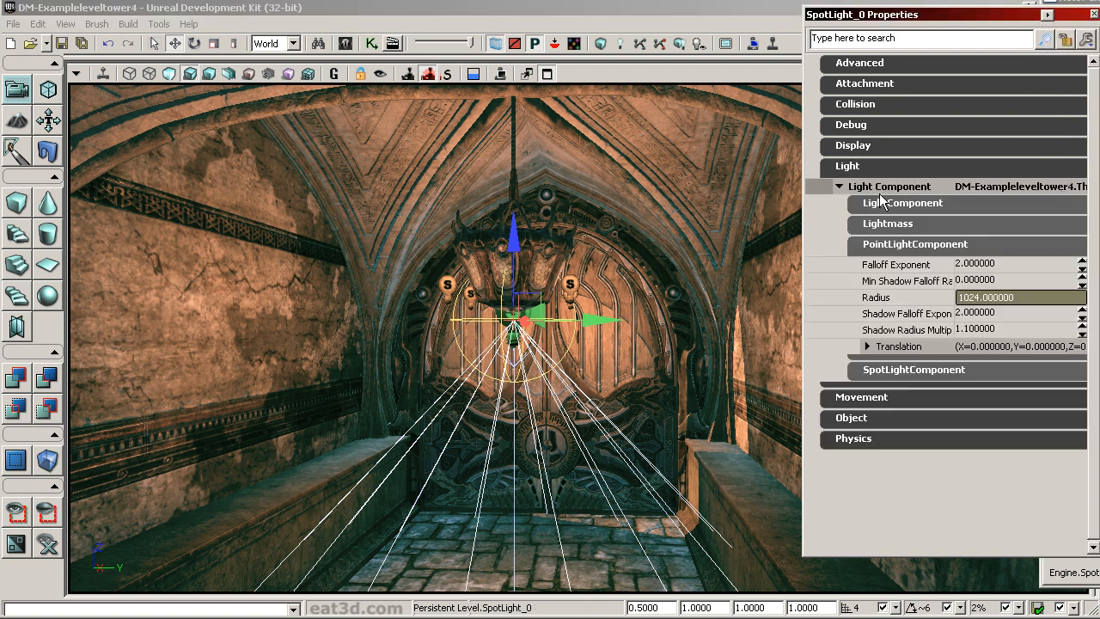
left_click(894, 244)
left_click(944, 203)
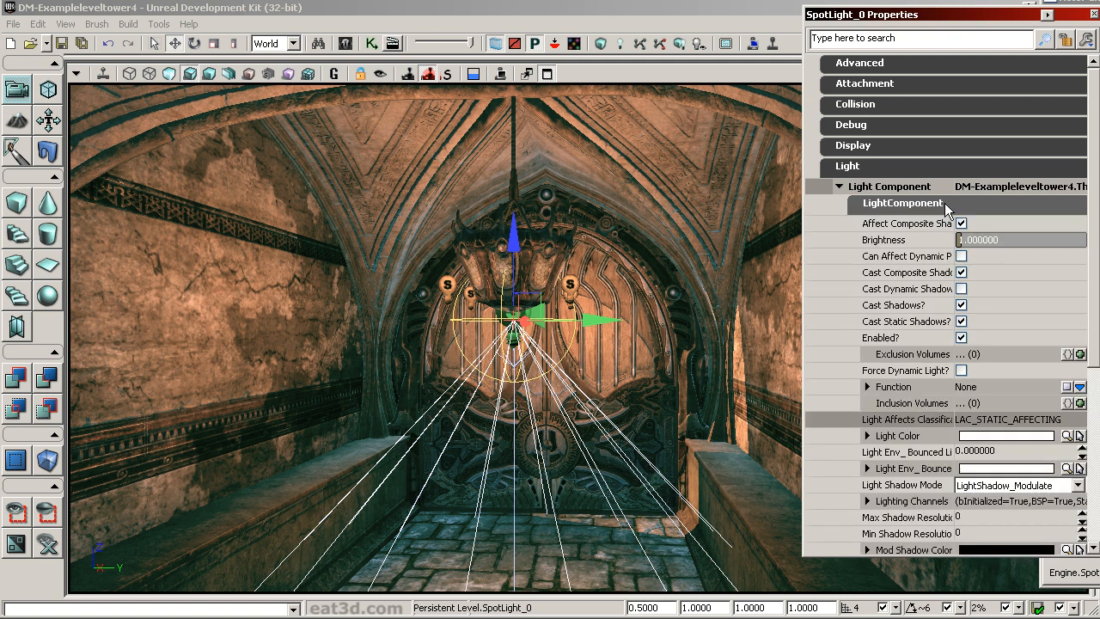
double_click(1010, 241)
type("2")
key("Return")
right_click_drag(653, 335, 651, 352)
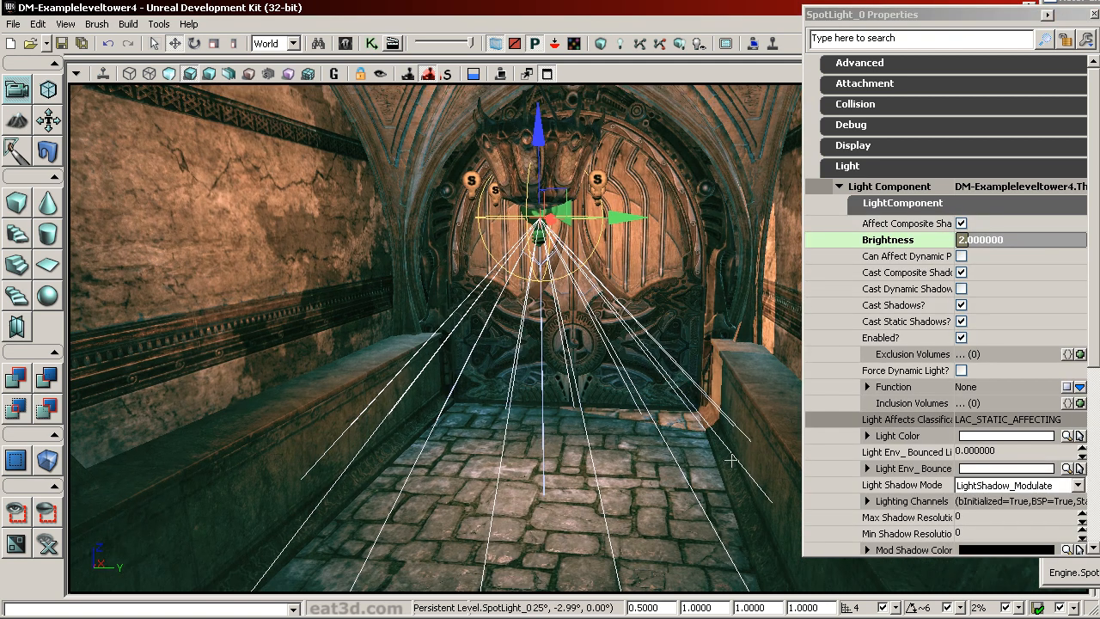
double_click(1023, 241)
type("4")
key("Return")
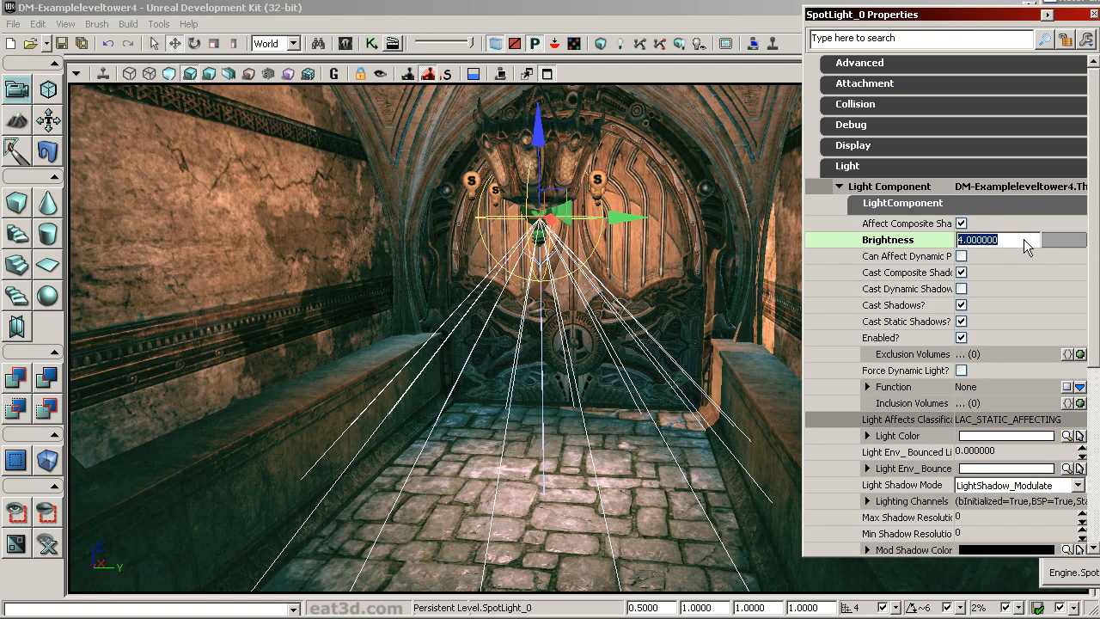
type("5")
key("Return")
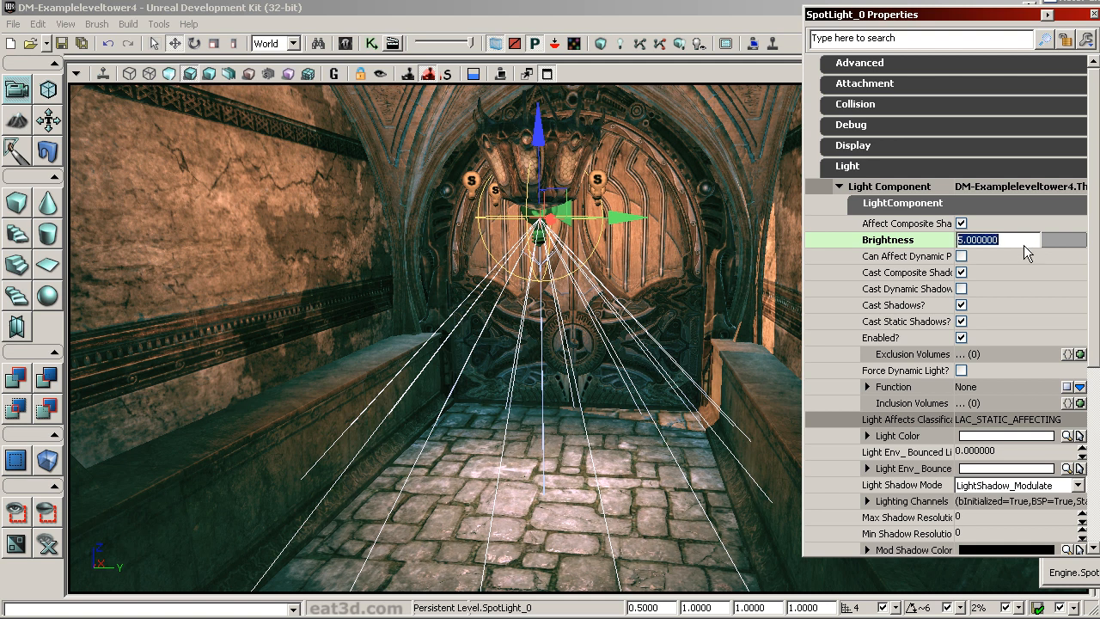
- Set the spot light's light color to a warm orange, red 250, green 185, blue 97
left_click(1079, 435)
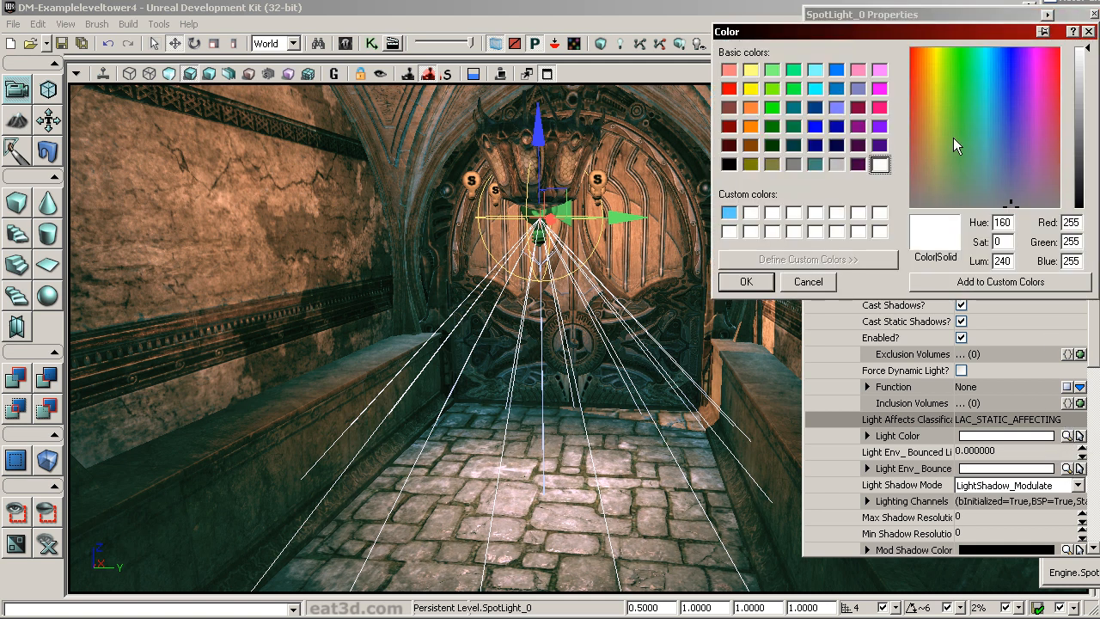
left_click(924, 56)
left_click(1085, 70)
left_click_drag(1085, 74, 1086, 113)
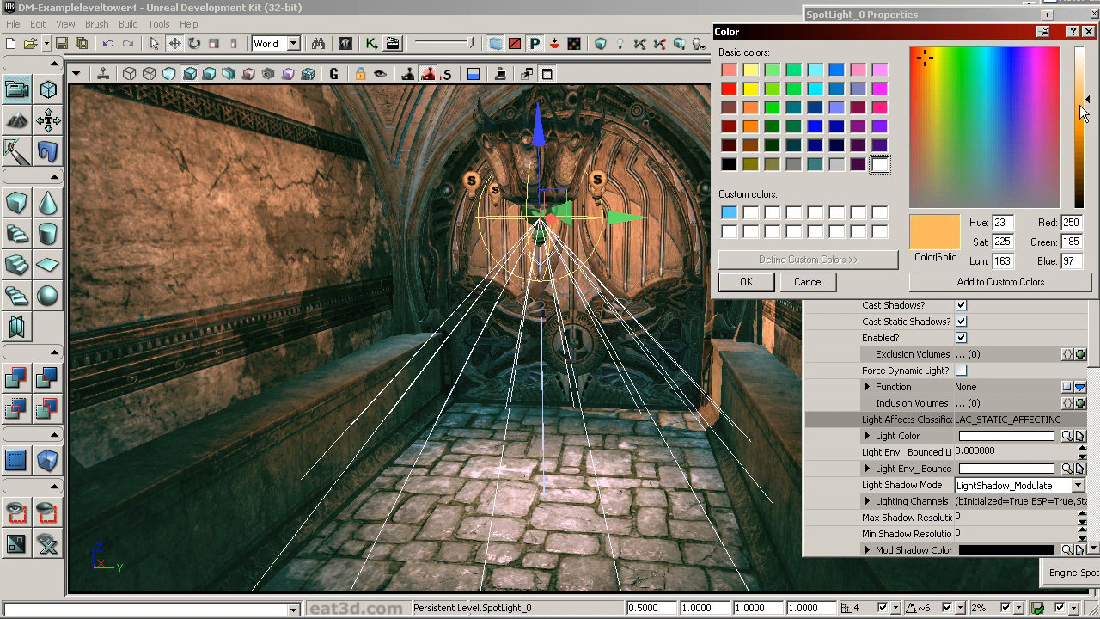
left_click(746, 283)
scroll(652, 378, "up", 5)
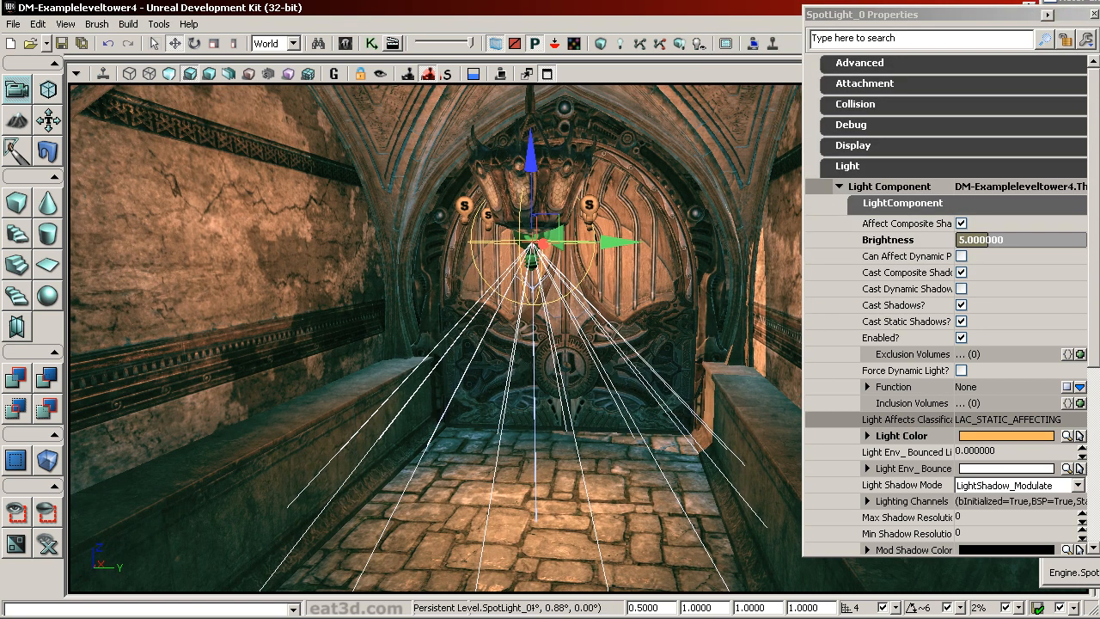
- Set the spot light's Outer Cone Angle to 64 and check its spread across the corridor floor
left_click(1006, 303)
scroll(980, 296, "down", 6)
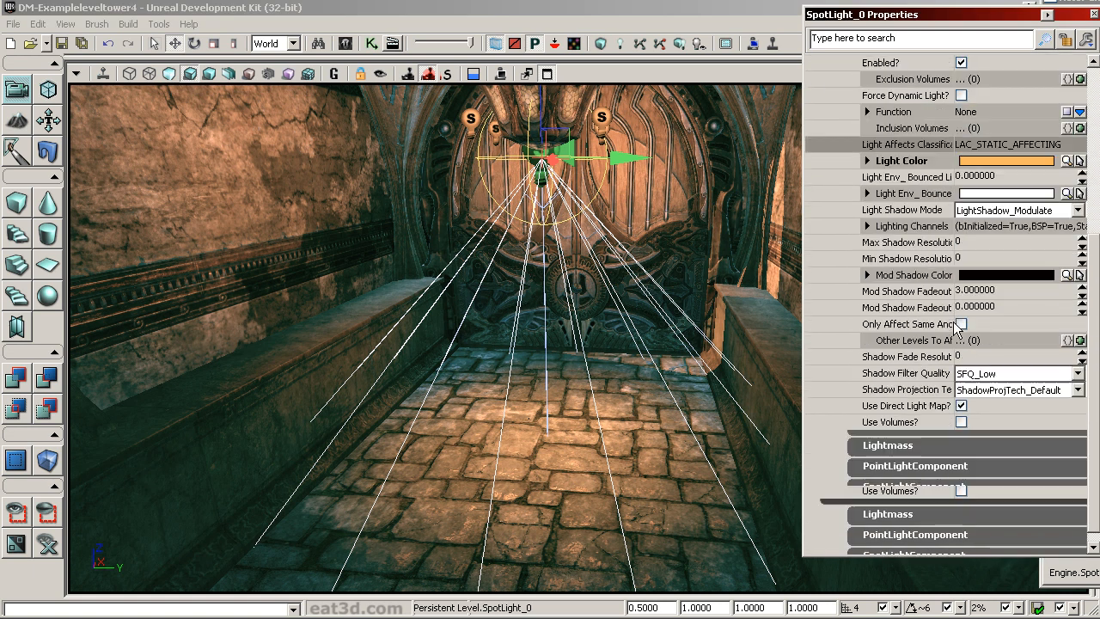
scroll(951, 286, "up", 6)
left_click(899, 140)
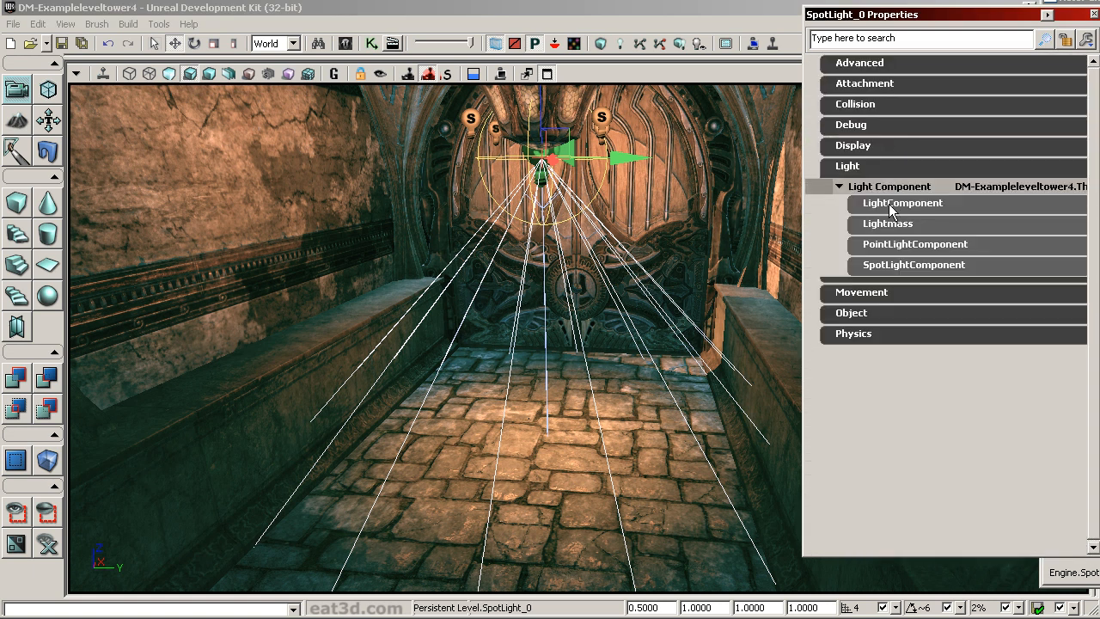
left_click(892, 267)
left_click(920, 290)
left_click(920, 311)
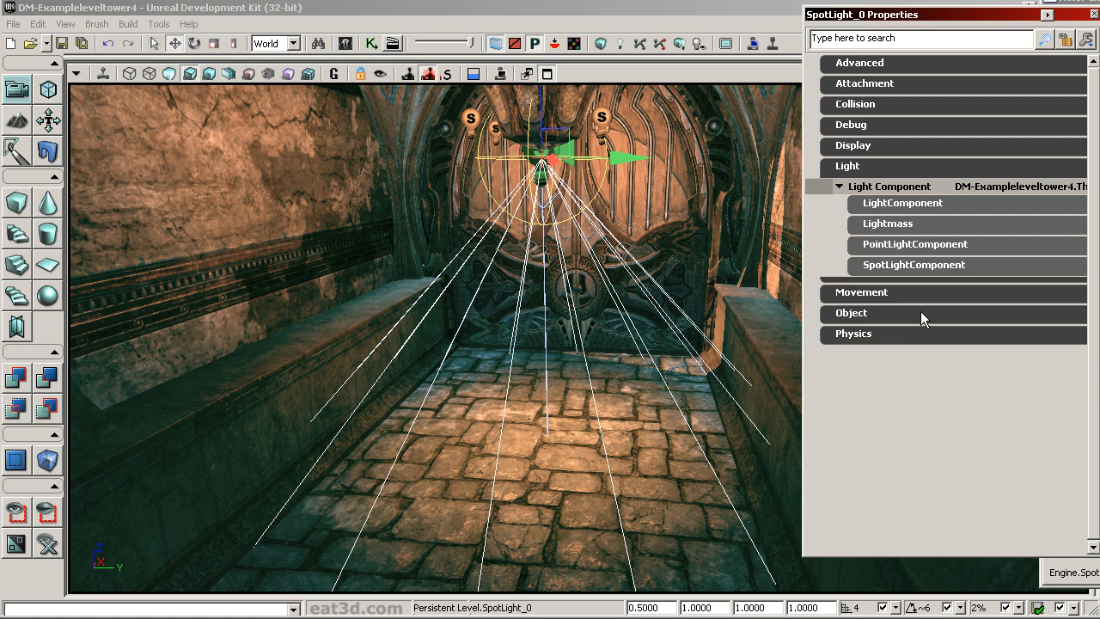
left_click(914, 266)
left_click(981, 307)
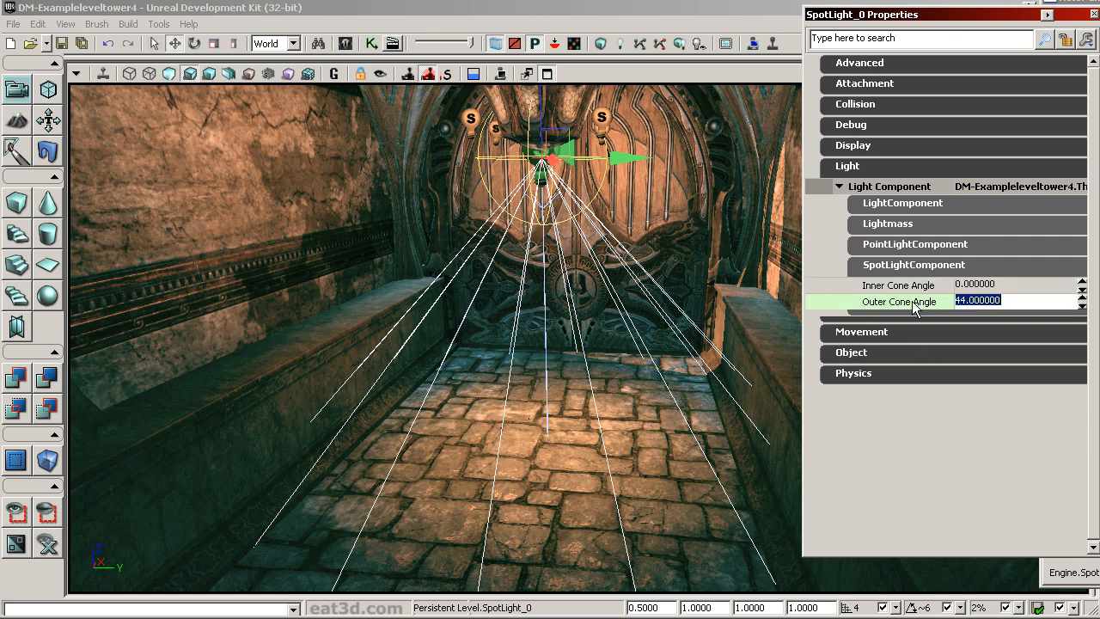
type("64")
key("Return")
left_click_drag(589, 373, 355, 451)
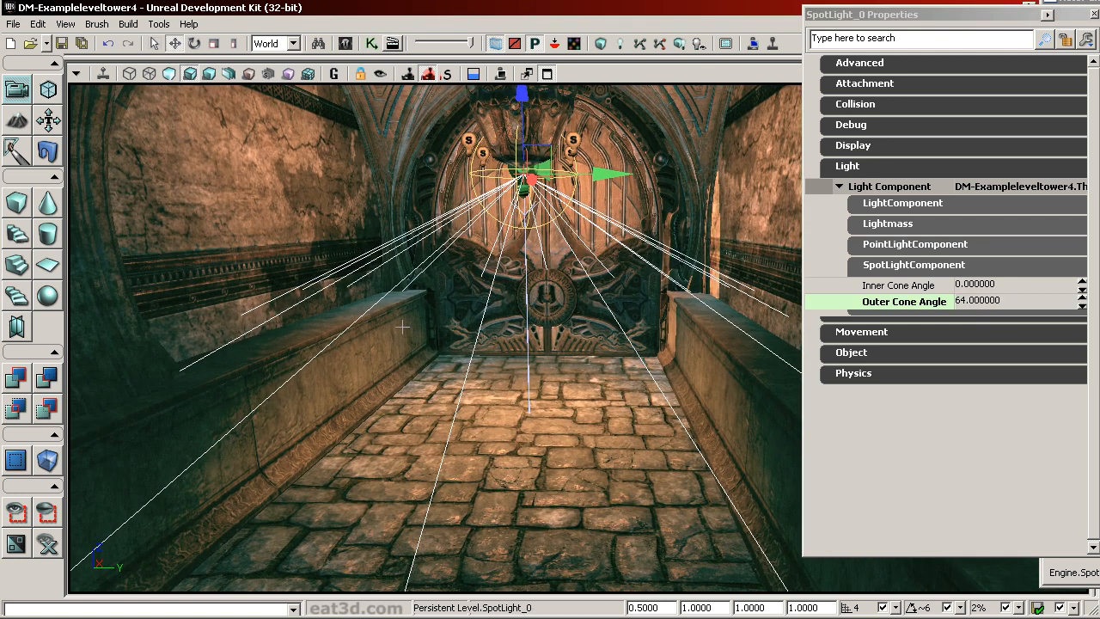
- Compare Outer Cone Angles of 16 and 64, set the angle to 72, and check the corridor from farther back
left_click(1014, 299)
type("32")
key("Return")
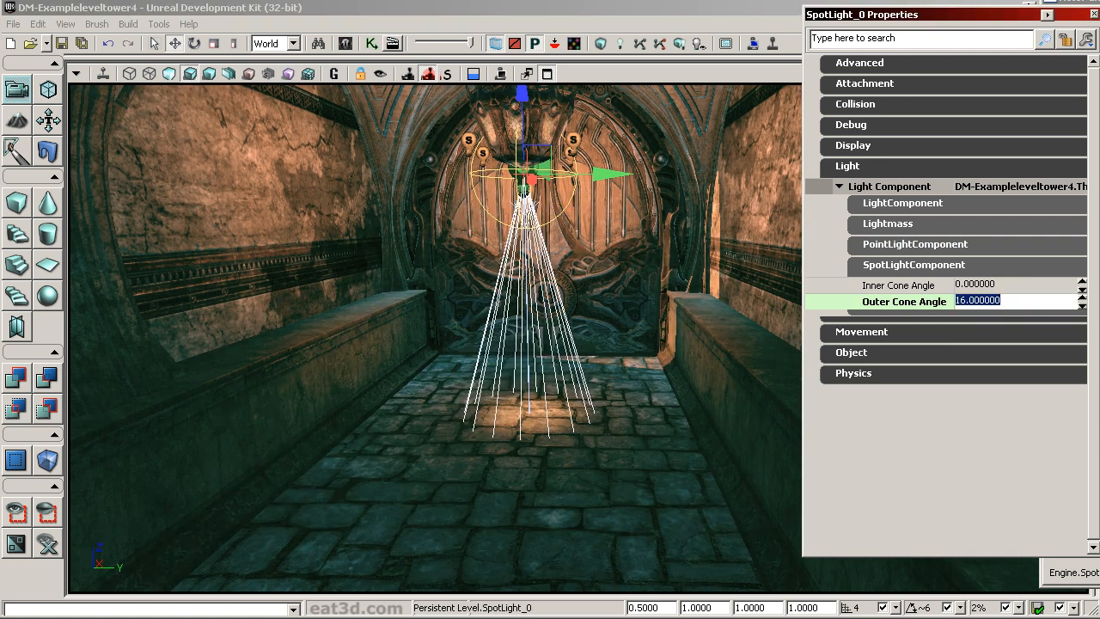
type("64")
key("Return")
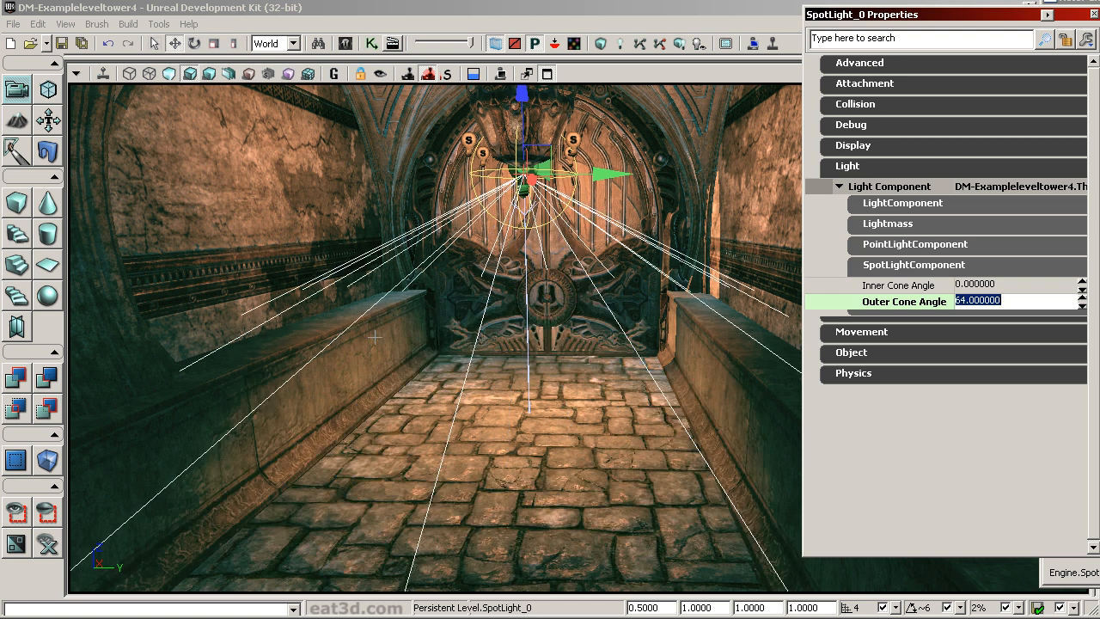
type("72")
key("Return")
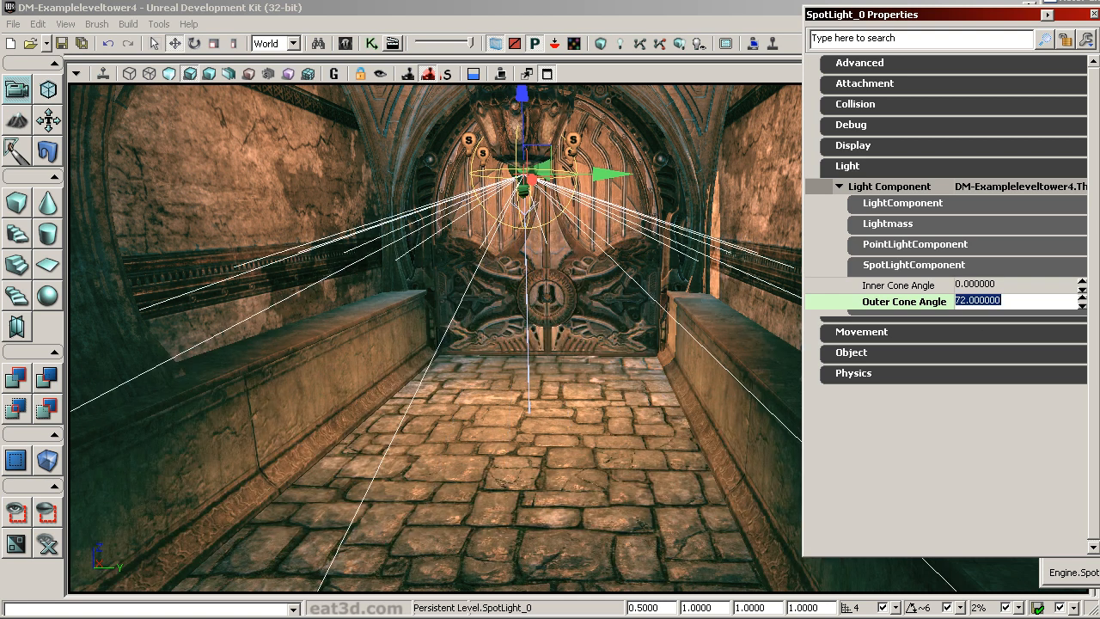
right_click_drag(688, 343, 684, 257)
left_click(679, 318)
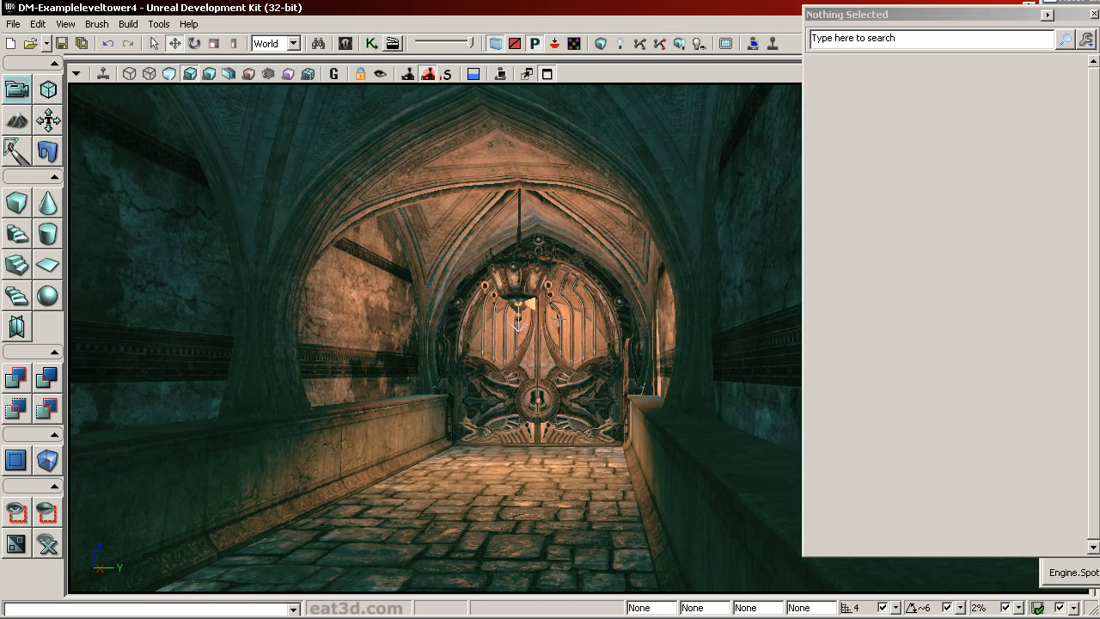
- Close the spot light's properties, save the map, and start a lighting build
left_click(1094, 13)
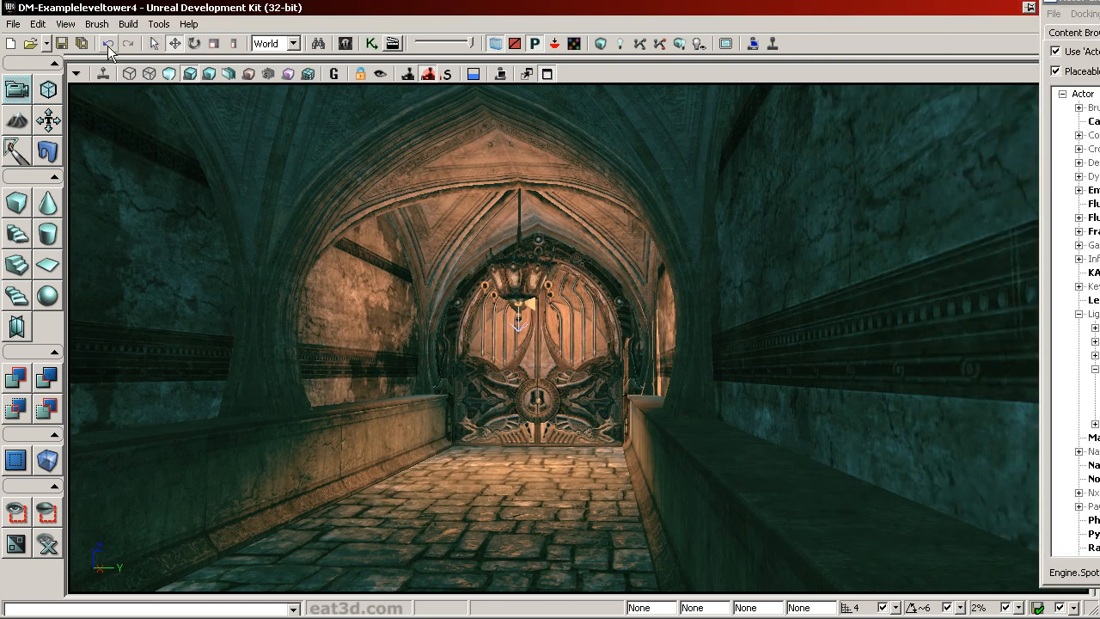
left_click(60, 48)
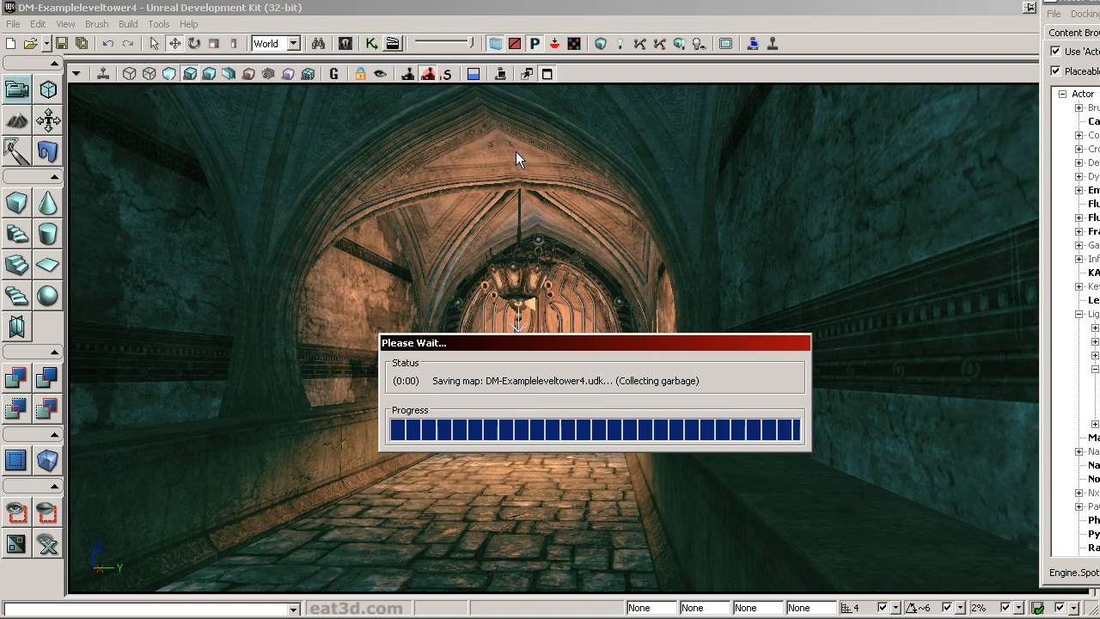
left_click(624, 47)
left_click(441, 574)
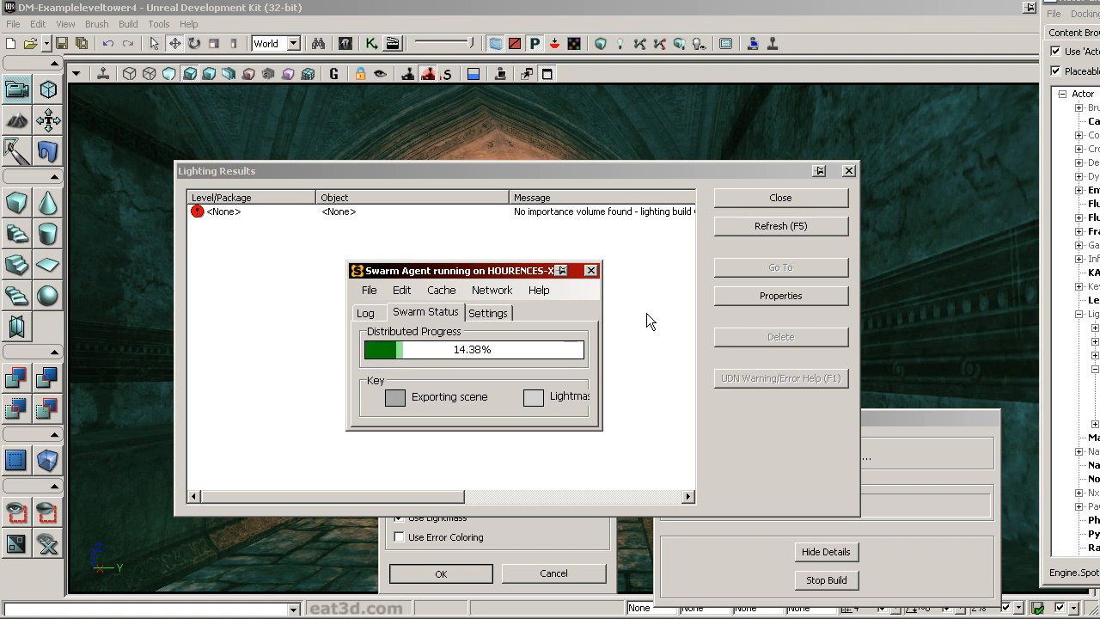
- Close the lighting results and examine the rebuilt lighting along the corridor, from the lanterns to the ornate door
left_click(743, 198)
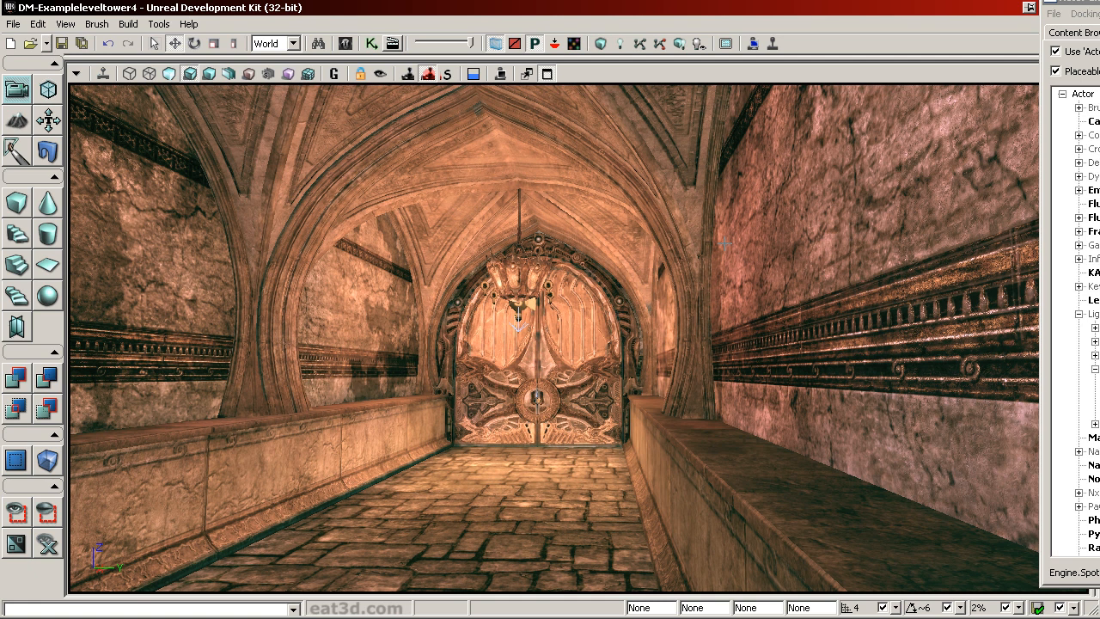
left_click_drag(726, 245, 622, 251)
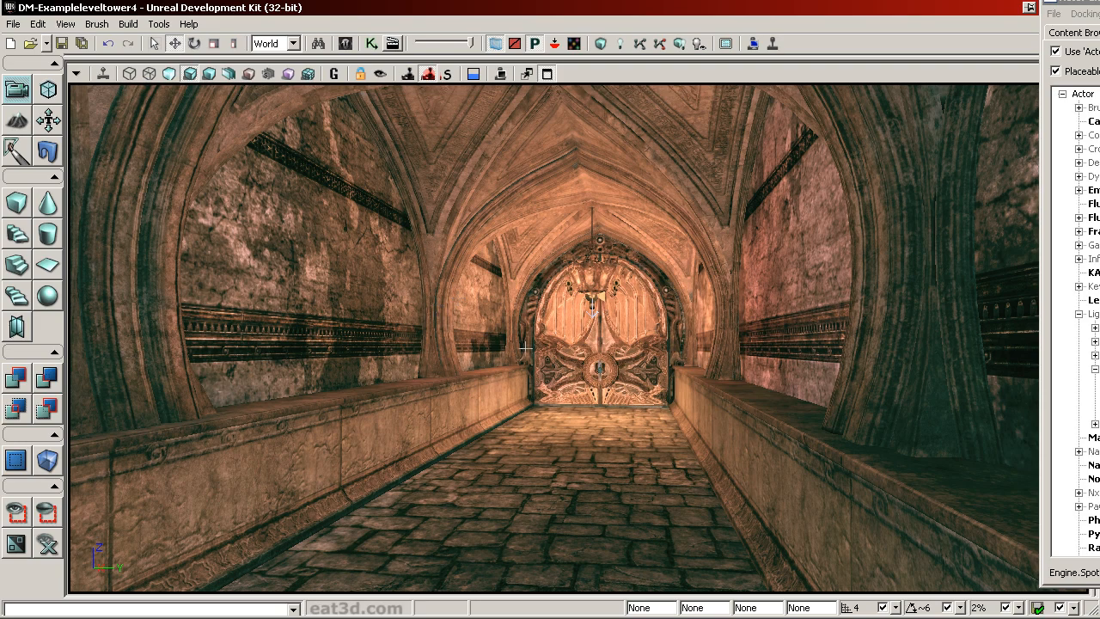
scroll(517, 314, "down", 3)
mouse_move(533, 312)
left_mouse_down()
mouse_move(522, 391)
mouse_move(528, 330)
left_mouse_up()
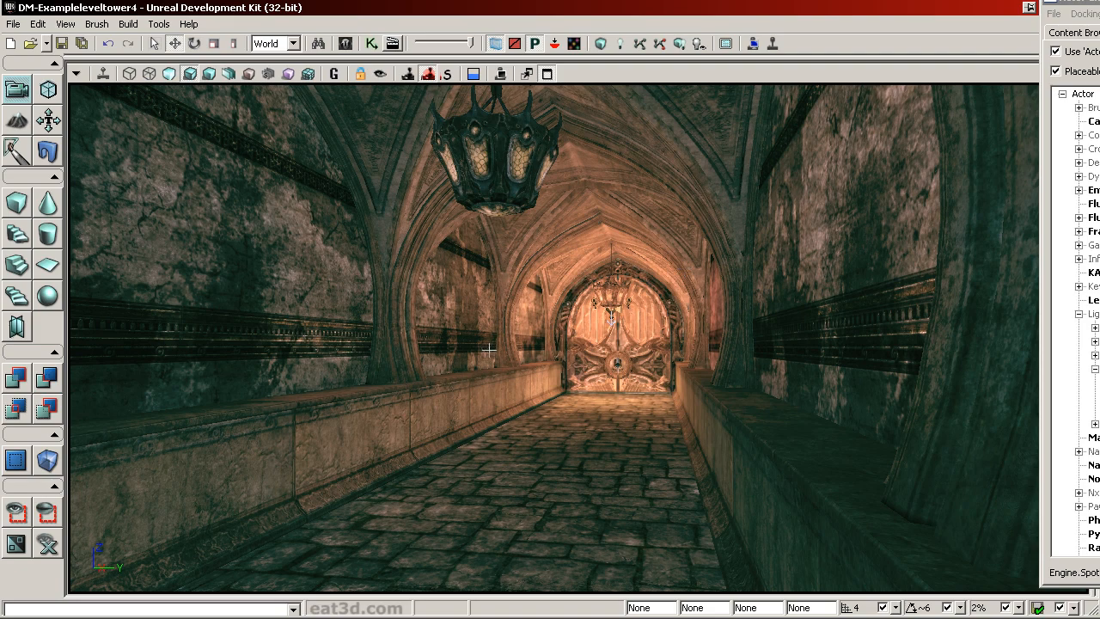
right_click_drag(720, 294, 459, 277)
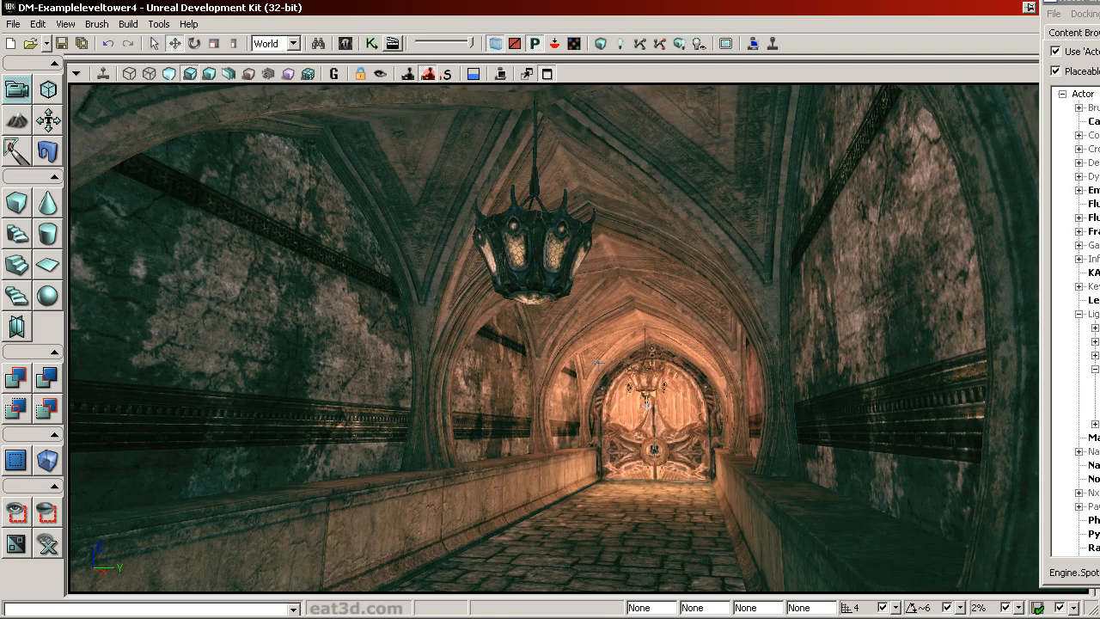
right_click_drag(508, 365, 790, 380)
left_click_drag(608, 435, 719, 342)
left_click_drag(590, 314, 579, 378)
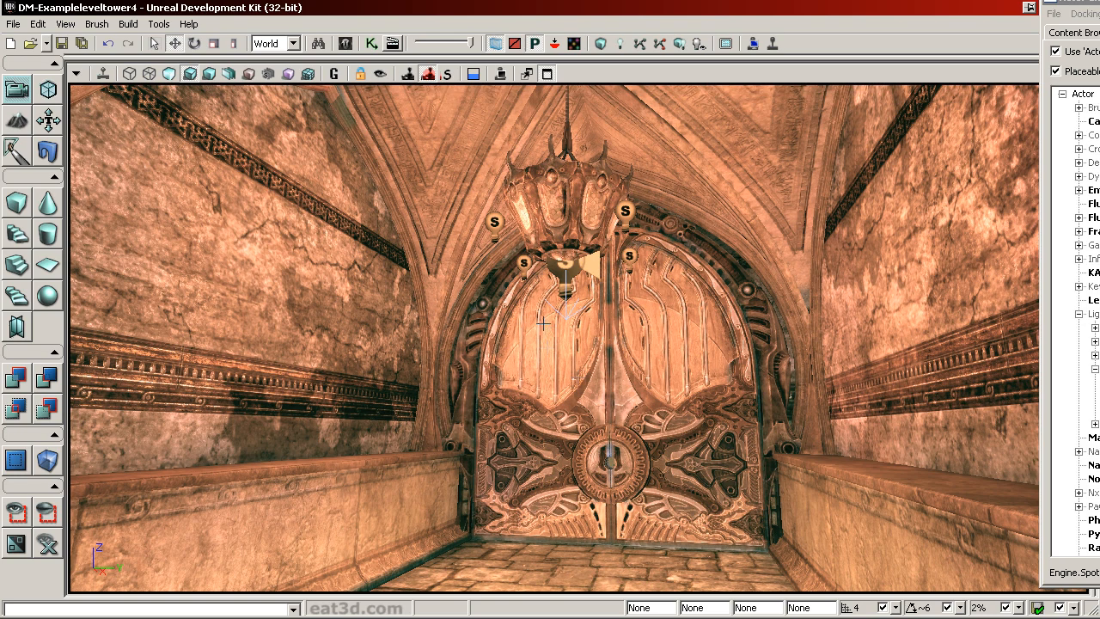
- Select the four point lights around the chandelier by the door and expand their Lightmass settings in the properties
left_click(523, 262)
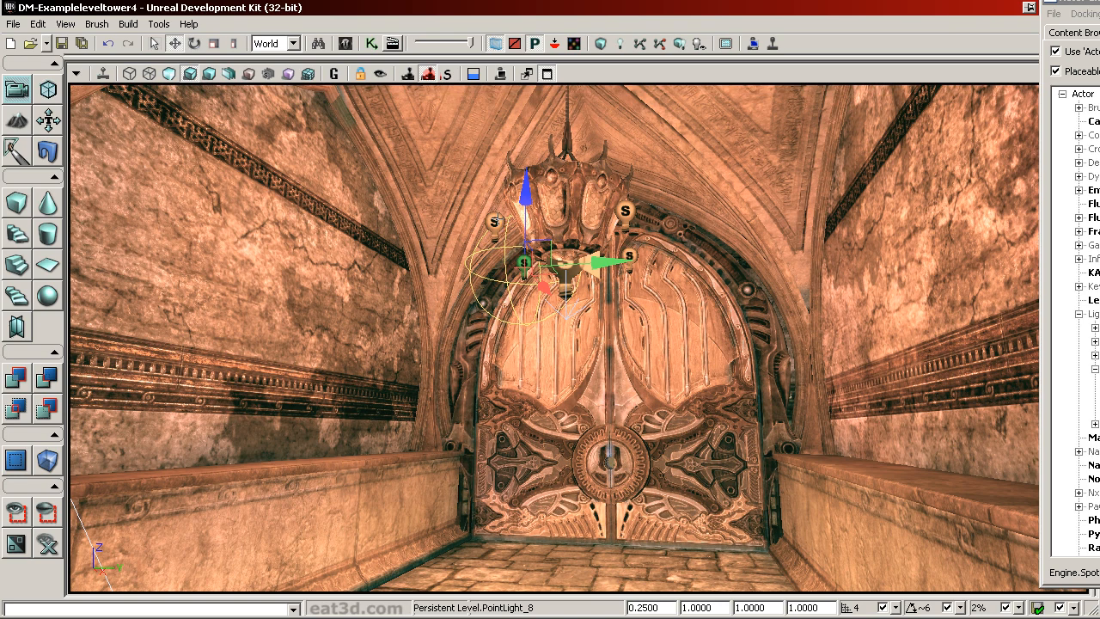
left_click(494, 222, "ctrl")
left_click(625, 210, "ctrl")
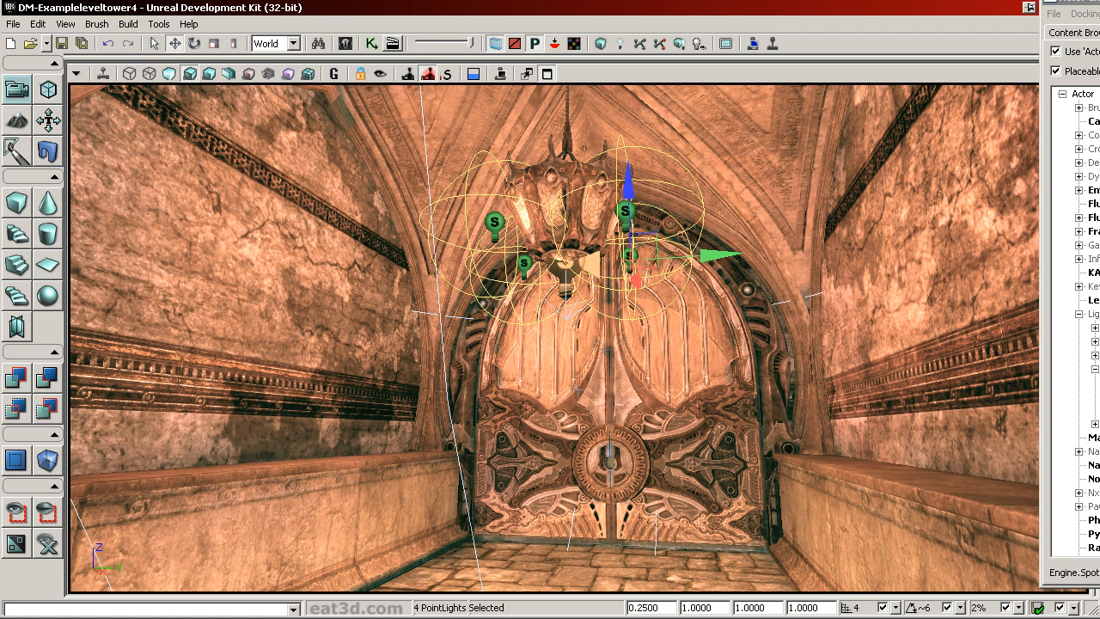
right_click_drag(578, 390, 556, 404)
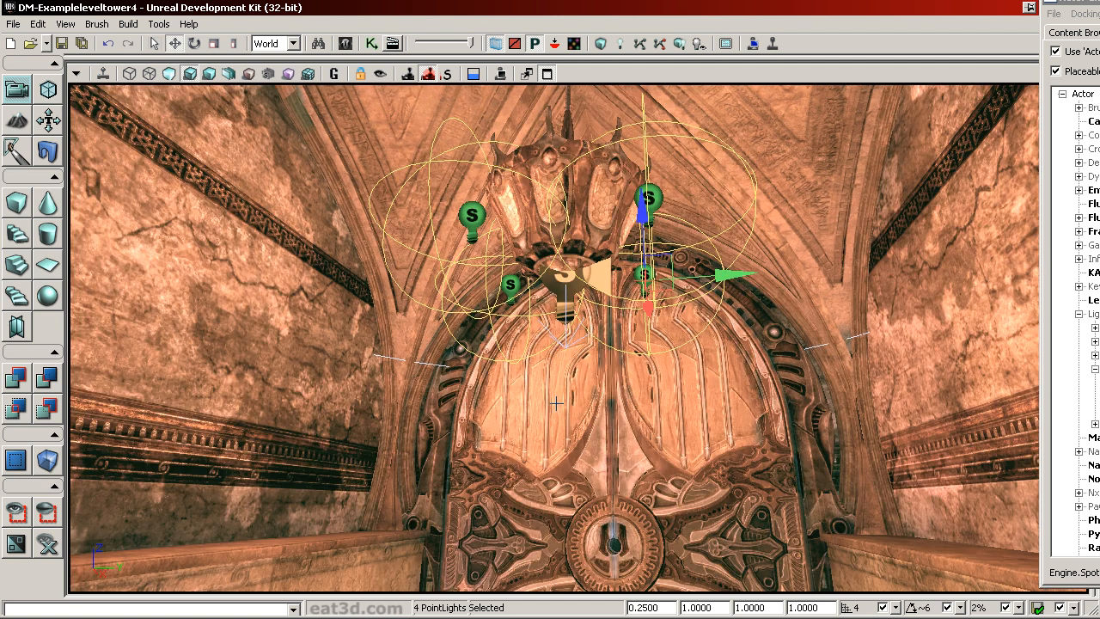
key("F4")
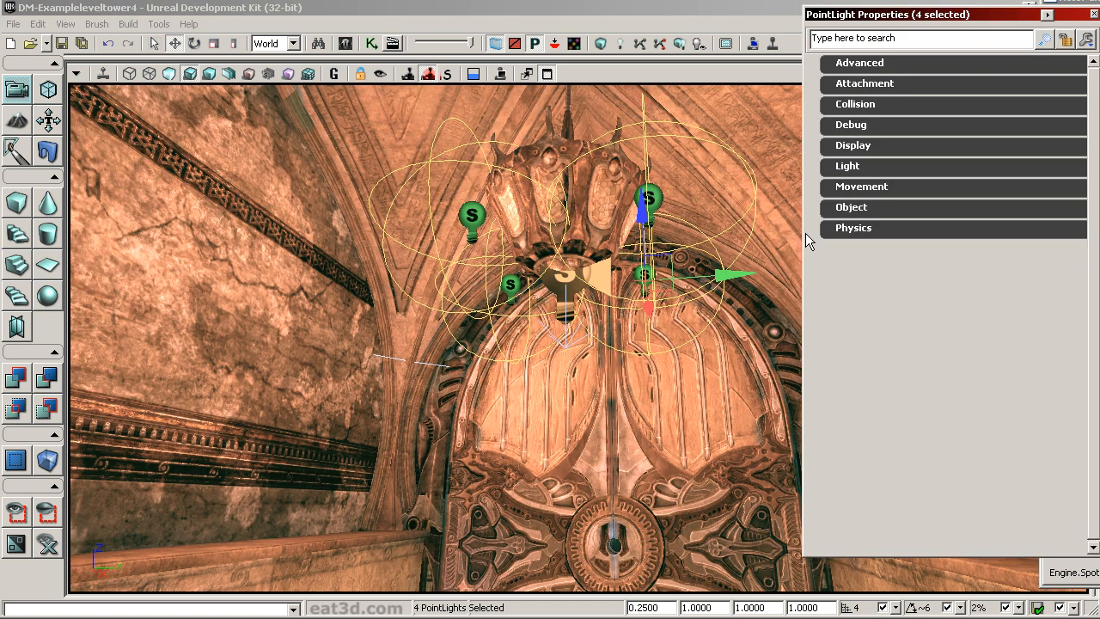
left_click(847, 167)
left_click(865, 186)
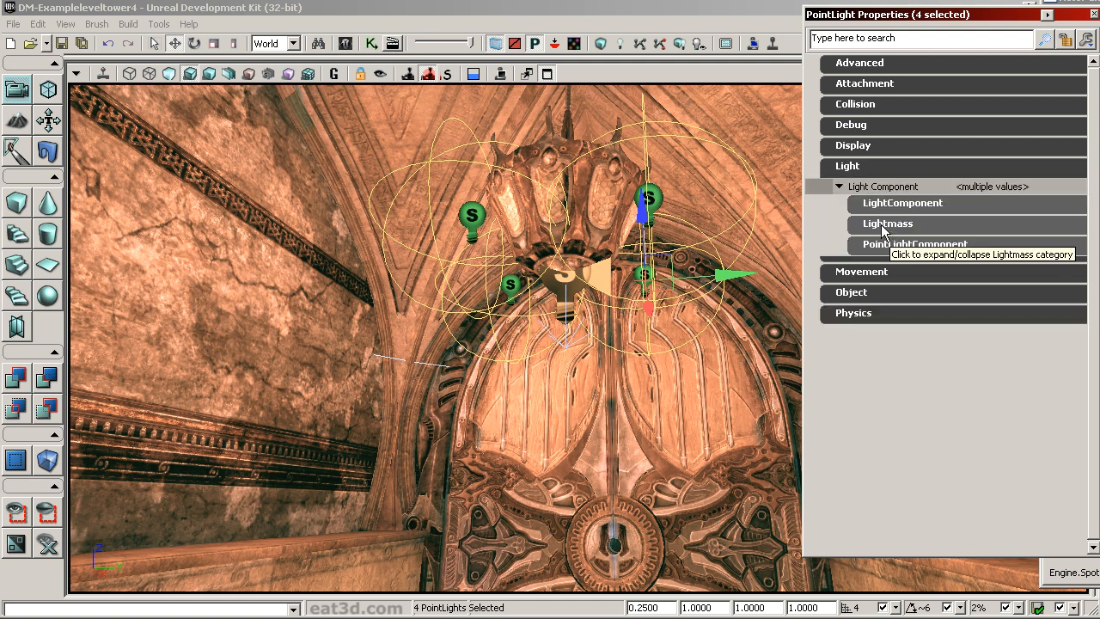
left_click(875, 226)
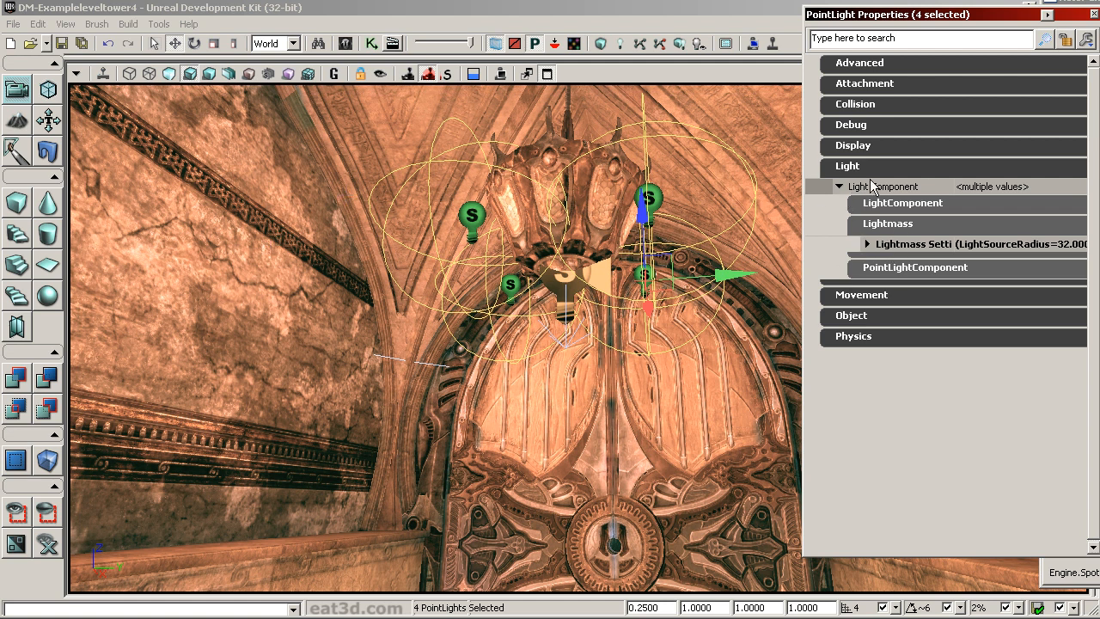
left_click(906, 244)
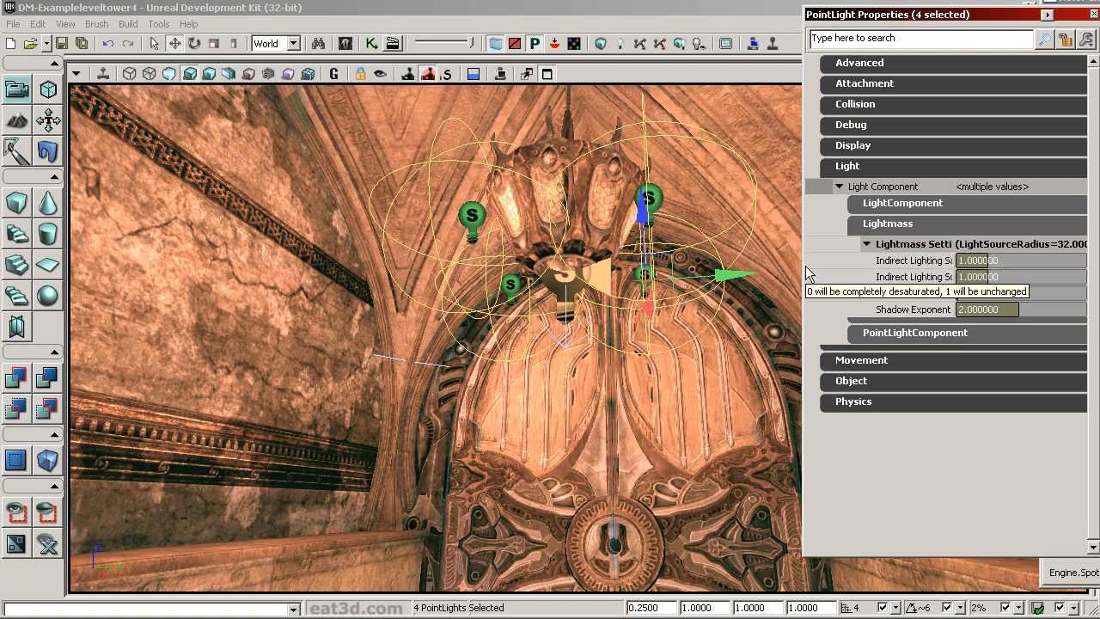
- Widen the properties window and set the four point lights' Indirect Lighting Scale to 0.1
left_click_drag(805, 266, 584, 267)
left_click_drag(739, 273, 788, 291)
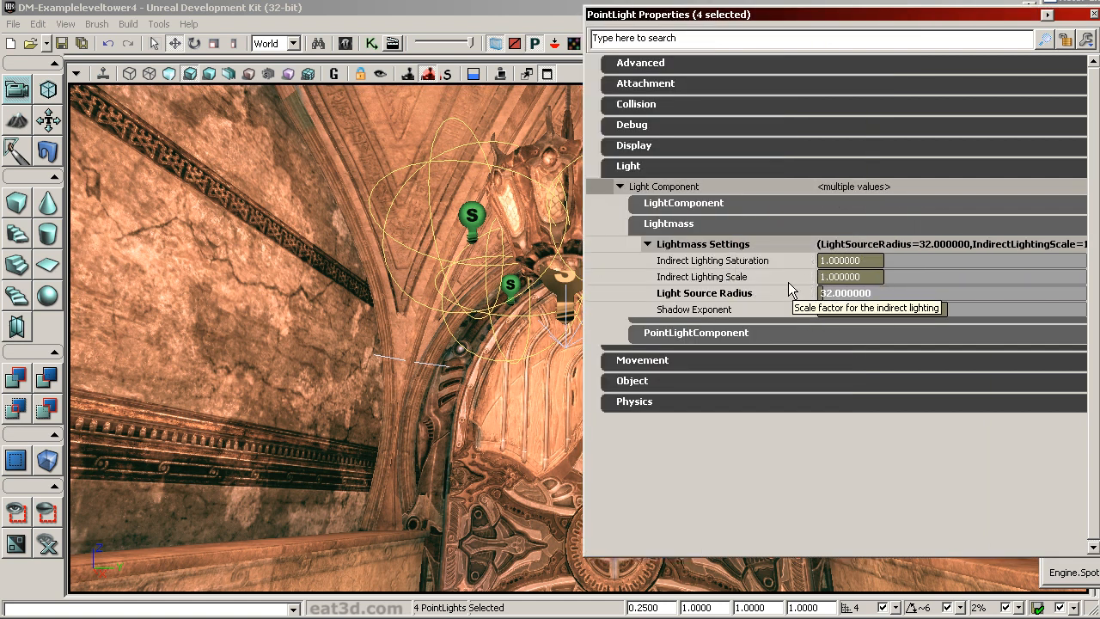
left_click(739, 278)
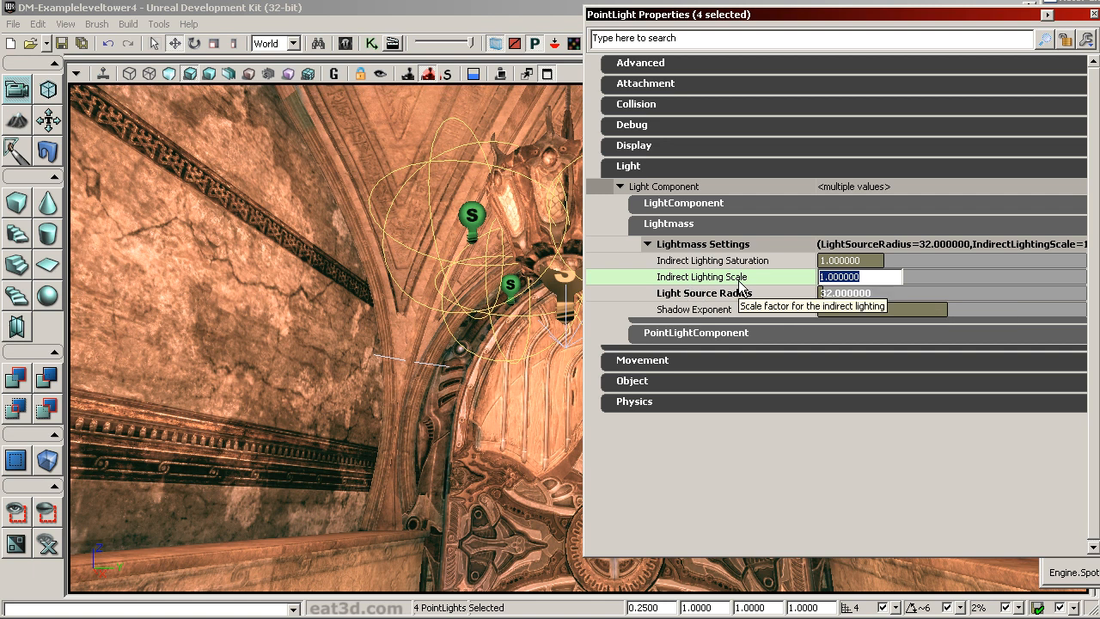
type("0.1")
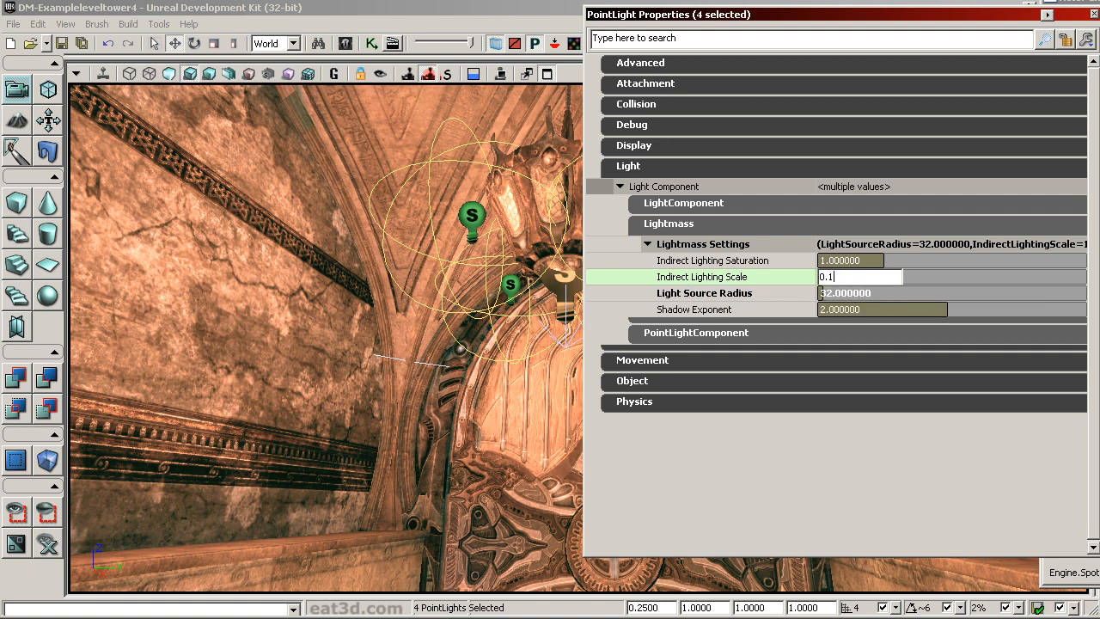
key("Return")
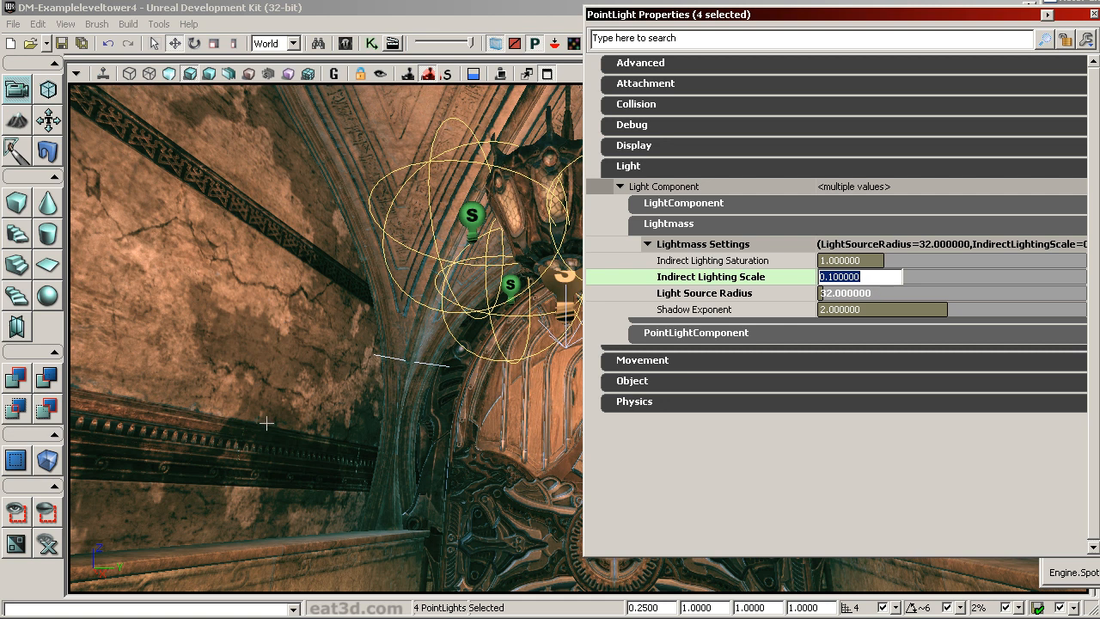
- Inspect the corridor in the Lighting Only view mode, then return to the fully lit view
left_click_drag(415, 391, 440, 499)
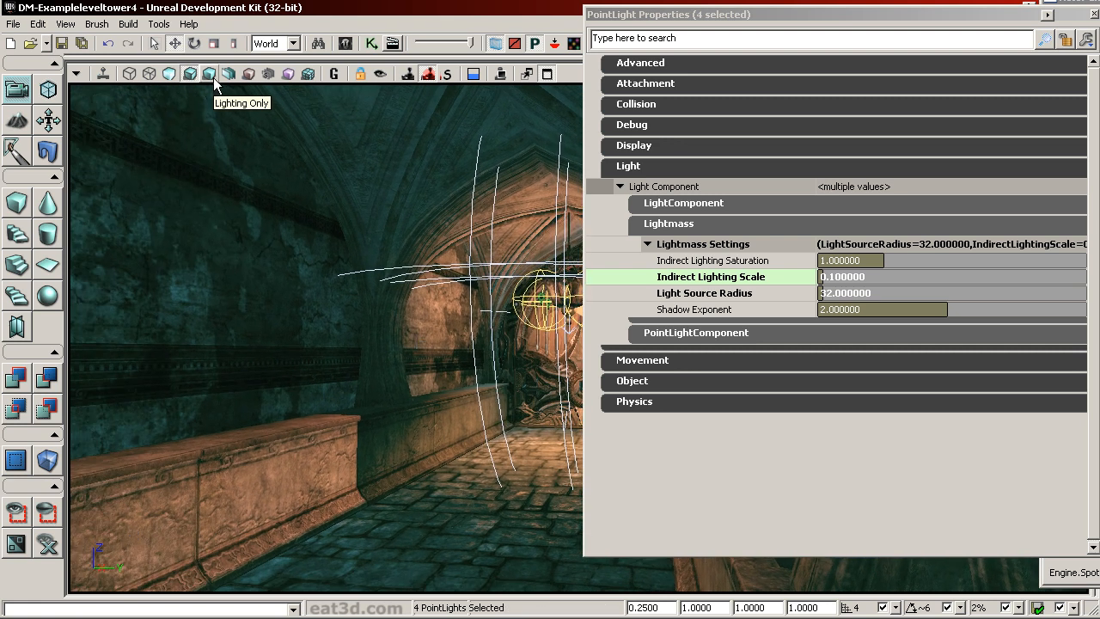
left_click(209, 74)
left_click_drag(326, 344, 386, 388)
left_click_drag(457, 337, 435, 378)
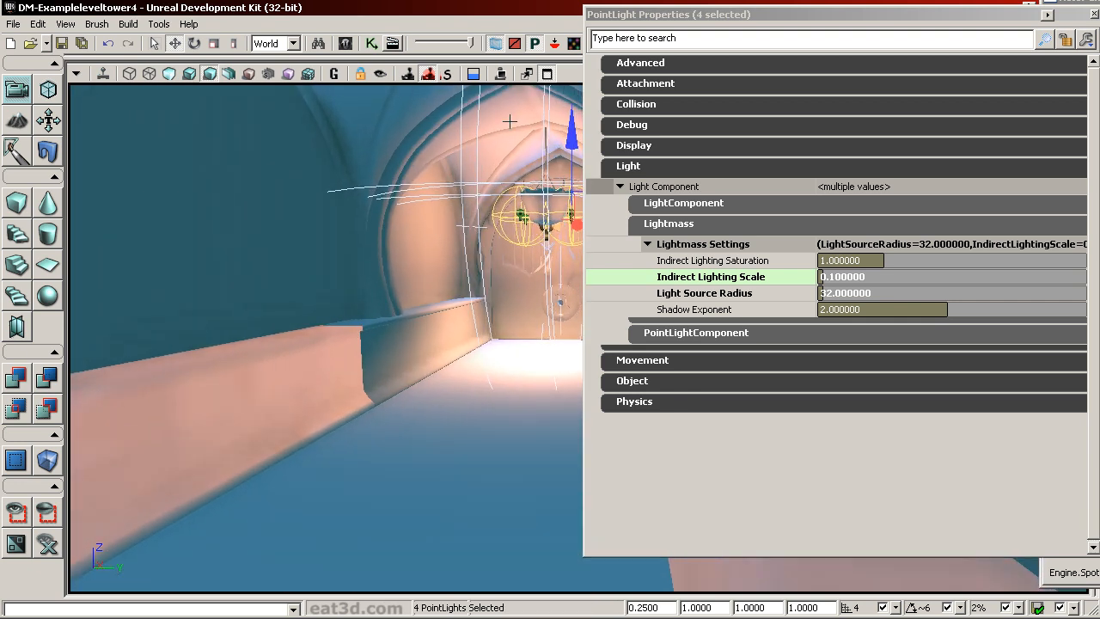
left_click(189, 75)
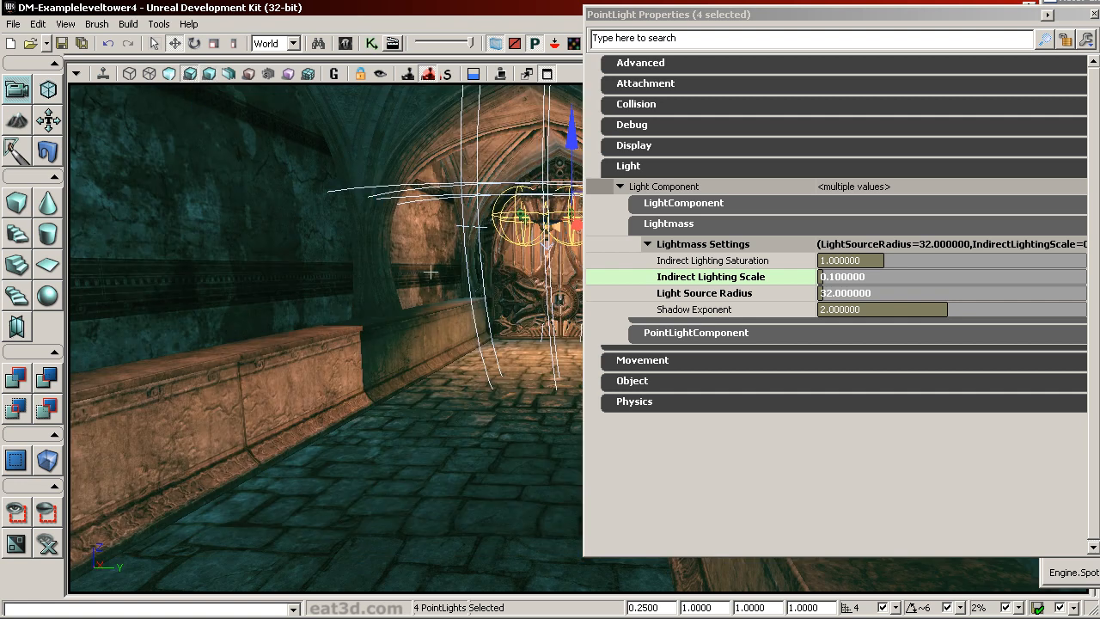
- Narrow the point light properties window, adjust its column widths and move it aside to uncover the door area
left_click_drag(725, 17, 648, 14)
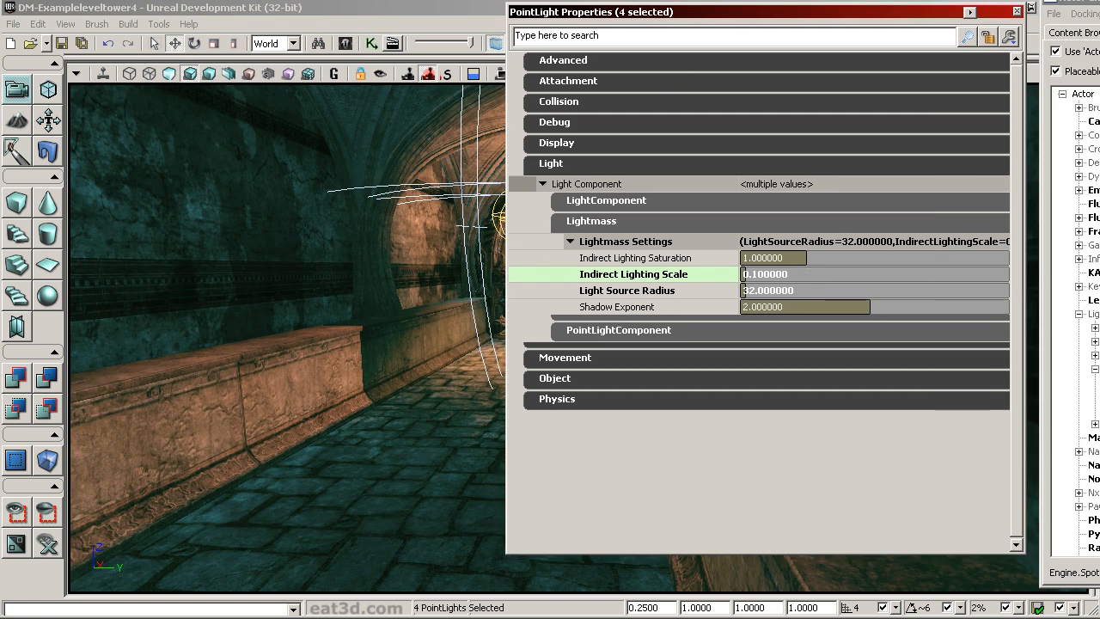
left_click(791, 278)
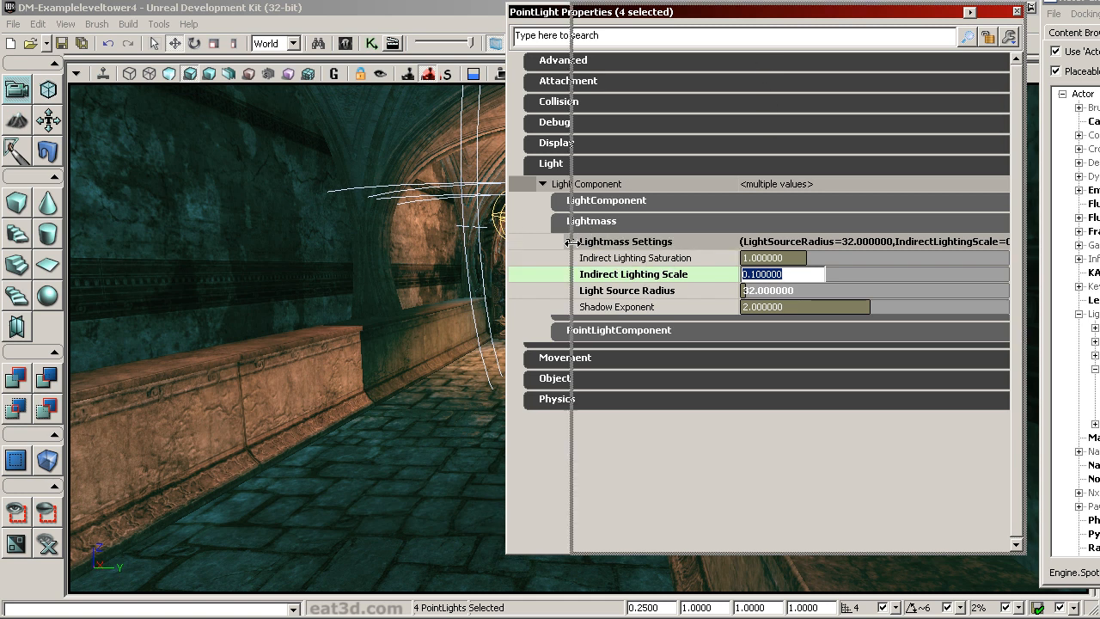
left_click_drag(507, 246, 745, 246)
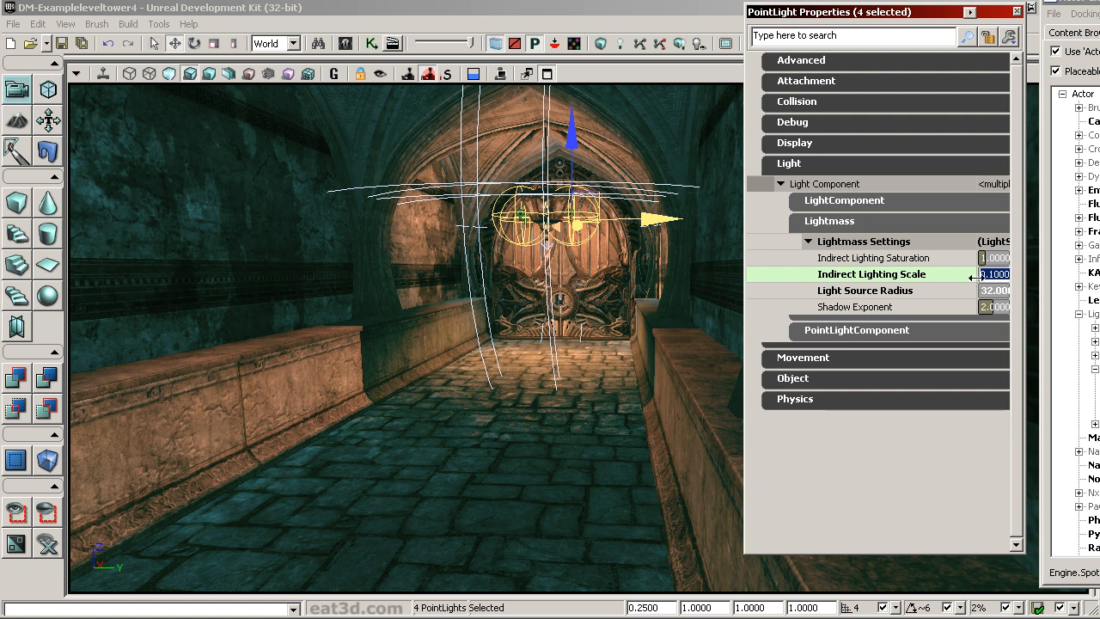
left_click(909, 275)
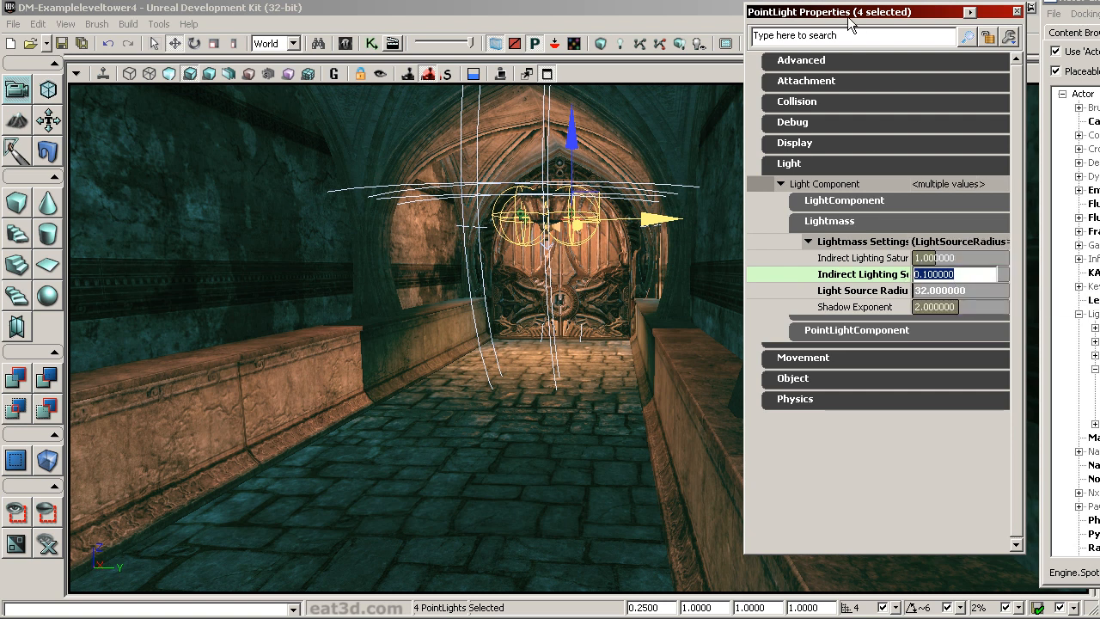
left_click_drag(875, 13, 922, 10)
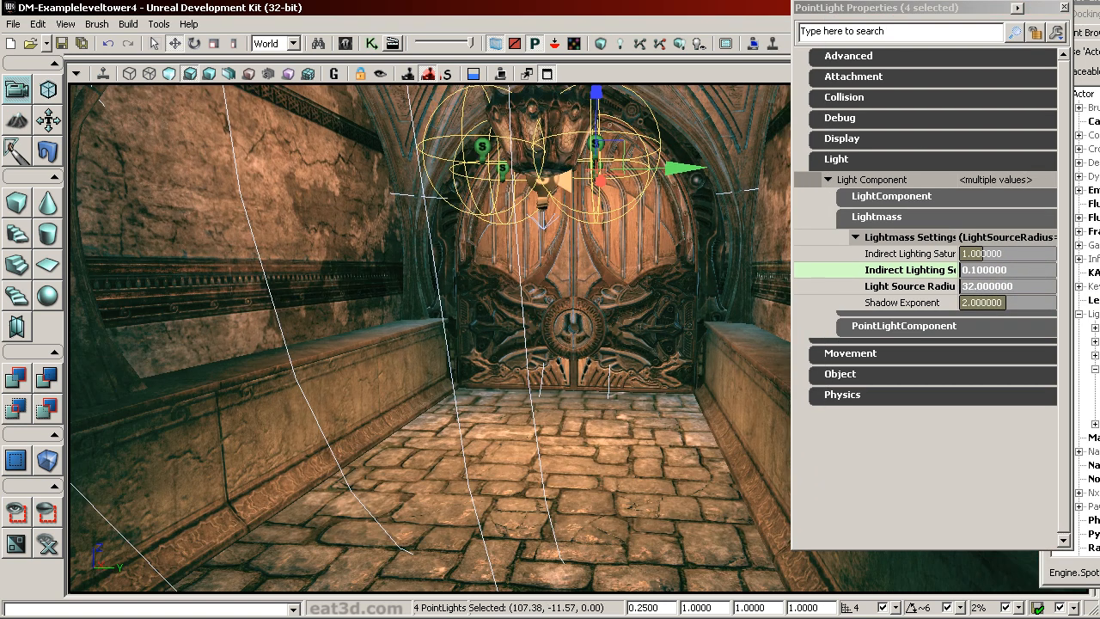
- Select the spotlight beneath the chandelier, rebuild the lighting at Preview quality with Lightmass, and dismiss the lighting results
left_click_drag(515, 343, 516, 323)
right_click_drag(516, 322, 509, 250)
left_click_drag(509, 249, 509, 210)
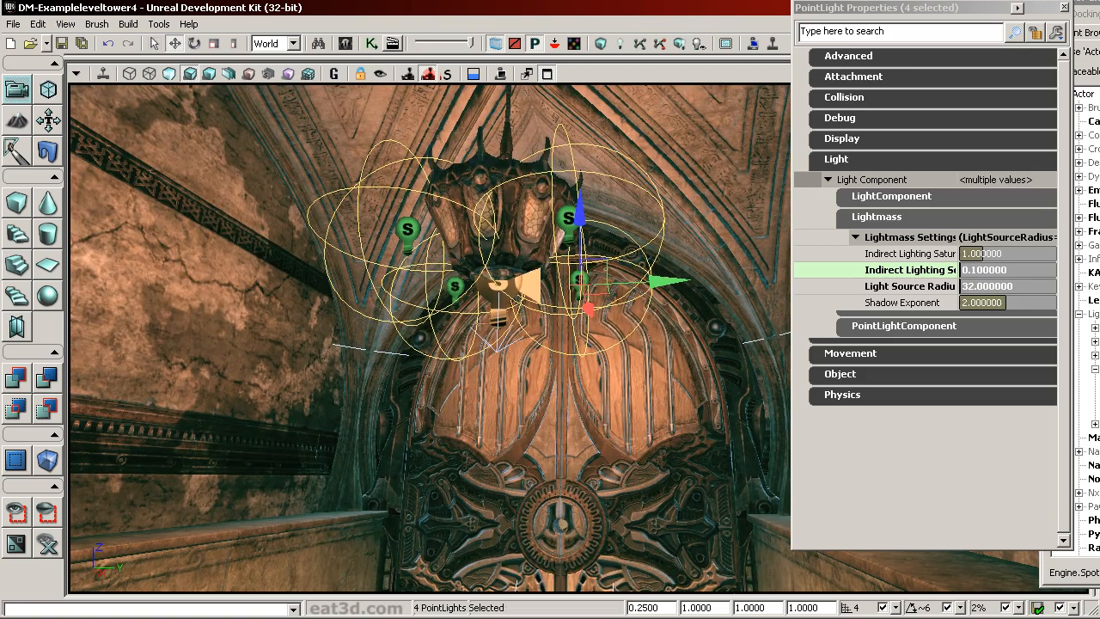
left_click(527, 281)
left_click_drag(527, 281, 522, 361)
left_click(621, 43)
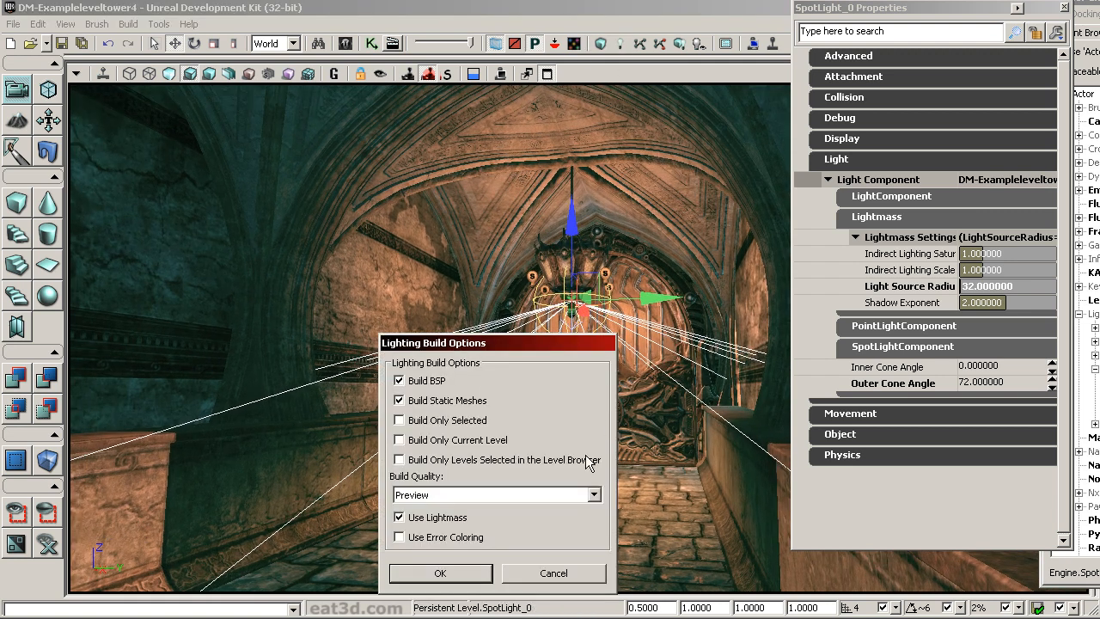
left_click(477, 574)
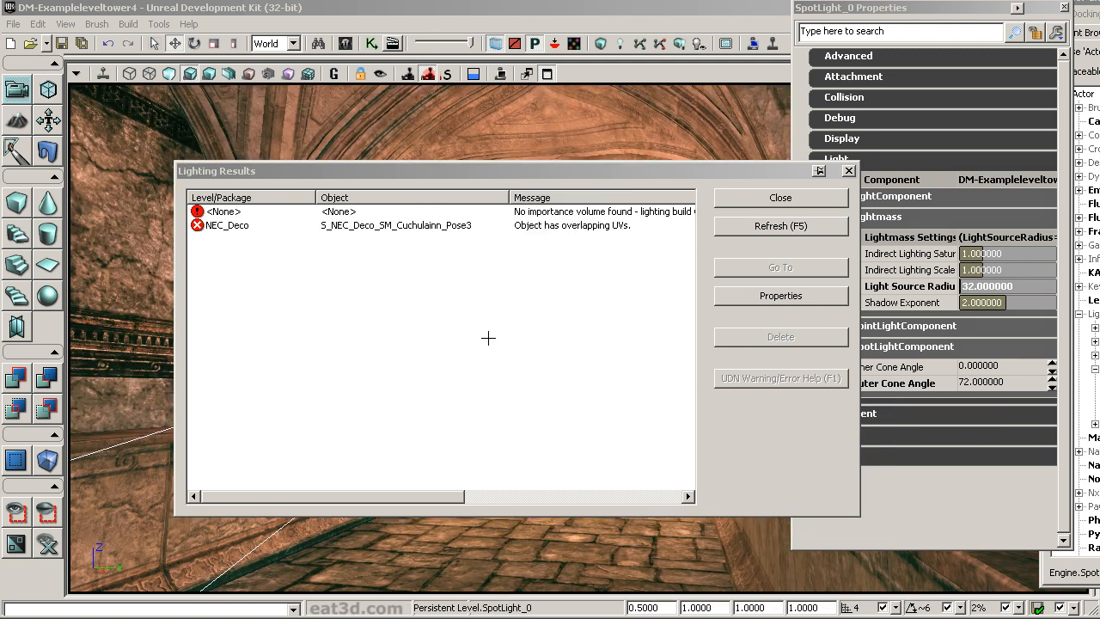
left_click(727, 198)
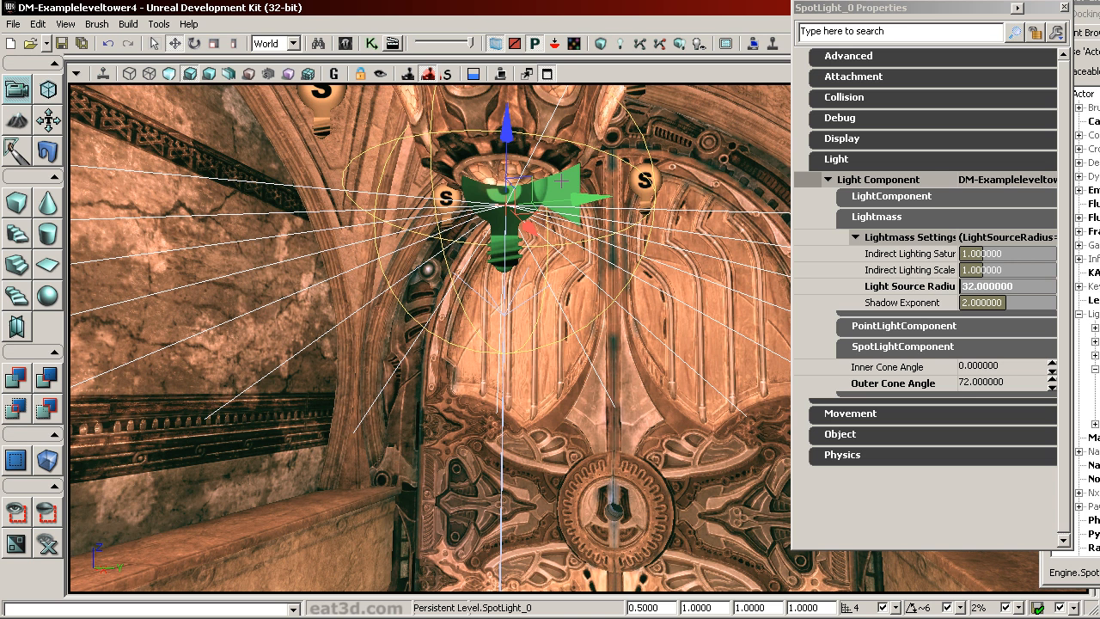
- Set the Indirect Lighting Scale of the spotlight beneath the chandelier to 0.1 in its Lightmass settings
left_click(268, 245)
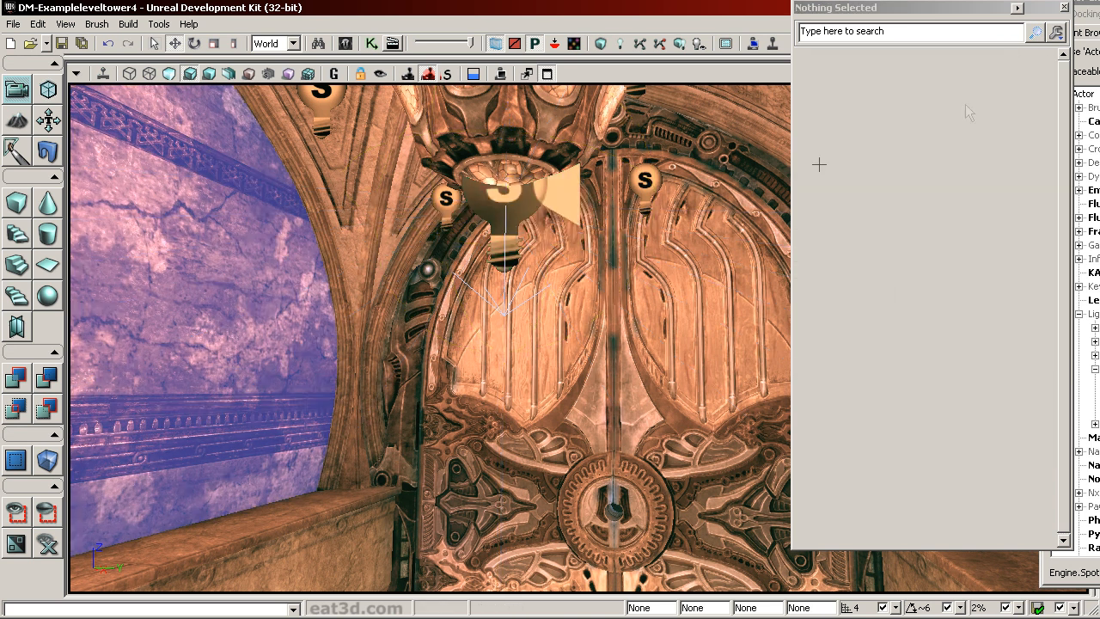
left_click(1063, 8)
double_click(505, 215)
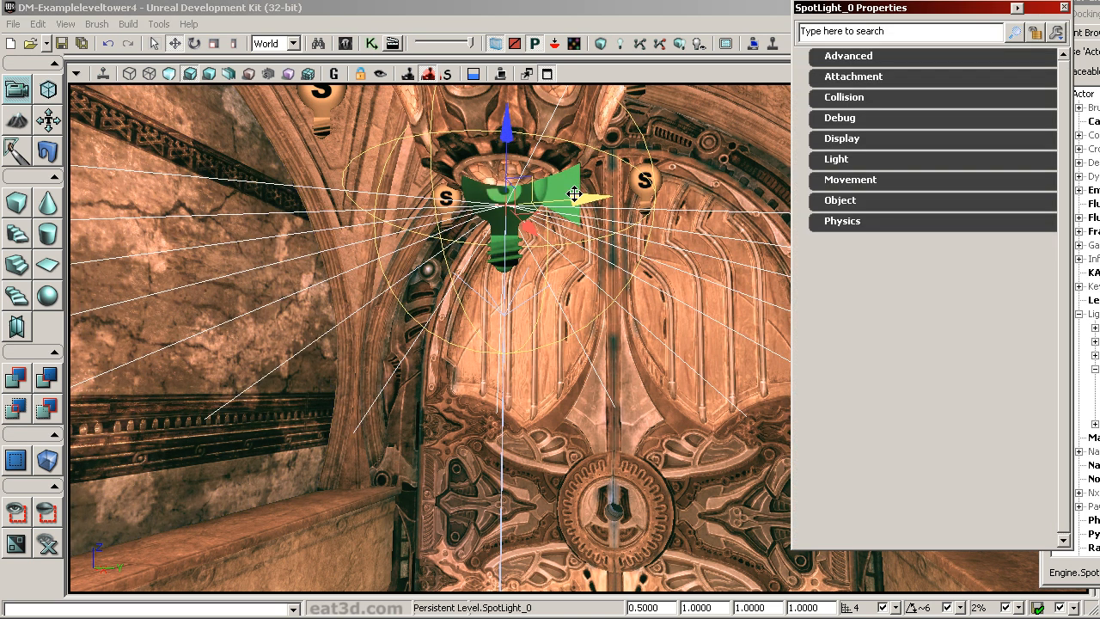
left_click(855, 161)
left_click(803, 182)
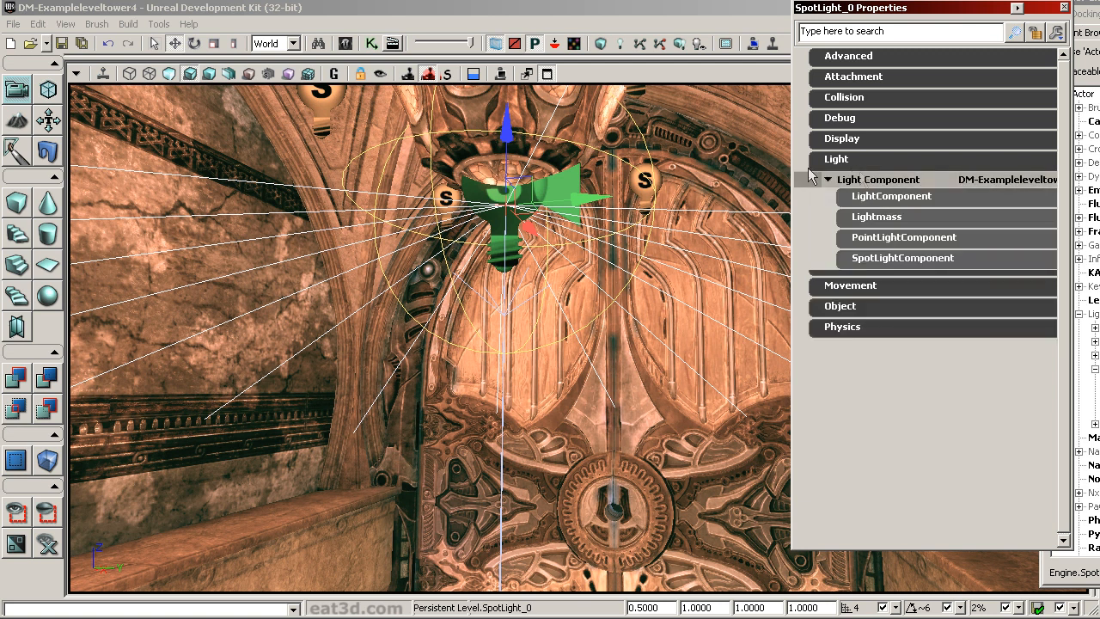
left_click(870, 222)
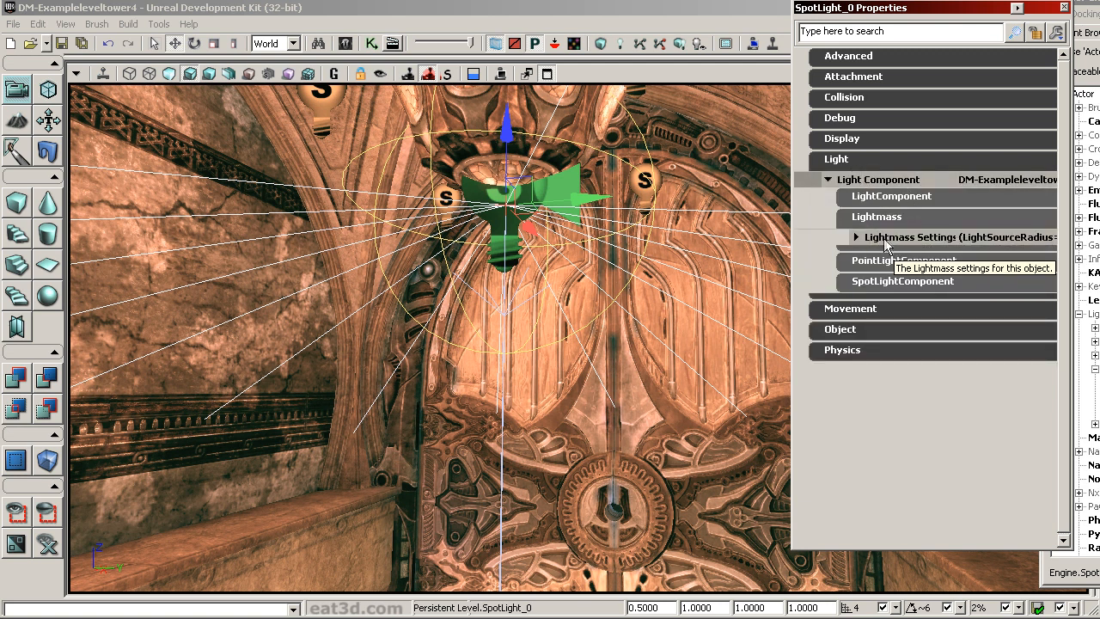
left_click(888, 241)
left_click(910, 270)
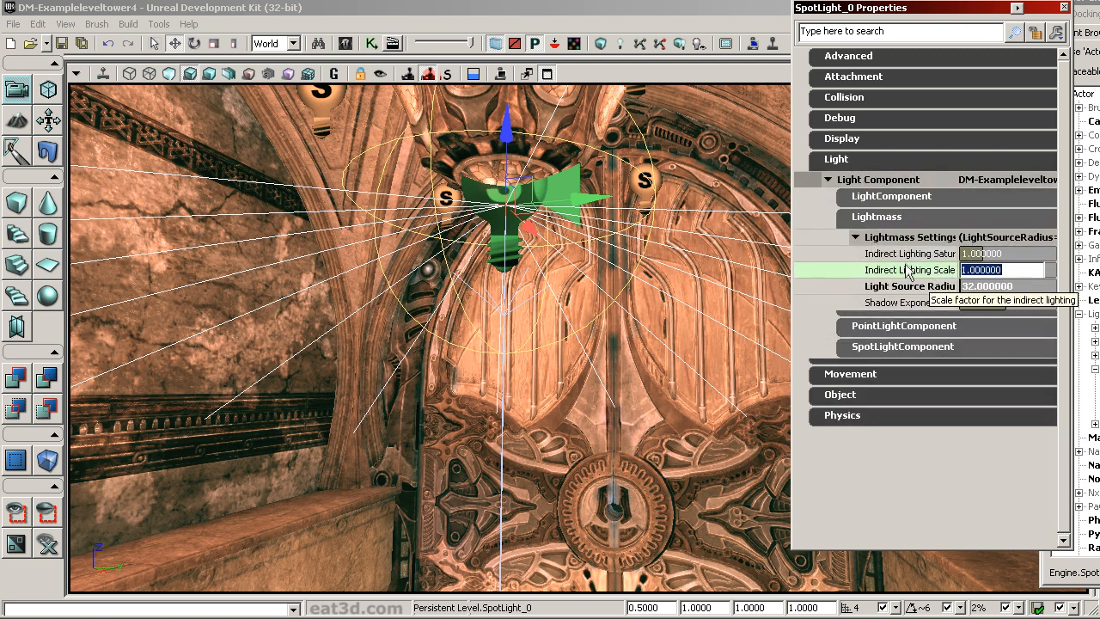
type("0.1")
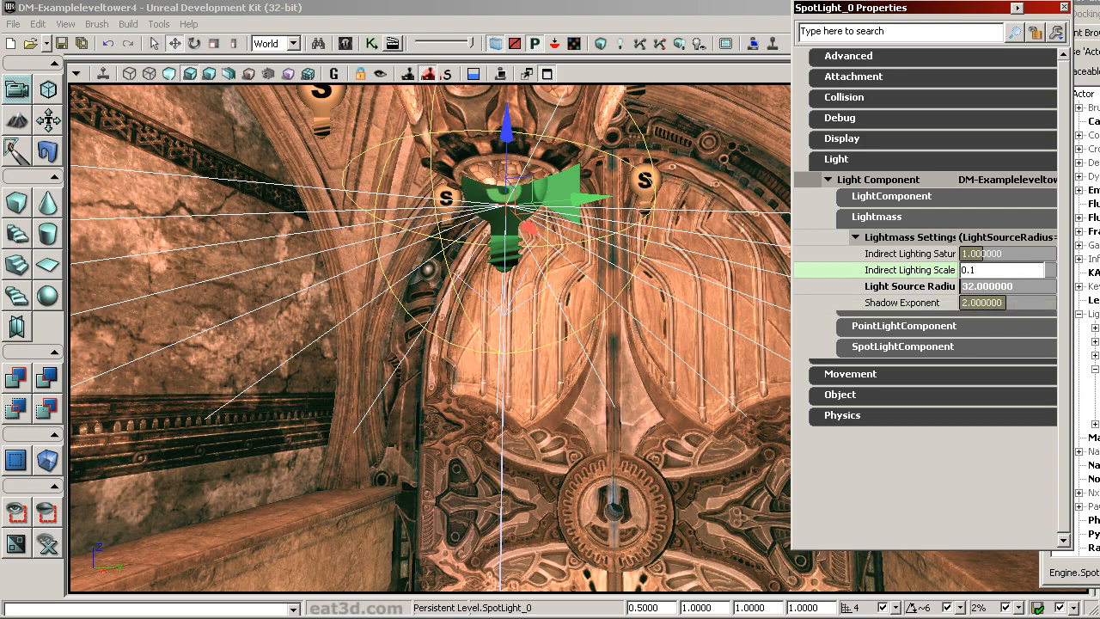
key("Return")
left_click_drag(550, 344, 550, 429)
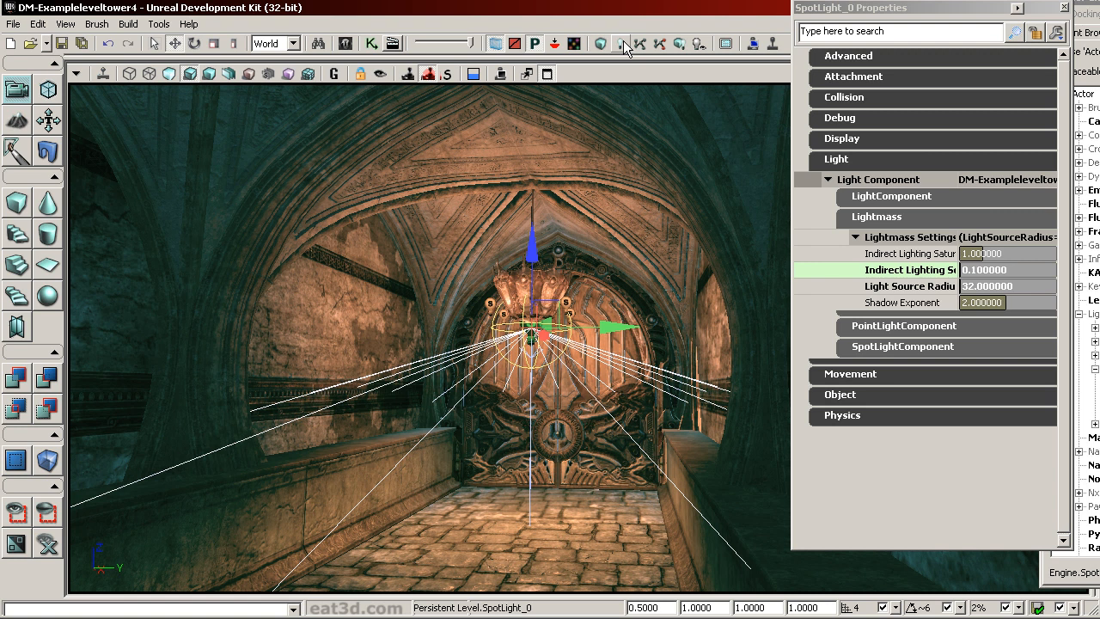
- Rebuild the lighting with the updated spotlight settings and view the chandelier corridor from farther back
left_click(622, 43)
left_click(441, 573)
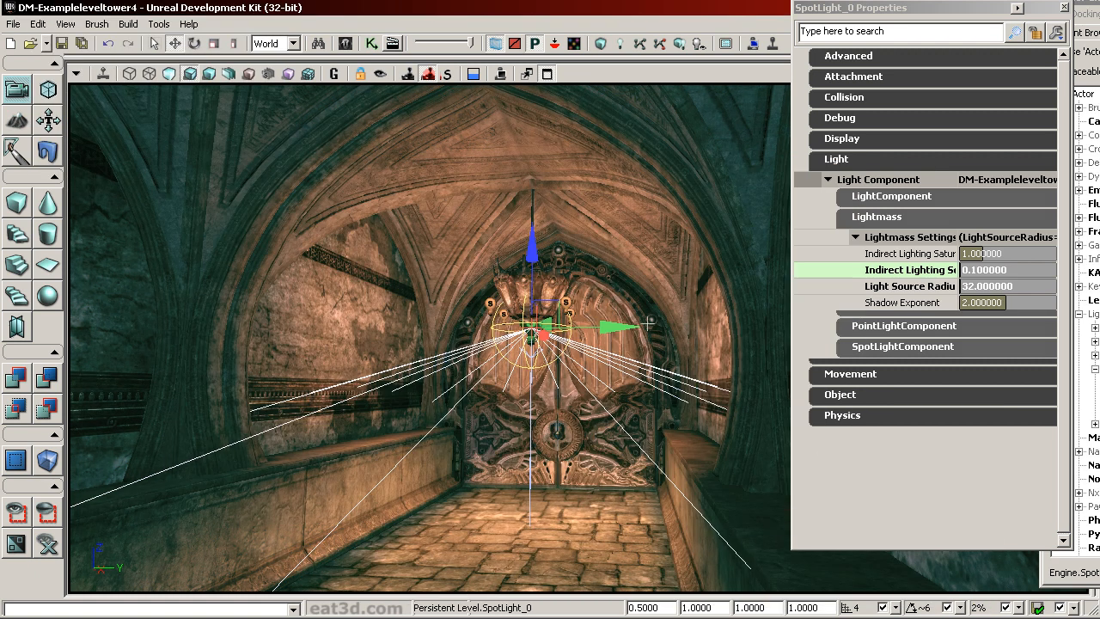
scroll(571, 563, "up", 3)
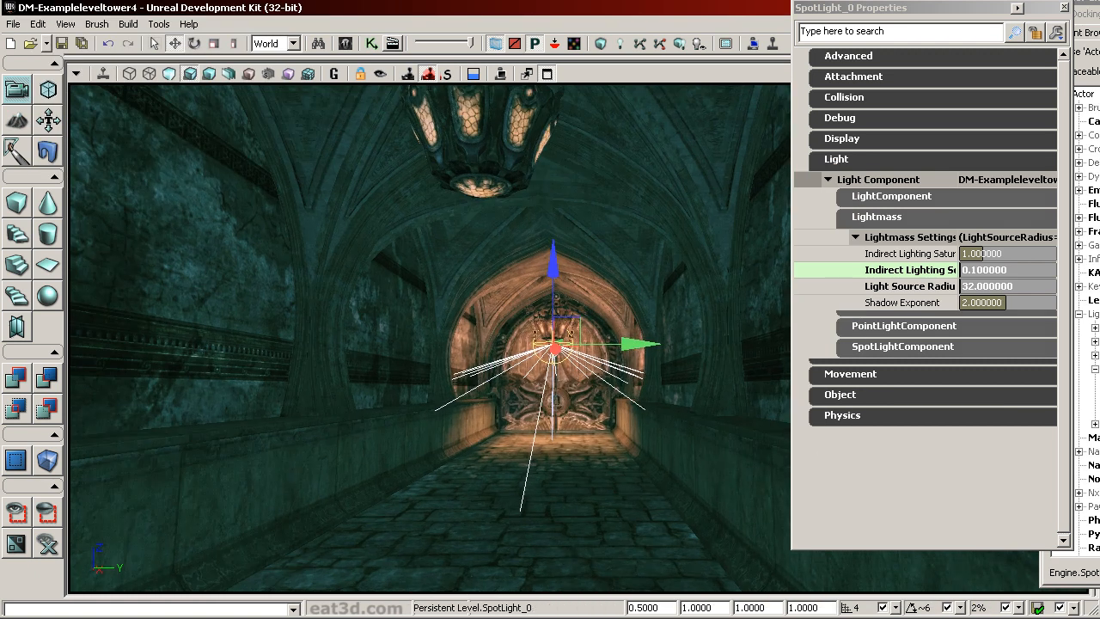
- Clear the selection, then select the four point lights and the spotlight around the chandelier together
key("Escape")
left_click_drag(552, 525, 423, 229)
right_click_drag(436, 294, 426, 285)
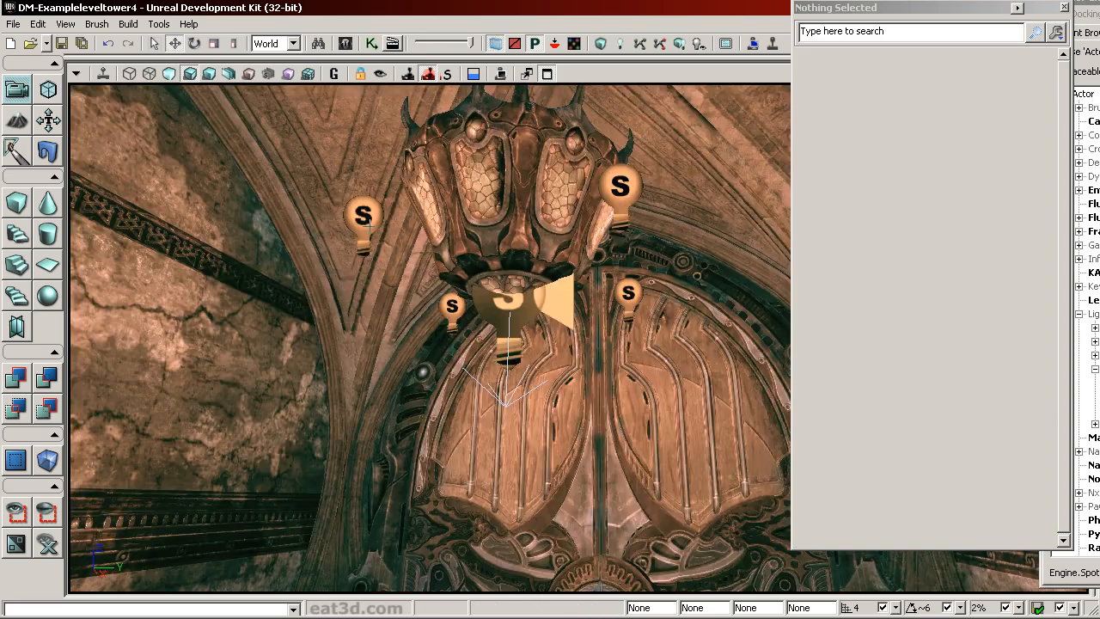
left_click(367, 220)
left_click(452, 305, "ctrl")
left_click(509, 300, "ctrl")
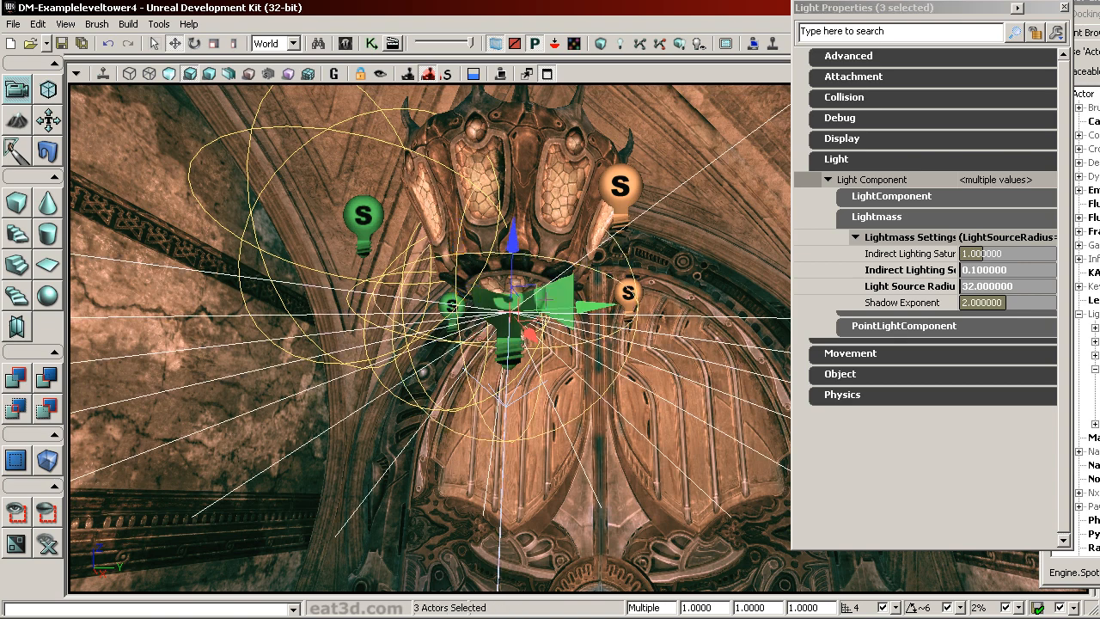
left_click(620, 187, "ctrl")
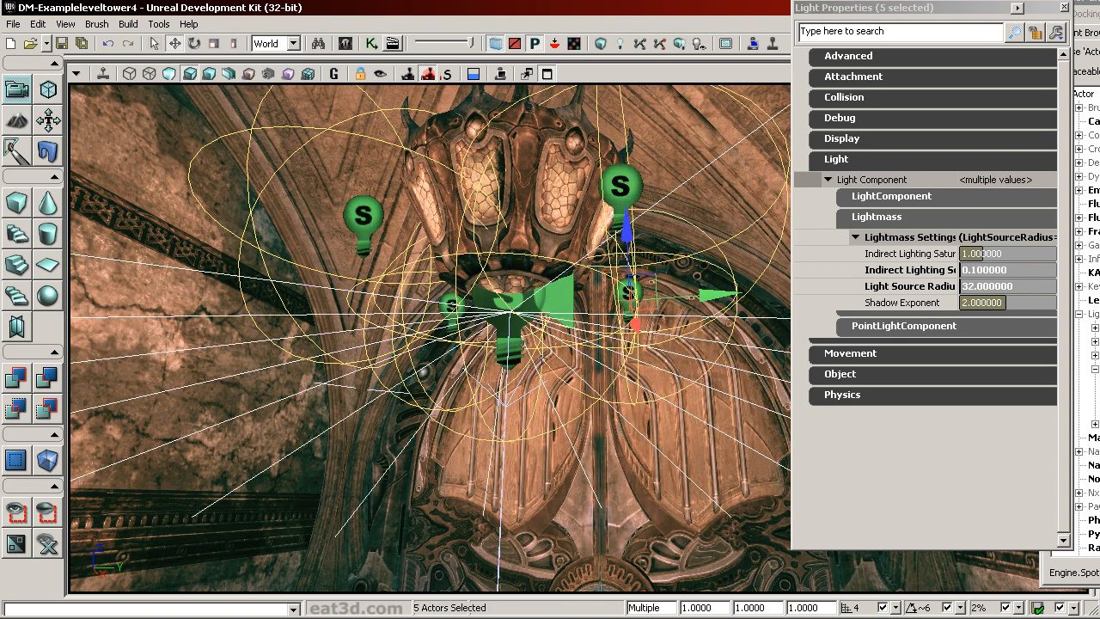
- Examine the selected chandelier lights and their radii from other angles, then deselect them and view the outdoor courtyard
left_click_drag(555, 378, 446, 498)
left_click_drag(683, 381, 95, 387)
left_click_drag(675, 383, 533, 403)
left_click_drag(550, 407, 593, 410)
left_click_drag(643, 447, 593, 318)
left_click_drag(614, 374, 625, 373, "shift")
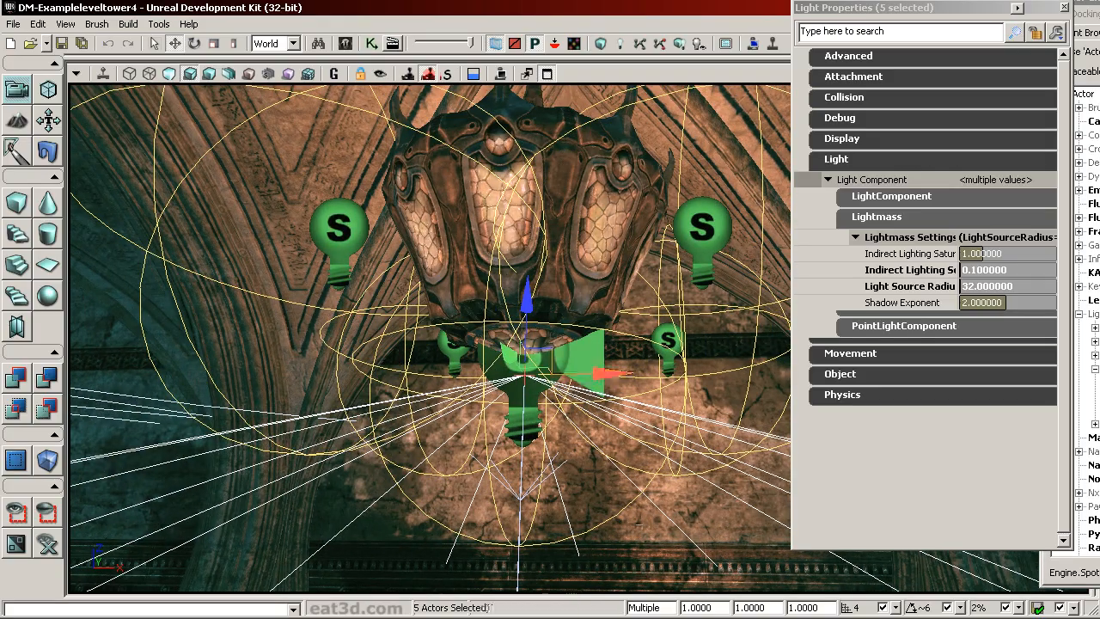
right_click_drag(625, 373, 773, 421)
left_click_drag(626, 374, 731, 490)
key("Escape")
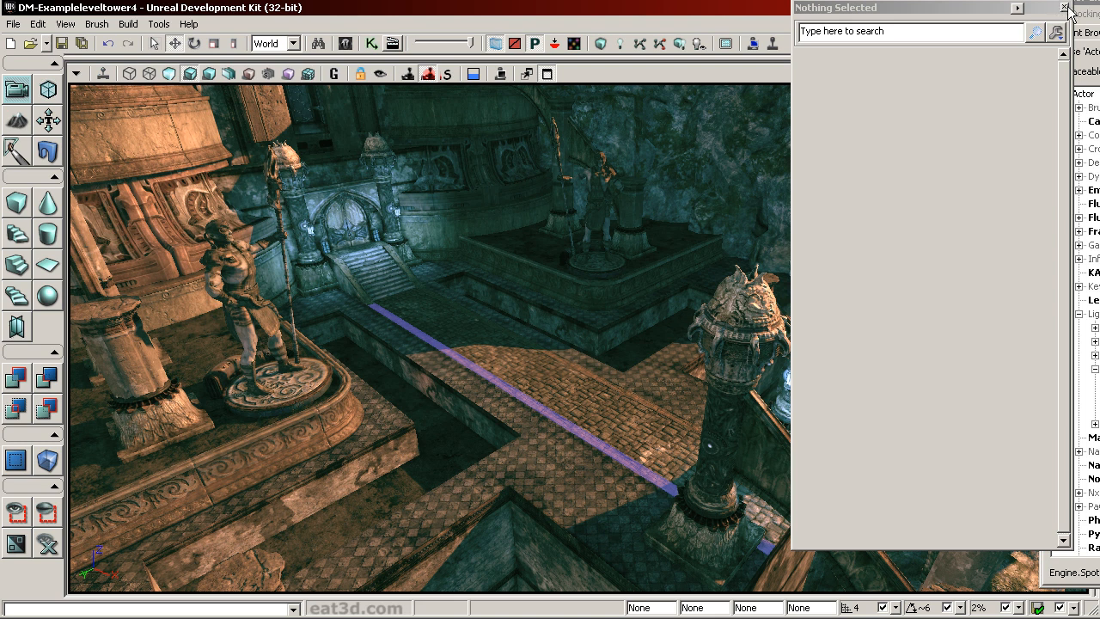
- Close the light properties window and display the static meshes of the Eat3DIntroToUDK_Content package in the Content Browser
left_click(1065, 7)
left_click_drag(1098, 2, 543, 1)
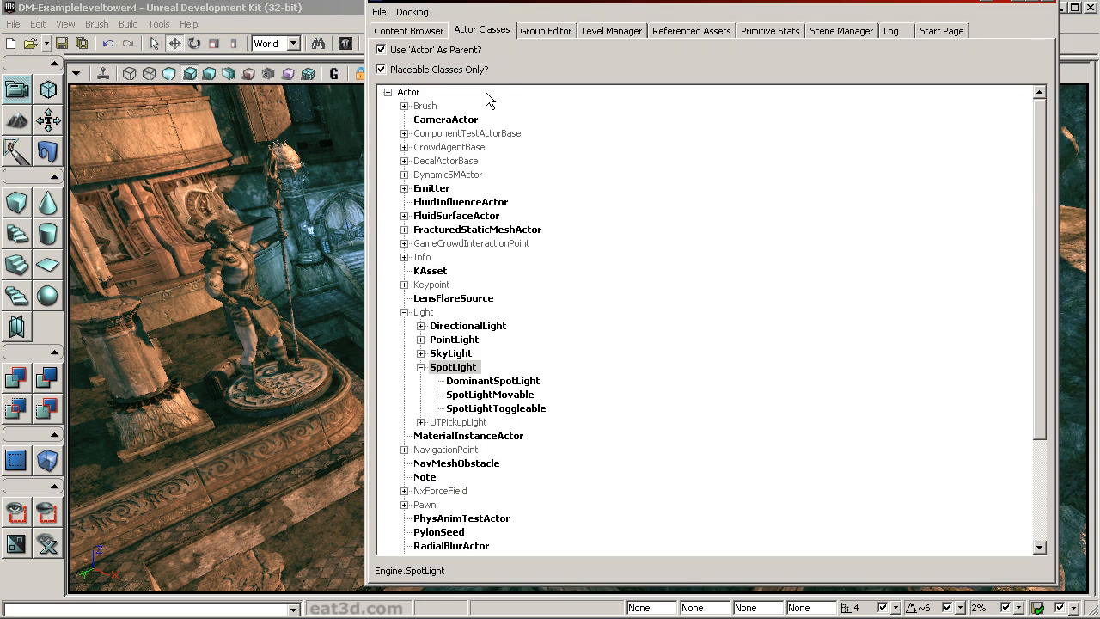
left_click(416, 31)
left_click(520, 316)
scroll(524, 361, "up", 3)
scroll(525, 412, "up", 12)
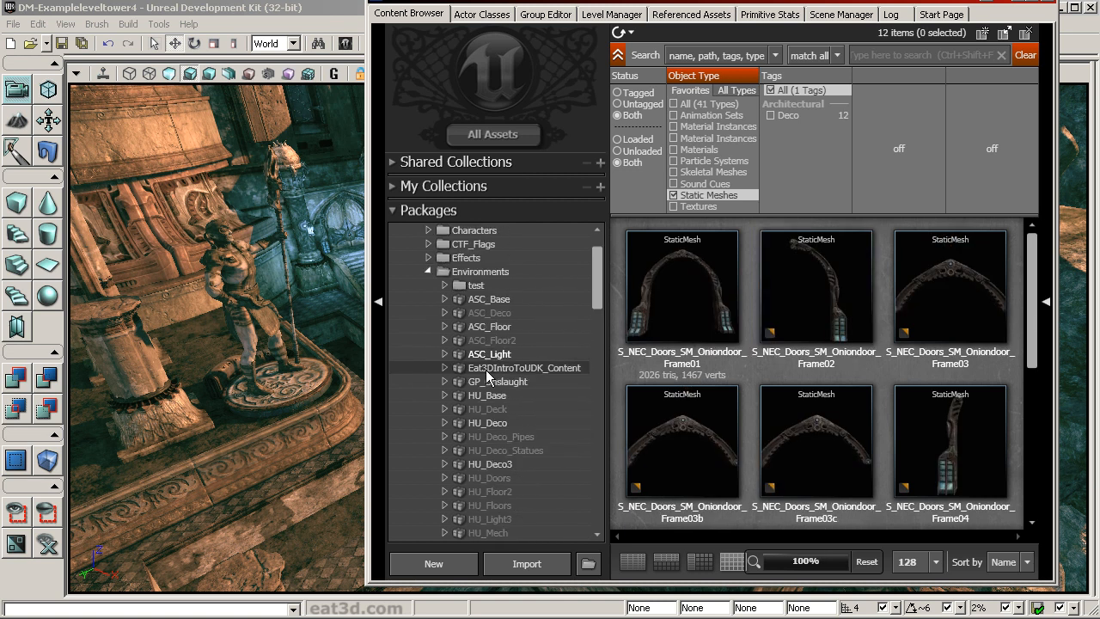
left_click(517, 371)
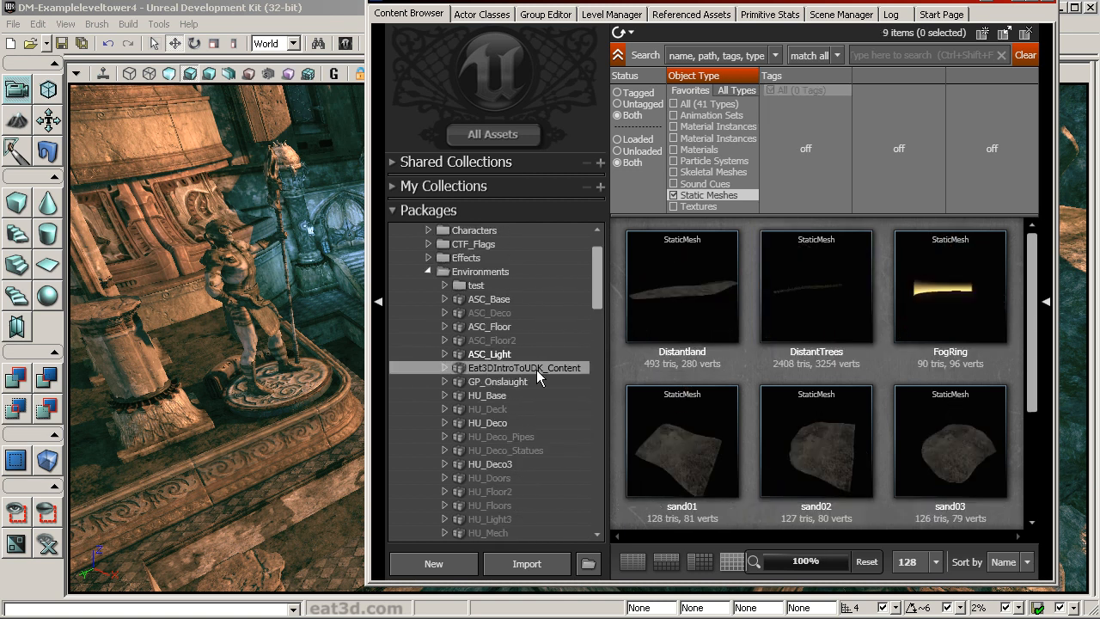
- Preview the sand01 mesh in the Static Mesh Editor, then close the editor
left_click(725, 455)
scroll(874, 395, "down", 2)
scroll(773, 395, "up", 1)
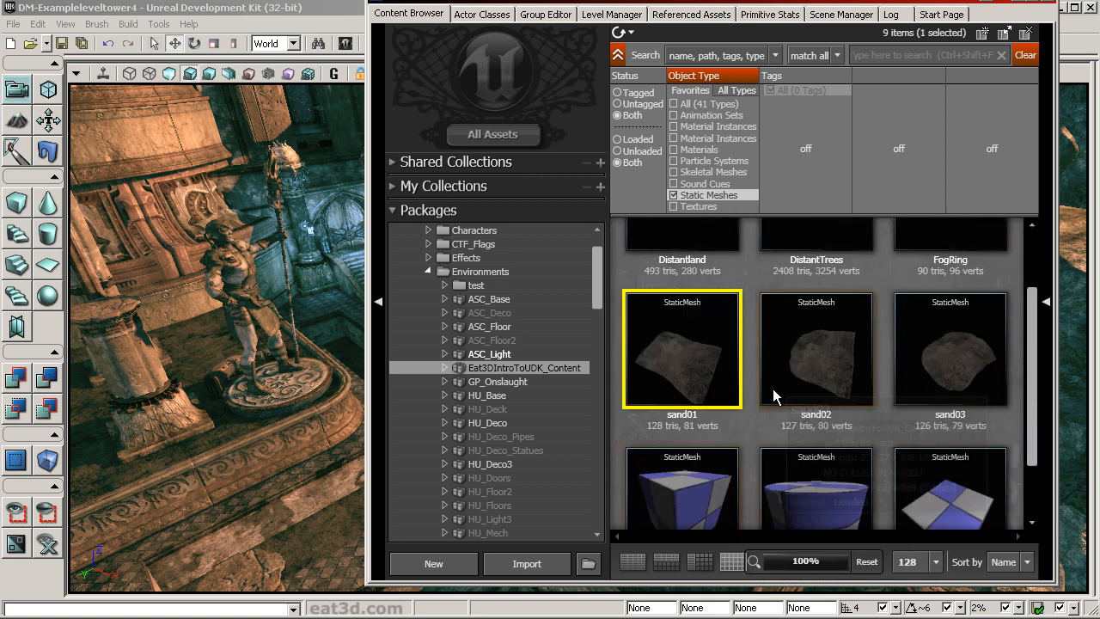
double_click(697, 352)
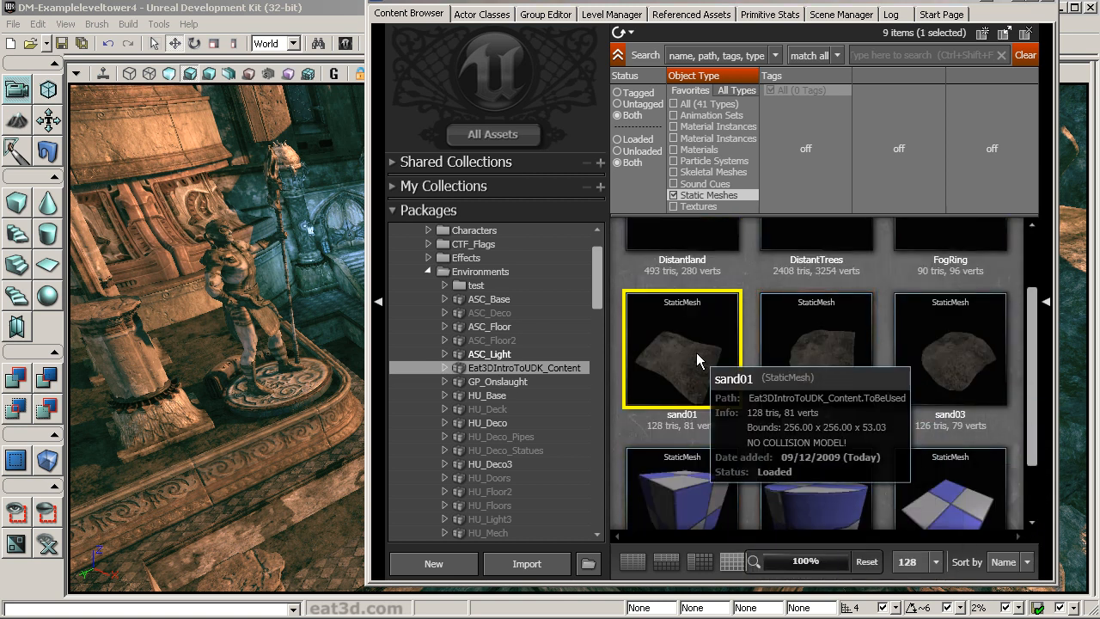
left_click_drag(344, 327, 410, 337)
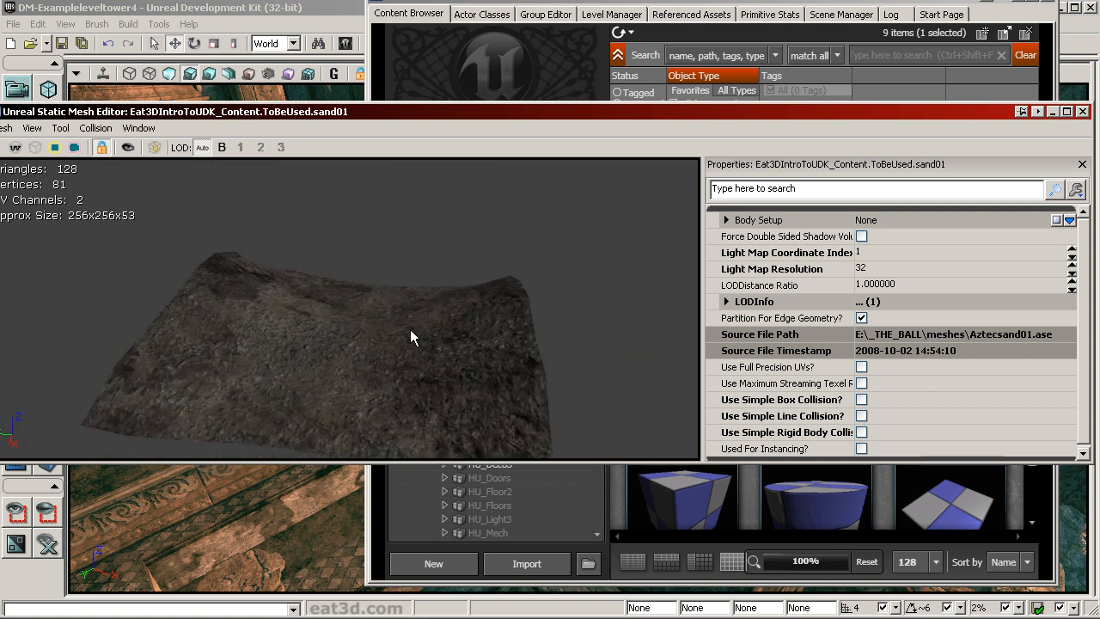
left_click(1082, 112)
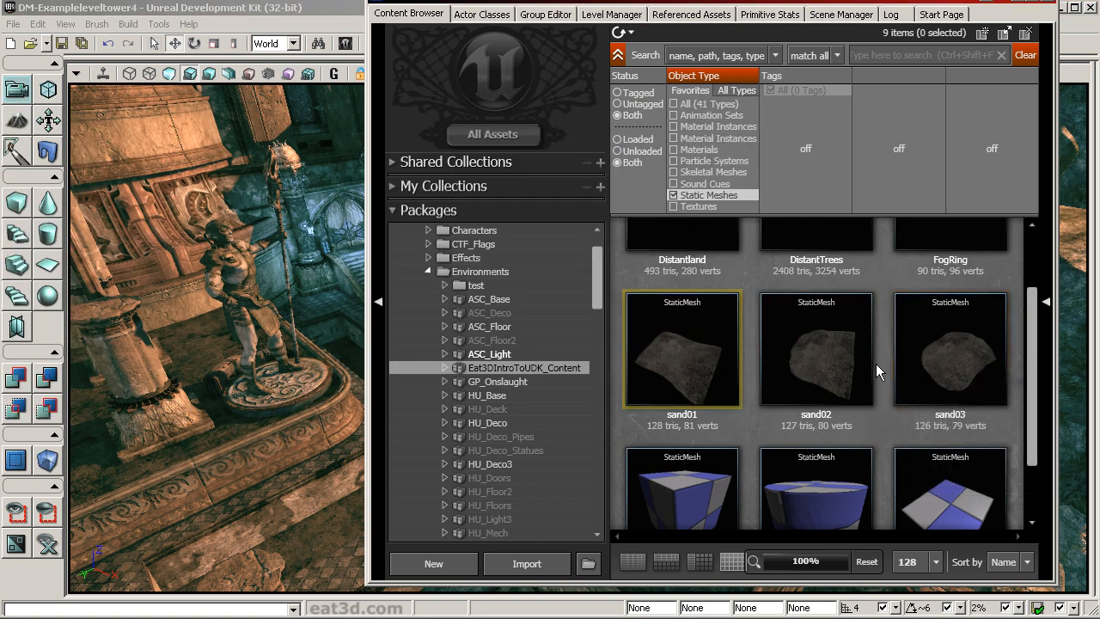
- Preview the sand02 mesh in the Static Mesh Editor, then view sand01 again from another angle
double_click(840, 367)
mouse_move(396, 344)
left_mouse_down()
mouse_move(397, 361)
mouse_move(378, 301)
mouse_move(399, 335)
left_mouse_up()
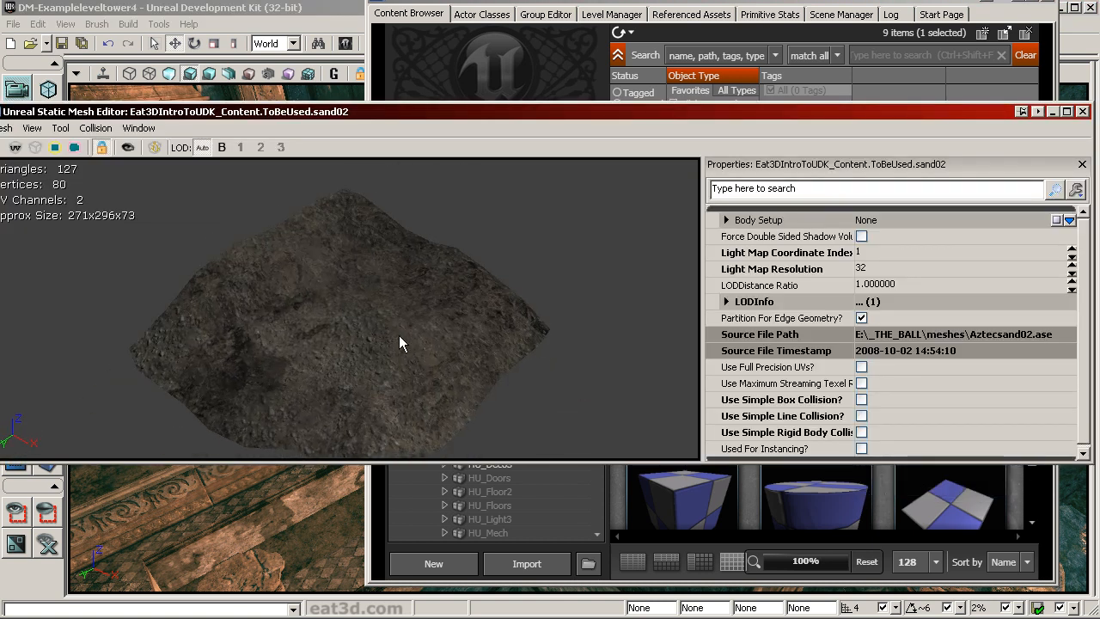
left_click(1083, 112)
left_click(947, 346)
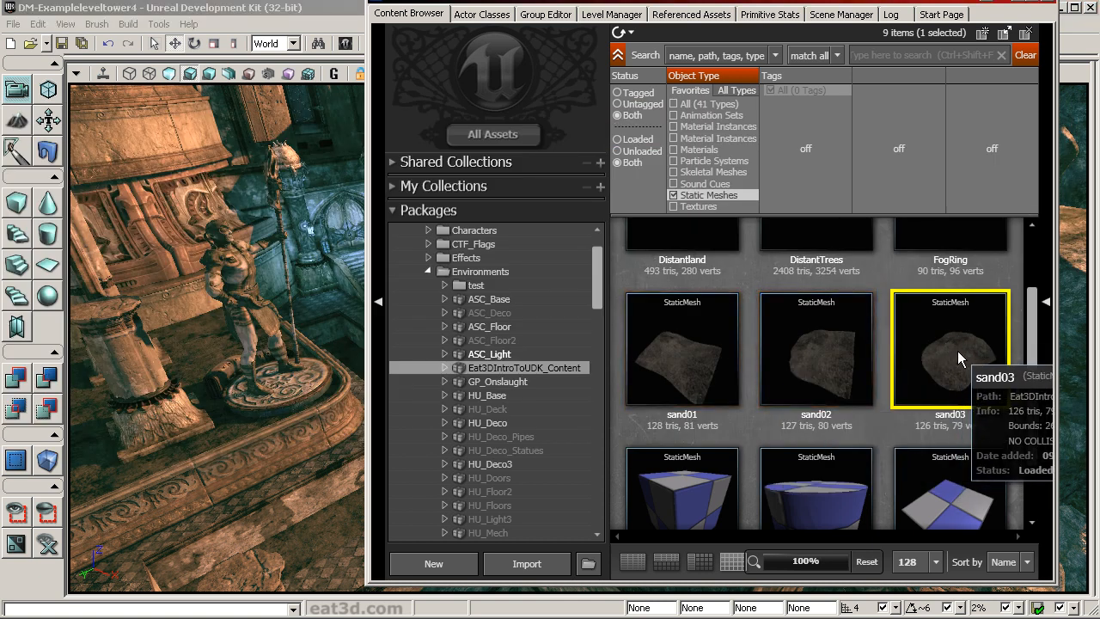
double_click(678, 343)
left_click_drag(482, 326, 663, 302)
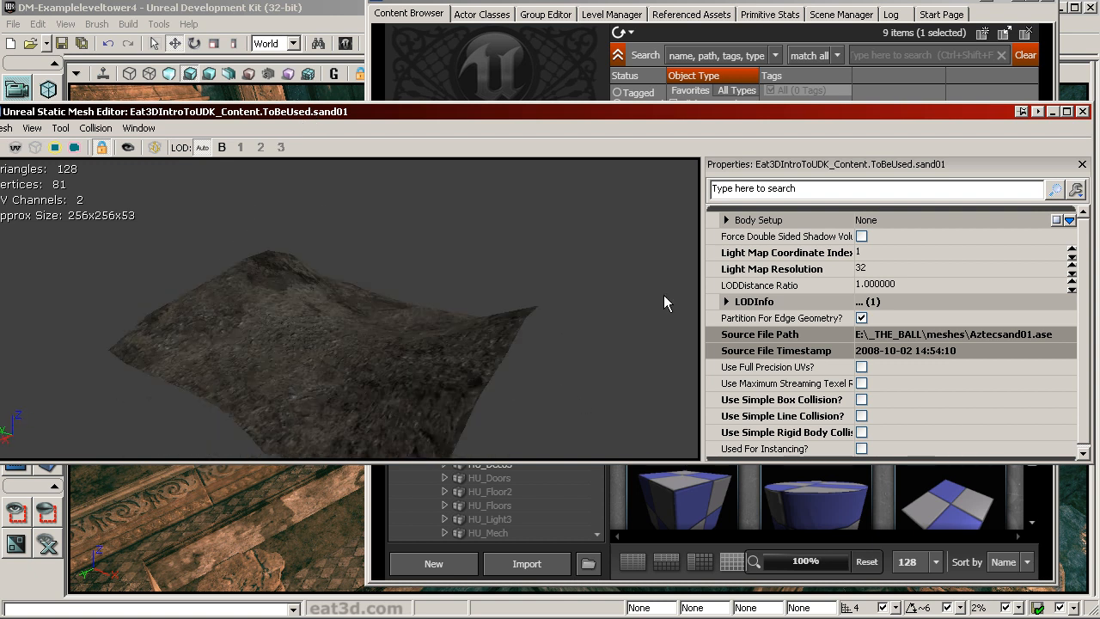
left_click(1084, 112)
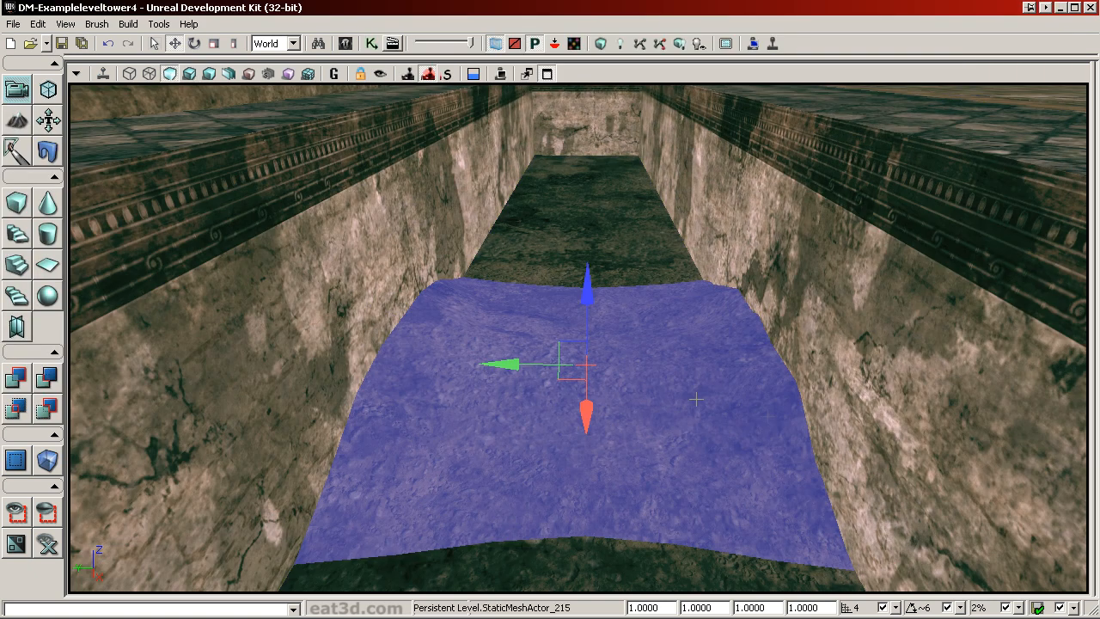
- Fit the sand01 mesh between the trench walls and place another sand mesh in the adjoining corner of the pit
left_click_drag(528, 376, 527, 376)
left_click(420, 361)
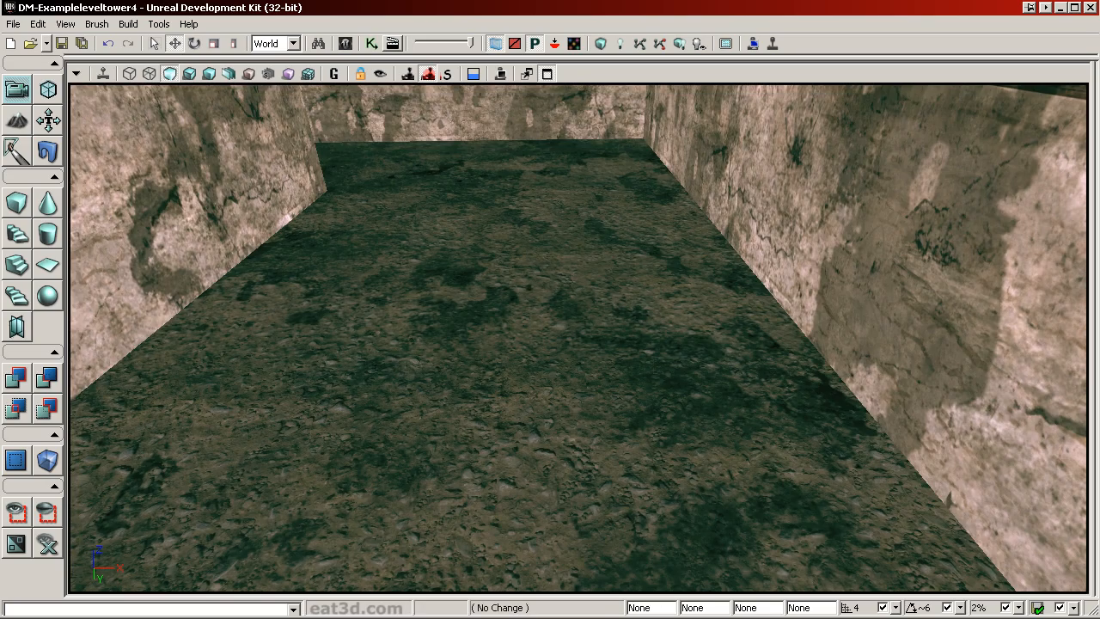
left_click(516, 387)
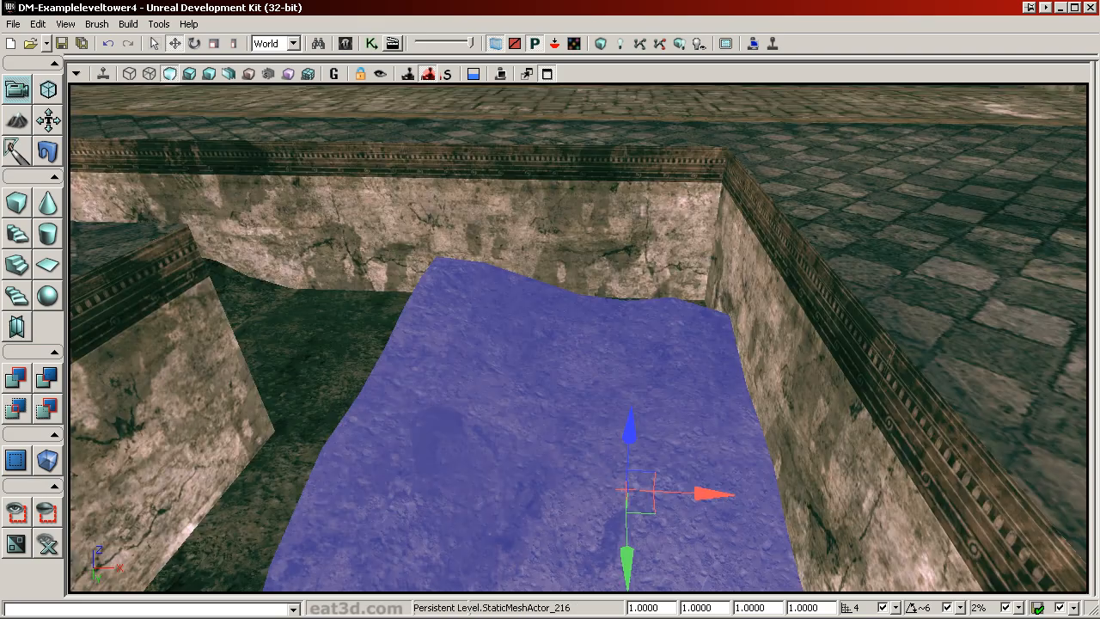
- Rotate the sand mesh in the pit corner and shift it to fit against the surrounding walls
key("space")
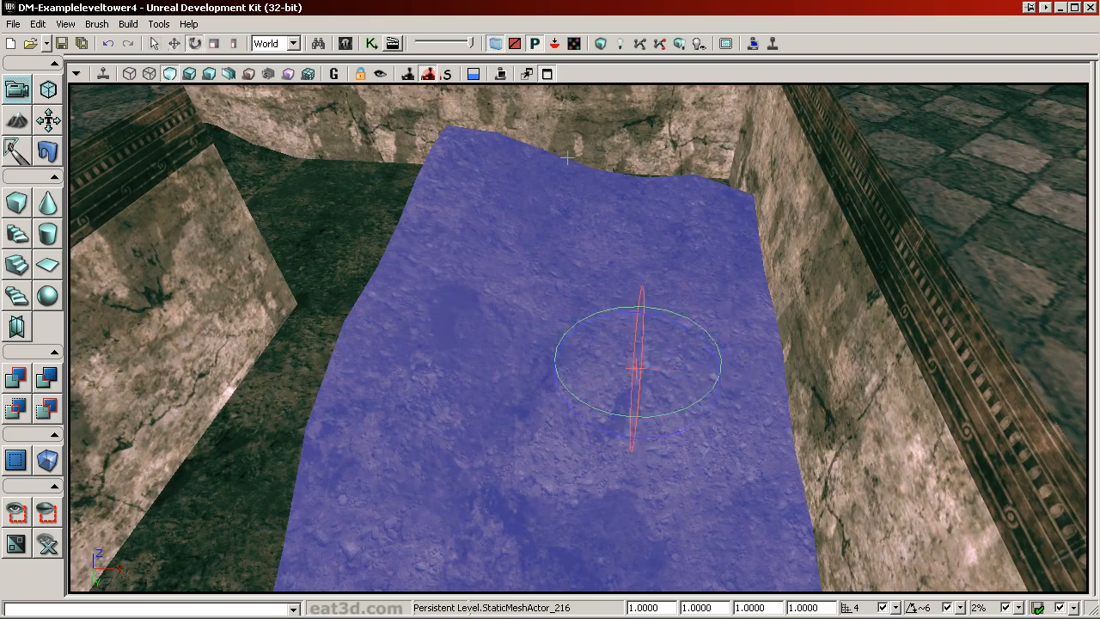
left_click_drag(567, 159, 505, 210, "ctrl")
key("space")
right_click_drag(504, 210, 504, 246)
left_click_drag(507, 190, 482, 191, "ctrl+shift")
right_click_drag(507, 190, 508, 138, "ctrl+shift")
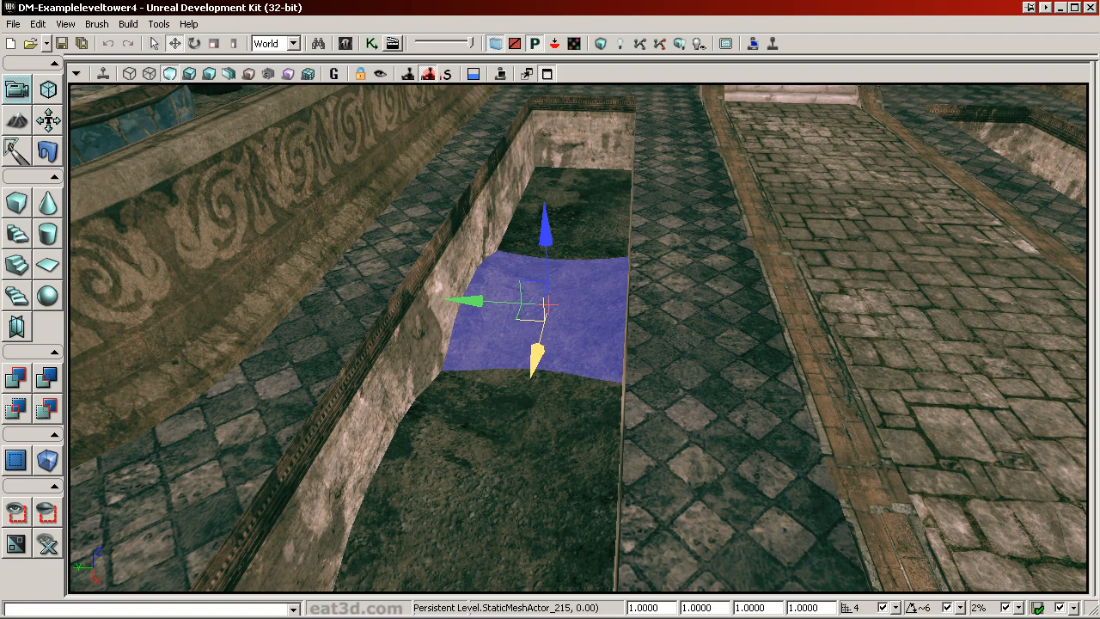
- Move the first sand mesh along the trench, then add and position another sand mesh in a further section of the pit
right_click_drag(547, 303, 709, 303, "ctrl+shift")
right_click_drag(631, 474, 640, 473, "ctrl+shift")
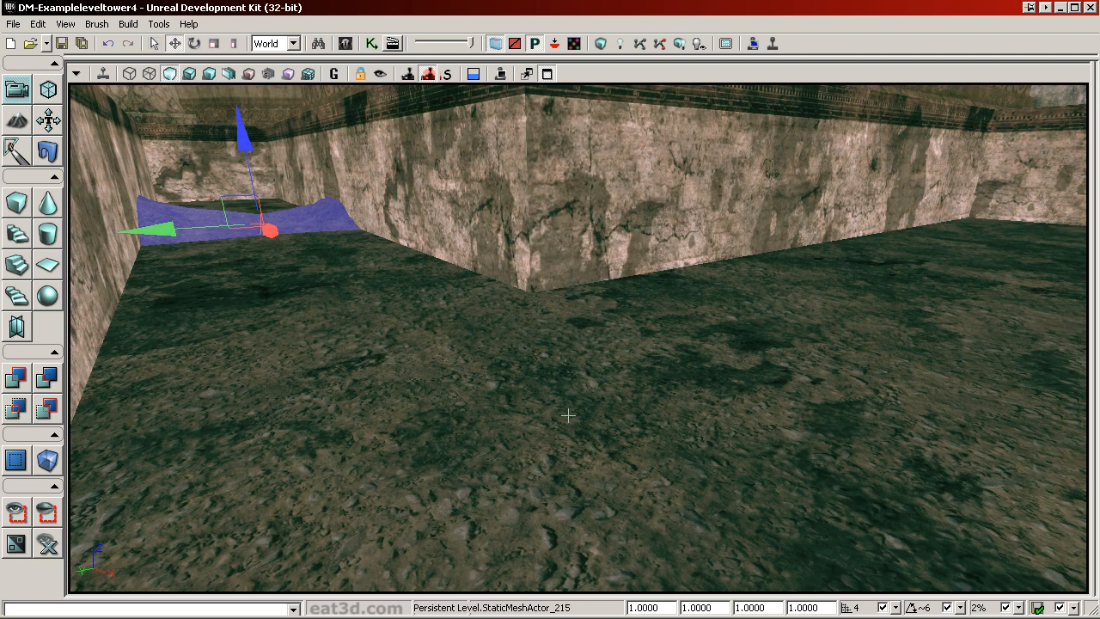
left_click(551, 385)
mouse_move(519, 337)
left_mouse_down()
mouse_move(518, 361)
mouse_move(517, 347)
left_mouse_up()
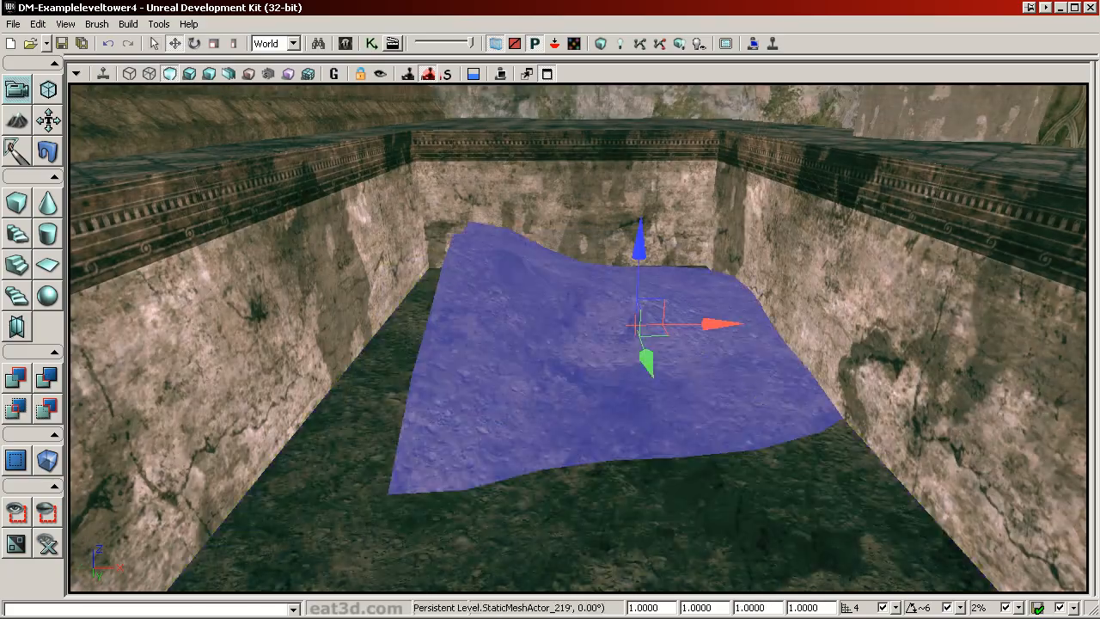
right_click_drag(755, 404, 804, 451)
left_click_drag(804, 452, 678, 451, "ctrl+shift")
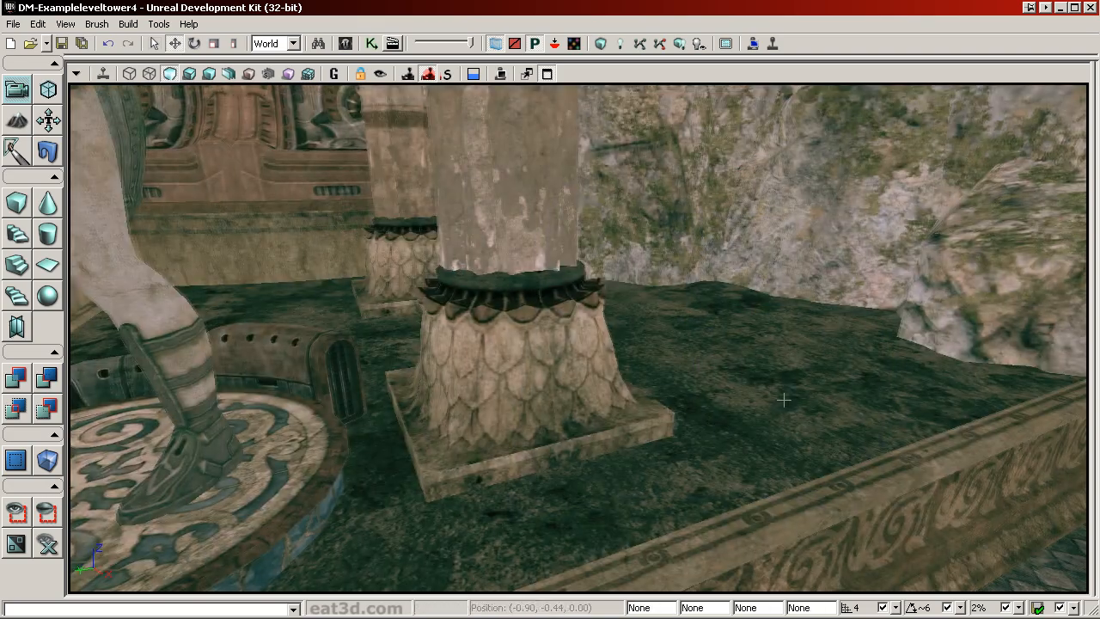
- Add a rounded sand03 mesh to the raised ground near the statue's pillars and slide it against the curved wall
left_click(784, 400)
key("Escape")
left_click_drag(783, 400, 636, 404)
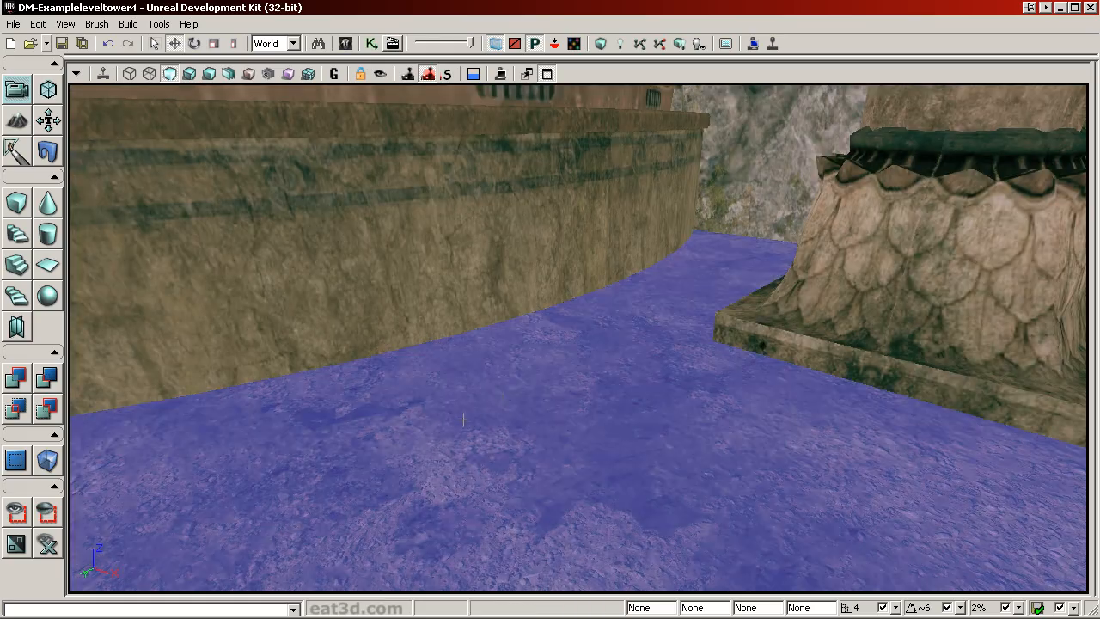
key("ctrl+v")
left_click_drag(602, 404, 658, 428)
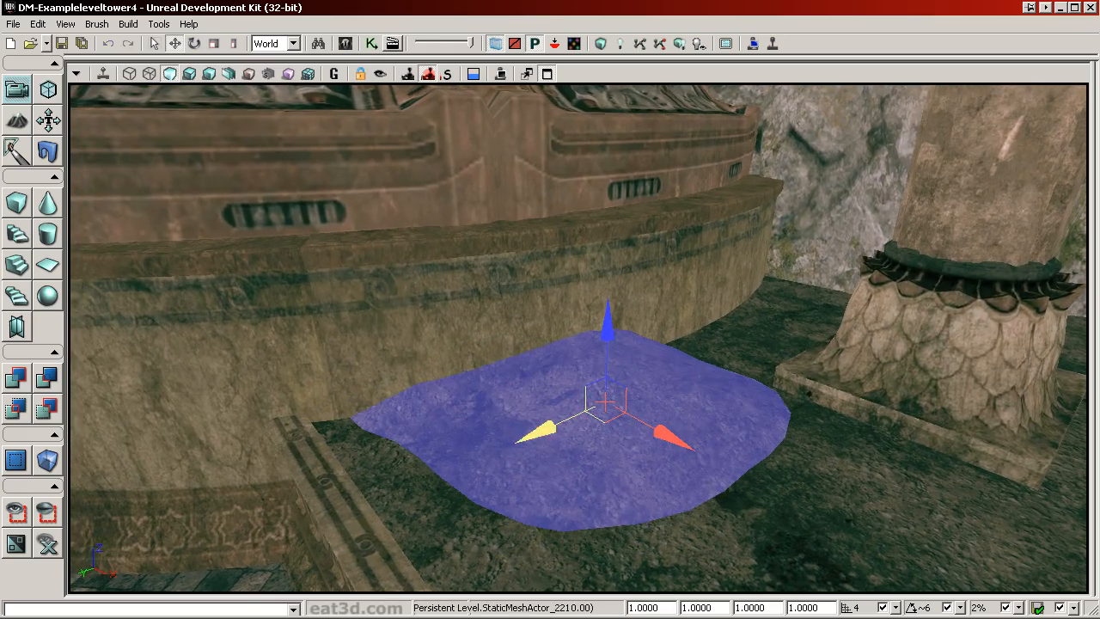
left_click_drag(537, 432, 524, 438, "shift")
left_click_drag(601, 413, 653, 413)
left_click_drag(722, 456, 785, 468)
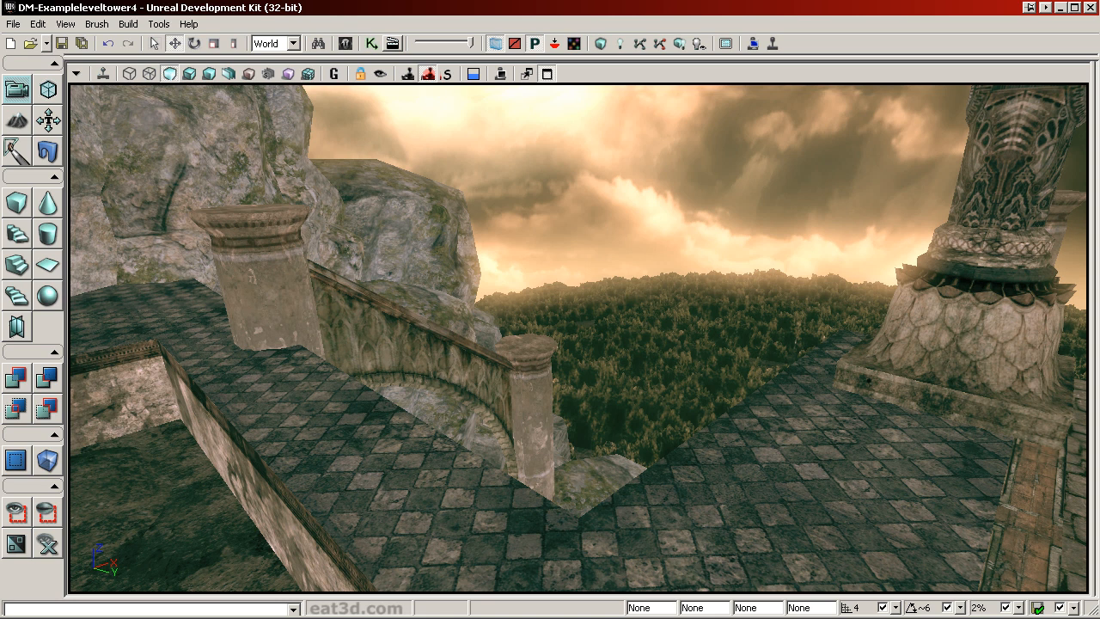
- Reopen the Content Browser and look through the static meshes of the NEC_Trims package
left_click(726, 43)
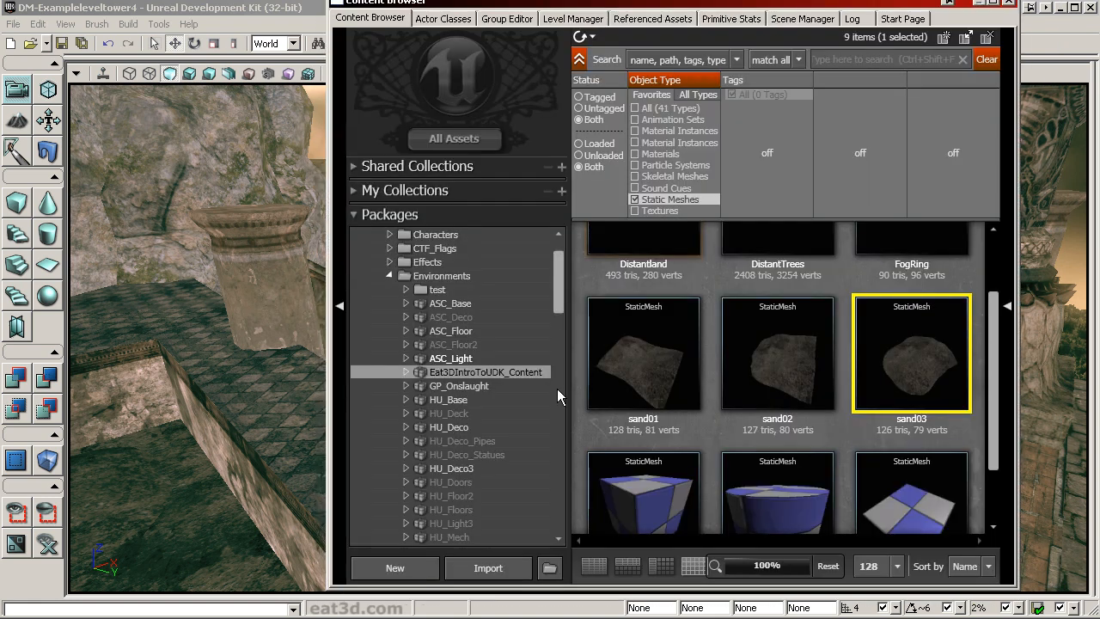
left_click(462, 441)
scroll(454, 460, "down", 14)
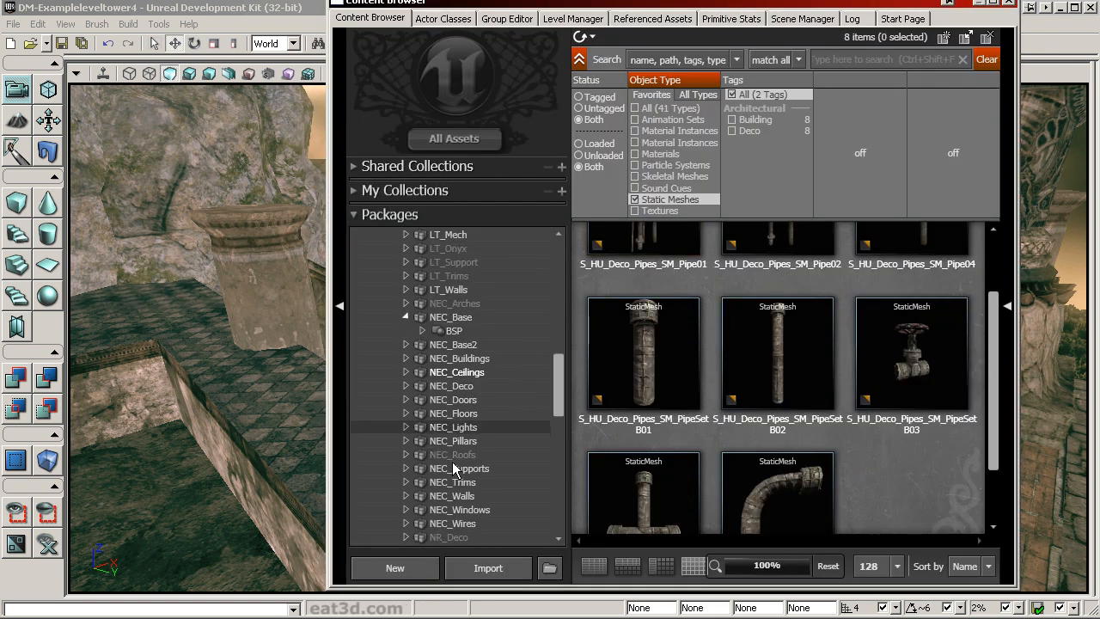
left_click(452, 441)
left_click(862, 391)
scroll(862, 391, "down", 2)
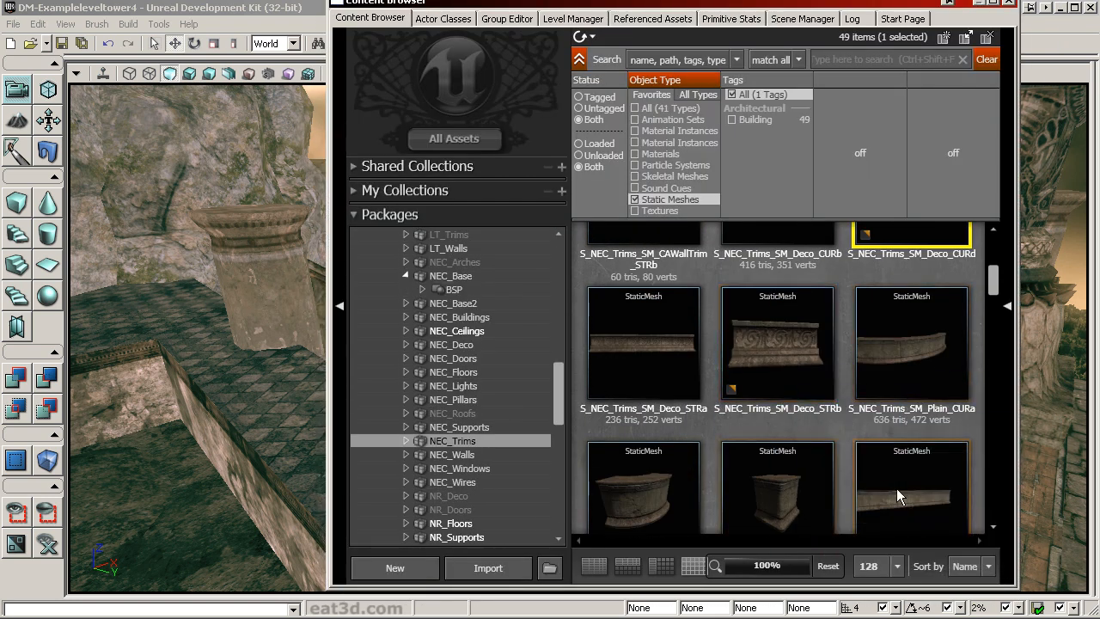
- Examine the straight trim S_NEC_Trims_SM_Plain_STRa and the corner piece S_NEC_Trims_SM_Plain_CURd in the Static Mesh Editor
scroll(751, 460, "down", 1)
double_click(907, 388)
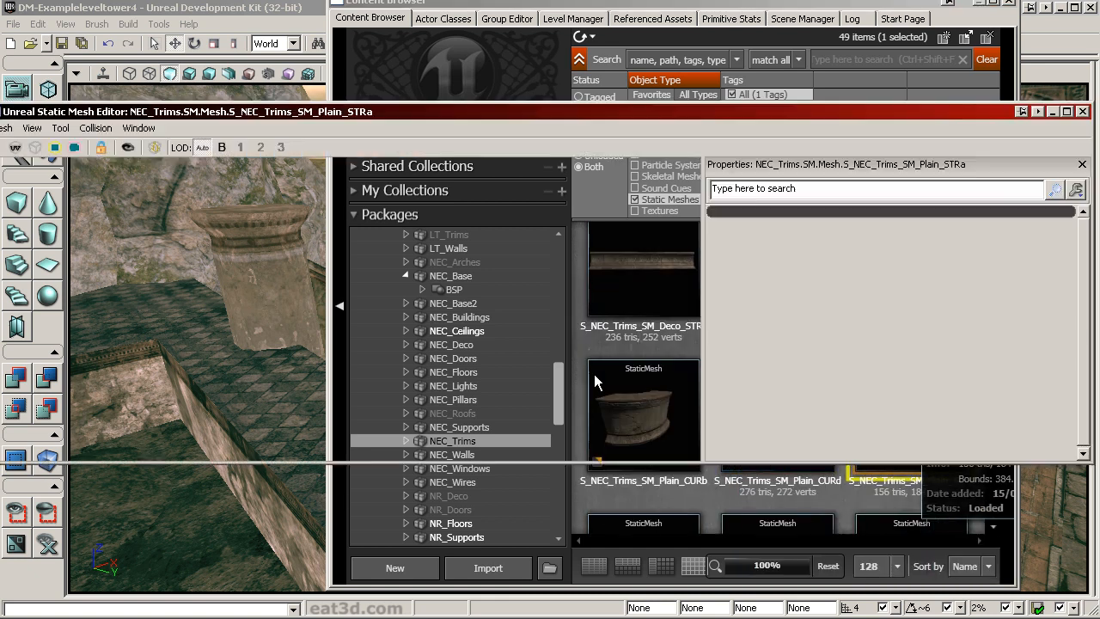
left_click_drag(429, 310, 459, 271)
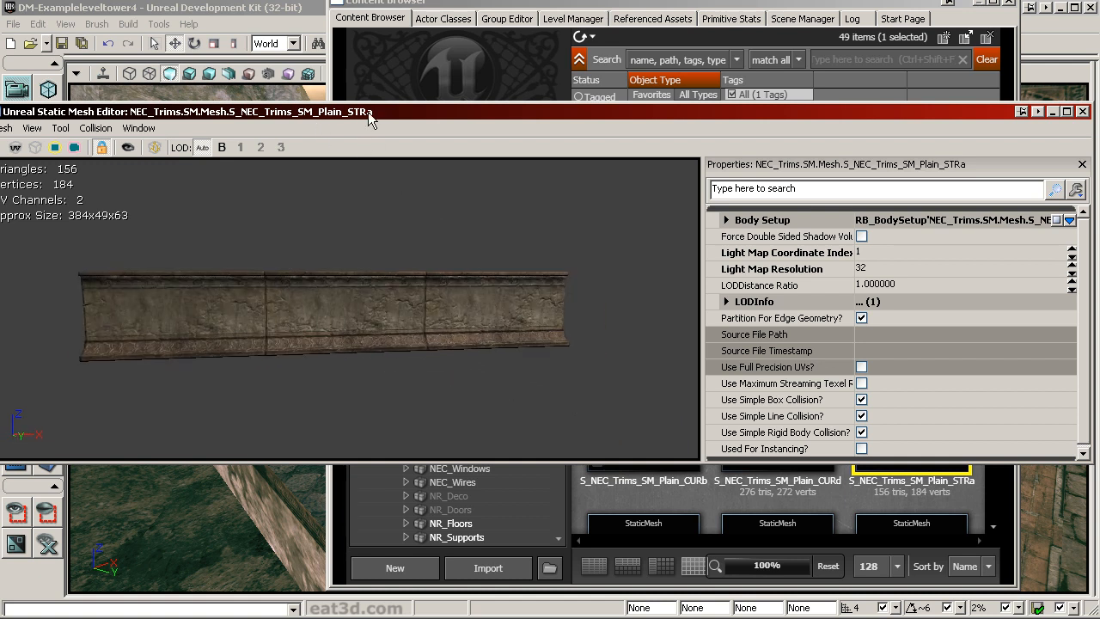
left_click(1083, 111)
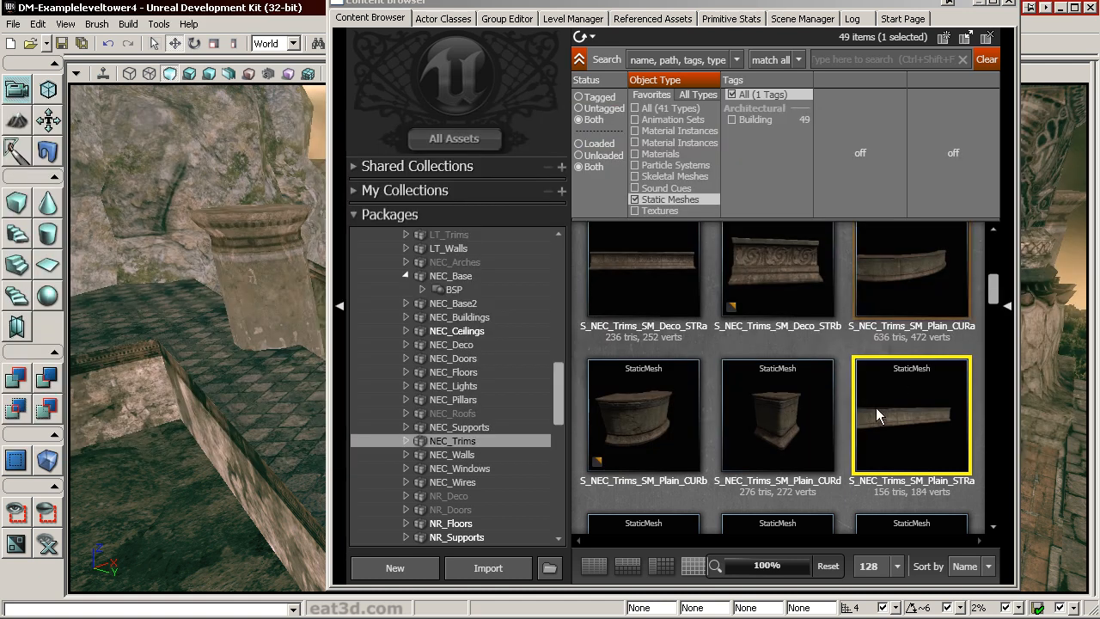
double_click(725, 404)
mouse_move(258, 181)
left_mouse_down()
mouse_move(232, 223)
mouse_move(257, 181)
left_mouse_up()
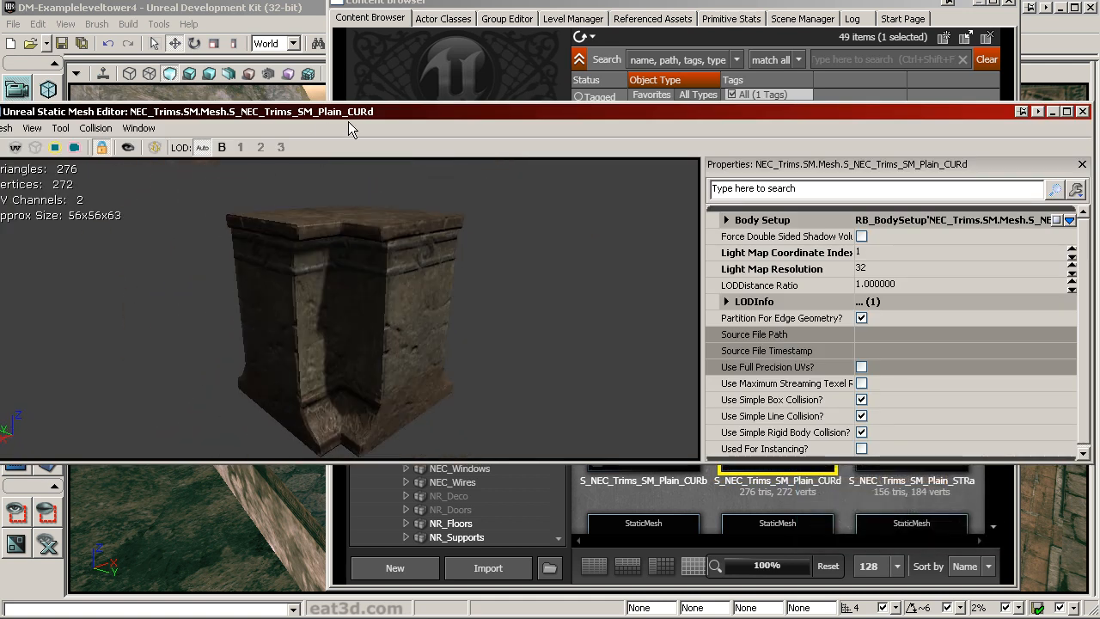
- Place the corner trim S_NEC_Trims_SM_Plain_CURd on the tiled floor beside the scaled pillar base
mouse_move(378, 197)
left_mouse_down()
mouse_move(378, 249)
mouse_move(386, 176)
mouse_move(361, 232)
mouse_move(326, 241)
mouse_move(369, 215)
left_mouse_up()
left_click(1083, 112)
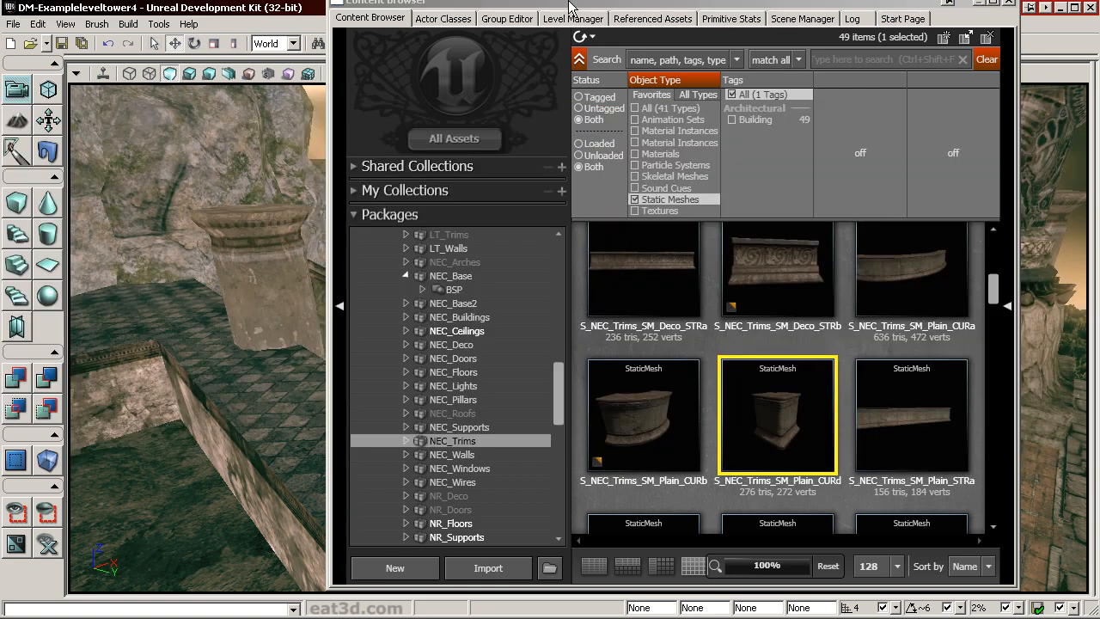
left_click_drag(589, 6, 847, 7)
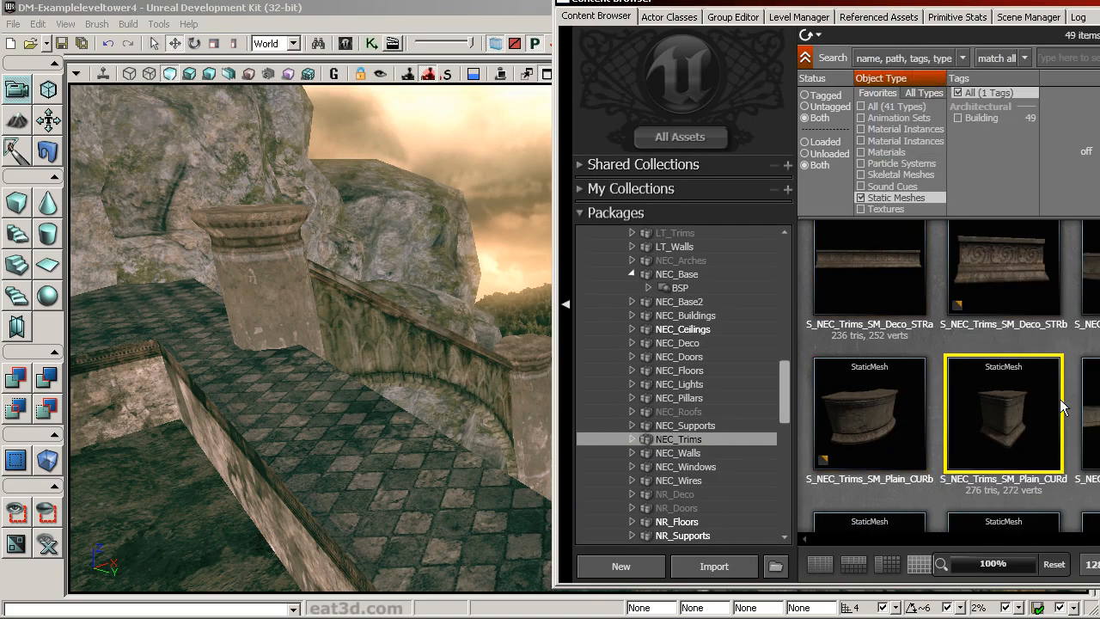
right_click_drag(403, 421, 481, 455)
left_click_drag(482, 455, 490, 378)
right_click_drag(414, 473, 335, 515)
left_click(418, 512)
key("s")
left_click(418, 511)
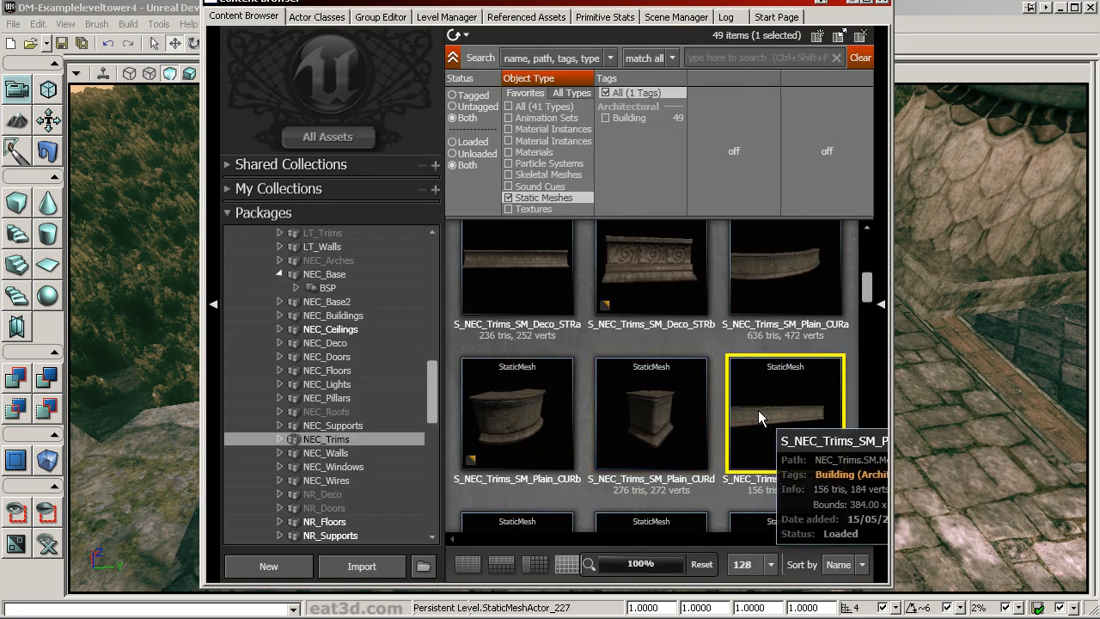
- Preview the straight trim S_NEC_Trims_SM_Plain_STRa and add it to the level next to the corner piece
double_click(794, 405)
mouse_move(313, 339)
left_mouse_down()
mouse_move(327, 326)
mouse_move(316, 337)
left_mouse_up()
left_click(1082, 112)
left_click_drag(445, 4, 1098, 4)
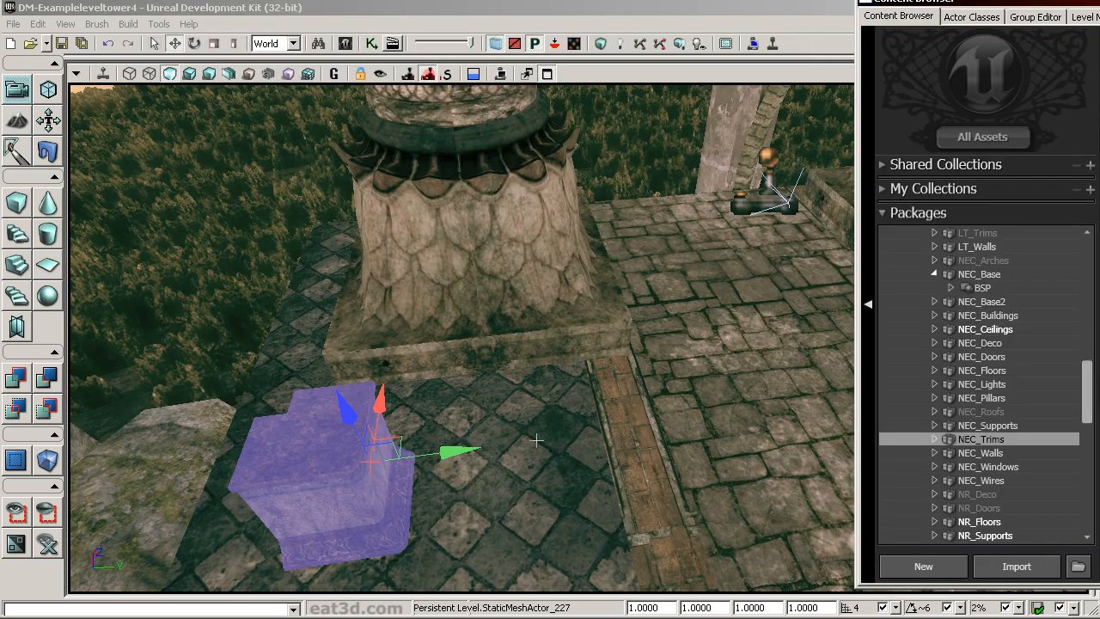
right_click_drag(433, 412, 433, 477)
left_click(433, 477)
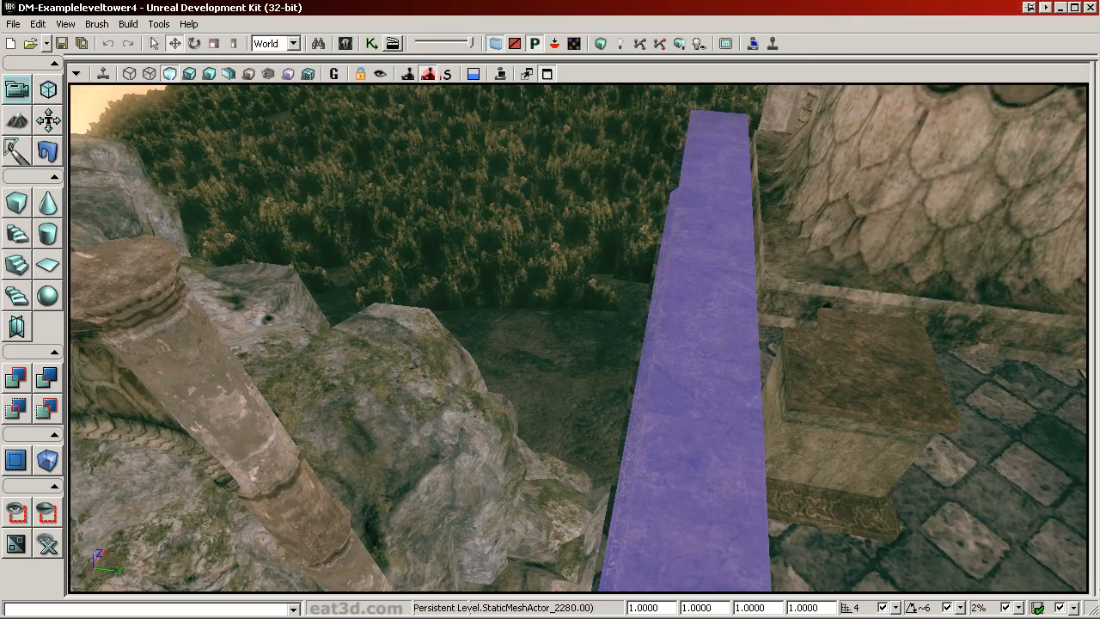
- Rotate the long straight trim and move it onto the ledge edge in front of the two pillars
key("f")
right_click_drag(683, 308, 682, 379)
left_click_drag(769, 379, 768, 312, "ctrl+shift")
right_click_drag(768, 312, 774, 317, "ctrl+shift")
key("space")
mouse_move(774, 317)
left_mouse_down("ctrl")
mouse_move(808, 317)
mouse_move(777, 317)
left_mouse_up("ctrl")
right_click_drag(778, 317, 777, 447)
key("space")
left_click_drag(654, 443, 654, 481)
left_click(567, 464)
left_click_drag(568, 464, 567, 378, "ctrl+shift")
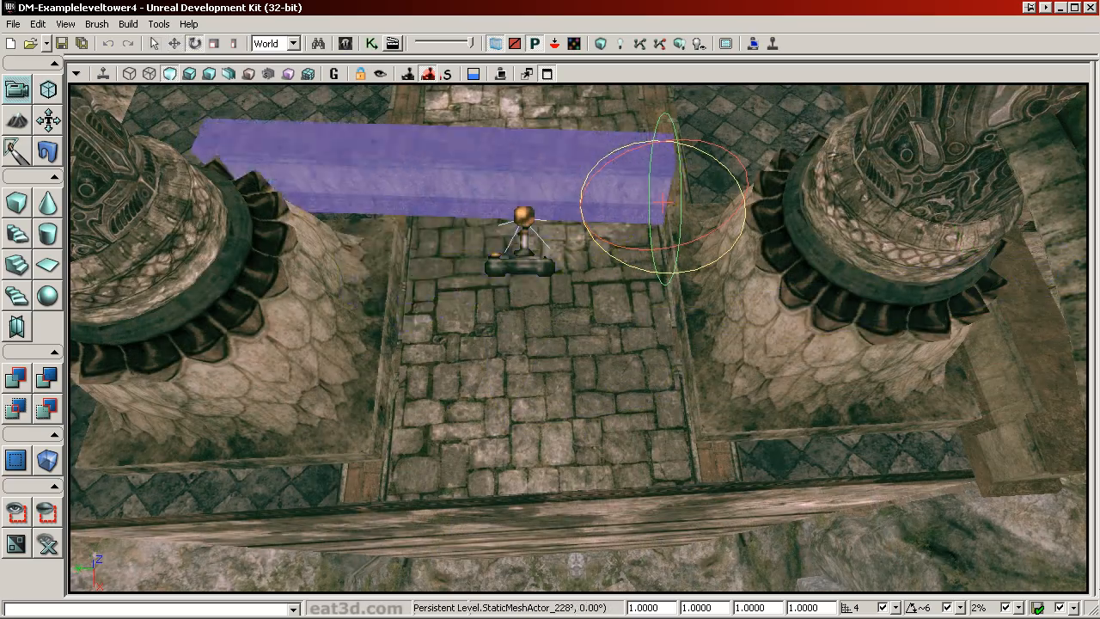
key("w")
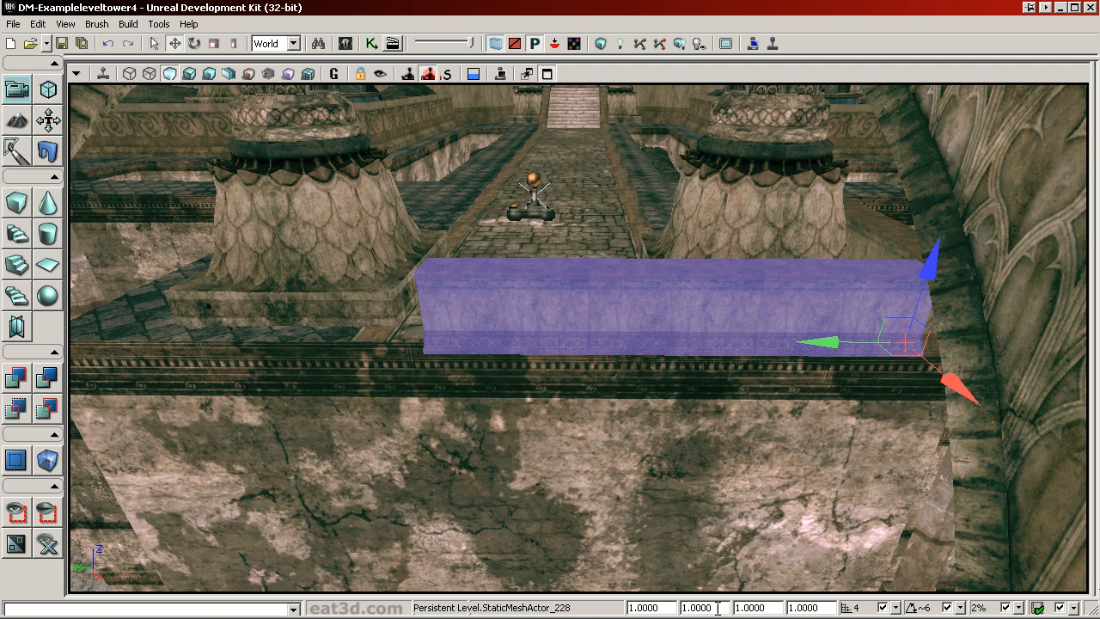
- Try a Y scale of 1.5 on the long straight trim, and set it back to 1
double_click(718, 608)
double_click(751, 608)
type("1.5")
key("Return")
type("1")
key("Return")
double_click(697, 607)
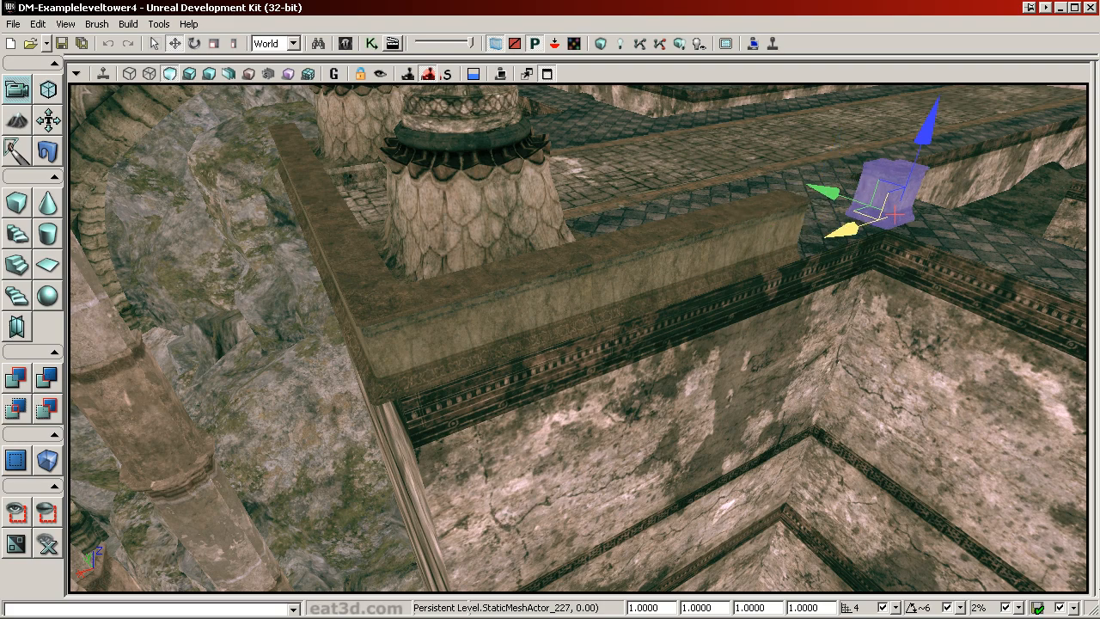
- Mirror the corner trim near the pit corner across the X axis and the Y axis
mouse_move(511, 389)
right_mouse_down()
mouse_move(550, 421)
mouse_move(511, 389)
right_mouse_up()
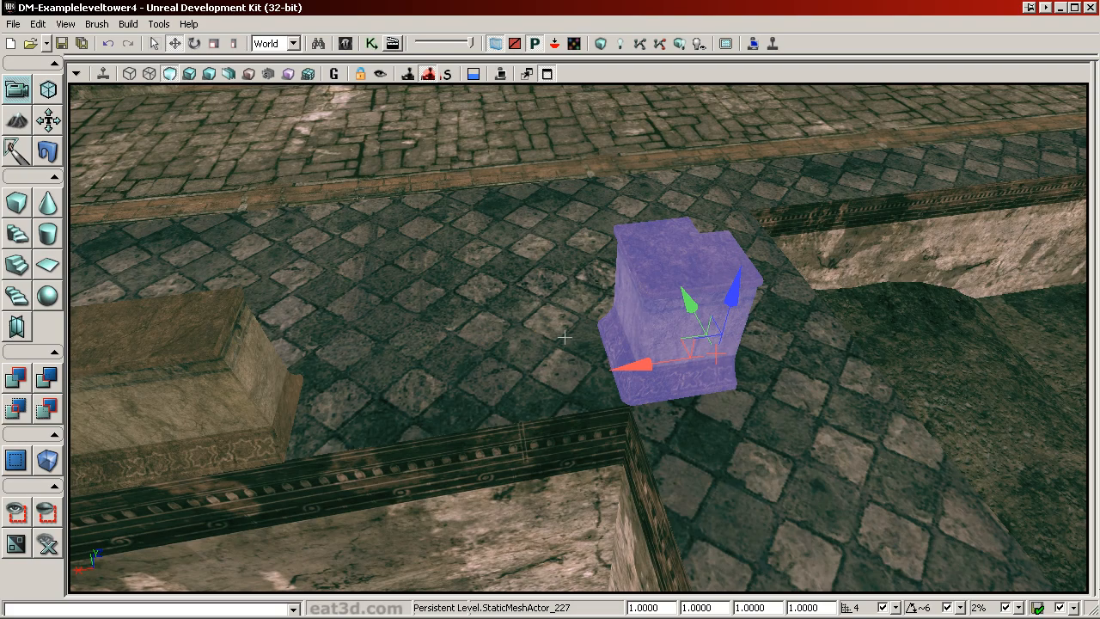
right_click(657, 268)
mouse_move(728, 438)
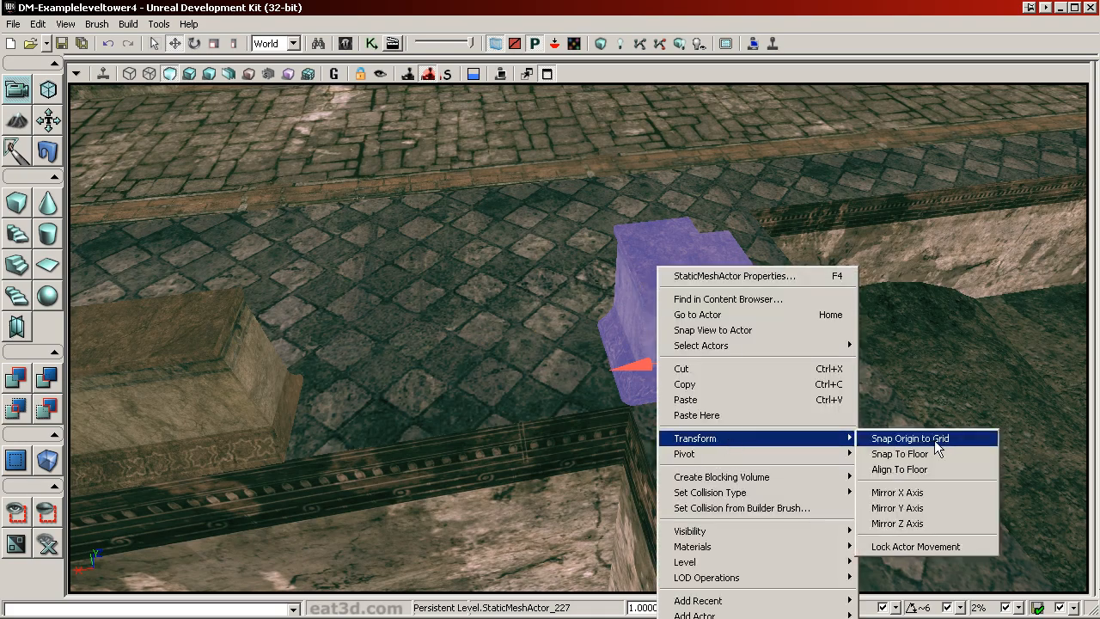
left_click(911, 493)
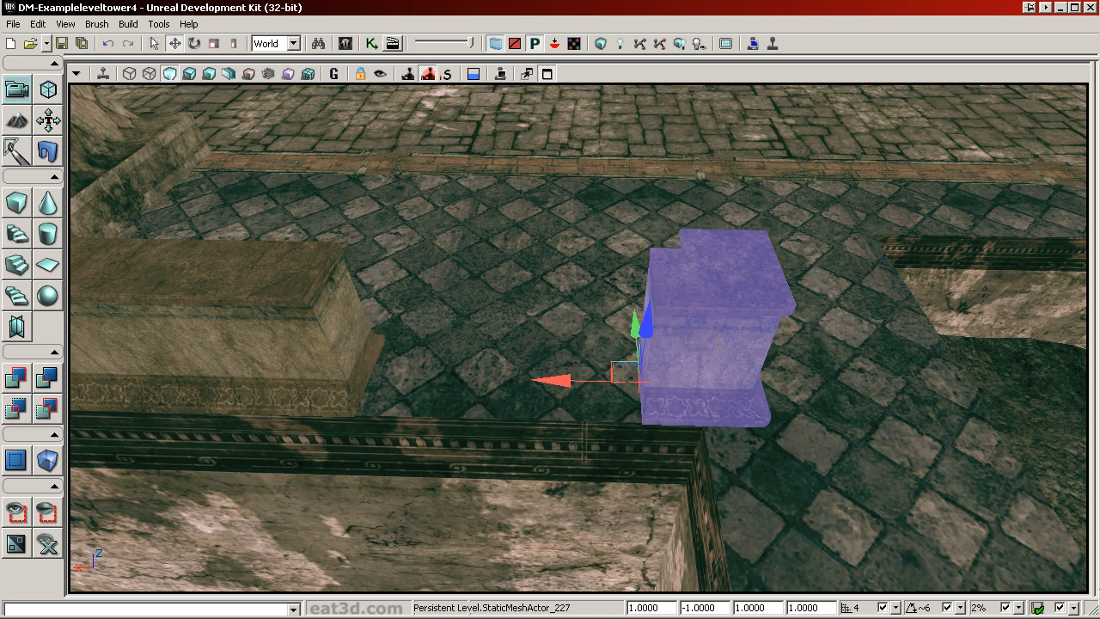
right_click(720, 325)
mouse_move(798, 502)
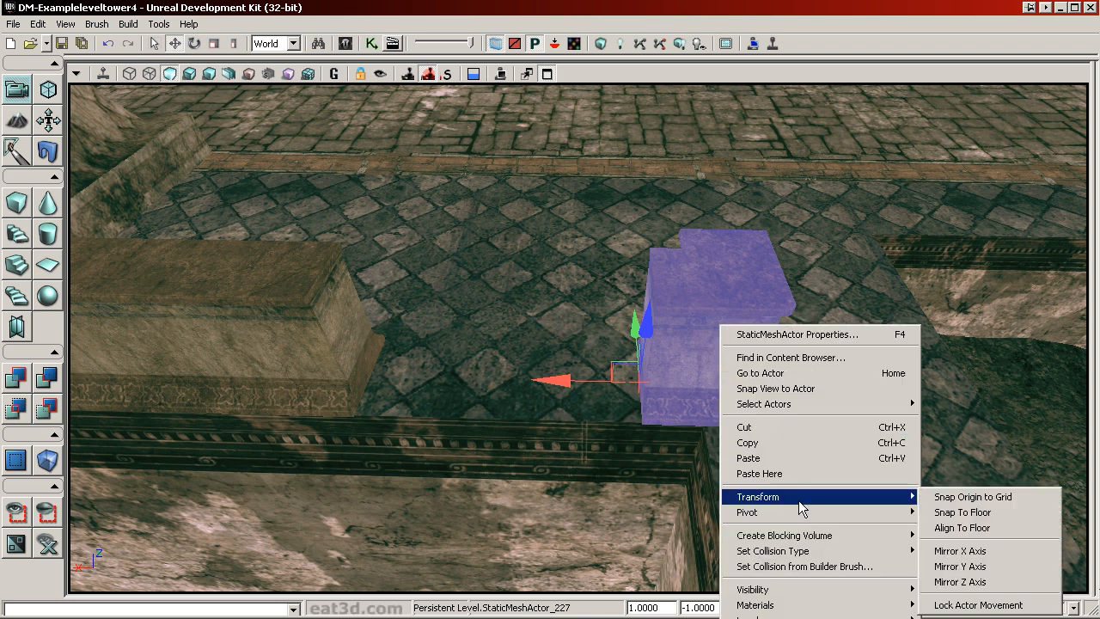
left_click(960, 566)
- Examine the short straight trim S_NEC_Trims_SM_Plain_STRb from the NEC_Trims package in the Static Mesh Editor
key("ctrl+shift+f")
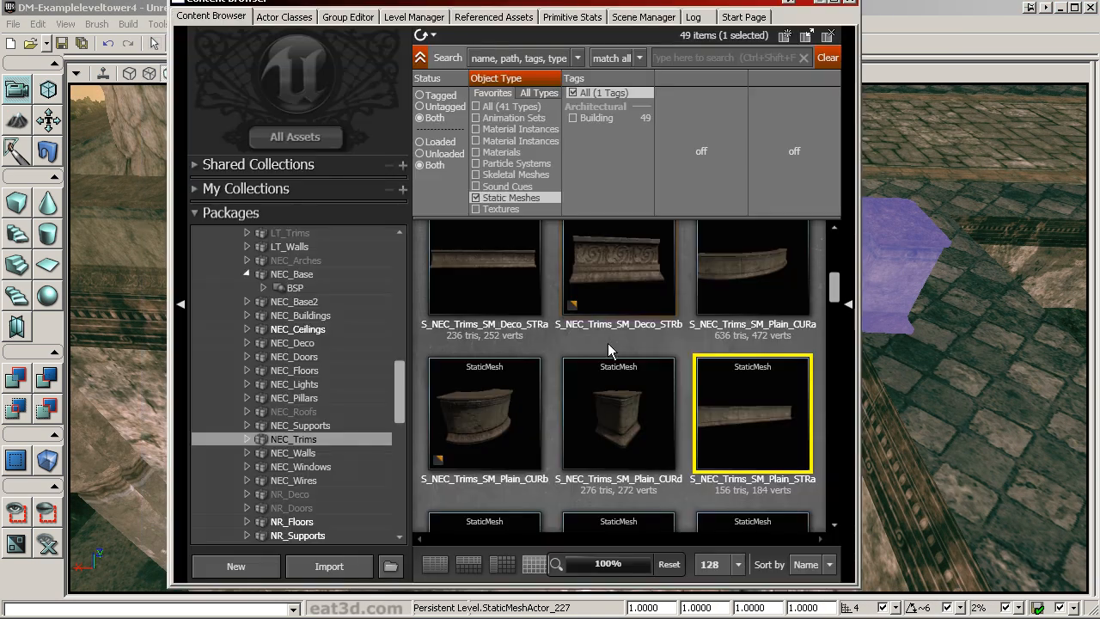
scroll(756, 430, "down", 1)
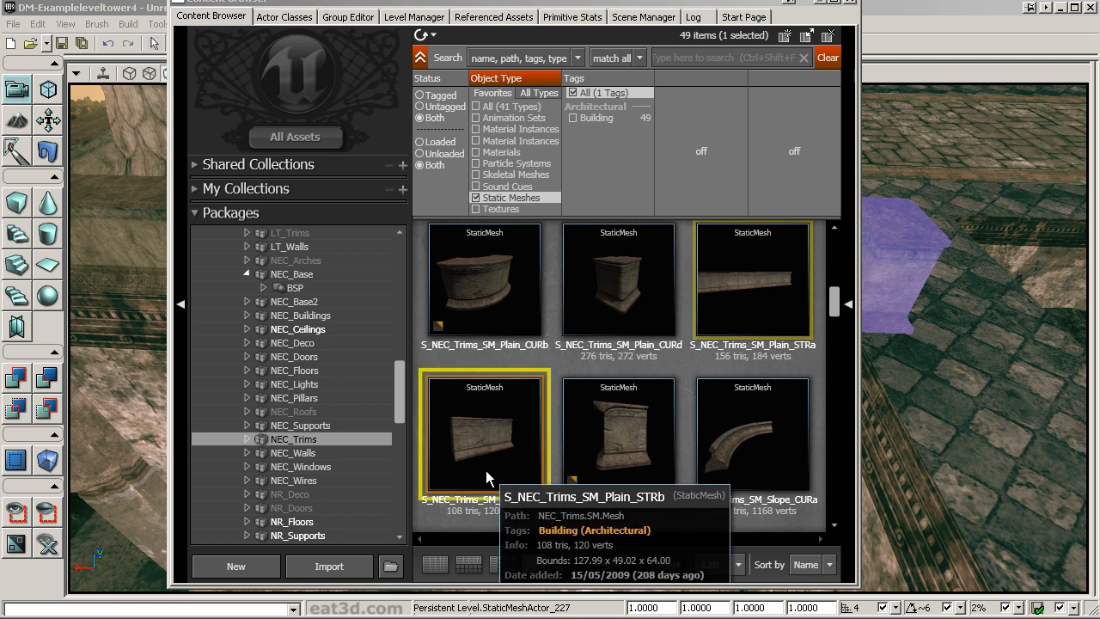
double_click(487, 476)
left_click_drag(512, 436, 679, 455)
left_click_drag(387, 369, 559, 279)
left_click_drag(352, 297, 378, 298)
left_click(1082, 111)
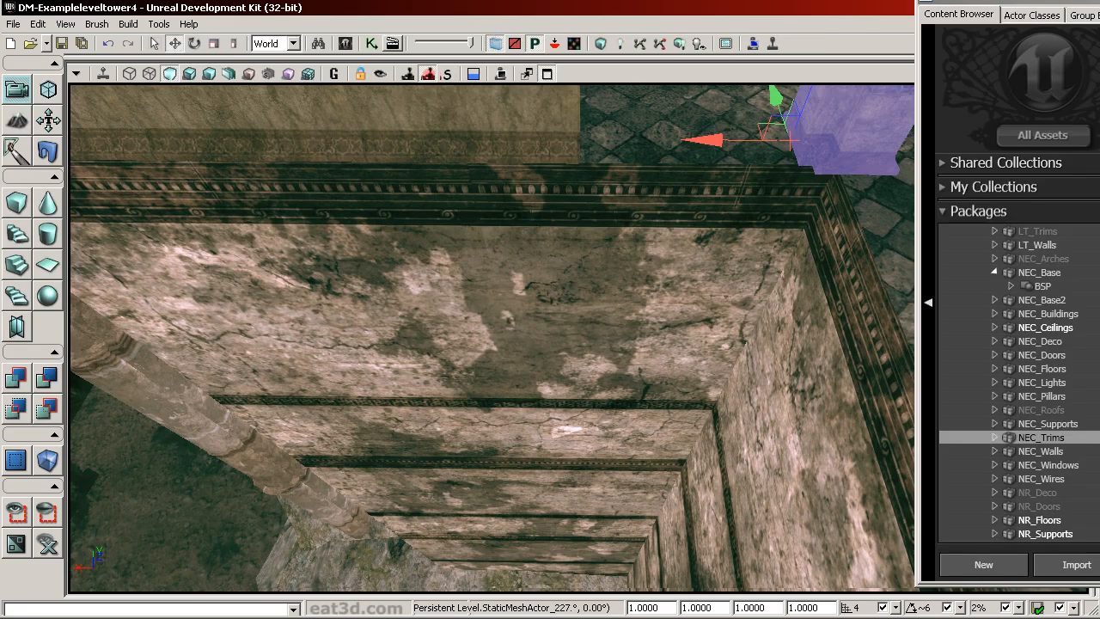
- Add the short straight trim between the long trim and the corner piece, and slide it into the gap
mouse_move(531, 410)
right_mouse_down()
mouse_move(541, 387)
mouse_move(531, 411)
right_mouse_up()
left_click(533, 451)
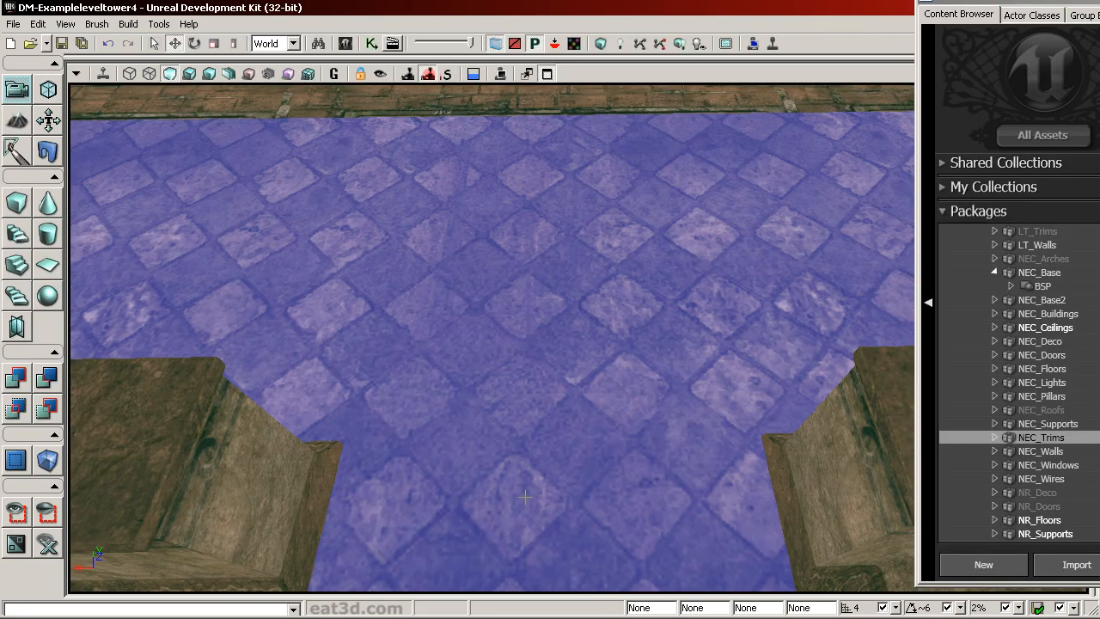
key("s")
left_click(526, 497)
right_click_drag(661, 472, 661, 516)
mouse_move(481, 403)
left_mouse_down("shift")
mouse_move(601, 403)
mouse_move(499, 403)
left_mouse_up("shift")
- Slide the corner trim along the ledge up against the end of the straight trim at the pit corner
right_click_drag(641, 345, 602, 378)
left_click_drag(857, 220, 851, 198, "shift")
right_click_drag(587, 370, 587, 409, "ctrl+shift")
left_click_drag(587, 371, 576, 370, "ctrl+shift")
mouse_move(621, 402)
right_mouse_down()
mouse_move(657, 378)
mouse_move(622, 401)
right_mouse_up()
left_click(621, 402)
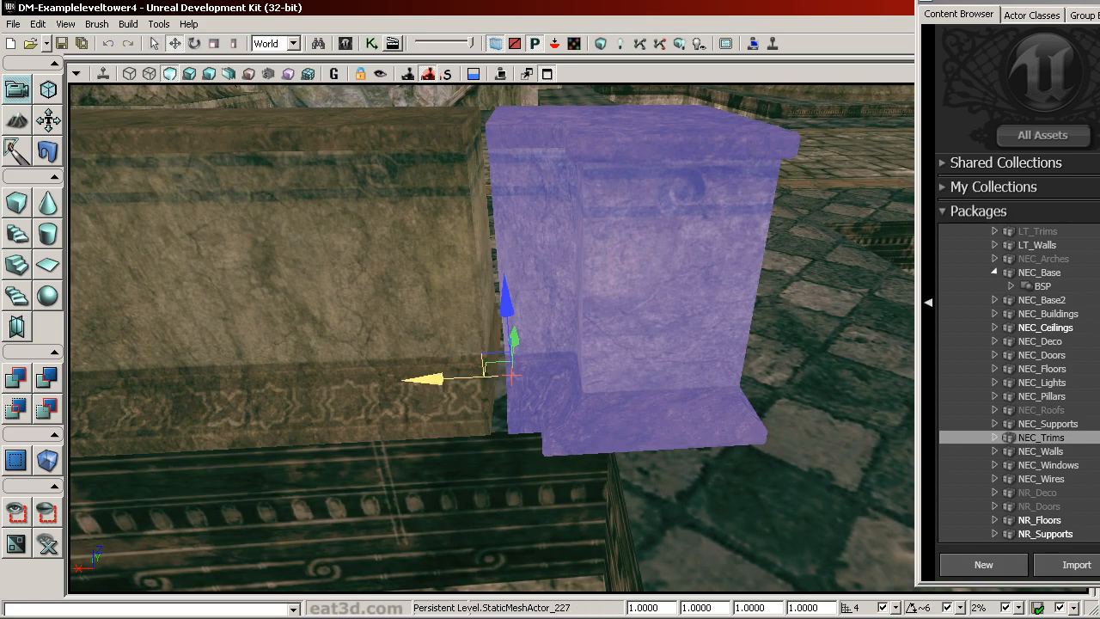
left_click_drag(440, 376, 435, 378)
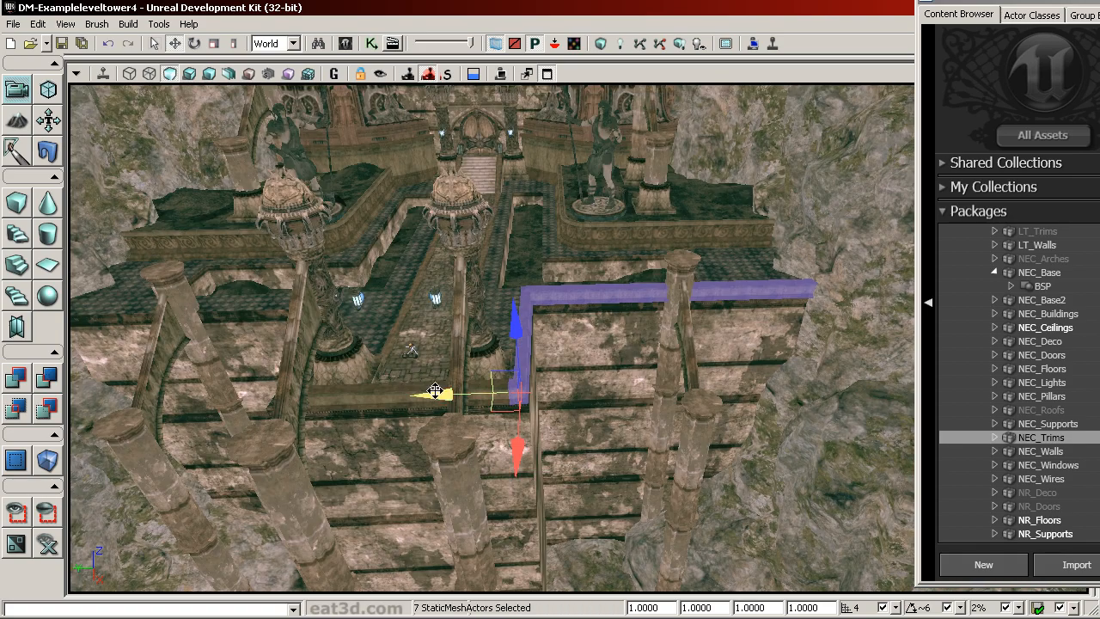
- Duplicate the seven selected trim meshes, mirror the copy across the Y axis and move it along the opposite pit edge
left_click_drag(435, 391, 519, 297)
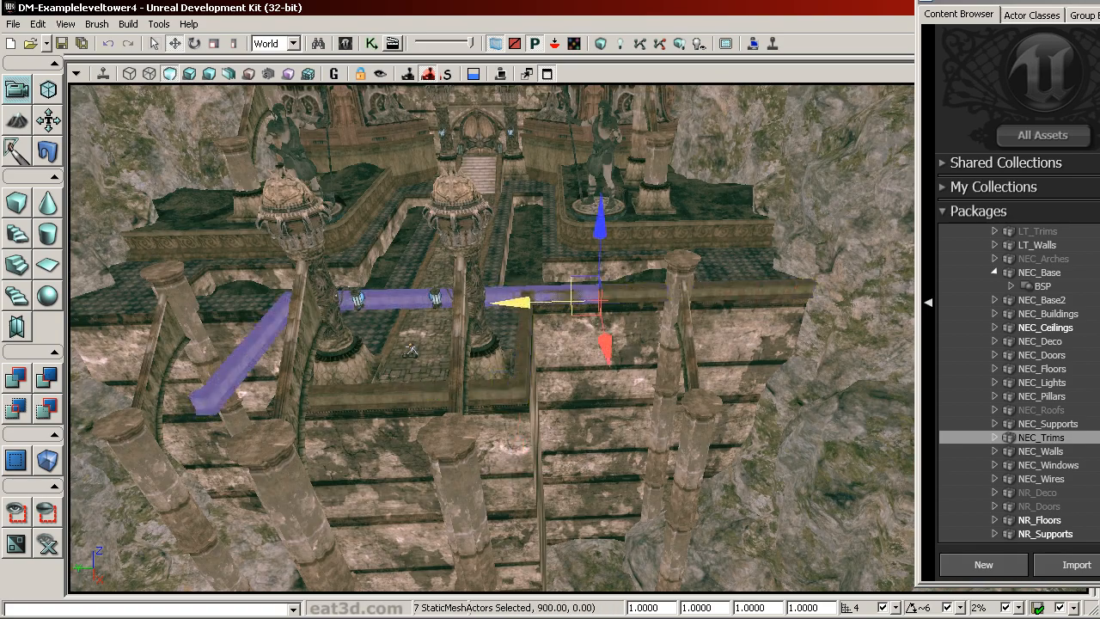
left_click_drag(501, 456, 533, 372)
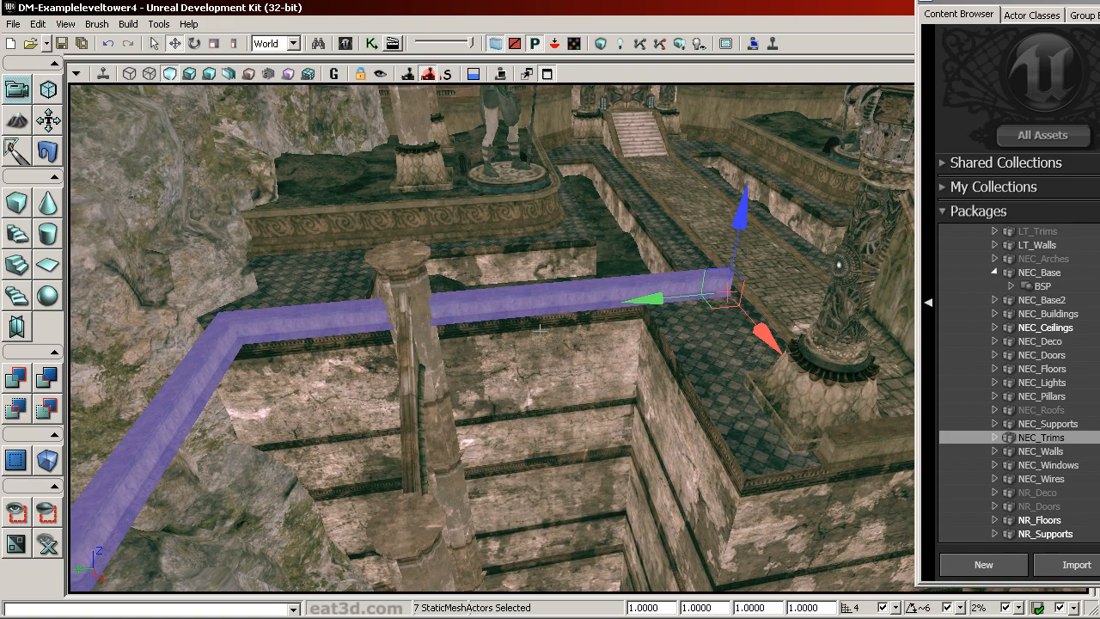
mouse_move(558, 455)
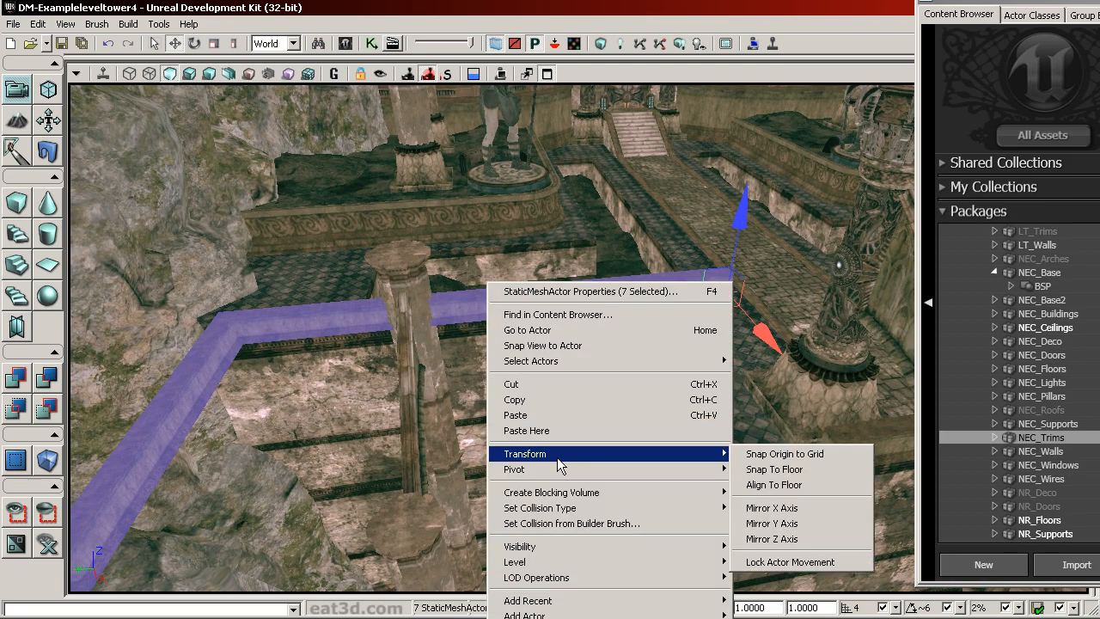
left_click(808, 527)
left_click_drag(795, 507, 795, 572)
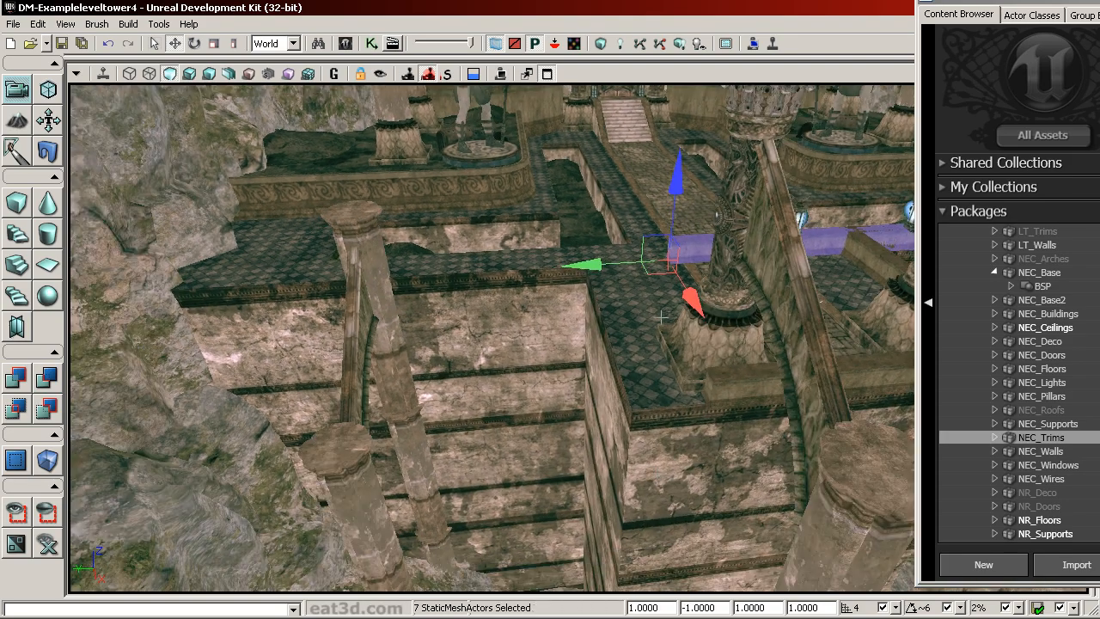
left_click_drag(586, 263, 172, 289)
left_click_drag(452, 404, 490, 273)
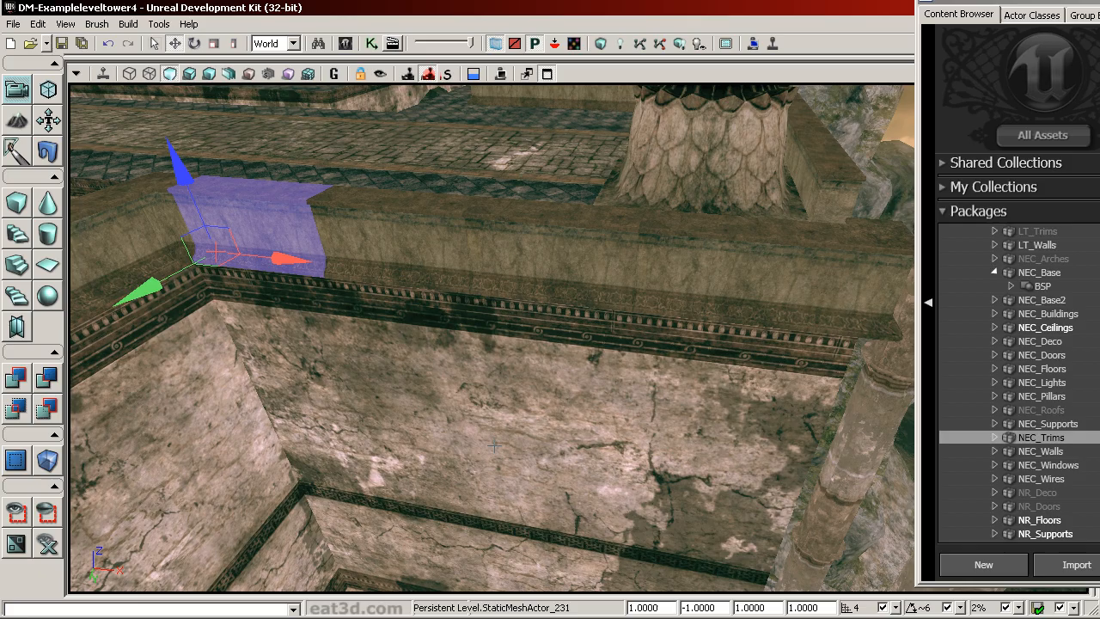
- Duplicate the short trim segment at the pit corner and move the copy beside the scaled pillar base
key("ctrl+w")
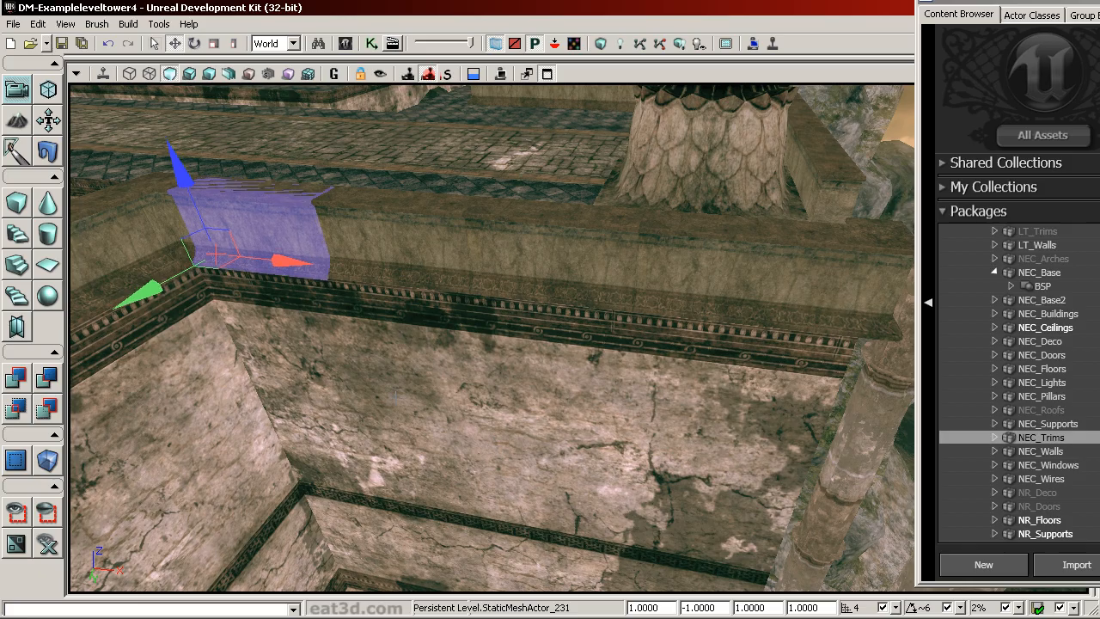
left_click_drag(494, 446, 584, 446, "ctrl+shift")
right_click_drag(585, 446, 585, 378, "ctrl+shift")
left_click_drag(584, 378, 550, 378, "ctrl+shift")
right_click_drag(550, 344, 619, 395)
key("space")
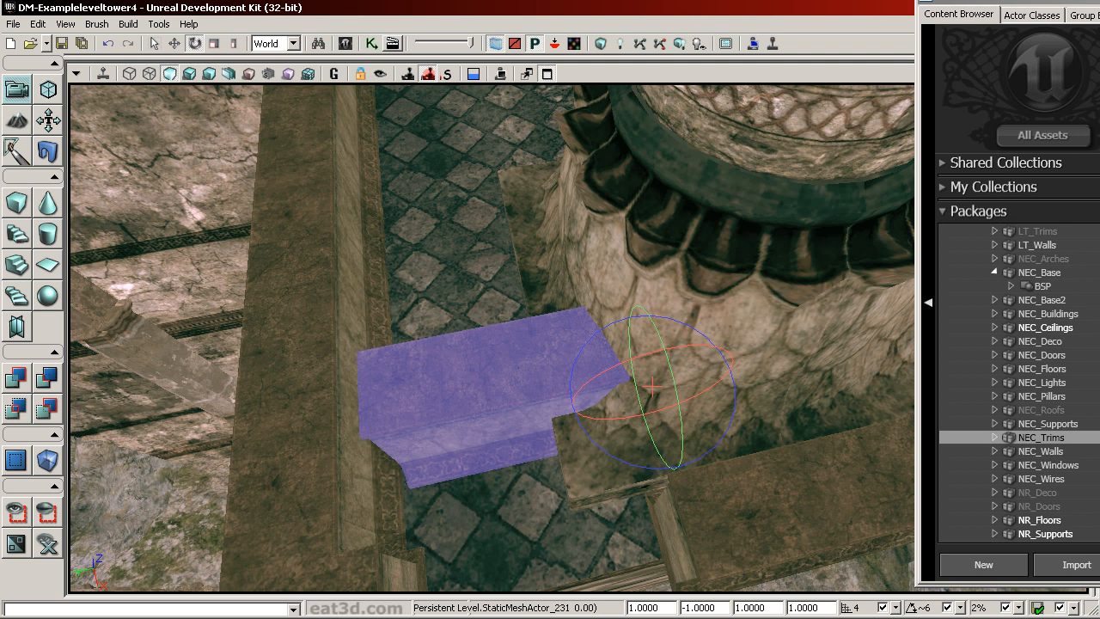
- Reduce the X scale of the copied short trim and slide it against the long trim beside the pillar
key("space")
scroll(493, 361, "up", 3)
left_click_drag(550, 404, 476, 448, "ctrl+shift")
double_click(712, 608)
type("0.")
key("Return")
left_click_drag(582, 408, 354, 457)
left_click_drag(747, 501, 566, 455, "alt")
left_click_drag(512, 516, 531, 515)
left_click_drag(531, 516, 544, 350, "alt")
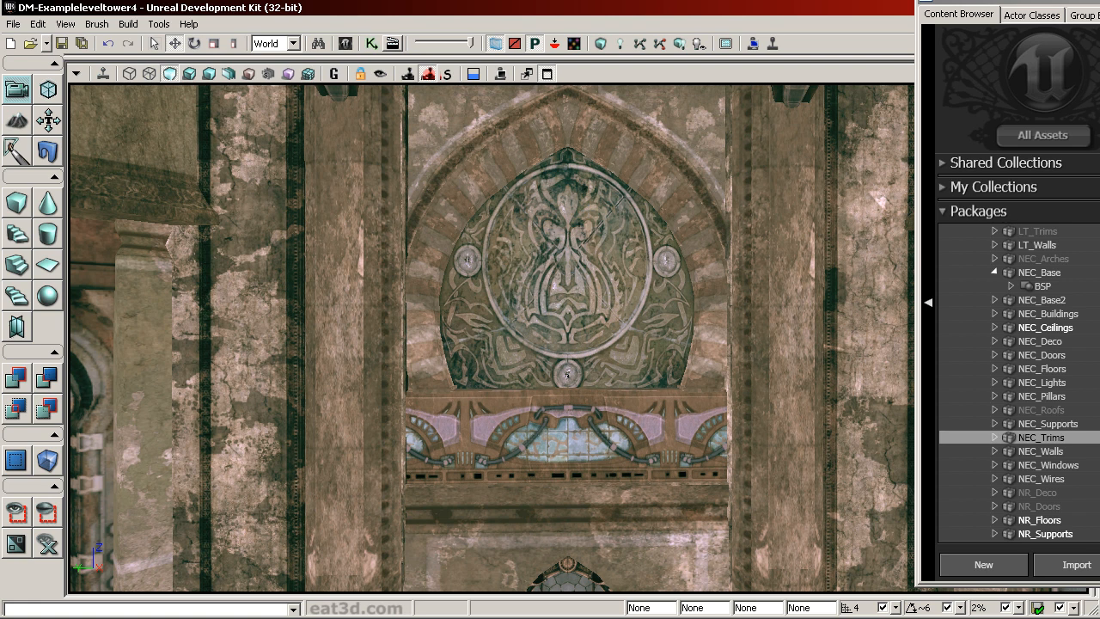
- Switch to IrfanView and study the tower facade in the levelshot.jpg reference screenshots
key("alt+Tab")
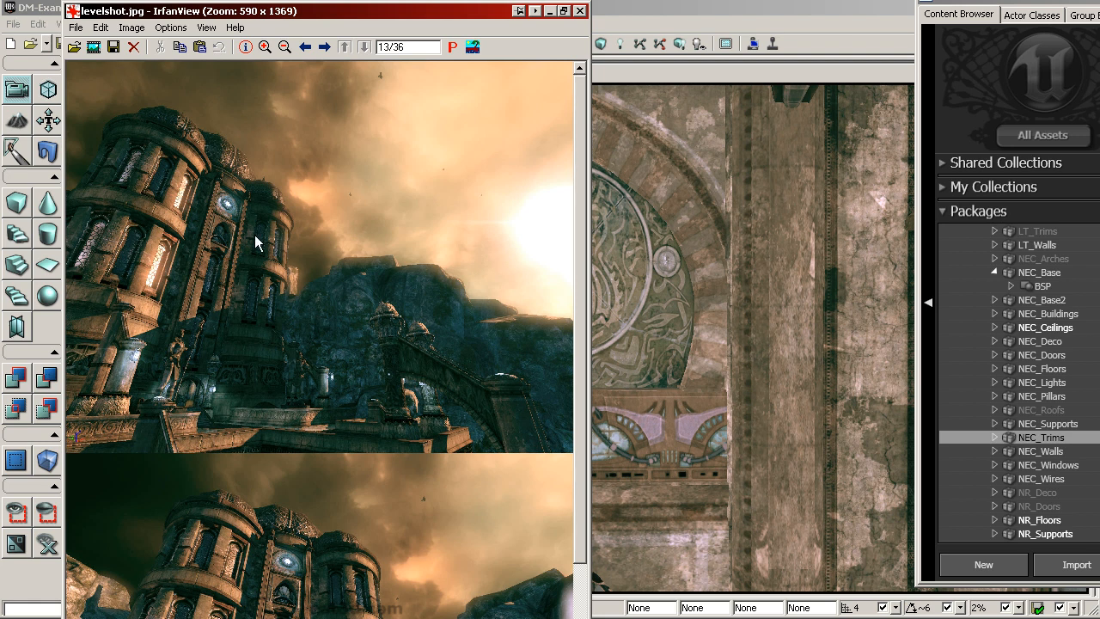
scroll(269, 525, "down", 5)
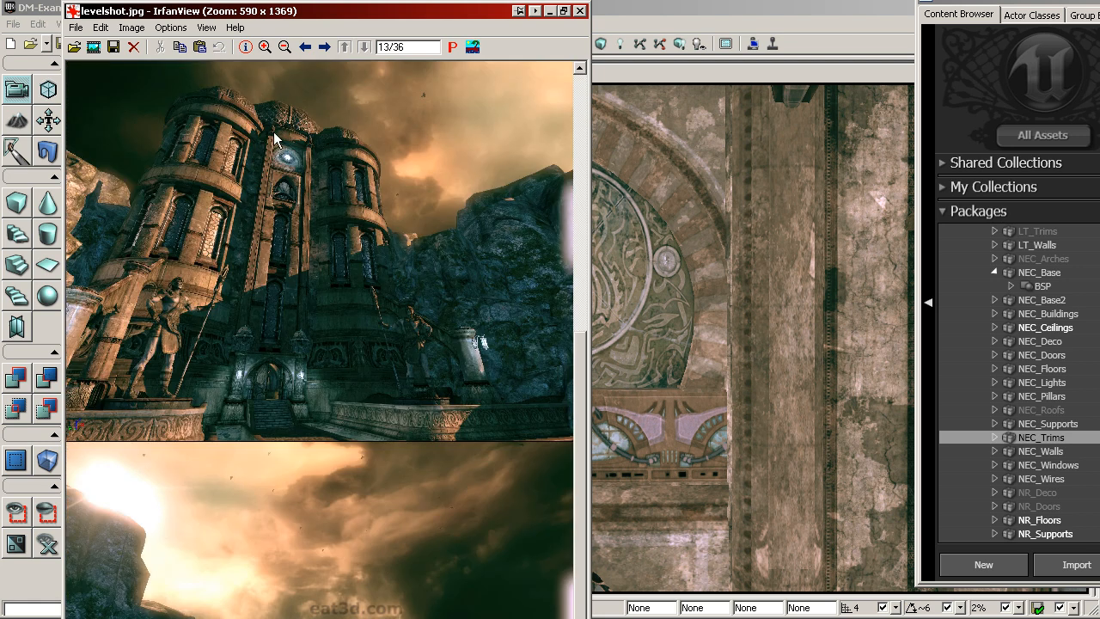
scroll(267, 123, "up", 5)
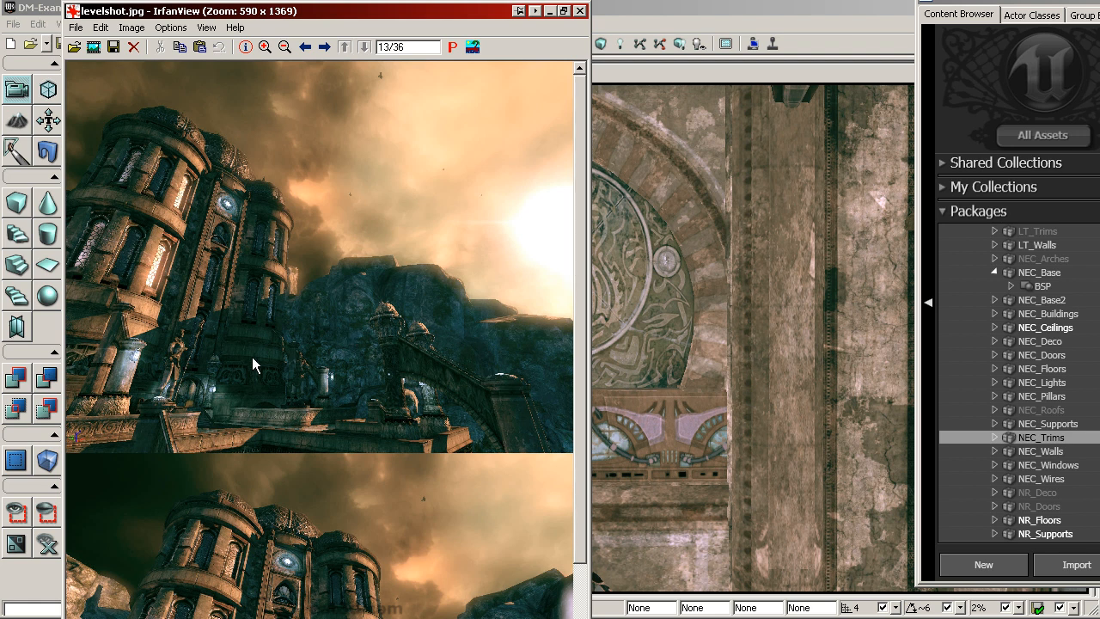
left_click(640, 8)
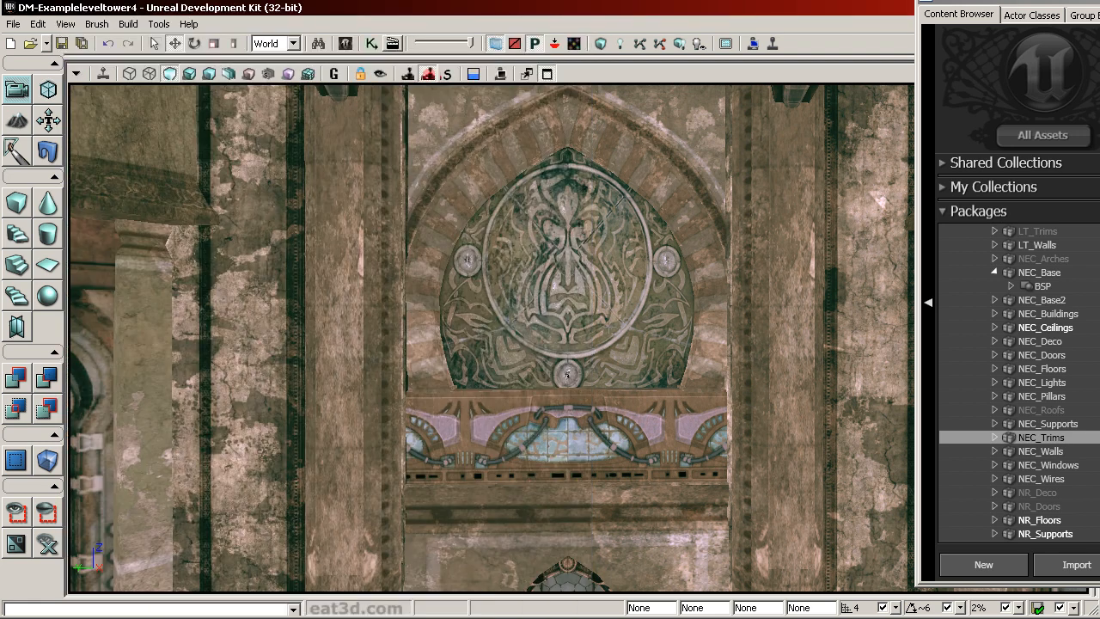
- Find S_NEC_Lights_SM_WallLight01 in the NEC_Lights package and examine it in the Static Mesh Editor
left_click_drag(556, 286, 556, 446)
right_click_drag(556, 446, 563, 400)
left_click_drag(993, 1, 319, 2)
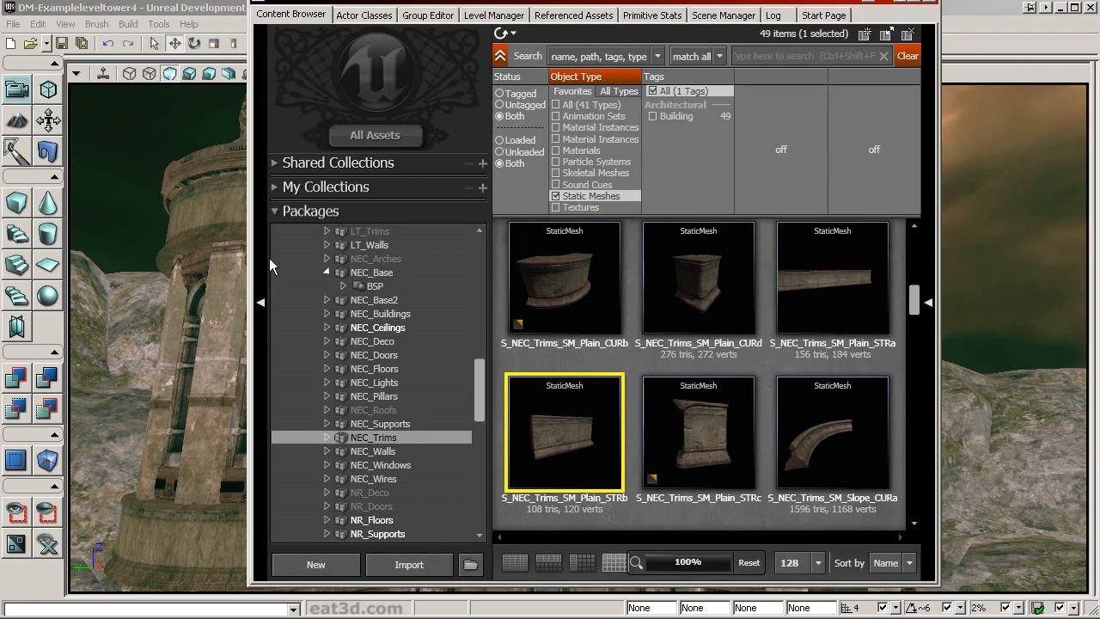
left_click(378, 382)
left_click(606, 335)
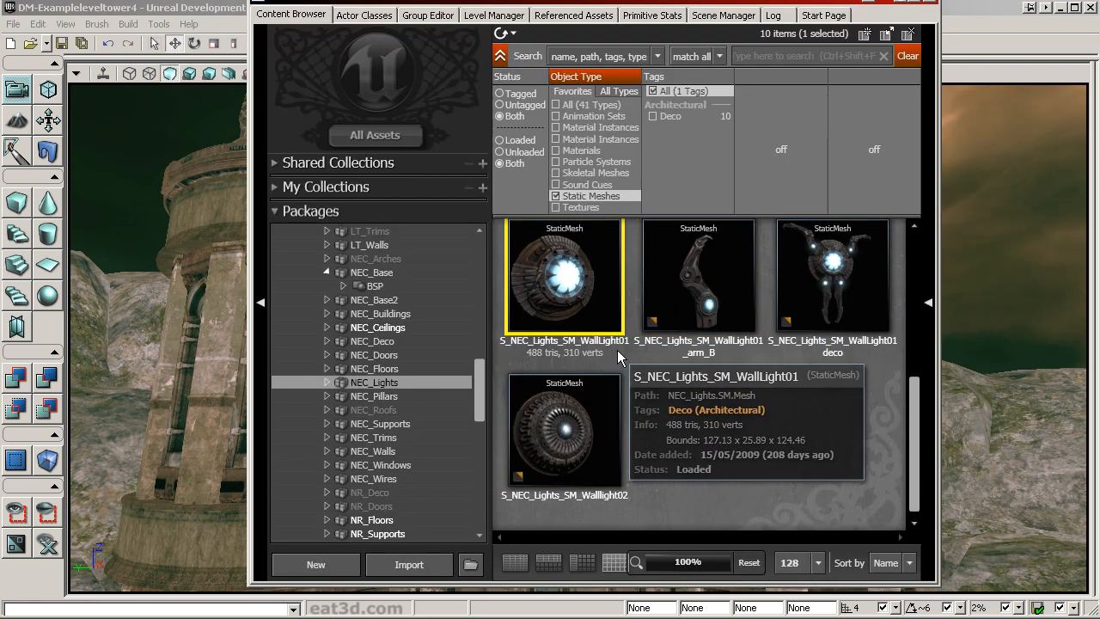
double_click(583, 409)
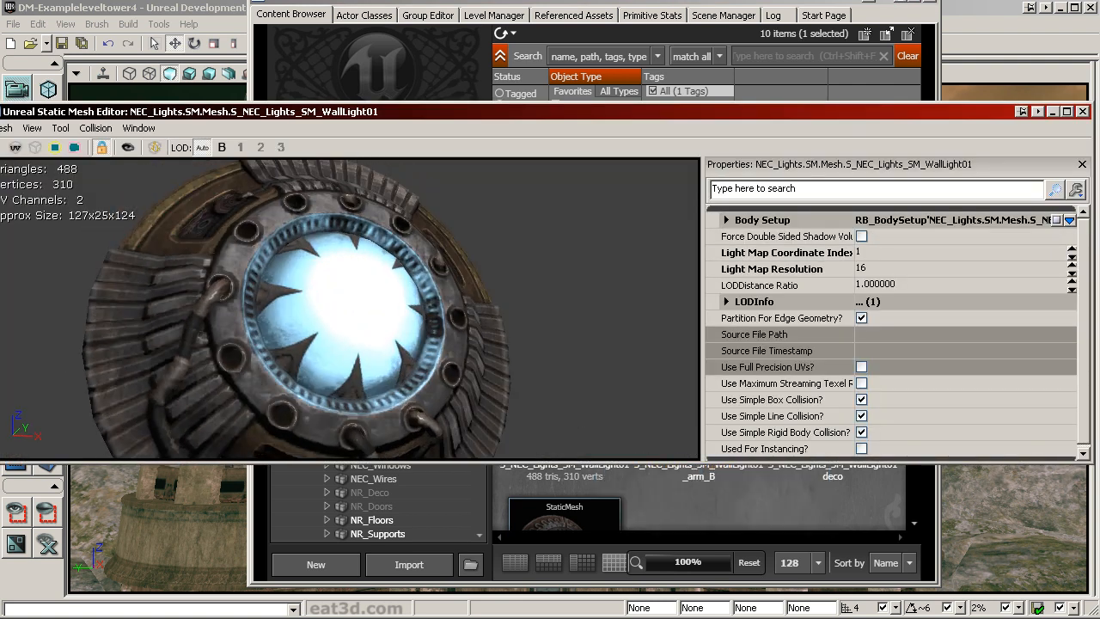
mouse_move(419, 186)
left_mouse_down()
mouse_move(498, 187)
mouse_move(417, 187)
left_mouse_up()
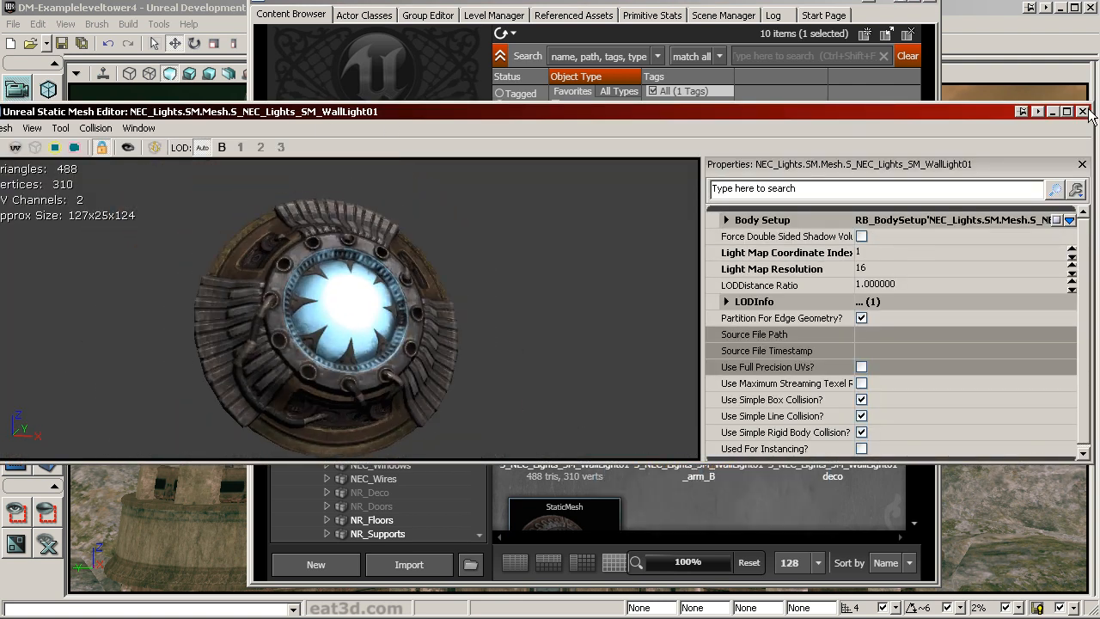
left_click(1083, 113)
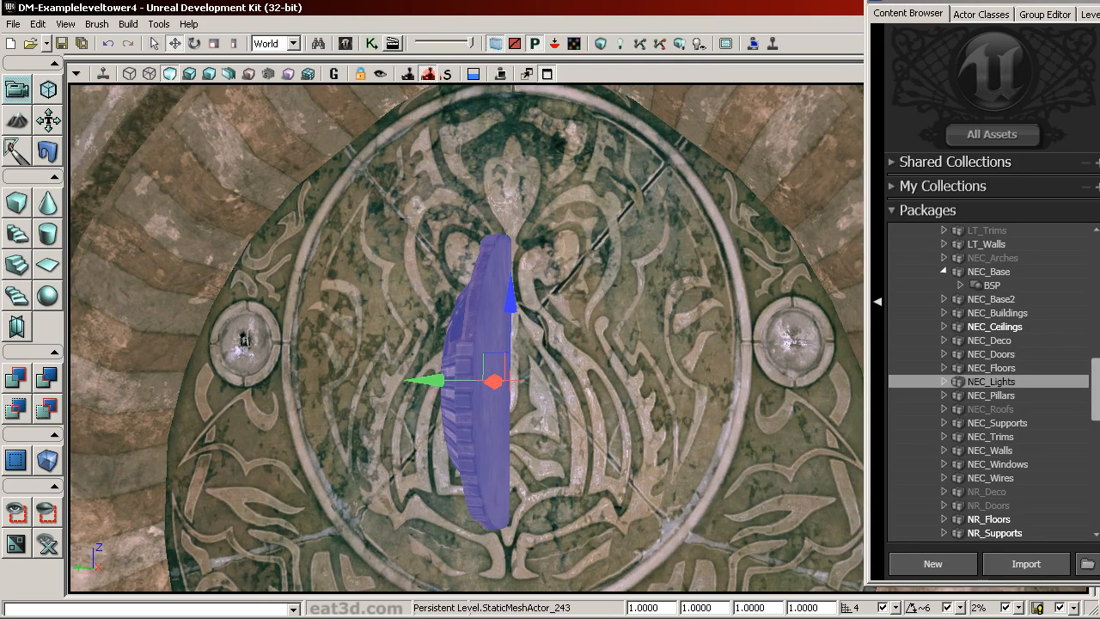
- Turn the wall light to lie flat against the facade's round ornament and set its overall draw scale to 1.5
left_click_drag(494, 447, 490, 404)
key("space")
left_click_drag(447, 359, 541, 359)
key("space")
key("space")
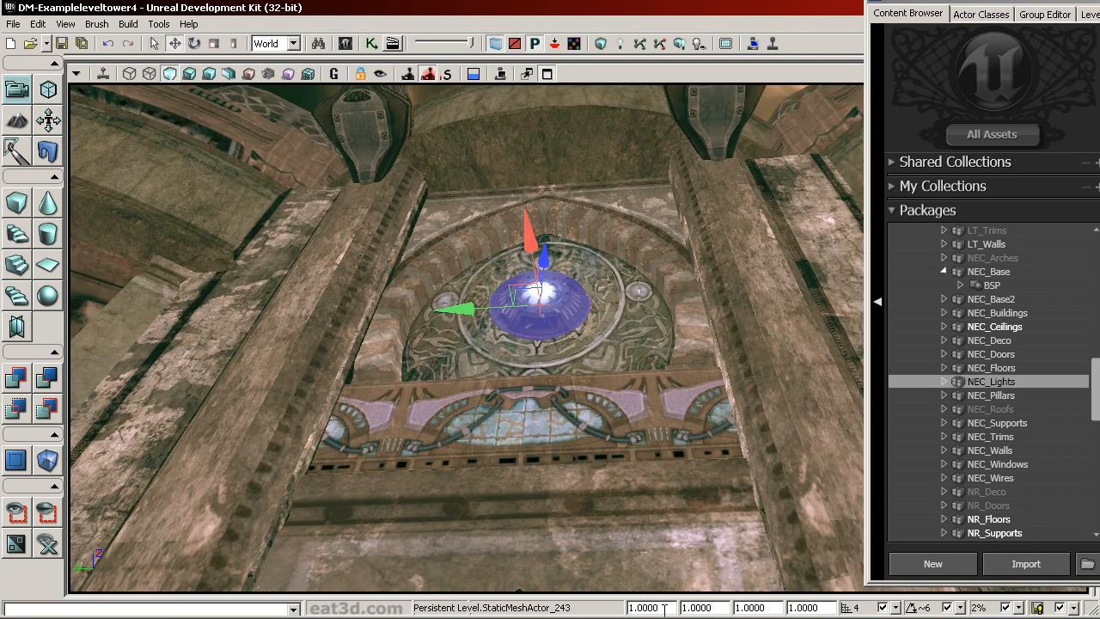
double_click(664, 610)
type("1.5")
key("Return")
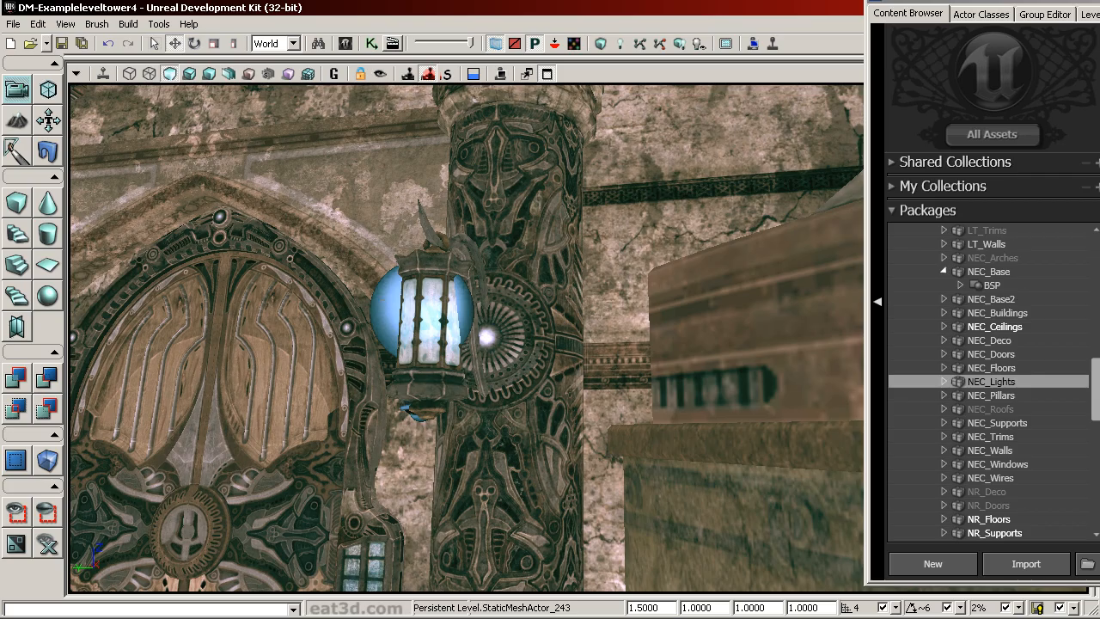
- Rotate the wall light copy beside the courtyard rocks so it faces upward on the pillar top
left_click(388, 307)
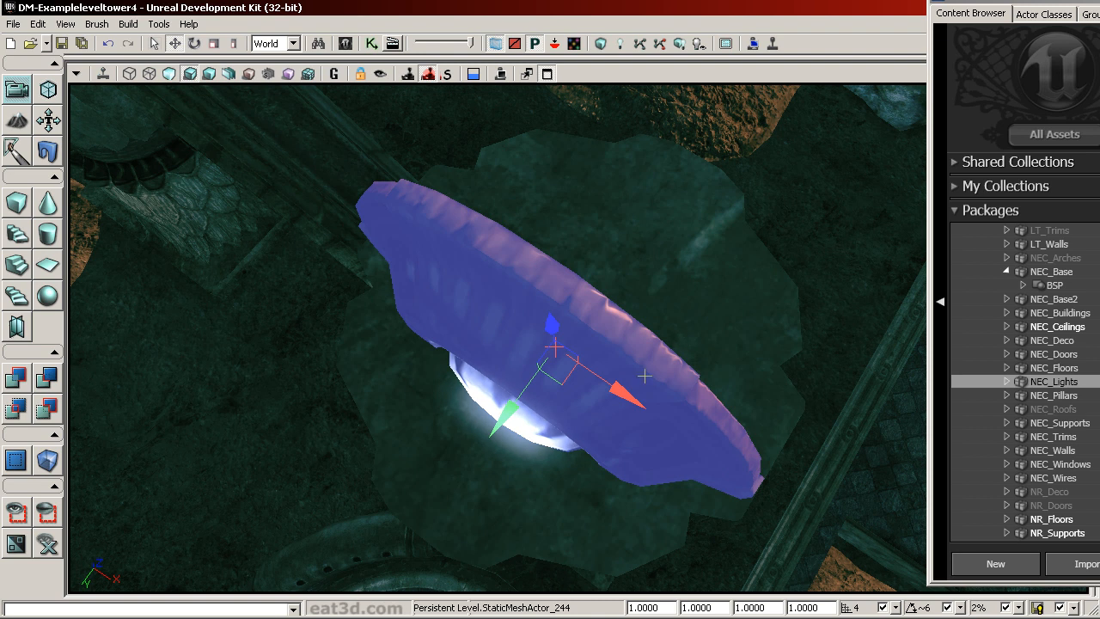
key("space")
left_click_drag(510, 370, 526, 430)
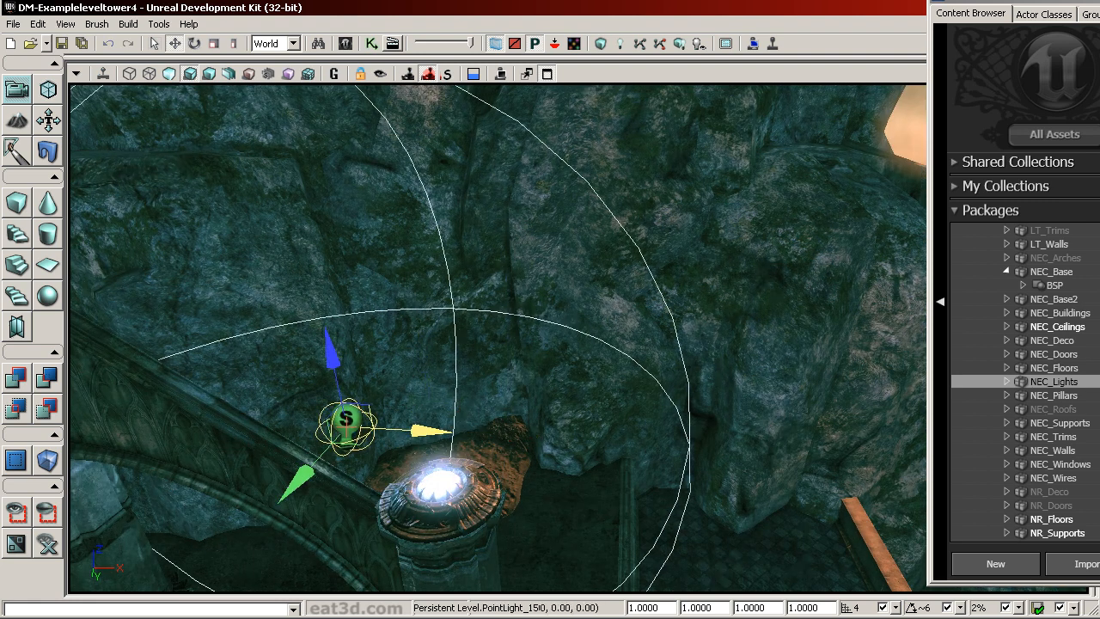
- Move the point light directly above the pillar lamp and scale down its radius
left_click_drag(427, 429, 523, 430)
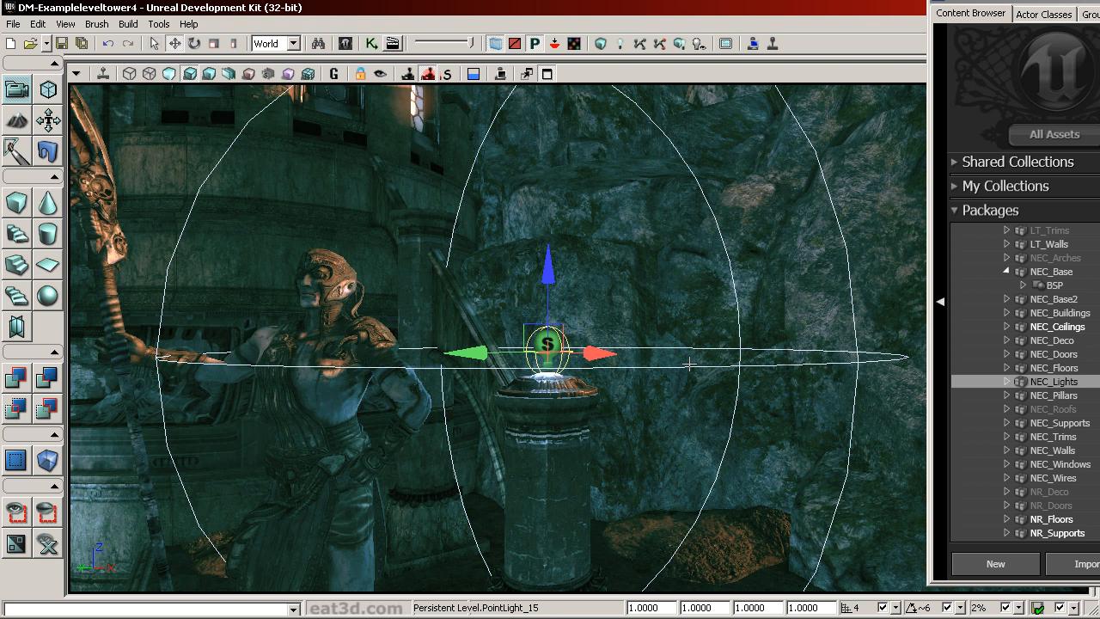
key("space")
key("space")
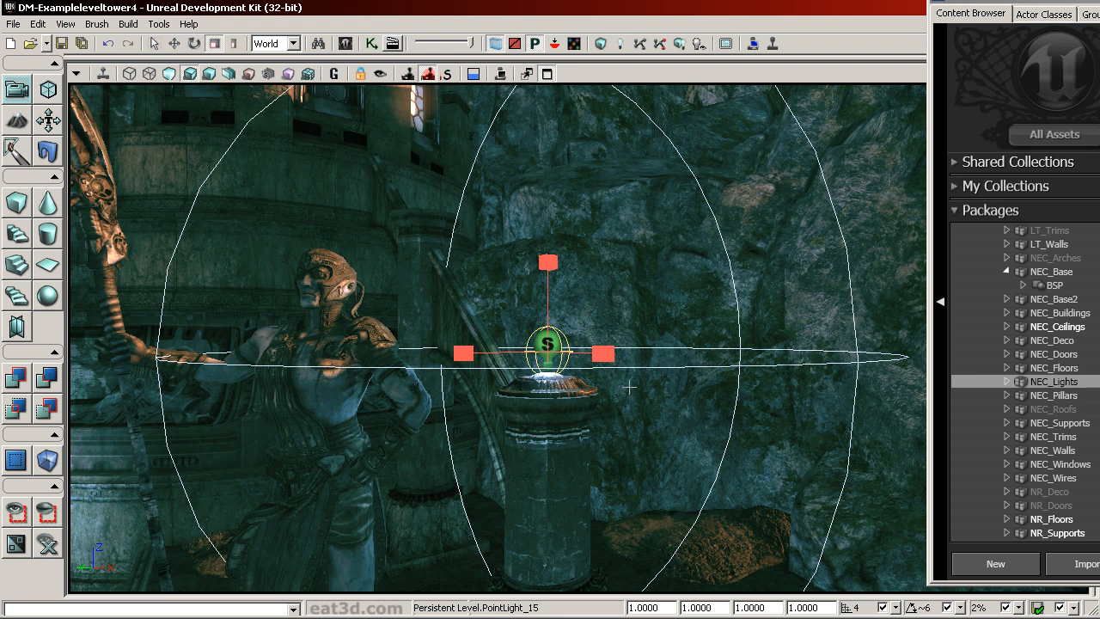
left_click_drag(603, 353, 563, 369)
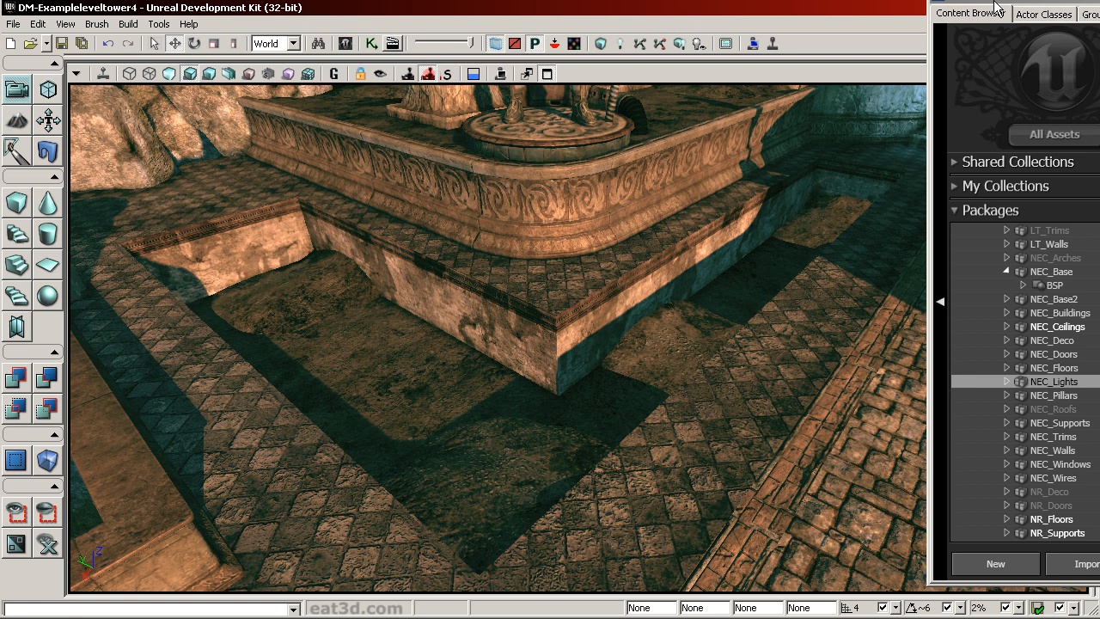
- Find SimplePlaneMesh in the ToBeUsed group of Eat3DIntroToUDK_Content and examine it in the Static Mesh Editor
left_click_drag(1015, 3, 364, 5)
left_click_drag(509, 412, 508, 301)
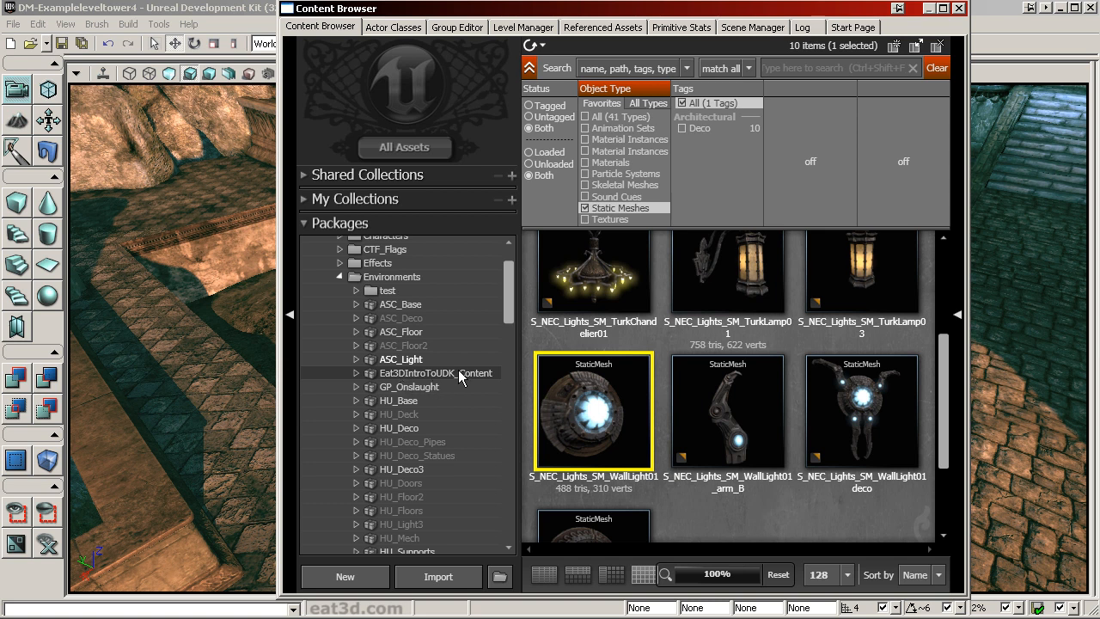
left_click(439, 377)
left_click(356, 373)
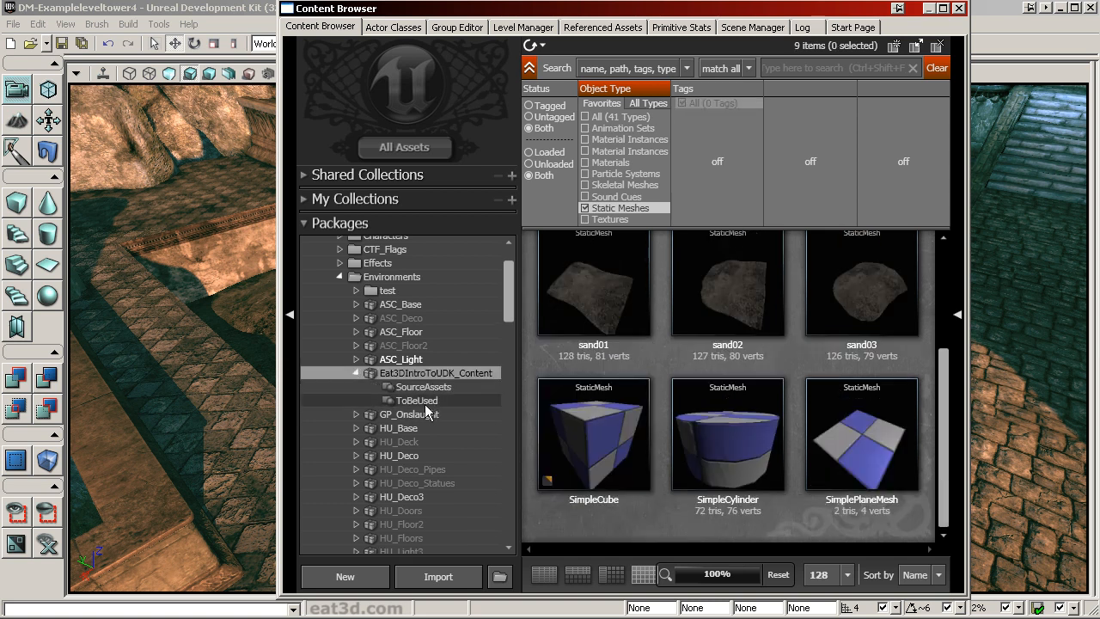
left_click(418, 400)
left_click(883, 443)
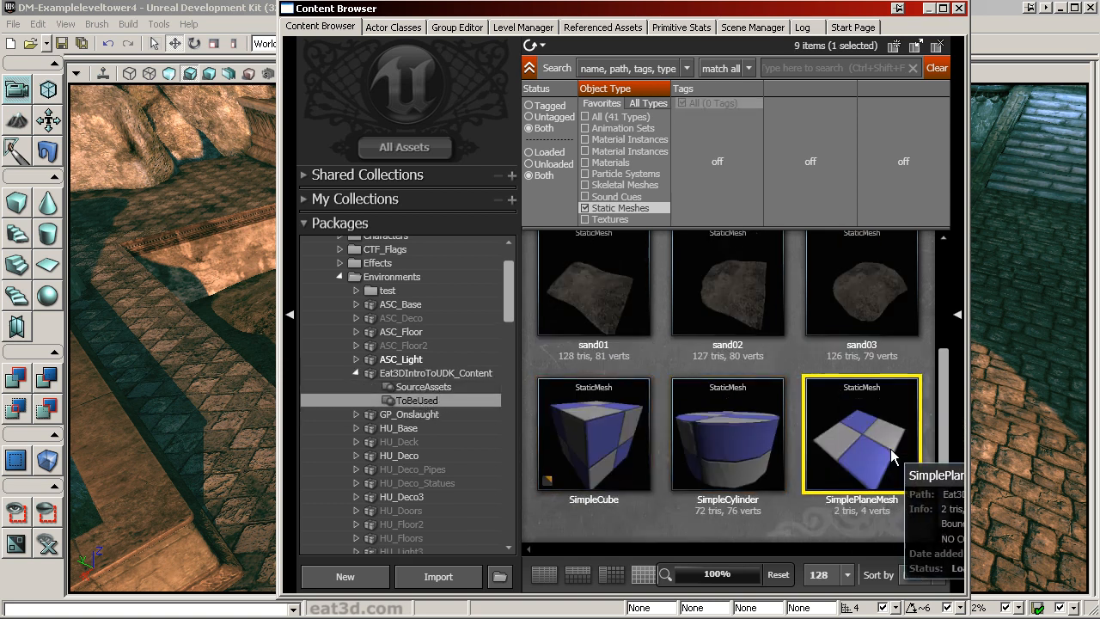
double_click(847, 442)
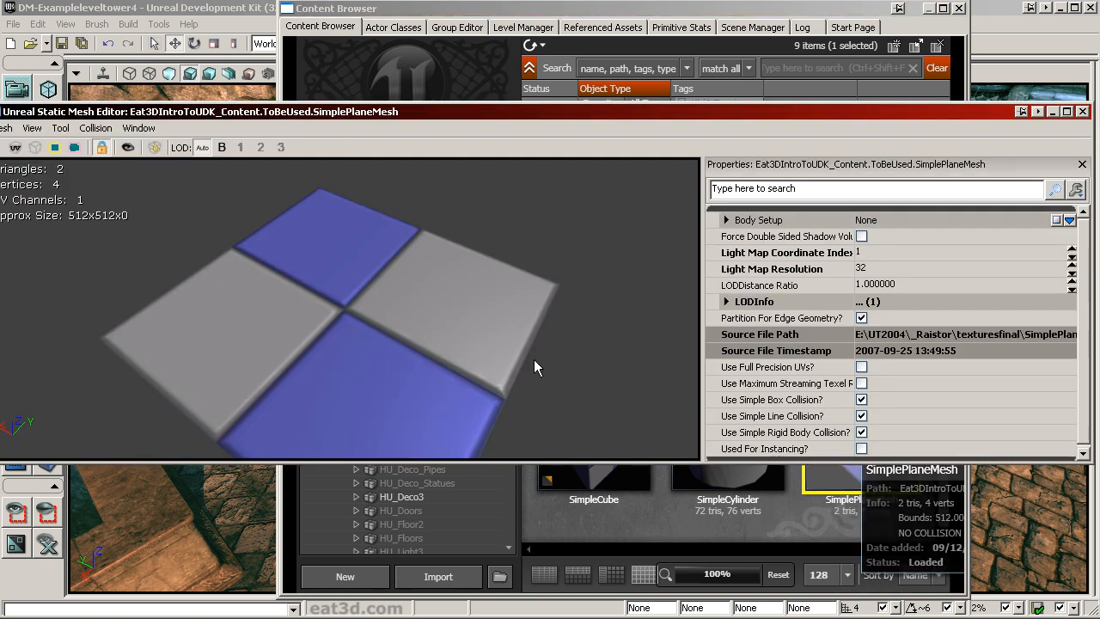
left_click_drag(344, 309, 430, 344)
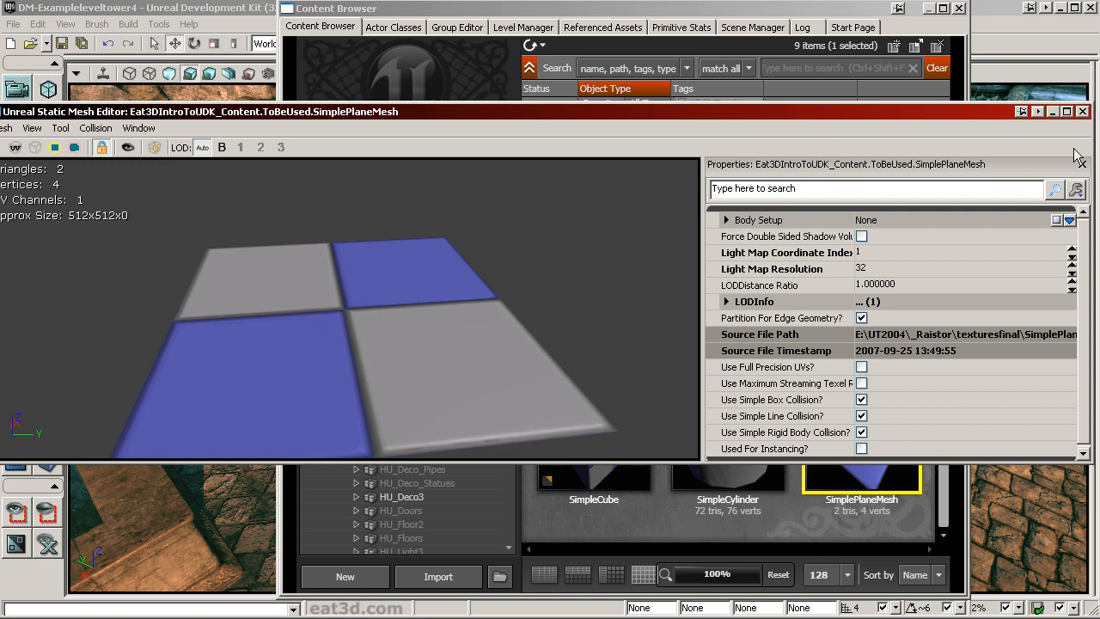
left_click(1082, 110)
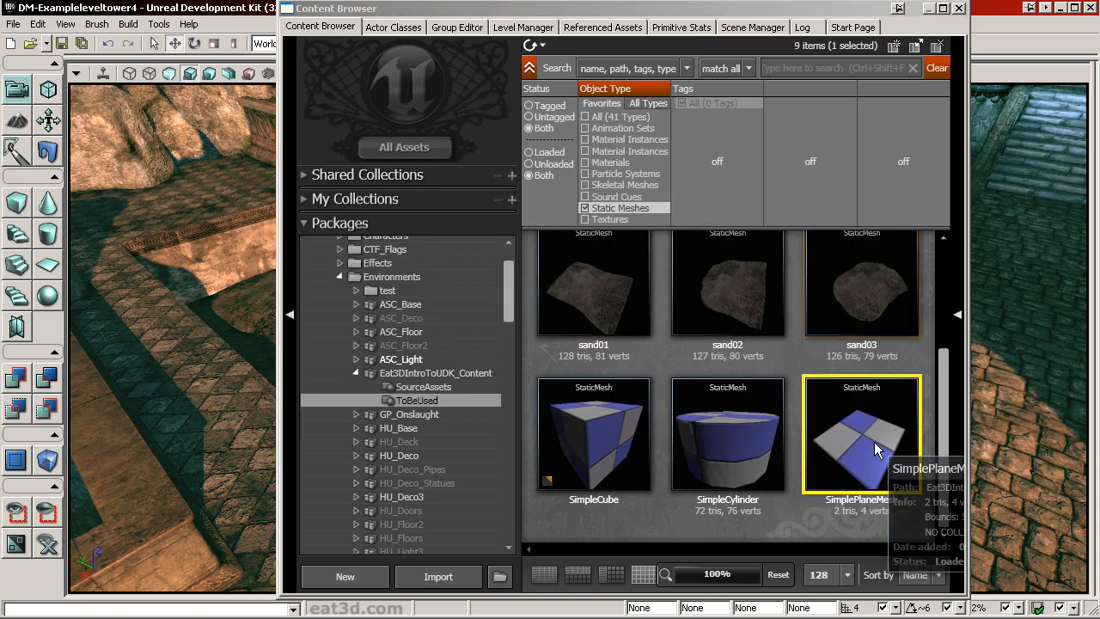
- Add SimplePlaneMesh inside the corner pit of the courtyard and adjust its height to just below the ledge trims
left_click_drag(456, 10, 1099, 18)
right_click_drag(674, 350, 460, 435)
left_click(560, 446)
left_click(555, 372)
right_click_drag(554, 372, 516, 258)
left_click_drag(164, 386, 164, 362, "shift")
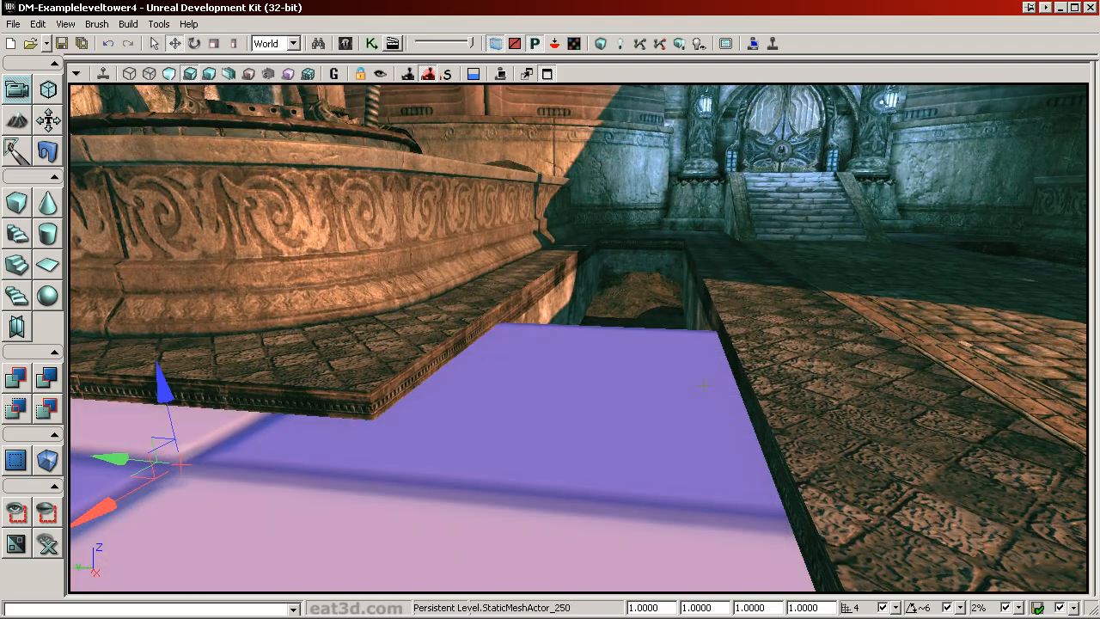
right_click_drag(705, 385, 748, 501)
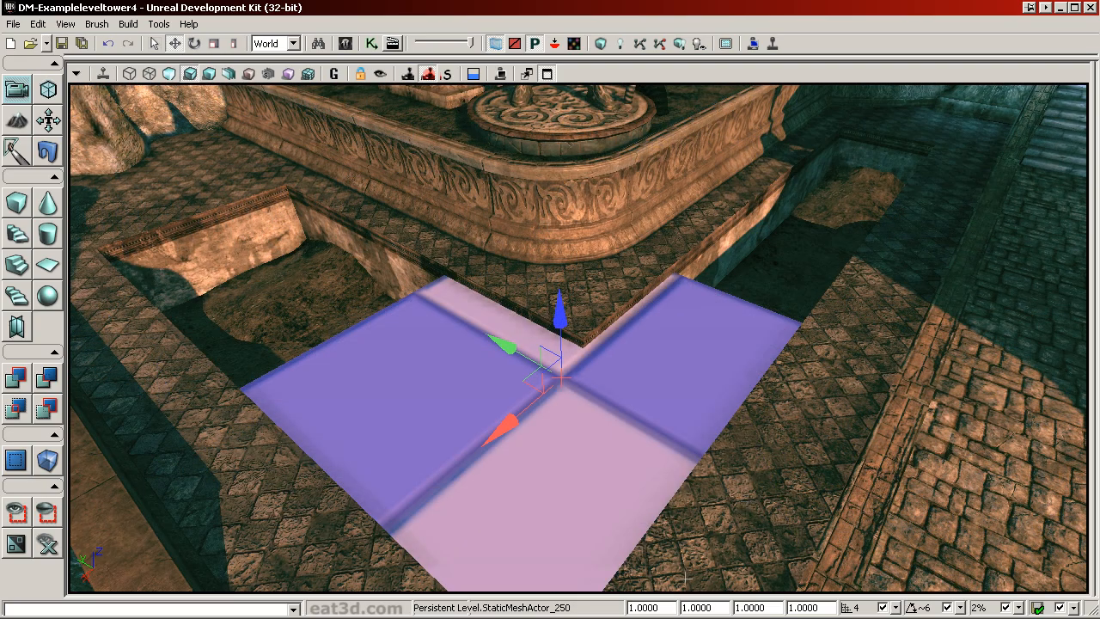
- Try a draw scale of 3 on the plane, reduce it to 2.5, and align it to cover the L-shaped pit
double_click(659, 607)
type("3")
key("Return")
right_click_drag(704, 547, 738, 491)
double_click(654, 606)
type("2.5")
key("Return")
mouse_move(738, 491)
left_mouse_down("ctrl+shift")
mouse_move(799, 491)
mouse_move(746, 490)
left_mouse_up("ctrl+shift")
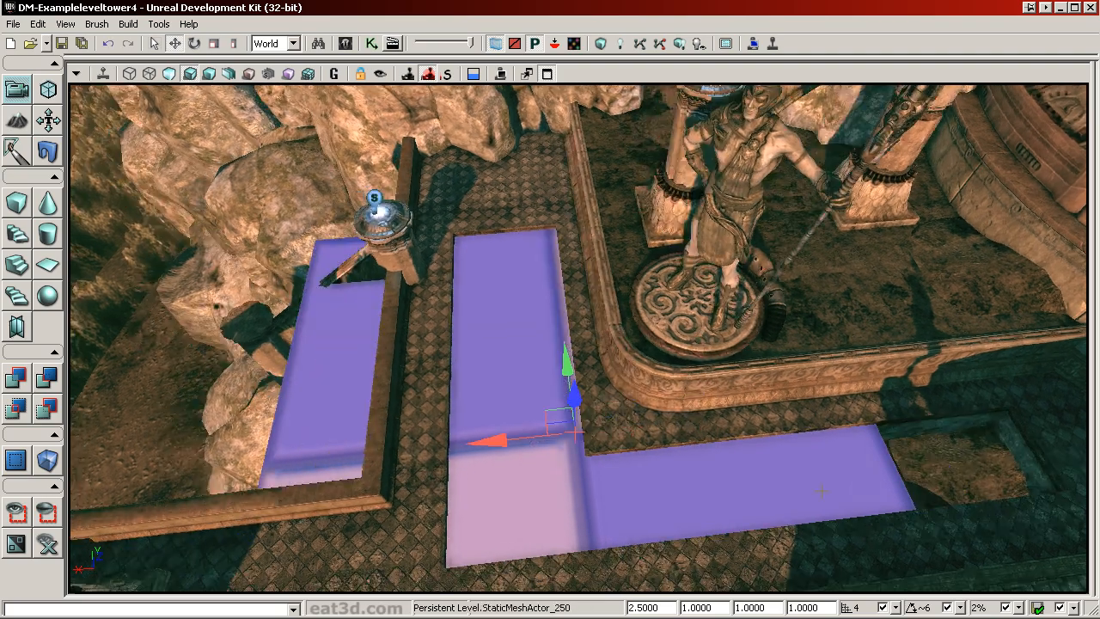
right_click_drag(746, 491, 700, 507)
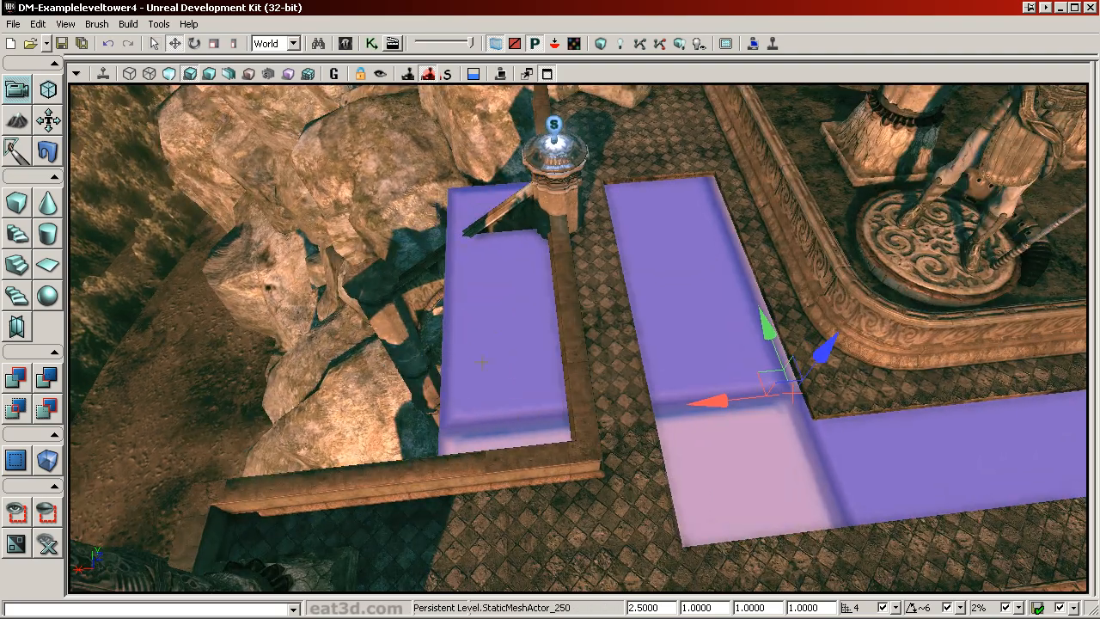
right_click_drag(511, 343, 543, 375)
mouse_move(543, 374)
left_mouse_down("ctrl+shift")
mouse_move(644, 375)
mouse_move(533, 379)
left_mouse_up("ctrl+shift")
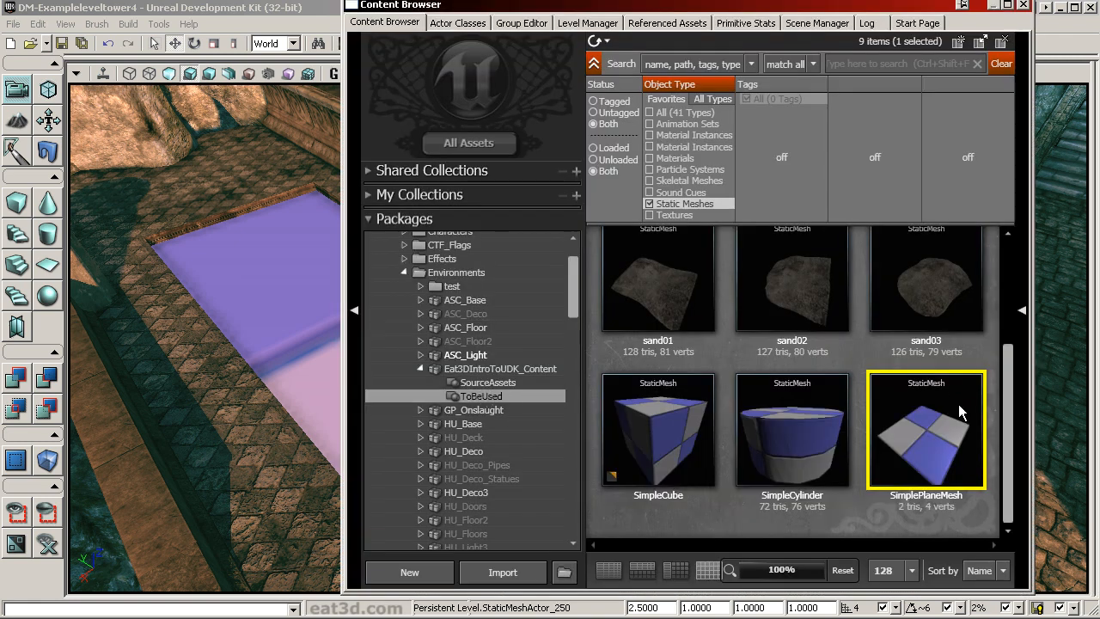
- Include Materials in the asset filter and select Water_Small_Mat in the ToBeUsed group
left_click_drag(1007, 429, 1007, 326)
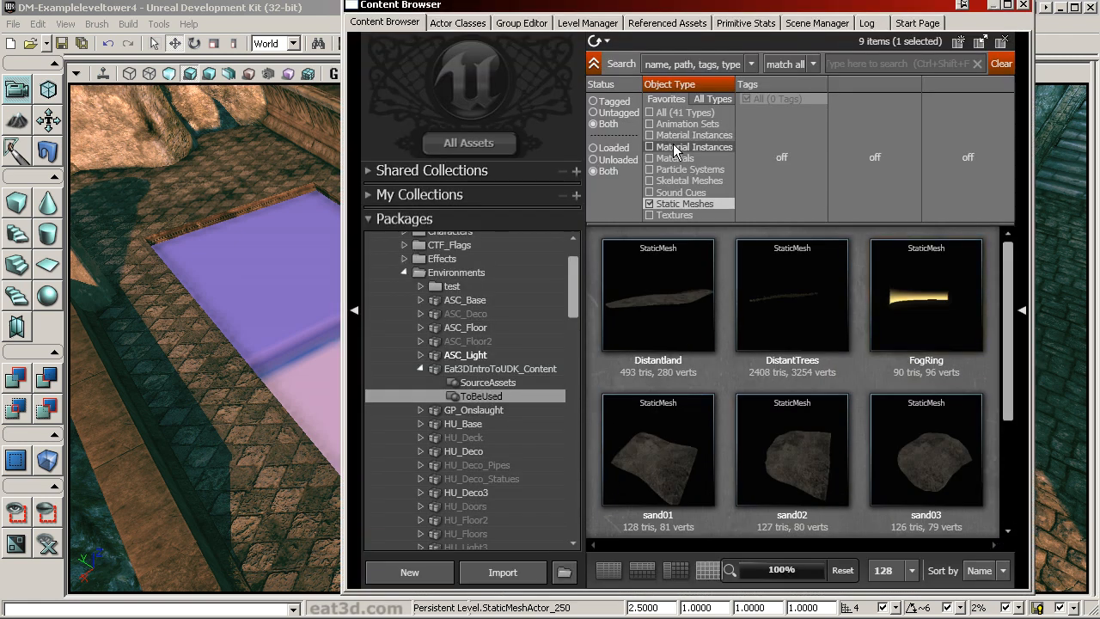
left_click(674, 158)
left_click_drag(1001, 284, 984, 457)
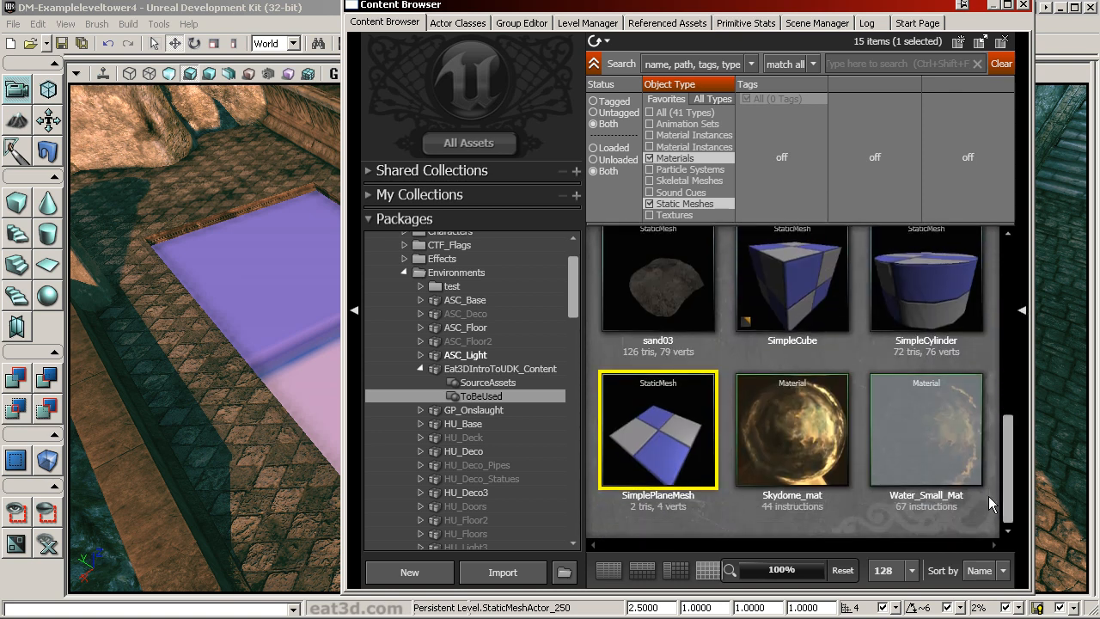
left_click(902, 430)
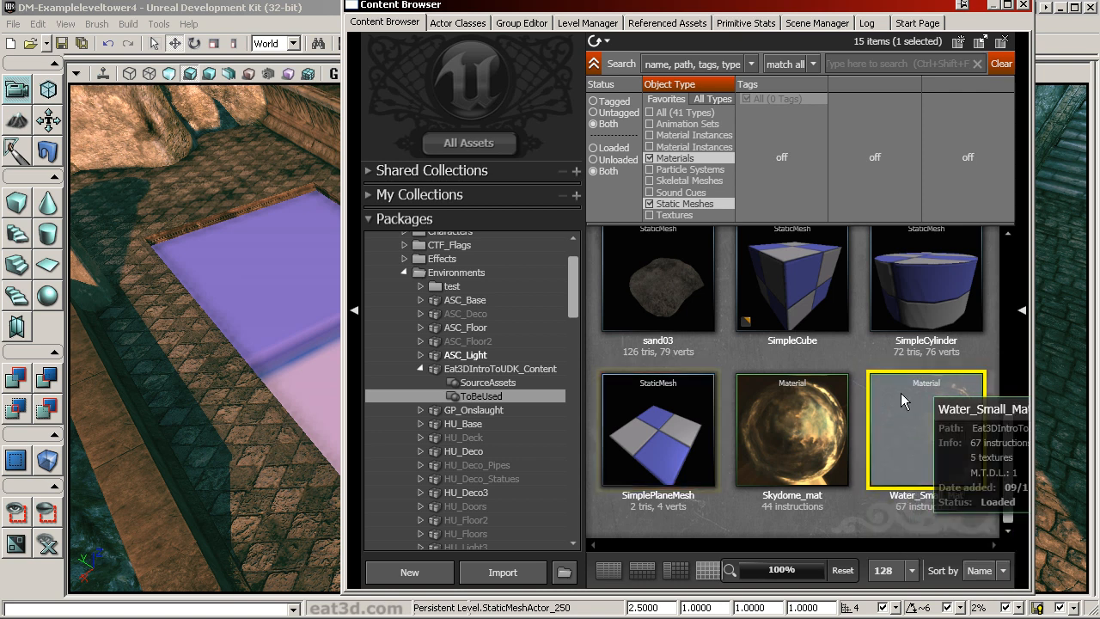
- Add a Materials entry in the pit plane's Rendering properties and assign Water_Small_Mat to it
left_click_drag(563, 6, 1095, 6)
right_click_drag(348, 291, 348, 314)
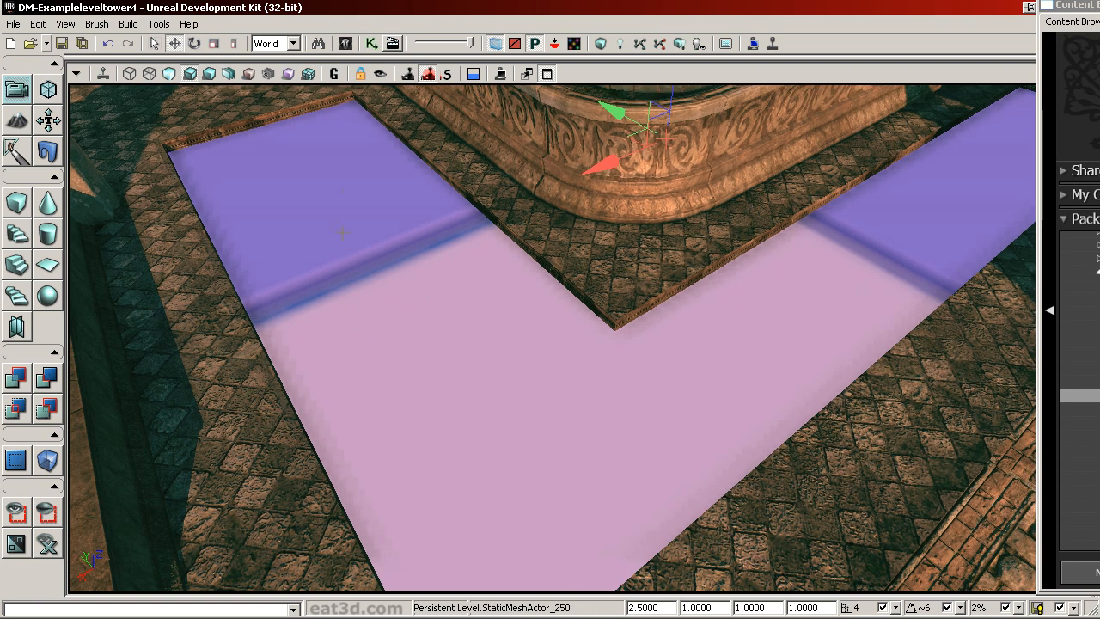
key("F4")
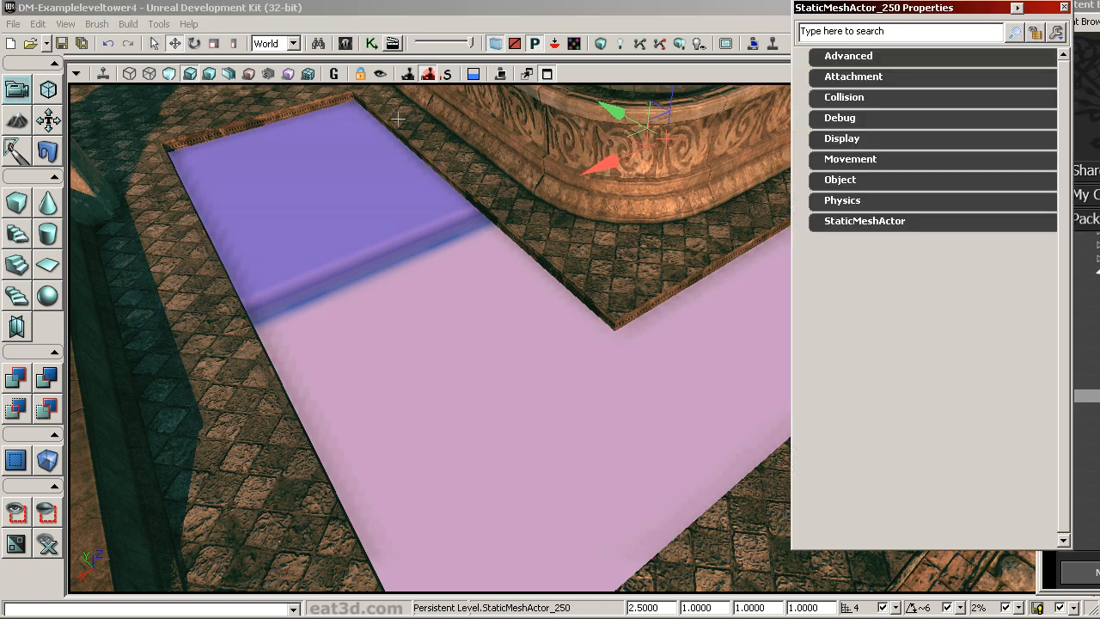
left_click(861, 223)
left_click(861, 244)
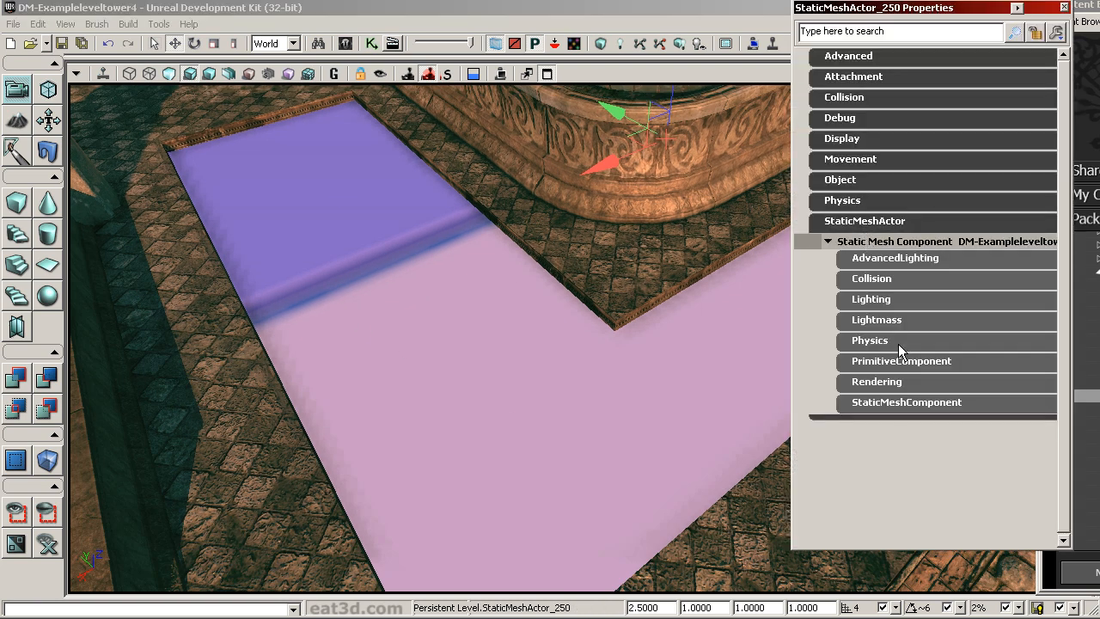
left_click(890, 388)
scroll(922, 462, "down", 5)
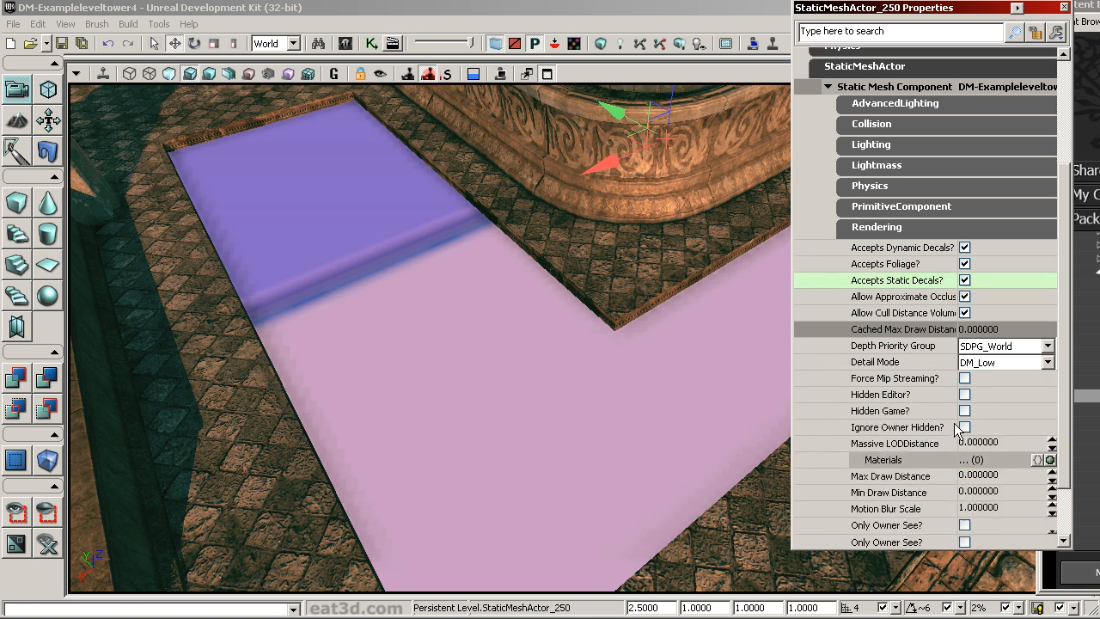
left_click(1051, 461)
left_click(987, 476)
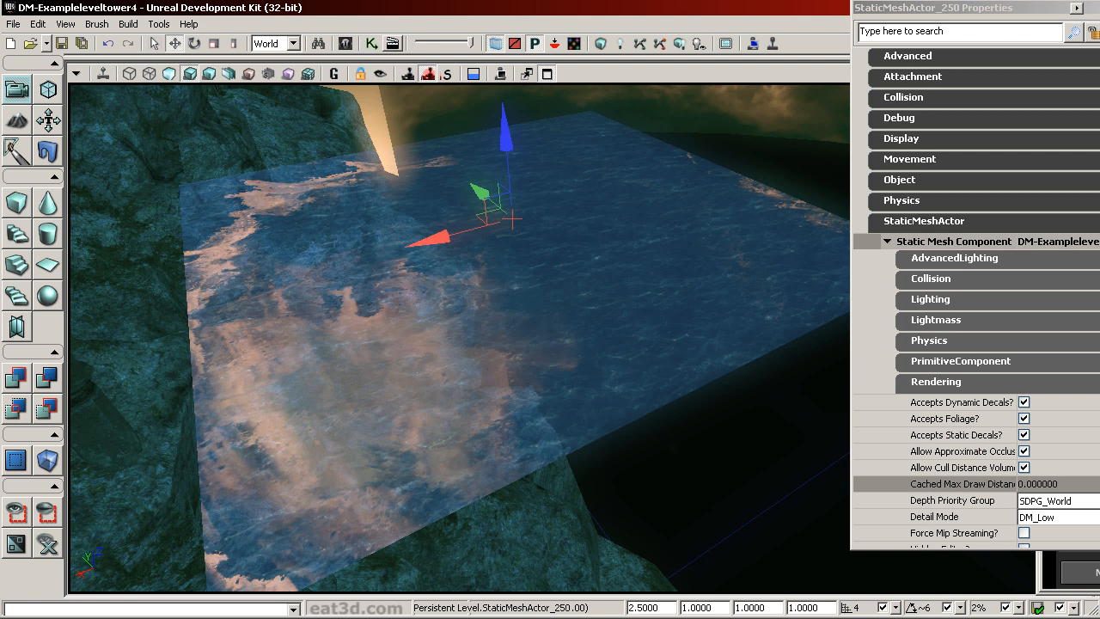
- Rotate the water plane about its vertical axis and preview the animated water surface in realtime
key("space")
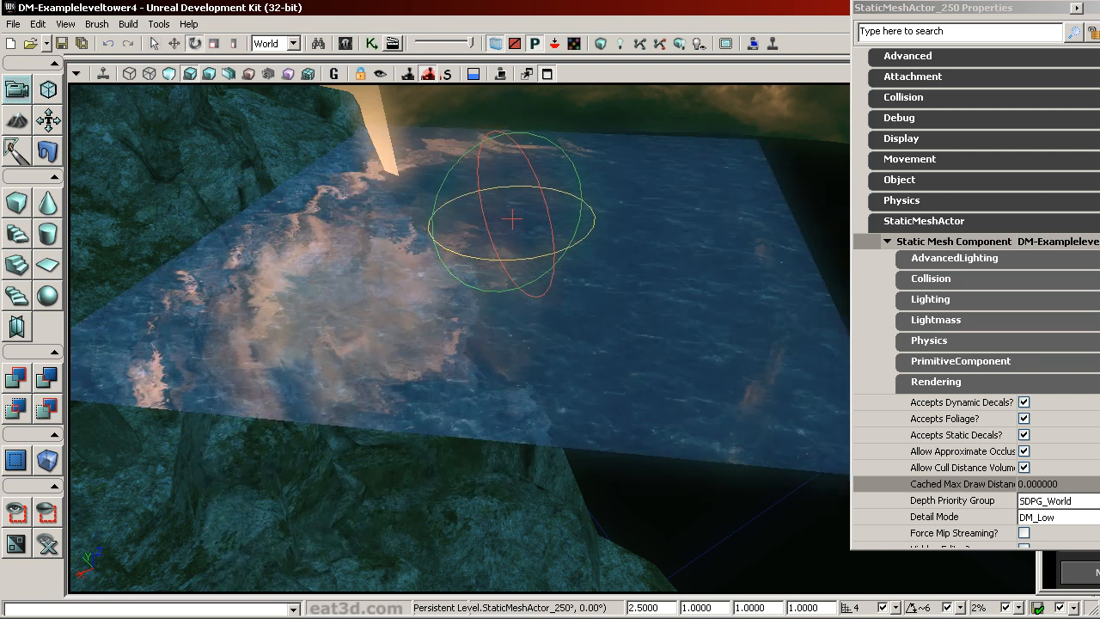
left_click_drag(512, 259, 671, 259)
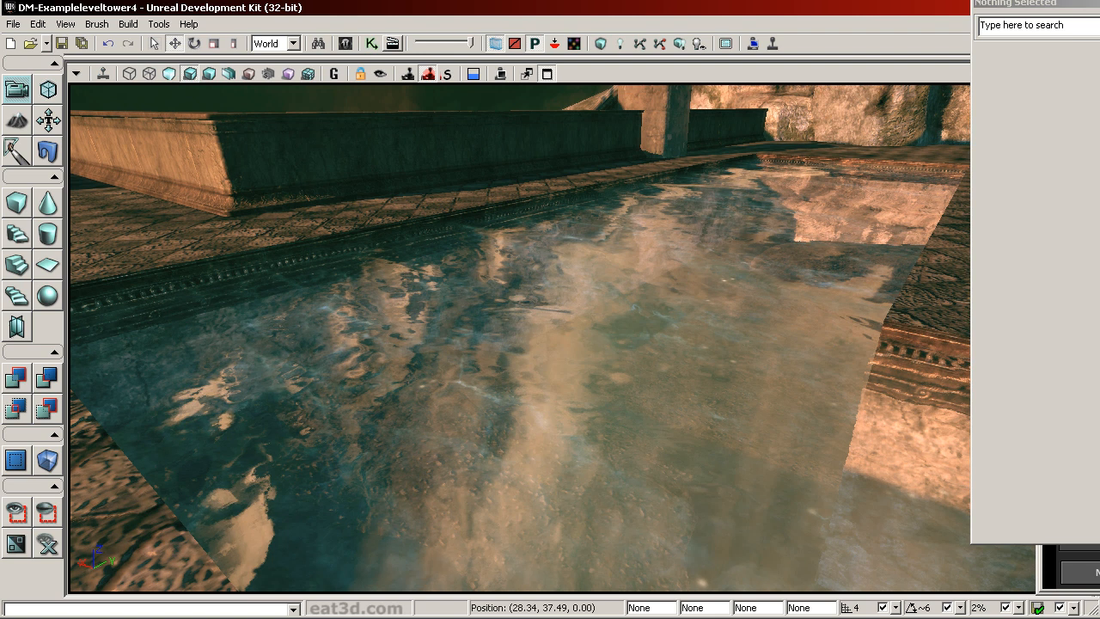
left_click_drag(229, 206, 228, 197)
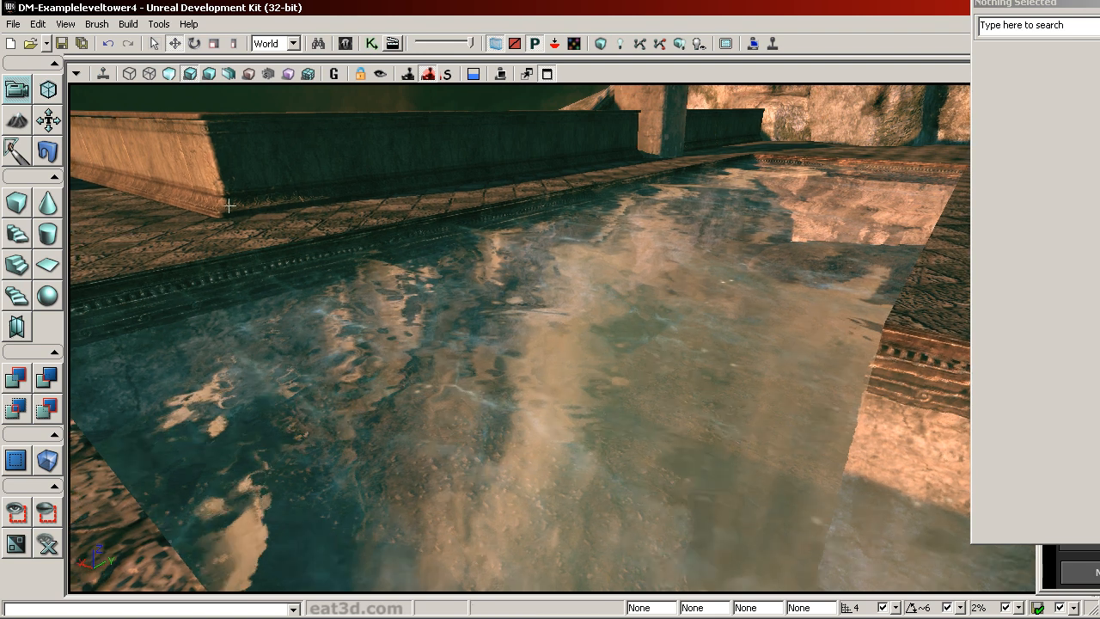
left_click(102, 75)
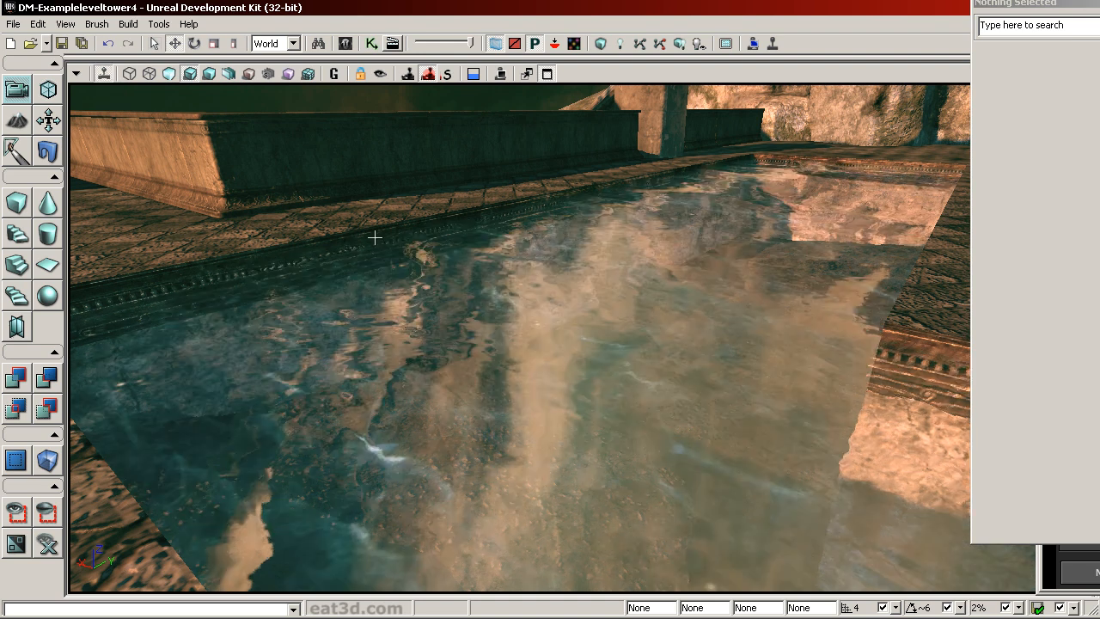
right_click_drag(373, 238, 284, 296)
right_click_drag(663, 424, 721, 409)
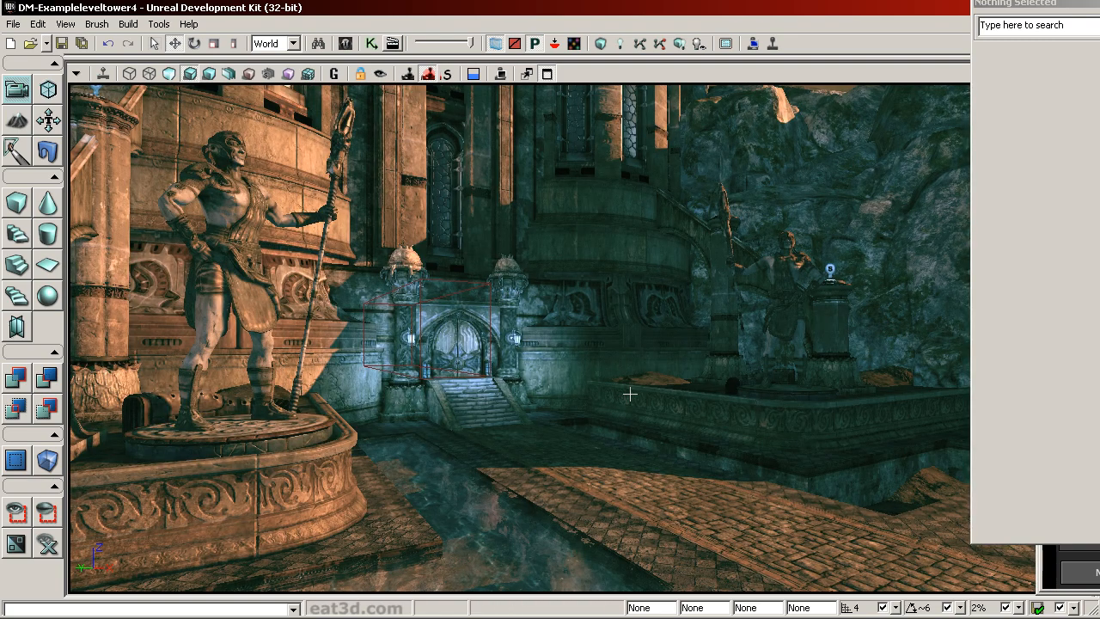
- Move the red builder brush from the tower entrance down into the water-filled pit beside the statue terrace
left_click(491, 371)
right_click_drag(594, 393, 586, 392)
left_click_drag(594, 393, 671, 393, "ctrl+shift")
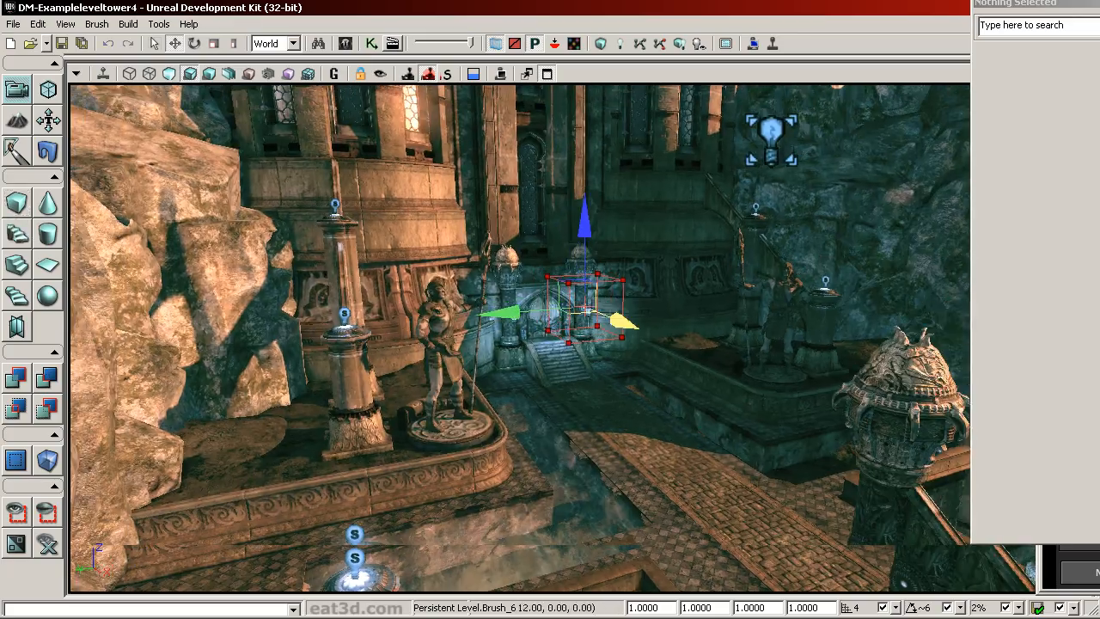
left_click_drag(620, 322, 670, 338, "shift")
left_click_drag(584, 221, 584, 351, "shift")
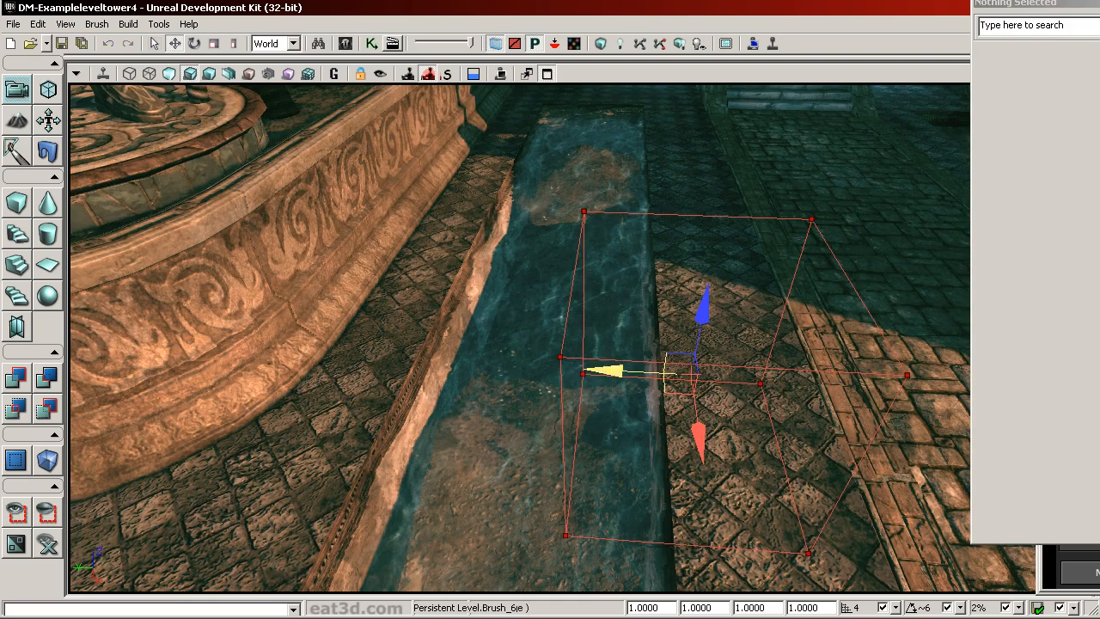
left_click_drag(618, 365, 500, 365)
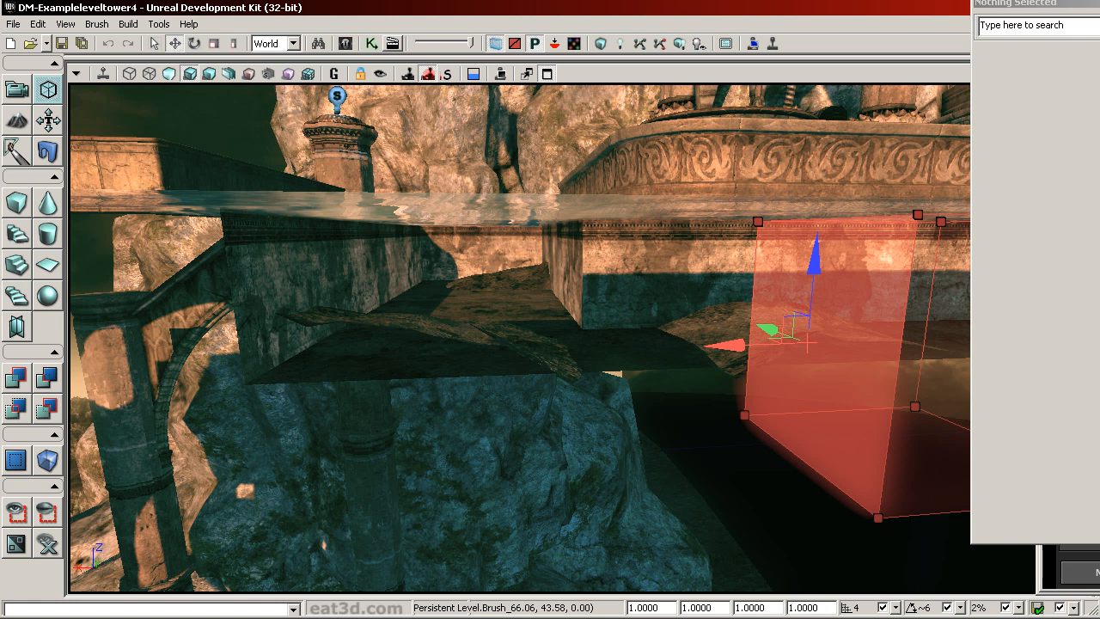
- Stretch the builder brush's sides in geometry mode so the box spans the pit beneath the water plane
left_click_drag(726, 346, 112, 365)
right_click_drag(112, 365, 322, 294)
left_click_drag(321, 309, 820, 325)
mouse_move(570, 219)
middle_mouse_down()
mouse_move(630, 220)
mouse_move(638, 206)
middle_mouse_up()
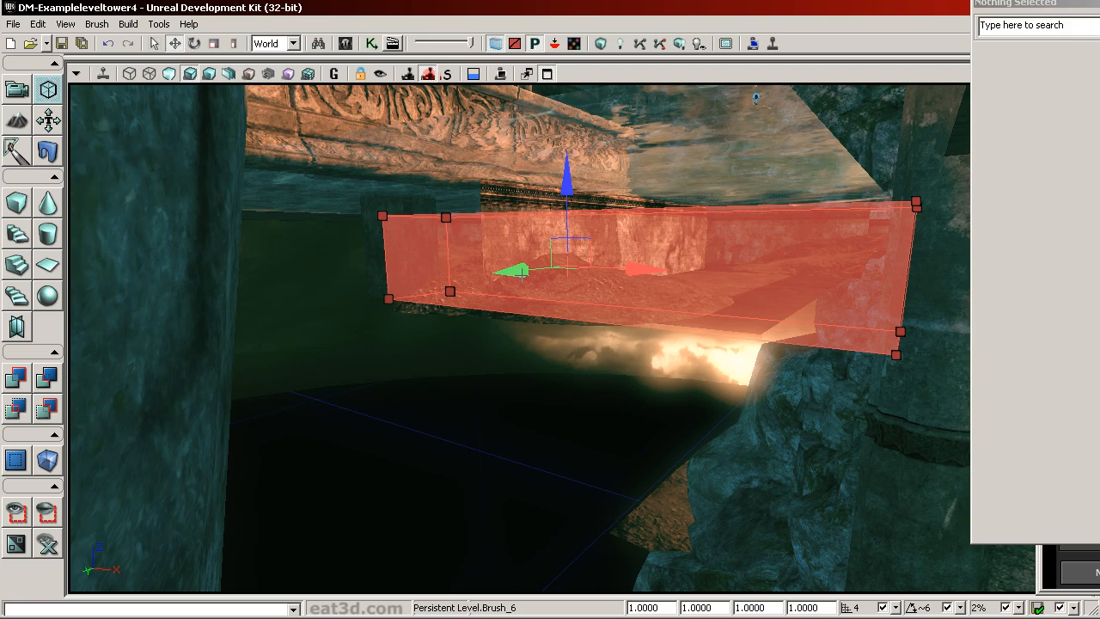
left_click_drag(522, 273, 387, 286)
left_click_drag(605, 385, 516, 369)
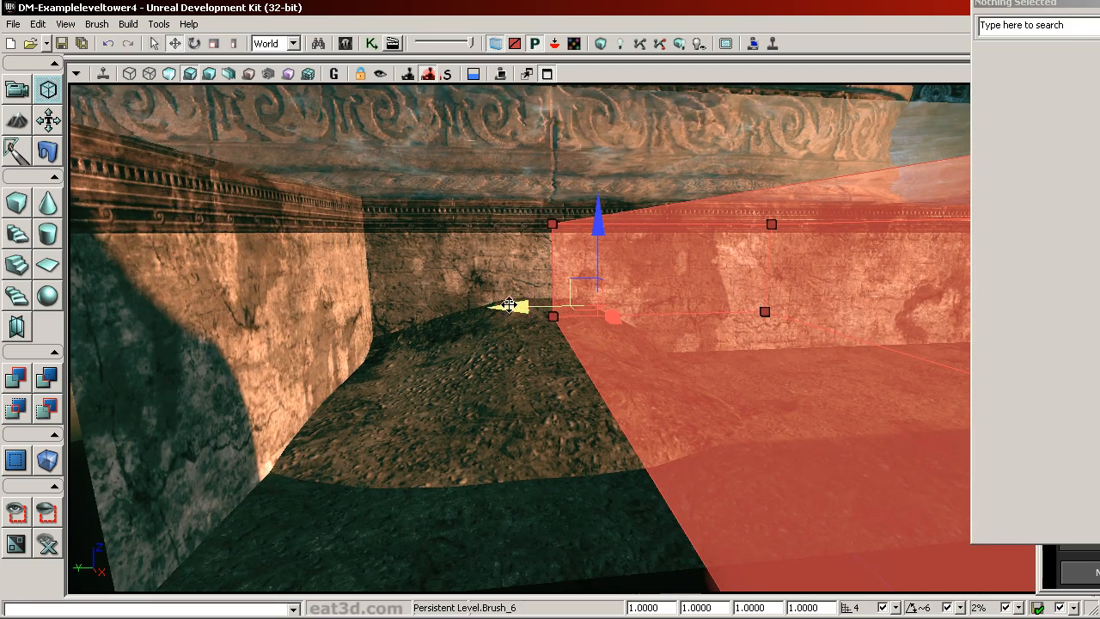
left_click_drag(503, 307, 319, 312)
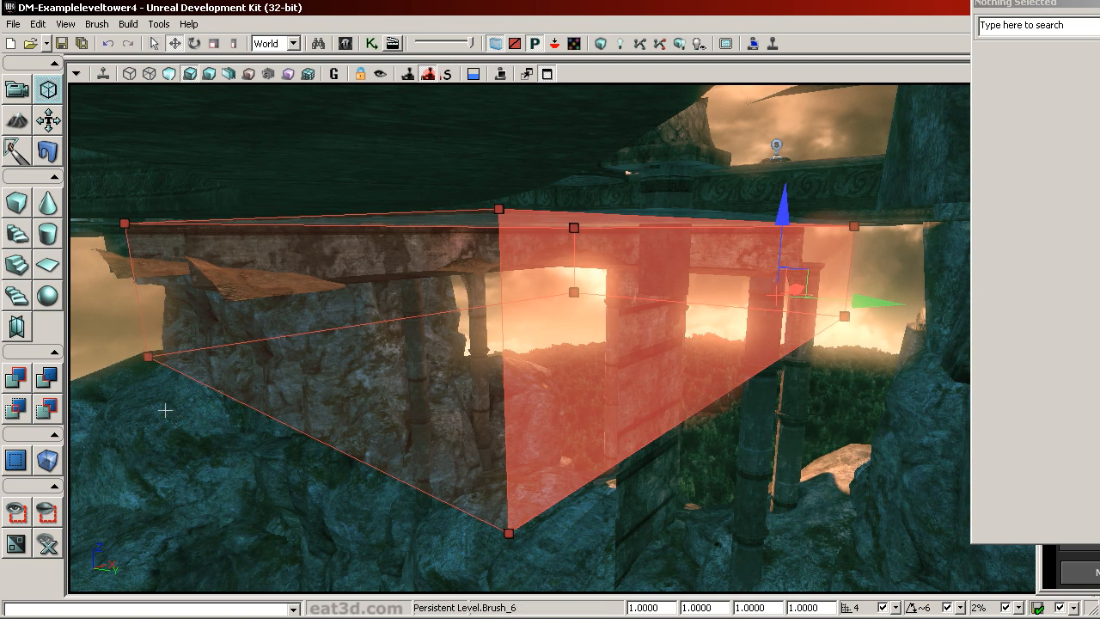
- Add a UTWaterVolume from the builder brush fitted around the pit
right_click(52, 465)
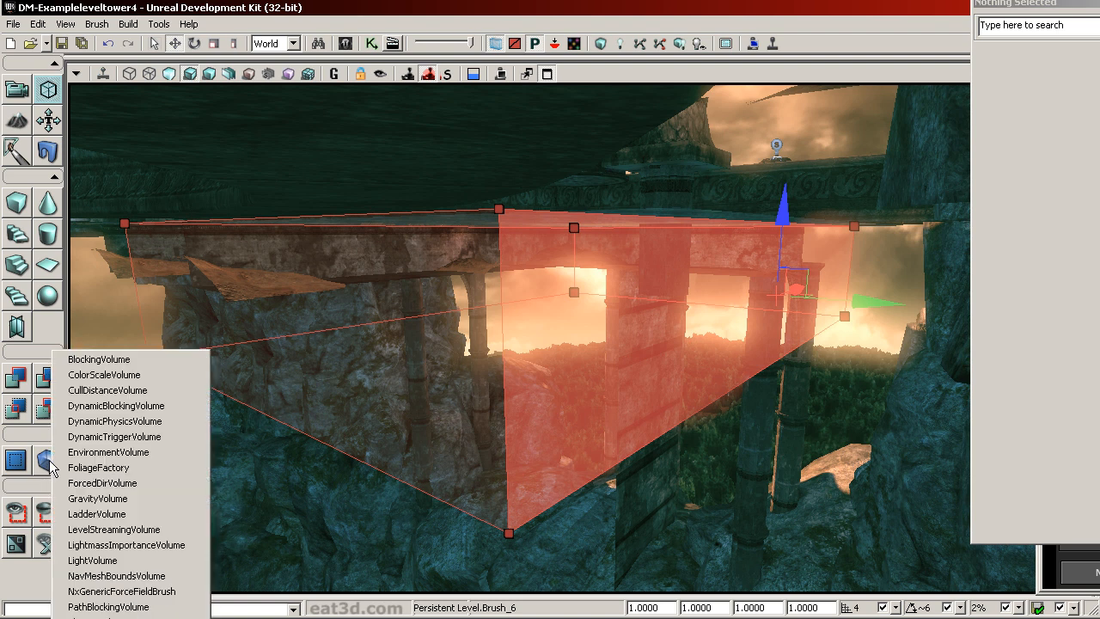
left_click_drag(368, 305, 361, 297)
left_click(35, 82)
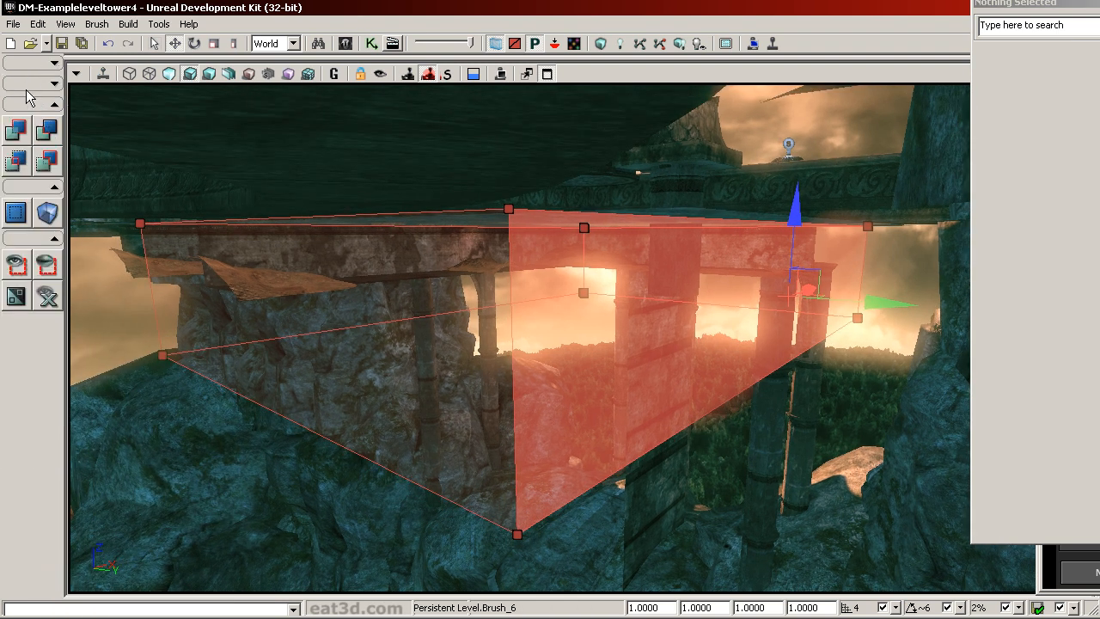
left_click(25, 104)
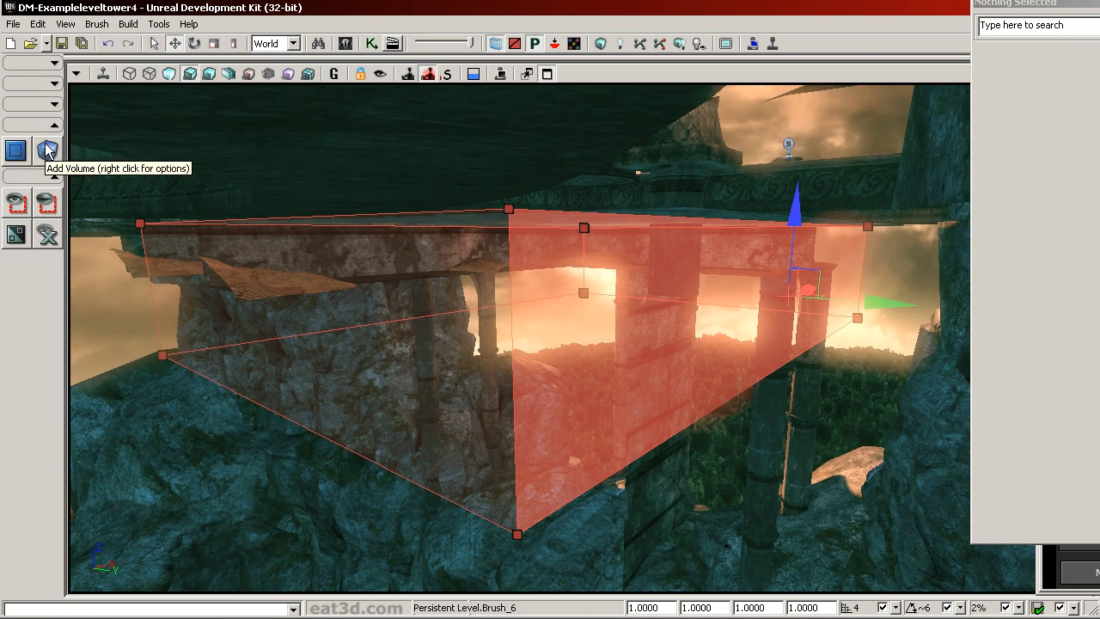
right_click(56, 159)
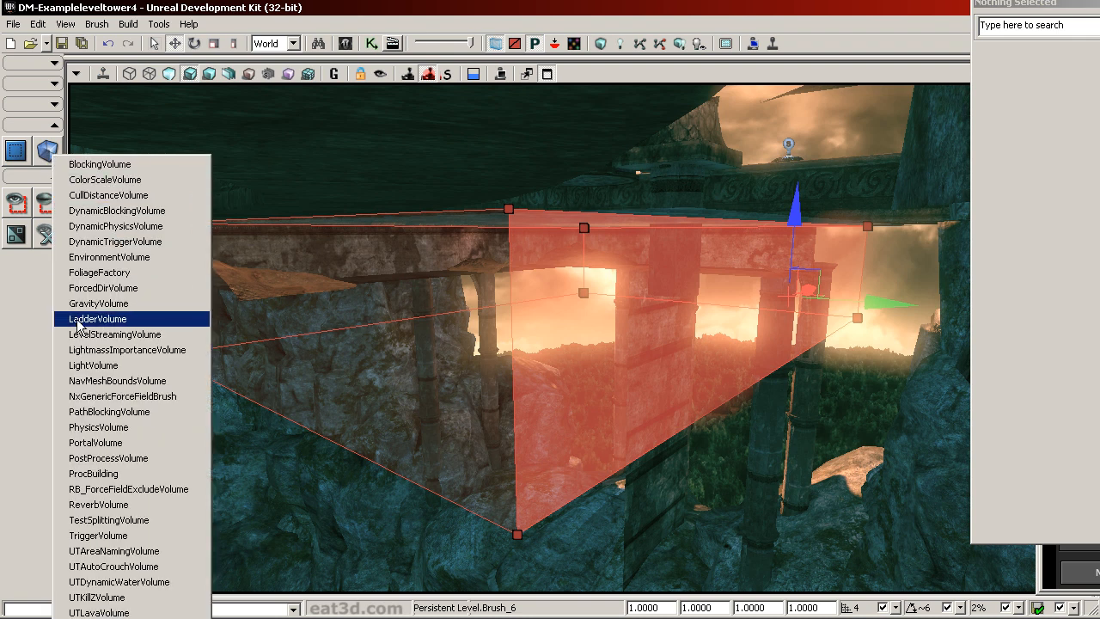
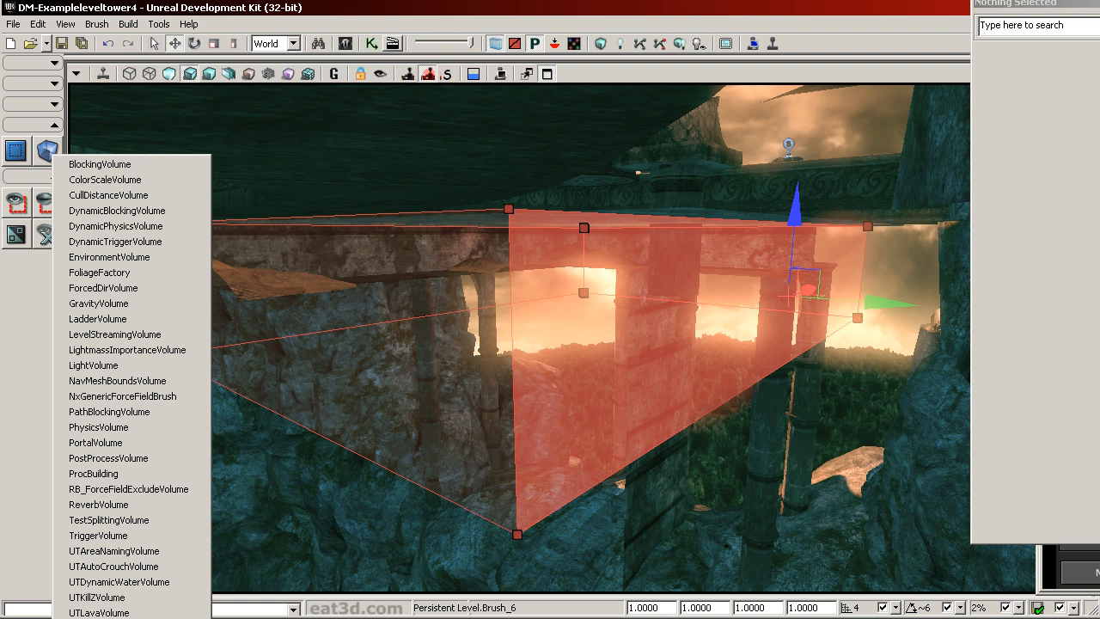
left_click(384, 394)
left_click_drag(384, 394, 377, 350)
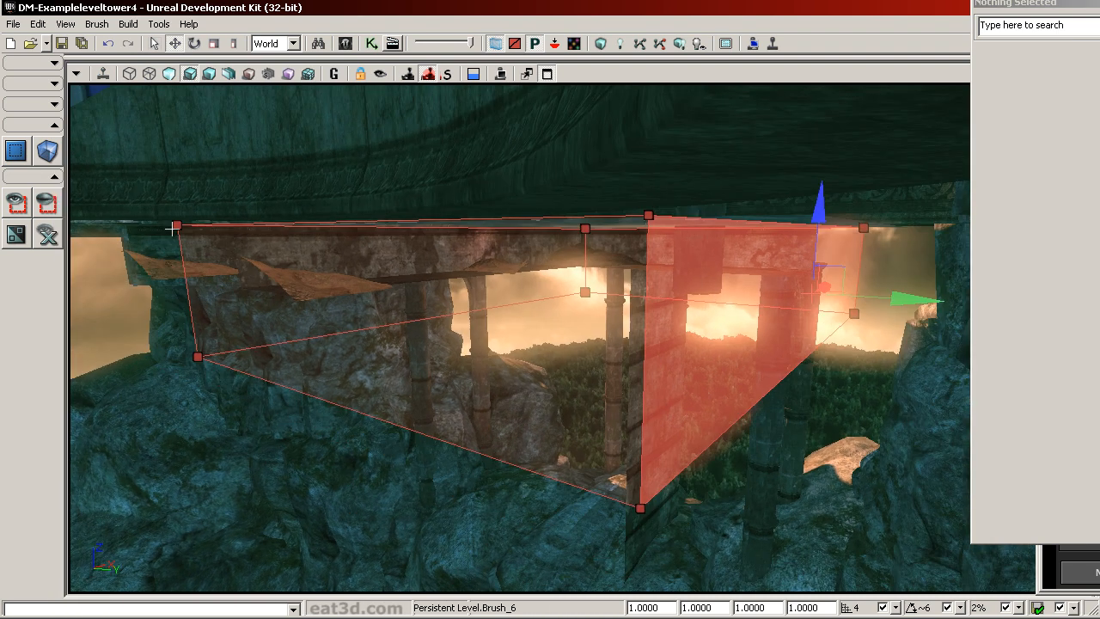
- Restore the collapsed tool groups, return to camera mode and lower the builder brush clear of the water volume
left_click(11, 64)
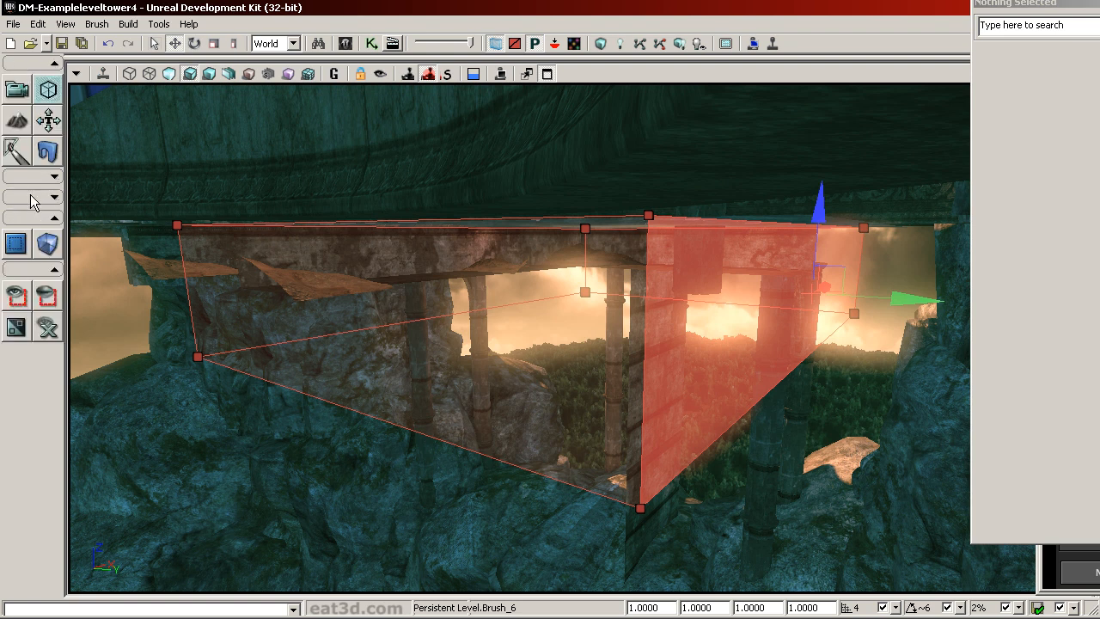
left_click(34, 197)
left_click(35, 176)
left_click_drag(283, 301, 297, 315)
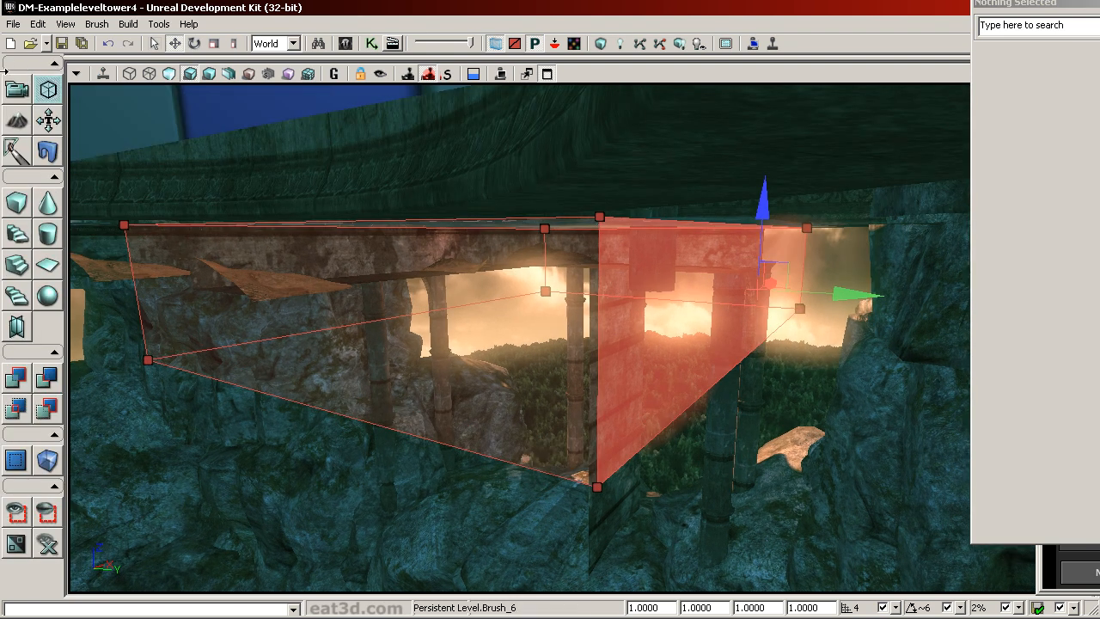
left_click(10, 91)
left_click_drag(370, 275, 378, 244)
left_click_drag(780, 211, 780, 281, "shift")
right_click_drag(508, 464, 498, 486)
left_click_drag(499, 486, 506, 394)
- Select the water volume, inspect how it fits the pit, and close its properties window
left_click(490, 440)
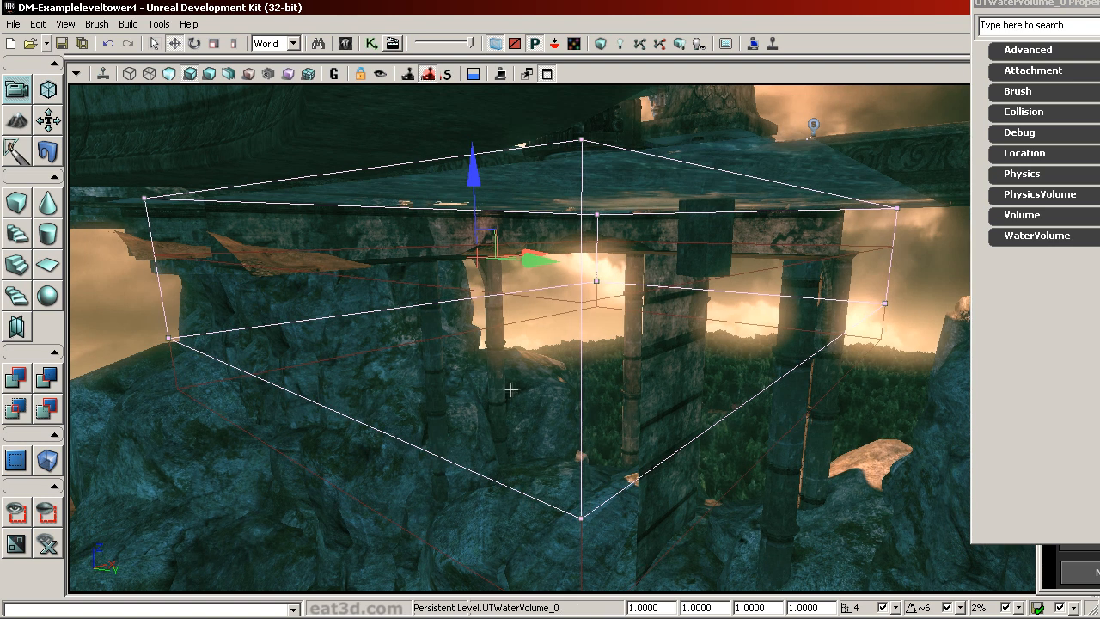
left_click_drag(503, 404, 505, 432)
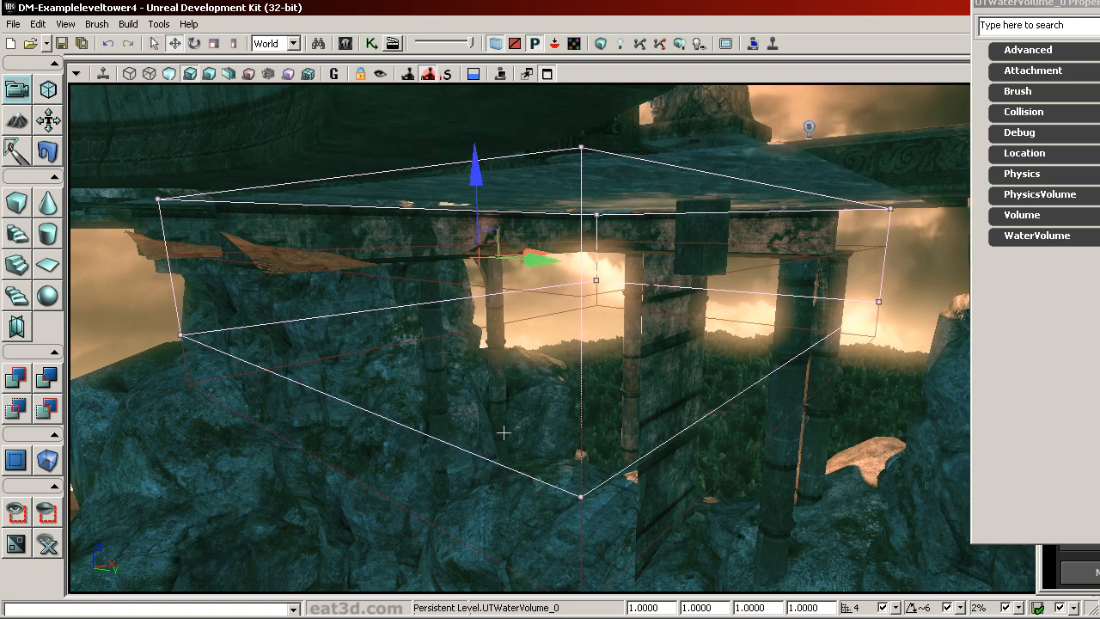
left_click(469, 483)
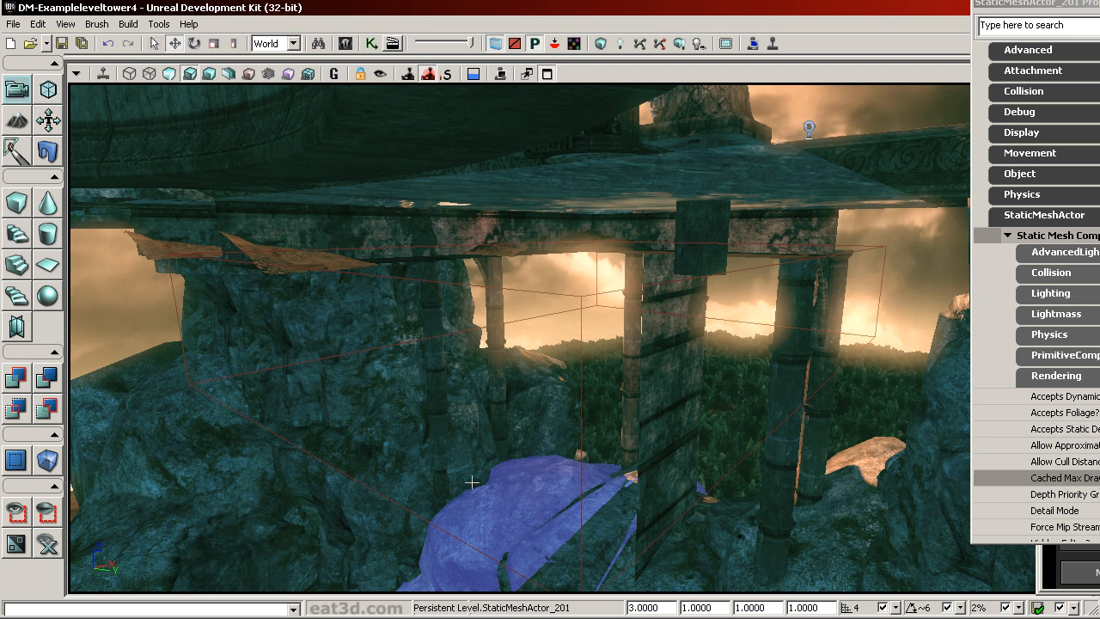
left_click_drag(464, 503, 437, 482)
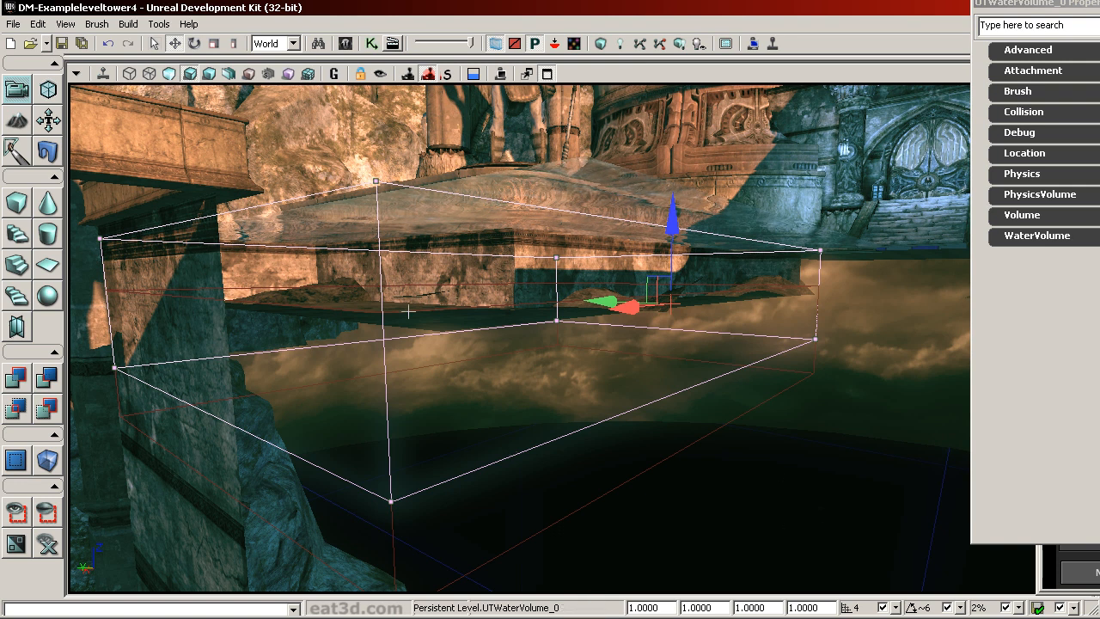
left_click_drag(513, 380, 524, 344)
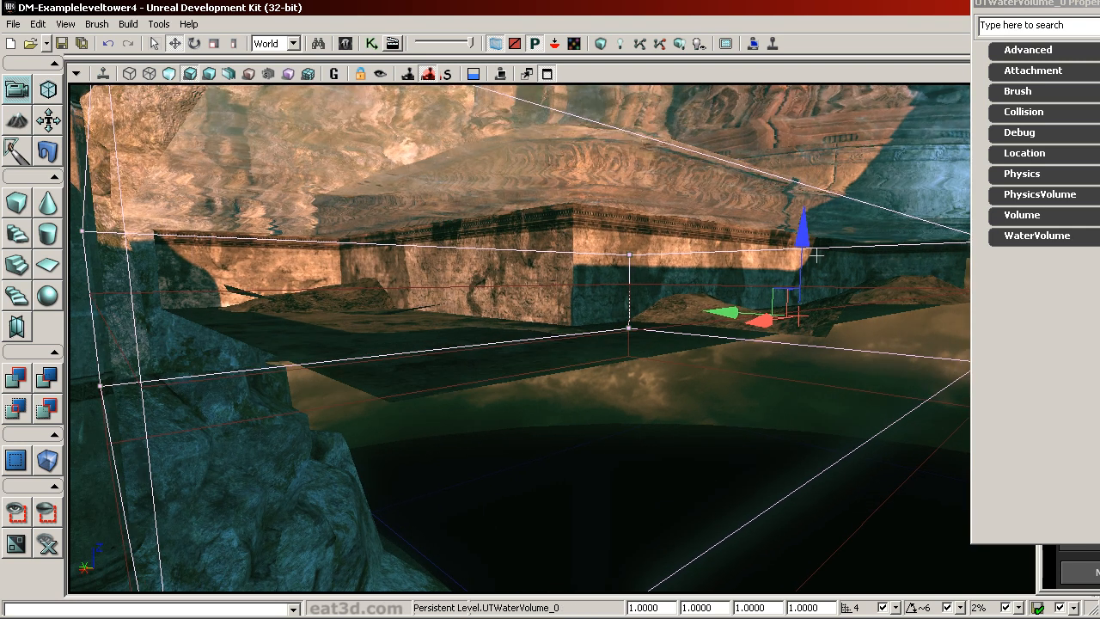
left_click_drag(1006, 2, 763, 51)
left_click(1000, 51)
left_click(444, 262)
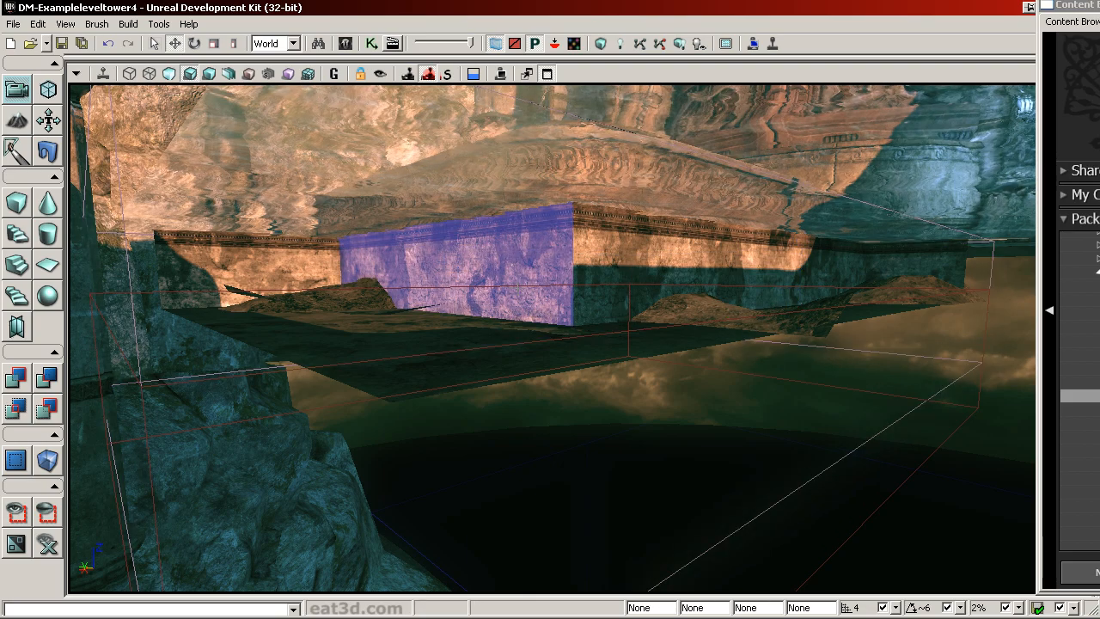
left_click_drag(445, 262, 601, 367)
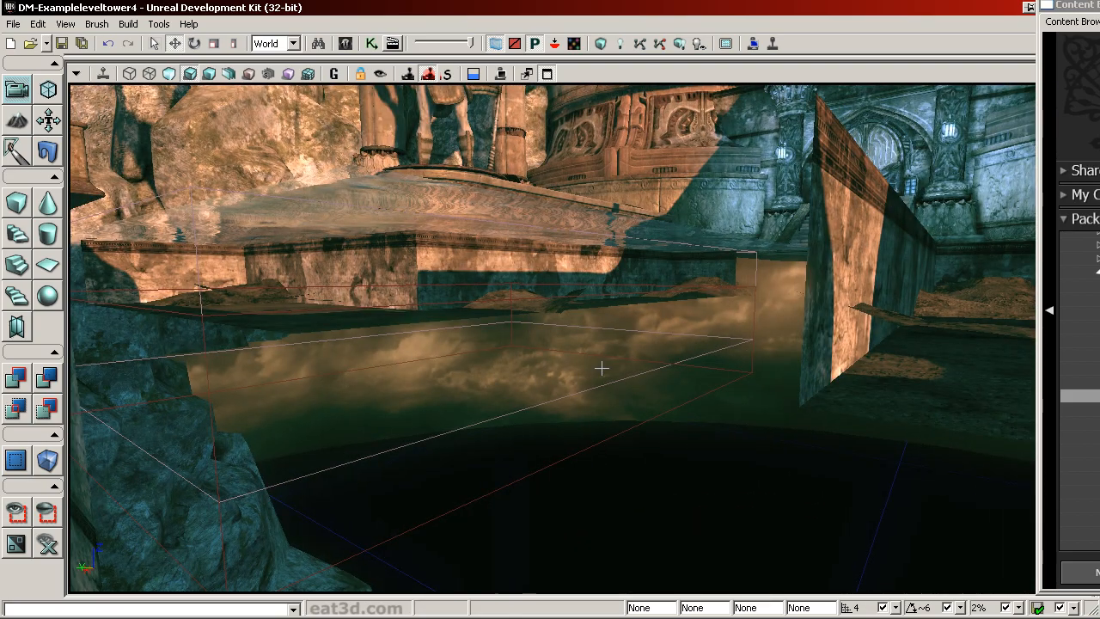
- Select the builder brush and raise it back up to the water surface in the pit
left_click(541, 467)
mouse_move(682, 473)
left_mouse_down()
mouse_move(421, 464)
mouse_move(412, 498)
mouse_move(422, 460)
left_mouse_up()
left_click_drag(920, 294, 919, 228, "shift")
left_click_drag(920, 294, 915, 338)
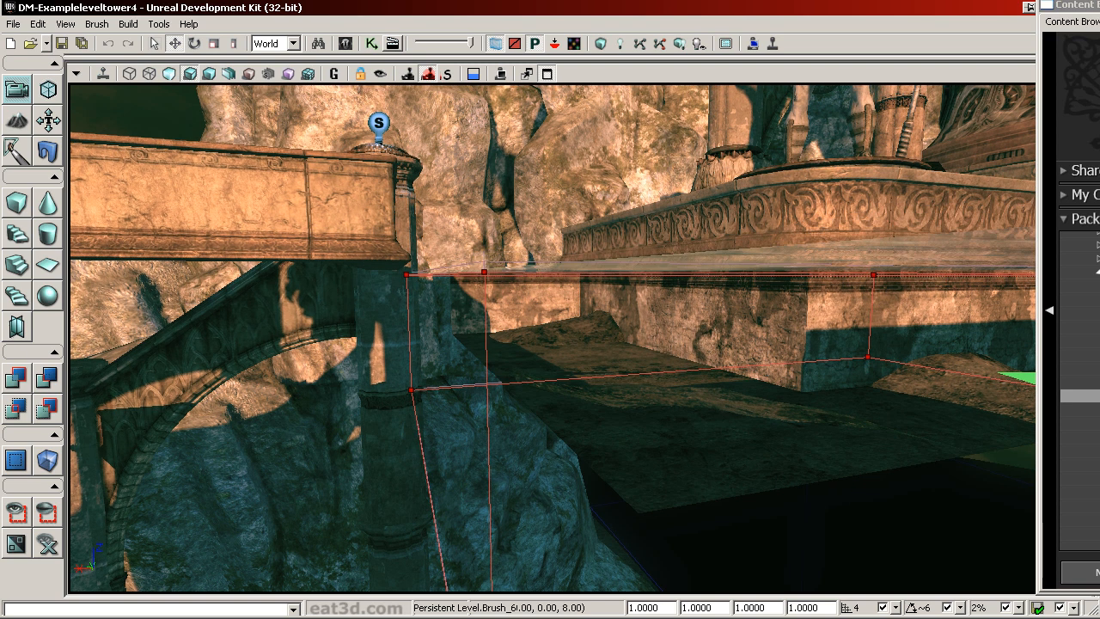
right_click_drag(915, 339, 915, 361)
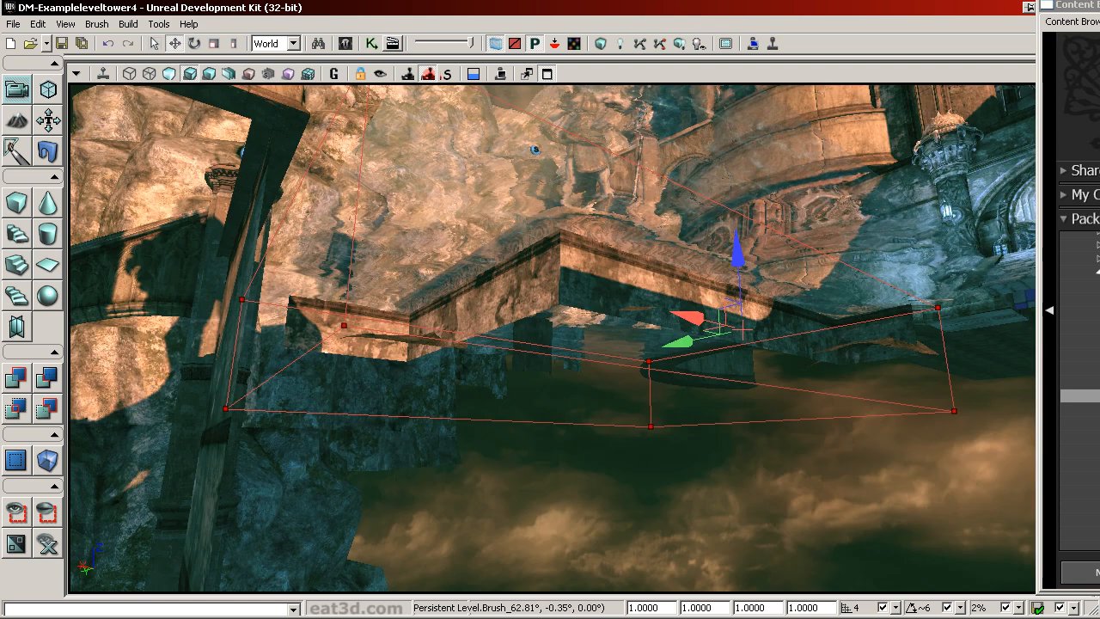
- Extend the builder brush's bottom slightly below the water volume in geometry mode, then return to camera mode
left_click(528, 430)
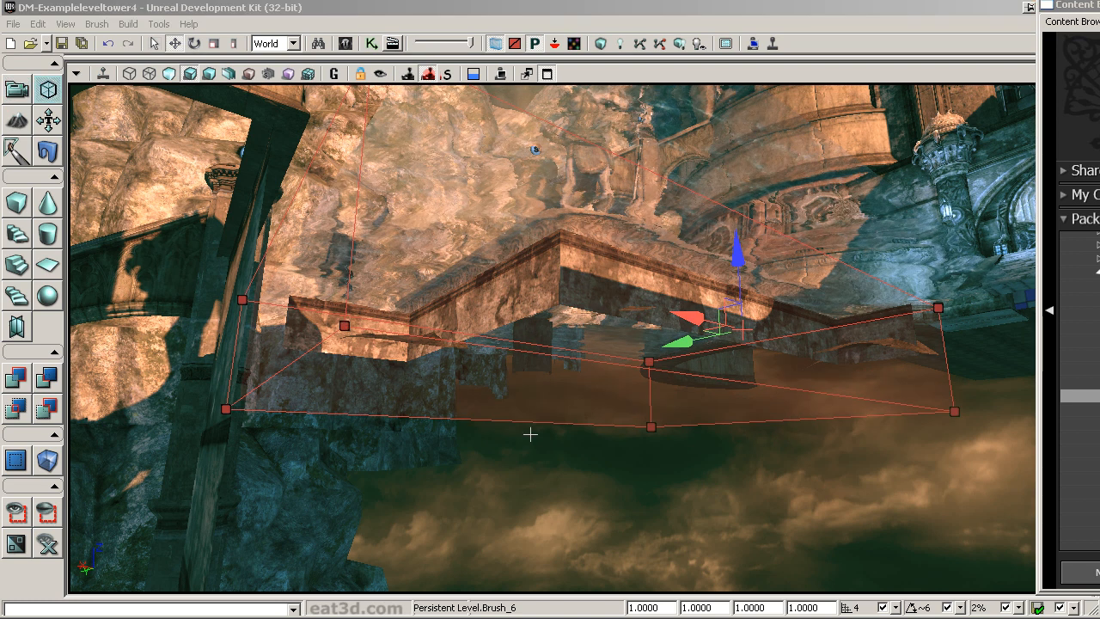
left_click_drag(596, 319, 596, 344)
mouse_move(596, 344)
right_mouse_down()
mouse_move(596, 318)
mouse_move(522, 432)
right_mouse_up()
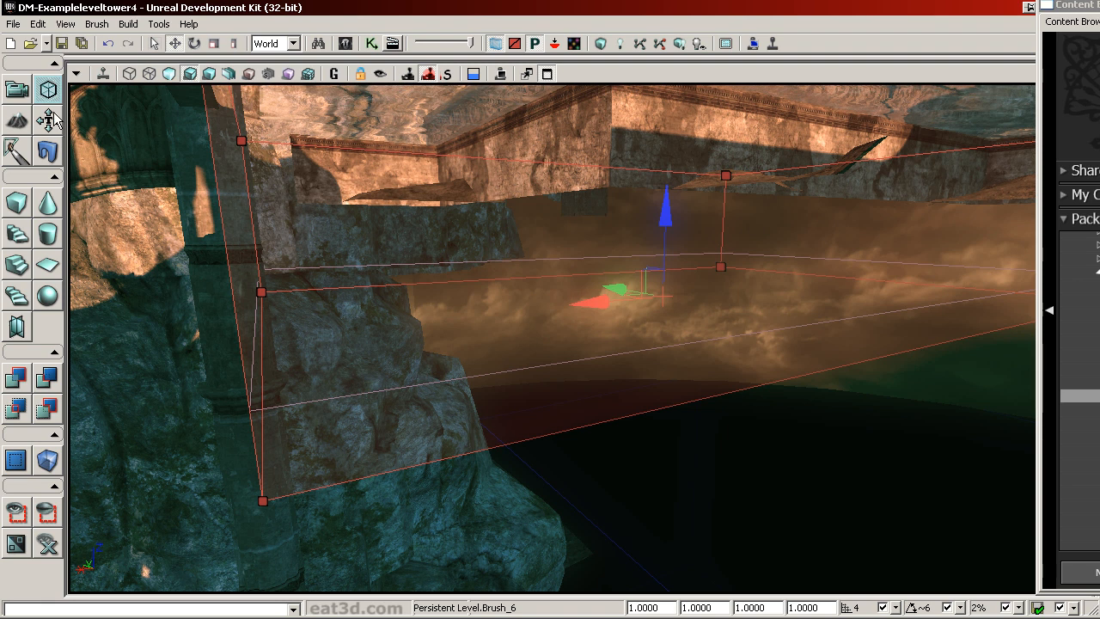
scroll(412, 229, "down", 5)
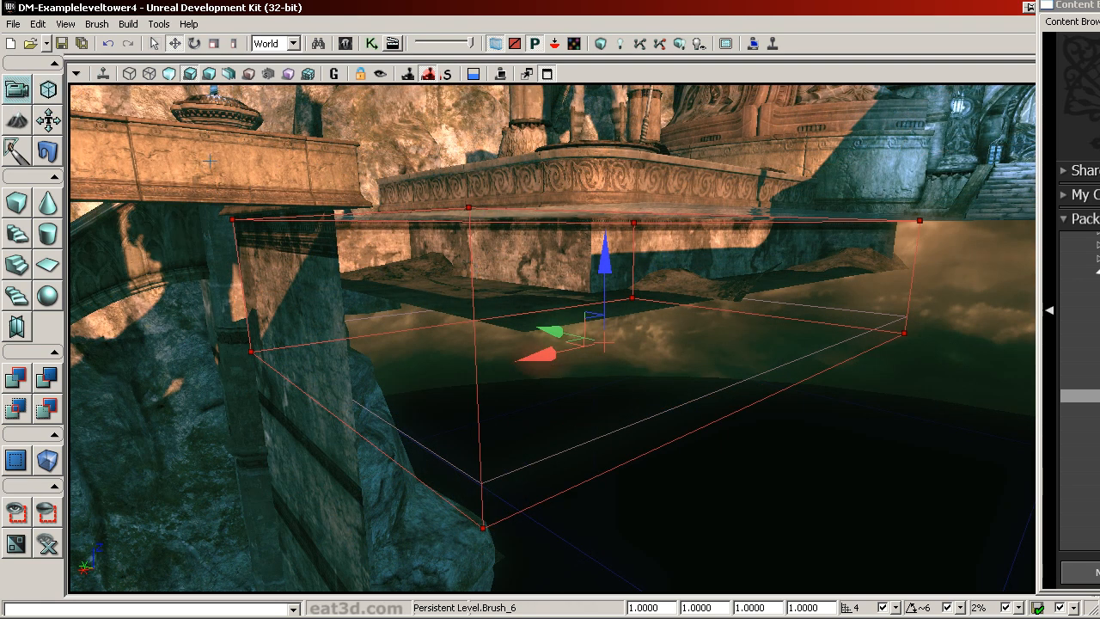
- Add a PostProcessVolume from the builder brush and move the camera inside it underwater
right_click(50, 469)
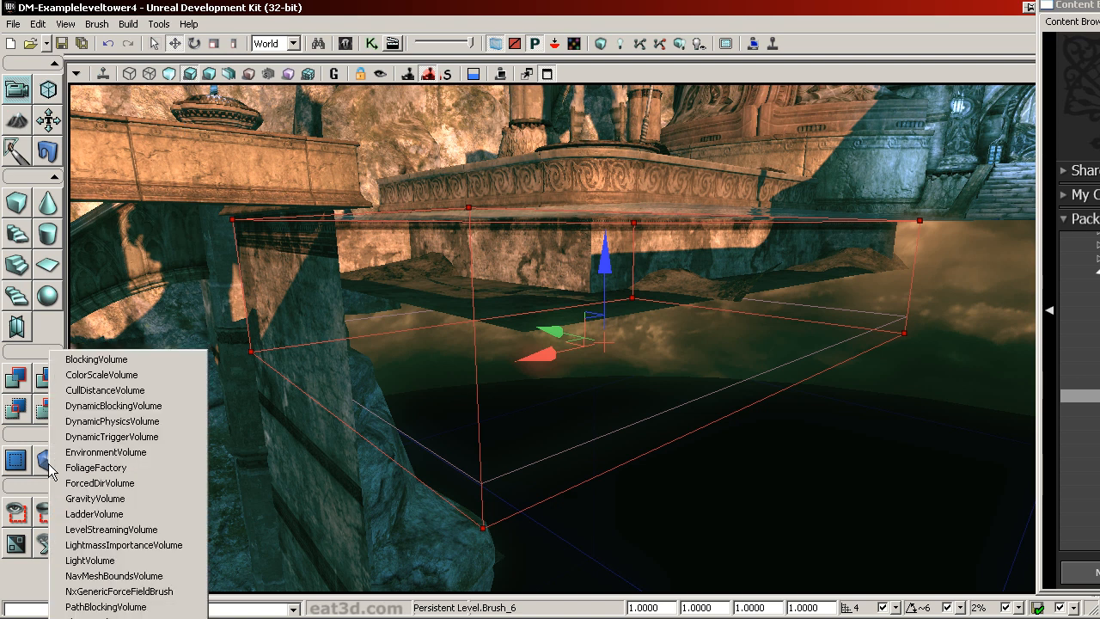
left_click(26, 64)
left_click(32, 83)
left_click(47, 104)
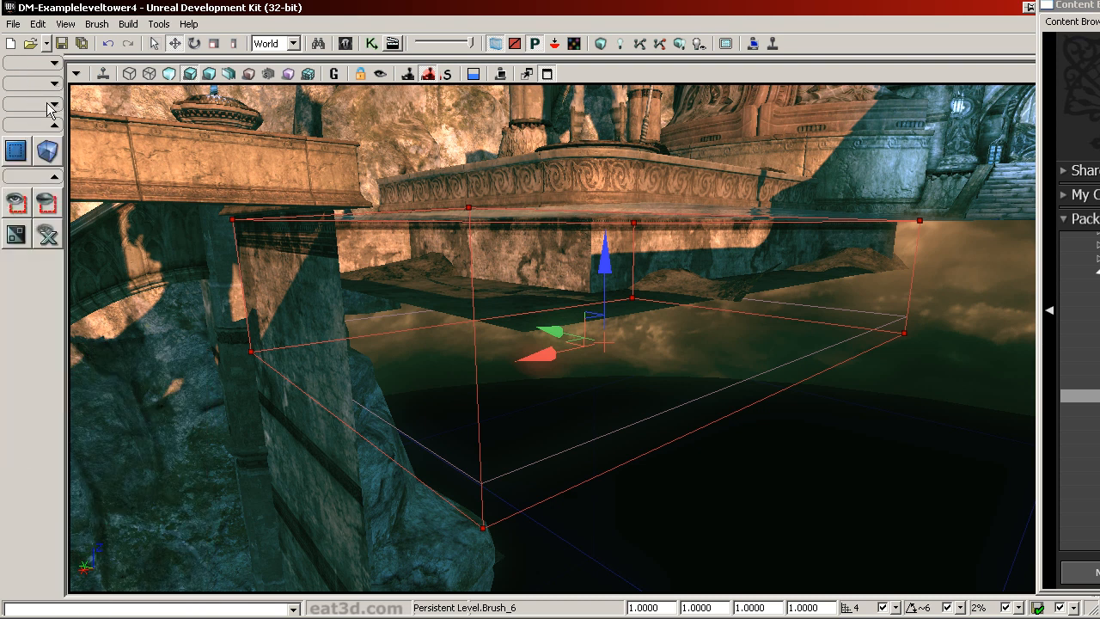
right_click(47, 151)
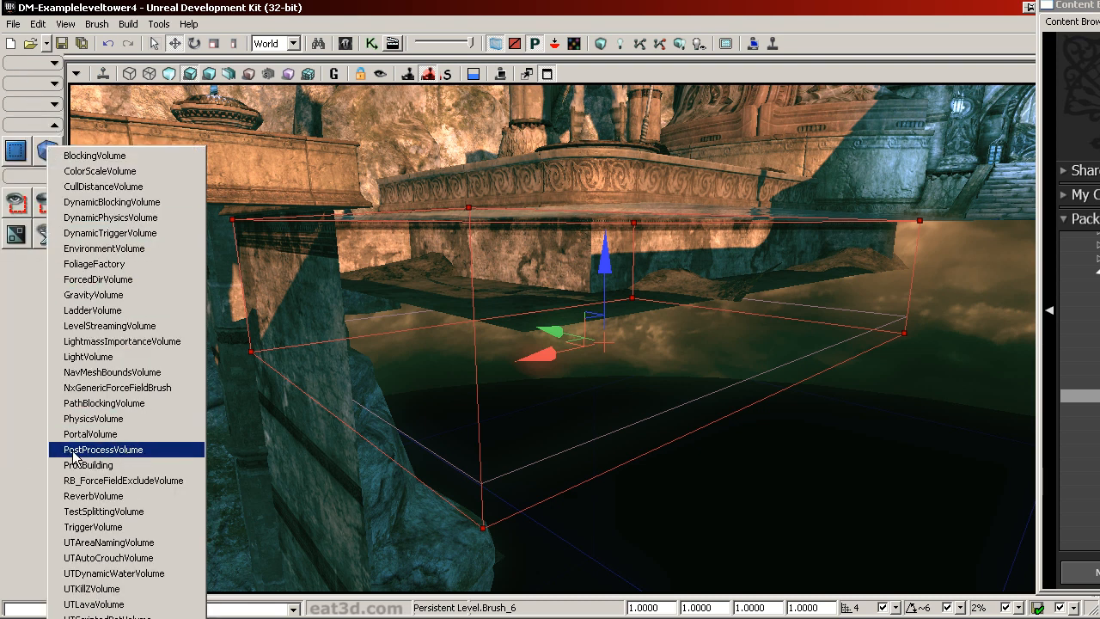
left_click(172, 449)
mouse_move(454, 404)
left_mouse_down()
mouse_move(582, 255)
mouse_move(582, 558)
left_mouse_up()
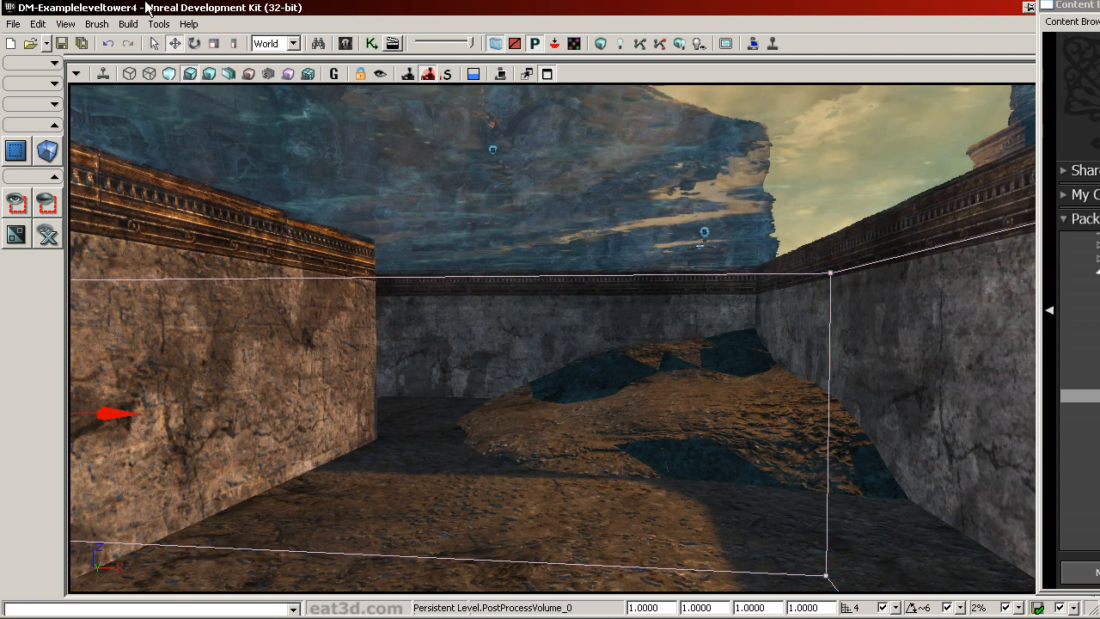
- Review the Default Post Process Settings under WorldInfo in the World Properties
left_click(62, 24)
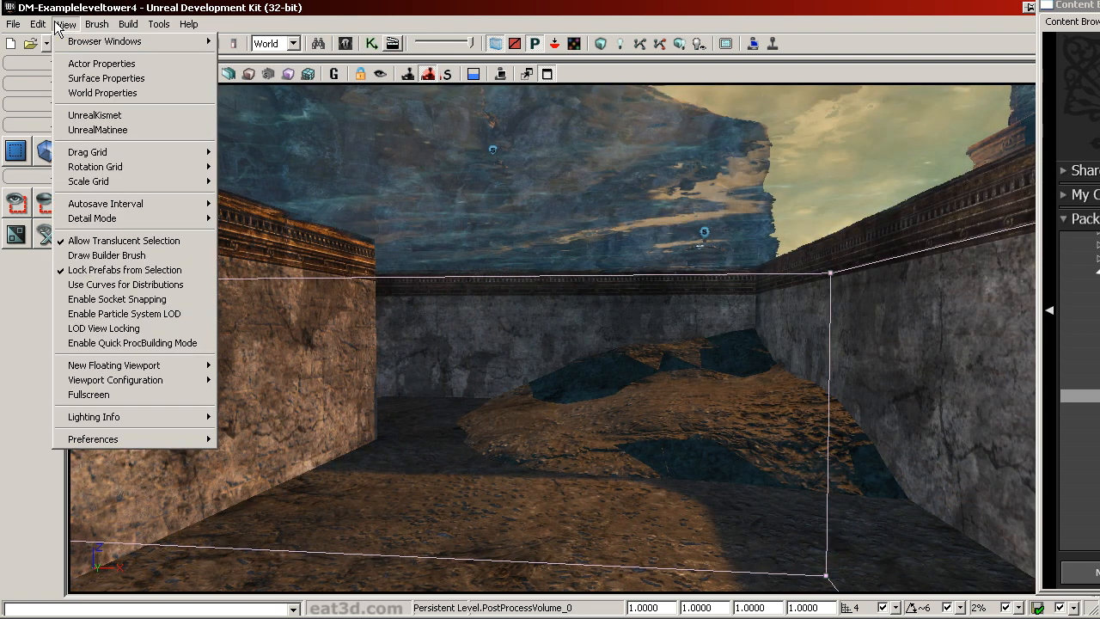
left_click(95, 91)
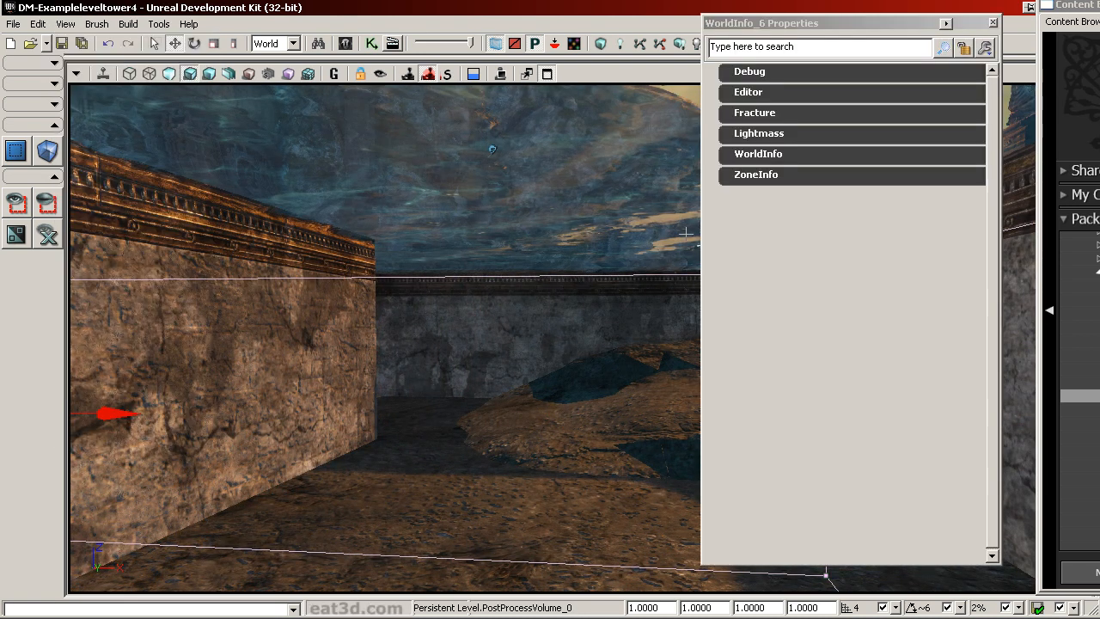
left_click(757, 159)
double_click(777, 263)
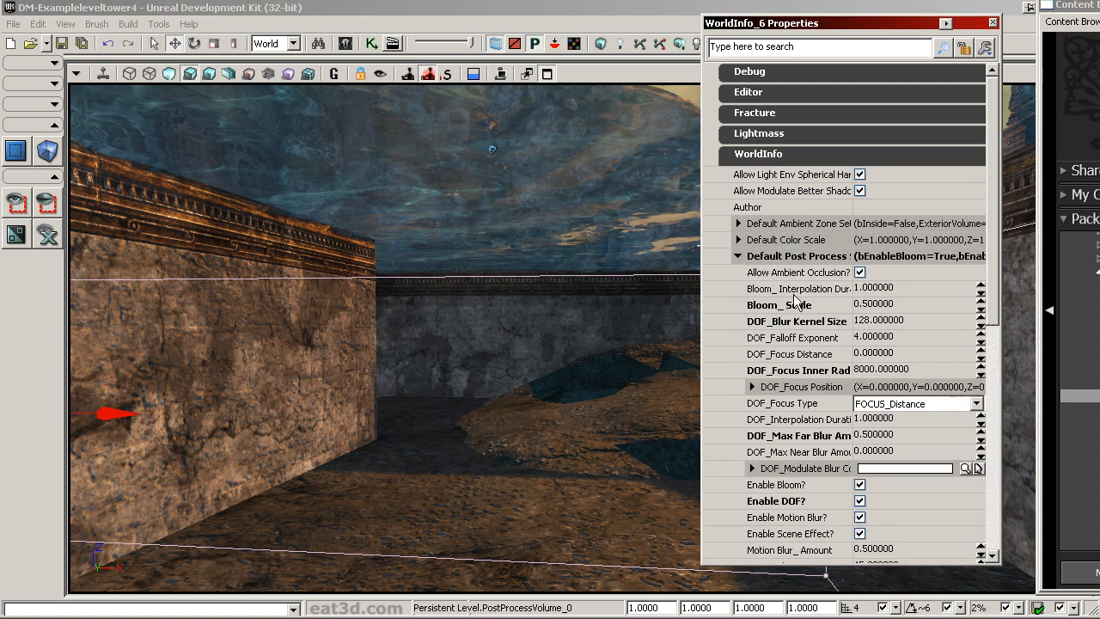
left_click(805, 338)
scroll(904, 311, "down", 2)
scroll(871, 375, "down", 3)
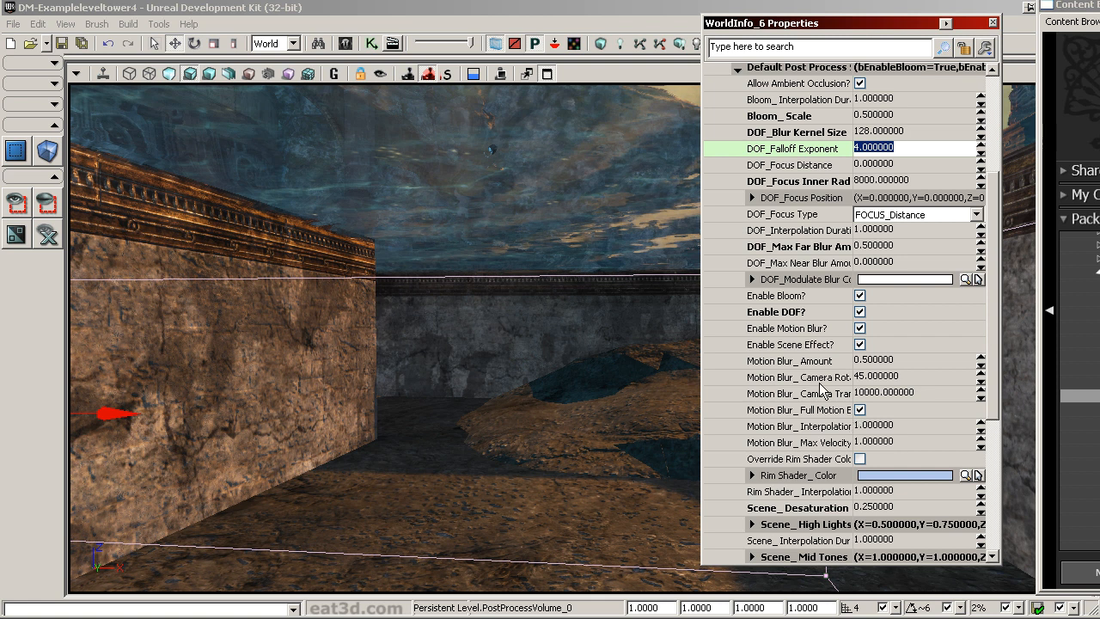
scroll(759, 388, "down", 2)
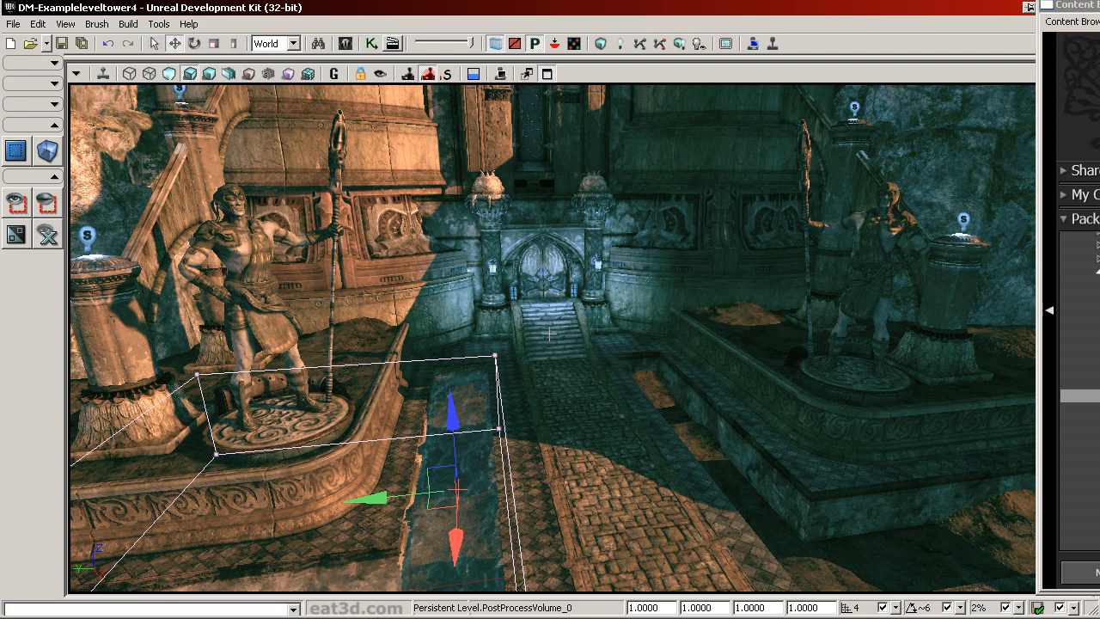
- Select the PostProcessVolume surrounding the water-filled pit beside the statue terrace
left_click_drag(714, 499, 670, 468)
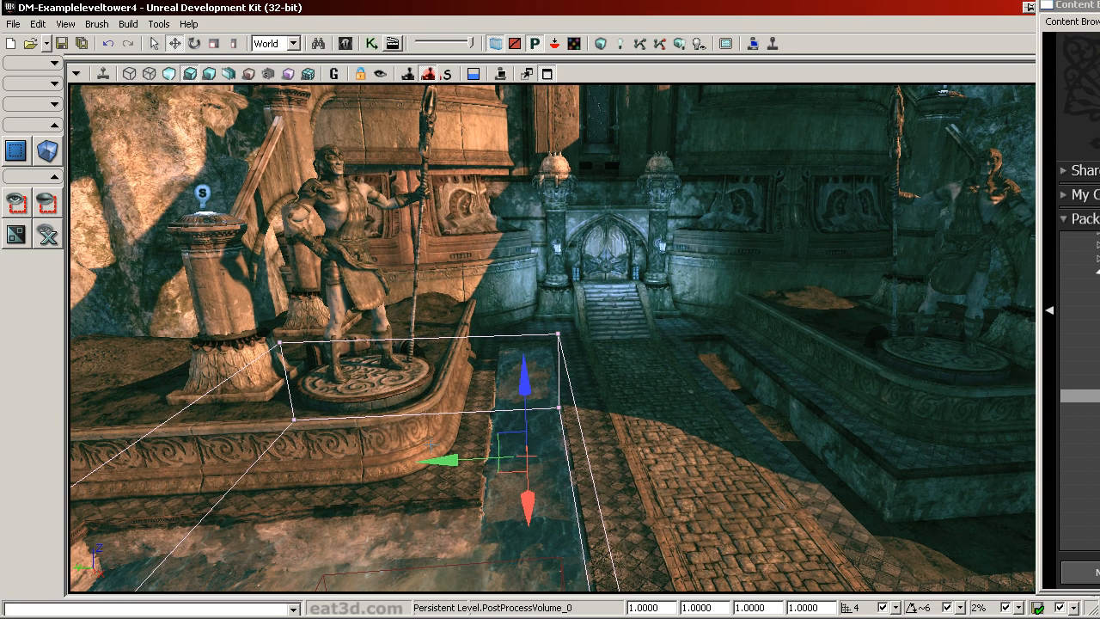
left_click(701, 423)
left_click_drag(701, 423, 701, 335)
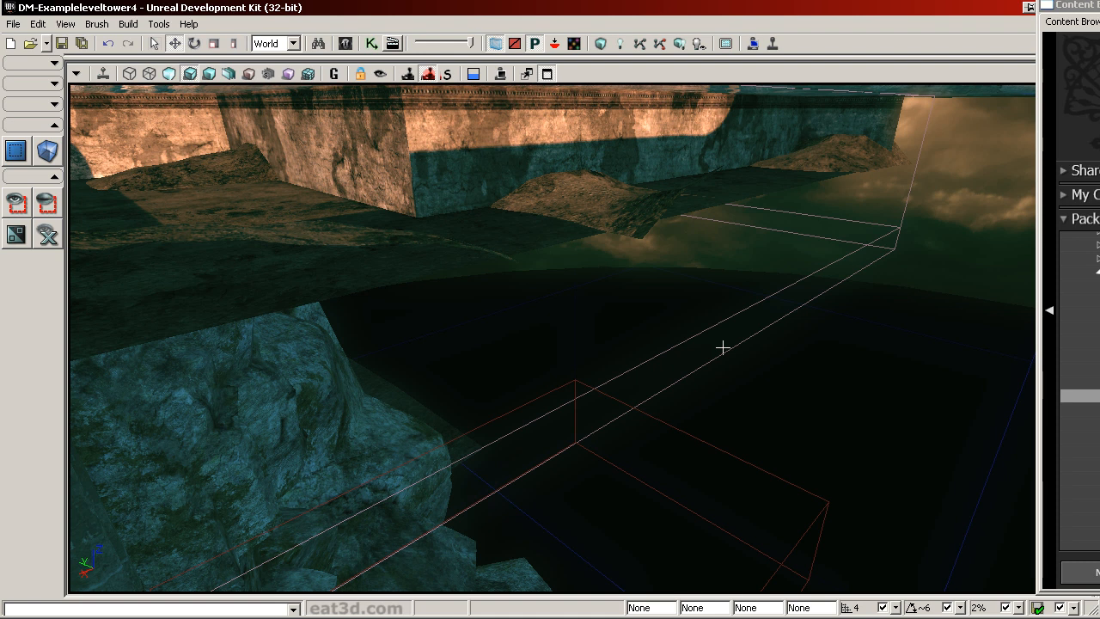
left_click(723, 347)
right_click_drag(722, 348, 679, 303)
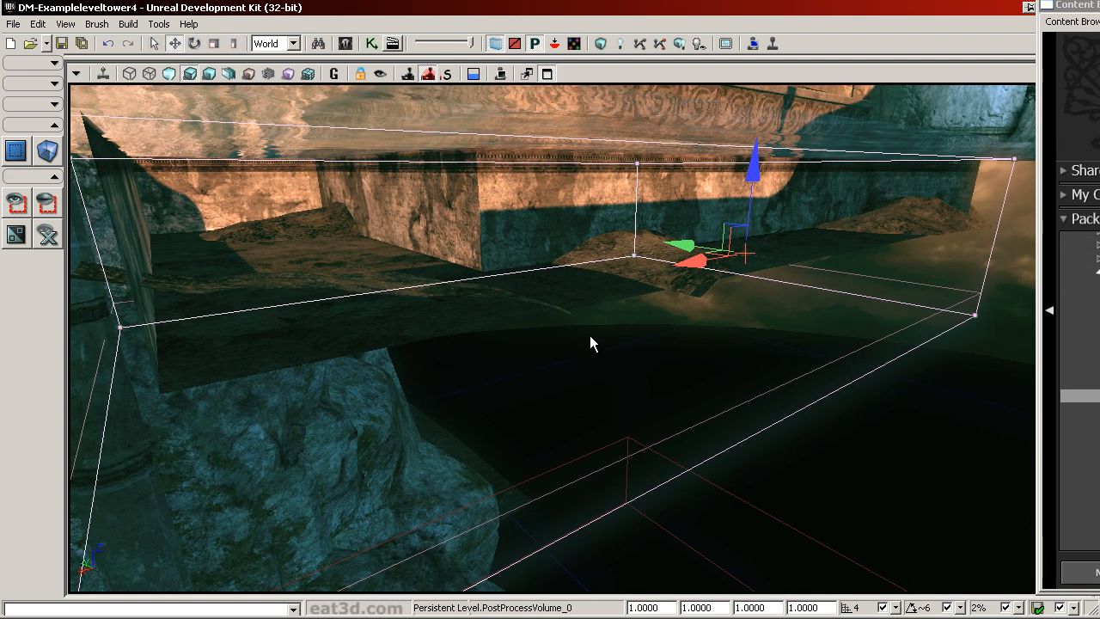
- Open the PostProcessVolume's properties and expand its post process Settings
key("F4")
right_click_drag(646, 412, 668, 393)
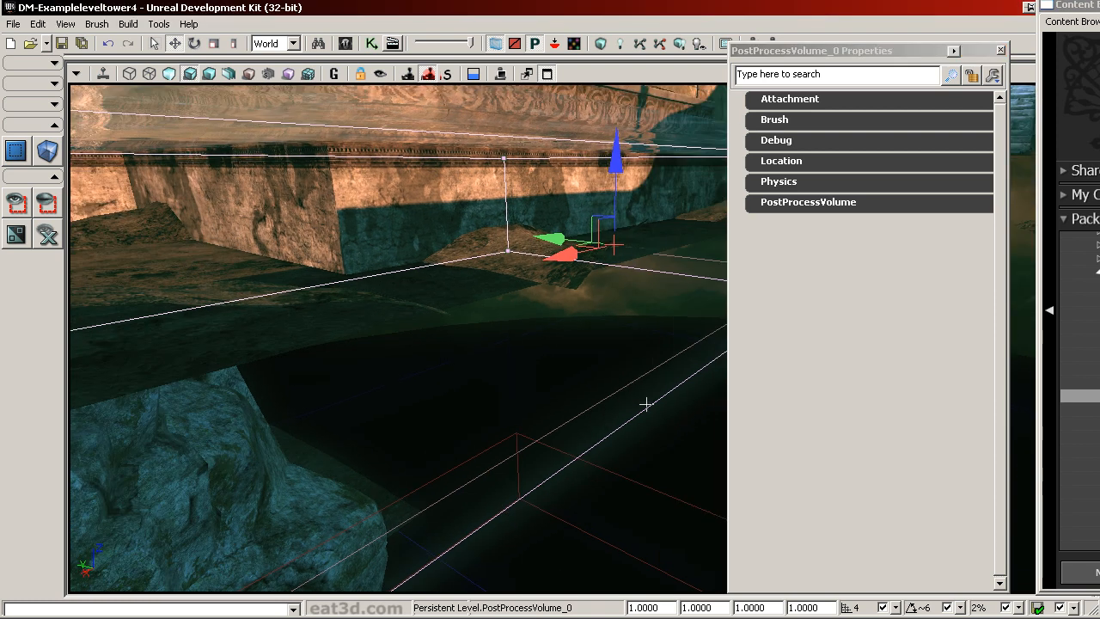
right_click(657, 382)
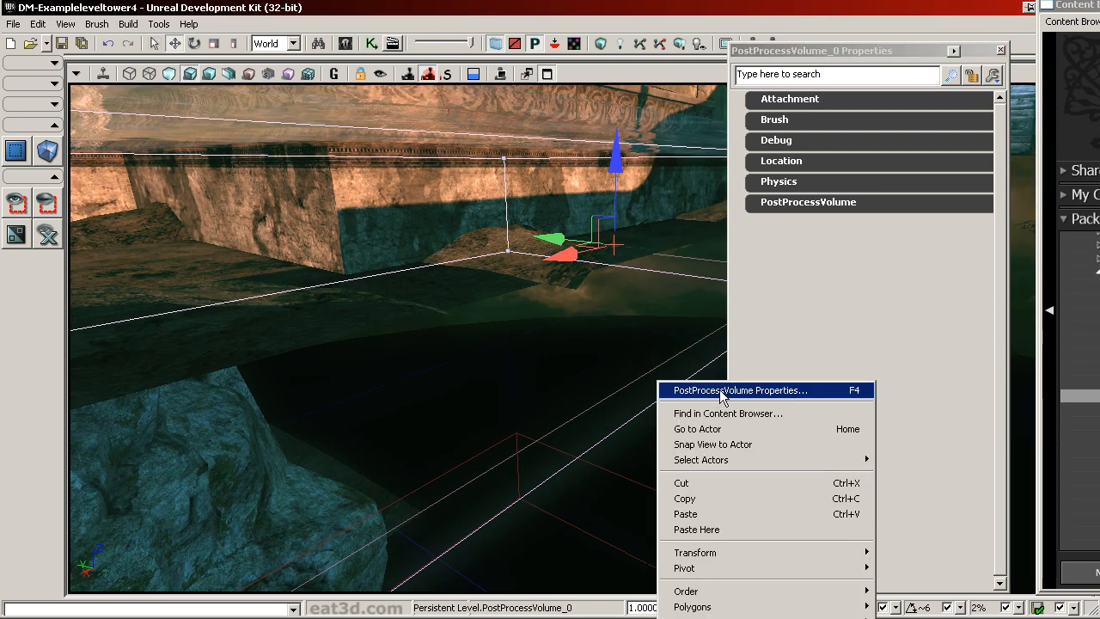
left_click(592, 382)
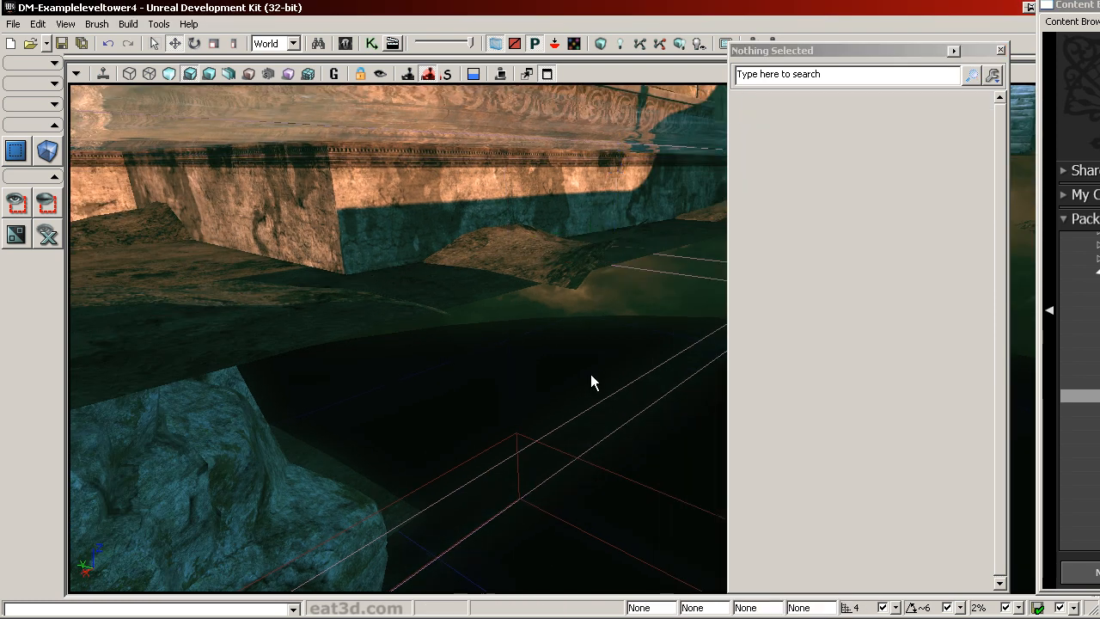
left_click(633, 421)
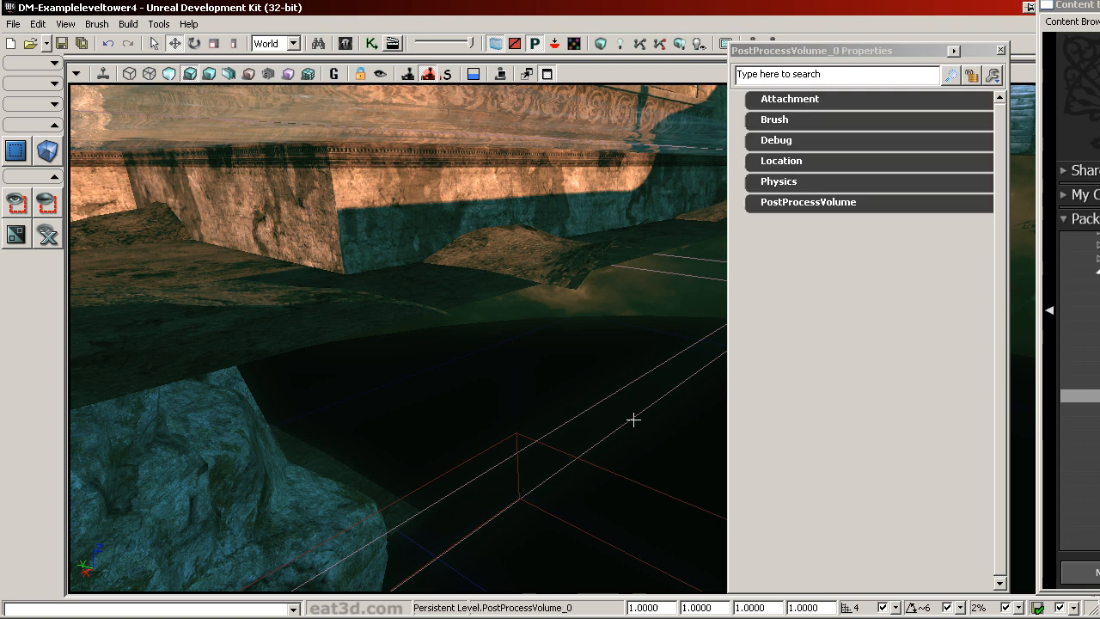
left_click(777, 206)
left_click(796, 258)
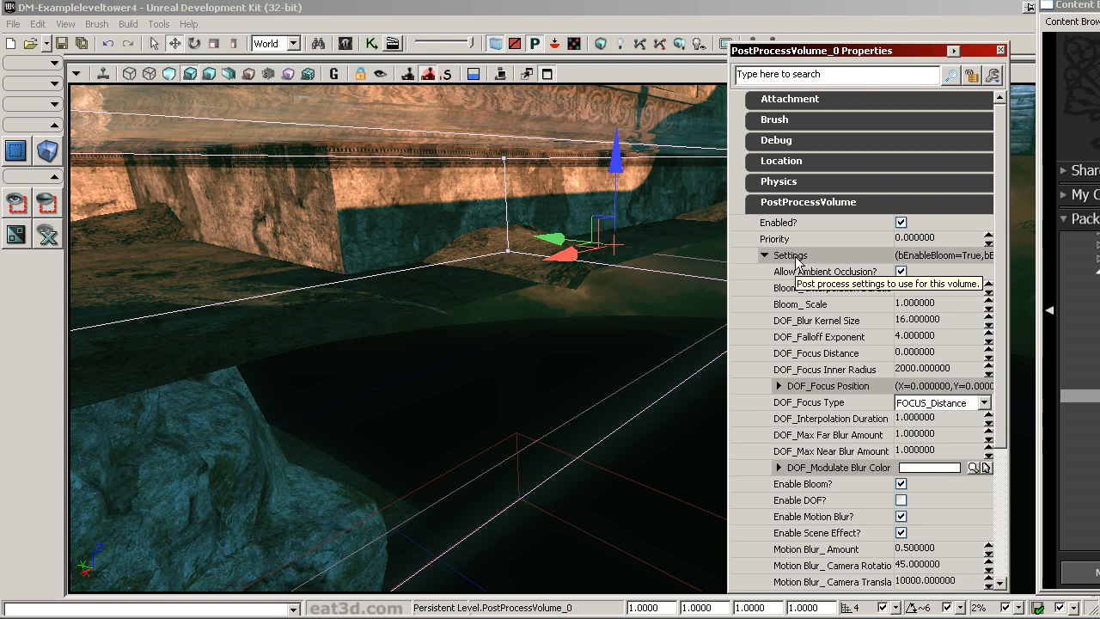
left_click(812, 321)
scroll(831, 328, "down", 3)
scroll(831, 328, "down", 2)
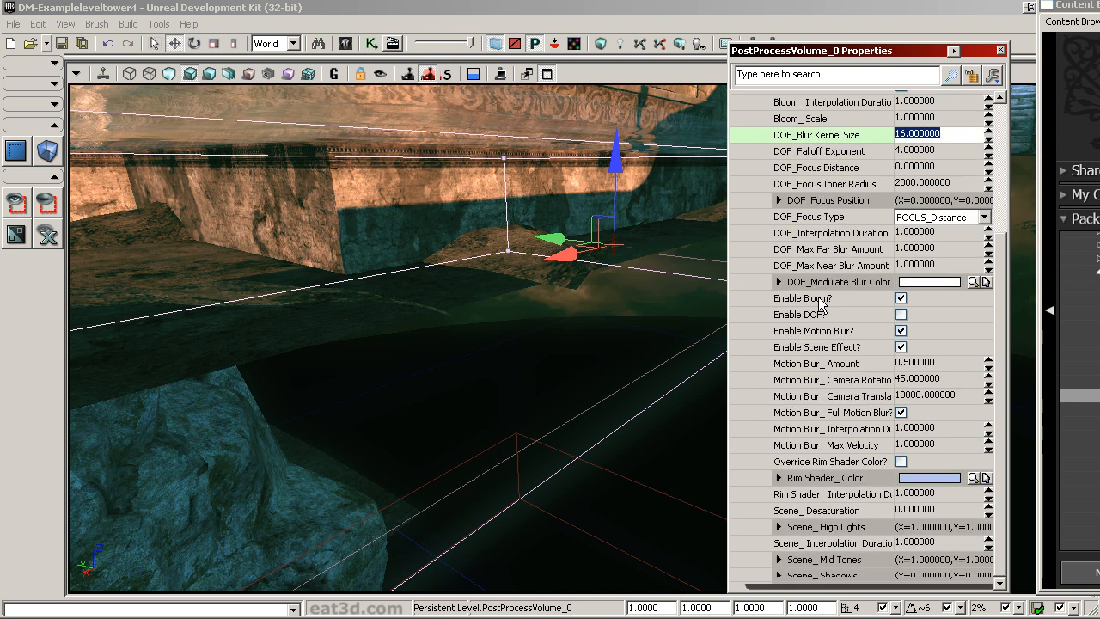
- Enable DOF for the PostProcessVolume and set DOF_Focus Inner Radius to 128
left_click(69, 24)
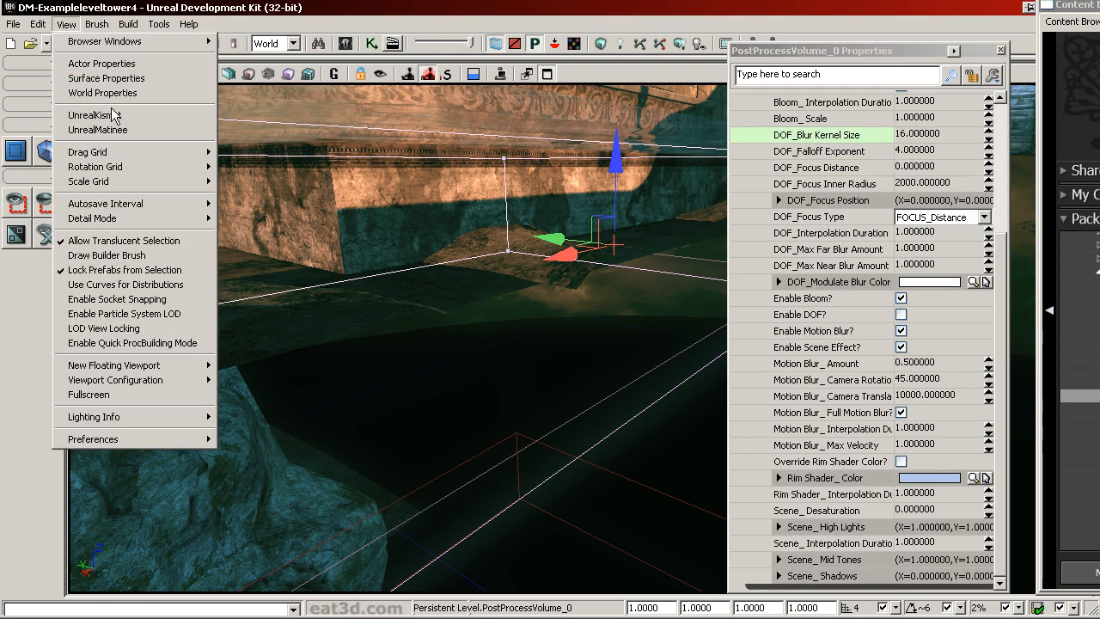
left_click(873, 45)
left_click(969, 337)
left_click(832, 314)
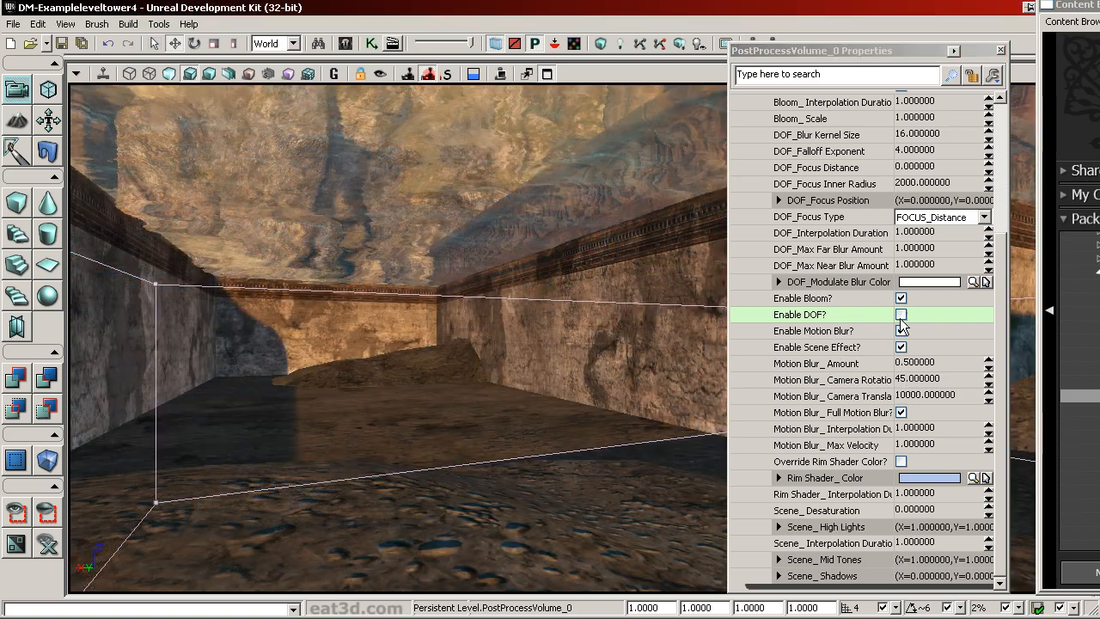
left_click(901, 314)
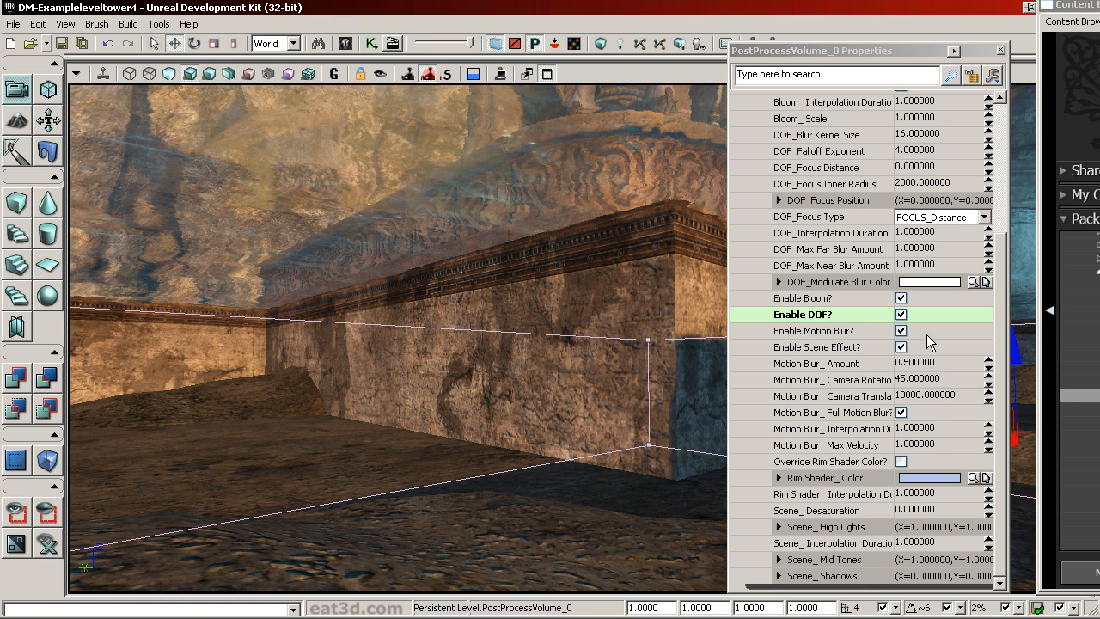
left_click(855, 331)
scroll(847, 340, "up", 3)
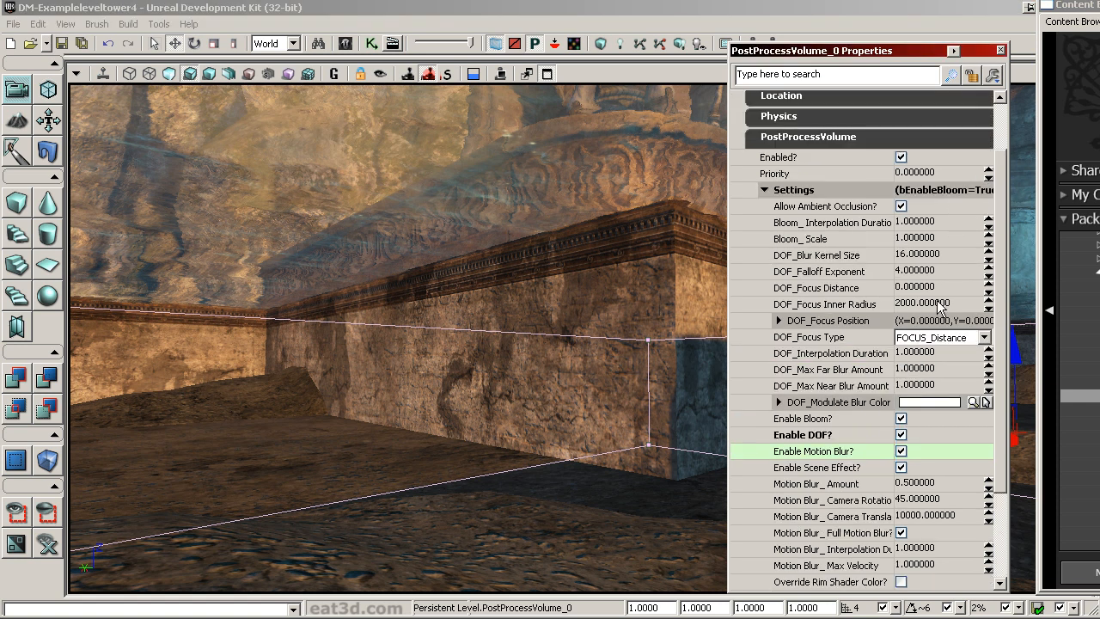
left_click(941, 305)
type("128")
key("Return")
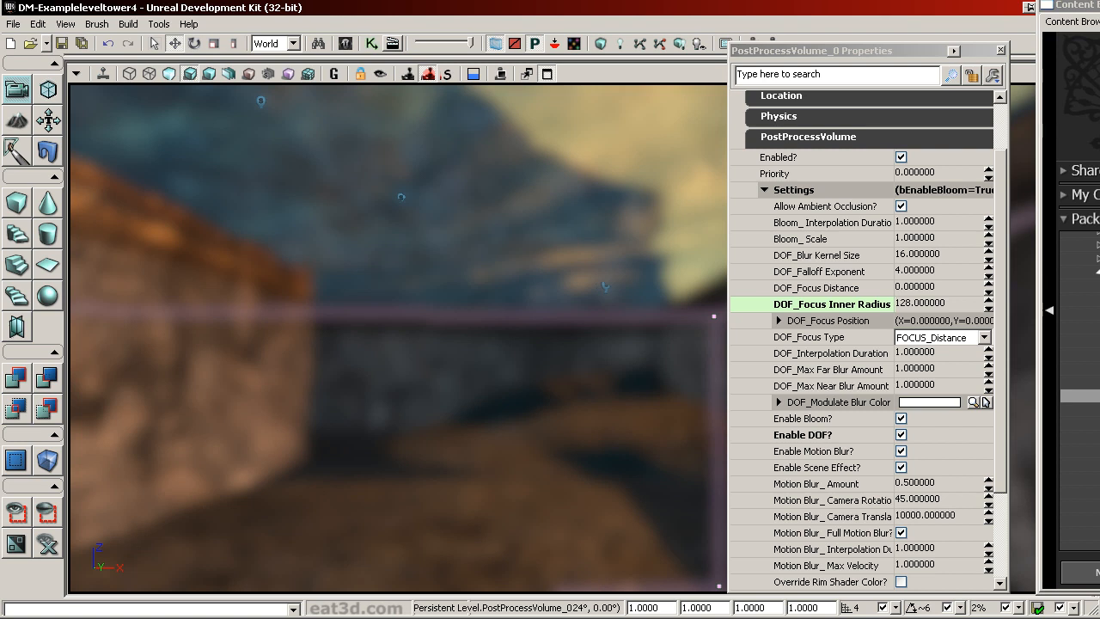
- Set the PostProcessVolume's Bloom_Scale to 4 and check the underwater view
left_click(919, 238)
type("4")
right_click_drag(574, 430, 696, 440)
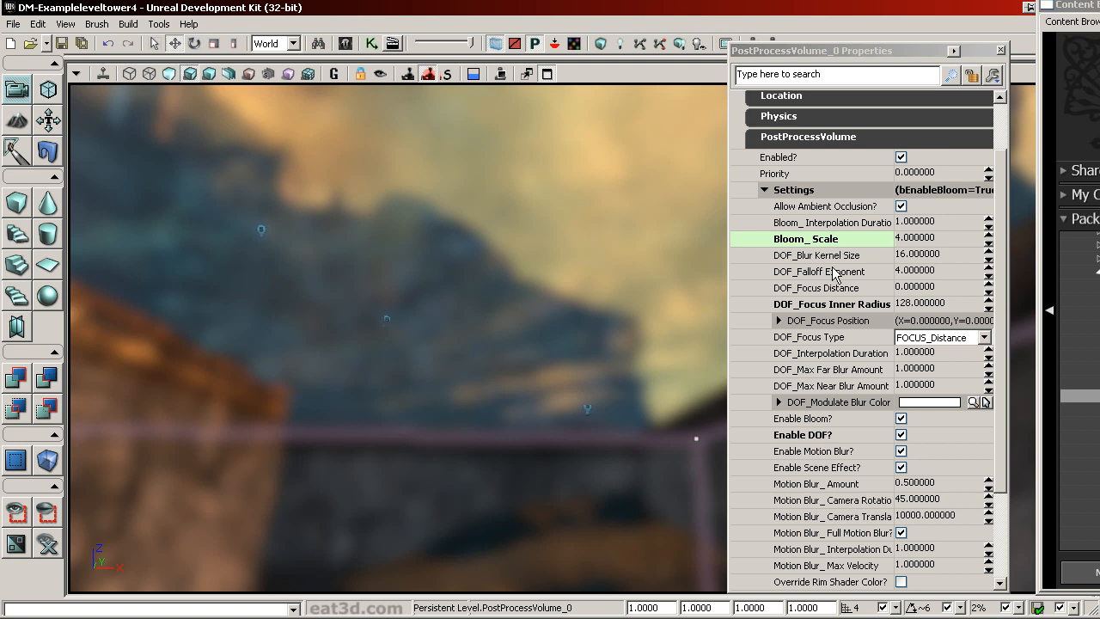
- Expand the Scene_Shadows, Scene_Mid Tones and Scene_High Lights values in the PostProcessVolume settings
left_click(833, 272)
scroll(829, 357, "down", 5)
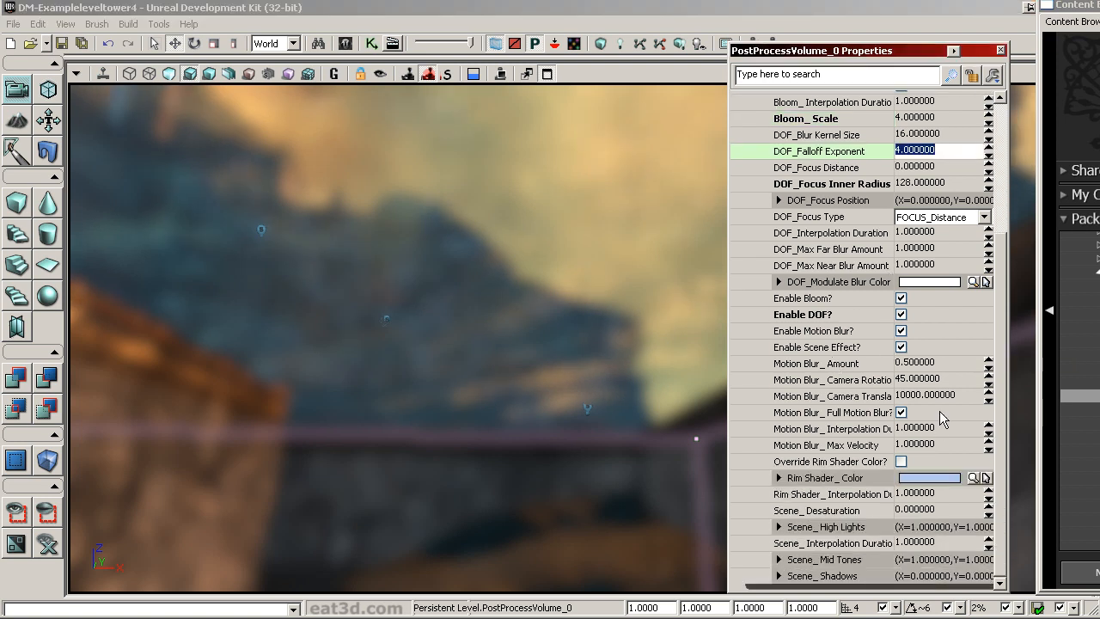
left_click(812, 414)
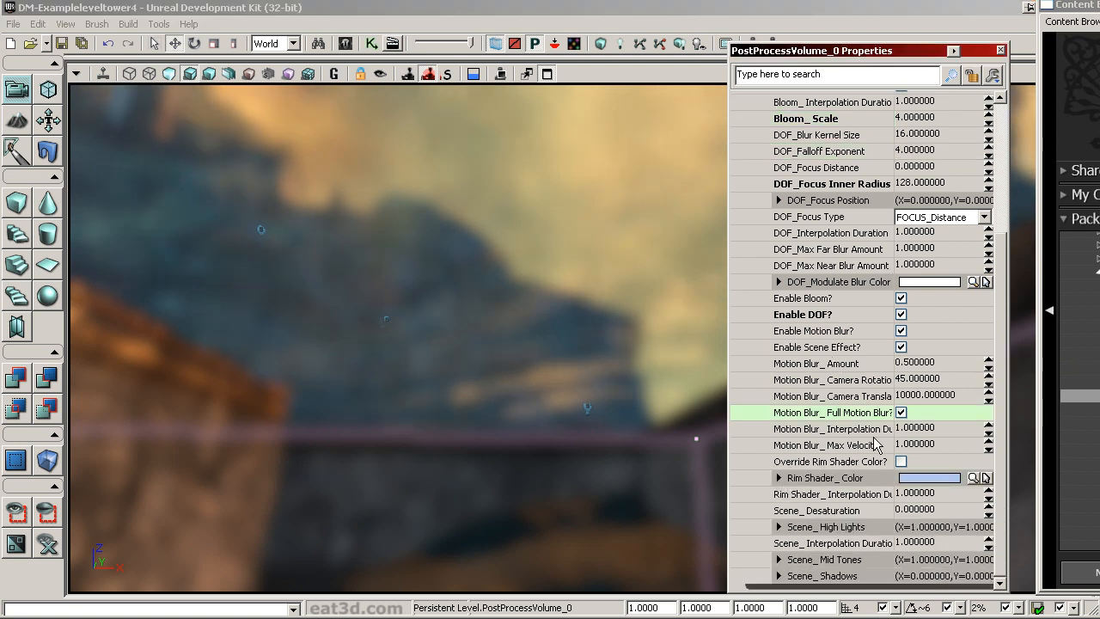
left_click(828, 575)
left_click(830, 559)
left_click(834, 527)
left_click(846, 395)
scroll(846, 421, "down", 1)
scroll(850, 429, "down", 3)
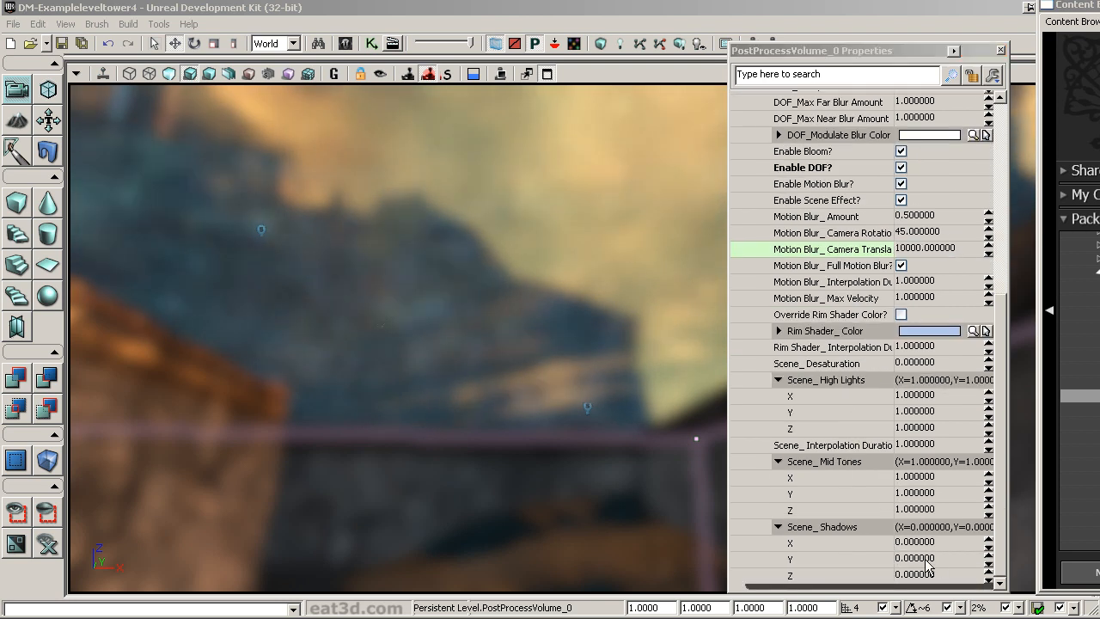
- Set the Scene_Shadows X value to 0.025 and its Y value to 0.01
left_click(813, 542)
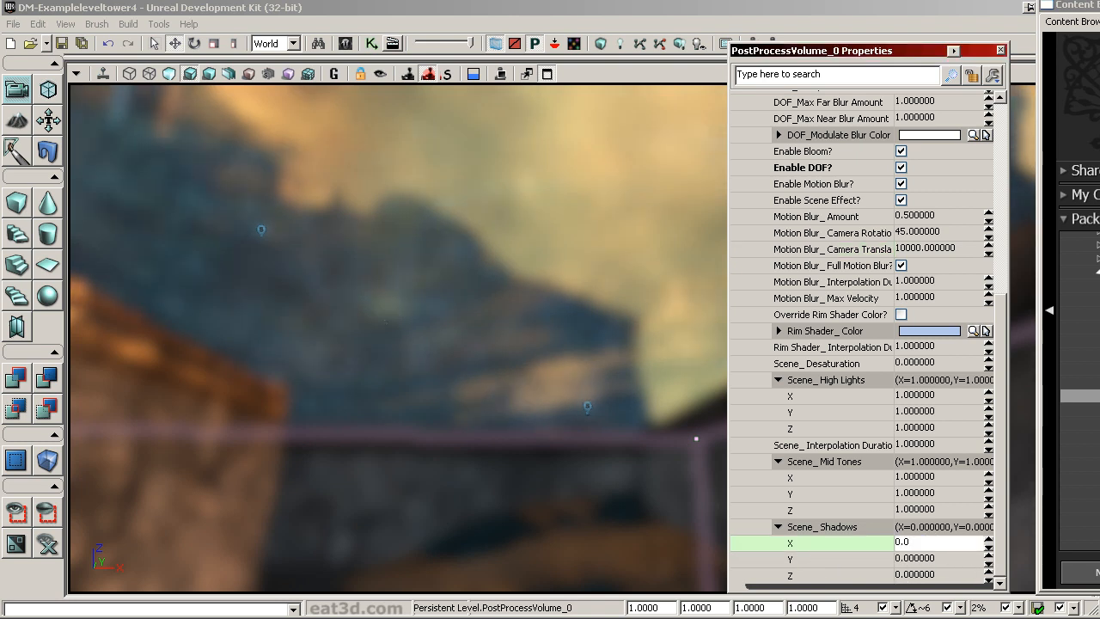
key("Return")
right_click_drag(504, 518, 473, 494)
left_click(930, 558)
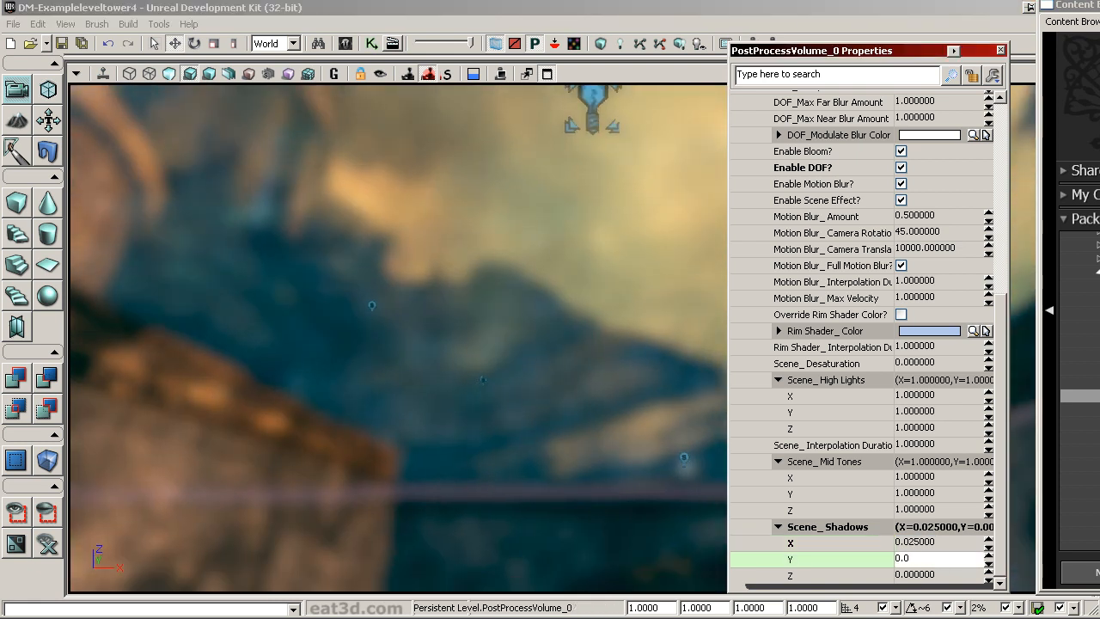
key("Return")
- Set the Scene_Mid Tones X value to 2 and check the tint underwater
left_click(849, 494)
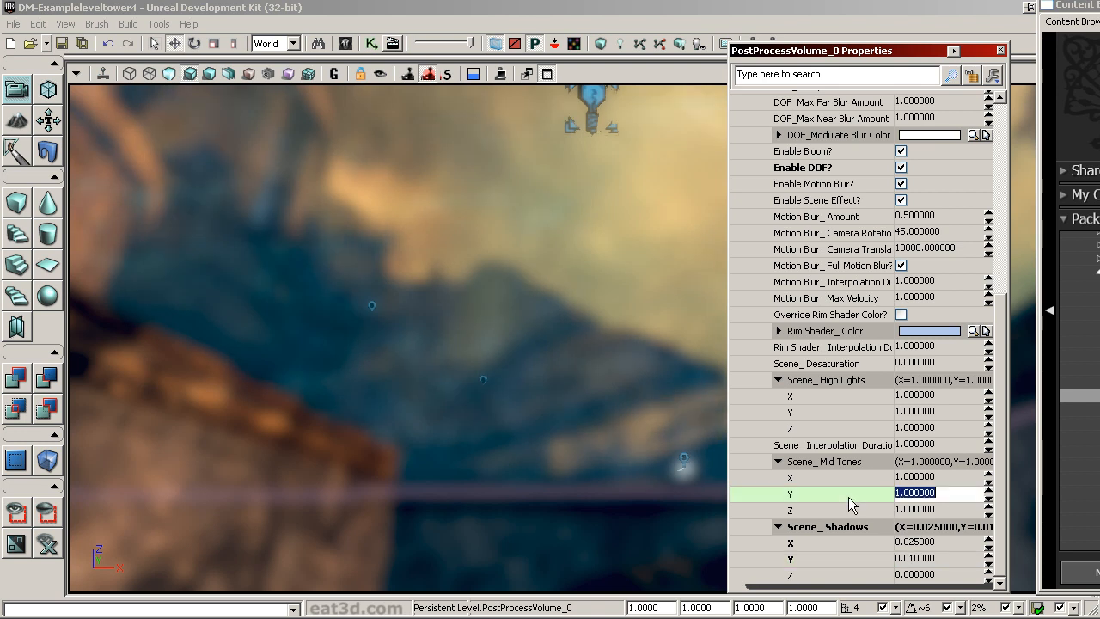
left_click(938, 478)
type("2")
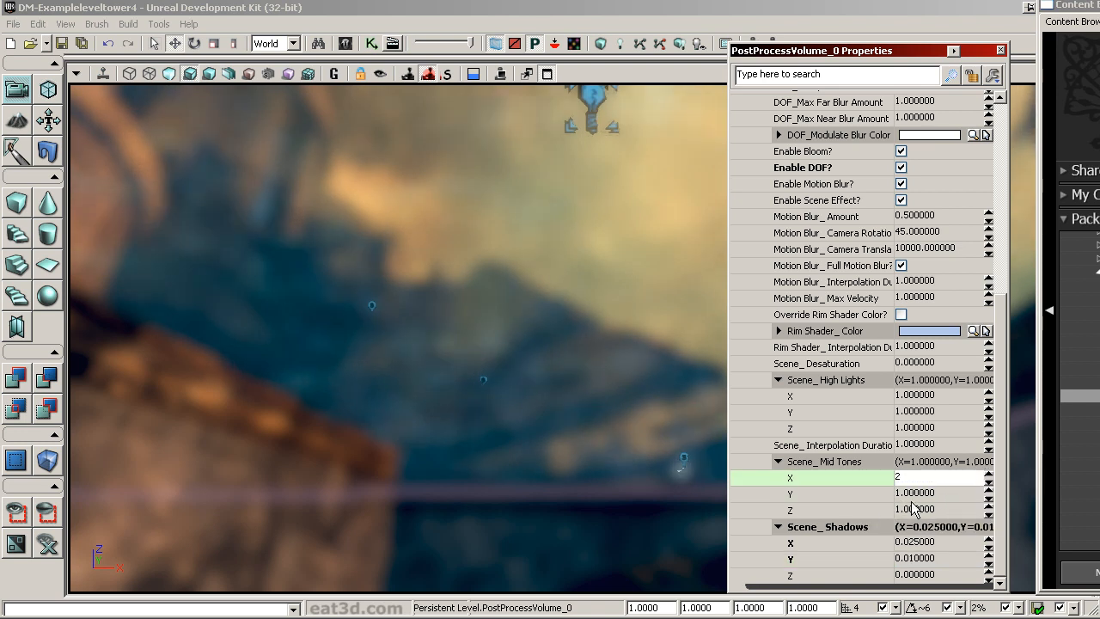
key("Return")
mouse_move(556, 513)
right_mouse_down()
mouse_move(614, 494)
mouse_move(550, 412)
mouse_move(550, 511)
right_mouse_up()
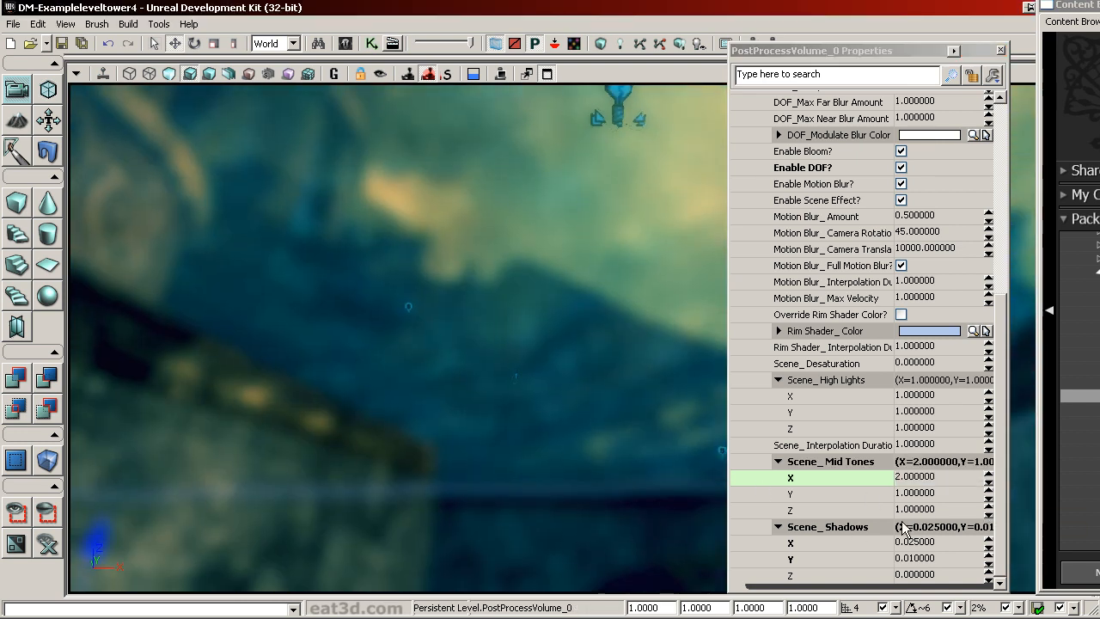
- Set the Scene_High Lights X value to 0.75 and check the result in the viewport
left_click(930, 396)
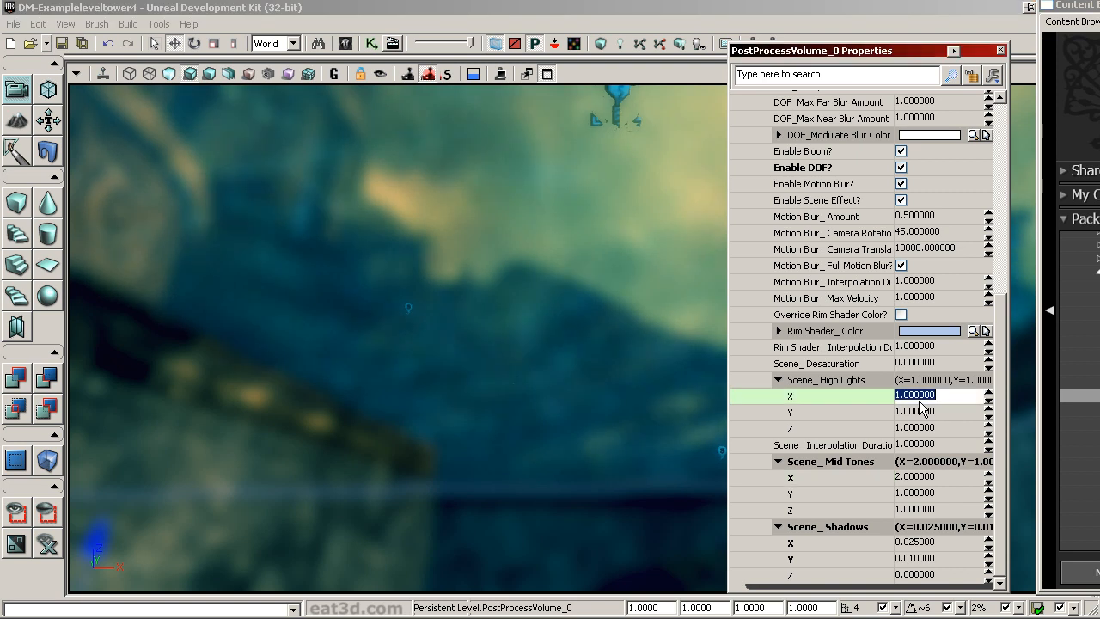
key("Return")
right_click_drag(548, 397, 559, 438)
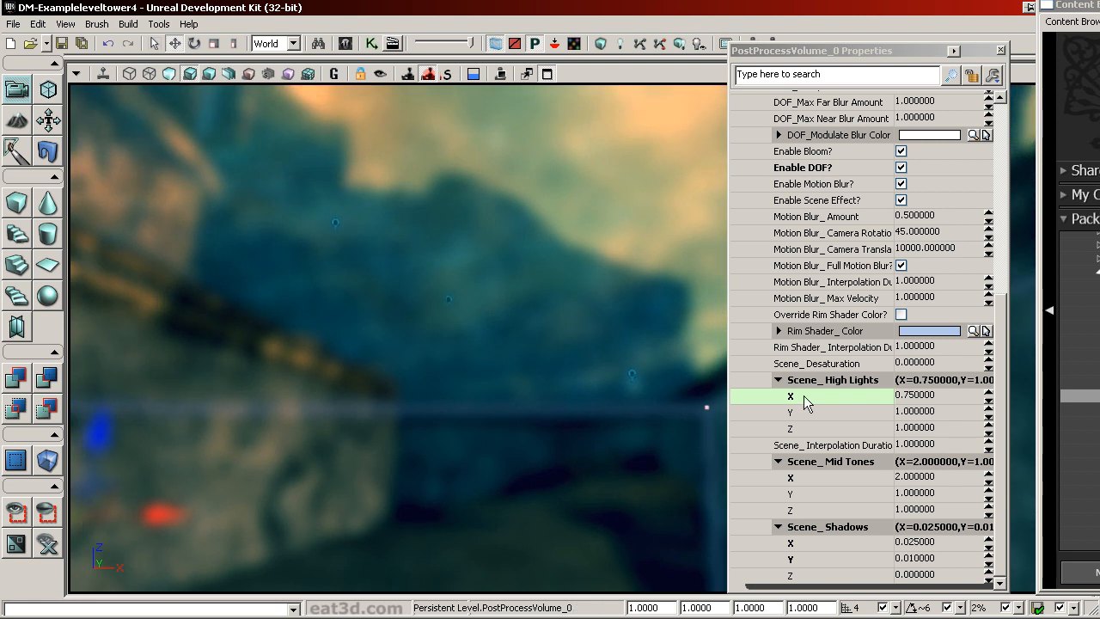
- Set Scene_Desaturation to 0.25 and check the underwater colours
left_click(918, 363)
type("0.")
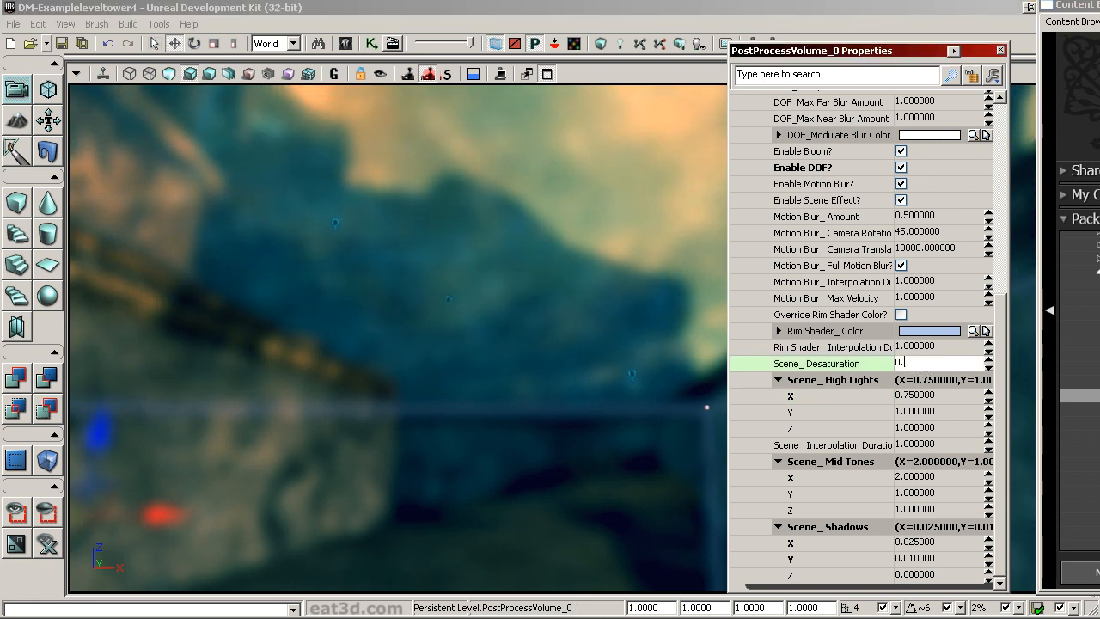
right_click_drag(707, 407, 671, 487)
- Set the Scene_Interpolation Duration to 0.1 and preview the transition by moving the camera through the water surface
left_click(852, 447)
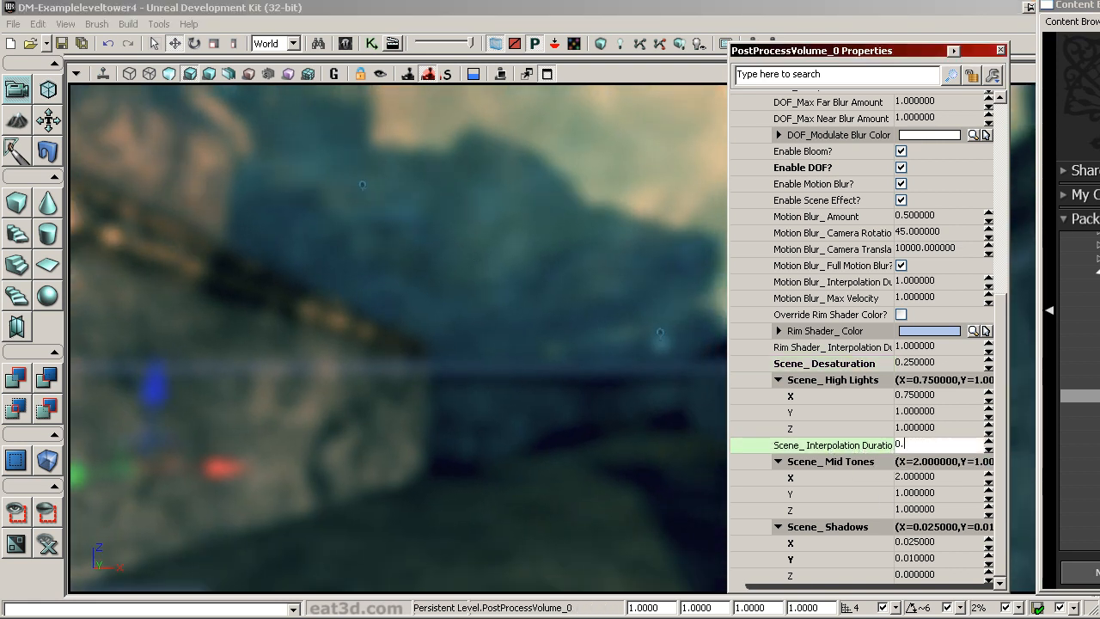
type("0.1")
key("Return")
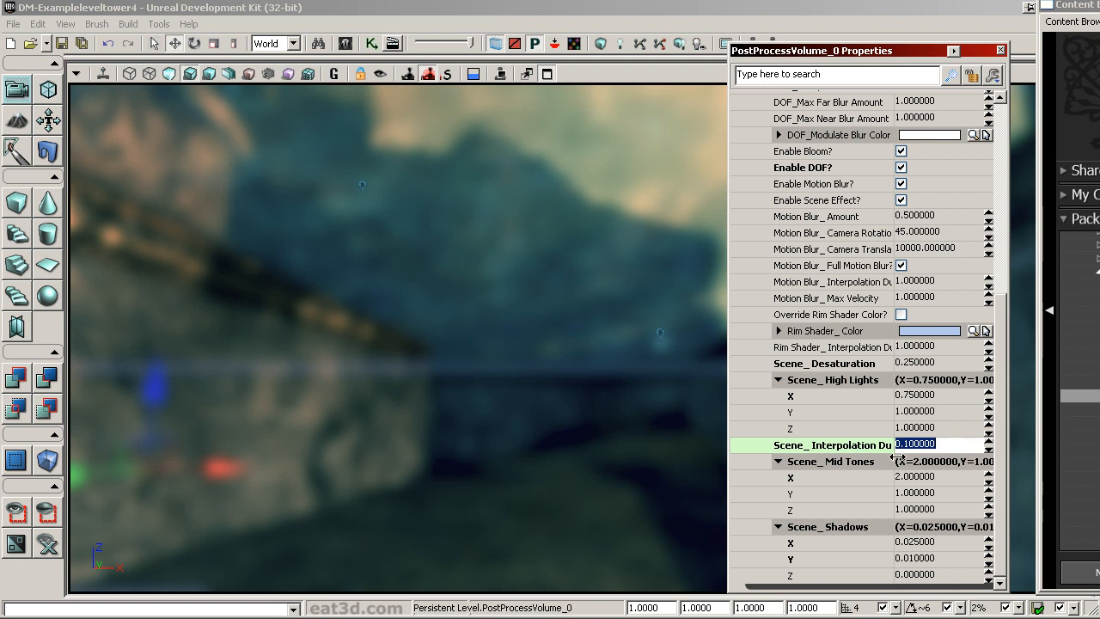
right_click_drag(550, 427, 555, 472)
left_click_drag(553, 446, 552, 404)
right_click_drag(553, 404, 567, 383)
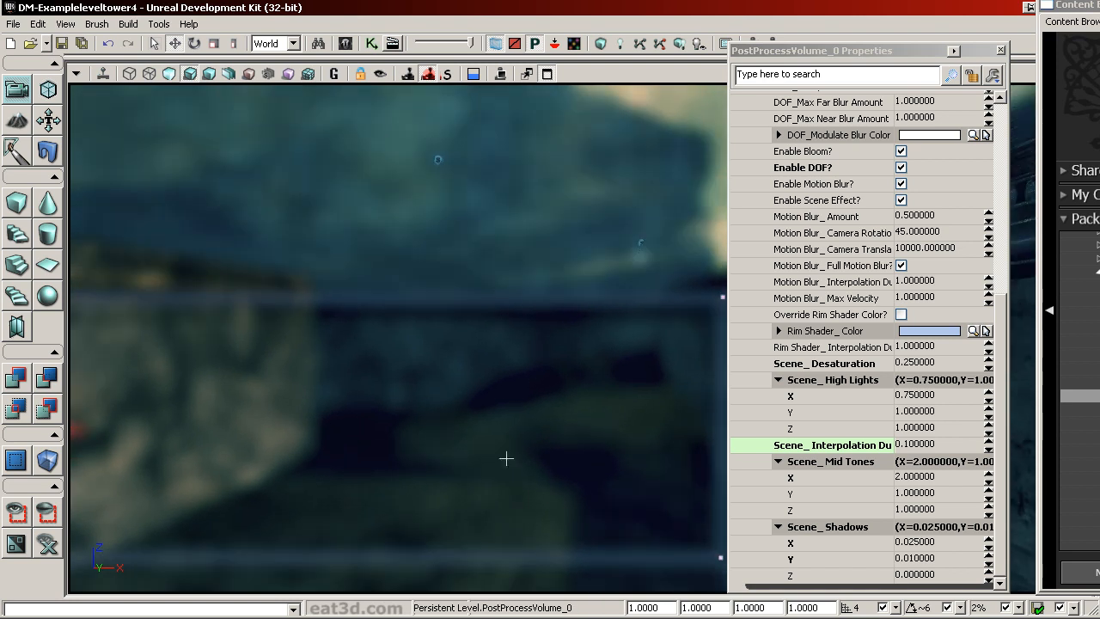
- Try a Scene_Interpolation Duration of 1 and compare the transition through the water surface
left_click(907, 444)
type("10")
key("Return")
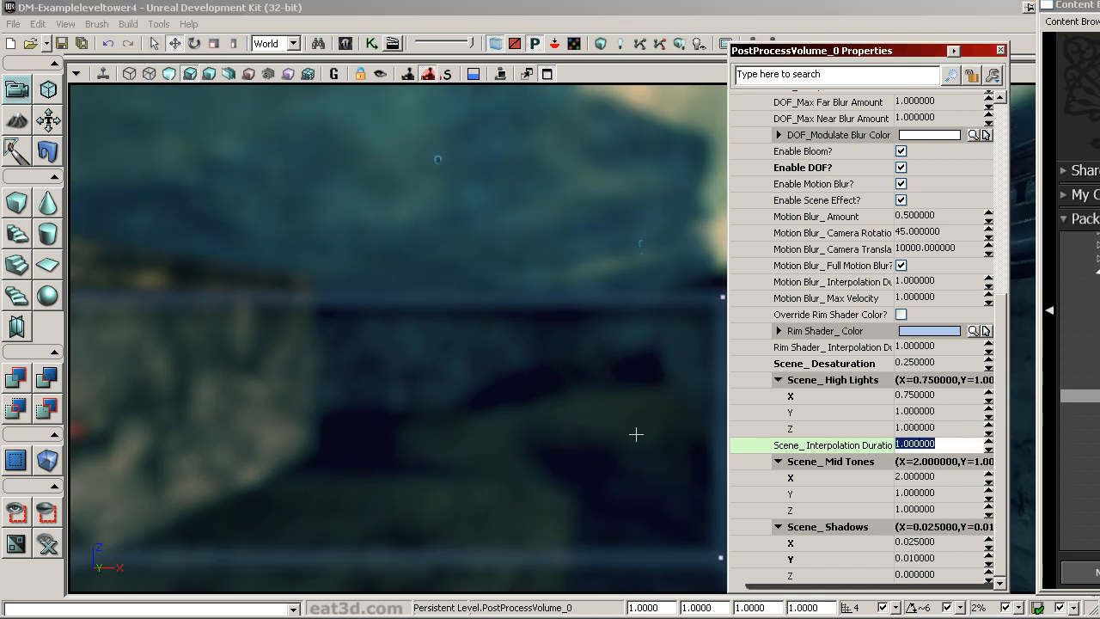
mouse_move(584, 326)
left_mouse_down()
mouse_move(585, 387)
mouse_move(585, 326)
left_mouse_up()
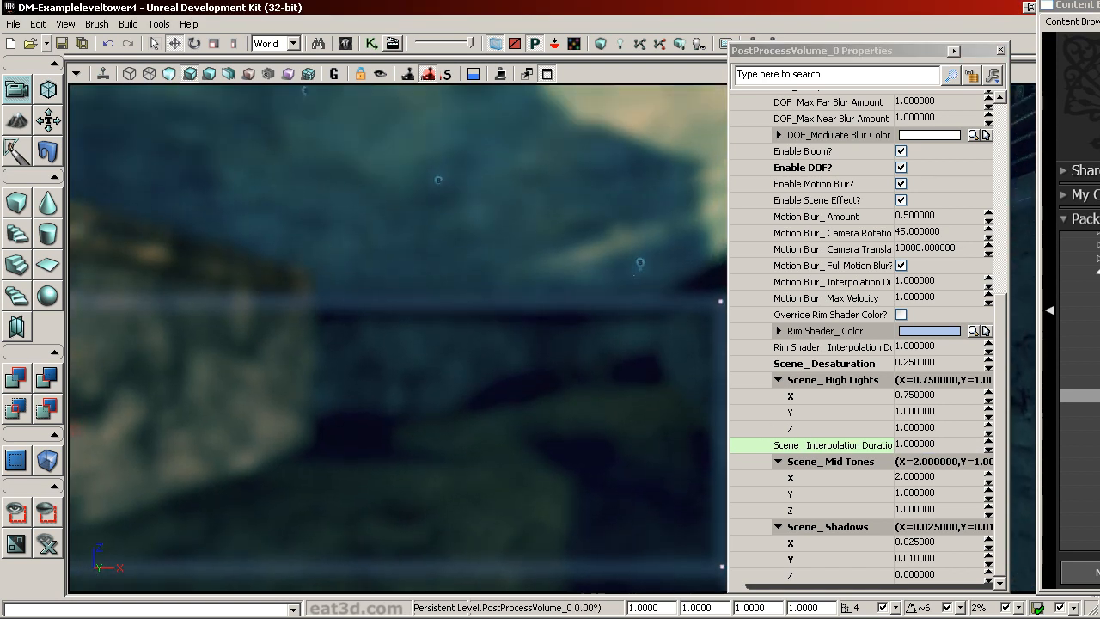
right_click_drag(584, 326, 585, 301)
mouse_move(589, 442)
right_mouse_down()
mouse_move(554, 451)
mouse_move(589, 443)
right_mouse_up()
left_click(940, 435)
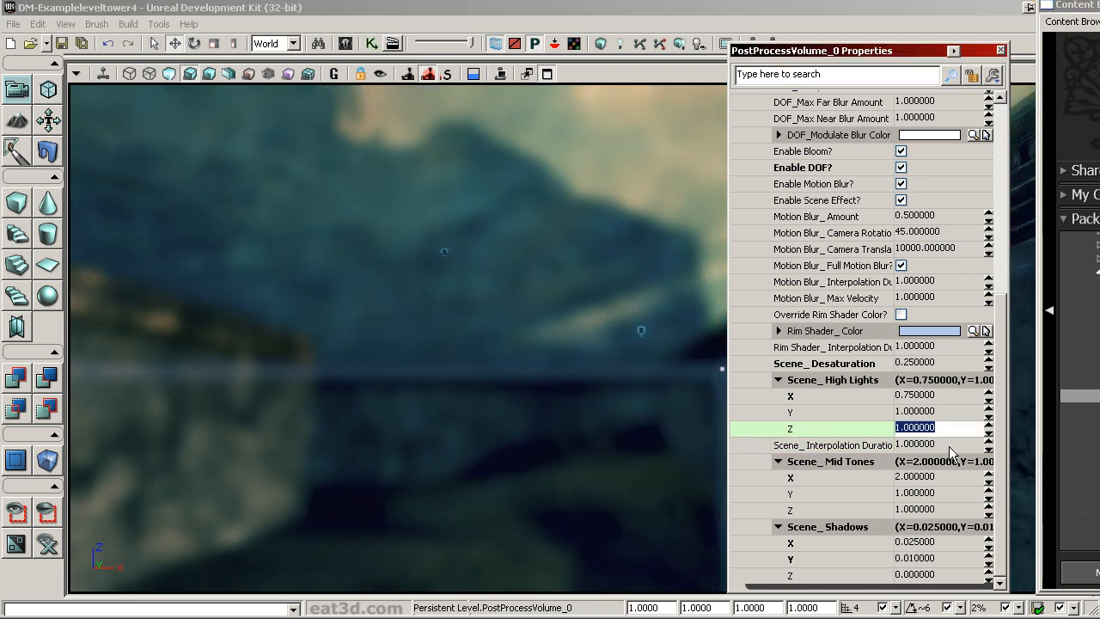
- Set the Scene_Interpolation Duration back to 0.1 and test the transition at the water surface
left_click(949, 443)
type("0.1")
key("Return")
right_click_drag(508, 455, 490, 479)
mouse_move(490, 479)
left_mouse_down()
mouse_move(489, 451)
mouse_move(486, 494)
left_mouse_up()
right_click_drag(486, 494, 499, 438)
right_click_drag(562, 467, 562, 455)
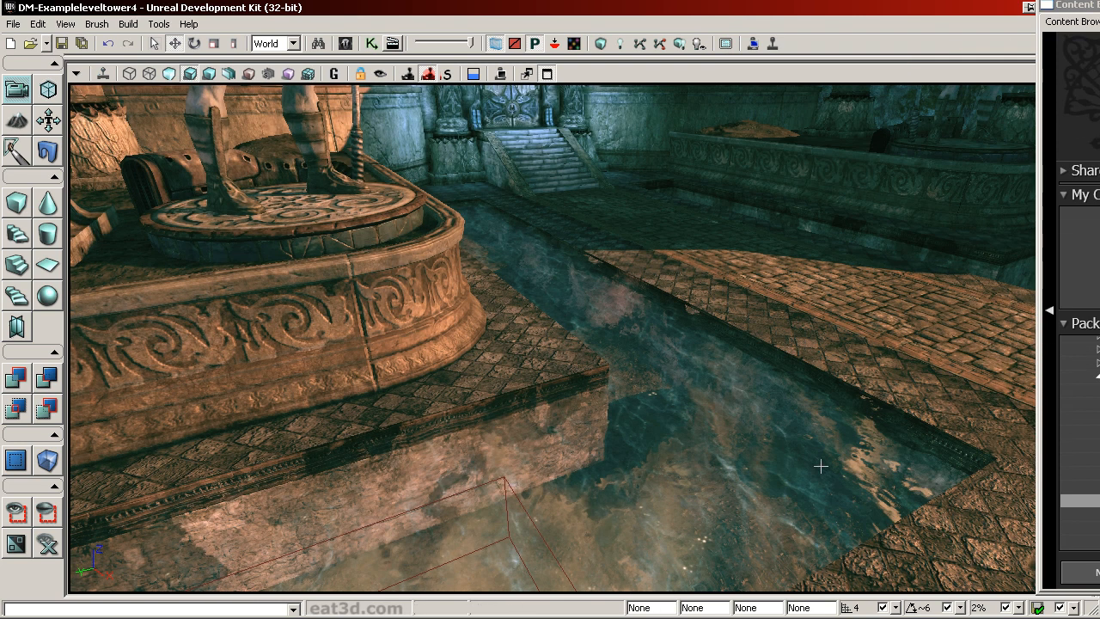
- Select the water plane together with its water volume and PostProcessVolume, and duplicate them across the walkway towards the opposite pit
left_click(294, 258)
right_click_drag(822, 467, 746, 533)
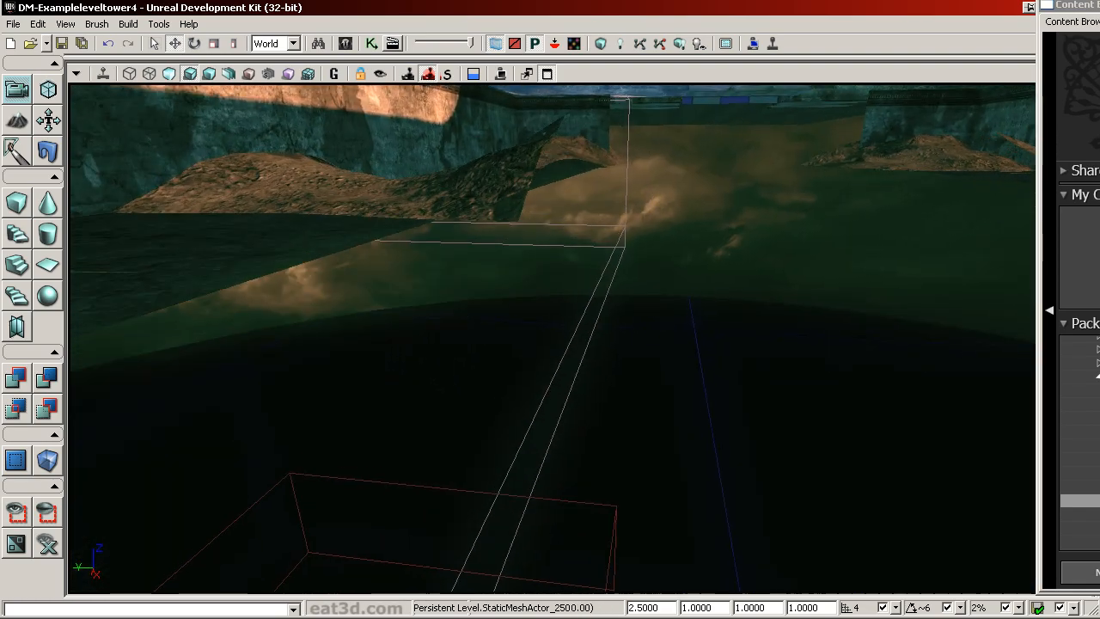
left_click(553, 415, "ctrl")
left_click(536, 401, "ctrl")
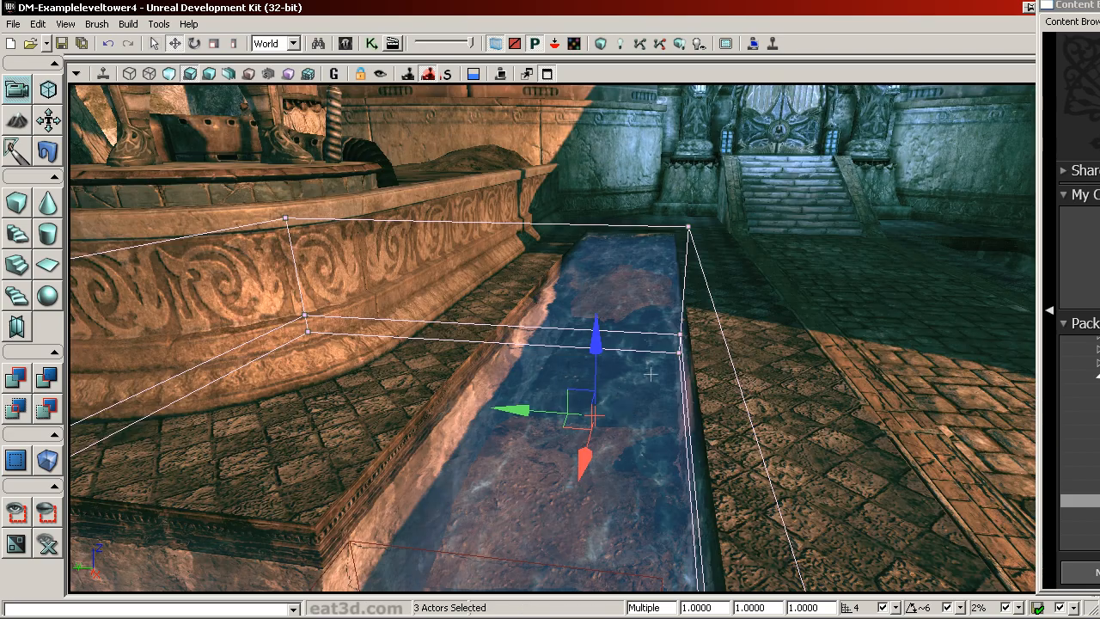
right_click_drag(651, 375, 519, 426)
left_click_drag(330, 281, 593, 281)
- Mirror the duplicated water plane and volumes along the Y axis and move them into place over the opposite pit
right_click(617, 213)
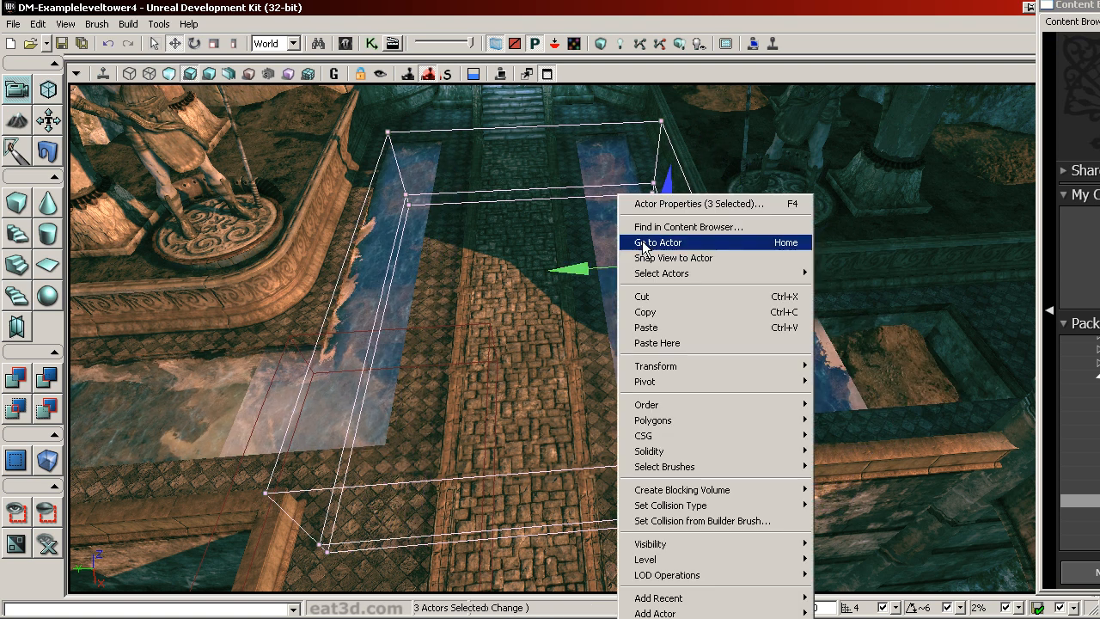
mouse_move(722, 370)
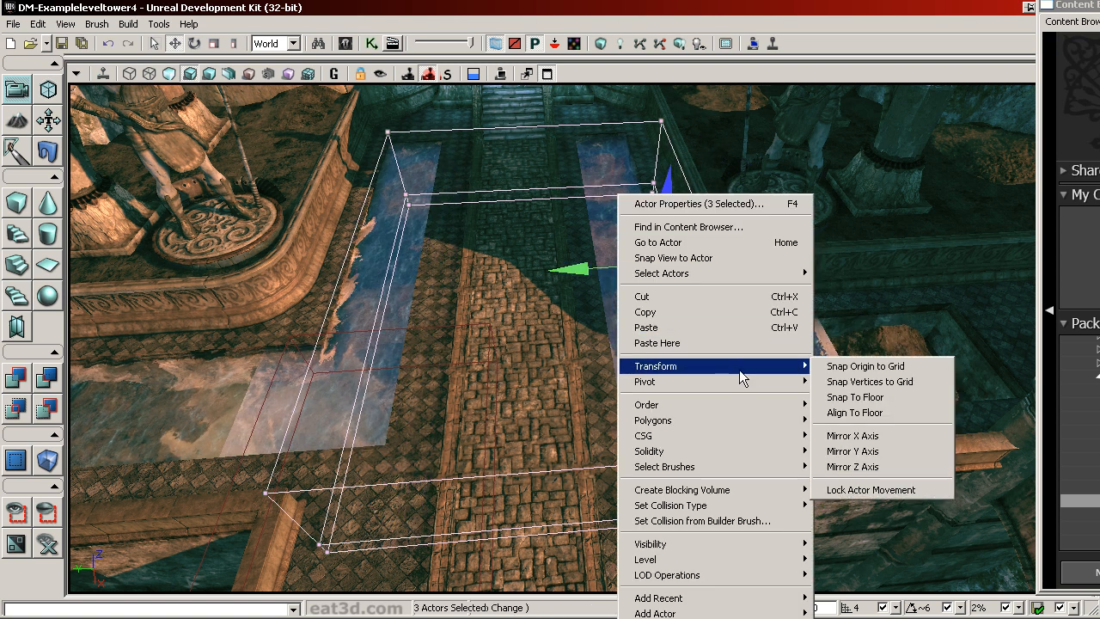
left_click(894, 452)
left_click_drag(580, 279, 543, 281)
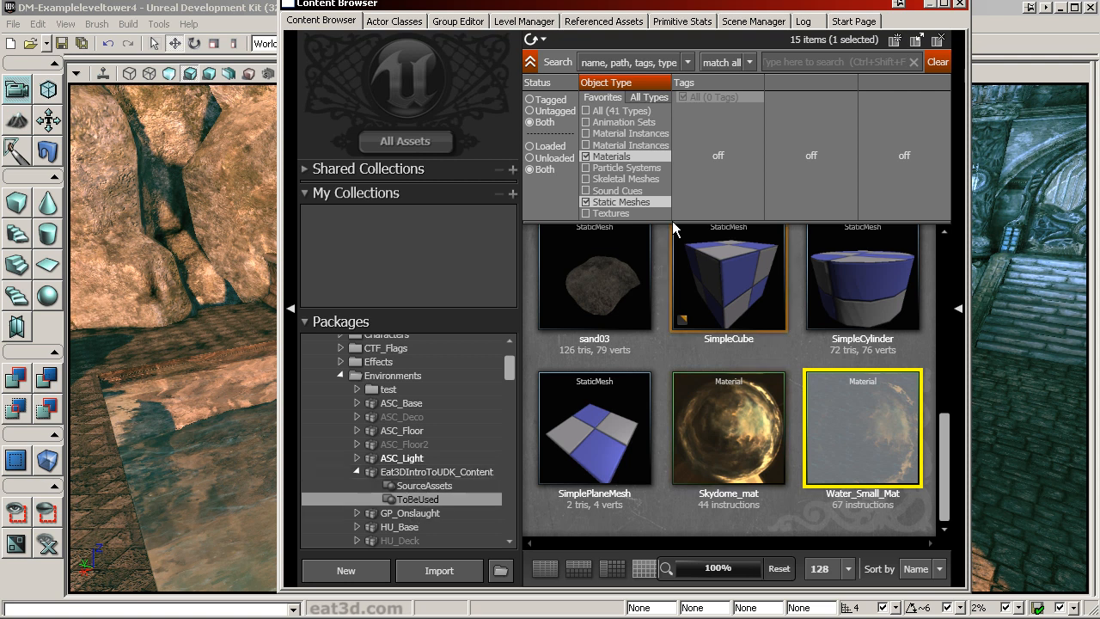
- Include particle systems in the asset filter and select the WaterRing_Par particle system in the ToBeUsed group
left_click(586, 167)
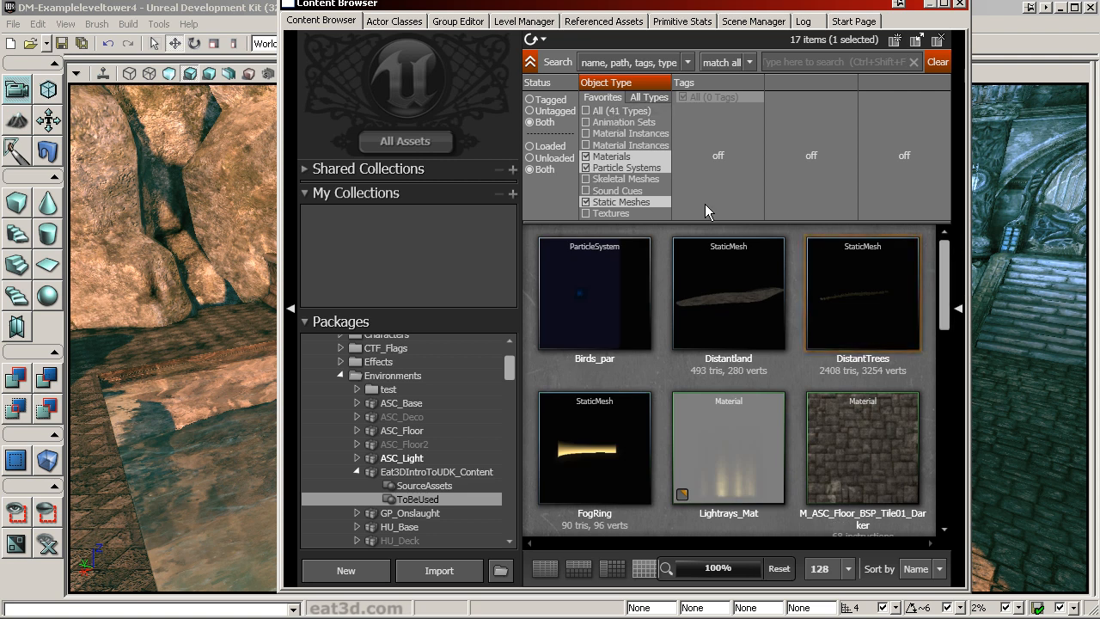
left_click_drag(944, 279, 929, 475)
left_click(726, 397)
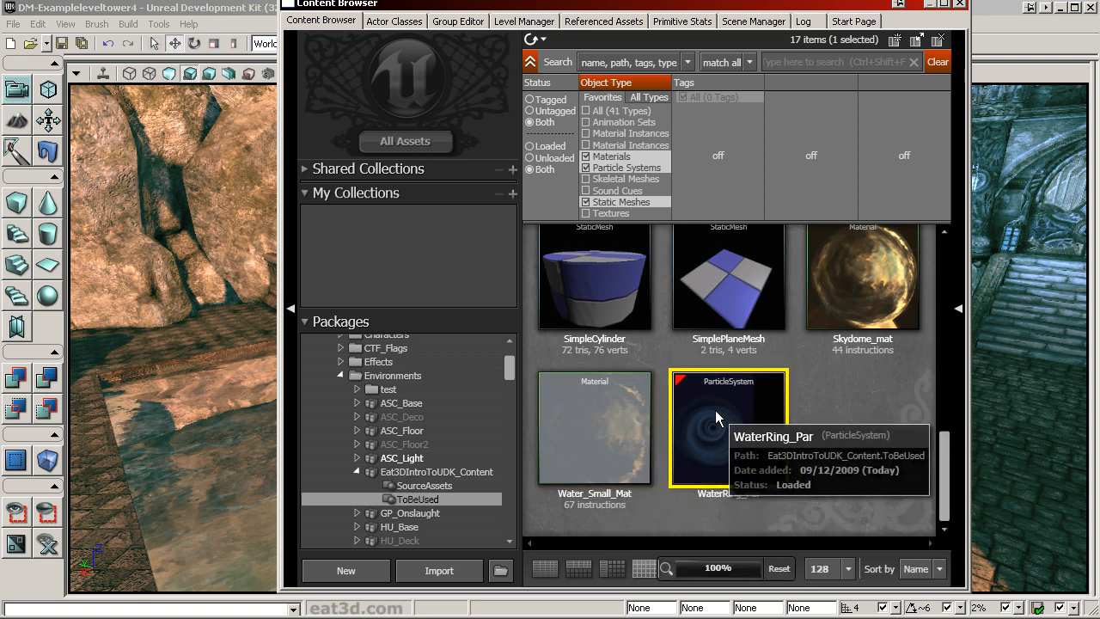
left_click(842, 440)
left_click(729, 411)
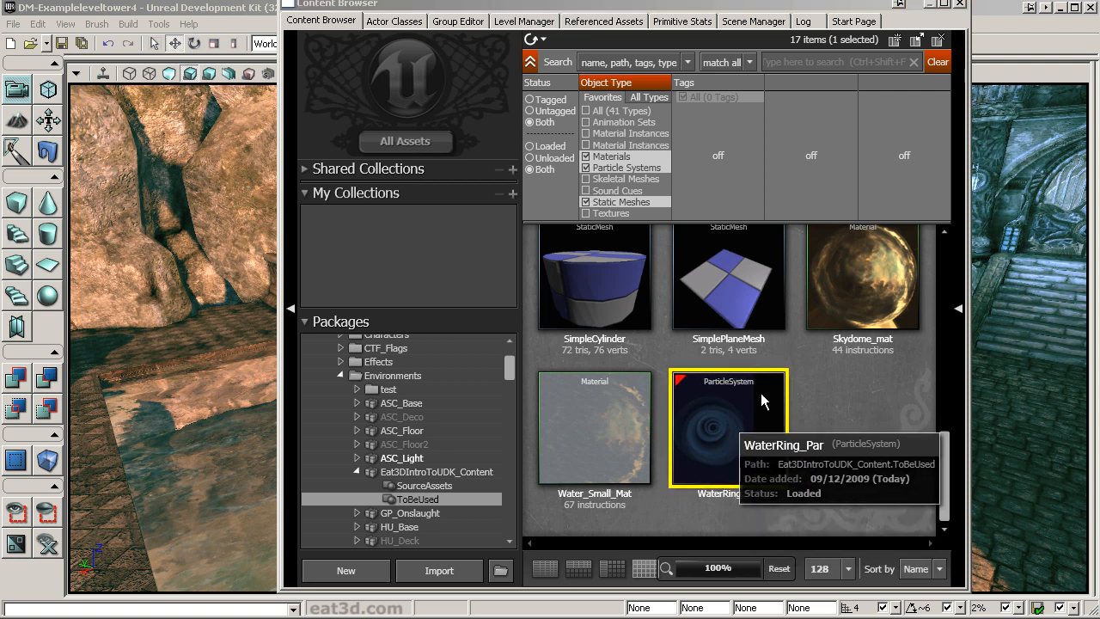
- Examine the WaterRing_Par particle system's preview and emitter modules in UnrealCascade
left_click_drag(1099, 86, 499, 2)
left_click_drag(144, 618, 132, 470)
left_click_drag(455, 2, 458, 84)
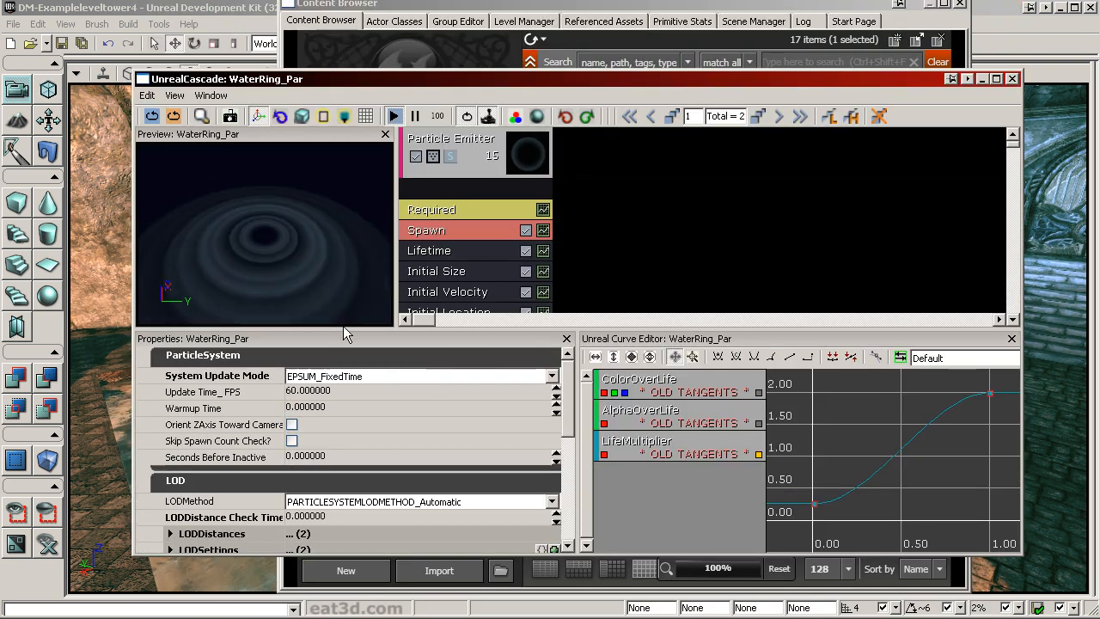
mouse_move(346, 331)
left_mouse_down()
mouse_move(349, 373)
mouse_move(337, 397)
mouse_move(339, 352)
mouse_move(335, 395)
mouse_move(327, 354)
mouse_move(324, 385)
mouse_move(346, 317)
left_mouse_up()
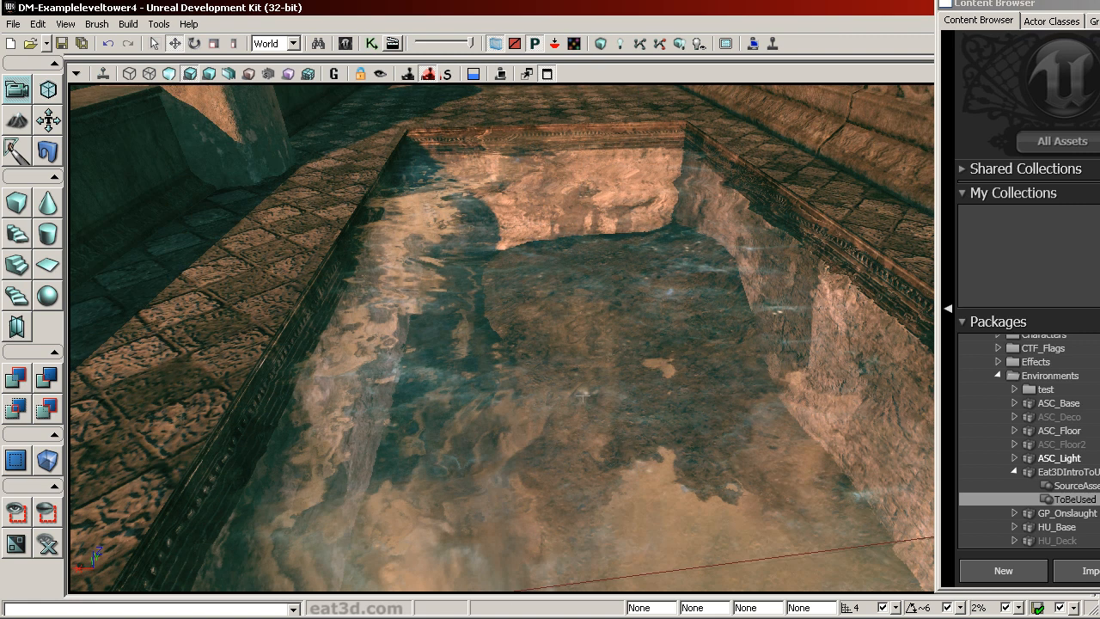
- Add a WaterRing_Par emitter to the courtyard pit and position it at the water surface
right_click(584, 388)
right_click(516, 165)
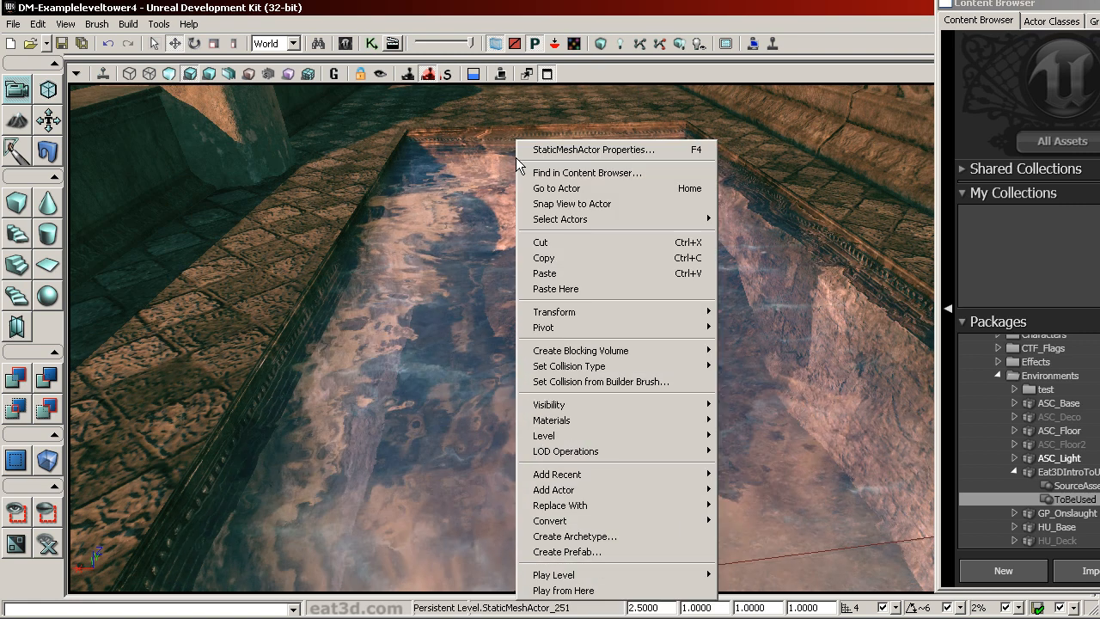
mouse_move(591, 497)
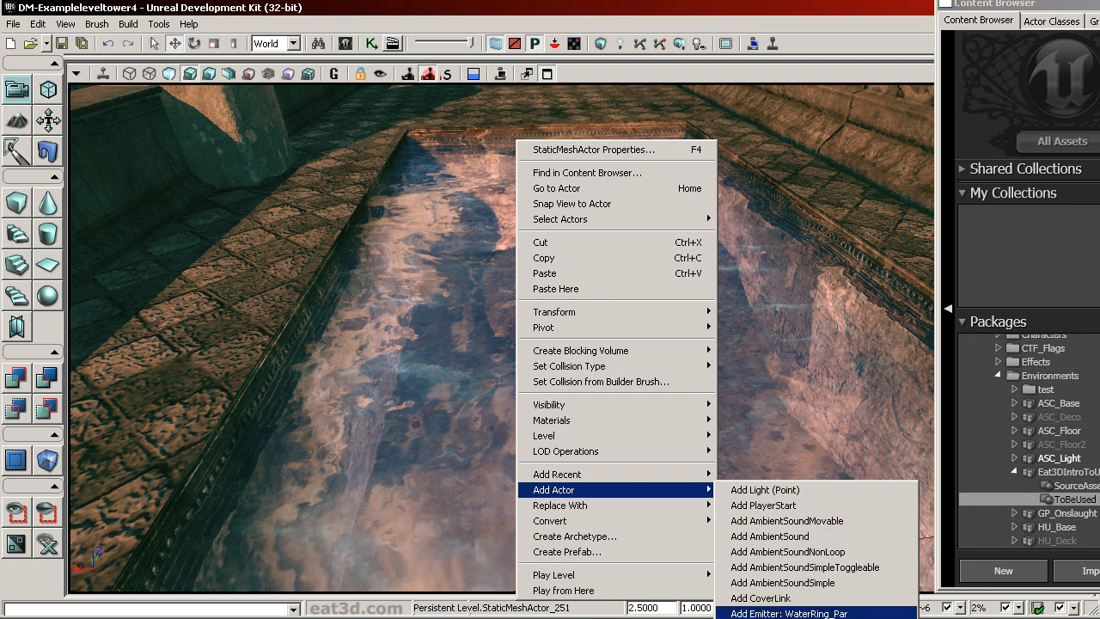
left_click_drag(812, 280, 812, 197)
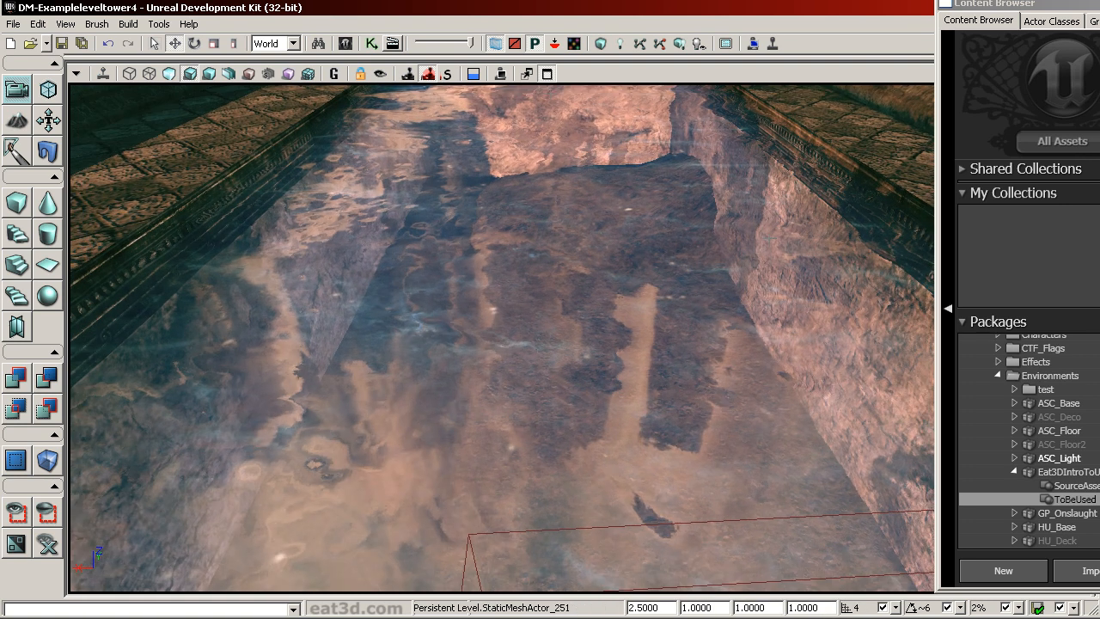
right_click(517, 86)
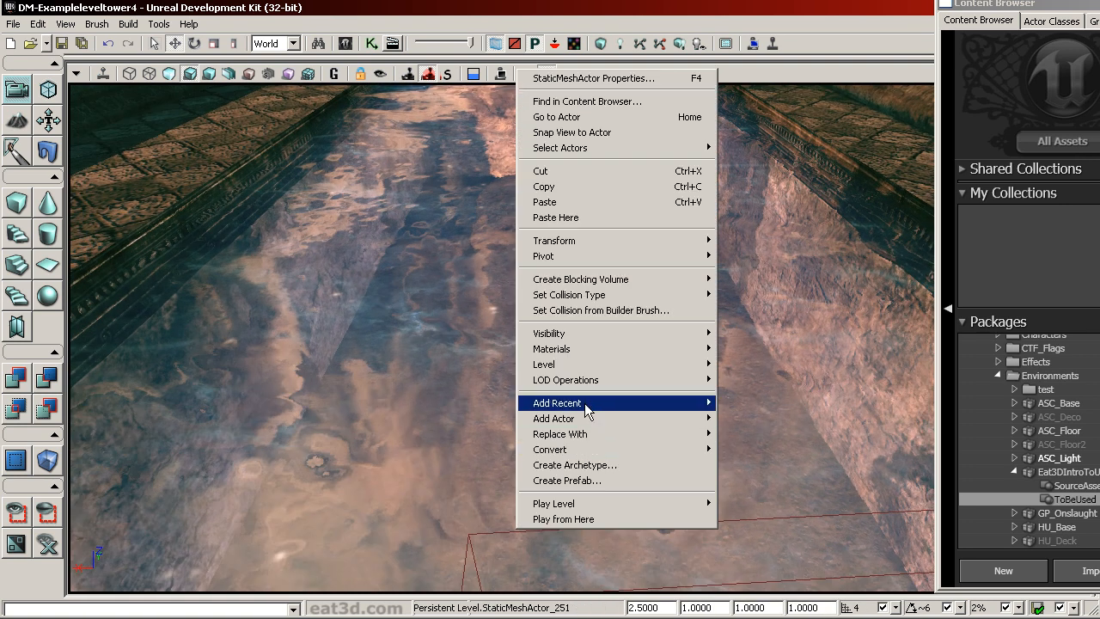
mouse_move(584, 419)
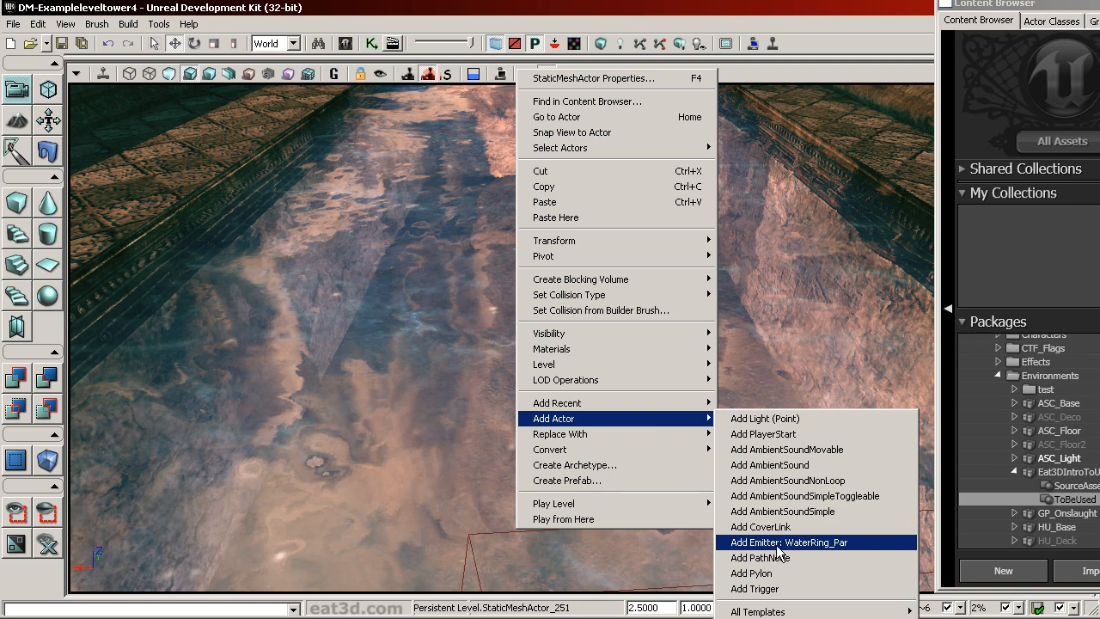
left_click(822, 542)
right_click_drag(502, 337, 499, 292)
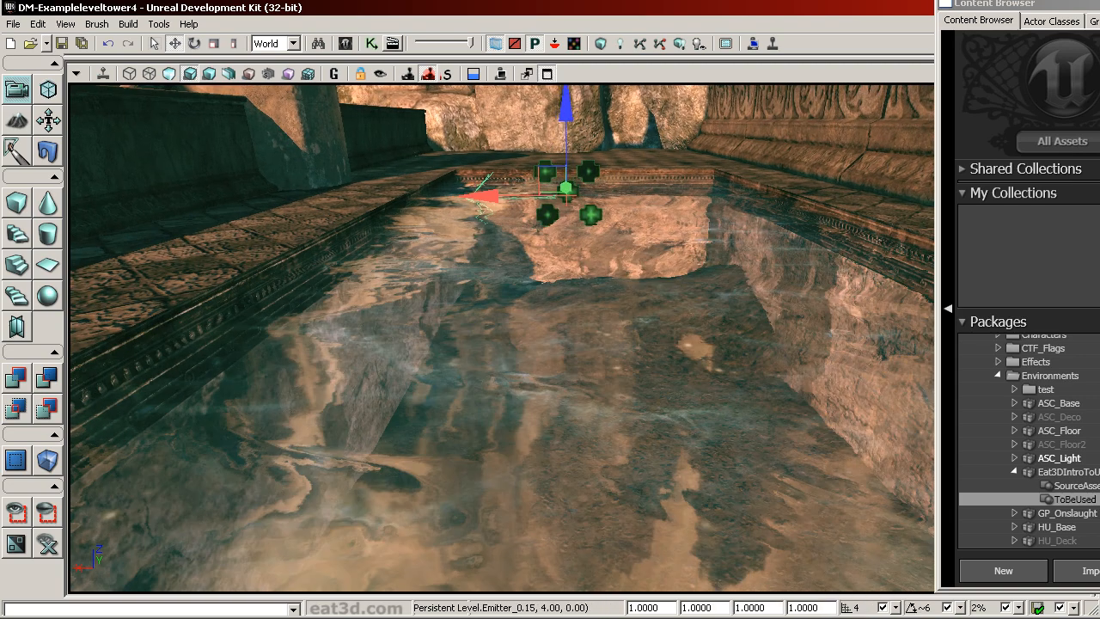
left_click_drag(499, 293, 507, 224)
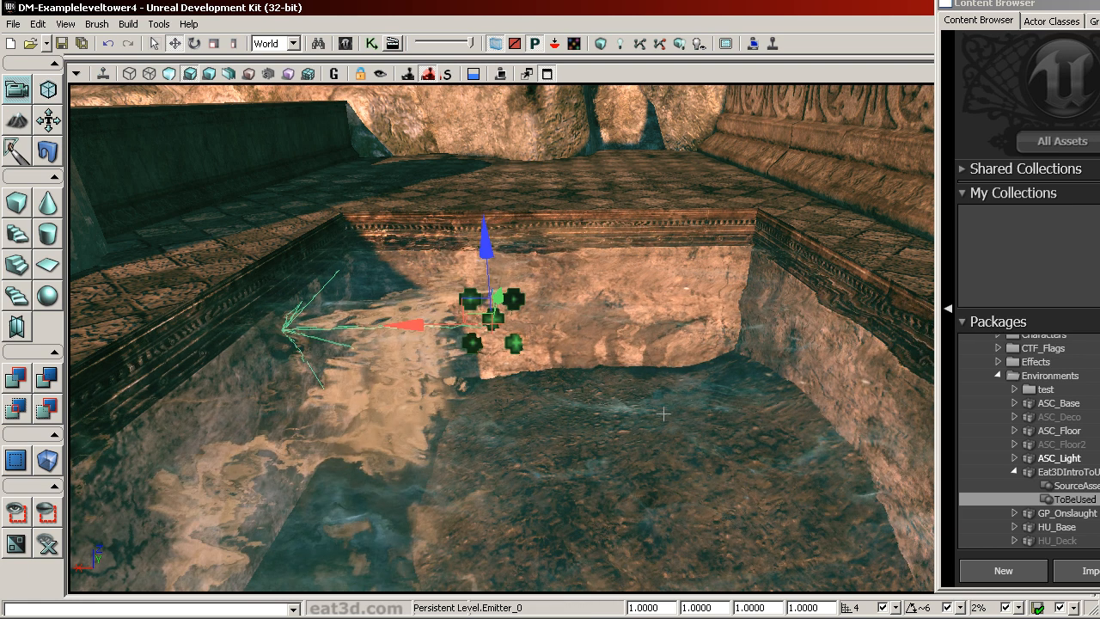
- Turn on realtime preview in the viewport, deselect the emitter and check the water rings from above
left_click(105, 74)
right_click_drag(619, 279, 620, 354)
left_click(164, 183)
key("Escape")
right_click_drag(161, 261, 158, 284)
right_click_drag(717, 301, 718, 316)
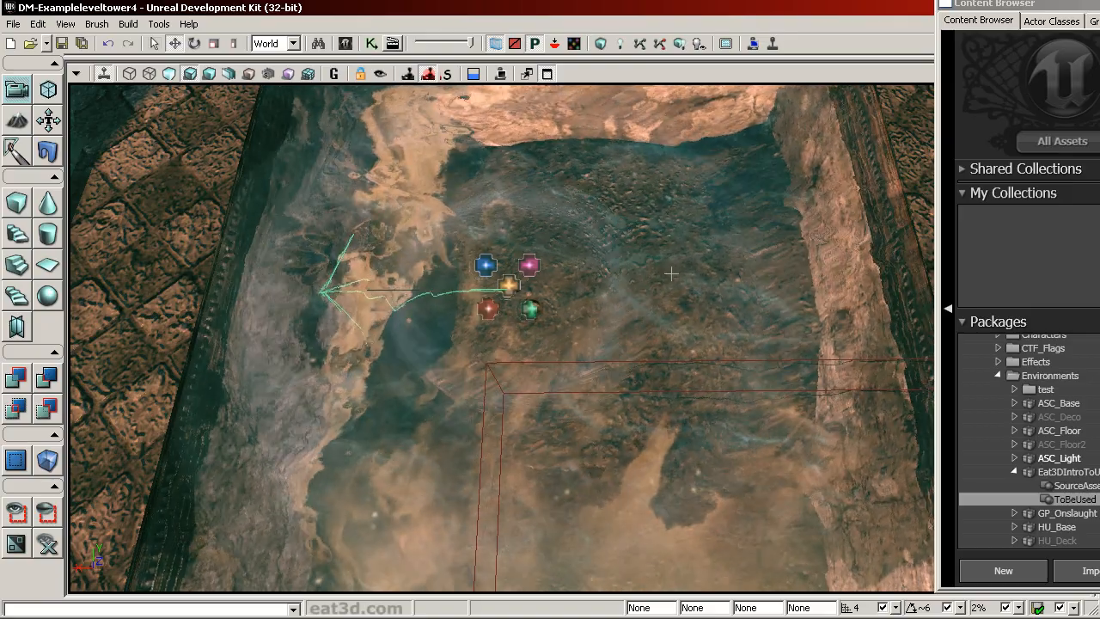
- Select the water ring emitter and shift it horizontally across the pit's water surface
right_click_drag(644, 382, 876, 353)
left_click(641, 332)
right_click_drag(642, 332, 661, 352)
mouse_move(690, 373)
left_mouse_down("ctrl+shift")
mouse_move(690, 404)
mouse_move(690, 373)
left_mouse_up("ctrl+shift")
right_click_drag(690, 373, 593, 373, "ctrl+shift")
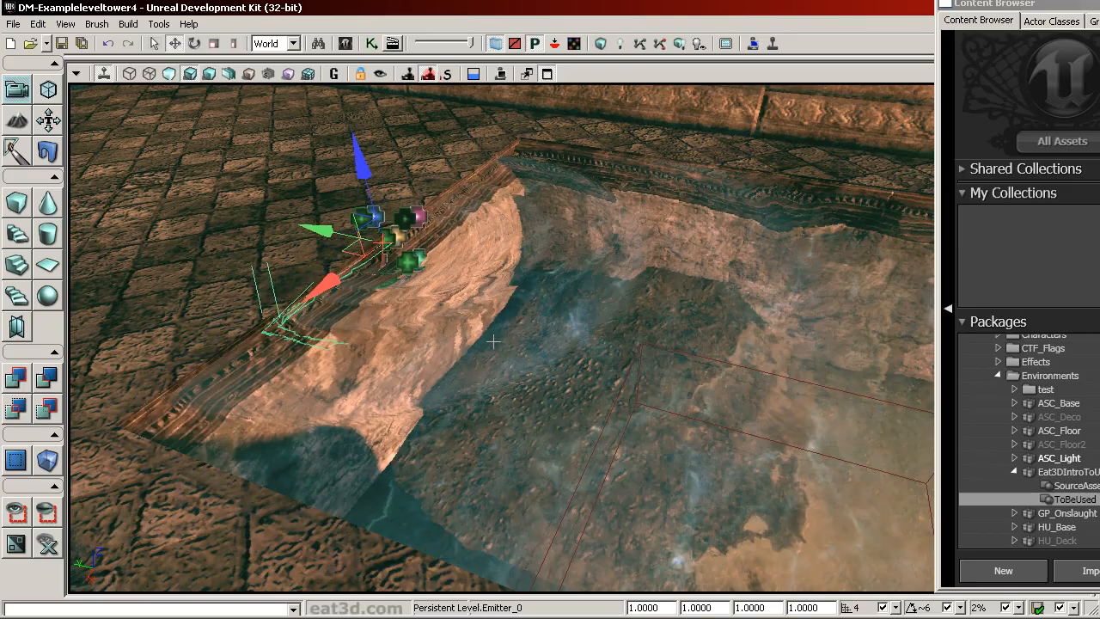
right_click_drag(494, 341, 752, 341, "ctrl+shift")
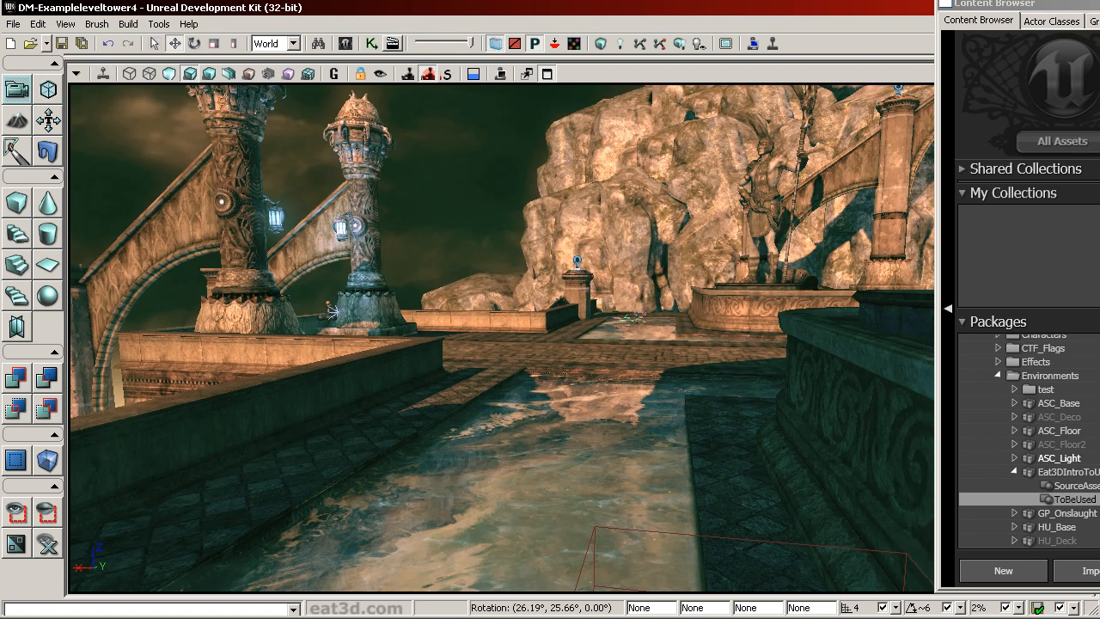
- Check the PostProcessVolumes beneath both water pits and rebuild the level's geometry
middle_click_drag(502, 338, 509, 430)
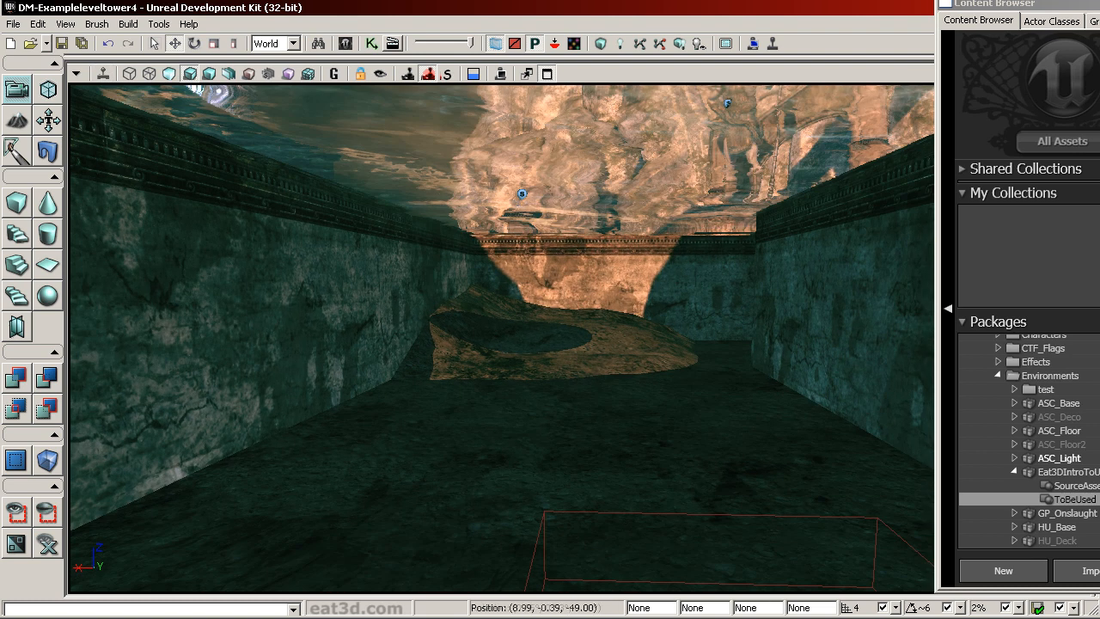
right_click_drag(502, 337, 505, 336)
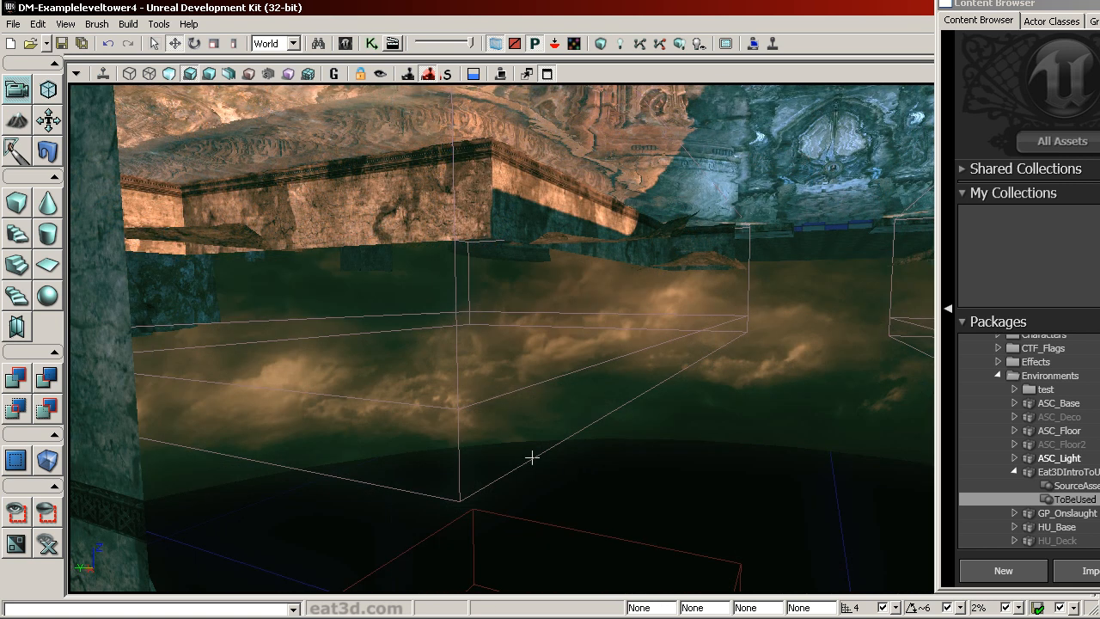
left_click(530, 456)
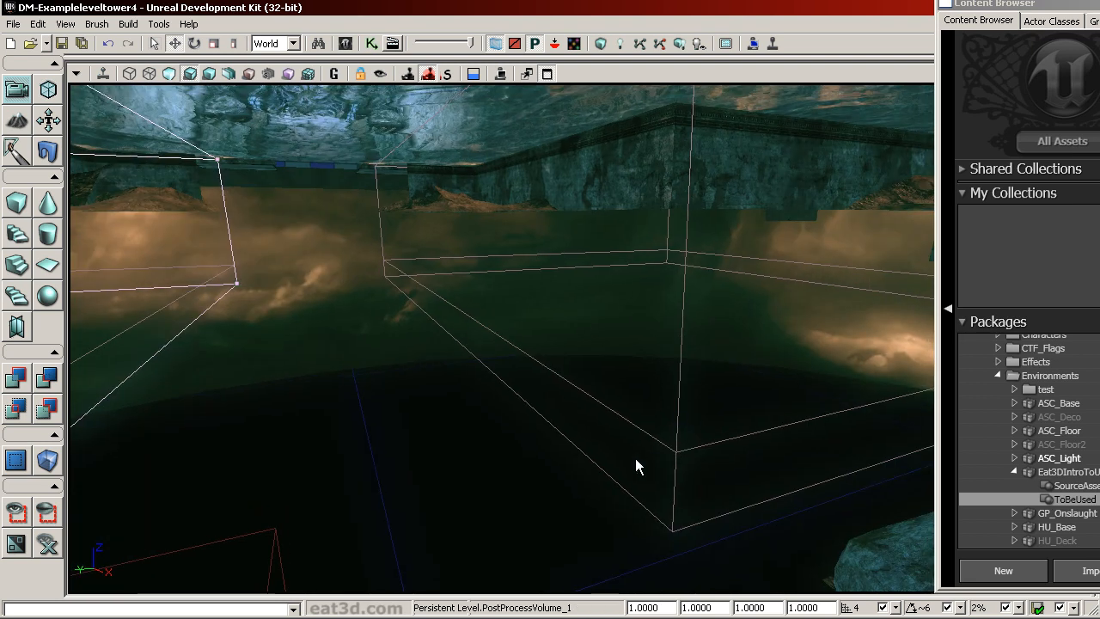
left_click(577, 452)
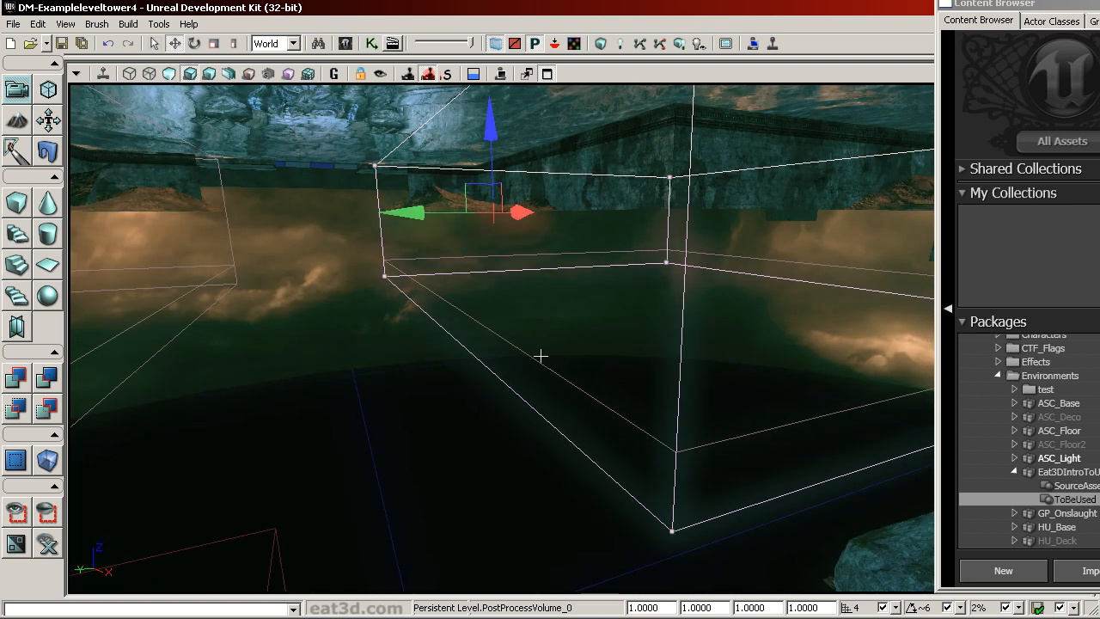
right_click_drag(540, 434, 517, 439)
key("Escape")
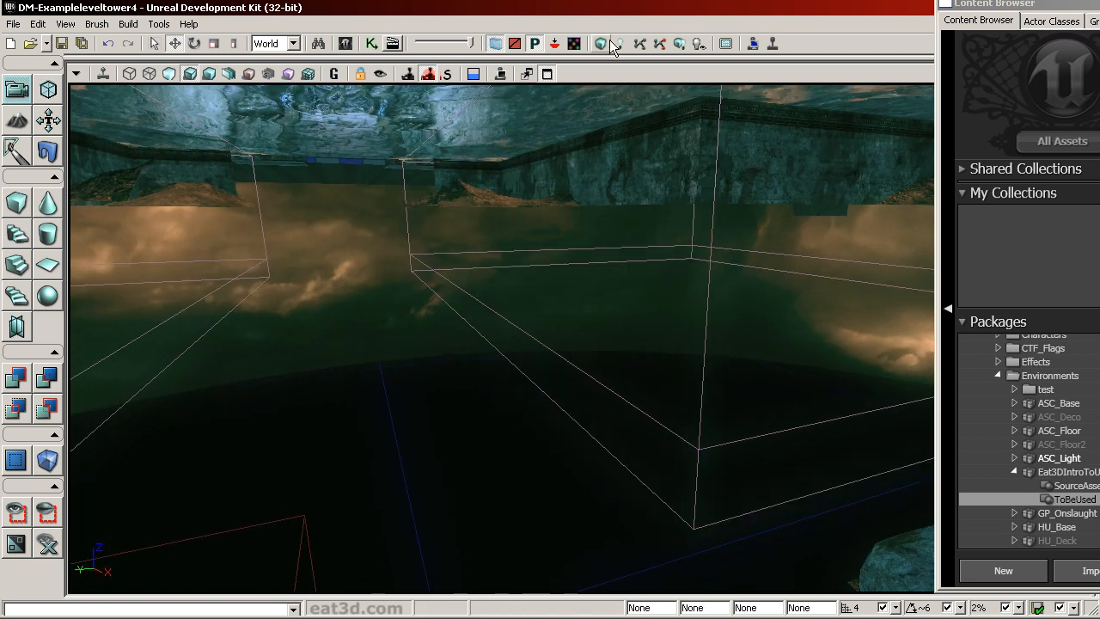
left_click(599, 44)
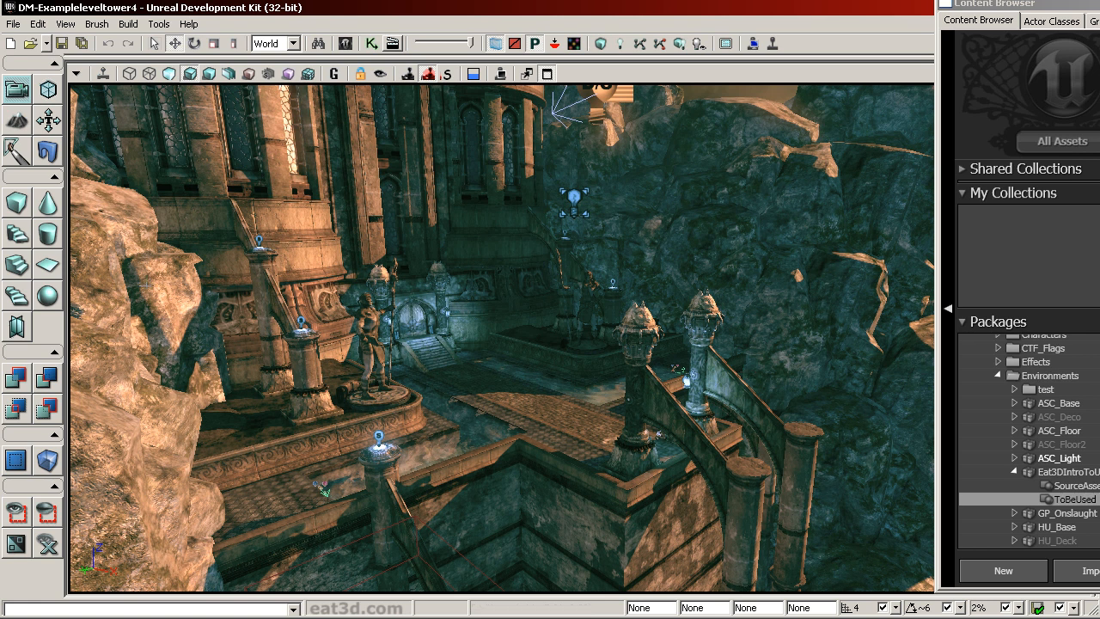
- Add a LightmassImportanceVolume from the large builder brush that encloses the tower and courtyard
right_click_drag(320, 407, 518, 309)
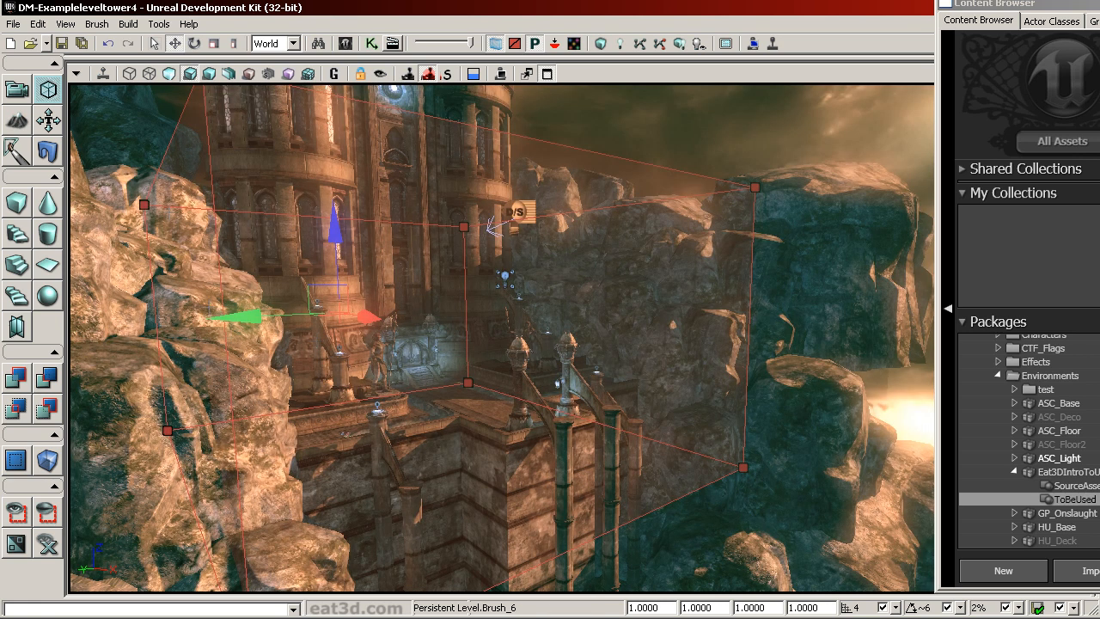
left_click(32, 63)
left_click(34, 83)
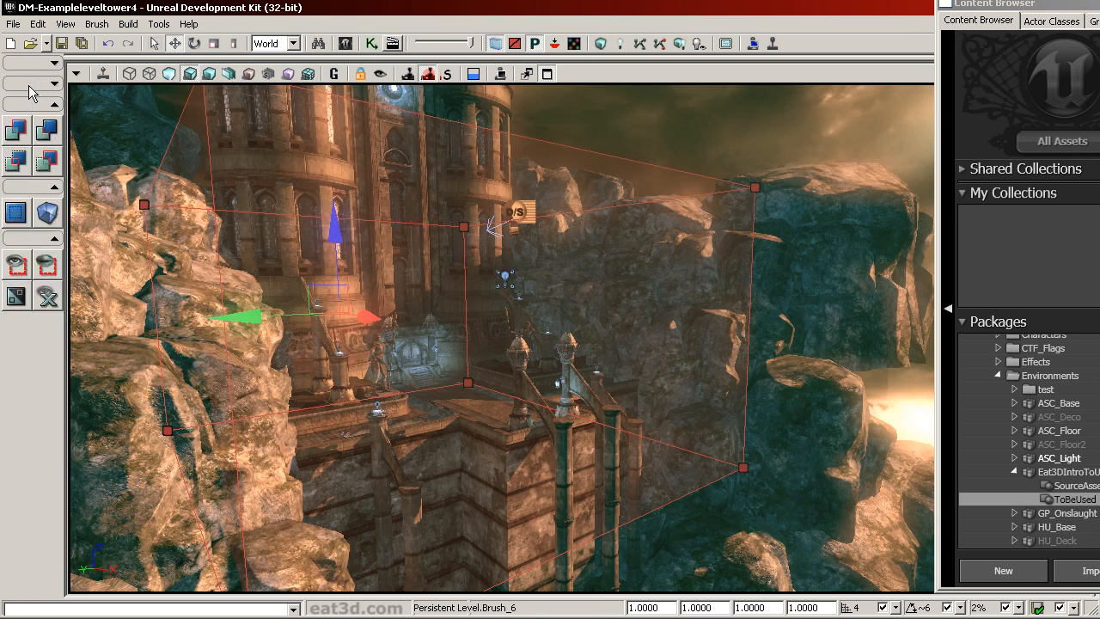
left_click(37, 105)
right_click(49, 152)
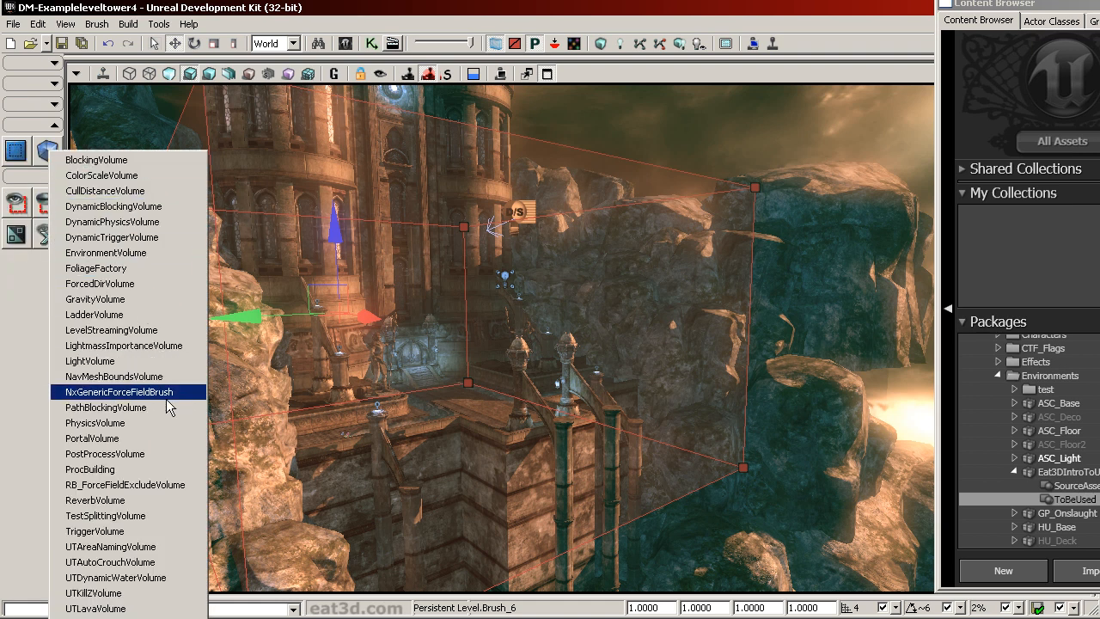
left_click(112, 346)
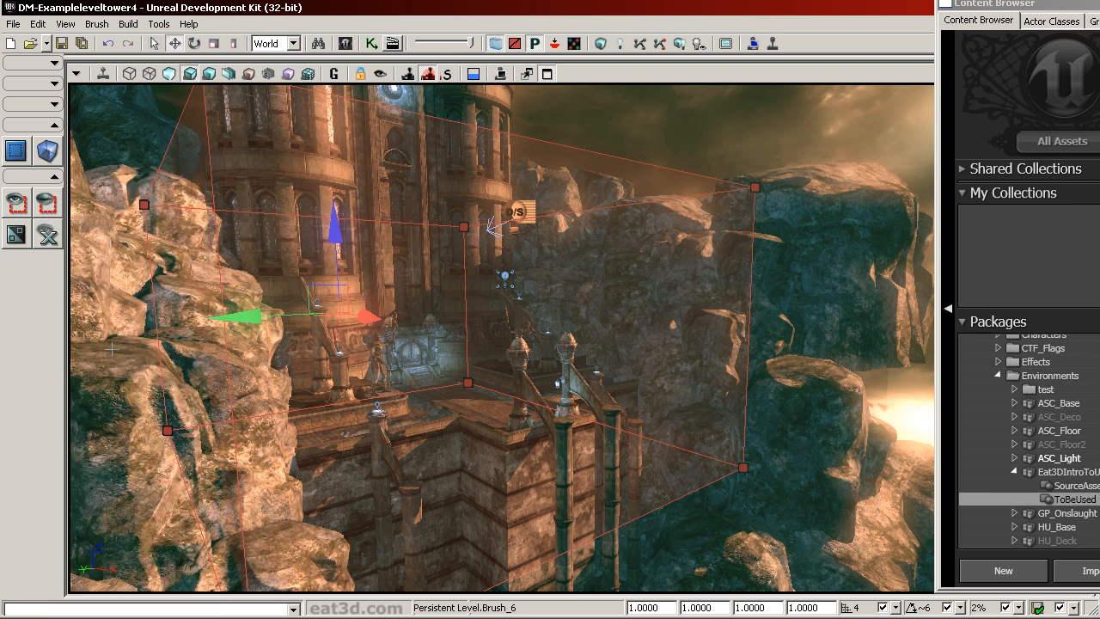
left_click(37, 65)
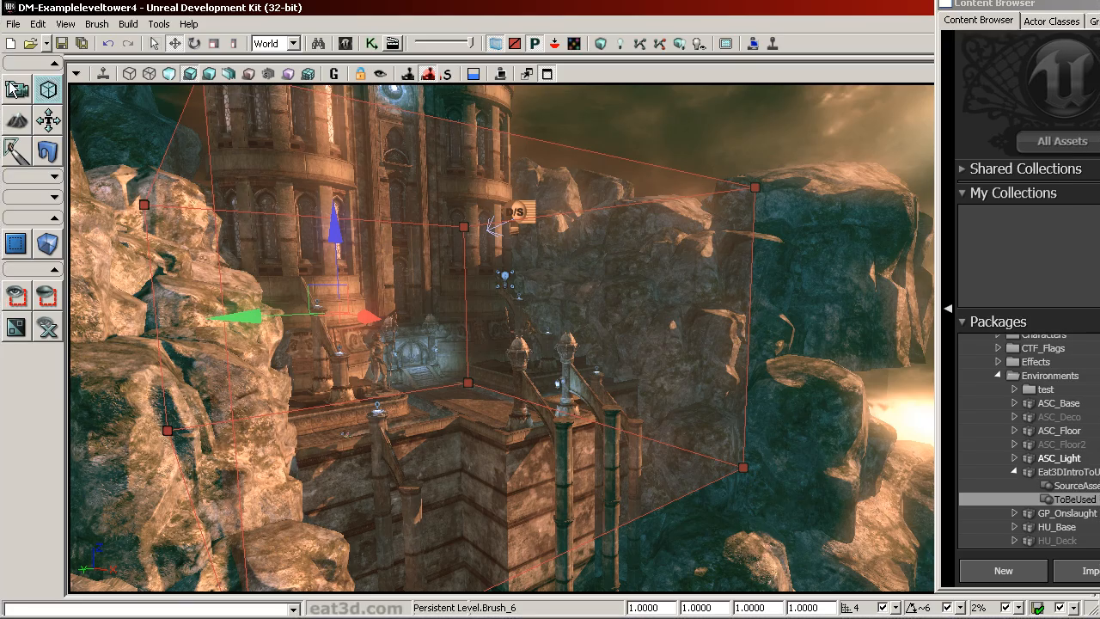
left_click(15, 90)
- Move the builder brush and rebuild it as a cube with a Z size of 1024
mouse_move(344, 227)
left_mouse_down("shift")
mouse_move(344, 203)
mouse_move(344, 515)
mouse_move(343, 257)
left_mouse_up("shift")
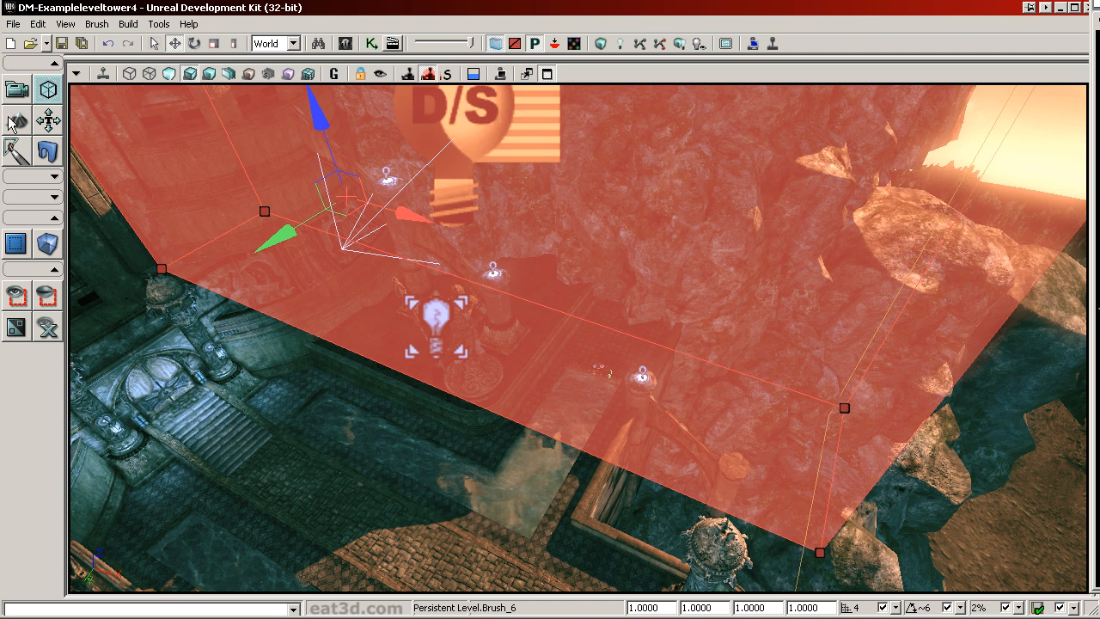
left_click(38, 177)
left_click(16, 203)
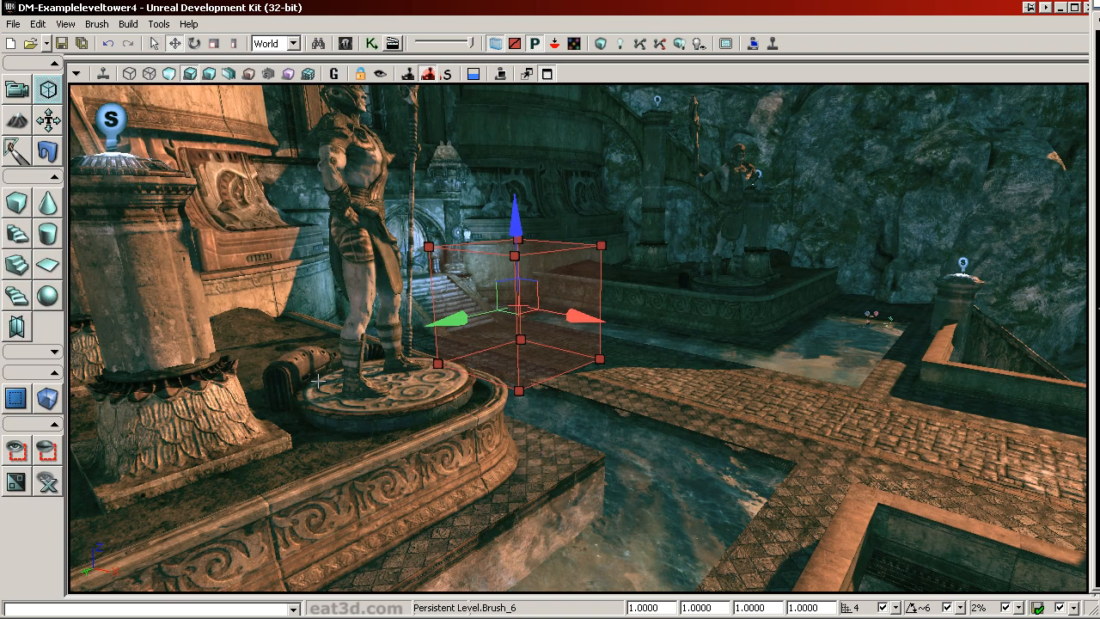
right_click(14, 206)
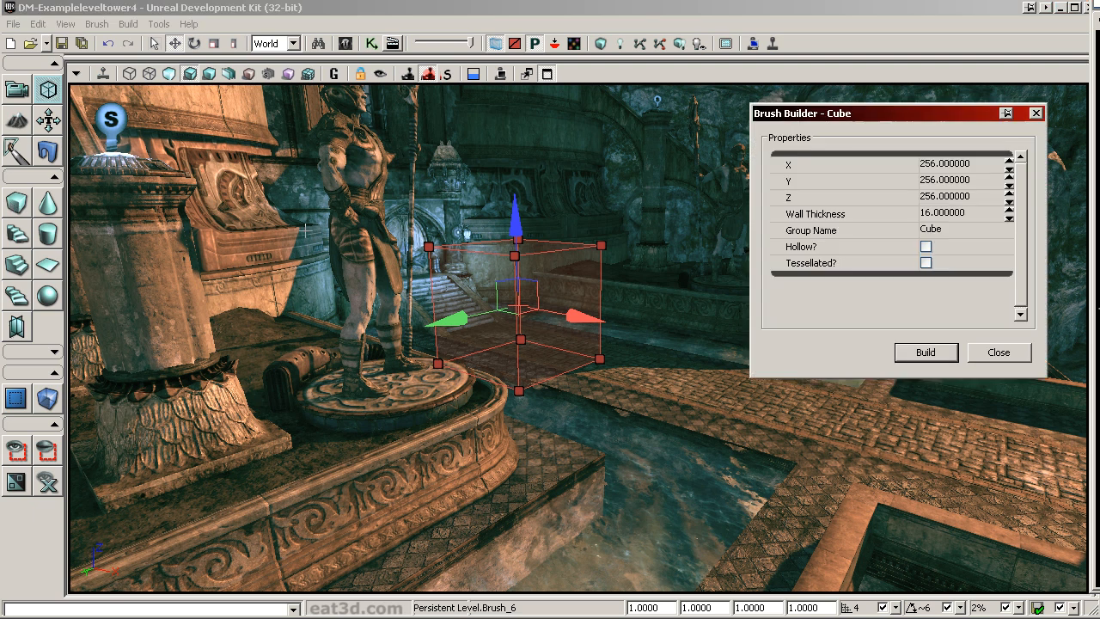
left_click(962, 180)
left_click(965, 197)
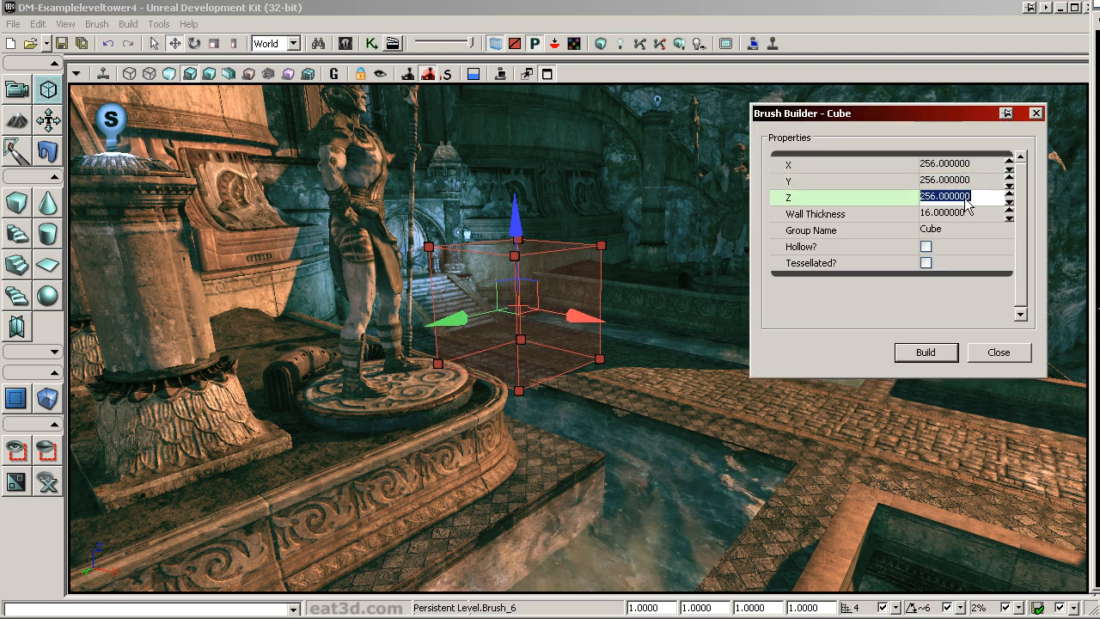
type("1024")
left_click(964, 181)
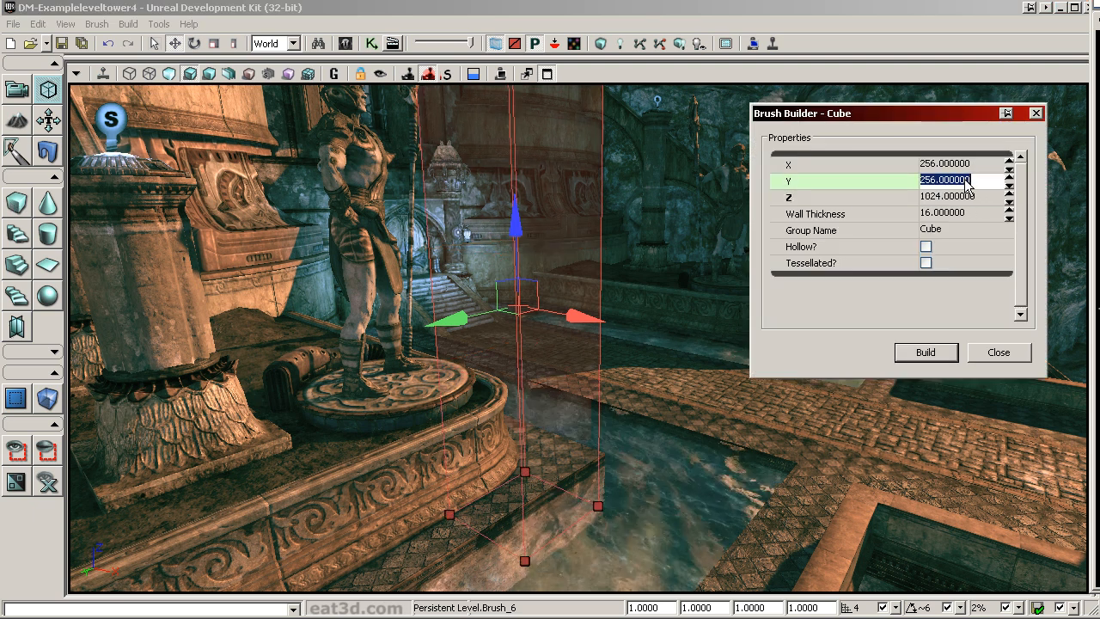
mouse_move(826, 375)
left_mouse_down()
mouse_move(826, 412)
mouse_move(825, 375)
left_mouse_up()
left_click(940, 355)
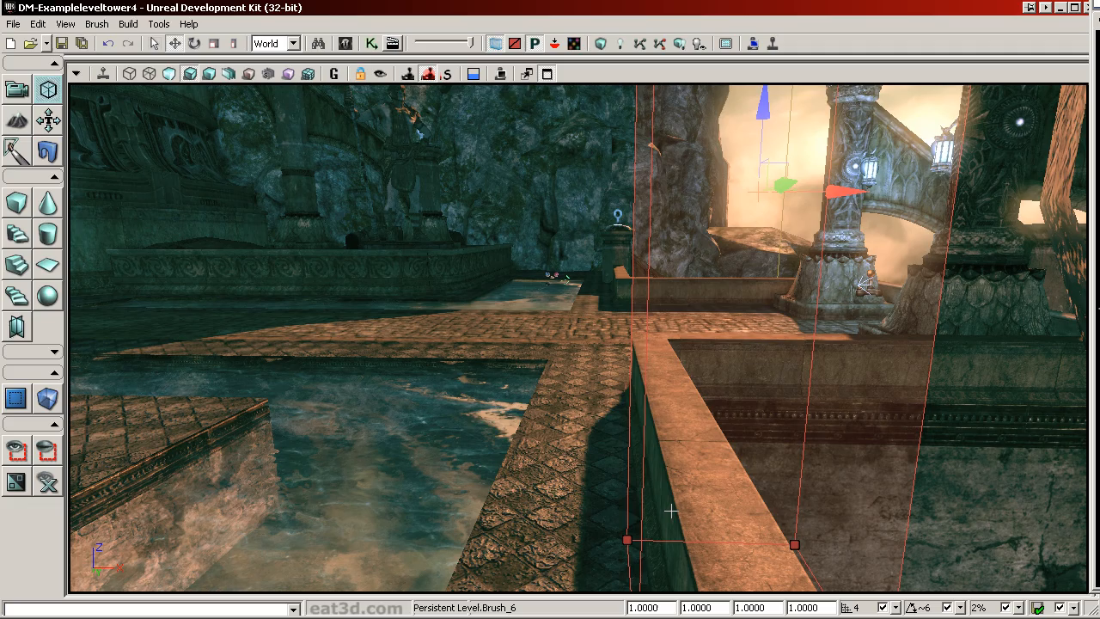
- Move the tall builder brush outward along the courtyard's edge so it stands over the low boundary wall
mouse_move(649, 499)
left_mouse_down()
mouse_move(631, 481)
mouse_move(640, 499)
left_mouse_up()
left_click_drag(885, 134, 963, 129, "shift")
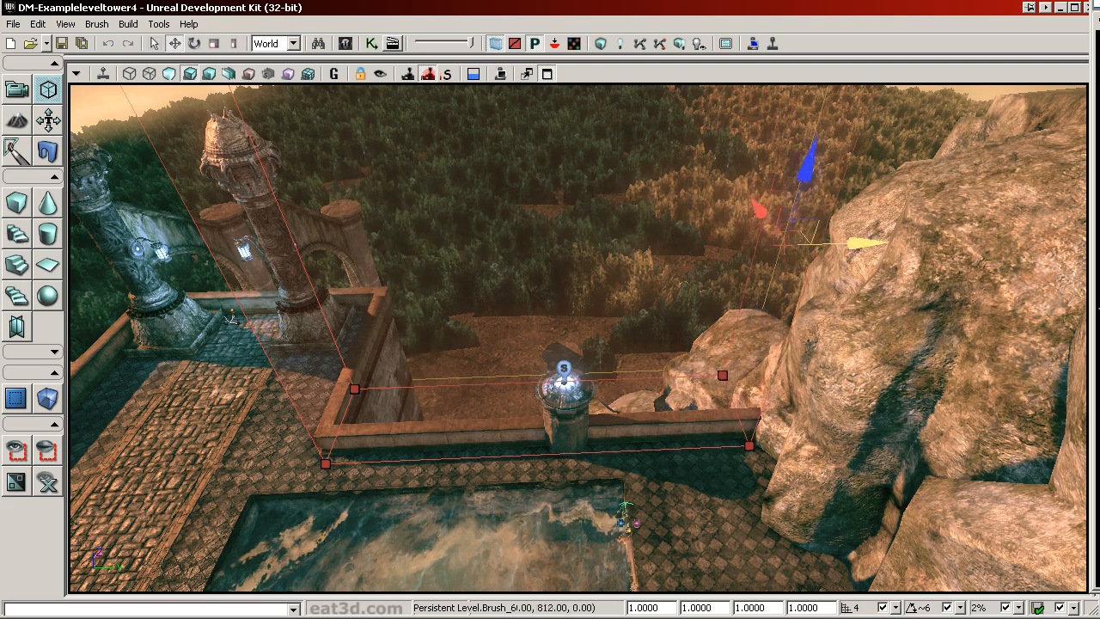
left_click_drag(859, 244, 1070, 225)
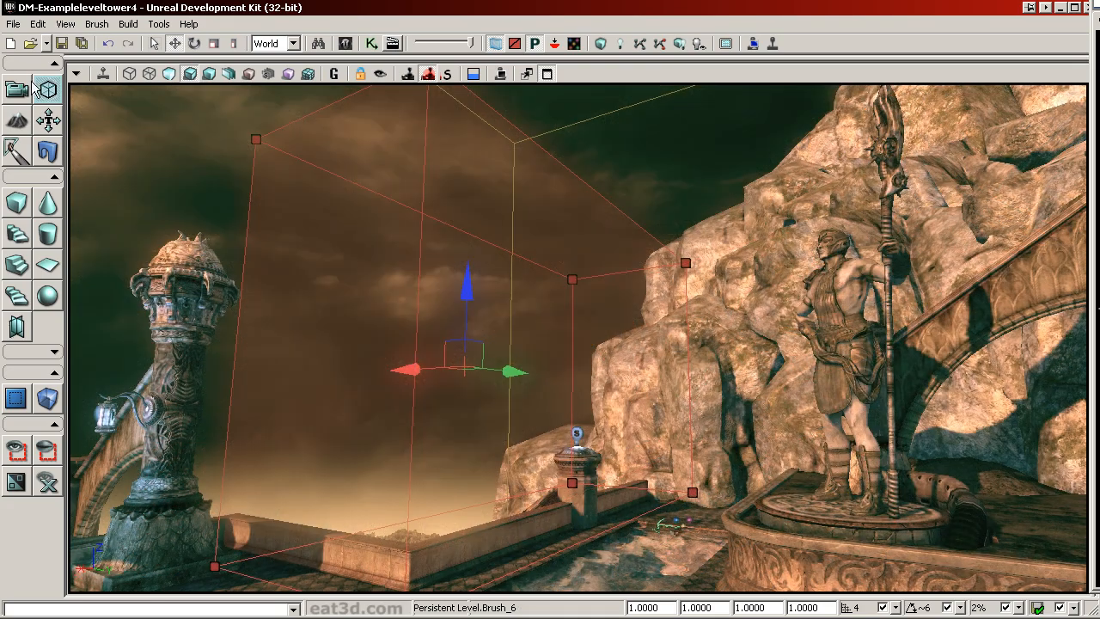
left_click(35, 64)
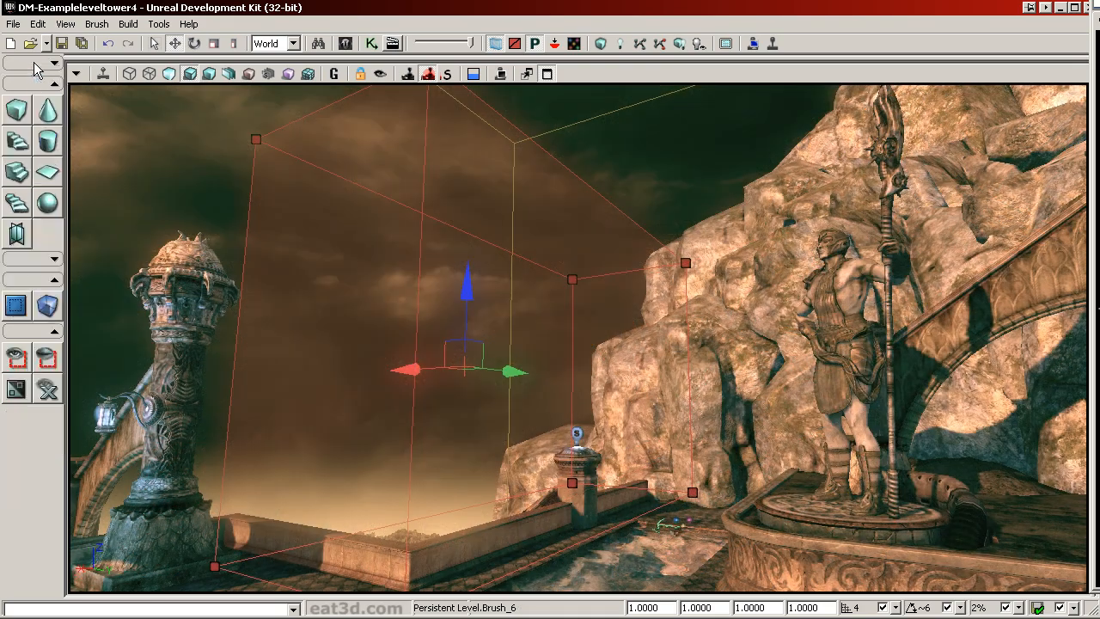
- Add a BlockingVolume from the tall builder brush over the low boundary wall and expand the collapsed tool groups
left_click(34, 84)
right_click(47, 155)
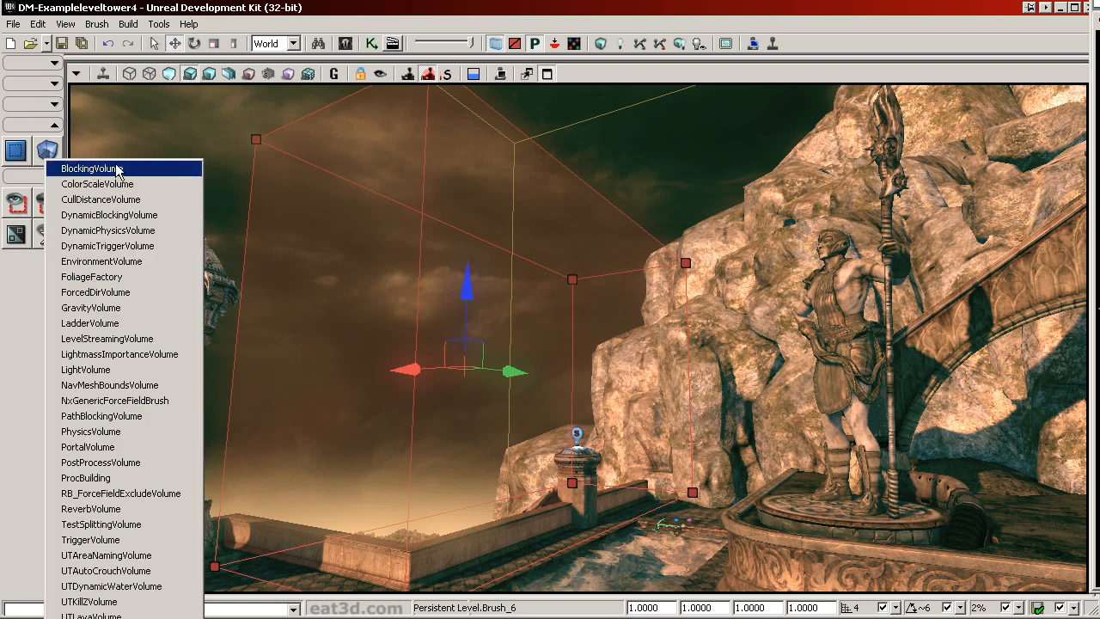
right_click(48, 150)
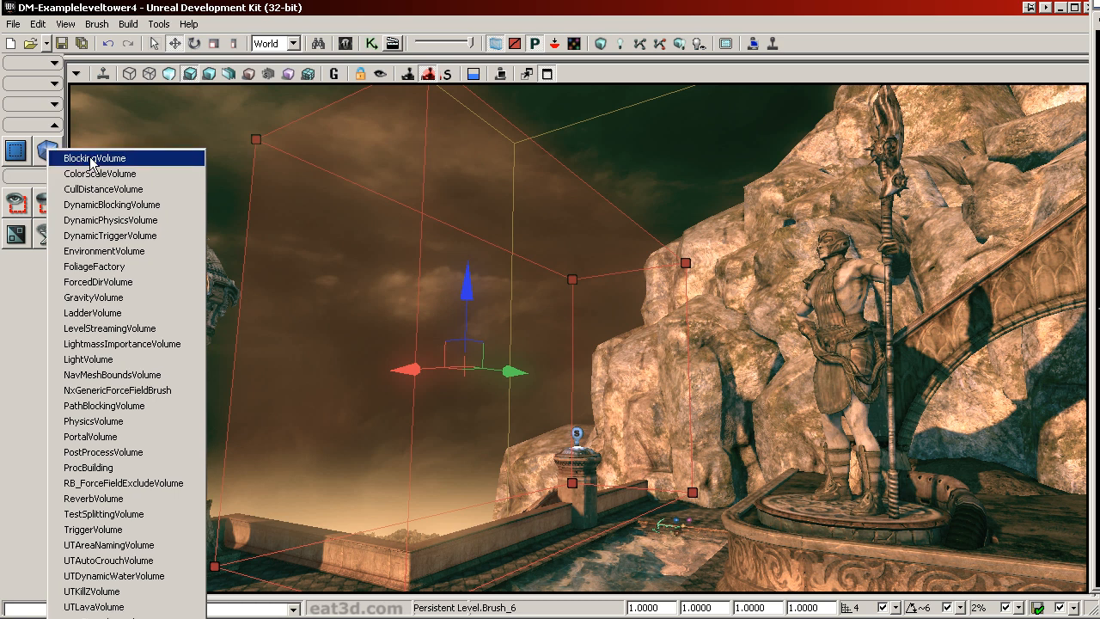
left_click(92, 158)
left_click(48, 105)
left_click(51, 83)
left_click(50, 65)
mouse_move(198, 138)
right_mouse_down()
mouse_move(199, 159)
mouse_move(199, 138)
right_mouse_up()
left_click(16, 91)
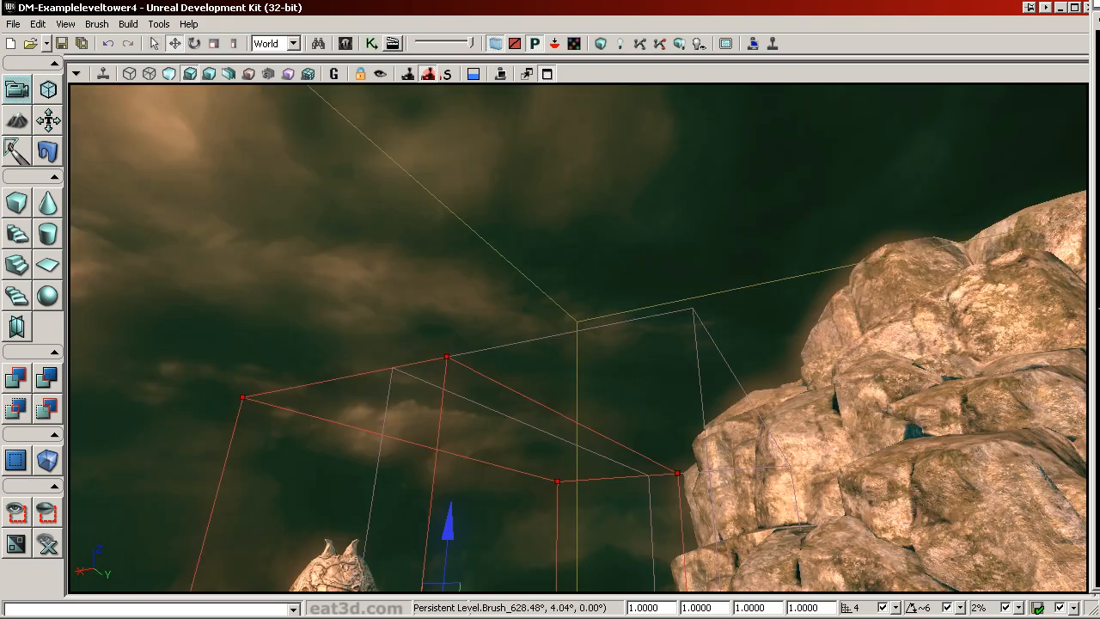
- Place the builder brush over the opposite low wall and across the walkway's outer end, adding a BlockingVolume at each
right_click_drag(785, 294, 785, 295)
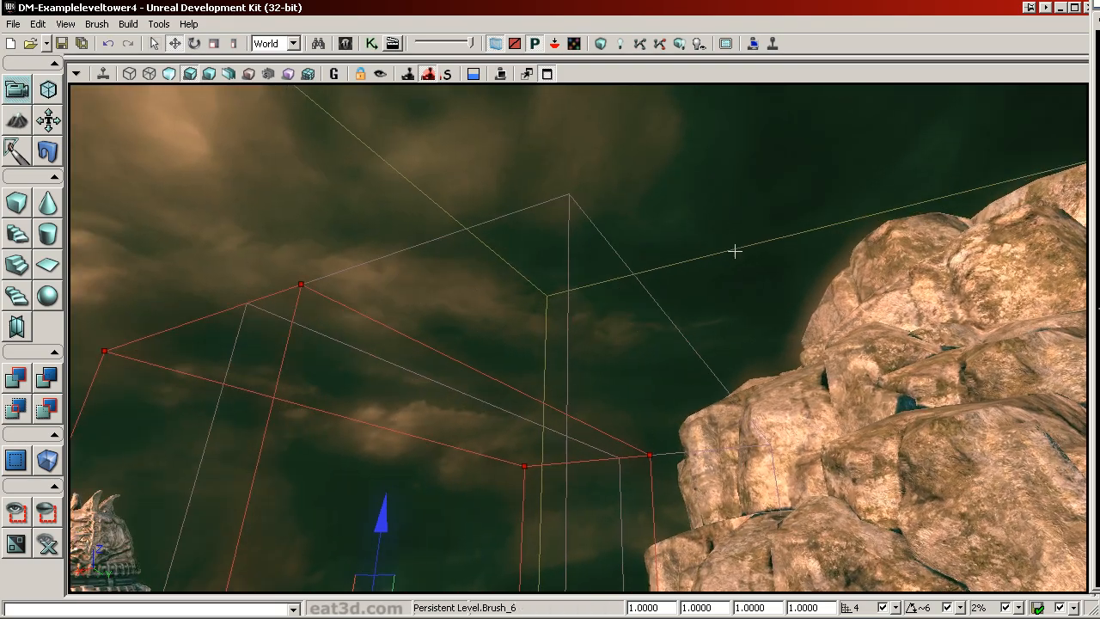
left_click(612, 249)
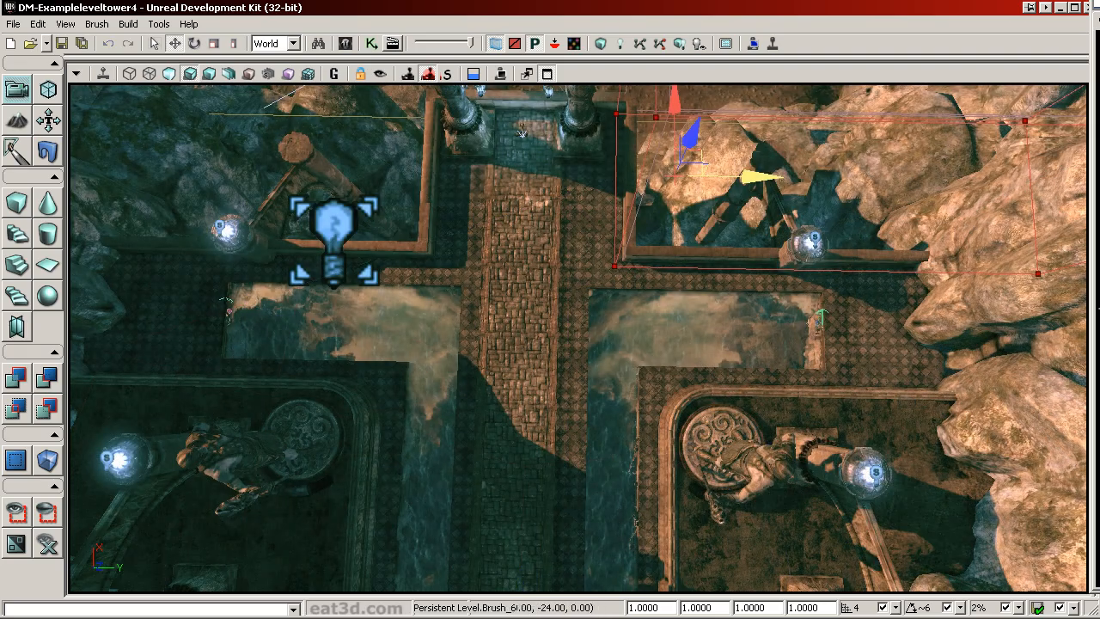
mouse_move(550, 344)
left_mouse_down()
mouse_move(456, 344)
mouse_move(387, 361)
left_mouse_up()
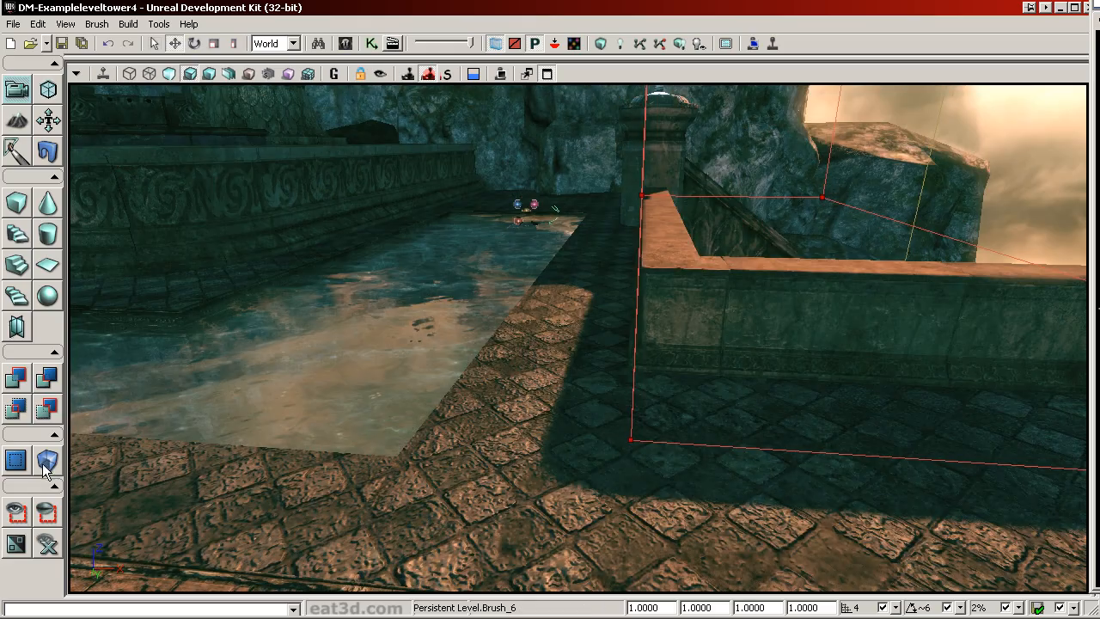
right_click(47, 461)
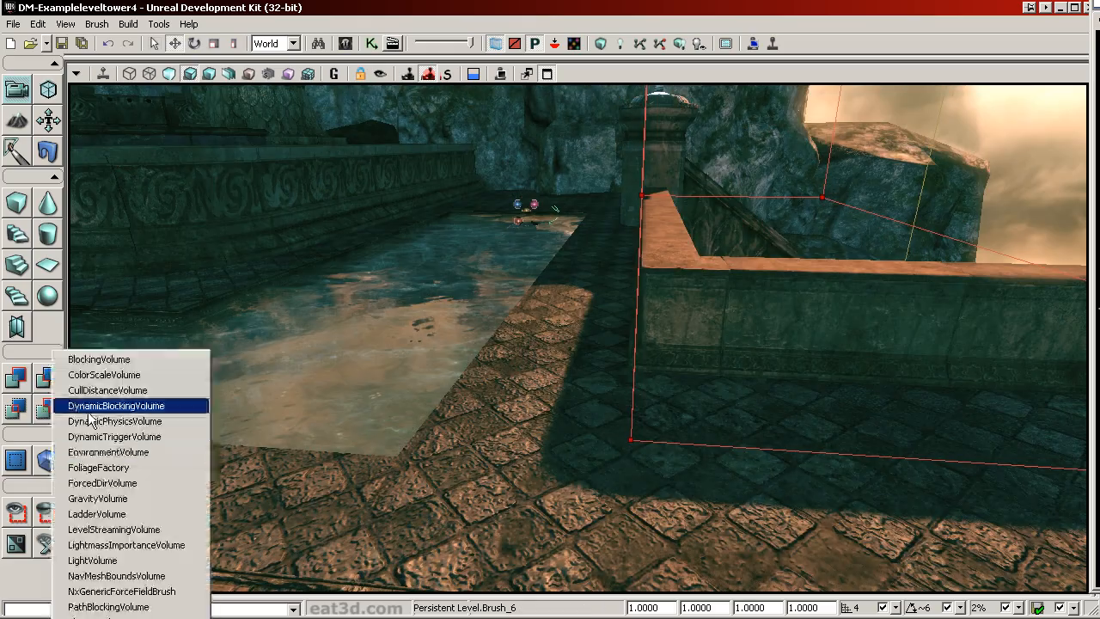
left_click(104, 375)
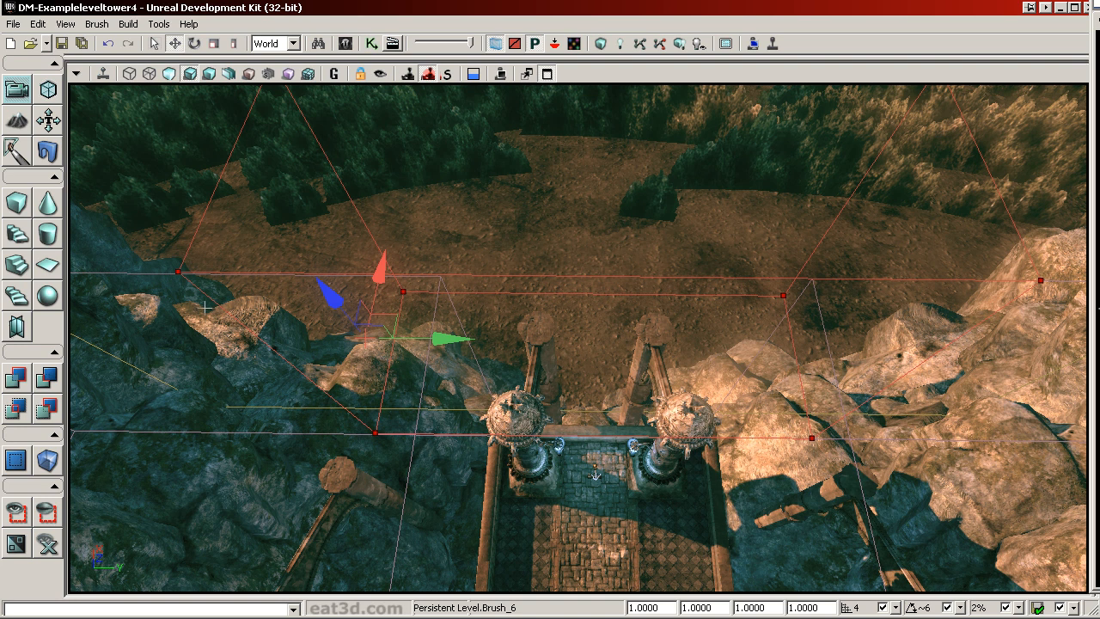
right_click(51, 460)
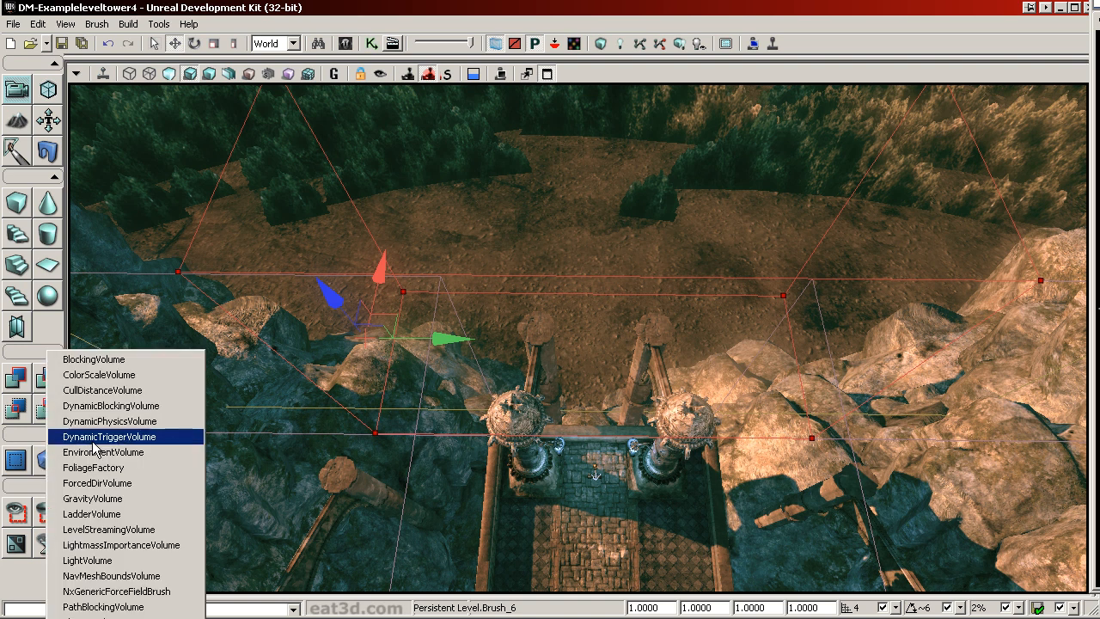
left_click(92, 359)
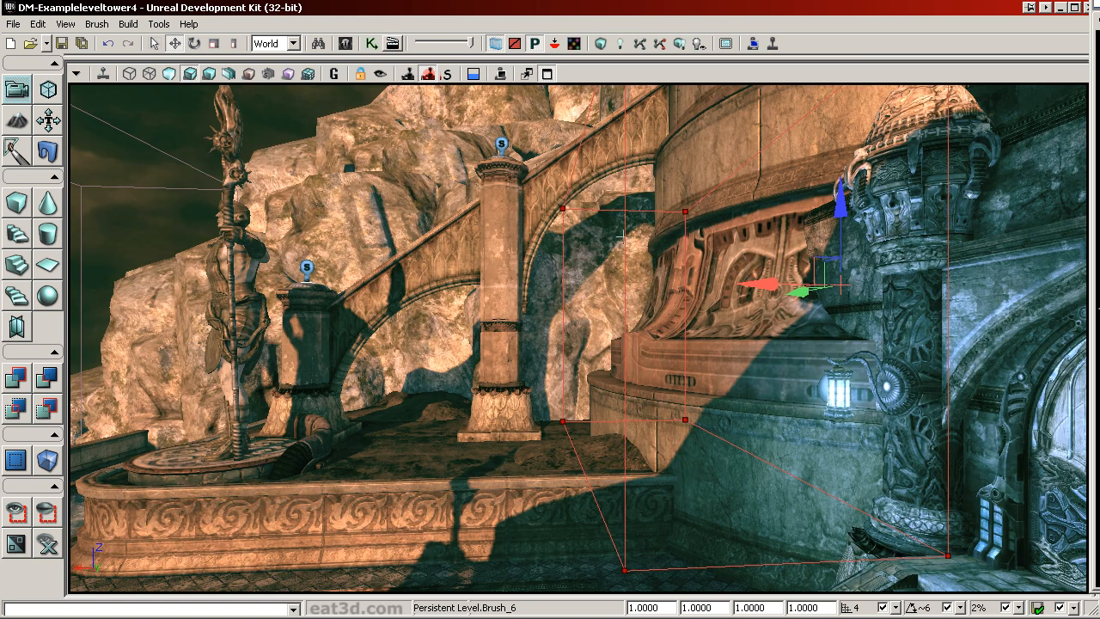
- Extend the builder brush's side face in Geometry Mode along the sunlit statue's raised bed and add a BlockingVolume there
left_click(49, 88)
left_click(602, 338)
mouse_move(495, 302)
left_mouse_down()
mouse_move(499, 324)
mouse_move(423, 312)
left_mouse_up()
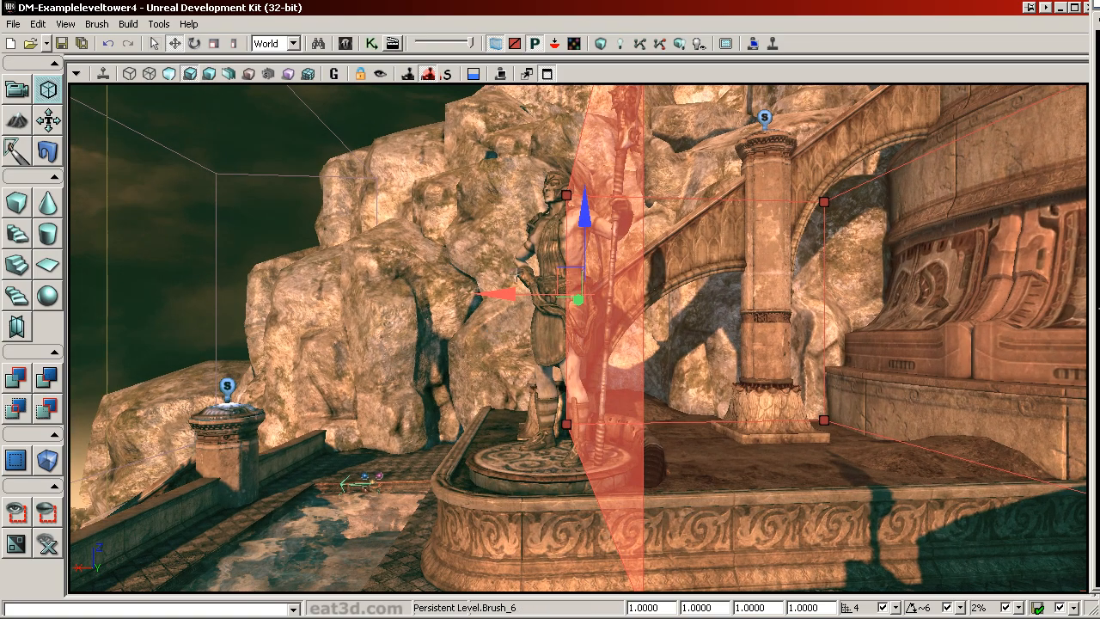
left_click_drag(507, 294, 445, 294)
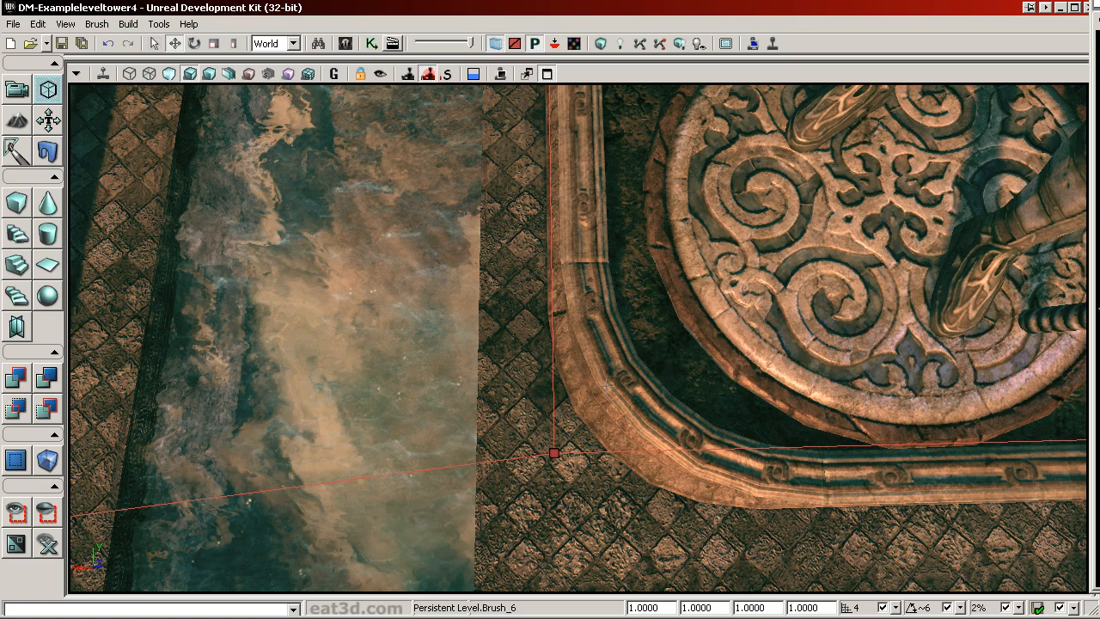
mouse_move(607, 384)
left_mouse_down()
mouse_move(607, 361)
mouse_move(618, 359)
mouse_move(606, 360)
mouse_move(648, 361)
mouse_move(607, 337)
mouse_move(655, 288)
left_mouse_up()
left_click_drag(609, 357, 588, 357, "ctrl")
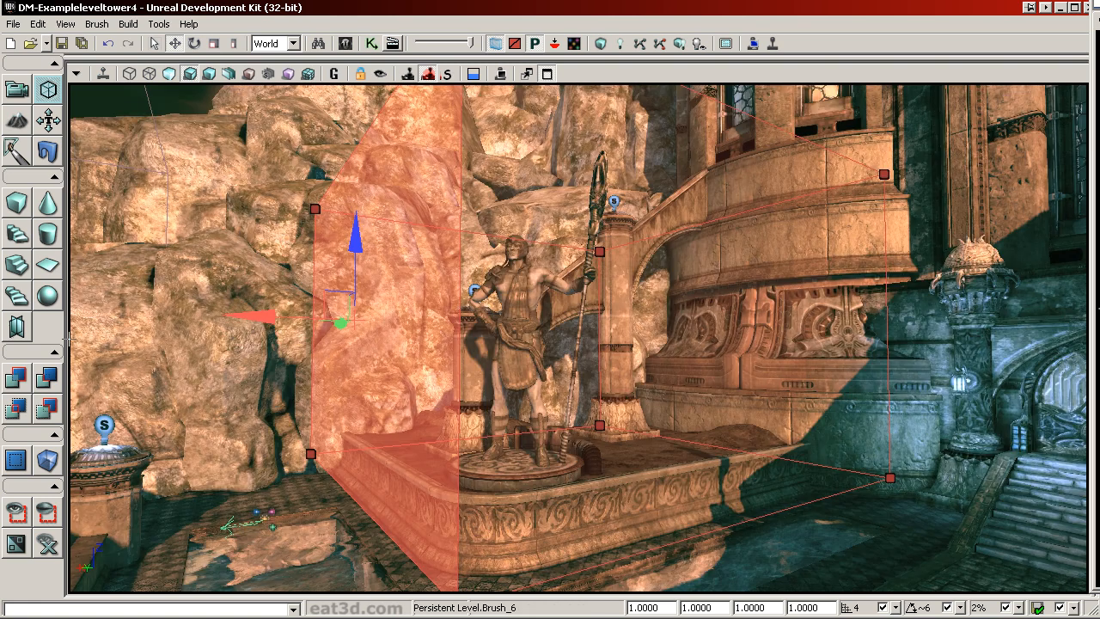
right_click(48, 461)
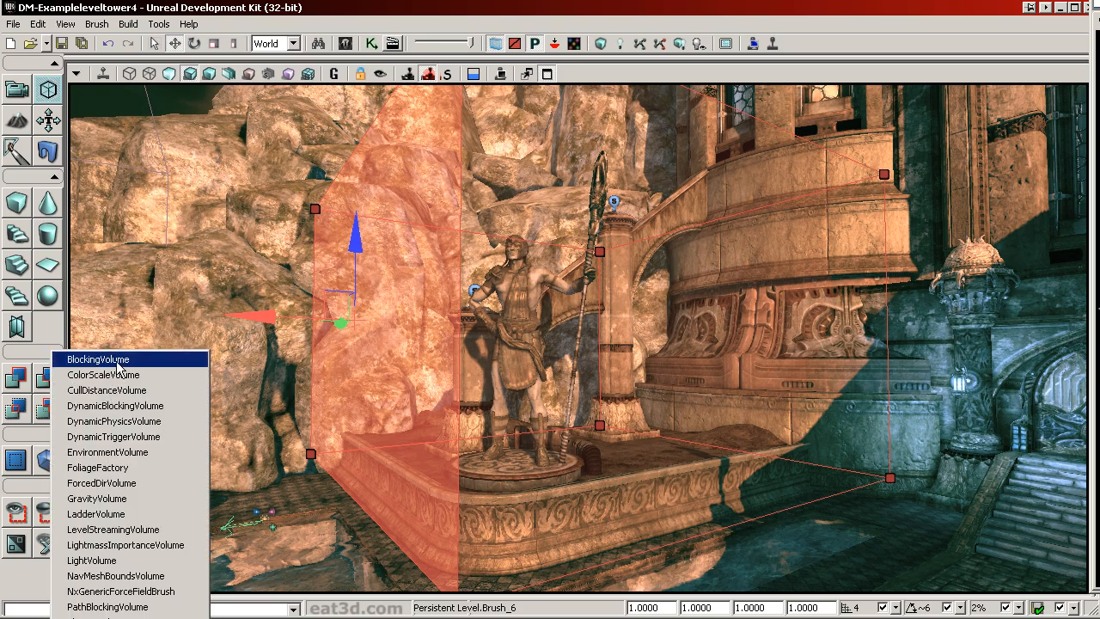
left_click(86, 358)
- Return to camera mode, move the builder brush over the shaded statue's raised bed and add a matching BlockingVolume
left_click(19, 90)
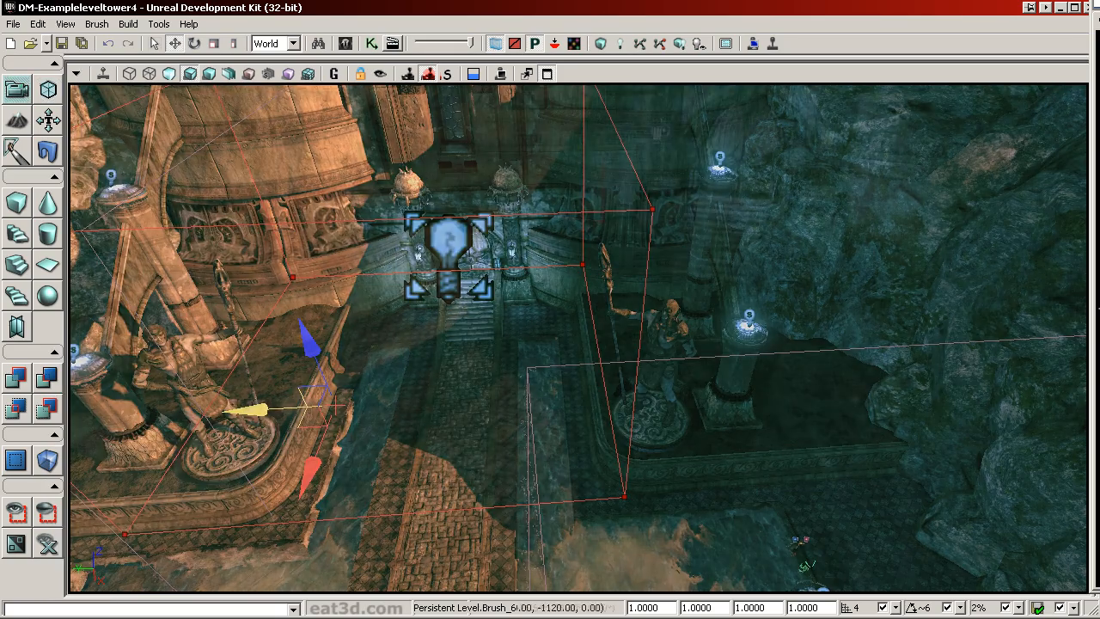
left_click_drag(250, 410, 318, 410, "shift")
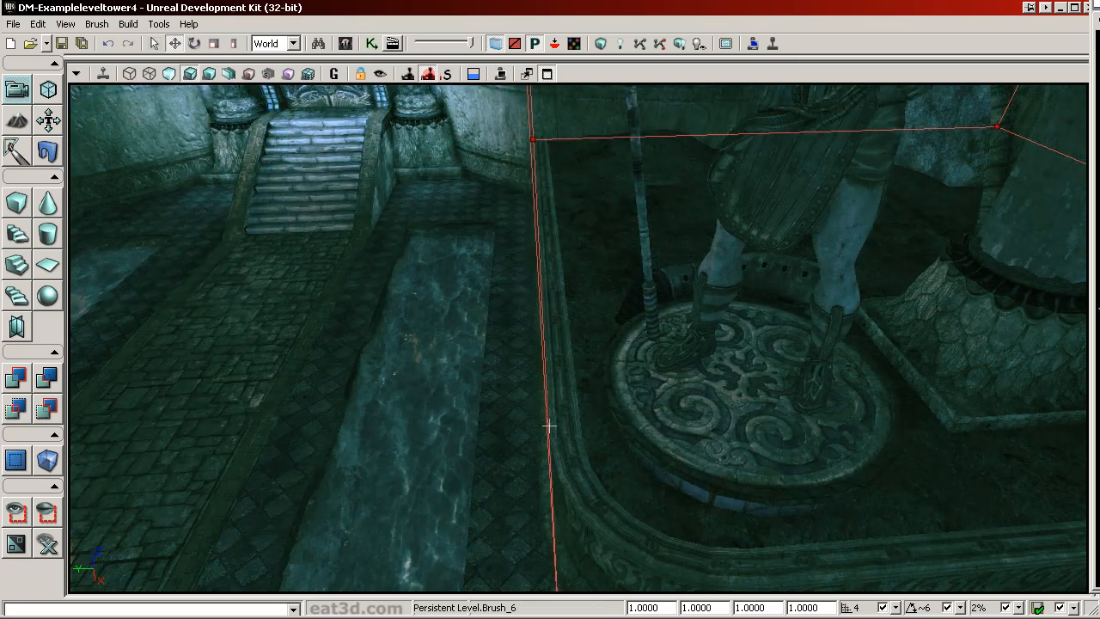
right_click_drag(549, 425, 571, 436)
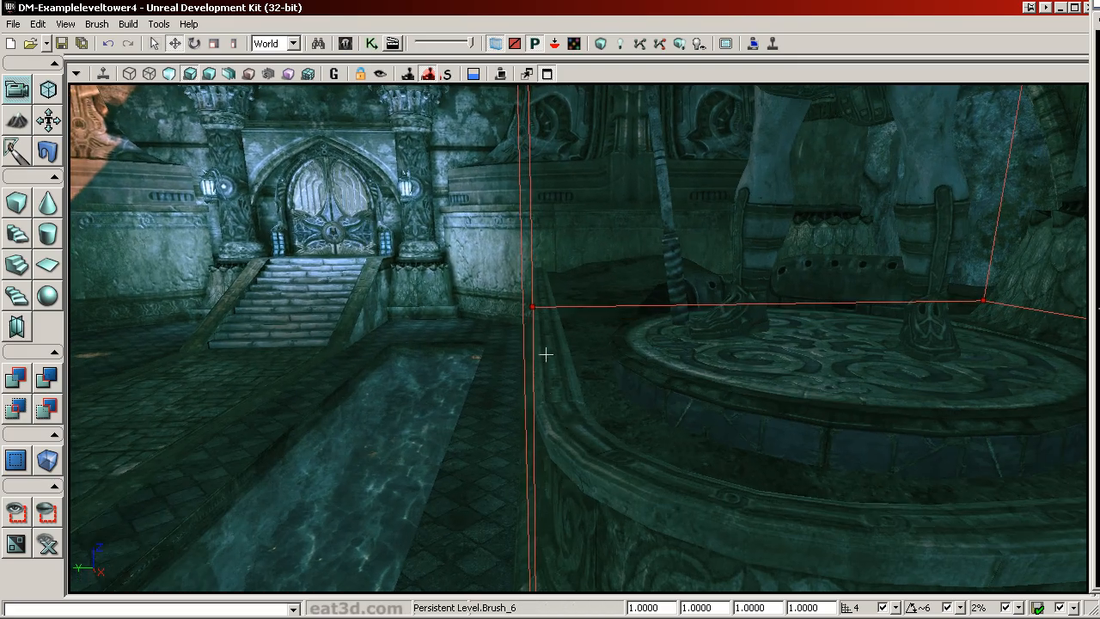
right_click_drag(400, 367, 411, 388)
right_click(44, 469)
left_click(95, 375)
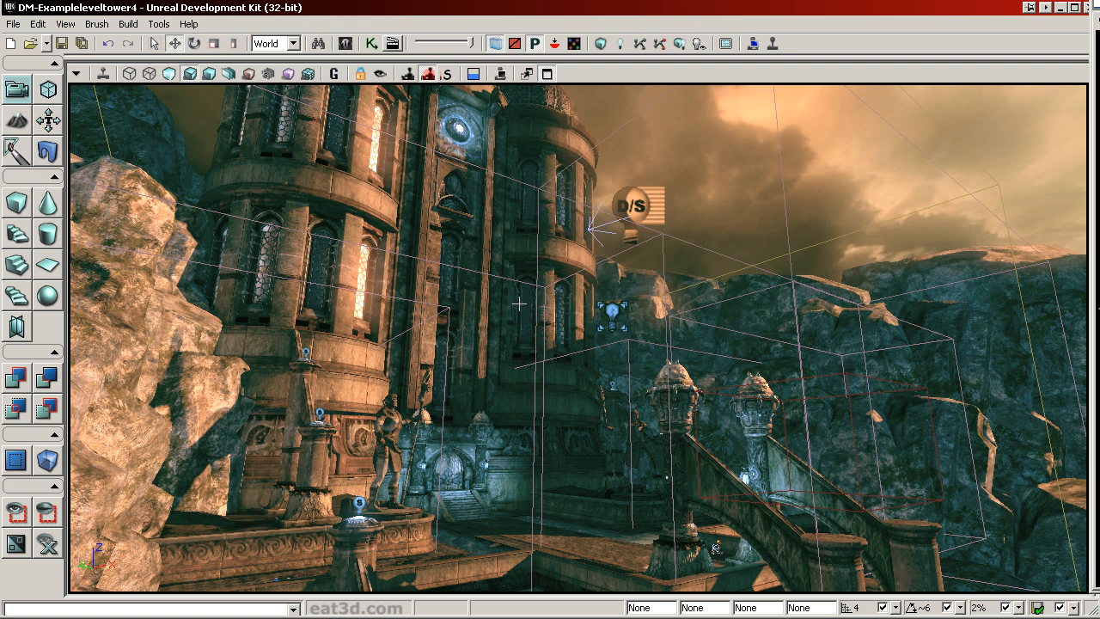
- Switch to IrfanView and examine the tower and sky in the levelshot.jpg reference images before returning to the level
left_click(334, 74)
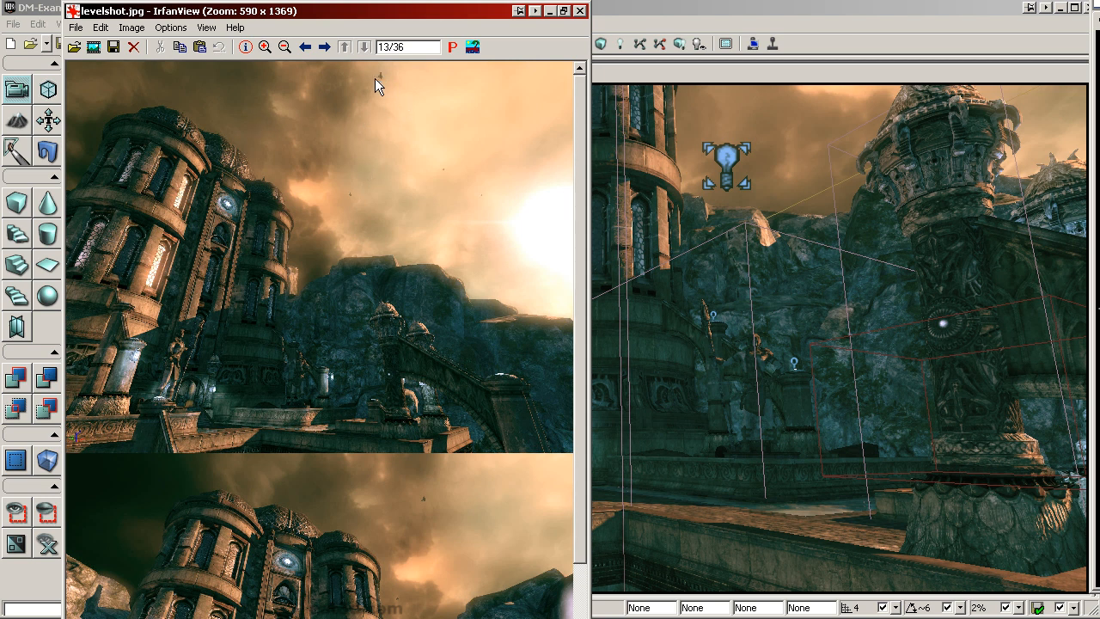
scroll(400, 189, "down", 3)
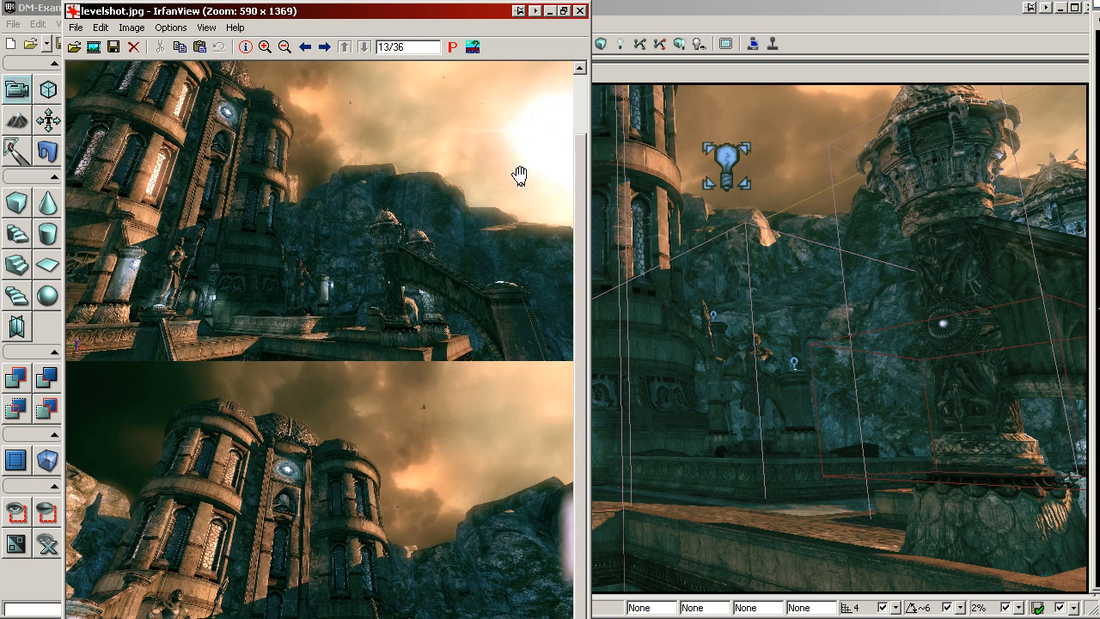
scroll(521, 177, "down", 10)
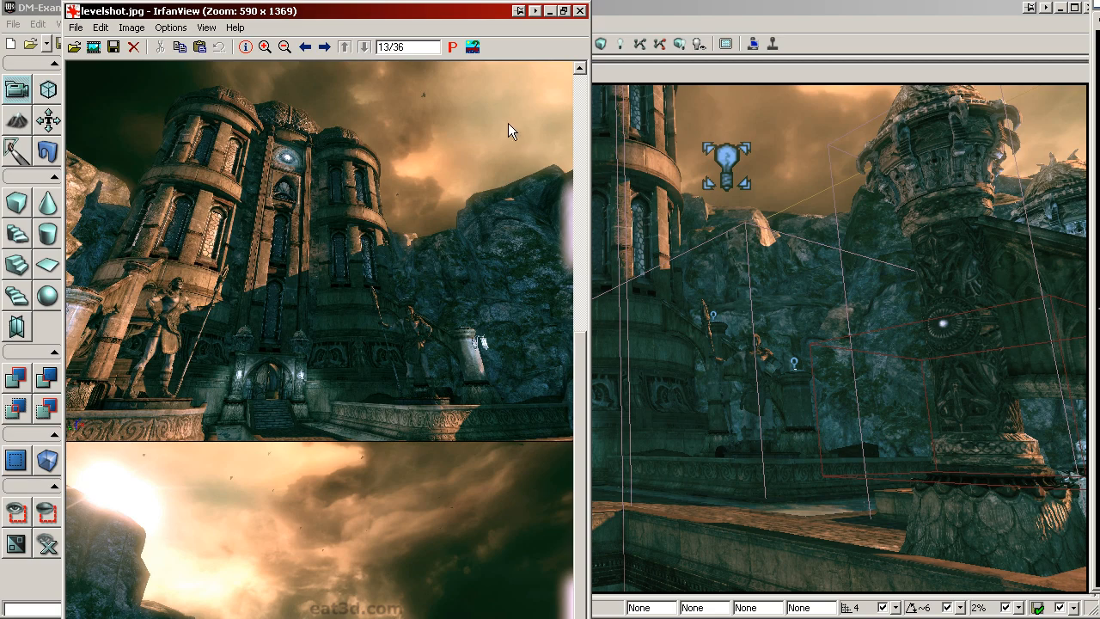
right_click_drag(527, 142, 462, 390)
right_click_drag(439, 215, 420, 560)
right_click_drag(428, 355, 384, 1)
scroll(323, 387, "down", 10)
left_click(712, 8)
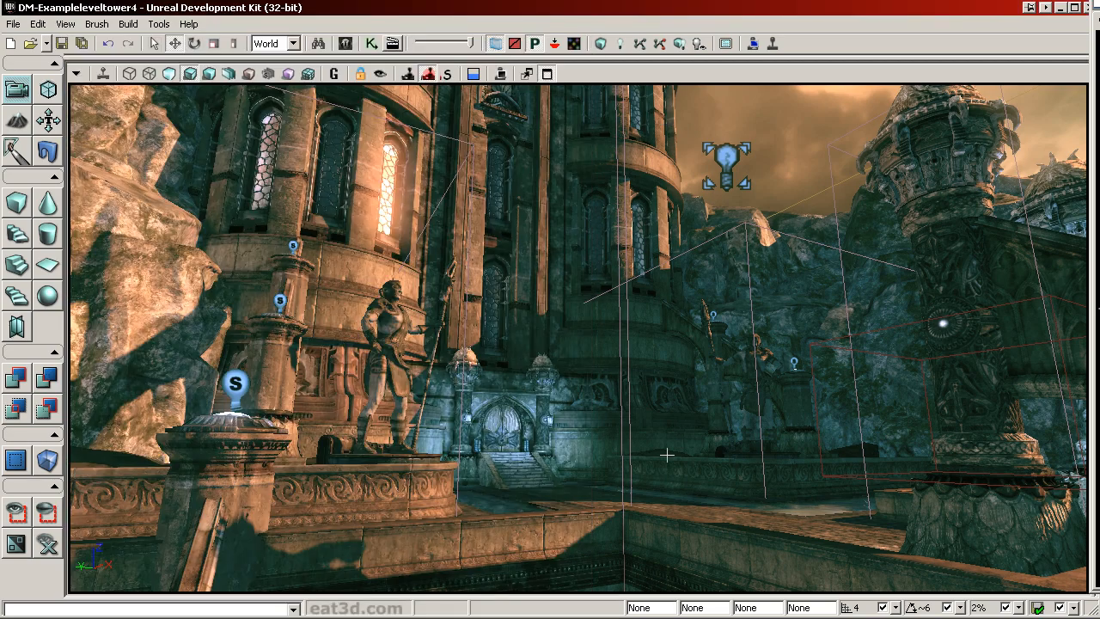
- Select the Birds_par particle system from the ToBeUsed group of the Eat3DIntroToUDK_Content package in the Content Browser
right_click_drag(671, 420, 683, 451)
left_click_drag(672, 421, 684, 297)
right_click_drag(671, 420, 650, 241)
right_click_drag(705, 434, 681, 434)
key("ctrl+shift+f")
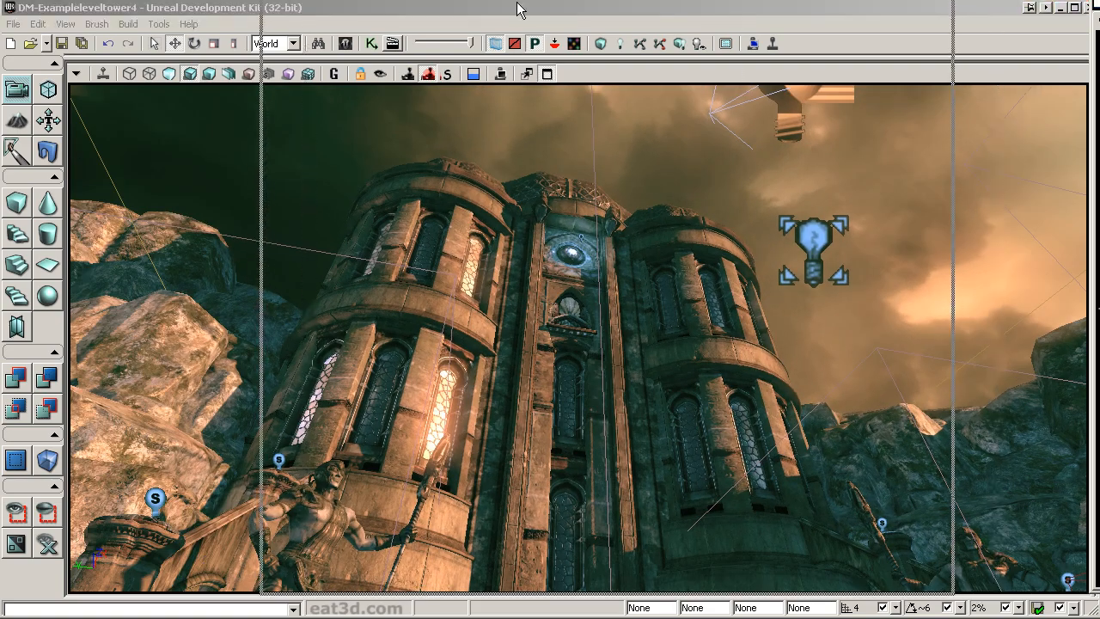
left_click(378, 195)
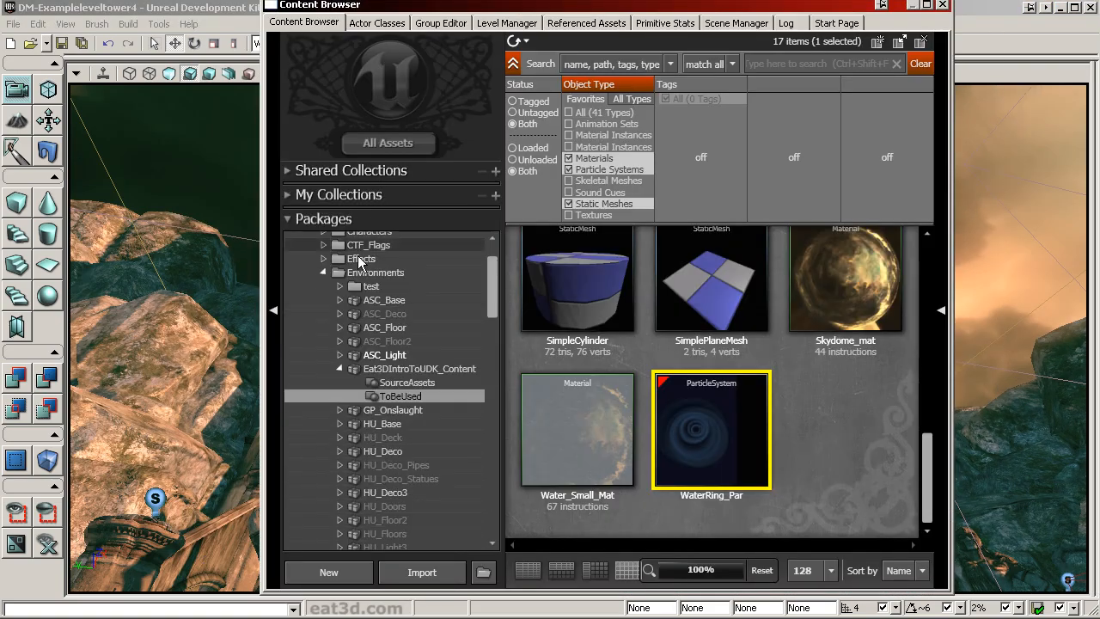
left_click(389, 371)
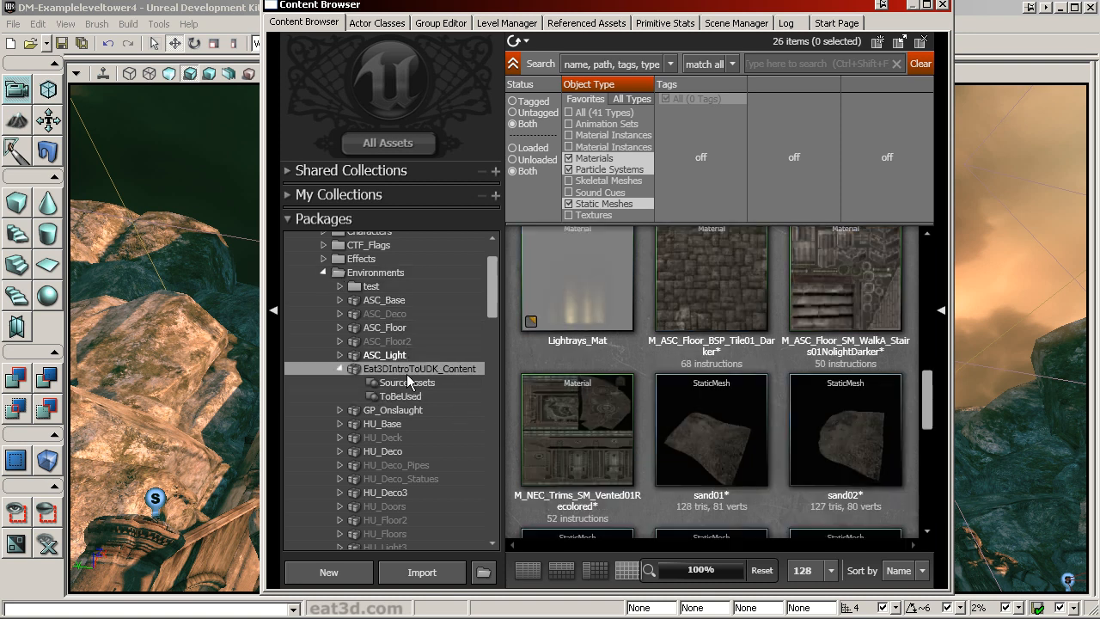
left_click(390, 394)
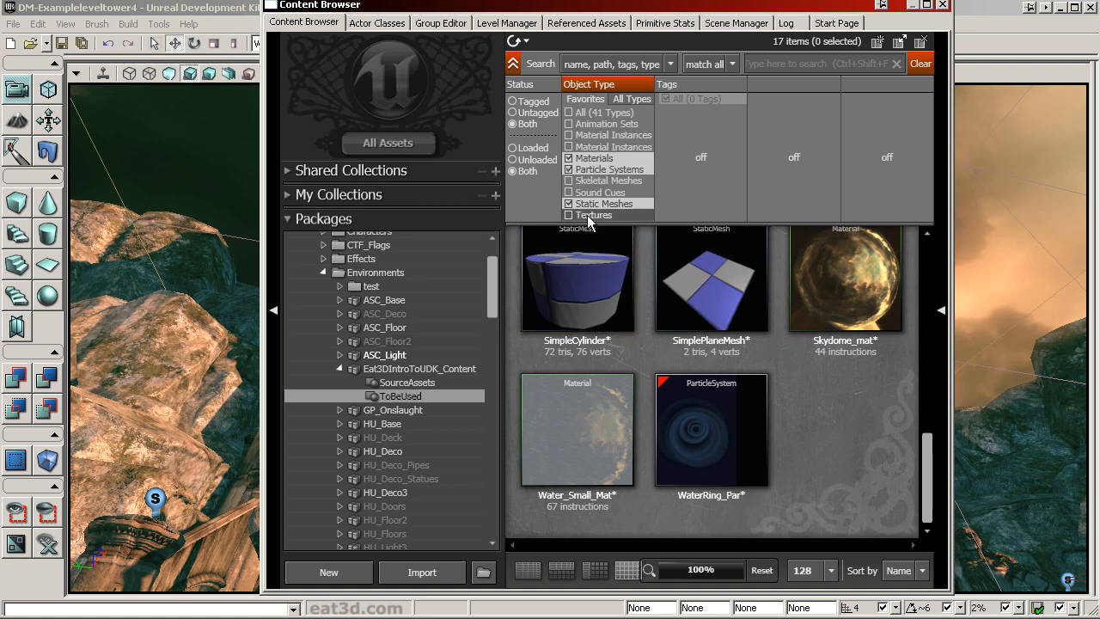
left_click_drag(926, 455, 929, 250)
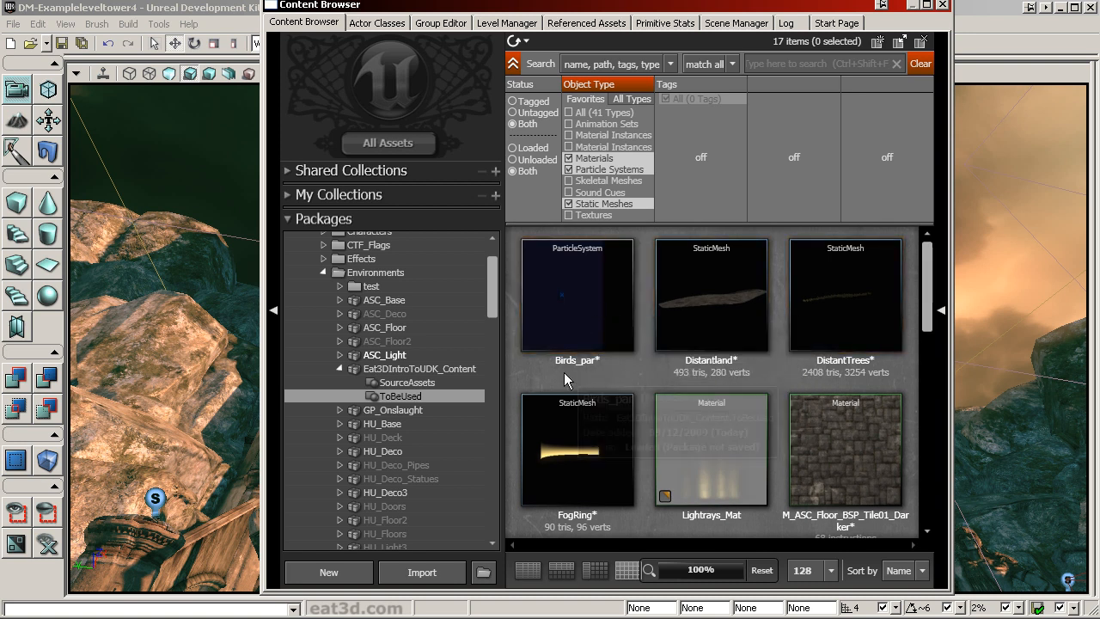
mouse_move(585, 320)
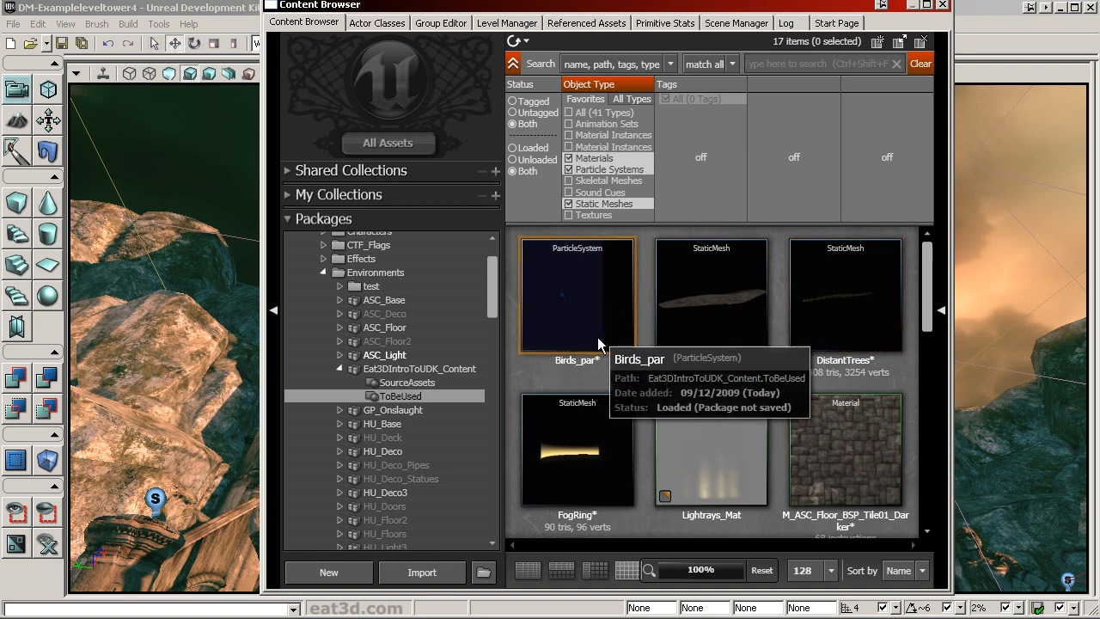
left_click(574, 282)
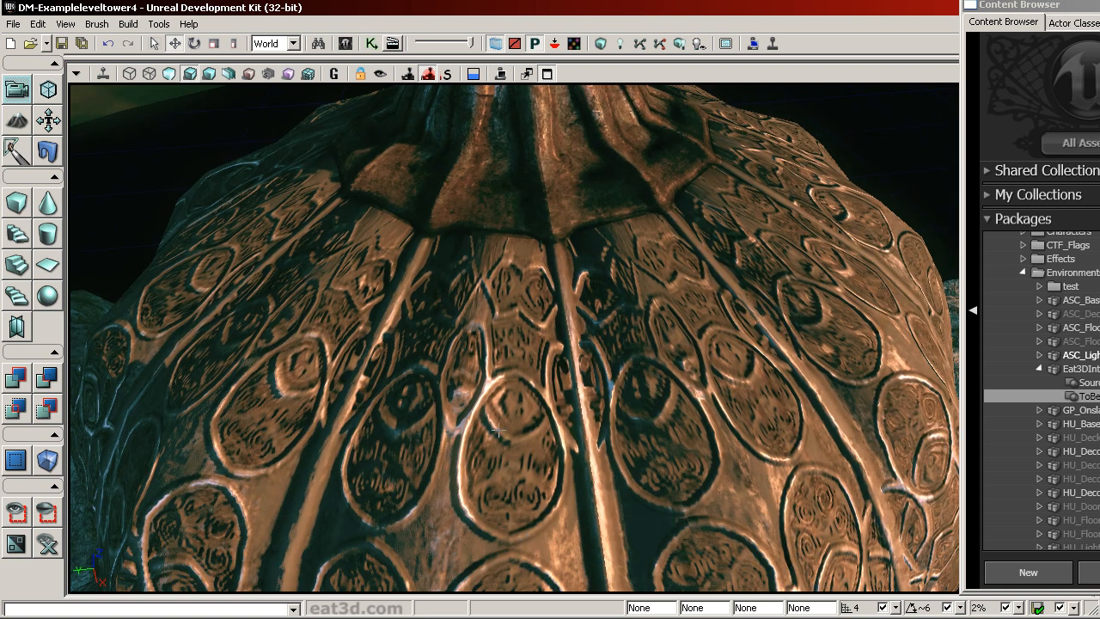
right_click(456, 262)
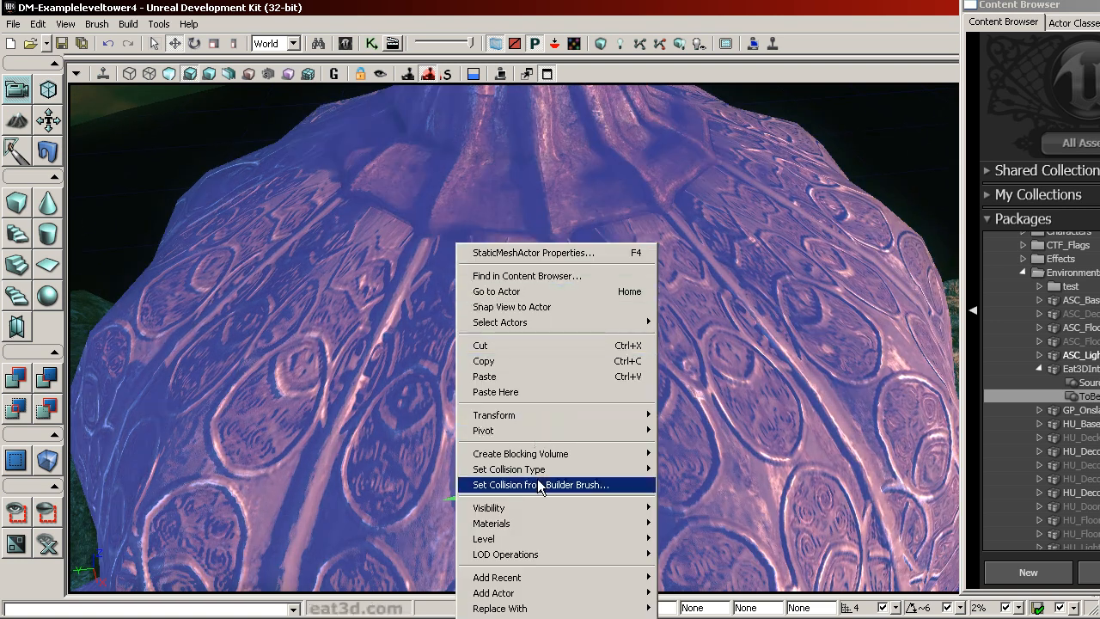
mouse_move(548, 603)
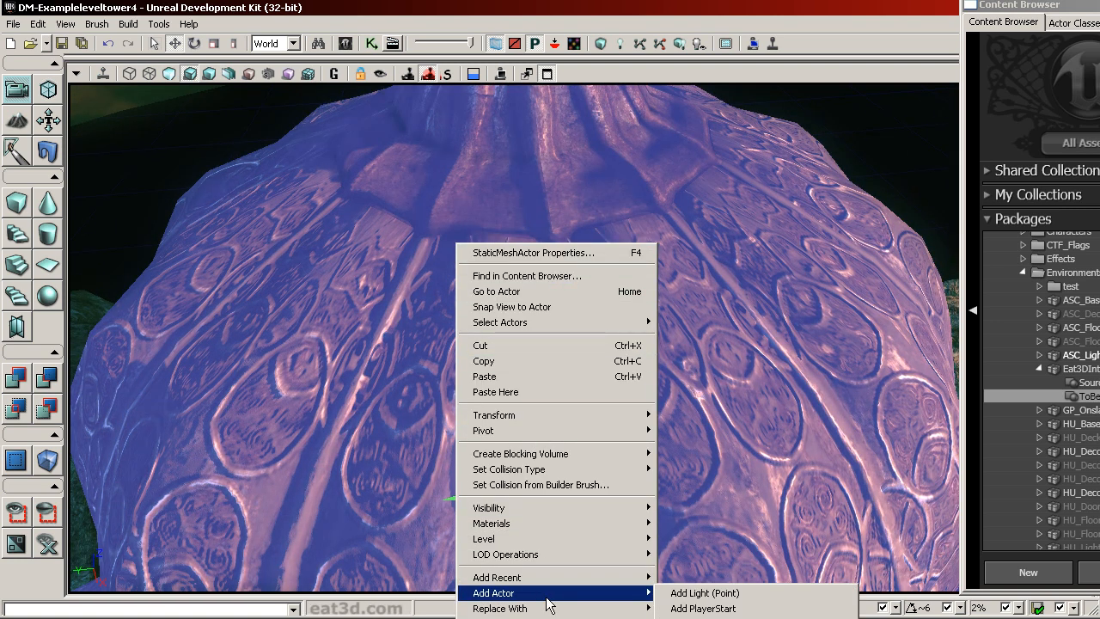
left_click(267, 379)
- Add a Birds_par emitter on the tower's ornamented dome near the base of its spire
scroll(267, 395, "up", 5)
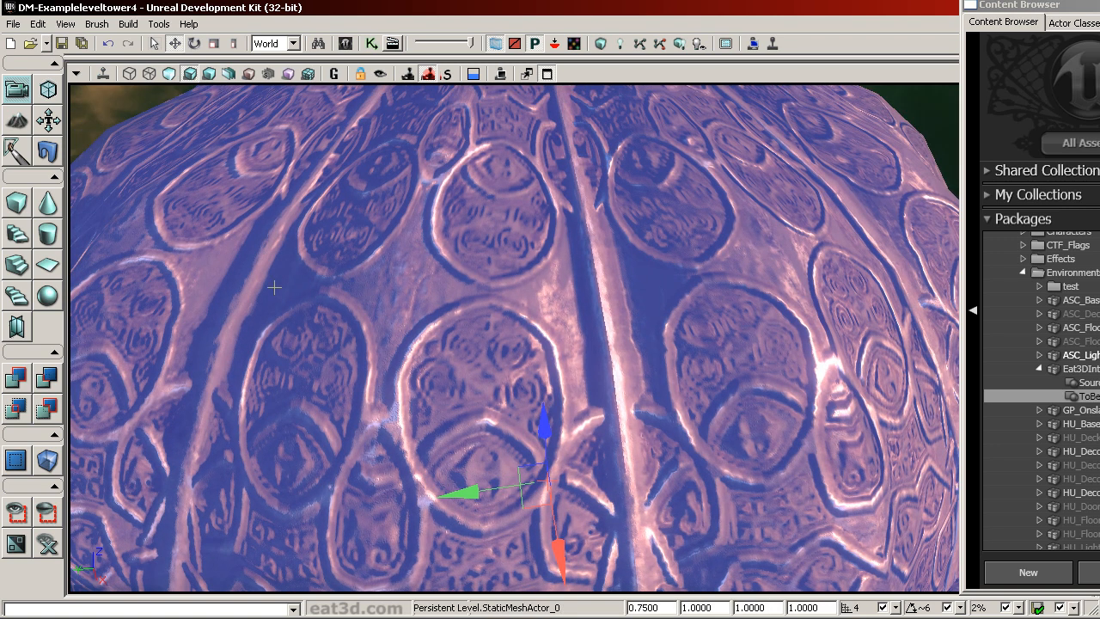
right_click(292, 102)
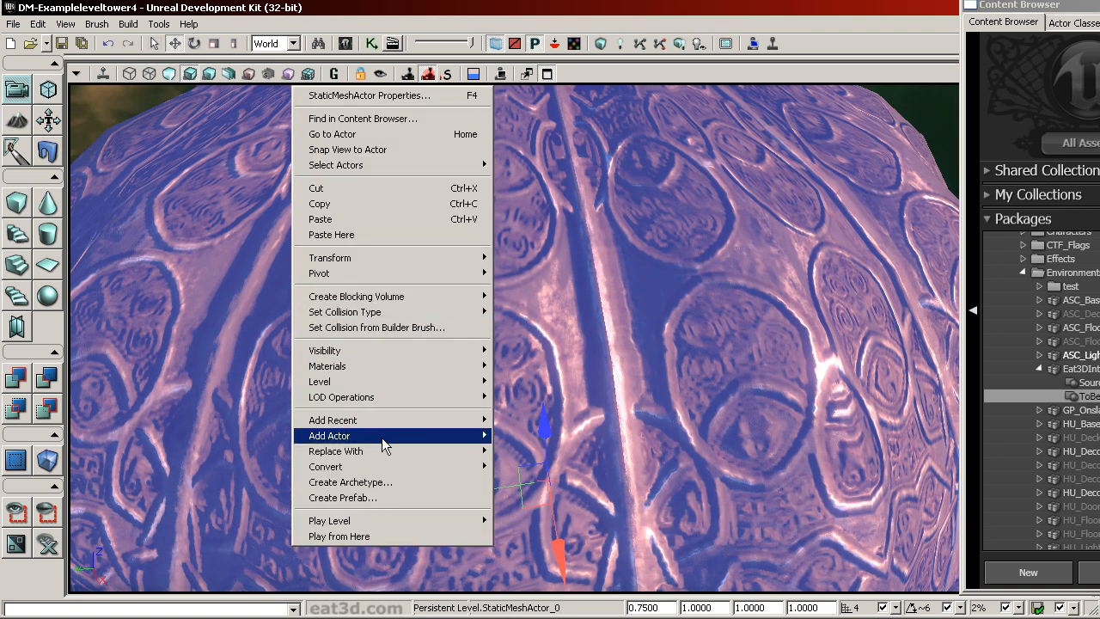
mouse_move(382, 437)
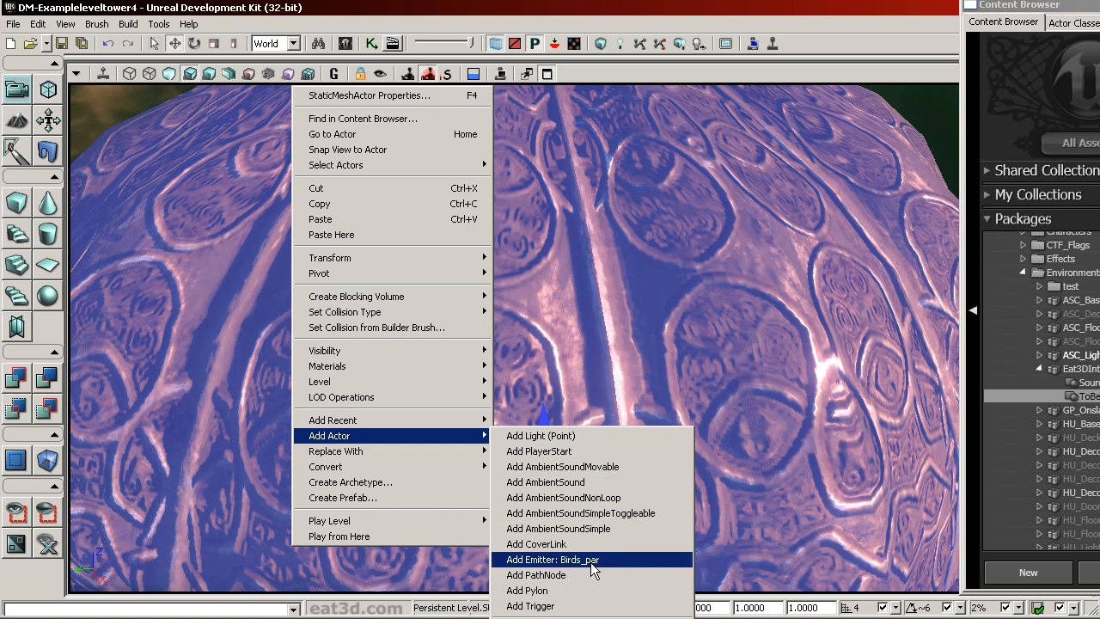
left_click(559, 561)
right_click_drag(560, 561, 559, 498)
left_click_drag(560, 498, 567, 515, "ctrl+shift")
right_click_drag(567, 516, 614, 511, "ctrl+shift")
left_click_drag(615, 511, 607, 494, "ctrl+shift")
right_click_drag(607, 515, 607, 484)
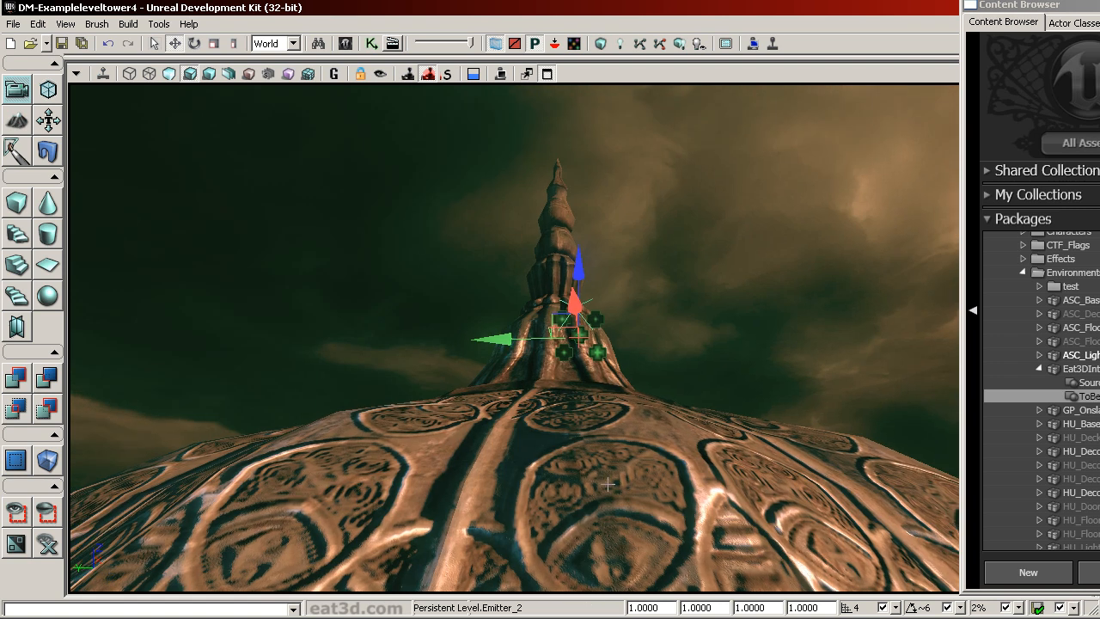
- Turn on realtime preview and set the bird emitter's scale factor to 6
left_click(107, 76)
mouse_move(426, 232)
right_mouse_down()
mouse_move(413, 149)
mouse_move(438, 149)
mouse_move(434, 236)
right_mouse_up()
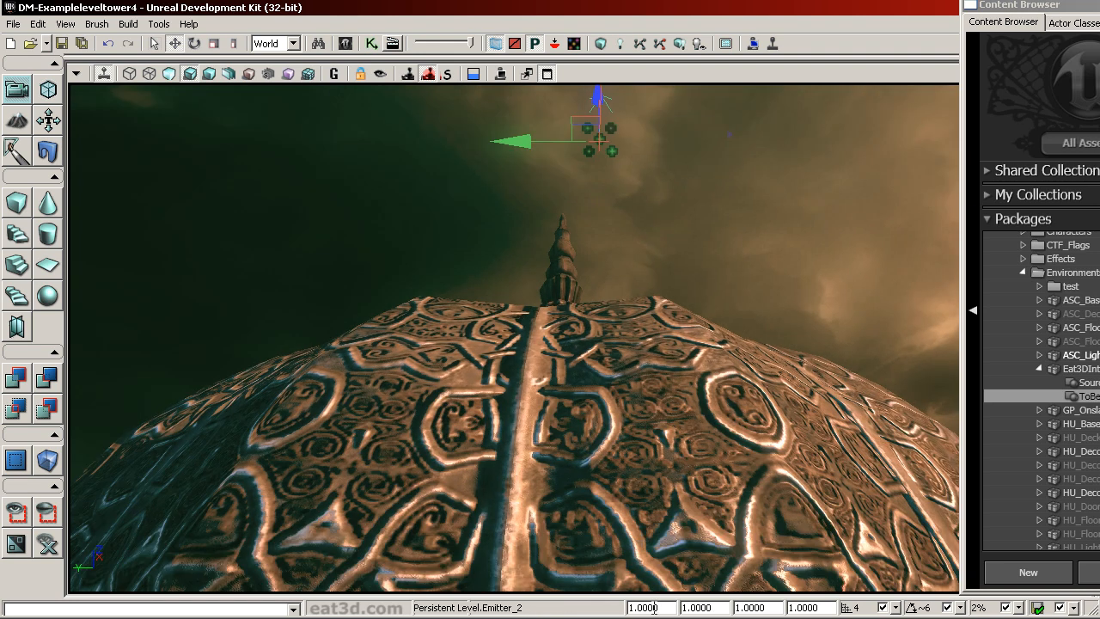
right_click_drag(677, 546, 678, 456)
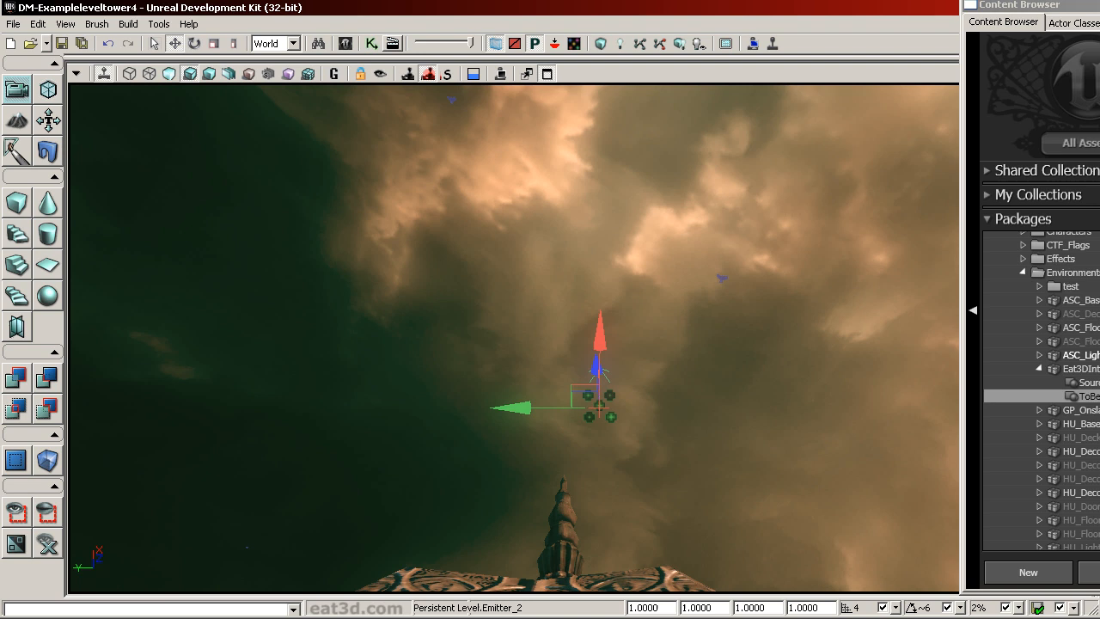
double_click(669, 608)
type("6")
key("Return")
- Rotate the enlarged bird emitter beside the tower's spire so that its direction arrow tilts away from the spire
middle_click_drag(601, 343, 602, 464)
right_click_drag(601, 464, 603, 378)
middle_click_drag(602, 378, 602, 459)
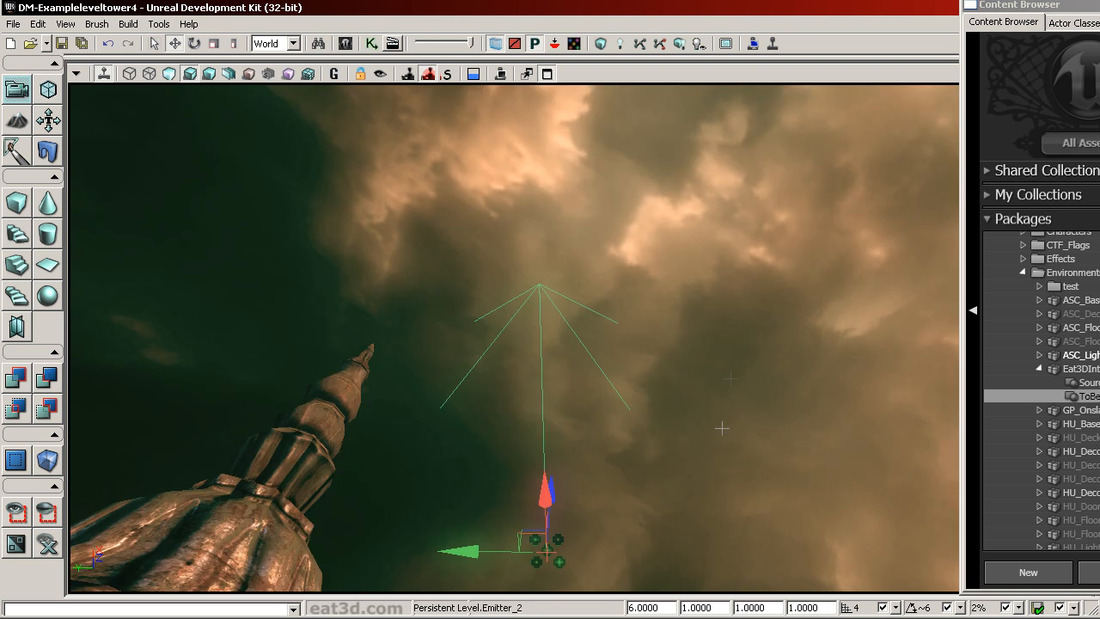
key("space")
left_click_drag(627, 533, 454, 535)
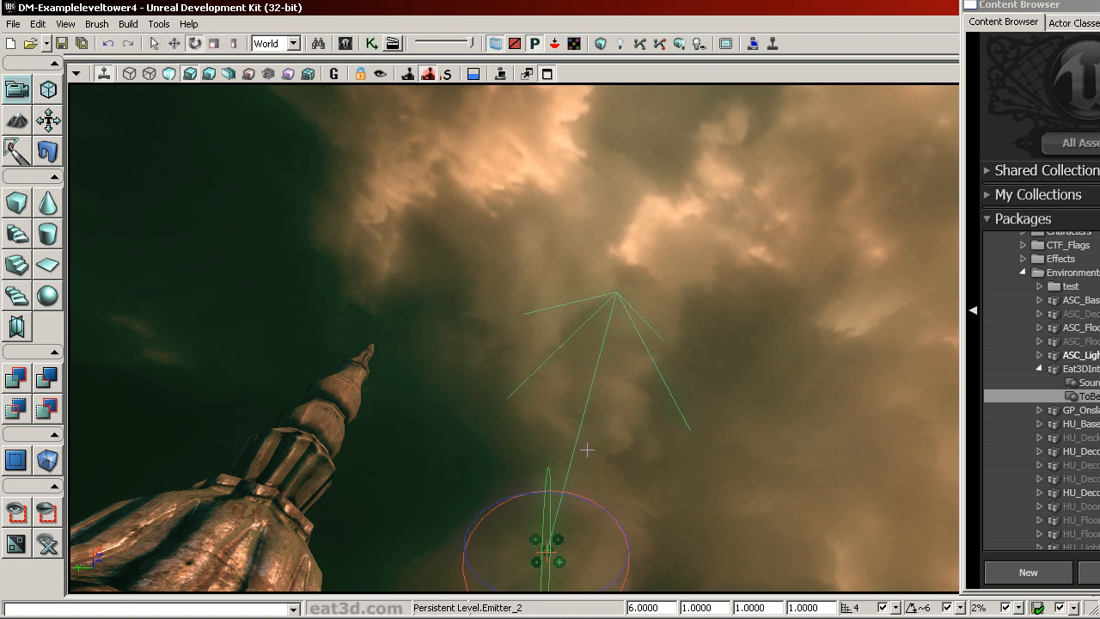
- Examine the birds flying around the tower in lit and wireframe views
right_click_drag(673, 446, 675, 478)
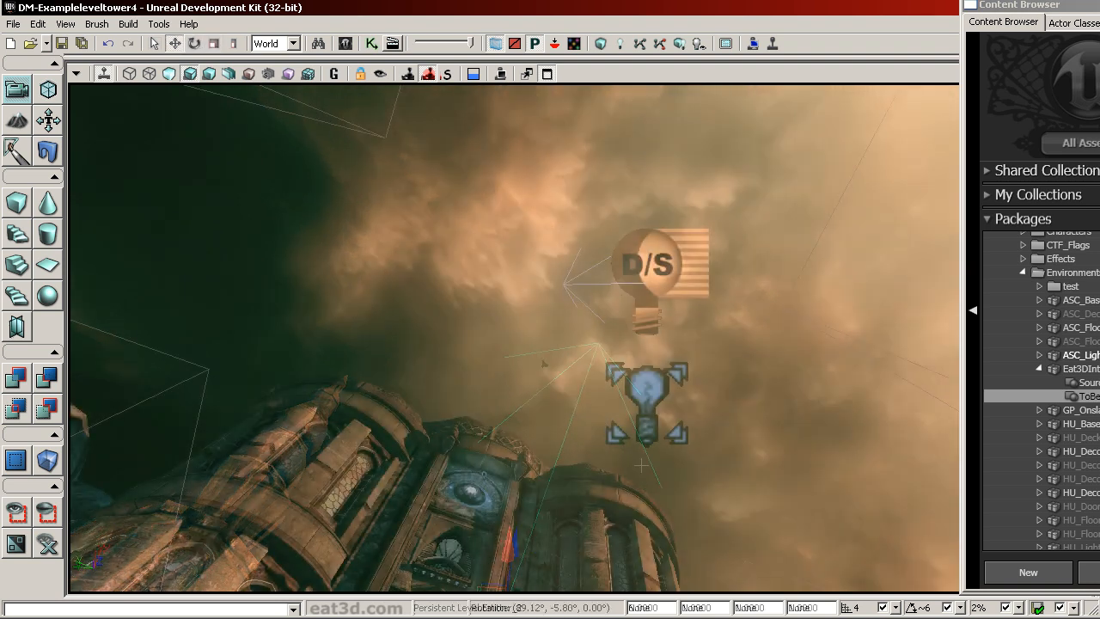
right_click_drag(606, 249, 255, 260)
right_click_drag(508, 263, 620, 277)
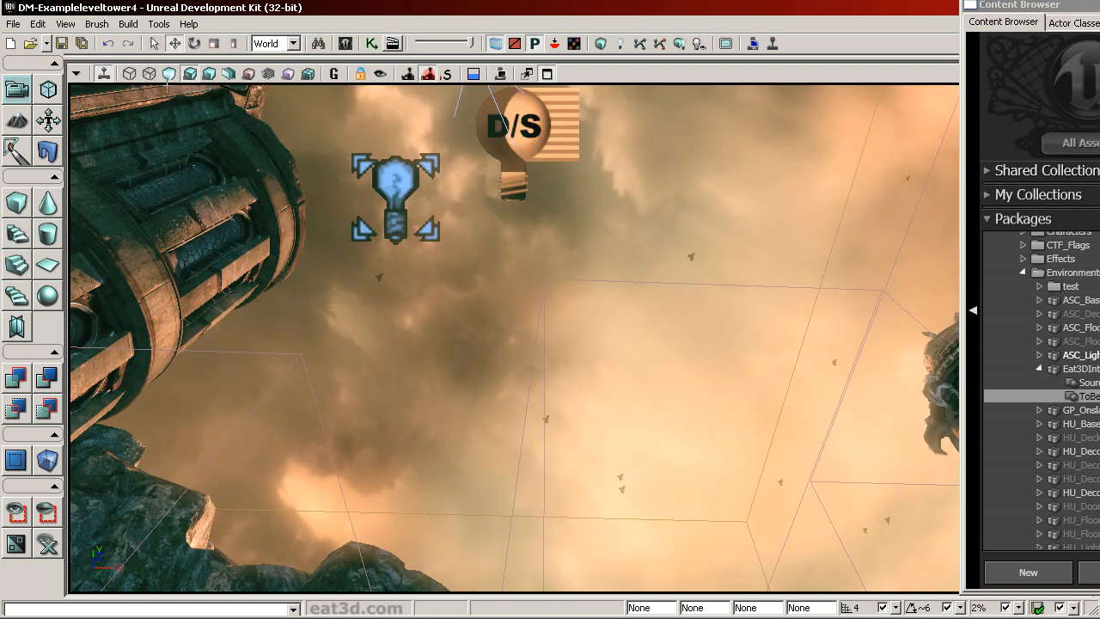
left_click(129, 74)
right_click_drag(370, 258, 385, 294)
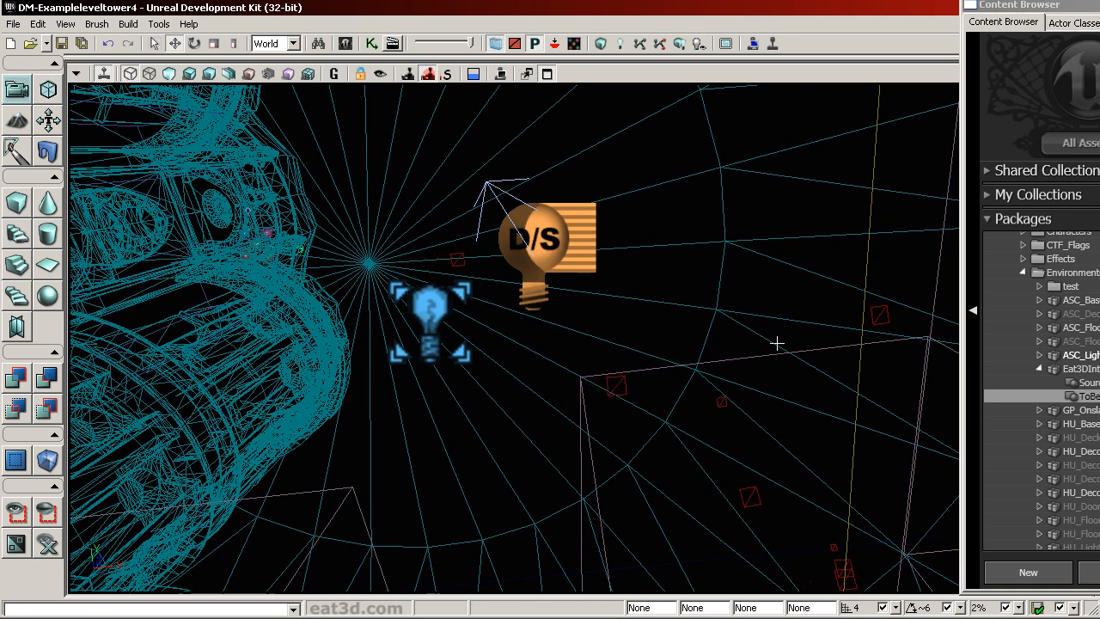
right_click_drag(810, 313, 447, 233)
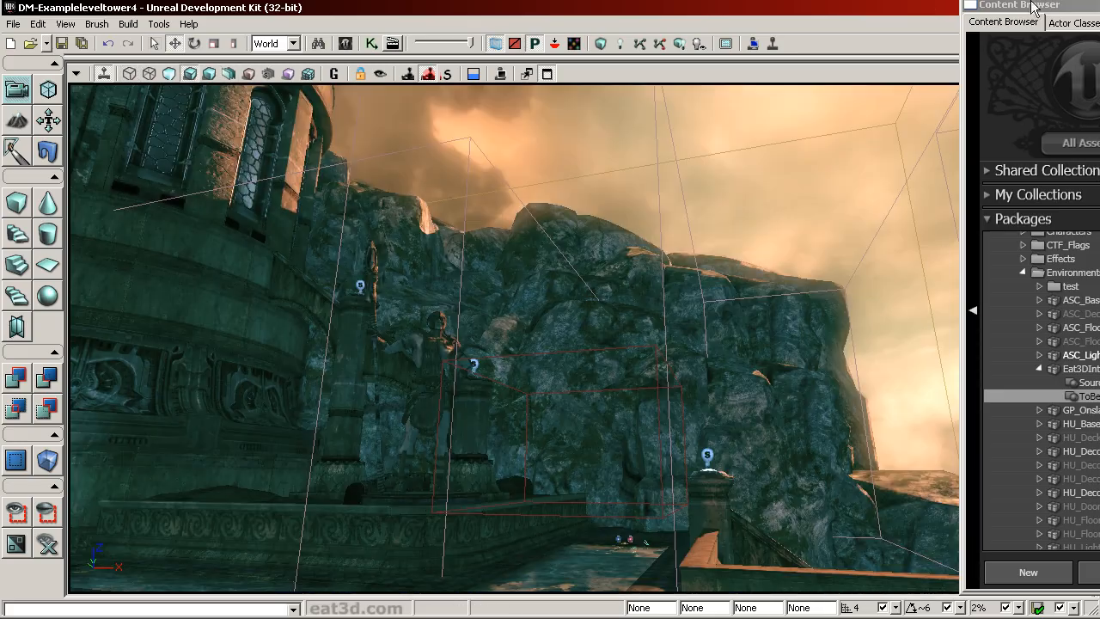
- Show all asset types in the Content Browser and select the FlareSun_LF lens flare from the ToBeUsed group
left_click_drag(1058, 3, 241, 4)
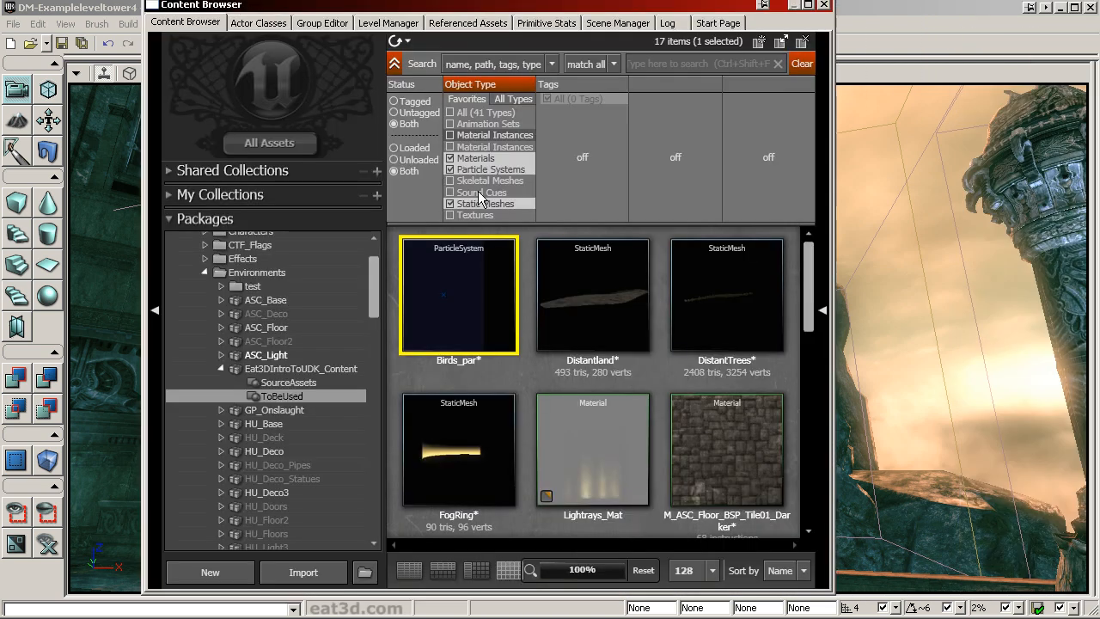
left_click(466, 113)
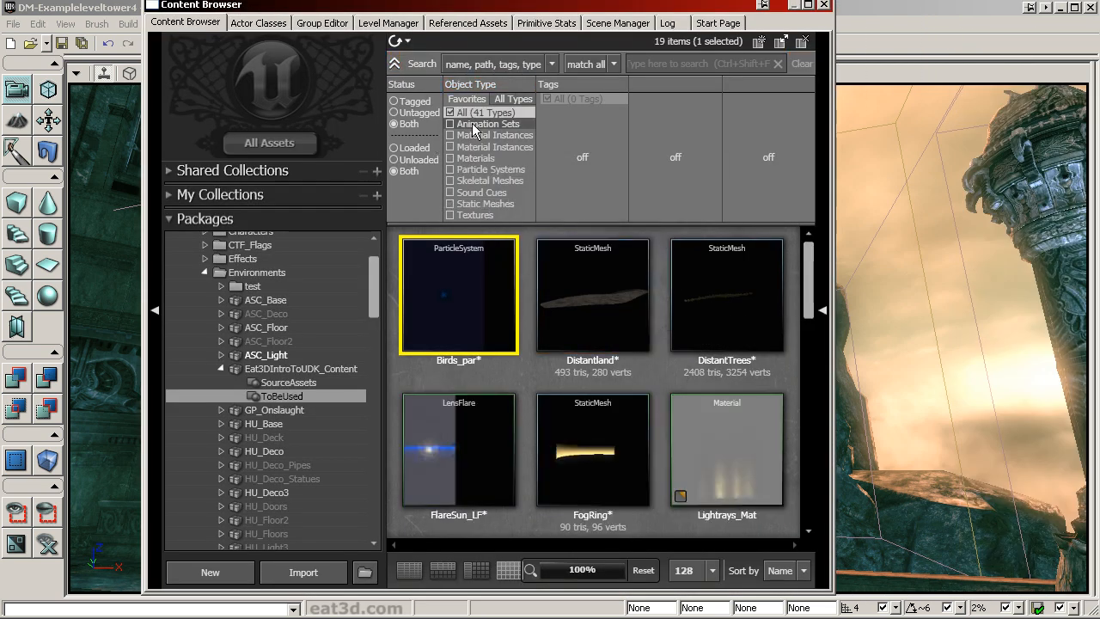
left_click(468, 421)
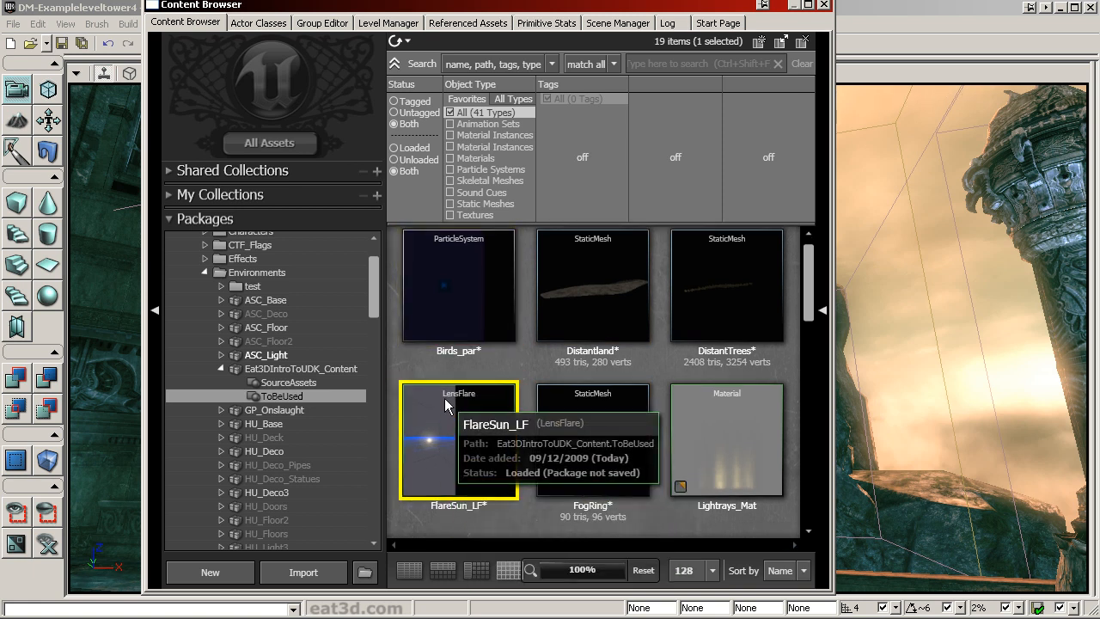
left_click_drag(809, 283, 807, 318)
scroll(489, 450, "up", 2)
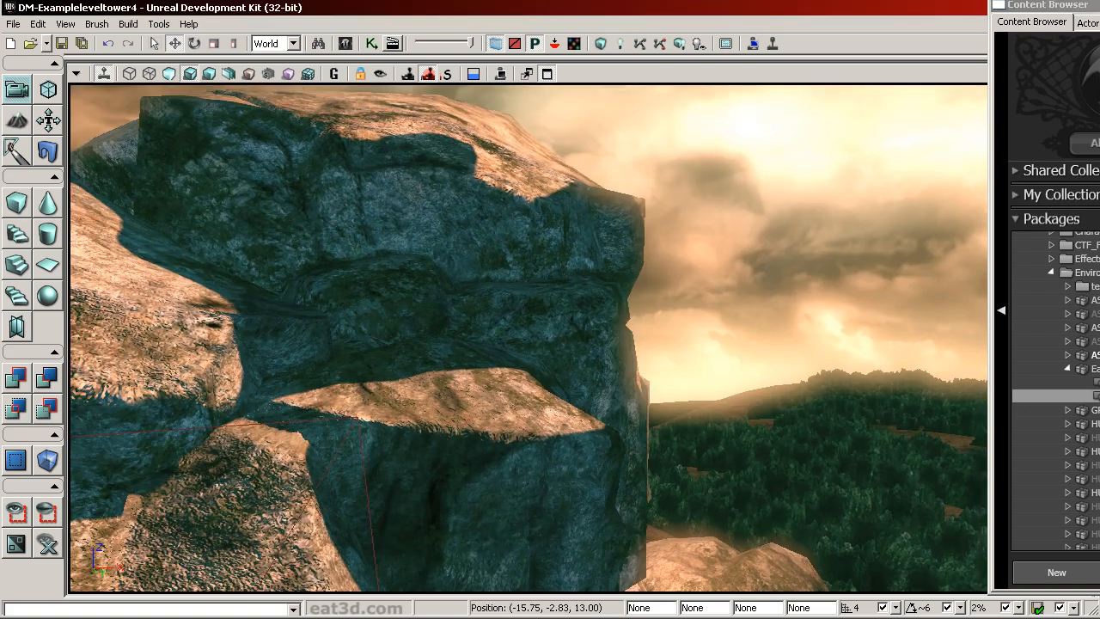
- Add a FlareSun_LF lens flare at the distant rocks and move it into the bright sky beside the cliff
left_click_drag(558, 550, 541, 475)
left_click_drag(475, 254, 458, 231)
right_click(446, 256)
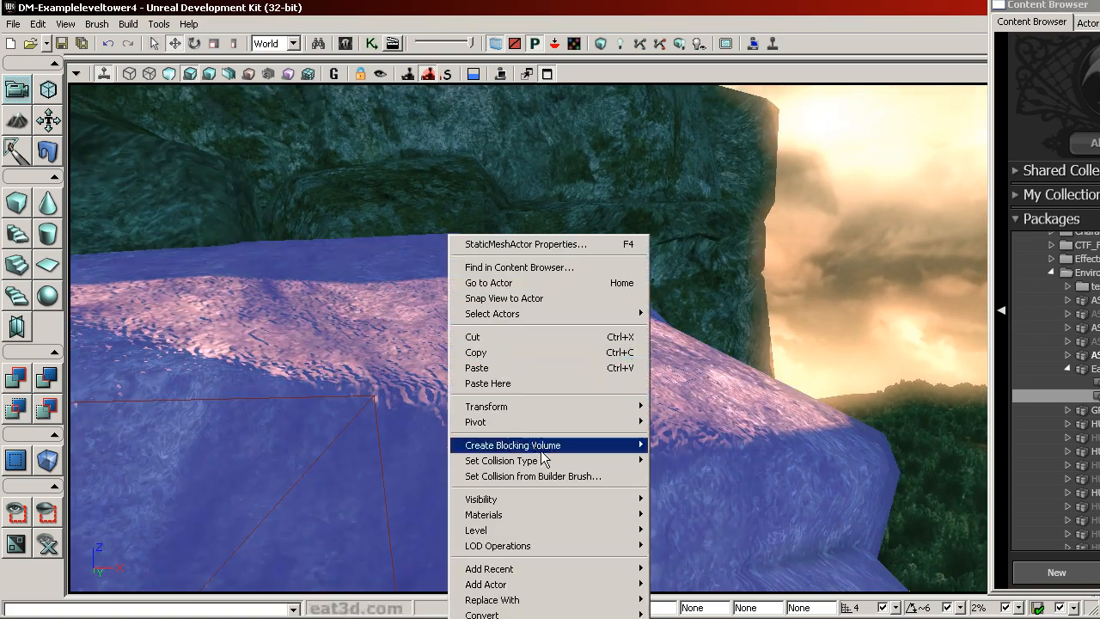
left_click_drag(864, 420, 749, 299)
right_click_drag(749, 299, 741, 273)
right_click(510, 103)
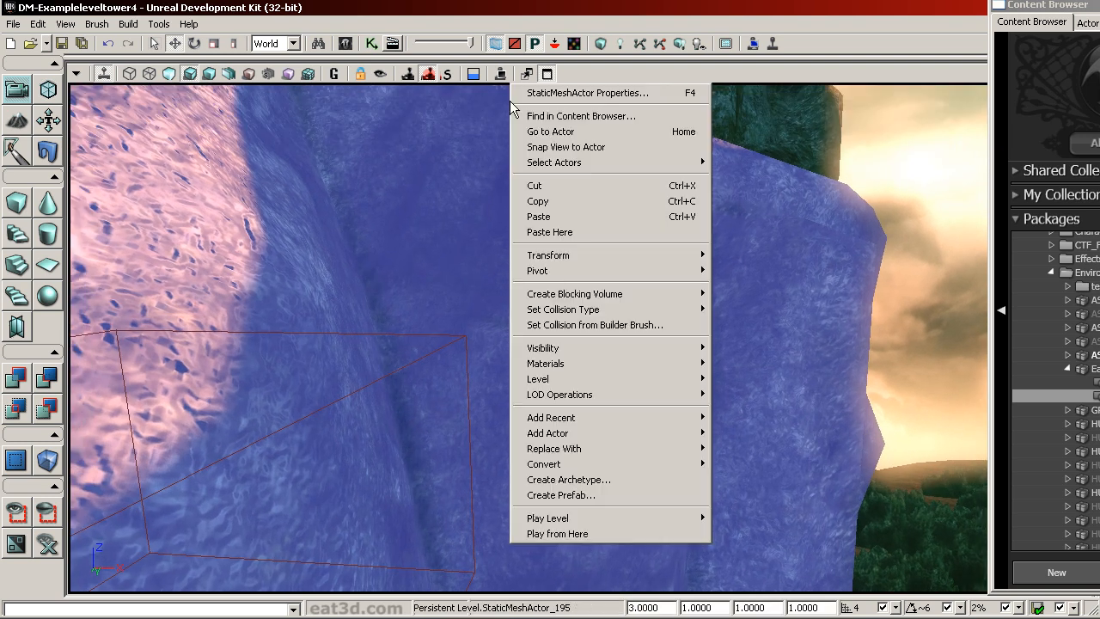
mouse_move(624, 435)
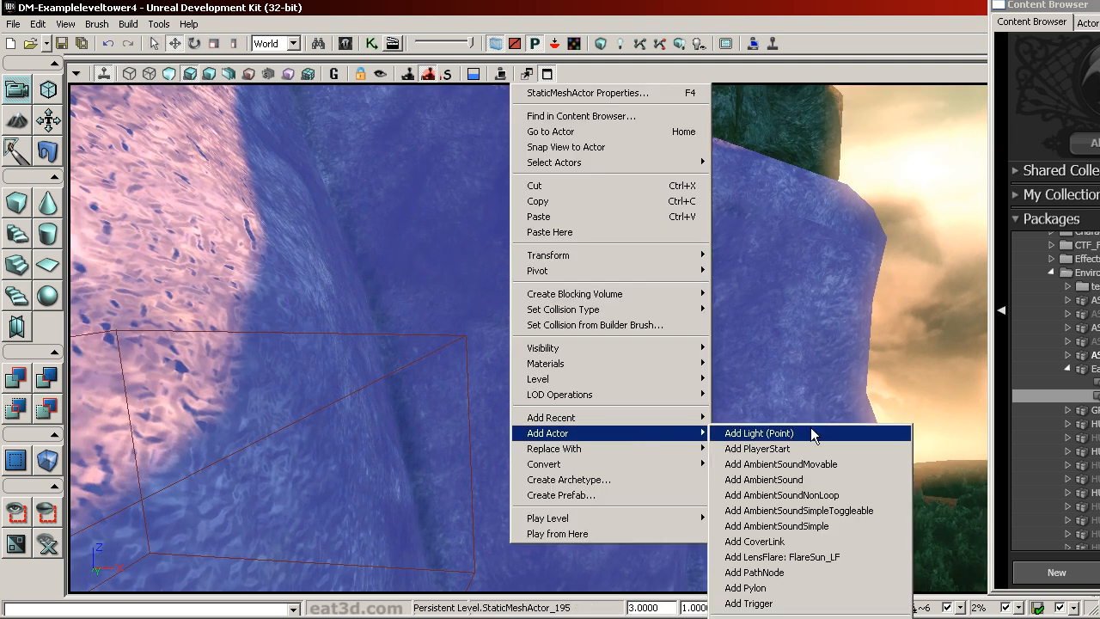
left_click(782, 557)
left_click_drag(676, 436, 765, 436, "ctrl+shift")
right_click_drag(675, 436, 726, 442)
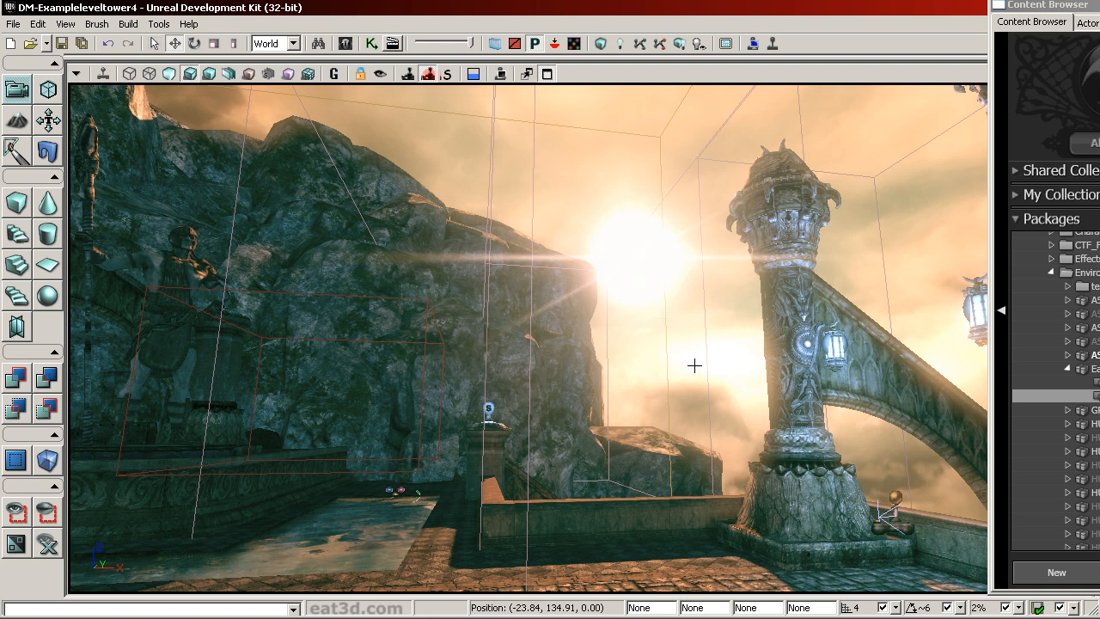
- Try to select the sun's lens flare in the sky with translucent object selection turned off
left_click_drag(628, 270, 634, 248)
left_click(607, 236)
left_click(631, 255)
middle_click_drag(635, 248, 589, 258)
left_click(639, 164)
left_click(593, 272)
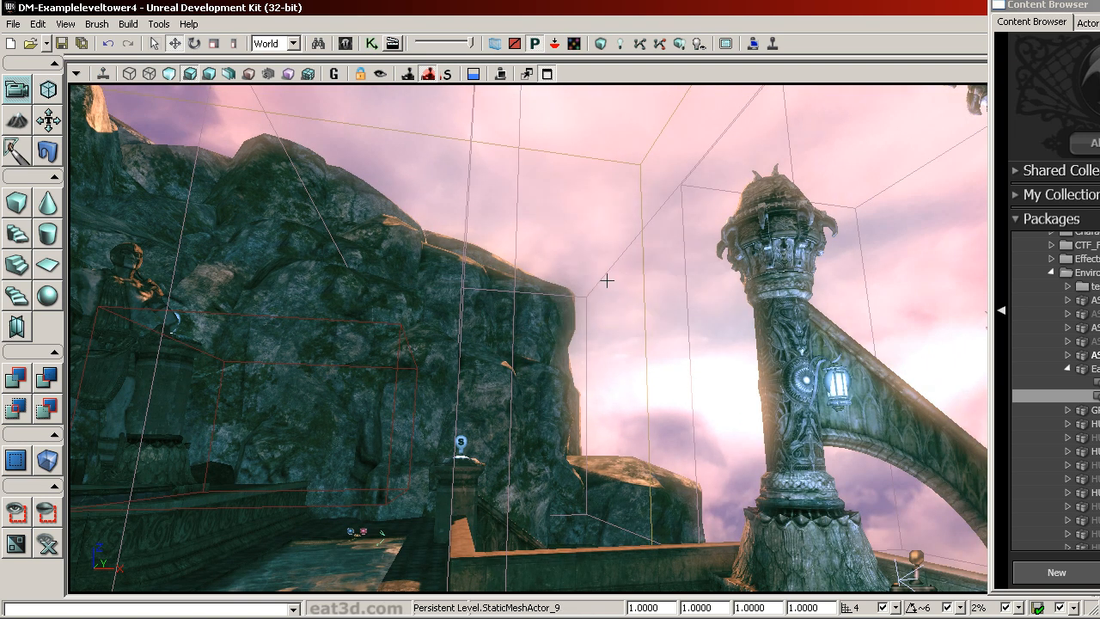
- Test selecting the rock meshes beneath the pool's translucent water surface
right_click_drag(575, 237, 484, 438)
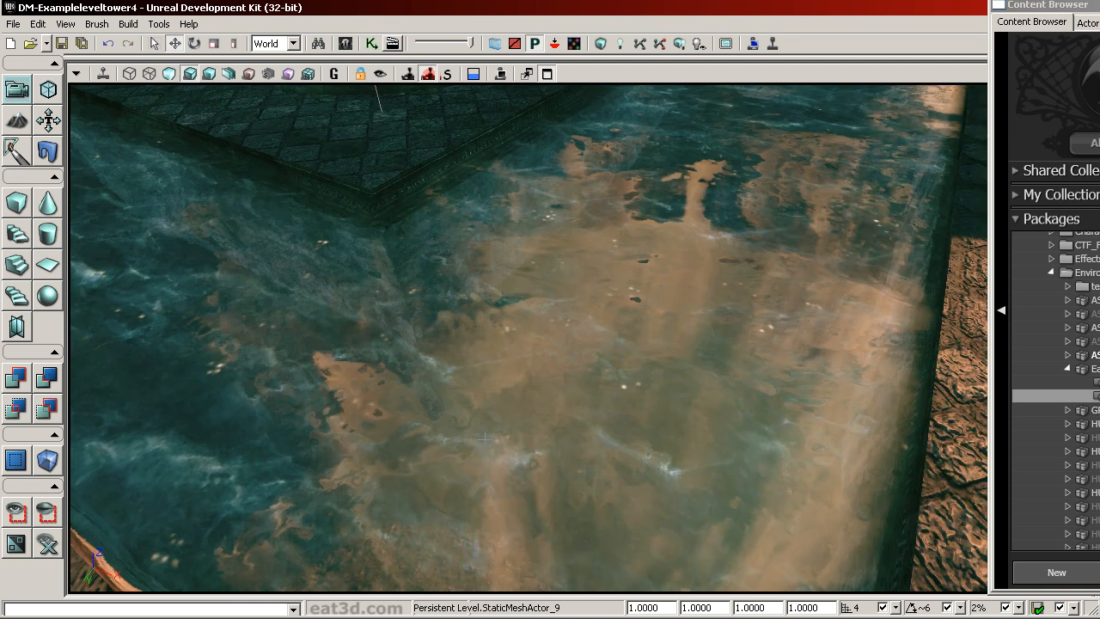
left_click(353, 444)
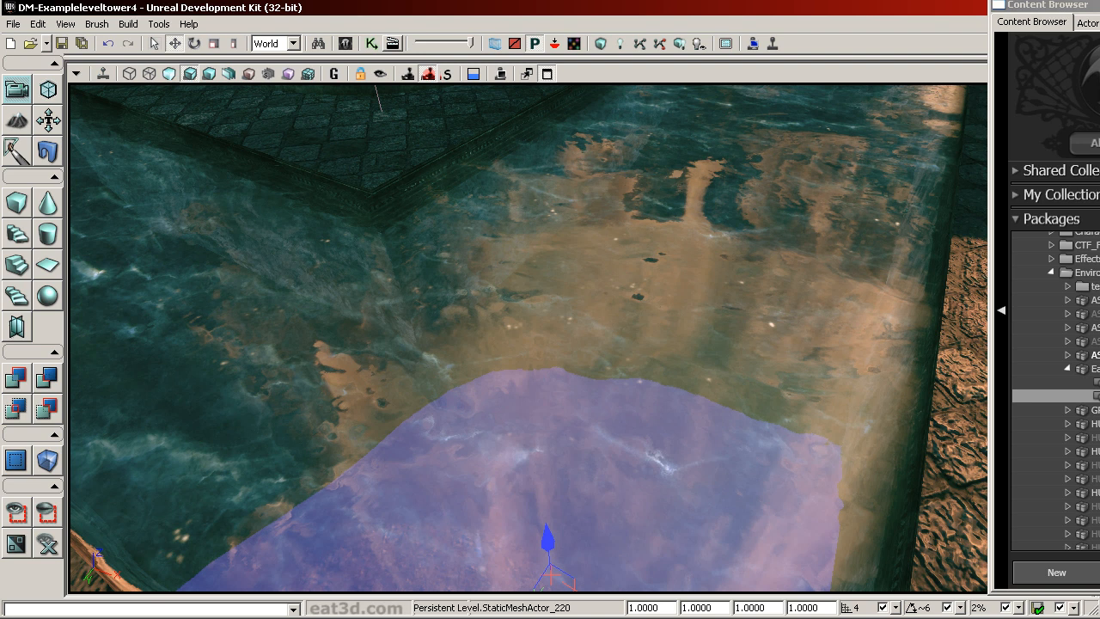
left_click(240, 368)
left_click(524, 333)
left_click(421, 478)
left_click(521, 337)
left_click(355, 353)
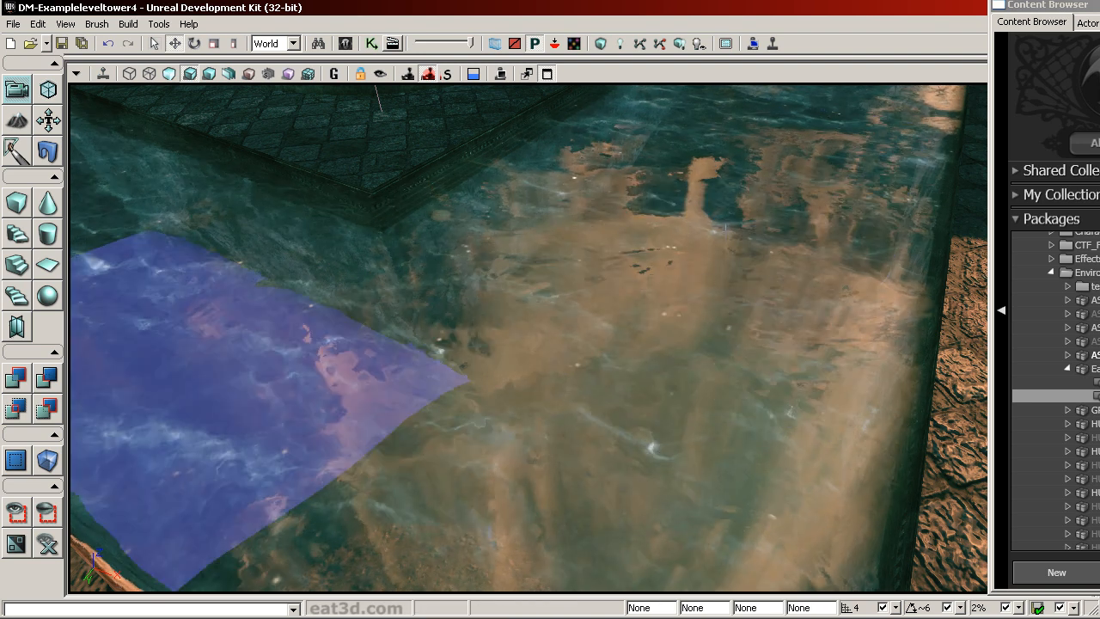
right_click_drag(417, 348, 494, 256)
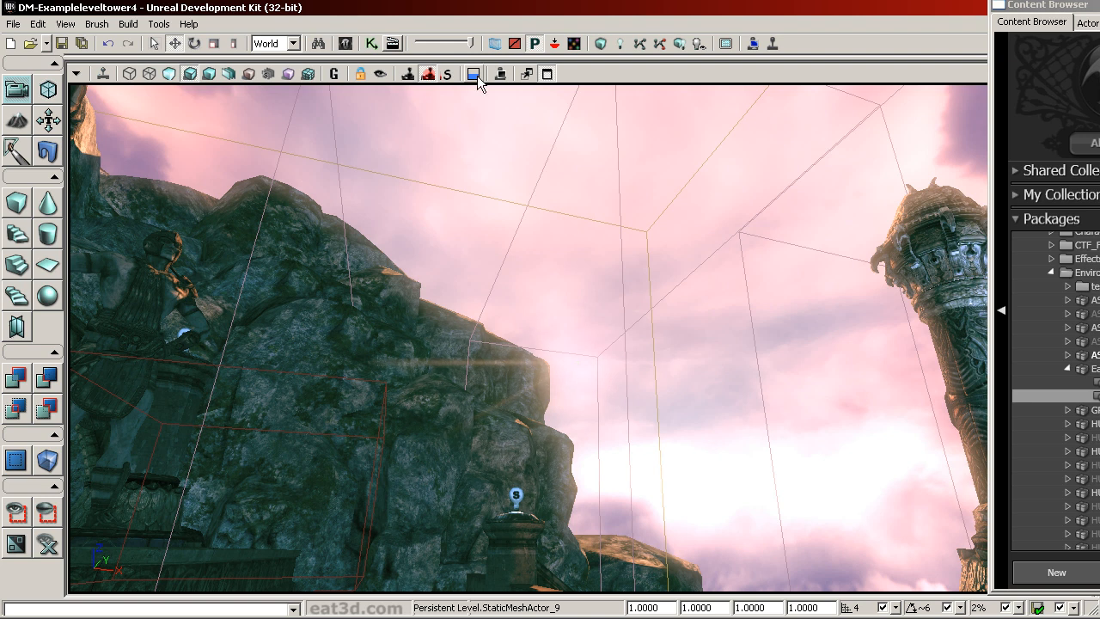
- Turn translucent object selection back on and test selecting the sun's lens flare and a neighbouring mesh
left_click(496, 47)
left_click(572, 297)
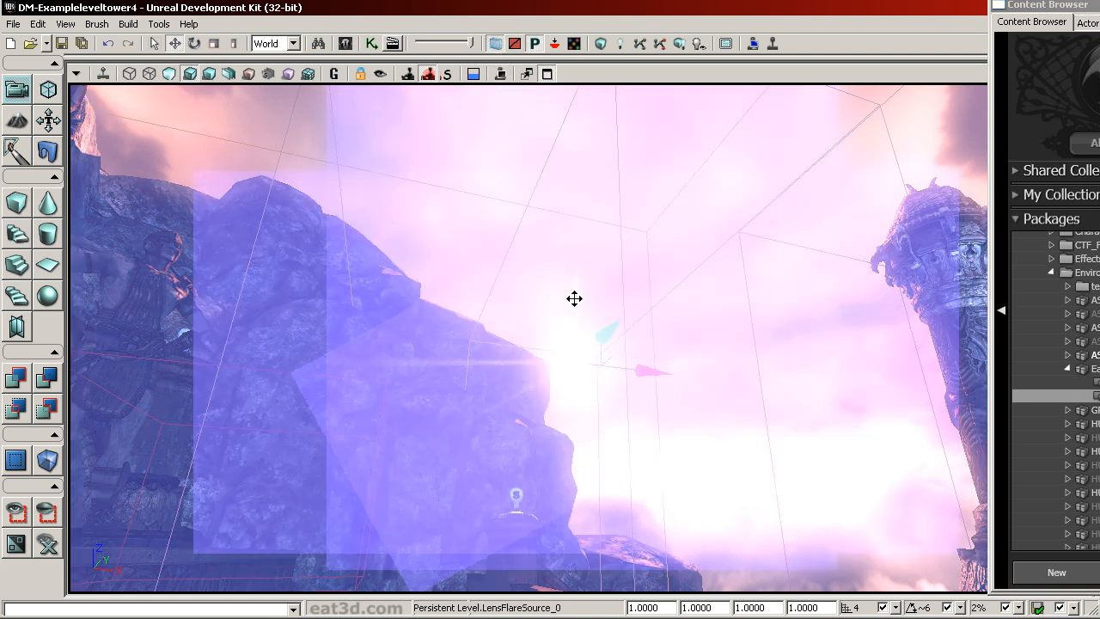
right_click_drag(573, 297, 603, 123)
left_click(714, 272)
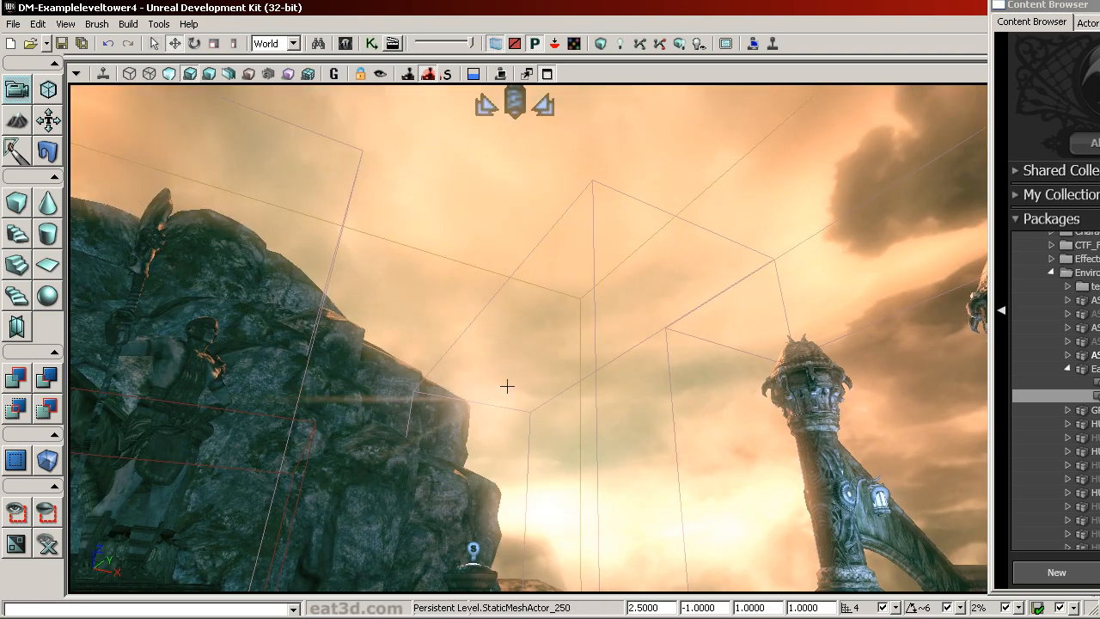
left_click(495, 44)
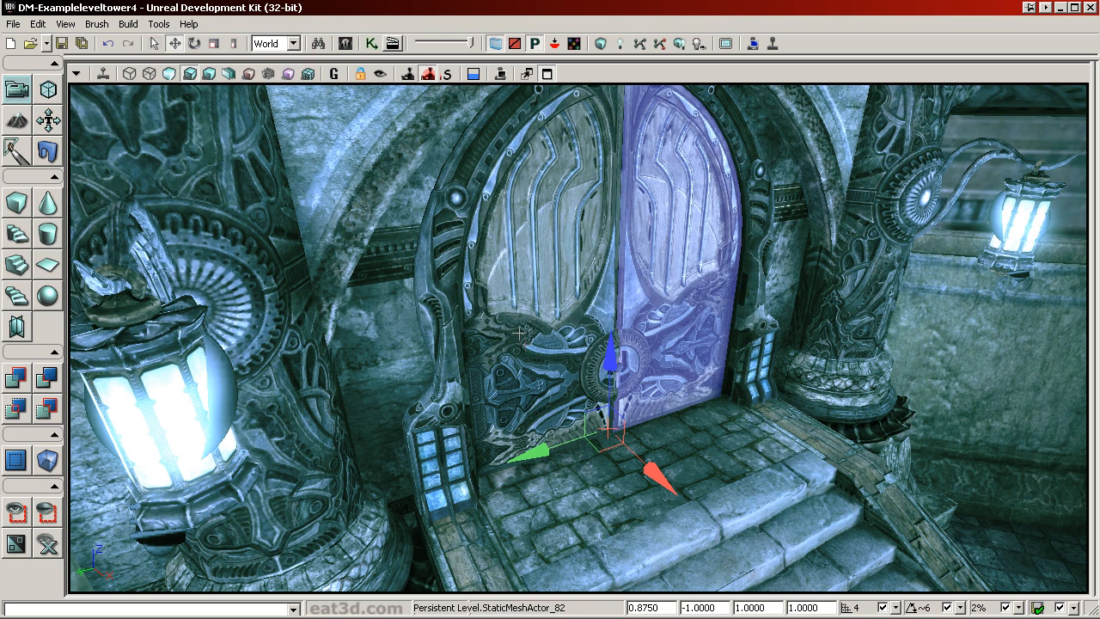
- Select both leaves of the tower's arched double door together, working from the corridor side
left_click(519, 332, "ctrl")
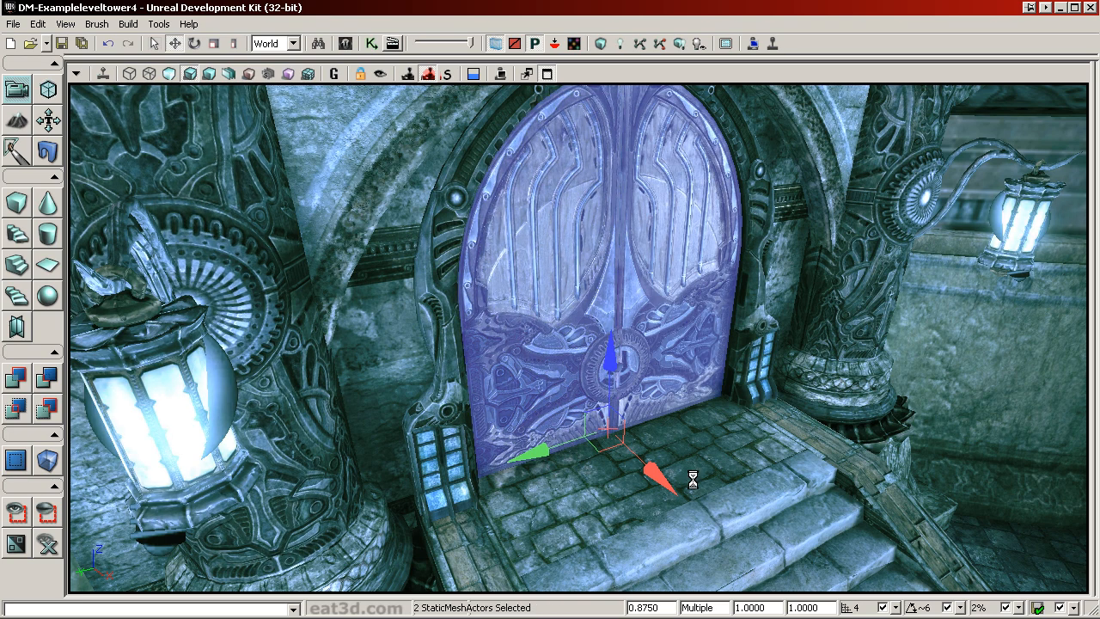
scroll(657, 483, "up", 3)
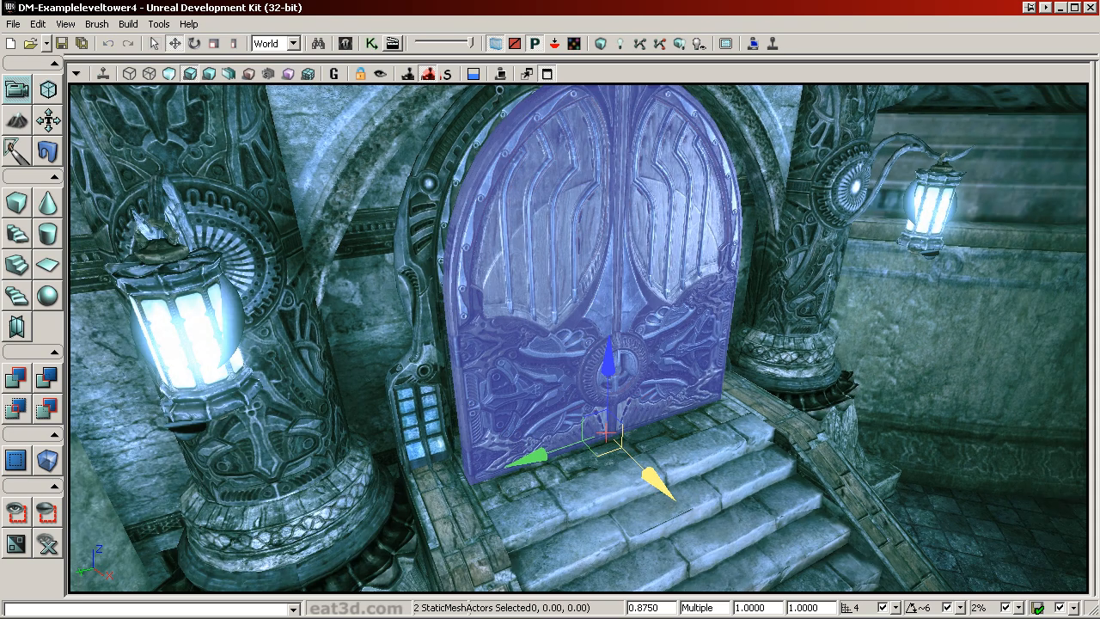
key("f")
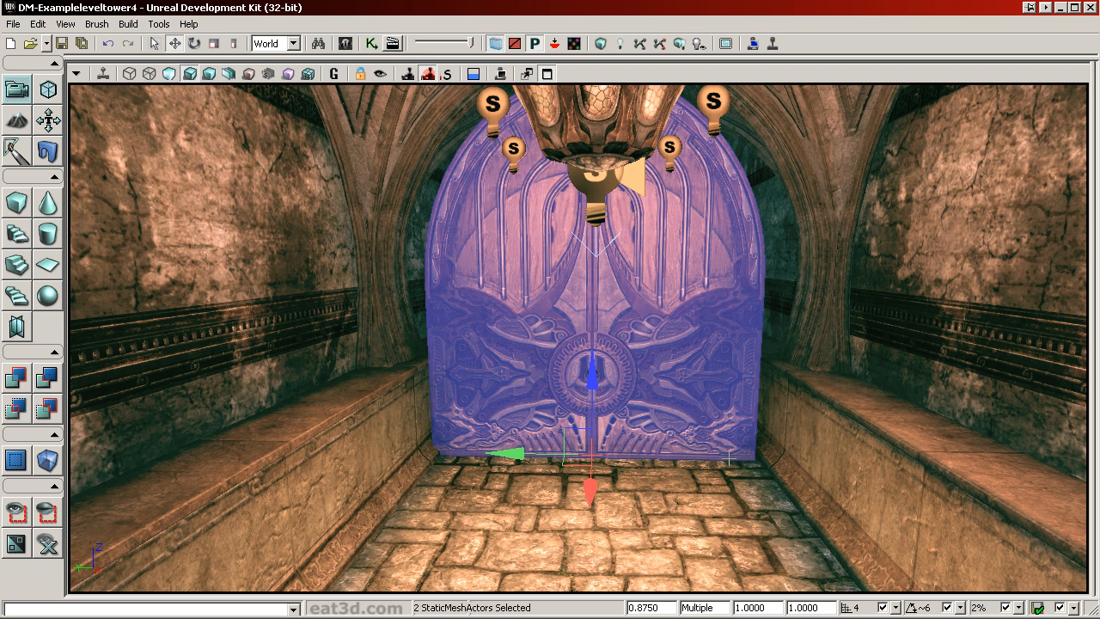
left_click_drag(730, 457, 489, 290)
left_click(586, 330)
left_click(464, 314)
left_click(582, 286)
left_click(468, 369)
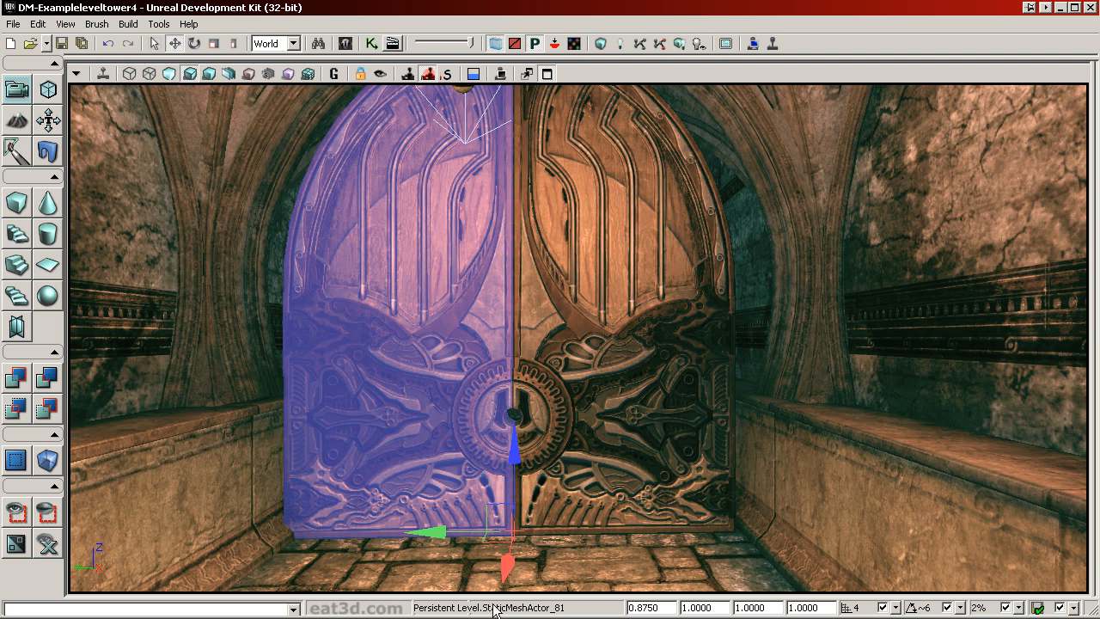
left_click(564, 247, "ctrl")
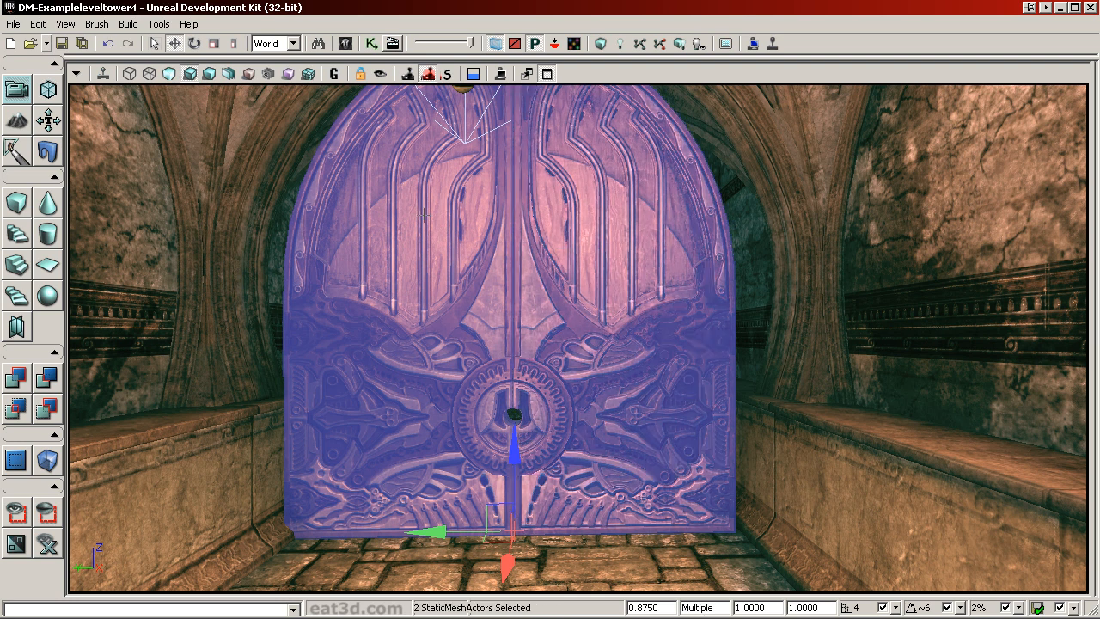
- Check the door in wireframe, switch to unlit view and convert both door leaves from StaticMeshActors to Movers
left_click(130, 74)
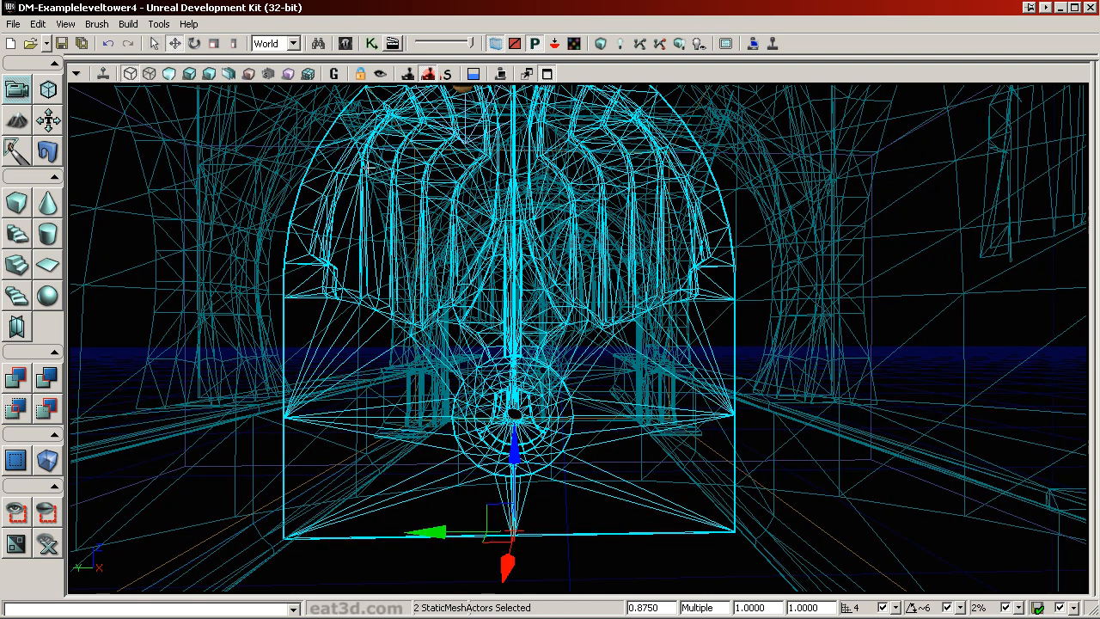
left_click(170, 74)
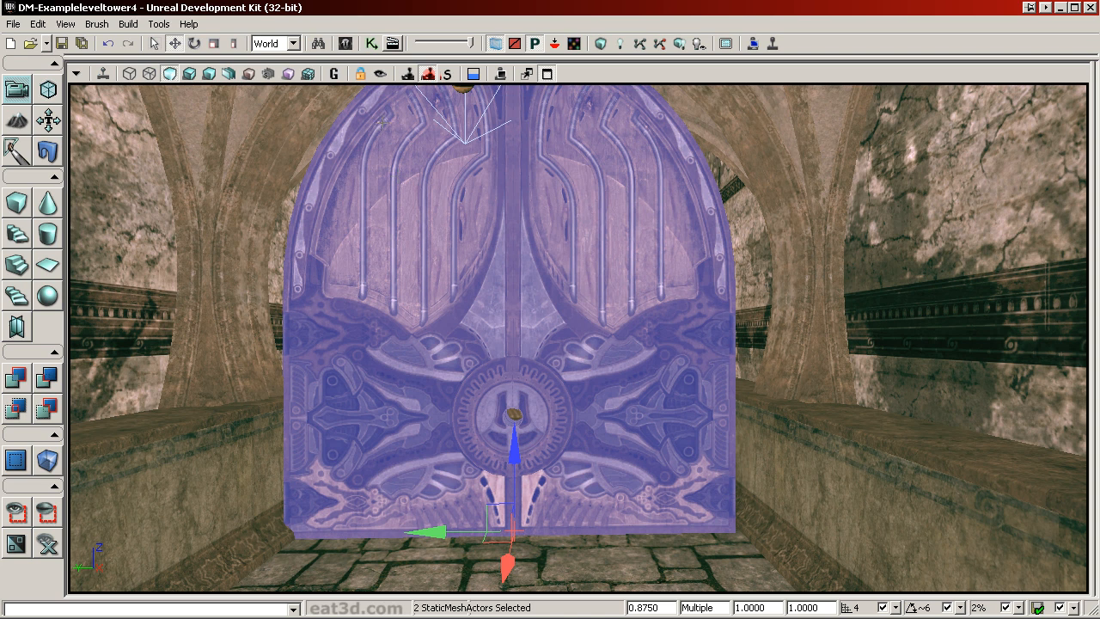
right_click(383, 102)
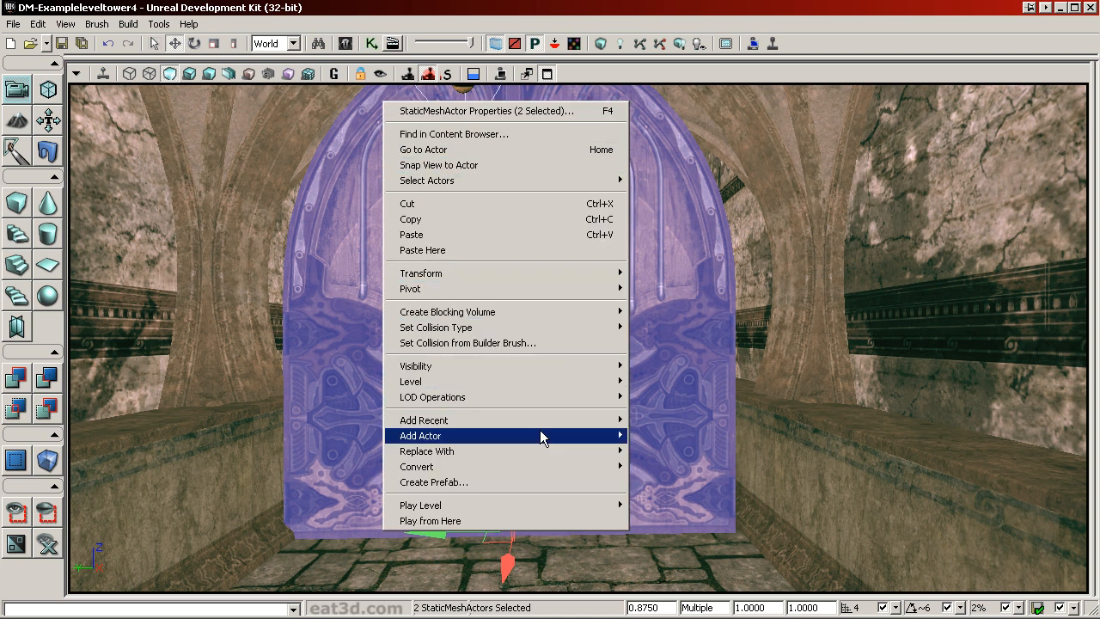
mouse_move(447, 466)
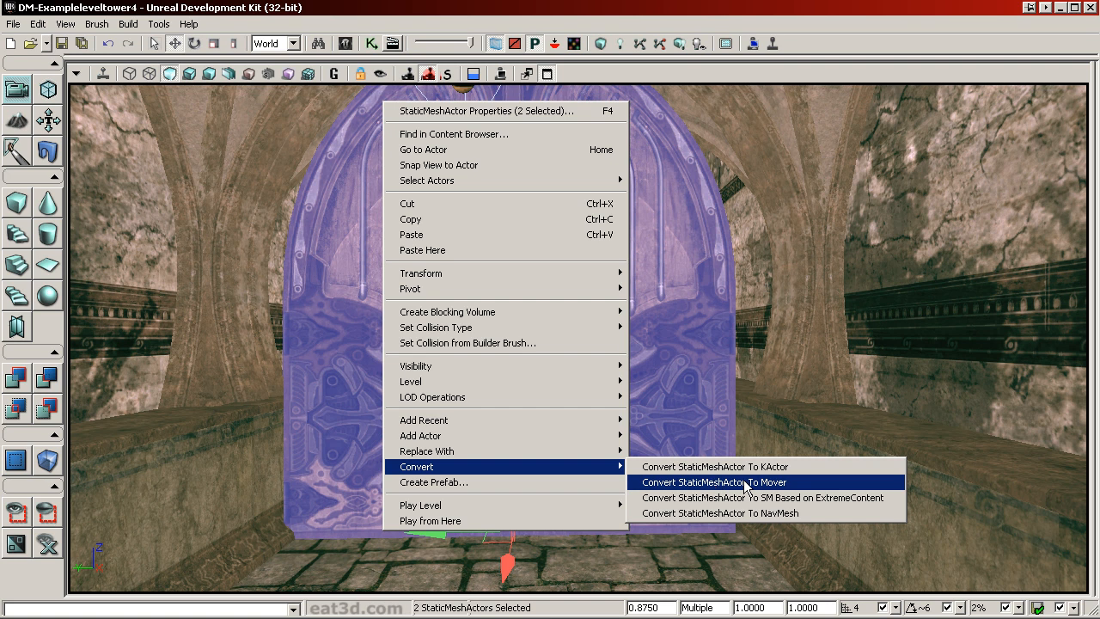
left_click(784, 483)
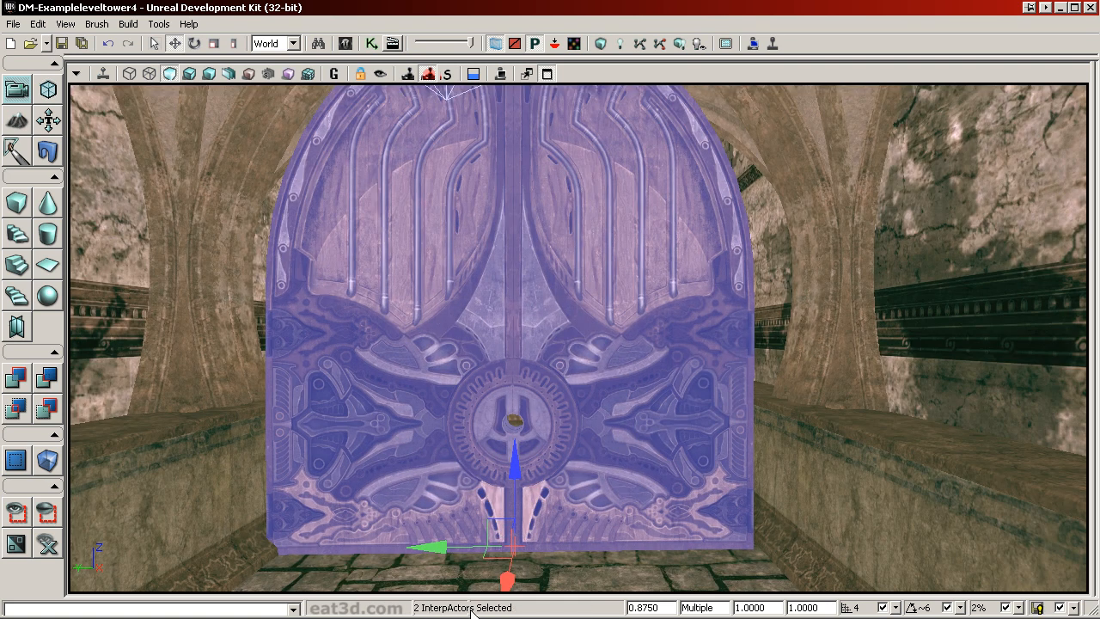
left_click_drag(472, 382, 469, 381)
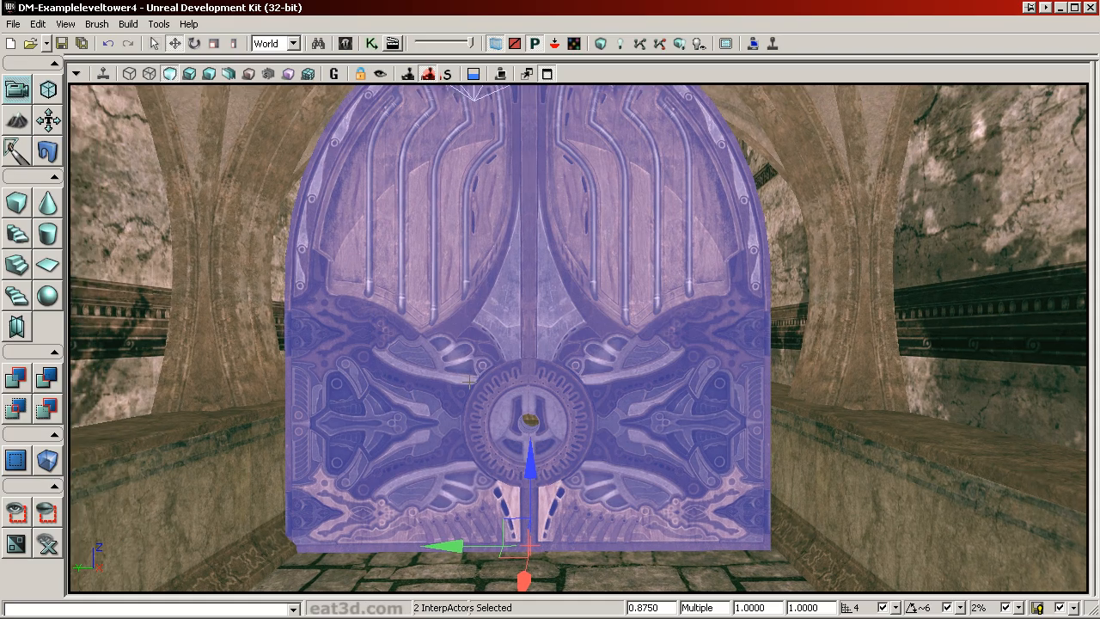
- Check the arched door in wireframe, return to unlit view and select only its right-hand leaf
left_click(129, 75)
left_click_drag(534, 228, 540, 252)
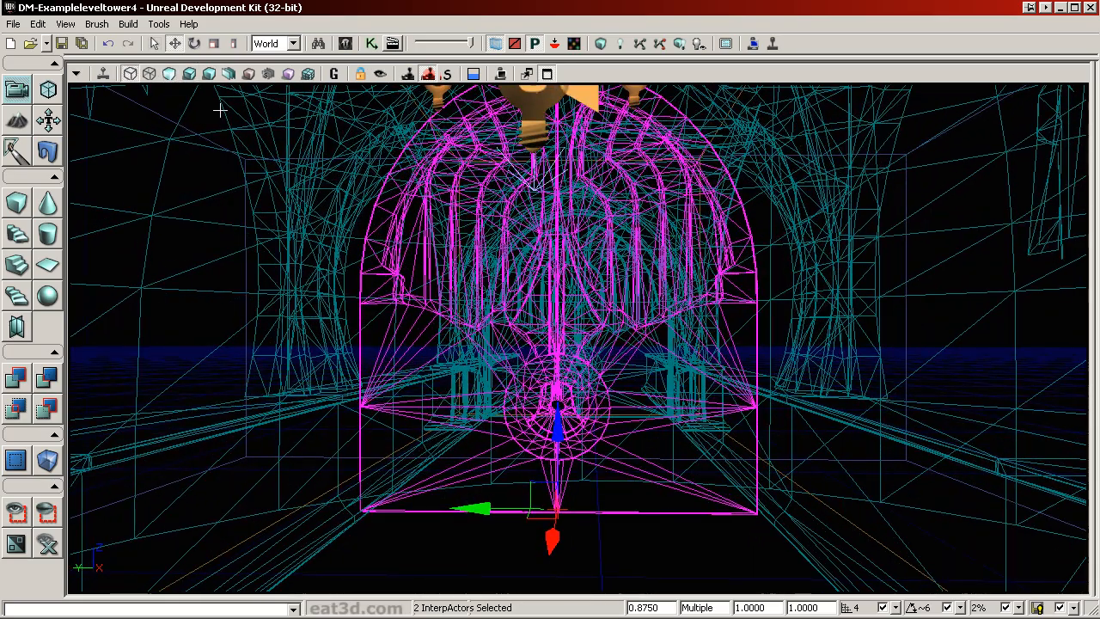
left_click(169, 74)
right_click_drag(522, 269, 557, 258)
left_click(557, 258)
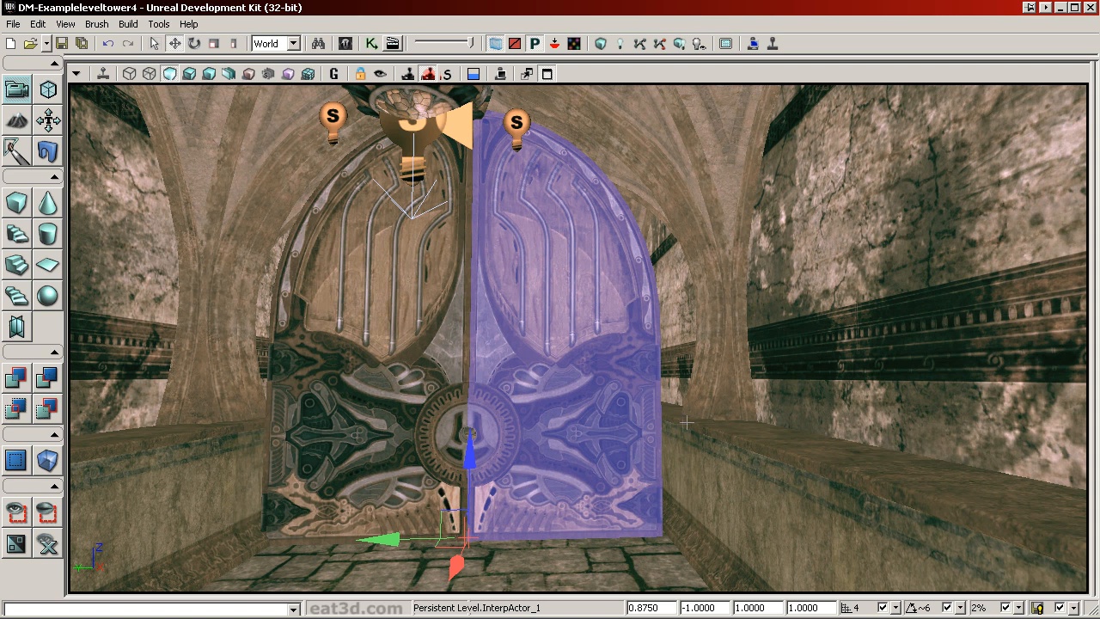
left_click_drag(678, 427, 661, 469)
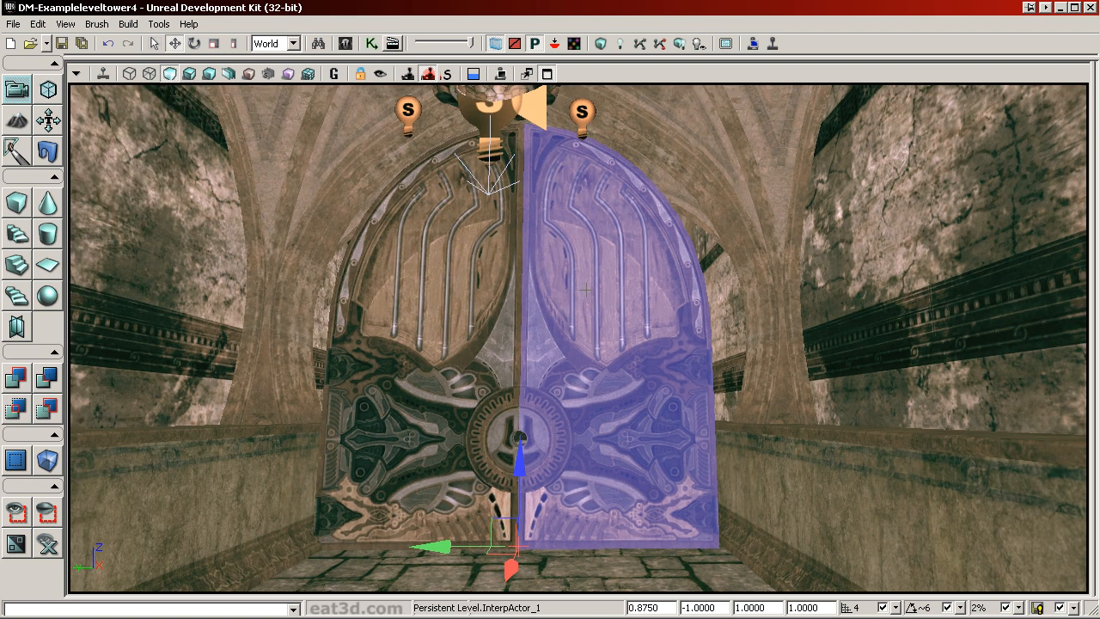
- Open the Kismet editor and position its window over the viewport
left_click(372, 46)
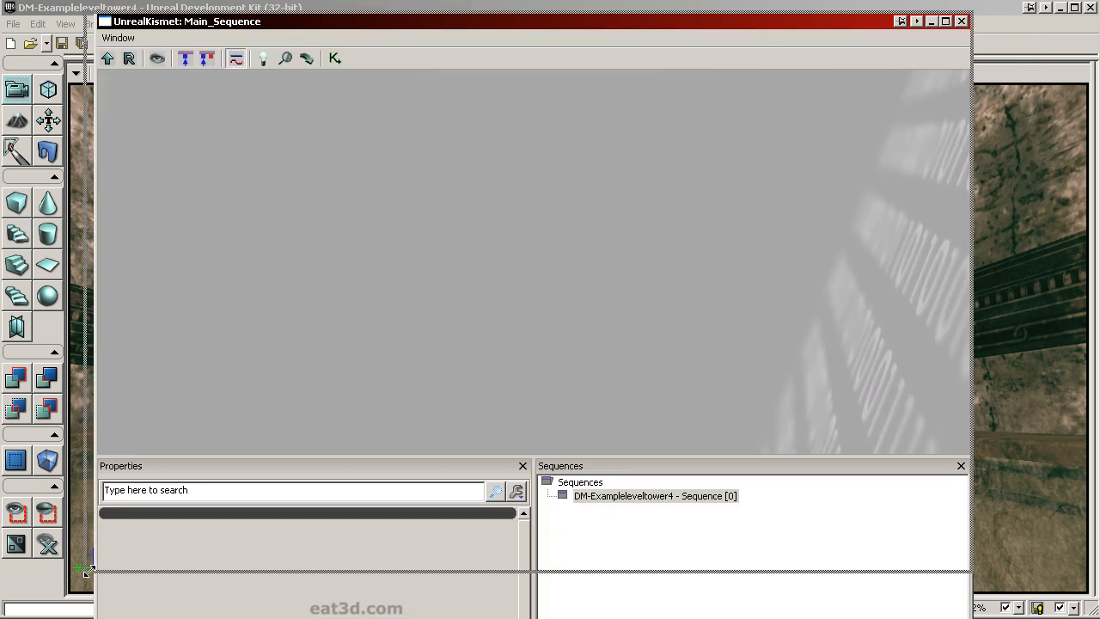
left_click_drag(506, 23, 541, 10)
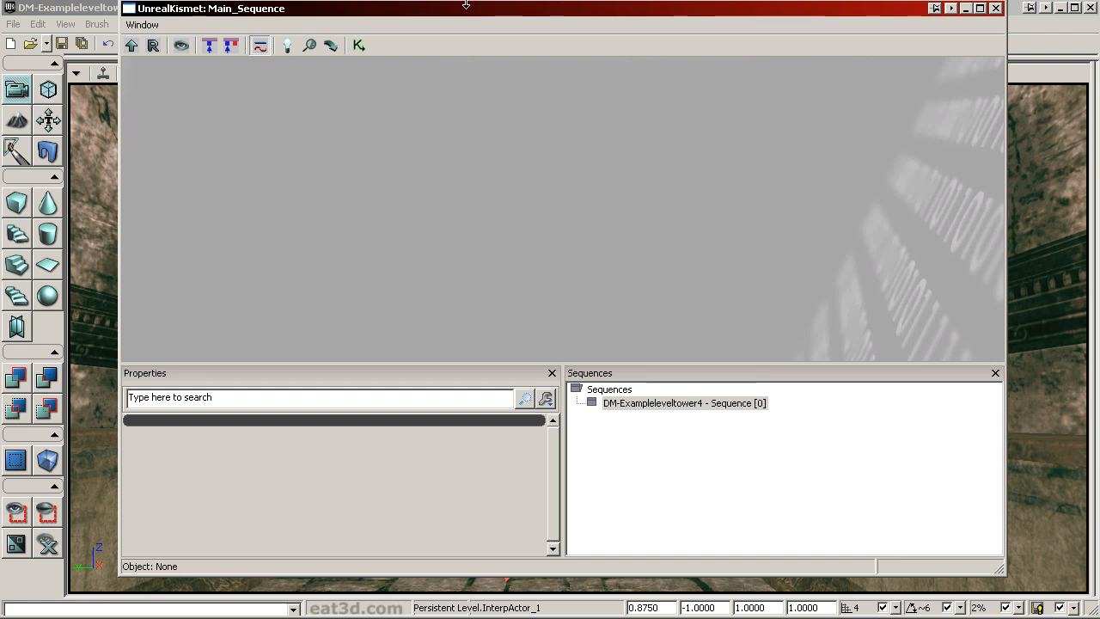
left_click_drag(434, 15, 456, 34)
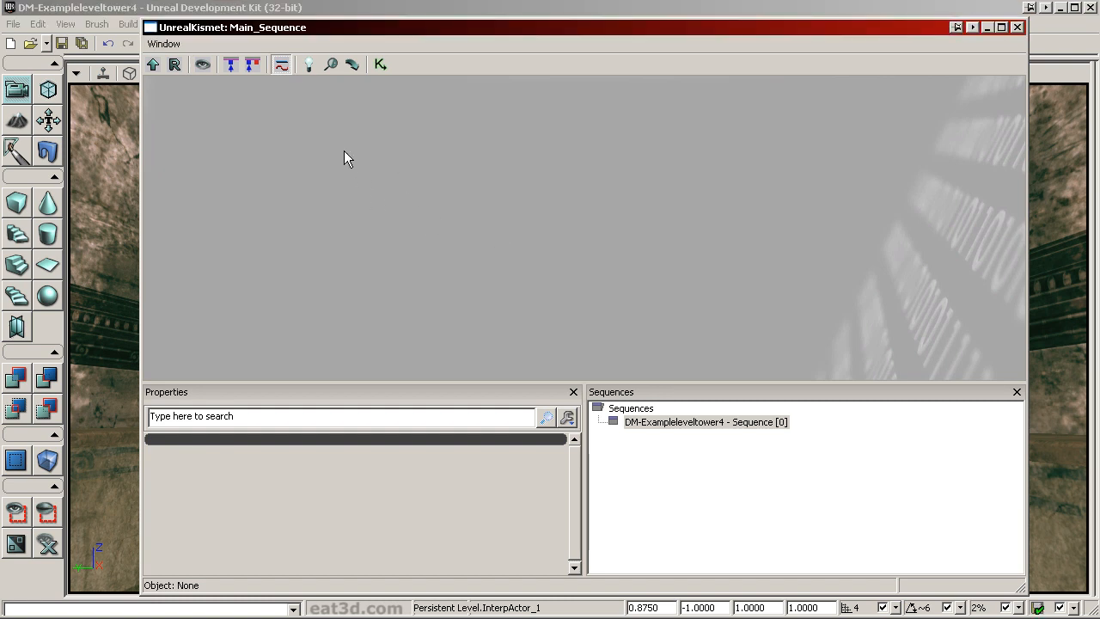
- Add a Level Loaded event to the empty main sequence
right_click(366, 107)
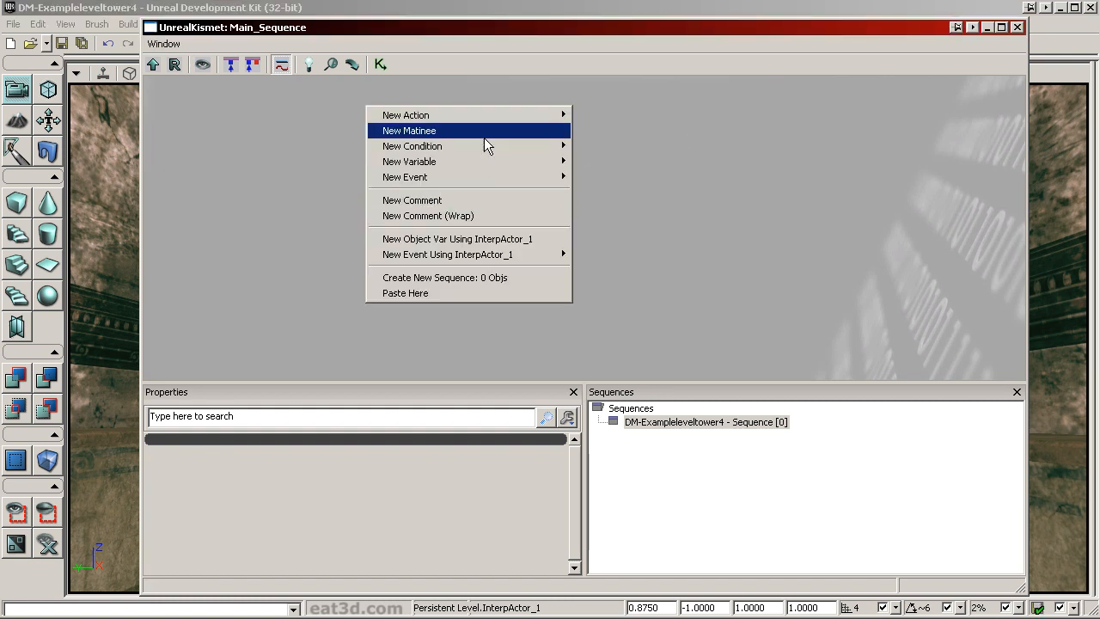
mouse_move(479, 152)
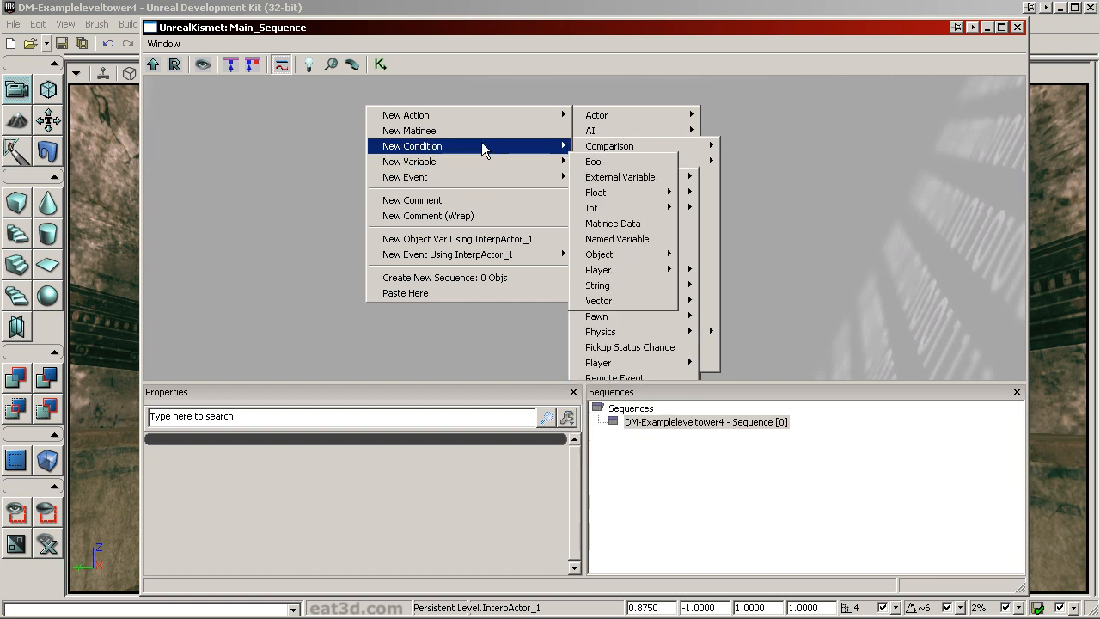
mouse_move(469, 177)
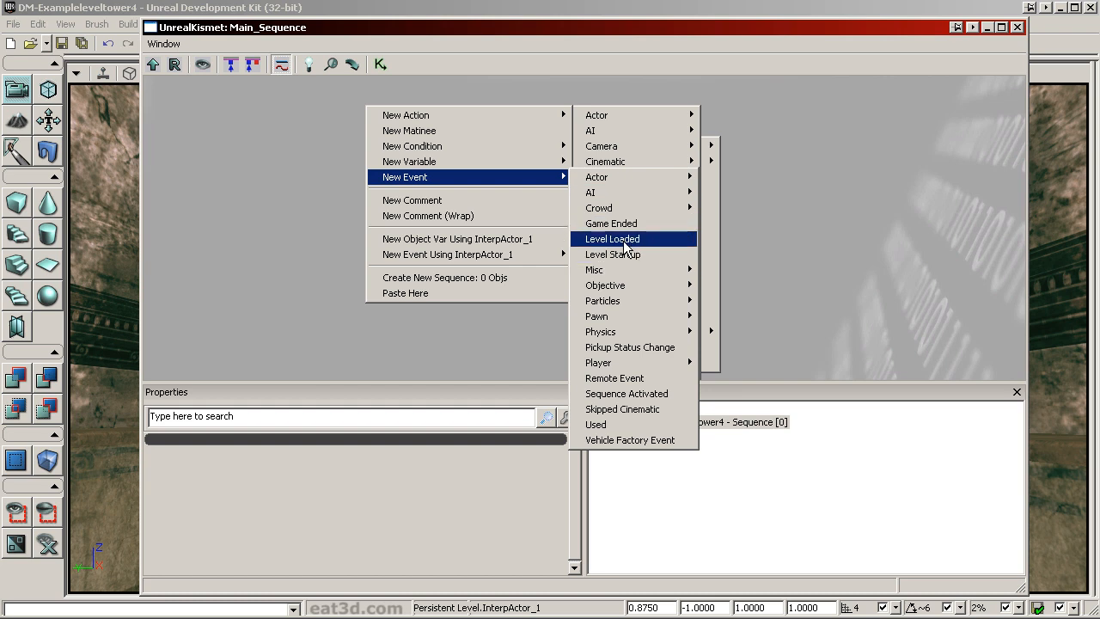
left_click(636, 239)
- Add a Destroy actor action and wire the Level Loaded event's Loaded and Visible output to its In
right_click(489, 147)
mouse_move(533, 155)
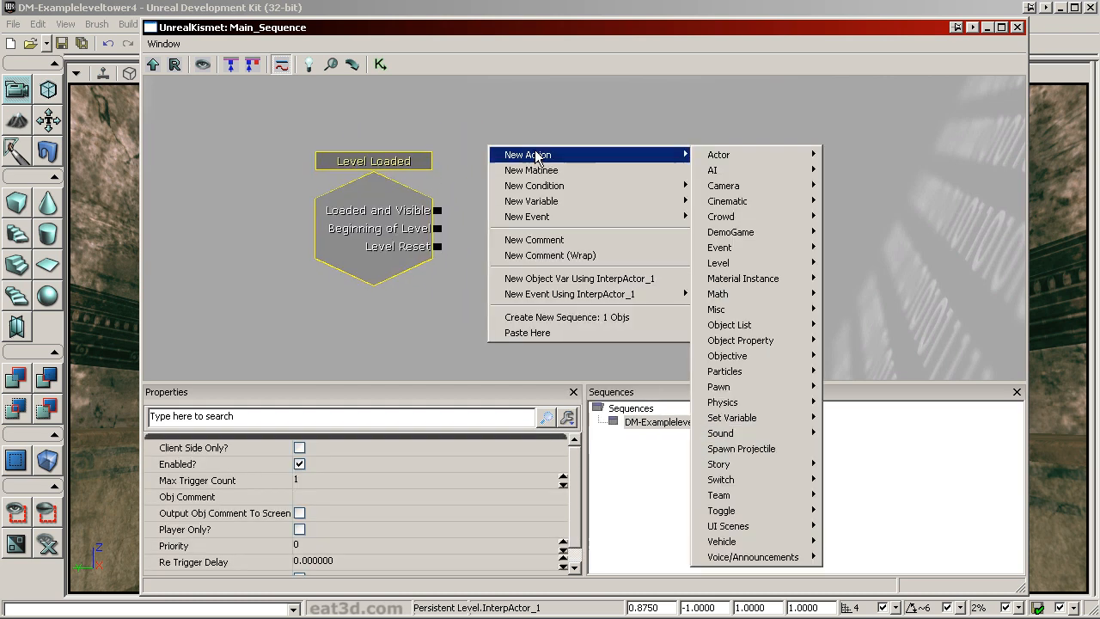
mouse_move(748, 156)
left_click(846, 233)
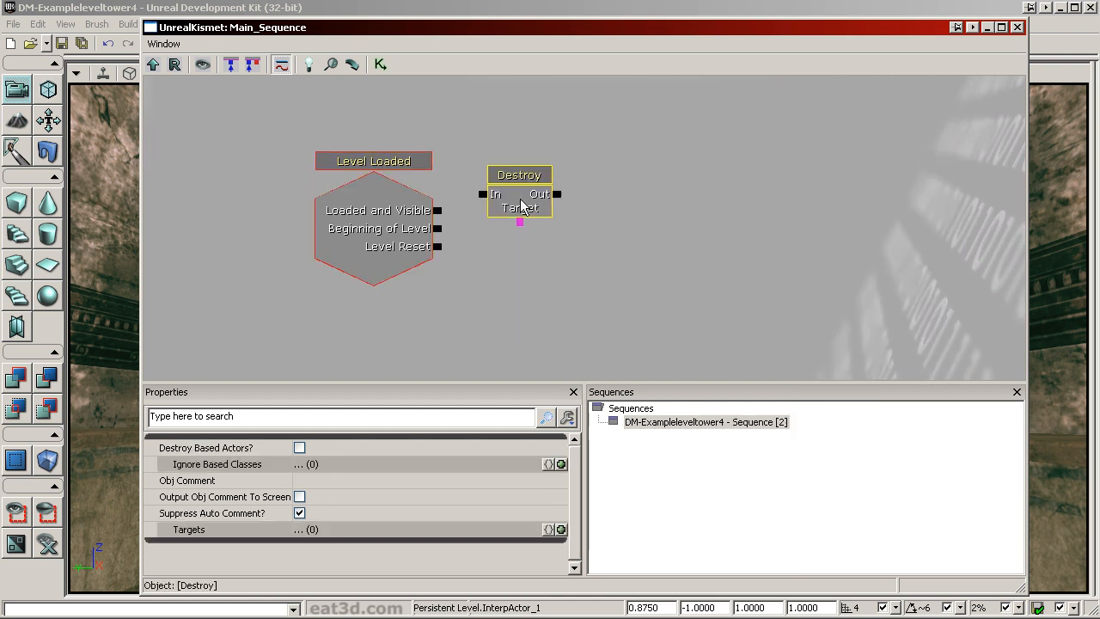
left_click(482, 201)
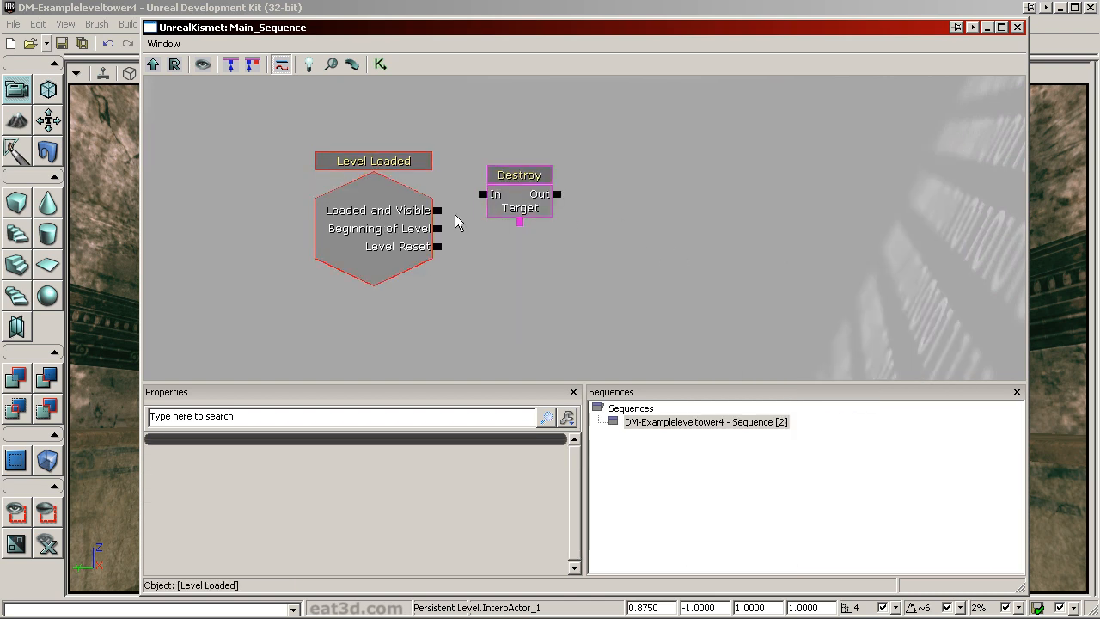
right_click(599, 125)
mouse_move(687, 135)
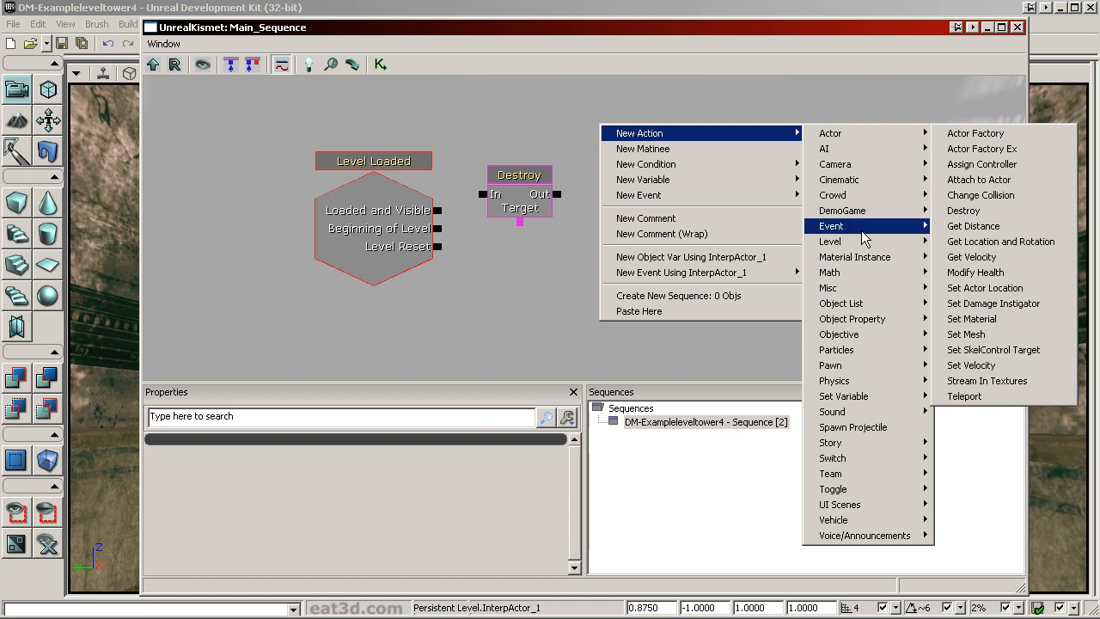
mouse_move(687, 164)
key("Escape")
left_click_drag(483, 195, 447, 222)
- Add a Modify Health actor action and connect the Destroy action's Out to its In
right_click(596, 158)
mouse_move(717, 169)
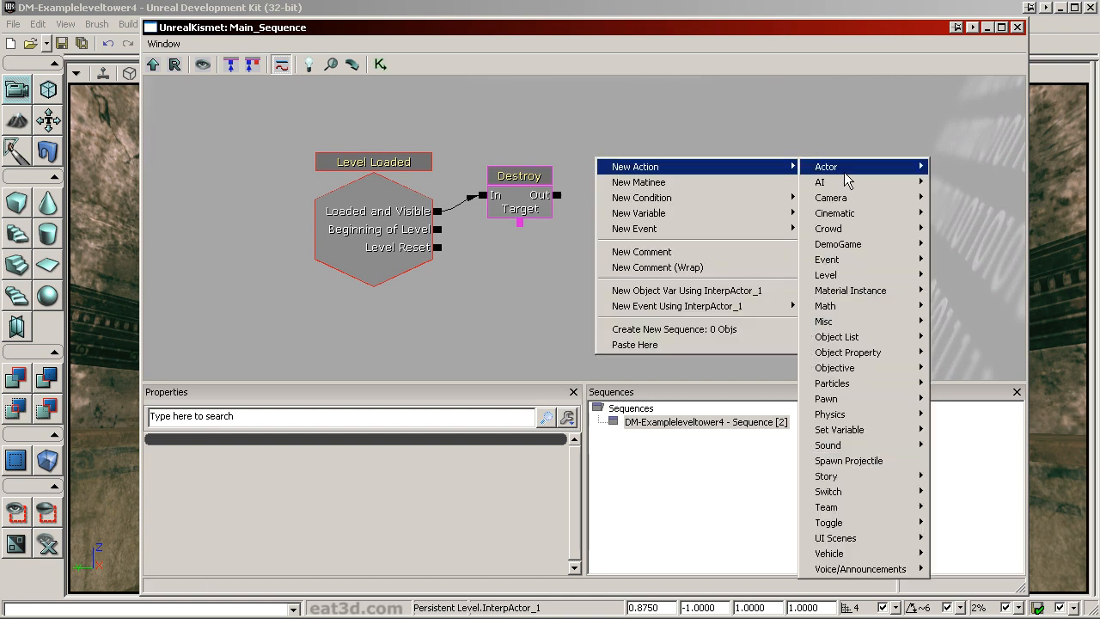
mouse_move(876, 170)
left_click(971, 306)
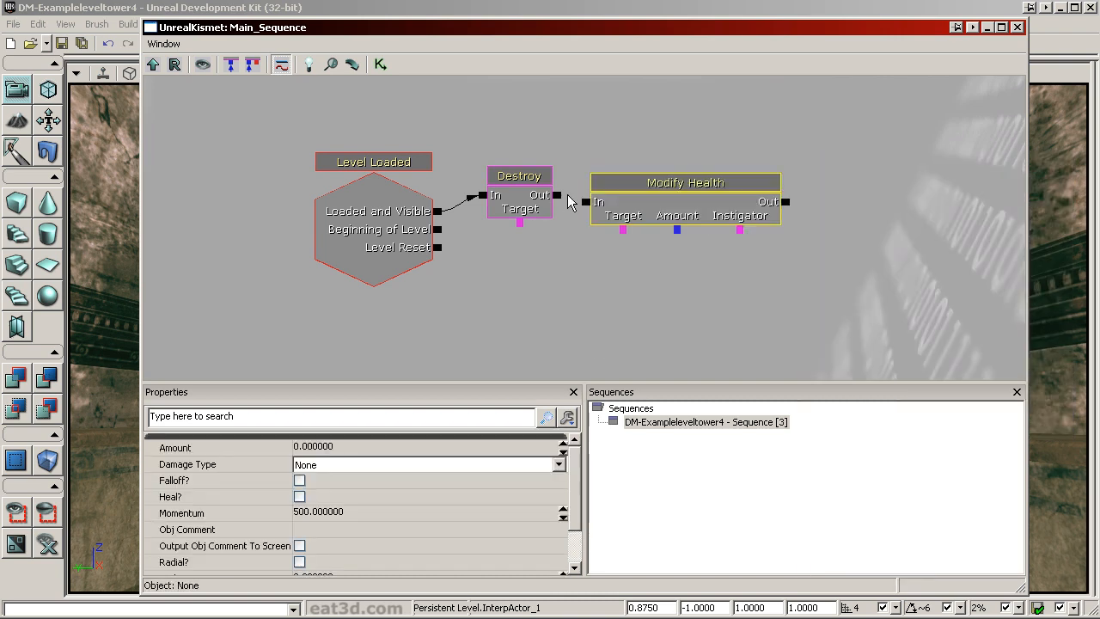
left_click_drag(582, 203, 556, 196)
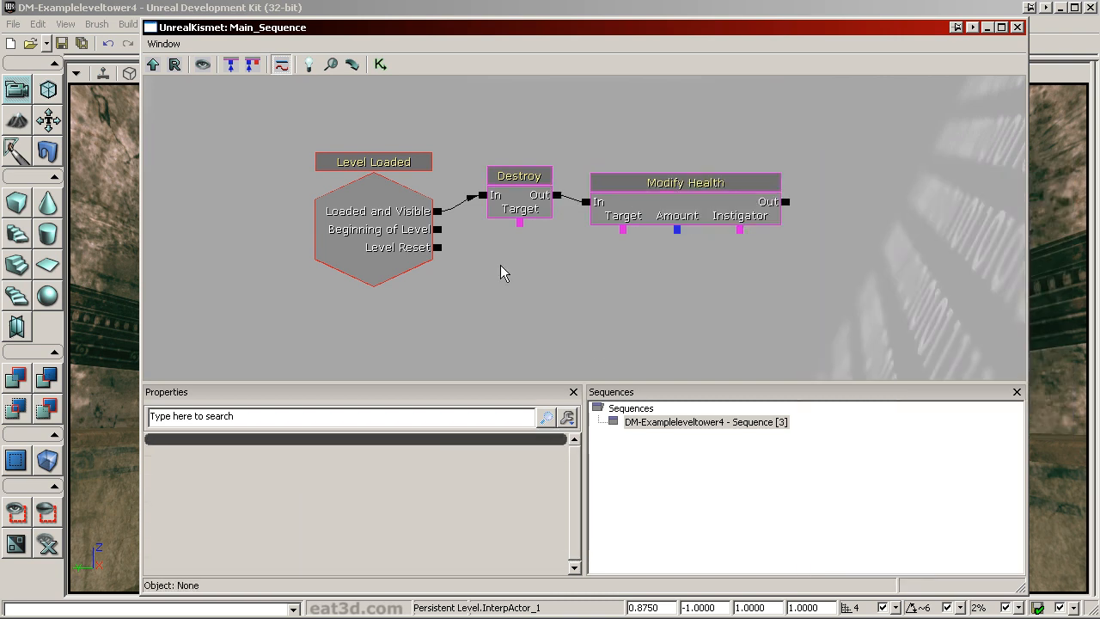
- Look over the chain of connected nodes and delete all of them from the sequence
mouse_move(696, 295)
left_mouse_down()
mouse_move(576, 295)
mouse_move(558, 280)
mouse_move(687, 288)
left_mouse_up()
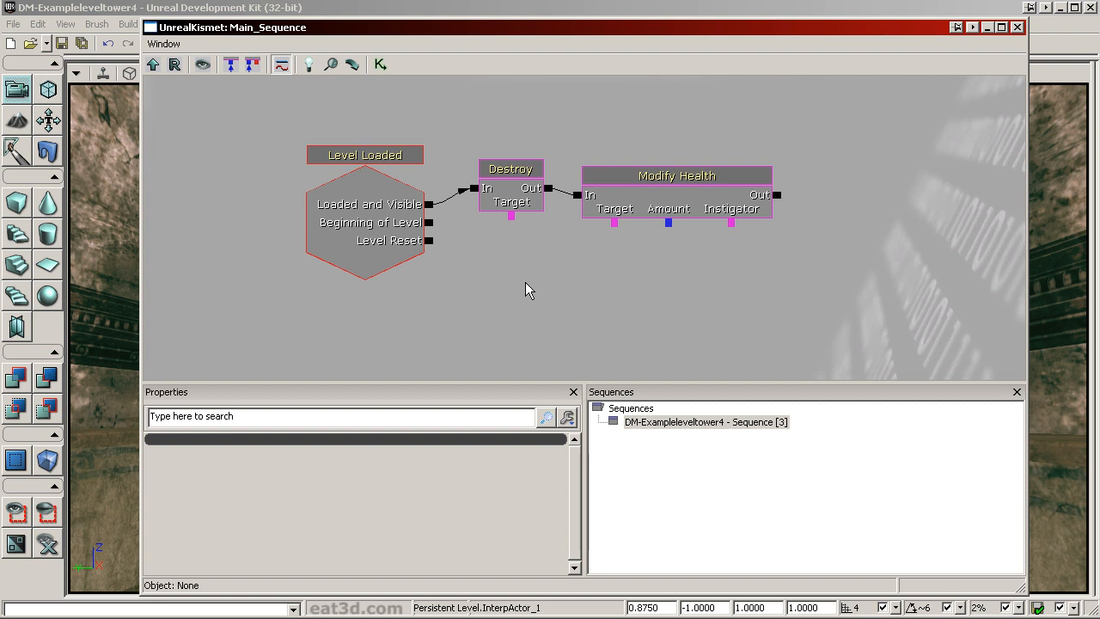
left_click_drag(631, 292, 611, 293)
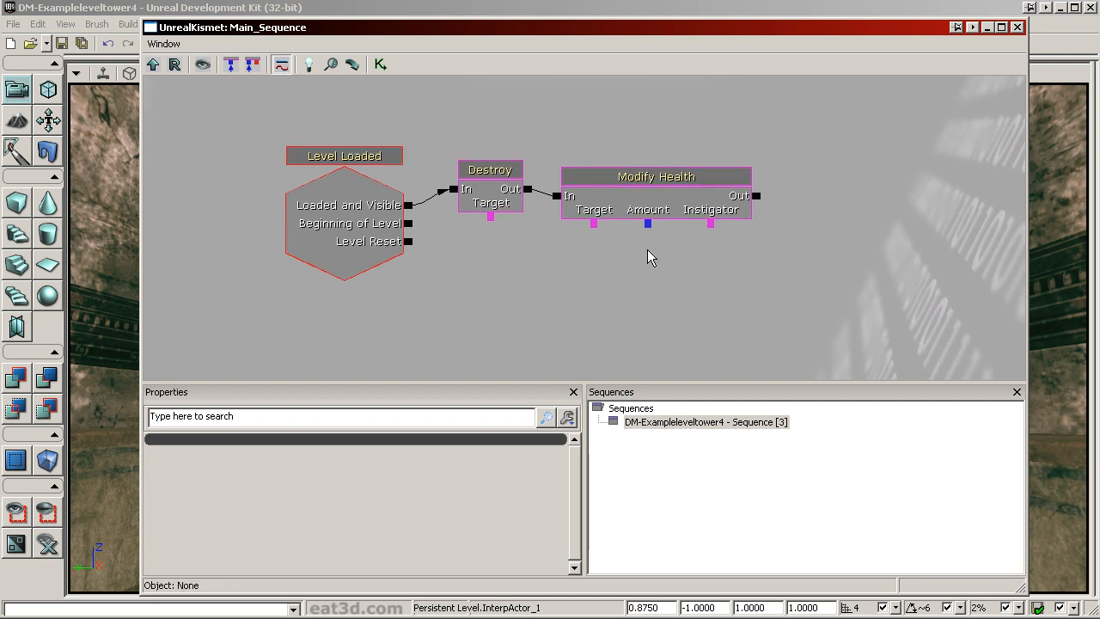
left_click_drag(647, 250, 624, 241)
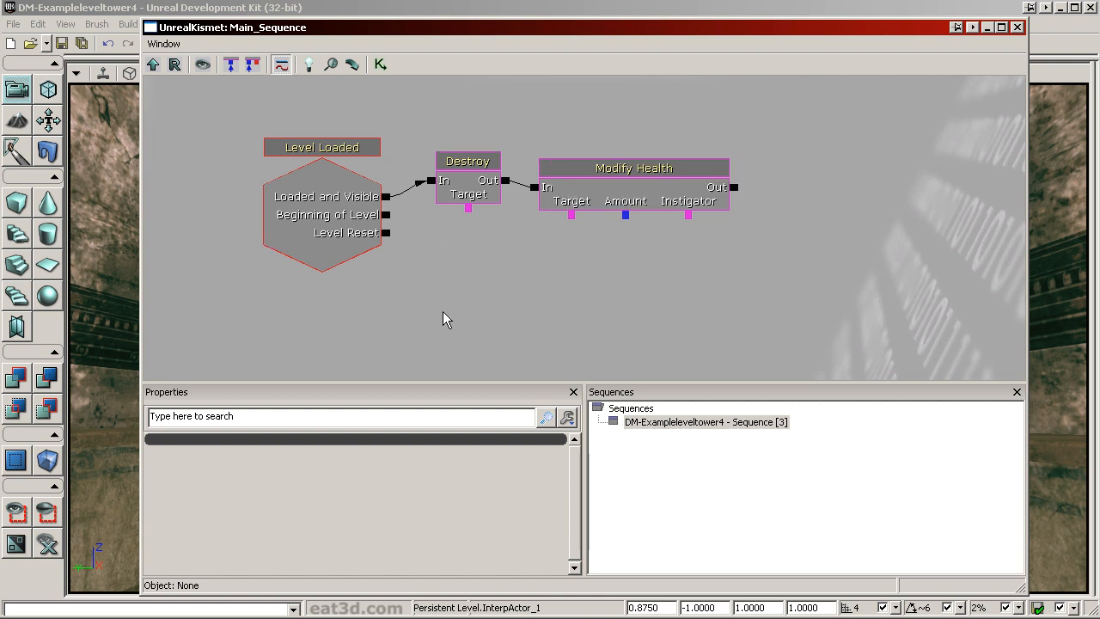
left_click(589, 193)
left_click_drag(559, 249, 574, 248)
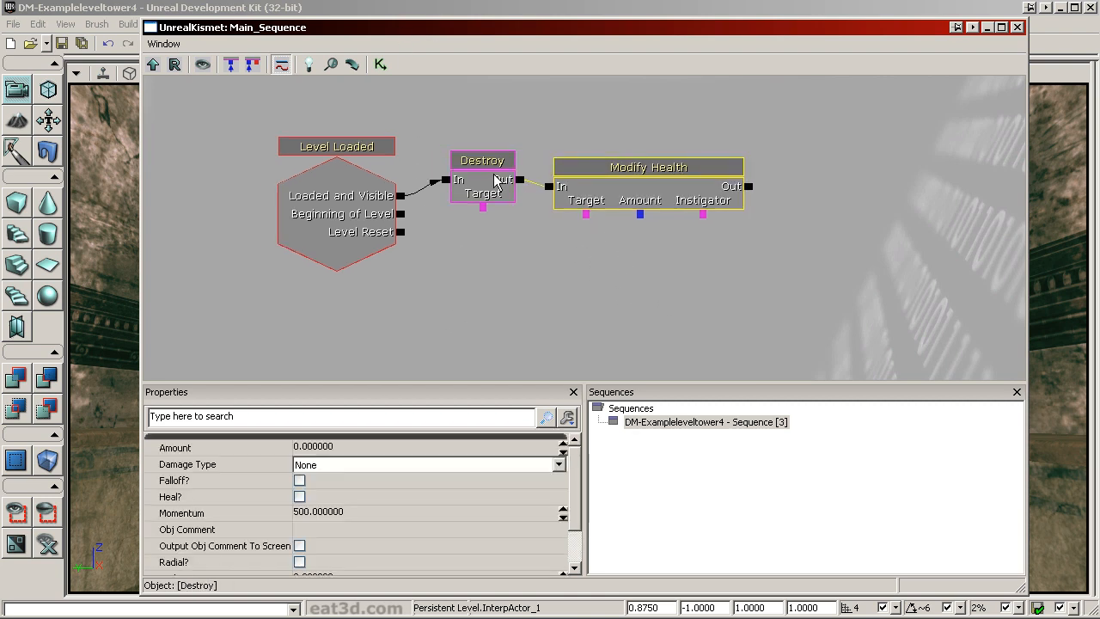
left_click(321, 214)
key("ctrl+a")
key("Delete")
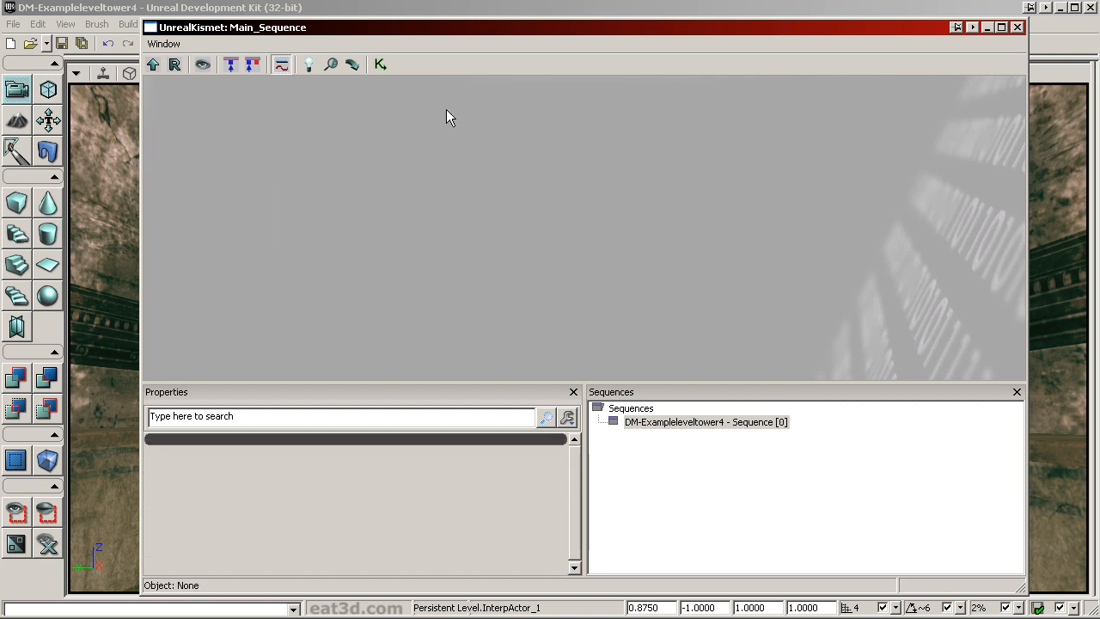
- Check the selected door leaf behind the Kismet window and add a new Matinee node to the sequence
left_click_drag(432, 29, 1010, 31)
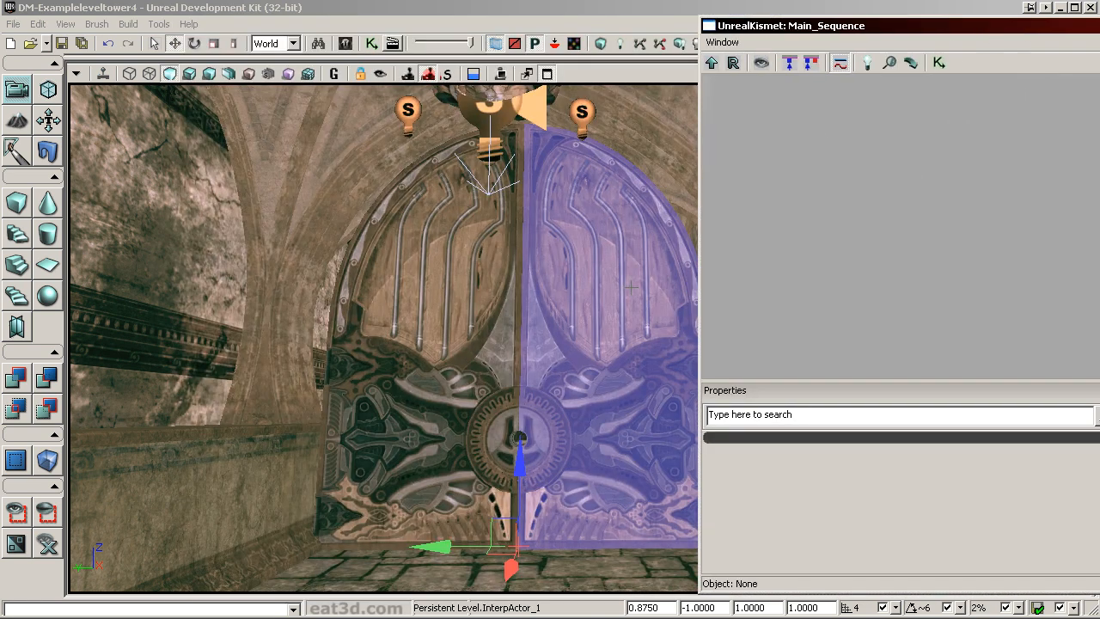
left_click_drag(909, 33, 321, 40)
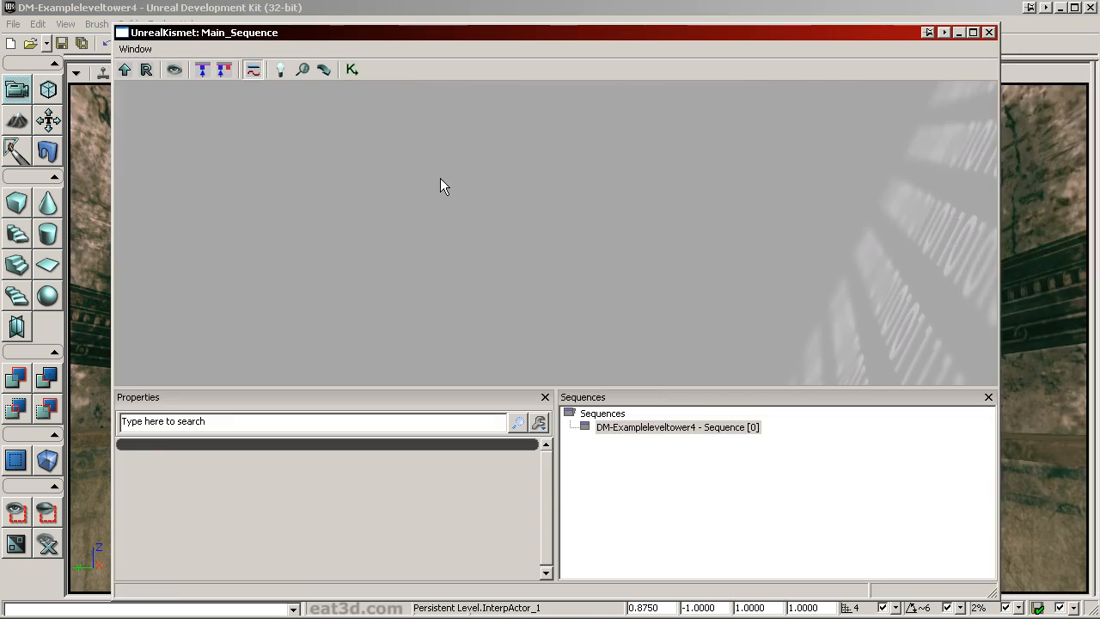
right_click(442, 177)
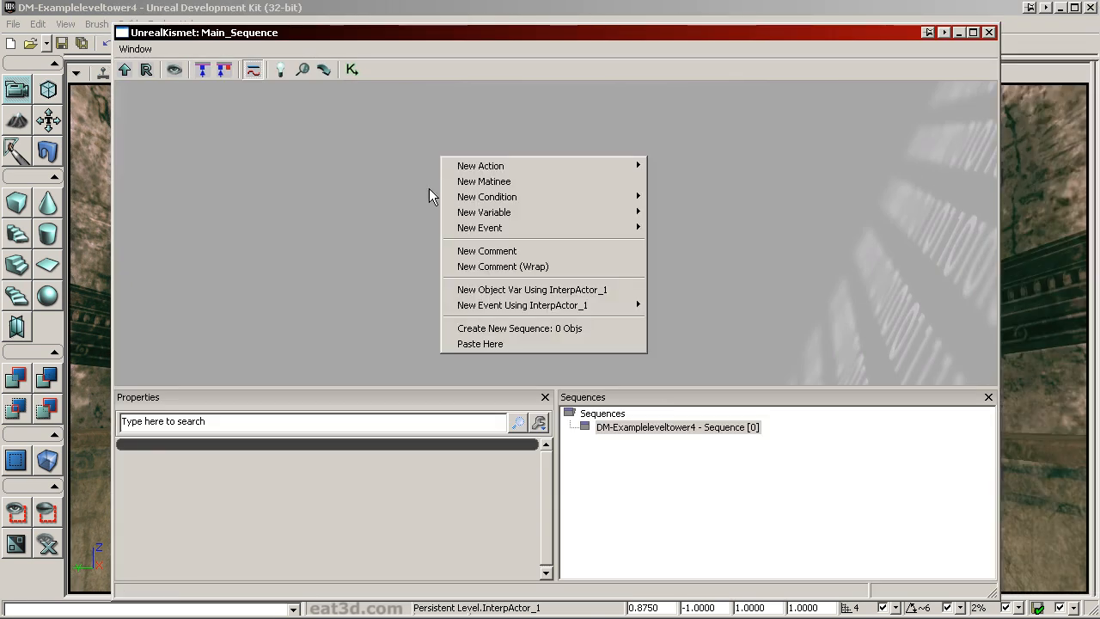
left_click(488, 183)
left_click_drag(675, 229, 674, 184)
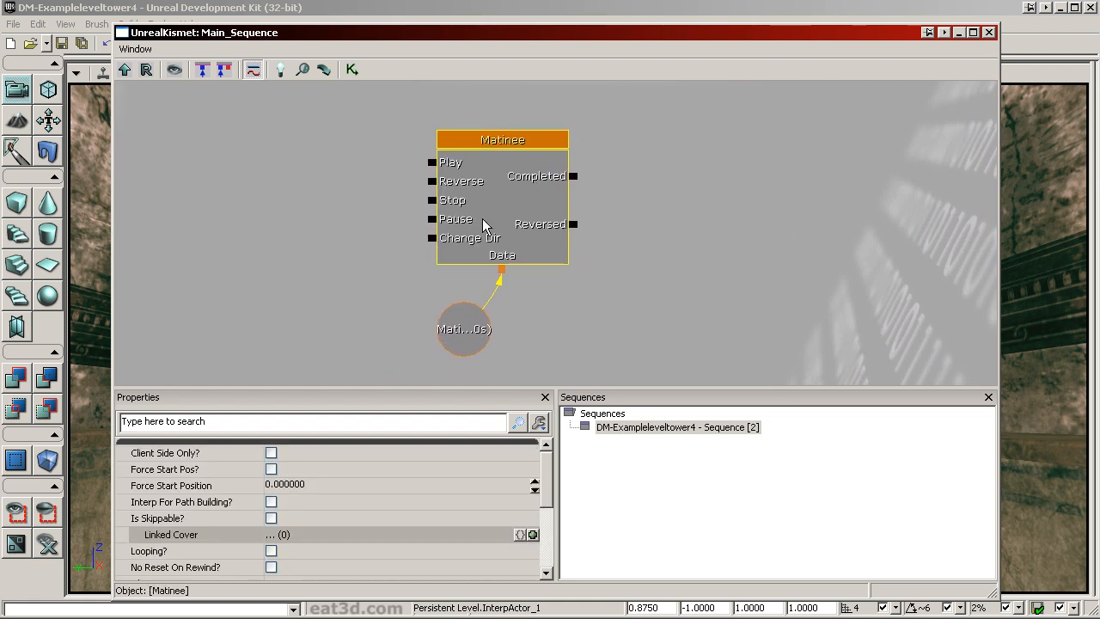
- Open the Matinee node's editor, place it beside the door view and enlarge its track area
left_click_drag(471, 31, 943, 19)
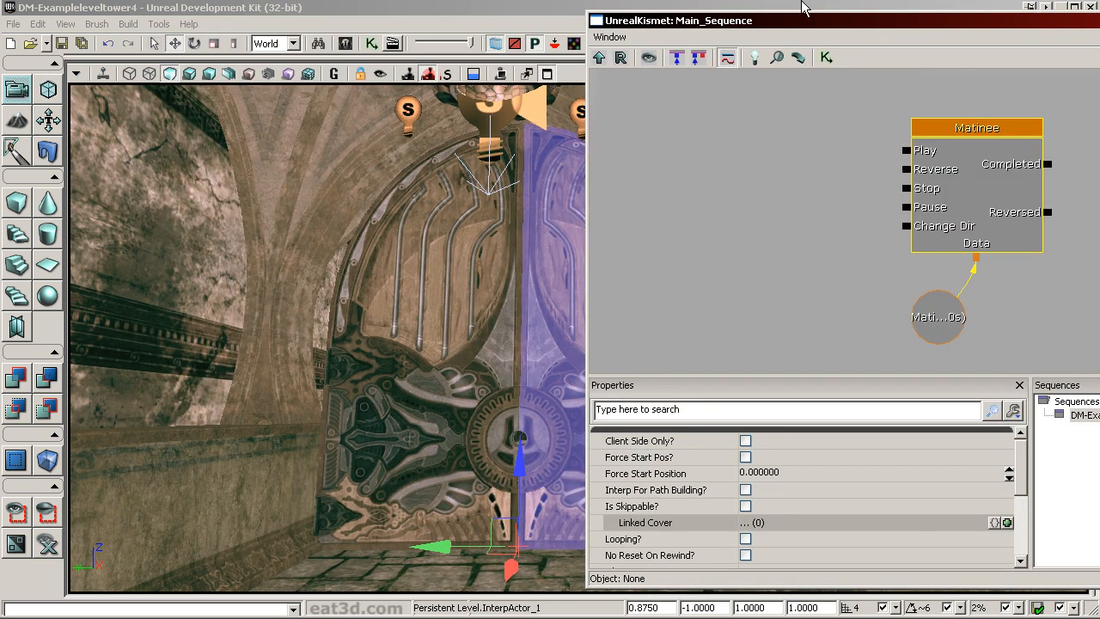
left_click_drag(808, 22, 386, 35)
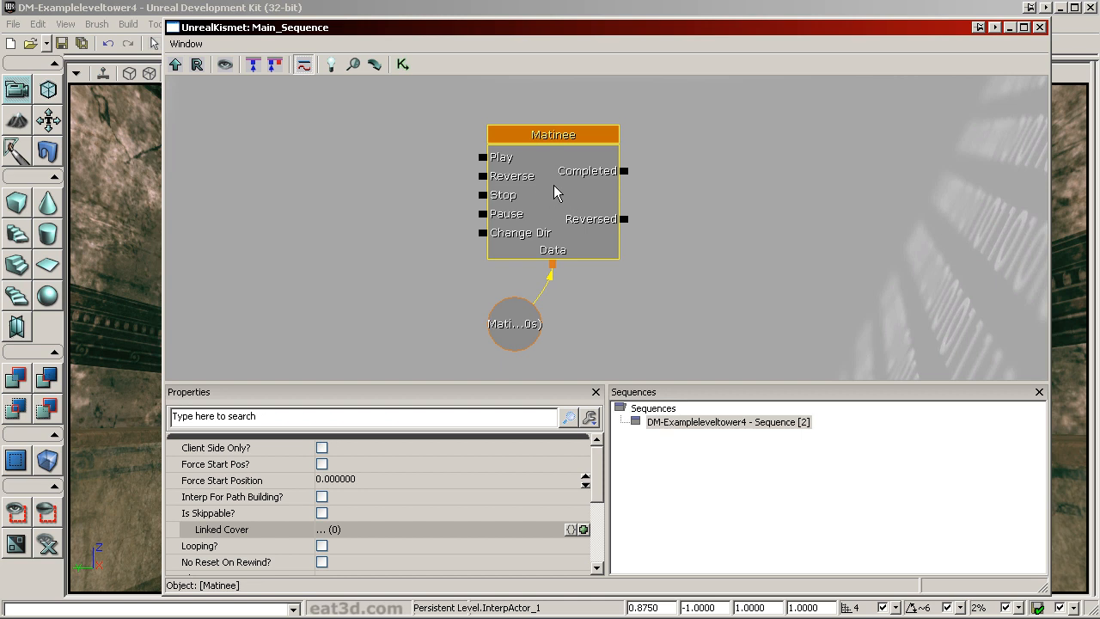
double_click(547, 180)
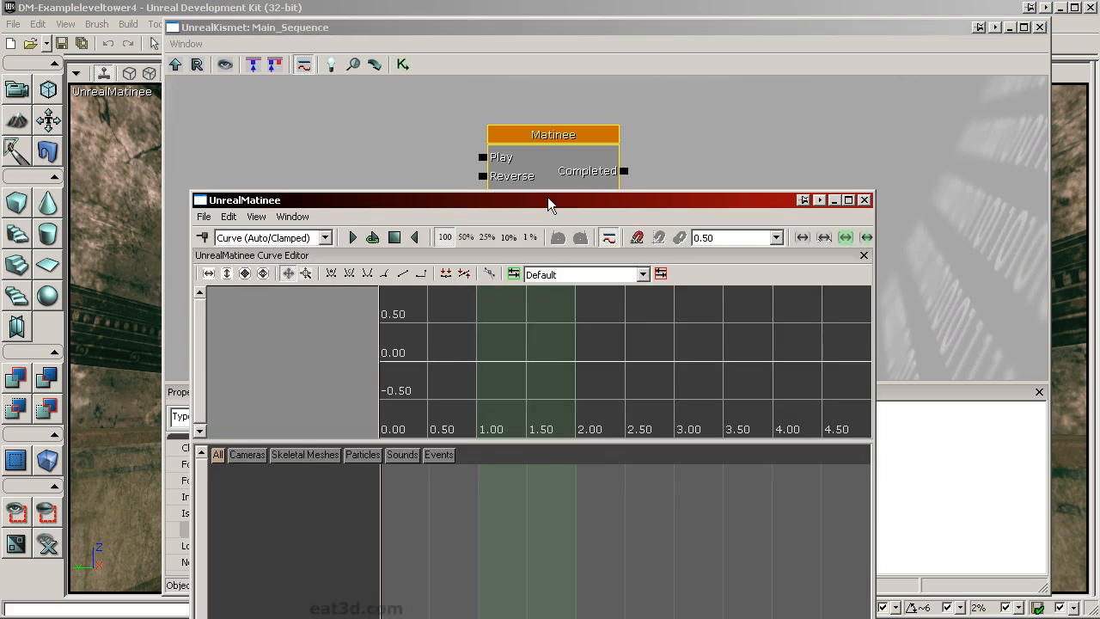
left_click_drag(547, 199, 491, 26)
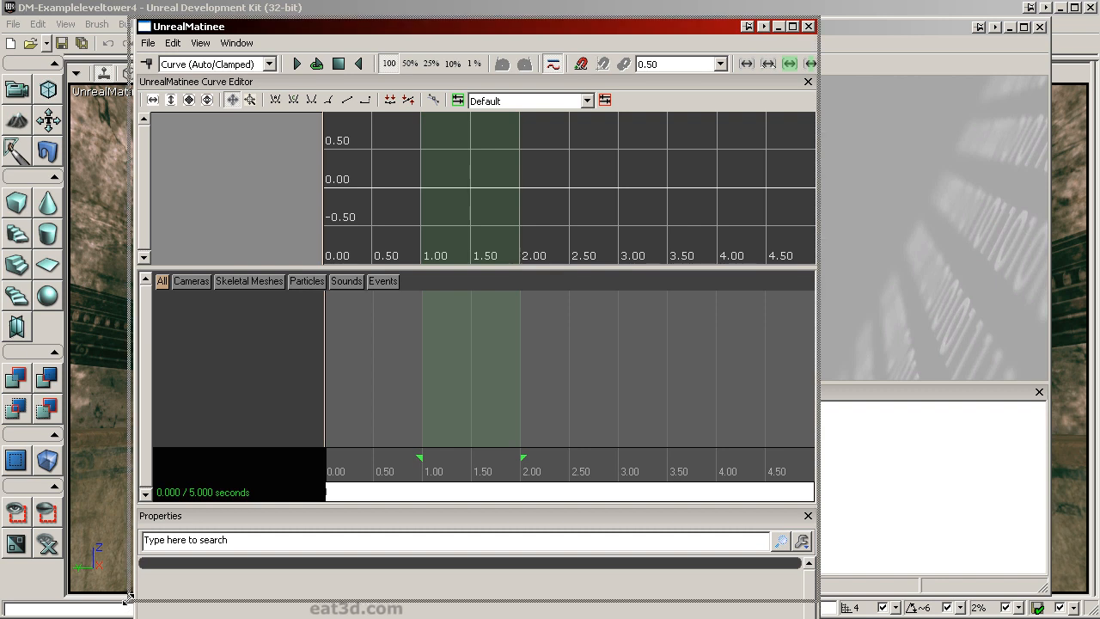
left_click(843, 66)
left_click_drag(684, 30, 1099, 45)
left_click_drag(627, 32, 892, 27)
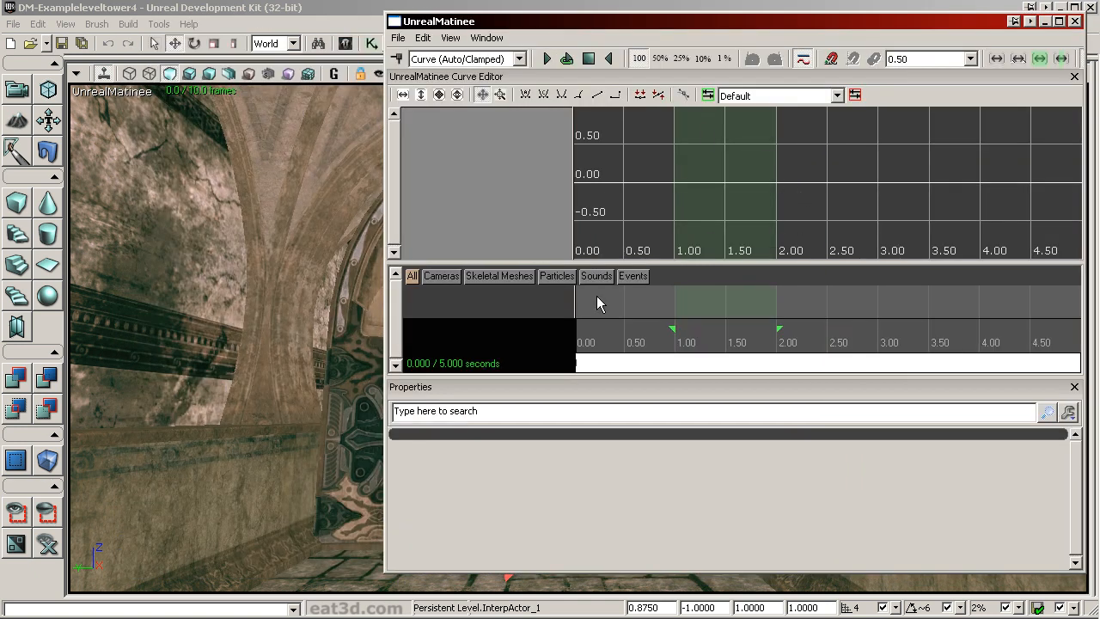
left_click_drag(773, 260, 775, 209)
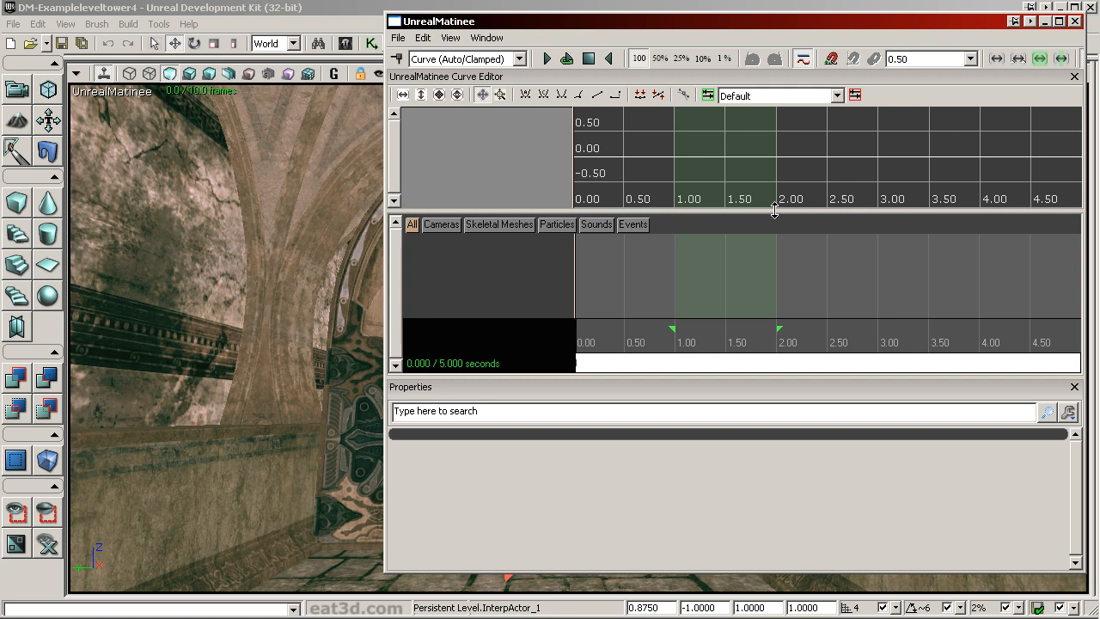
- Bring the selected door leaf into view and add an empty group for it in Matinee, named NewGroup
left_click_drag(297, 340, 372, 310)
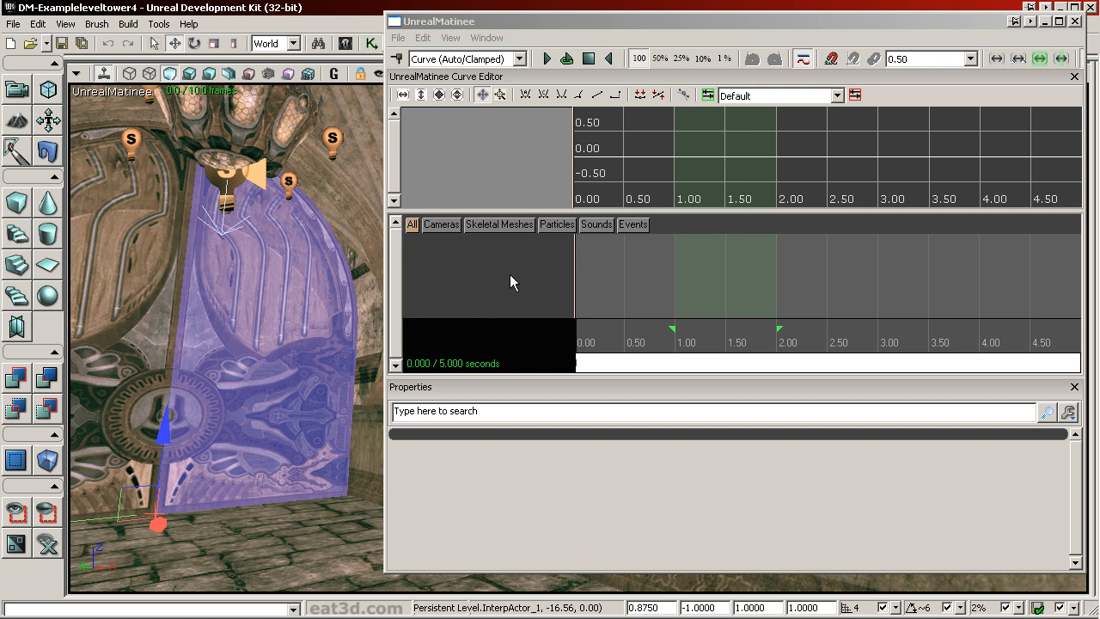
right_click(454, 257)
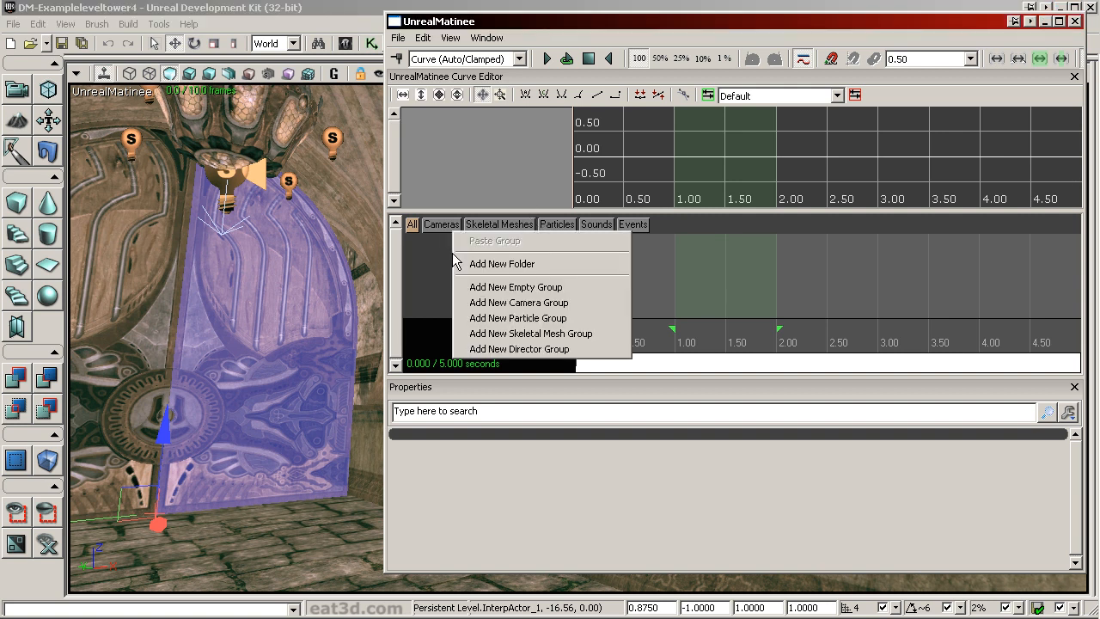
left_click(507, 287)
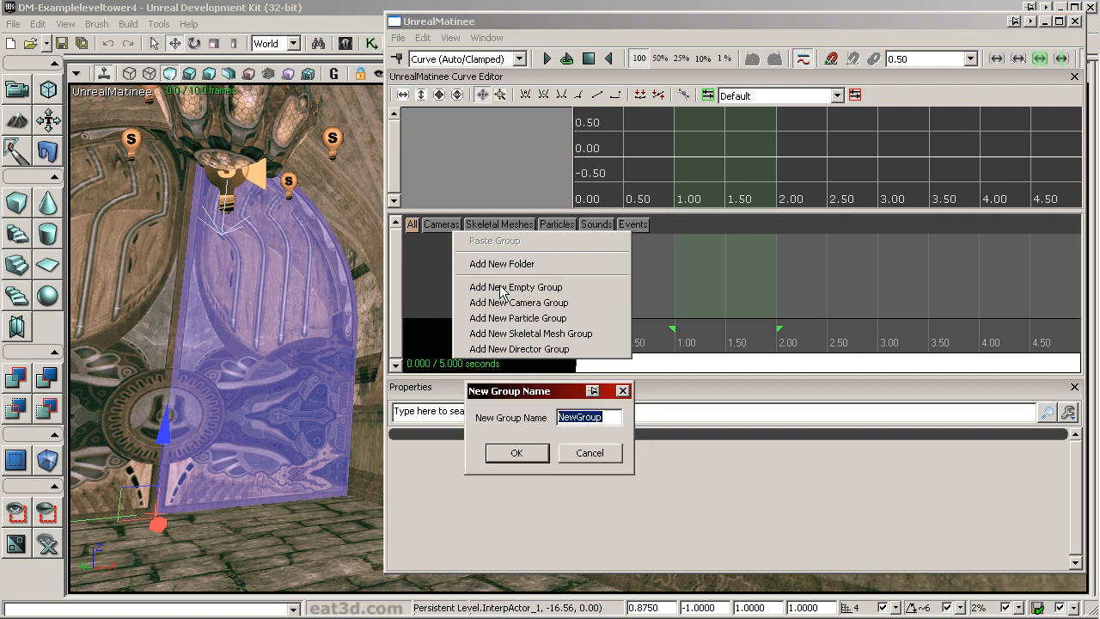
left_click(527, 456)
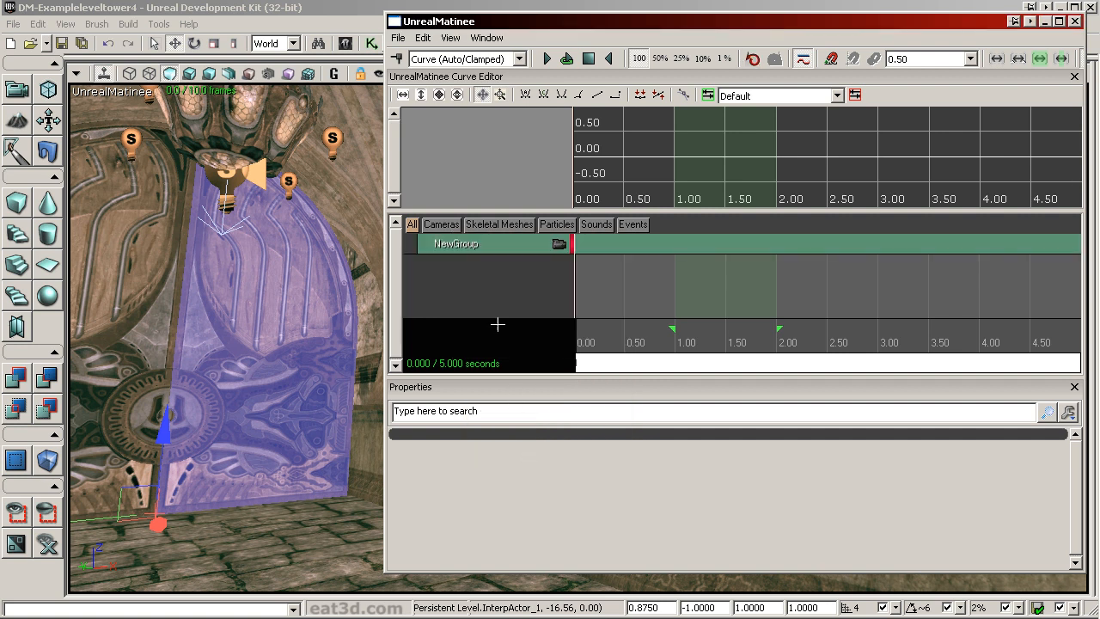
- Add a Movement track to the door leaf's NewGroup in Matinee
left_click(474, 246)
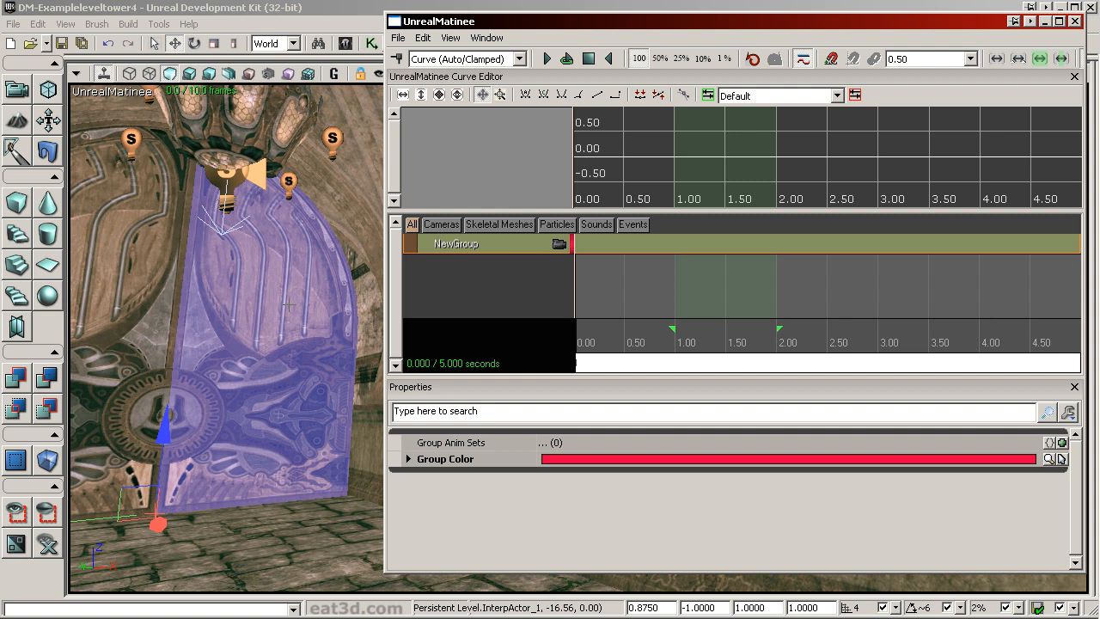
left_click(465, 257)
left_click(462, 244)
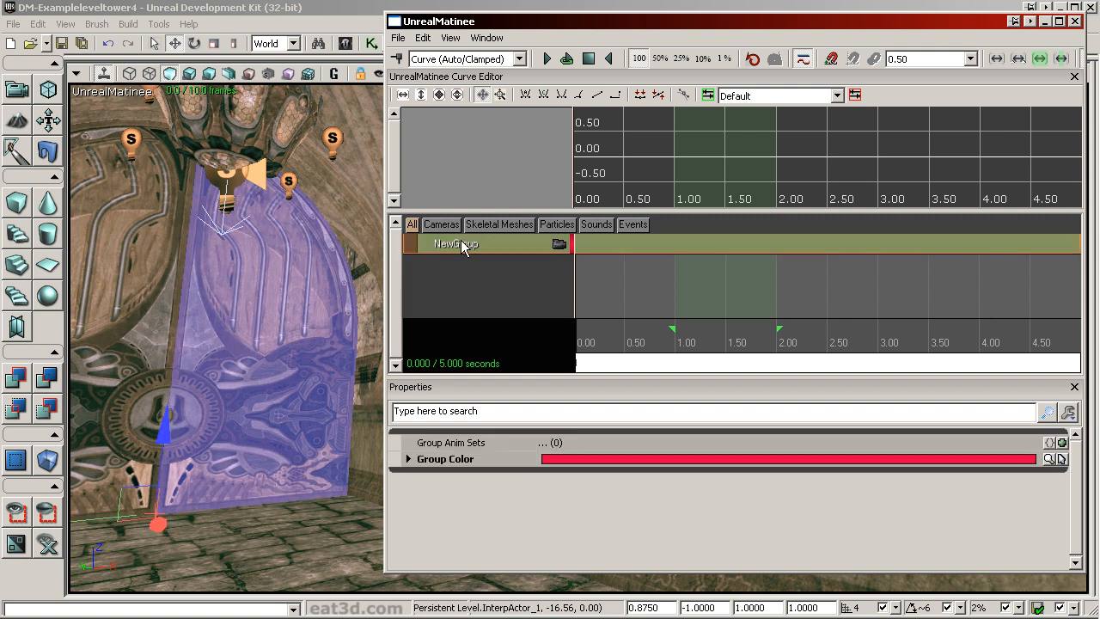
right_click(485, 236)
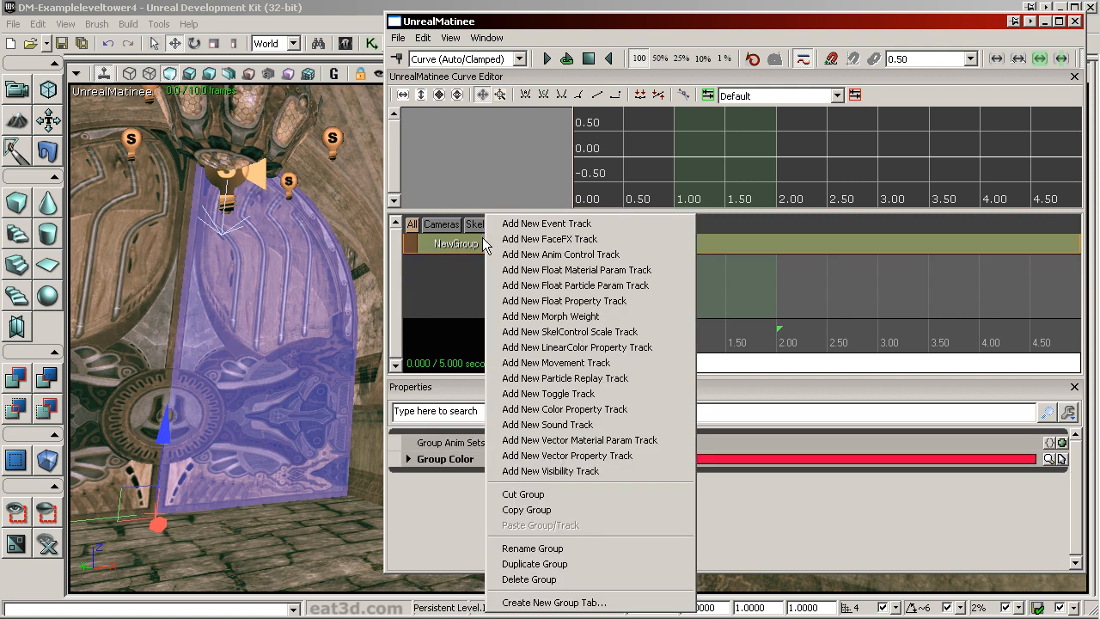
left_click(565, 364)
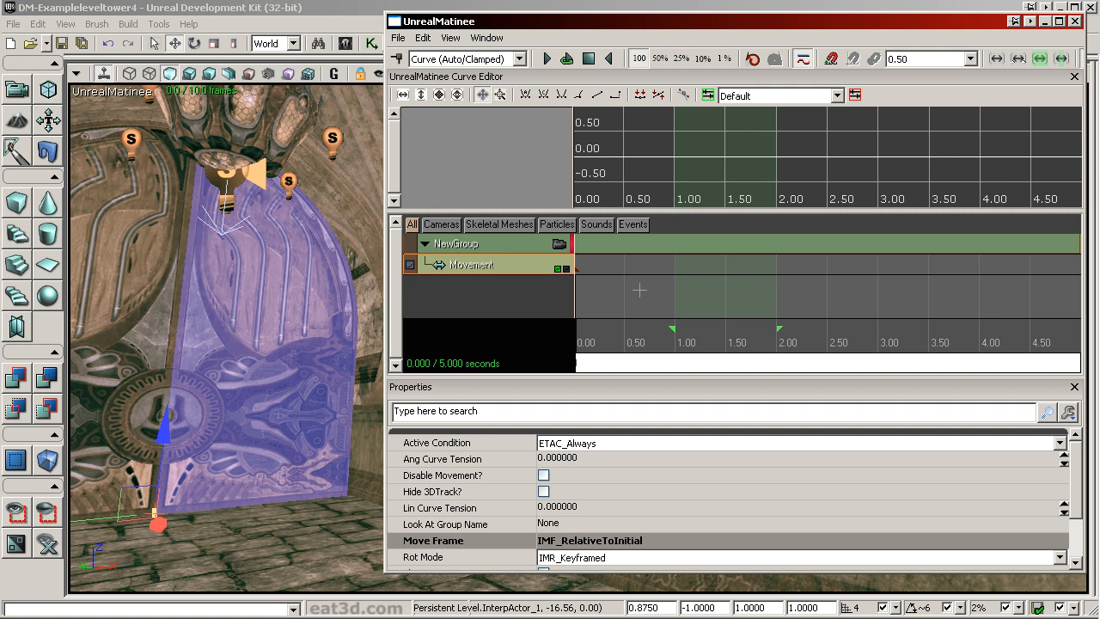
- Examine the sequence's start and end markers and the movement track's initial key at 0.00 seconds on the timeline
left_click_drag(907, 287, 817, 278)
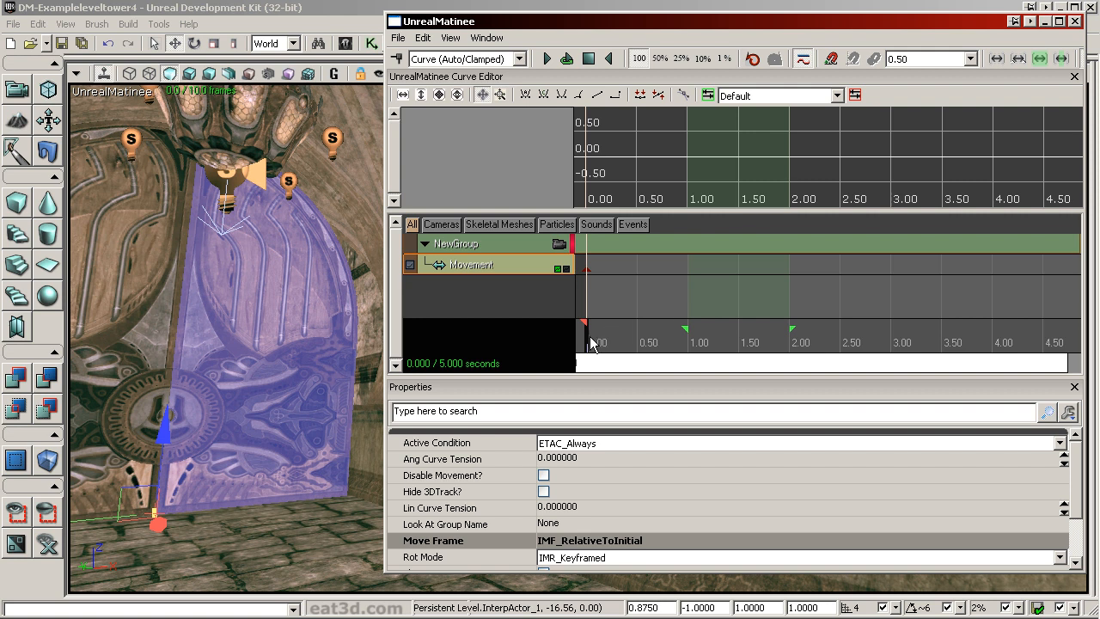
left_click_drag(876, 288, 627, 302)
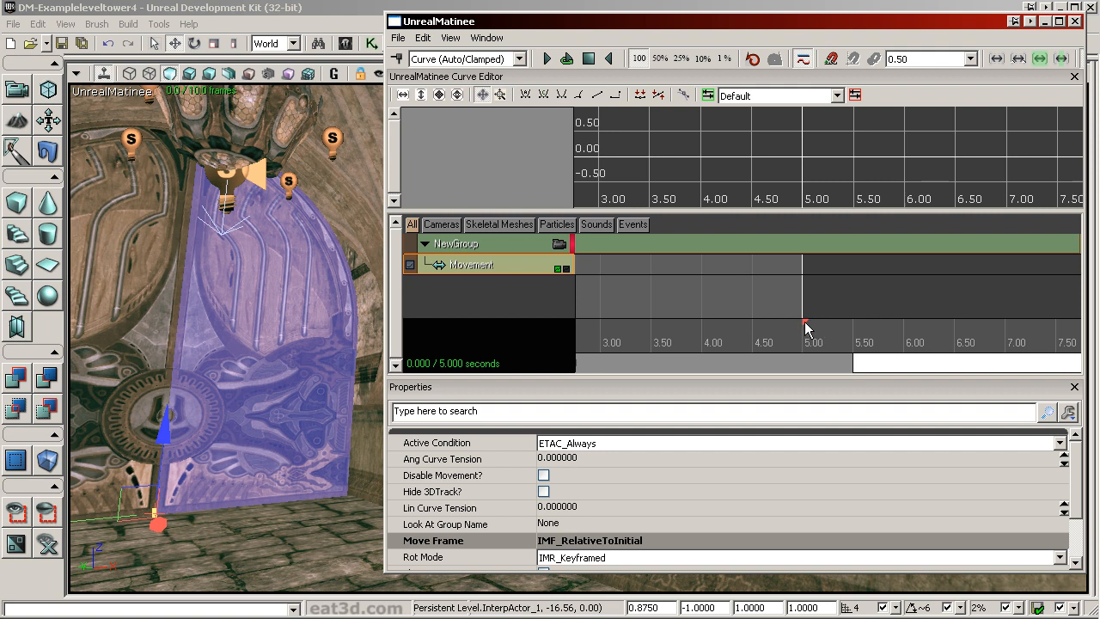
mouse_move(806, 326)
left_mouse_down()
mouse_move(960, 323)
mouse_move(705, 327)
mouse_move(1020, 324)
mouse_move(795, 323)
mouse_move(1011, 323)
mouse_move(804, 316)
left_mouse_up()
left_click_drag(666, 287, 587, 285)
left_click_drag(730, 283, 794, 279)
left_click(623, 270)
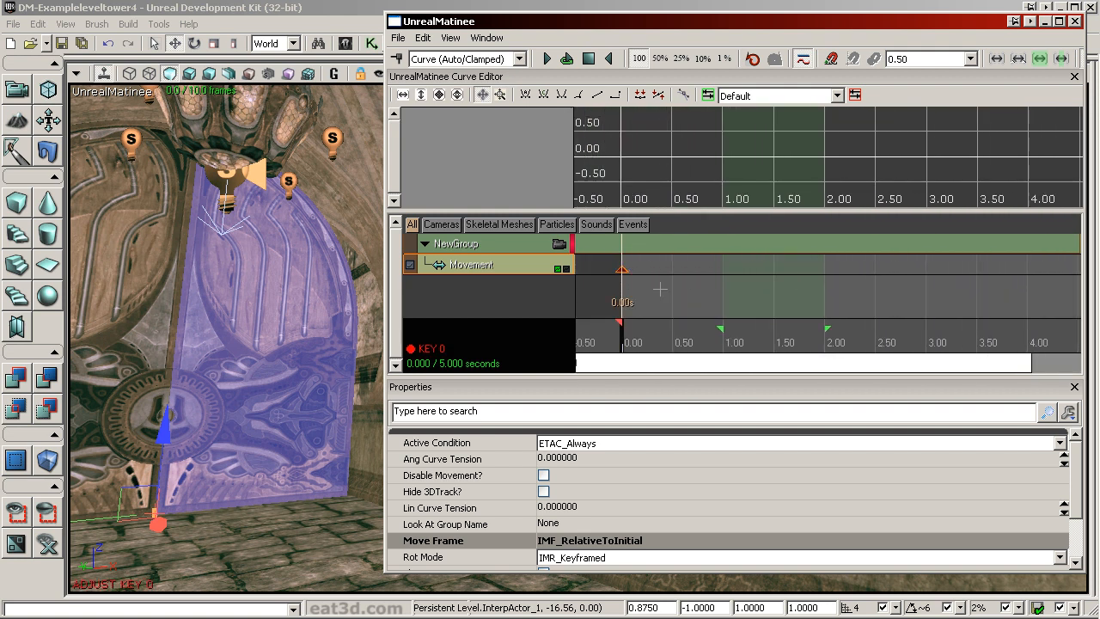
left_click(651, 290)
left_click(623, 270)
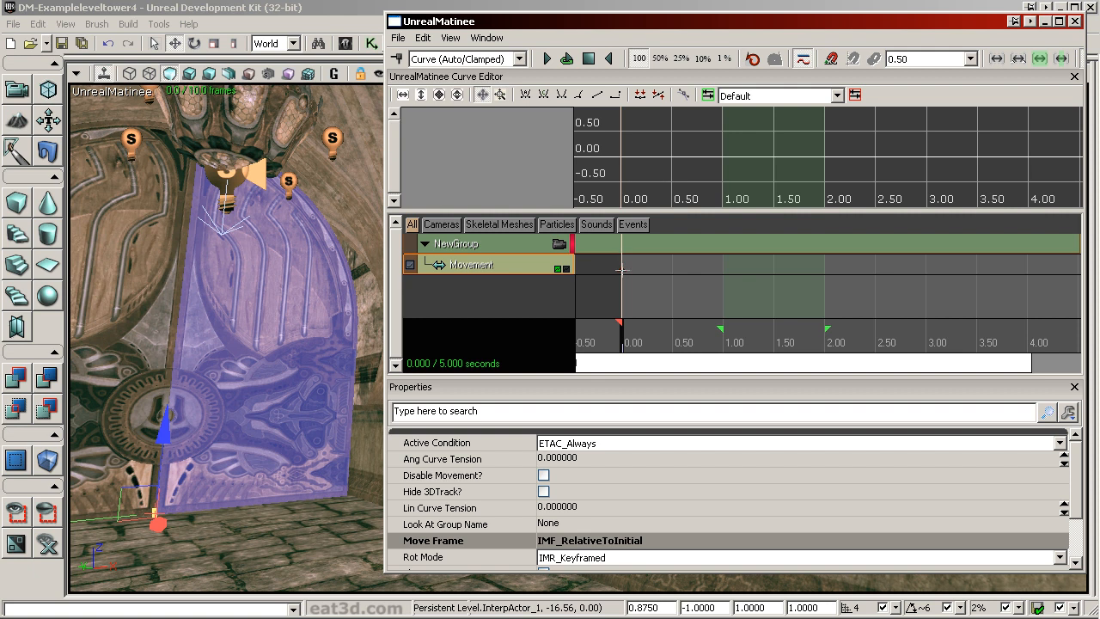
left_click(646, 288)
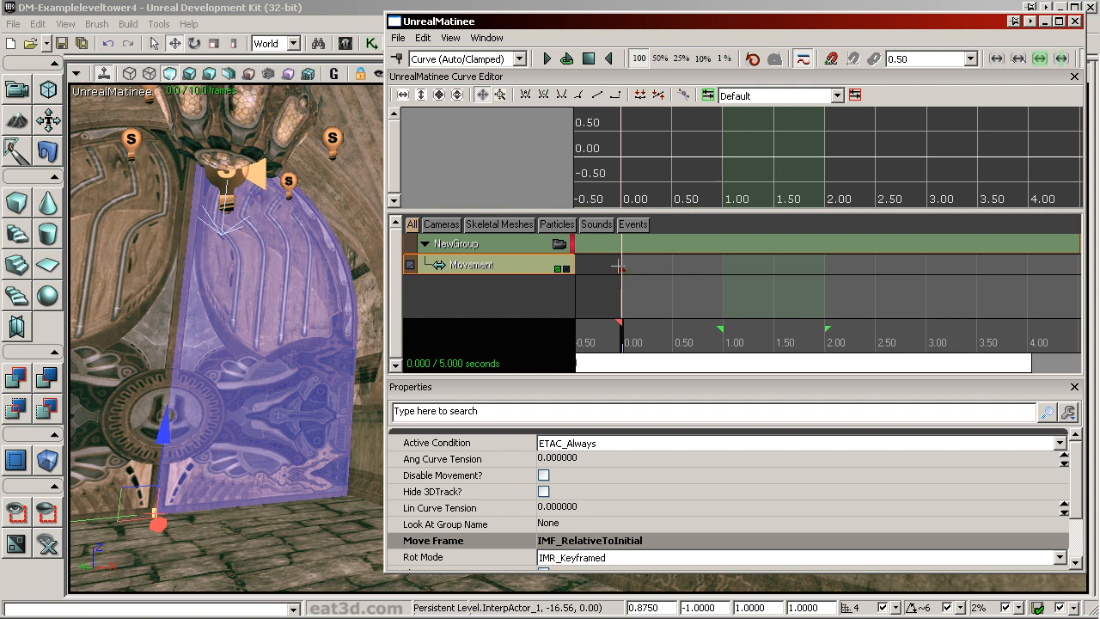
left_click(621, 270)
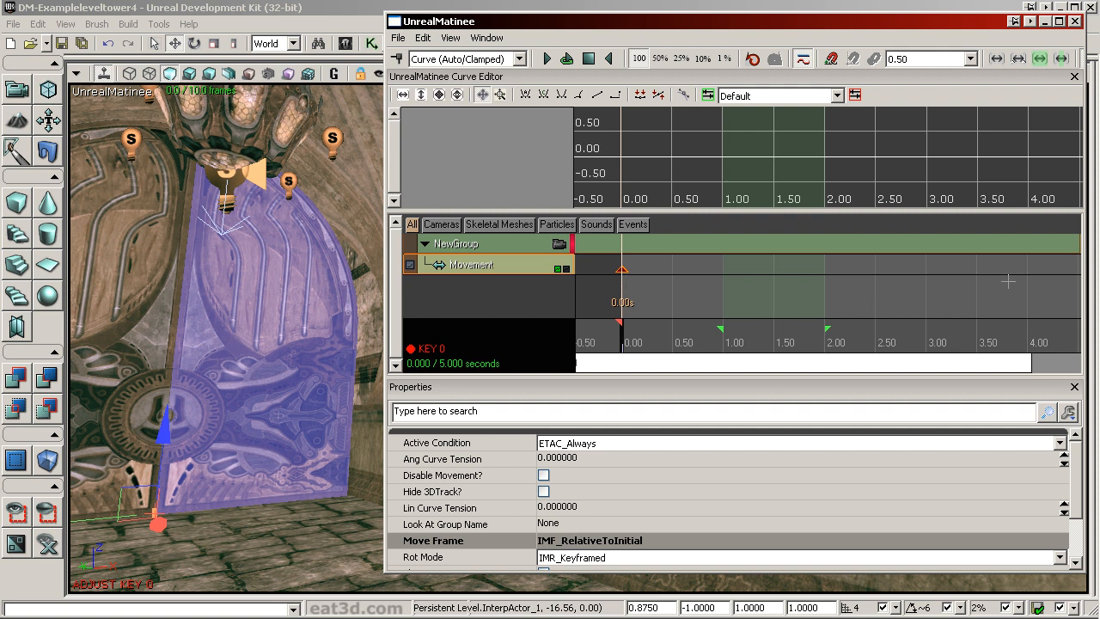
left_click_drag(889, 305, 806, 292)
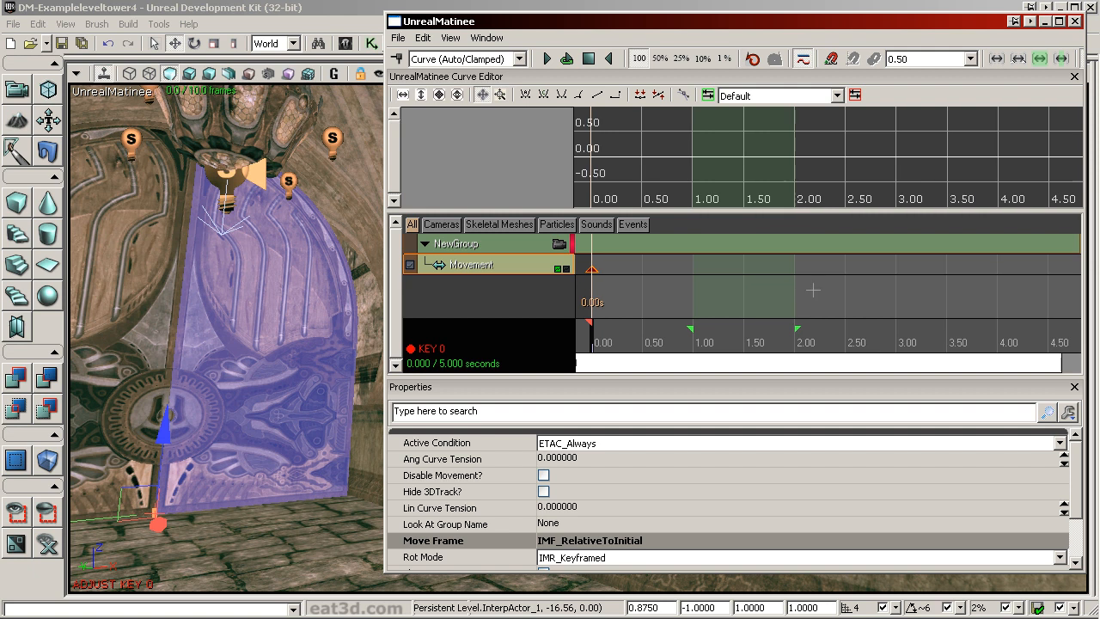
- Set the current time to 5.000 seconds at the sequence's end and add a key to the Movement track there
left_click_drag(611, 339, 788, 340)
left_click(897, 341)
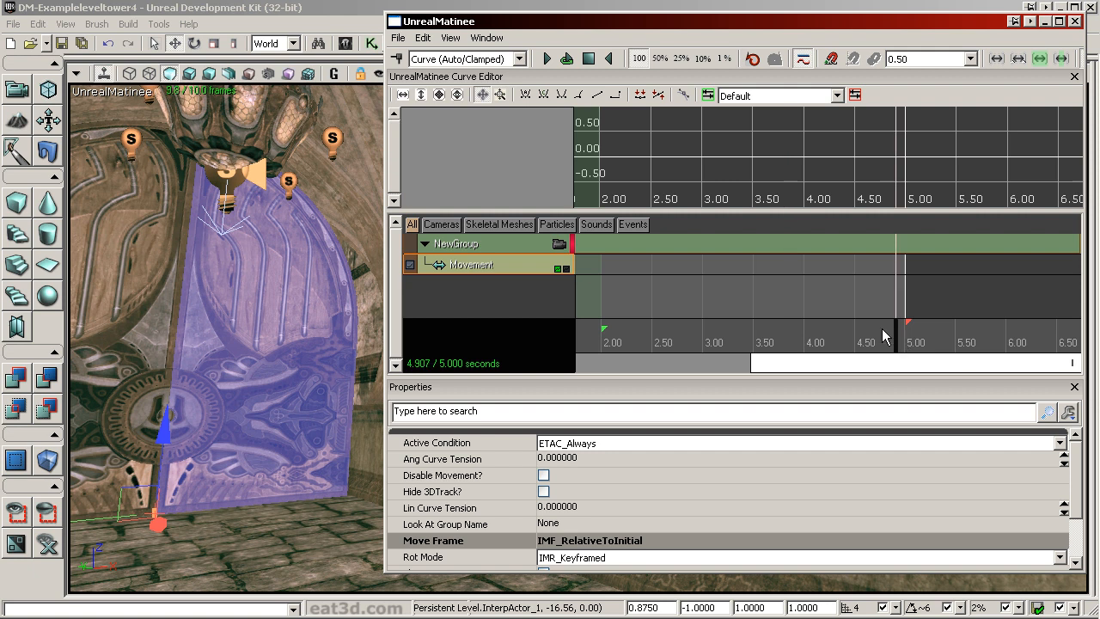
left_click_drag(903, 344, 770, 338)
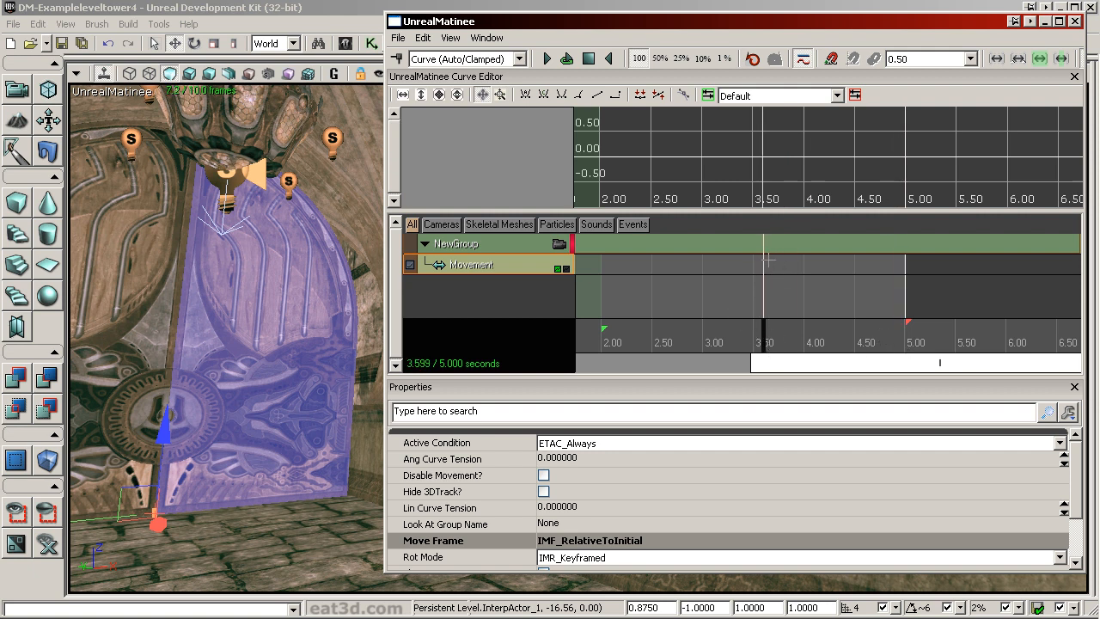
left_click_drag(892, 344, 922, 332)
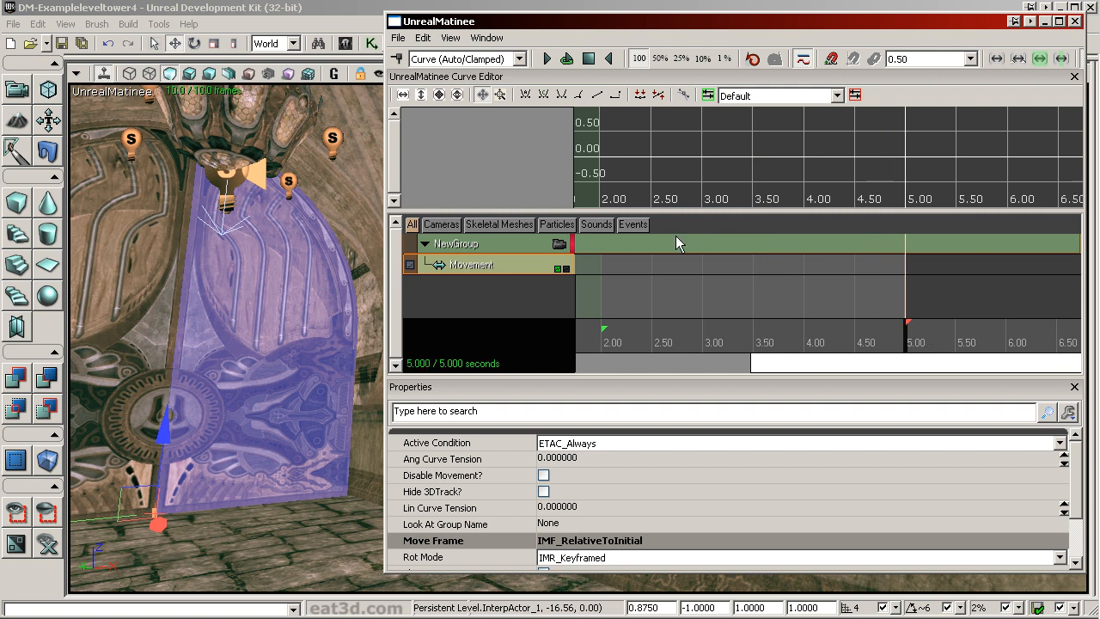
left_click(399, 60)
left_click(398, 60)
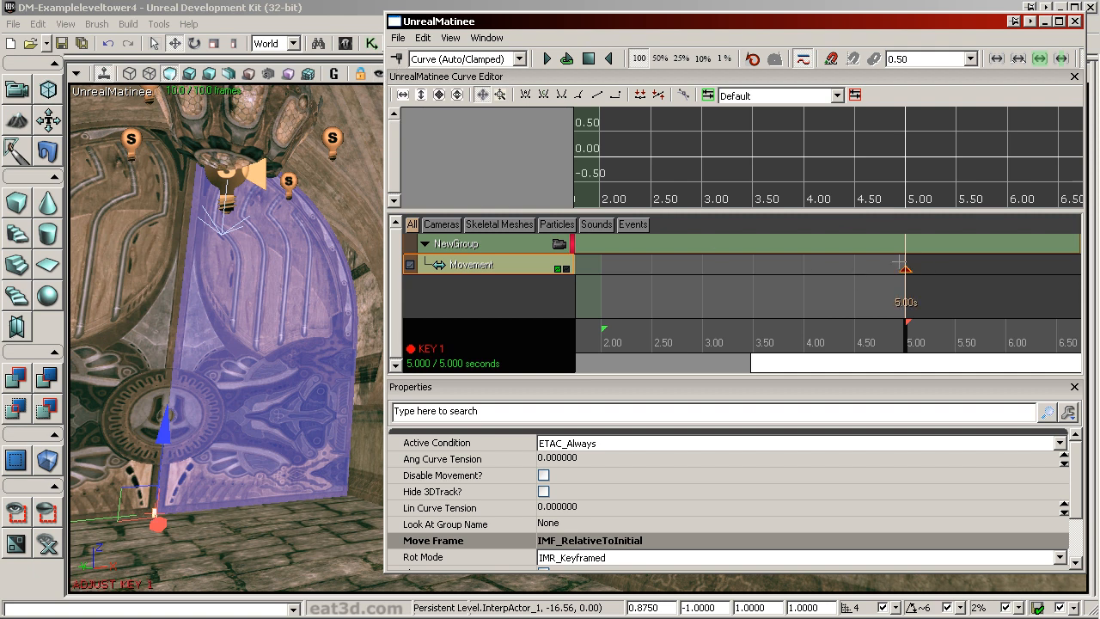
- With the 5.00 s key selected, slide the door leaf about 192 units along the Y axis to its open position
mouse_move(804, 300)
left_mouse_down()
mouse_move(770, 300)
mouse_move(780, 300)
left_mouse_up()
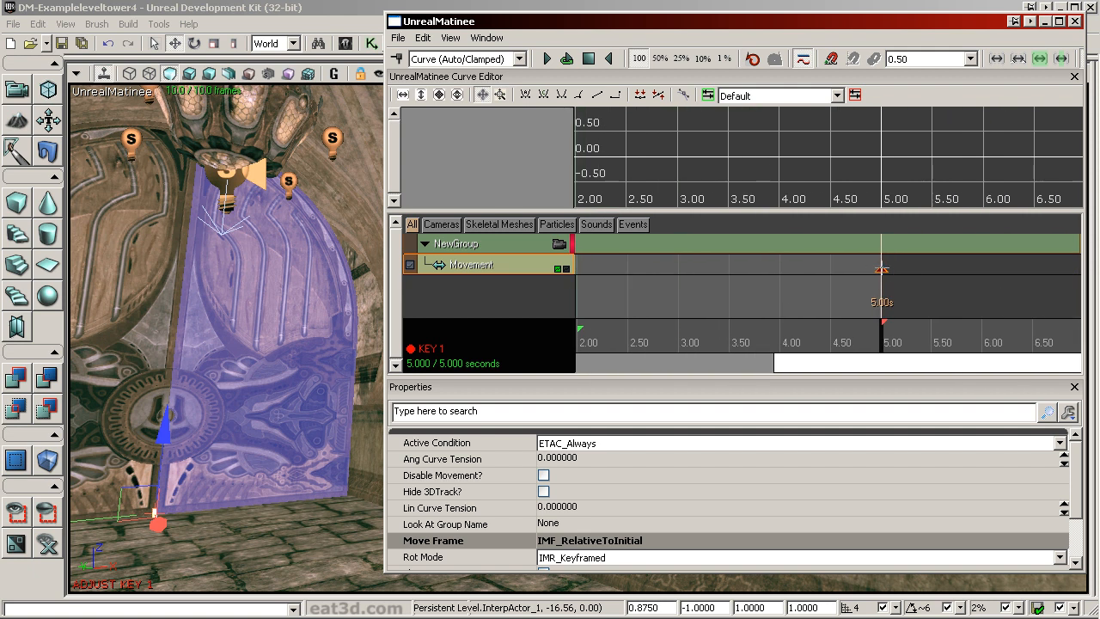
left_click(880, 269)
left_click(881, 269)
right_click_drag(307, 409, 254, 464)
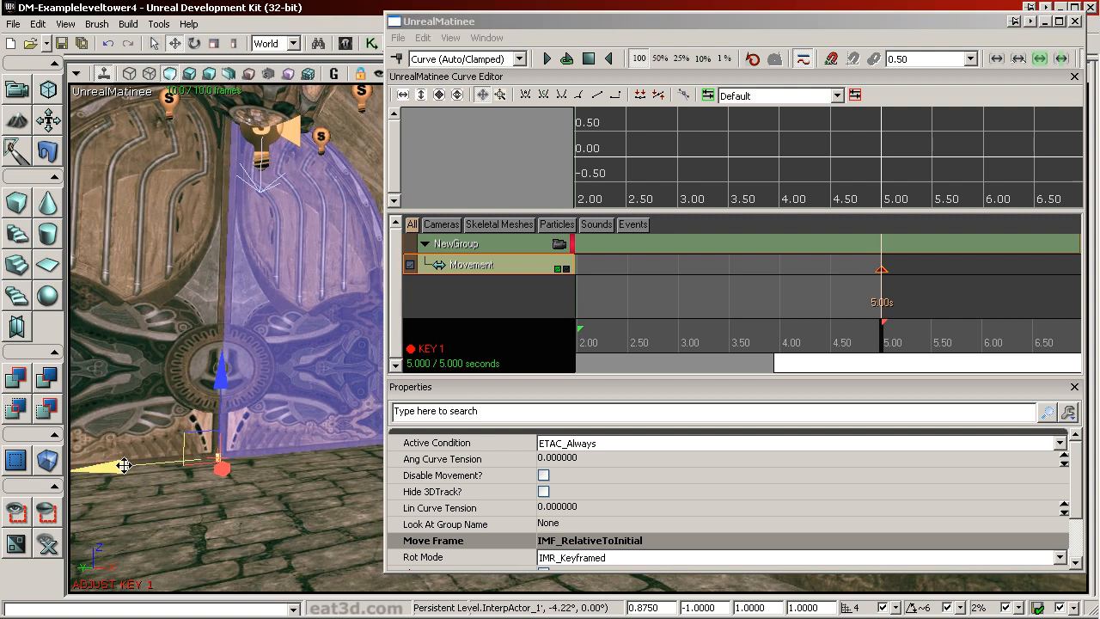
left_click_drag(122, 465, 292, 451)
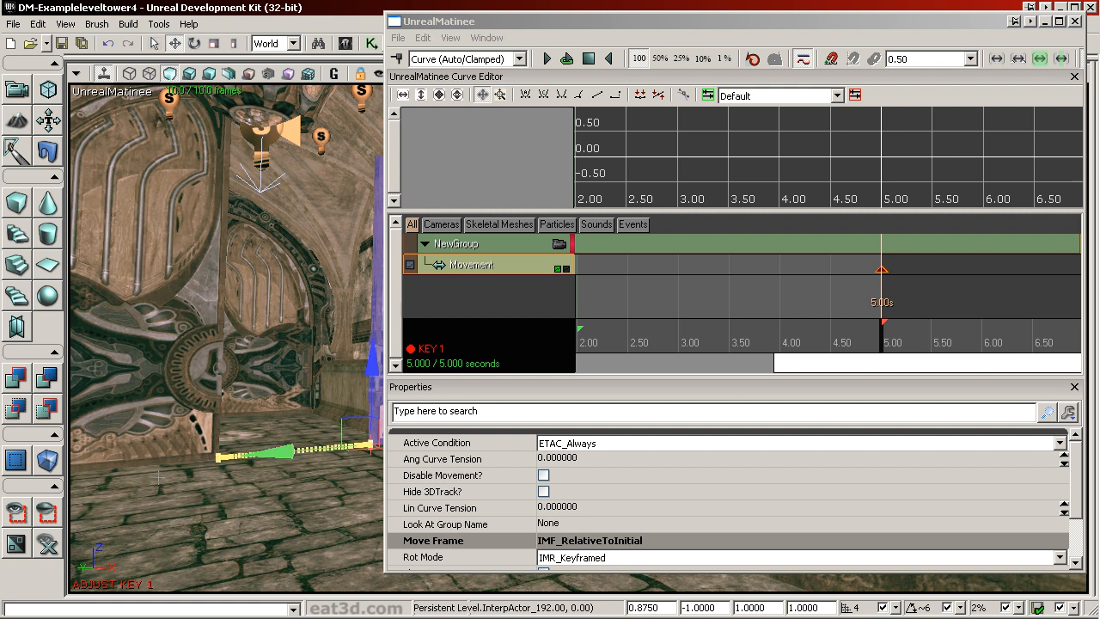
- Uncover more of the door view and scrub through the timeline to preview the leaf sliding, ending at 0.000 seconds
left_click_drag(557, 24, 662, 41)
right_click_drag(483, 392, 400, 499)
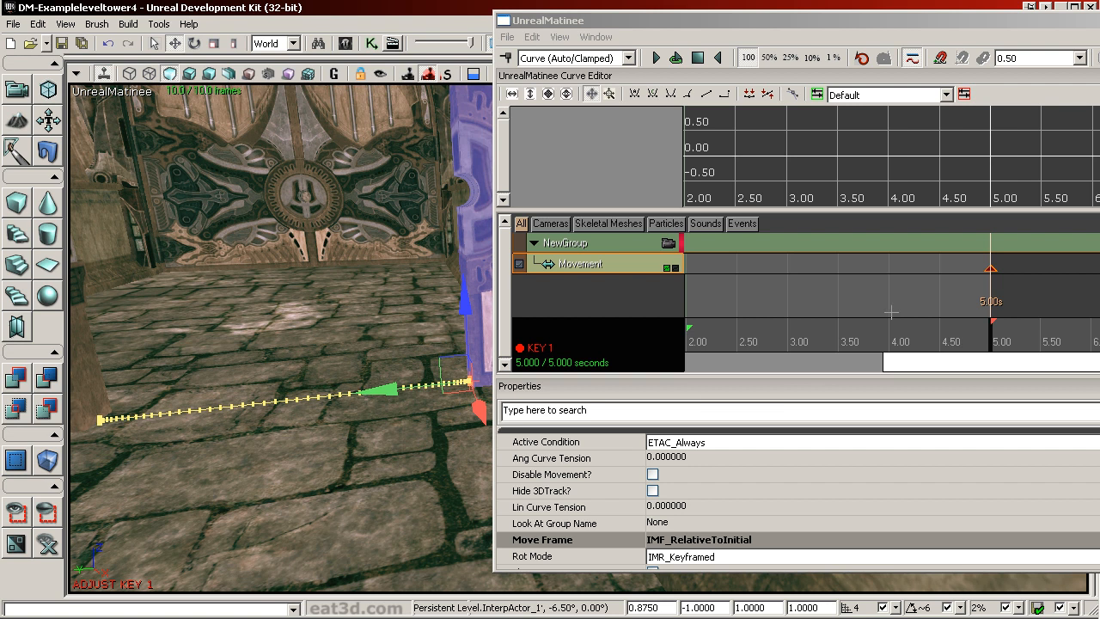
left_click_drag(892, 312, 964, 296)
left_click_drag(894, 342, 737, 338)
left_click_drag(841, 302, 952, 289)
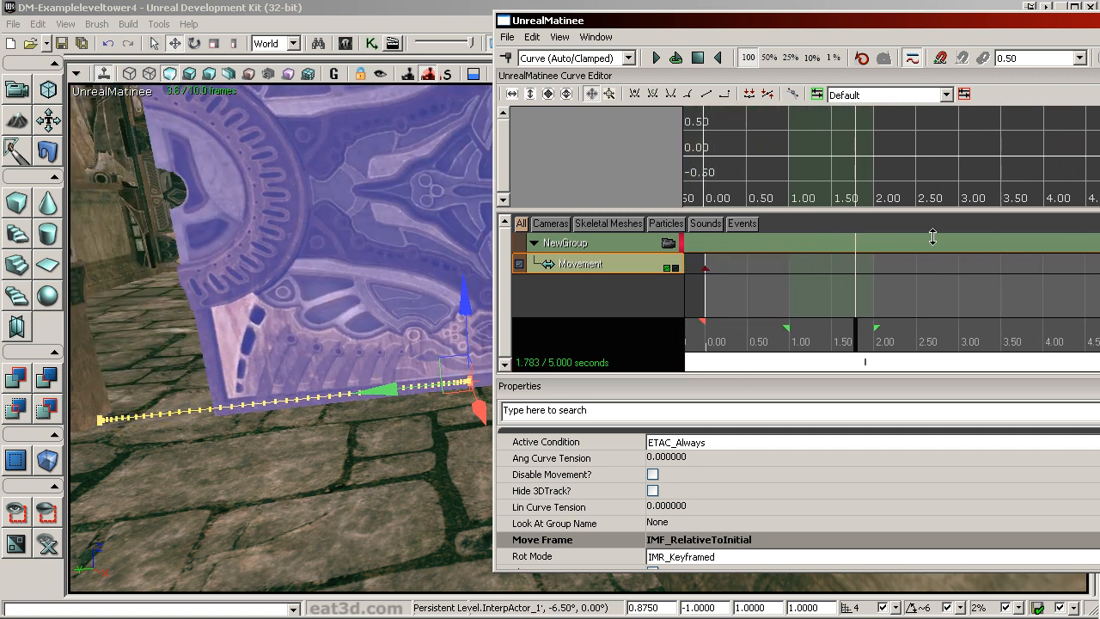
scroll(930, 283, "down", 5)
left_click_drag(890, 10, 889, 7)
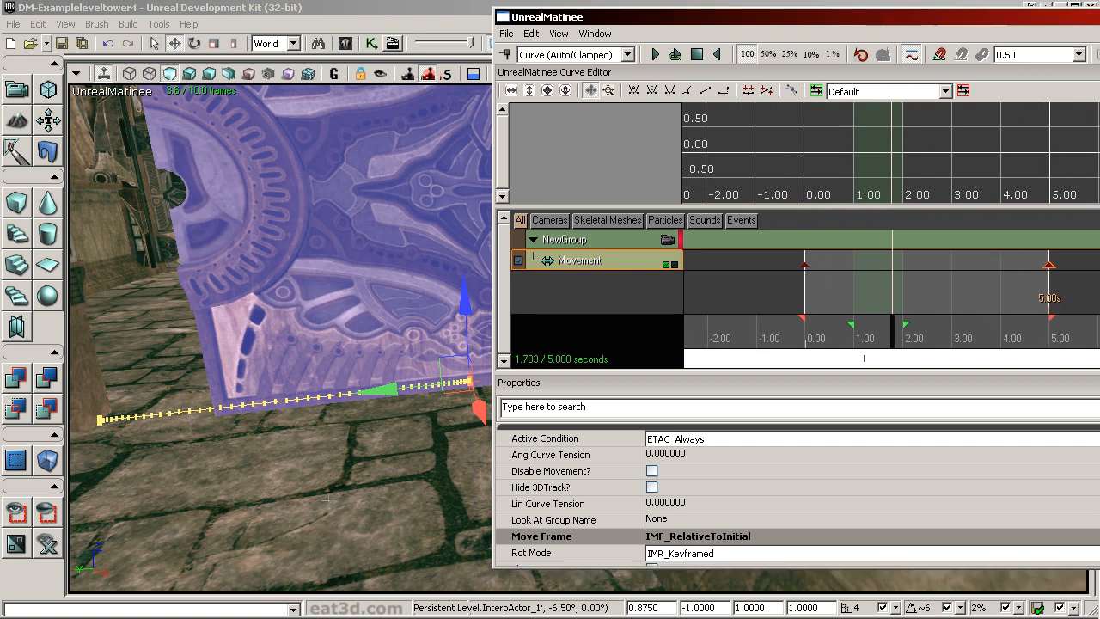
left_click_drag(821, 341, 800, 333)
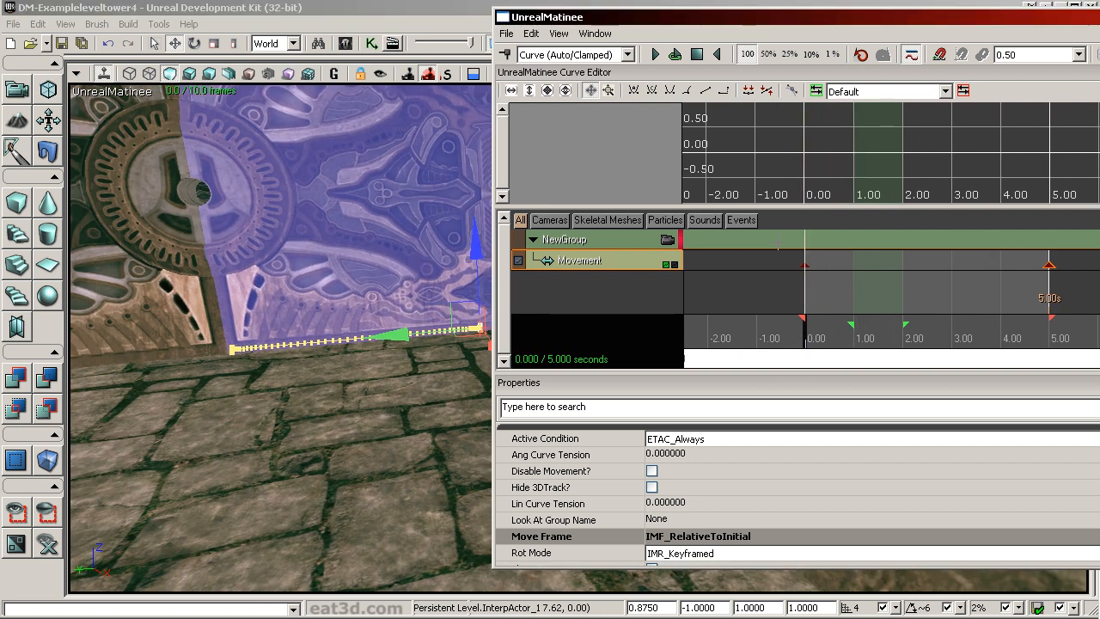
- Play the door animation with the Matinee window moved clear of the leaf, and return the time to 0.000 seconds
left_click(655, 55)
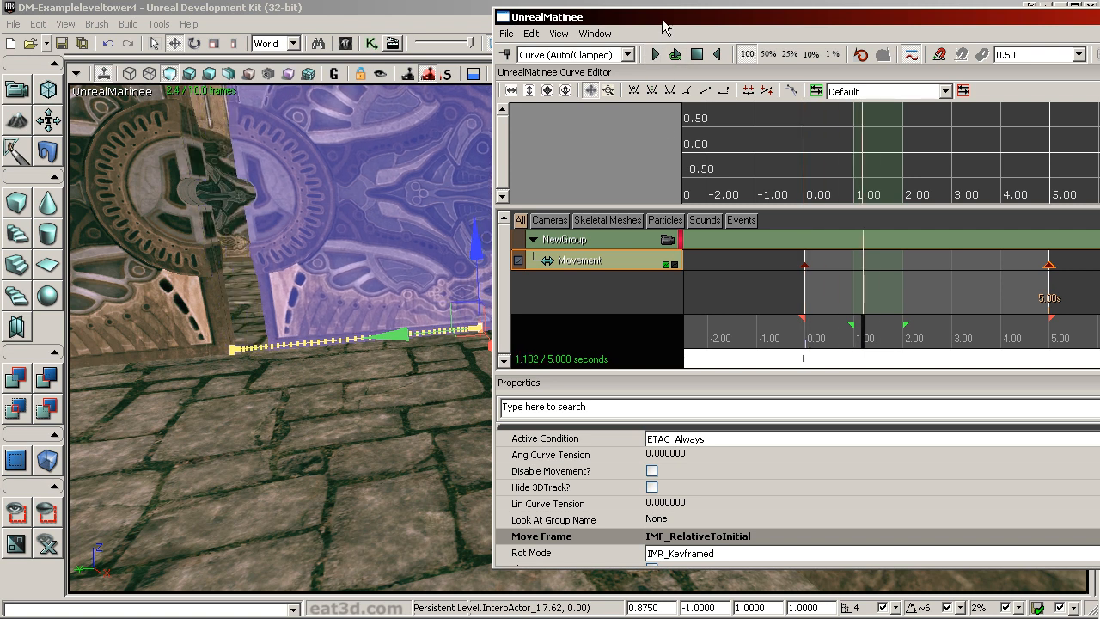
left_click_drag(667, 16, 938, 0)
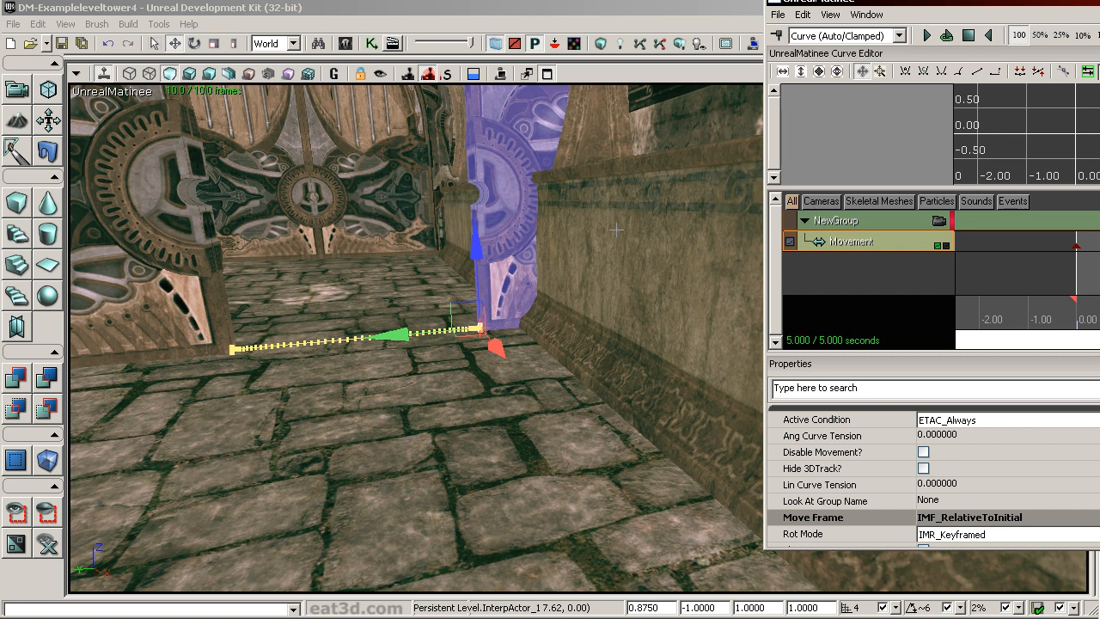
left_click_drag(846, 7, 610, 23)
left_click_drag(1066, 321, 829, 330)
left_click_drag(937, 286, 841, 284)
left_click(832, 279)
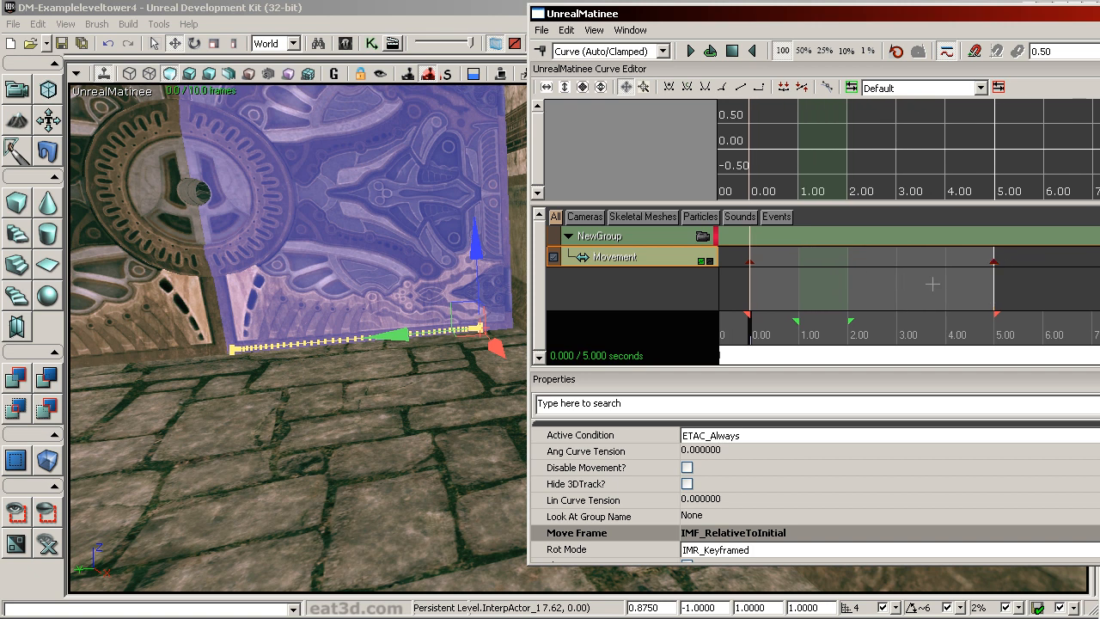
- Check the end key, group and Movement track, and inspect the object variable attached to the Matinee node in Kismet
left_click(994, 261)
left_click(654, 235)
left_click(627, 261)
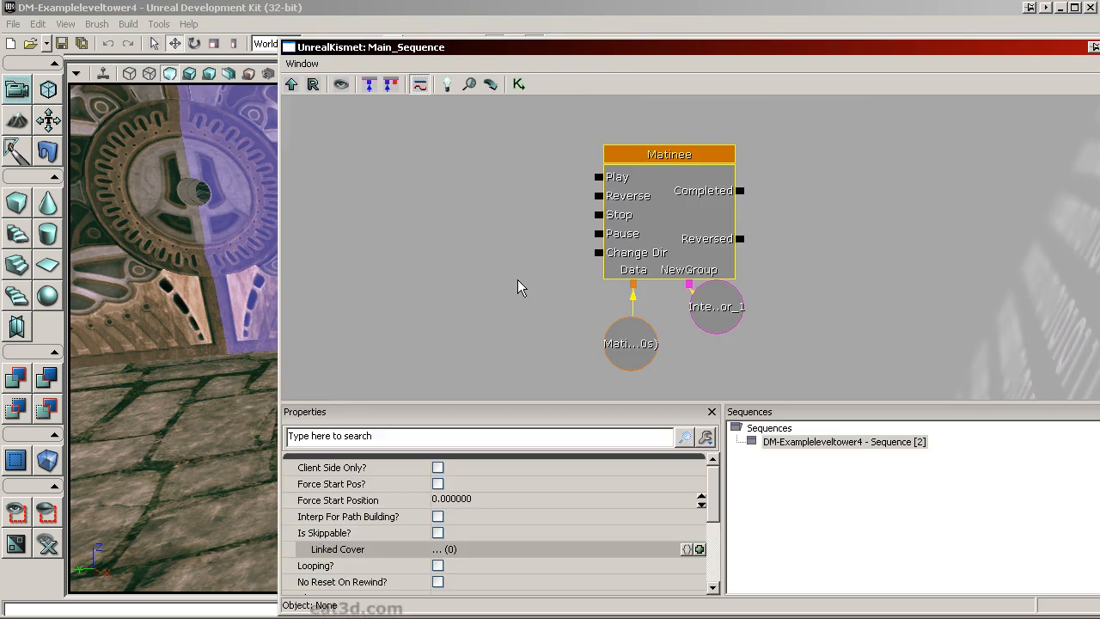
left_click(738, 181)
left_click(716, 294)
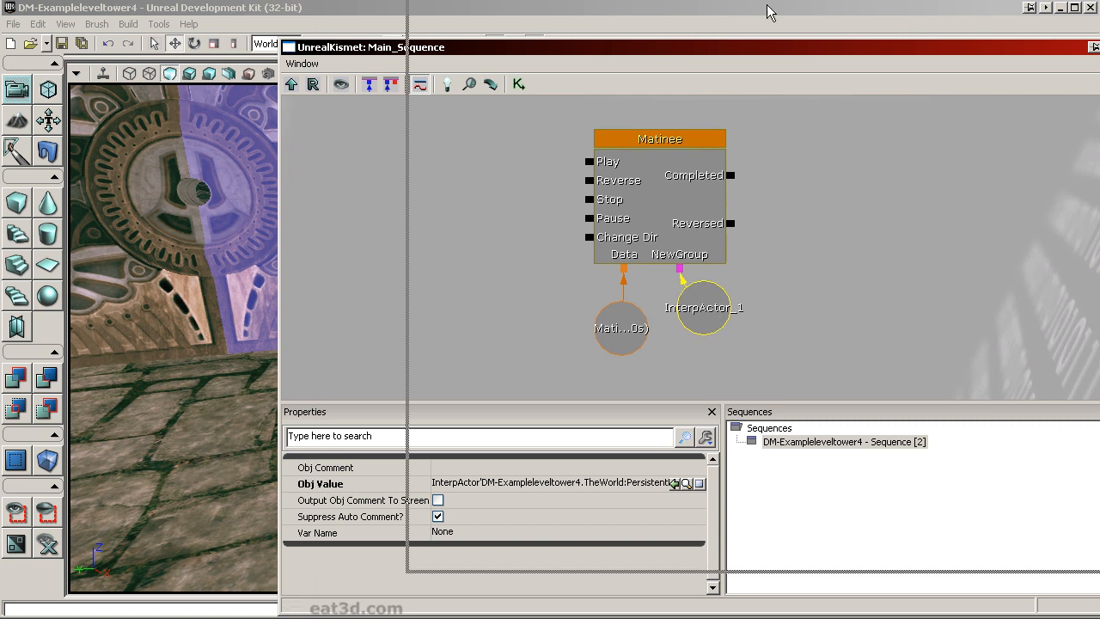
- Select the other door leaf, add a second Matinee node below the first one and open its editor
left_click_drag(678, 43, 816, 3)
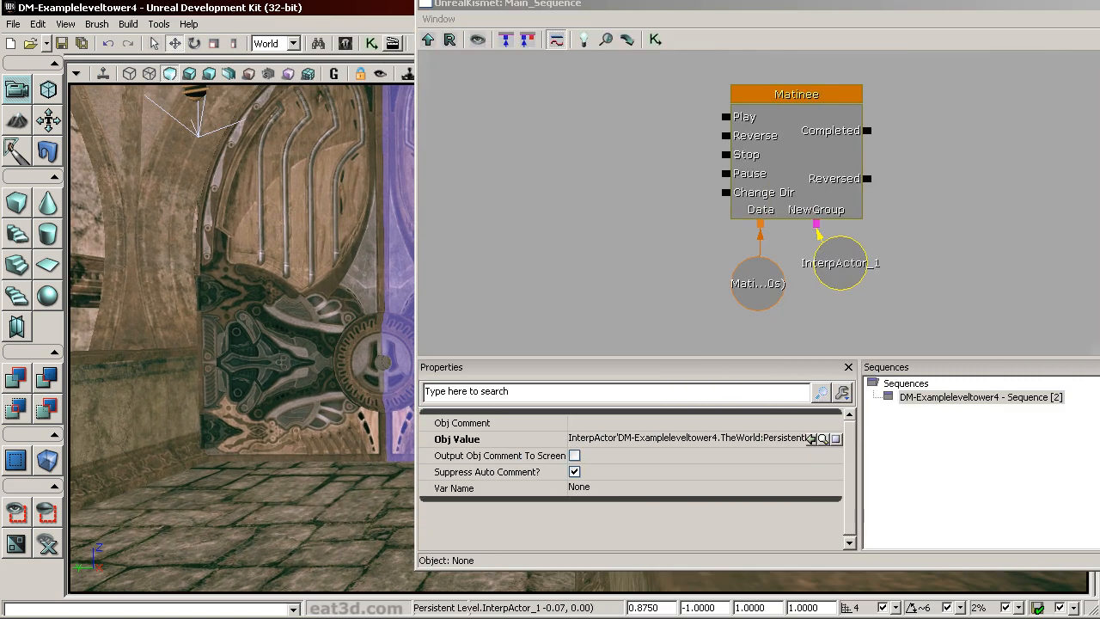
left_click(233, 279)
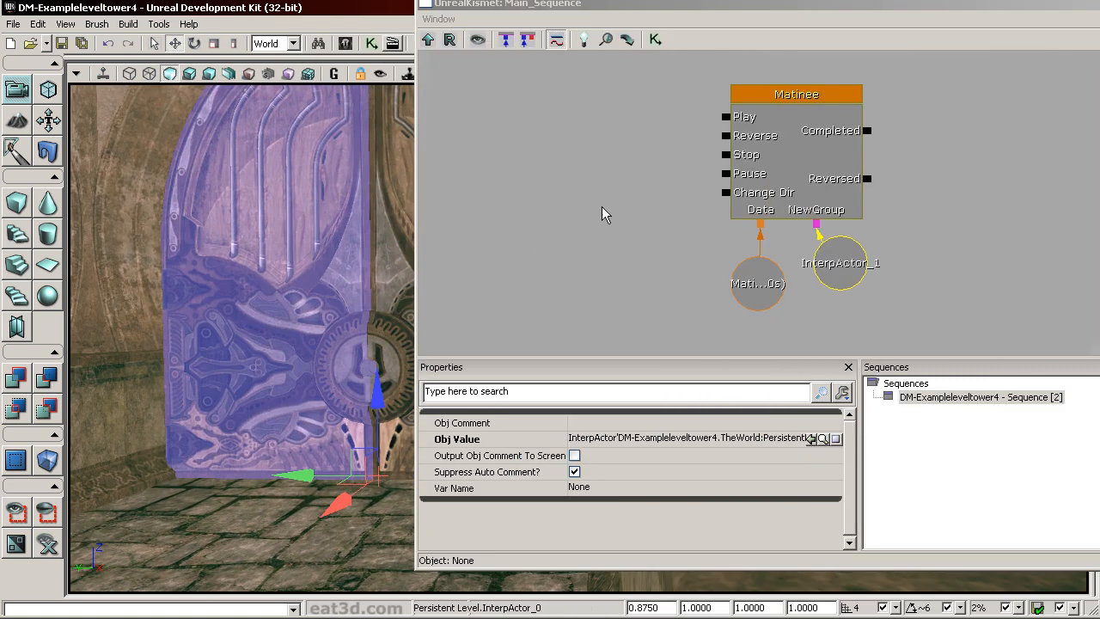
left_click_drag(707, 352, 701, 227)
right_click(701, 226)
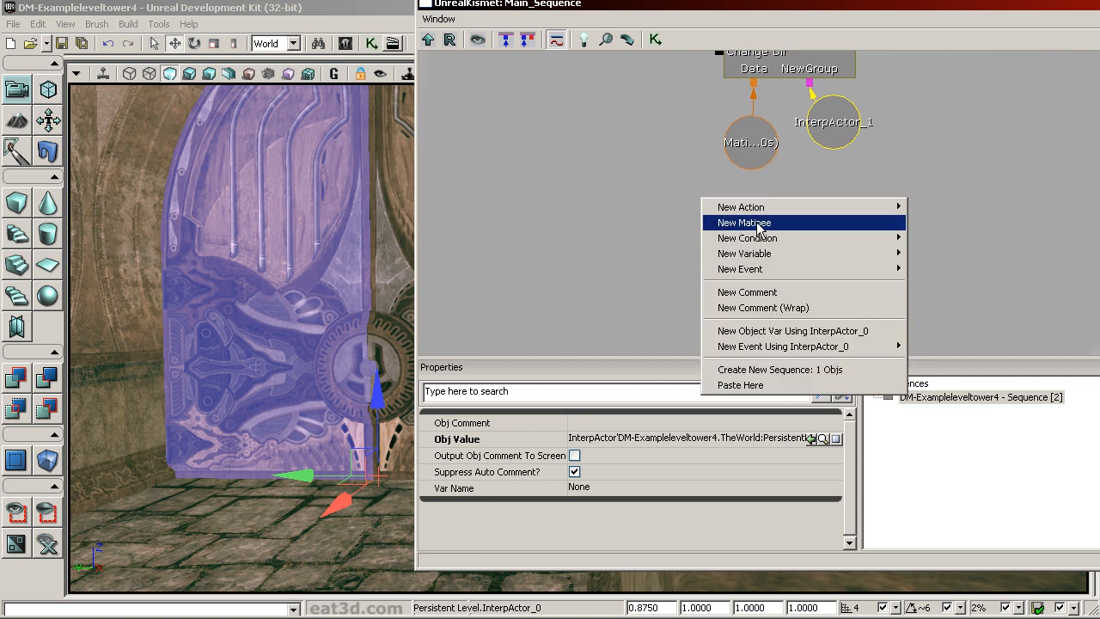
left_click(759, 226)
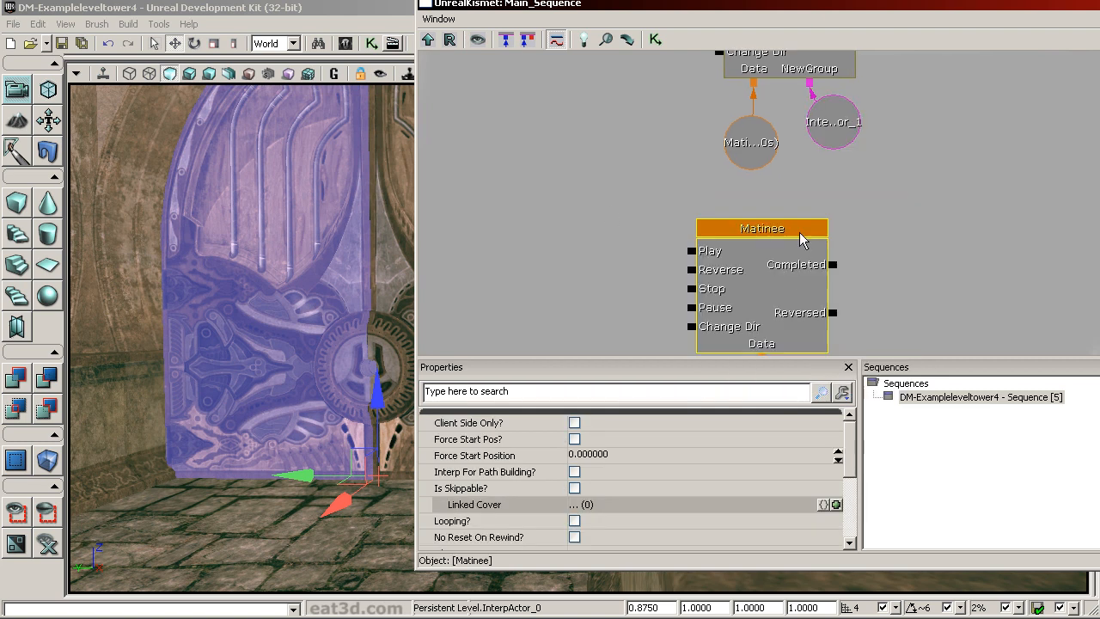
double_click(749, 223)
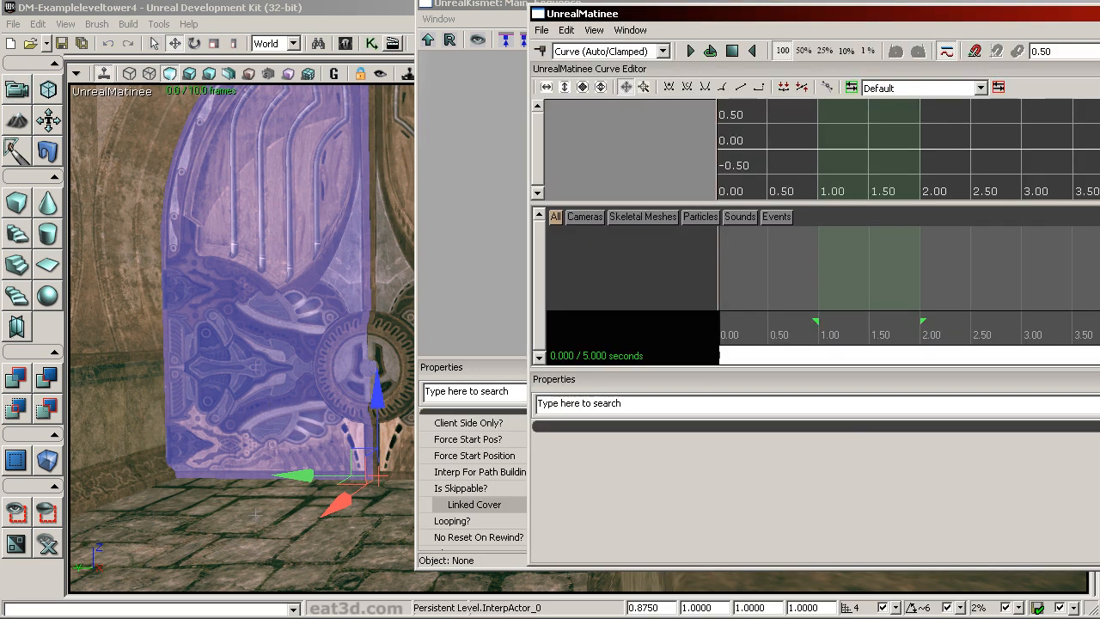
- Deselect the door leaf, add an empty group named NewGroup to the second Matinee and give it a Movement track
left_click(255, 513)
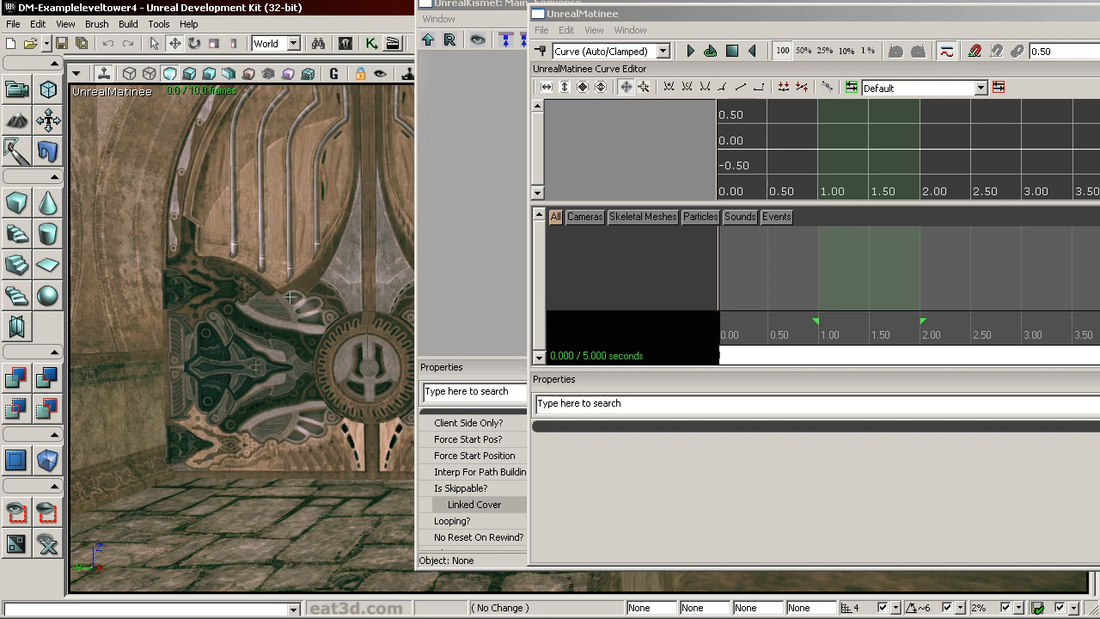
right_click(584, 255)
left_click(644, 273)
key("Return")
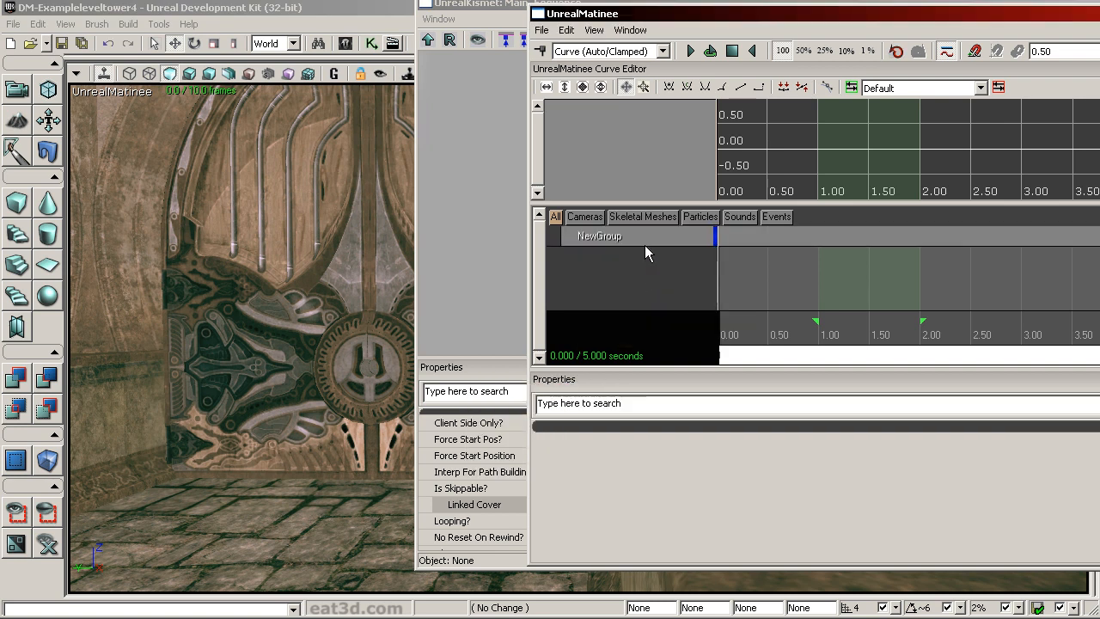
left_click(645, 239)
right_click(645, 241)
left_click(720, 366)
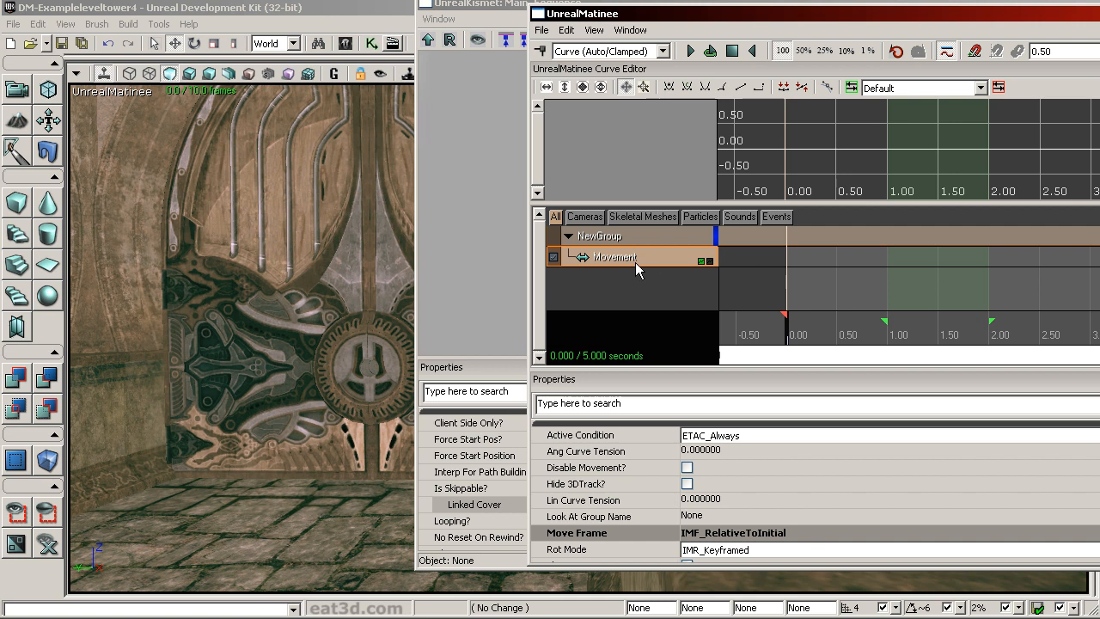
- Try to add a key at 0.705 seconds on the Movement track with no actor selected, and return the time to 0.000 seconds
left_click_drag(766, 334, 849, 303)
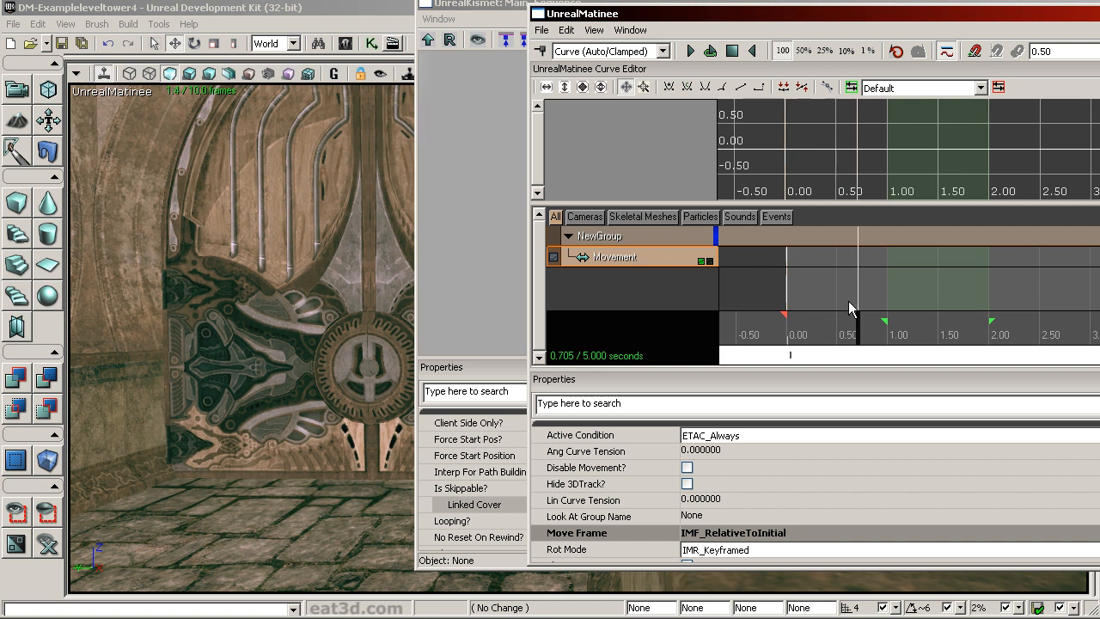
left_click(540, 51)
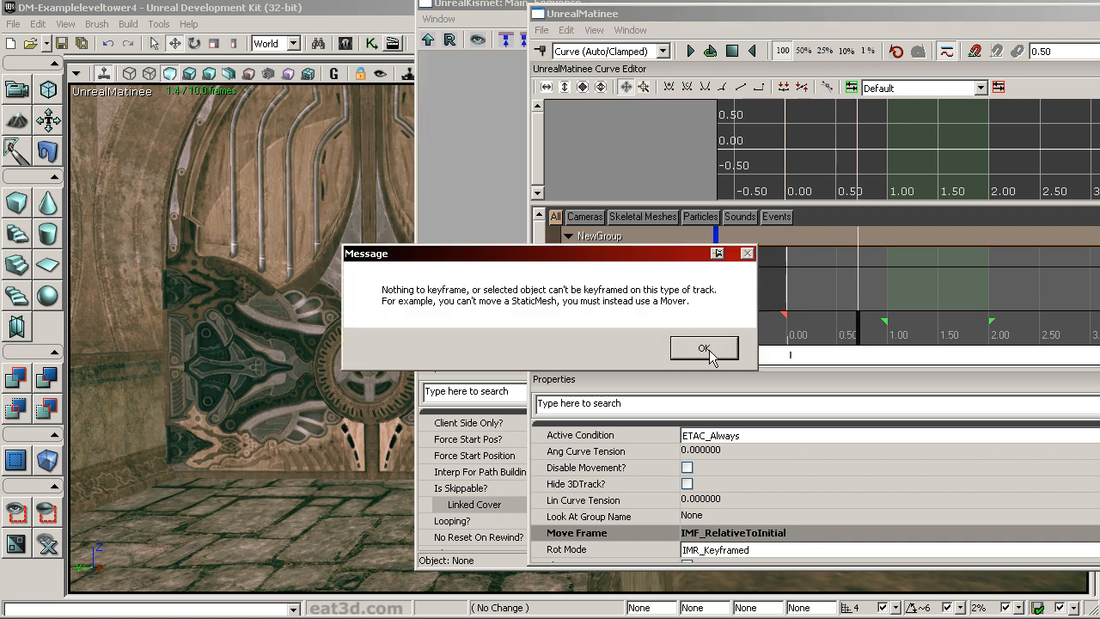
left_click(706, 348)
left_click(549, 53)
left_click(722, 353)
left_click(726, 320)
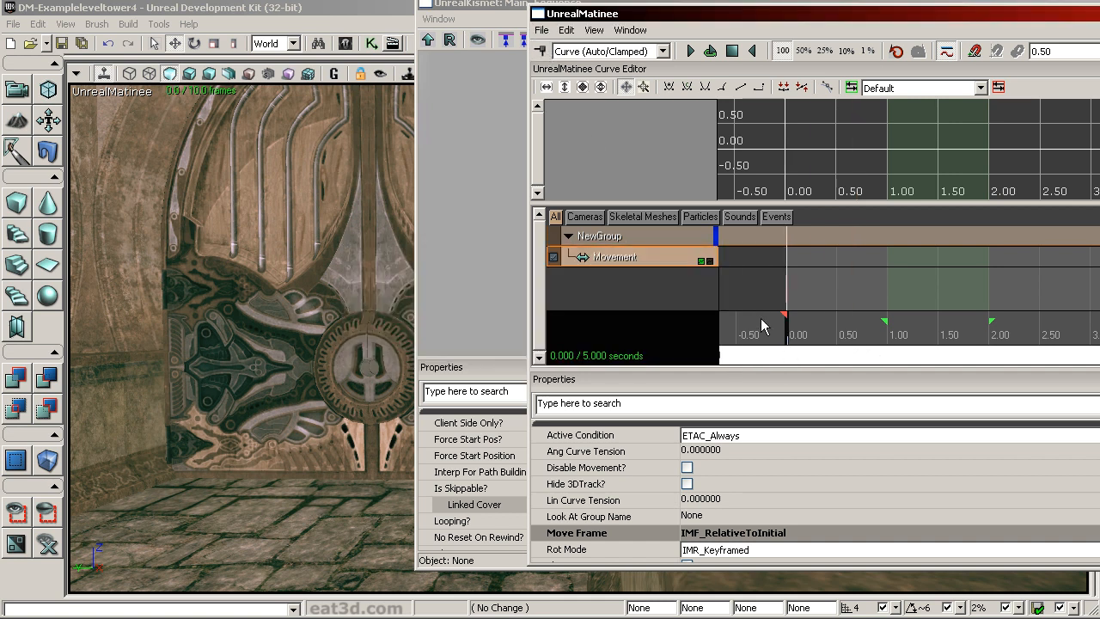
- Move the time to 0.306 seconds, select the unanimated door leaf and try to add a key to NewGroup's Movement track
left_click(817, 326)
left_click(318, 298)
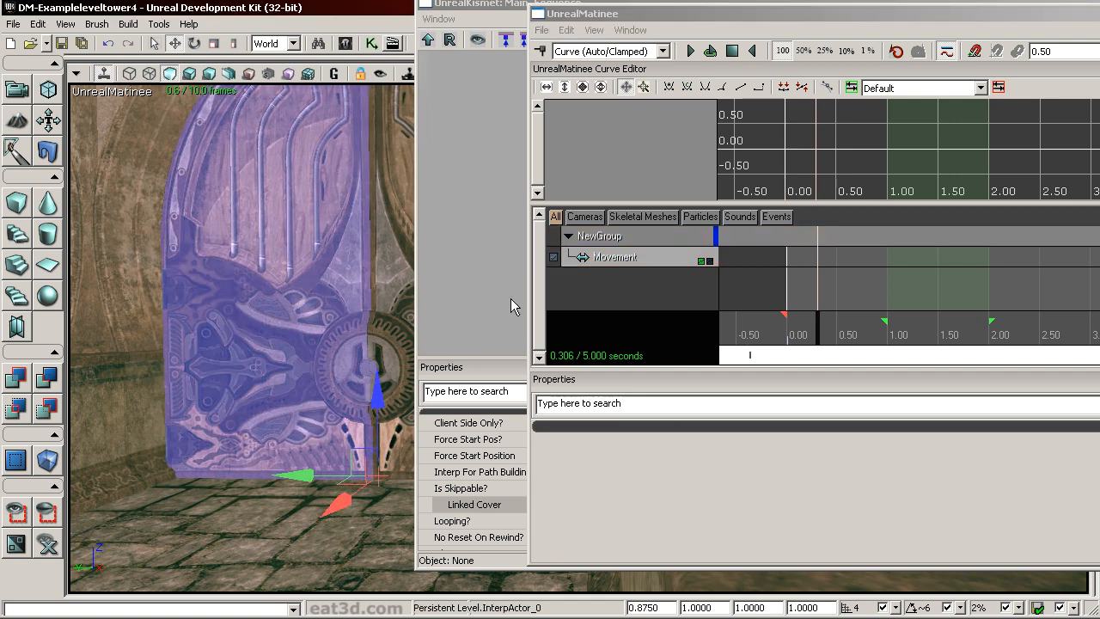
left_click(627, 259)
left_click(545, 52)
left_click(707, 346)
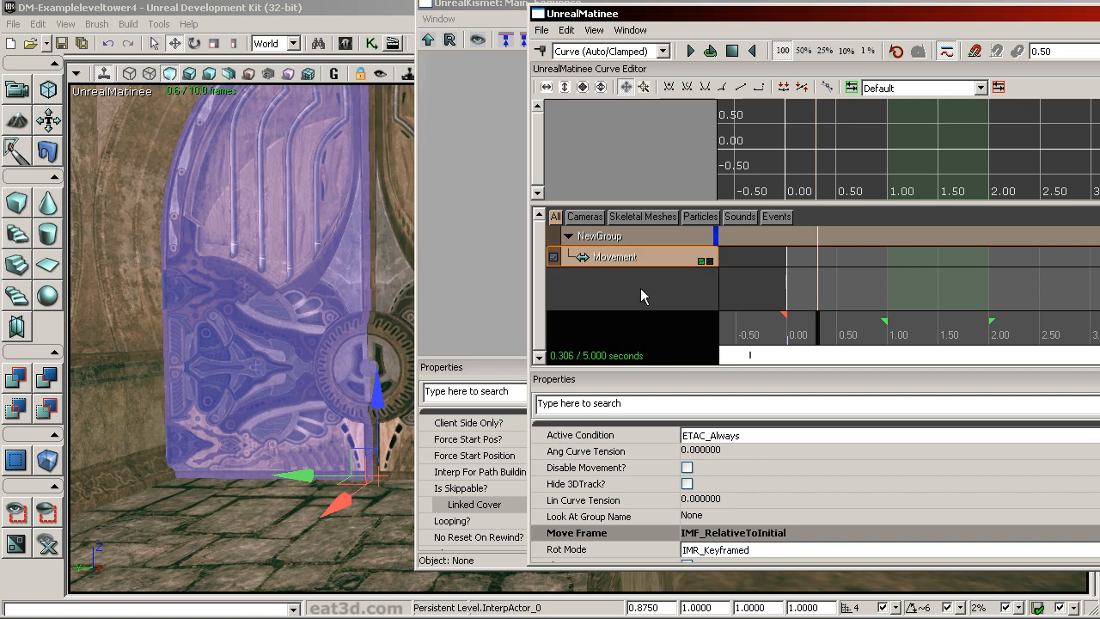
- Delete NewGroup with its Movement track from the second Matinee and select the unanimated door leaf in the viewport
left_click(641, 236)
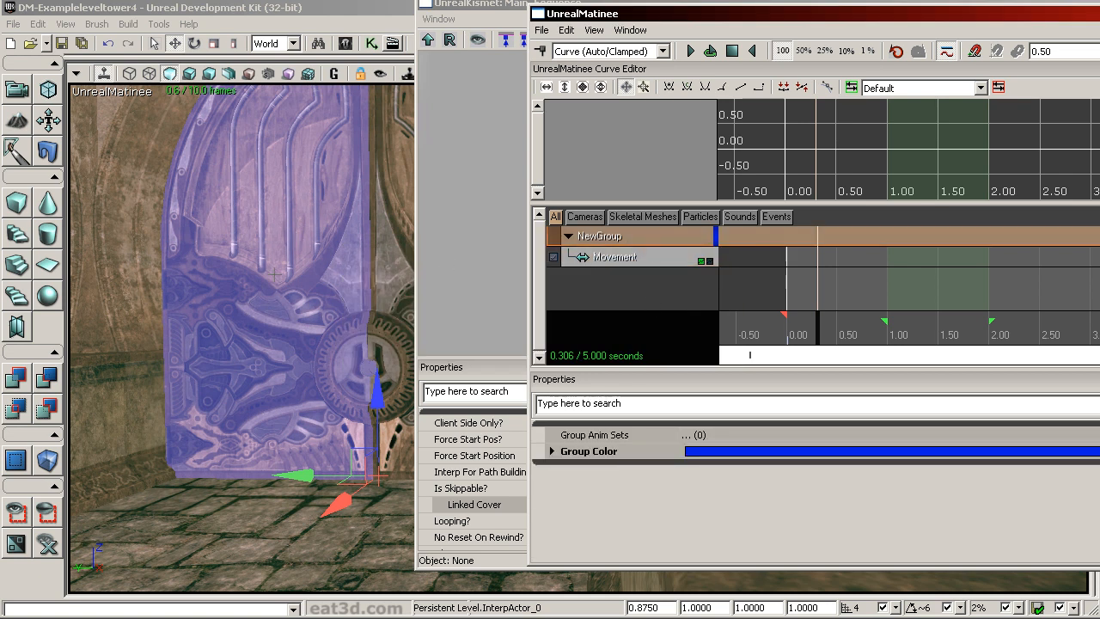
right_click(627, 238)
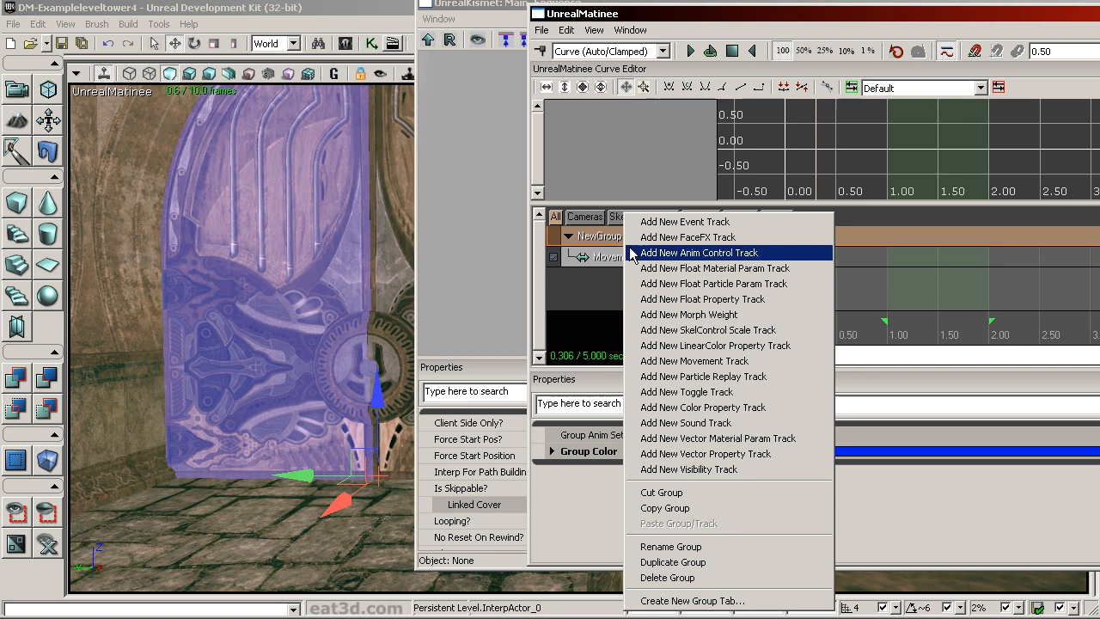
left_click(693, 581)
right_click(634, 241)
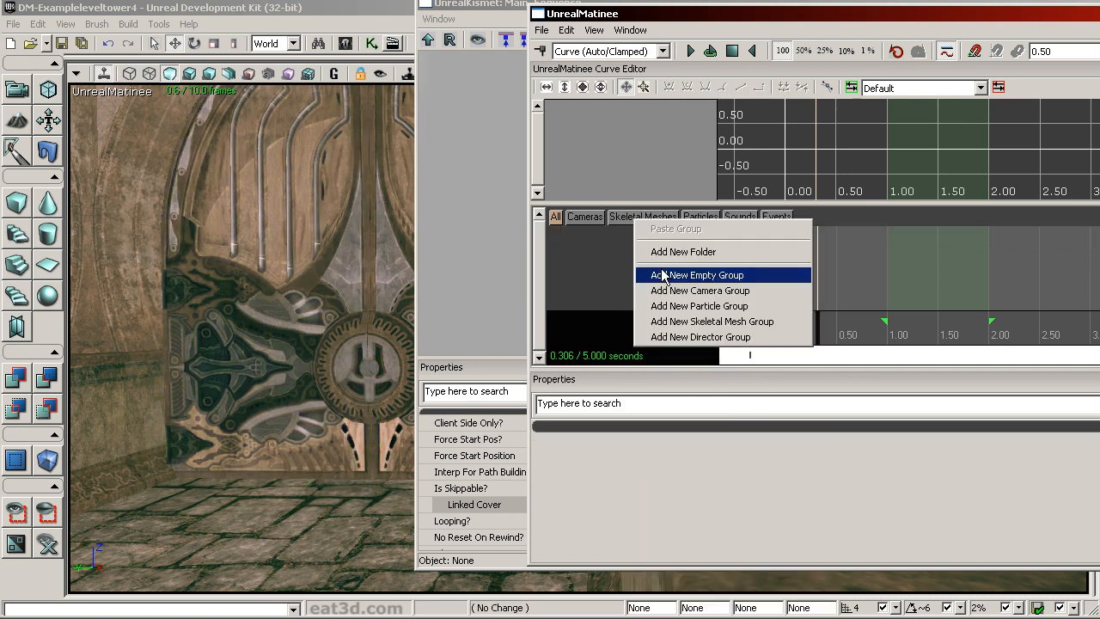
left_click(371, 258)
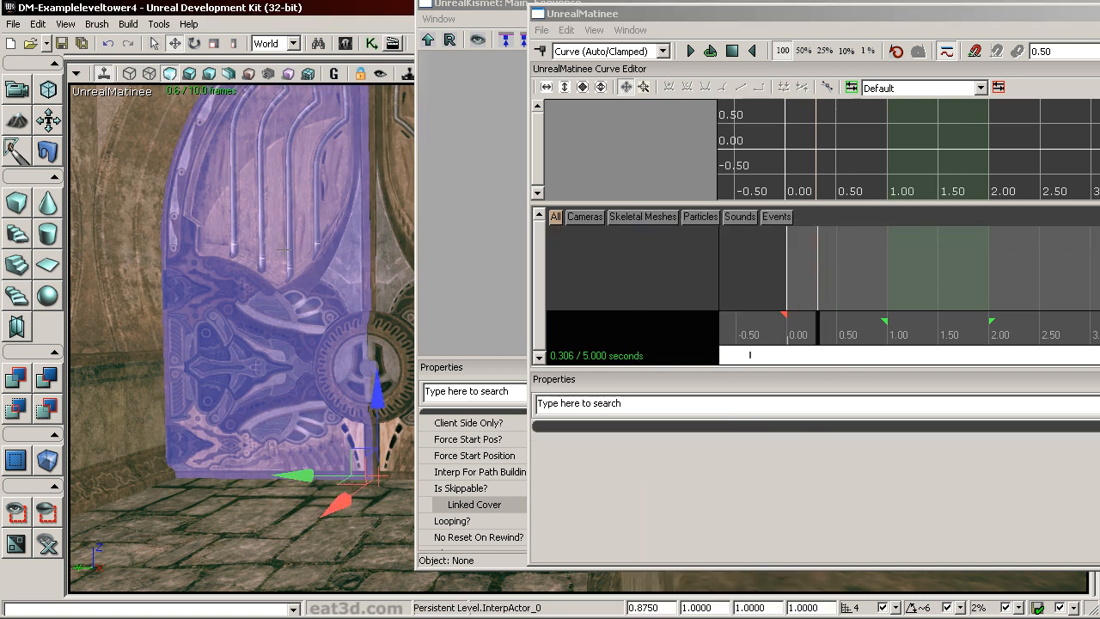
- Add a new empty group named NewGroup for the selected door leaf and give it a Movement track
right_click(602, 263)
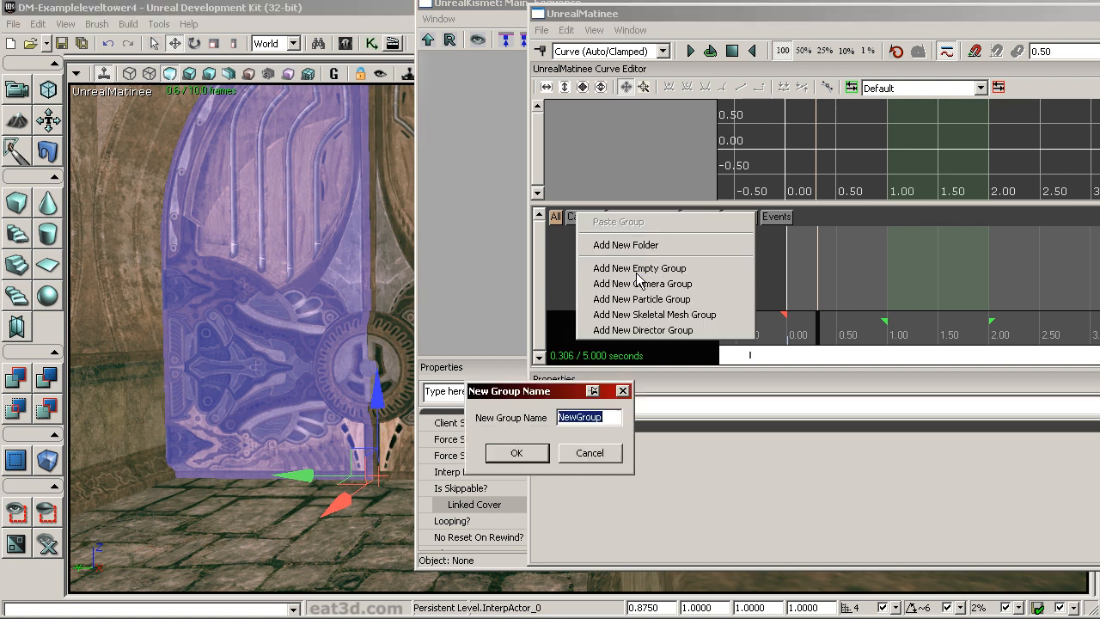
left_click(641, 265)
right_click(623, 238)
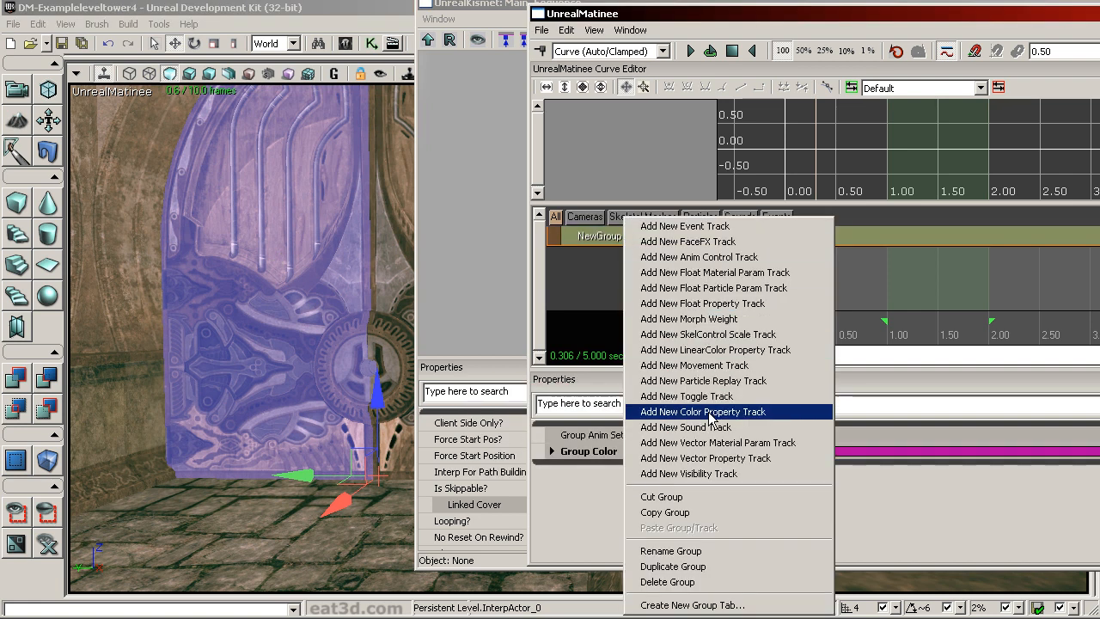
left_click(706, 367)
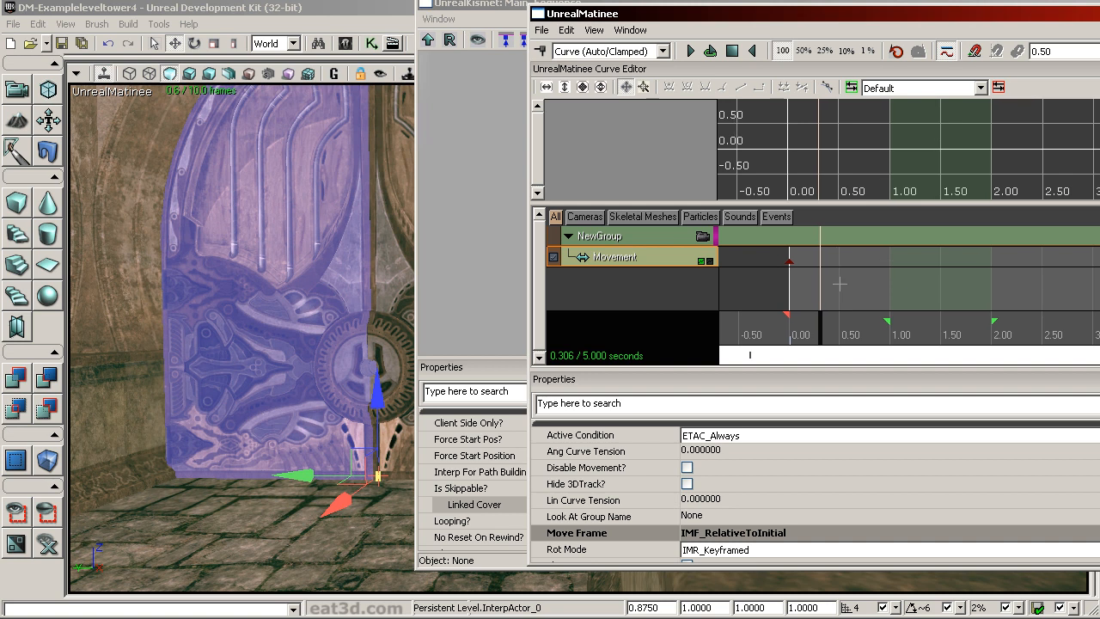
- Move the time position to 5.00 seconds and add a key there on the Movement track
left_click(788, 261)
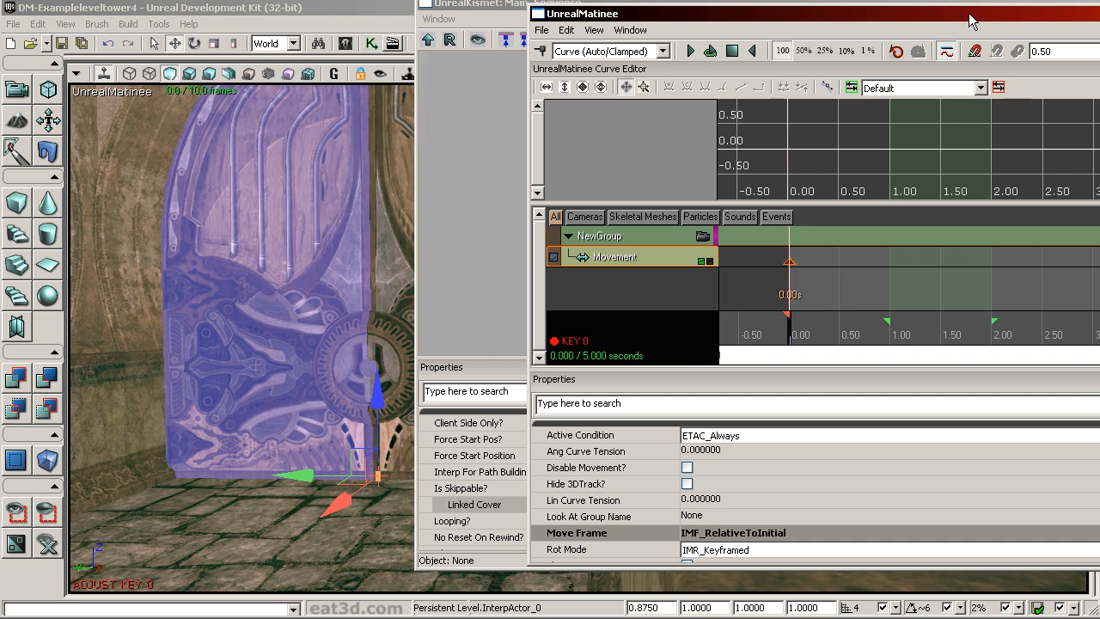
left_click_drag(956, 15, 807, 21)
left_click_drag(911, 284, 996, 328)
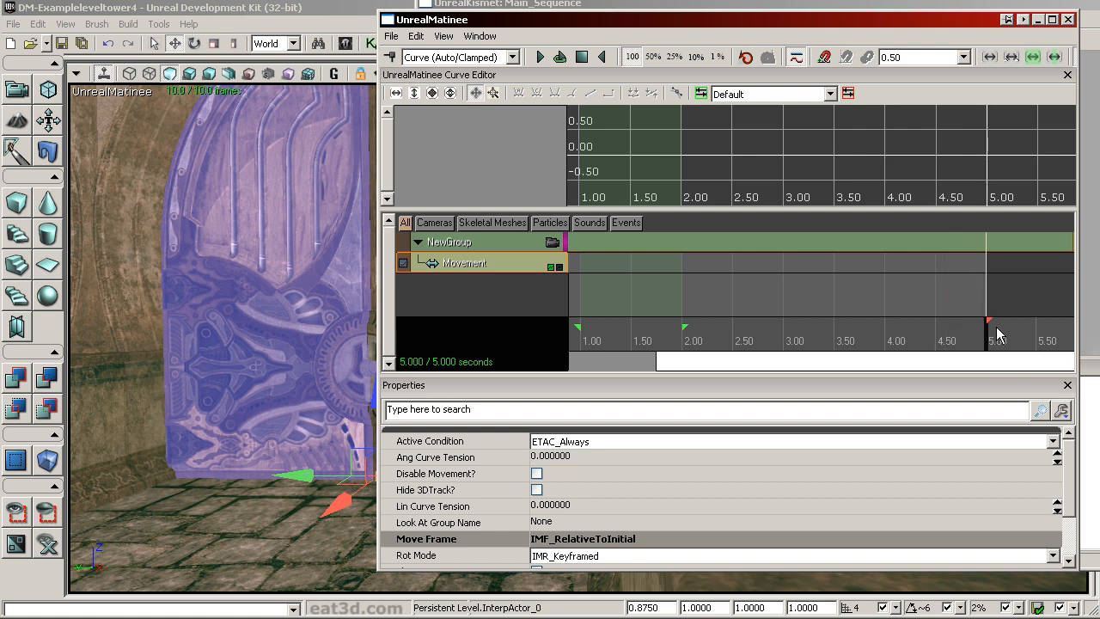
left_click(391, 56)
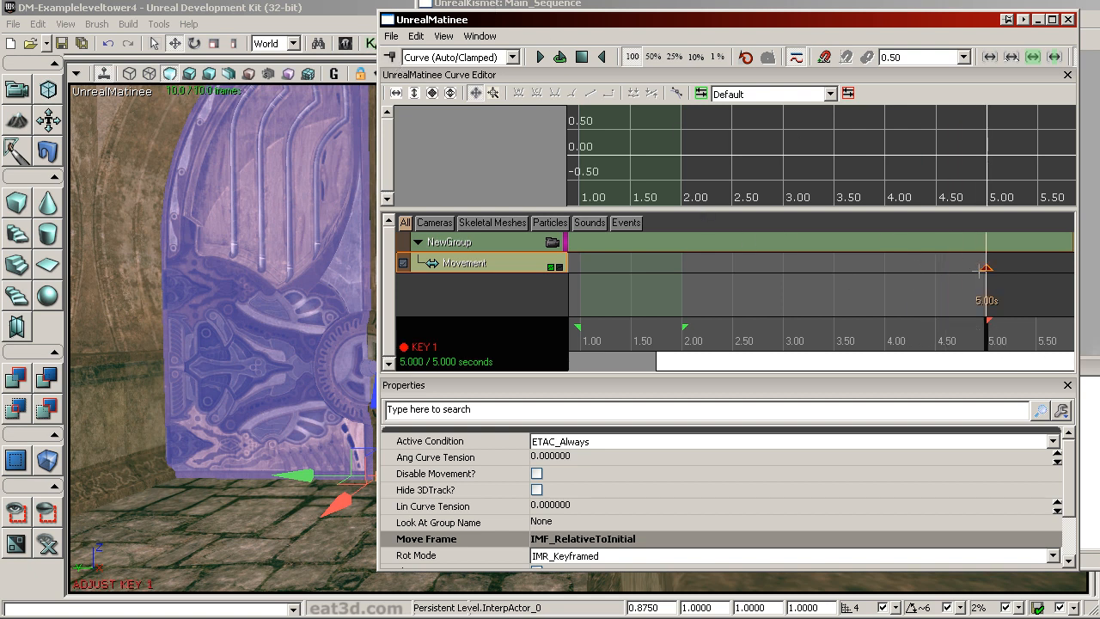
- Slide the door leaf open along its Y axis at the 5-second key, scrubbing the timeline to adjust its open position
left_click_drag(296, 474, 112, 461)
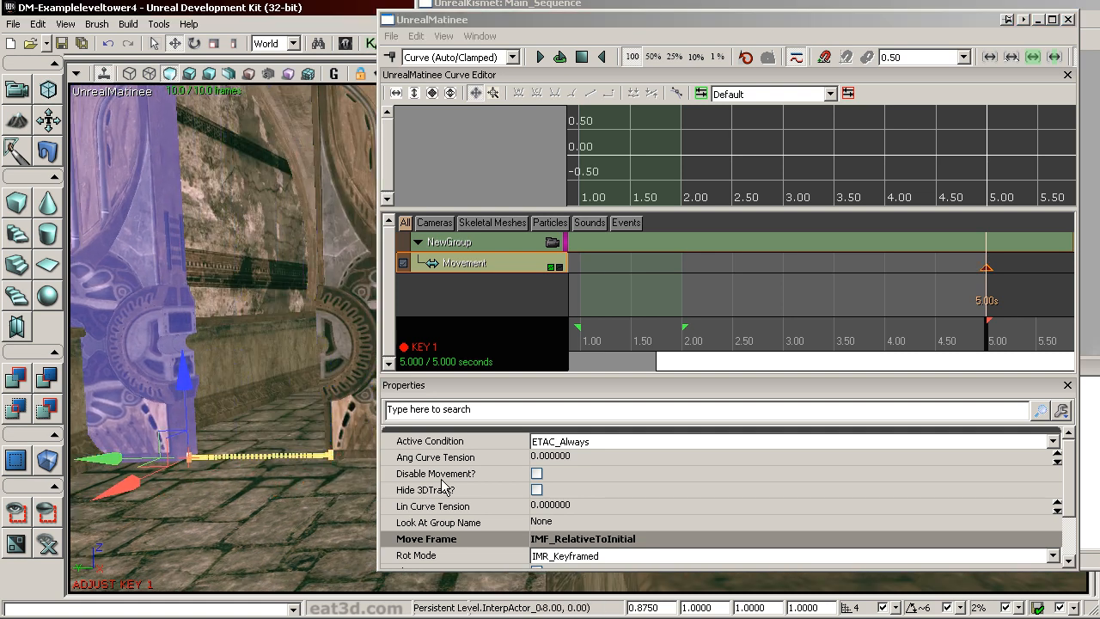
left_click(888, 286)
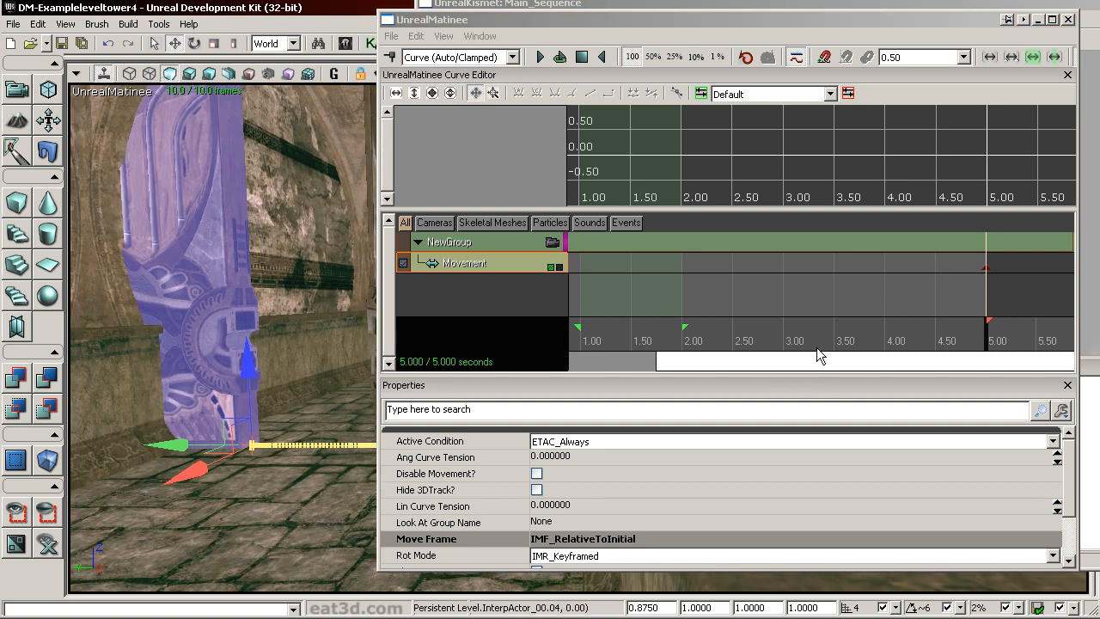
left_click_drag(803, 285, 783, 286)
left_click(967, 267)
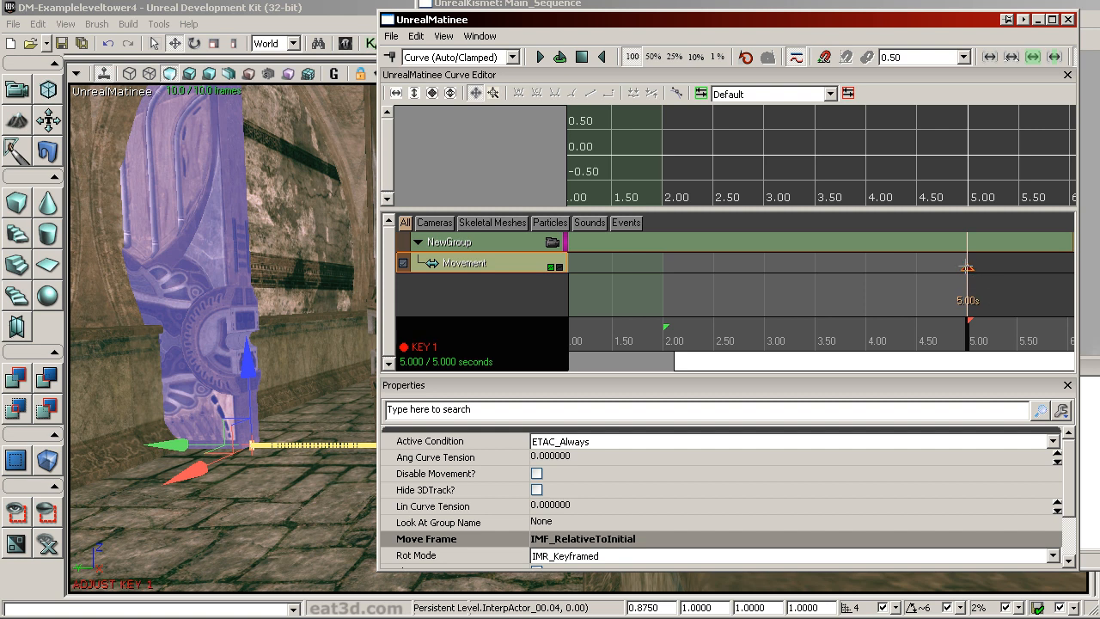
left_click_drag(252, 444, 311, 444)
mouse_move(964, 341)
left_mouse_down()
mouse_move(902, 341)
mouse_move(951, 342)
left_mouse_up()
left_click(801, 295)
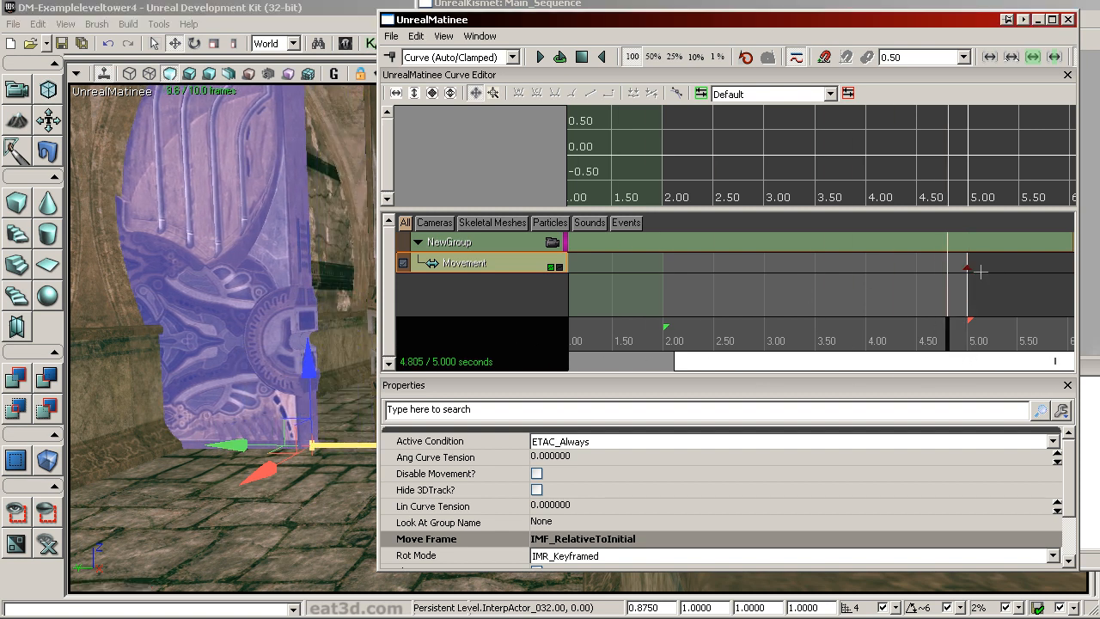
left_click(967, 269)
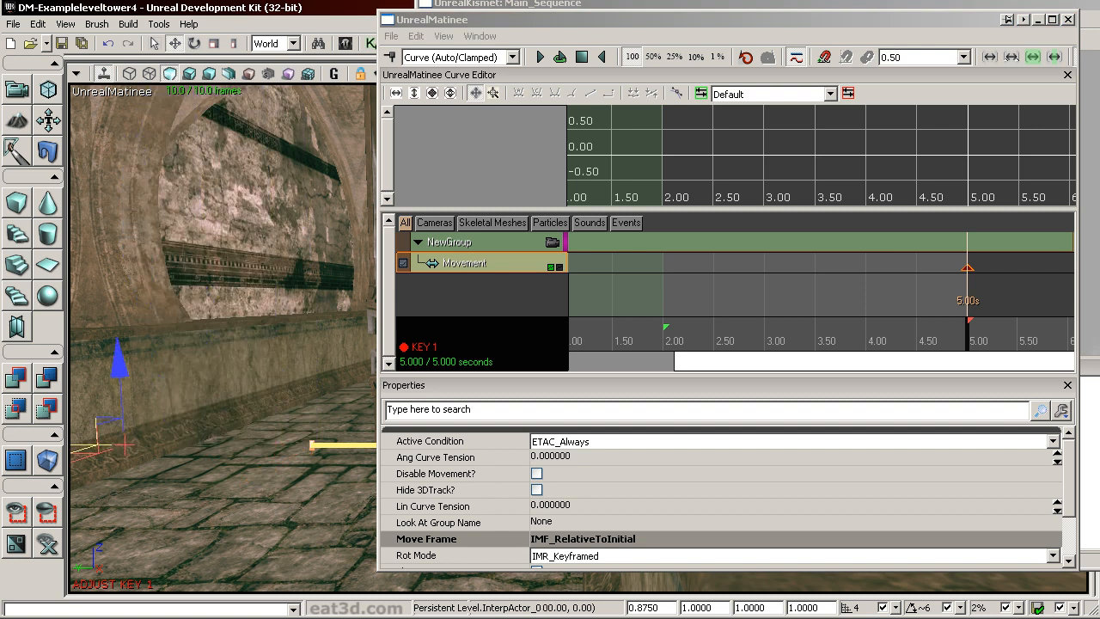
left_click_drag(900, 340, 968, 327)
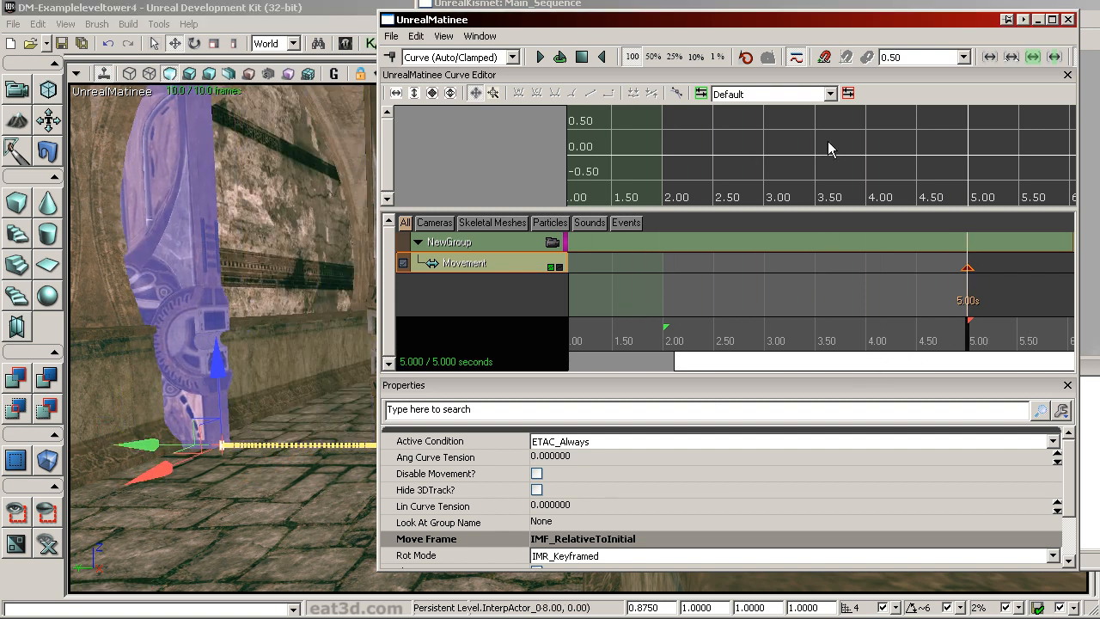
- Close the Matinee editor and arrange the new Matinee node below the first one in the Kismet sequence
left_click(1069, 19)
left_click(791, 322)
left_click_drag(818, 320, 829, 336, "ctrl")
left_click_drag(794, 202, 829, 296)
scroll(833, 303, "down", 3)
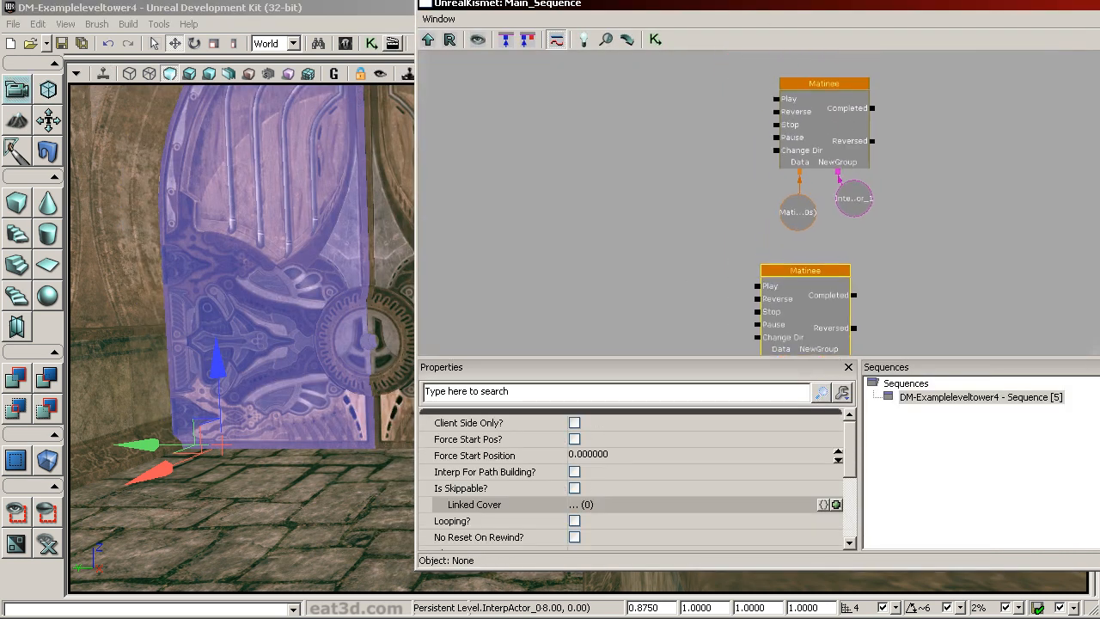
scroll(820, 136, "down", 2)
left_click_drag(820, 136, 816, 111)
scroll(816, 111, "up", 3)
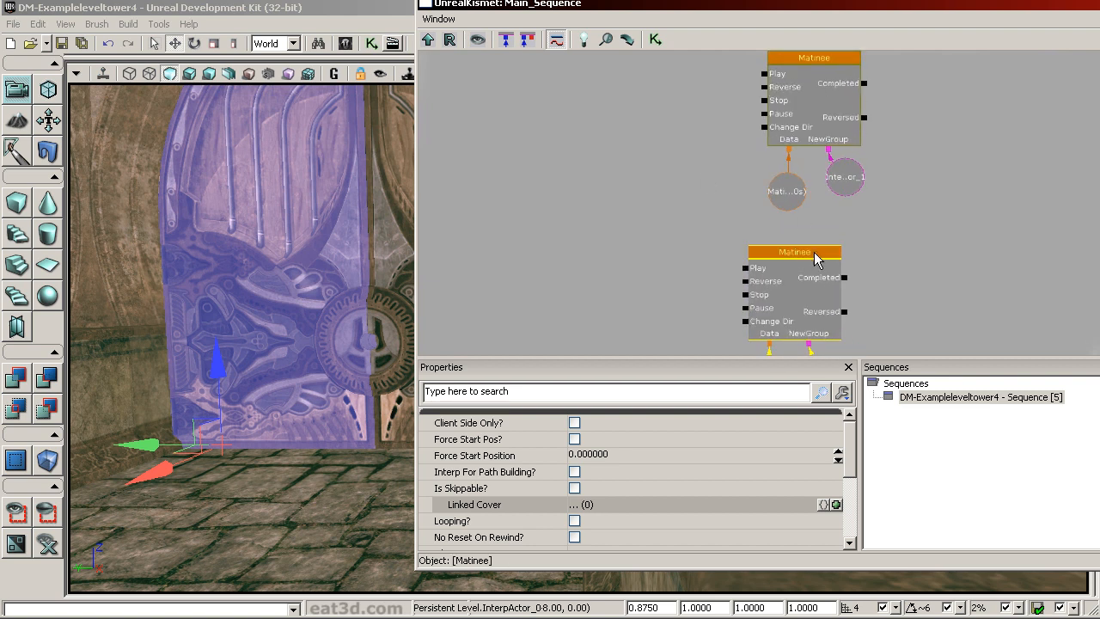
mouse_move(743, 269)
left_mouse_down()
mouse_move(673, 224)
mouse_move(557, 191)
mouse_move(459, 221)
mouse_move(523, 95)
mouse_move(540, 172)
mouse_move(614, 172)
mouse_move(761, 258)
left_mouse_up()
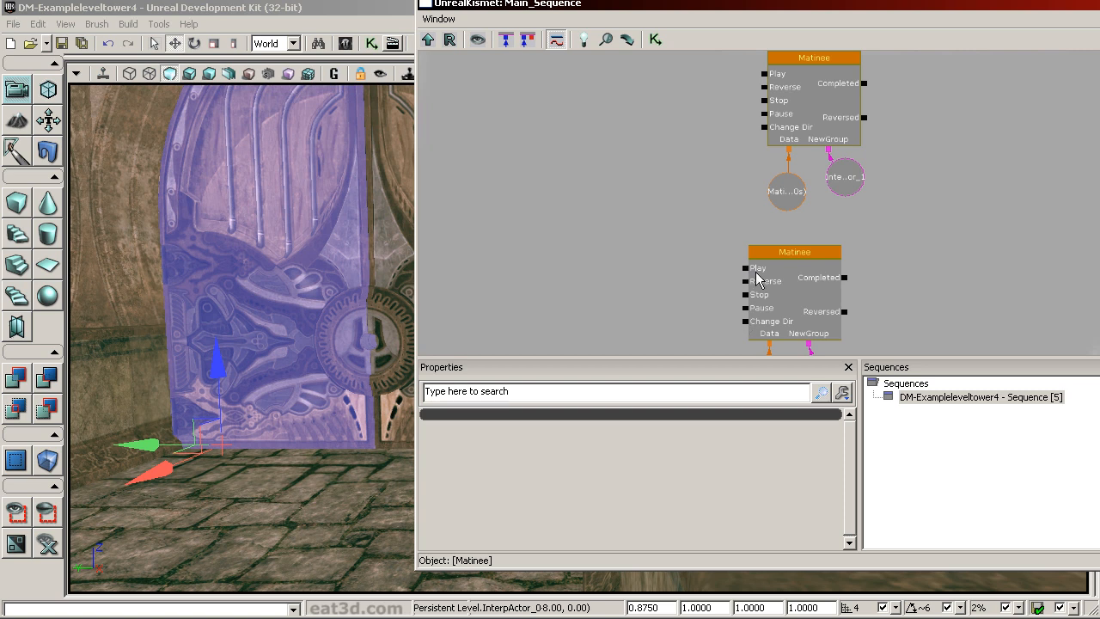
- Close Kismet and add a Trigger actor on the stone floor in front of the double door
left_click_drag(624, 8, 327, 133)
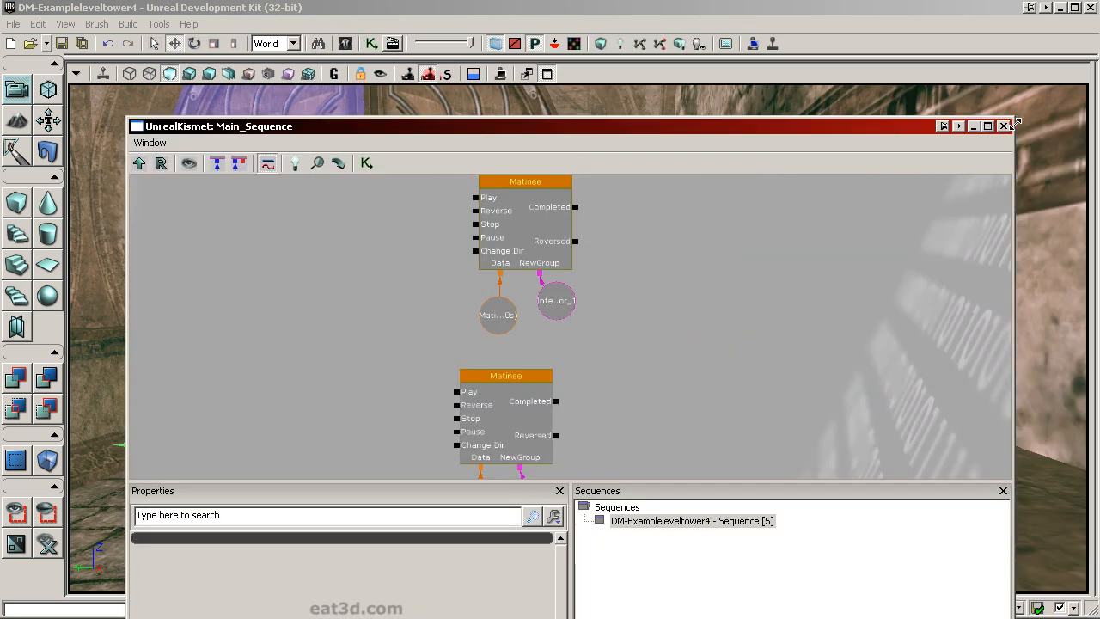
left_click(1003, 126)
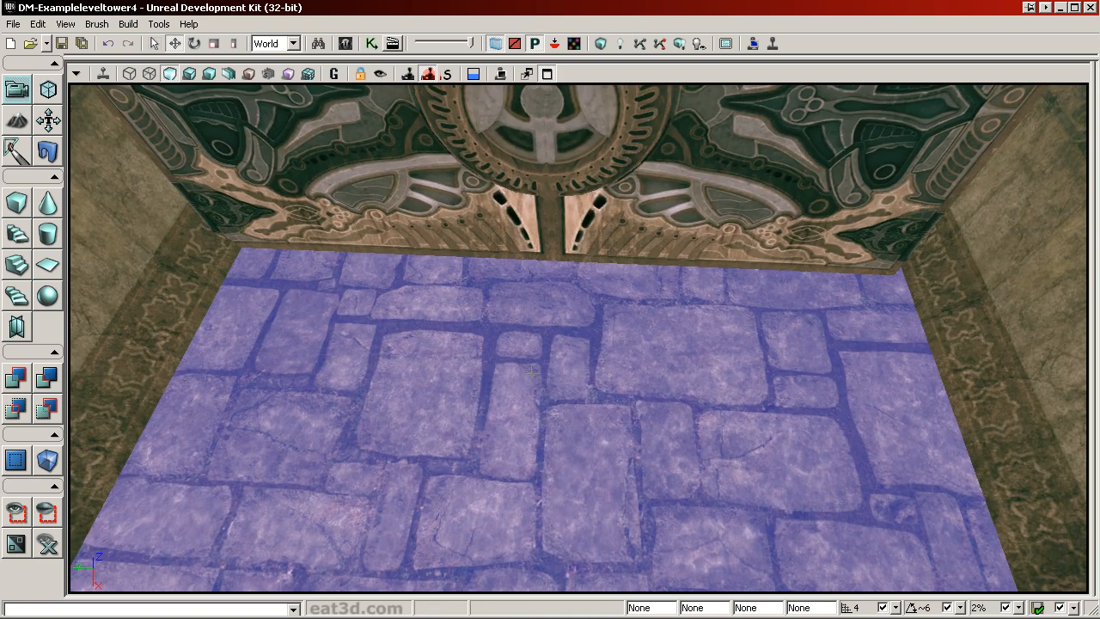
left_click_drag(533, 341, 559, 321)
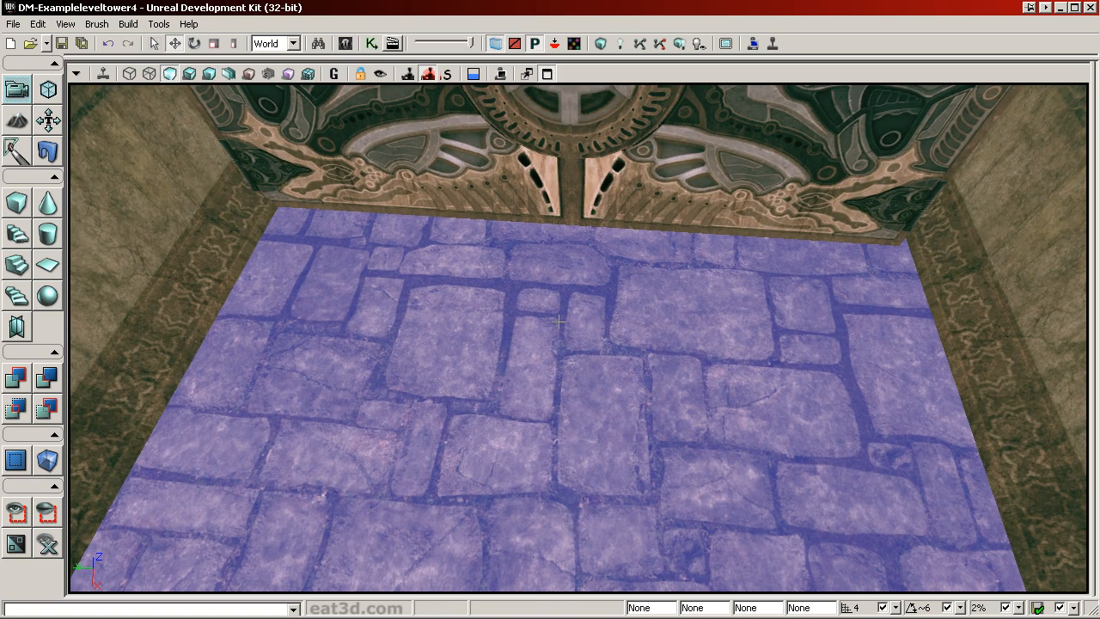
right_click(548, 323)
right_click(511, 256)
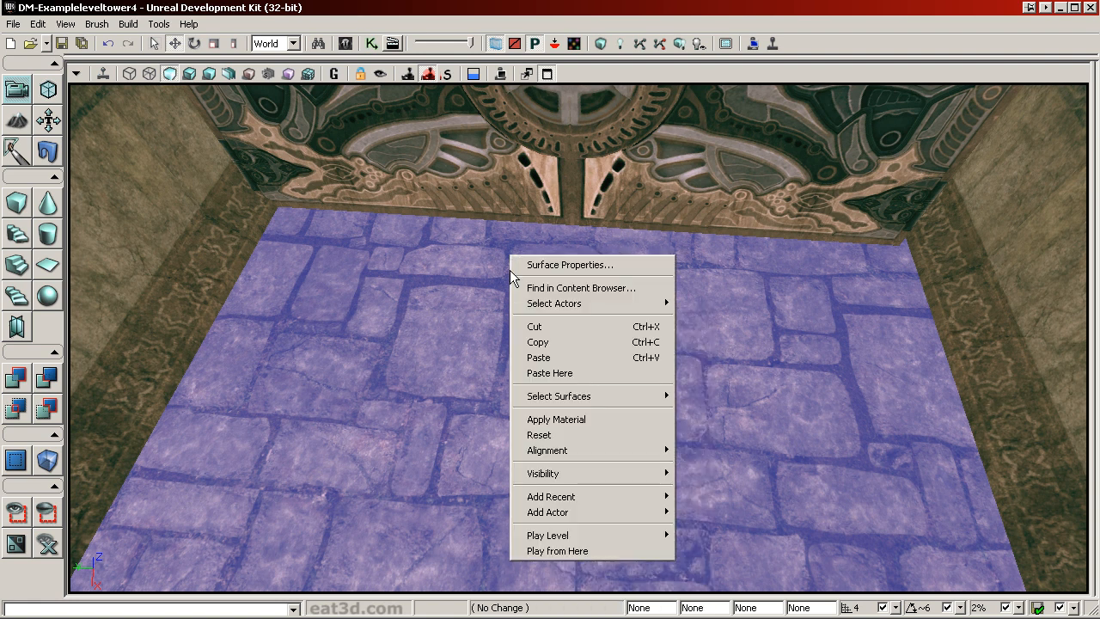
left_click_drag(483, 422, 368, 374)
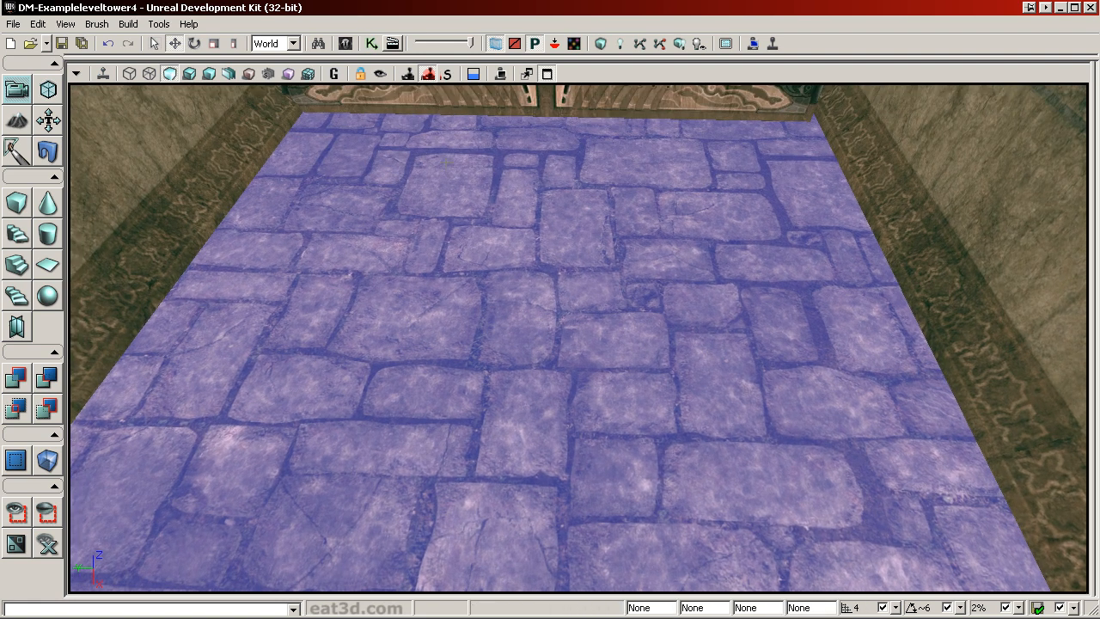
right_click(451, 102)
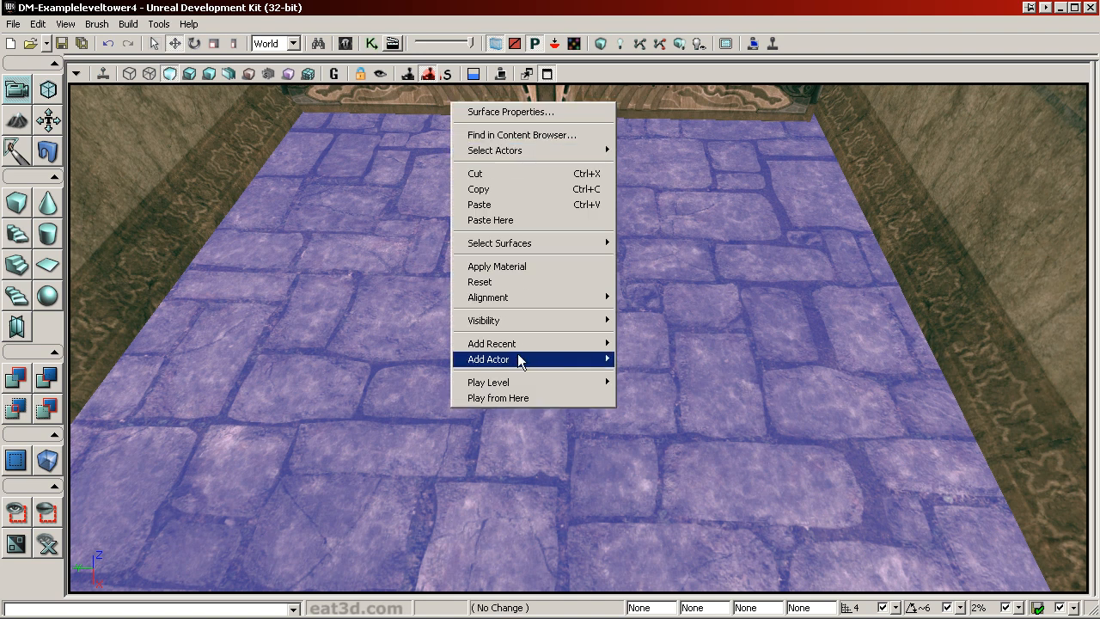
mouse_move(522, 361)
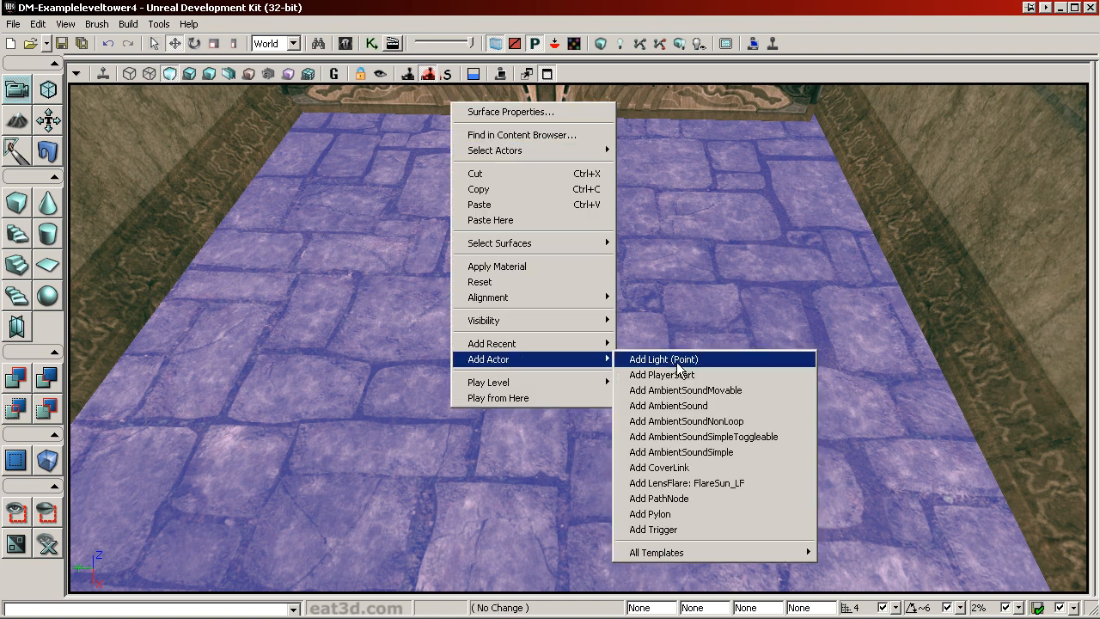
left_click(690, 530)
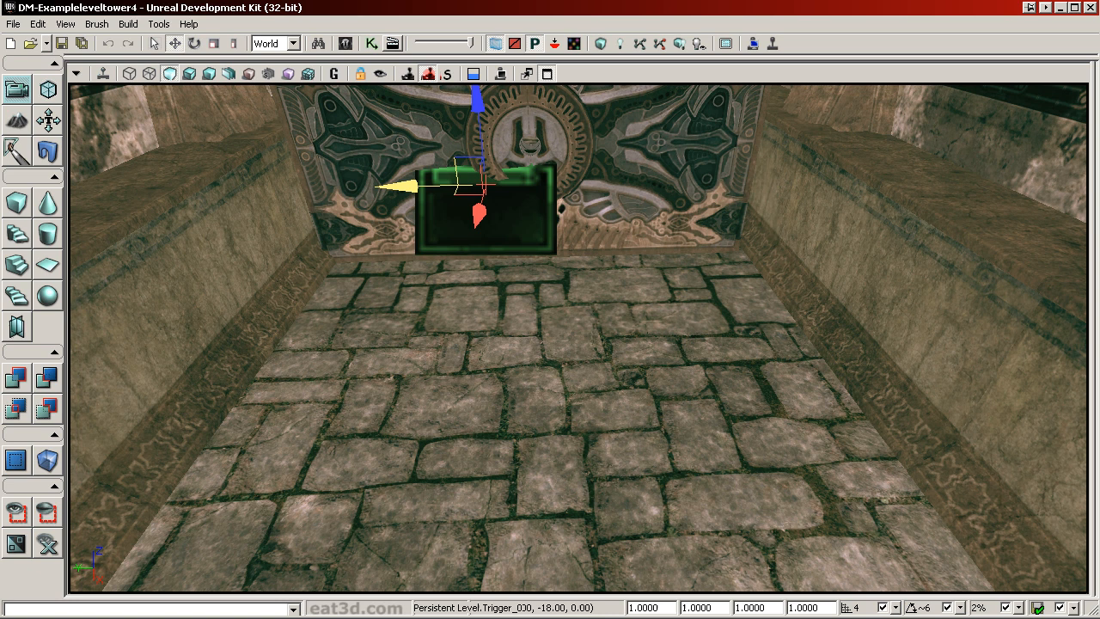
- Move the trigger to the middle of the corridor in front of the door and display the collision outlines
left_click_drag(402, 187, 449, 186)
left_click_drag(529, 215, 530, 261)
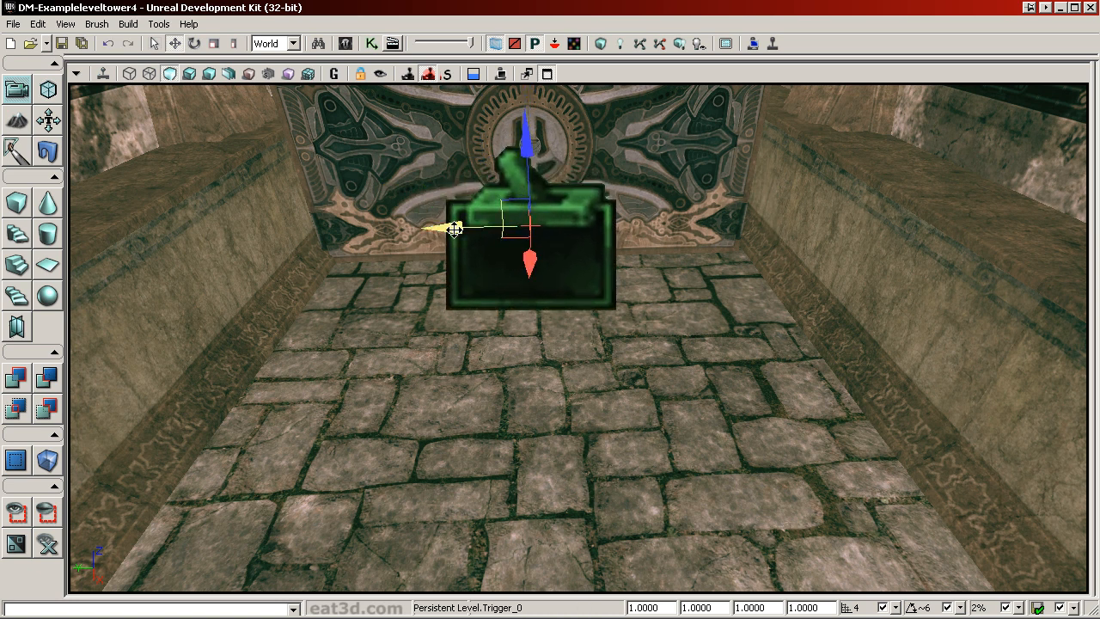
left_click_drag(454, 228, 437, 228)
right_click_drag(597, 432, 592, 365)
key("b")
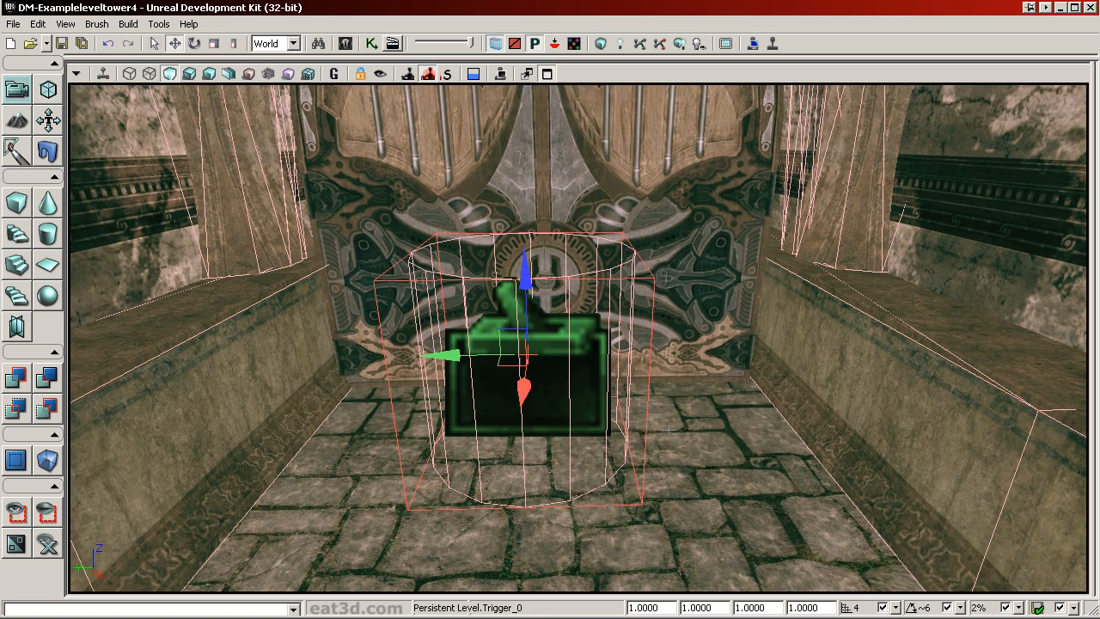
scroll(638, 387, "up", 3)
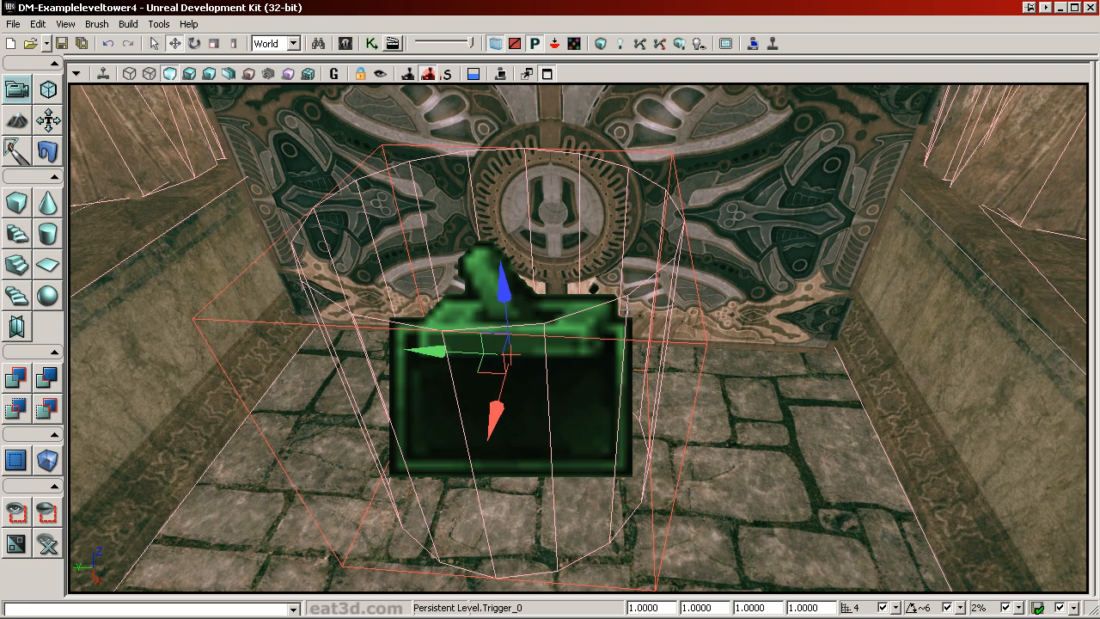
left_click_drag(637, 387, 638, 481)
right_click_drag(638, 481, 637, 395)
left_click_drag(638, 396, 637, 335)
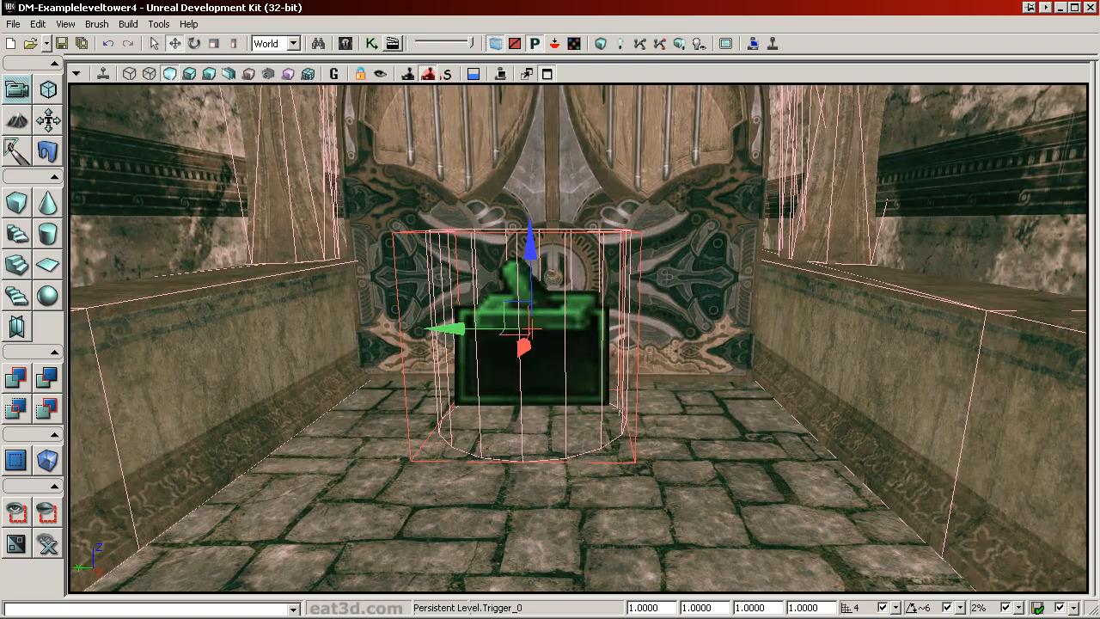
- Set the Collision Radius of the trigger's cylinder component to 128 and close its properties
double_click(546, 370)
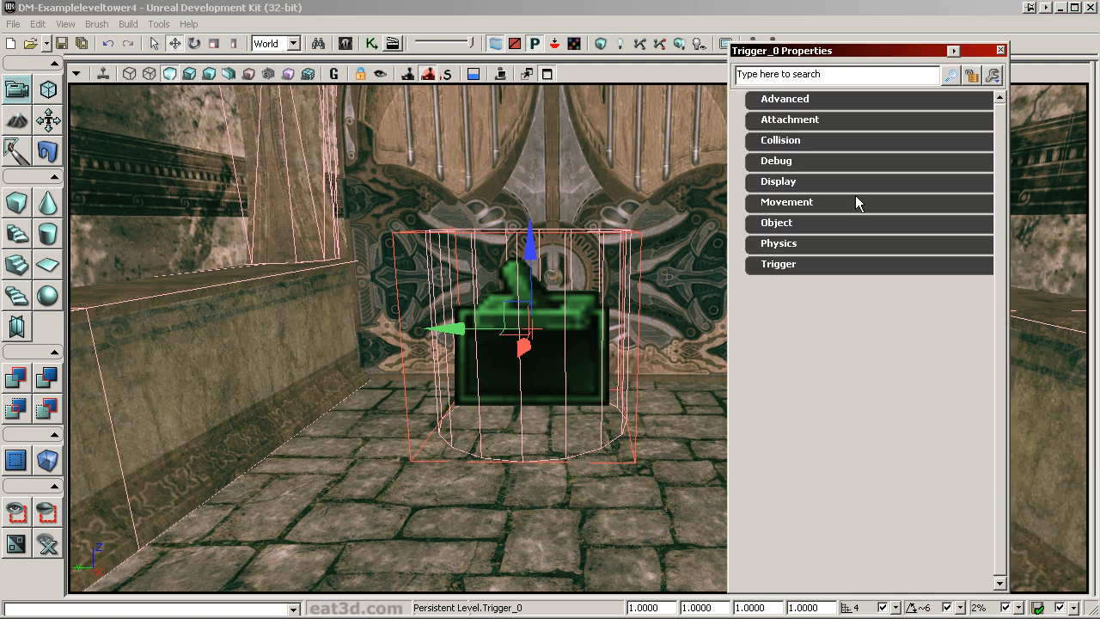
left_click(766, 266)
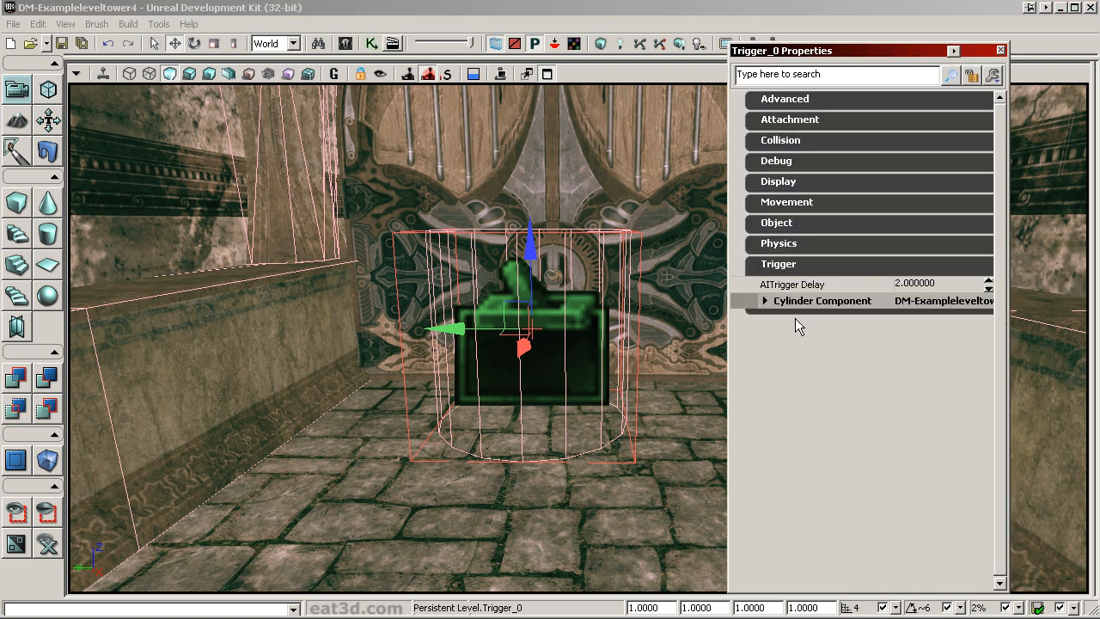
left_click(797, 300)
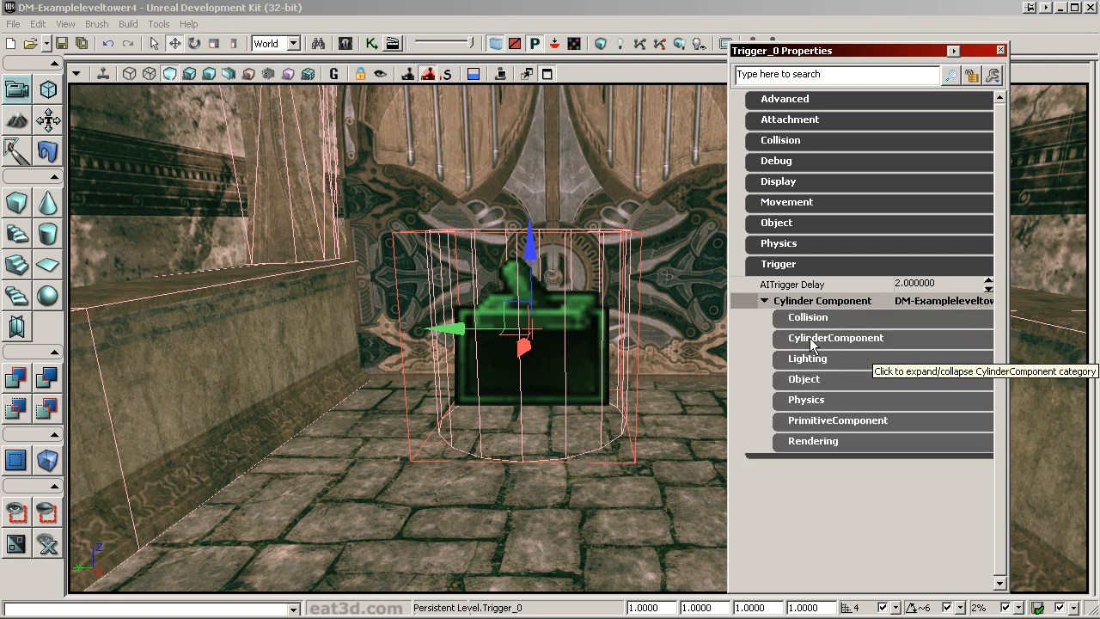
left_click(809, 338)
left_click(818, 358)
left_click(820, 376)
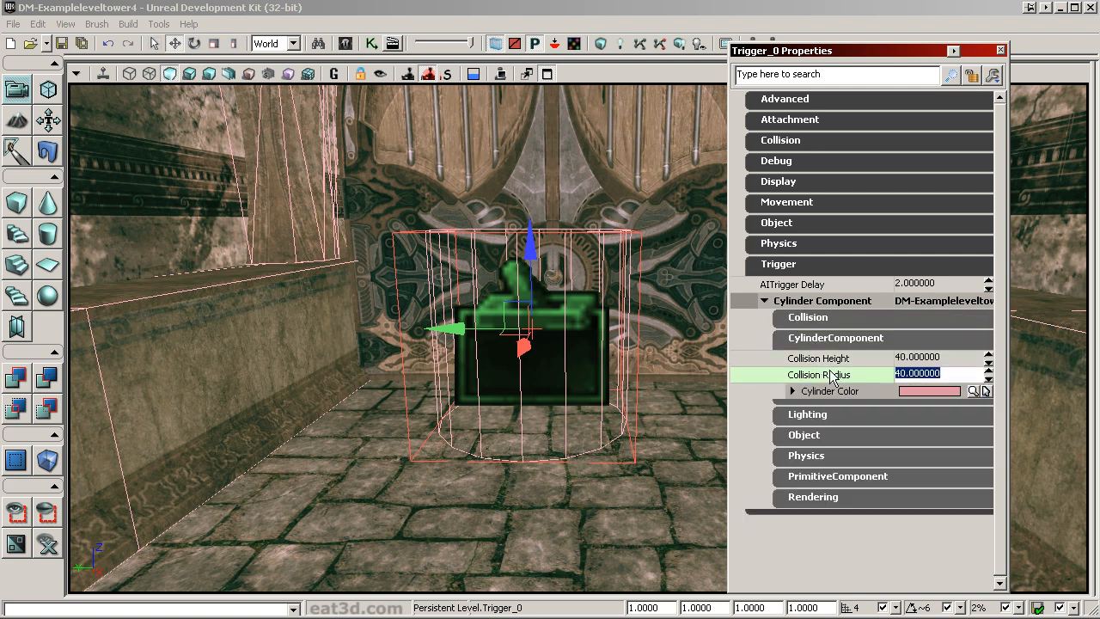
type("128")
key("Return")
left_click_drag(672, 334, 672, 404)
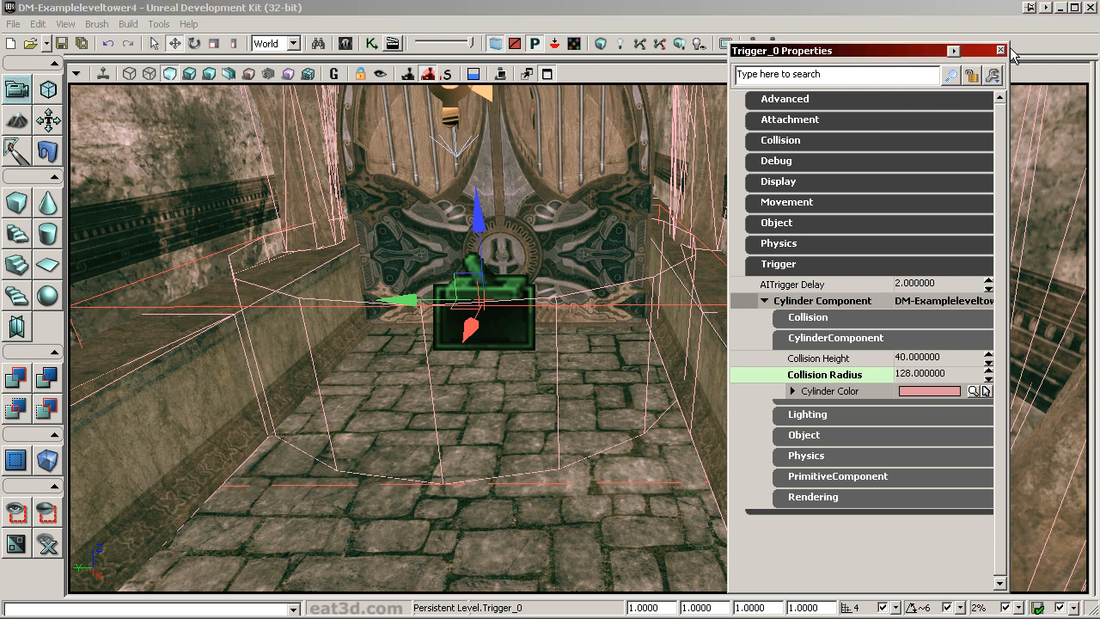
left_click(1001, 51)
- Reopen the Kismet editor and position its window so that the trigger stays visible in the viewport
left_click_drag(460, 340, 455, 313)
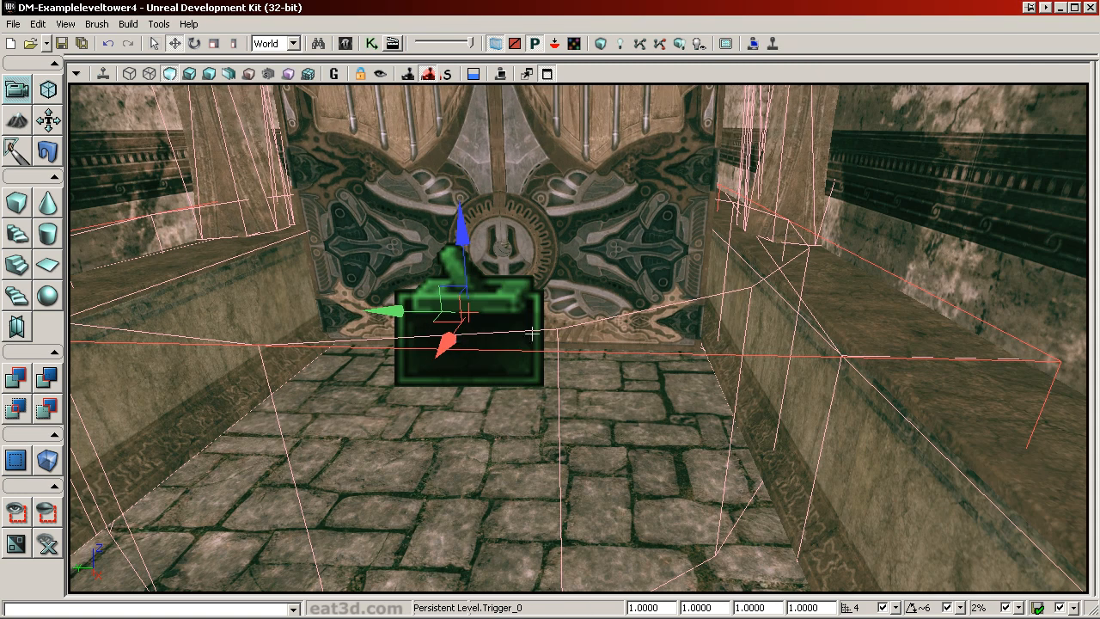
scroll(551, 362, "up", 2)
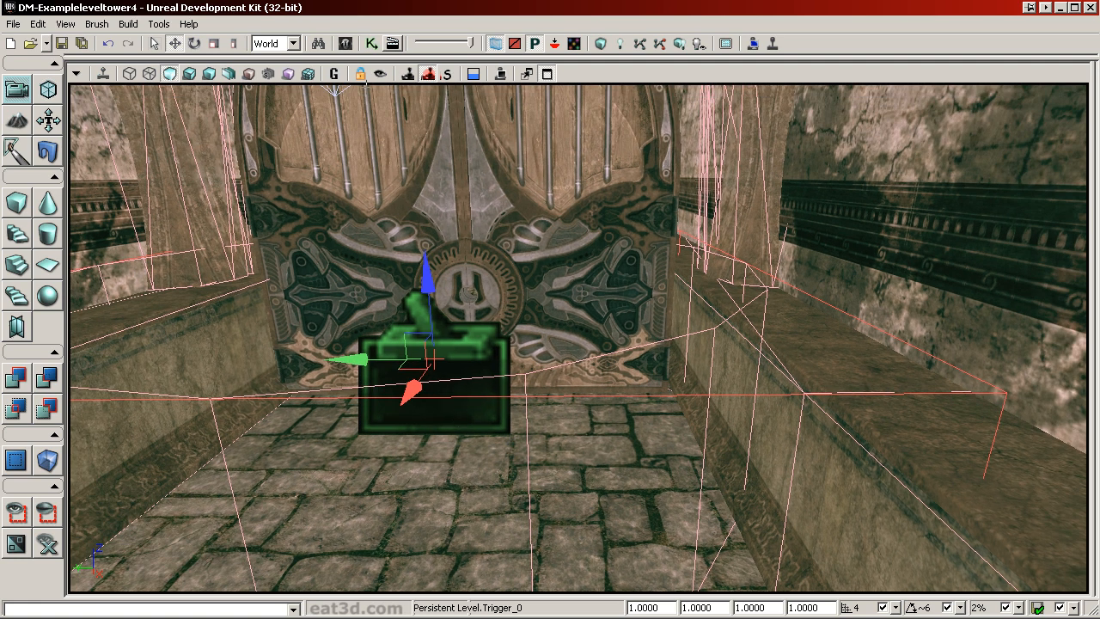
left_click(371, 44)
left_click_drag(443, 129, 781, 30)
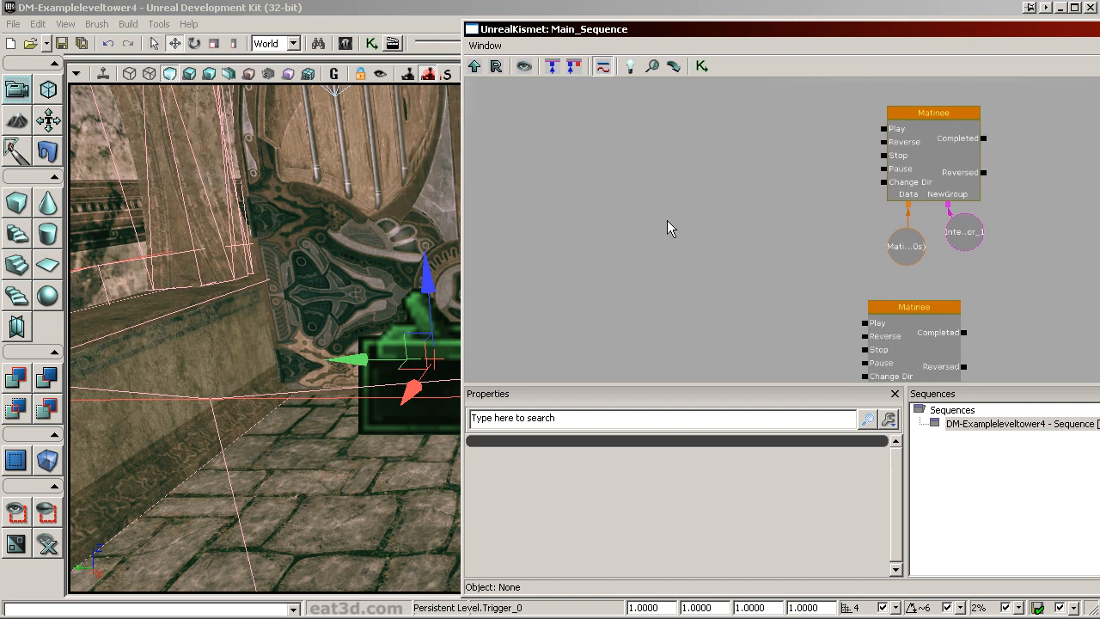
- Create a Touch event for the selected Trigger_0 in the empty area beside the Matinee nodes
right_click(655, 162)
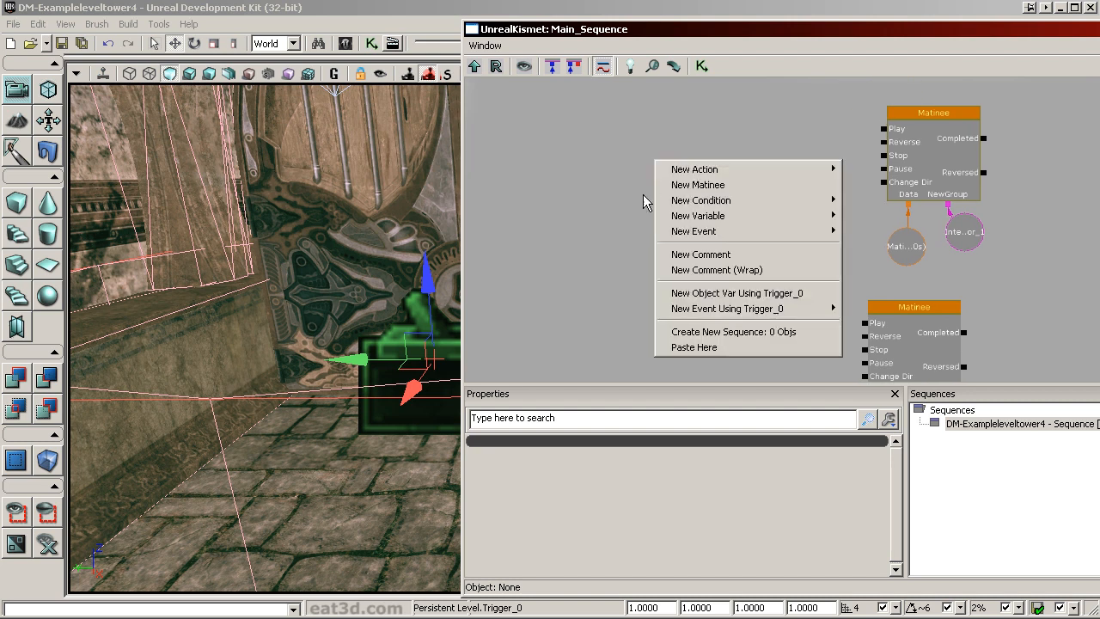
mouse_move(694, 311)
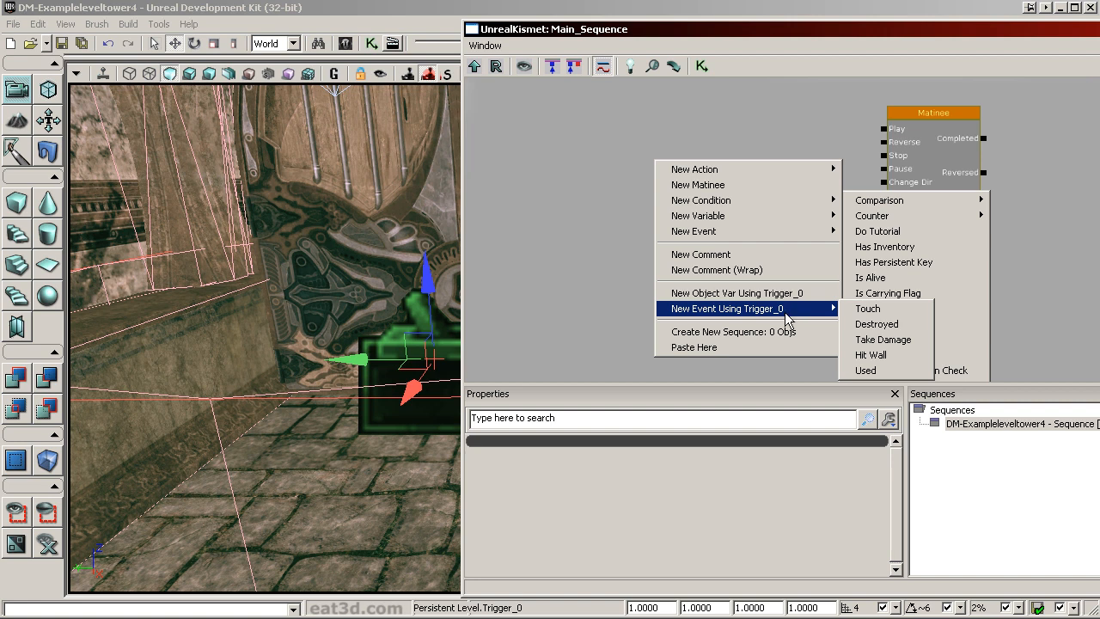
left_click(868, 309)
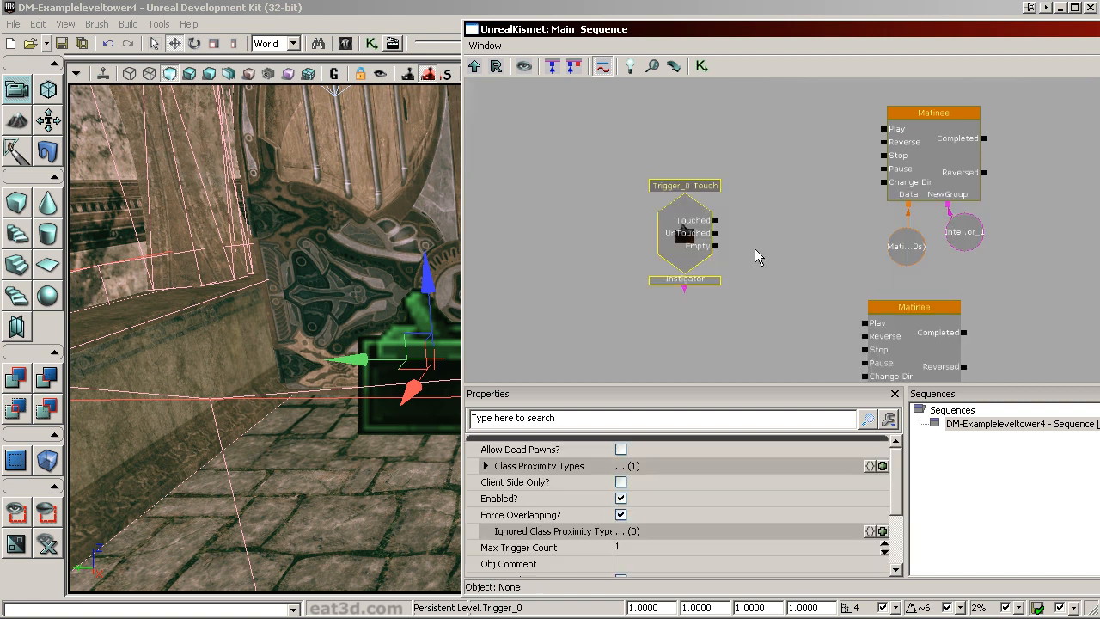
- Connect the Touched output of the Trigger_0 Touch event to the Play input of both Matinee nodes
scroll(771, 255, "up", 3)
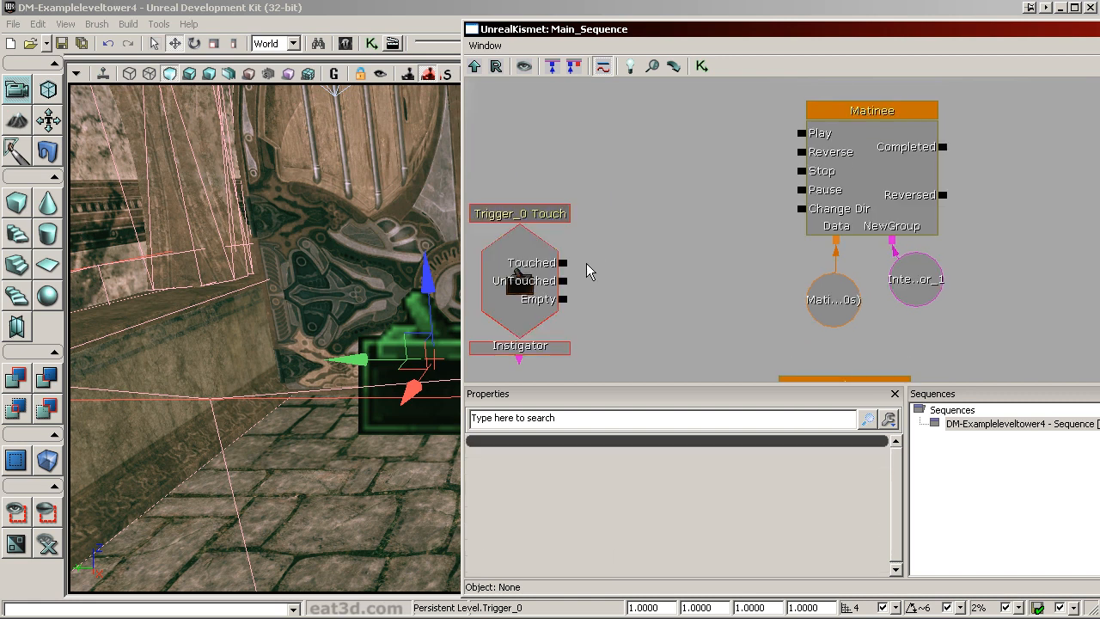
left_click_drag(565, 261, 803, 135)
left_click_drag(760, 214, 754, 131)
left_click_drag(512, 188, 733, 301)
left_click_drag(633, 261, 646, 278)
left_click(559, 228)
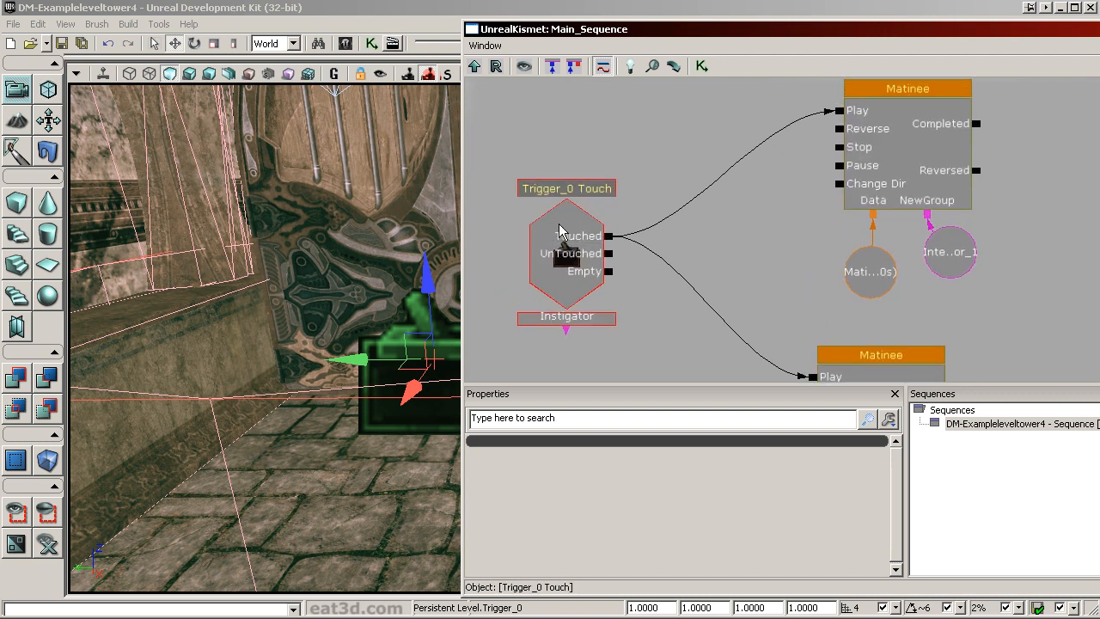
- Open the upper Matinee sequence beside the viewport and play back its door movement
left_click(757, 177)
left_click_drag(649, 193, 584, 235)
left_click(818, 168)
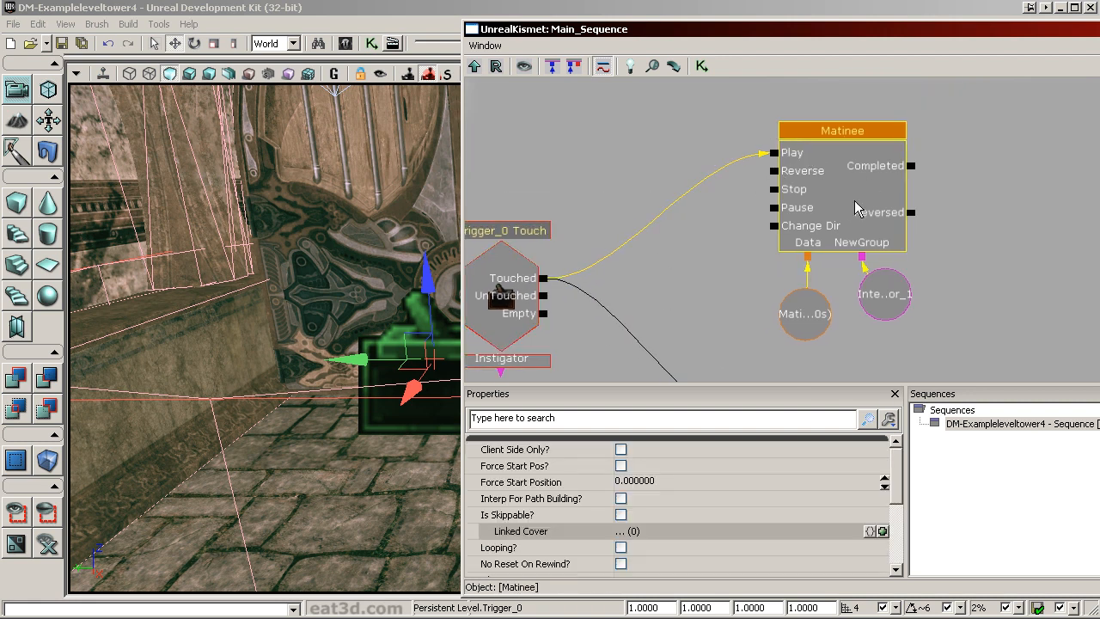
double_click(833, 179)
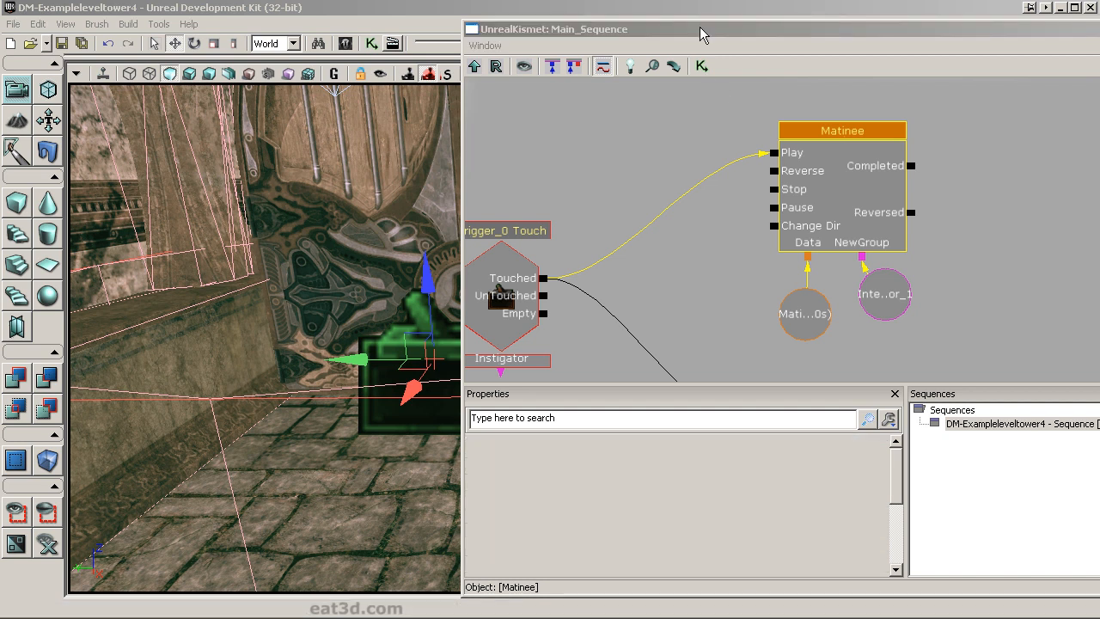
left_click_drag(673, 21, 835, 23)
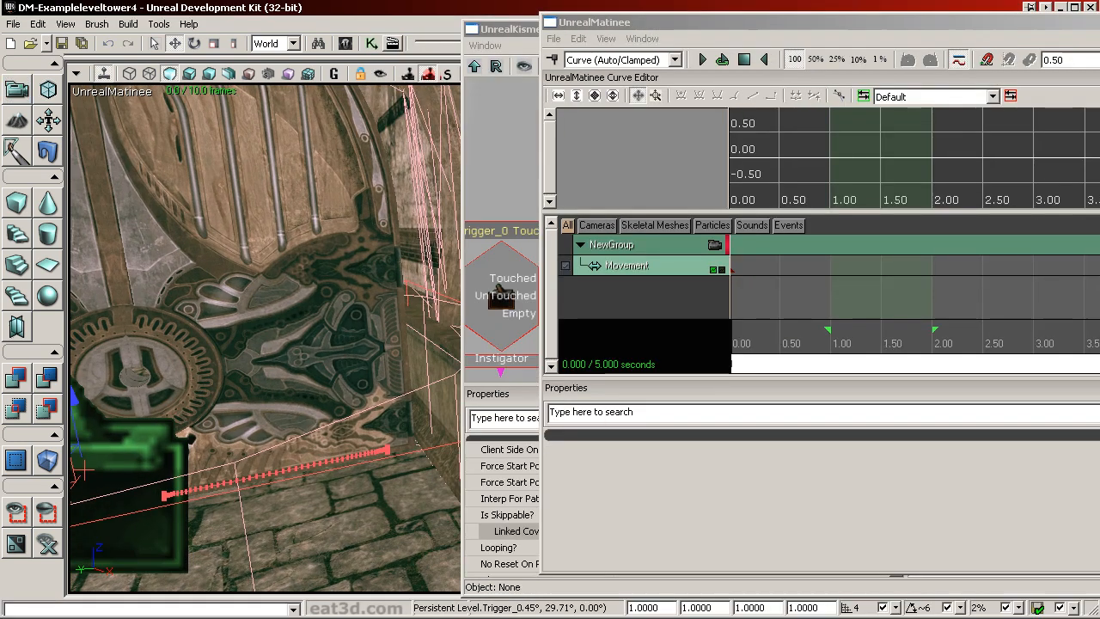
left_click(702, 59)
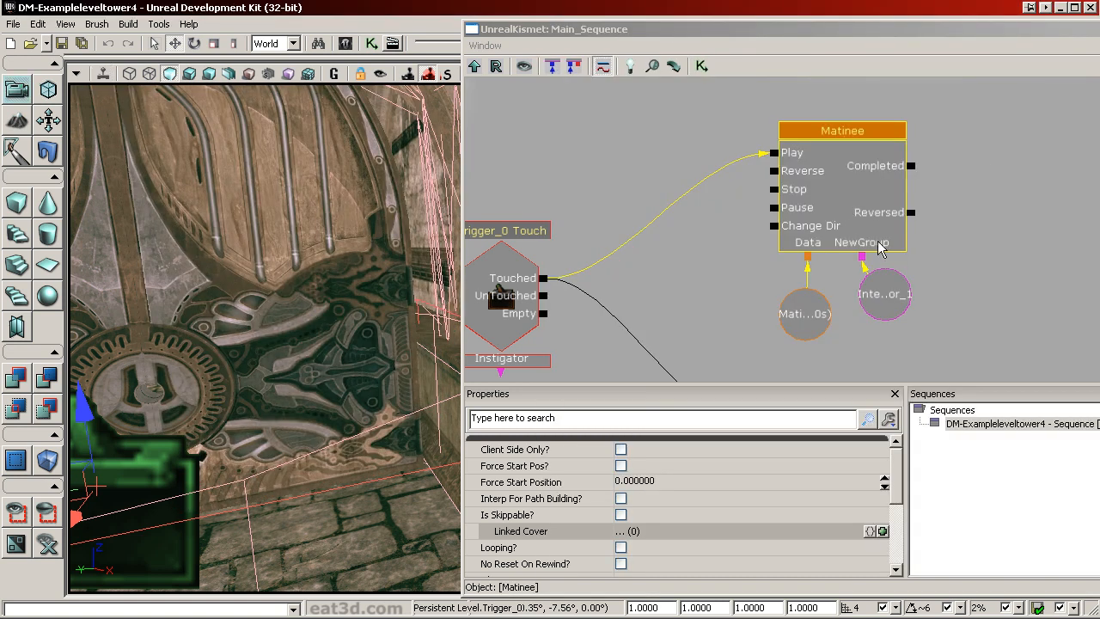
- Close Kismet, play the level in the viewport from the corridor floor, walk towards the double door and end the test
left_click(1005, 78)
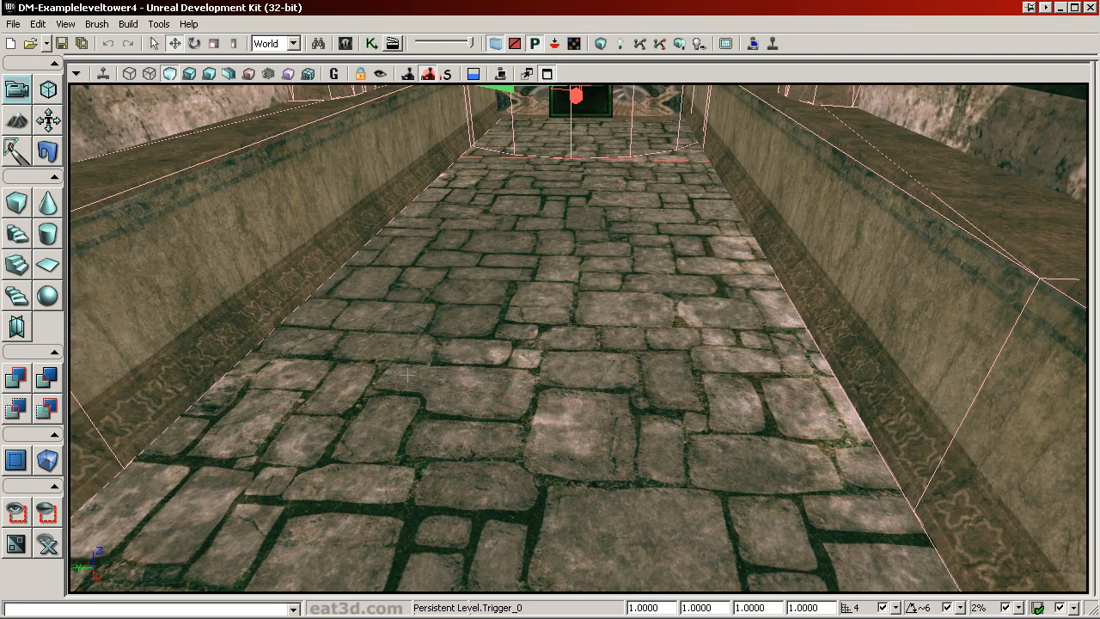
right_click(408, 375)
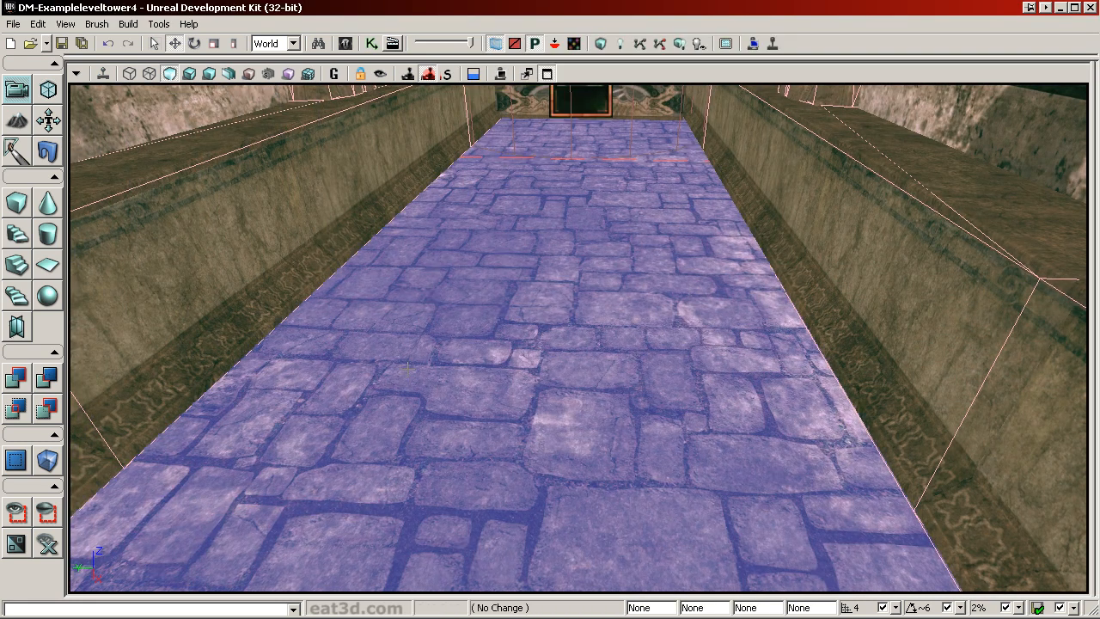
right_click(435, 271)
mouse_move(519, 530)
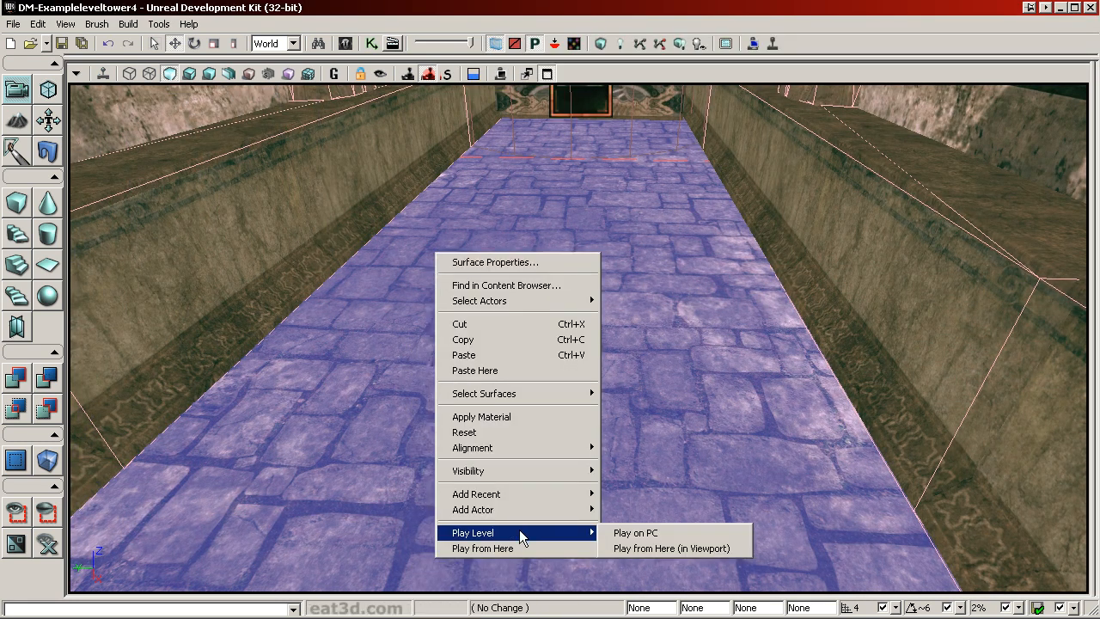
left_click(658, 544)
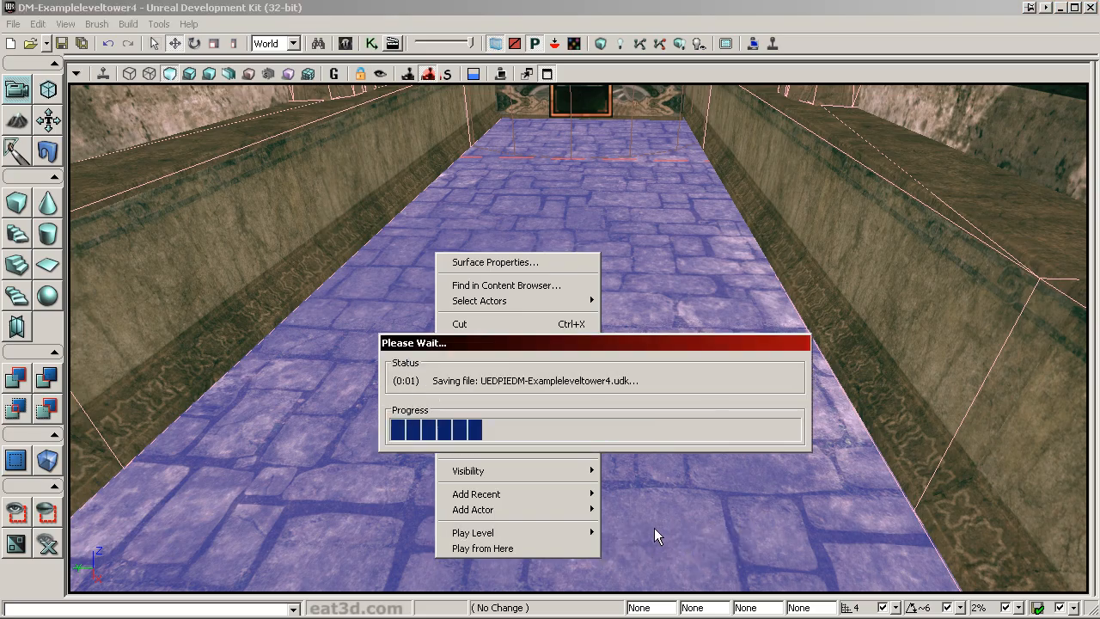
key("w")
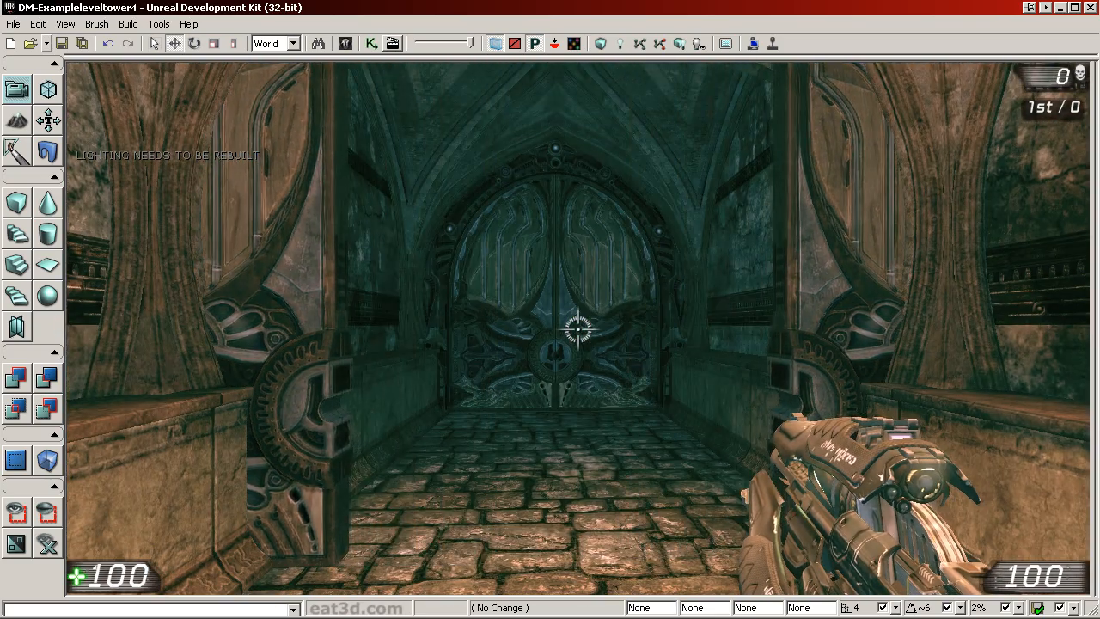
key("Escape")
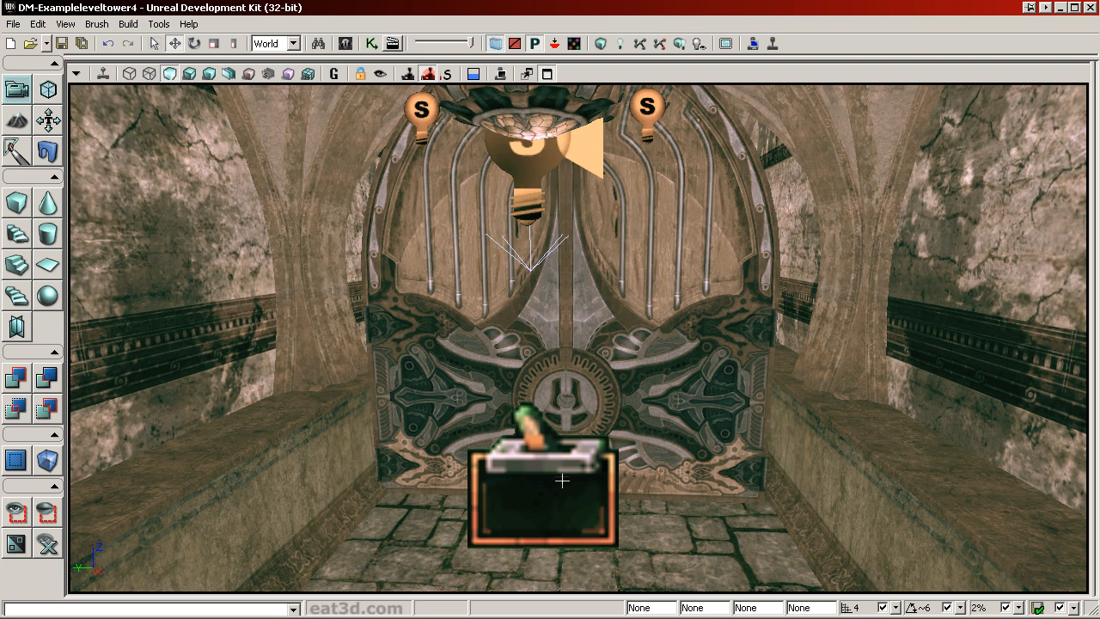
- Delete the trigger together with both door leaves, continuing despite their Kismet references
left_click(562, 480)
left_click(616, 315, "ctrl")
left_click(454, 317, "ctrl")
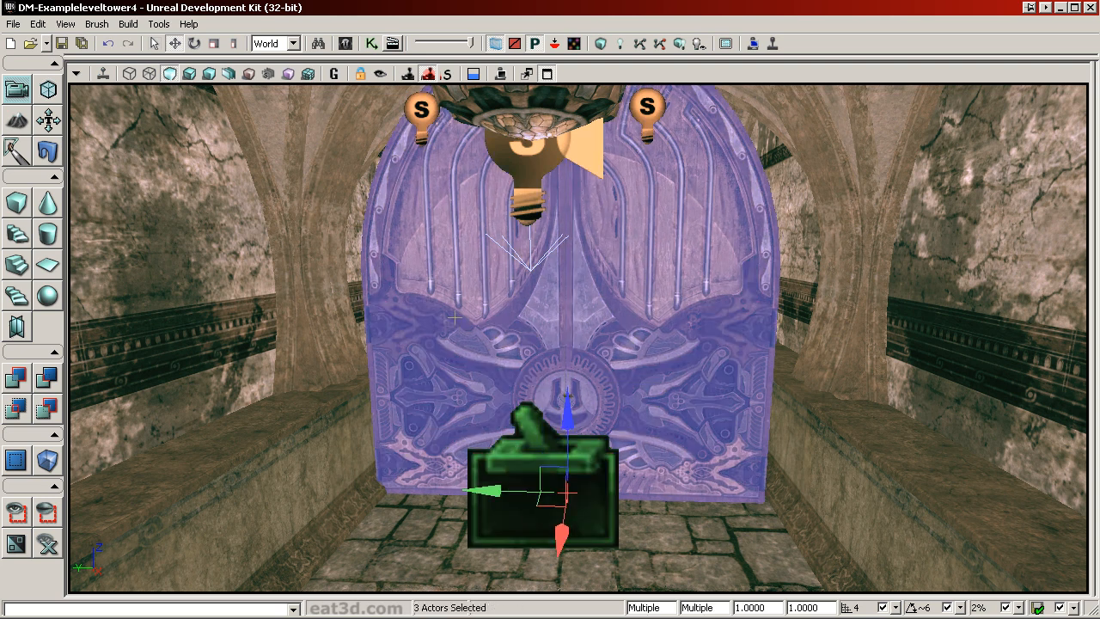
key("ctrl+c")
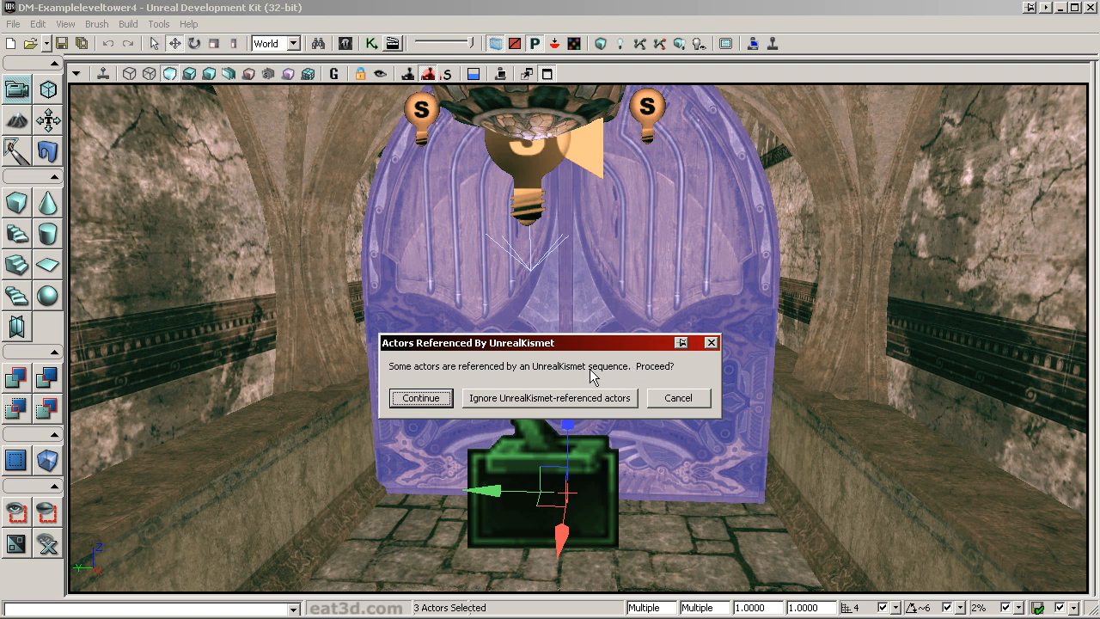
left_click(421, 398)
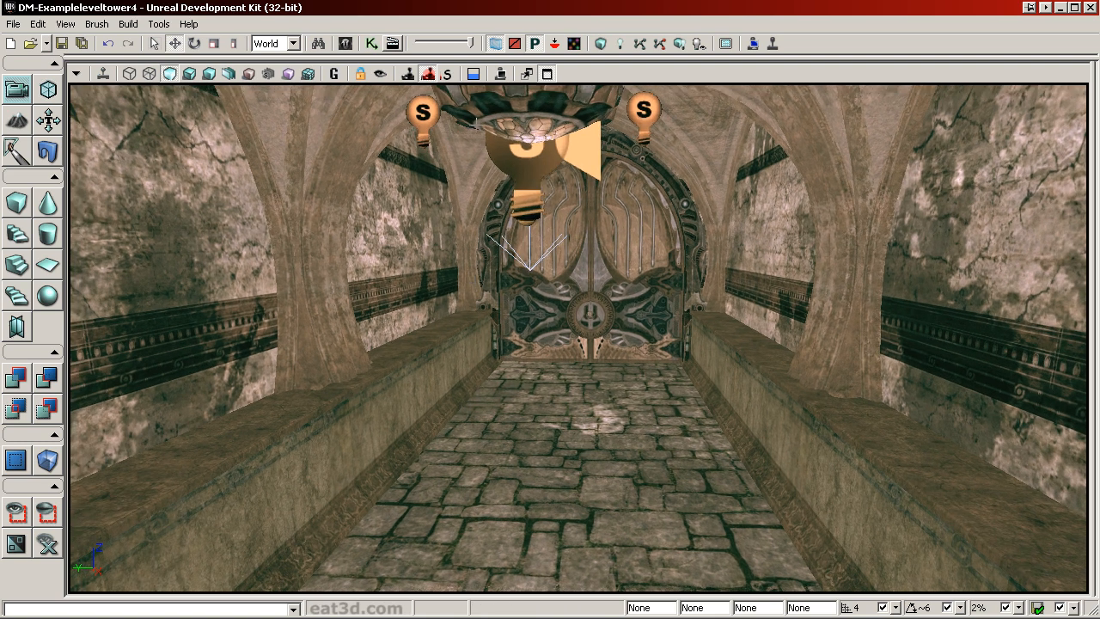
- Delete the touch event, both Matinee nodes and their variables from the Kismet sequence, and close Kismet
left_click(392, 43)
scroll(657, 304, "down", 3)
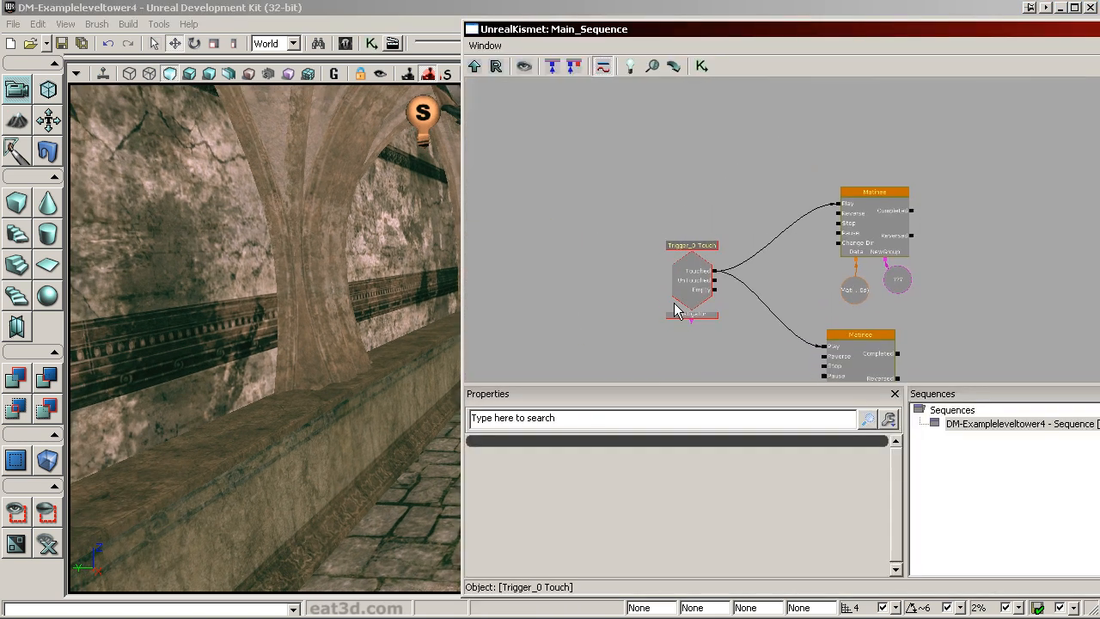
left_click_drag(569, 114, 949, 327, "ctrl+alt")
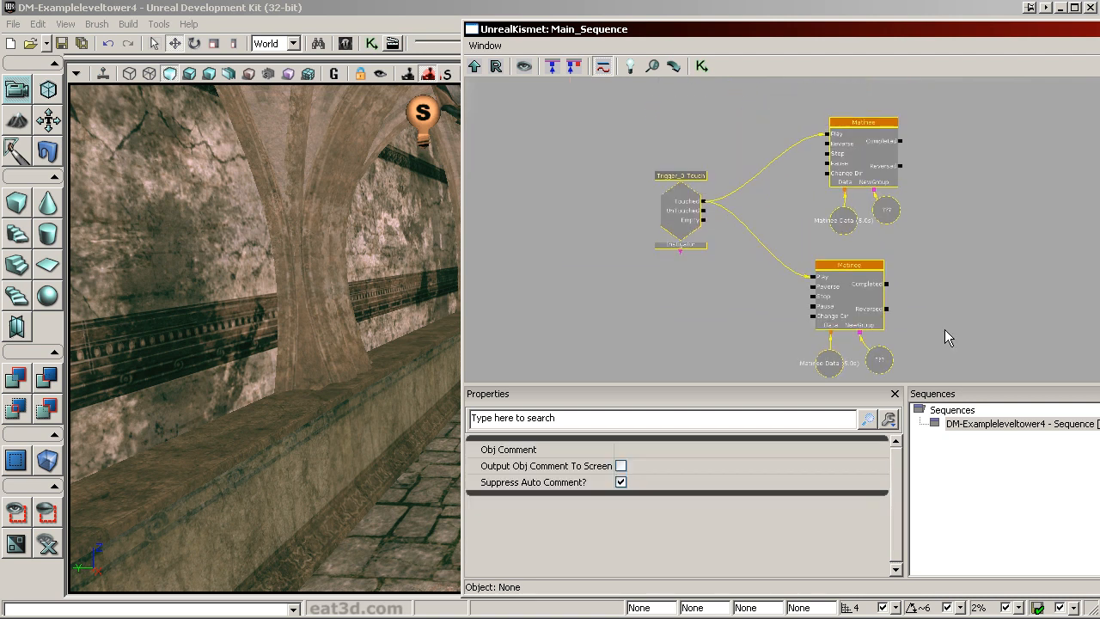
key("Delete")
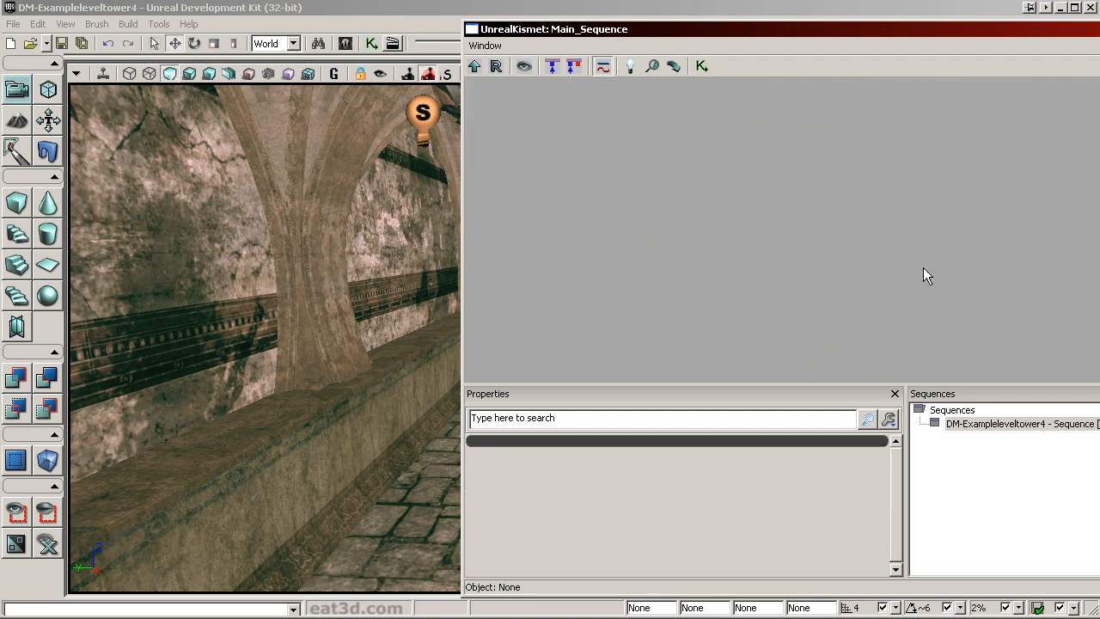
left_click(1099, 29)
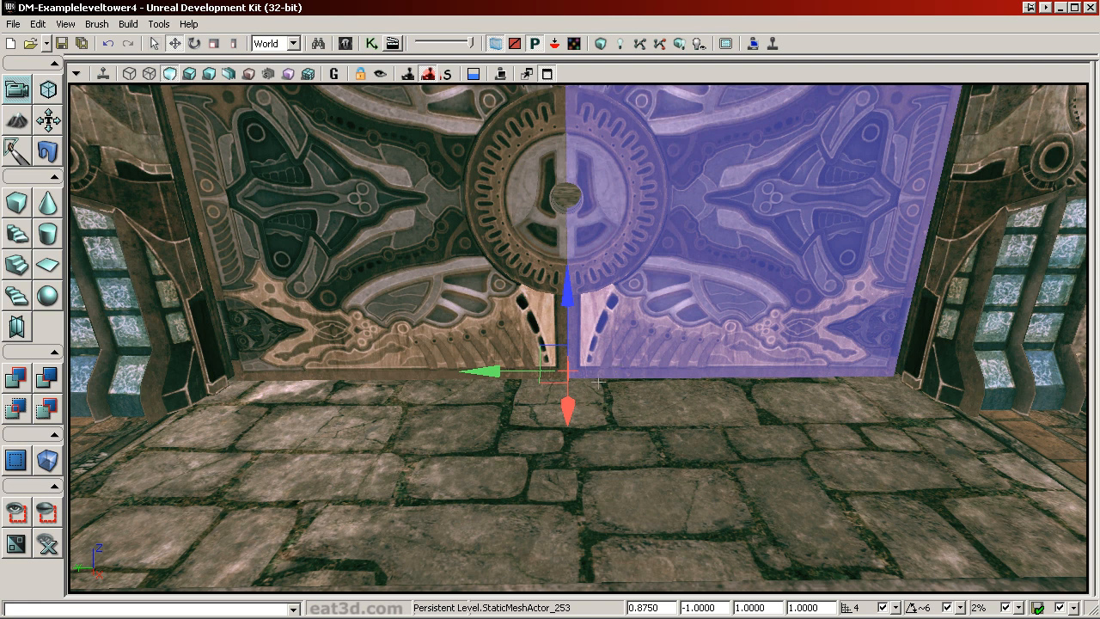
- Try rotating the right leaf of the entrance double door about its default pivot and return to the move tool
scroll(608, 351, "down", 3)
key("space")
mouse_move(595, 423)
left_mouse_down()
mouse_move(507, 436)
mouse_move(657, 419)
mouse_move(584, 424)
mouse_move(605, 423)
left_mouse_up()
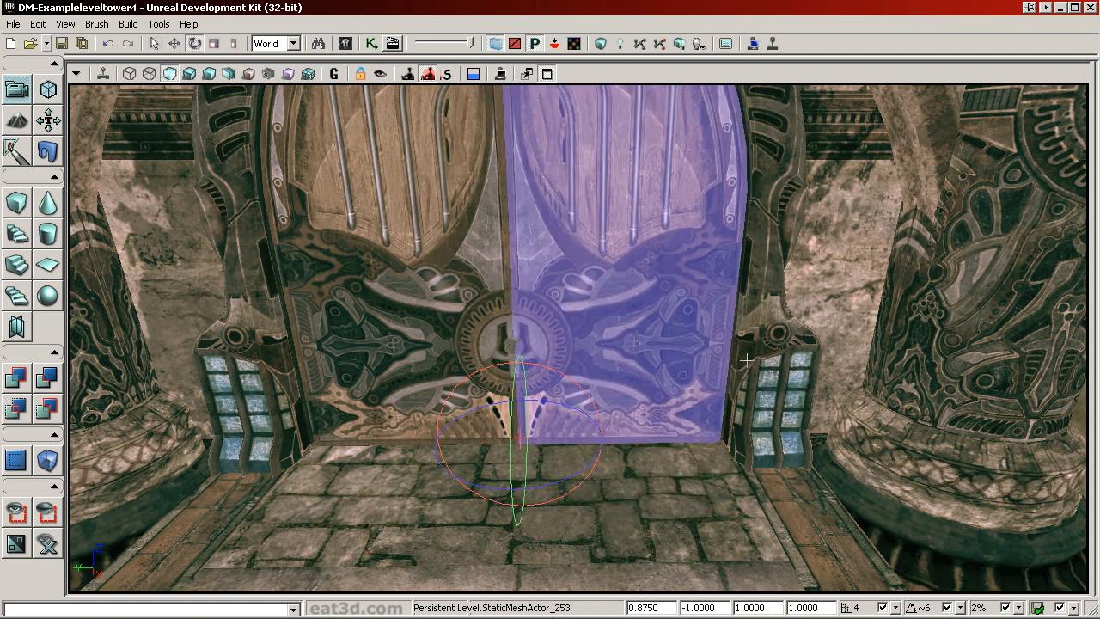
right_click_drag(766, 338, 766, 284)
left_click_drag(766, 338, 726, 383)
key("space")
key("space")
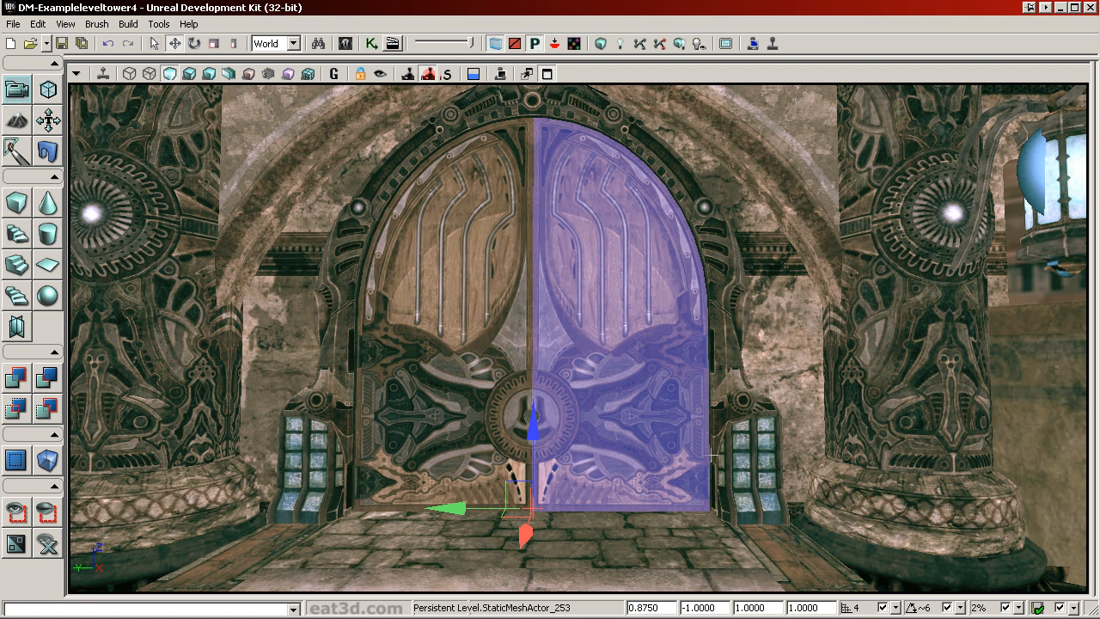
- Open the right door leaf's properties and expand its Pre Pivot values in the Display category
left_click_drag(705, 365, 694, 395)
right_click_drag(694, 396, 631, 387)
left_click_drag(632, 386, 610, 335)
key("F4")
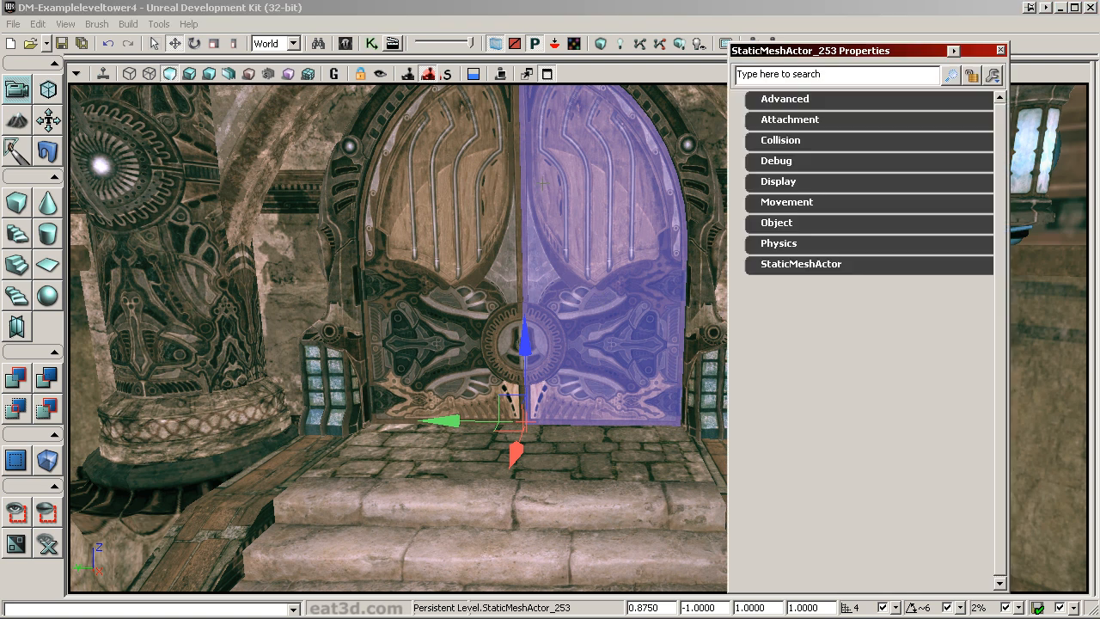
left_click(783, 183)
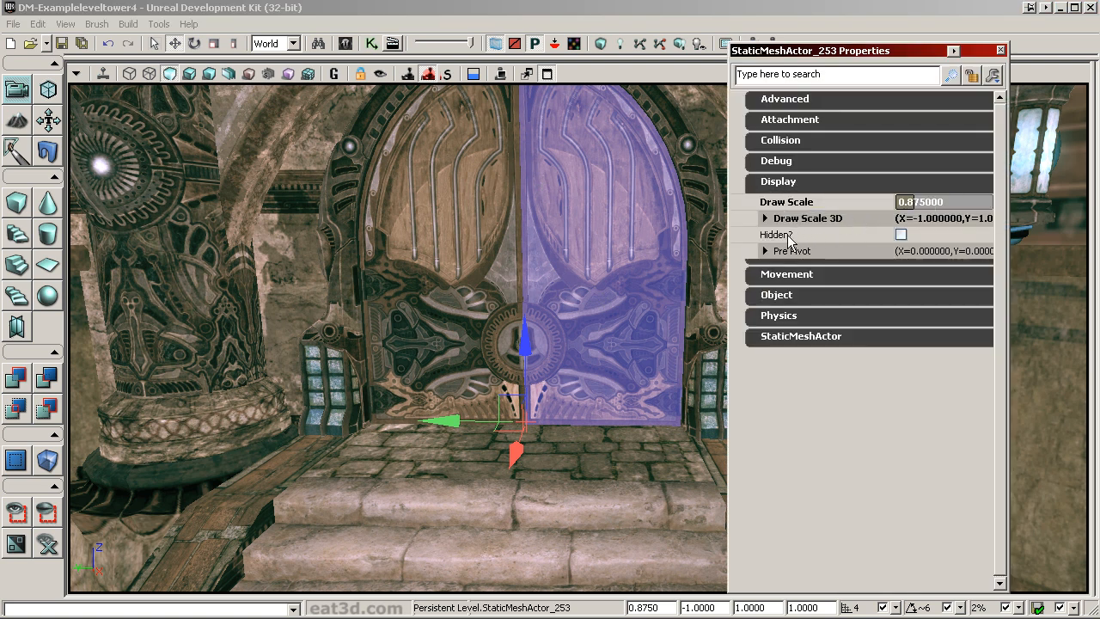
left_click(780, 253)
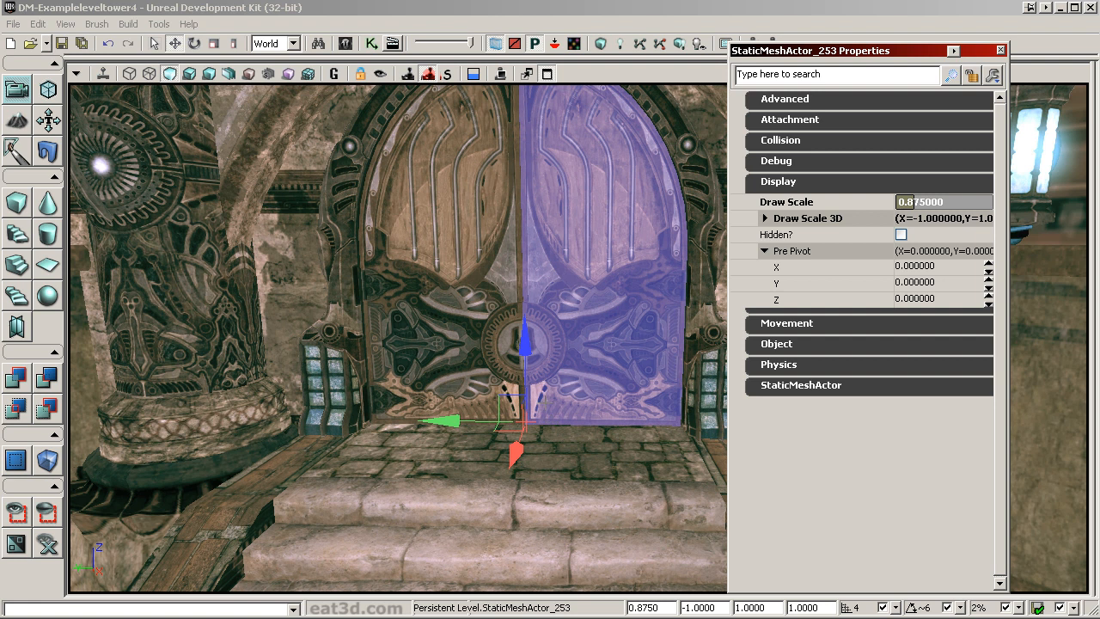
- Try a Pre Pivot Y of 64 on the right door leaf and reset it to 0
left_click(940, 281)
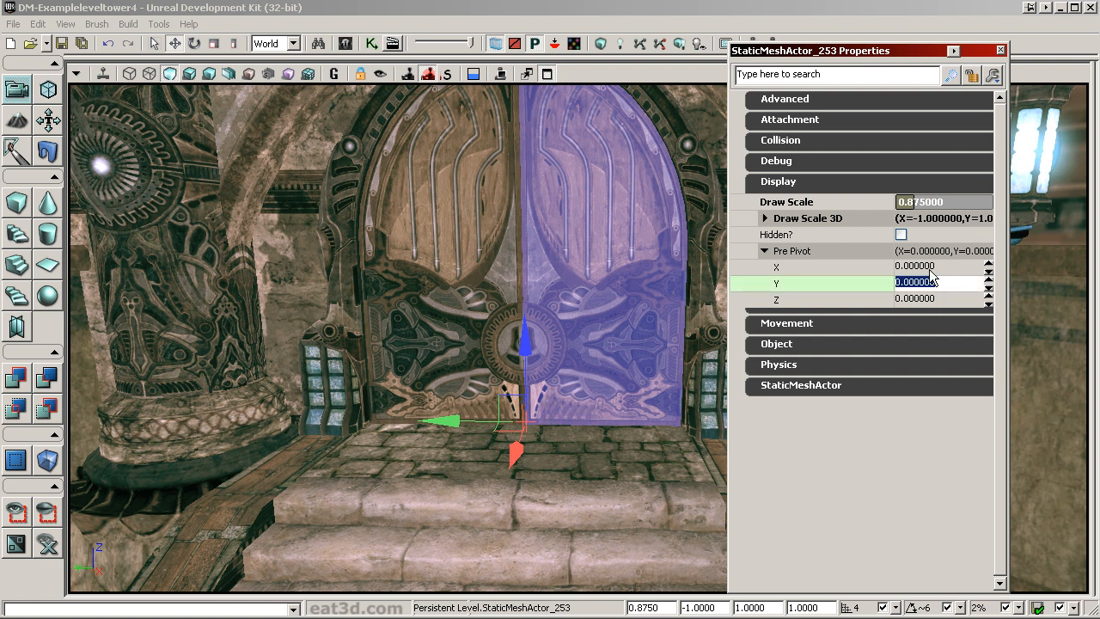
type("64")
key("Return")
type("0")
key("Return")
- Try a Pre Pivot X of 64 on the right door leaf and set it to 128
left_click(933, 269)
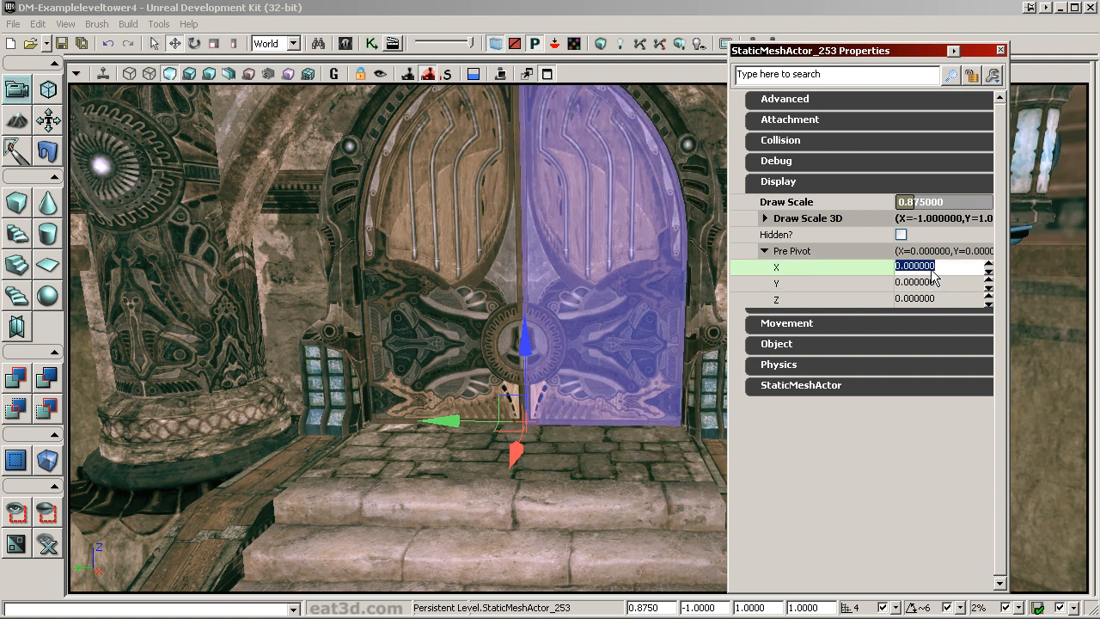
type("64")
key("Return")
type("128")
key("Return")
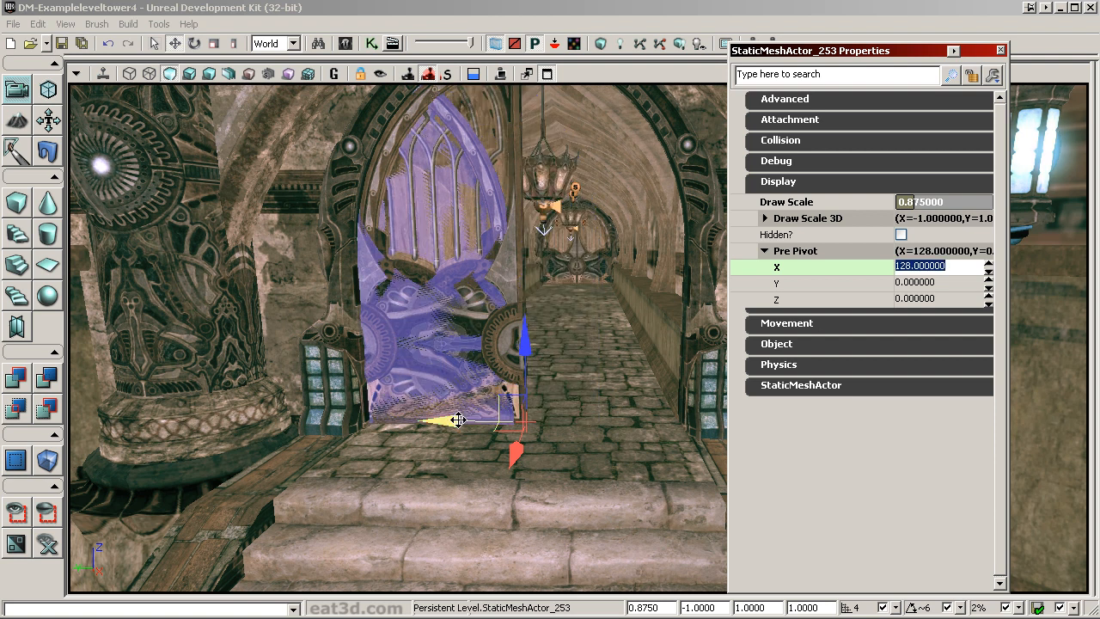
- Move the right door leaf sideways back into the doorway so that its pivot lies on the hinge edge
left_click_drag(451, 419, 621, 421)
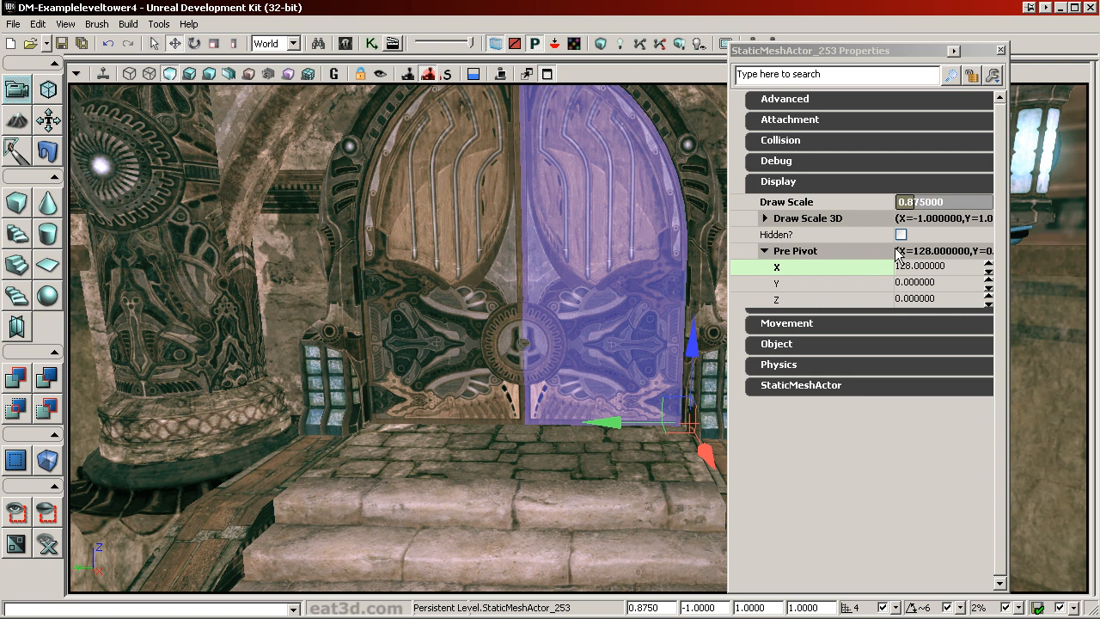
left_click(915, 267)
left_click_drag(475, 351, 492, 315)
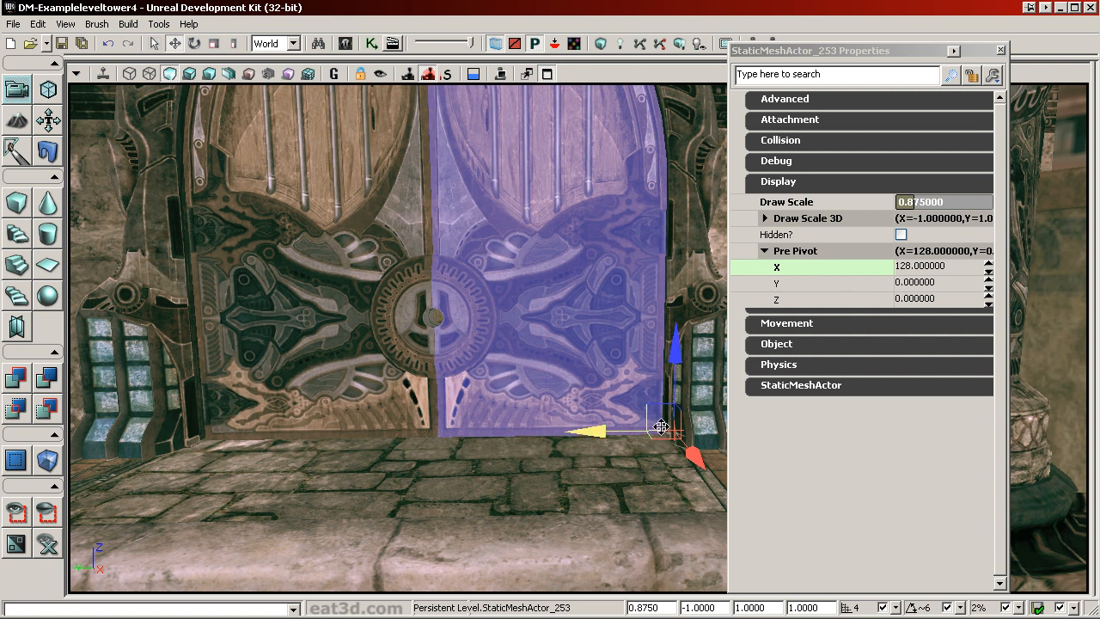
left_click_drag(640, 513, 642, 513)
- Try rotating the right door leaf about its hinge-side pivot
key("space")
left_click_drag(555, 446, 425, 448)
scroll(398, 338, "down", 3)
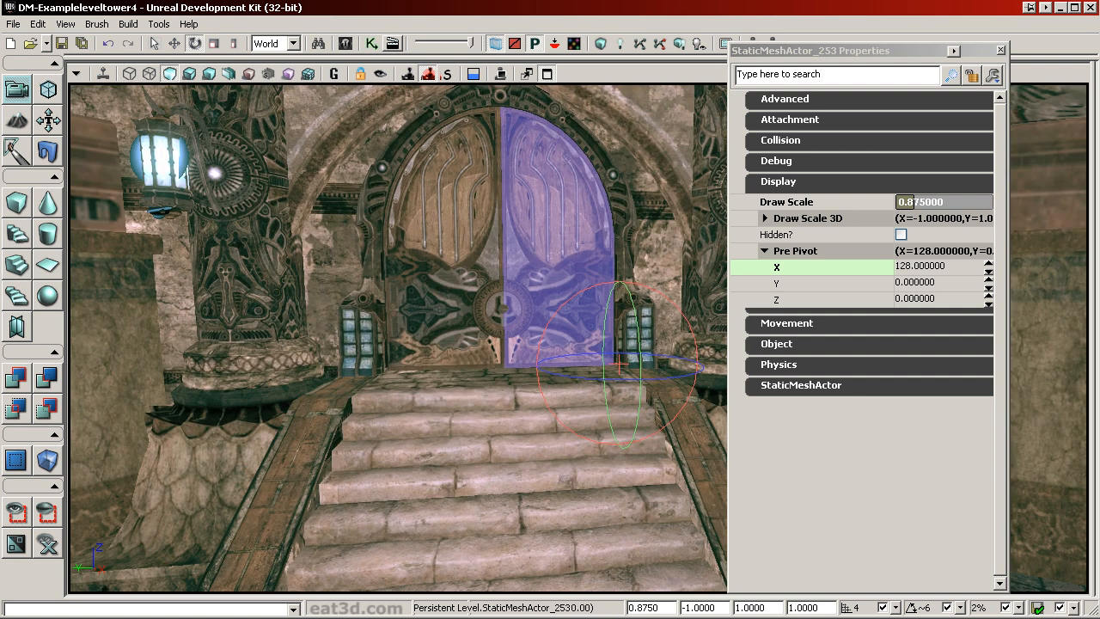
- Select the left leaf of the double door and set its Pre Pivot X to 128
scroll(382, 339, "up", 3)
left_click(416, 287)
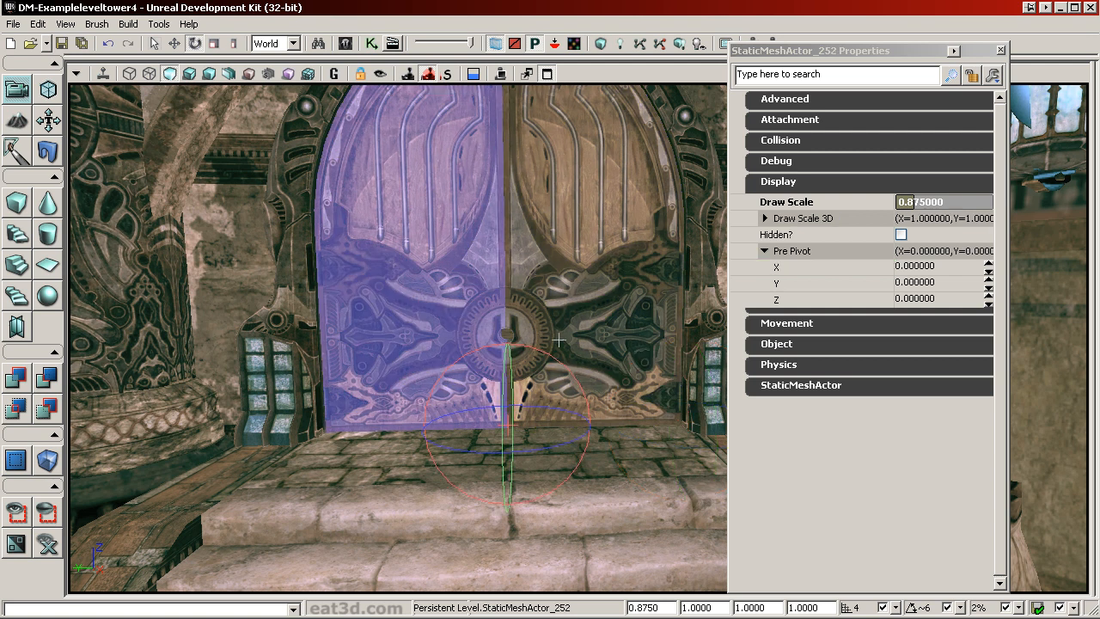
left_click(928, 268)
type("128")
key("Return")
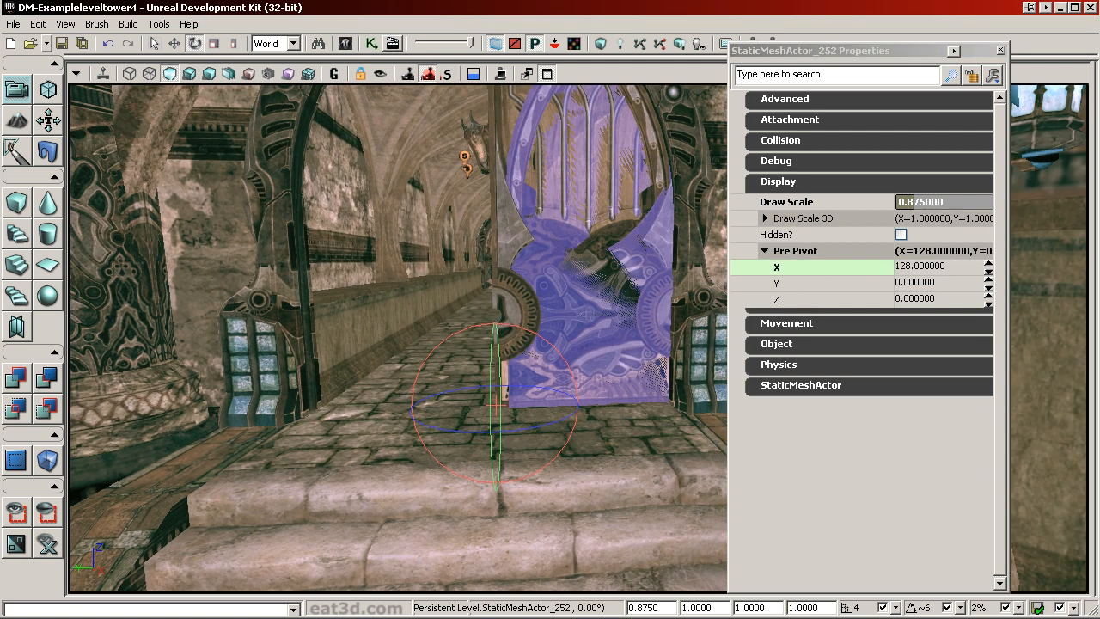
- Move the left door leaf sideways back into the doorway so that its pivot lies on the hinge edge
left_click_drag(413, 361, 211, 435)
key("space")
key("space")
scroll(404, 432, "up", 2)
left_click(1001, 52)
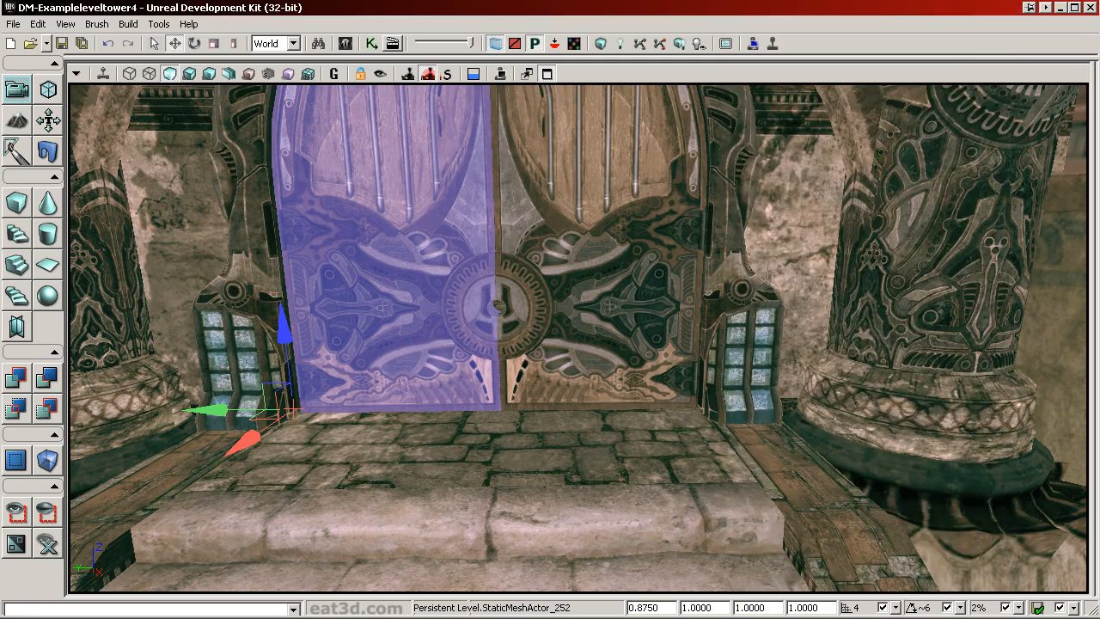
- Add a Trigger actor on the stone landing in front of the double door
left_click(518, 461)
left_click_drag(518, 462, 533, 201)
left_click(505, 150)
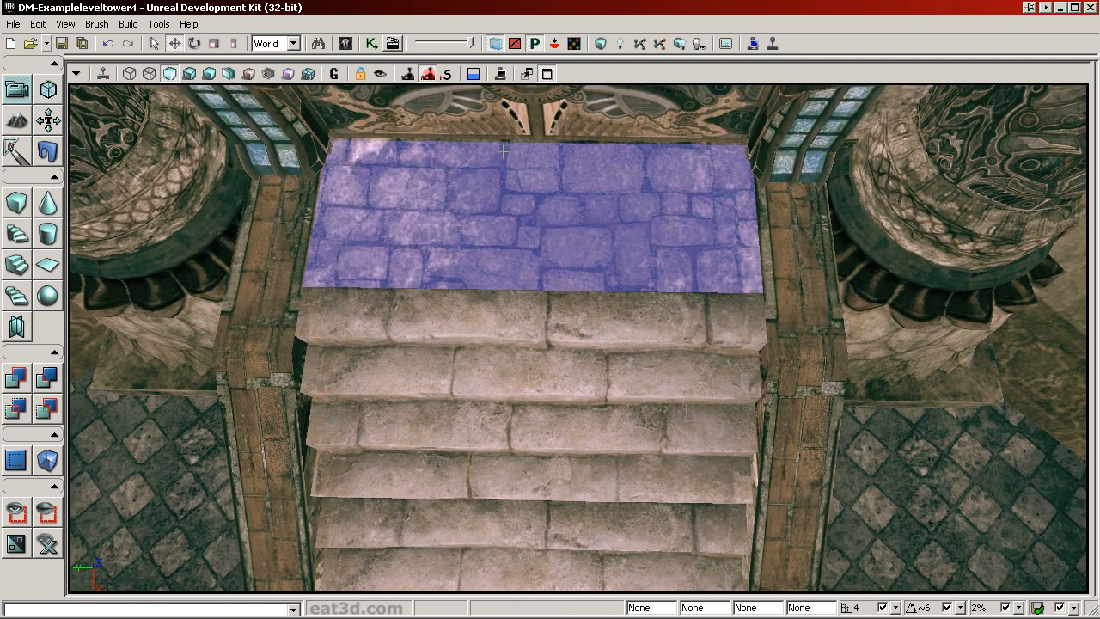
right_click(505, 149)
mouse_move(585, 390)
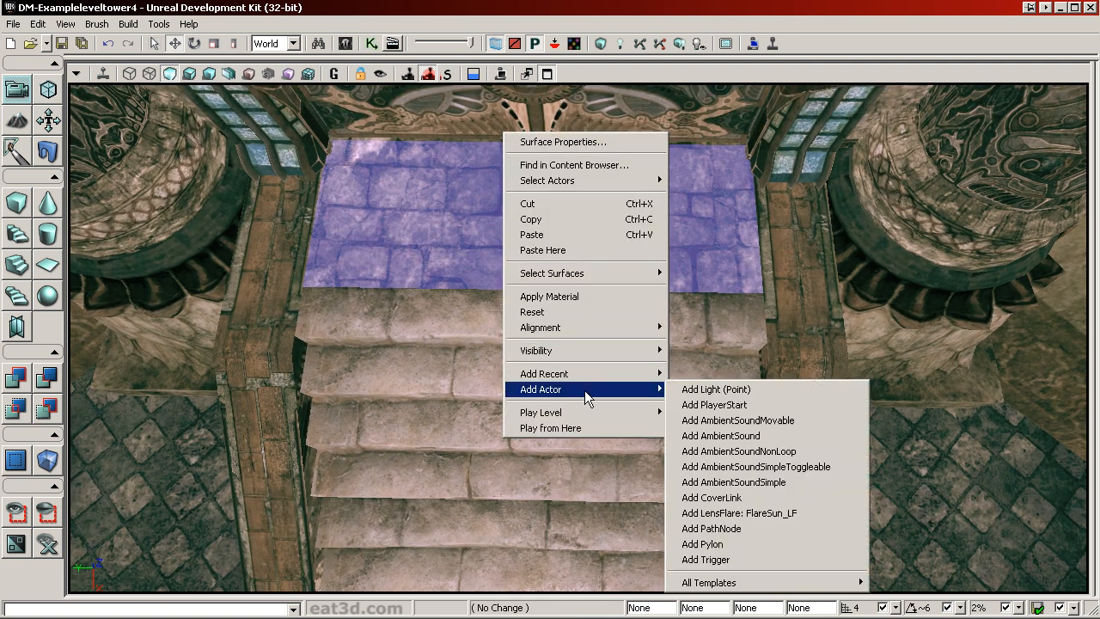
left_click(750, 560)
- Show the collision outlines and position the new trigger above the landing, centred in front of the double door
right_click_drag(754, 560, 753, 507)
left_click_drag(523, 354, 525, 351)
right_click_drag(647, 421, 647, 410)
left_click_drag(647, 409, 653, 421)
right_click_drag(647, 409, 660, 409, "ctrl")
mouse_move(647, 413)
left_mouse_down()
mouse_move(653, 425)
mouse_move(638, 413)
mouse_move(631, 422)
left_mouse_up()
right_click_drag(623, 435, 622, 453)
key("alt+c")
left_click_drag(622, 453, 622, 468)
mouse_move(623, 469)
right_mouse_down()
mouse_move(622, 442)
mouse_move(621, 473)
right_mouse_up()
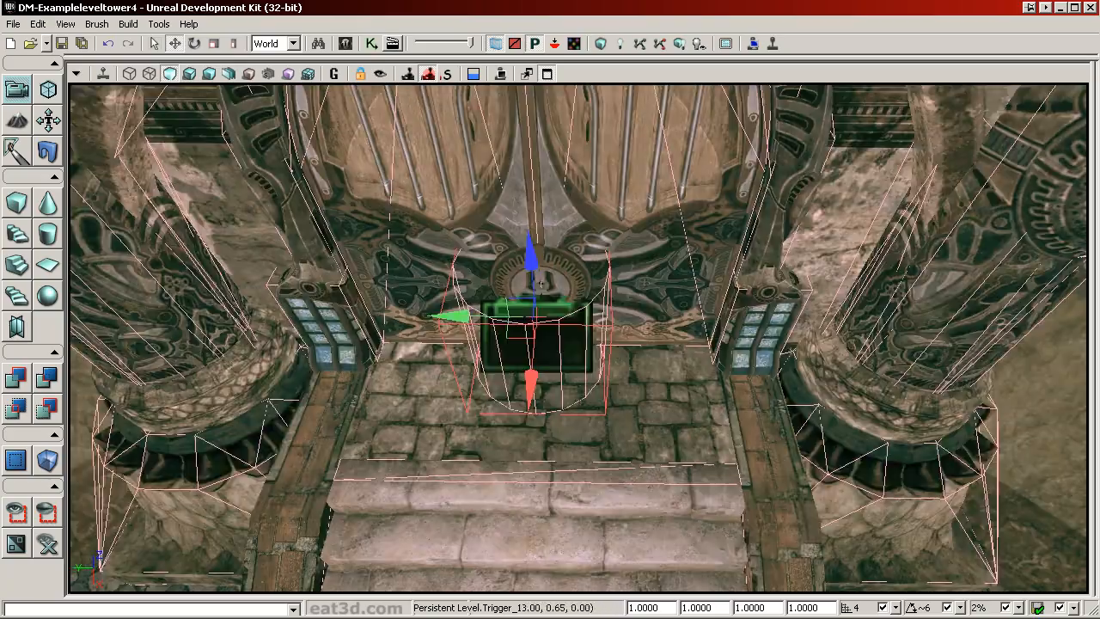
left_click_drag(620, 472, 622, 462)
- Try a Collision Radius of 128 on the trigger's cylinder component and set it to 160
double_click(557, 370)
left_click(820, 268)
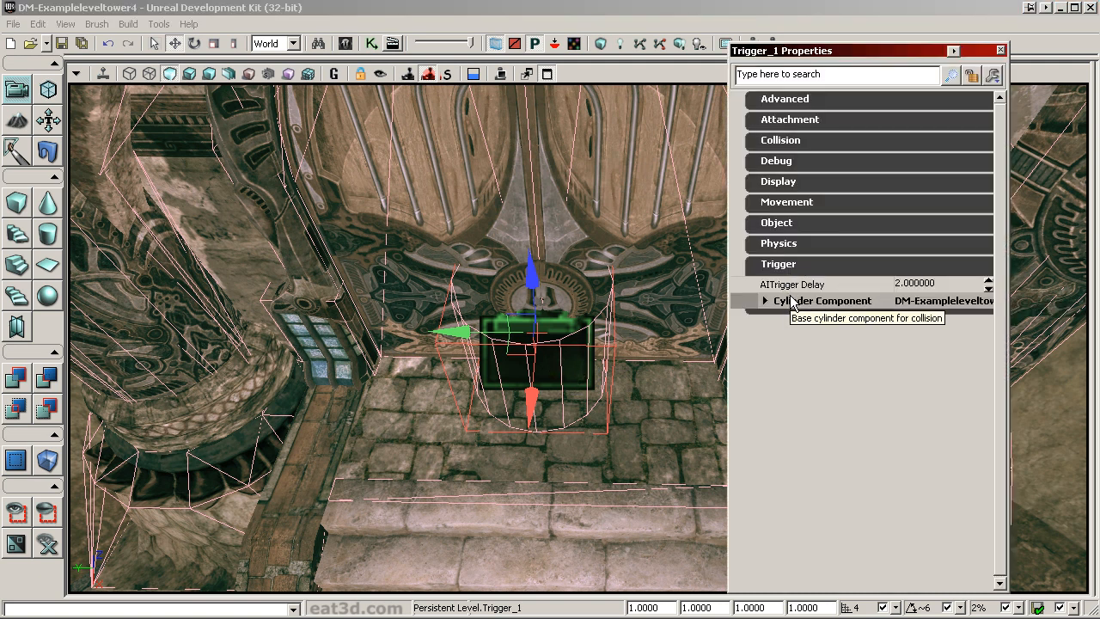
left_click(791, 301)
left_click(816, 339)
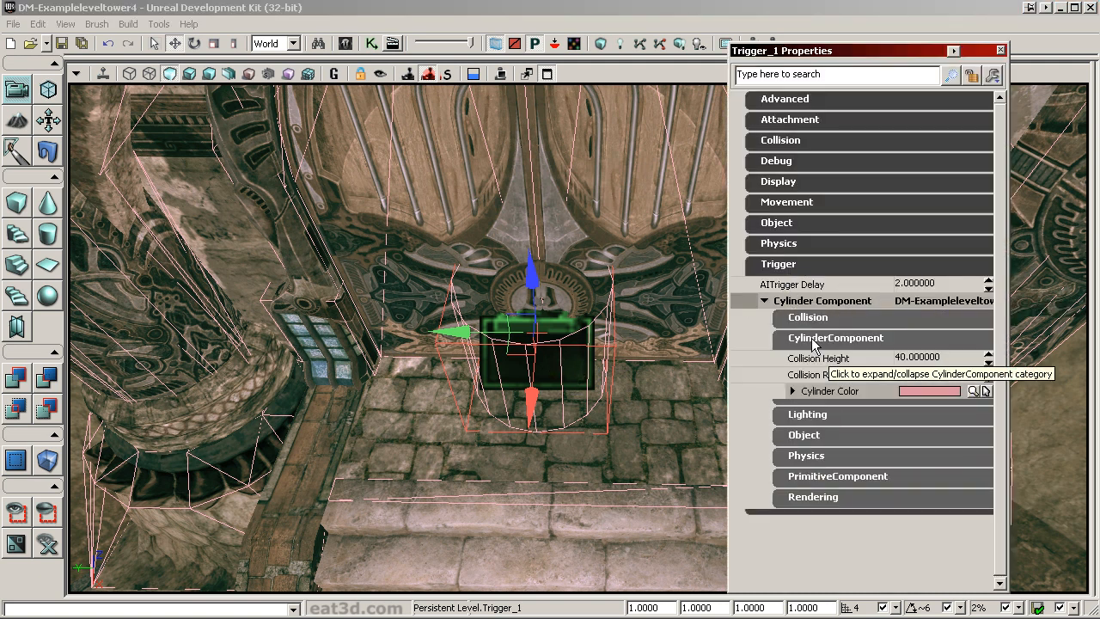
left_click(937, 374)
type("128")
key("Return")
type("160")
key("Return")
- Set the trigger cylinder's Collision Height to 96 and close its properties
left_click(936, 358)
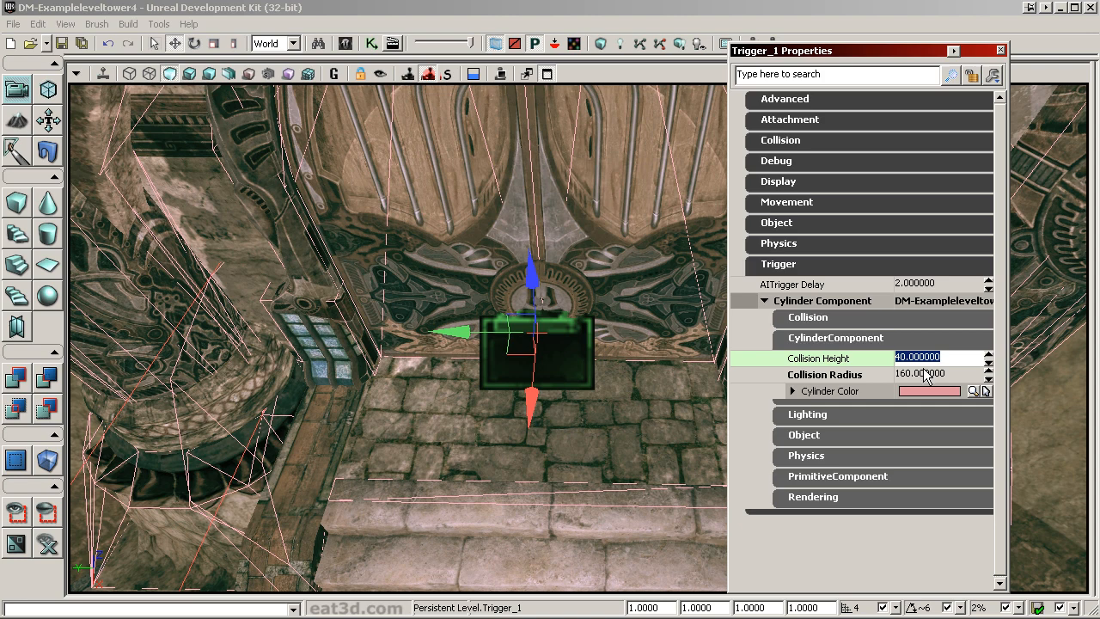
type("96")
key("Return")
key("Down")
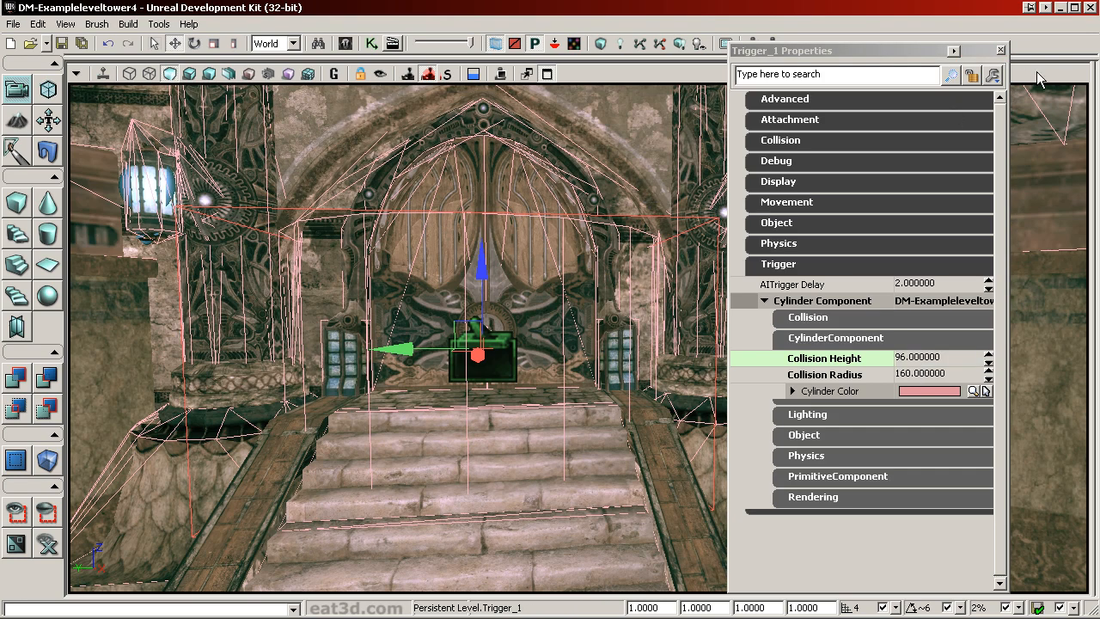
left_click(1001, 50)
key("Up")
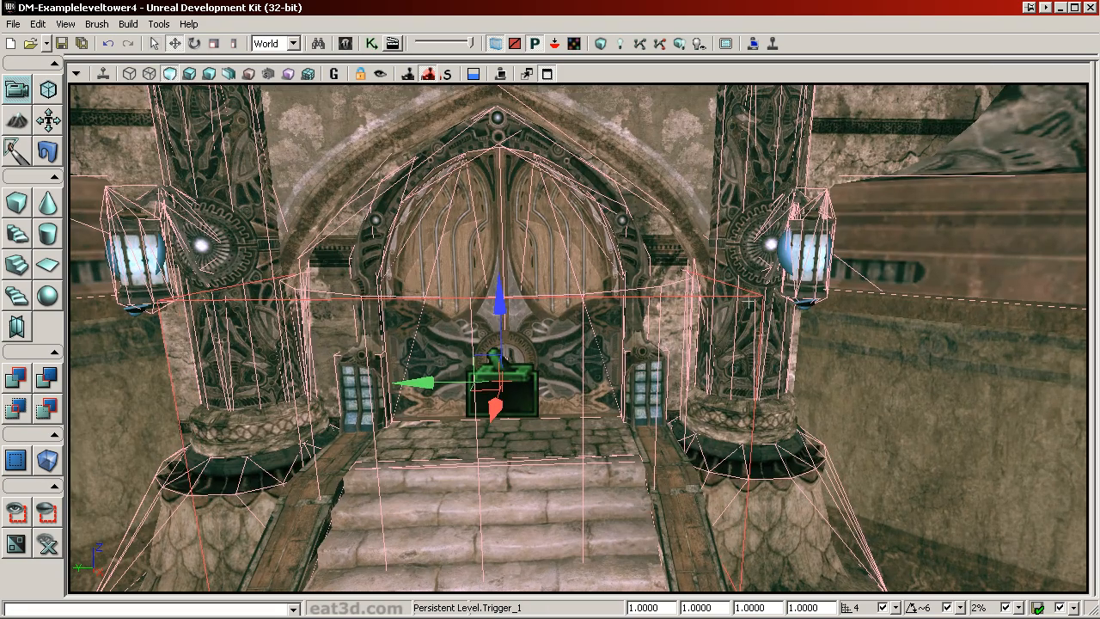
- Open Kismet and add a Touch event using the selected trigger
left_click_drag(601, 270, 613, 450)
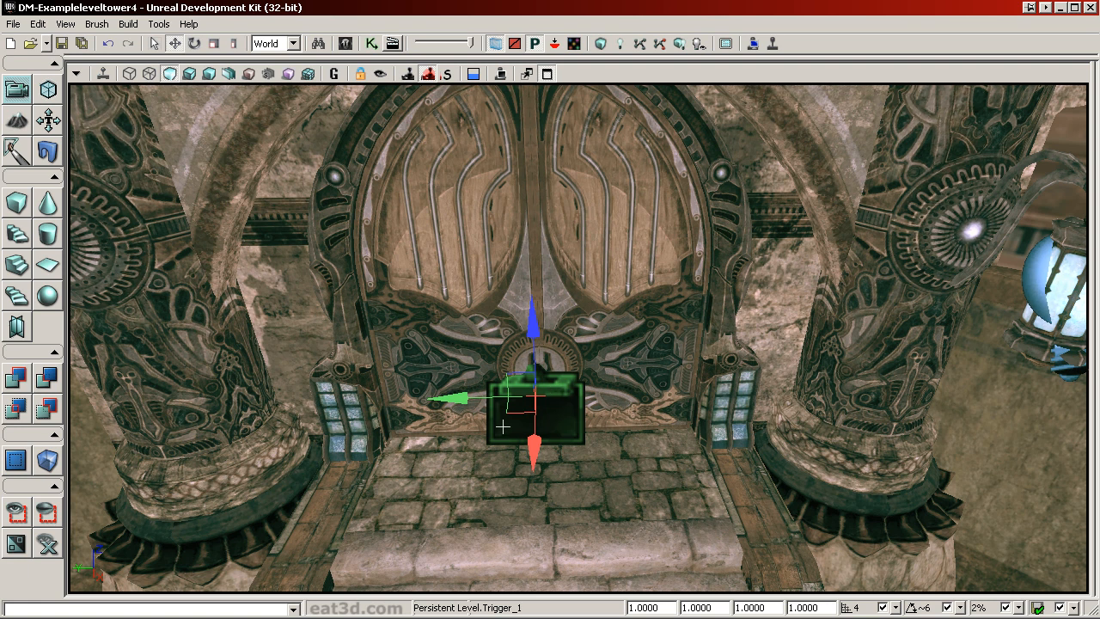
left_click(371, 44)
left_click_drag(632, 34, 355, 46)
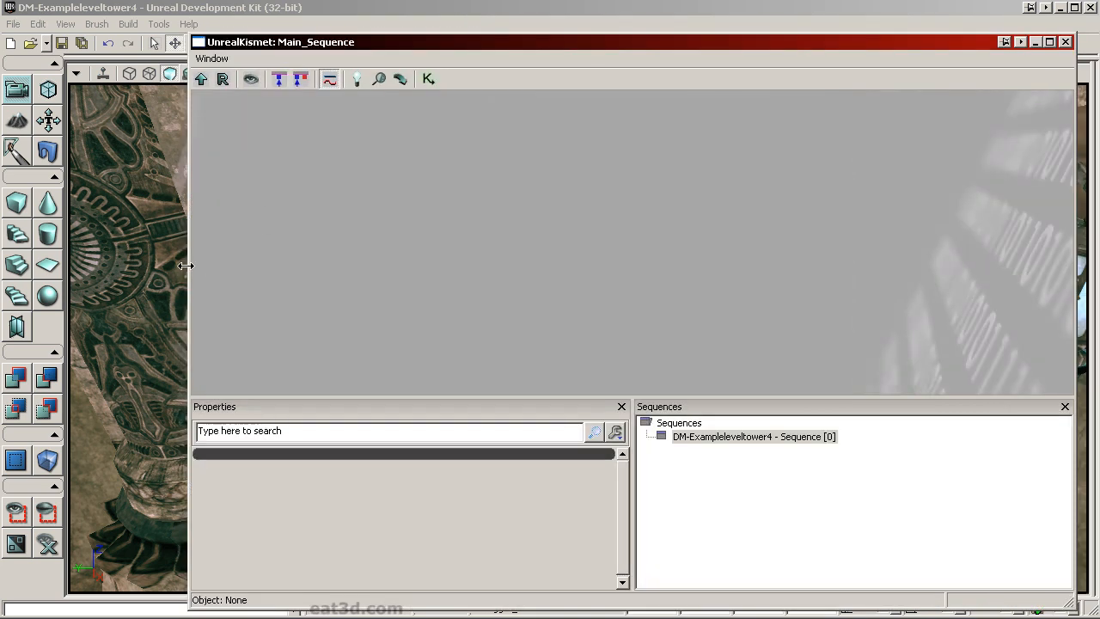
left_click_drag(184, 266, 426, 263)
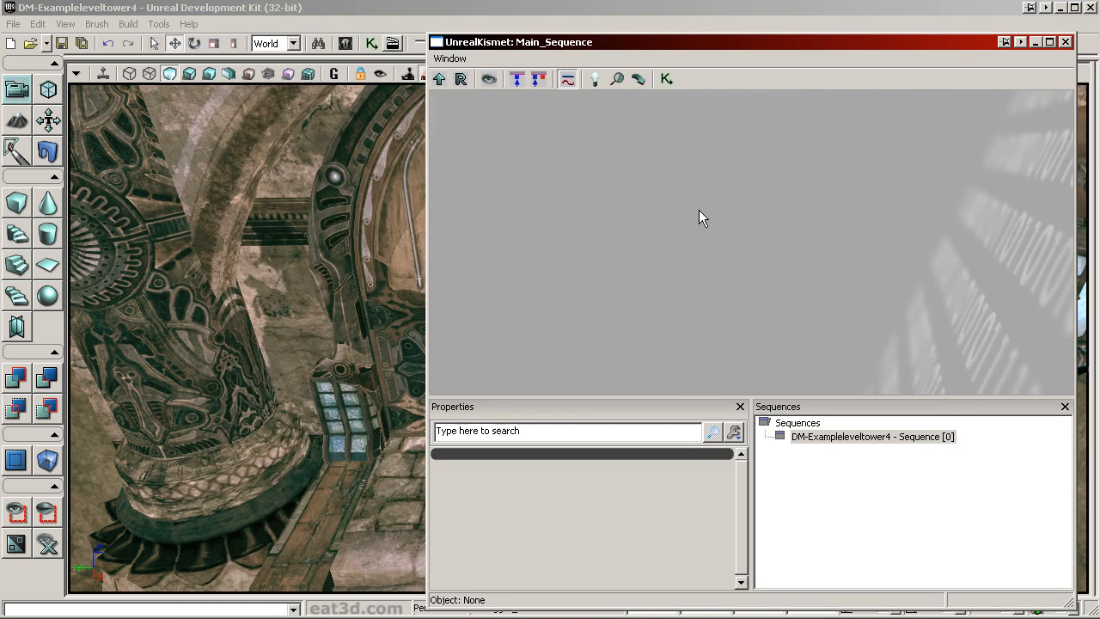
right_click(506, 165)
mouse_move(559, 316)
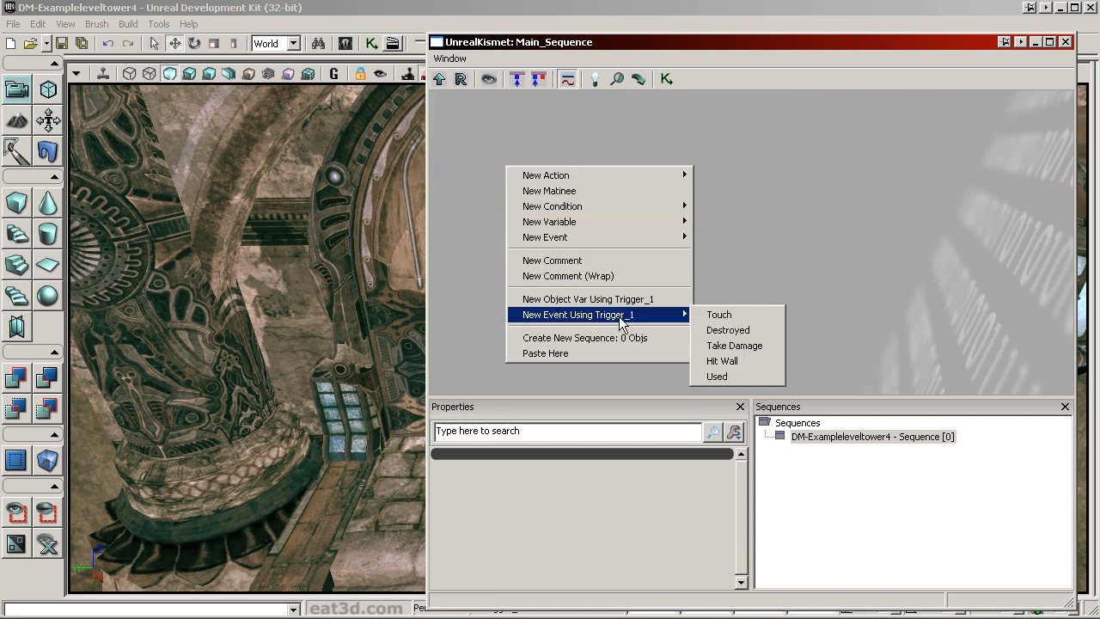
left_click(721, 315)
scroll(515, 255, "up", 3)
left_click_drag(643, 36, 926, 22)
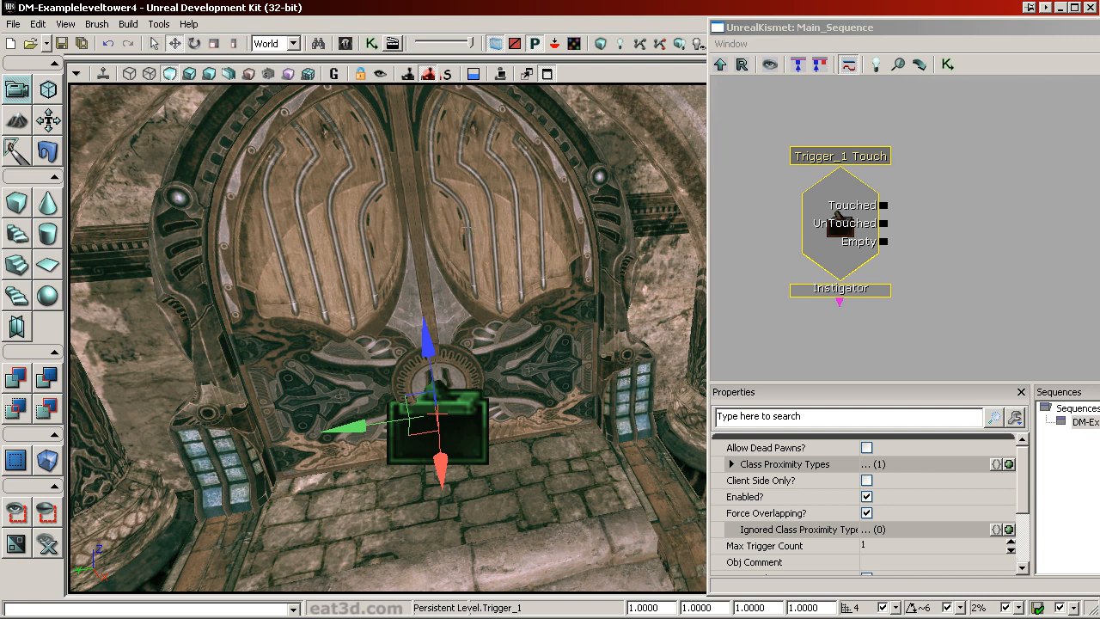
- Select the right door leaf and add a new Matinee beside the trigger's Touch event in Kismet
left_click(467, 238)
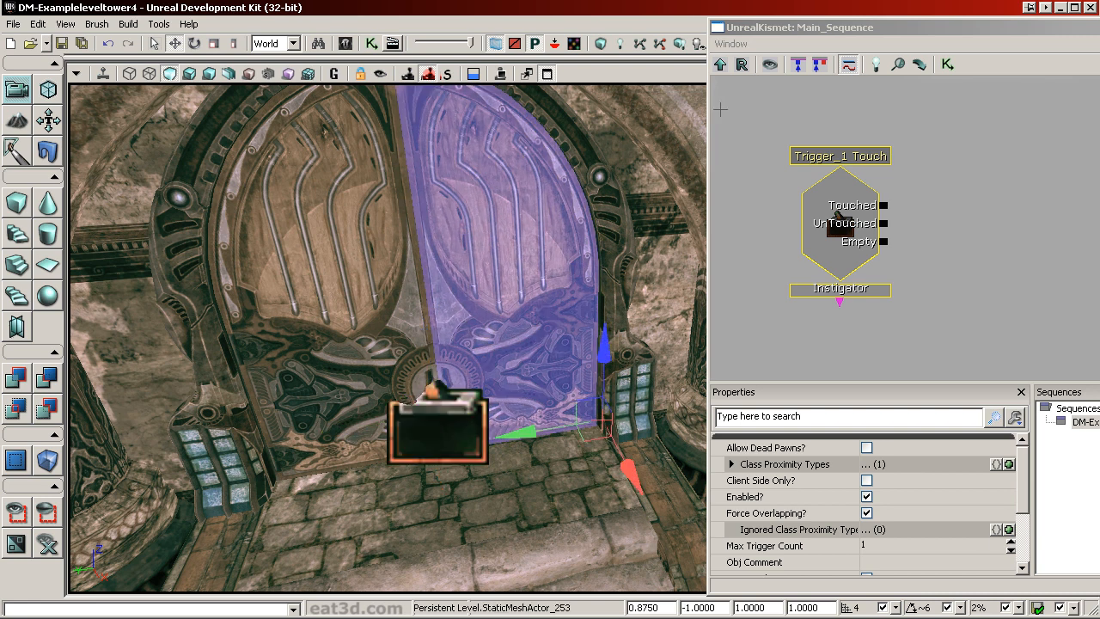
left_click_drag(849, 23, 543, 24)
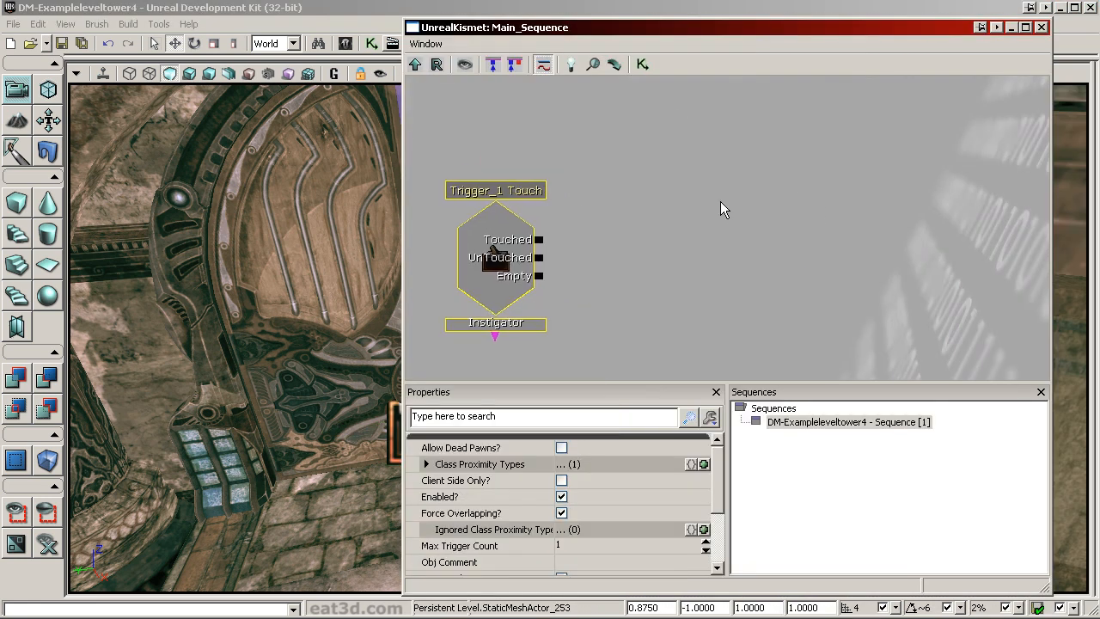
right_click(671, 103)
left_click(726, 104)
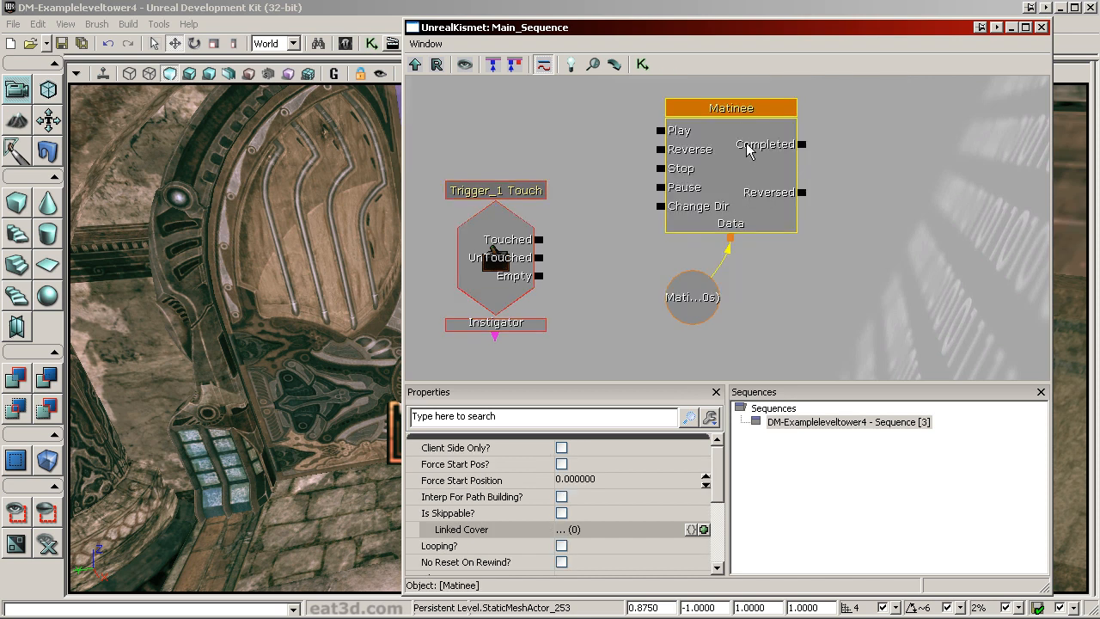
- Open the new Matinee and add an empty group for the selected door leaf, keeping the default name
double_click(722, 166)
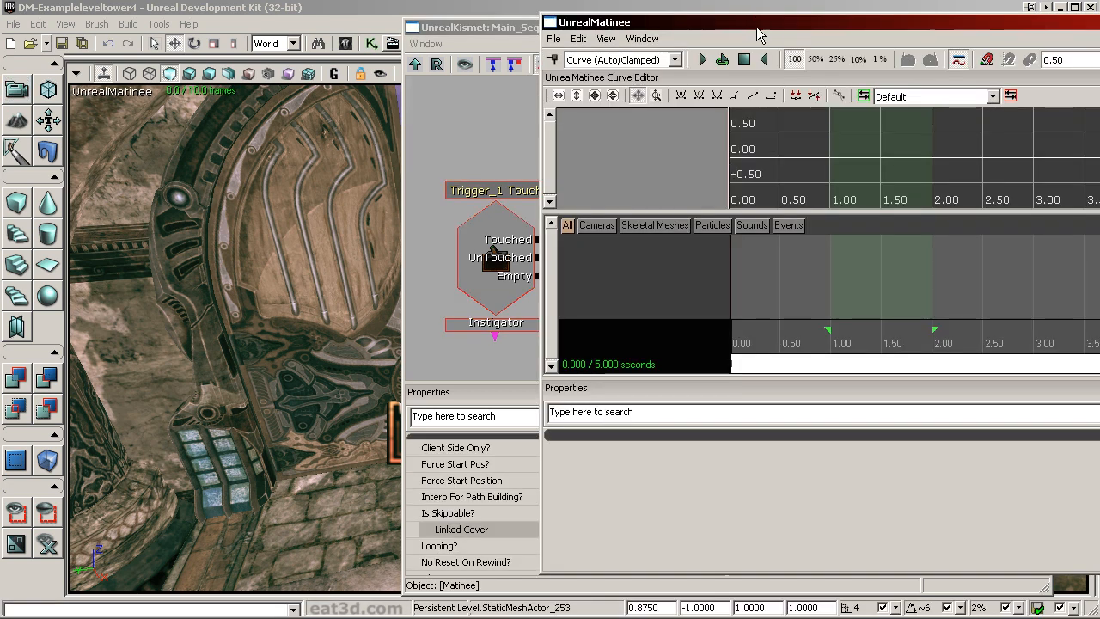
double_click(758, 34)
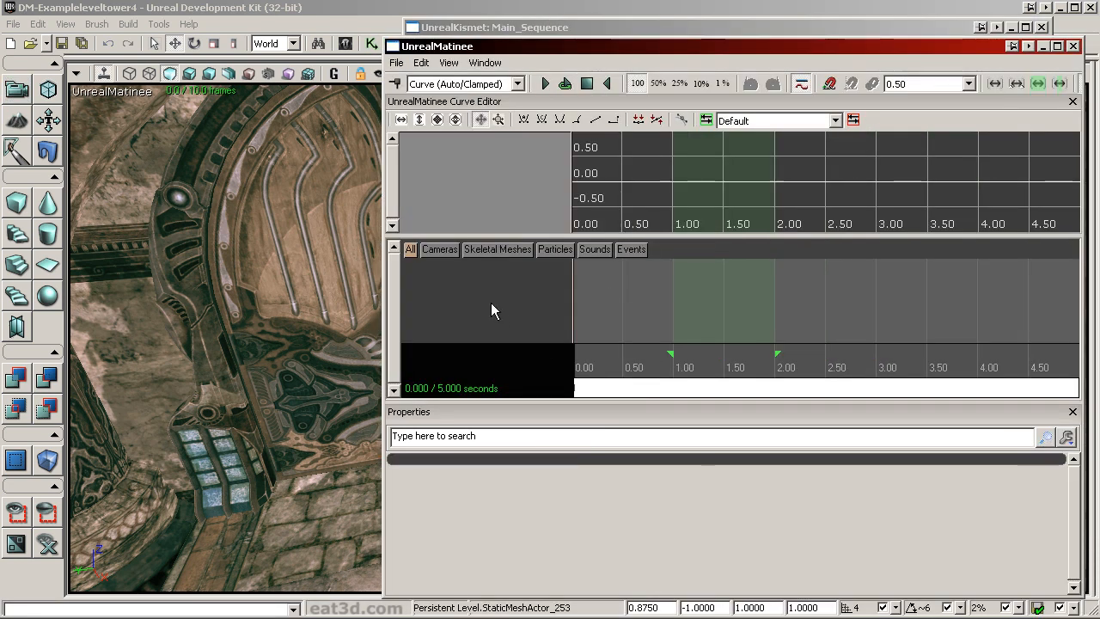
right_click(480, 269)
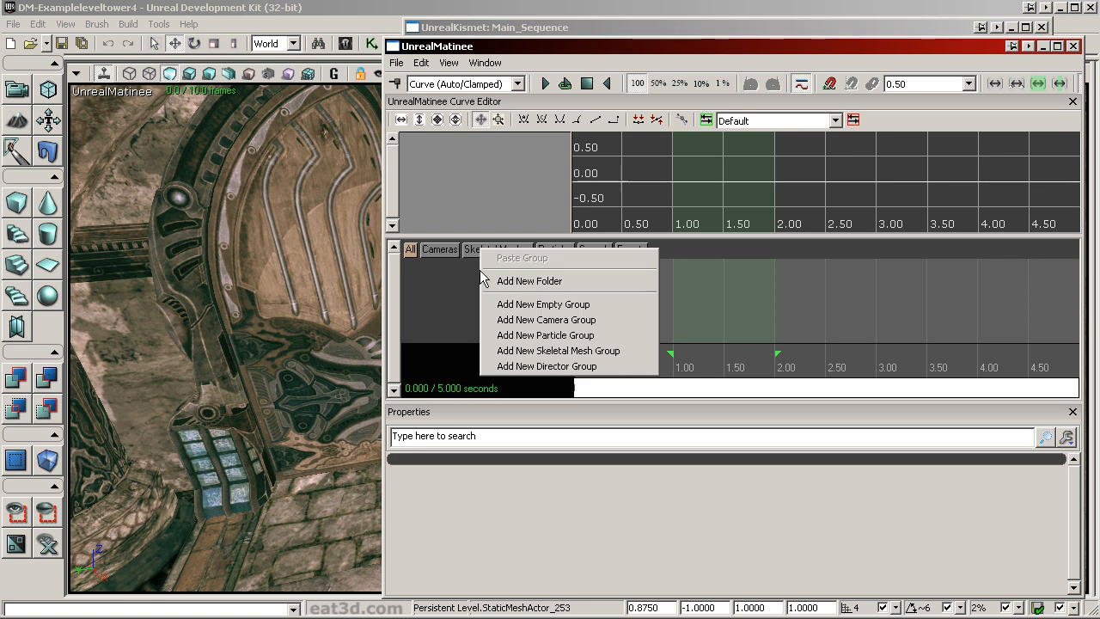
left_click(524, 305)
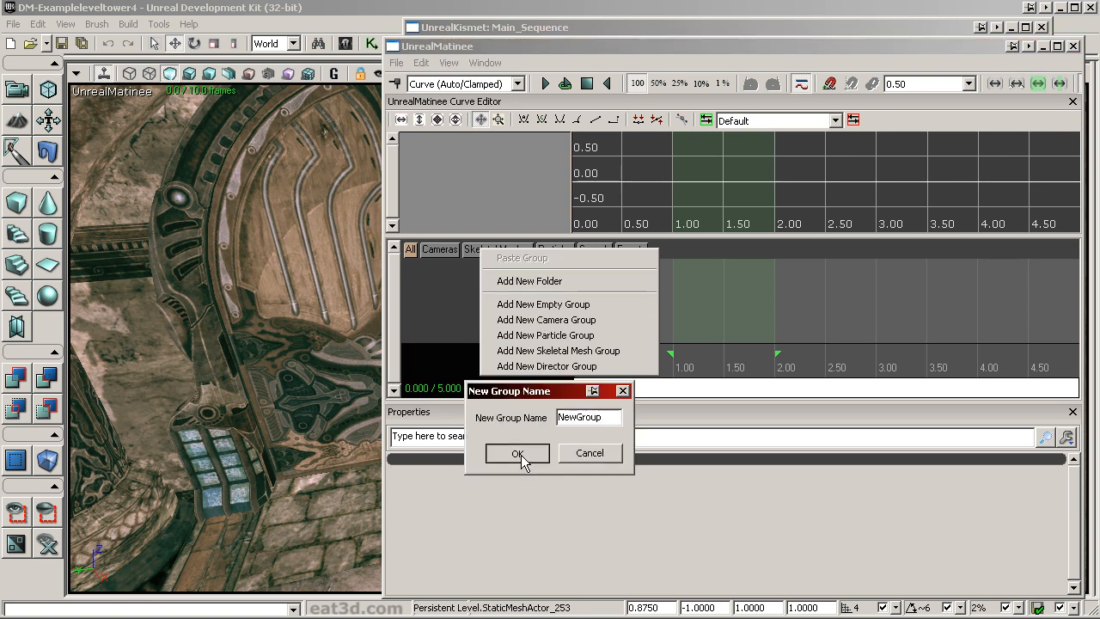
left_click(521, 455)
left_click(499, 273)
left_click(483, 276)
left_click(478, 274)
- Try to add a Movement track to the door leaf's Matinee group
right_click(489, 268)
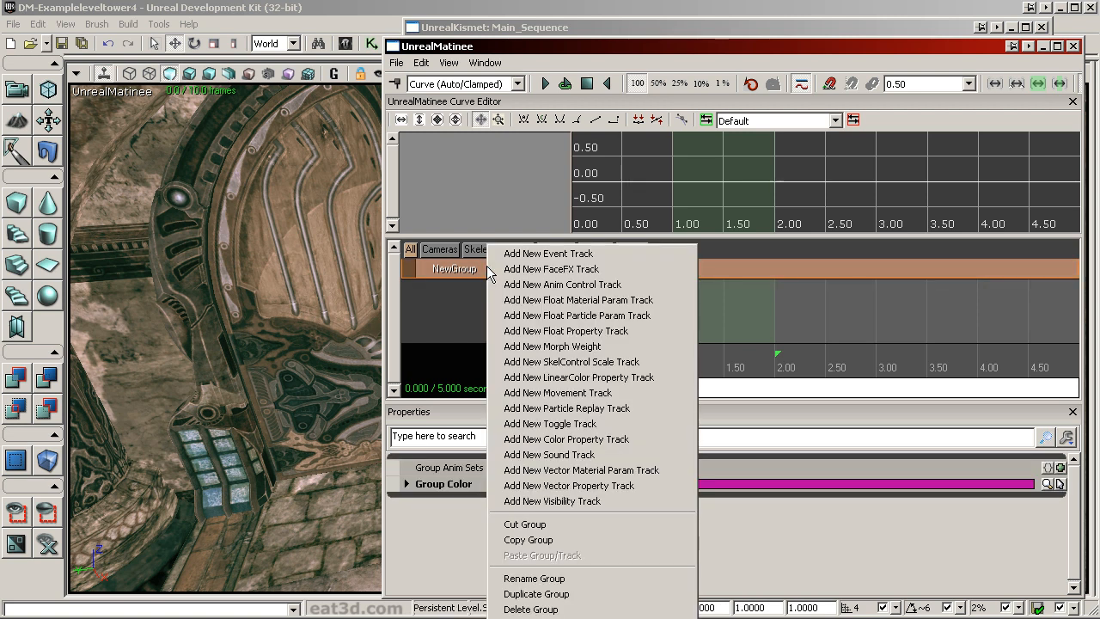
left_click(555, 394)
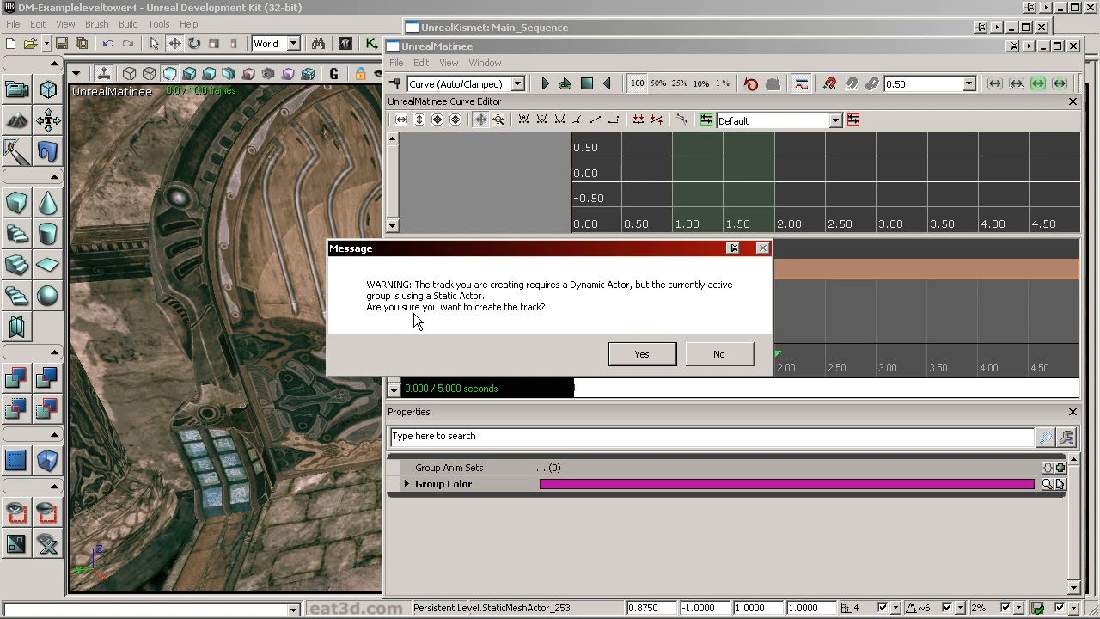
left_click(704, 356)
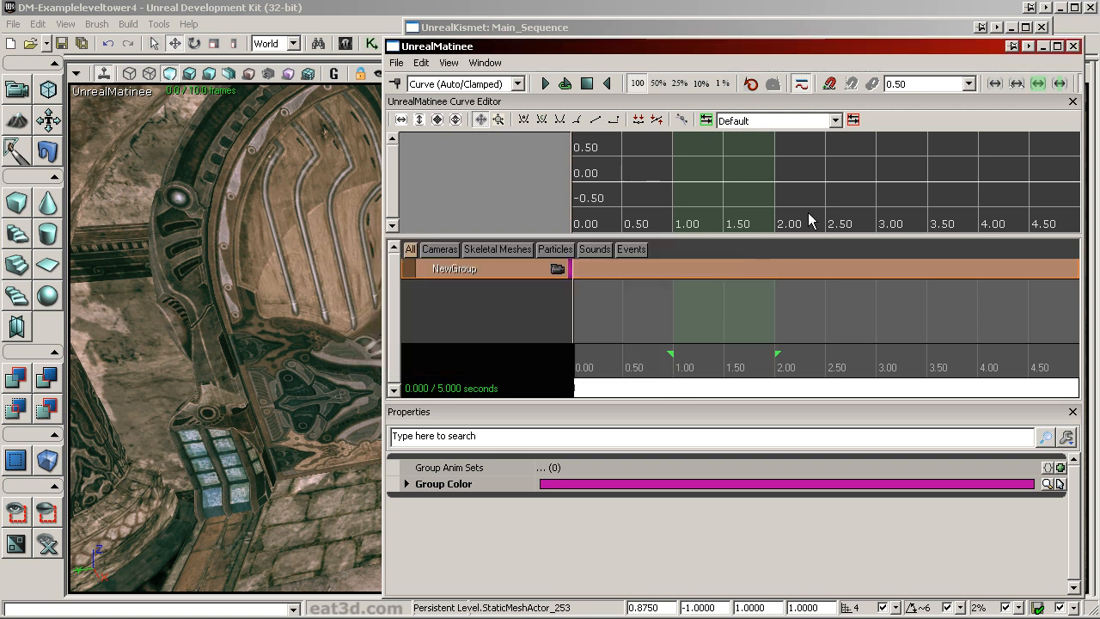
- Close the Matinee and Kismet editors and convert both door leaves from StaticMeshActor to Mover, including the Kismet-referenced one
left_click(1074, 47)
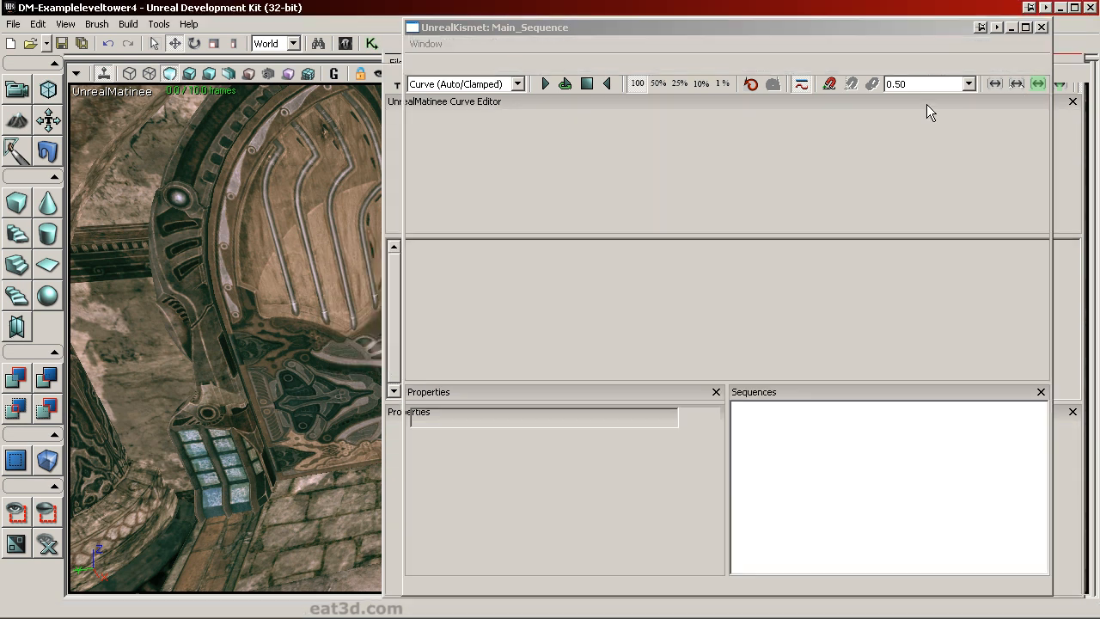
left_click(1042, 28)
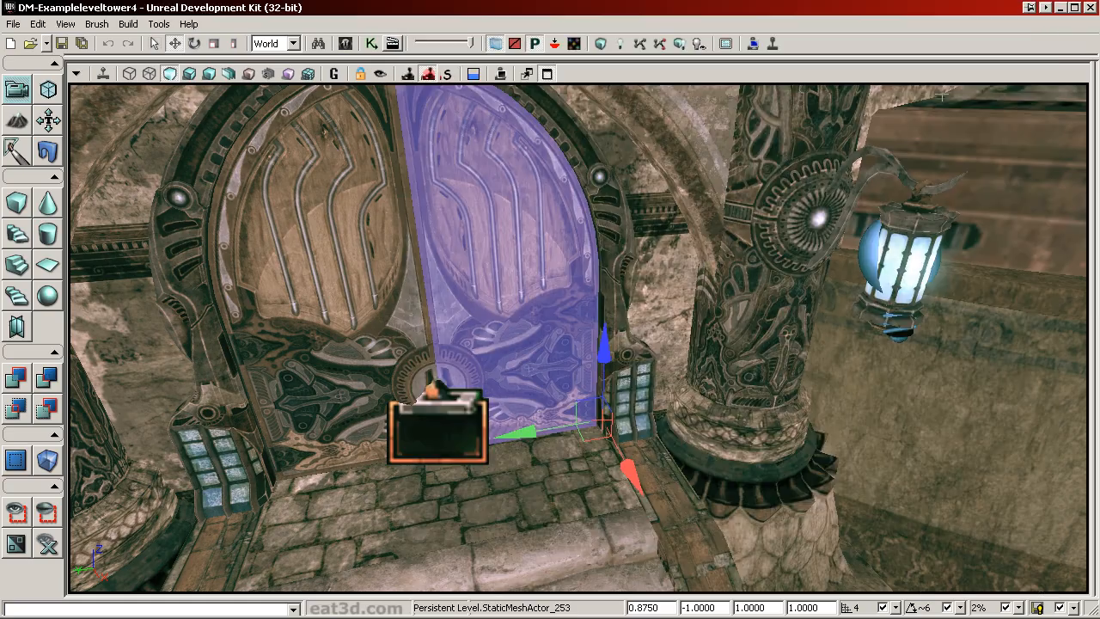
scroll(230, 102, "up", 4)
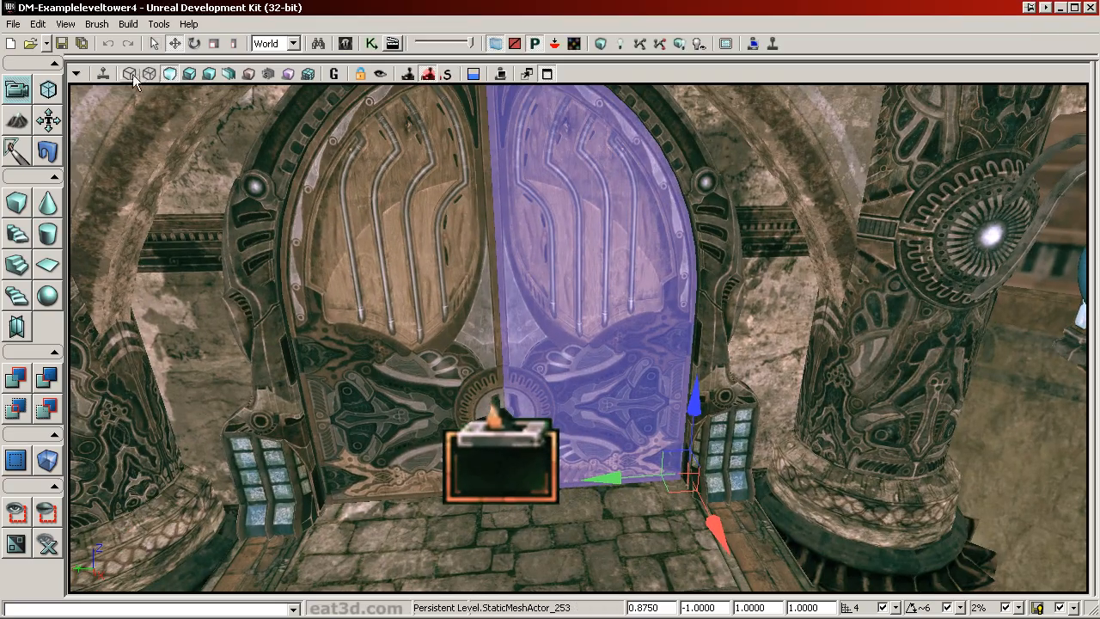
left_click(129, 74)
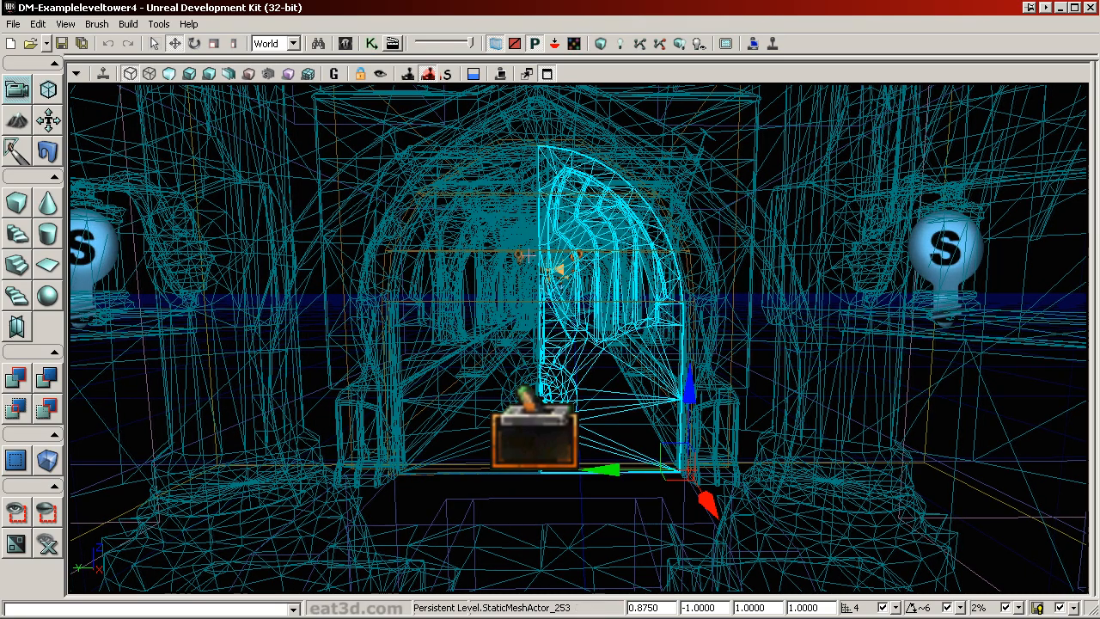
left_click(169, 74)
scroll(475, 279, "up", 3)
left_click(475, 280, "ctrl")
right_click(371, 107)
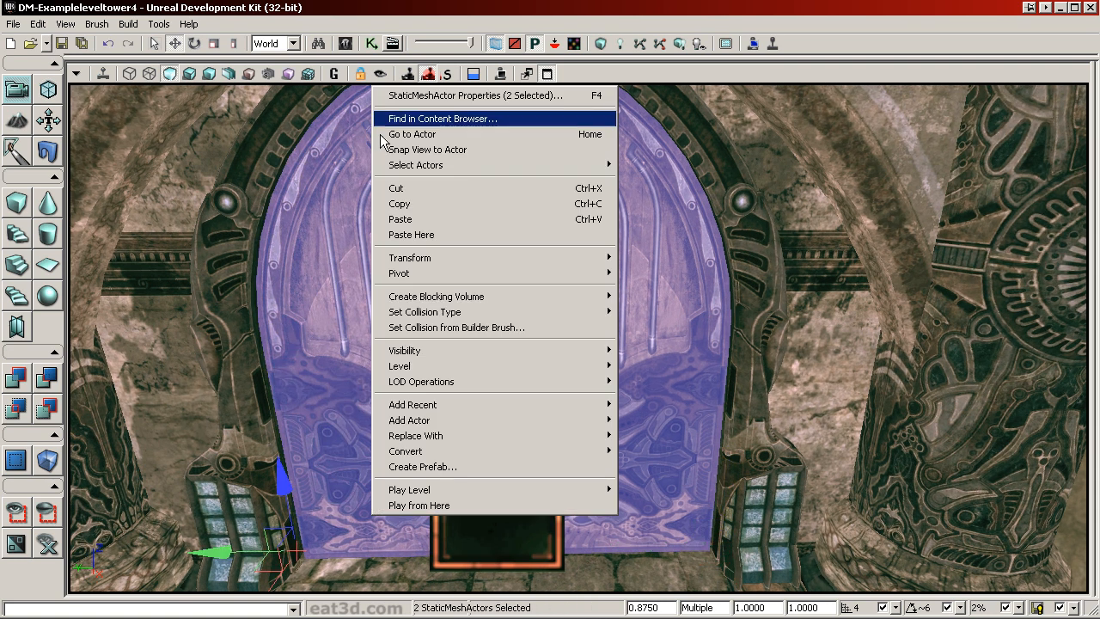
mouse_move(457, 452)
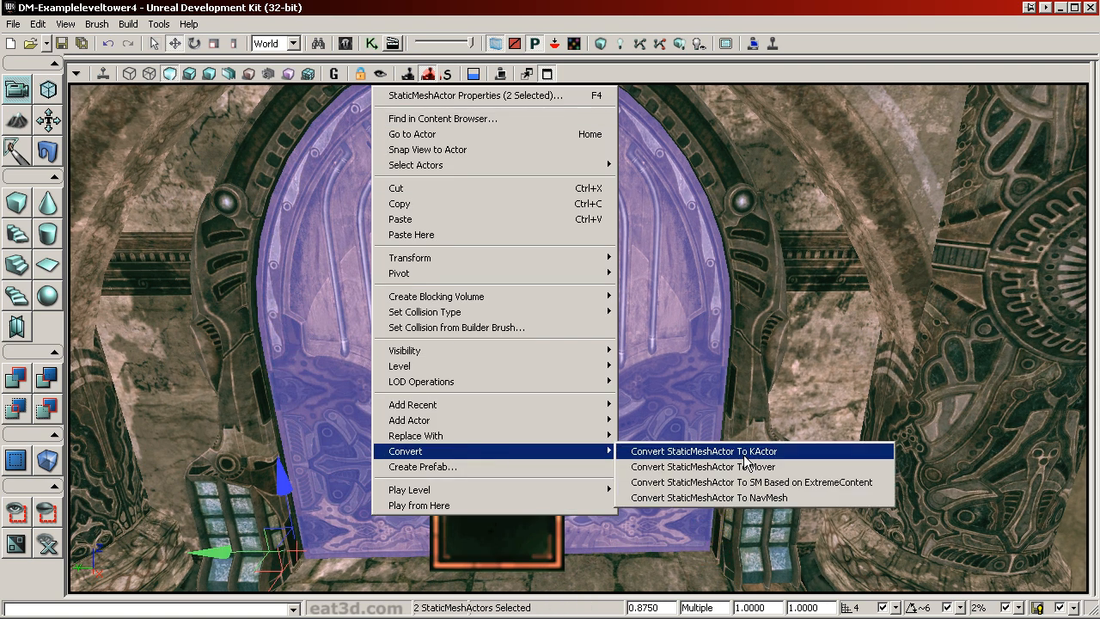
left_click(688, 466)
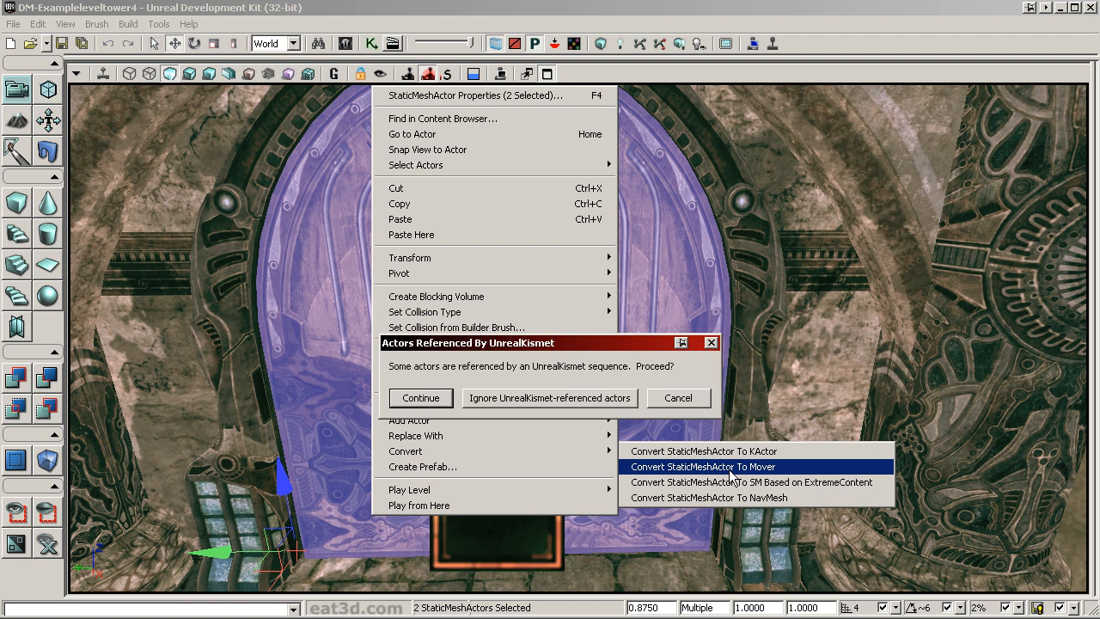
left_click(421, 398)
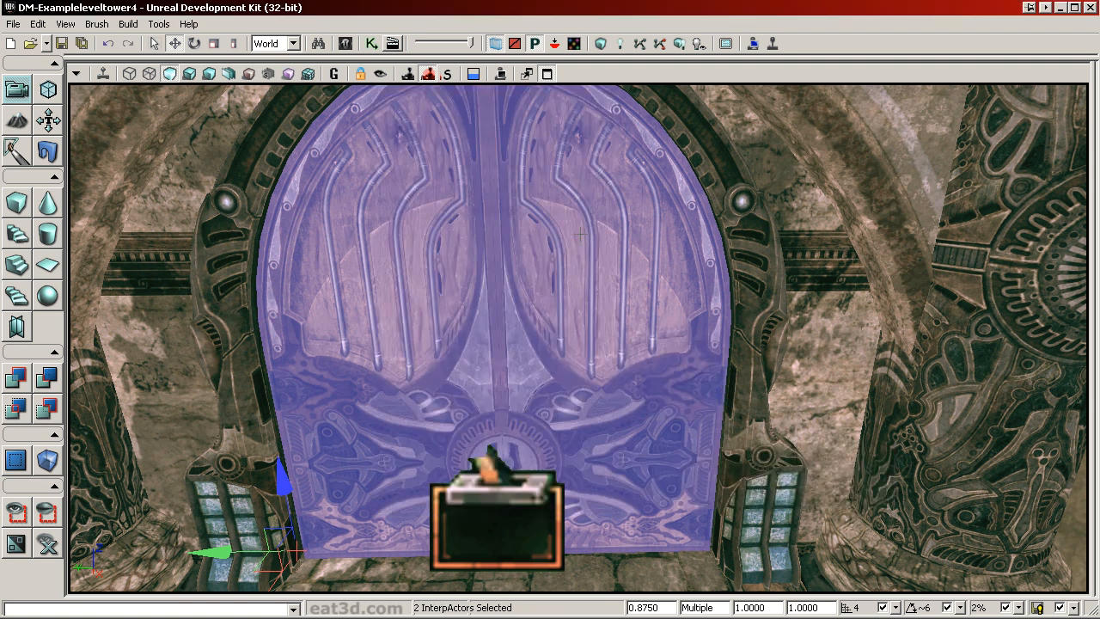
- Select only the right door leaf and reopen the Kismet sequence with its Matinee
left_click(581, 241)
left_click_drag(575, 293, 582, 378)
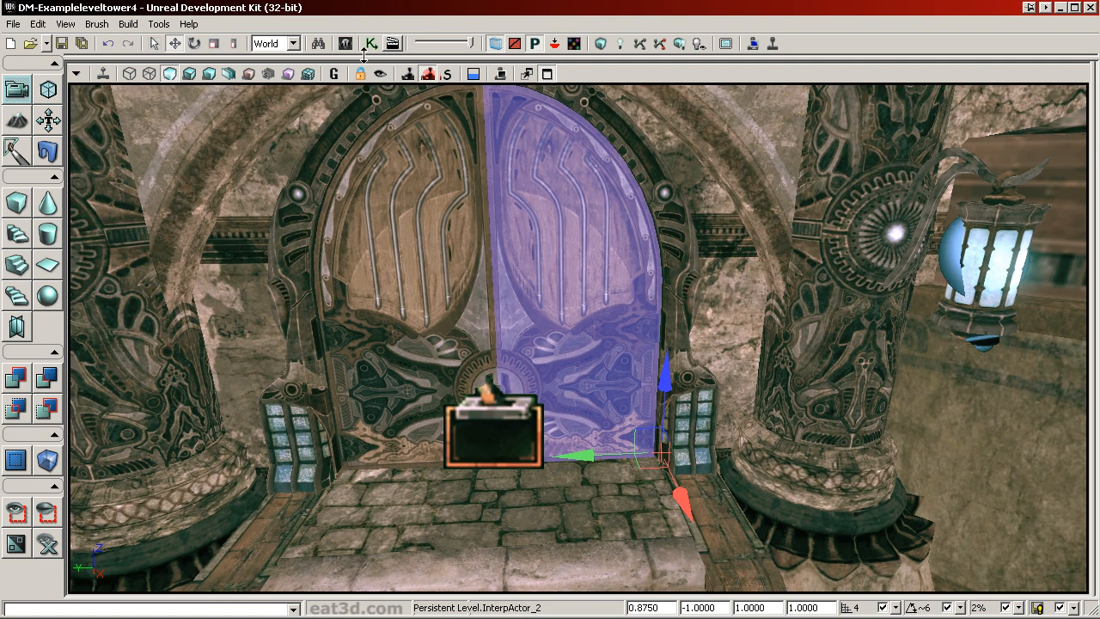
left_click_drag(544, 219, 605, 236)
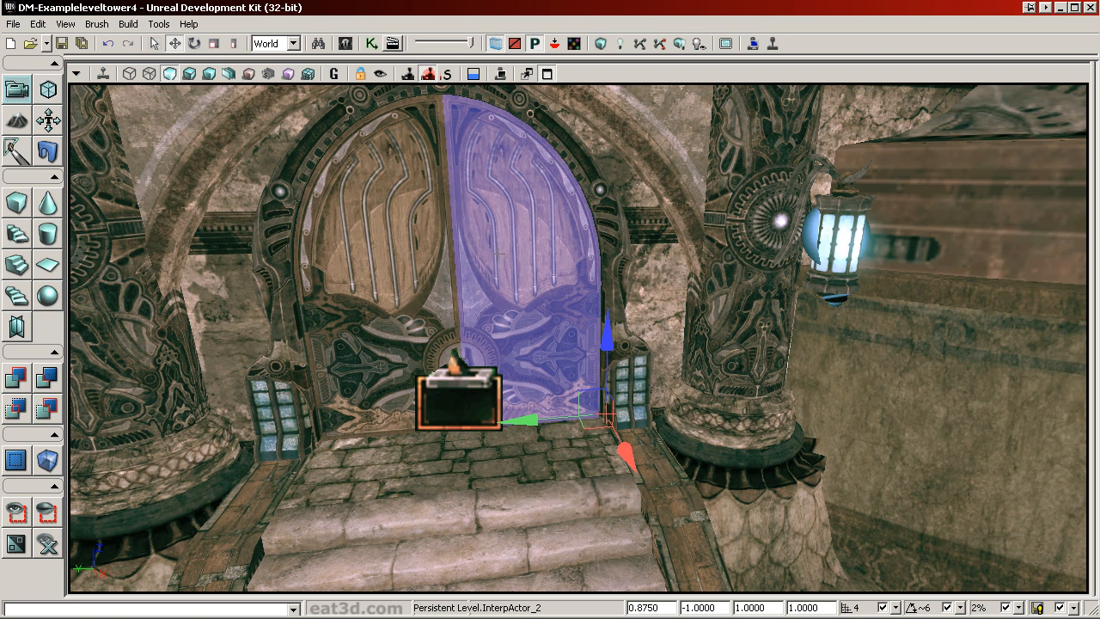
left_click(371, 43)
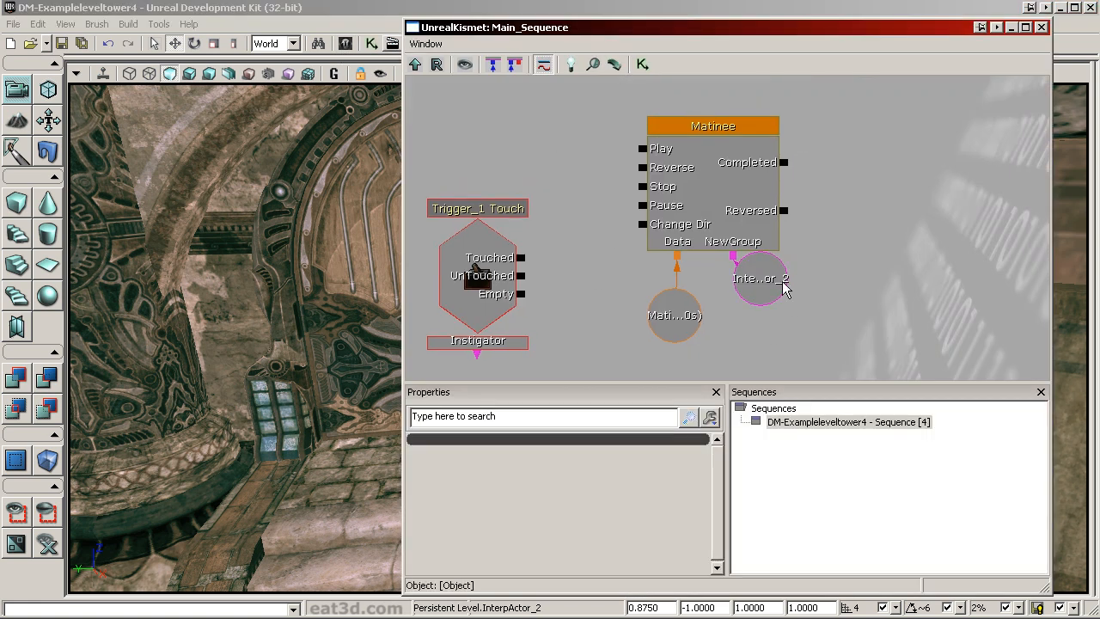
- Open the Matinee for editing and add a Movement track to the right door leaf's group
left_click(787, 300)
double_click(718, 203)
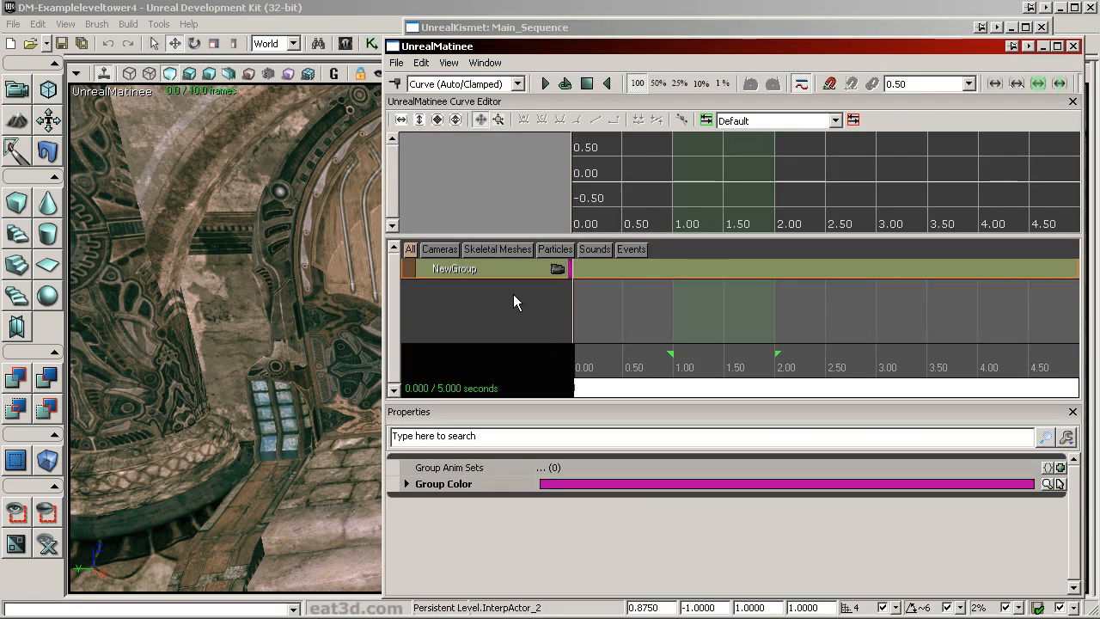
right_click(492, 268)
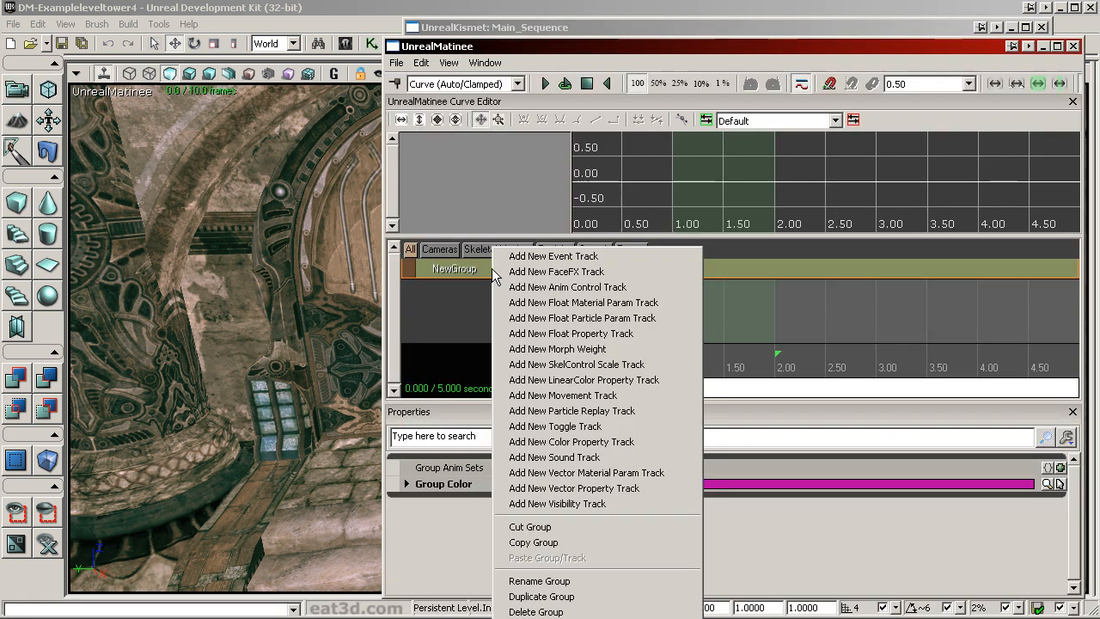
left_click(558, 395)
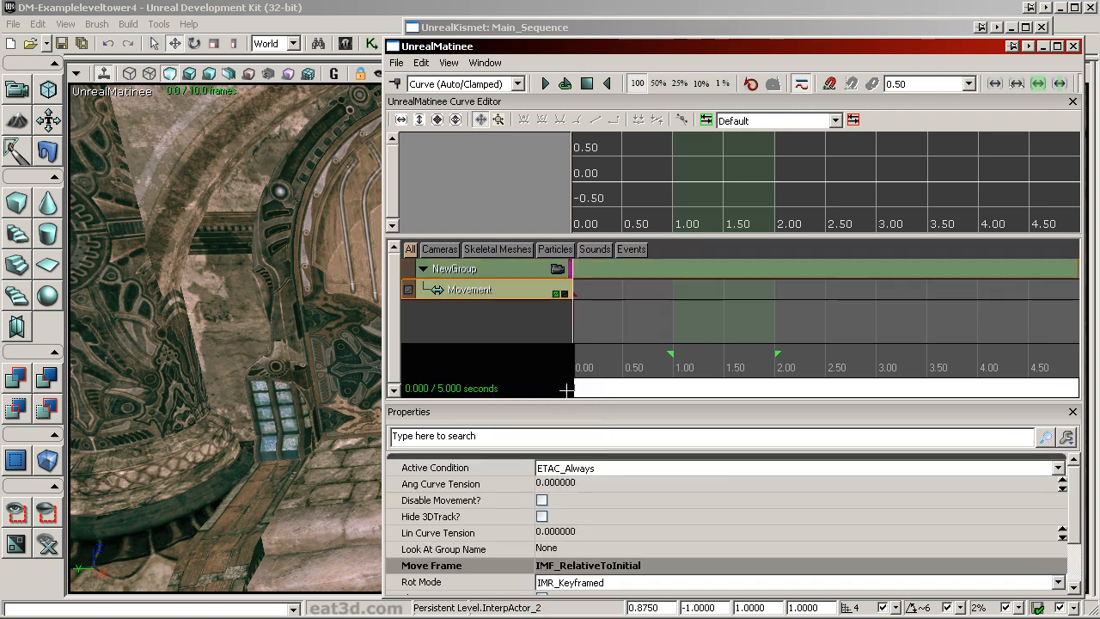
- Add a key at 5.00 s to the right door leaf's Movement track
left_click_drag(616, 318, 663, 320)
left_click_drag(848, 315, 607, 315)
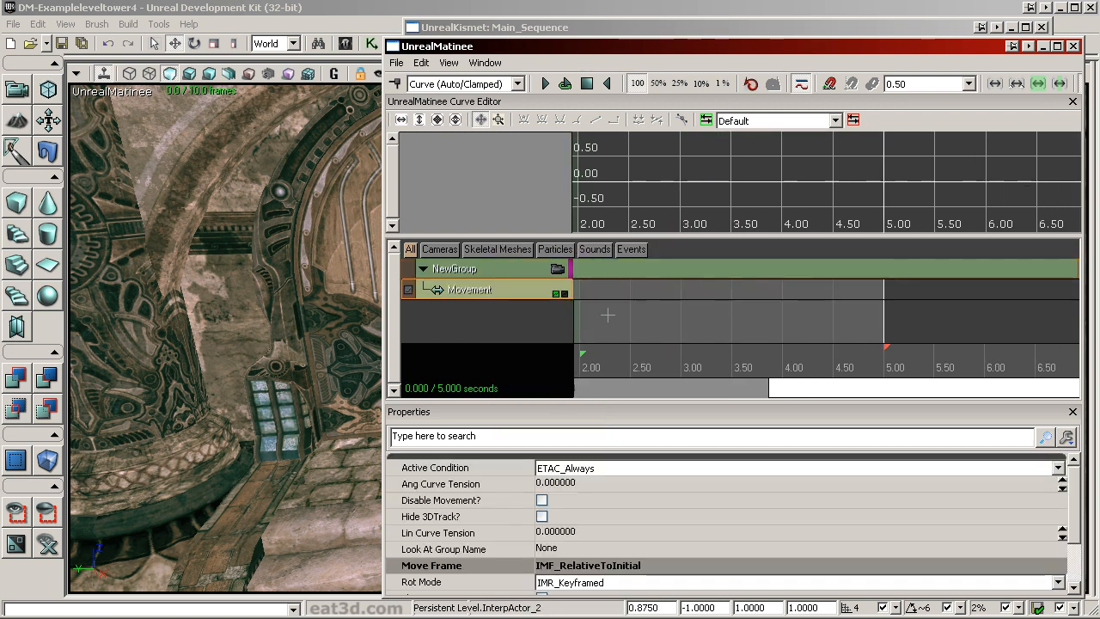
mouse_move(866, 362)
left_mouse_down()
mouse_move(887, 361)
mouse_move(672, 362)
mouse_move(898, 368)
left_mouse_up()
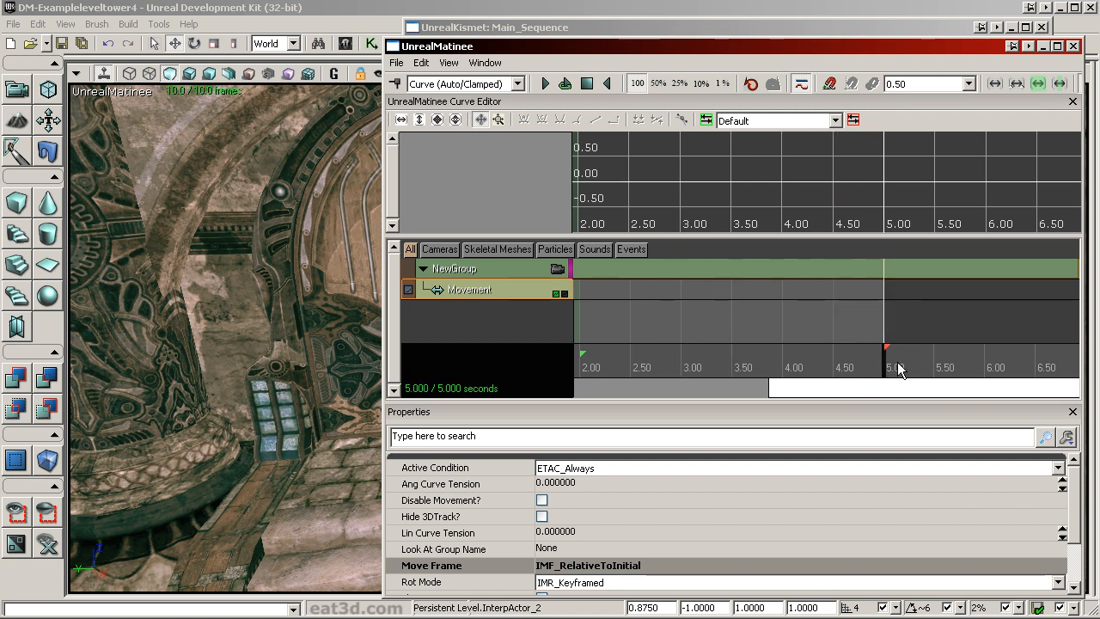
left_click(398, 85)
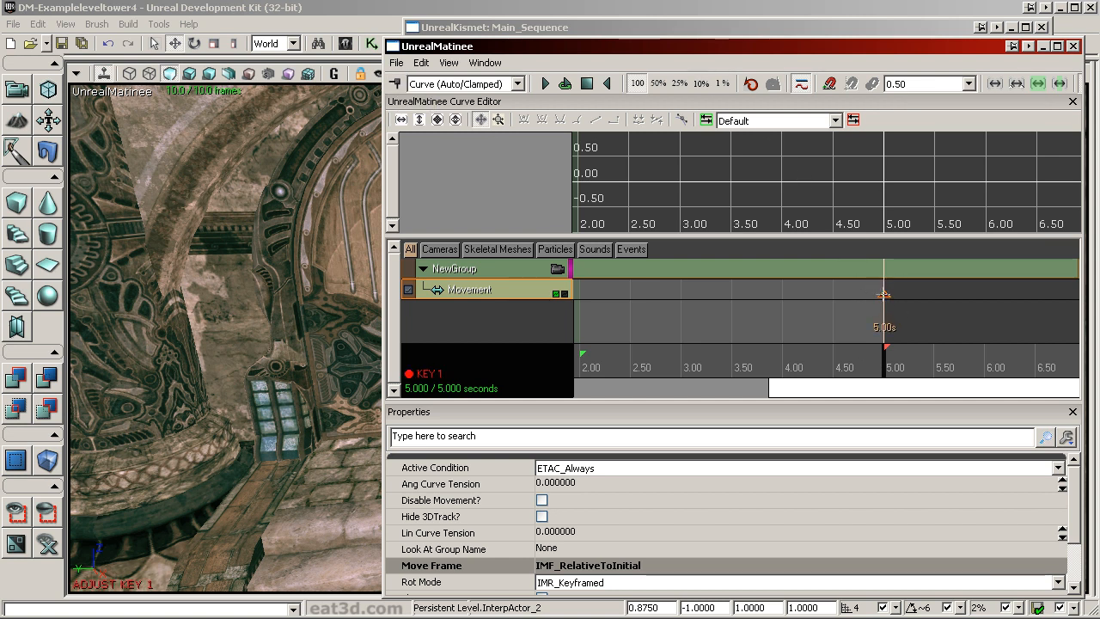
- Rotate the right door leaf open by about 84 degrees around its vertical hinge axis for the key at 5 seconds
left_click_drag(732, 49, 1010, 62)
left_click_drag(608, 31, 1099, 35)
right_click_drag(533, 314, 587, 319)
key("space")
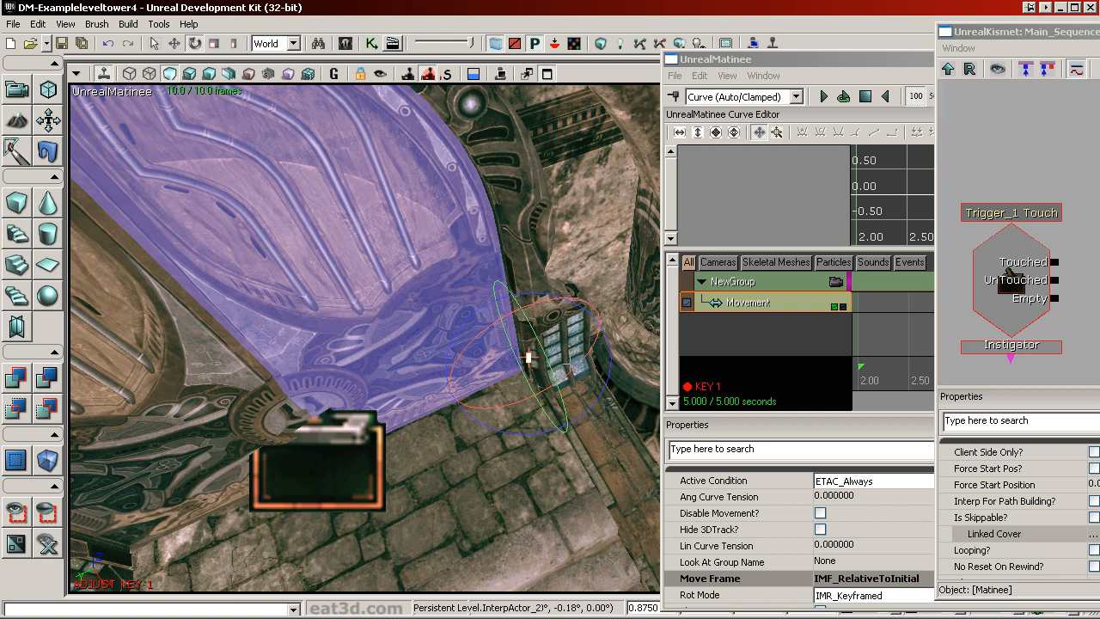
left_click_drag(503, 434, 543, 296)
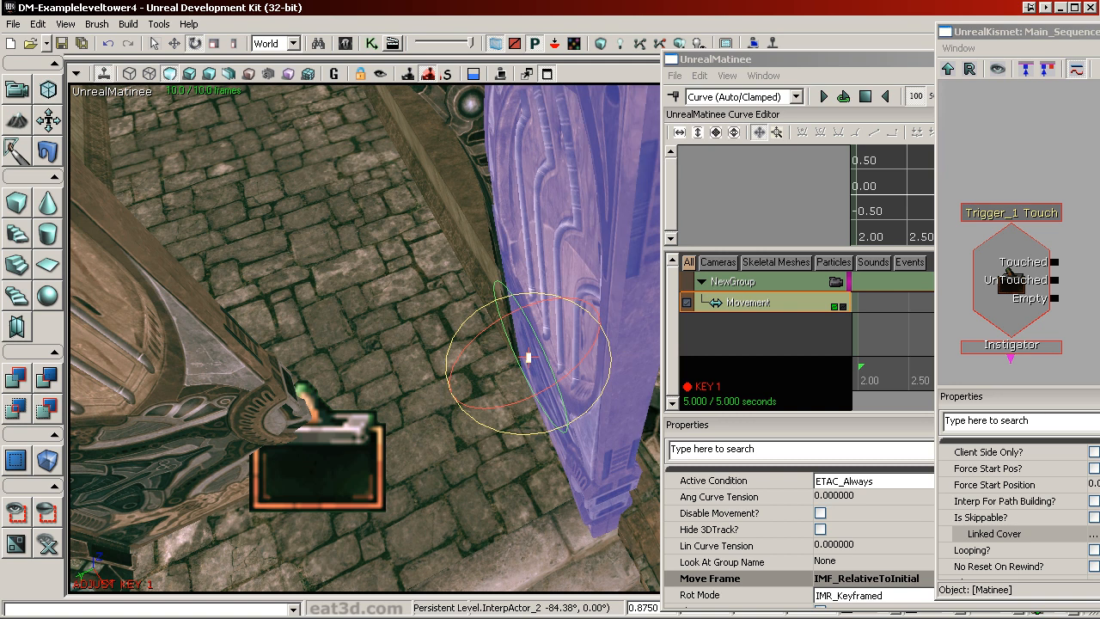
right_click_drag(479, 518, 514, 501)
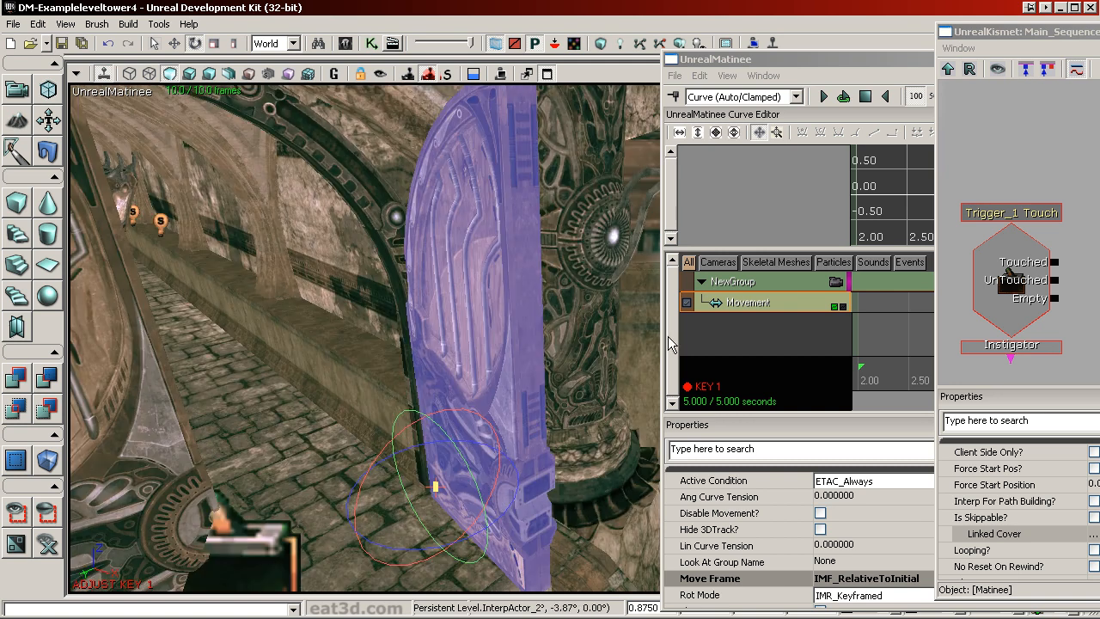
- Preview the right door leaf's opening by scrubbing the timeline and jumping between its keys at 0 and 5 seconds
left_click_drag(827, 74, 690, 63)
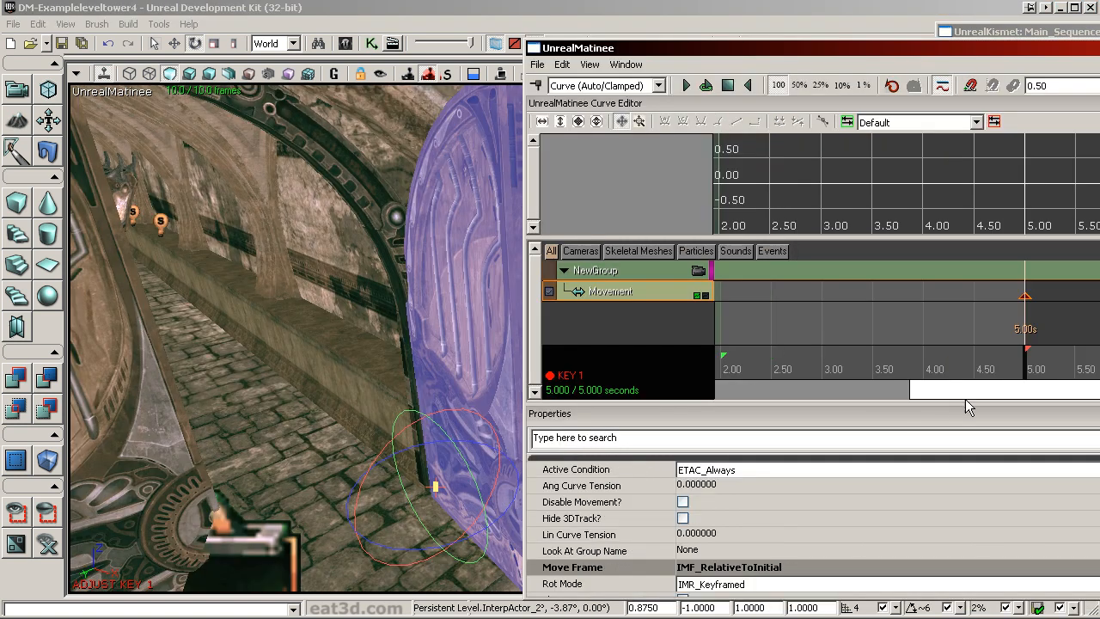
scroll(955, 323, "down", 5)
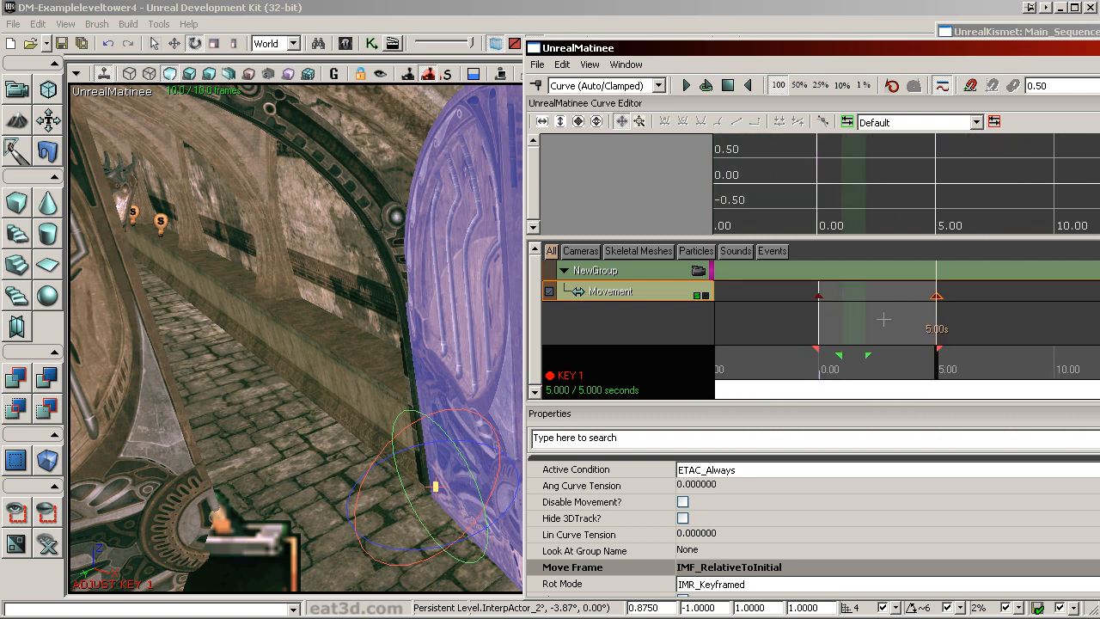
left_click_drag(899, 357, 787, 363)
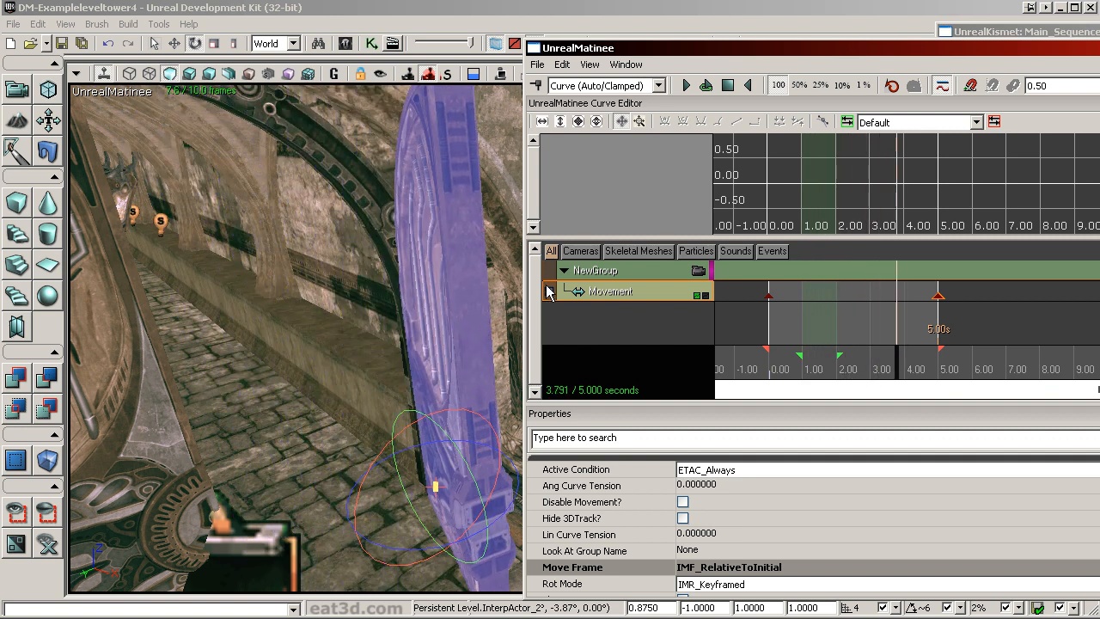
left_click_drag(894, 352, 732, 378)
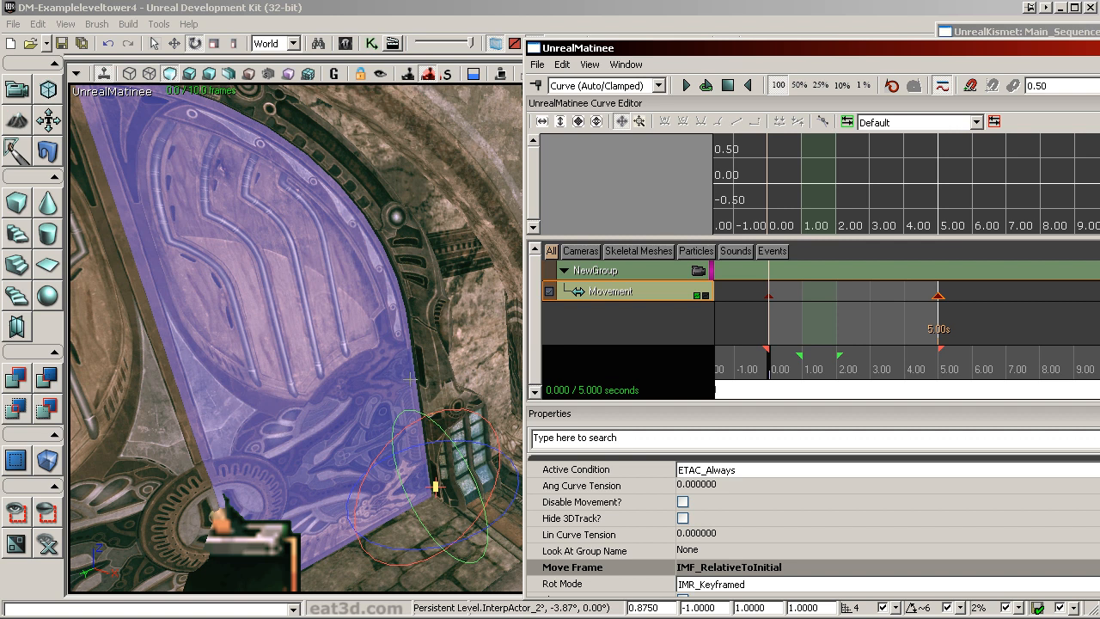
left_click(938, 295)
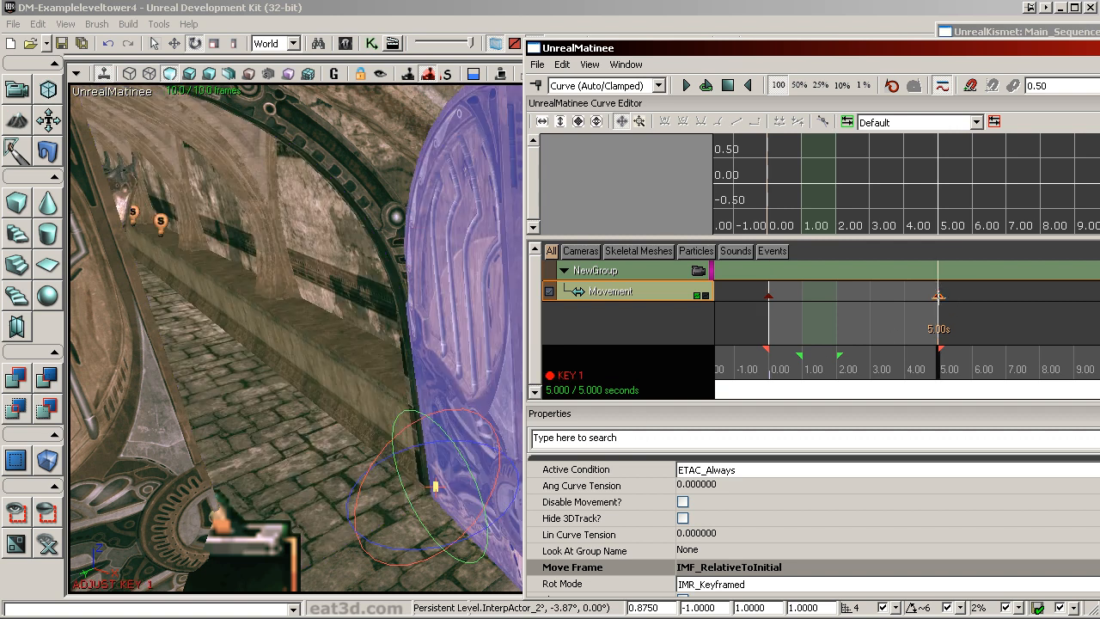
left_click(771, 295)
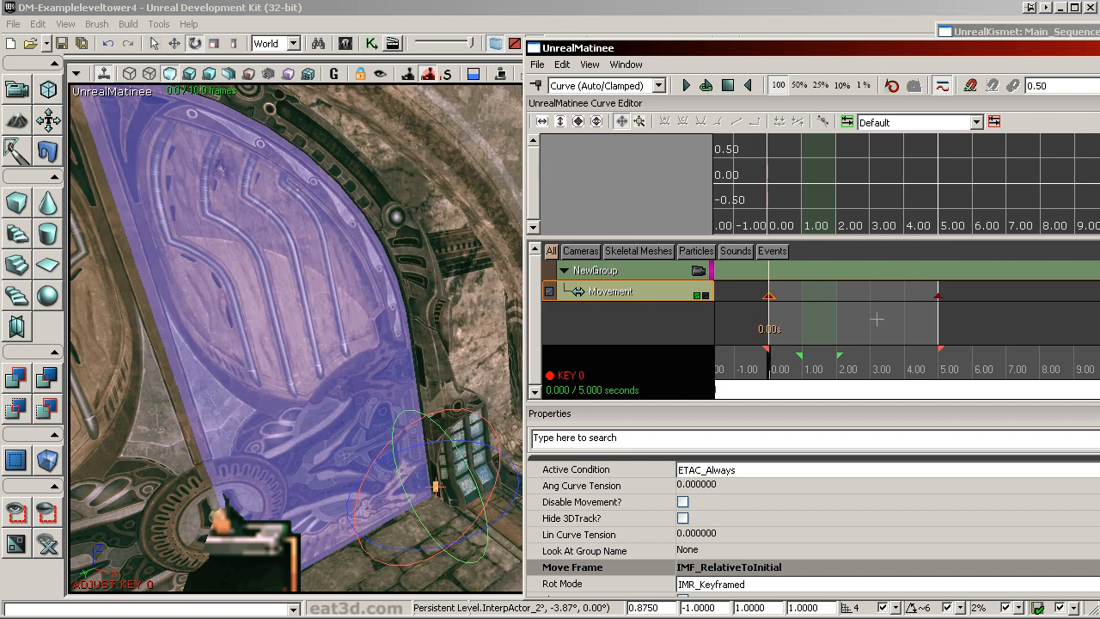
- Select the left door leaf and add an empty Matinee group for it, keeping the default name
left_click_drag(492, 261, 378, 269)
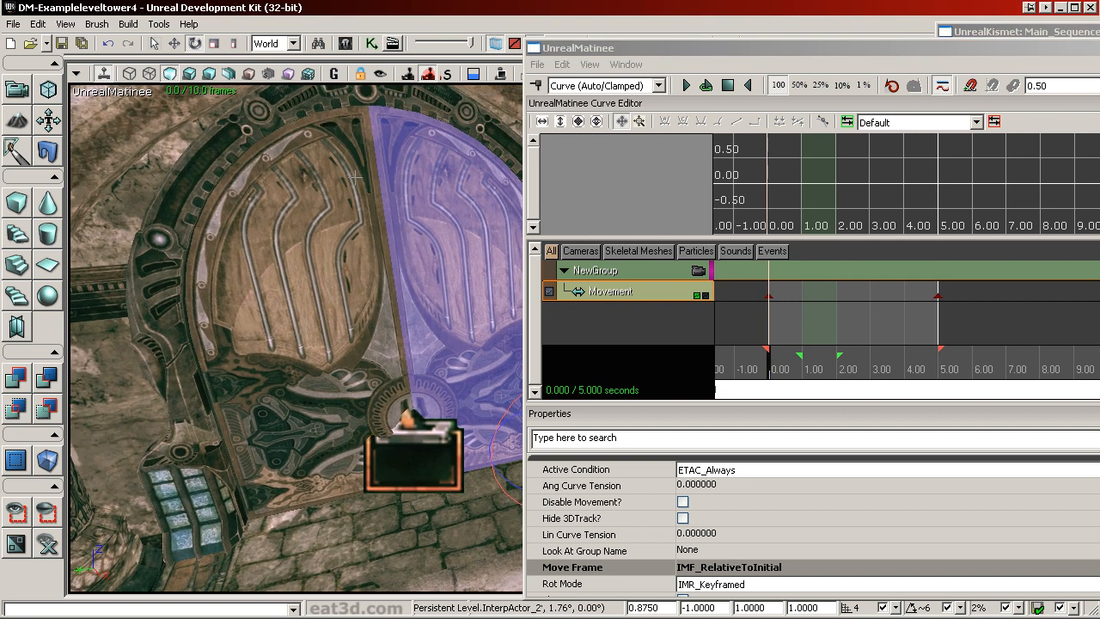
double_click(1014, 39)
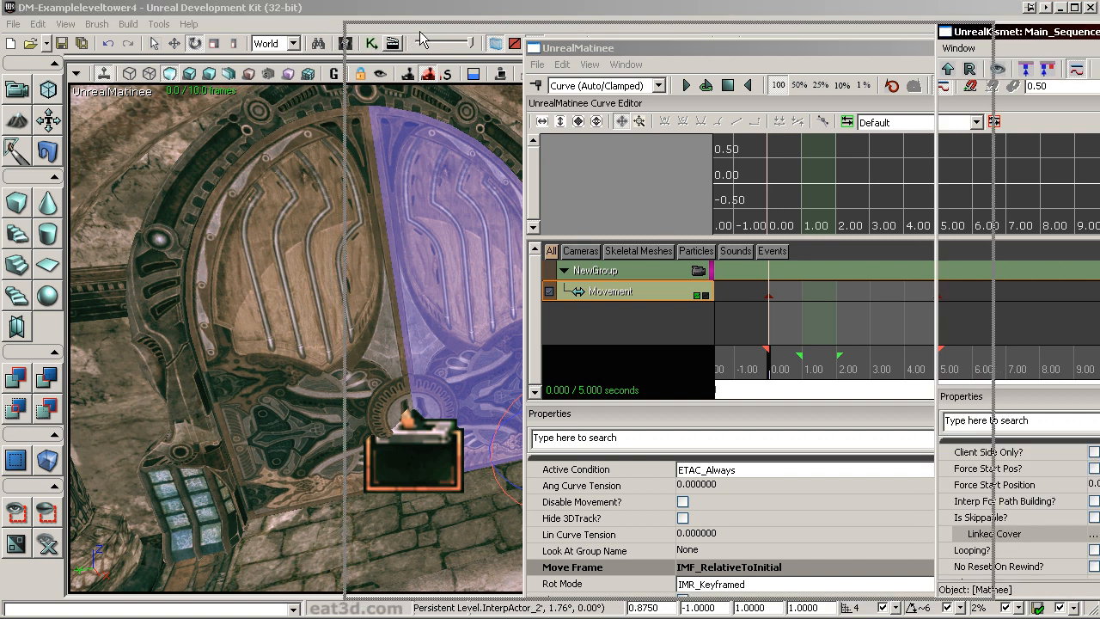
scroll(637, 304, "down", 2)
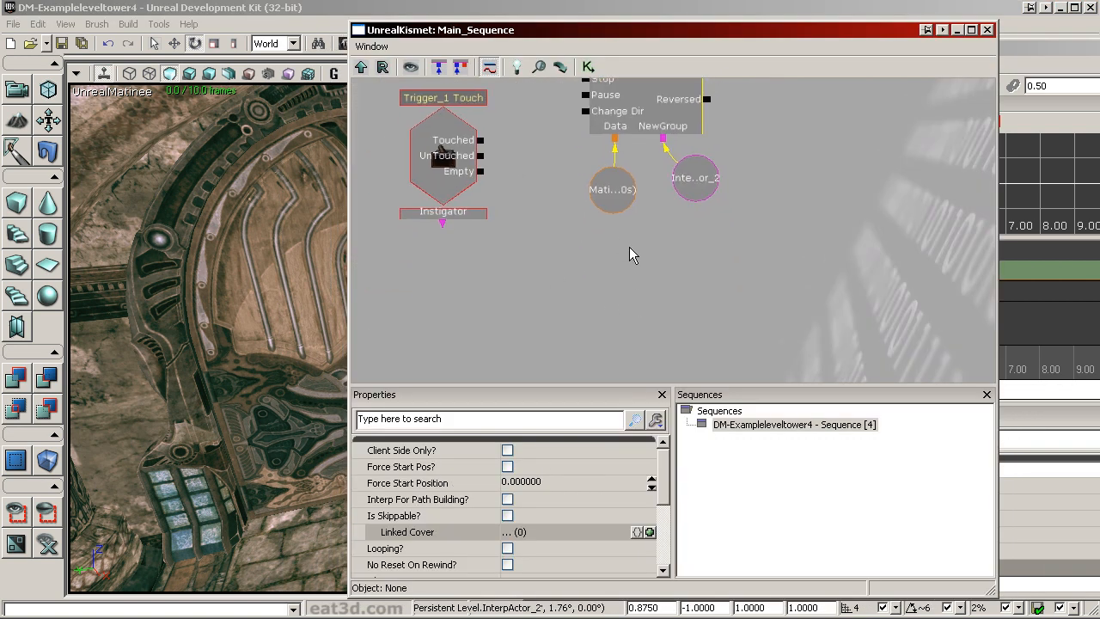
scroll(618, 258, "up", 2)
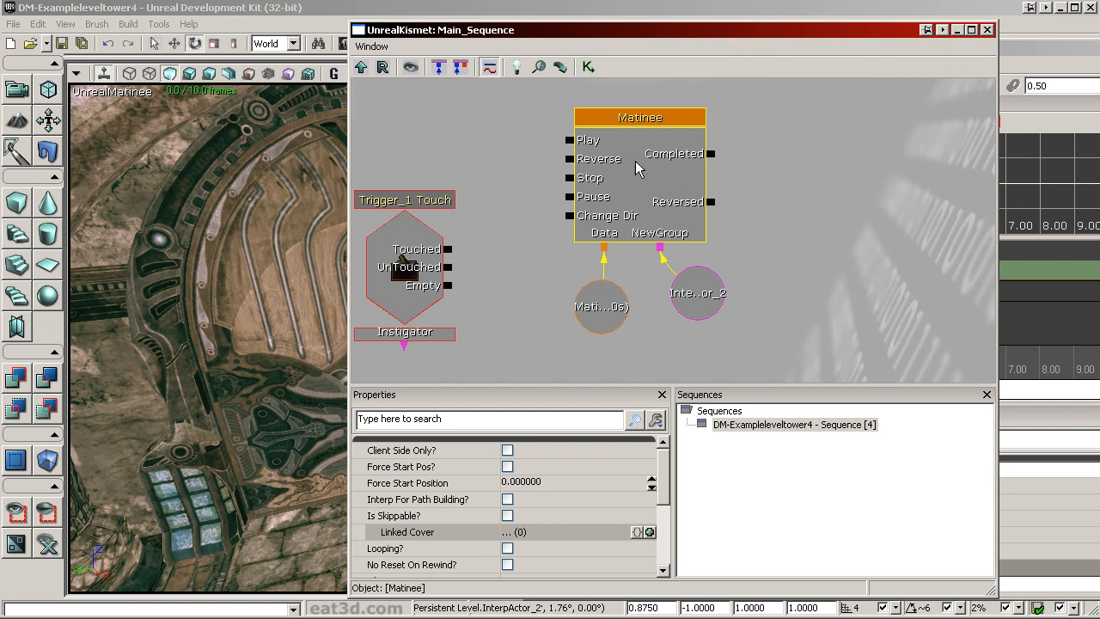
left_click_drag(592, 21, 608, 44)
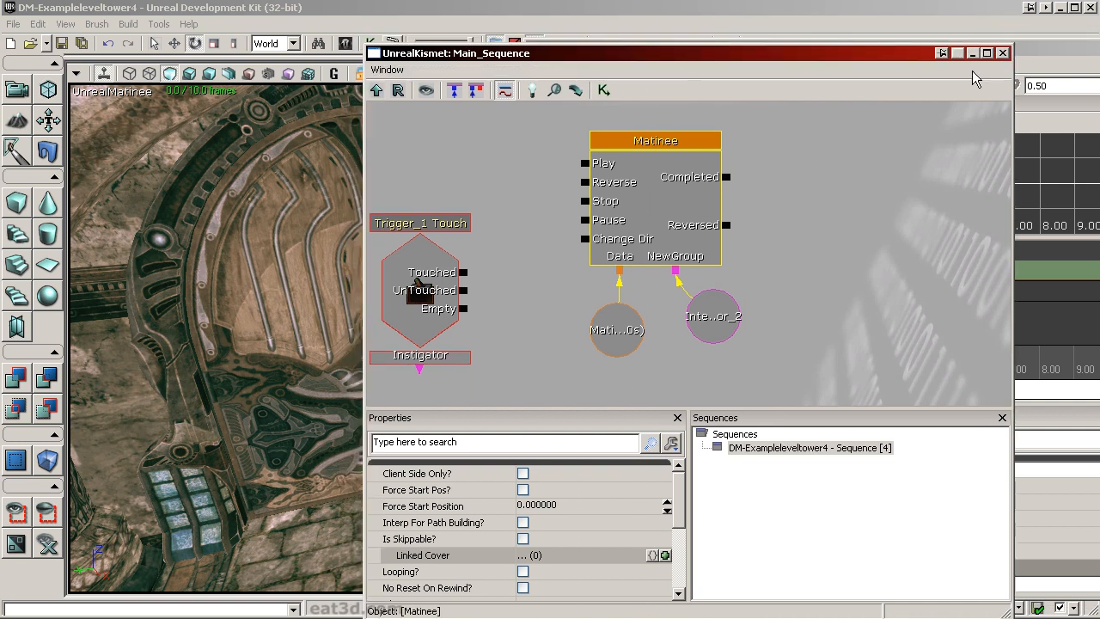
left_click(282, 248)
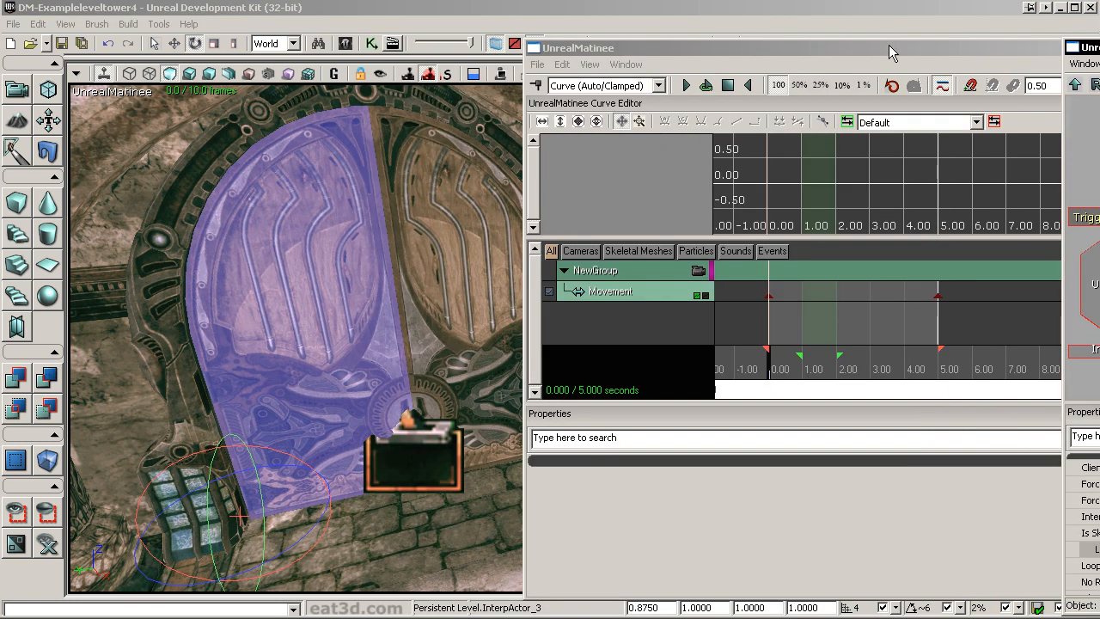
left_click_drag(888, 44, 966, 10)
right_click_drag(364, 230, 406, 216)
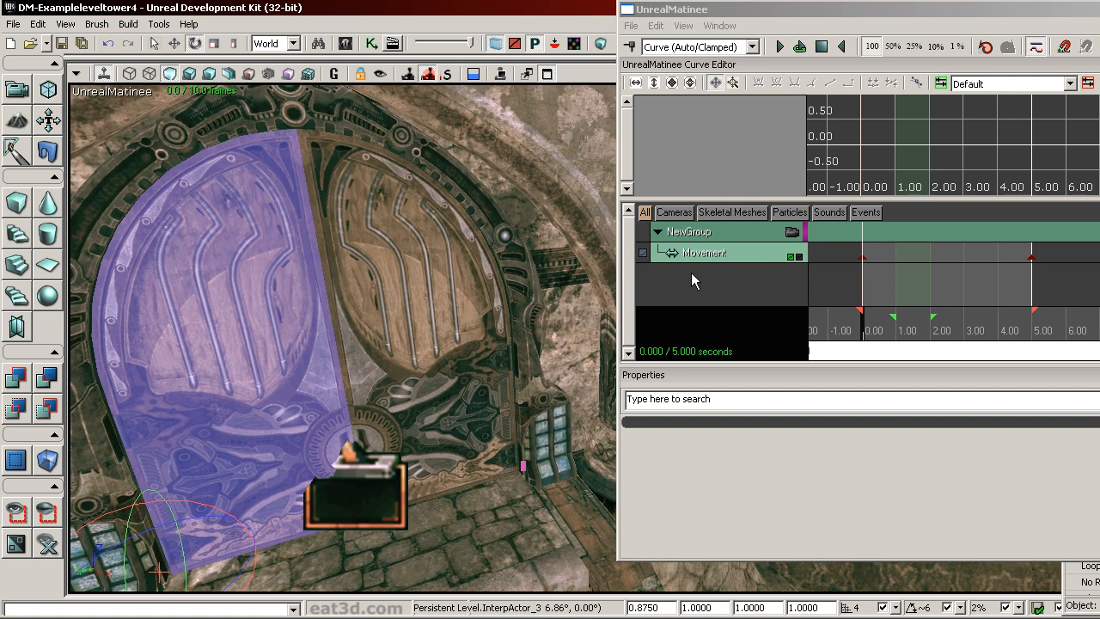
left_click_drag(704, 200, 703, 125)
right_click(685, 205)
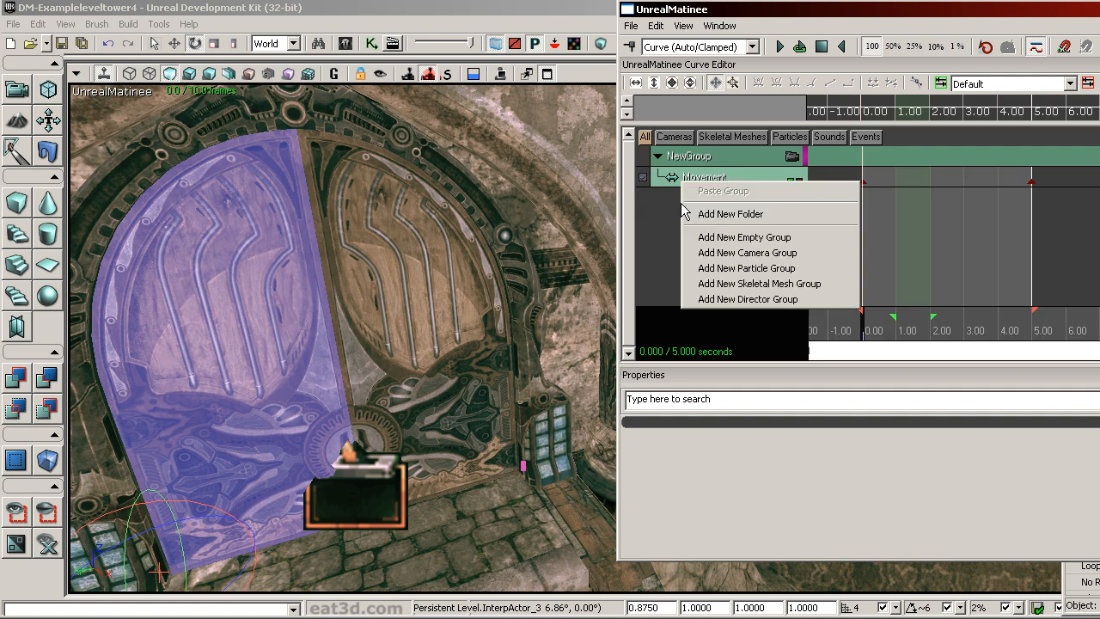
left_click(726, 241)
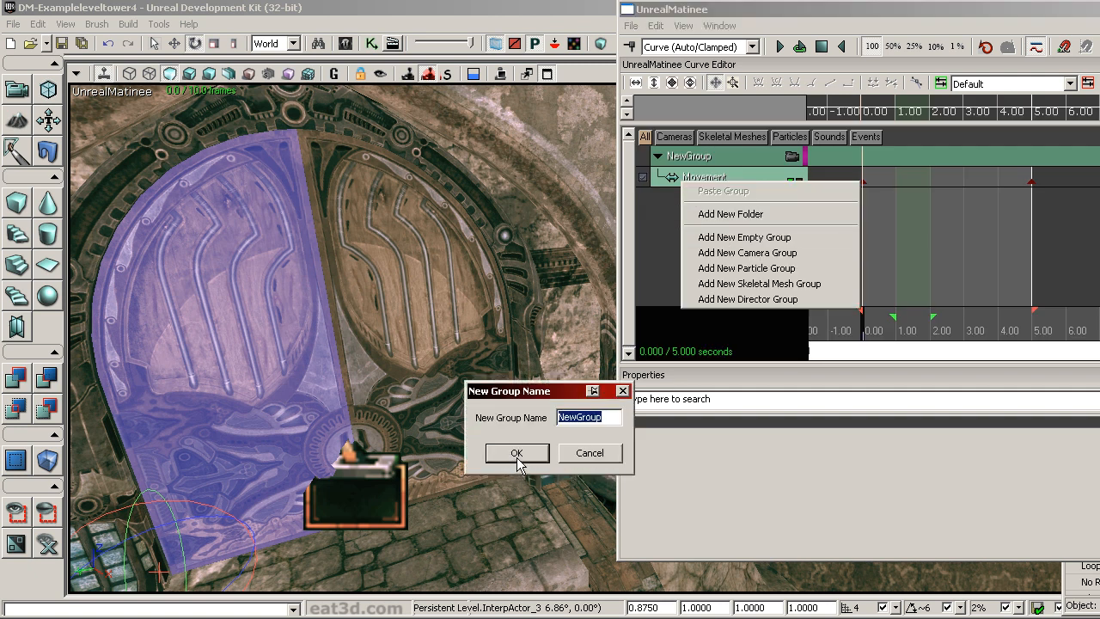
left_click(517, 455)
- Add a Movement track to the left door leaf's group and give it a key at 5.00 s
left_click(727, 197)
right_click(726, 197)
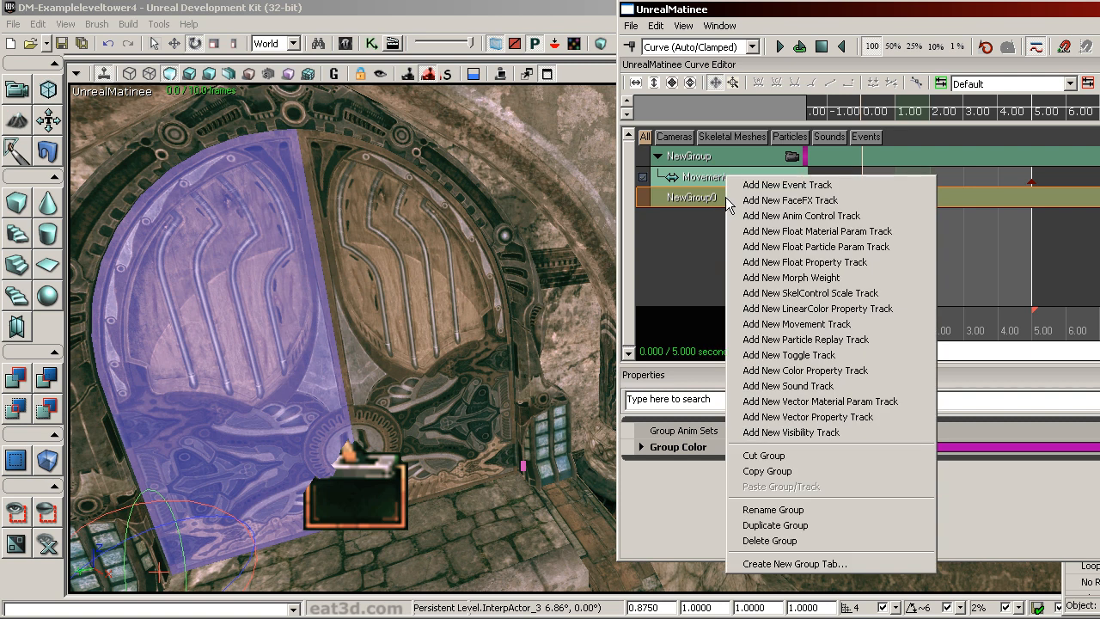
left_click(771, 325)
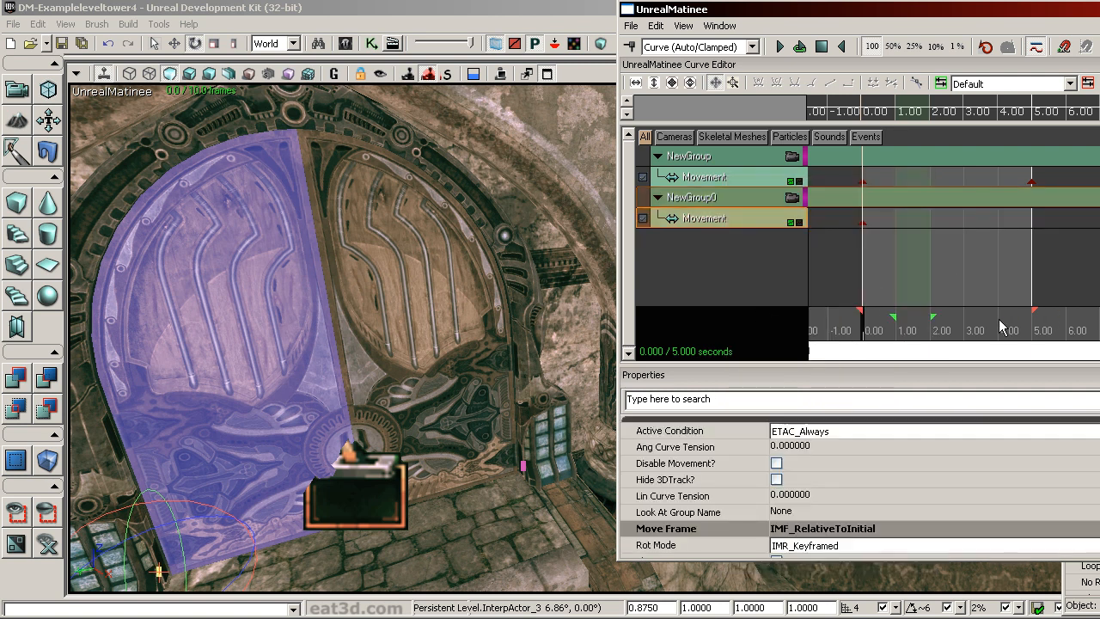
left_click_drag(1001, 331, 1037, 337)
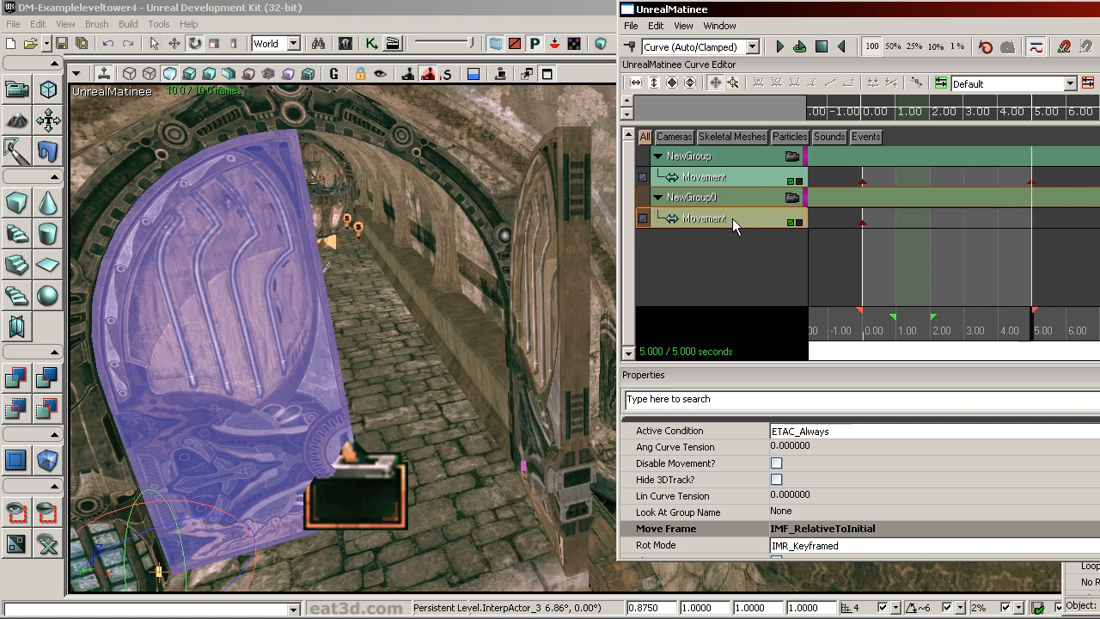
left_click(630, 47)
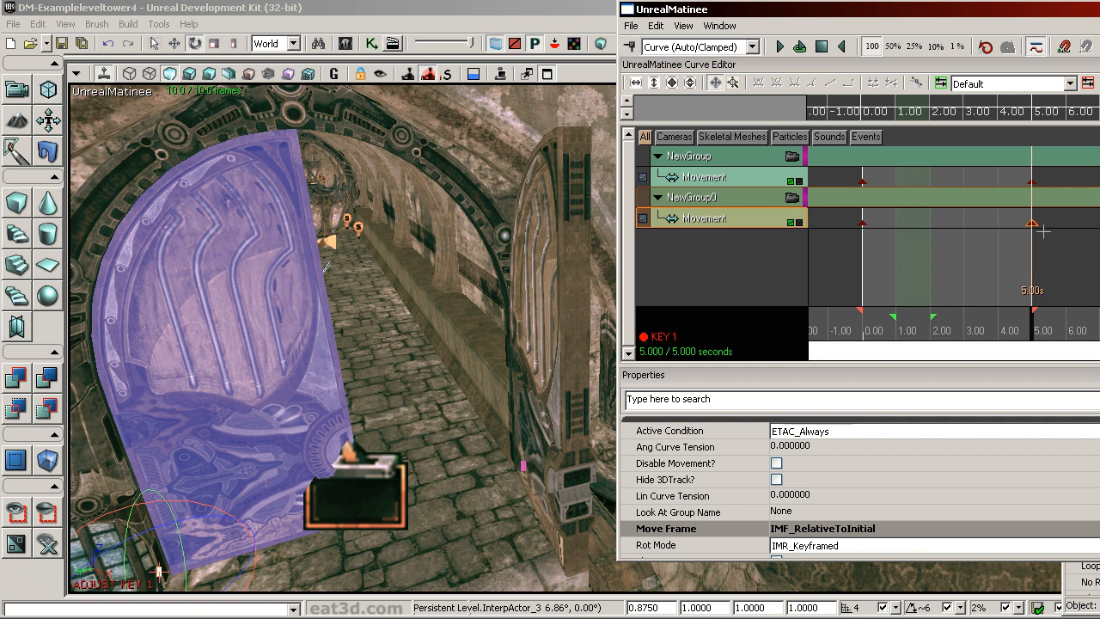
- Rotate the left door leaf open by about 84 degrees around its vertical hinge axis for its 5-second key
right_click_drag(548, 305, 455, 353)
left_click_drag(206, 544, 349, 543)
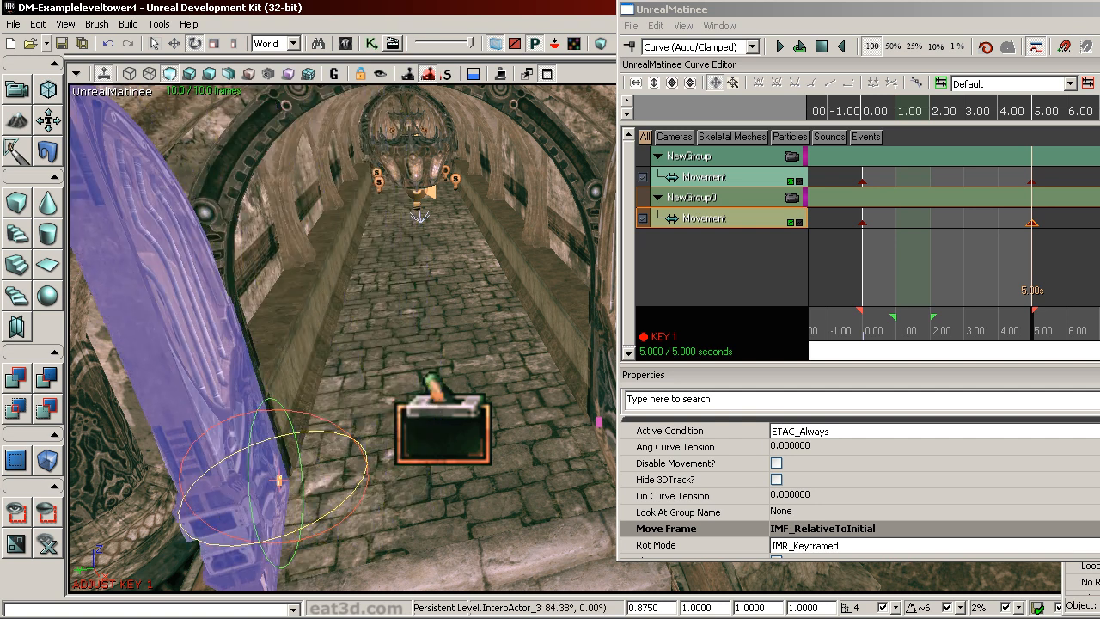
right_click_drag(447, 481, 409, 439)
left_click_drag(447, 481, 451, 542)
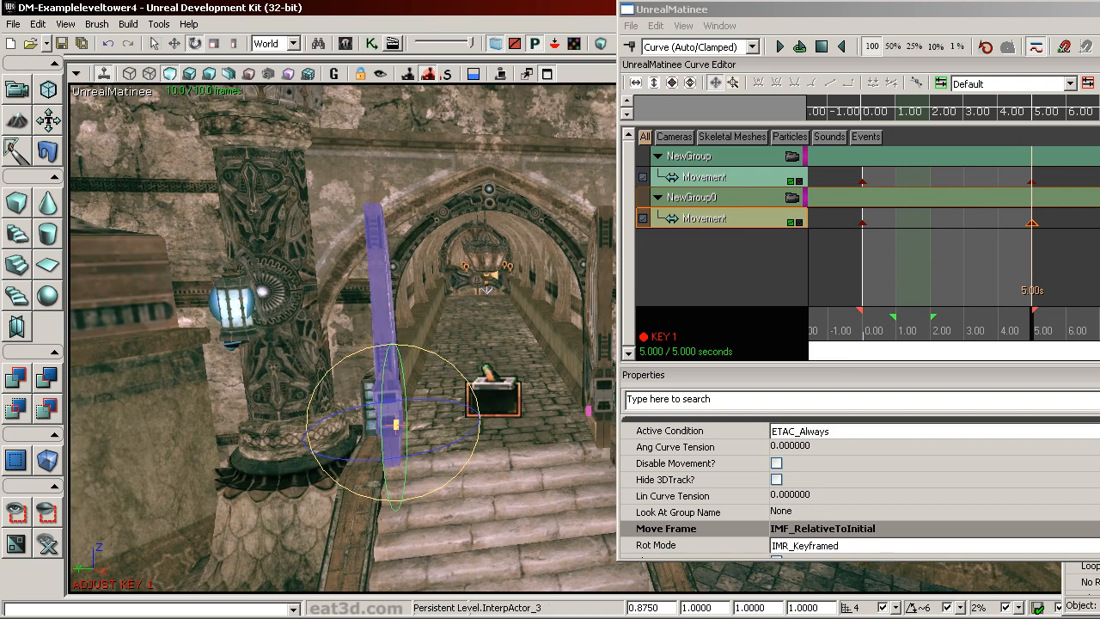
mouse_move(447, 482)
right_mouse_down()
mouse_move(449, 458)
mouse_move(447, 507)
mouse_move(457, 476)
right_mouse_up()
- Play the Matinee from the start to check both door leaves opening, and return the playhead to 0 seconds
left_click(831, 342)
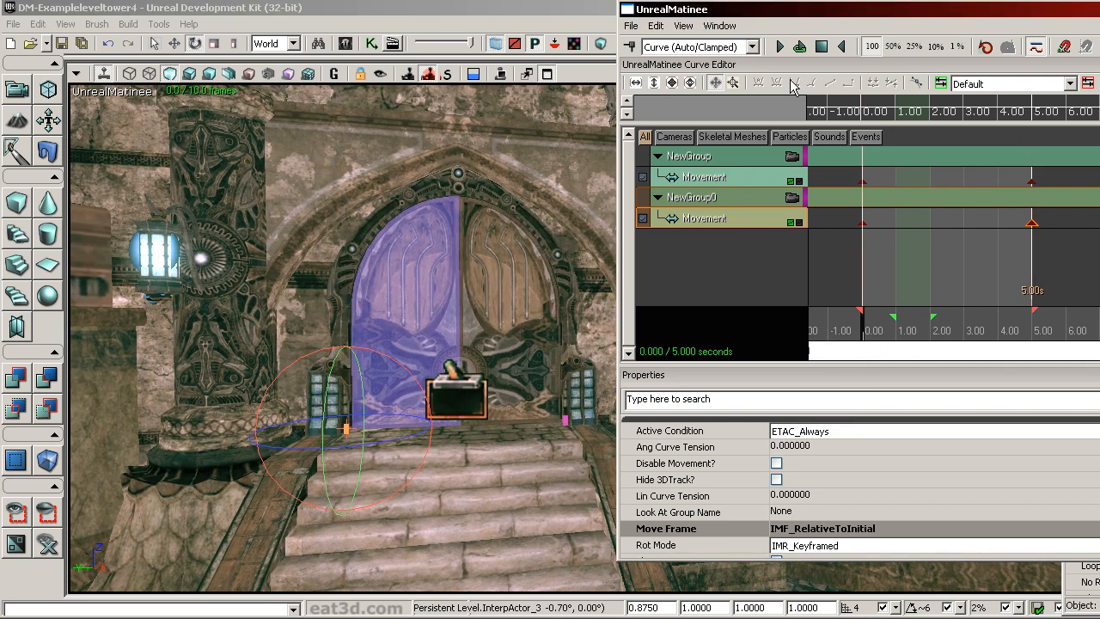
left_click(783, 47)
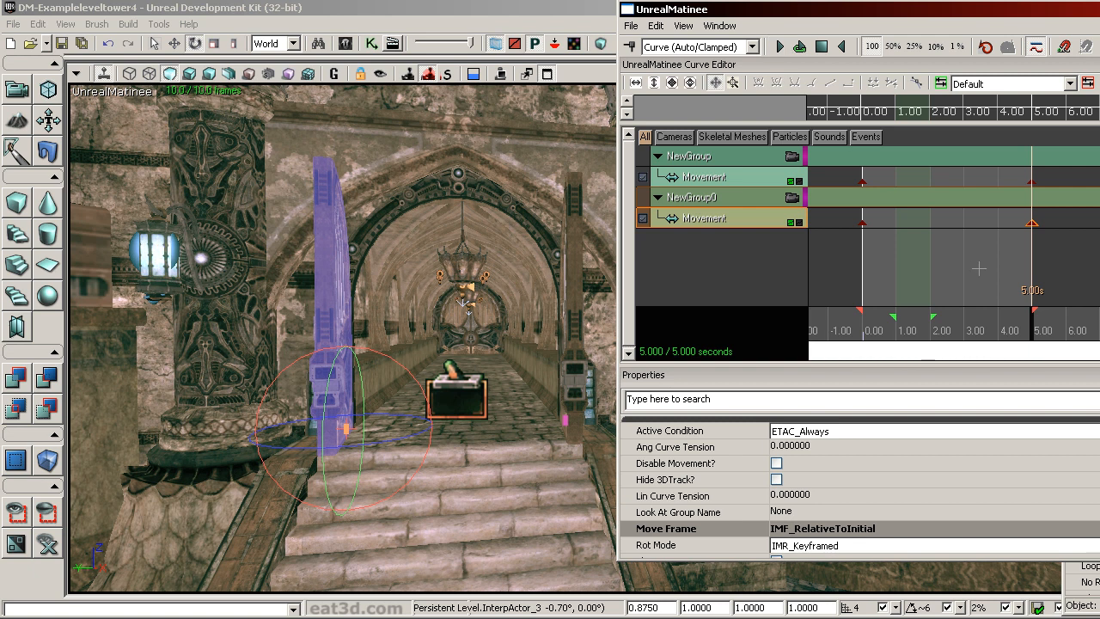
left_click_drag(1013, 337, 797, 344)
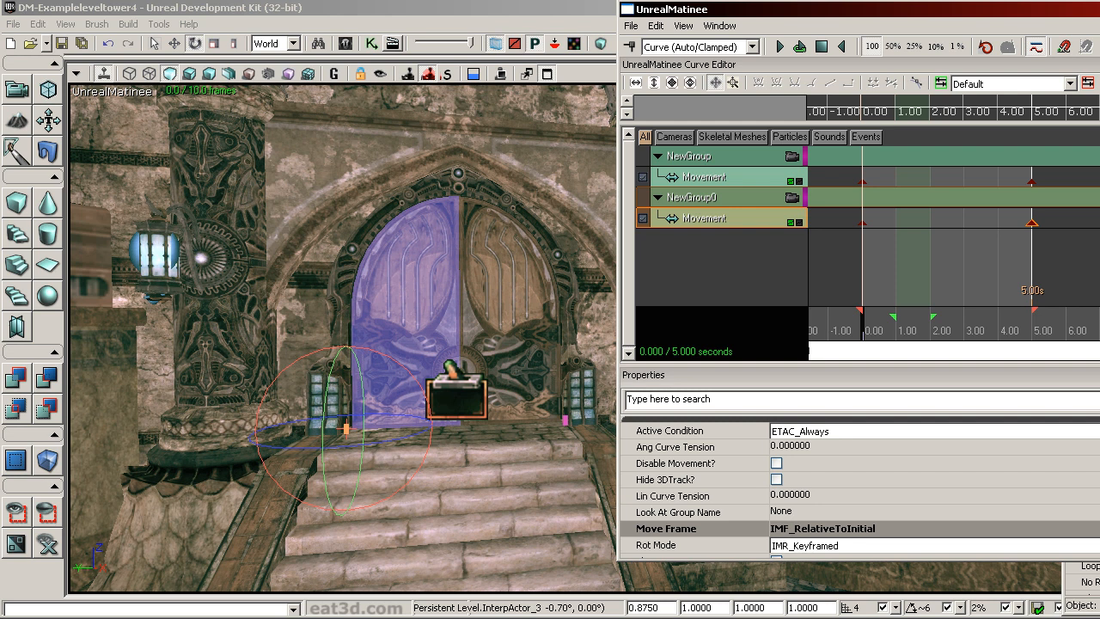
- Close Matinee and bring the Kismet editor into view with the Trigger_1 Touch event selected
left_click(1099, 9)
left_click_drag(1099, 48, 547, 44)
left_click_drag(801, 300, 831, 324)
left_click(458, 308)
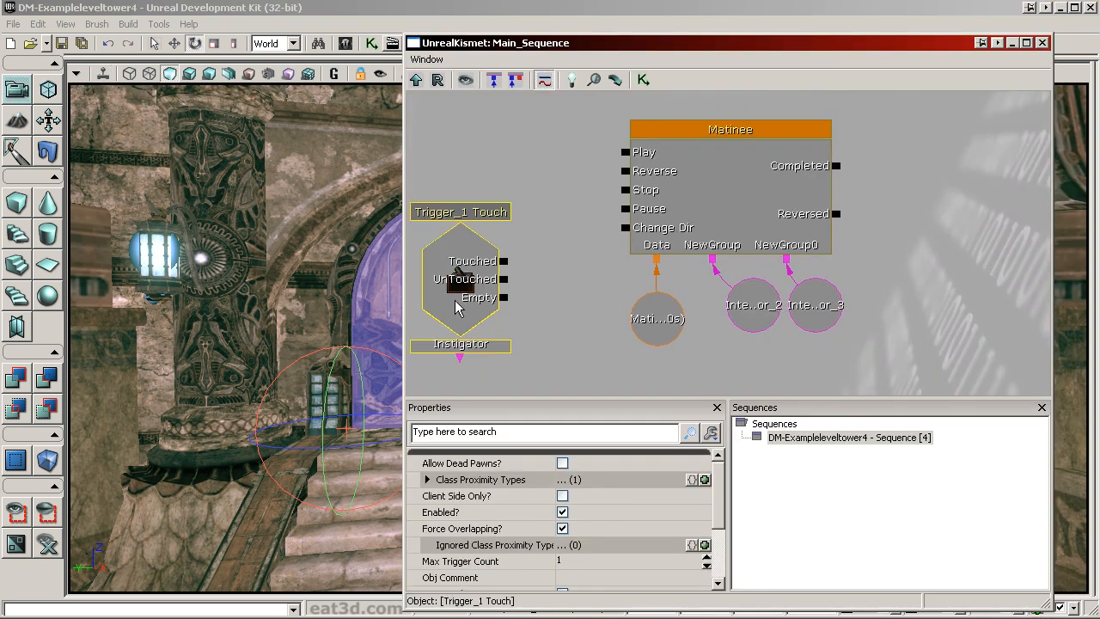
left_click(470, 308)
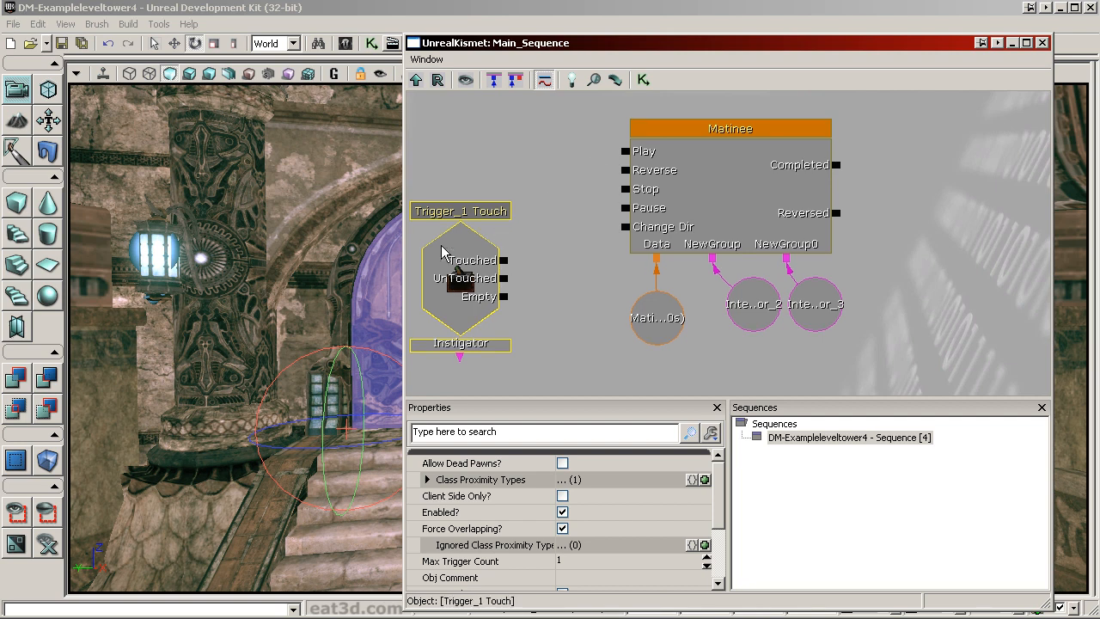
- Move the Trigger_1 Touch event closer to the Matinee node and connect its Touched output to the Play input
left_click(568, 199)
left_click(479, 282)
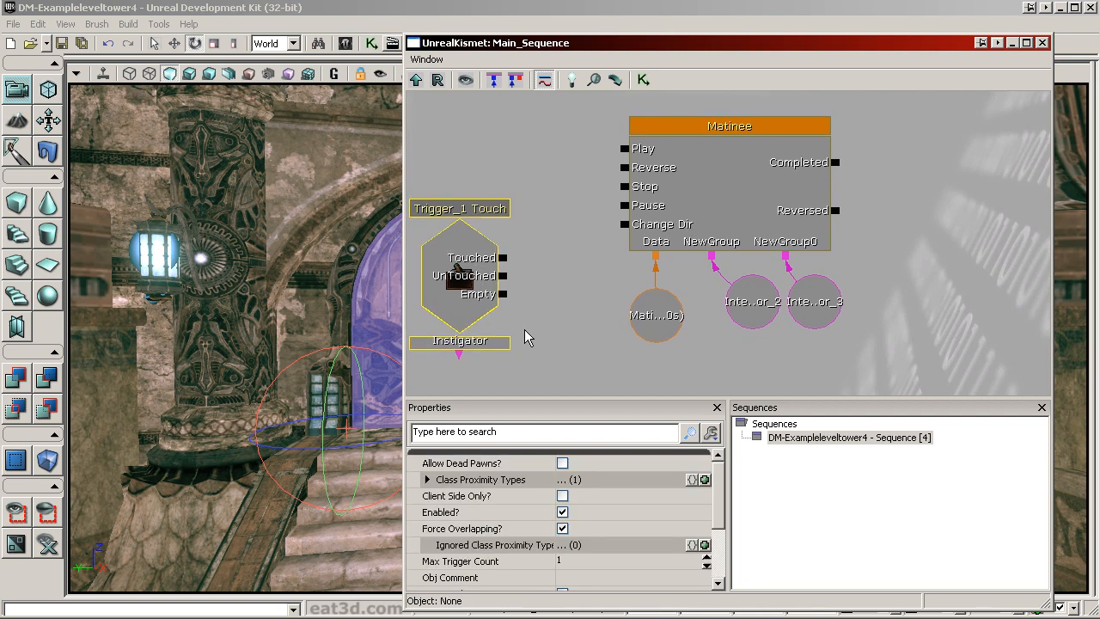
left_click_drag(446, 278, 640, 307, "ctrl")
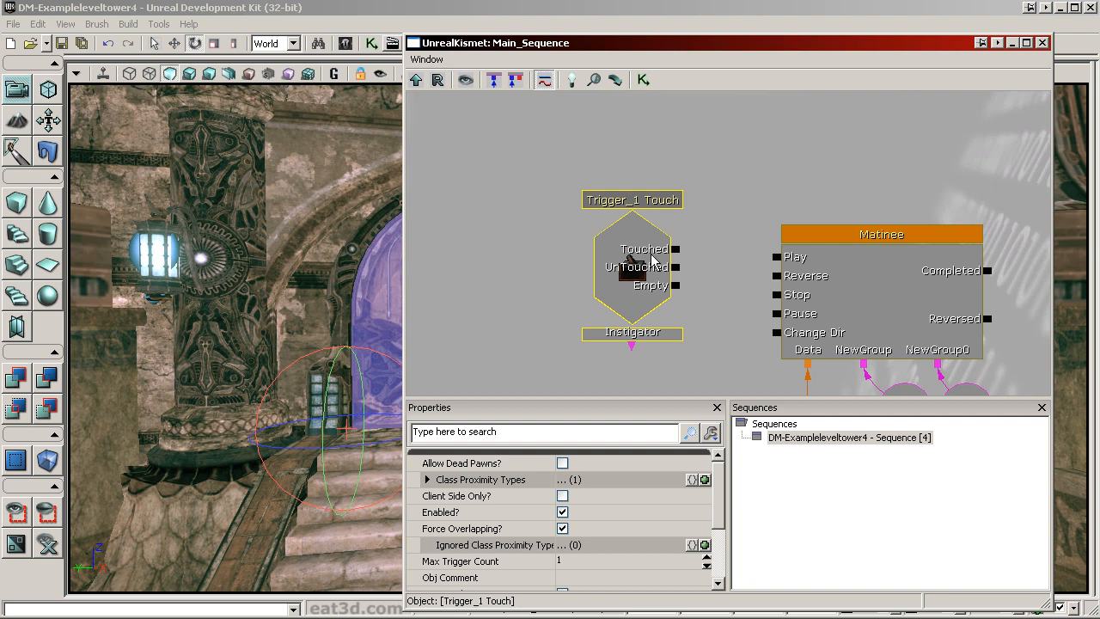
left_click_drag(558, 271, 495, 289, "ctrl")
left_click_drag(780, 293, 657, 272)
left_click_drag(578, 272, 571, 253)
left_click_drag(611, 199, 696, 175)
left_click(567, 206)
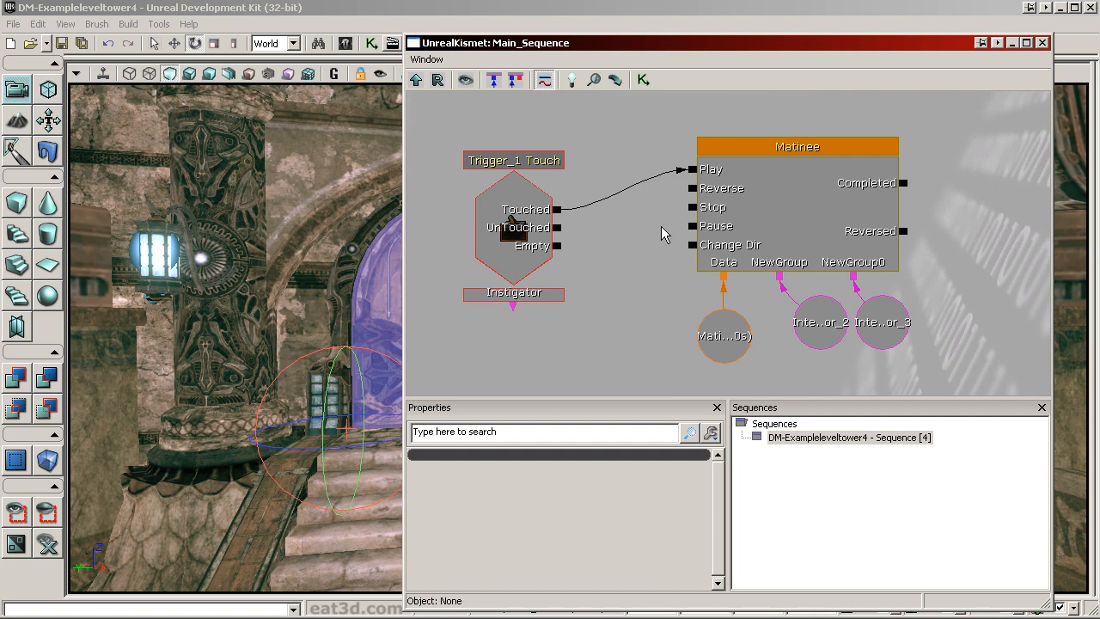
- Link Touched to the Matinee's Pause and Change Dir inputs in turn, breaking all links on each input again
left_click_drag(555, 219, 691, 239)
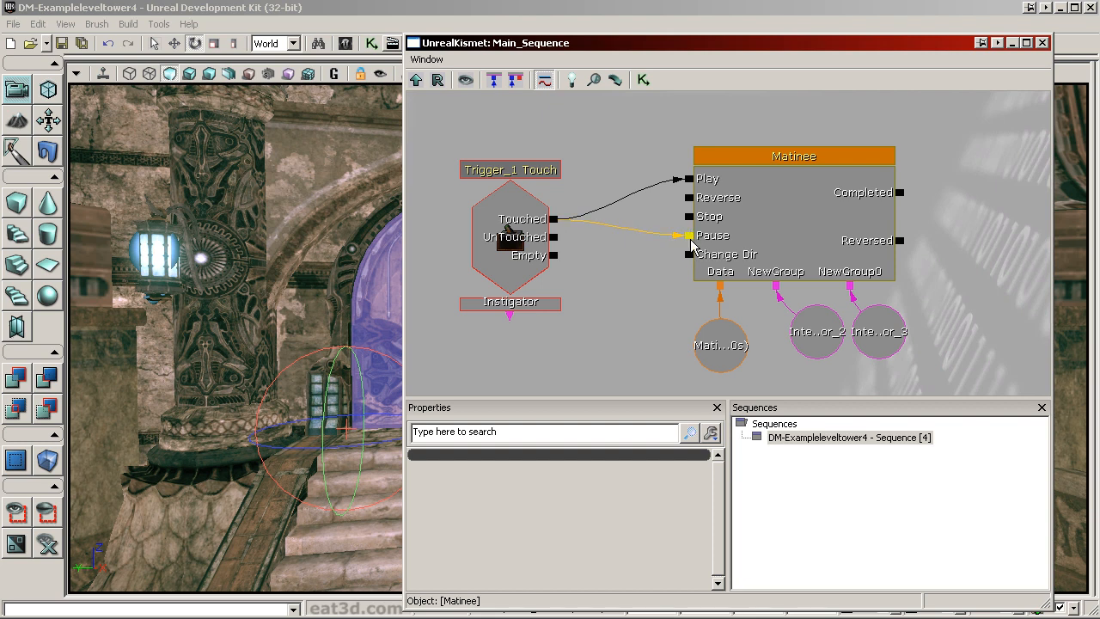
right_click(691, 236)
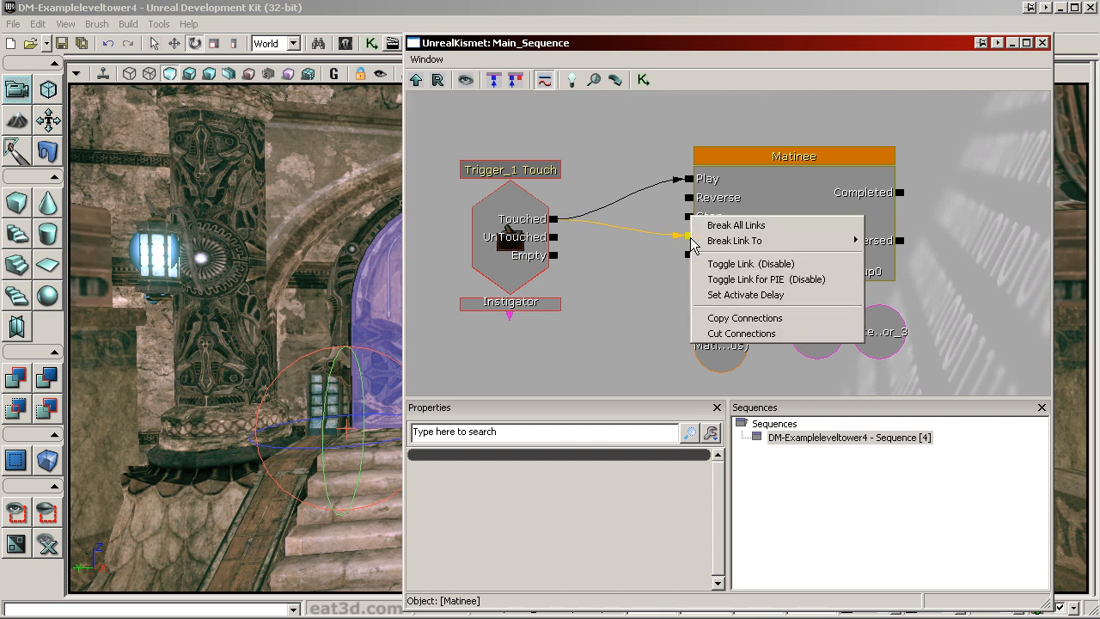
left_click(727, 226)
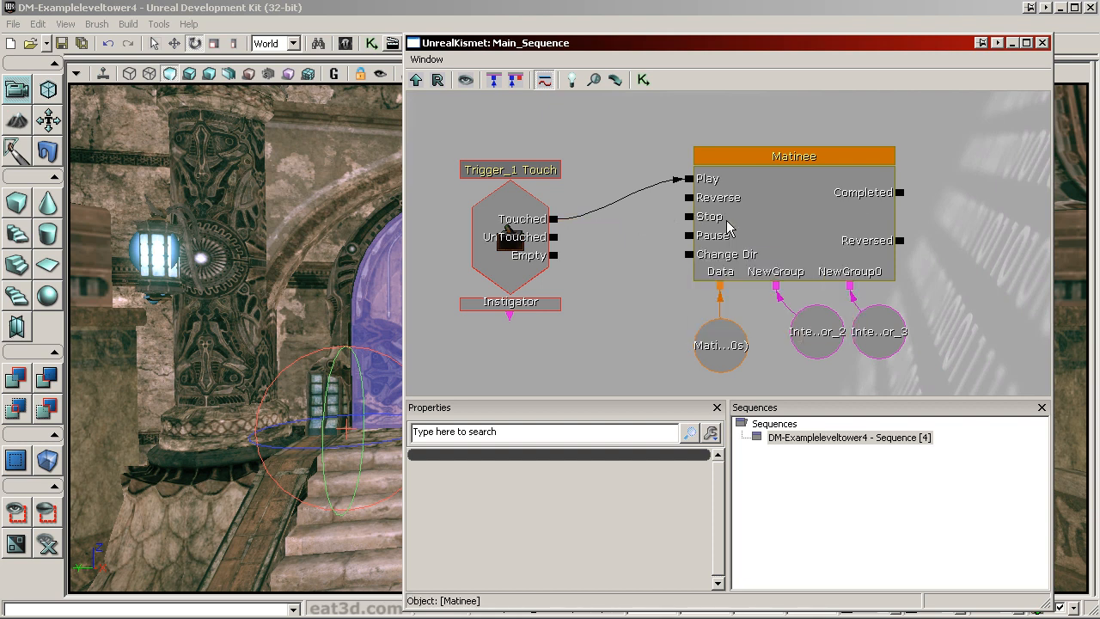
left_click_drag(559, 229, 670, 266)
right_click(669, 267)
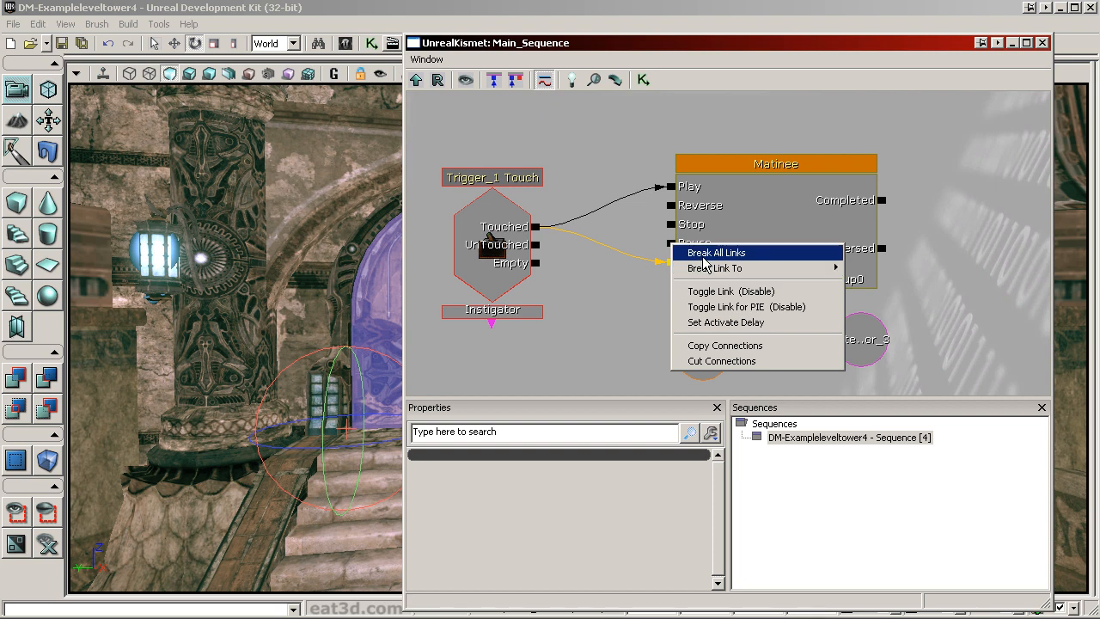
left_click(705, 256)
- Link Touched to the Matinee's Stop and Reverse inputs in turn, breaking each extra link directly at its connector
left_click_drag(536, 227, 673, 231)
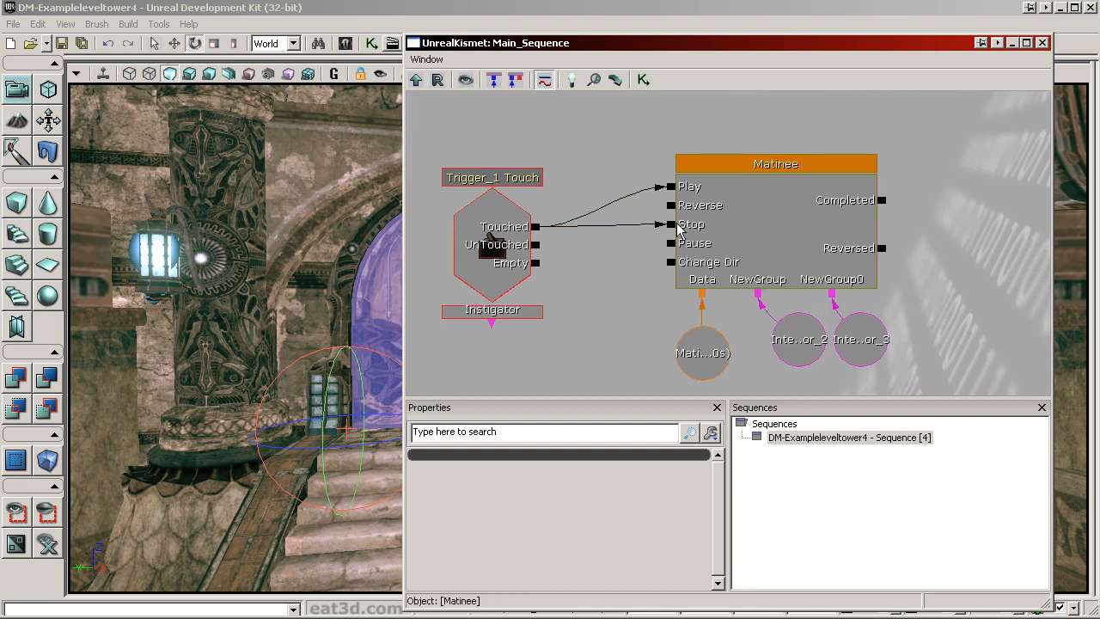
left_click(671, 226, "alt")
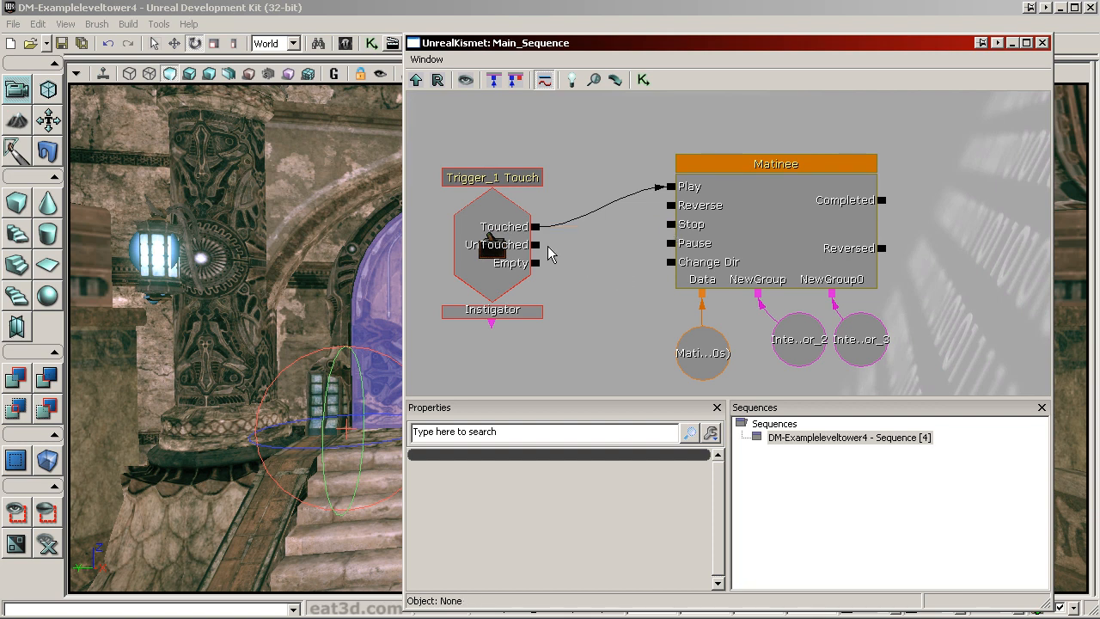
left_click_drag(535, 226, 671, 225)
left_click(636, 239)
left_click_drag(535, 226, 670, 206)
left_click(657, 208, "alt")
- Play the level in front of the double doors, walk up to the trigger to test the opening, and end the play session
mouse_move(564, 250)
right_mouse_down()
mouse_move(564, 224)
mouse_move(565, 250)
right_mouse_up()
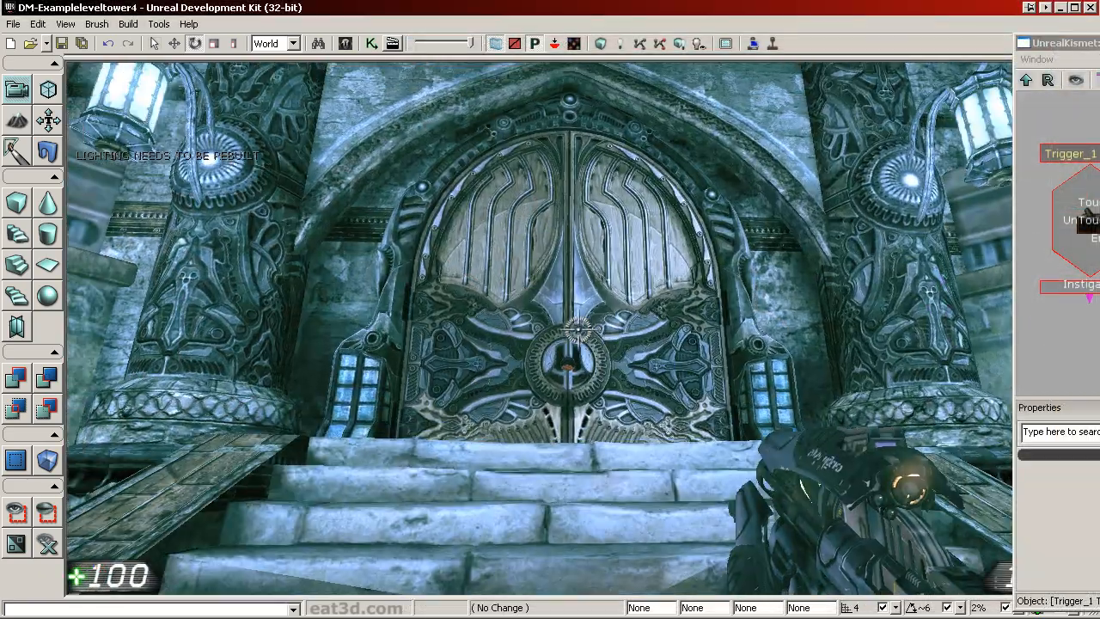
key("w")
key("s")
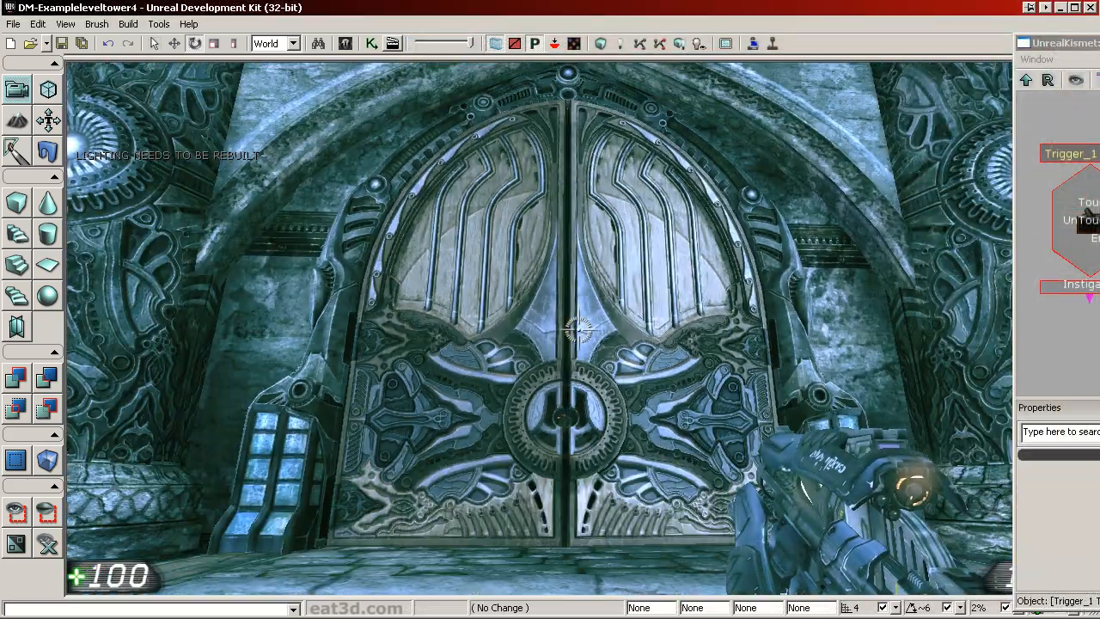
key("w")
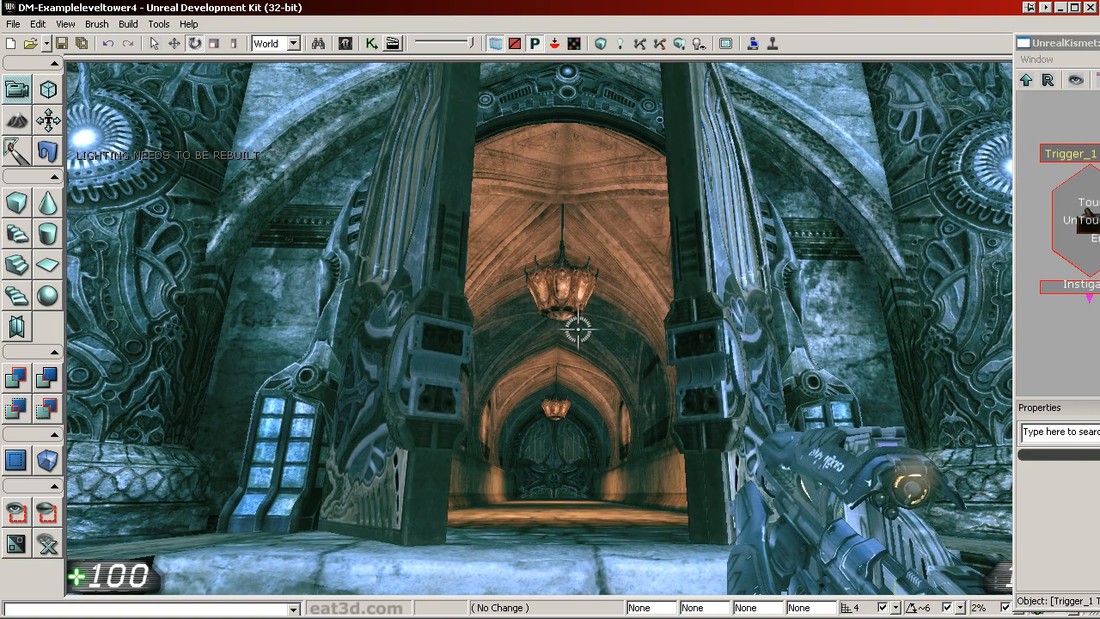
key("Escape")
- Set the Trigger_1 Touch event's Max Trigger Count to 0 so it can fire an unlimited number of times
left_click_drag(1064, 45, 529, 27)
left_click_drag(664, 219, 606, 220)
left_click(602, 222)
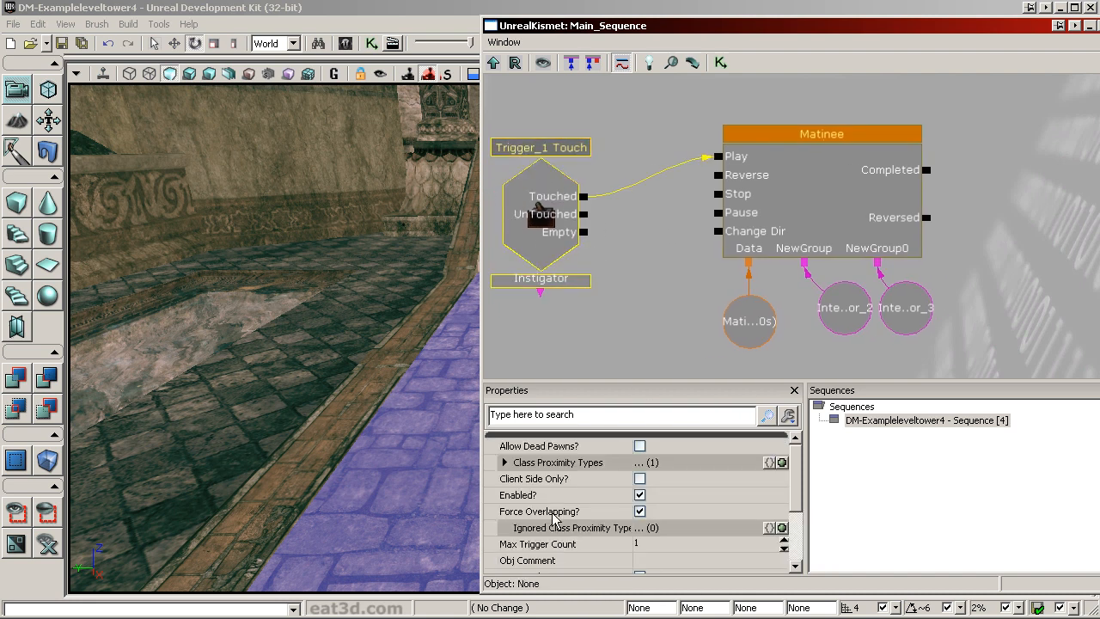
left_click(579, 497)
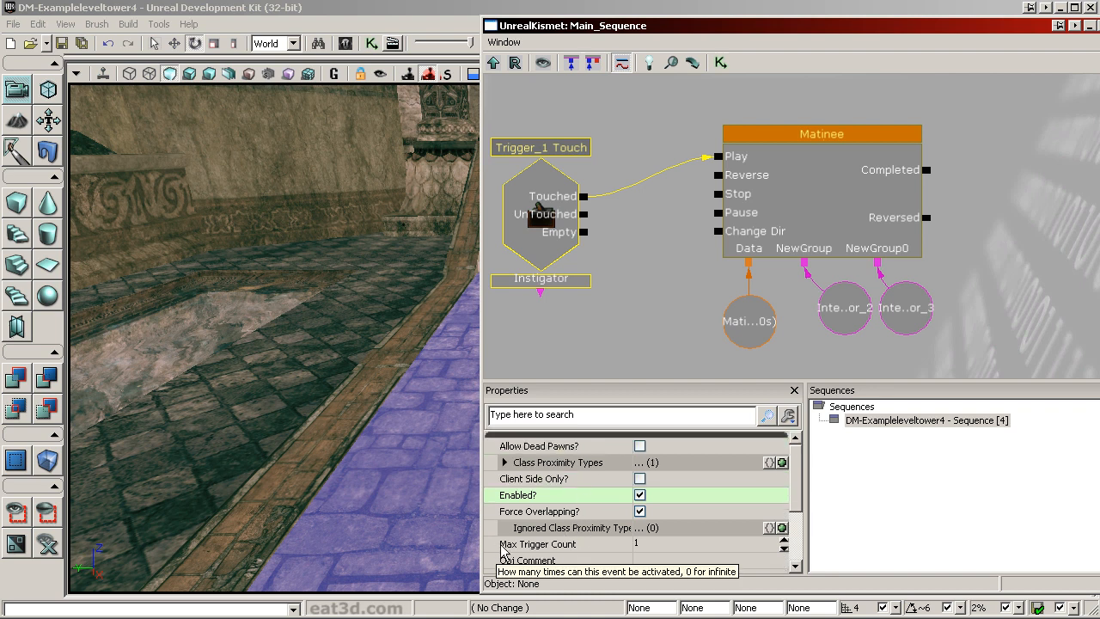
left_click(699, 543)
type("0")
key("Return")
left_click(688, 496)
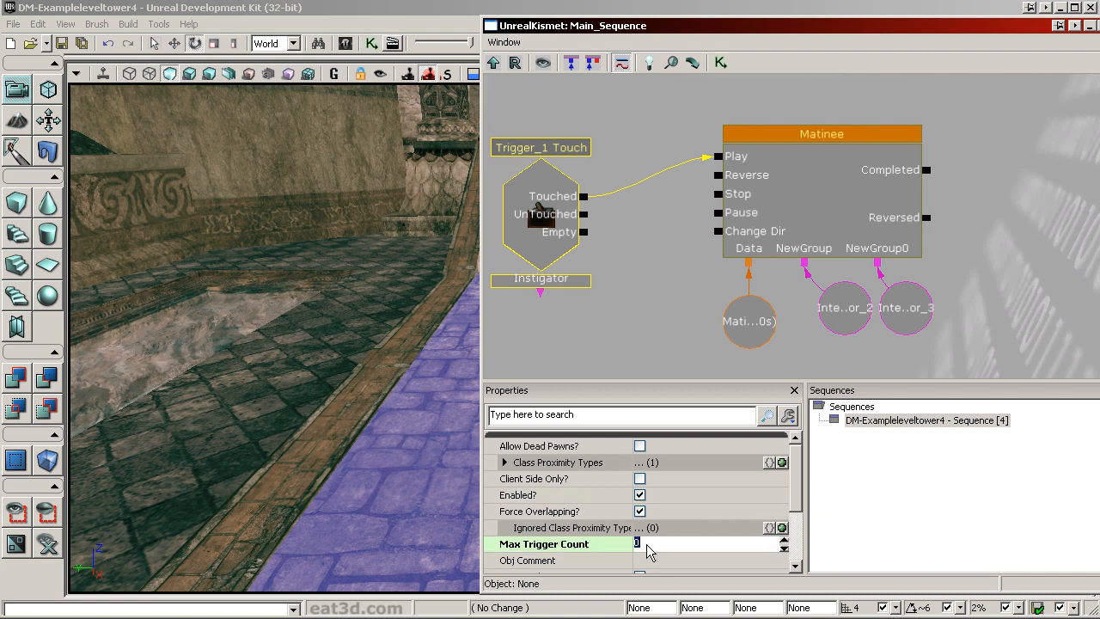
- Connect the Touch event's UnTouched output to the Matinee's Reverse input
left_click_drag(617, 218, 710, 180)
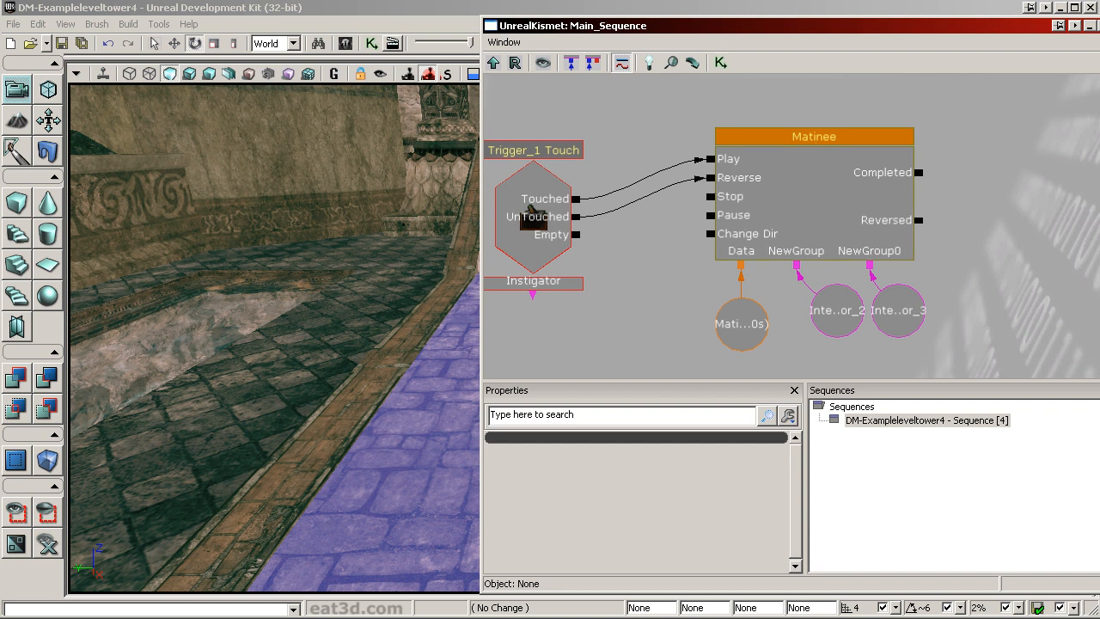
left_click(546, 238)
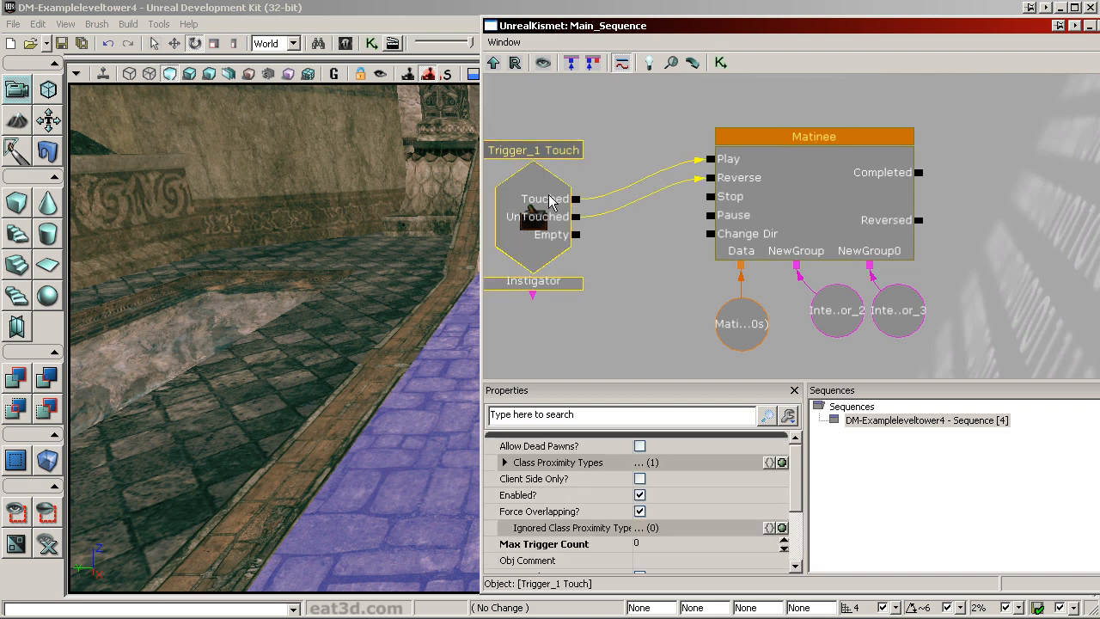
left_click(741, 160)
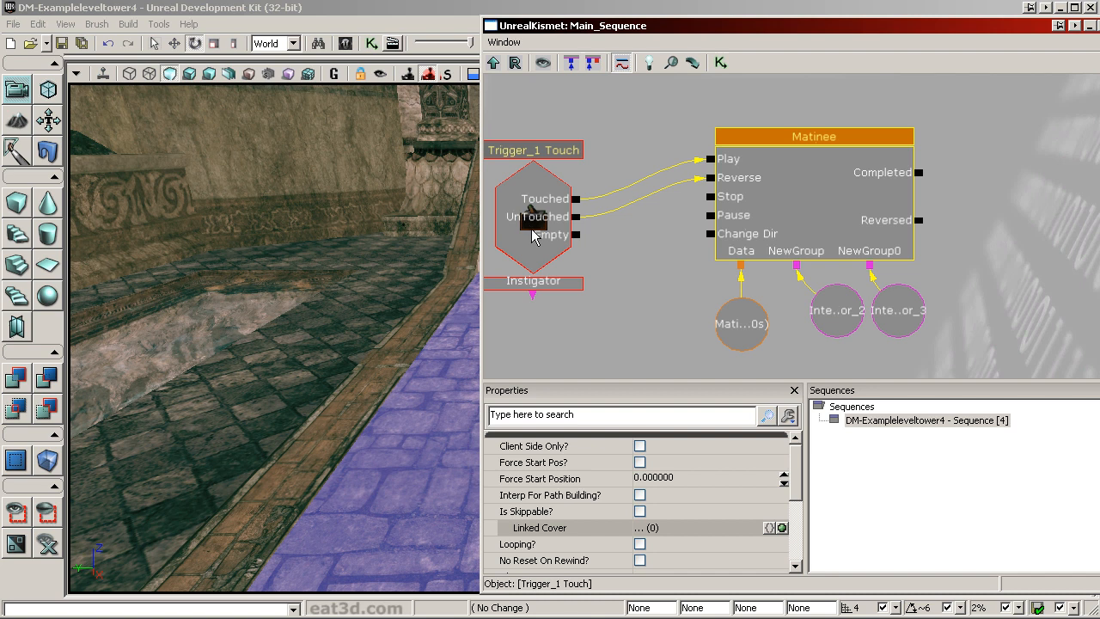
left_click_drag(743, 191, 751, 190)
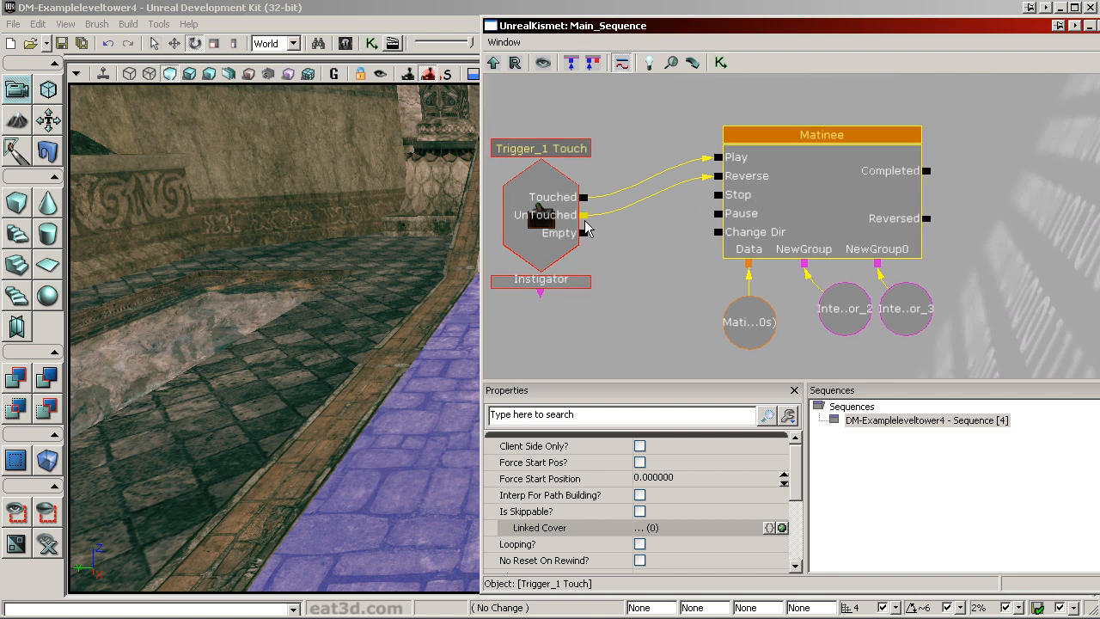
left_click(537, 206)
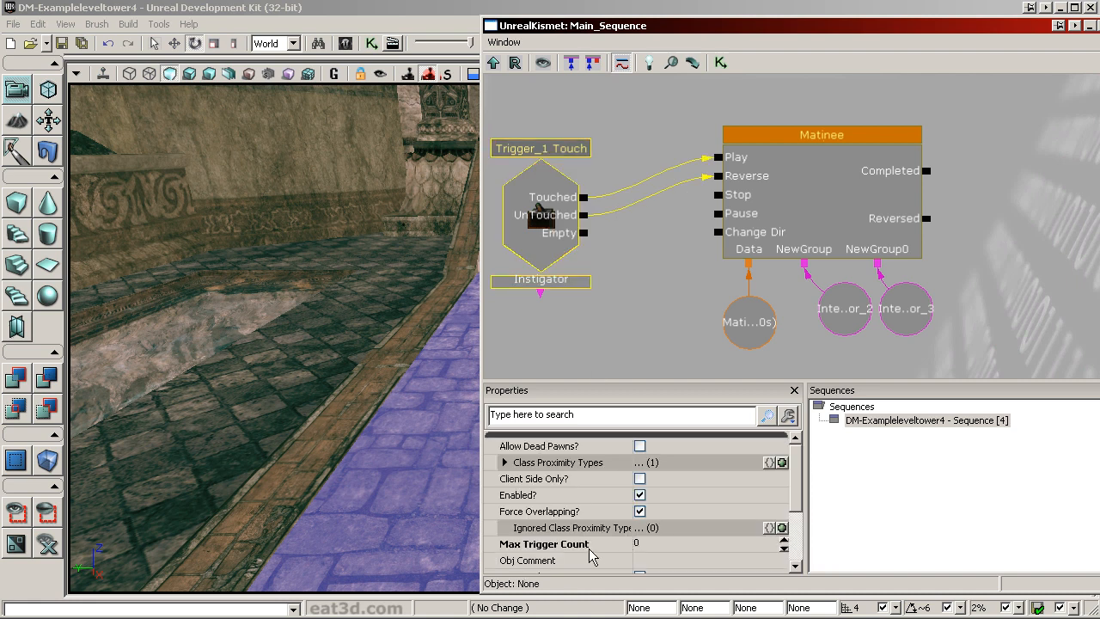
- Try a Max Trigger Count of 1 on the Touch event and set the count back to 0
left_click(589, 551)
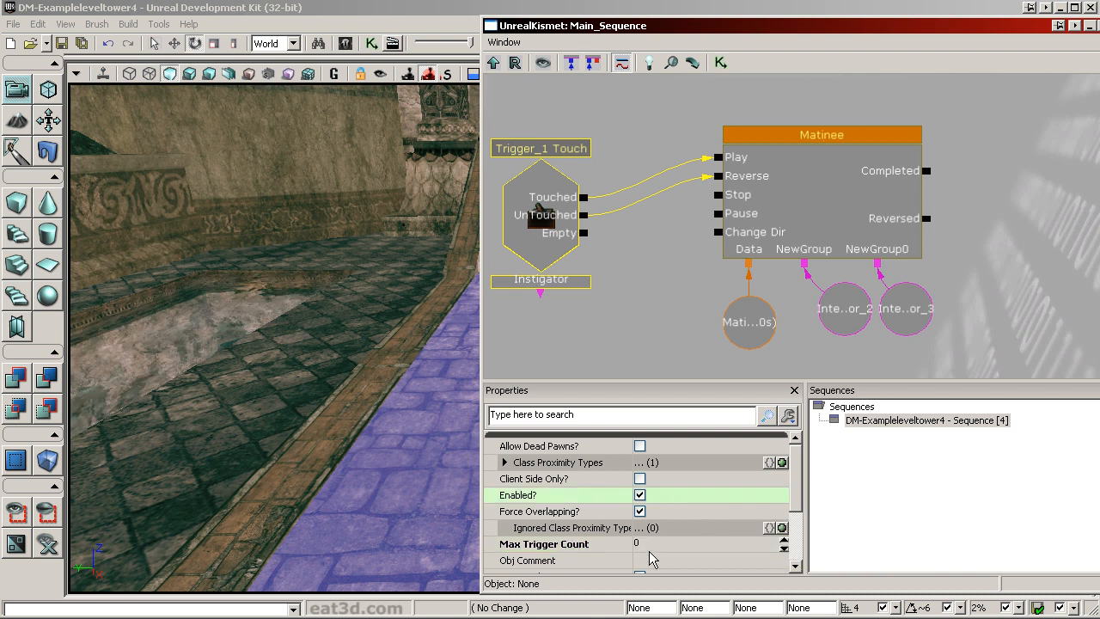
key("Return")
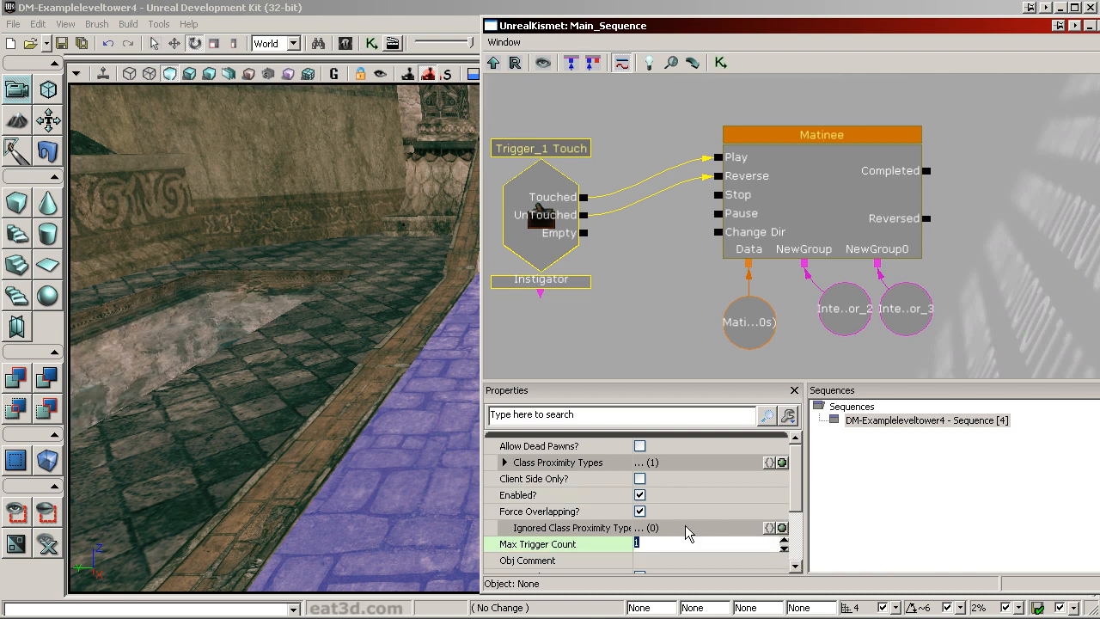
left_click(683, 515)
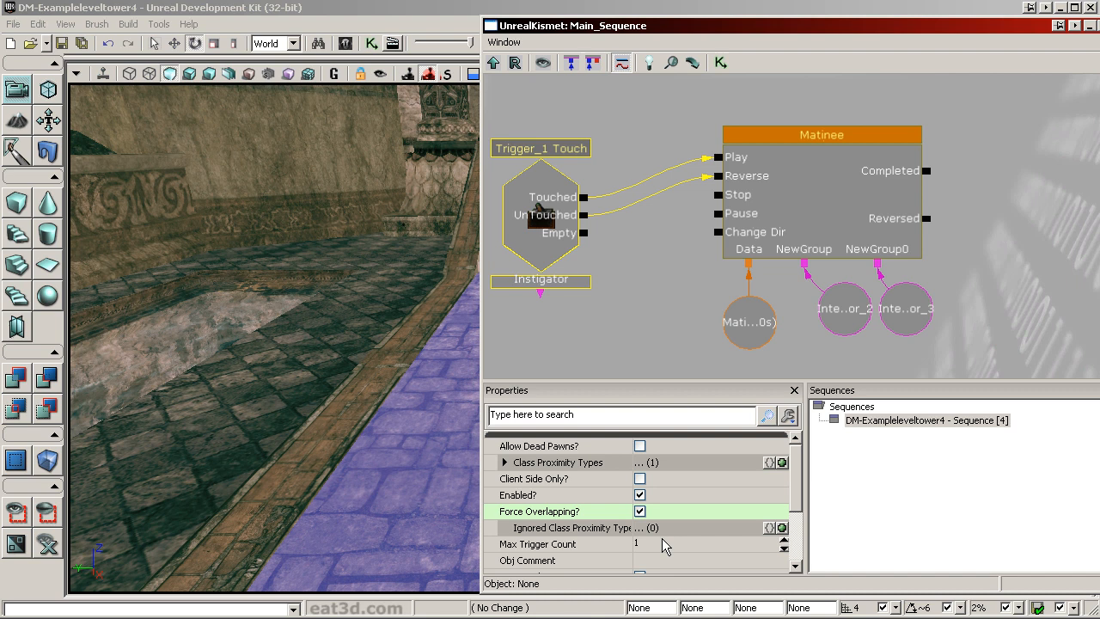
left_click(660, 545)
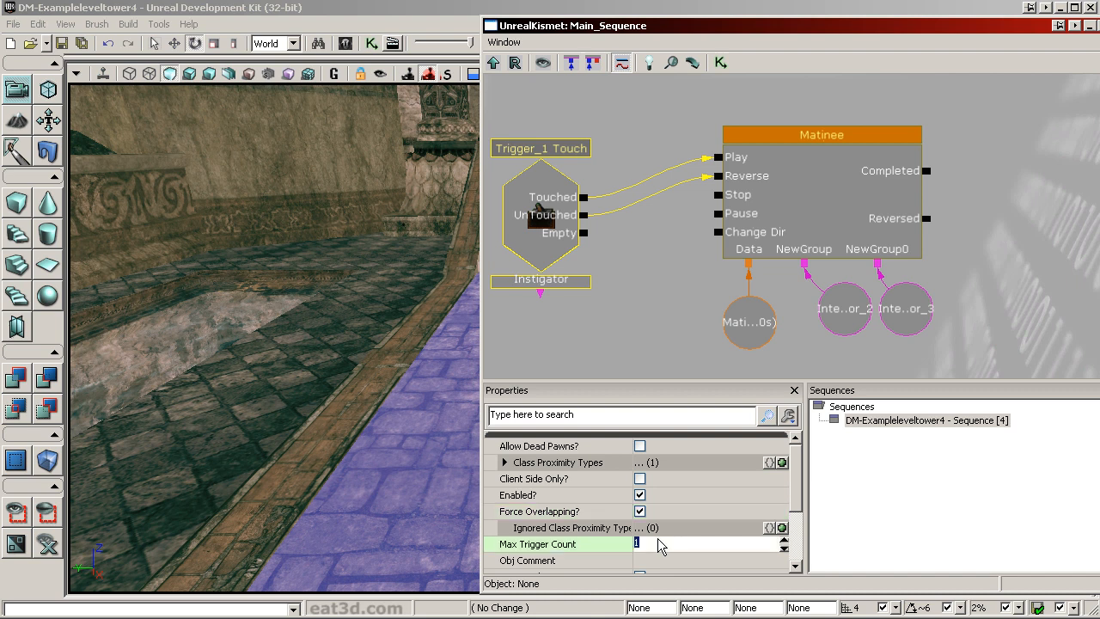
key("Return")
left_click(675, 500)
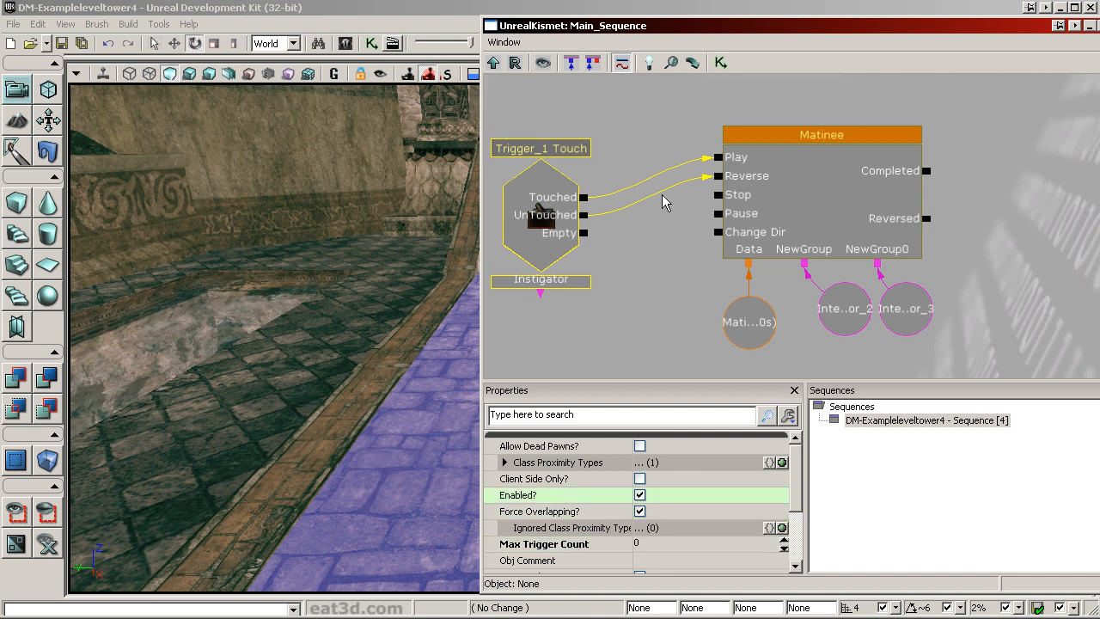
- Play the level from the stairs and walk toward and away from the doors to test the opening and closing
left_click_drag(623, 33, 1099, 22)
right_click(516, 330)
left_click(736, 599)
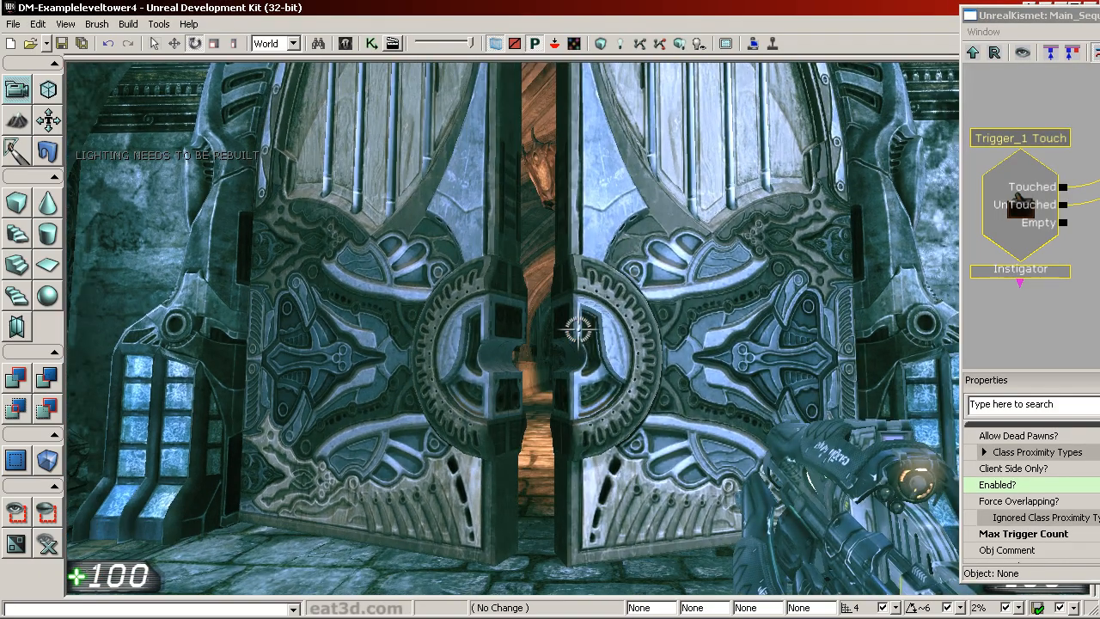
key("s")
key("w")
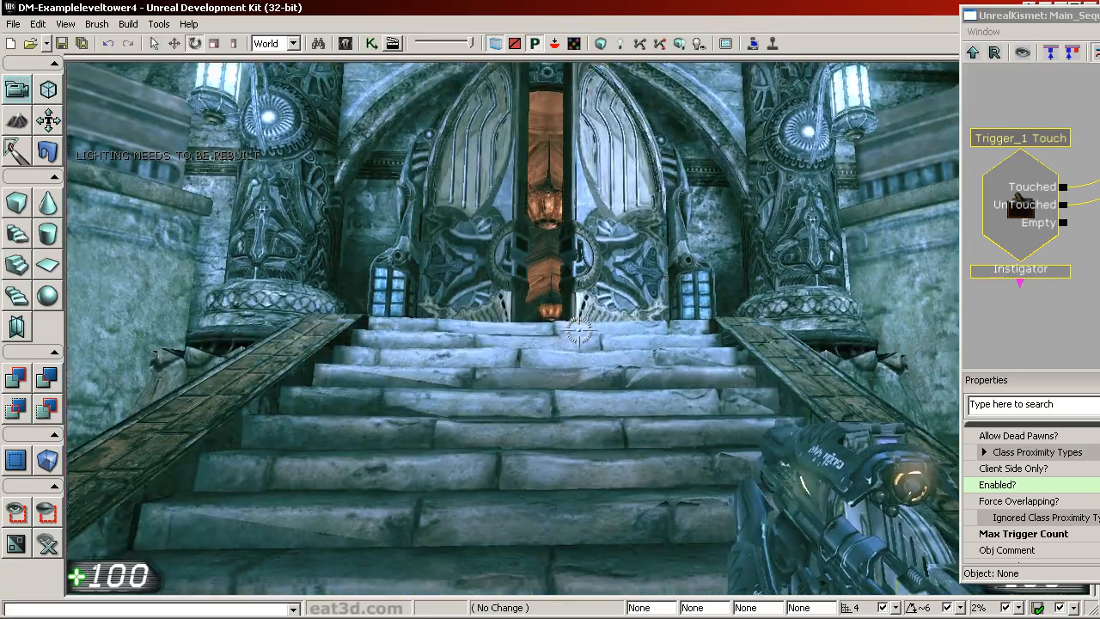
key("w")
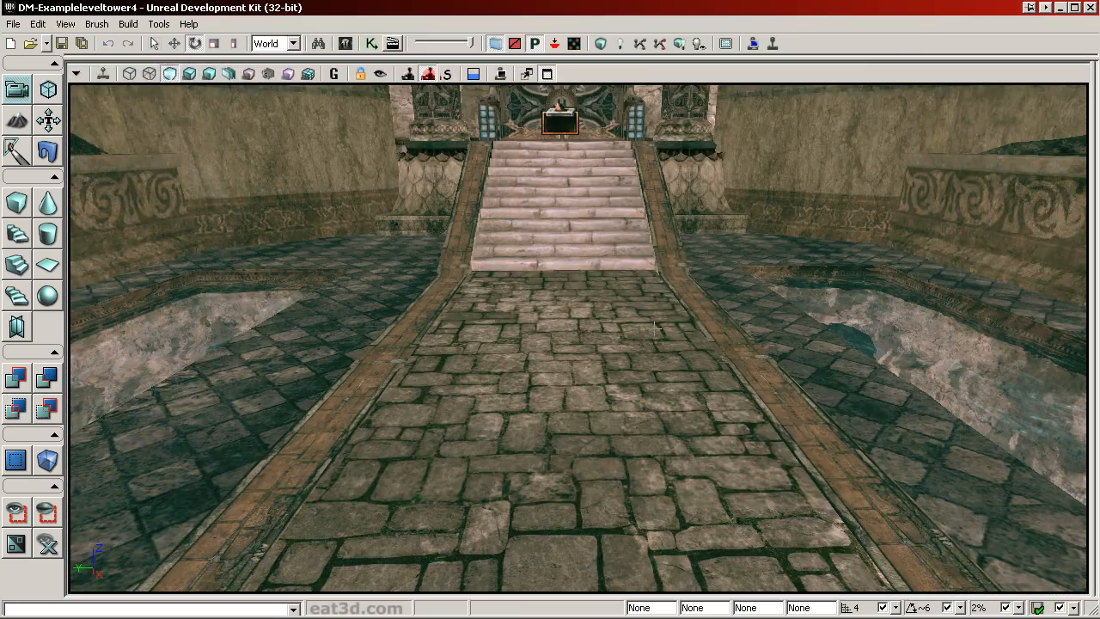
- Expand the NavigationPoint pickup factories in the actor classes, including the powerup branch, and select UTPickupFactory_JumpBoots
left_click(658, 327)
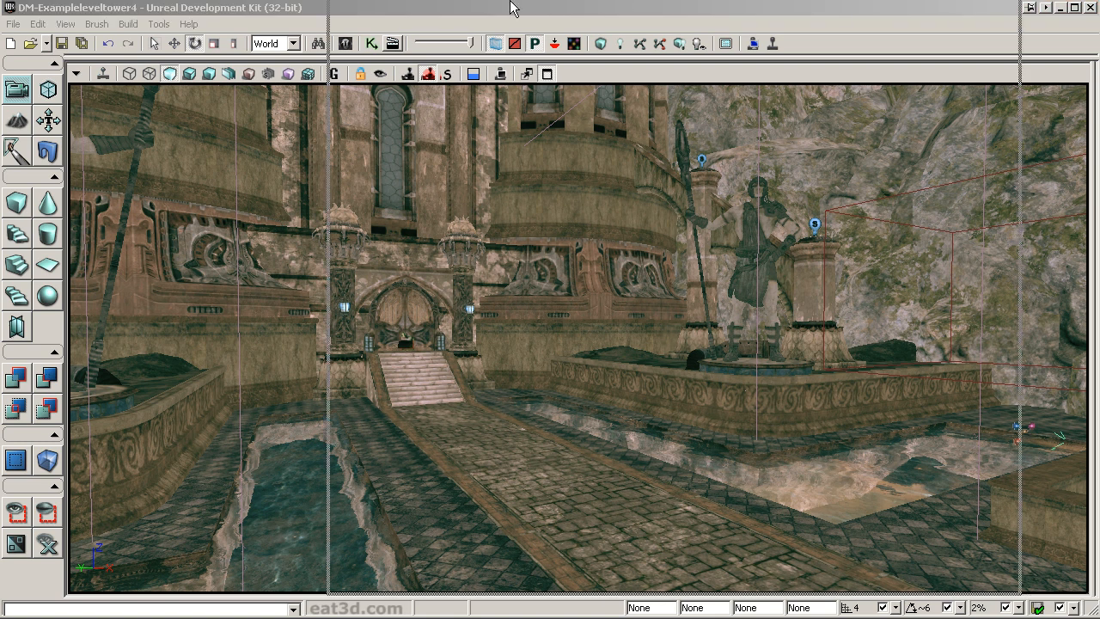
key("ctrl+shift+f")
left_click(396, 25)
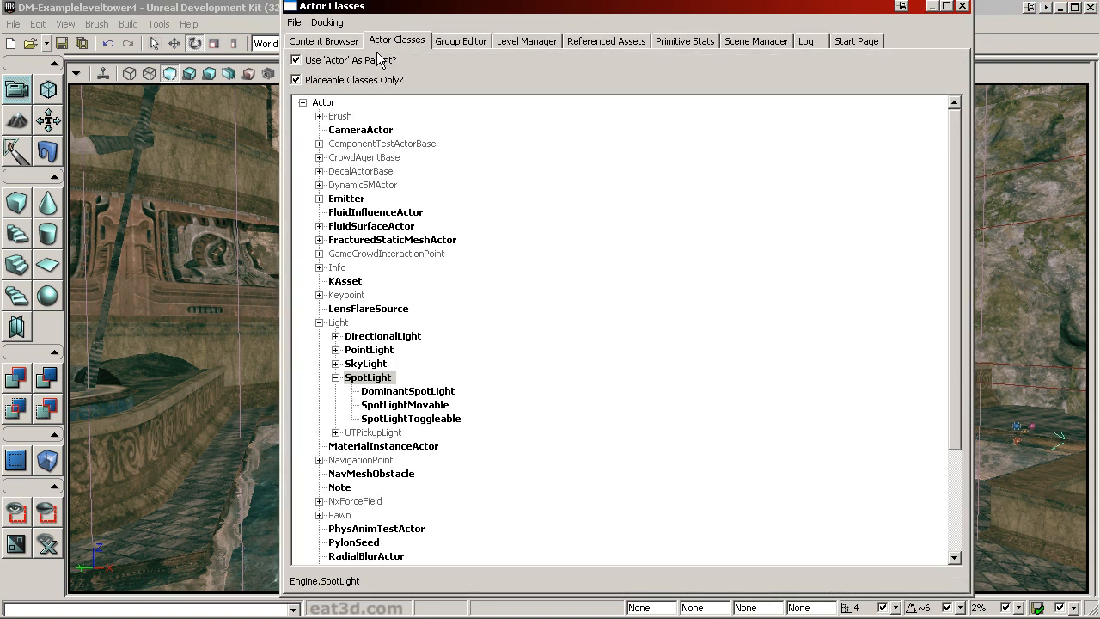
left_click(320, 323)
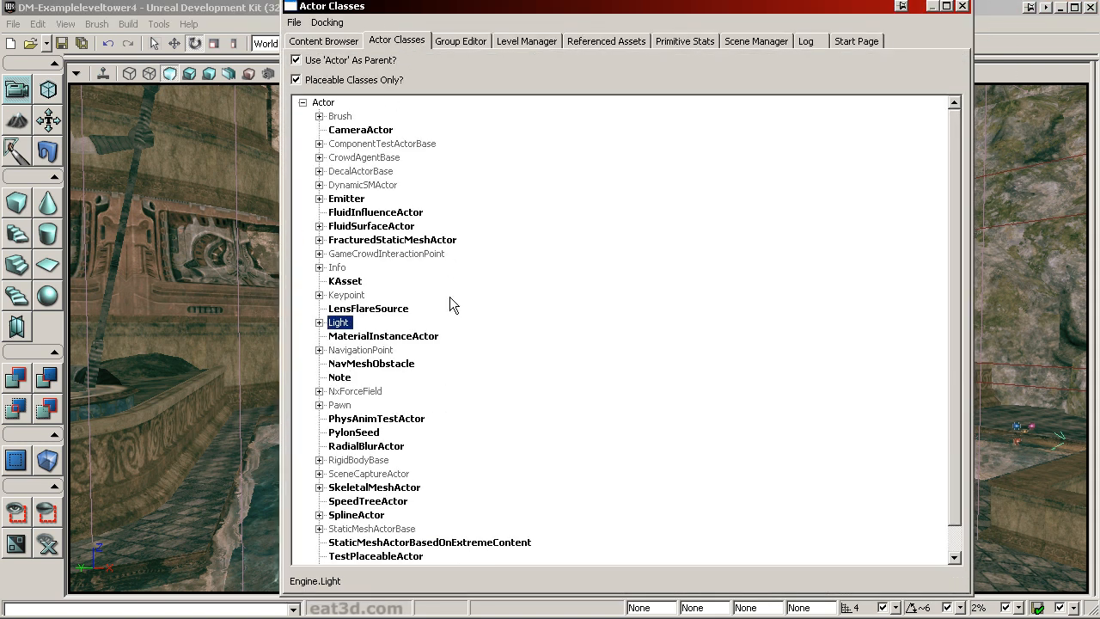
left_click(320, 351)
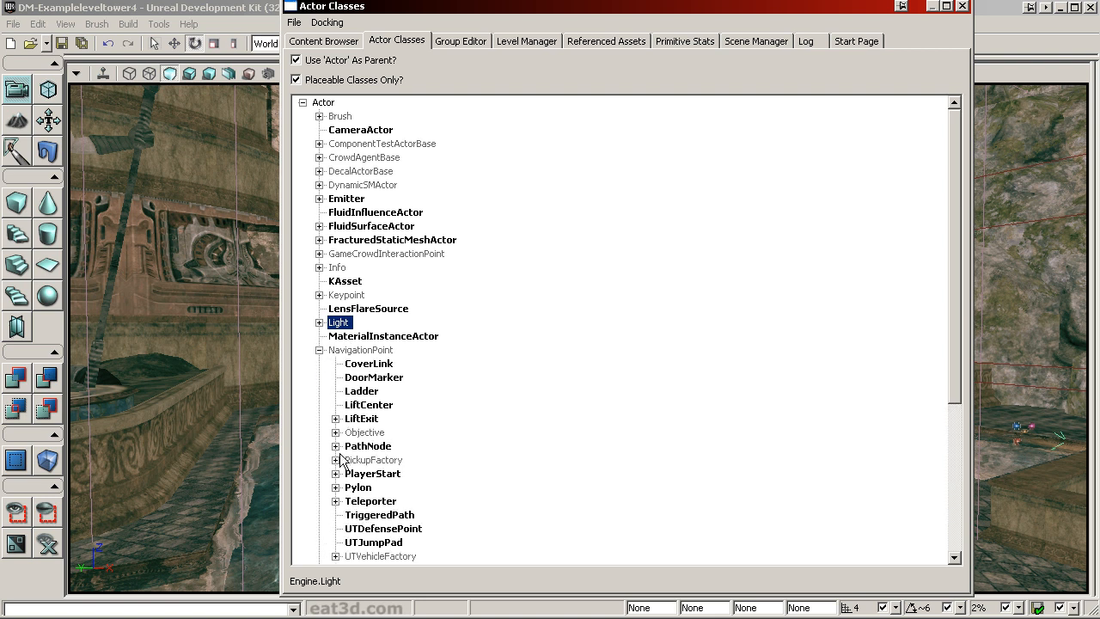
scroll(339, 456, "down", 5)
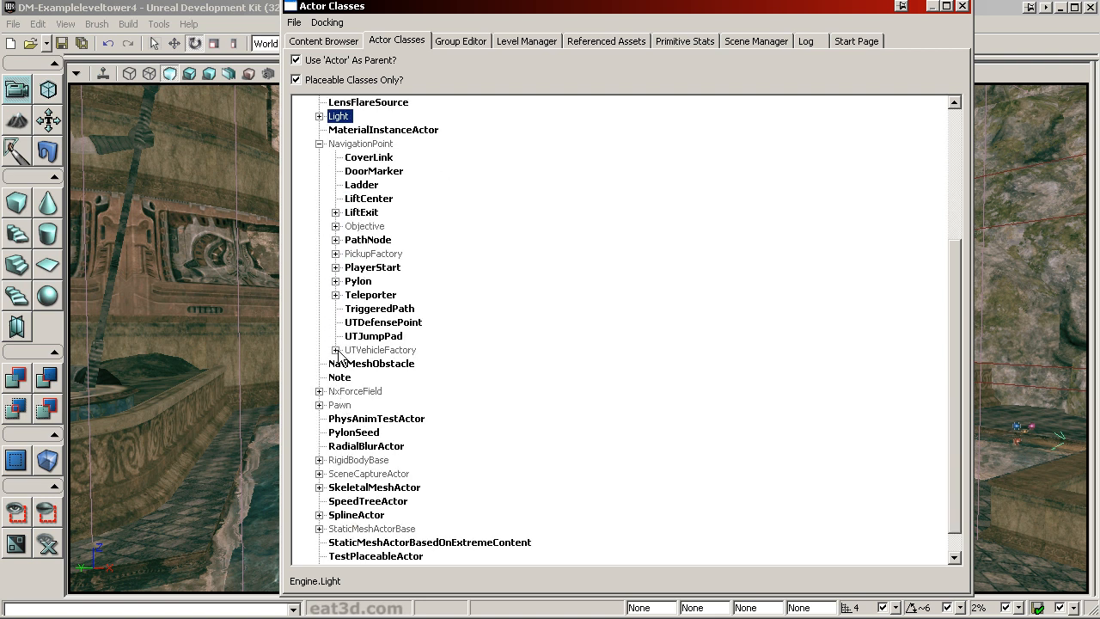
left_click(336, 253)
left_click(351, 267)
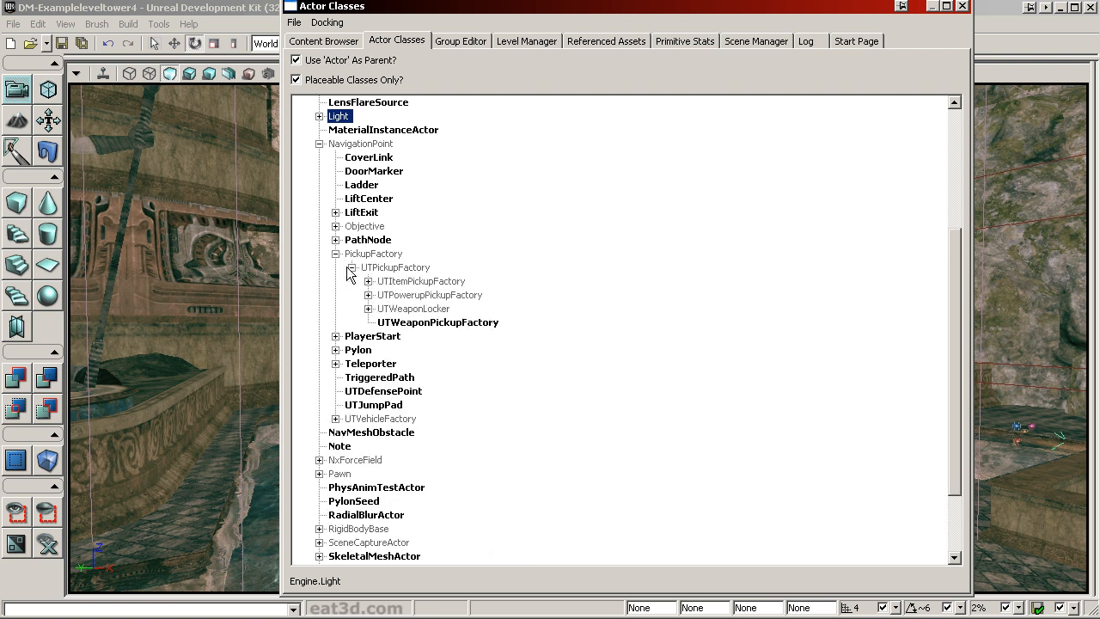
left_click(400, 310)
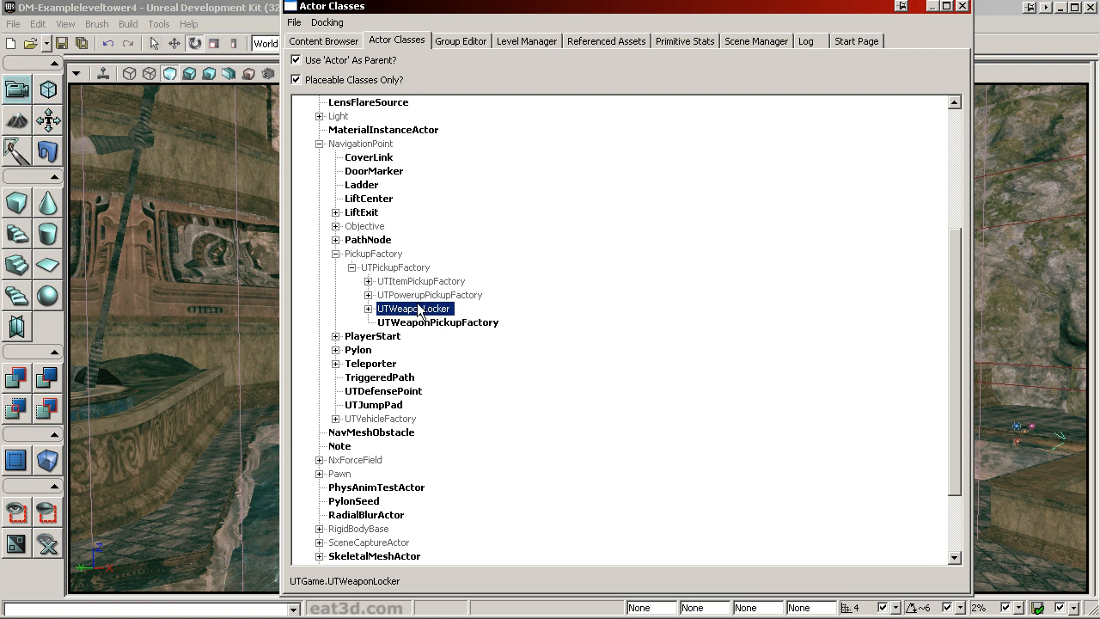
left_click(367, 296)
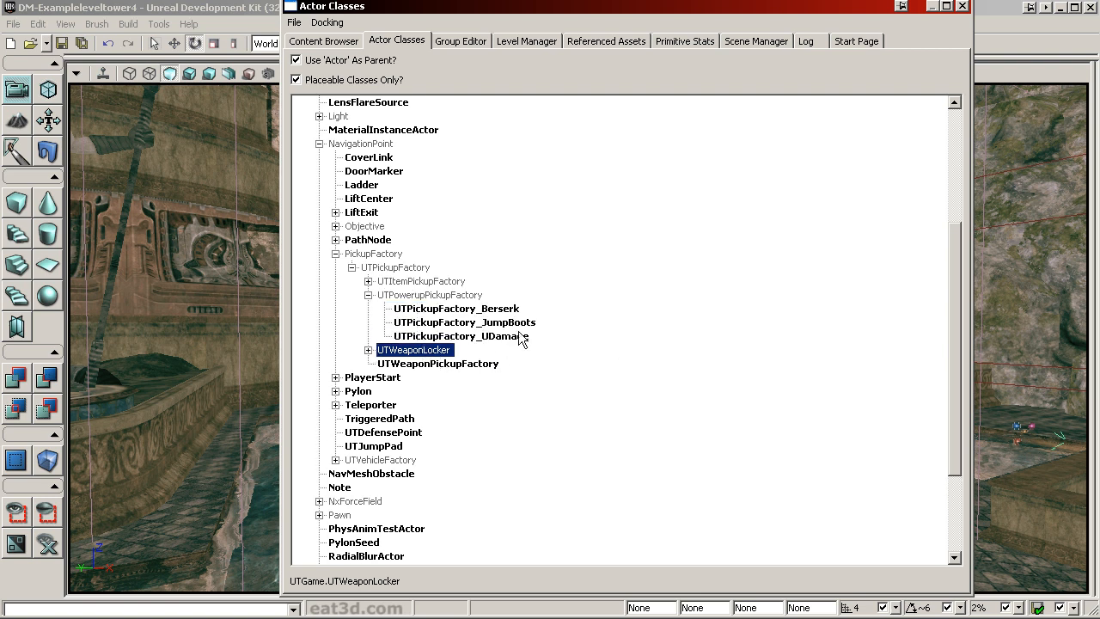
left_click(475, 323)
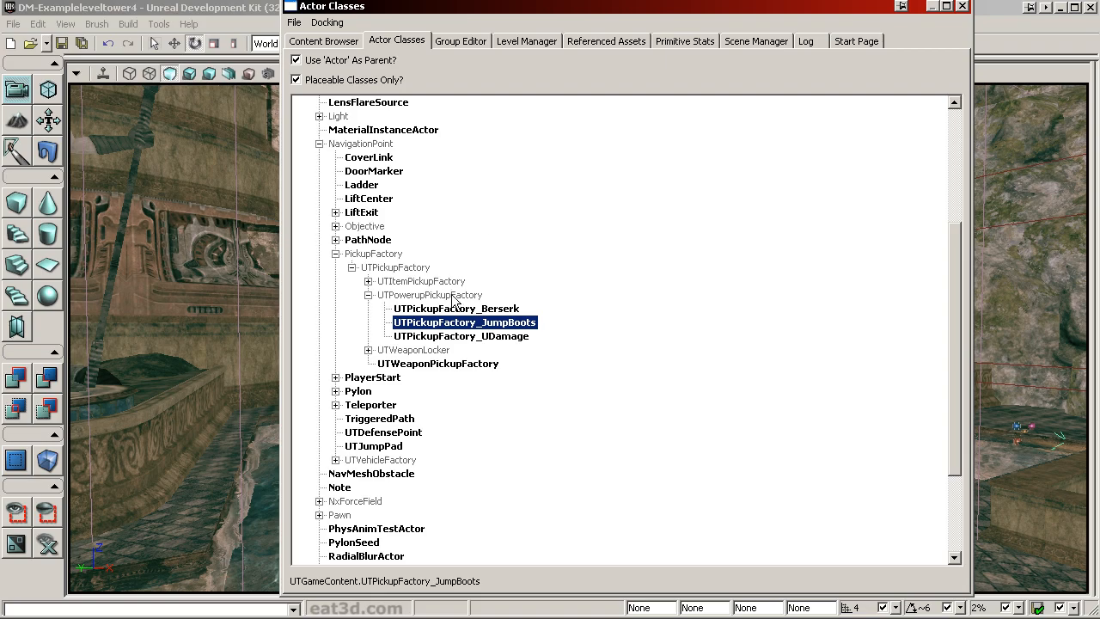
- Add a UTPickupFactory_JumpBoots actor on the stone walkway in front of the stairs
left_click_drag(502, 7, 965, 7)
left_click_drag(403, 344, 408, 232)
left_click(388, 199)
right_click(389, 199)
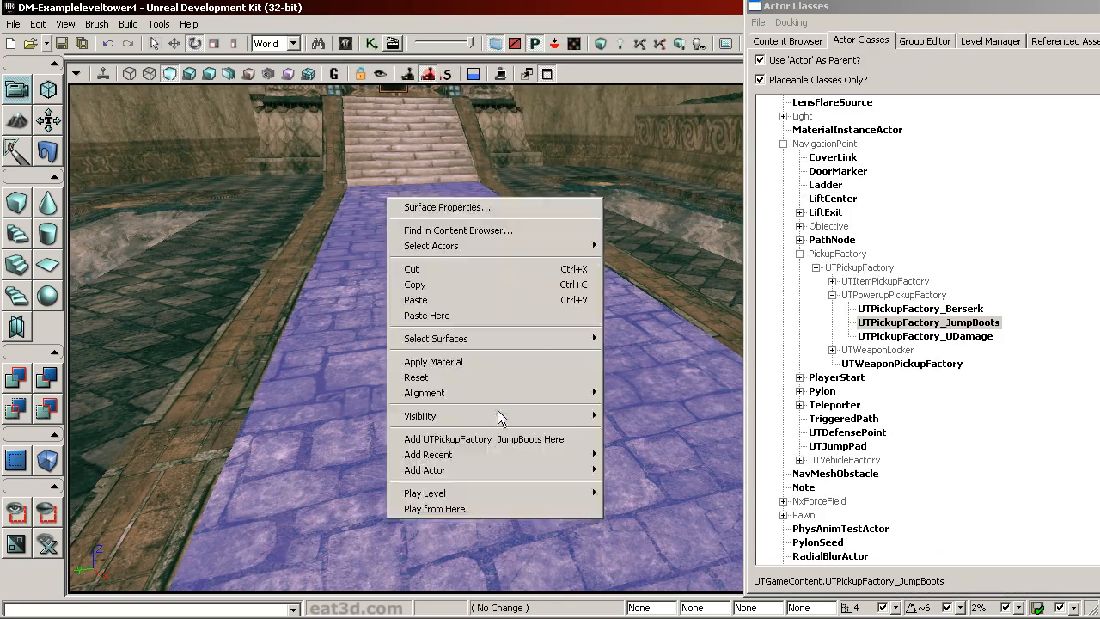
left_click(492, 440)
left_click_drag(490, 438, 430, 438)
right_click_drag(488, 343, 492, 301)
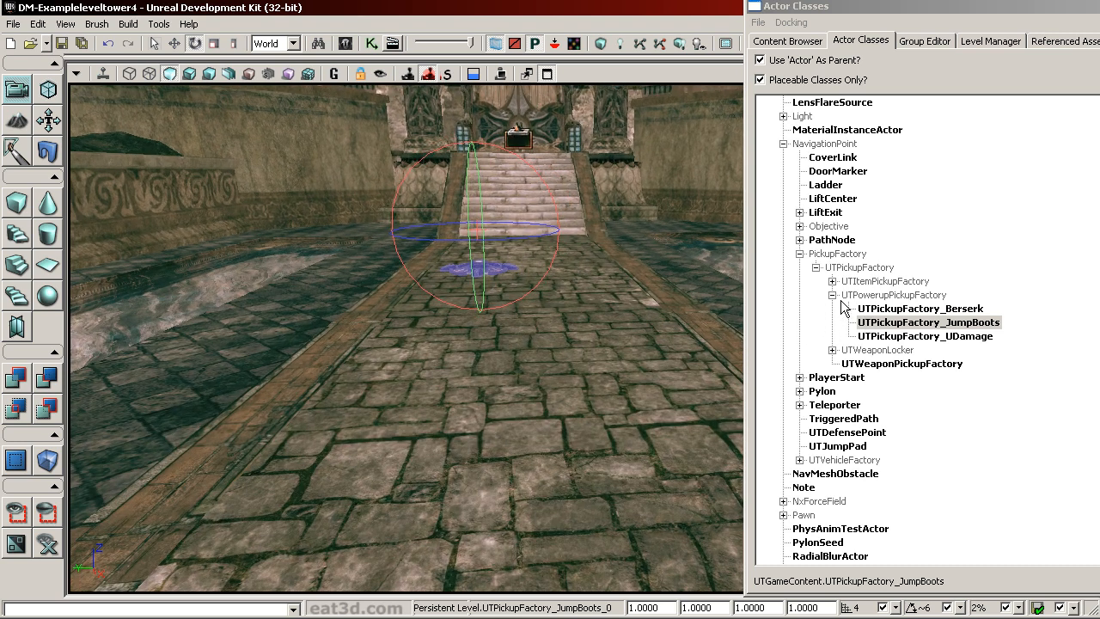
- Collapse the powerup factories and add a UTWeaponPickupFactory actor on the walkway near the jump boots pickup
left_click(833, 294)
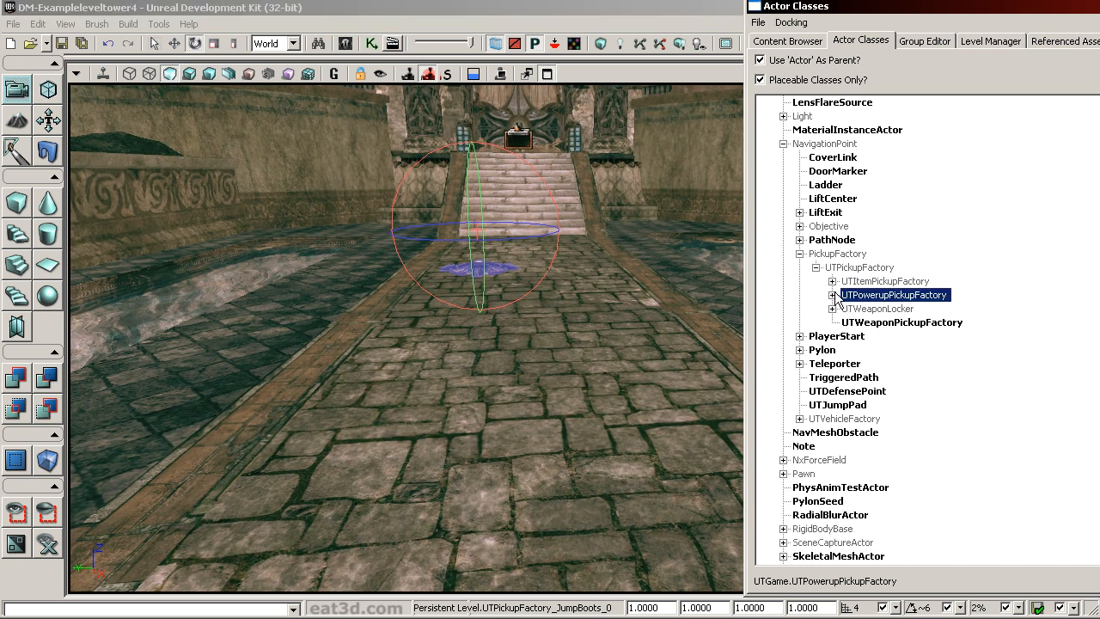
left_click(886, 323)
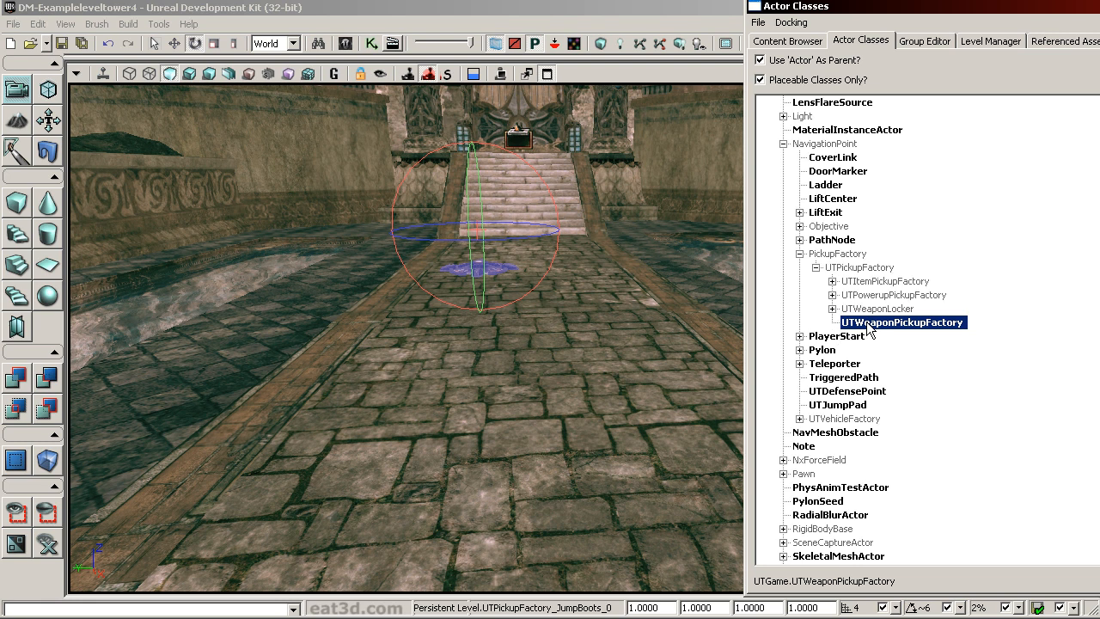
left_click_drag(428, 400, 445, 378)
left_click(445, 383)
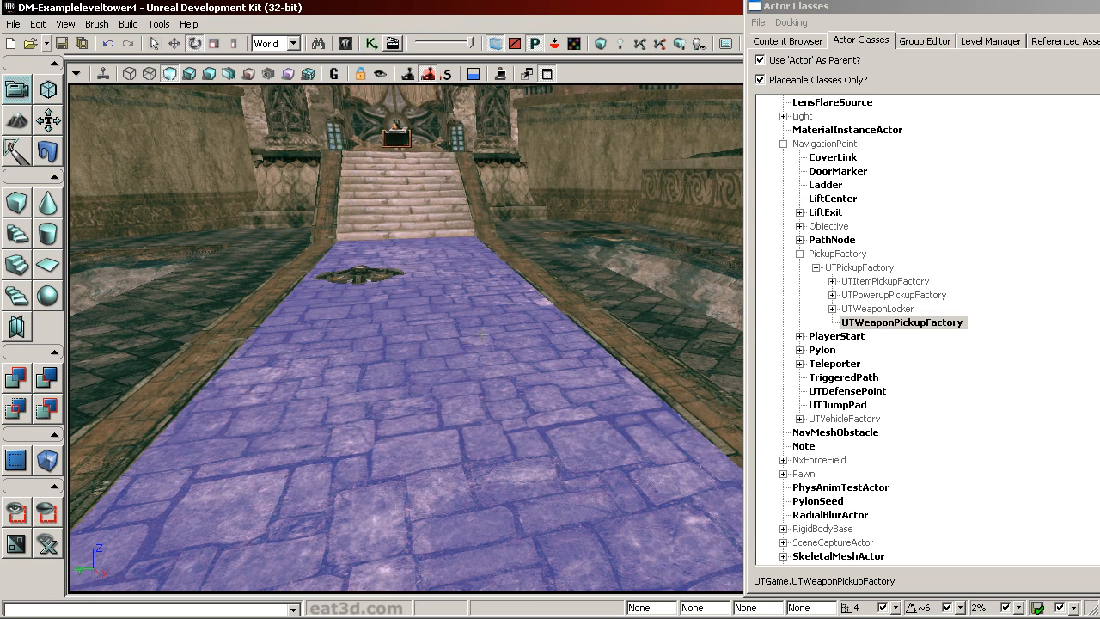
right_click(478, 307)
left_click(558, 549)
mouse_move(526, 482)
right_mouse_down()
mouse_move(525, 455)
mouse_move(525, 482)
right_mouse_up()
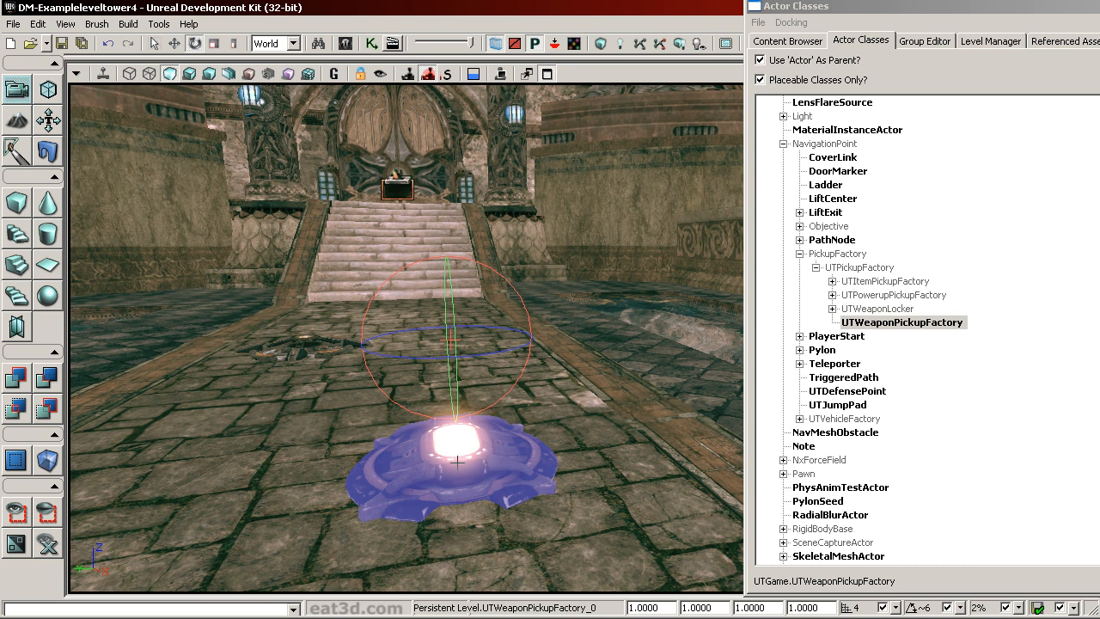
- Set the new weapon pickup factory's Weapon Pickup Class to the rocket launcher
double_click(456, 462)
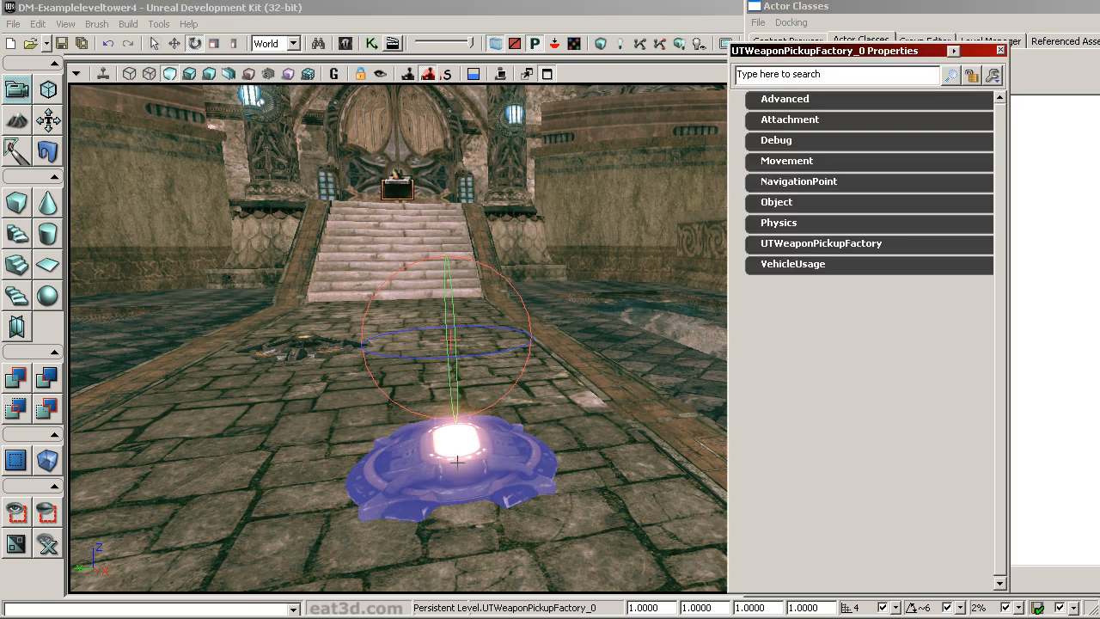
left_click(789, 243)
left_click(943, 263)
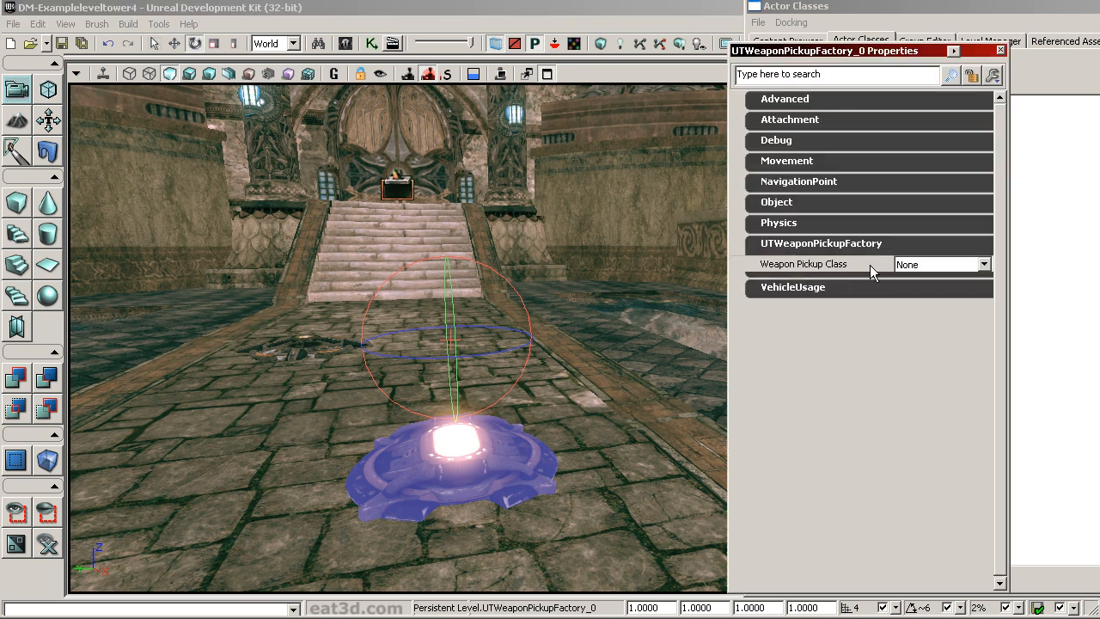
left_click(944, 265)
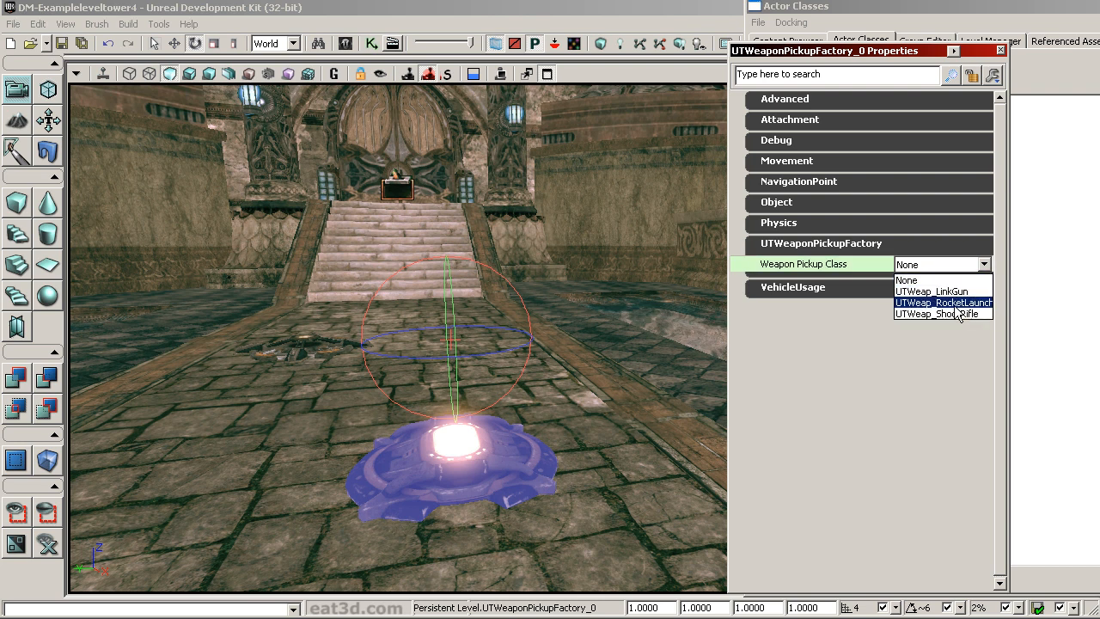
left_click(954, 304)
left_click_drag(569, 435, 407, 512)
left_click(402, 467)
left_click(402, 467)
- Find UTAmmo_RocketLauncher under the ammo pickup factories and add it on the walkway beside the weapon pickup
left_click_drag(868, 7, 755, 8)
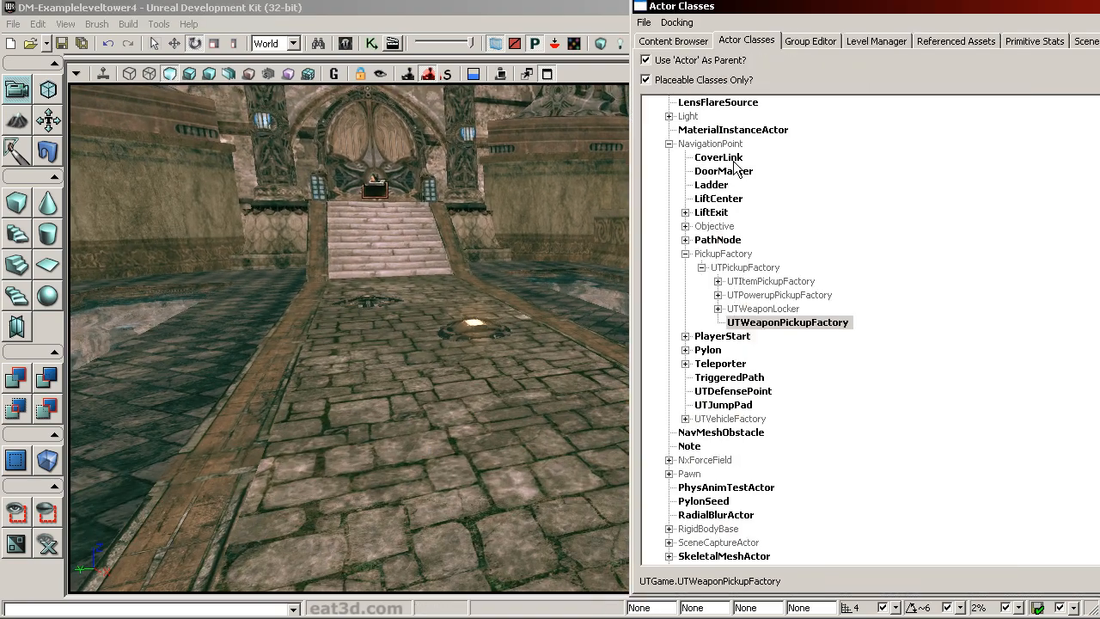
left_click(717, 282)
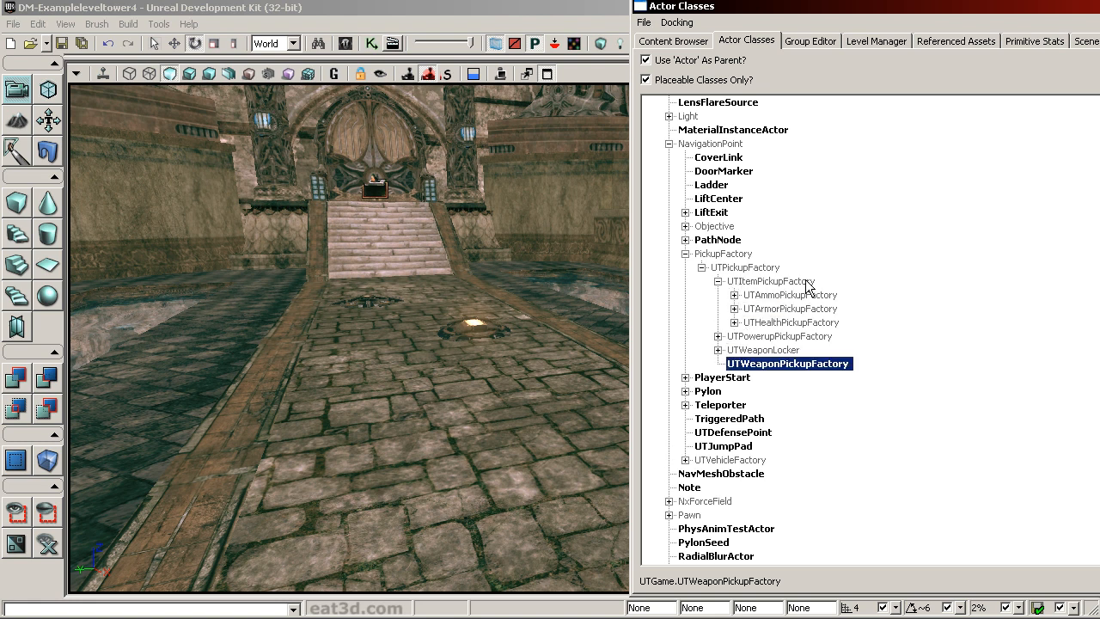
left_click(734, 296)
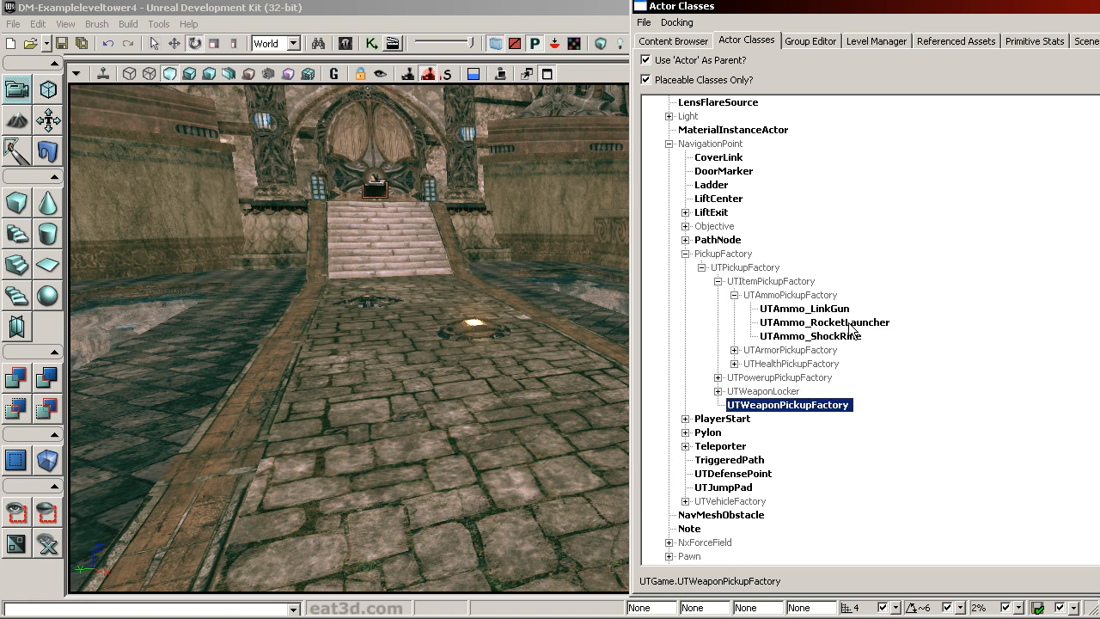
left_click(823, 322)
left_click_drag(343, 395, 317, 370)
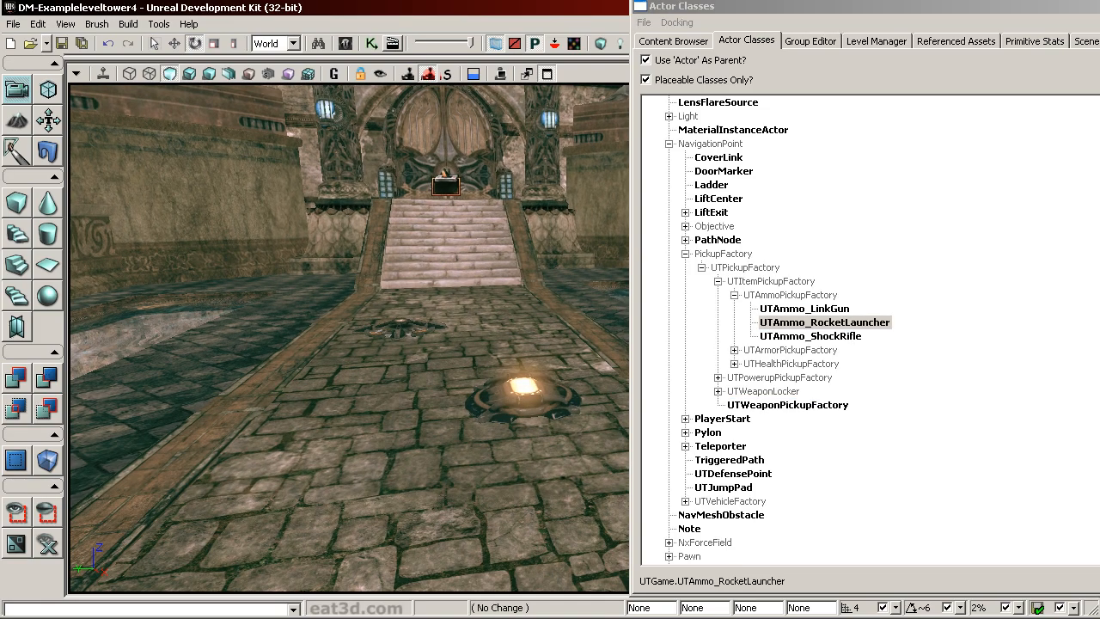
right_click(344, 395)
left_click(411, 607)
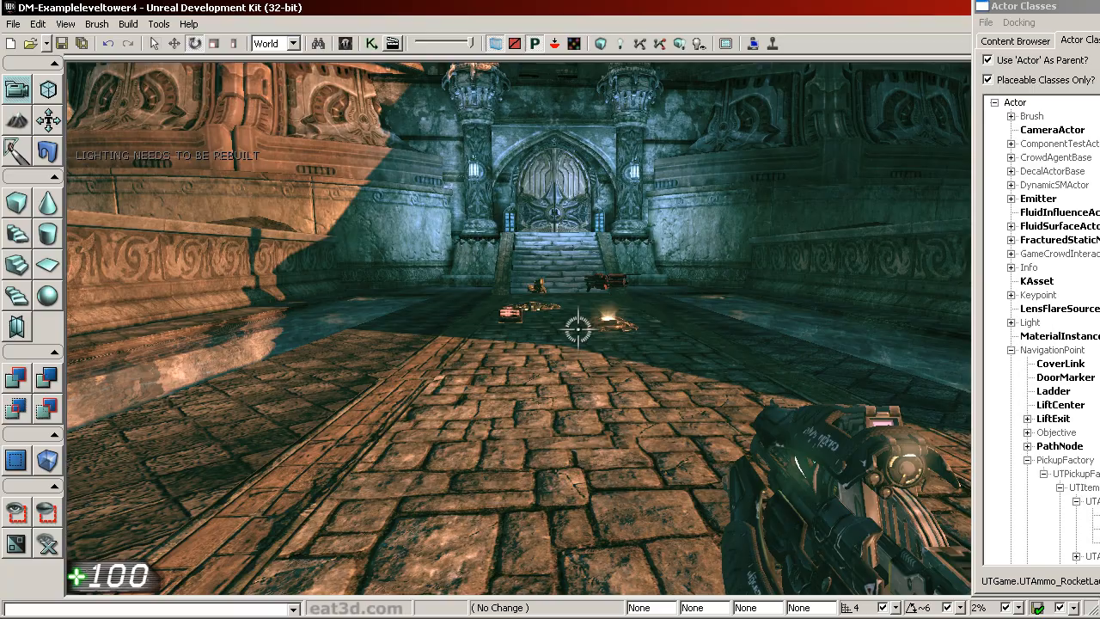
- Play the level and walk through the rocket launcher and jump boots pickups to test them
key("w")
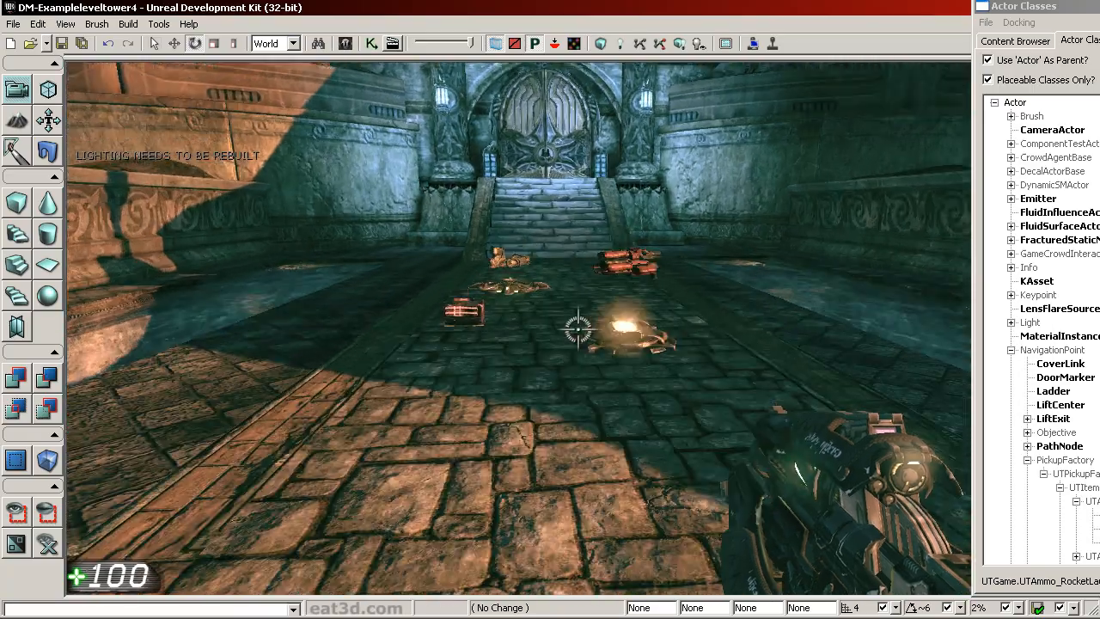
key("w")
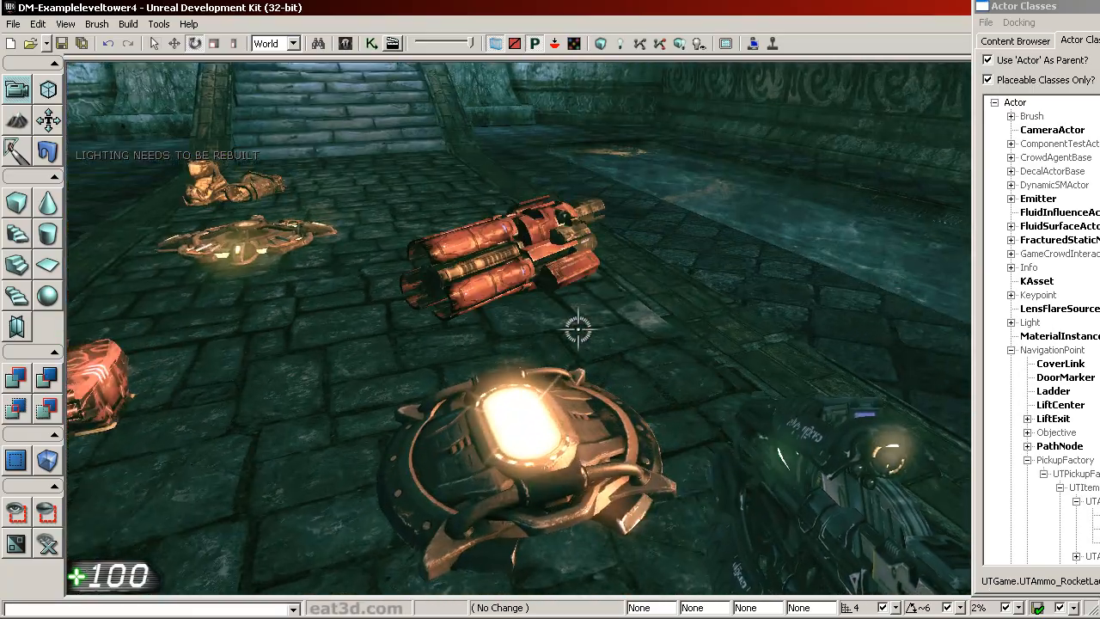
key("w")
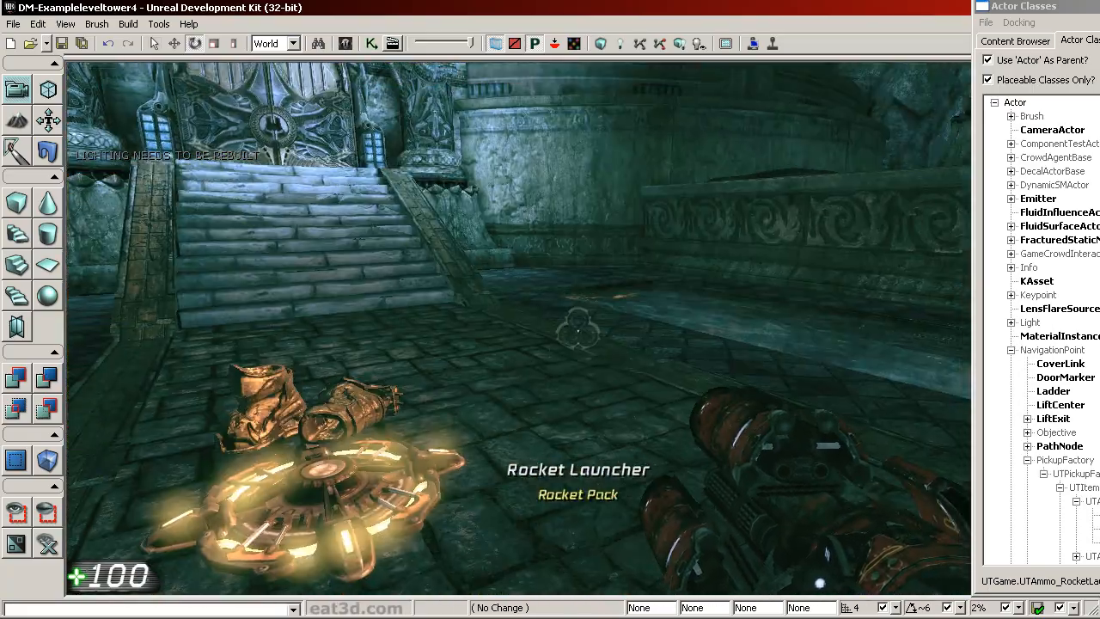
key("w")
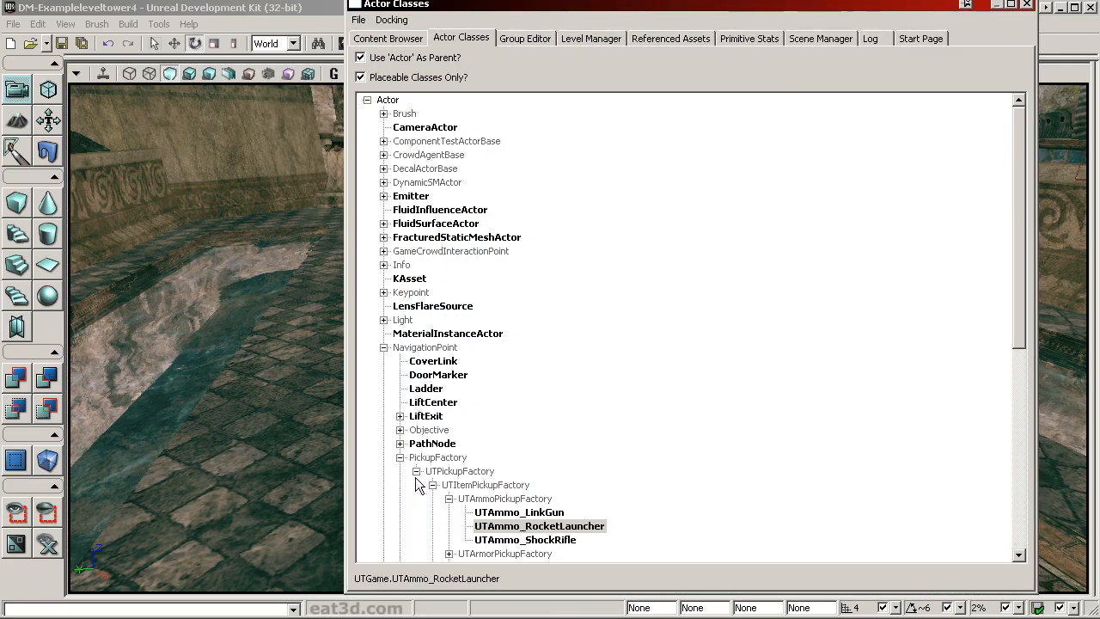
- Examine the armor and health pickup classes in the actor classes, and collapse the PickupFactory branch
left_click(447, 500)
scroll(479, 505, "down", 1)
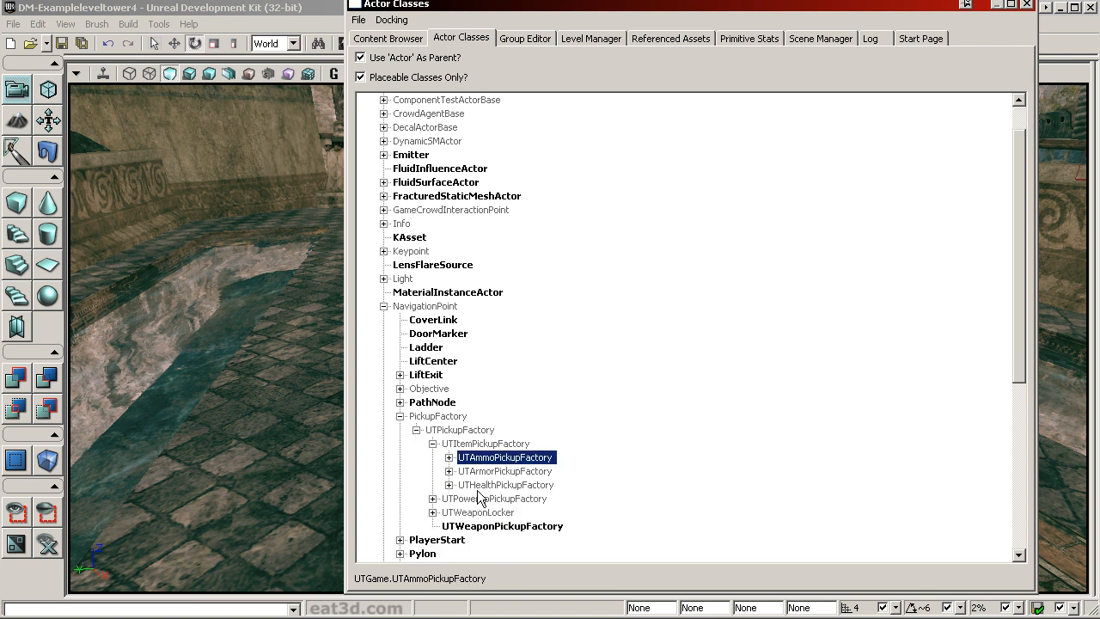
left_click(448, 471)
scroll(464, 464, "down", 2)
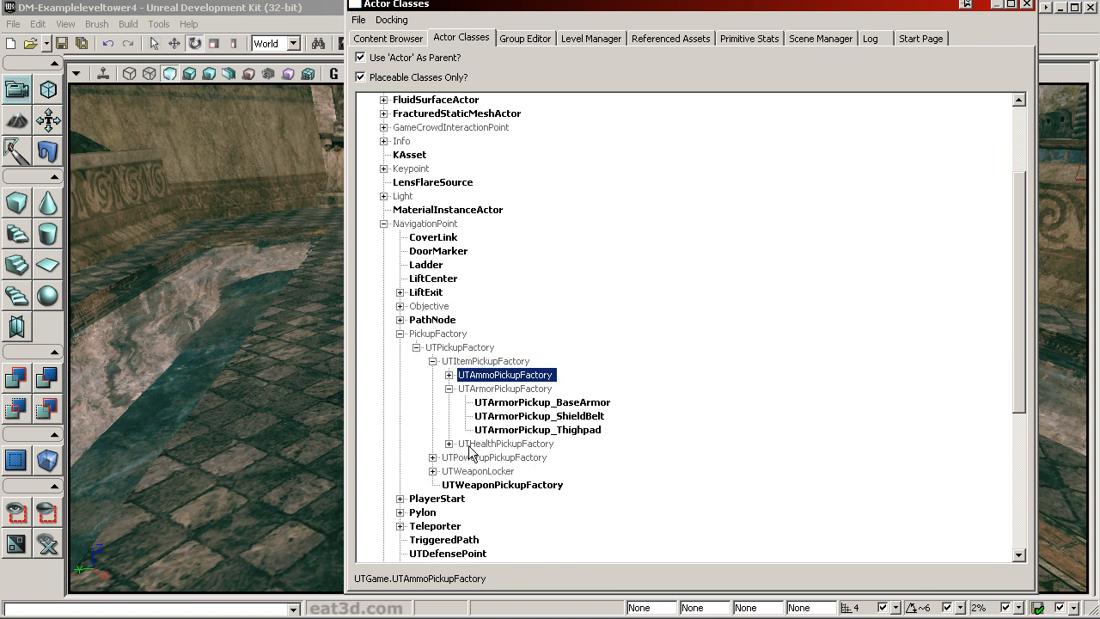
left_click(447, 457)
left_click(448, 444)
scroll(507, 445, "down", 4)
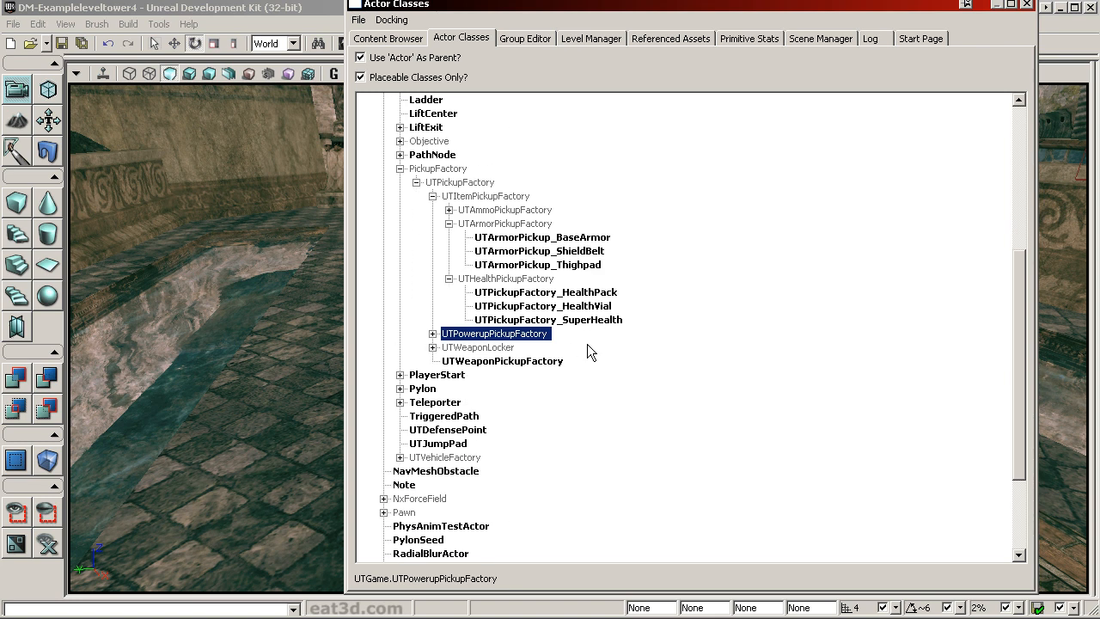
left_click(433, 196)
left_click(415, 182)
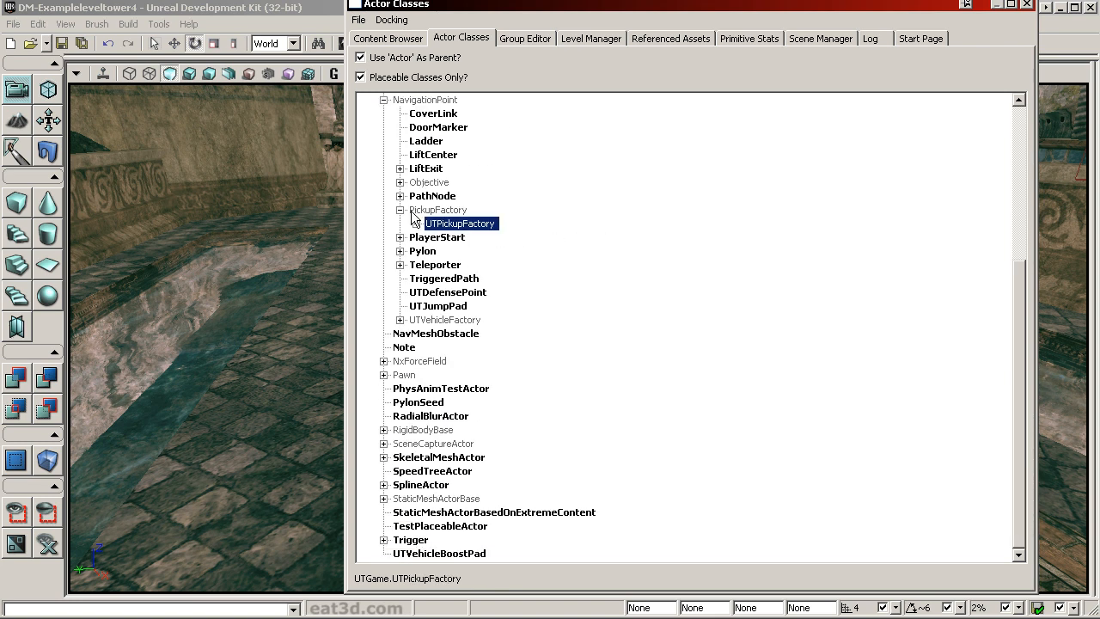
left_click(400, 211)
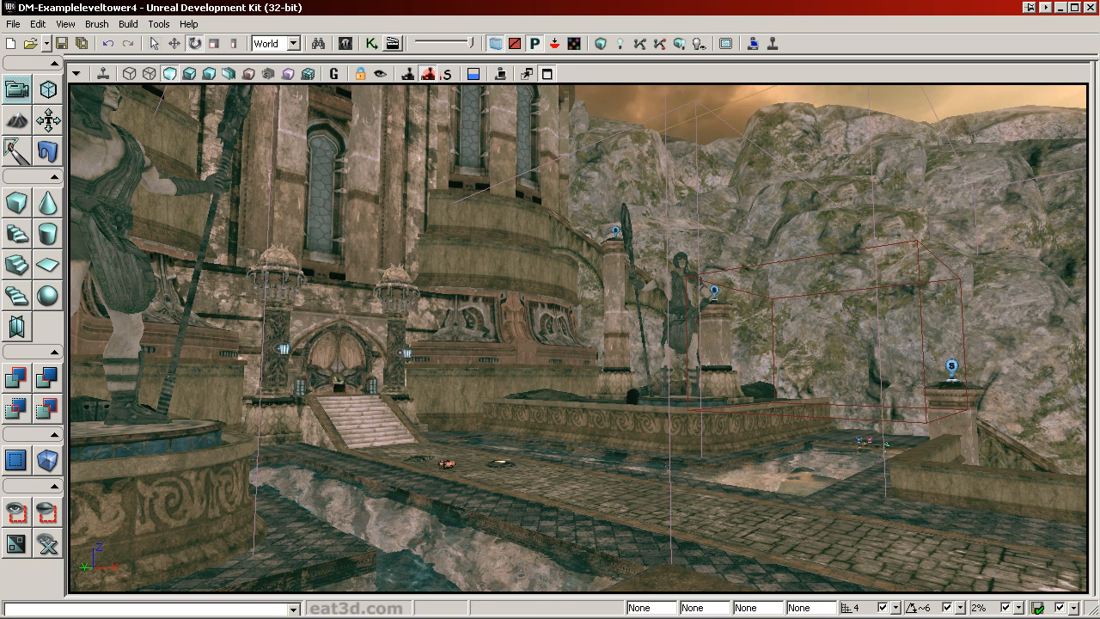
- Collapse the Eat3DIntroToUDK_Content package in the content browser and open the A_Ambient_Loops package under Sounds
left_click(496, 43)
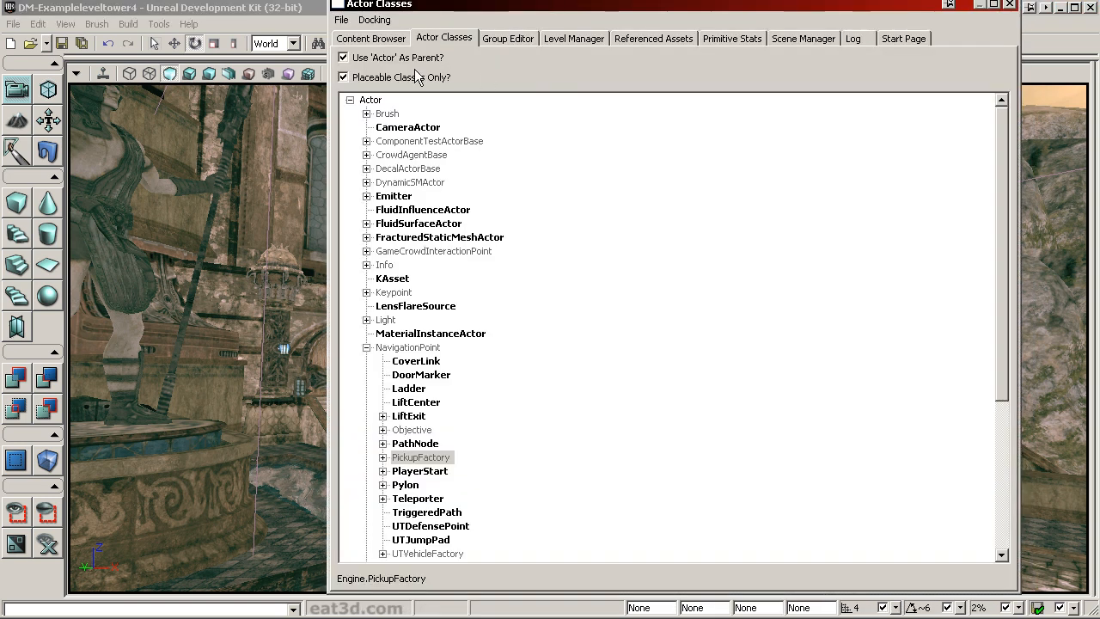
left_click(370, 38)
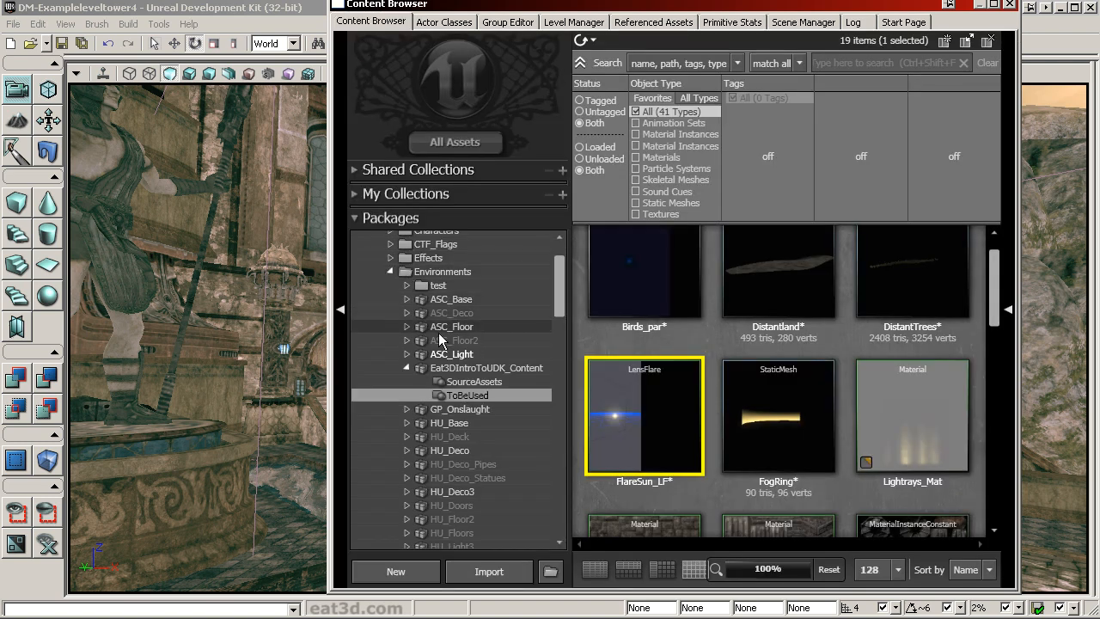
left_click(408, 370)
scroll(424, 321, "down", 15)
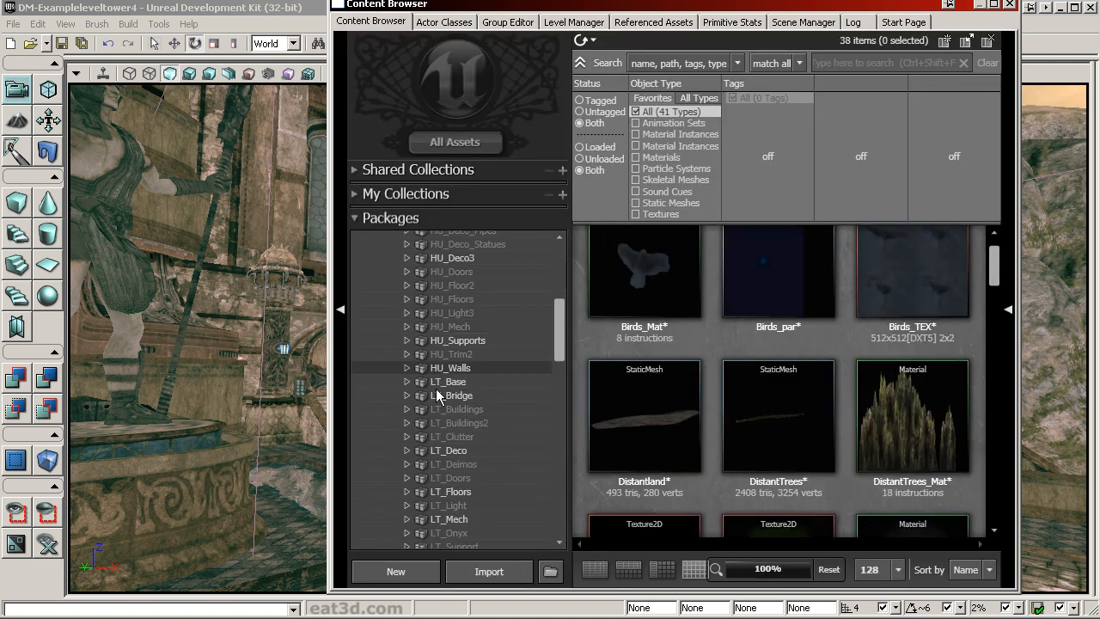
scroll(492, 431, "down", 6)
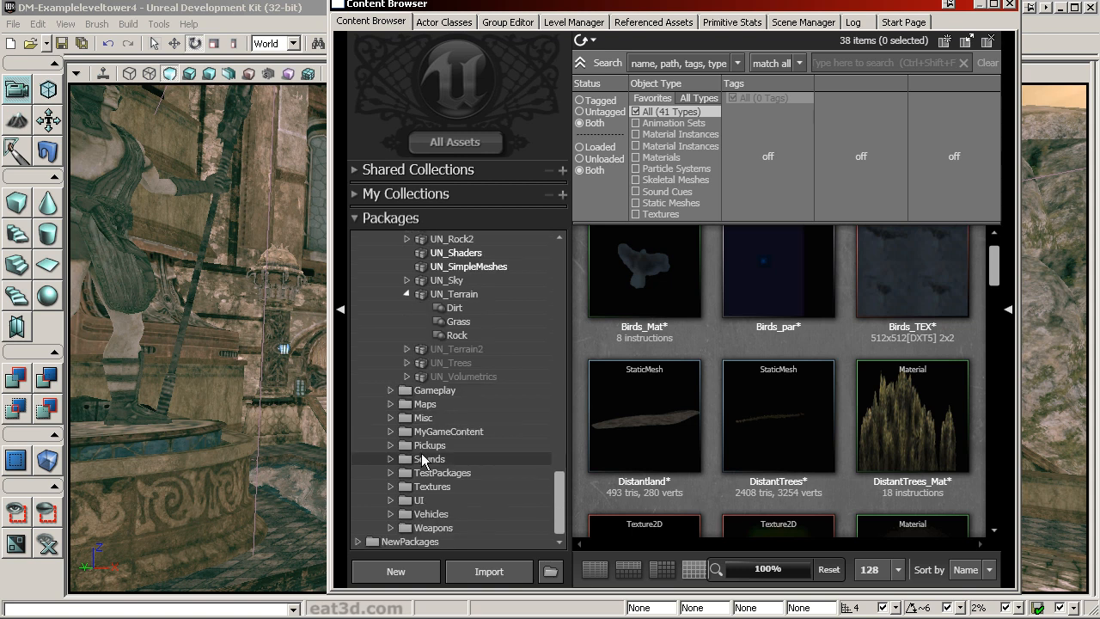
left_click(391, 458)
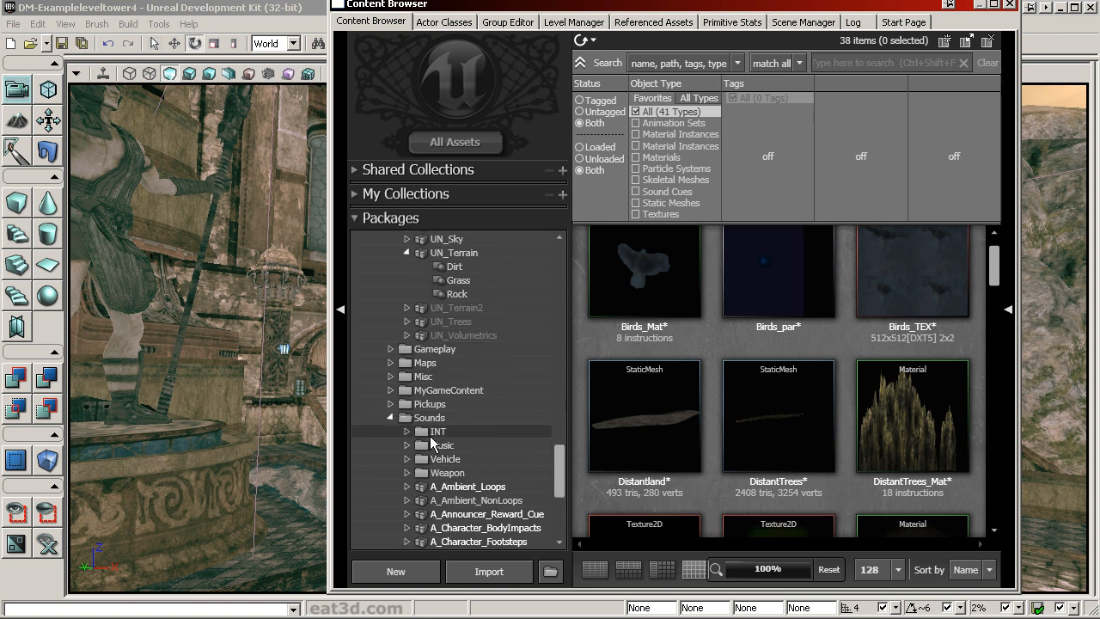
scroll(468, 422, "down", 4)
scroll(507, 399, "down", 2)
scroll(516, 426, "up", 2)
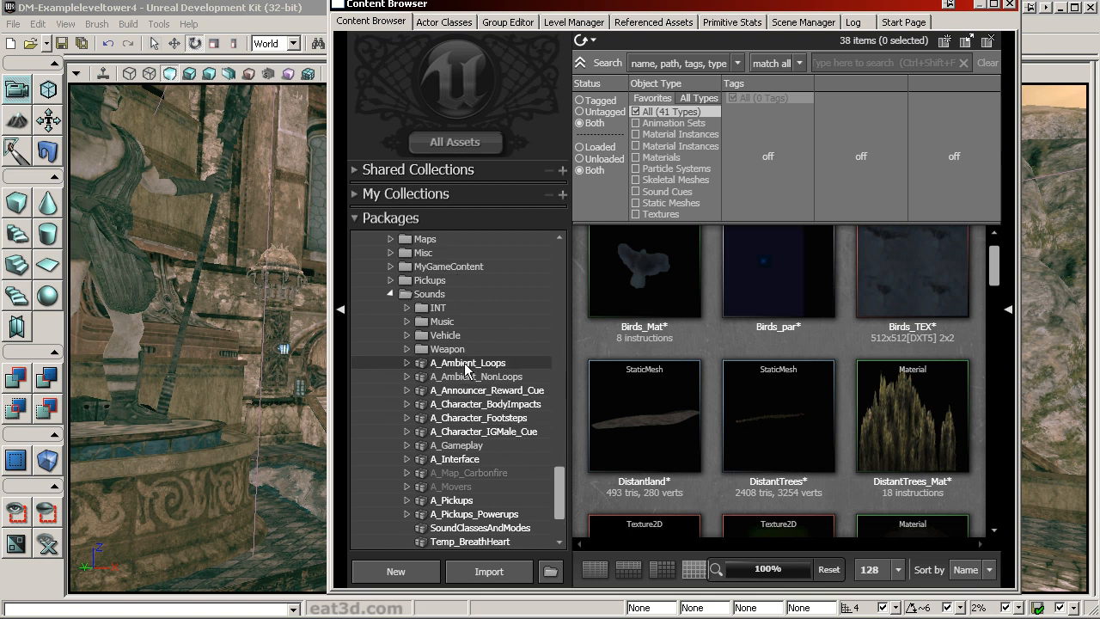
left_click(464, 362)
- Look through the ambient loop sounds and select the air_wind02 sound for use in the level
left_click(735, 311)
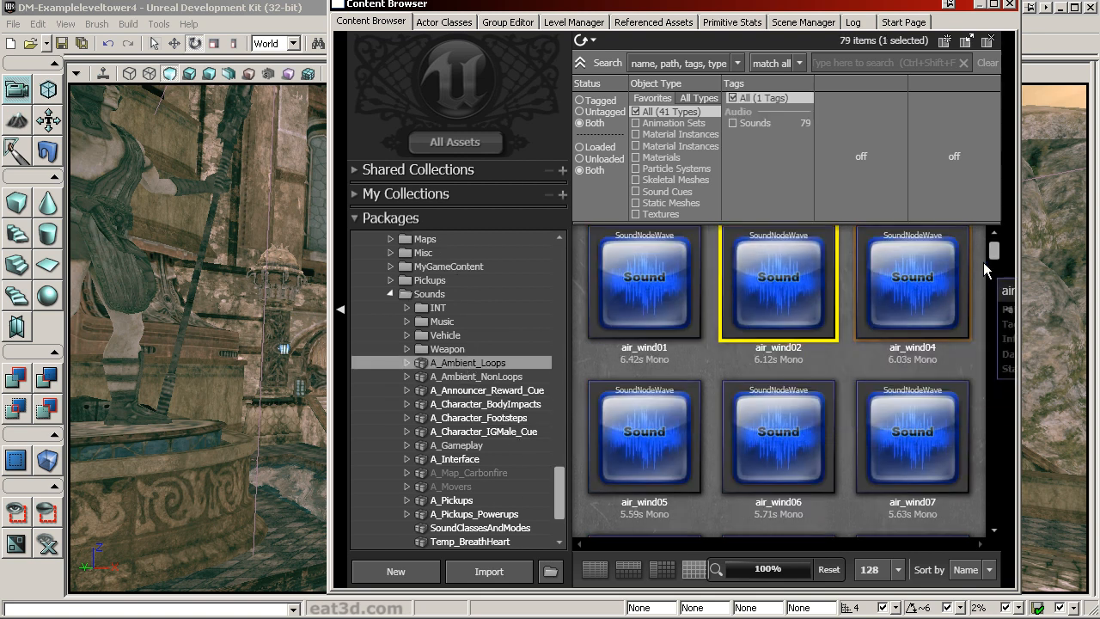
mouse_move(995, 258)
left_mouse_down()
mouse_move(994, 307)
mouse_move(994, 247)
left_mouse_up()
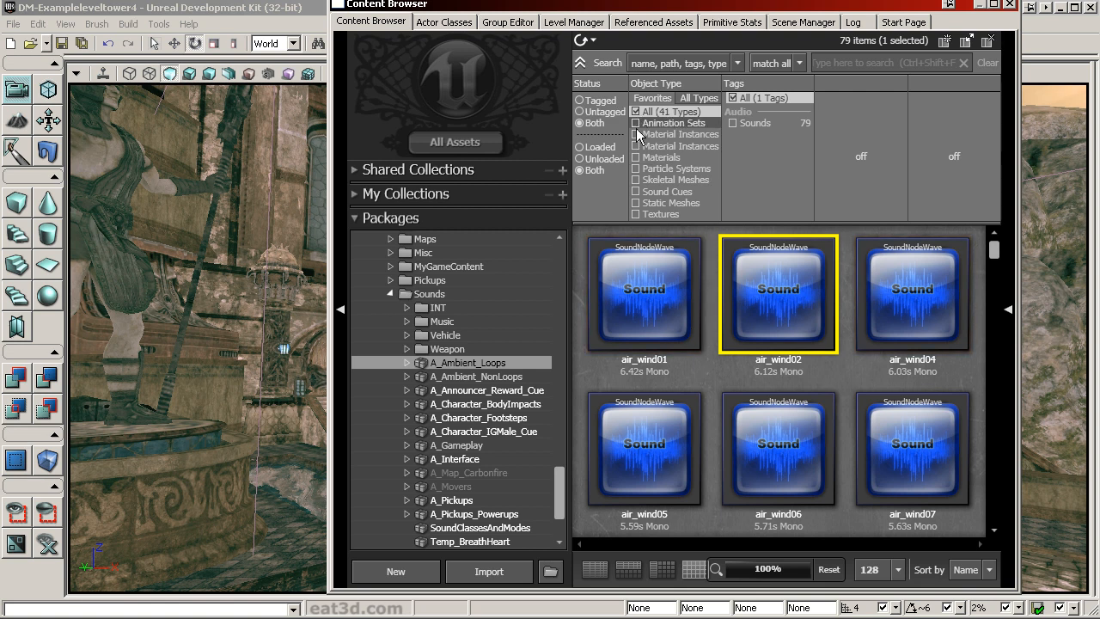
left_click_drag(994, 249, 982, 371)
left_click(779, 369)
right_click(779, 369)
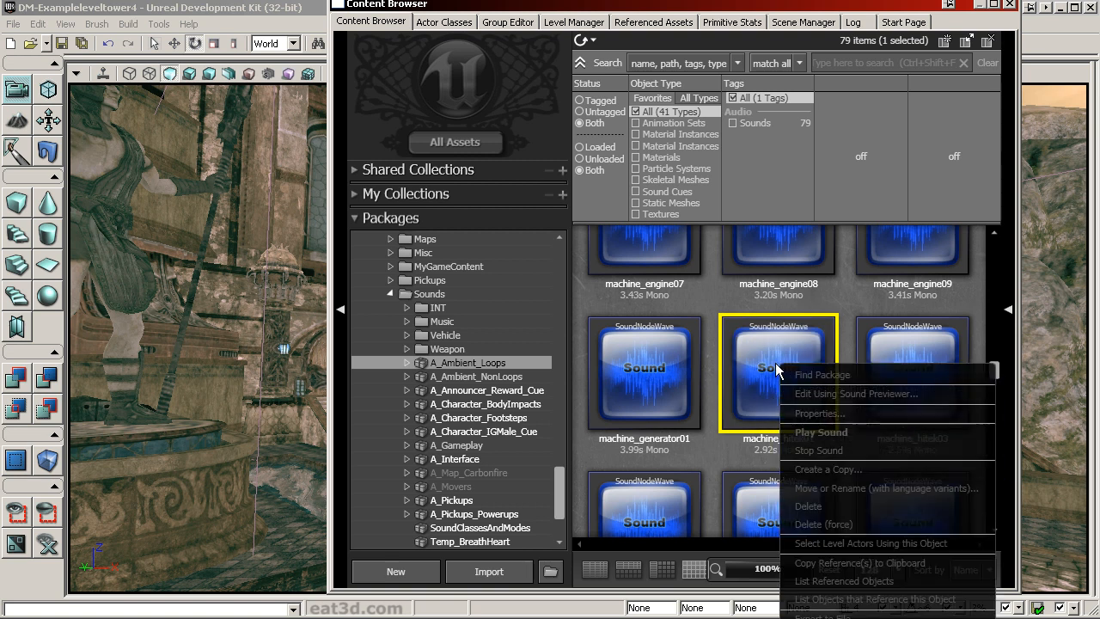
key("Escape")
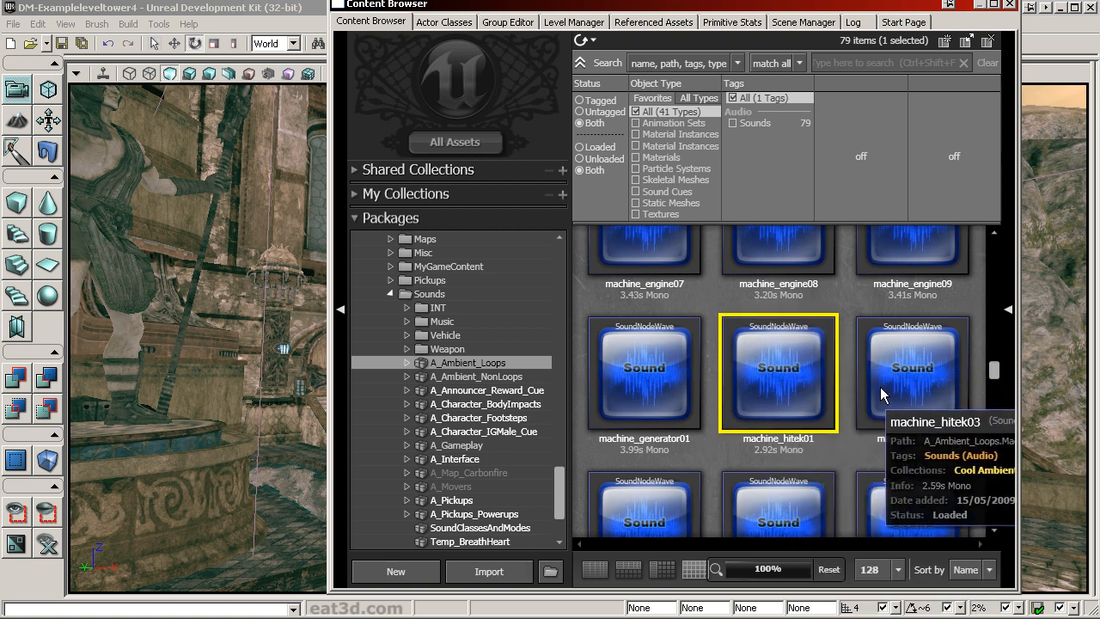
left_click(984, 371)
left_click_drag(994, 369, 994, 245)
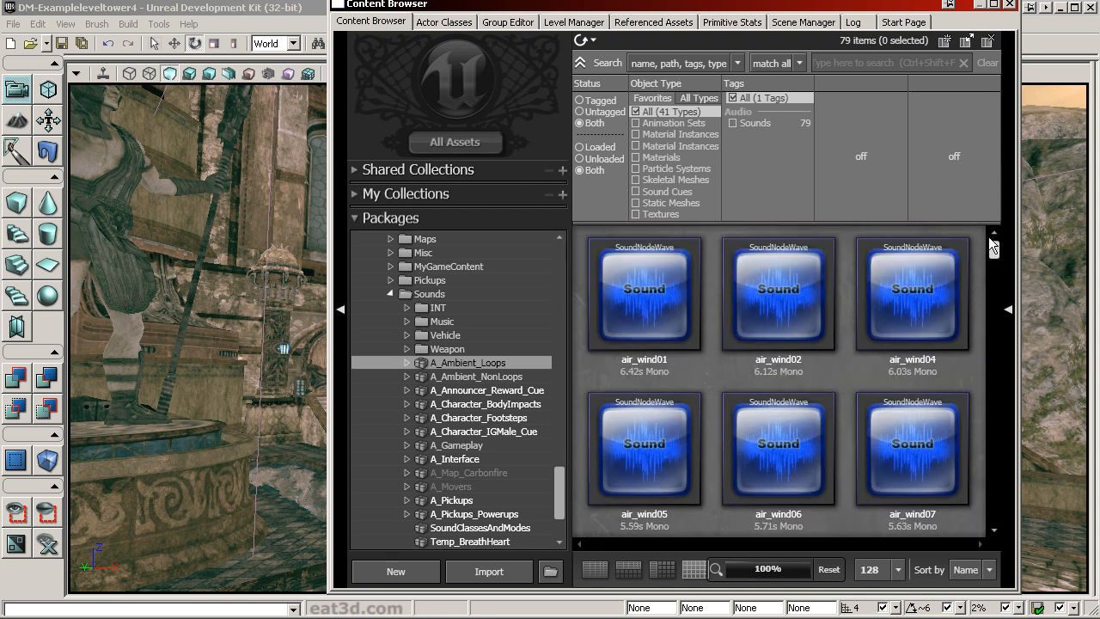
left_click(772, 303)
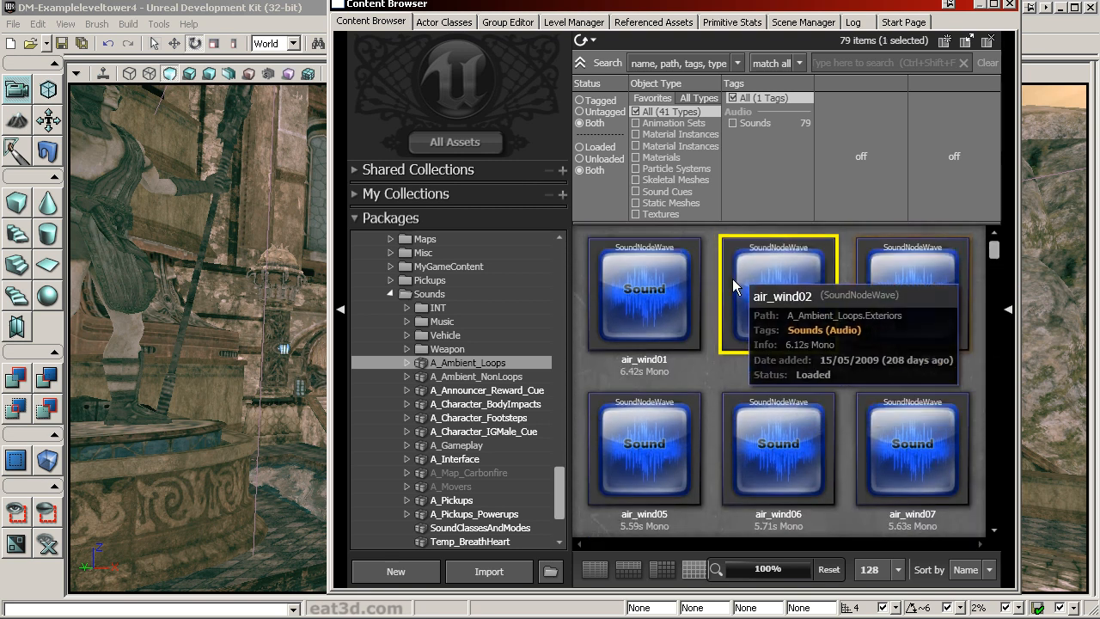
- Collapse the NavigationPoint branch in the actor classes and move that window aside to uncover the level view
left_click(443, 24)
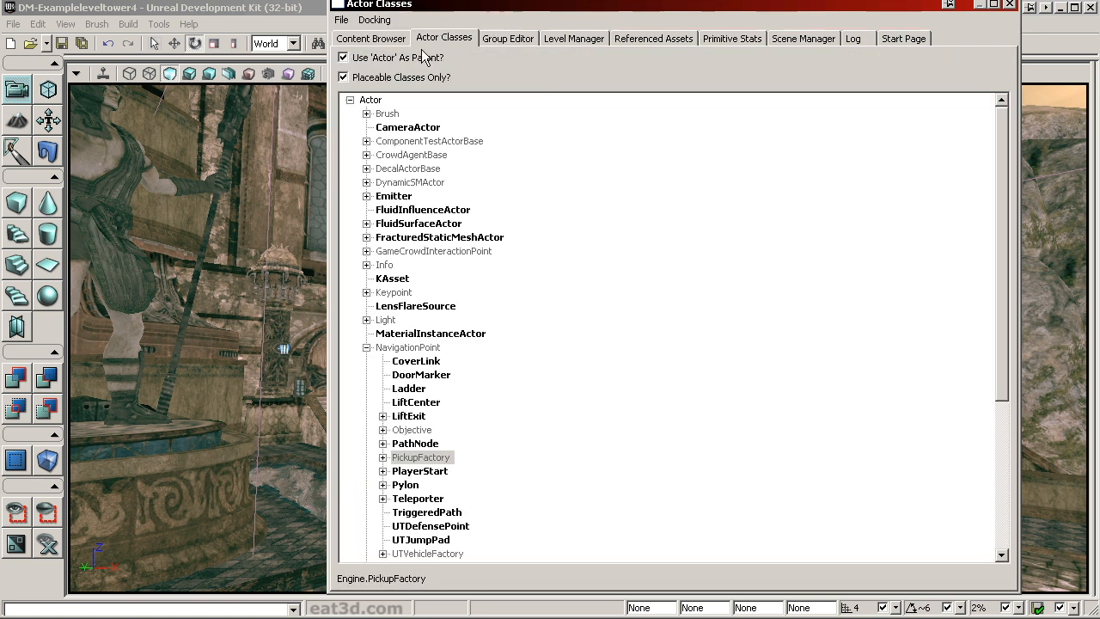
left_click(367, 347)
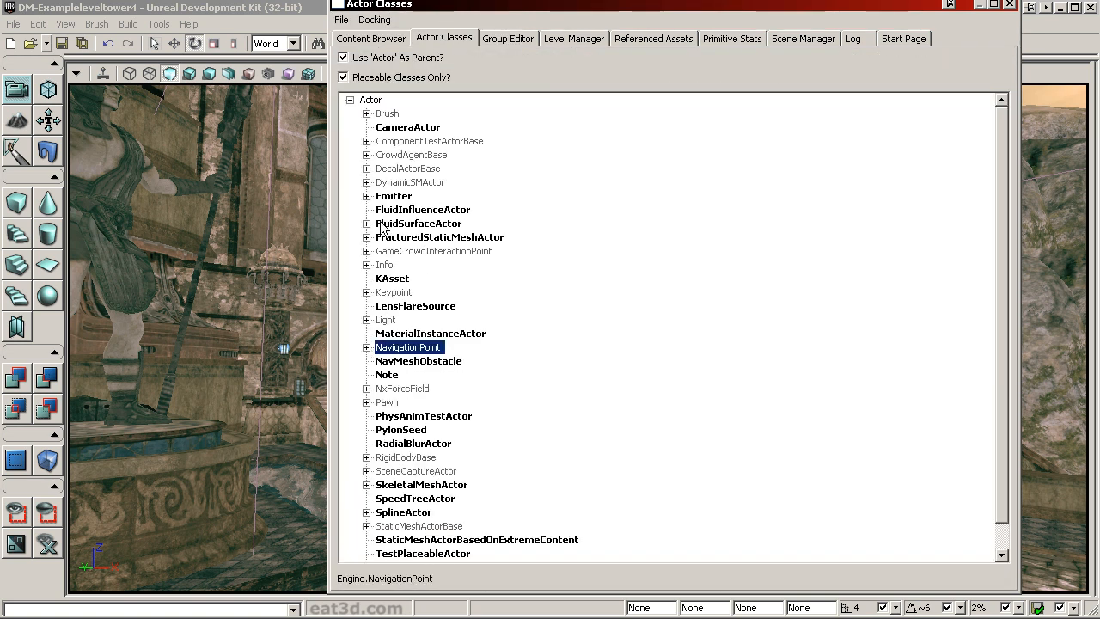
left_click_drag(432, 6, 1008, 6)
- Add an AmbientSoundSimple actor using air_wind02 on the stone walkway in front of the stairs
right_click_drag(653, 275, 619, 293)
left_click_drag(619, 292, 574, 225)
right_click_drag(574, 225, 583, 279)
right_click(362, 169)
mouse_move(437, 423)
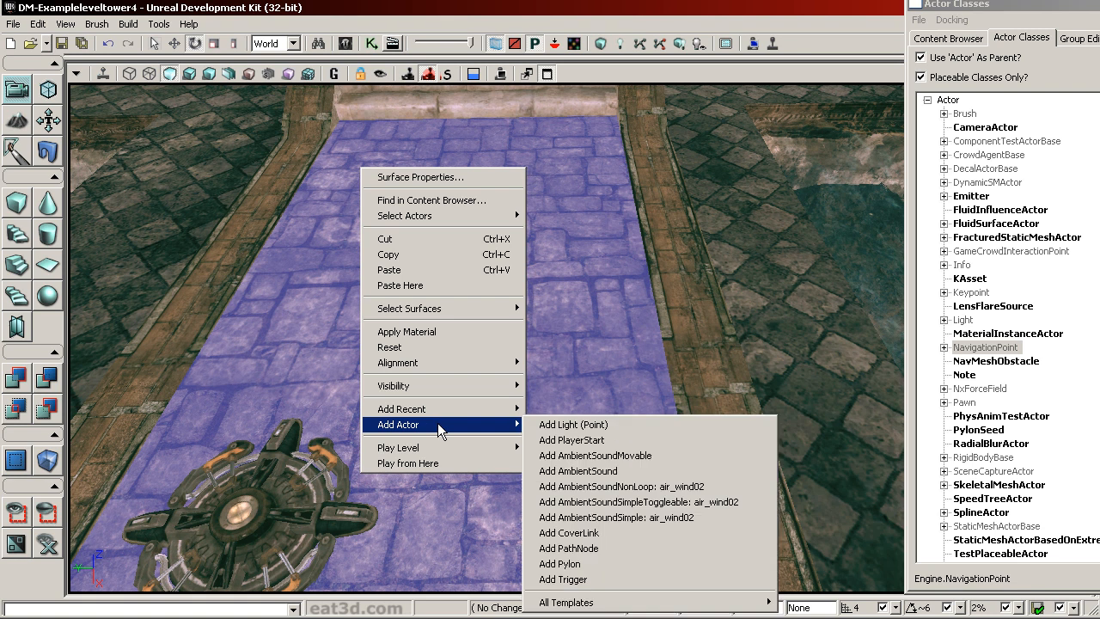
left_click(561, 259)
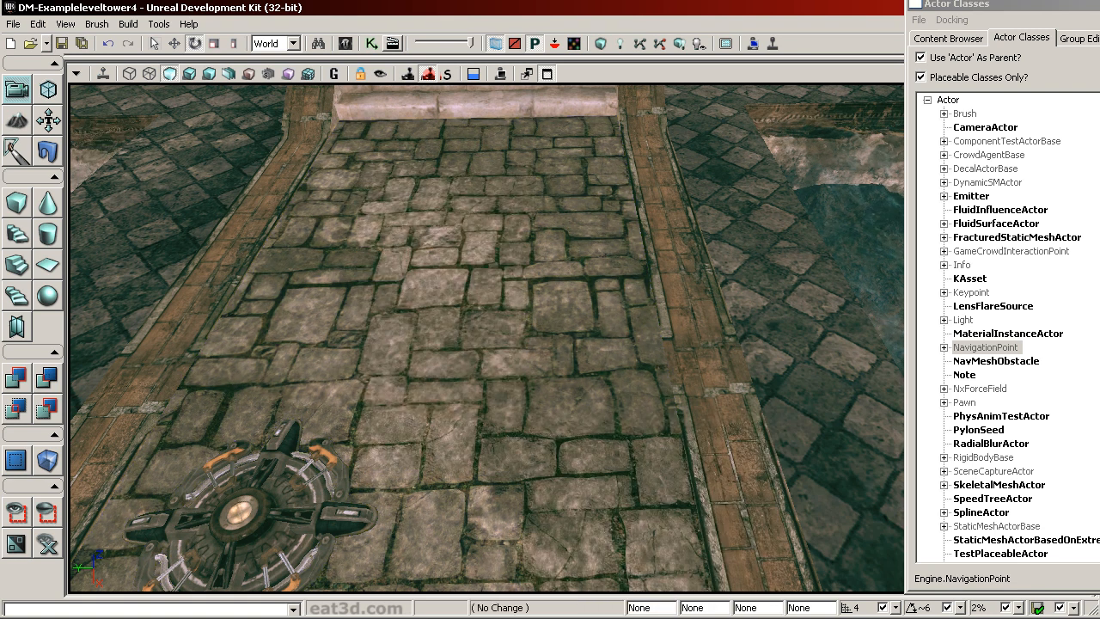
right_click(389, 122)
mouse_move(474, 391)
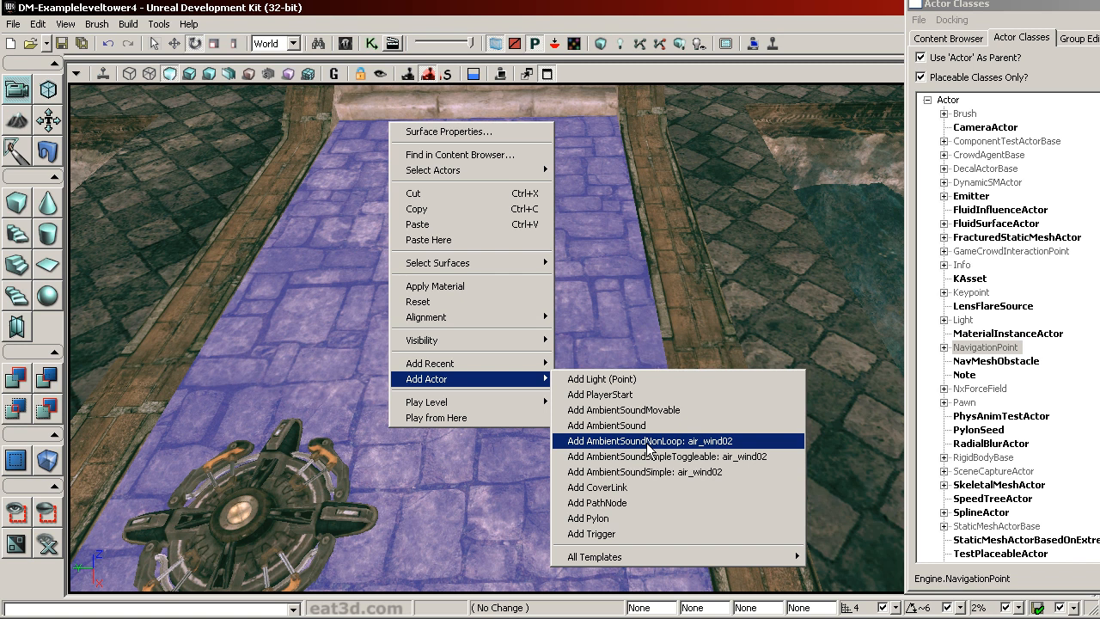
left_click(687, 471)
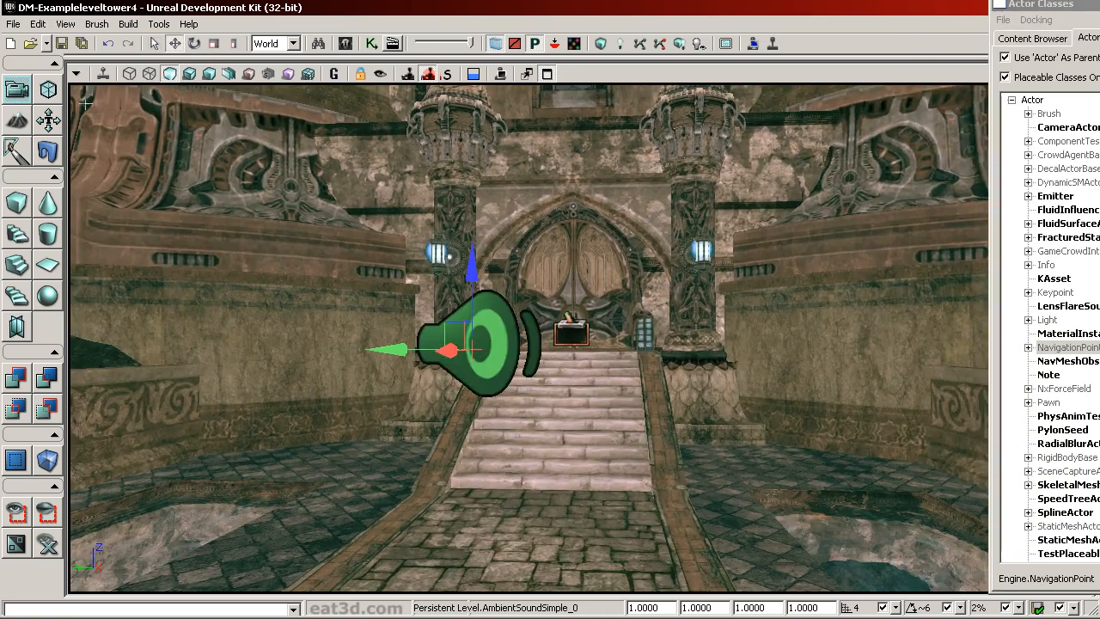
- Open the ambient sound actor's properties and expand its Ambient Properties to show the attenuation and modulation settings
left_click(104, 76)
left_click_drag(295, 242, 215, 242)
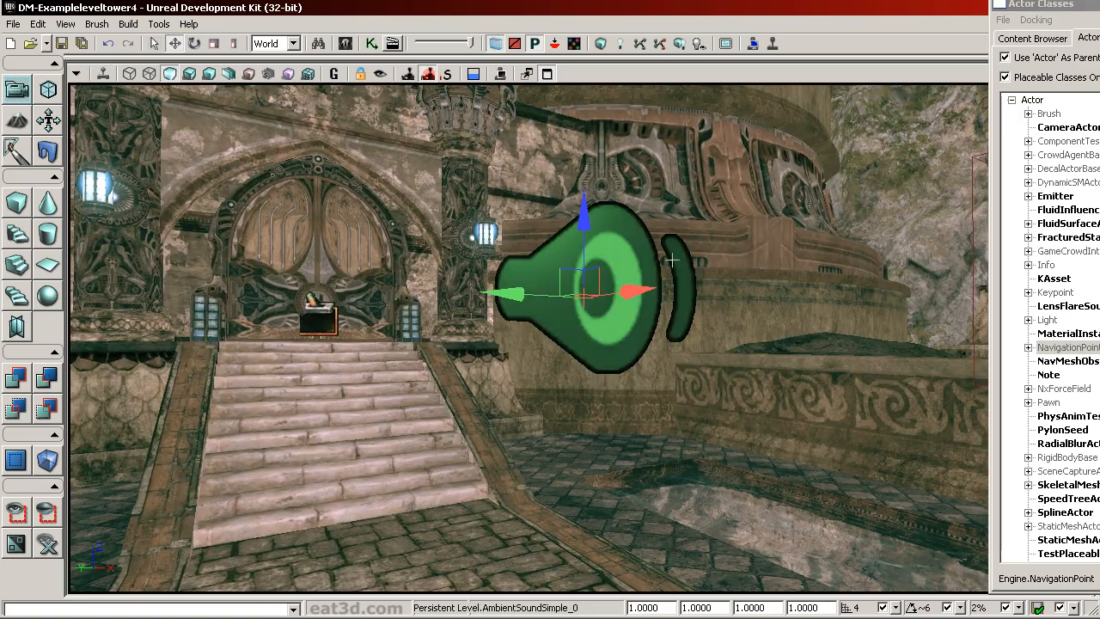
double_click(595, 241)
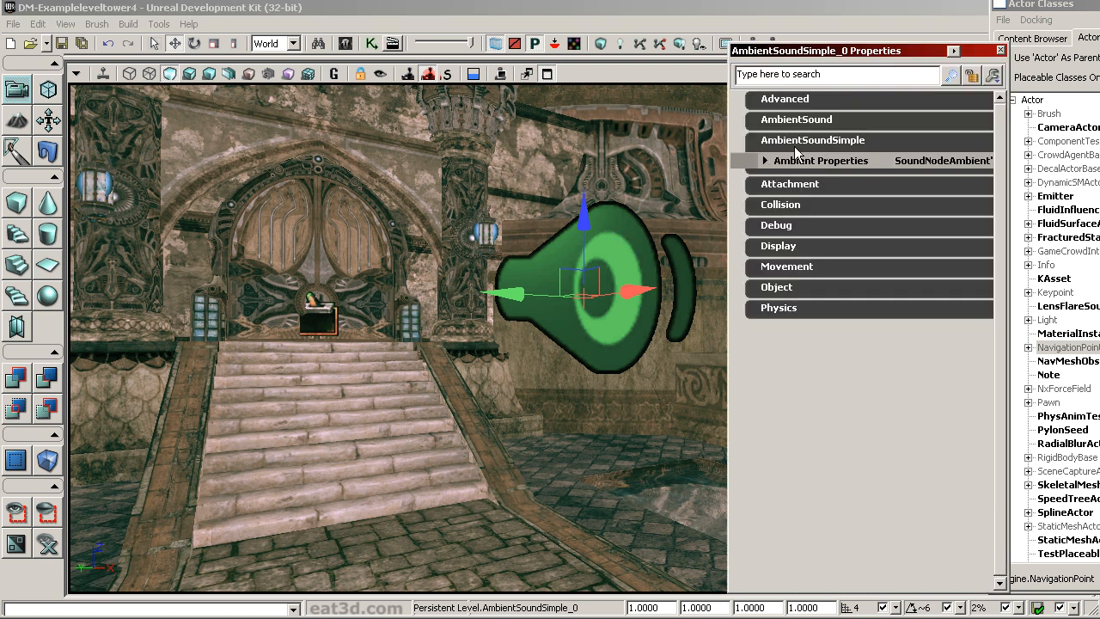
left_click(795, 149)
left_click(779, 148)
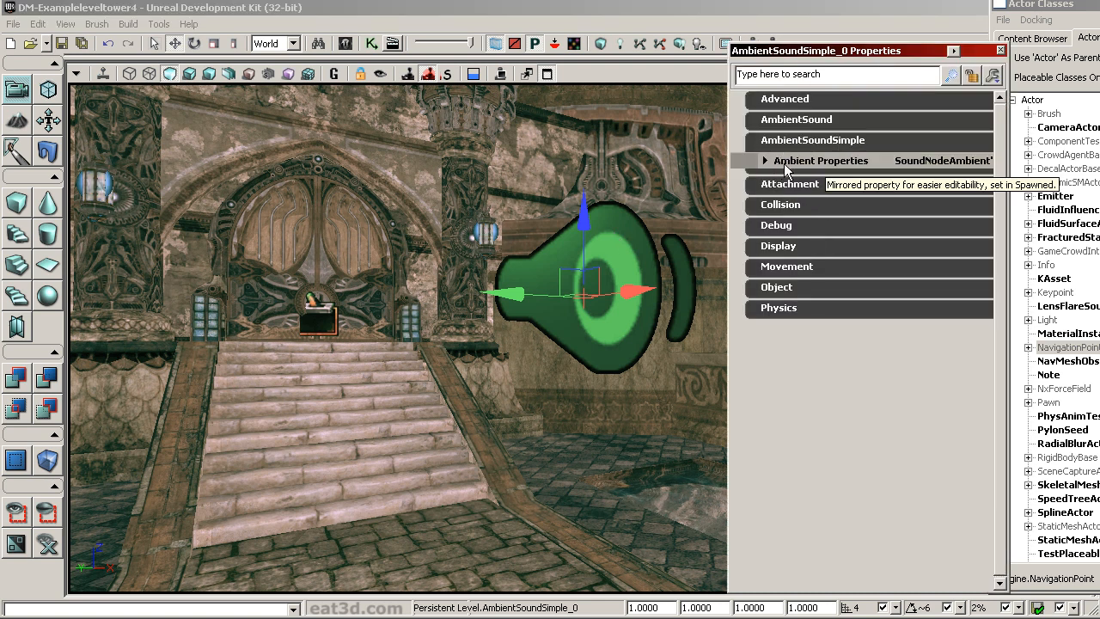
left_click(764, 163)
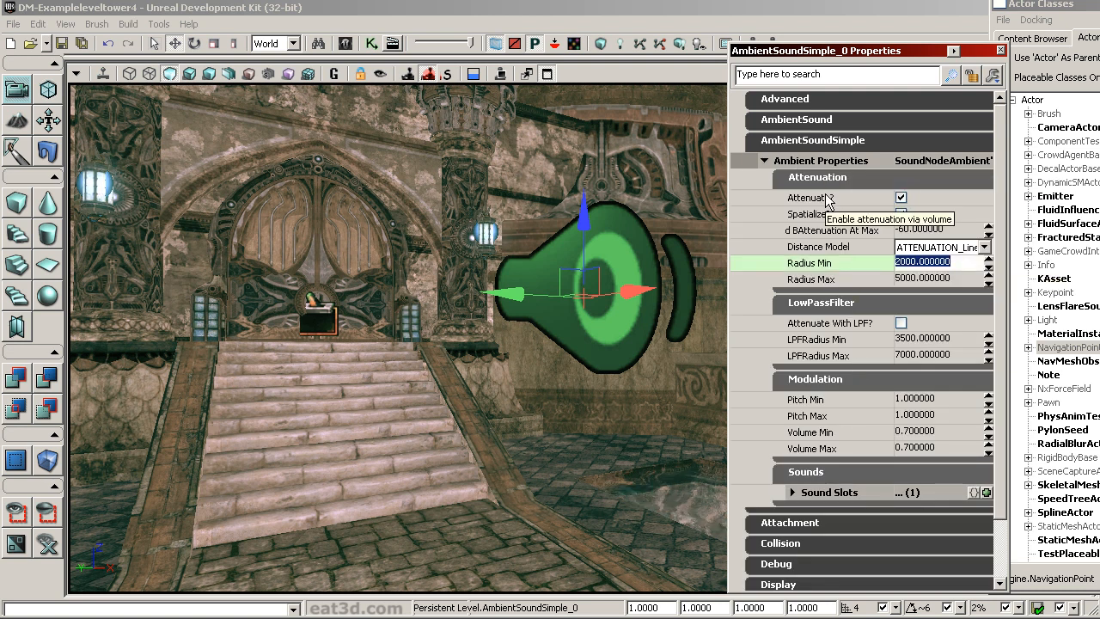
left_click(827, 200)
left_click(848, 404)
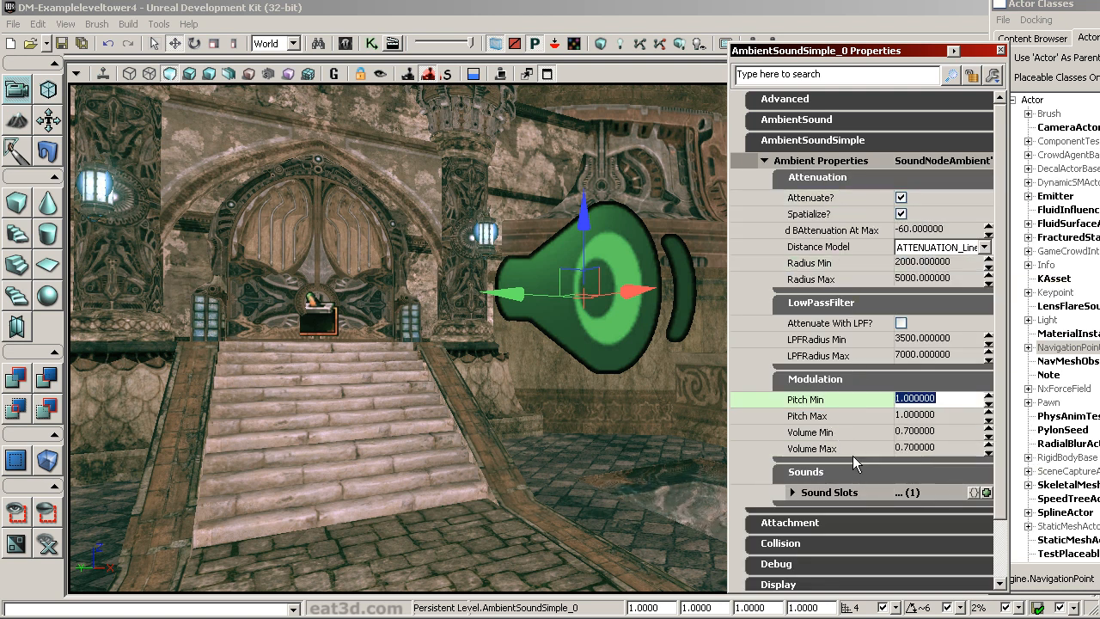
- Set the ambient sound's Volume Min and Volume Max to 2 and listen to it in real time
left_click(859, 434)
type("2")
left_click(927, 448)
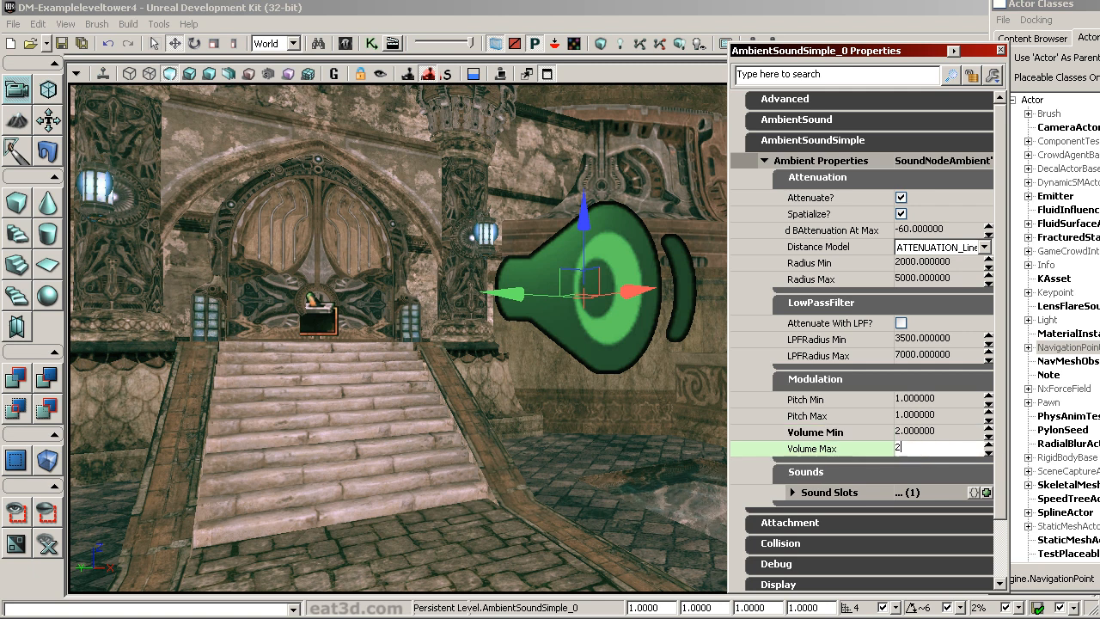
left_click(944, 416)
left_click(105, 75)
right_click_drag(258, 258, 460, 213)
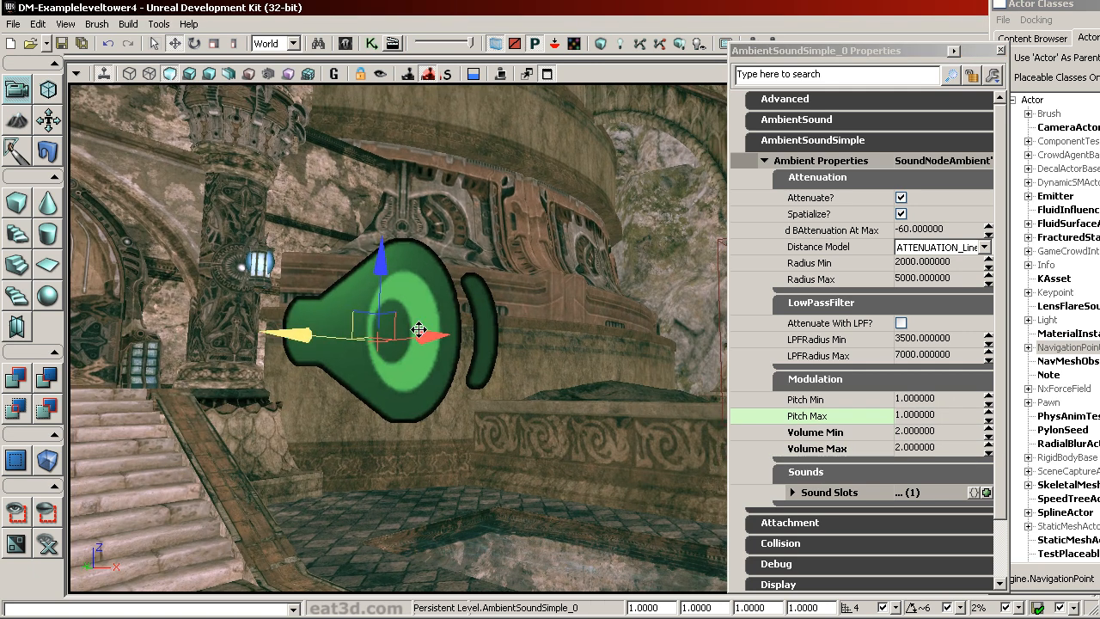
- Set both Volume Min and Volume Max of the ambient sound to 3
left_click(921, 432)
type("3")
key("Tab")
type("3")
left_click(943, 434)
left_click(940, 448)
left_click(940, 433)
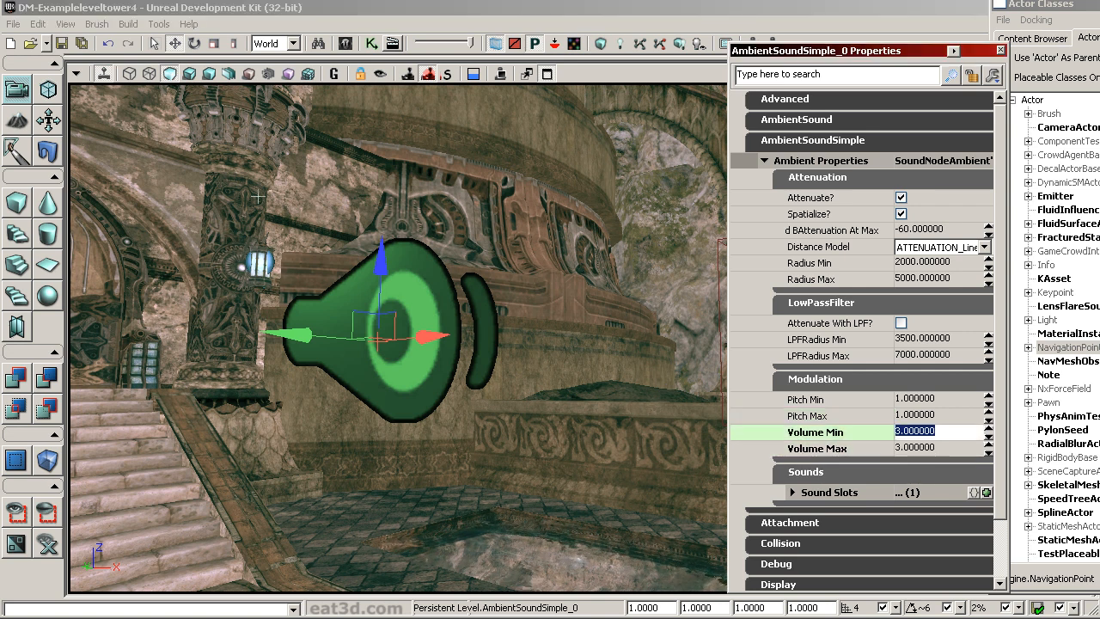
- Turn off the real-time preview and set the ambient sound's Radius Min to 1024 and Radius Max to 2048
left_click(103, 73)
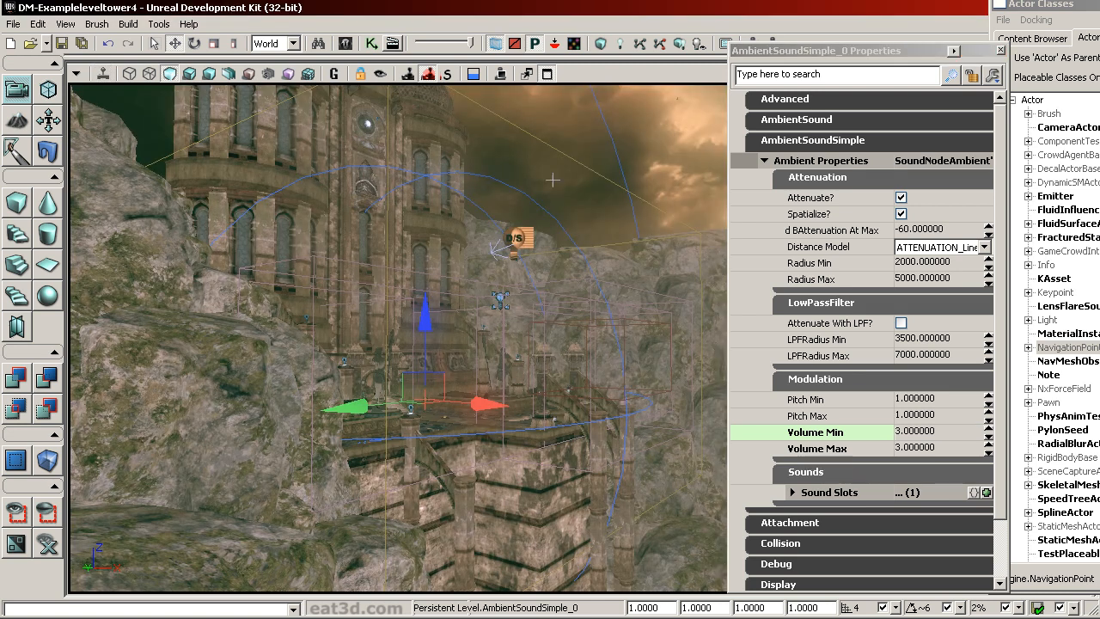
left_click_drag(323, 176, 398, 203)
left_click(932, 280)
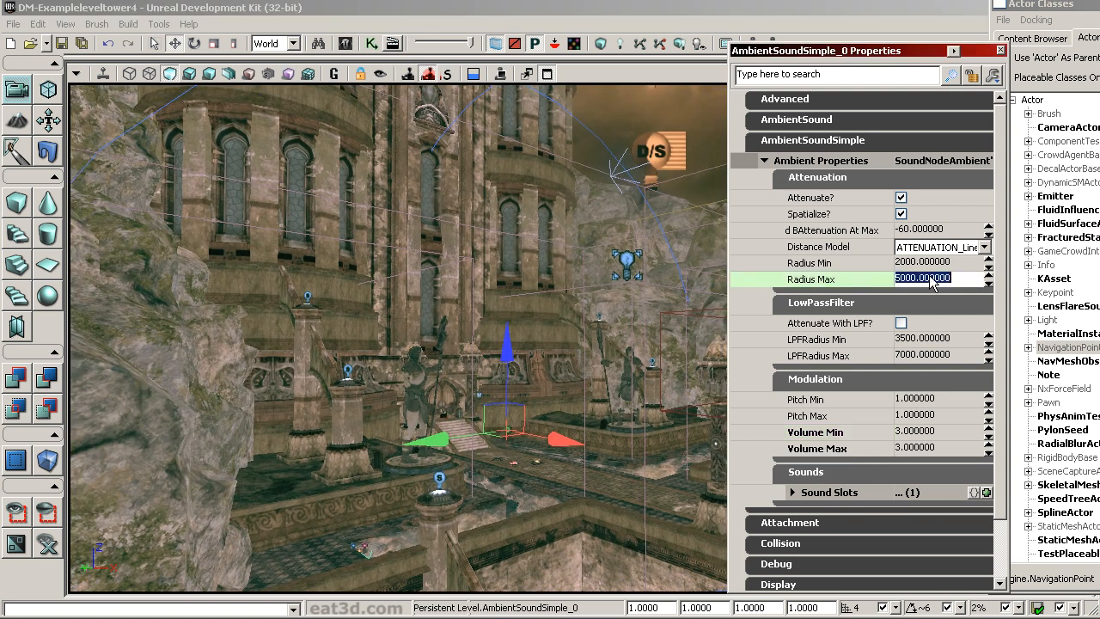
left_click(930, 264)
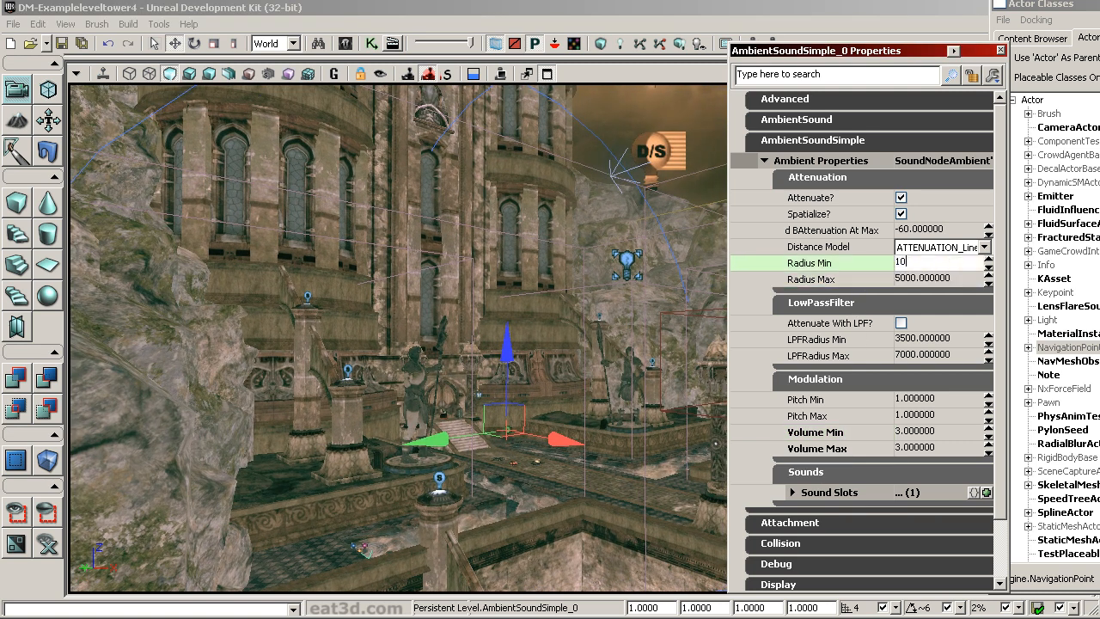
type("2048")
key("Return")
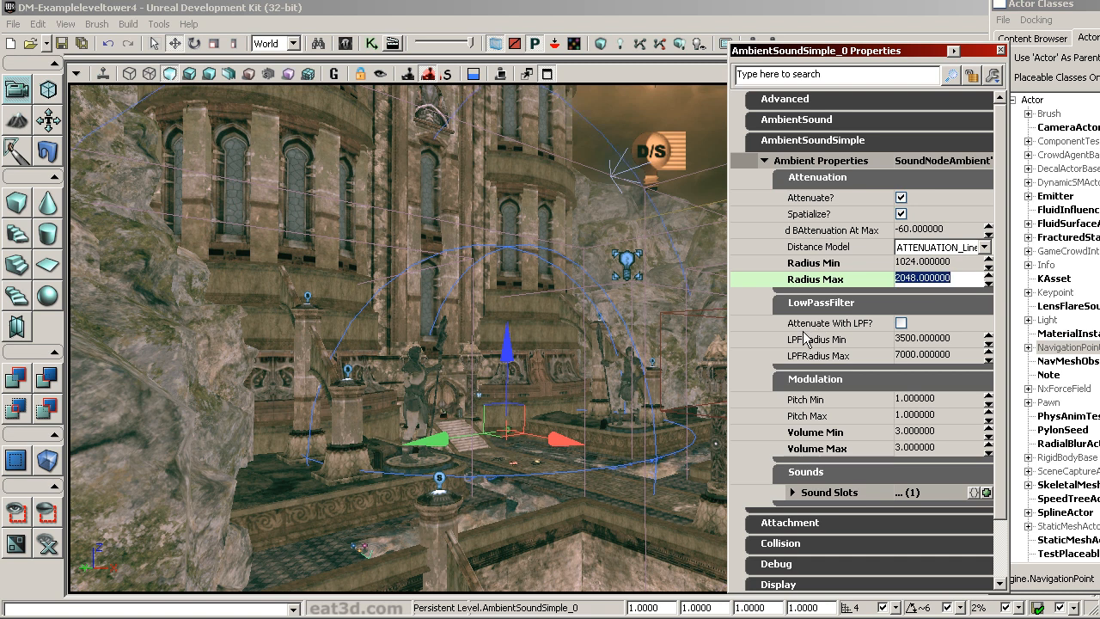
- Examine the sound's radius around the courtyard and set its Radius Min to 256
right_click_drag(700, 267, 619, 331)
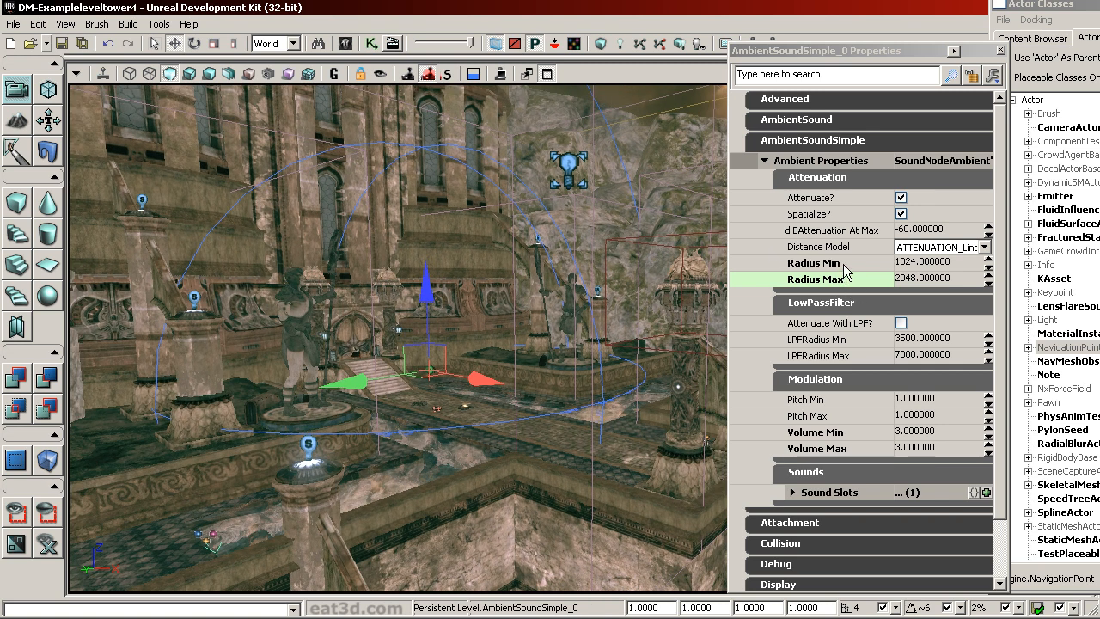
left_click(849, 263)
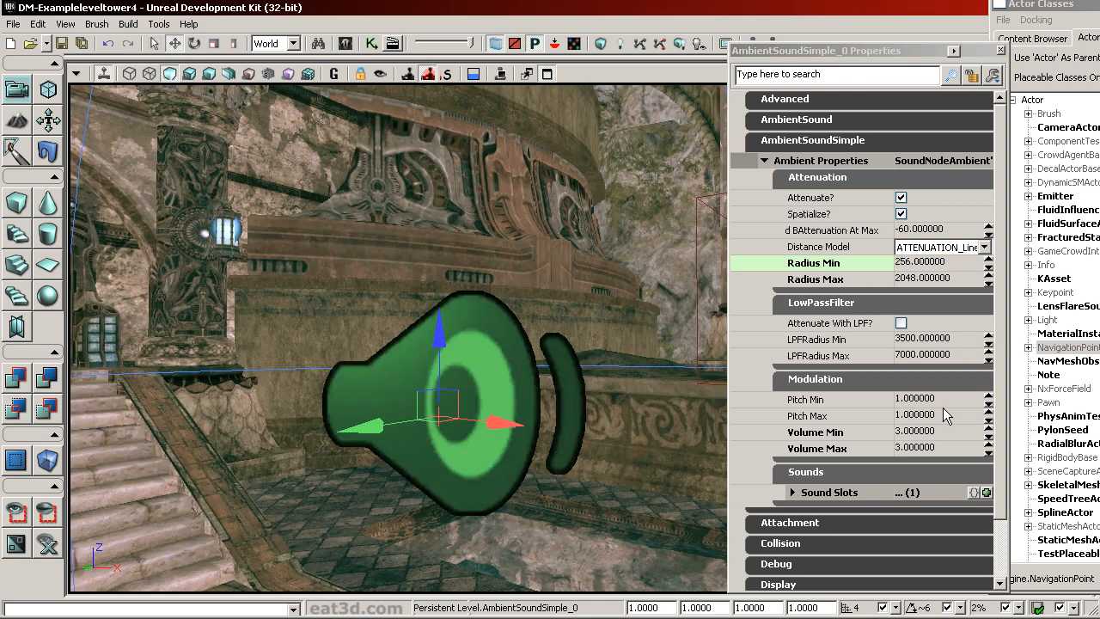
- Set the ambient sound's Pitch Min and Pitch Max to 2 to hear the effect
left_click(943, 410)
type("2")
left_click(943, 404)
type("2")
key("Return")
left_click(940, 419)
left_click(935, 400)
left_click(936, 416)
left_click(935, 400)
left_click(941, 415)
- Set the ambient sound's Pitch Min and Pitch Max to 0.1 and listen to it in the level
left_click(914, 404)
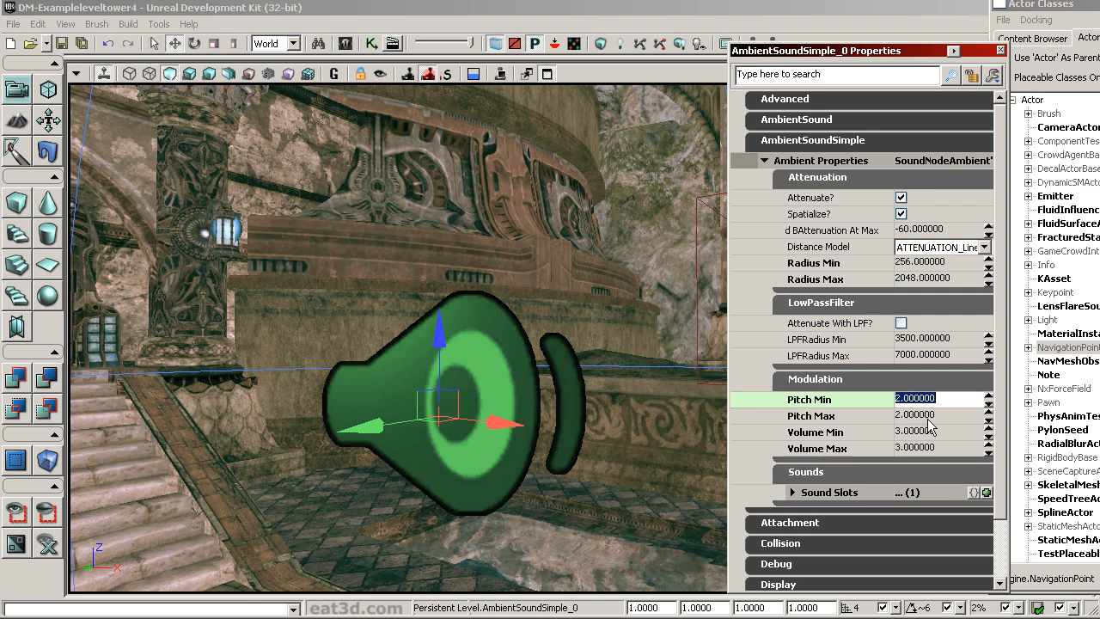
left_click(937, 415)
type("0.1")
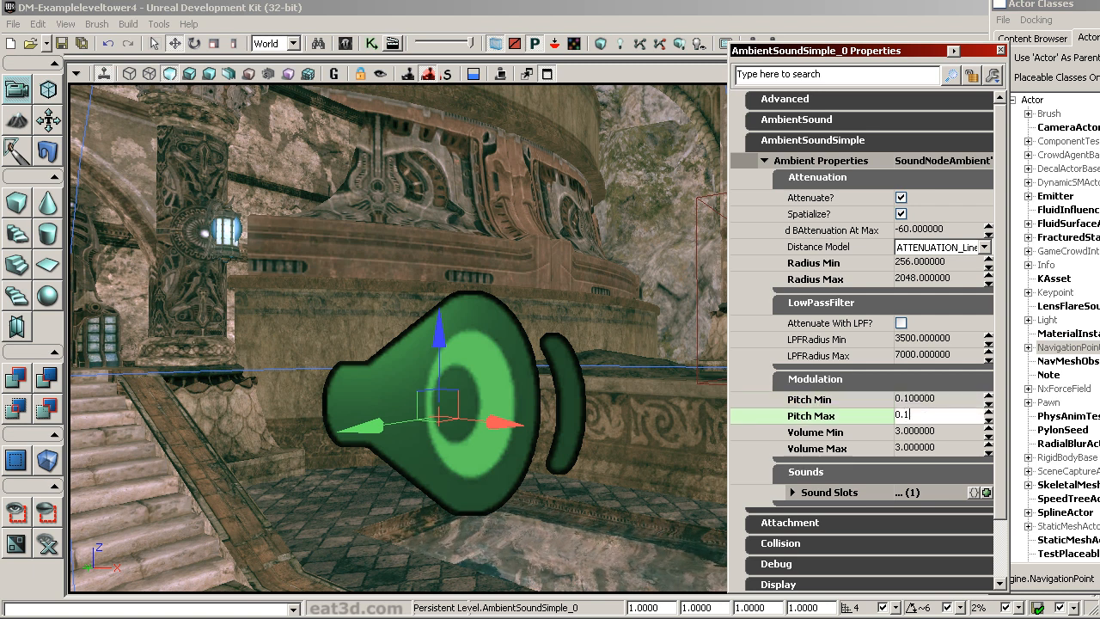
mouse_move(683, 400)
left_mouse_down()
mouse_move(683, 438)
mouse_move(683, 401)
left_mouse_up()
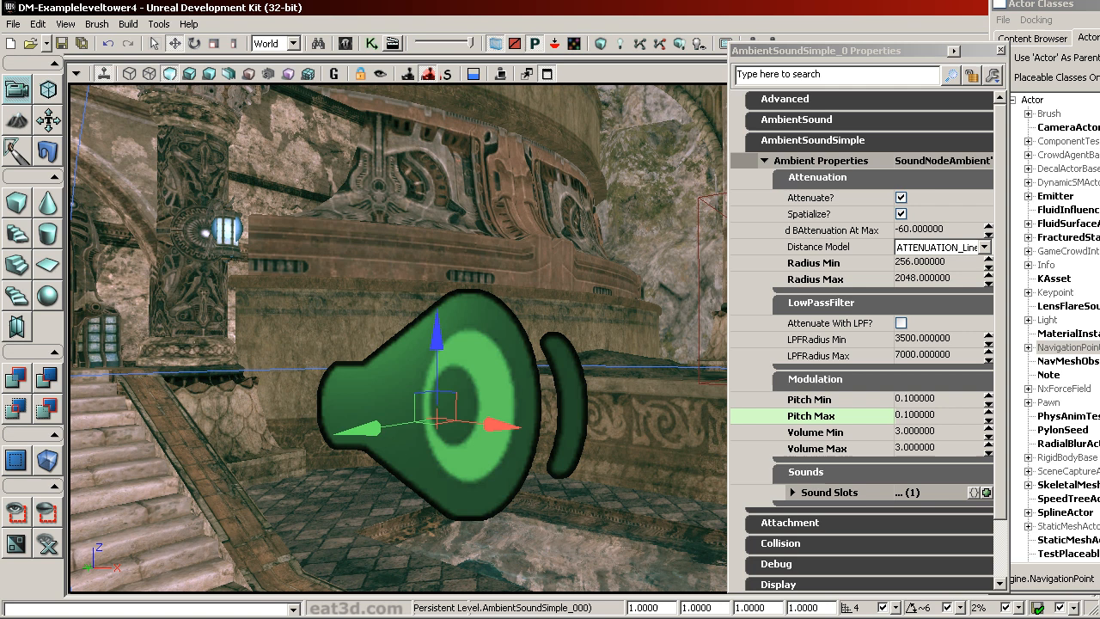
- Set the ambient sound's pitch to 0.5 and listen to it in the level
left_click(921, 418)
left_click(918, 401)
type("0.5")
key("Return")
left_click_drag(683, 401, 683, 378)
mouse_move(632, 539)
left_mouse_down()
mouse_move(631, 507)
mouse_move(632, 540)
left_mouse_up()
- Set the ambient sound's pitch to 1 and close its properties
left_click(932, 420)
type("1")
left_click(930, 386)
left_click(934, 385)
left_click(938, 392)
left_click(937, 415)
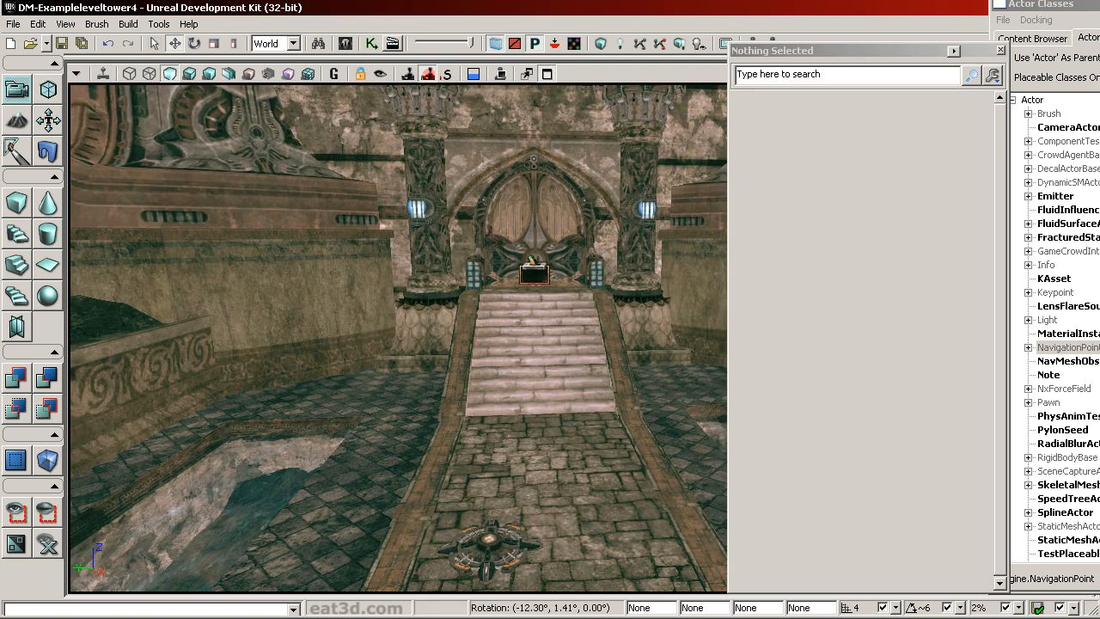
left_click_drag(706, 206, 706, 246)
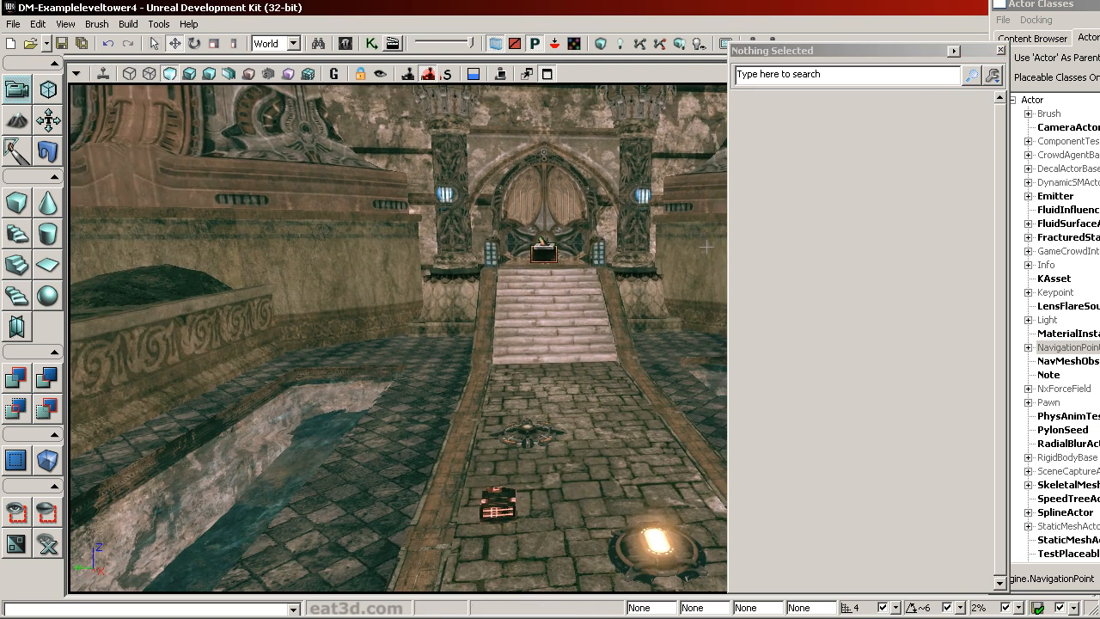
left_click(1001, 51)
- Inspect the arched door above the stairs and show the A_Movers sound package in the Content Browser
left_click_drag(688, 359, 687, 189)
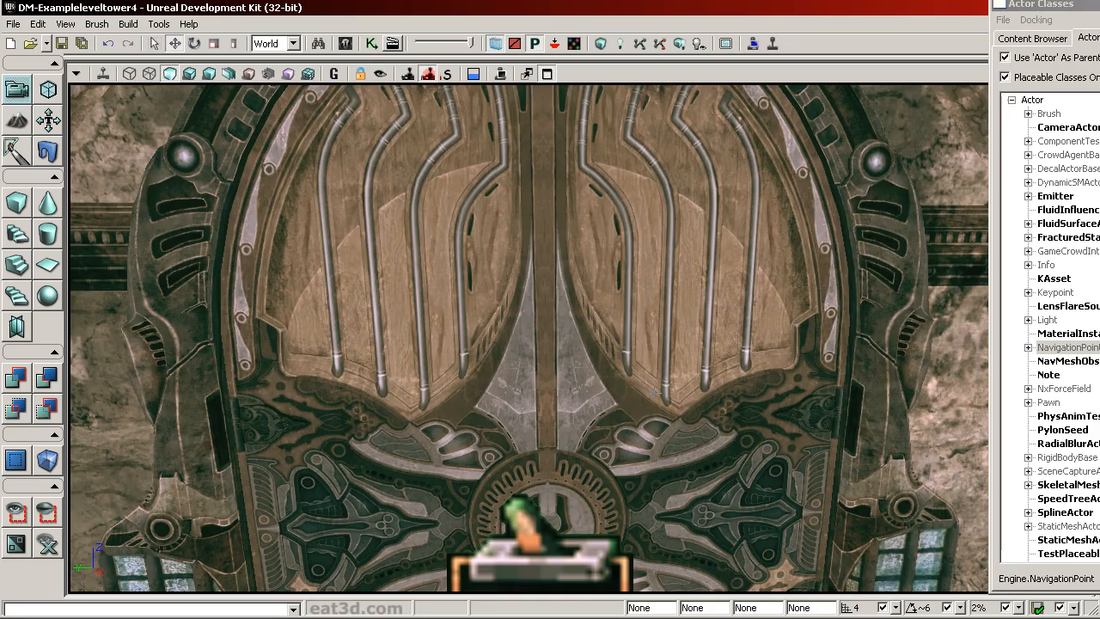
left_click_drag(655, 392, 655, 468)
left_click_drag(616, 237, 615, 205)
right_click_drag(615, 236, 612, 225)
left_click_drag(616, 236, 616, 283)
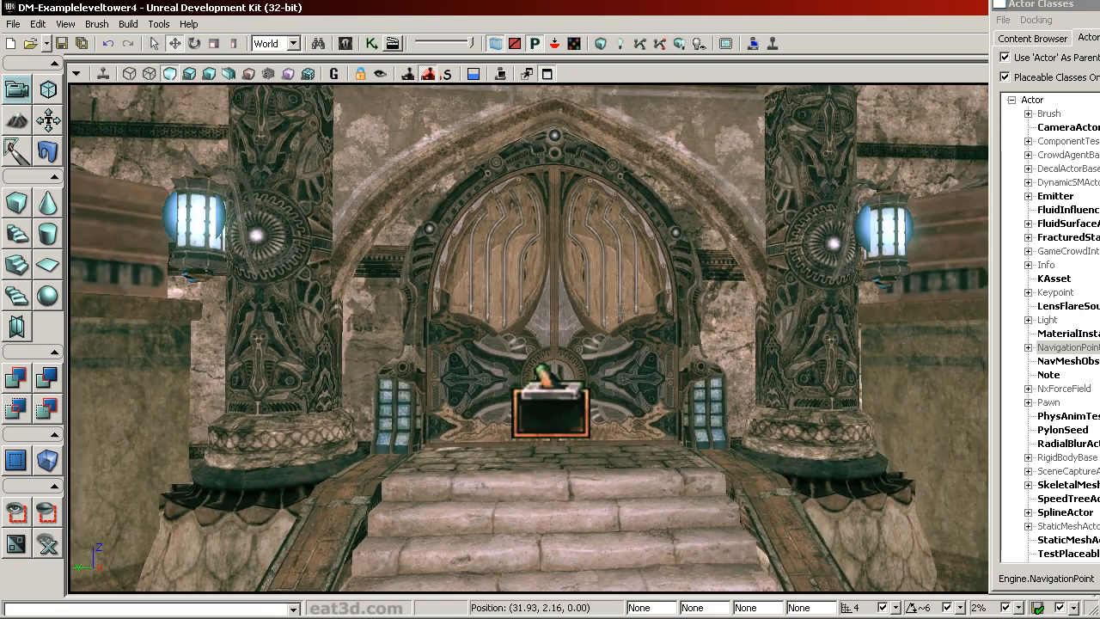
left_click_drag(1048, 7, 385, 11)
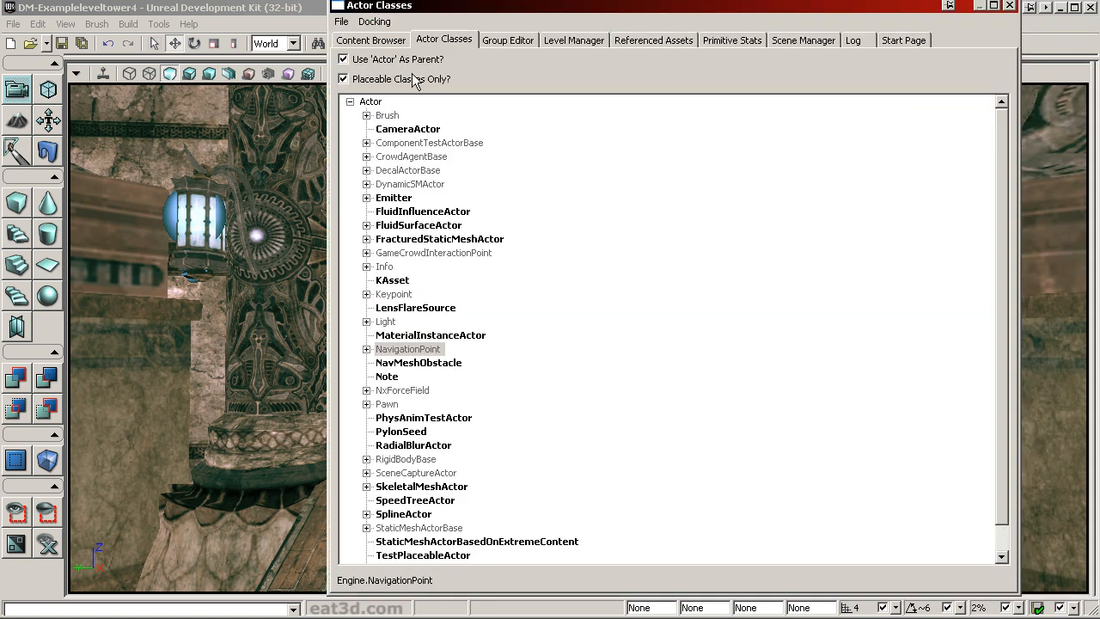
left_click(370, 40)
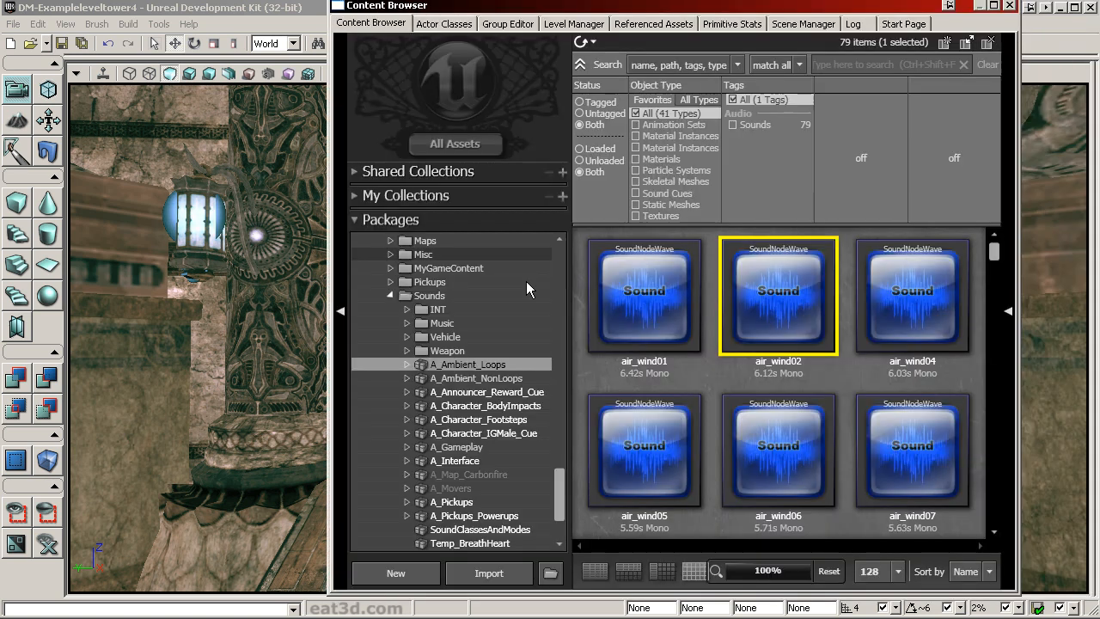
left_click(469, 379)
scroll(469, 386, "down", 2)
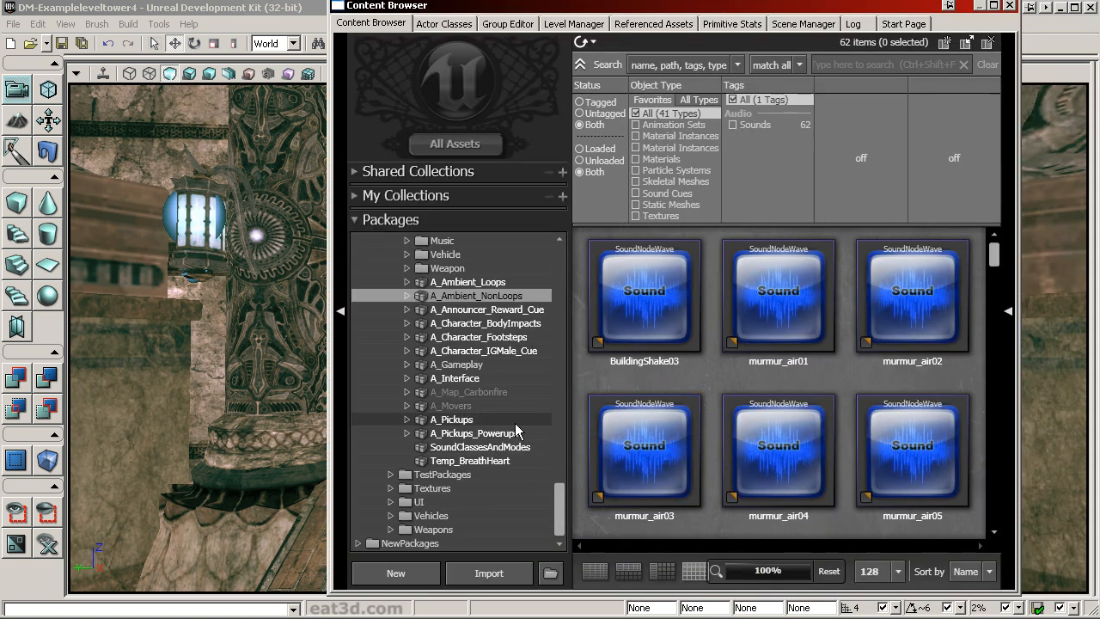
left_click(455, 406)
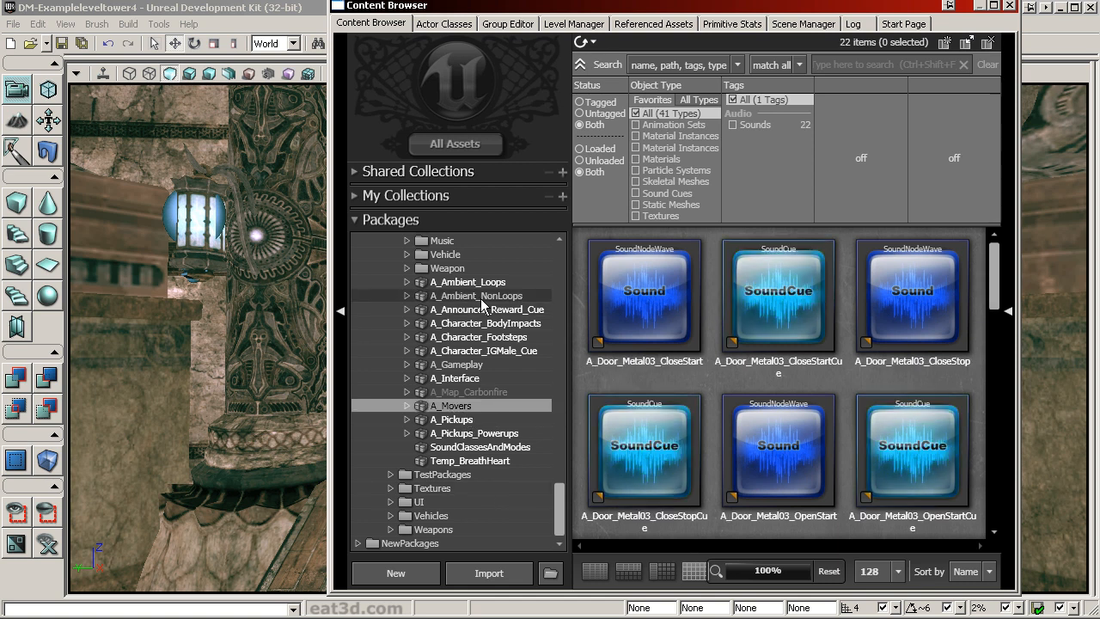
left_click(456, 409)
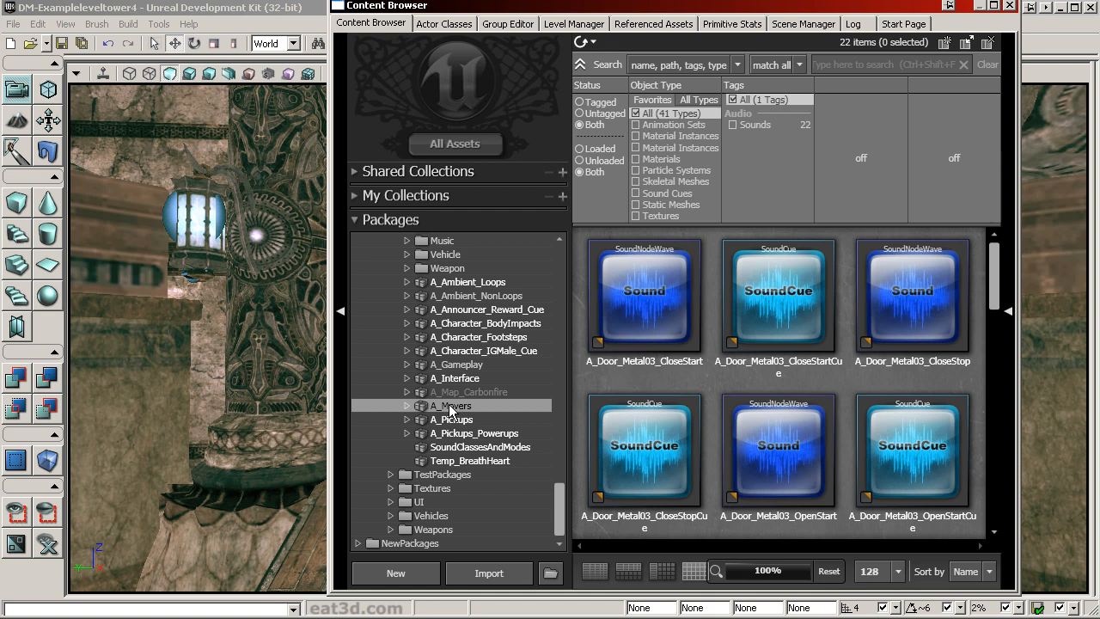
- Compare the A_Door_Metal03 closing sounds in their SoundNodeWave and SoundCue versions
left_click(751, 324)
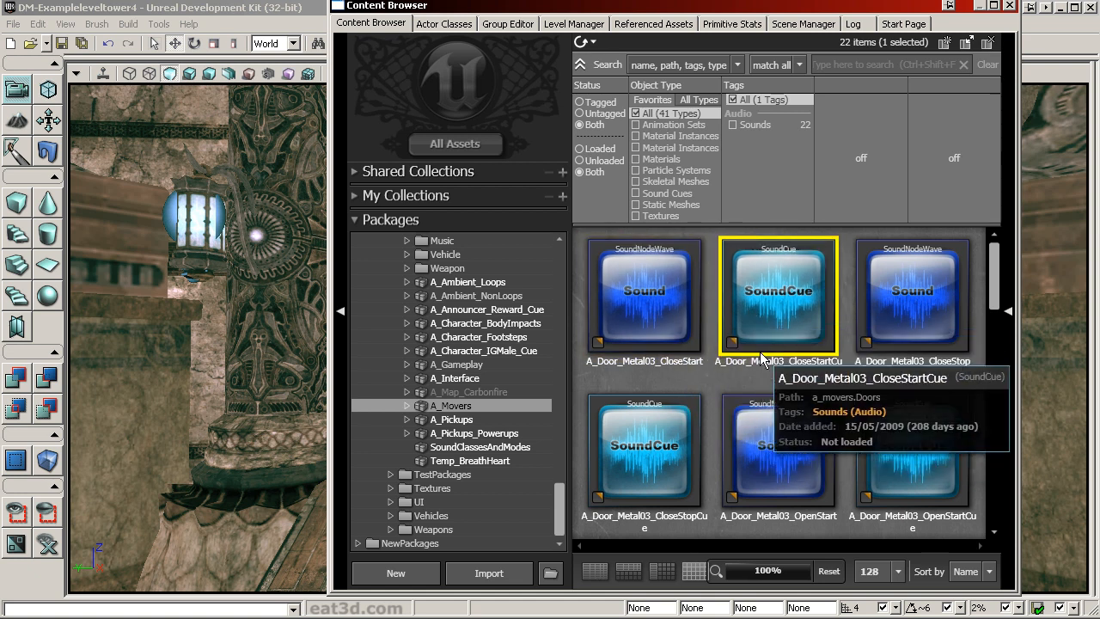
mouse_move(995, 272)
left_mouse_down()
mouse_move(993, 307)
mouse_move(997, 262)
left_mouse_up()
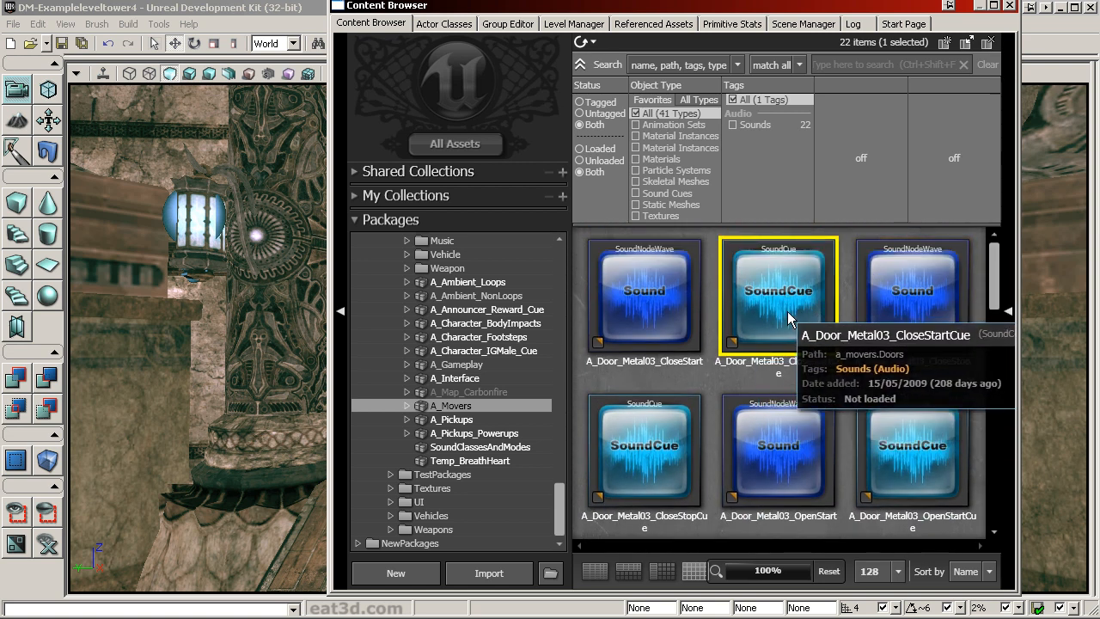
left_click(656, 297)
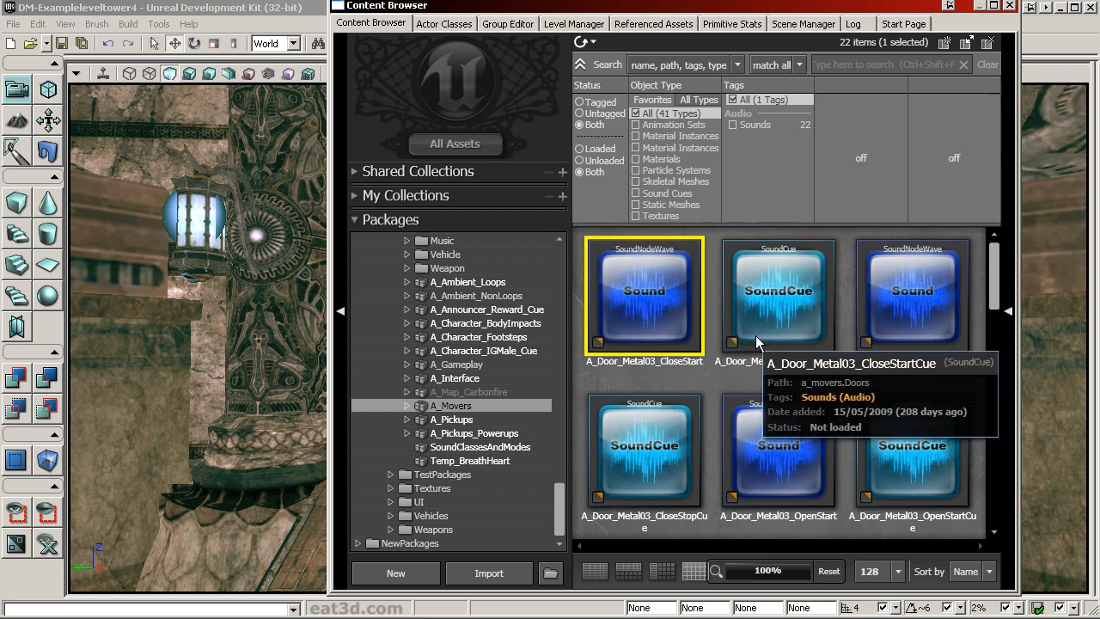
left_click(791, 319)
scroll(786, 319, "down", 1)
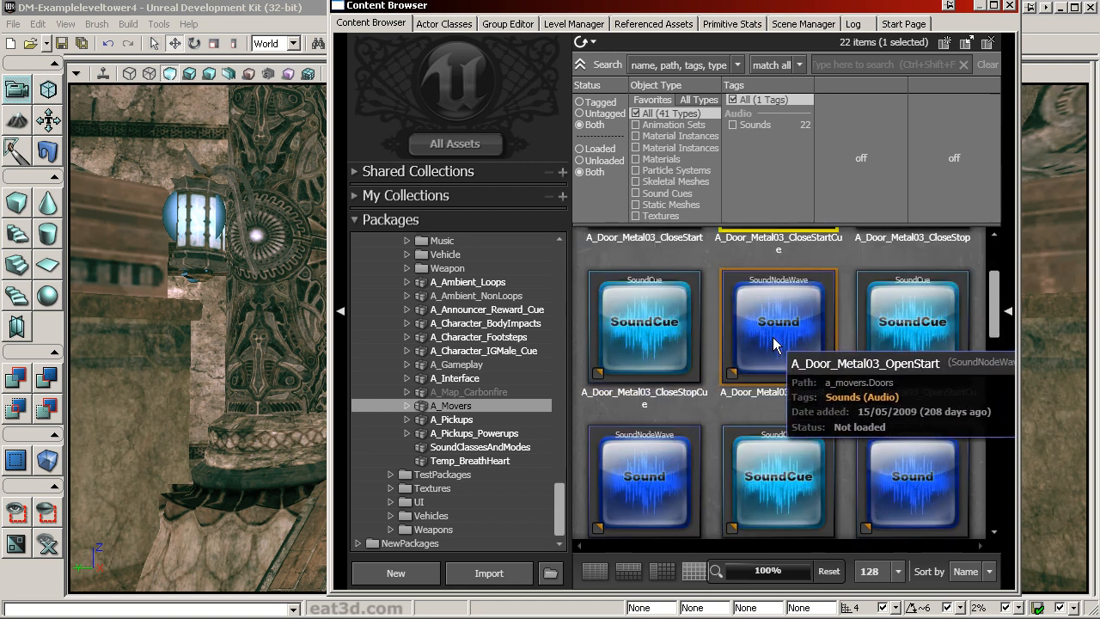
left_click(655, 331)
scroll(661, 326, "up", 1)
left_click(773, 297)
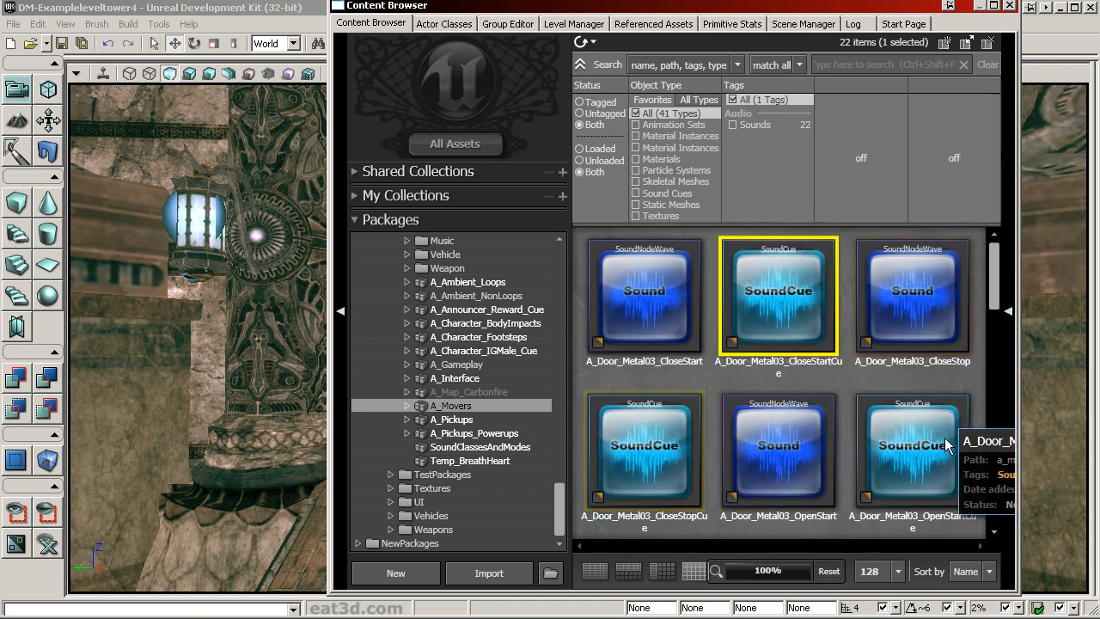
- Look through the metal door opening sounds and load the A_Door_Metal03_OpenStopCue sound cue
left_click(896, 414)
scroll(713, 379, "down", 1)
scroll(830, 417, "down", 1)
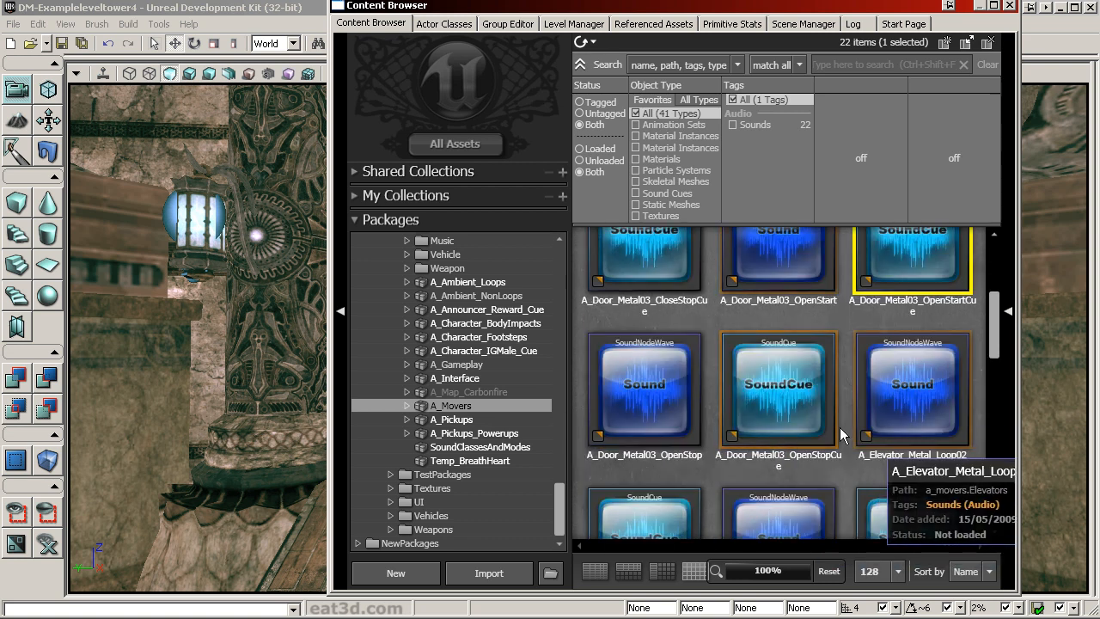
left_click(780, 395)
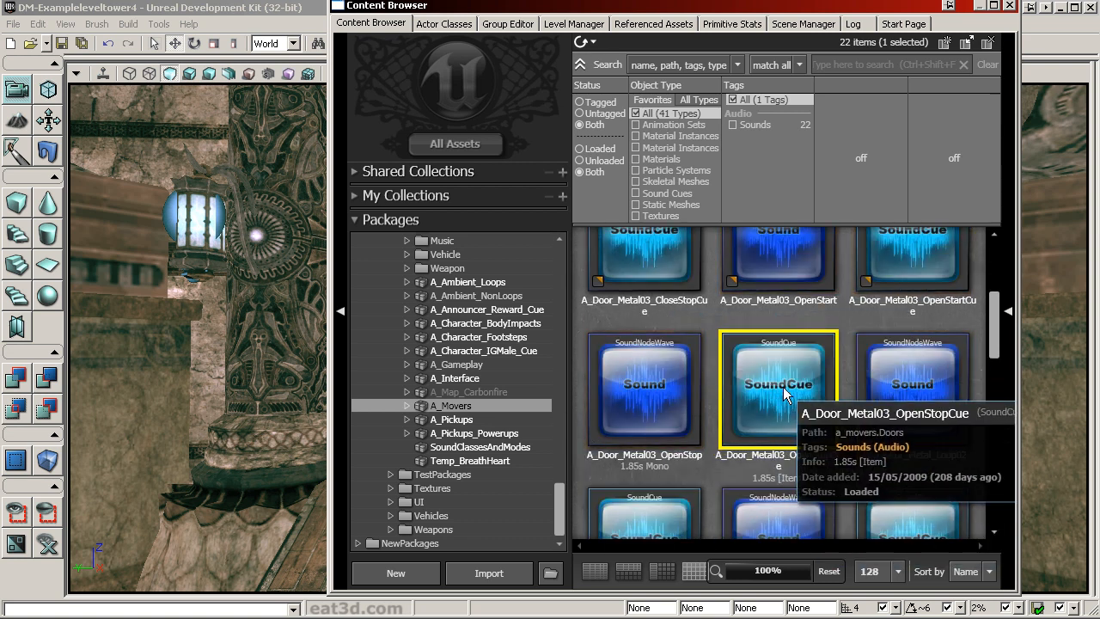
scroll(752, 374, "down", 1)
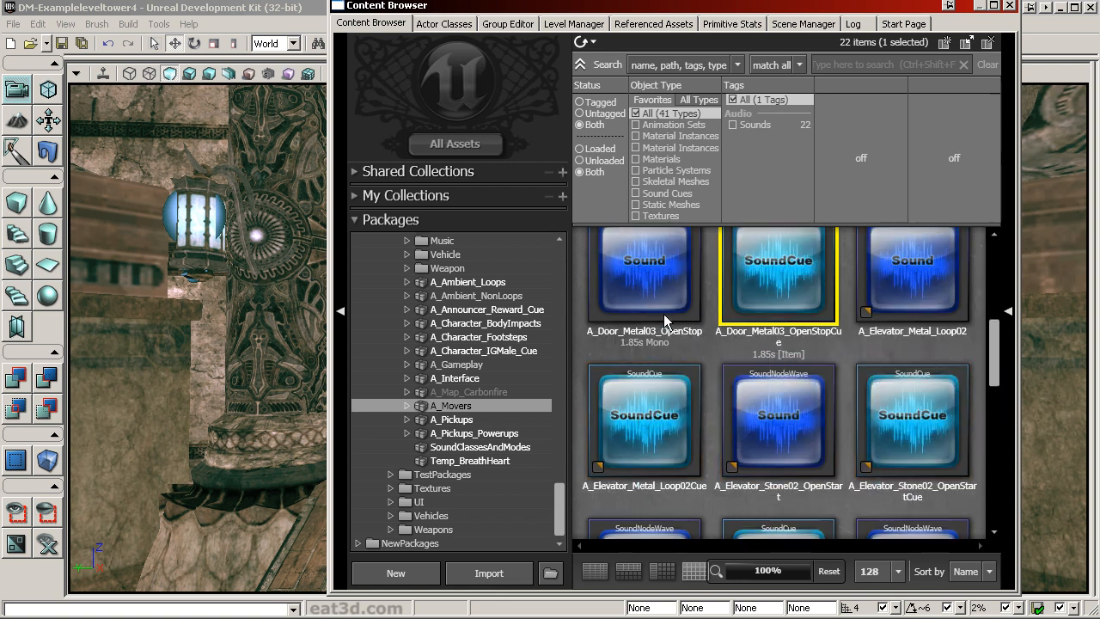
scroll(778, 417, "up", 1)
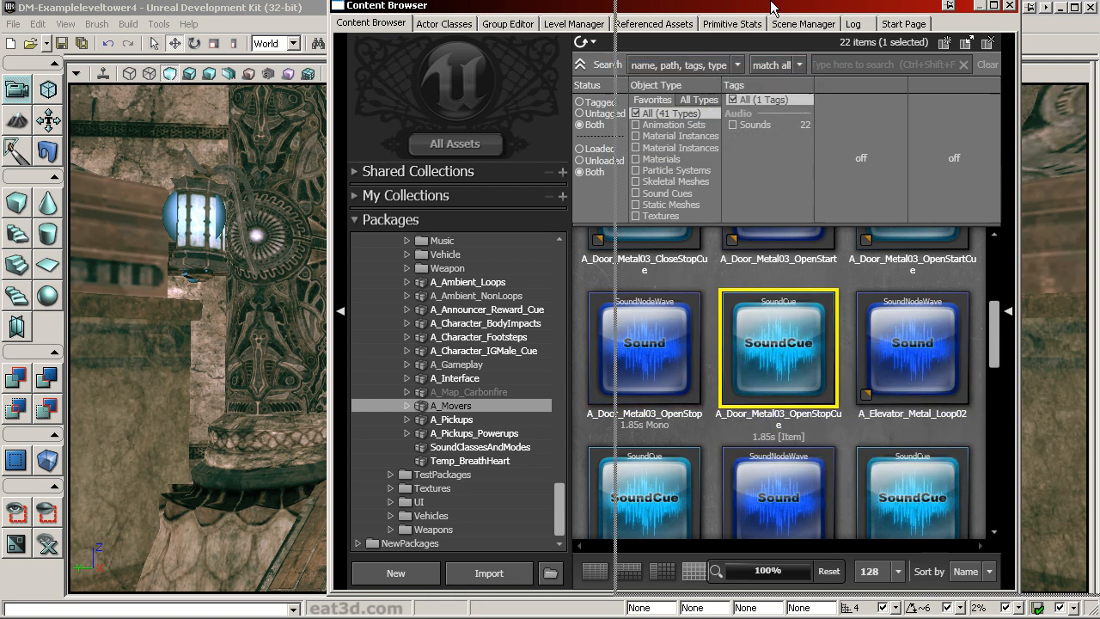
left_click_drag(946, 7, 1025, 7)
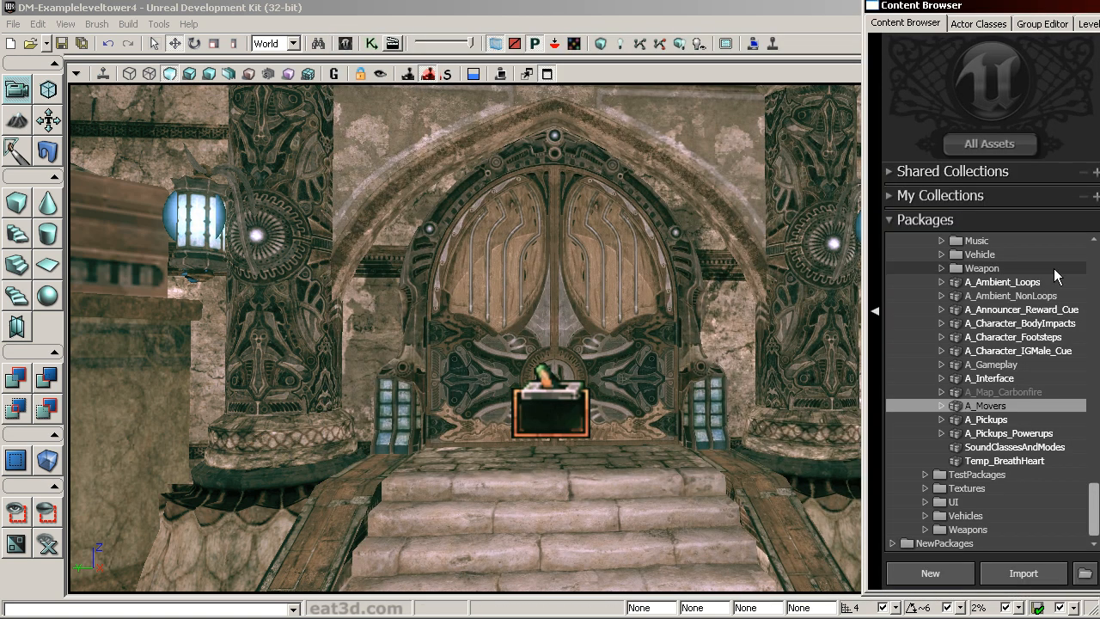
- Open the level's Kismet sequence and add a Play Sound action beside the door's Matinee
scroll(513, 311, "up", 6)
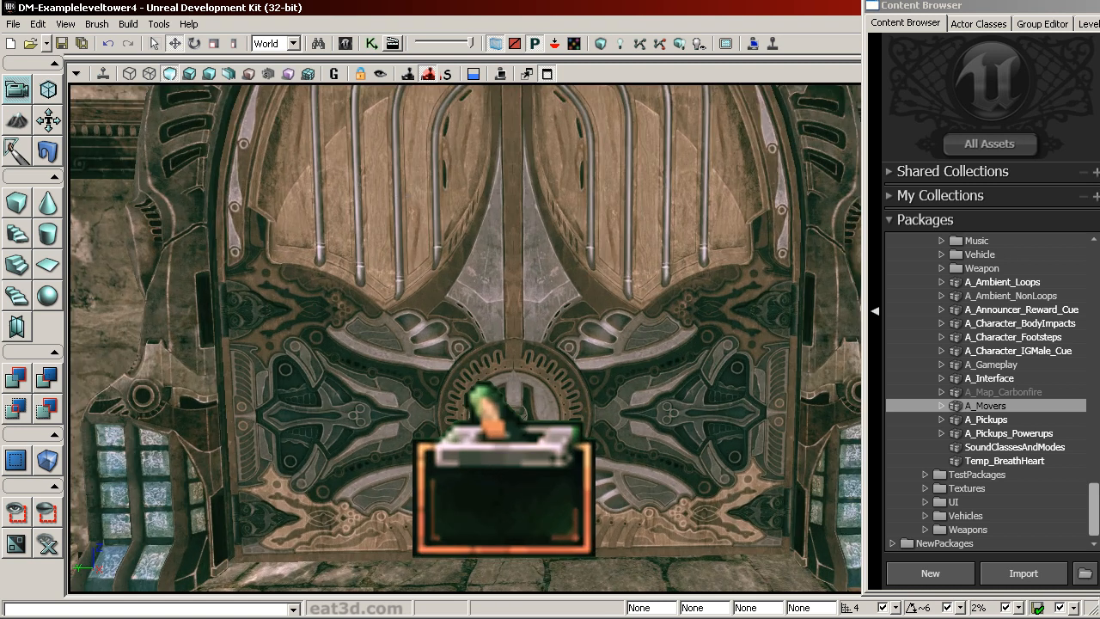
left_click(372, 44)
left_click_drag(746, 213, 565, 195)
right_click(635, 115)
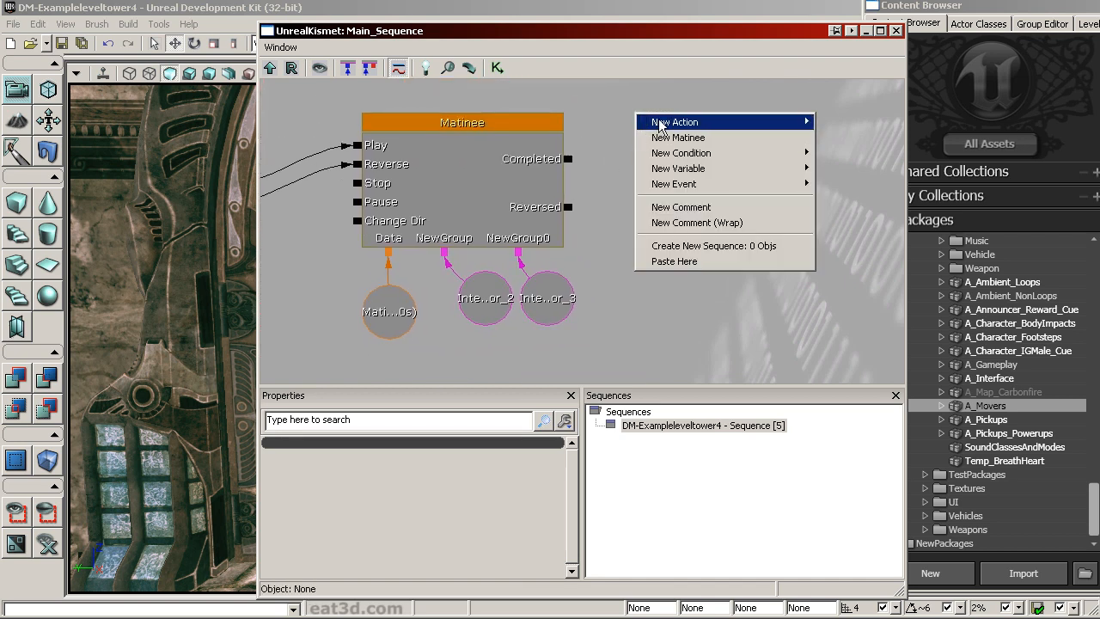
mouse_move(660, 124)
mouse_move(894, 401)
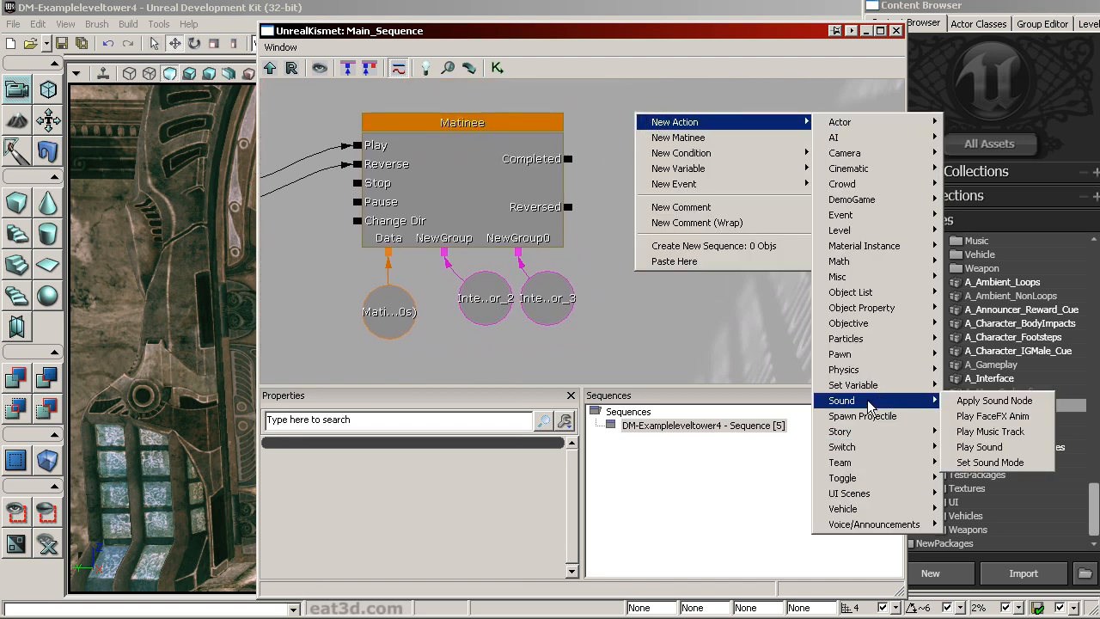
left_click(1010, 456)
- Link the Play Sound action's Target to the door object variable used by the Matinee's NewGroup0
left_click_drag(619, 236, 660, 296)
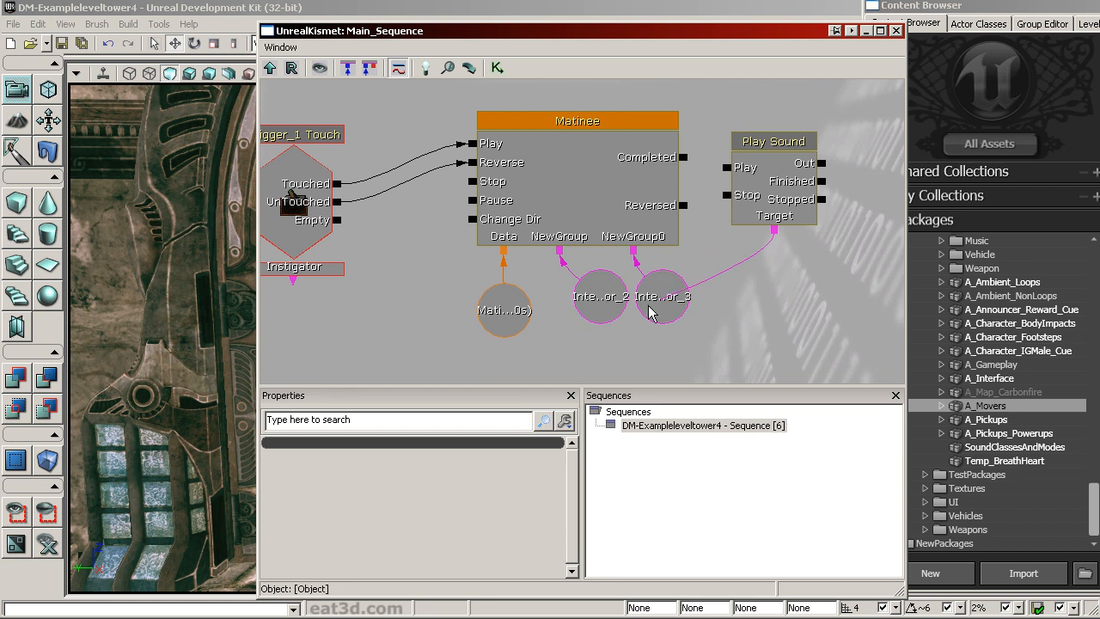
left_click_drag(795, 236, 644, 307)
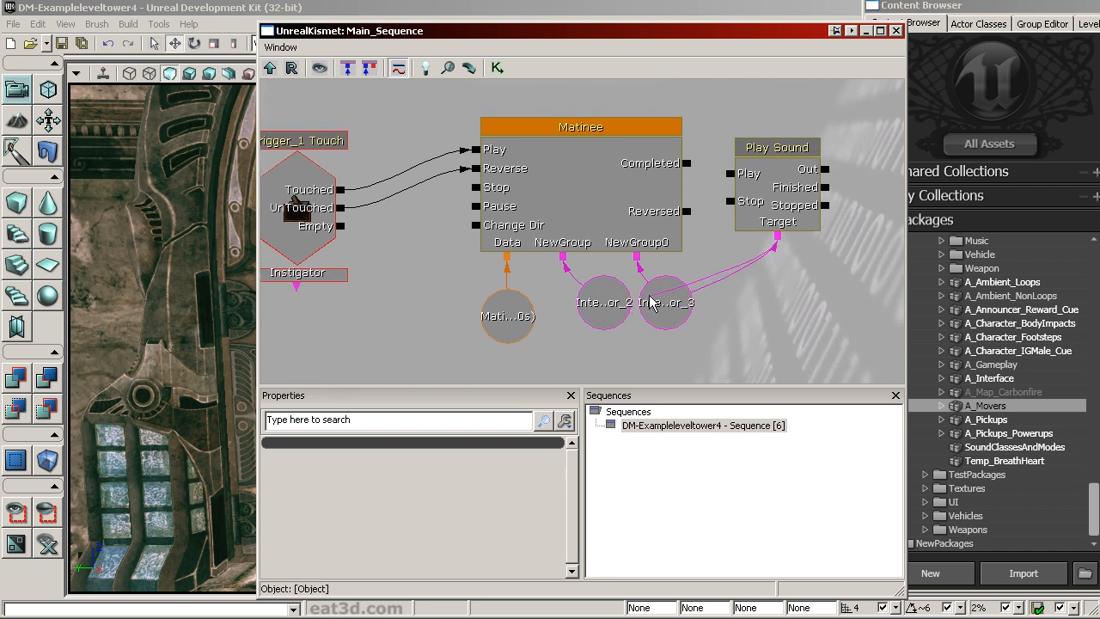
left_click(668, 315)
left_click(729, 244)
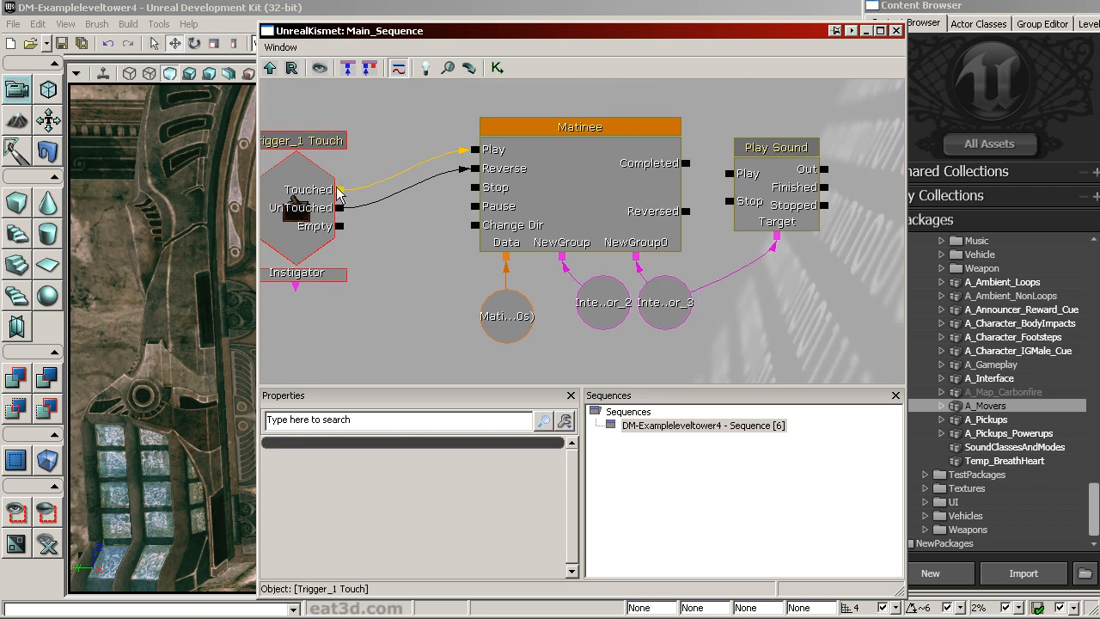
- Connect the trigger's Touched output to the Play Sound action's Play input and place the action above the Matinee
left_click_drag(339, 190, 735, 143)
left_click(740, 143)
left_click(748, 164)
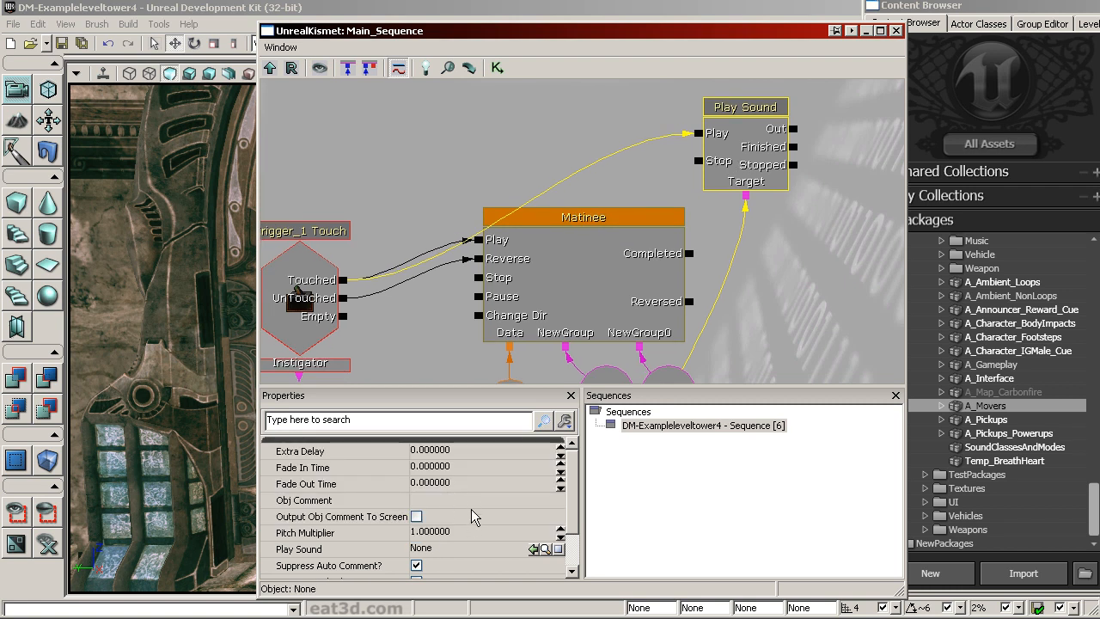
- Assign the A_Door_Metal03_OpenStopCue sound cue to the Play Sound action and check the assigned path
left_click(296, 553)
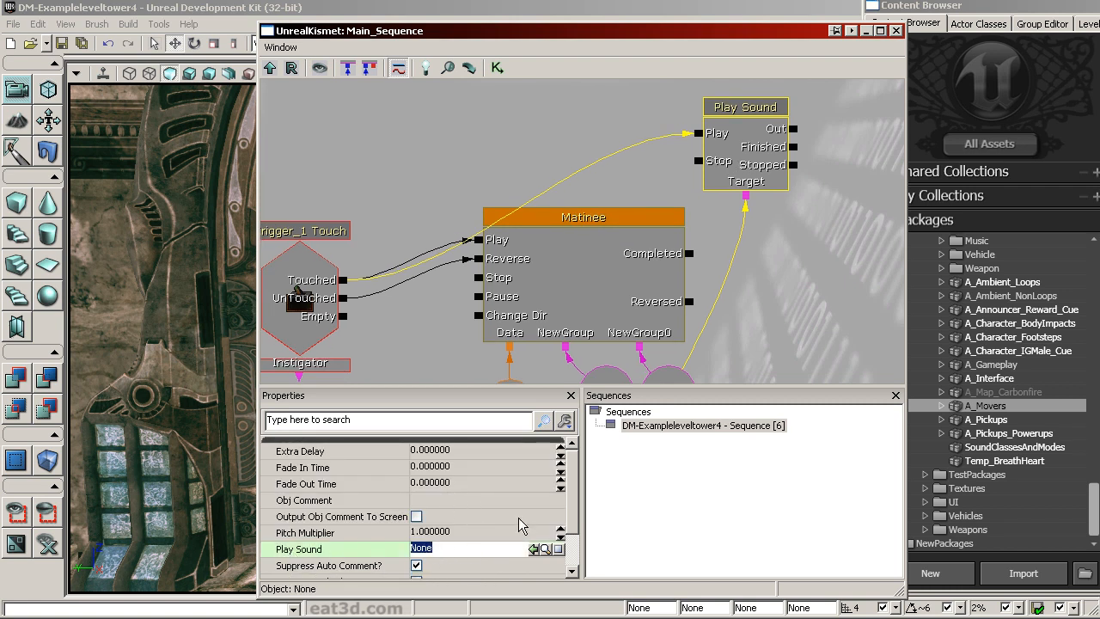
left_click_drag(1099, 5, 553, 4)
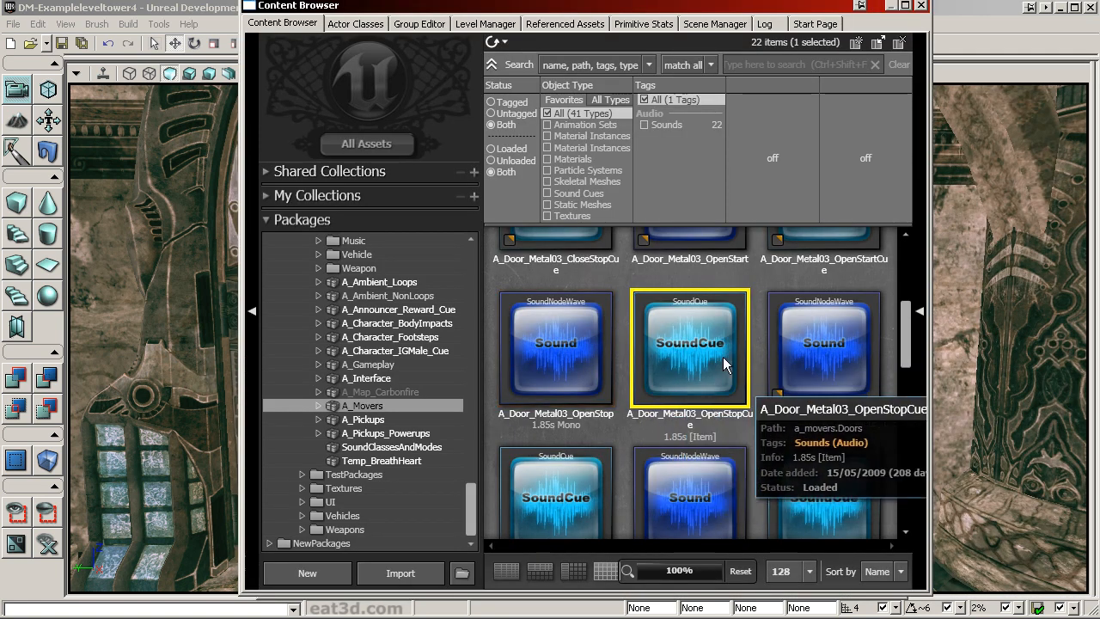
left_click_drag(388, 6, 1019, 6)
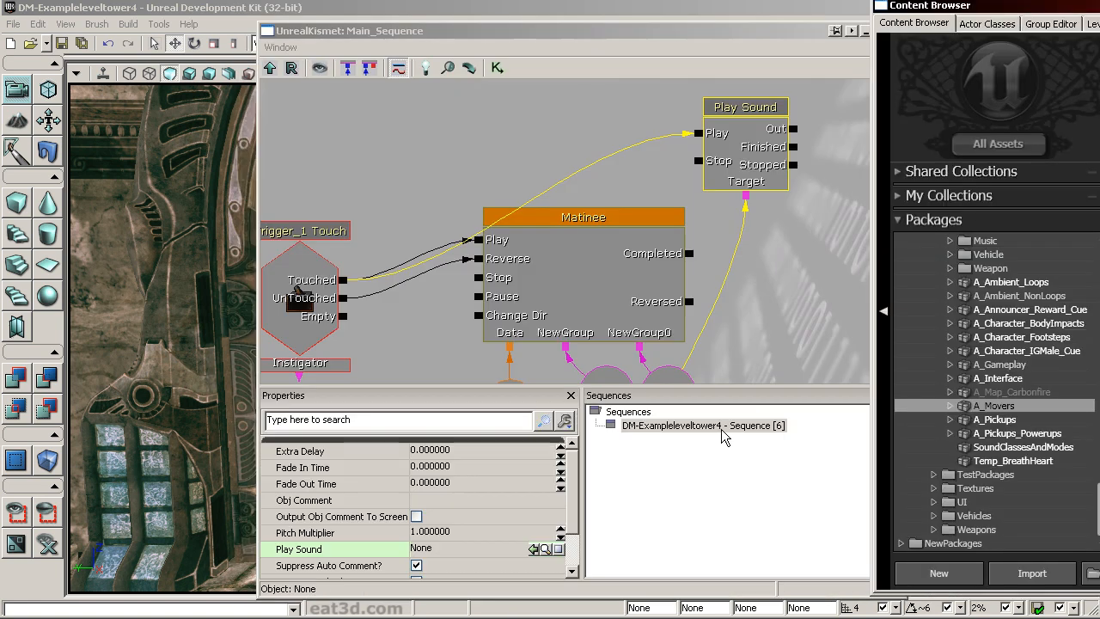
left_click(534, 550)
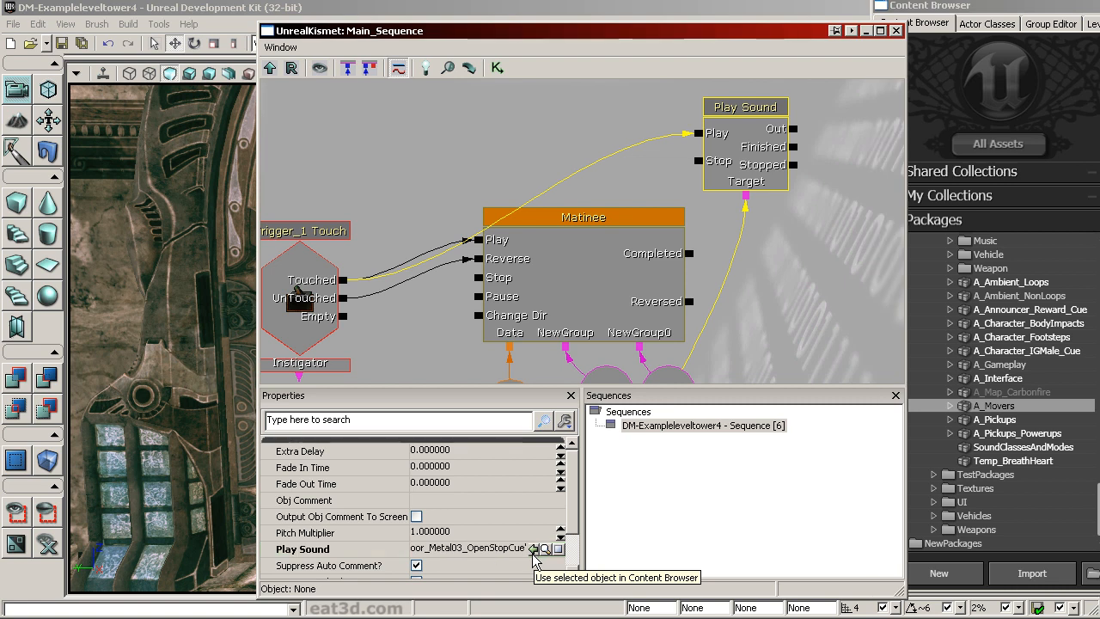
left_click(423, 550)
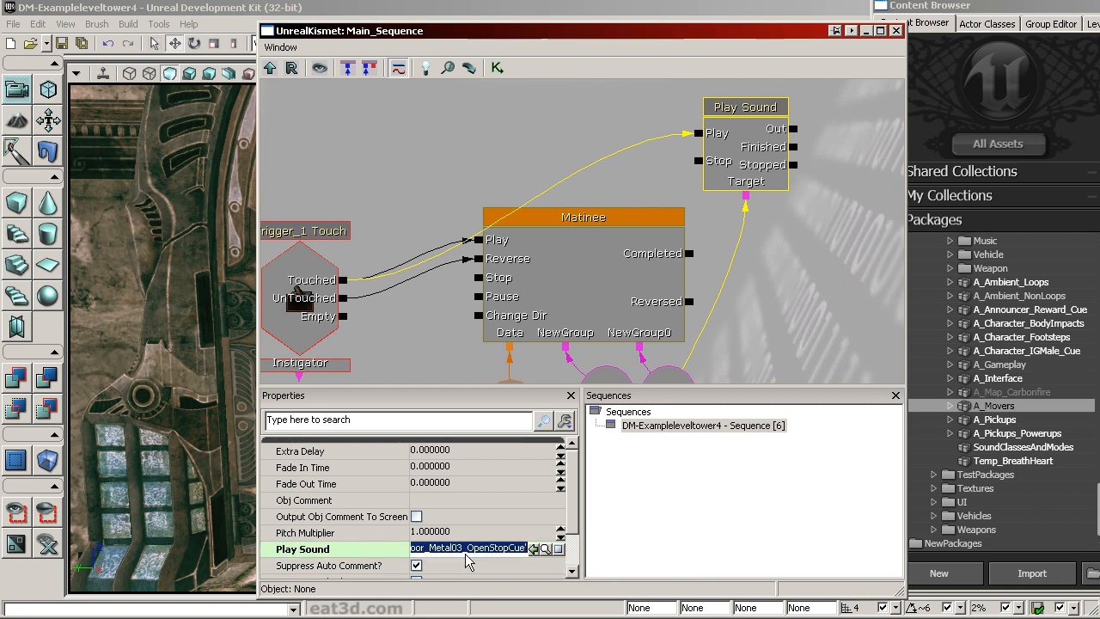
left_click(475, 522)
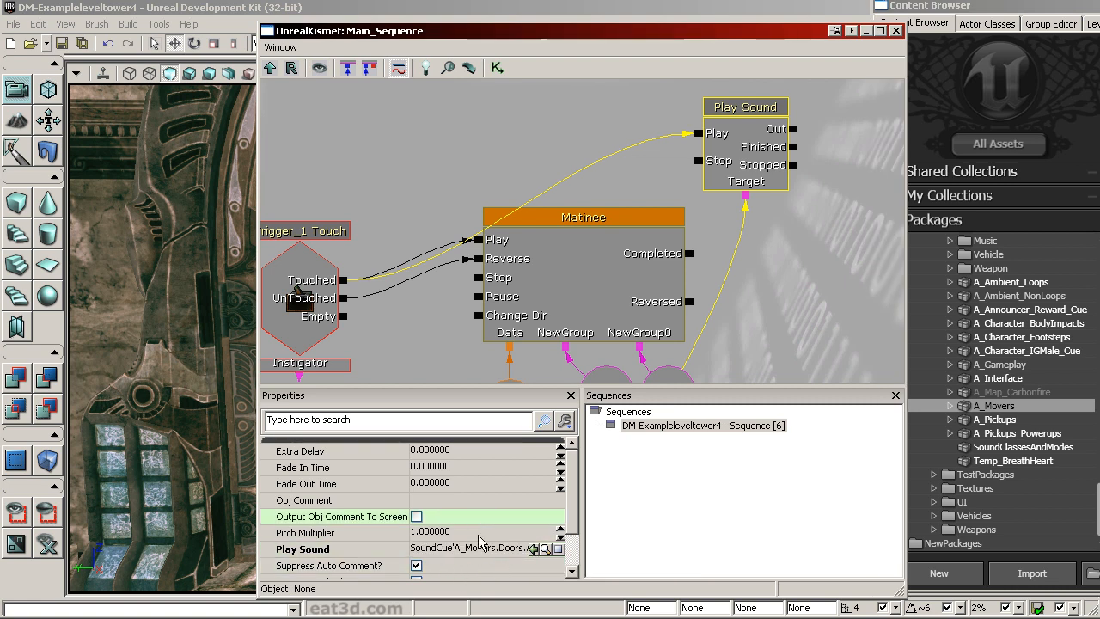
left_click_drag(323, 288, 362, 267)
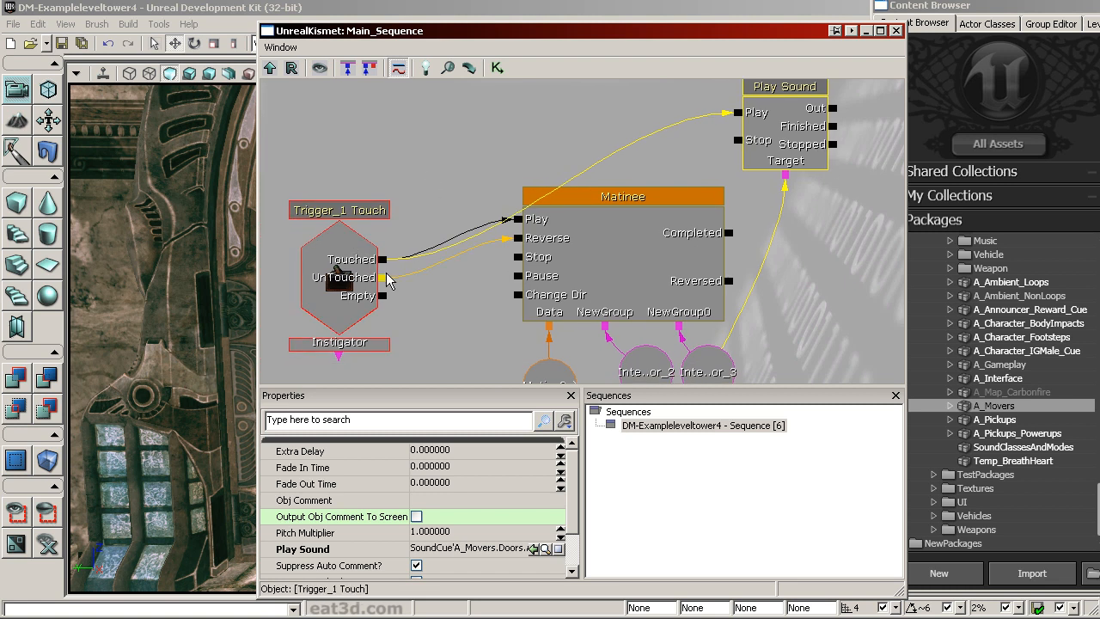
left_click_drag(555, 122, 541, 133)
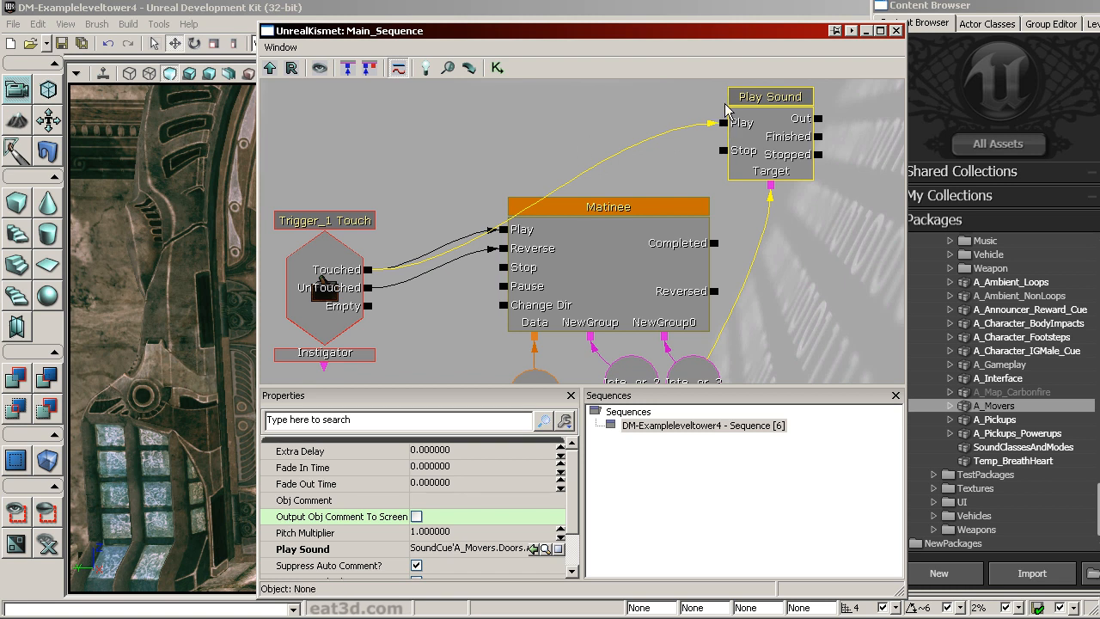
left_click(472, 549)
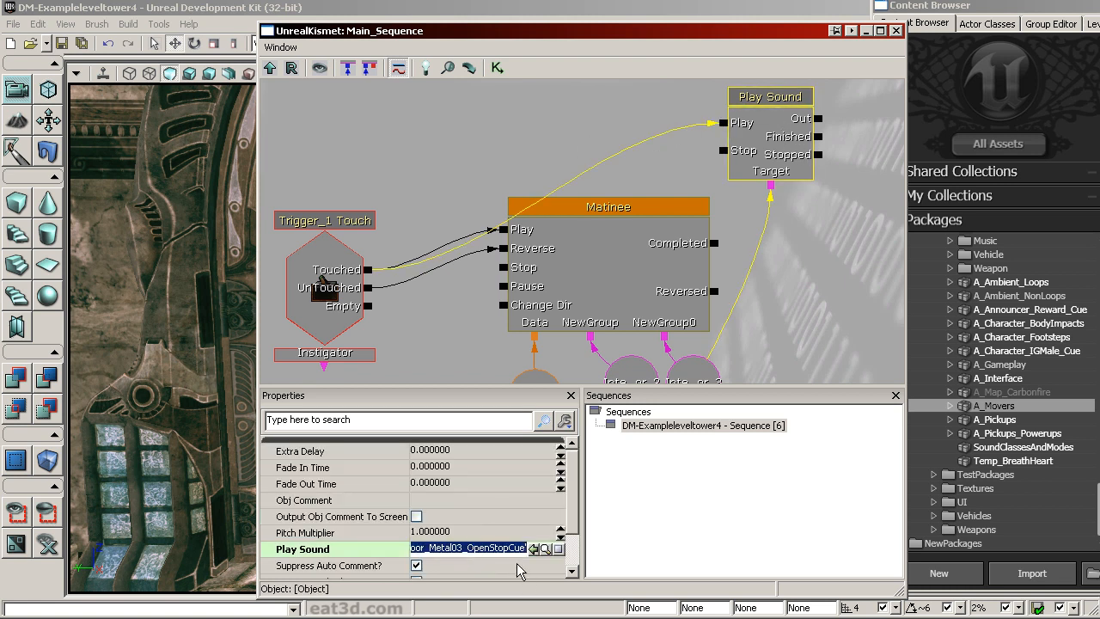
- Connect the trigger's UnTouched output to the Play Sound action's Play input as well
left_click(501, 494)
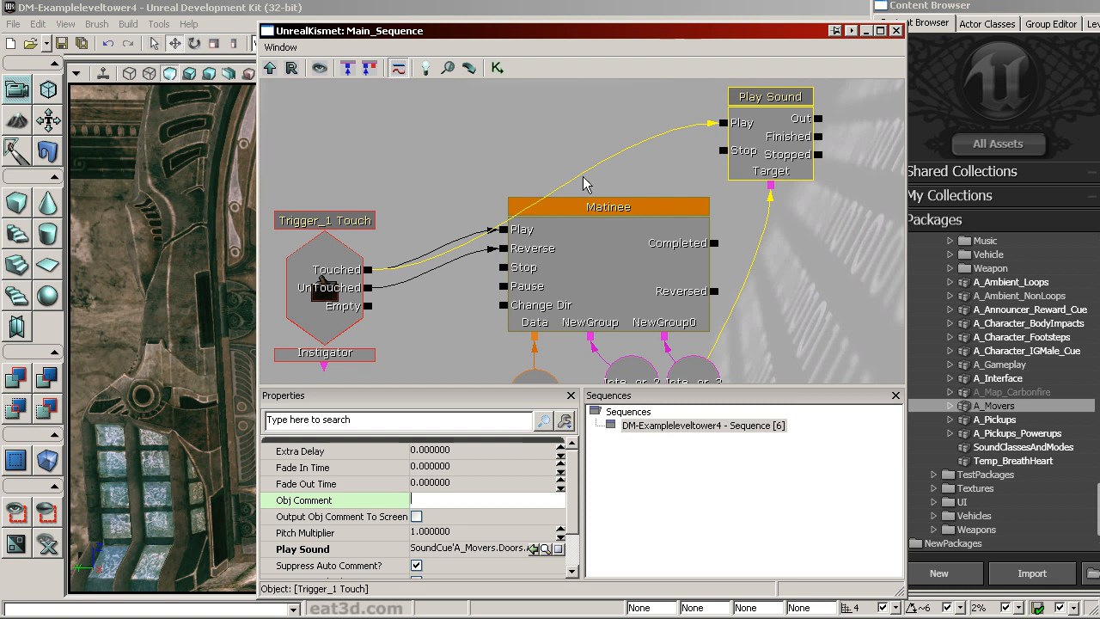
left_click_drag(367, 289, 650, 138)
left_click(741, 127)
left_click(483, 133)
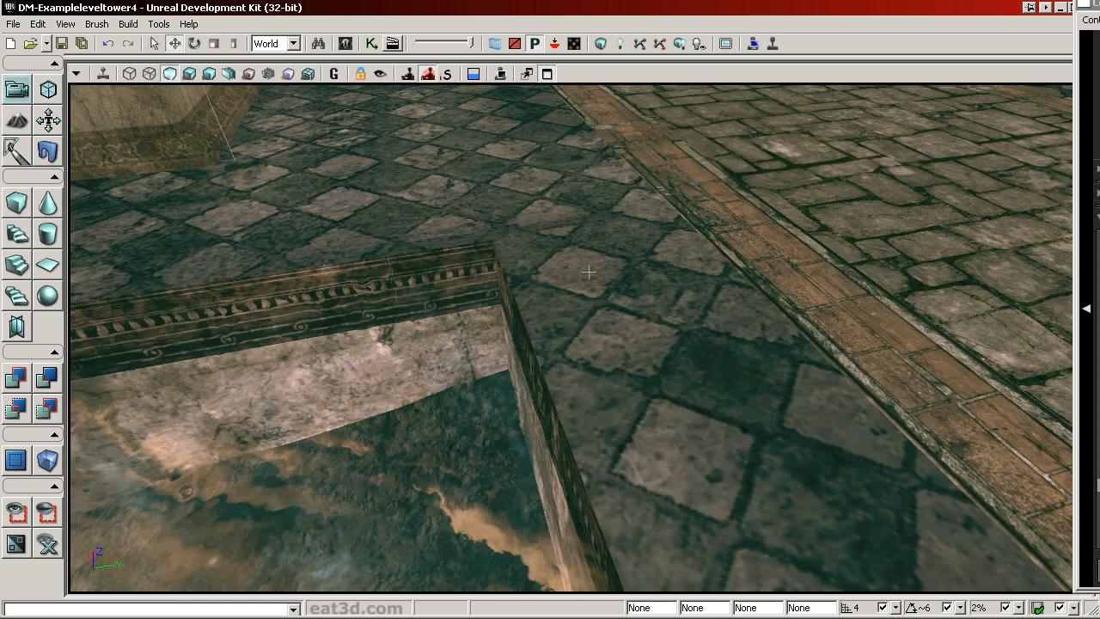
- Duplicate the low wall mesh beside the walkway and lower the copy against the inner side of the water basin
right_click_drag(526, 241, 568, 213)
mouse_move(597, 334)
left_mouse_down()
mouse_move(597, 309)
mouse_move(596, 334)
left_mouse_up()
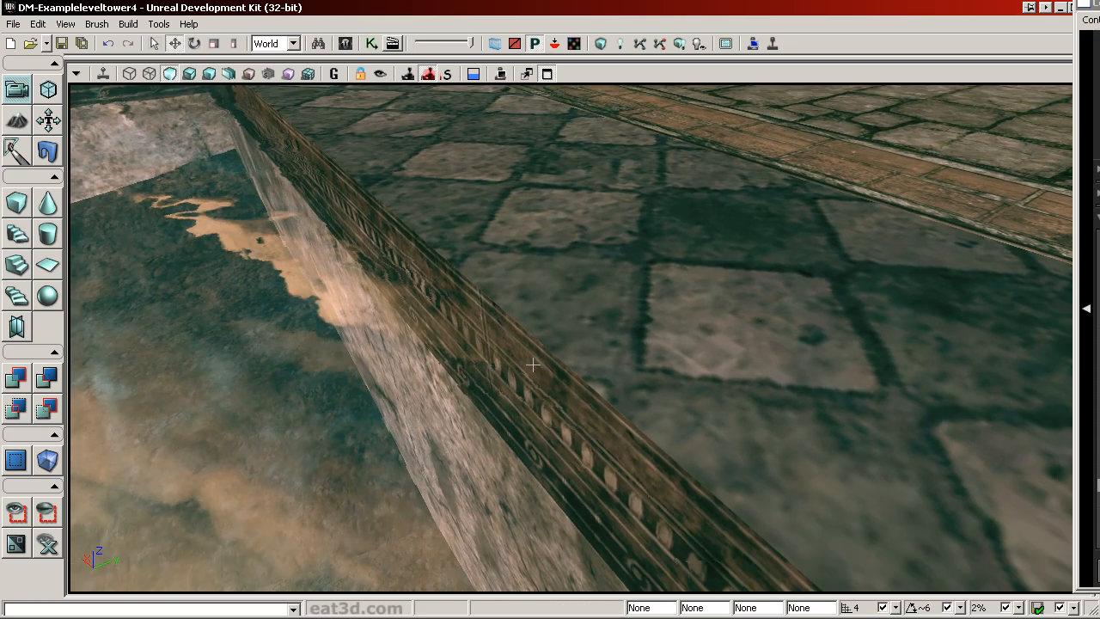
right_click_drag(608, 393, 585, 387)
left_click_drag(584, 387, 584, 481)
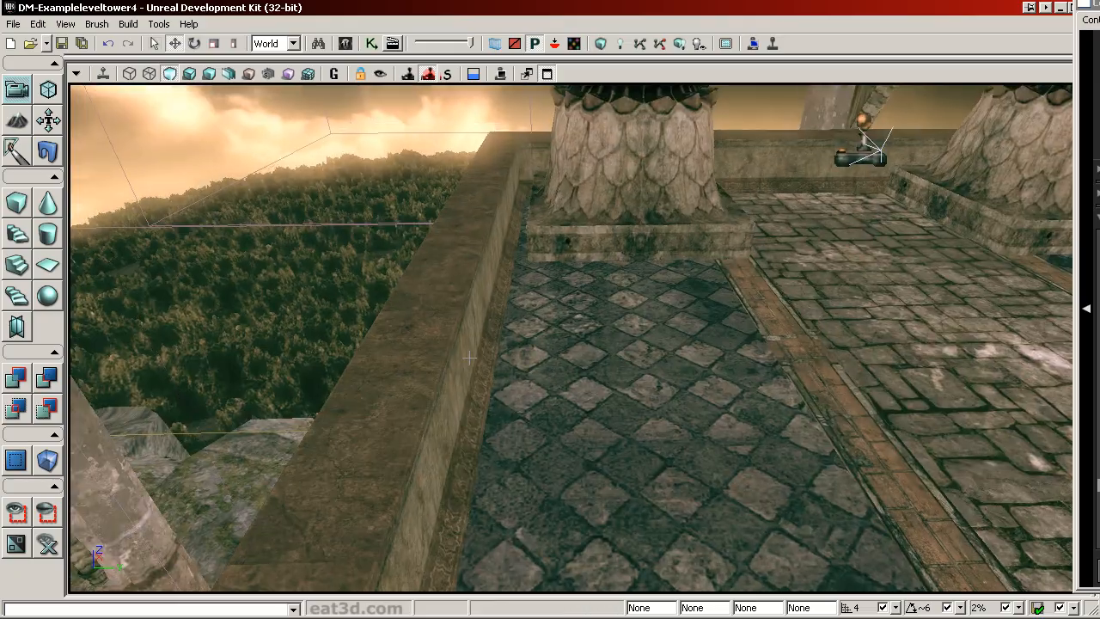
left_click(470, 358)
left_click_drag(437, 340, 437, 503)
right_click_drag(749, 373, 749, 279)
right_click_drag(582, 487, 545, 481)
mouse_move(599, 297)
right_mouse_down()
mouse_move(599, 370)
mouse_move(599, 297)
right_mouse_up()
middle_click_drag(494, 223, 493, 172)
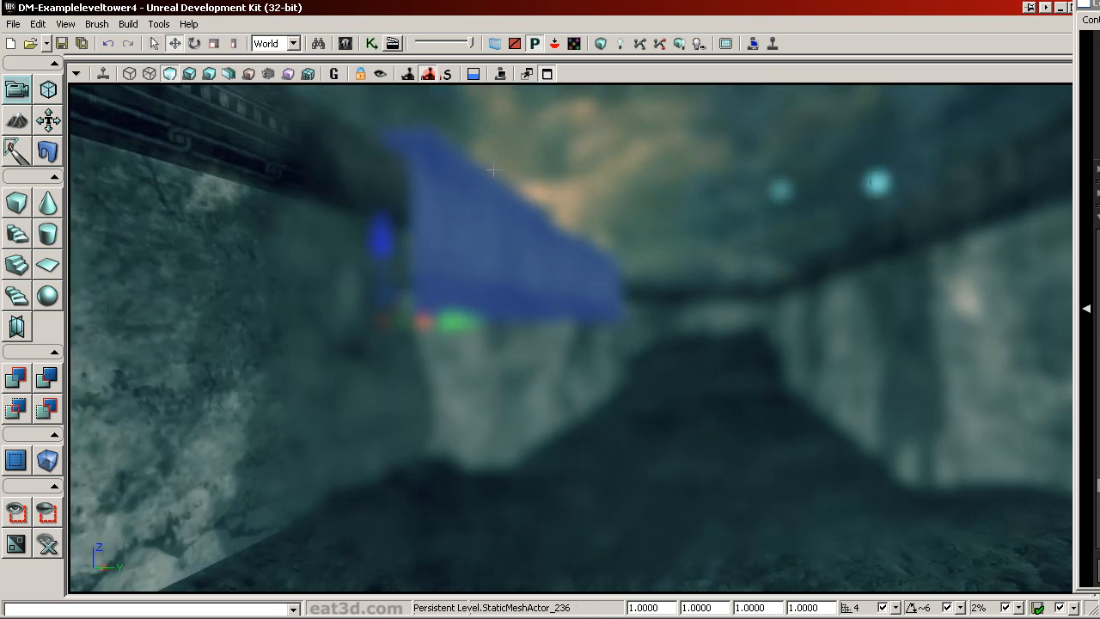
left_click(427, 75)
left_click_drag(541, 296, 448, 491)
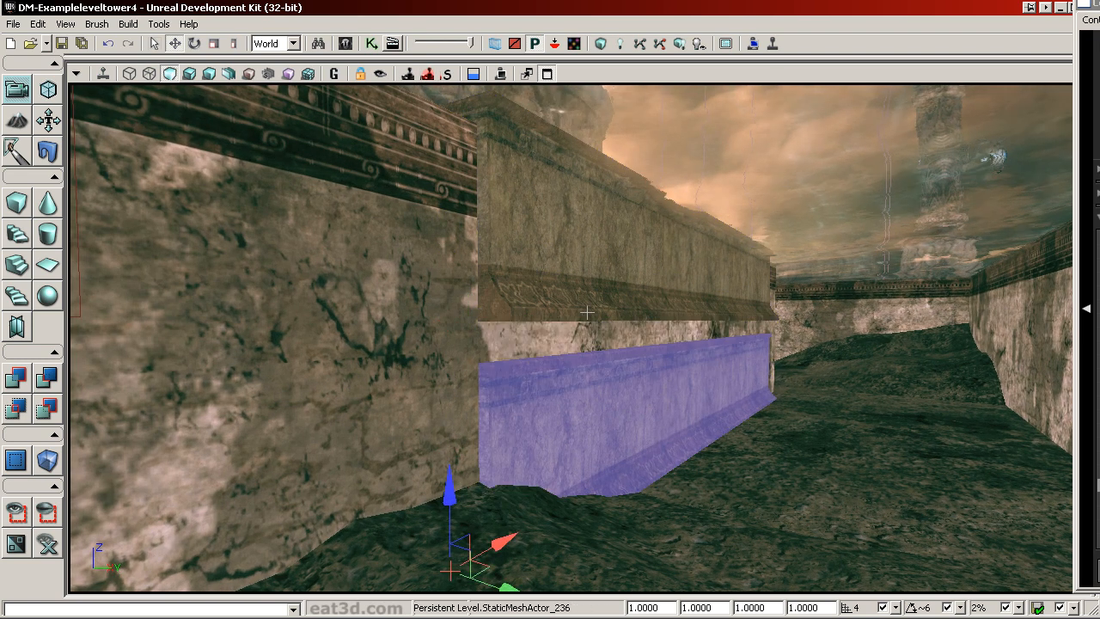
- Try mirroring the lowered wall copy along X, mirror it back, and adjust its height to line the basin's side
right_click_drag(625, 418, 617, 482)
right_click(618, 127)
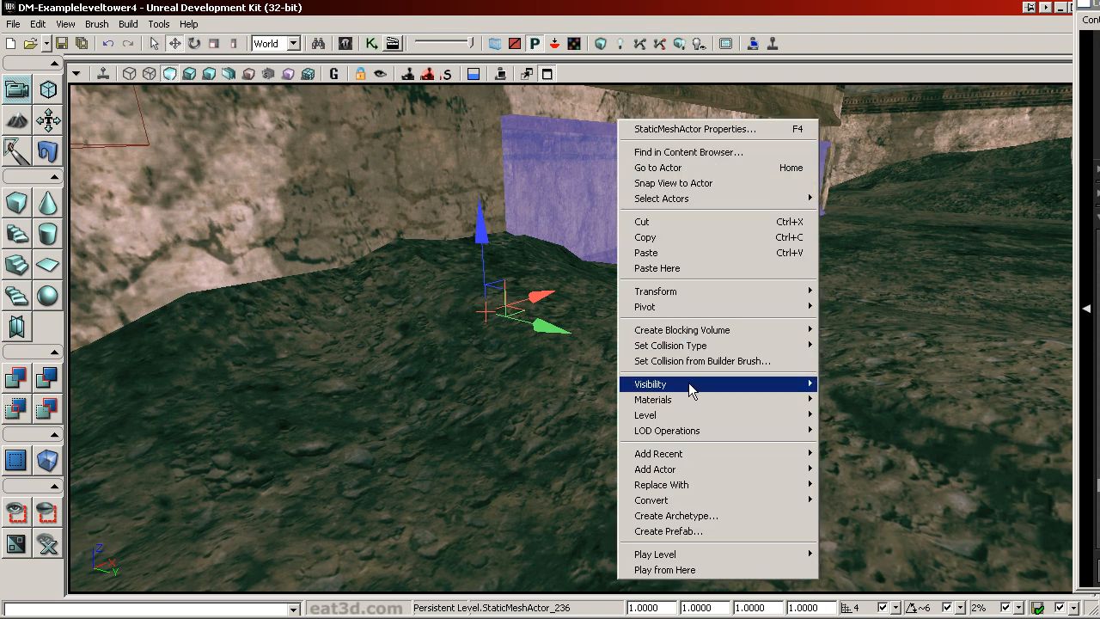
mouse_move(680, 293)
left_click(889, 360)
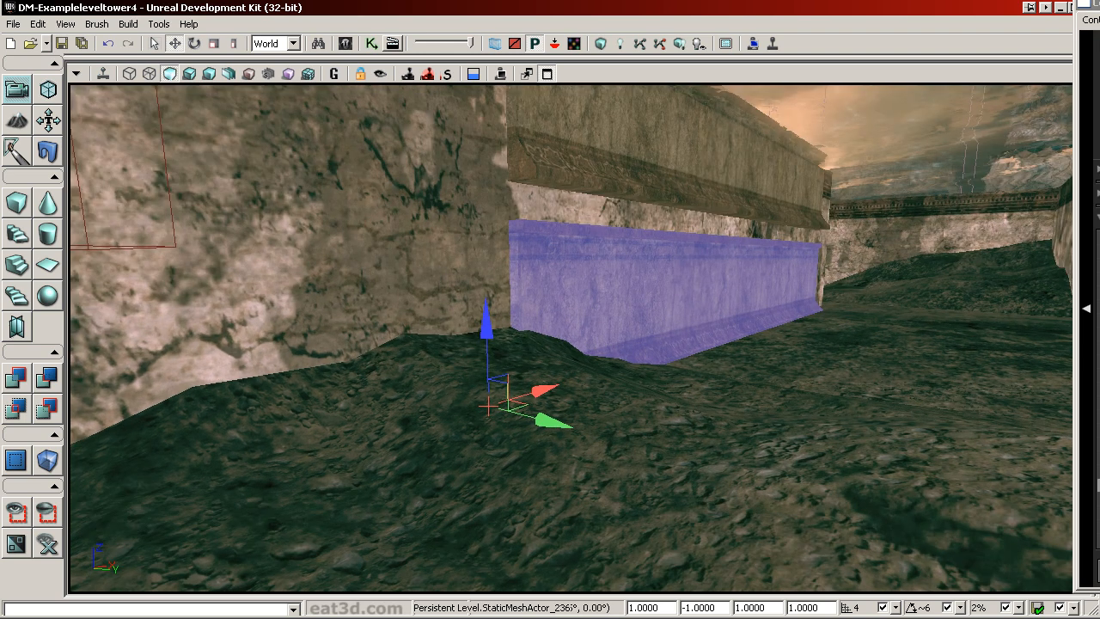
left_click_drag(613, 277, 618, 232)
right_click(614, 276)
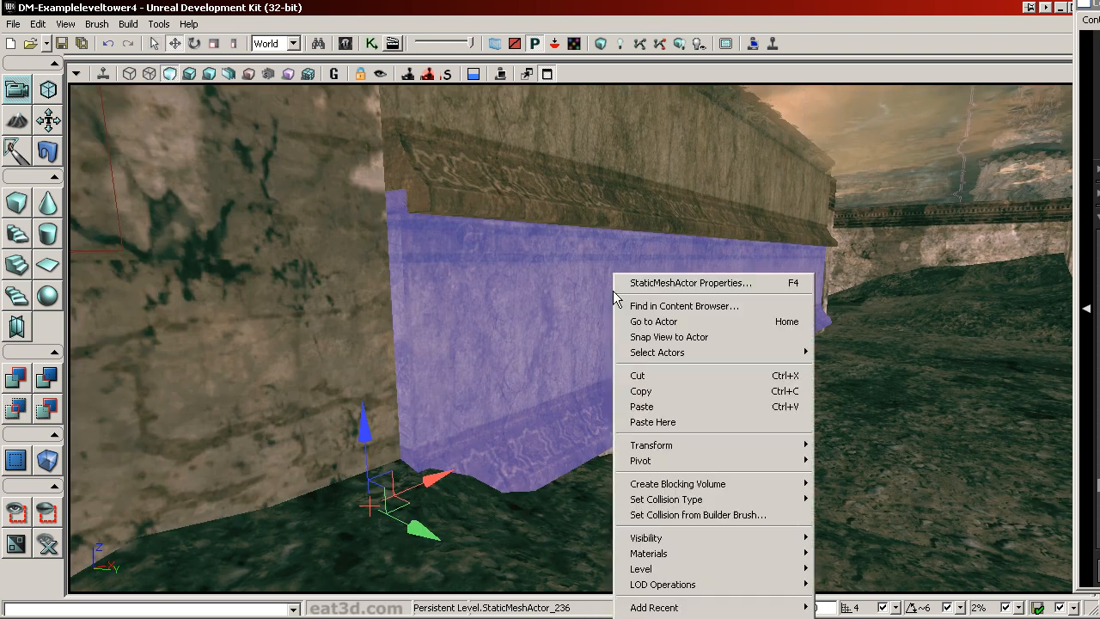
mouse_move(674, 440)
left_click(852, 522)
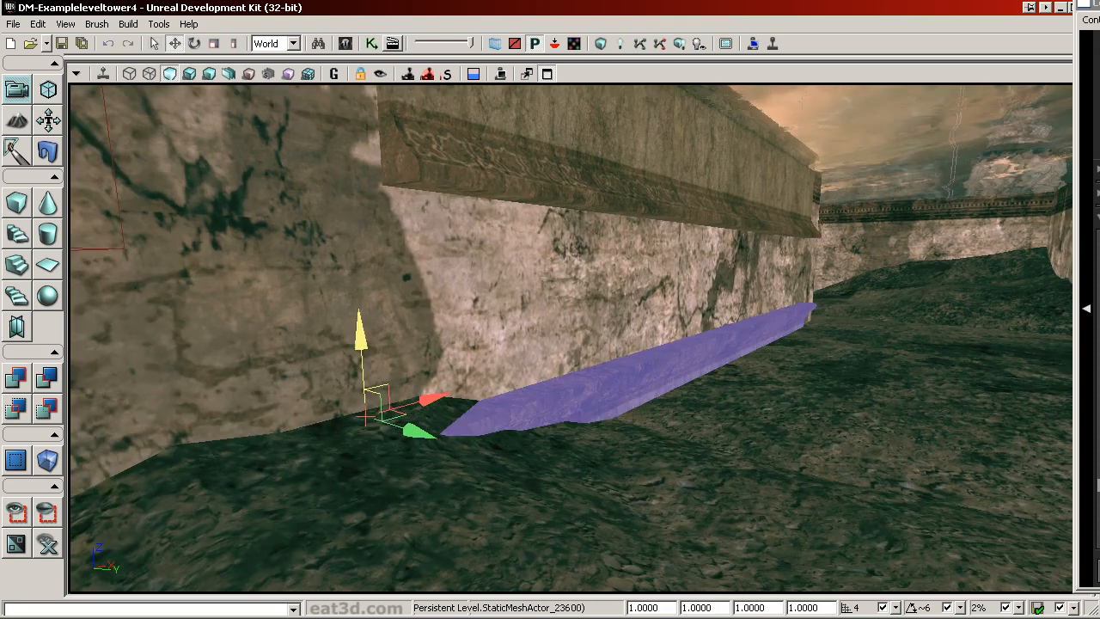
left_click_drag(360, 332, 358, 277, "shift")
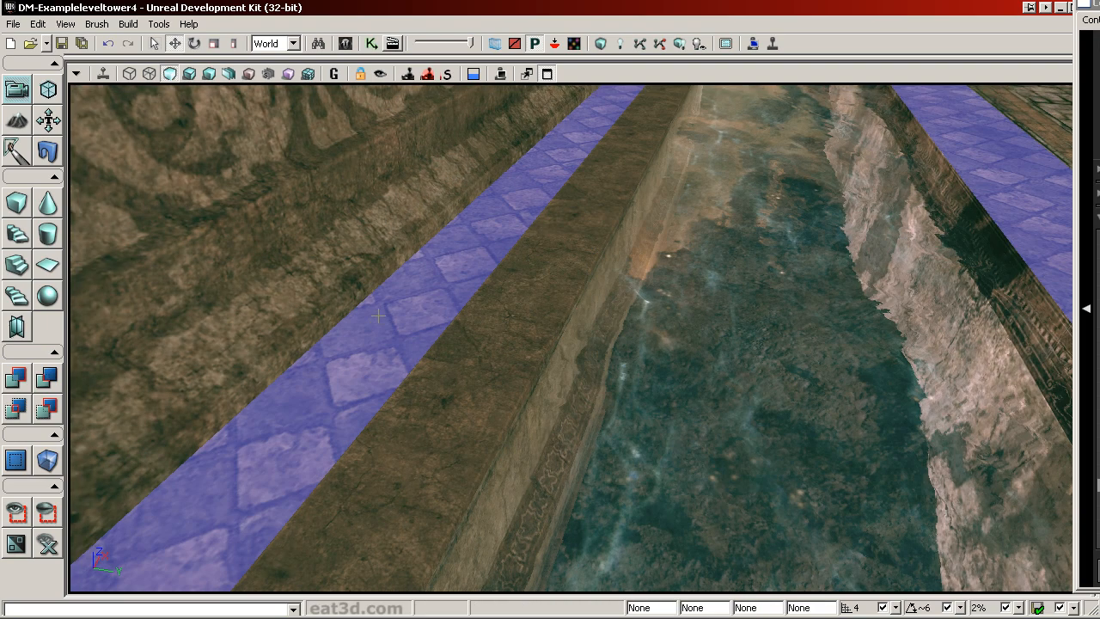
- Place a point light in the water basin beside the ornamented wall and show the level lit
left_click_drag(378, 323, 401, 344)
right_click_drag(409, 349, 733, 396)
key("l")
left_click(626, 386)
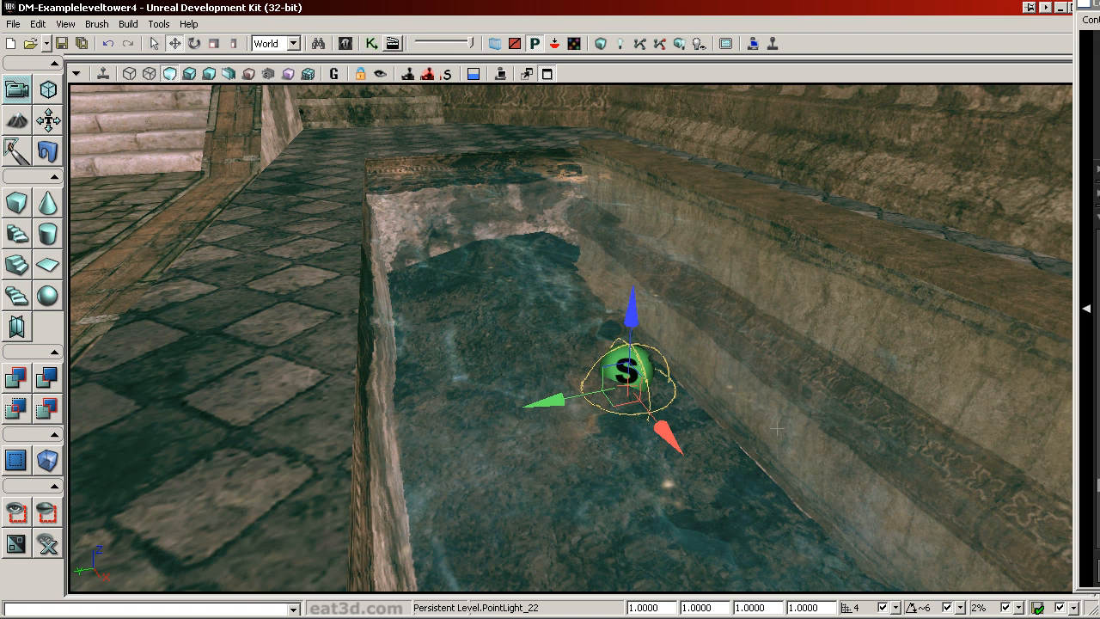
key("alt+4")
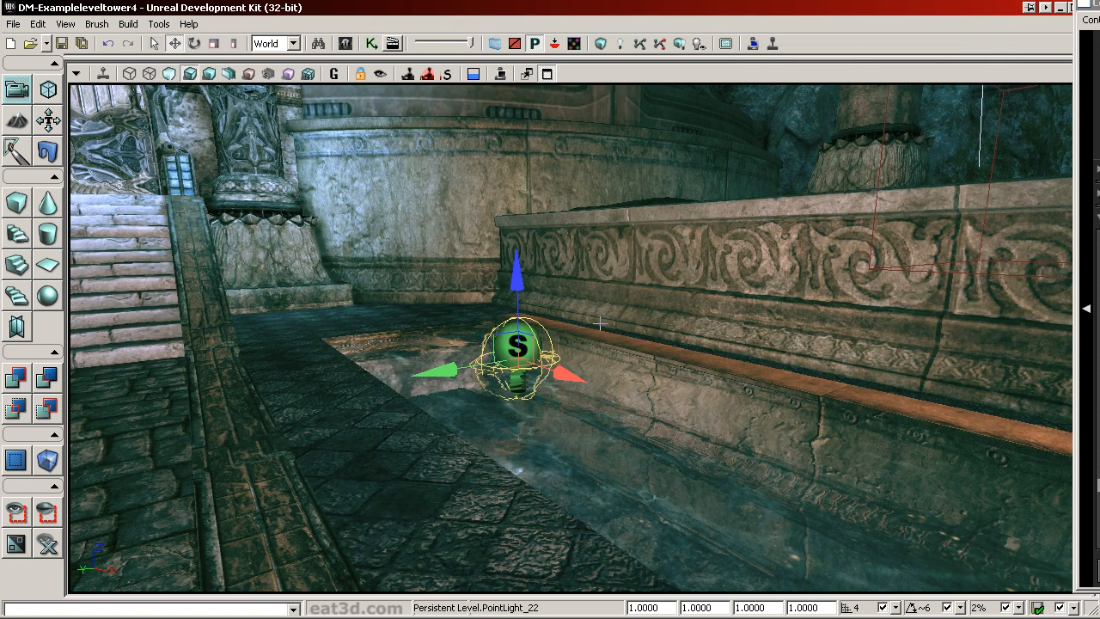
- Set the new point light's Brightness to 0.25
key("F4")
left_click(795, 203)
left_click(804, 224)
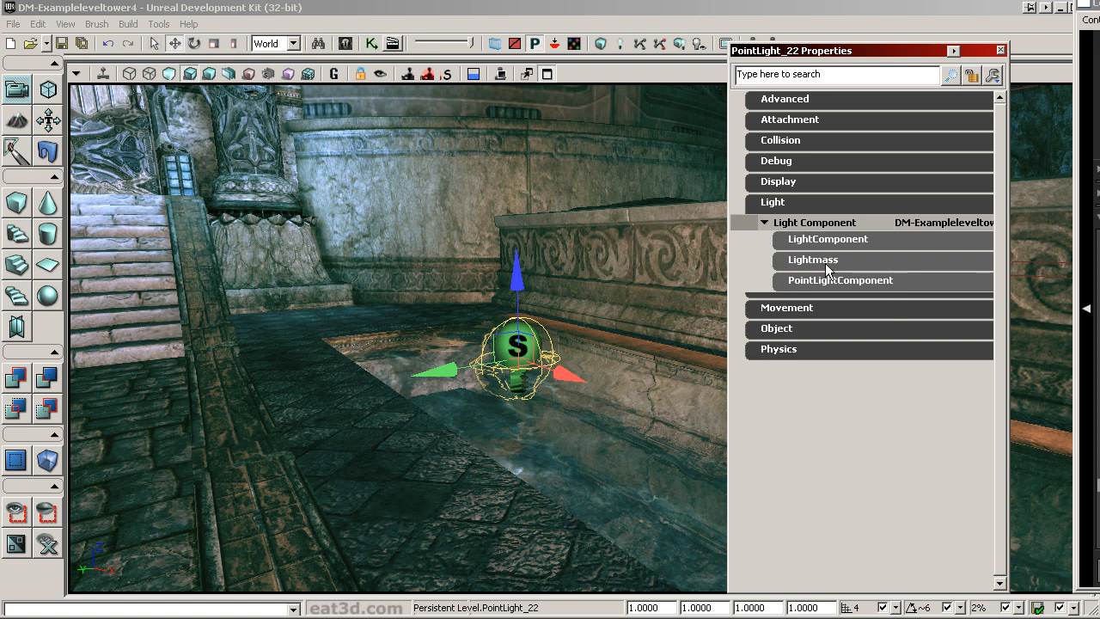
left_click(851, 239)
left_click(940, 277)
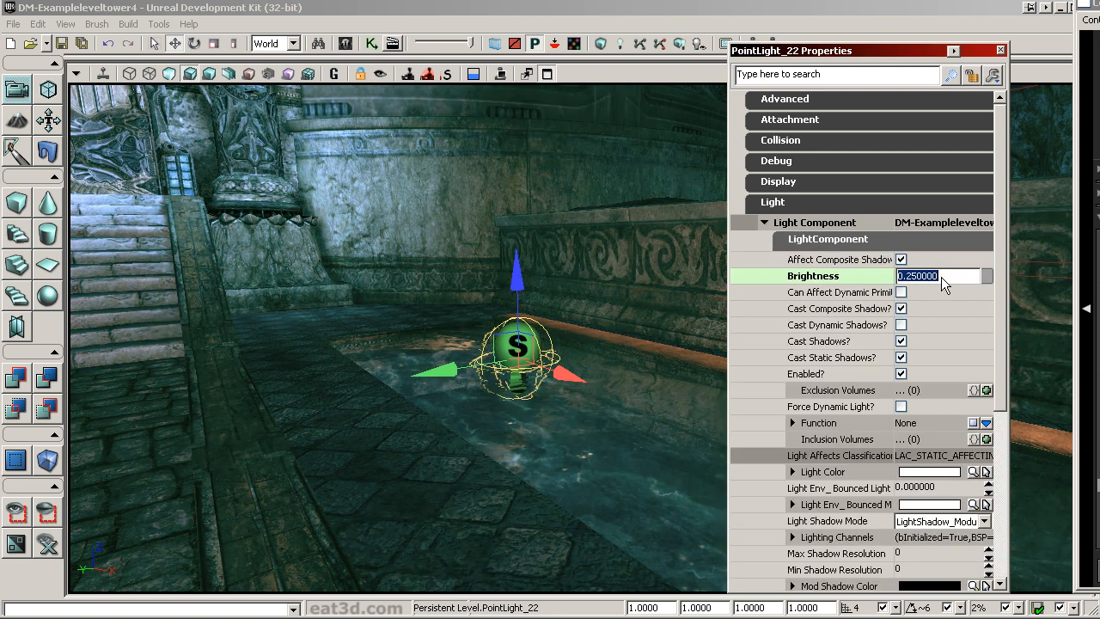
- Give the point light a pale blue Light Color and duplicate it farther along the basin
left_click(973, 473)
left_click(998, 102)
left_click(1079, 116)
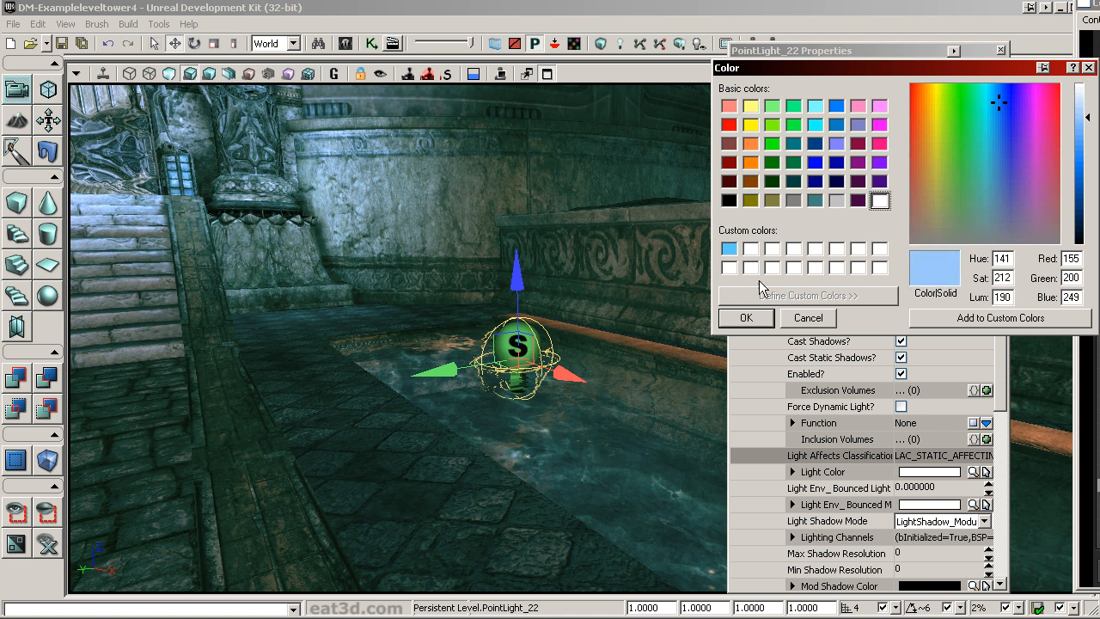
left_click(1088, 103)
left_click(999, 102)
left_click(994, 100)
left_click(742, 318)
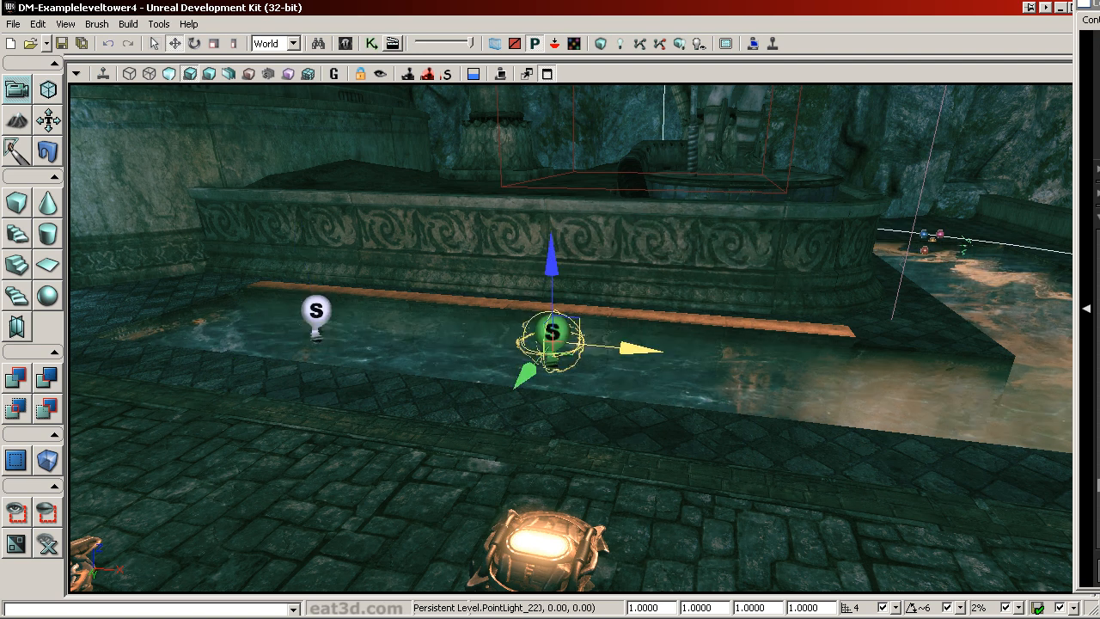
left_click_drag(640, 348, 572, 321, "alt")
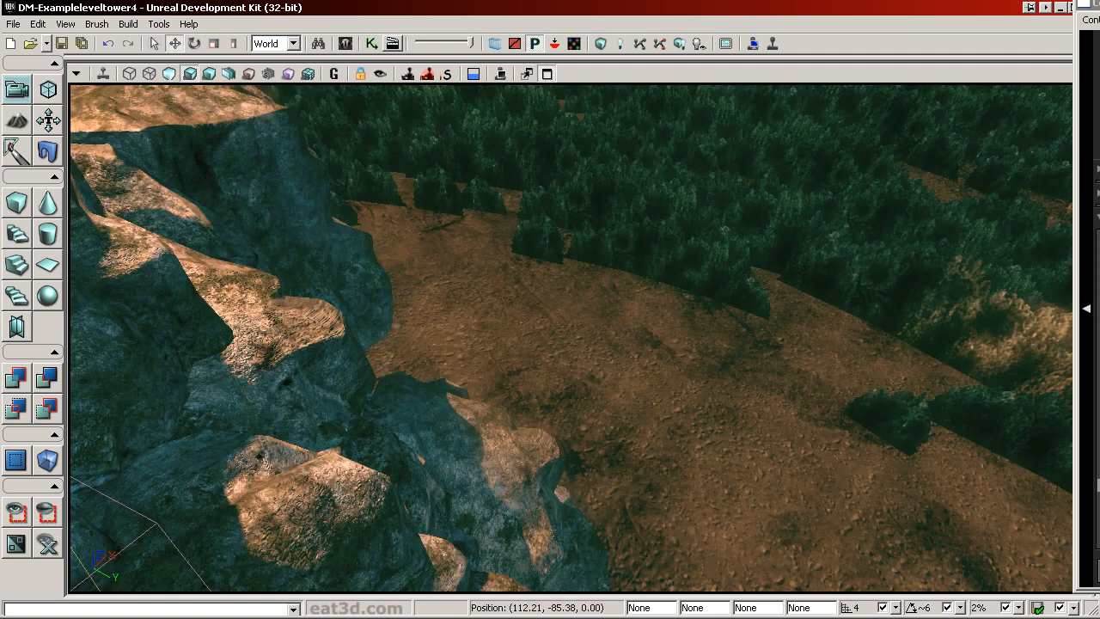
- Position a rock mesh on the bare ground beyond the cliff and set its draw scale to 2
left_click(508, 436)
left_click_drag(483, 535, 524, 481, "shift")
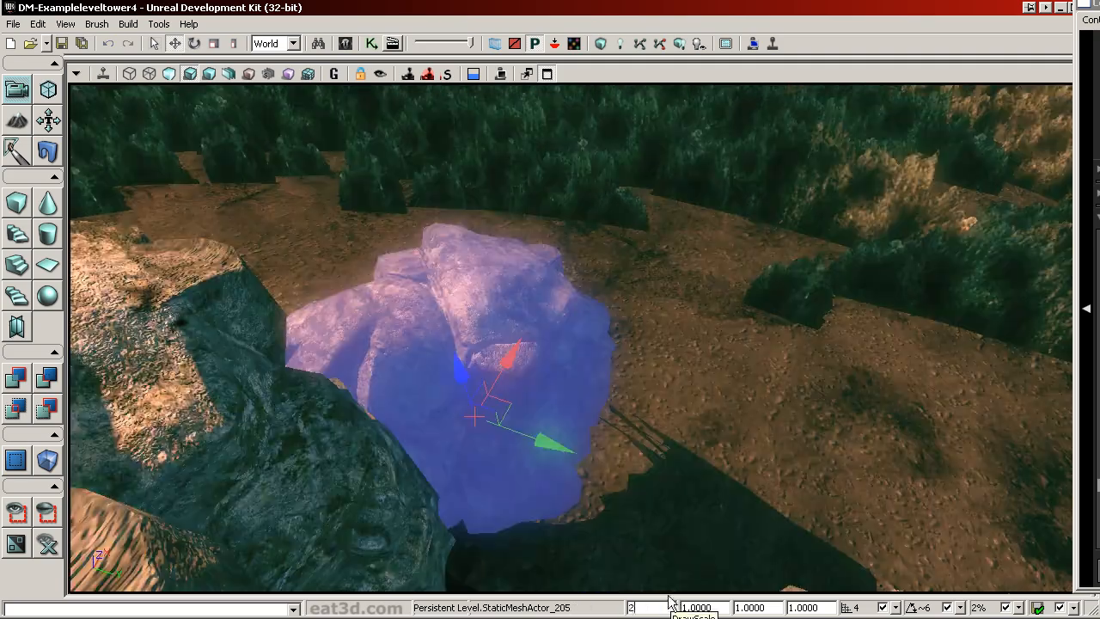
type("2")
key("Return")
left_click_drag(472, 374, 474, 472, "shift")
left_click_drag(536, 348, 526, 369, "shift")
right_click_drag(526, 370, 526, 396)
mouse_move(584, 383)
left_mouse_down("shift")
mouse_move(611, 392)
mouse_move(584, 383)
left_mouse_up("shift")
left_click_drag(536, 296, 550, 254, "shift")
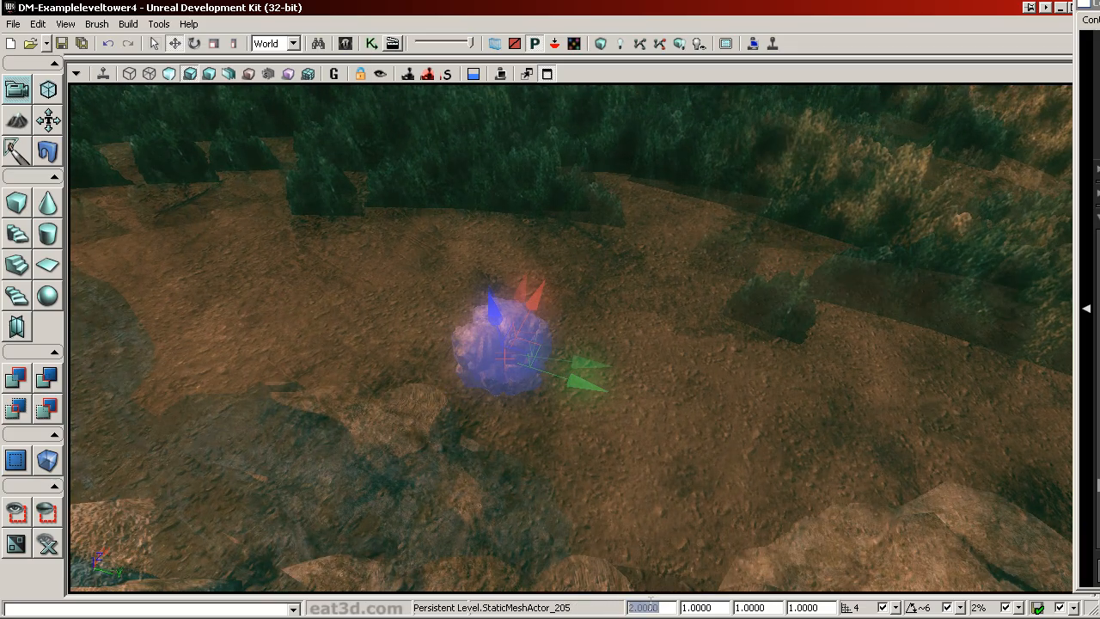
- Set the boulder's draw scale to 4 and duplicate it in front of the forest
type("4")
key("Return")
right_click_drag(711, 508, 703, 497)
left_click_drag(626, 288, 655, 239, "shift")
key("space")
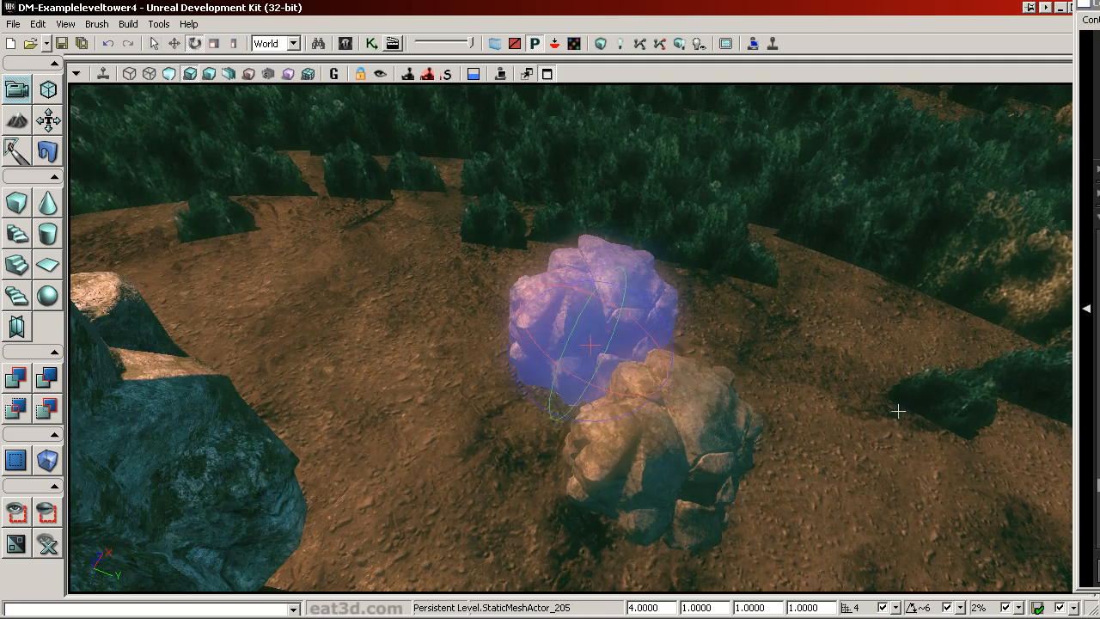
key("space")
key("space")
left_click_drag(625, 289, 655, 249, "alt")
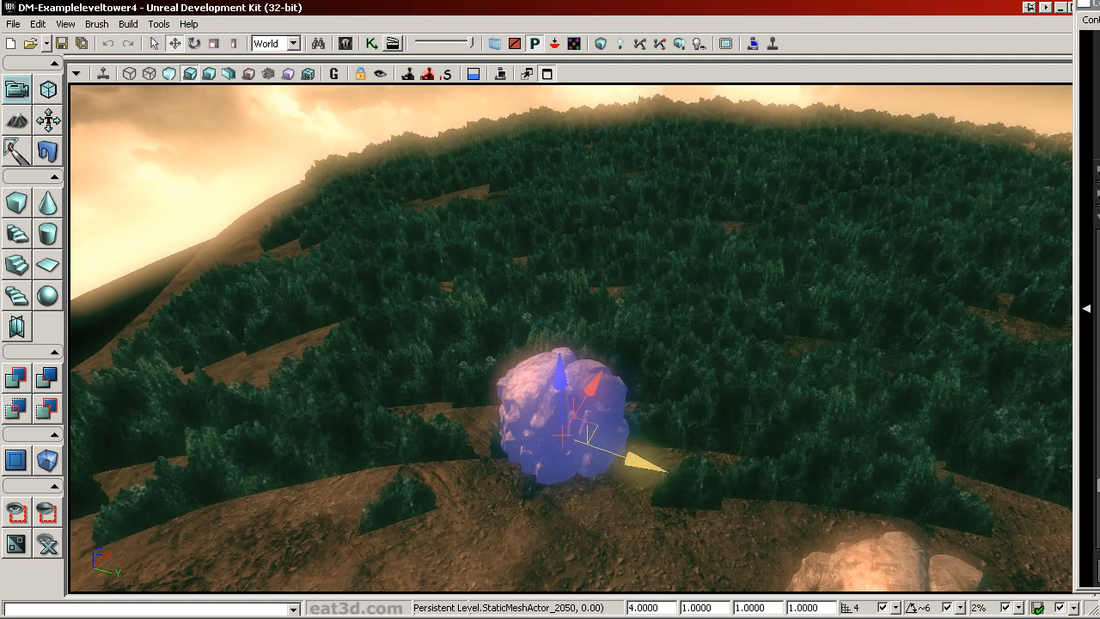
- Move the copied boulder farther back among the trees on the forested hillside
left_click_drag(593, 383, 610, 358, "shift")
left_click_drag(644, 462, 620, 514, "shift")
left_click_drag(615, 245, 615, 283, "shift")
right_click_drag(926, 508, 932, 460)
left_click_drag(933, 460, 989, 532)
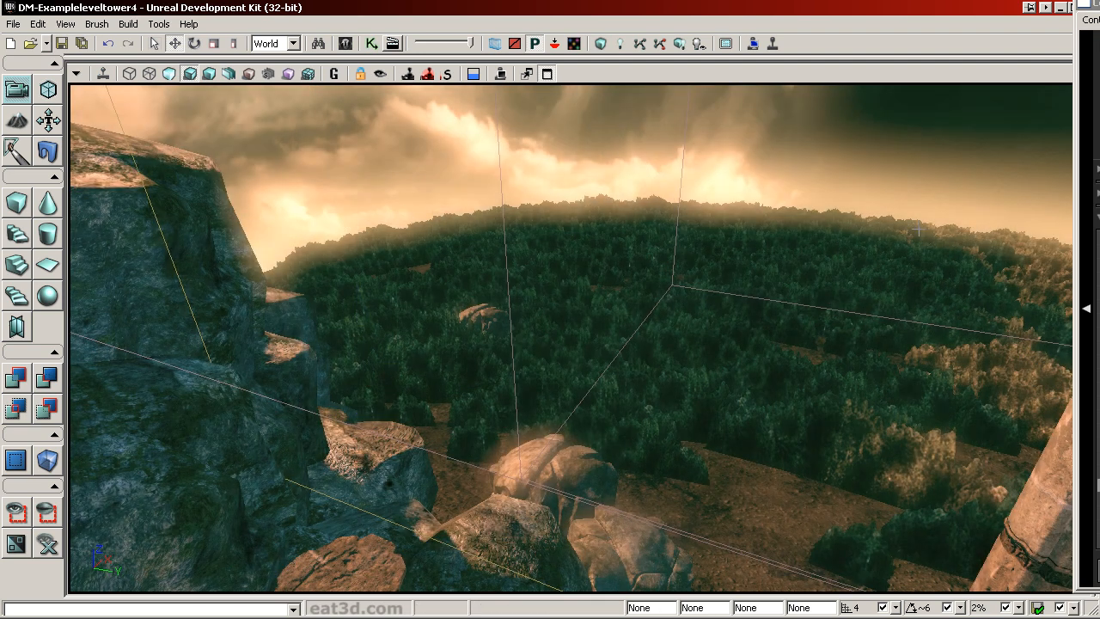
left_click_drag(678, 346, 776, 346)
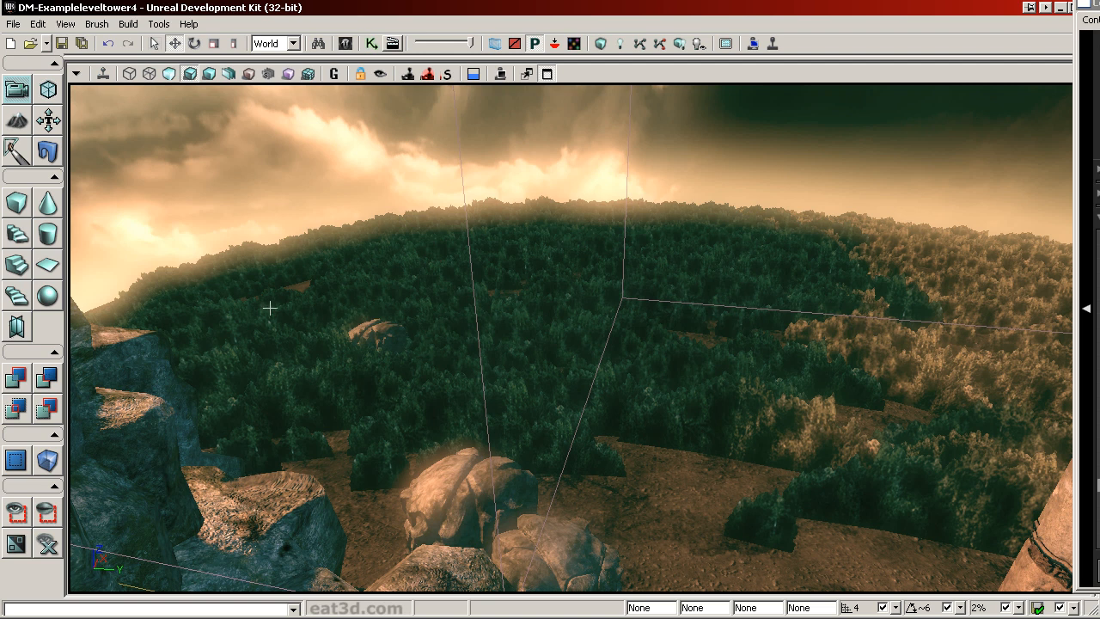
left_click_drag(339, 286, 339, 258)
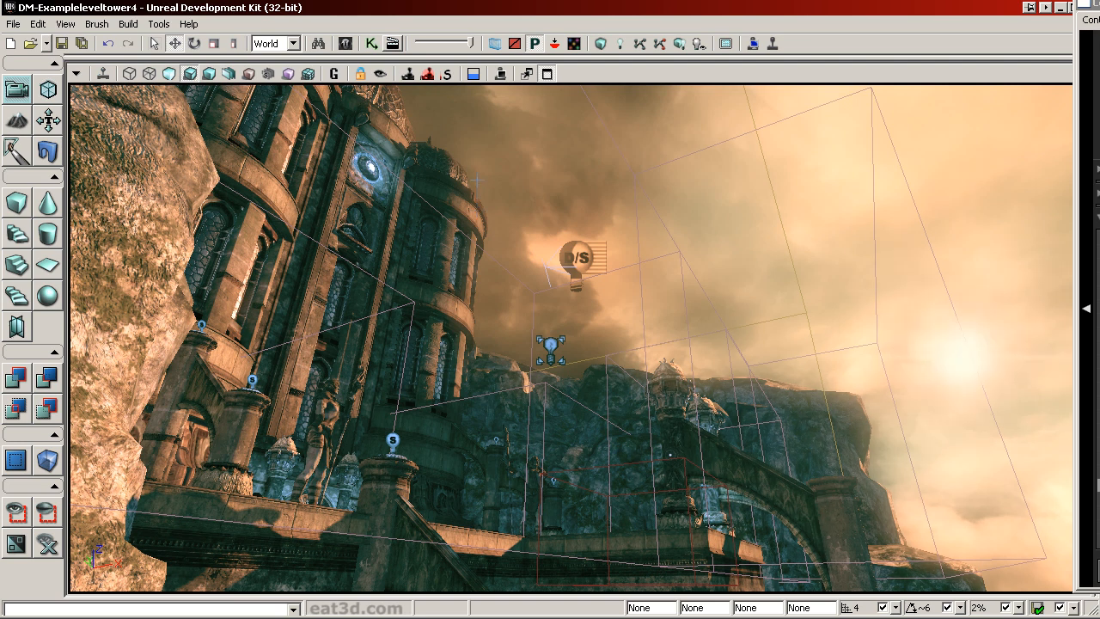
right_click_drag(571, 337, 481, 361)
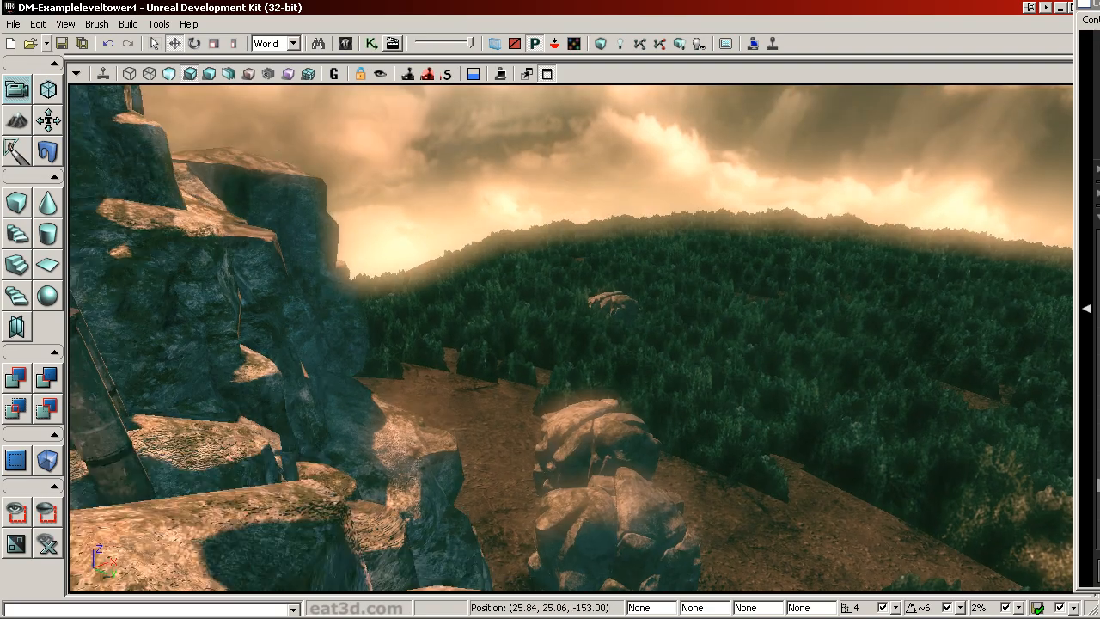
left_click_drag(550, 343, 550, 318)
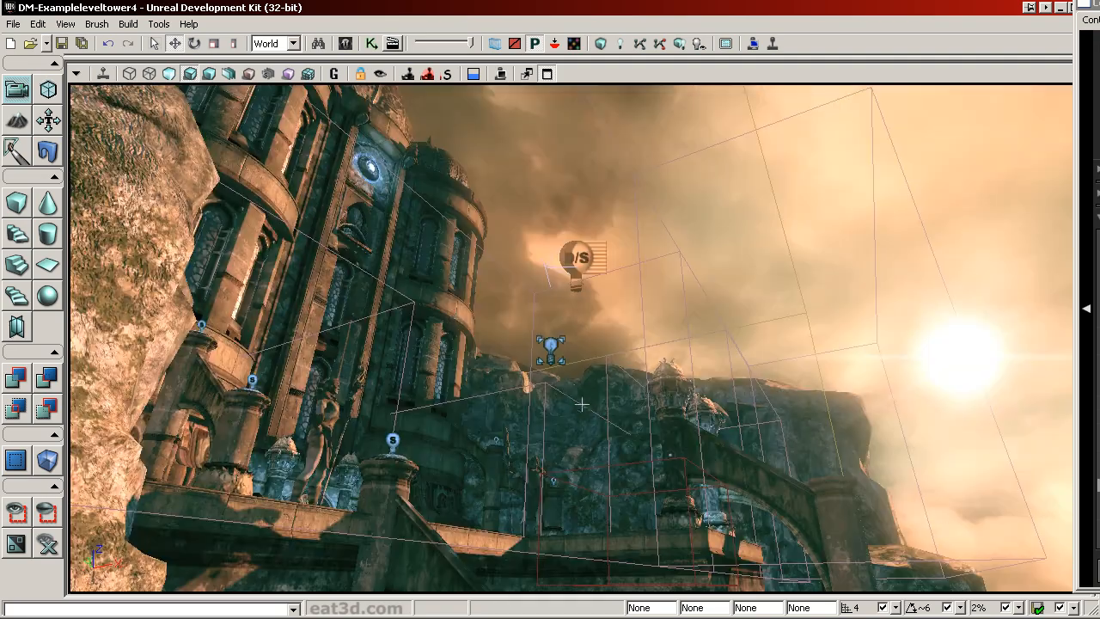
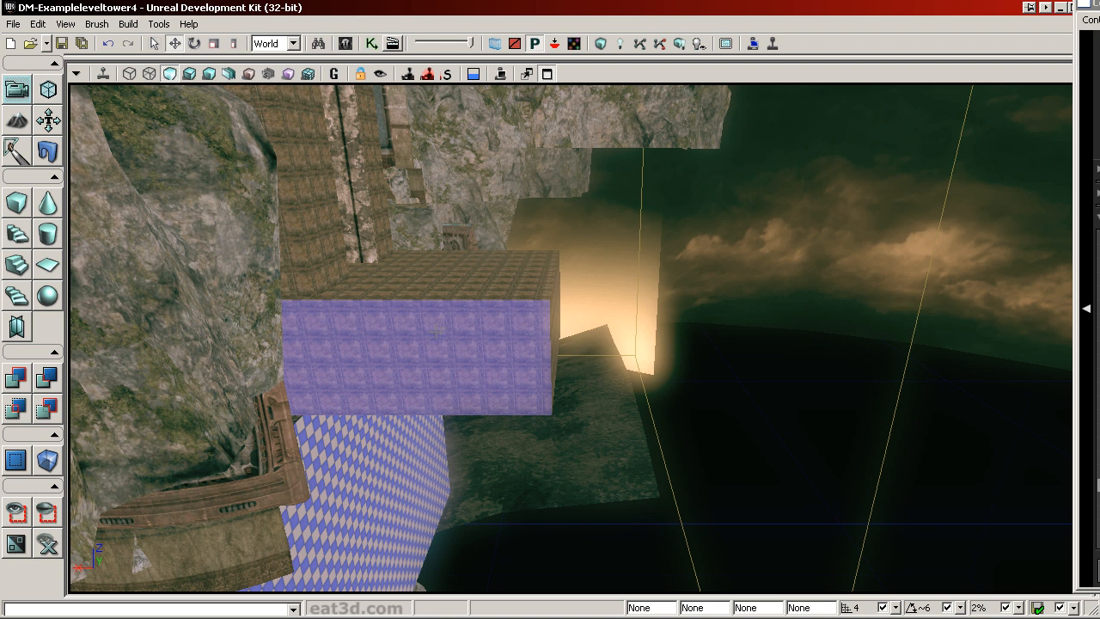
- Shift the box brush along X so that it sits just past the end of the tiled block
left_click(441, 327)
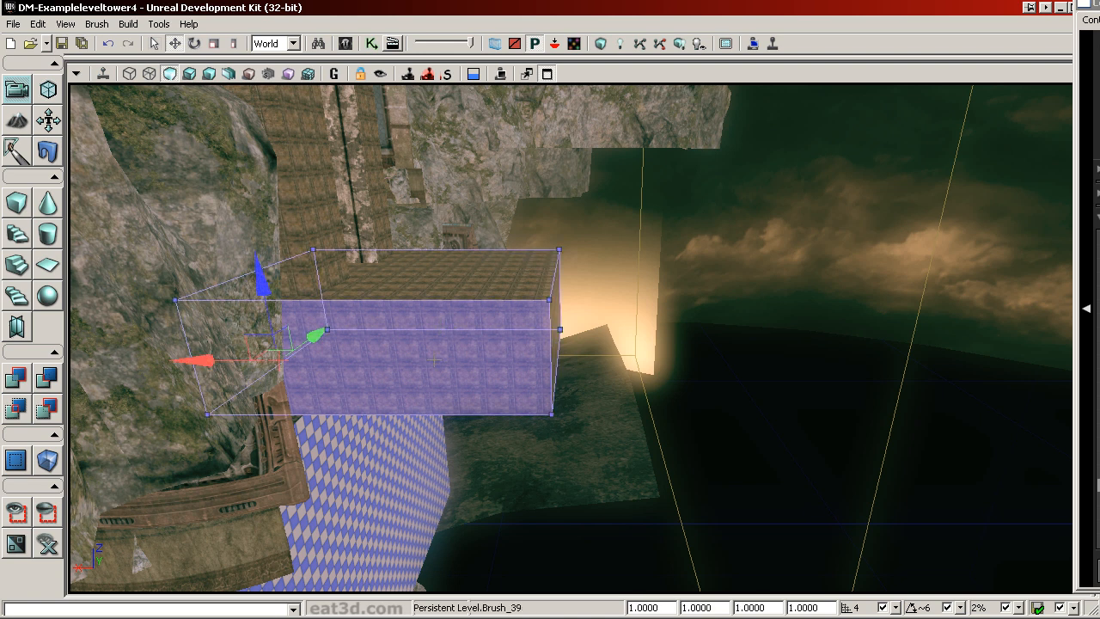
left_click_drag(196, 354, 516, 354)
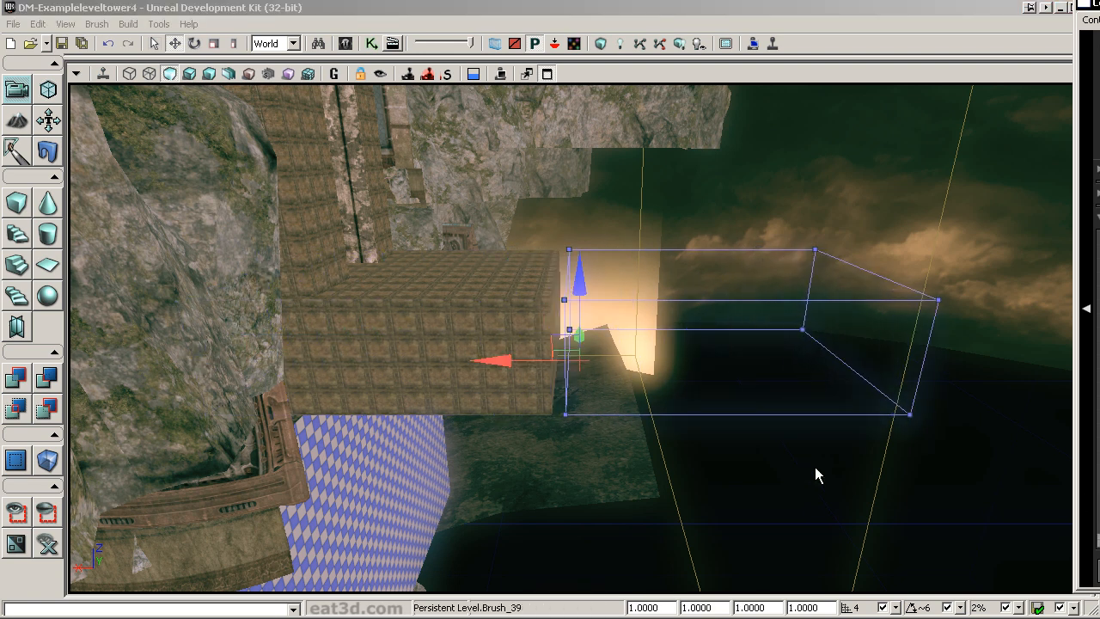
left_click_drag(805, 466, 759, 87)
- Raise the box brush's top face and pull its bottom face down to make it taller
middle_click_drag(568, 370, 565, 404)
left_click_drag(559, 413, 512, 412, "shift")
mouse_move(561, 372)
middle_mouse_down()
mouse_move(579, 387)
mouse_move(578, 413)
middle_mouse_up()
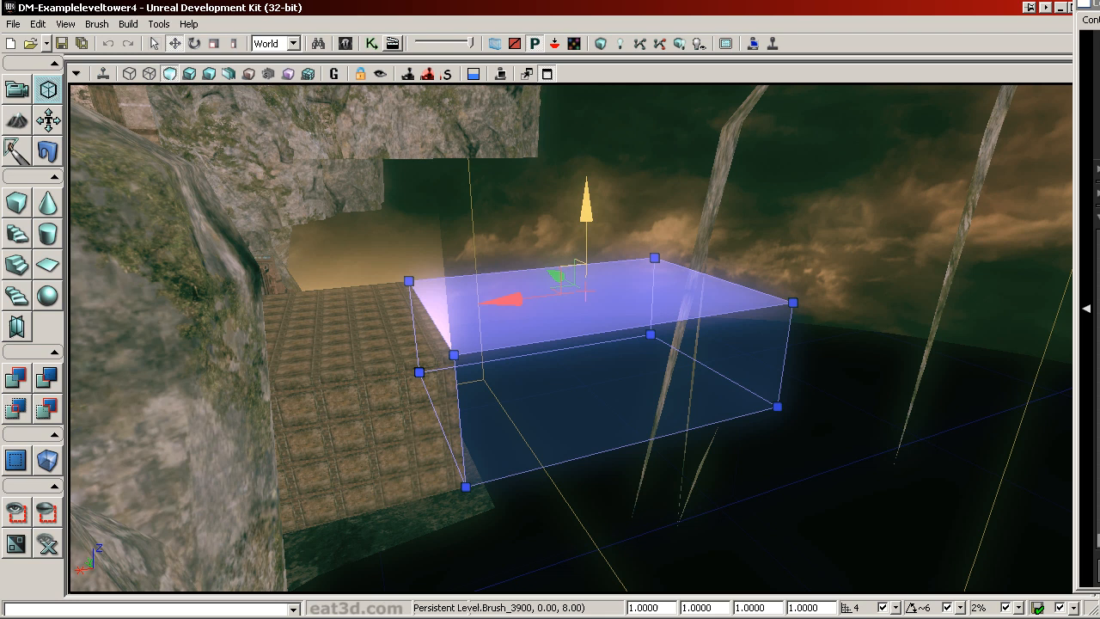
left_click_drag(586, 208, 585, 86)
mouse_move(619, 310)
right_mouse_down()
mouse_move(620, 232)
mouse_move(573, 287)
right_mouse_up()
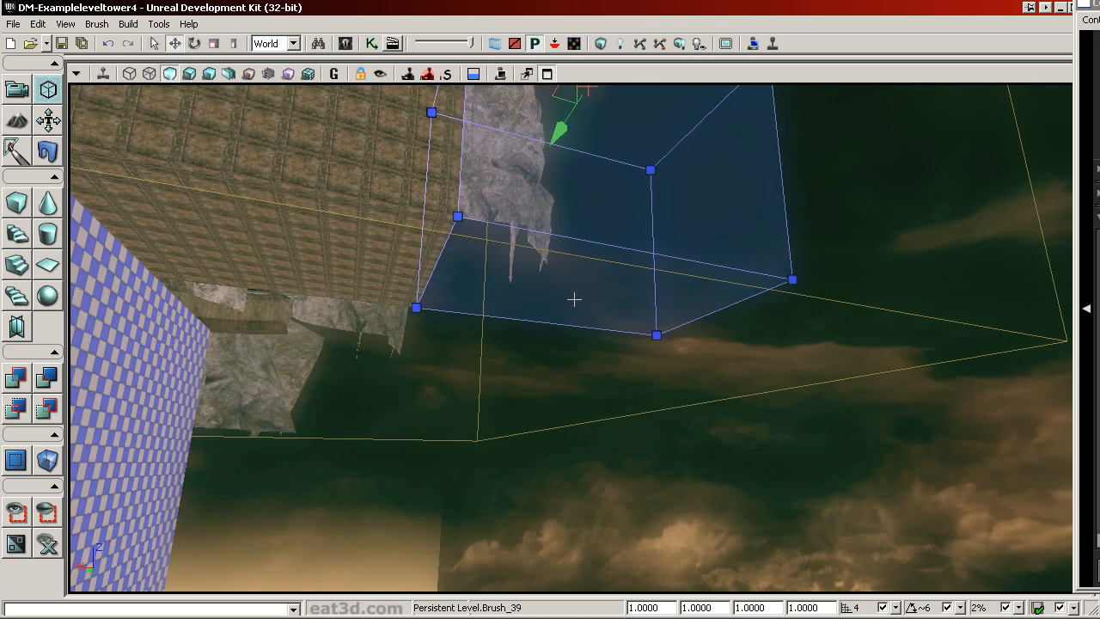
left_click(572, 287)
left_click_drag(585, 215, 588, 316)
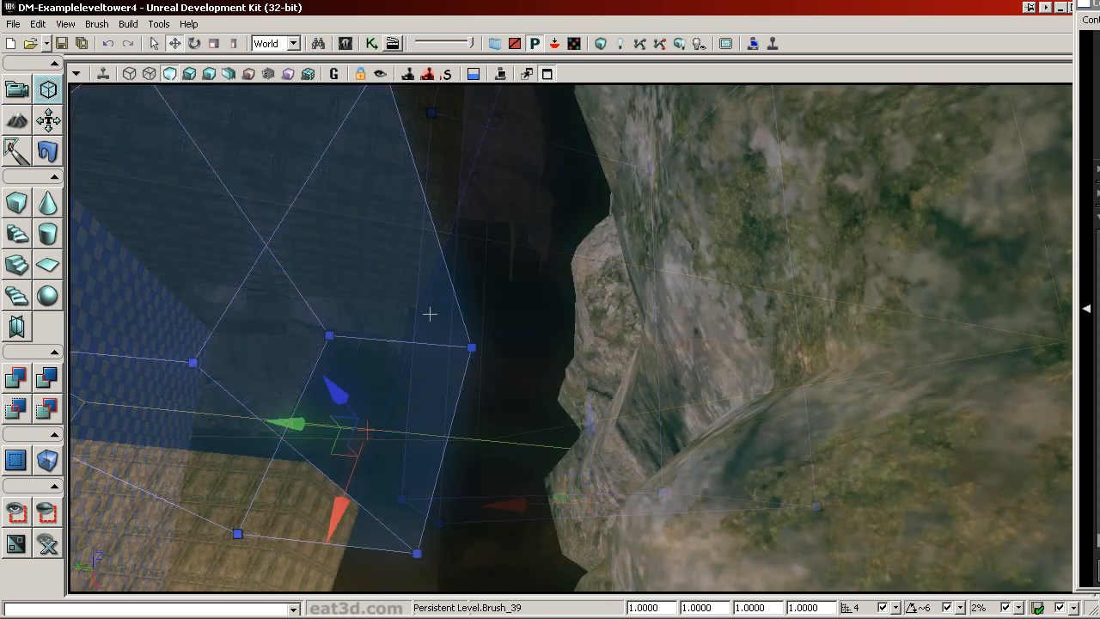
- Pull the box brush's side faces outward along Y to widen it past the tiled block
left_click_drag(320, 343, 442, 356)
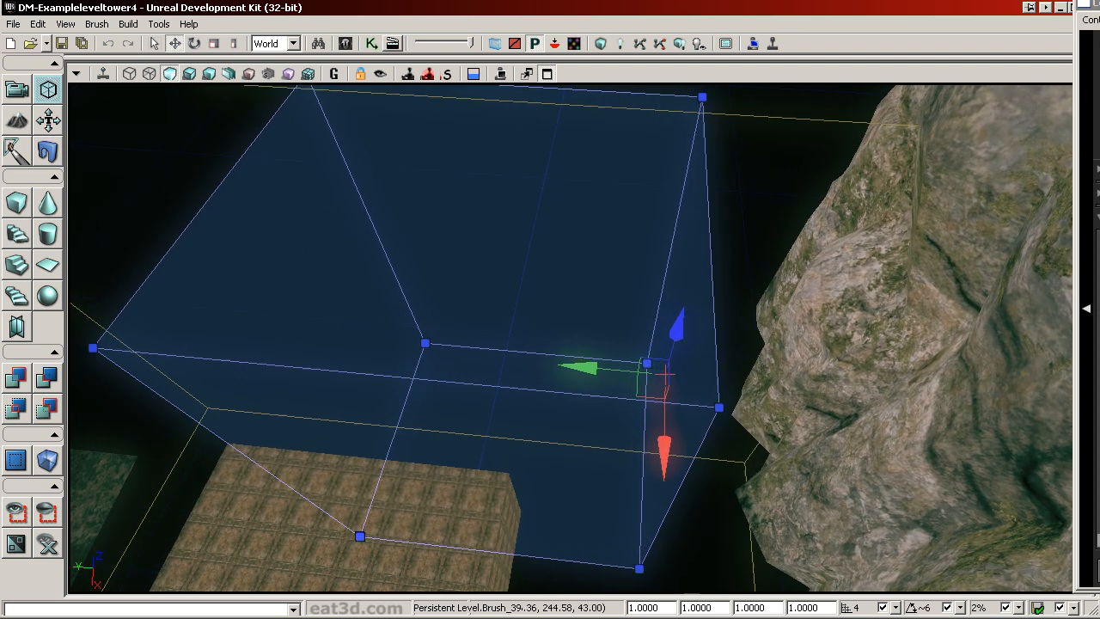
middle_click_drag(619, 390, 558, 378)
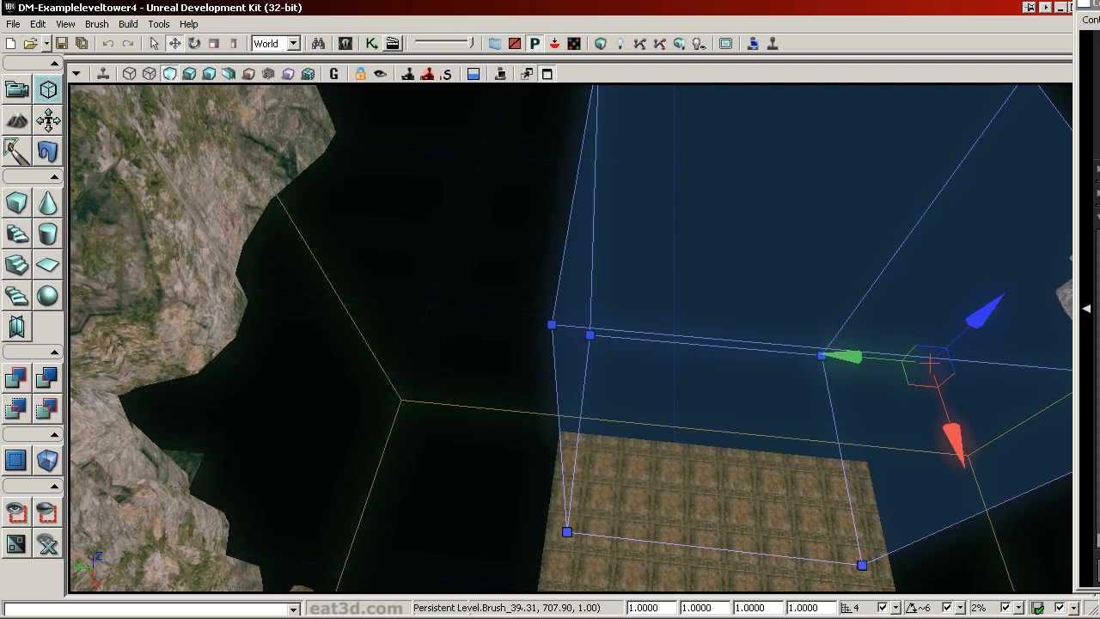
left_click_drag(559, 378, 618, 391)
left_click(618, 390)
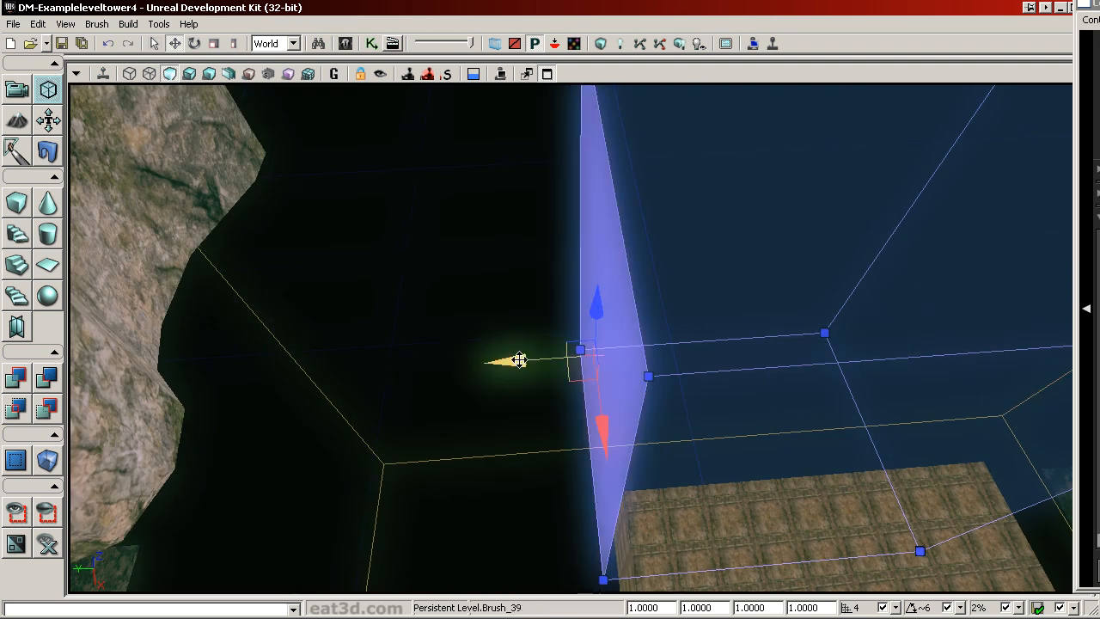
left_click_drag(519, 360, 343, 369)
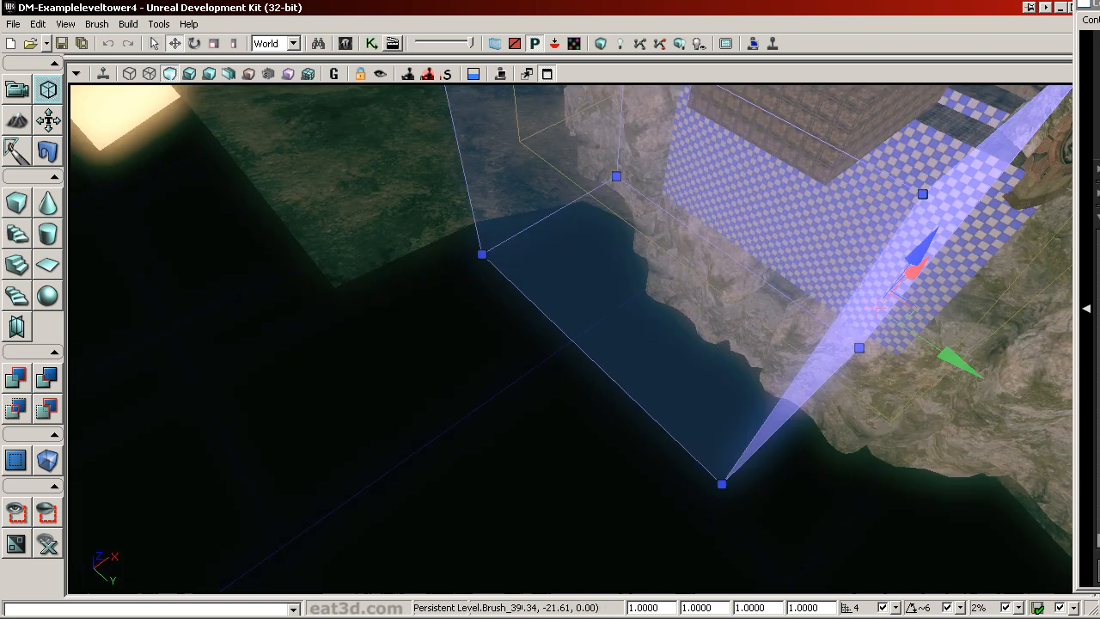
- Push the box brush's far face outward to lengthen it, and rebuild the level geometry
mouse_move(632, 434)
right_mouse_down()
mouse_move(559, 433)
mouse_move(559, 407)
right_mouse_up()
left_click(665, 336)
right_click_drag(652, 268, 566, 269)
left_click_drag(821, 296, 417, 297)
right_click_drag(803, 408, 803, 378)
left_click(601, 42)
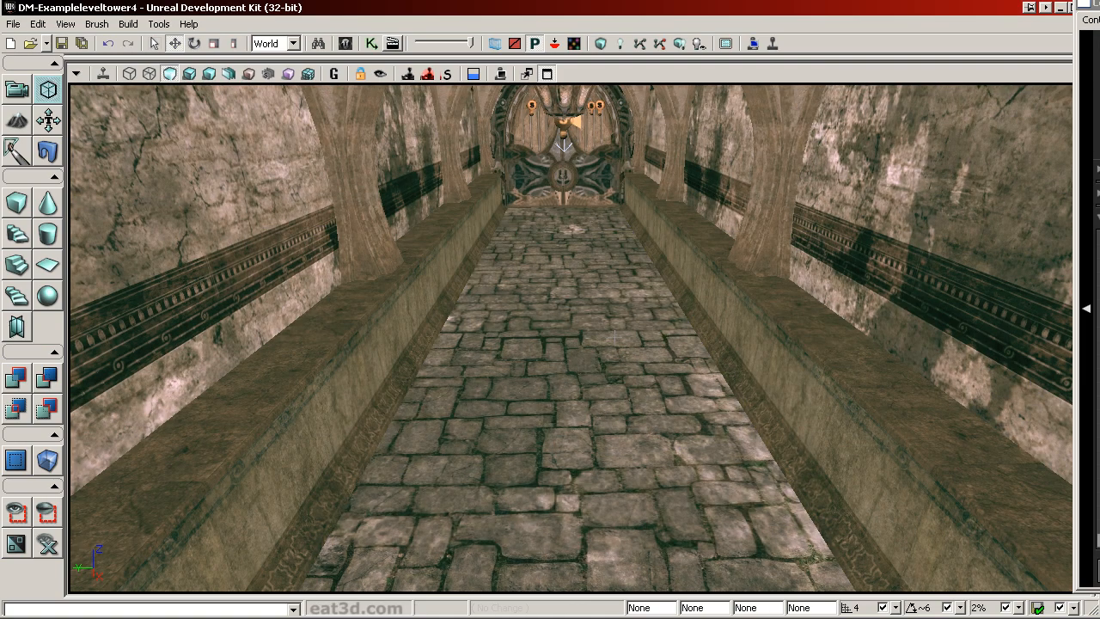
- Move the subtractive box brush along X until it lies beyond the end of the corridor brush
left_click(580, 311)
left_click(548, 297, "ctrl+shift")
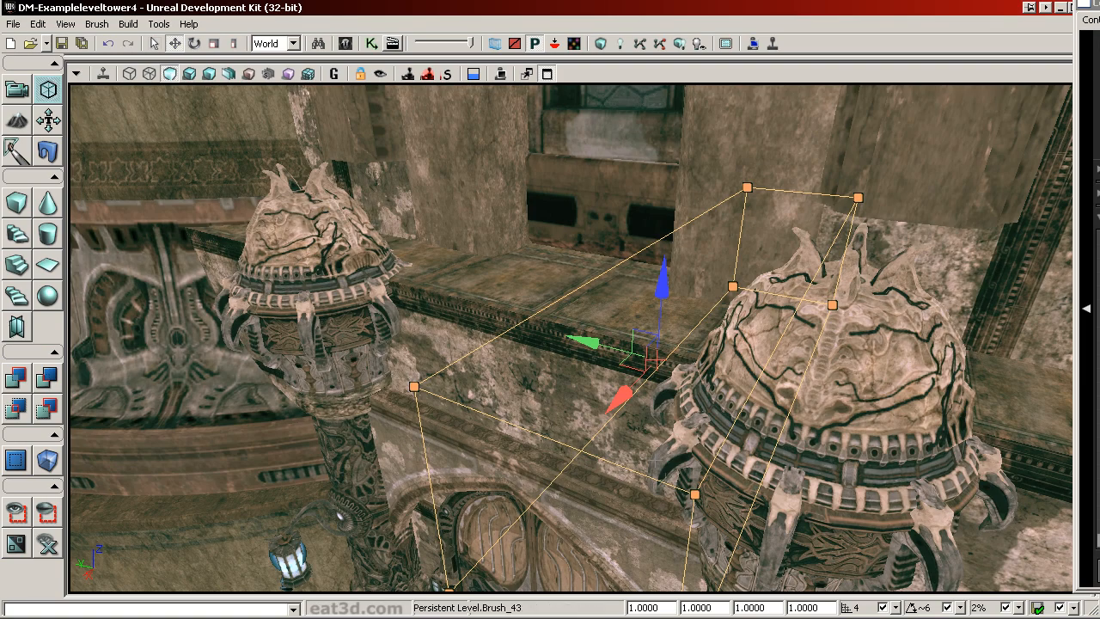
left_click_drag(618, 400, 437, 274)
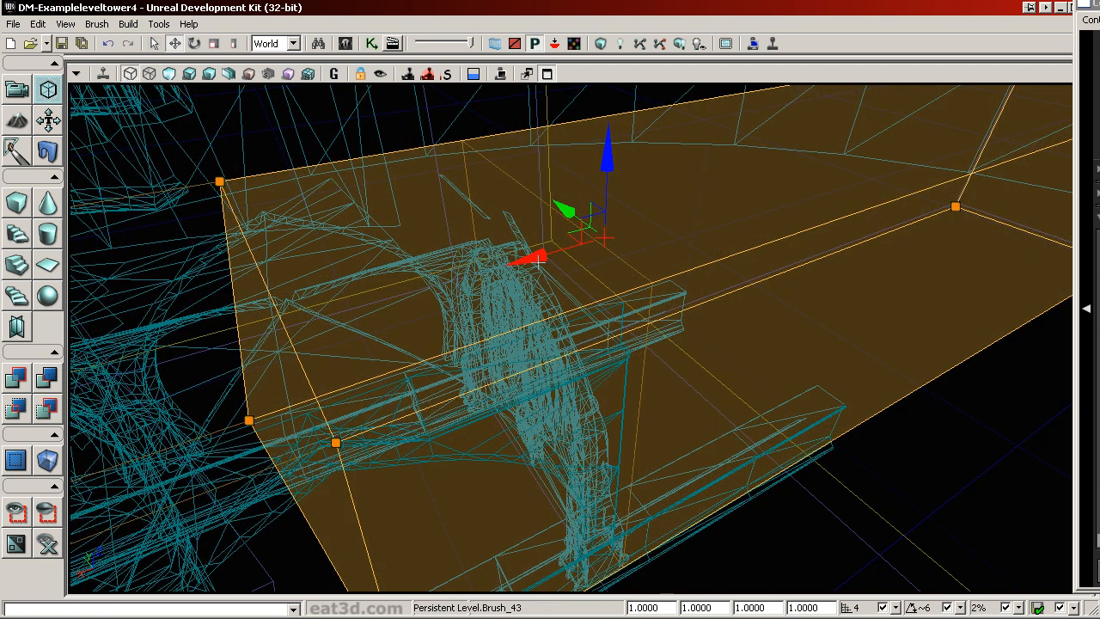
left_click_drag(525, 253, 742, 197)
mouse_move(559, 330)
left_mouse_down()
mouse_move(525, 297)
mouse_move(567, 314)
mouse_move(853, 275)
mouse_move(875, 287)
mouse_move(844, 293)
left_mouse_up()
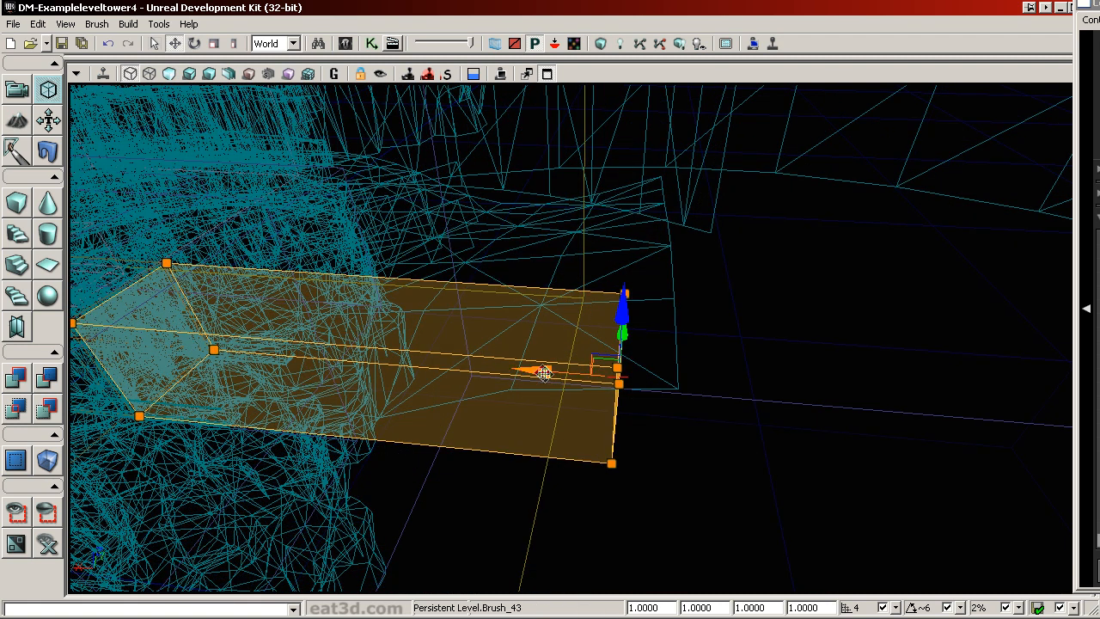
left_click_drag(543, 372, 913, 402)
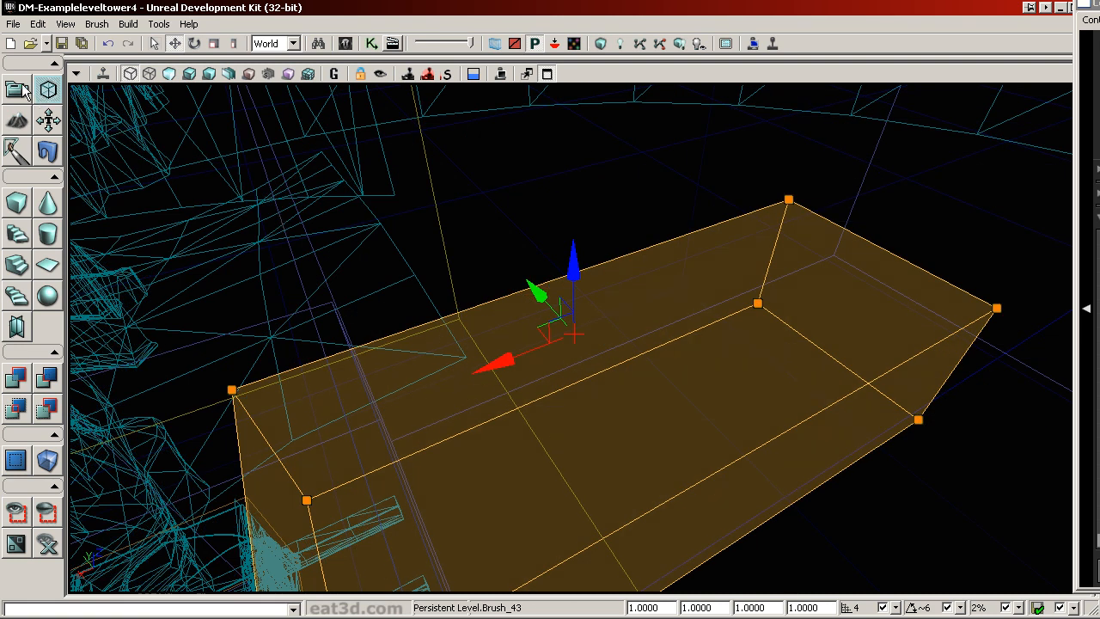
left_click(18, 90)
- Reshape the moved subtractive brush into a room-sized box separated from the corridor's end by a gap
right_click_drag(640, 288, 668, 302)
left_click(663, 315)
left_click_drag(605, 426, 679, 403, "ctrl+shift")
right_click_drag(605, 426, 549, 482)
right_click_drag(309, 214, 349, 207)
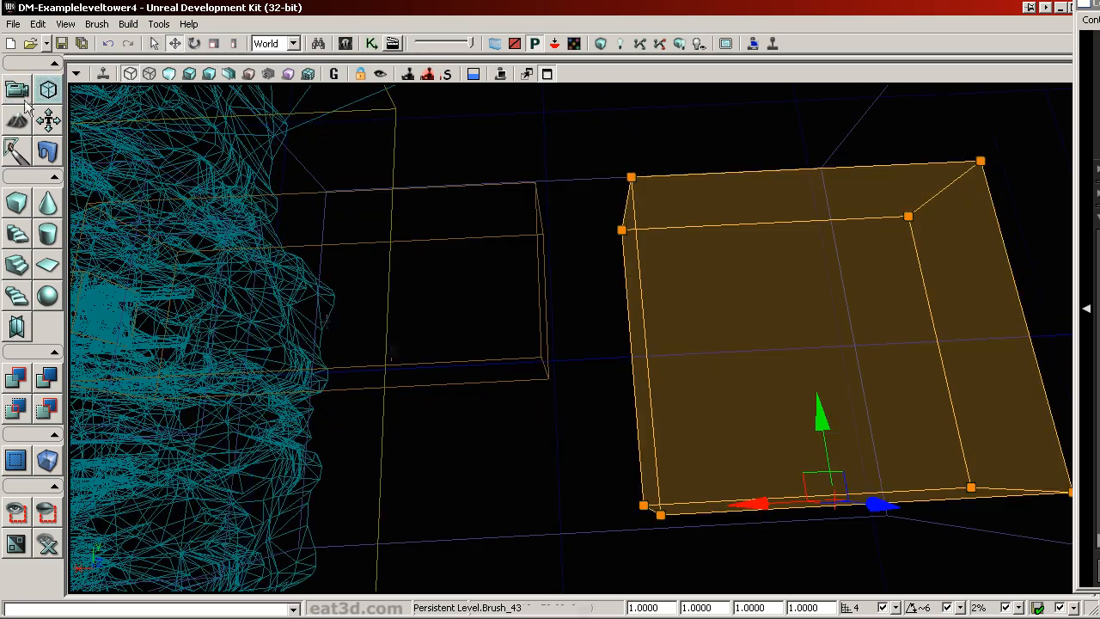
left_click(17, 90)
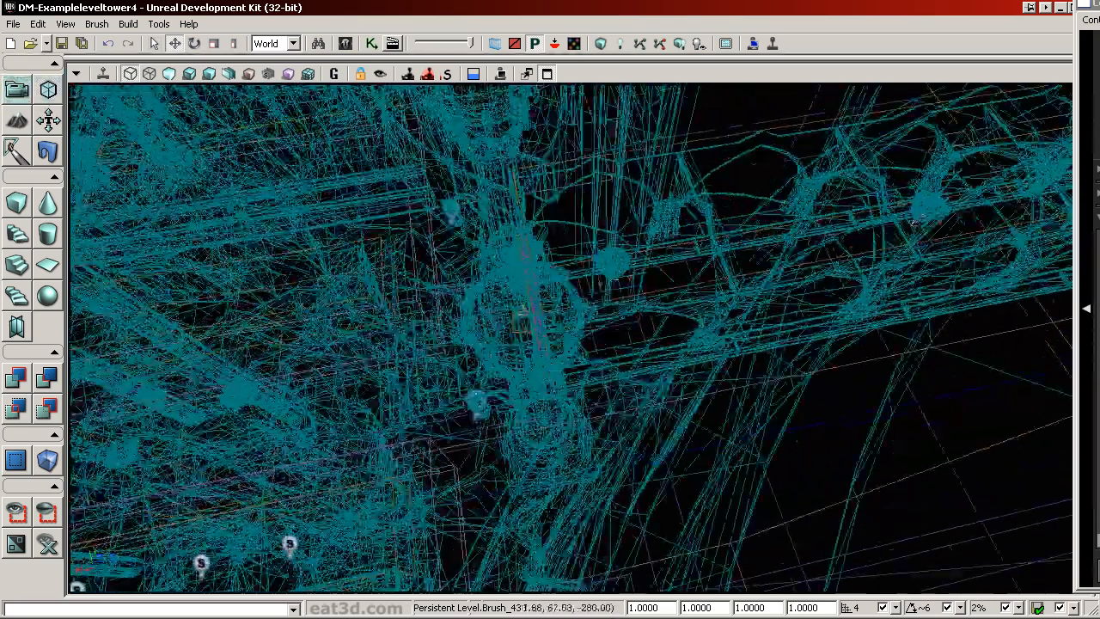
- Select the arched doorway brush at the tower door and move it along X toward the corridor's far end
mouse_move(553, 344)
left_mouse_down()
mouse_move(537, 318)
mouse_move(553, 287)
left_mouse_up()
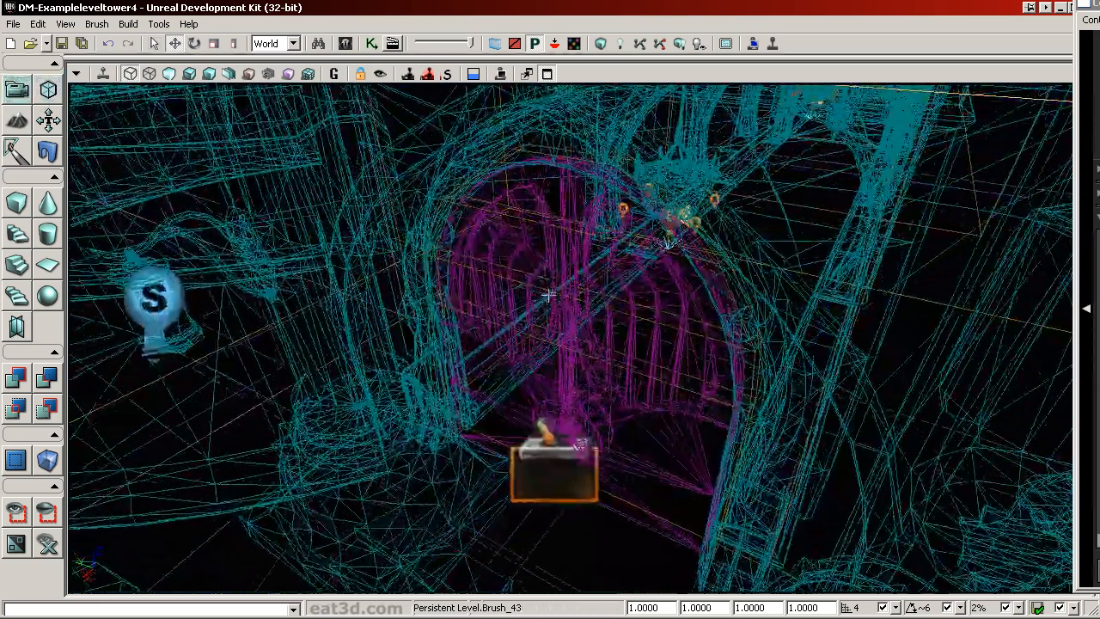
key("w")
left_click(468, 305)
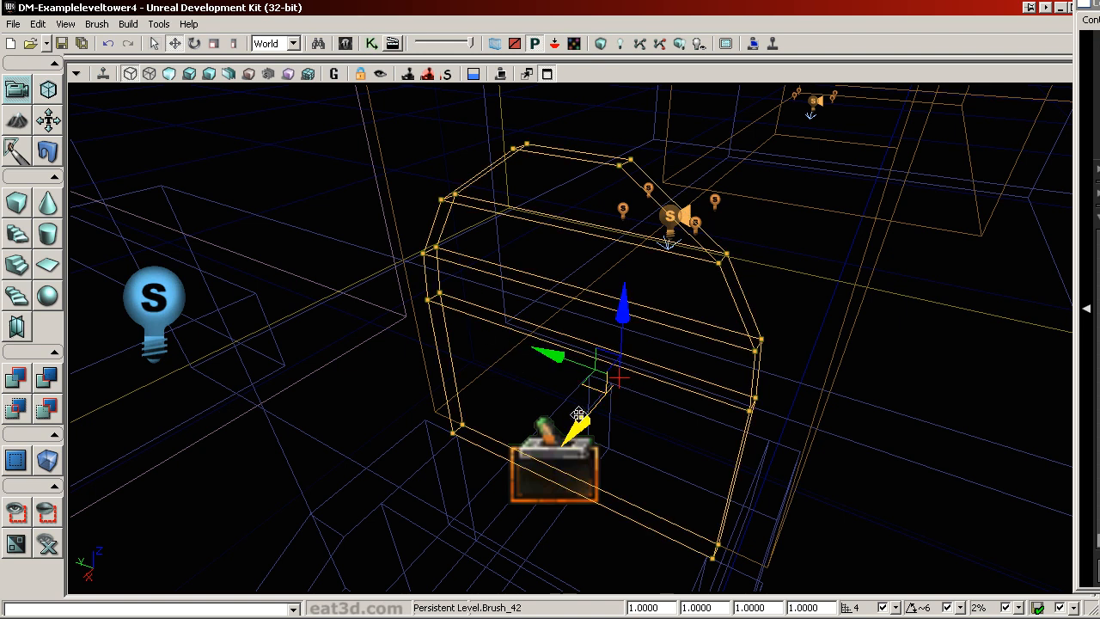
left_click_drag(578, 415, 761, 206)
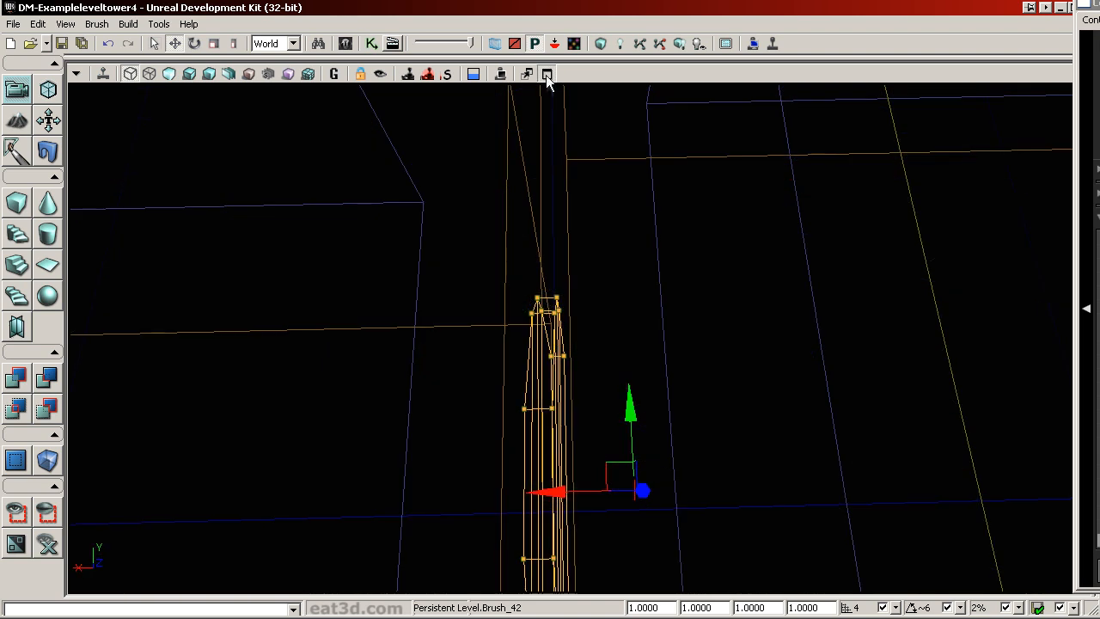
- In the top view, select the row of vertices on one side of the arched doorway brush and shift it slightly along X
left_click(547, 75)
left_click(531, 152)
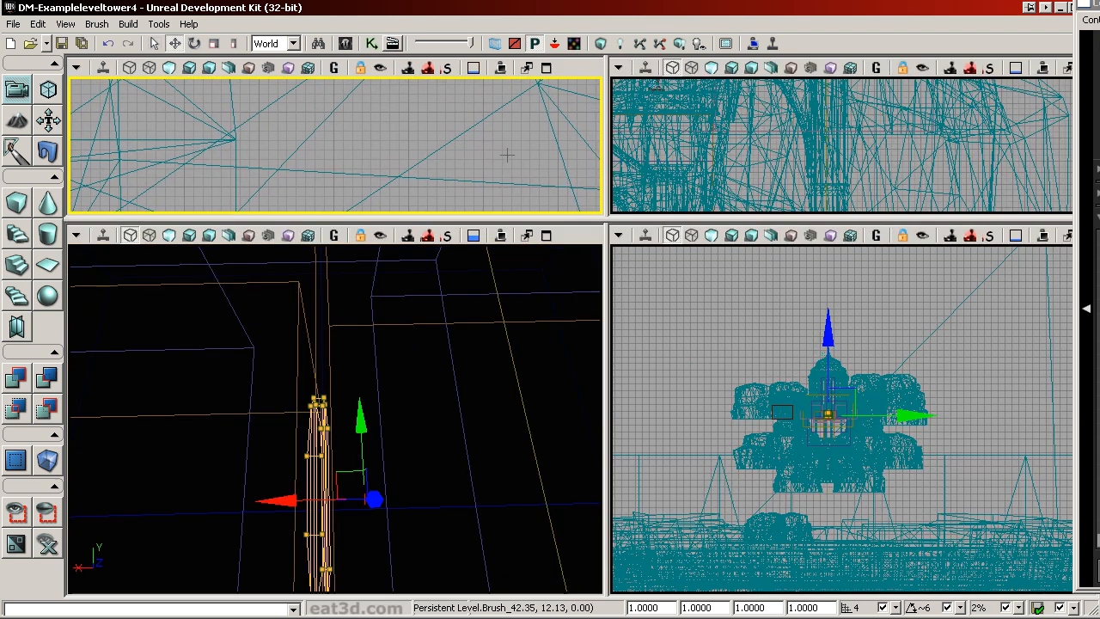
left_click(547, 68)
left_click(56, 90)
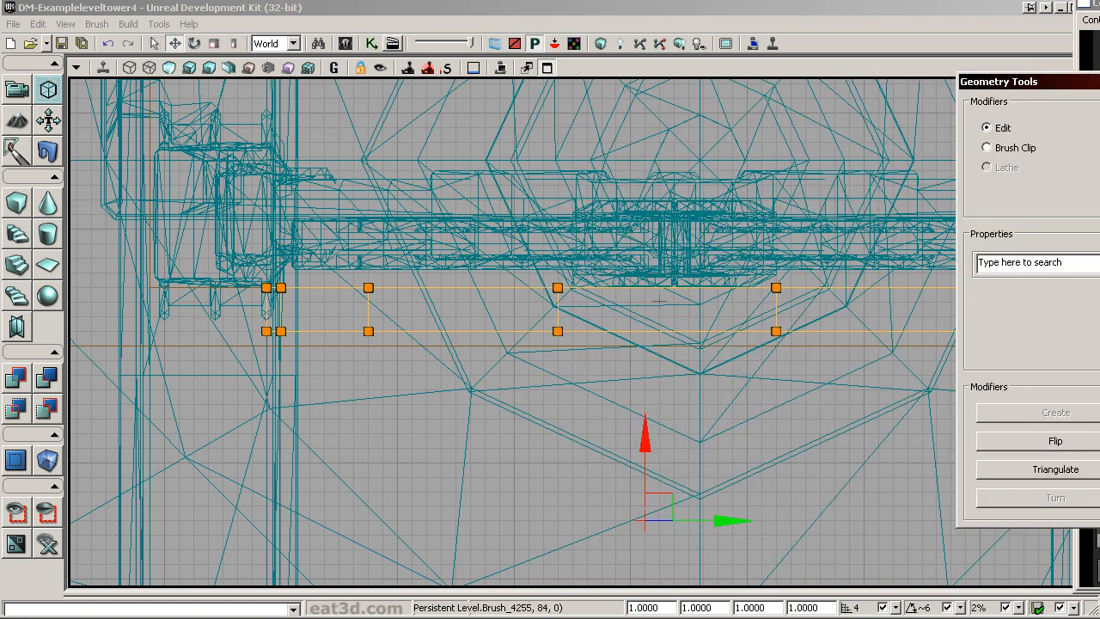
scroll(659, 301, "down", 5)
right_click_drag(659, 301, 590, 301)
left_click_drag(306, 335, 859, 389, "ctrl+alt")
left_click(370, 332)
left_click_drag(327, 324, 803, 380, "ctrl+alt")
left_click_drag(396, 249, 395, 257)
- Move the whole arched doorway brush along X to the gap between the corridor and the new room
left_click(548, 69)
right_click_drag(513, 376, 514, 318)
left_click(548, 238)
mouse_move(518, 413)
right_mouse_down()
mouse_move(559, 439)
mouse_move(550, 465)
mouse_move(593, 447)
mouse_move(152, 429)
right_mouse_up()
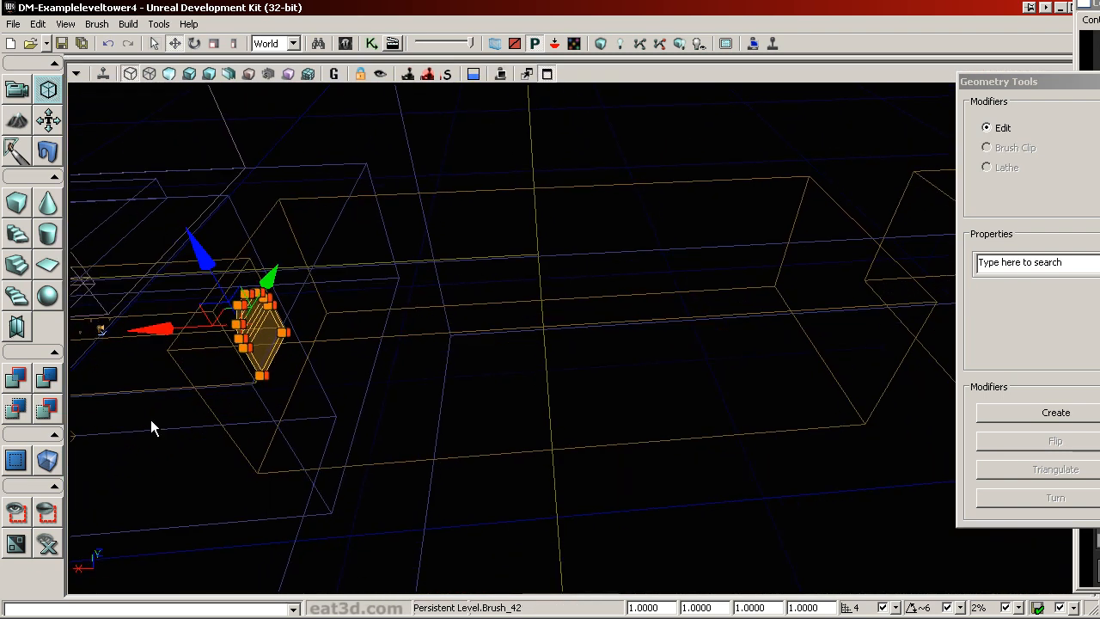
left_click(18, 88)
left_click_drag(161, 334, 599, 364)
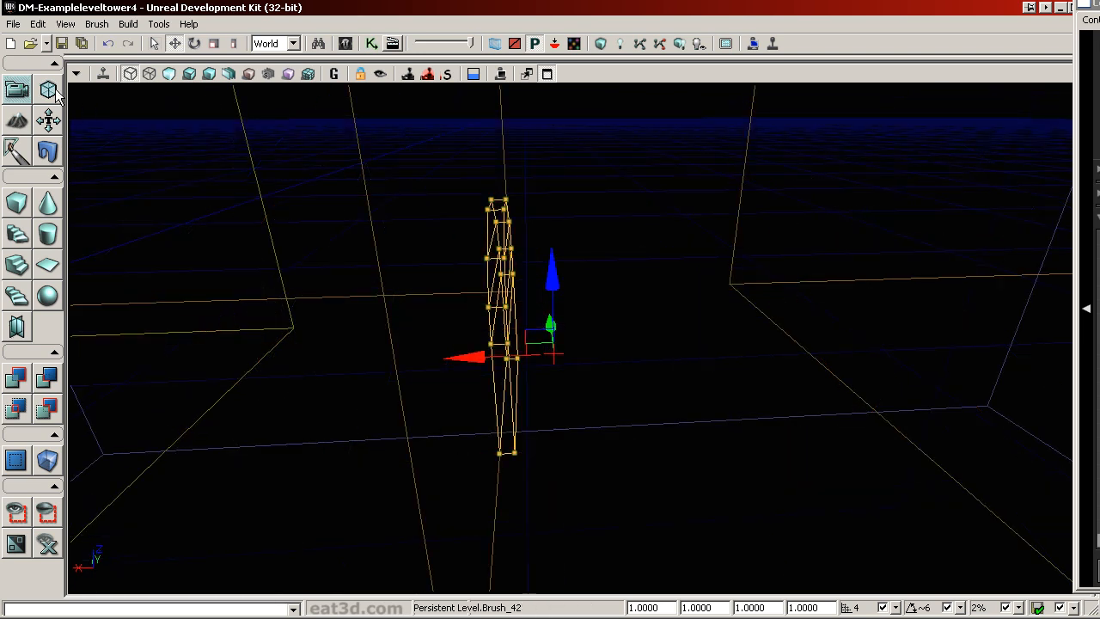
- Select the segments of the doorway brush's arched face and extend them along X to bridge the corridor and the new room
key("shift+2")
left_click_drag(421, 172, 420, 146)
left_click(420, 147)
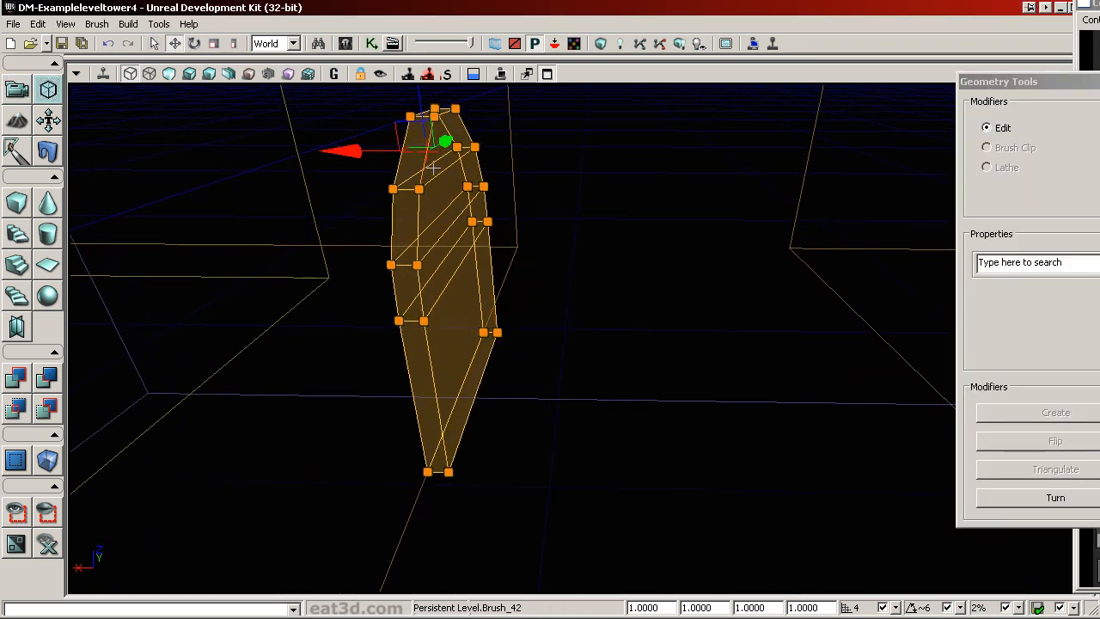
left_click(434, 168)
left_click(438, 215)
left_click(436, 262)
left_click(427, 322)
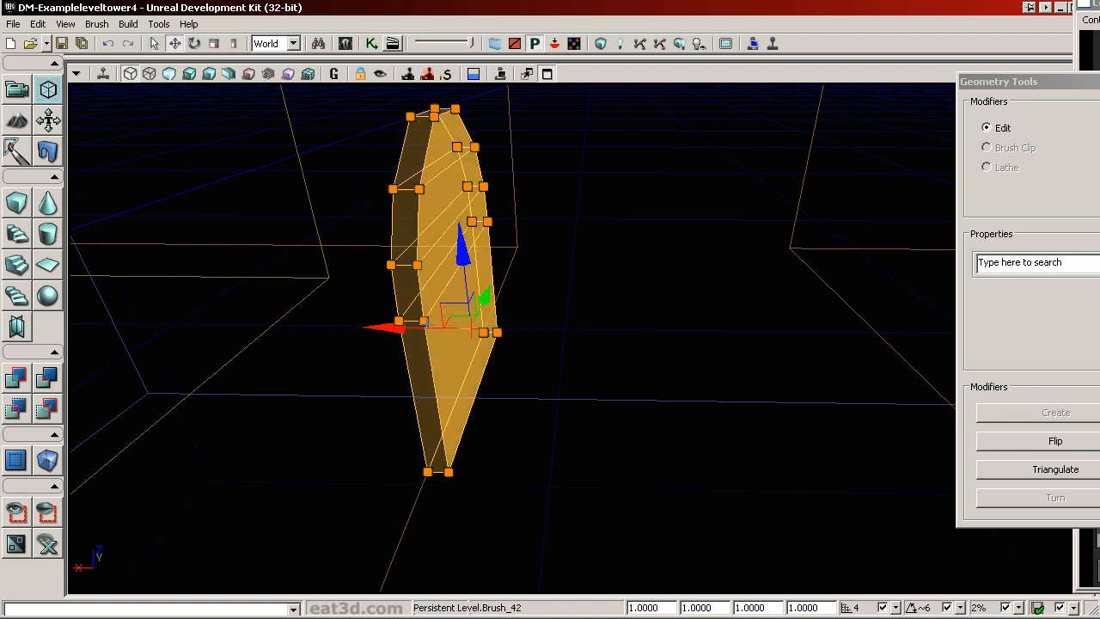
mouse_move(381, 326)
left_mouse_down()
mouse_move(888, 332)
mouse_move(577, 167)
left_mouse_up()
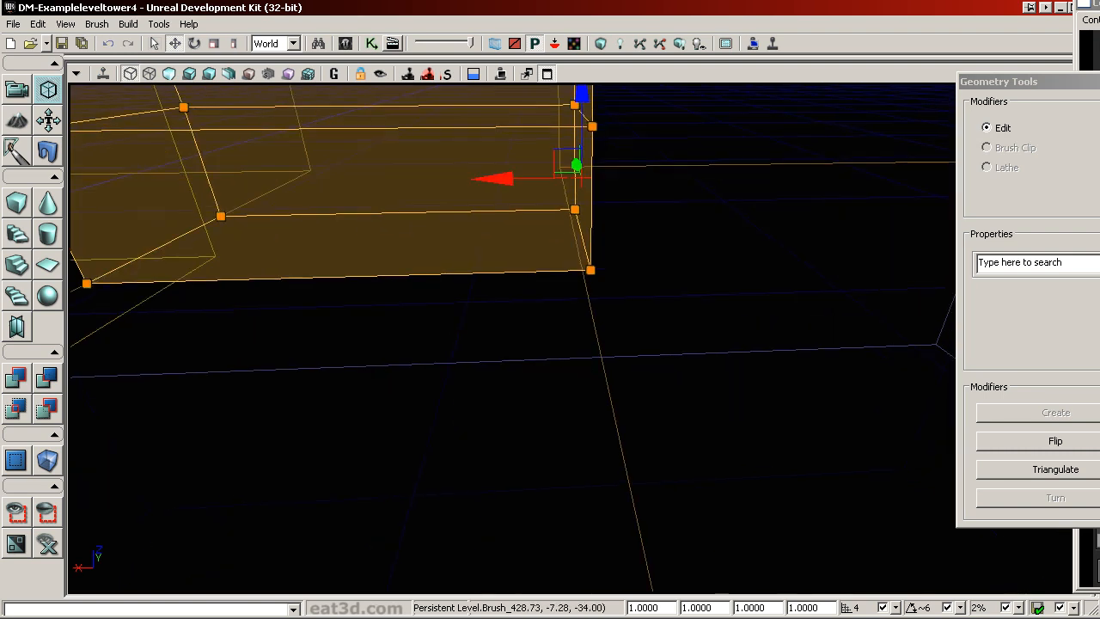
left_click_drag(486, 338, 486, 301)
left_click_drag(520, 251, 504, 252)
scroll(323, 287, "down", 5)
- Leave geometry editing, rebuild the level geometry and show the perspective view lit
left_click(16, 89)
right_click_drag(614, 134, 614, 134)
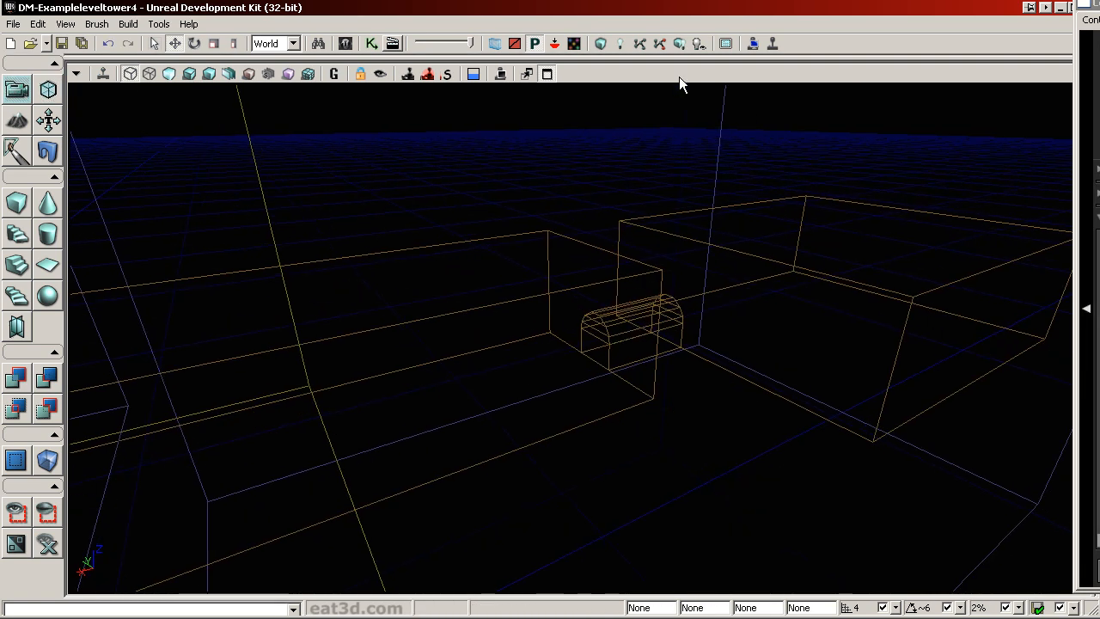
left_click(601, 43)
left_click(167, 74)
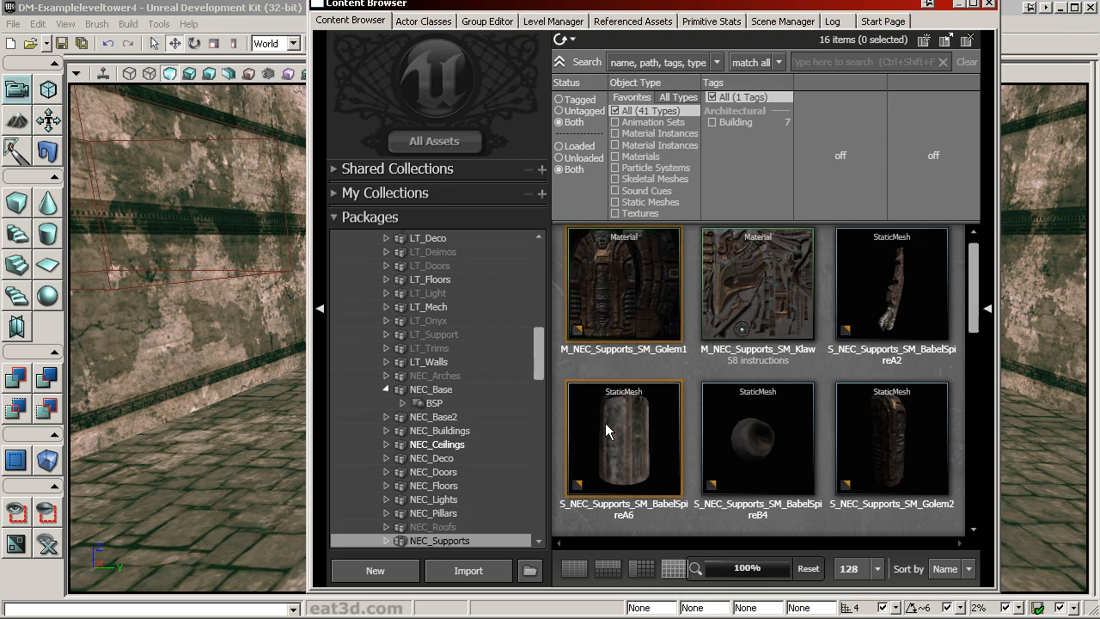
- Browse the NEC_Doors, NEC_Lights and NEC_Walls packages and place a double-arched wall static mesh along the new room's wall
left_click(434, 471)
scroll(854, 461, "down", 5)
scroll(853, 461, "down", 7)
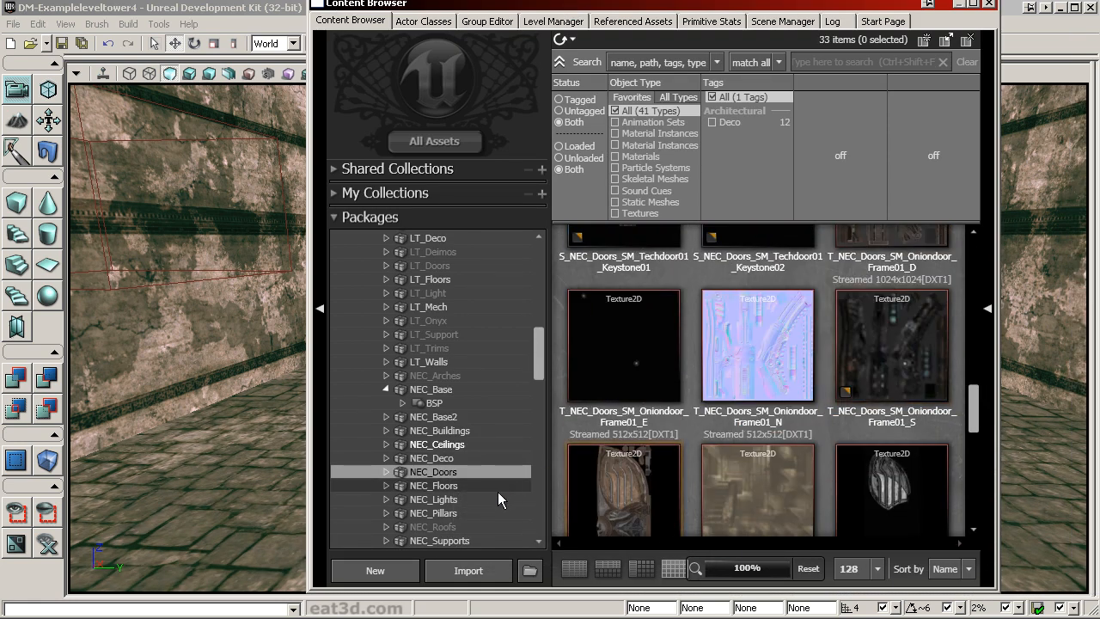
left_click(436, 504)
scroll(462, 507, "down", 2)
scroll(464, 513, "down", 1)
left_click(430, 445)
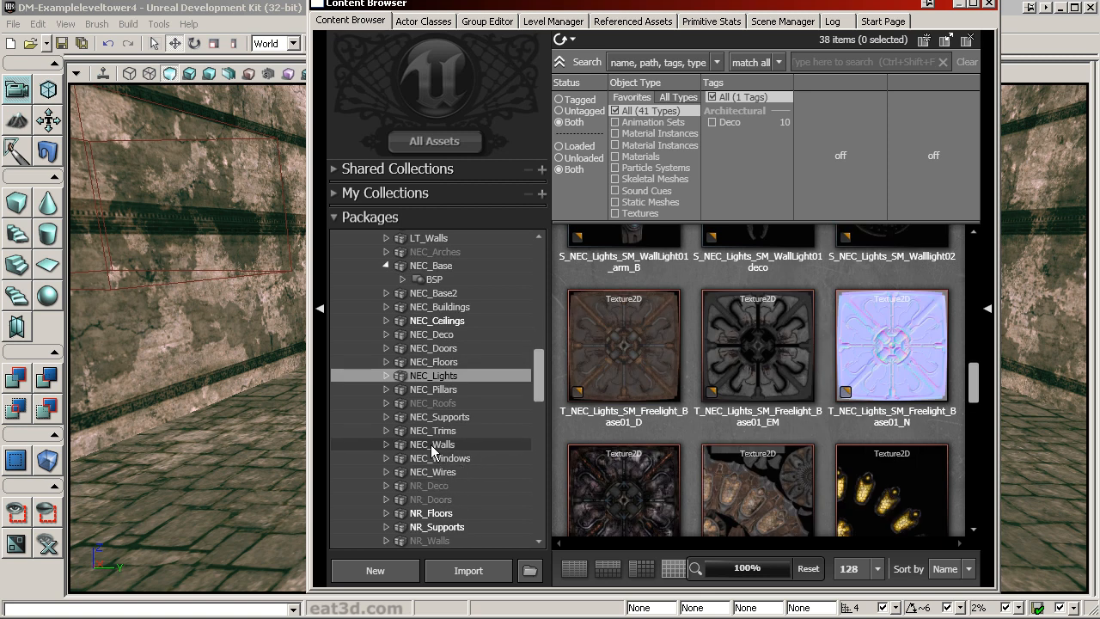
left_click(756, 348)
left_click(891, 373)
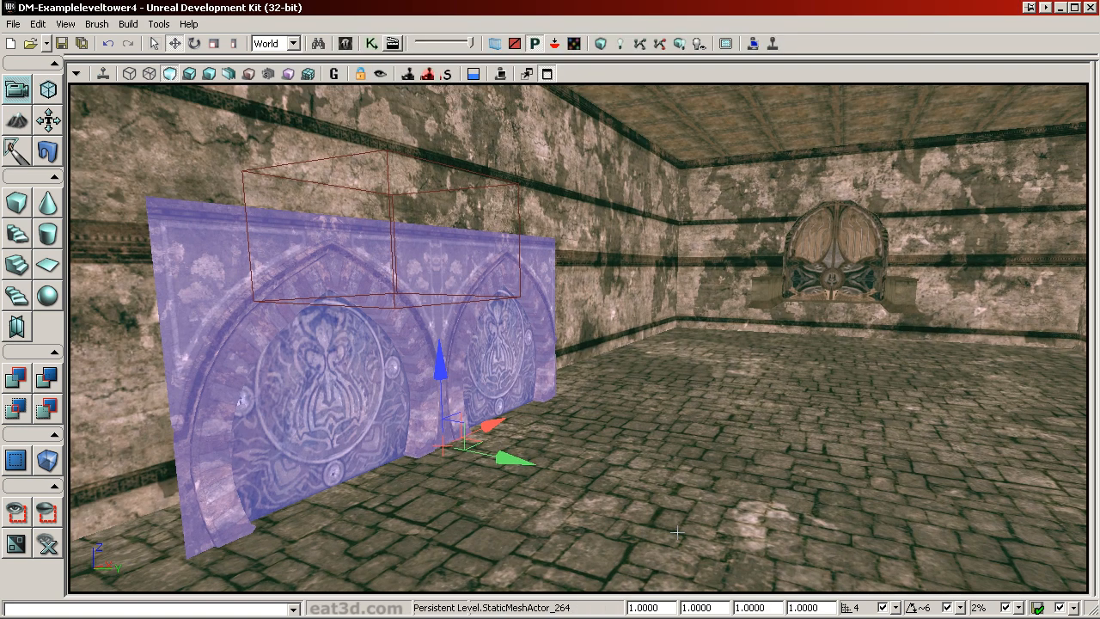
- Set the arched wall mesh's draw scale to 2 and duplicate it along X beside the original
double_click(669, 606)
type("2")
key("Return")
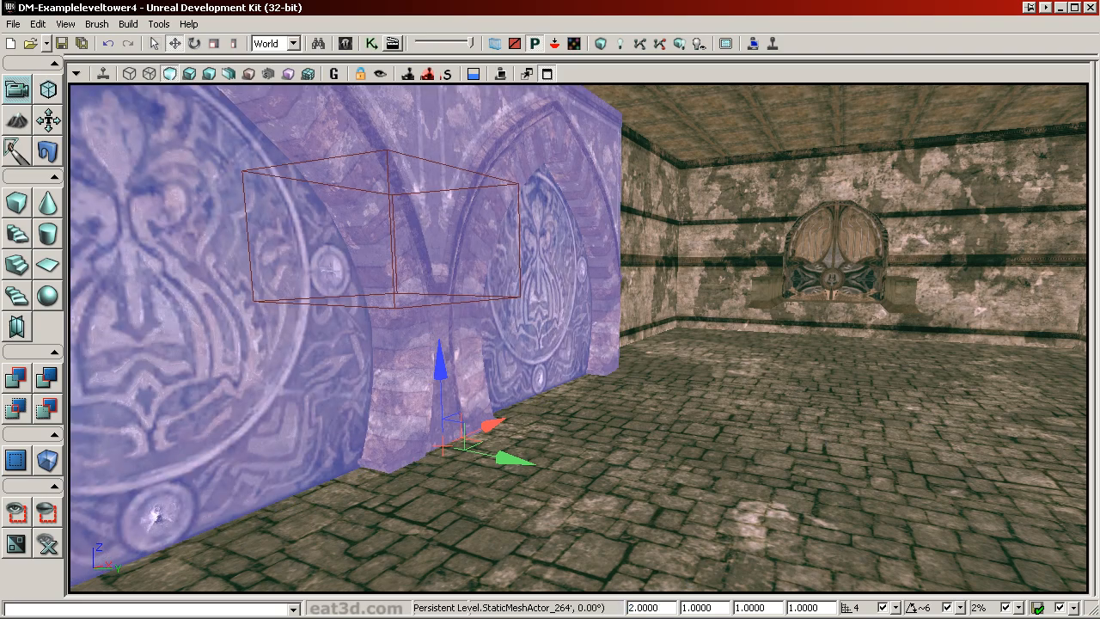
right_click_drag(809, 523, 619, 516)
left_click_drag(823, 545, 529, 468)
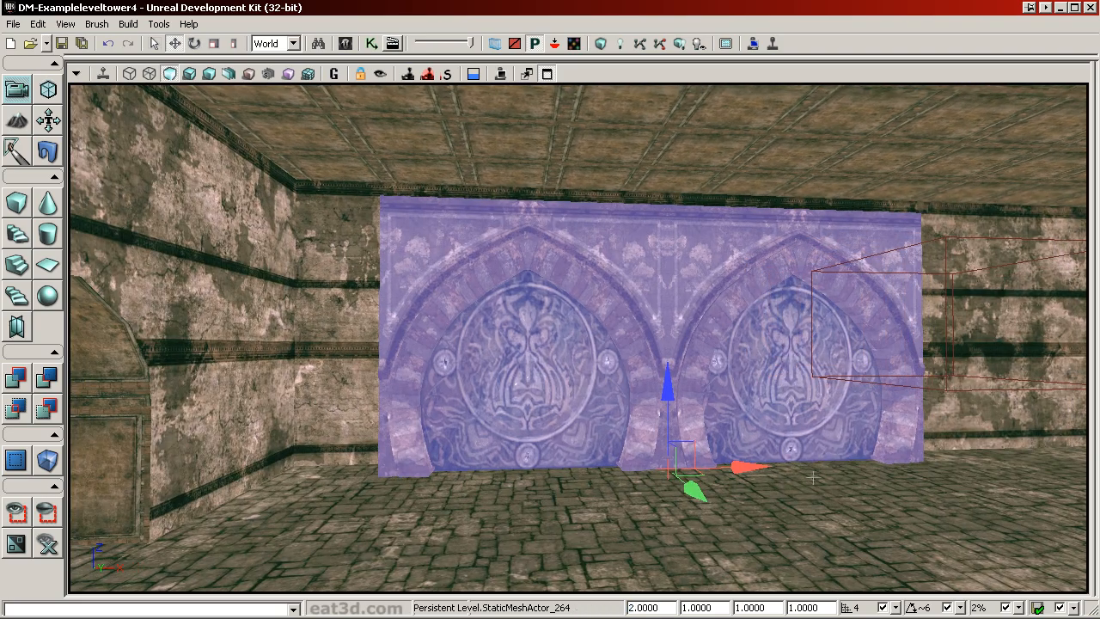
left_click_drag(757, 465, 1079, 458, "alt")
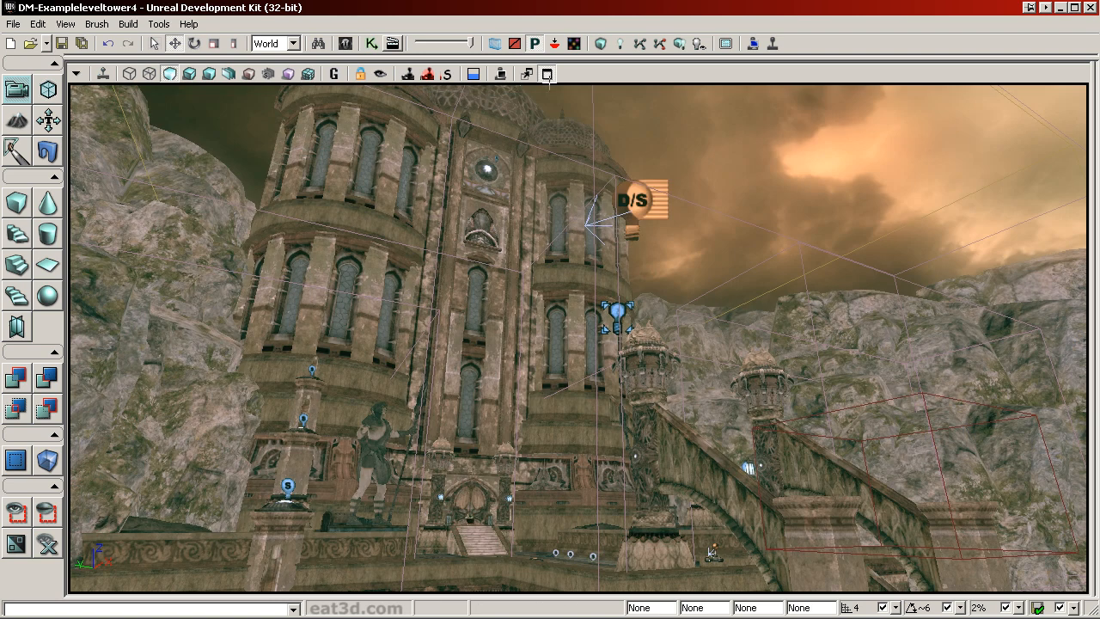
- Close the map check report, rebuild the level geometry again and select the paths entry in the new report
left_click_drag(1099, 471, 746, 157)
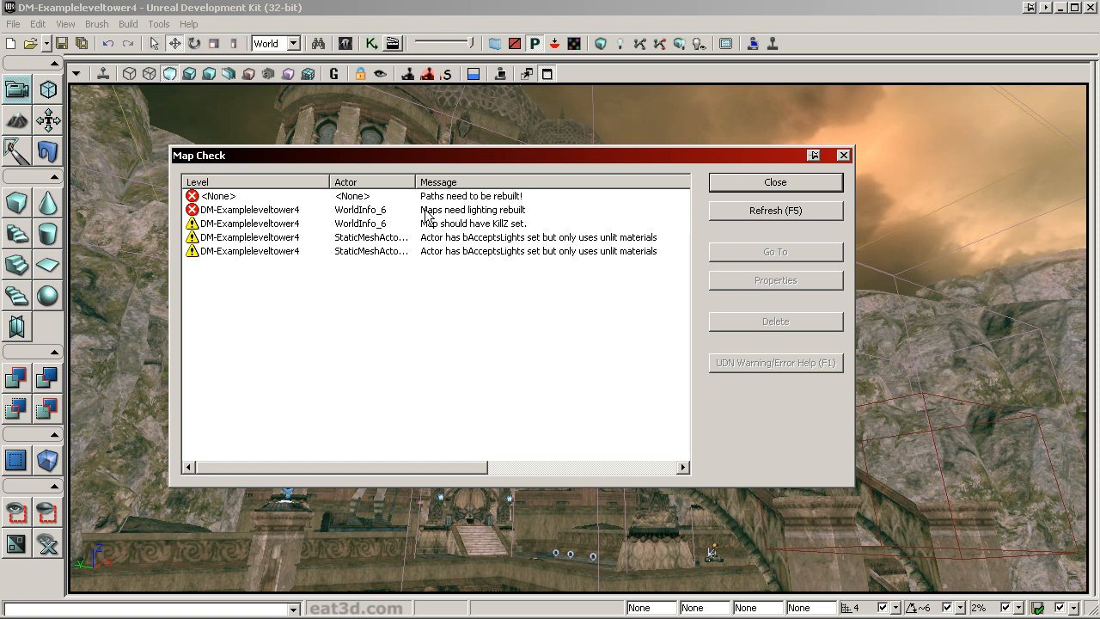
left_click(736, 182)
left_click(600, 43)
left_click_drag(295, 157, 361, 168)
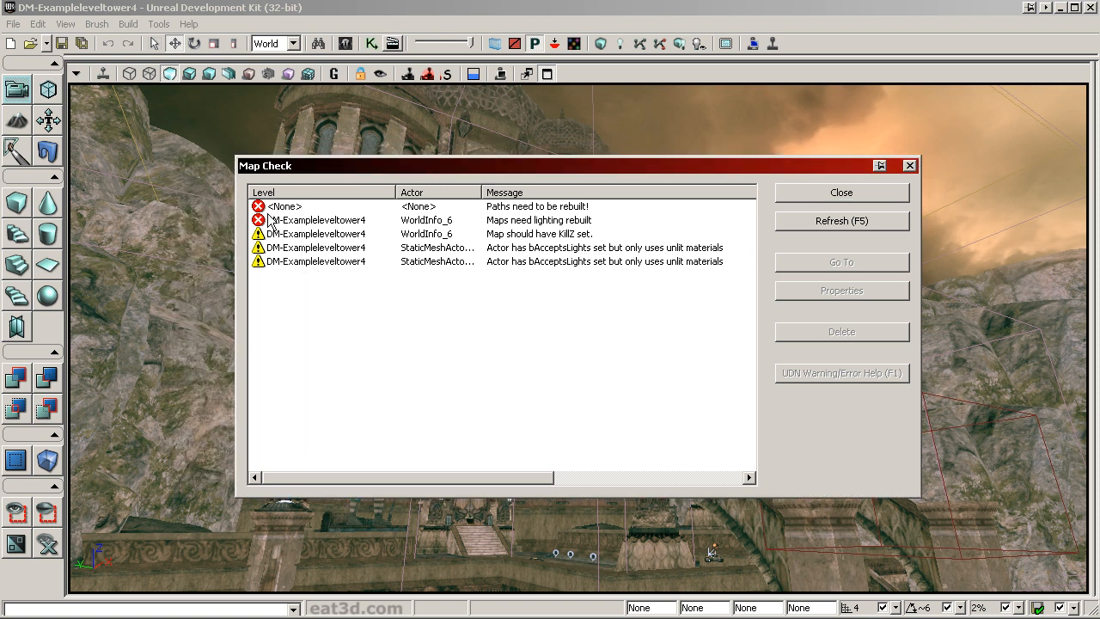
left_click(294, 207)
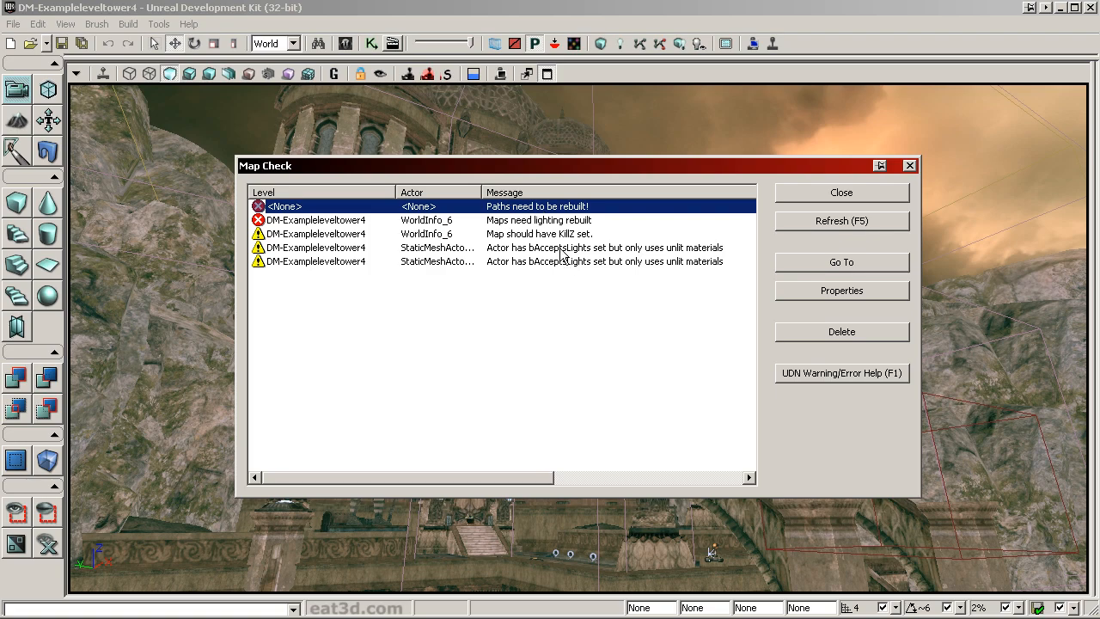
- Rebuild the AI paths, keeping the map check report aside from the level view
left_click_drag(474, 166, 966, 107)
left_click_drag(591, 258, 592, 241)
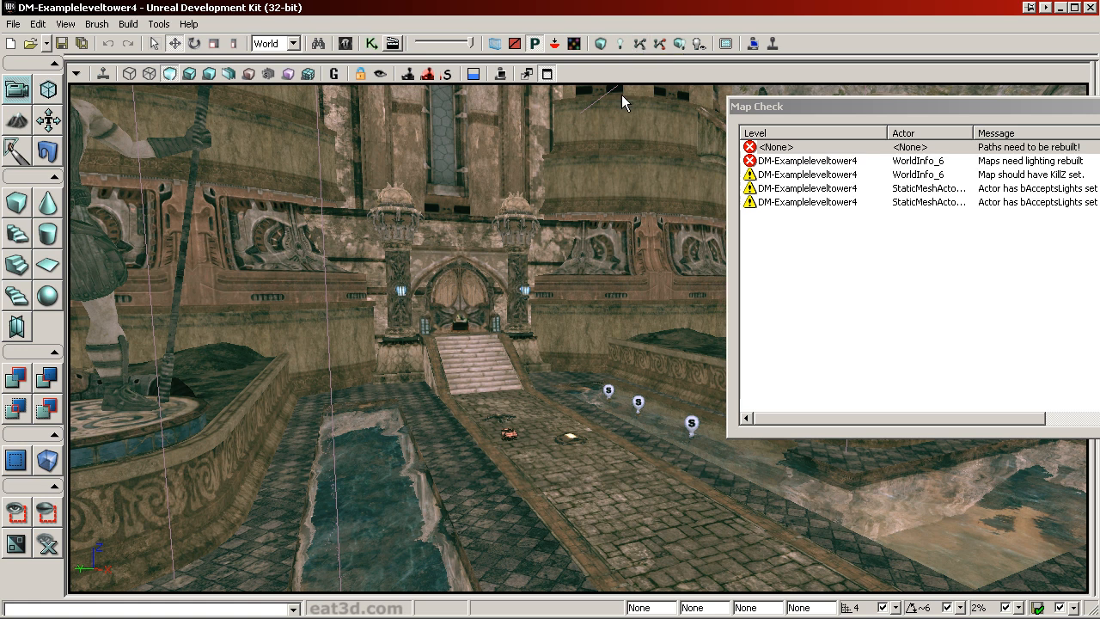
left_click(638, 41)
right_click_drag(565, 296, 565, 319)
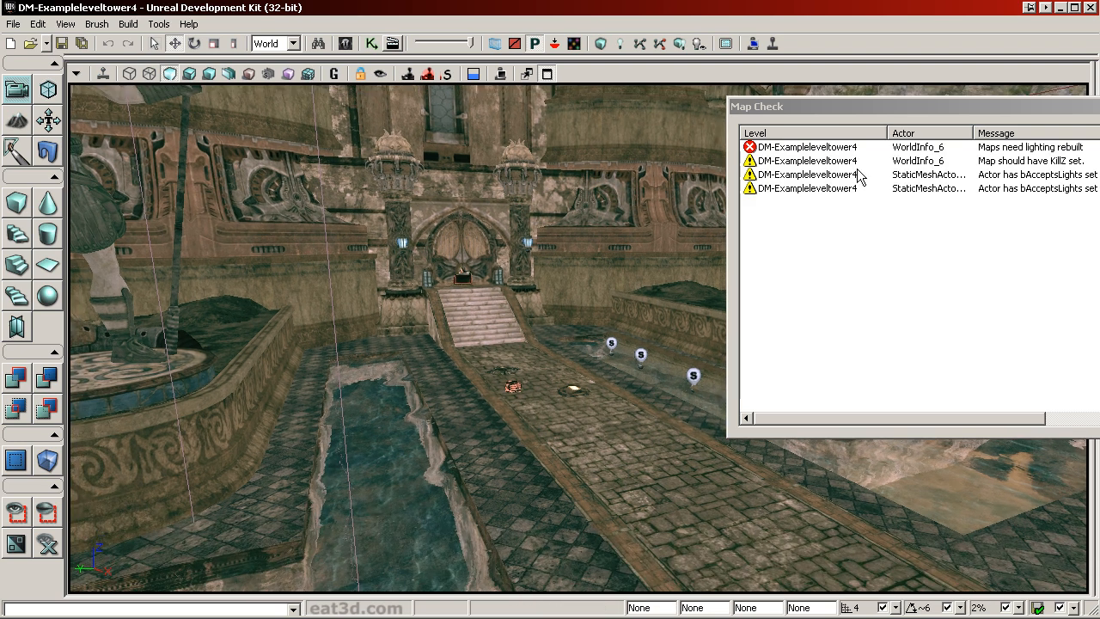
left_click_drag(885, 104, 1099, 114)
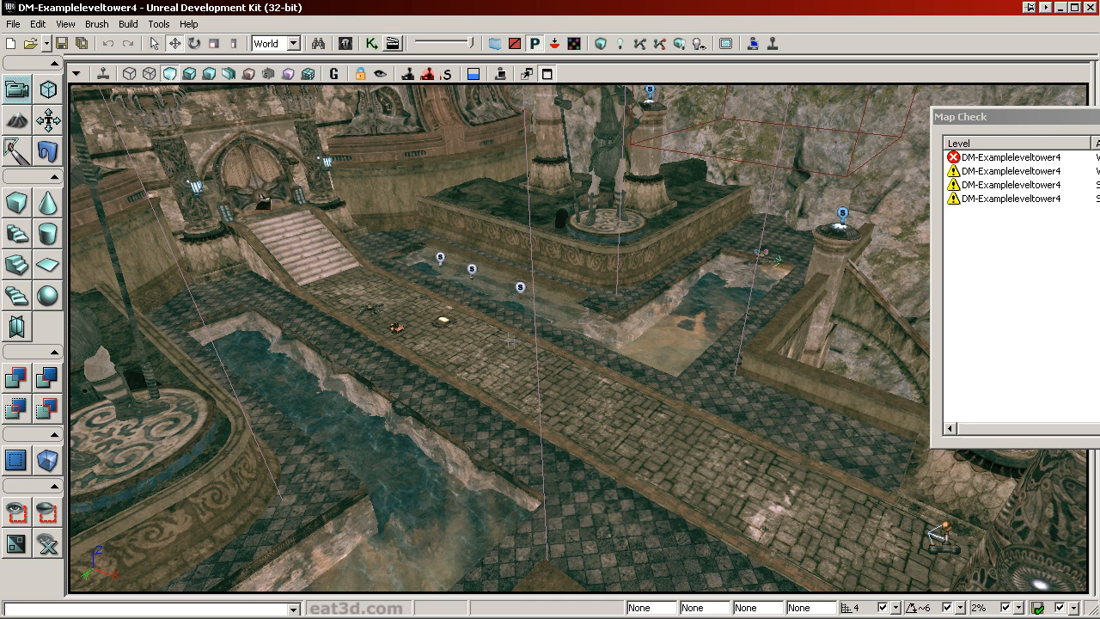
- Show the path network and examine the connections between the nodes along the courtyard's stone walkway
key("p")
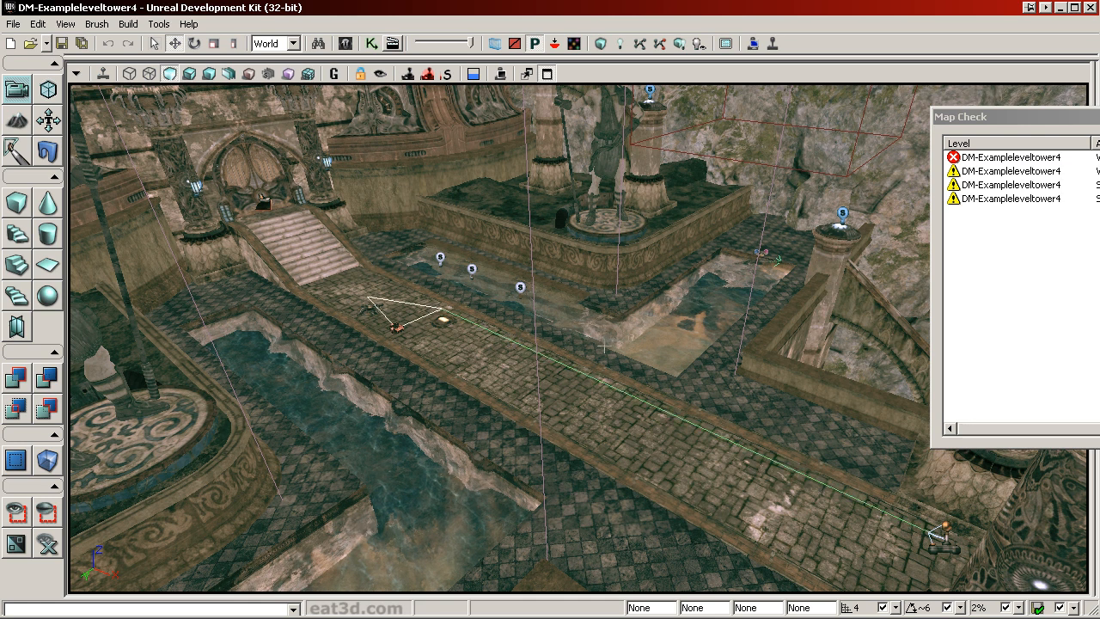
right_click_drag(576, 348, 610, 363)
left_click_drag(610, 363, 477, 399)
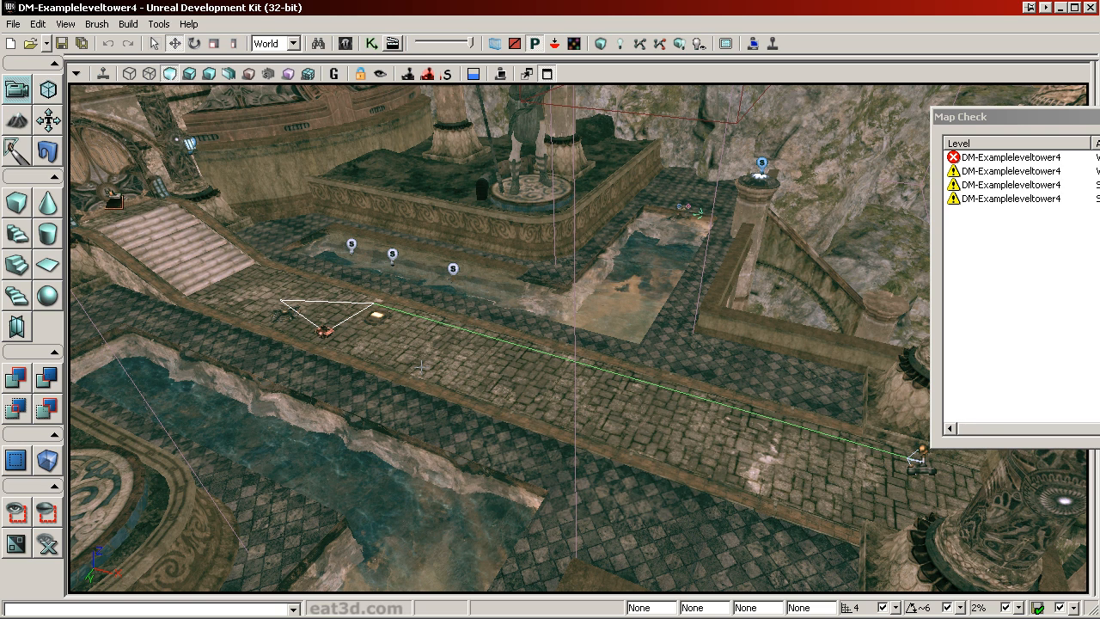
right_click_drag(420, 367, 557, 440)
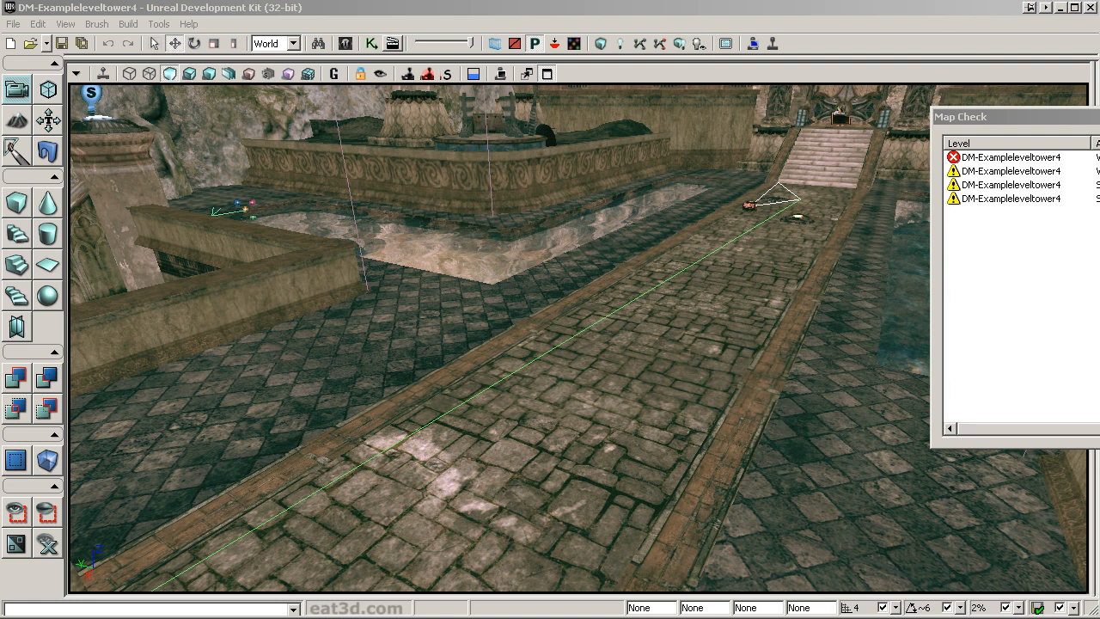
right_click_drag(752, 409, 556, 416)
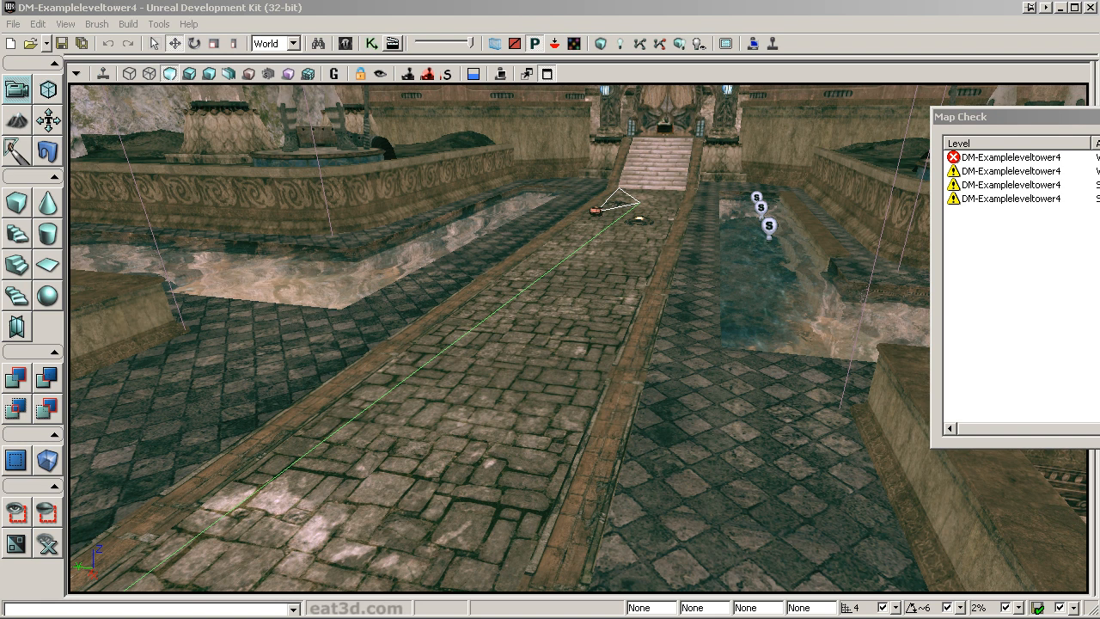
- Add a PathNode on the diamond-tiled floor beside the courtyard's stone walkway
right_click_drag(530, 258, 530, 290)
left_click(530, 291)
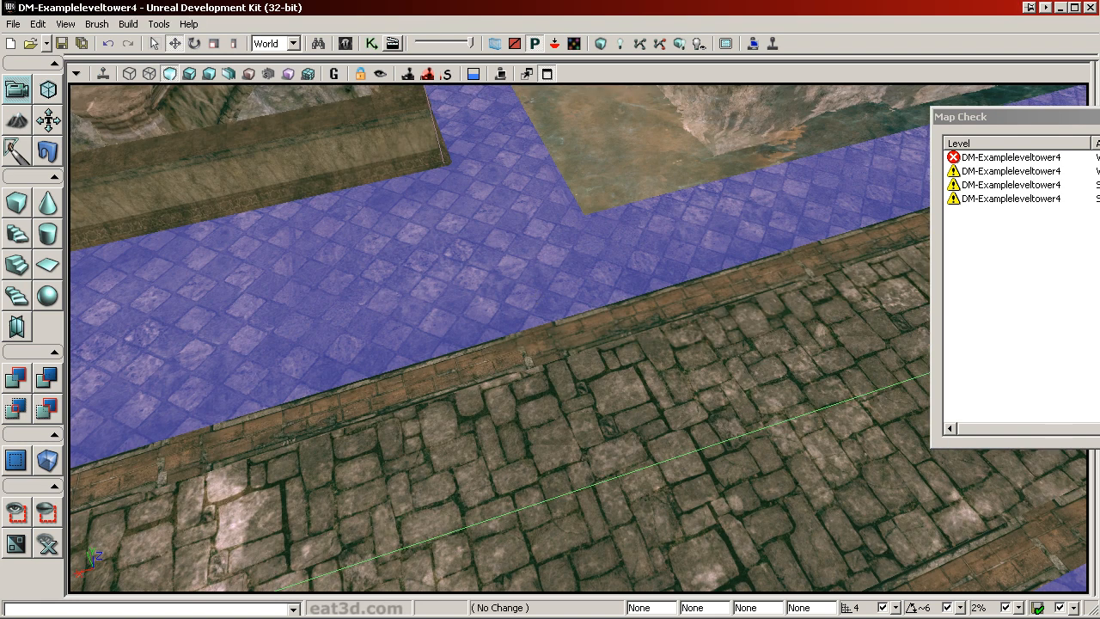
right_click(477, 205)
mouse_move(527, 461)
right_click_drag(354, 176, 353, 190)
right_click(390, 96)
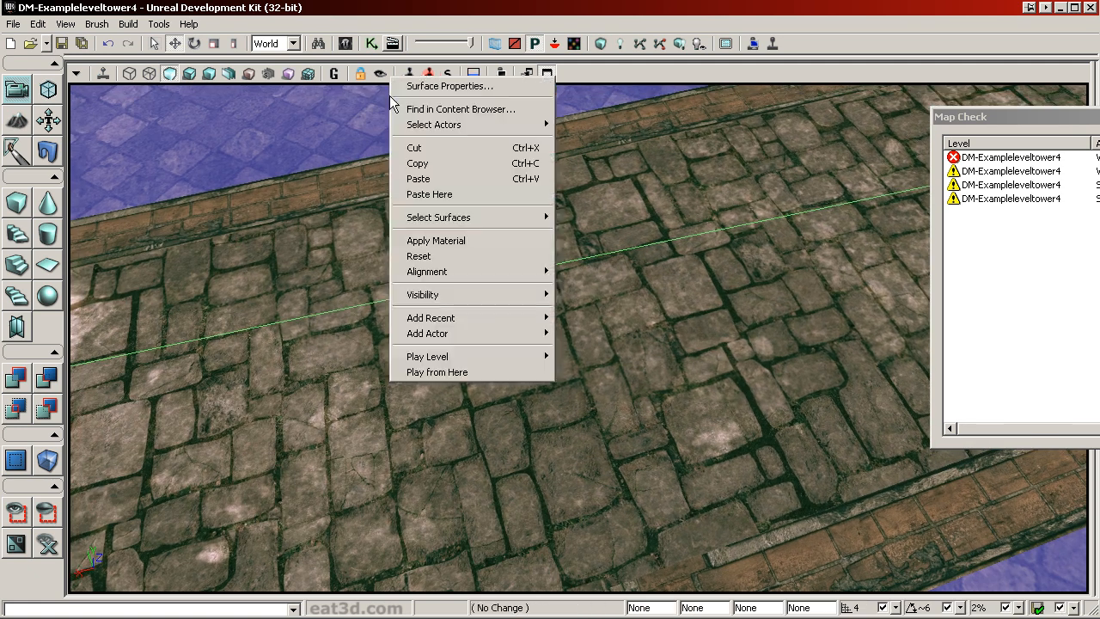
mouse_move(461, 336)
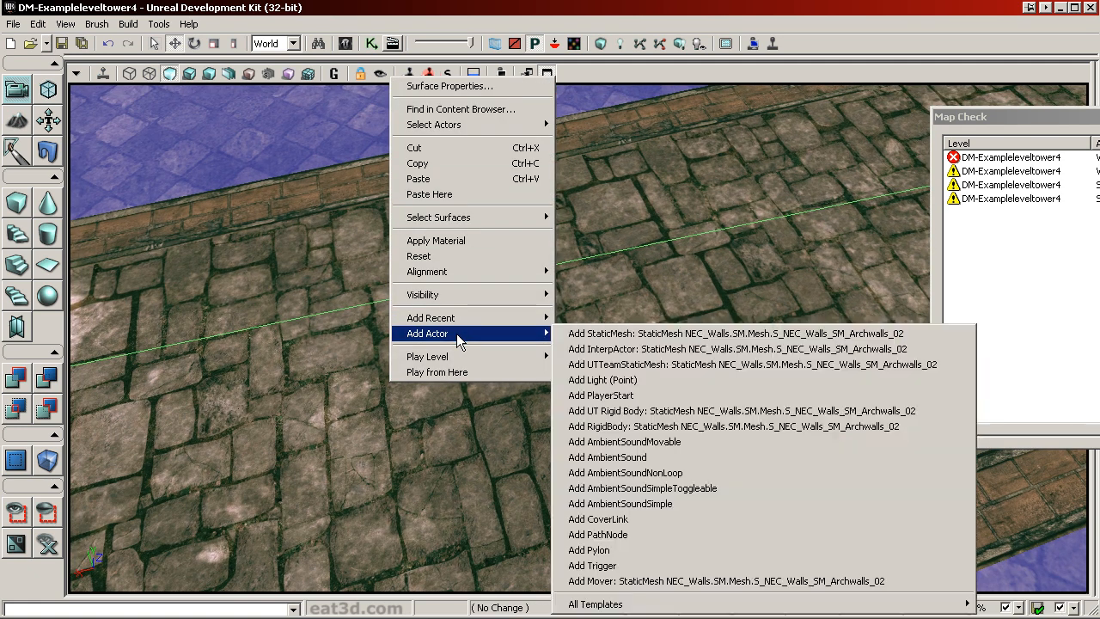
left_click(659, 538)
right_click_drag(481, 333, 494, 333)
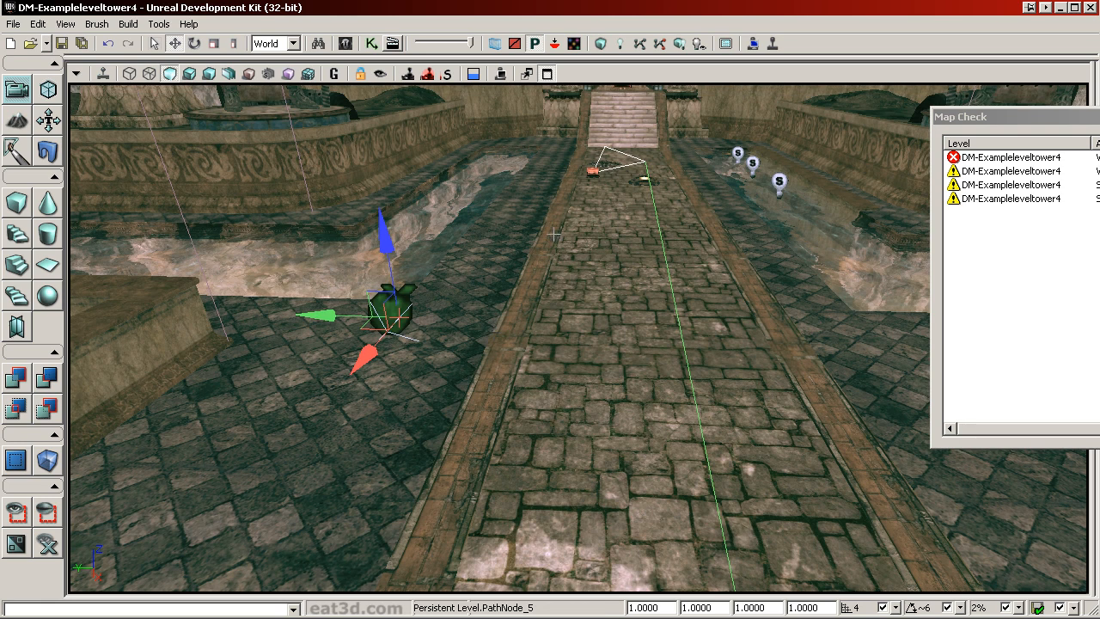
- Rebuild the AI paths to connect the courtyard's new path node and clear the selection
left_click(639, 44)
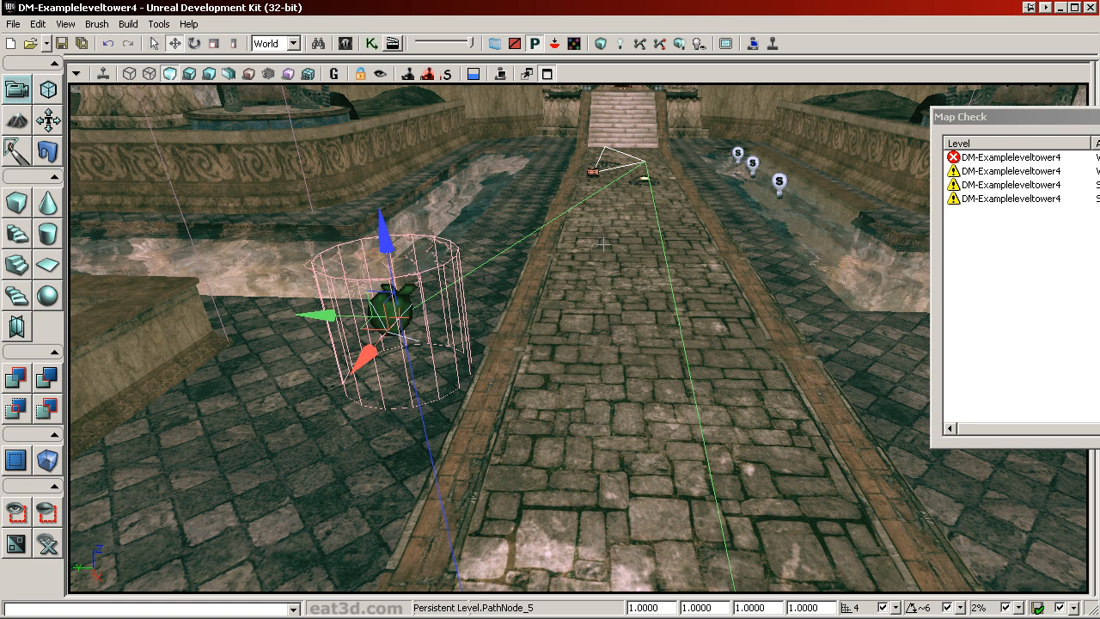
left_click(597, 353)
key("Escape")
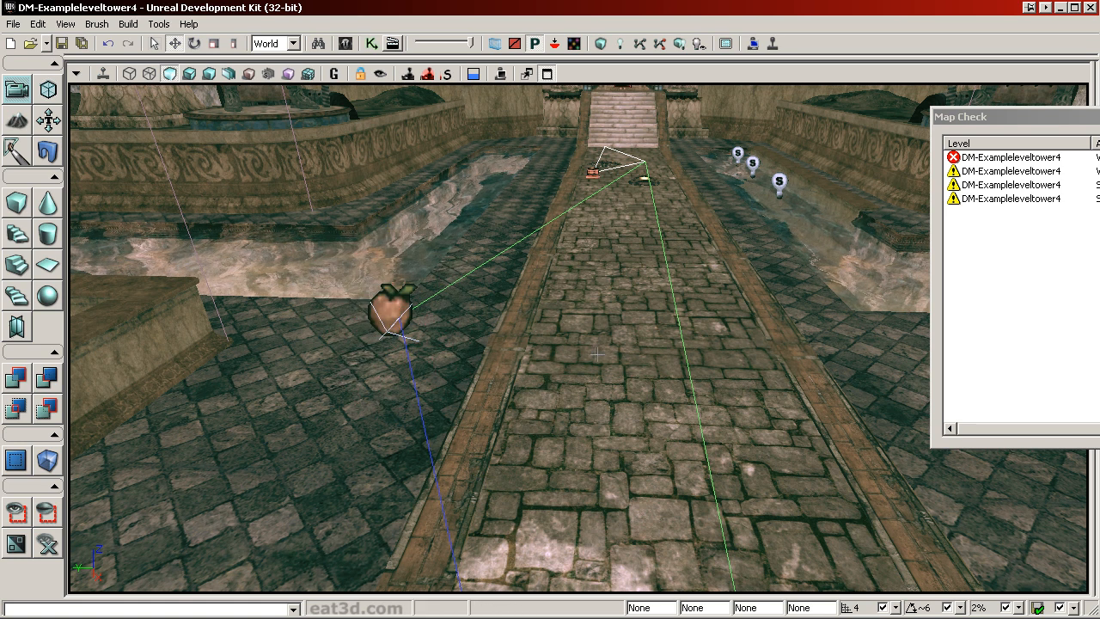
- Add another PathNode on the stone floor of the room with the arched walls and rebuild the AI paths
left_click_drag(595, 353, 592, 329)
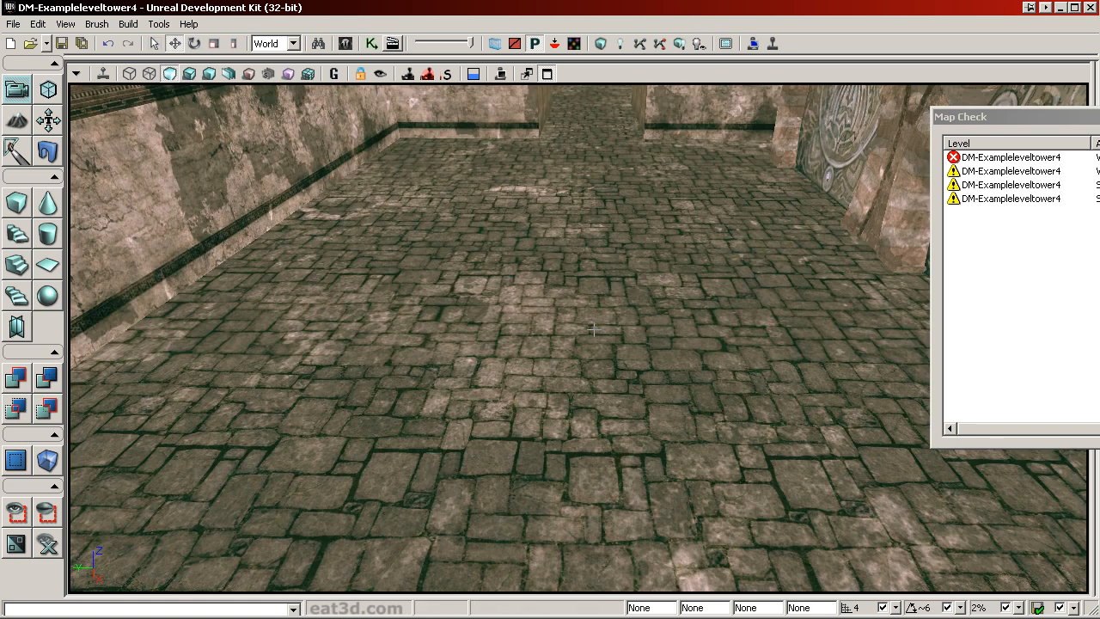
left_click(592, 329)
right_click(579, 277)
mouse_move(641, 532)
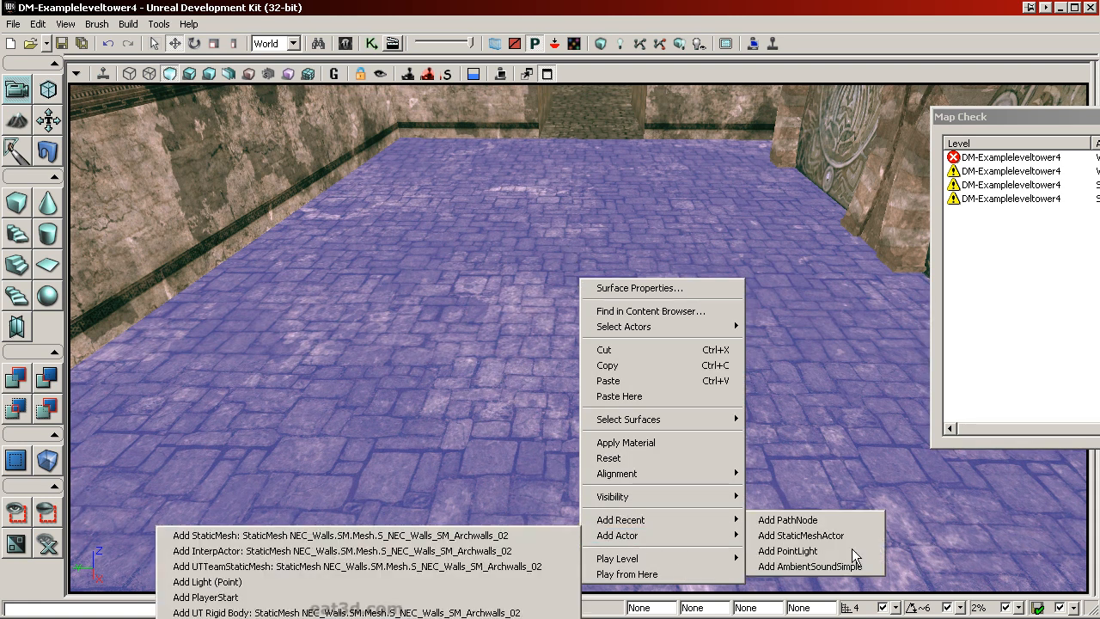
left_click(787, 520)
left_click_drag(382, 422, 383, 422)
left_click_drag(707, 513, 551, 483)
key("ctrl+w")
right_click_drag(551, 483, 498, 495, "ctrl+shift")
left_click_drag(498, 495, 511, 498, "ctrl+shift")
left_click(640, 43)
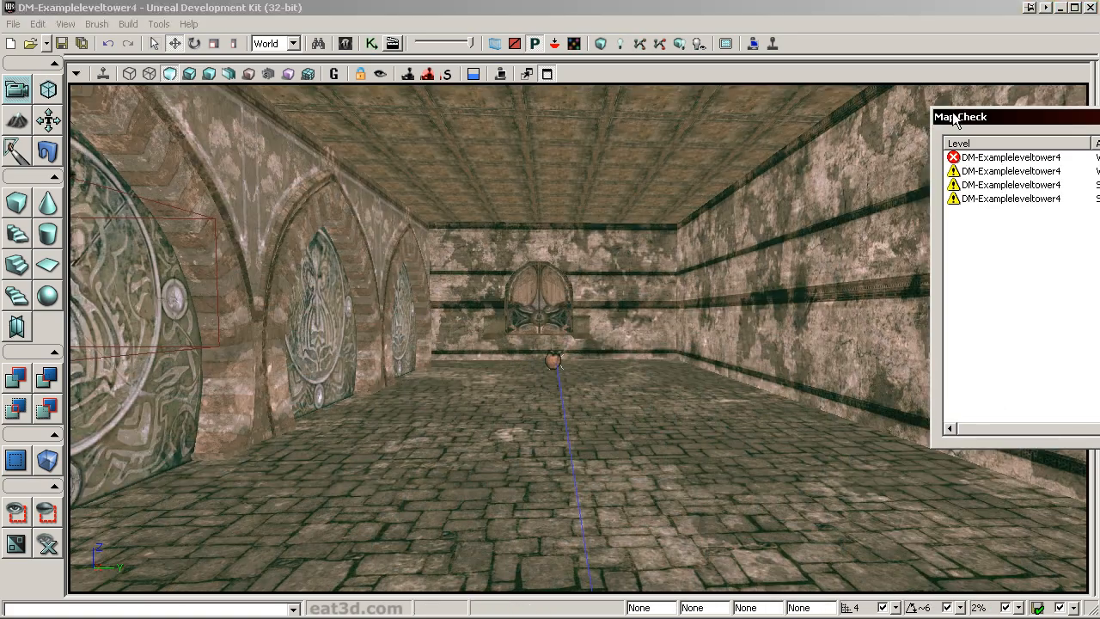
- Bring the map check report back into view and review the lighting rebuild and KillZ entries
left_click_drag(1002, 115, 338, 177)
left_click(564, 221)
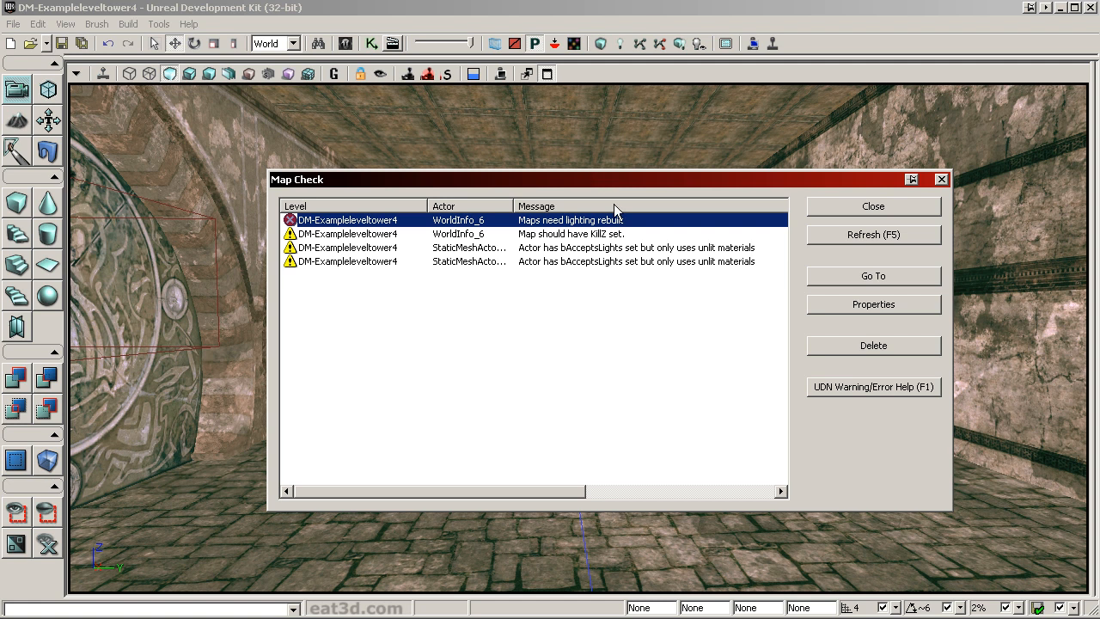
left_click(382, 233)
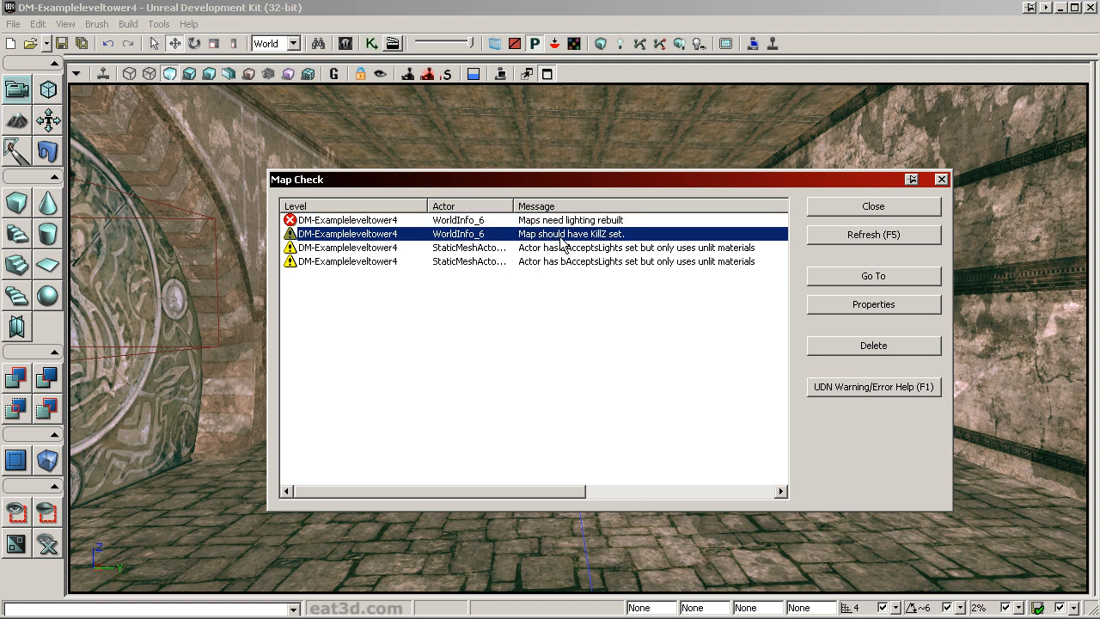
- Maximize the wireframe side view and examine the space below the level in relation to the KillZ warning
left_click_drag(516, 179, 1099, 163)
left_click(546, 74)
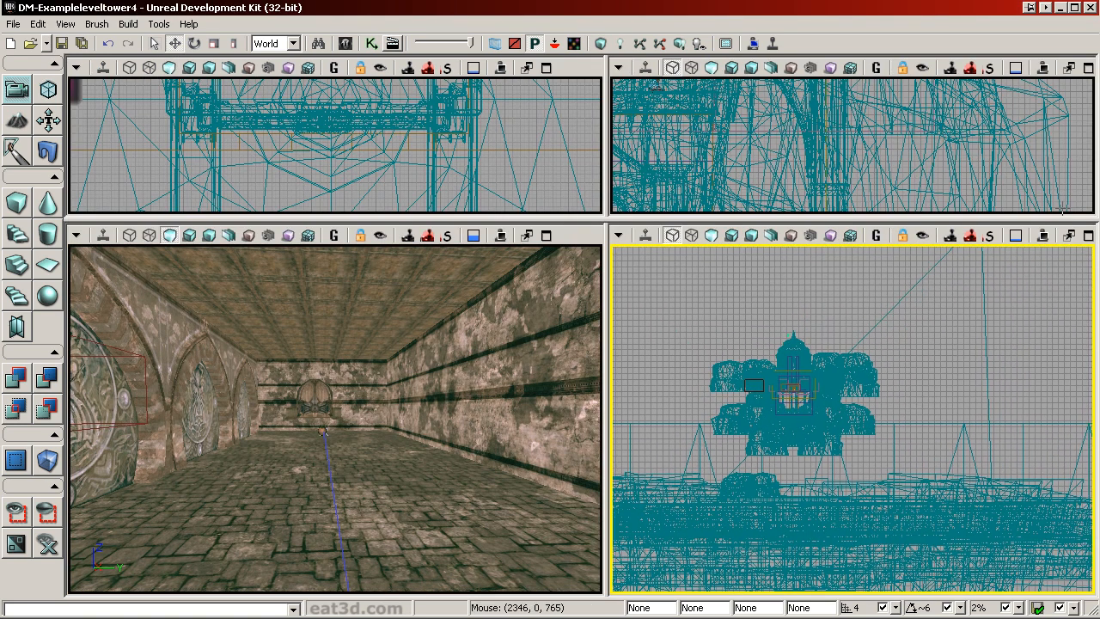
left_click(1088, 235)
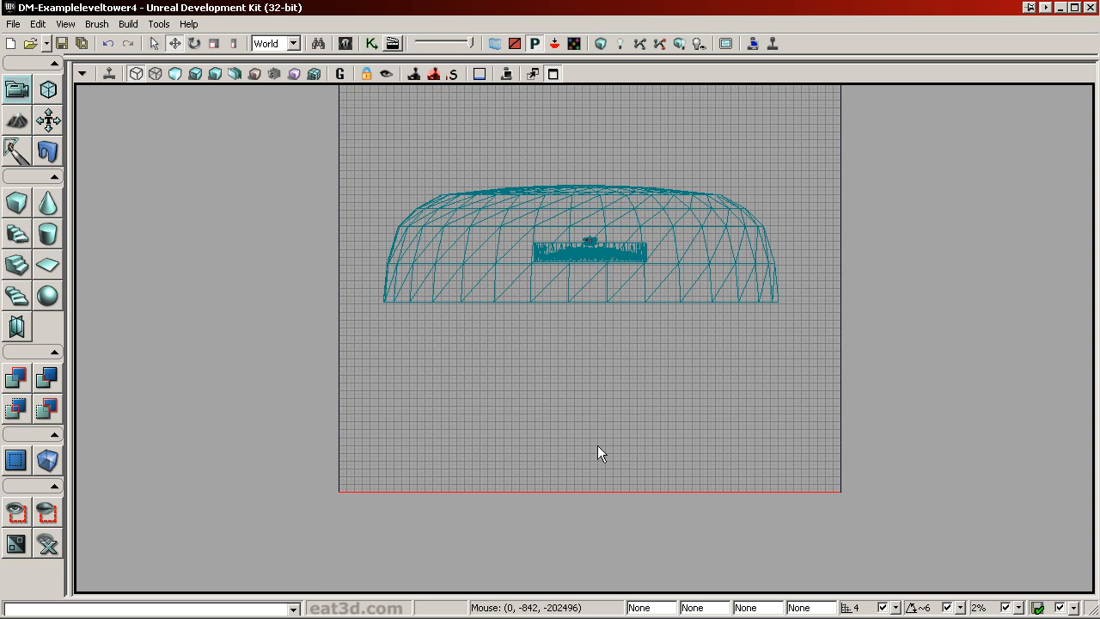
left_click_drag(1099, 174, 503, 175)
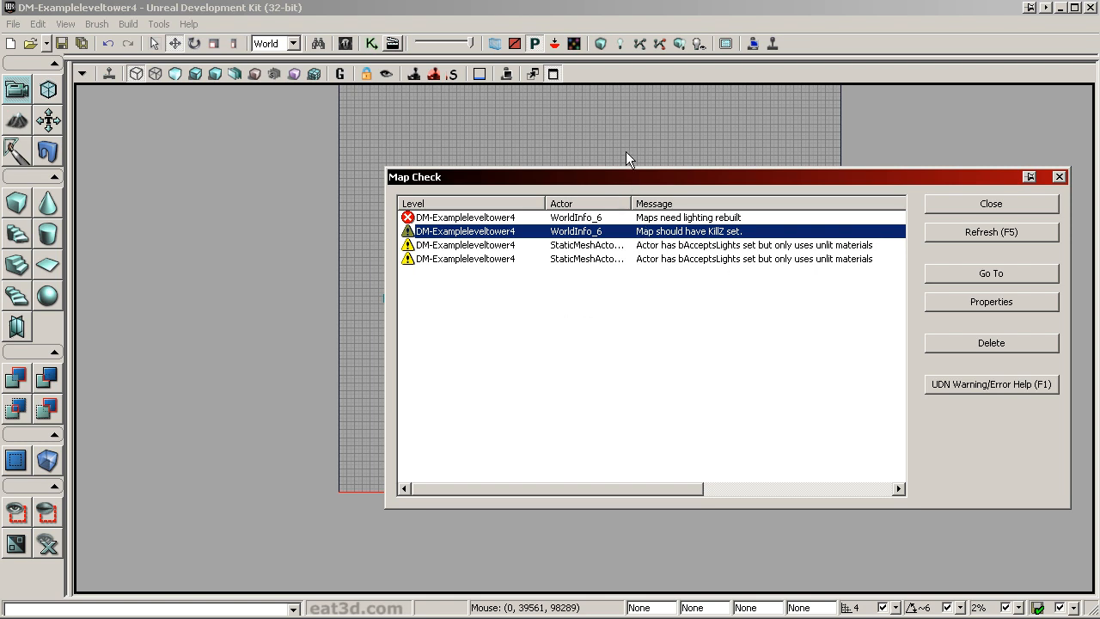
left_click_drag(632, 176, 1047, 157)
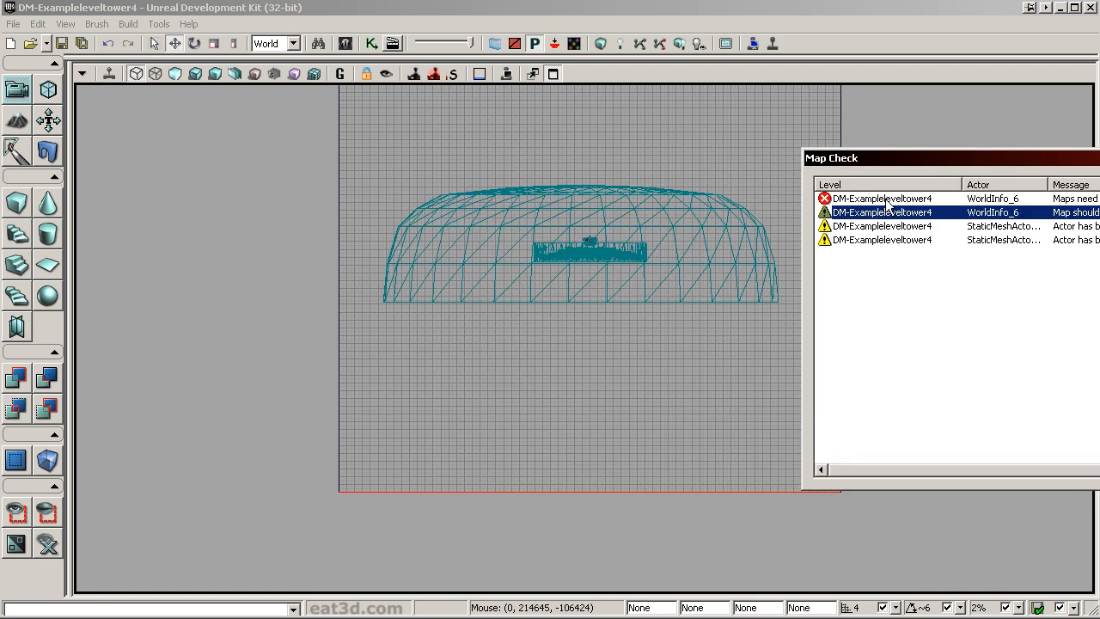
left_click_drag(933, 153, 527, 153)
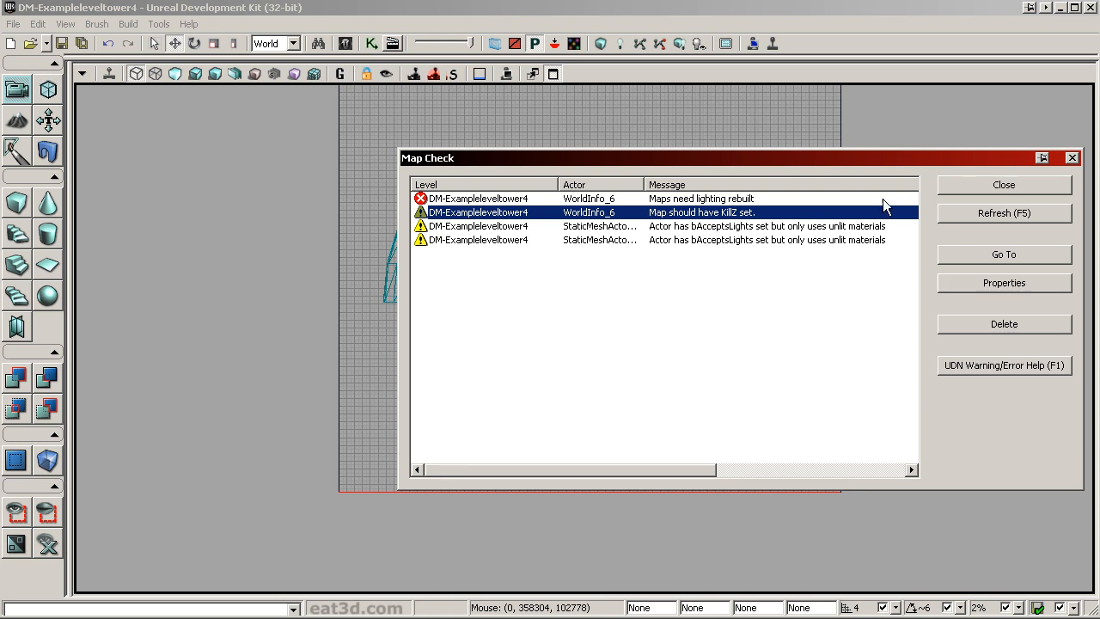
left_click_drag(660, 160, 1096, 150)
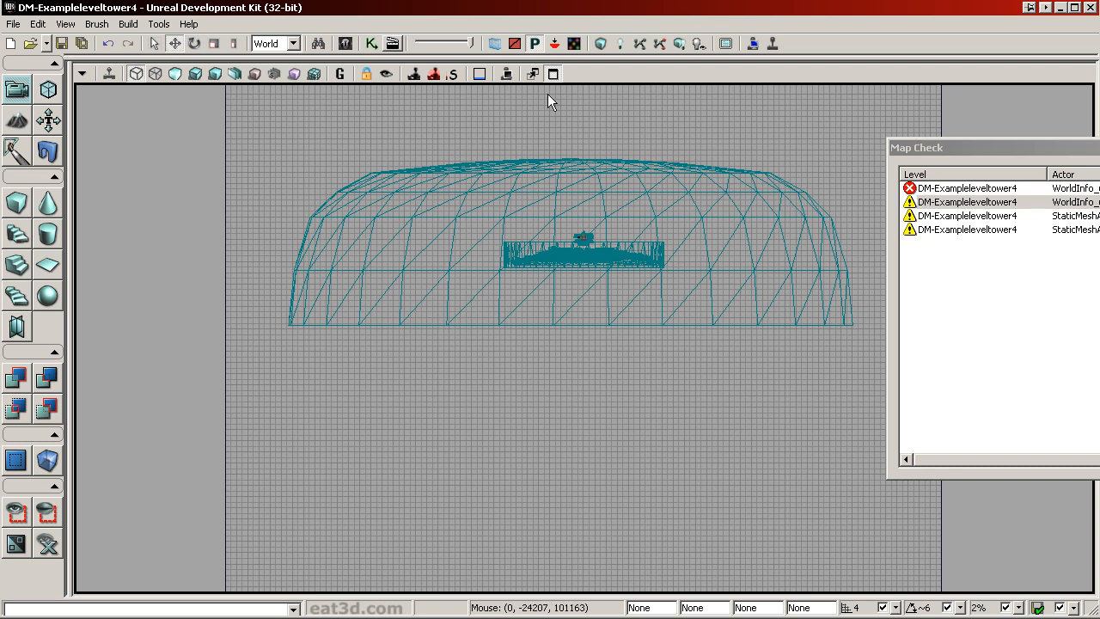
left_click_drag(616, 284, 619, 197)
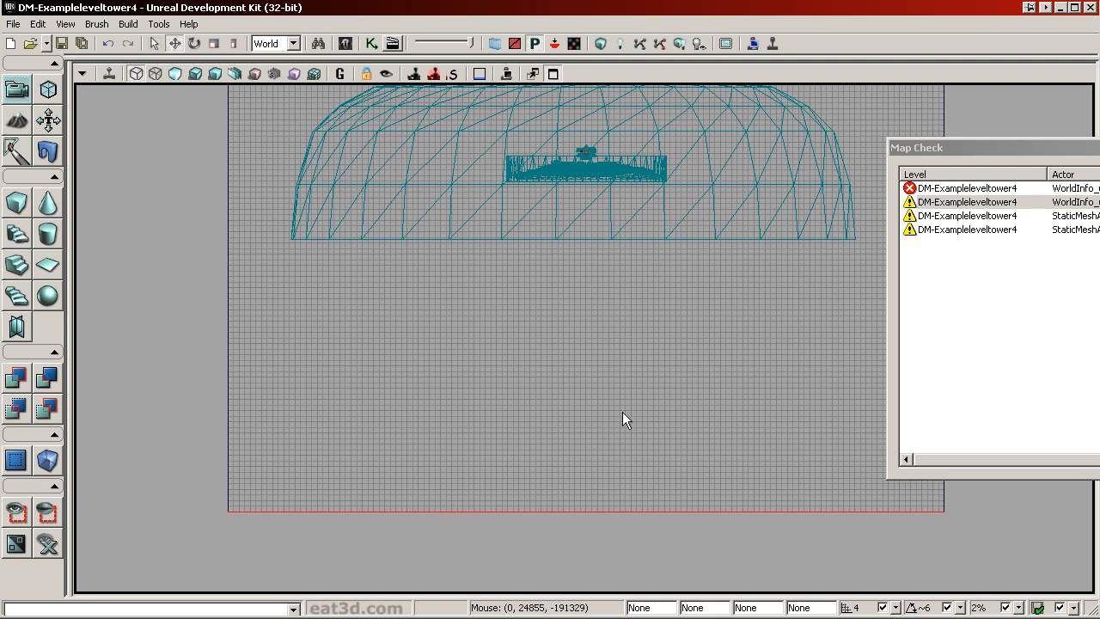
left_click_drag(966, 154, 418, 208)
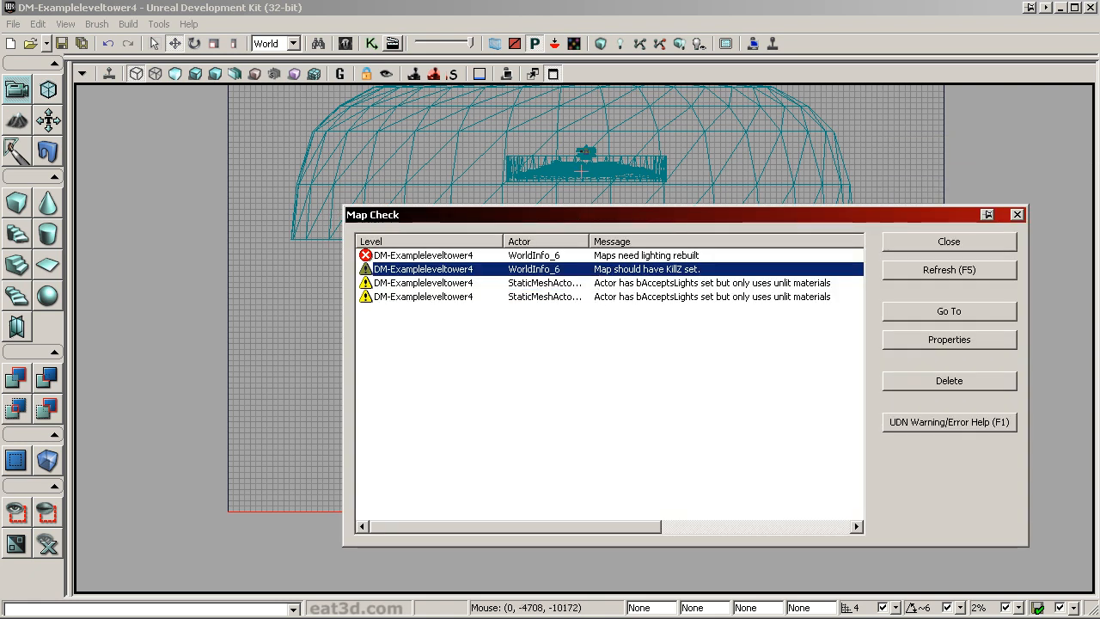
left_click_drag(578, 215, 1099, 179)
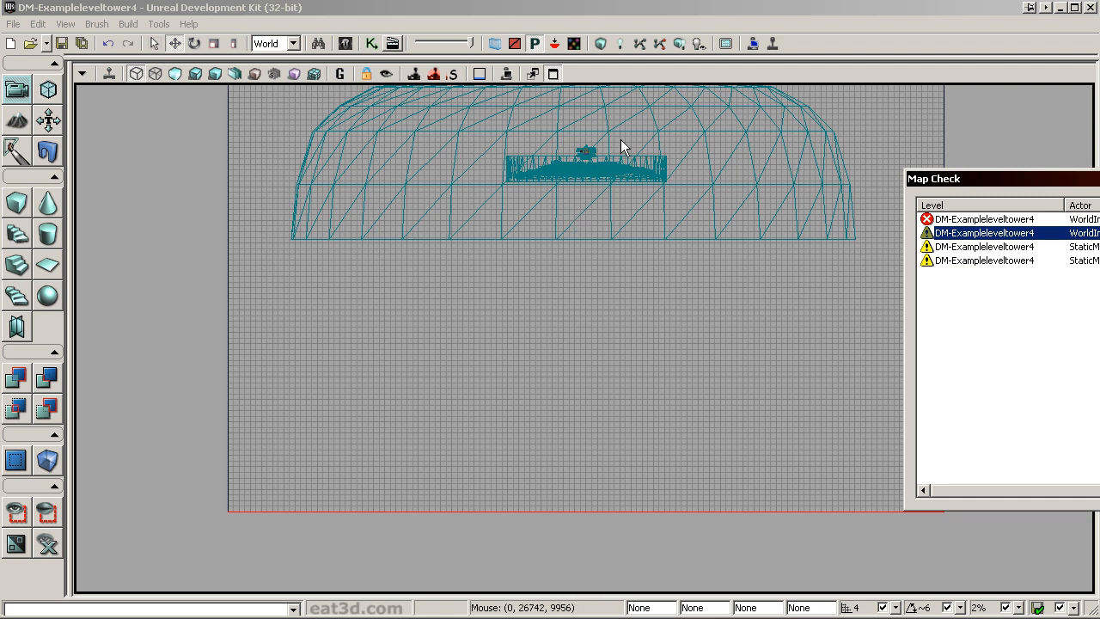
- Review the two bAcceptsLights warnings in the map check report and go to the first flagged static mesh actor
left_click_drag(968, 178, 412, 181)
left_click(457, 251)
left_click(454, 264)
left_click(449, 250)
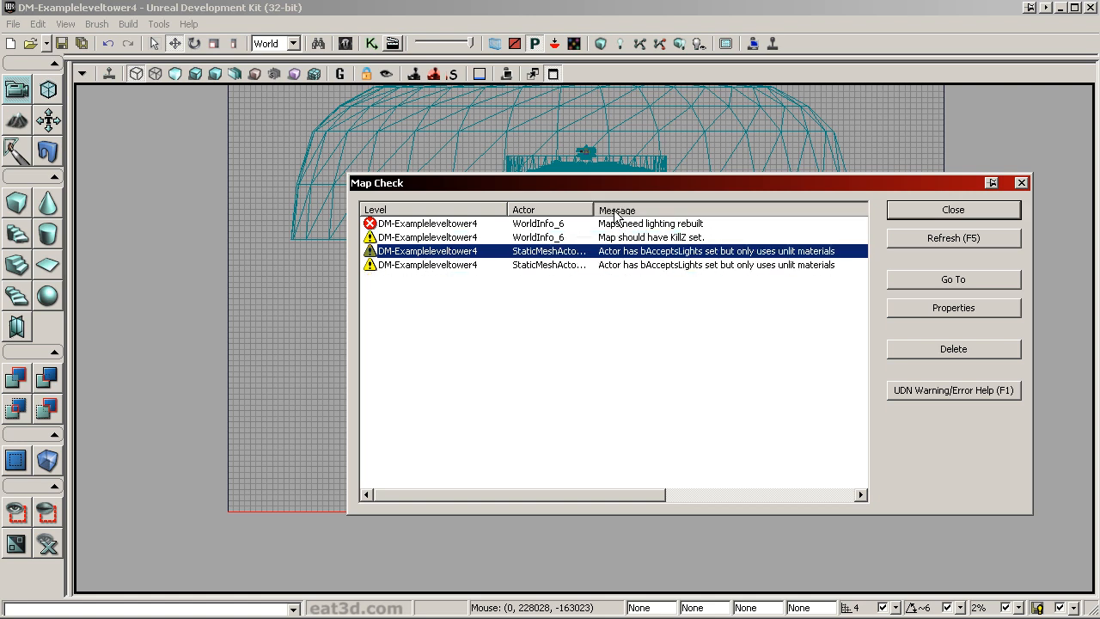
left_click(429, 266)
left_click(440, 251)
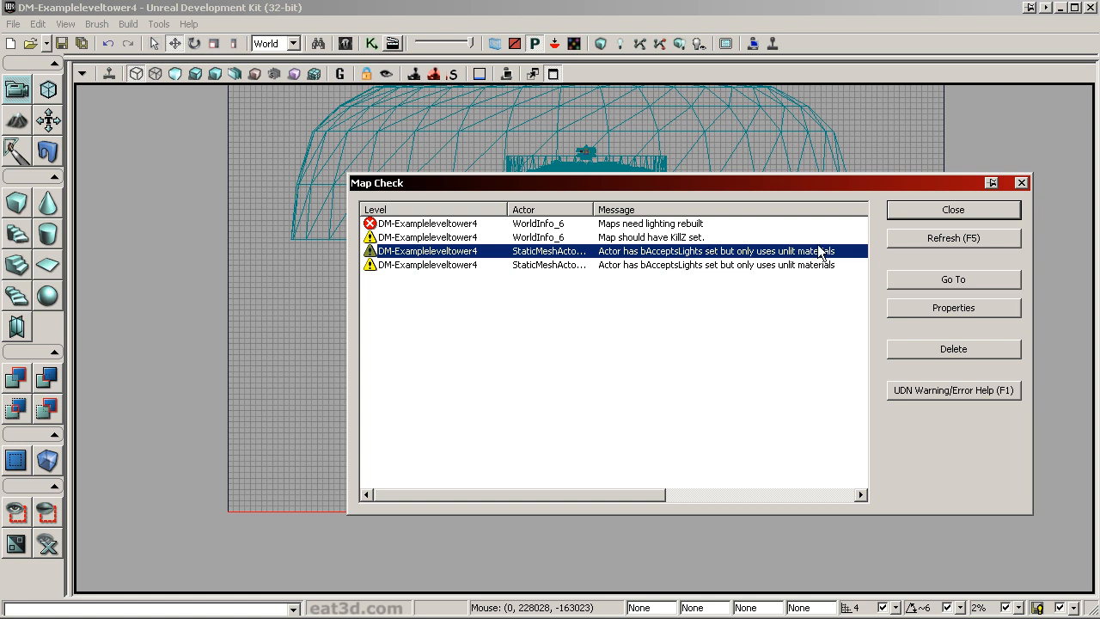
left_click(666, 265)
left_click(666, 252)
double_click(462, 252)
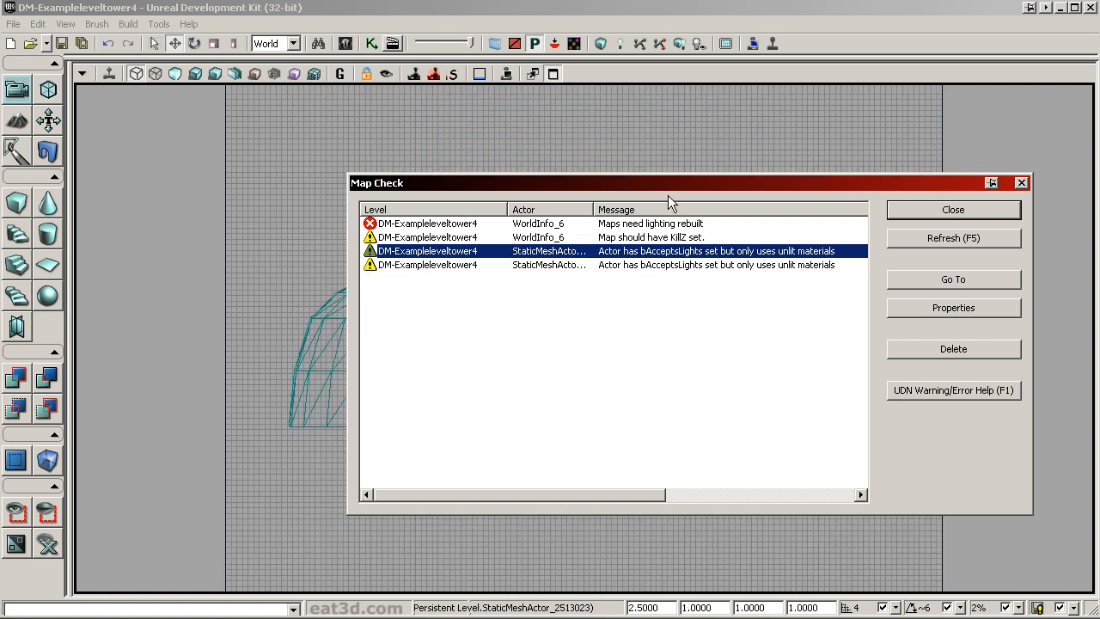
- Allow translucent objects to be selected and select the two pool water meshes in the lit perspective view
left_click(1021, 182)
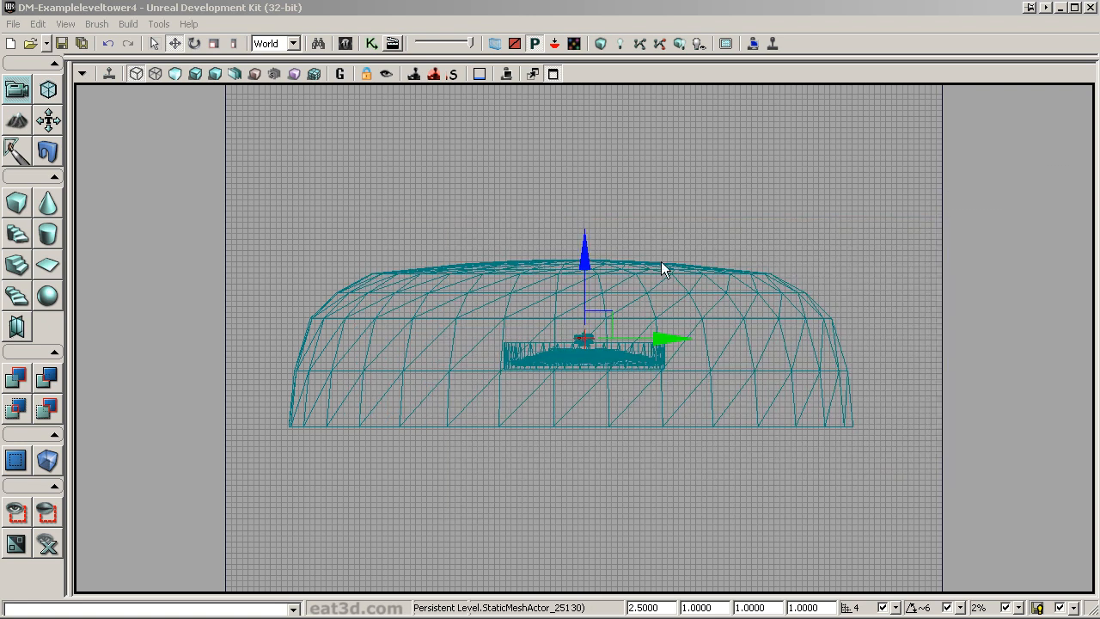
left_click(557, 73)
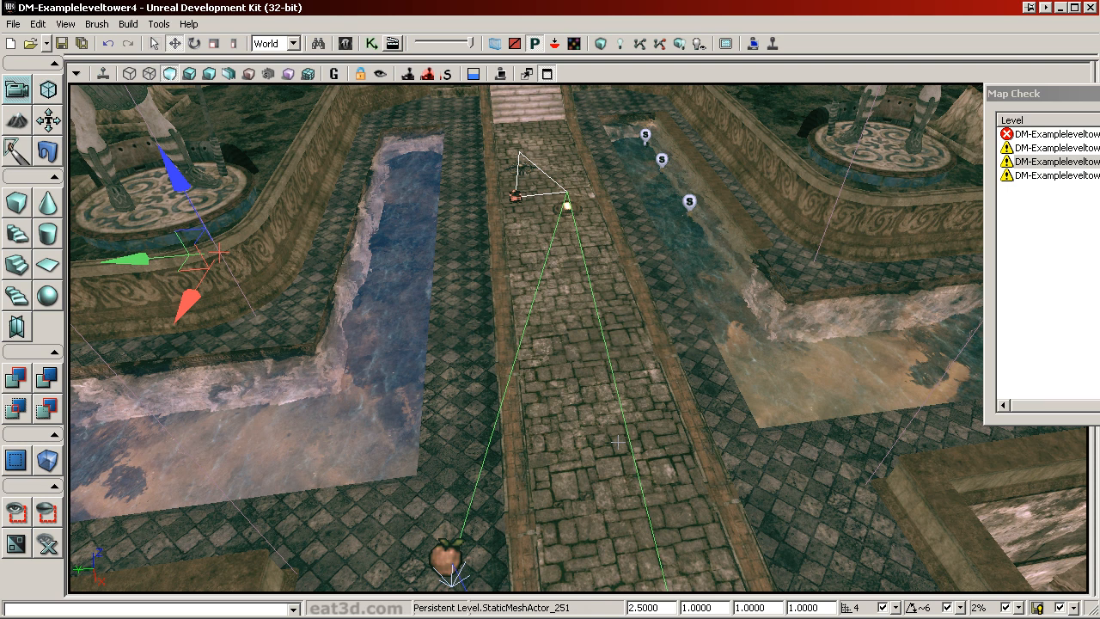
left_click(750, 316)
left_click_drag(688, 377, 620, 23)
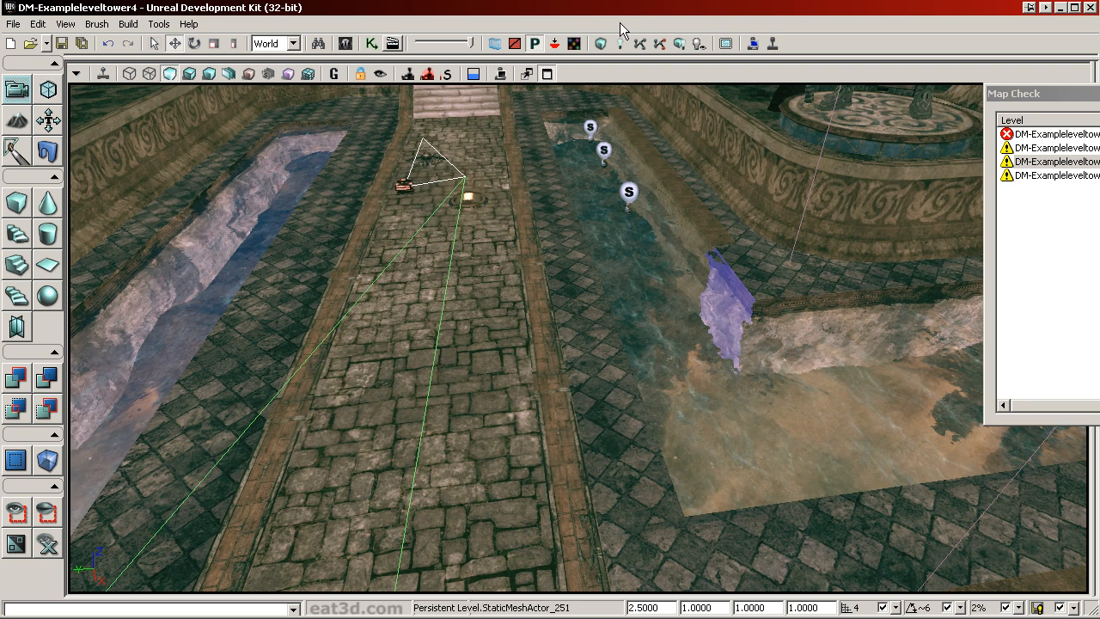
left_click(497, 46)
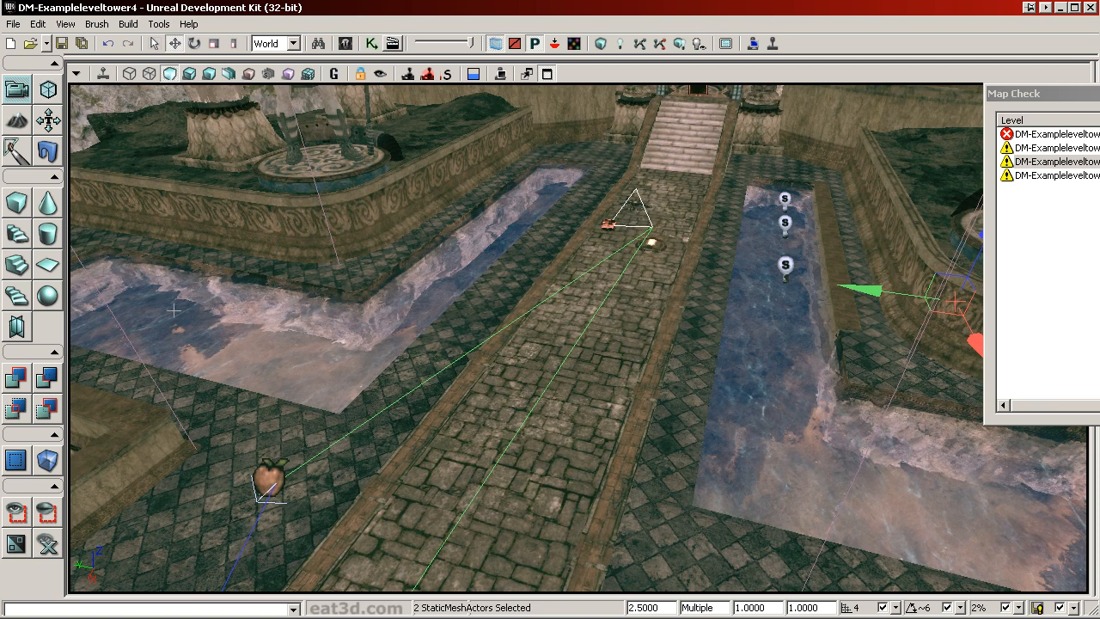
left_click_drag(463, 365, 654, 351)
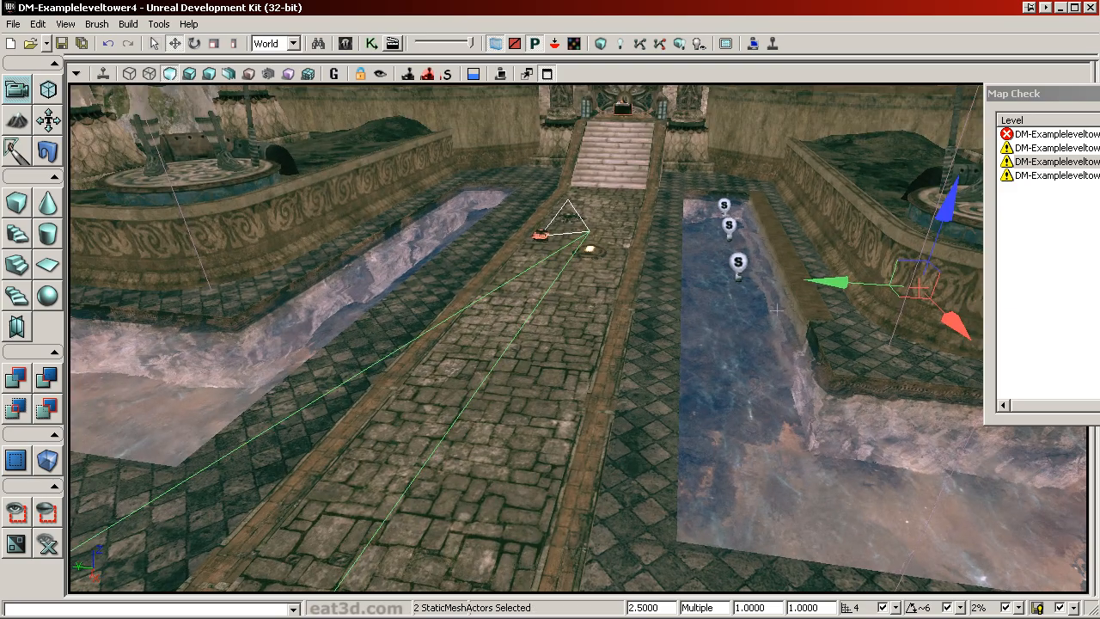
- Turn off Accepts Lights, Accepts Dynamic Lights and Cast Shadow for the two selected pool water meshes
key("F4")
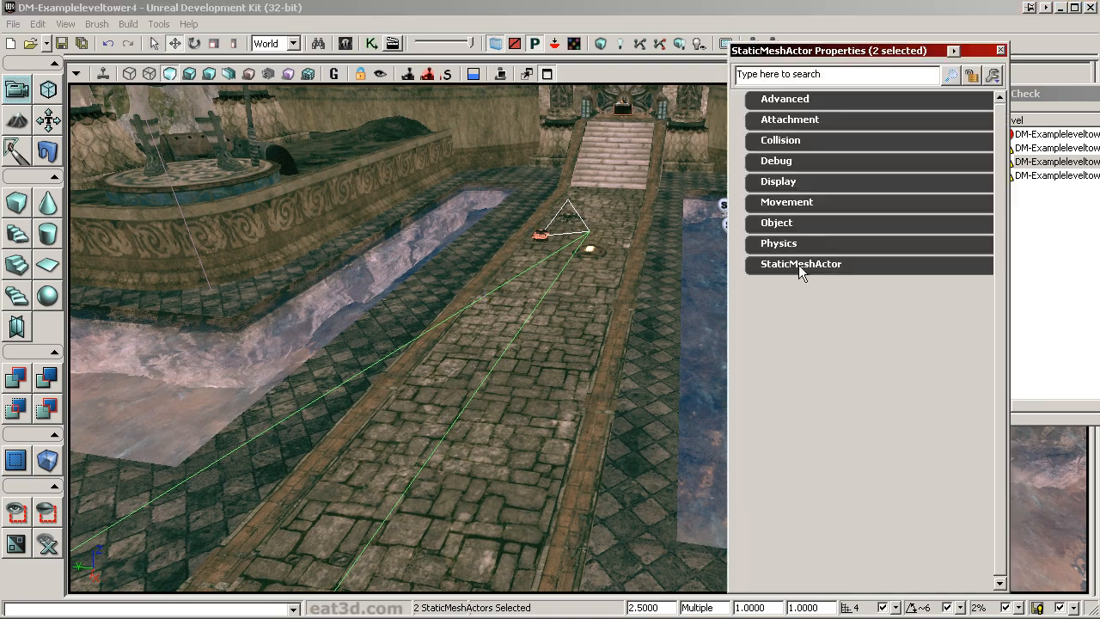
left_click(799, 265)
left_click(799, 284)
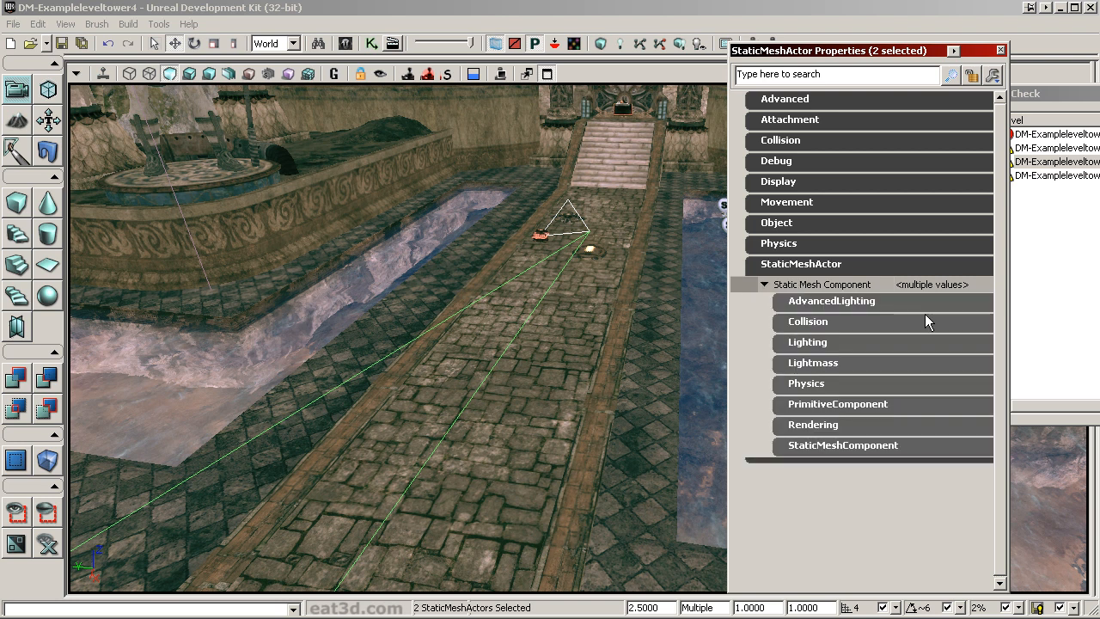
left_click(813, 347)
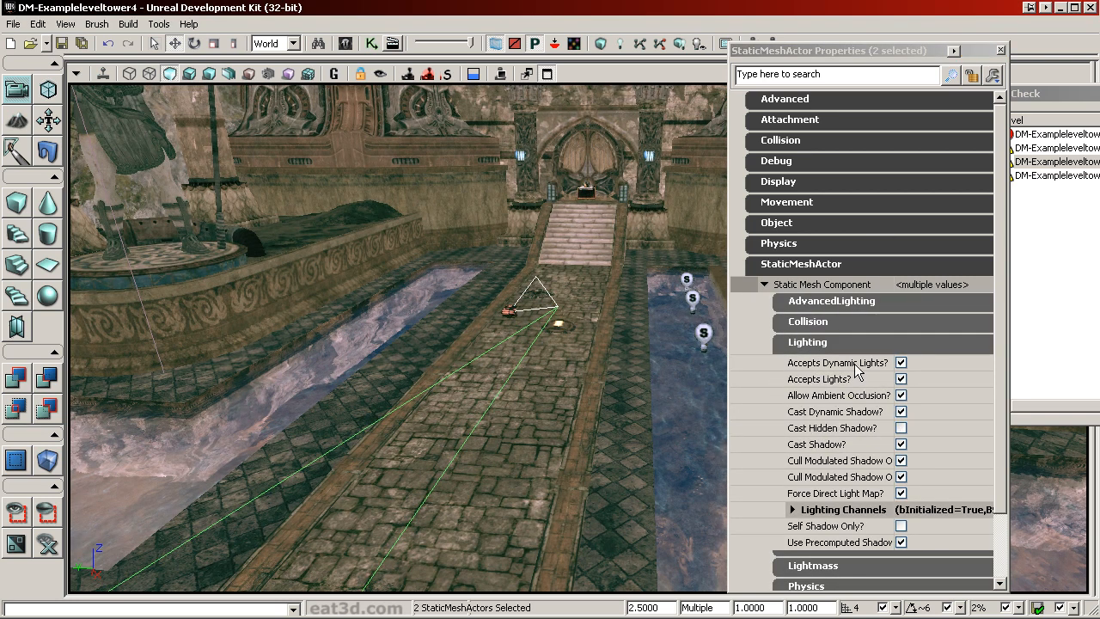
left_click(900, 380)
left_click(901, 363)
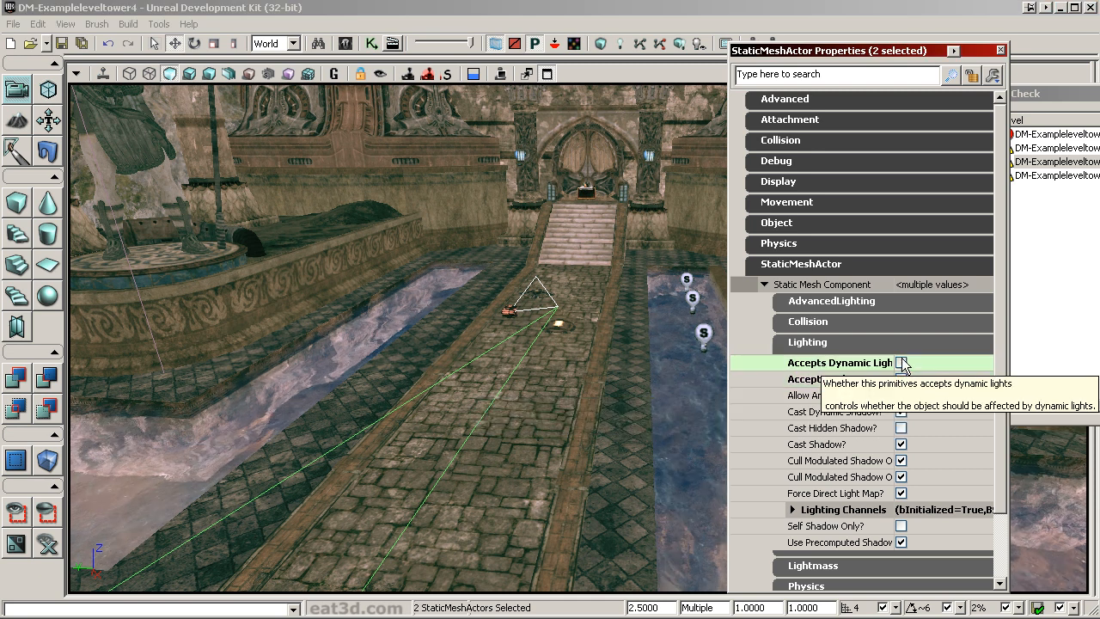
left_click(849, 445)
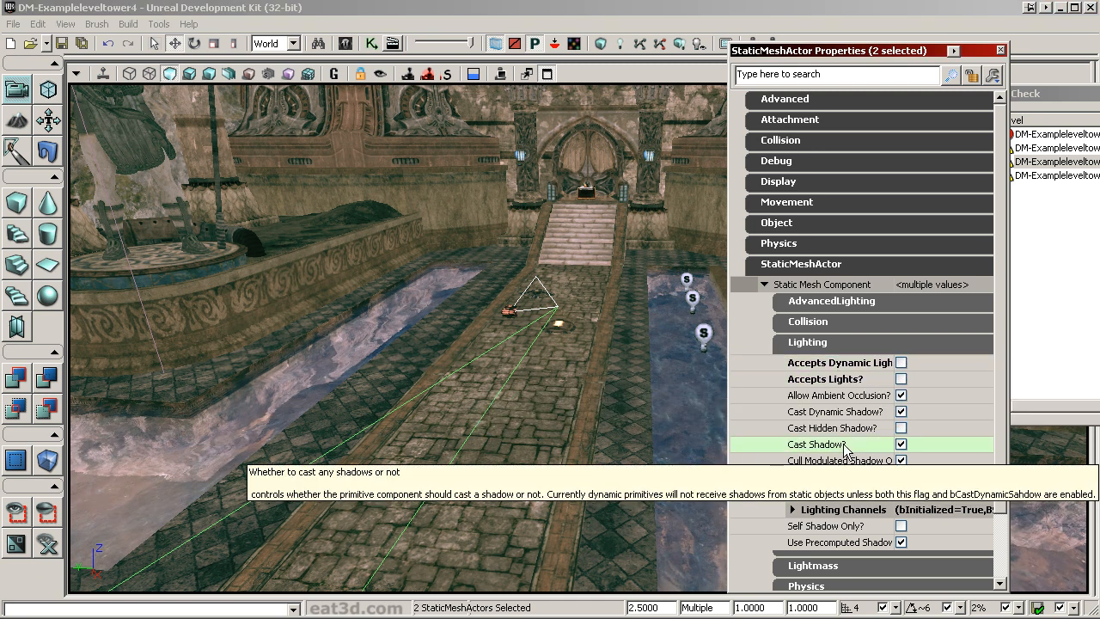
left_click(901, 445)
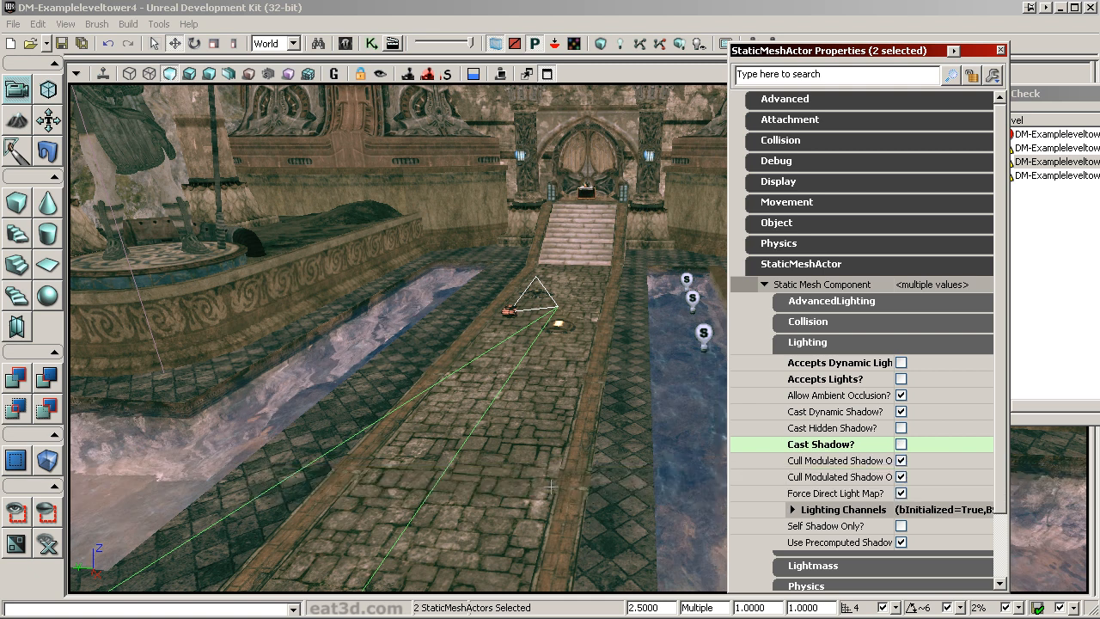
- Set the collision type of both pool water meshes to COLLIDE_NoCollision and deselect them
left_click(789, 288)
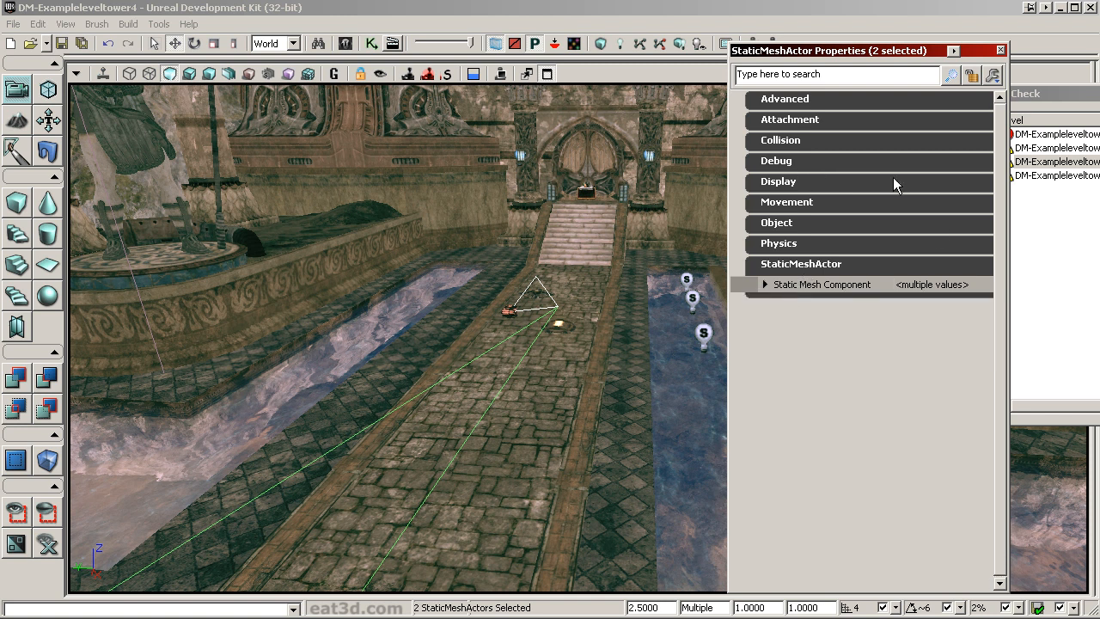
left_click(787, 142)
left_click(937, 228)
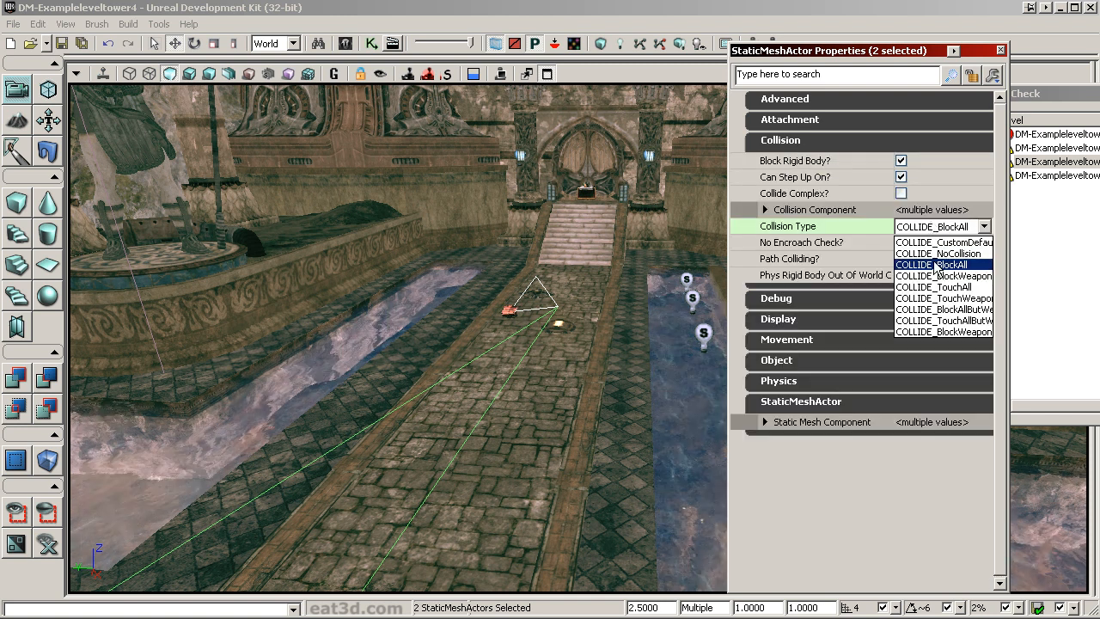
left_click(937, 250)
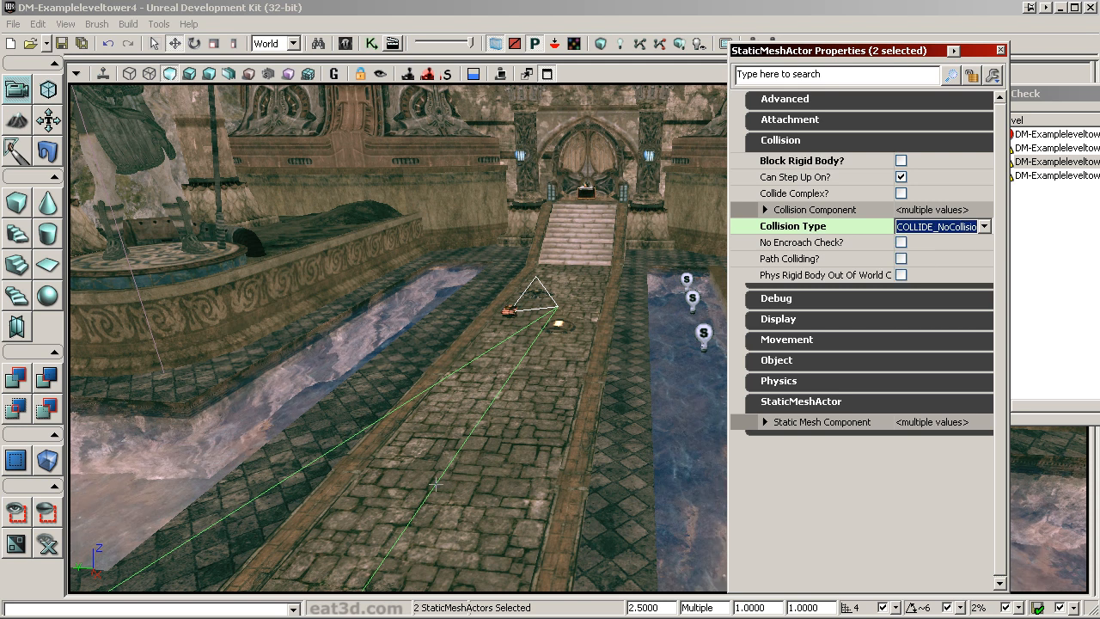
left_click(484, 491)
key("Escape")
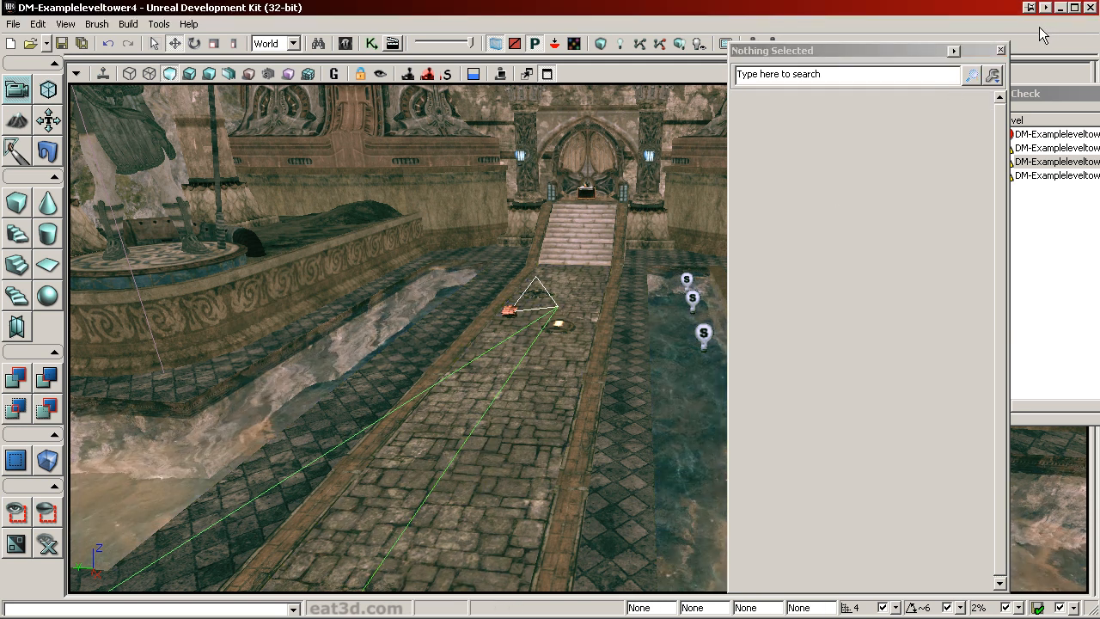
left_click(1001, 50)
- Refresh the map check report, rebuild the level's paths and go over the remaining entries
left_click_drag(654, 107, 611, 228)
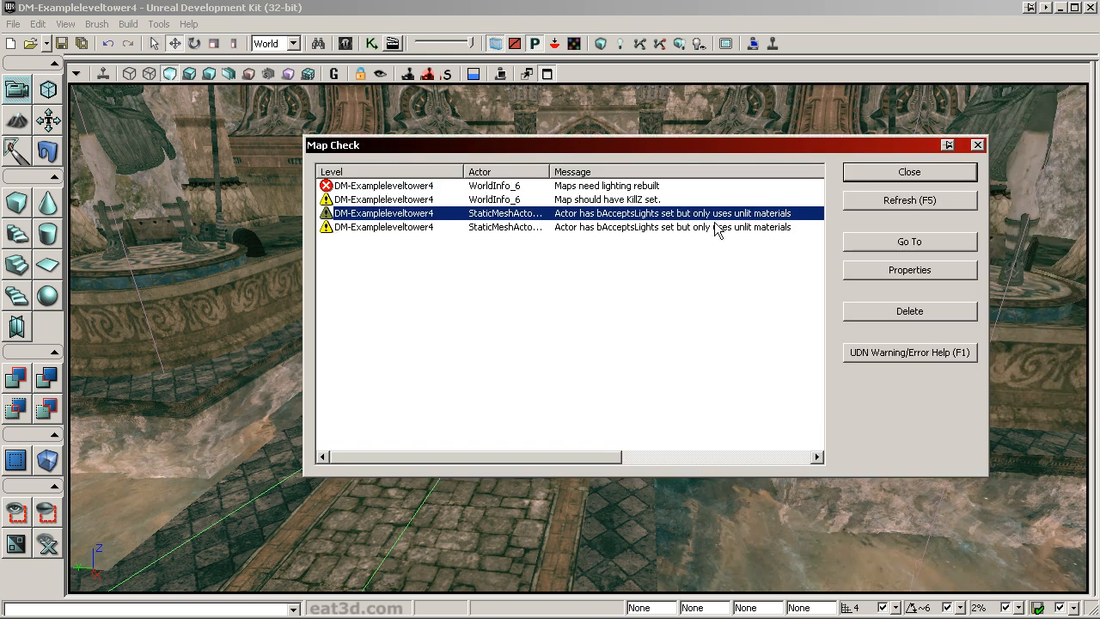
left_click(918, 200)
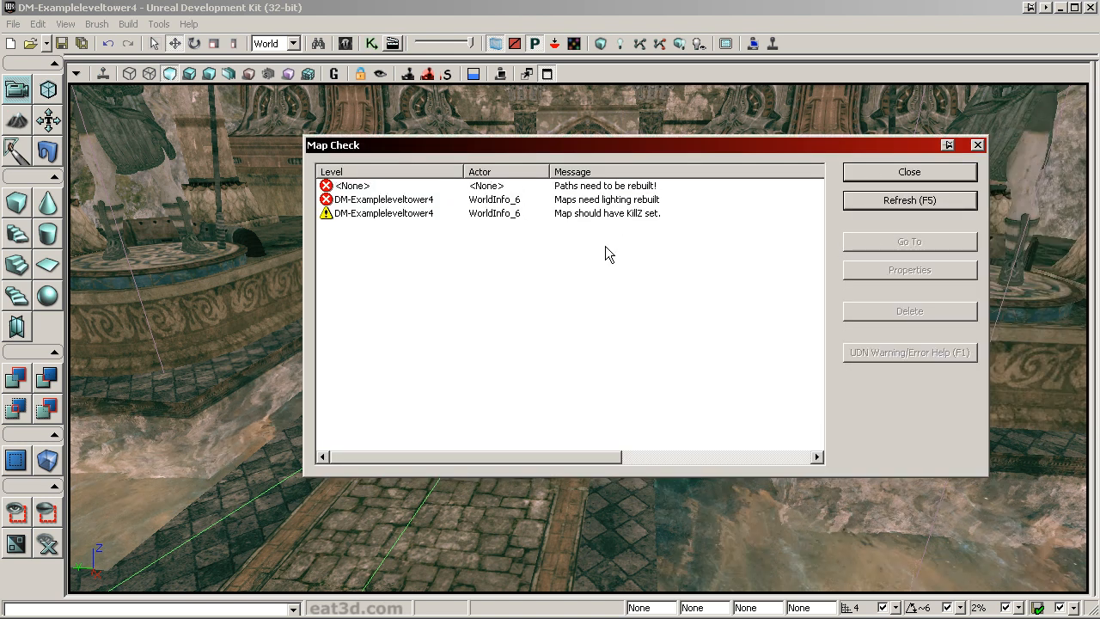
left_click(372, 201)
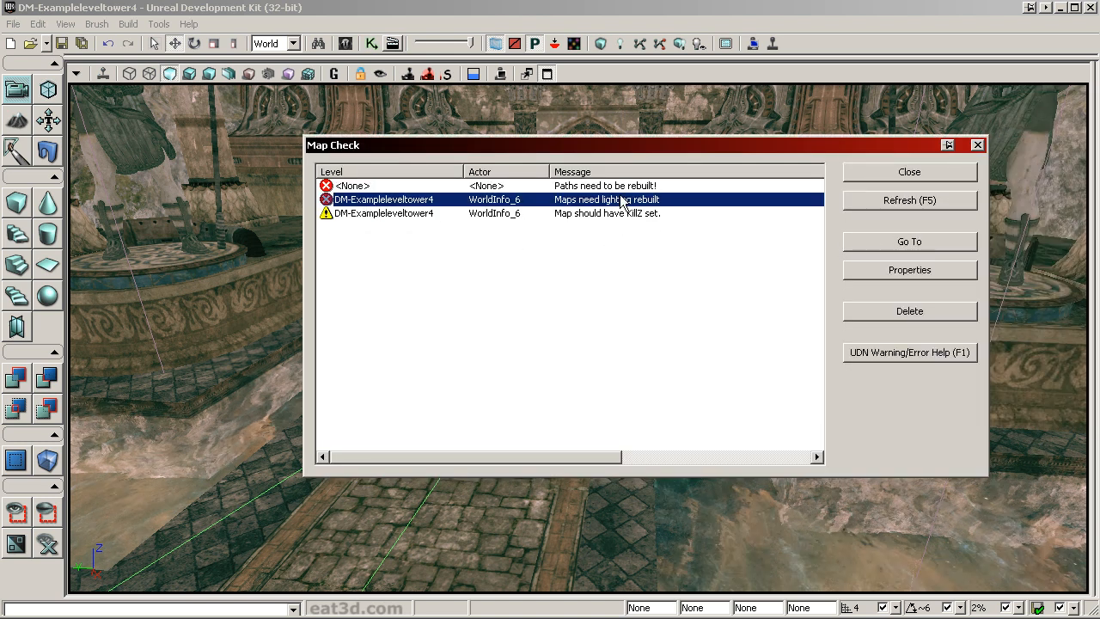
left_click(659, 43)
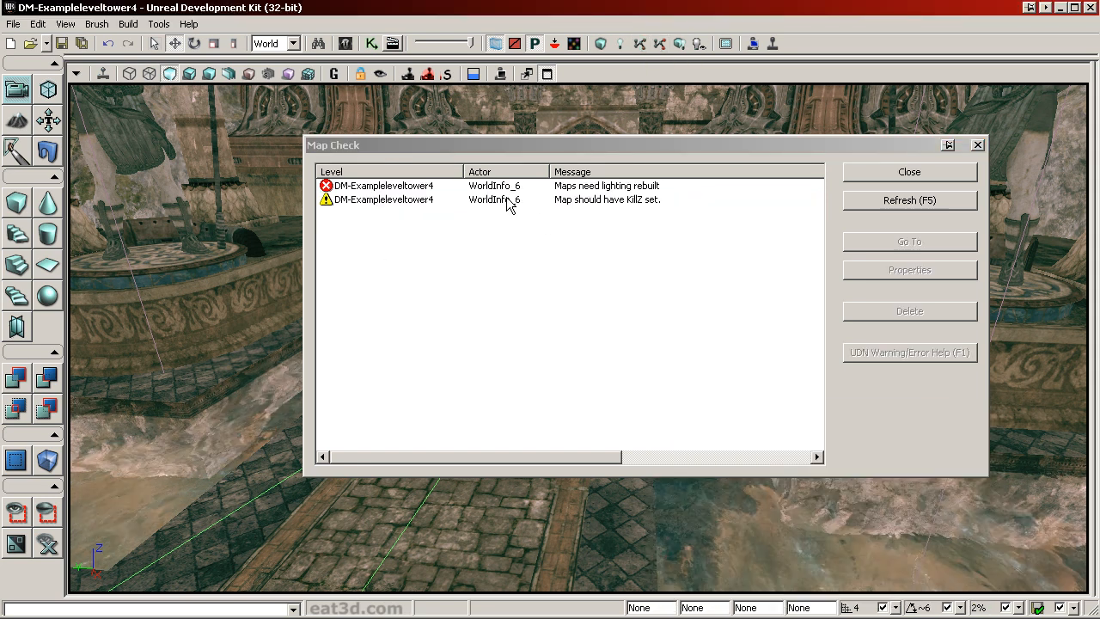
left_click(421, 219)
left_click(454, 186)
left_click(502, 246)
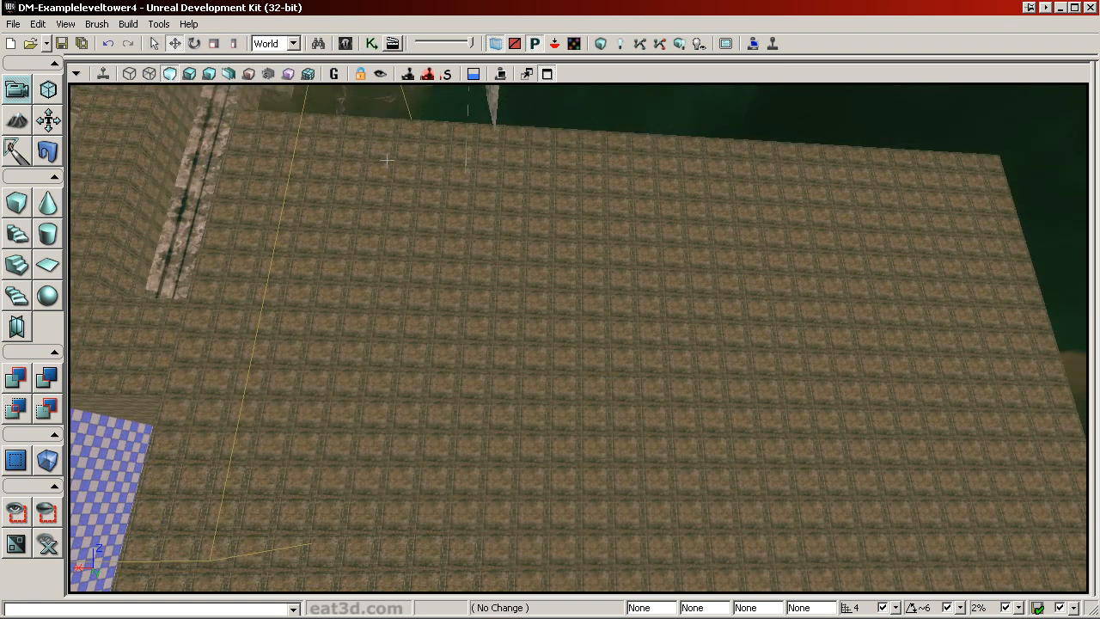
- Disable Accepts Lights, Accepts Dynamic Lights and Force Lightmap on the large unseen stone surface outside the playable area
right_click(395, 142)
left_click(453, 151)
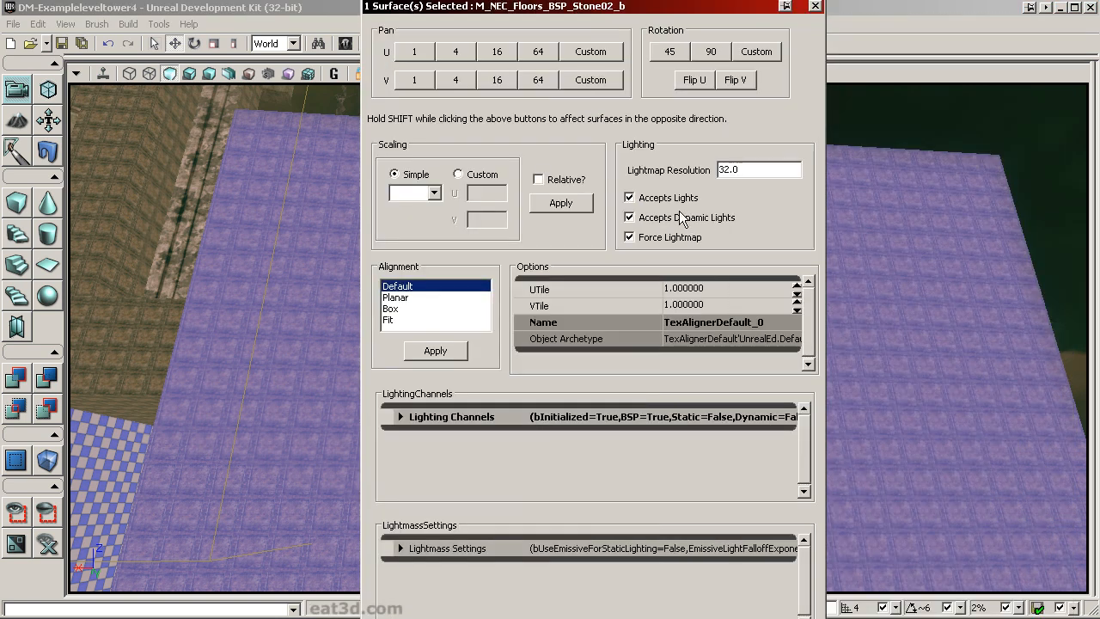
left_click(660, 198)
left_click(648, 218)
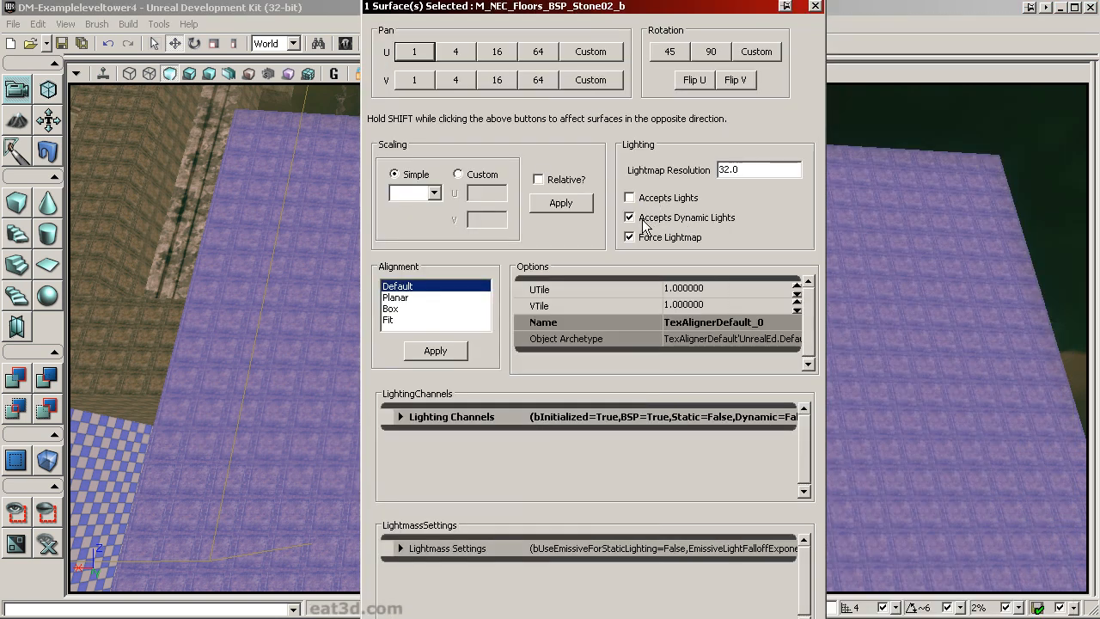
left_click(646, 238)
left_click_drag(459, 7, 1023, 7)
- Select all BSP surfaces that share the default checkered texture, starting from the outer side of the level block
left_click_drag(614, 323, 559, 292)
left_click_drag(445, 331, 429, 275)
left_click(551, 389, "ctrl")
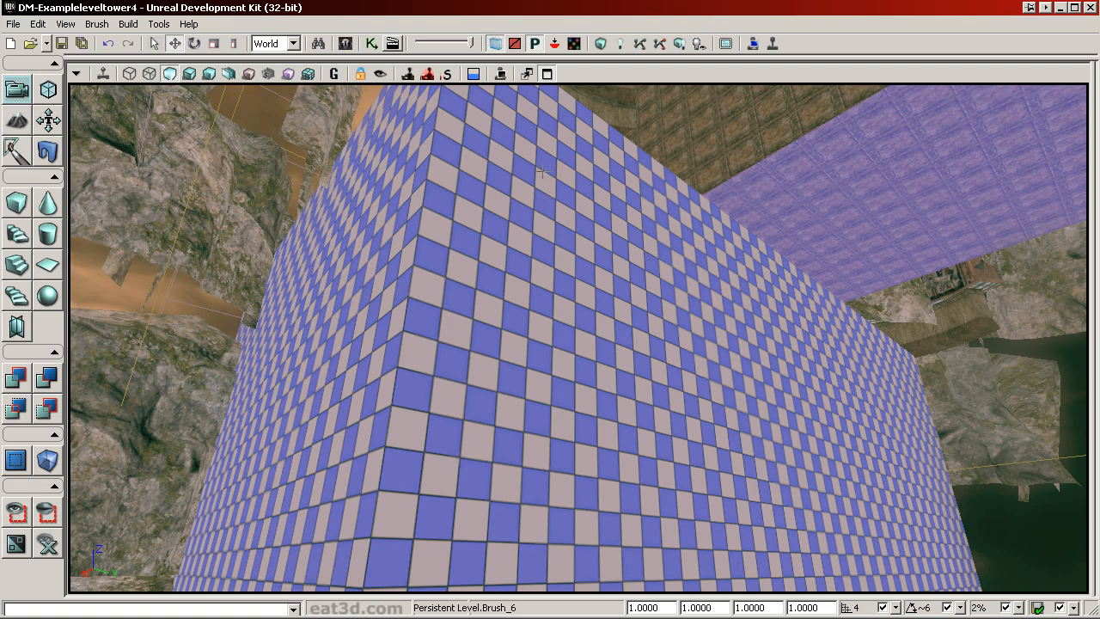
left_click(541, 172)
left_click_drag(542, 172, 507, 180)
left_click_drag(494, 273, 481, 291)
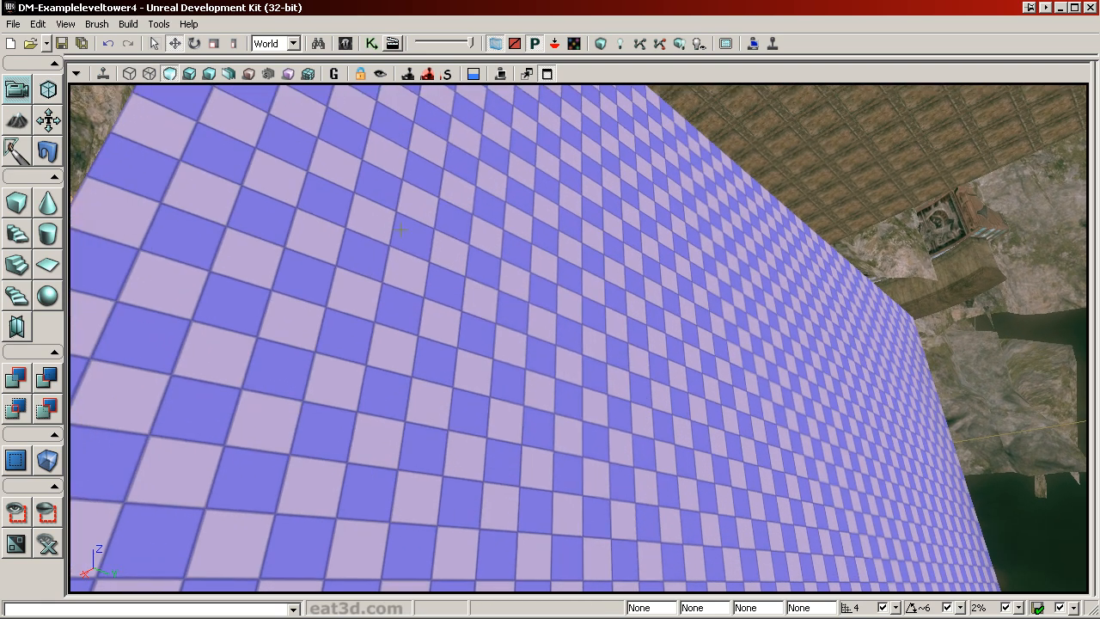
right_click(397, 114)
mouse_move(461, 239)
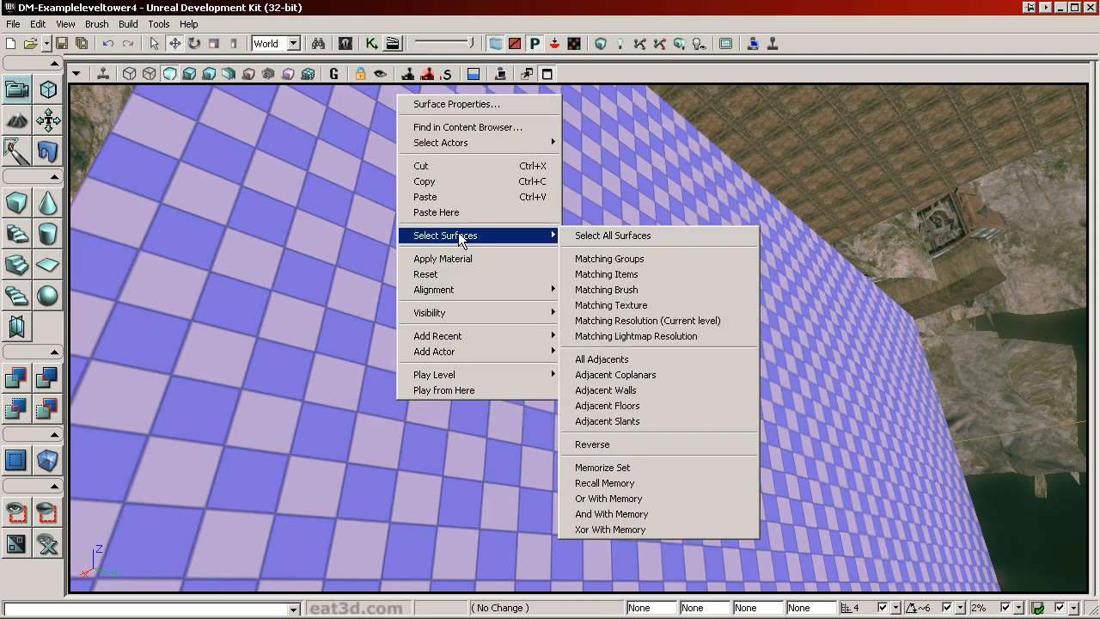
left_click(642, 310)
left_click_drag(642, 312, 649, 285)
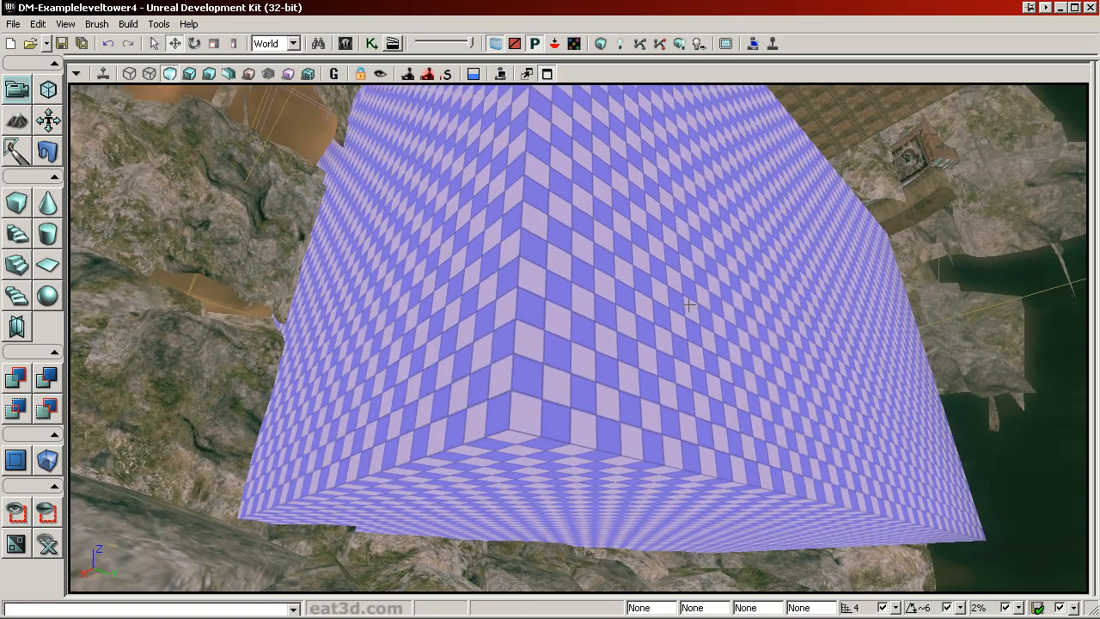
- Disable Accepts Dynamic Lights and Force Lightmap for the selected default-material surfaces
key("F5")
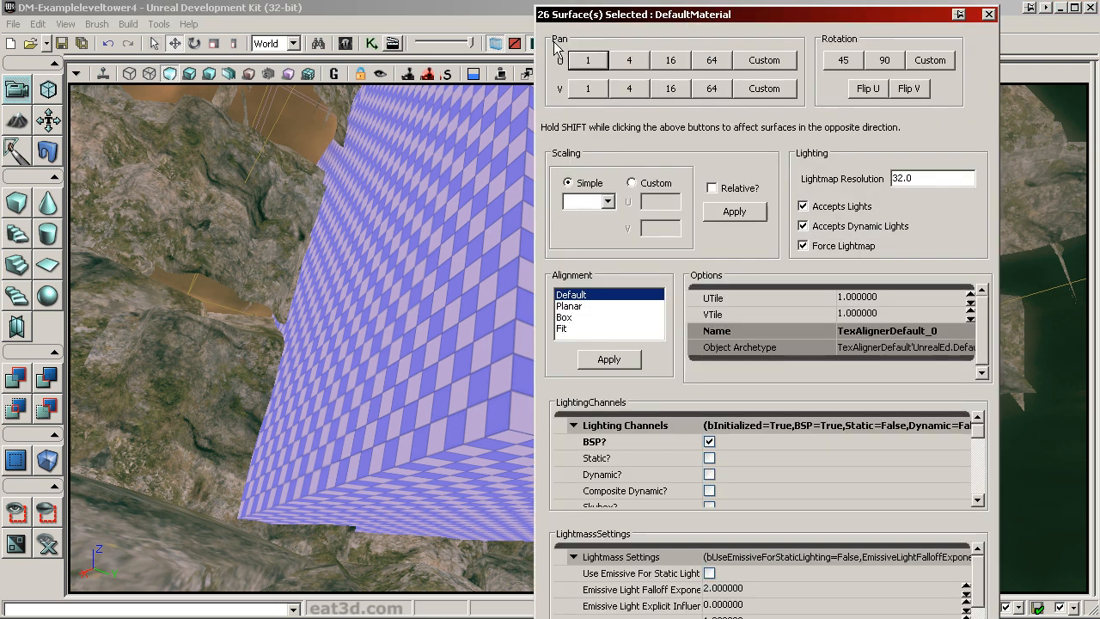
left_click(830, 226)
left_click(830, 249)
left_click(988, 14)
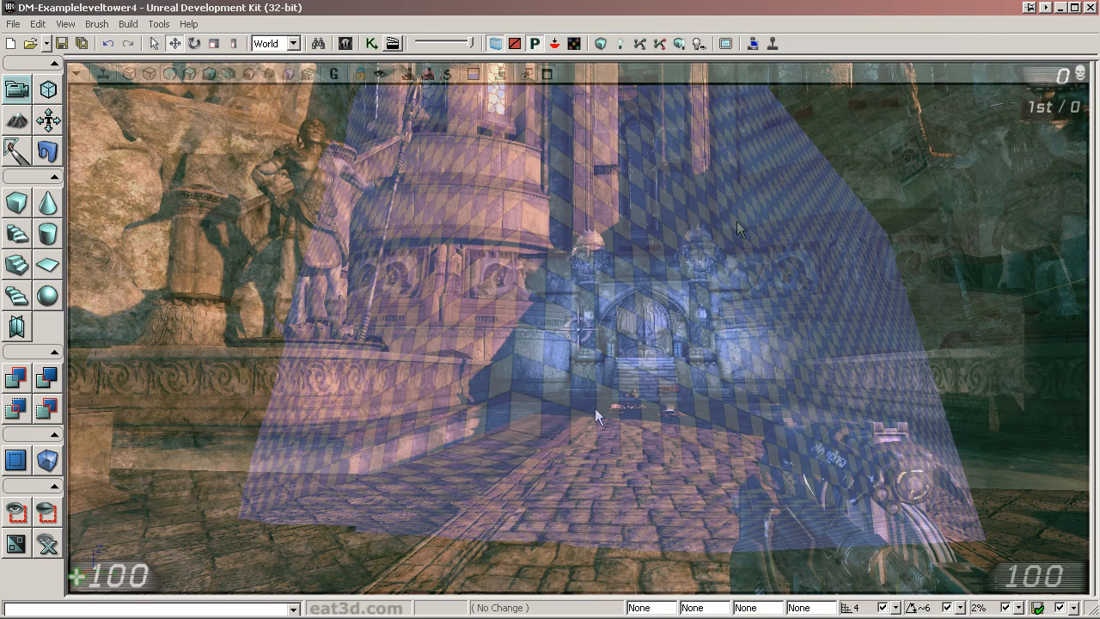